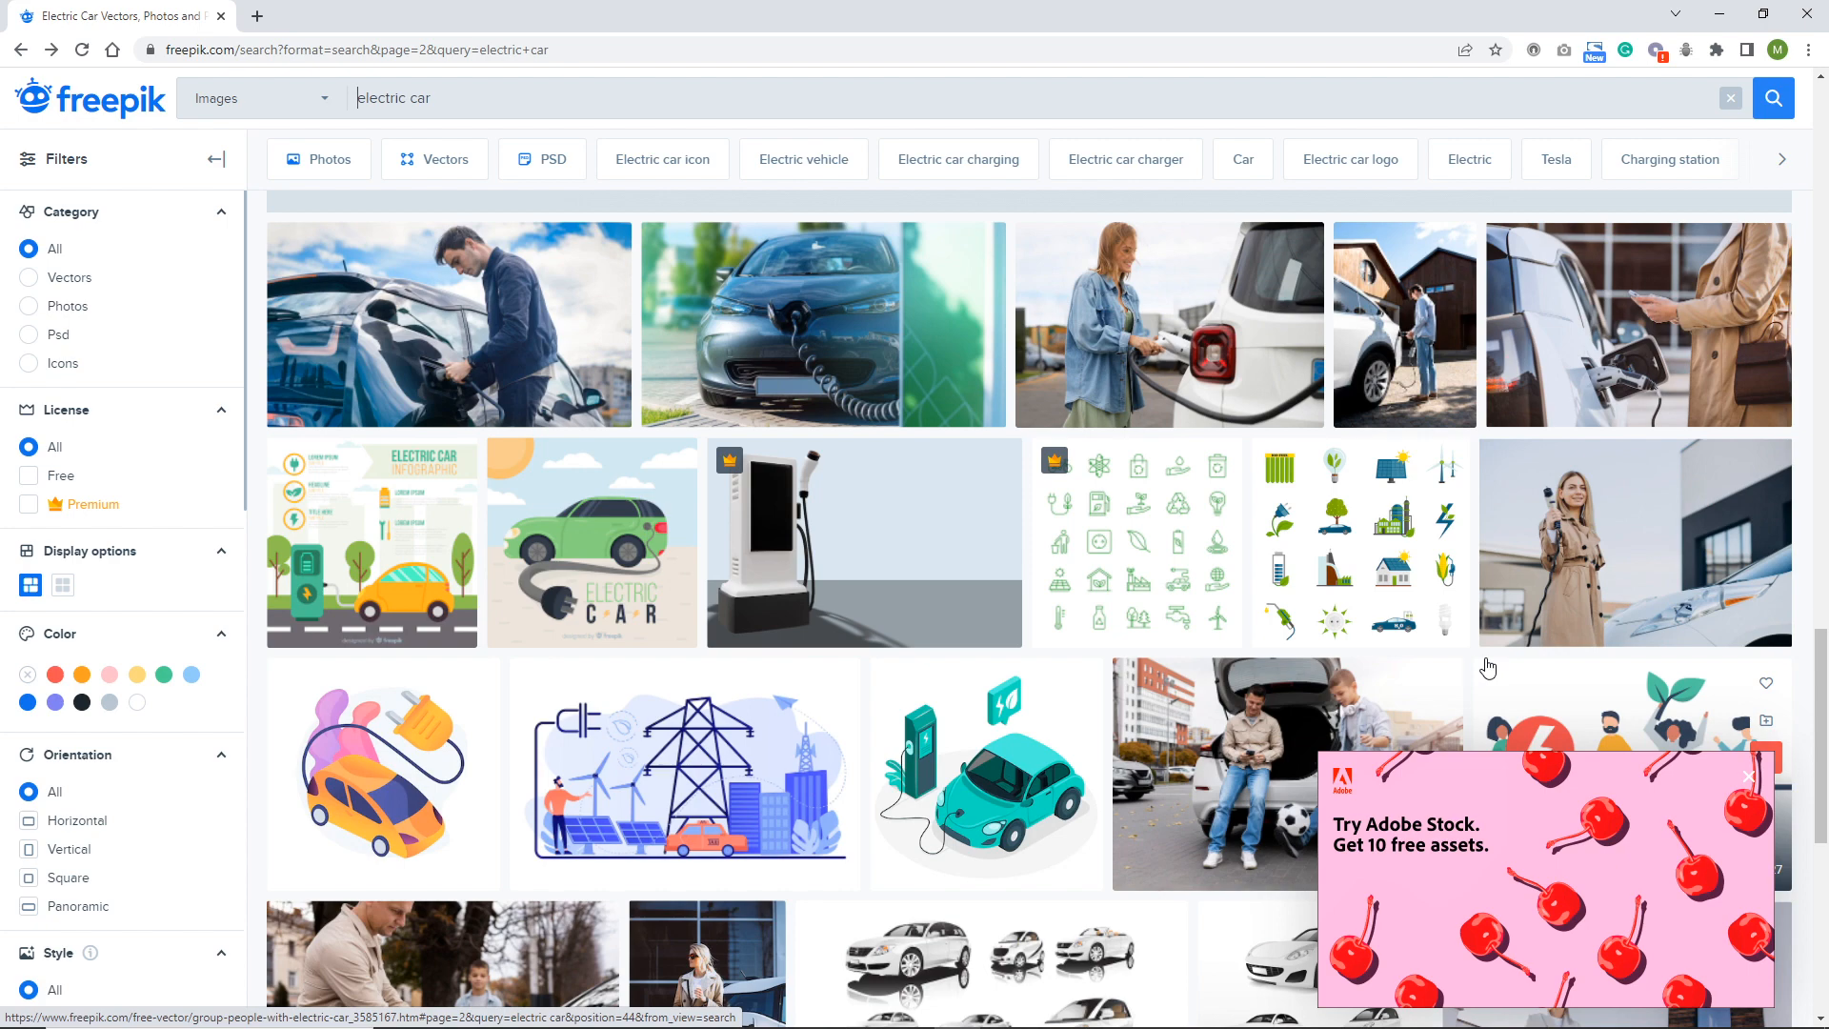
- Open the Electric car infographic vector, start its free download, and cancel the save
{"action": "left_click", "coordinate": [380, 560]}
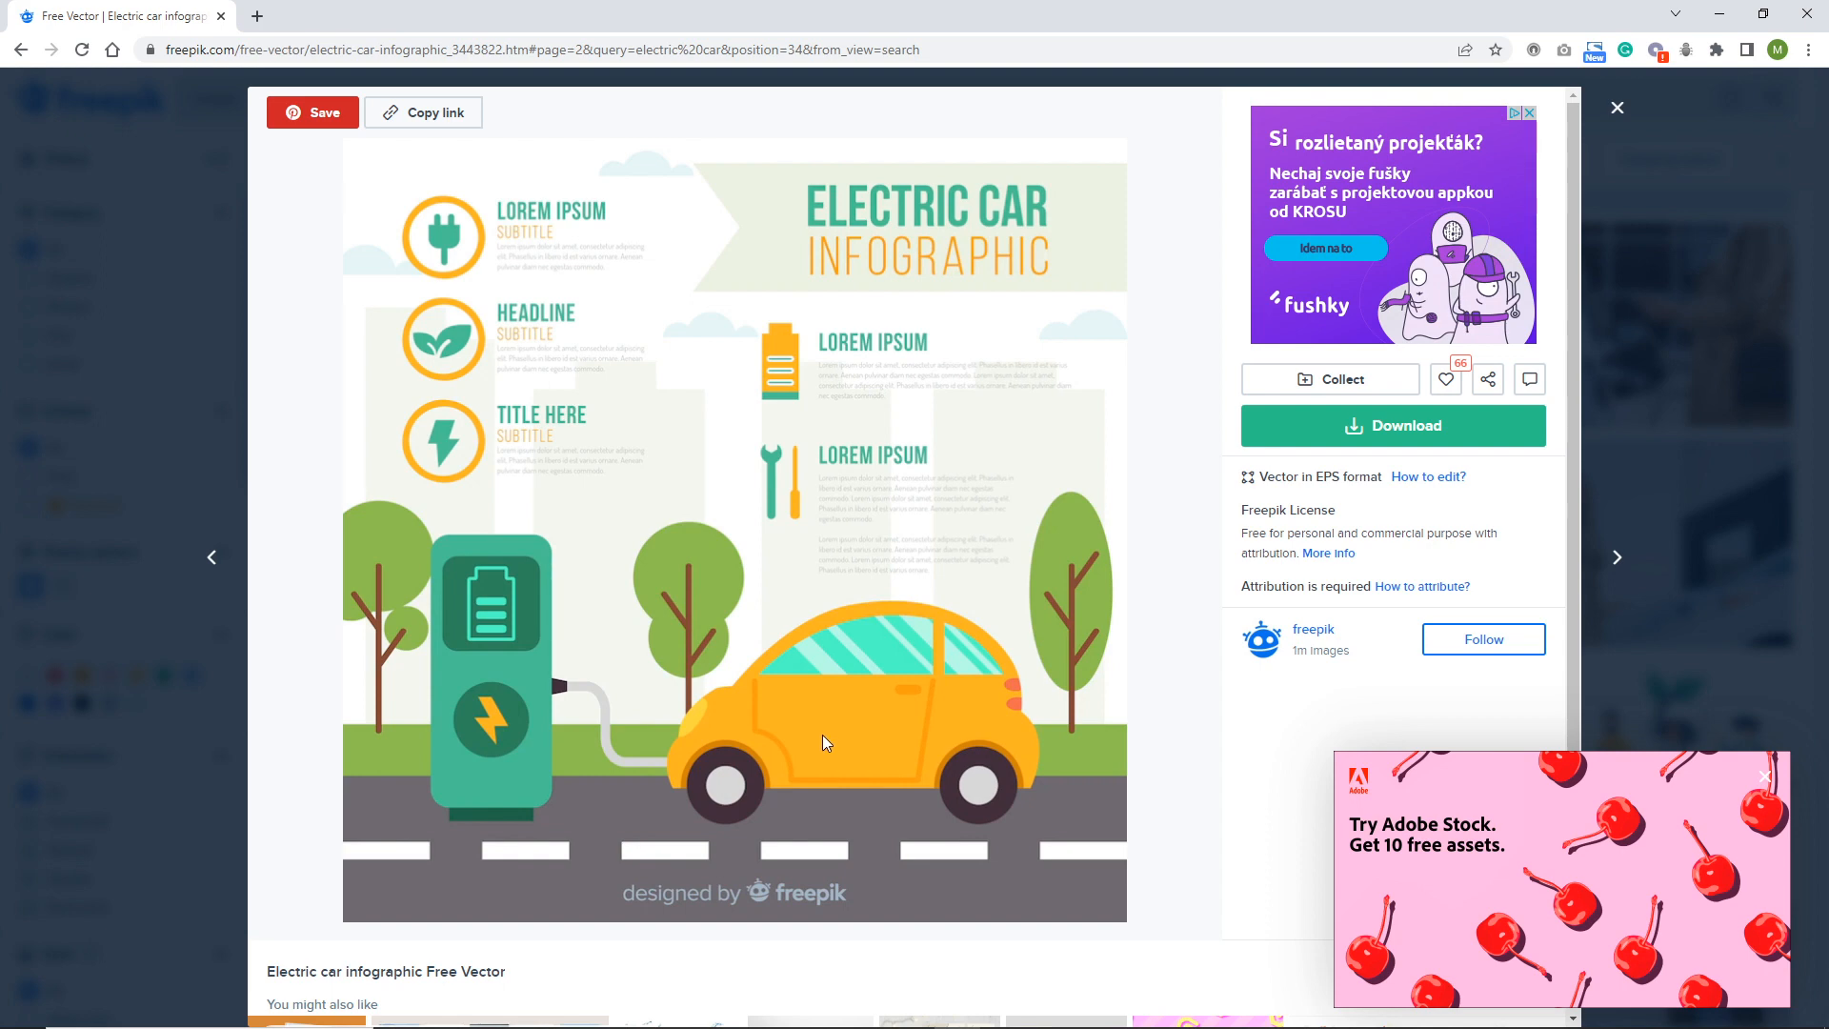
{"action": "left_click", "coordinate": [1765, 776]}
{"action": "left_click", "coordinate": [1414, 438]}
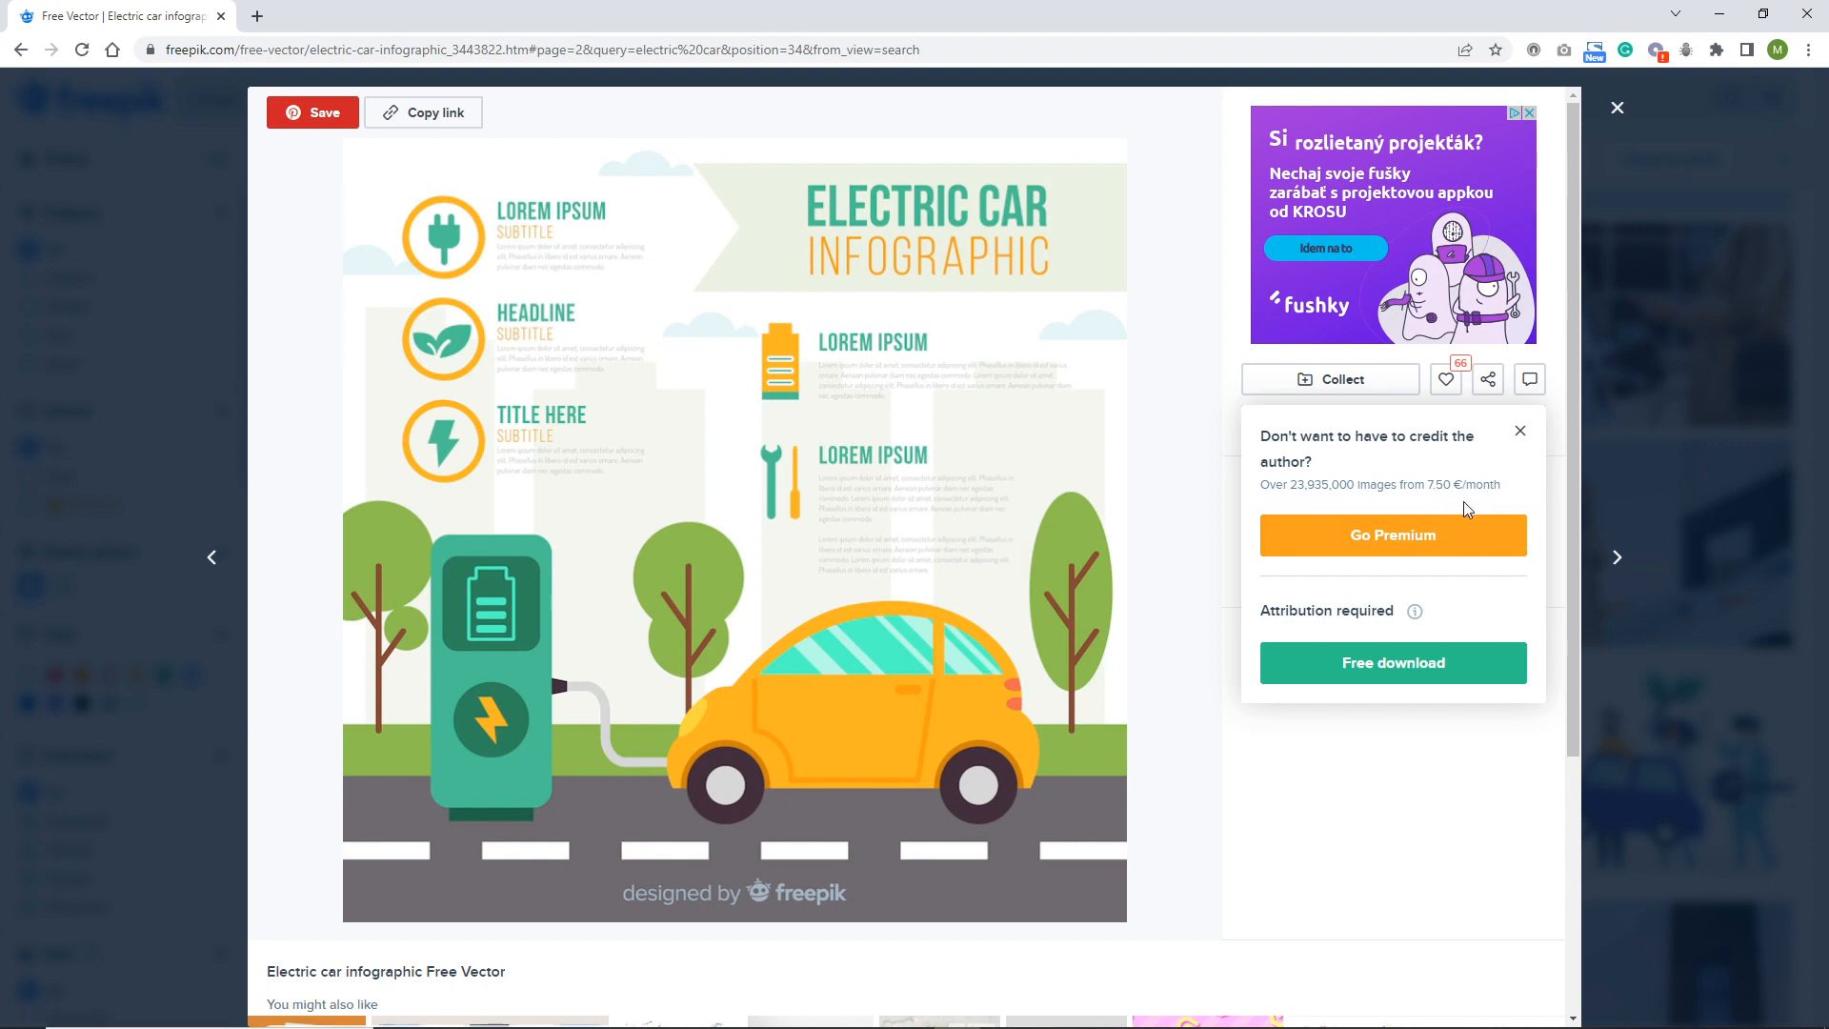
{"action": "left_click", "coordinate": [1409, 671]}
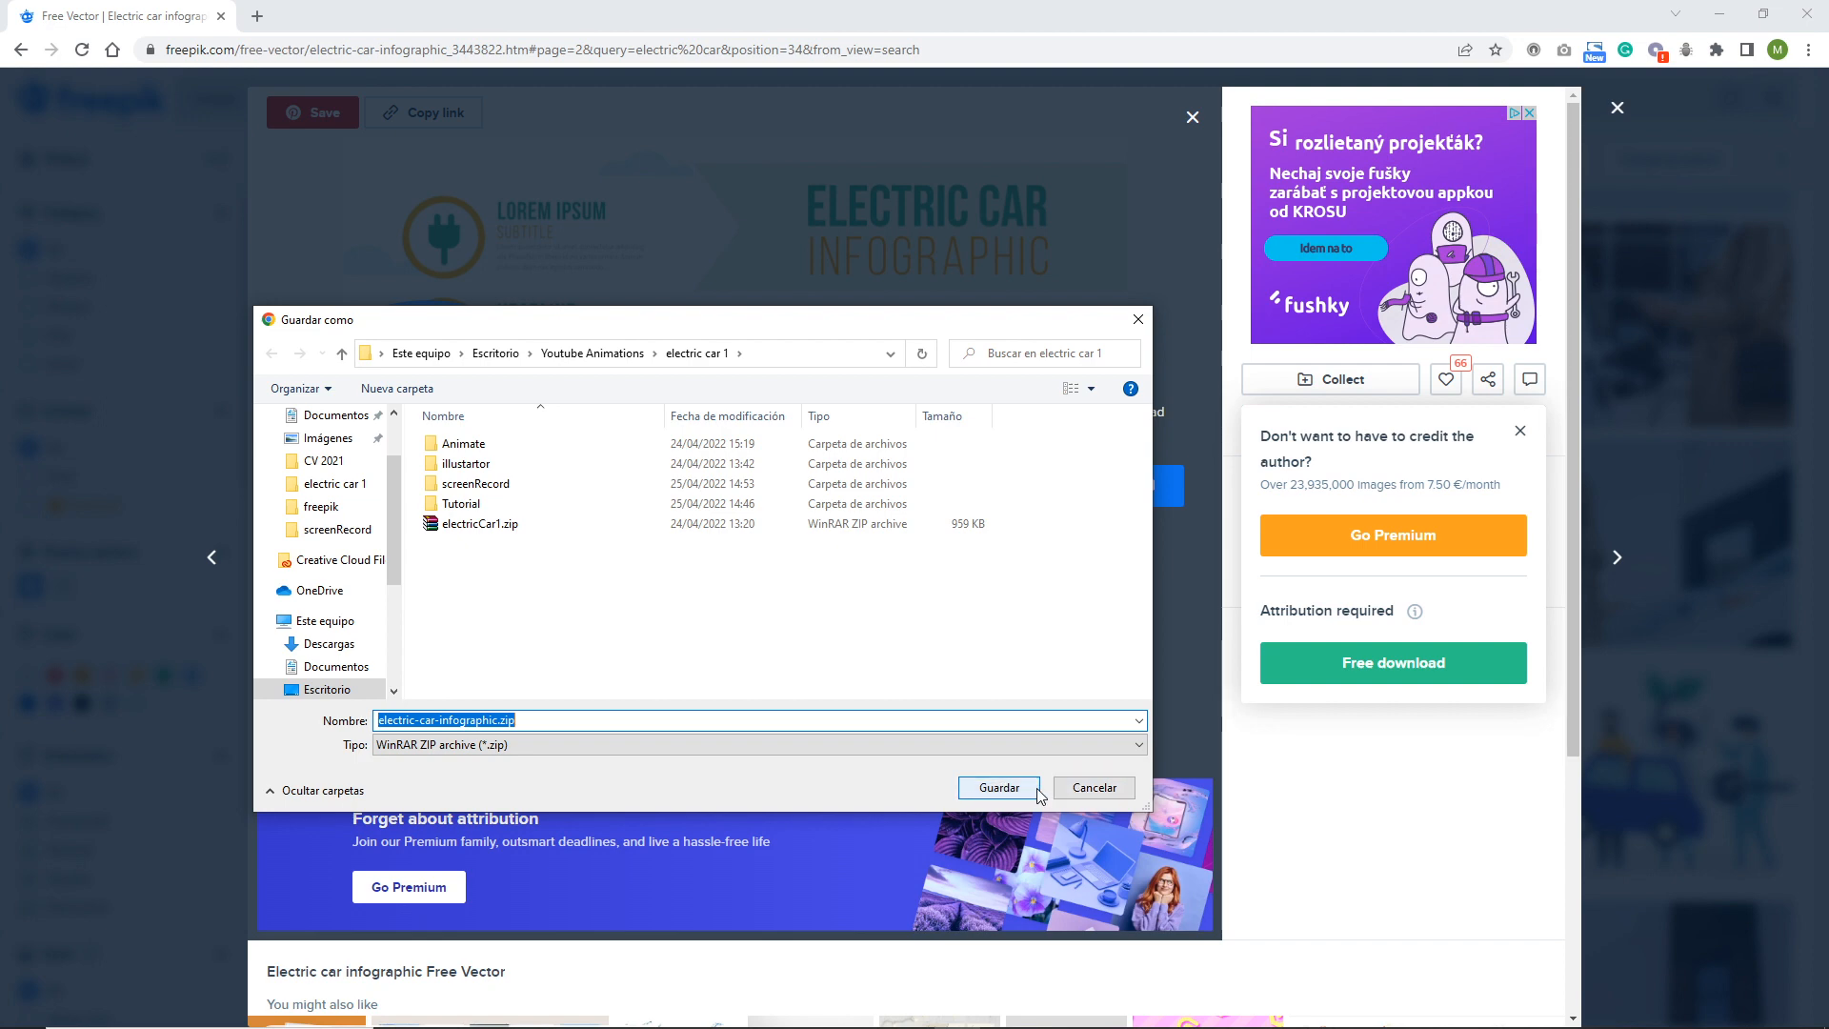
{"action": "left_click", "coordinate": [1086, 791]}
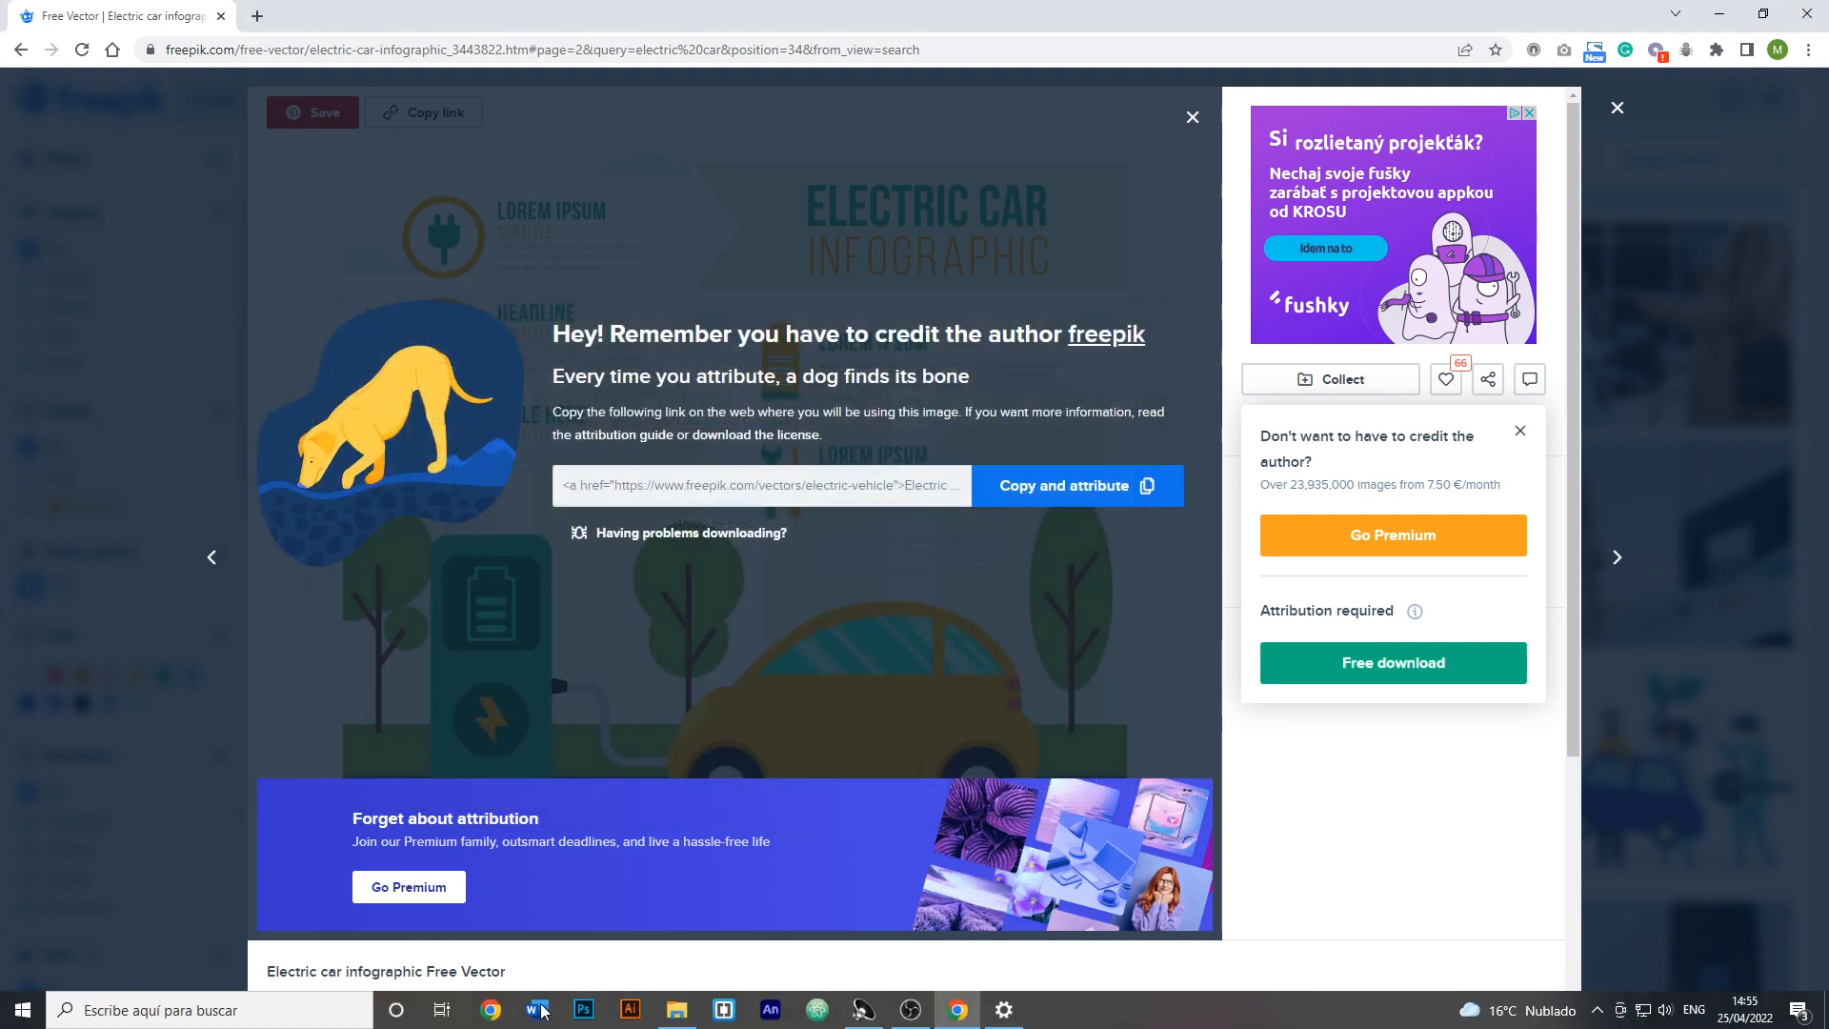
- Switch to File Explorer and extract electricCar1.zip into the current freepik folder
{"action": "left_click", "coordinate": [679, 1010]}
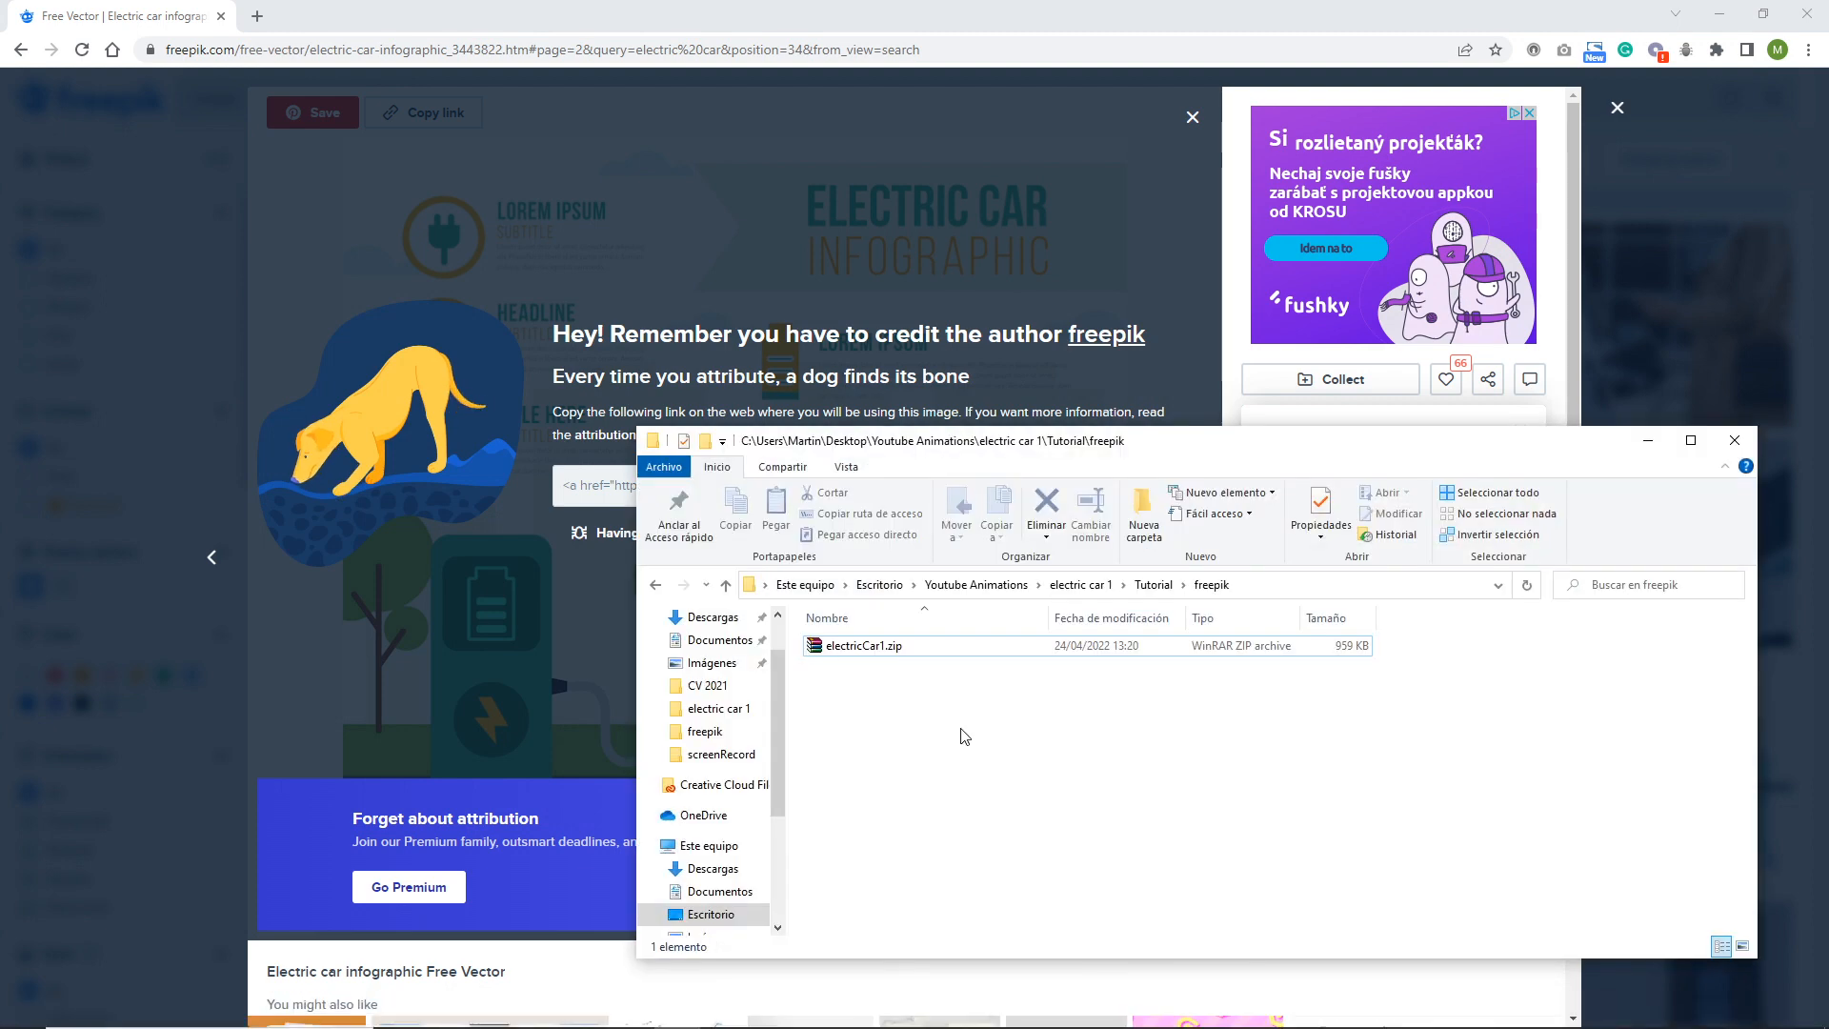
{"action": "left_click", "coordinate": [876, 649]}
{"action": "right_click", "coordinate": [877, 652]}
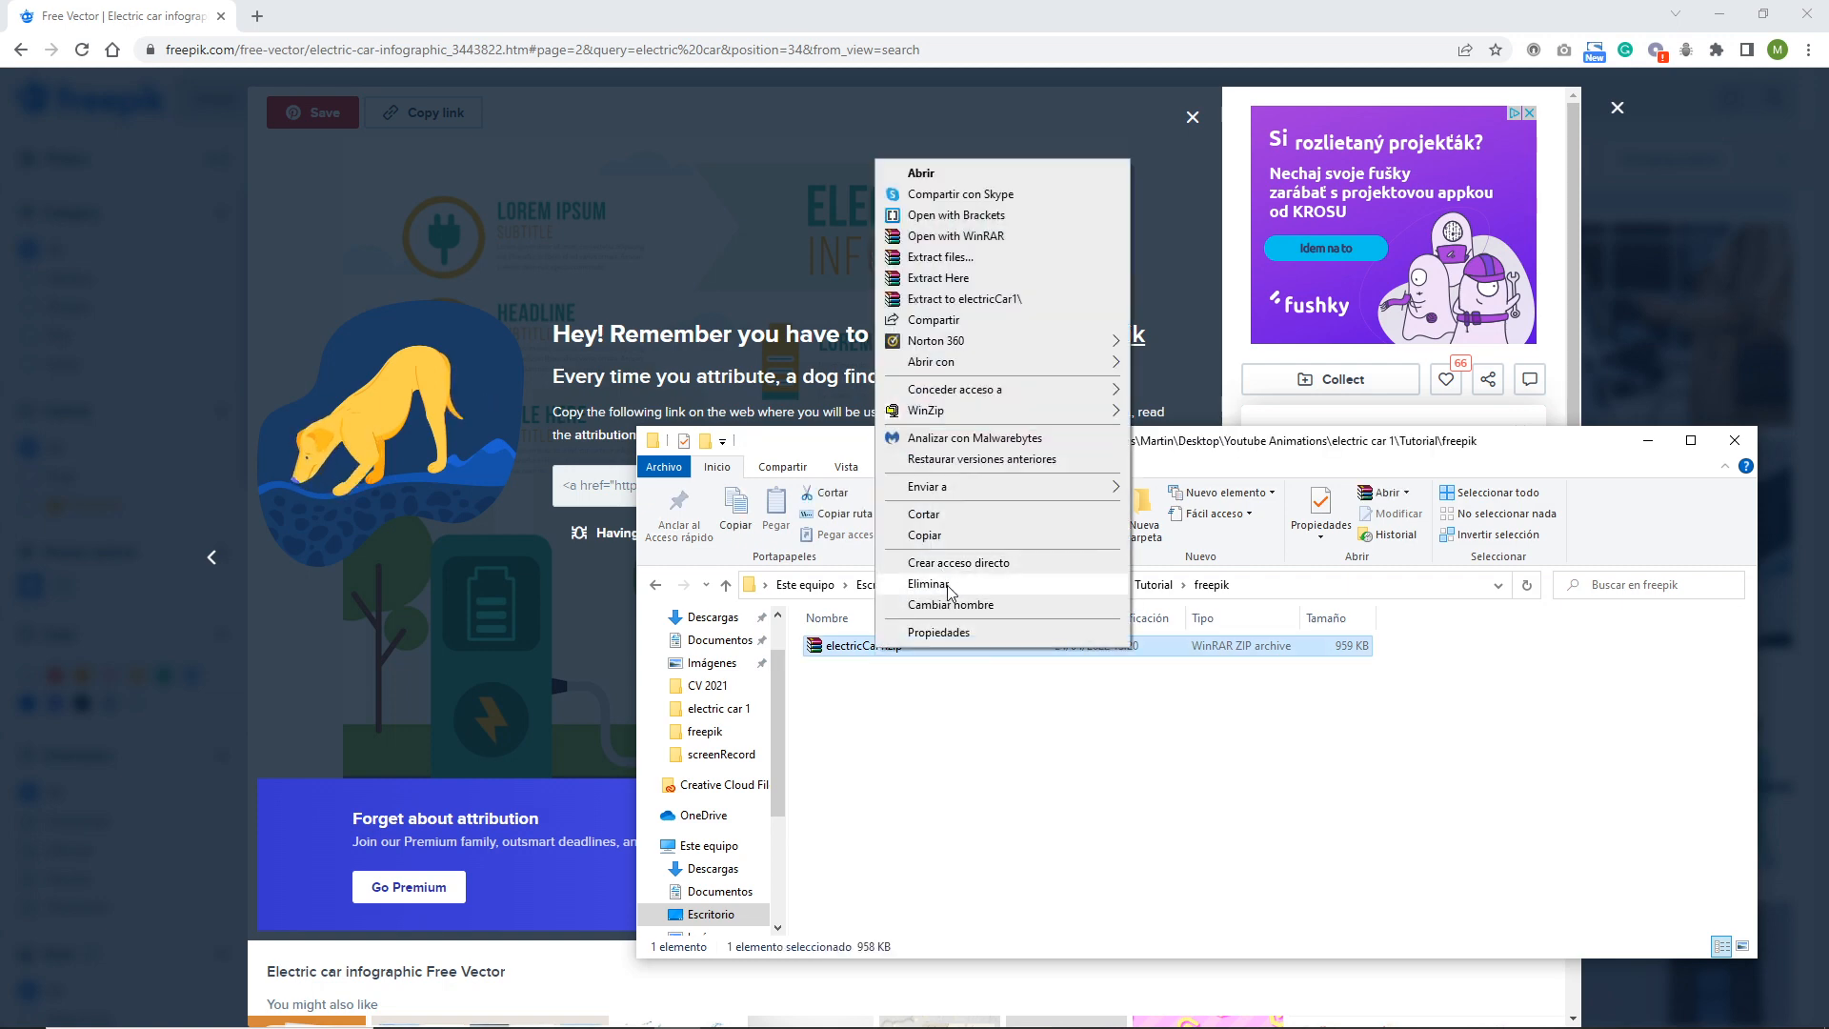
{"action": "left_click", "coordinate": [936, 281]}
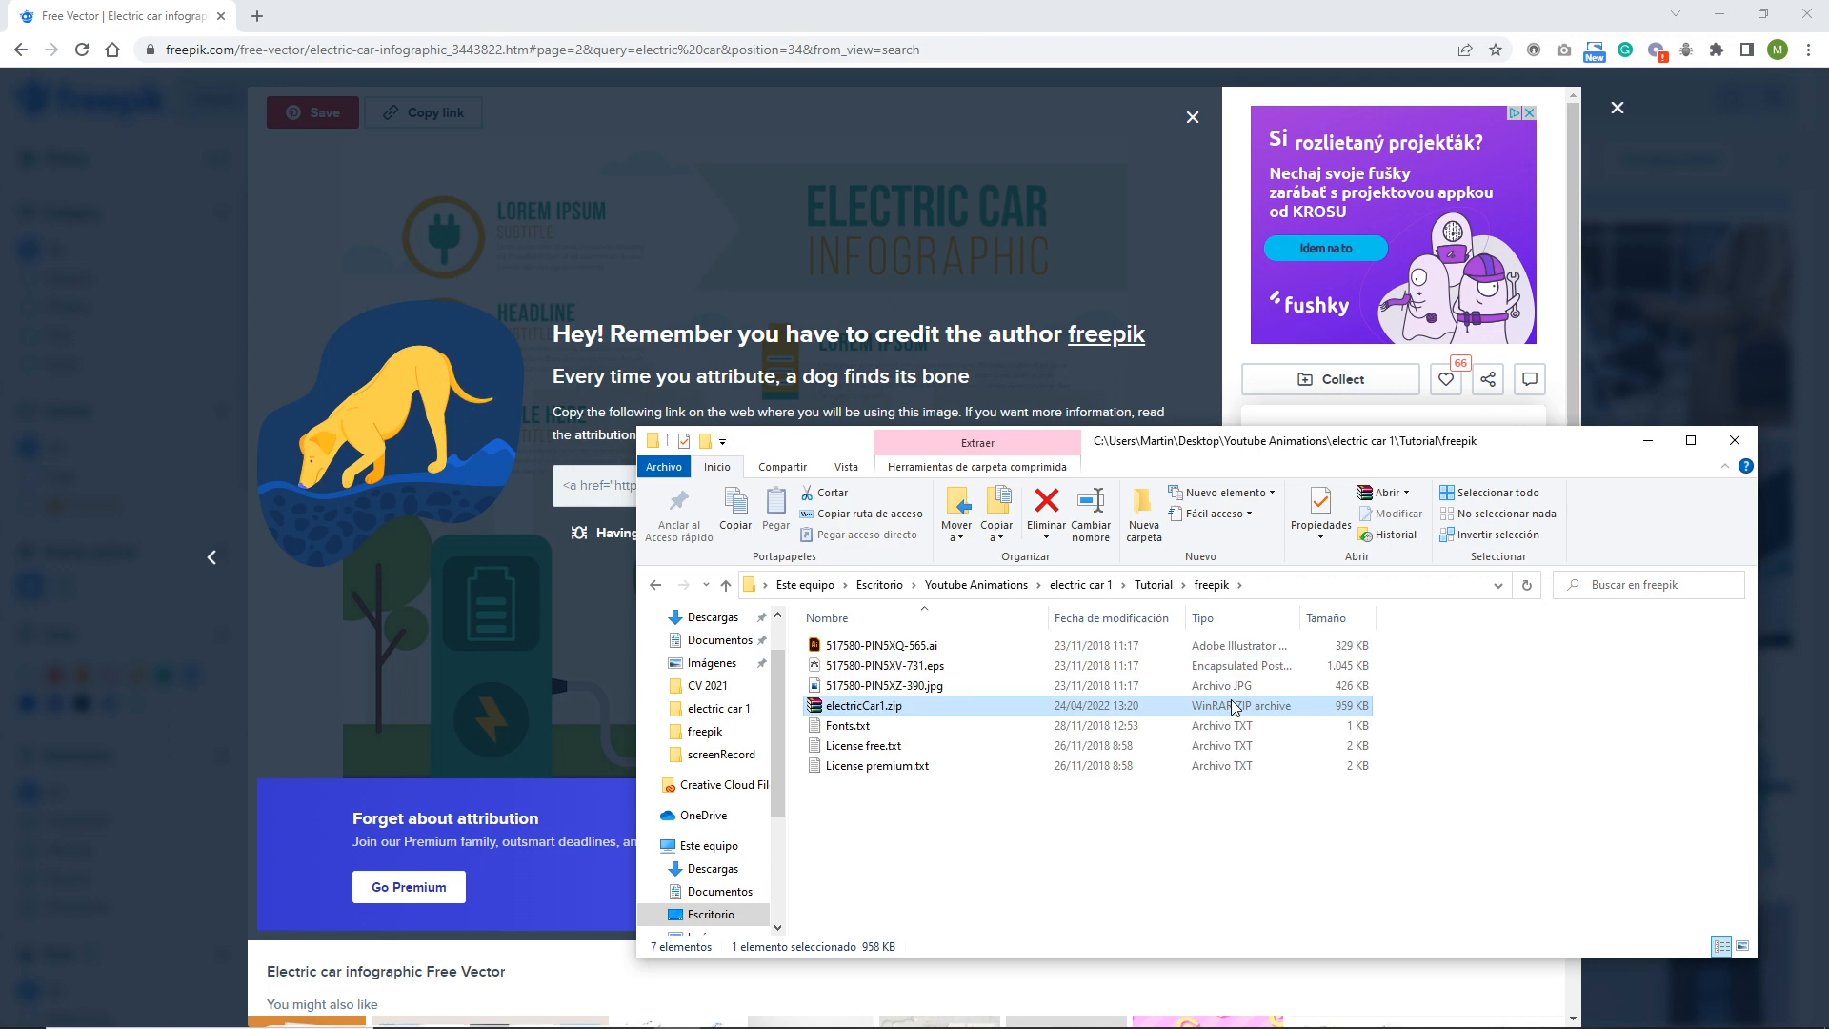
{"action": "left_click", "coordinate": [1026, 845]}
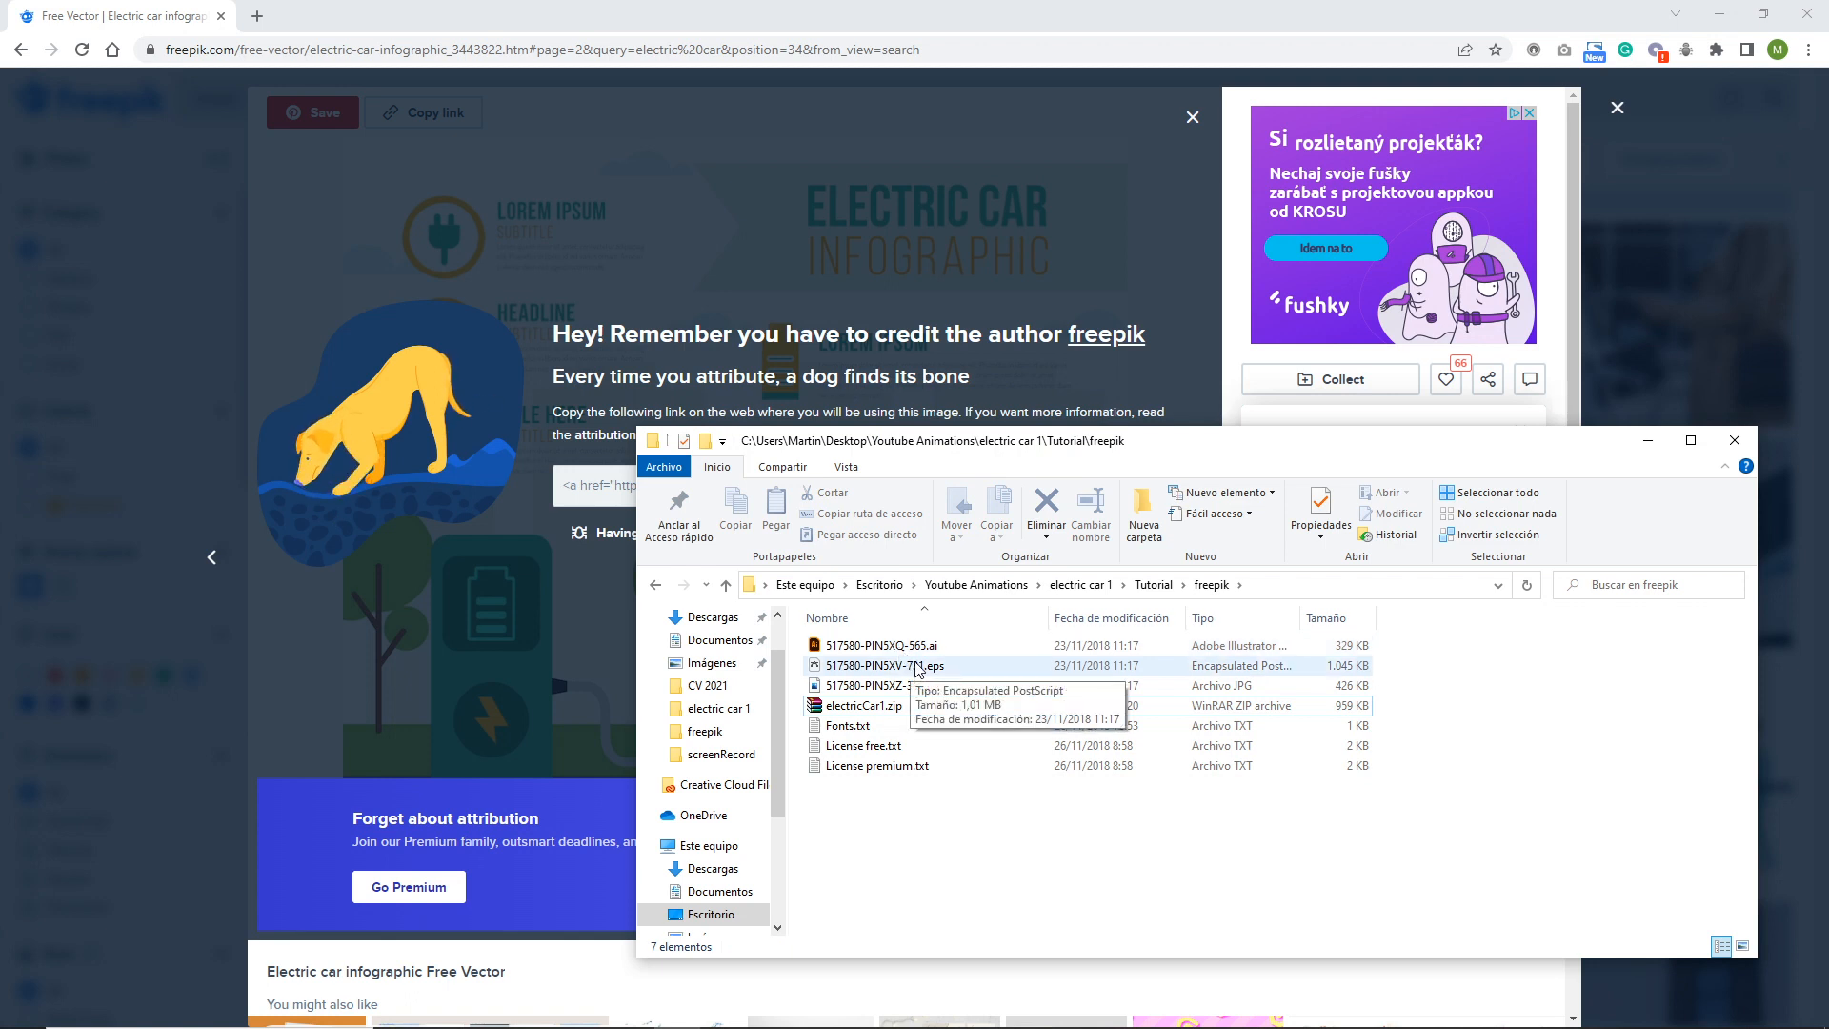
- Open the extracted .ai infographic file in Illustrator and dismiss the missing fonts warning
{"action": "double_click", "coordinate": [854, 647]}
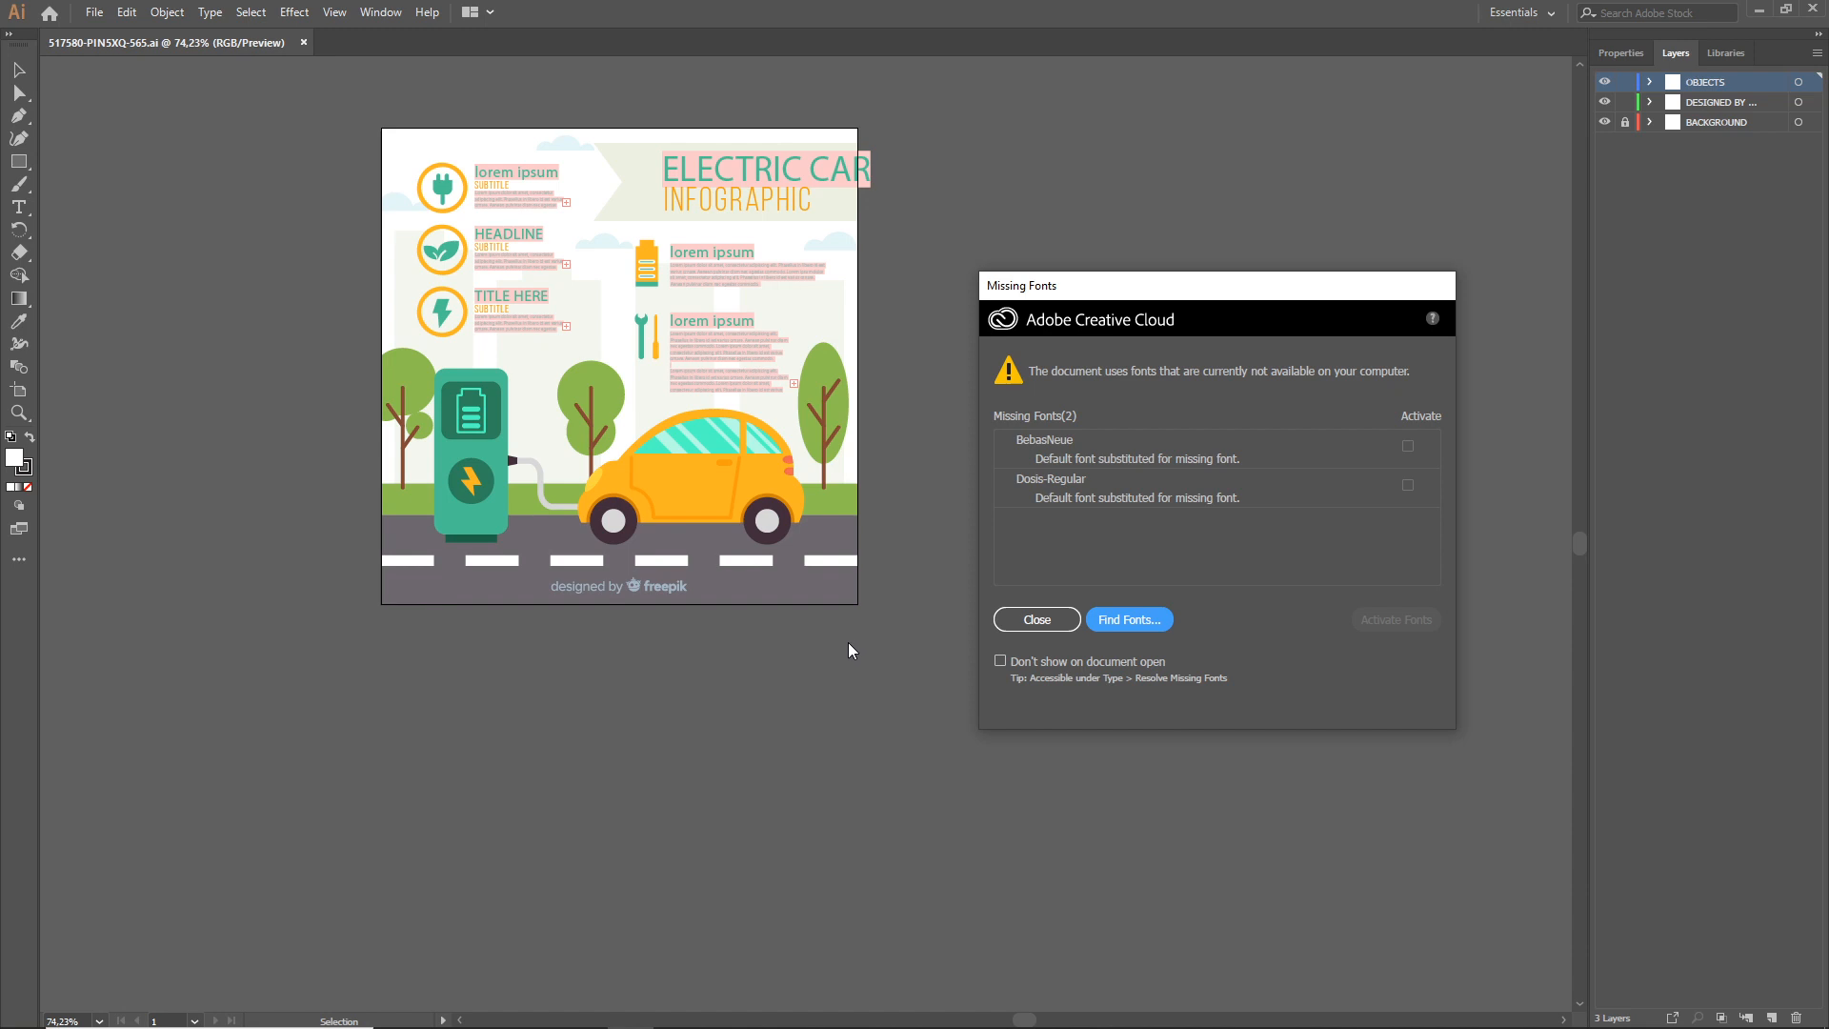
{"action": "left_click", "coordinate": [1036, 620]}
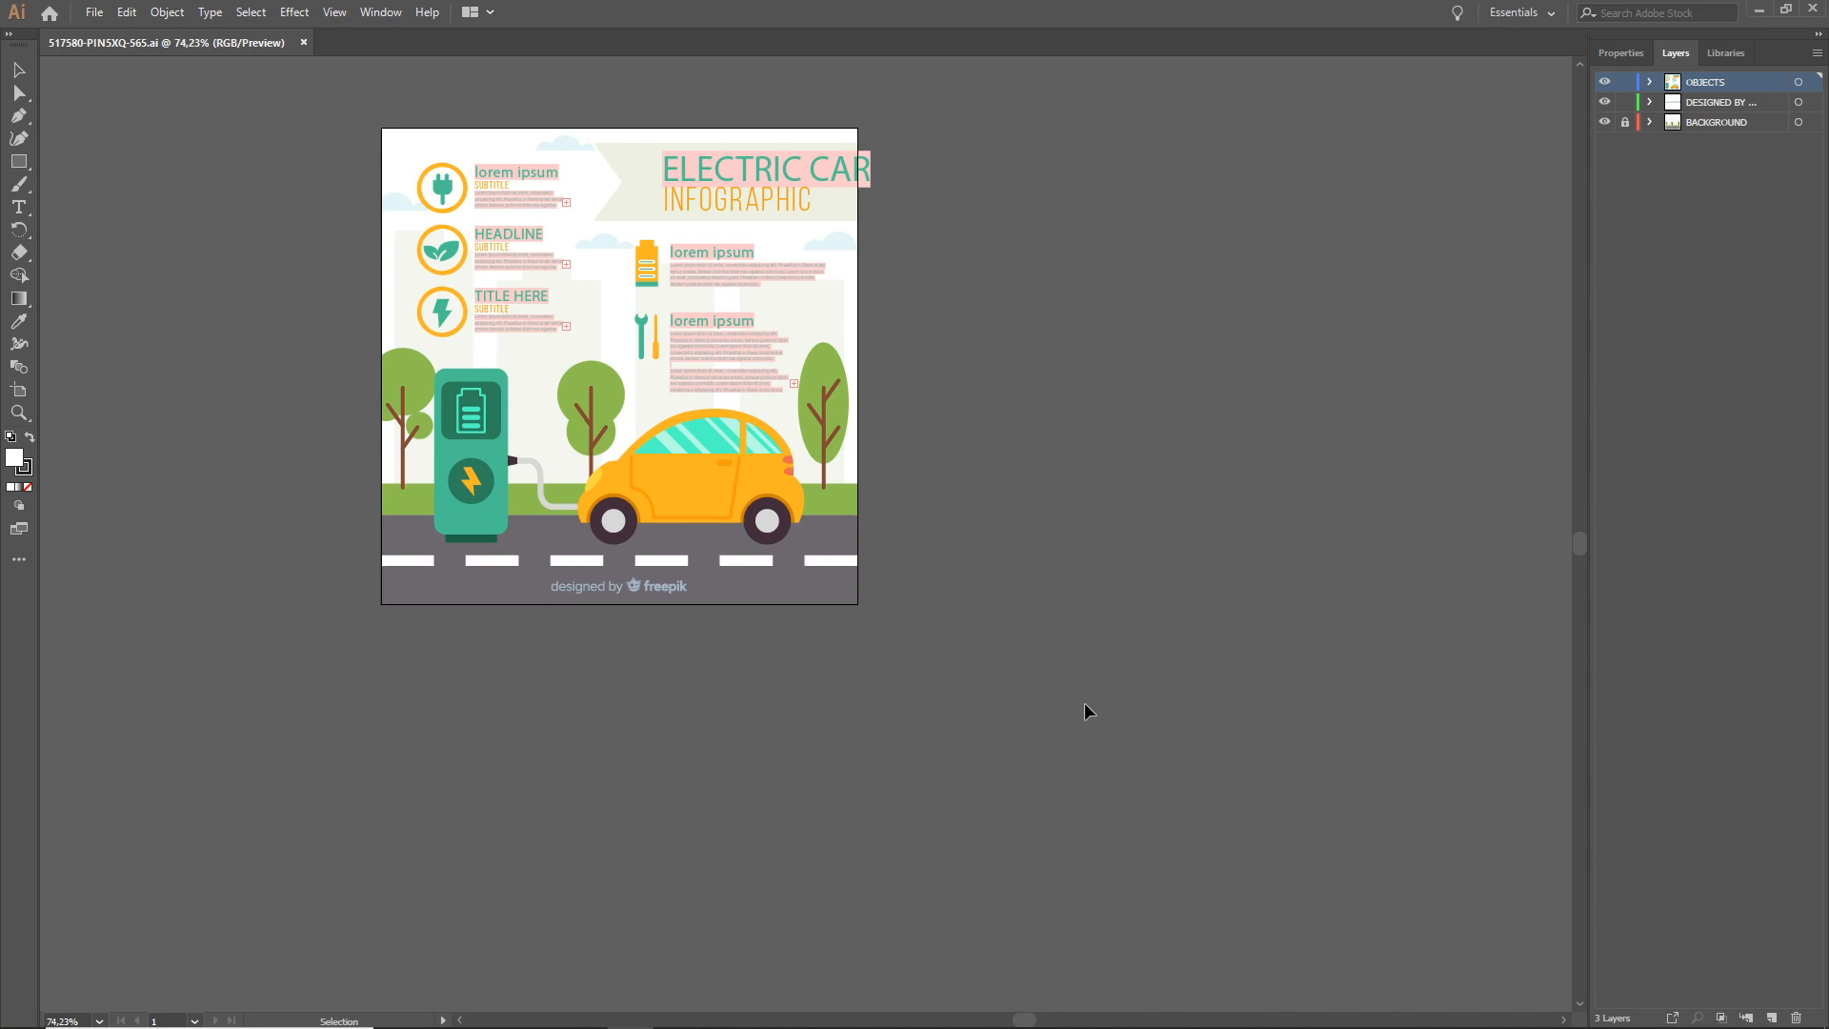
{"action": "scroll", "coordinate": [726, 444], "scroll_direction": "up", "scroll_amount": 1, "text": "alt"}
{"action": "scroll", "coordinate": [726, 444], "scroll_direction": "up", "scroll_amount": 1, "text": "alt"}
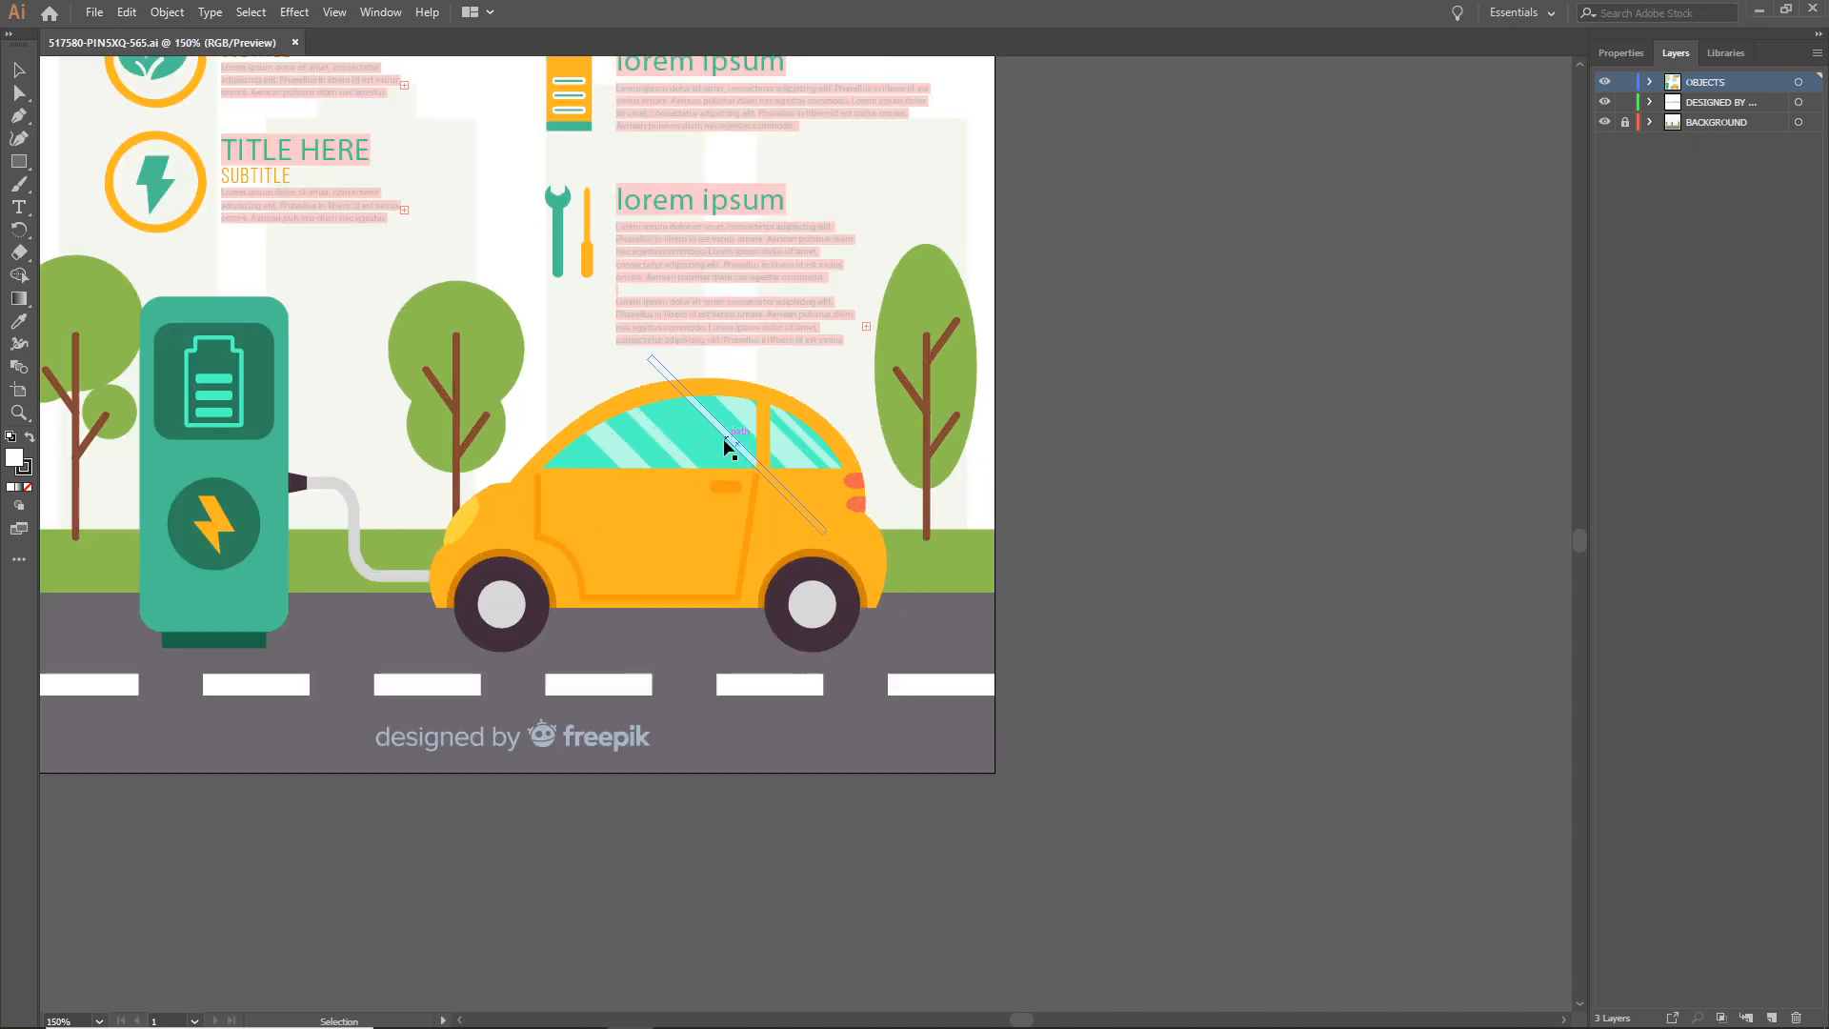
{"action": "left_click_drag", "start_coordinate": [726, 425], "coordinate": [940, 648]}
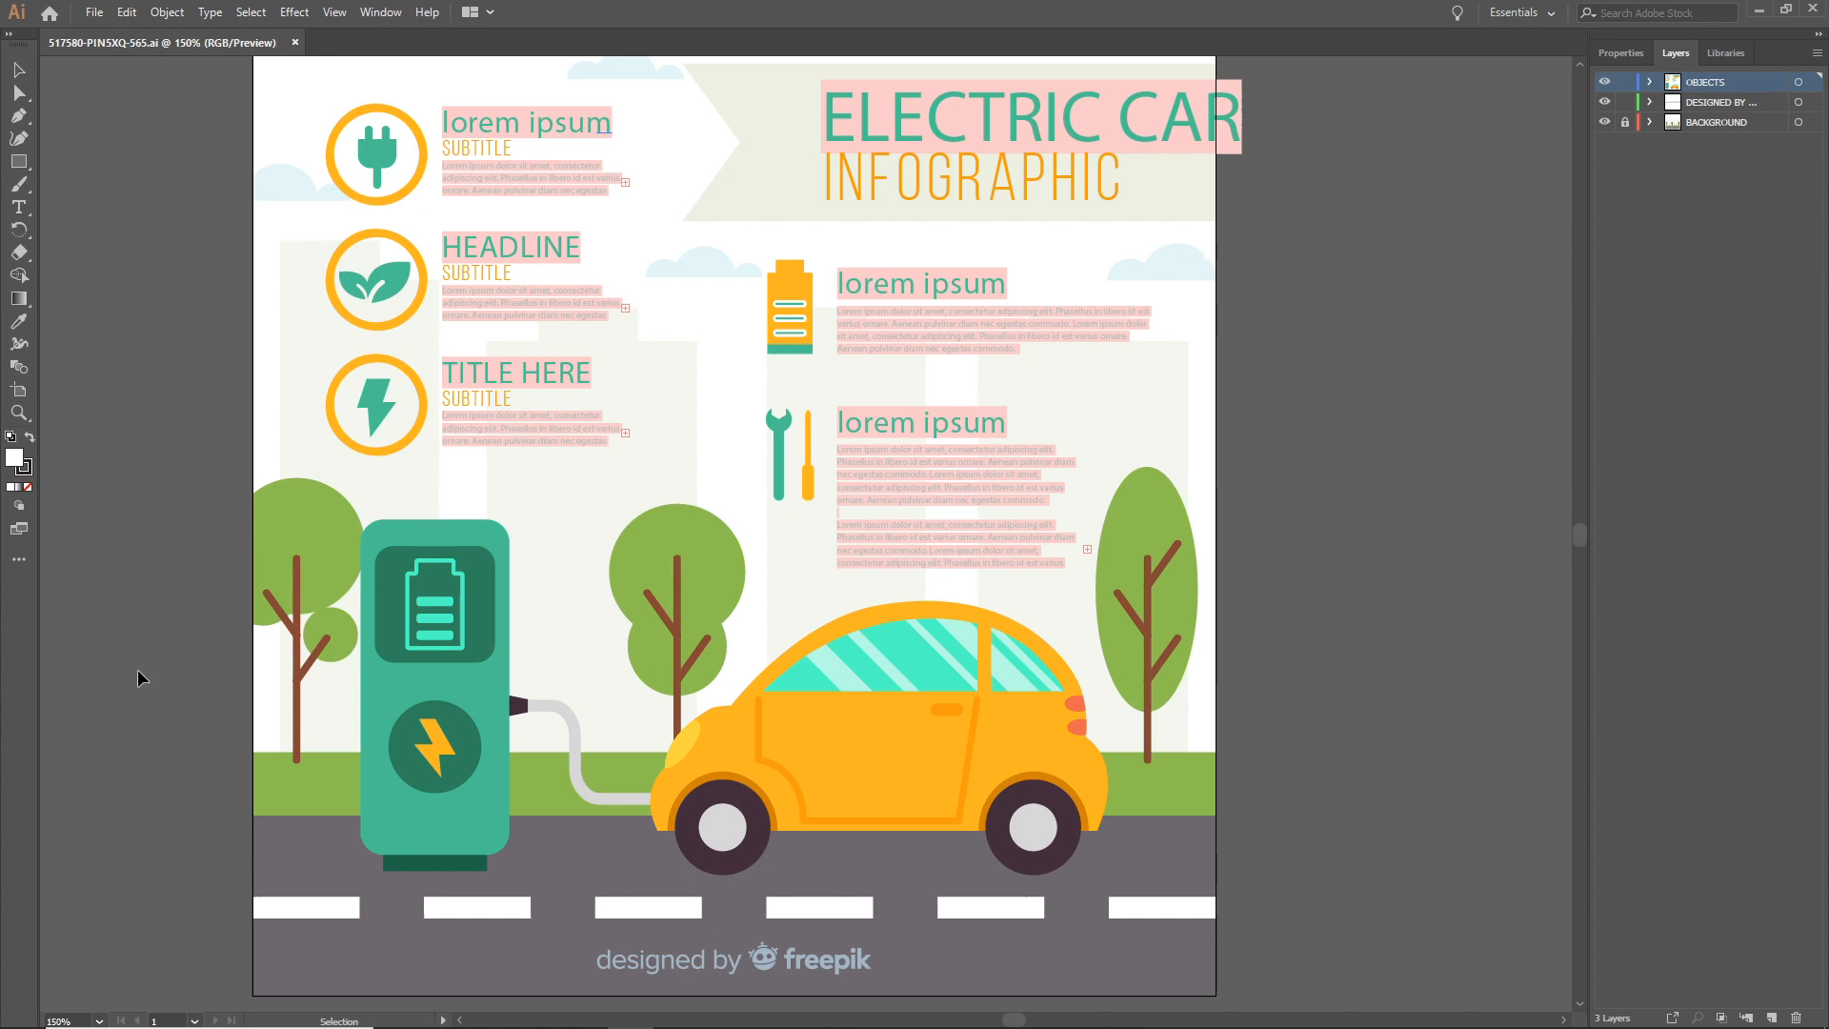
- Create a new 800 x 800 px document and return to the infographic document
{"action": "key", "text": "ctrl+n"}
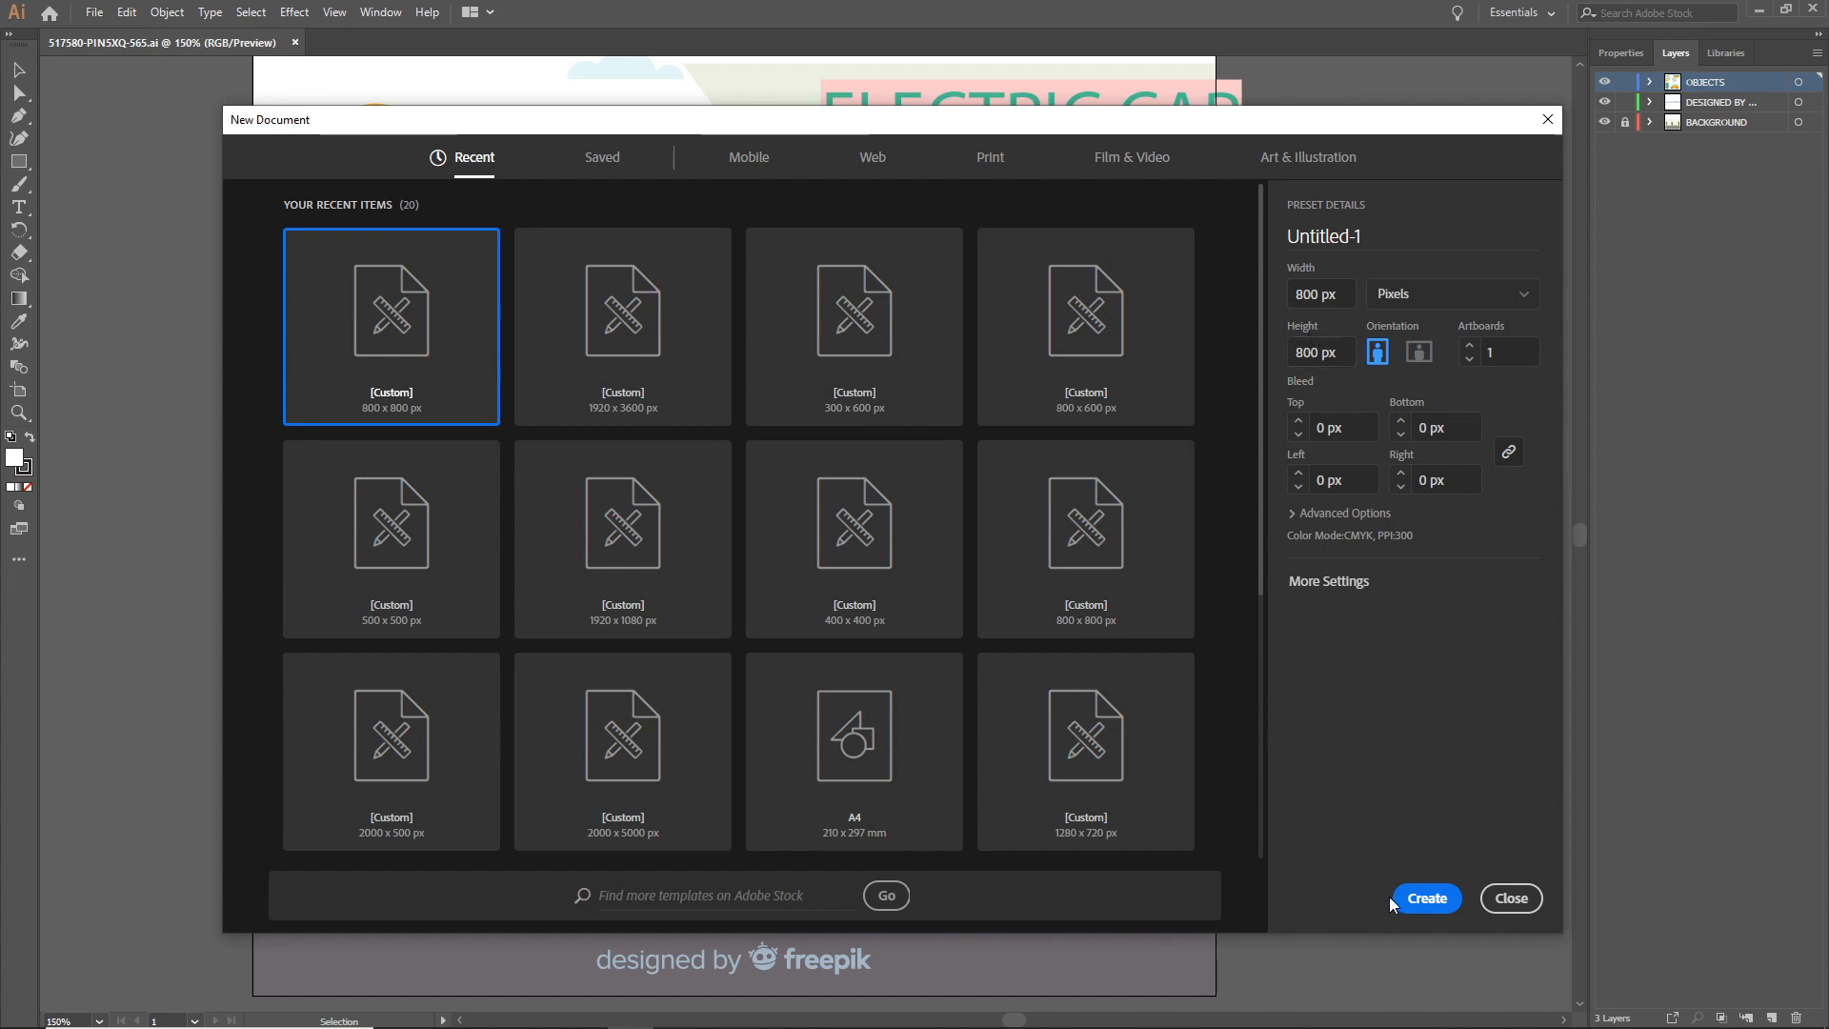
{"action": "left_click", "coordinate": [1434, 900]}
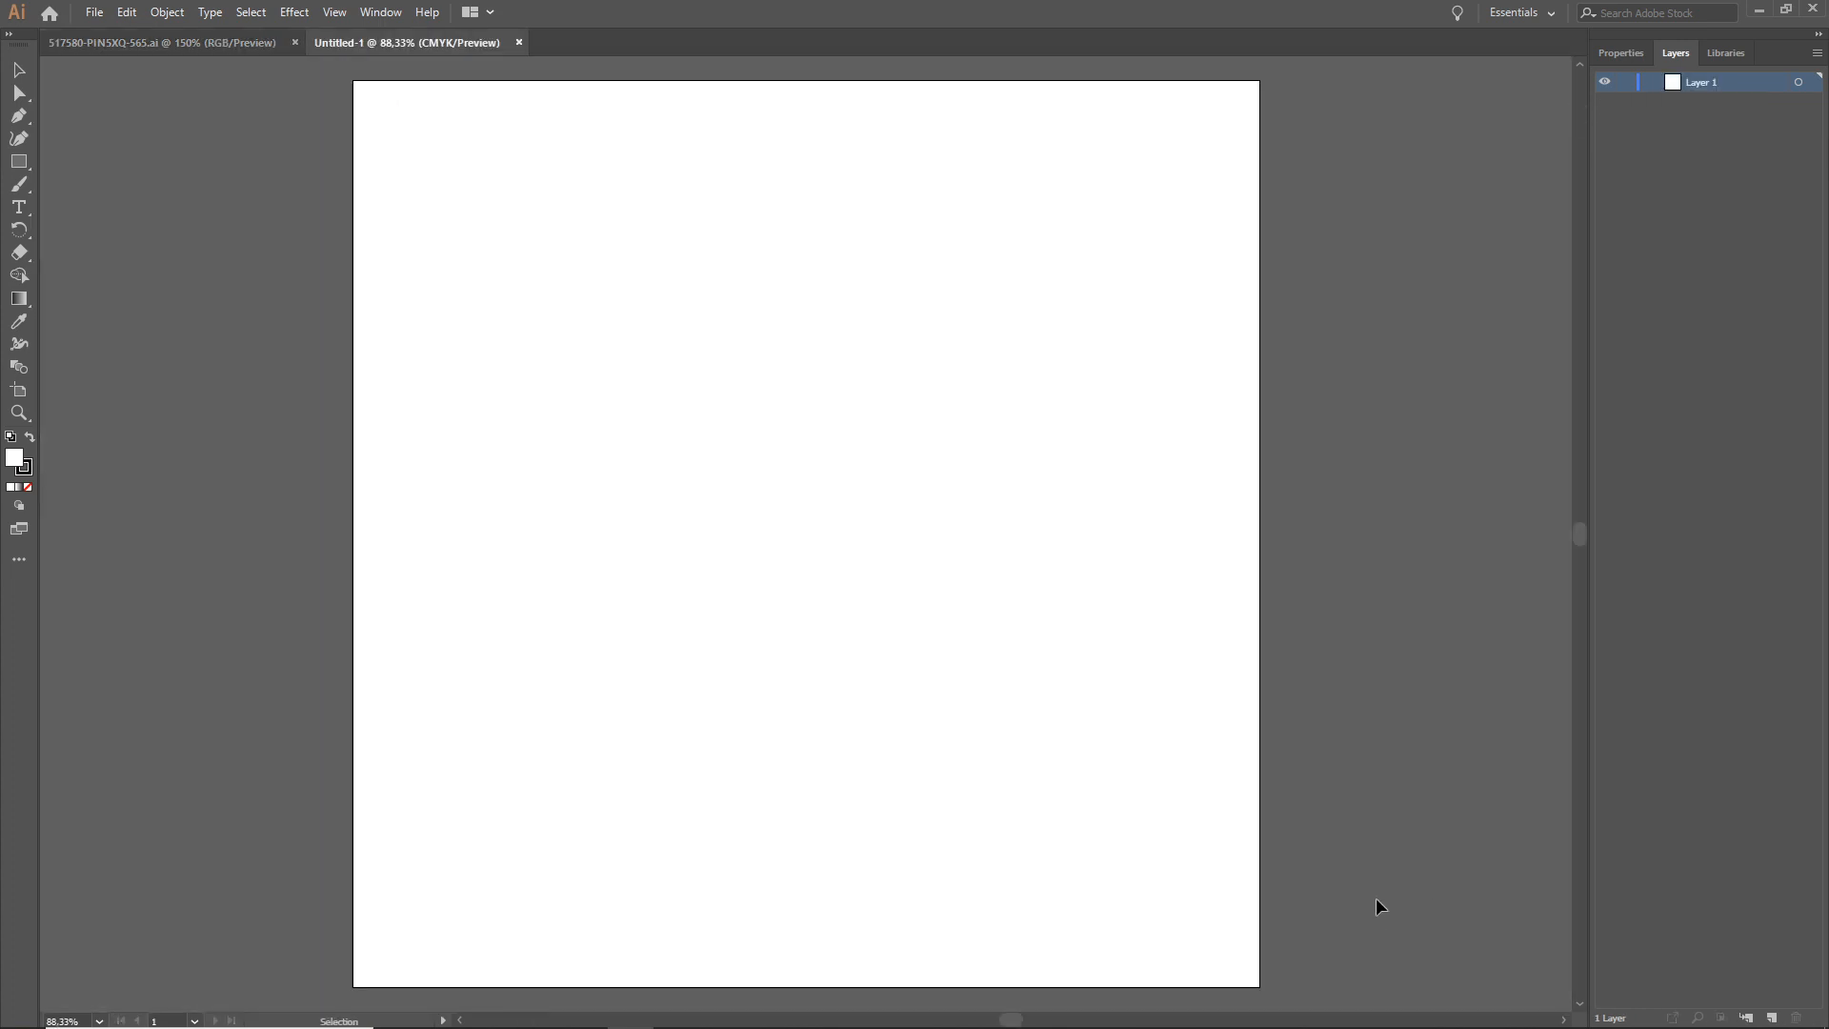
{"action": "left_click", "coordinate": [244, 43]}
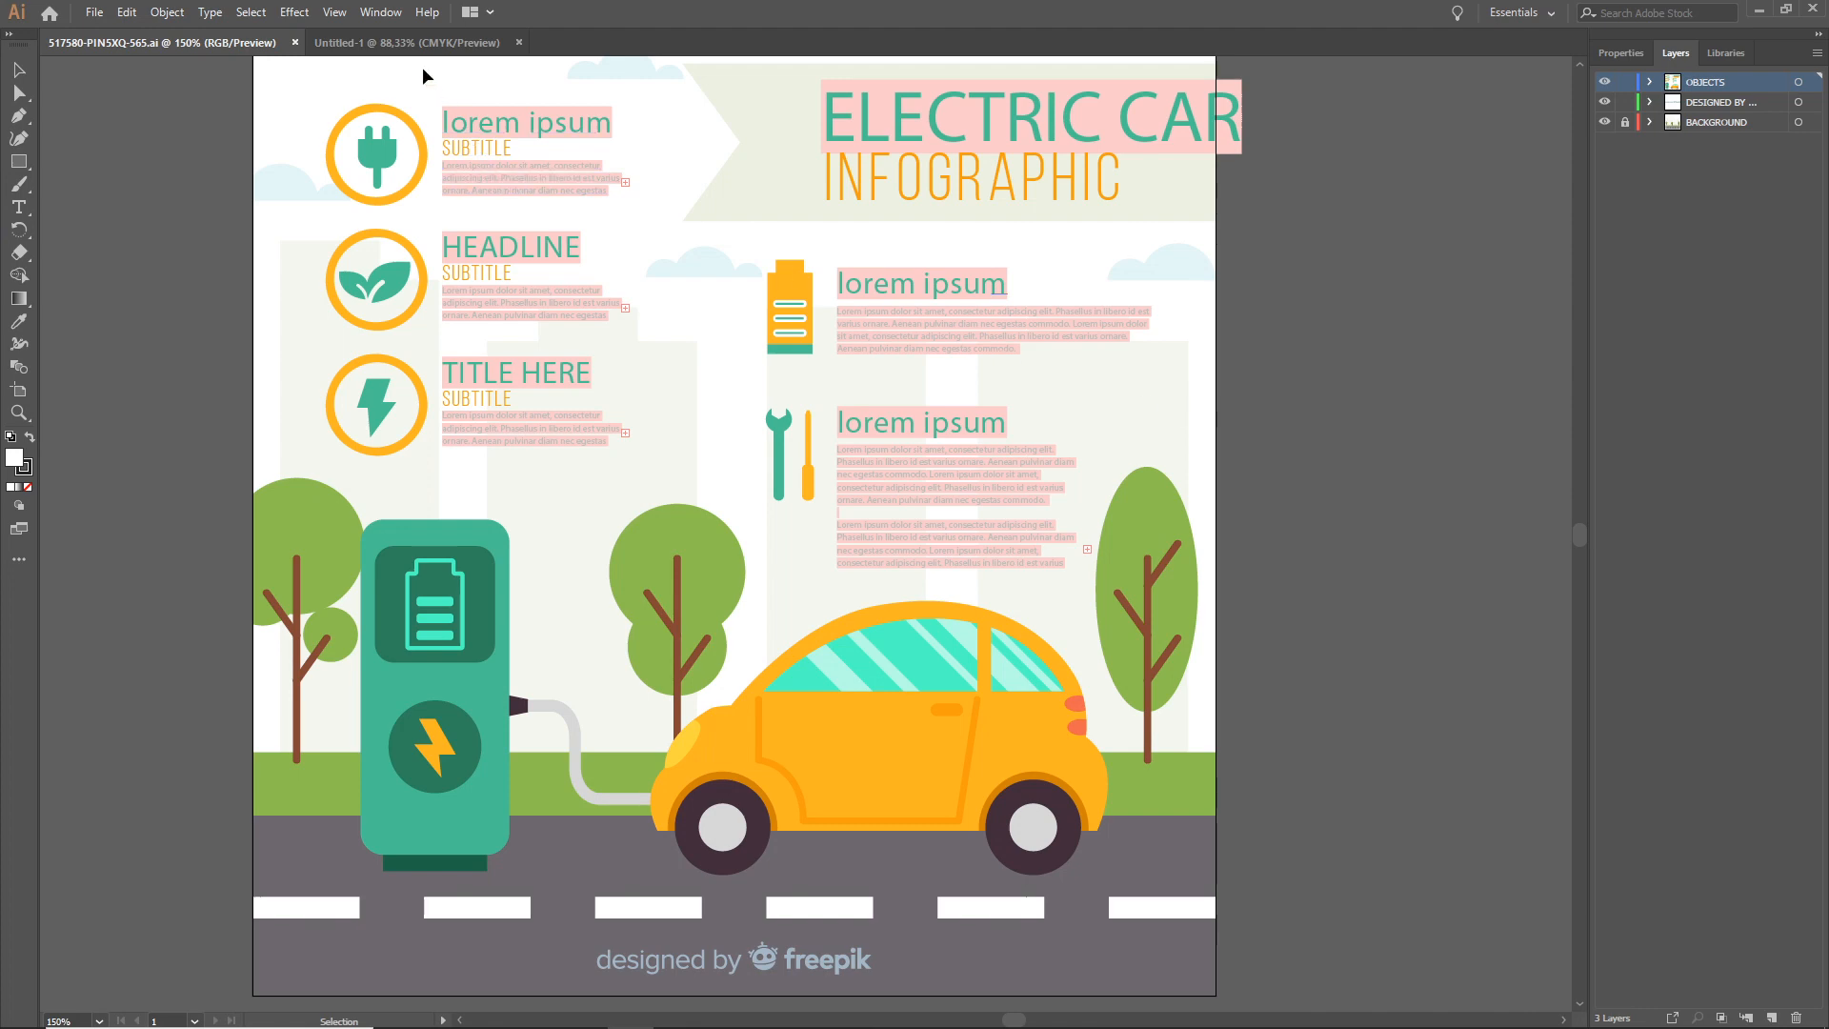
- Reset the Essentials workspace to its default layout
{"action": "left_click", "coordinate": [387, 16]}
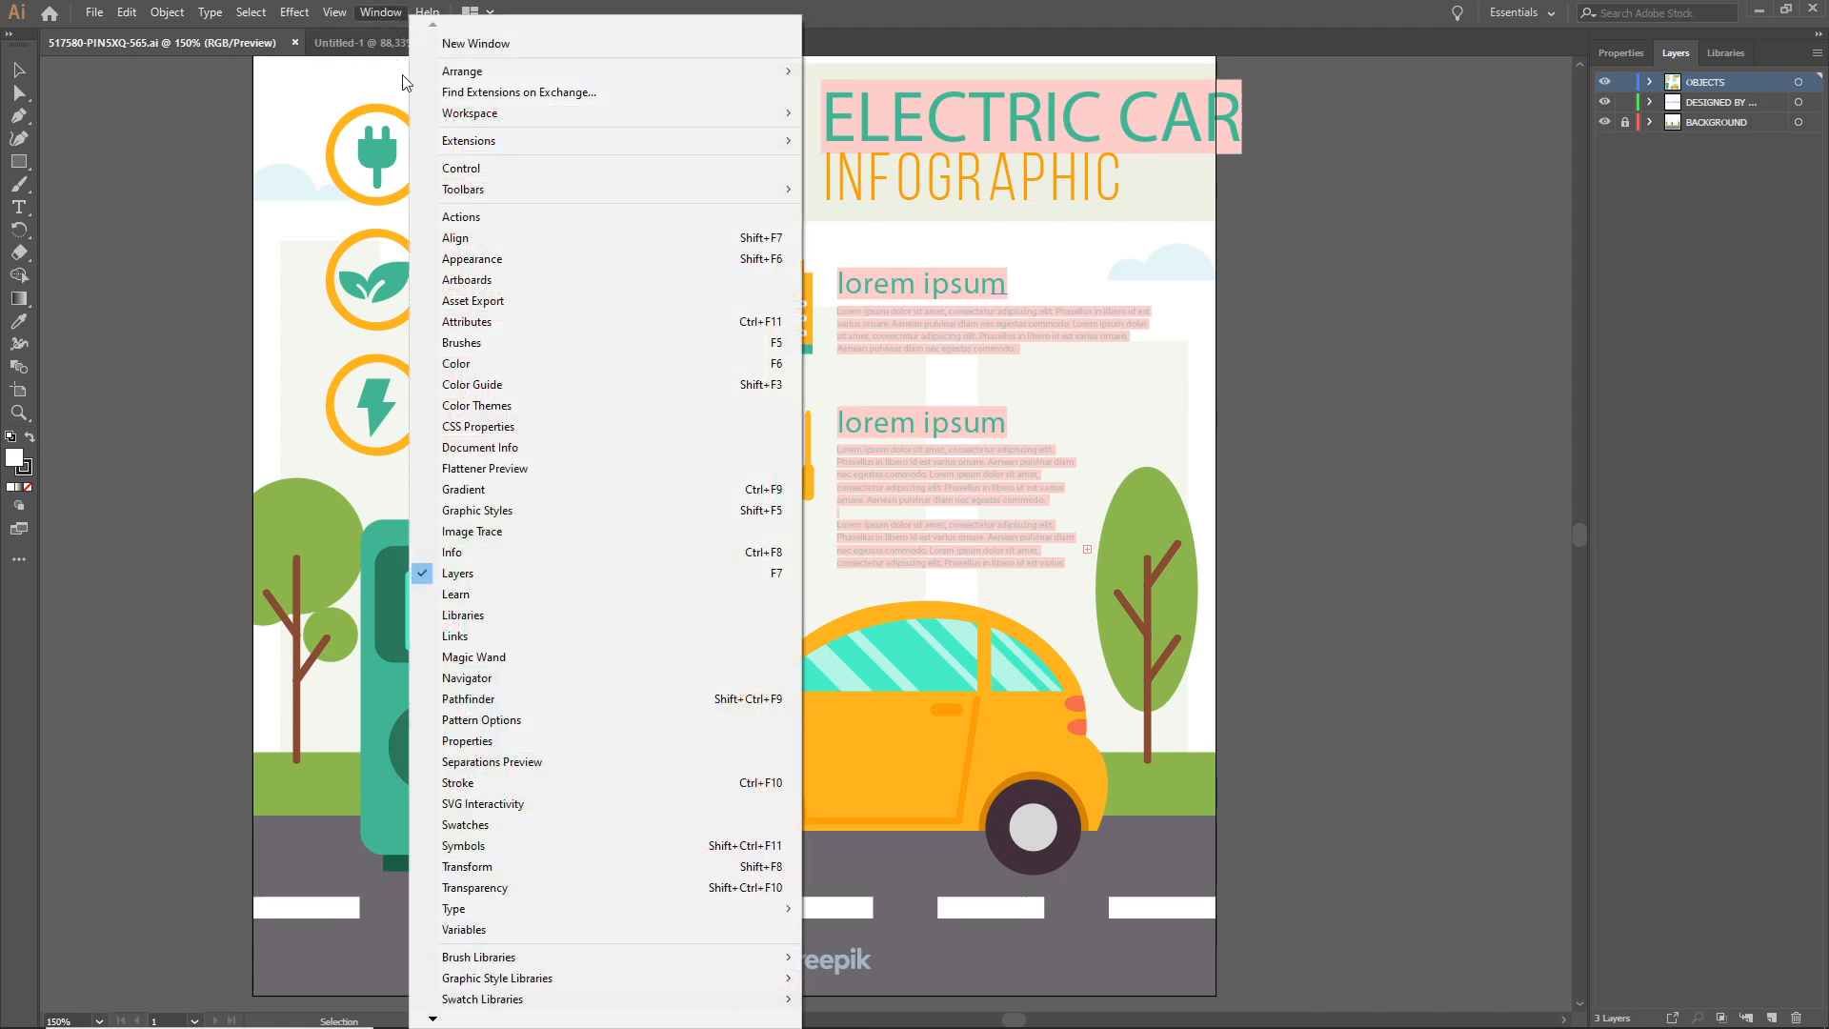
{"action": "mouse_move", "coordinate": [779, 121]}
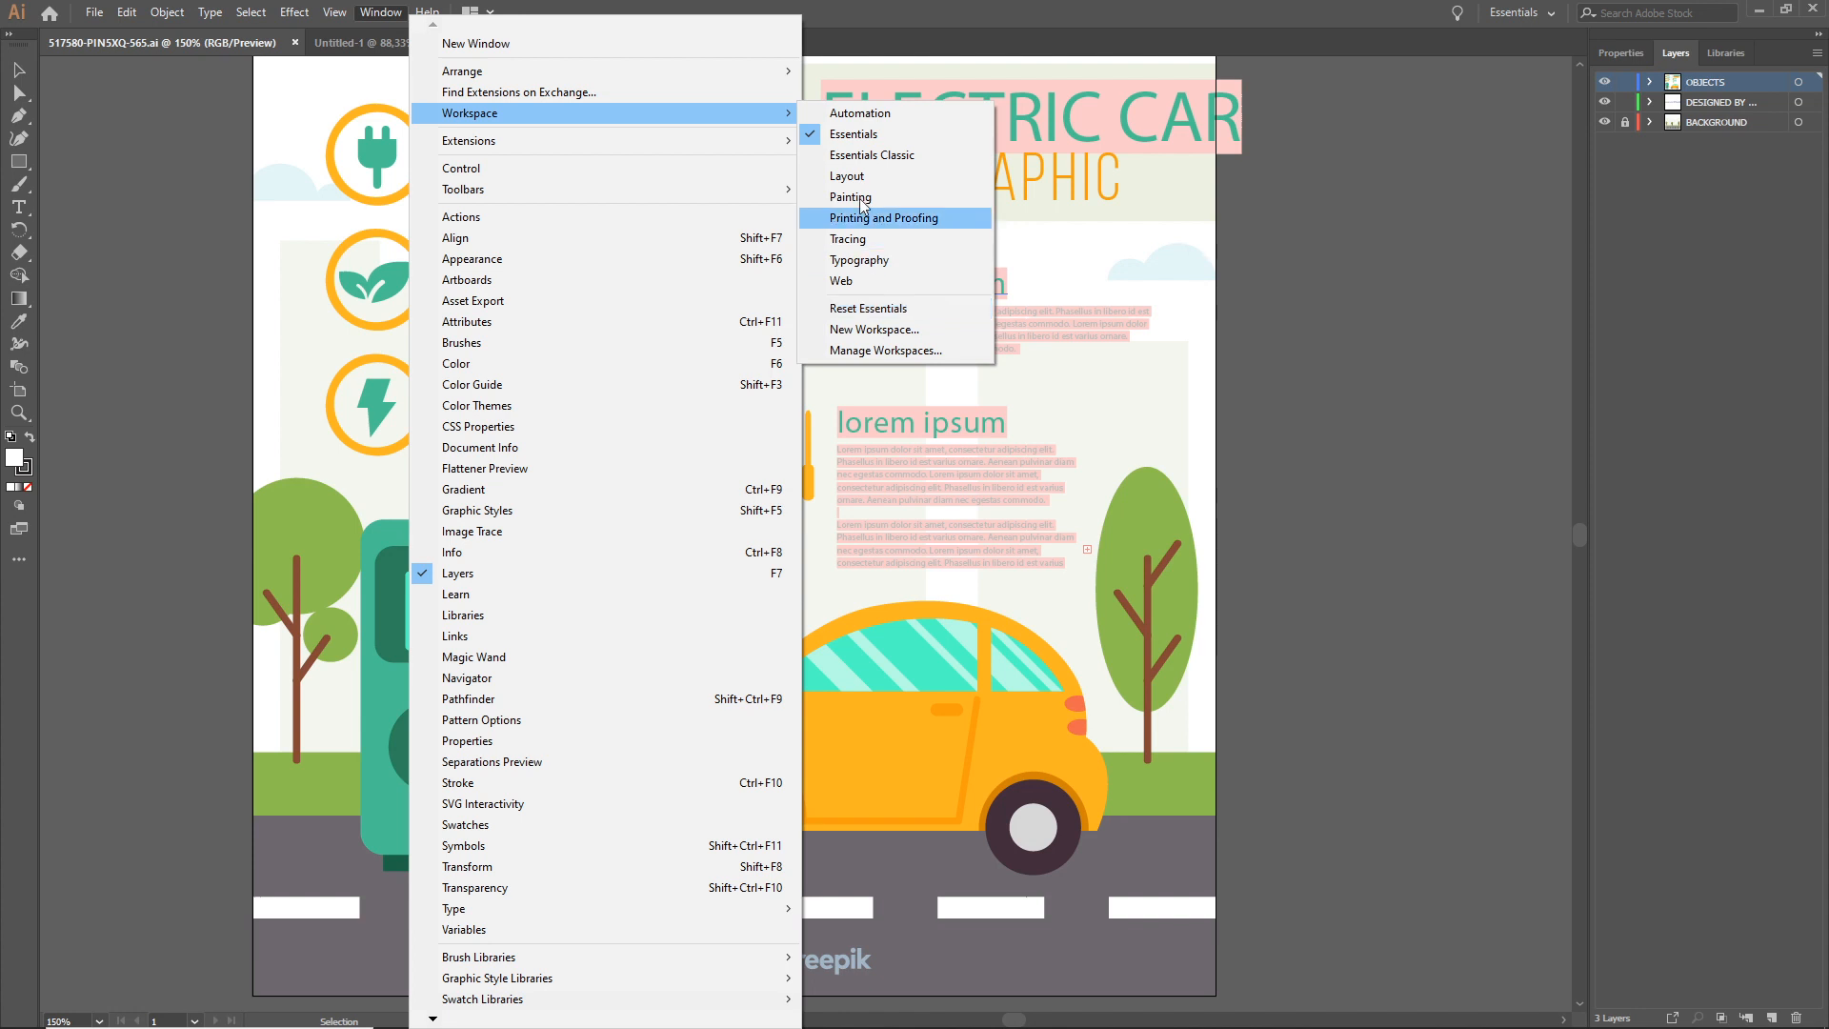
{"action": "left_click", "coordinate": [892, 309]}
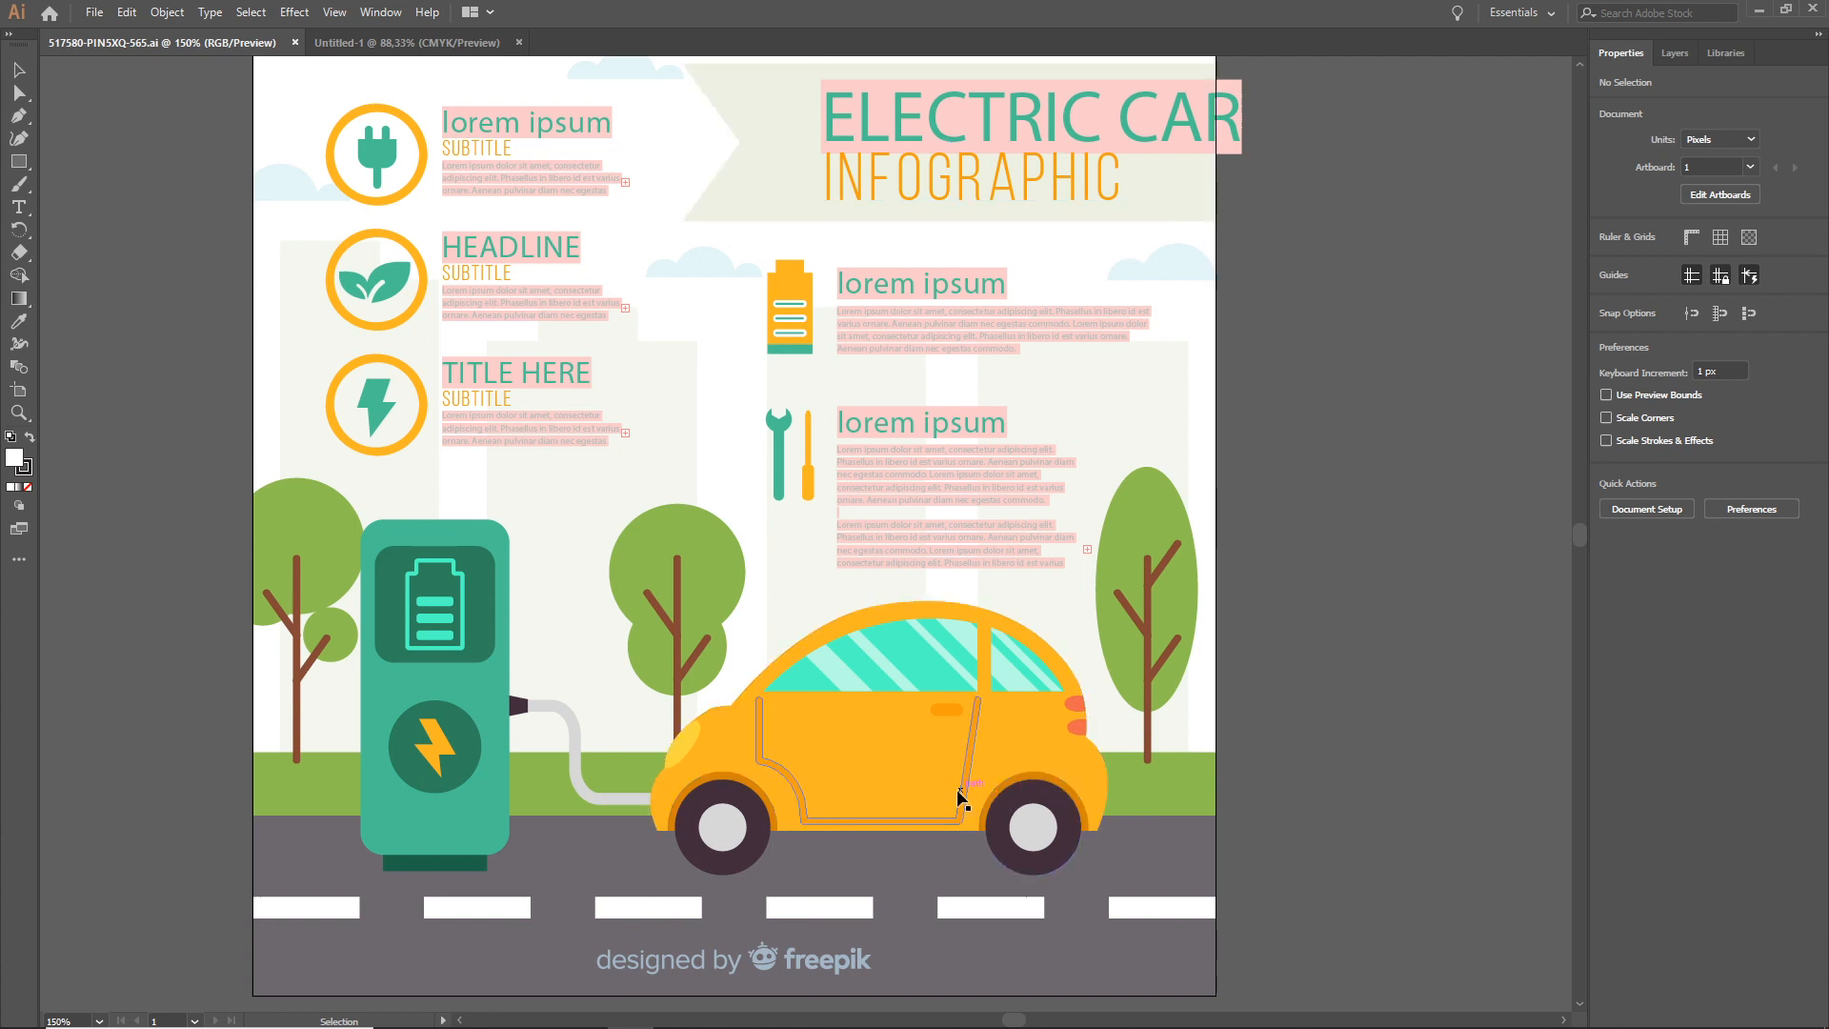
- Try moving the combined car and charging station group to the left, undo the move, and deselect it
{"action": "left_click", "coordinate": [895, 765]}
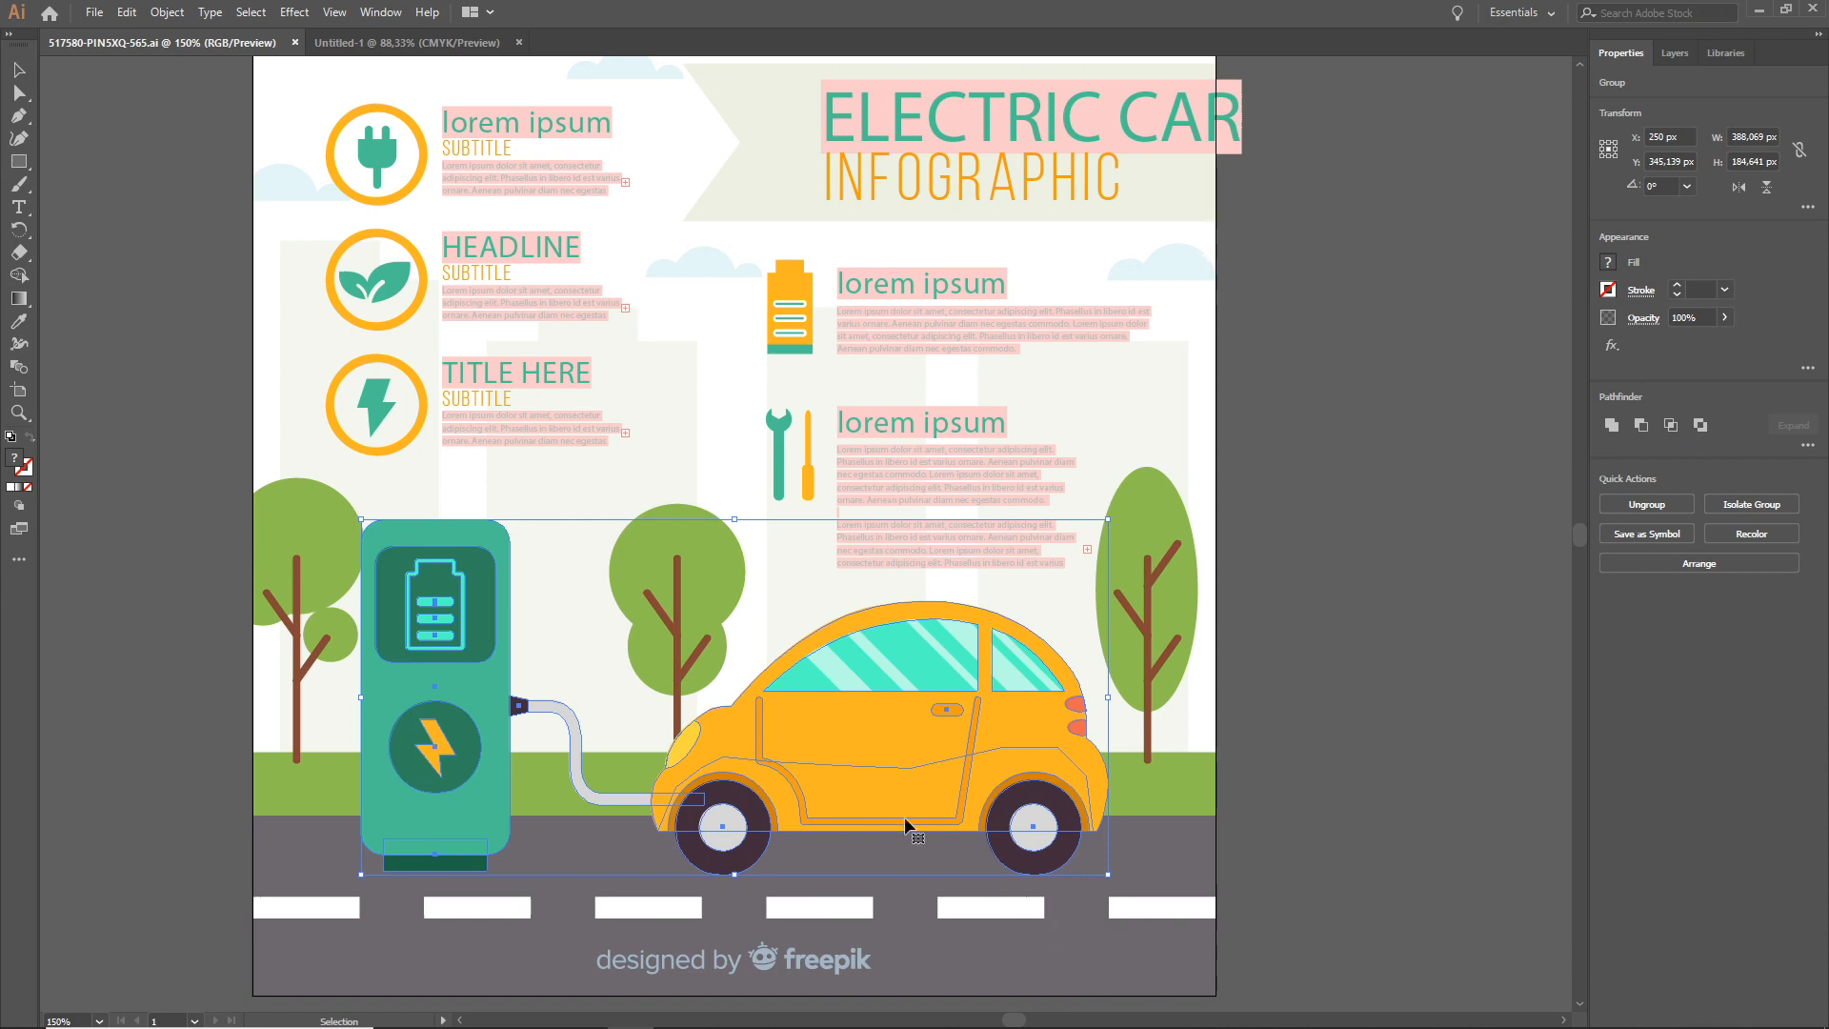
{"action": "left_click_drag", "start_coordinate": [860, 724], "coordinate": [677, 729]}
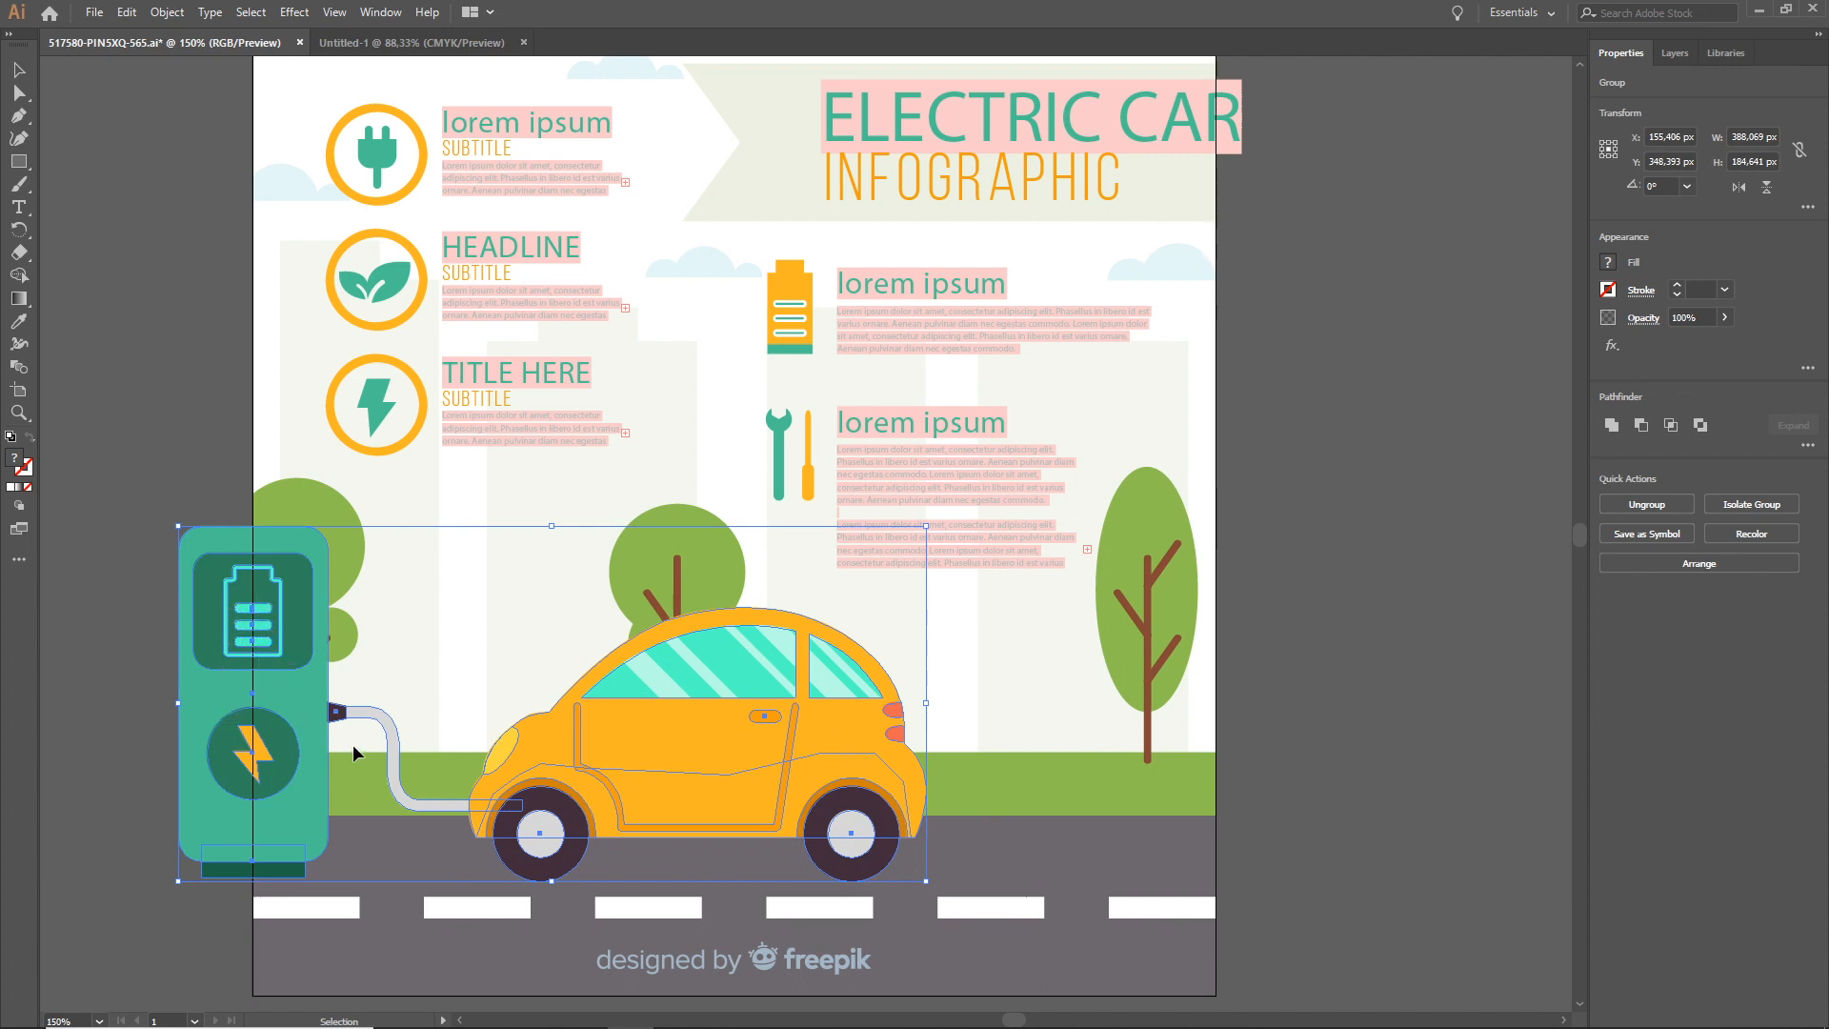
{"action": "key", "text": "ctrl+z"}
{"action": "key", "text": "ctrl+s"}
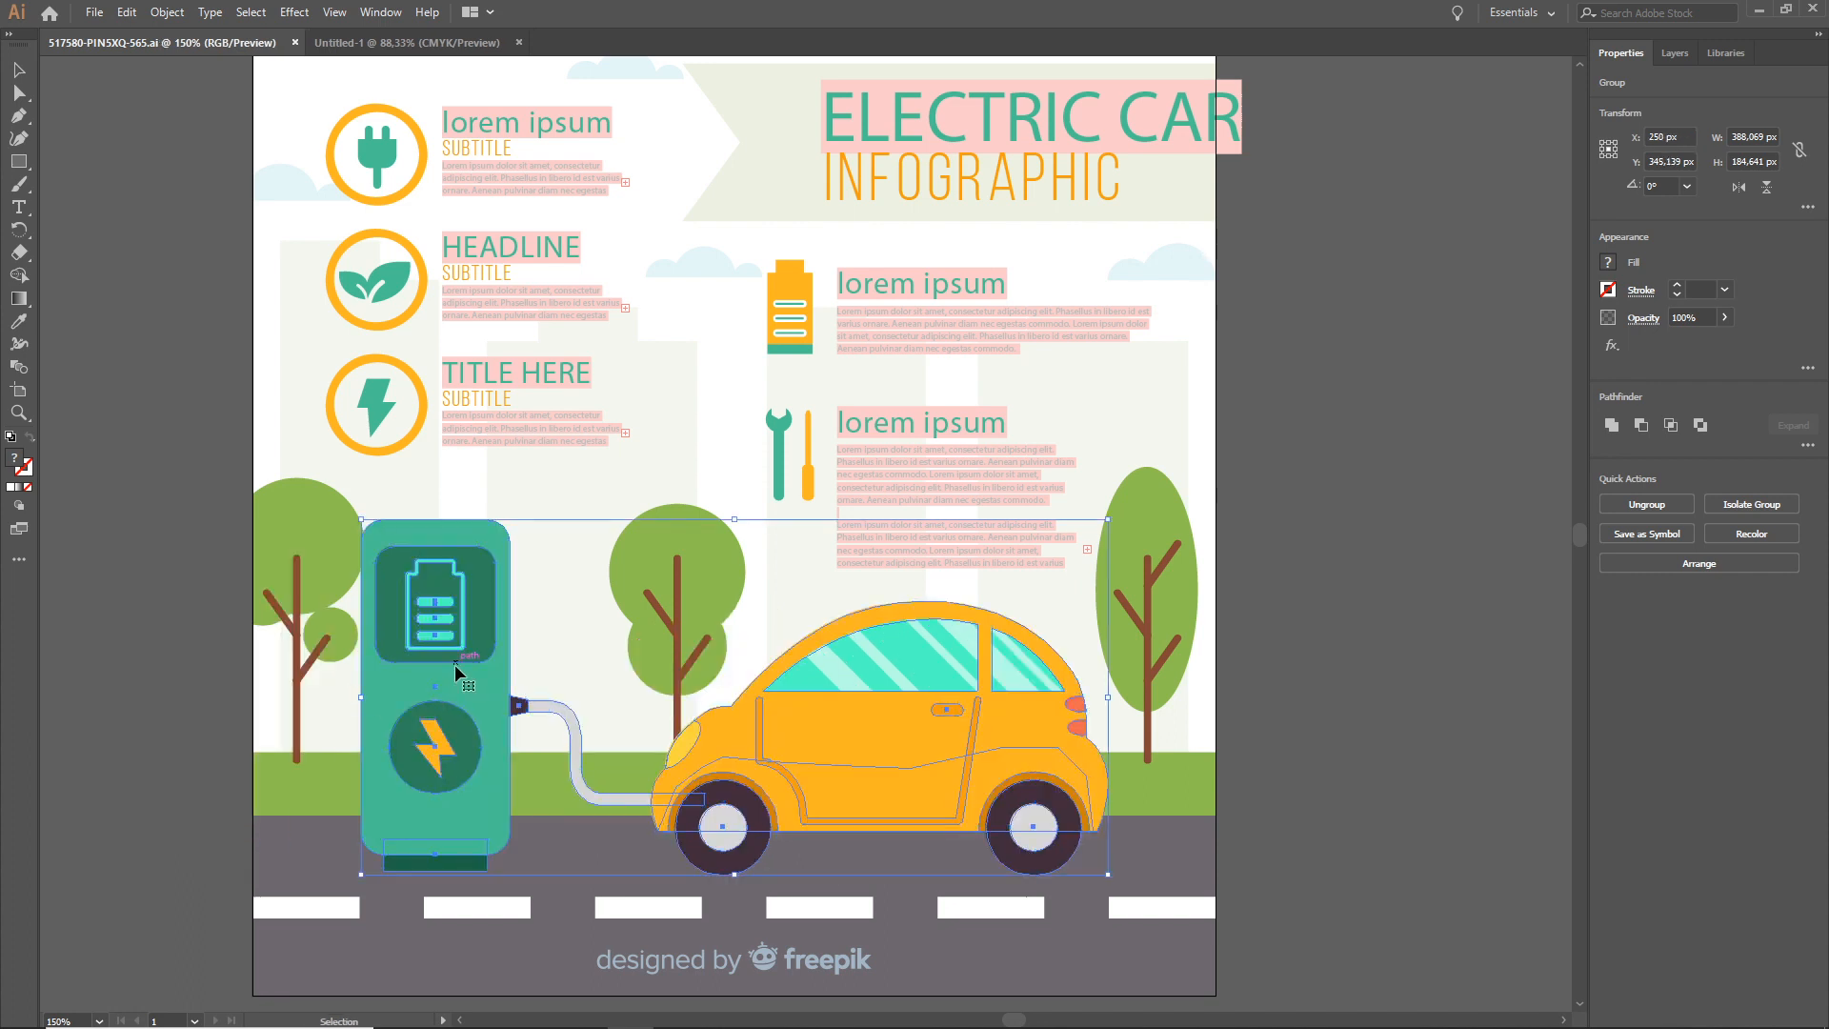
{"action": "left_click", "coordinate": [1336, 762]}
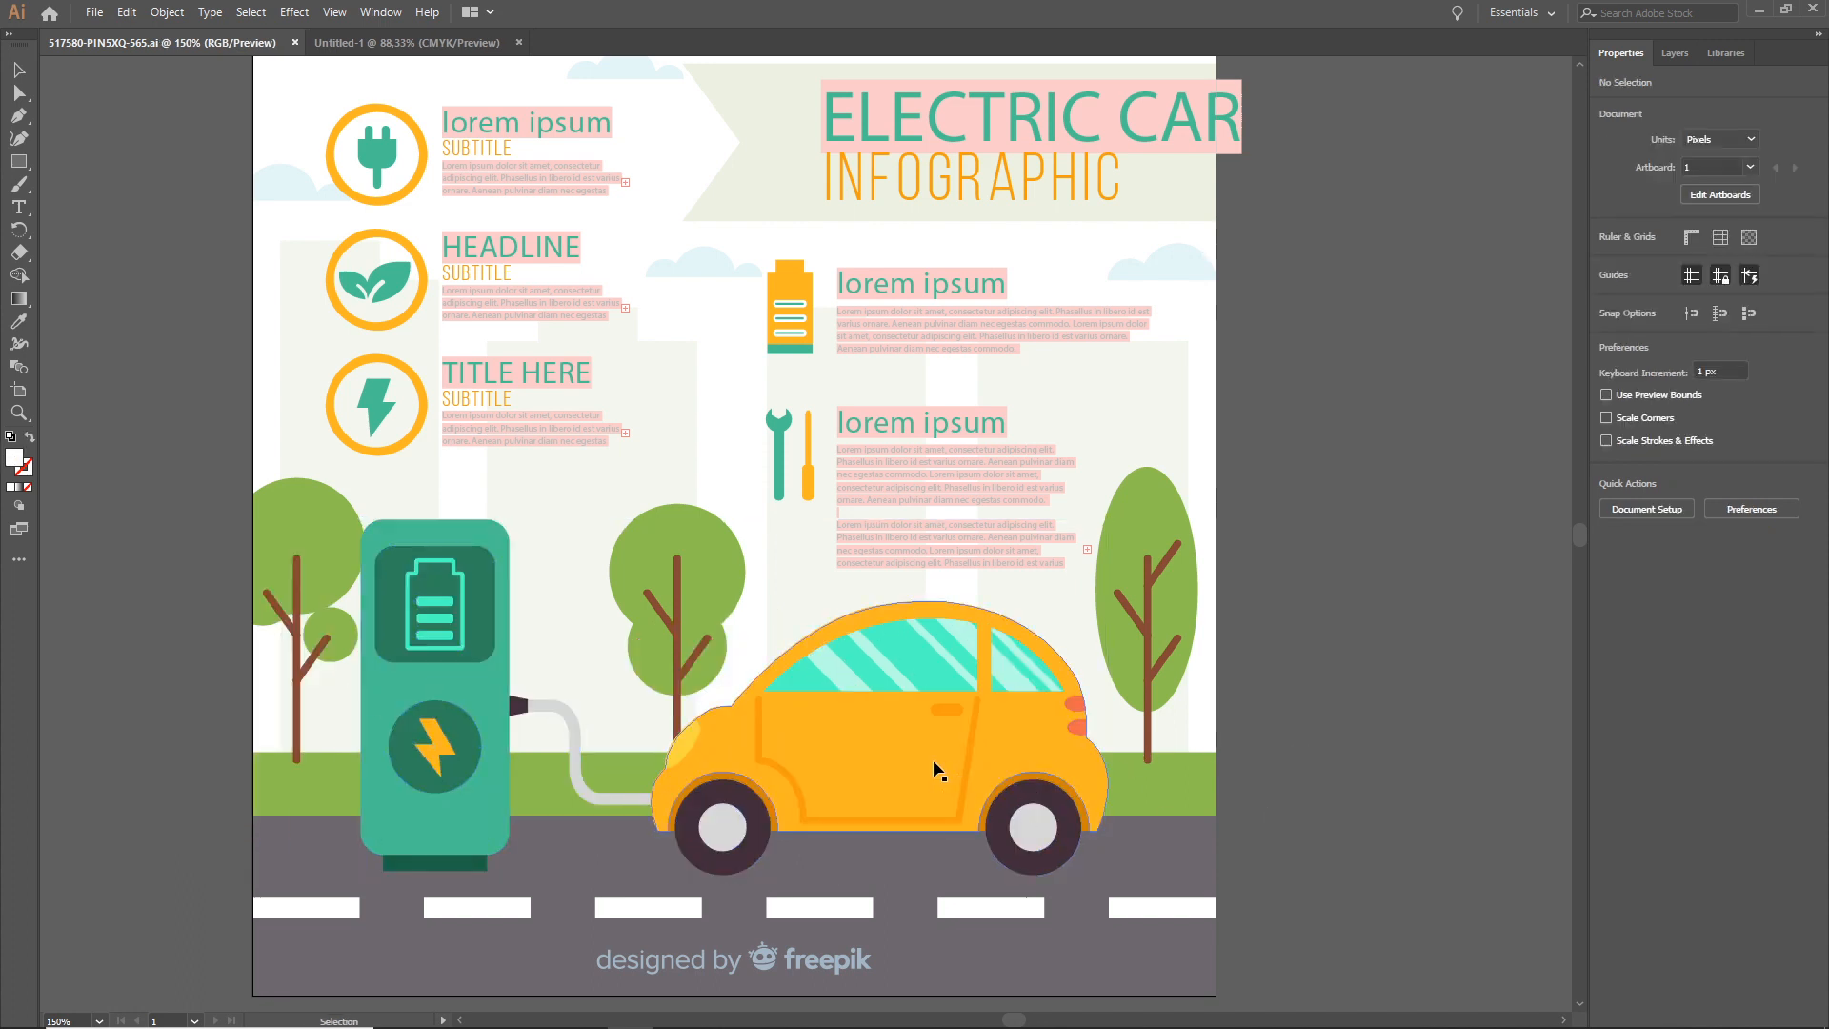
- Ungroup the car and charging station so each can be selected separately
{"action": "left_click", "coordinate": [869, 736]}
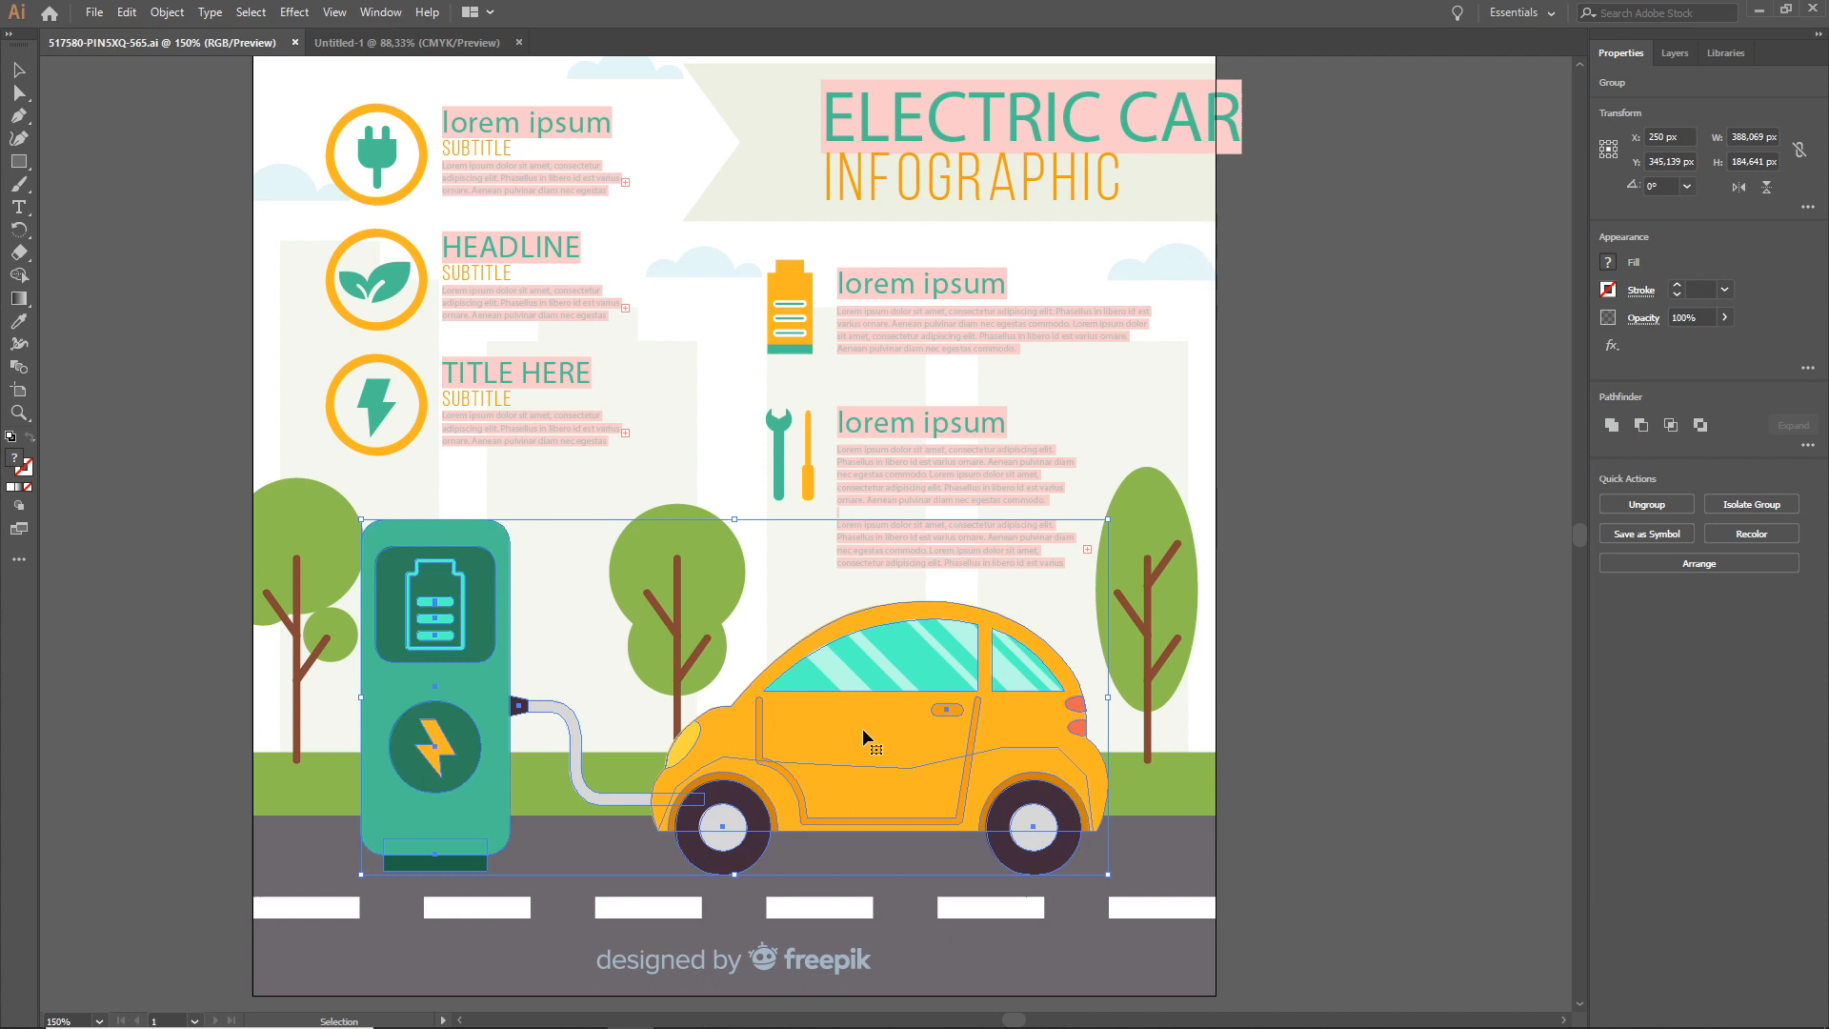
{"action": "right_click", "coordinate": [863, 729]}
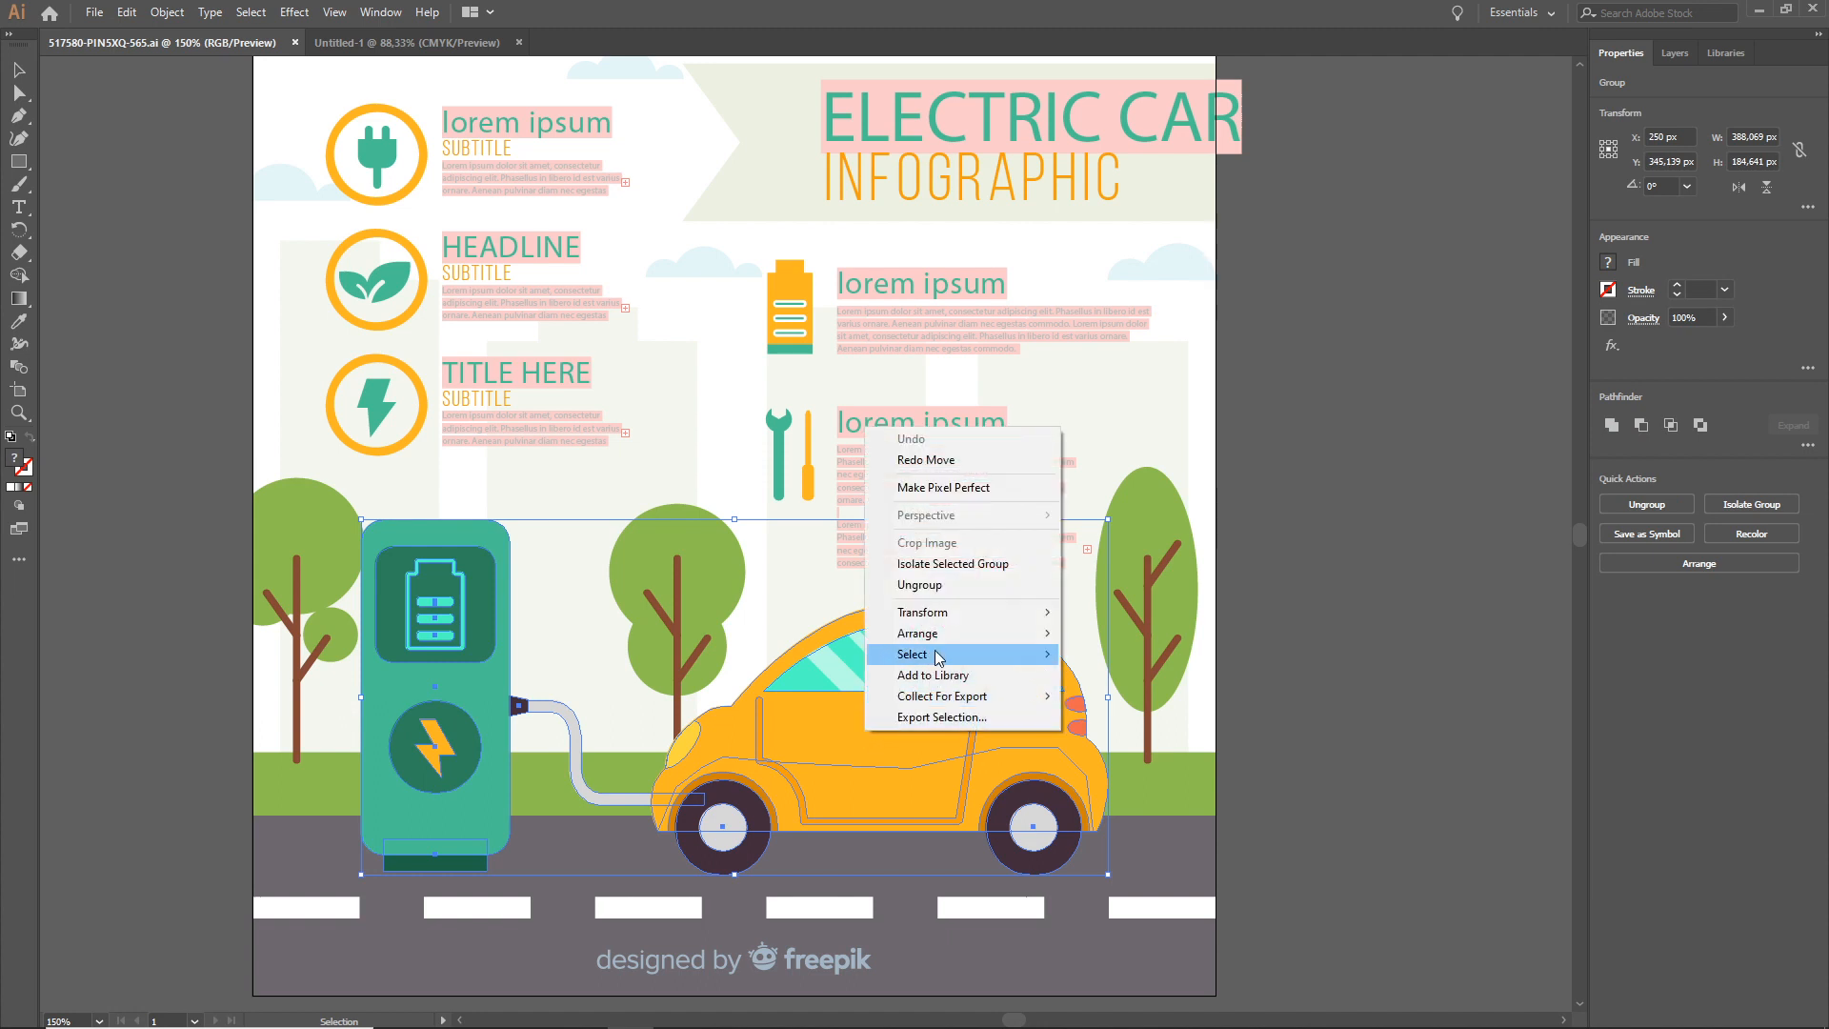
{"action": "left_click", "coordinate": [935, 595]}
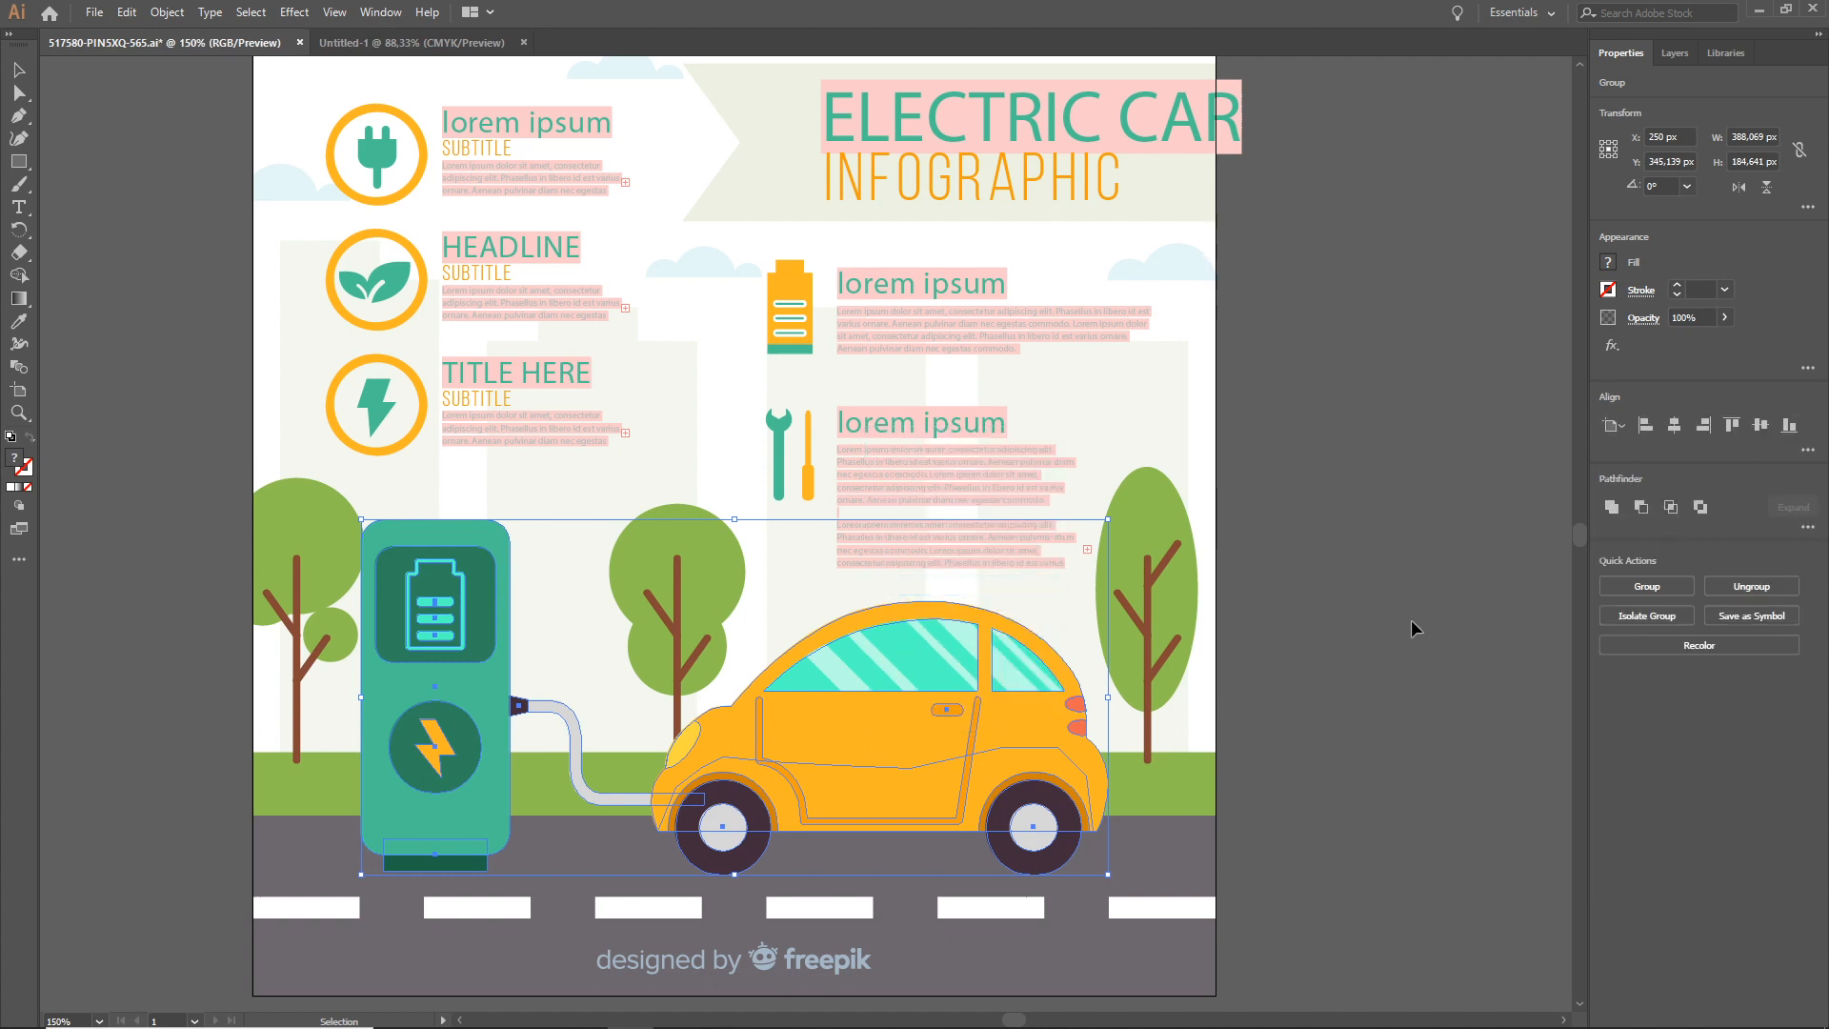
{"action": "left_click", "coordinate": [1361, 730]}
- Copy the yellow car group into the lower half of the Untitled-1 artboard and return to the infographic document
{"action": "left_click", "coordinate": [935, 762]}
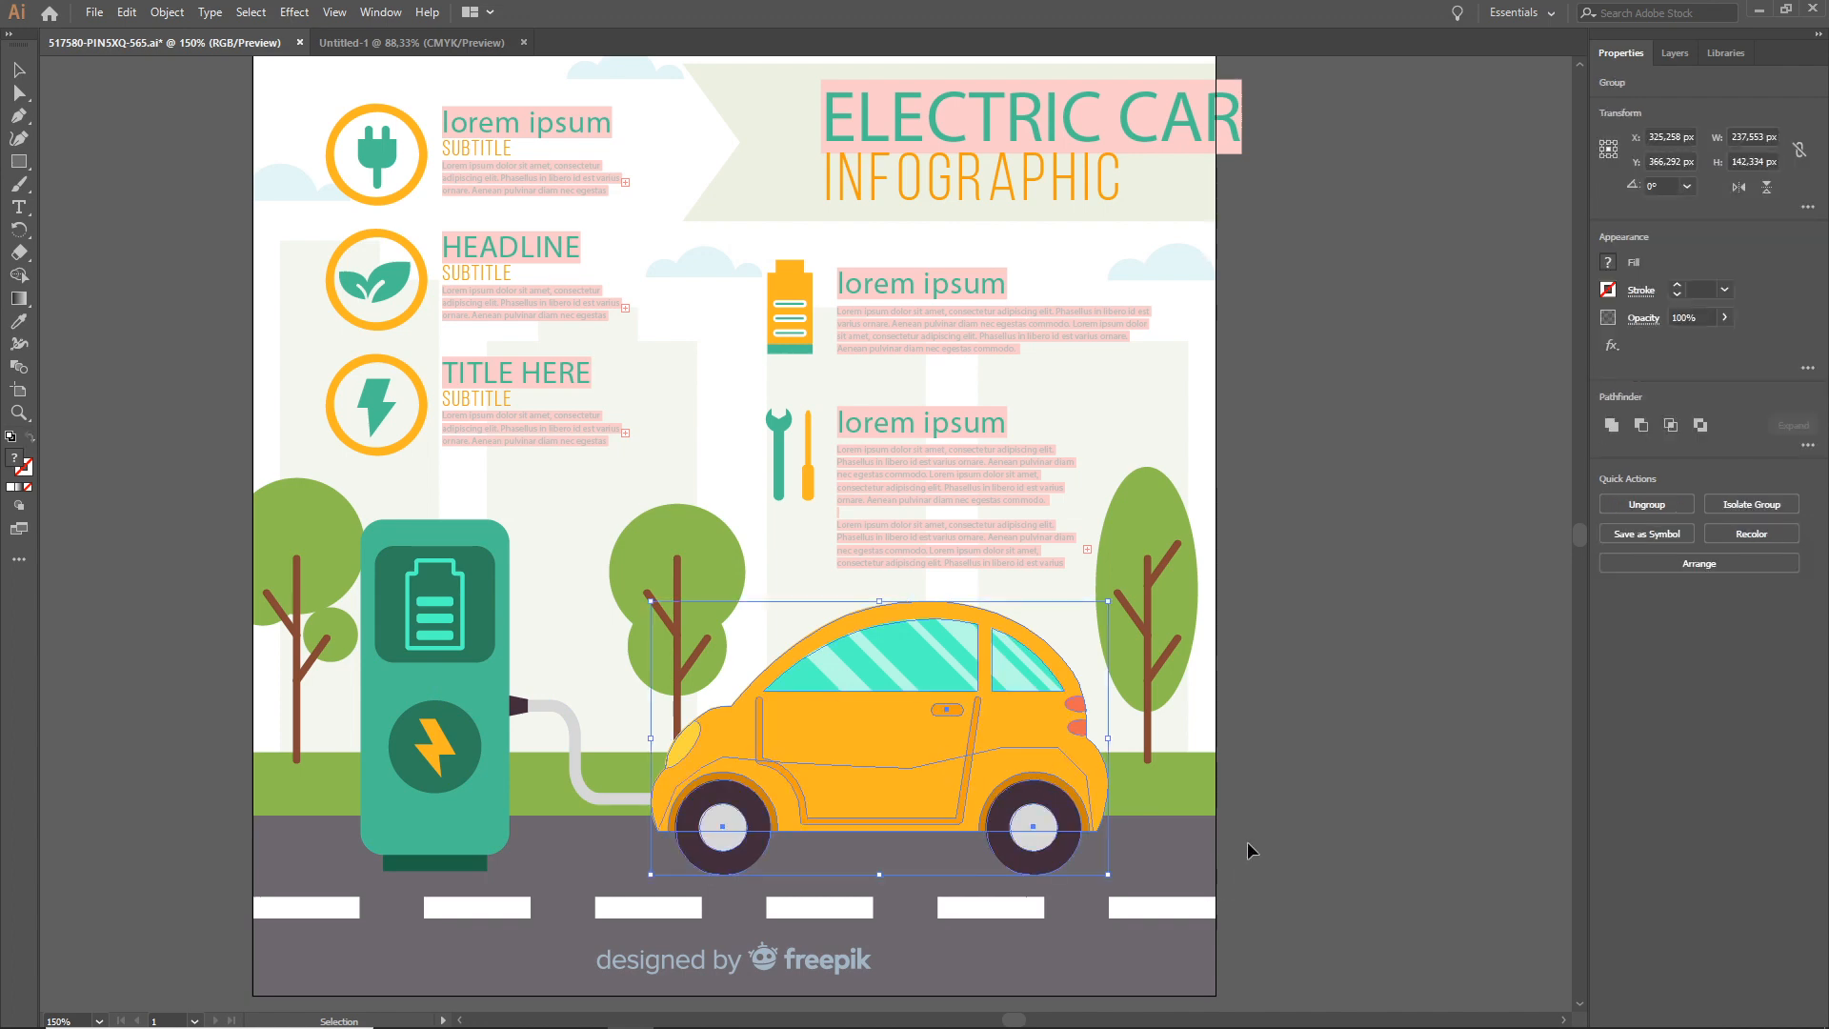
{"action": "left_click_drag", "start_coordinate": [883, 714], "coordinate": [792, 682]}
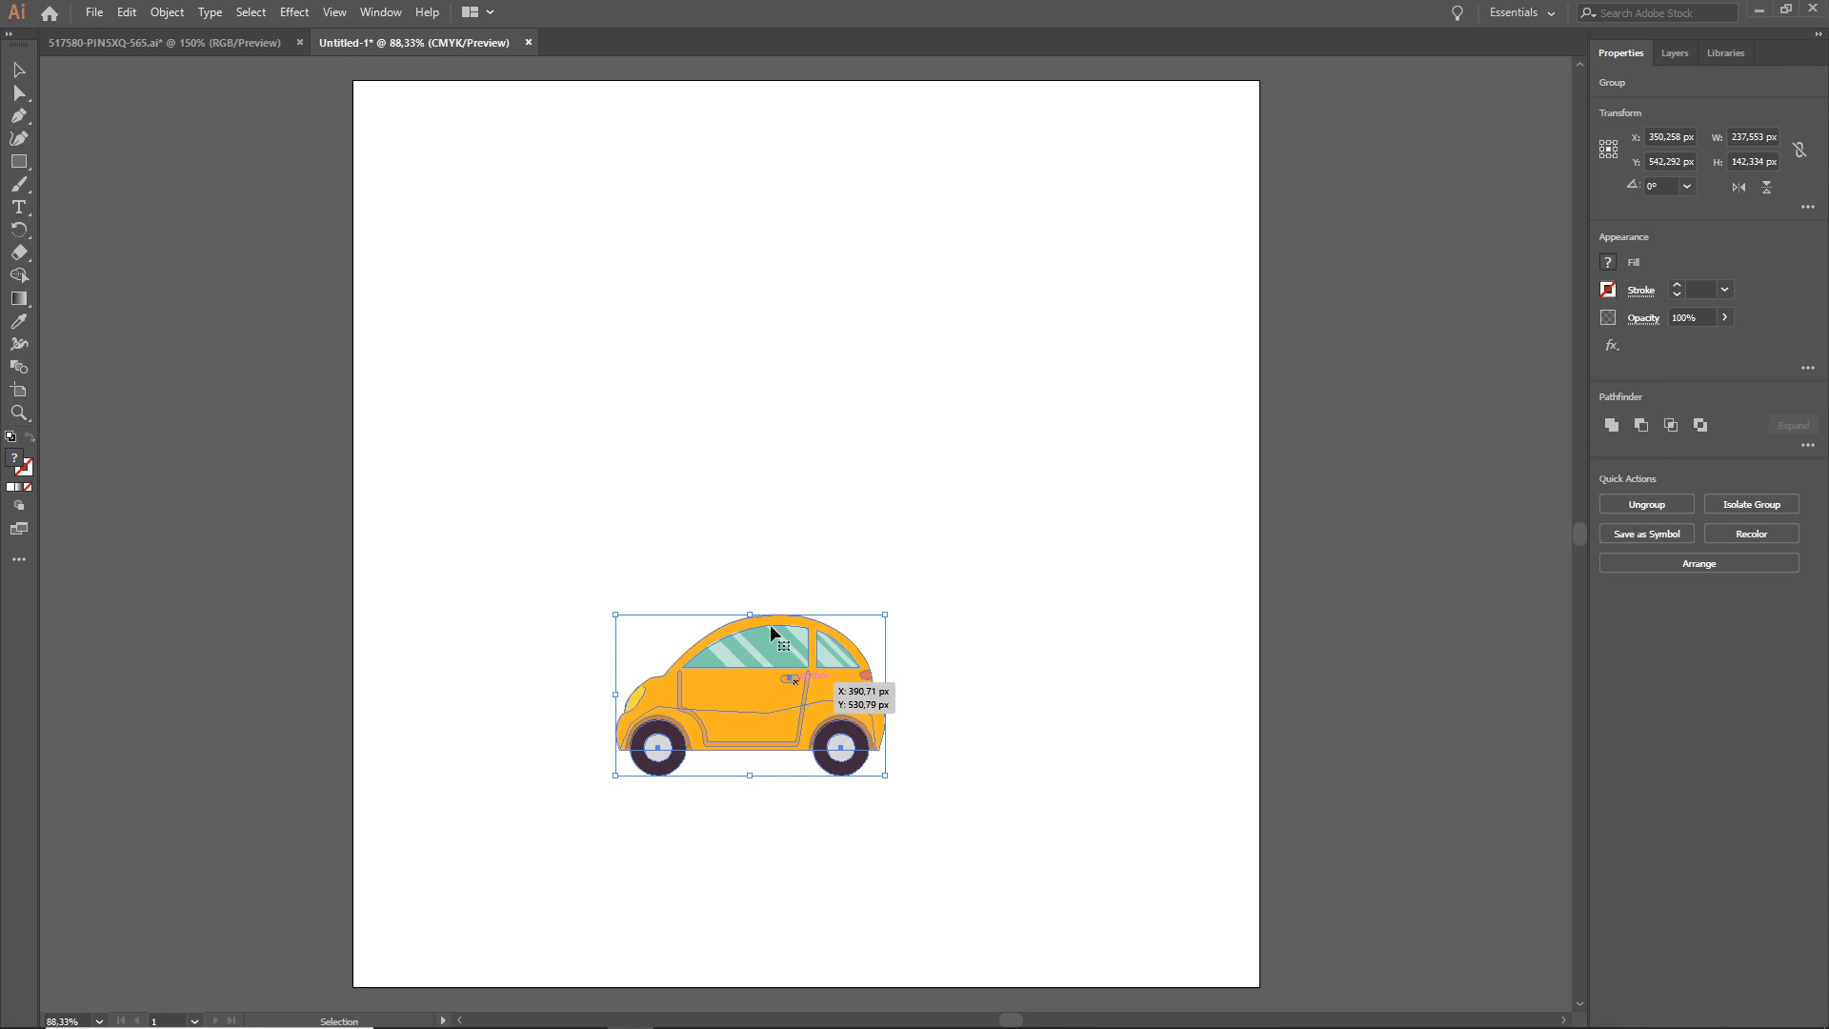
{"action": "left_click", "coordinate": [237, 43]}
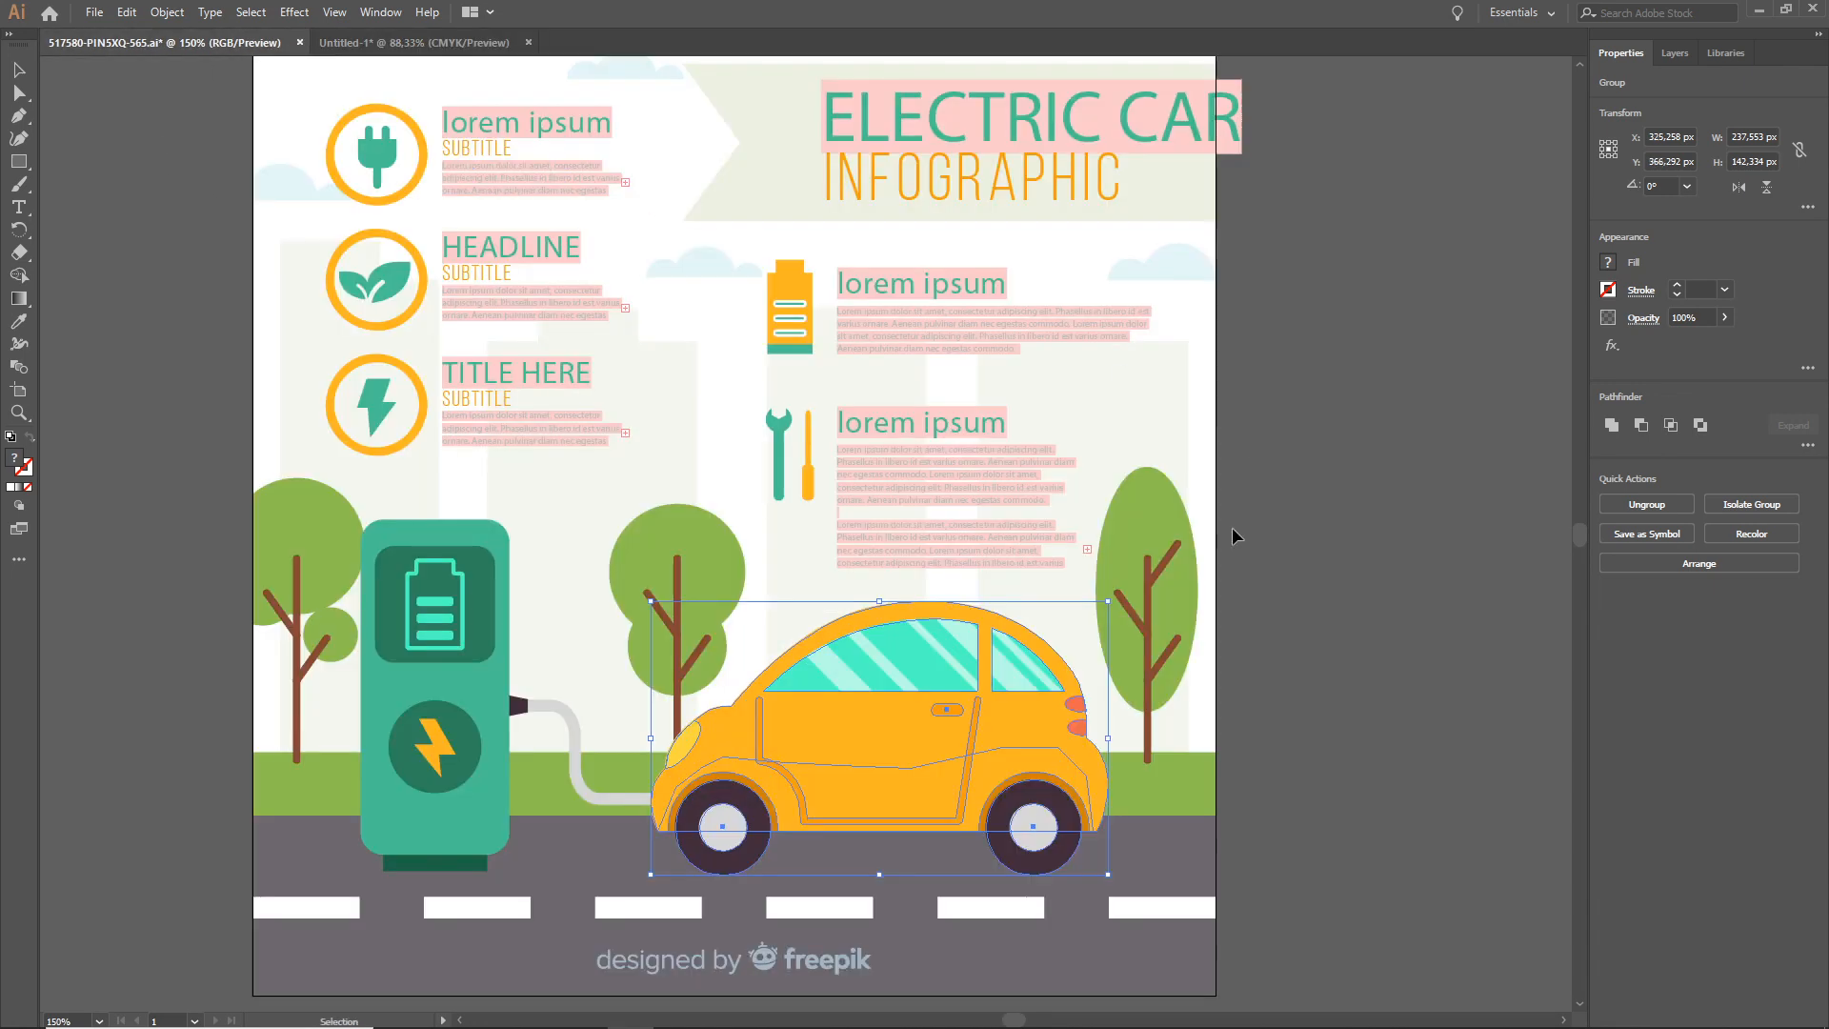
{"action": "left_click", "coordinate": [1281, 678]}
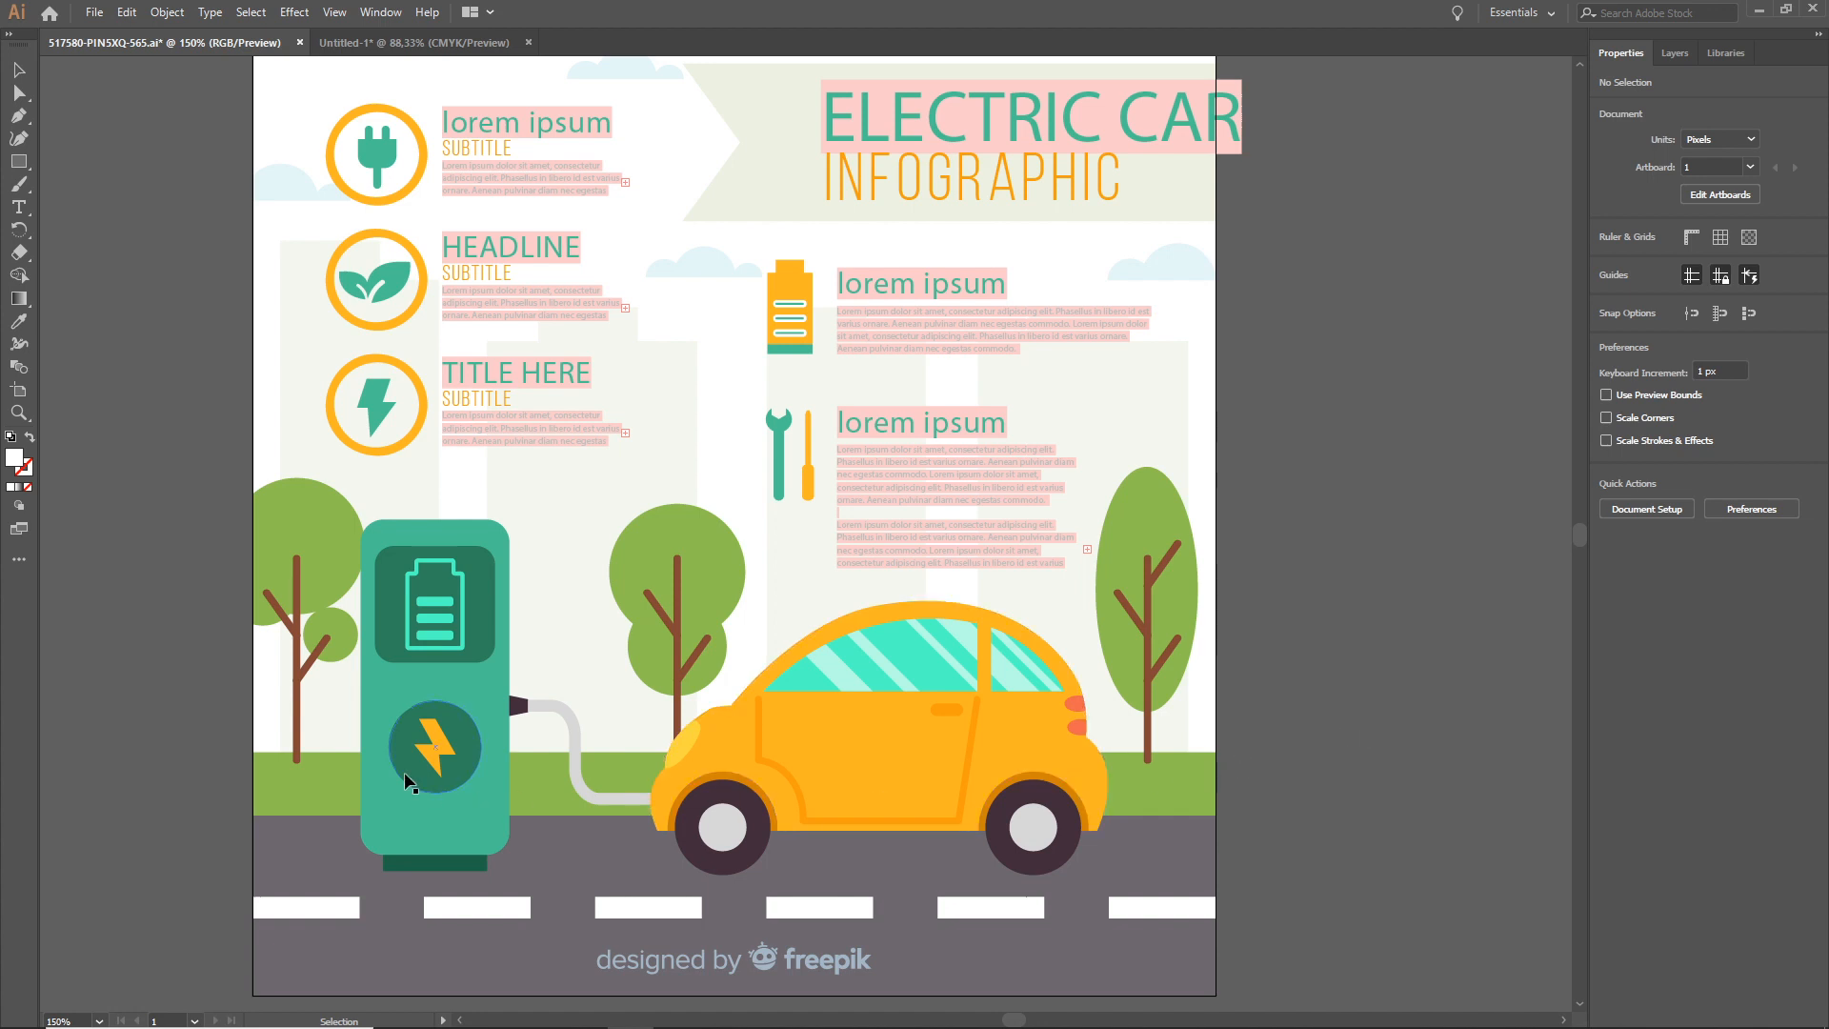
- Copy the charging station group with its cable into the Untitled-1 document and return to the infographic
{"action": "left_click", "coordinate": [456, 683]}
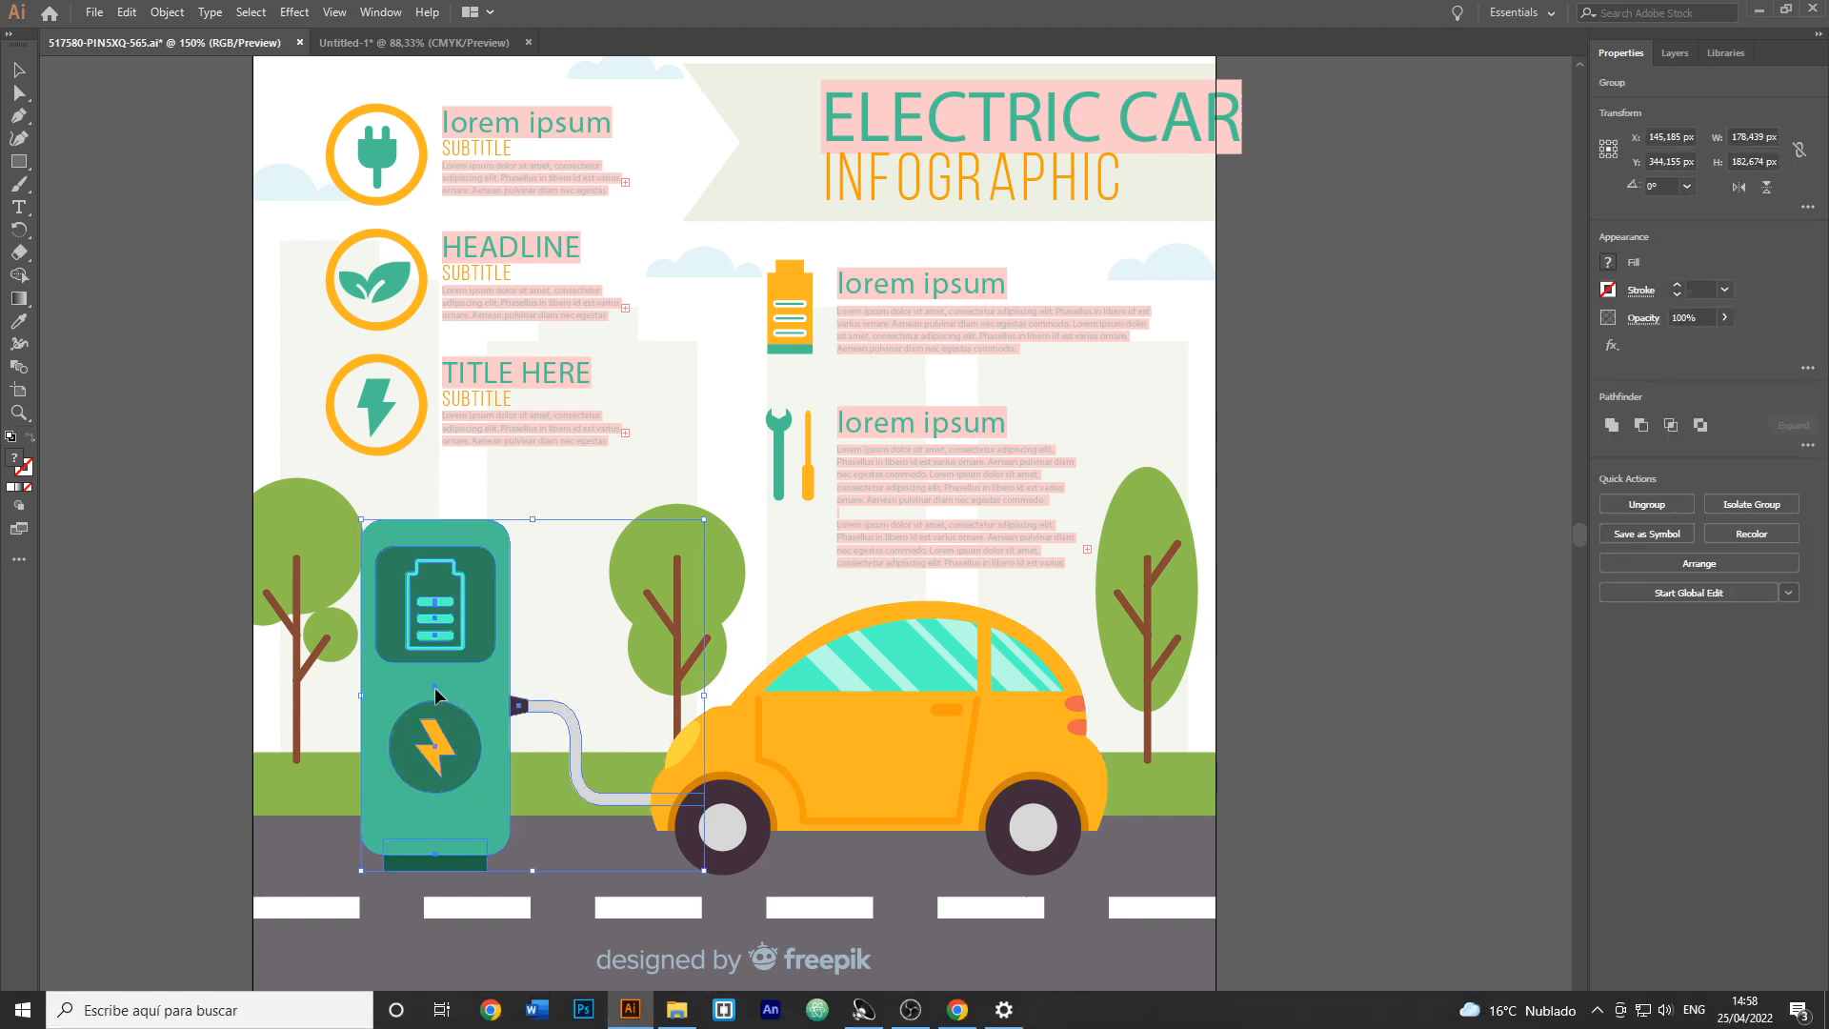
{"action": "left_click_drag", "start_coordinate": [435, 688], "coordinate": [355, 688]}
{"action": "key", "text": "ctrl+z"}
{"action": "left_click_drag", "start_coordinate": [456, 646], "coordinate": [533, 576]}
{"action": "left_click", "coordinate": [238, 47]}
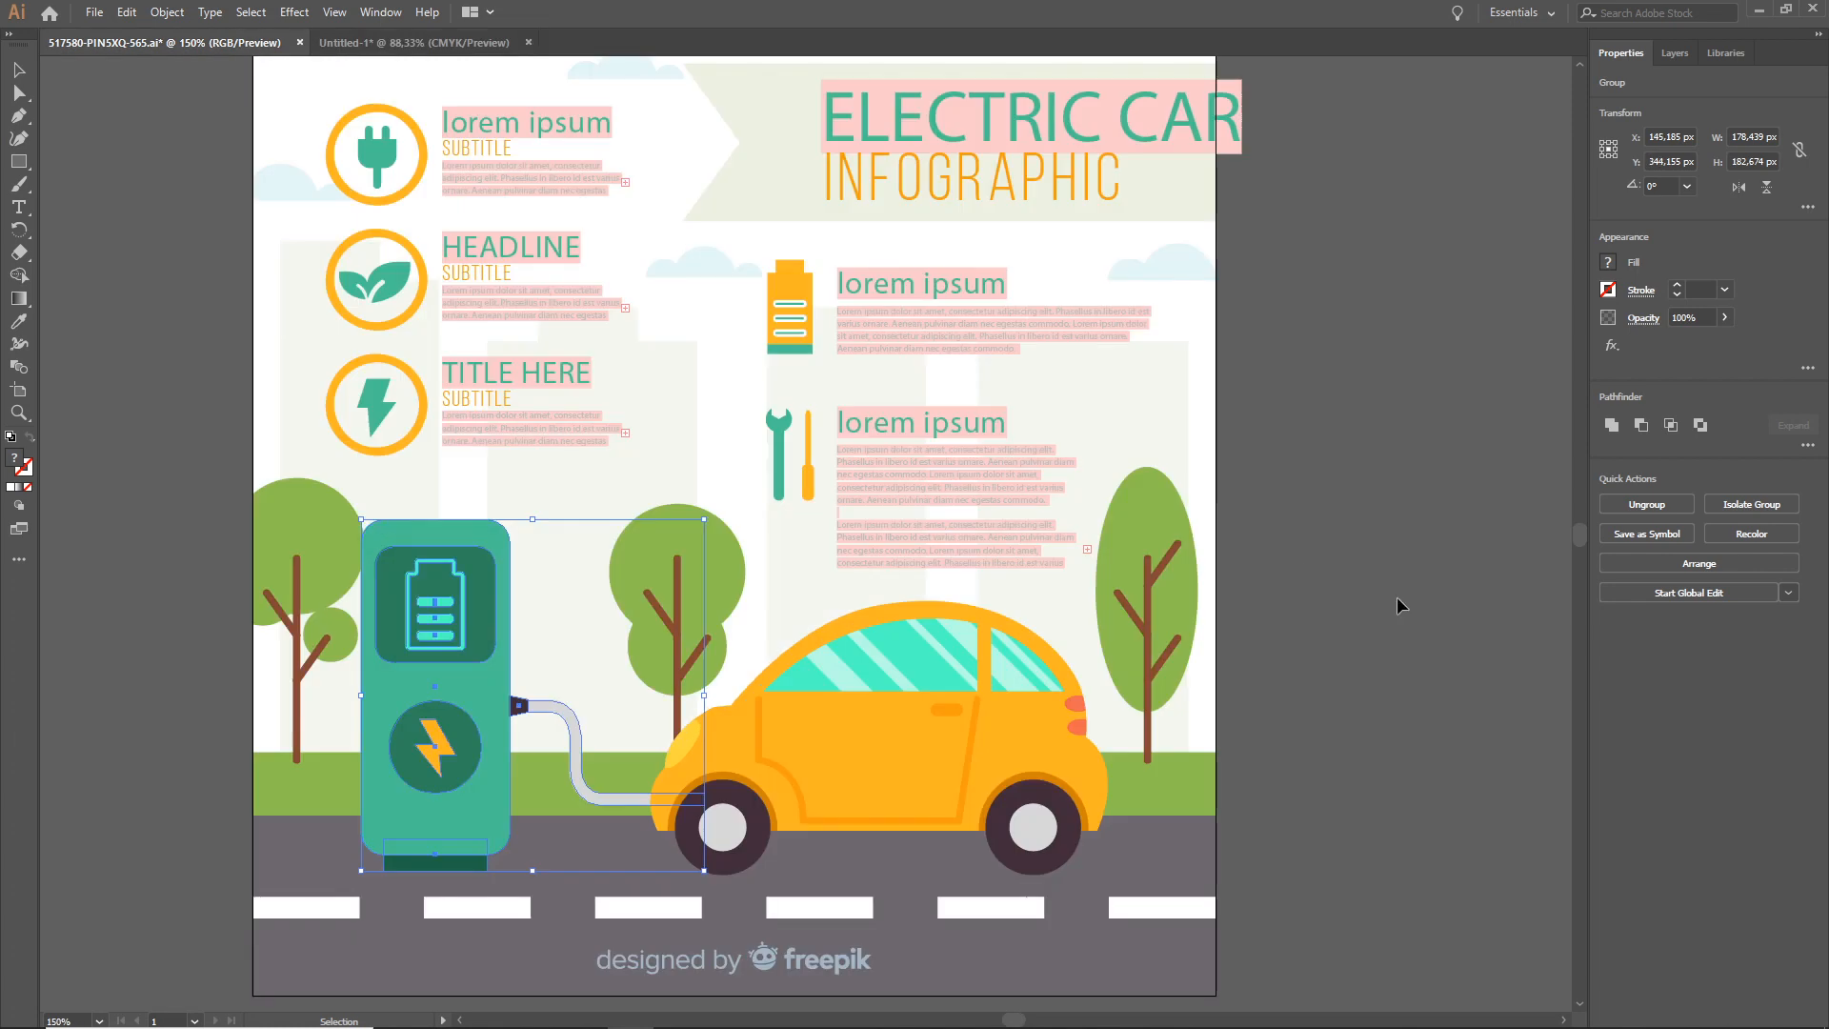
{"action": "left_click", "coordinate": [1438, 679]}
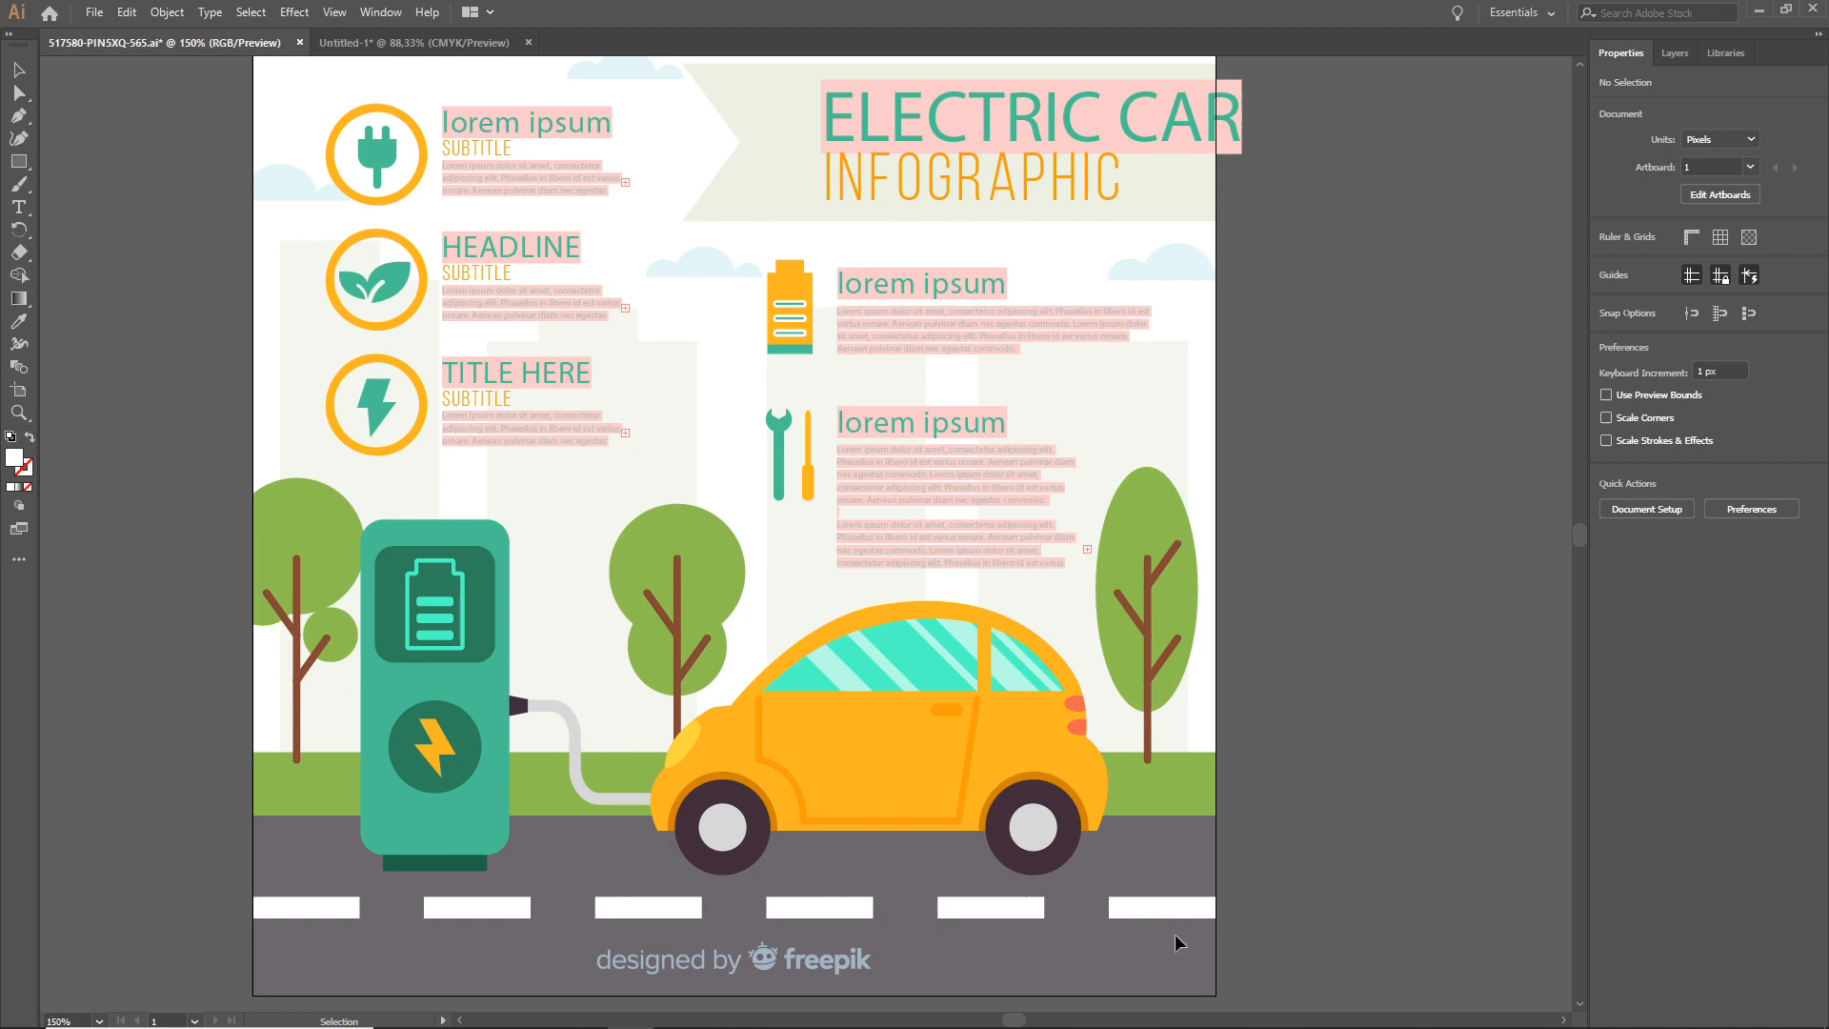
- Unlock the BACKGROUND layer and shift its grouped road, trees and buildings to the right
{"action": "mouse_move", "coordinate": [1335, 1027]}
{"action": "left_click", "coordinate": [1675, 55]}
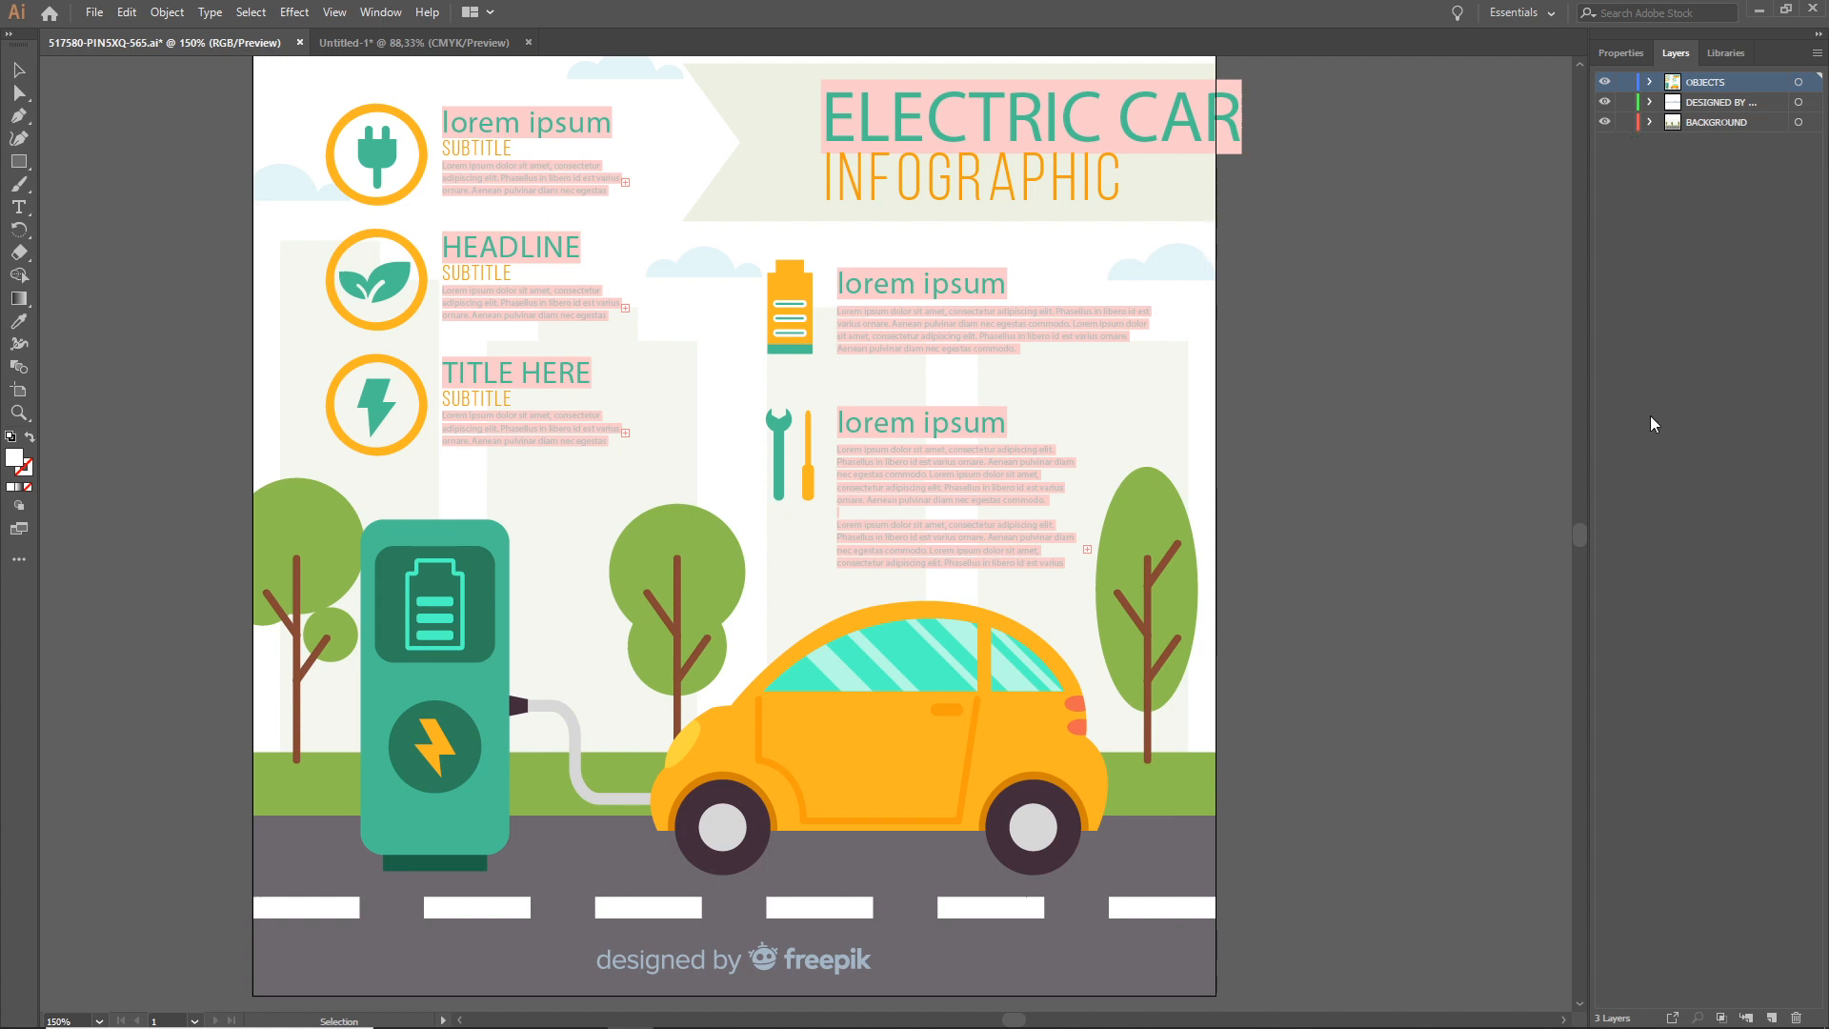
{"action": "left_click", "coordinate": [1178, 856]}
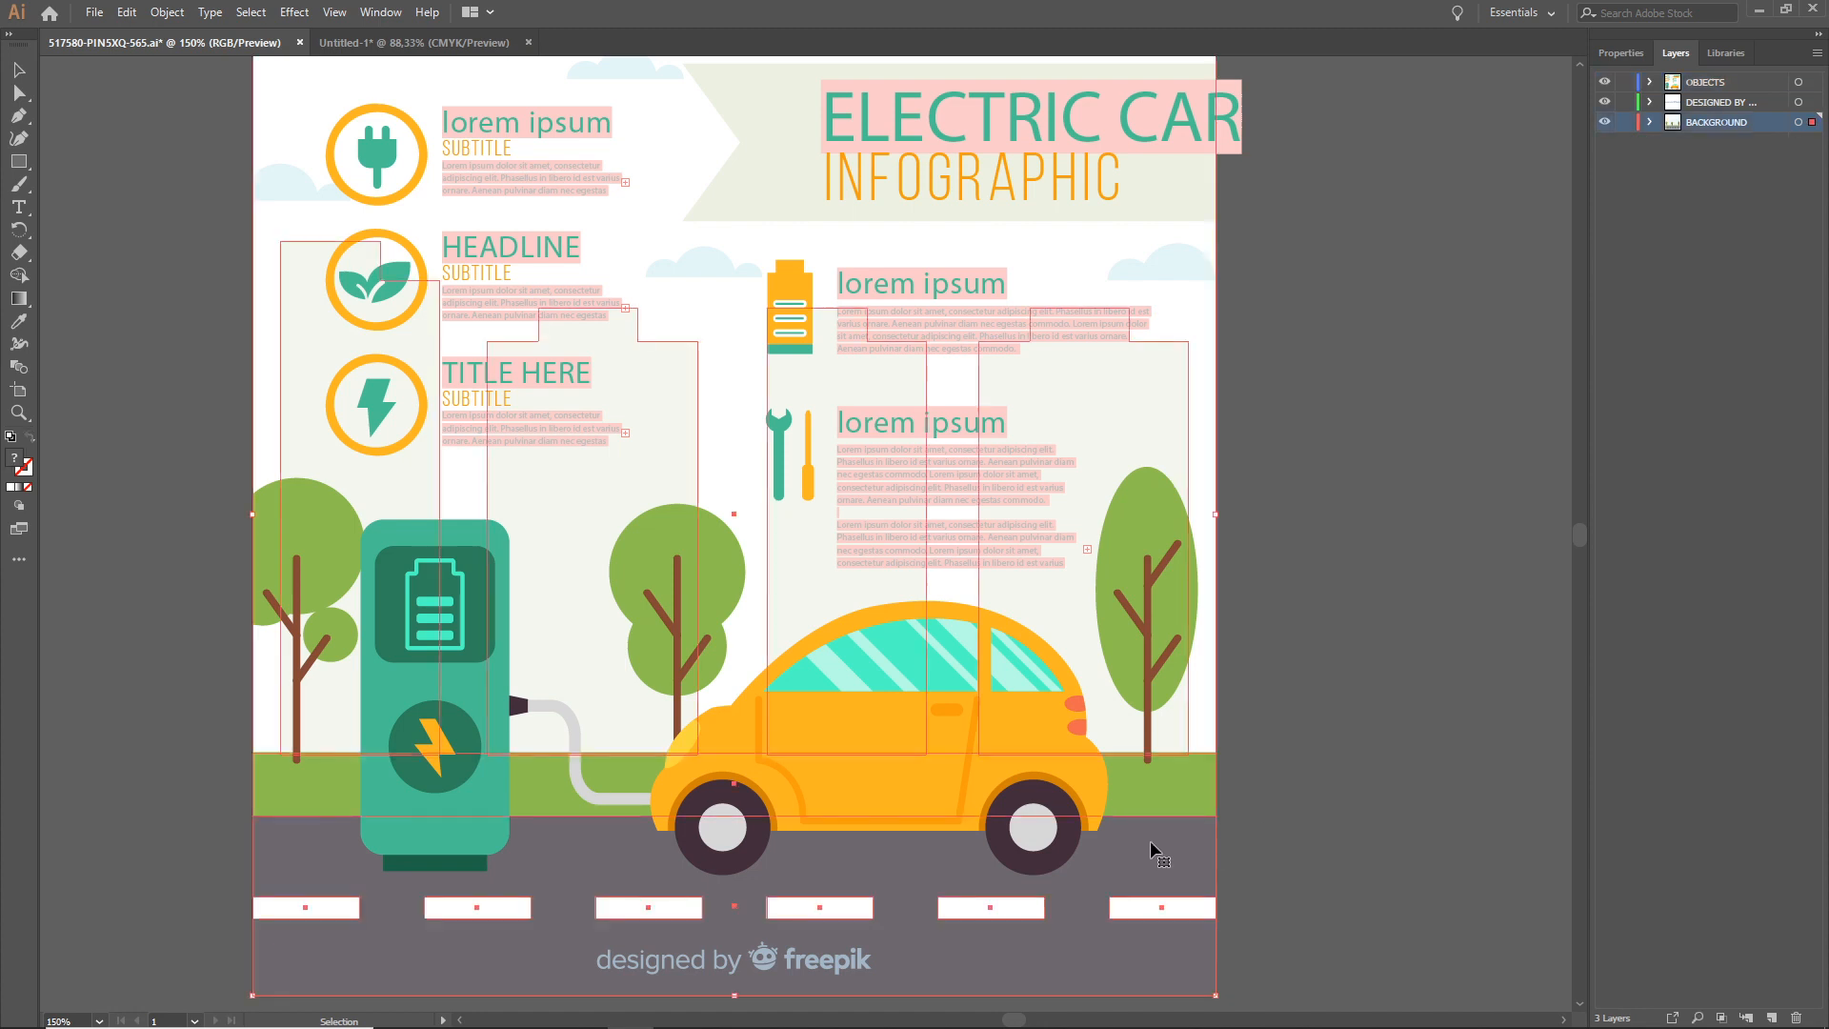
{"action": "left_click_drag", "start_coordinate": [1120, 876], "coordinate": [1468, 859]}
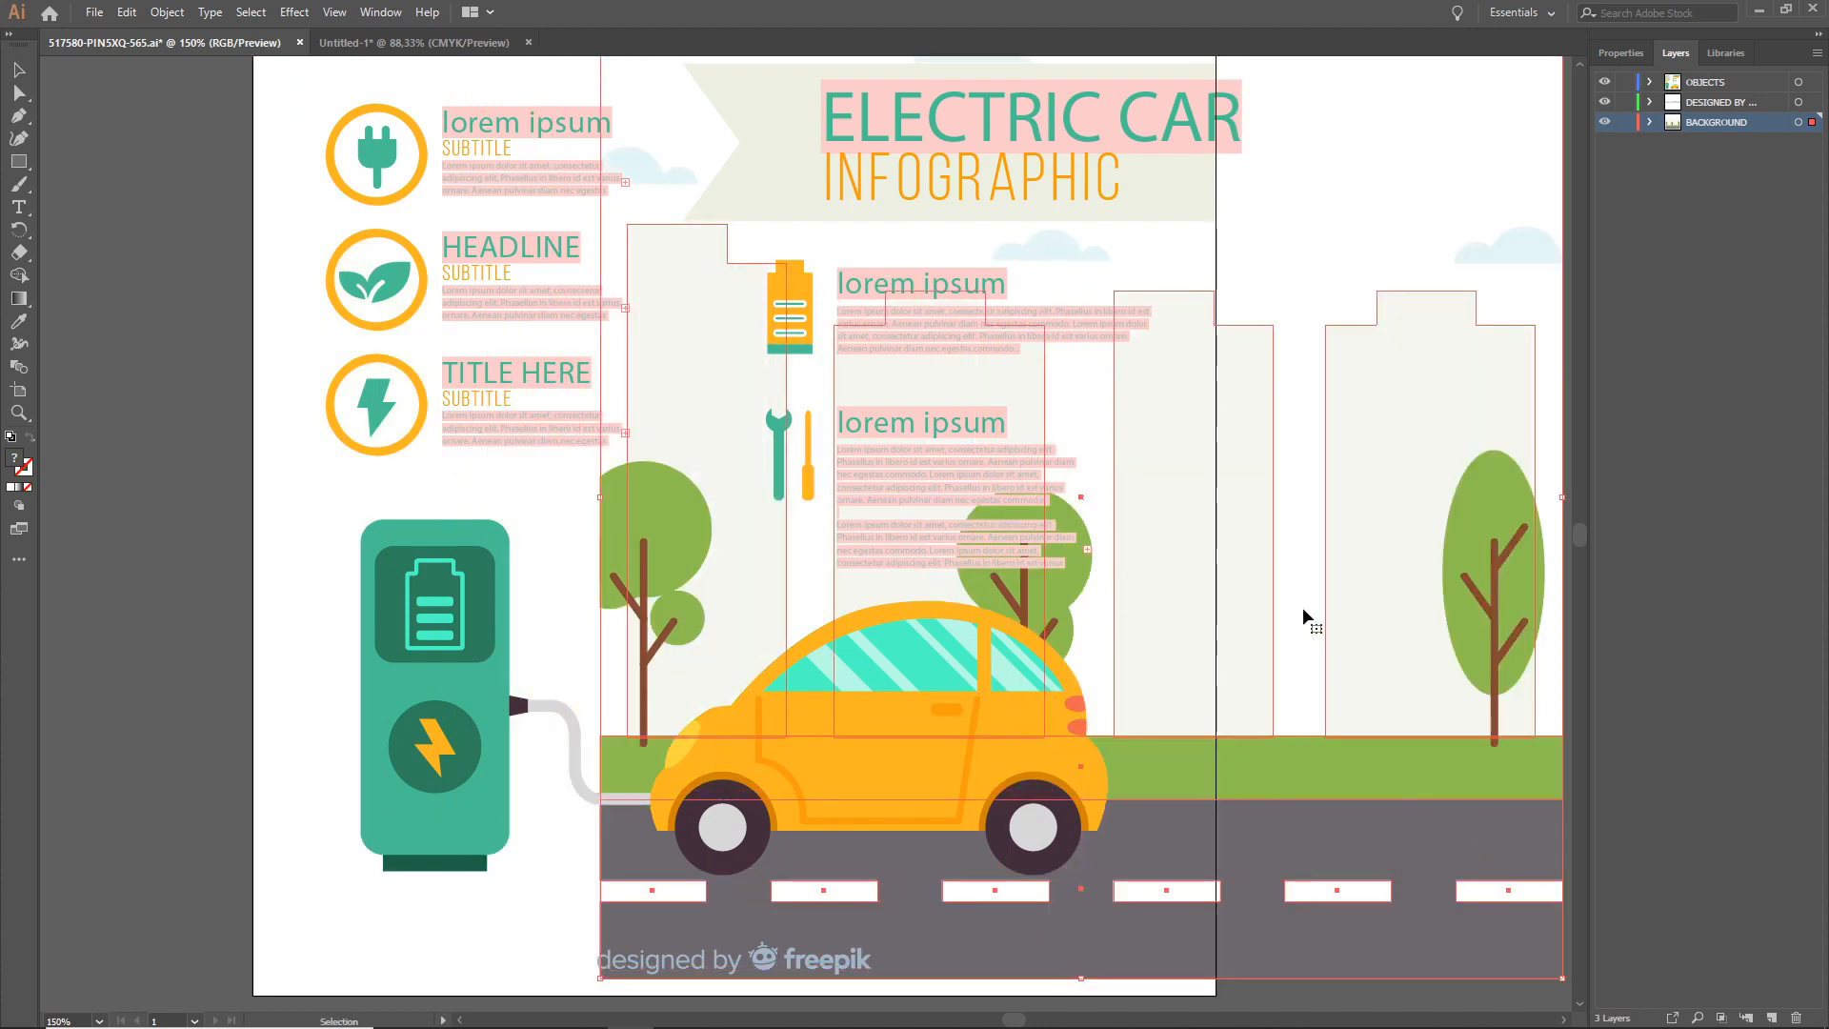
- Undo the last background move and ungroup the background artwork
{"action": "key", "text": "ctrl+z"}
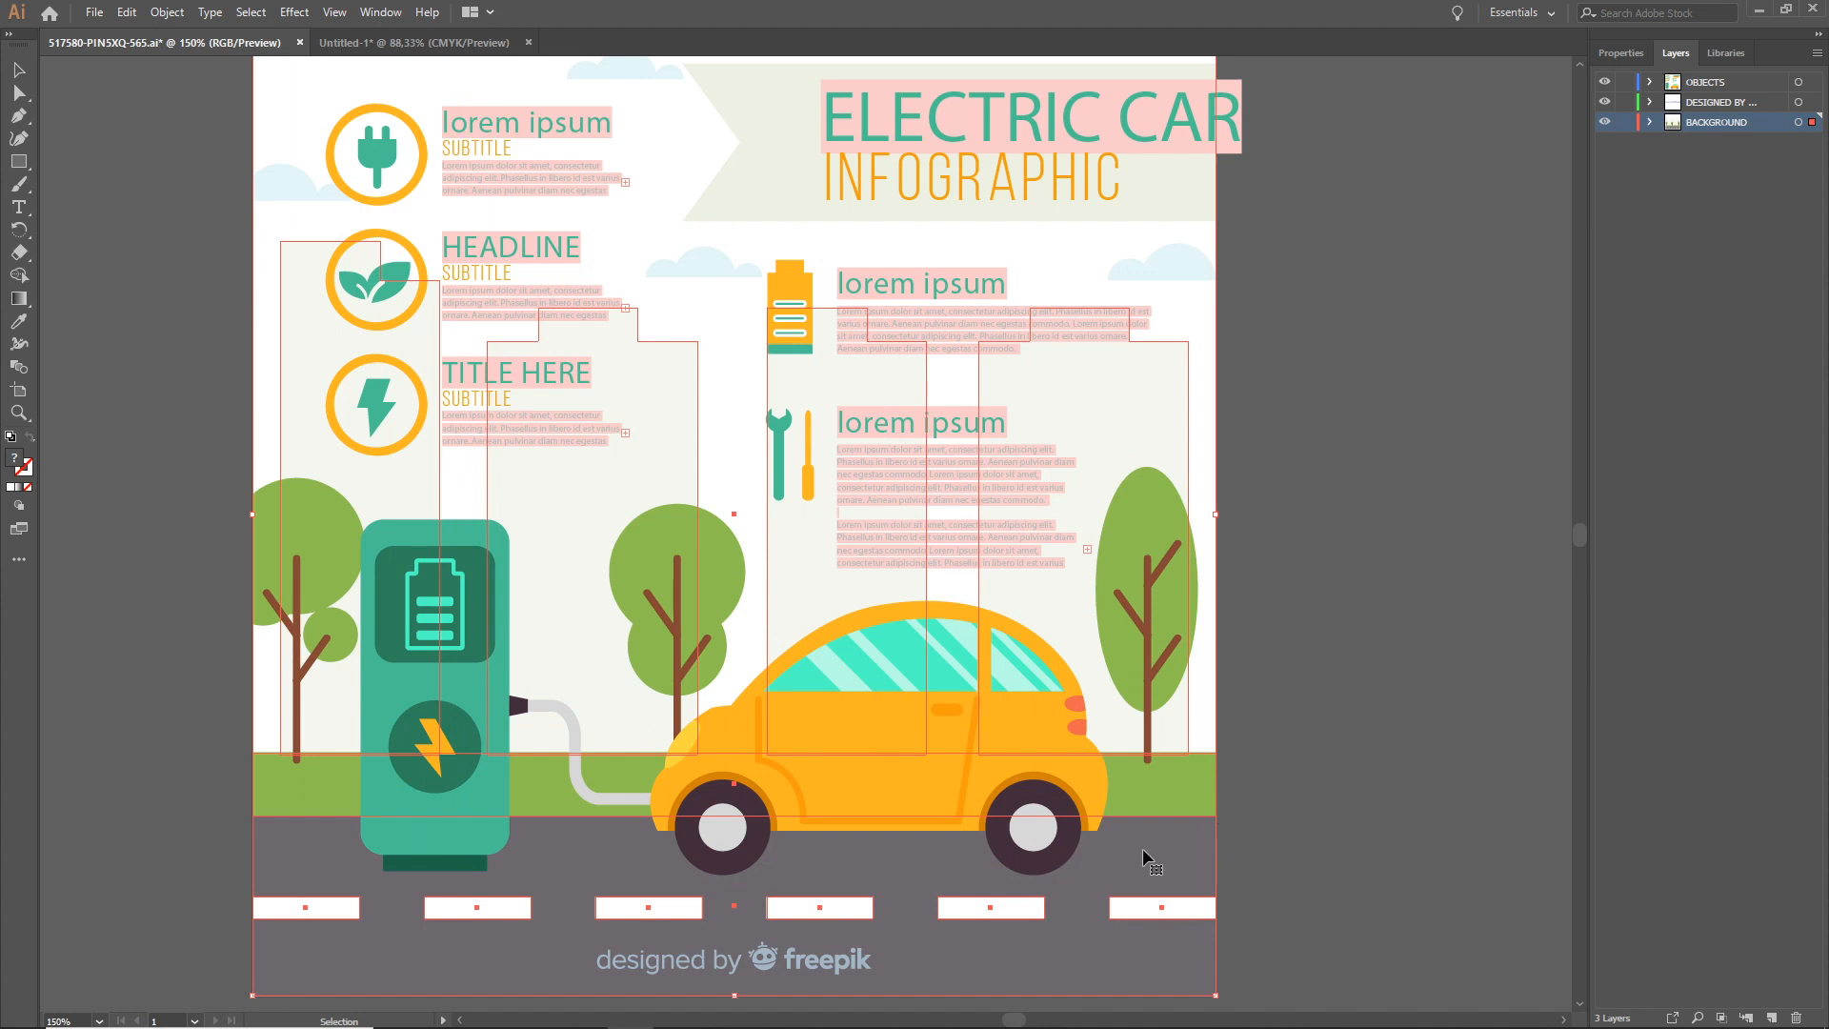
{"action": "left_click", "coordinate": [1341, 839]}
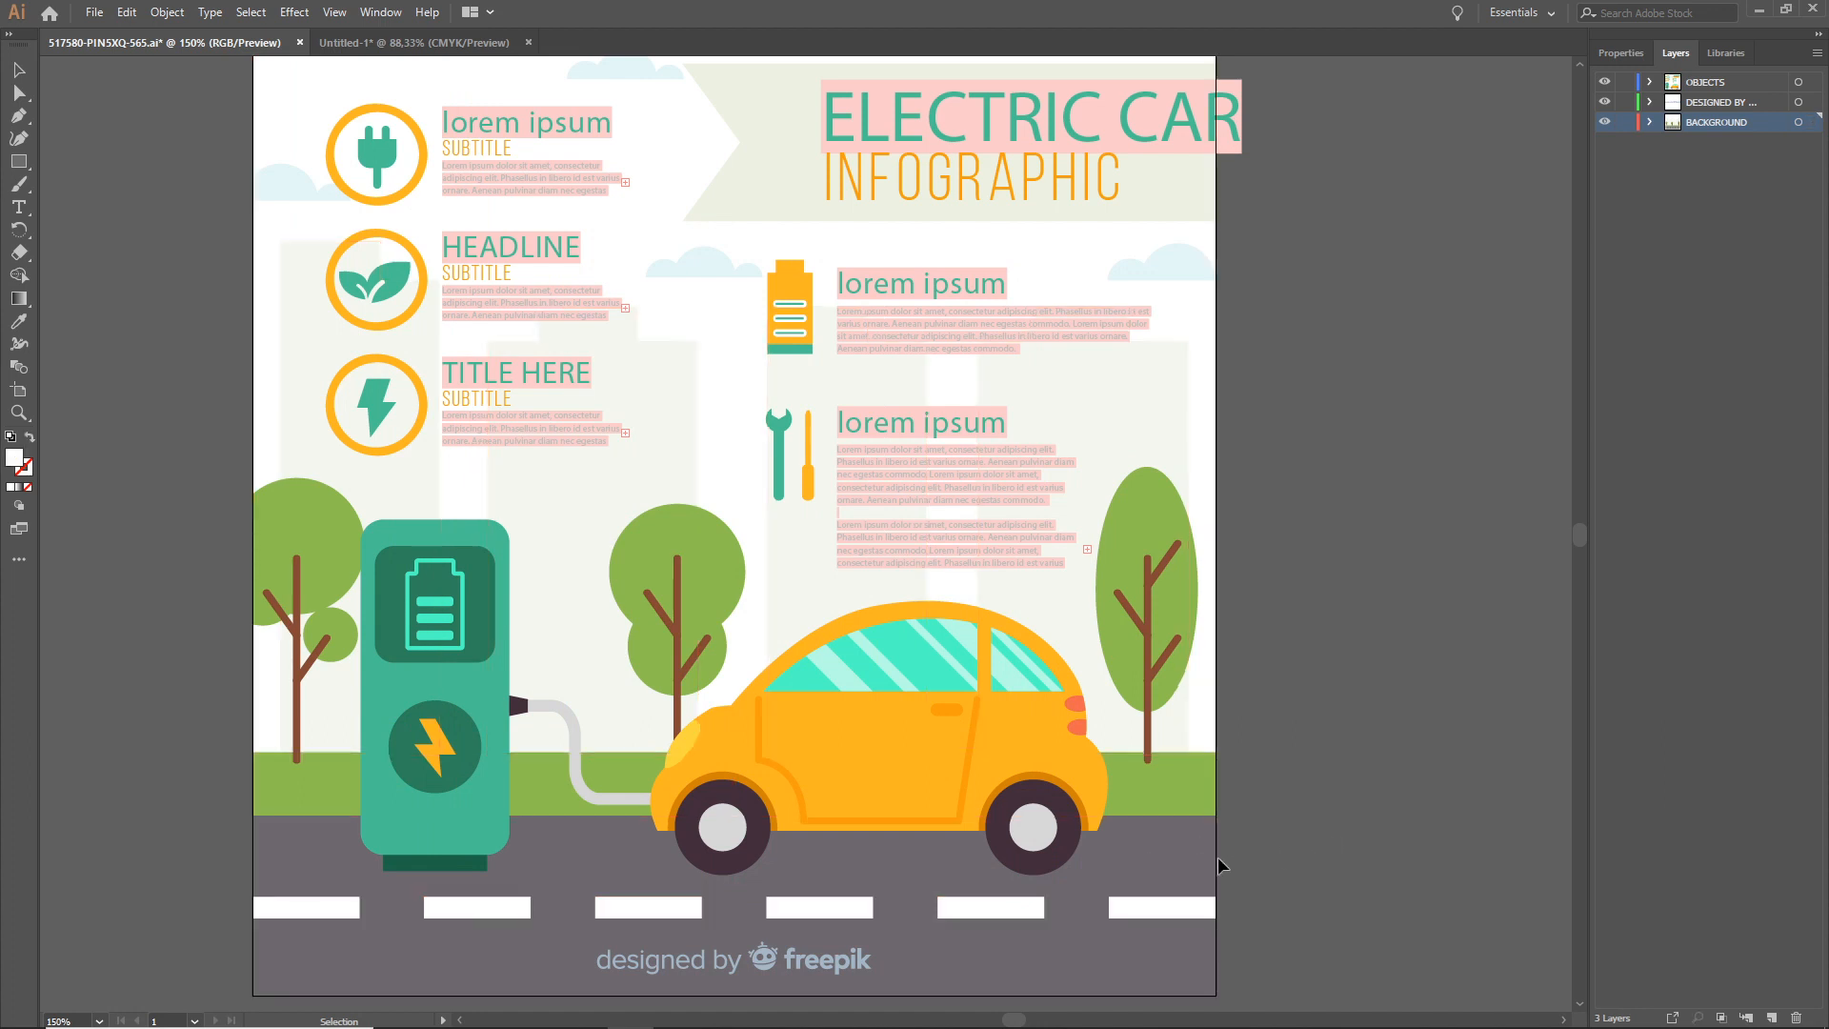
{"action": "left_click", "coordinate": [1169, 866]}
{"action": "right_click", "coordinate": [1169, 866]}
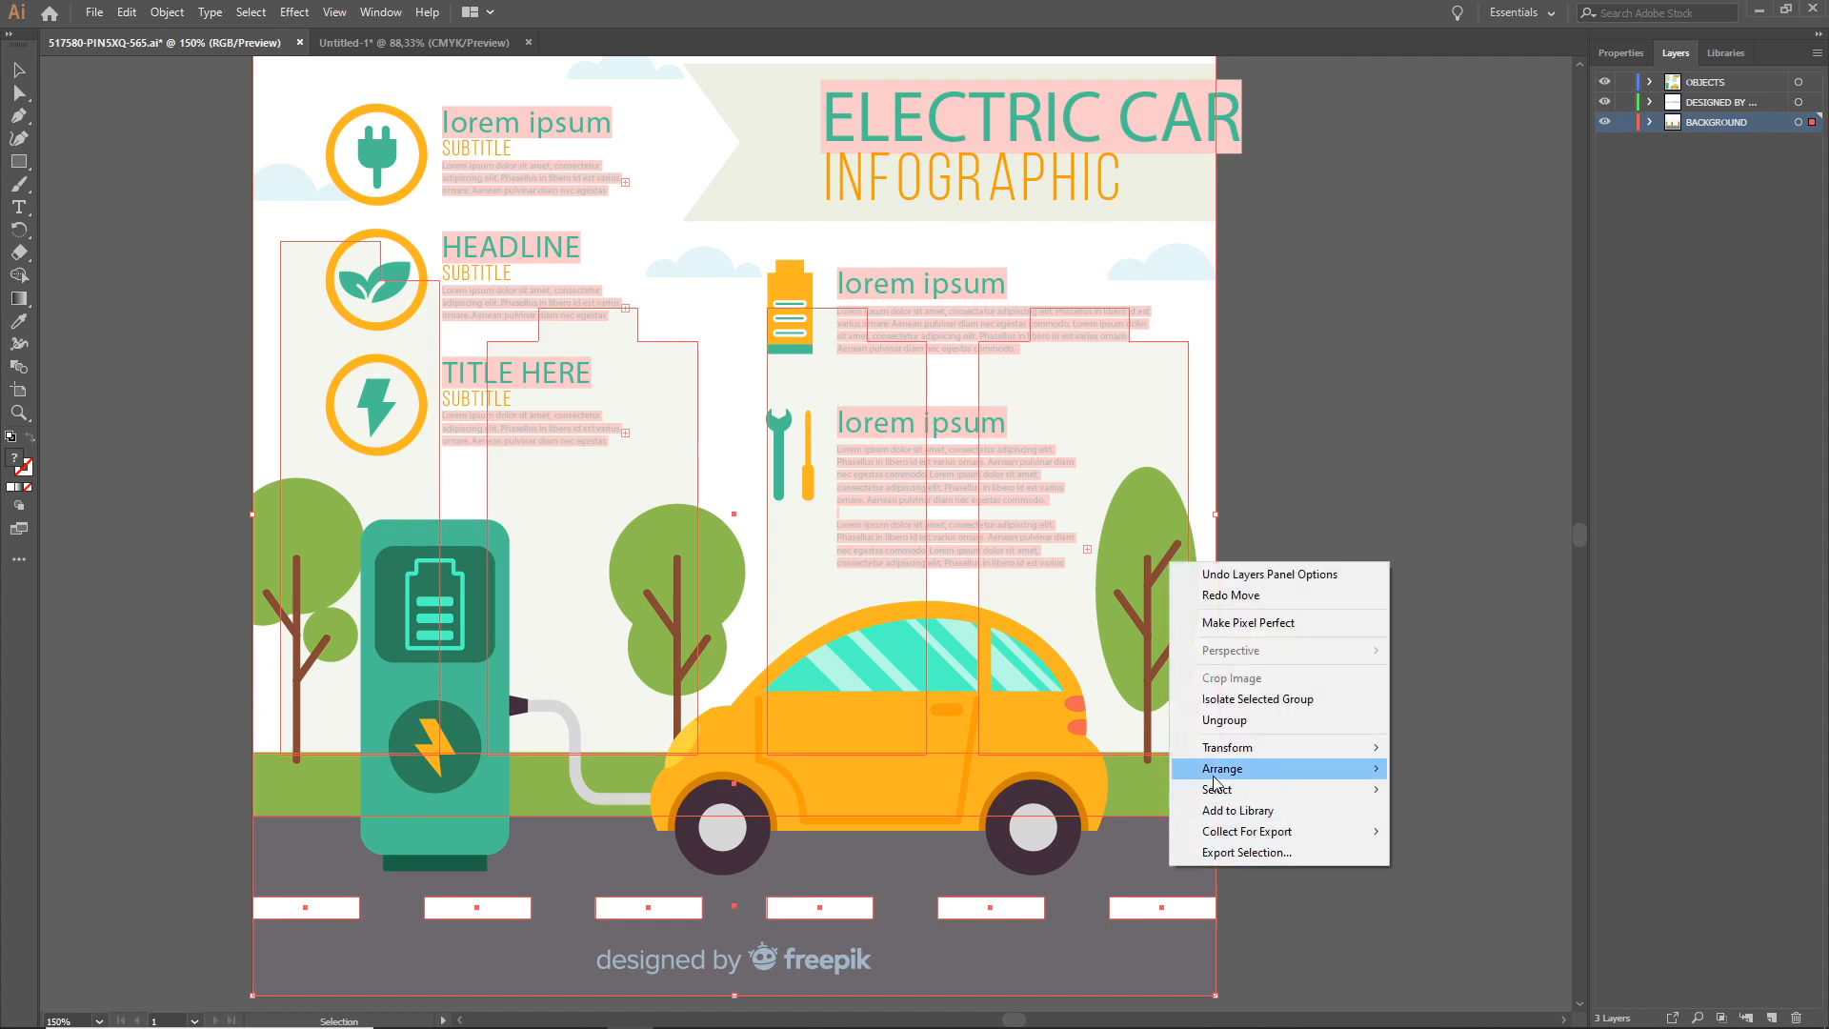
{"action": "left_click", "coordinate": [1228, 722]}
{"action": "left_click", "coordinate": [1397, 547]}
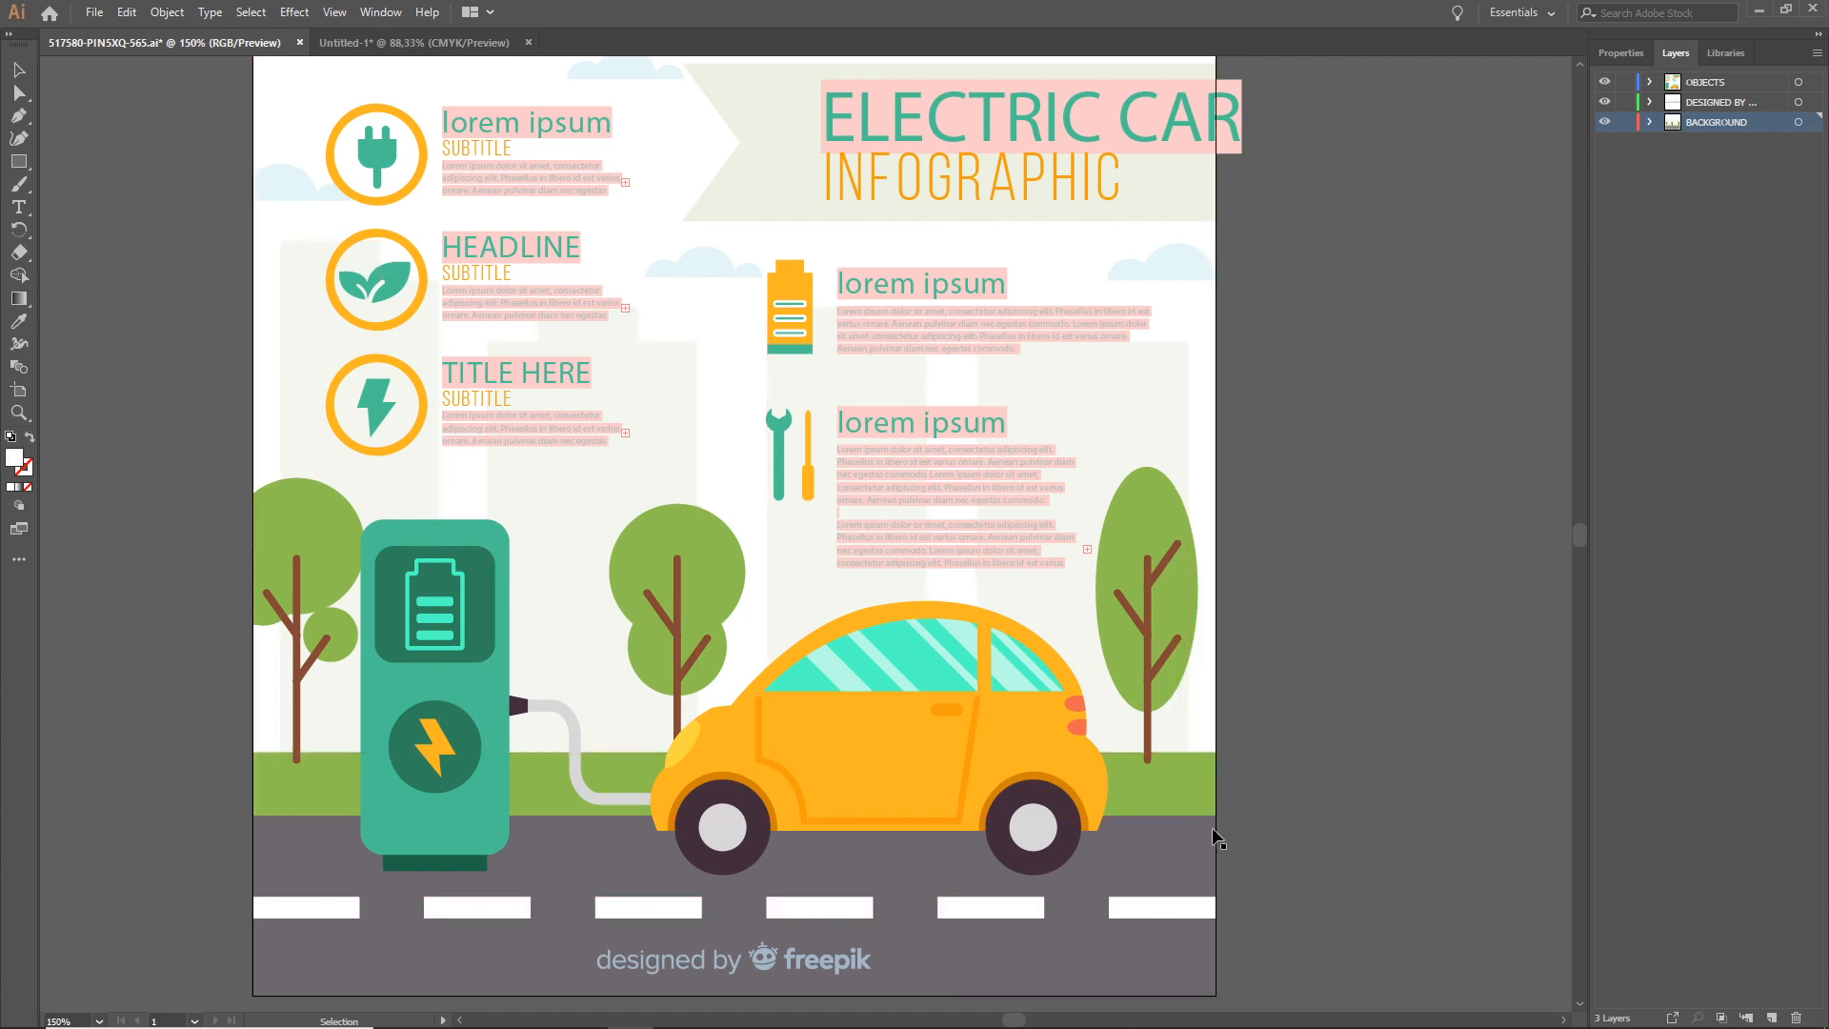
- Ungroup the buildings, grass and road so the grass-and-road group can be selected apart from the buildings
{"action": "left_click", "coordinate": [1202, 843]}
{"action": "left_click_drag", "start_coordinate": [1155, 861], "coordinate": [1303, 867]}
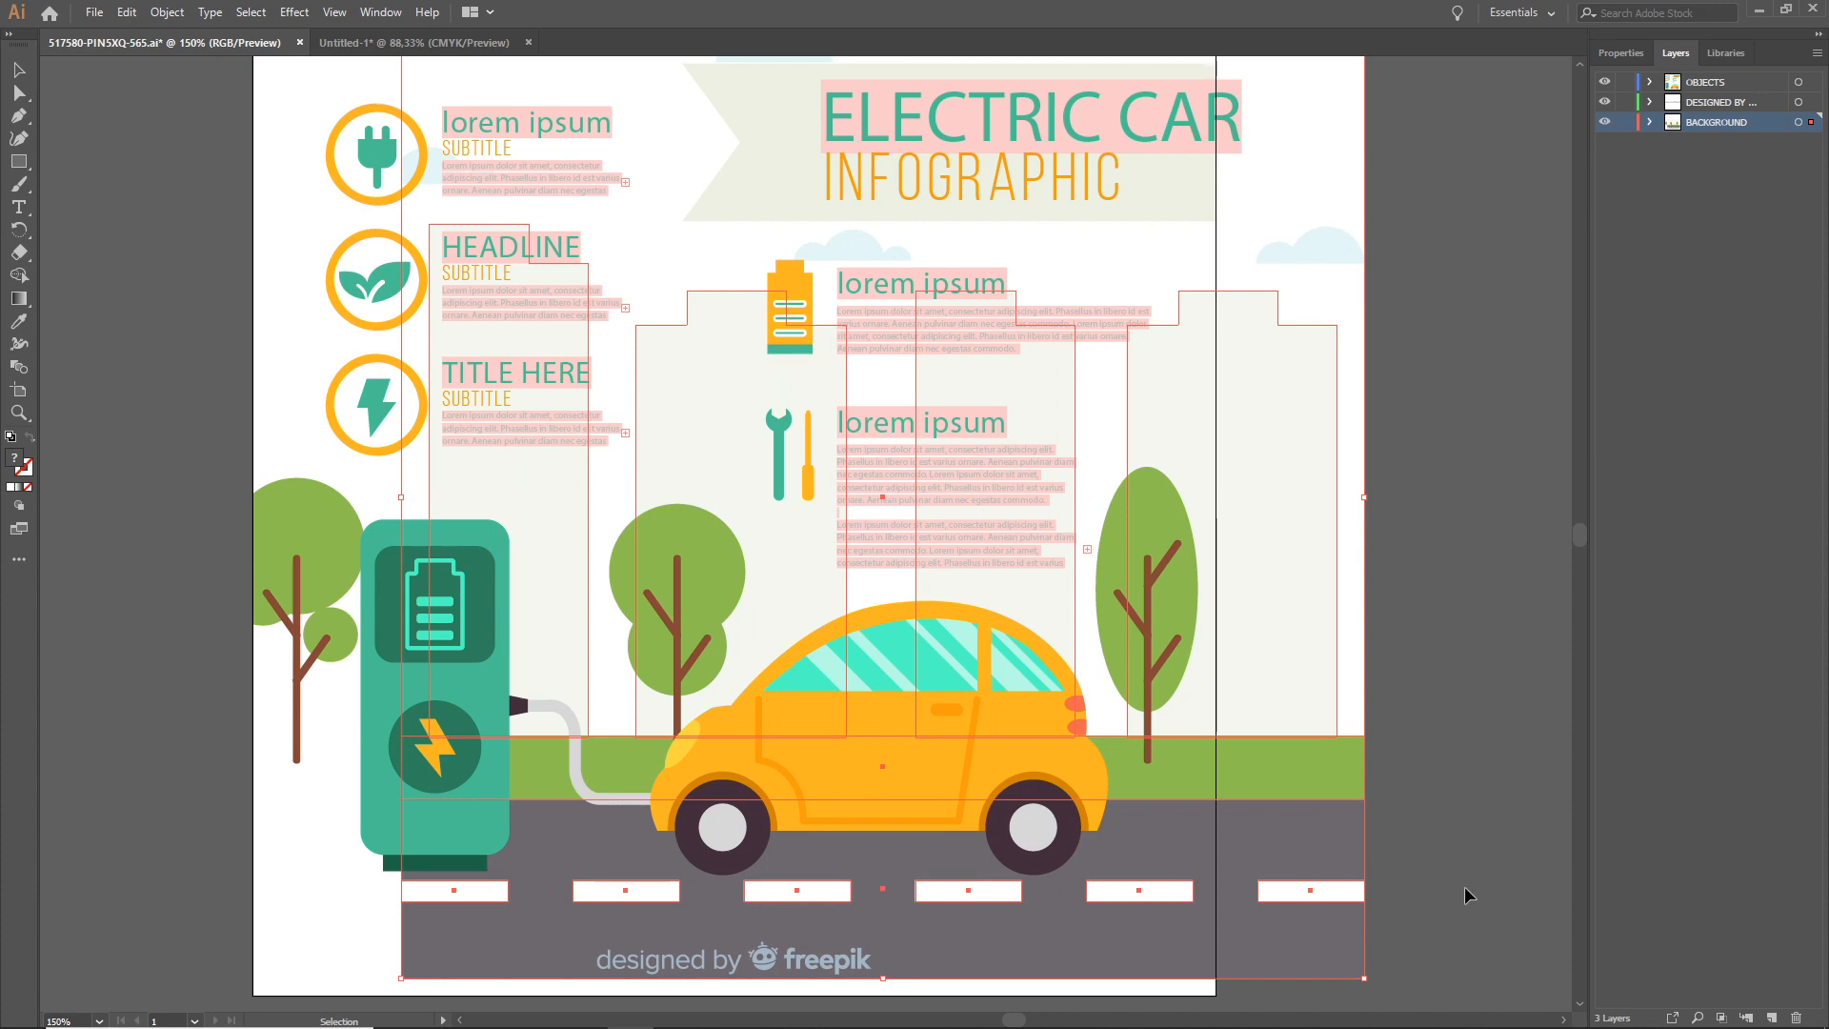
{"action": "key", "text": "ctrl+z"}
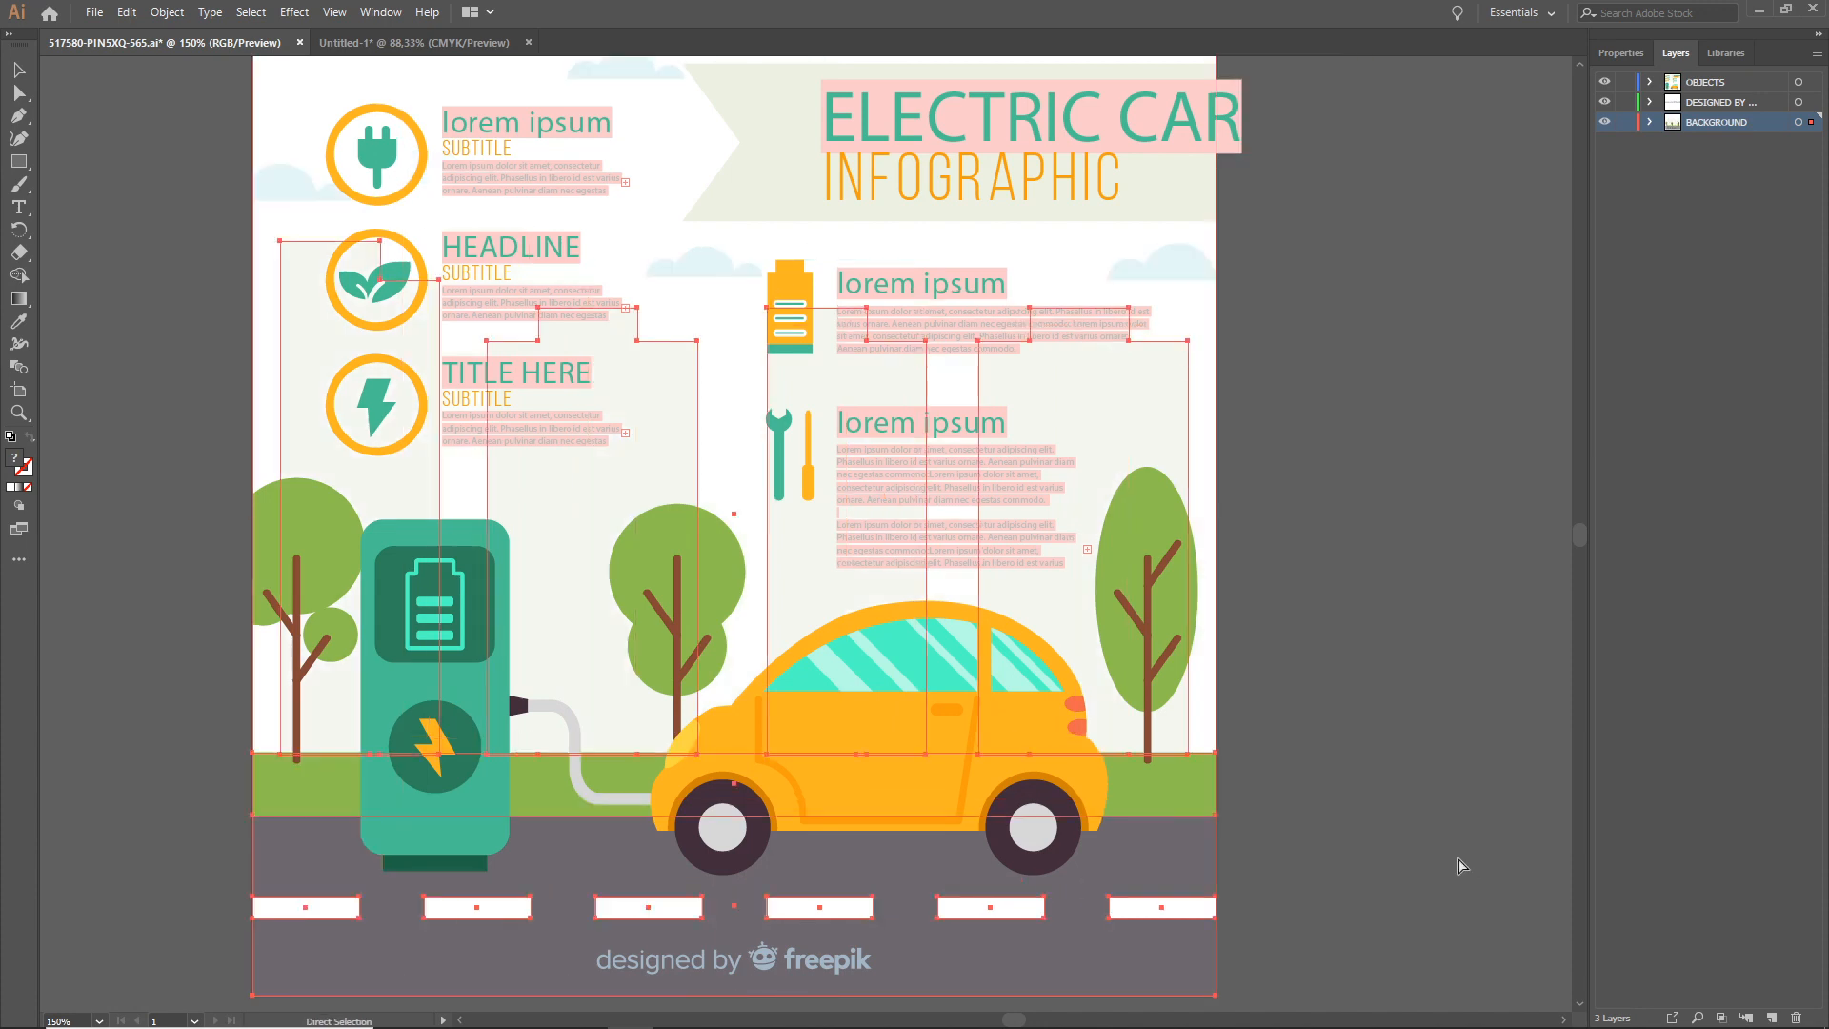
{"action": "left_click", "coordinate": [1437, 760]}
{"action": "left_click", "coordinate": [1113, 861]}
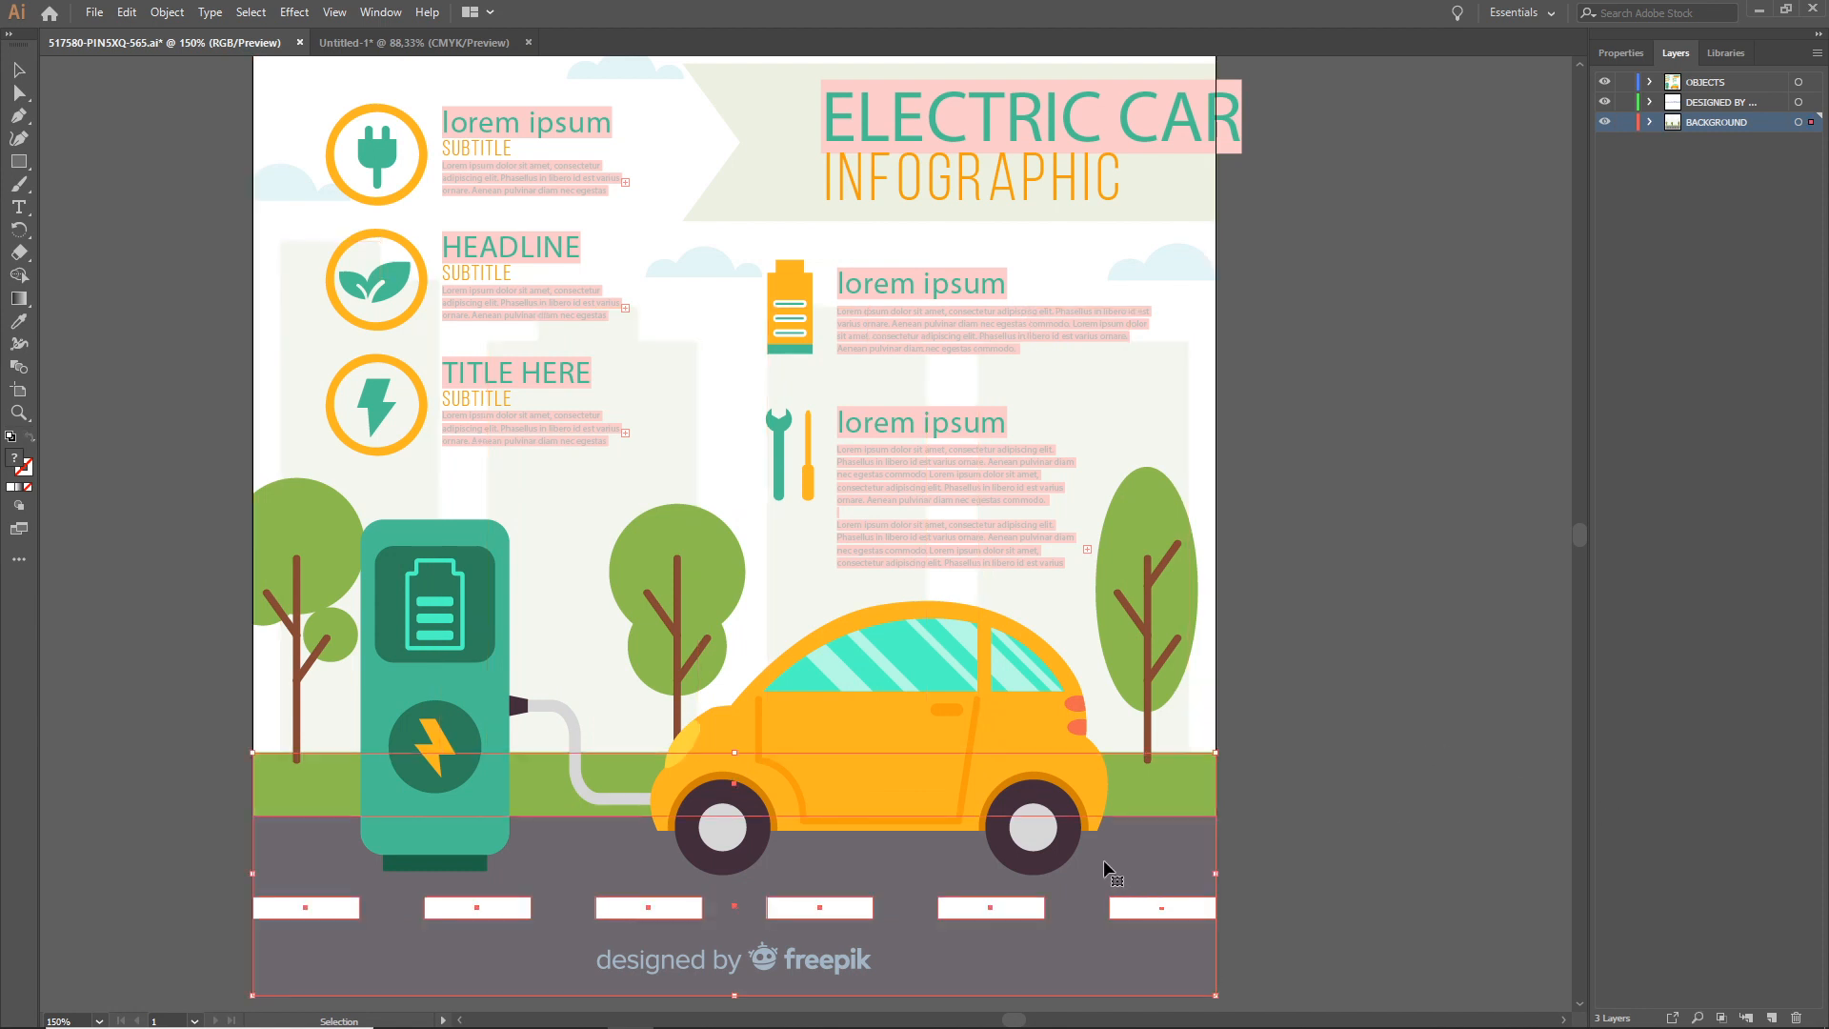
- Ungroup the grass-and-road group so the green strip, the road and its dashes can be selected individually
{"action": "left_click_drag", "start_coordinate": [1103, 859], "coordinate": [1361, 856]}
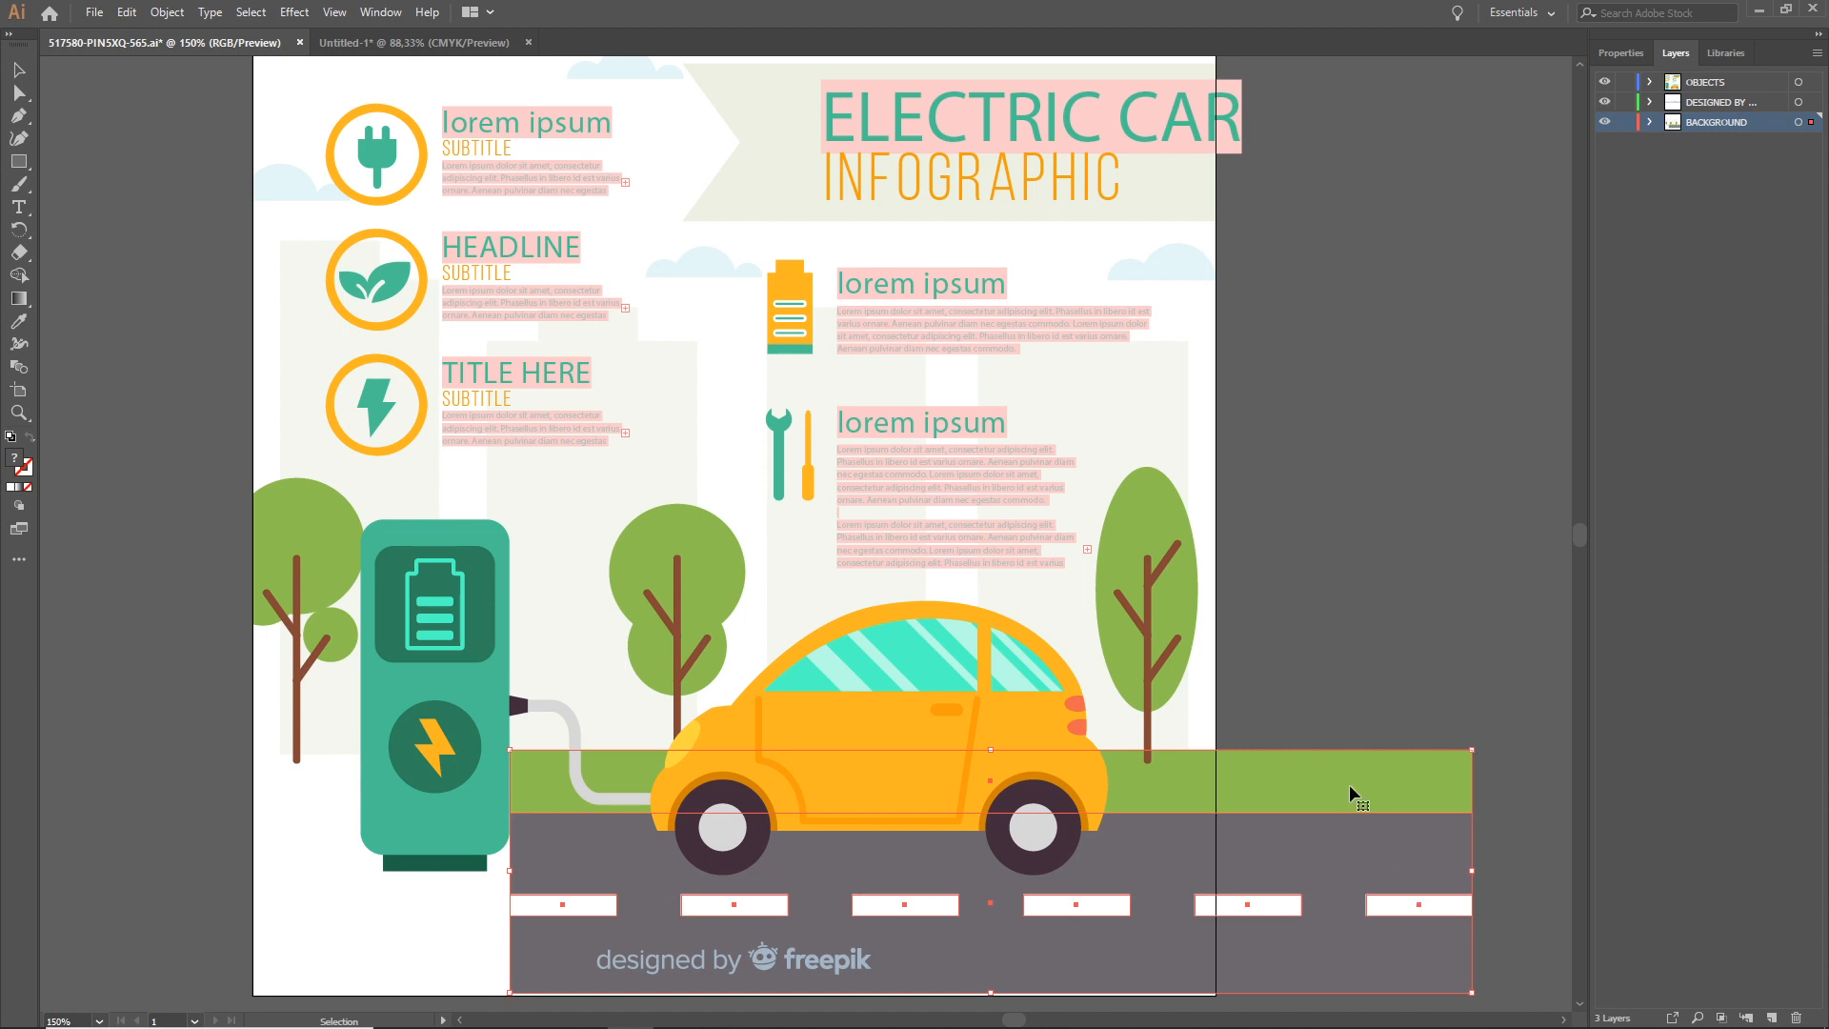
{"action": "key", "text": "ctrl+z"}
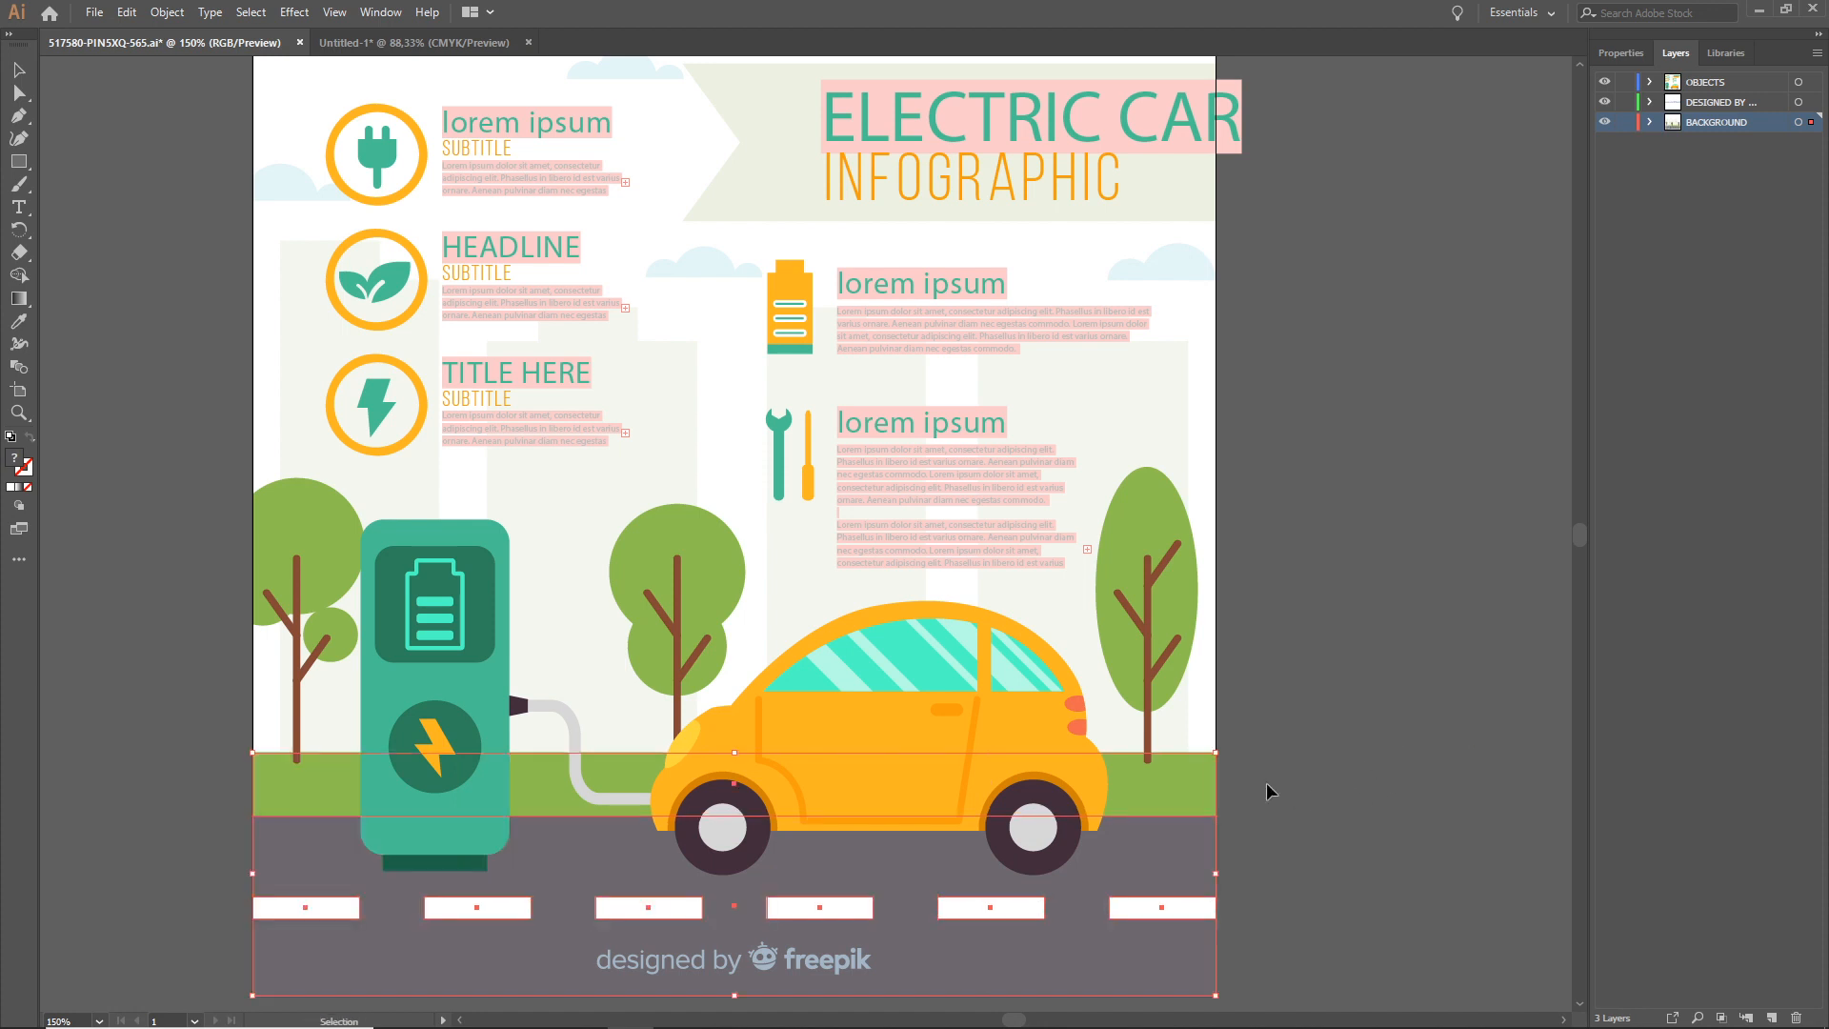
{"action": "key", "text": "ctrl"}
{"action": "left_click", "coordinate": [1344, 645]}
- Copy the grey road with its white dashes to the lower part of the Untitled-1 artboard and return to the infographic
{"action": "left_click", "coordinate": [1119, 907]}
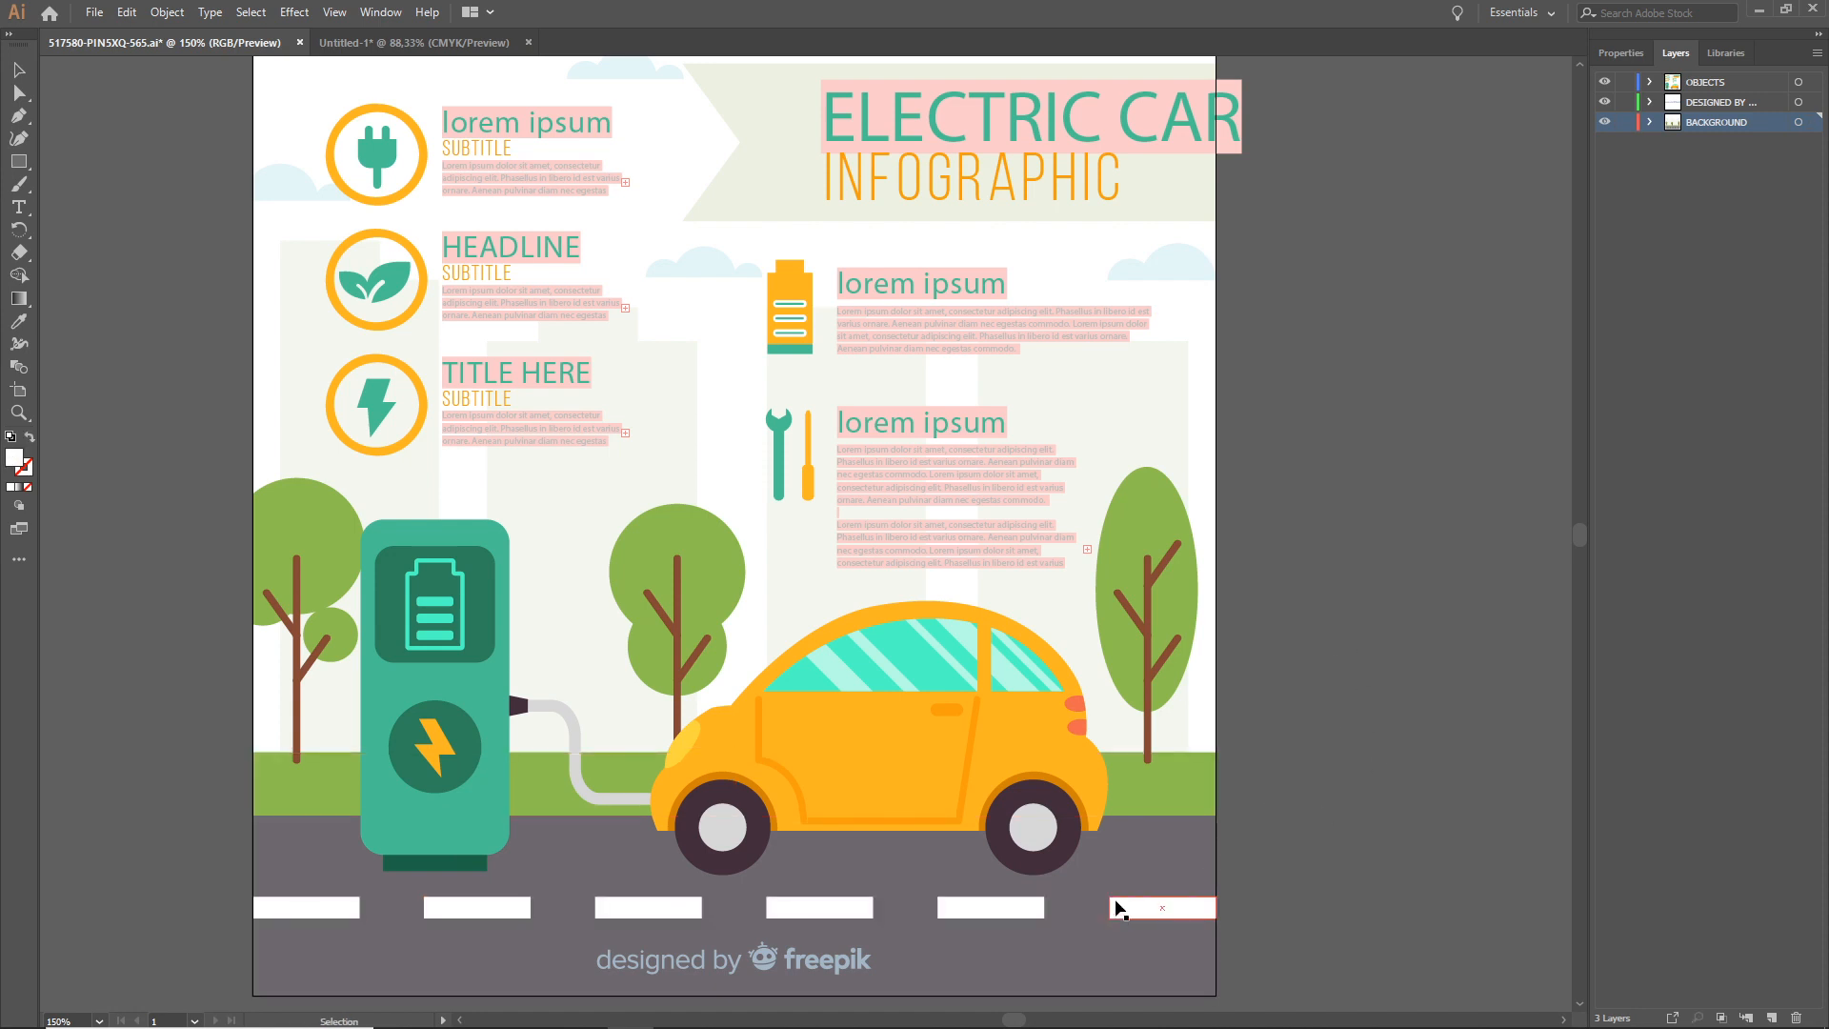
{"action": "left_click", "coordinate": [1120, 877]}
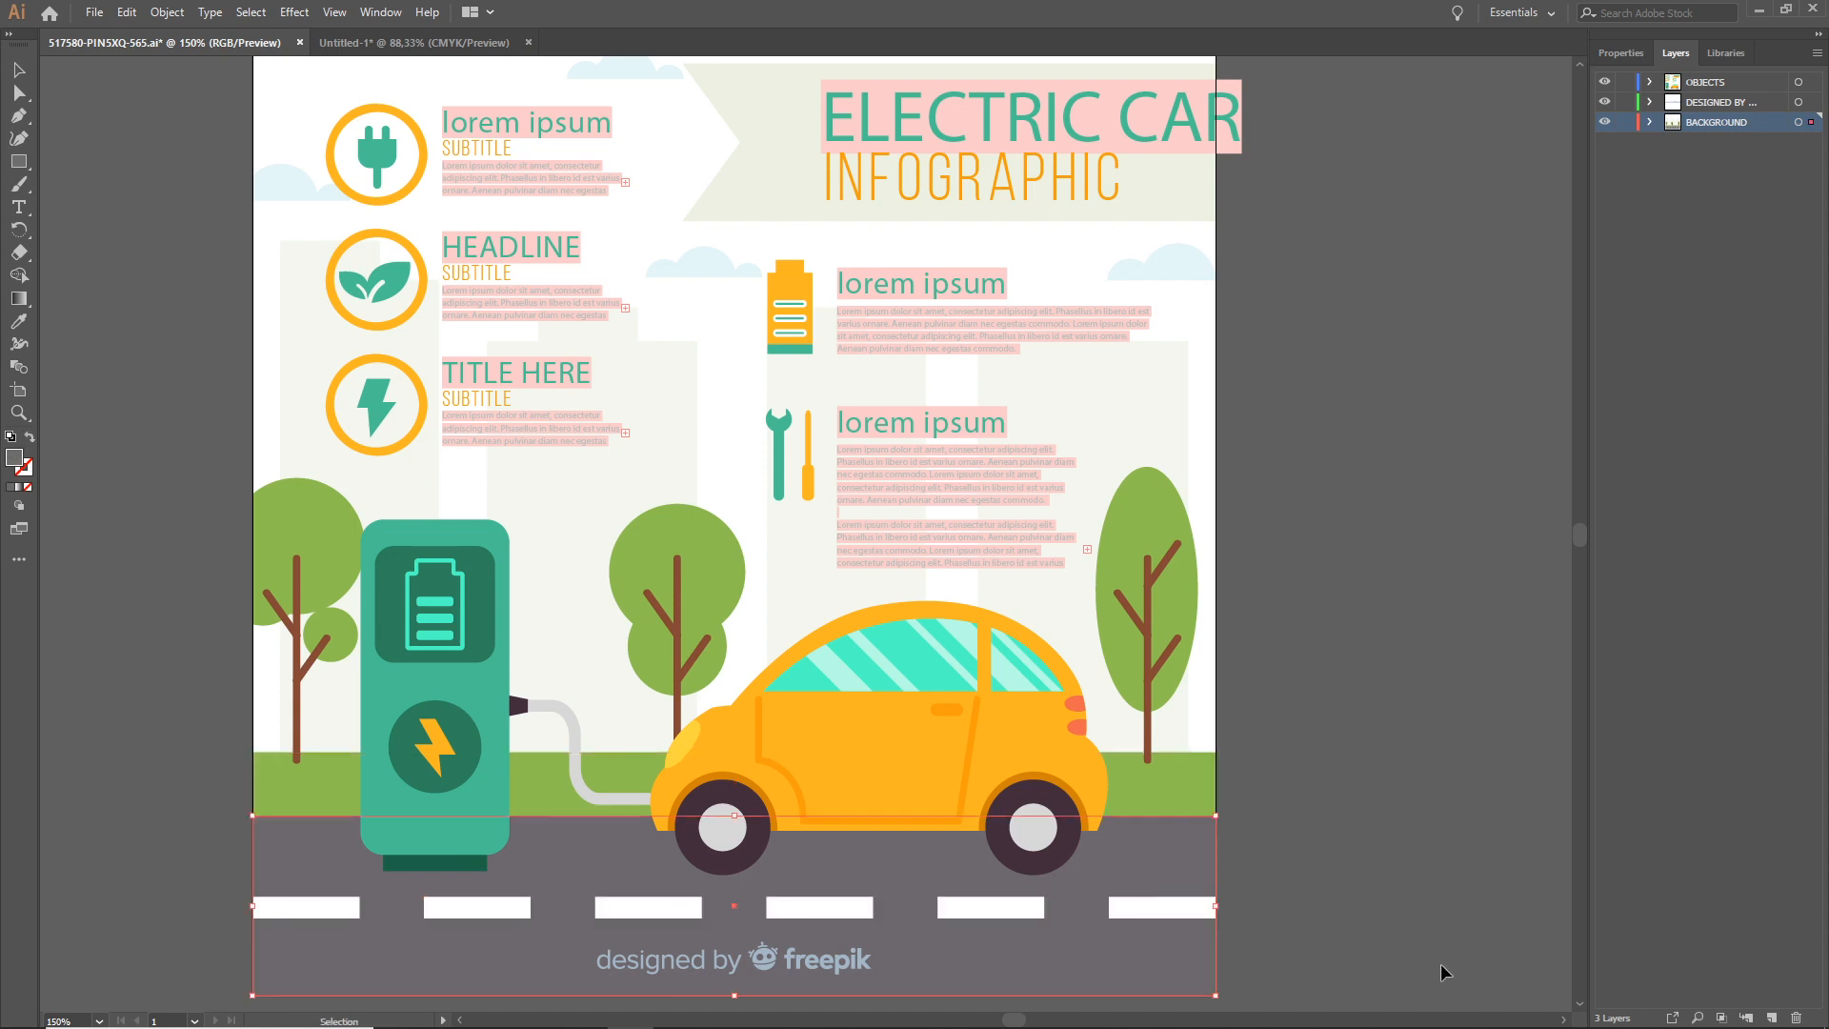
{"action": "left_click", "coordinate": [1172, 906]}
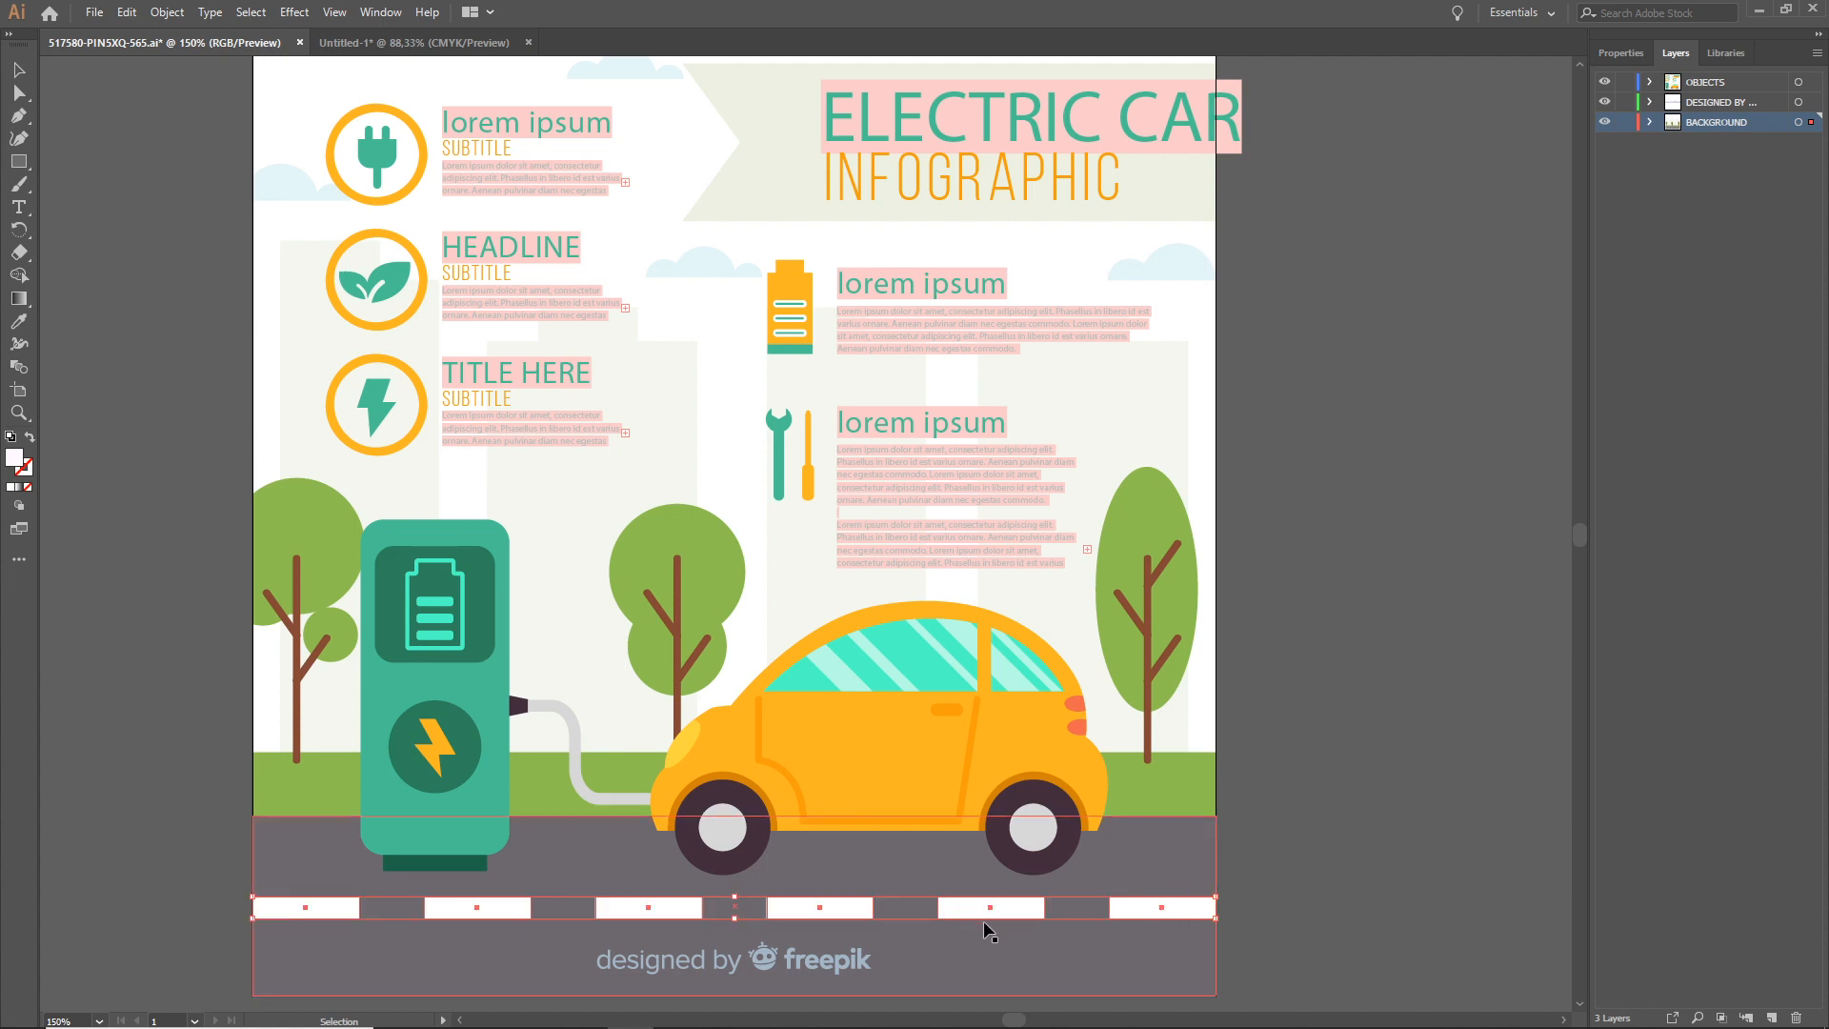
{"action": "left_click", "coordinate": [1166, 869]}
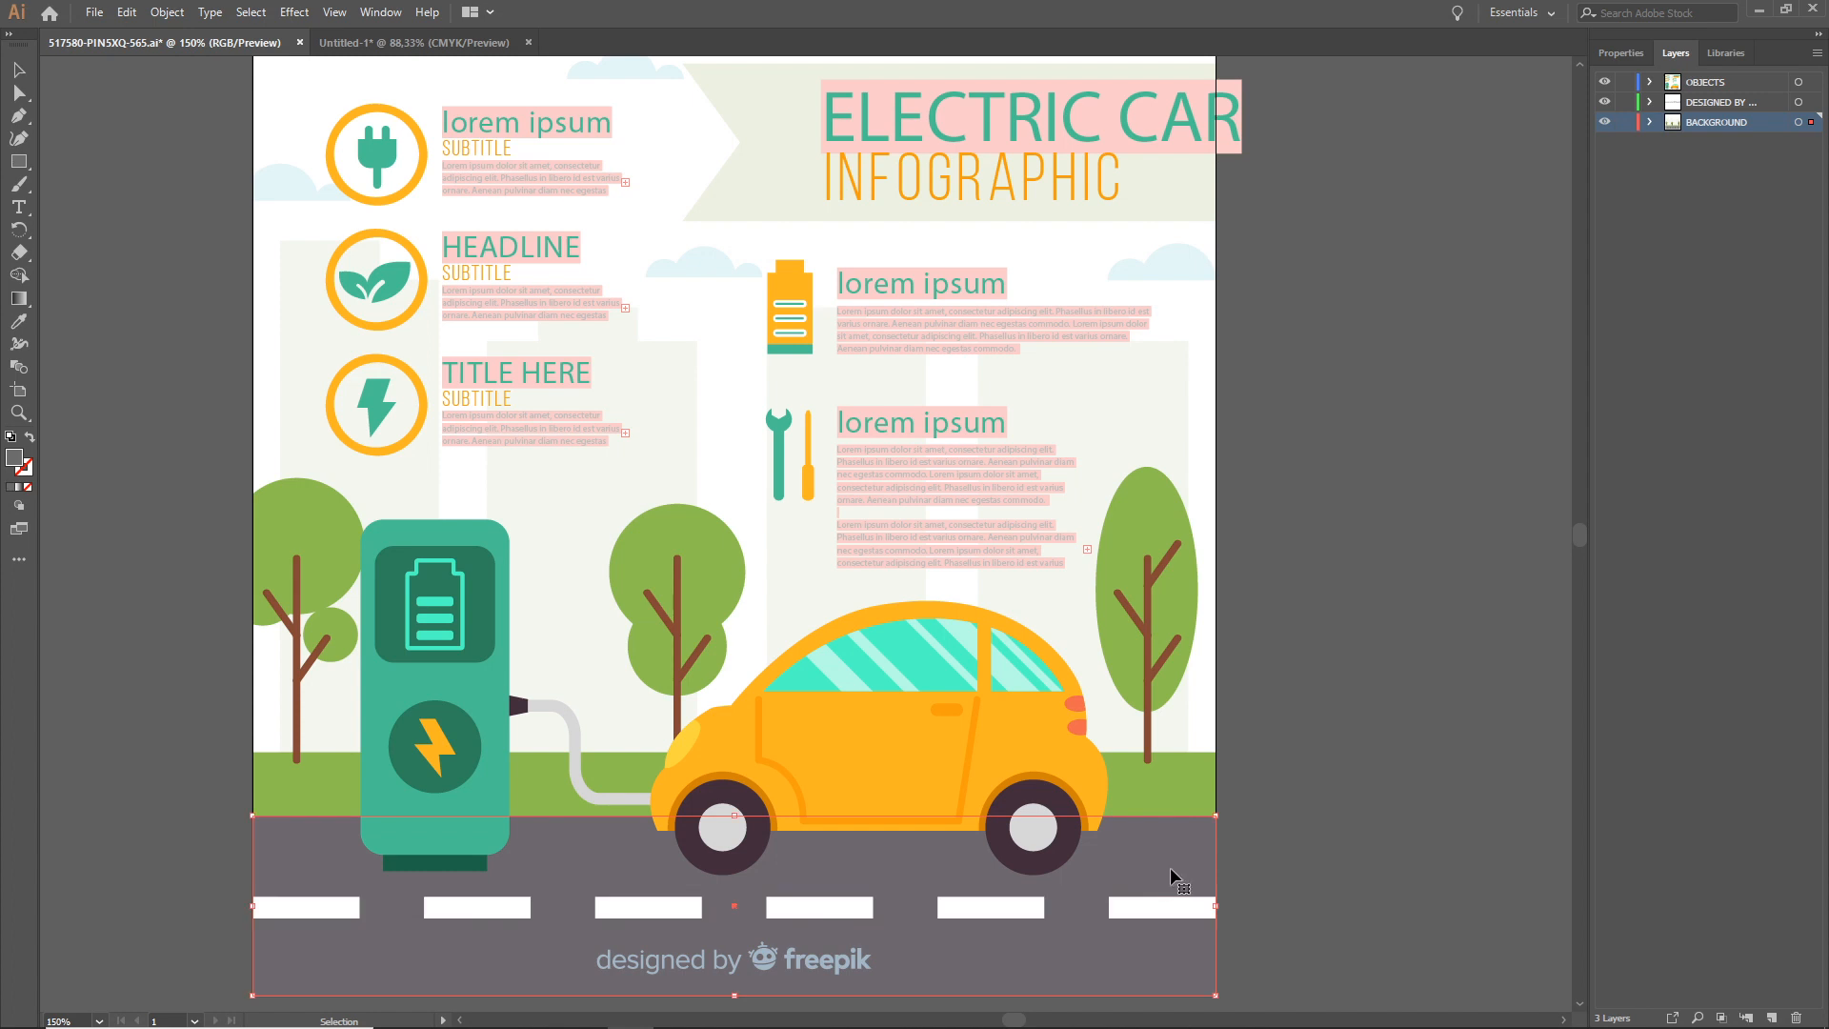
{"action": "left_click", "coordinate": [1016, 917]}
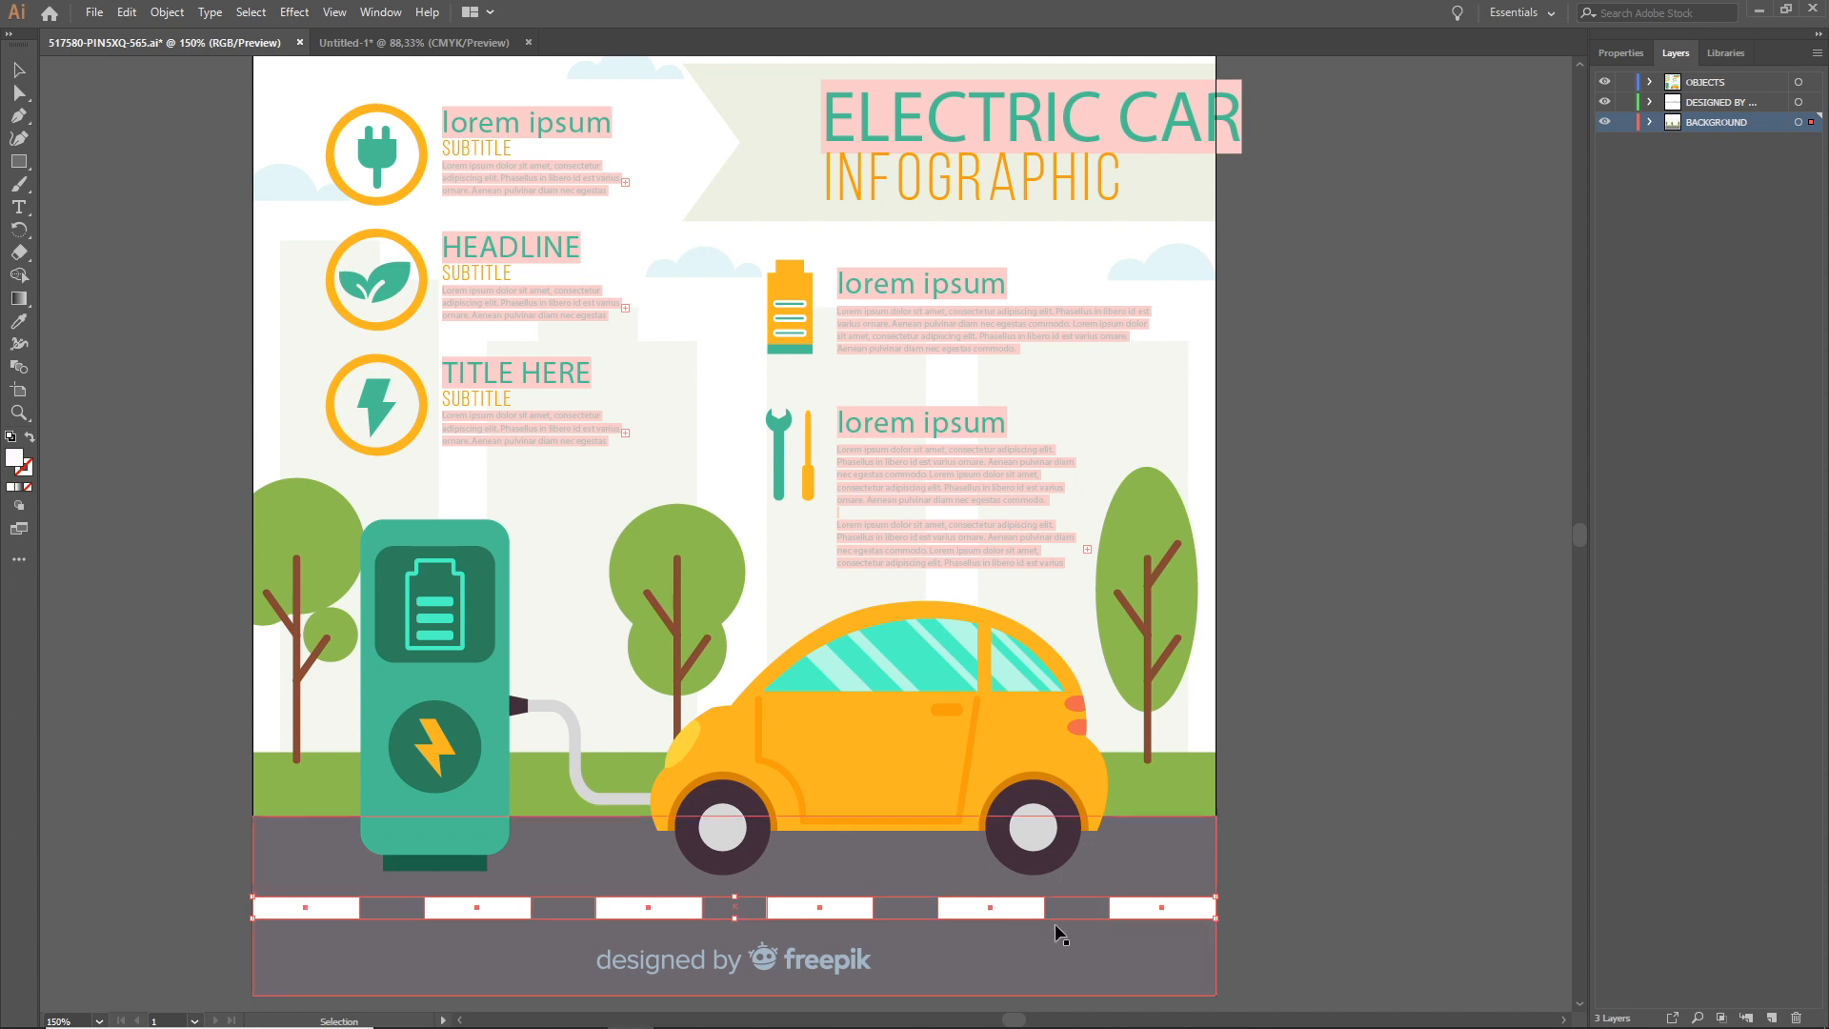
{"action": "left_click", "coordinate": [1141, 866], "text": "shift"}
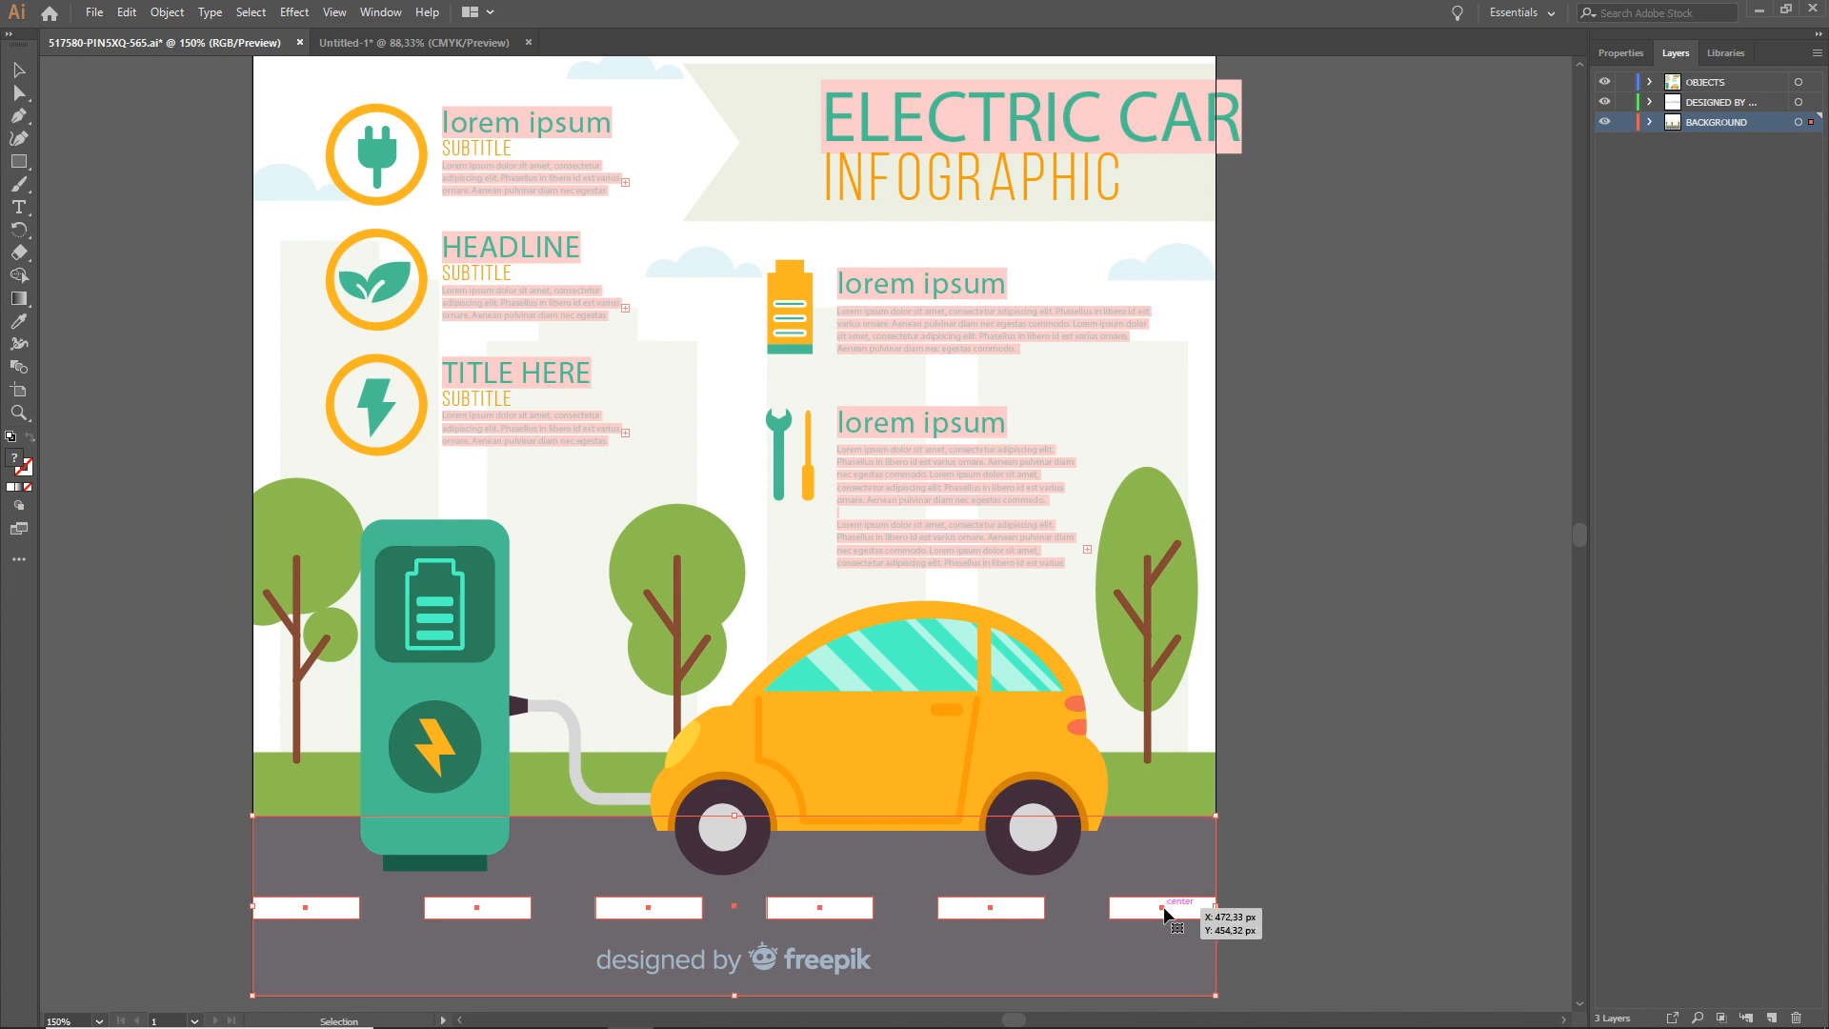
{"action": "left_click", "coordinate": [1271, 814]}
{"action": "key", "text": "ctrl+z"}
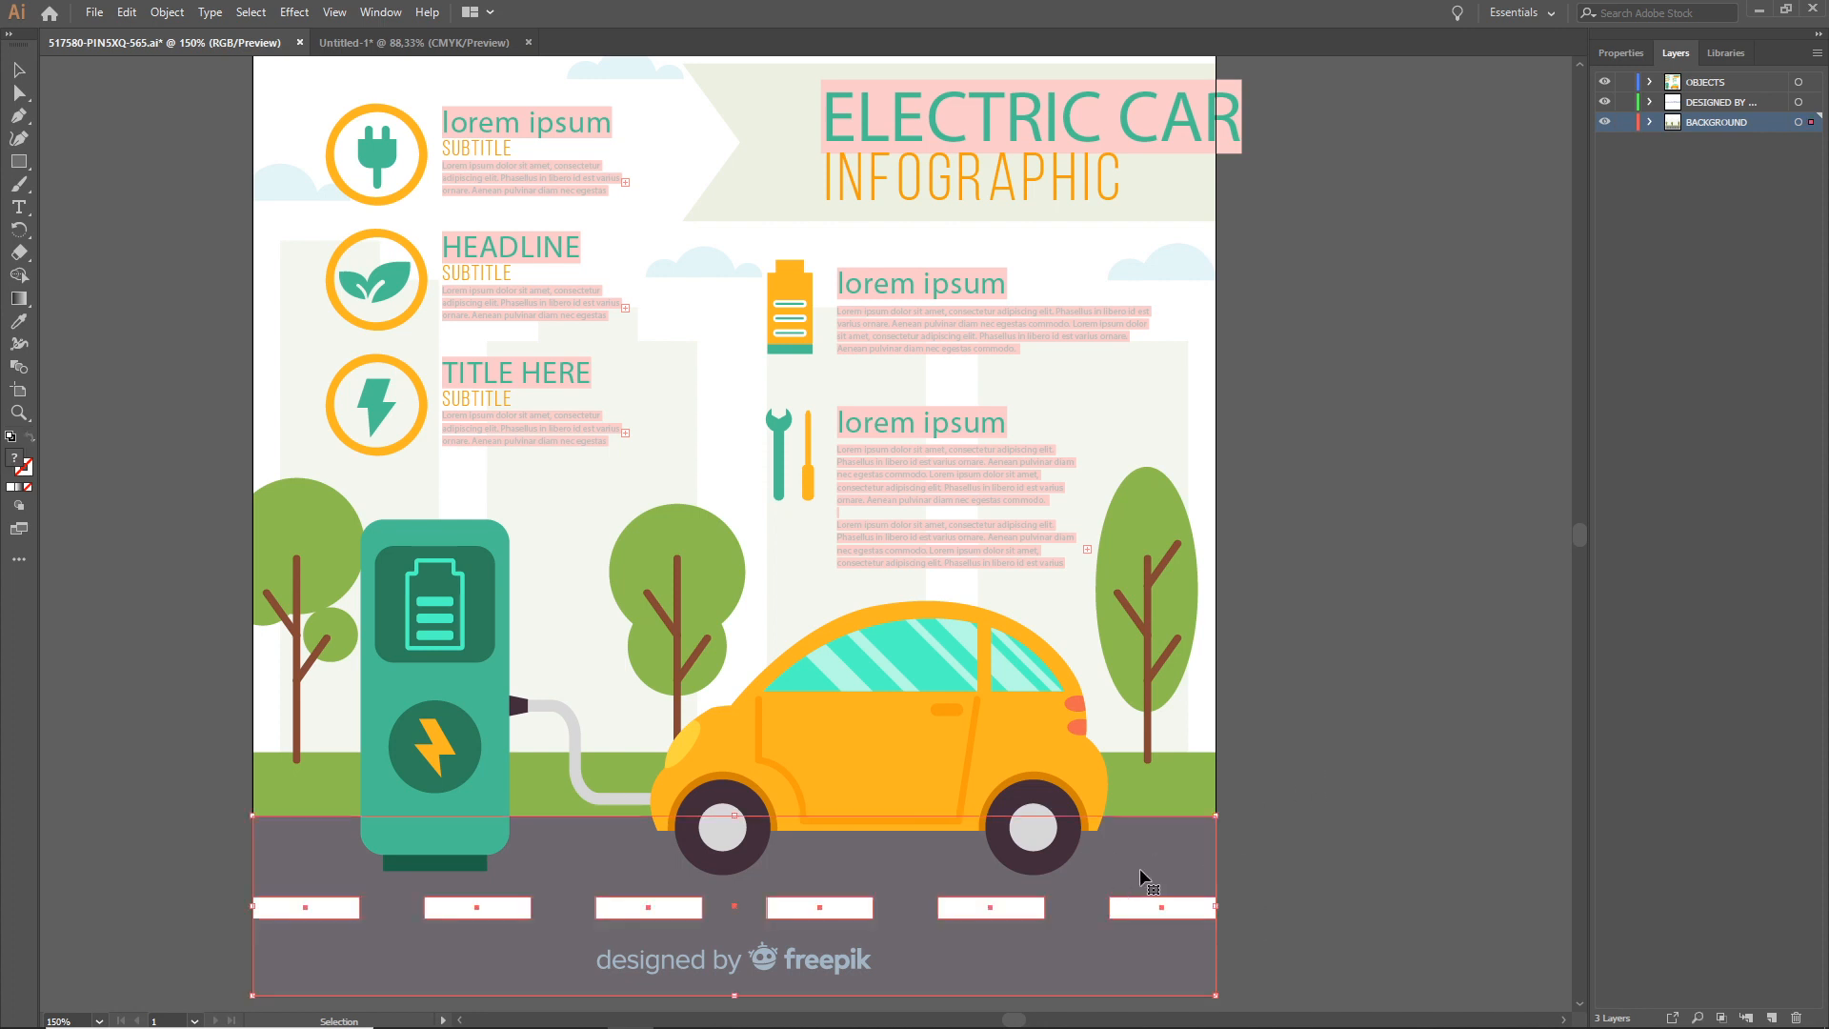
{"action": "left_click_drag", "start_coordinate": [1146, 859], "coordinate": [826, 862]}
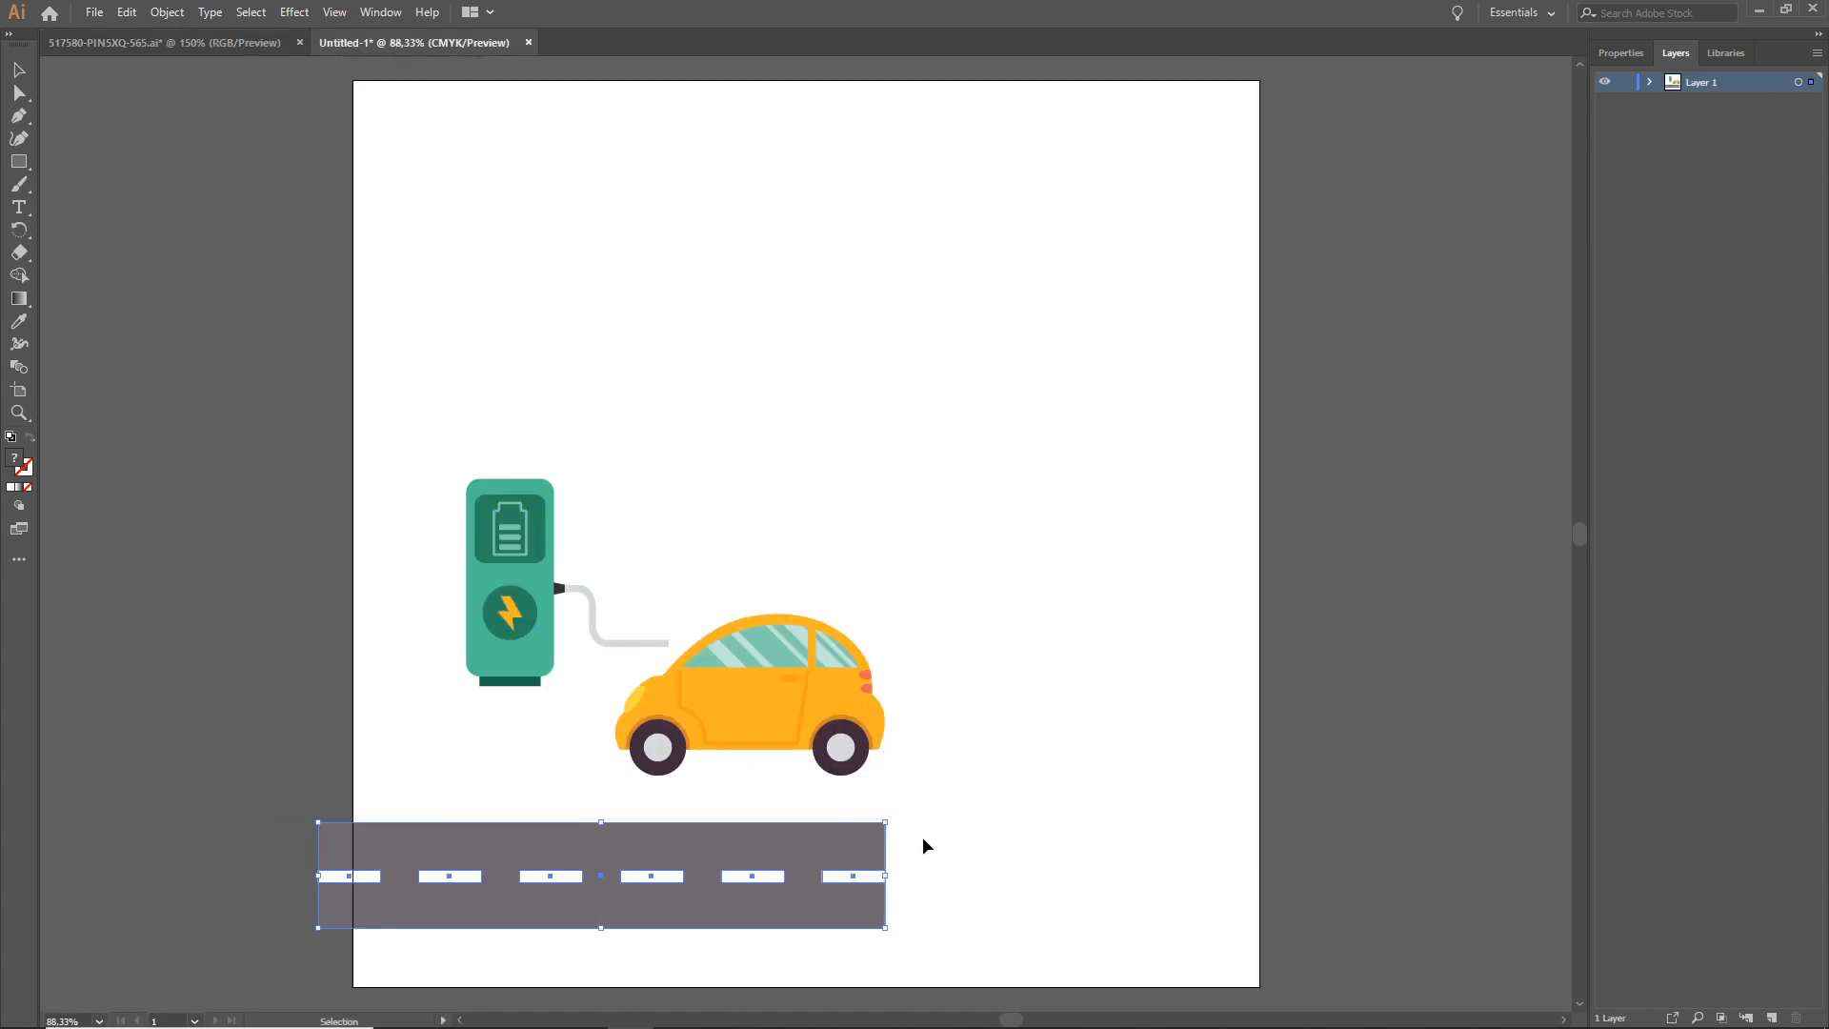
{"action": "left_click", "coordinate": [214, 41]}
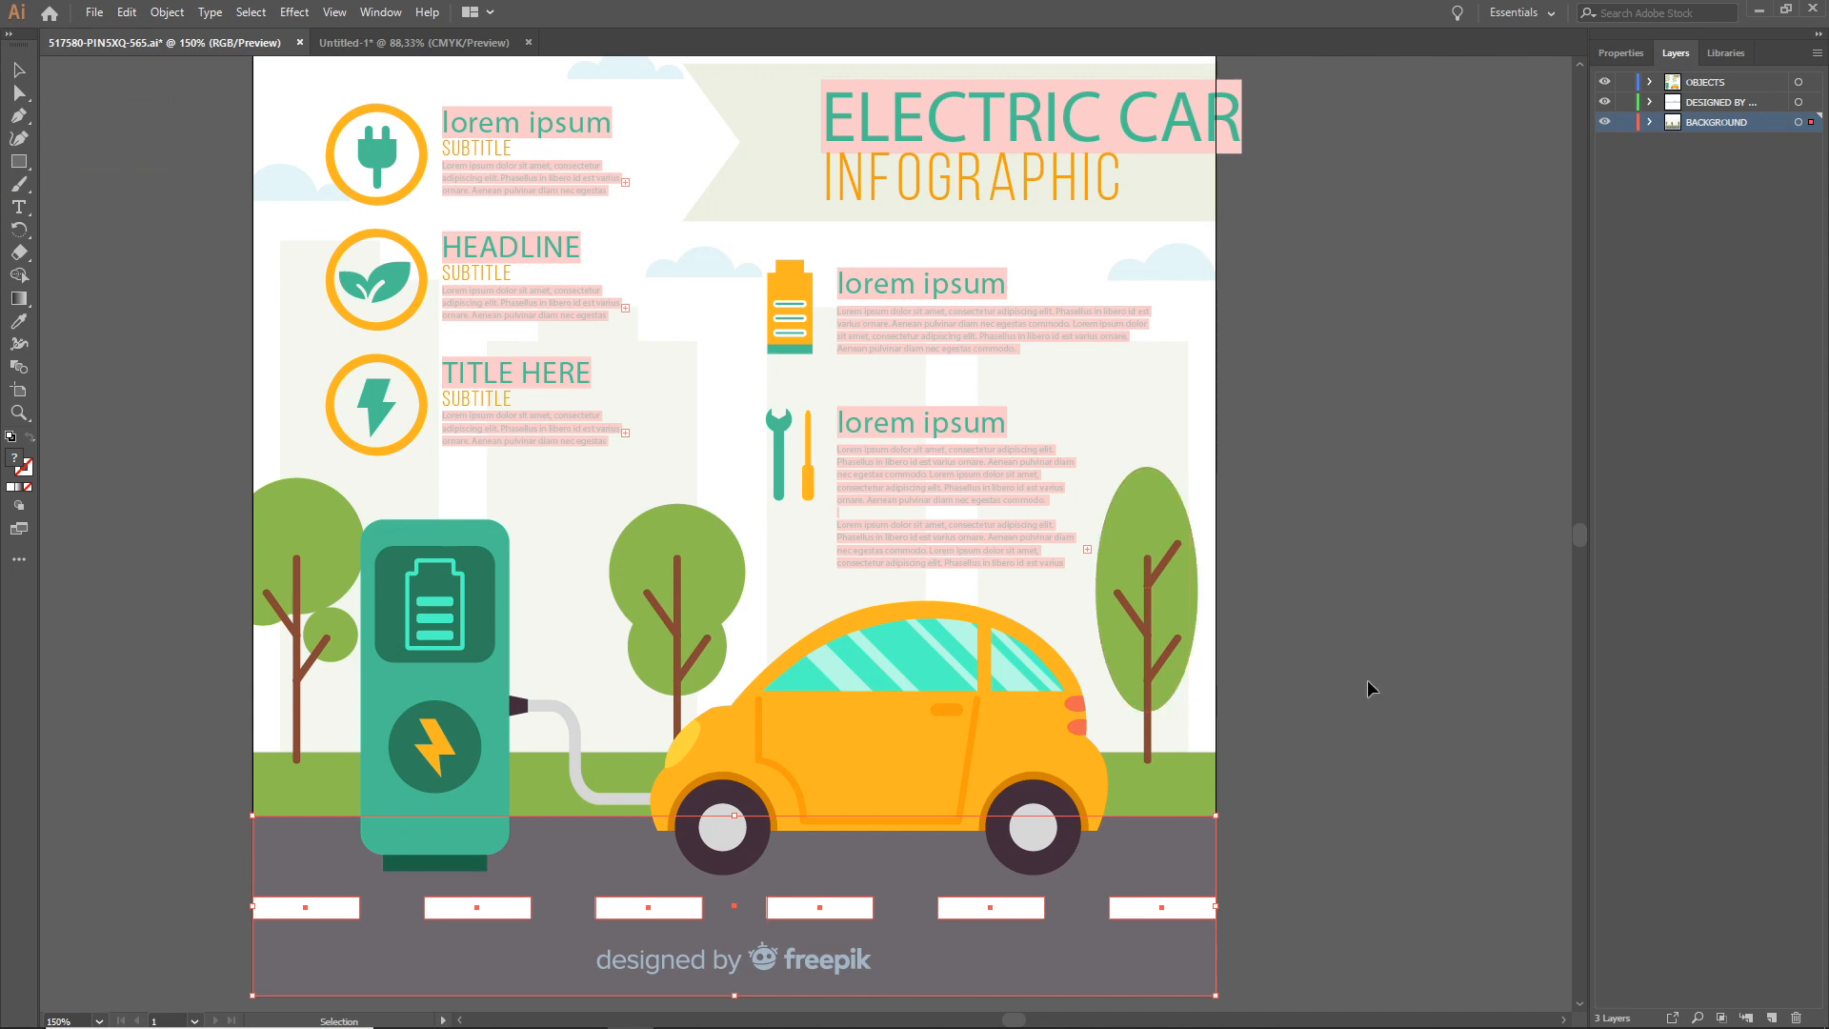
- Copy the green grass strip into Untitled-1 between the car and the road, and return to the infographic
{"action": "left_click", "coordinate": [1424, 670]}
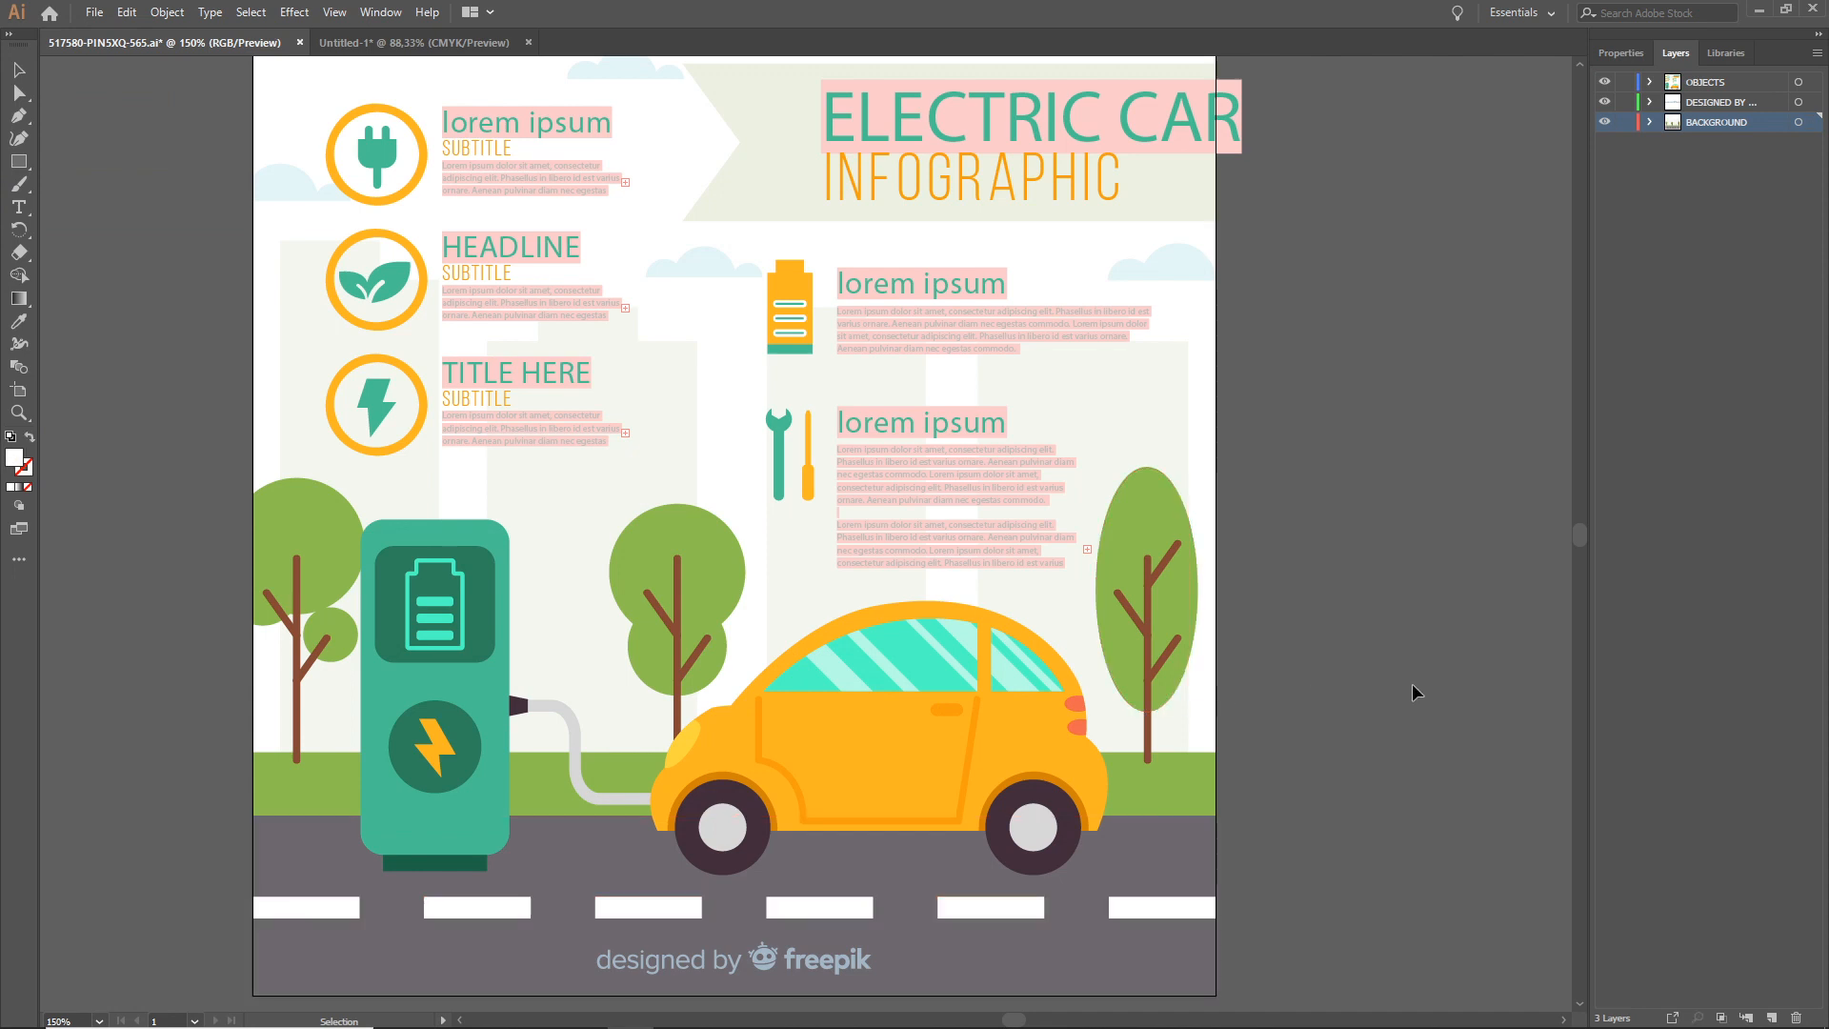
{"action": "left_click", "coordinate": [1155, 797]}
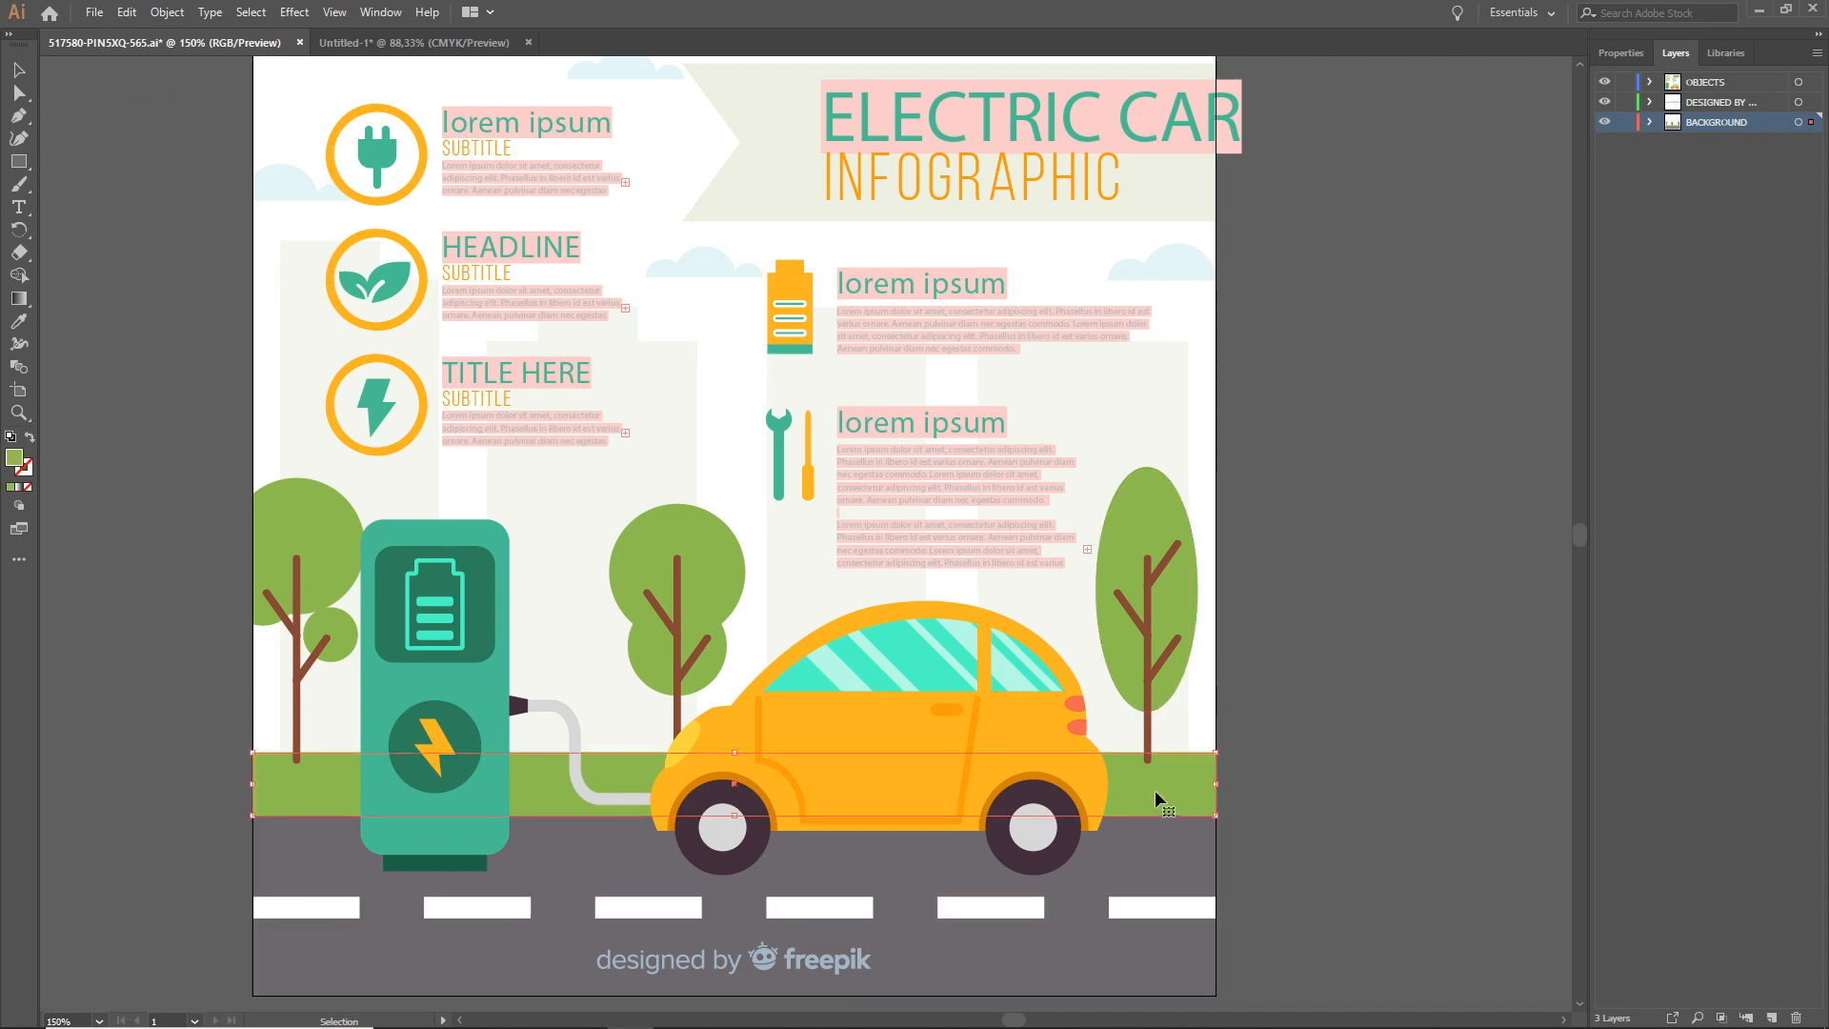
{"action": "left_click_drag", "start_coordinate": [1163, 791], "coordinate": [941, 799]}
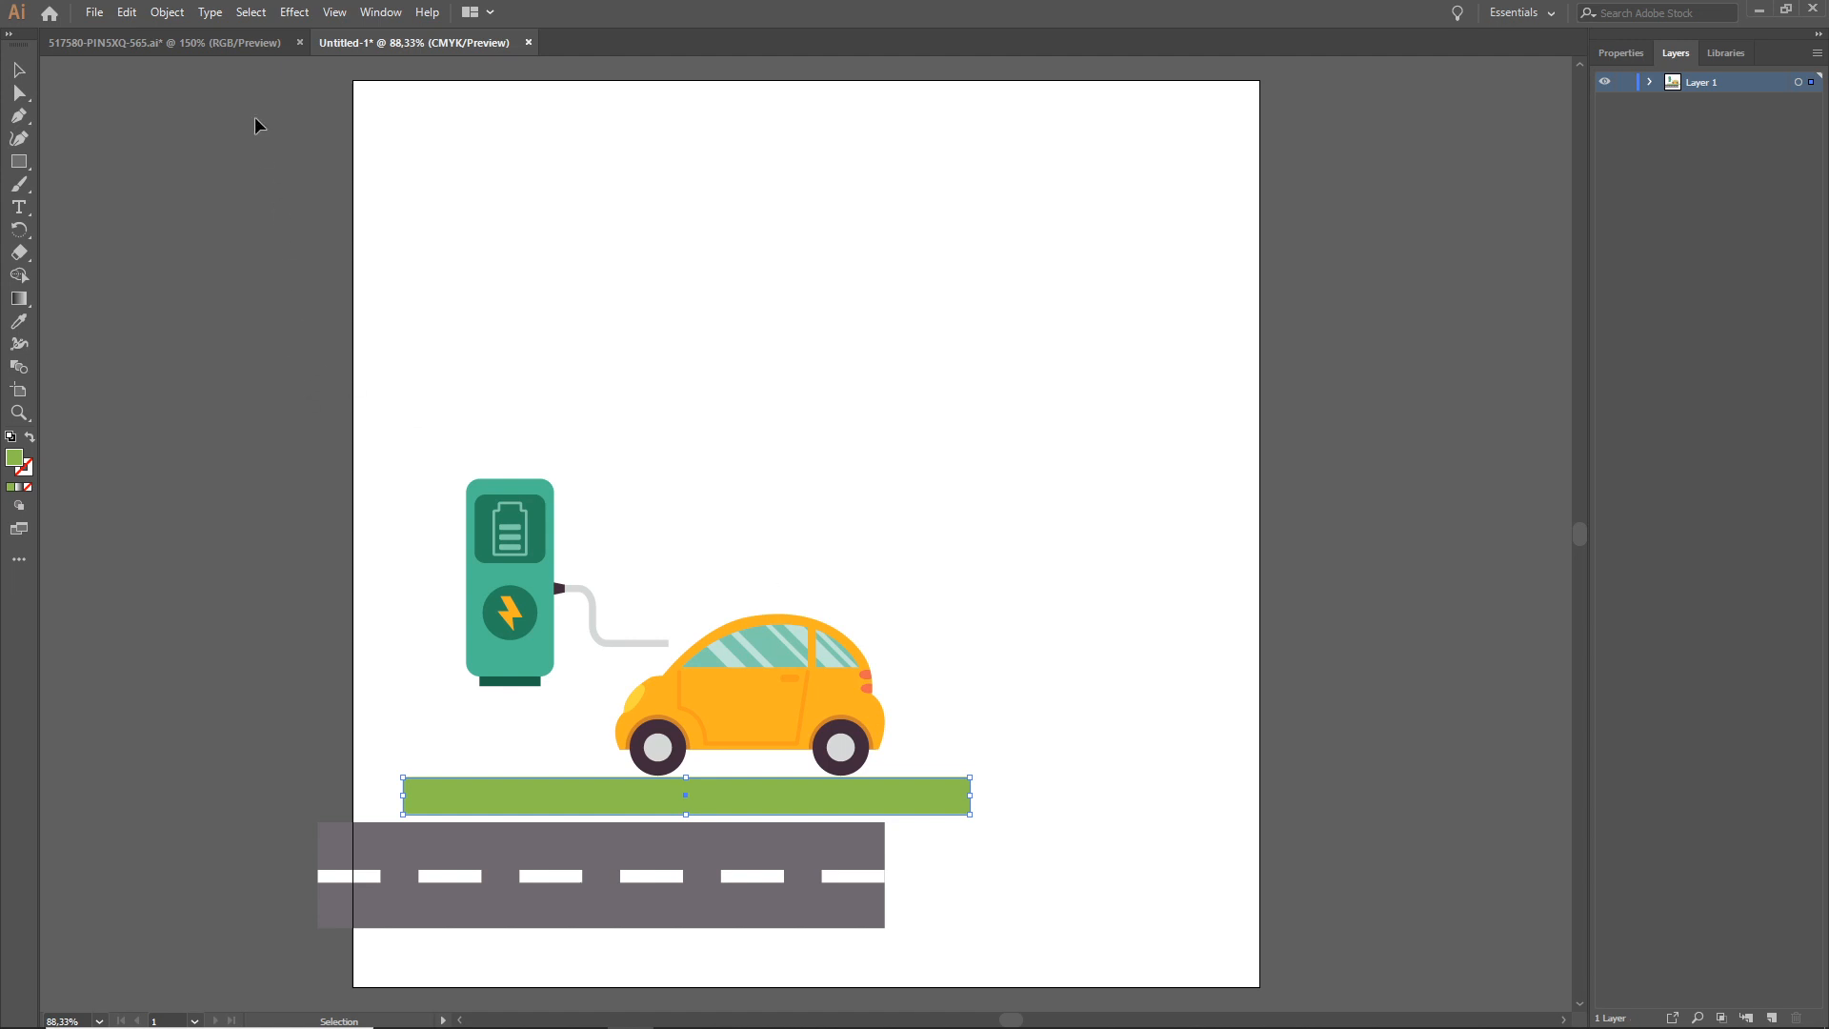
{"action": "left_click", "coordinate": [263, 46]}
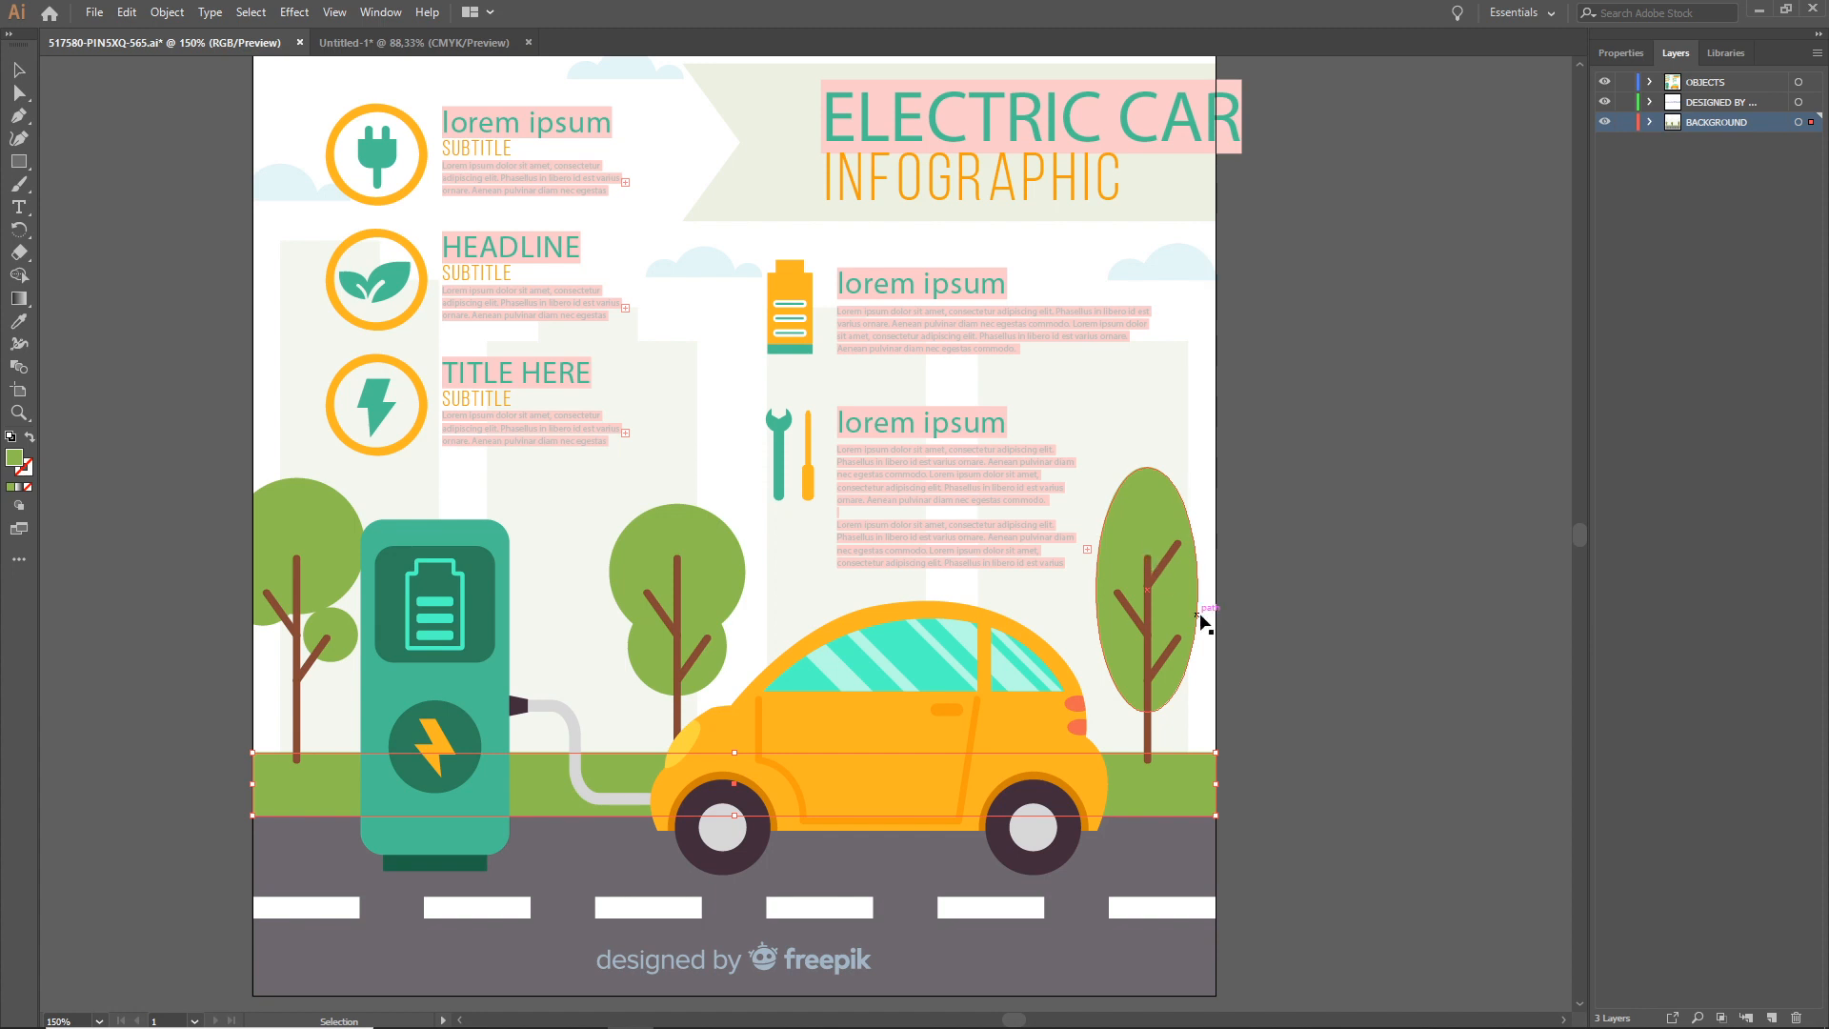
- Isolate the trees' clip group and shift the group of three trees slightly inside it
{"action": "left_click", "coordinate": [1141, 527]}
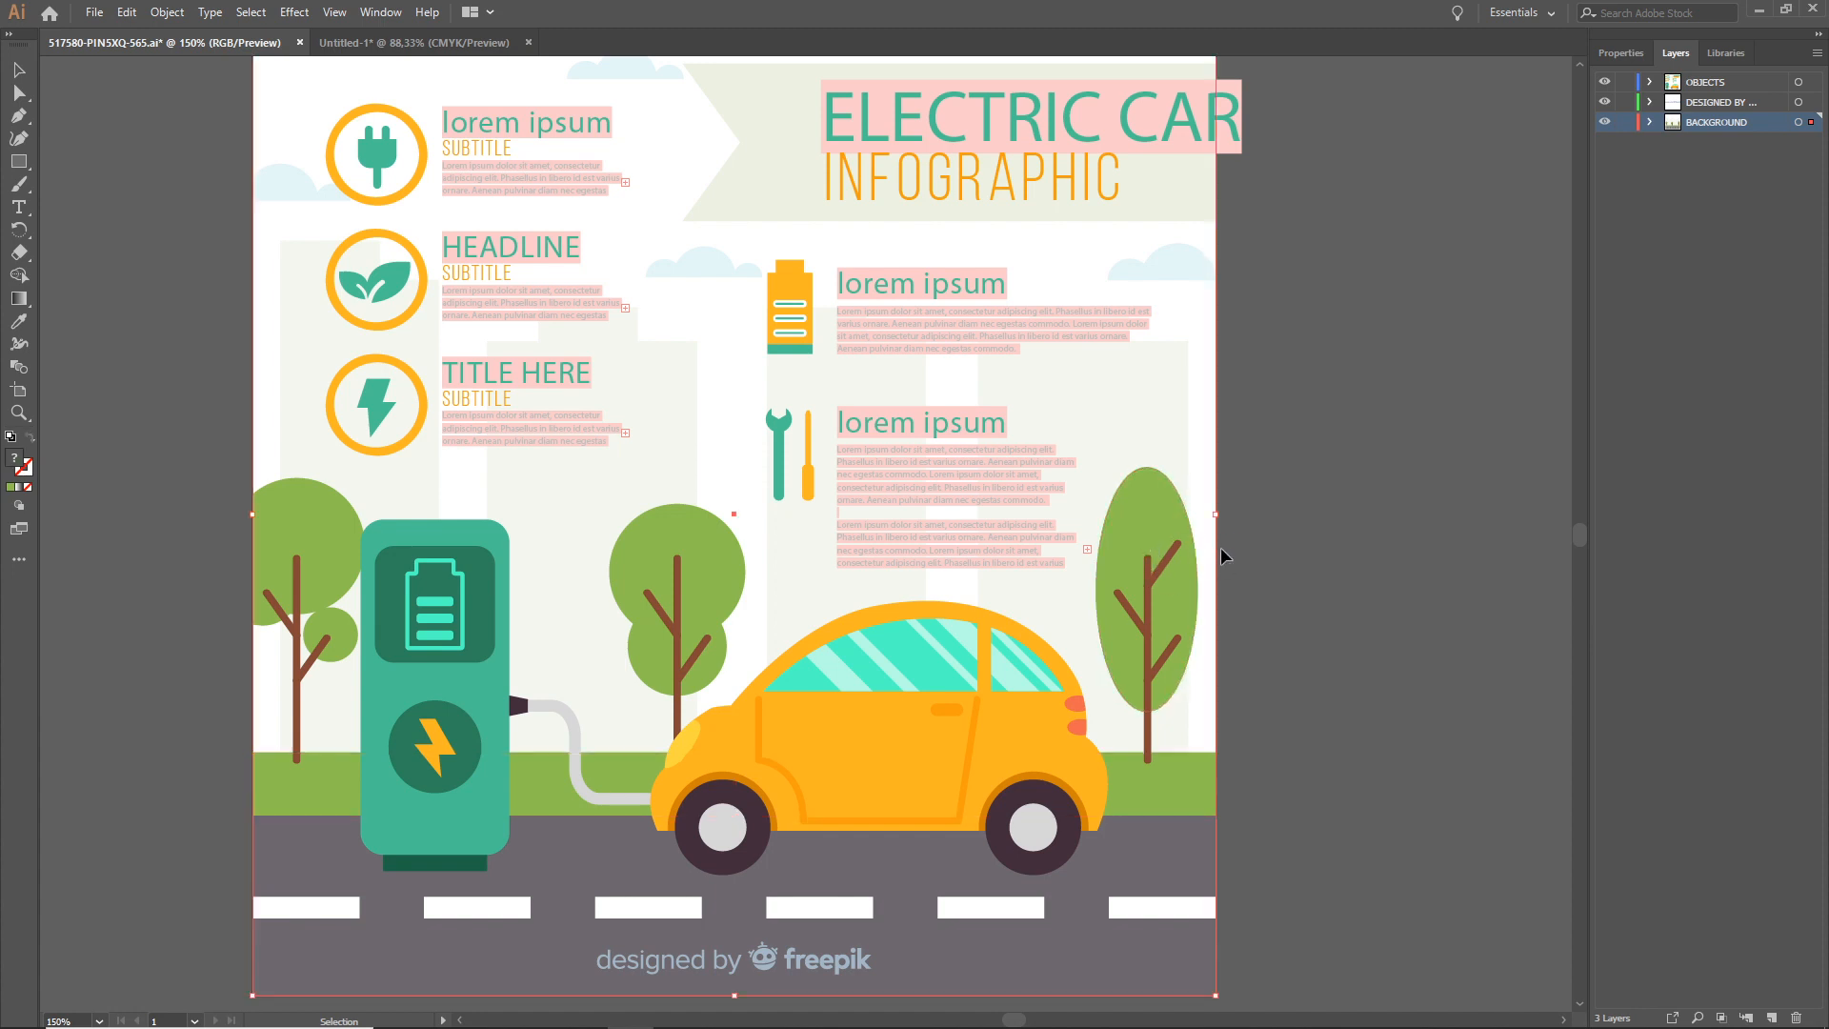
{"action": "left_click_drag", "start_coordinate": [1147, 551], "coordinate": [1191, 550]}
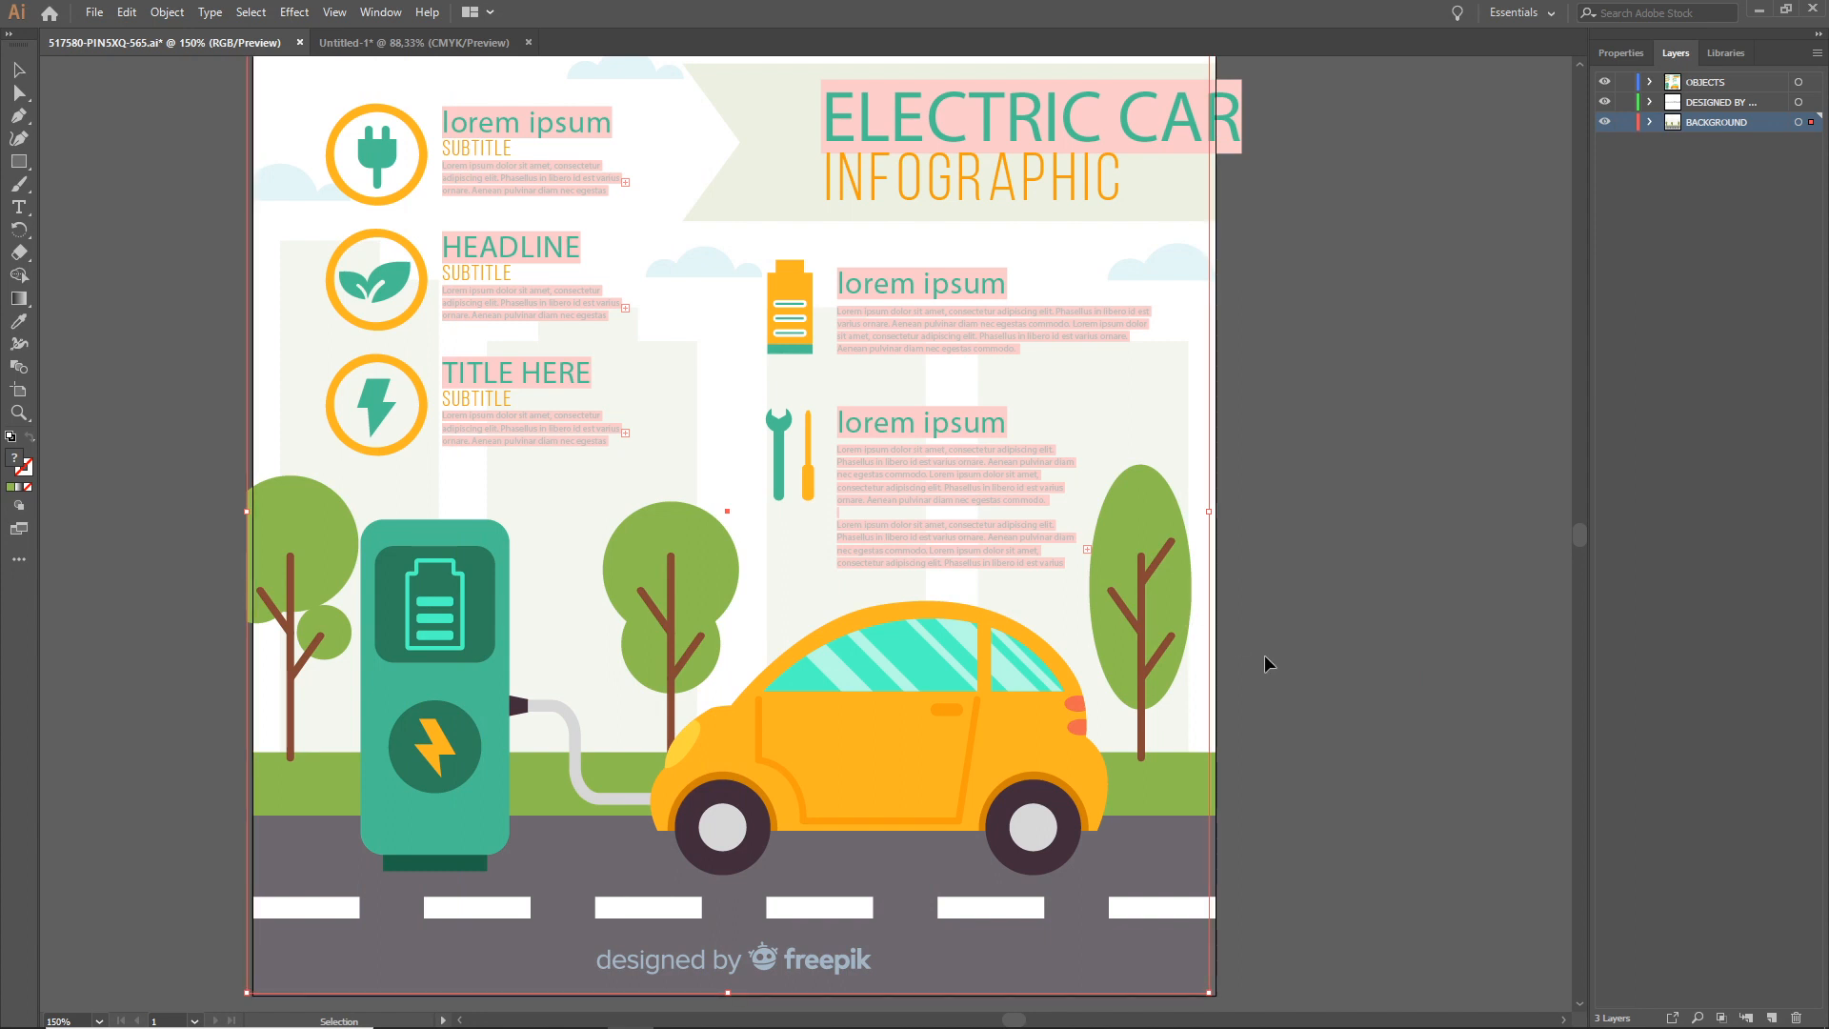
{"action": "double_click", "coordinate": [1156, 539]}
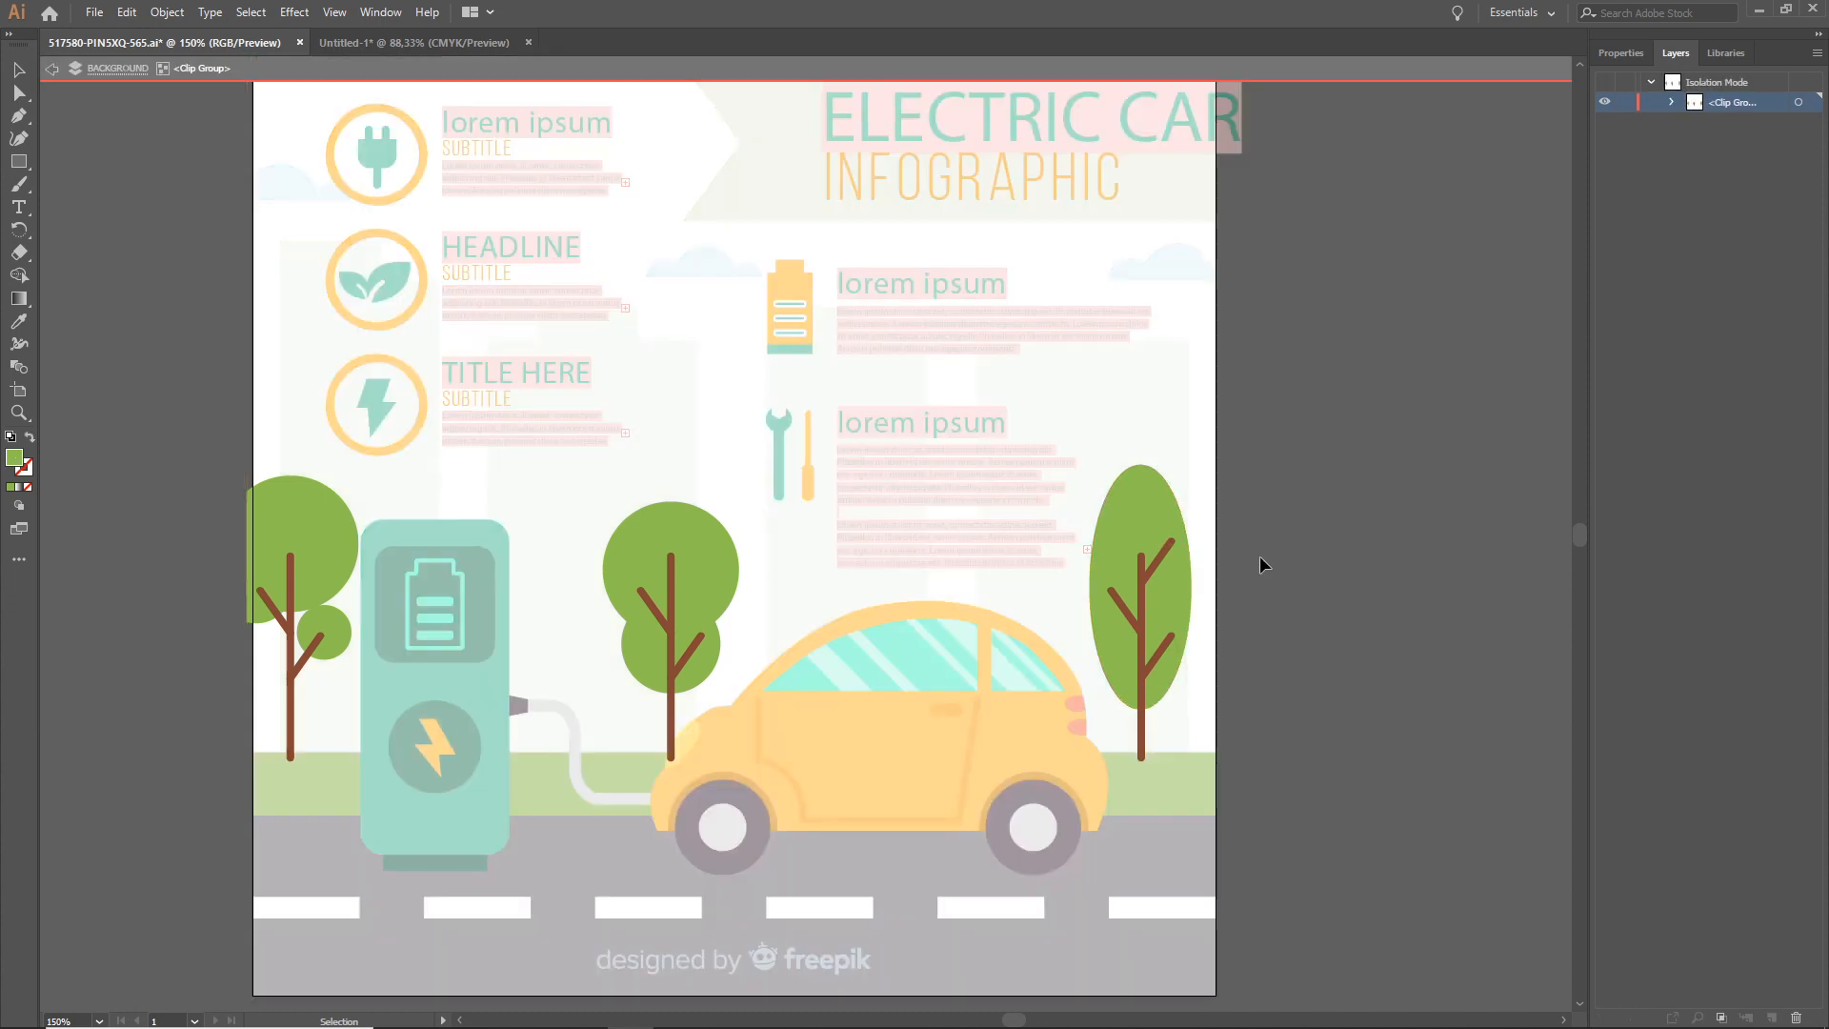
{"action": "left_click", "coordinate": [1136, 529]}
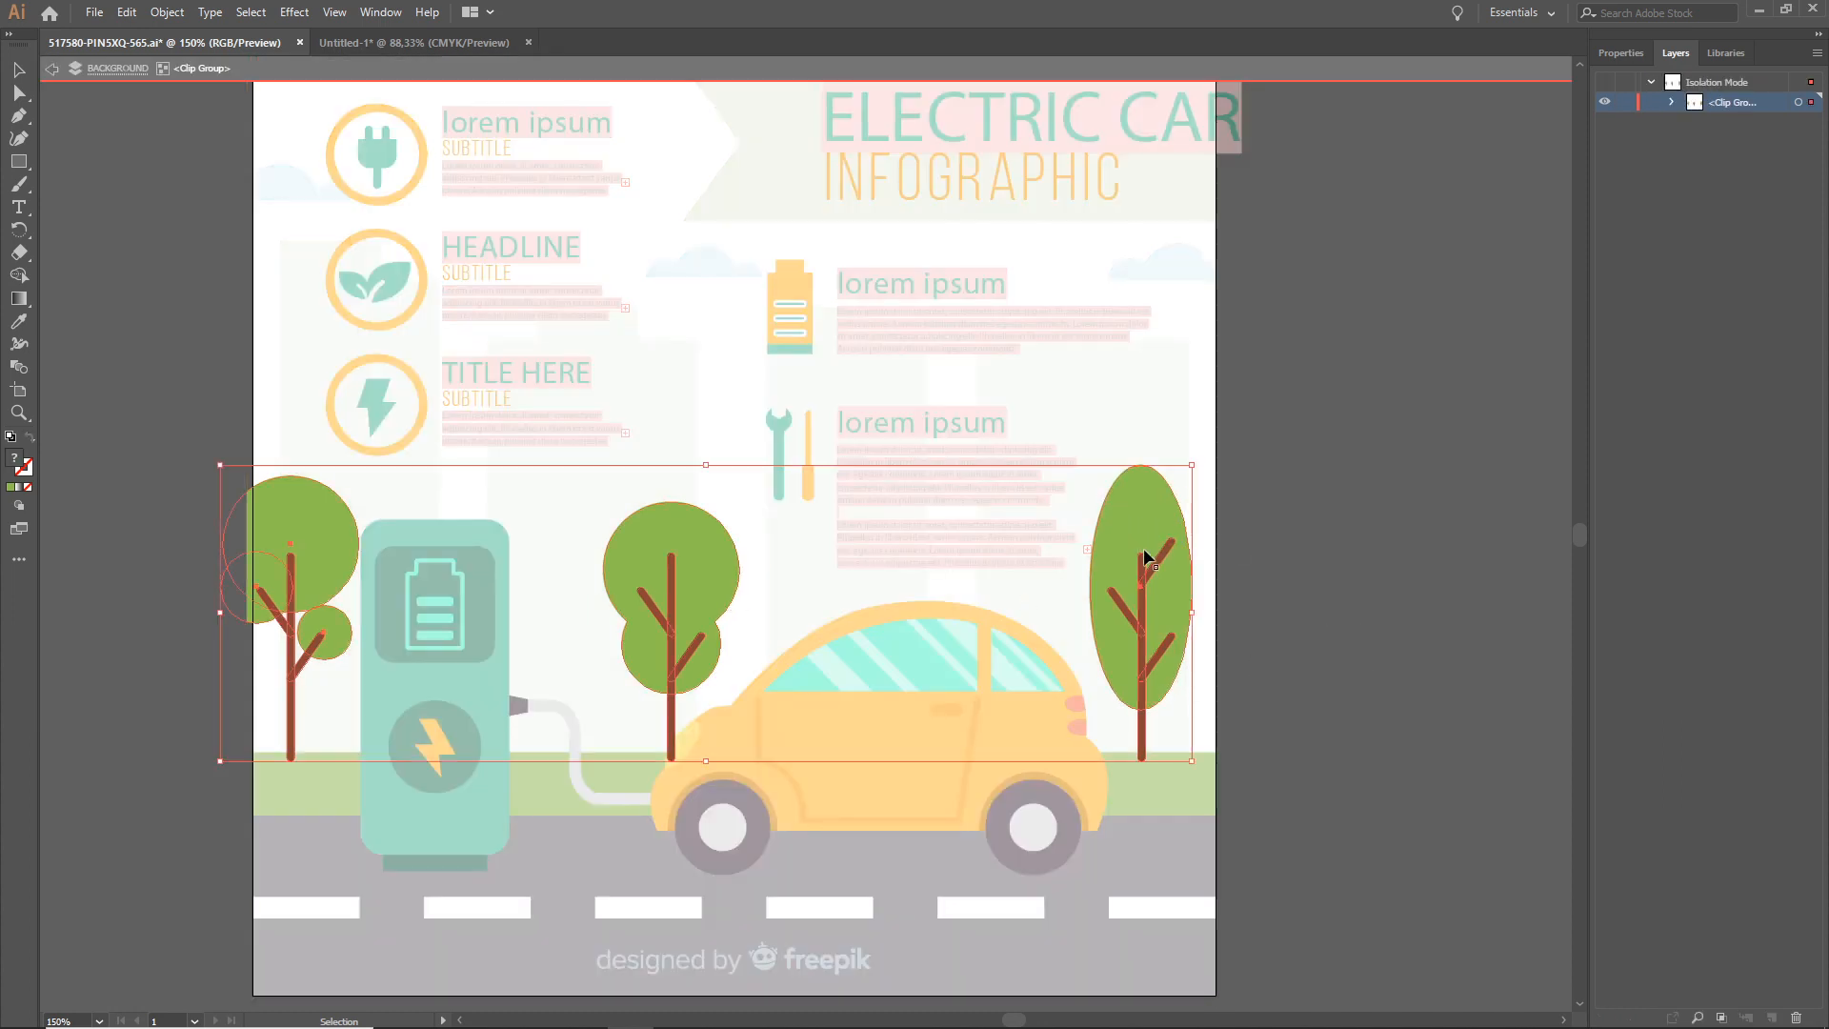
{"action": "mouse_move", "coordinate": [1146, 557]}
{"action": "left_mouse_down"}
{"action": "mouse_move", "coordinate": [1111, 523]}
{"action": "mouse_move", "coordinate": [1131, 572]}
{"action": "mouse_move", "coordinate": [1175, 531]}
{"action": "mouse_move", "coordinate": [1162, 567]}
{"action": "left_mouse_up"}
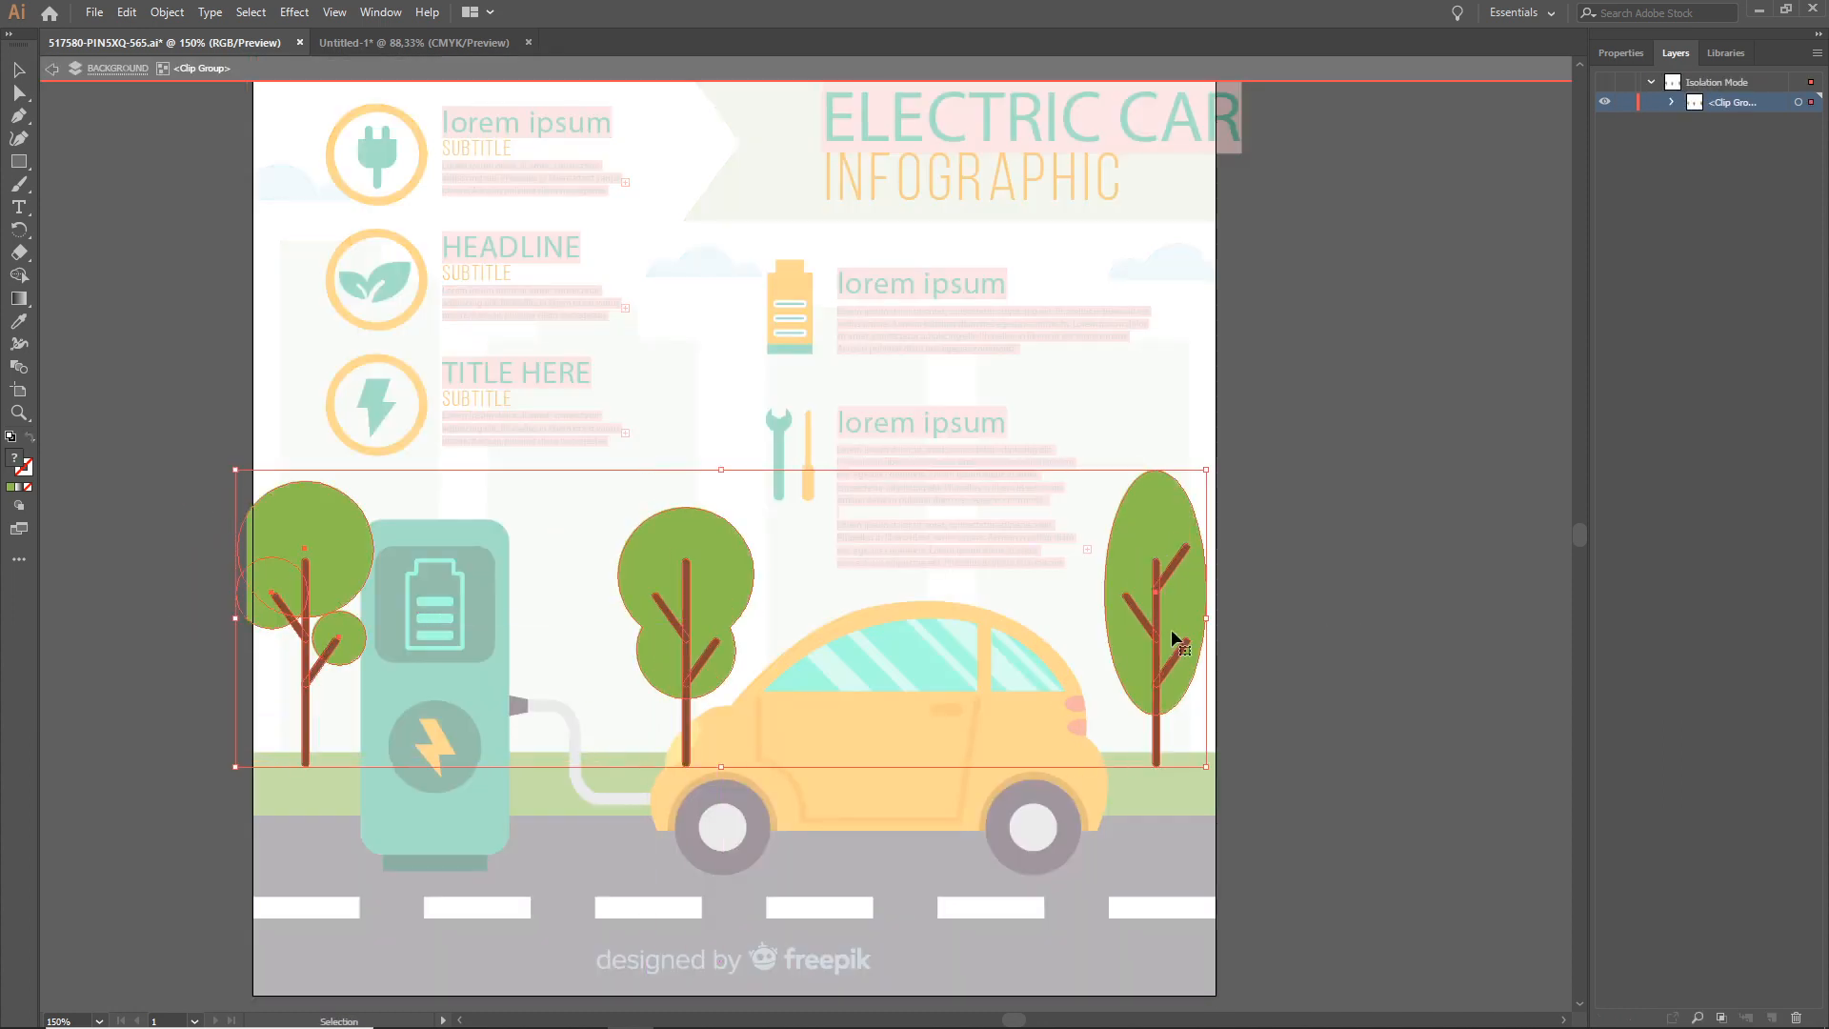
{"action": "double_click", "coordinate": [1168, 545]}
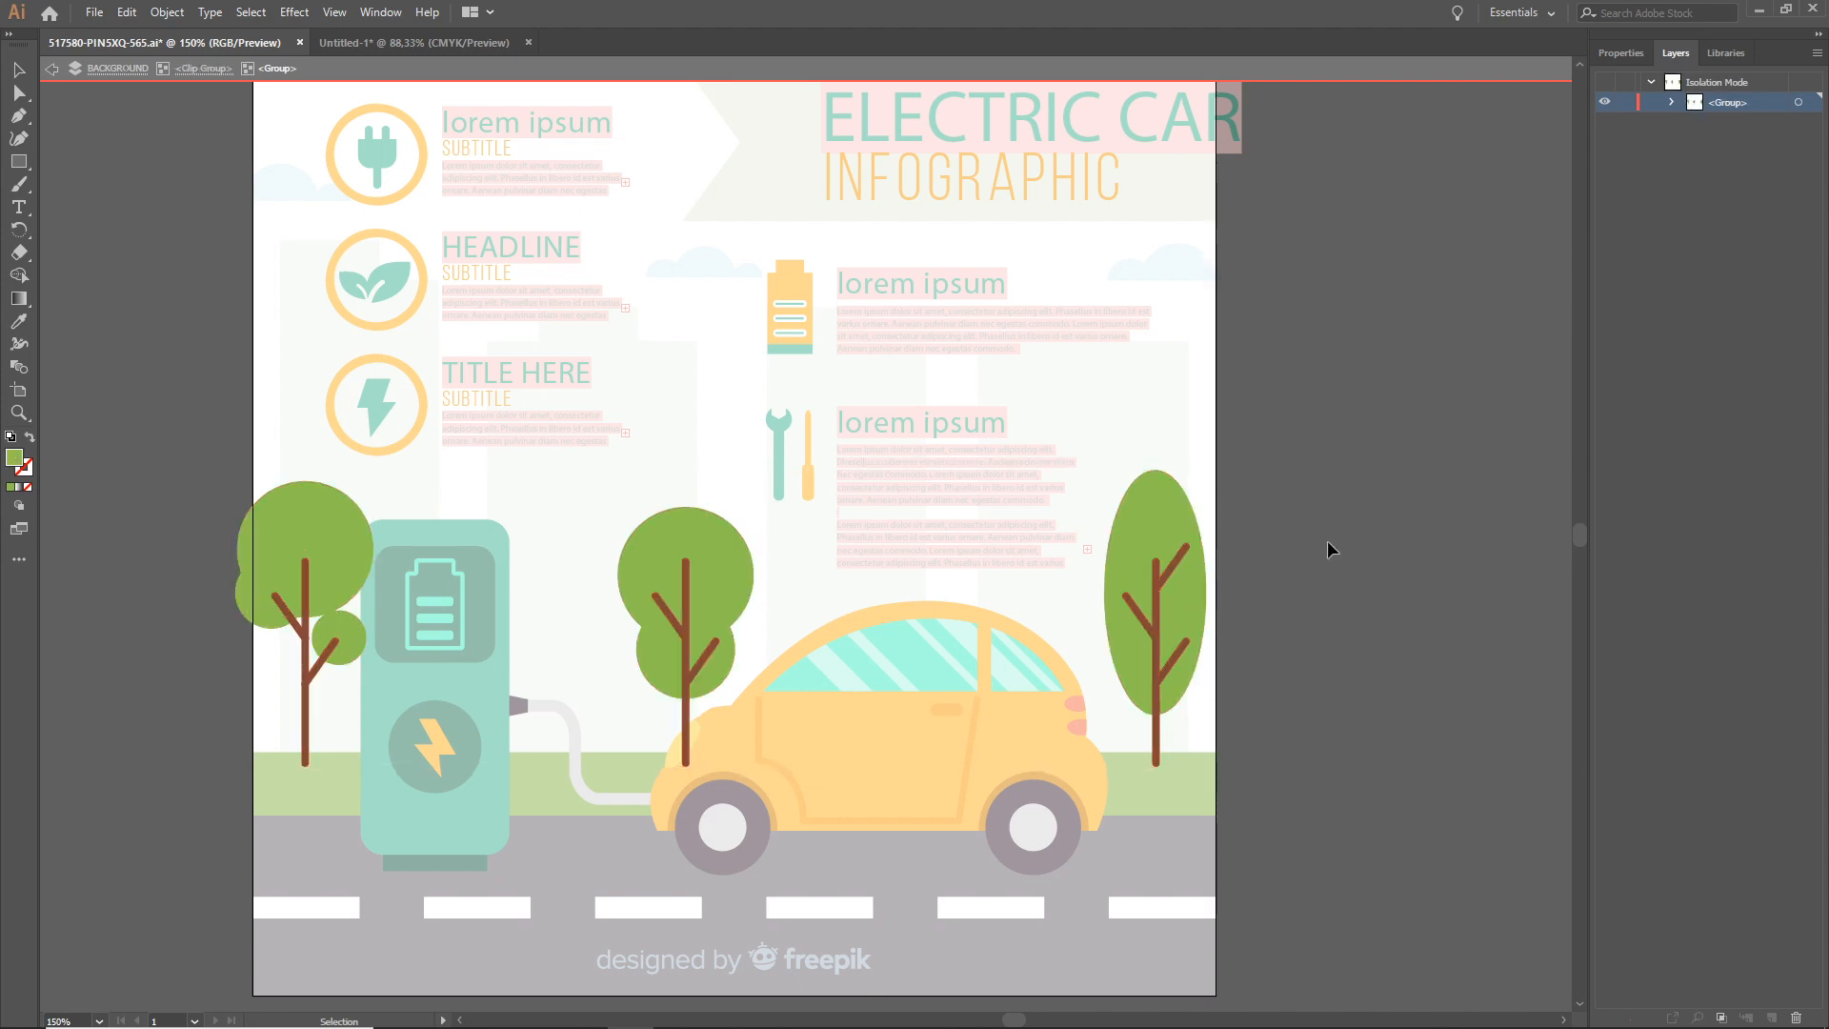
{"action": "left_click", "coordinate": [1158, 545]}
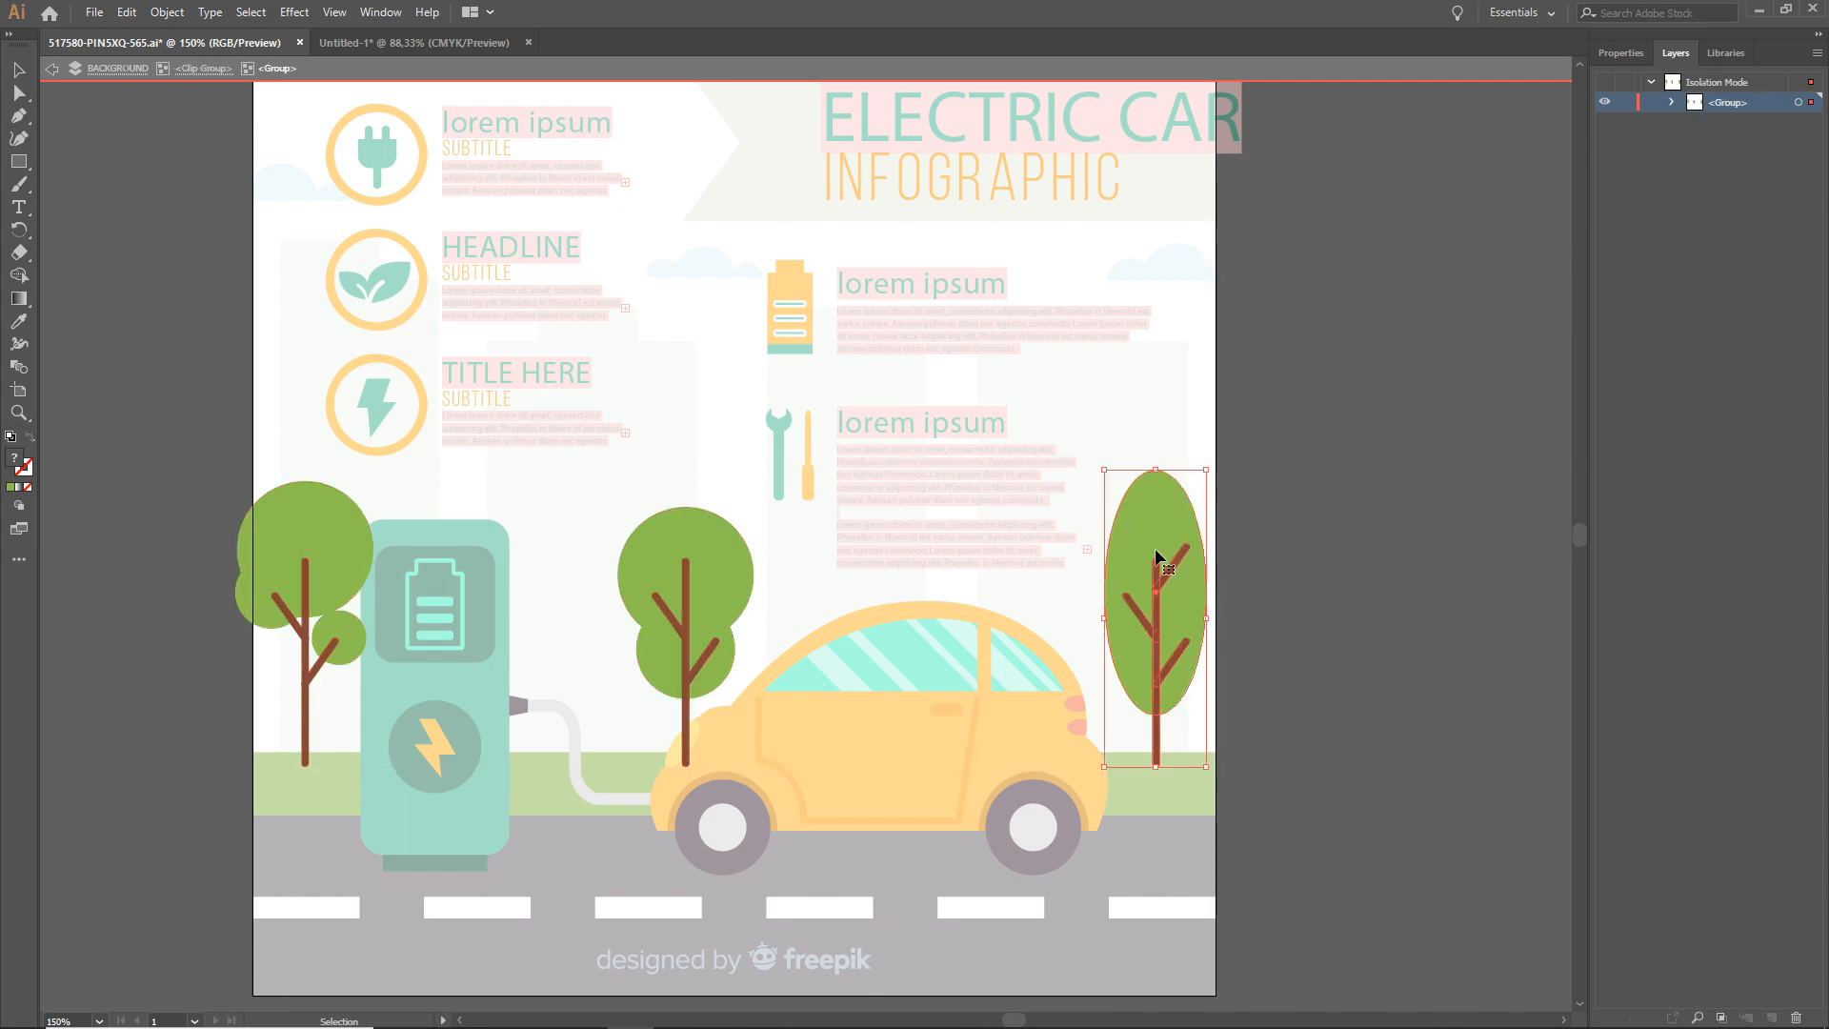
{"action": "double_click", "coordinate": [1336, 364]}
- Copy the group of three trees out of its clip group into Untitled-1 and position it above the car
{"action": "left_click", "coordinate": [1166, 526]}
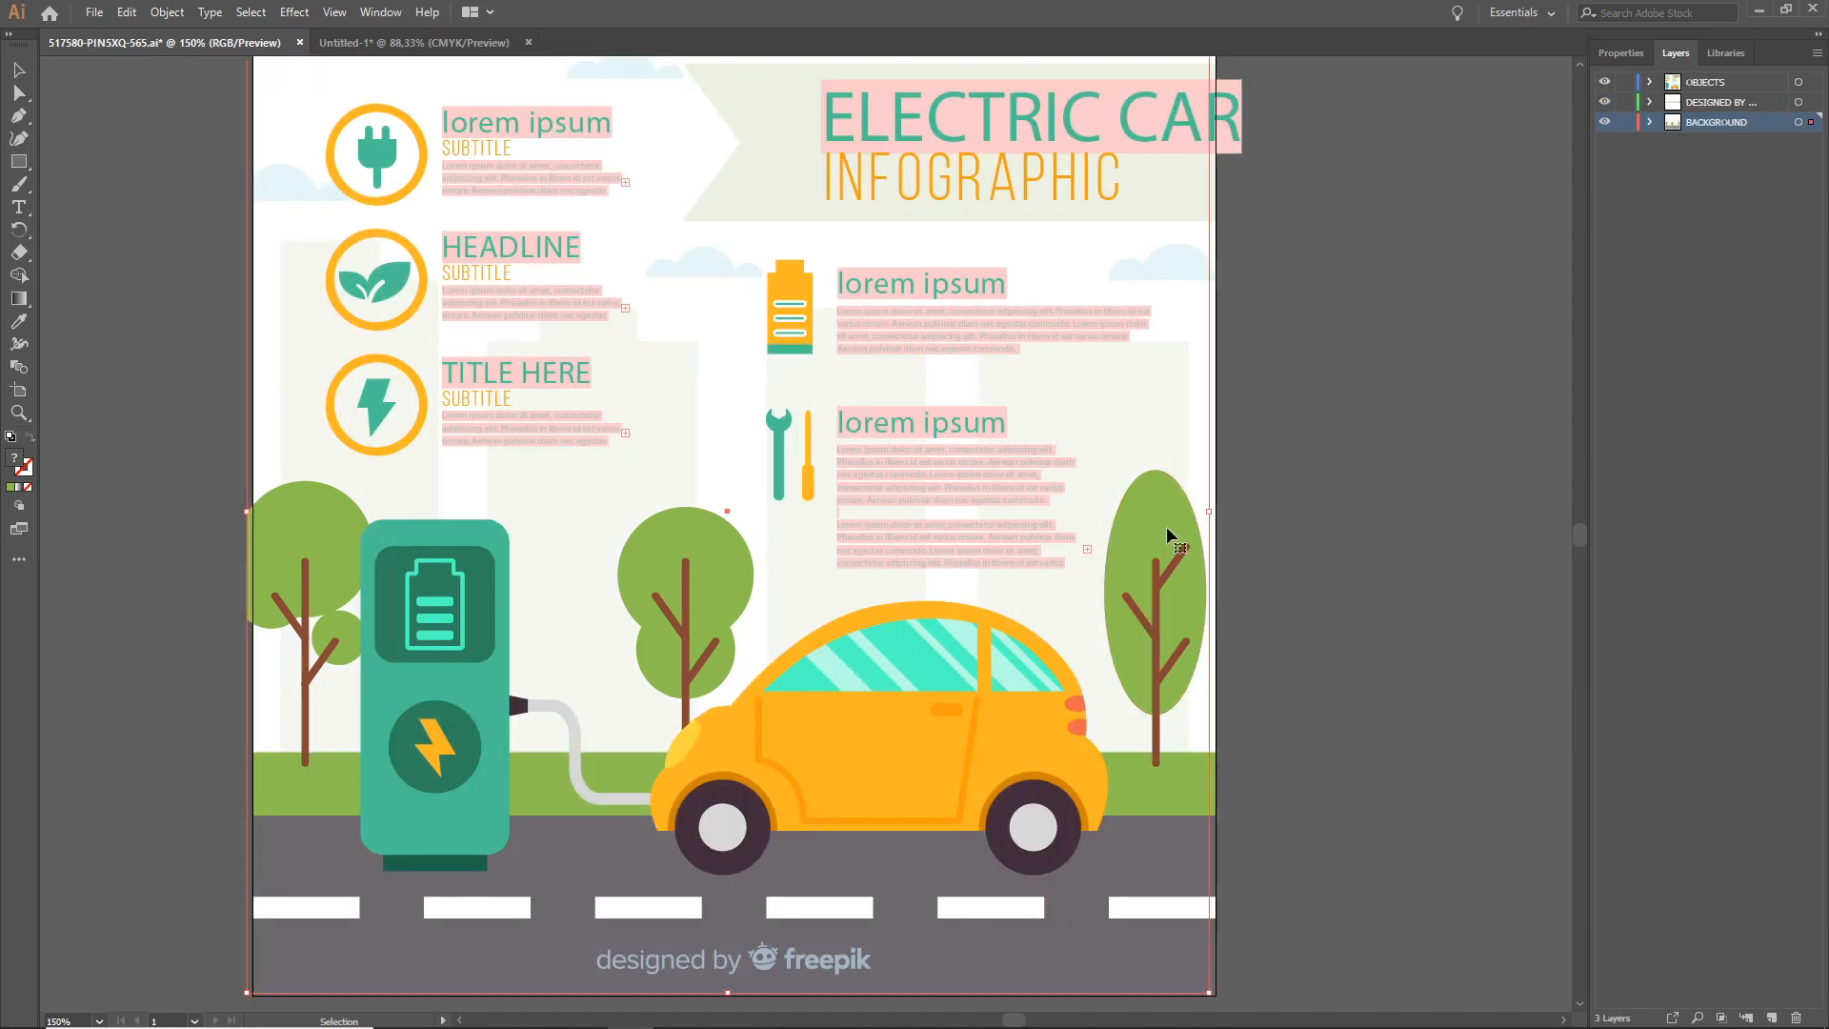
{"action": "double_click", "coordinate": [1163, 524]}
{"action": "left_click", "coordinate": [1142, 531]}
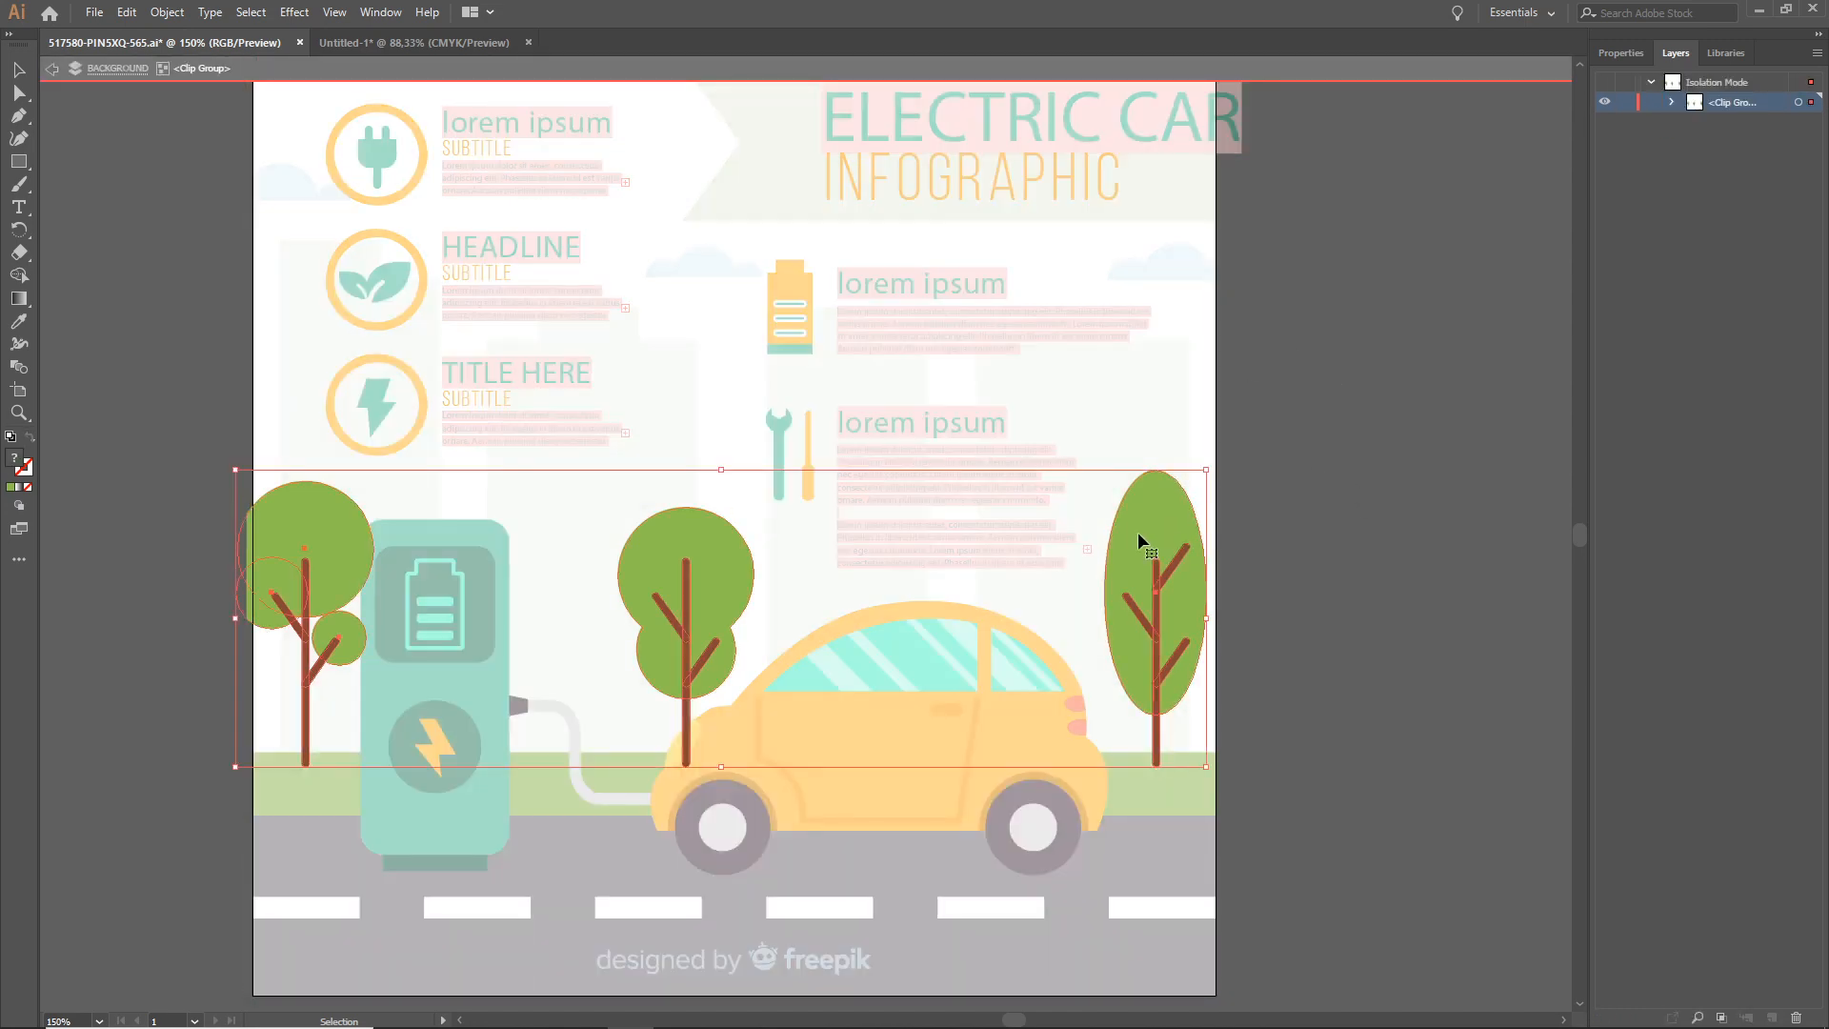
{"action": "left_click", "coordinate": [436, 42]}
{"action": "left_click_drag", "start_coordinate": [921, 497], "coordinate": [916, 486]}
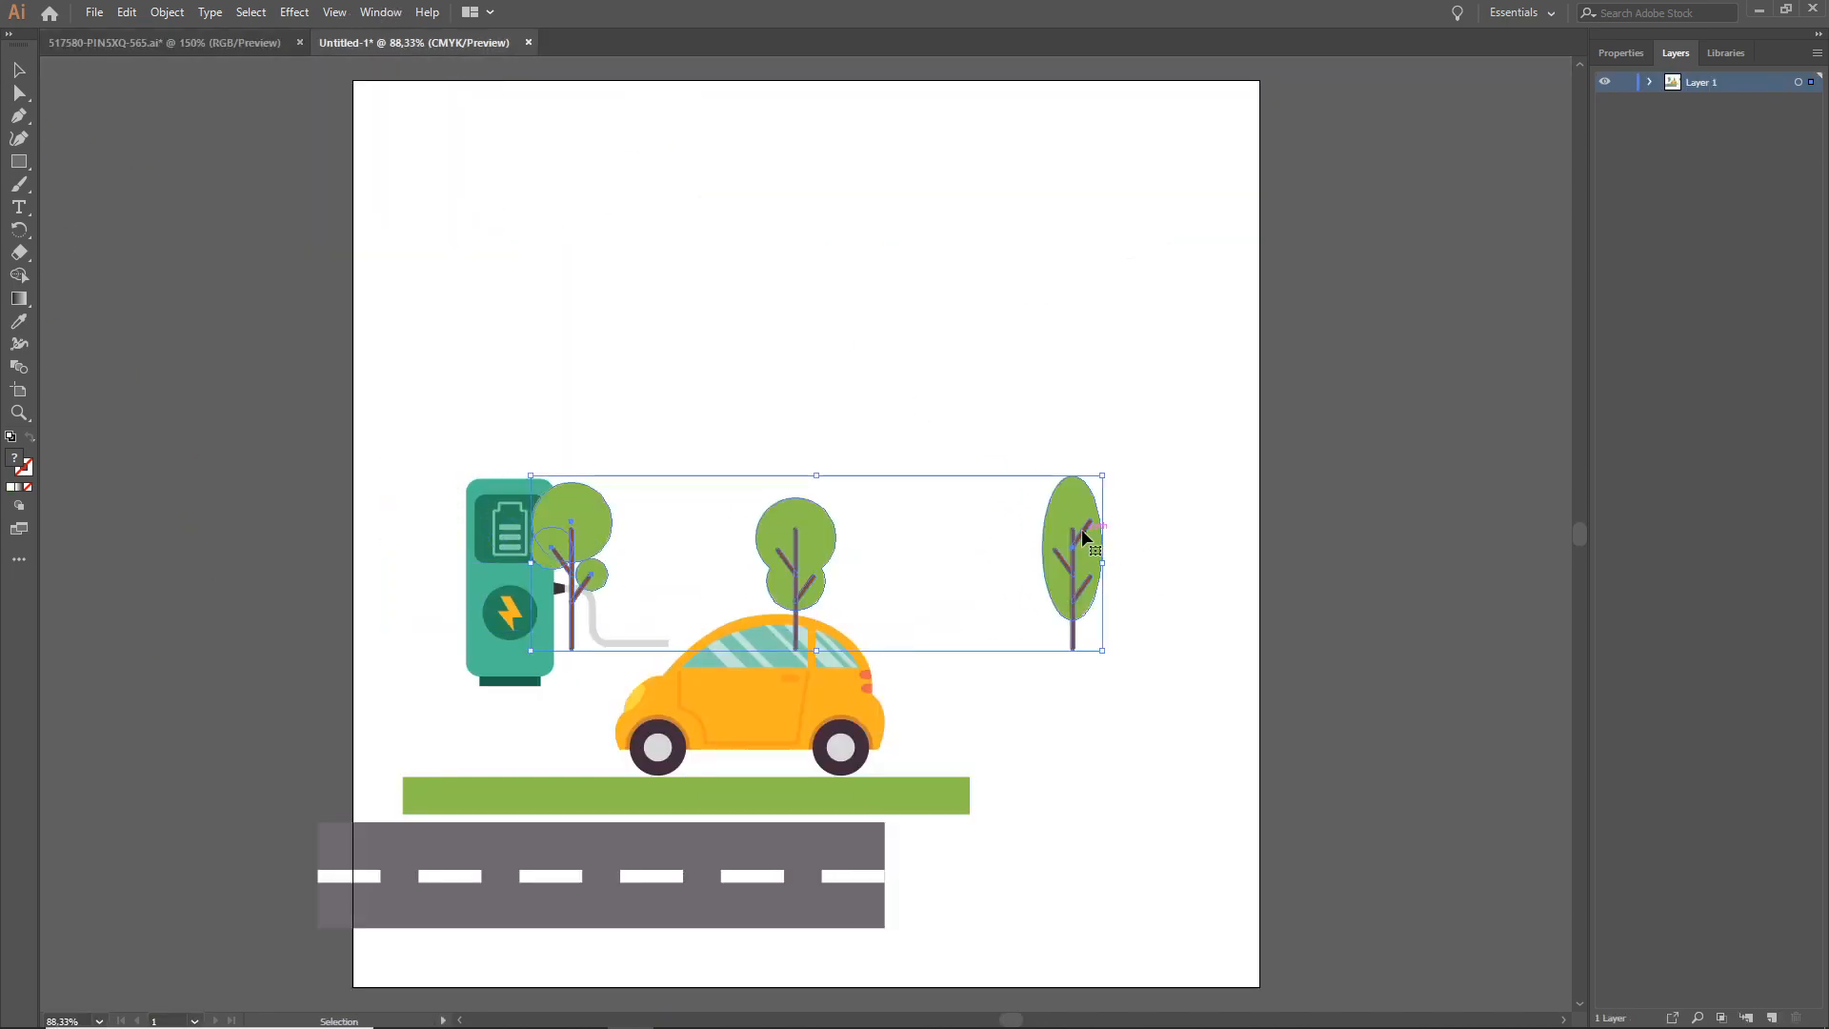
{"action": "left_click_drag", "start_coordinate": [1083, 539], "coordinate": [1120, 473]}
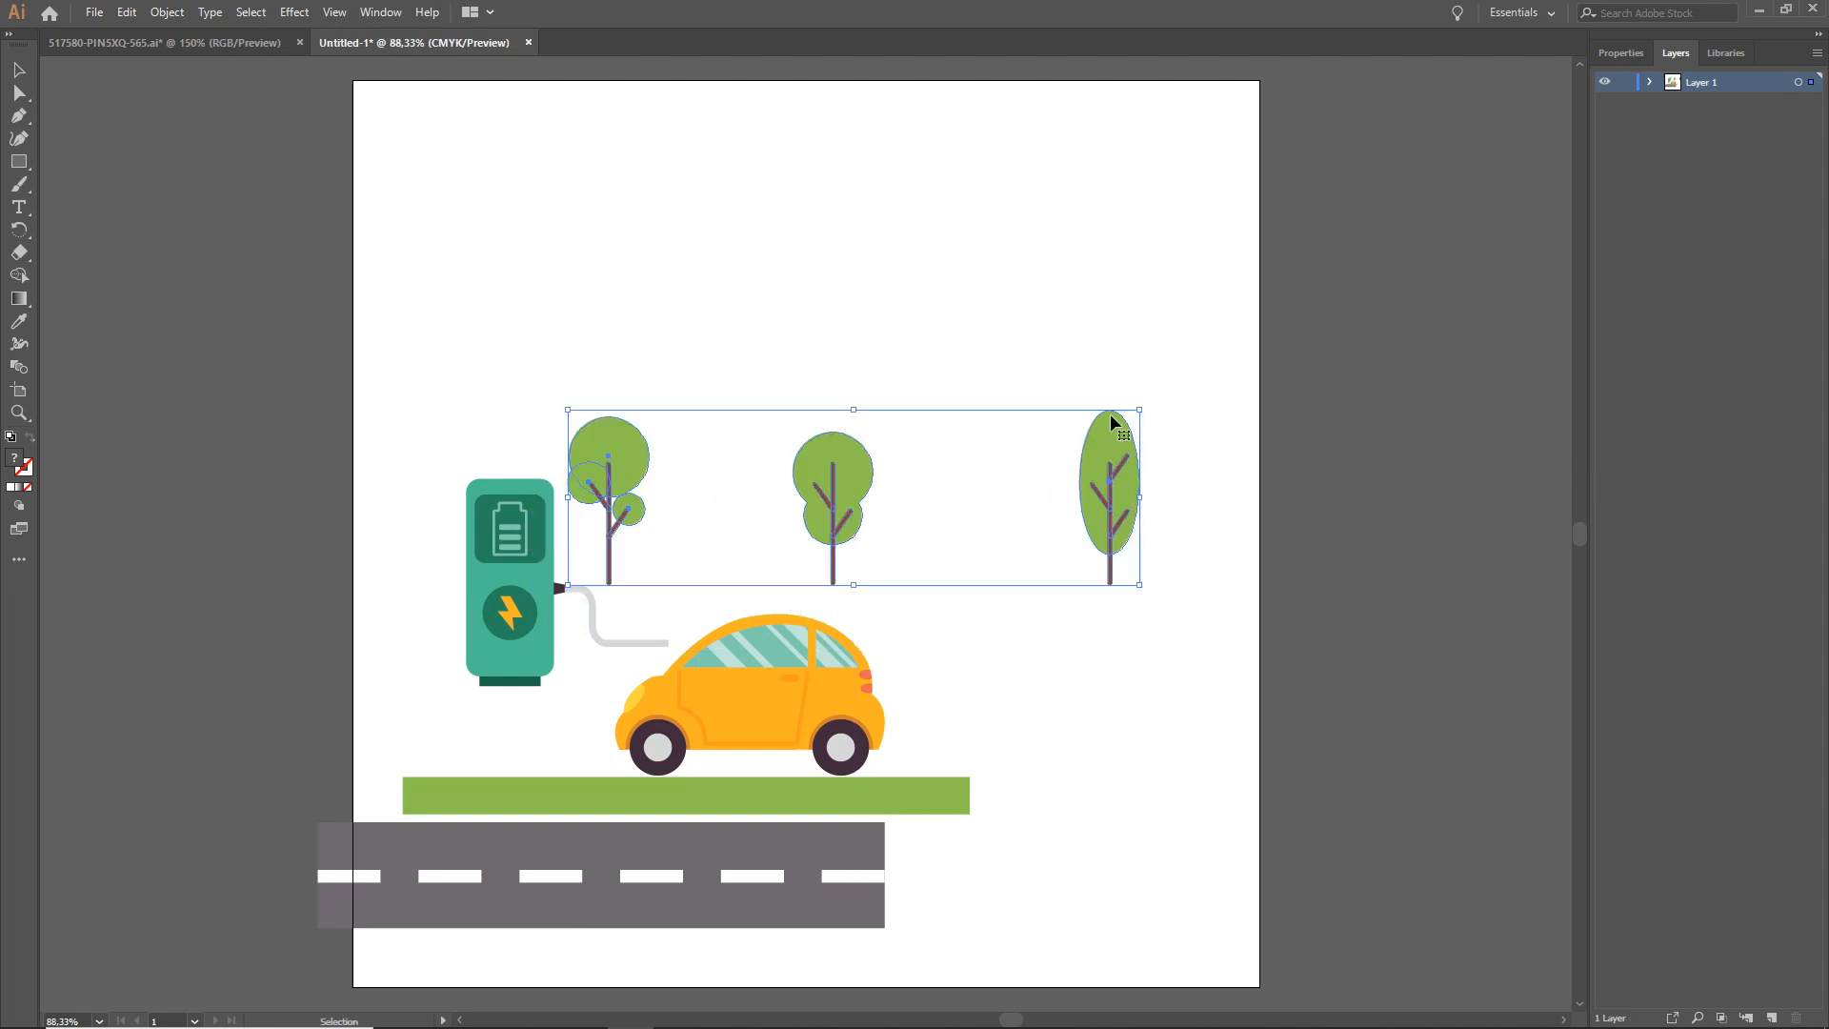
{"action": "left_click", "coordinate": [217, 44]}
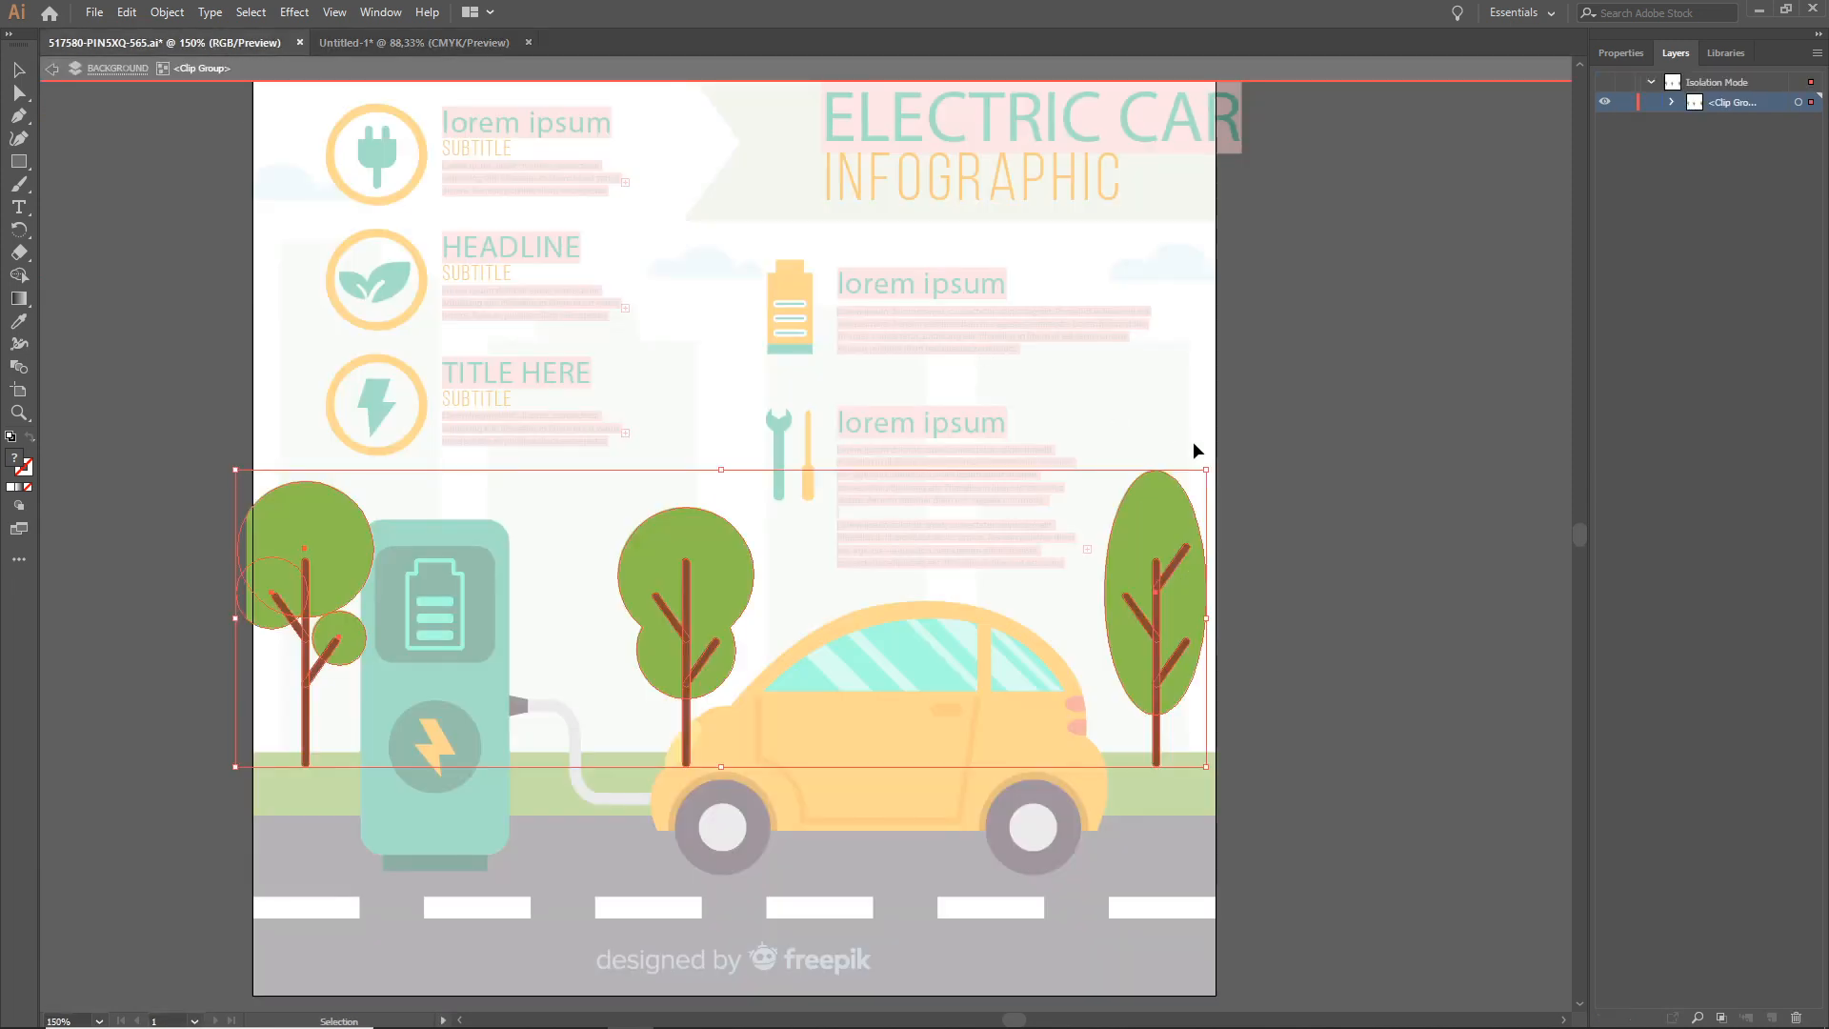
{"action": "left_click", "coordinate": [466, 44]}
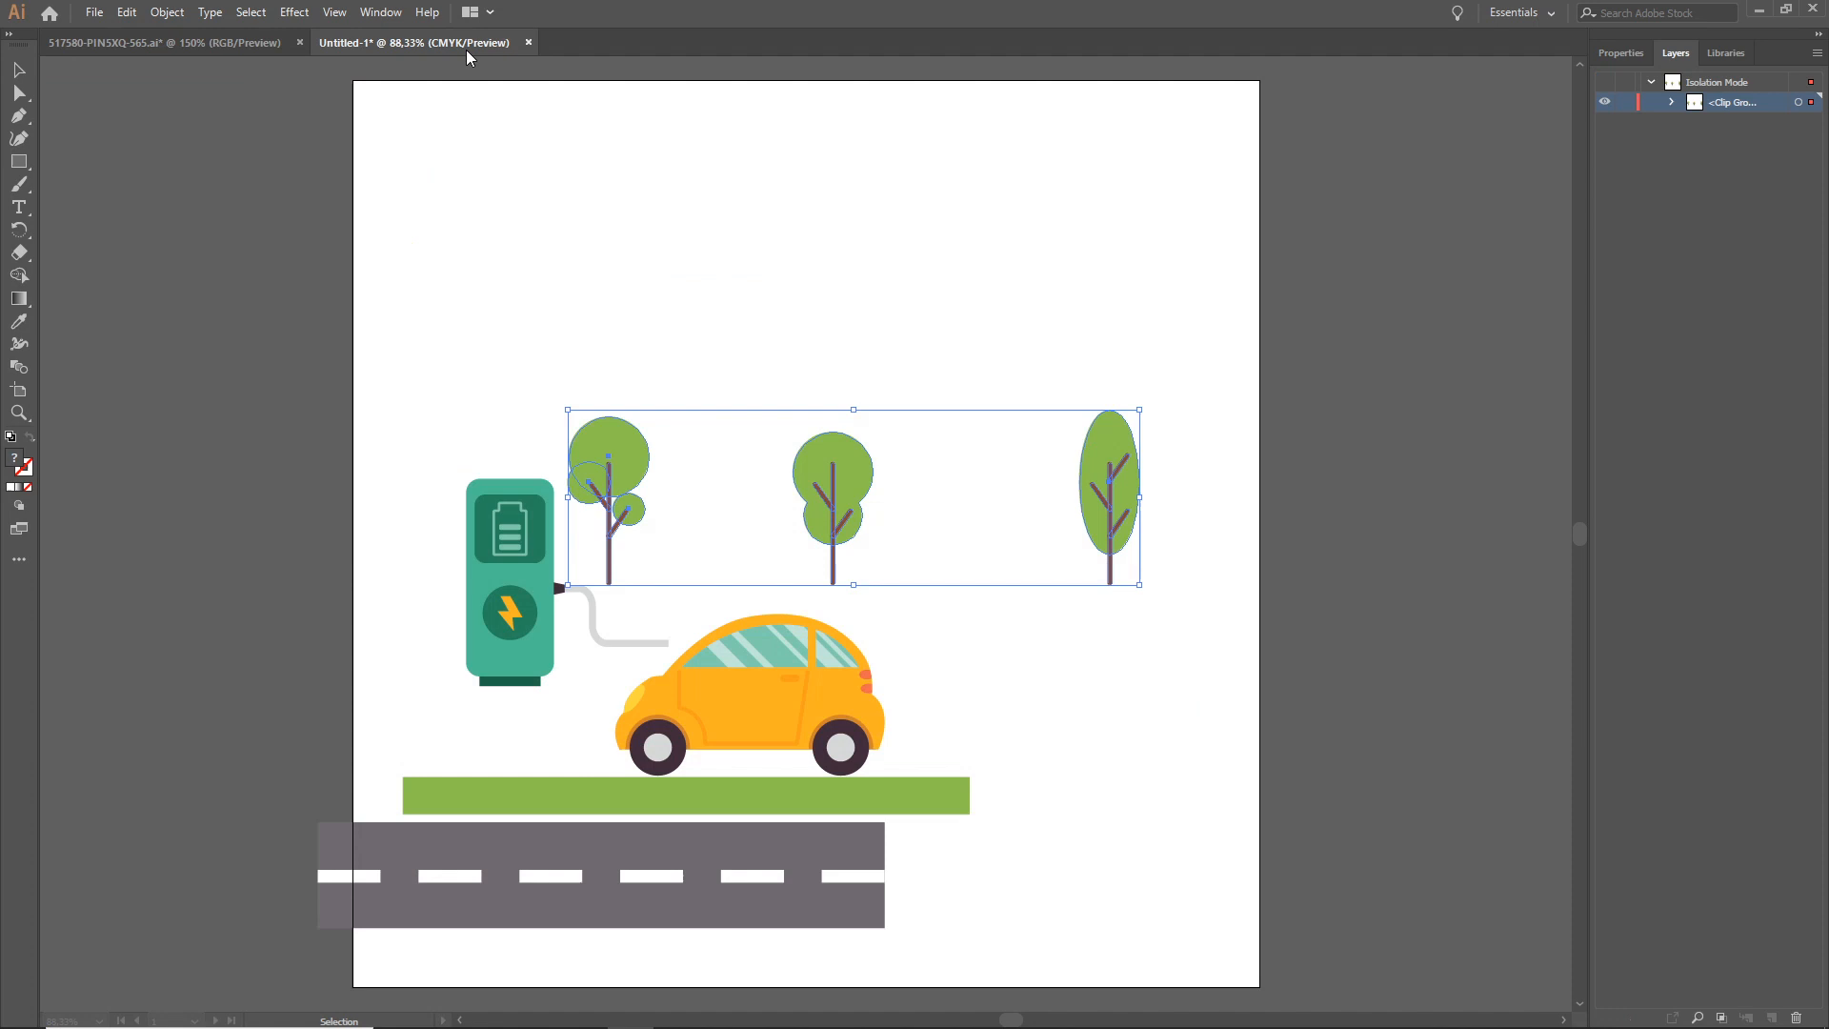
- Exit isolation of the trees and move the road to the lower-left corner of the artboard, flush with its left edge
{"action": "left_click", "coordinate": [1401, 647]}
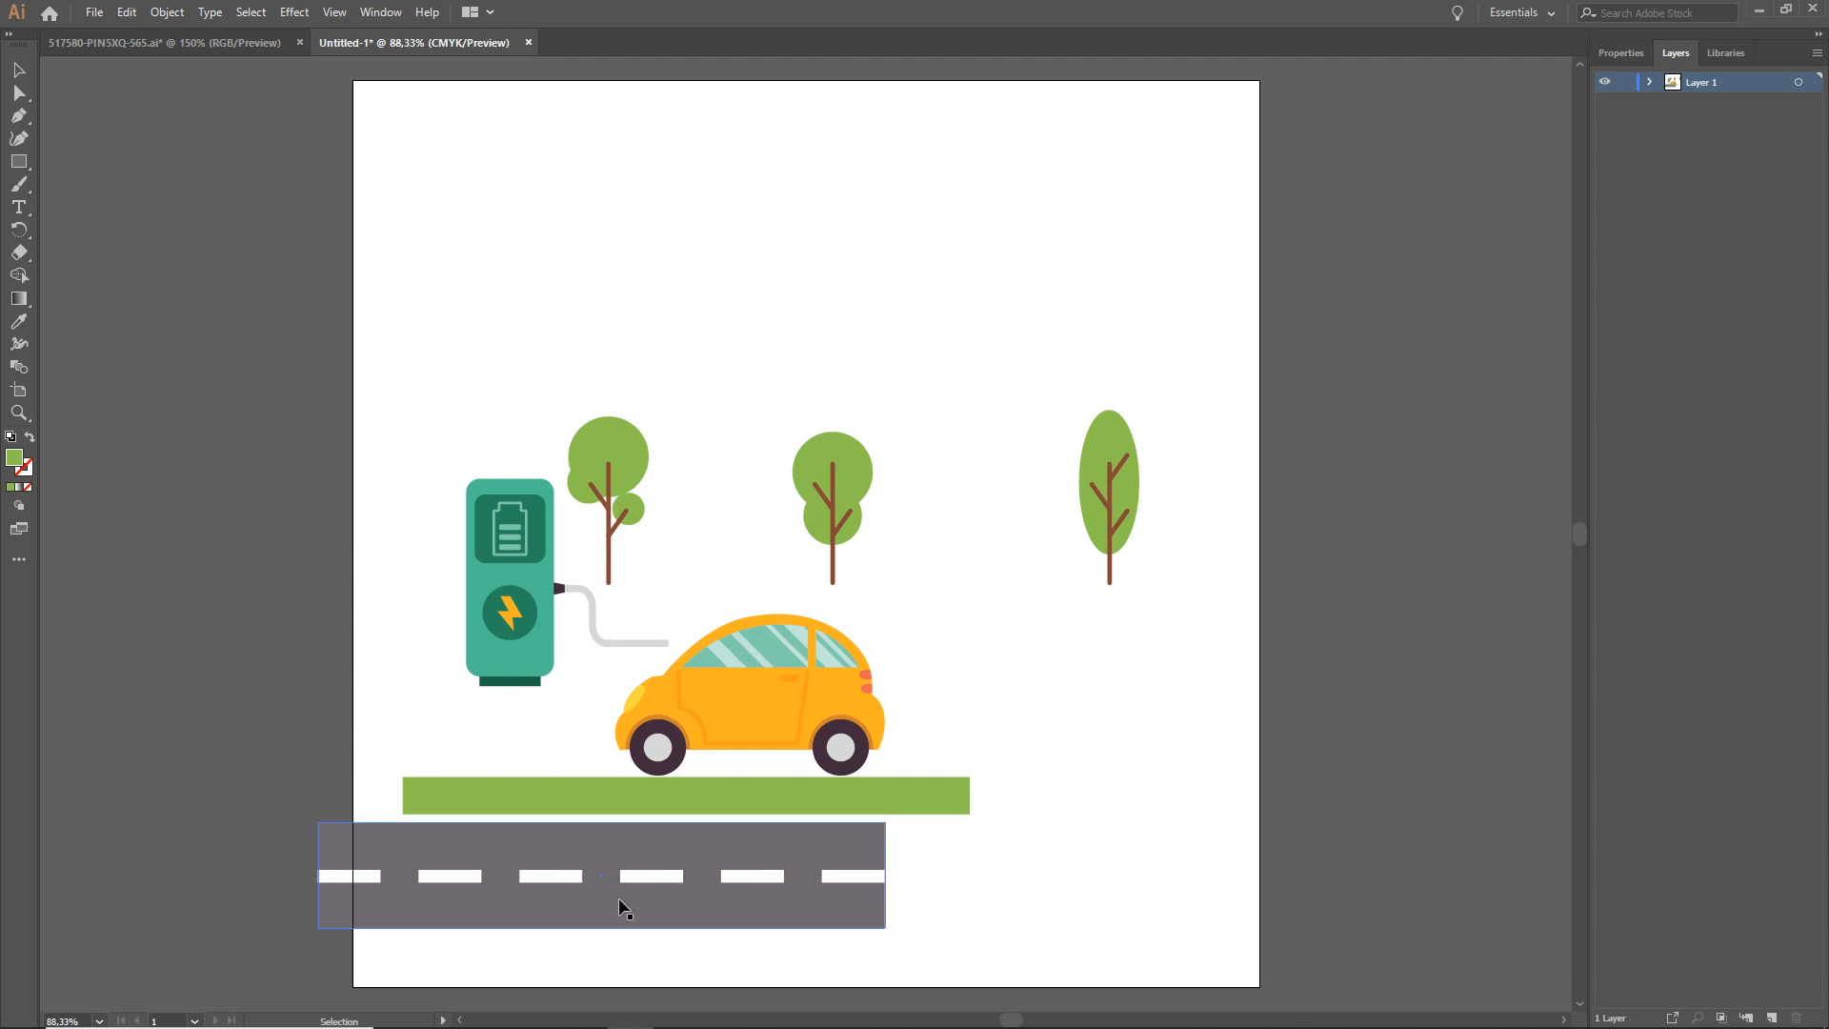
{"action": "left_click_drag", "start_coordinate": [637, 921], "coordinate": [707, 987]}
{"action": "left_click", "coordinate": [1345, 872]}
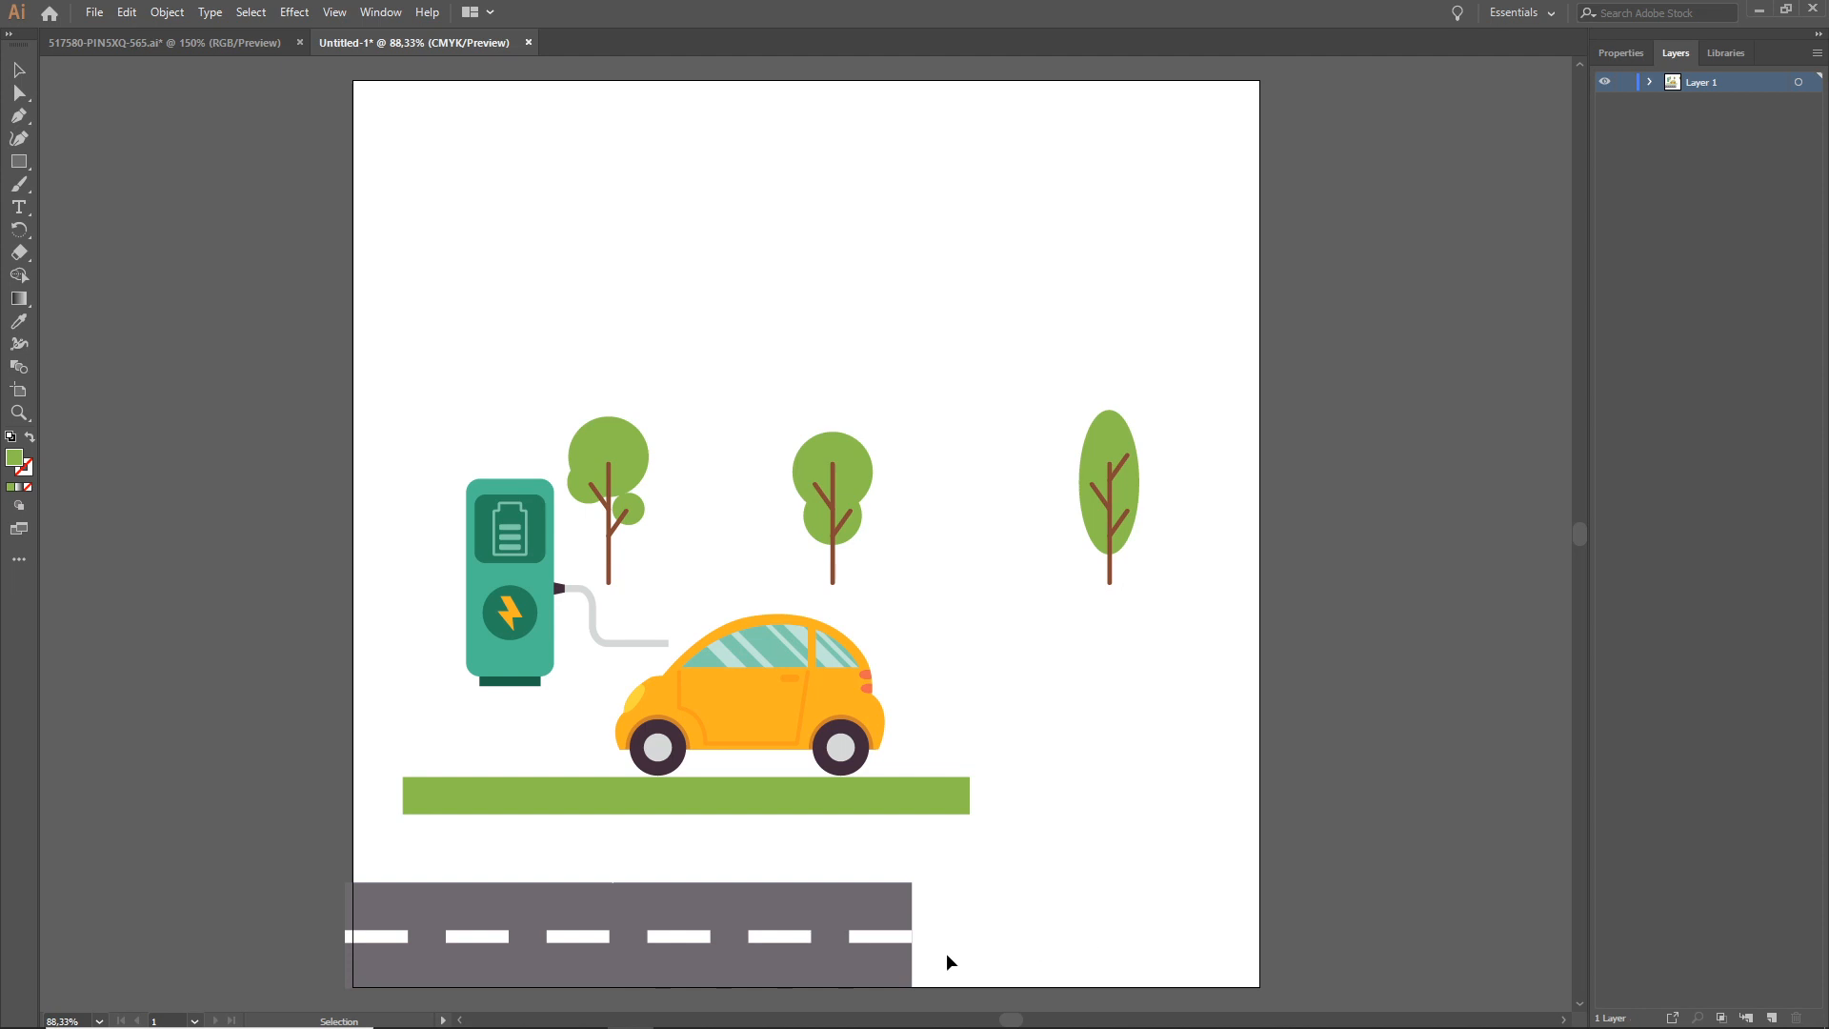
{"action": "left_click_drag", "start_coordinate": [891, 963], "coordinate": [899, 970]}
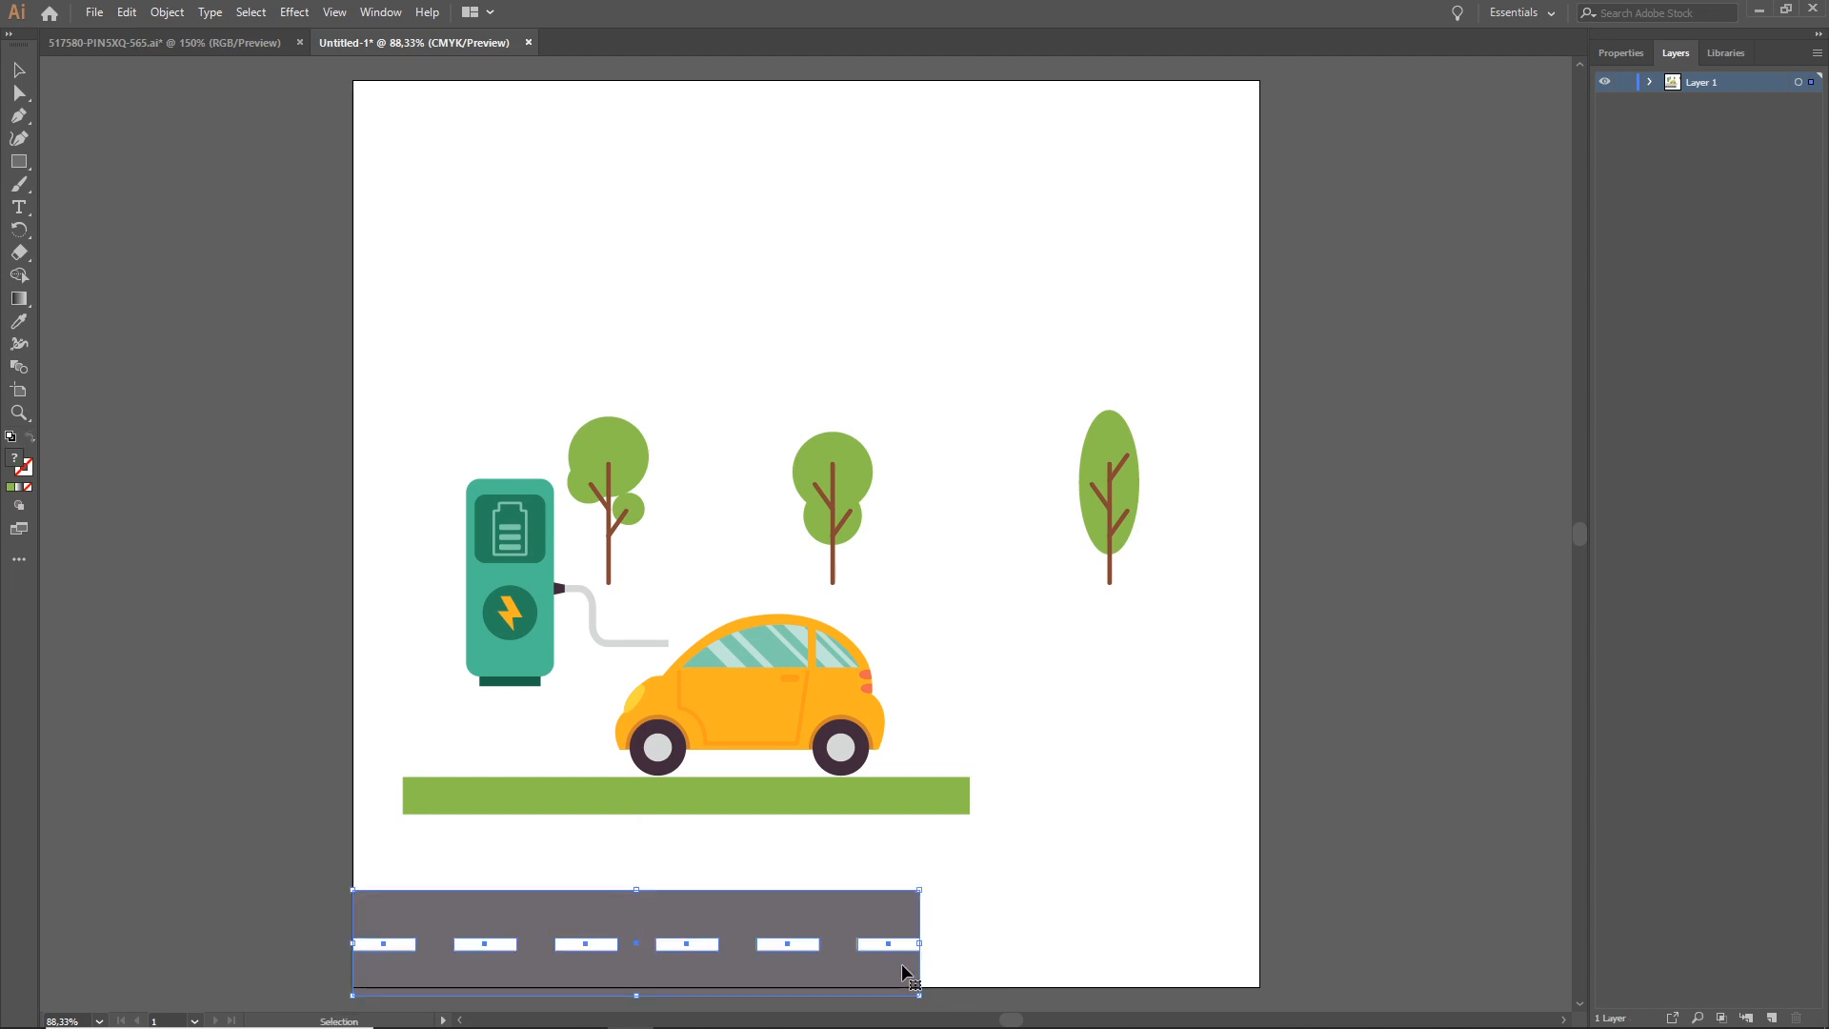
- Isolate the road group, stretch the grey rectangle slightly past the last white dash, and leave isolation
{"action": "double_click", "coordinate": [901, 963]}
{"action": "scroll", "coordinate": [922, 965], "scroll_direction": "left", "scroll_amount": 1}
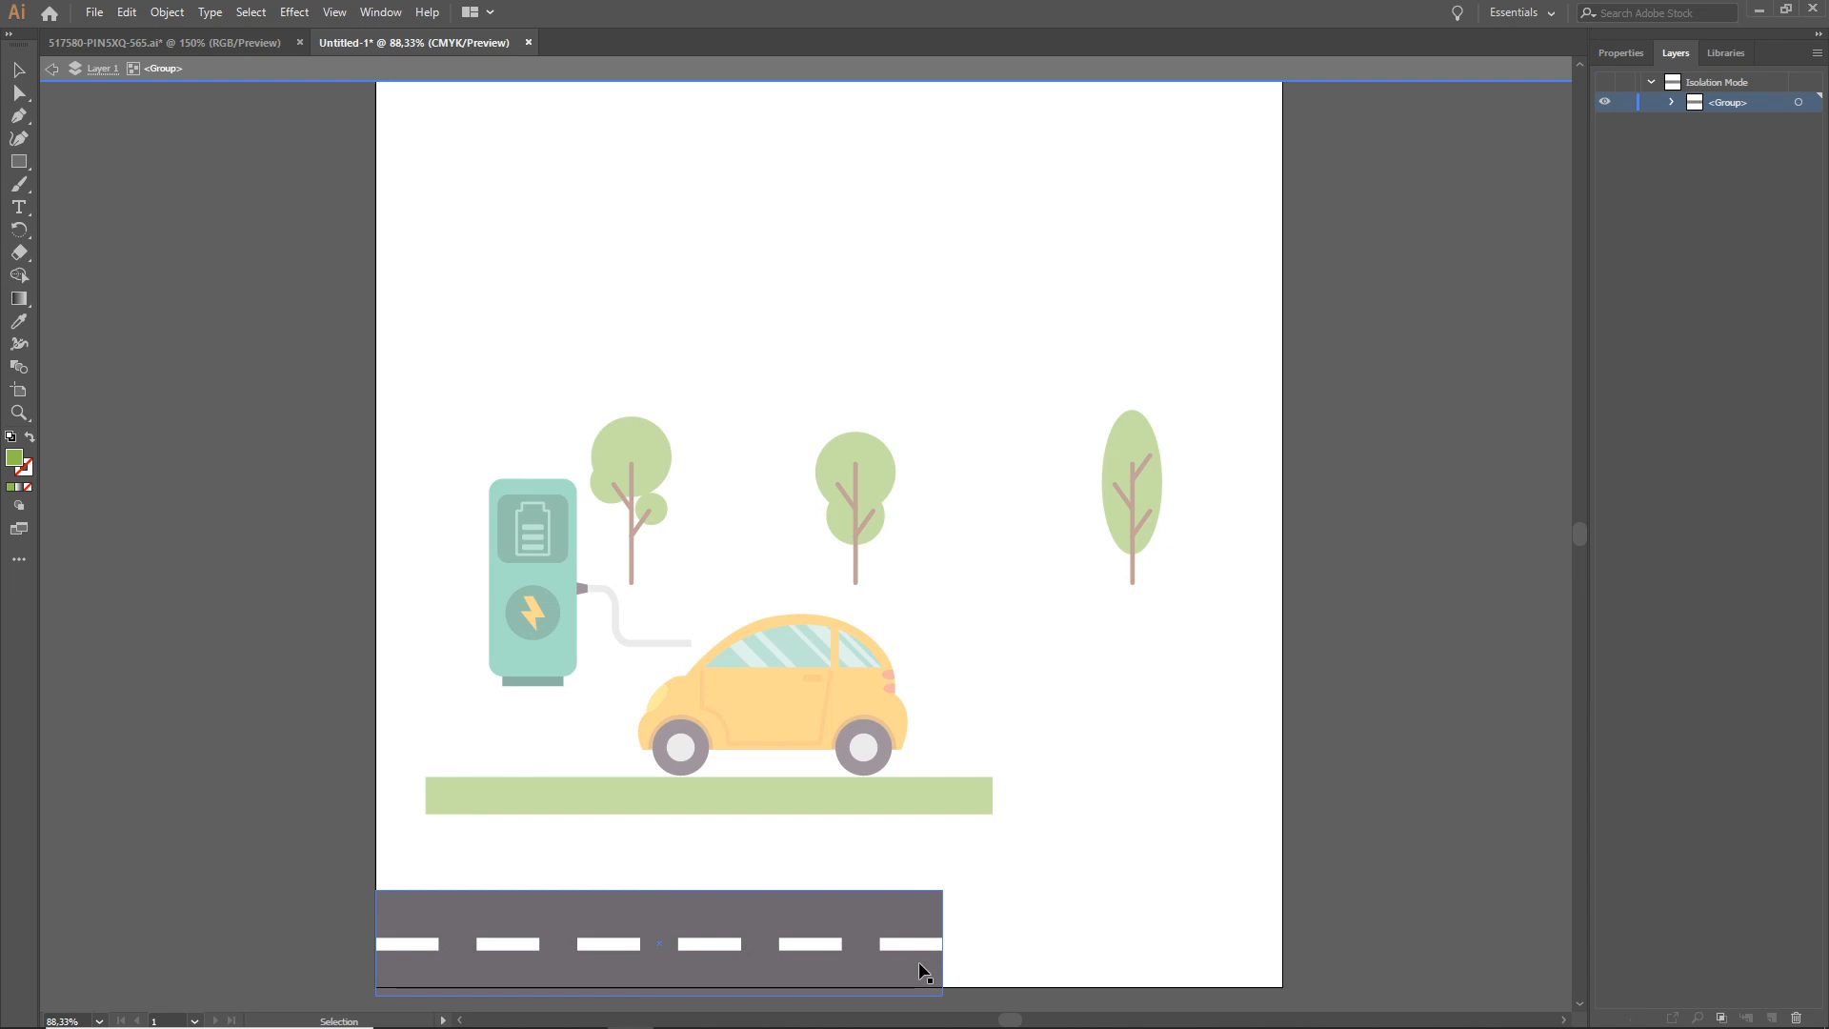
{"action": "scroll", "coordinate": [922, 963], "scroll_direction": "up", "scroll_amount": 2}
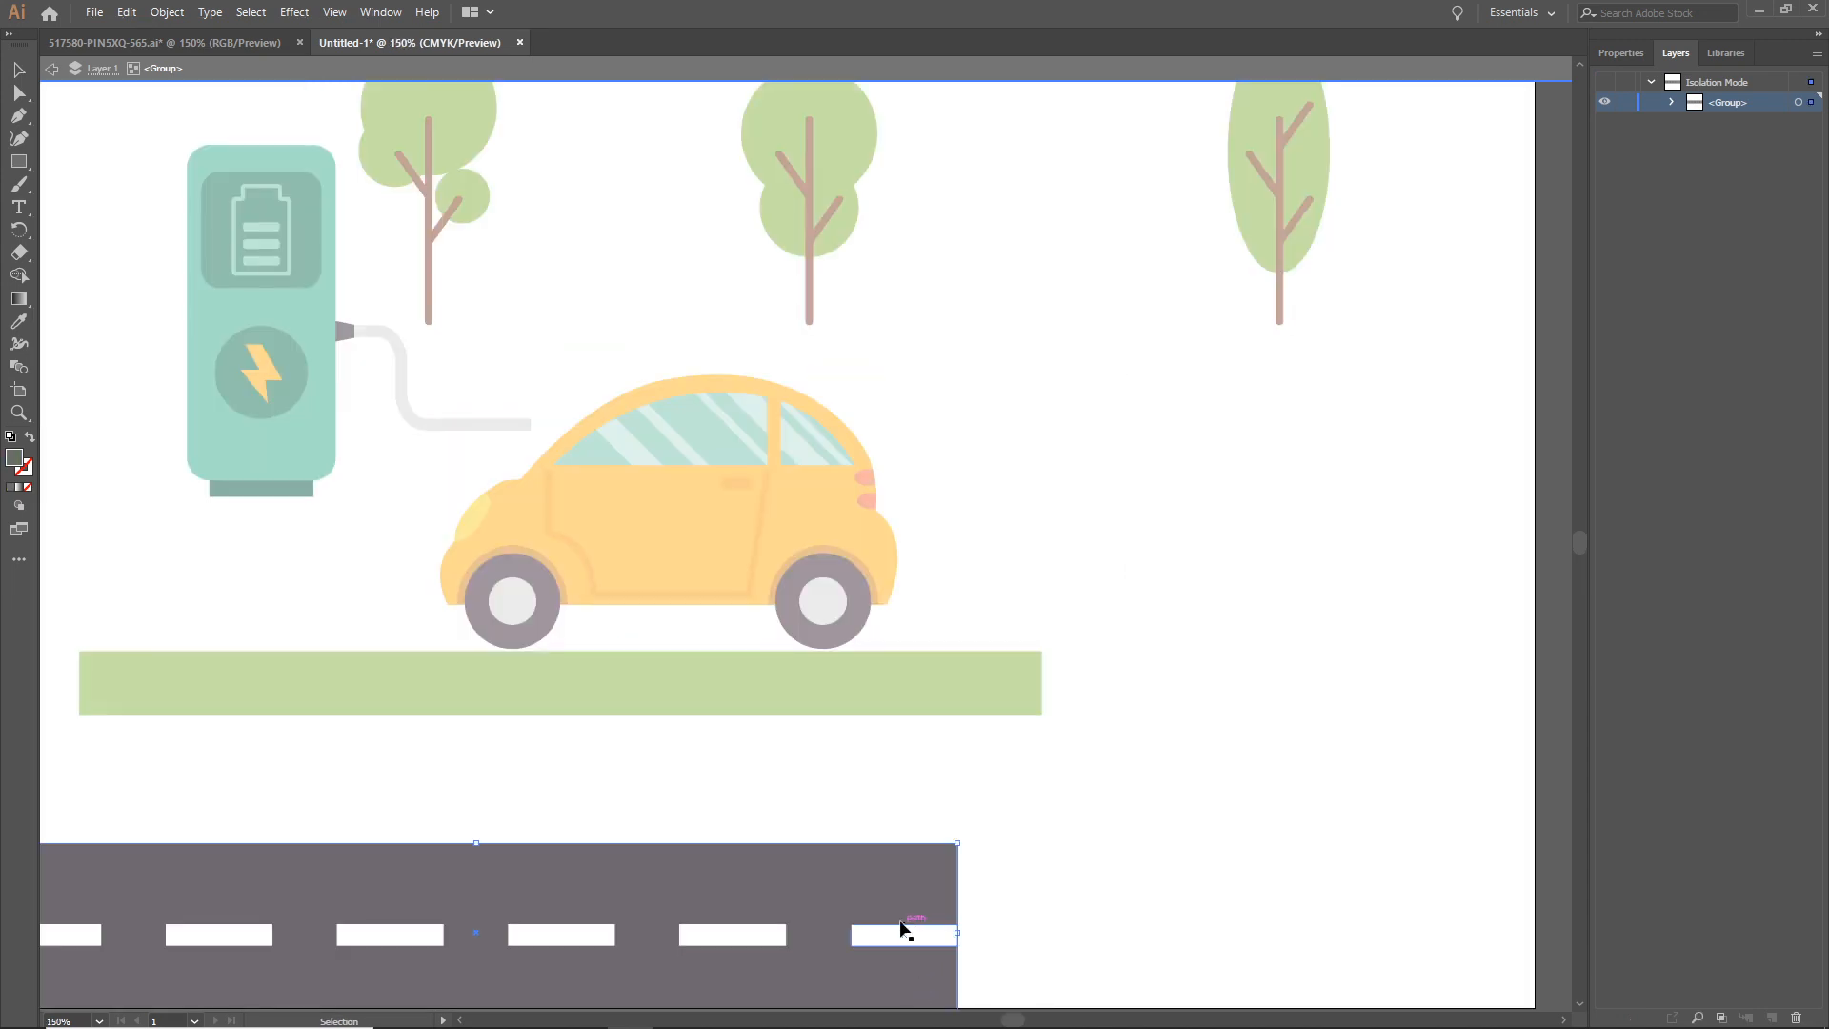
{"action": "left_click_drag", "start_coordinate": [1118, 862], "coordinate": [1180, 698]}
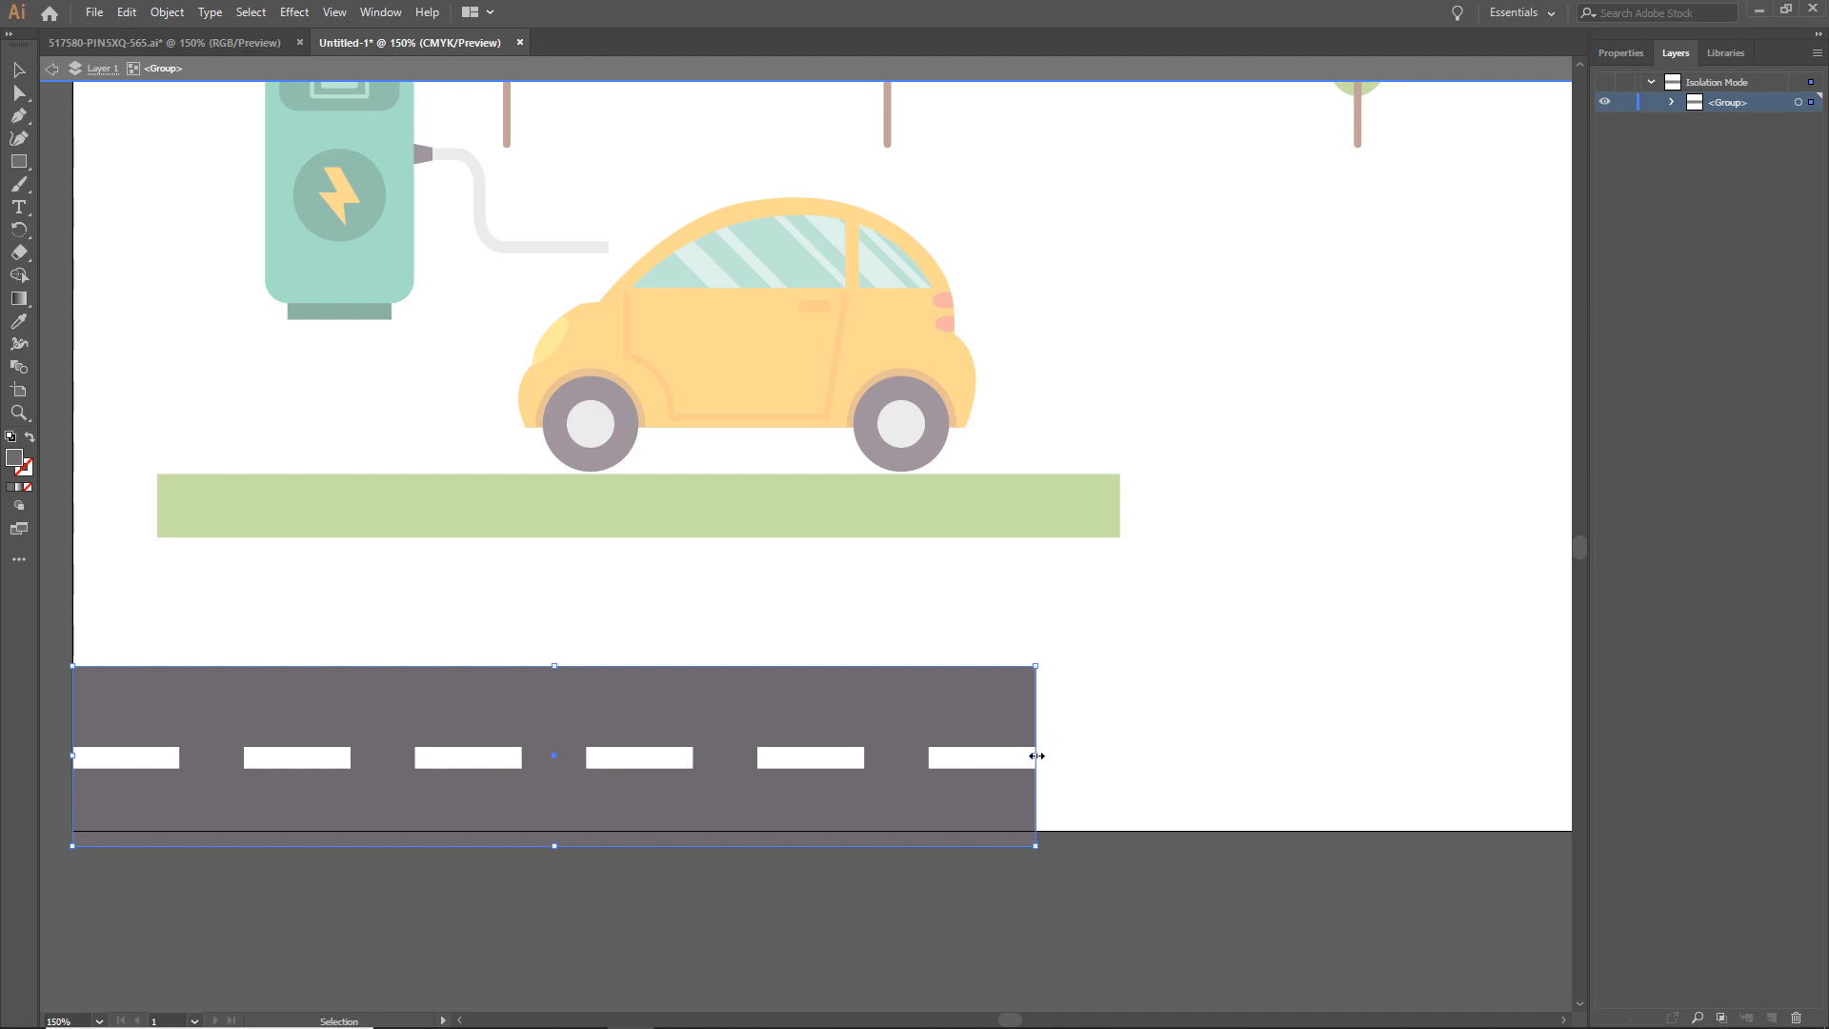
{"action": "left_click_drag", "start_coordinate": [1036, 757], "coordinate": [1093, 755]}
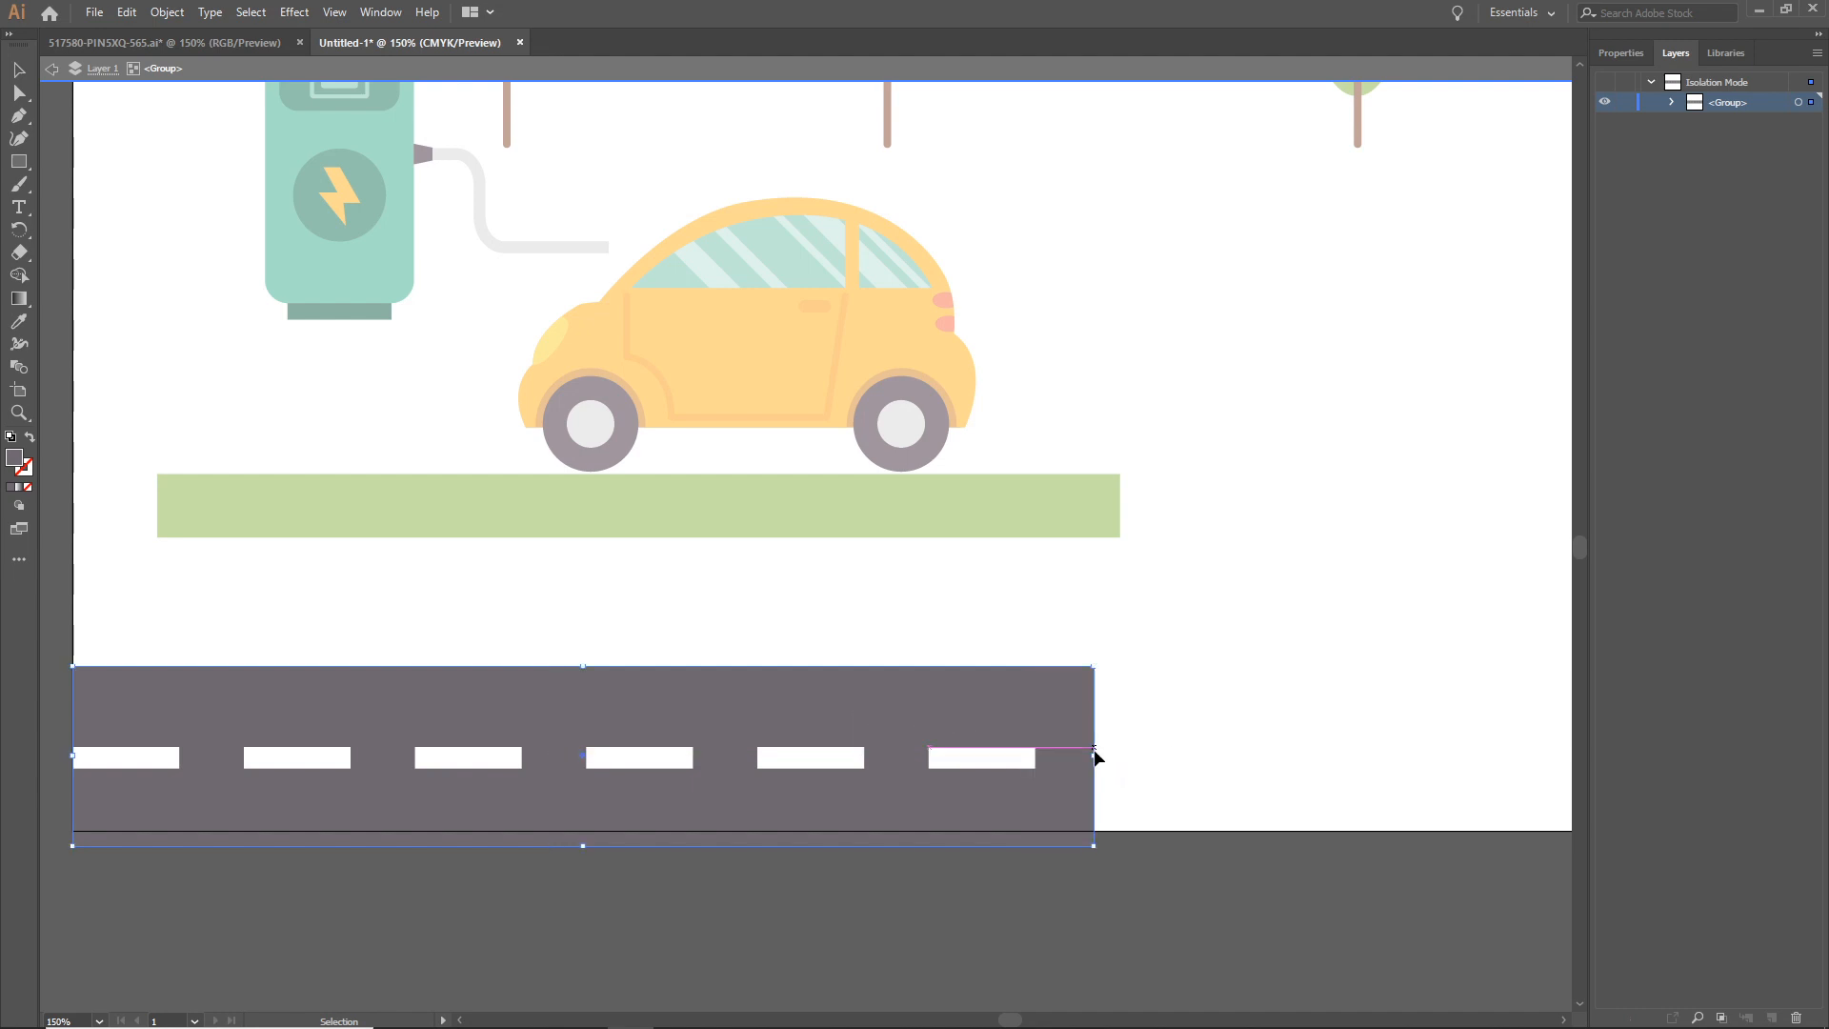
{"action": "left_click", "coordinate": [1133, 895]}
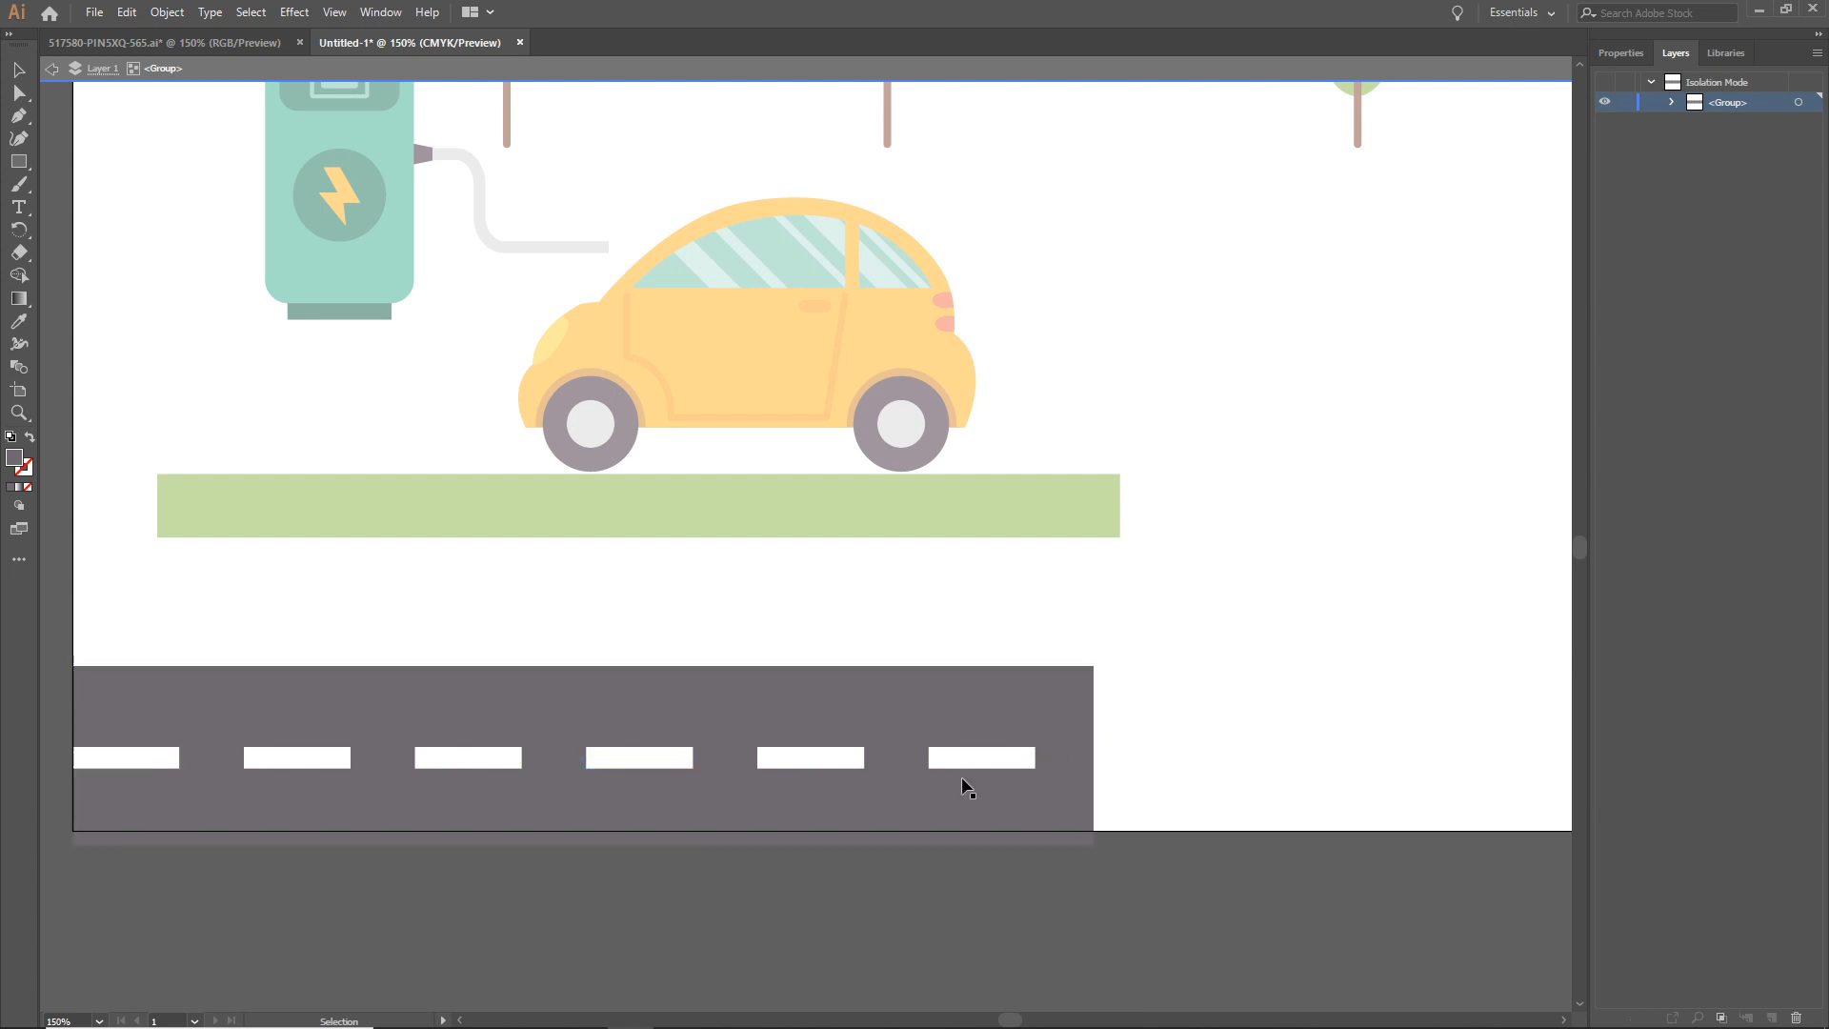
{"action": "key", "text": "a"}
{"action": "scroll", "coordinate": [987, 663], "scroll_direction": "right", "scroll_amount": 1}
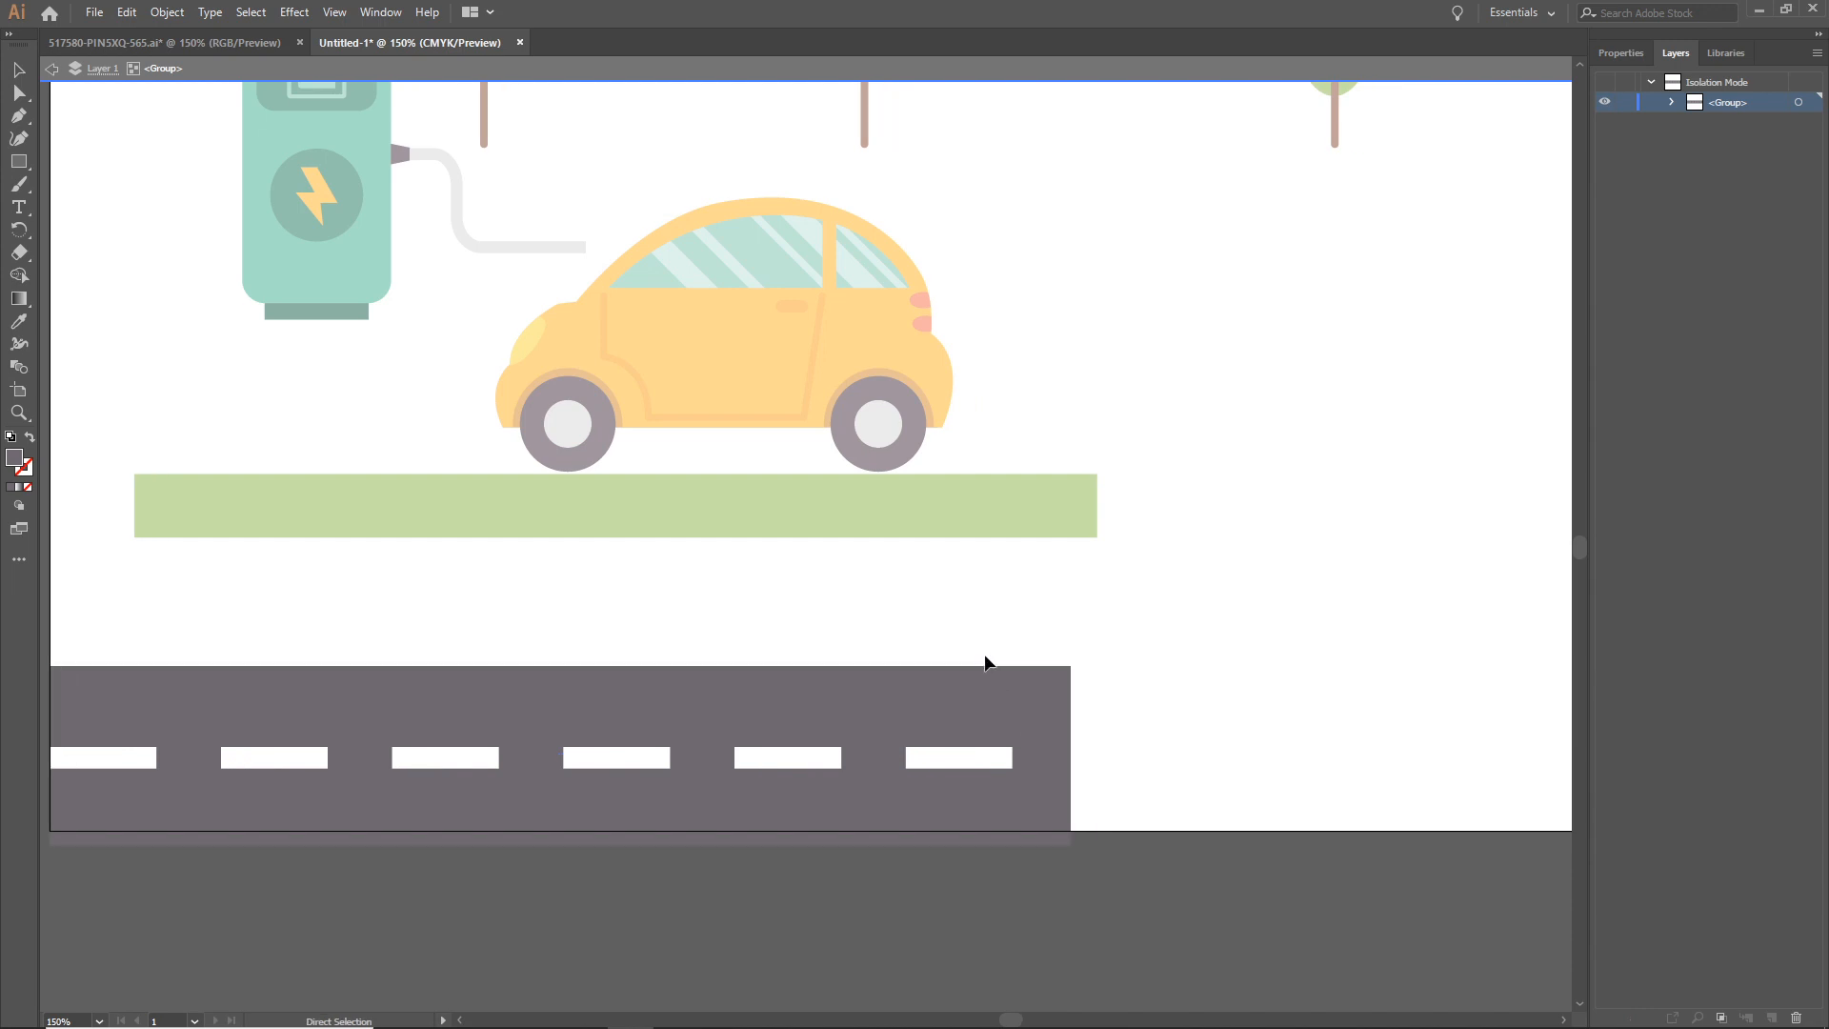
{"action": "double_click", "coordinate": [1209, 893]}
- Place the grass strip on the road's upper edge and lower the charging station to stand just above the grass
{"action": "scroll", "coordinate": [1036, 625], "scroll_direction": "down", "scroll_amount": 2}
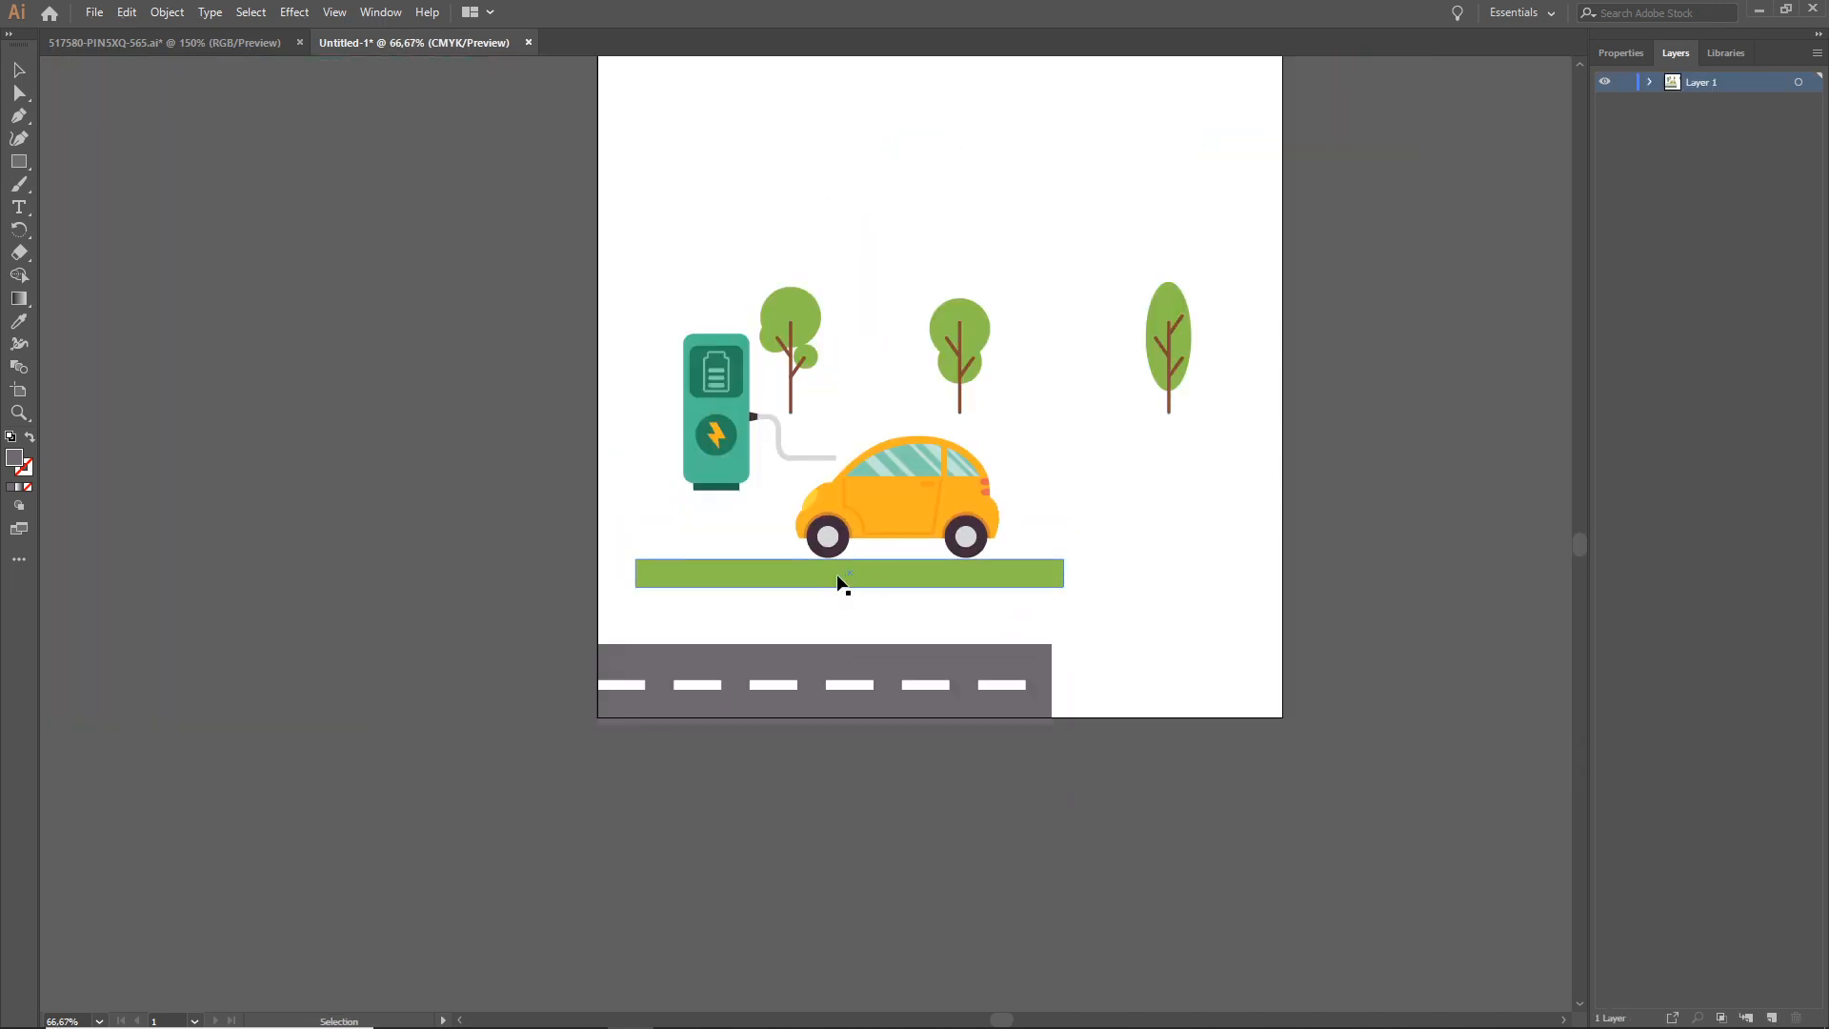
{"action": "left_click_drag", "start_coordinate": [838, 582], "coordinate": [800, 636]}
{"action": "left_click", "coordinate": [1114, 806]}
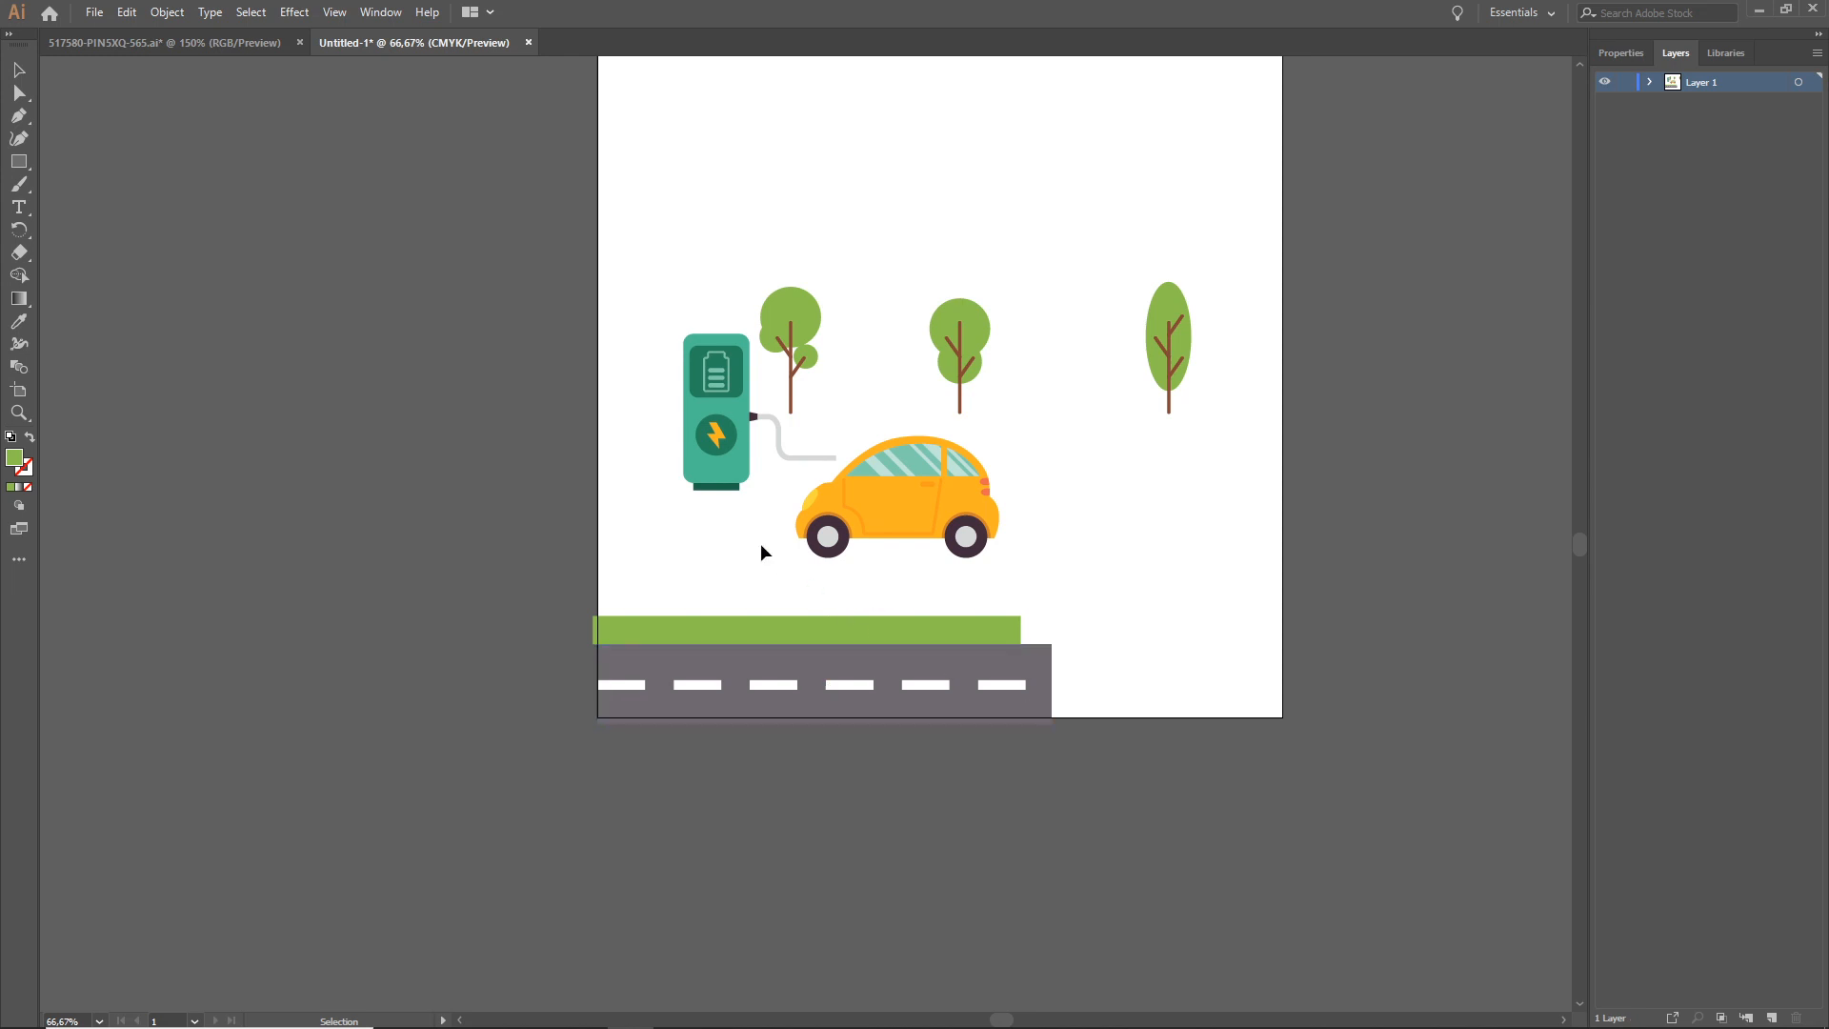
{"action": "left_click_drag", "start_coordinate": [722, 444], "coordinate": [712, 545]}
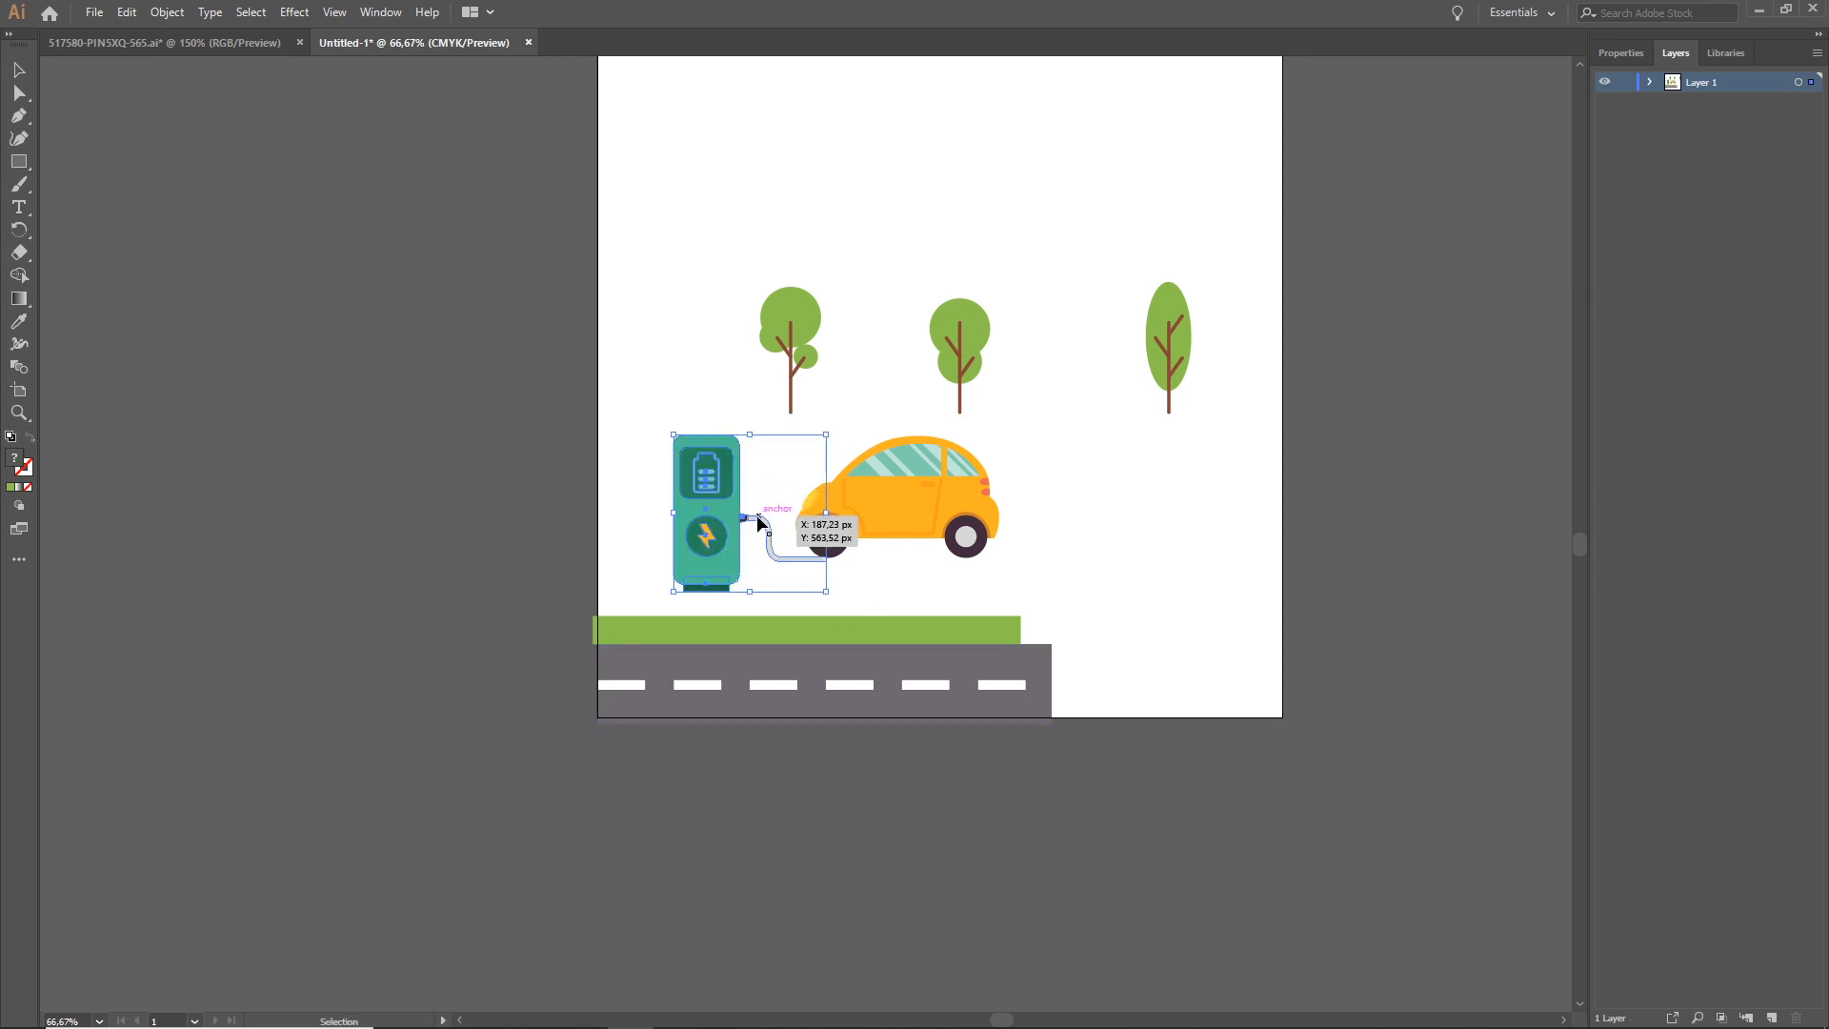
- Ungroup the charging station, test it by moving the body away from the cable, and undo that move
{"action": "key", "text": "ctrl+g"}
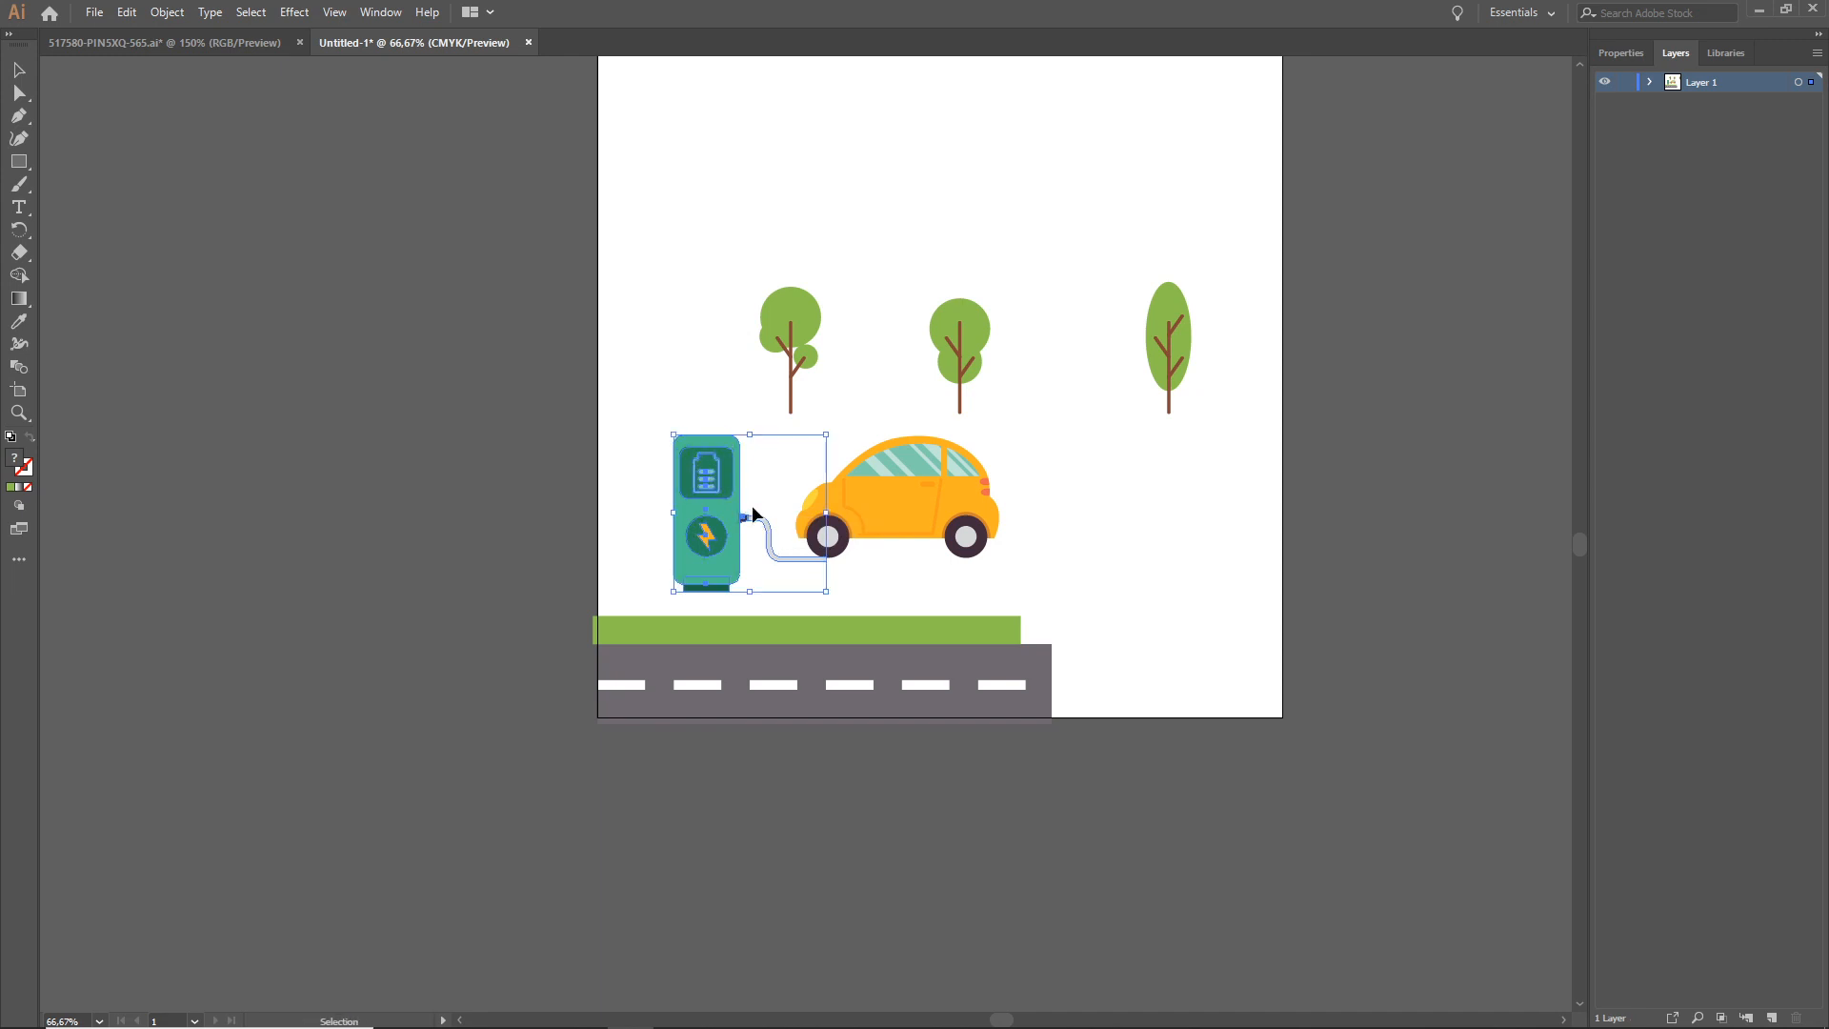
{"action": "scroll", "coordinate": [752, 506], "scroll_direction": "up", "scroll_amount": 3}
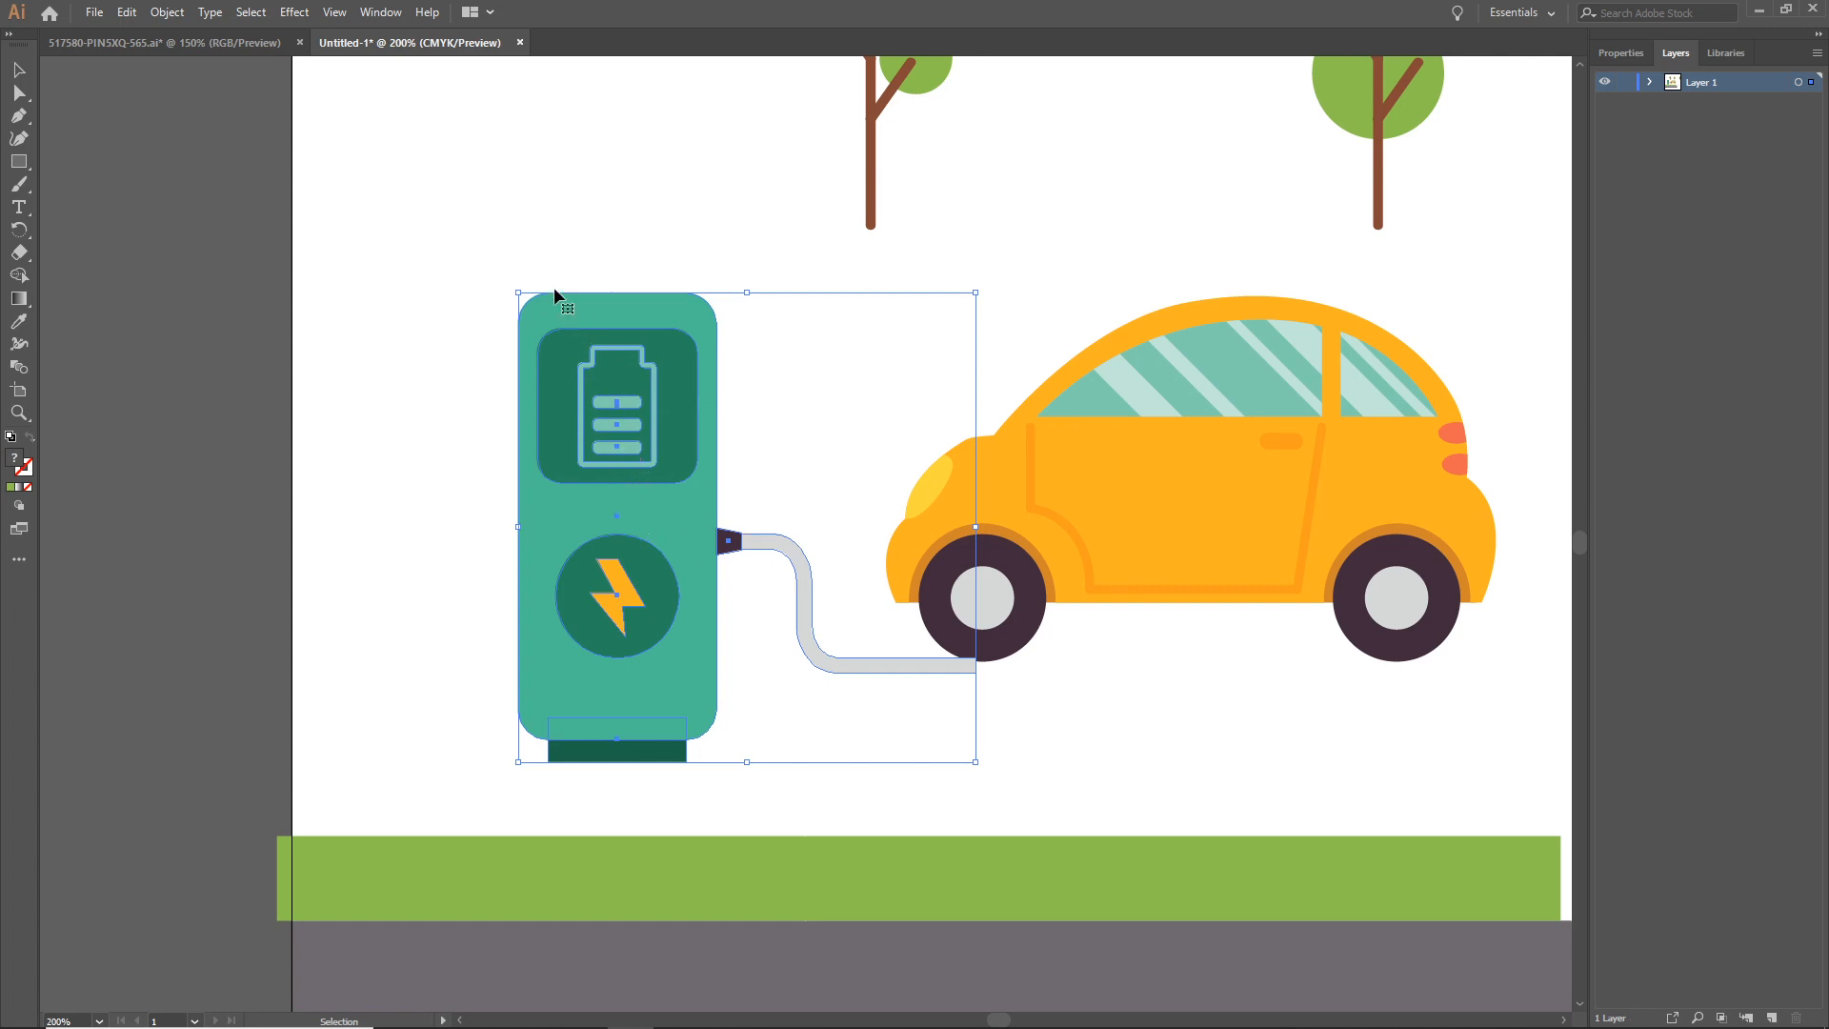
{"action": "left_click", "coordinate": [479, 260]}
{"action": "left_click", "coordinate": [645, 512]}
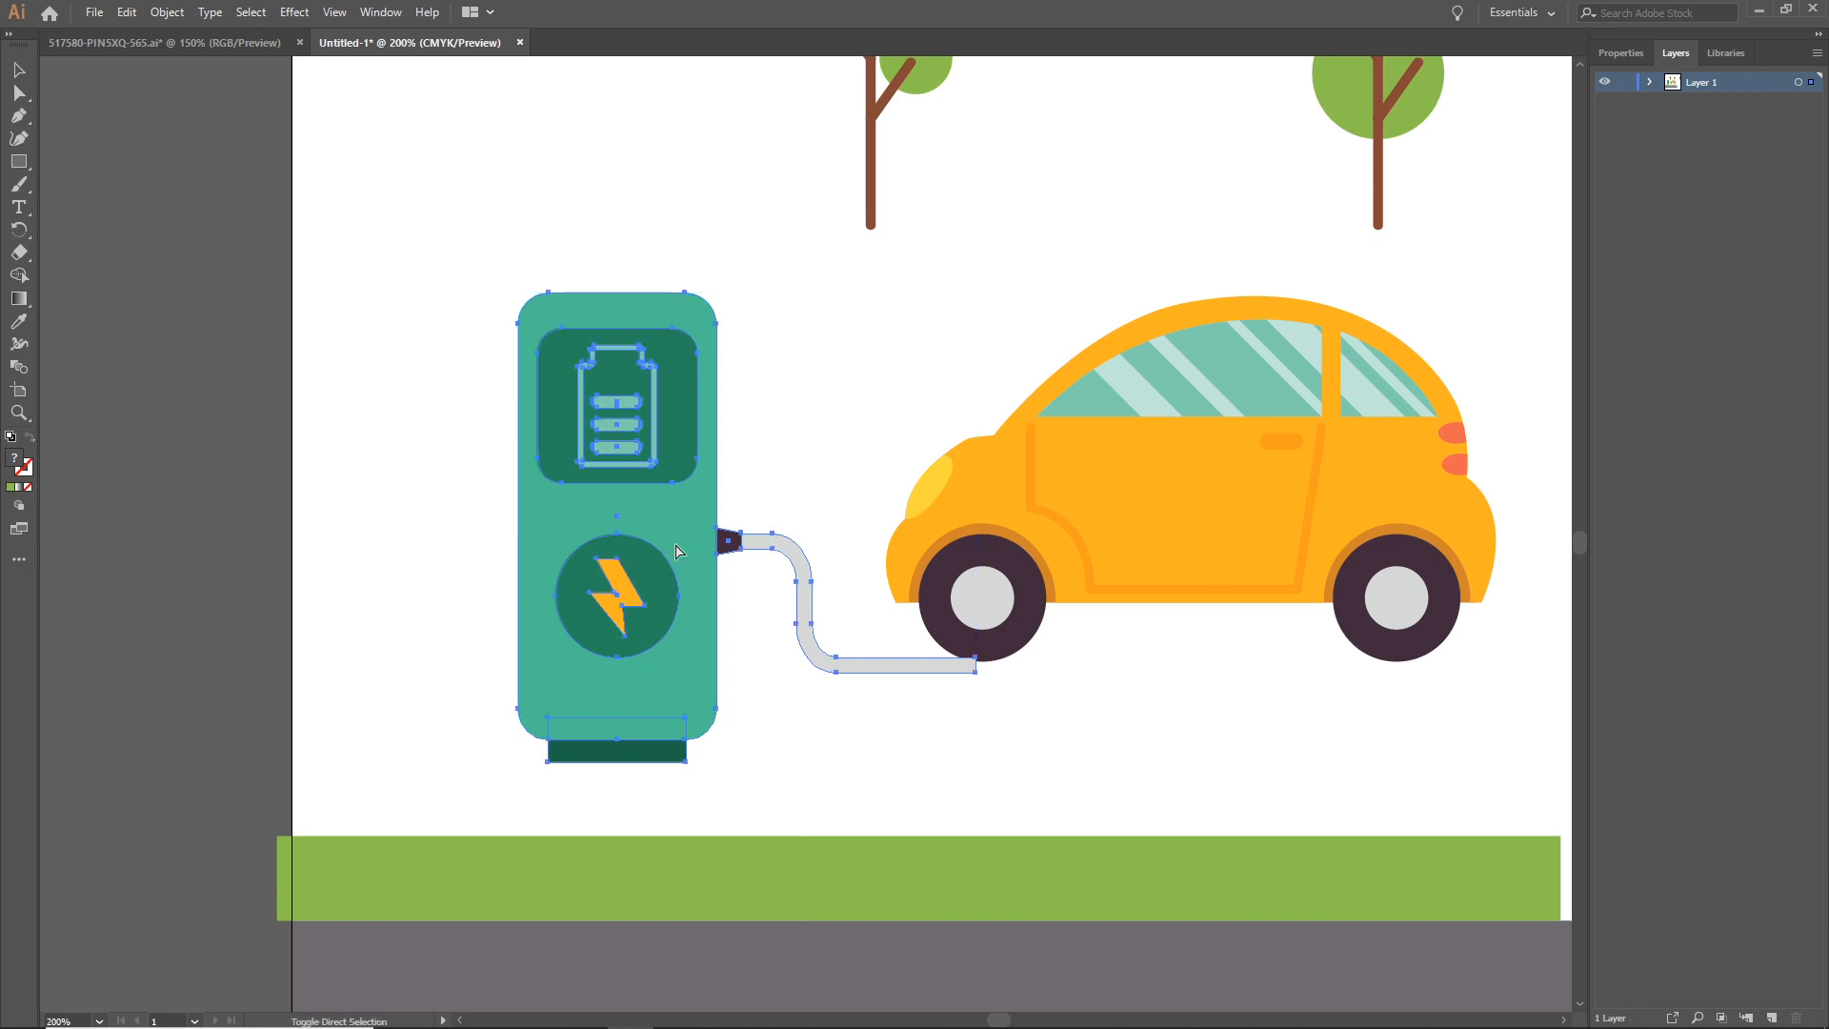
{"action": "left_click", "coordinate": [682, 272]}
{"action": "left_click_drag", "start_coordinate": [682, 528], "coordinate": [484, 506]}
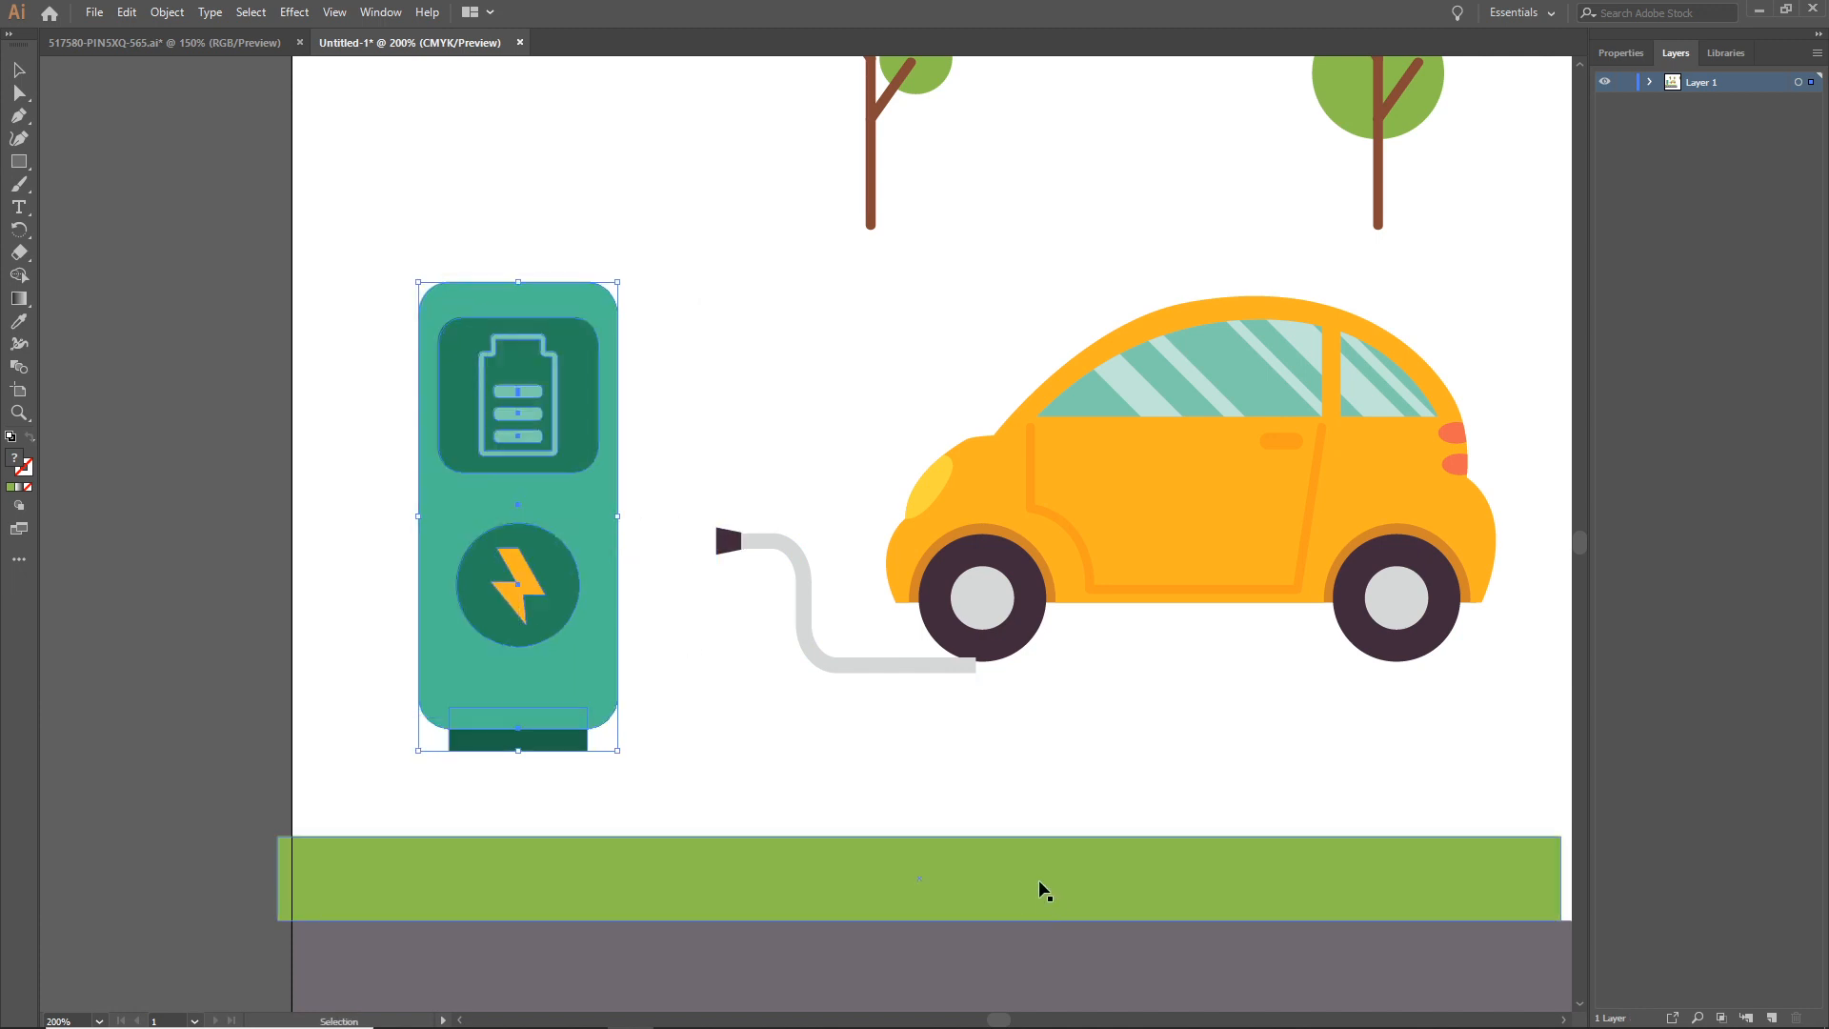
{"action": "key", "text": "ctrl+z"}
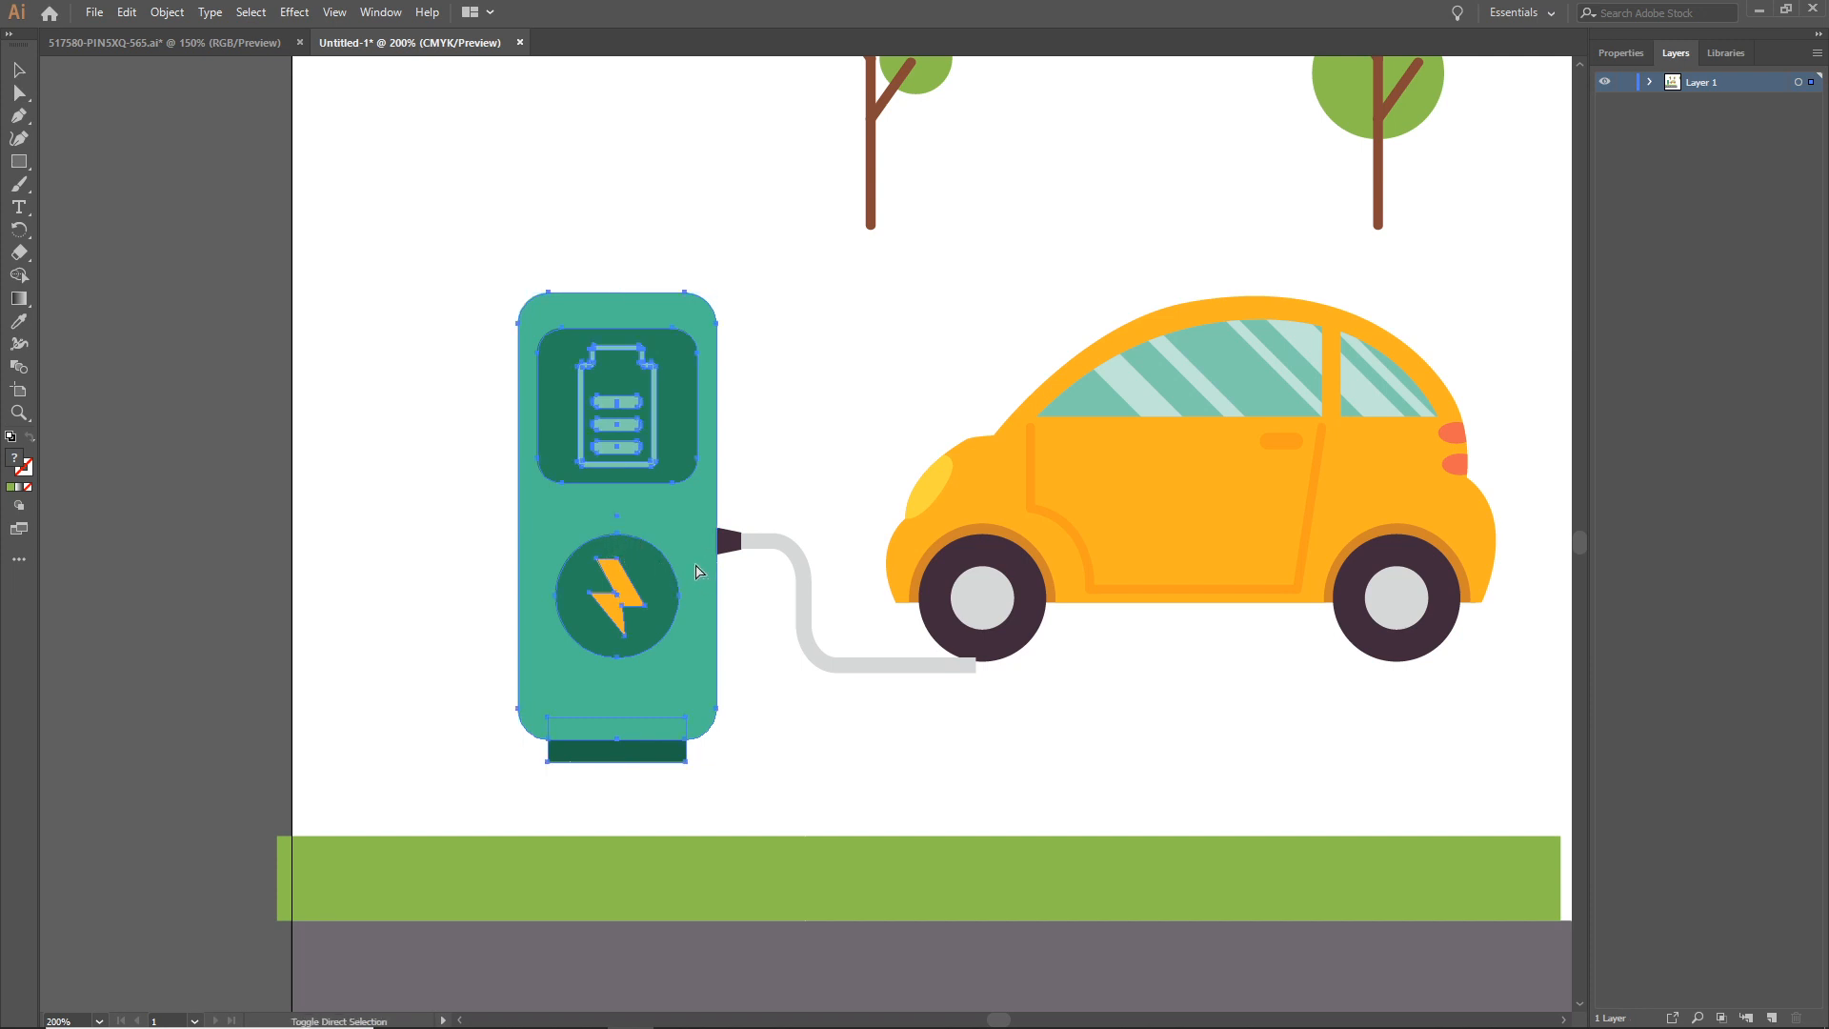
- Ungroup the station body further, test-moving it and the battery panel separately and undoing both moves
{"action": "left_click", "coordinate": [779, 433]}
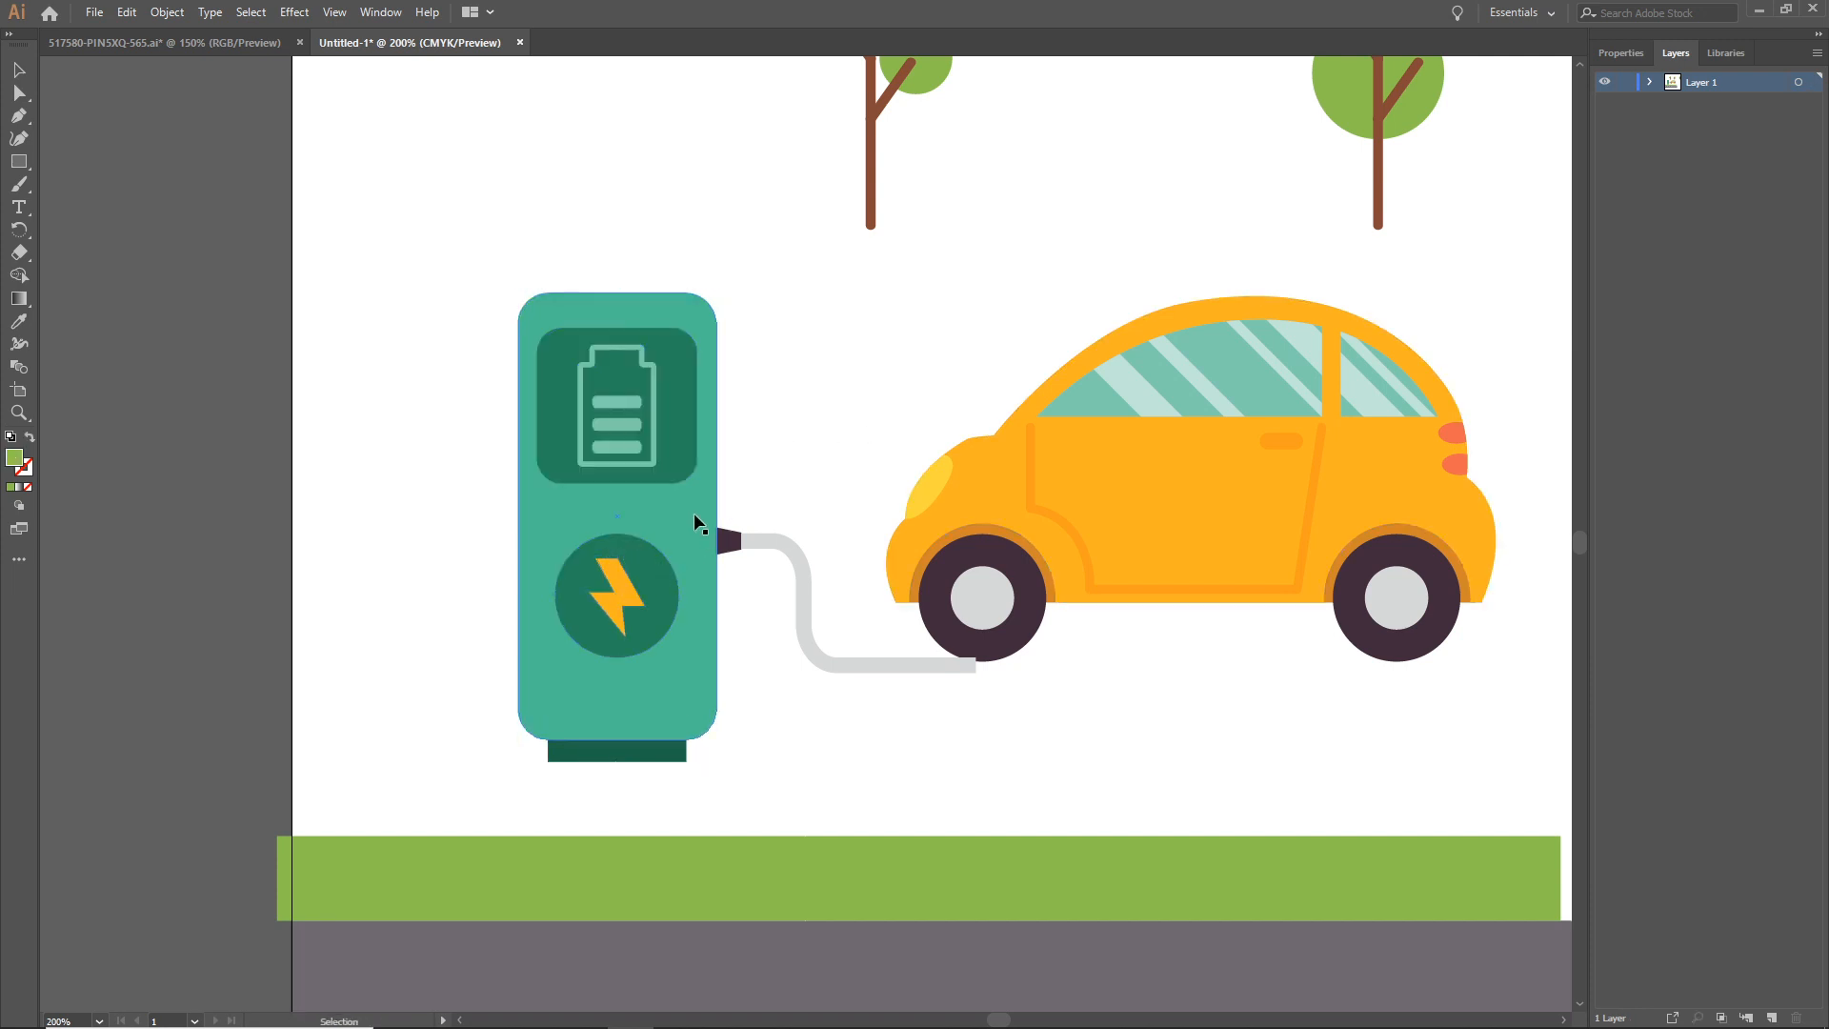
{"action": "left_click_drag", "start_coordinate": [696, 519], "coordinate": [534, 509]}
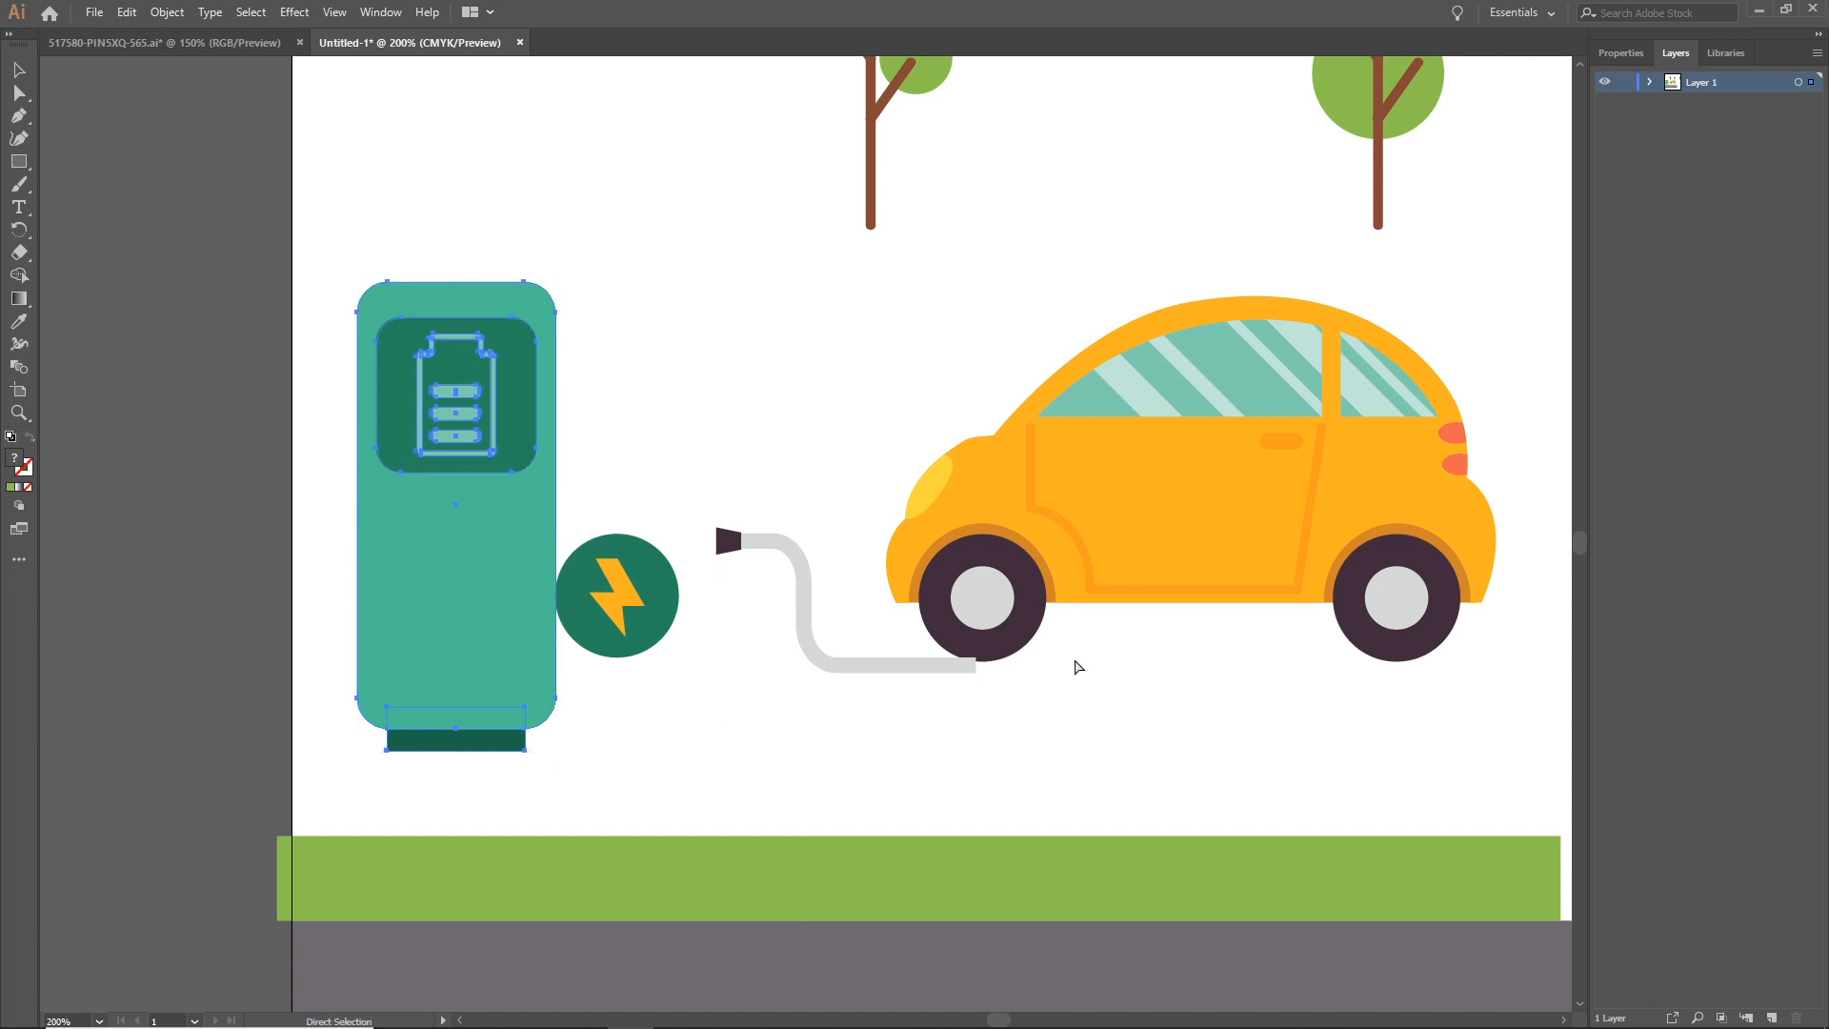
{"action": "key", "text": "ctrl+z"}
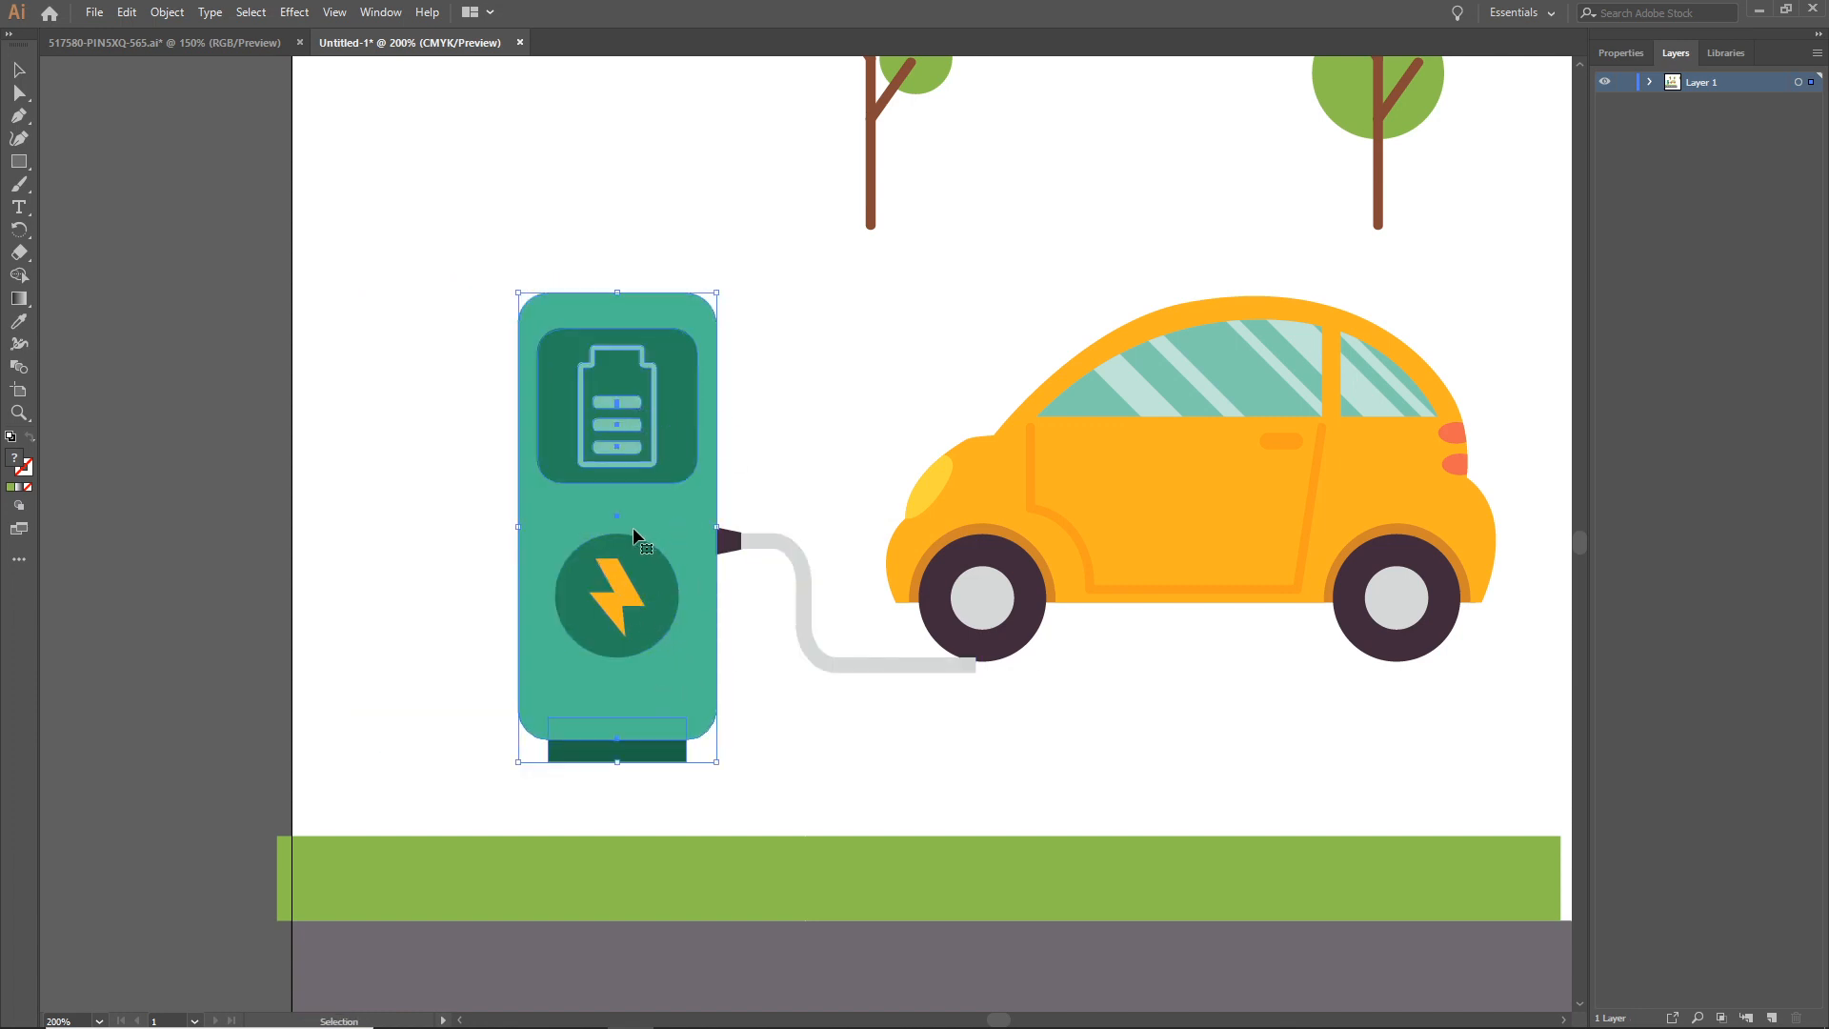
{"action": "key", "text": "ctrl"}
{"action": "left_click", "coordinate": [737, 473]}
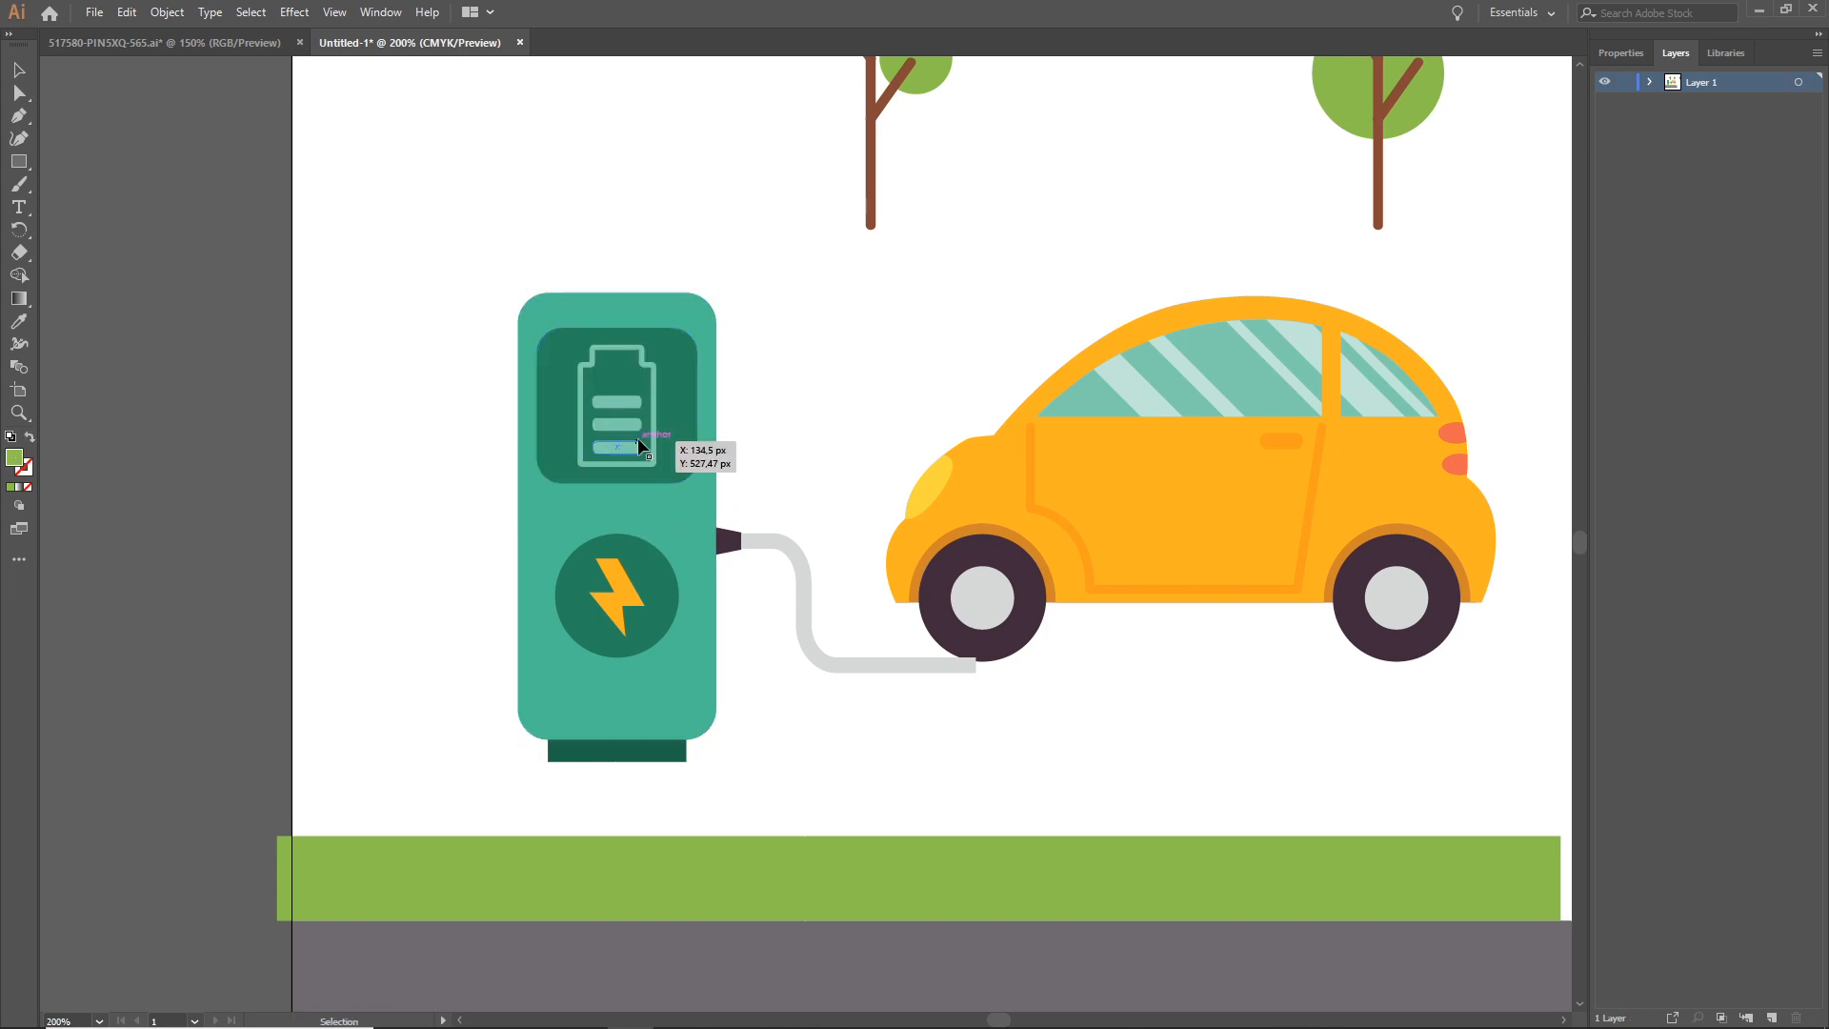
{"action": "left_click_drag", "start_coordinate": [636, 454], "coordinate": [477, 474]}
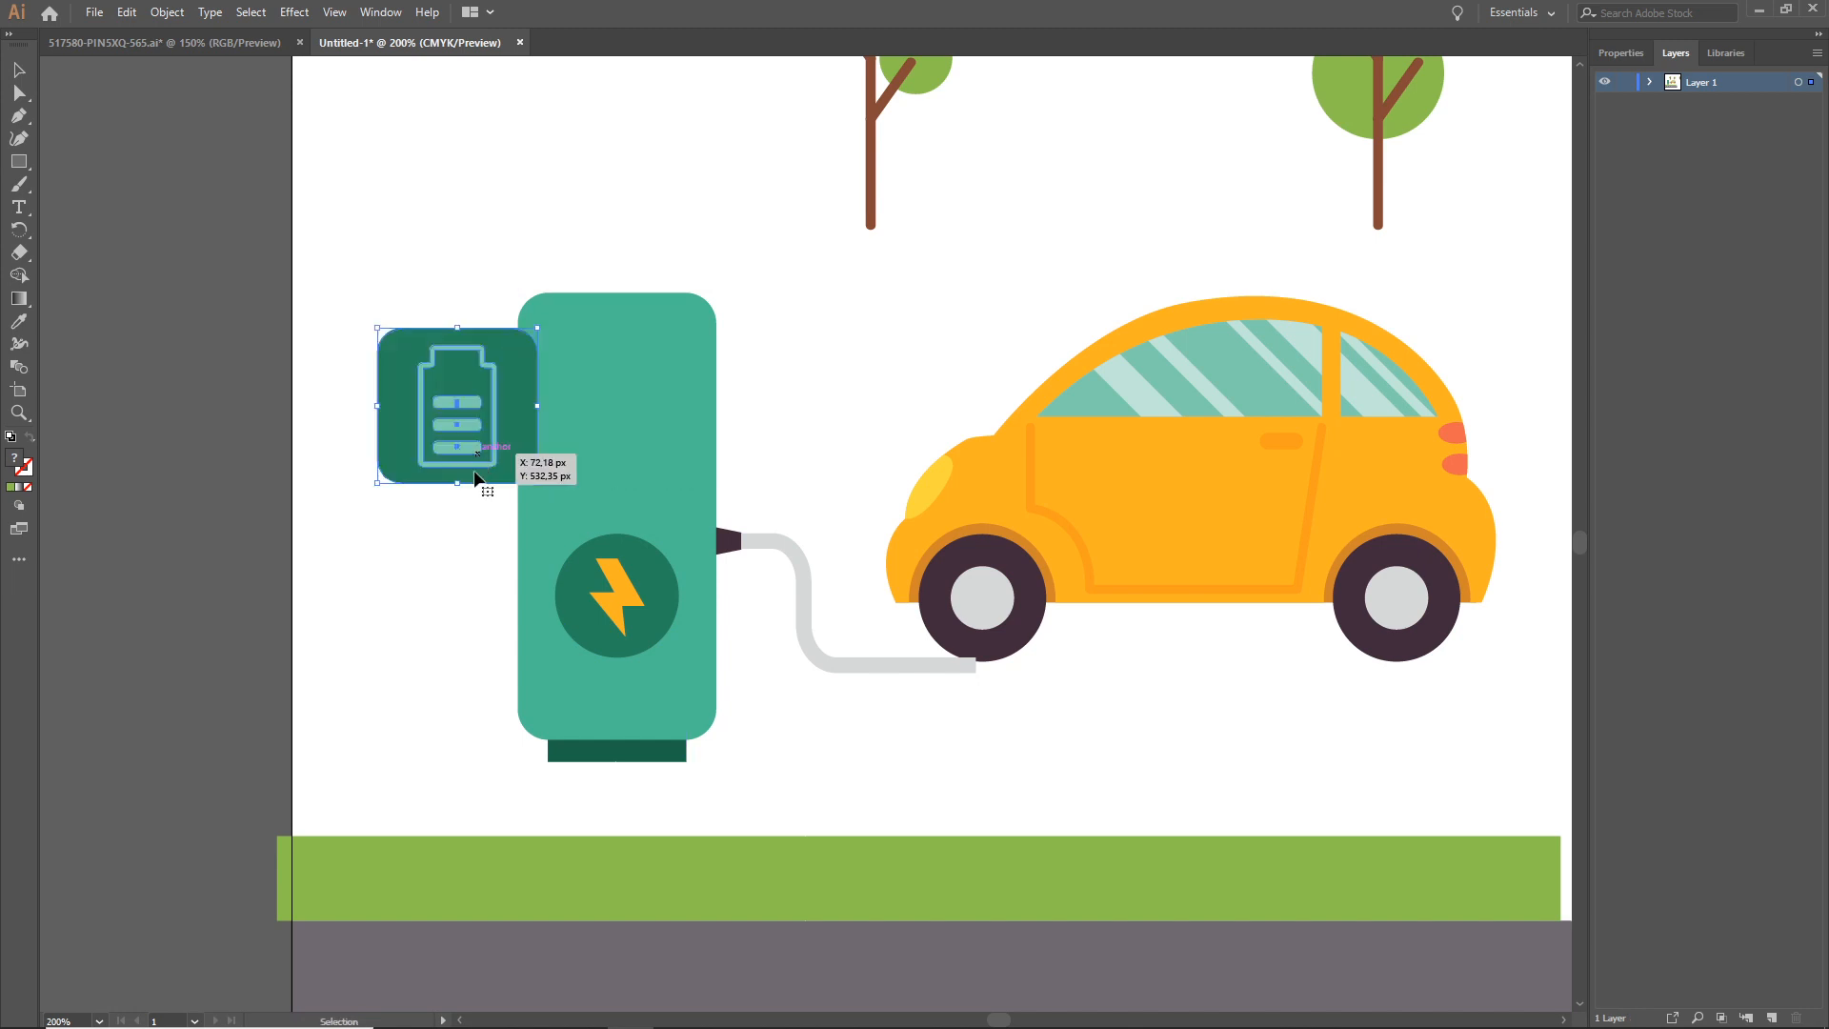
{"action": "key", "text": "ctrl+z"}
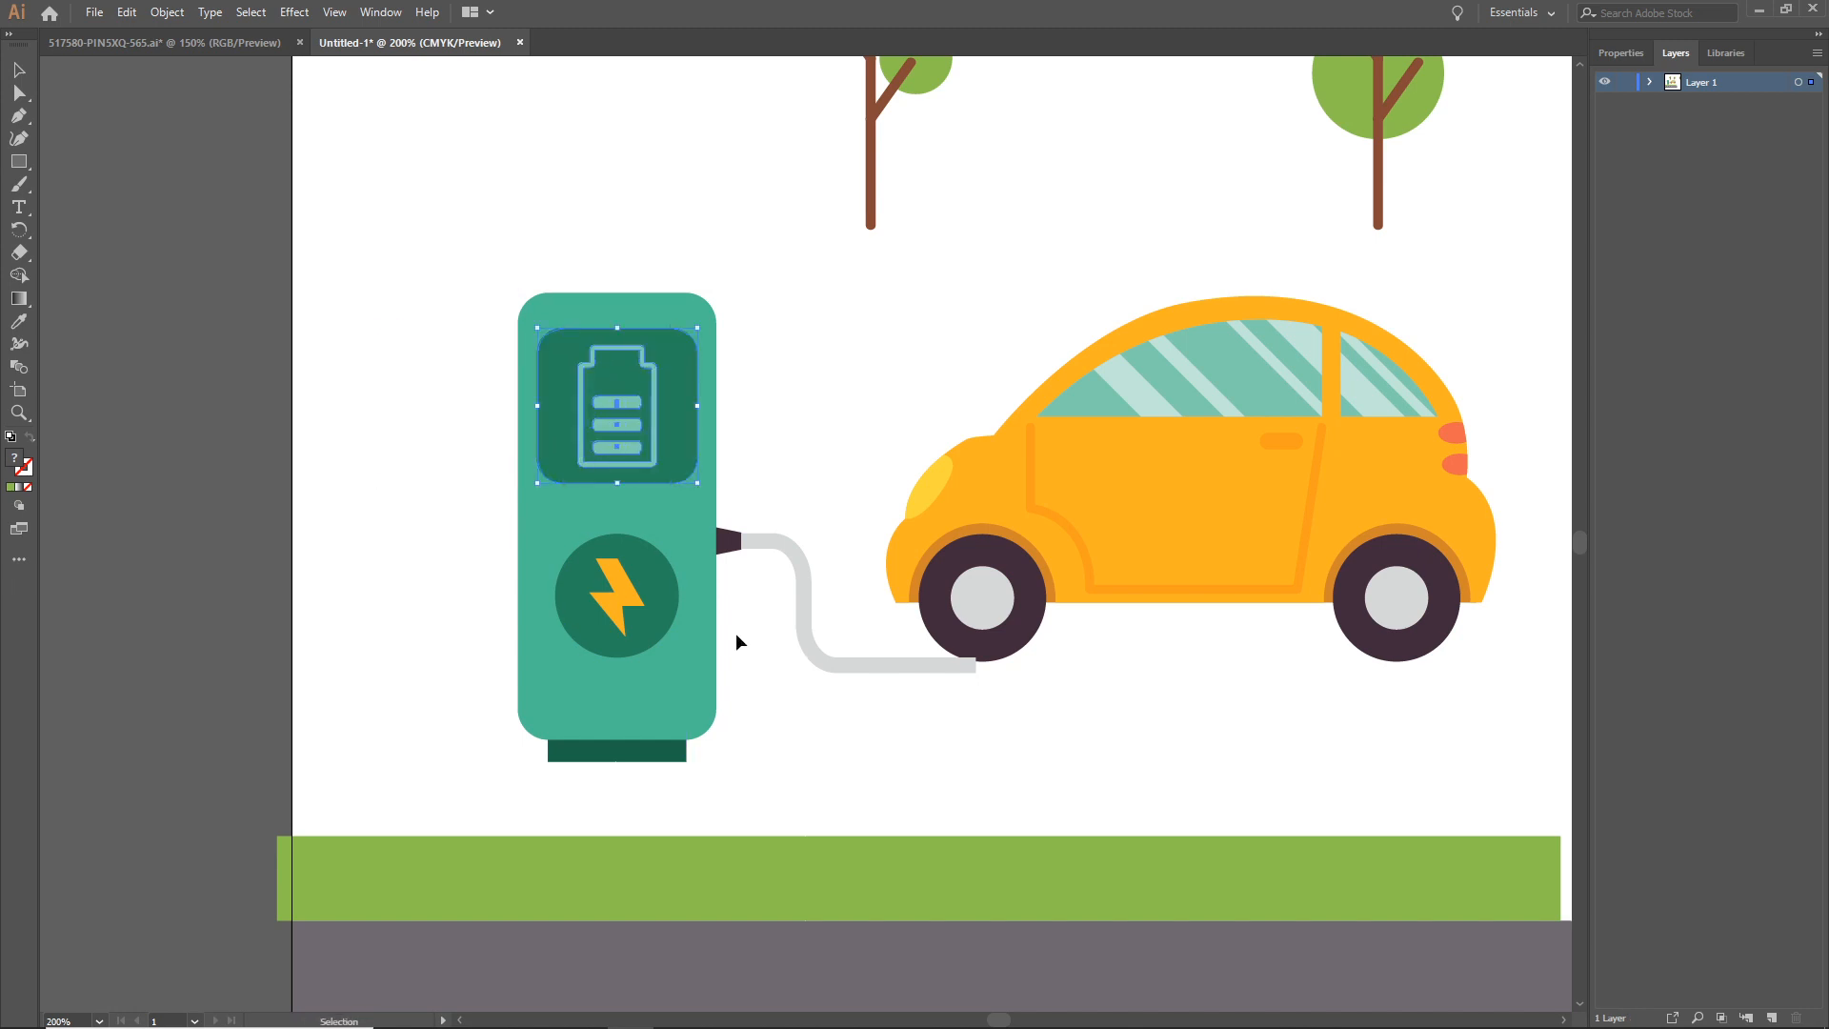
- Ungroup the battery panel and select the station's body, dark panel, bolt circle, cable and base without the battery icon
{"action": "key", "text": "ctrl"}
{"action": "left_click", "coordinate": [728, 425]}
{"action": "left_click", "coordinate": [634, 426]}
{"action": "left_click", "coordinate": [906, 391]}
{"action": "left_click", "coordinate": [627, 403]}
{"action": "left_click", "coordinate": [818, 455]}
{"action": "left_click", "coordinate": [665, 516]}
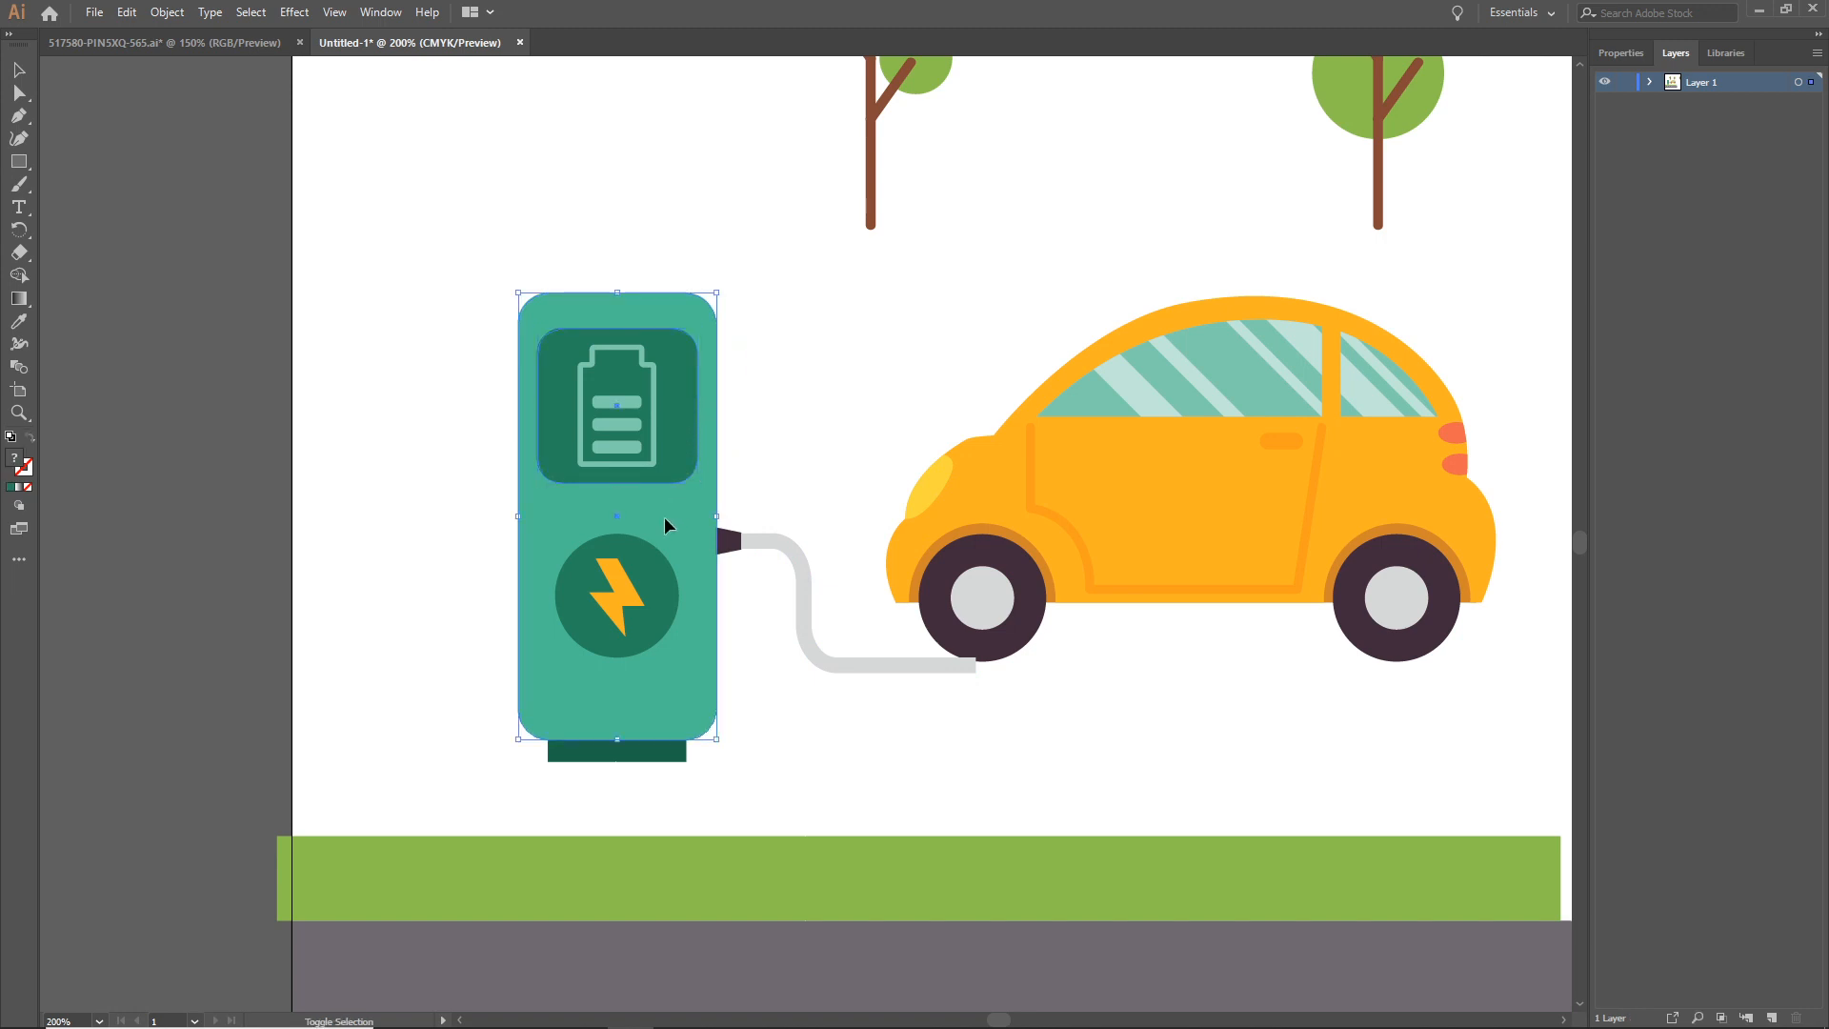
{"action": "left_click", "coordinate": [755, 547], "text": "shift"}
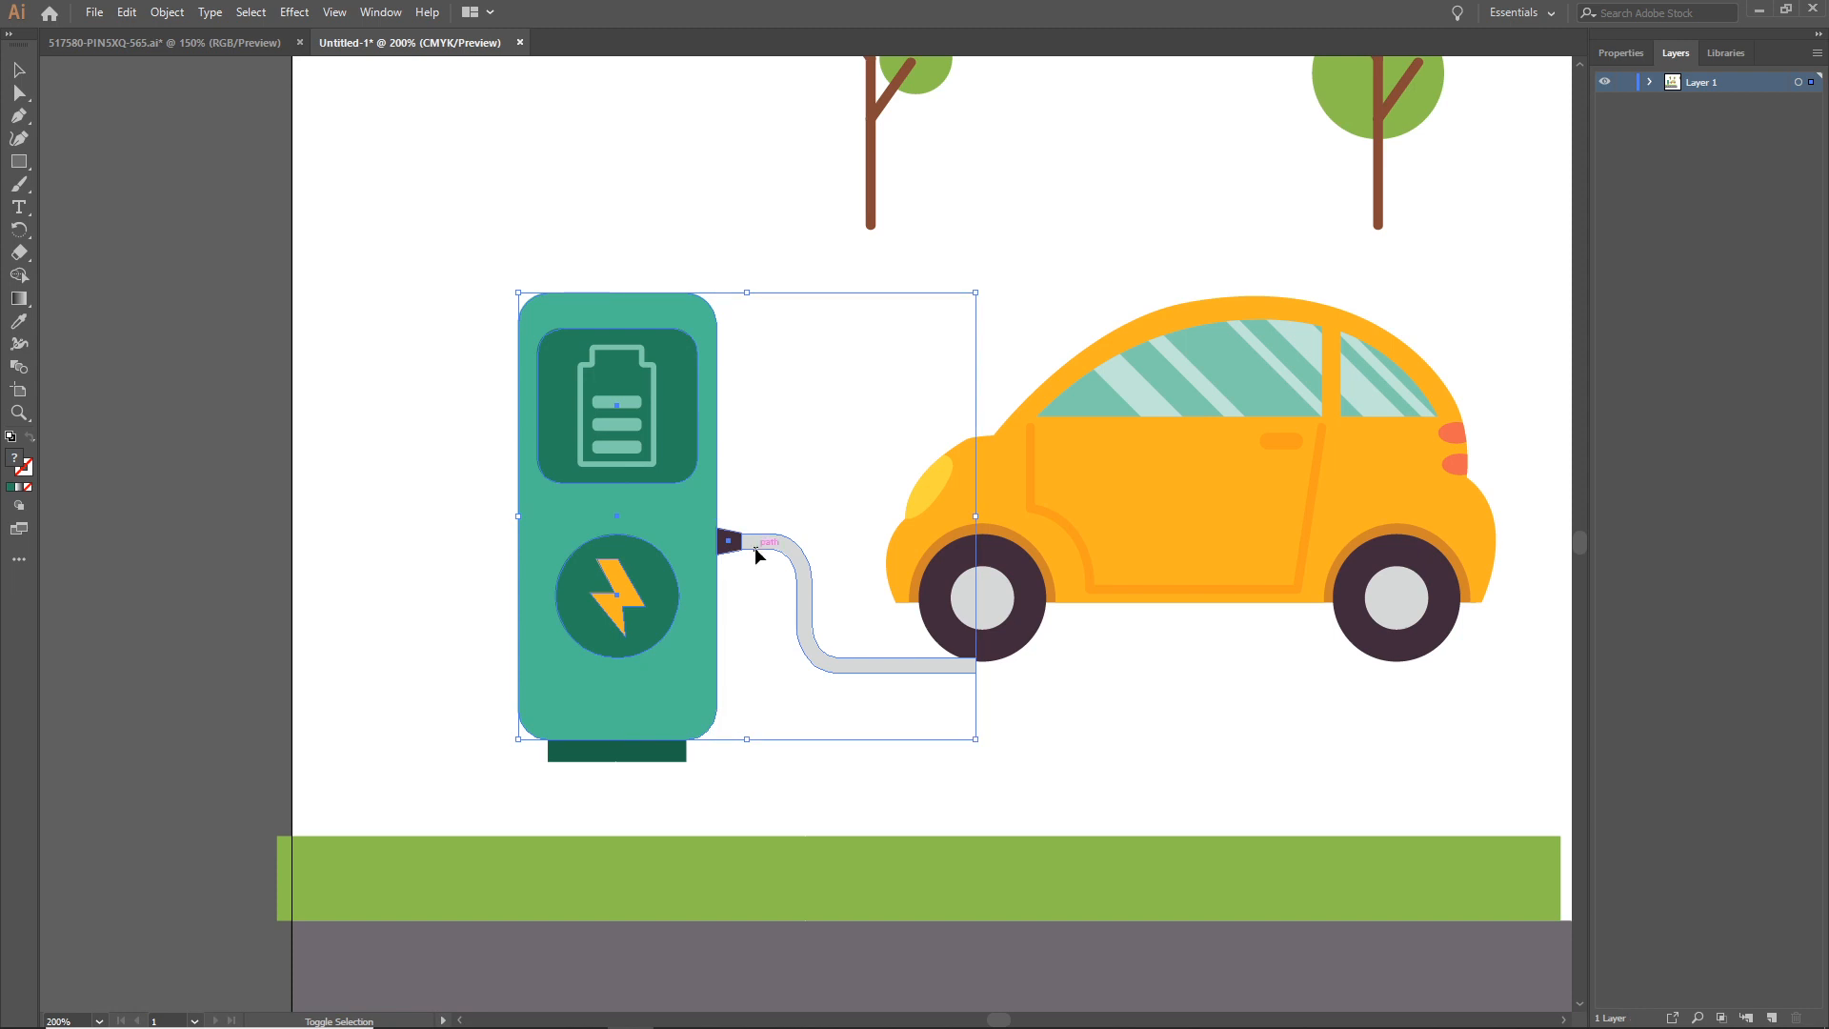
{"action": "left_click", "coordinate": [625, 762], "text": "shift"}
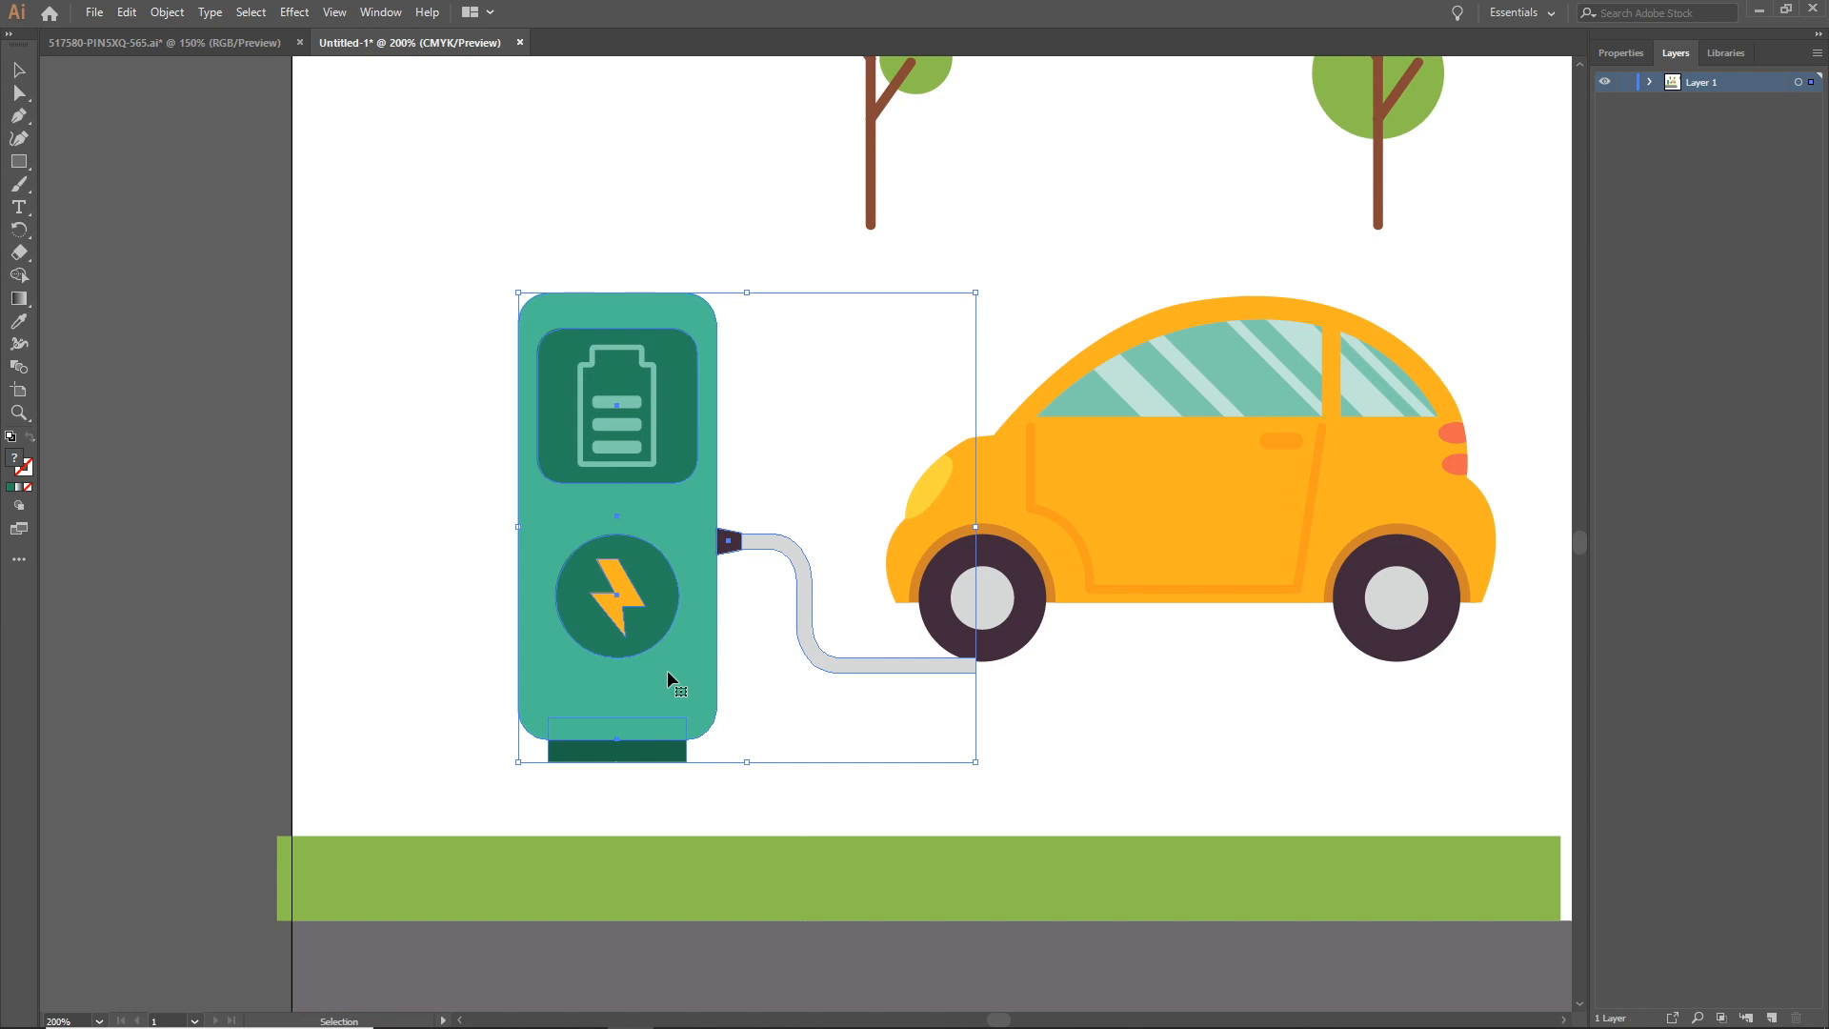
{"action": "left_click_drag", "start_coordinate": [680, 672], "coordinate": [433, 686]}
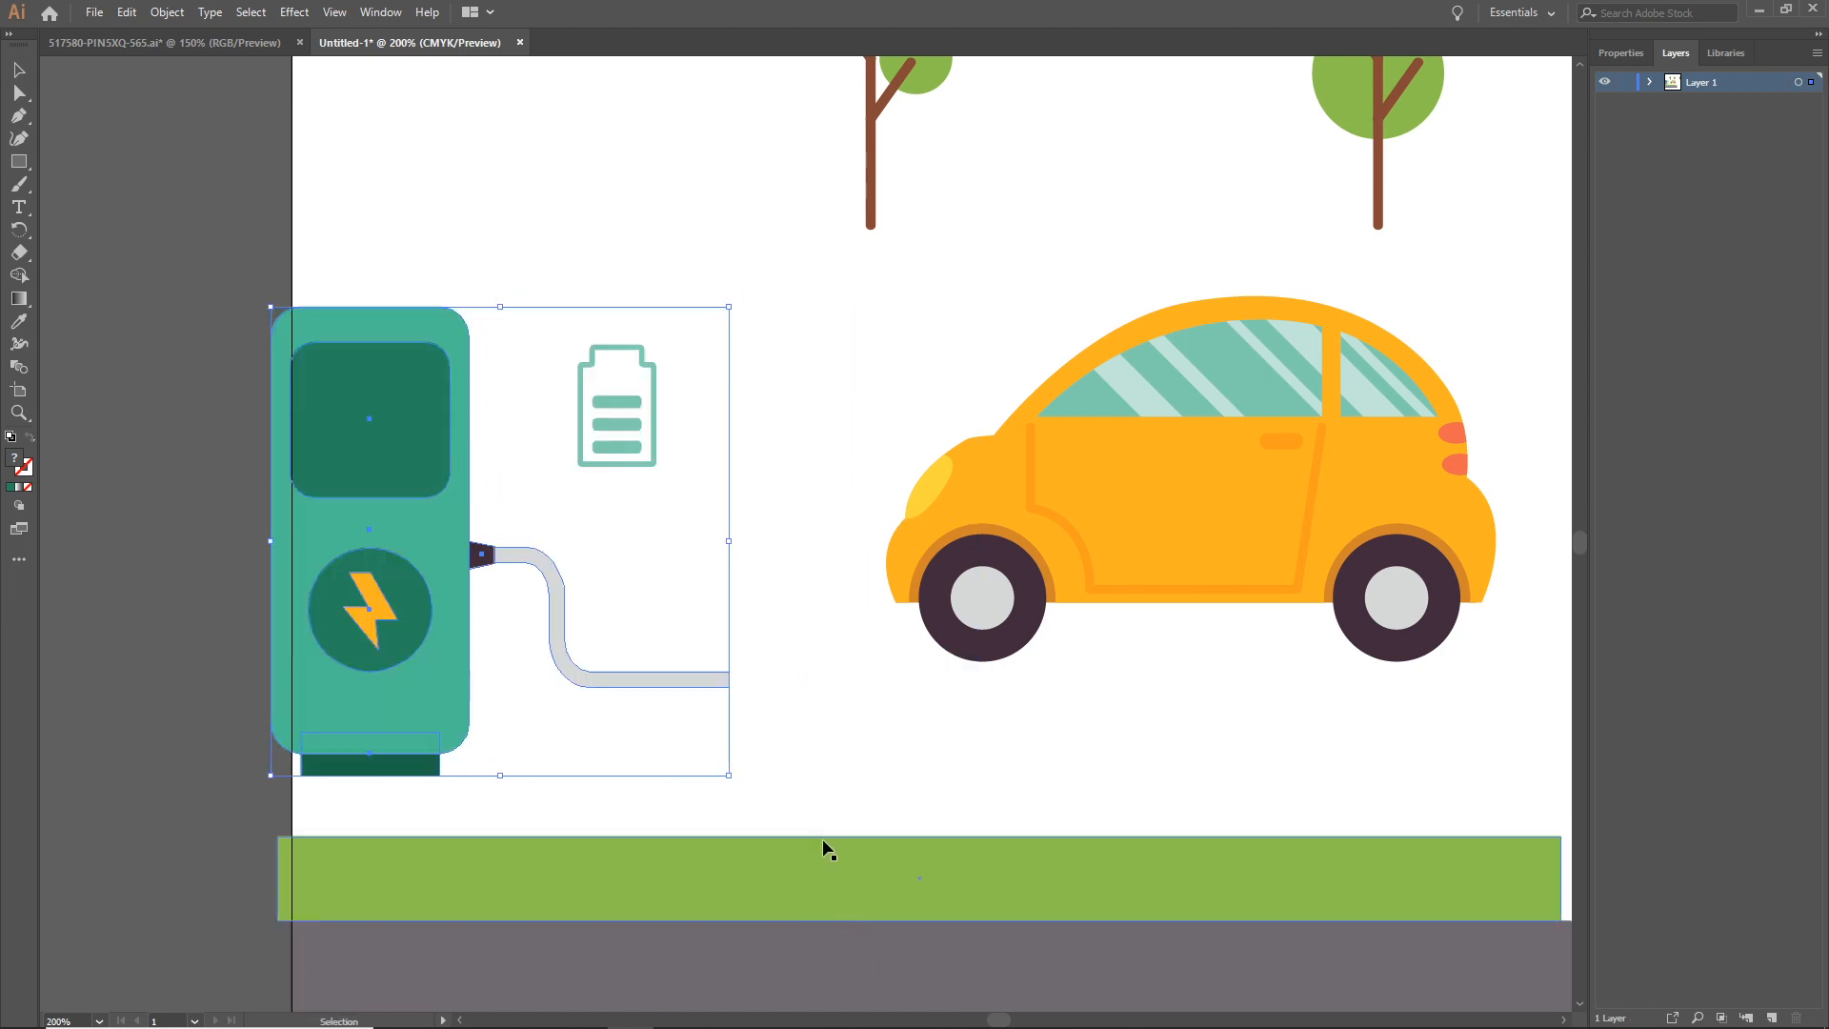
{"action": "key", "text": "ctrl+z"}
{"action": "key", "text": "ctrl+z"}
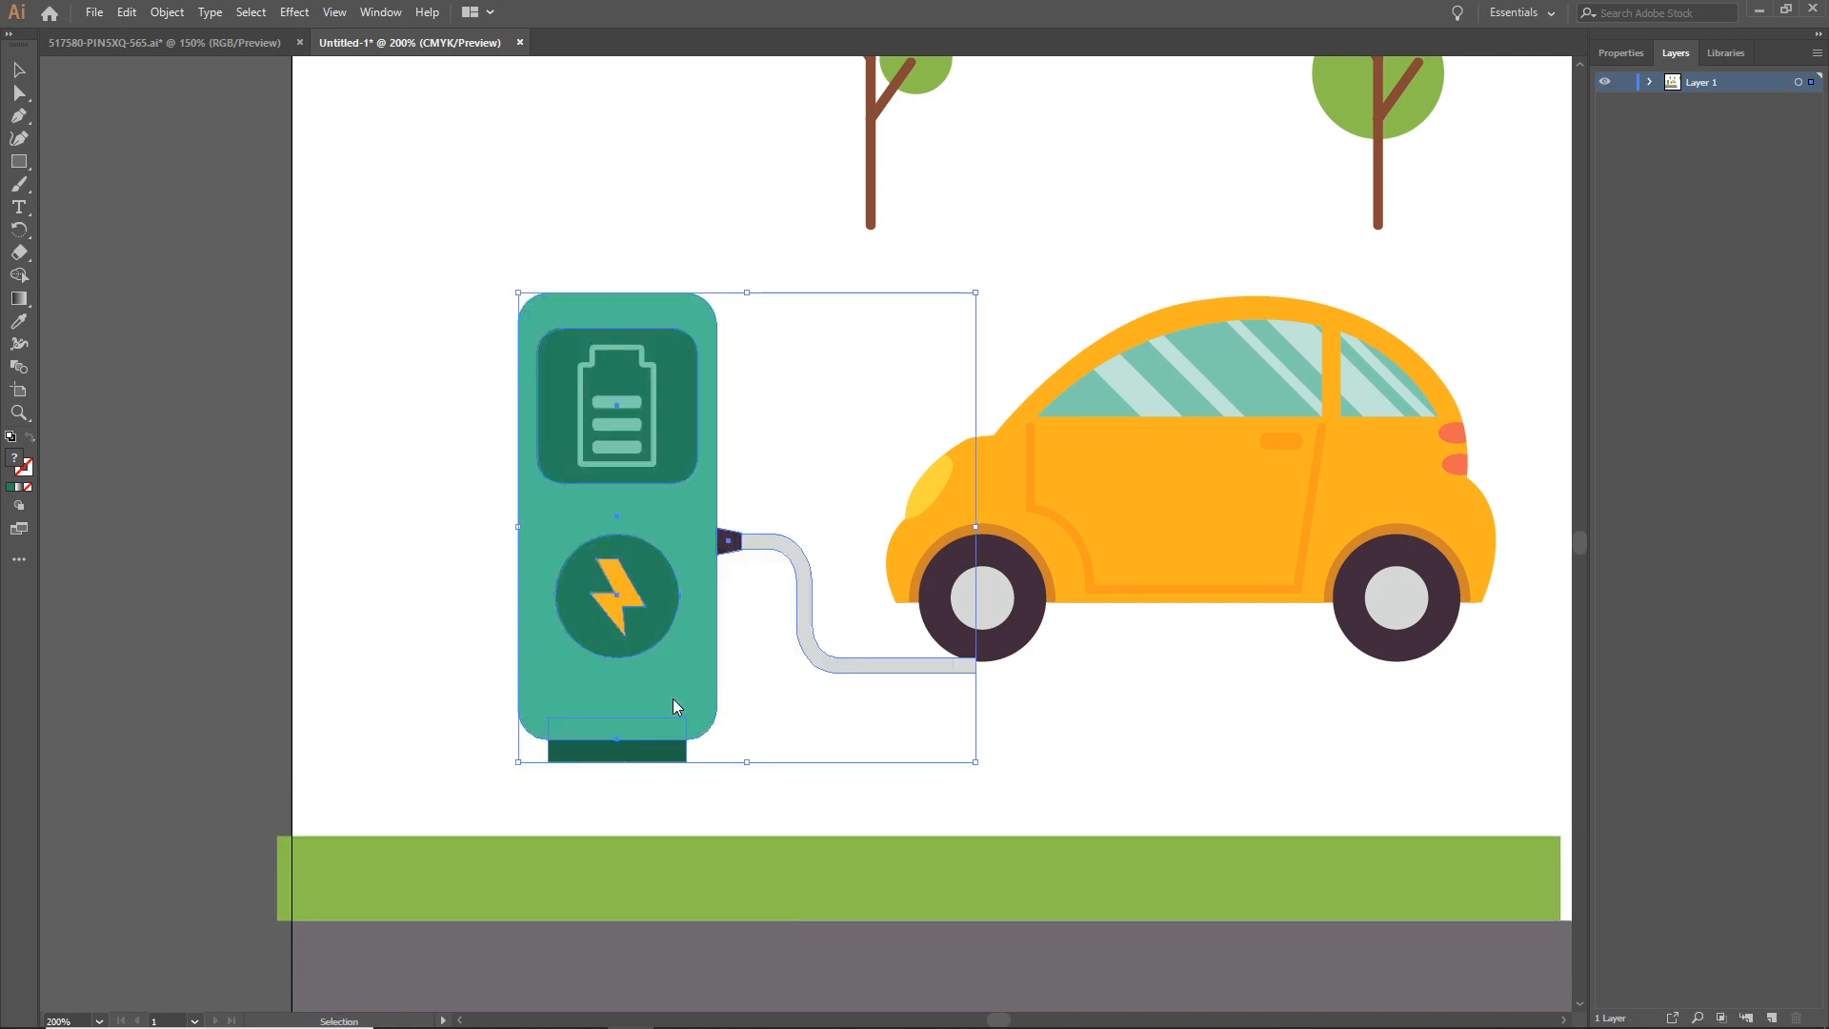
- Group the selected charging station parts and expand Layer 1 to list its objects
{"action": "right_click", "coordinate": [676, 703]}
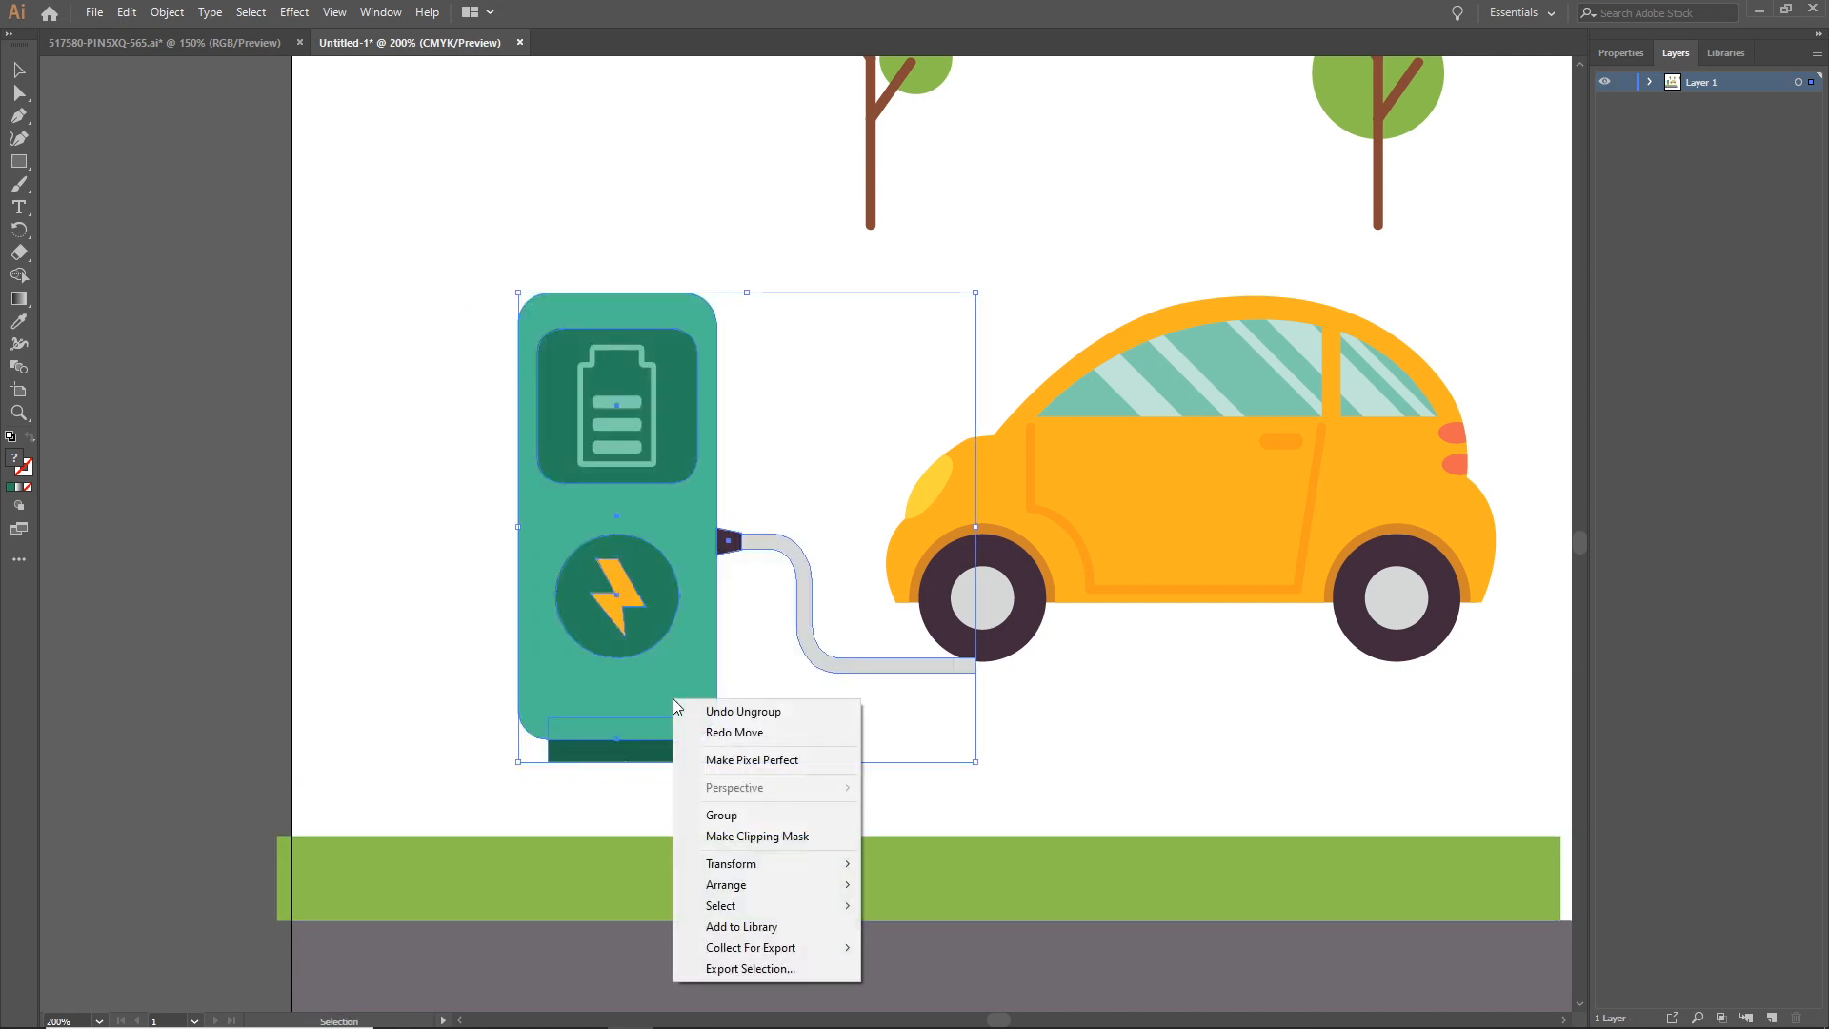
{"action": "left_click", "coordinate": [722, 821]}
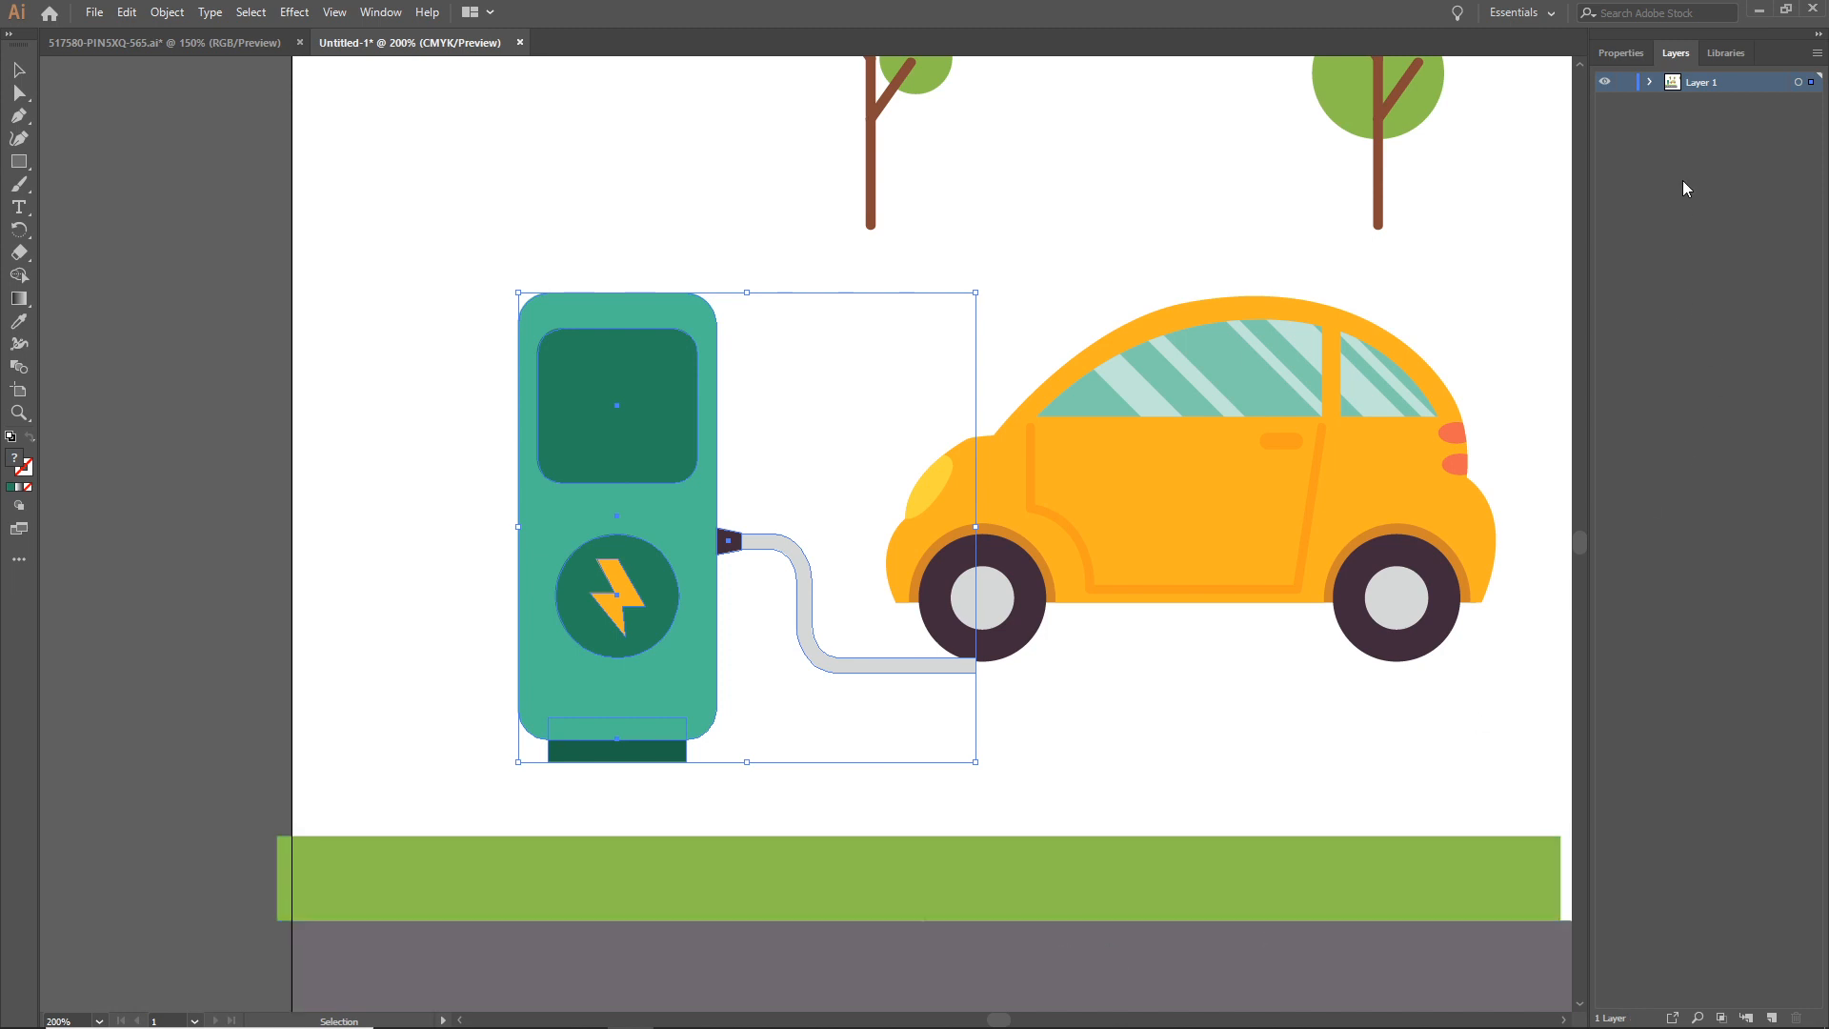
{"action": "left_click", "coordinate": [1650, 83]}
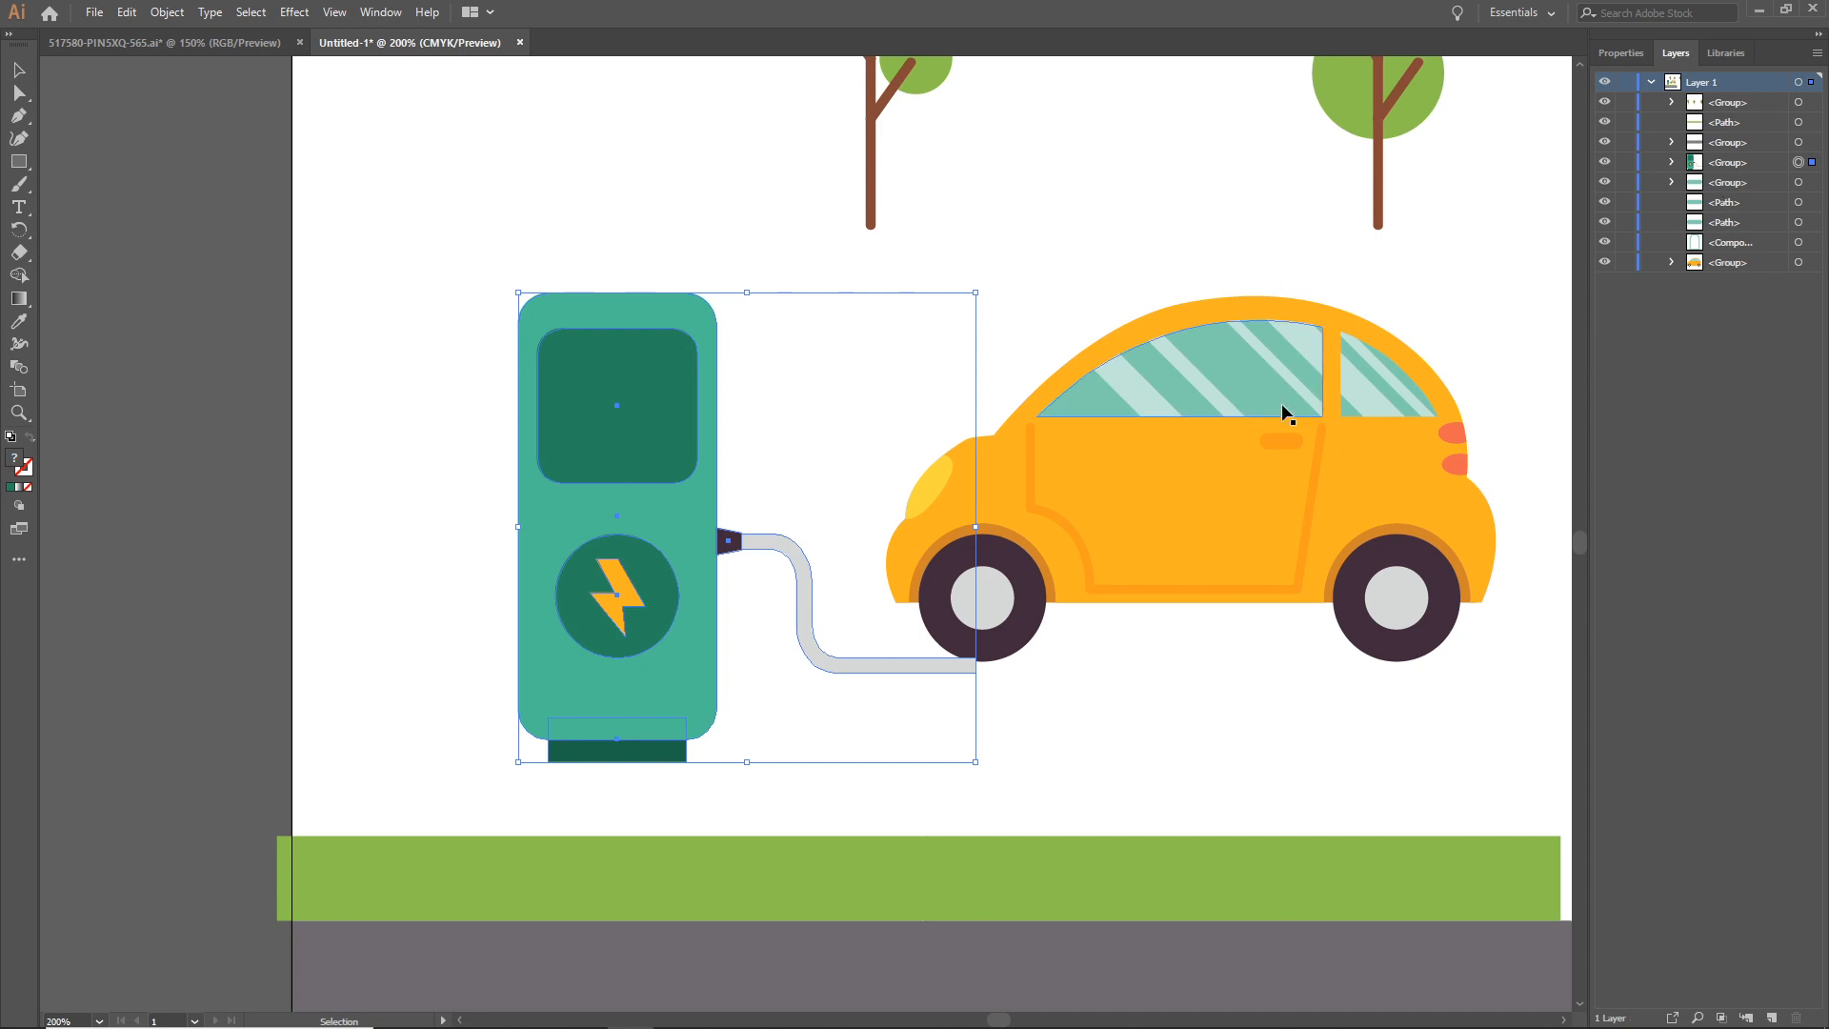
- Hide and show the car group to identify it among the objects of Layer 1
{"action": "key", "text": "a"}
{"action": "key", "text": "v"}
{"action": "scroll", "coordinate": [1229, 405], "scroll_direction": "down", "scroll_amount": 1}
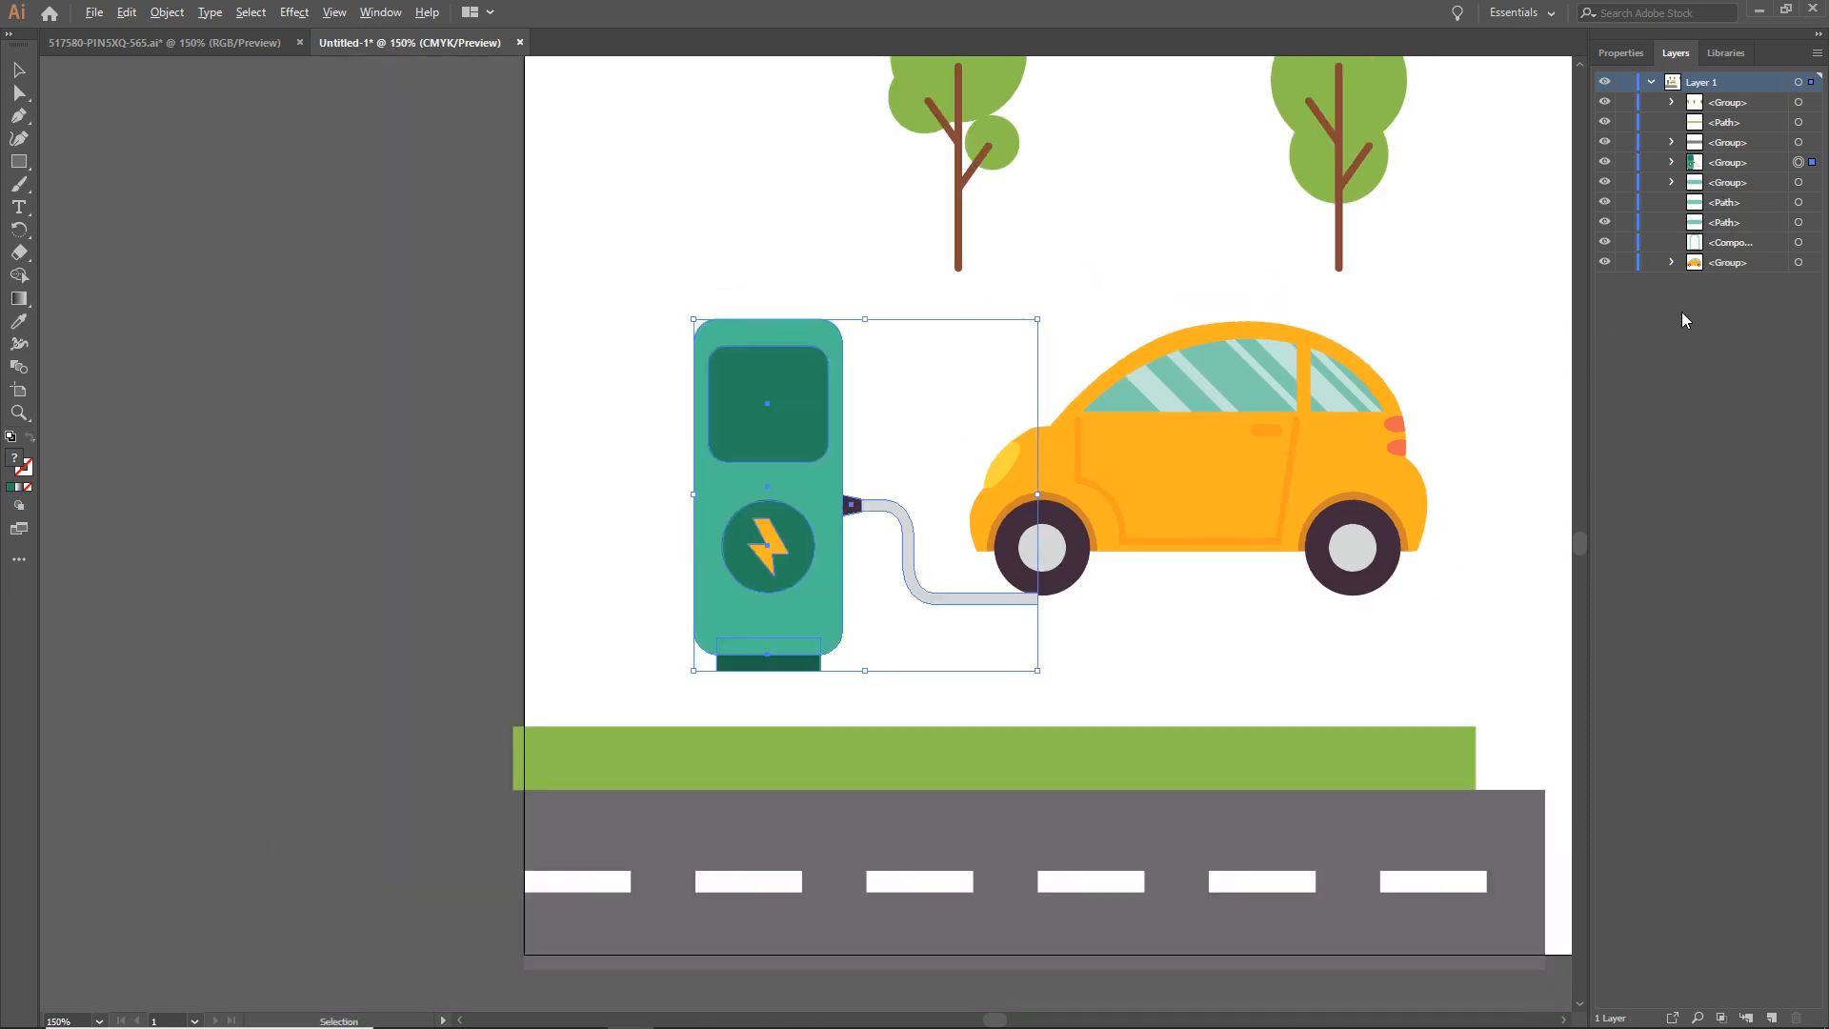
{"action": "left_click", "coordinate": [1604, 263]}
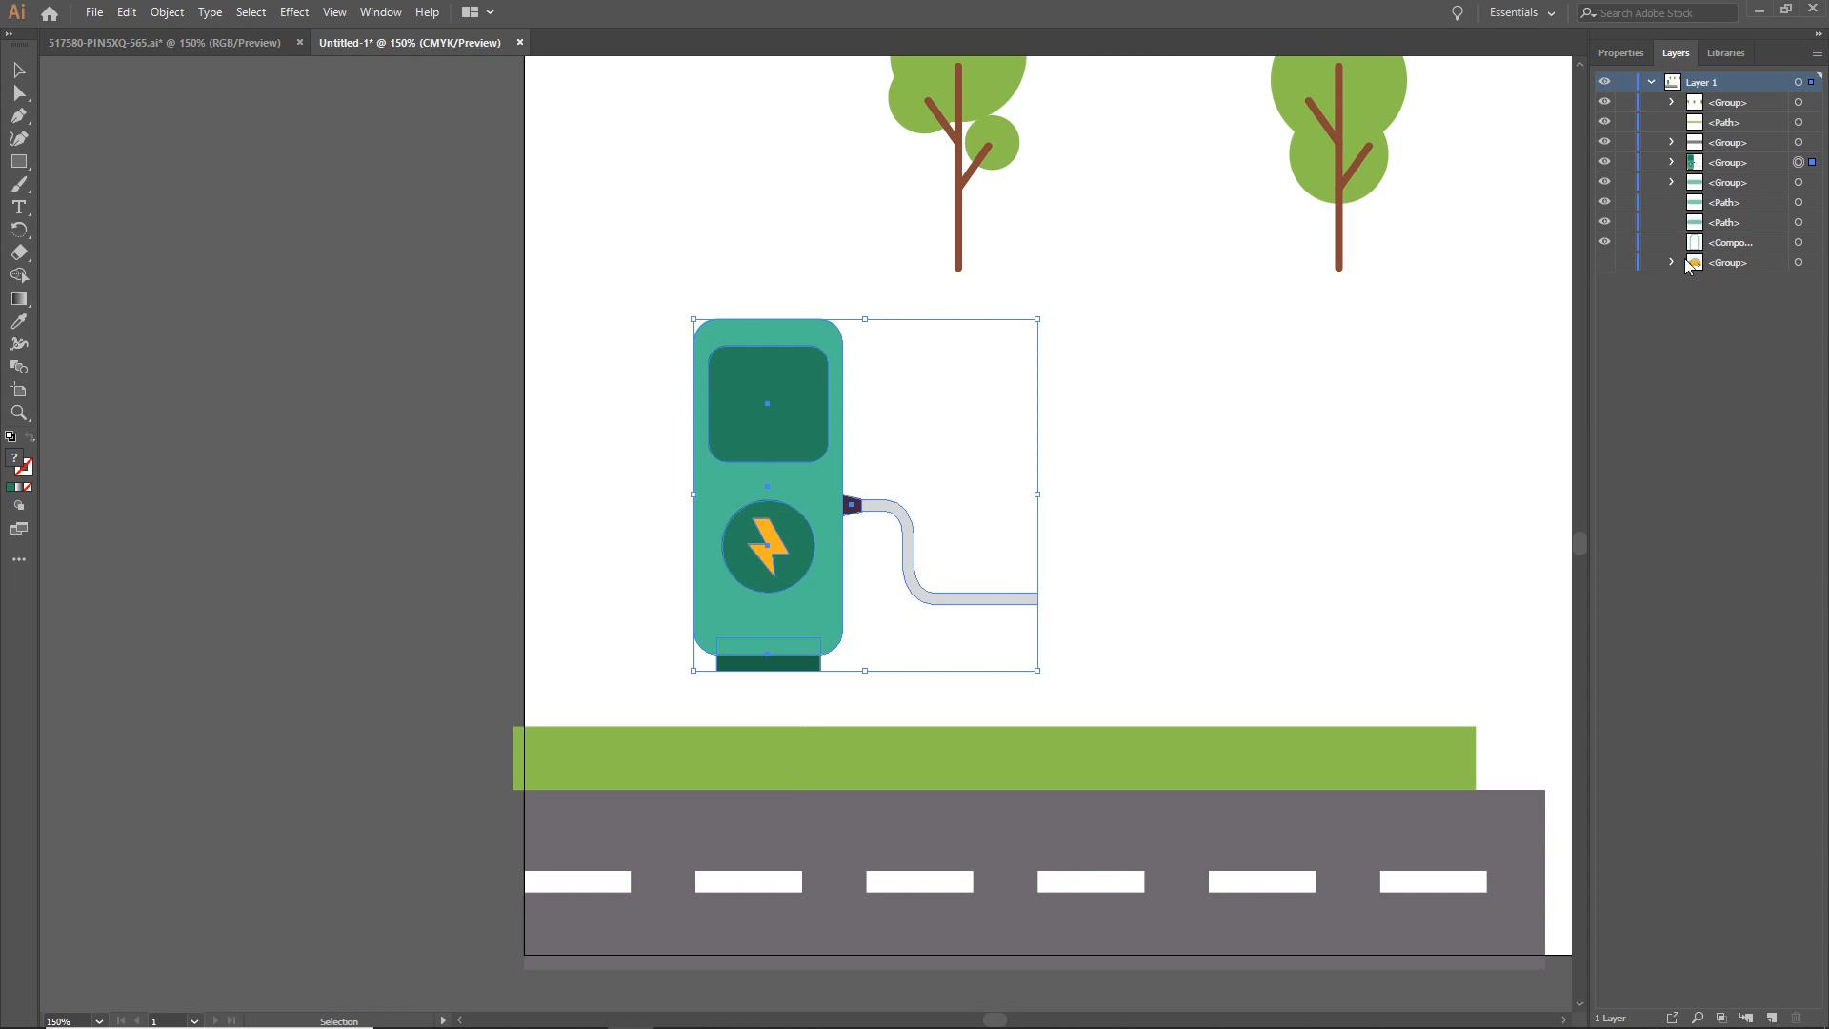
{"action": "left_click", "coordinate": [1606, 263]}
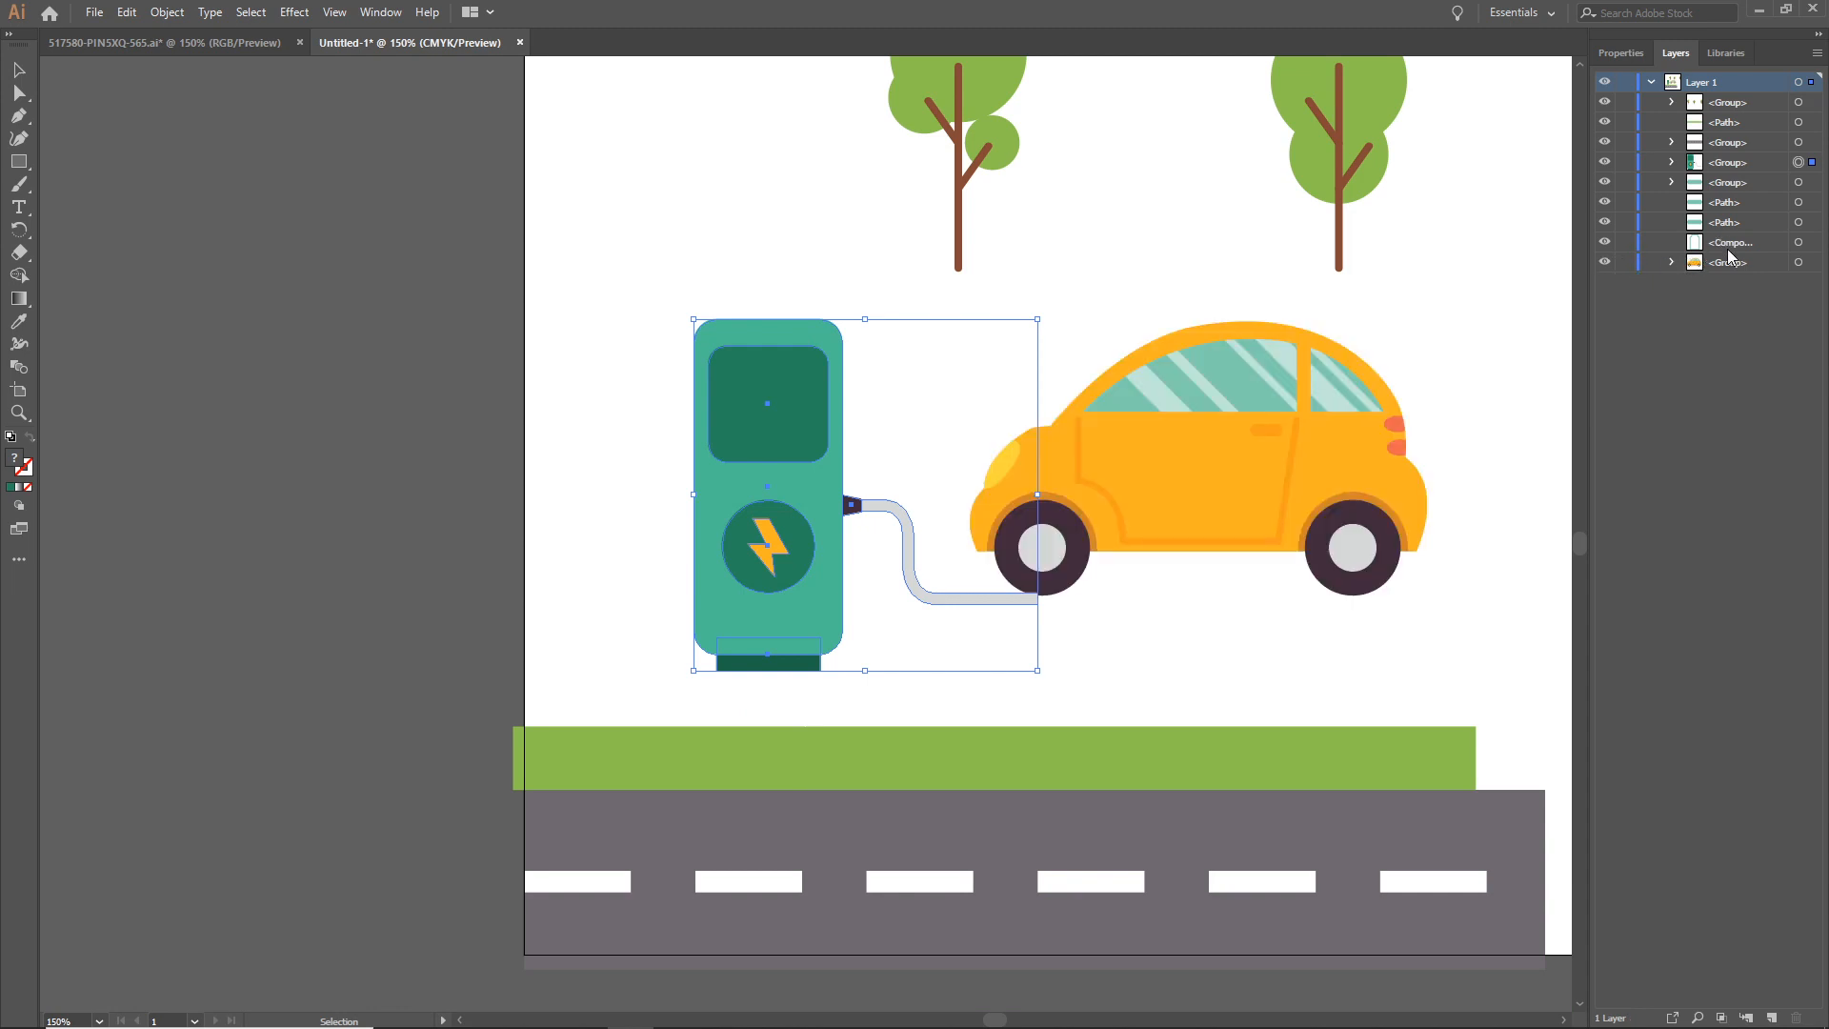
- Move the battery icon's group, two paths and compound path above the charging station group in the stacking order
{"action": "left_click", "coordinate": [1726, 190]}
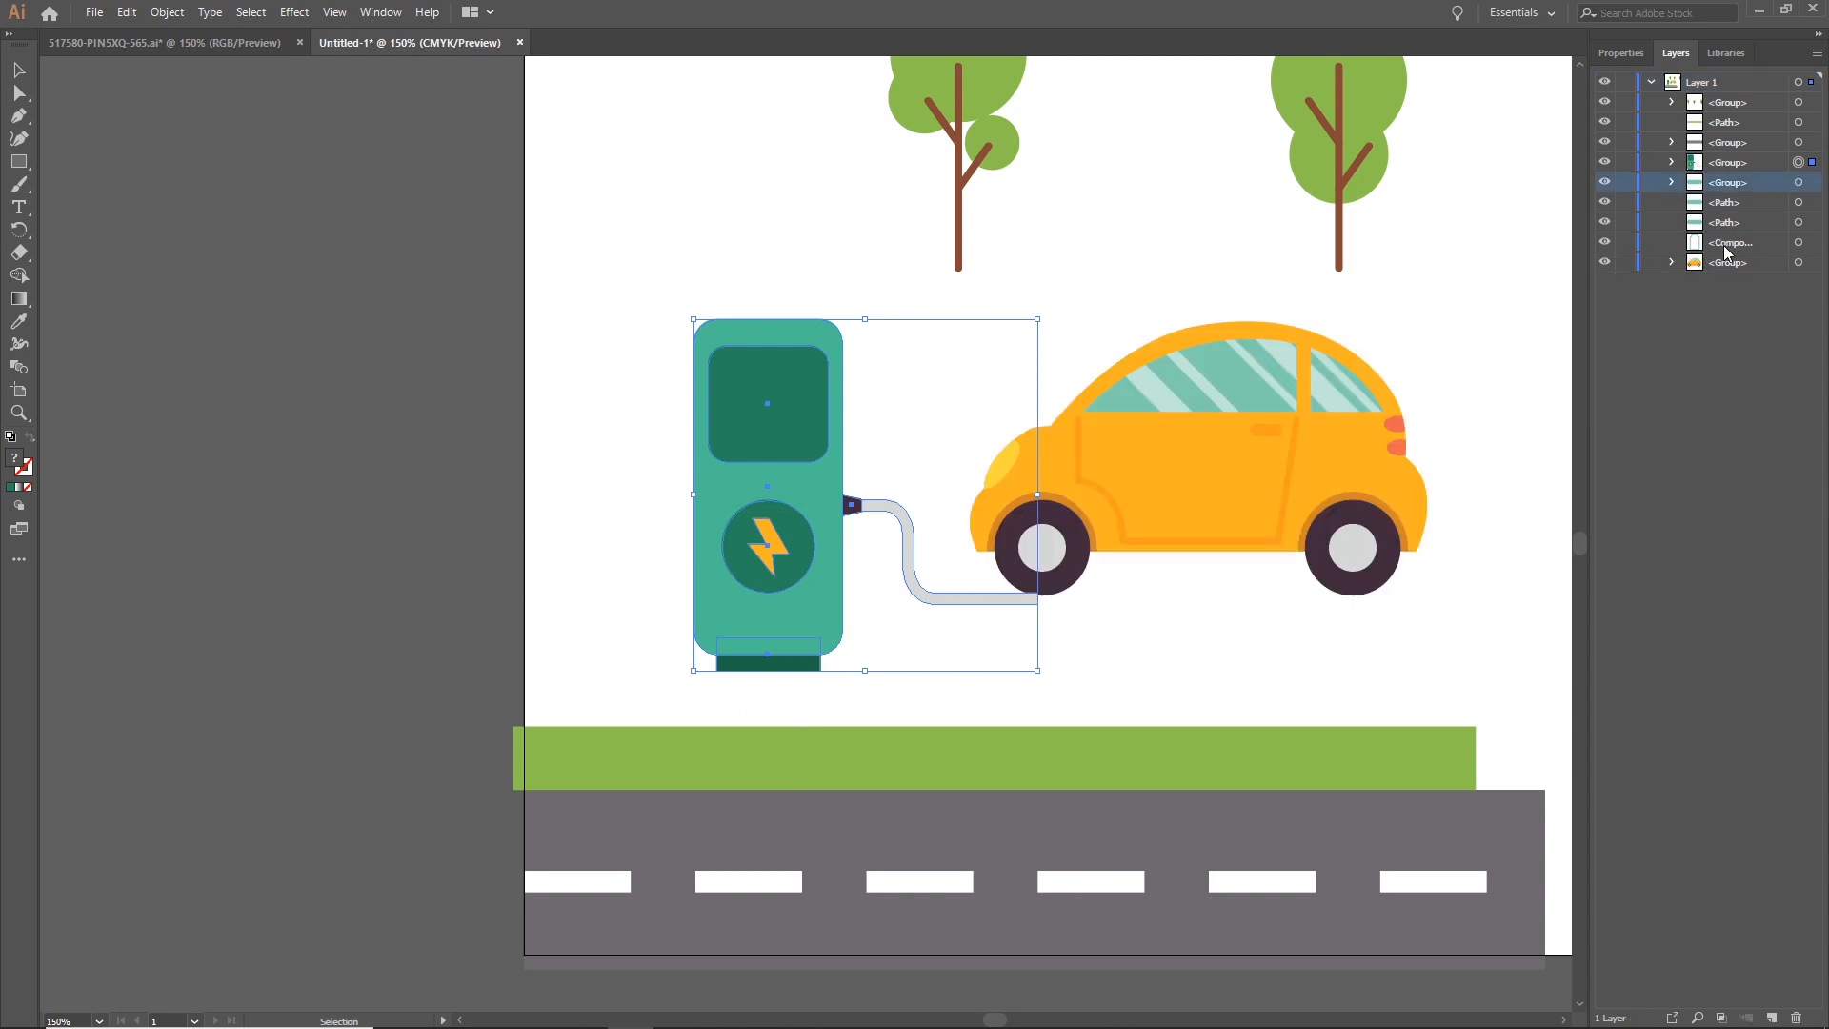
{"action": "left_click", "coordinate": [1726, 249], "text": "shift"}
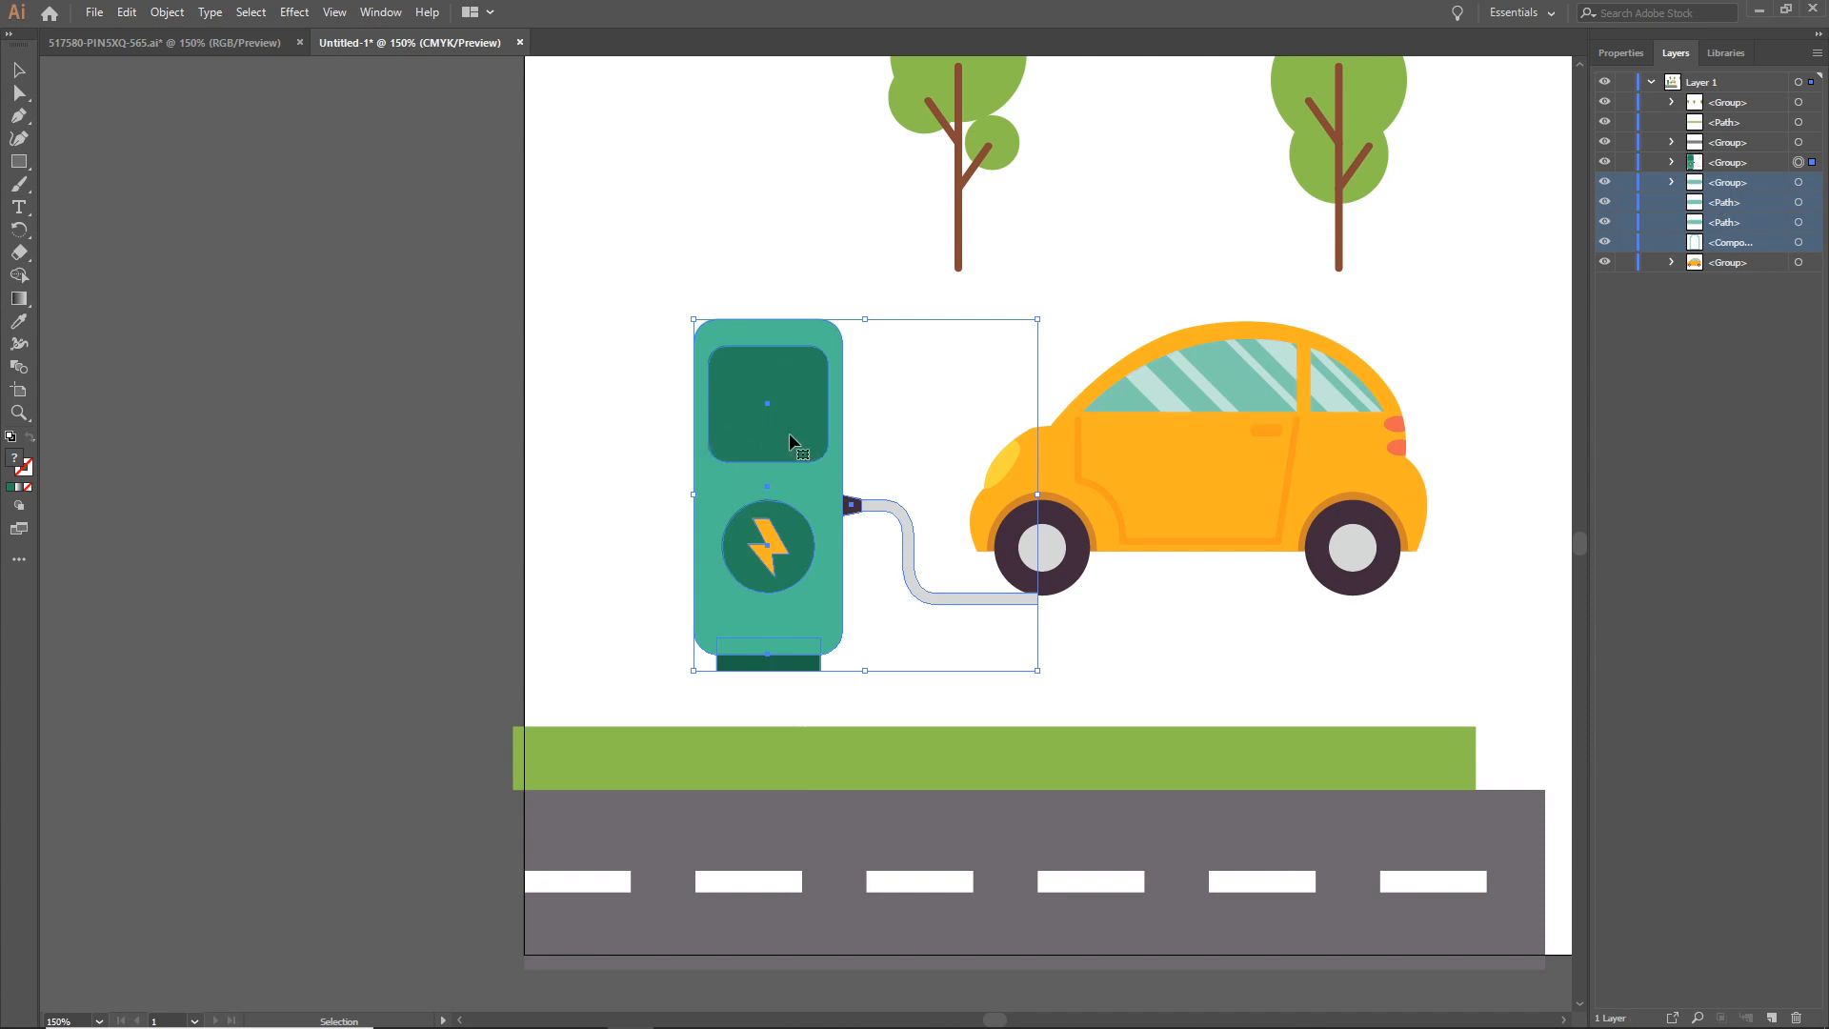
{"action": "left_click", "coordinate": [1738, 164]}
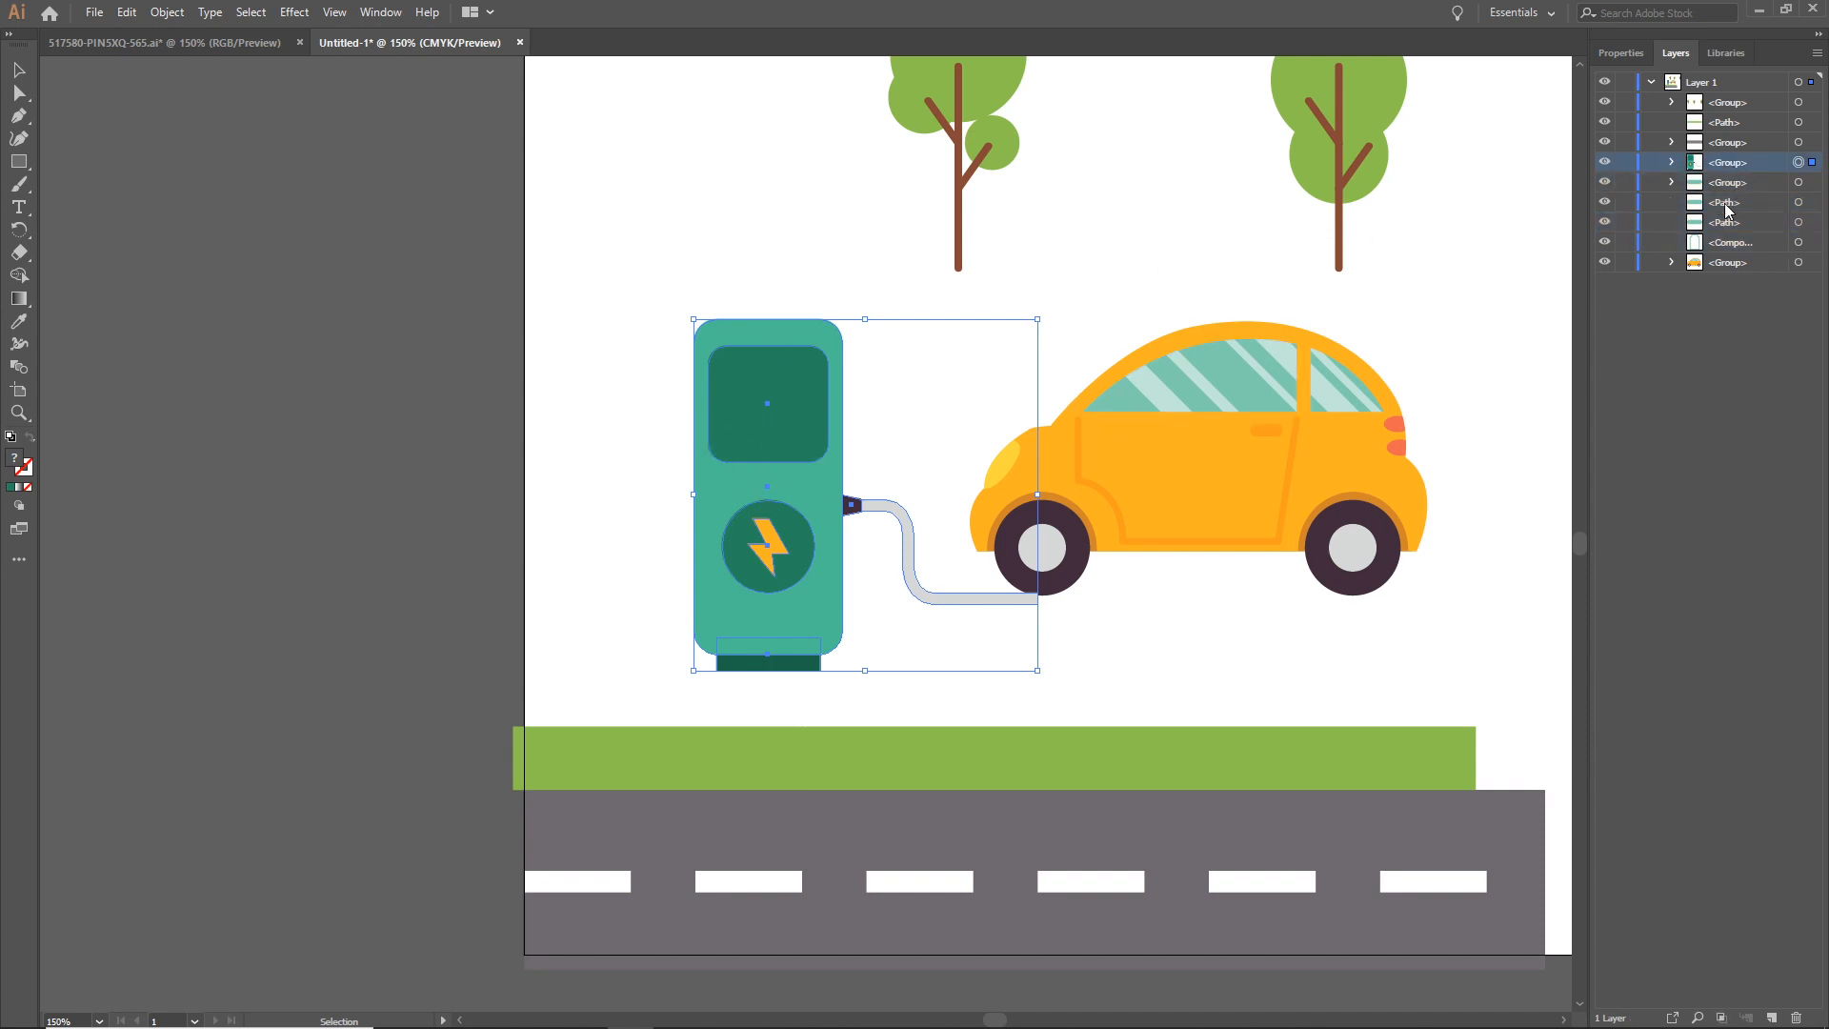
{"action": "left_click", "coordinate": [1723, 246]}
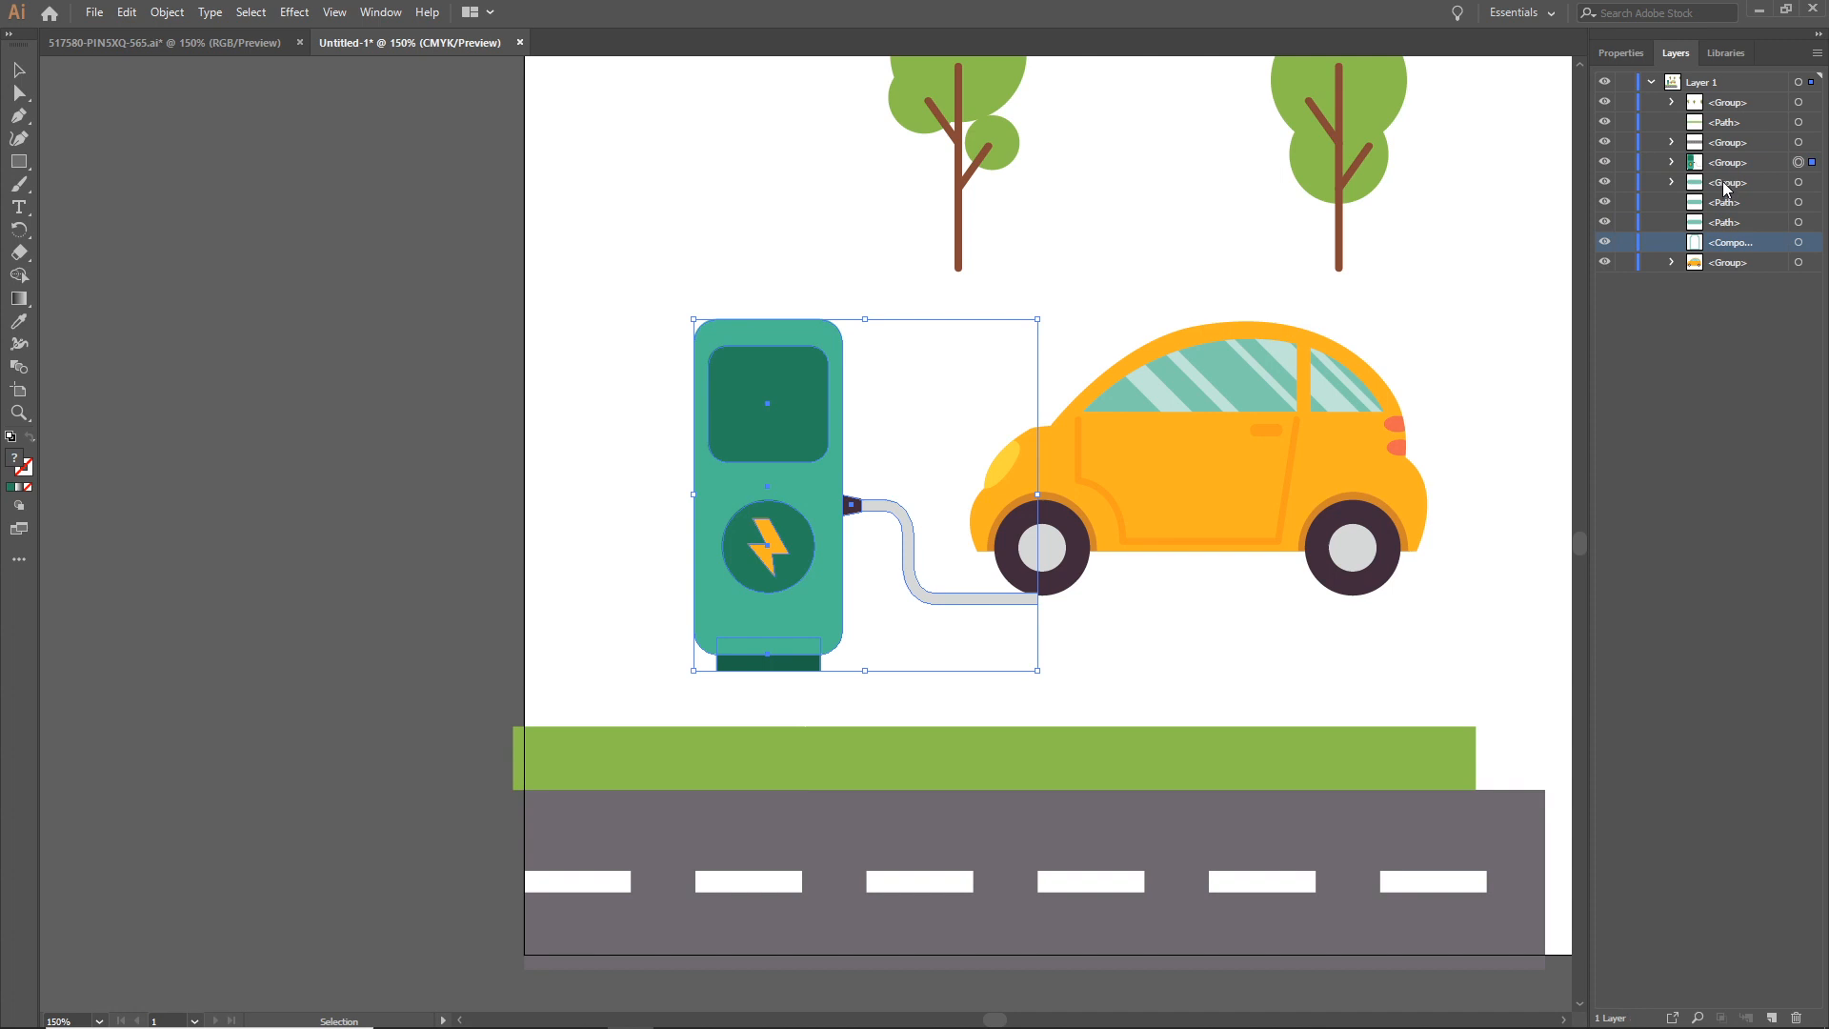
{"action": "left_click", "coordinate": [1723, 184], "text": "shift"}
{"action": "left_click_drag", "start_coordinate": [1723, 191], "coordinate": [1724, 154]}
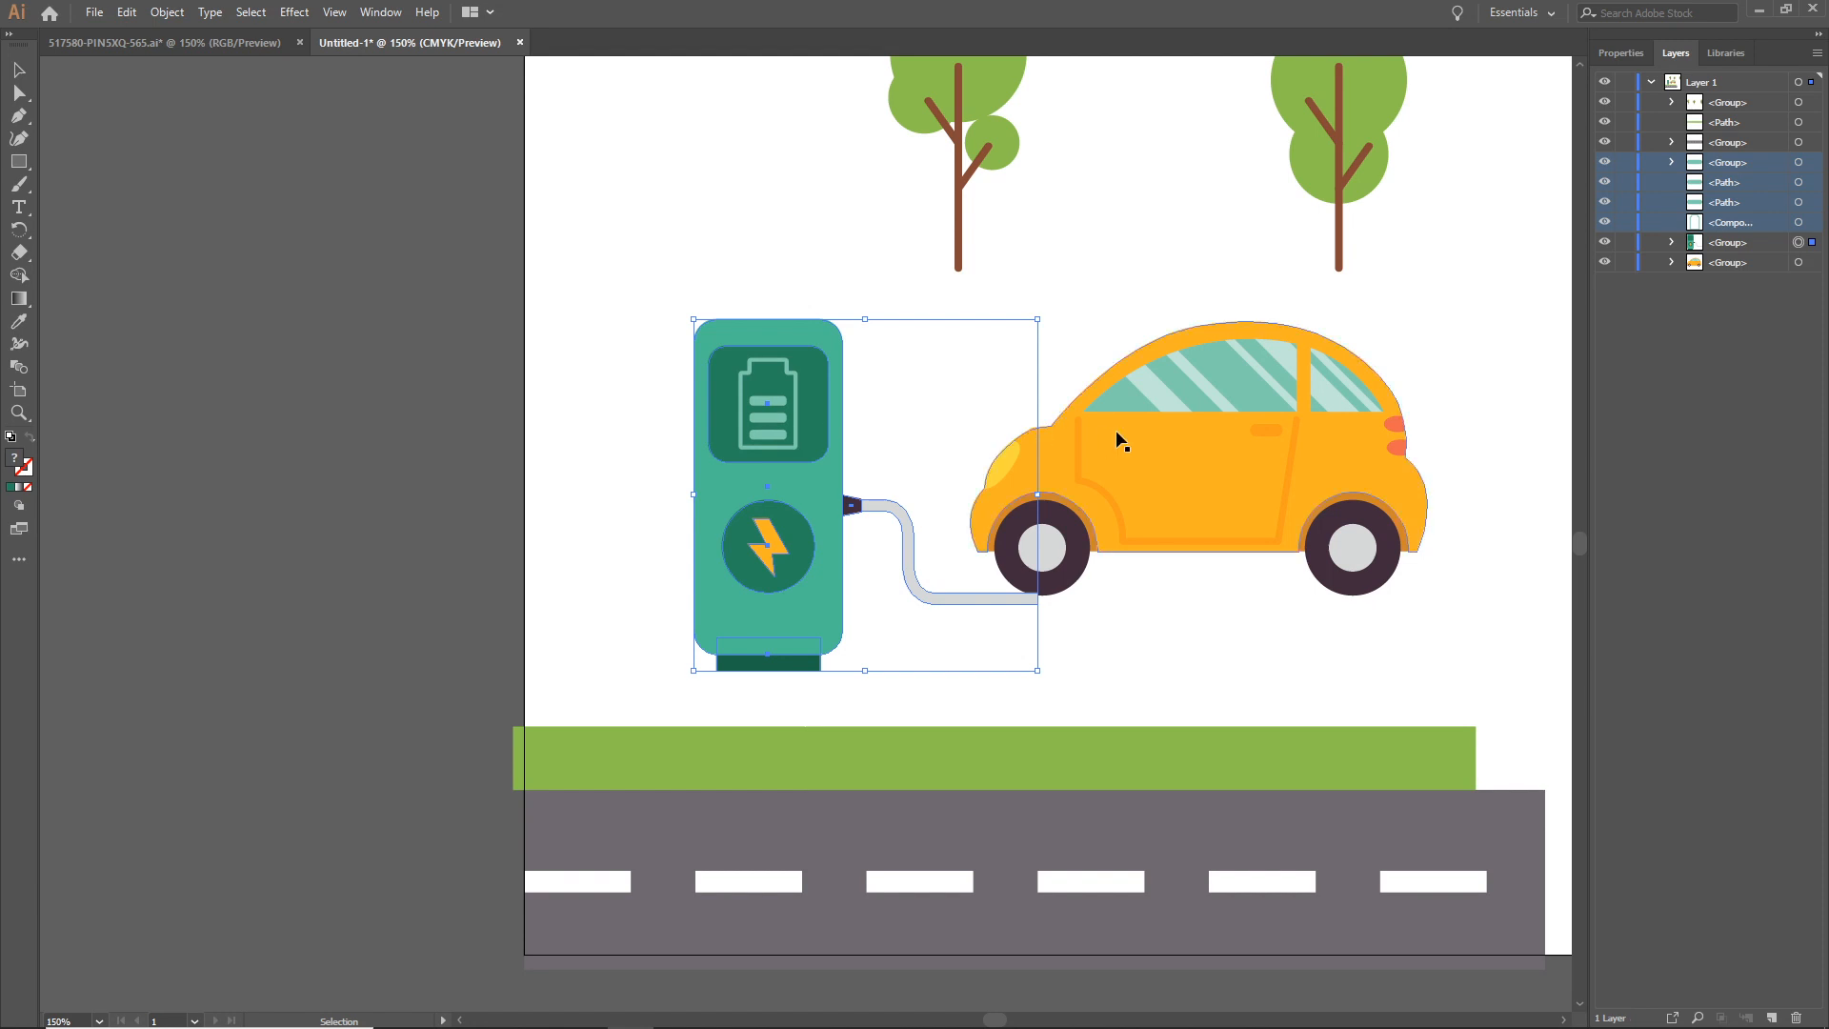
- Move the car down onto the road and place its group above the grass and road, directly below the trees group
{"action": "left_click", "coordinate": [411, 576]}
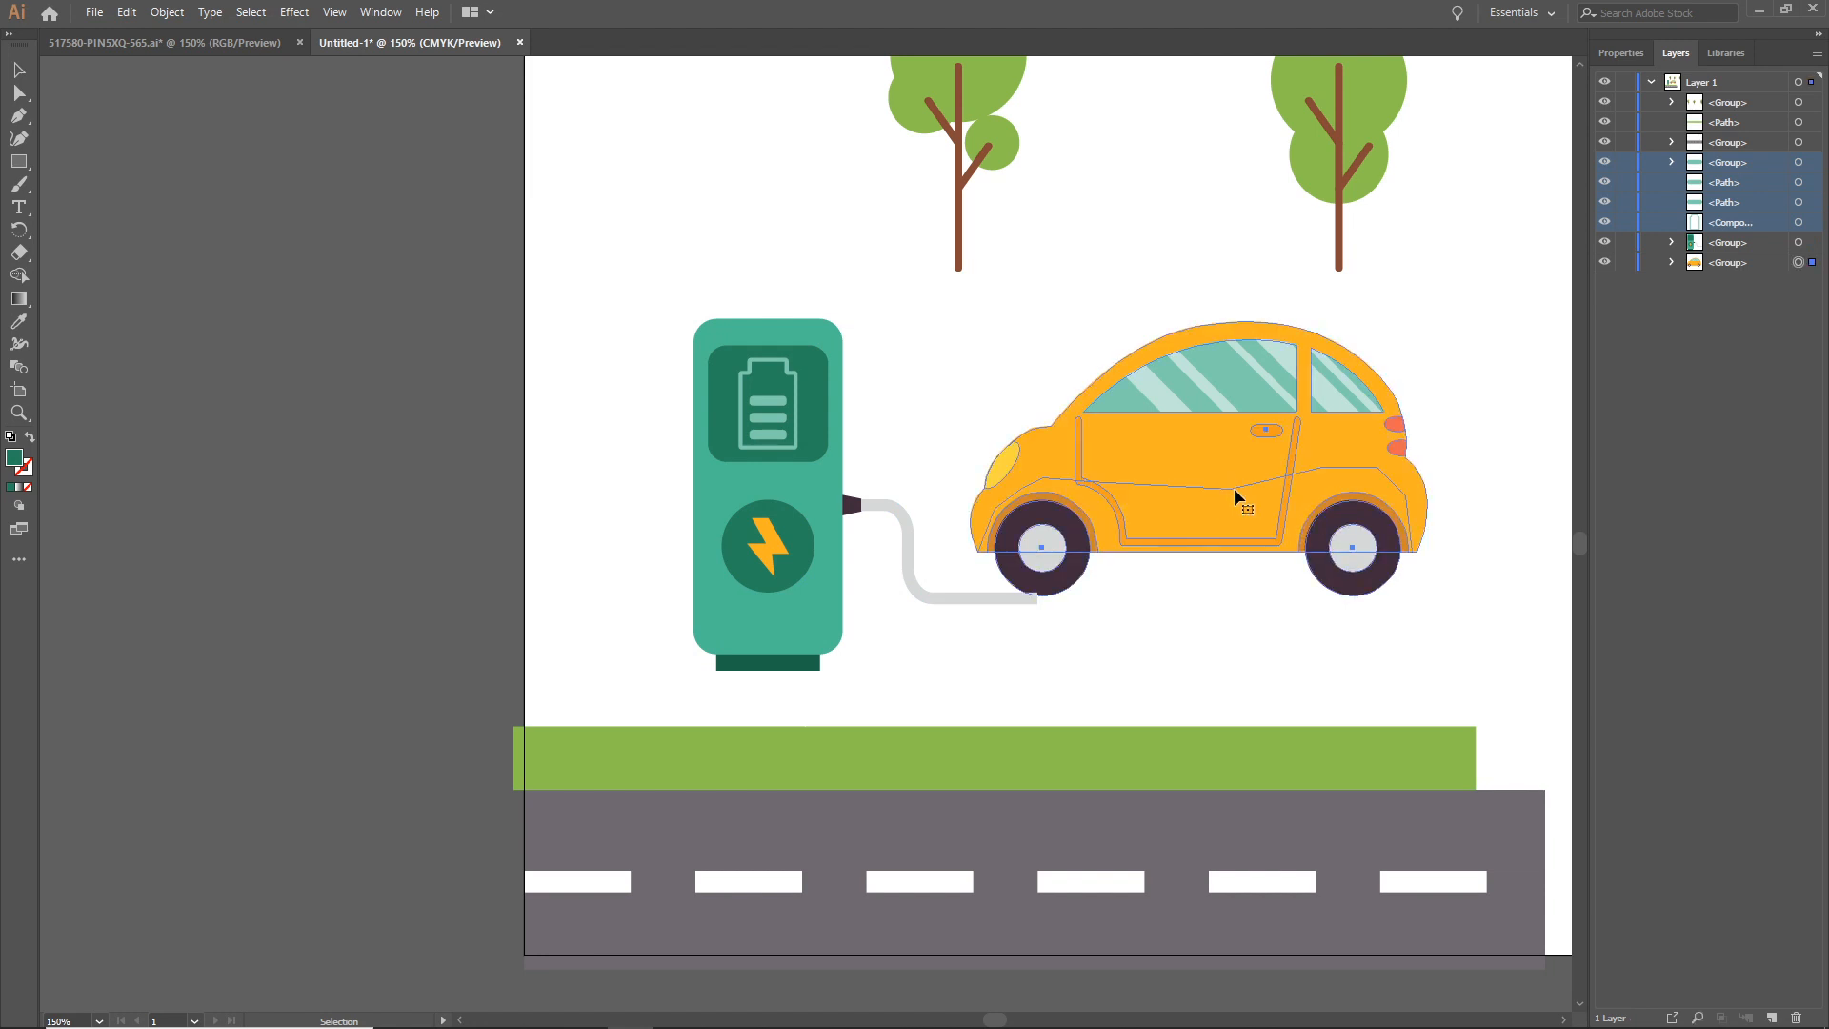
{"action": "left_click_drag", "start_coordinate": [1263, 523], "coordinate": [1327, 778]}
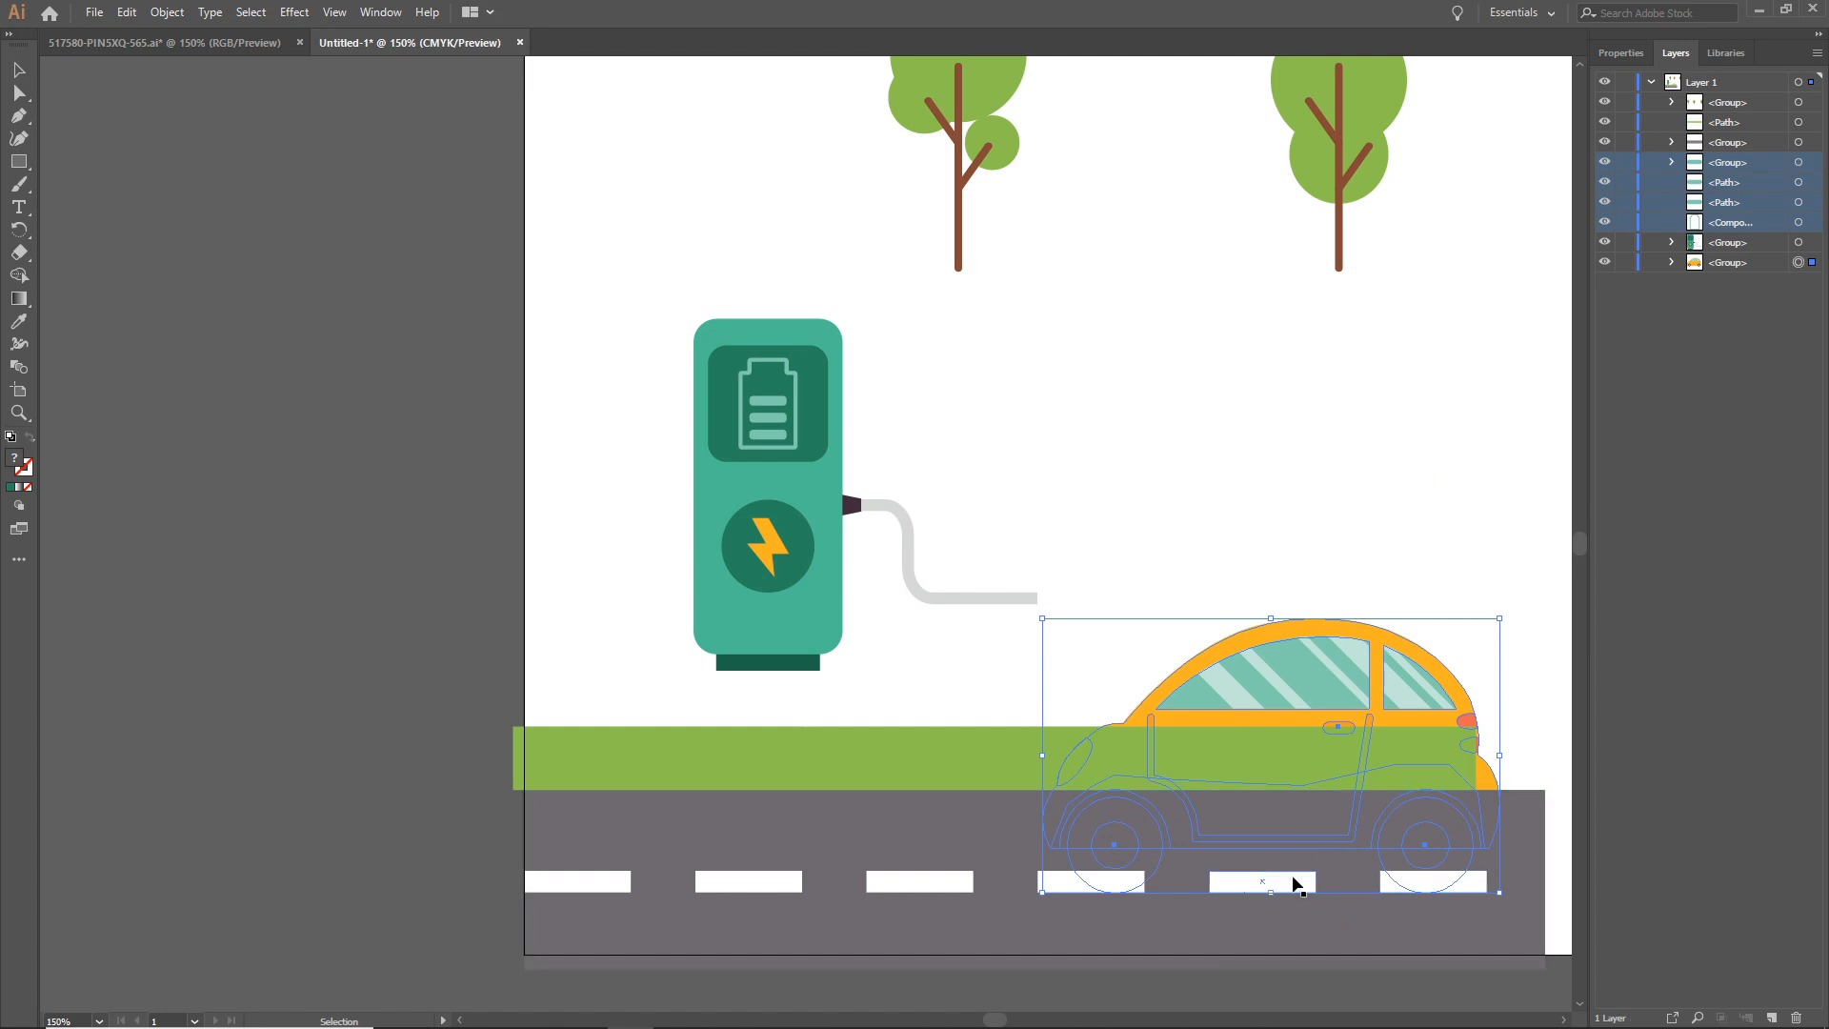
{"action": "left_click", "coordinate": [1774, 519]}
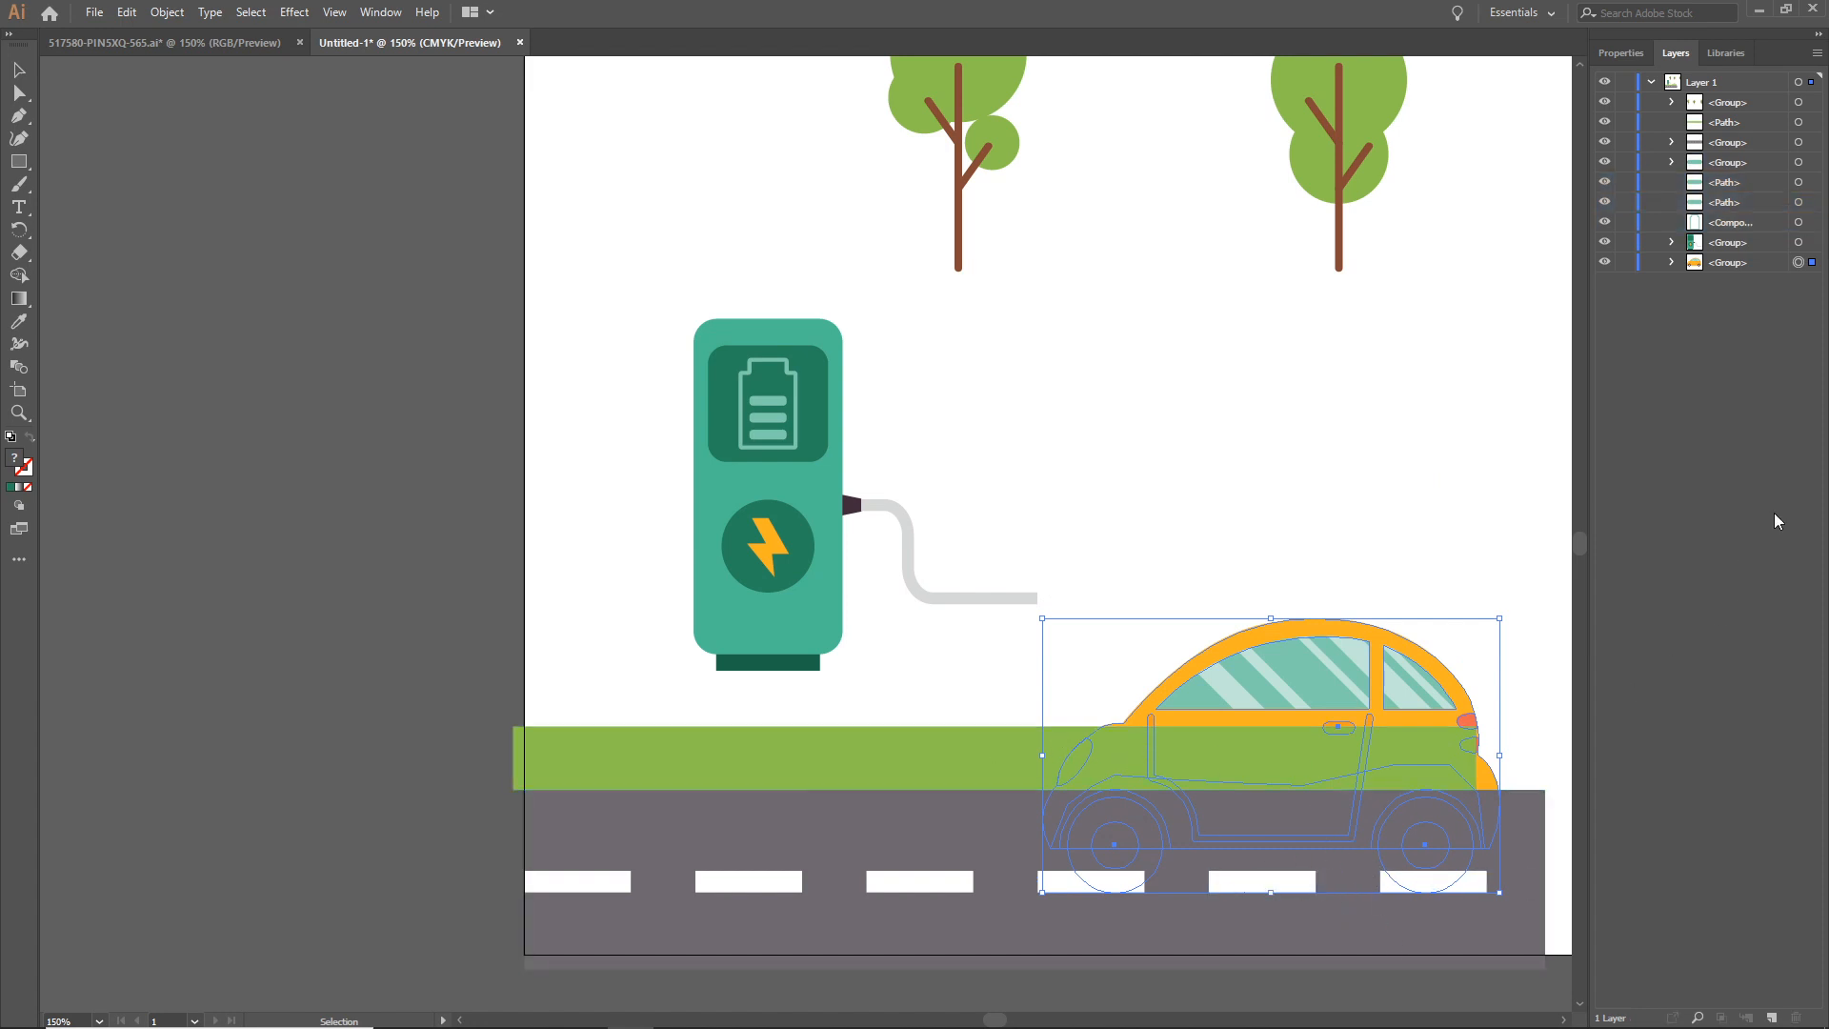
{"action": "left_click", "coordinate": [1723, 270]}
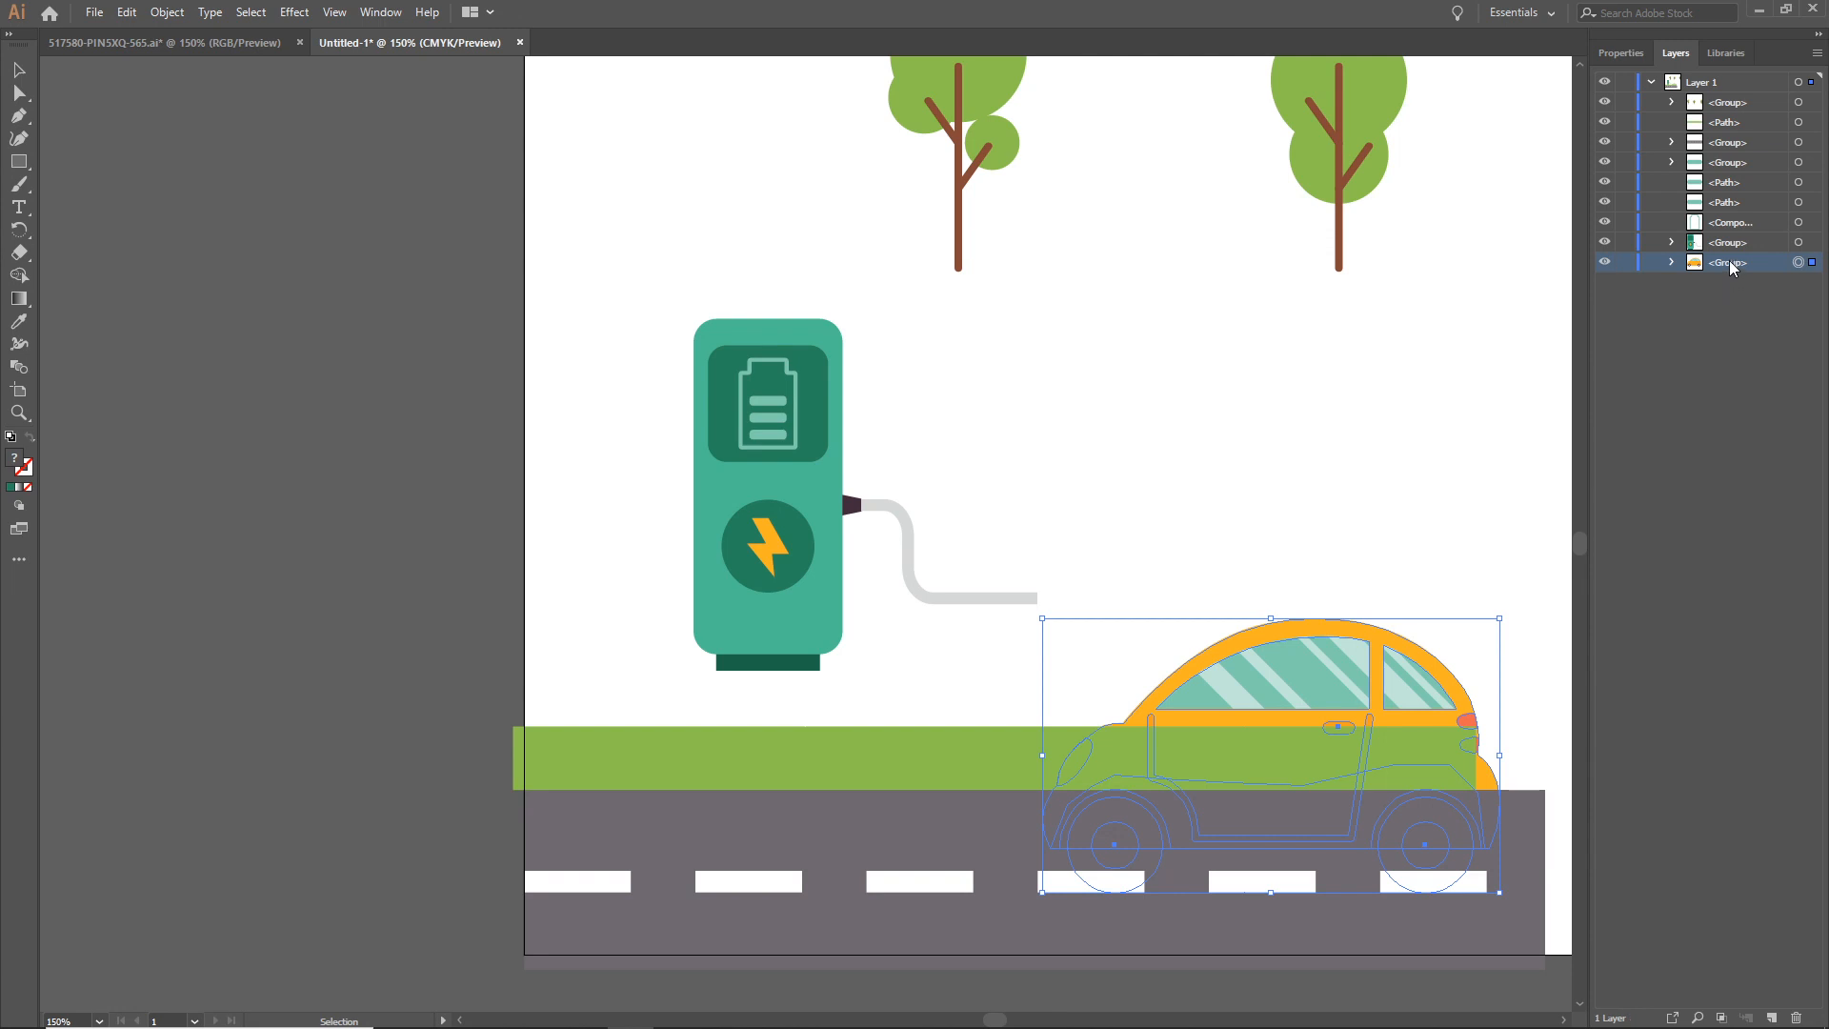
{"action": "left_click_drag", "start_coordinate": [1729, 270], "coordinate": [1721, 122]}
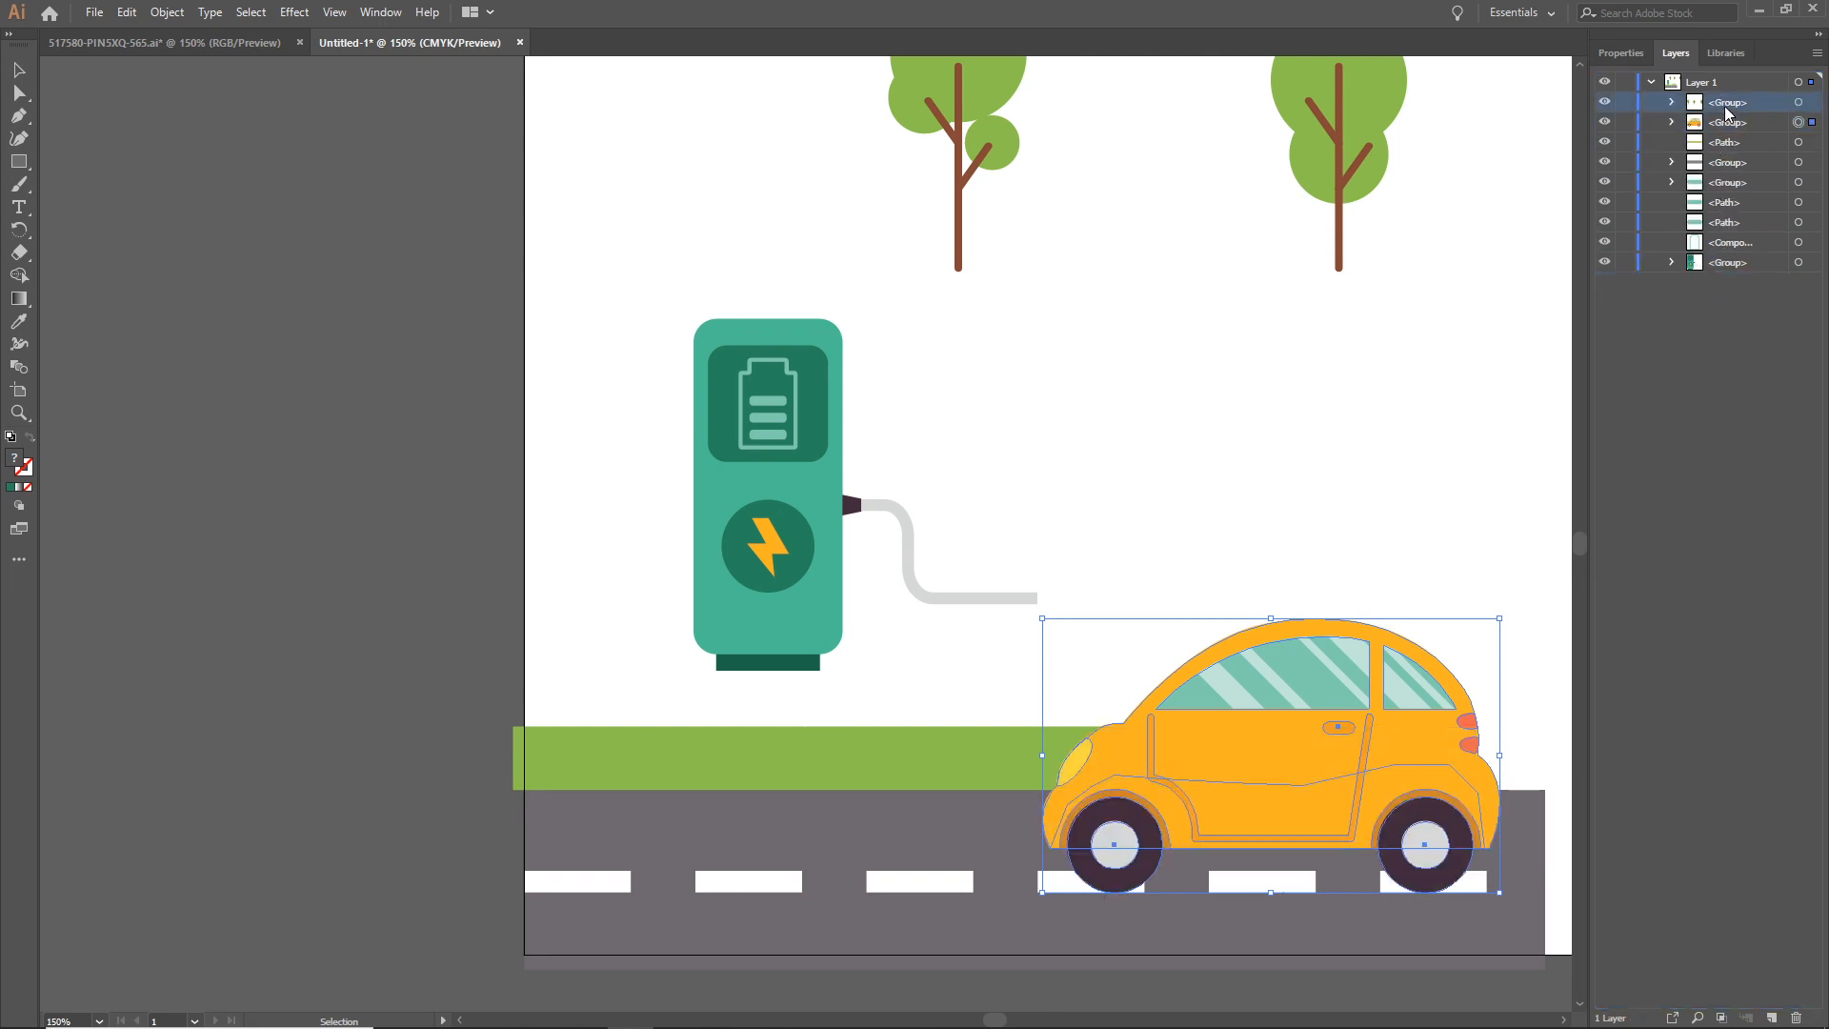
- Toggle the visibility of the trees group, the grass path and the road group to identify each in the object list
{"action": "left_click", "coordinate": [1606, 103]}
{"action": "left_click", "coordinate": [1606, 103]}
{"action": "left_click", "coordinate": [1727, 165]}
{"action": "left_click", "coordinate": [1724, 144]}
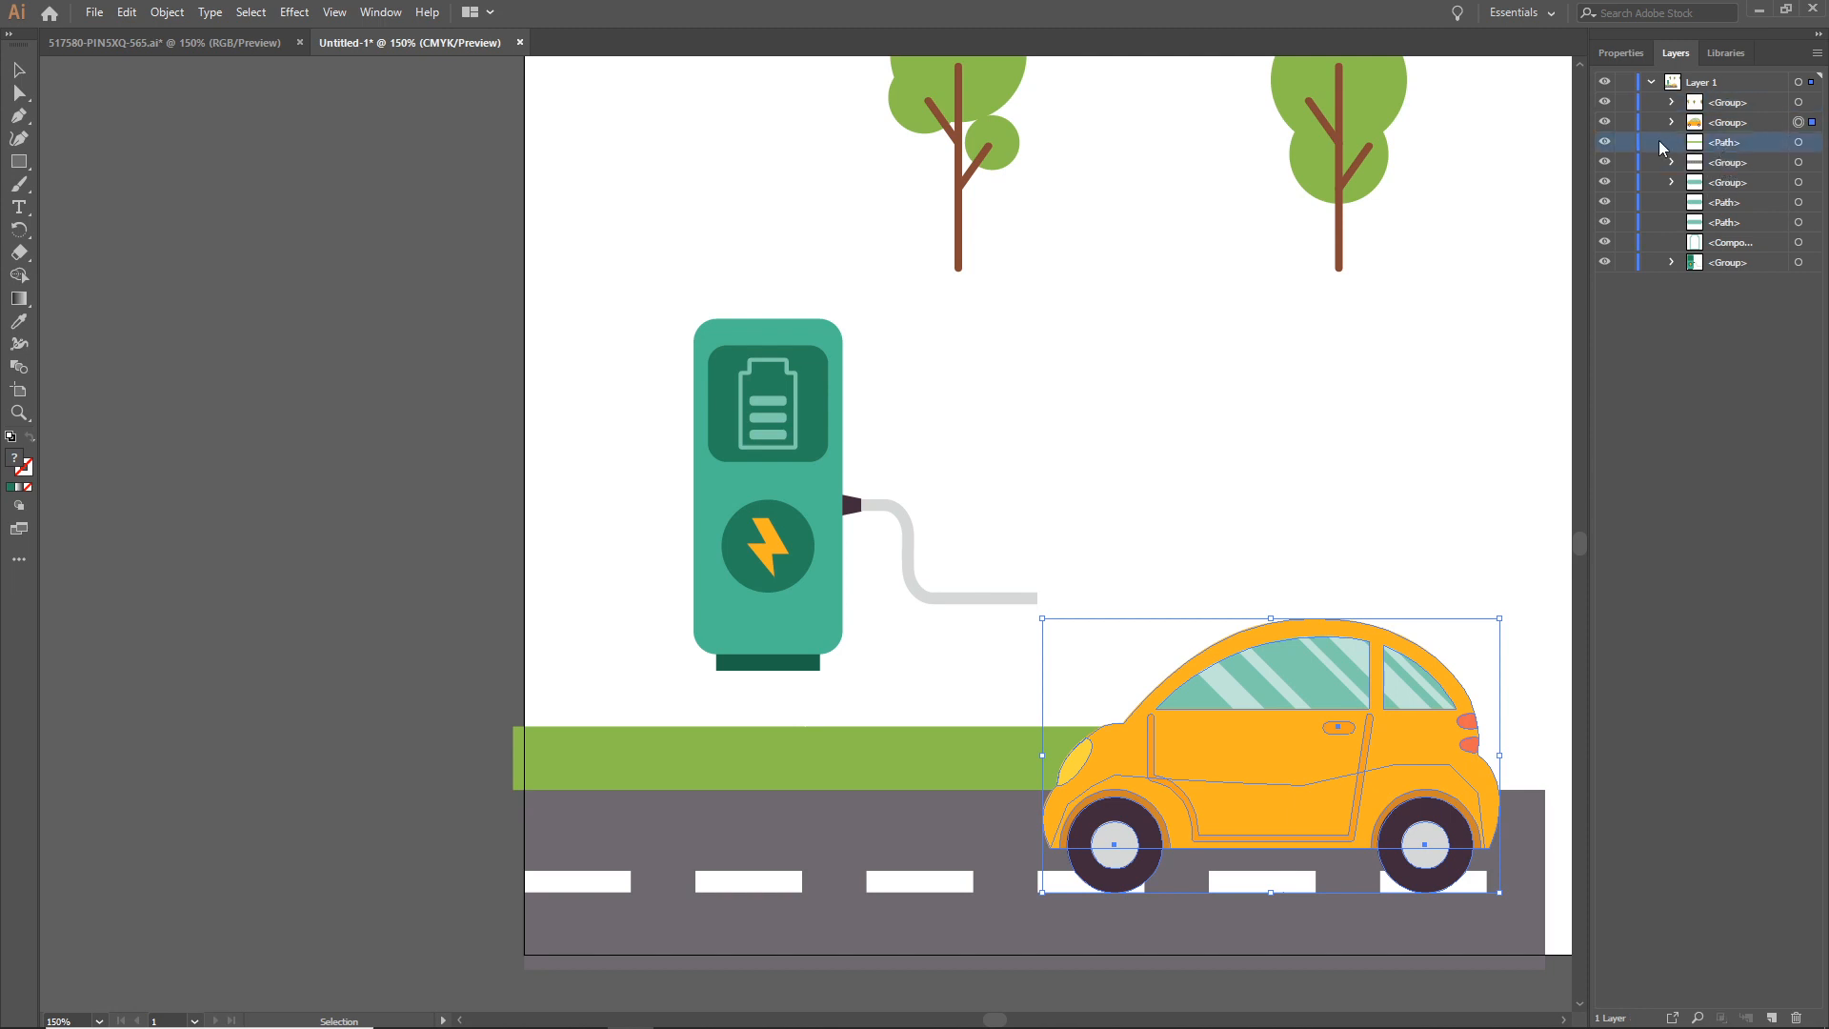
{"action": "left_click", "coordinate": [1605, 143]}
{"action": "left_click", "coordinate": [1605, 143]}
{"action": "left_click", "coordinate": [1607, 163]}
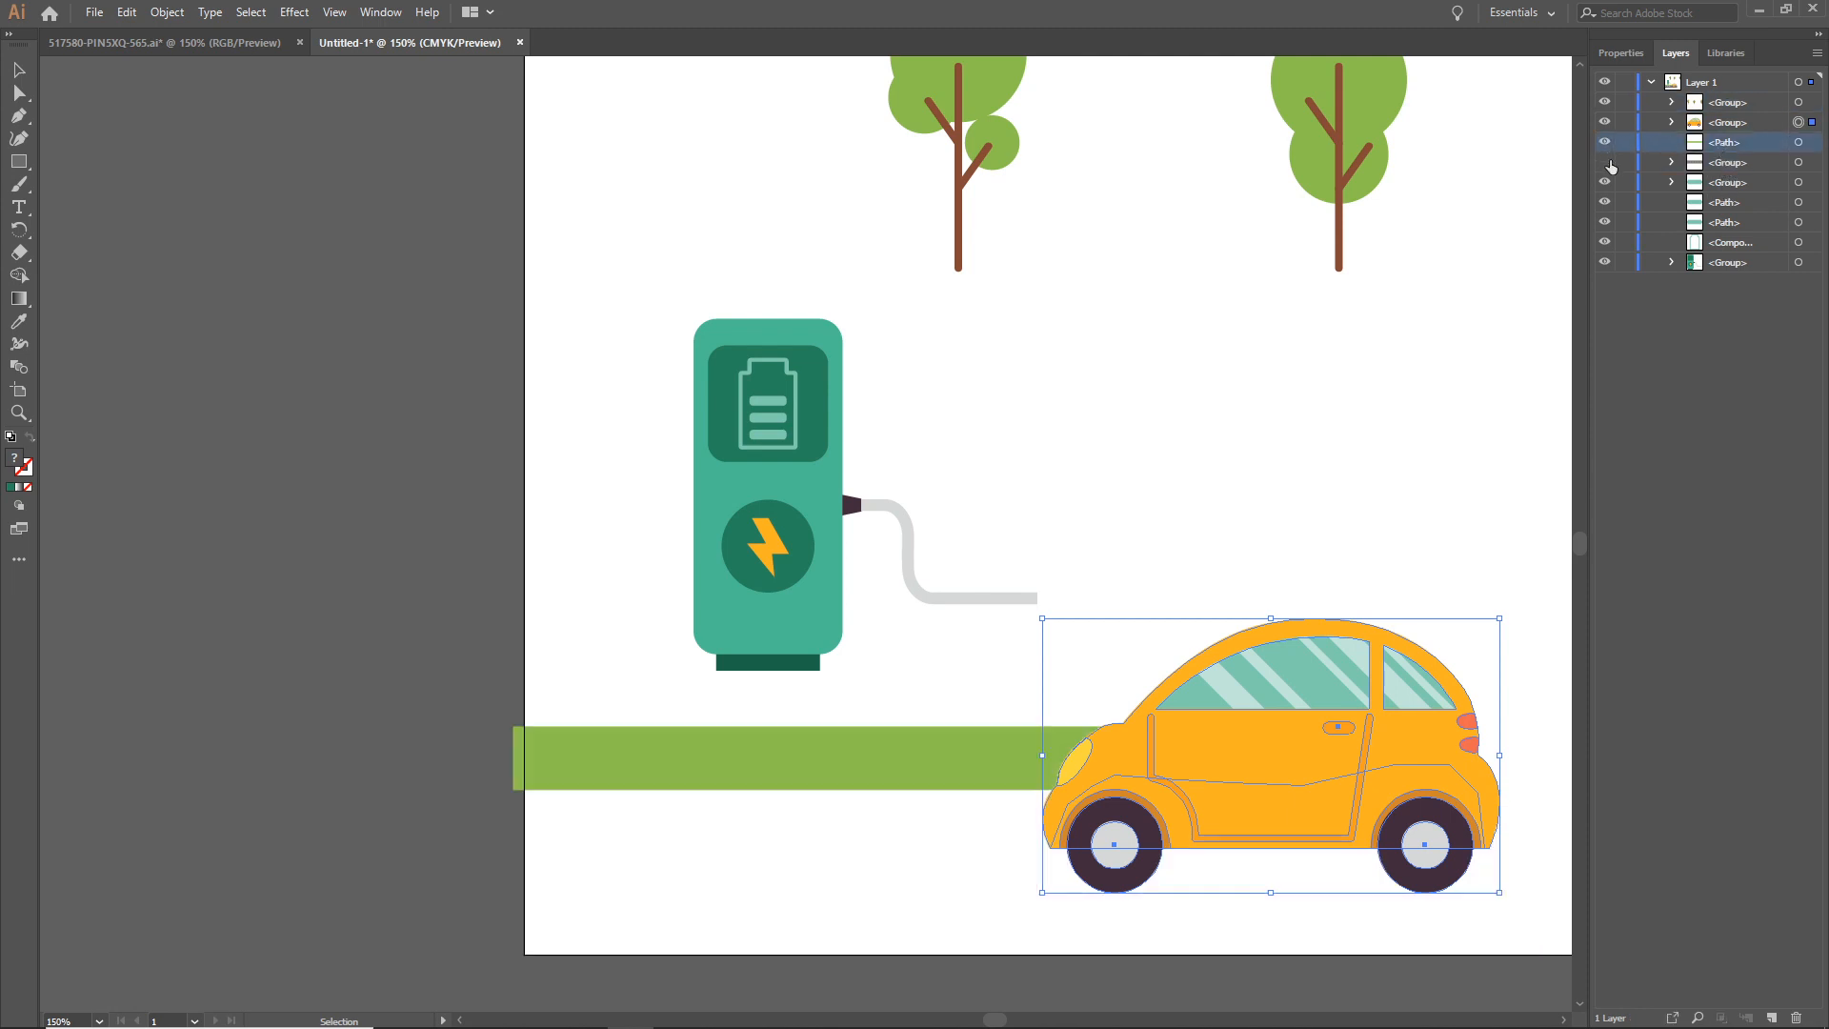
{"action": "left_click", "coordinate": [1607, 164]}
- Send the grass path and the road group to the bottom of Layer 1's stacking order
{"action": "left_click", "coordinate": [1727, 164]}
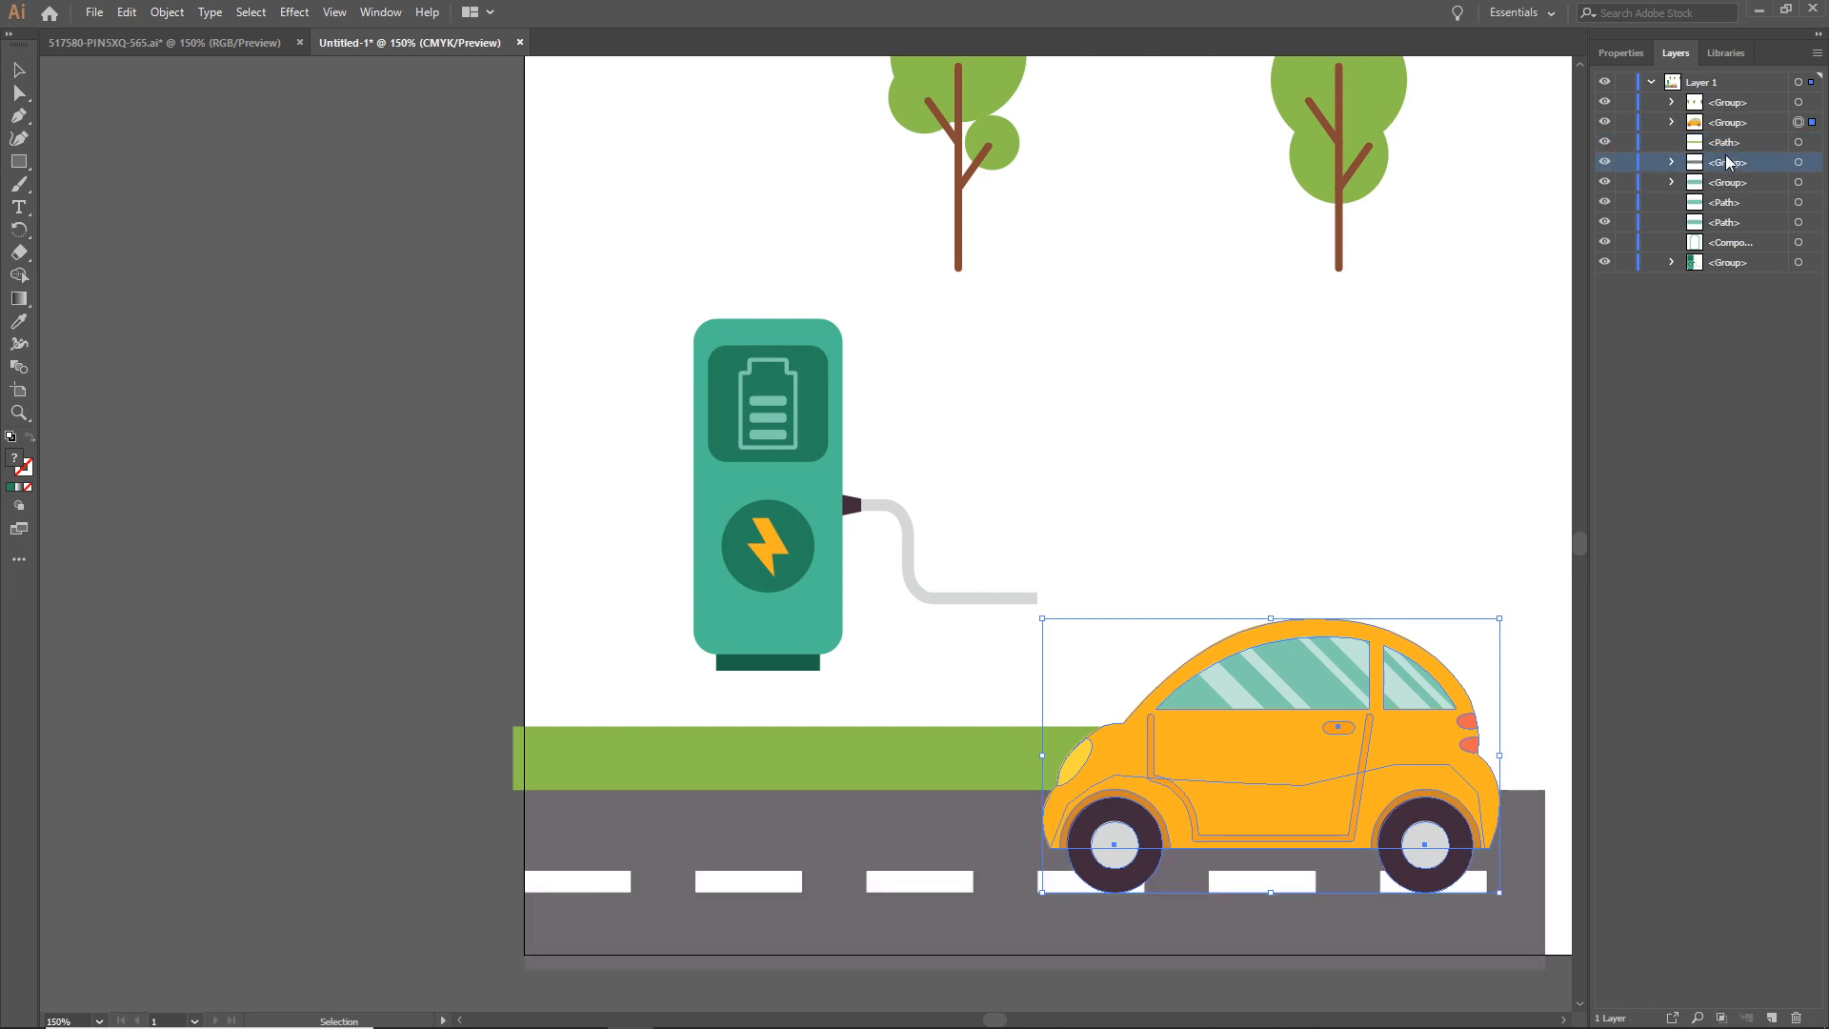
{"action": "left_click", "coordinate": [1725, 150], "text": "shift"}
{"action": "left_click_drag", "start_coordinate": [1726, 164], "coordinate": [1723, 276]}
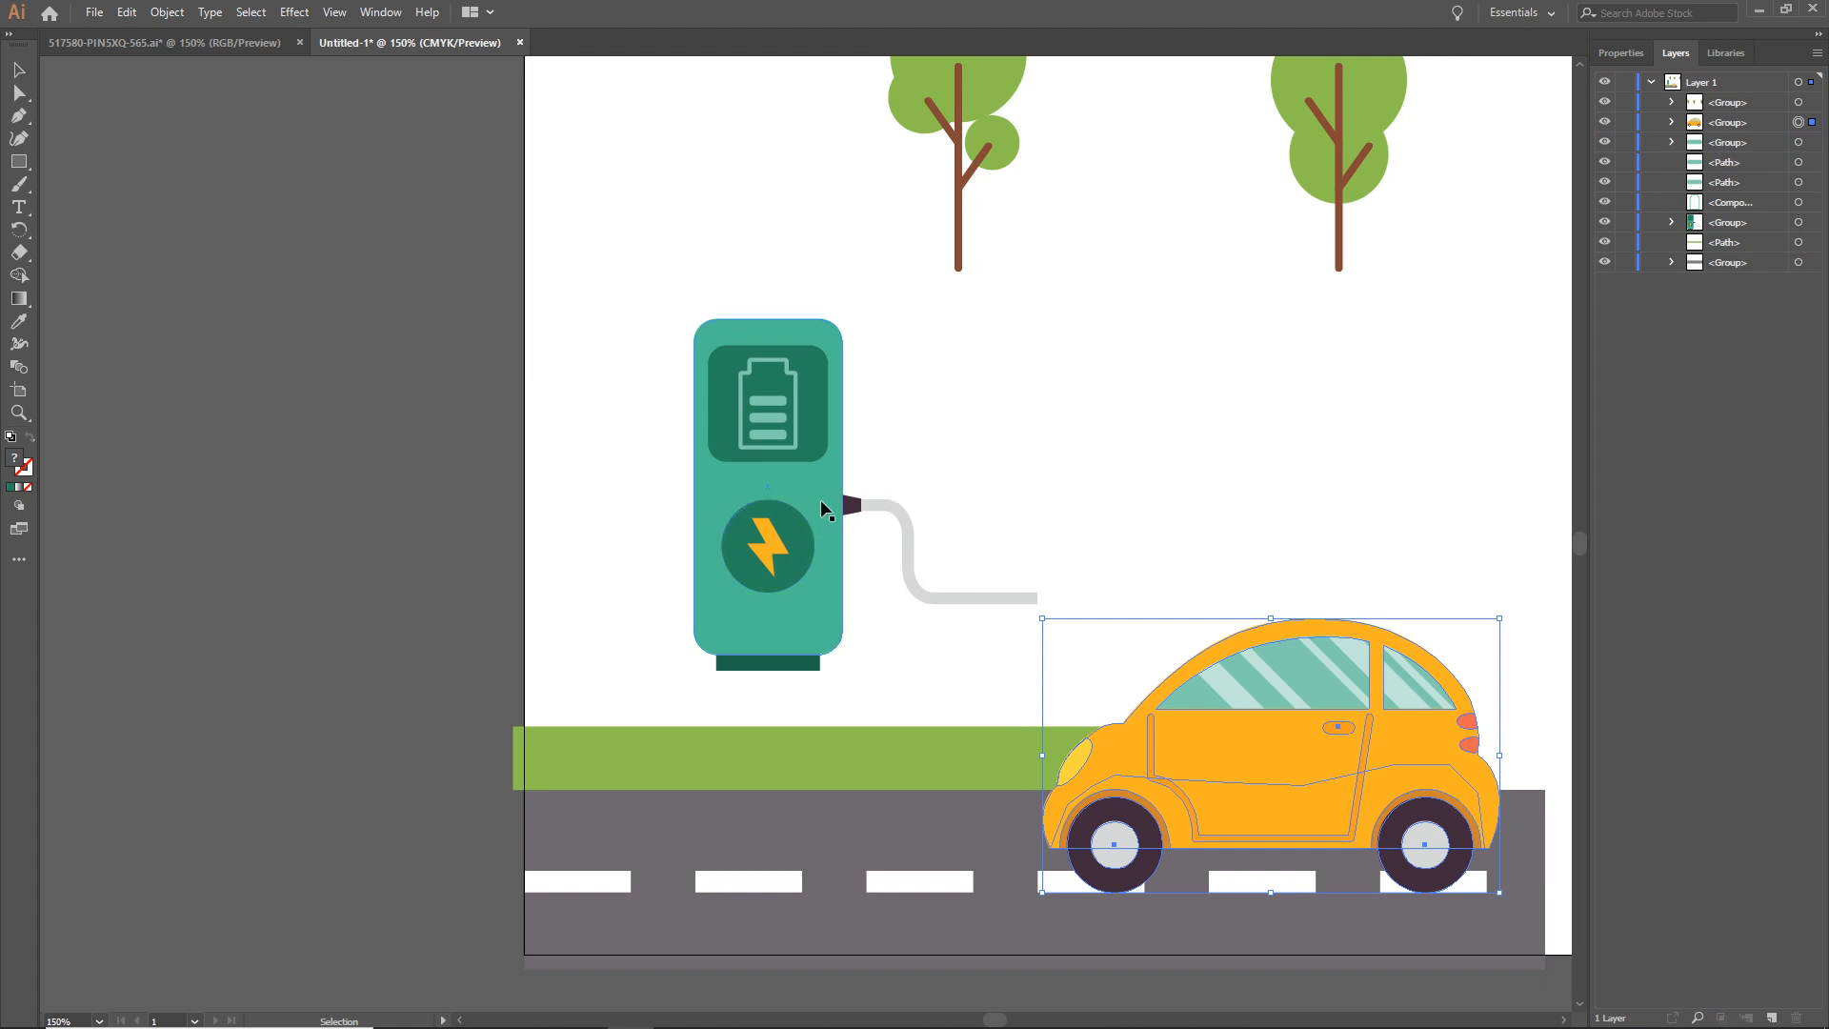
- Select the whole charging station together with its battery icon and move it down onto the road beside the car
{"action": "left_click", "coordinate": [819, 560]}
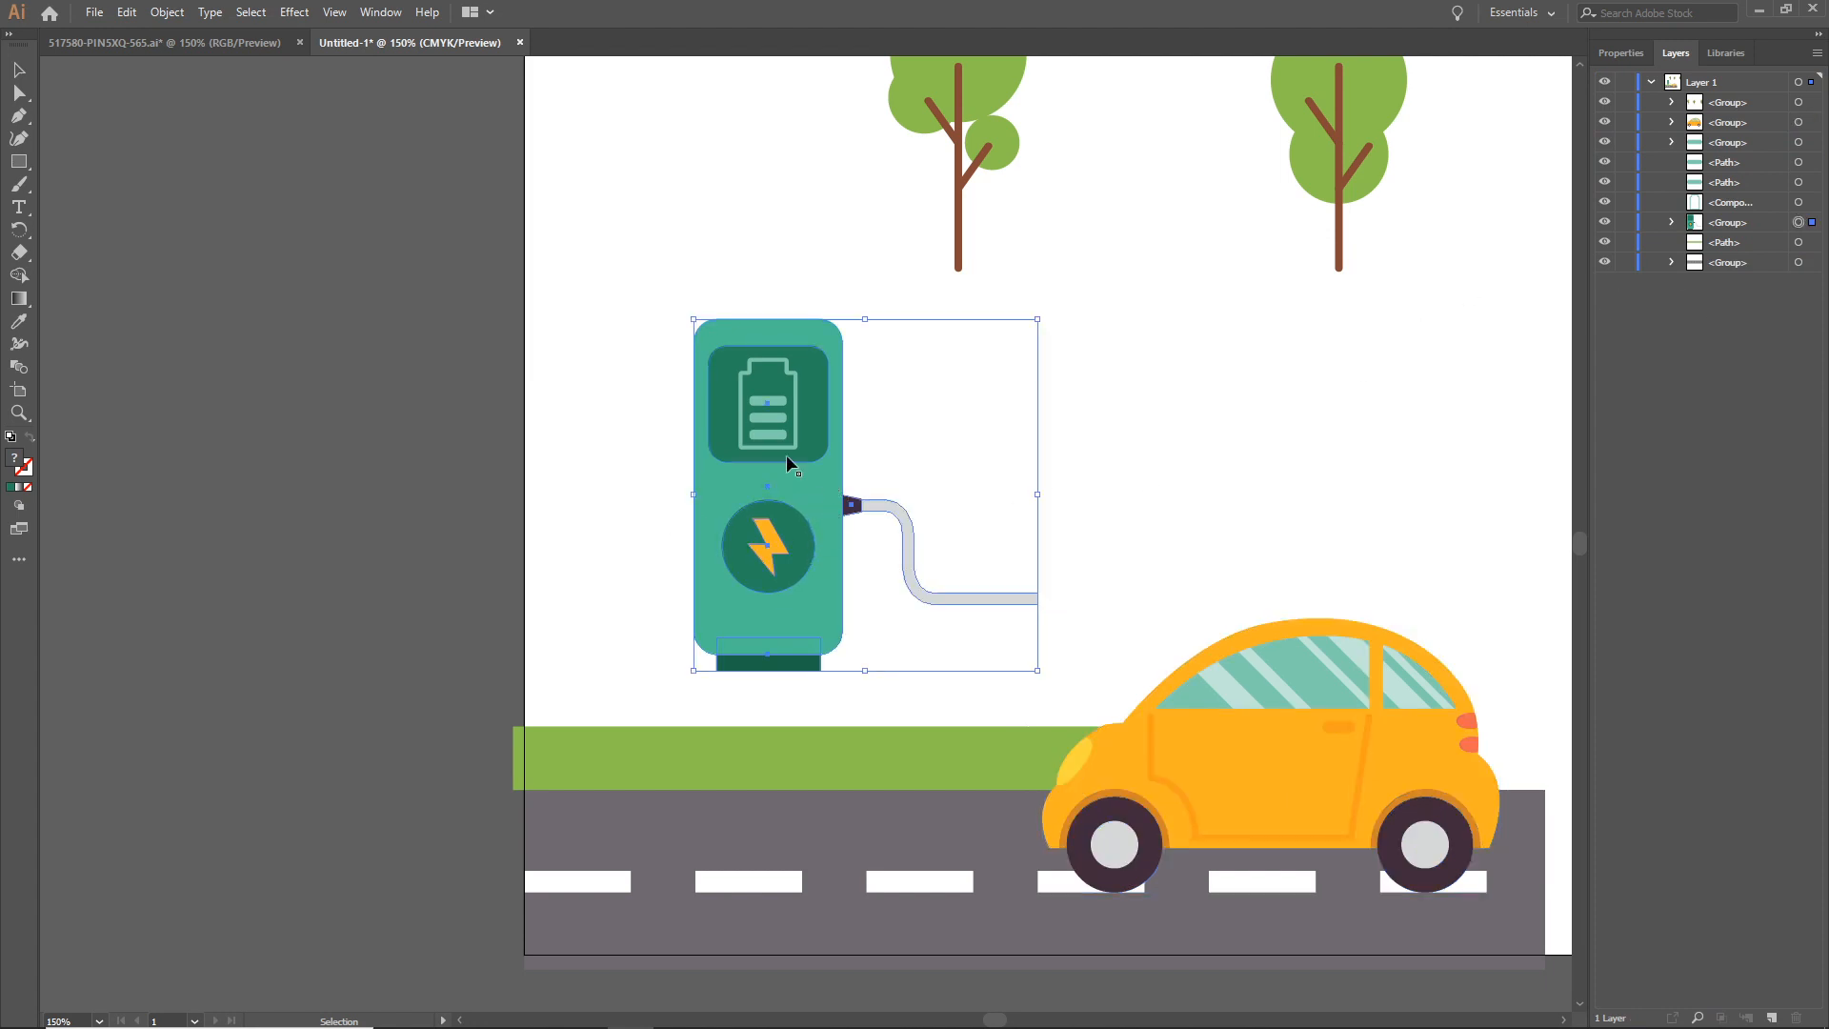
{"action": "left_click", "coordinate": [655, 282]}
{"action": "left_click_drag", "start_coordinate": [680, 362], "coordinate": [936, 678]}
{"action": "left_click_drag", "start_coordinate": [811, 518], "coordinate": [775, 717]}
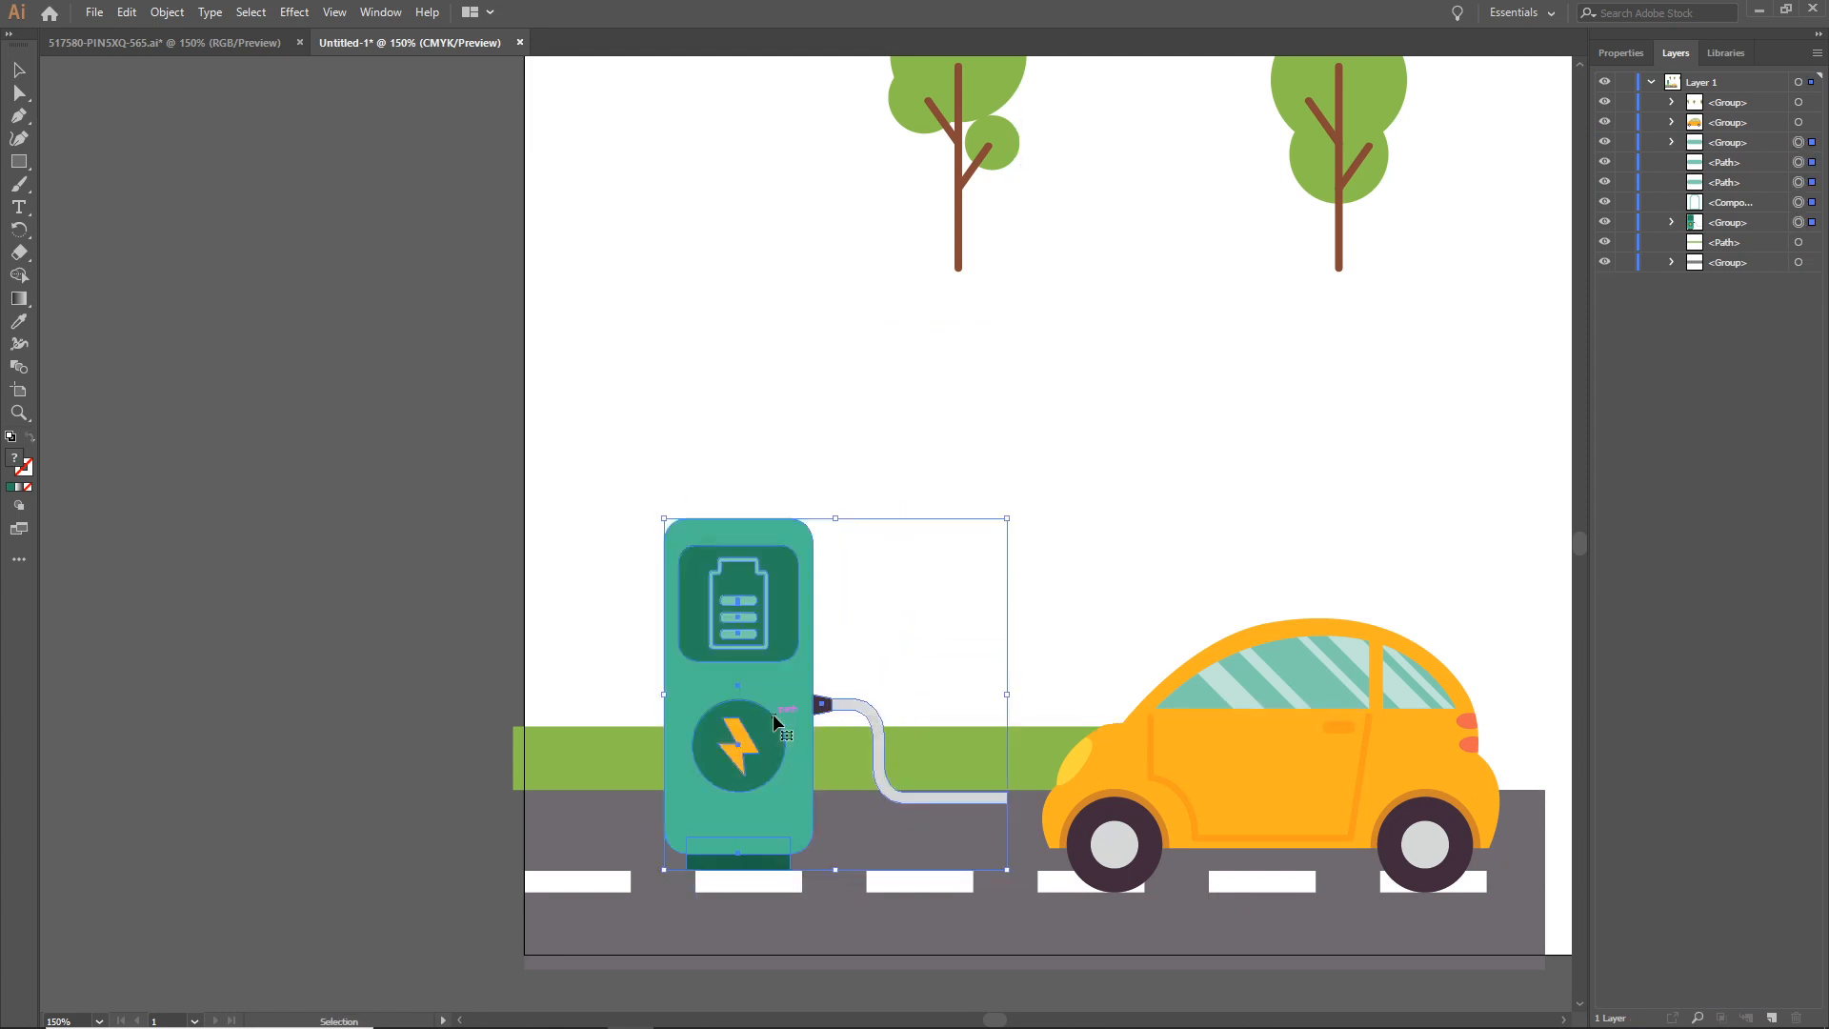
{"action": "left_click", "coordinate": [735, 438]}
{"action": "scroll", "coordinate": [872, 415], "scroll_direction": "right", "scroll_amount": 1}
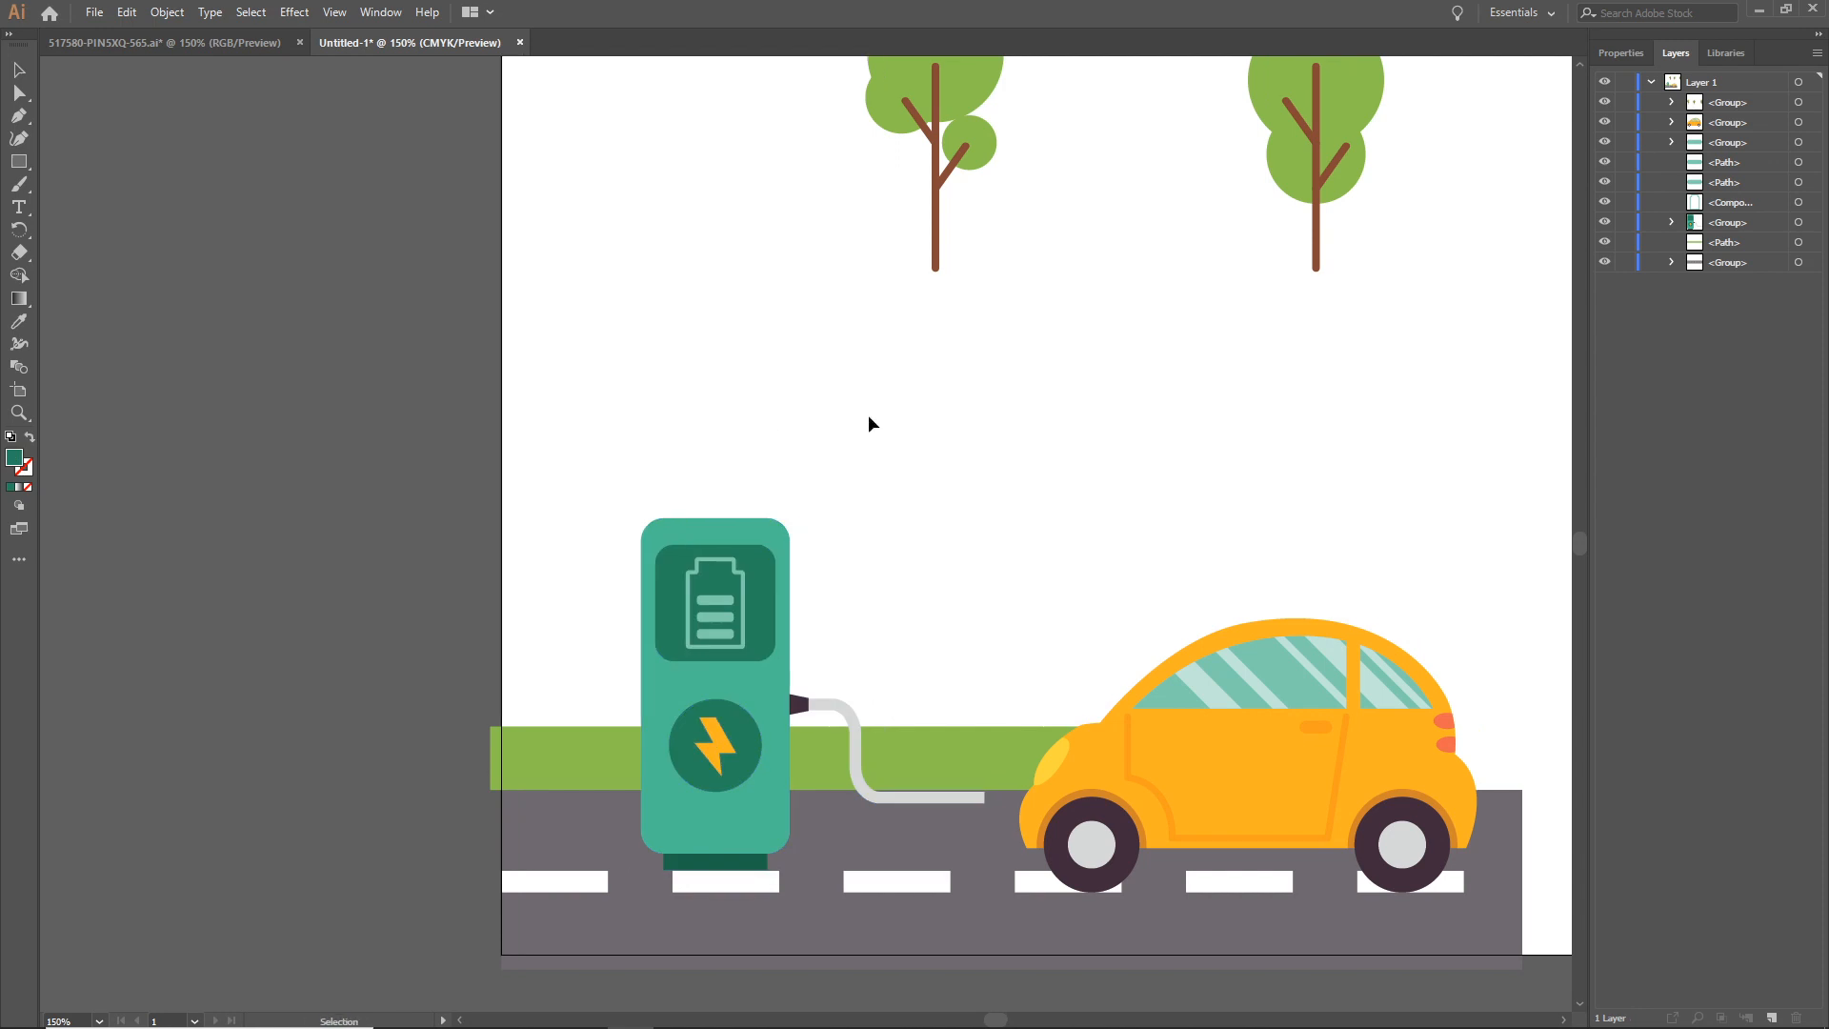
- Move the trees group down just above the station and car, and ungroup it into three individually selectable trees
{"action": "scroll", "coordinate": [869, 415], "scroll_direction": "down", "scroll_amount": 1}
{"action": "left_click_drag", "start_coordinate": [1074, 408], "coordinate": [947, 476]}
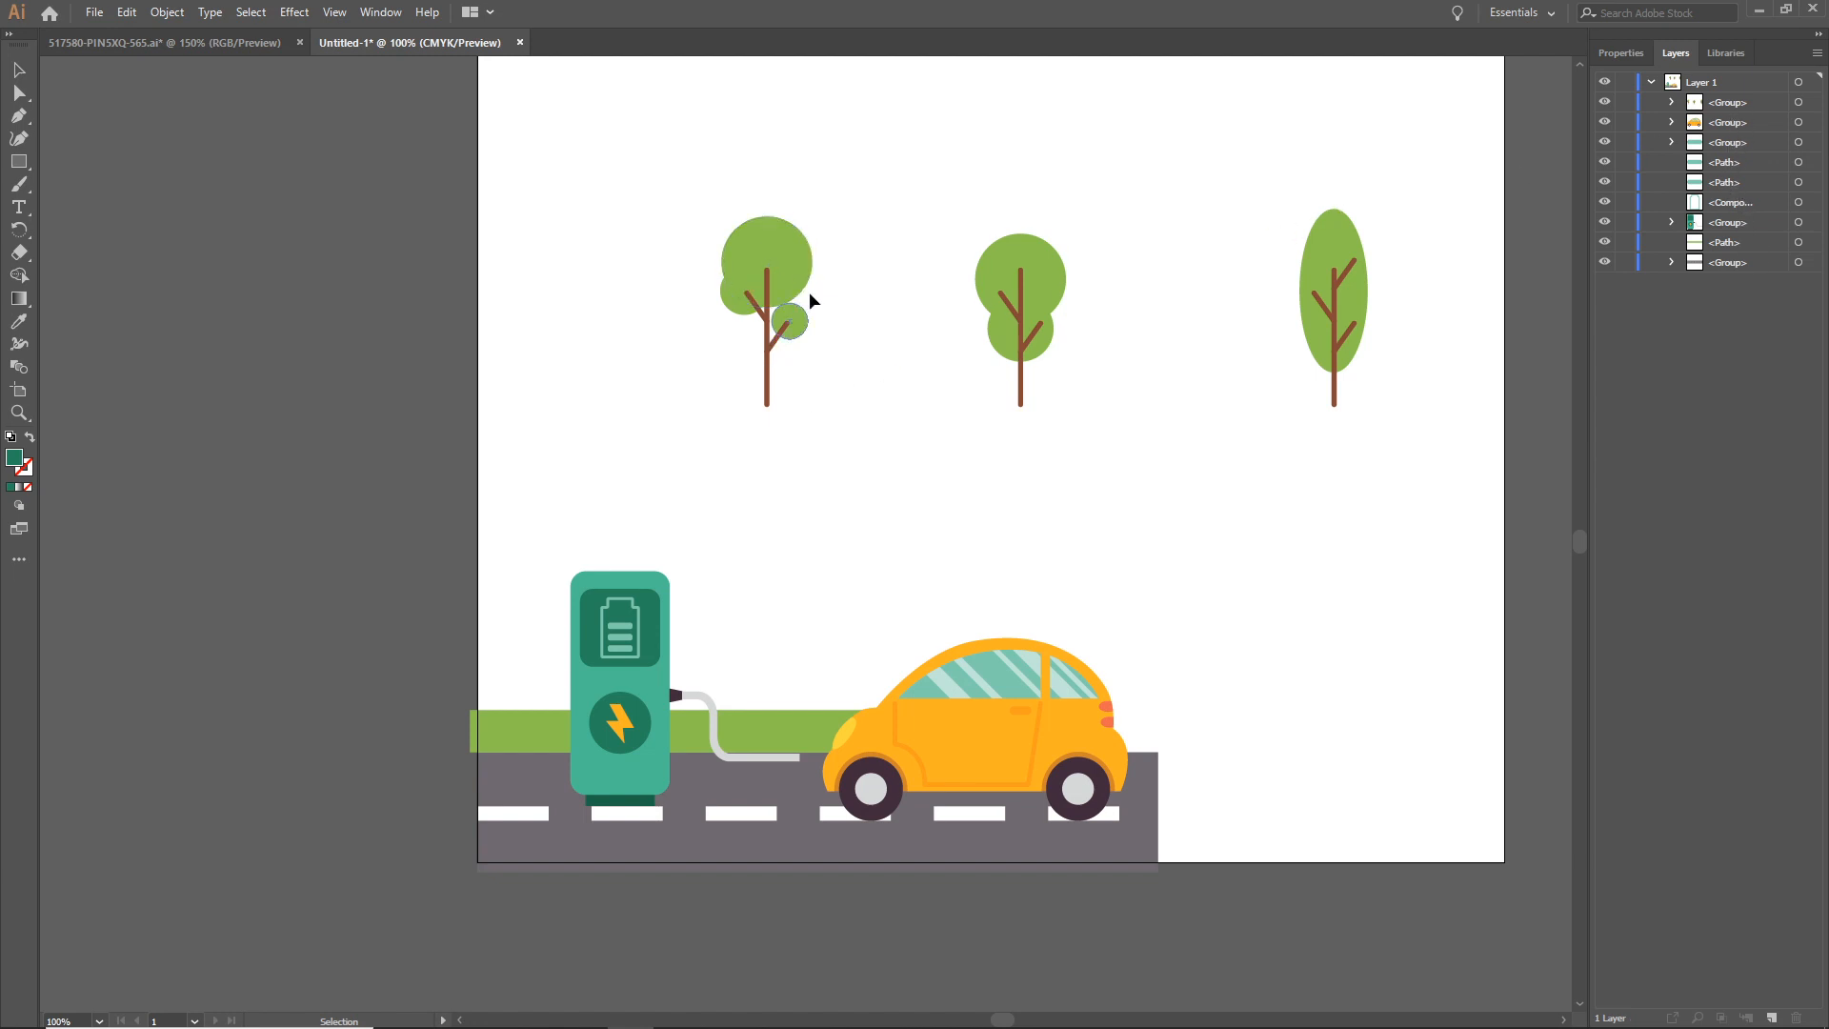
{"action": "left_click_drag", "start_coordinate": [796, 289], "coordinate": [716, 511]}
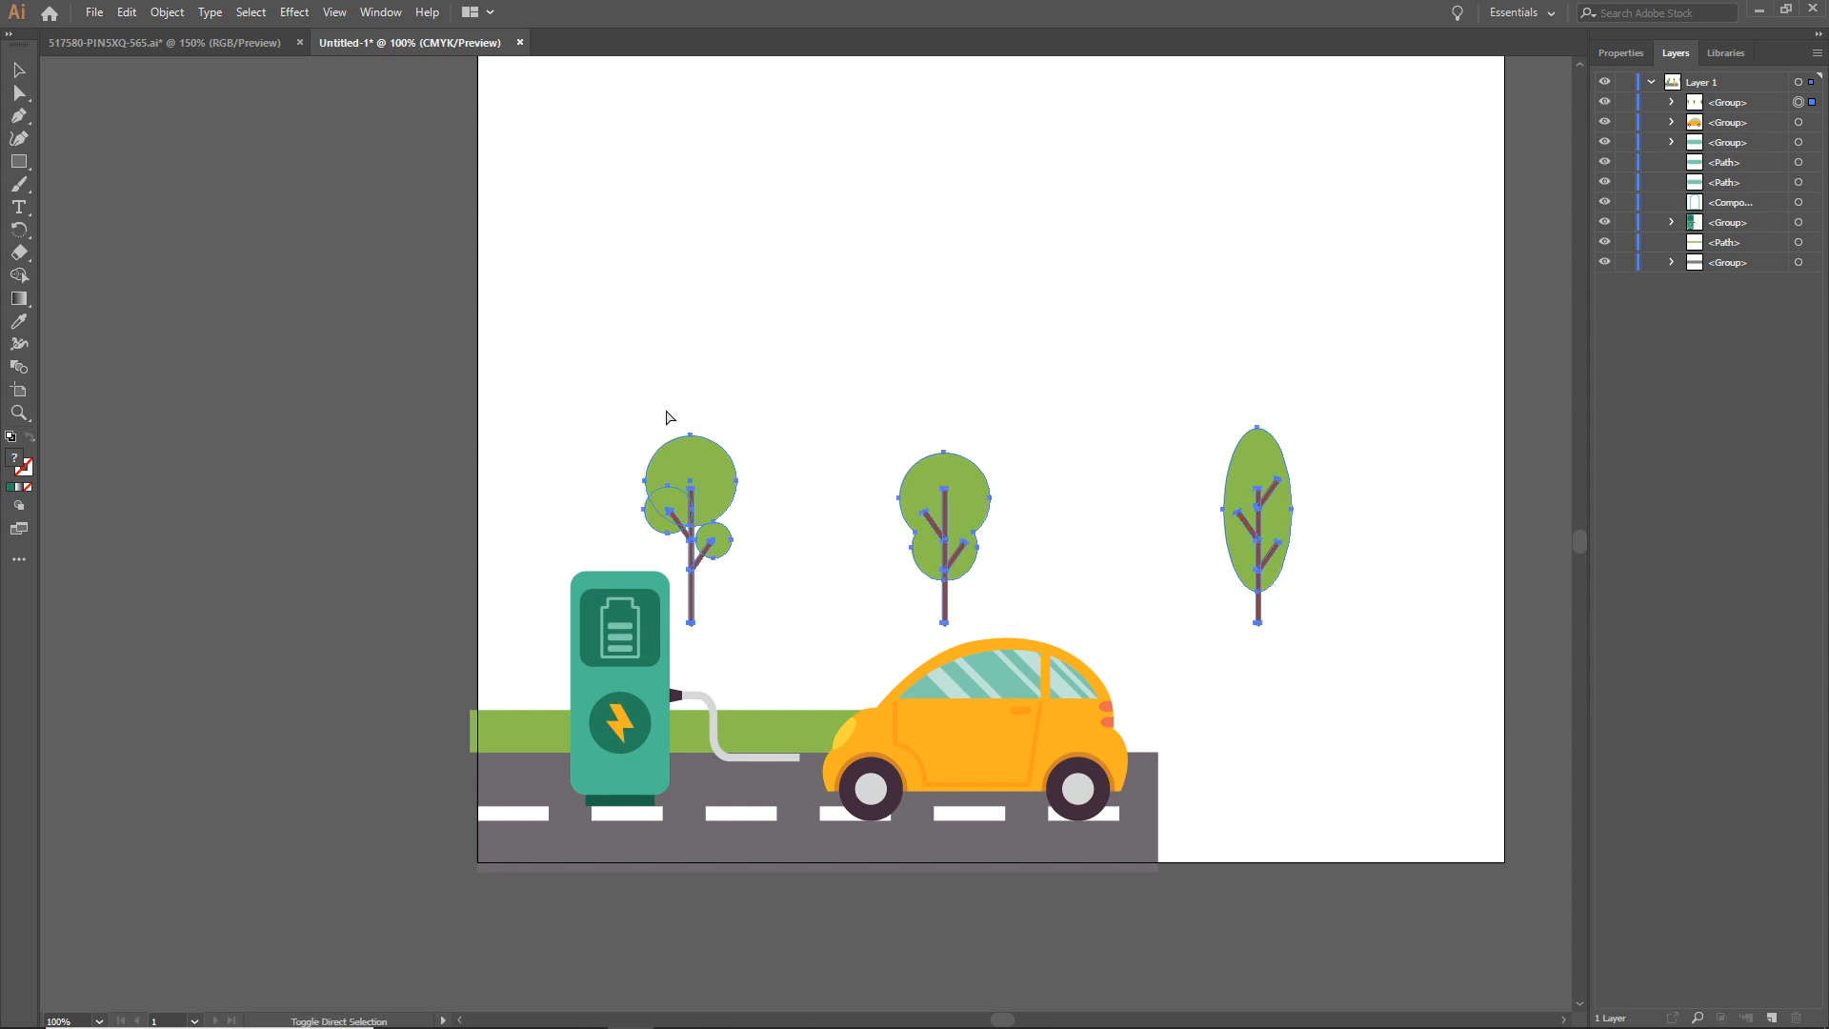
{"action": "key", "text": "ctrl+shift+g"}
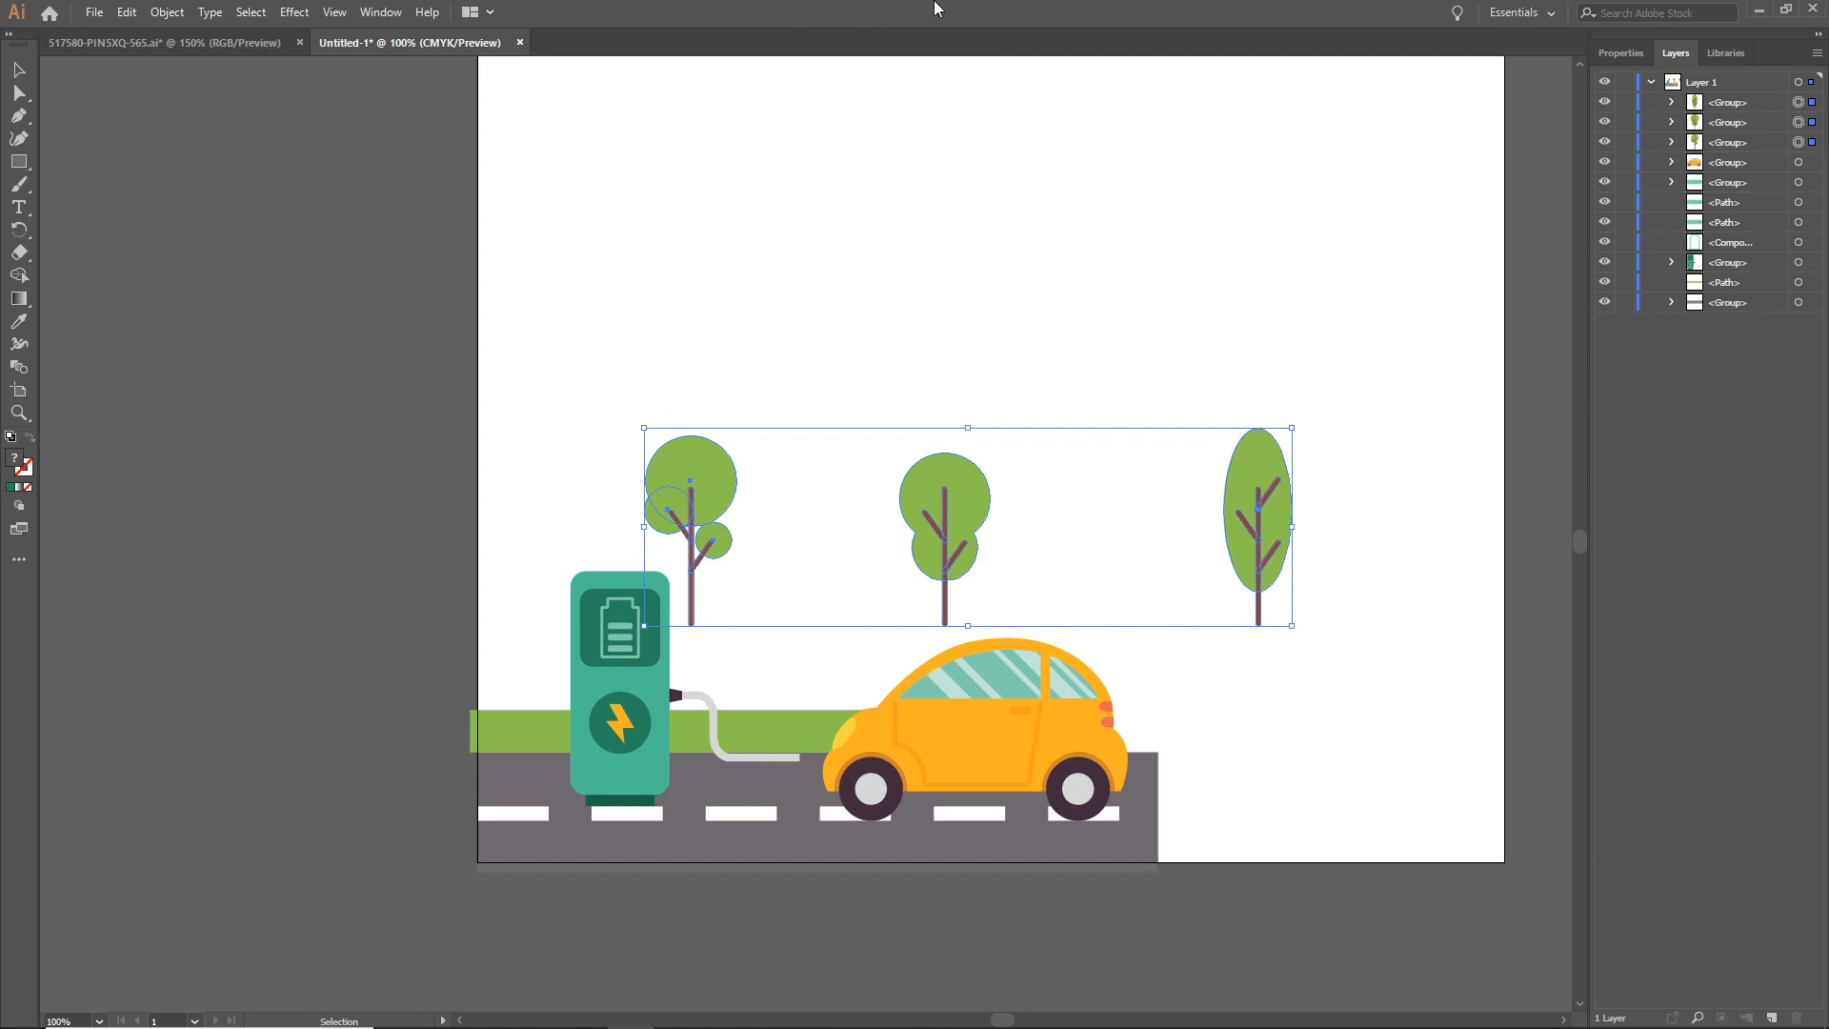
{"action": "left_click", "coordinate": [1246, 531]}
{"action": "left_click", "coordinate": [1267, 537]}
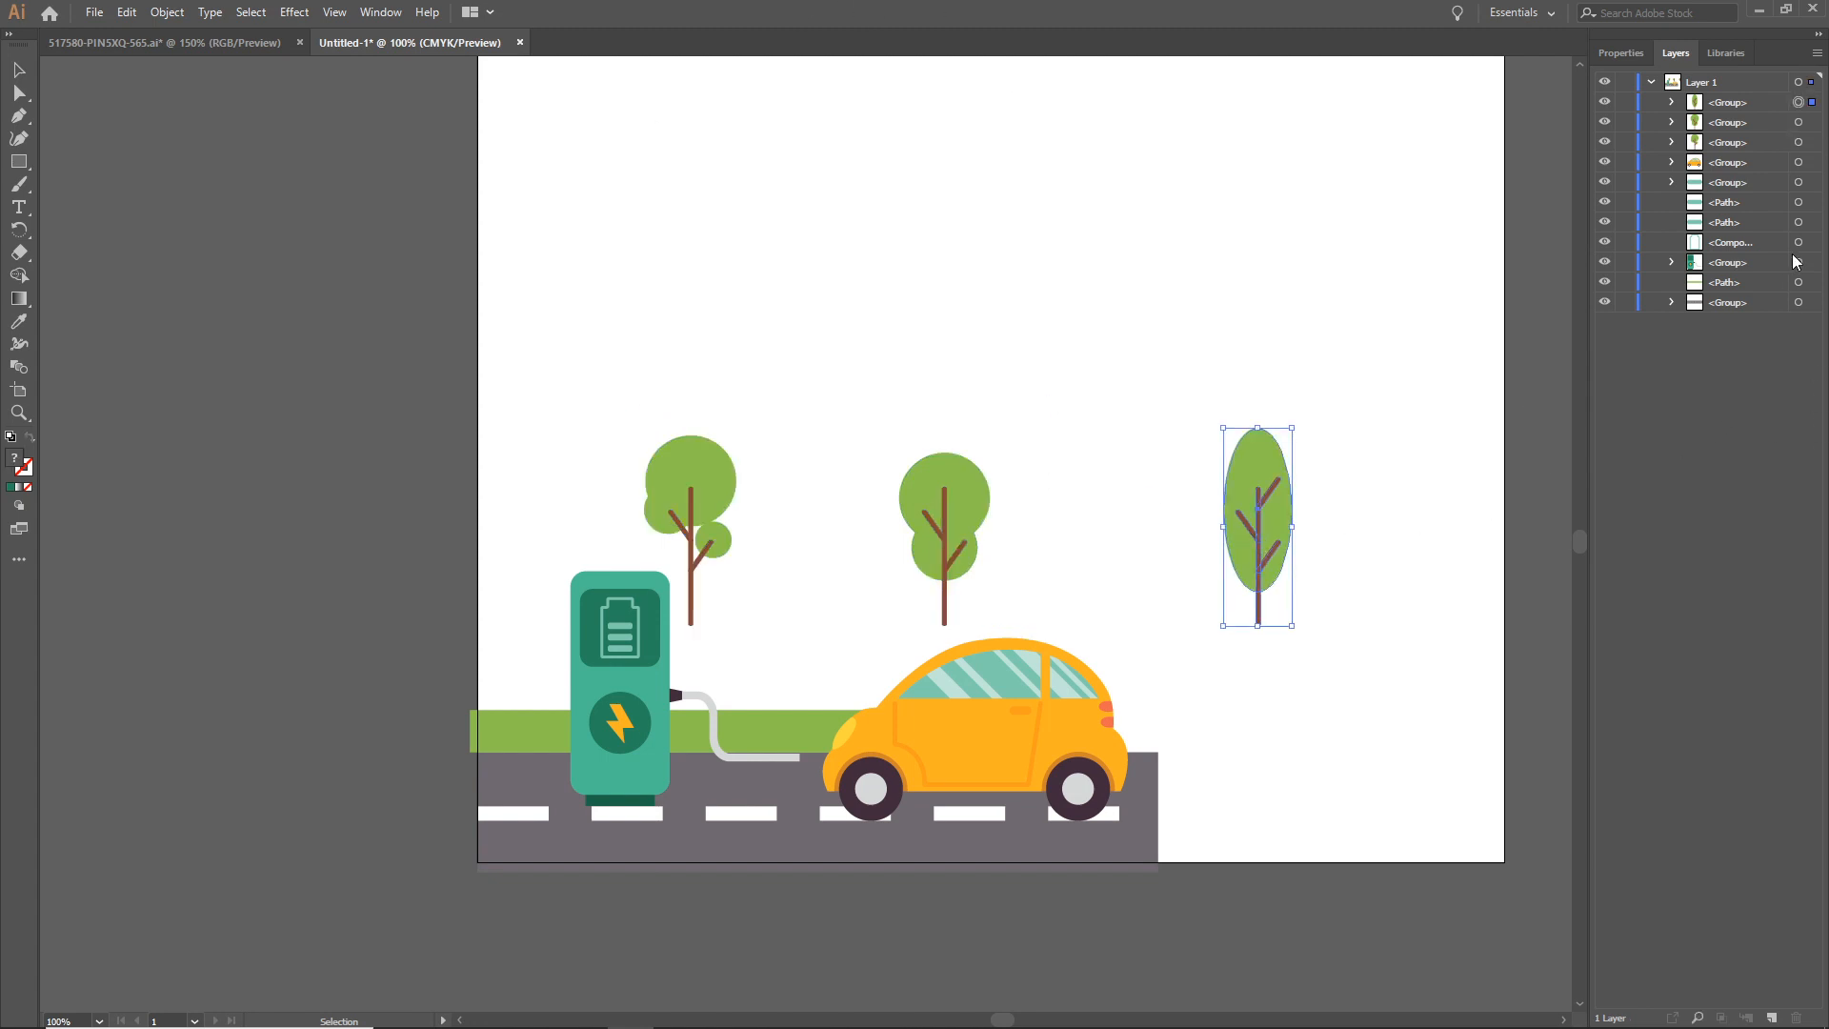
- Release the objects of Layer 1 to separate layers using the Sequence option
{"action": "left_click", "coordinate": [1651, 84]}
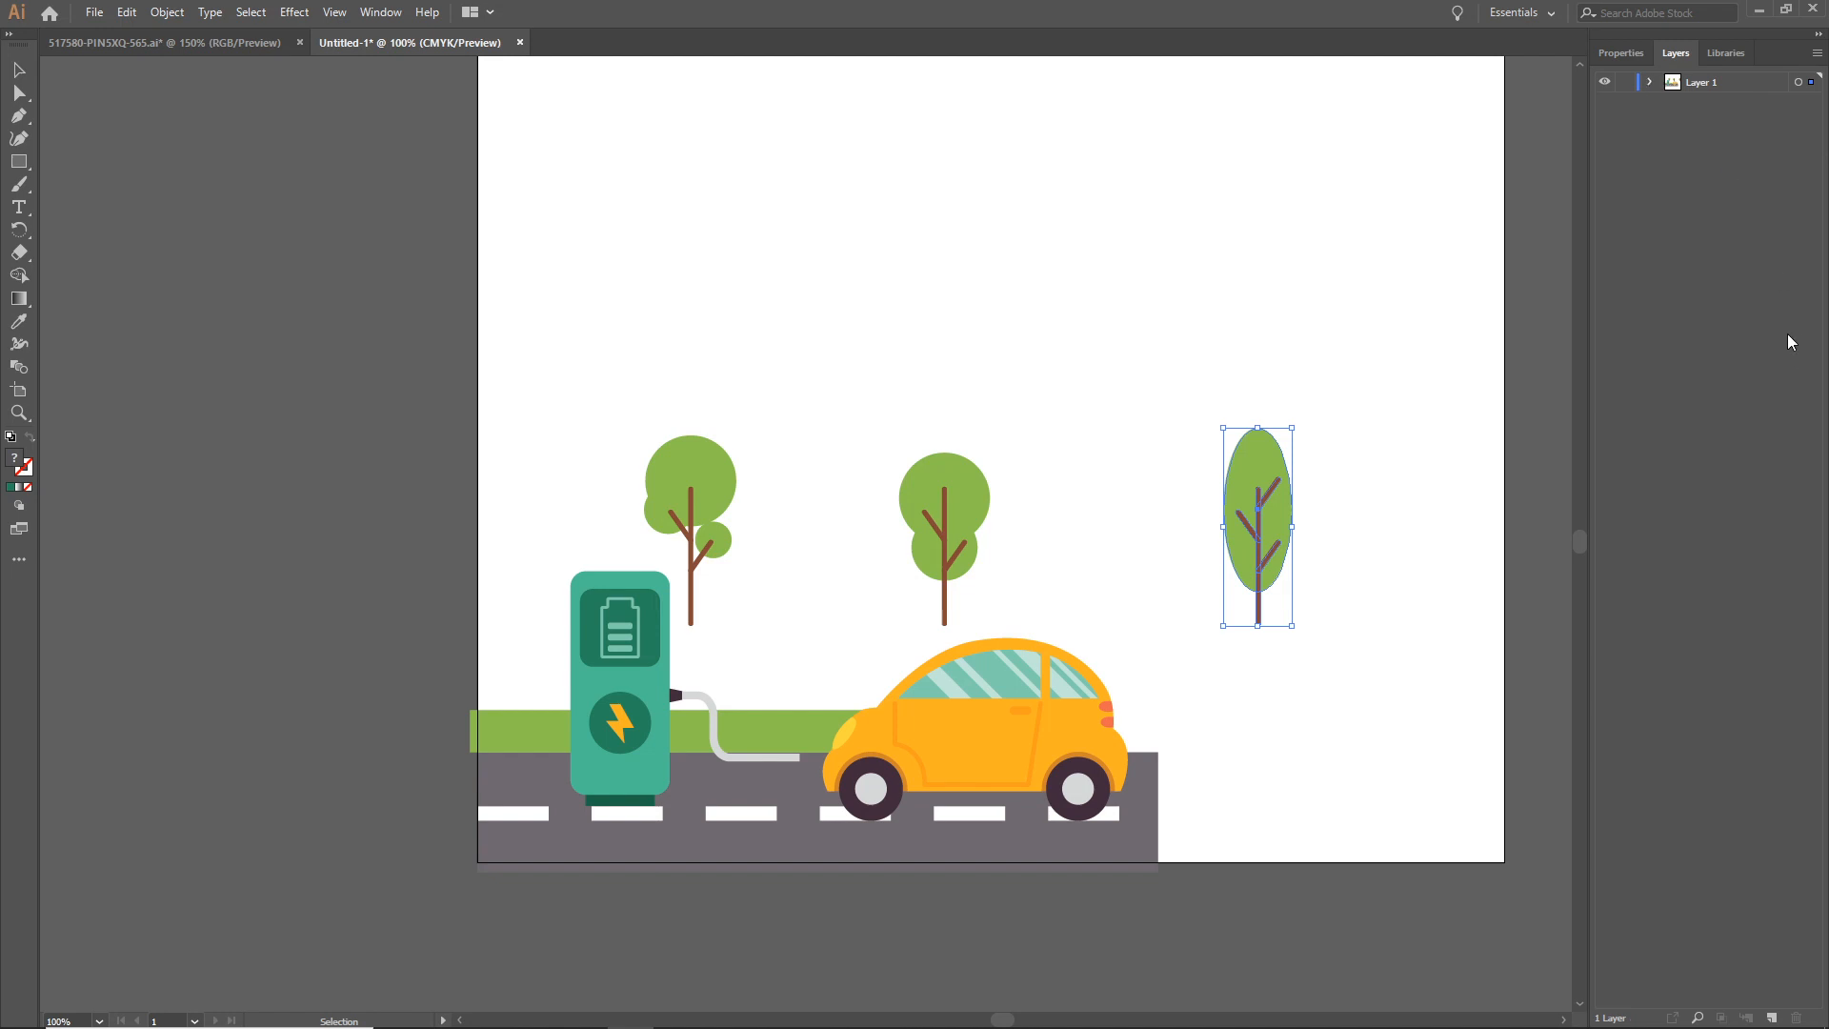
{"action": "left_click", "coordinate": [1703, 86]}
{"action": "left_click", "coordinate": [1652, 84]}
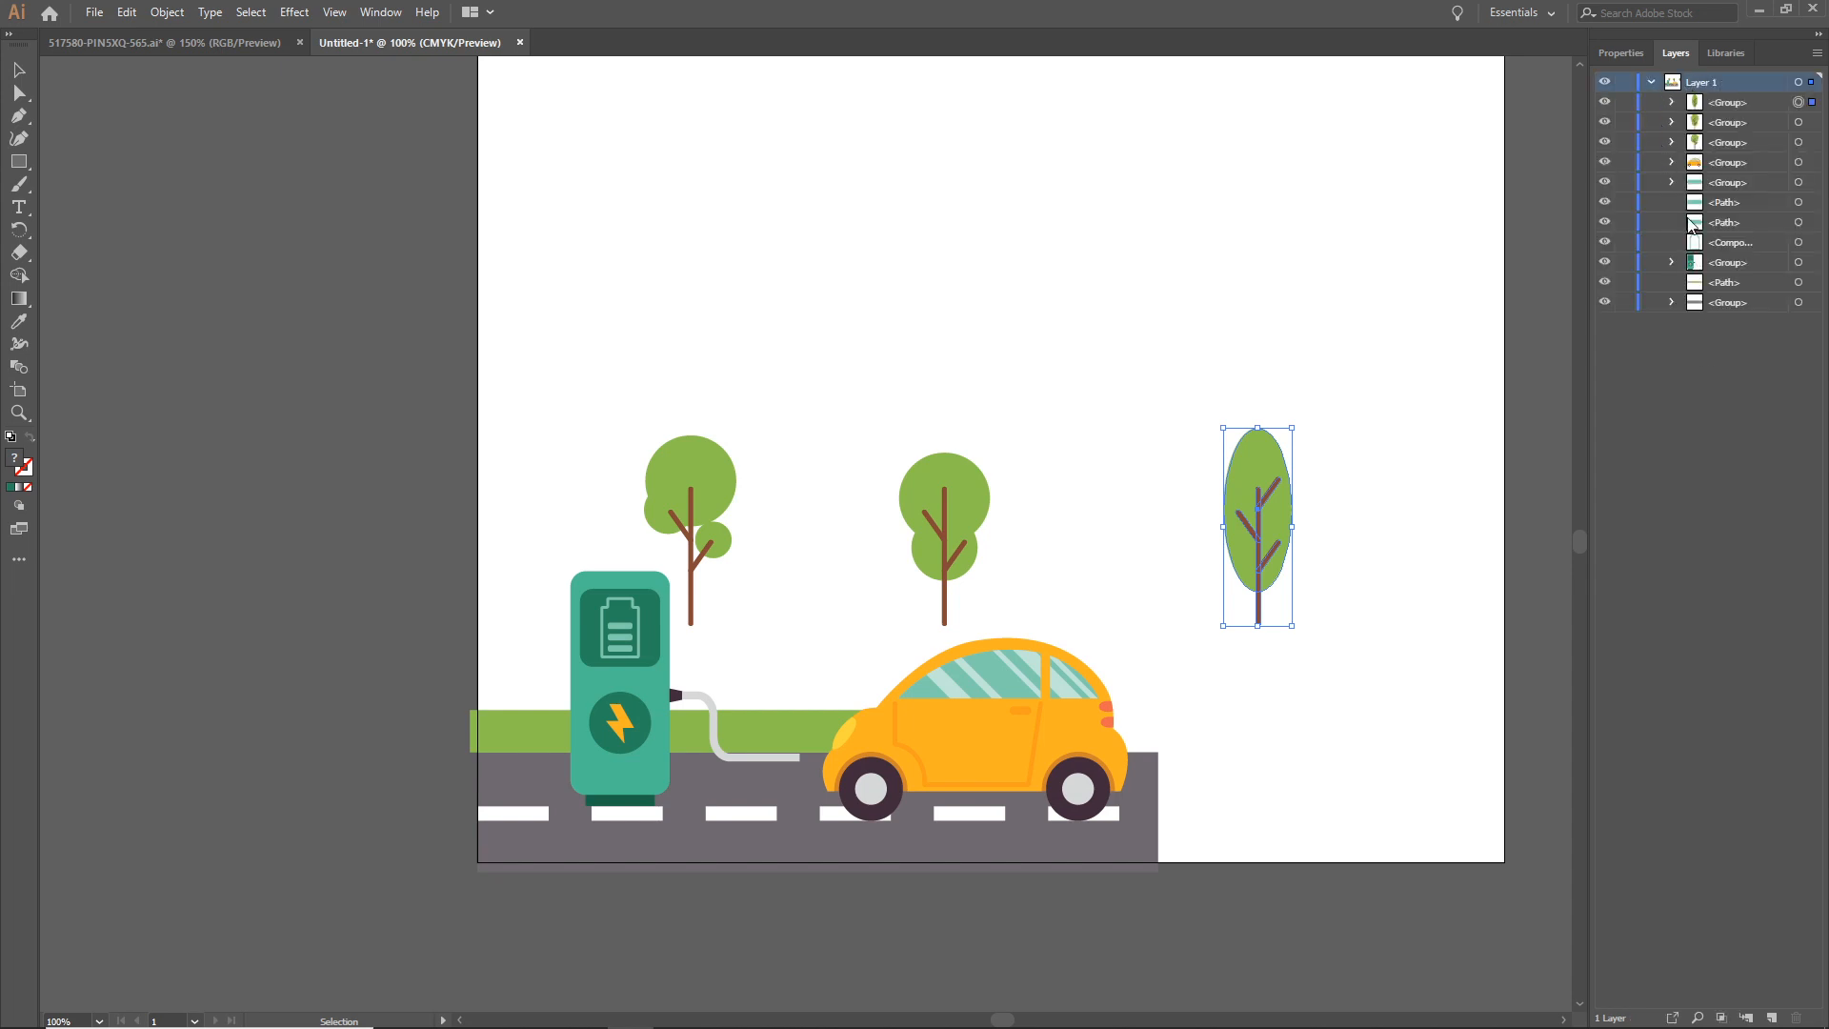
{"action": "left_click", "coordinate": [1652, 84]}
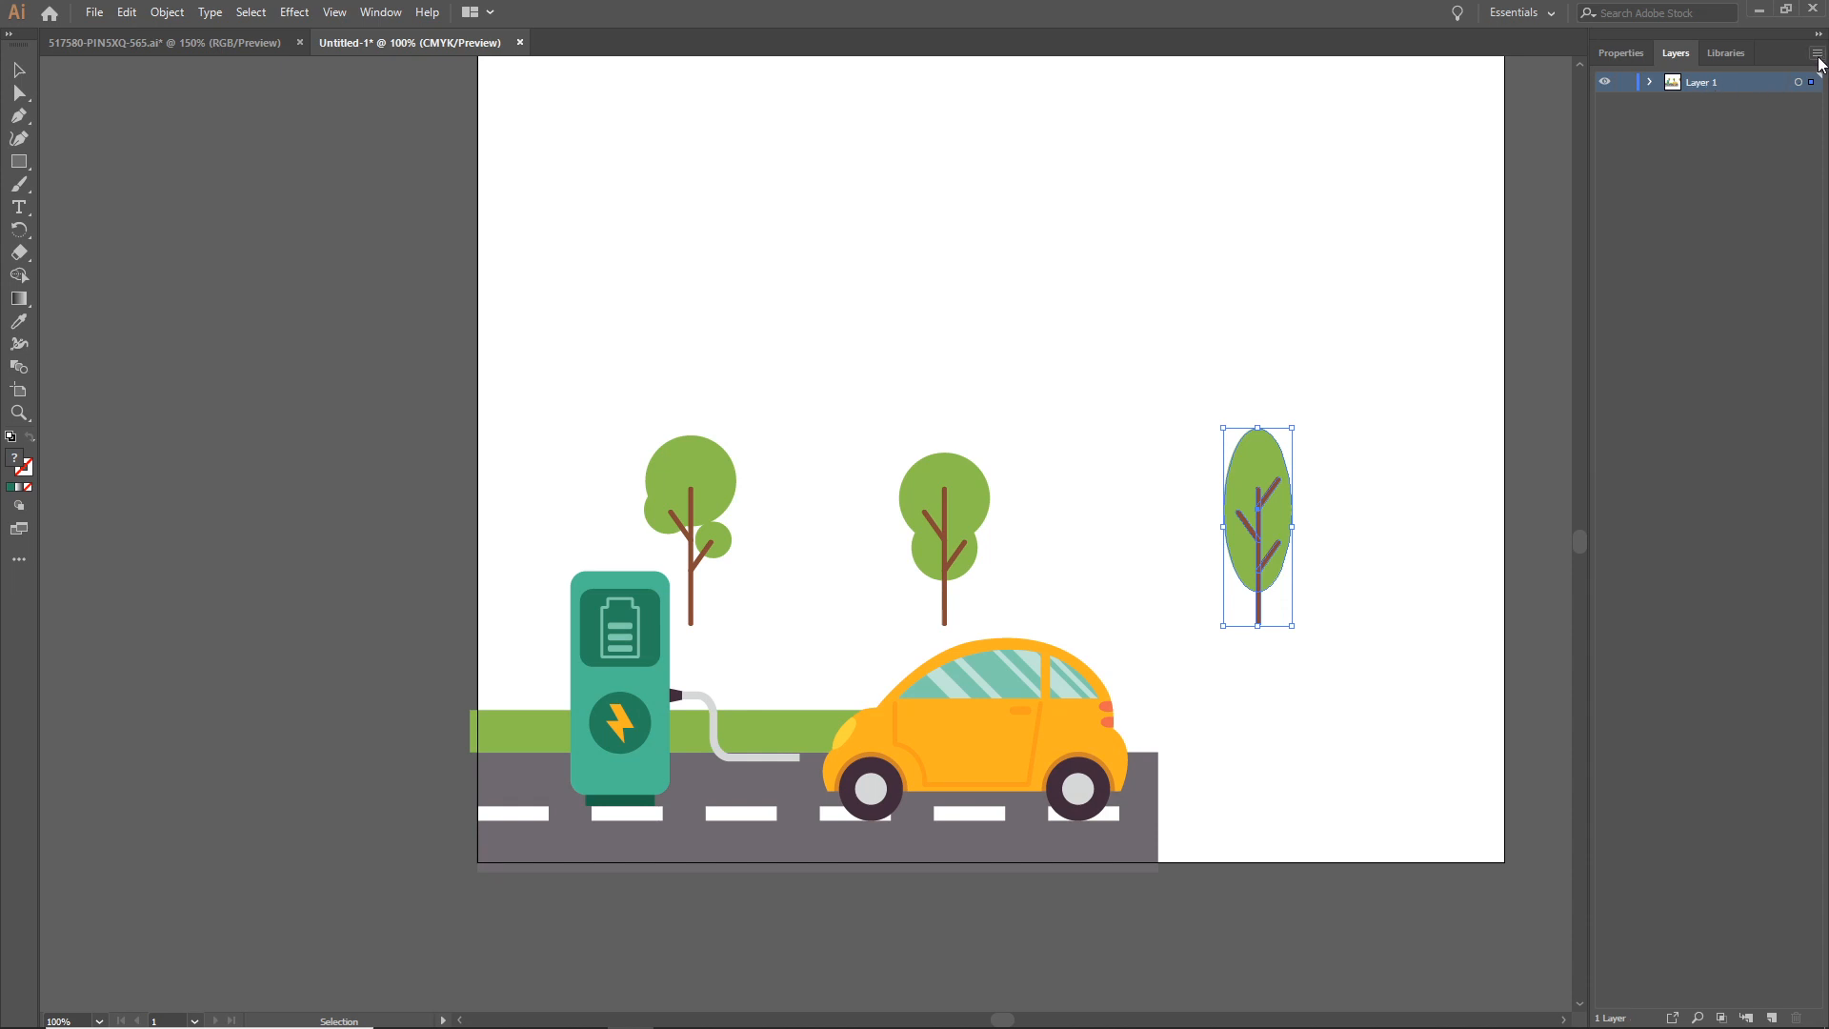
{"action": "left_click", "coordinate": [1818, 55]}
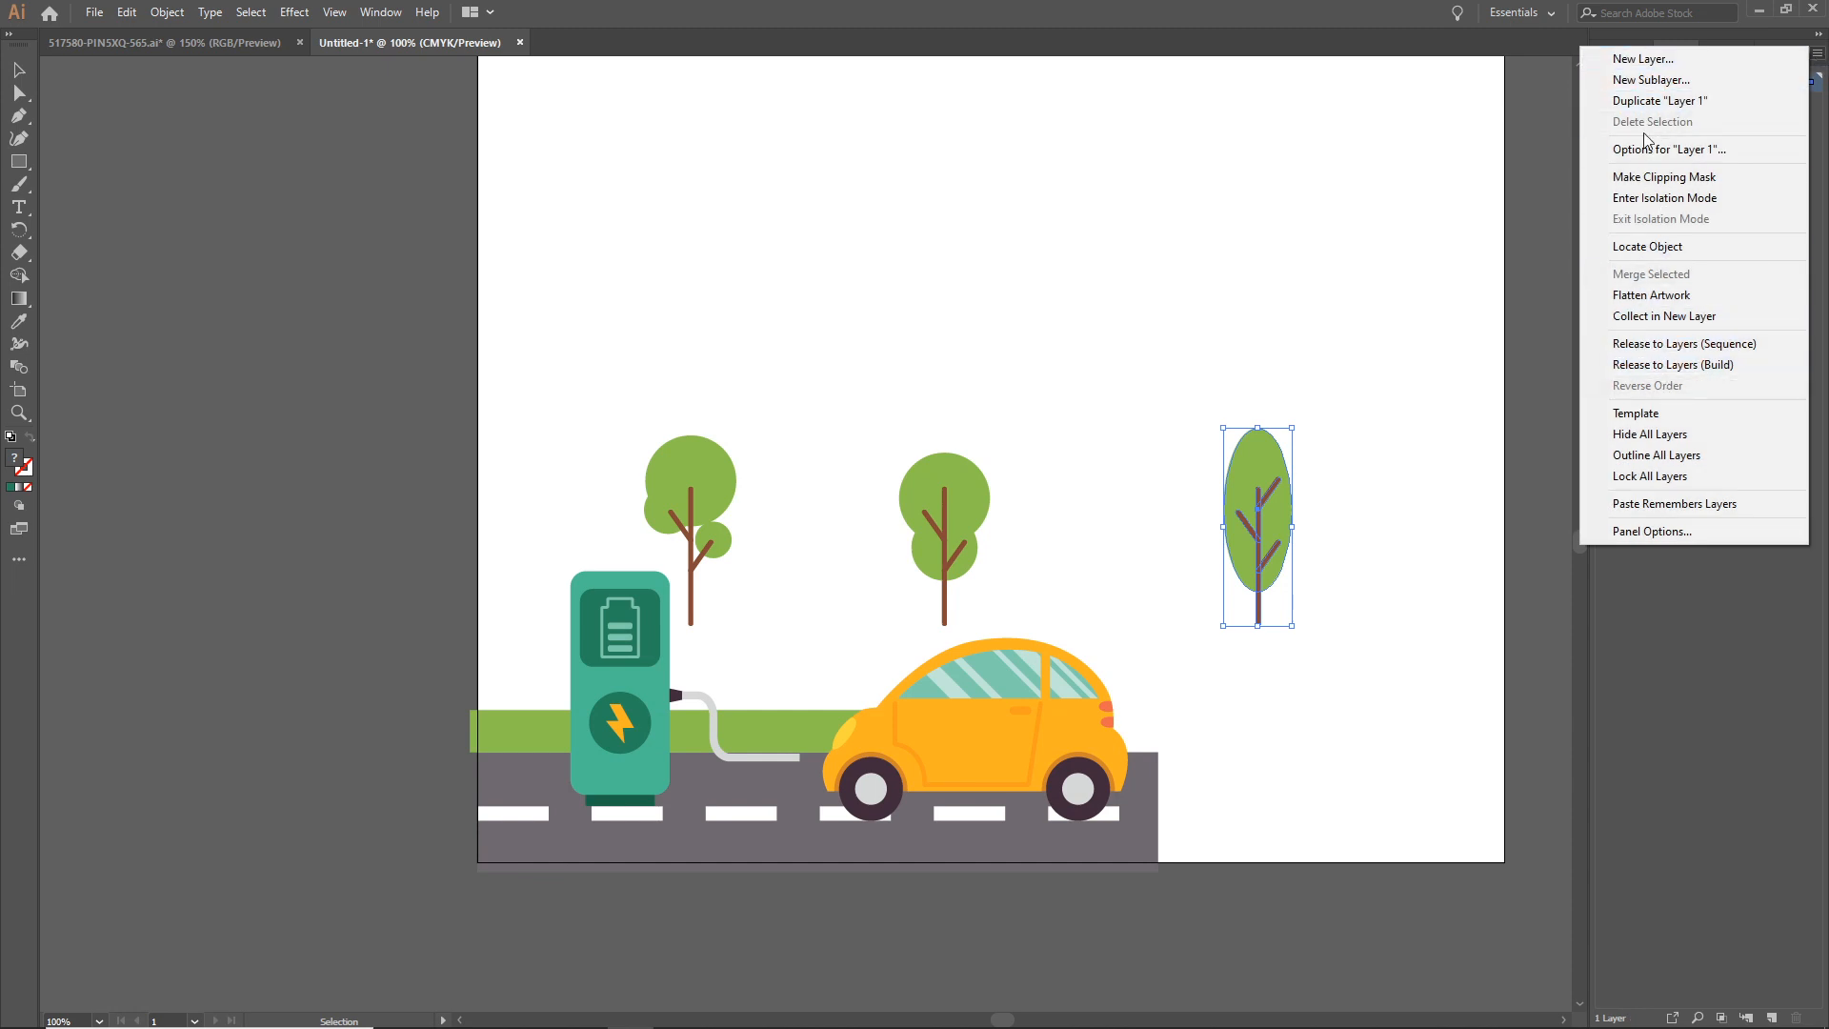
{"action": "left_click", "coordinate": [1721, 352]}
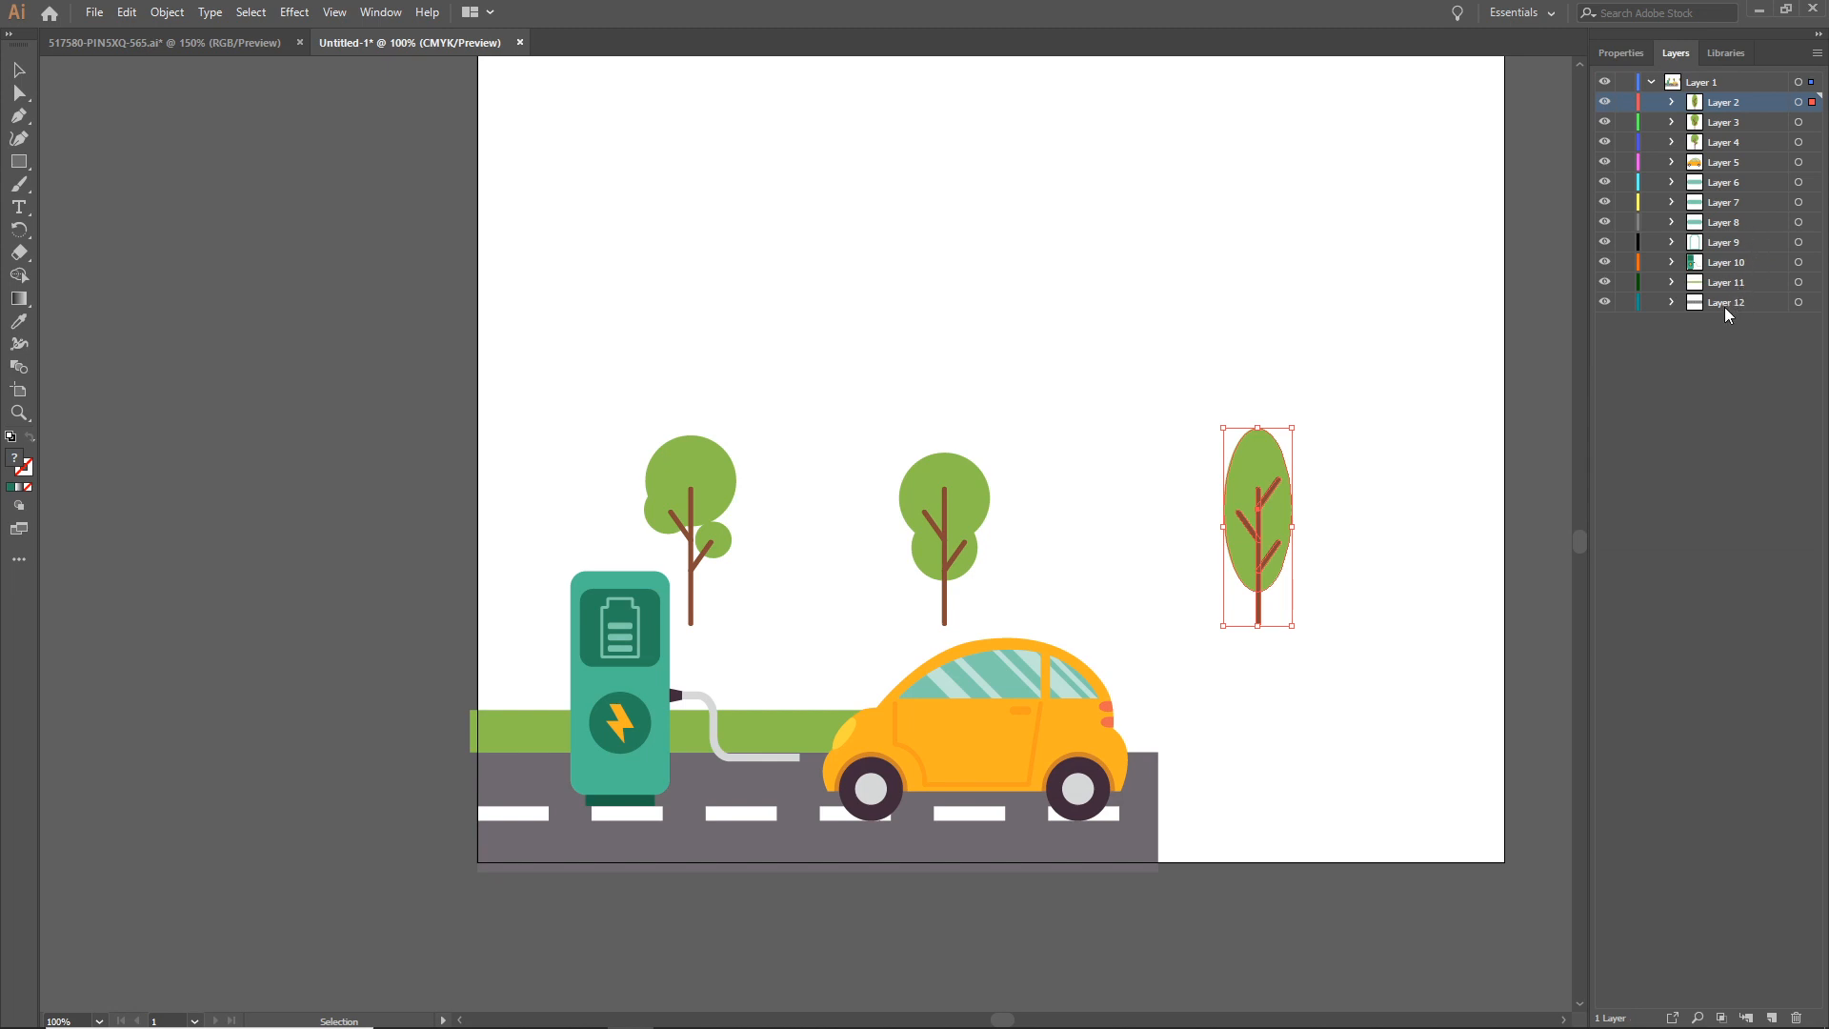
- Move sublayers Layer 2 through Layer 12 out of Layer 1 so they become top-level layers above it
{"action": "left_click", "coordinate": [1651, 82]}
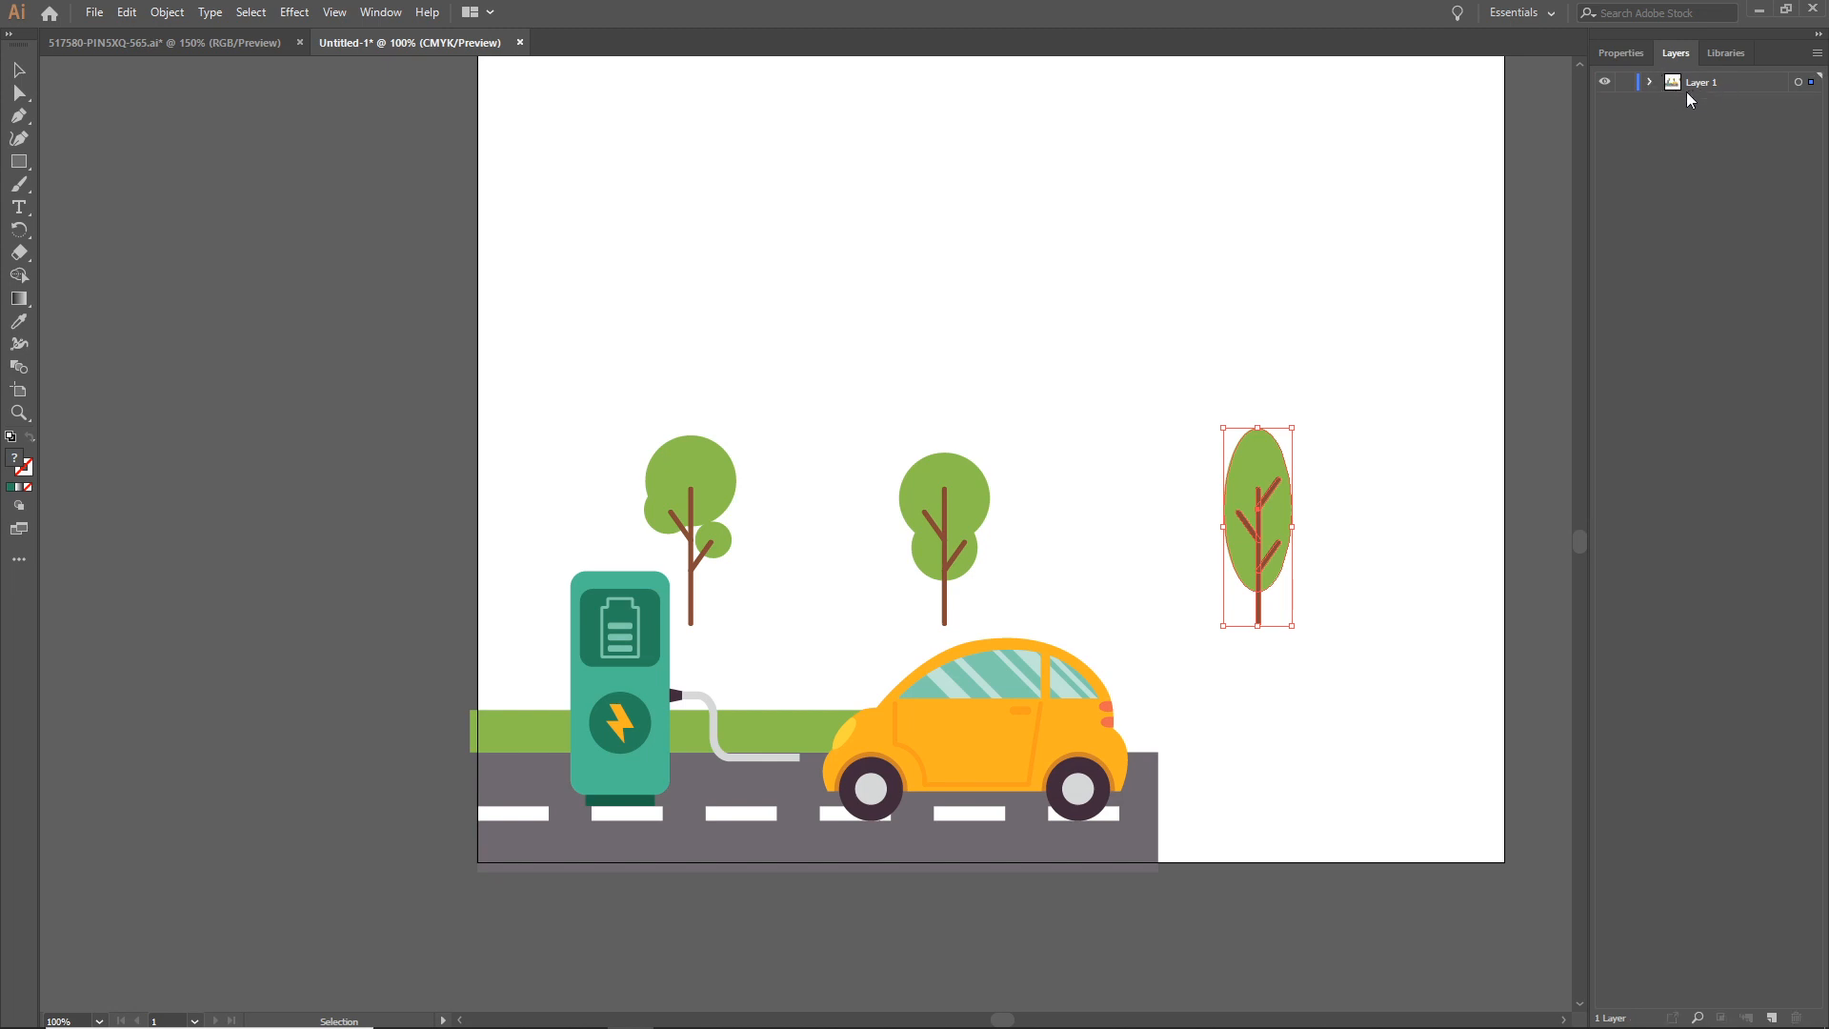
{"action": "left_click", "coordinate": [1651, 82]}
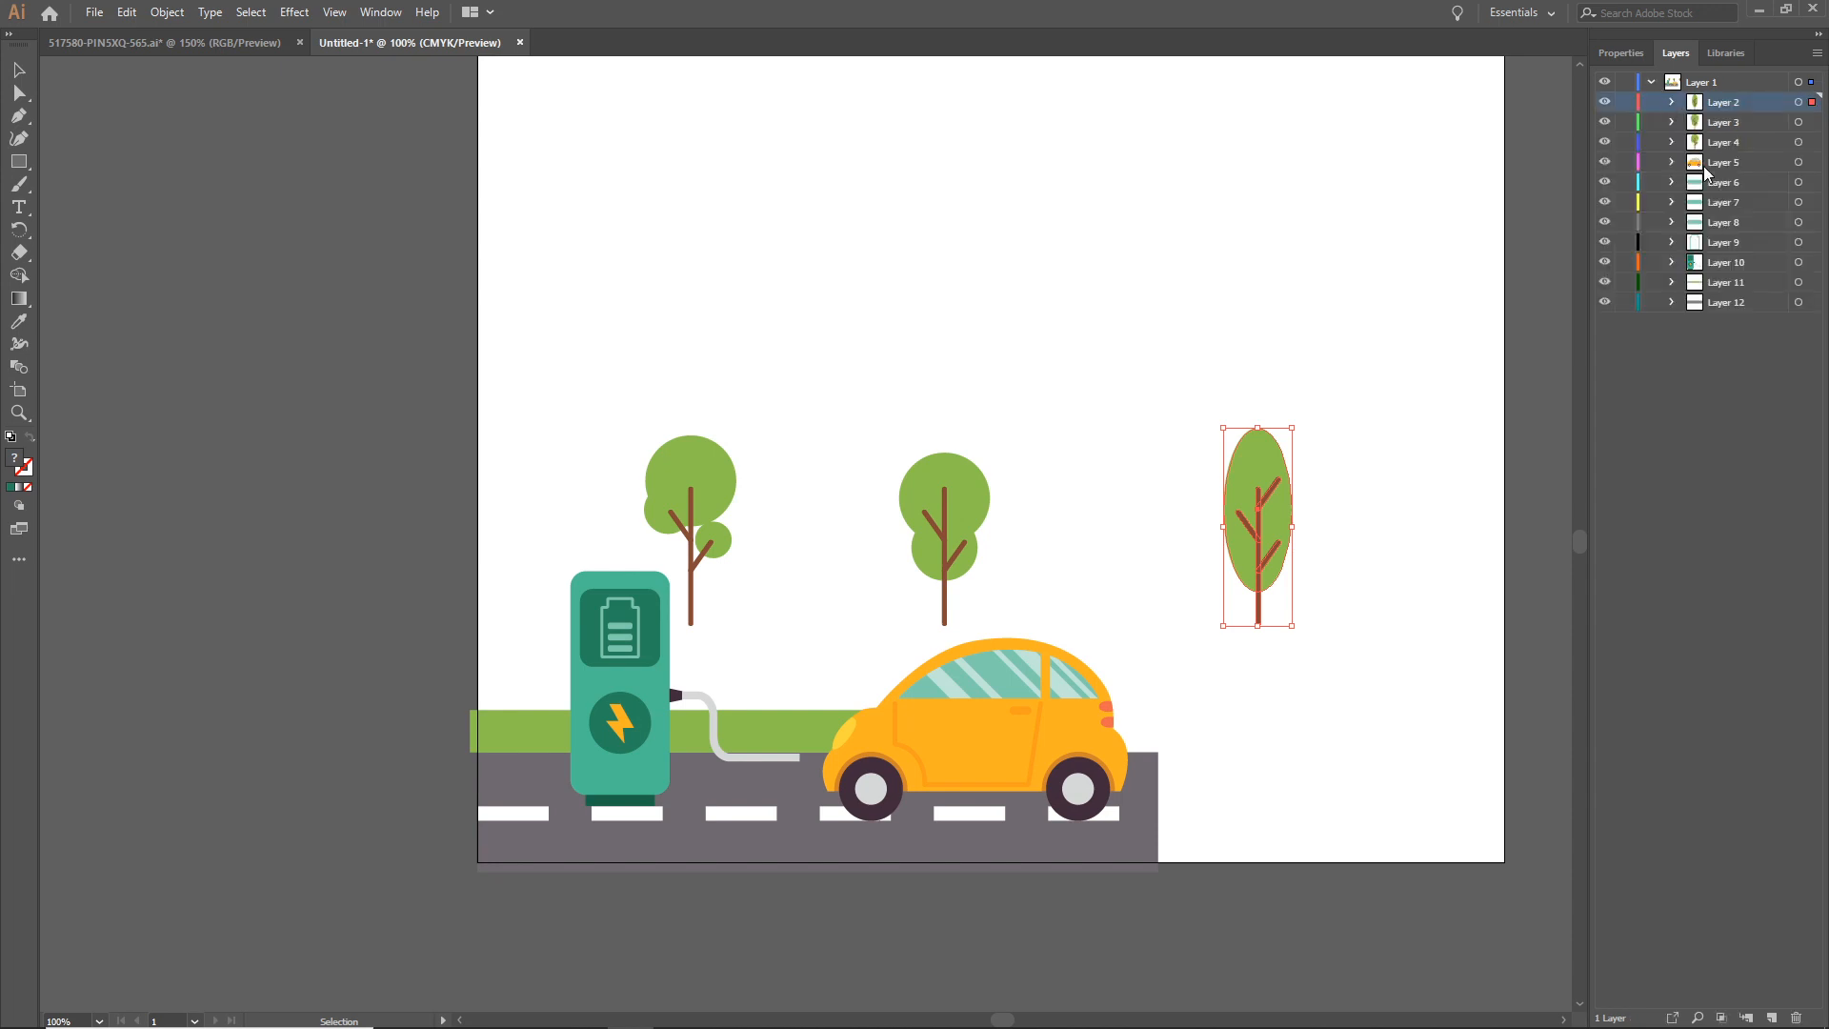
{"action": "left_click", "coordinate": [1731, 303]}
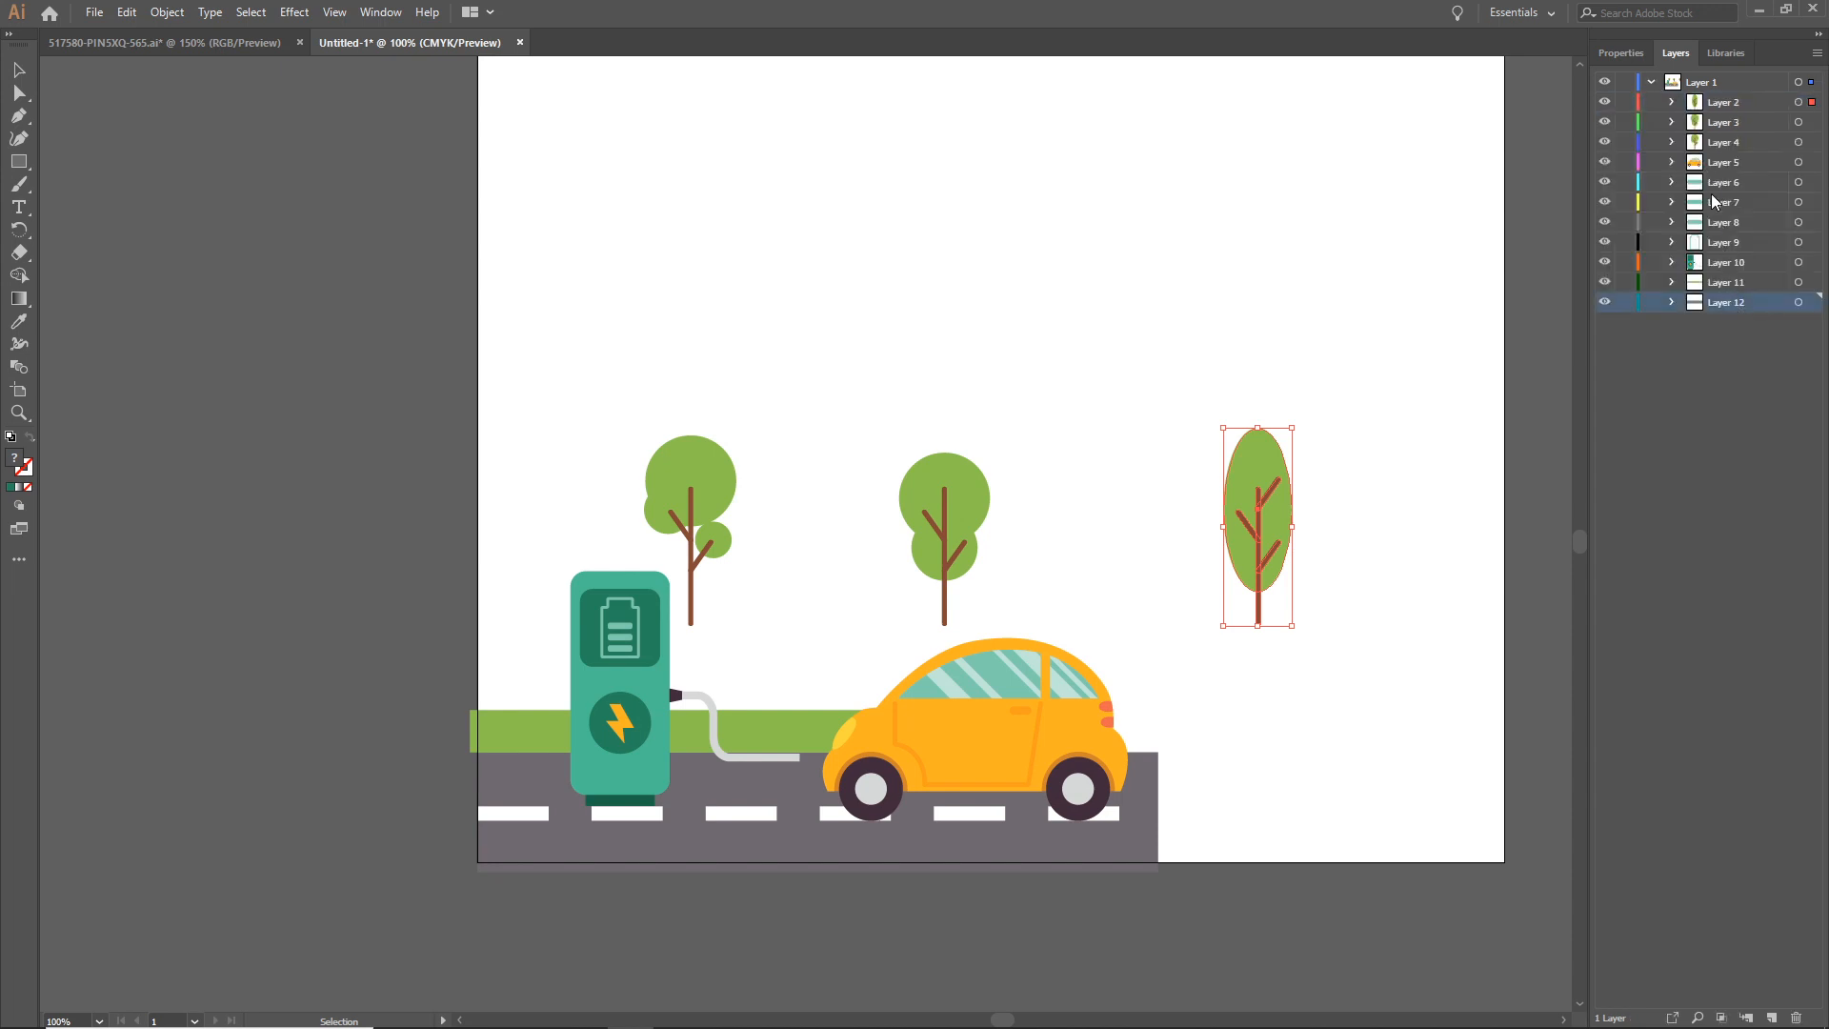
{"action": "left_click", "coordinate": [1720, 105], "text": "shift"}
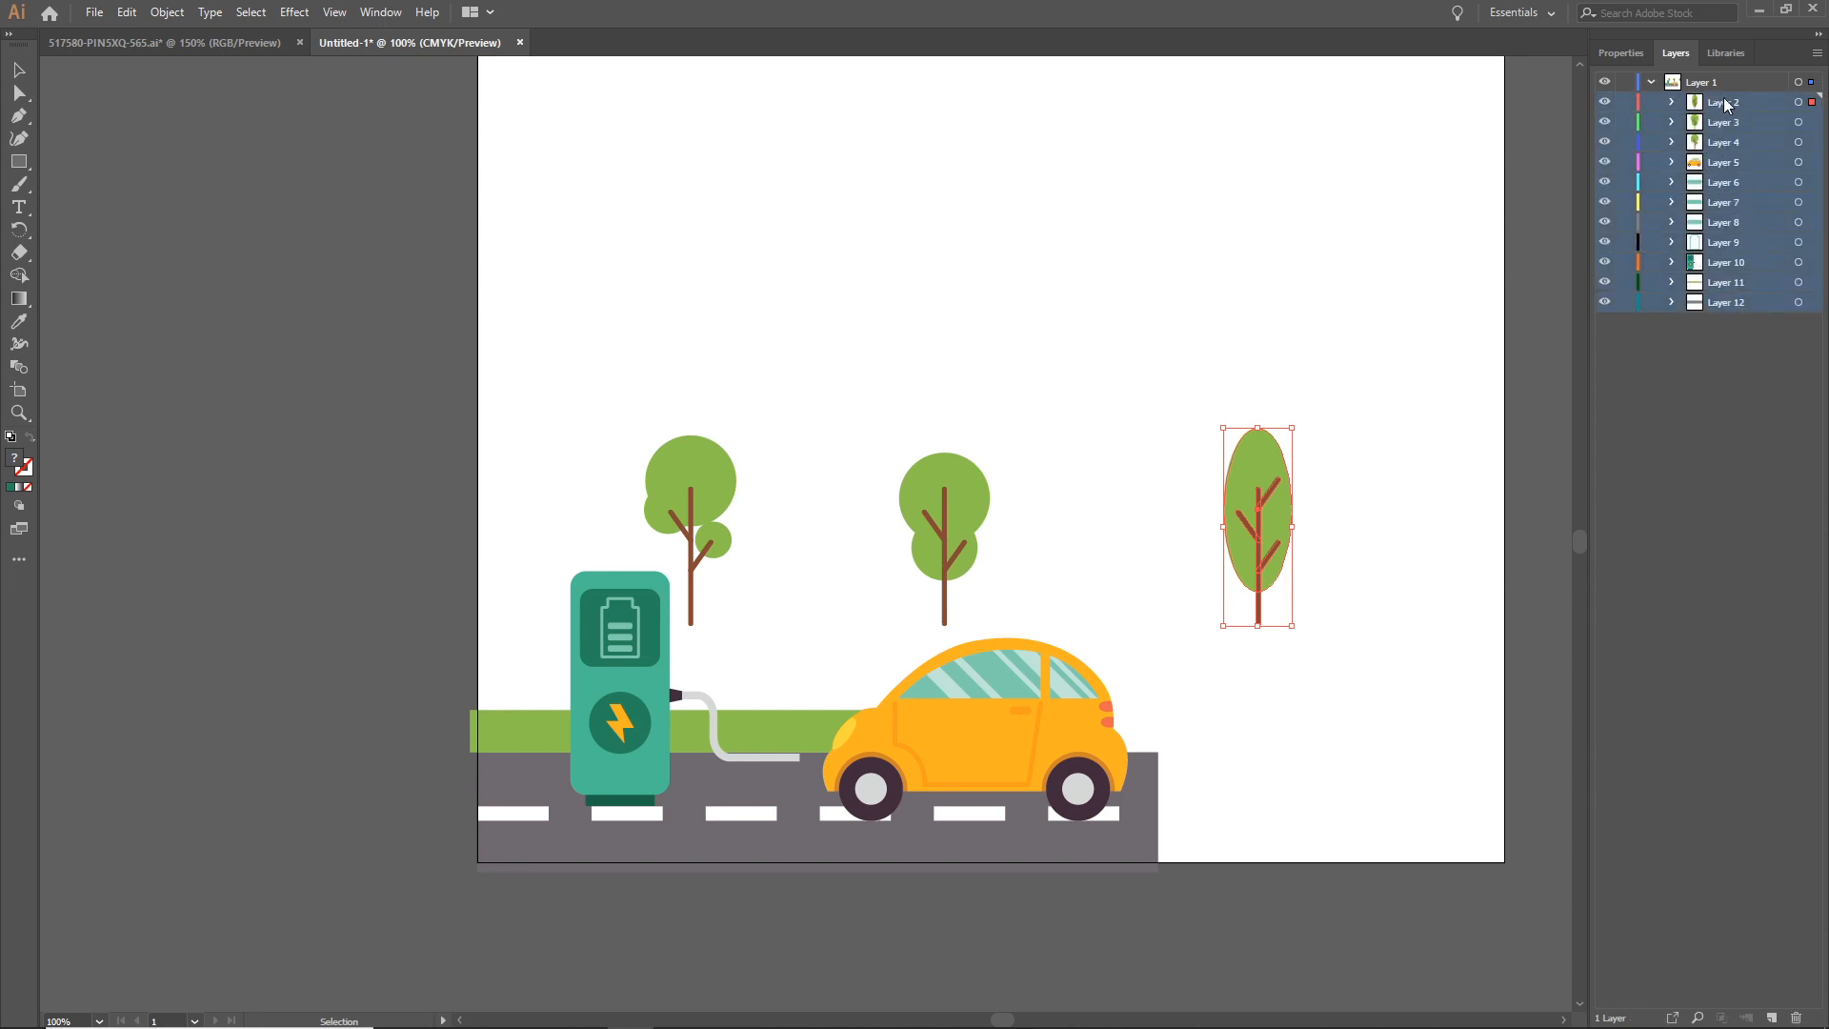
{"action": "left_click_drag", "start_coordinate": [1728, 105], "coordinate": [1711, 80]}
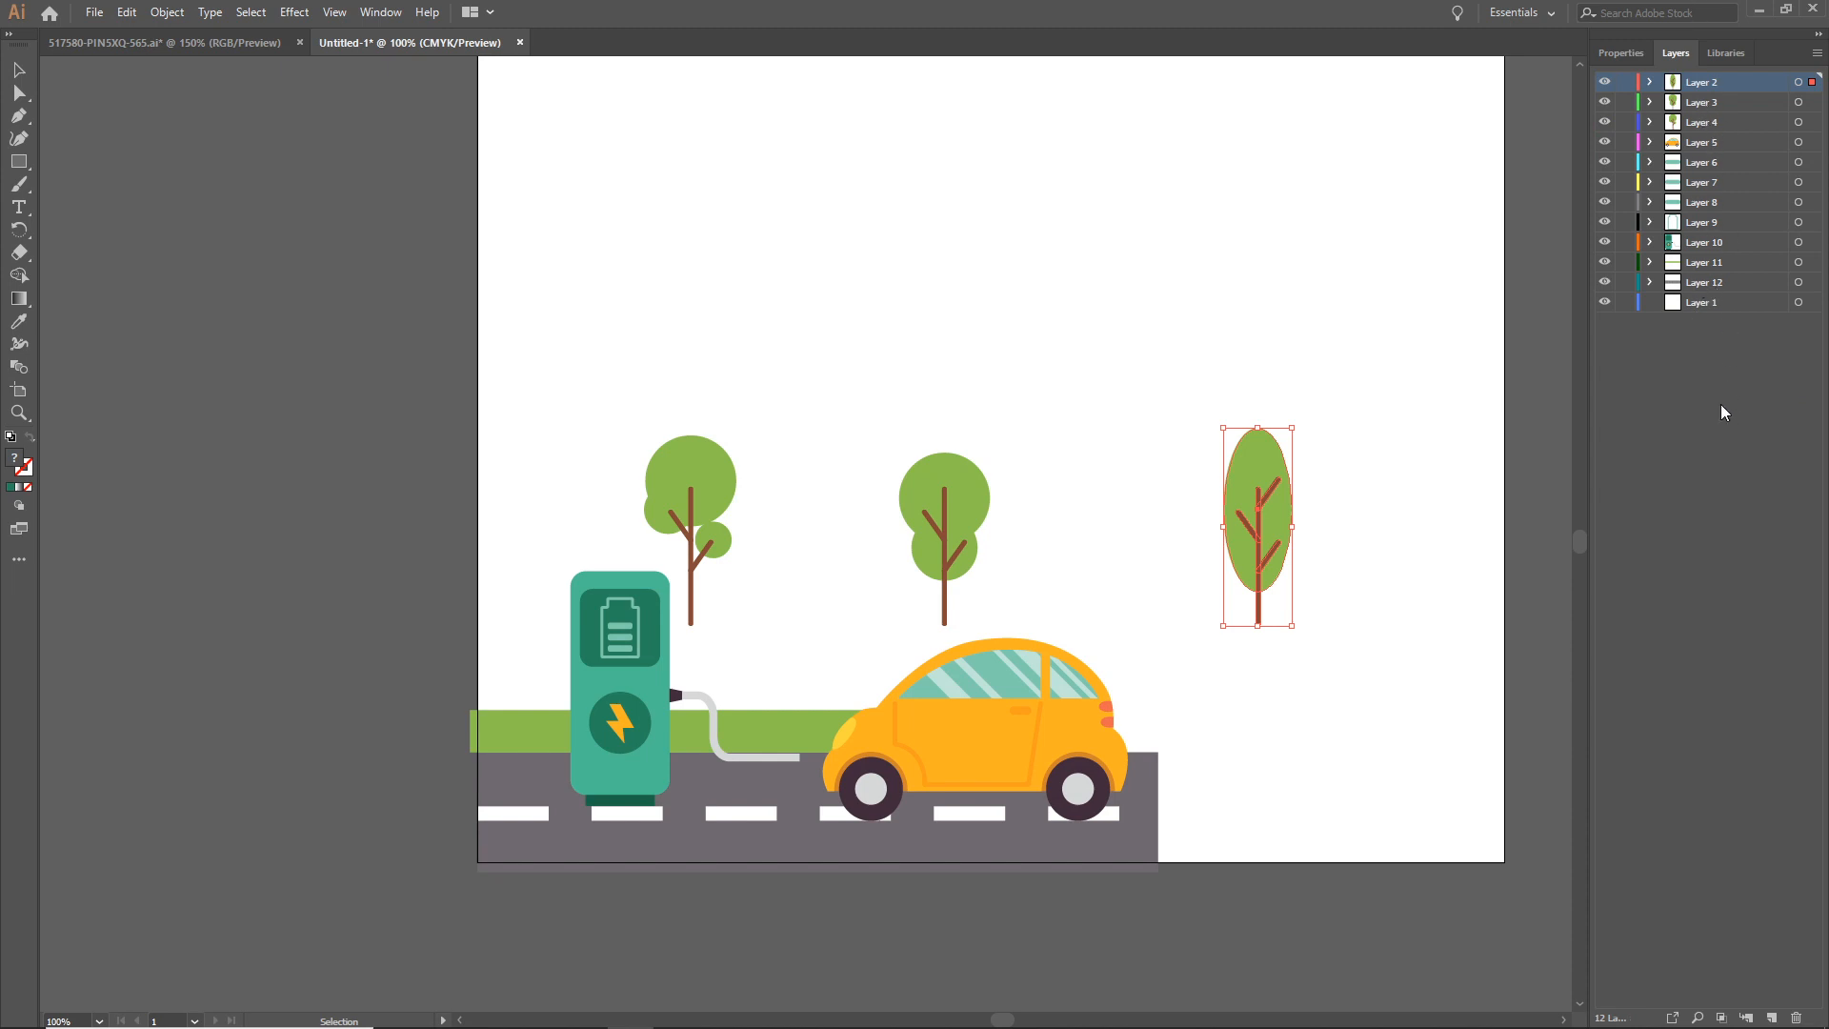
- Delete the empty Layer 1 and save the Illustrator document as electricCar.ai
{"action": "left_click", "coordinate": [1698, 305]}
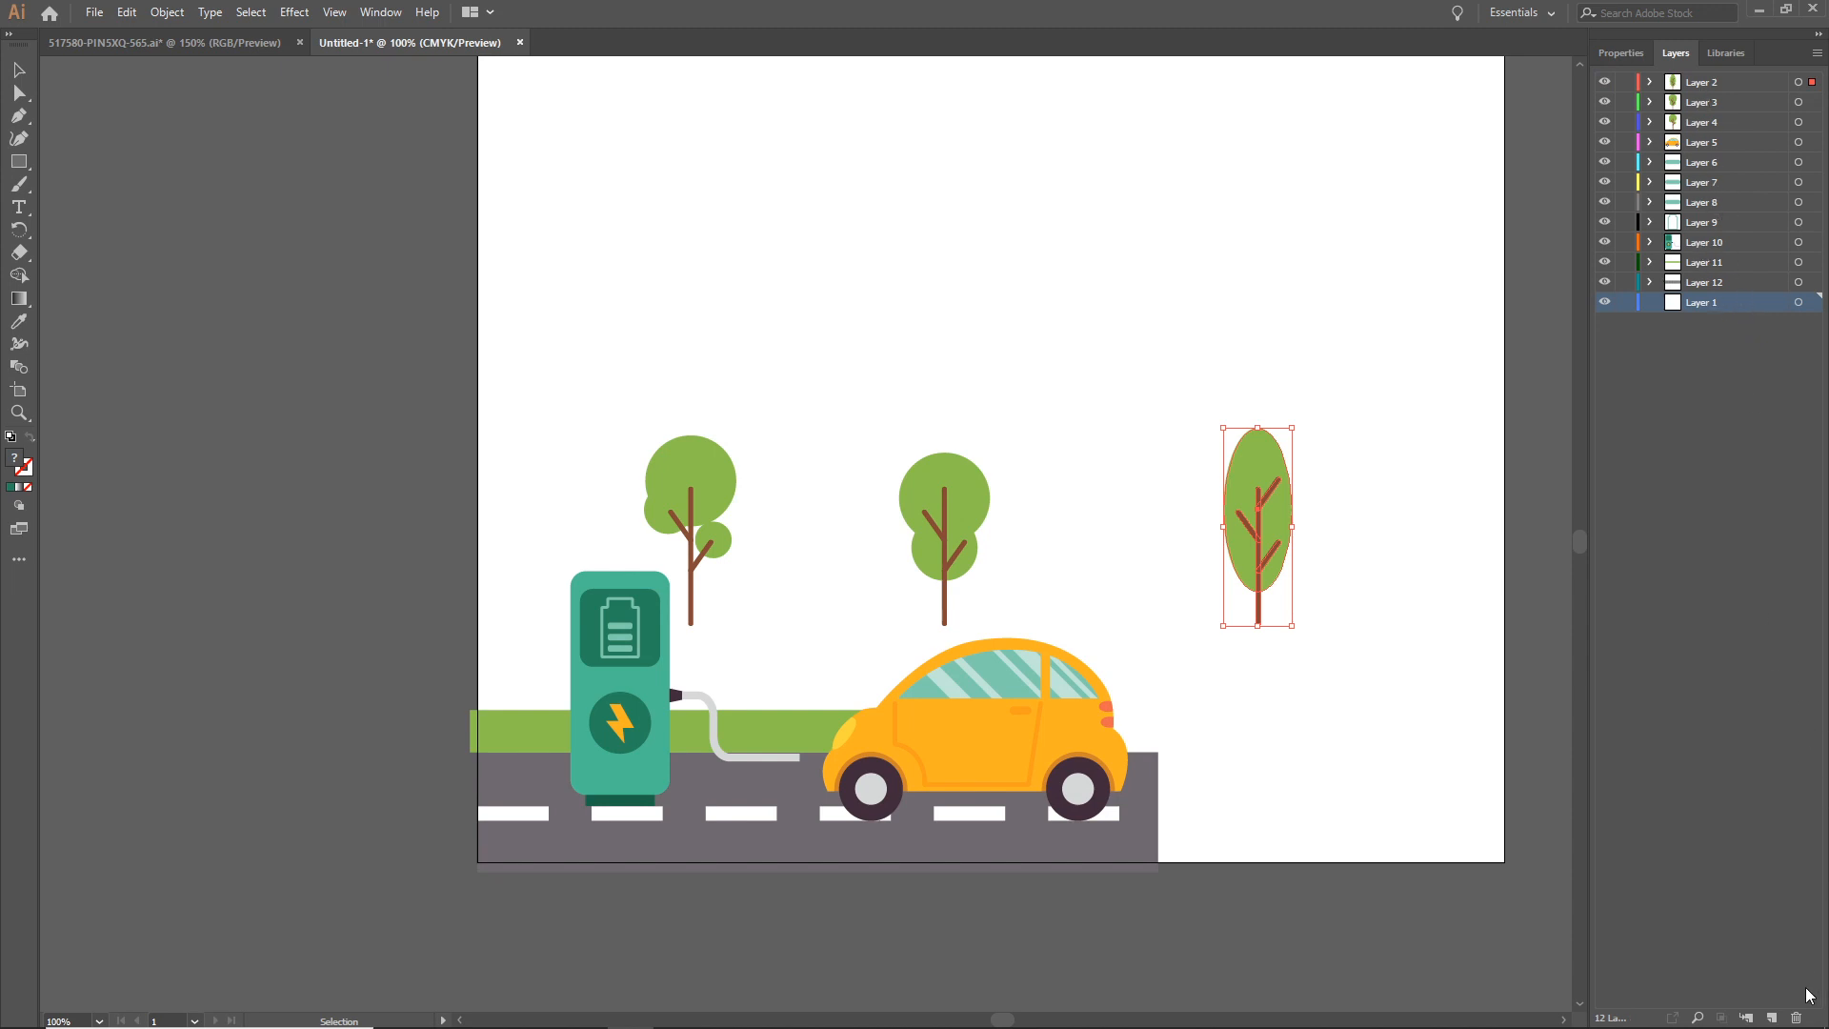
{"action": "left_click", "coordinate": [1798, 1017]}
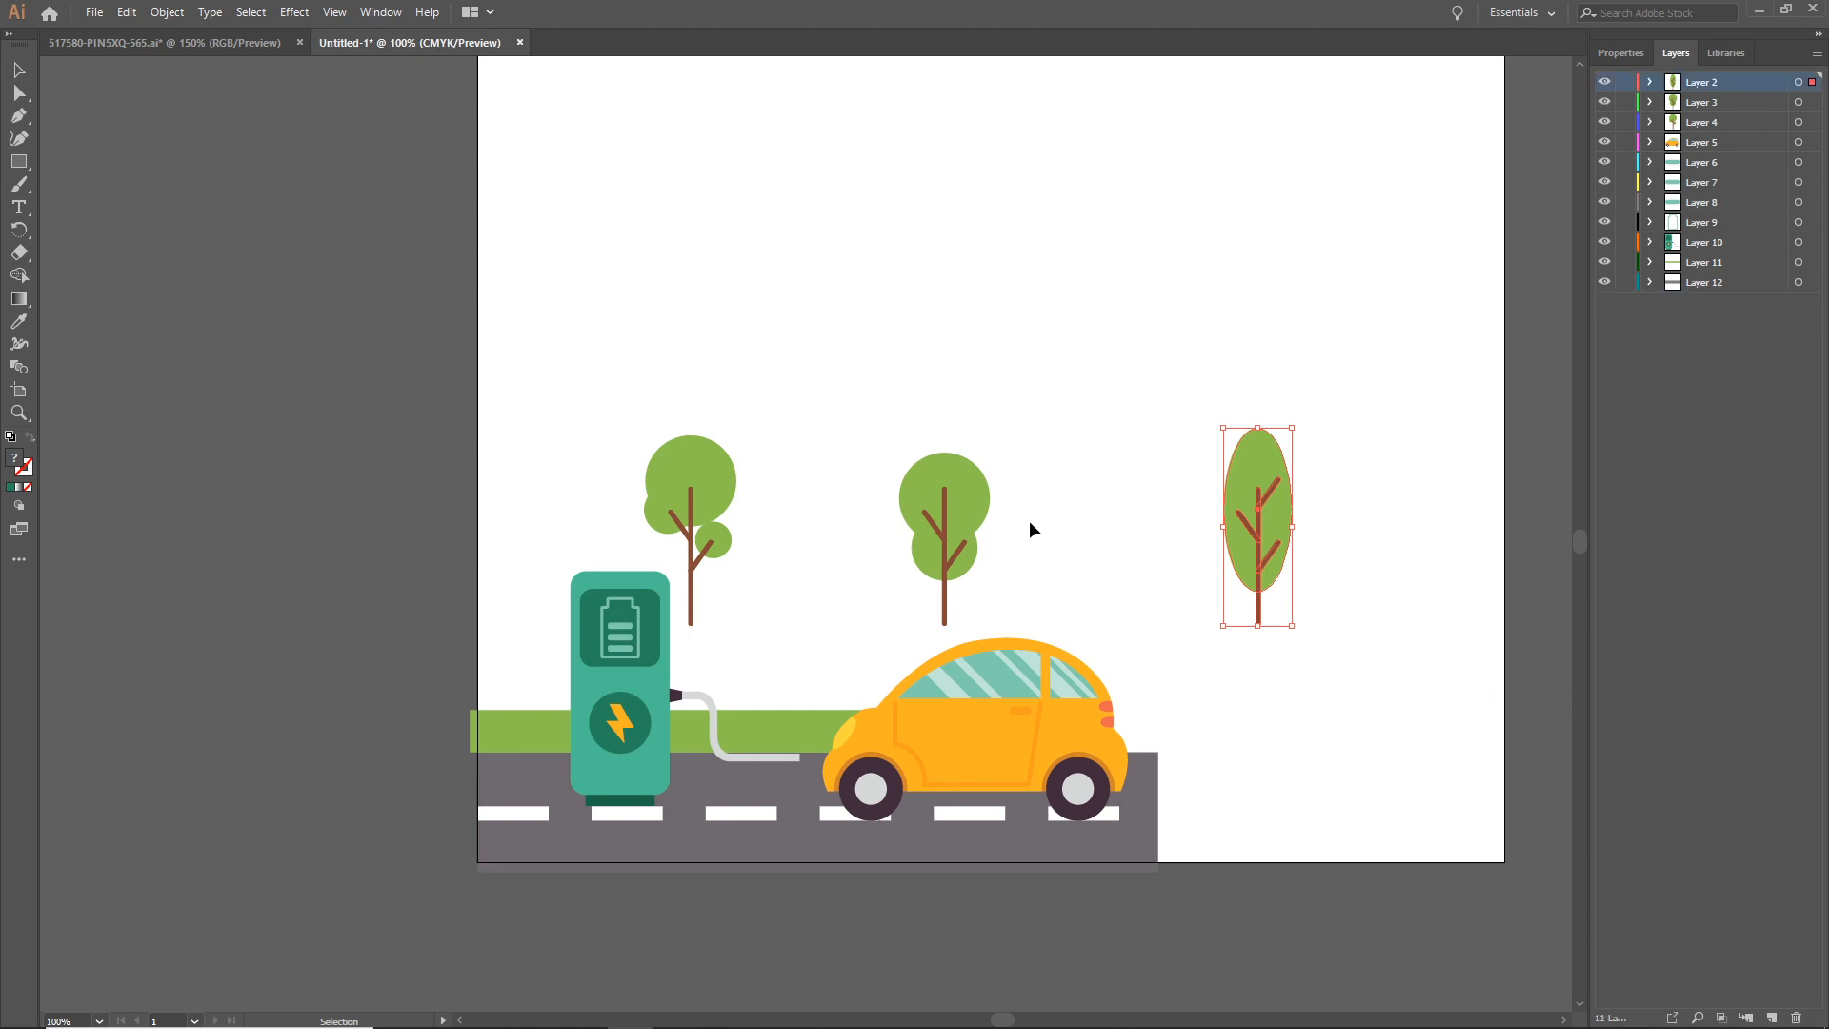
{"action": "key", "text": "a"}
{"action": "scroll", "coordinate": [1041, 505], "scroll_direction": "right", "scroll_amount": 1}
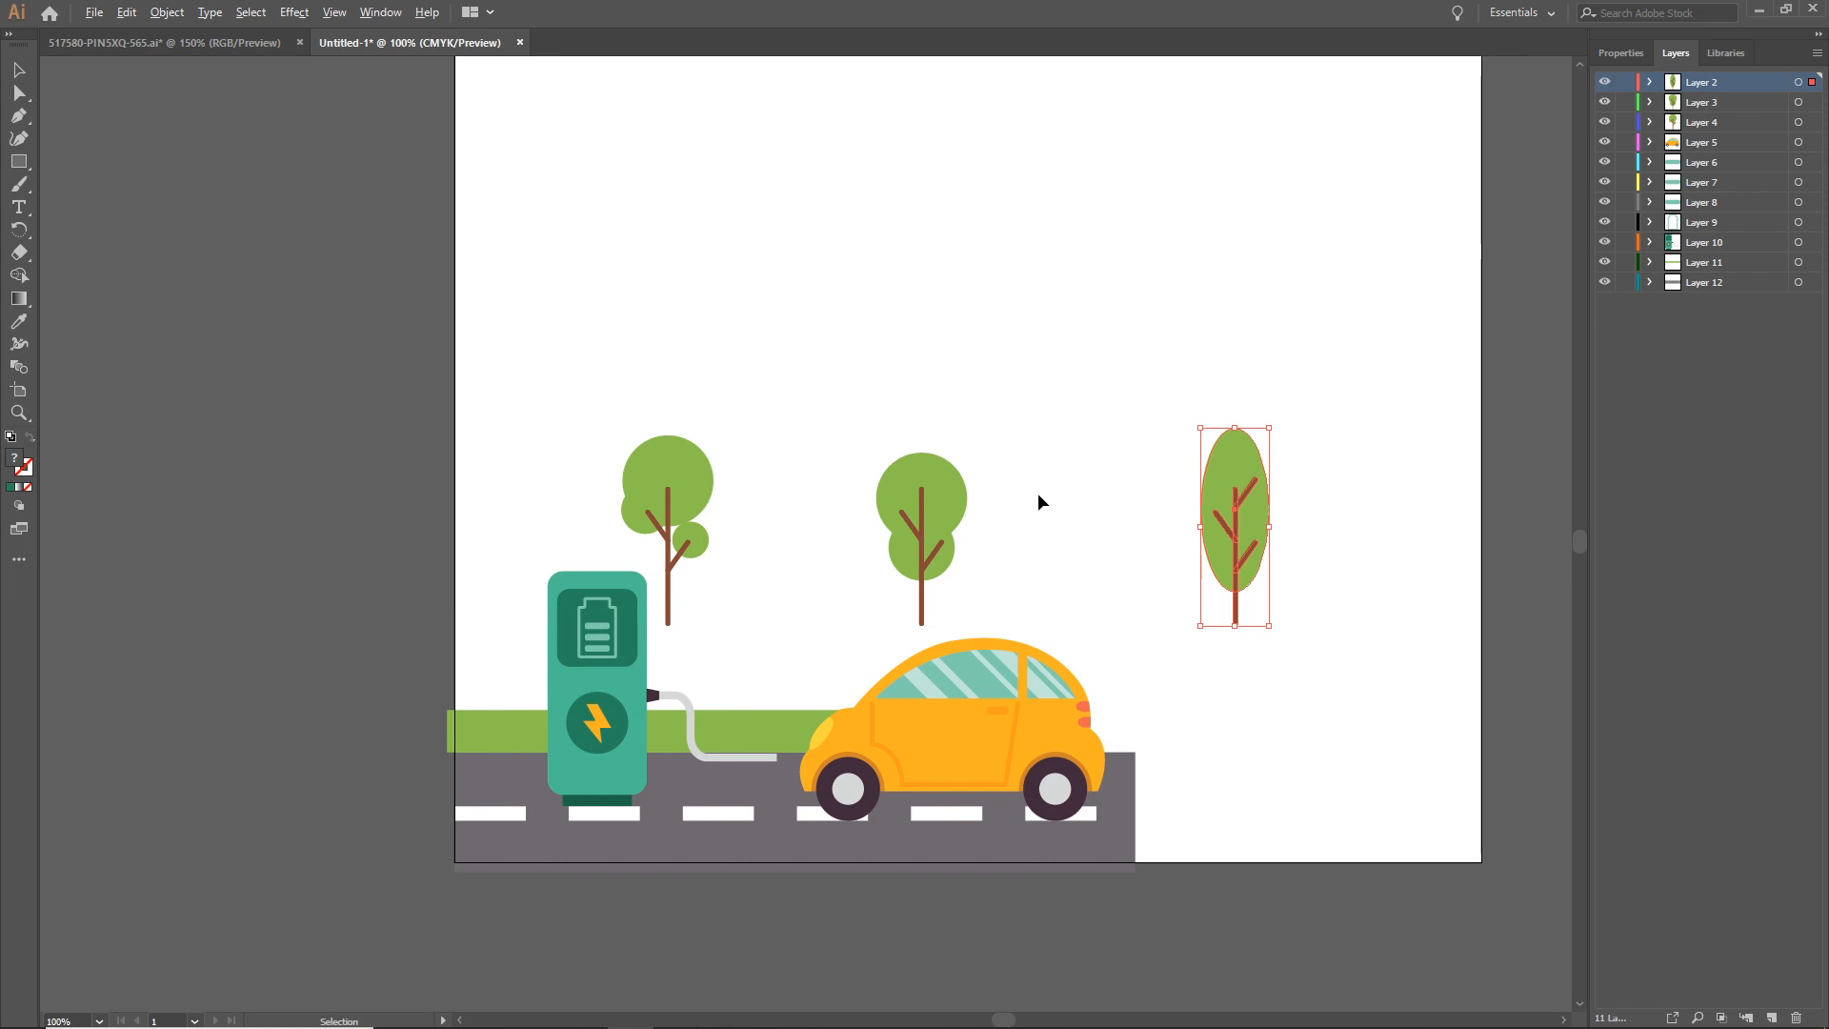
{"action": "scroll", "coordinate": [1037, 493], "scroll_direction": "down", "scroll_amount": 1}
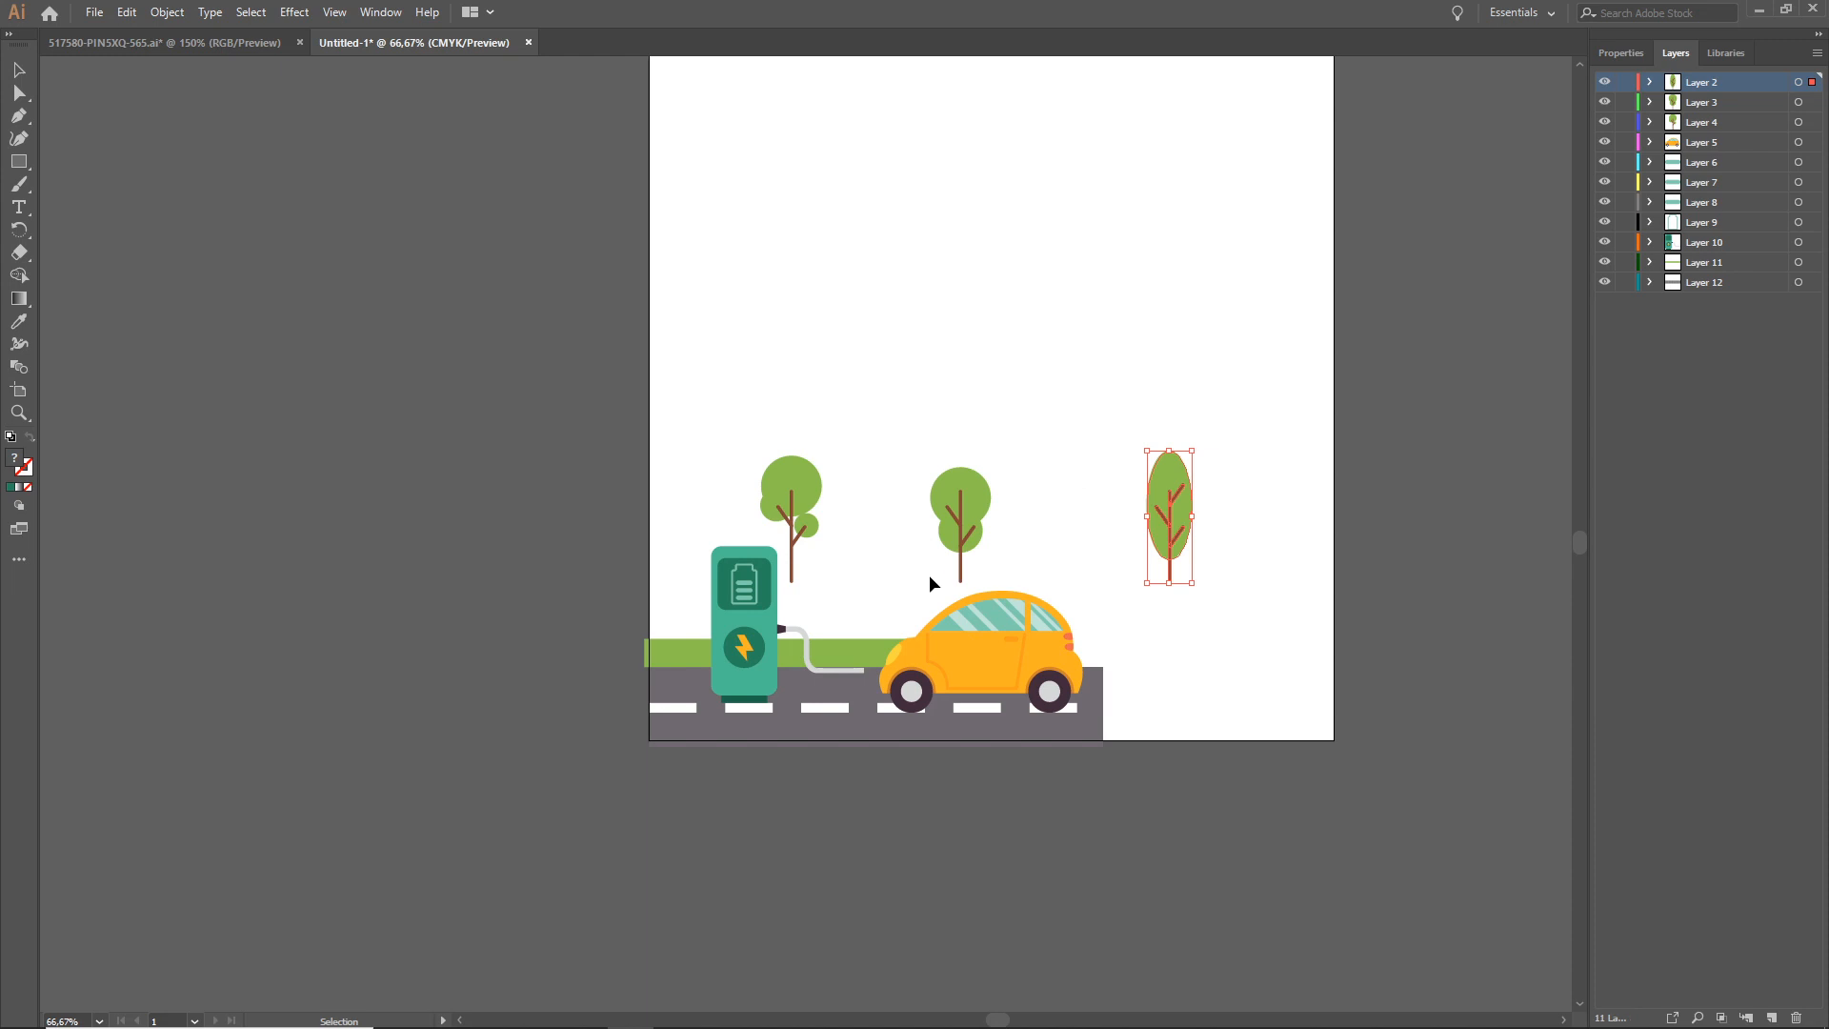
{"action": "key", "text": "a"}
{"action": "key", "text": "ctrl+s"}
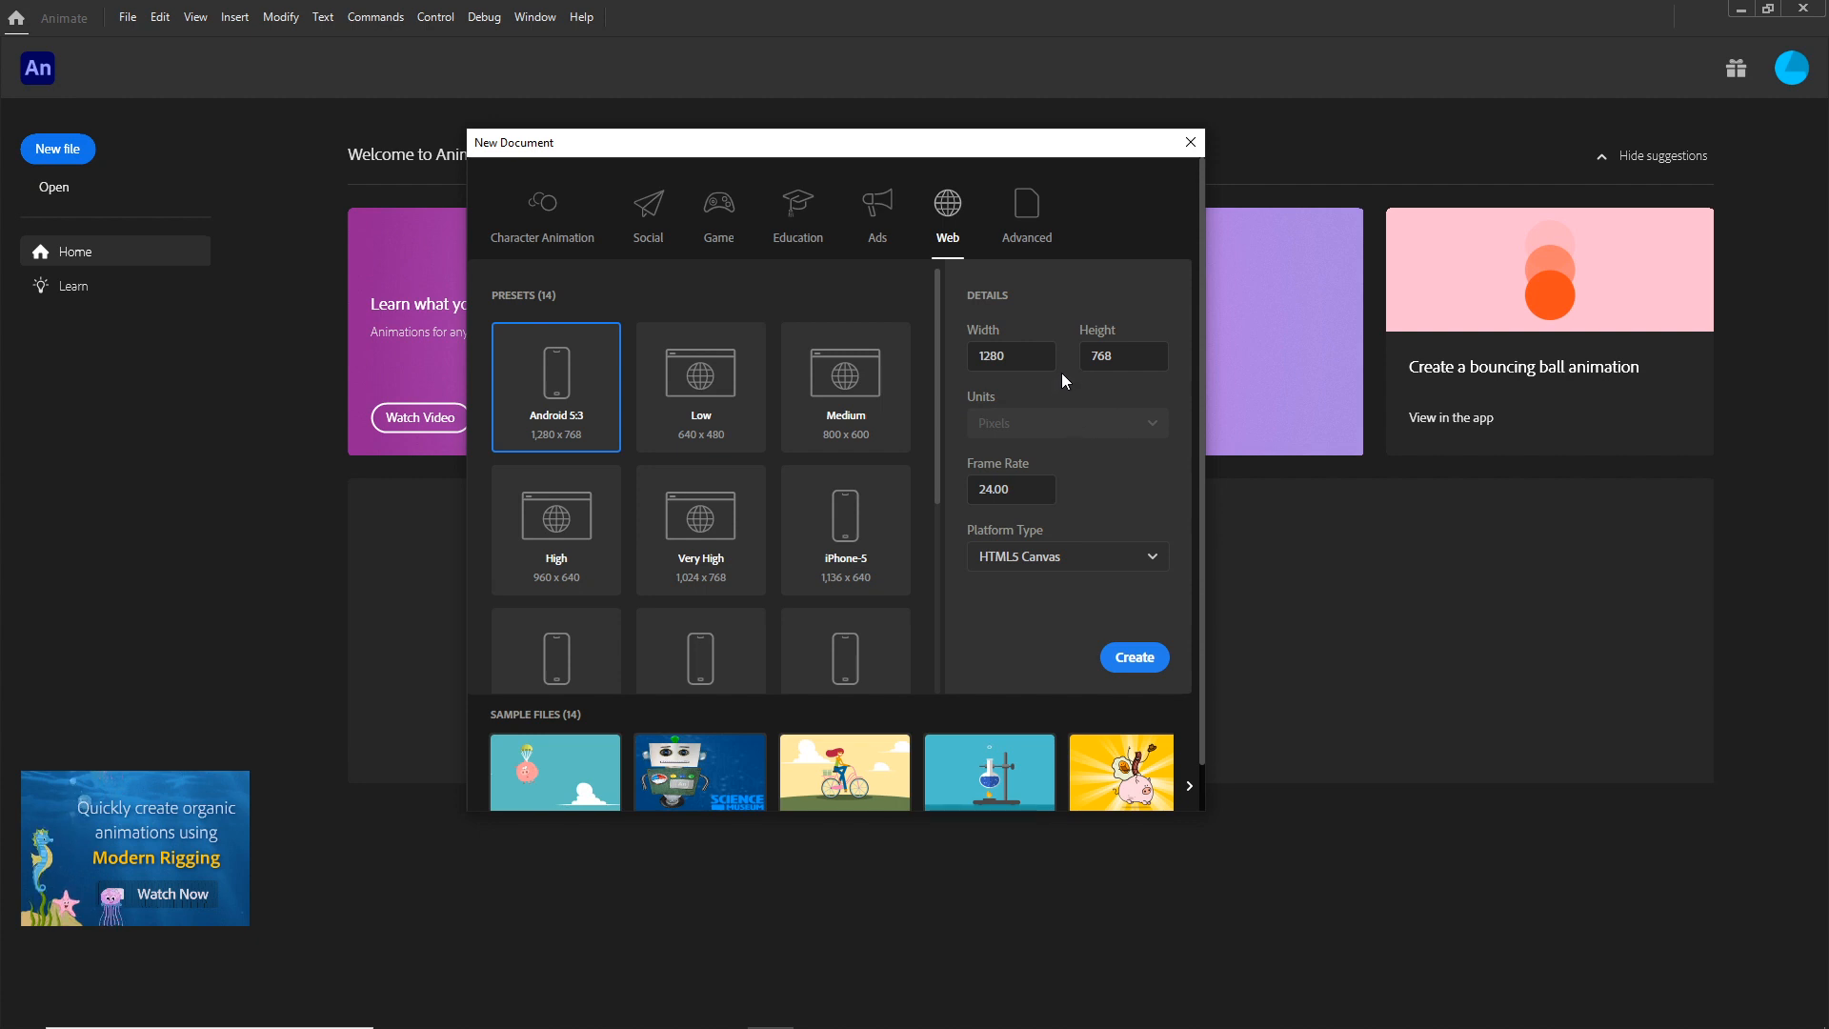
- In Adobe Animate, create a new HTML5 Canvas document 800 px wide and 800 px high at 24 fps
{"action": "left_click_drag", "start_coordinate": [1018, 358], "coordinate": [948, 358]}
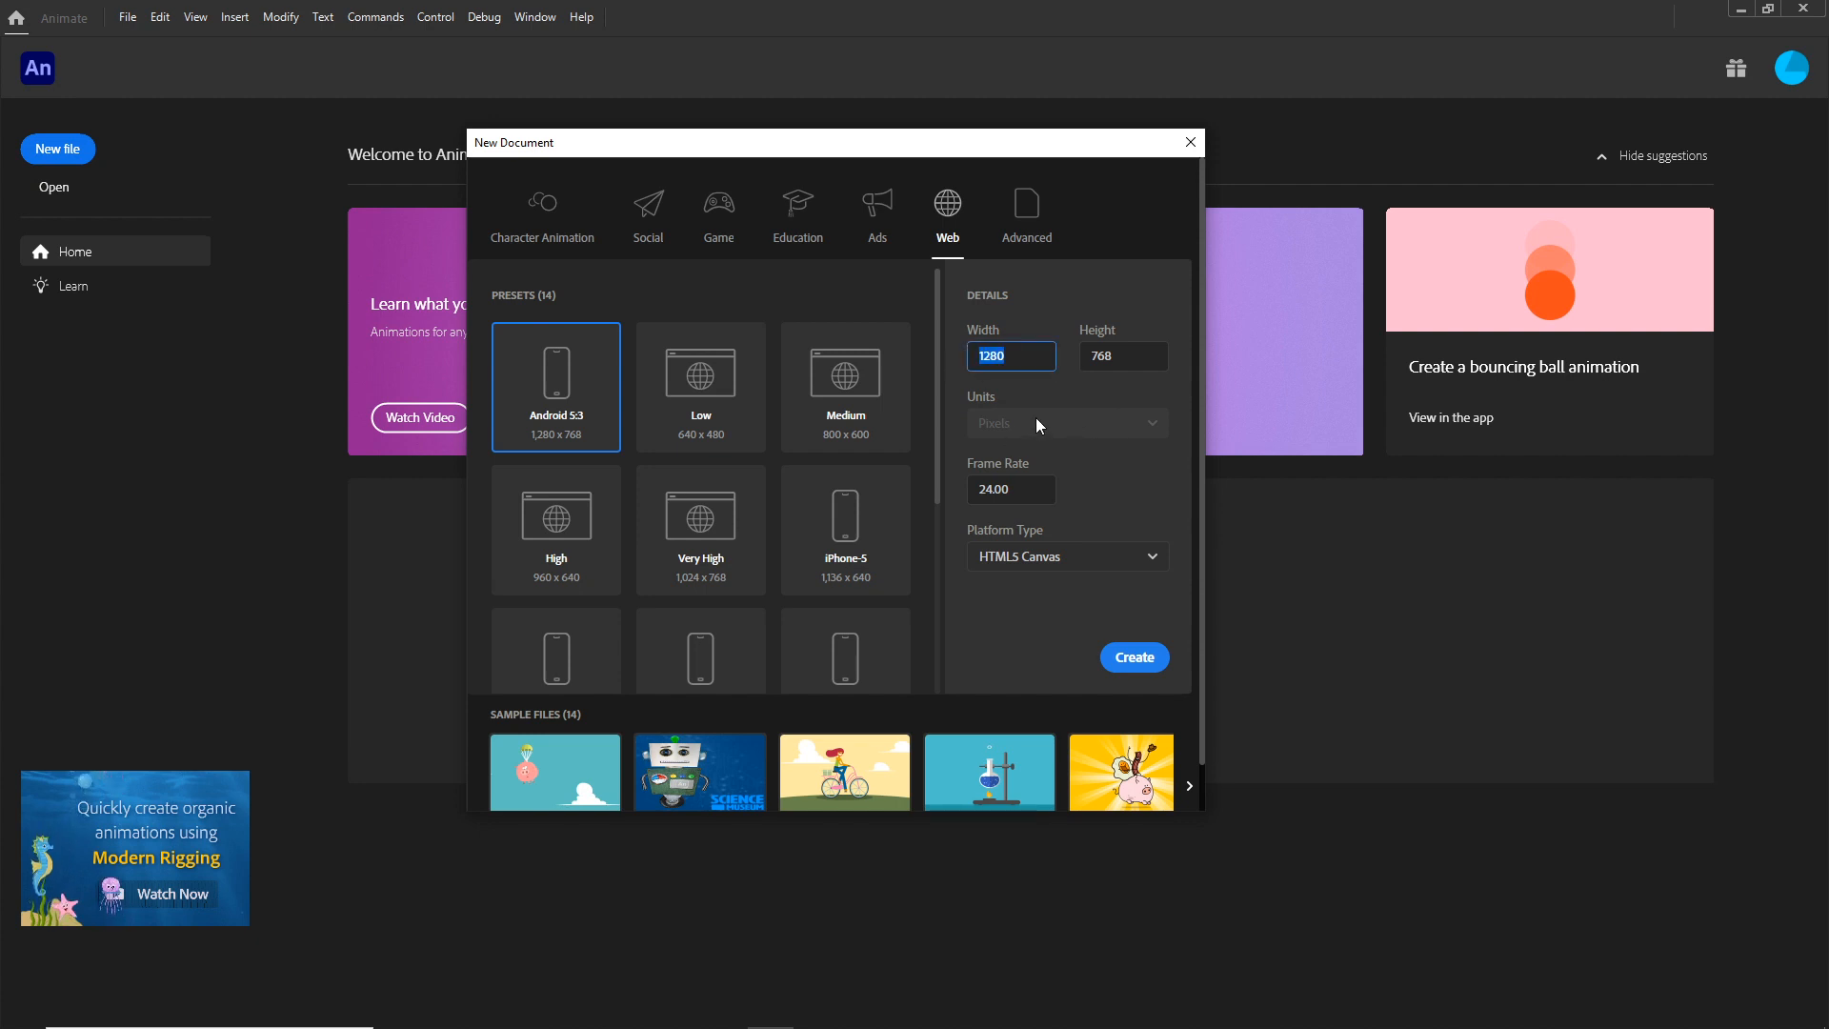
{"action": "type", "text": "800"}
{"action": "key", "text": "Tab"}
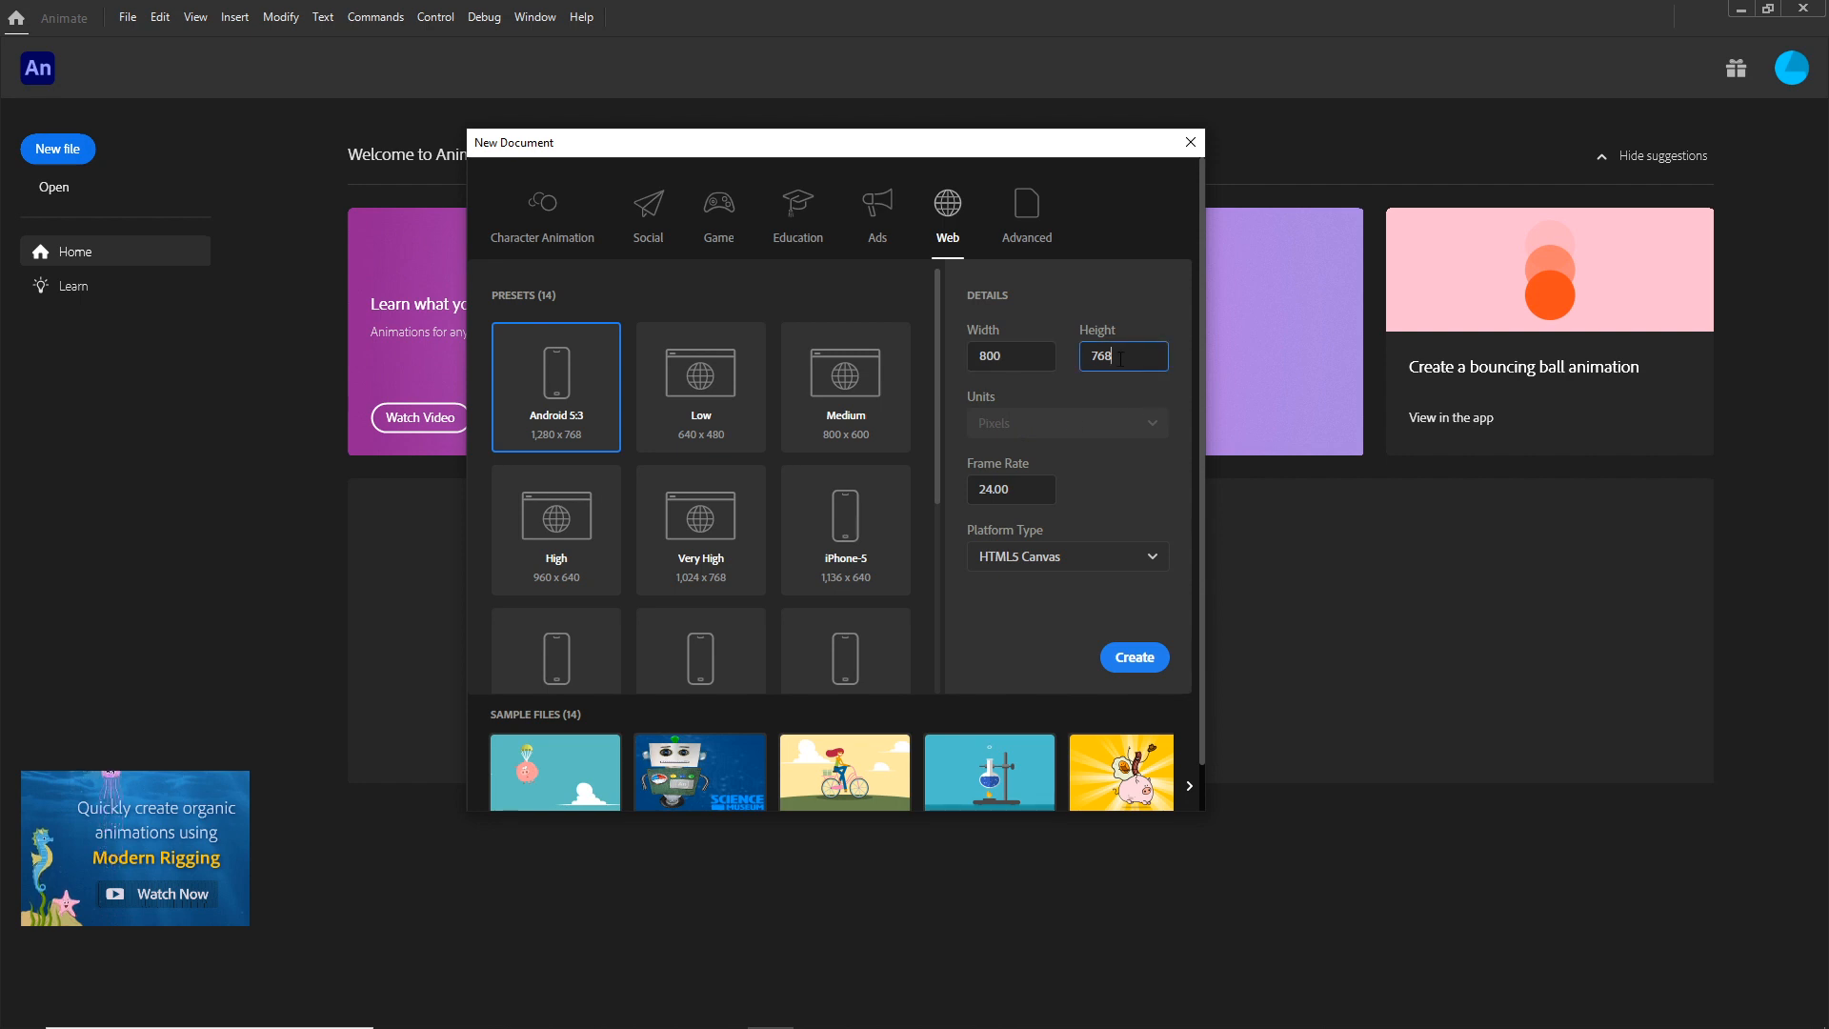
{"action": "key", "text": "shift+Left"}
{"action": "key", "text": "shift+Left"}
{"action": "key", "text": "shift+Left"}
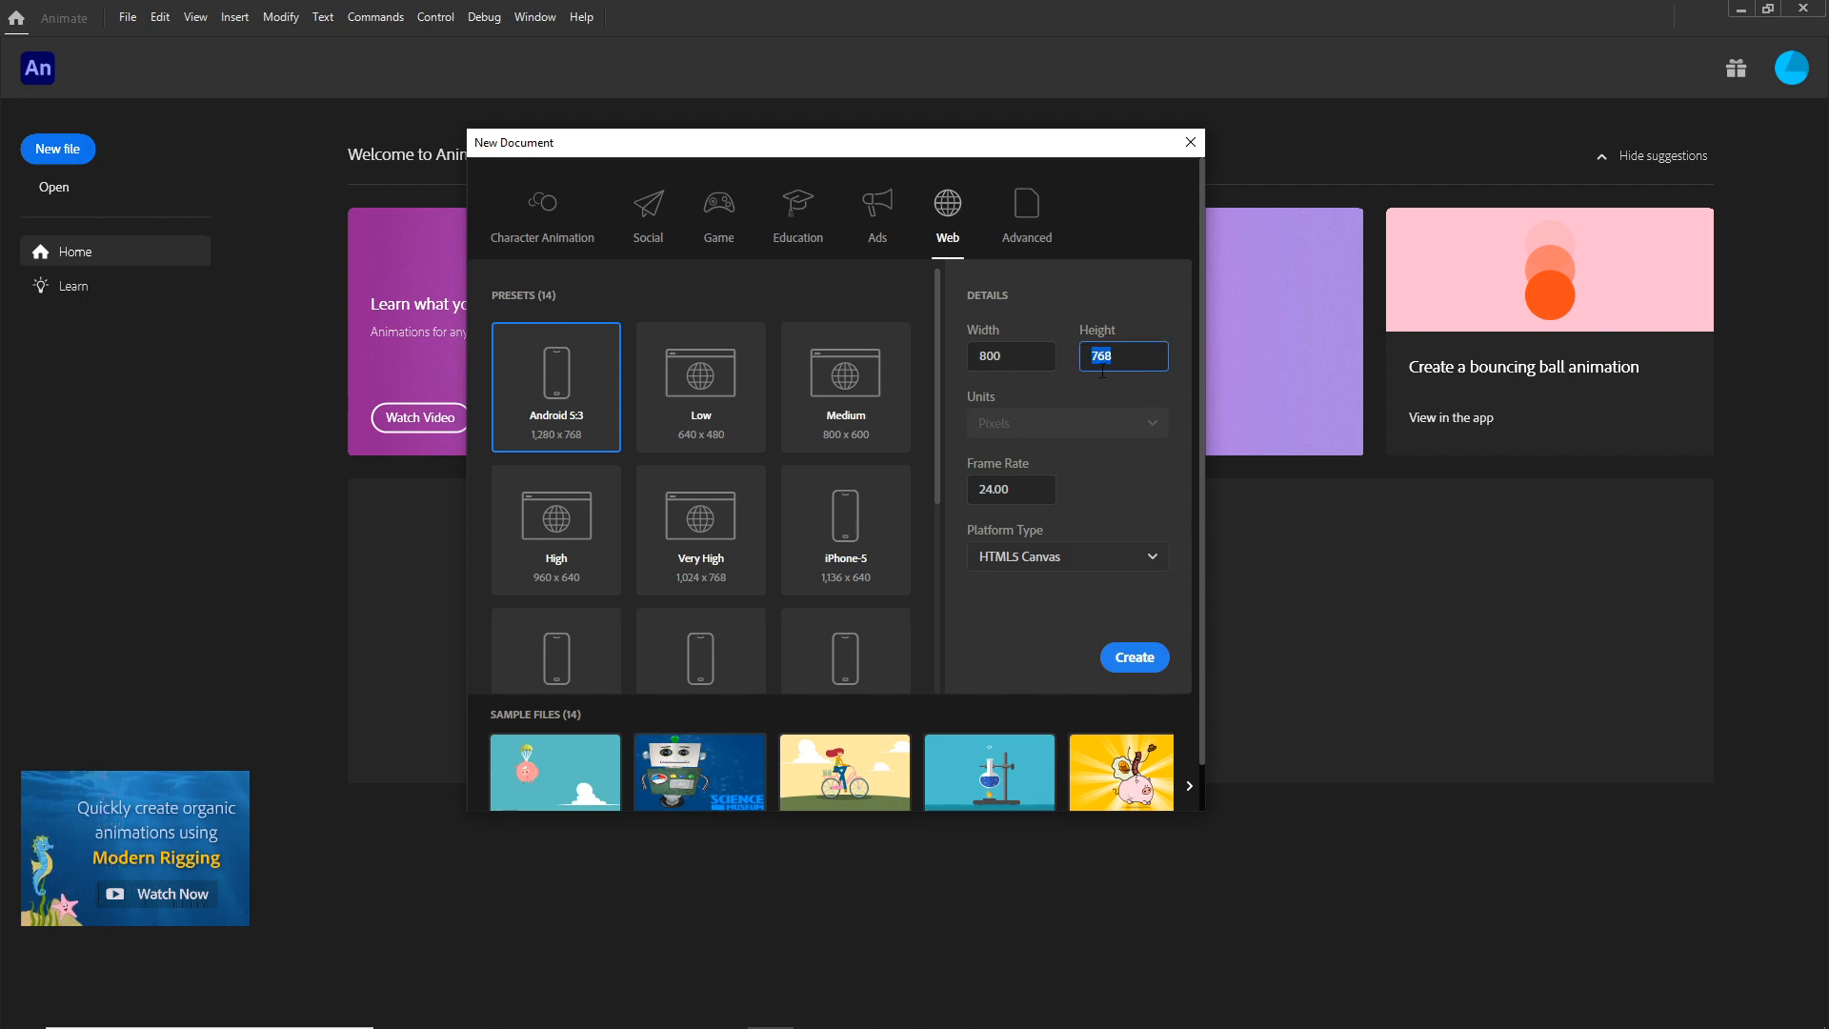
{"action": "type", "text": "800"}
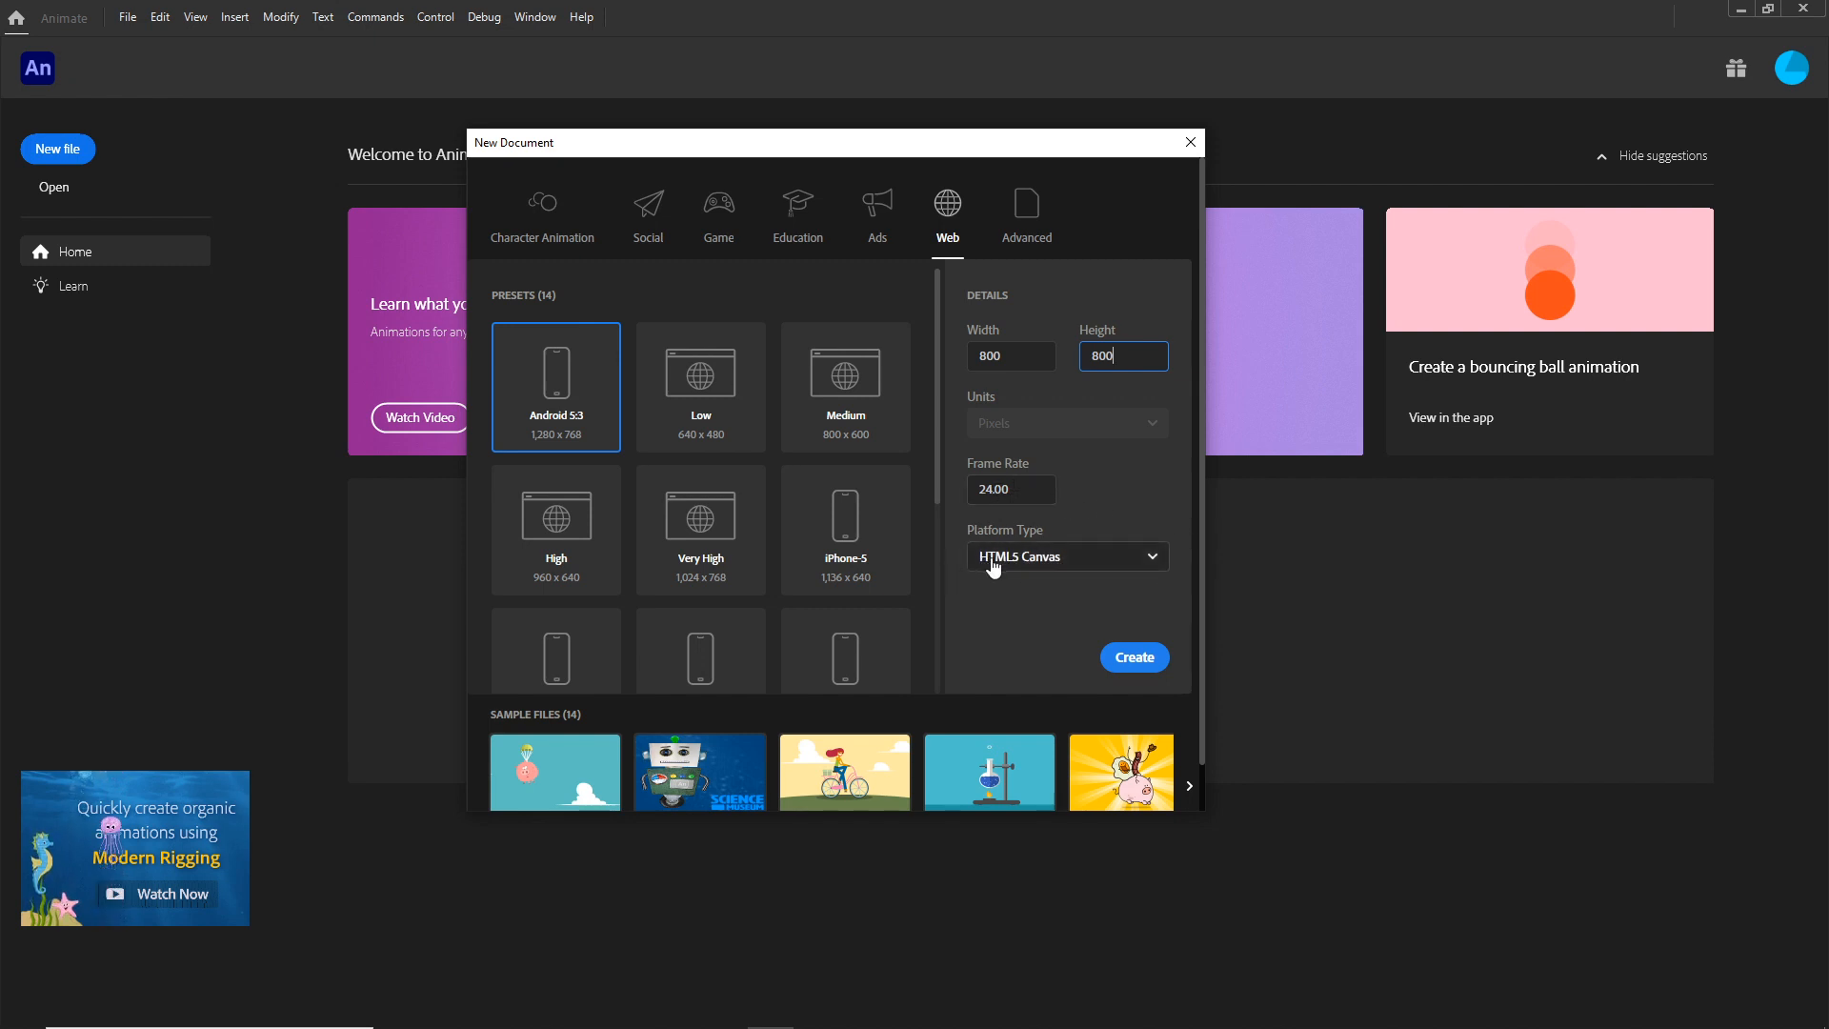
{"action": "left_click", "coordinate": [1143, 666]}
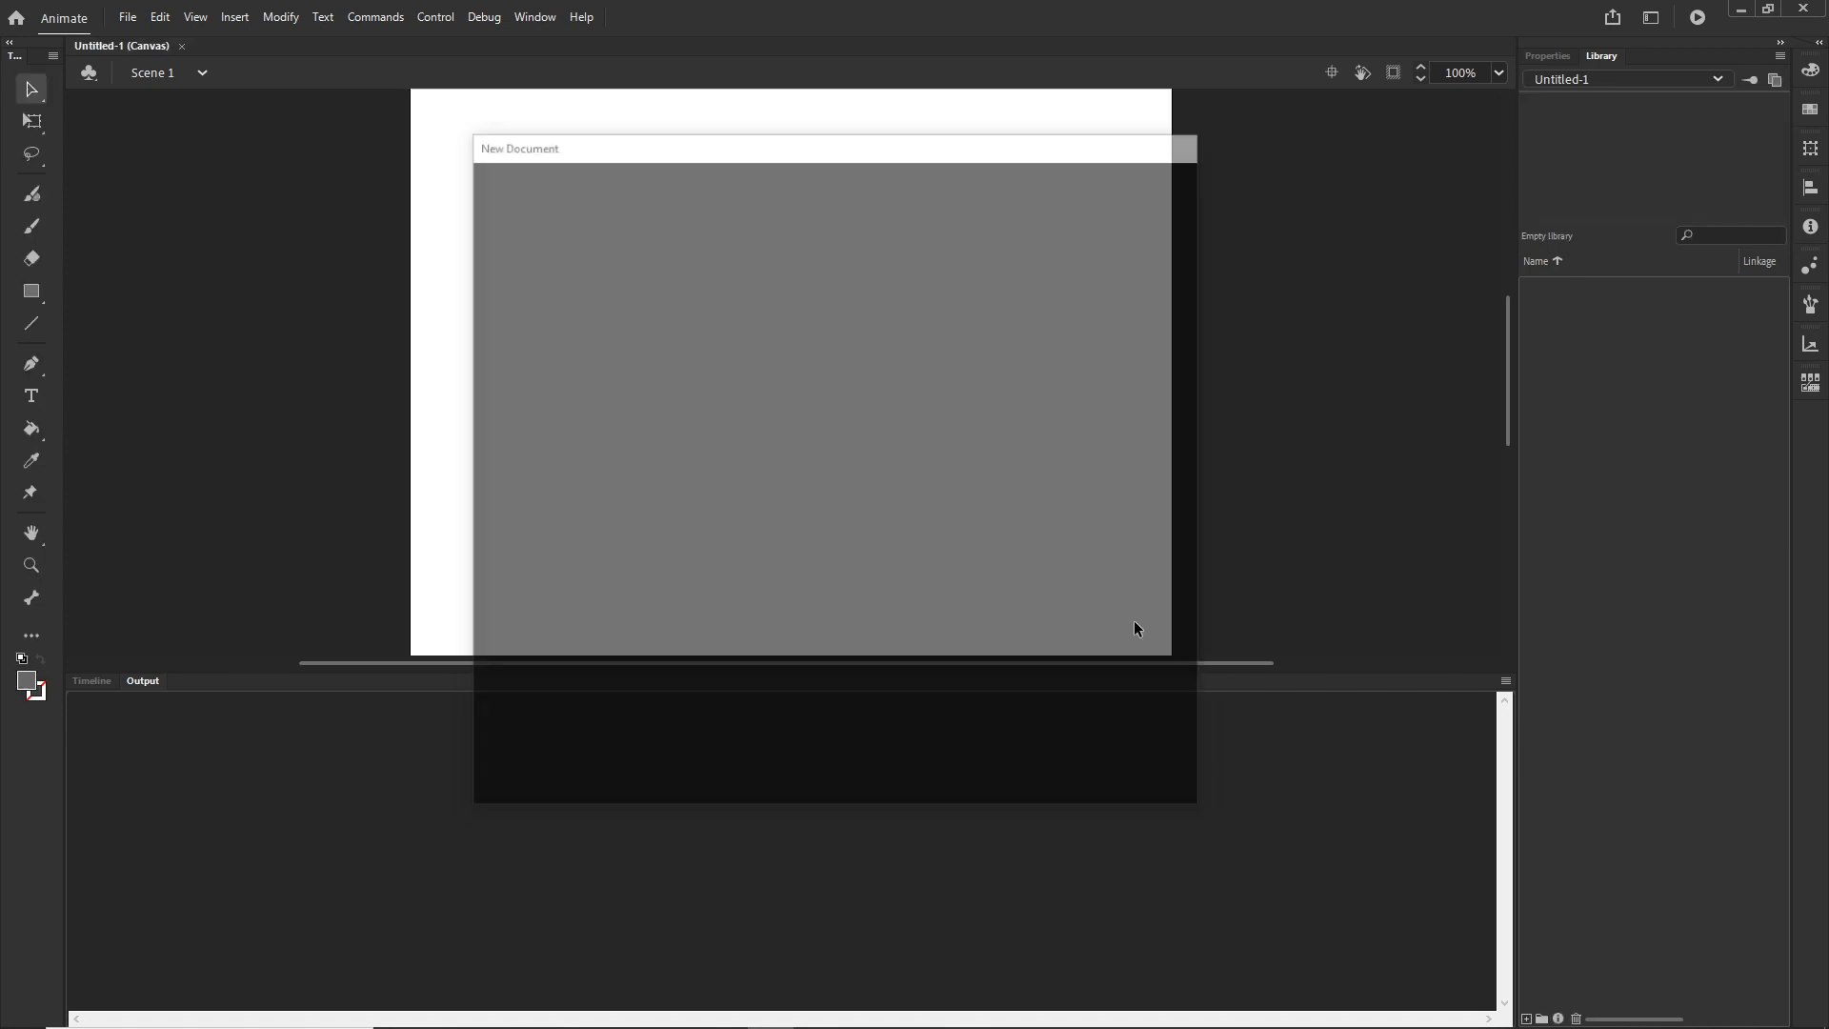
- Save the new Animate document as electricCar.fla and show its timeline
{"action": "scroll", "coordinate": [916, 467], "scroll_direction": "down", "scroll_amount": 2}
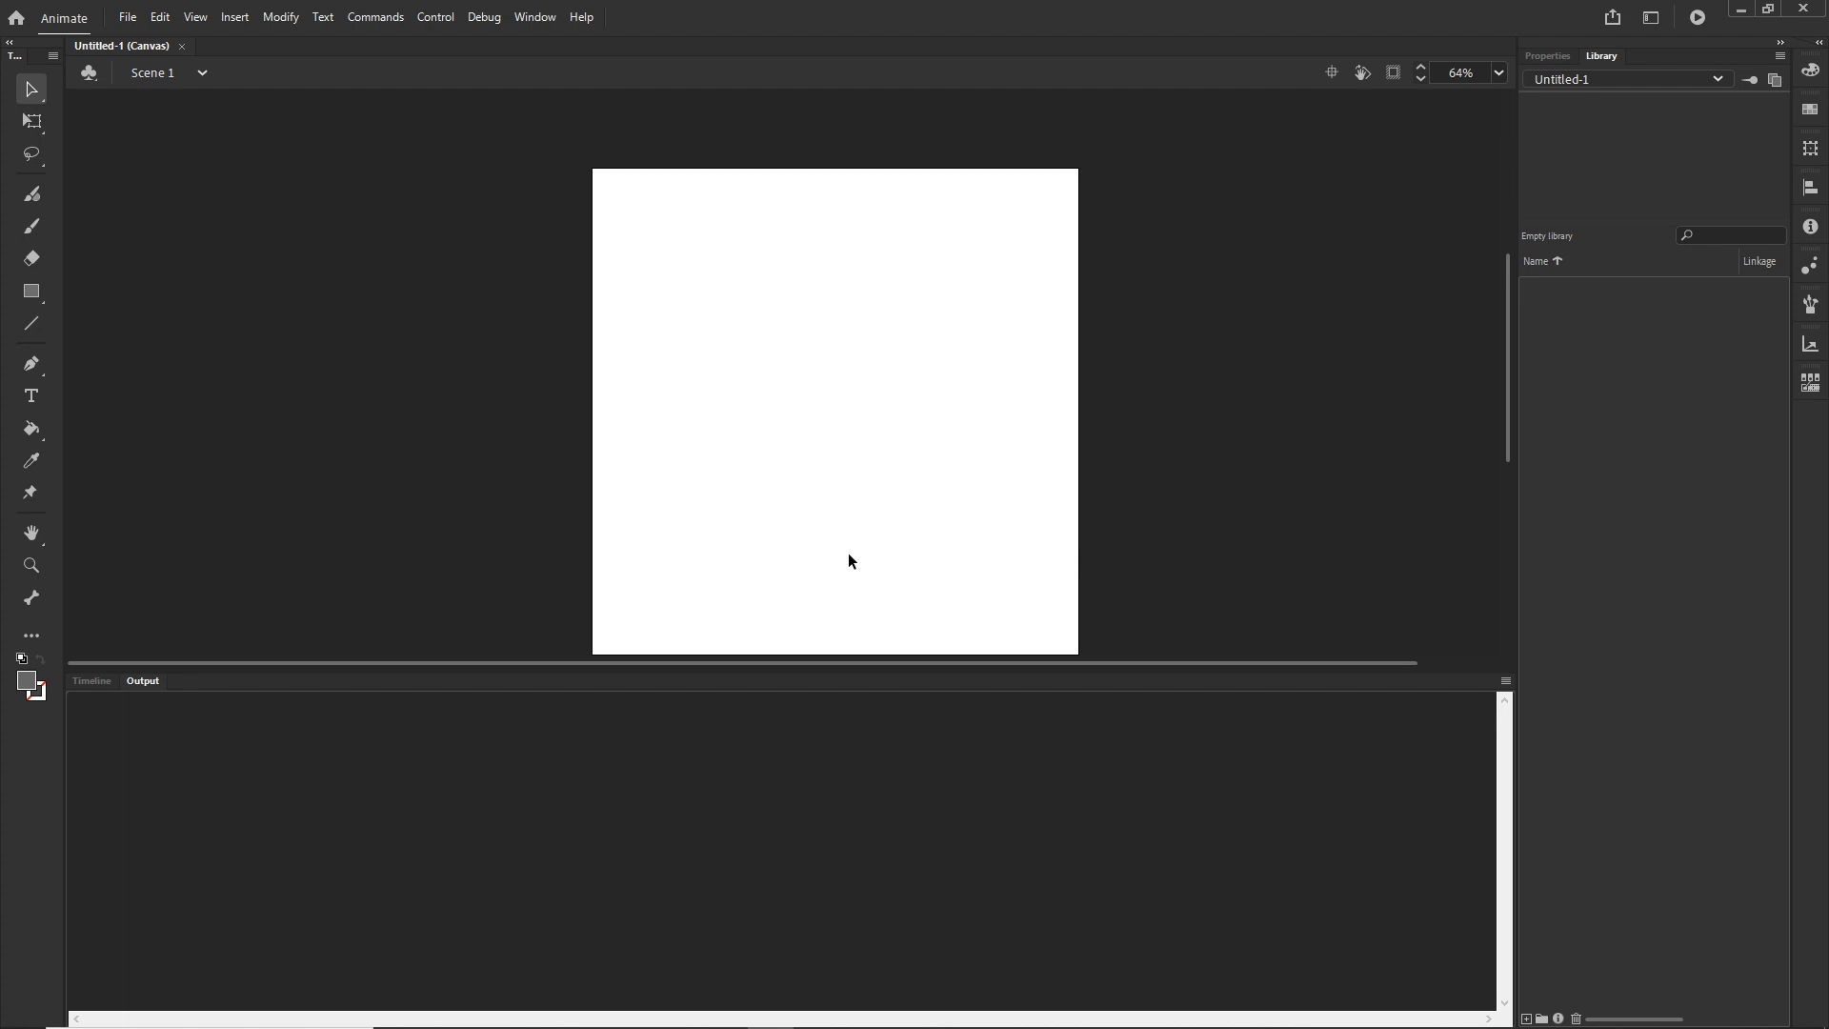
{"action": "key", "text": "ctrl+s"}
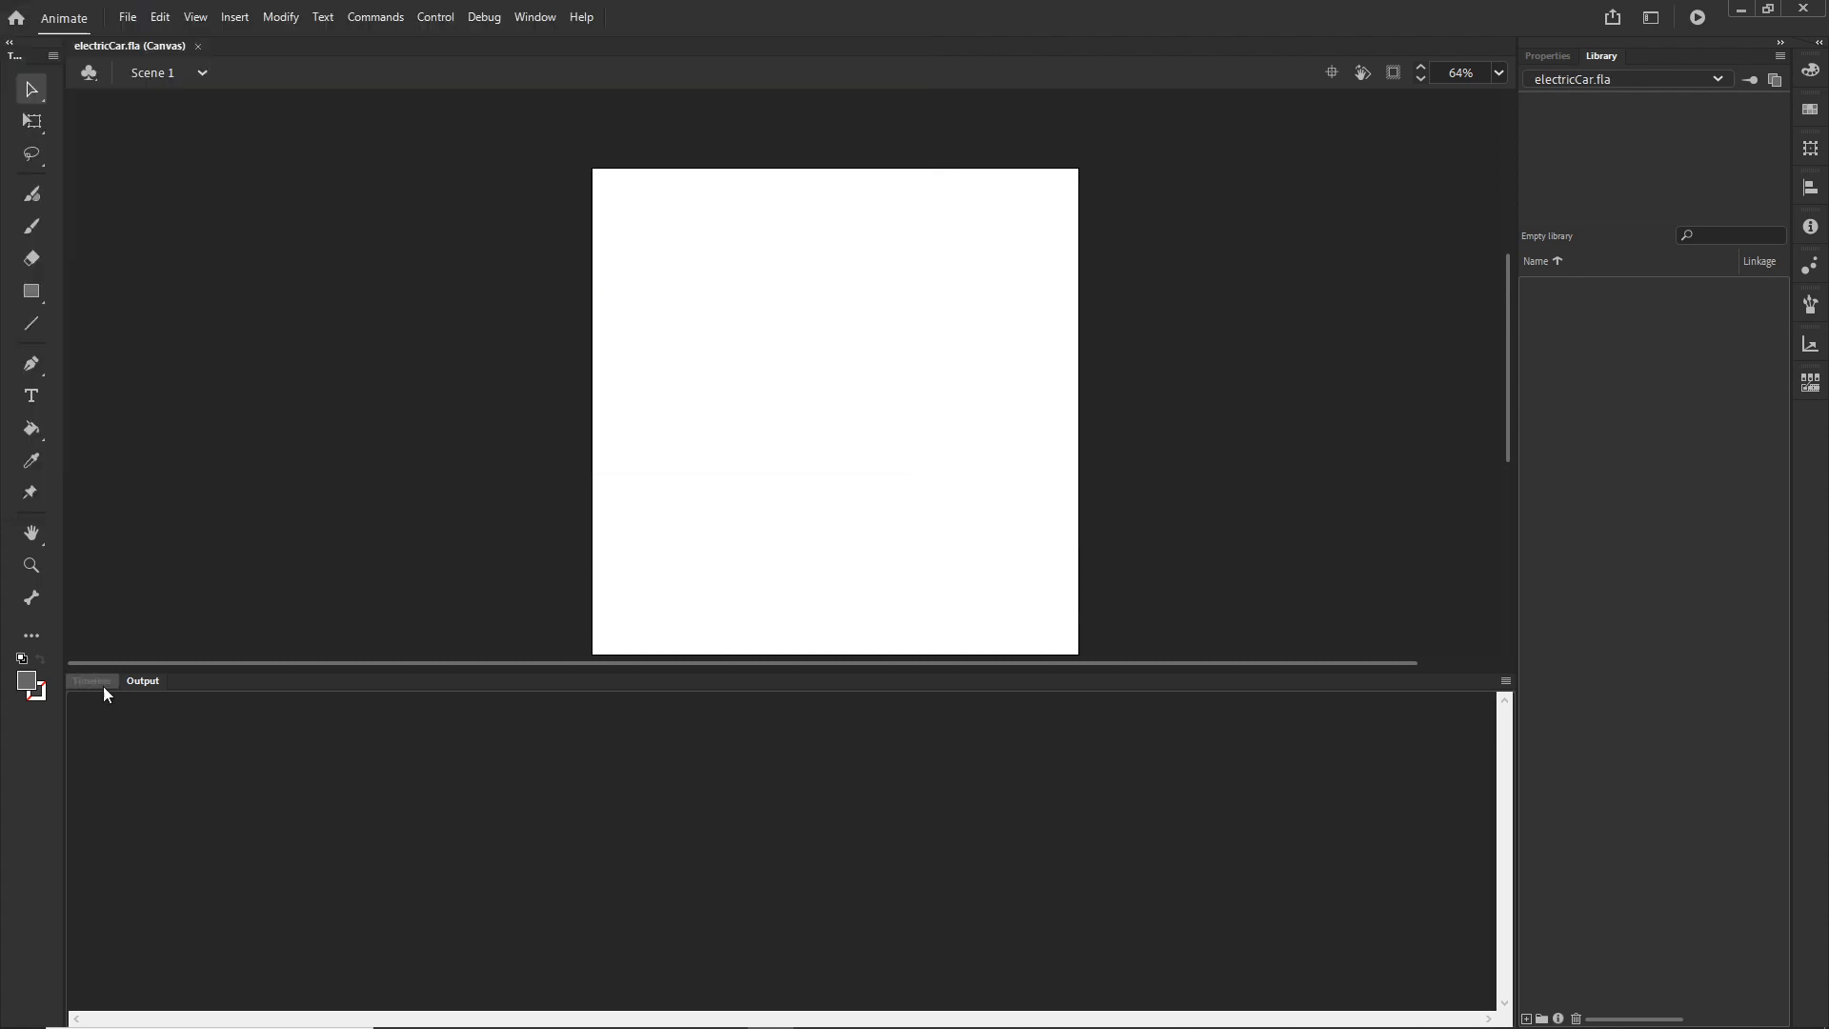
{"action": "left_click", "coordinate": [102, 684]}
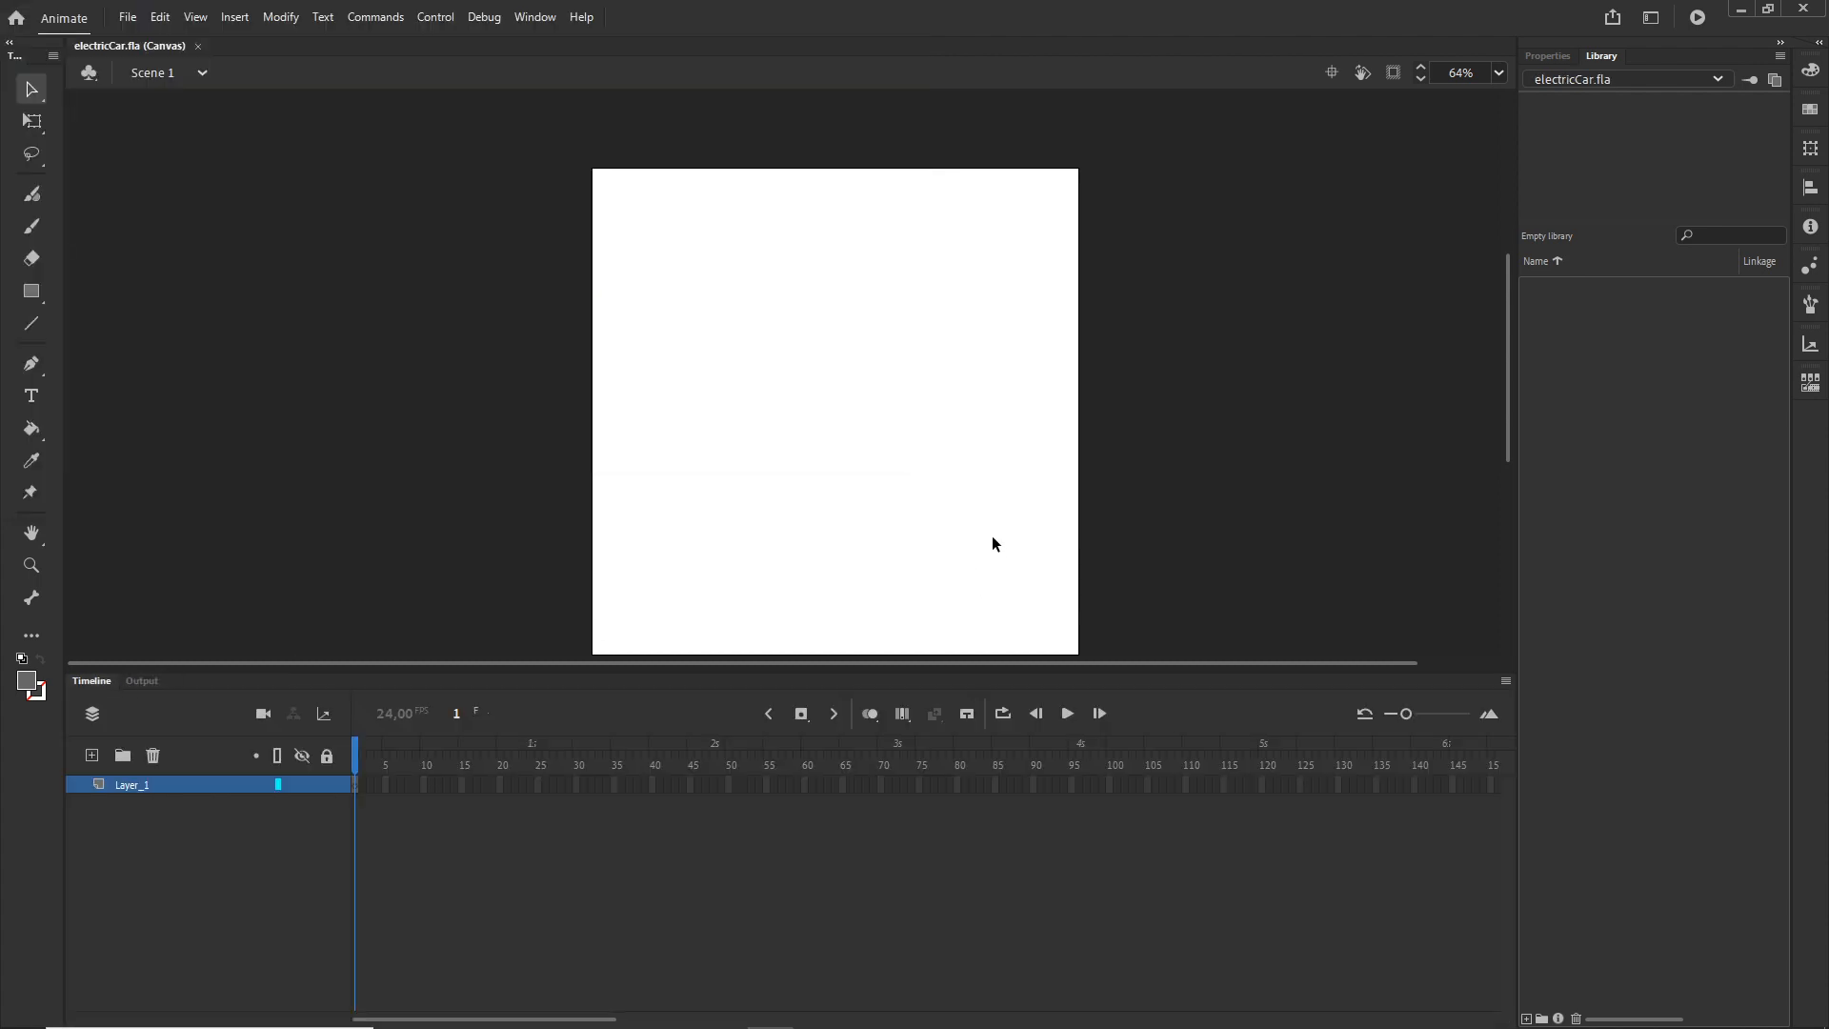
{"action": "scroll", "coordinate": [989, 527], "scroll_direction": "down", "scroll_amount": 1}
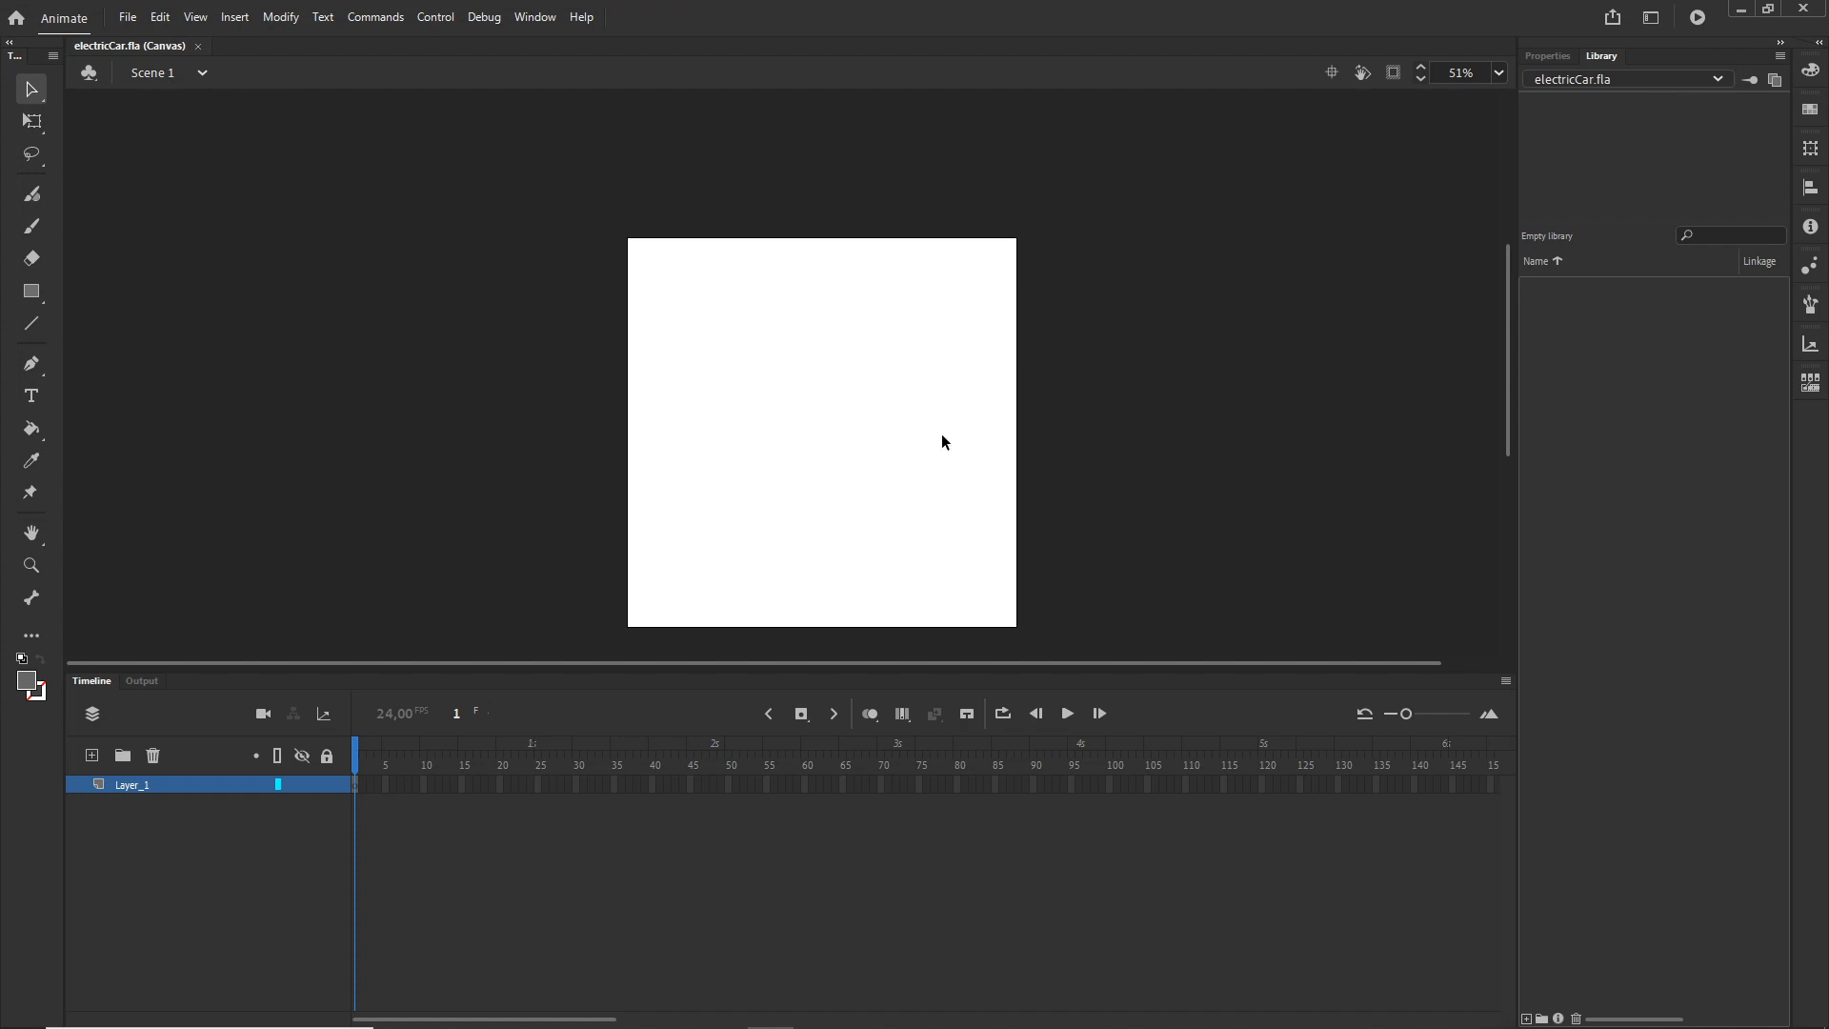
{"action": "mouse_move", "coordinate": [661, 1025]}
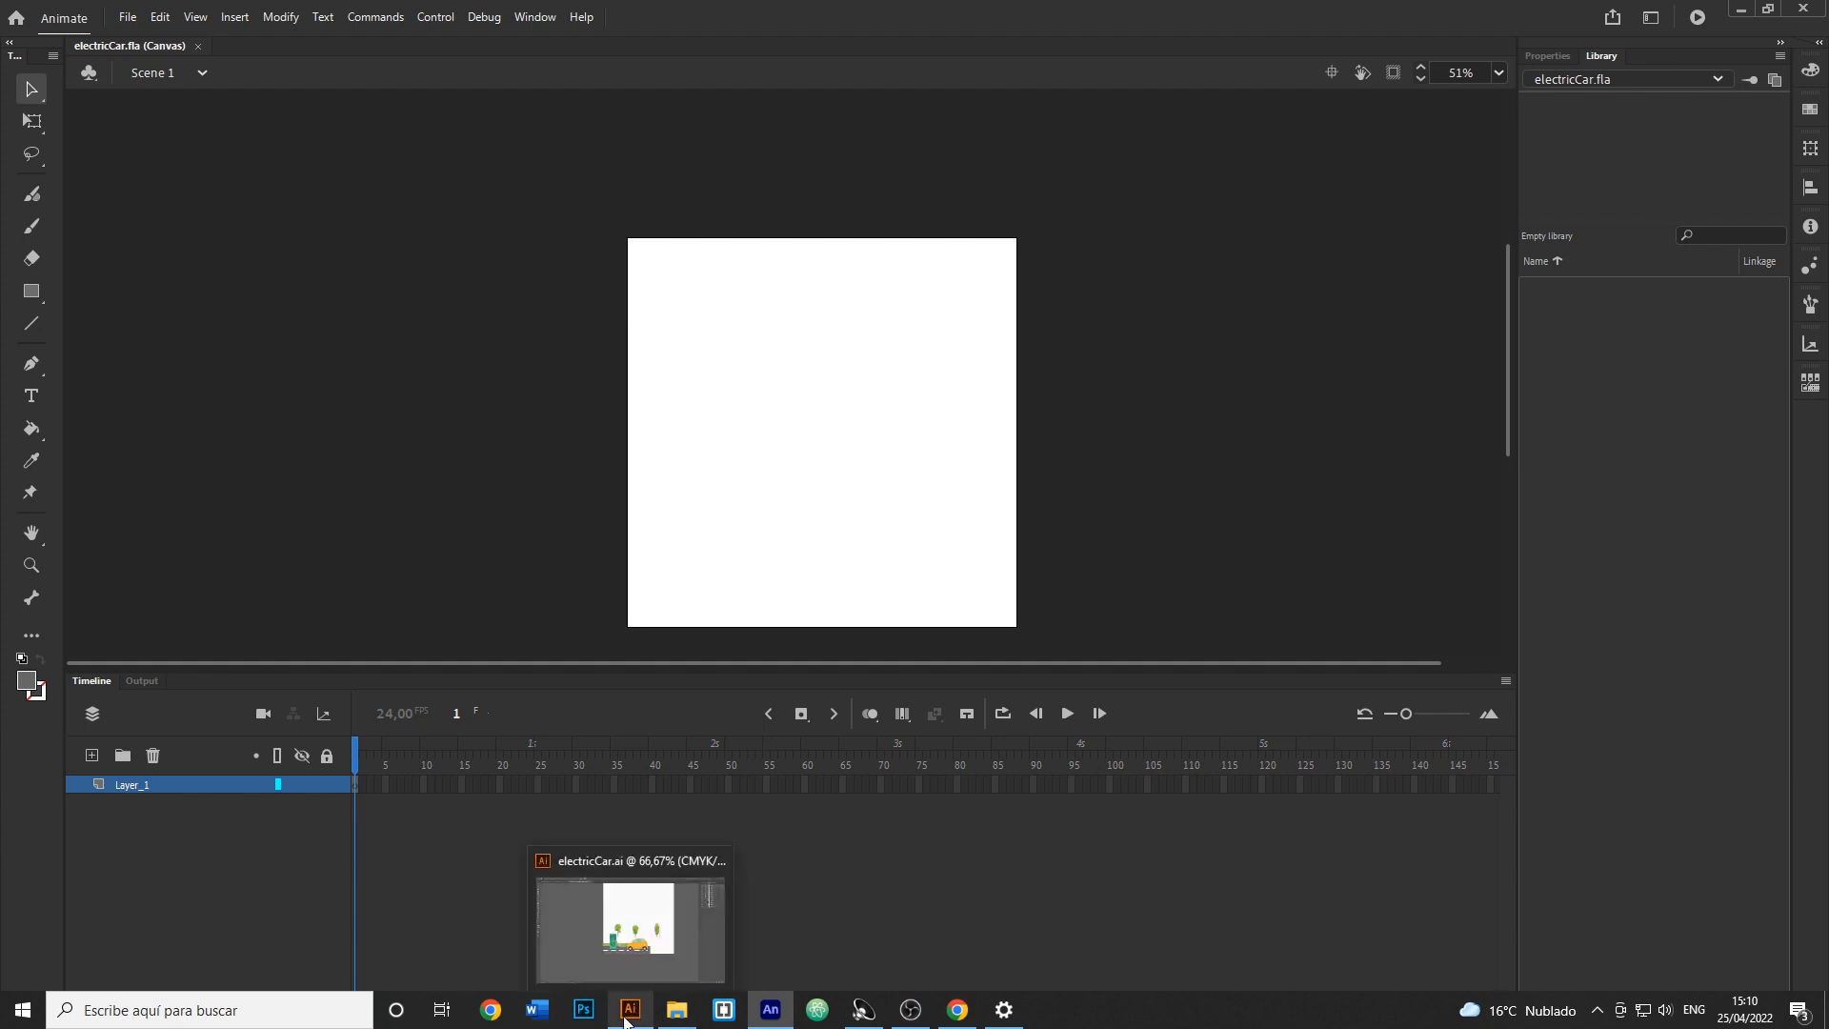
{"action": "left_click", "coordinate": [625, 939]}
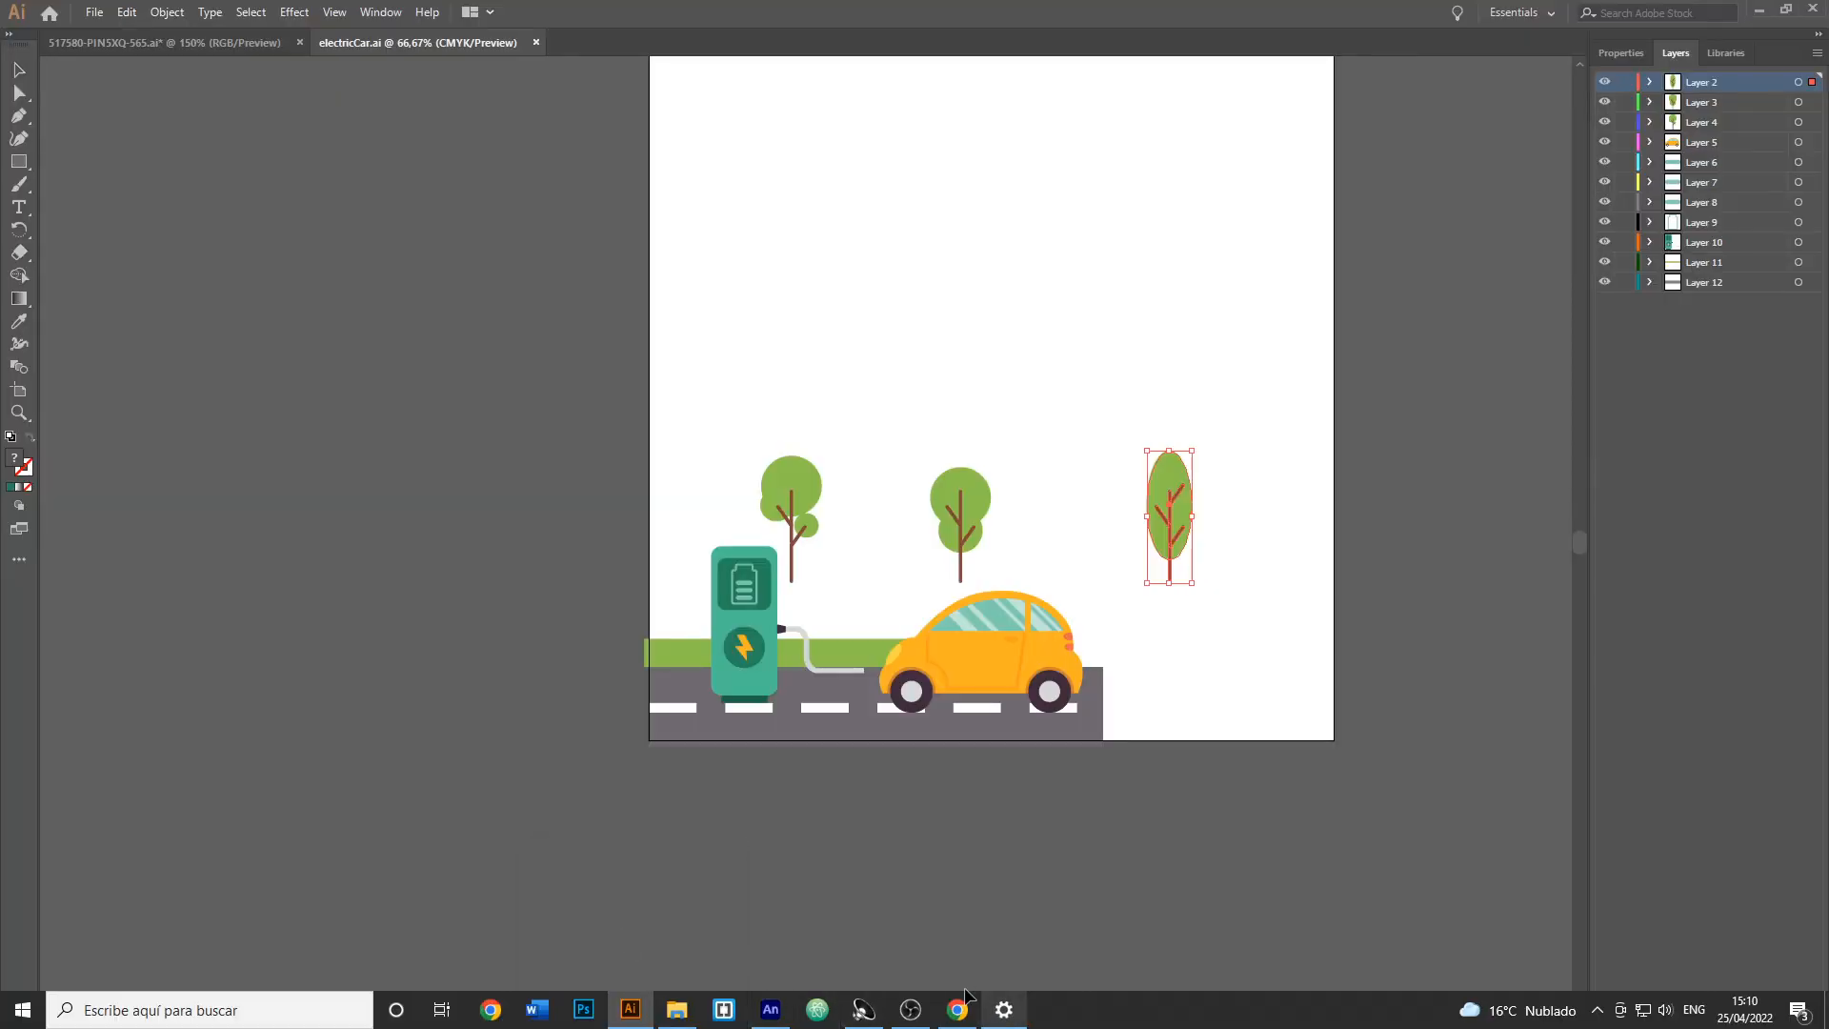
{"action": "left_click", "coordinate": [1015, 534]}
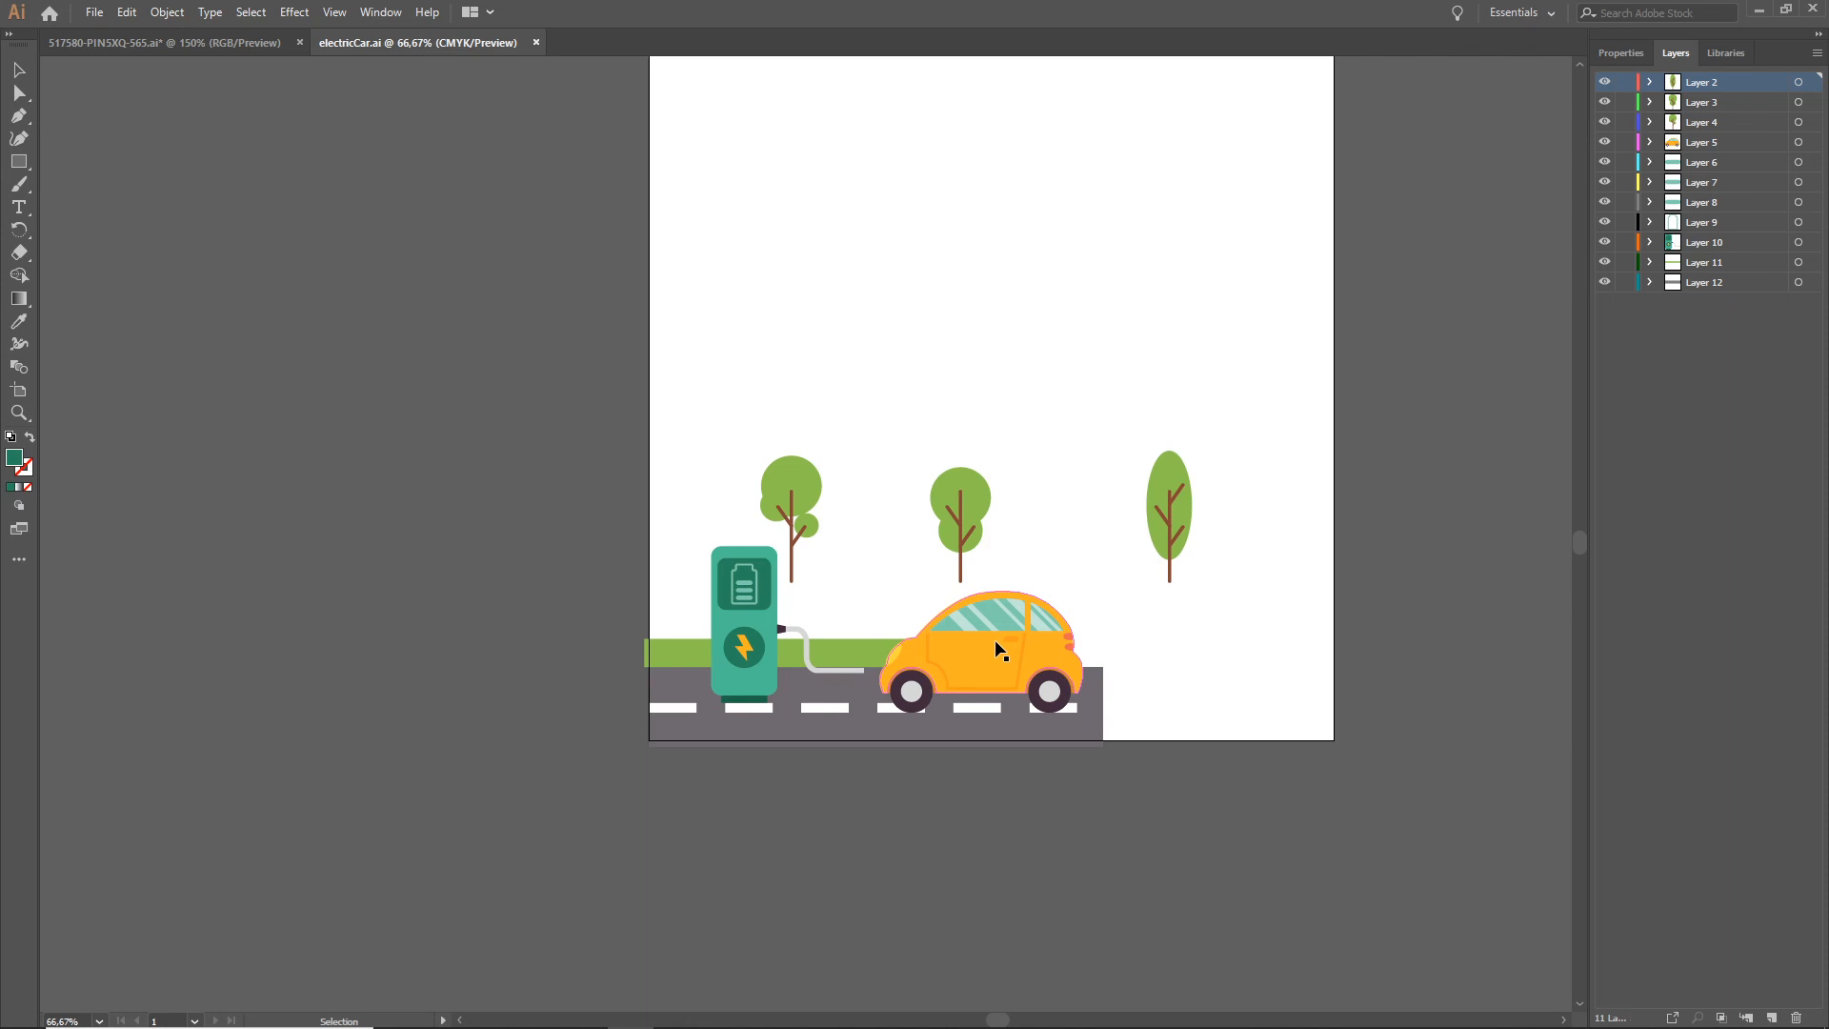
{"action": "left_click", "coordinate": [1012, 660]}
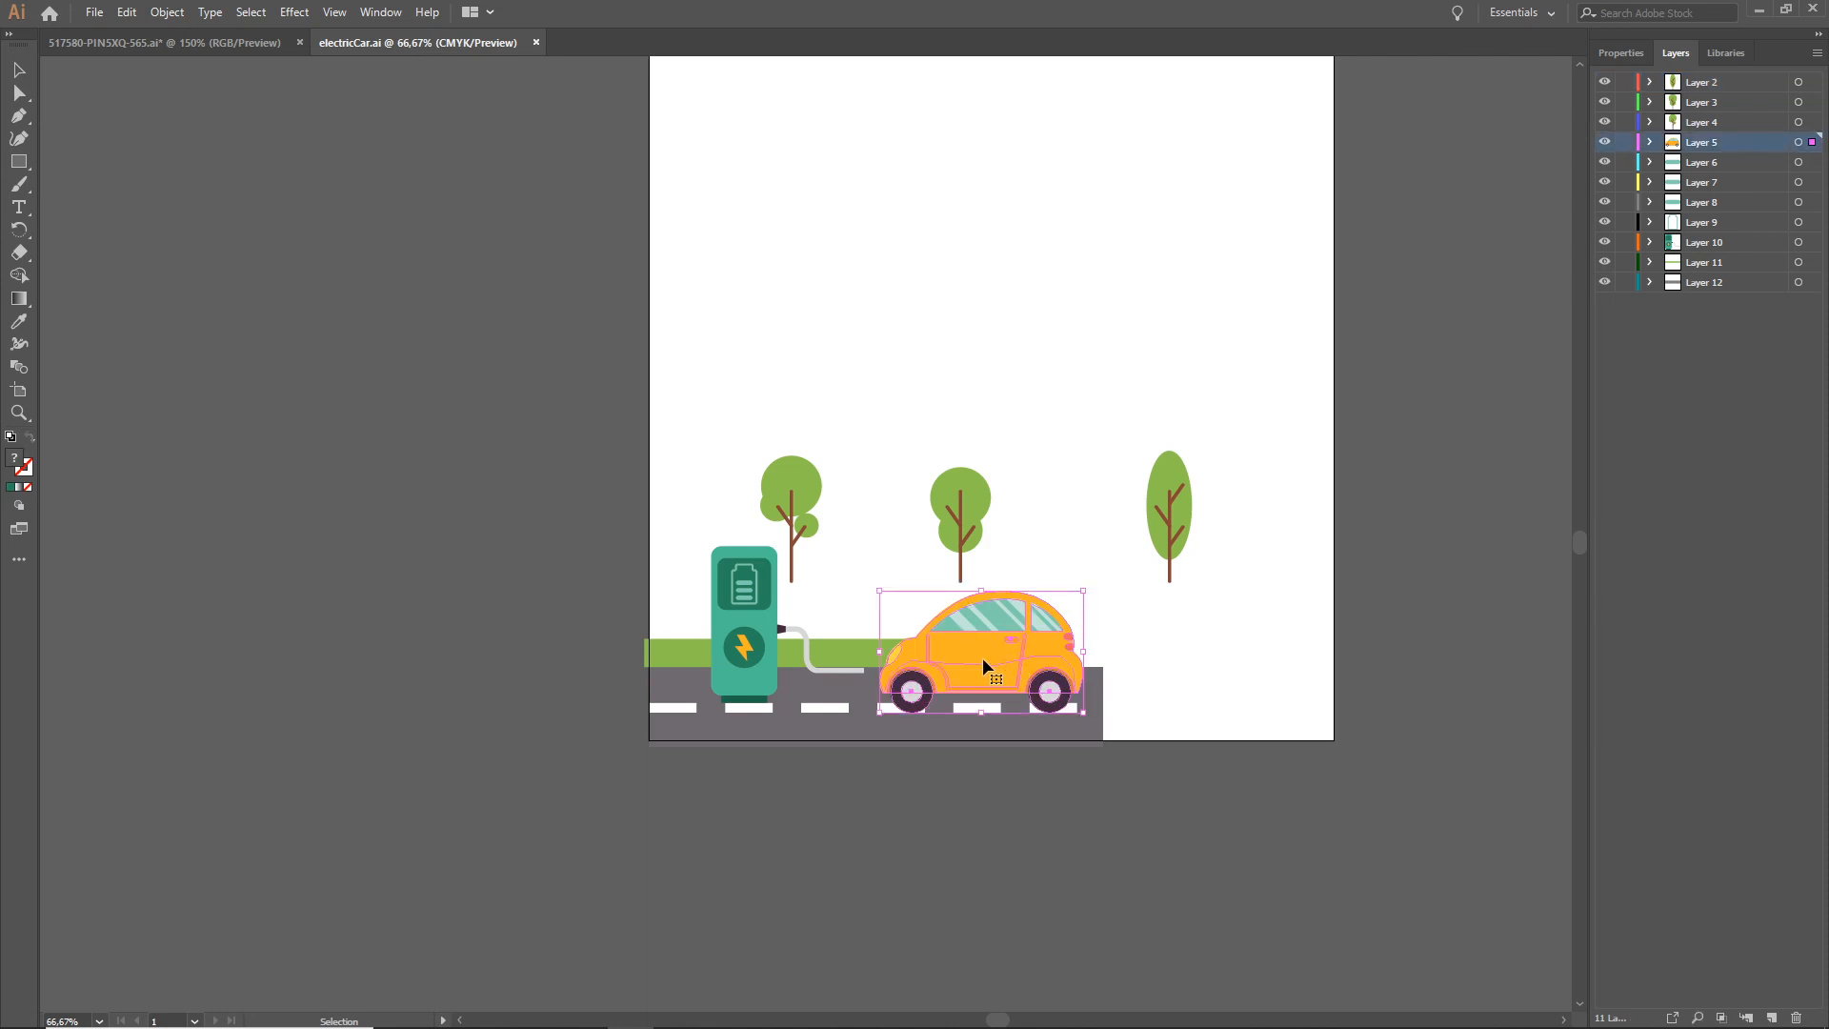
{"action": "left_click_drag", "start_coordinate": [979, 655], "coordinate": [821, 447]}
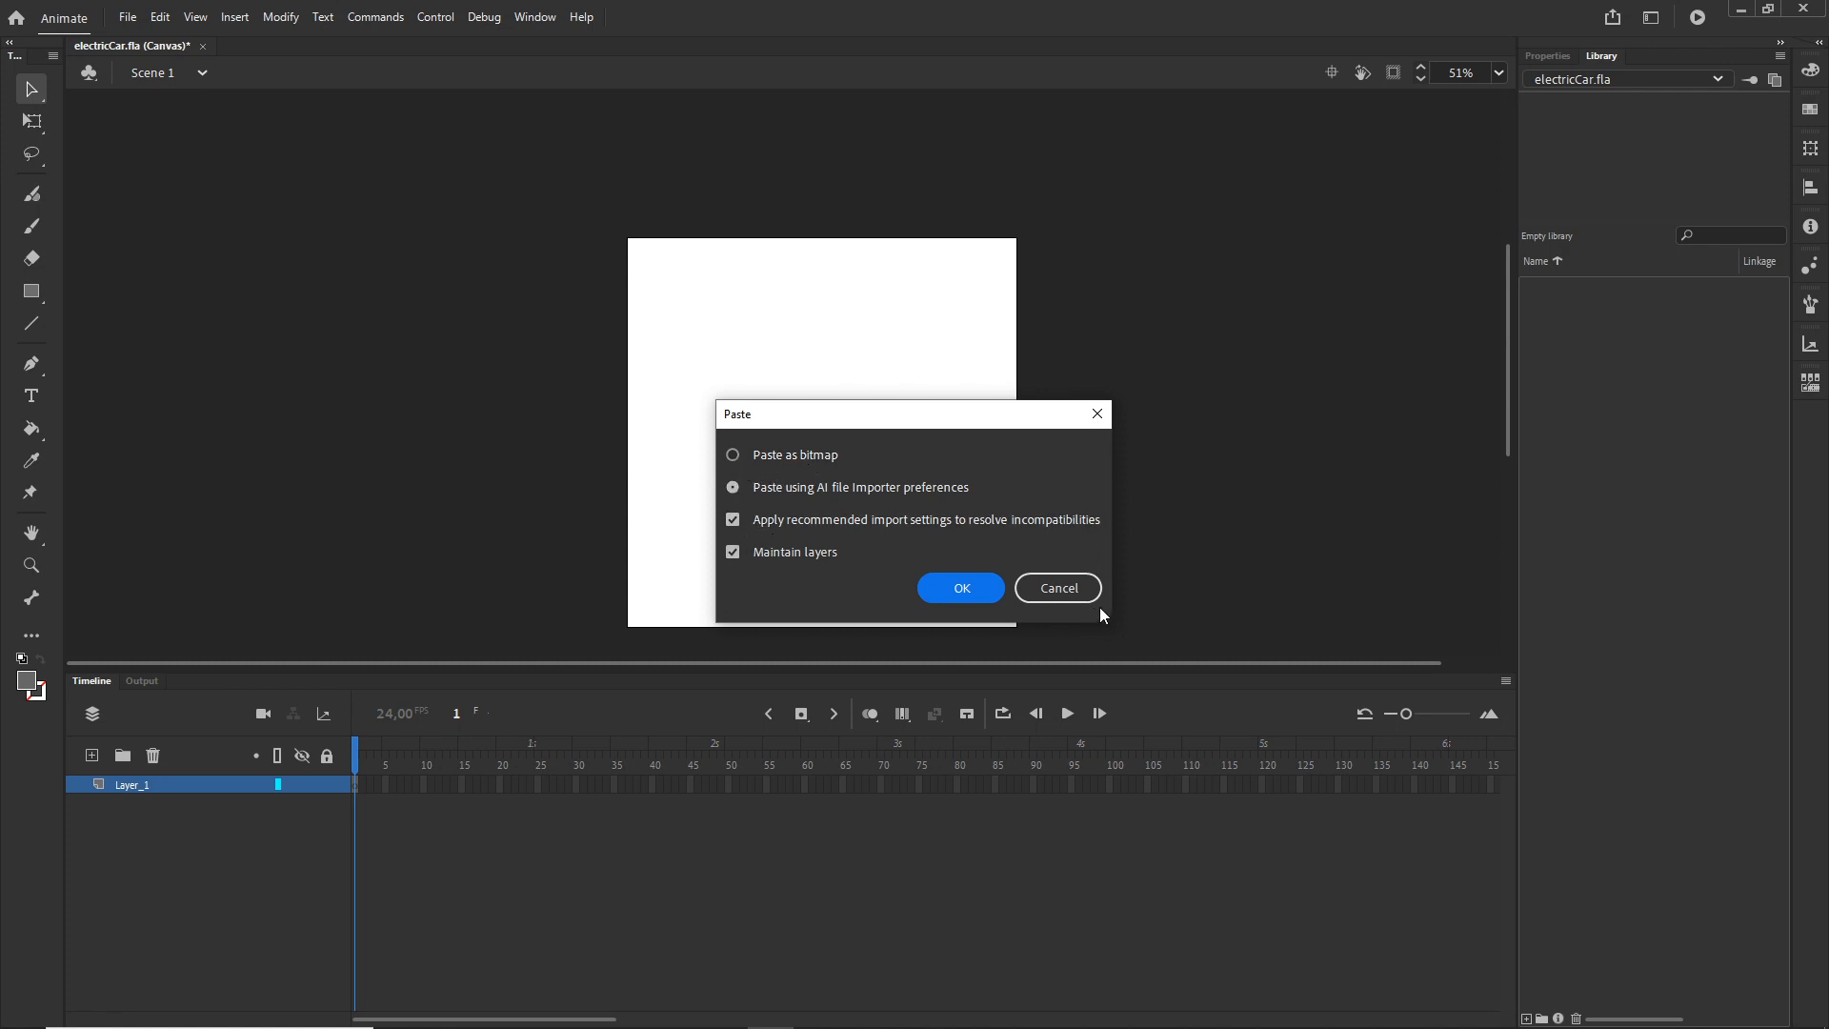
{"action": "left_click", "coordinate": [1080, 587]}
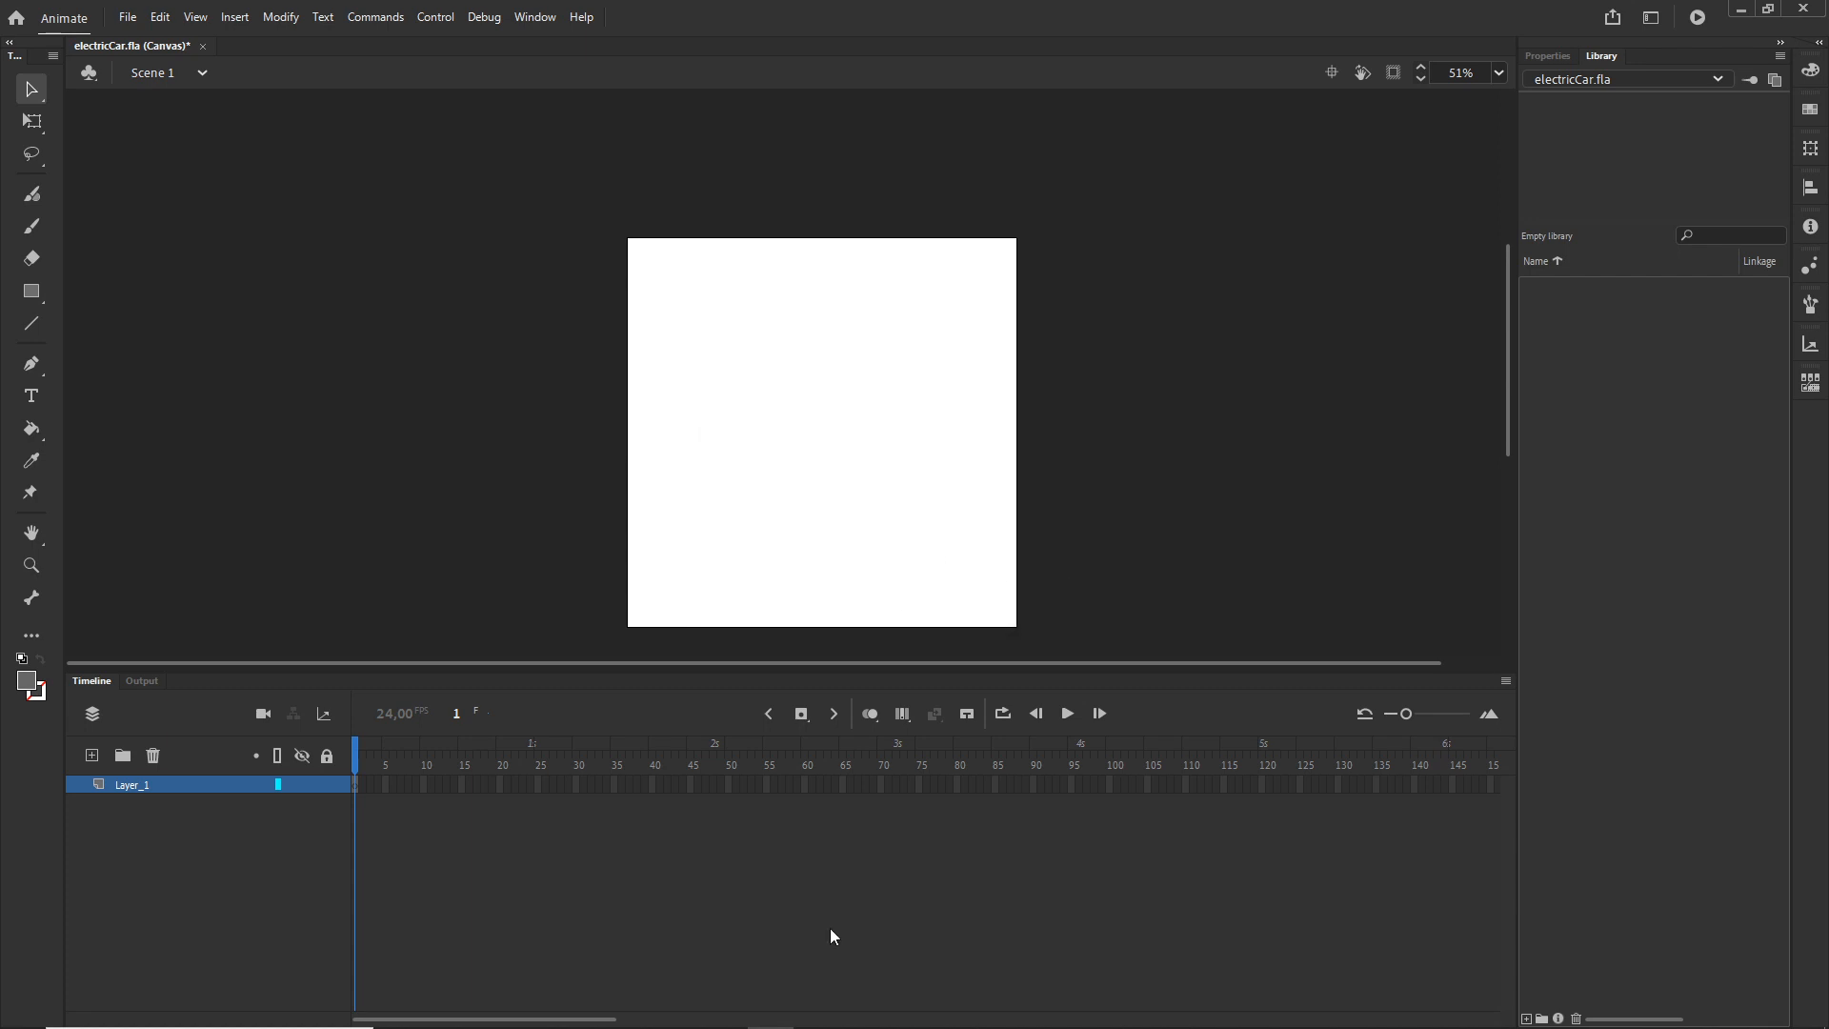
- Bring electricCar.ai from the Tutorial\illustrator folder onto the Animate stage to open its import settings
{"action": "left_click", "coordinate": [682, 1009]}
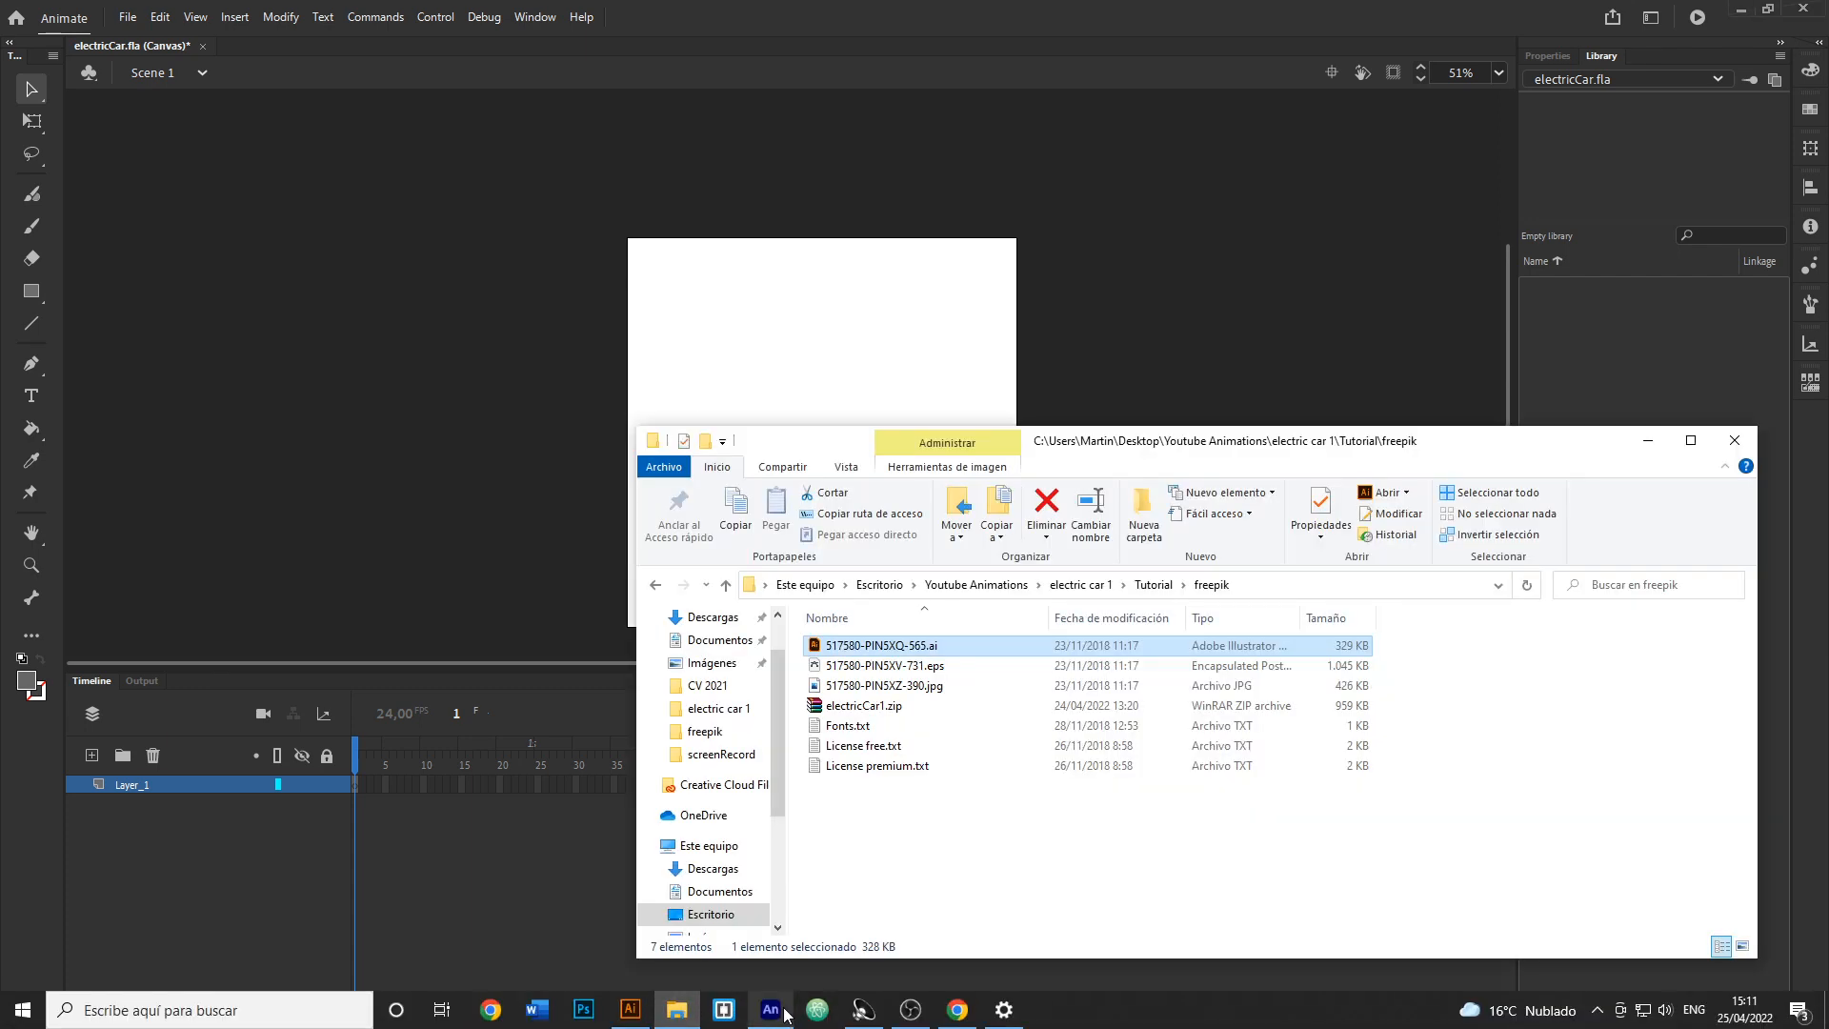
{"action": "left_click", "coordinate": [1152, 584]}
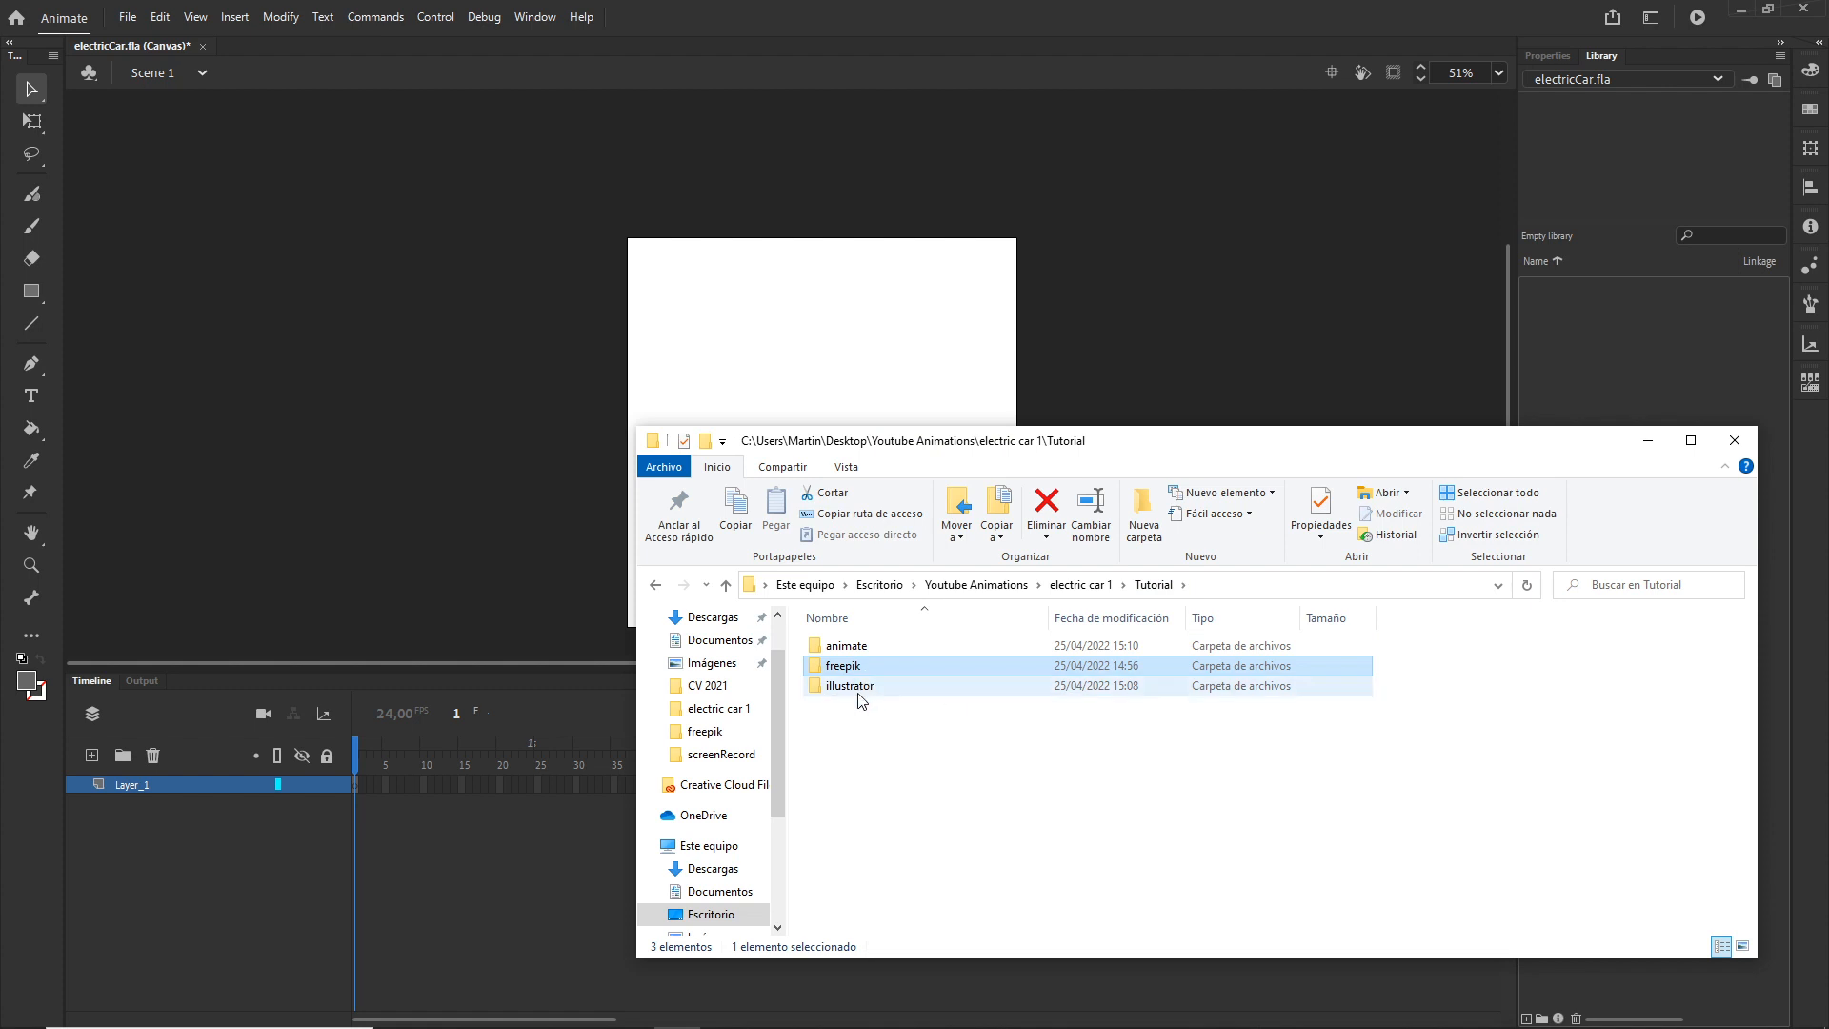
{"action": "double_click", "coordinate": [918, 688]}
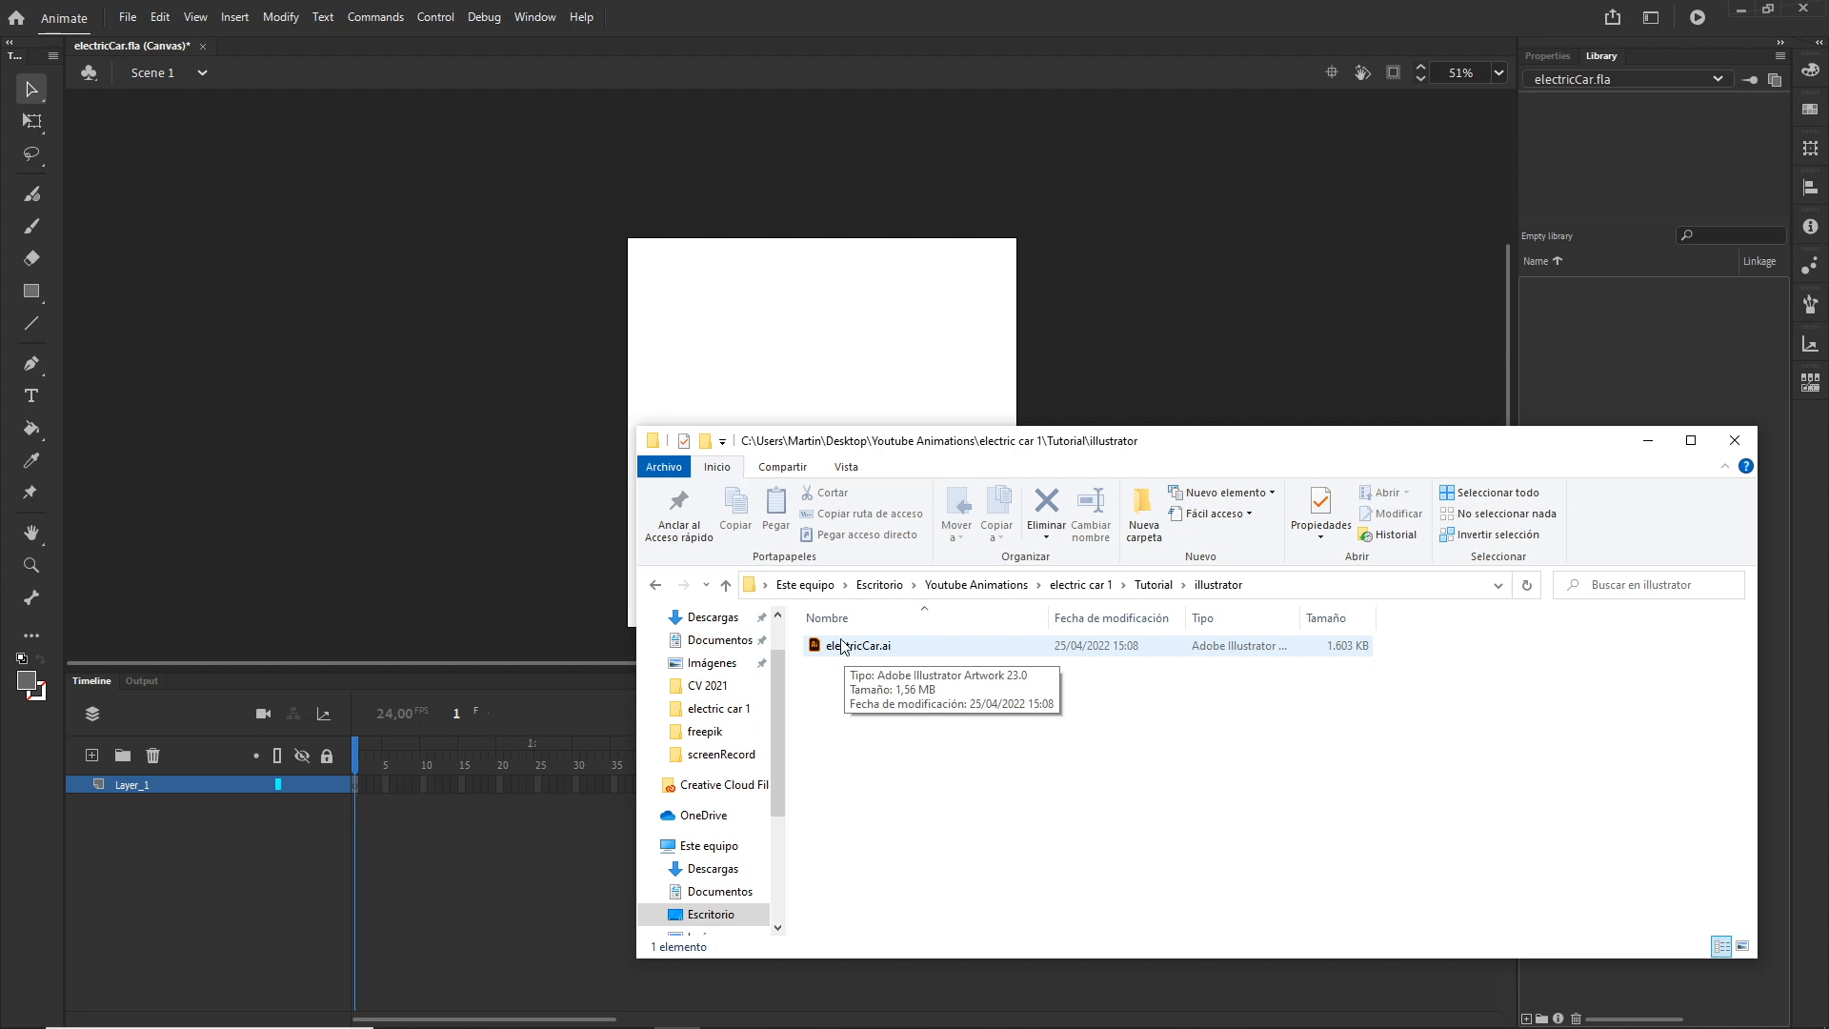
{"action": "left_click", "coordinate": [844, 650]}
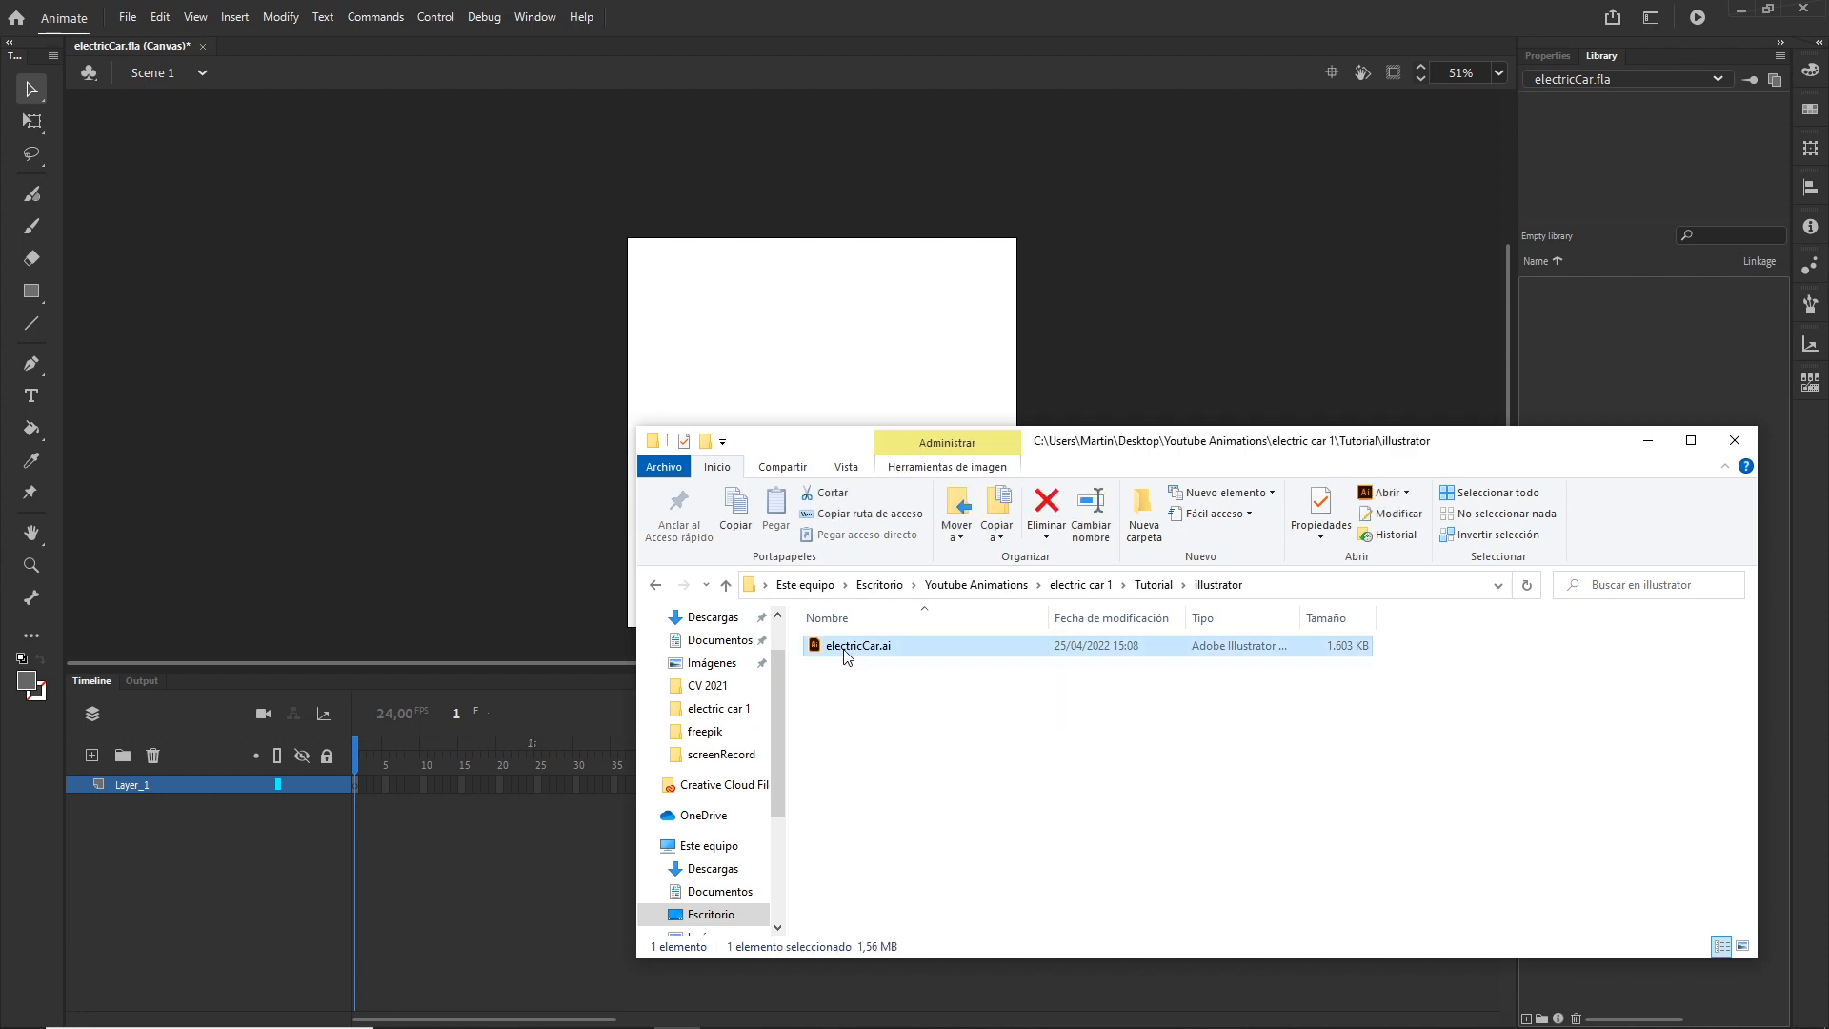
{"action": "left_click_drag", "start_coordinate": [844, 651], "coordinate": [834, 400]}
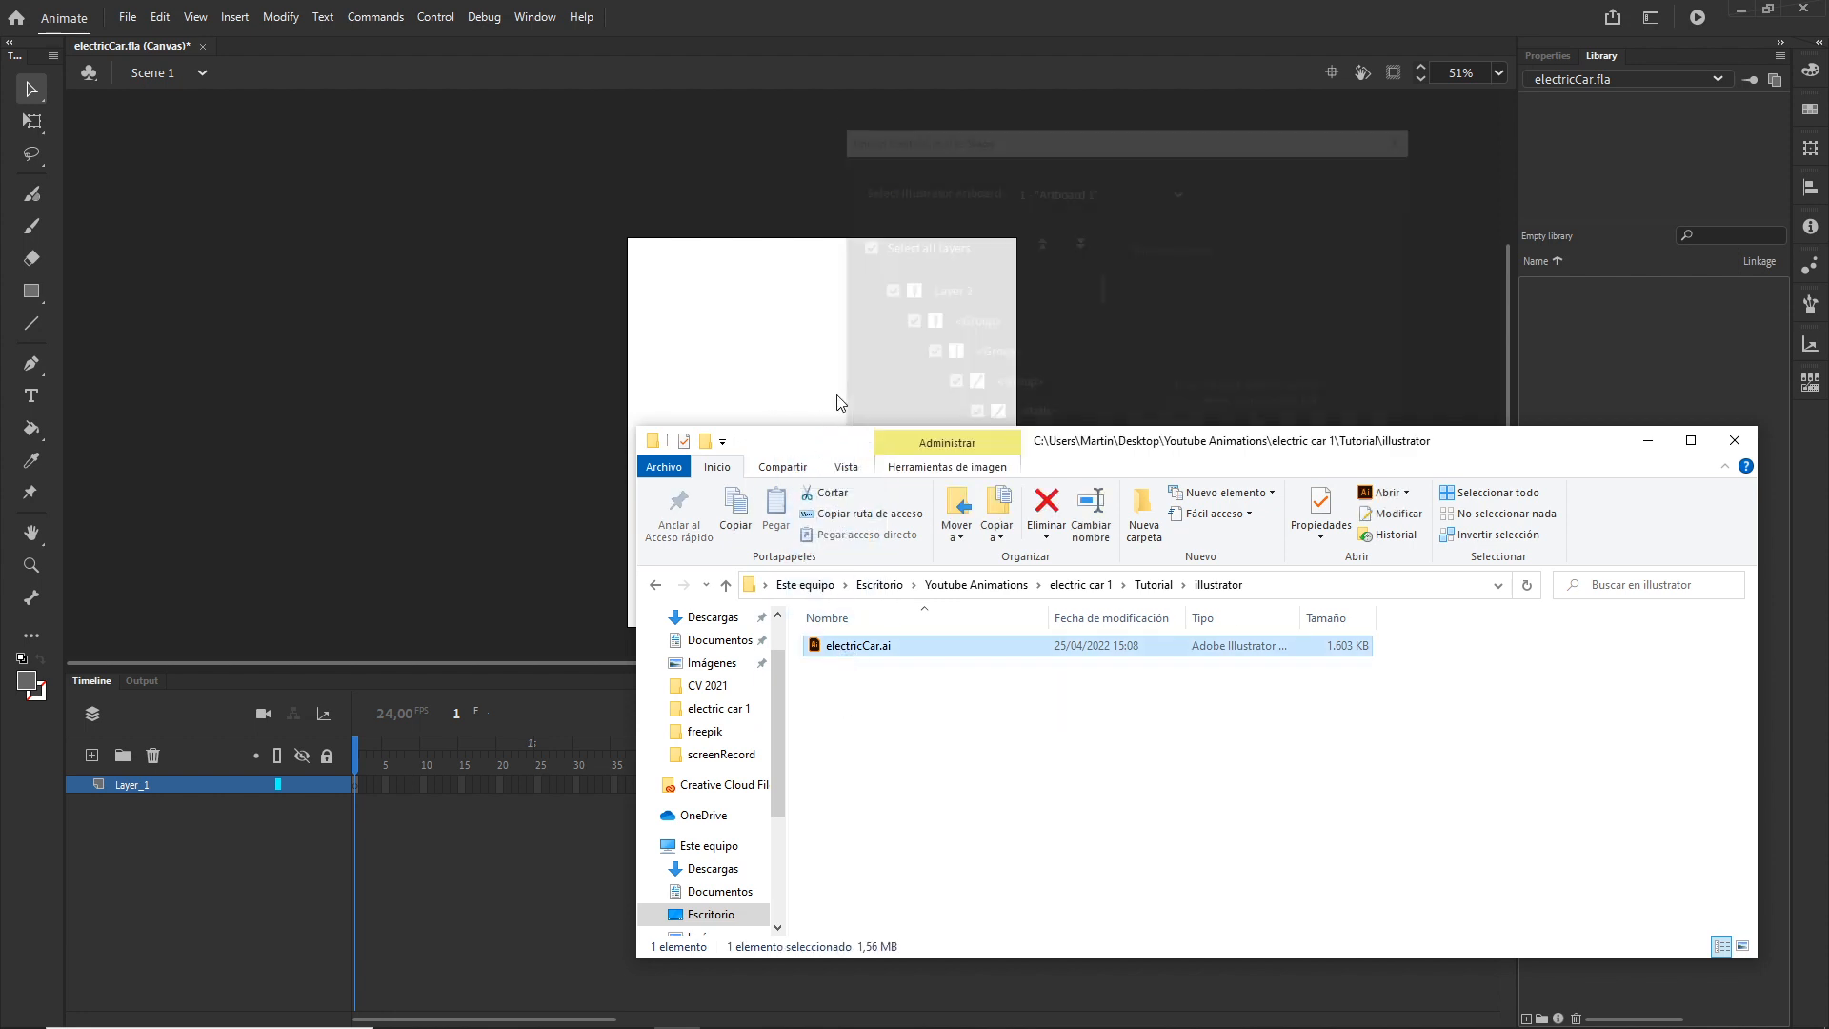
{"action": "left_click", "coordinate": [1465, 398]}
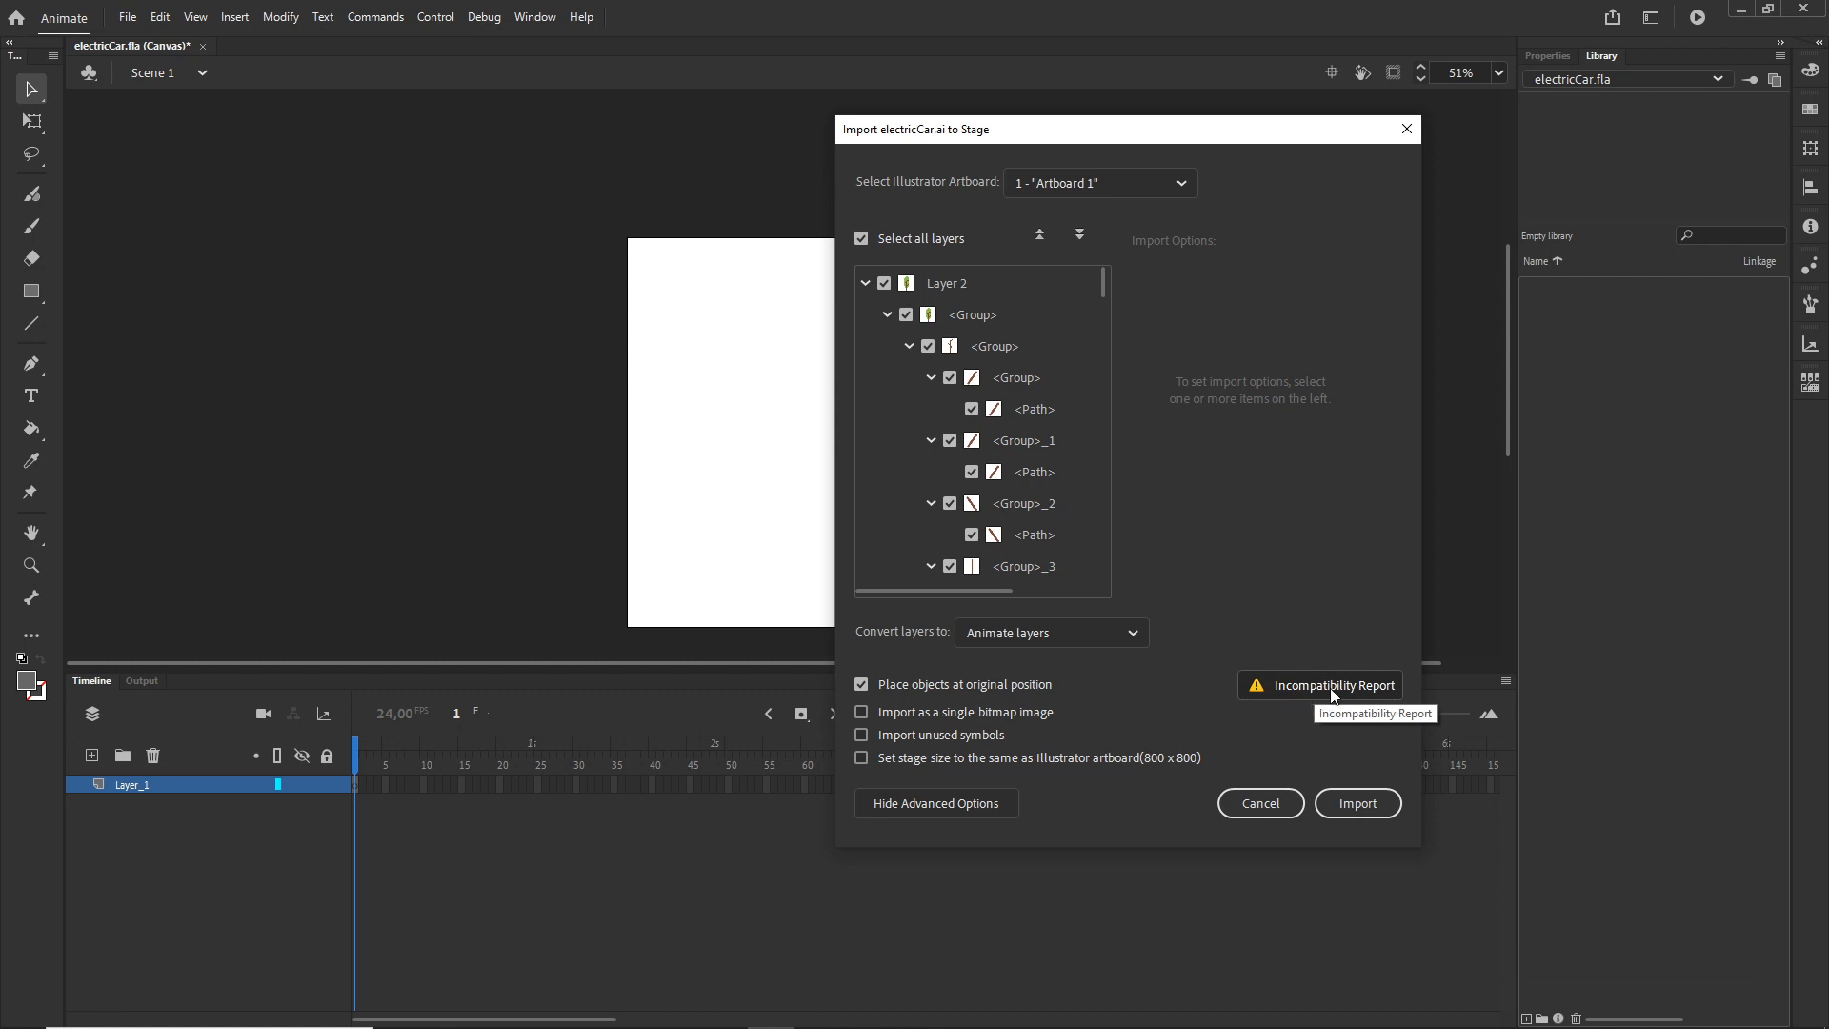
- Review the incompatibility report, then import all layers as Animate layers with the stage size matched to the 800 x 800 Illustrator artboard
{"action": "left_click", "coordinate": [1358, 685]}
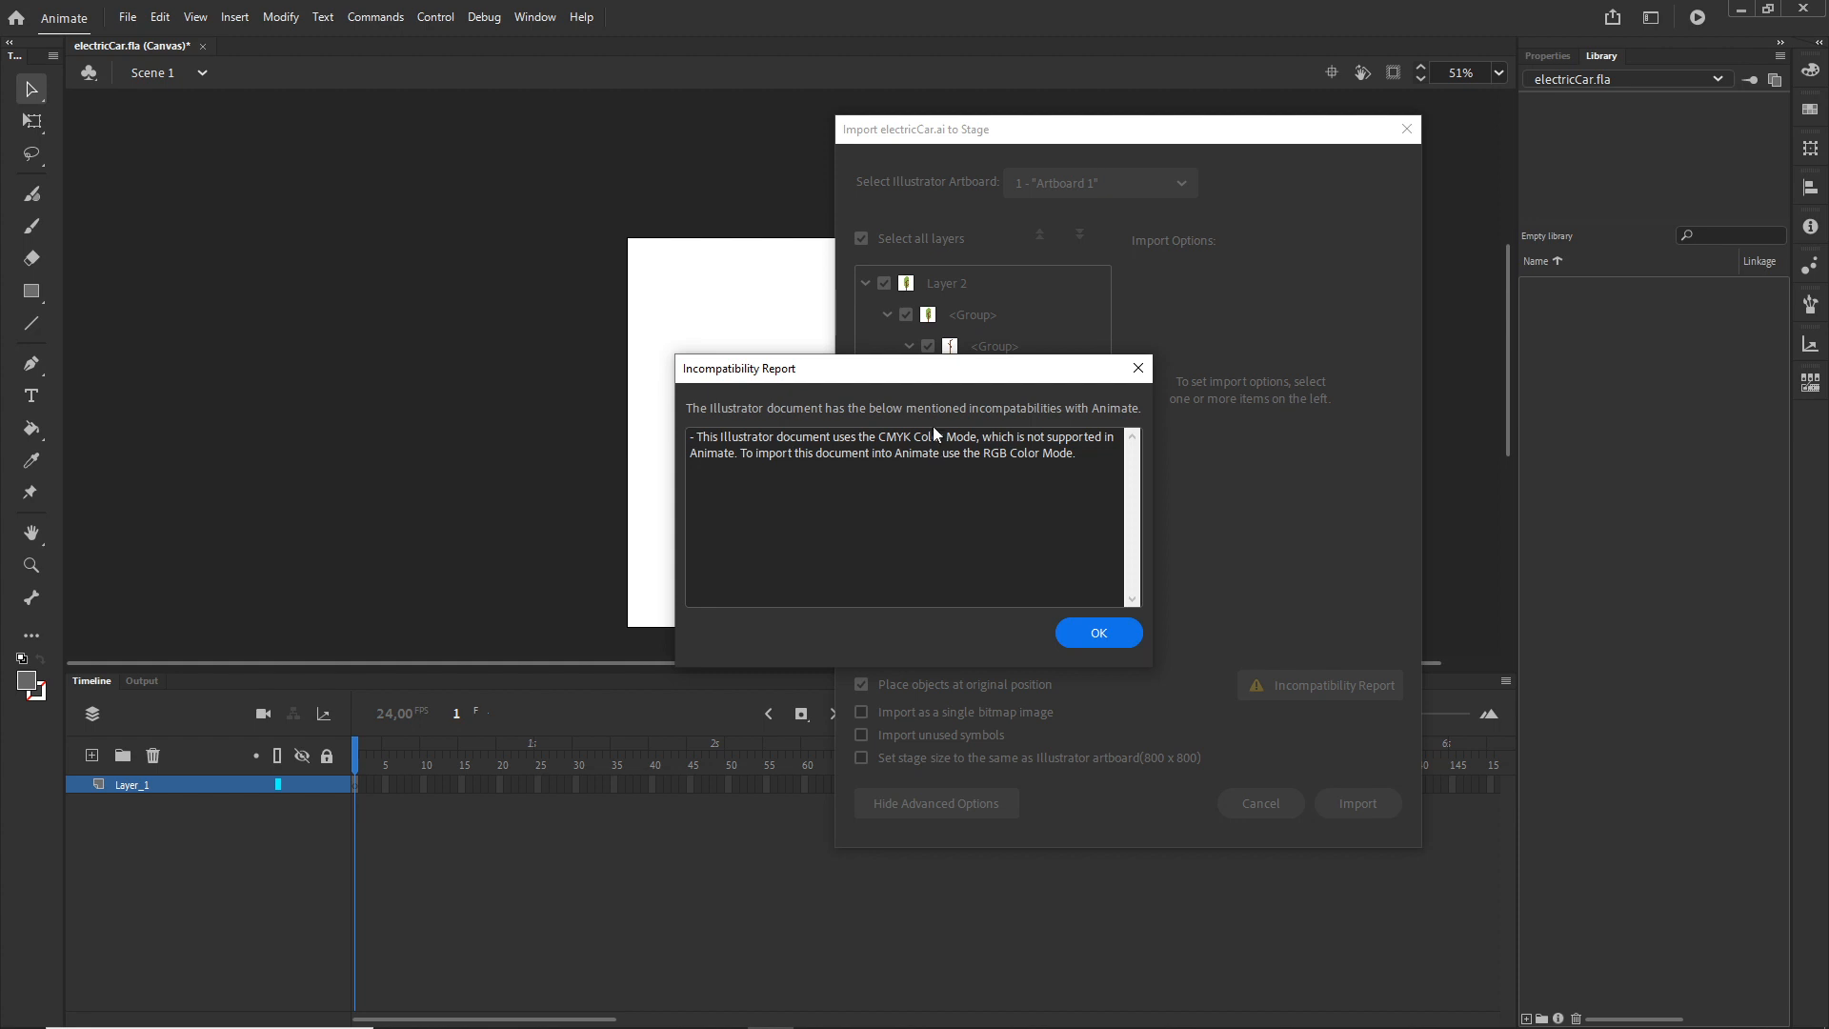
{"action": "left_click", "coordinate": [1092, 638]}
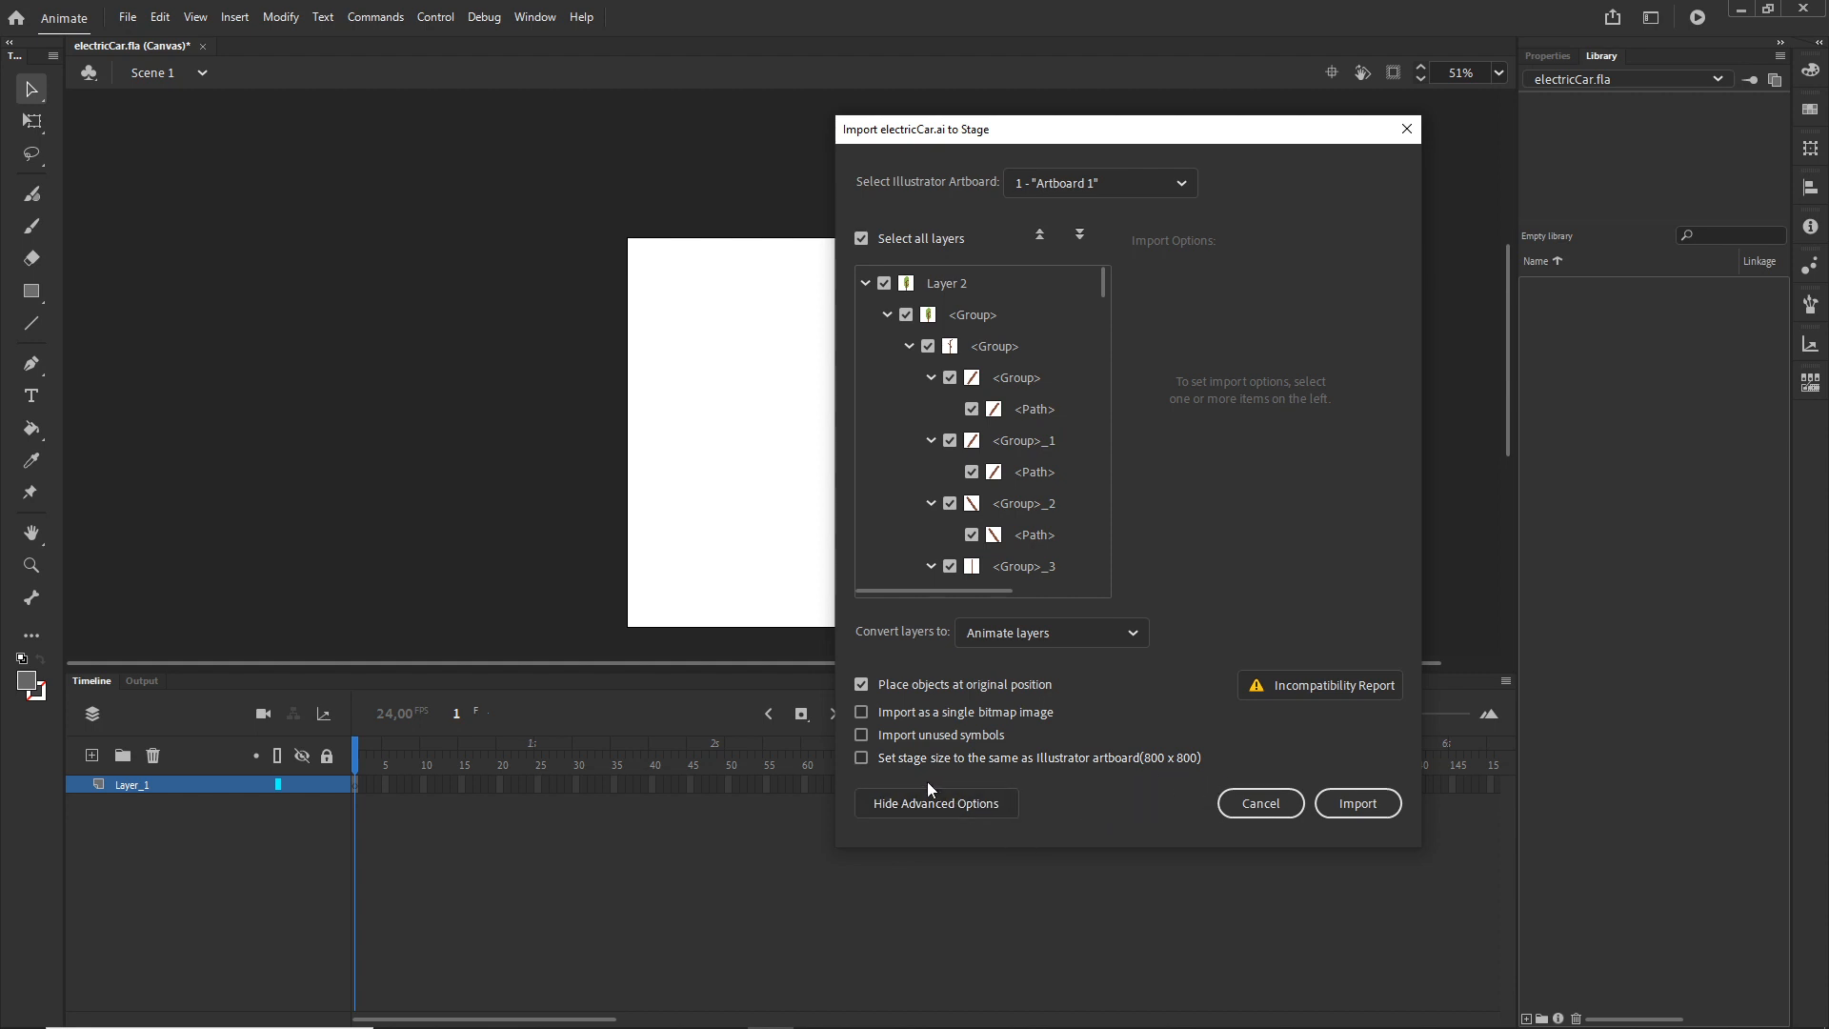
{"action": "left_click", "coordinate": [862, 758]}
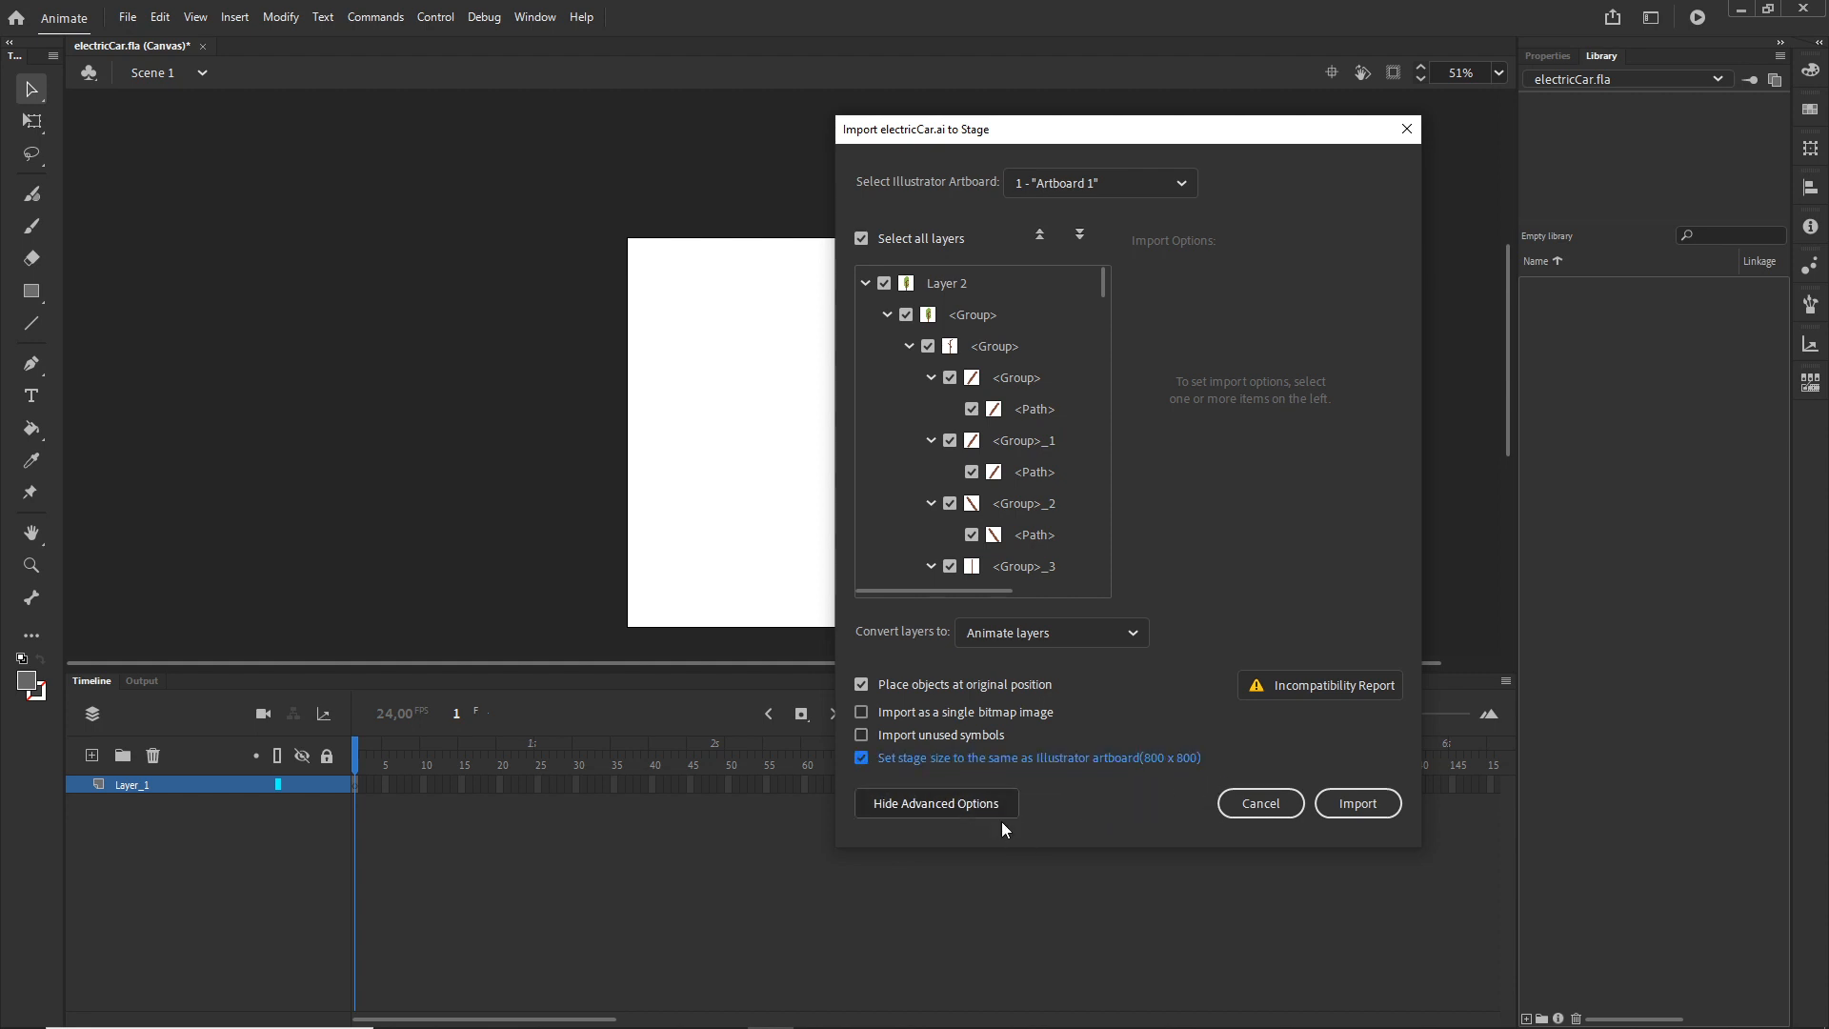
{"action": "left_click", "coordinate": [1370, 803]}
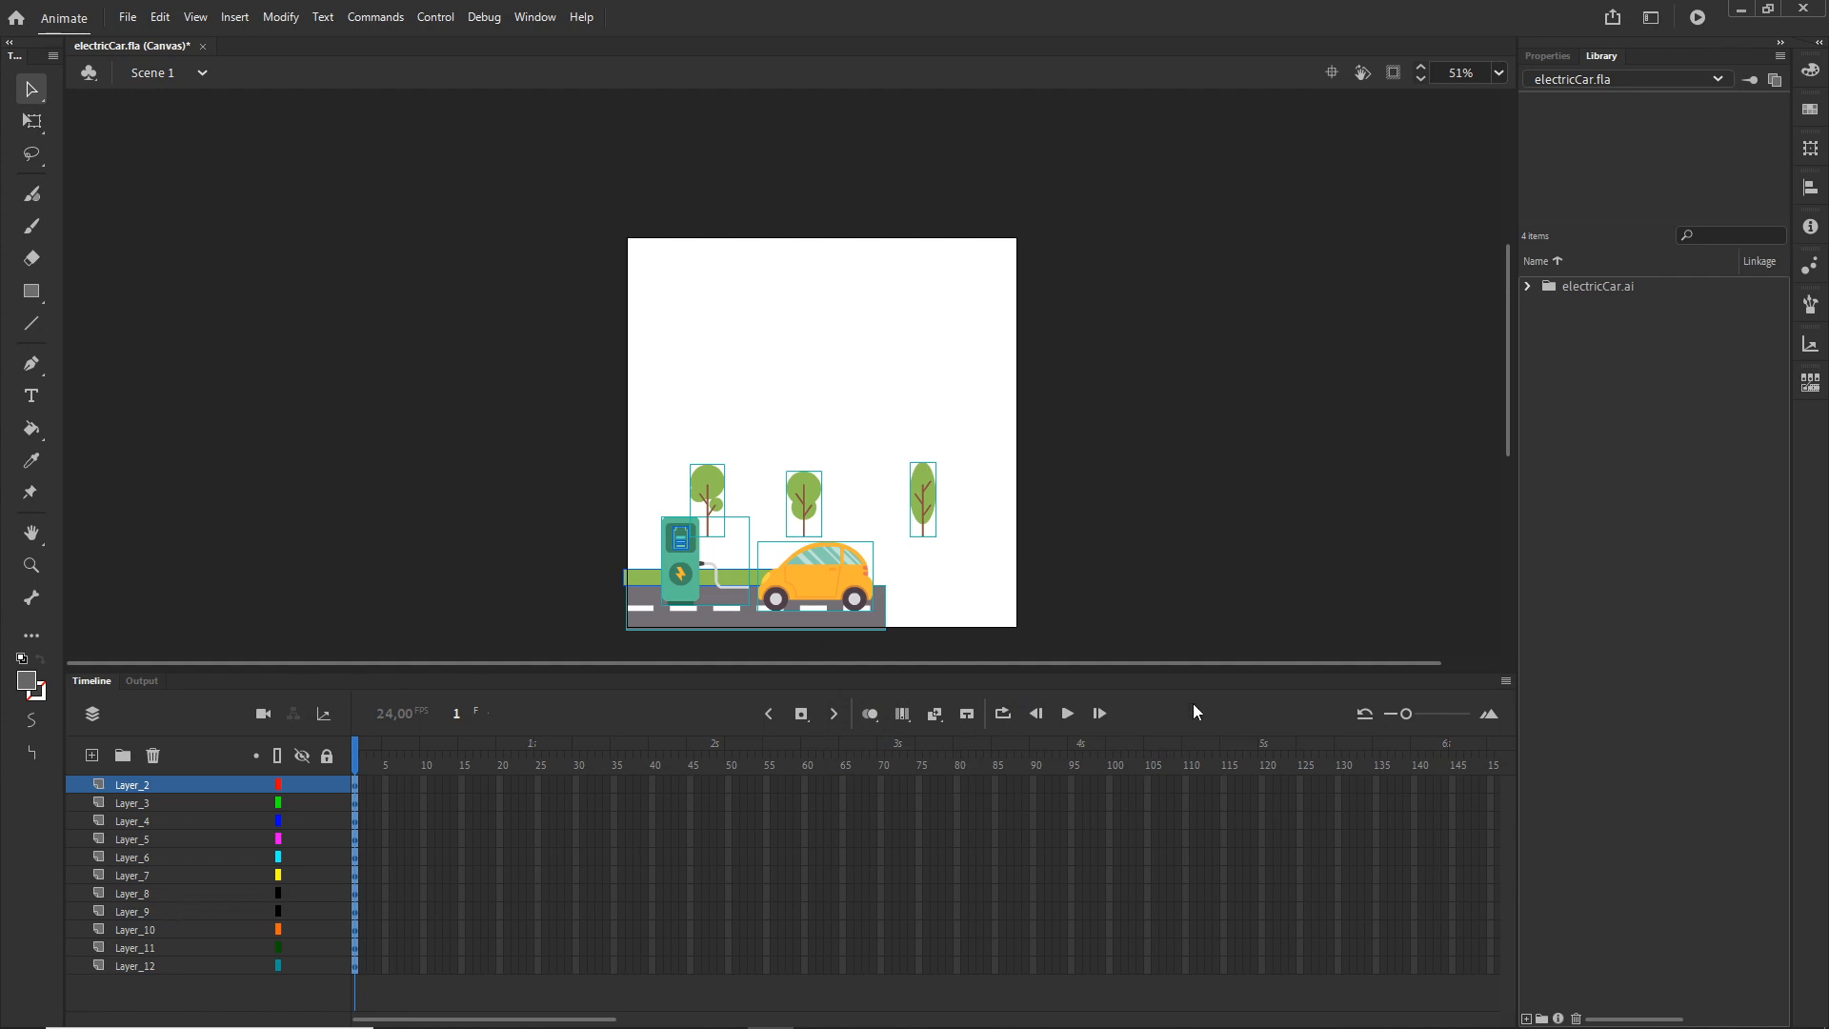
- Select all the imported artwork and enlarge it with the Free Transform tool, placing the road along the stage's lower edge across nearly its full width
{"action": "left_click", "coordinate": [1220, 391]}
{"action": "left_click_drag", "start_coordinate": [1049, 206], "coordinate": [589, 658]}
{"action": "left_click", "coordinate": [32, 121]}
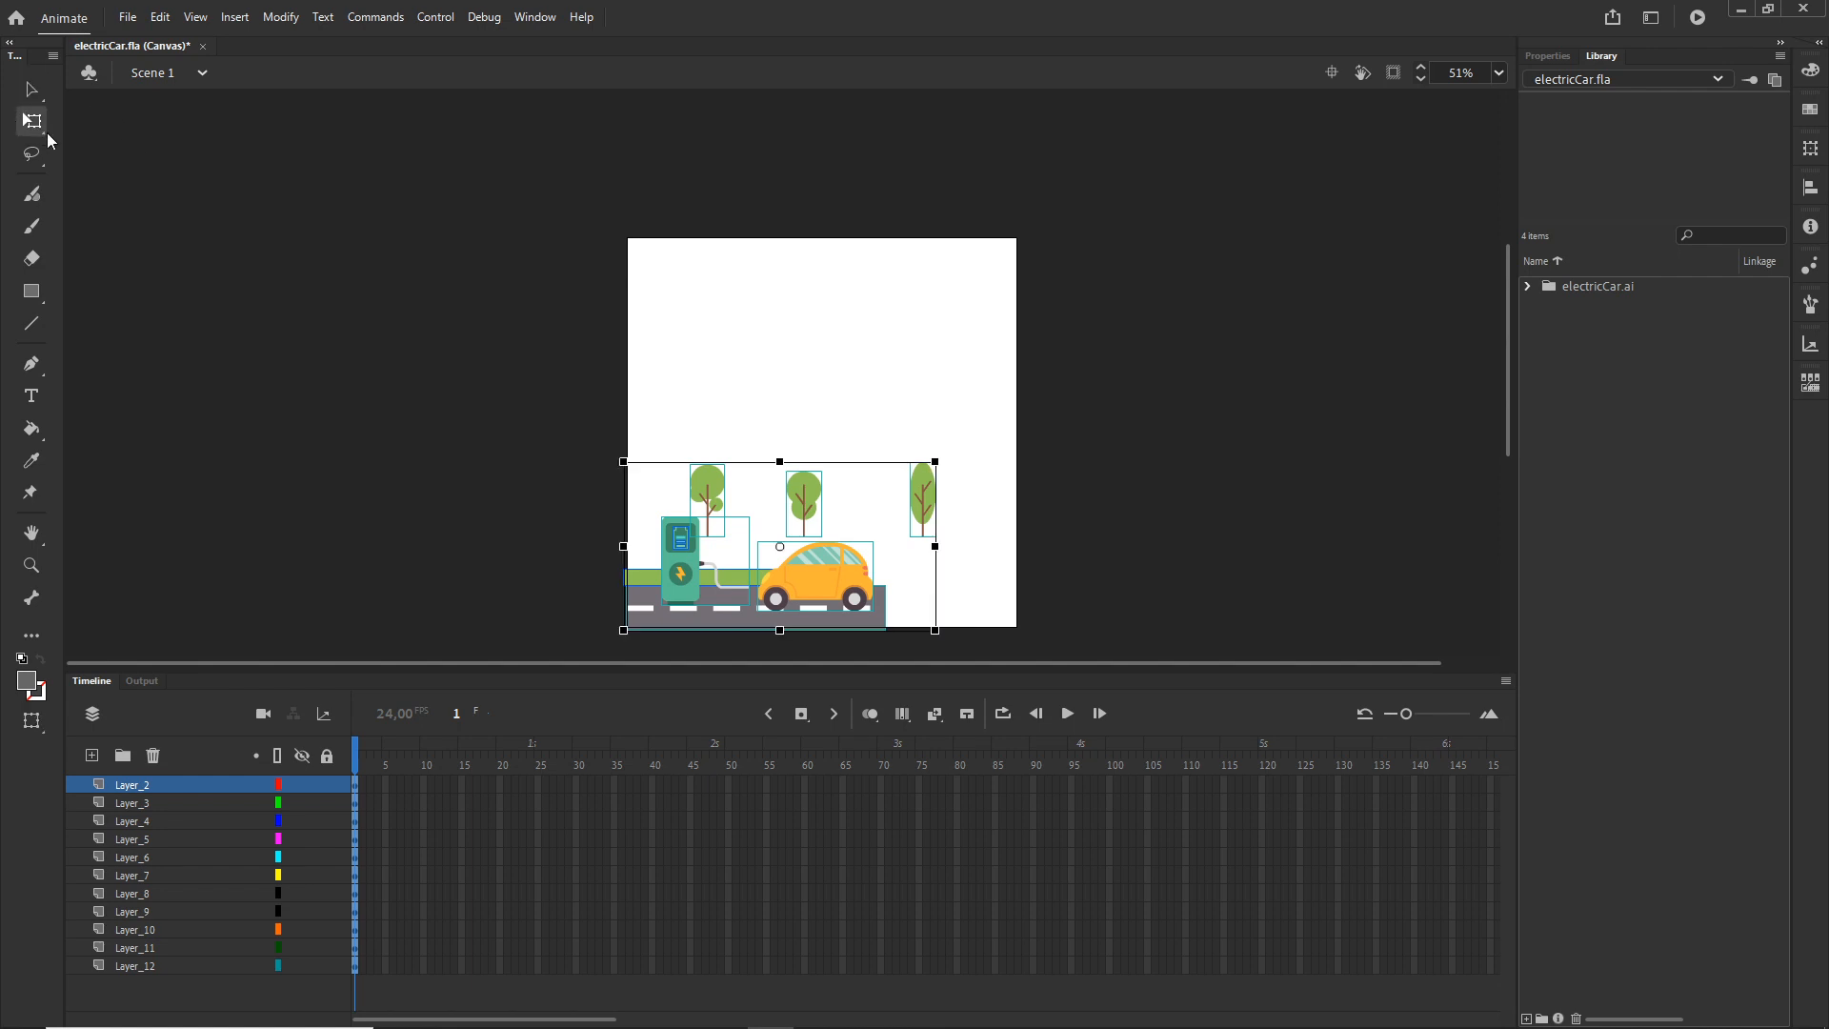
{"action": "left_click", "coordinate": [43, 134]}
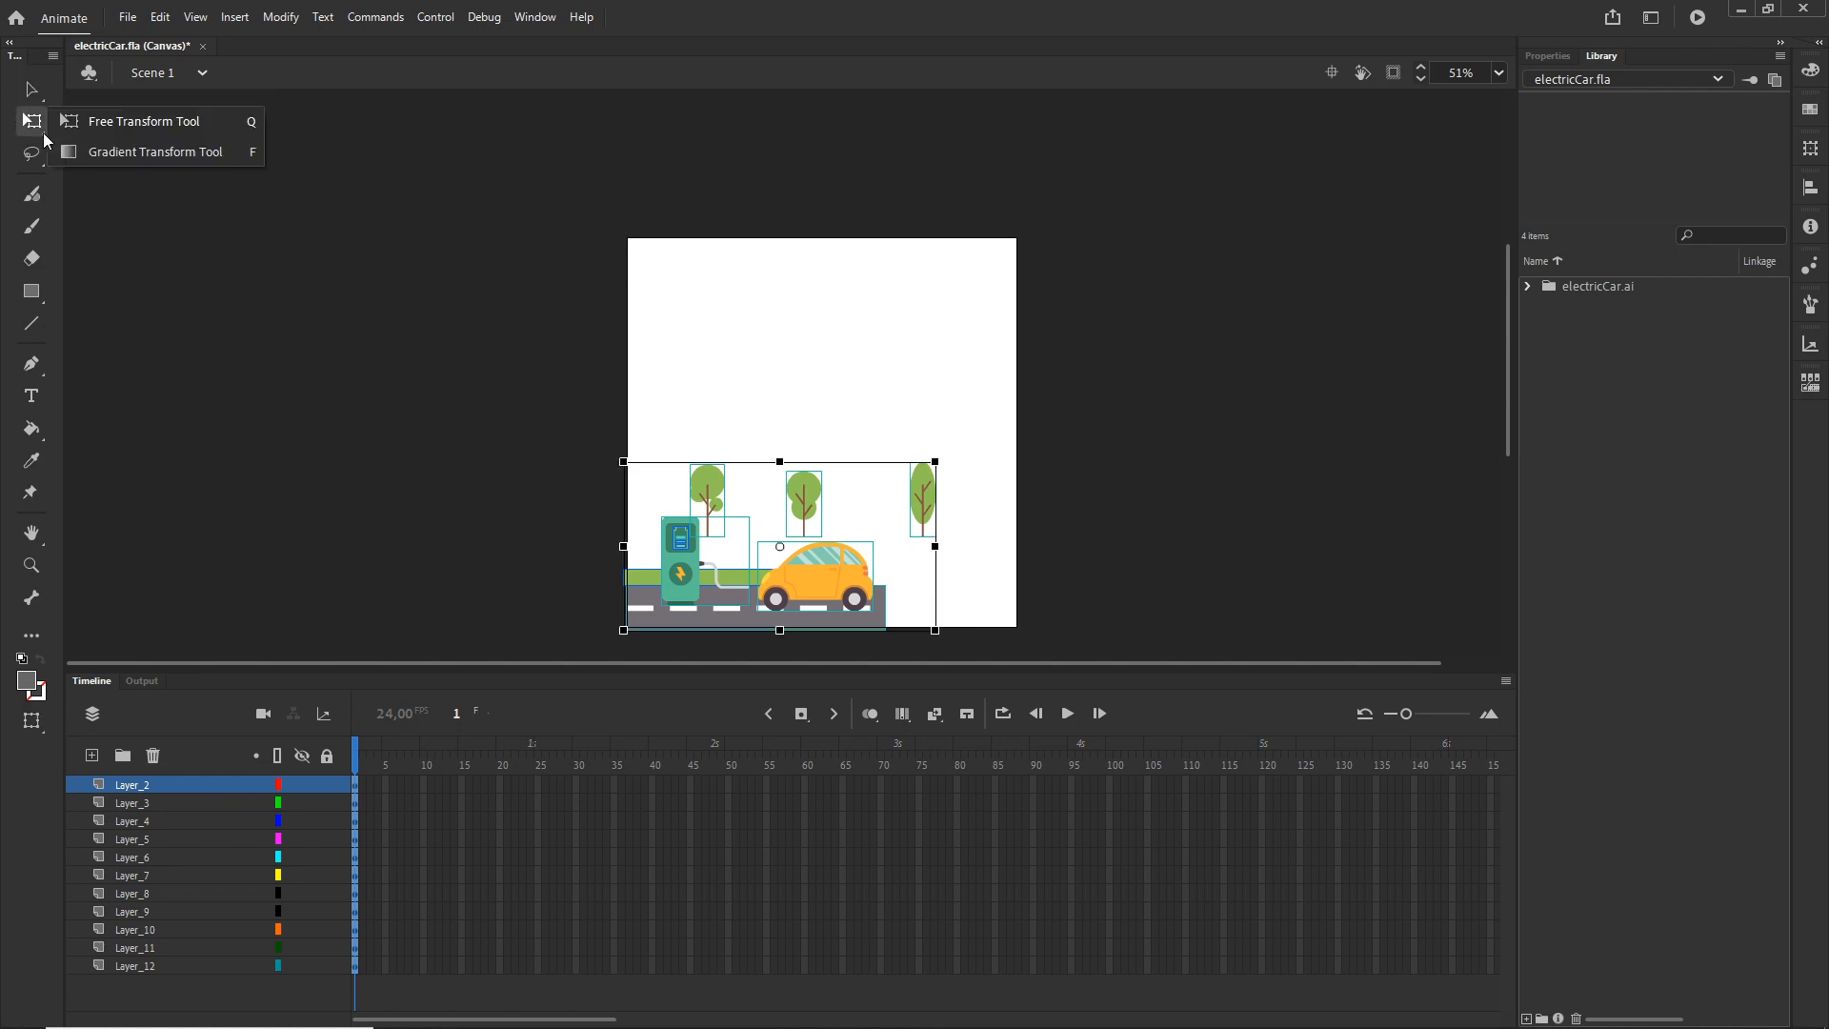
{"action": "left_click", "coordinate": [150, 123]}
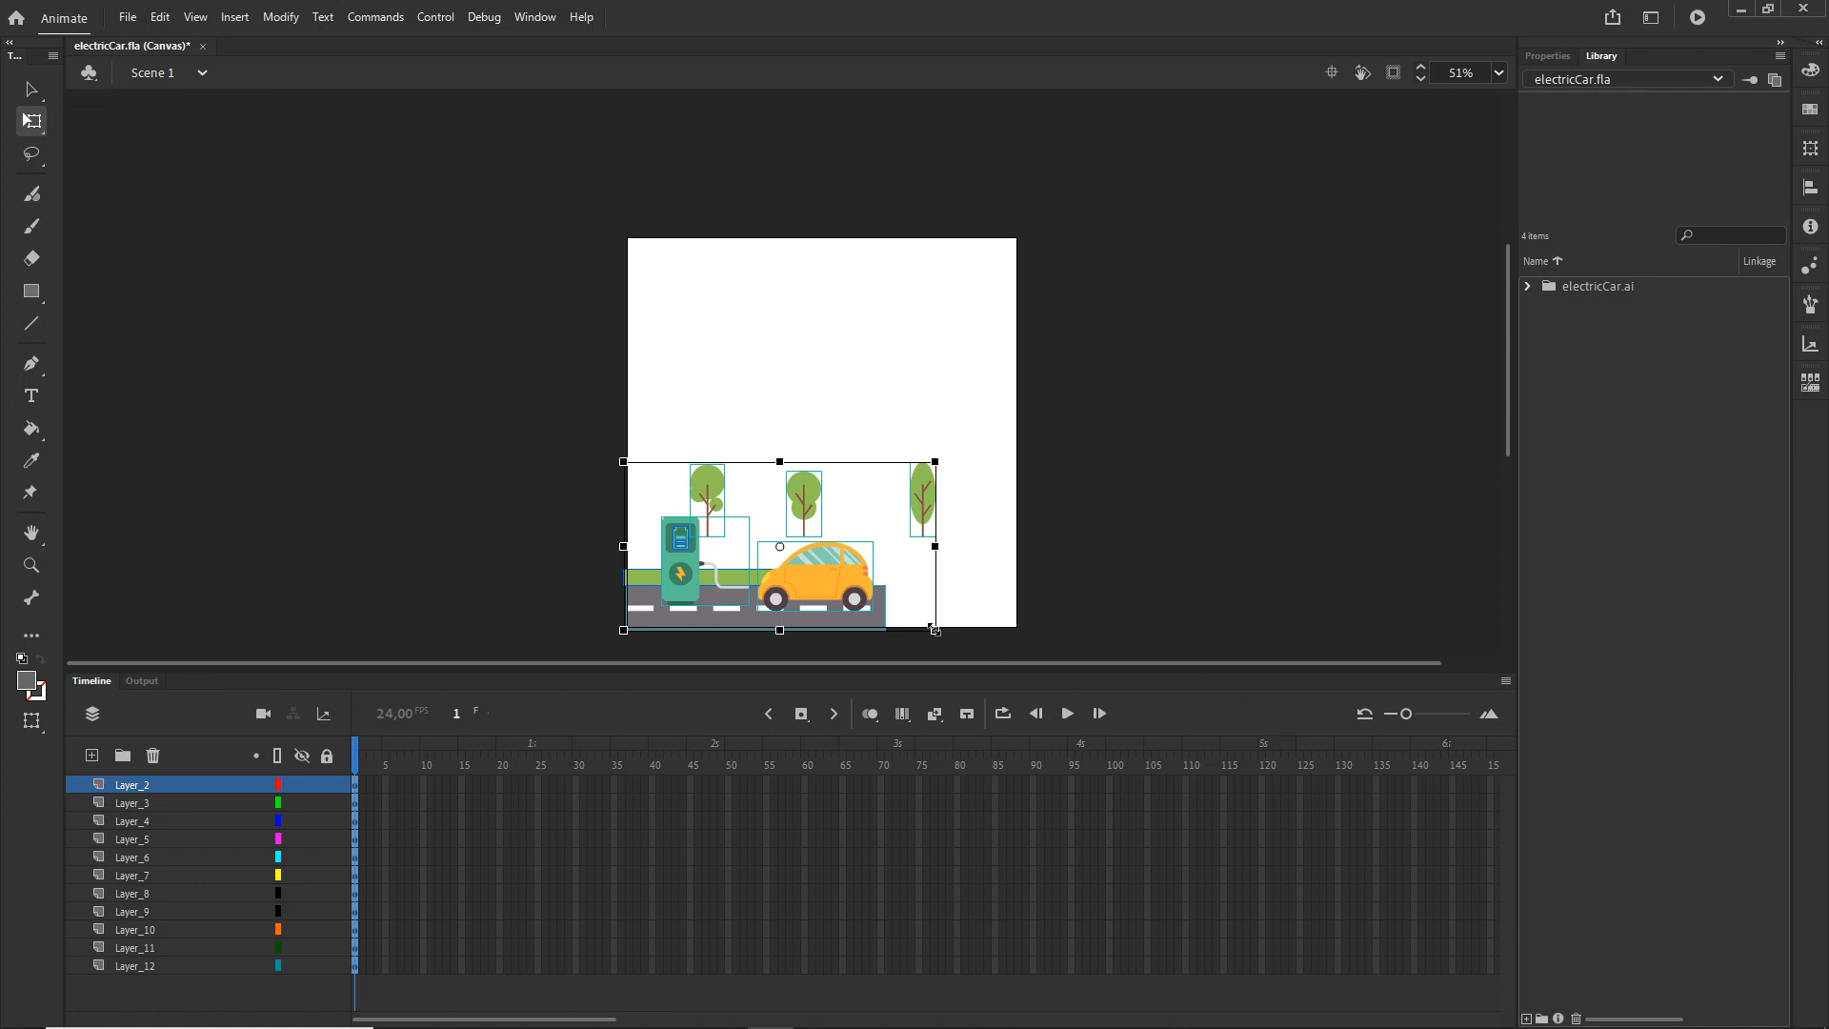
{"action": "left_click_drag", "start_coordinate": [935, 629], "coordinate": [1008, 664]}
{"action": "left_click_drag", "start_coordinate": [855, 581], "coordinate": [916, 548]}
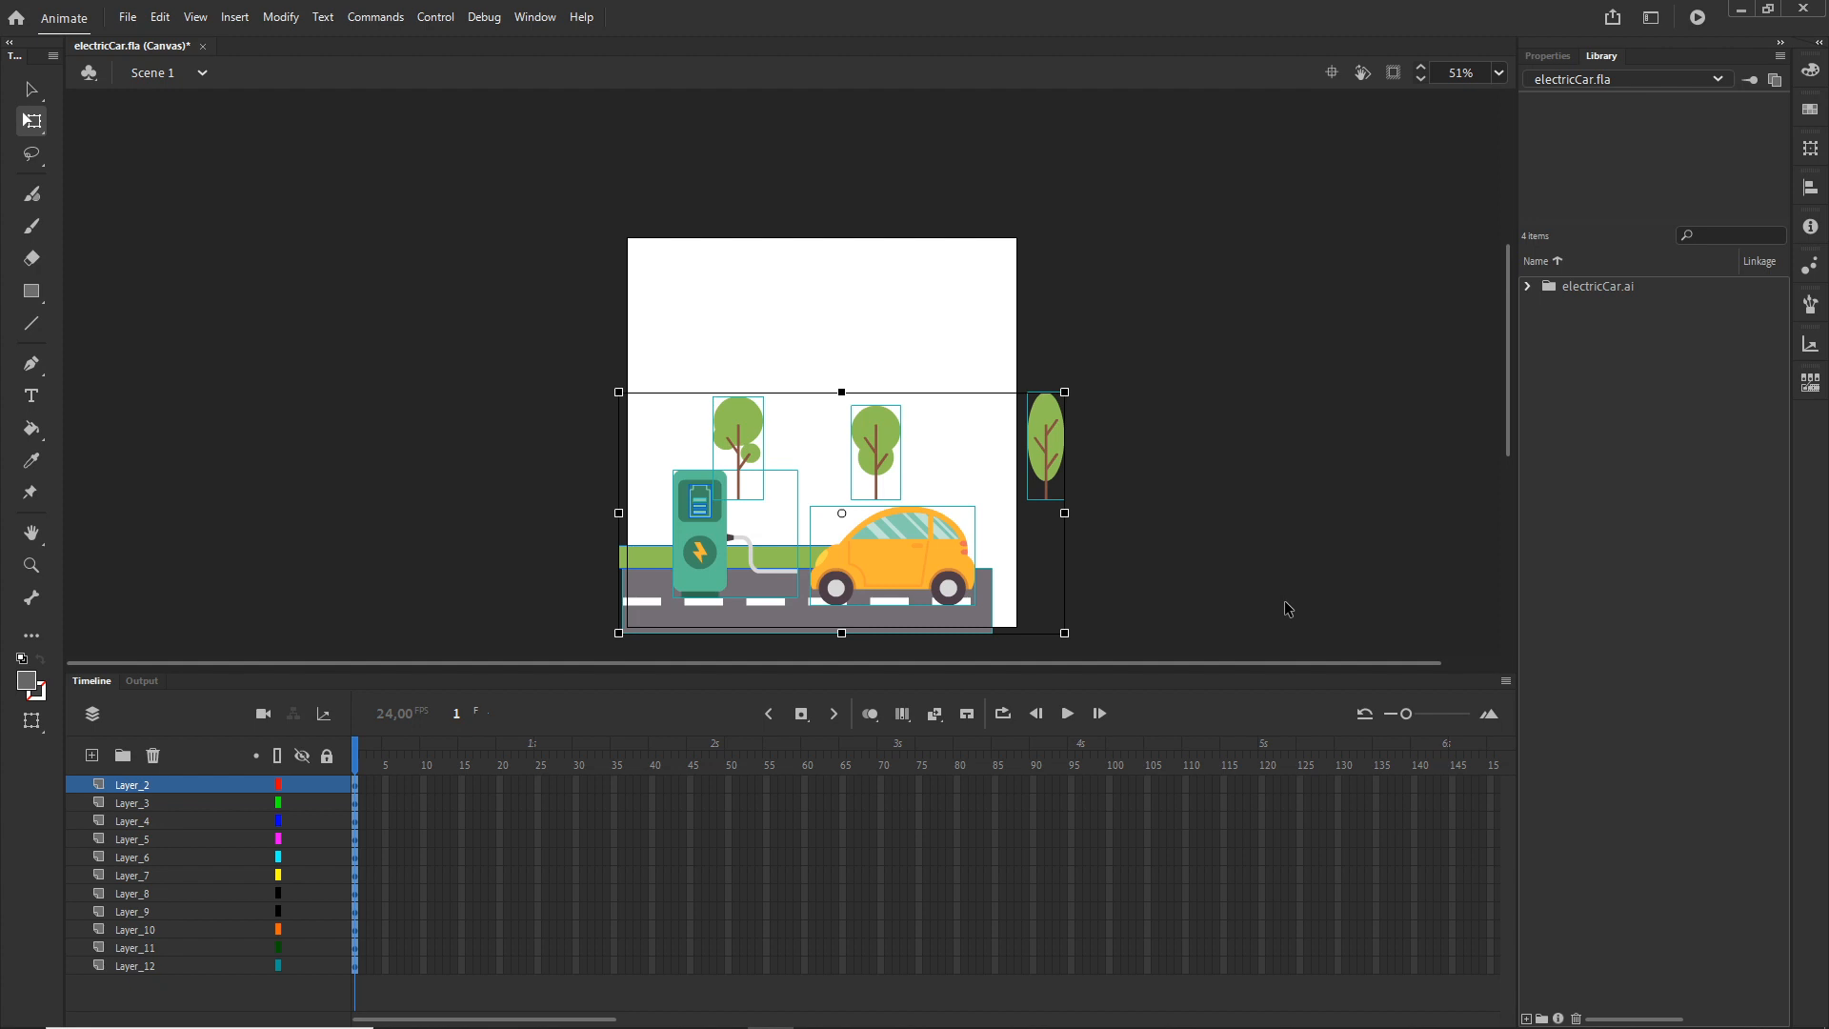
{"action": "left_click", "coordinate": [1310, 559]}
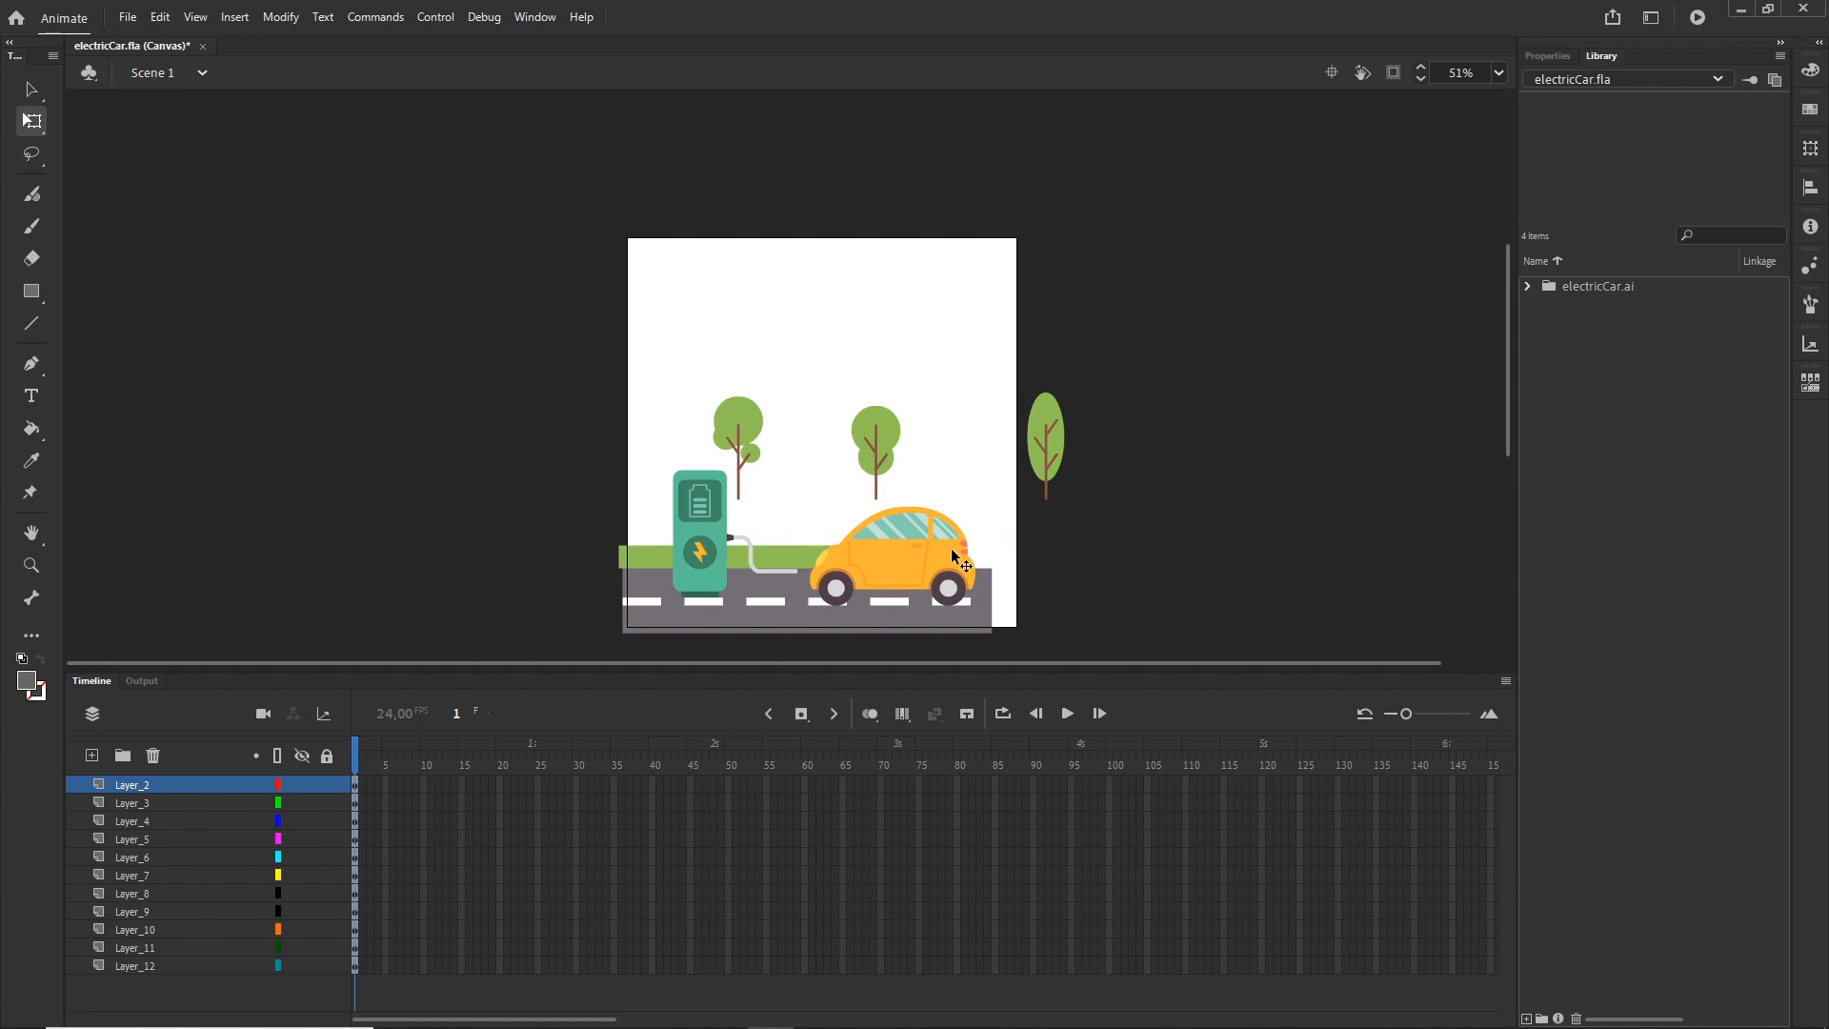
- Set the stage background colour to light blue #DAF6FF in the document settings
{"action": "left_click", "coordinate": [1555, 55]}
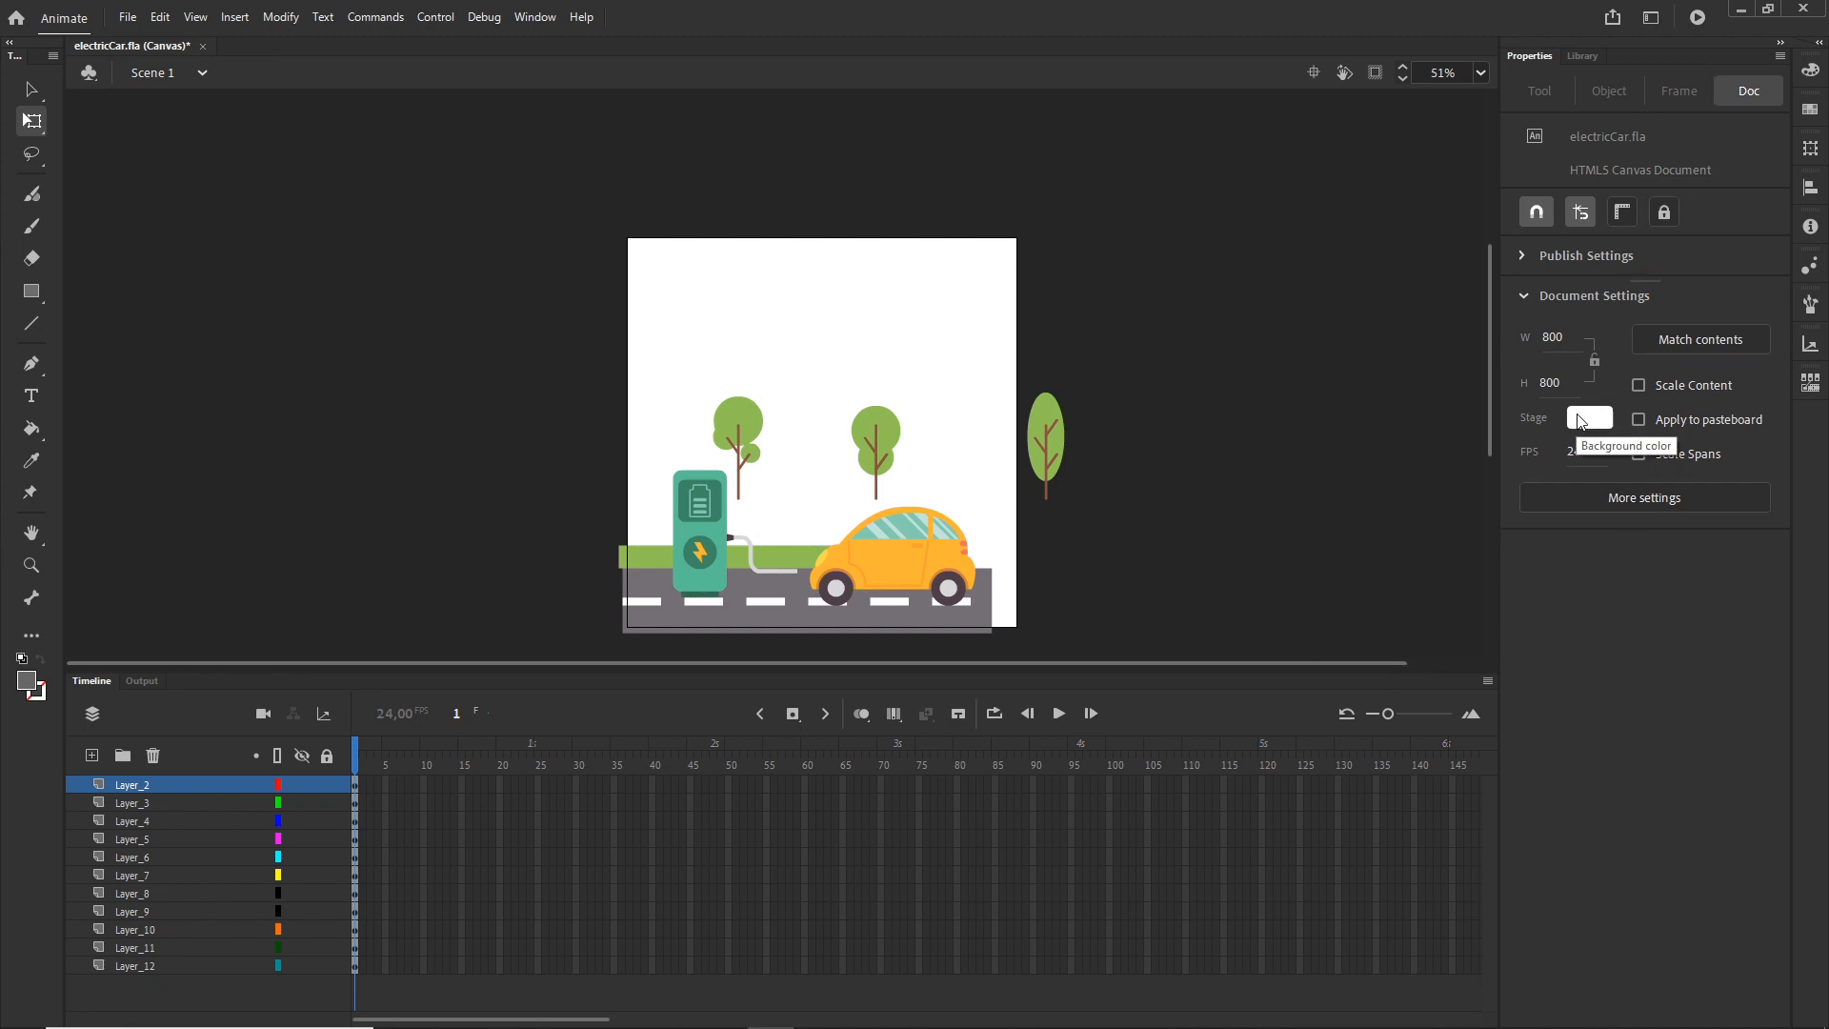
{"action": "left_click", "coordinate": [1590, 419]}
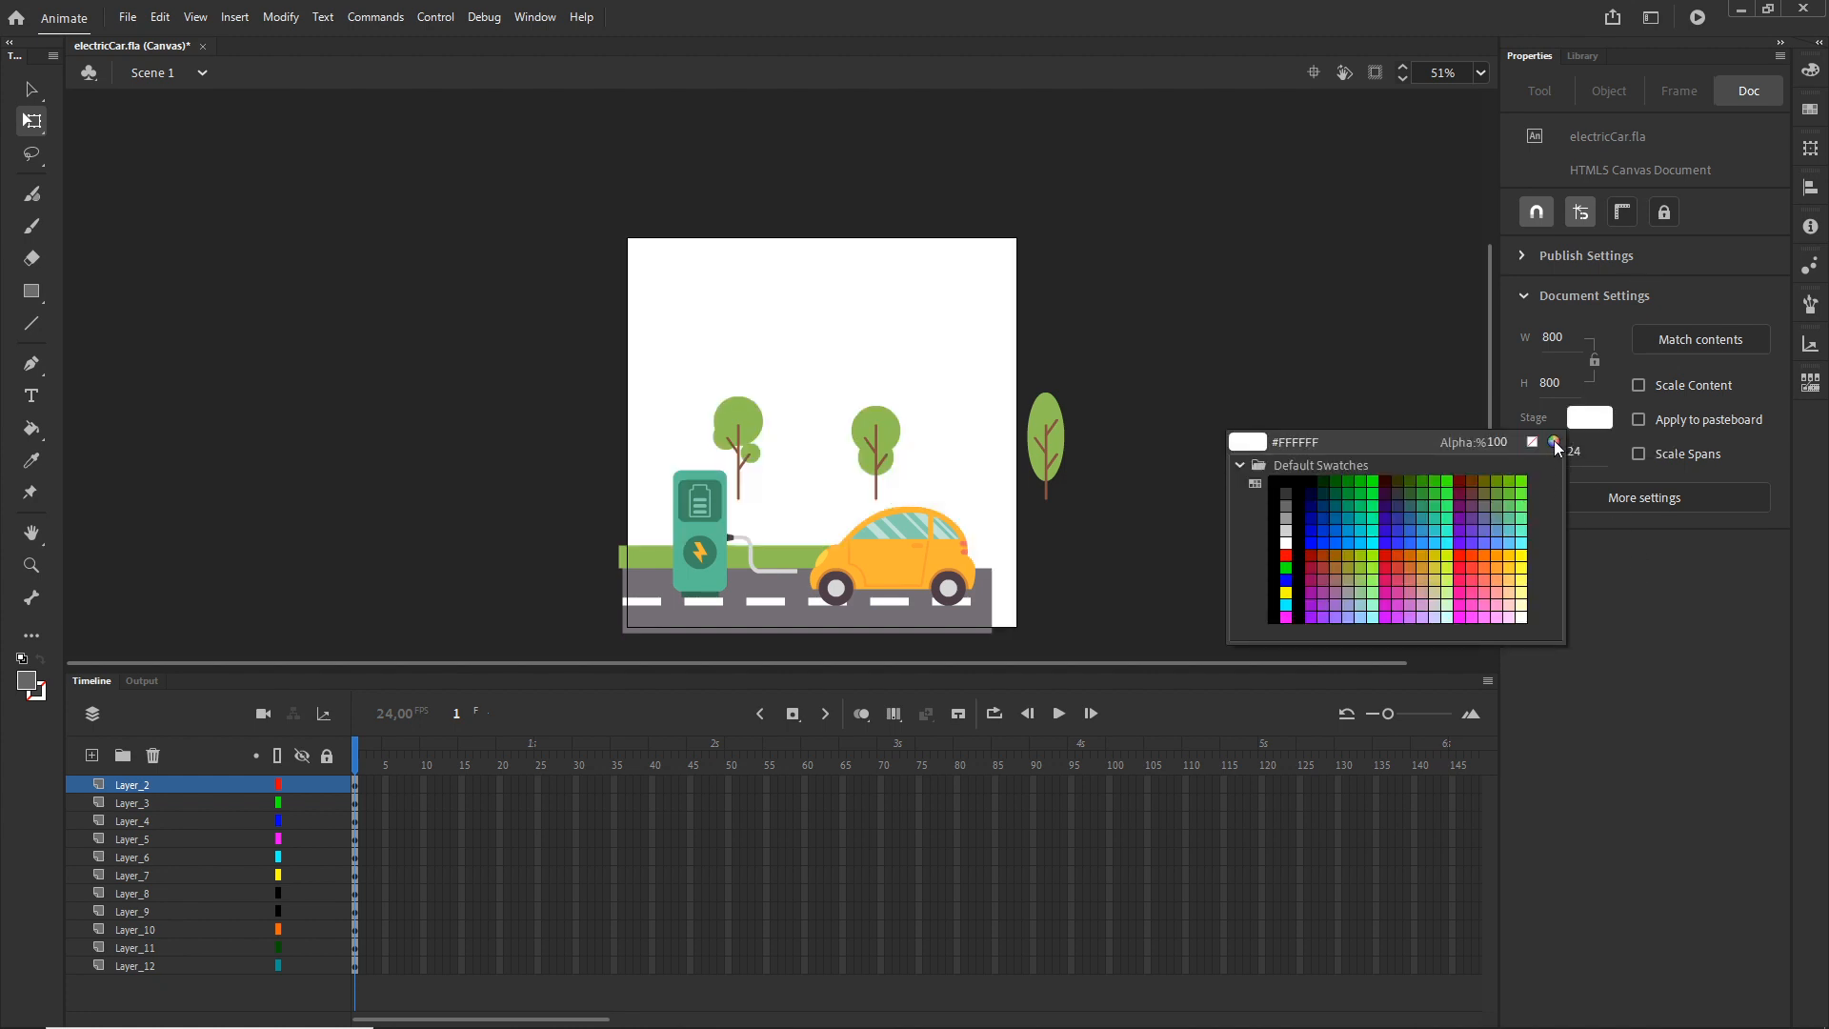
{"action": "left_click", "coordinate": [1556, 446]}
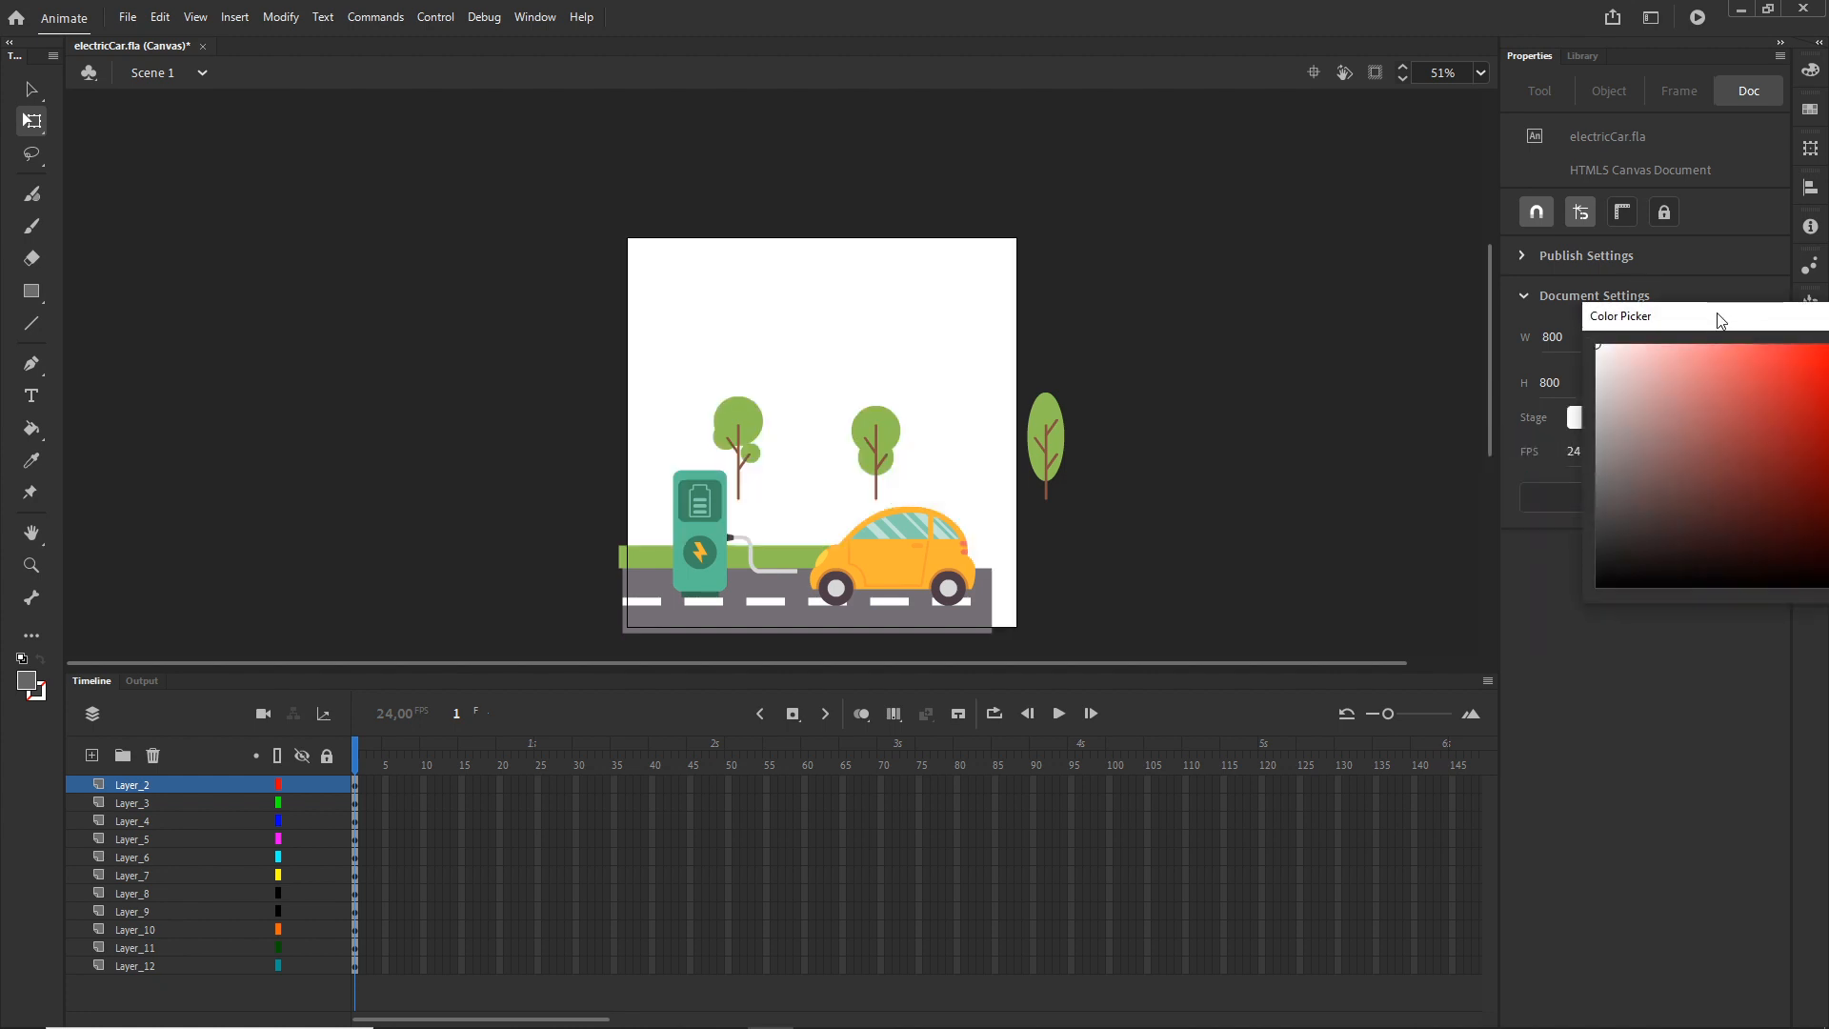
{"action": "left_click_drag", "start_coordinate": [1729, 313], "coordinate": [1323, 348]}
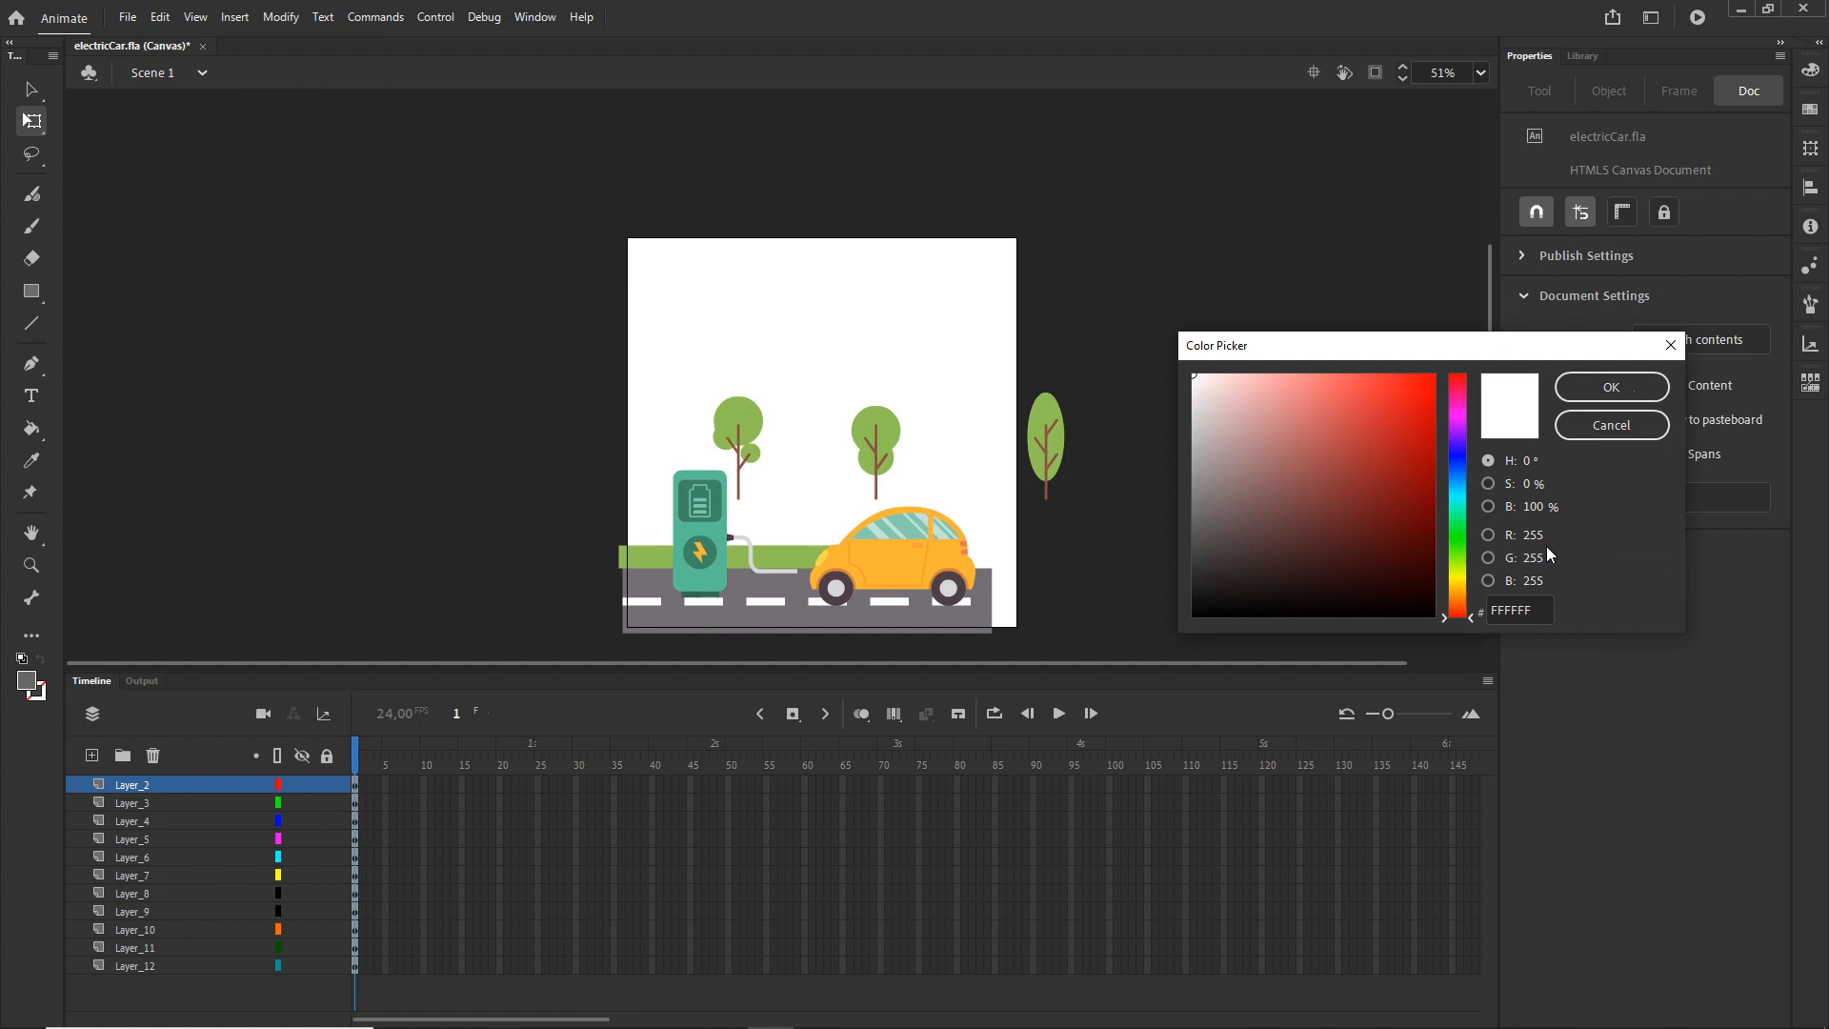
{"action": "left_click", "coordinate": [1458, 501]}
{"action": "left_click", "coordinate": [1457, 486]}
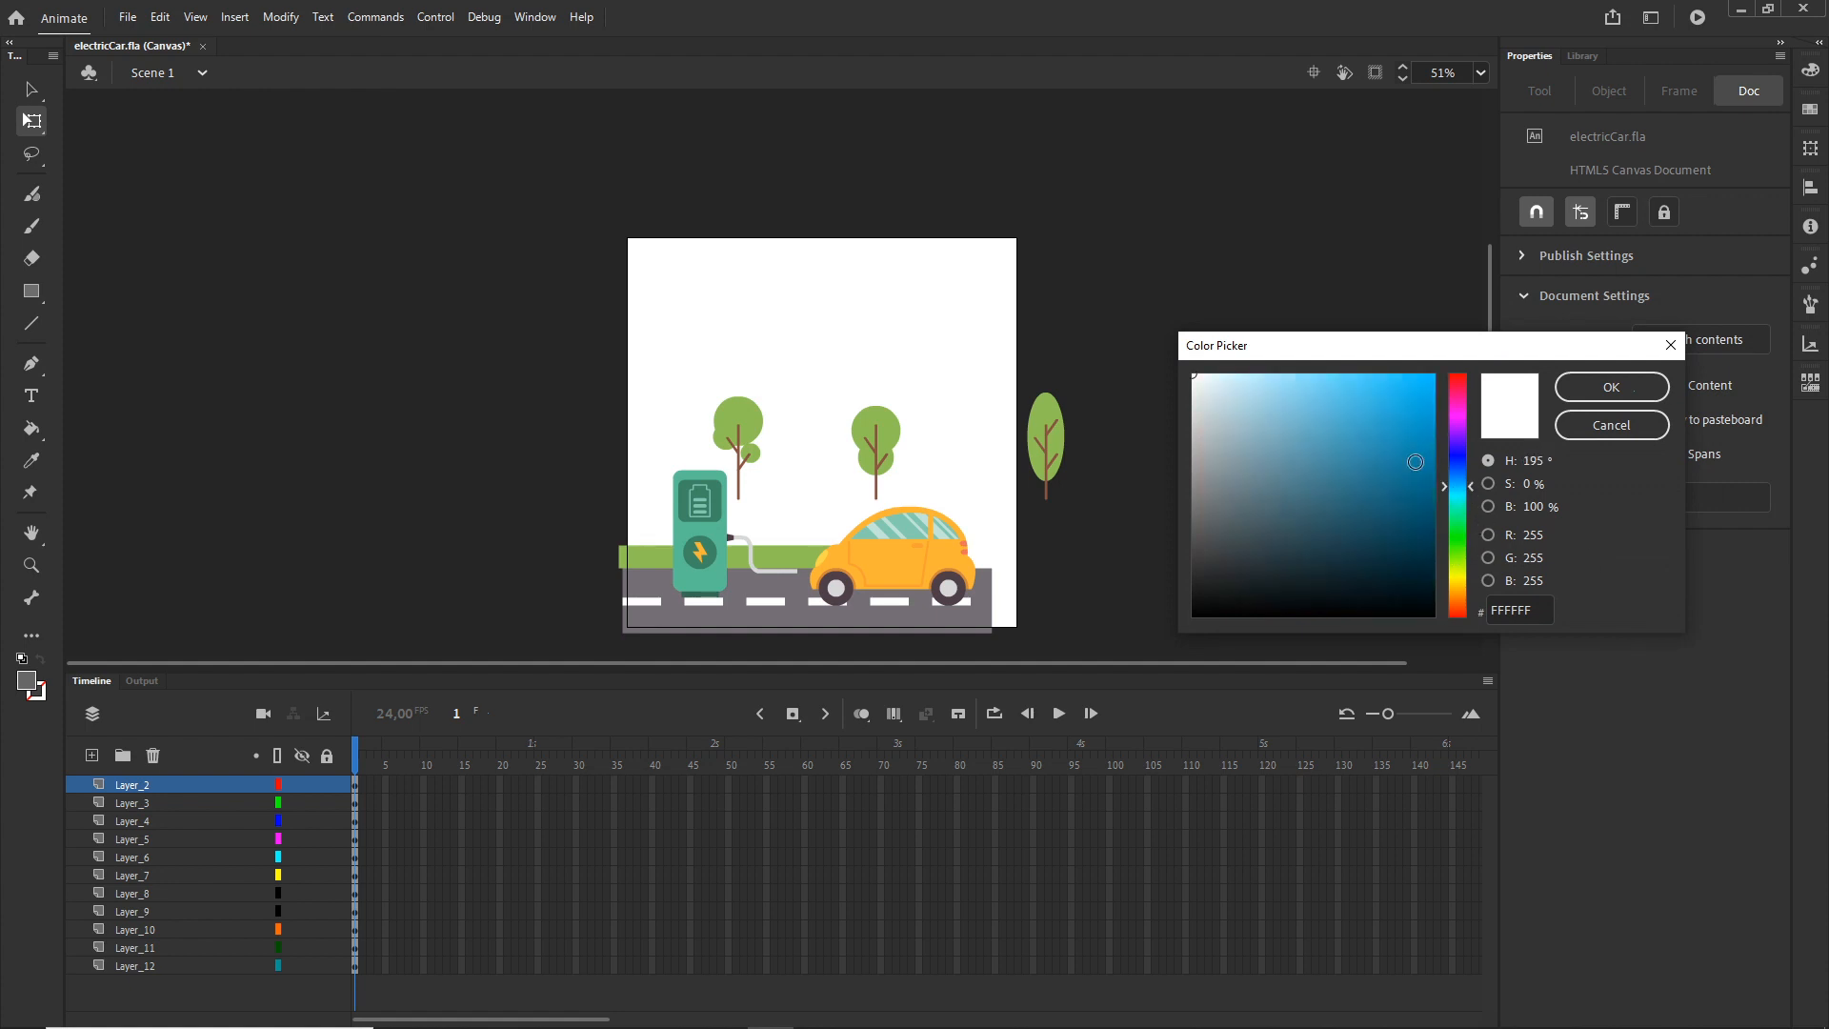
{"action": "left_click", "coordinate": [1265, 391]}
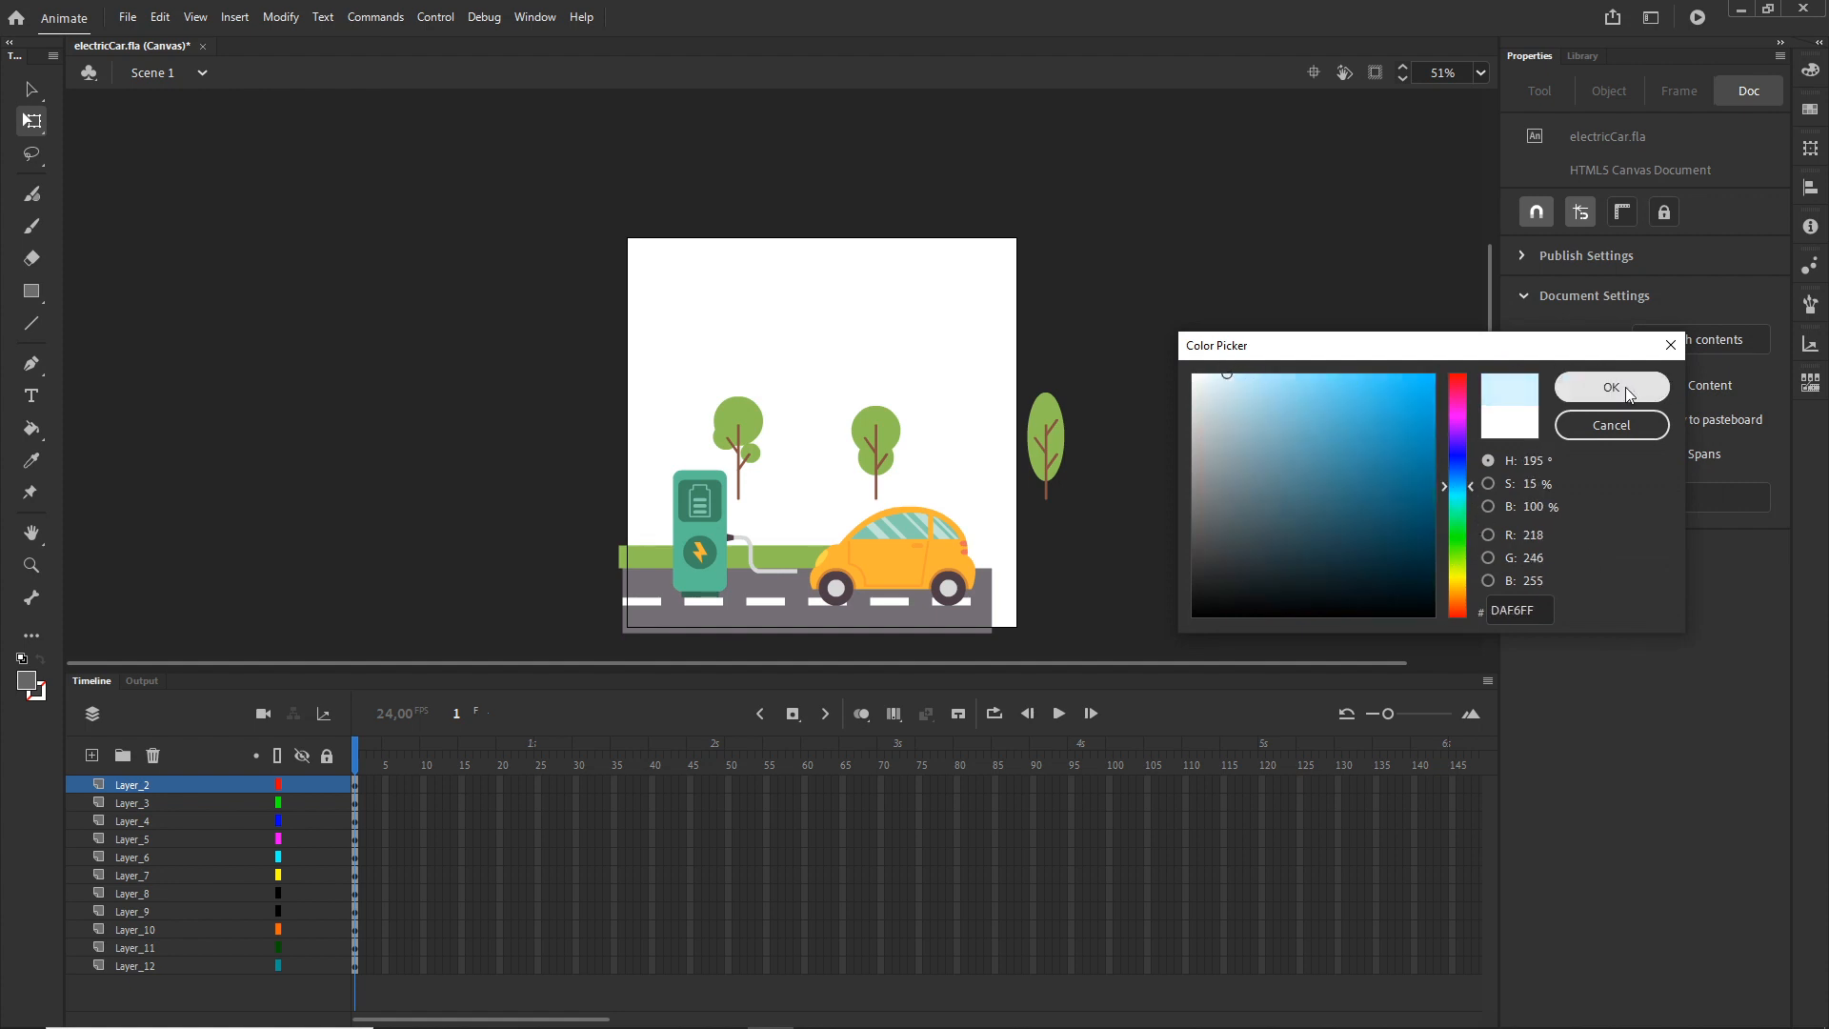
{"action": "left_click", "coordinate": [1629, 391]}
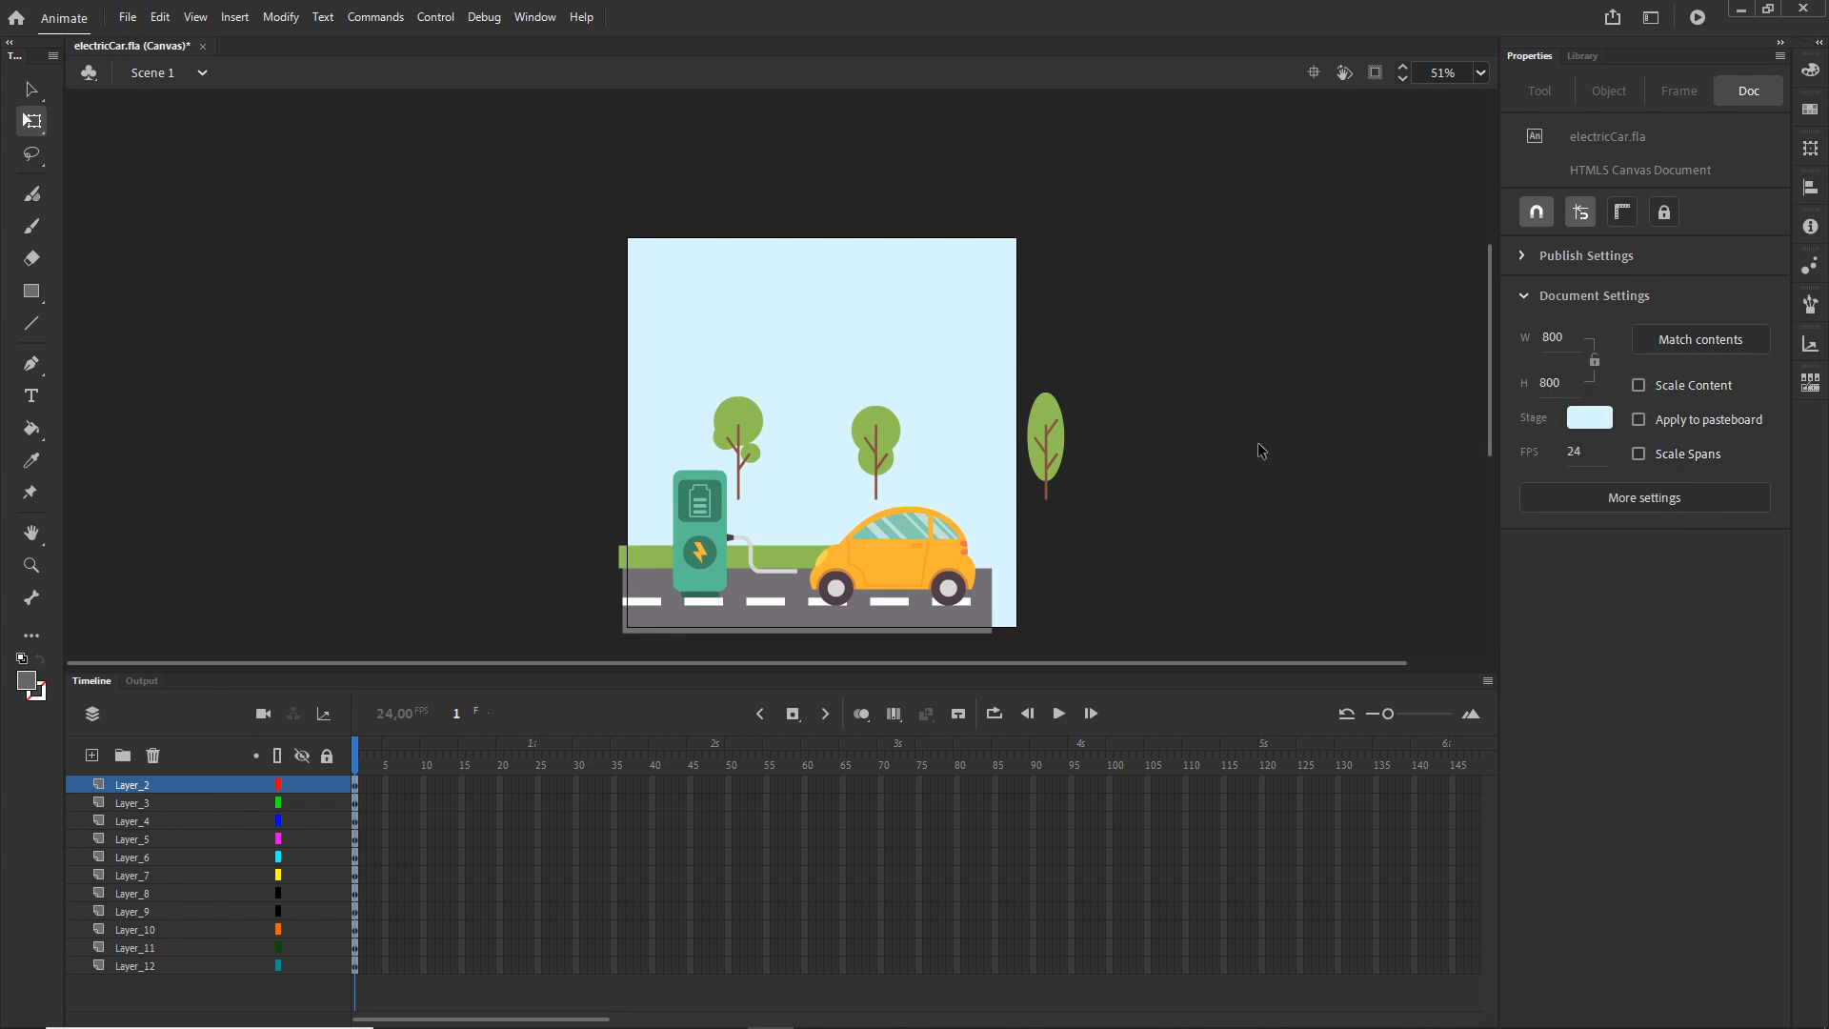
- Rename Layer_12, which holds the road artwork, as road
{"action": "left_click", "coordinate": [130, 965]}
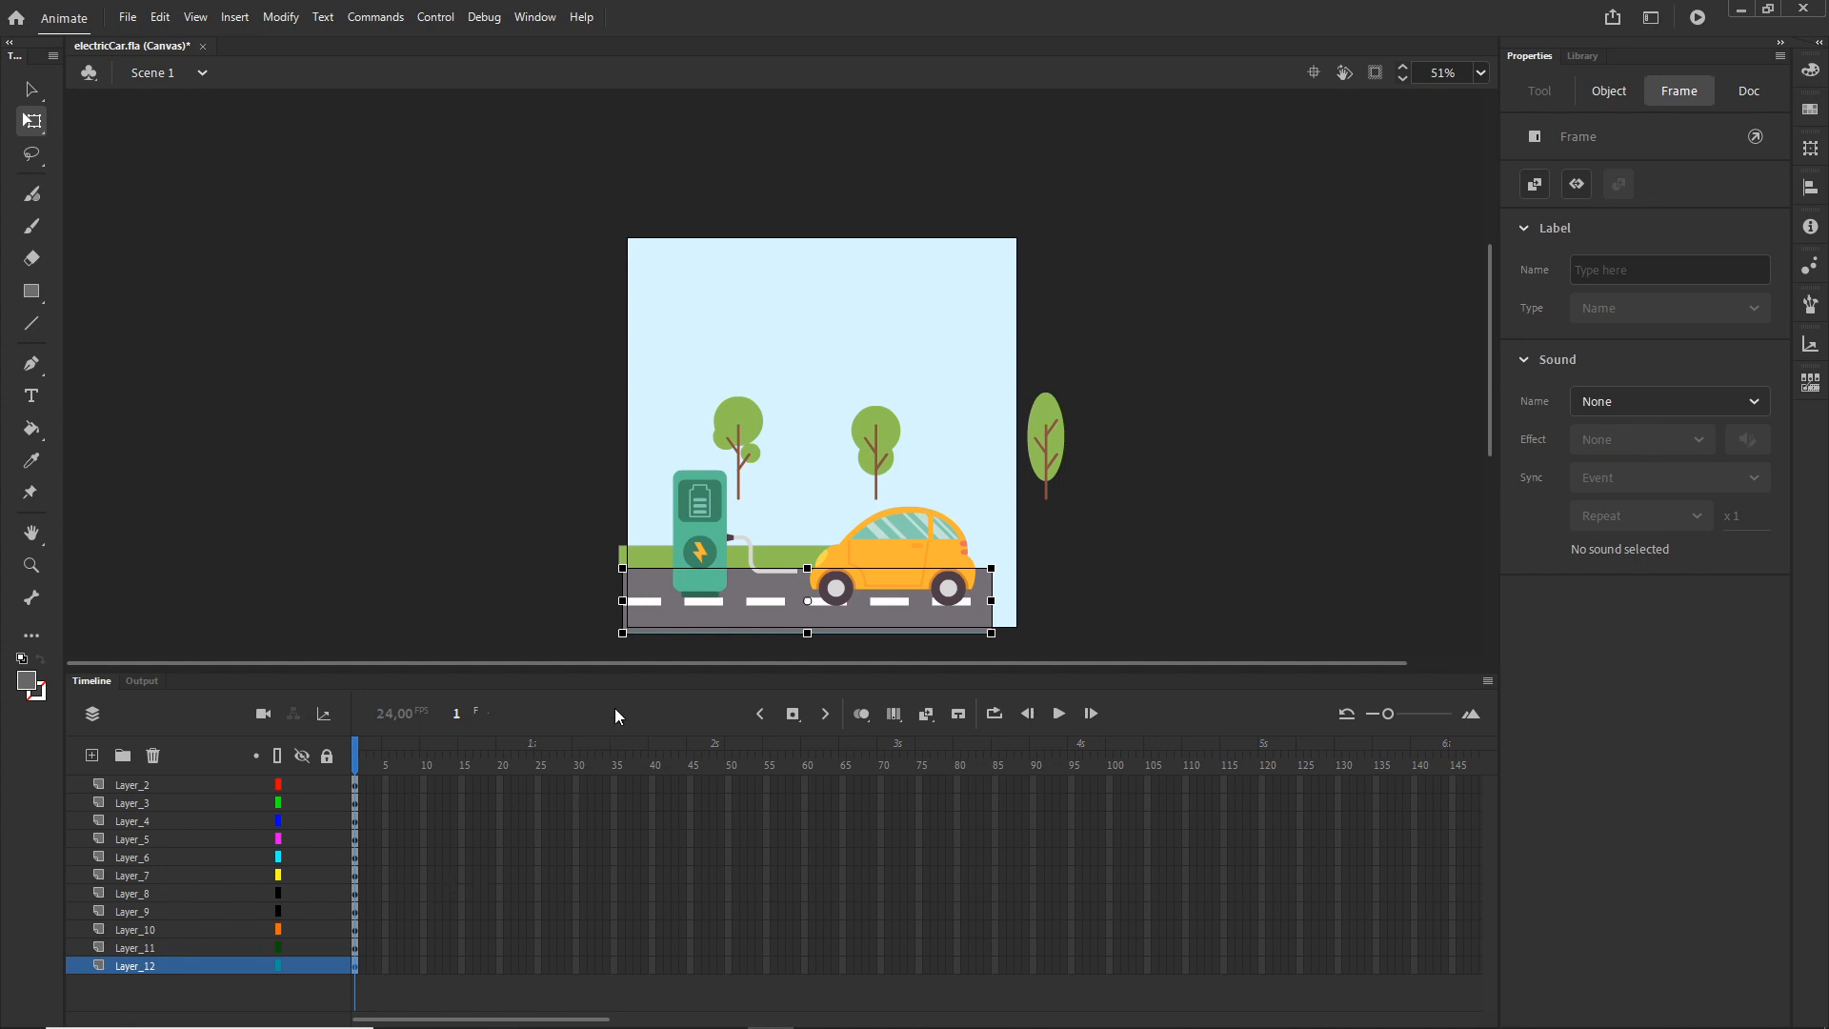
{"action": "scroll", "coordinate": [863, 476], "scroll_direction": "up", "scroll_amount": 1}
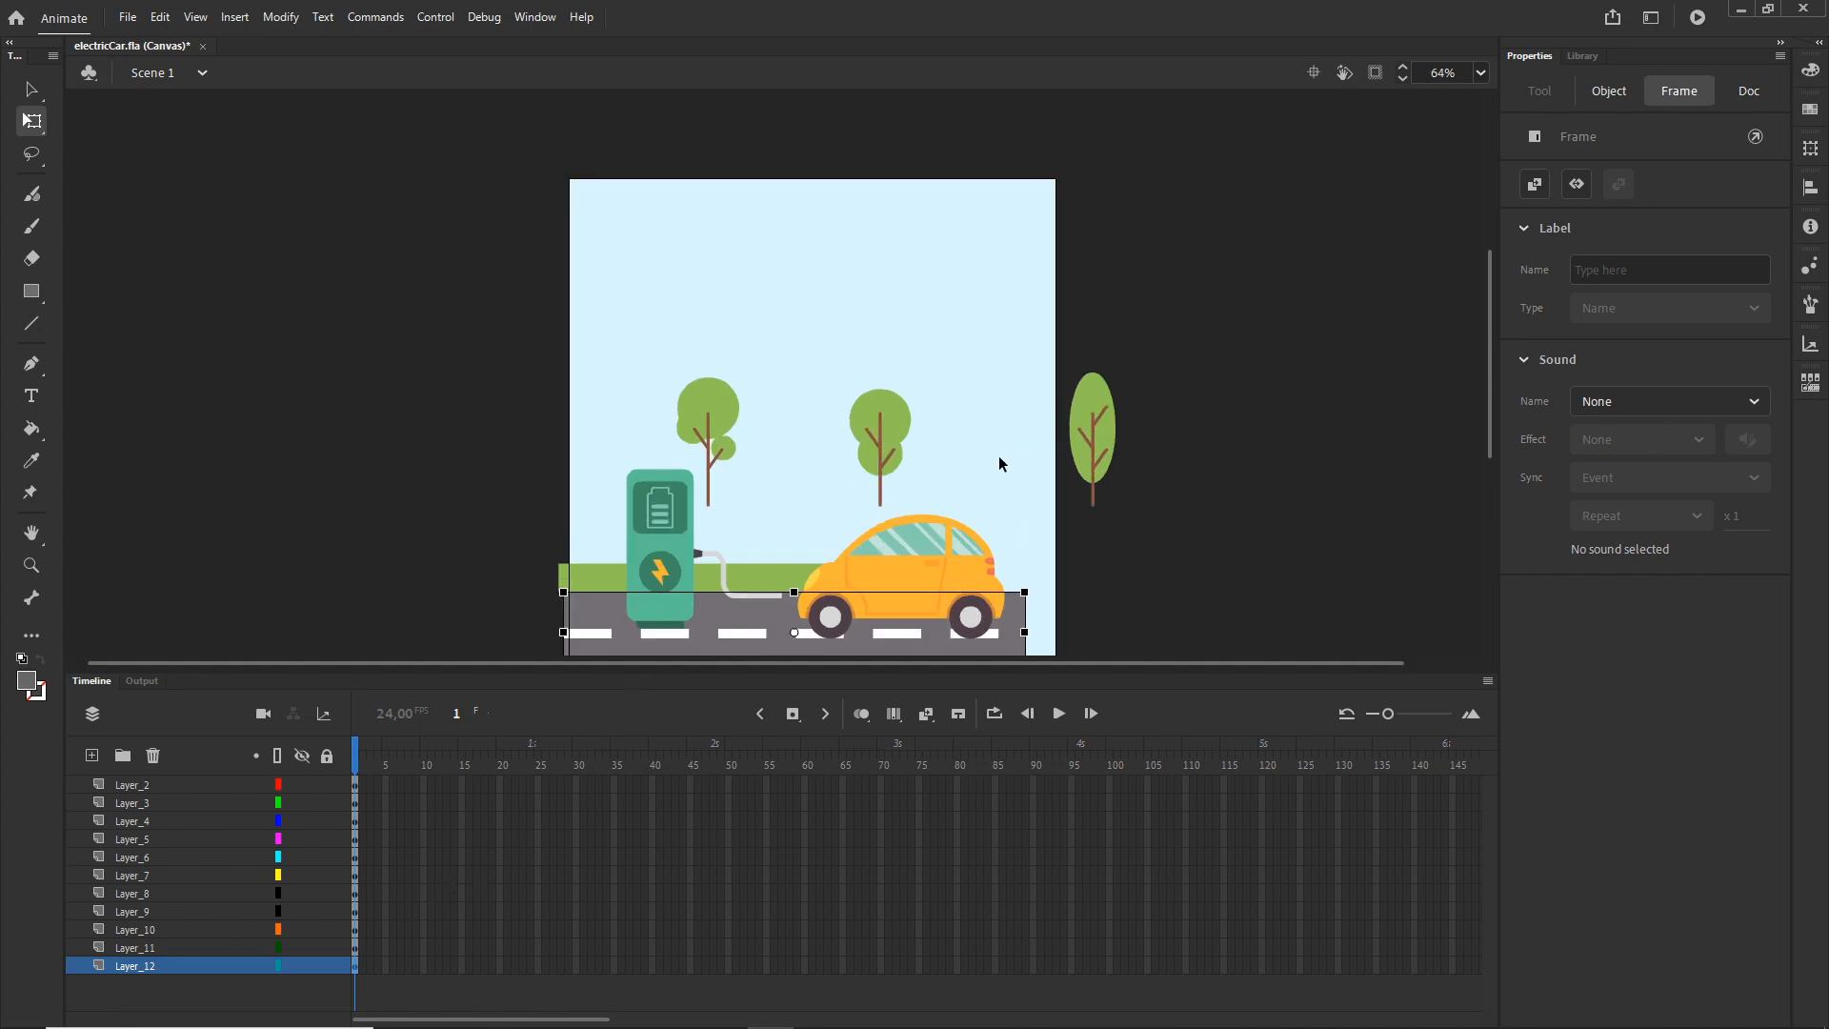
{"action": "scroll", "coordinate": [1000, 464], "scroll_direction": "up", "scroll_amount": 1}
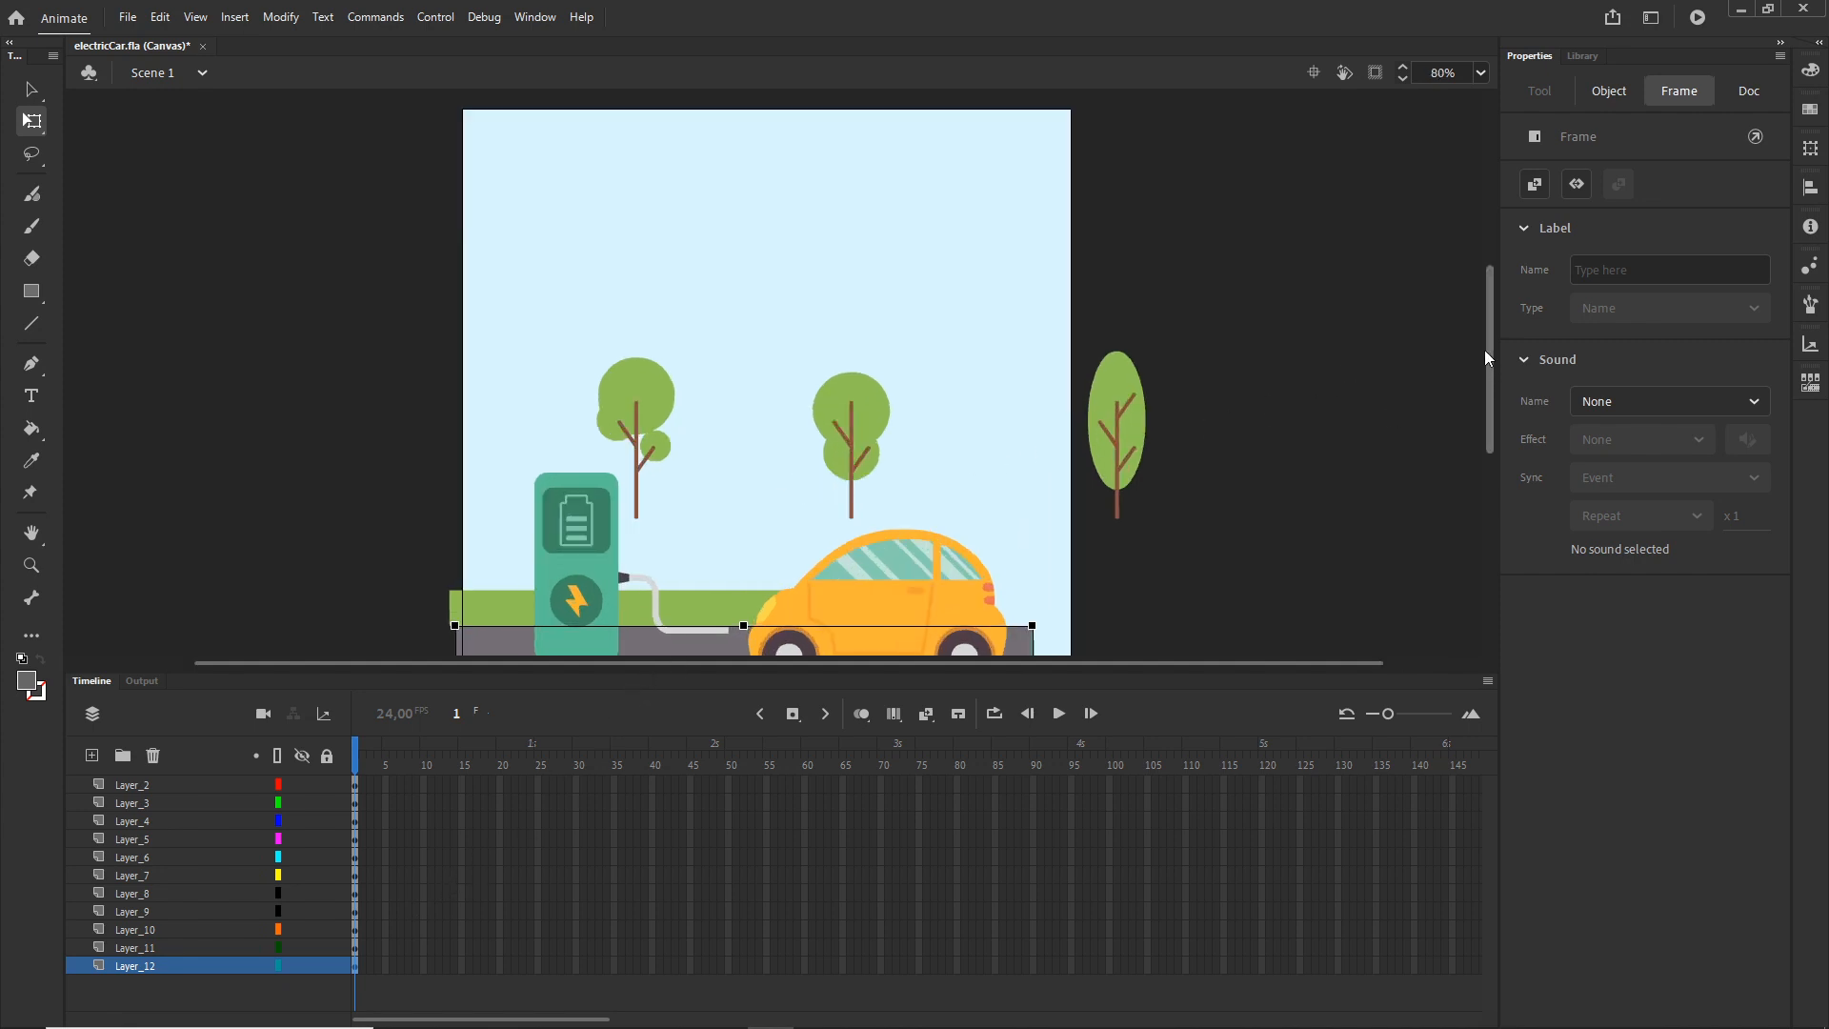
{"action": "left_click_drag", "start_coordinate": [1492, 366], "coordinate": [1490, 397]}
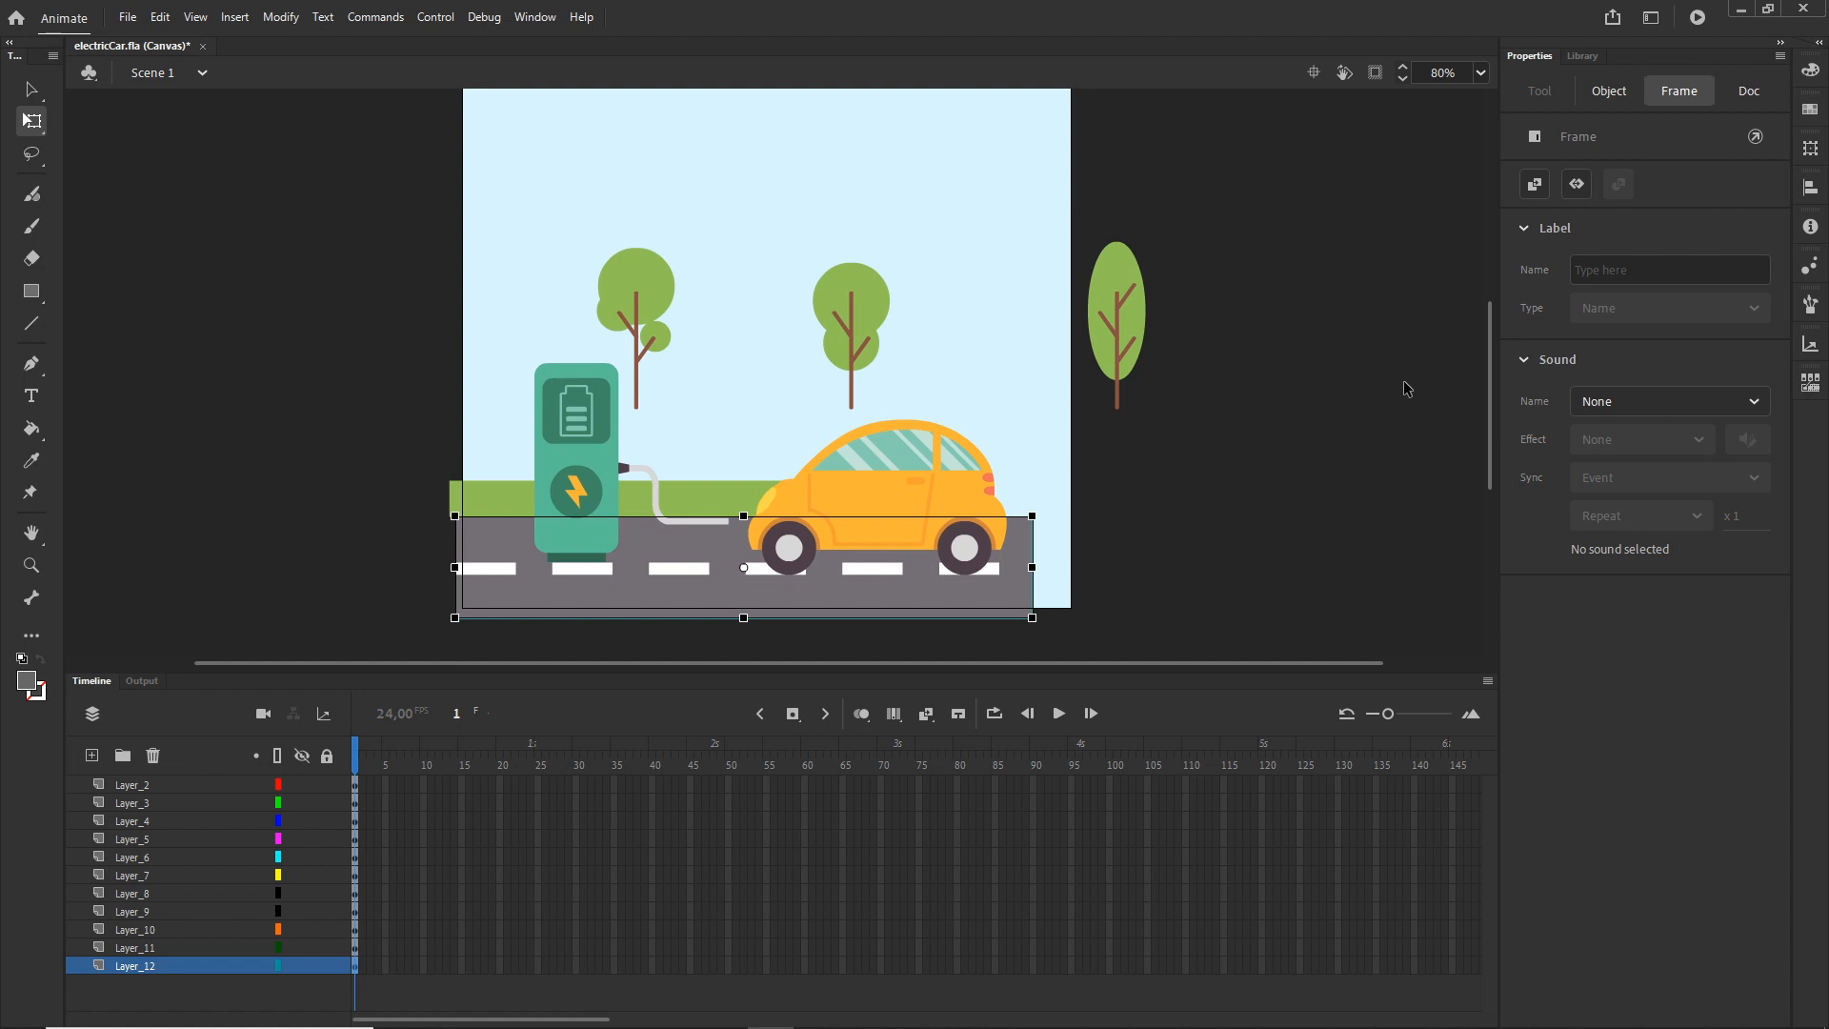
{"action": "left_click", "coordinate": [1322, 512]}
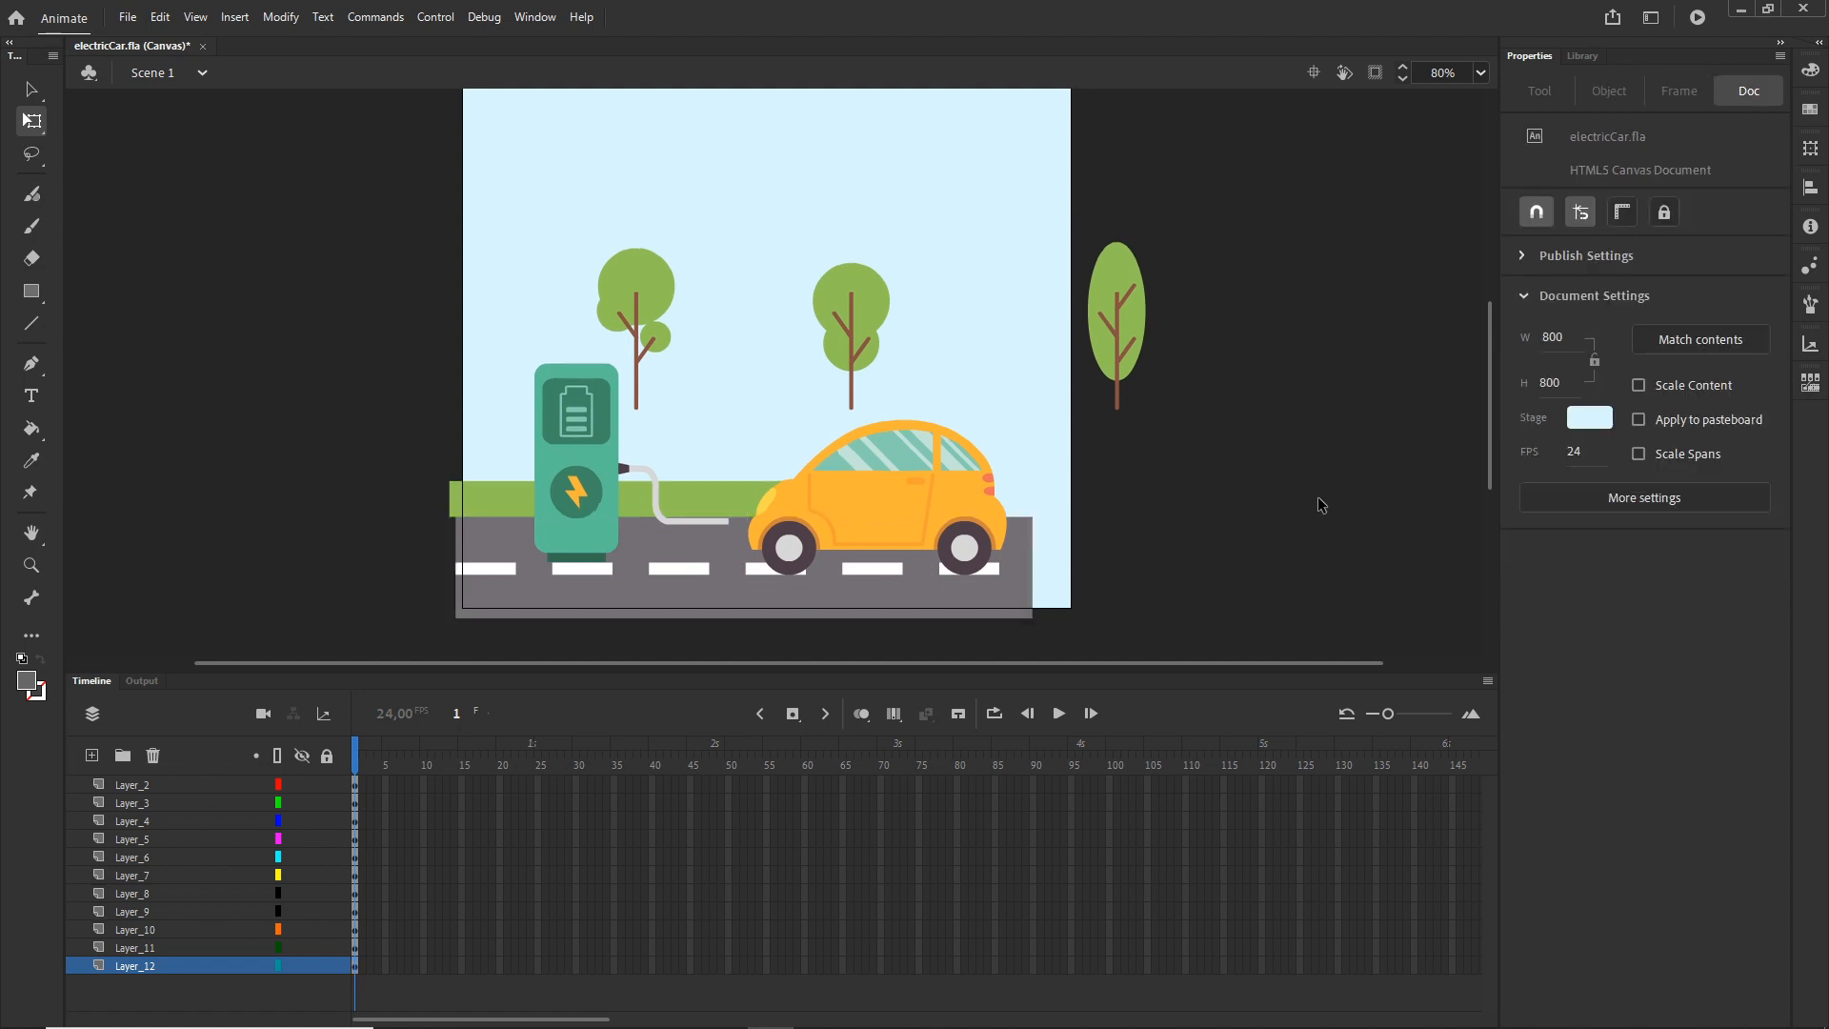
{"action": "left_click", "coordinate": [140, 968]}
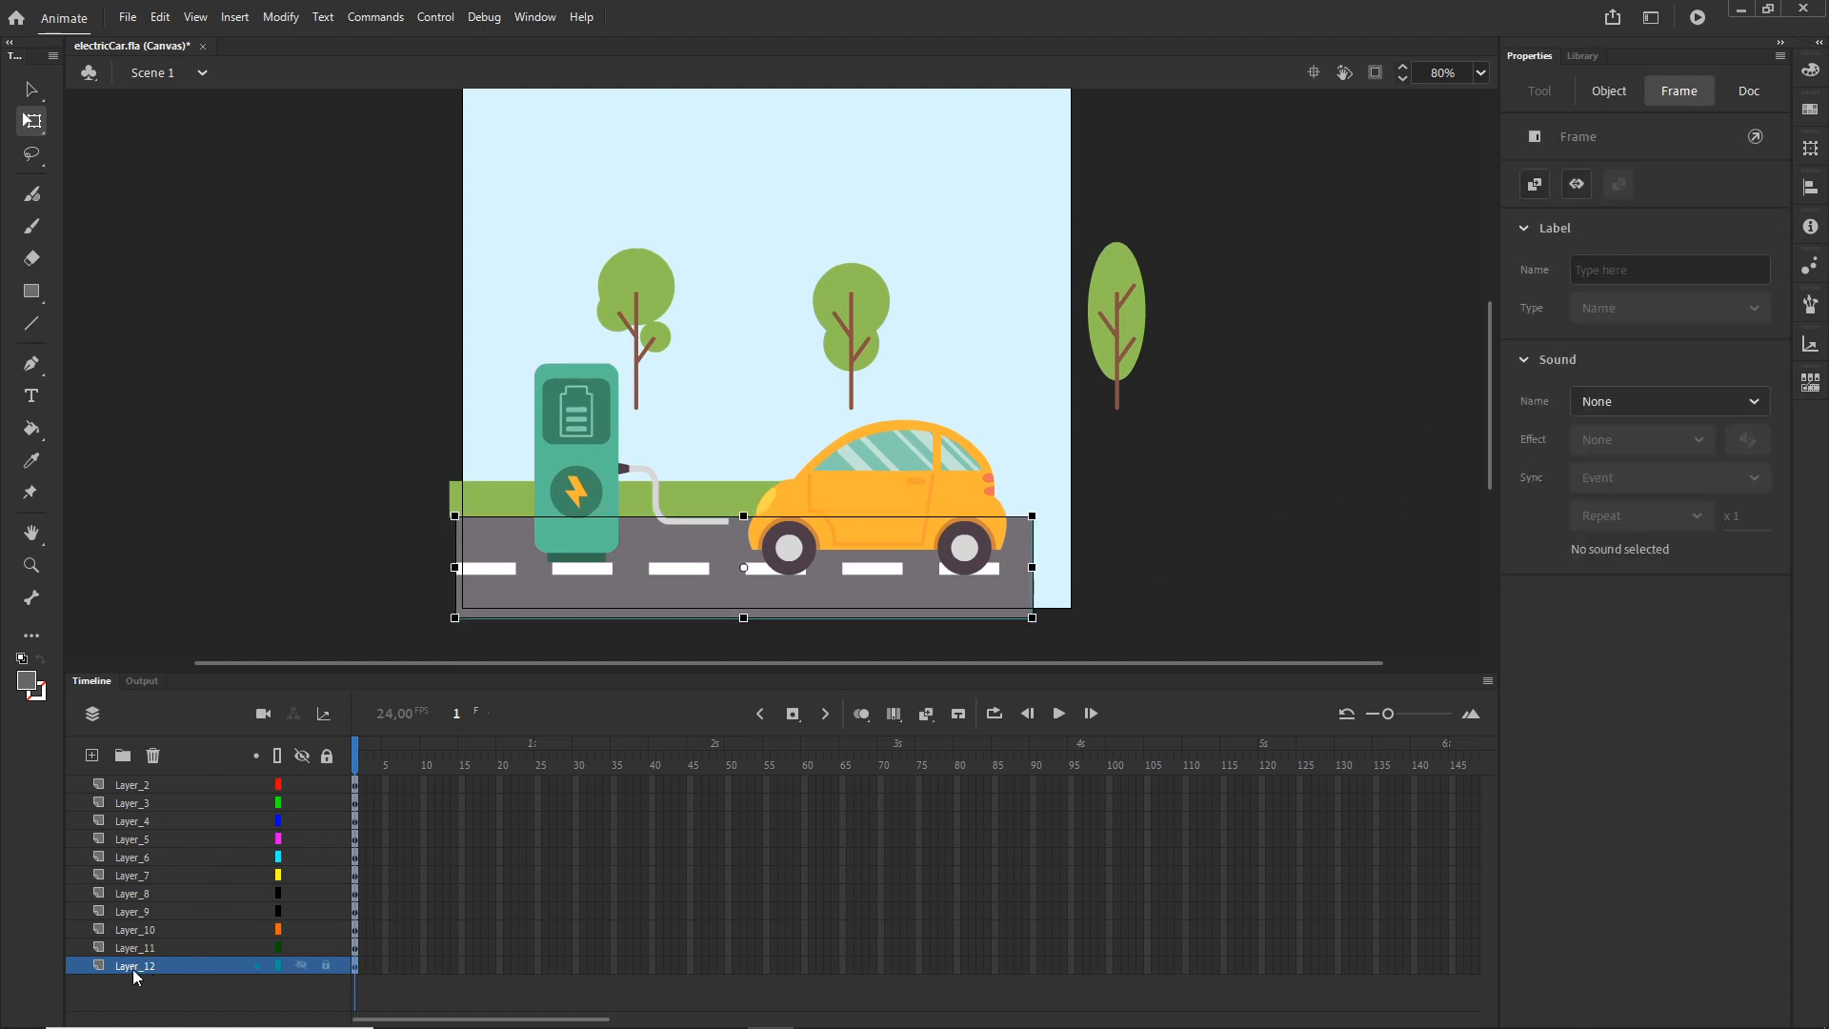
{"action": "double_click", "coordinate": [134, 967]}
{"action": "type", "text": "ro"}
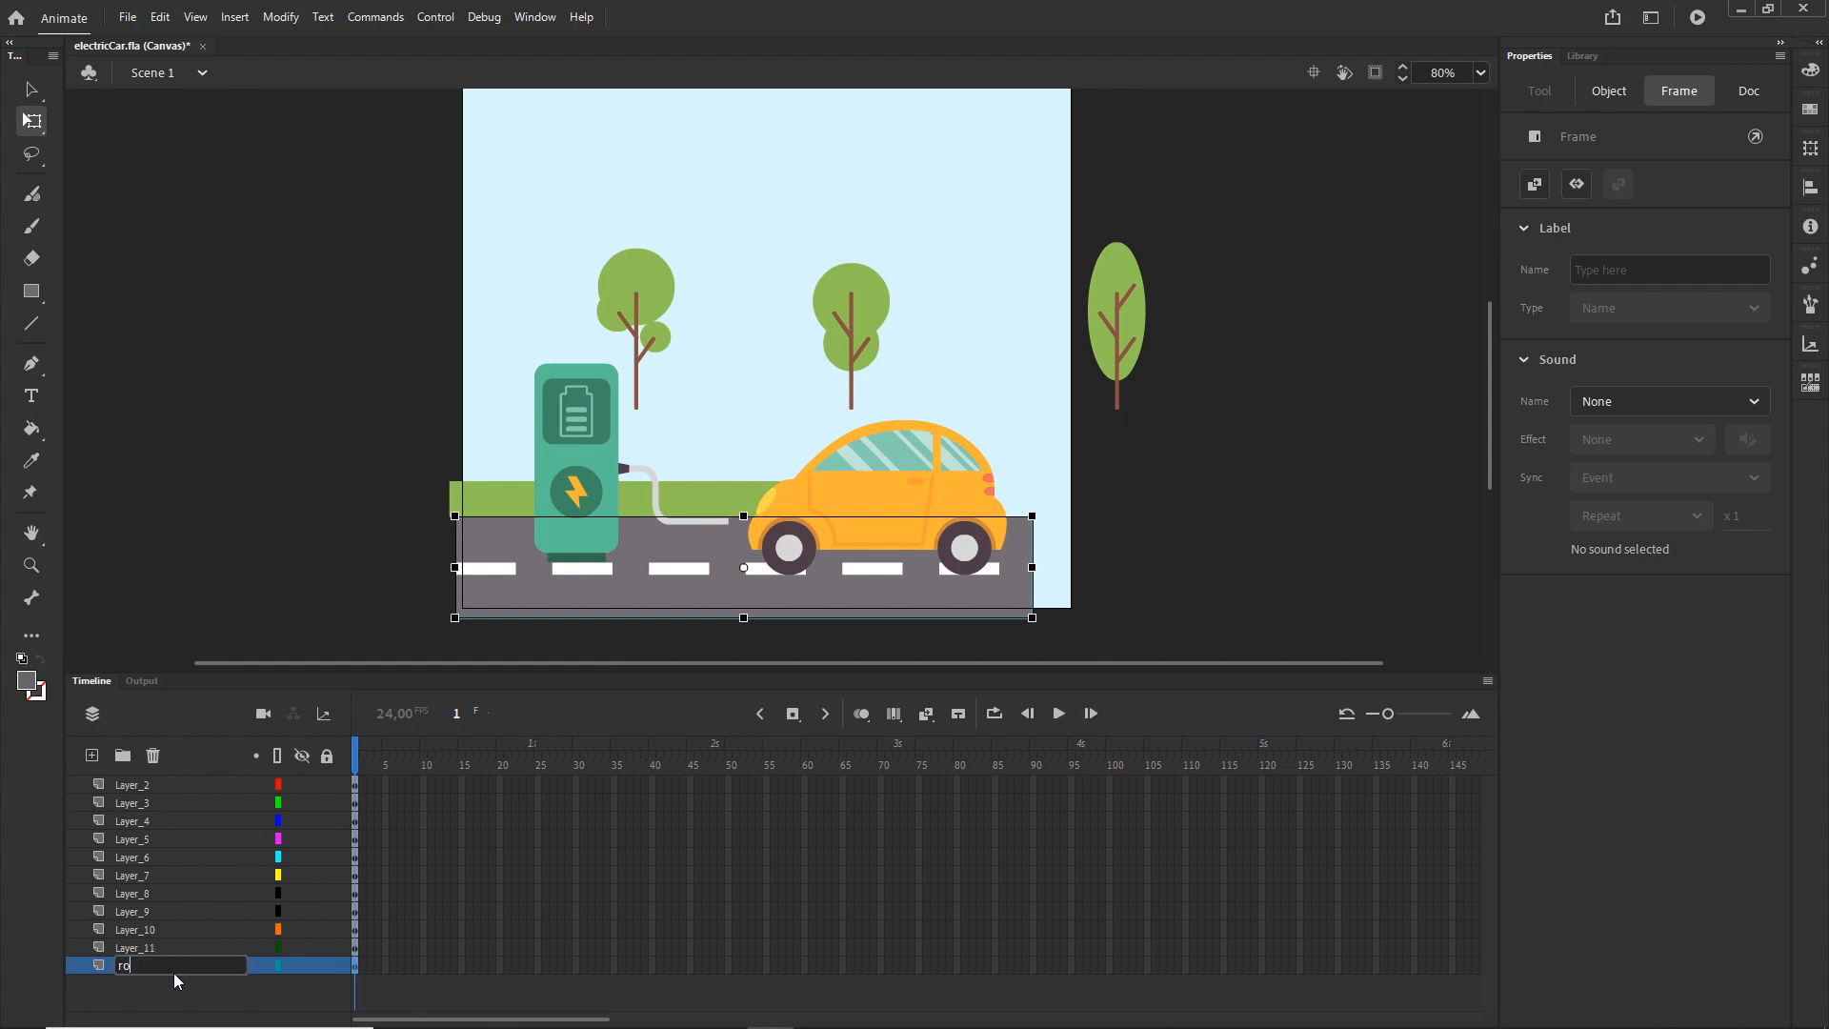
{"action": "type", "text": "ad"}
{"action": "key", "text": "Return"}
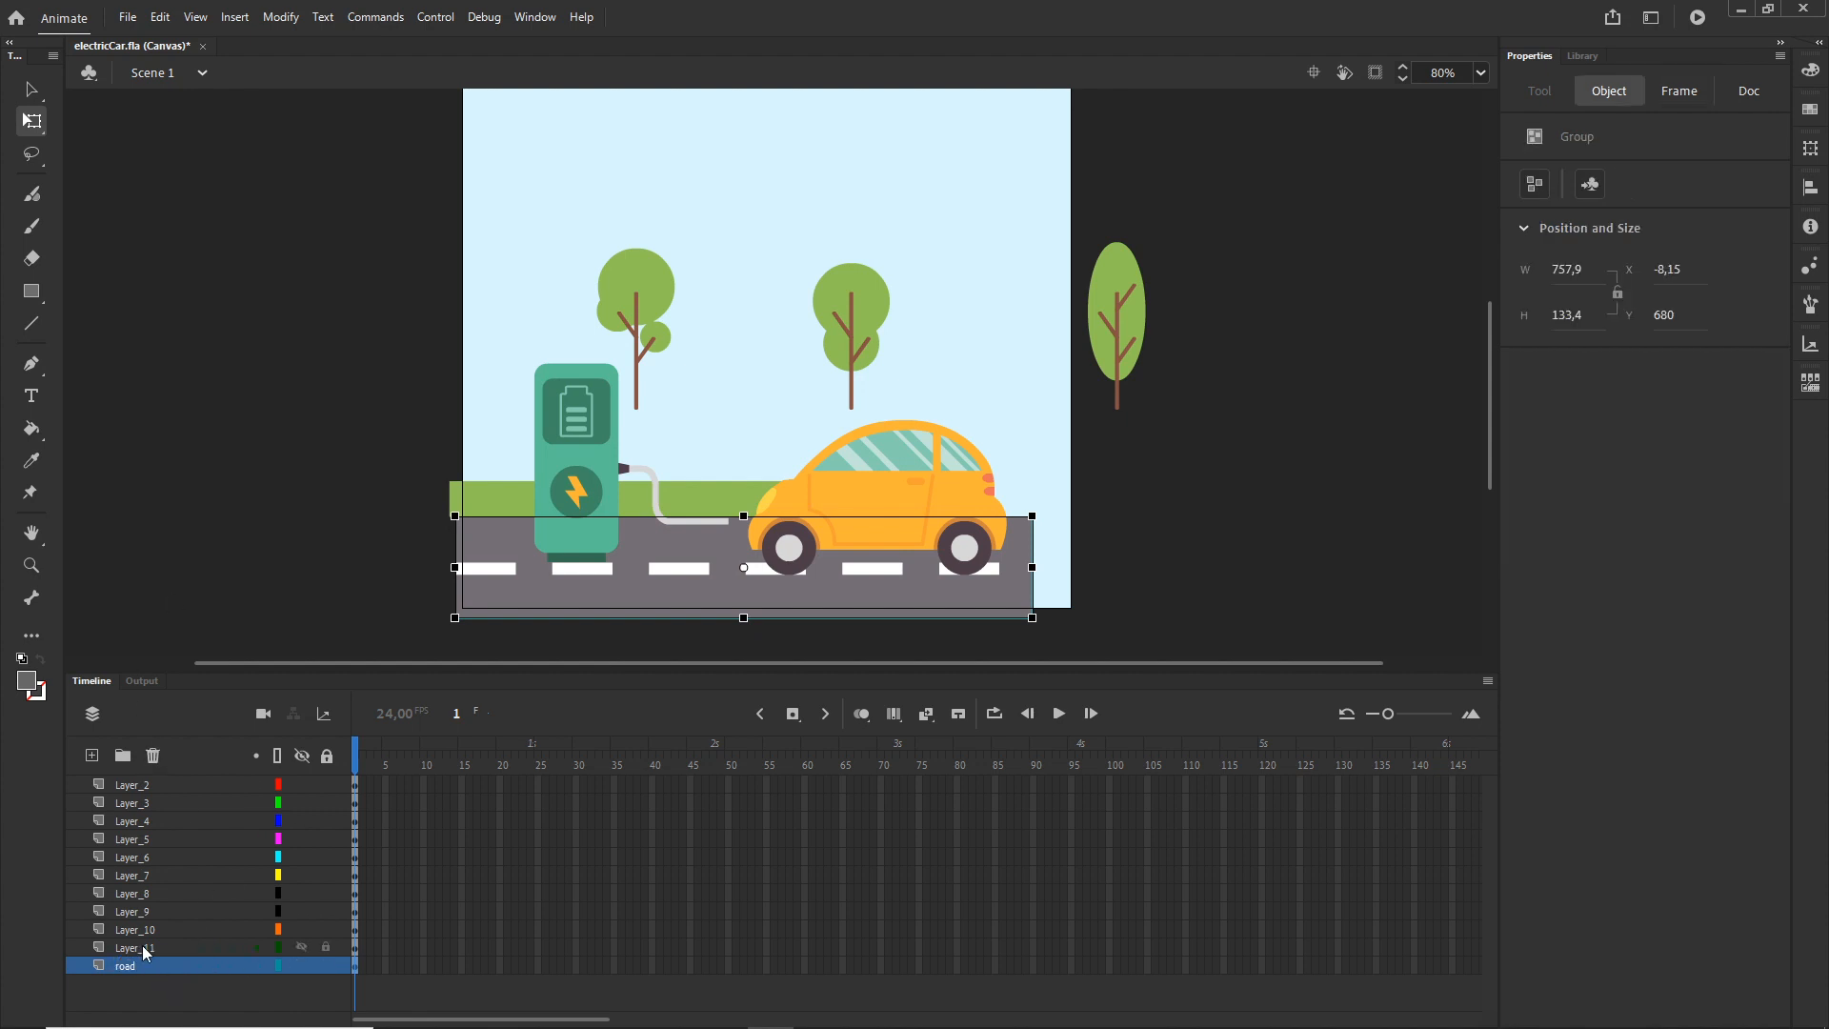
- Rename Layer_11, which holds the green strip behind the road, as grass
{"action": "left_click", "coordinate": [147, 951]}
{"action": "double_click", "coordinate": [143, 950]}
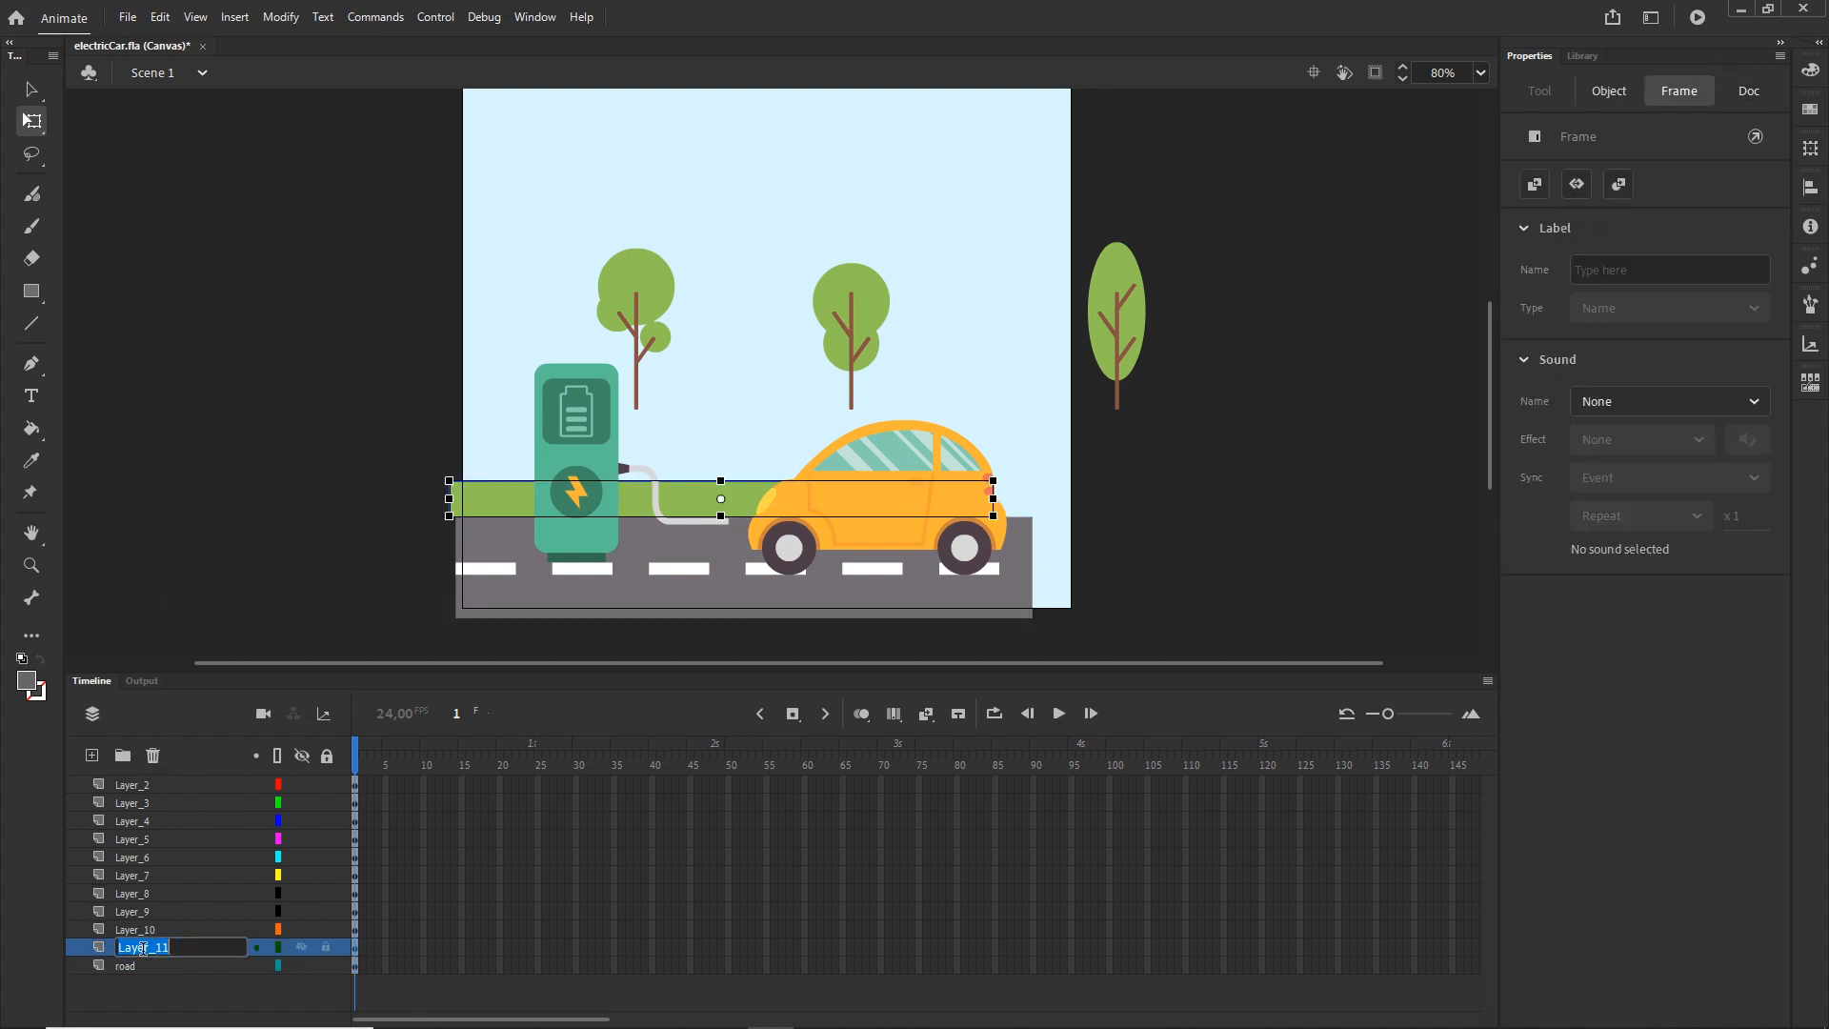
{"action": "type", "text": "grass"}
{"action": "key", "text": "Return"}
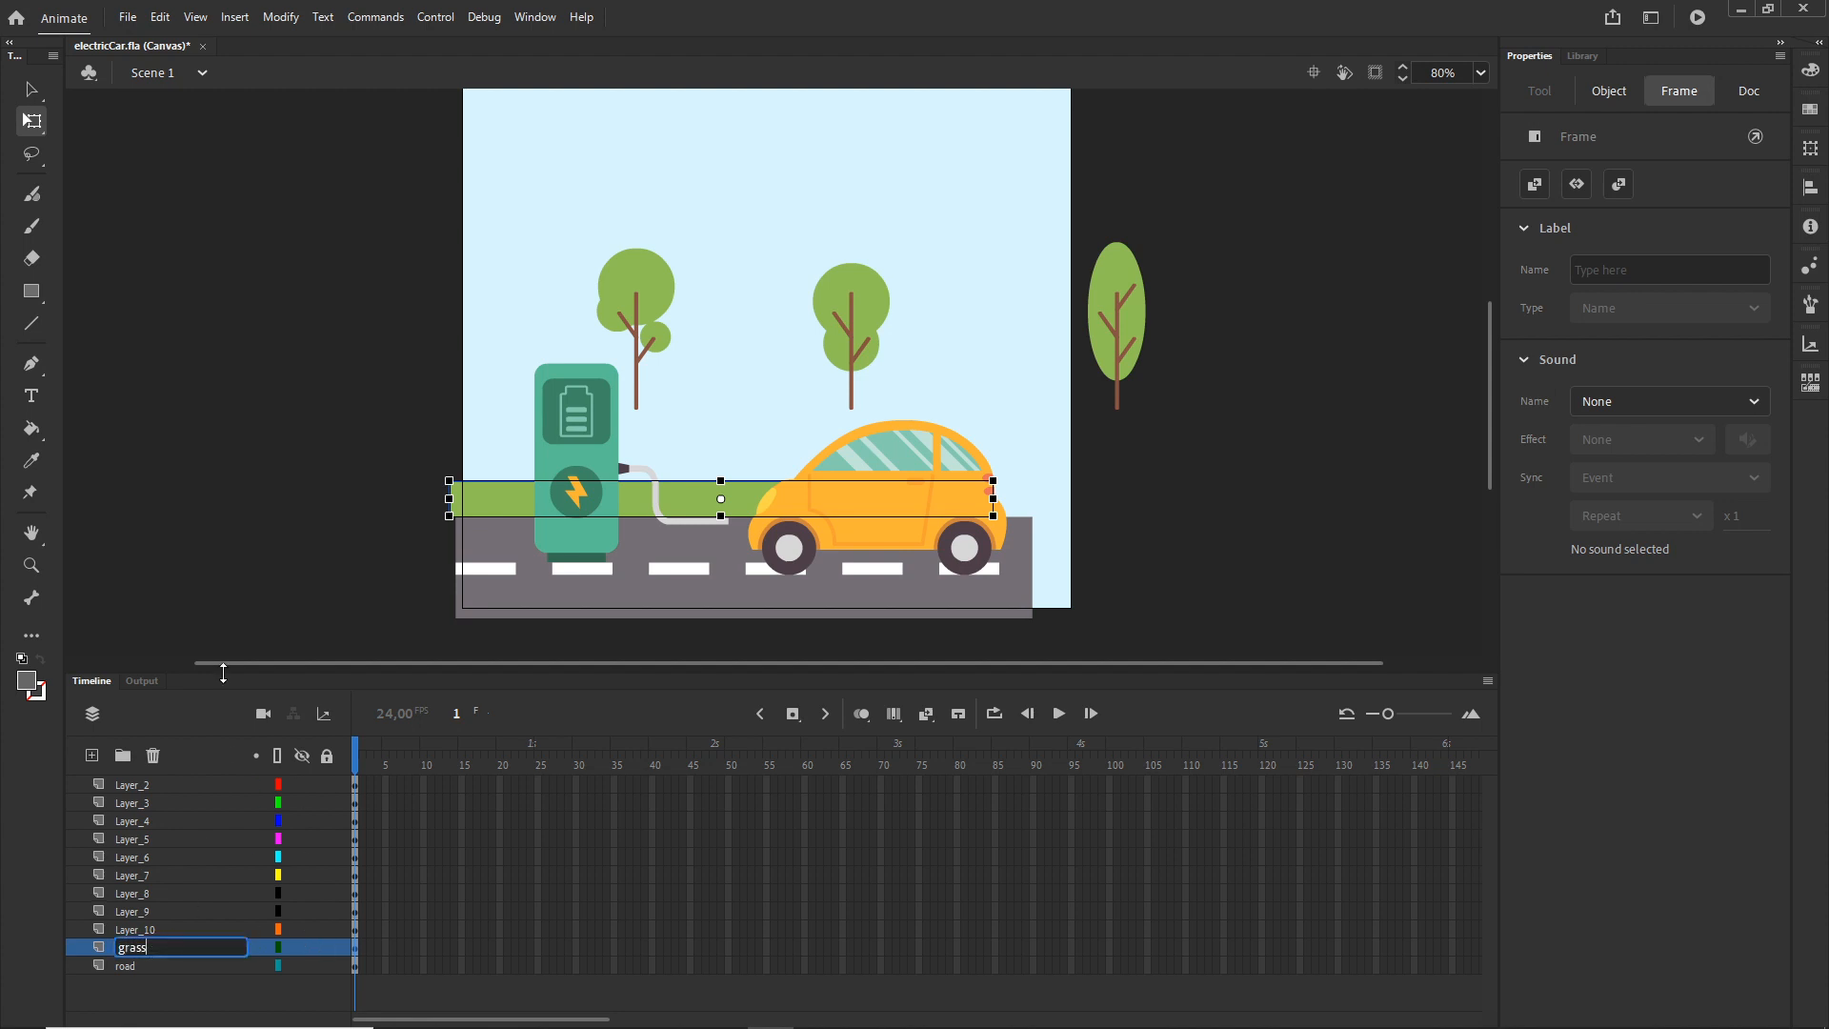
{"action": "left_click", "coordinate": [255, 597]}
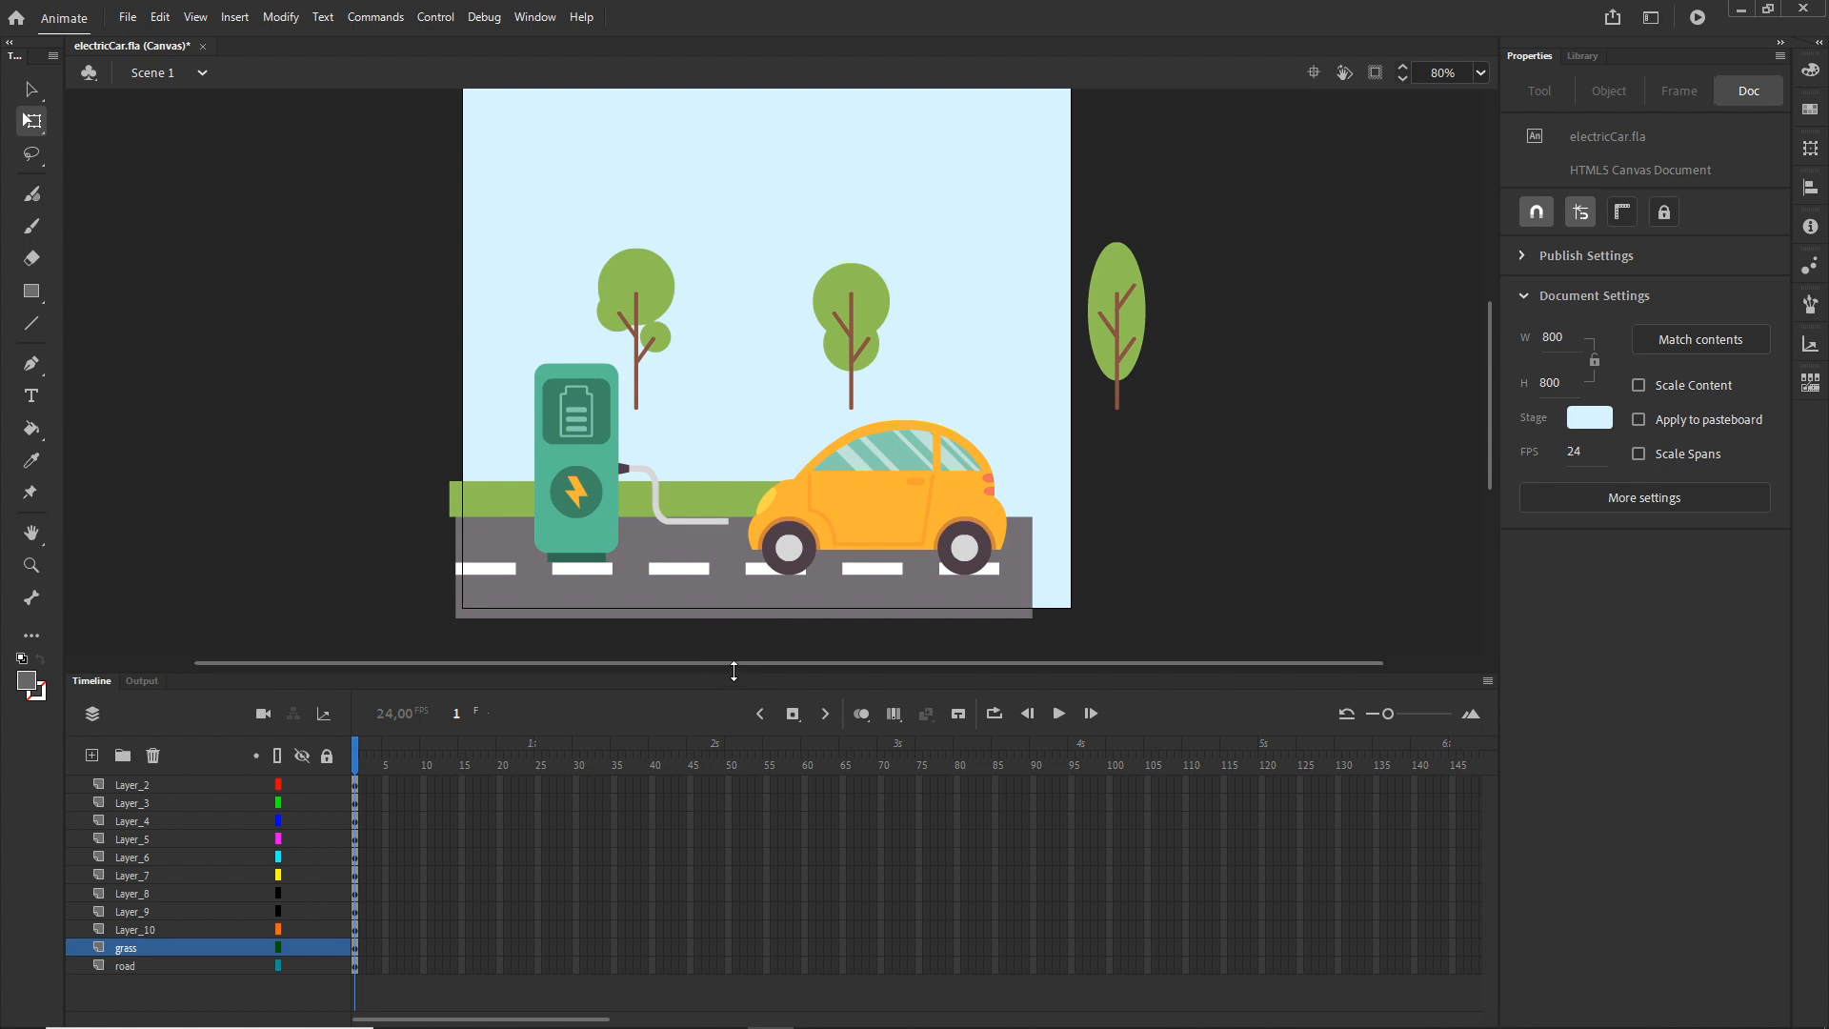
- Convert the road group on the stage into a Movie Clip symbol named road
{"action": "left_click", "coordinate": [760, 602]}
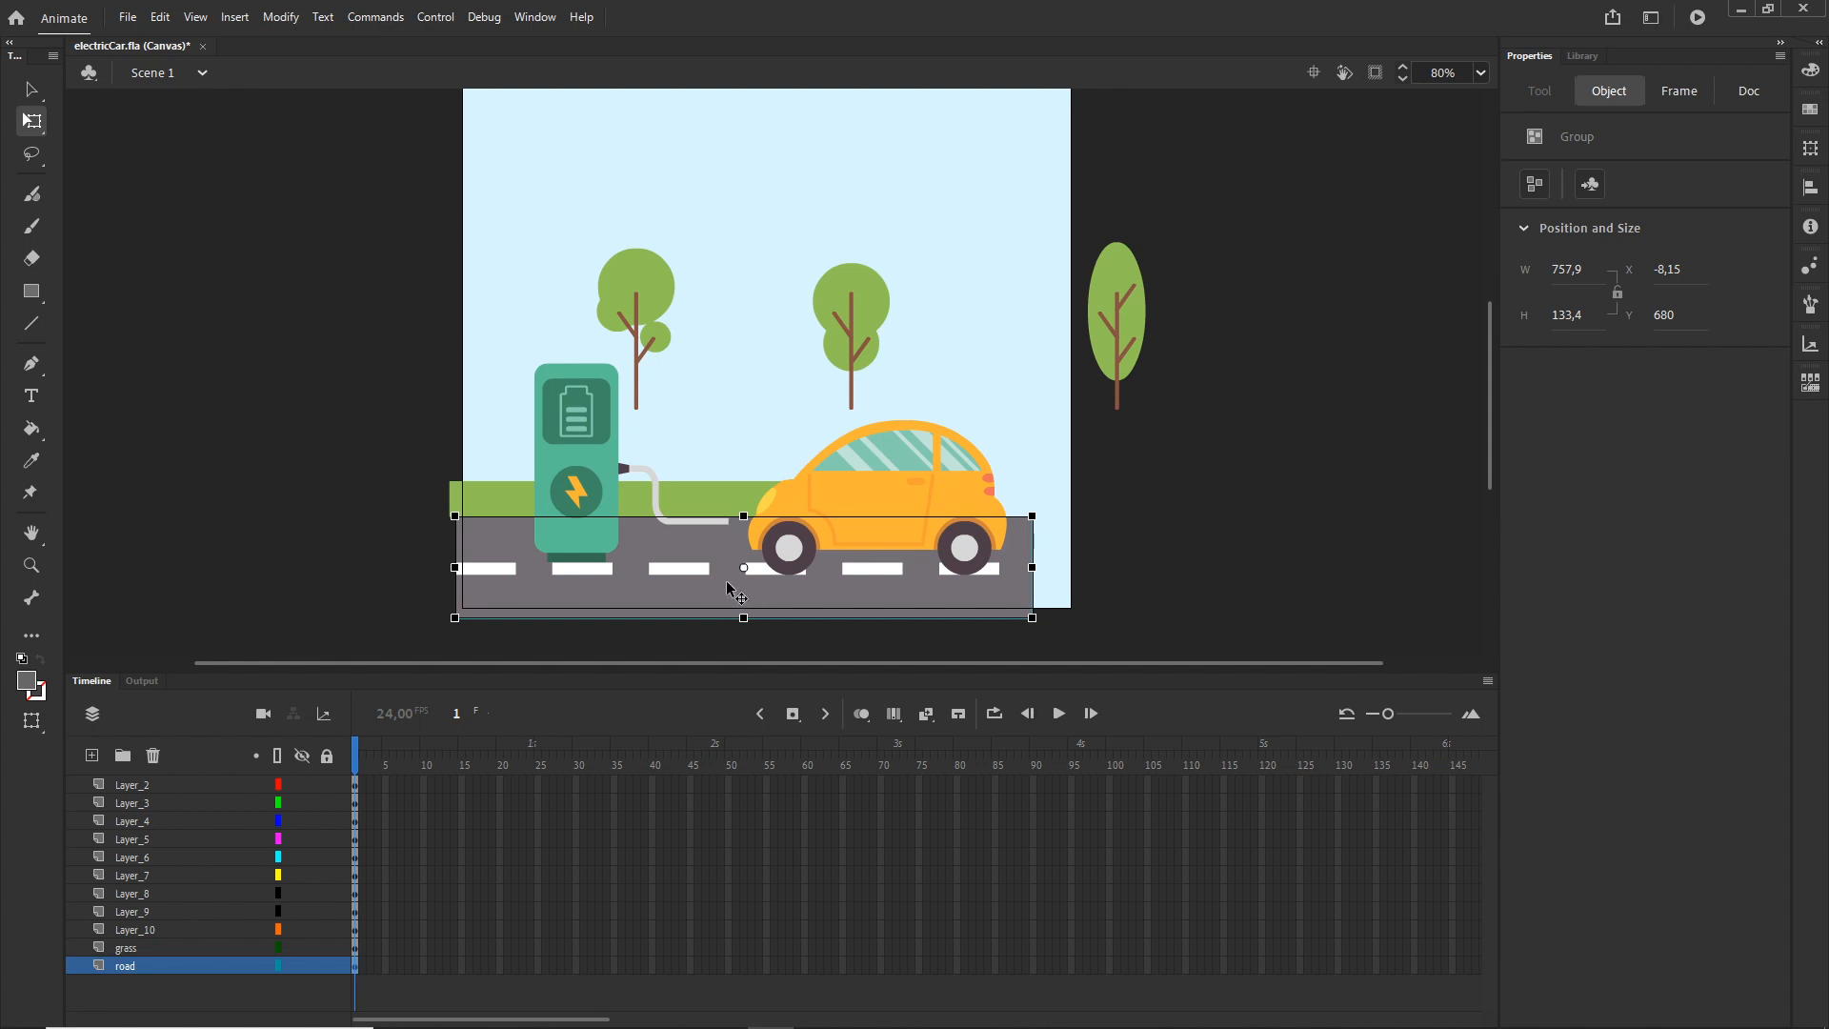
{"action": "left_click", "coordinate": [284, 28]}
{"action": "left_click", "coordinate": [301, 67]}
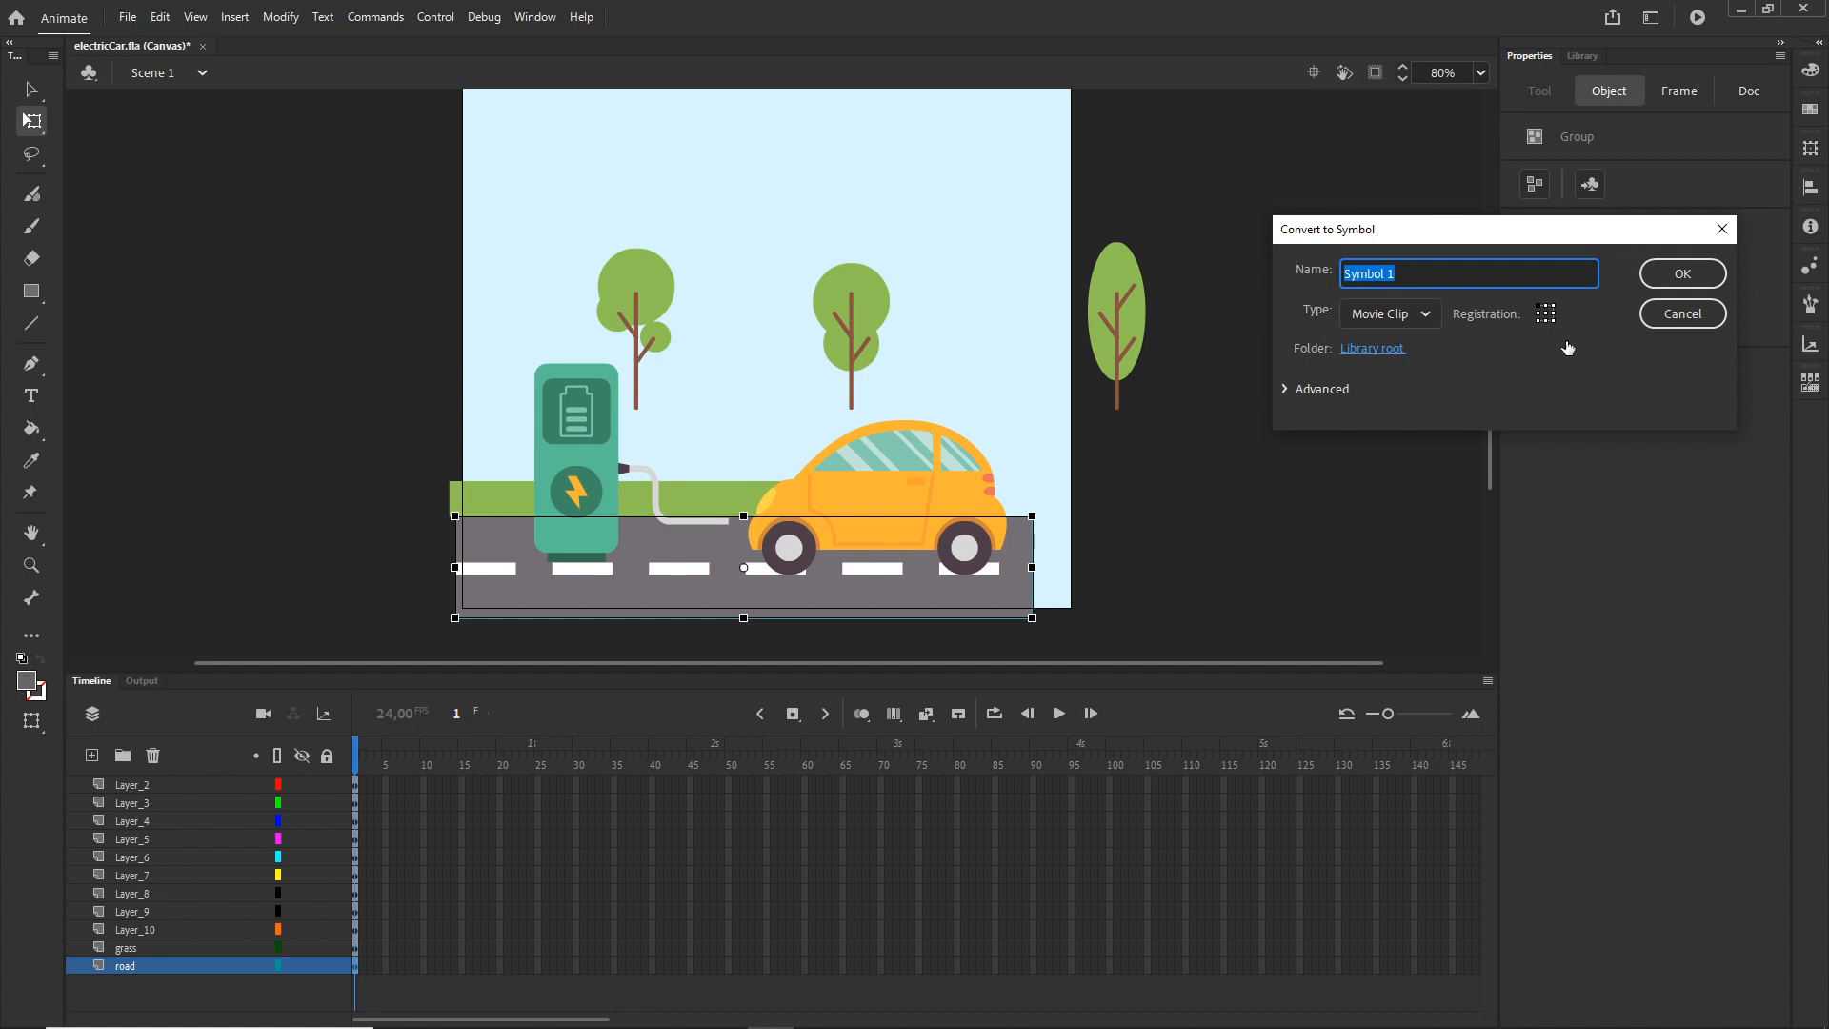
{"action": "type", "text": "road"}
{"action": "left_click", "coordinate": [1667, 267]}
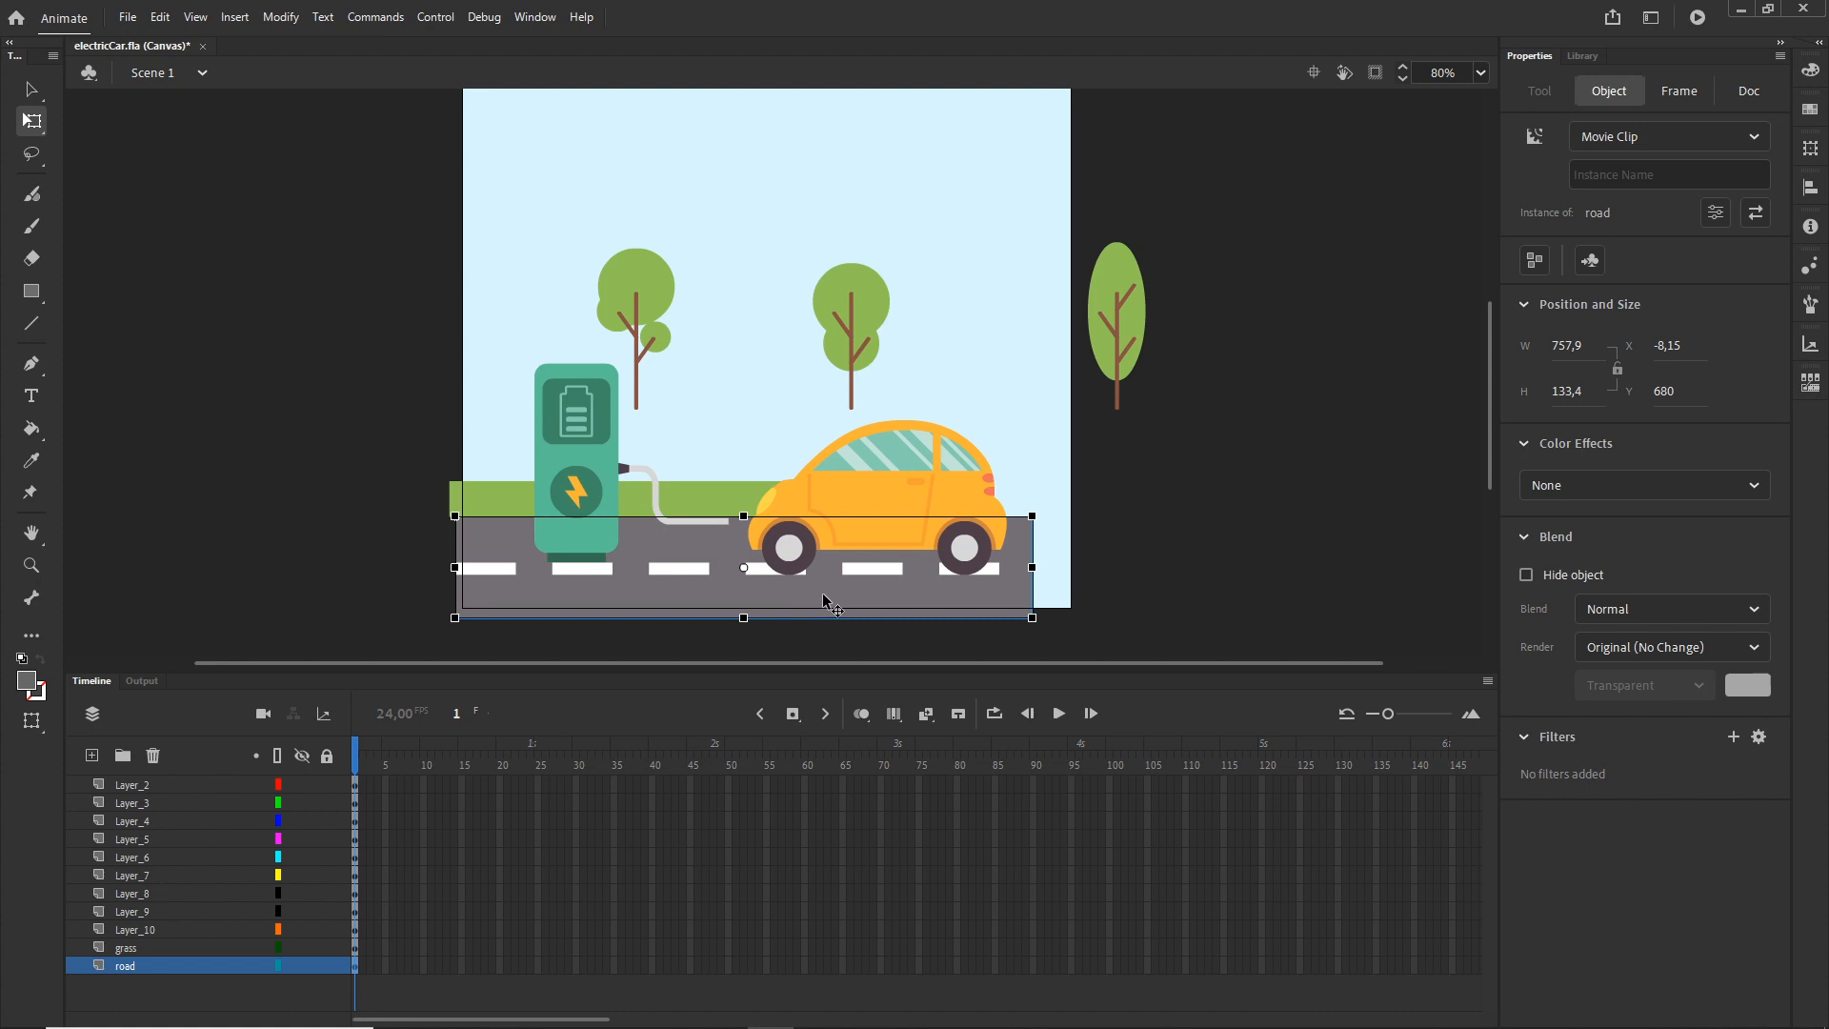
- Duplicate the road movie clip and align the copy end to end with the original's left side, at about X -757, Y 680
{"action": "left_click_drag", "start_coordinate": [807, 605], "coordinate": [429, 584]}
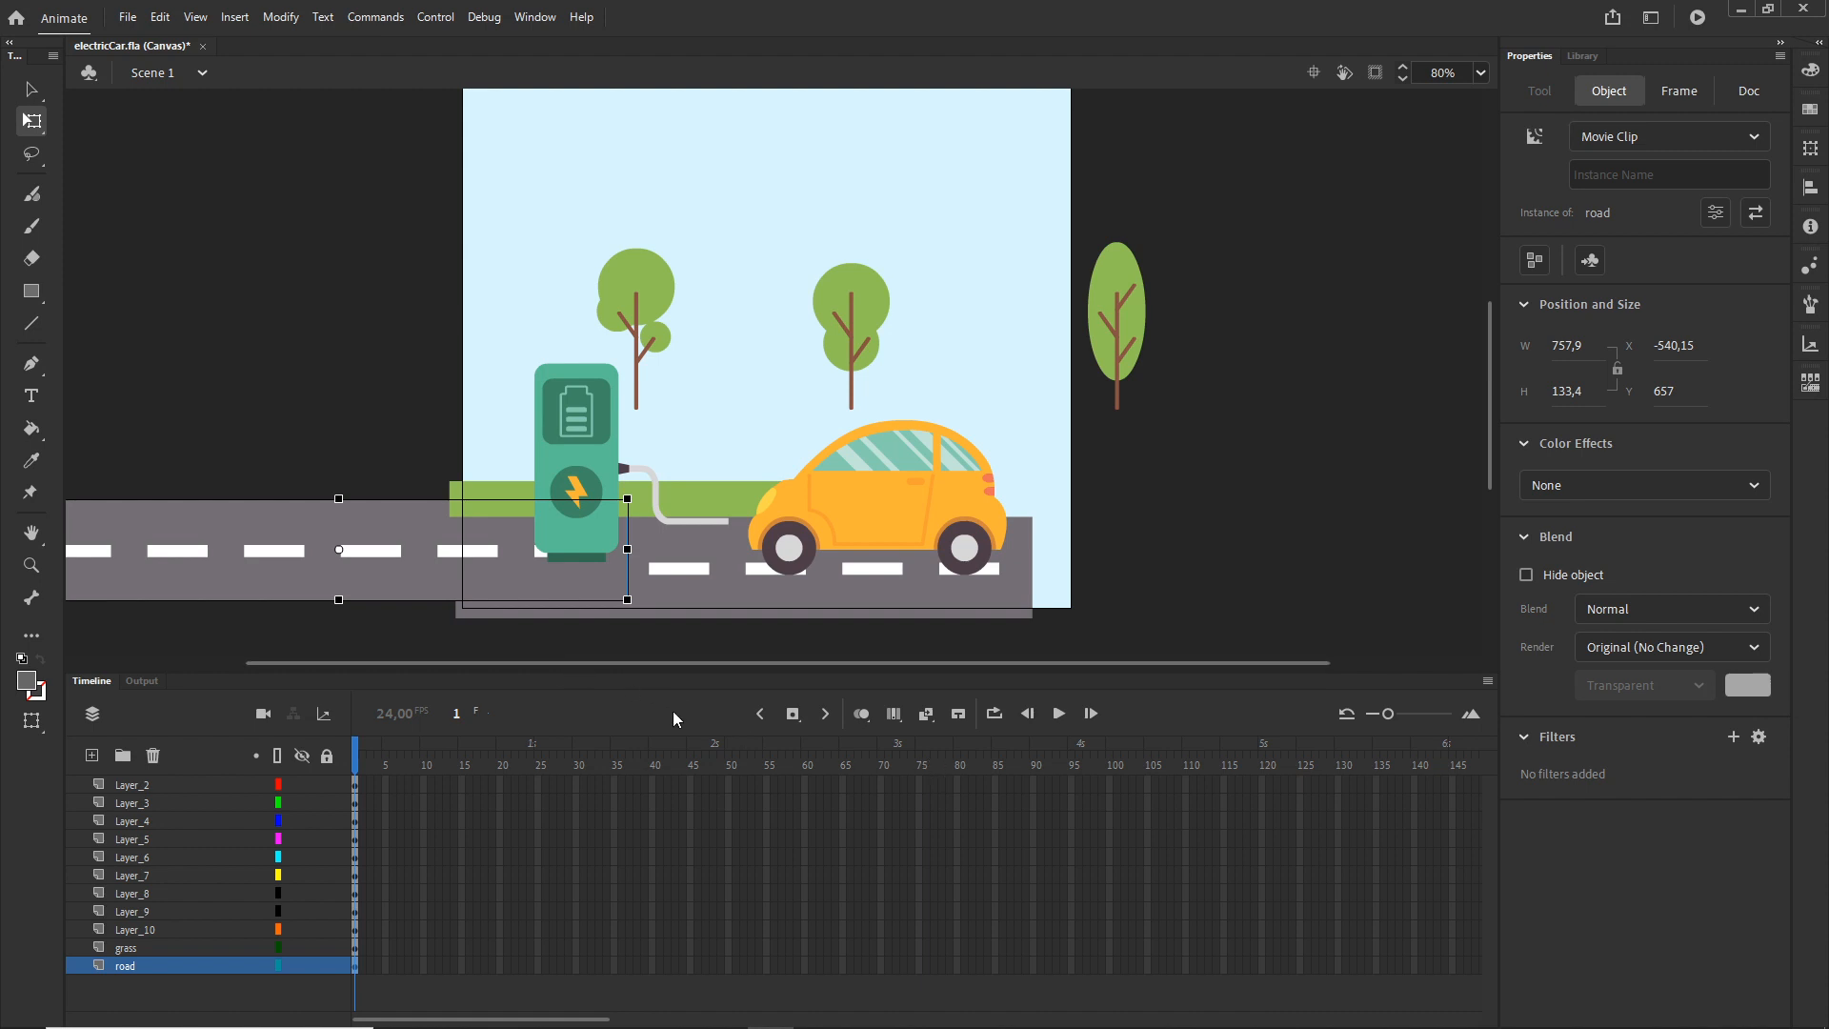
{"action": "key", "text": "Delete"}
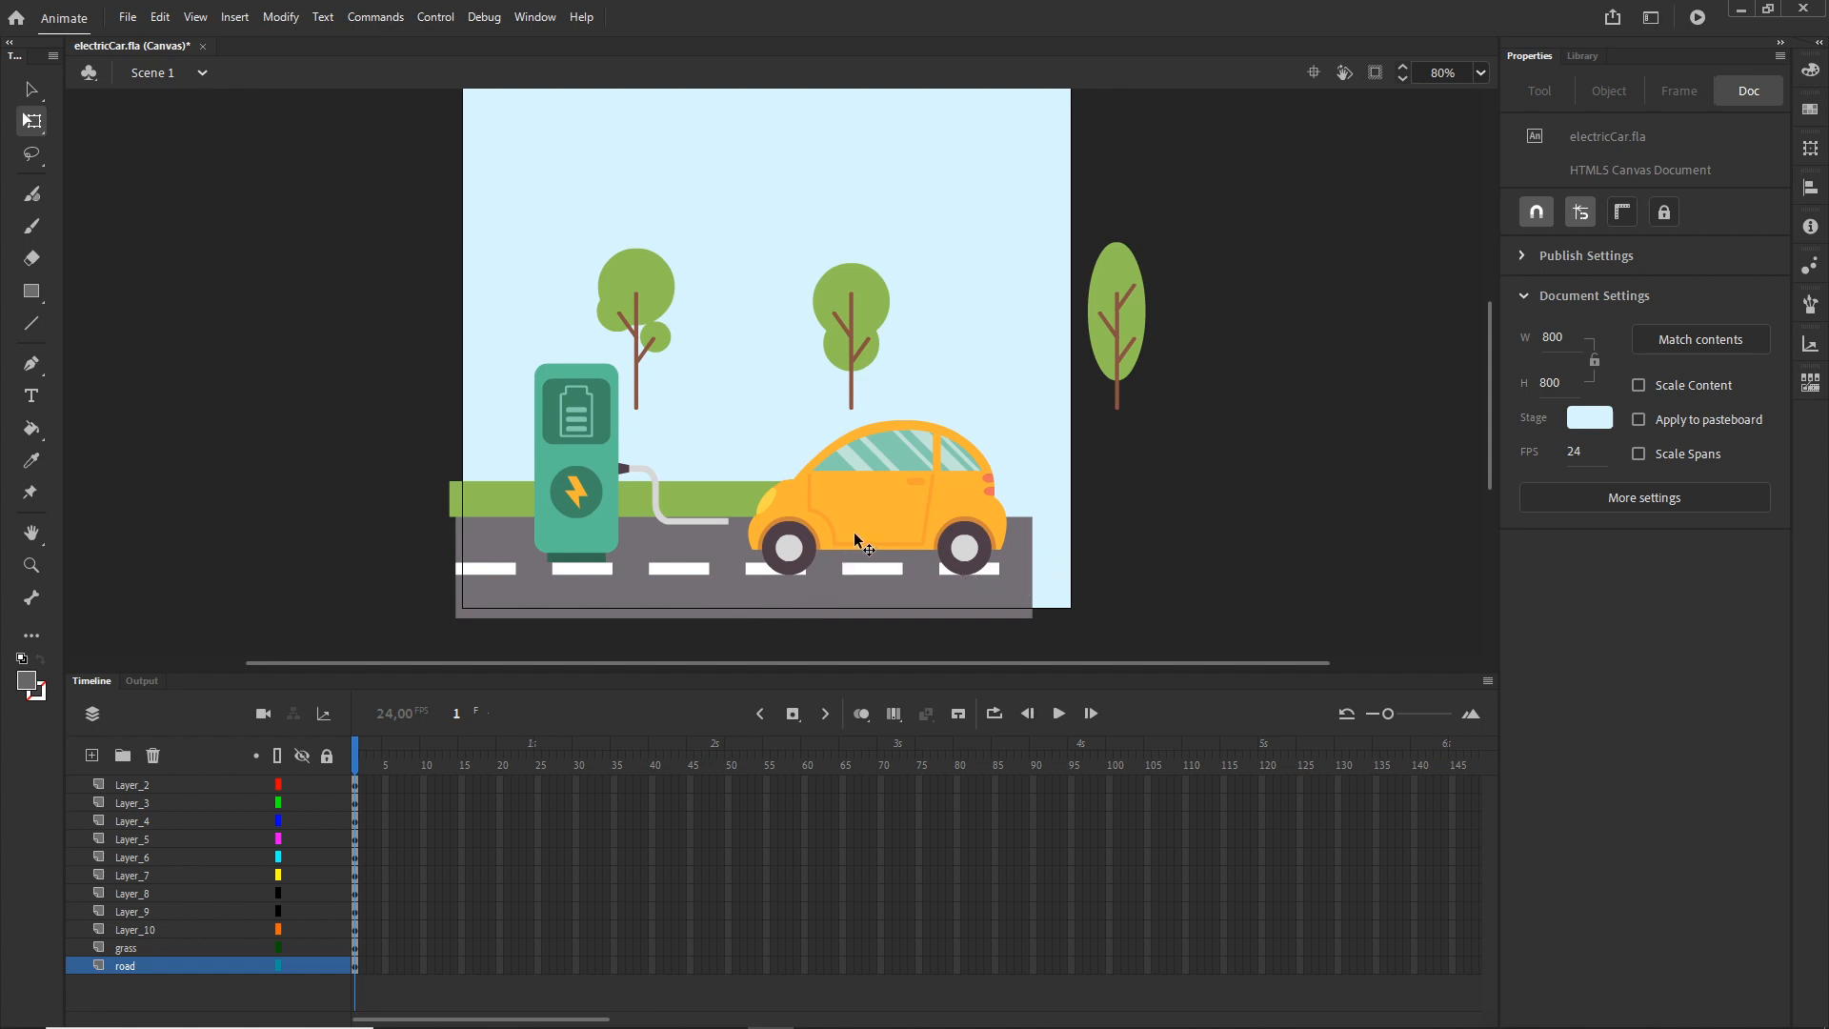
{"action": "scroll", "coordinate": [855, 522], "scroll_direction": "down", "scroll_amount": 1}
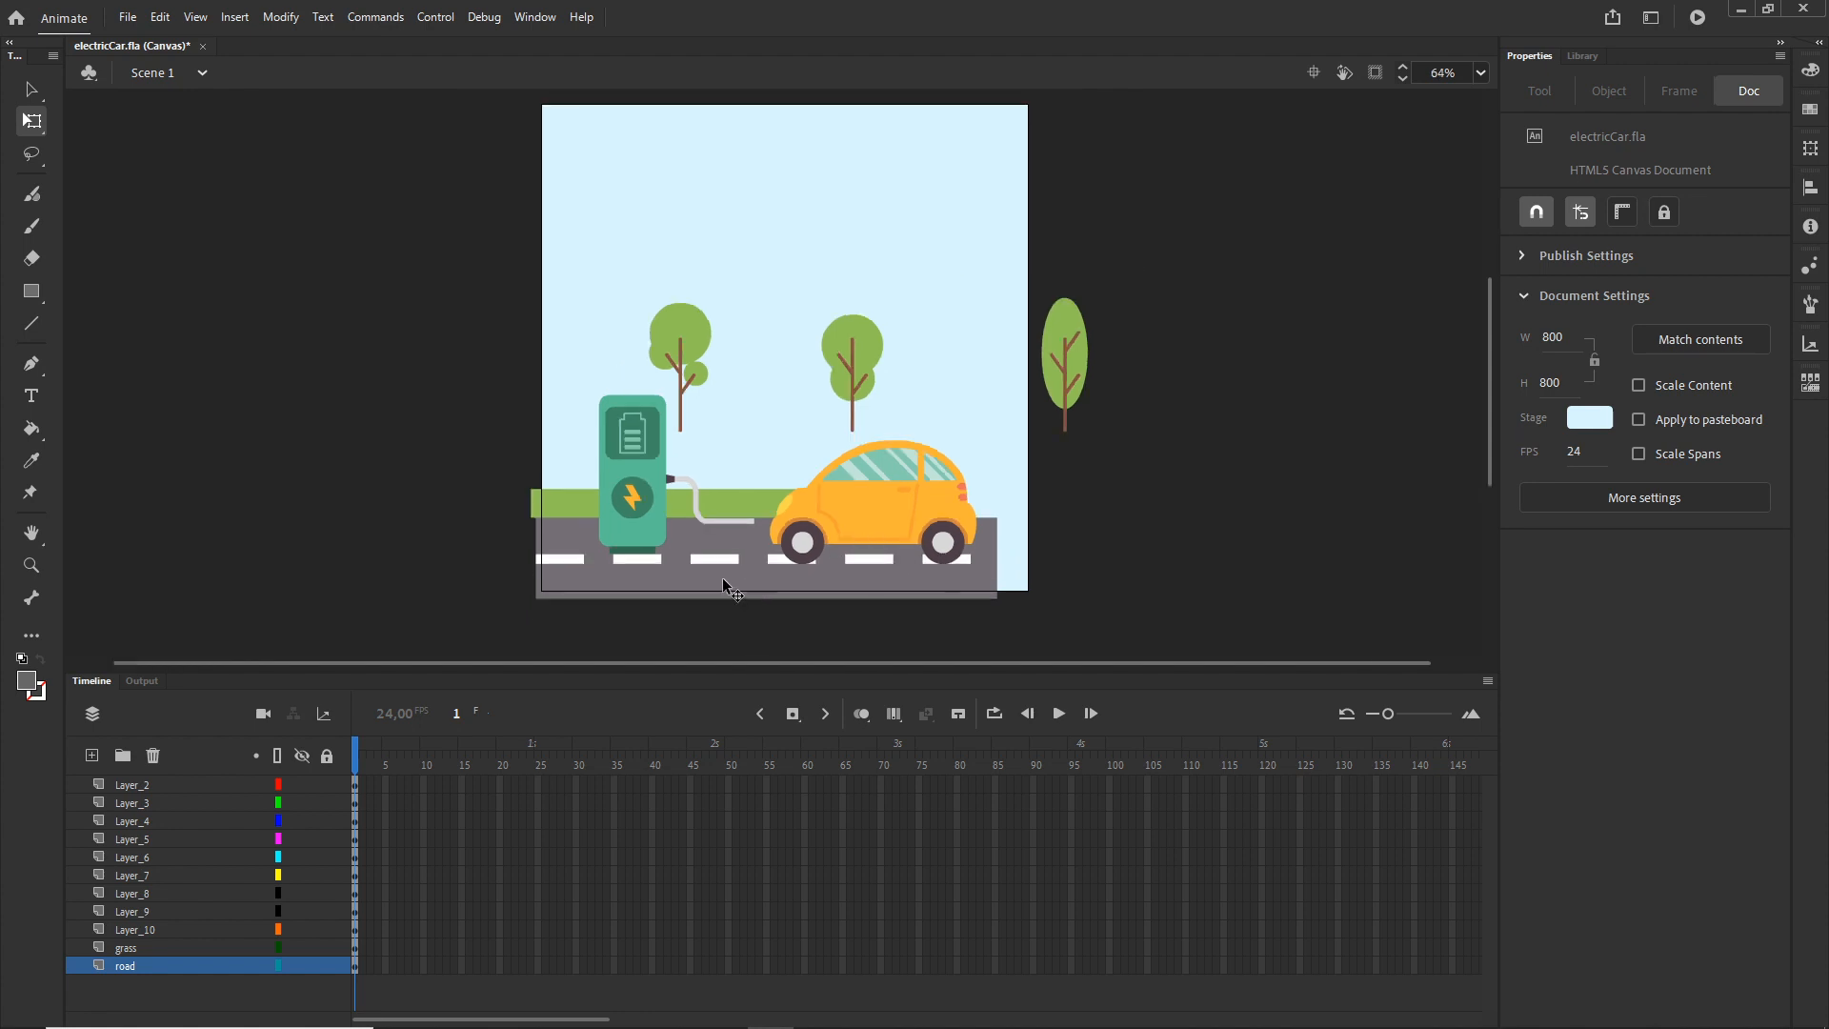
{"action": "scroll", "coordinate": [722, 578], "scroll_direction": "up", "scroll_amount": 1}
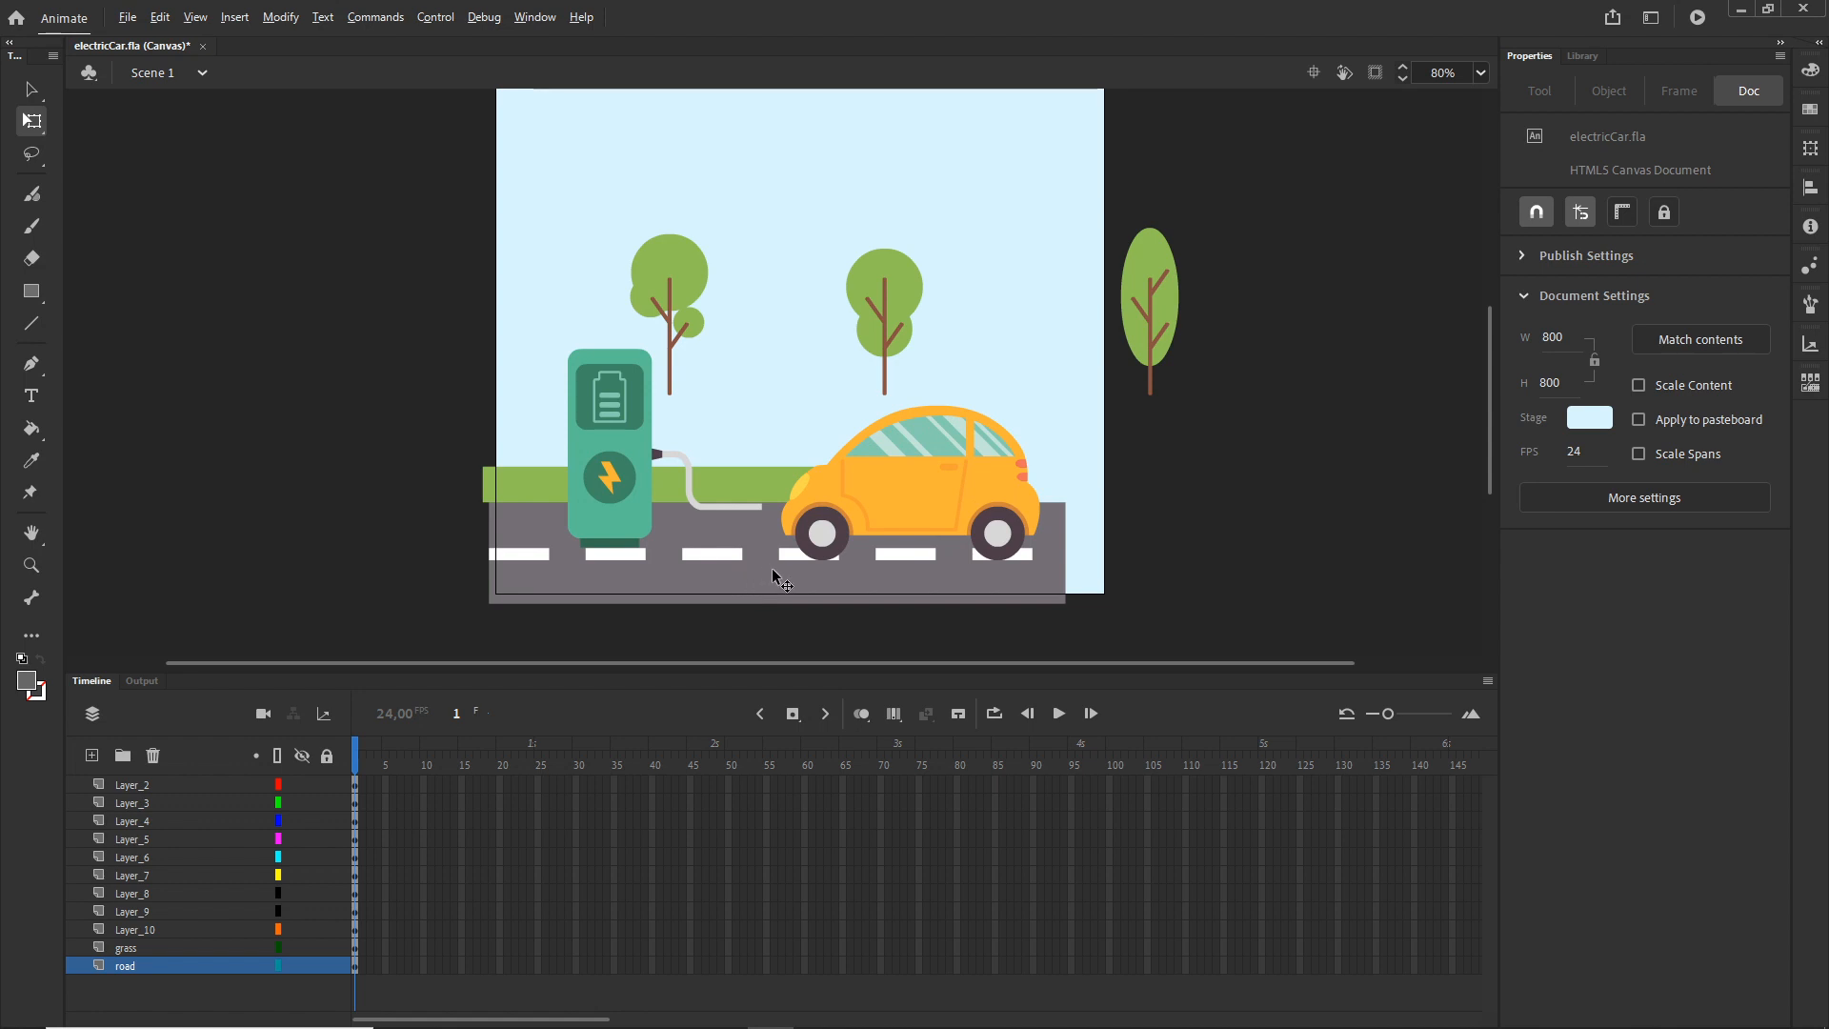
{"action": "left_click_drag", "start_coordinate": [779, 576], "coordinate": [215, 573]}
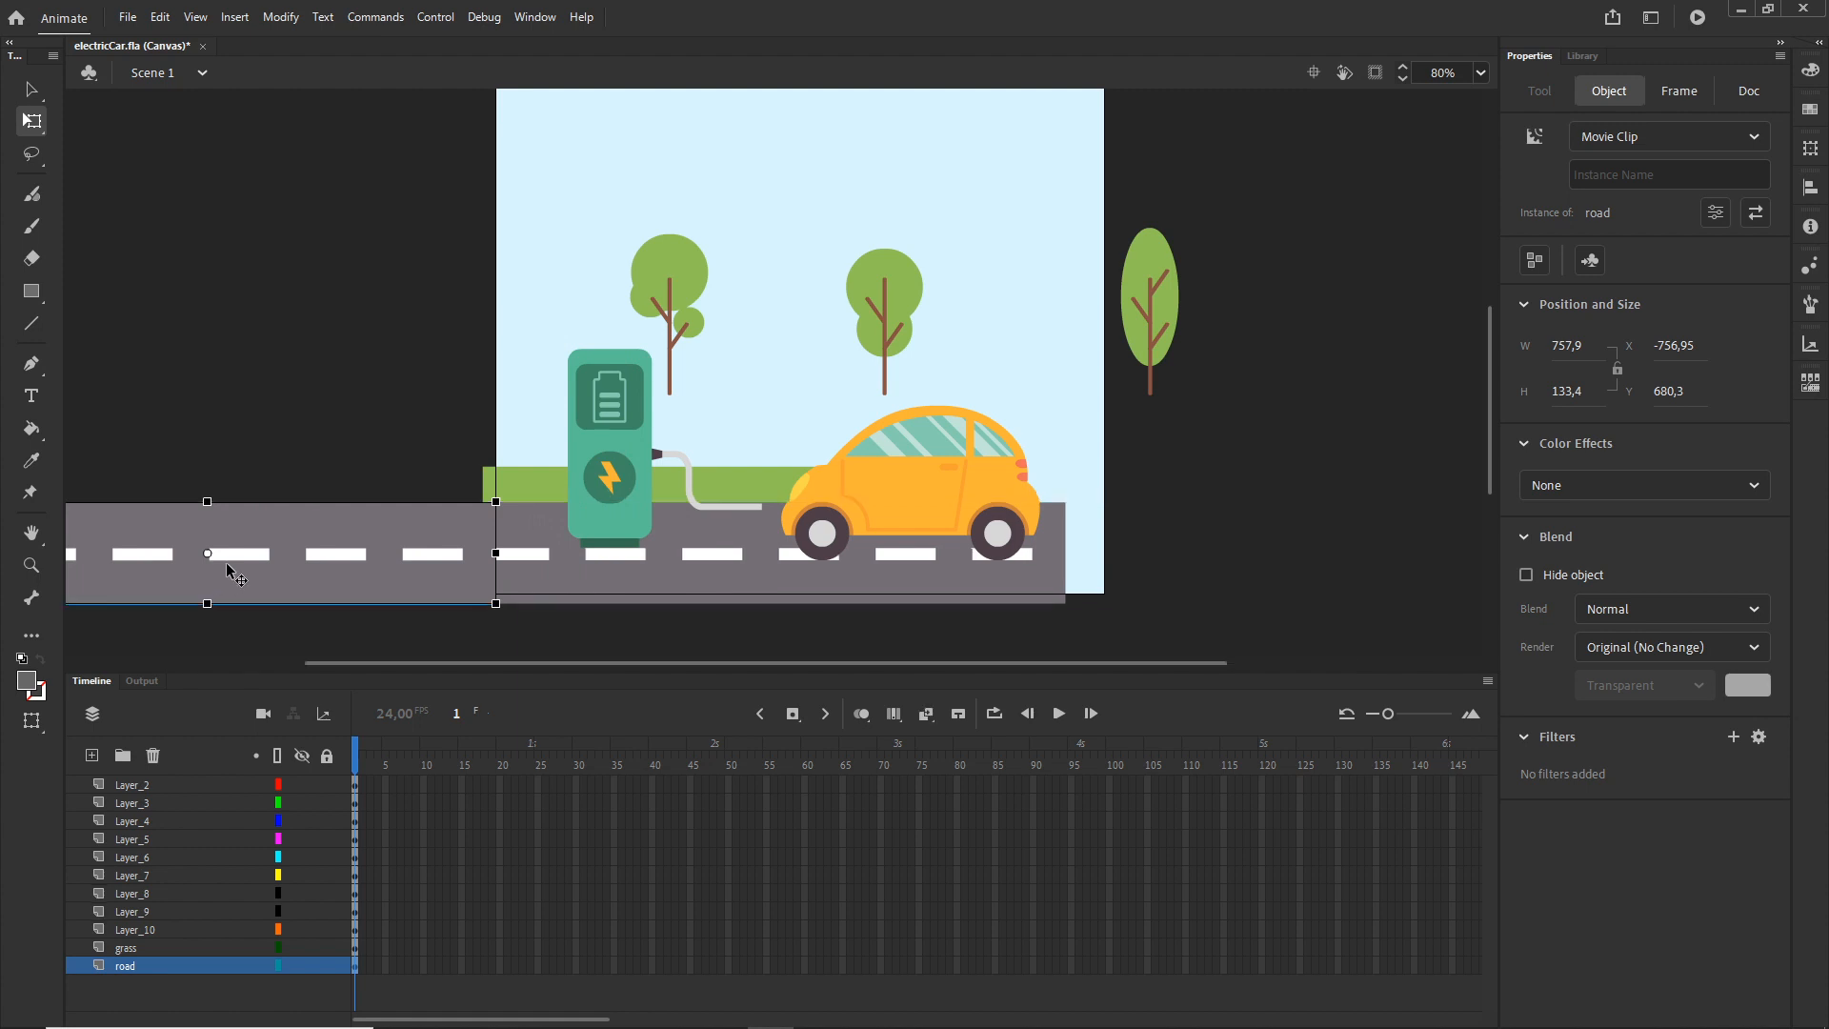
{"action": "left_click", "coordinate": [326, 423]}
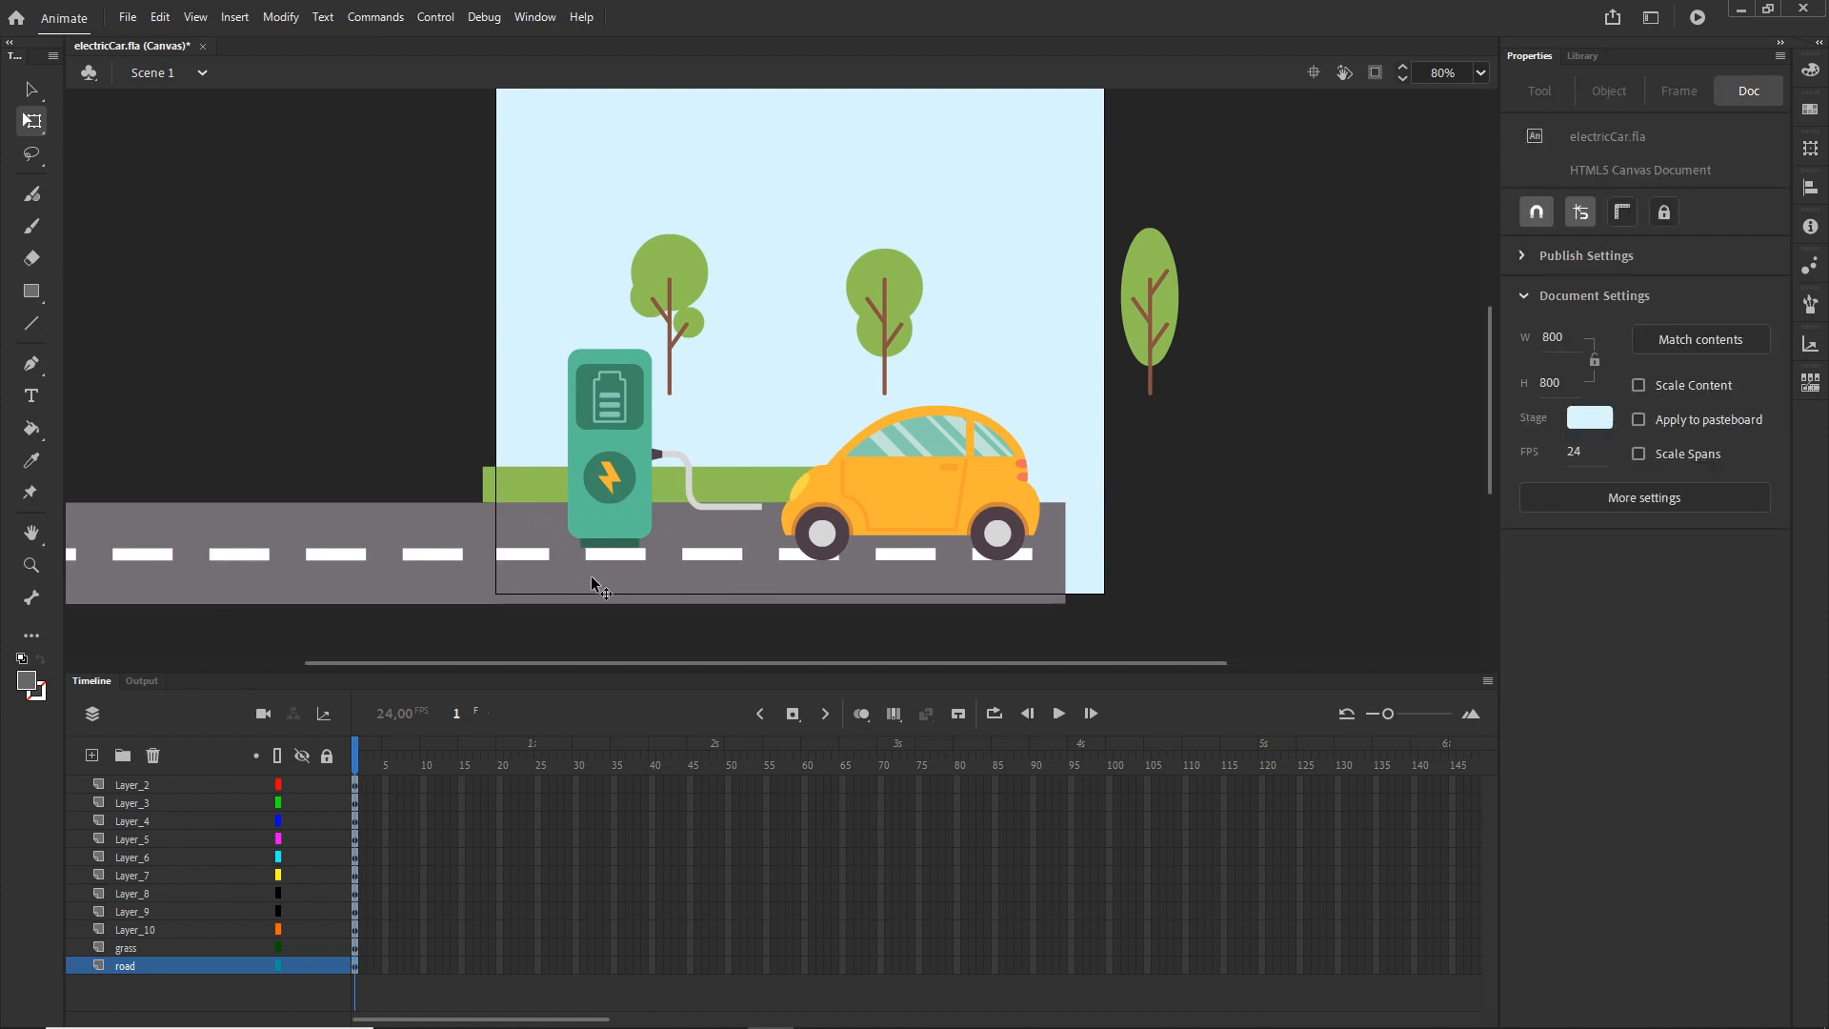
- Preview the scene with content outside the stage clipped, and restore the unclipped view
{"action": "scroll", "coordinate": [592, 582], "scroll_direction": "up", "scroll_amount": 3}
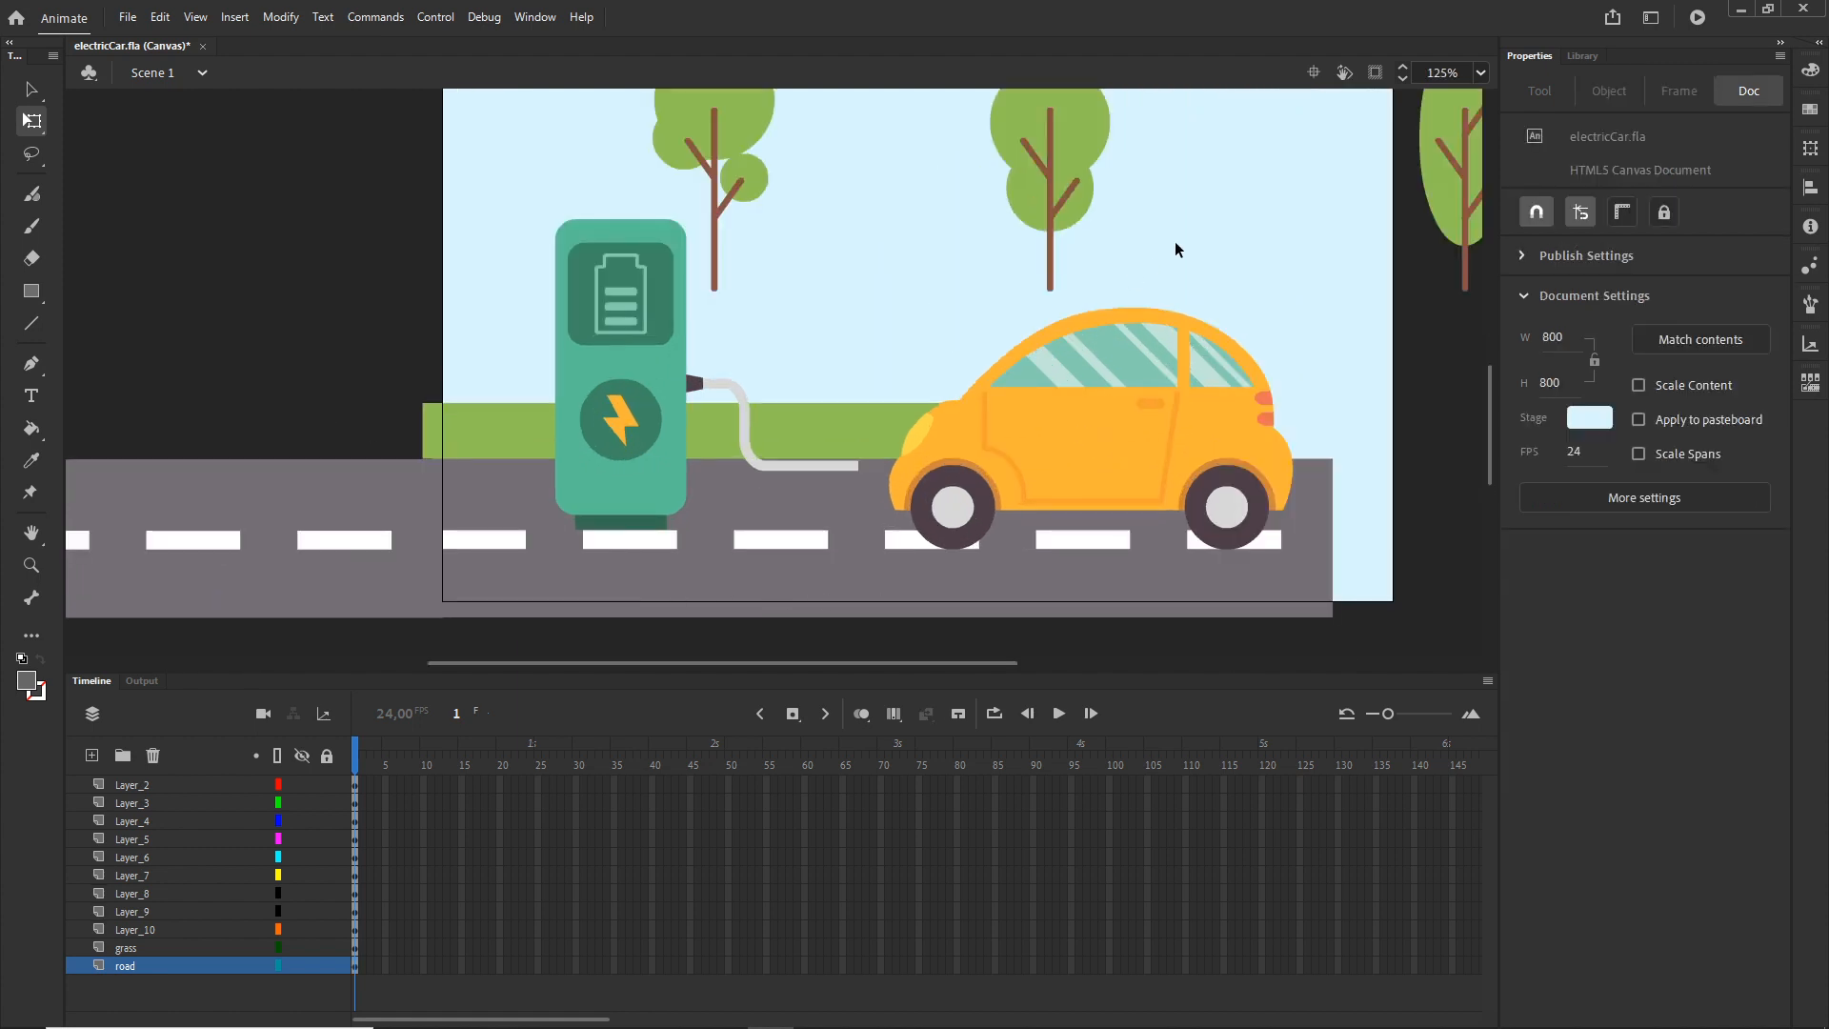
{"action": "left_click", "coordinate": [1375, 74]}
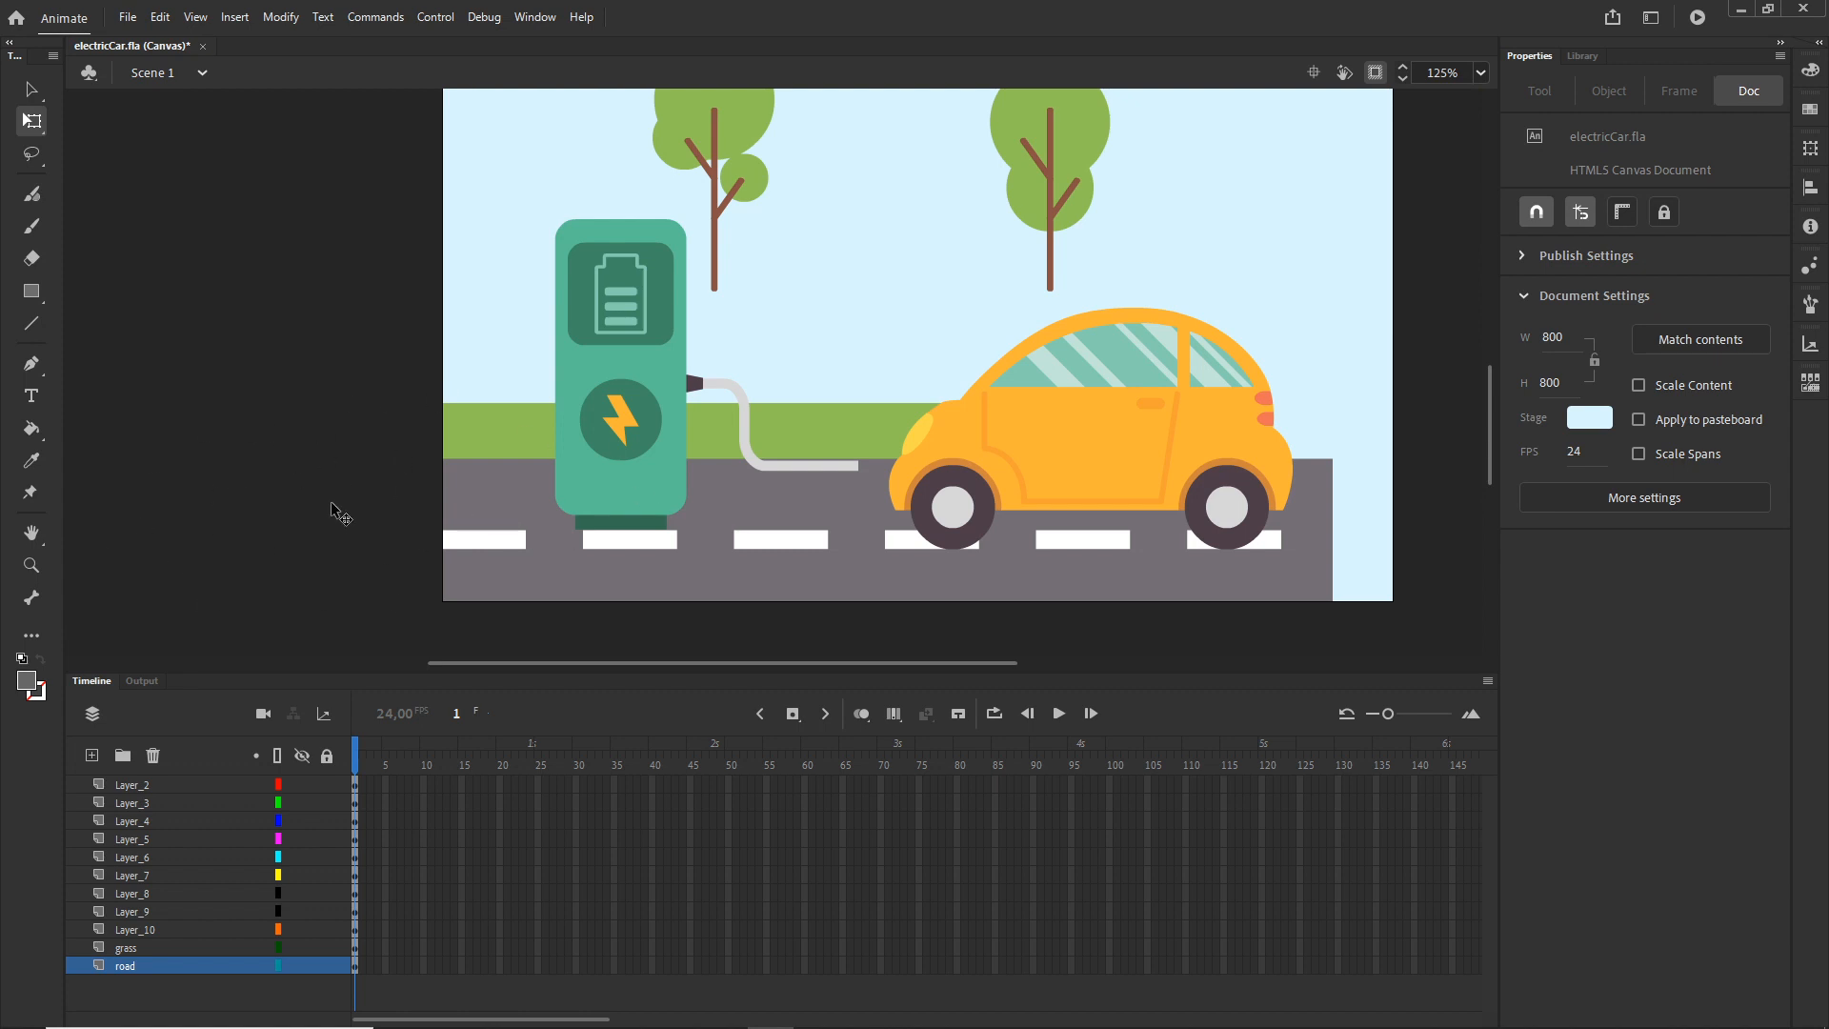
{"action": "left_click", "coordinate": [1375, 74]}
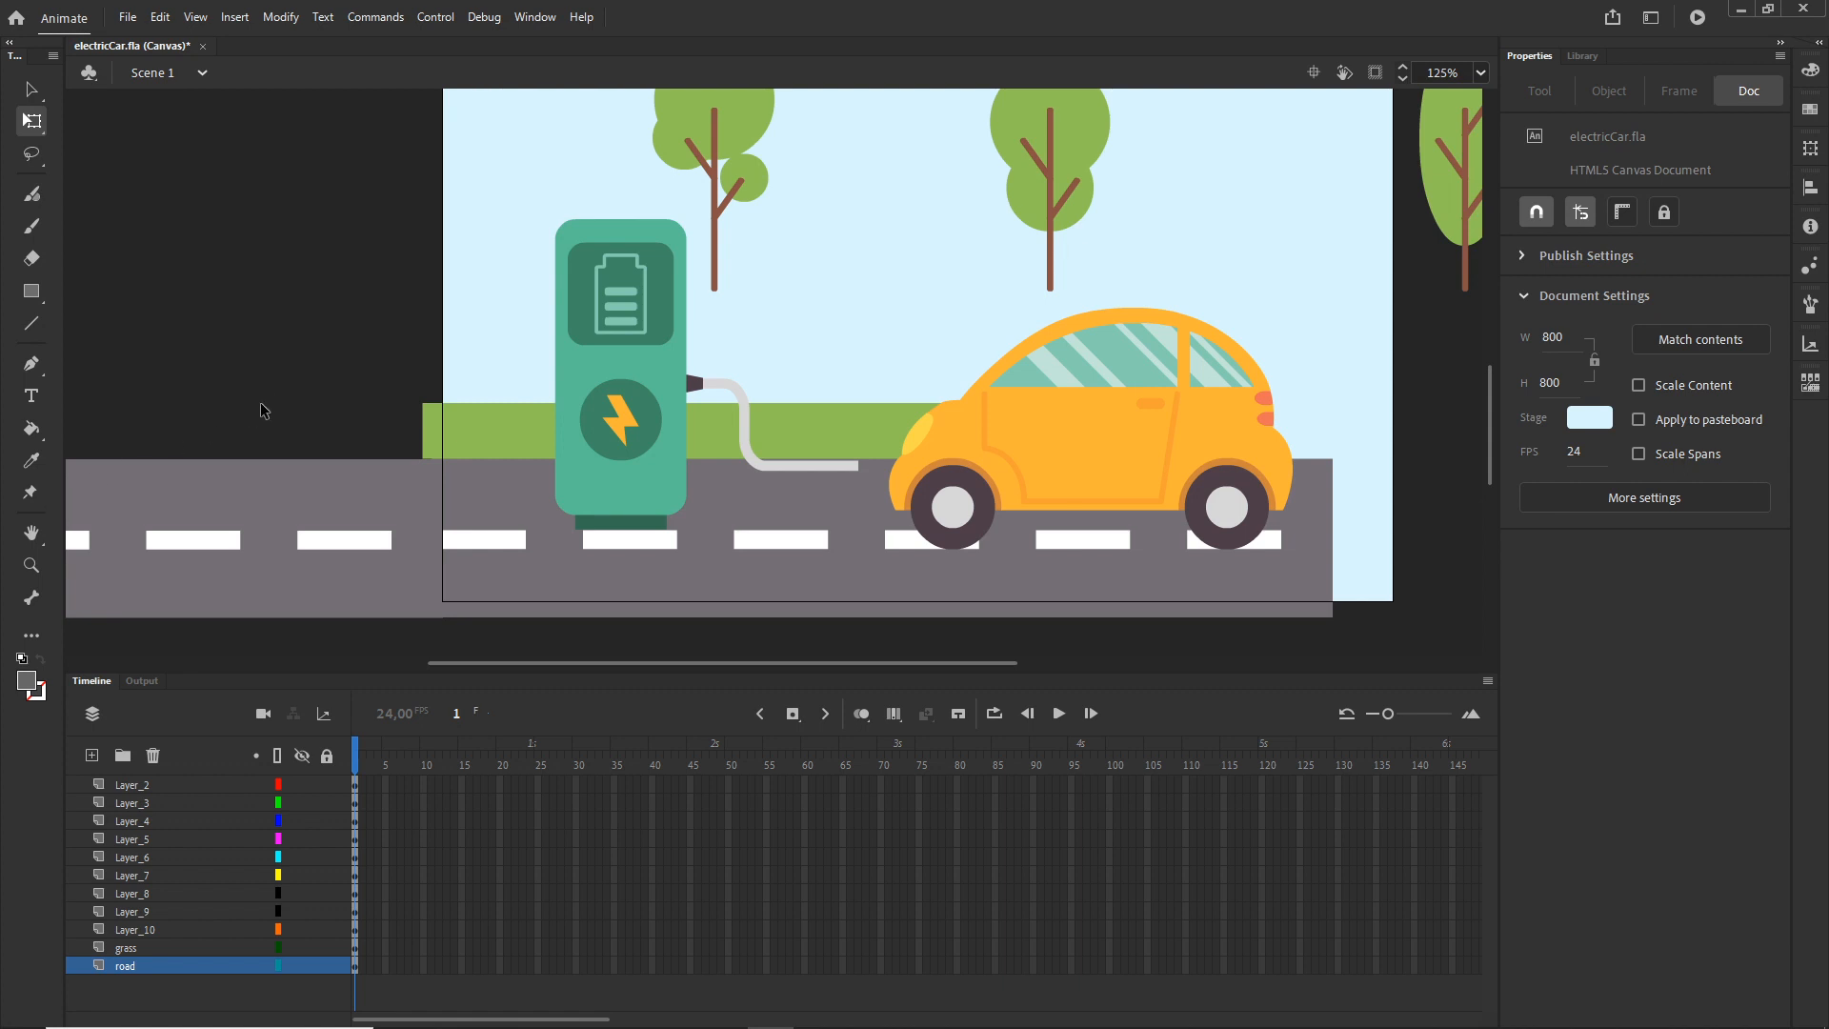
- Duplicate both road segments together and join the copies to the road's left end, at about X -2251, Y 680
{"action": "scroll", "coordinate": [276, 396], "scroll_direction": "down", "scroll_amount": 2}
{"action": "left_click_drag", "start_coordinate": [327, 371], "coordinate": [723, 355]}
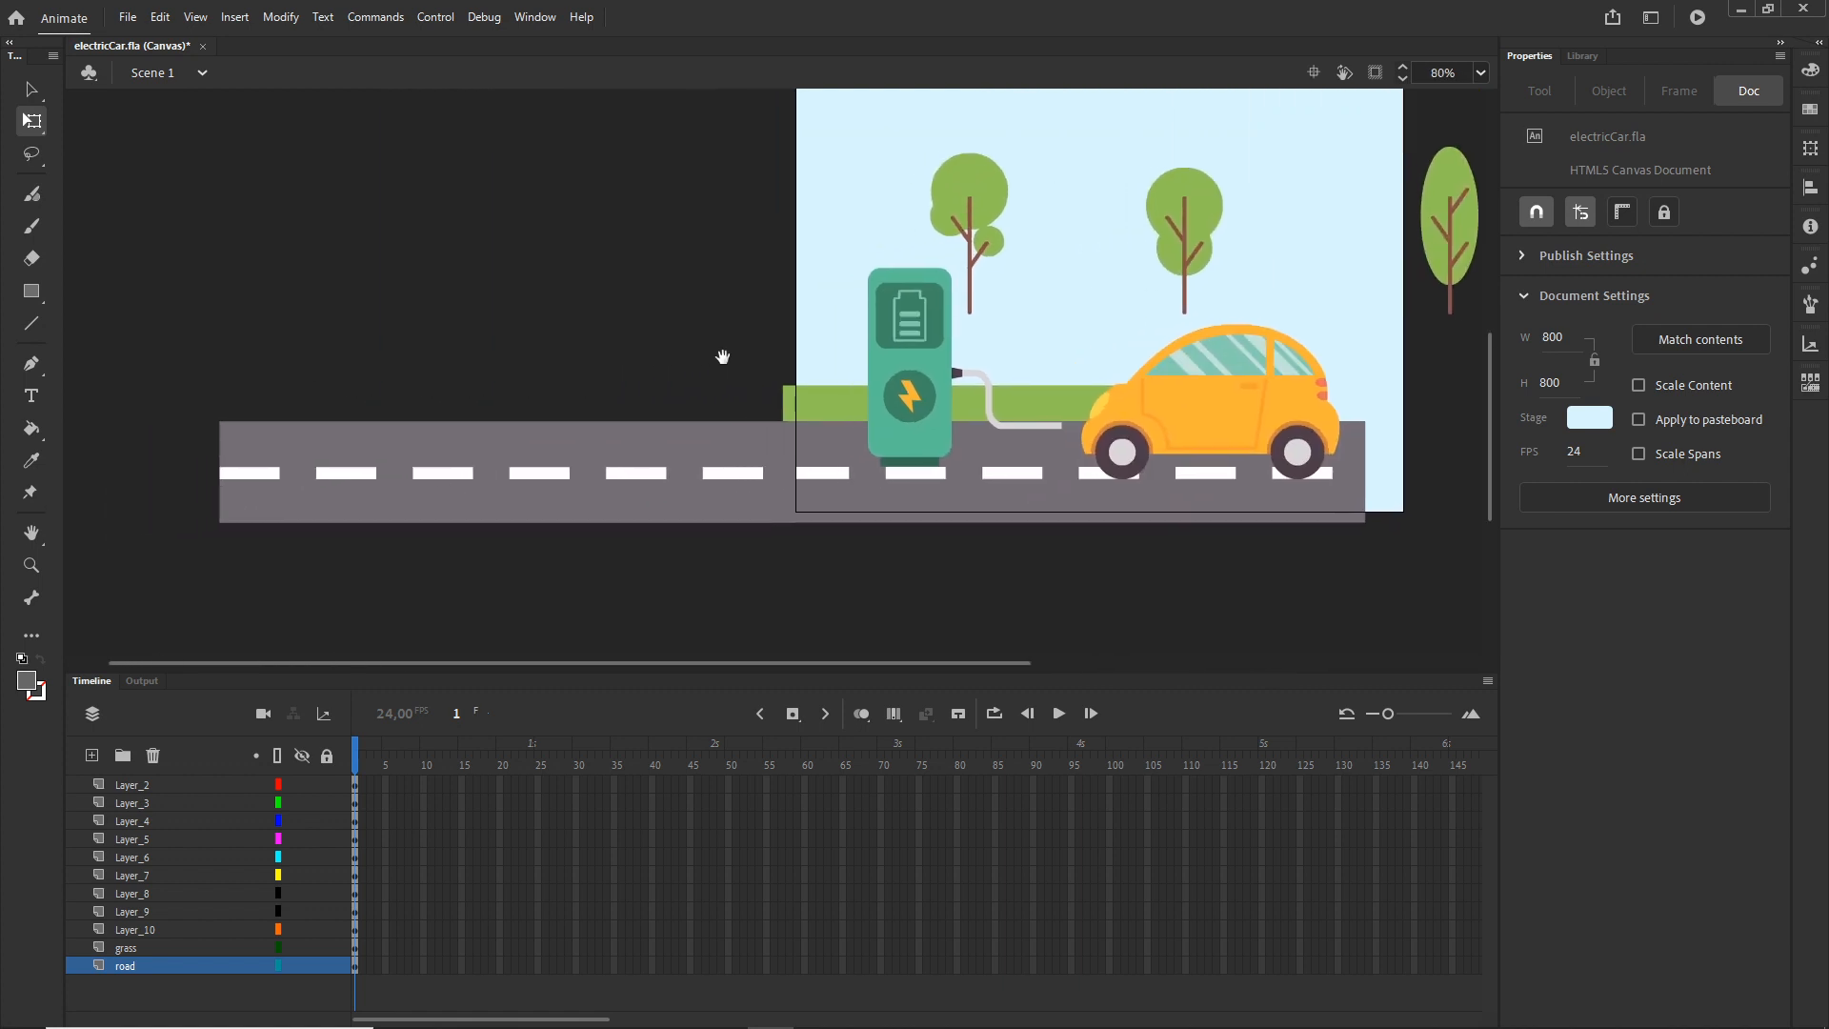
{"action": "left_click", "coordinate": [990, 507]}
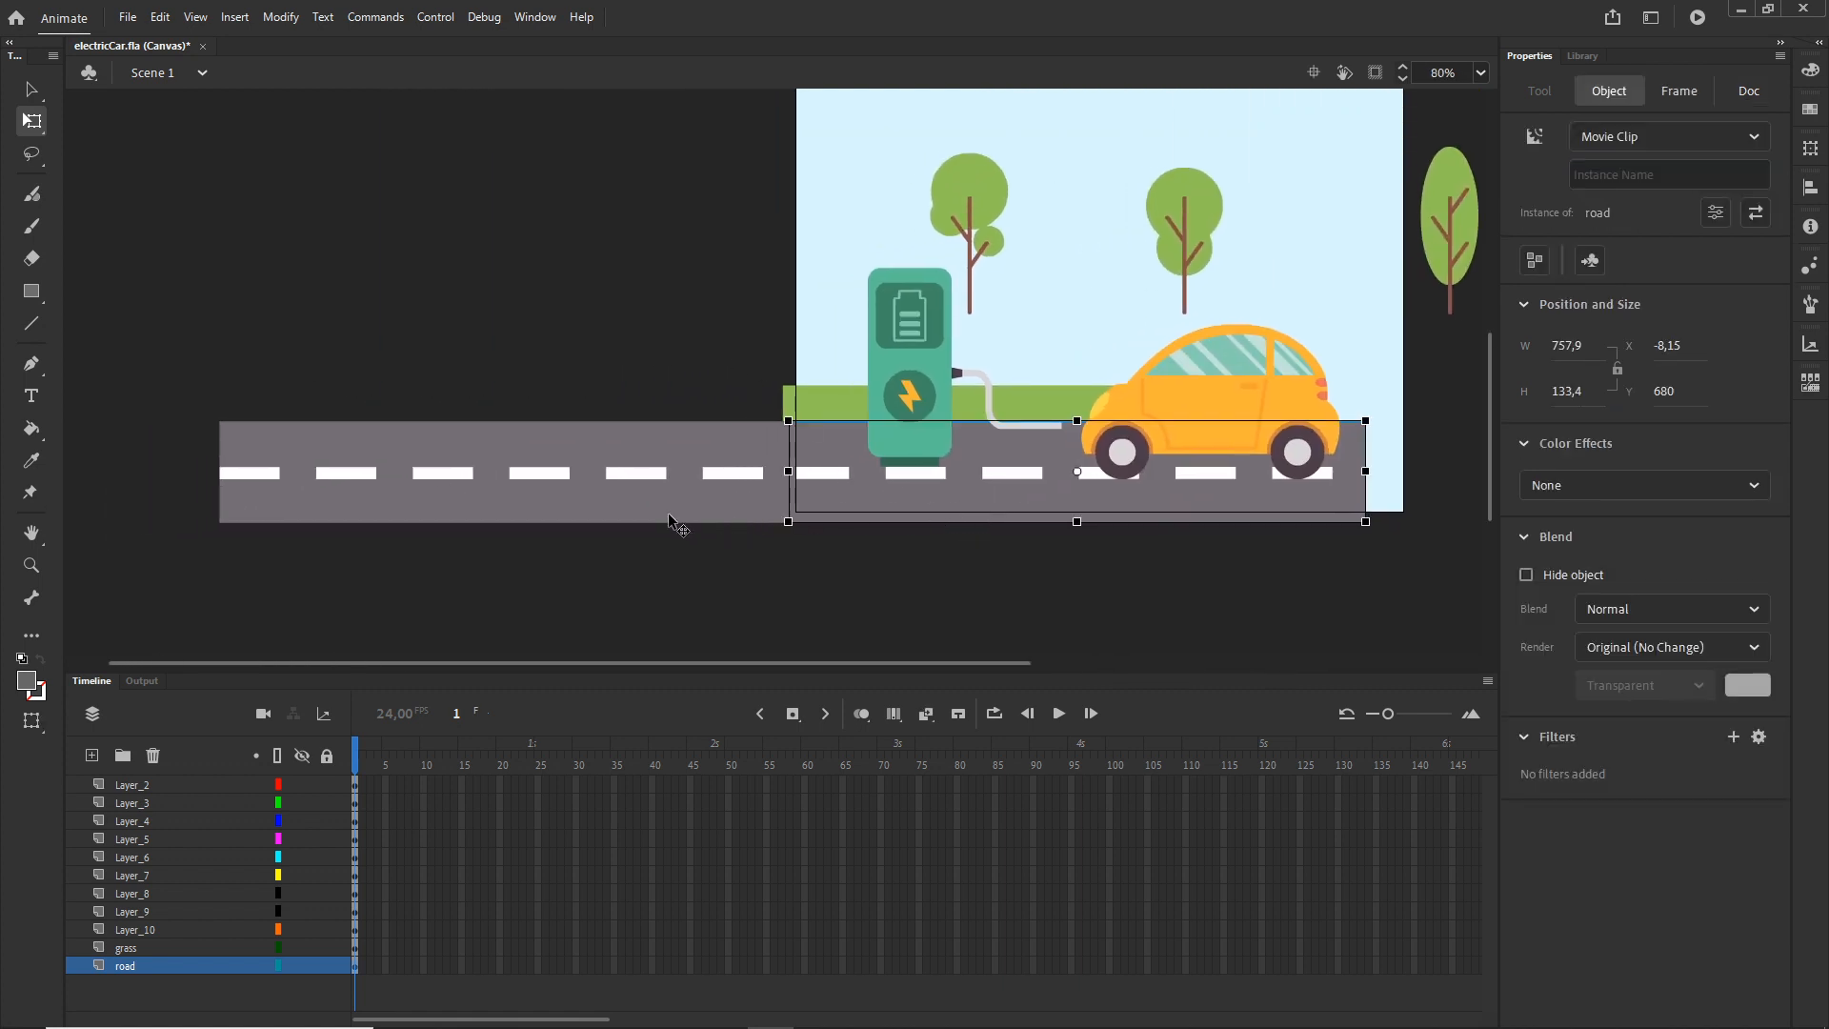
{"action": "scroll", "coordinate": [646, 473], "scroll_direction": "down", "scroll_amount": 2}
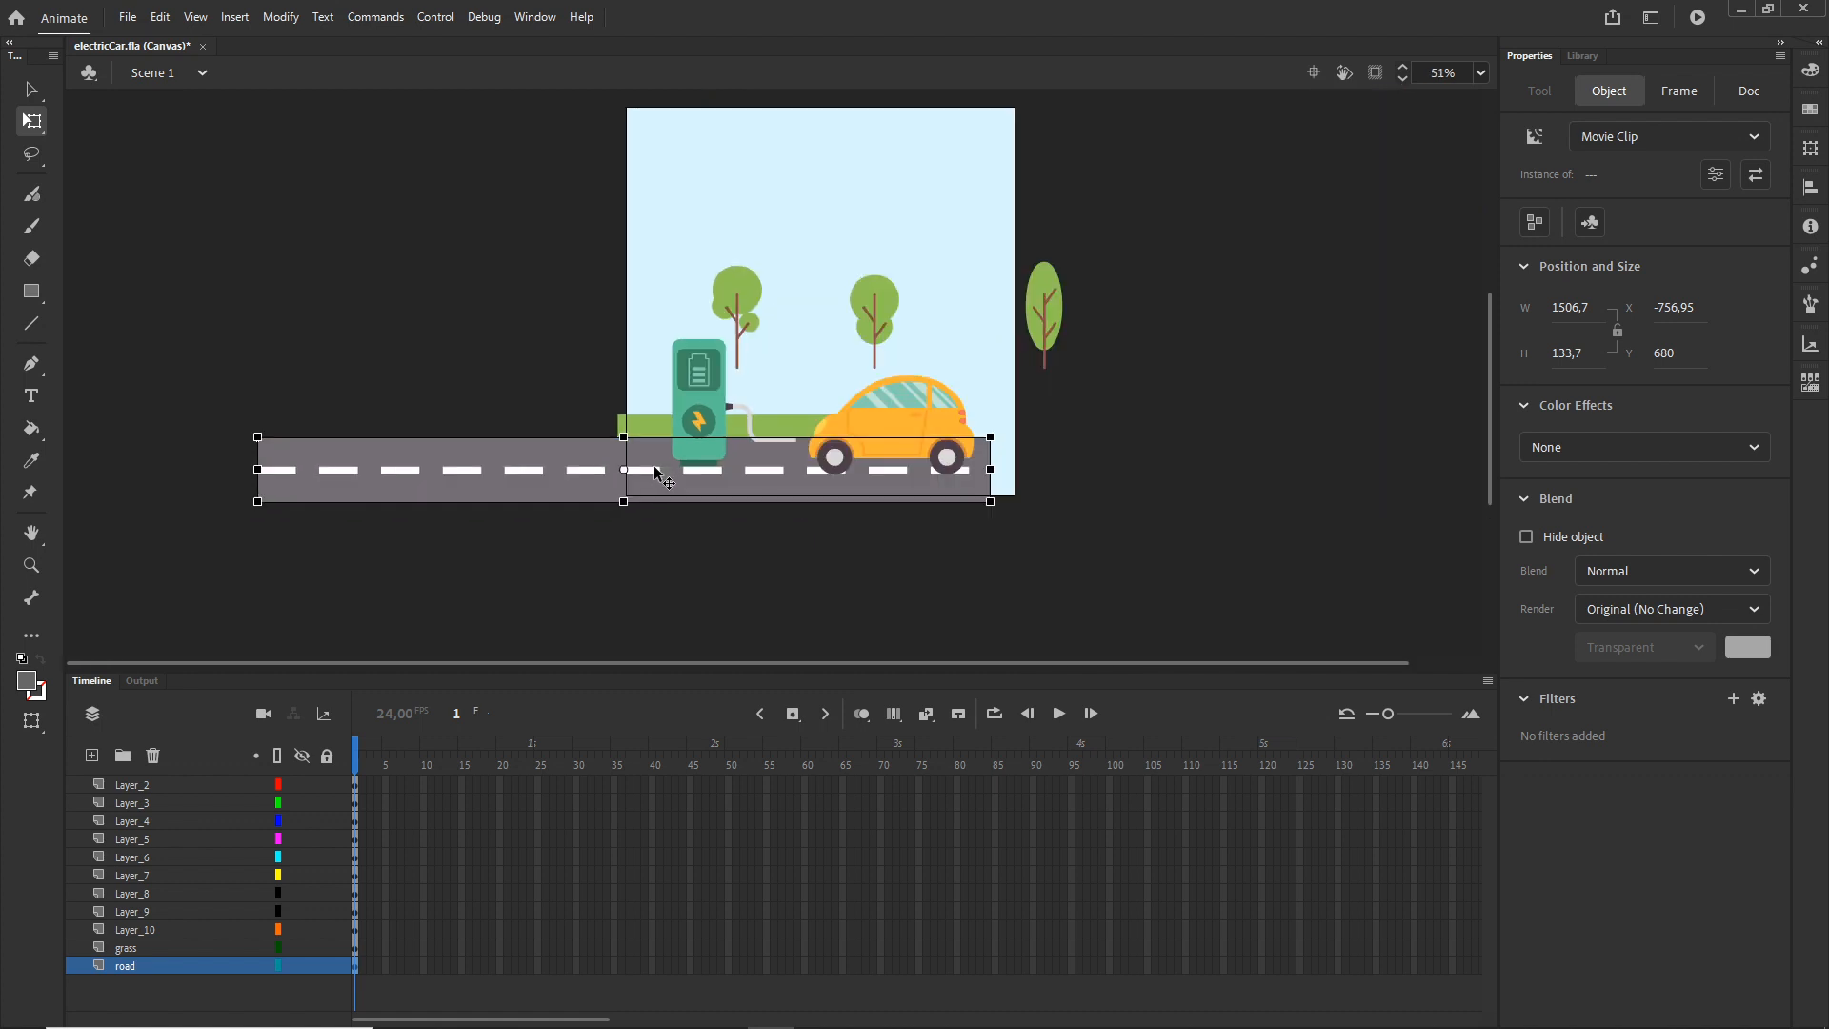
{"action": "left_click_drag", "start_coordinate": [584, 497], "coordinate": [1, 488]}
{"action": "scroll", "coordinate": [576, 581], "scroll_direction": "up", "scroll_amount": 3}
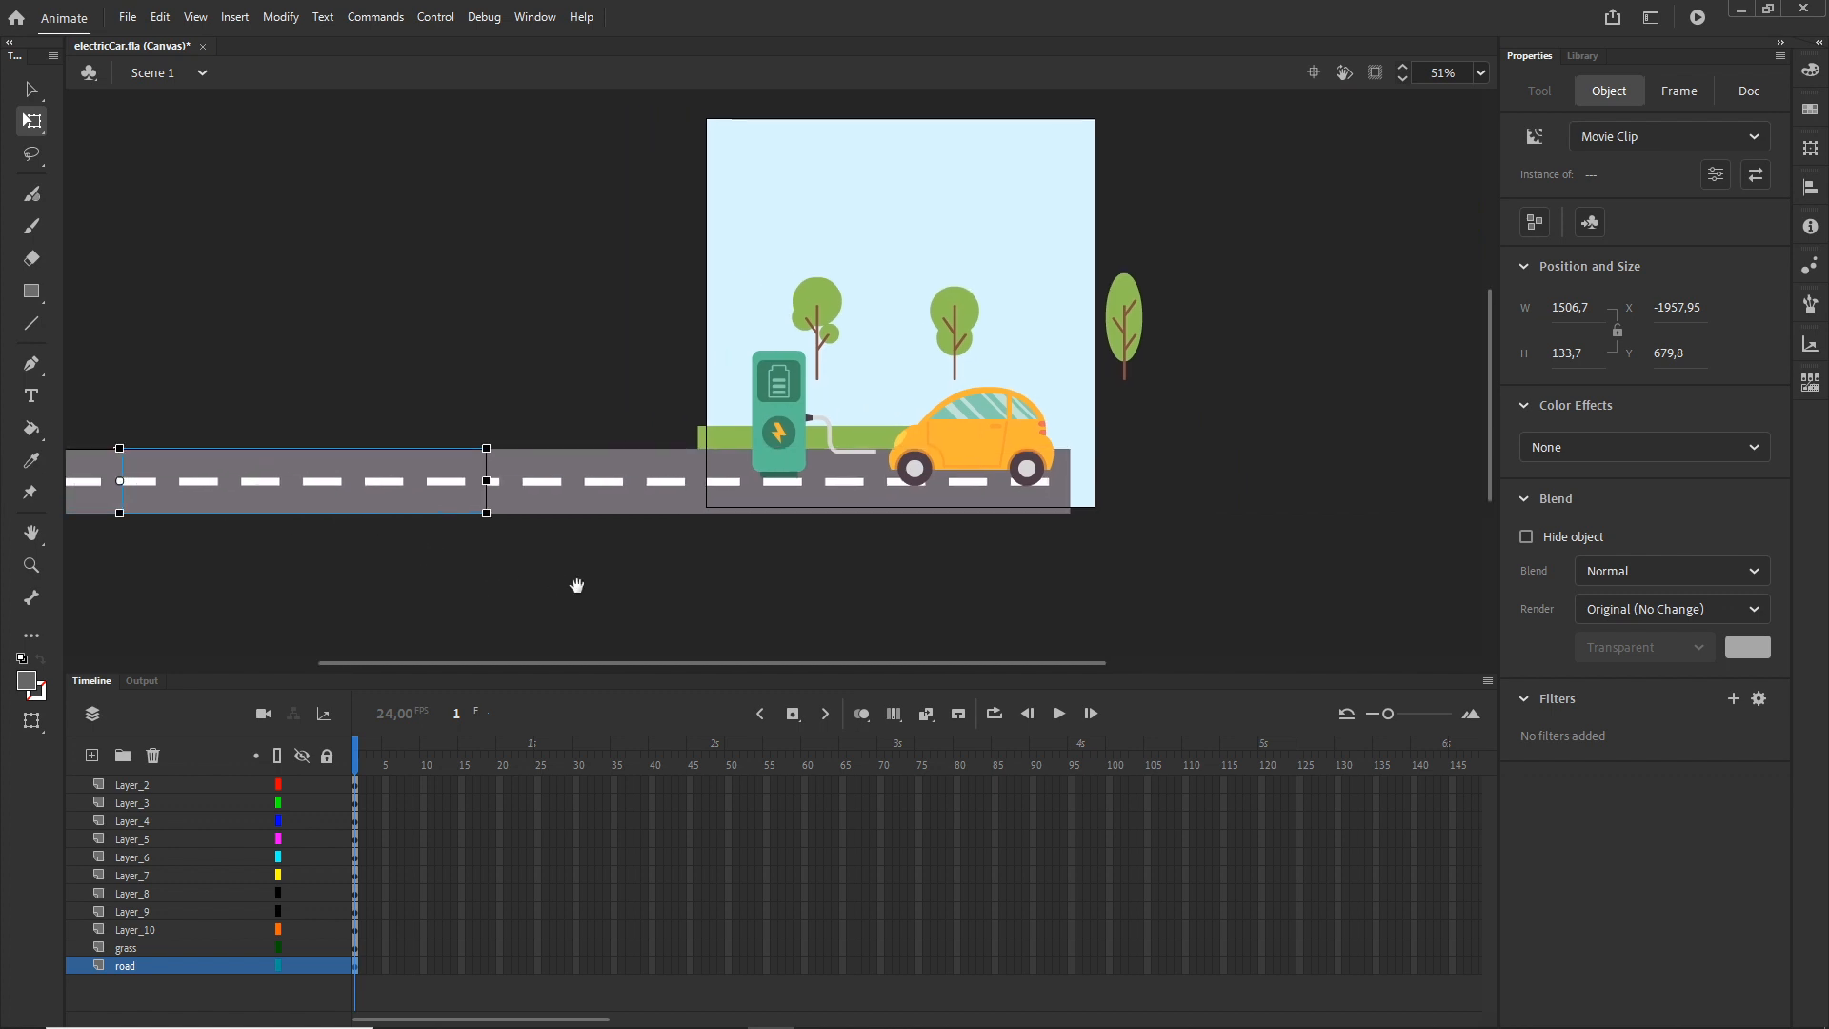
{"action": "left_click_drag", "start_coordinate": [591, 567], "coordinate": [1010, 578]}
{"action": "left_click_drag", "start_coordinate": [840, 508], "coordinate": [667, 500]}
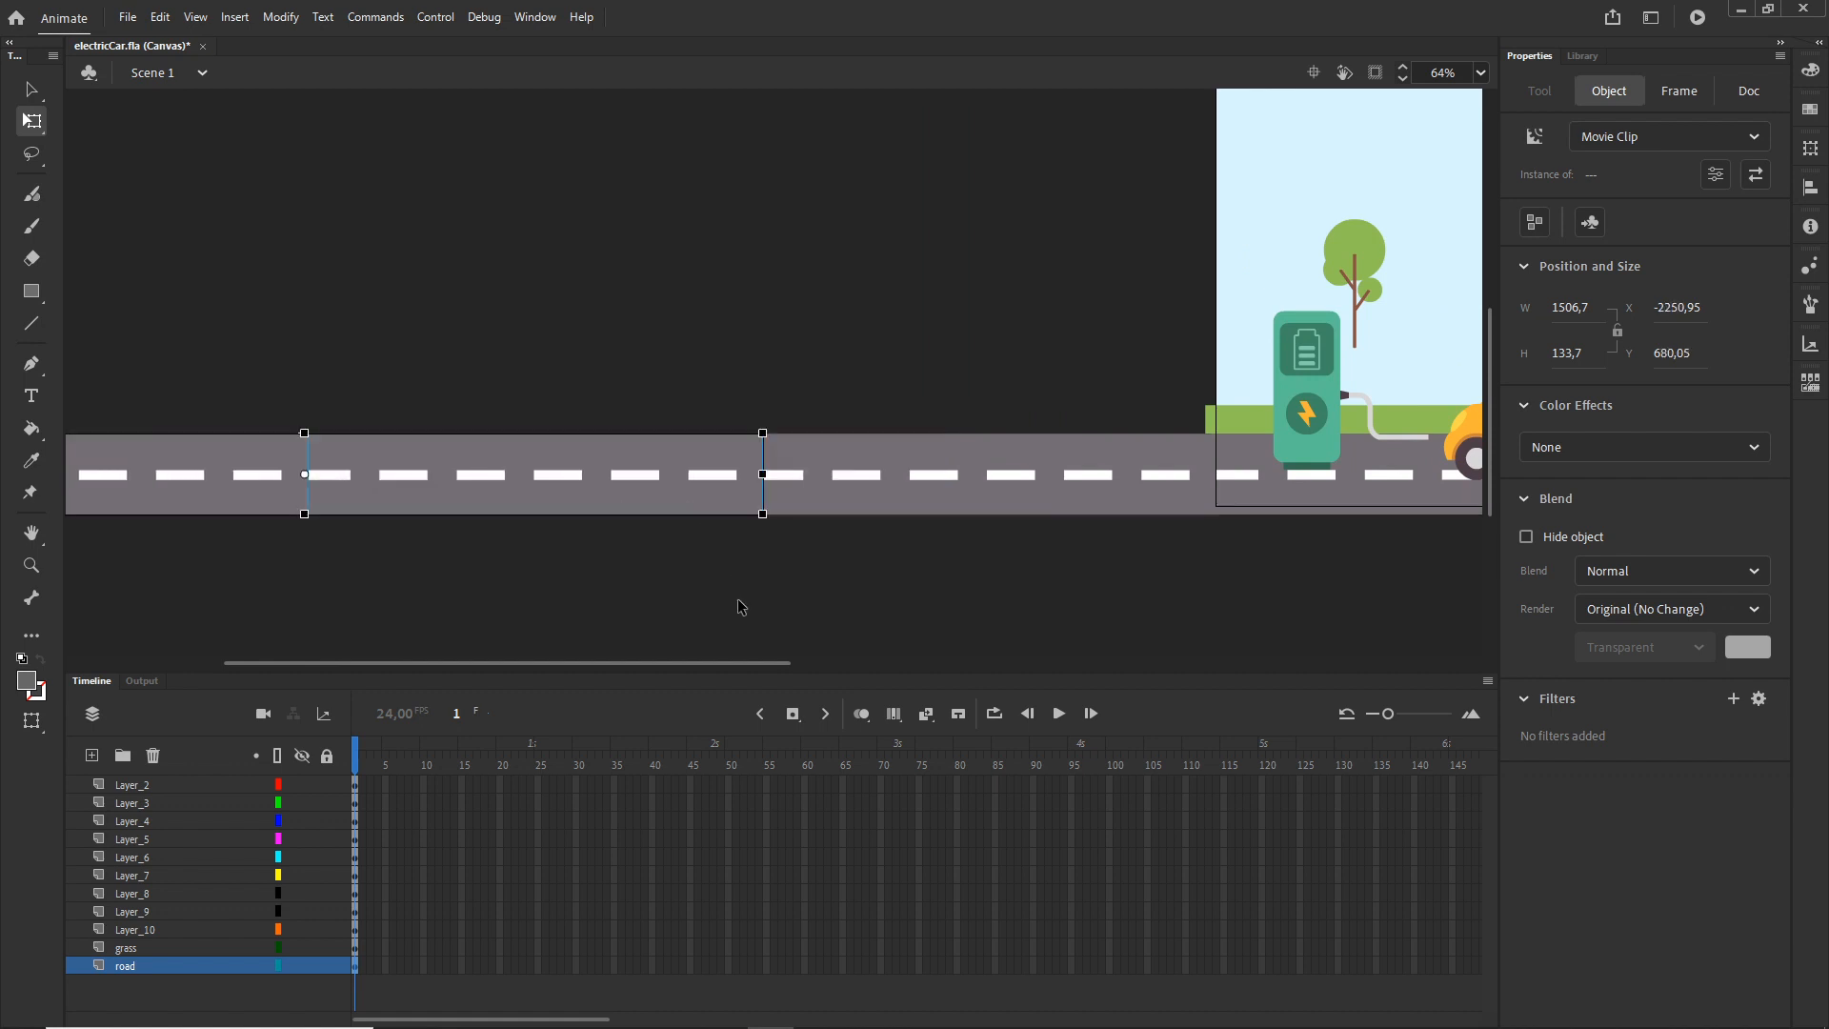
- Duplicate the road's leftmost segment and place the copy at the road's left end
{"action": "left_click", "coordinate": [735, 592]}
{"action": "scroll", "coordinate": [731, 576], "scroll_direction": "down", "scroll_amount": 3}
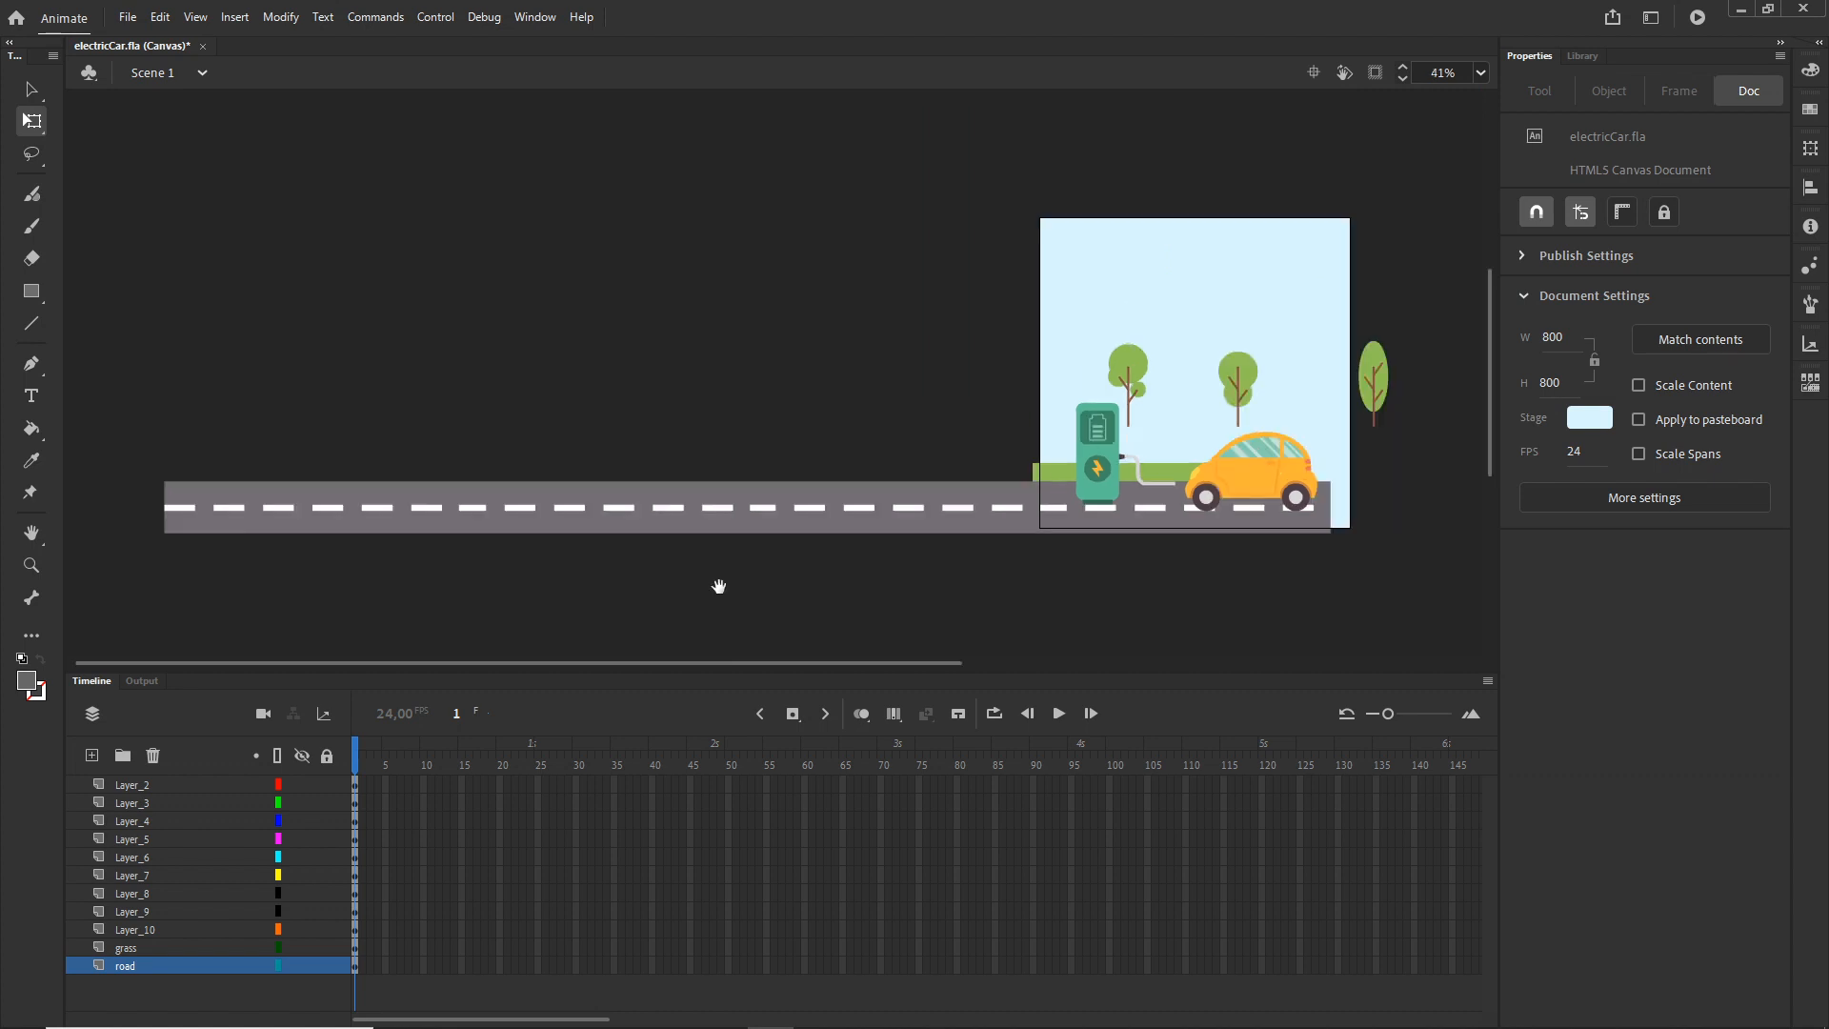
{"action": "scroll", "coordinate": [654, 557], "scroll_direction": "down", "scroll_amount": 5}
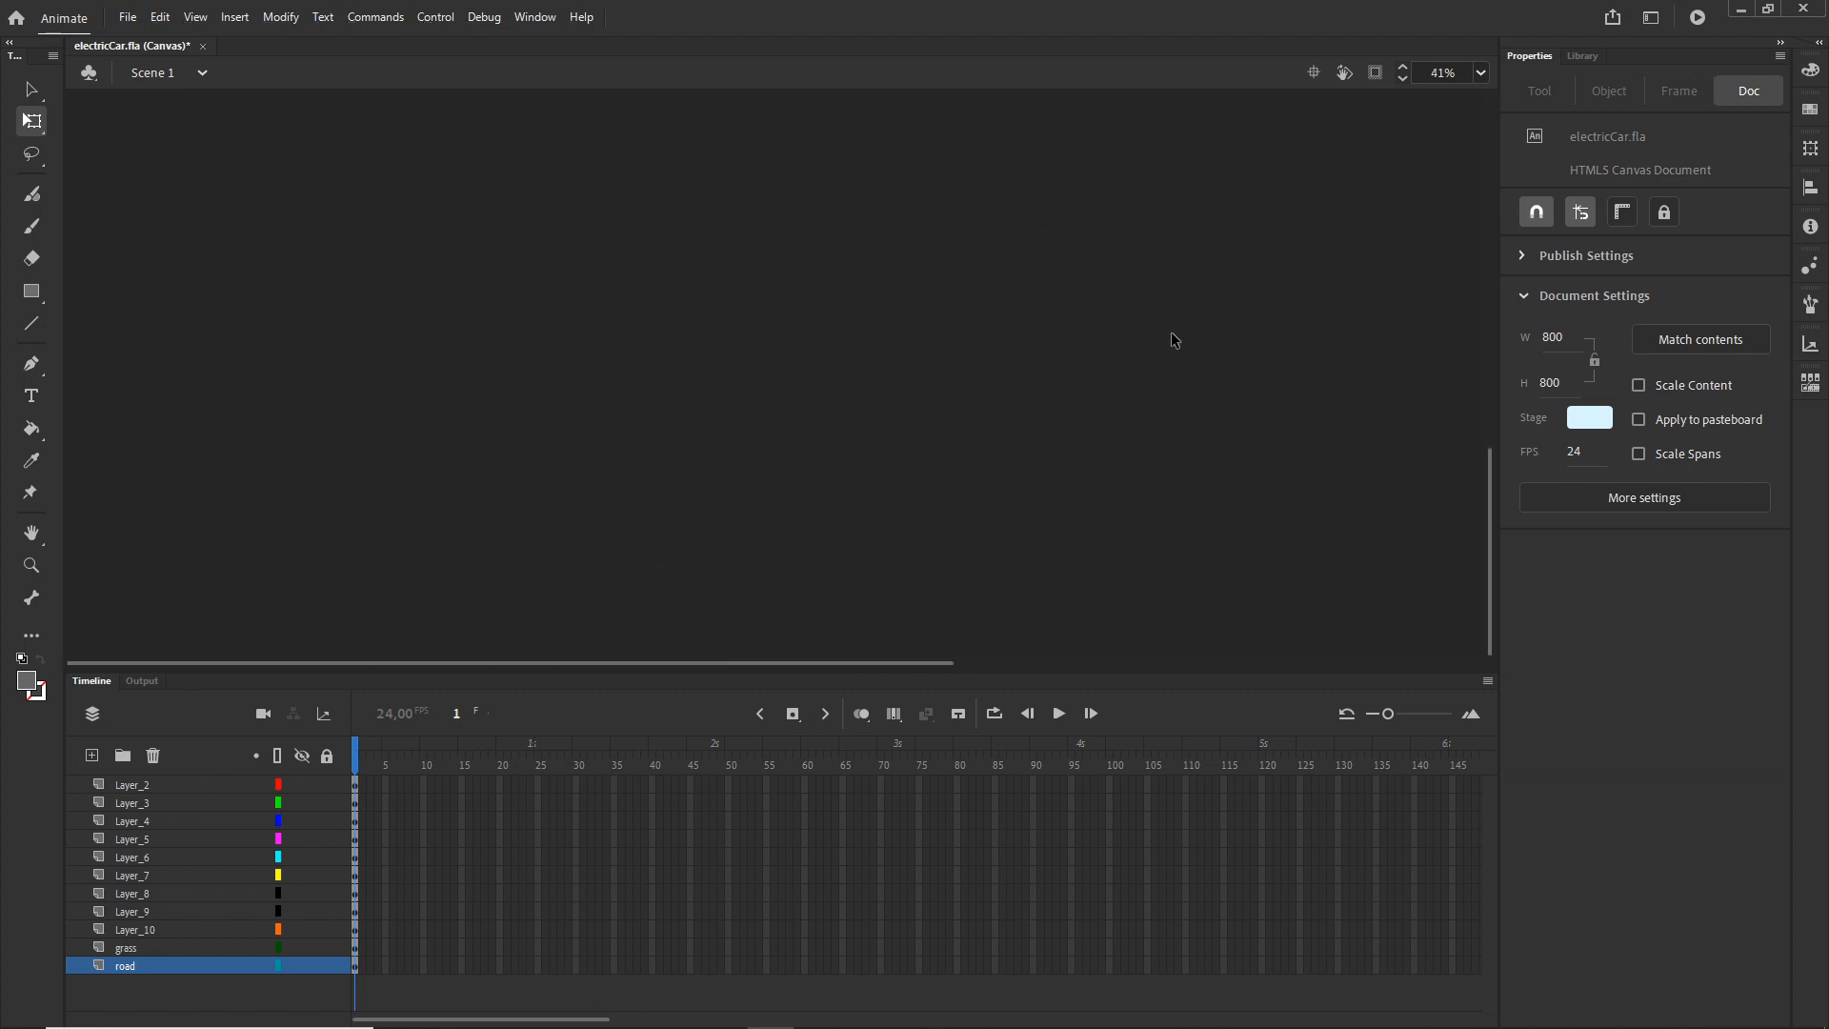
{"action": "left_click", "coordinate": [1313, 73]}
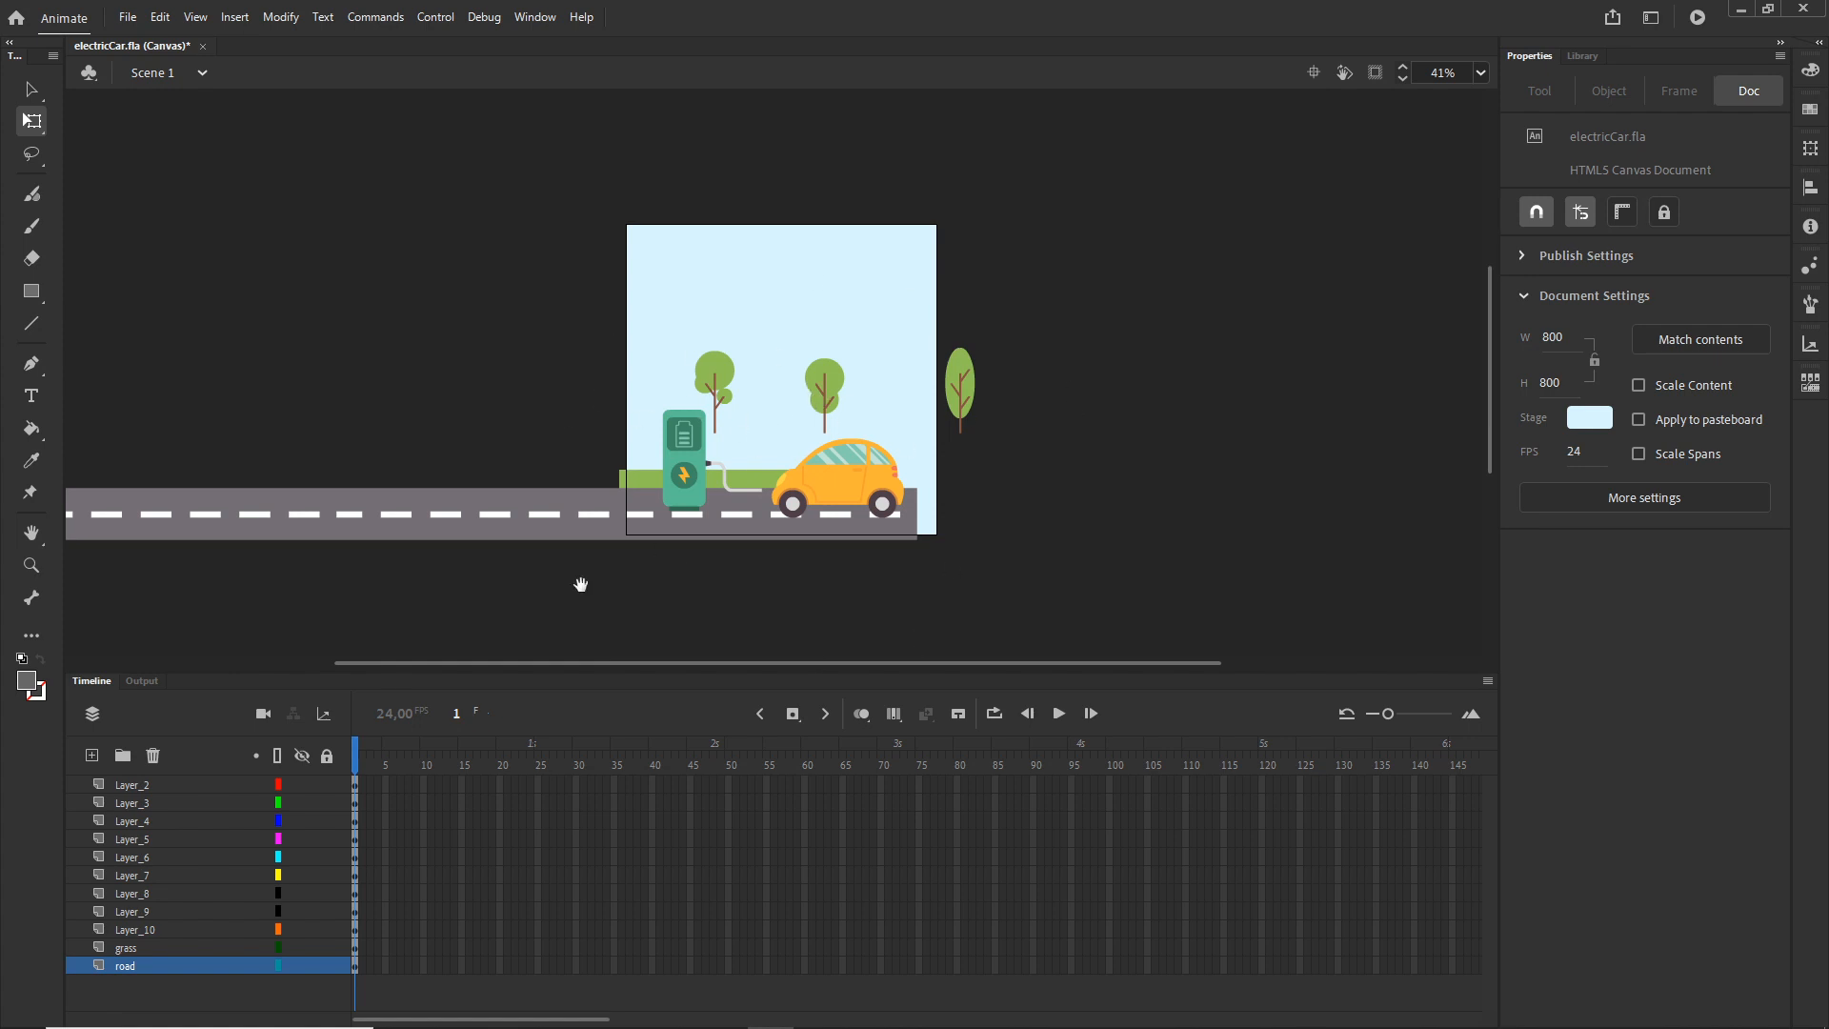
{"action": "left_click_drag", "start_coordinate": [582, 584], "coordinate": [1010, 576]}
{"action": "left_click", "coordinate": [362, 527]}
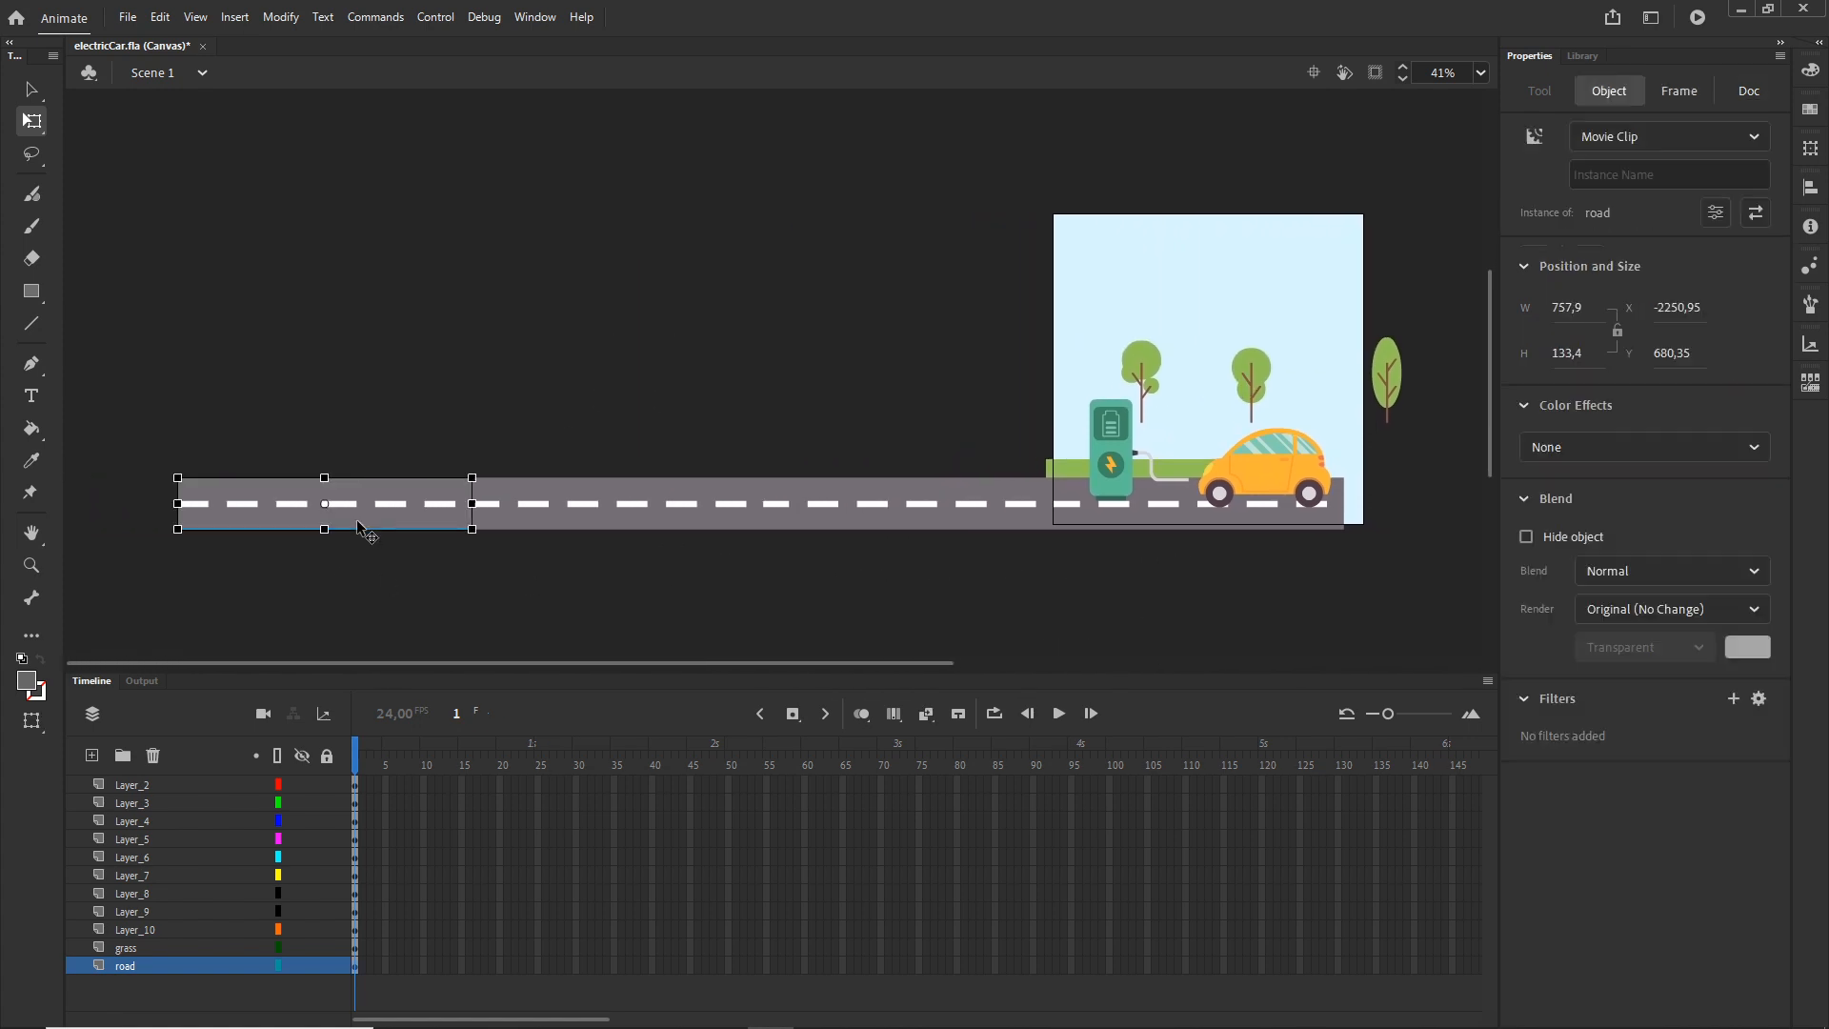
{"action": "left_click_drag", "start_coordinate": [404, 524], "coordinate": [130, 509]}
{"action": "left_click", "coordinate": [274, 583]}
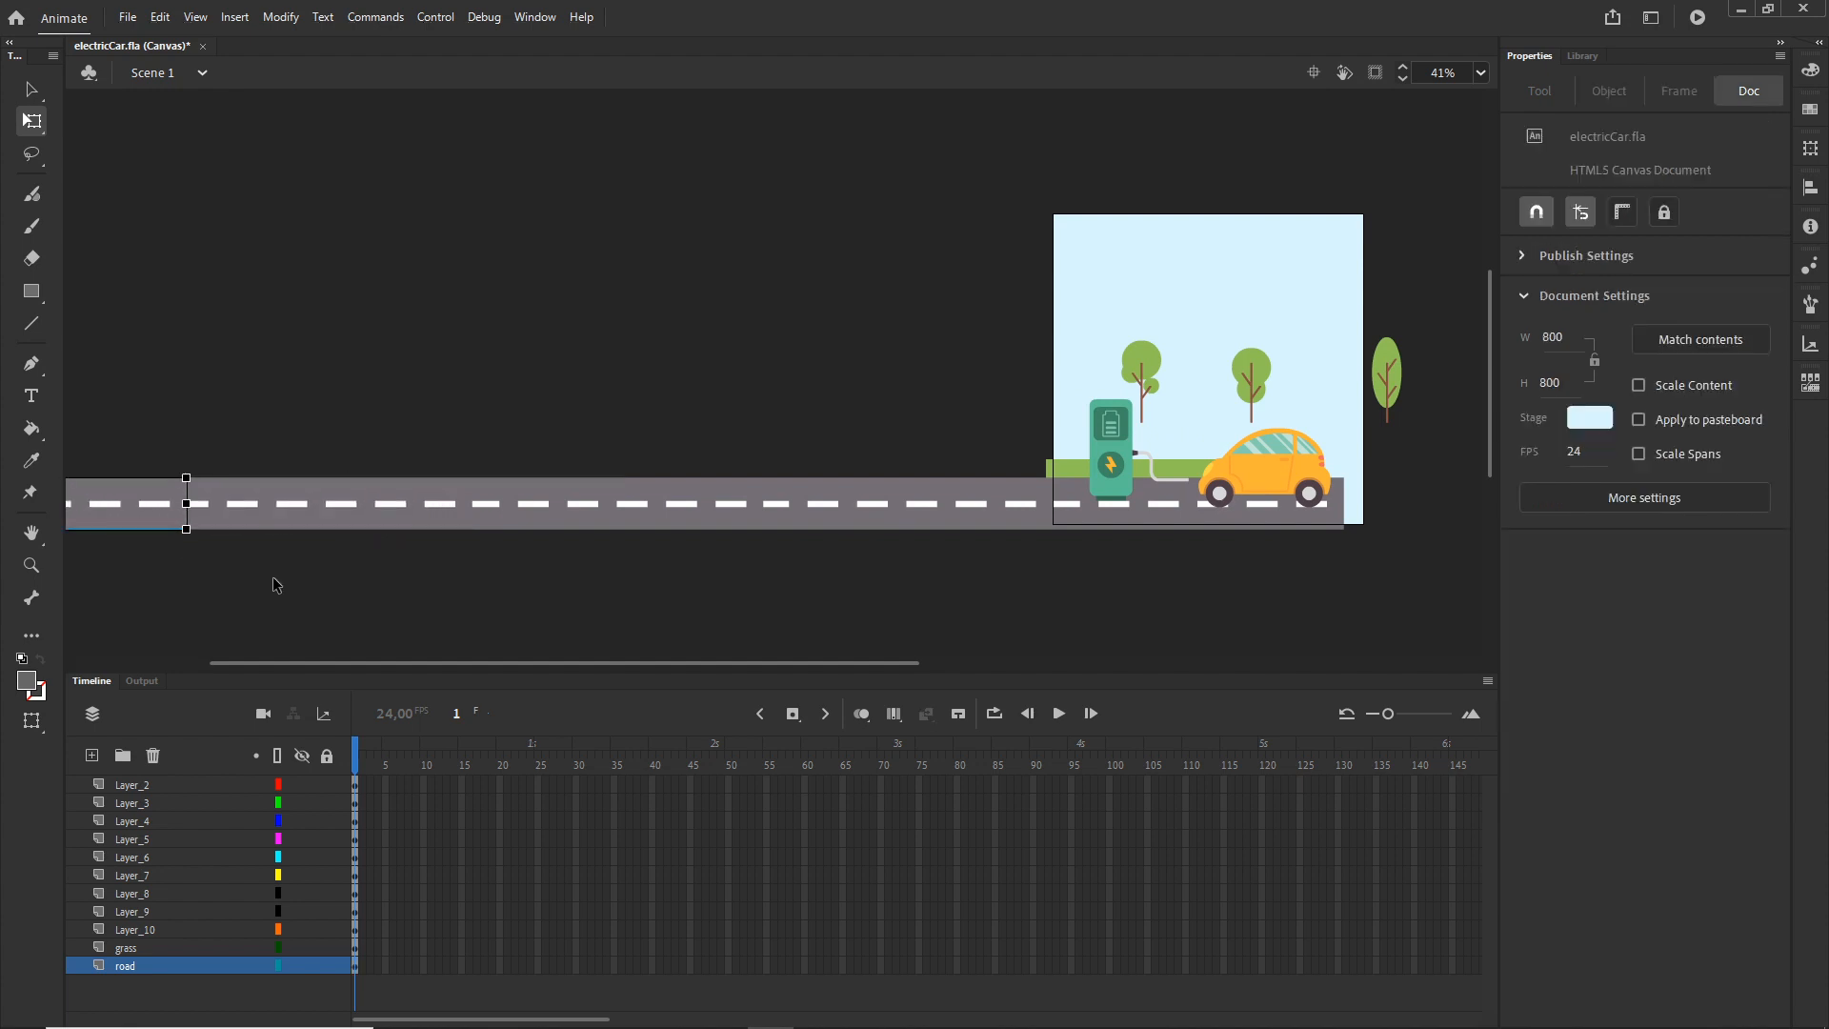
{"action": "scroll", "coordinate": [290, 543], "scroll_direction": "up", "scroll_amount": 2}
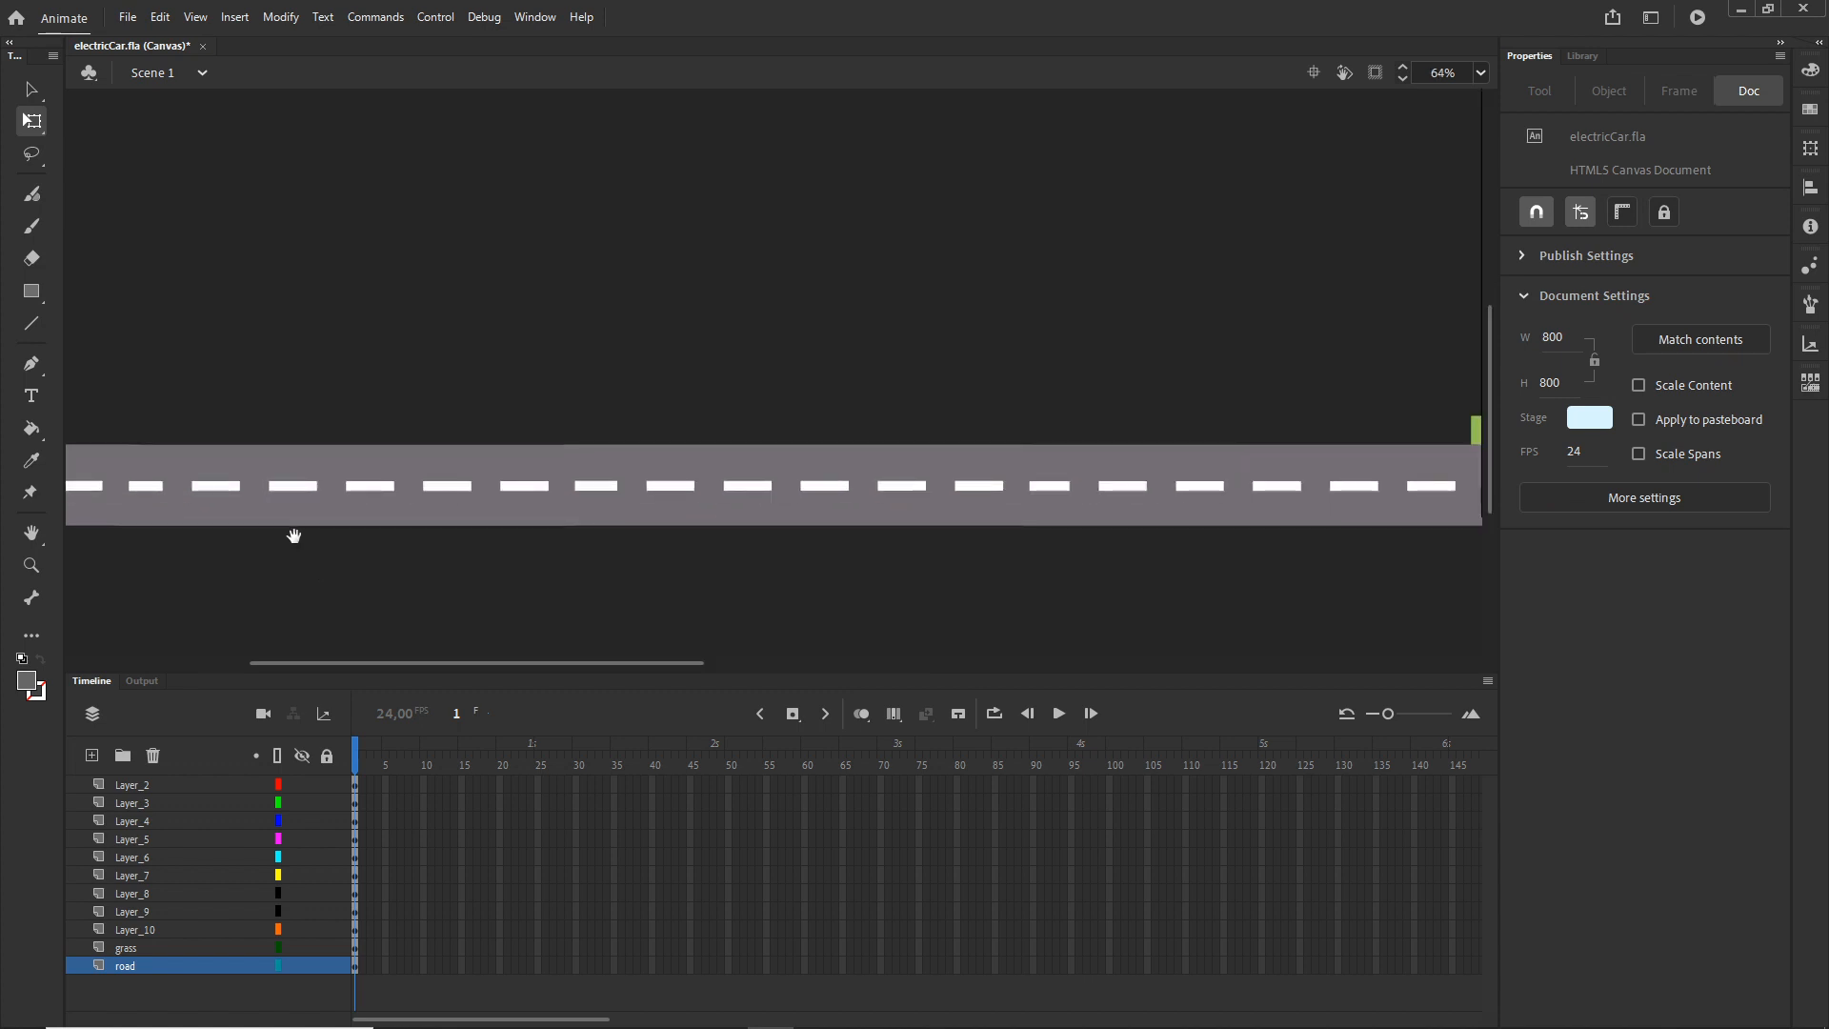
{"action": "left_click_drag", "start_coordinate": [293, 534], "coordinate": [723, 543]}
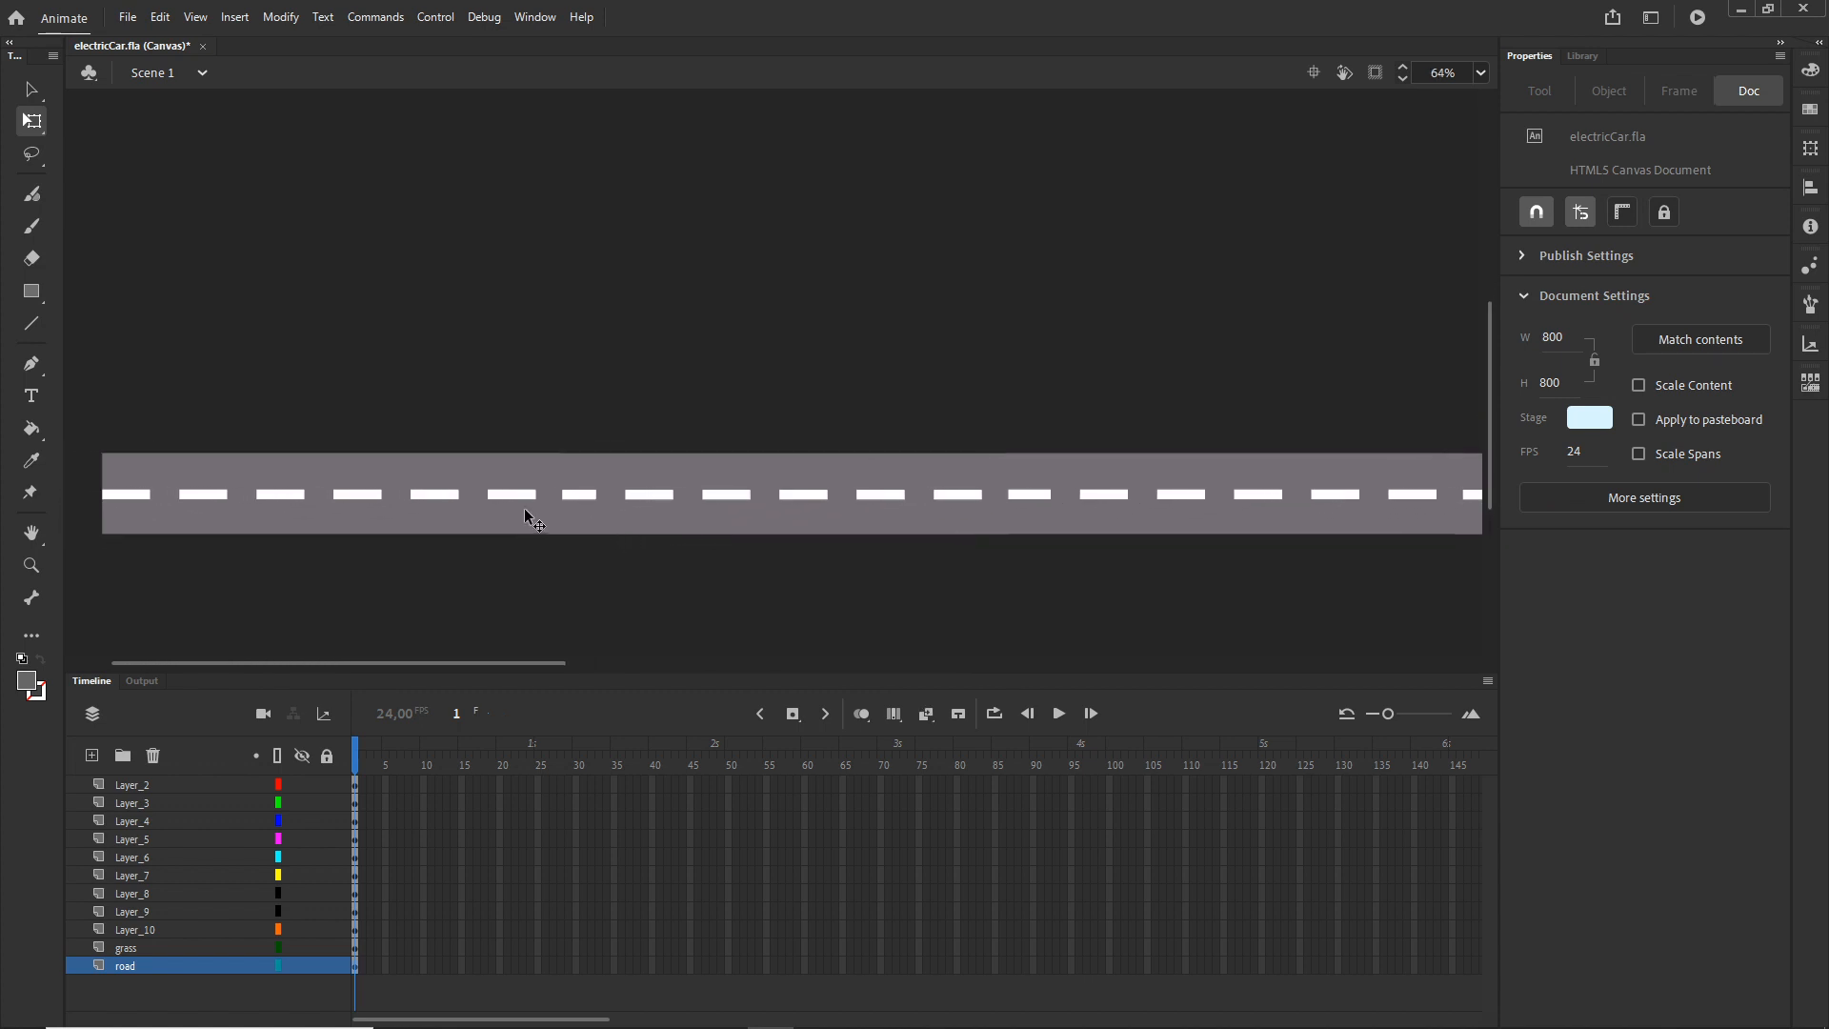
- Nudge the new leftmost road segment slightly left so its lane dashes line up better at the joint
{"action": "left_click", "coordinate": [554, 514]}
{"action": "key", "text": "Left"}
{"action": "key", "text": "Left"}
{"action": "key", "text": "Left"}
{"action": "key", "text": "Left"}
{"action": "key", "text": "Left"}
{"action": "key", "text": "Left"}
{"action": "key", "text": "Left"}
{"action": "key", "text": "Left"}
{"action": "key", "text": "Left"}
{"action": "key", "text": "Left"}
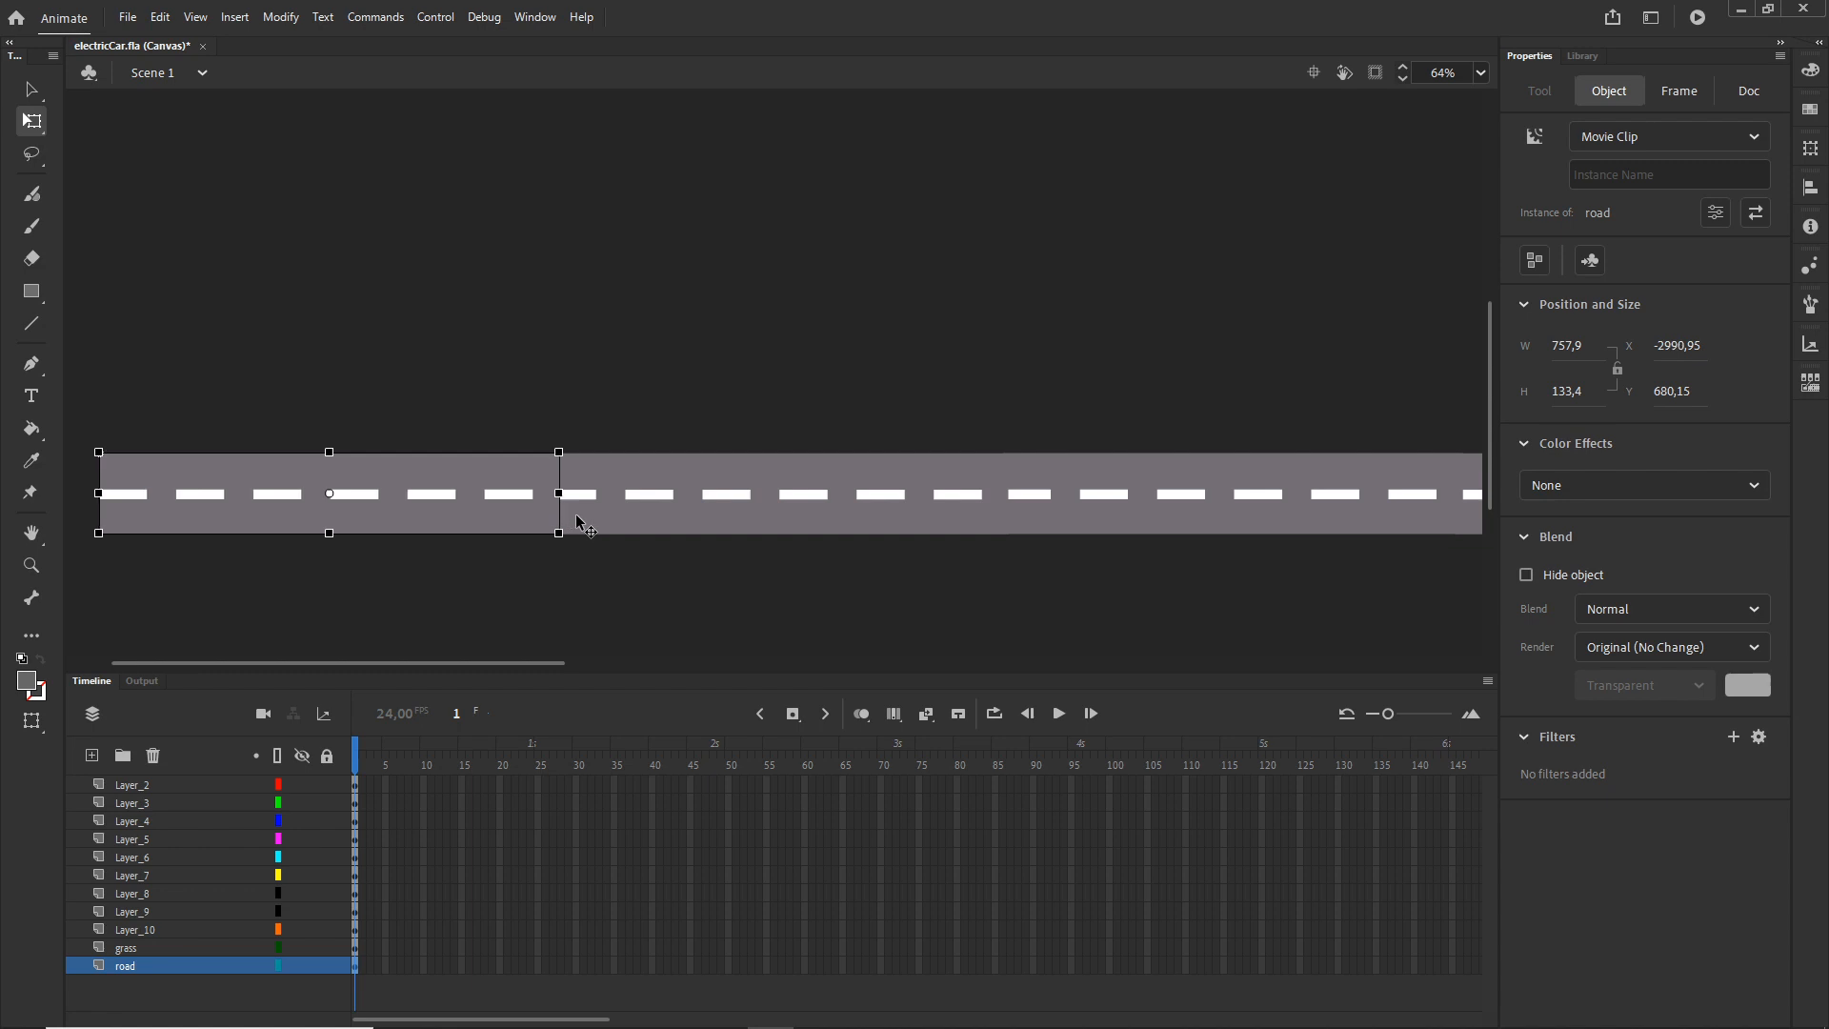
{"action": "left_click", "coordinate": [609, 554]}
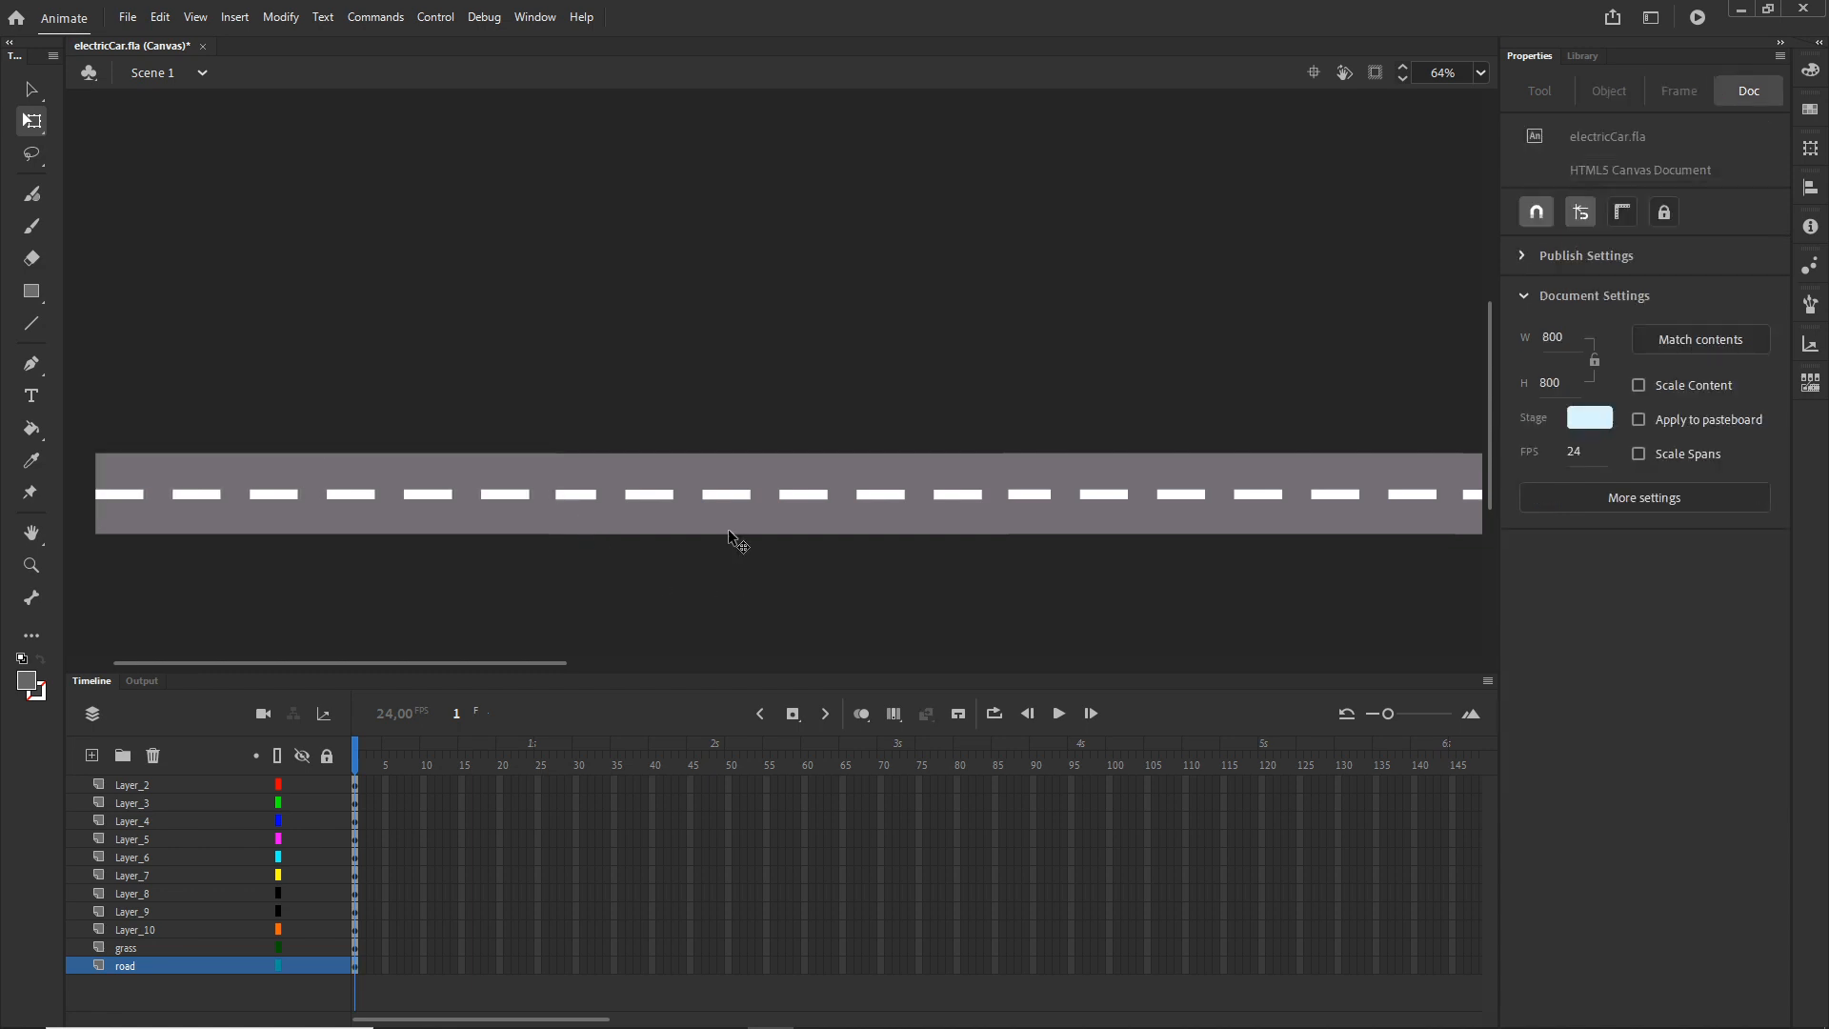
- Widen the grass strip symmetrically to about 958 px so it extends beyond both sides of the stage
{"action": "scroll", "coordinate": [707, 530], "scroll_direction": "down", "scroll_amount": 5}
{"action": "scroll", "coordinate": [700, 455], "scroll_direction": "down", "scroll_amount": 3}
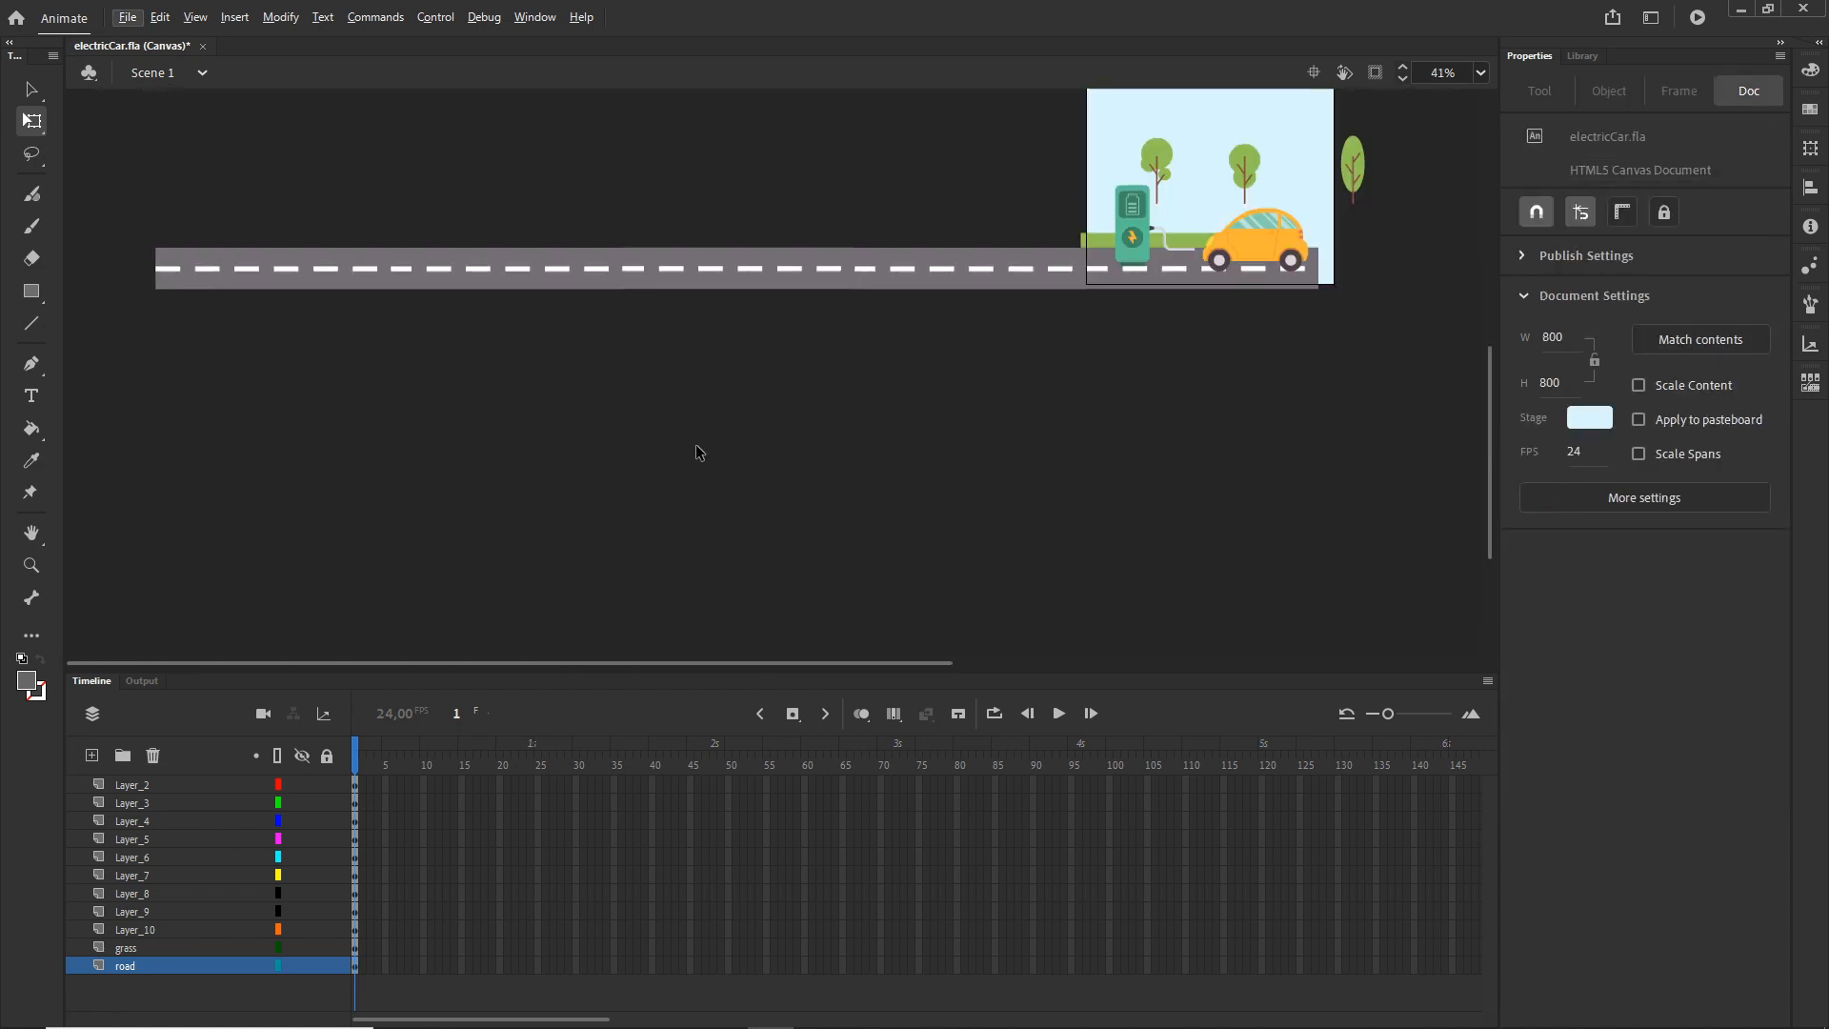
{"action": "left_click_drag", "start_coordinate": [877, 393], "coordinate": [873, 563]}
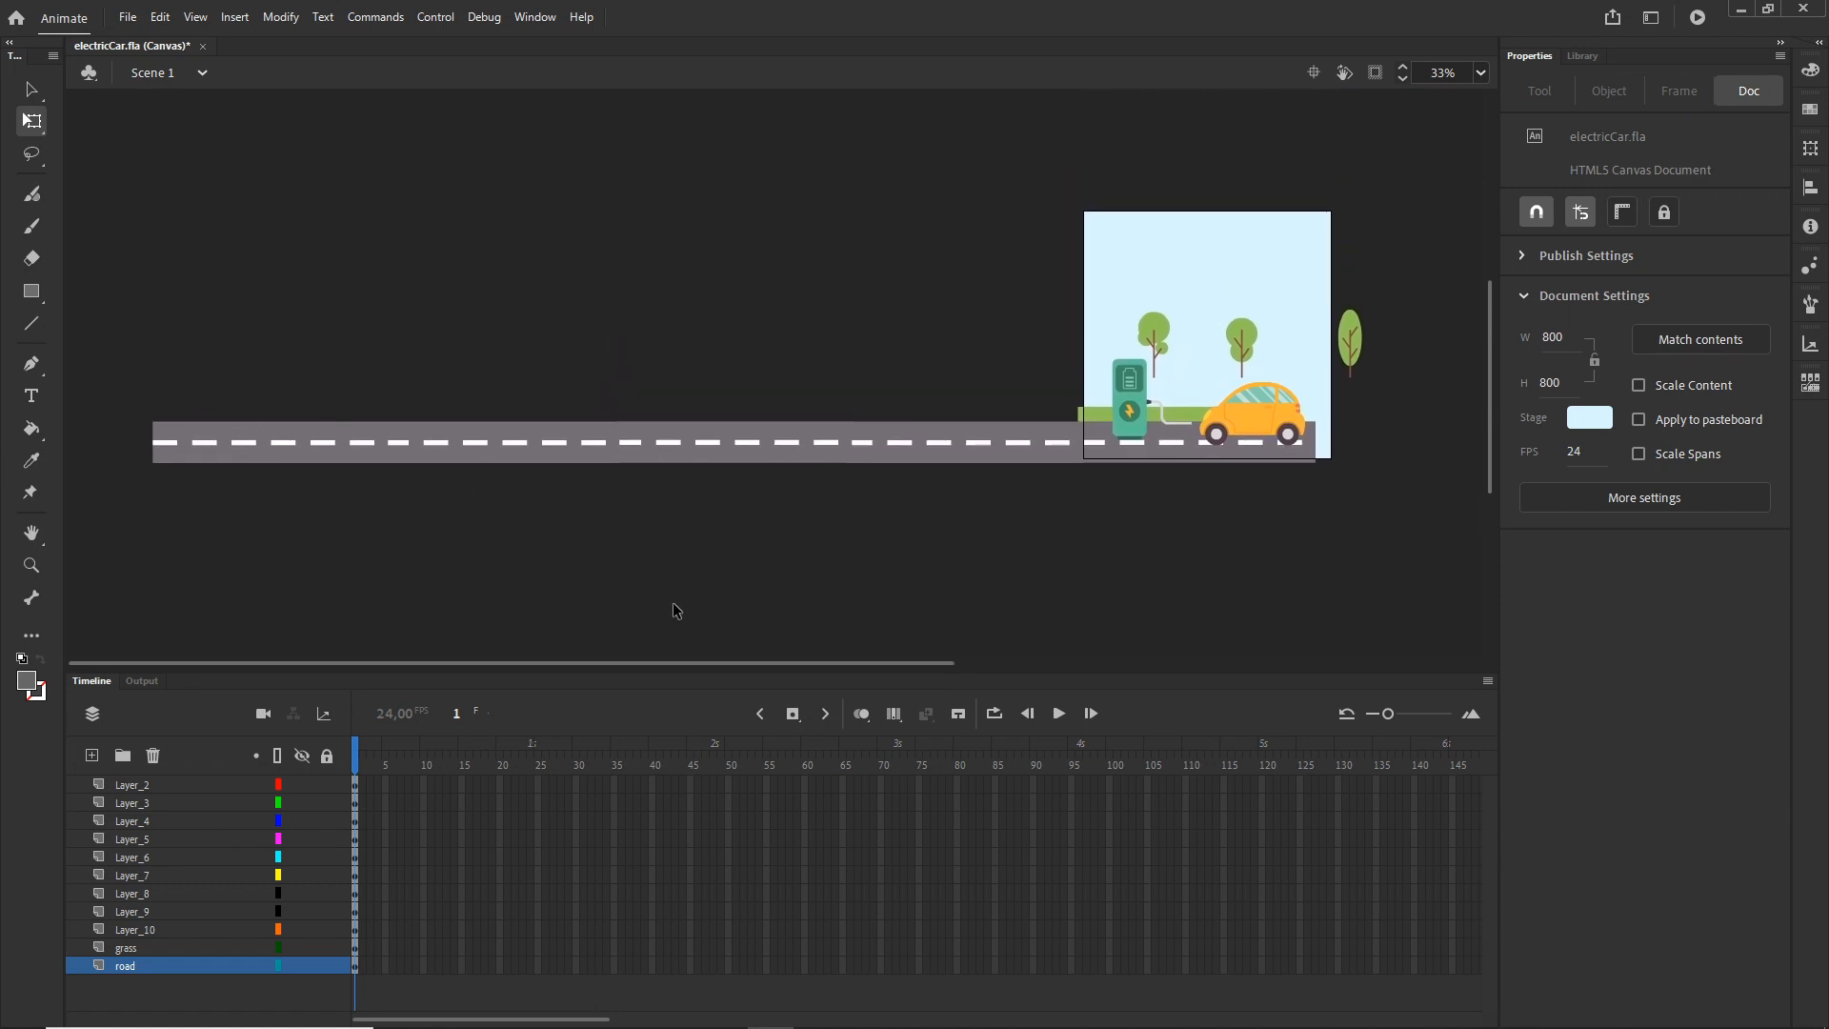
{"action": "left_click", "coordinate": [1102, 419]}
{"action": "scroll", "coordinate": [1112, 371], "scroll_direction": "up", "scroll_amount": 1}
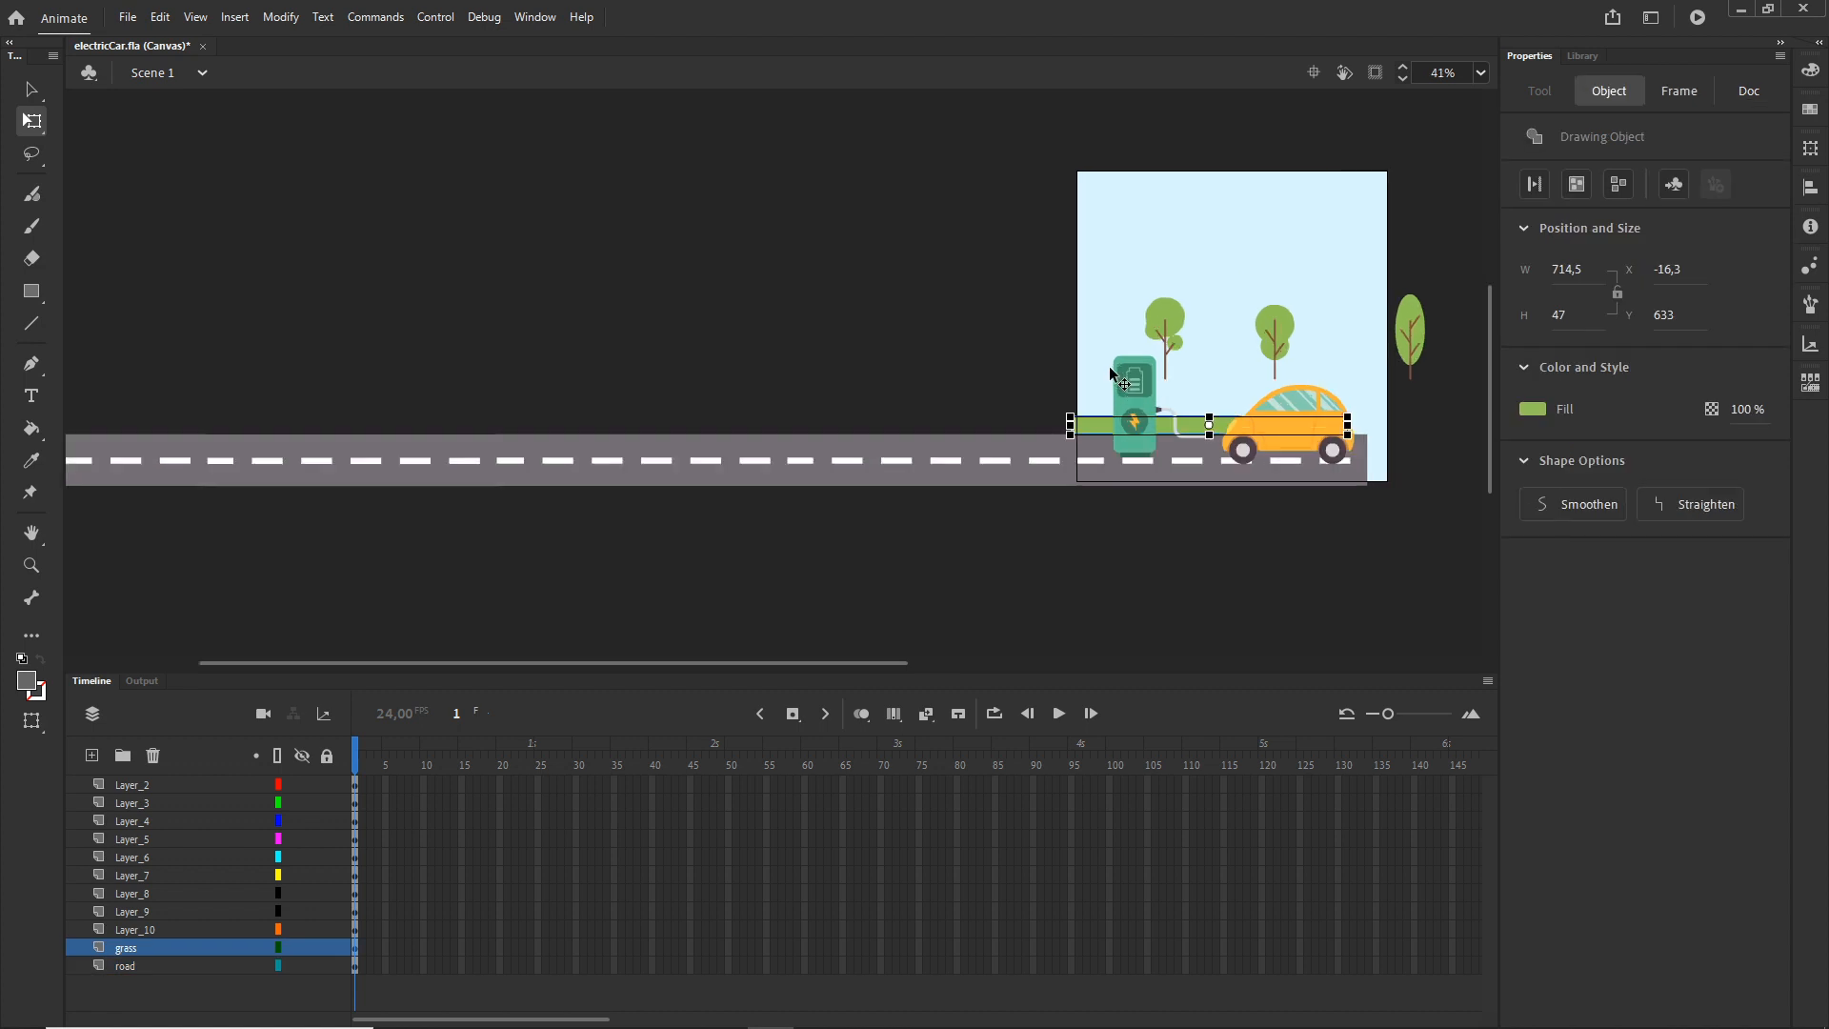
{"action": "scroll", "coordinate": [1112, 372], "scroll_direction": "up", "scroll_amount": 1}
{"action": "left_click_drag", "start_coordinate": [821, 335], "coordinate": [658, 353]}
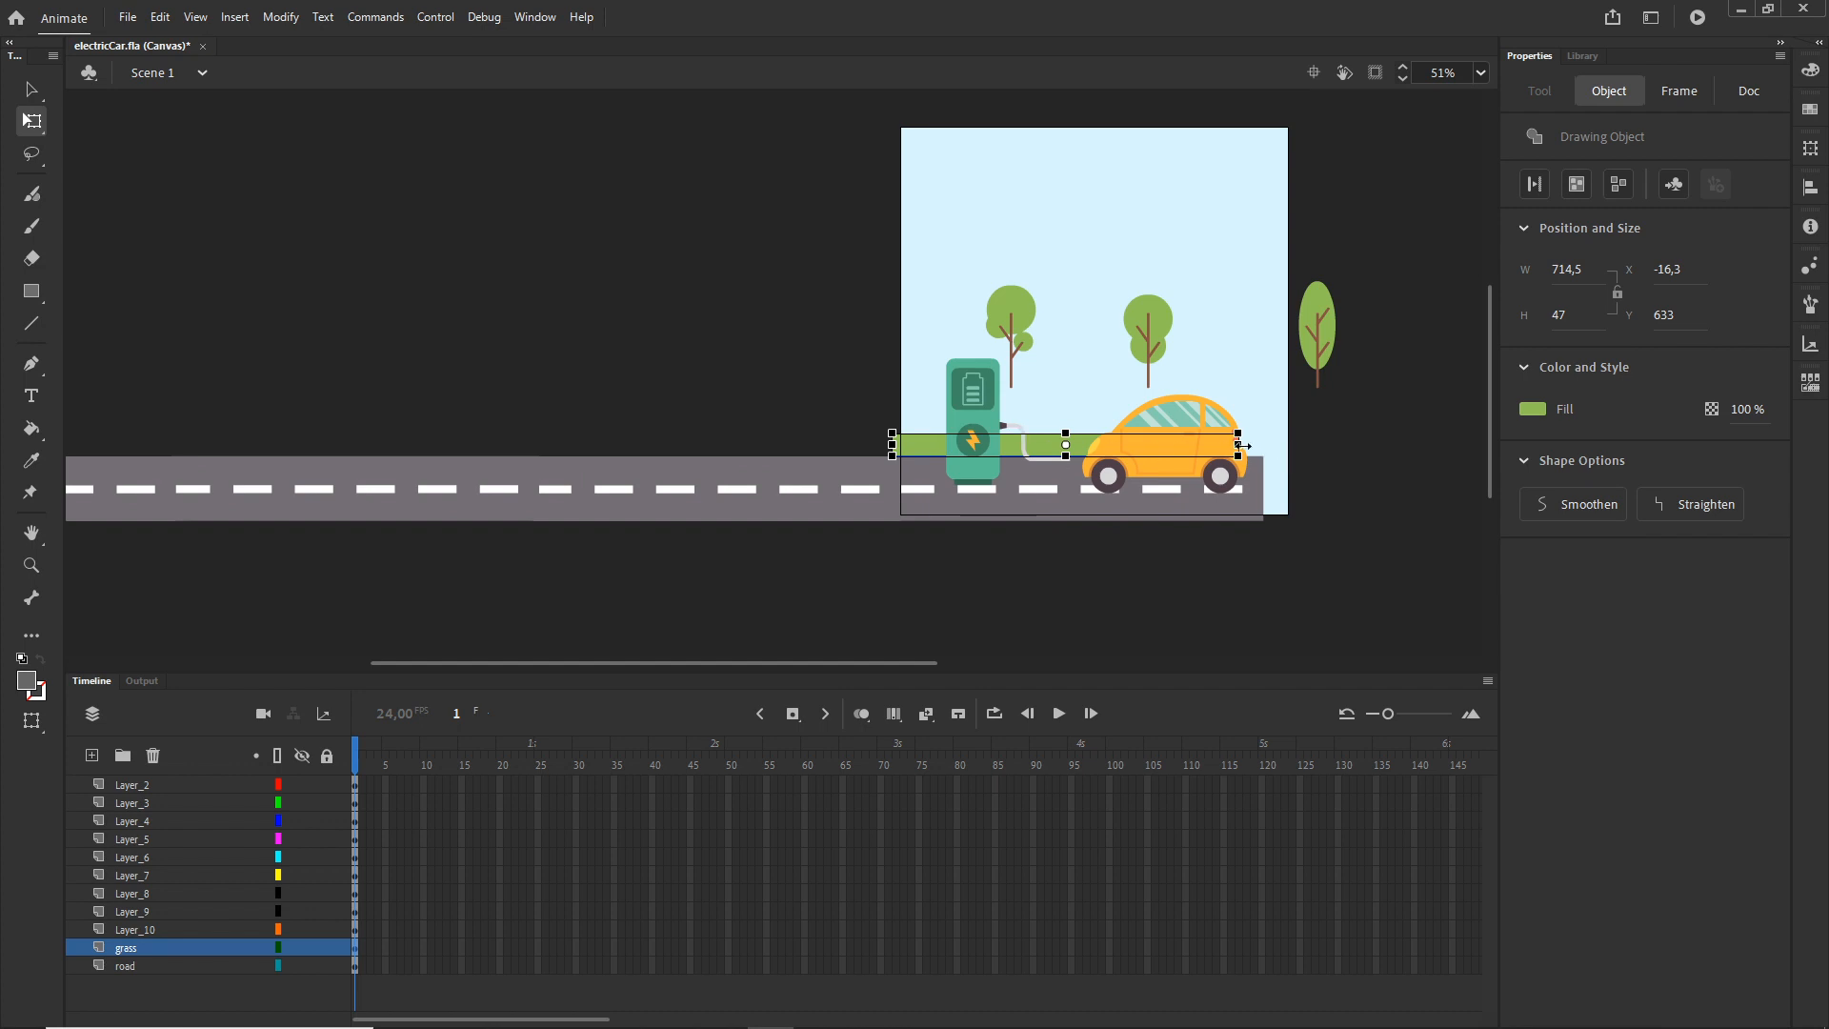
{"action": "left_click_drag", "start_coordinate": [1239, 445], "coordinate": [1299, 444]}
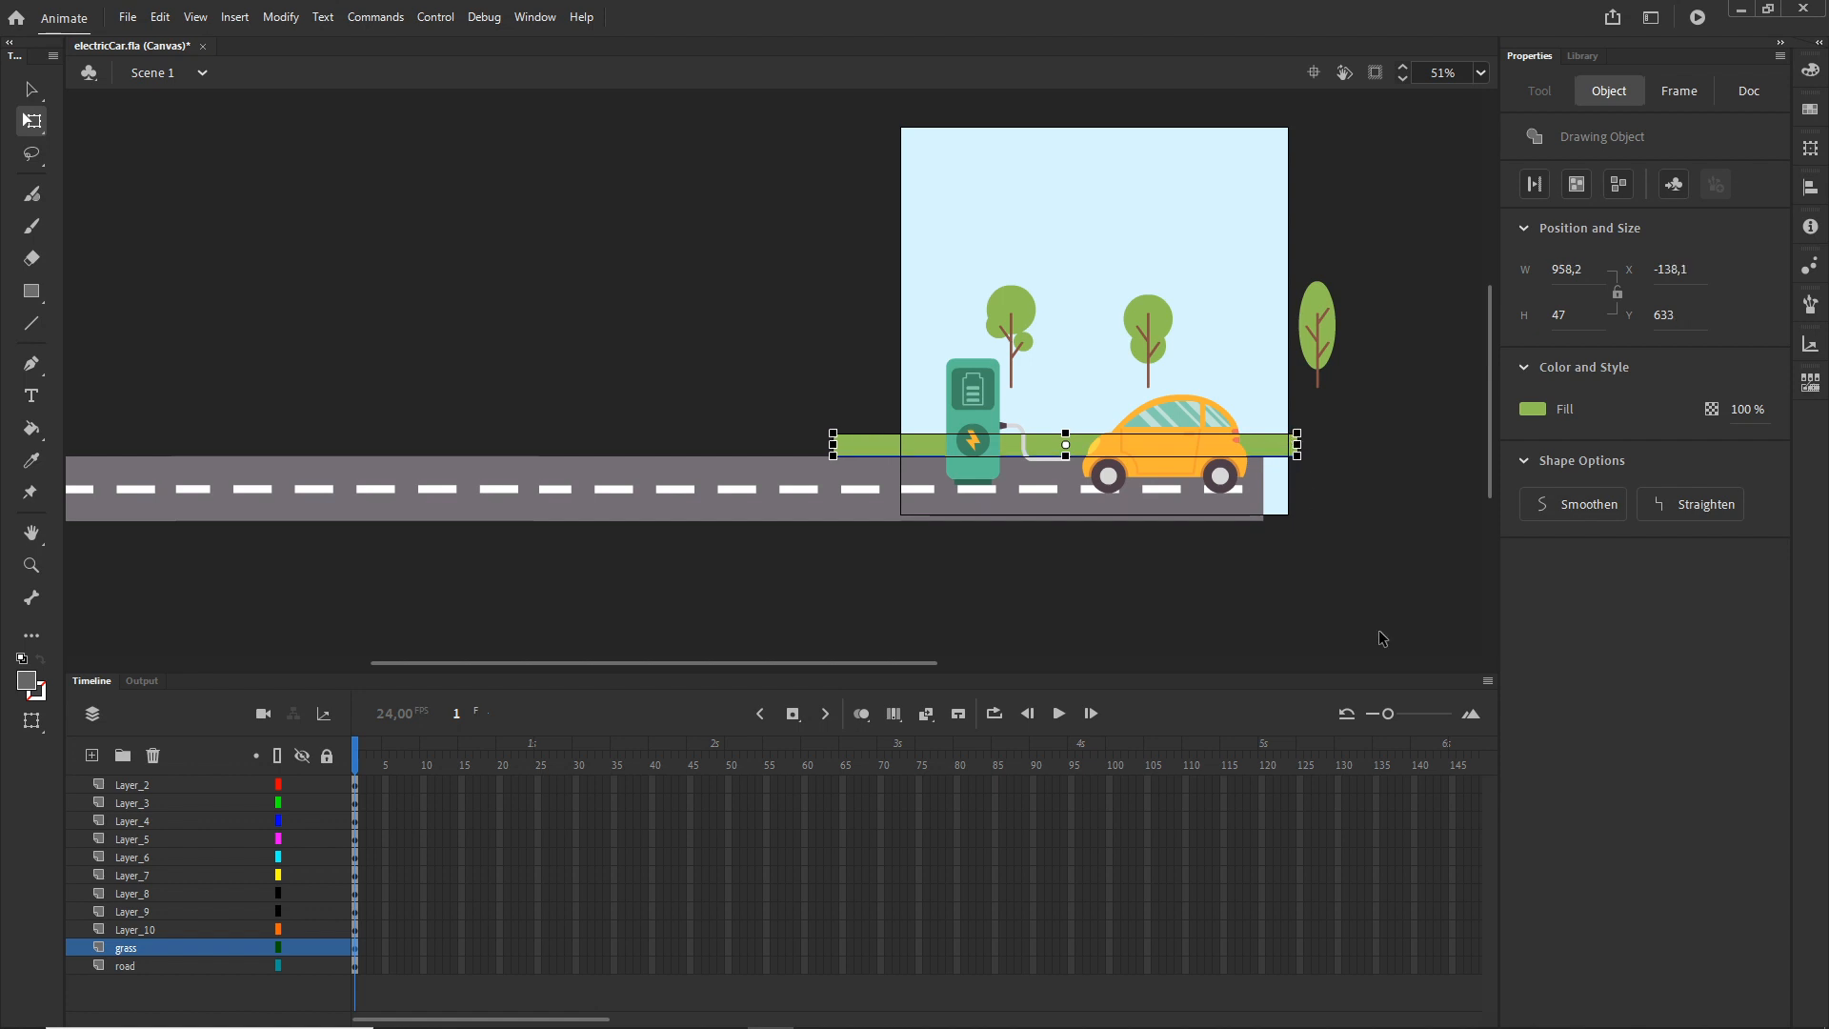
- Stretch the grass strip leftward to the road's left end, to about 3817 px wide at X -2997
{"action": "left_click", "coordinate": [783, 415]}
{"action": "left_click", "coordinate": [882, 445]}
{"action": "left_click_drag", "start_coordinate": [833, 445], "coordinate": [50, 447]}
{"action": "left_click_drag", "start_coordinate": [156, 400], "coordinate": [1161, 384]}
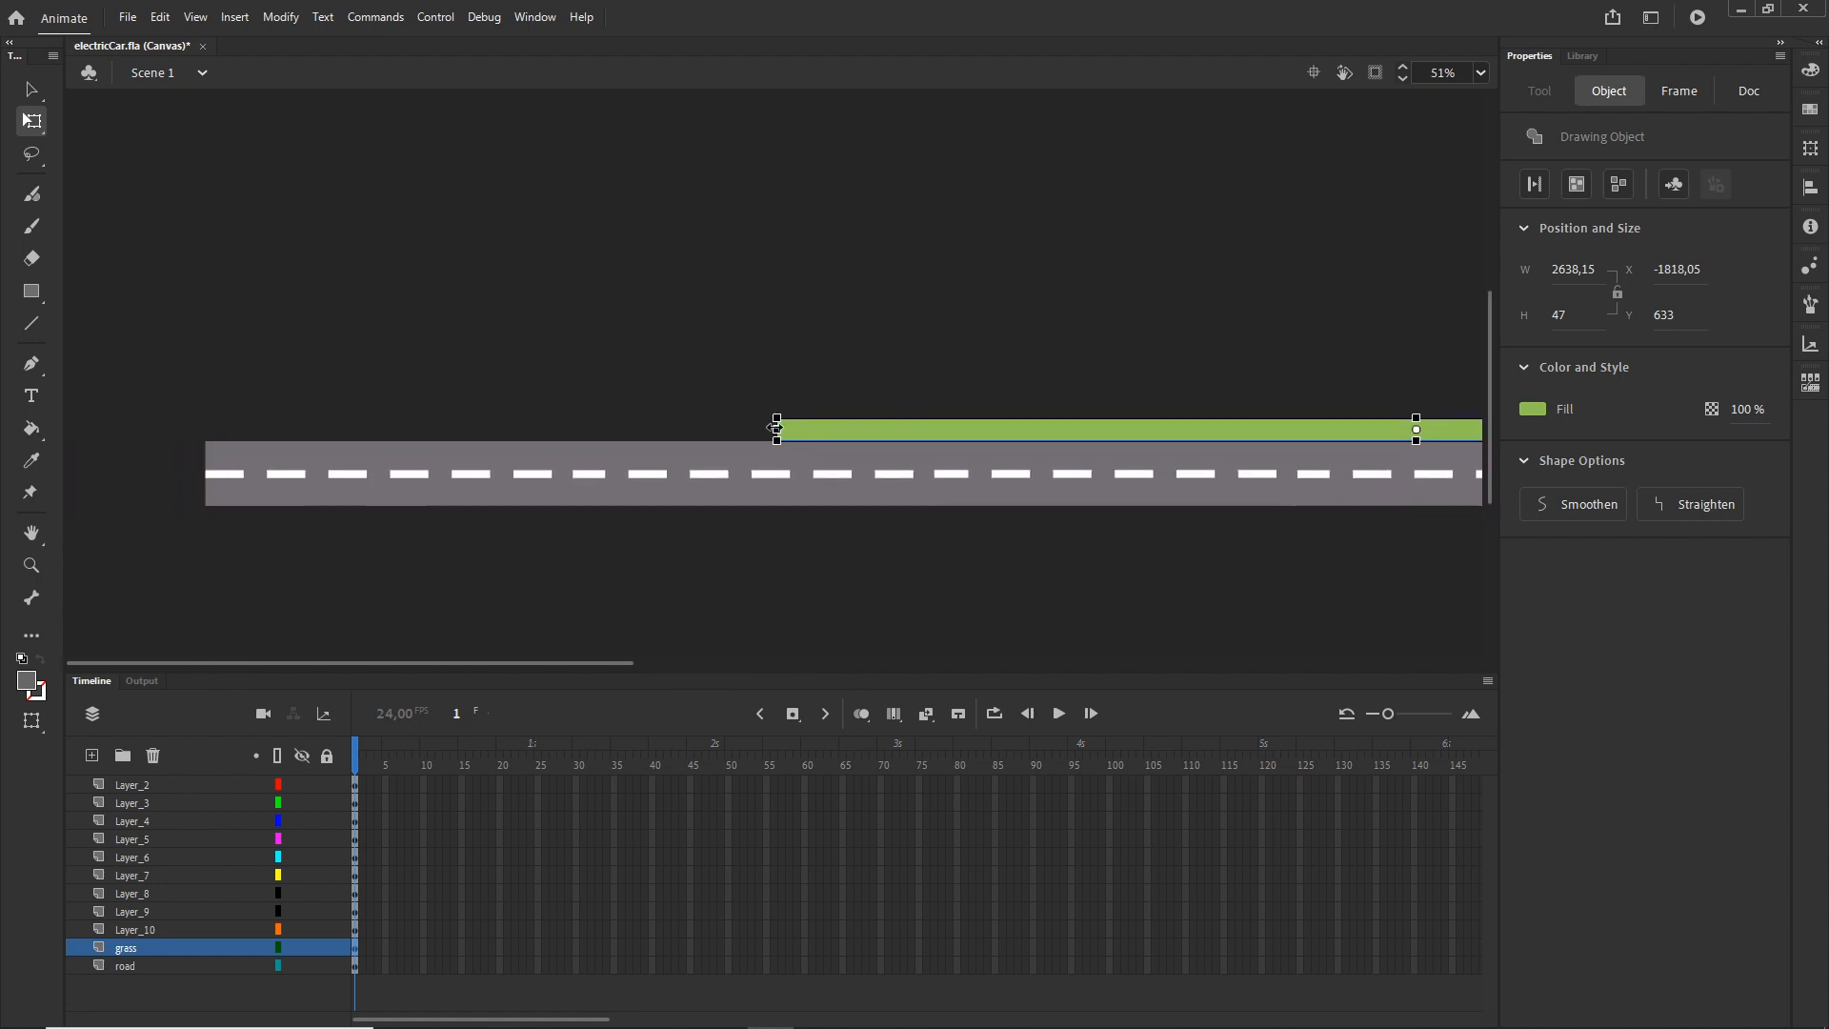
{"action": "left_click_drag", "start_coordinate": [778, 428], "coordinate": [204, 439]}
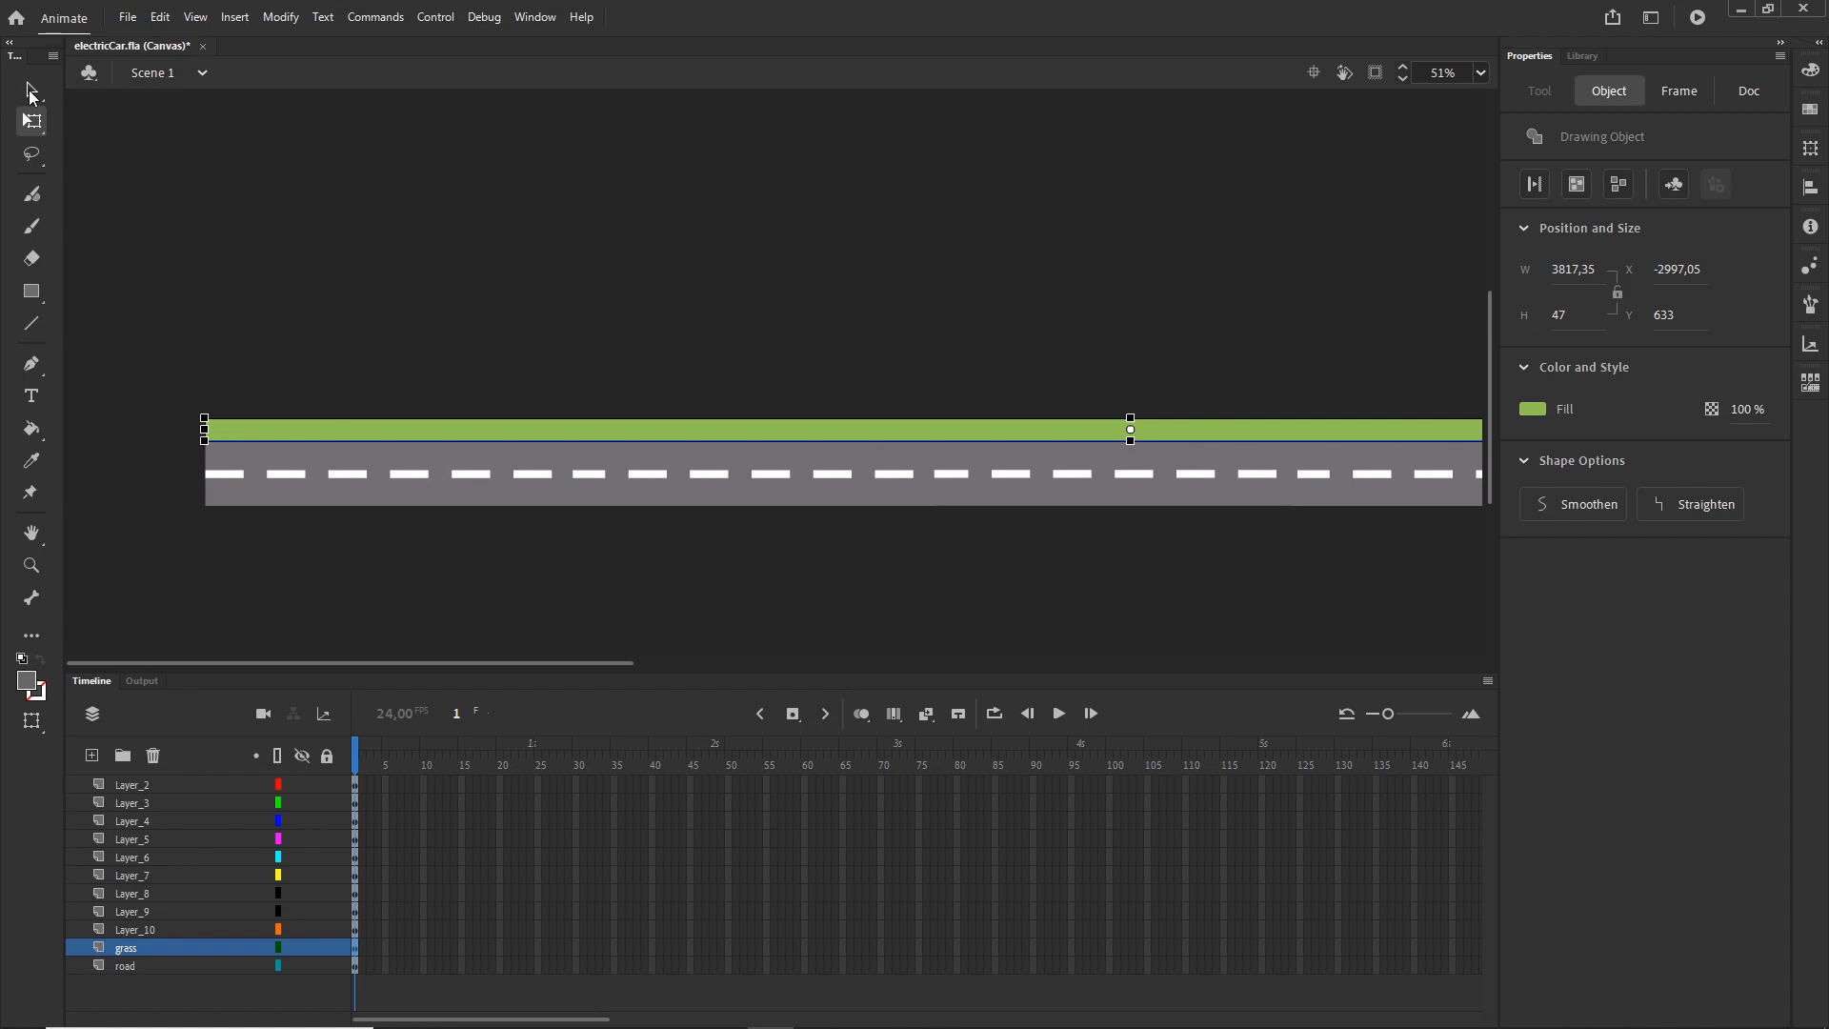
- Duplicate the rightmost road segment and join the copy to the road's right end, at about X 738, Y 680
{"action": "left_click", "coordinate": [31, 93]}
{"action": "left_click", "coordinate": [1134, 576]}
{"action": "left_click_drag", "start_coordinate": [1135, 575], "coordinate": [372, 559]}
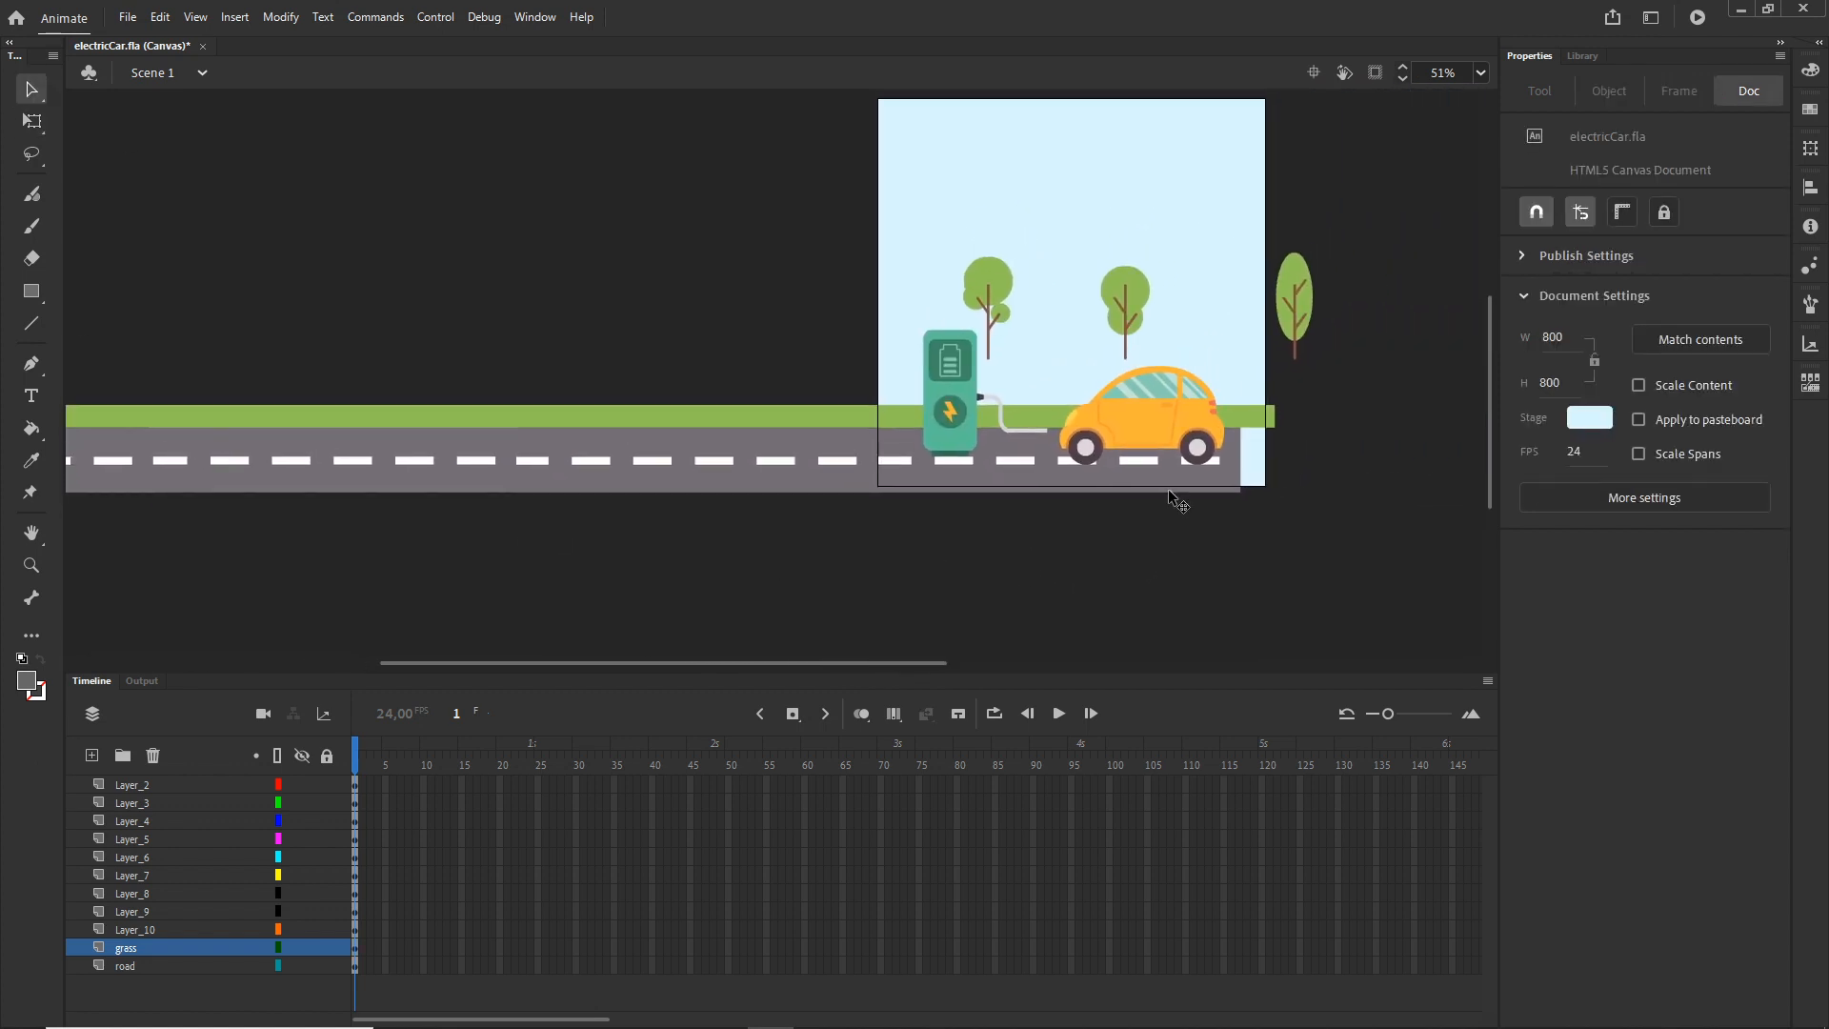
{"action": "left_click", "coordinate": [1134, 481]}
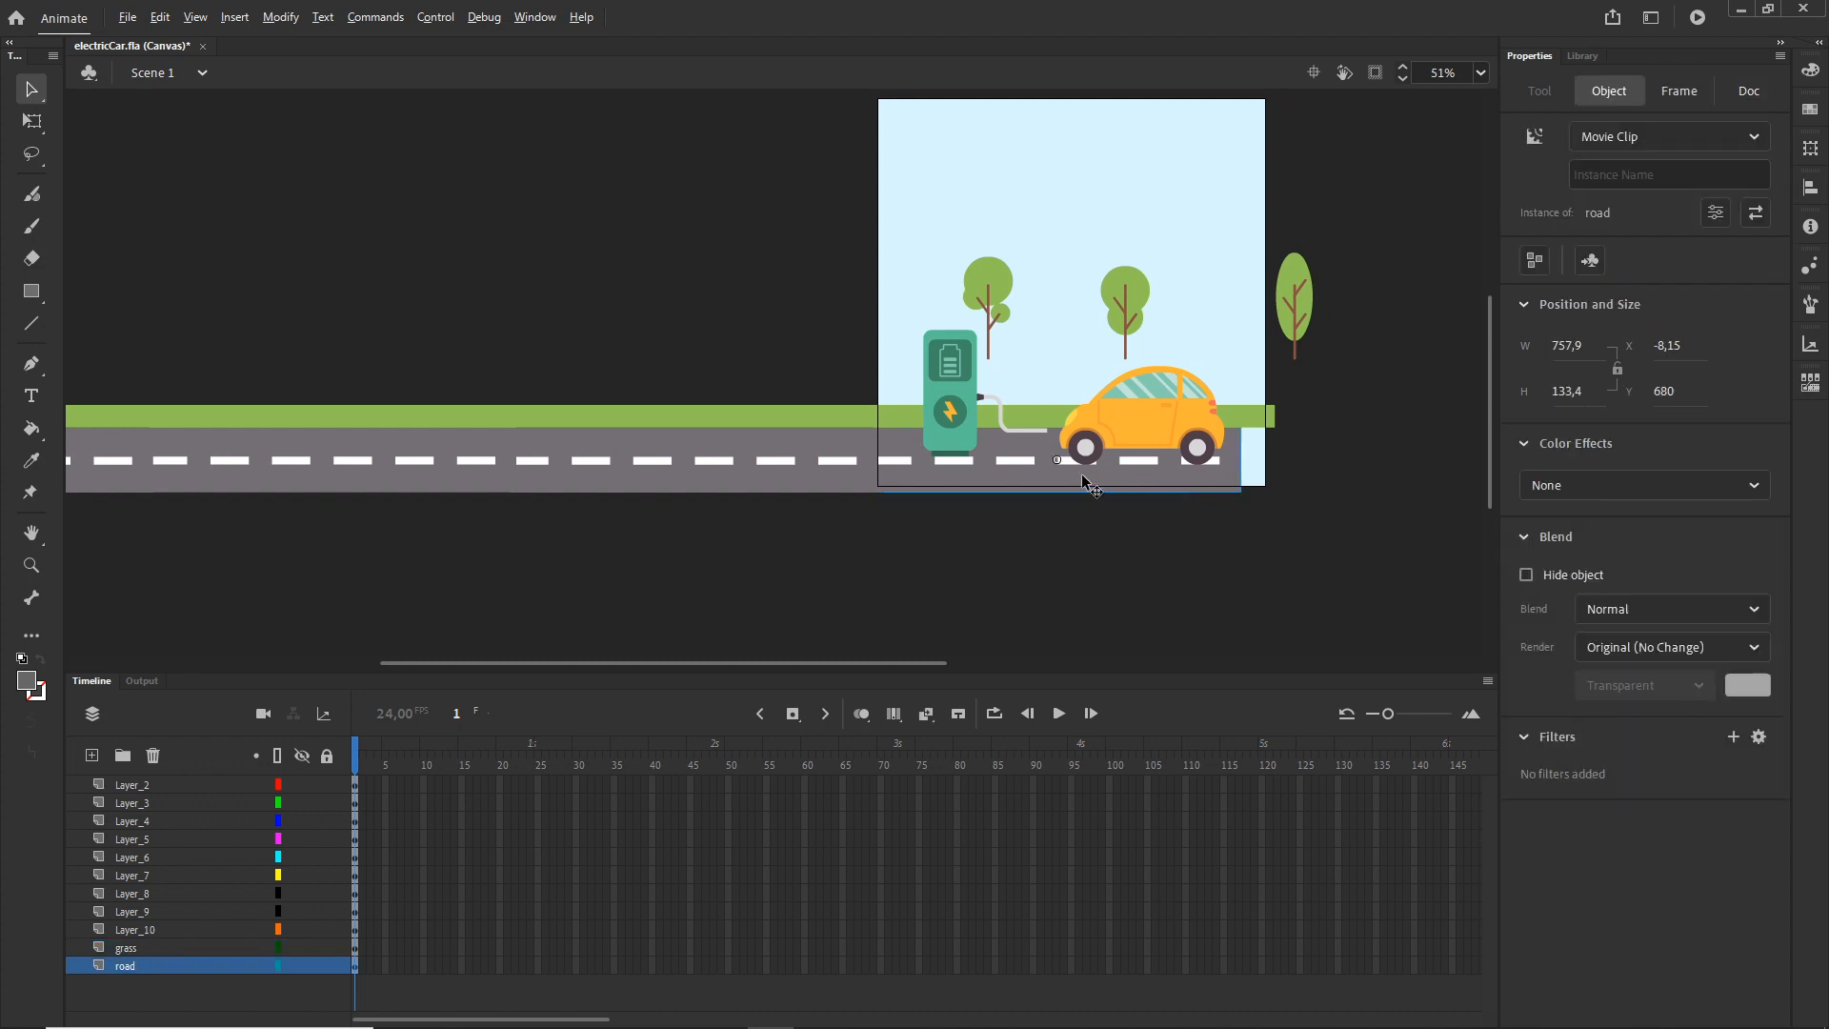
{"action": "left_click_drag", "start_coordinate": [1084, 476], "coordinate": [1440, 469]}
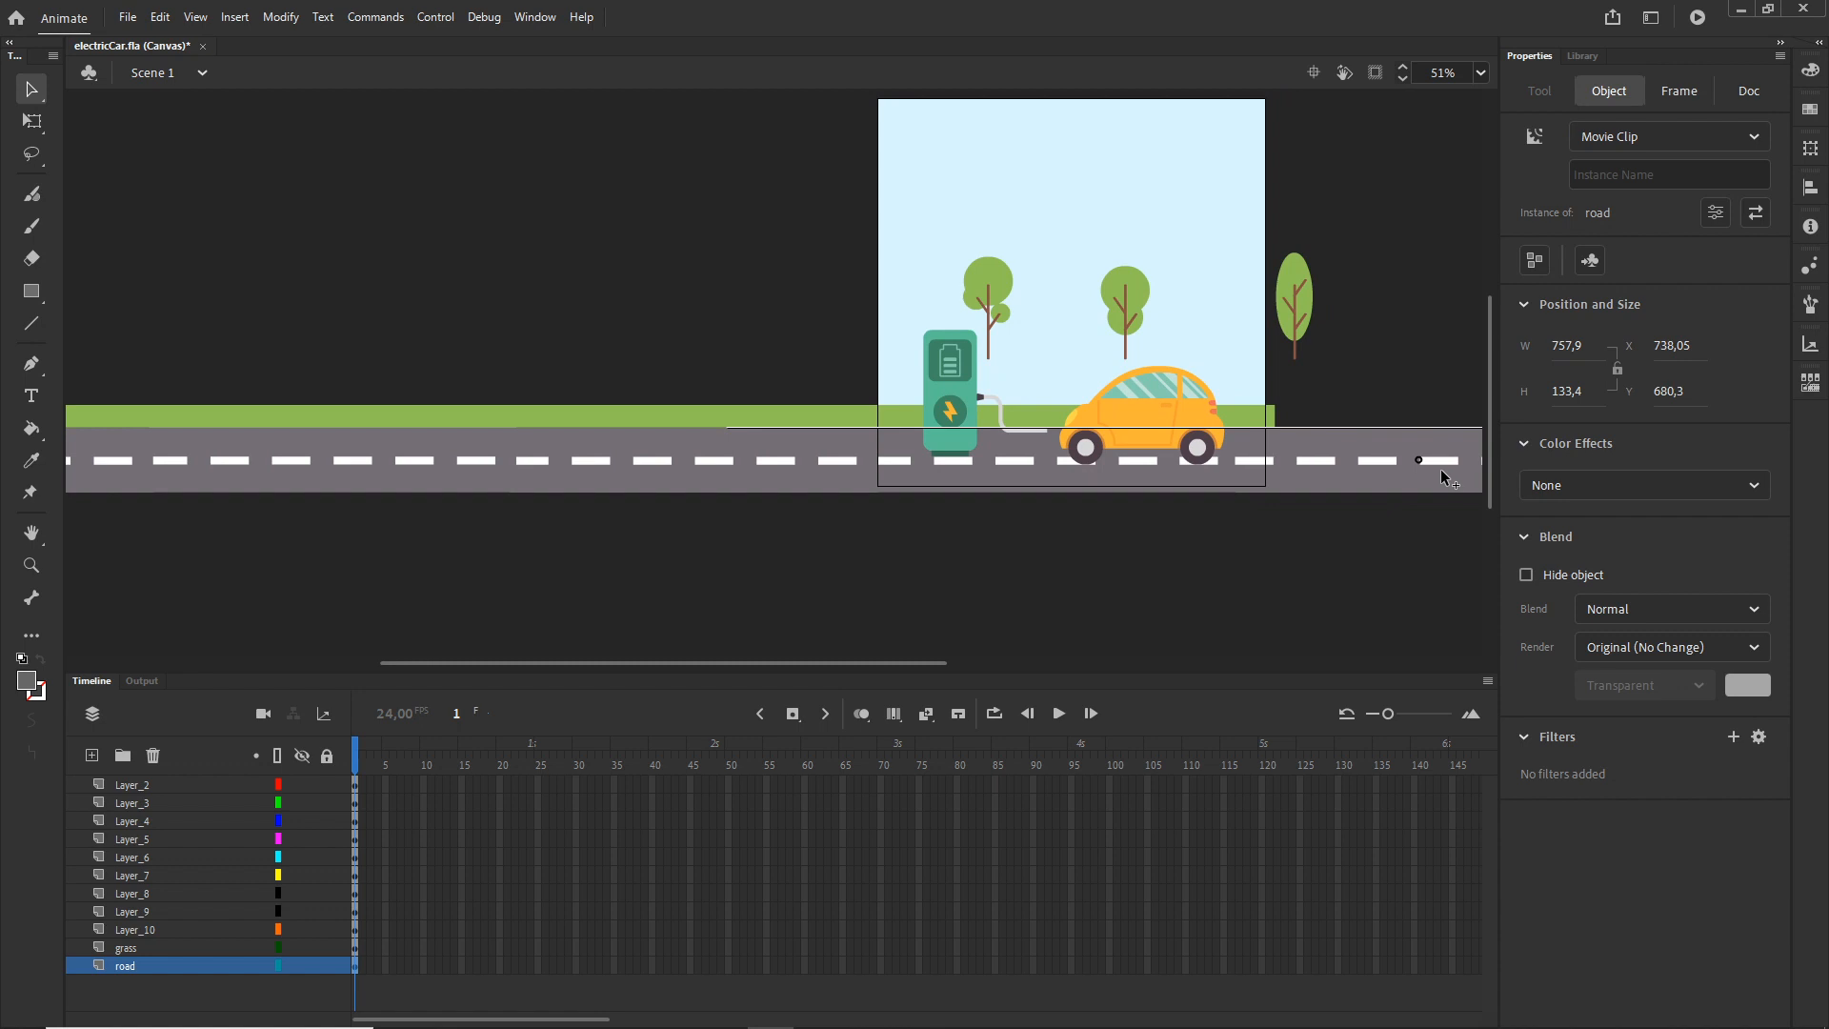
{"action": "left_click", "coordinate": [1340, 524]}
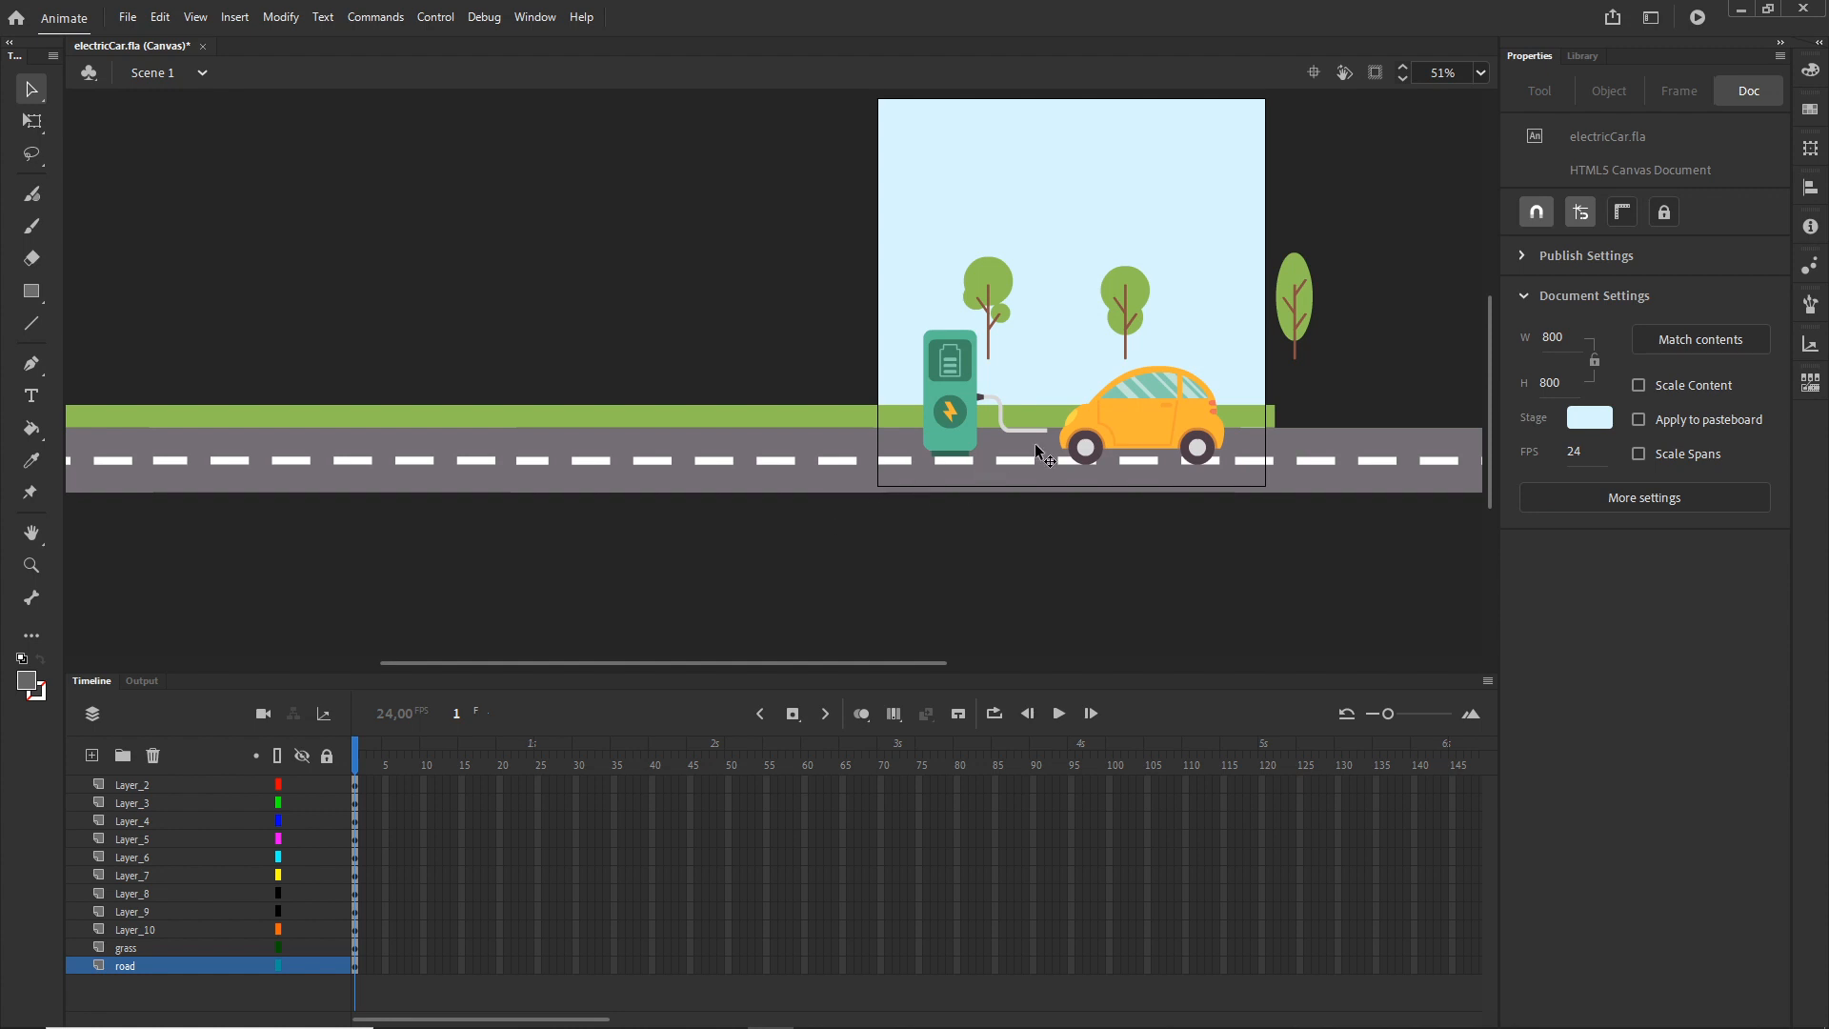
- Convert the oval tree beside the stage into a Movie Clip symbol named t1
{"action": "left_click", "coordinate": [1302, 301]}
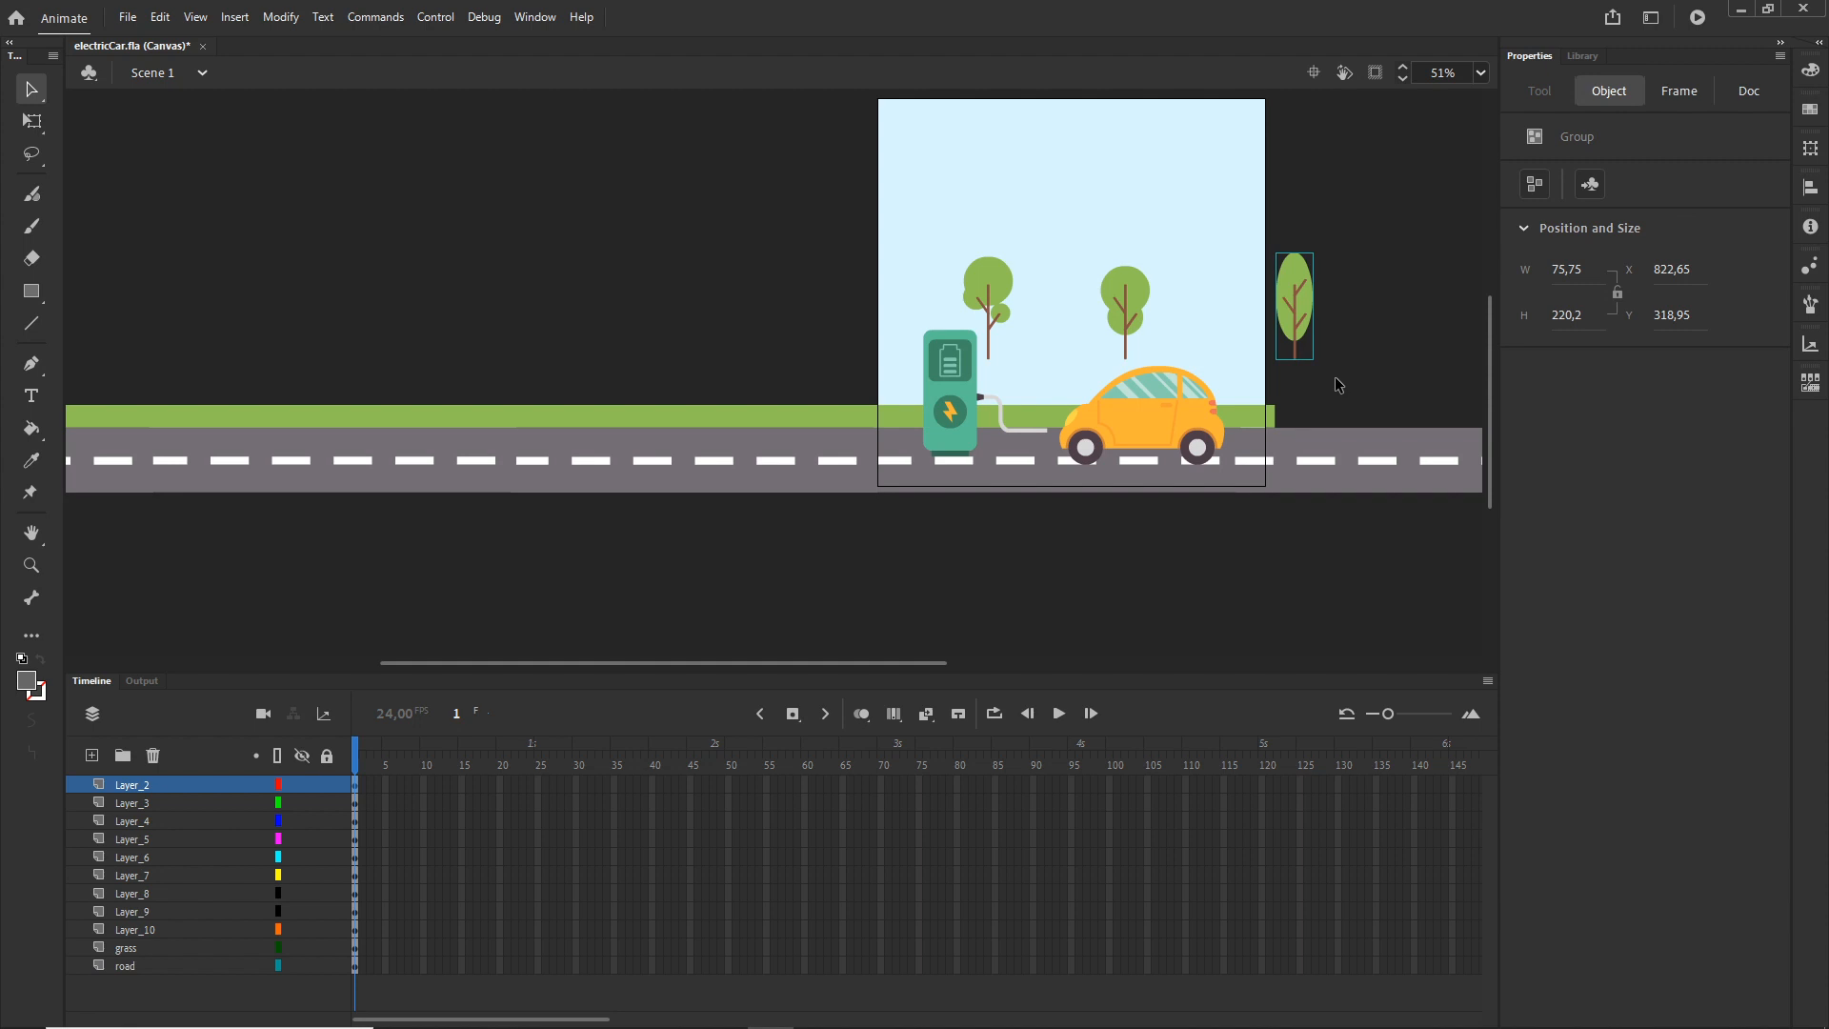
{"action": "key", "text": "F8"}
{"action": "type", "text": "t"}
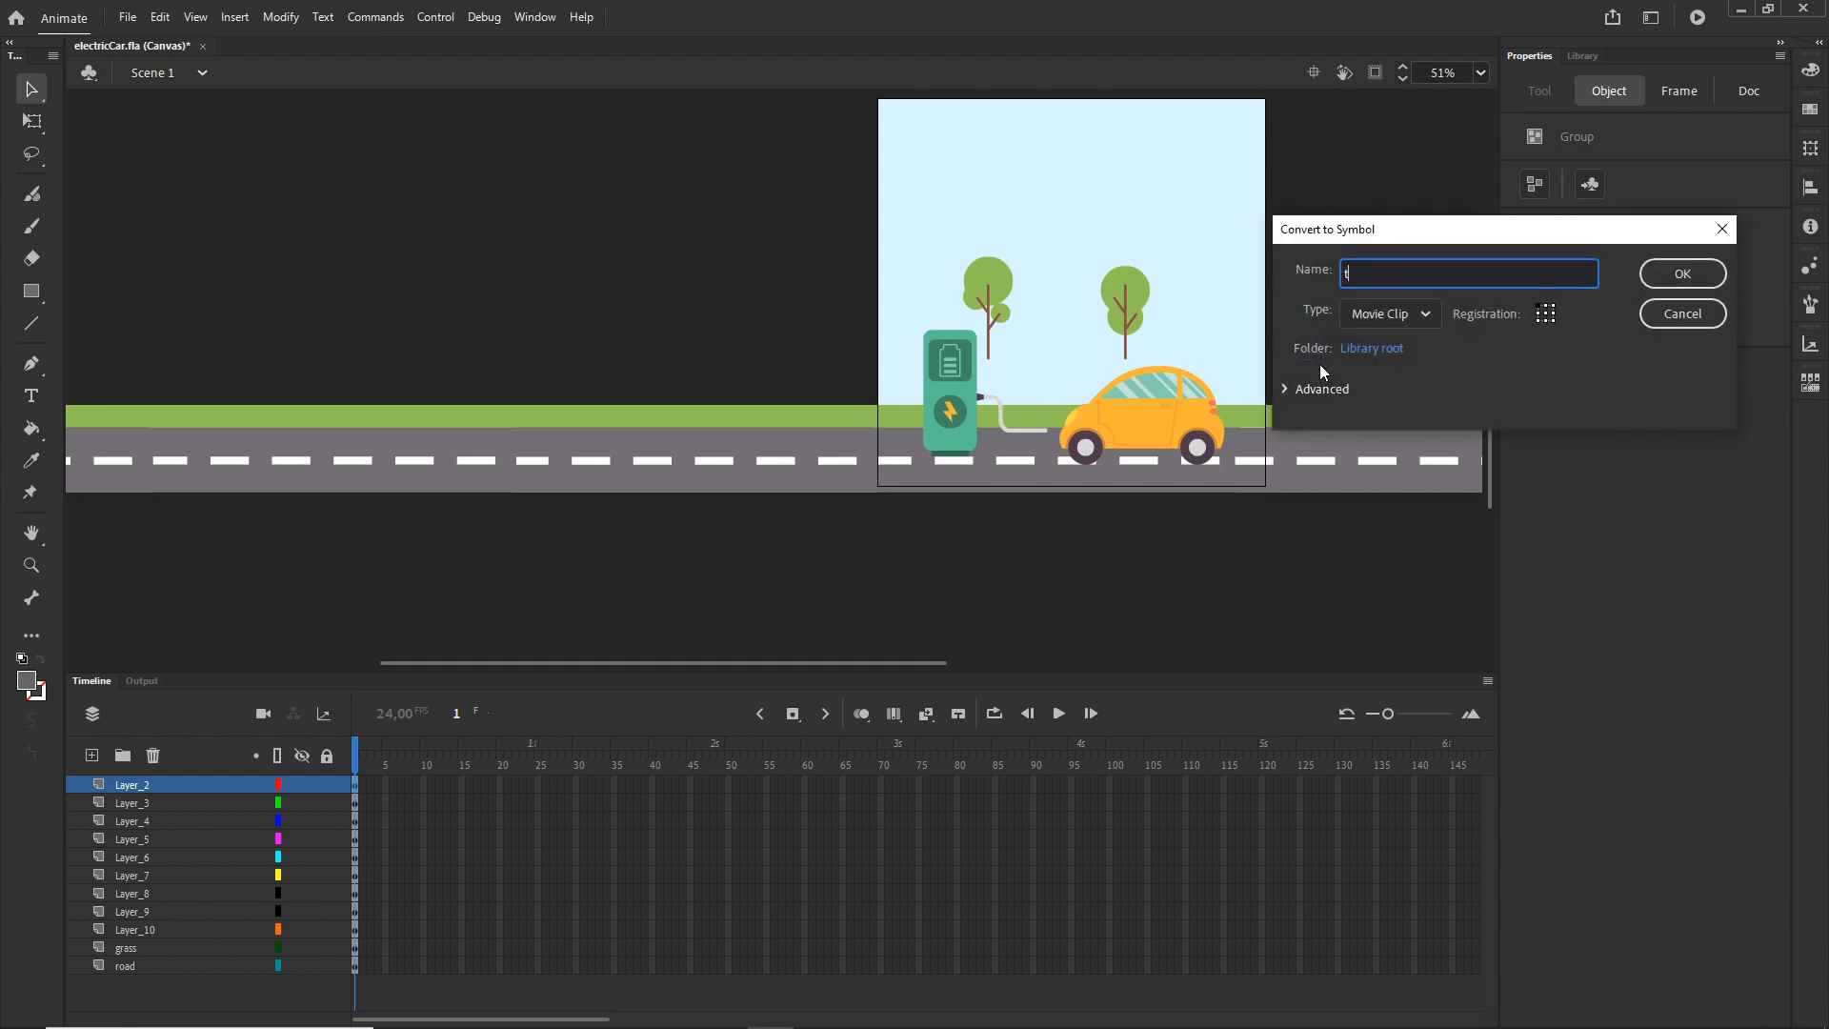
{"action": "type", "text": "1"}
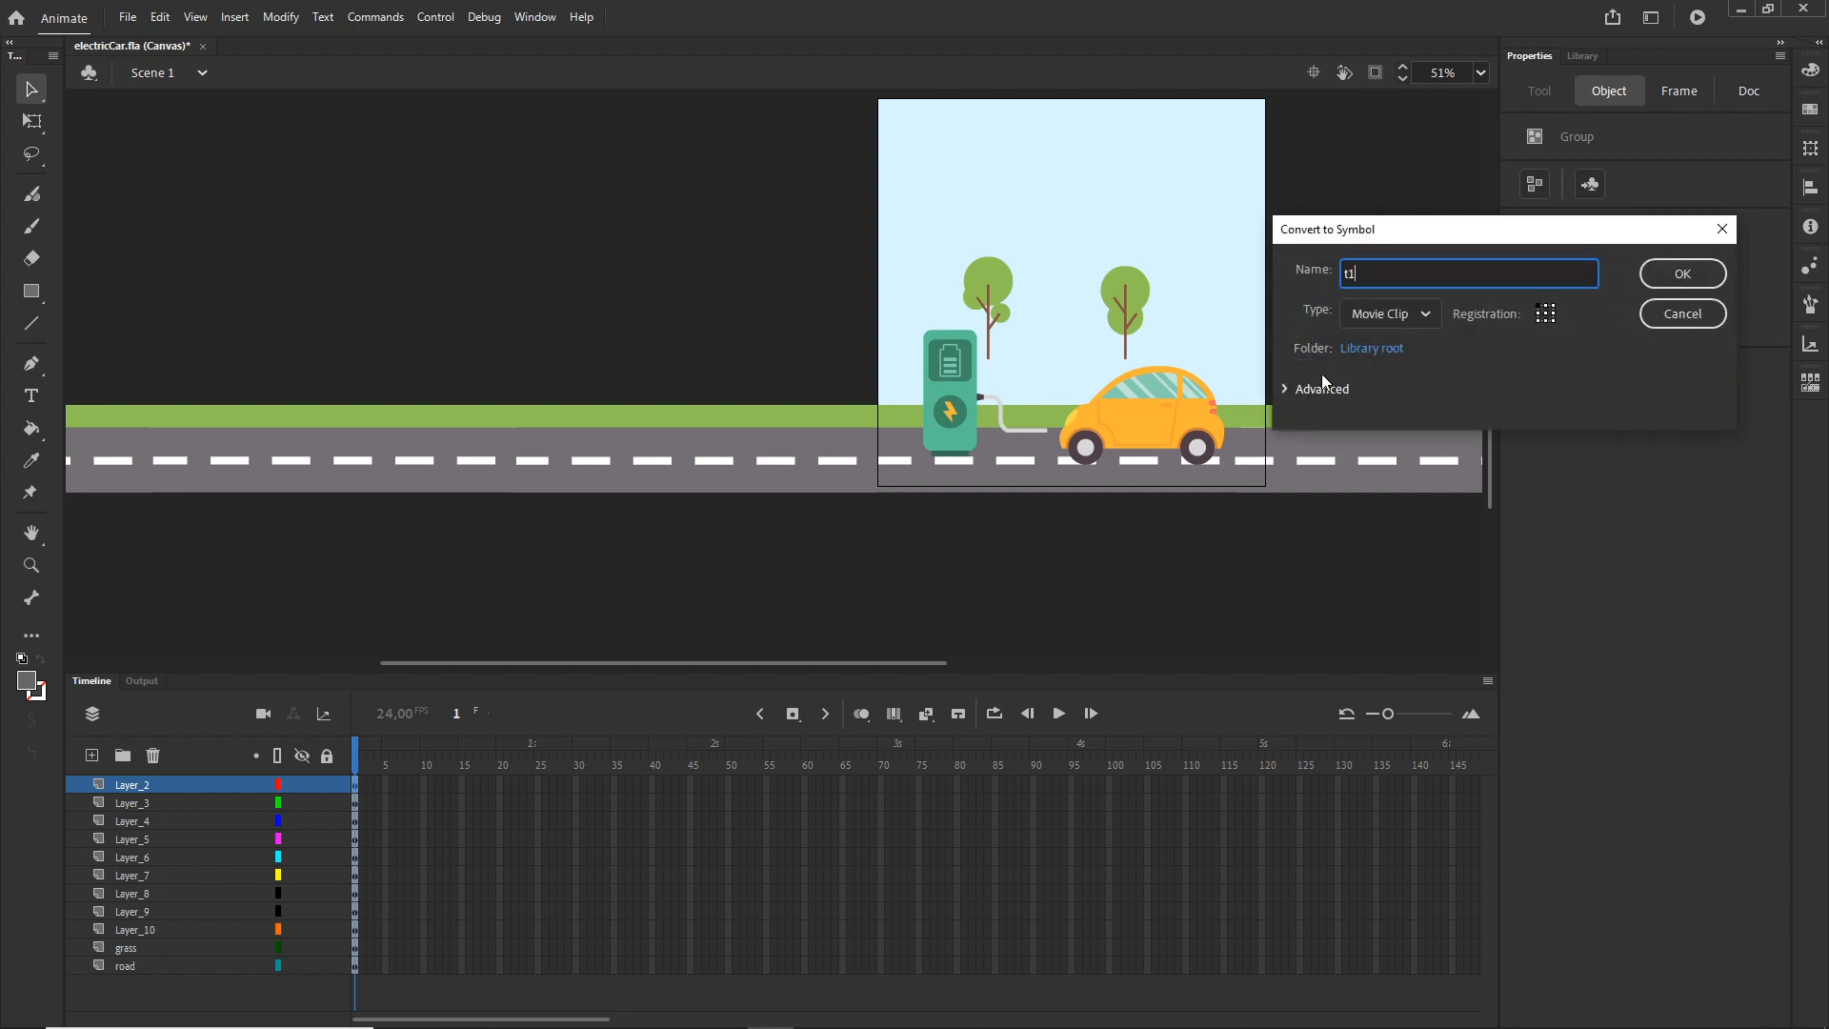
{"action": "left_click", "coordinate": [1671, 276]}
- Convert the tree above the car into a Movie Clip symbol named t2
{"action": "left_click", "coordinate": [1129, 315]}
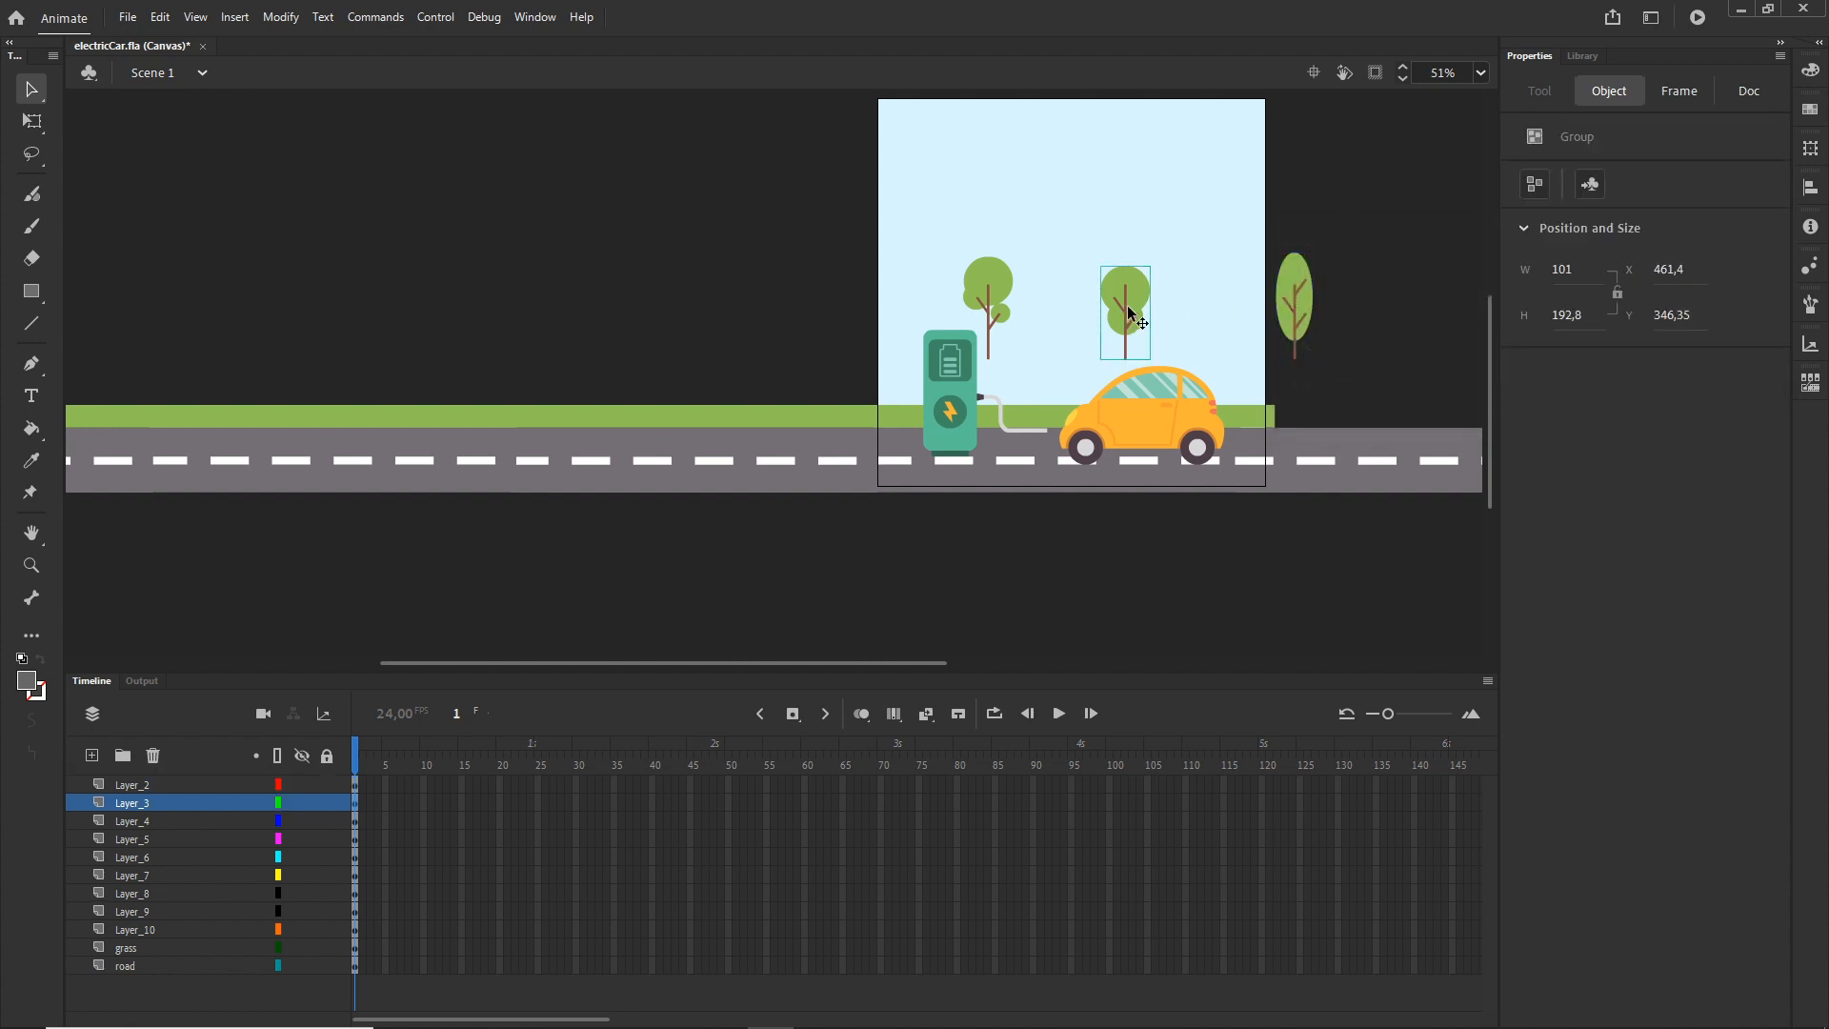
{"action": "key", "text": "F8"}
{"action": "type", "text": "t2"}
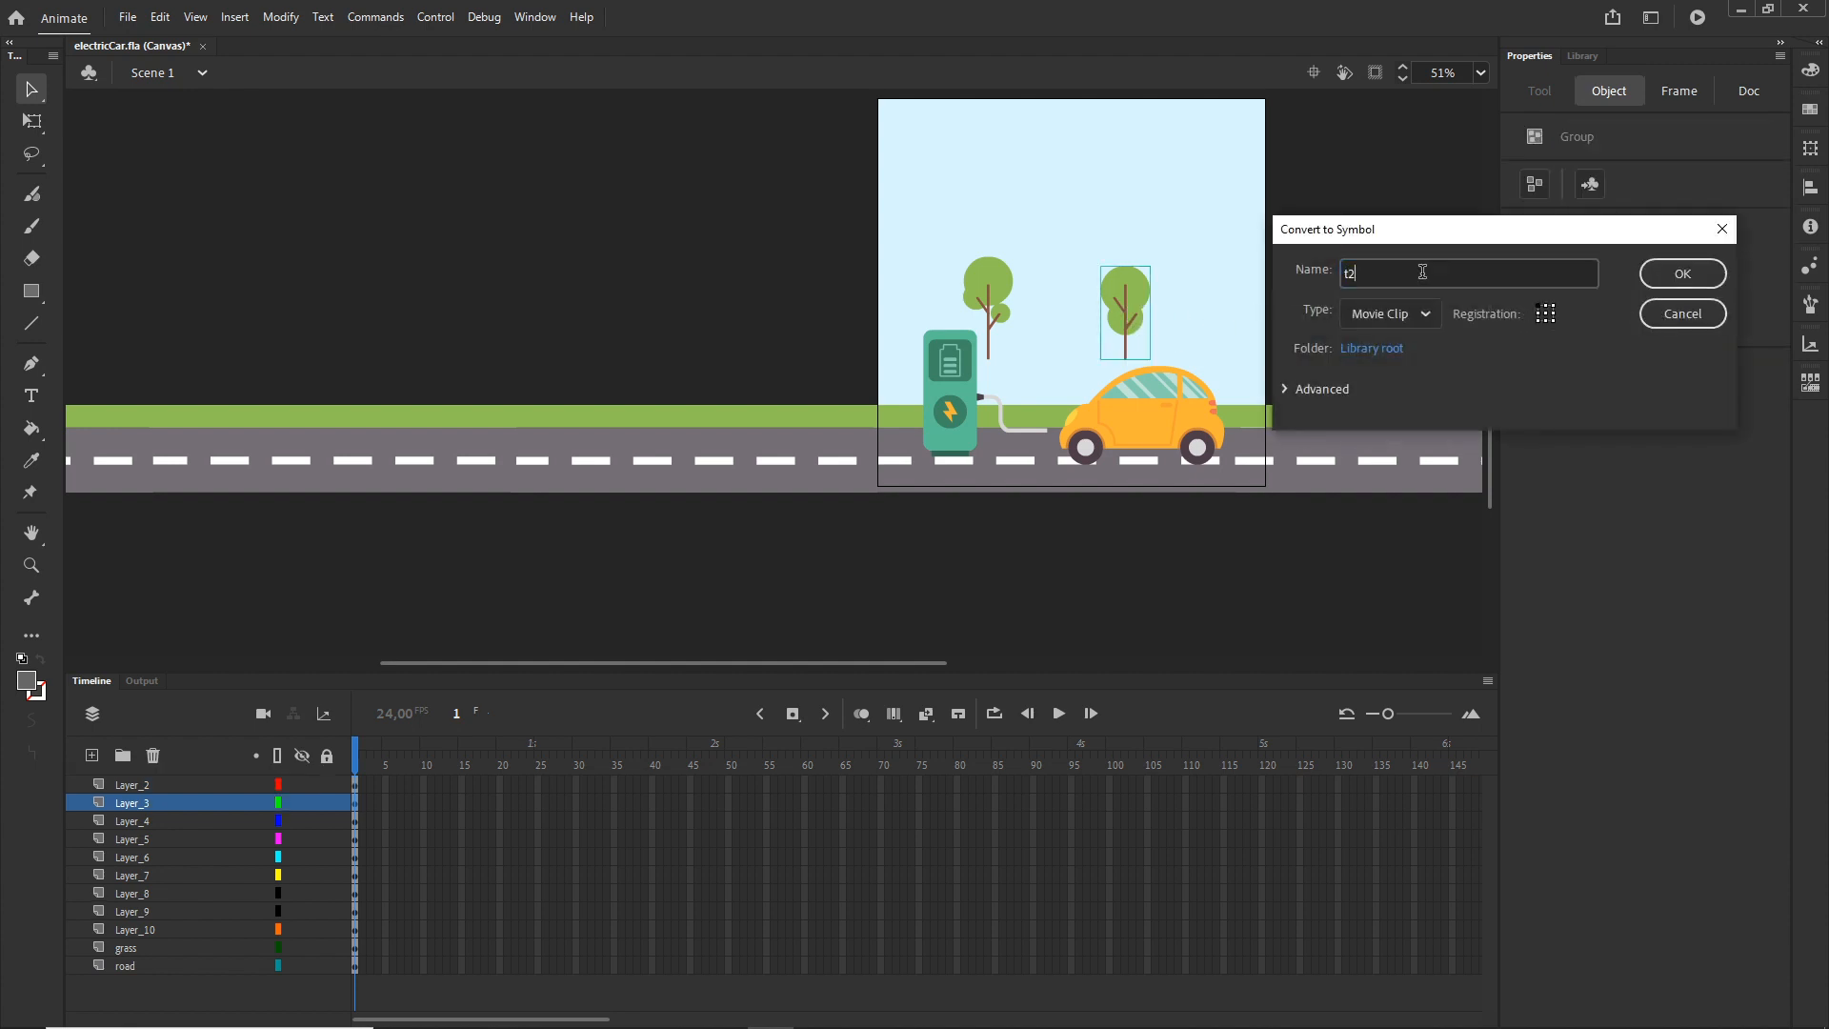
{"action": "key", "text": "Return"}
- Convert the tree above the charging station into a Movie Clip symbol named t3
{"action": "left_click", "coordinate": [987, 295]}
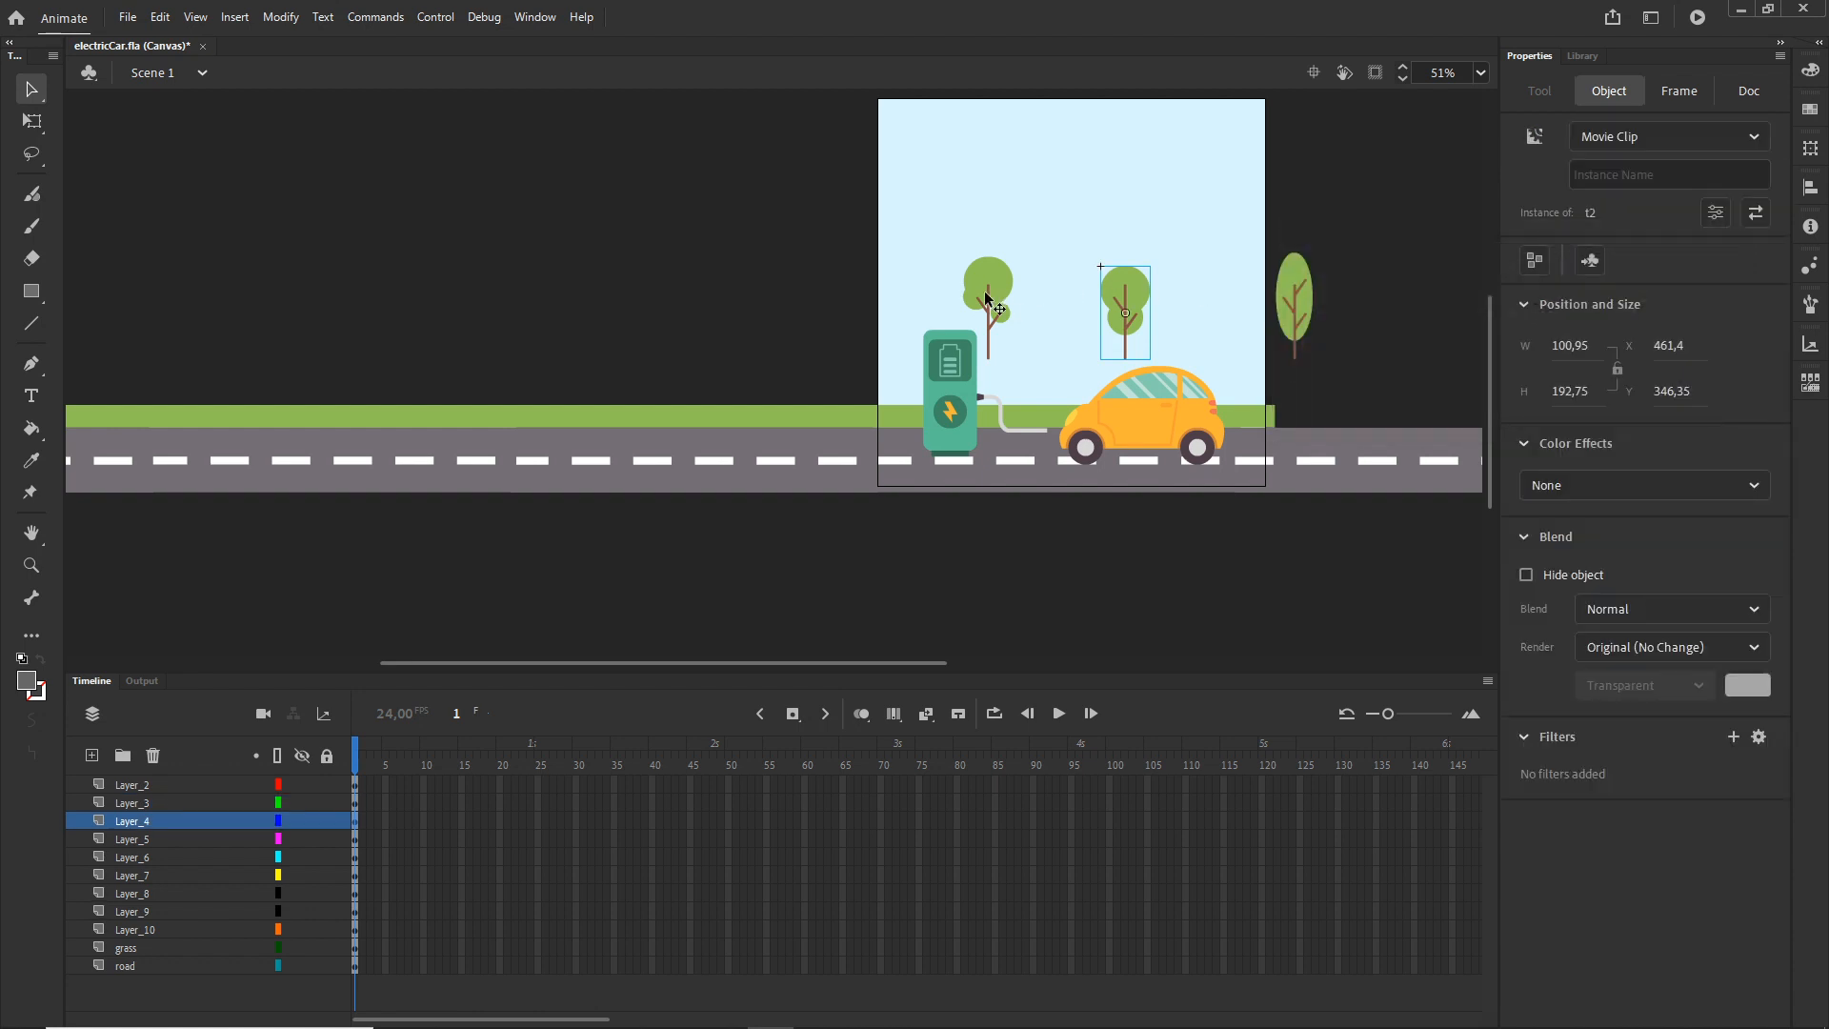
{"action": "key", "text": "F8"}
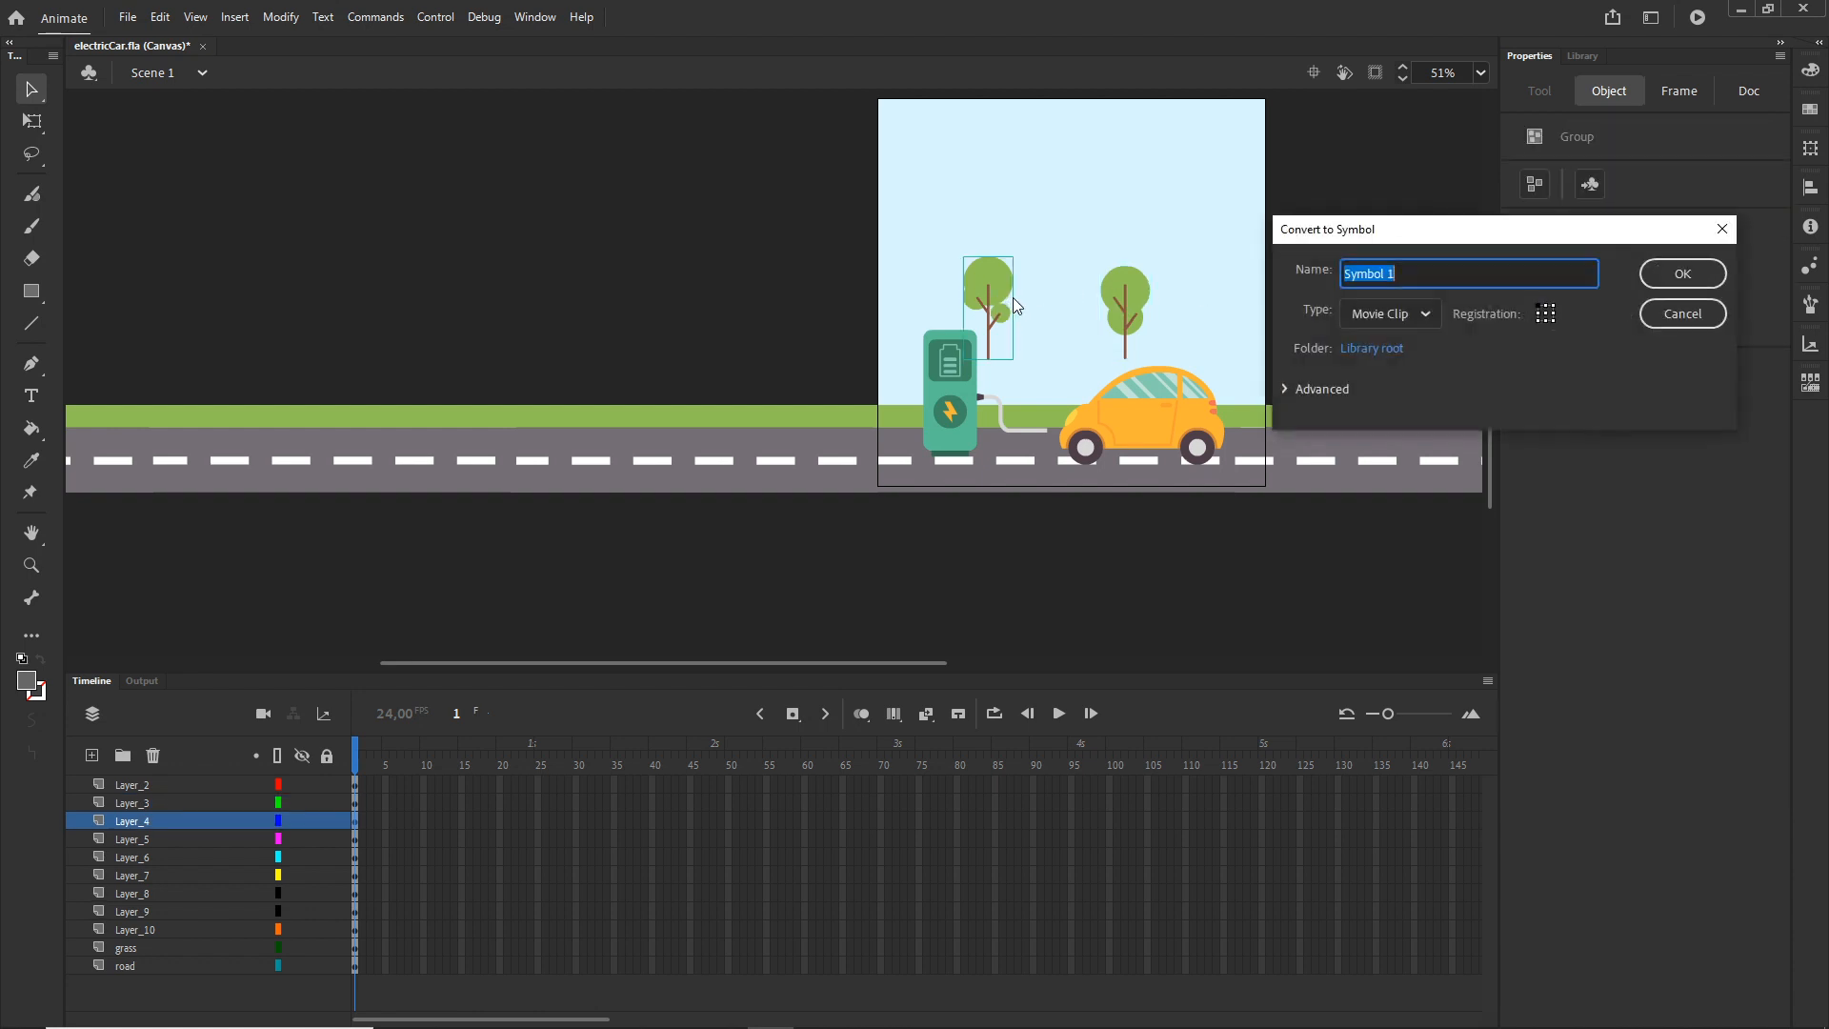
{"action": "type", "text": "t3"}
{"action": "left_click", "coordinate": [1682, 275]}
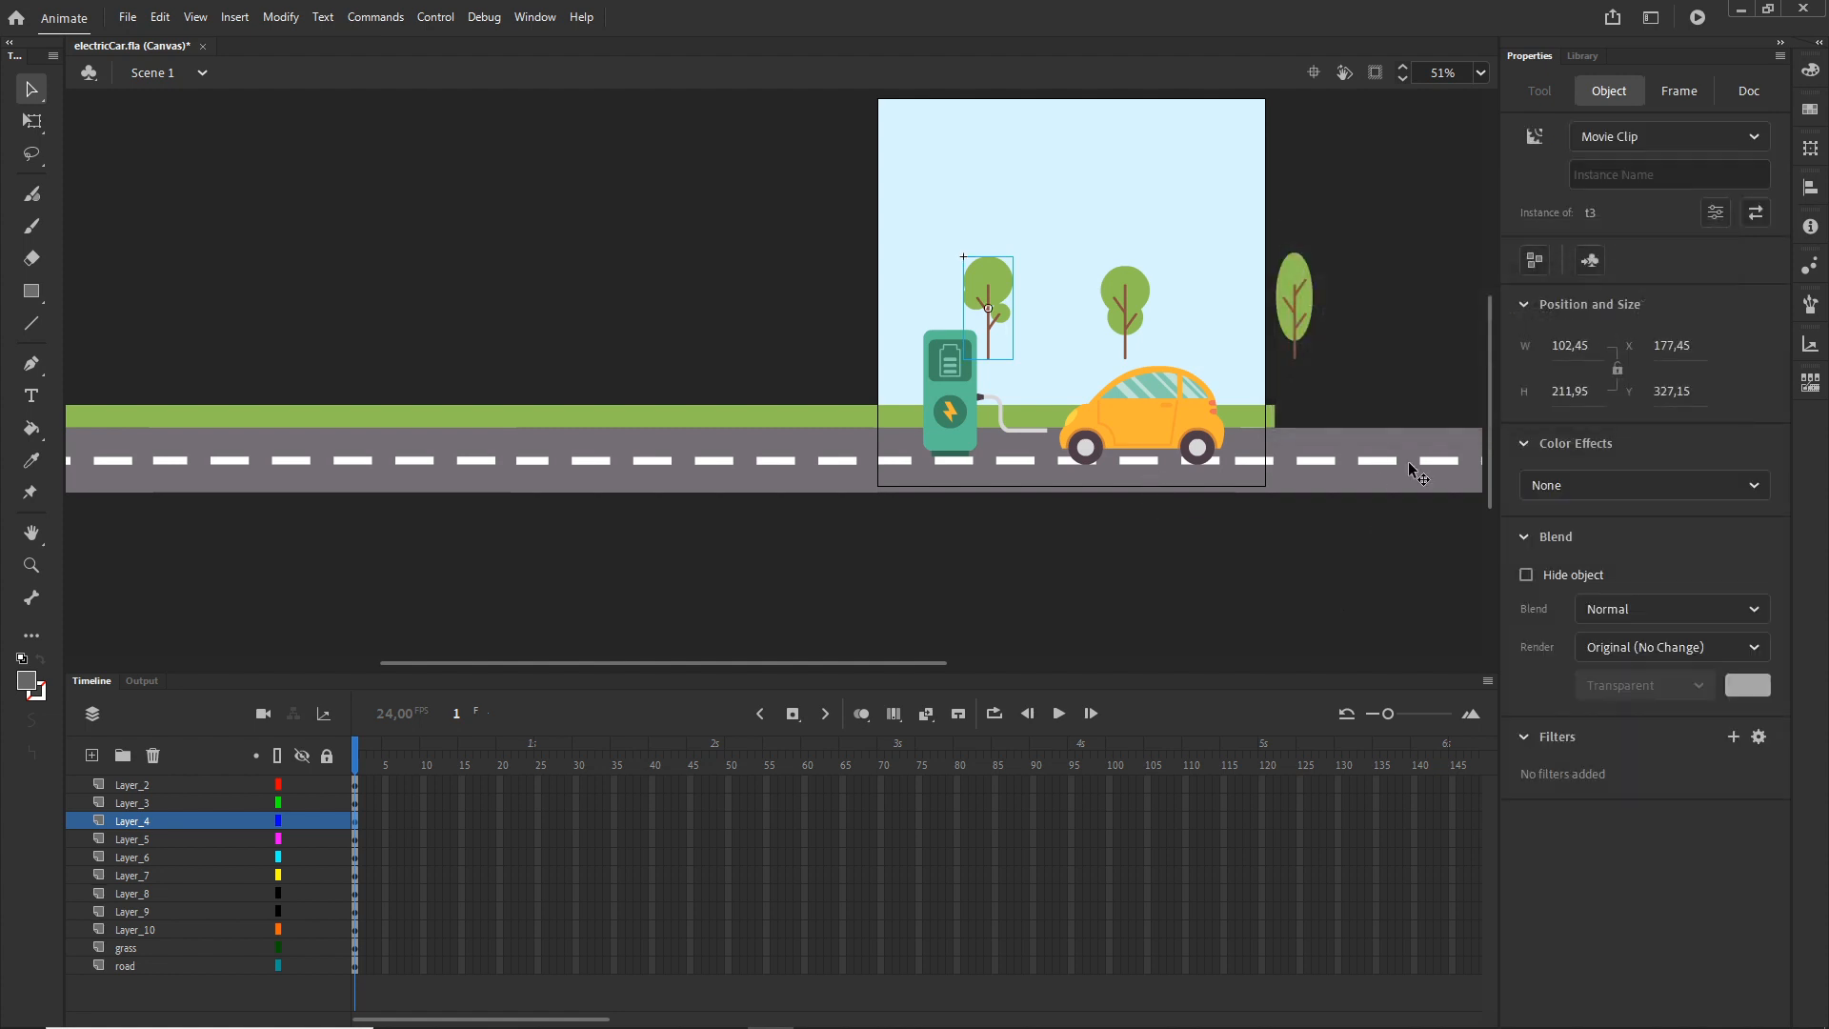
- Display the library's tree symbols, move t3 and t2 left of the stage, and set t1 and t2 on the grass
{"action": "left_click", "coordinate": [1589, 57]}
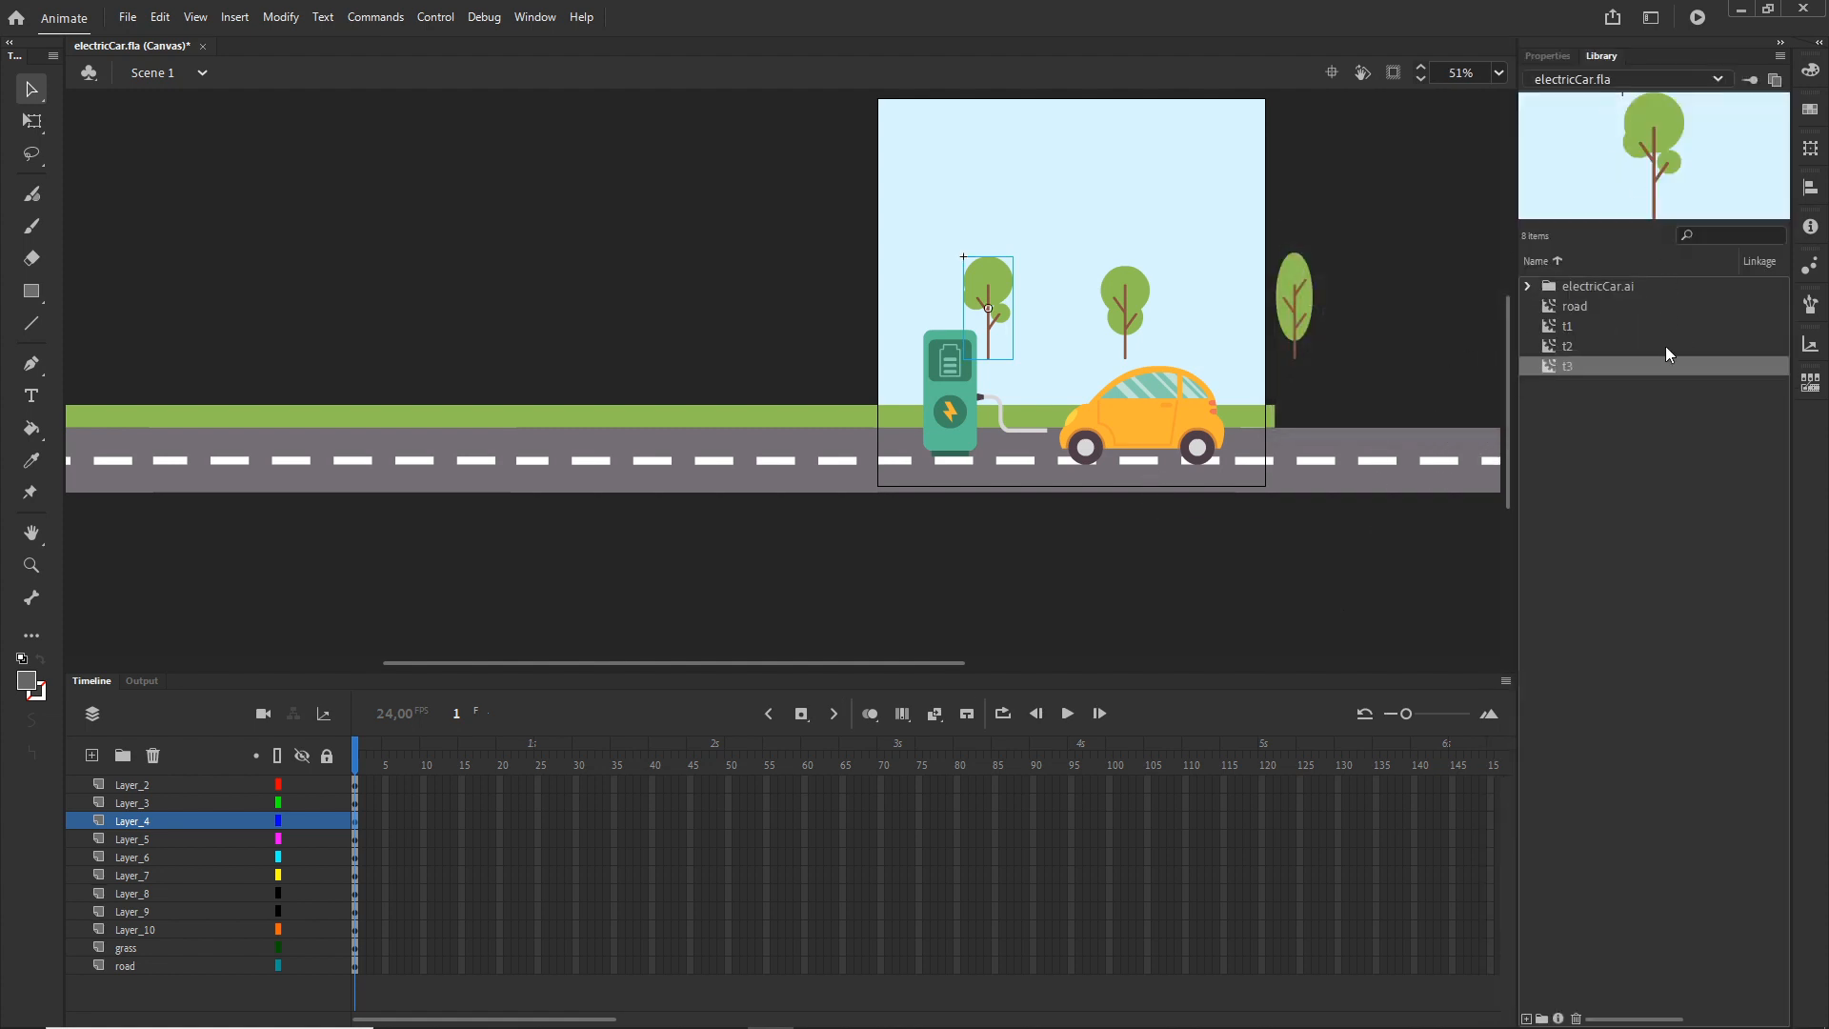
{"action": "left_click", "coordinate": [1572, 326]}
{"action": "left_click", "coordinate": [1570, 346]}
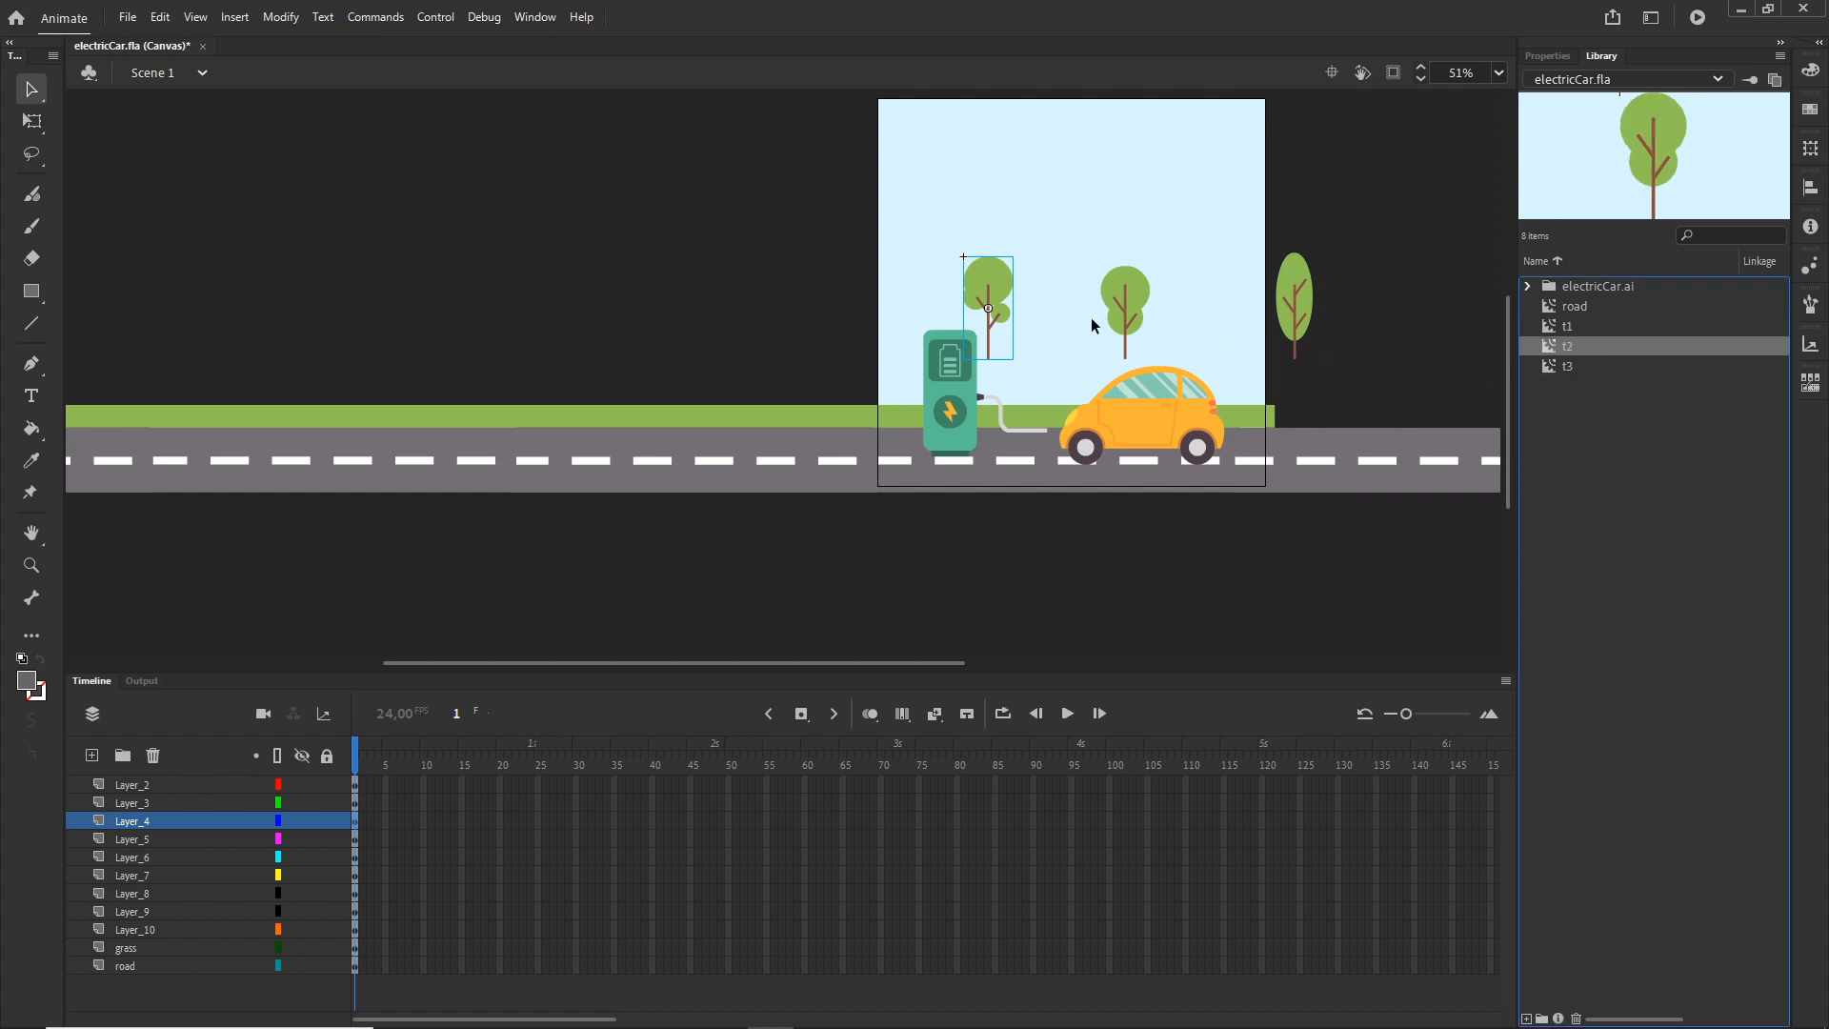
{"action": "left_click_drag", "start_coordinate": [975, 273], "coordinate": [722, 275]}
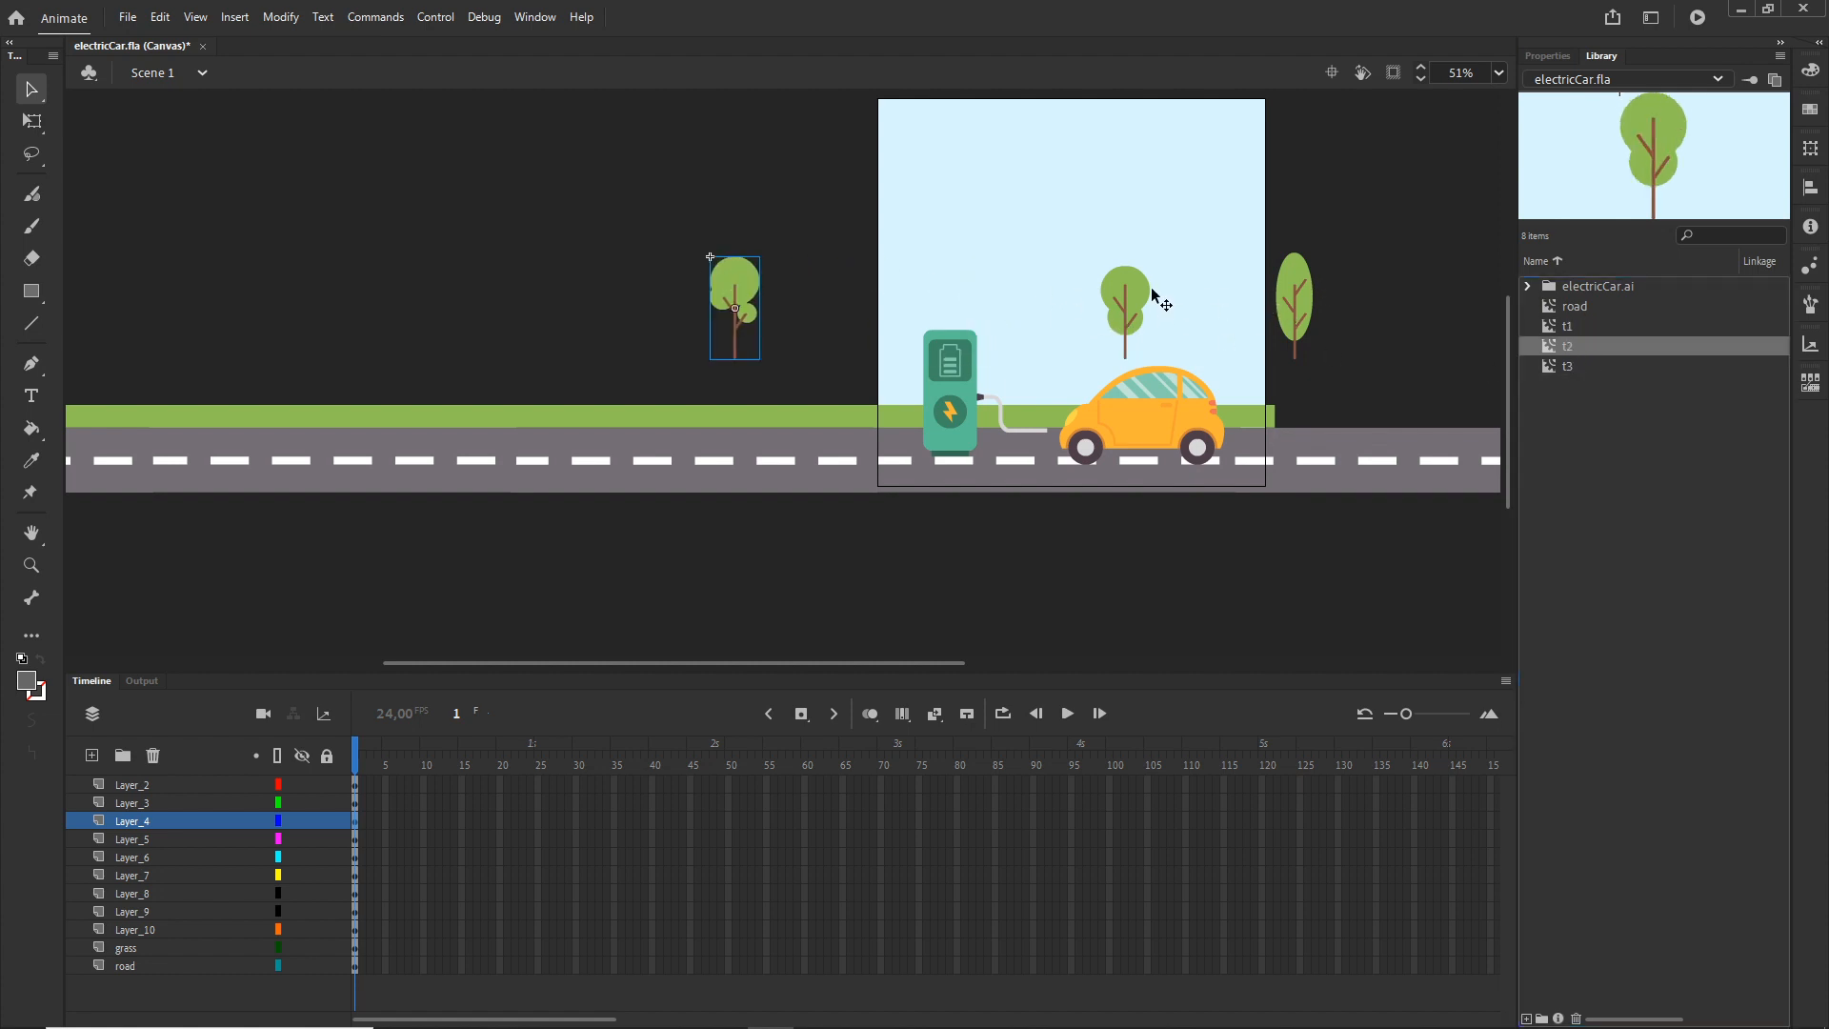
{"action": "left_click_drag", "start_coordinate": [1148, 295], "coordinate": [810, 301]}
{"action": "left_click_drag", "start_coordinate": [1306, 292], "coordinate": [1060, 347]}
{"action": "left_click_drag", "start_coordinate": [841, 311], "coordinate": [843, 351]}
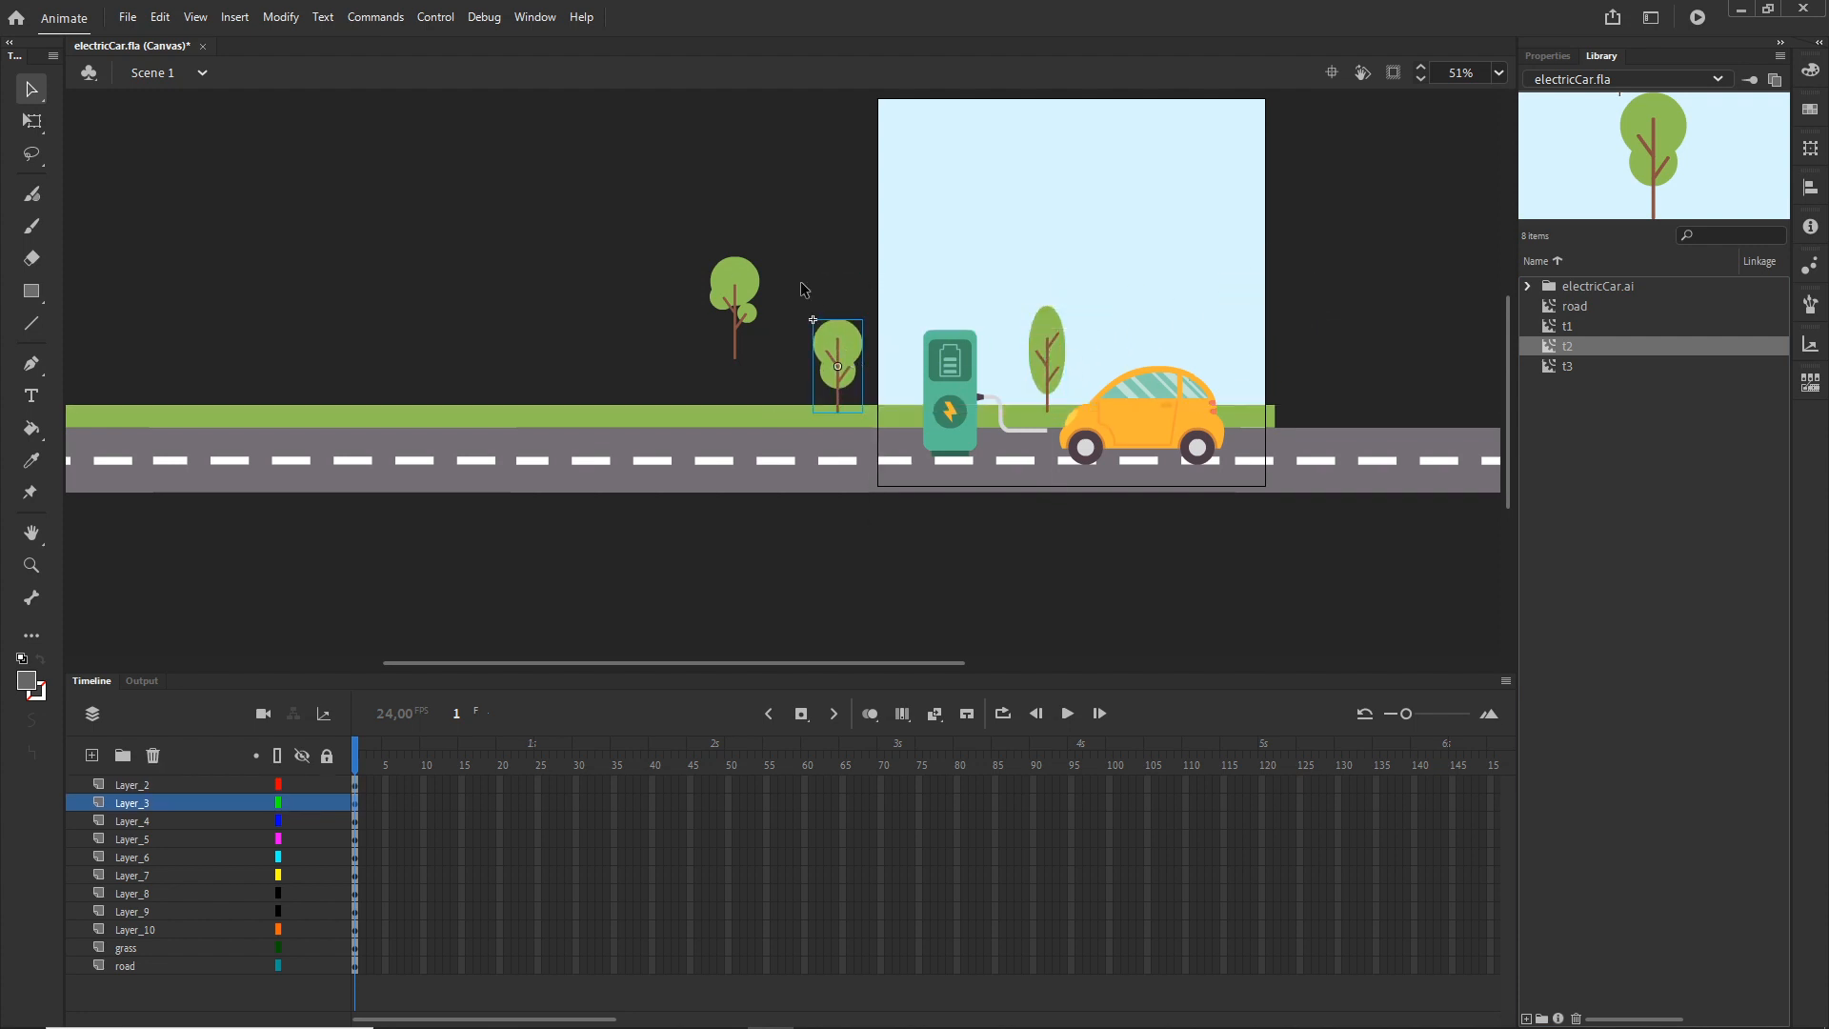
- Set the t3 tree on the grass and add two more t3 instances spaced out farther left
{"action": "left_click_drag", "start_coordinate": [711, 282], "coordinate": [547, 333]}
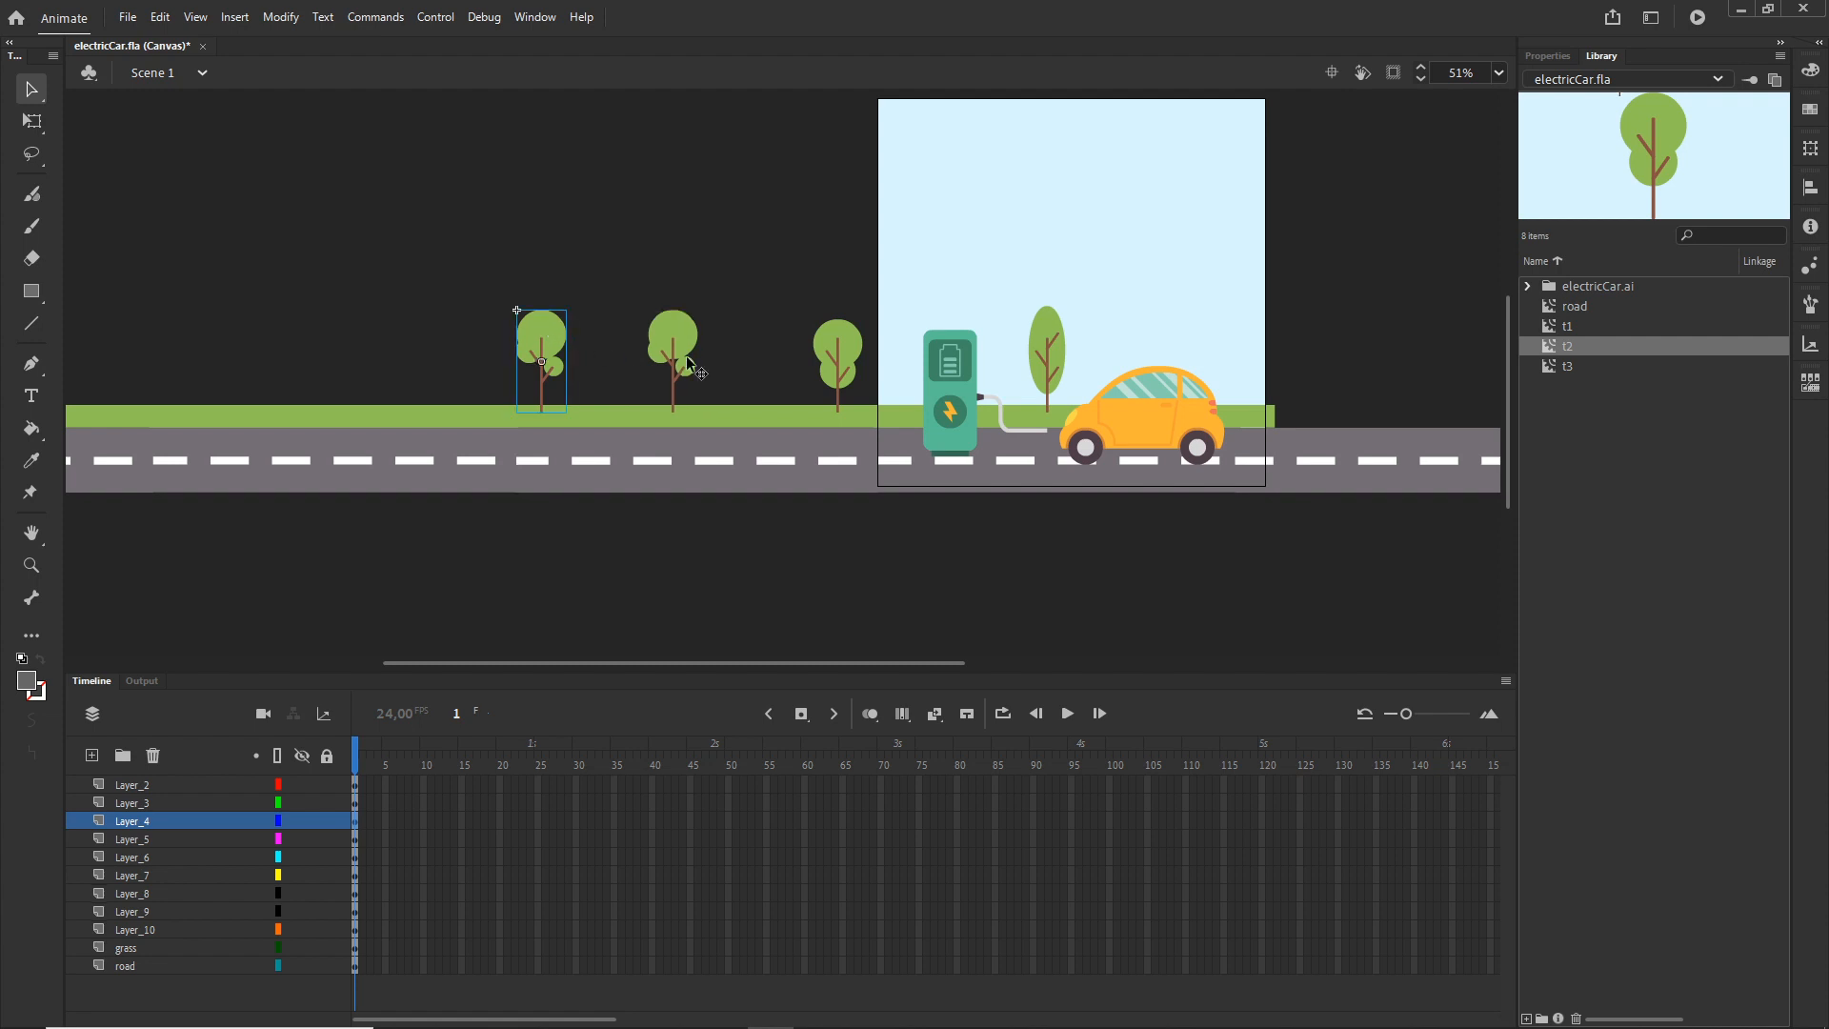
{"action": "left_click", "coordinate": [1569, 372]}
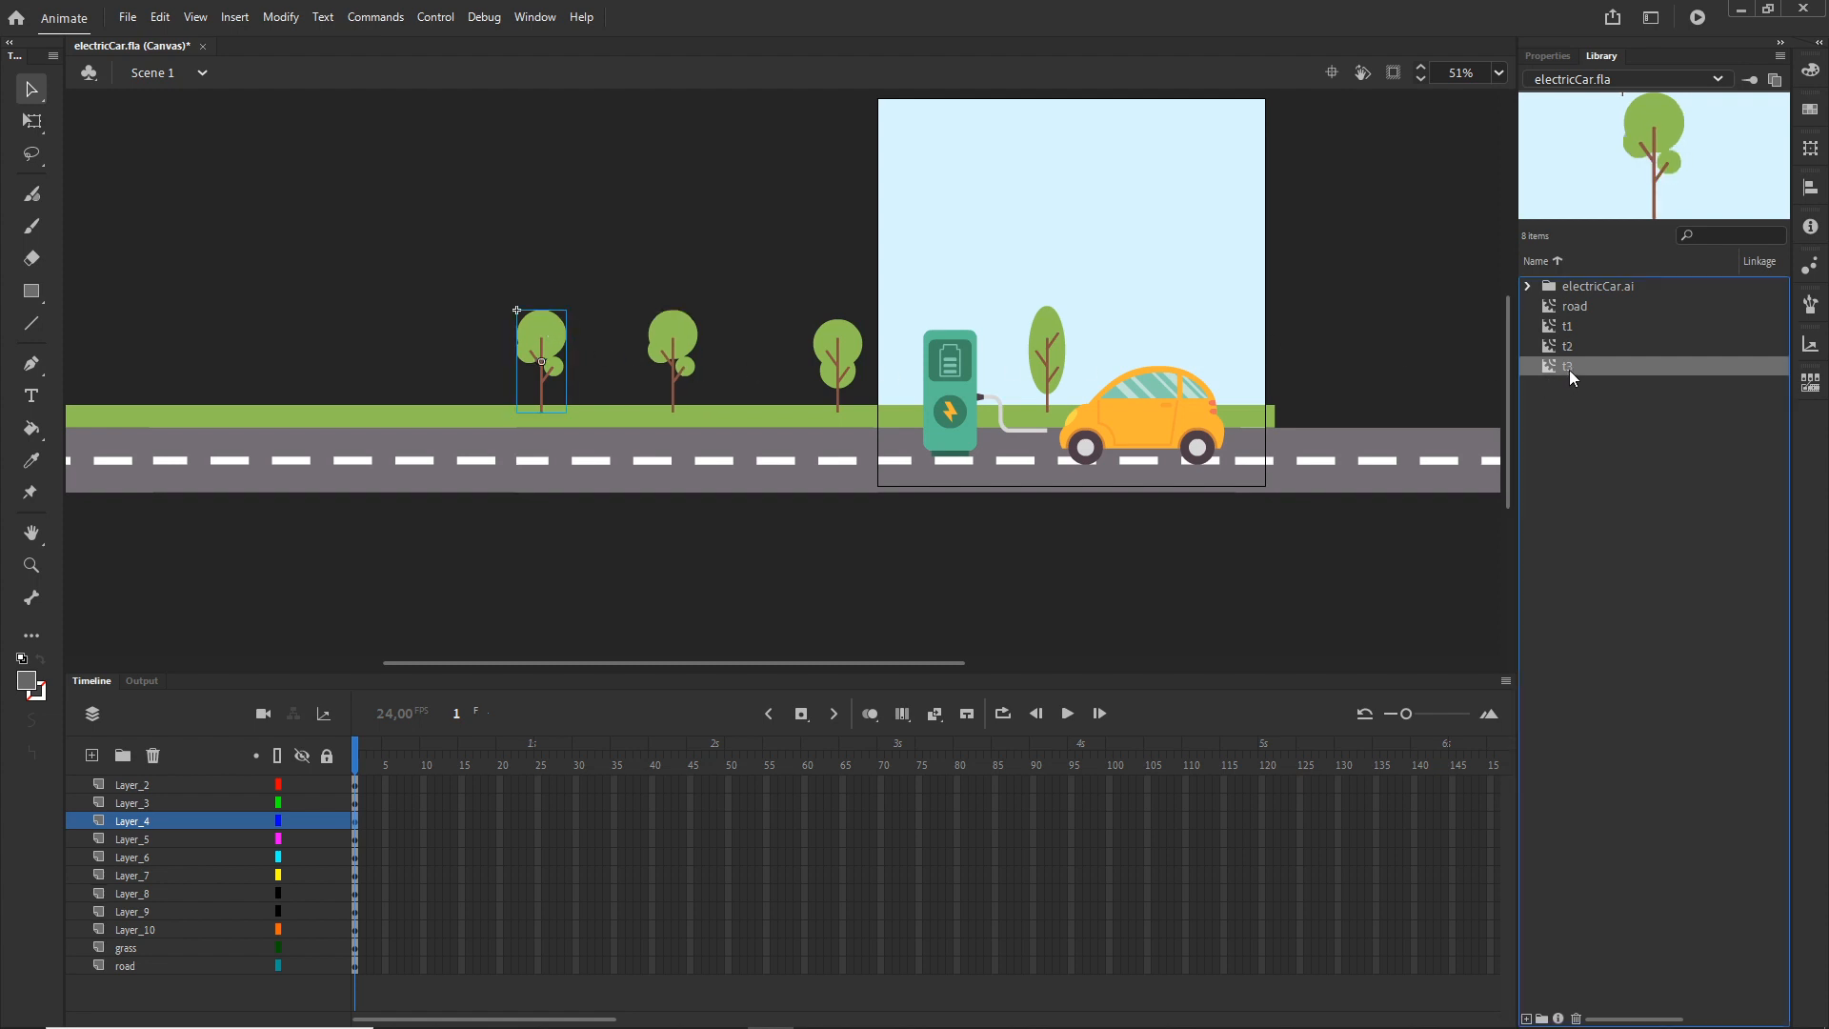
{"action": "left_click_drag", "start_coordinate": [1569, 366], "coordinate": [347, 352]}
{"action": "left_click_drag", "start_coordinate": [473, 258], "coordinate": [878, 303]}
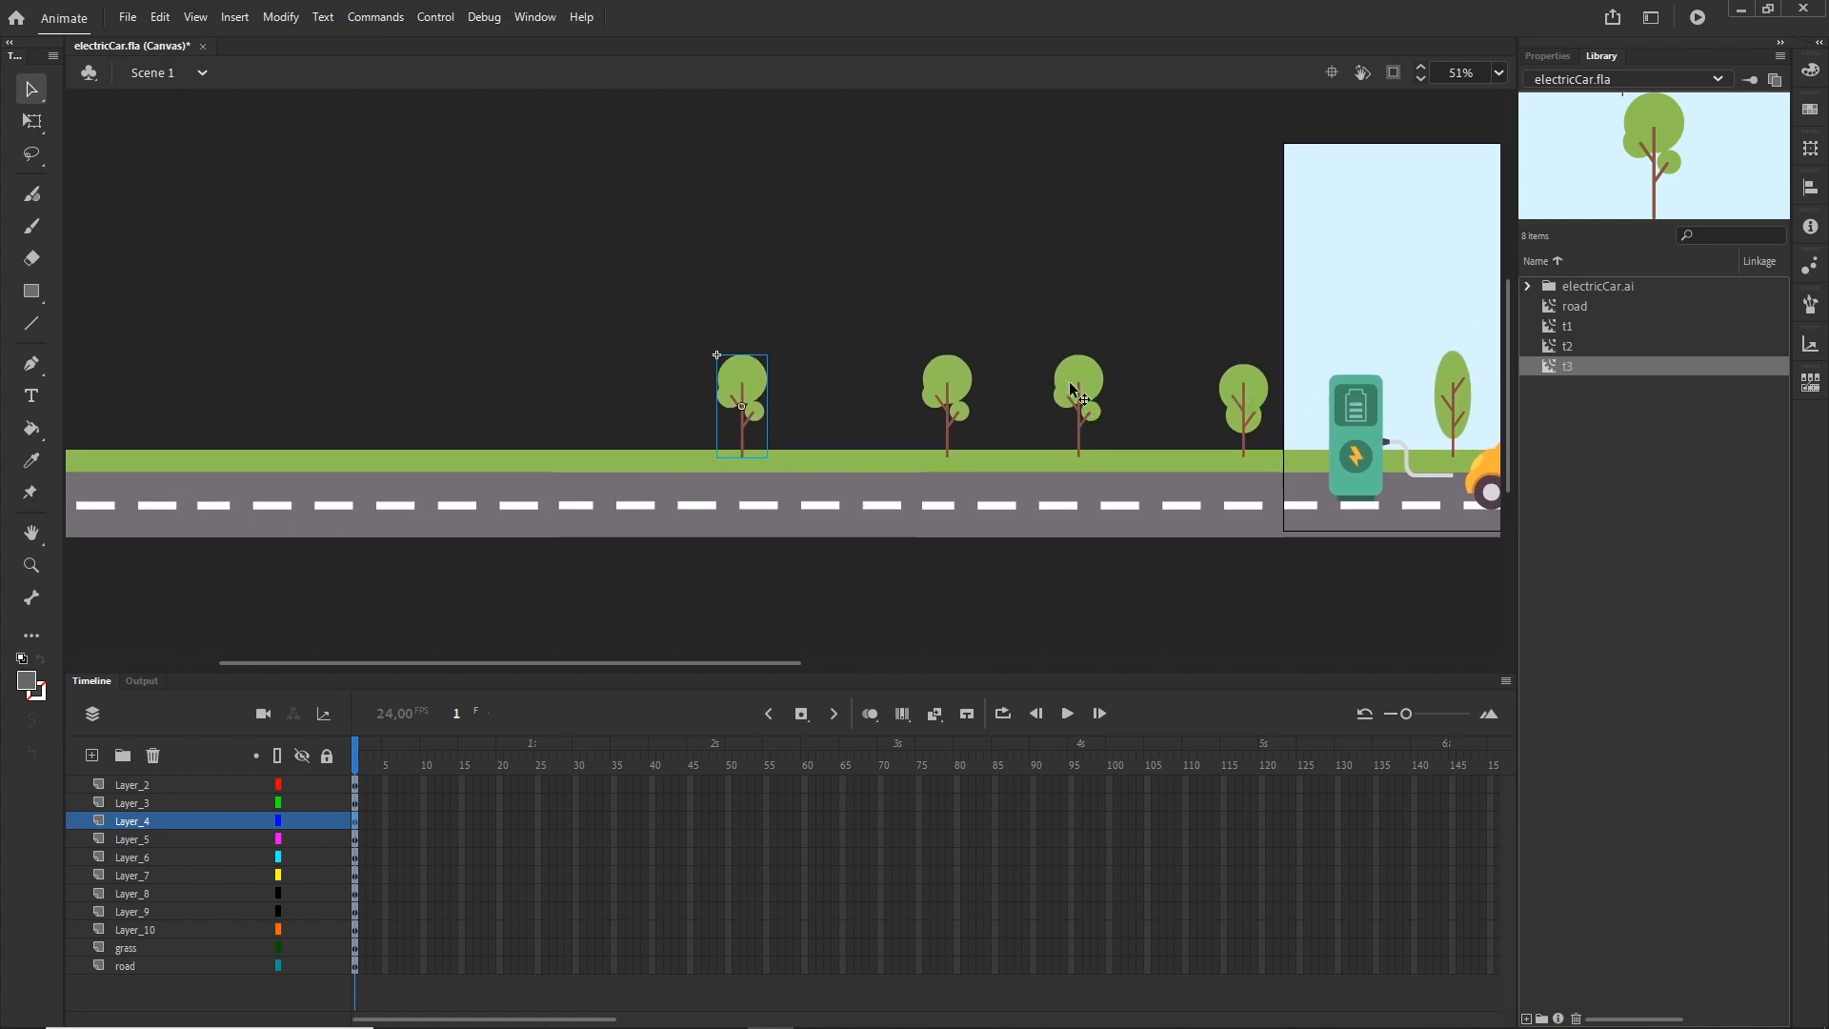
- Move the t3 tree nearest the stage farther left and add another t2 and t1 instance, spacing all trees along the grass
{"action": "left_click_drag", "start_coordinate": [1075, 386], "coordinate": [301, 386]}
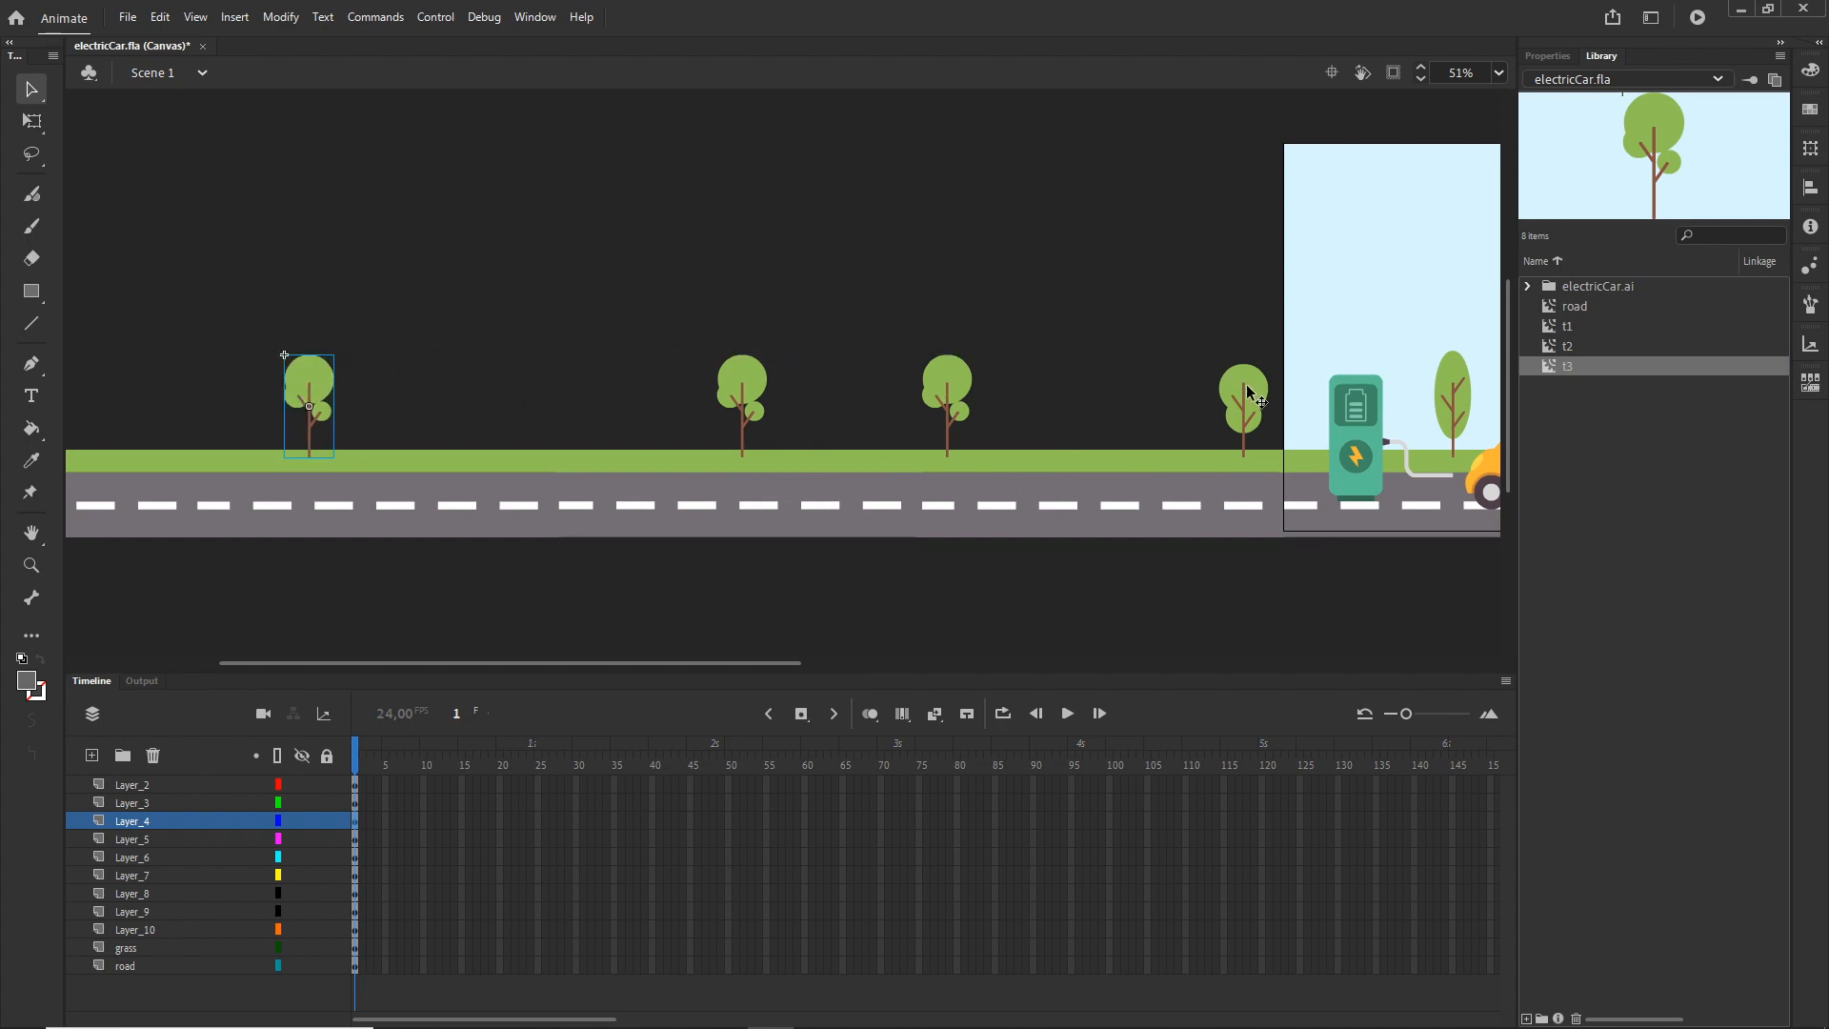
{"action": "left_click_drag", "start_coordinate": [1252, 391], "coordinate": [570, 403]}
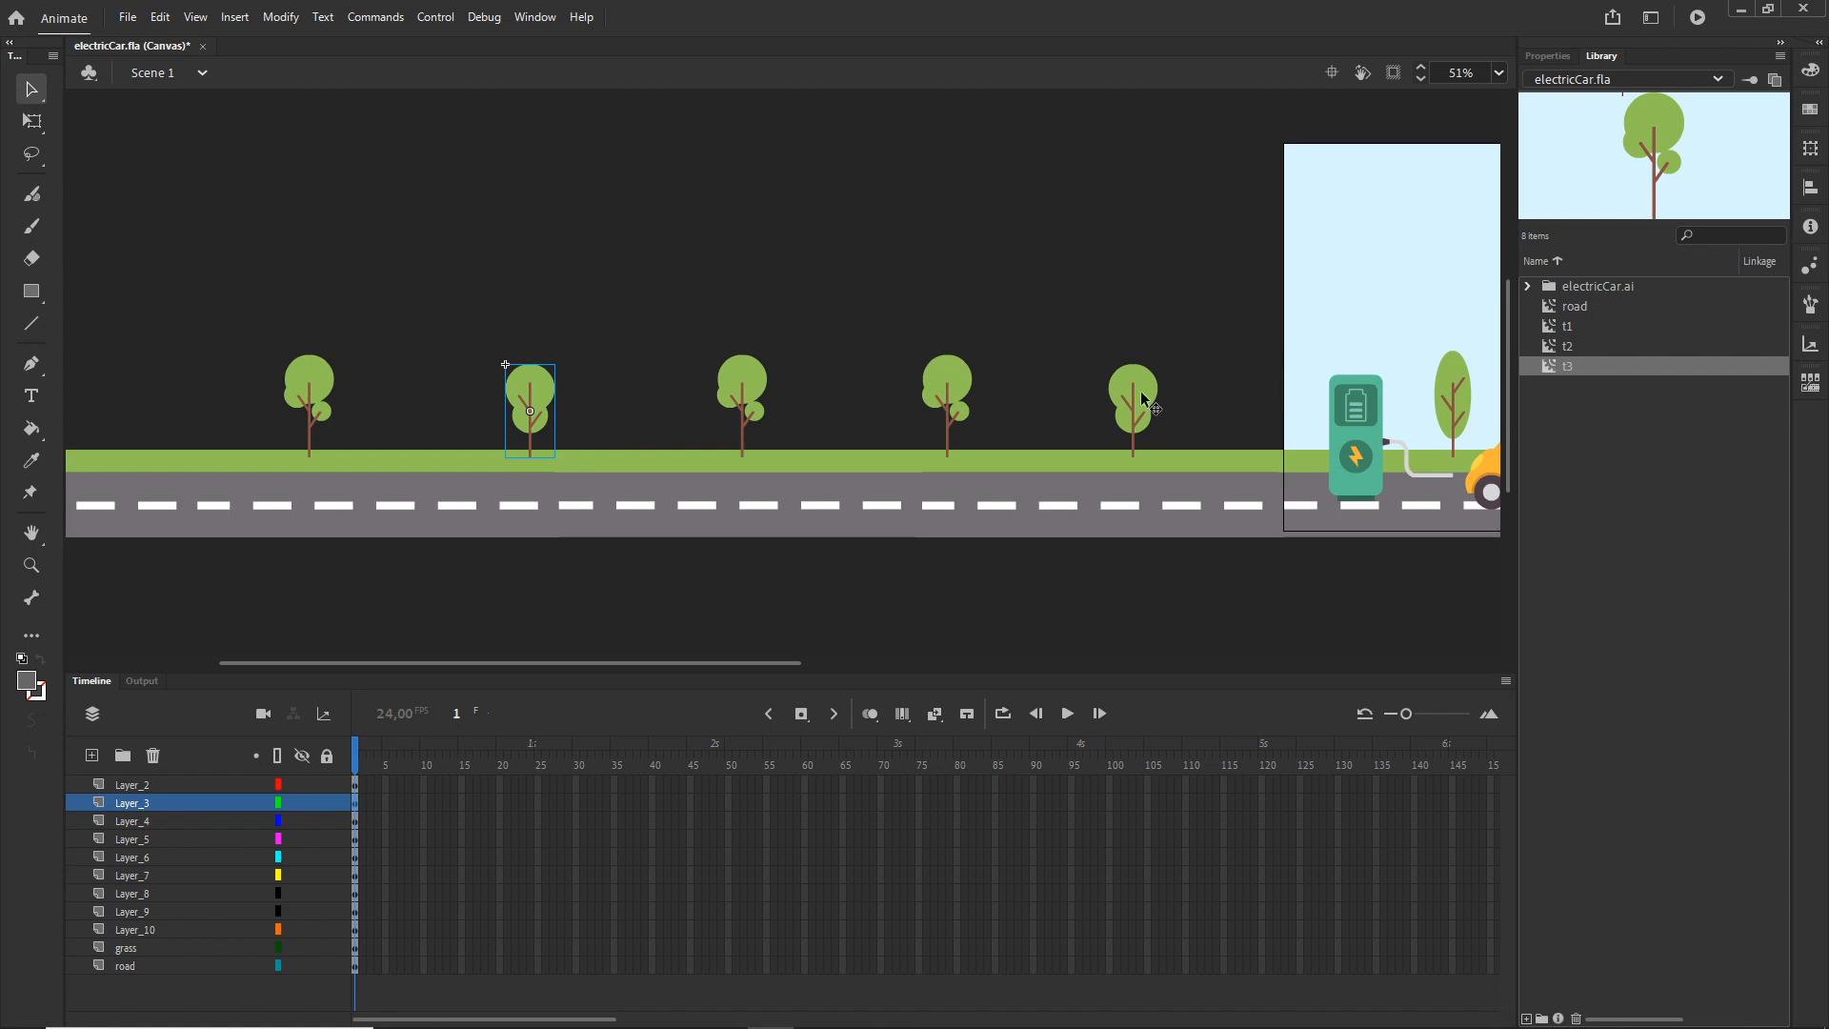
{"action": "left_click_drag", "start_coordinate": [1448, 410], "coordinate": [155, 398]}
{"action": "left_click_drag", "start_coordinate": [445, 302], "coordinate": [856, 313]}
{"action": "left_click_drag", "start_coordinate": [540, 387], "coordinate": [434, 390]}
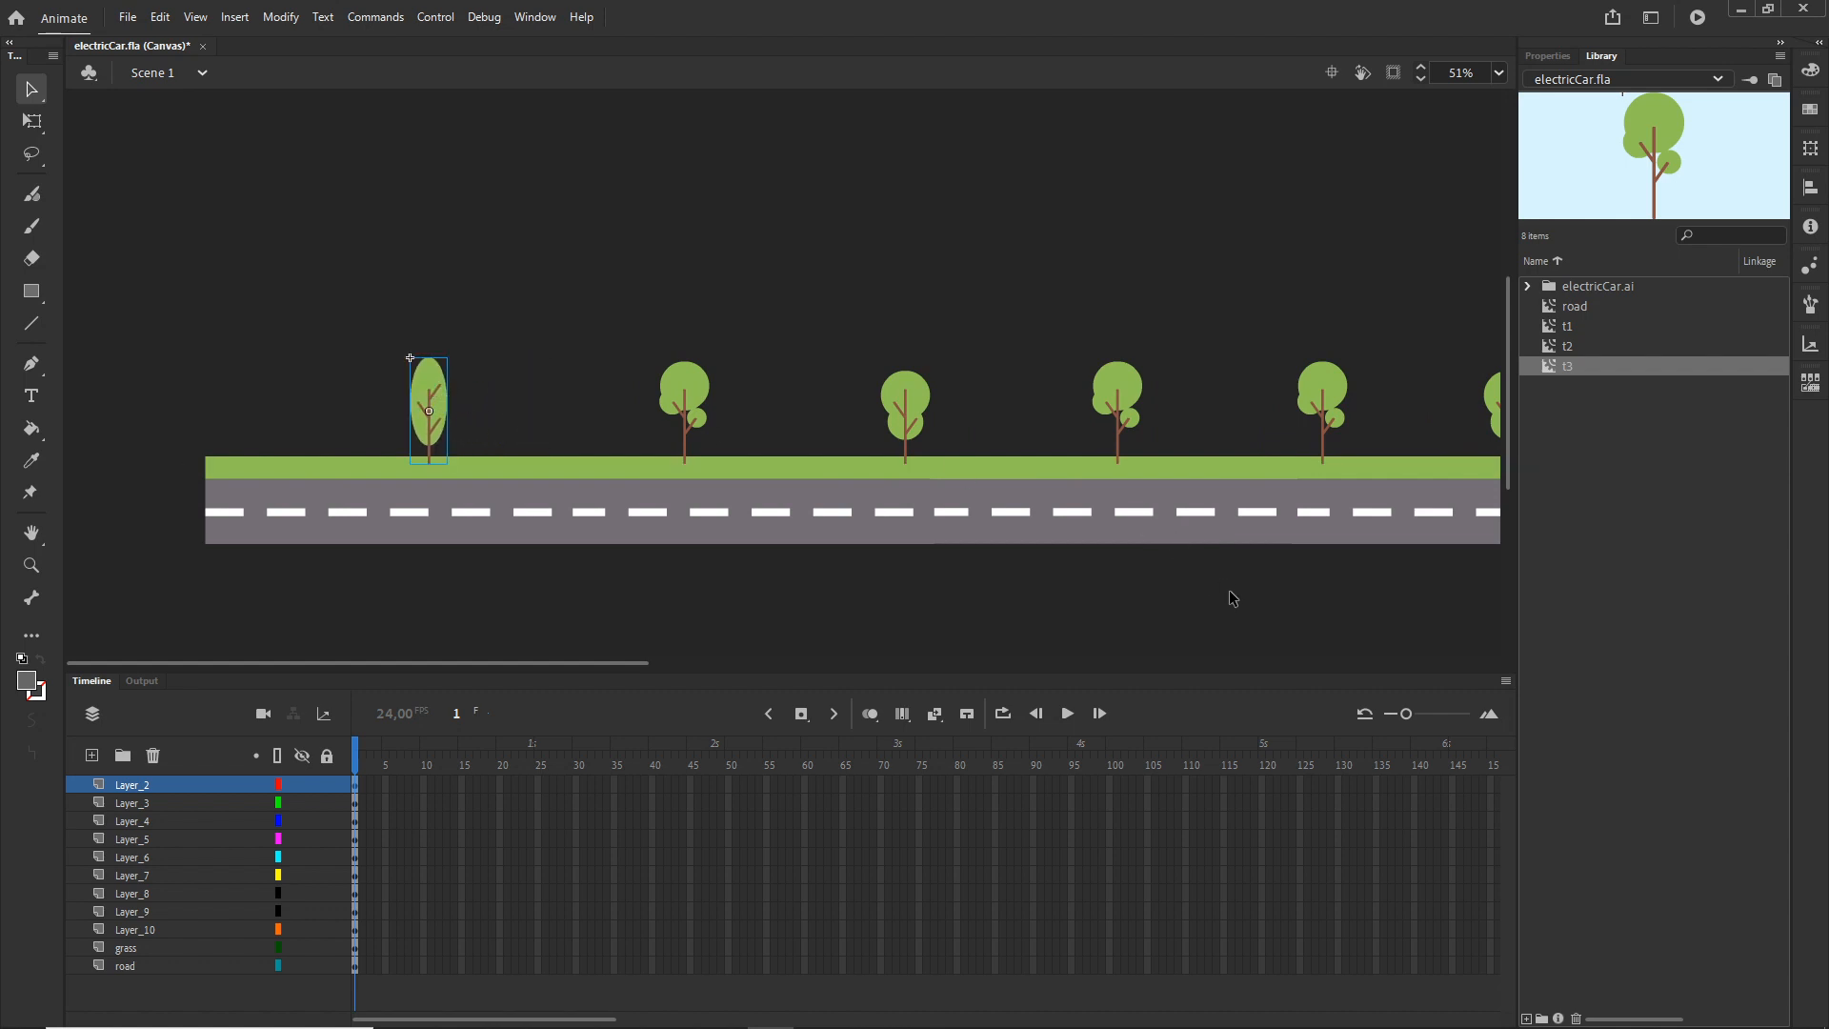
{"action": "scroll", "coordinate": [1072, 476], "scroll_direction": "down", "scroll_amount": 4}
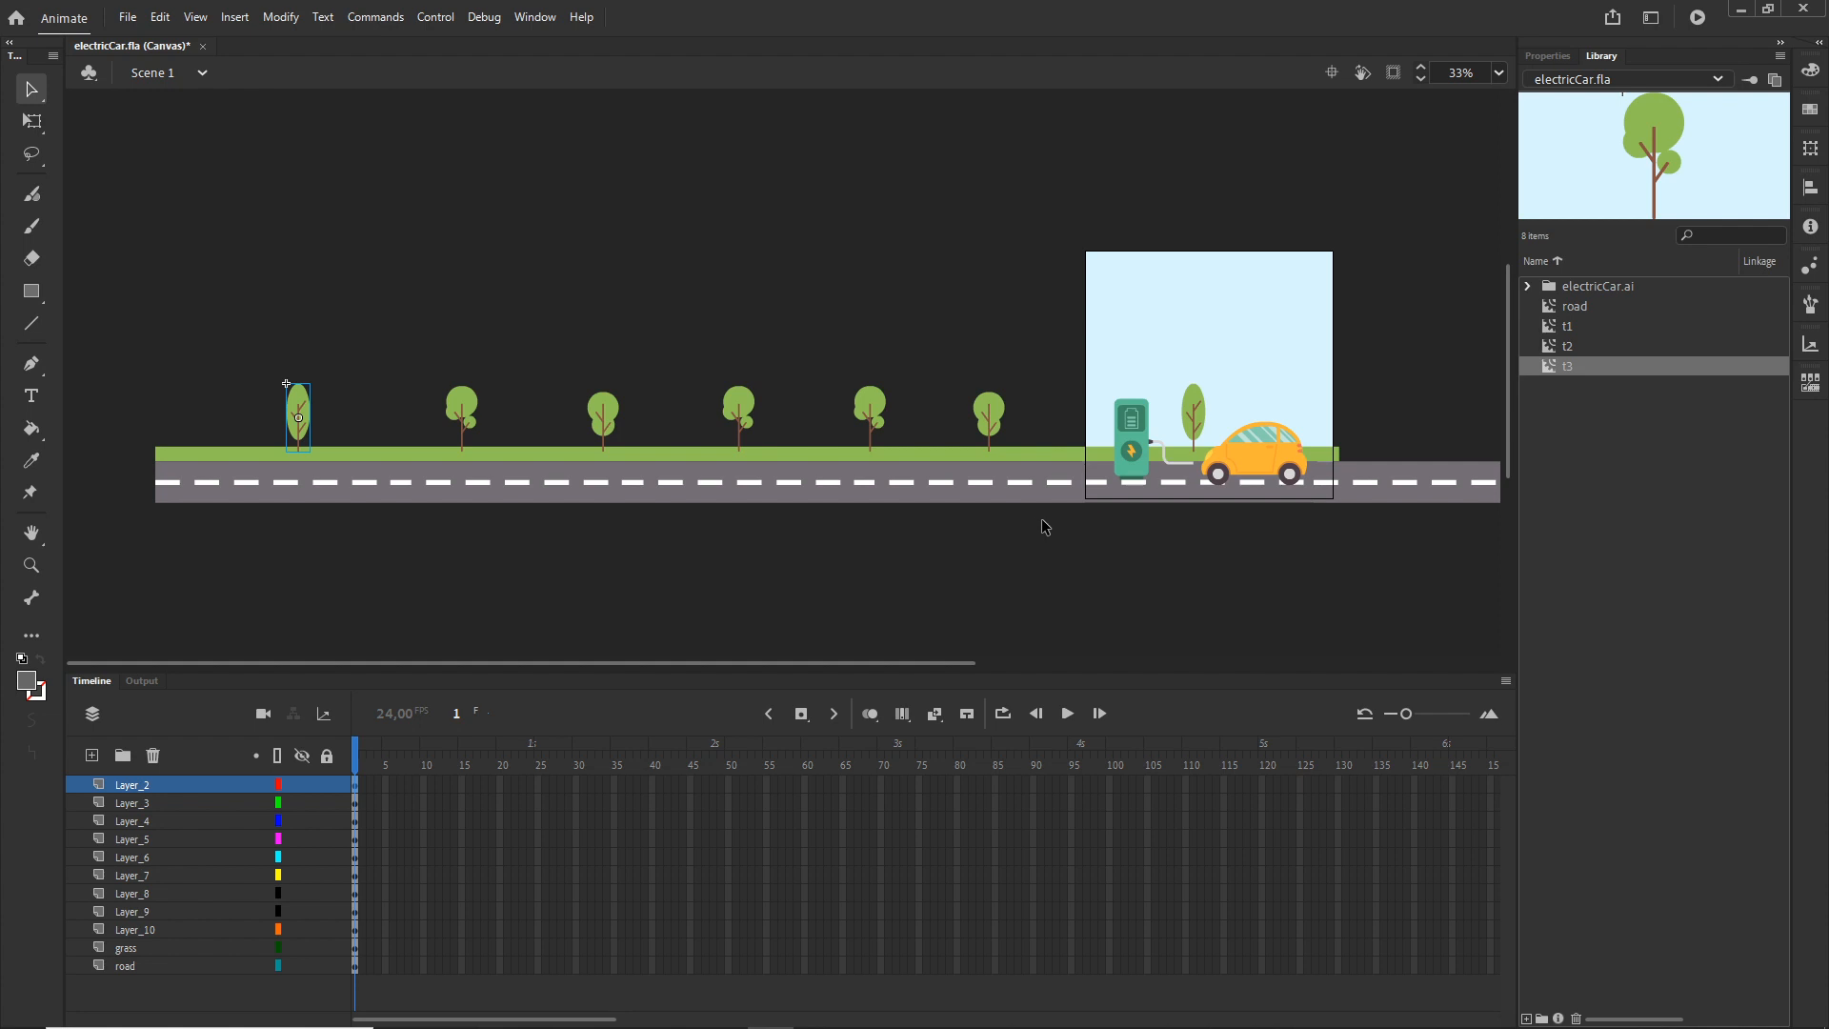
- Select the whole charging station with its battery bars and outline, and move it far left between the t1 and t3 trees
{"action": "scroll", "coordinate": [1170, 403], "scroll_direction": "up", "scroll_amount": 6}
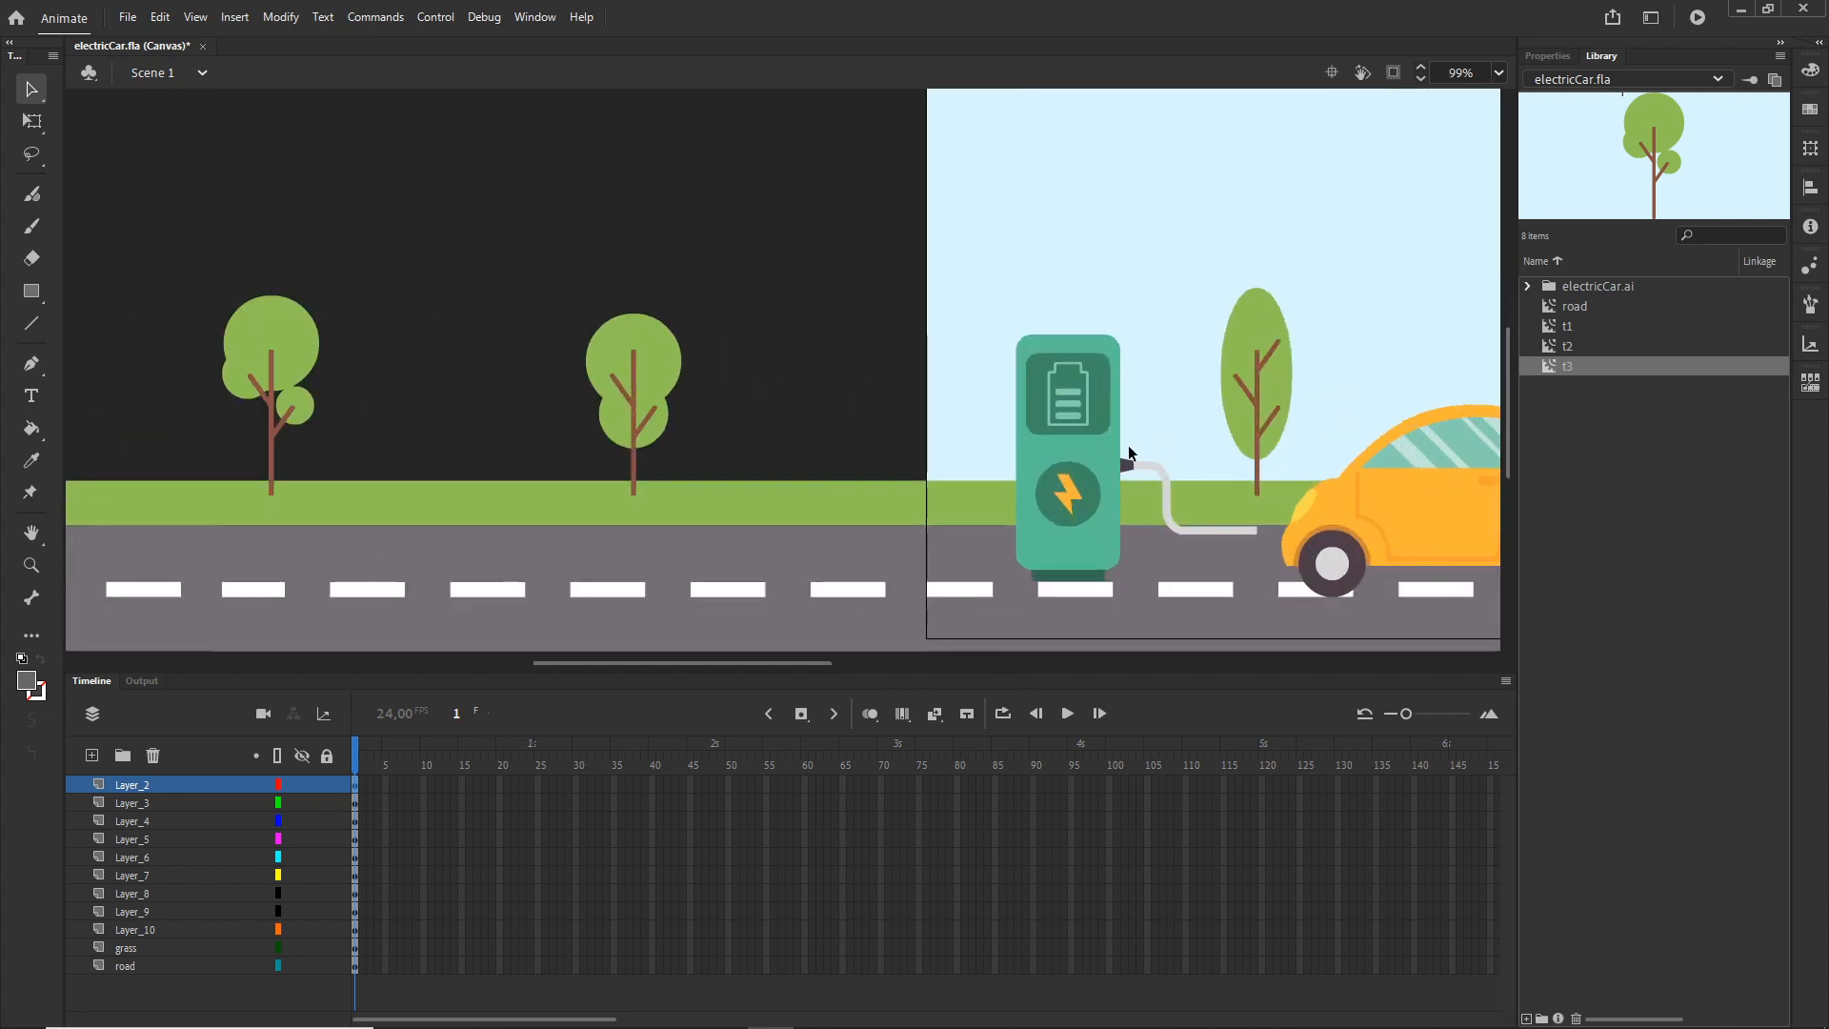
{"action": "scroll", "coordinate": [1130, 449], "scroll_direction": "up", "scroll_amount": 1}
{"action": "scroll", "coordinate": [1096, 406], "scroll_direction": "down", "scroll_amount": 1}
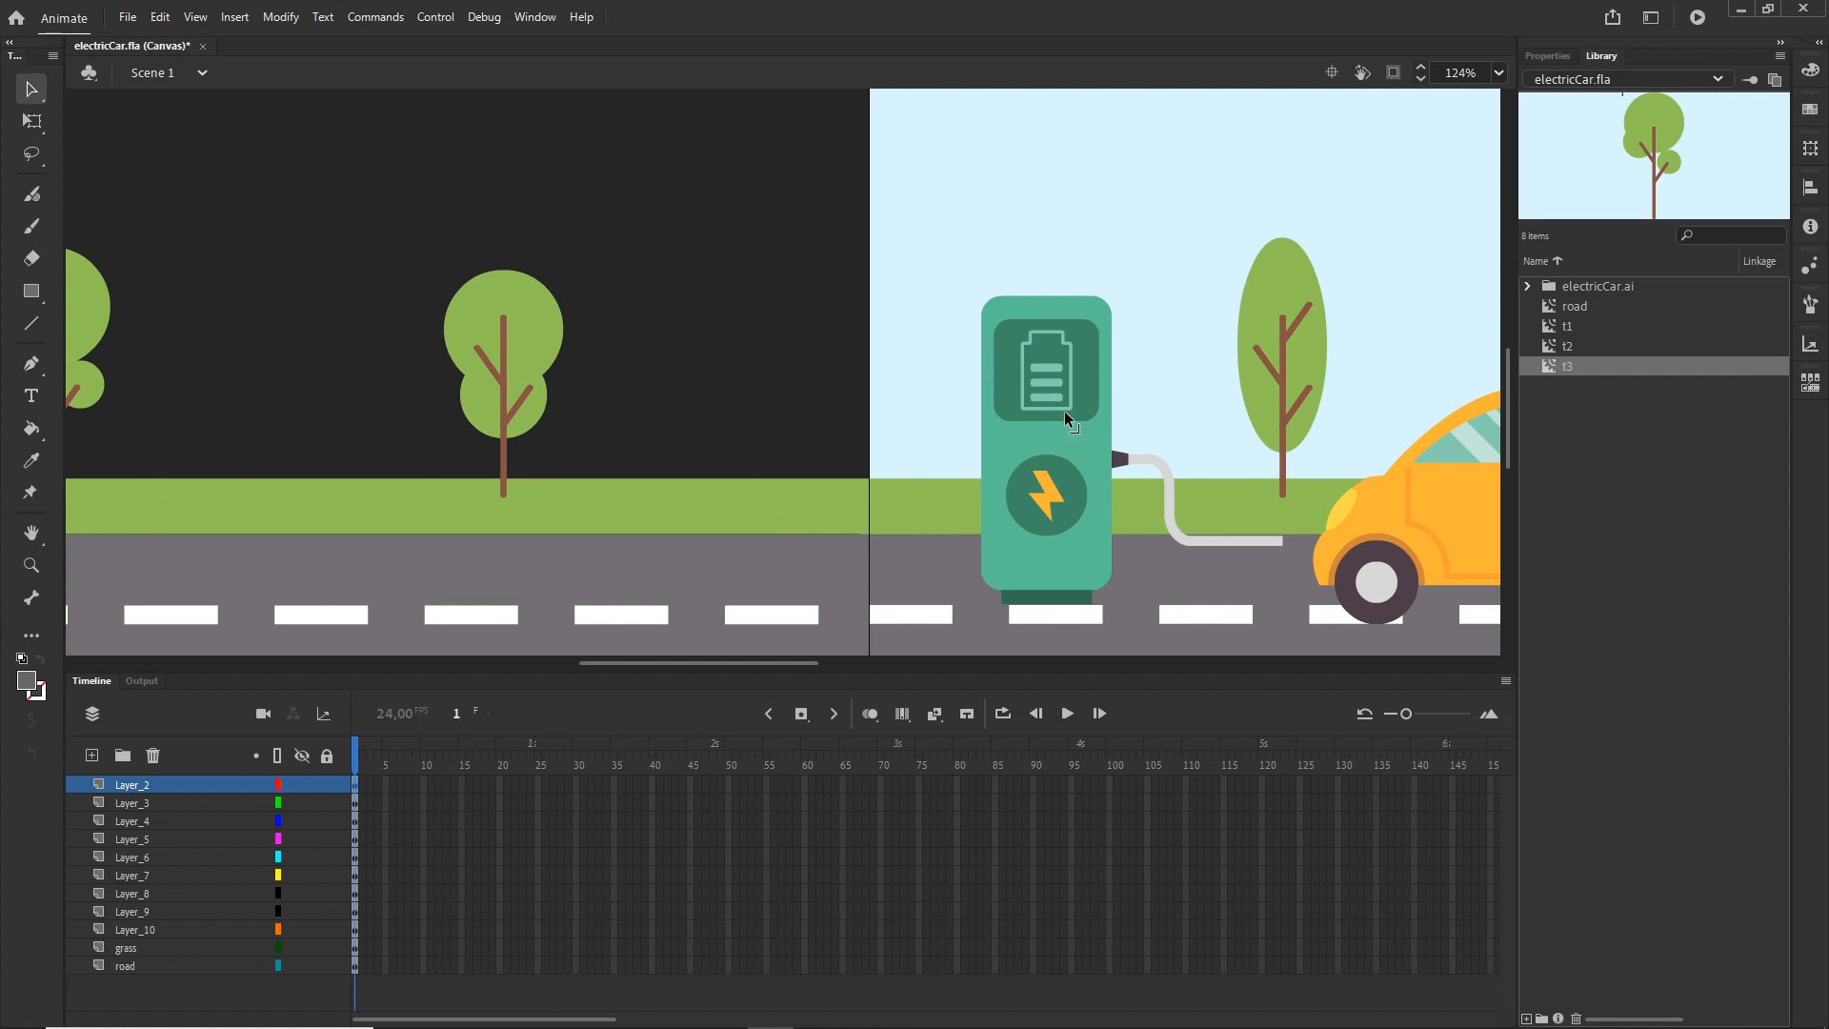
{"action": "left_click", "coordinate": [1051, 370]}
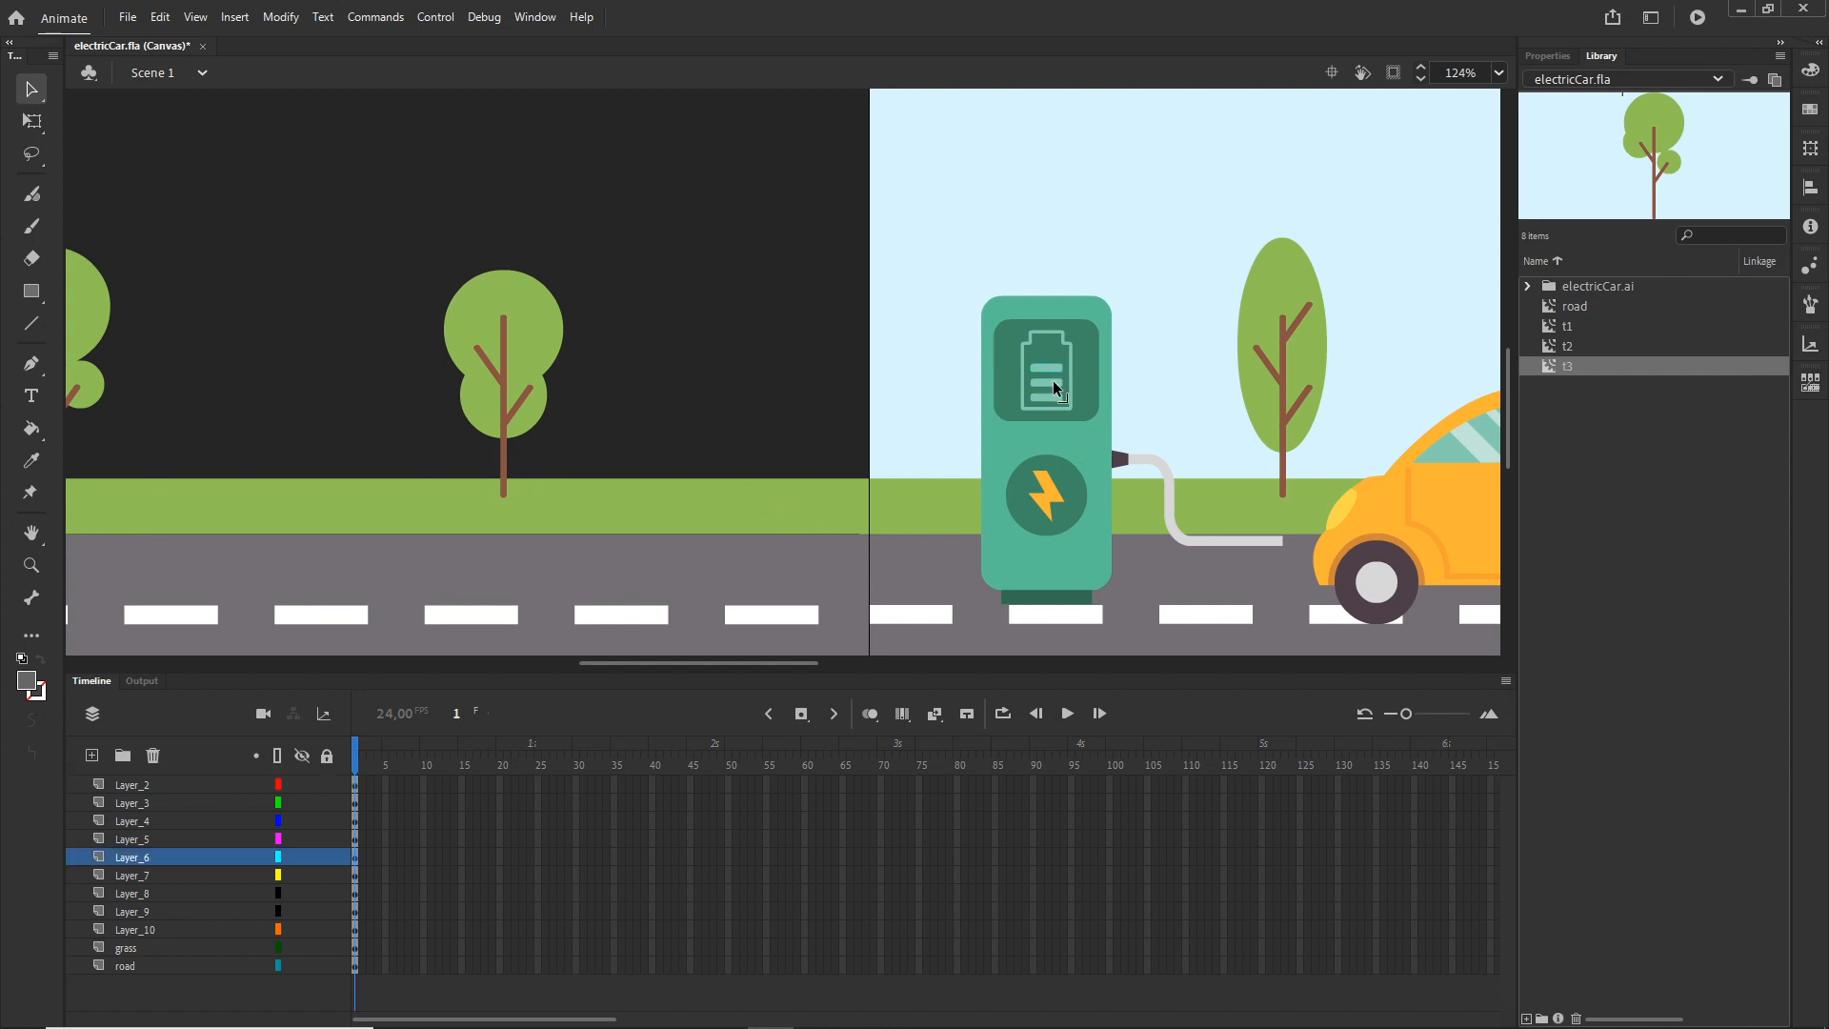
{"action": "left_click", "coordinate": [1054, 382]}
{"action": "left_click", "coordinate": [1054, 401]}
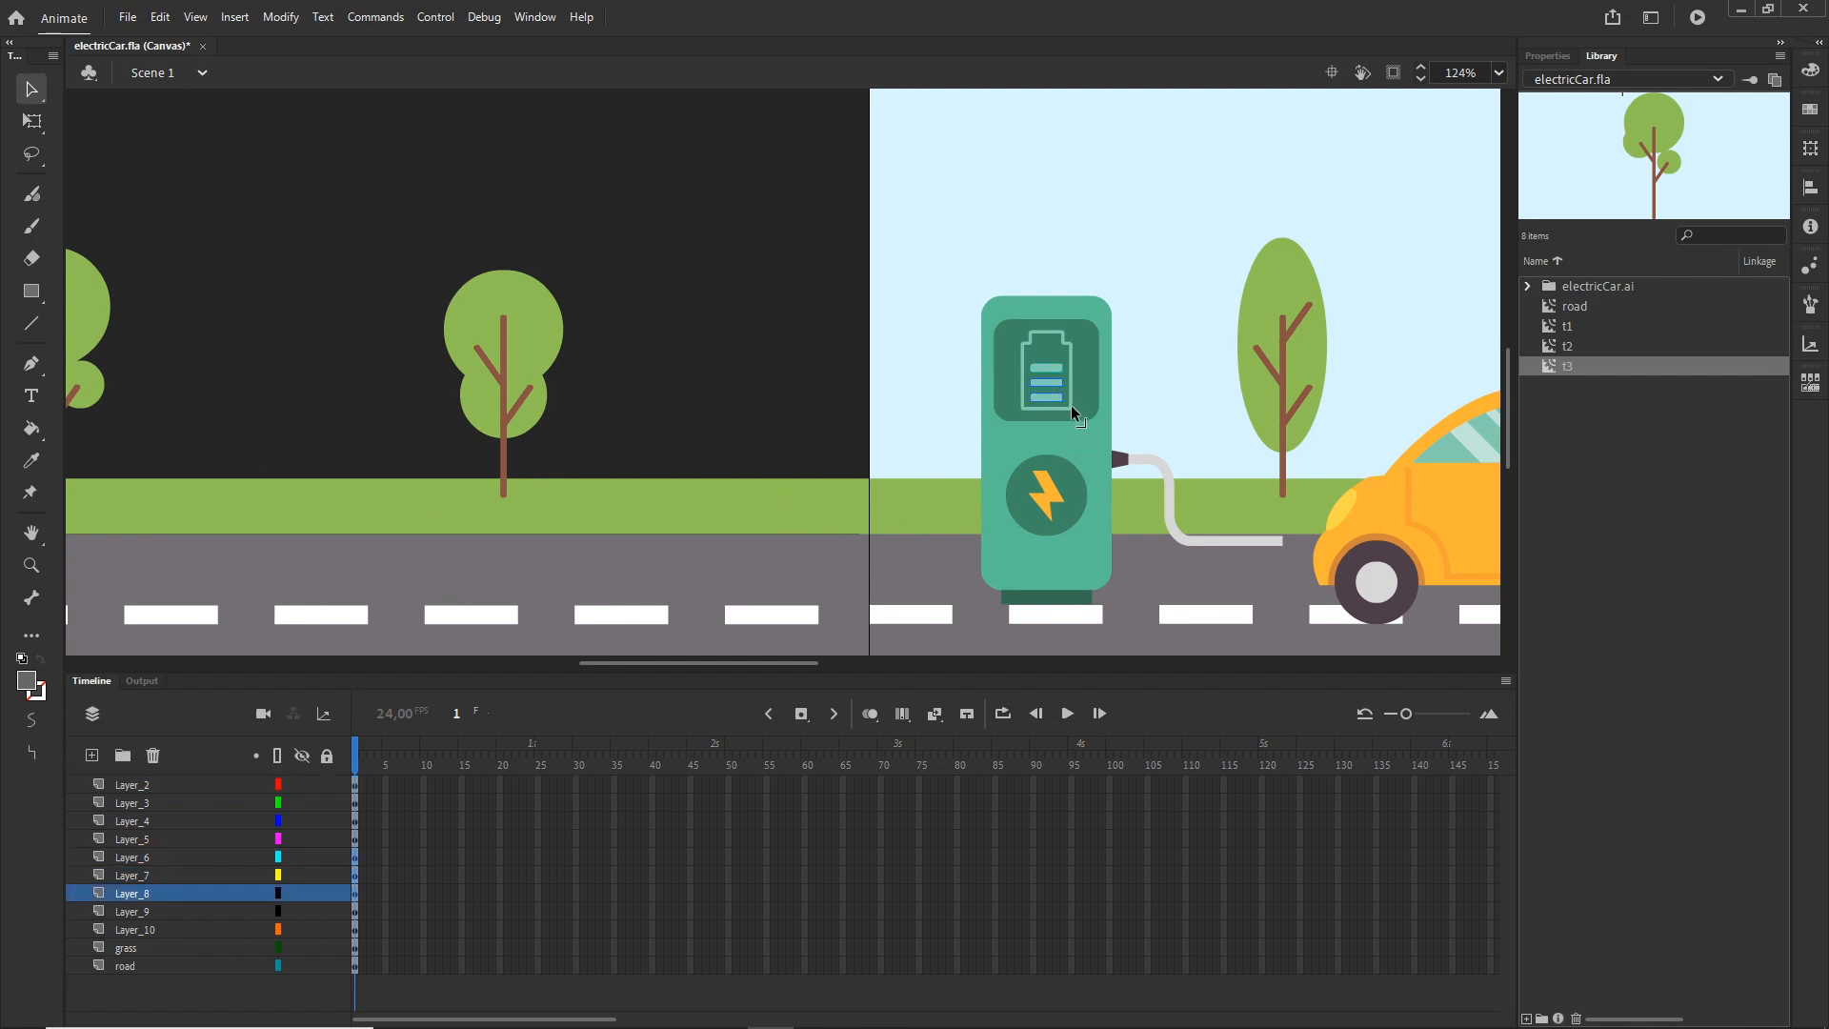
{"action": "left_click", "coordinate": [1070, 404]}
{"action": "left_click", "coordinate": [1090, 456]}
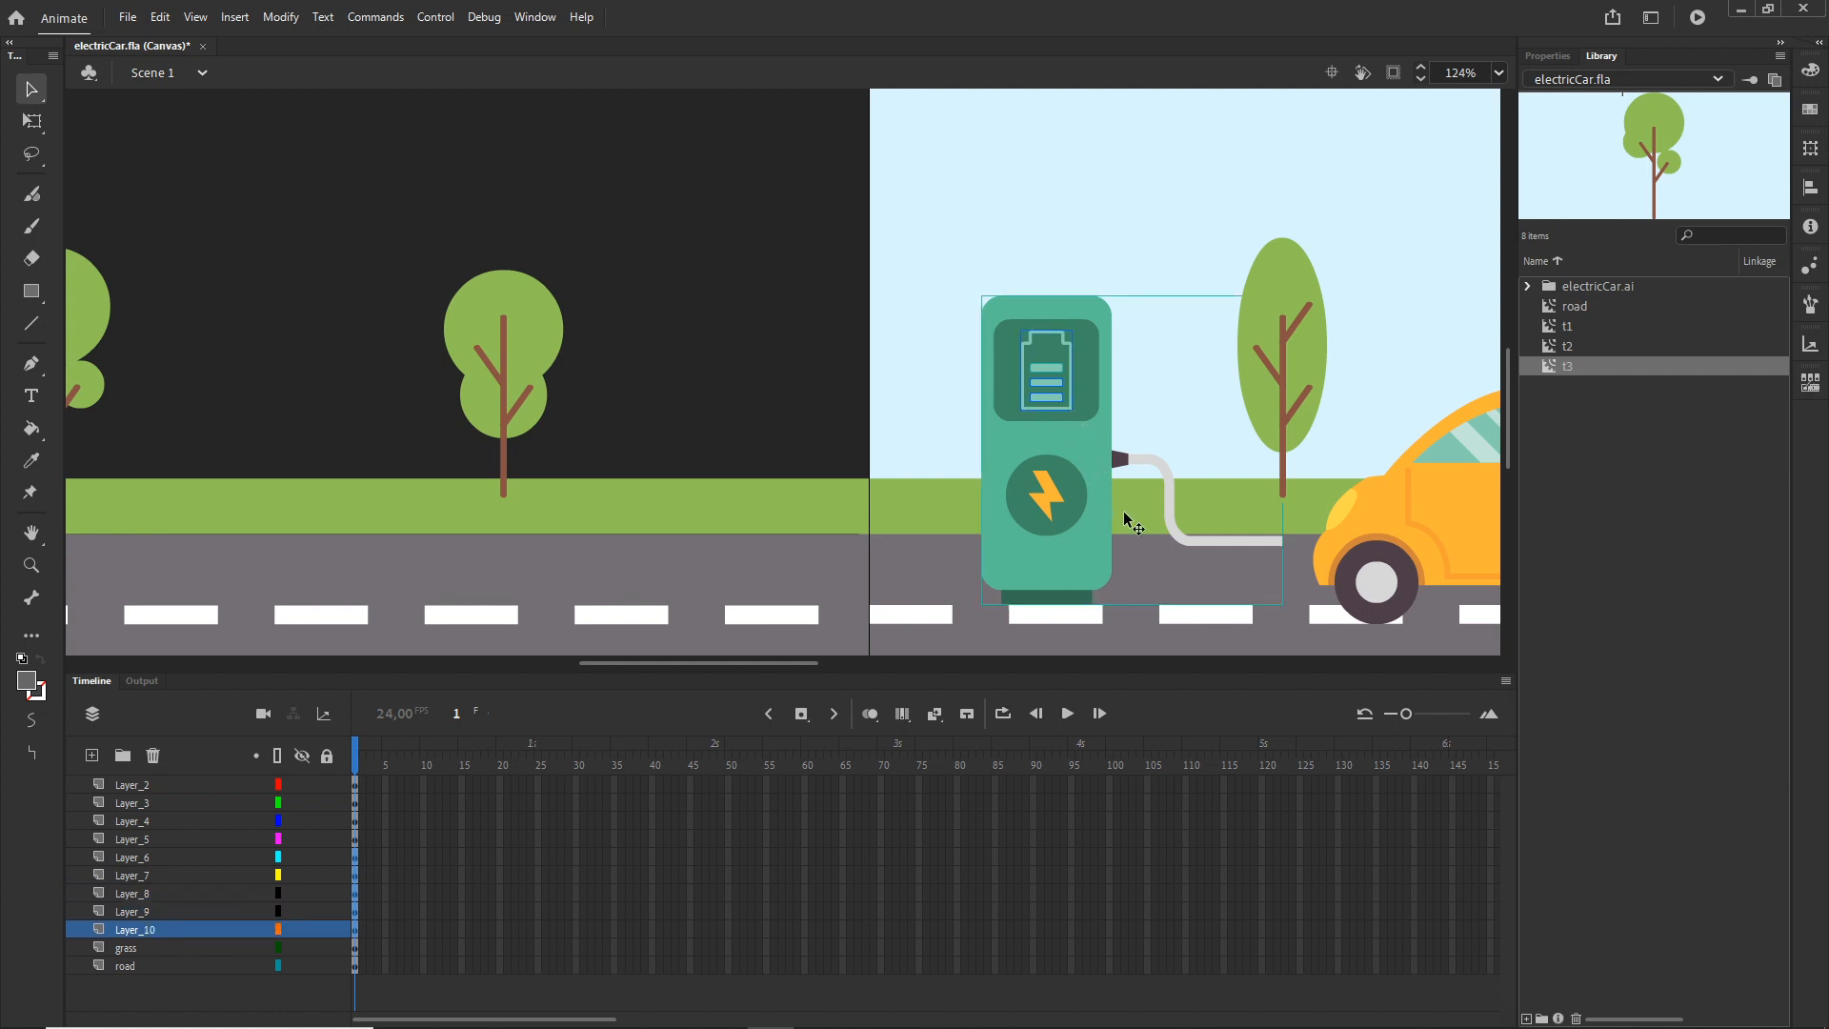
{"action": "scroll", "coordinate": [1108, 463], "scroll_direction": "down", "scroll_amount": 10}
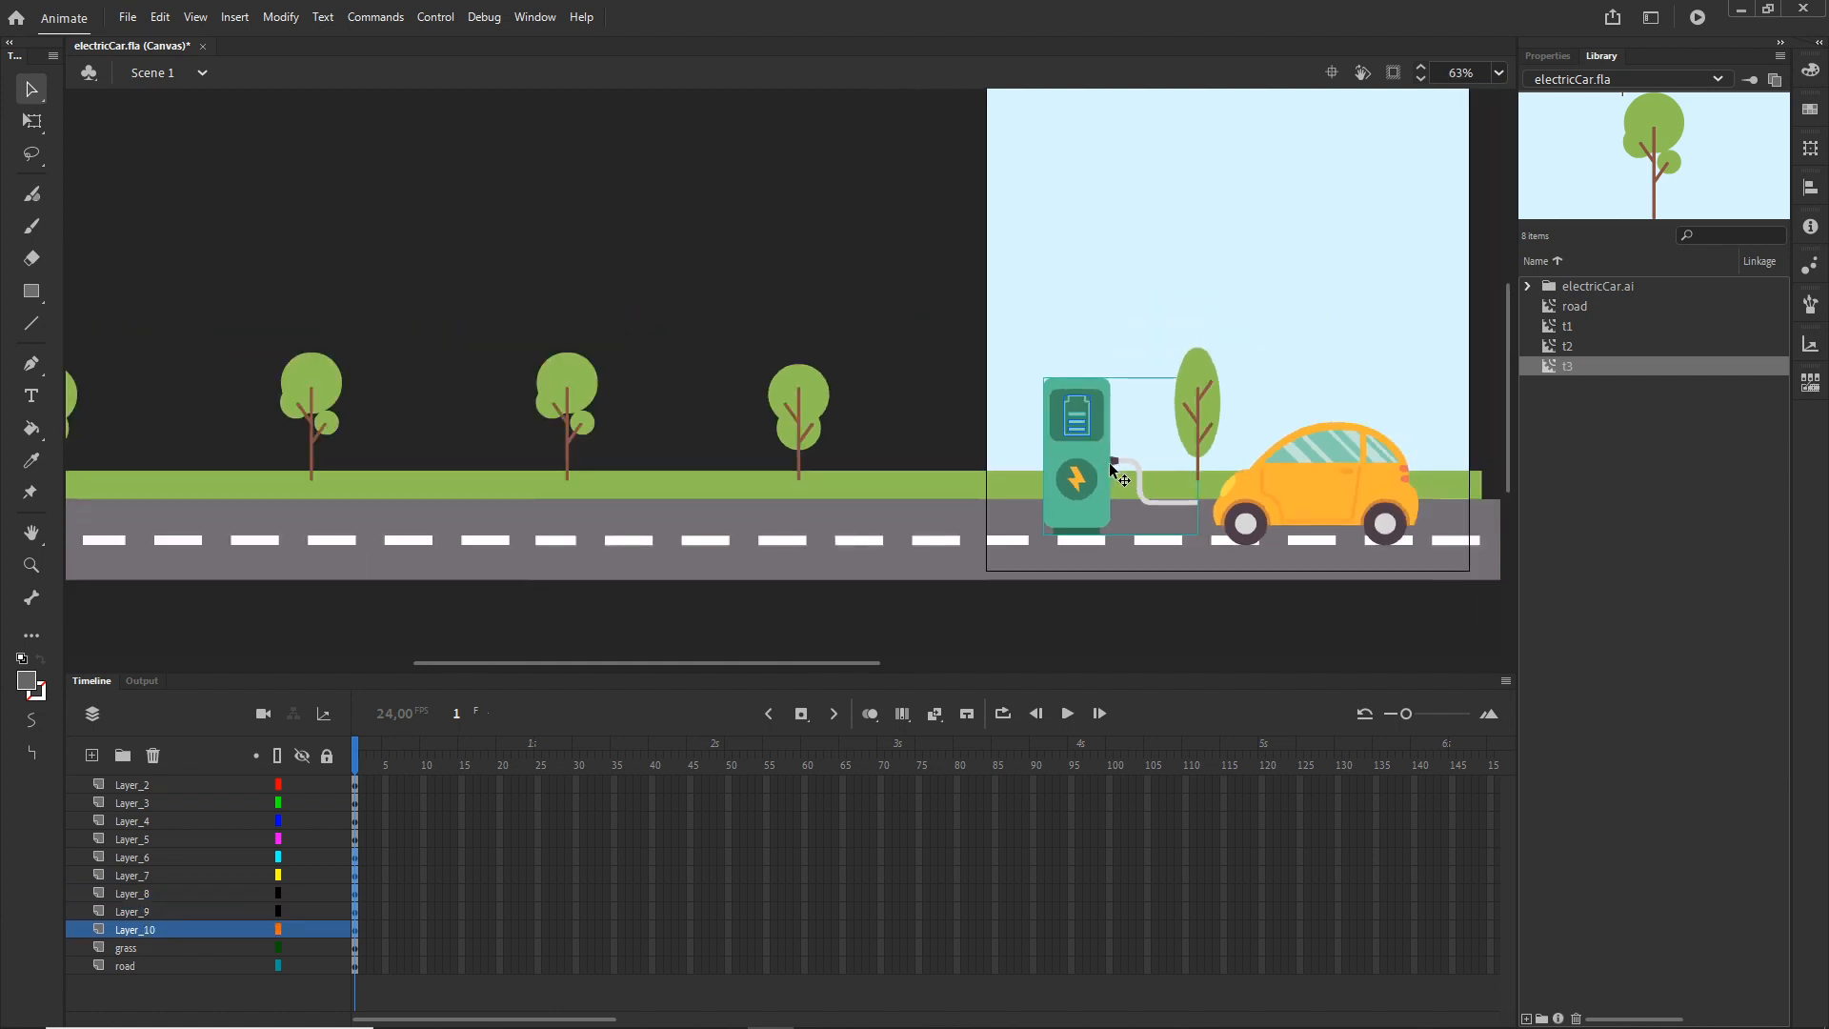
{"action": "left_click_drag", "start_coordinate": [1113, 467], "coordinate": [186, 466]}
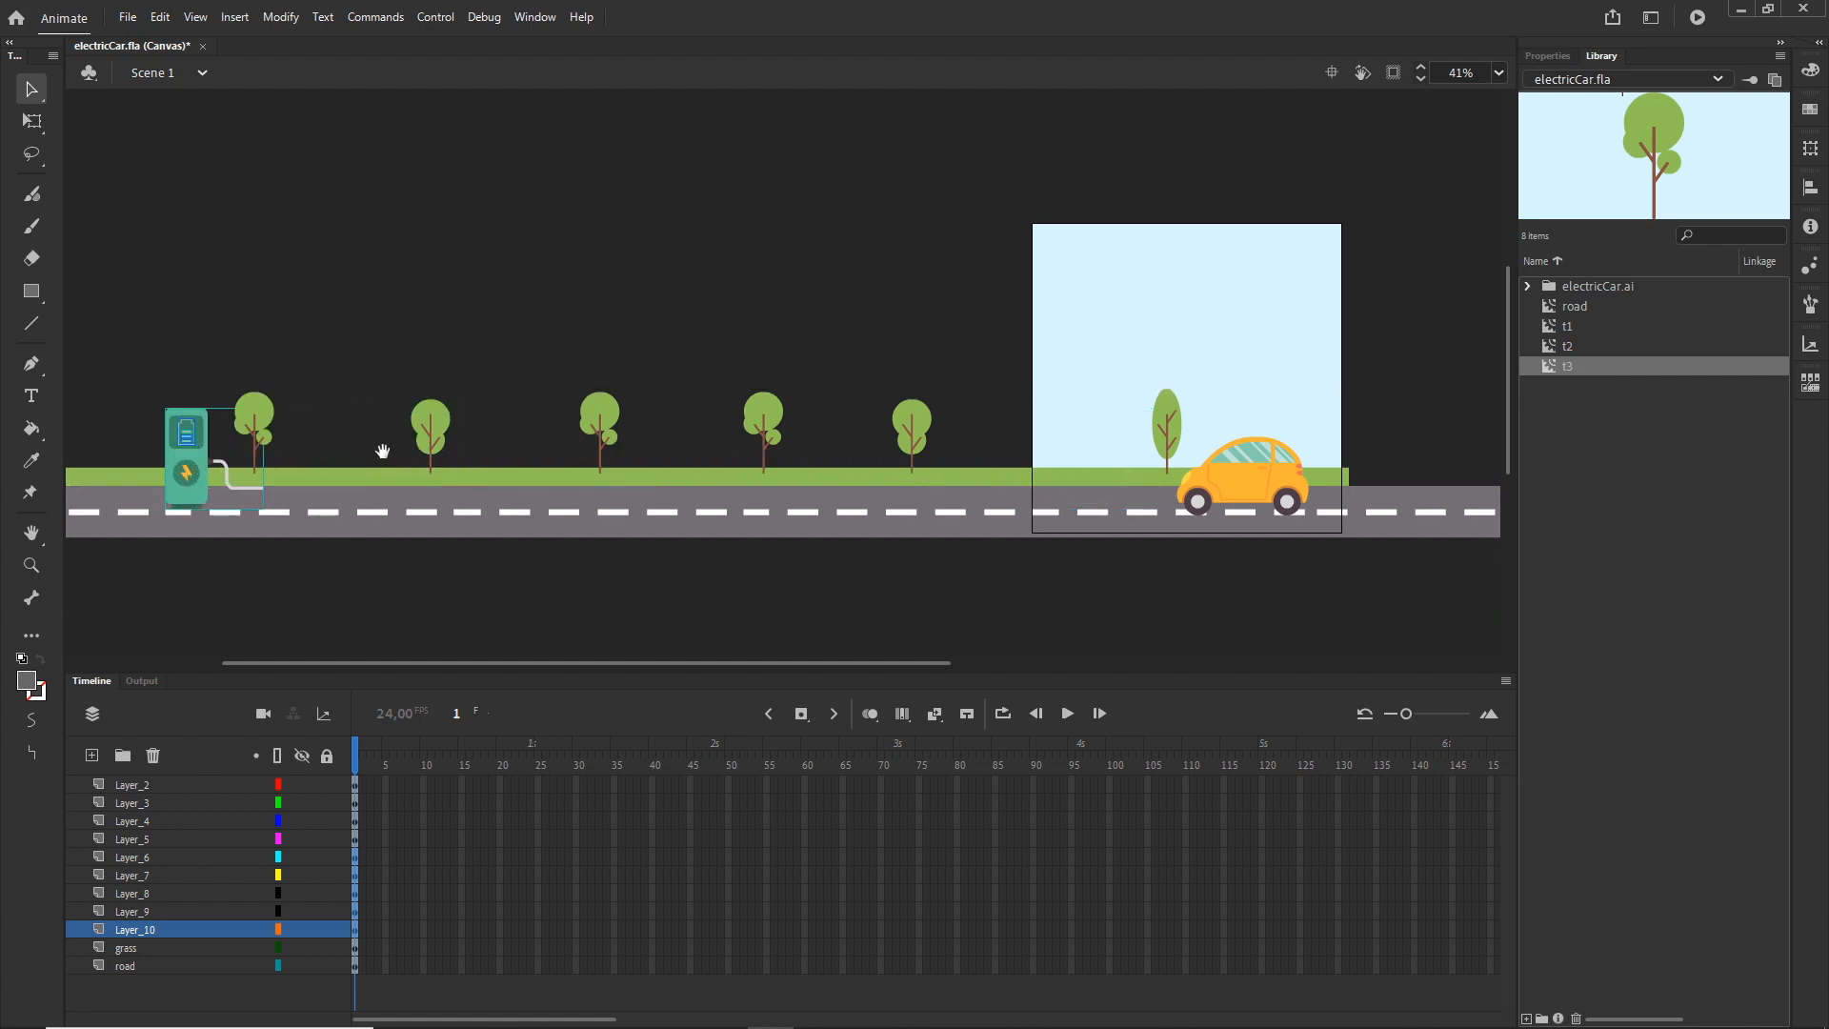
{"action": "left_click_drag", "start_coordinate": [400, 352], "coordinate": [695, 356]}
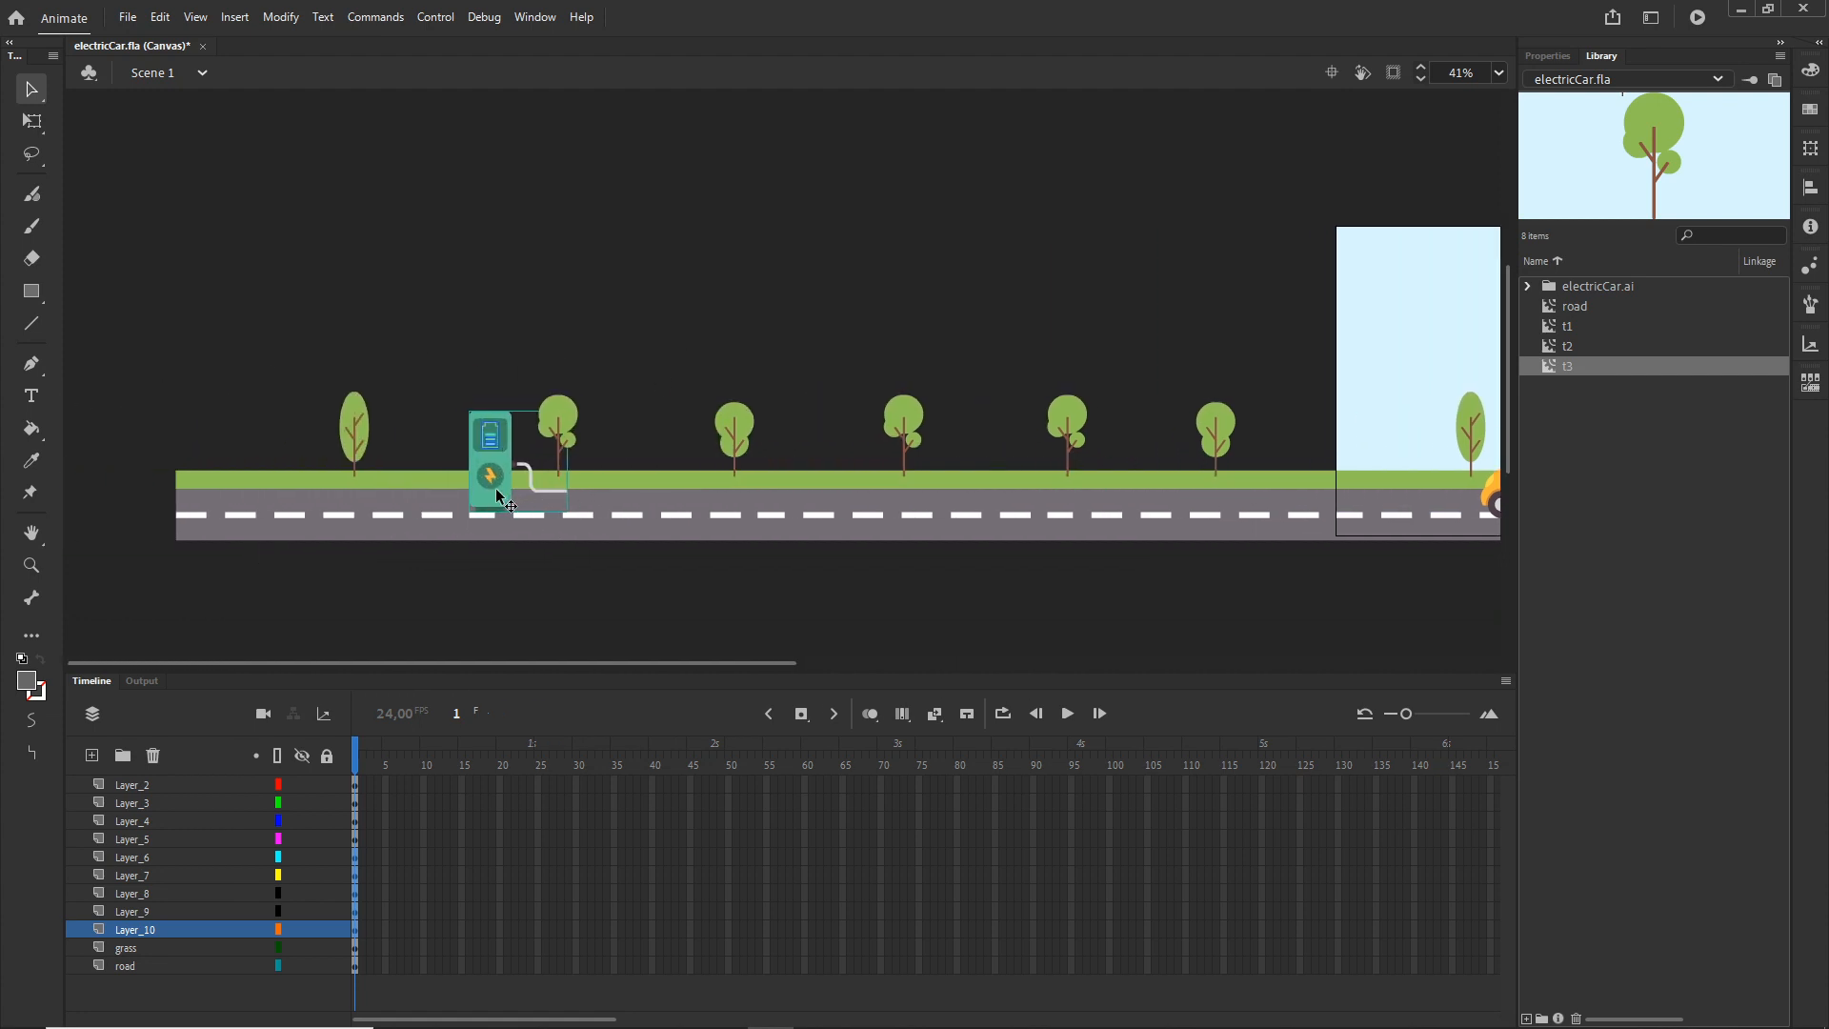
{"action": "left_click_drag", "start_coordinate": [495, 488], "coordinate": [444, 494]}
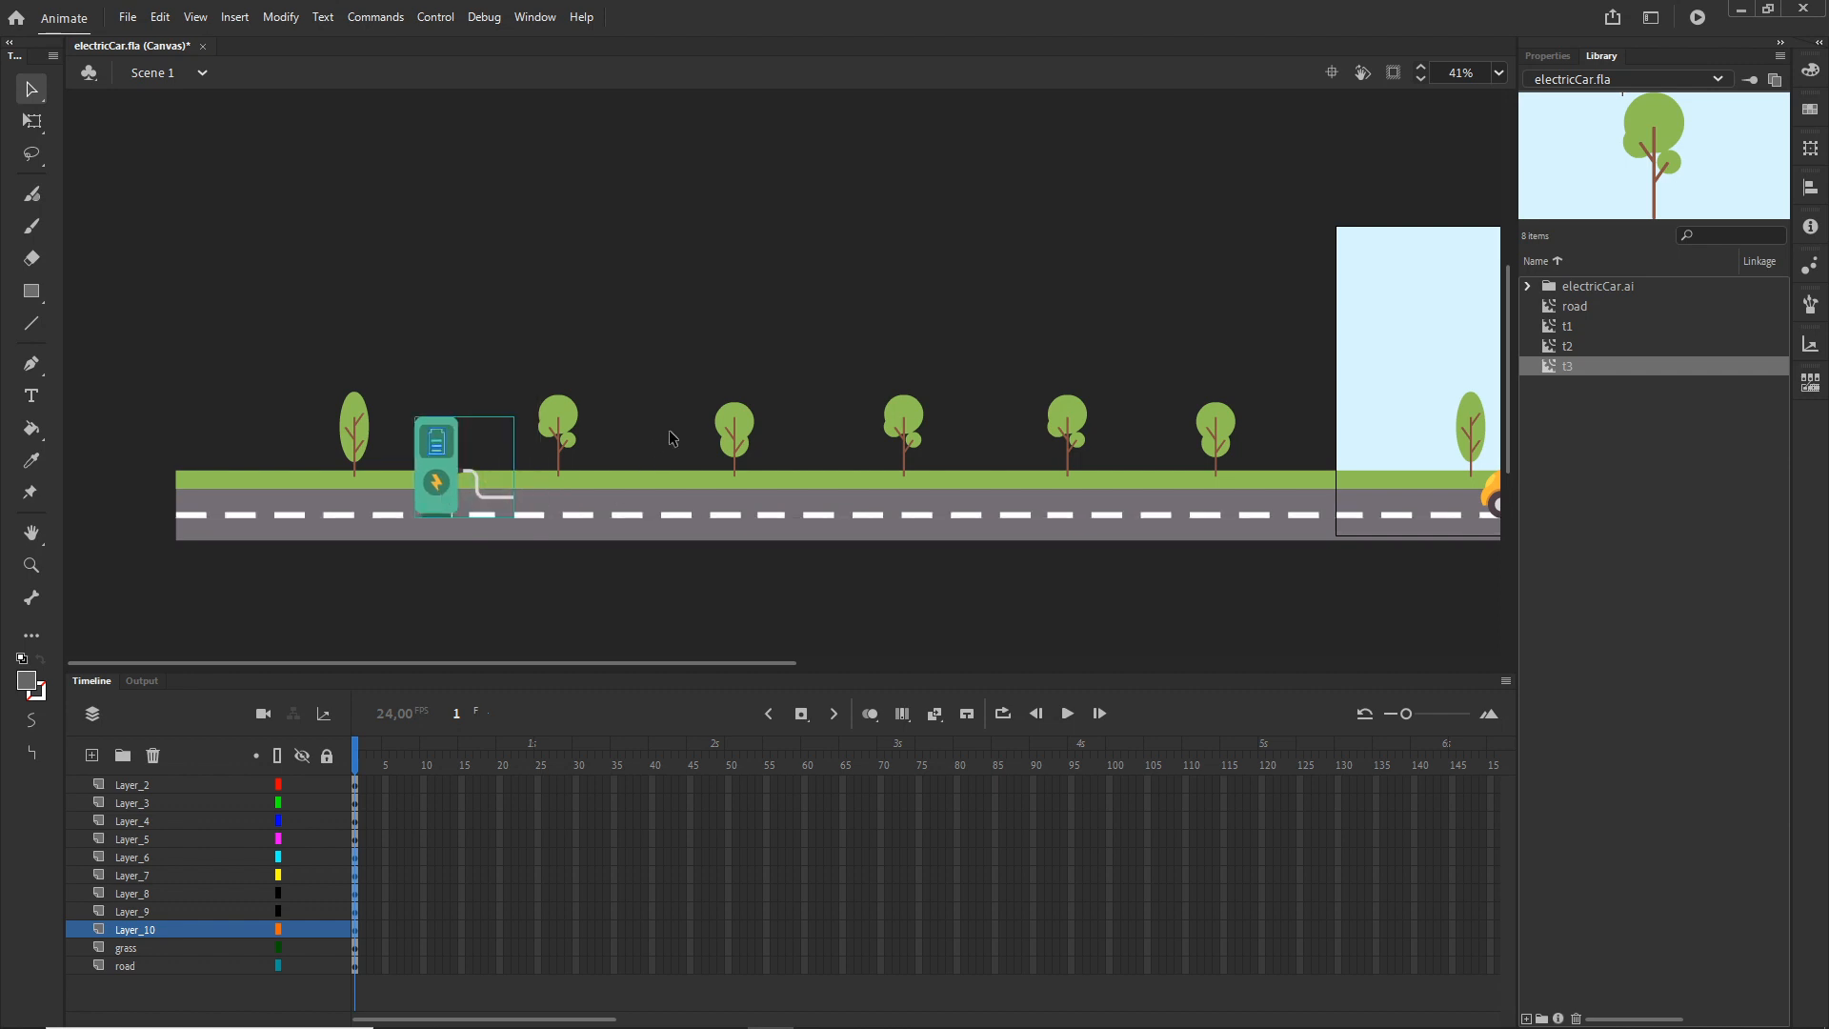
{"action": "left_click", "coordinate": [602, 354]}
- Rename the car's layer as car and lock it
{"action": "left_click_drag", "start_coordinate": [986, 342], "coordinate": [784, 339]}
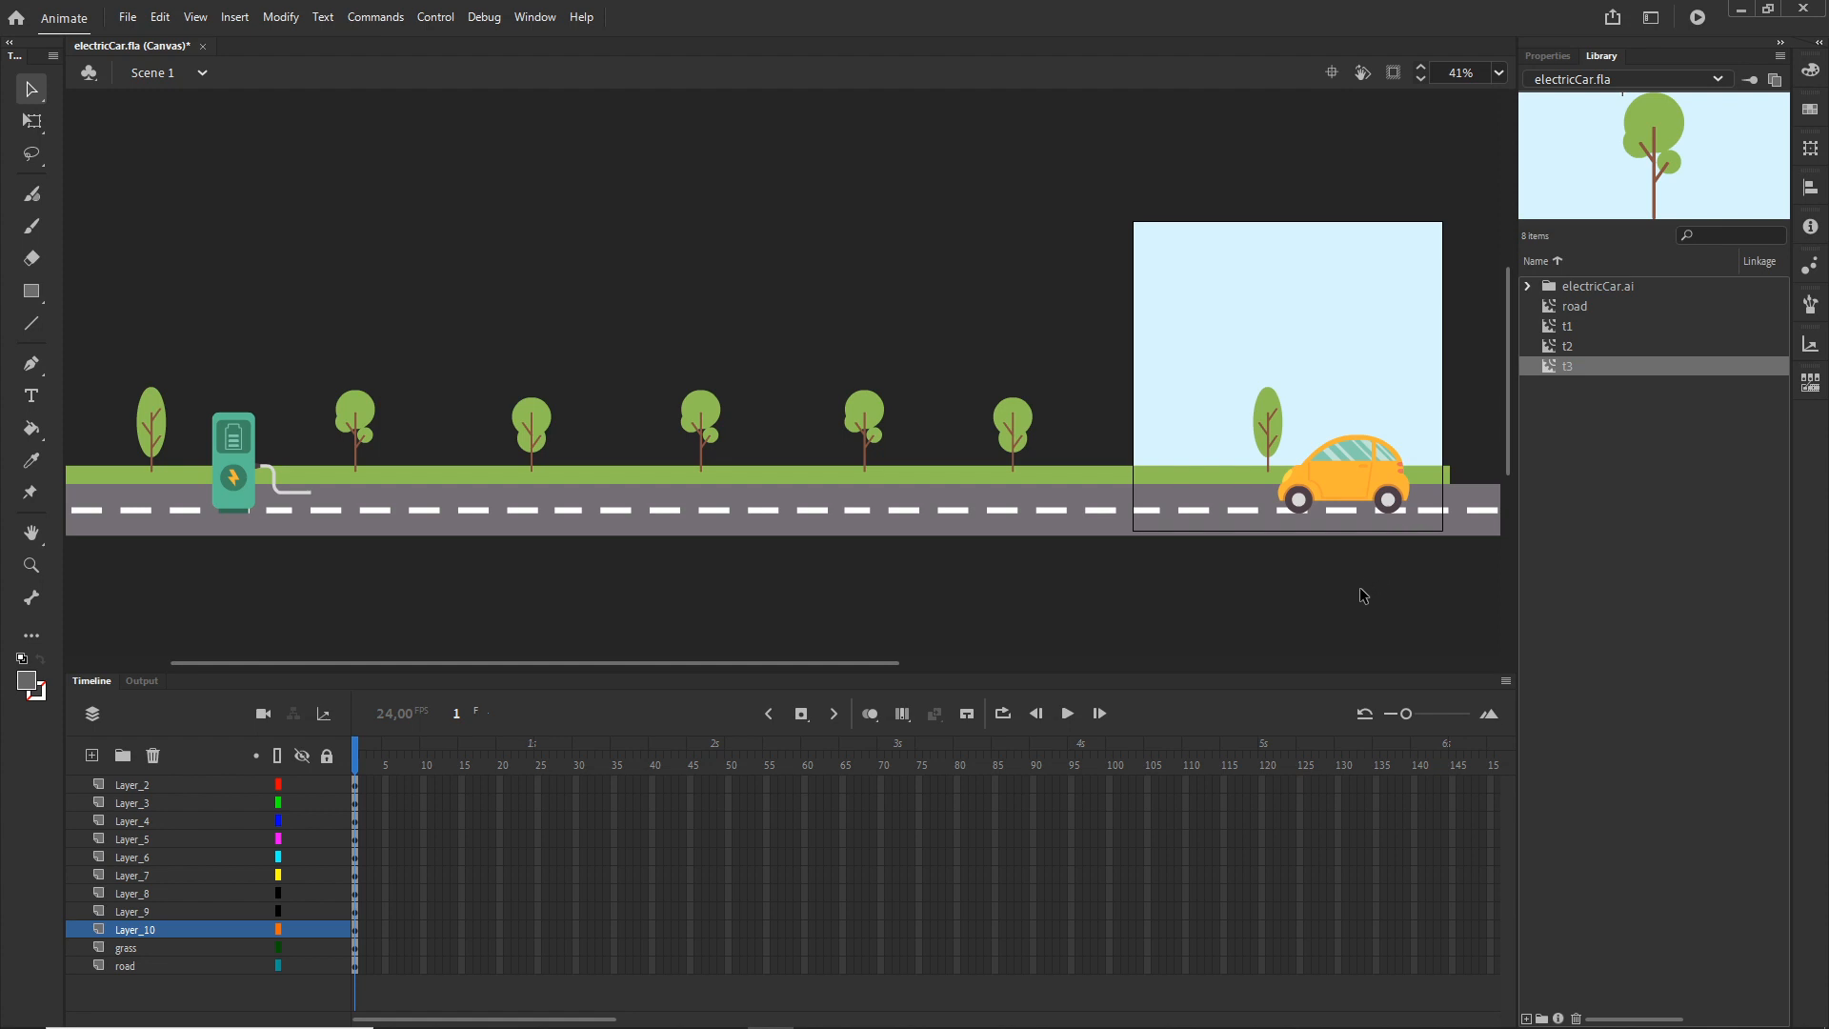
{"action": "left_click", "coordinate": [1349, 486]}
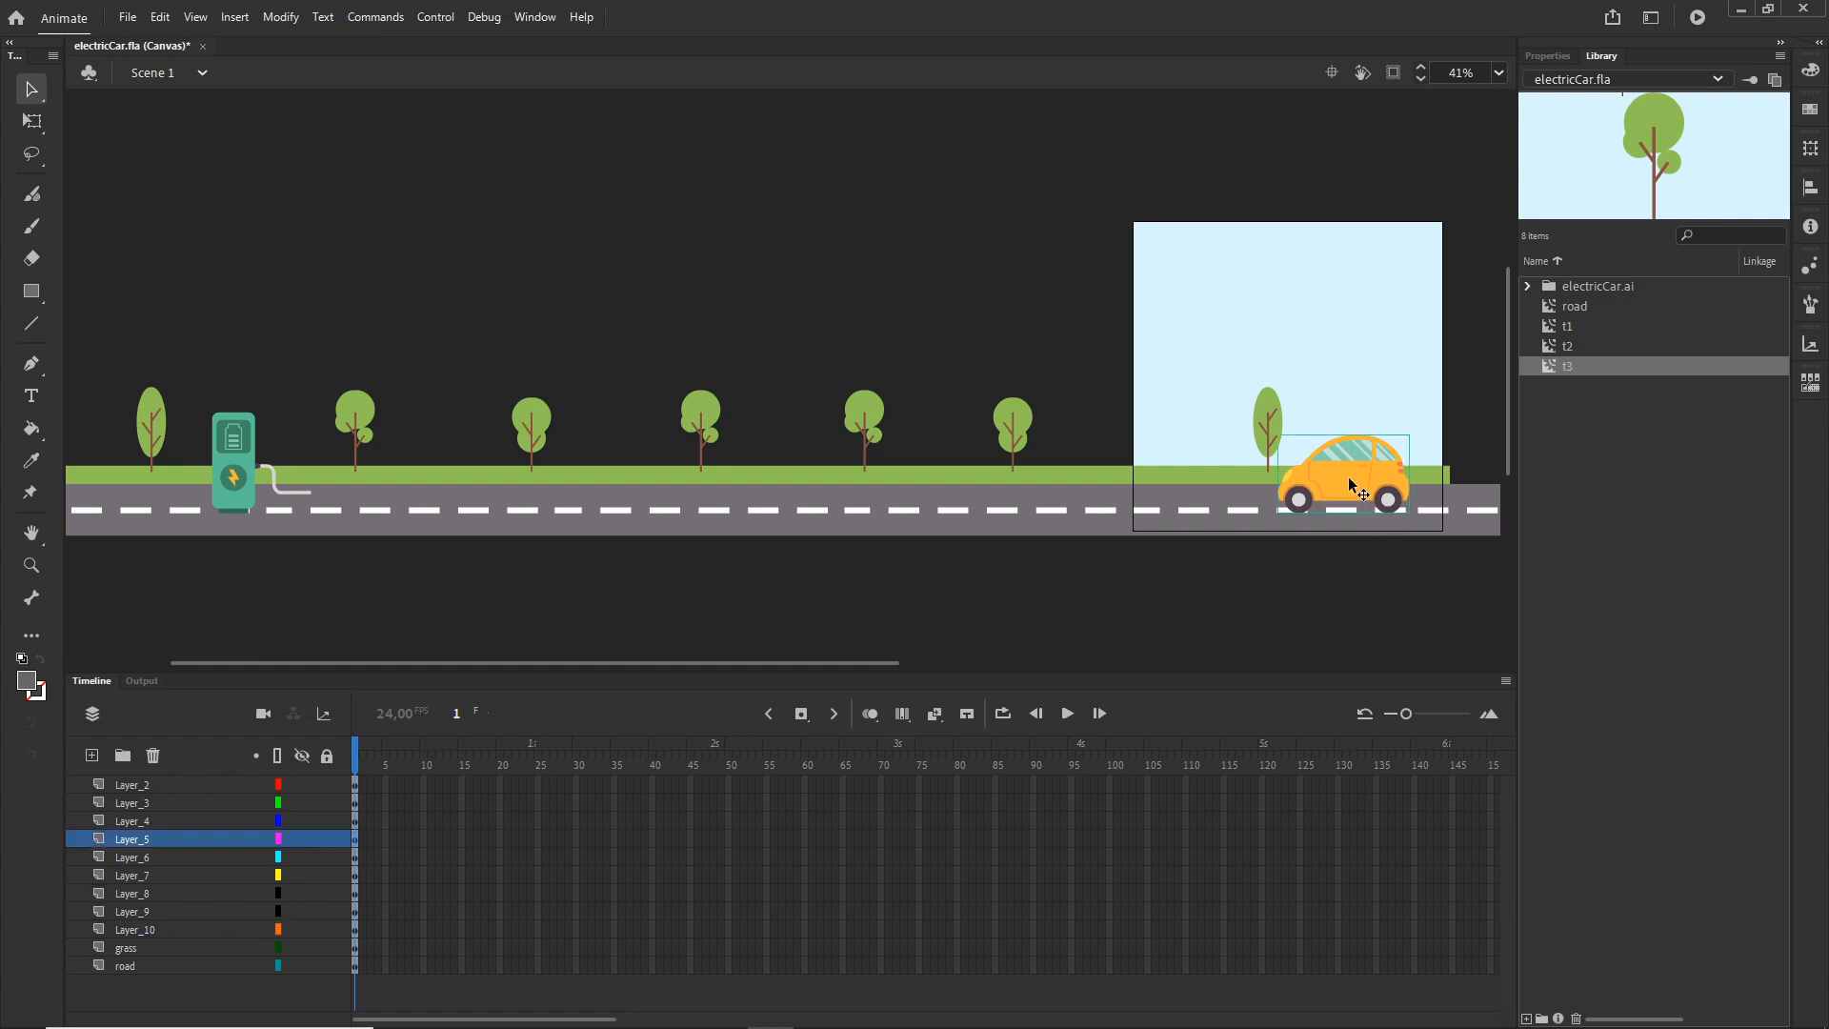
{"action": "double_click", "coordinate": [140, 839]}
{"action": "type", "text": "ca"}
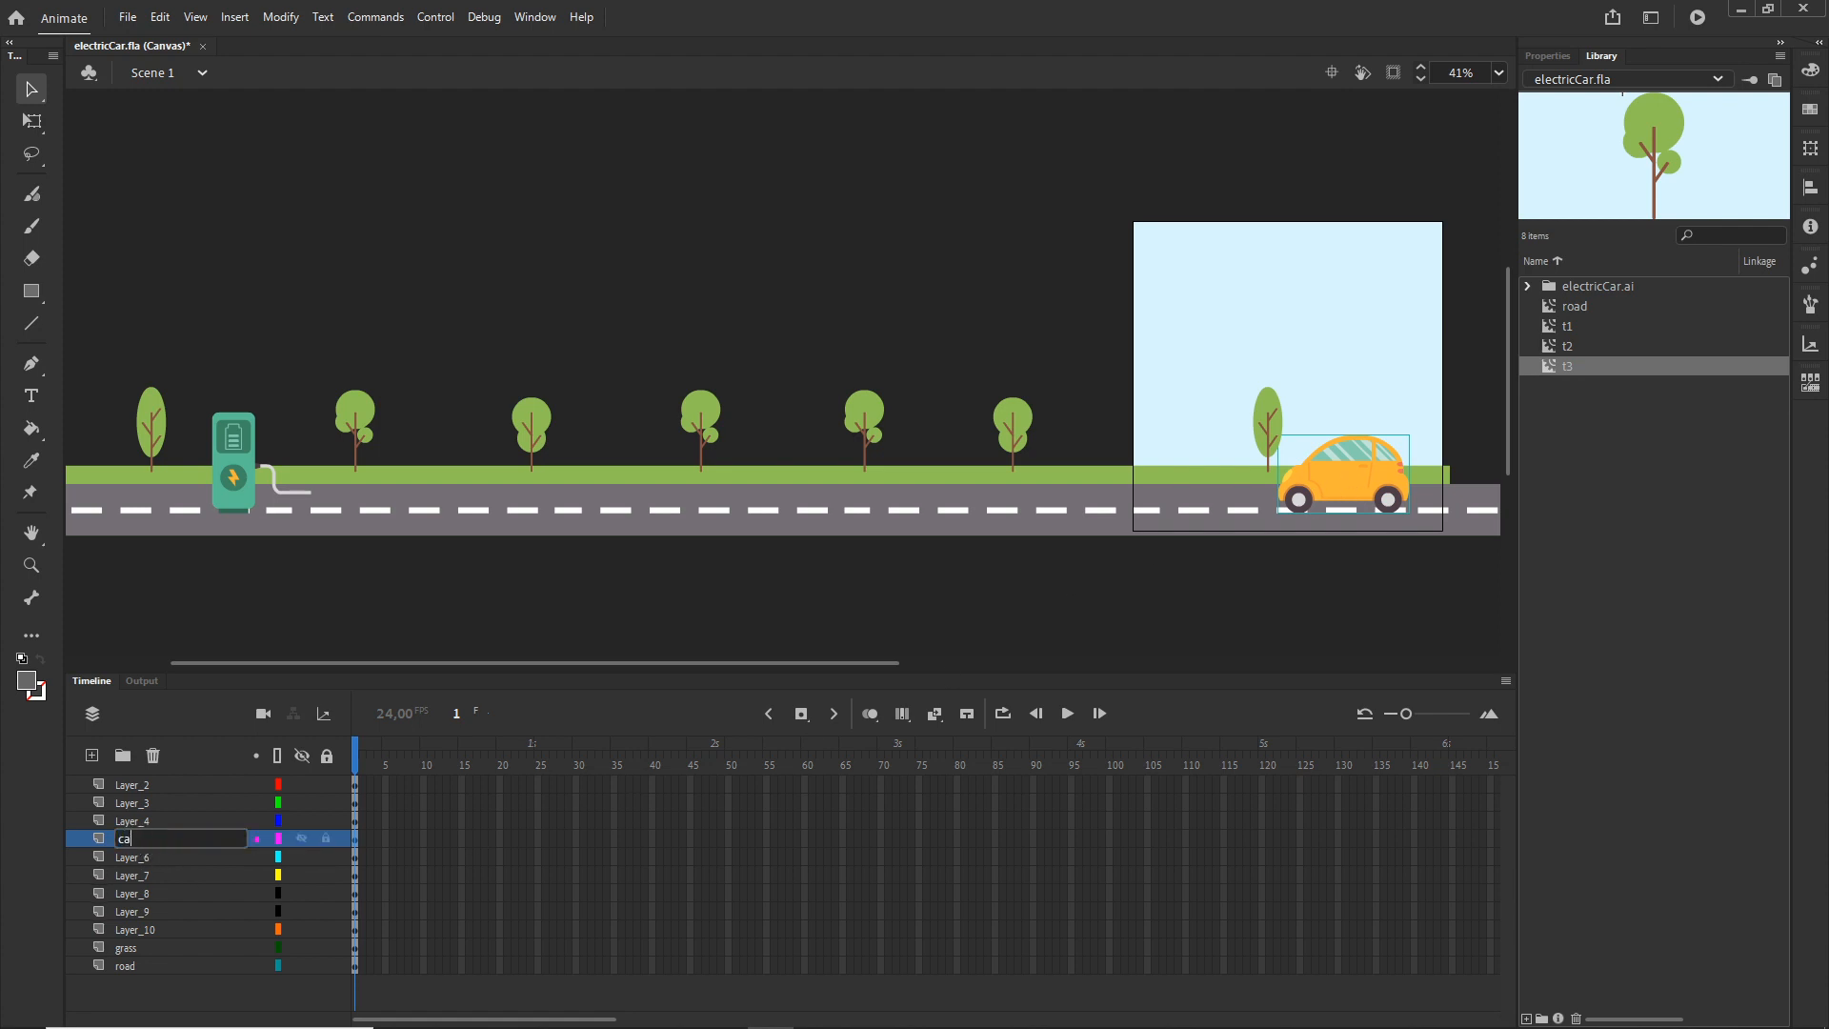
{"action": "type", "text": "r"}
{"action": "key", "text": "Return"}
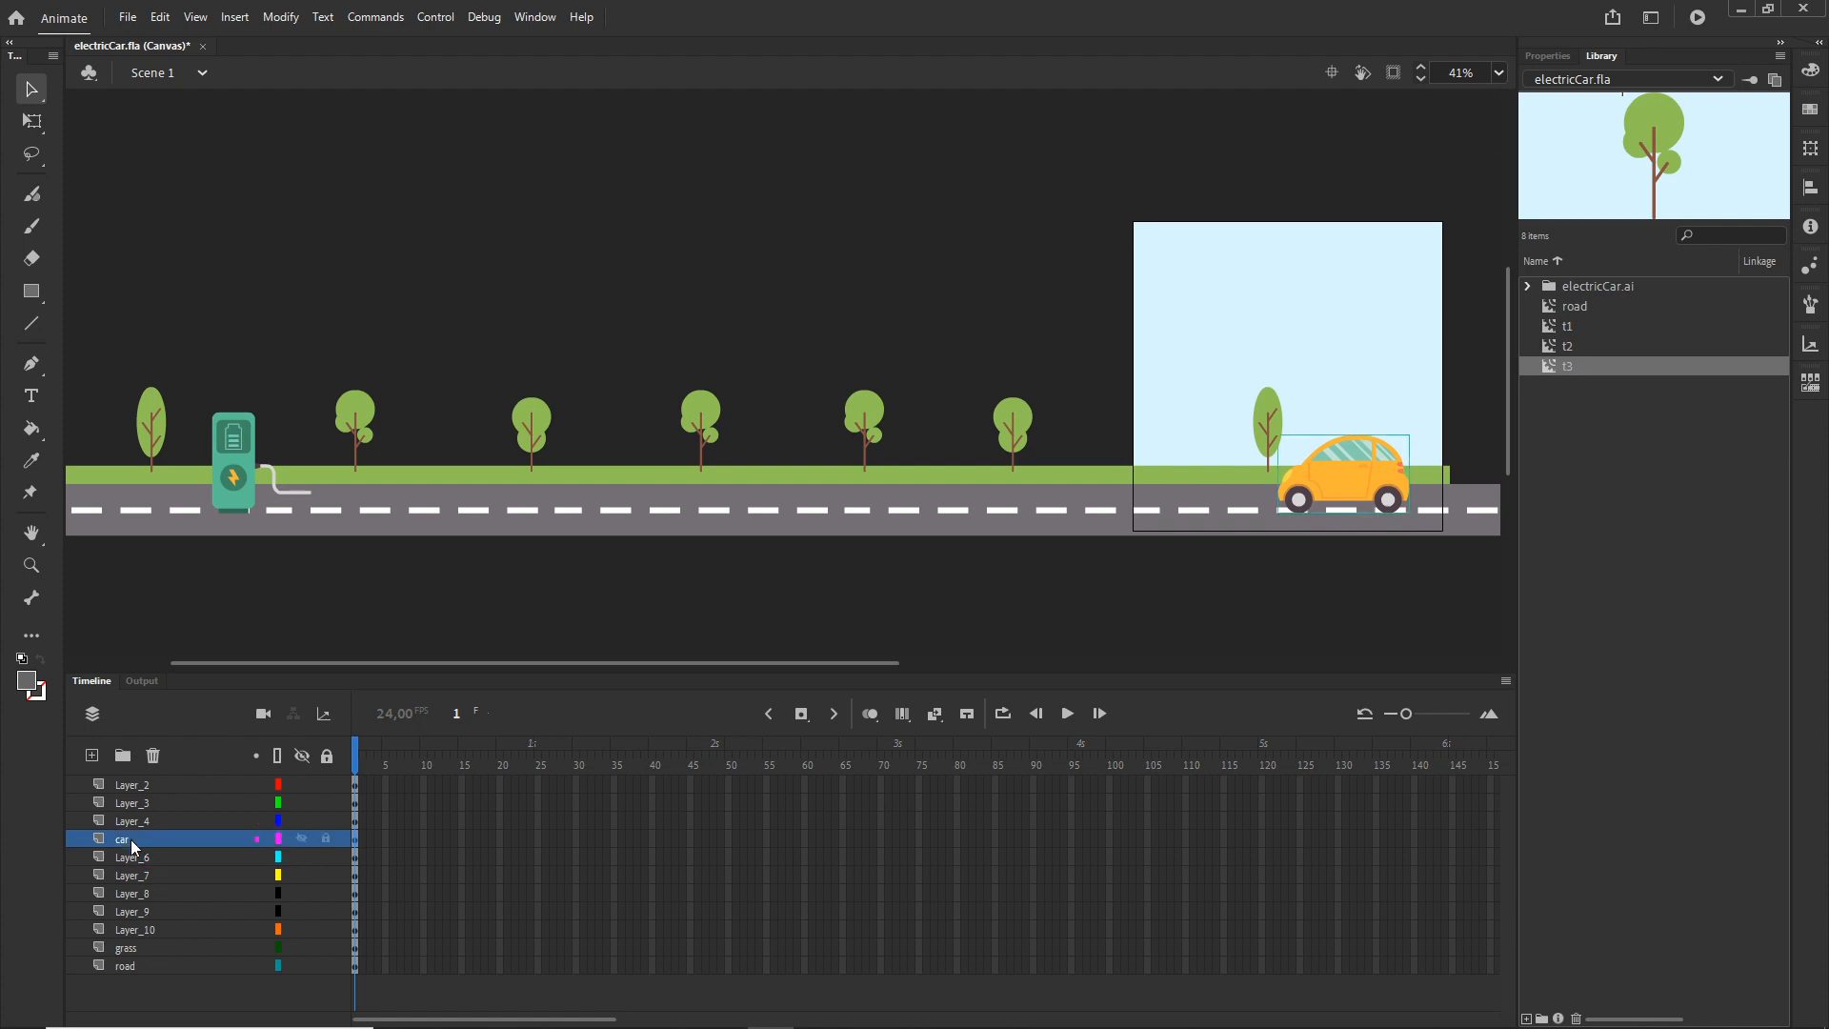
{"action": "left_click", "coordinate": [326, 839]}
- Convert the road, grass, trees and charging station together into one Movie Clip symbol named all
{"action": "scroll", "coordinate": [633, 457], "scroll_direction": "down", "scroll_amount": 3}
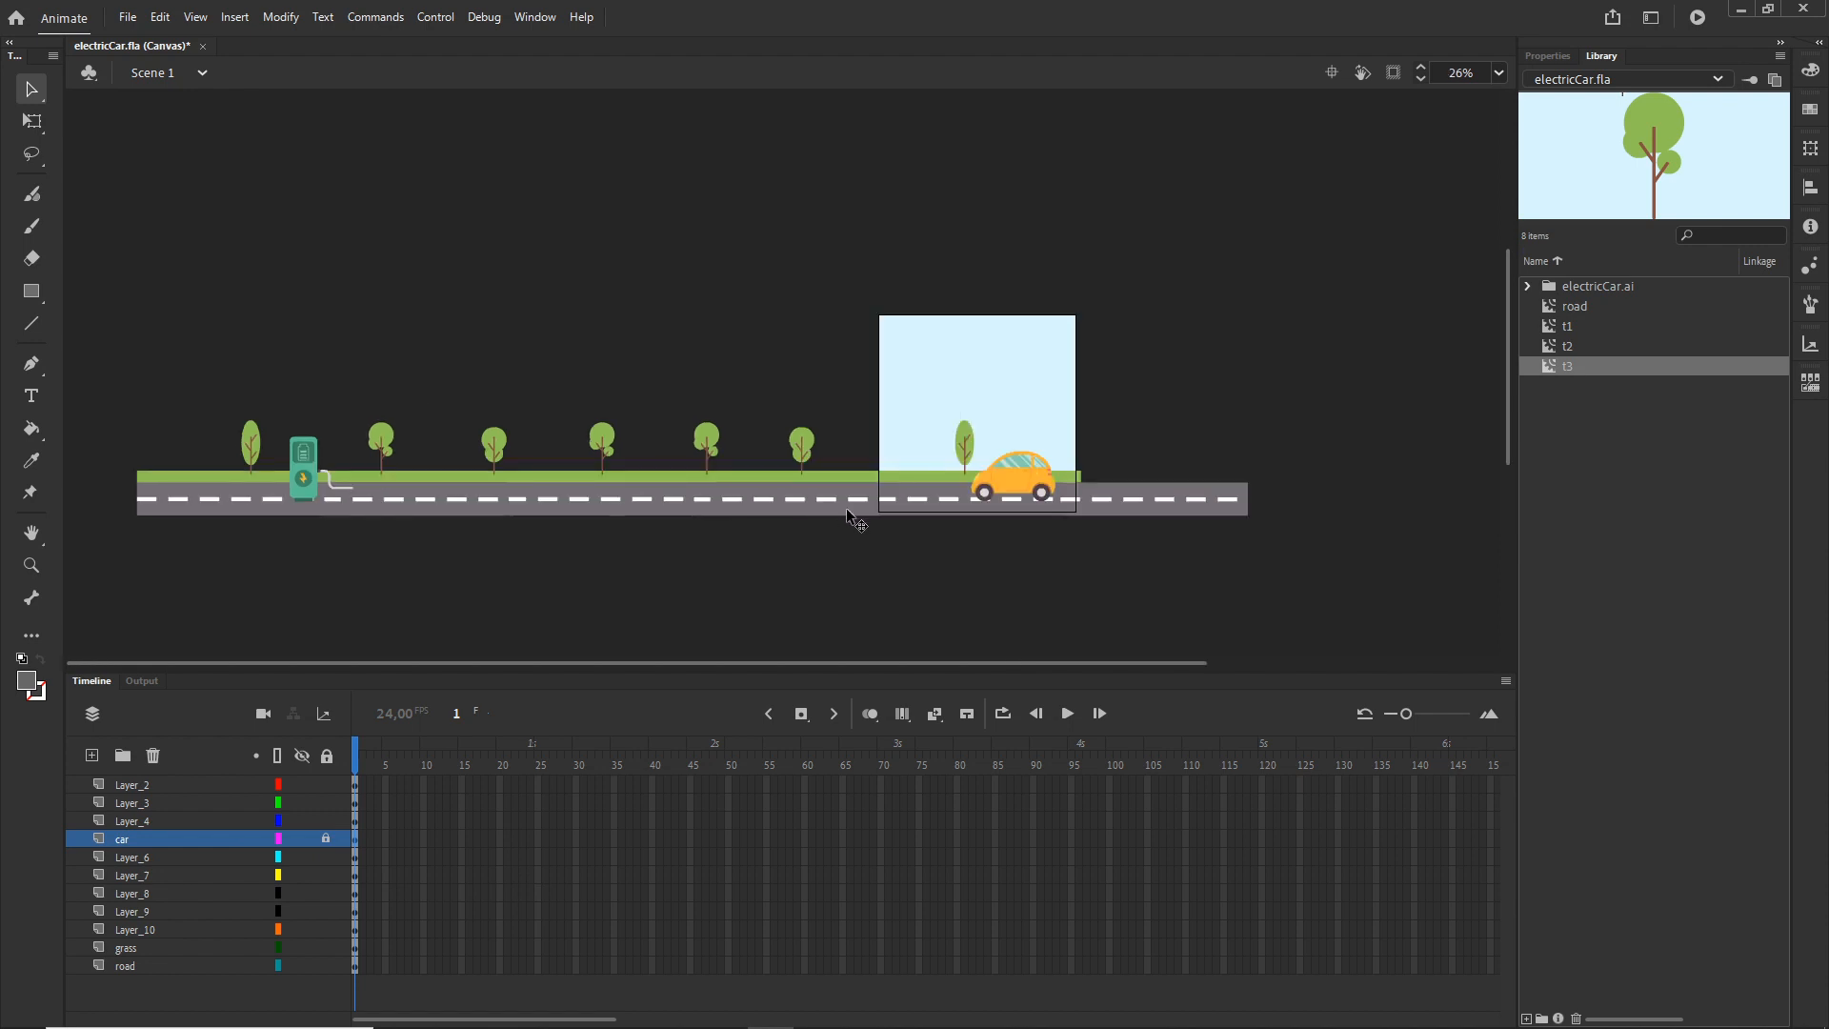
{"action": "left_click_drag", "start_coordinate": [1323, 577], "coordinate": [121, 351]}
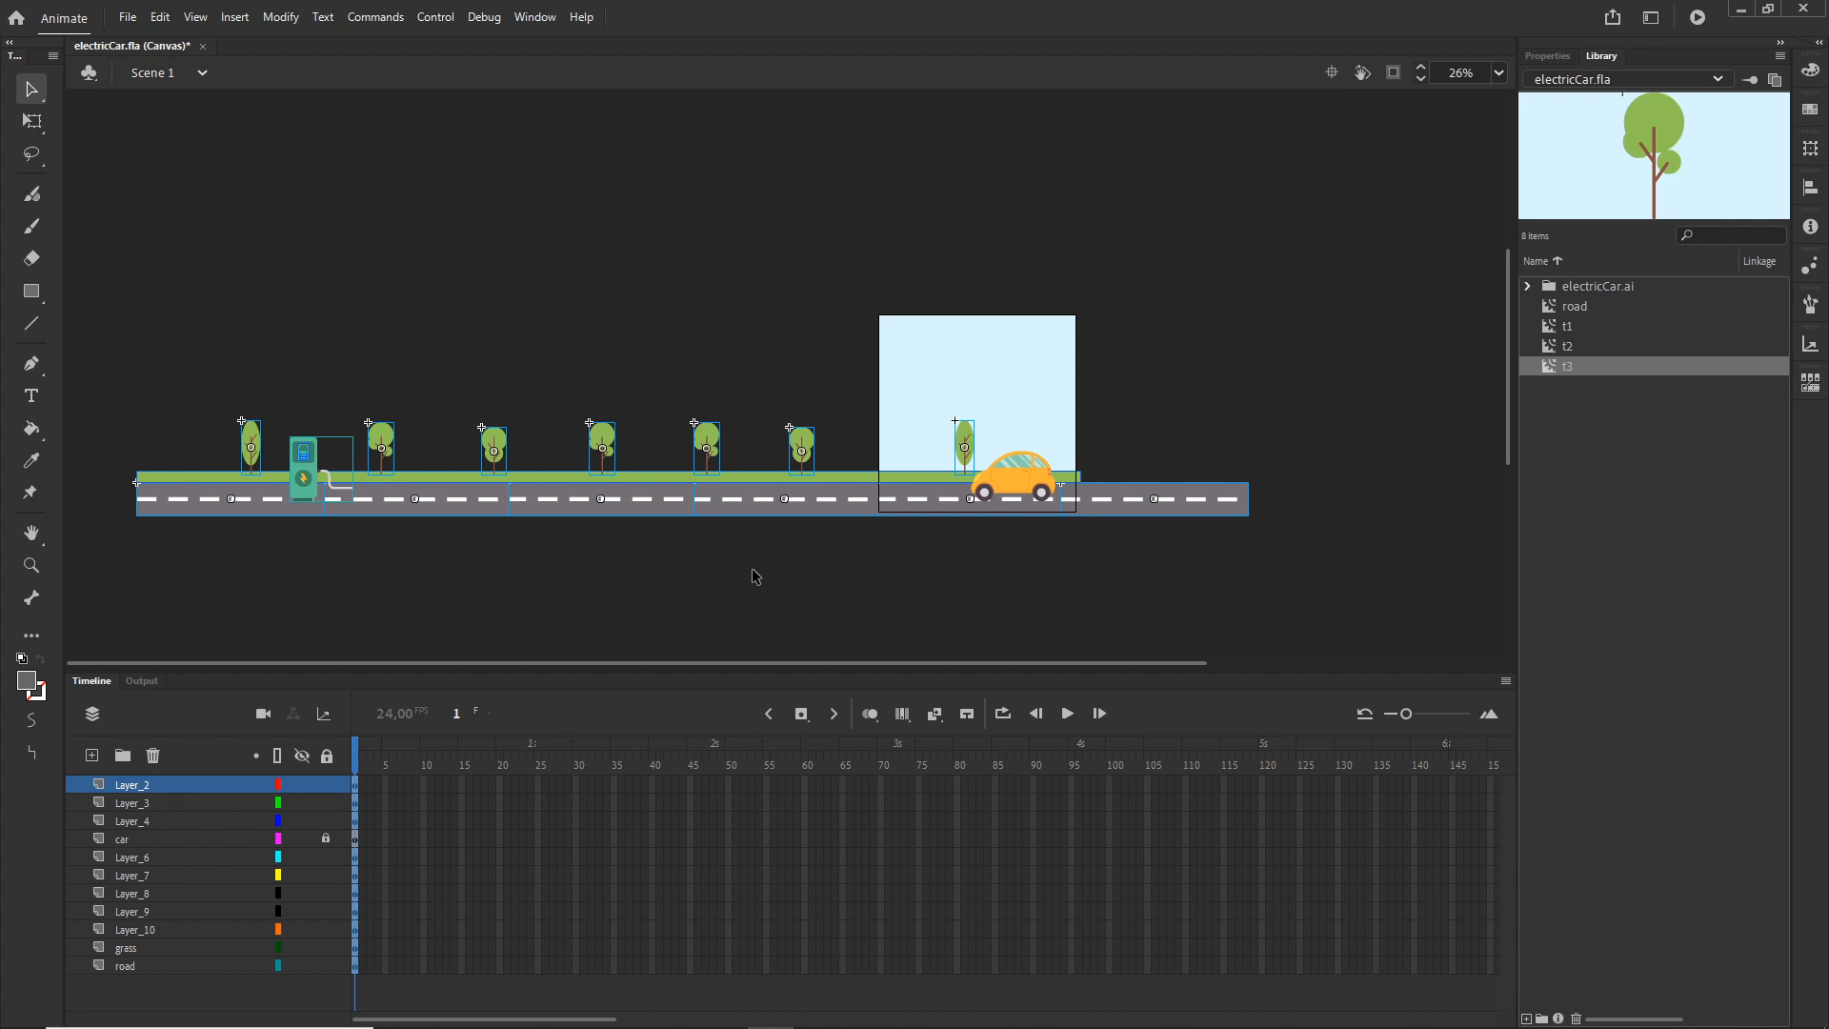
{"action": "left_click", "coordinate": [280, 17]}
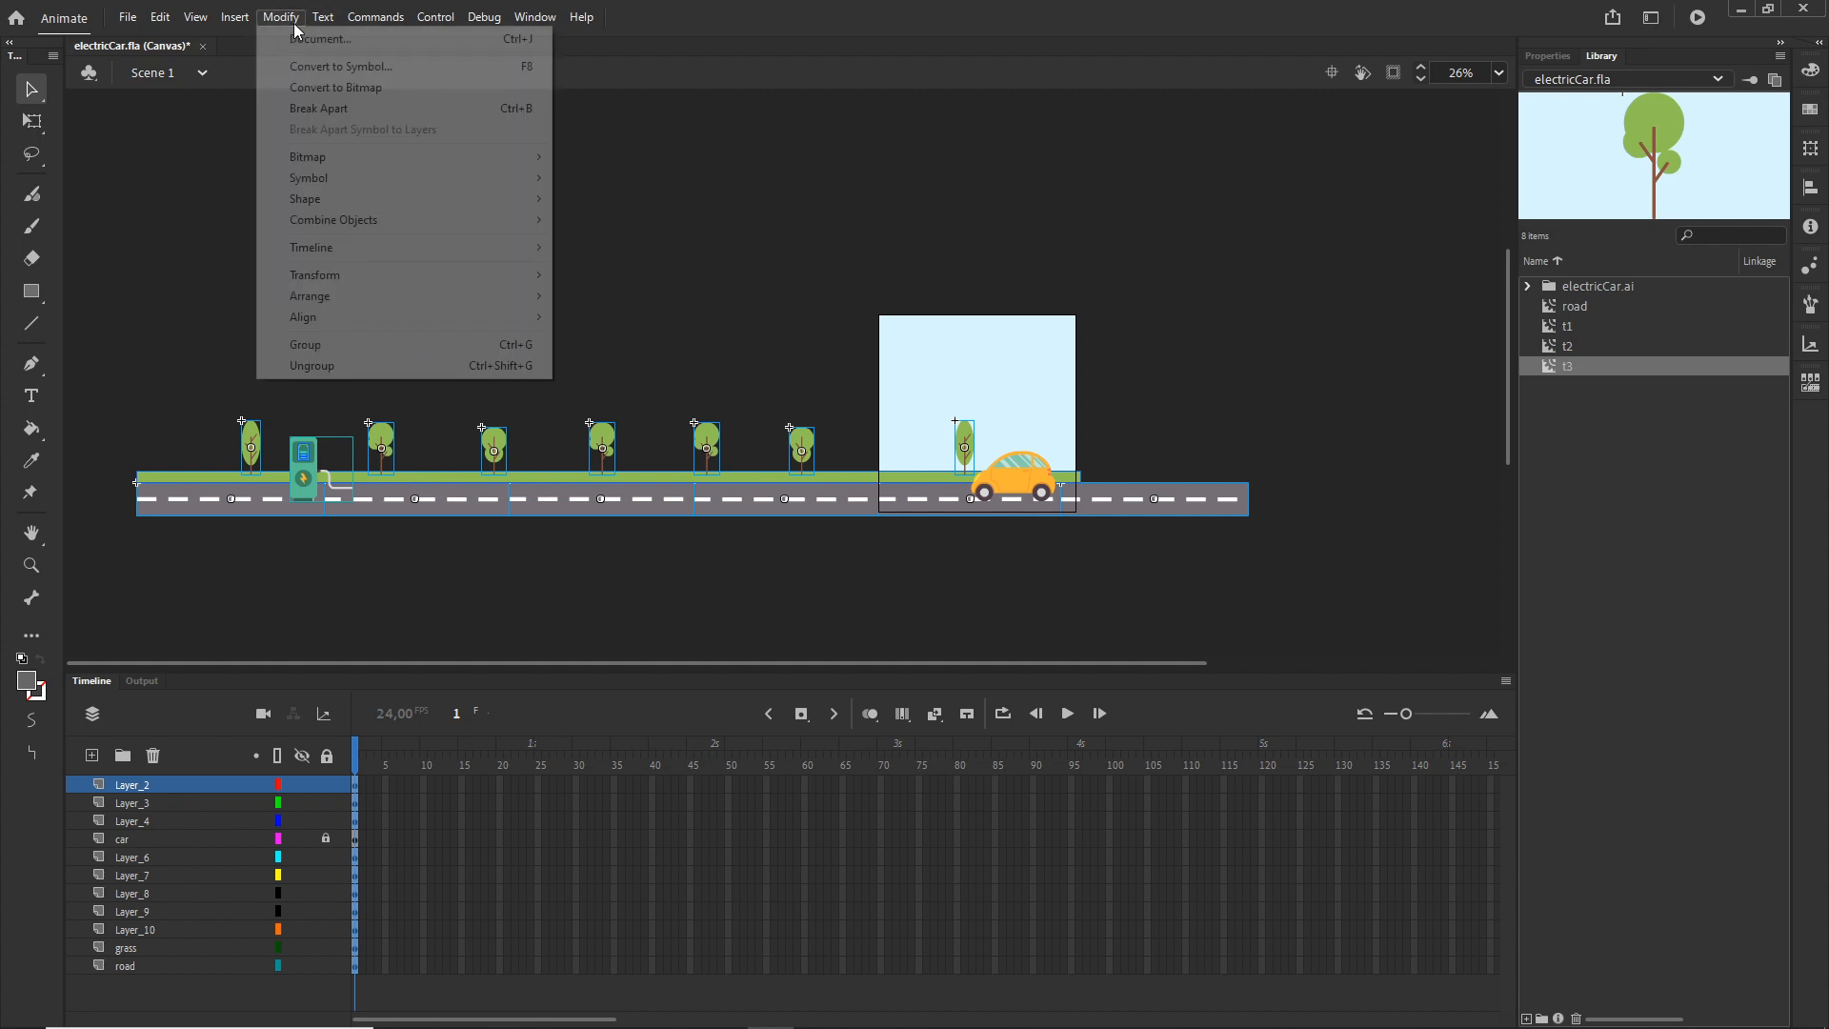
{"action": "left_click", "coordinate": [341, 66]}
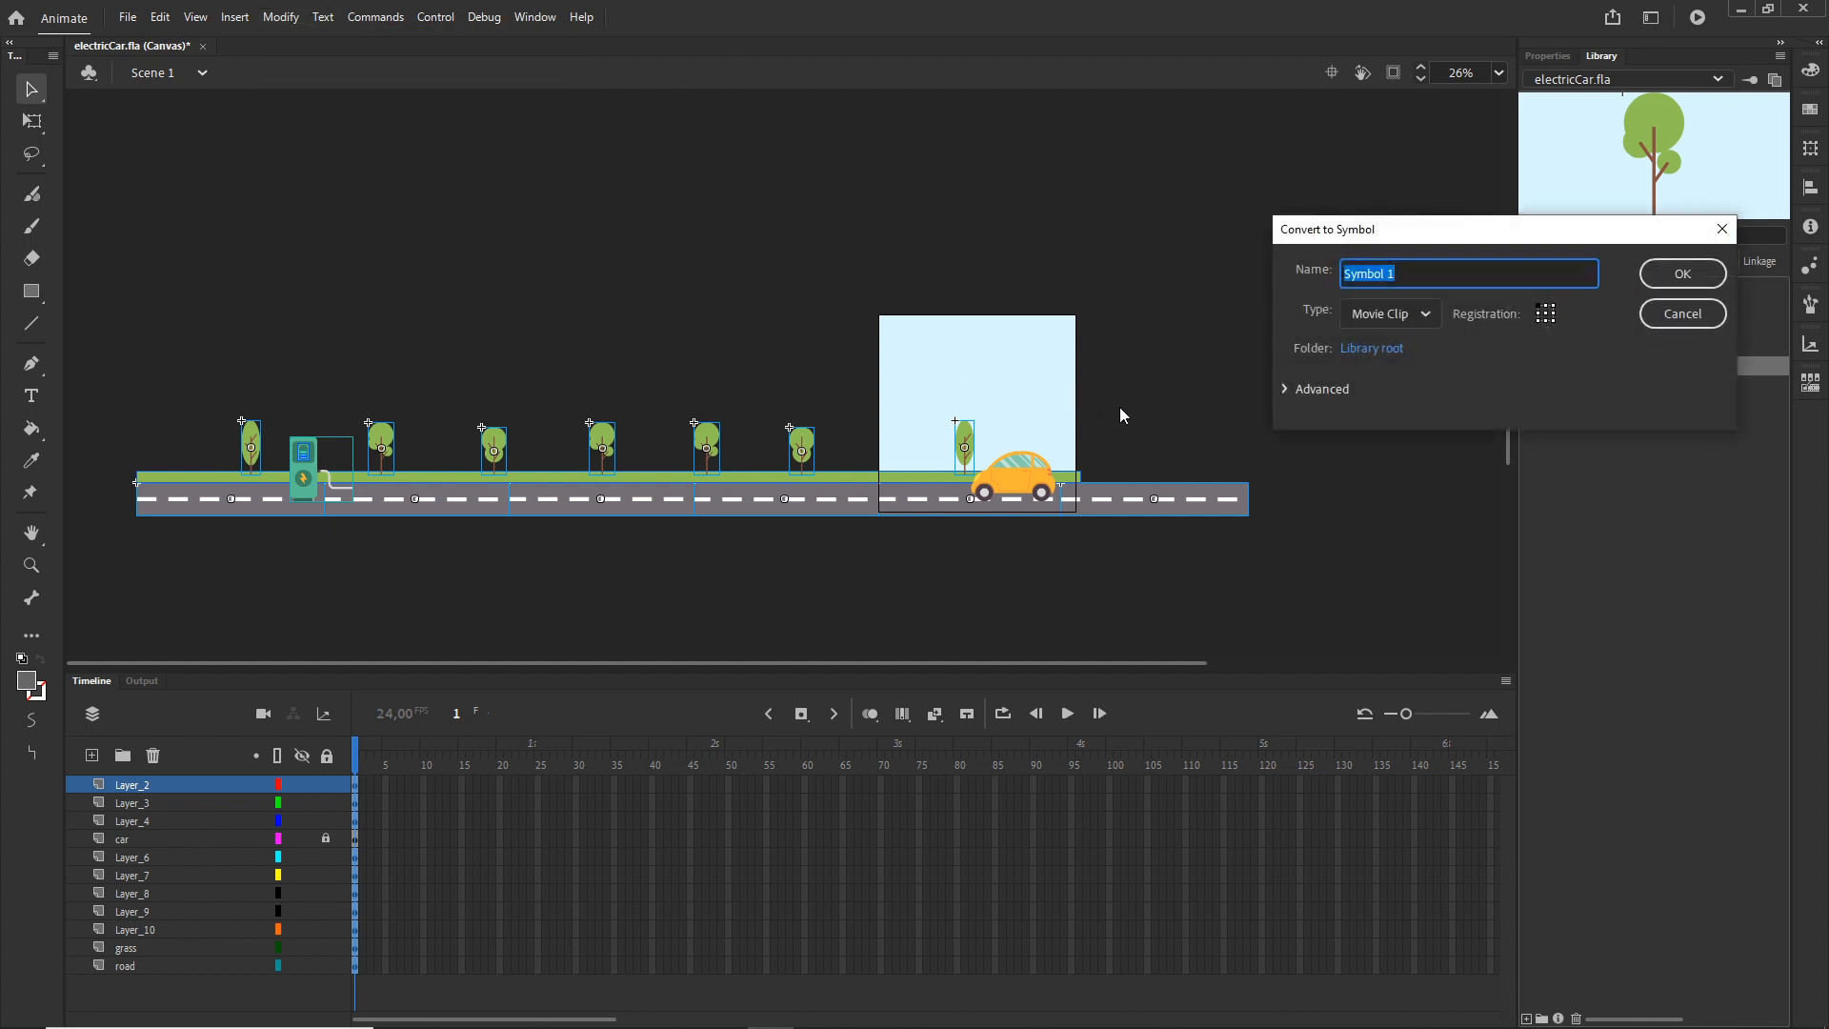
{"action": "type", "text": "all"}
{"action": "left_click", "coordinate": [1681, 282]}
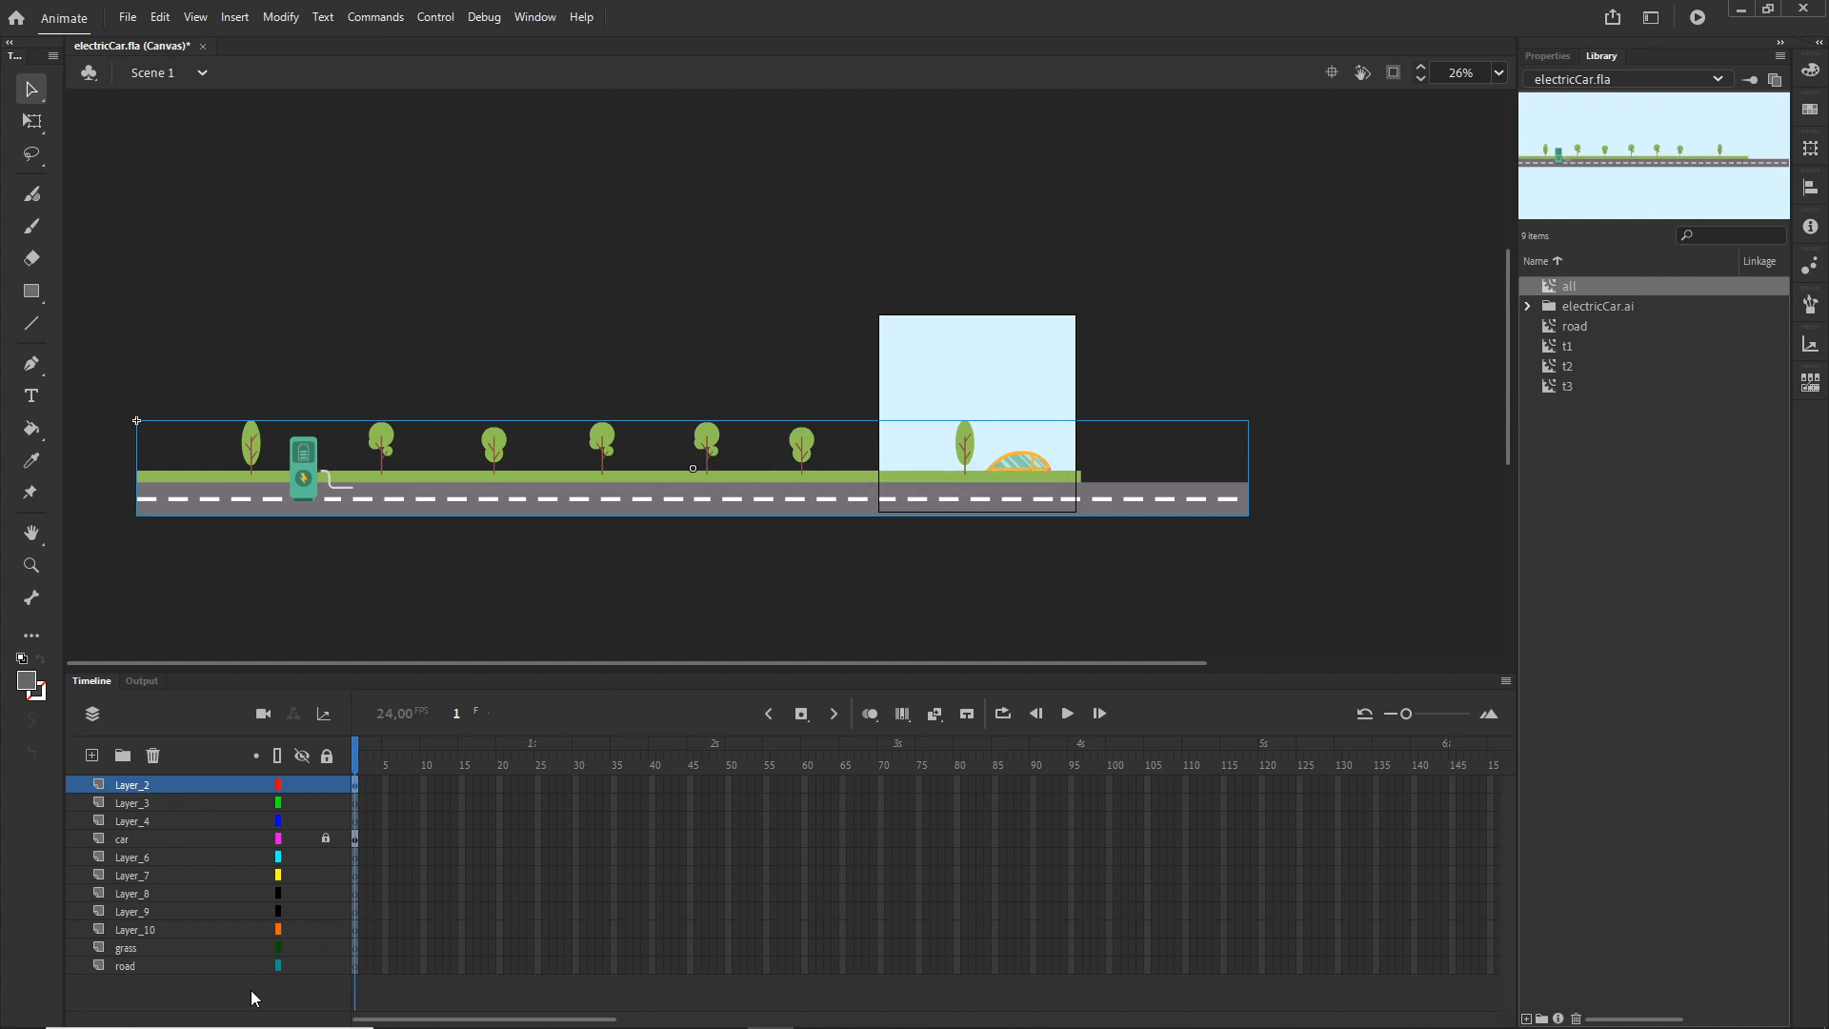
- Check which layers still hold content and delete the empty Layer_3 and Layer_4
{"action": "left_click", "coordinate": [130, 968]}
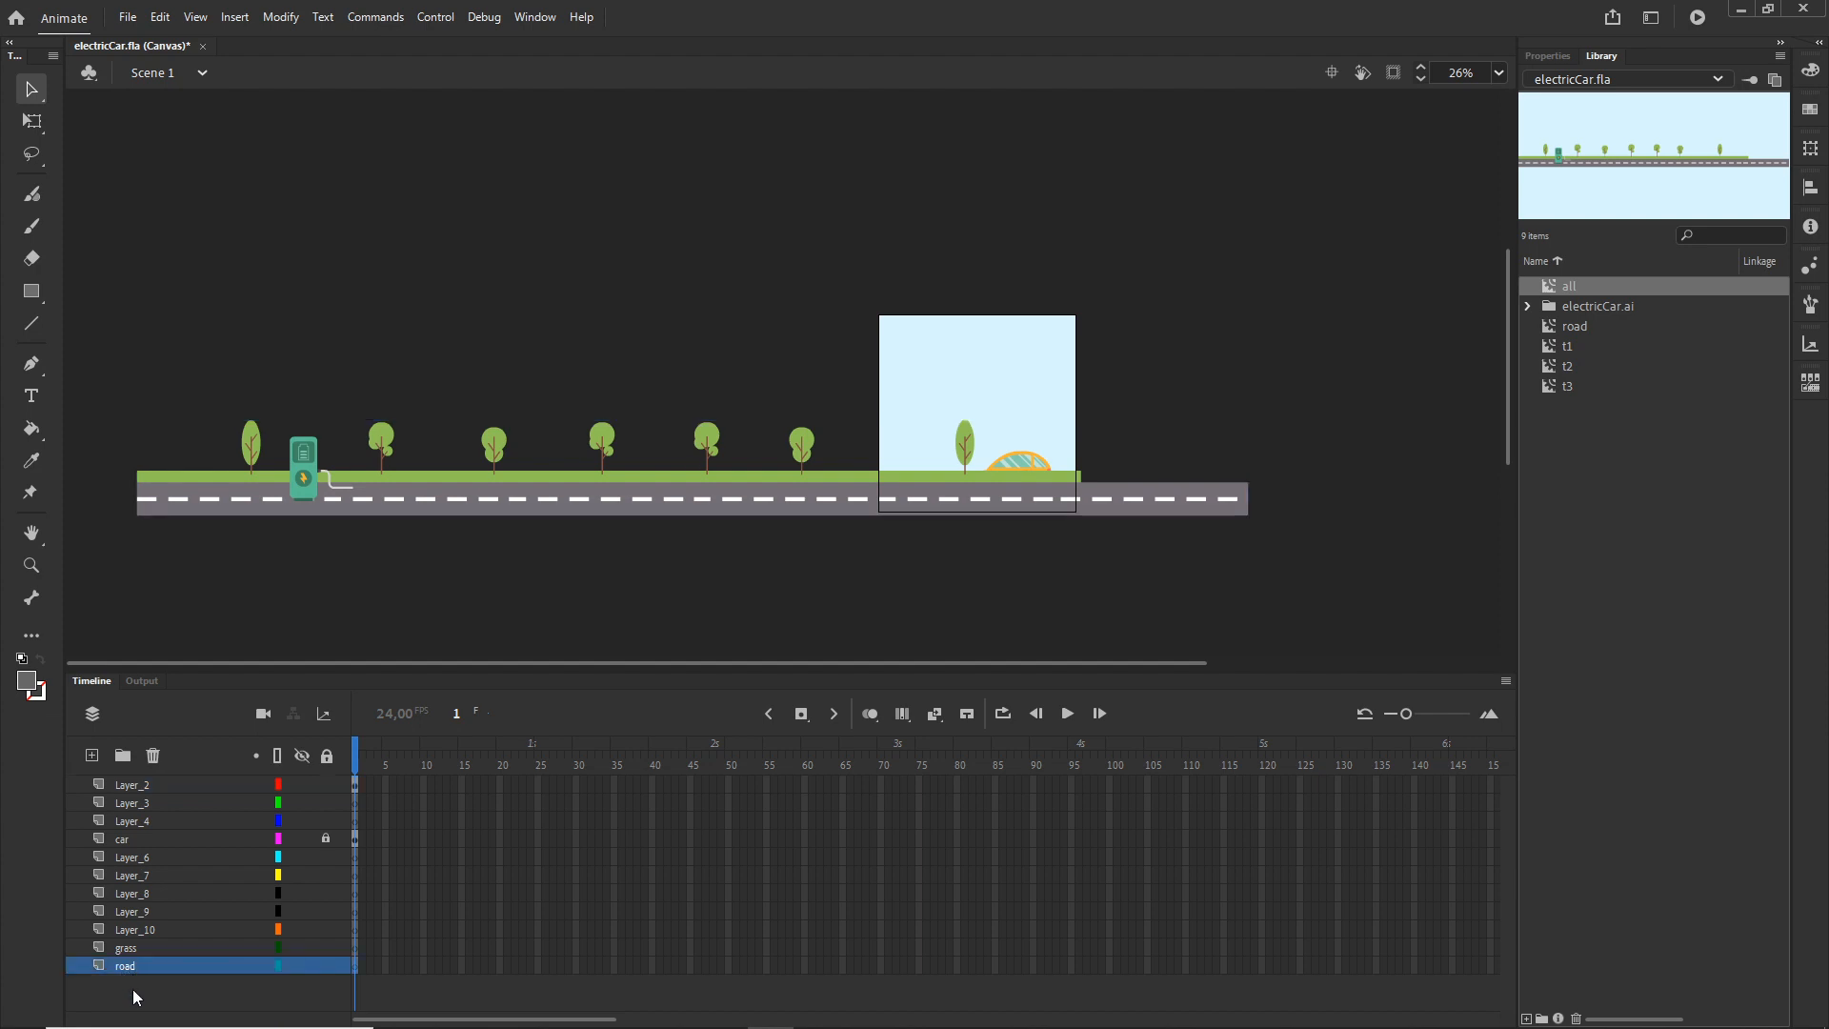
{"action": "left_click", "coordinate": [123, 871]}
{"action": "left_click", "coordinate": [139, 860]}
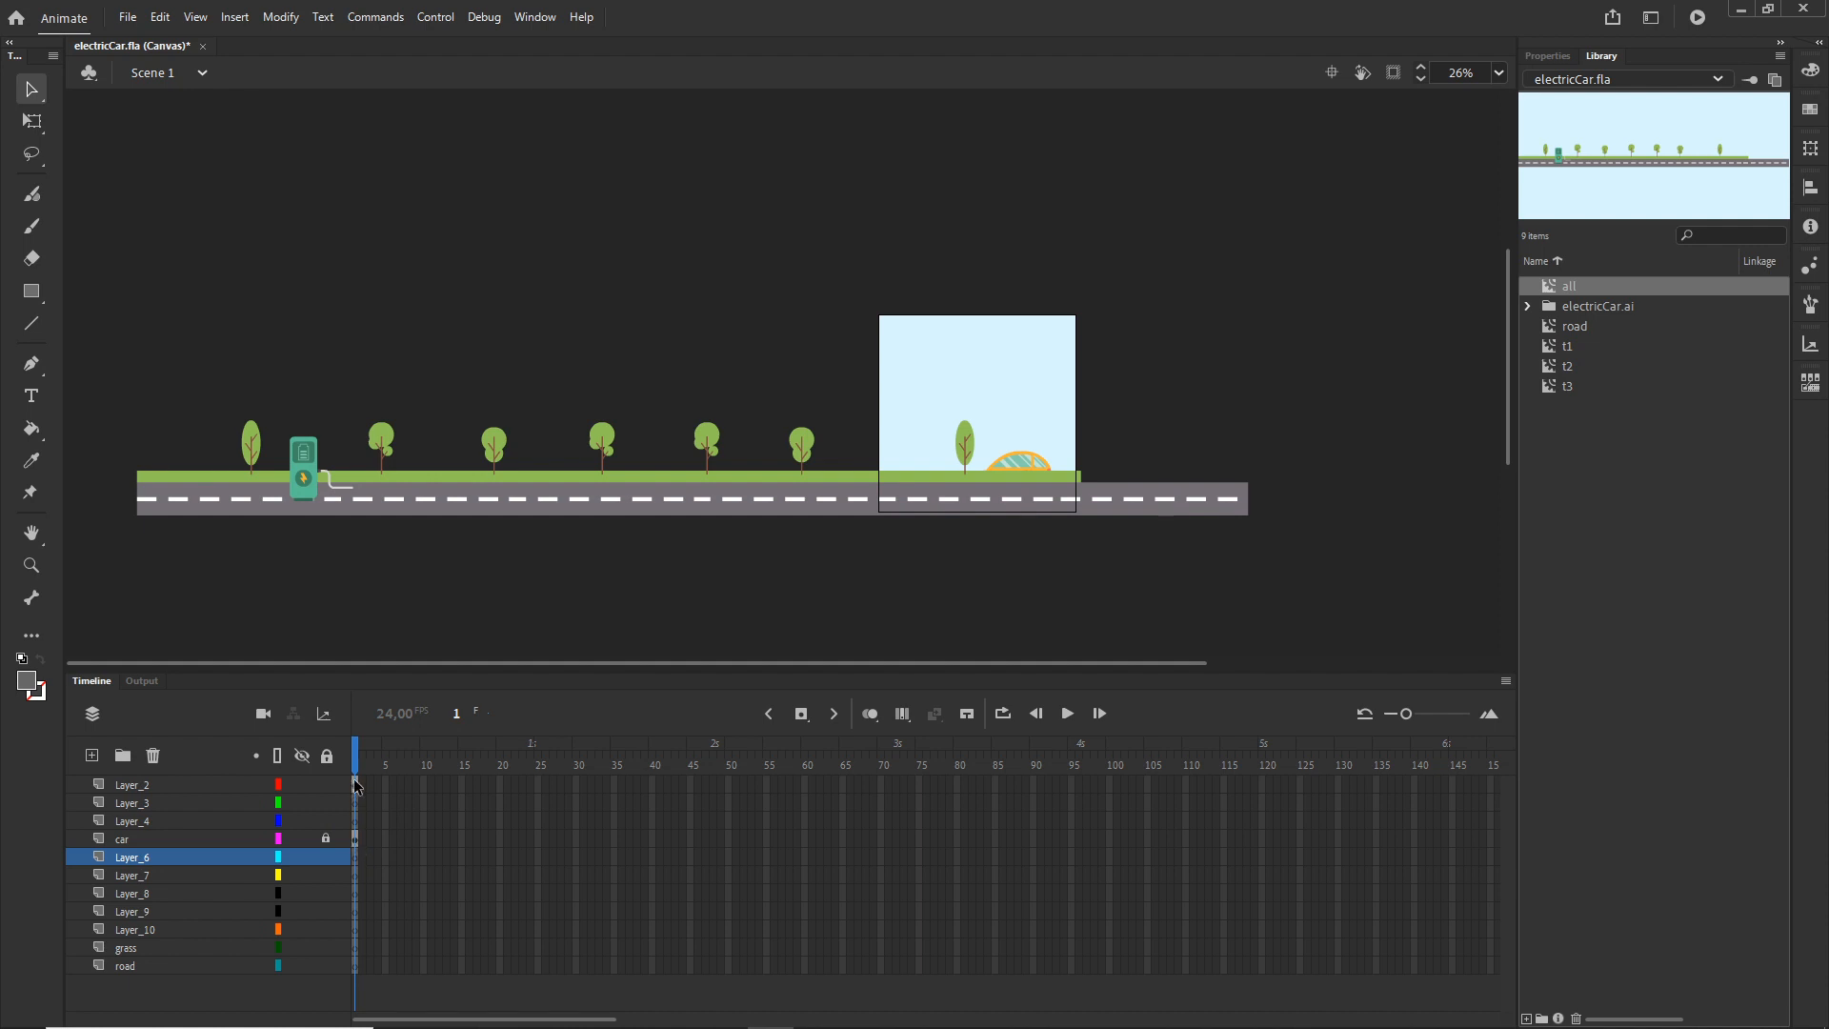
{"action": "left_click", "coordinate": [135, 791]}
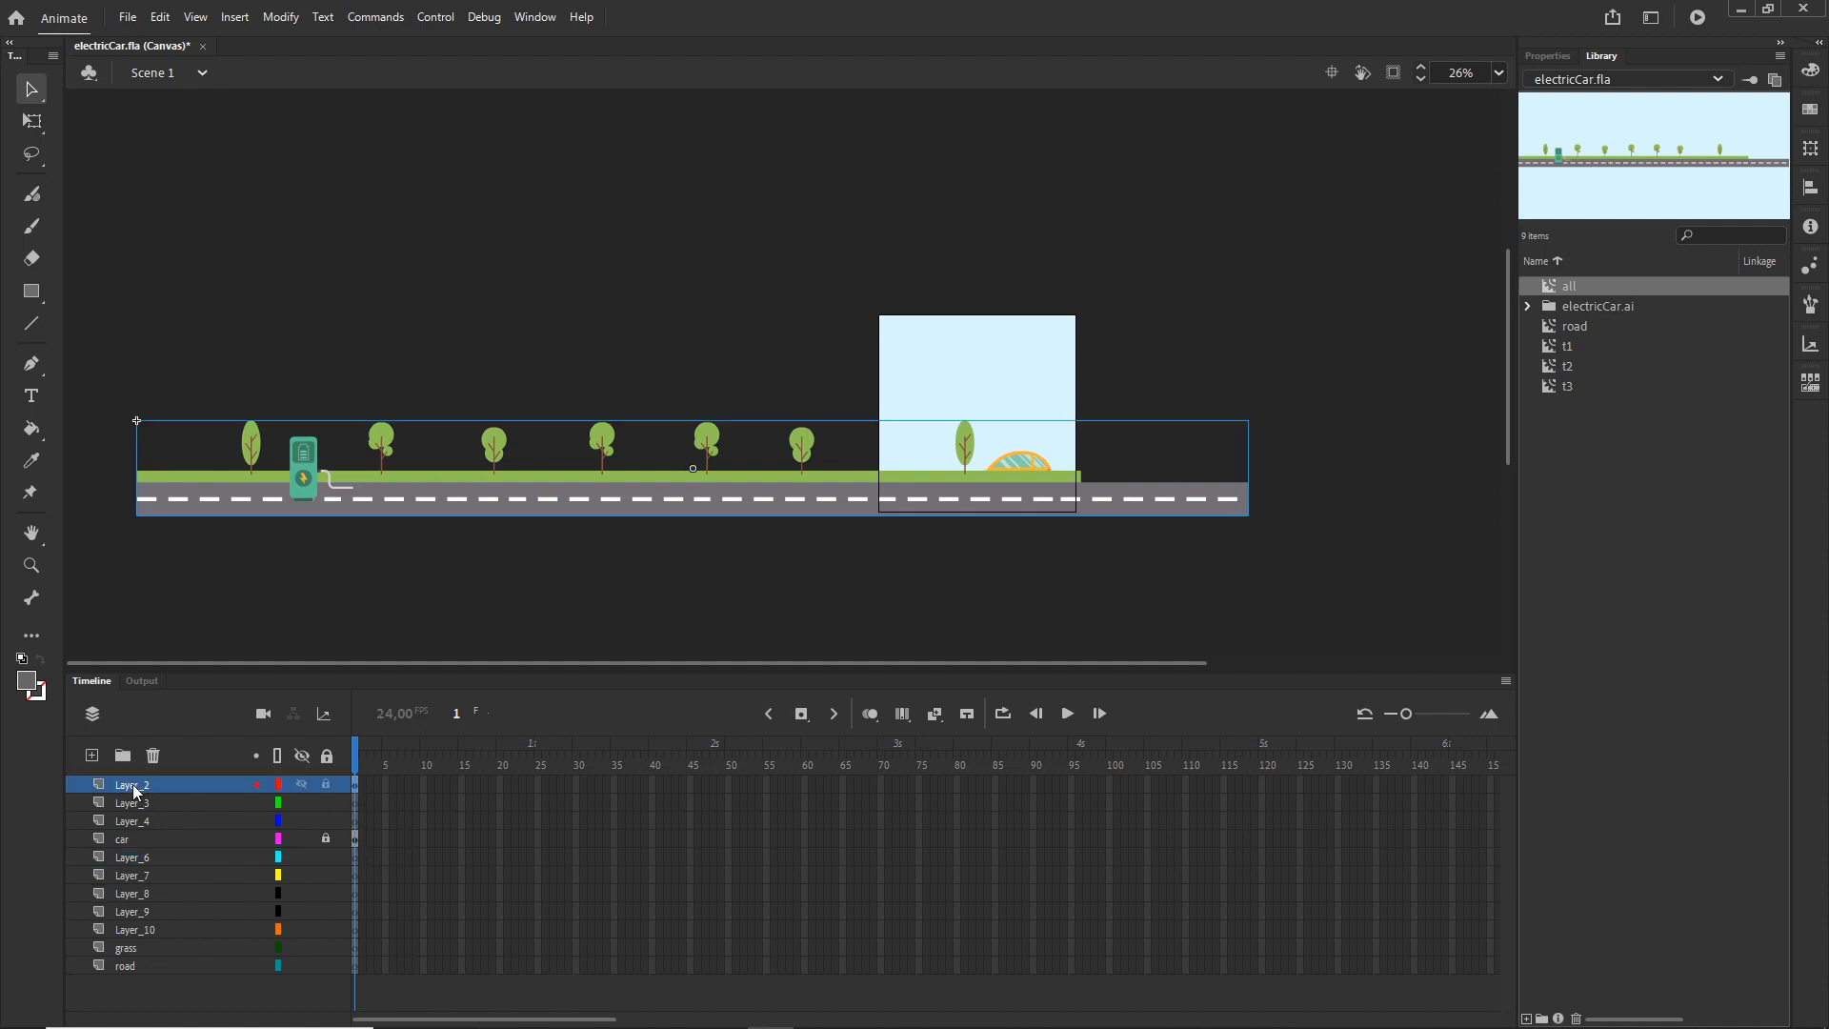
{"action": "left_click", "coordinate": [300, 786]}
{"action": "left_click", "coordinate": [300, 786]}
{"action": "left_click", "coordinate": [123, 838]}
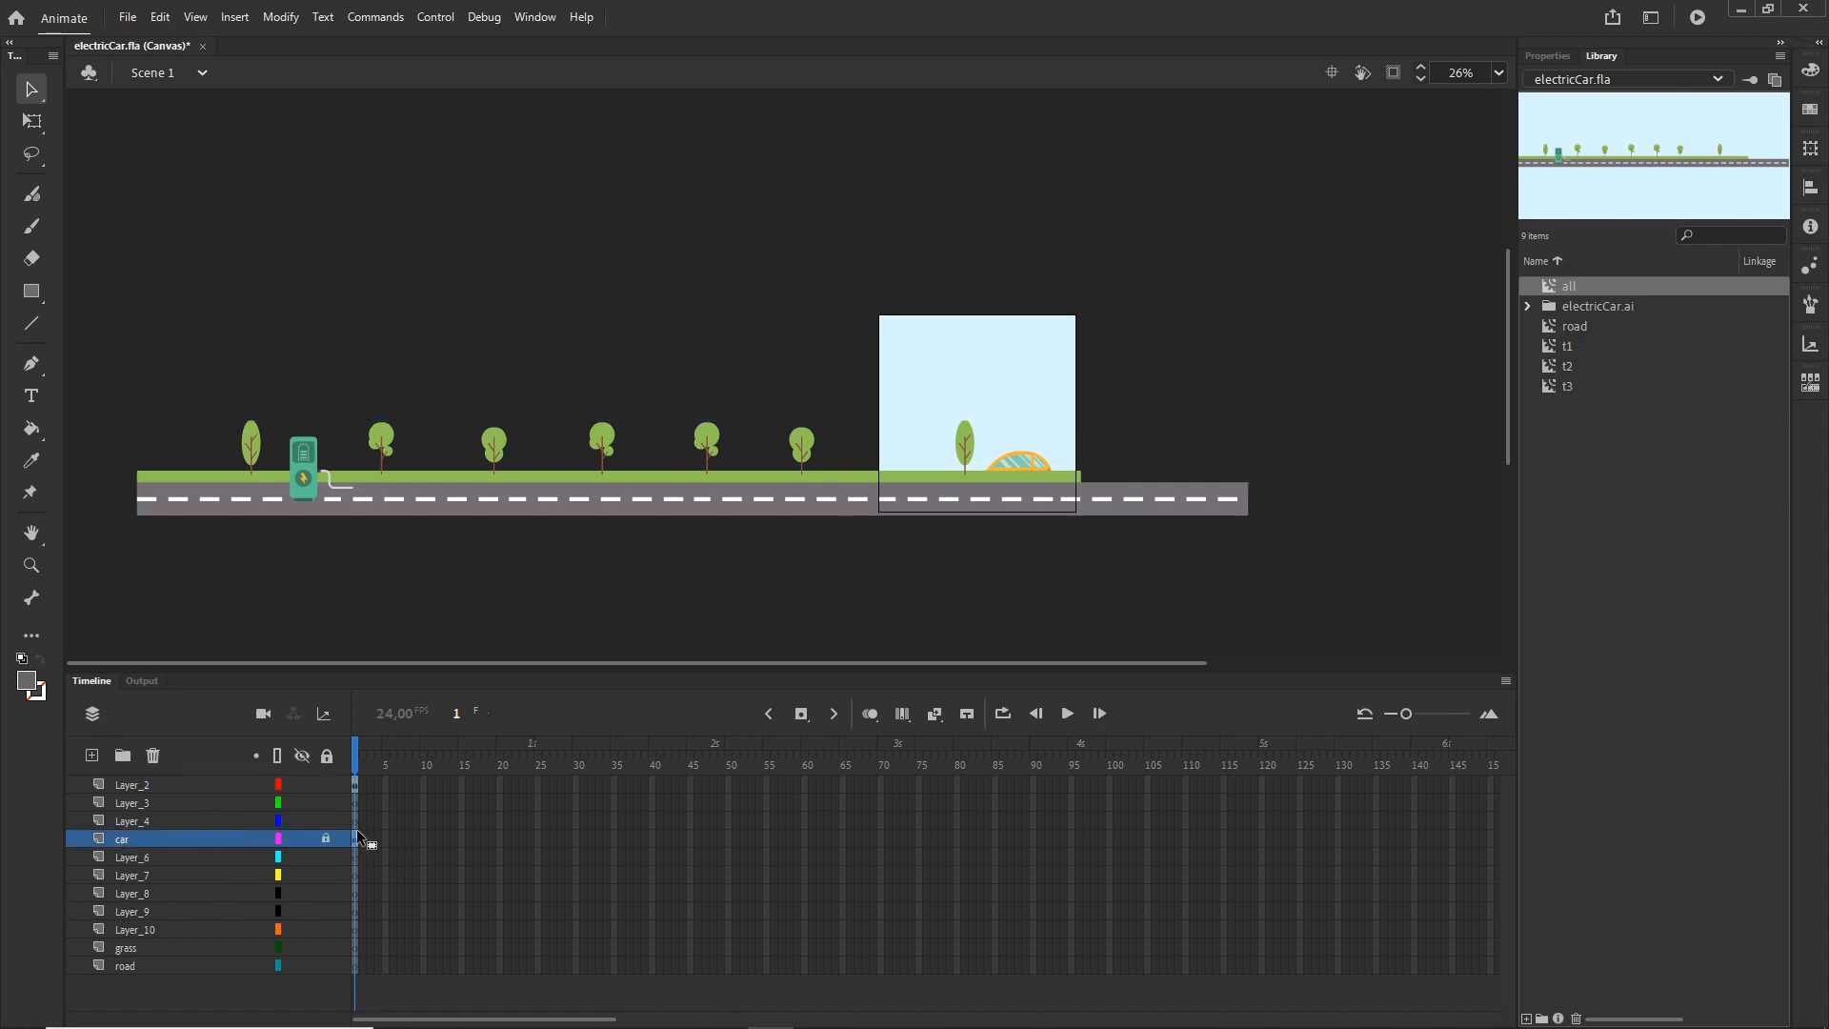
{"action": "left_click", "coordinate": [148, 823]}
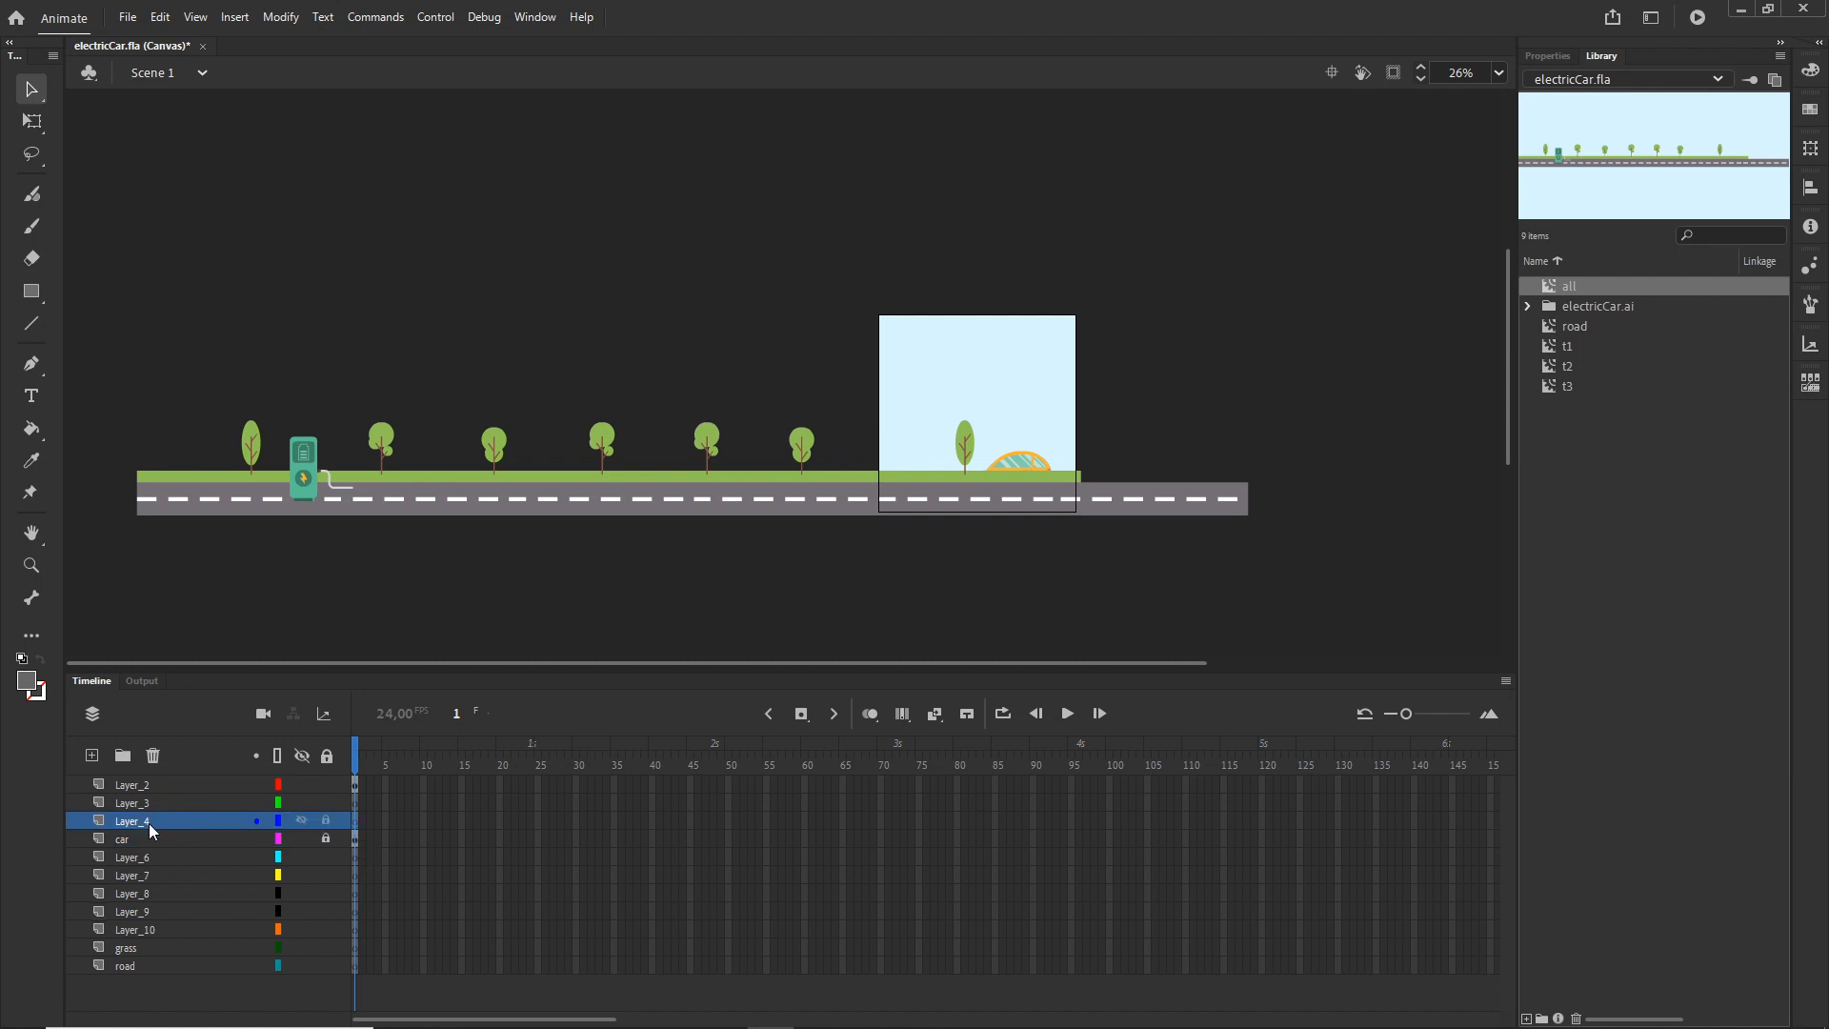
{"action": "left_click", "coordinate": [134, 805], "text": "shift"}
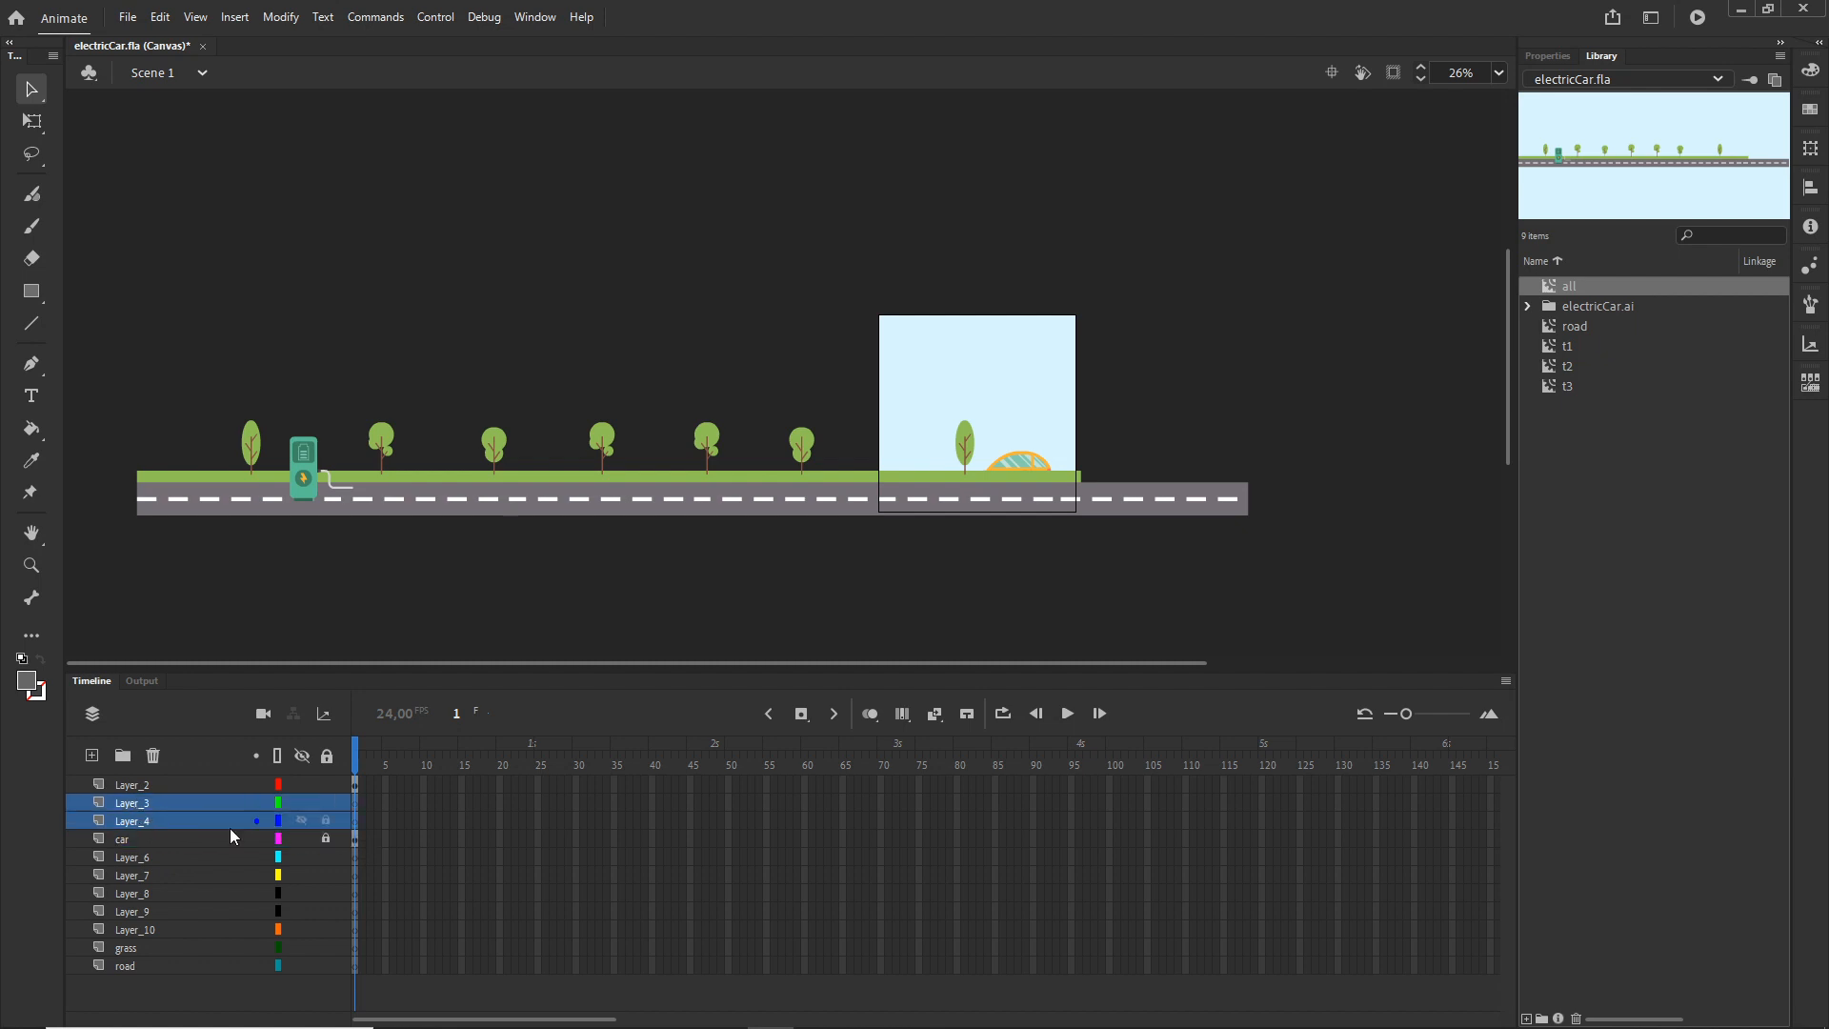
{"action": "left_click", "coordinate": [154, 756]}
- Delete the remaining empty layers, from Layer_6 through Layer_10 plus grass and road
{"action": "left_click", "coordinate": [118, 928]}
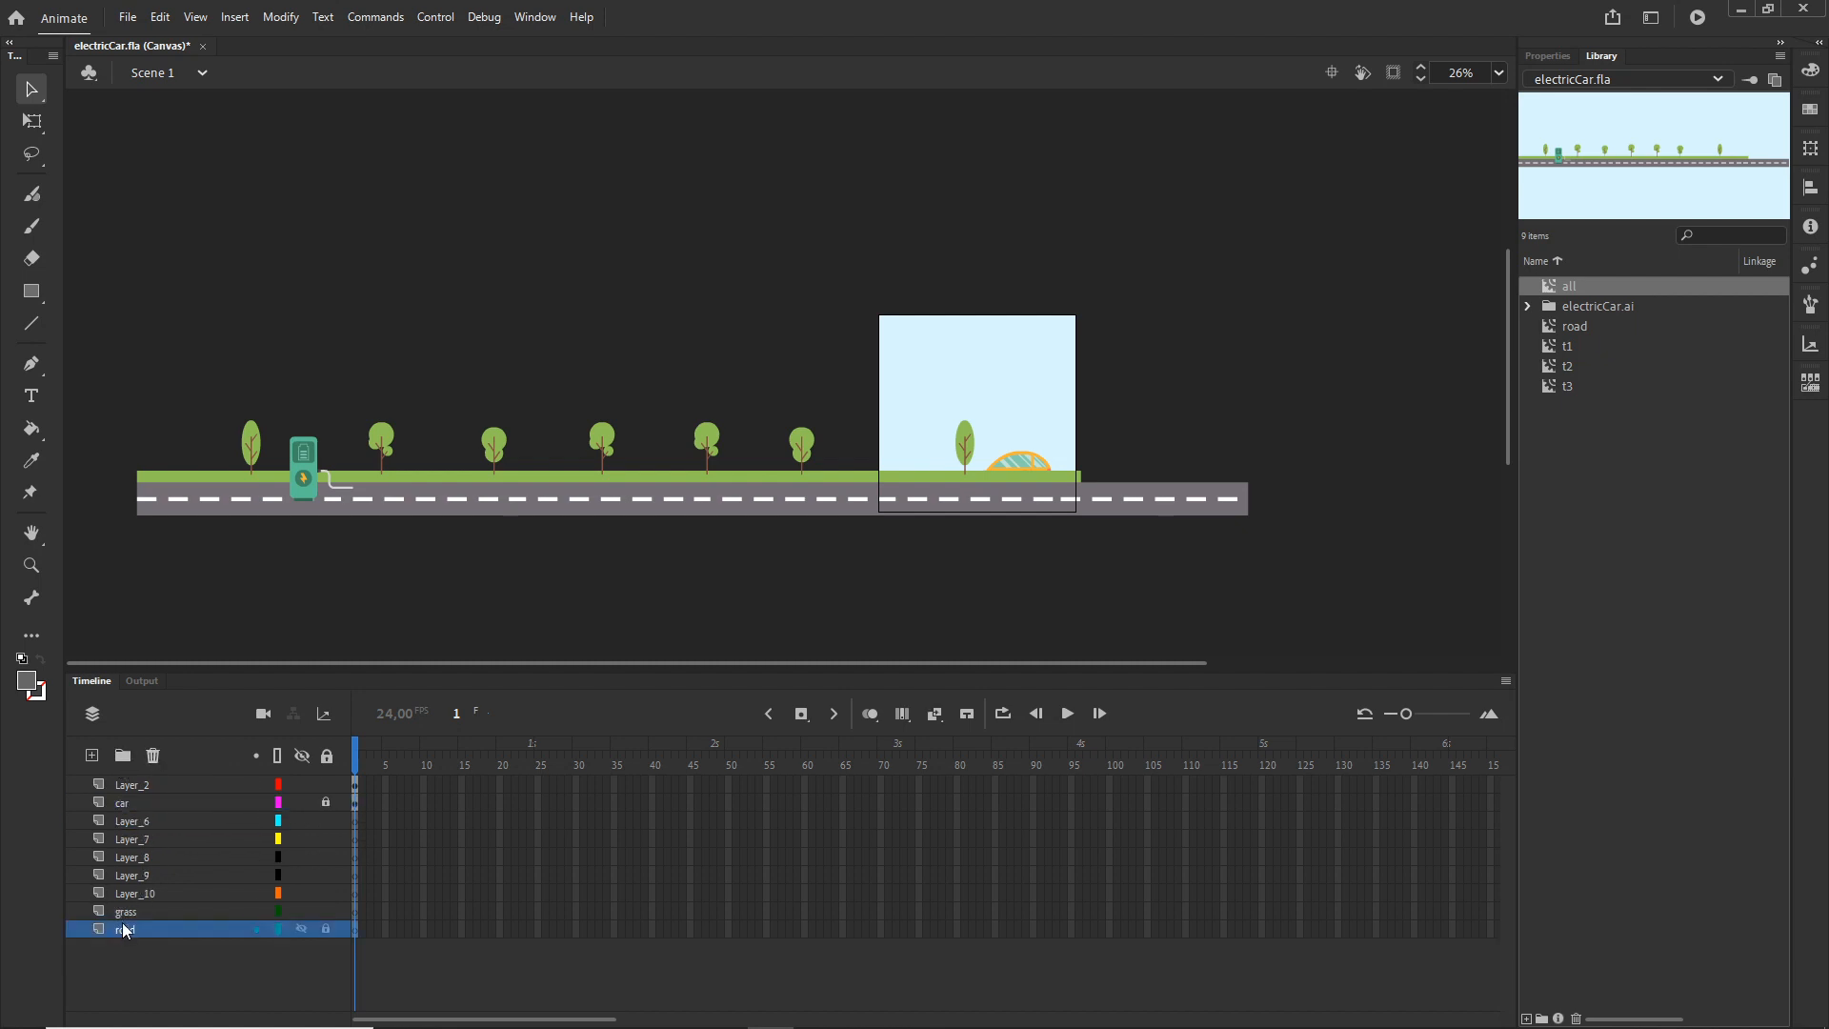
{"action": "left_click", "coordinate": [124, 820], "text": "shift"}
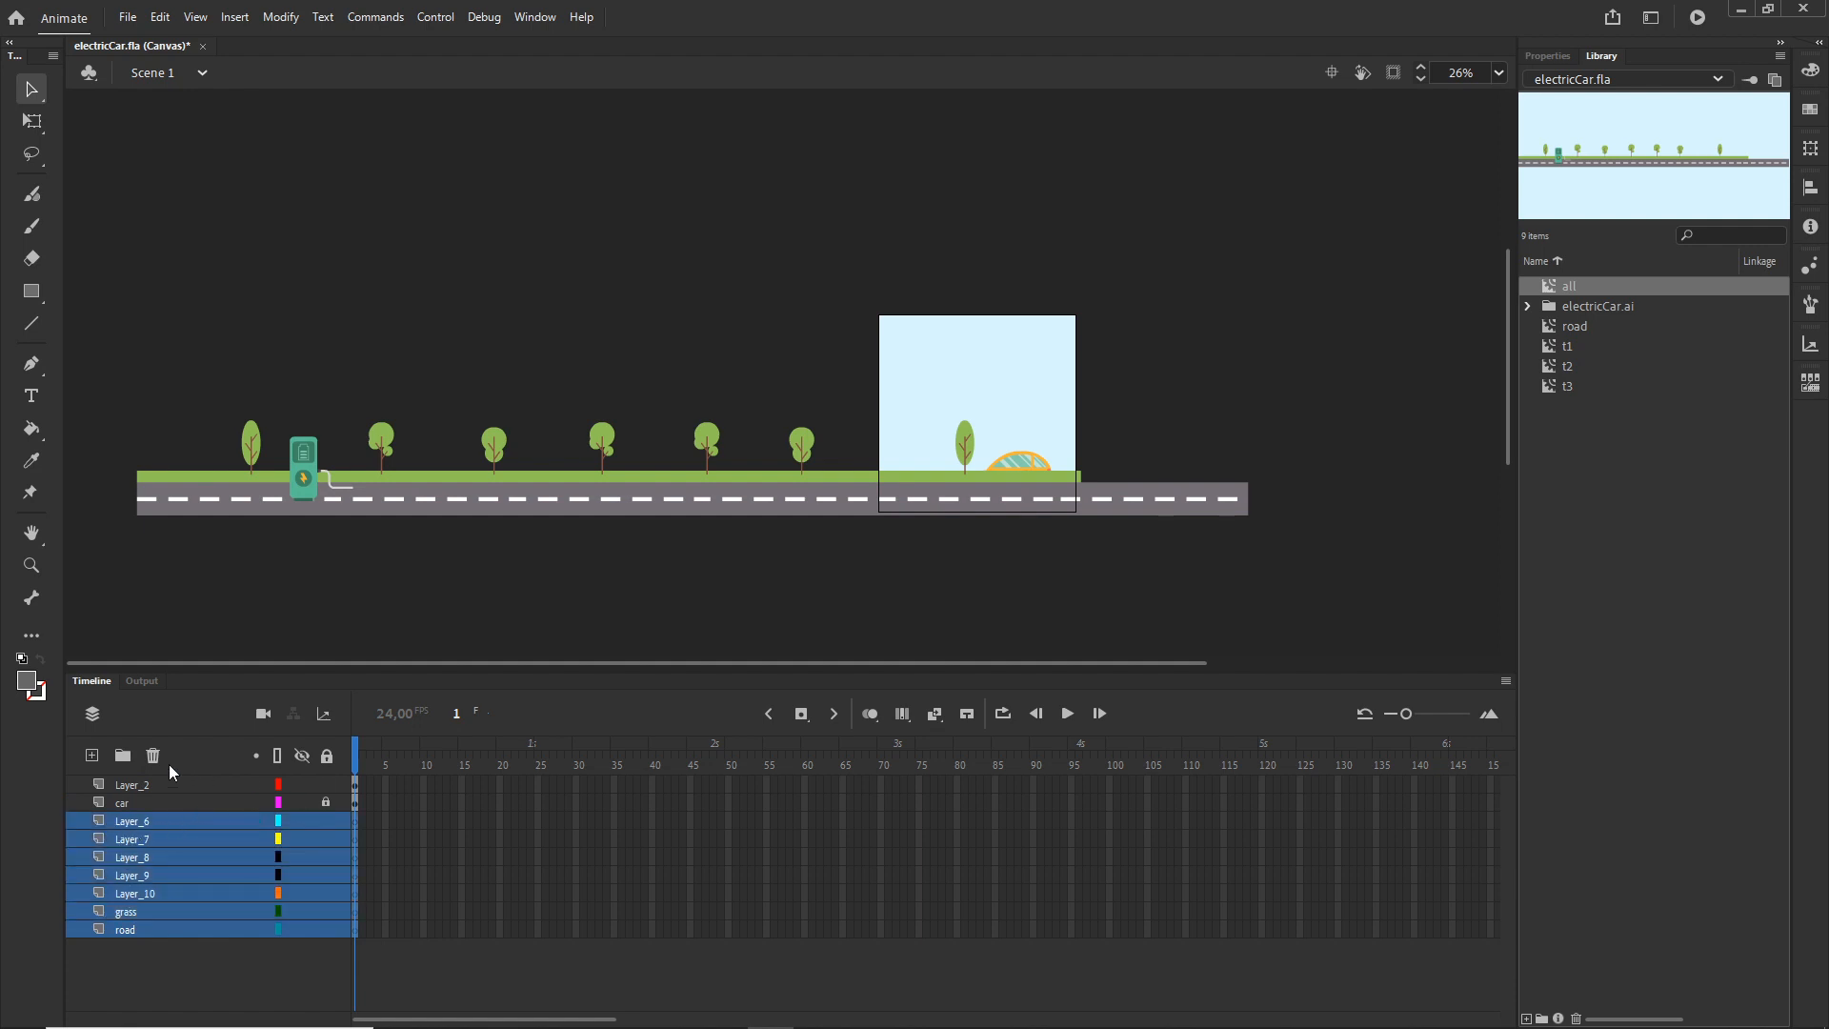
{"action": "left_click", "coordinate": [153, 755]}
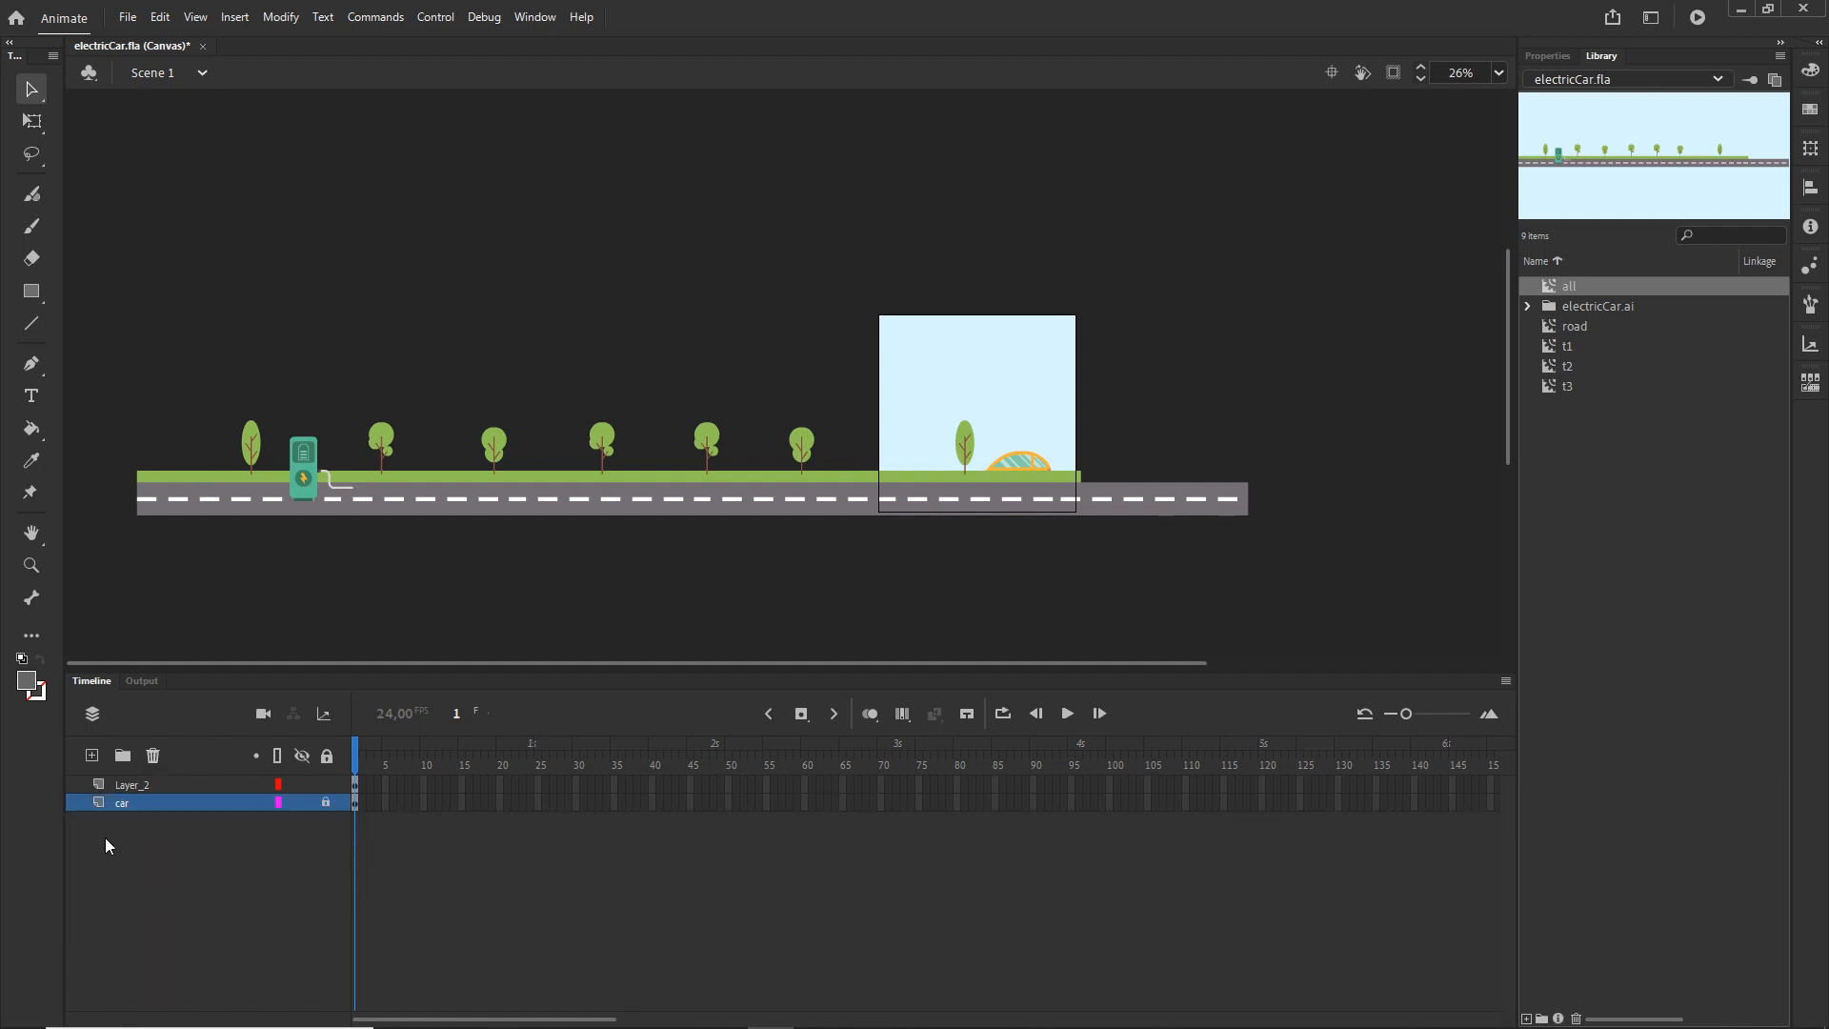
- Move the car layer above Layer_2 and rename Layer_2 as BG
{"action": "left_click_drag", "start_coordinate": [134, 805], "coordinate": [128, 779]}
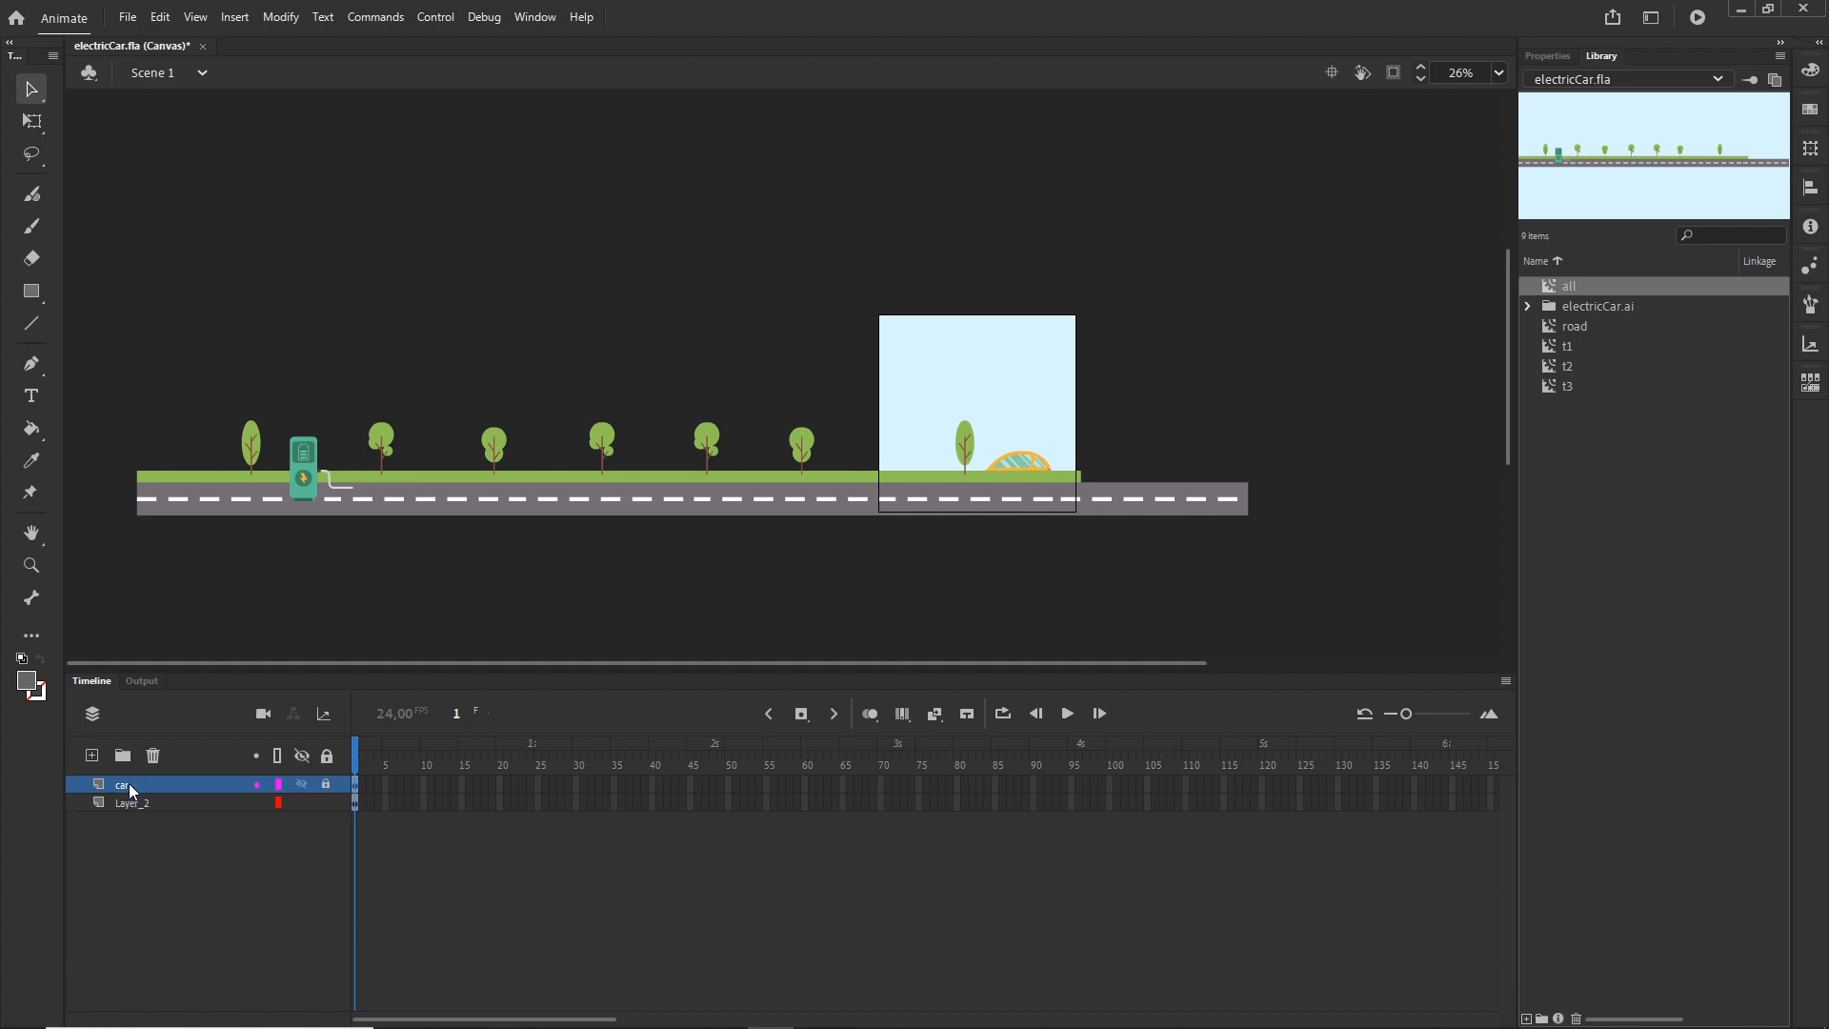
{"action": "left_click", "coordinate": [147, 802]}
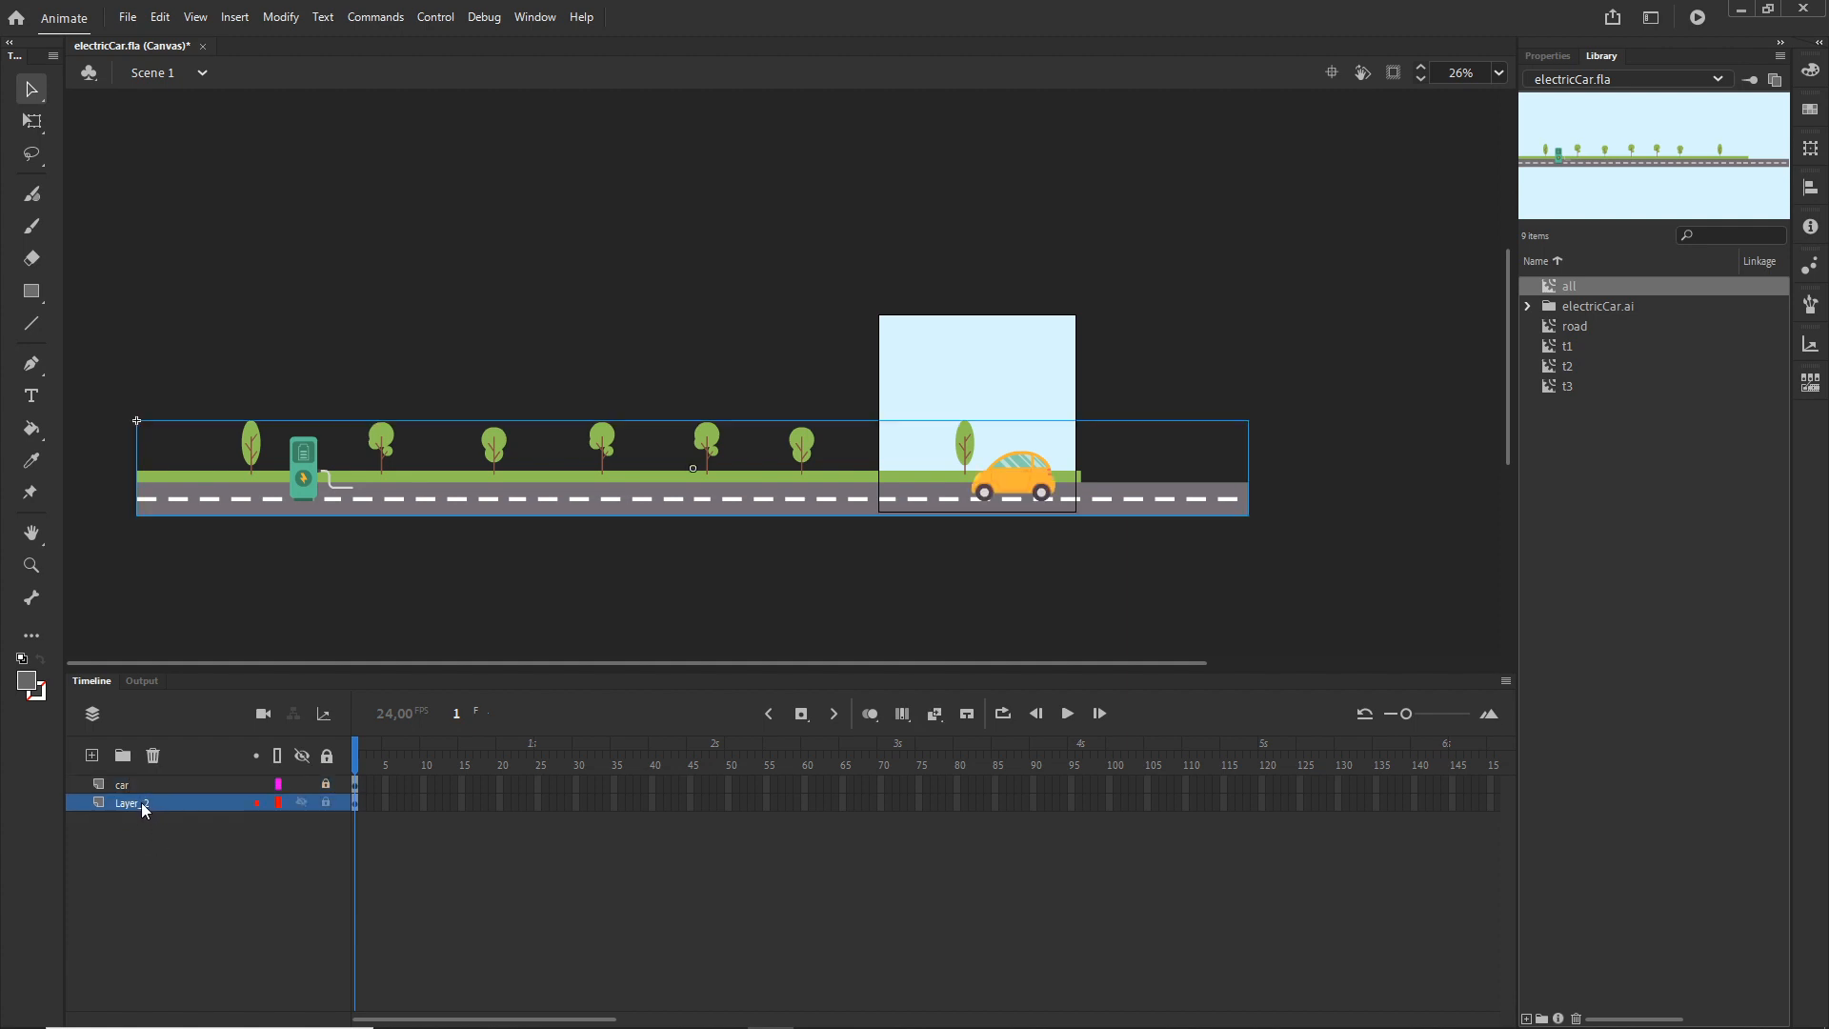
{"action": "double_click", "coordinate": [141, 802]}
{"action": "type", "text": "BG"}
{"action": "key", "text": "Return"}
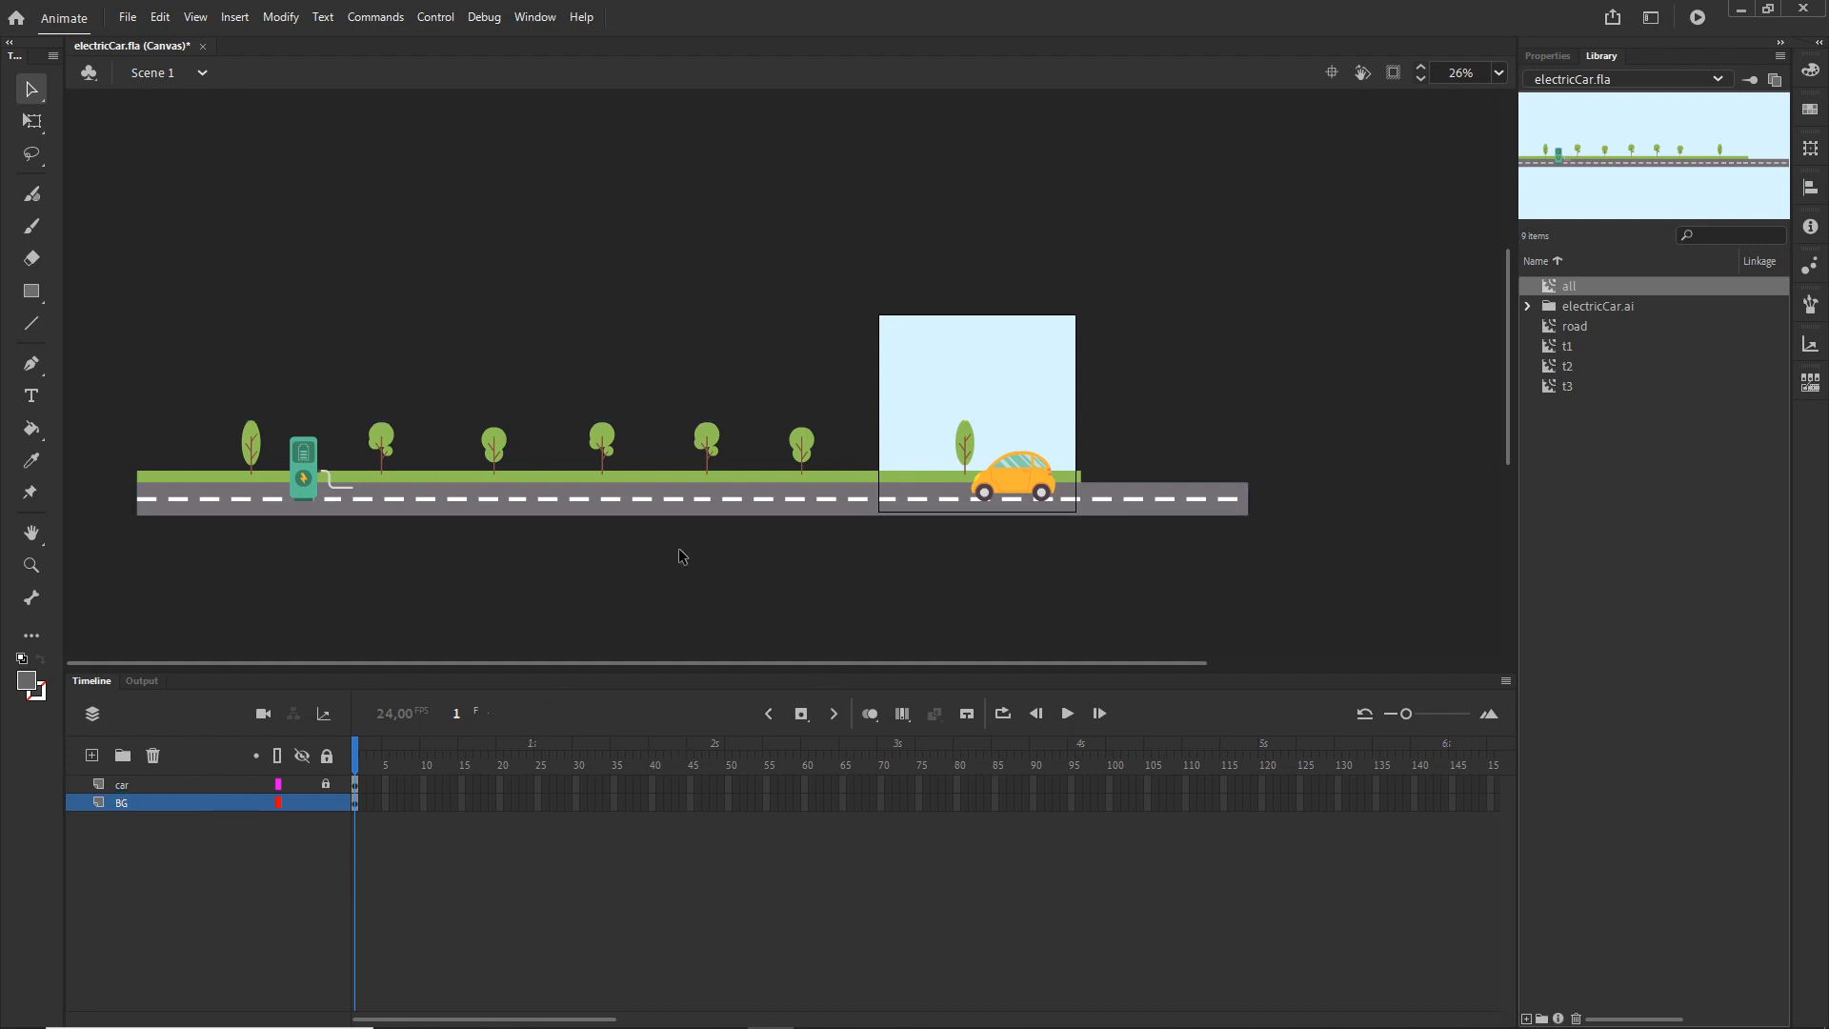
{"action": "scroll", "coordinate": [671, 520], "scroll_direction": "up", "scroll_amount": 1}
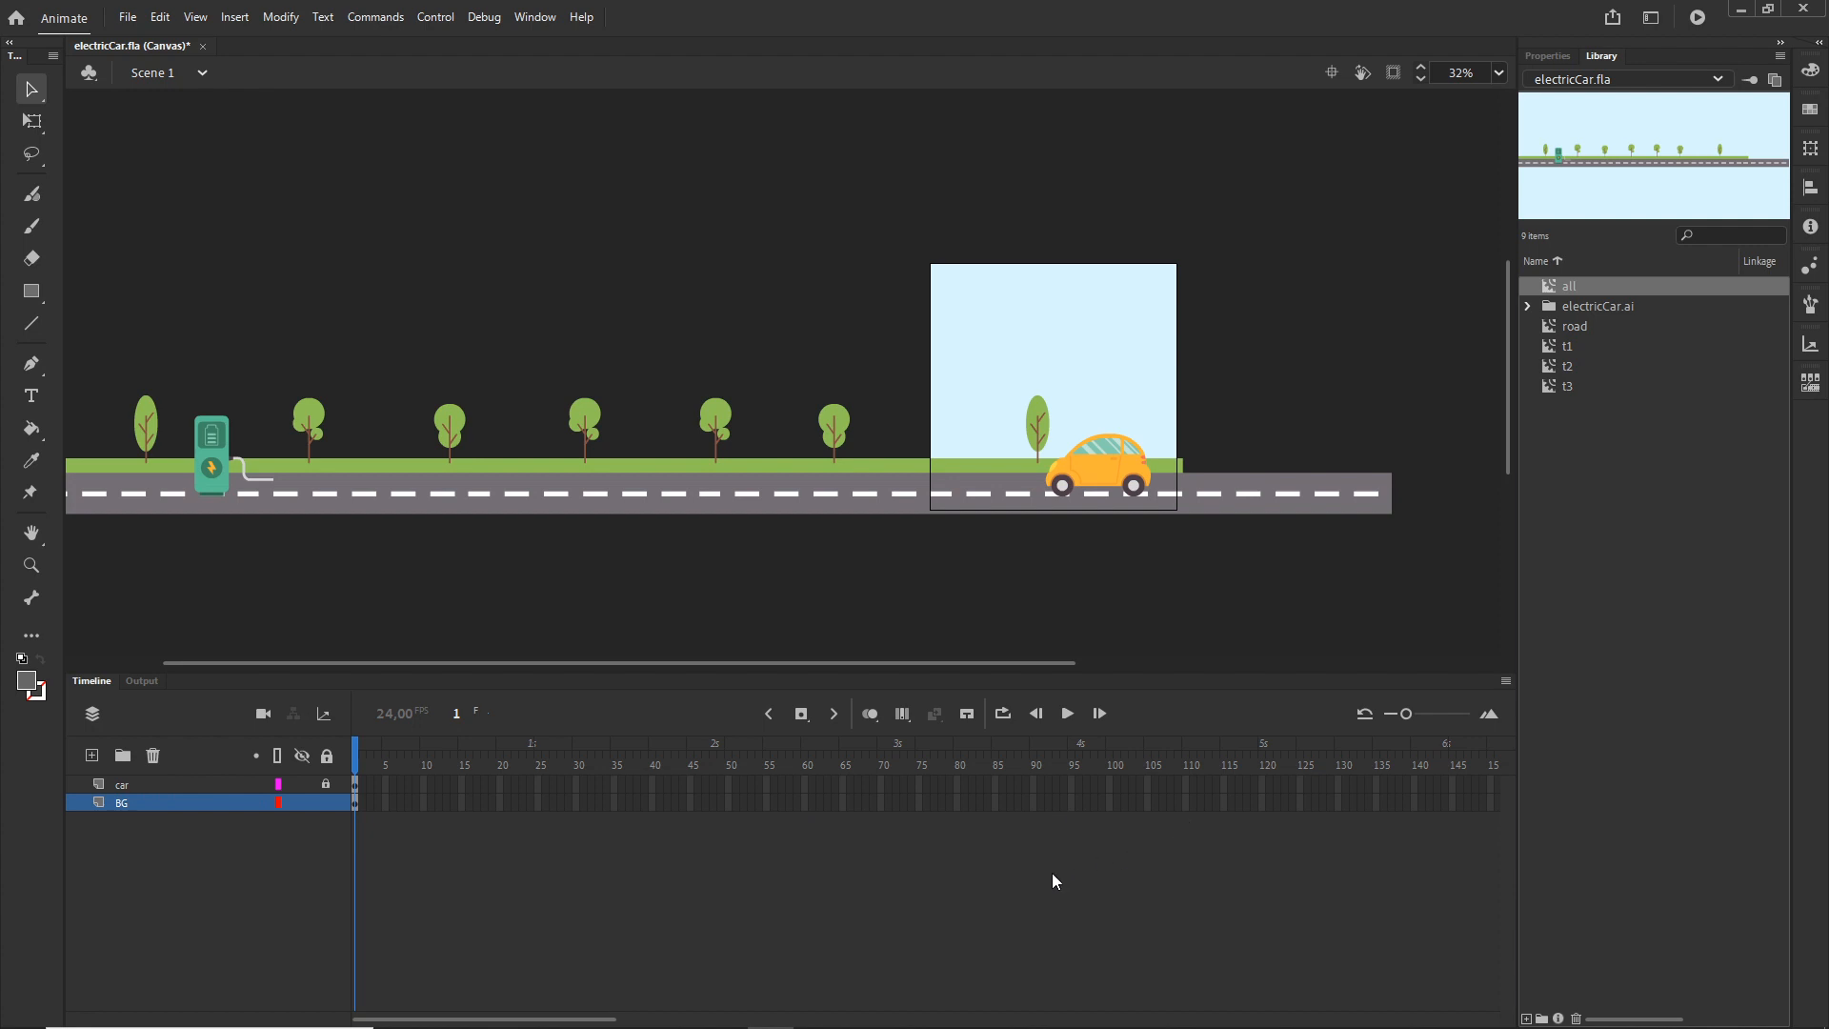
- Insert a keyframe at frame 200 of the BG layer and return the playhead to frame 1
{"action": "left_click_drag", "start_coordinate": [575, 1019], "coordinate": [795, 1021]}
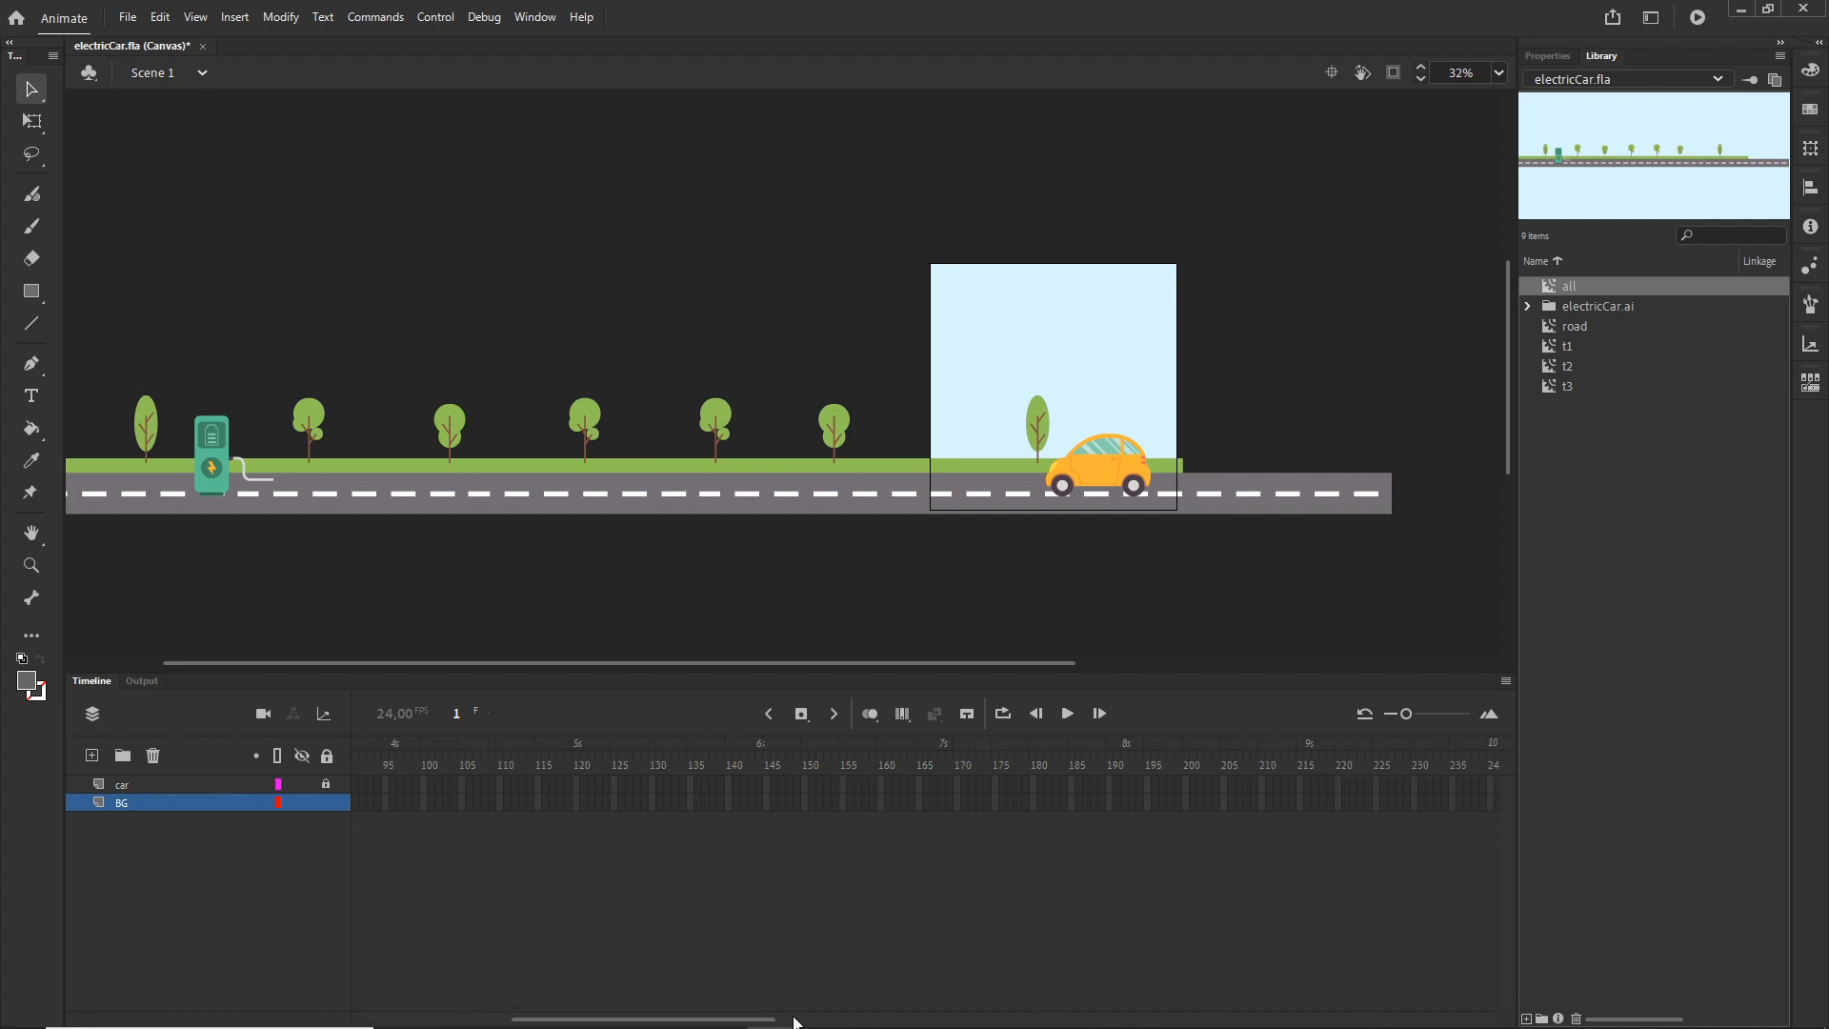
{"action": "left_click", "coordinate": [1187, 802]}
{"action": "right_click", "coordinate": [1187, 805]}
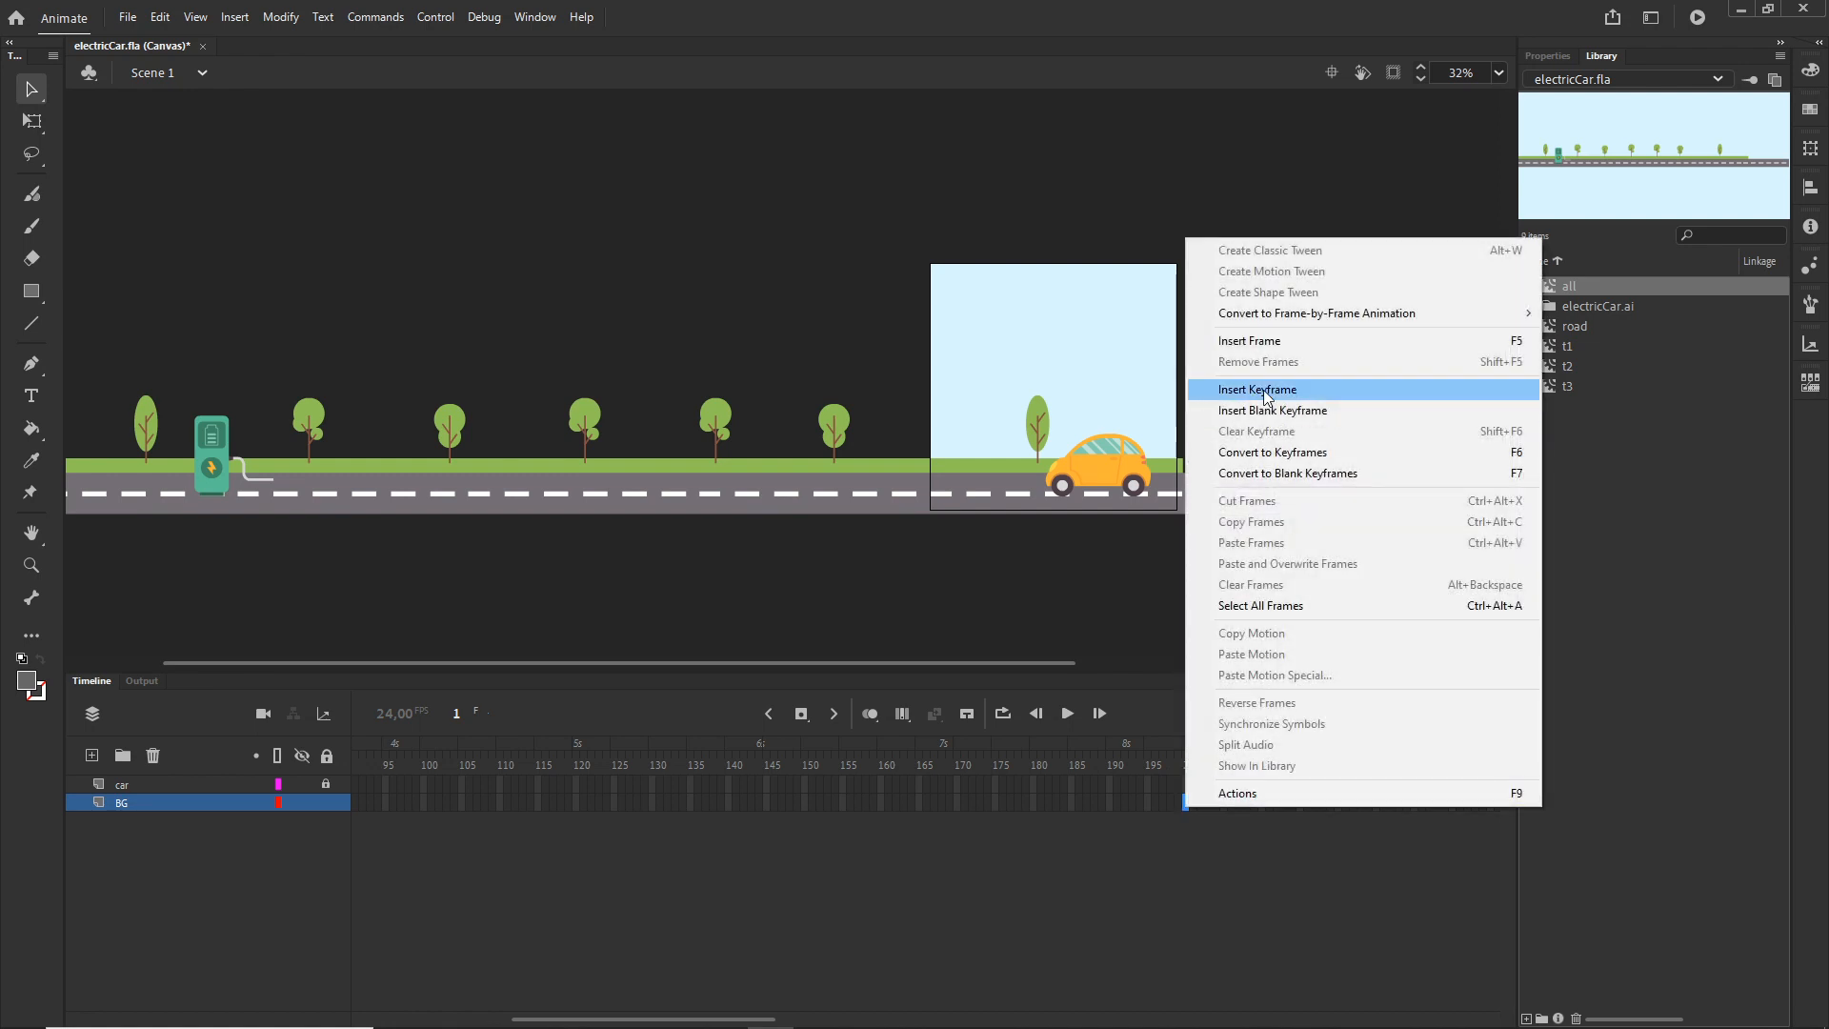
{"action": "left_click", "coordinate": [1266, 390]}
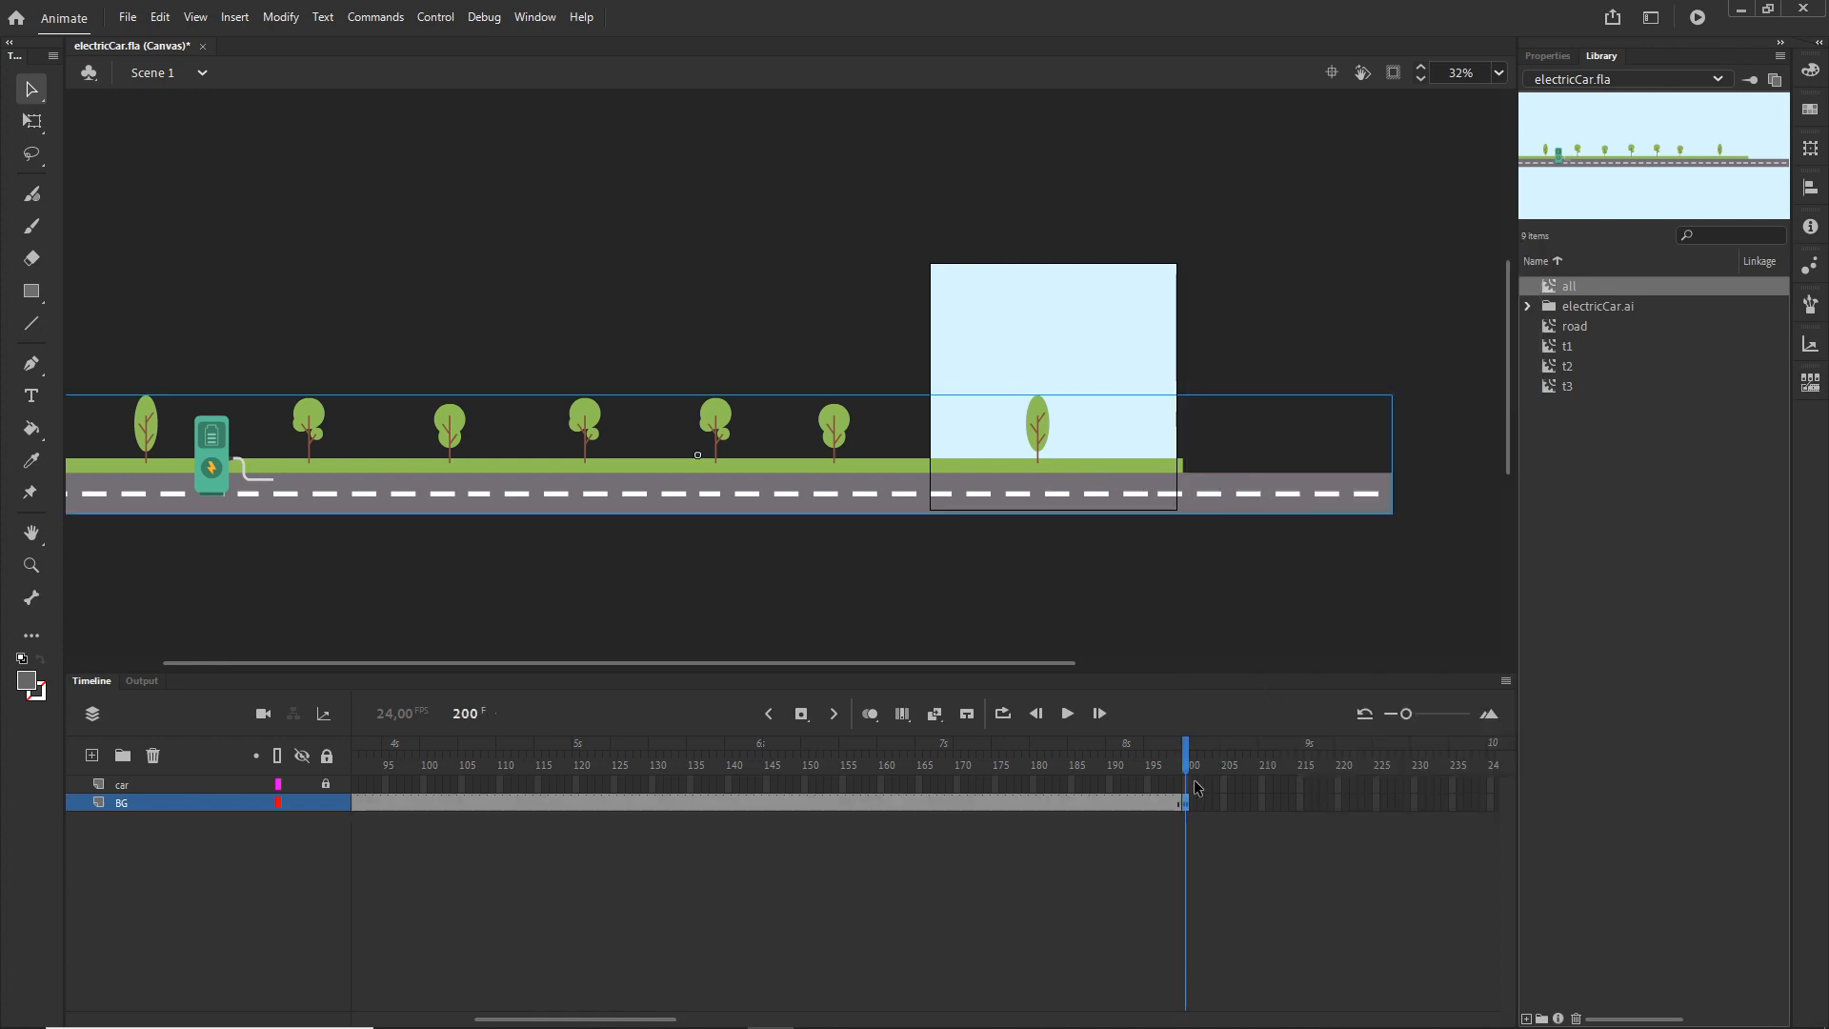
{"action": "left_click_drag", "start_coordinate": [1186, 757], "coordinate": [124, 756]}
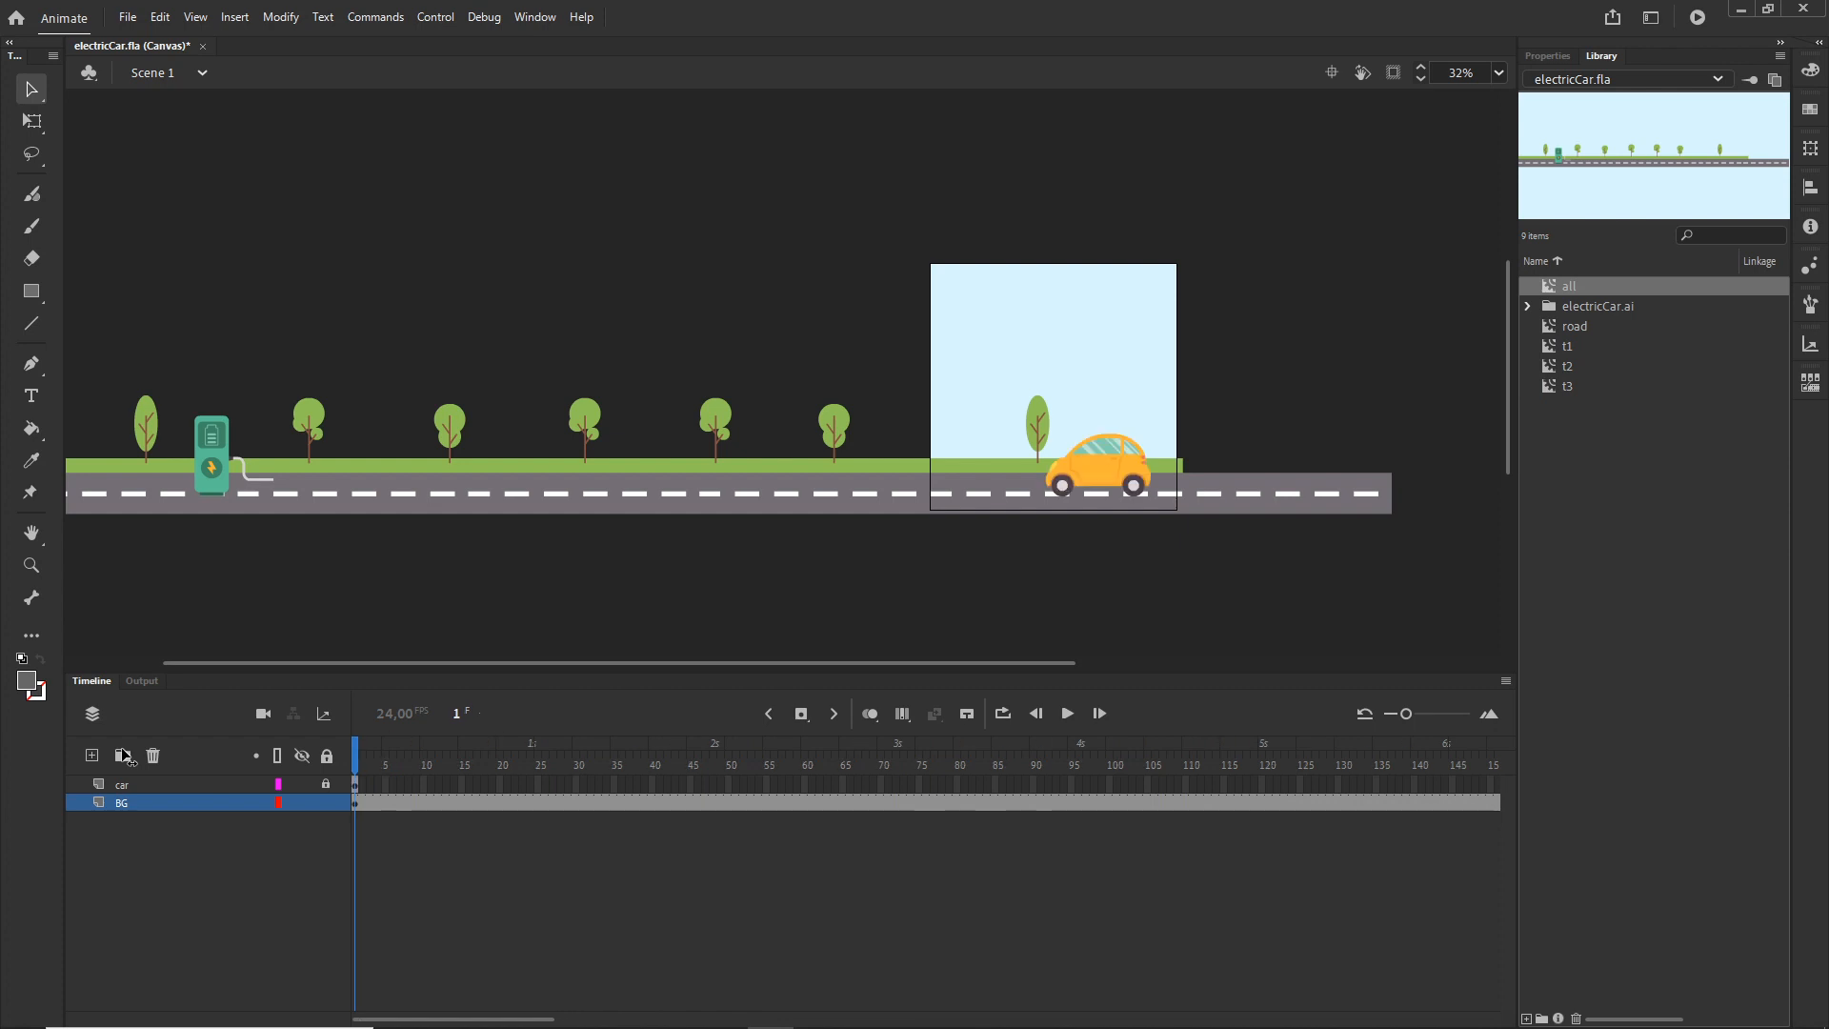
- Unlock the car layer and convert the car into a Movie Clip symbol named car
{"action": "left_click", "coordinate": [1095, 481]}
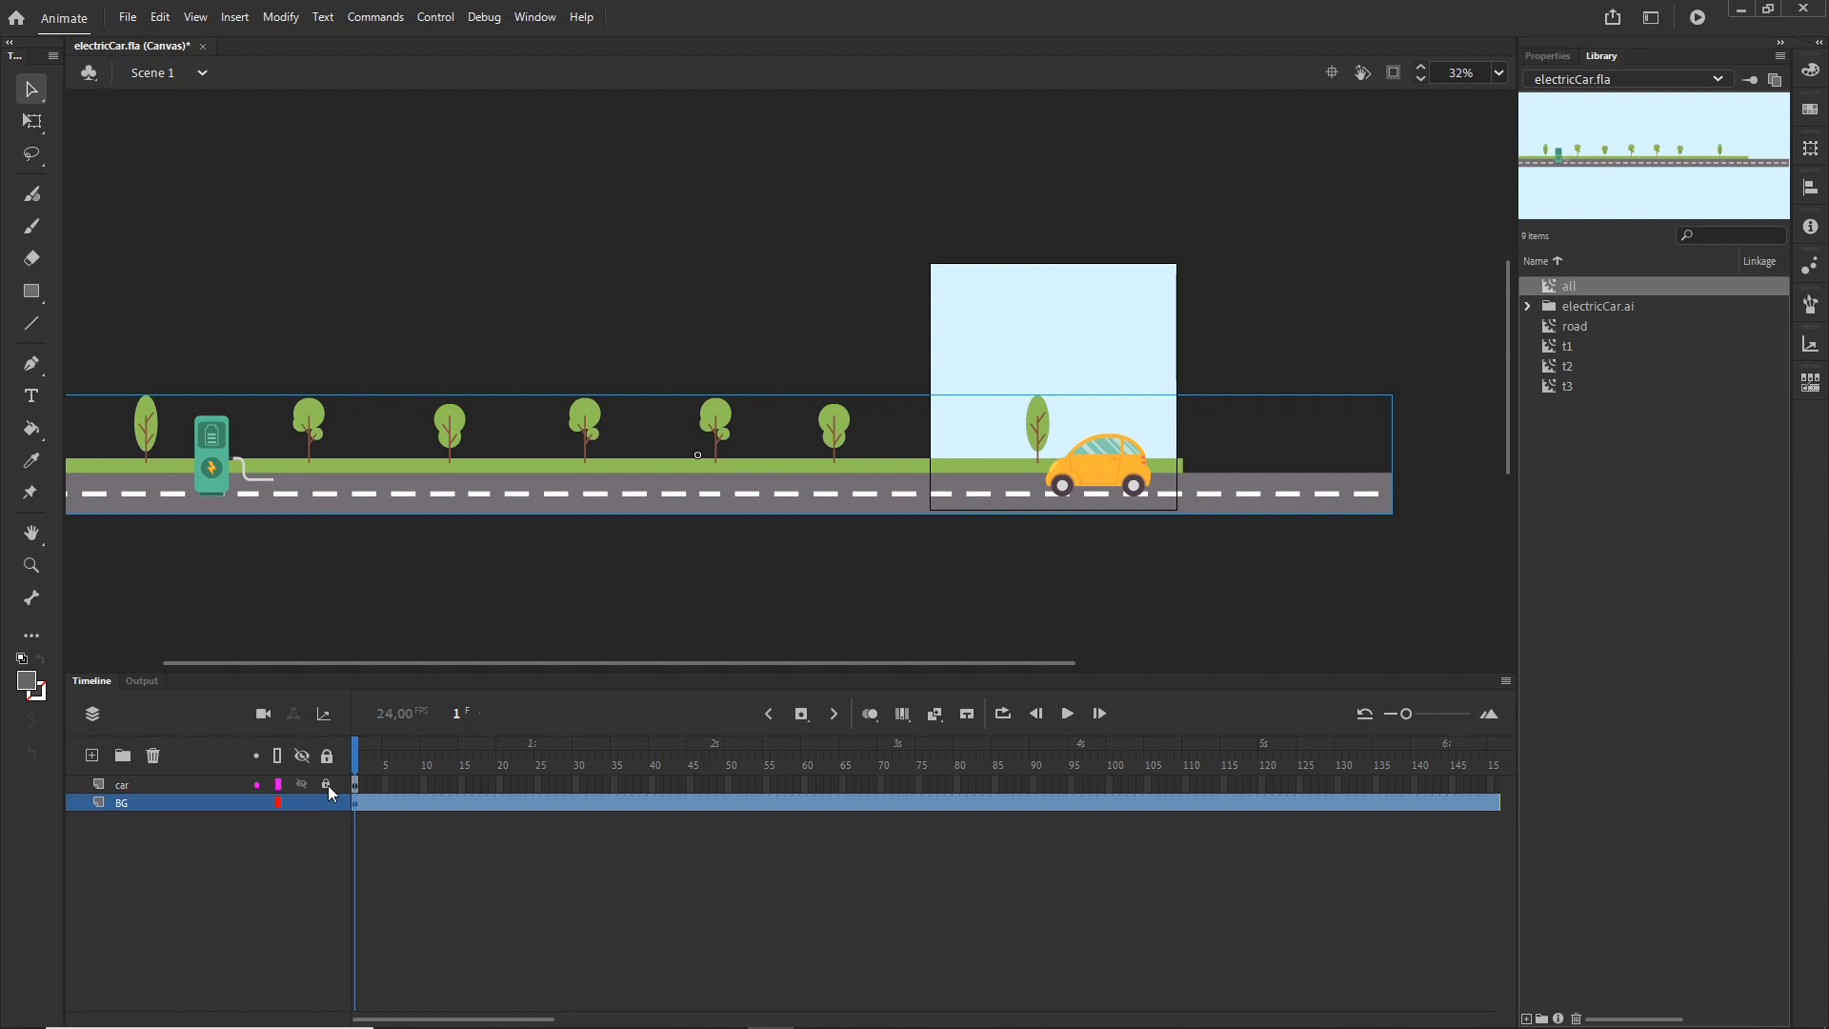
{"action": "left_click", "coordinate": [1282, 286]}
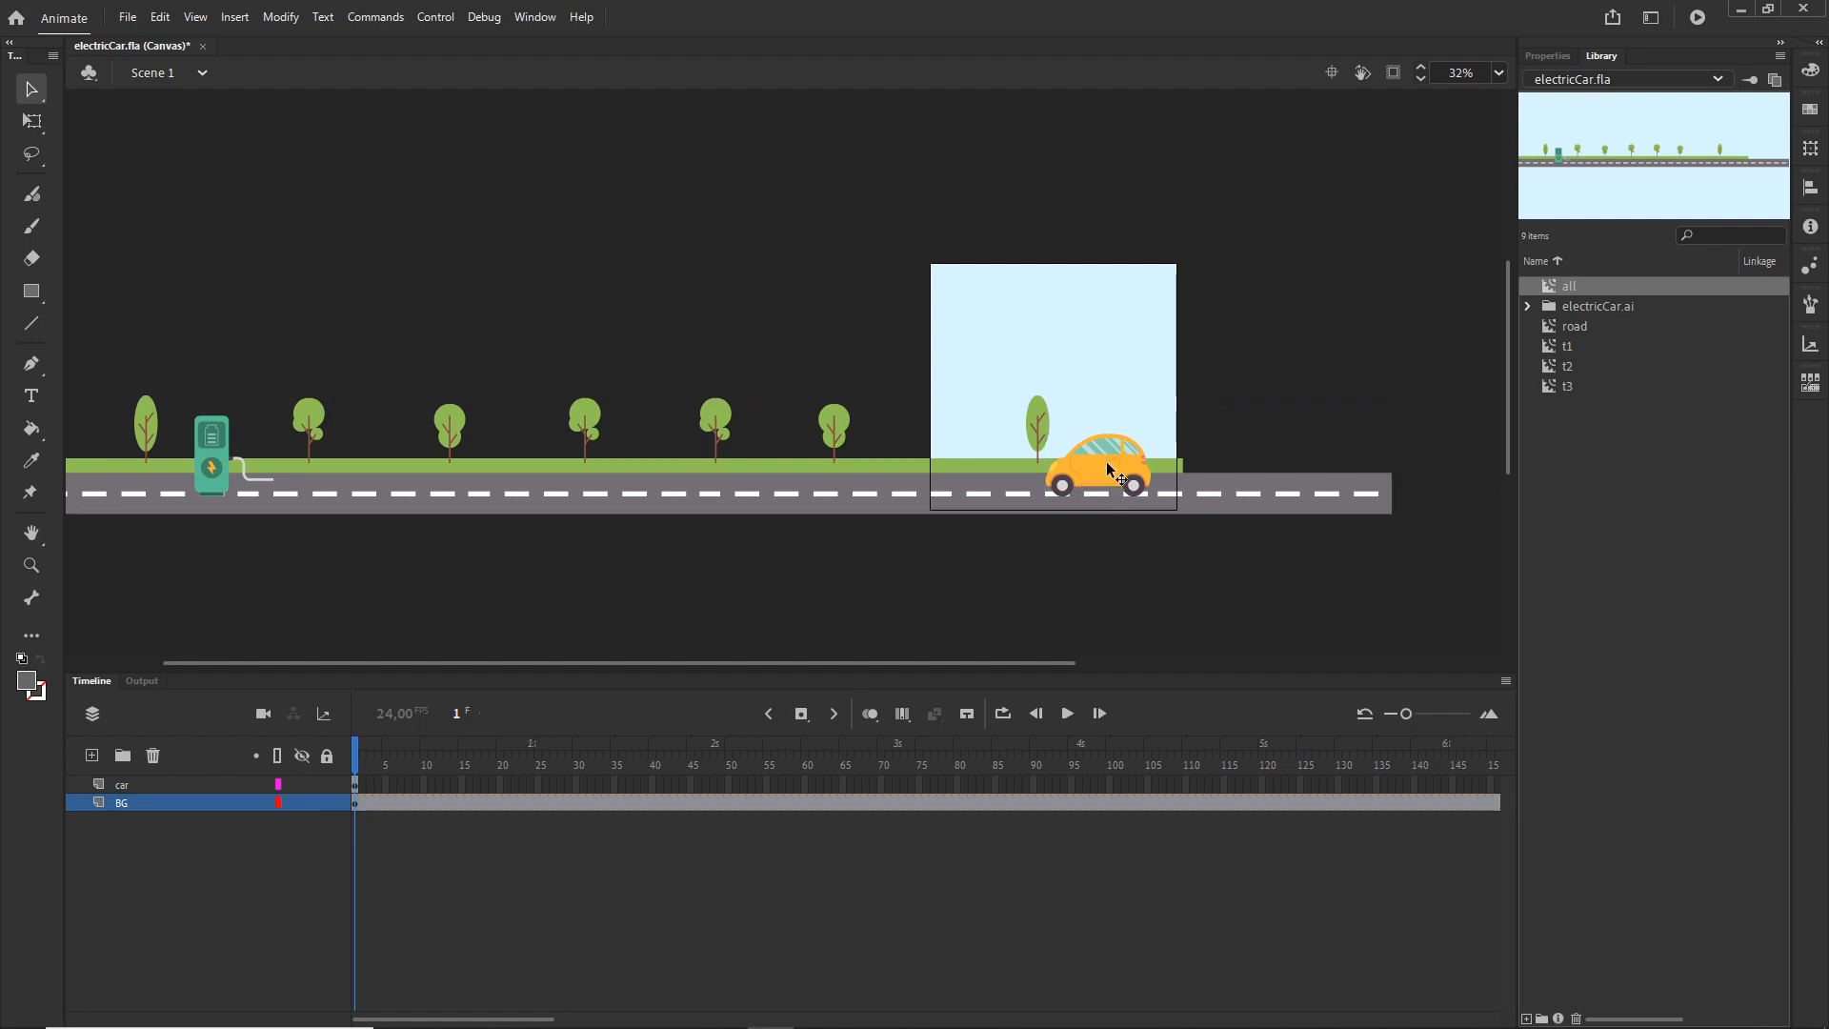
{"action": "left_click", "coordinate": [1109, 466]}
{"action": "left_click", "coordinate": [1555, 55]}
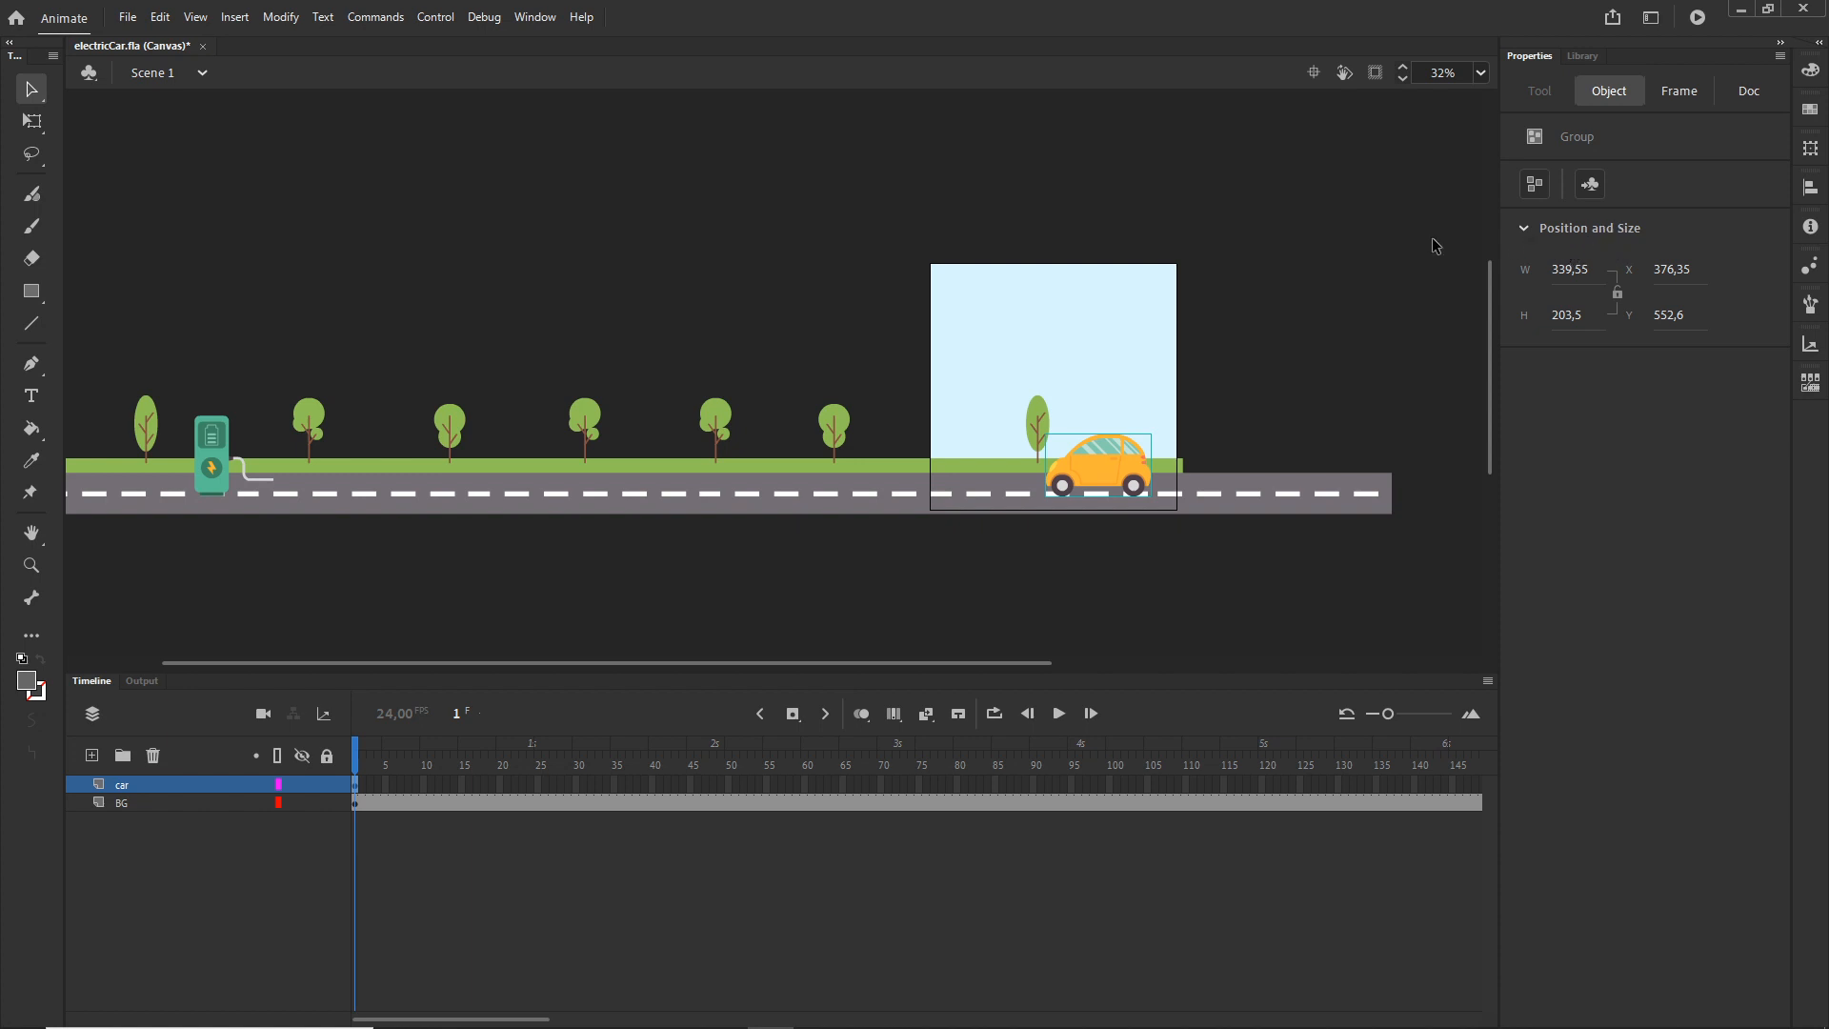
{"action": "left_click", "coordinate": [281, 19]}
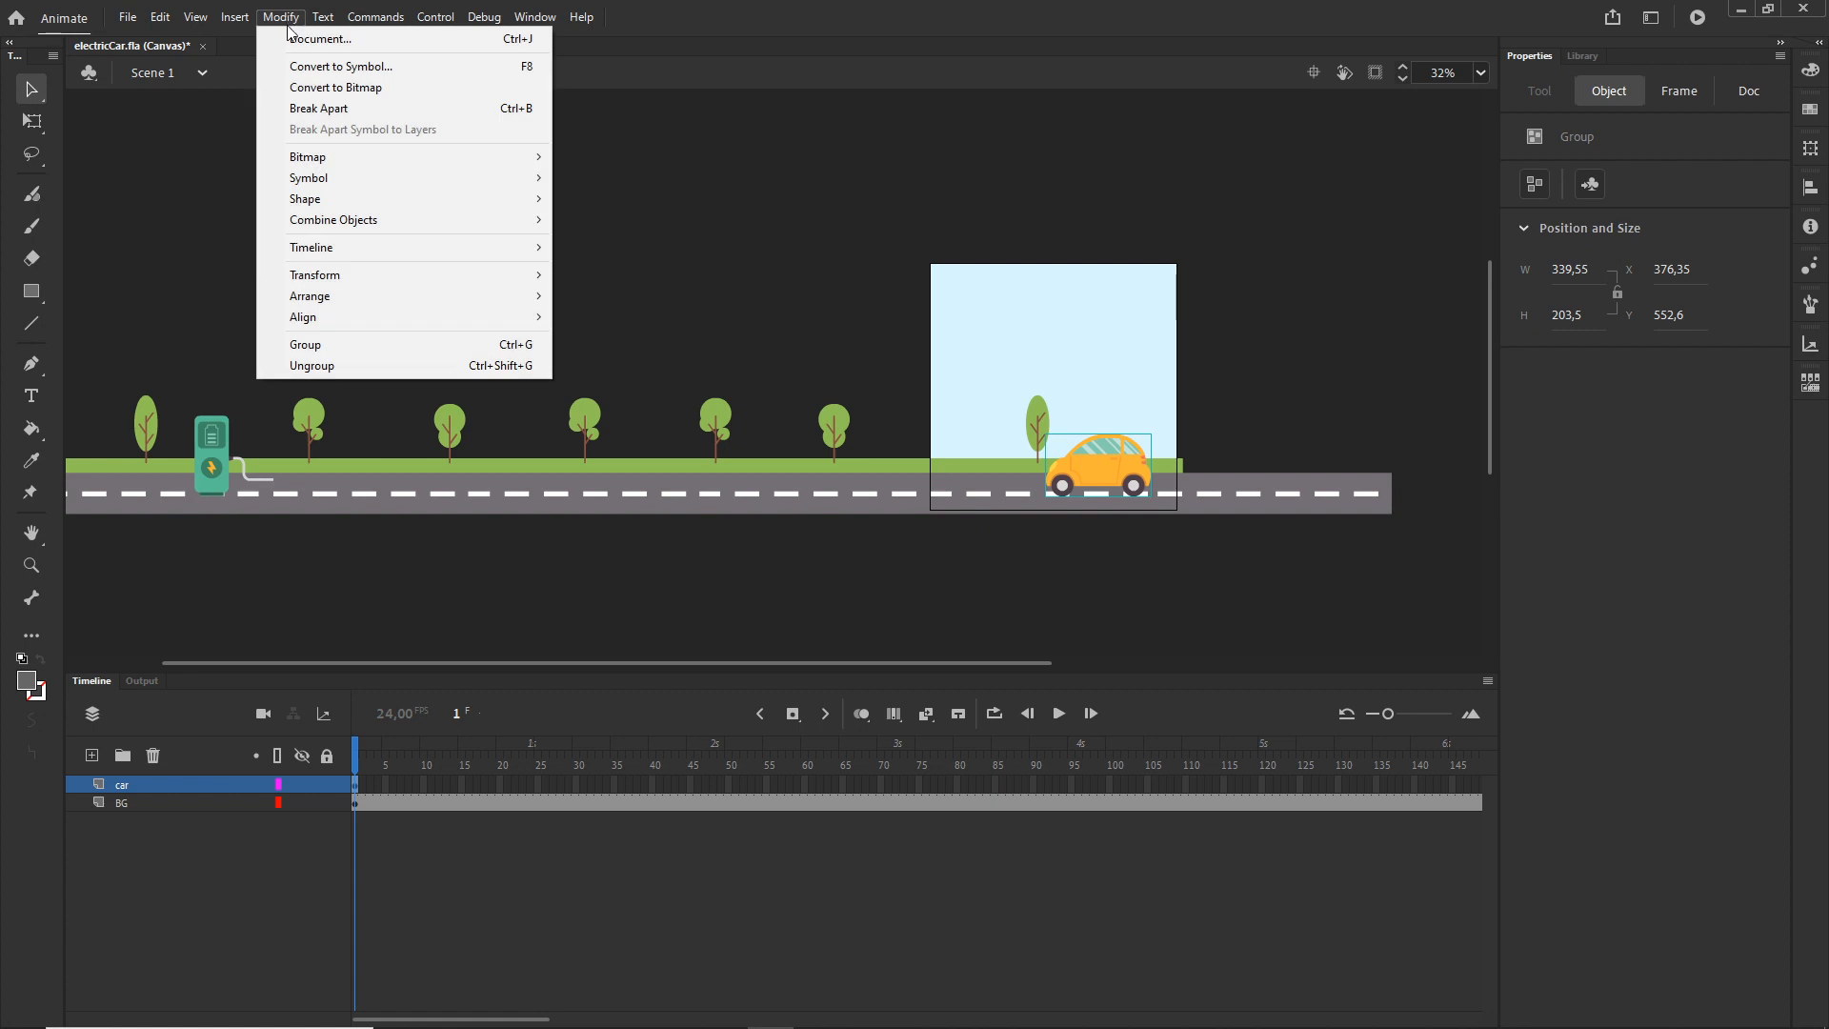
{"action": "left_click", "coordinate": [317, 68]}
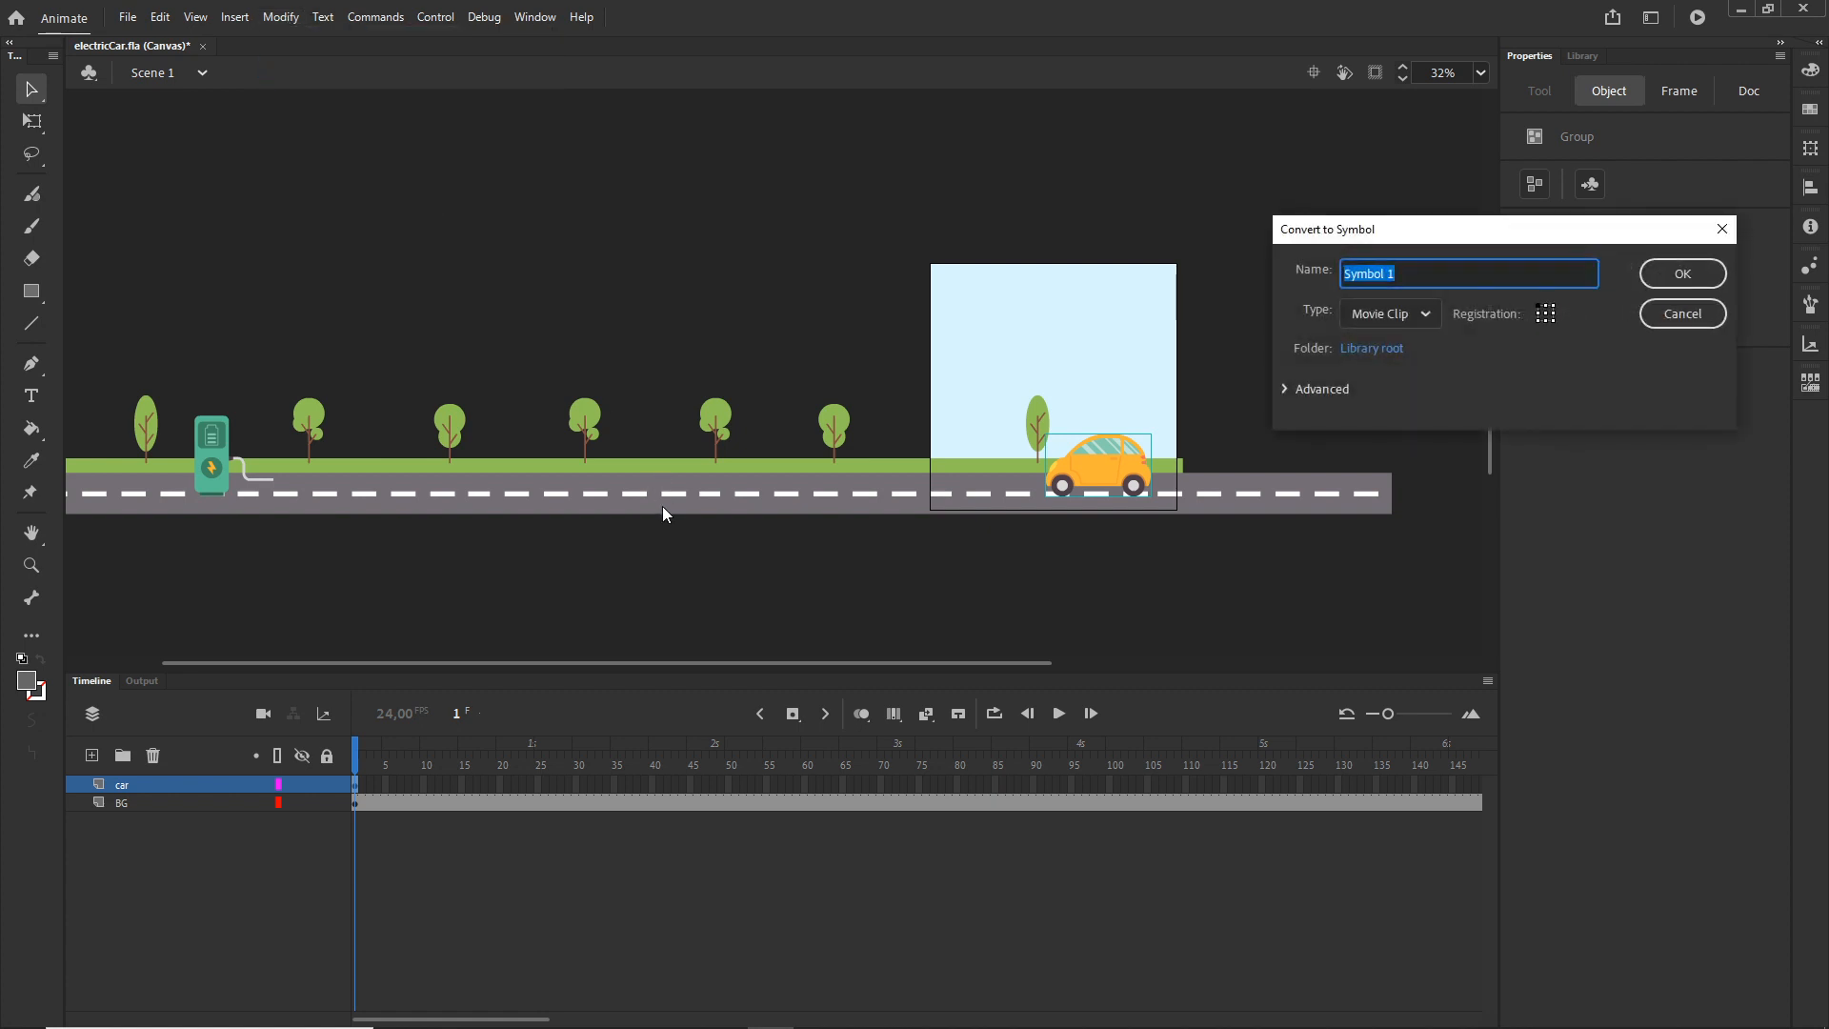
{"action": "type", "text": "car"}
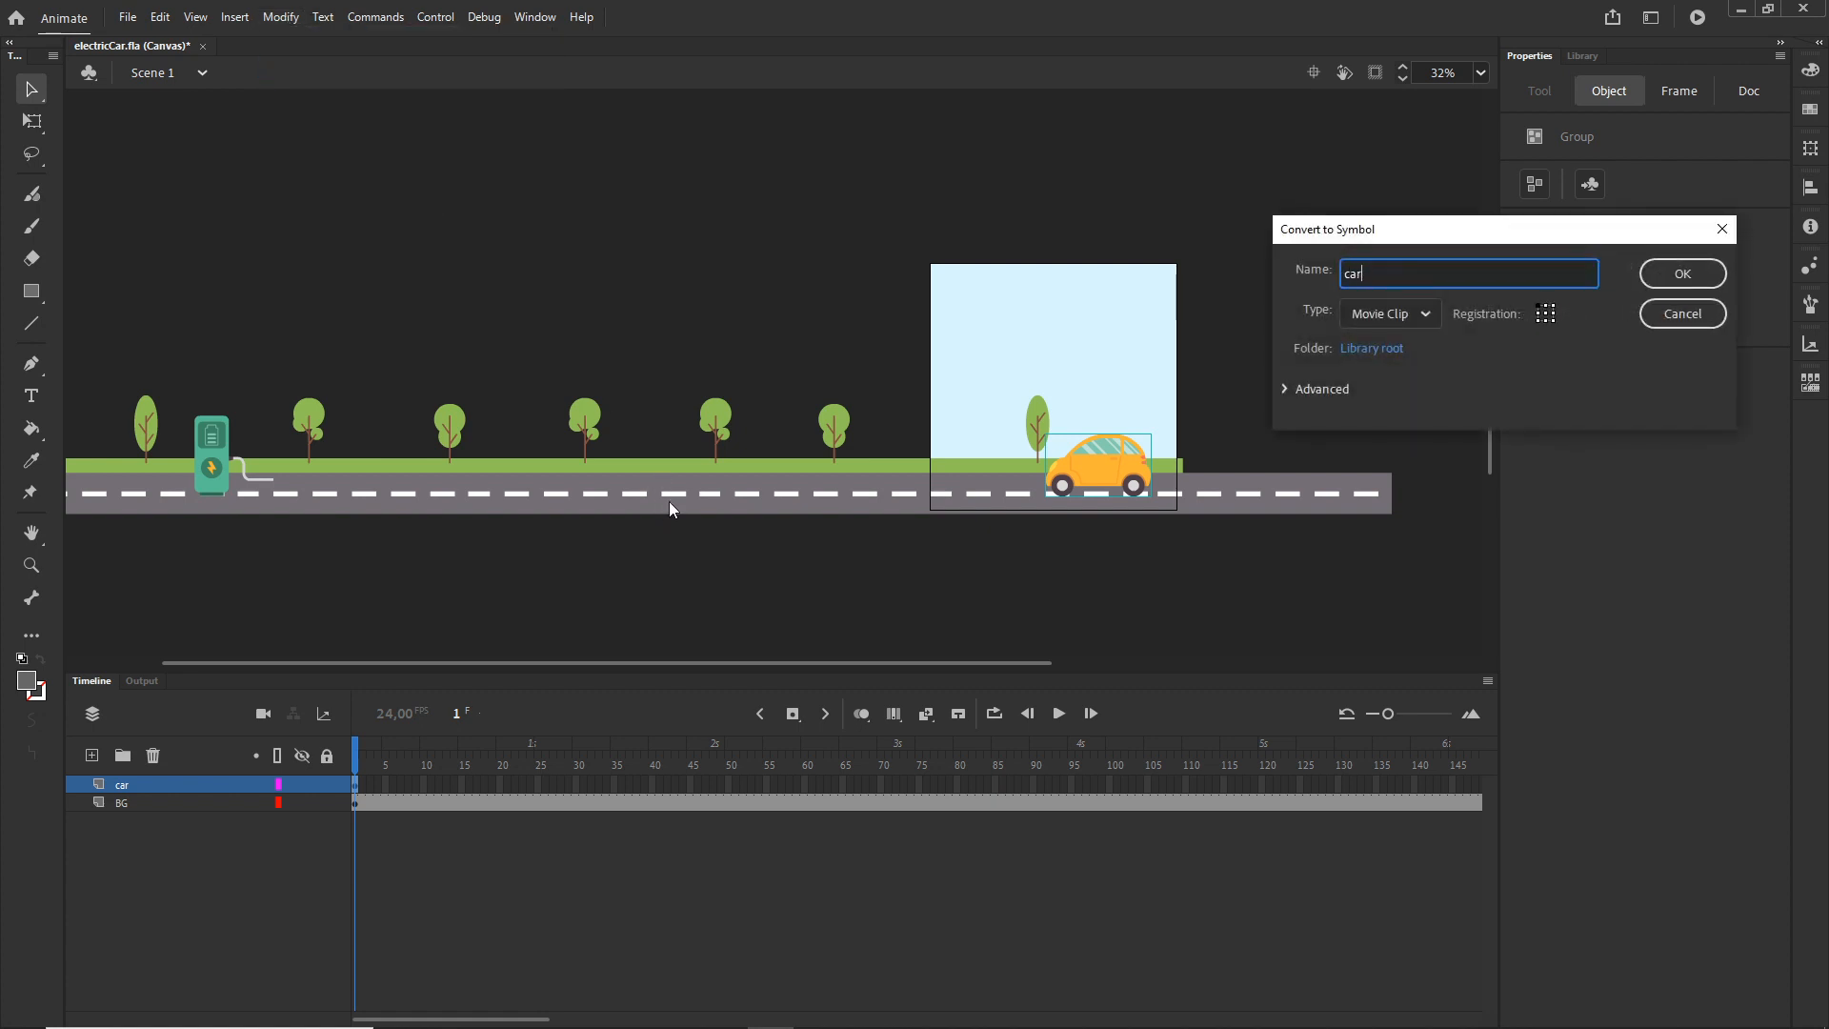
{"action": "left_click", "coordinate": [1675, 282]}
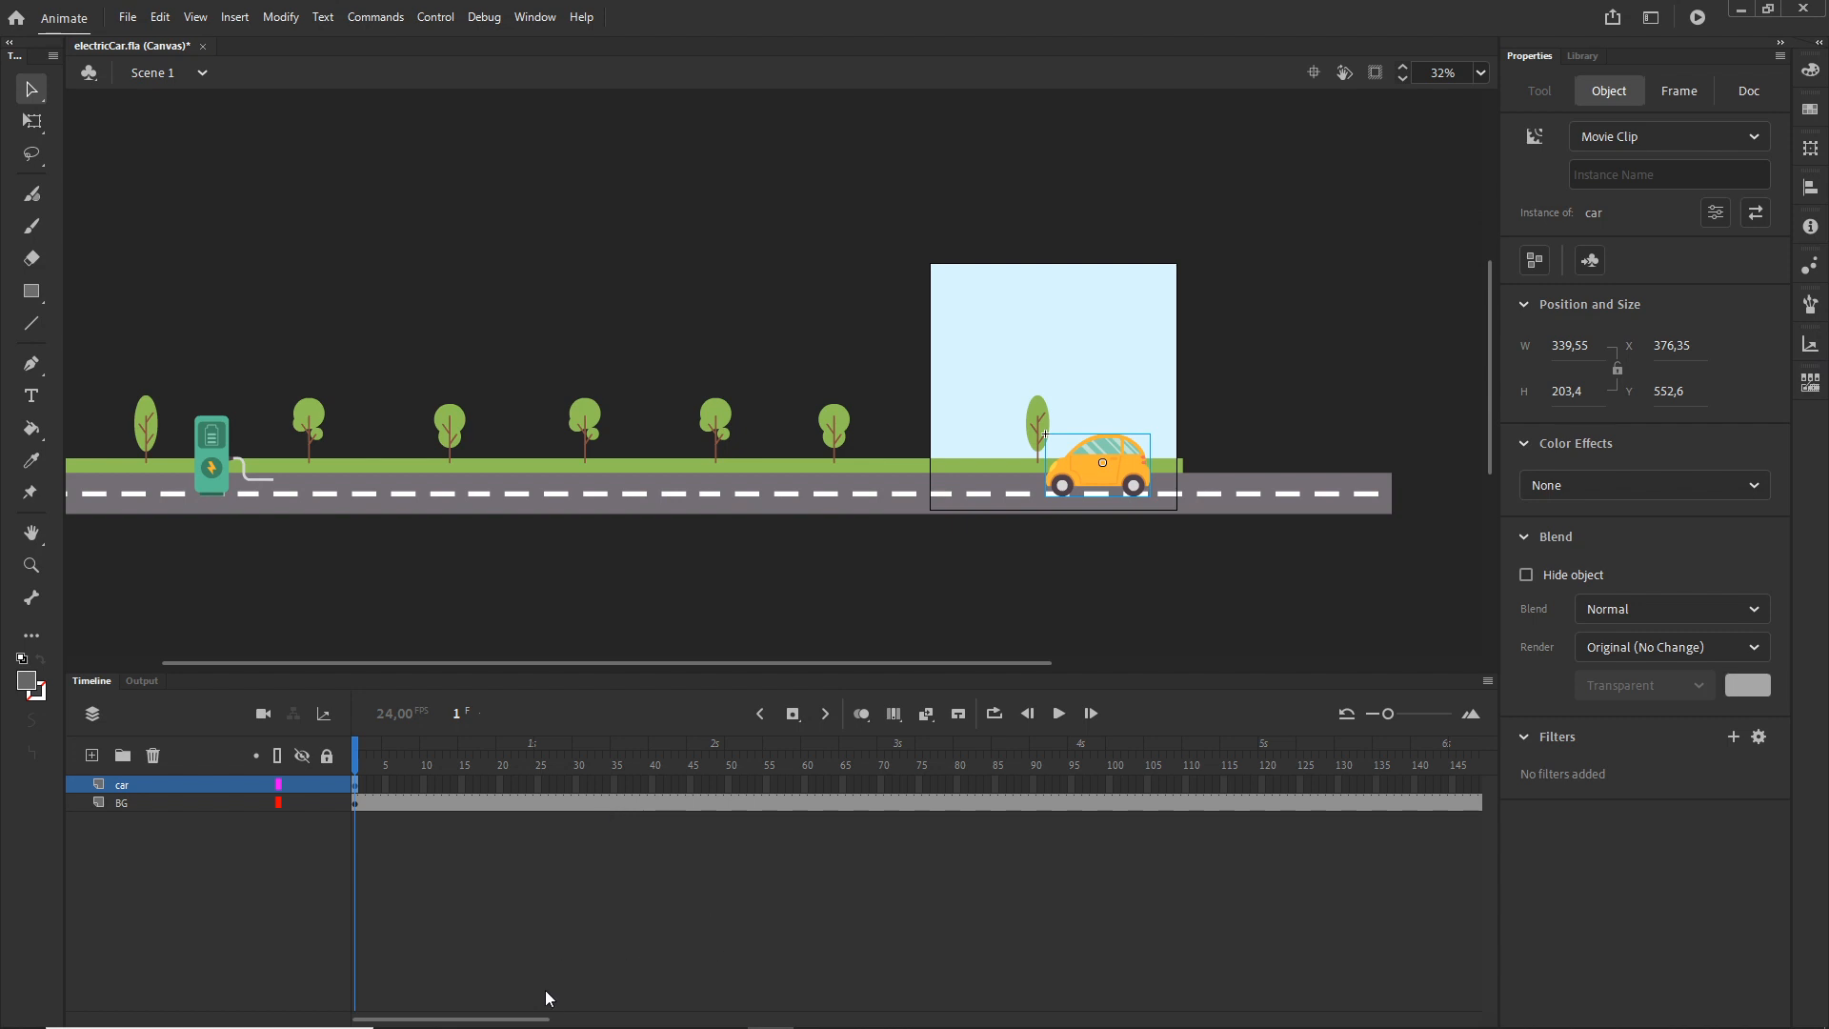
- Extend the car layer to frame 200 with a regular frame and scrub back to check it
{"action": "left_click_drag", "start_coordinate": [541, 1021], "coordinate": [698, 1021]}
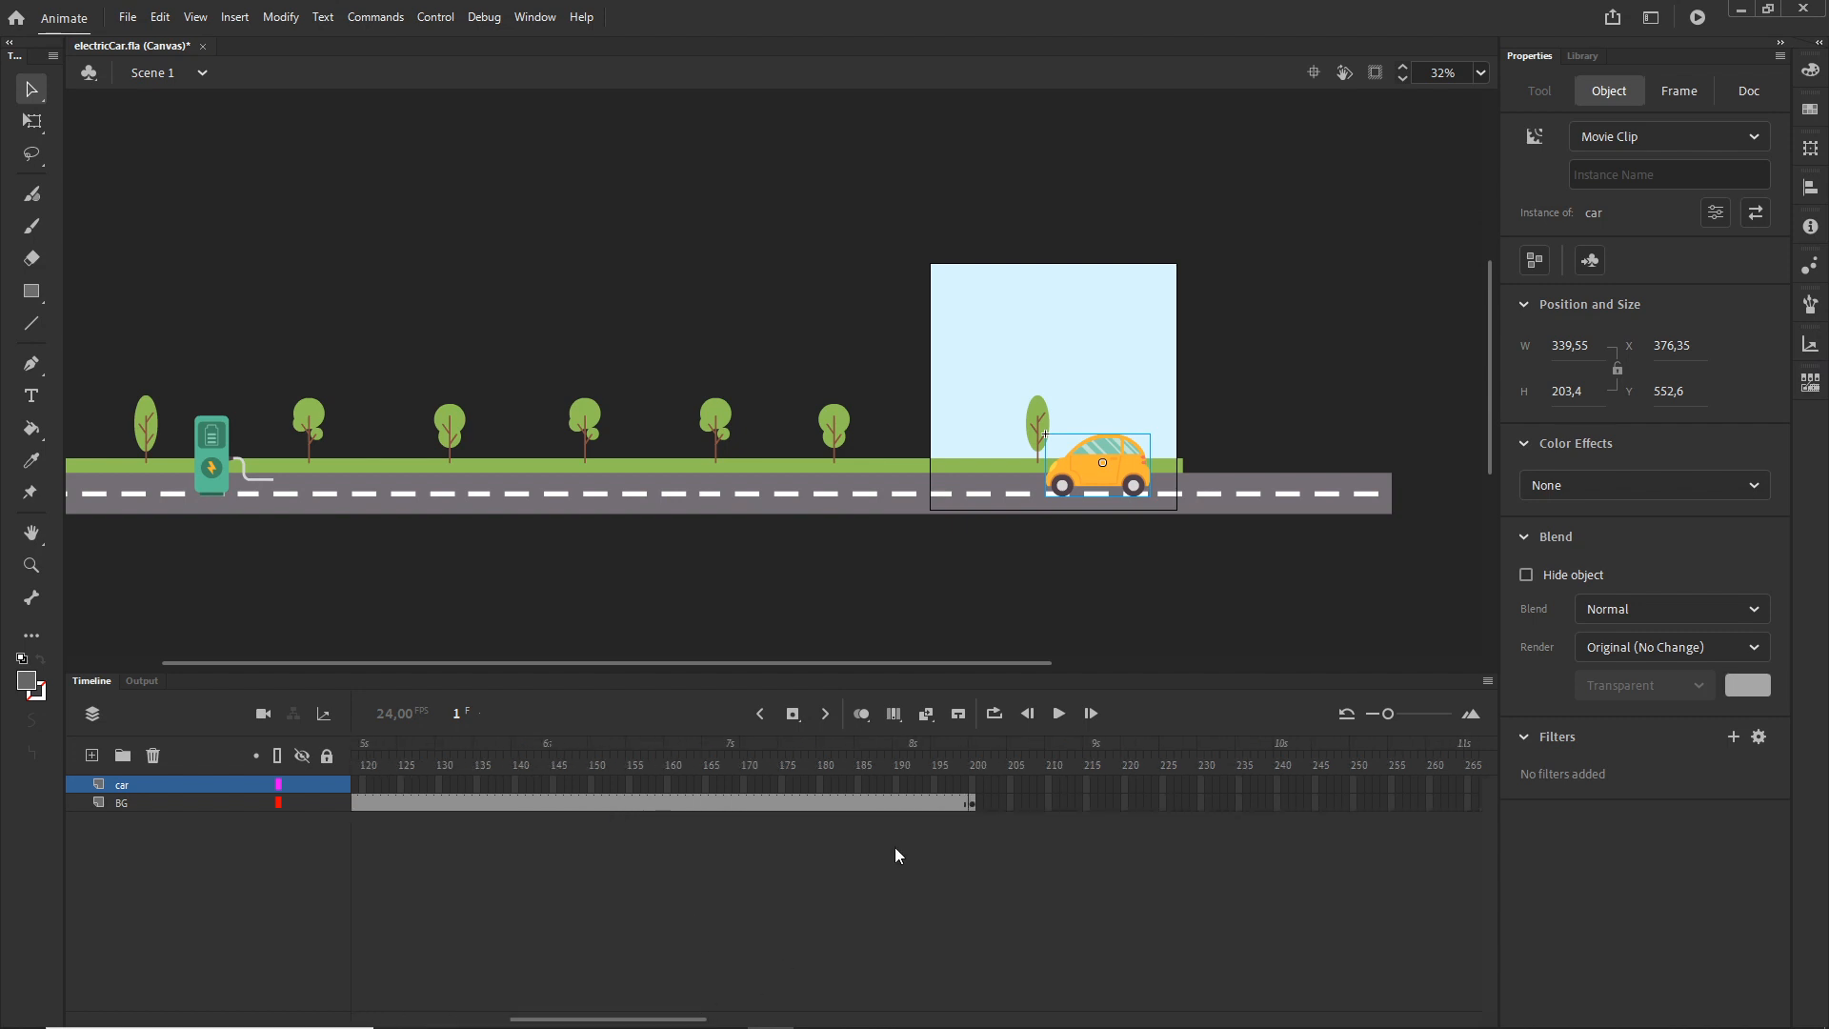
{"action": "left_click", "coordinate": [974, 785]}
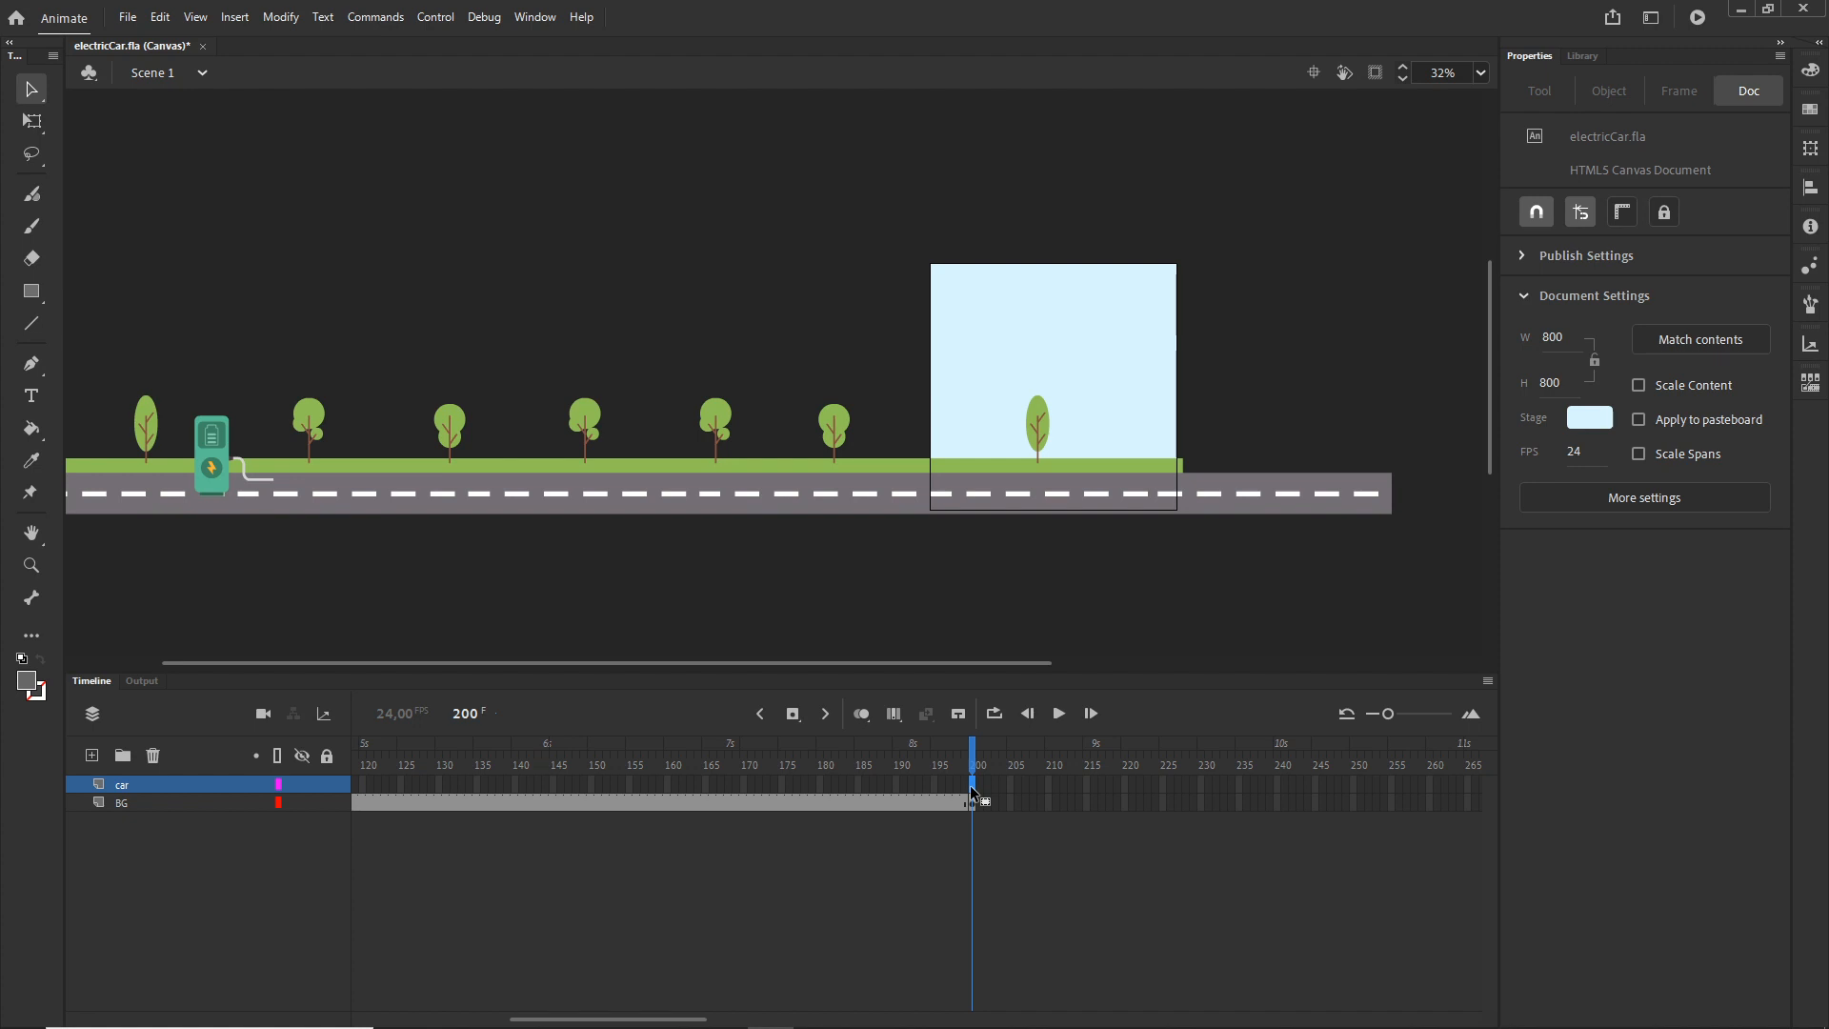
{"action": "right_click", "coordinate": [972, 791]}
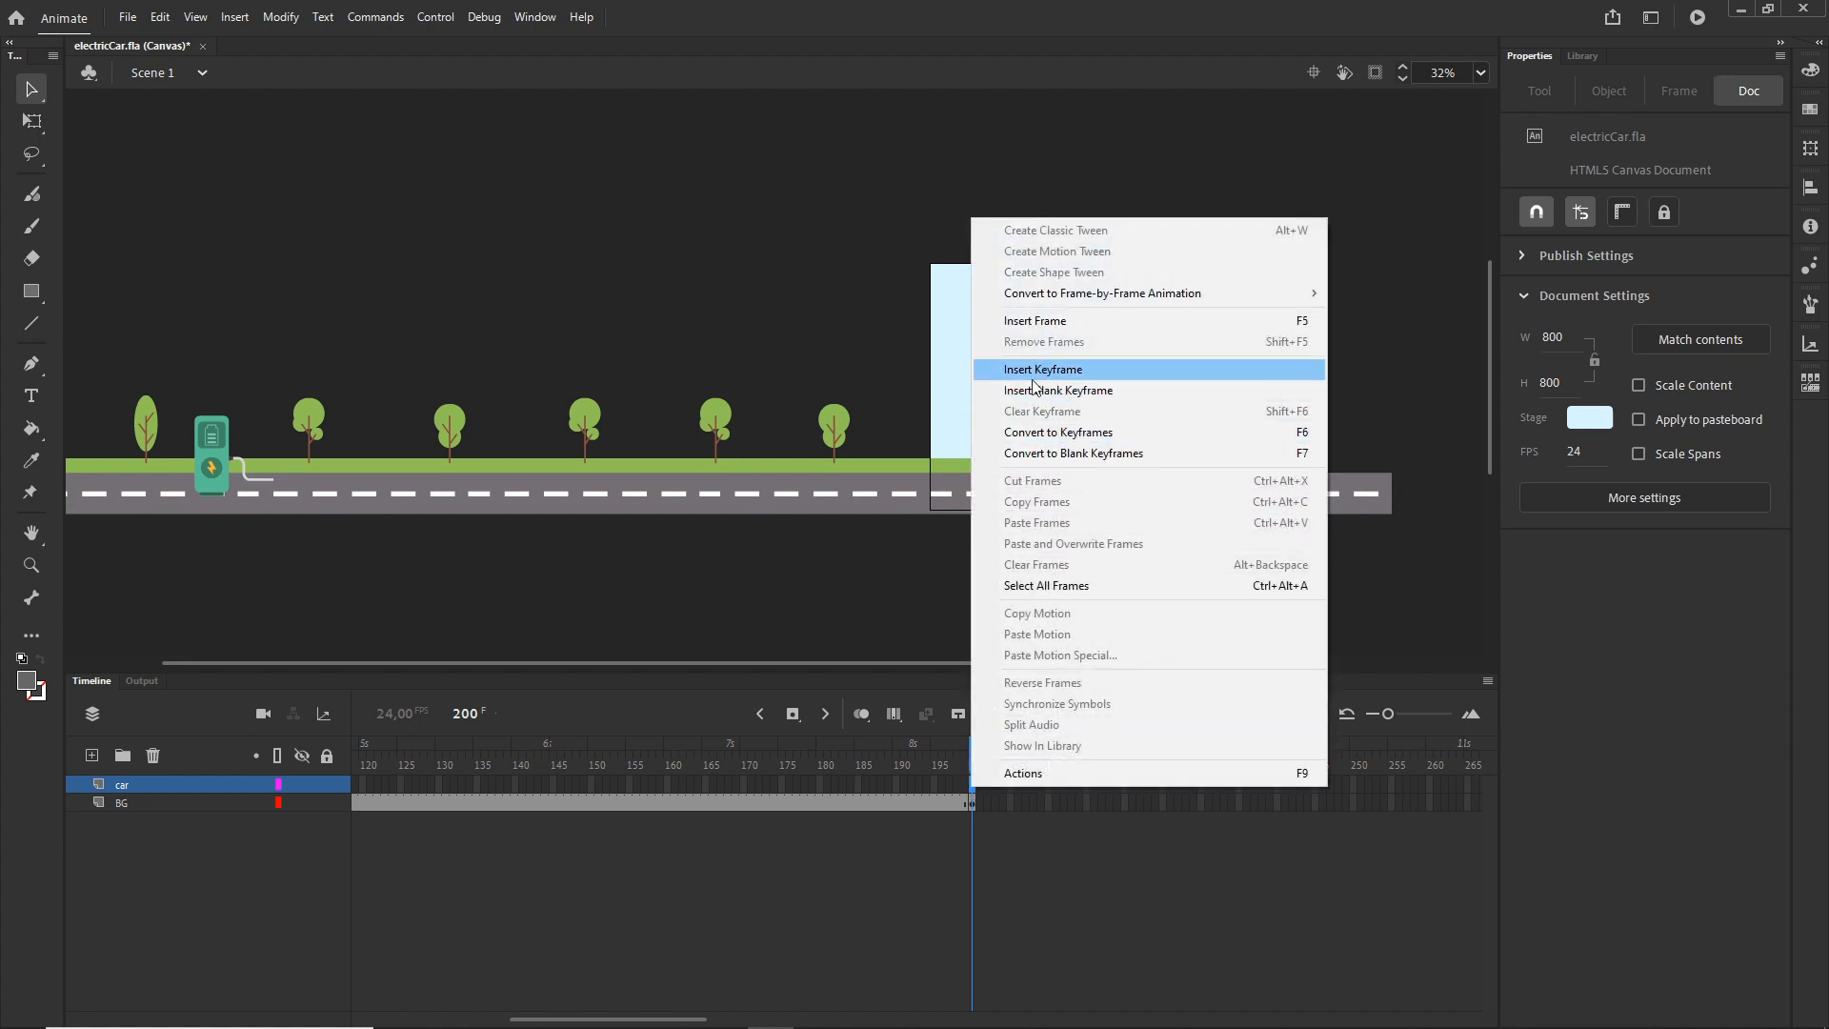
{"action": "left_click", "coordinate": [1041, 321]}
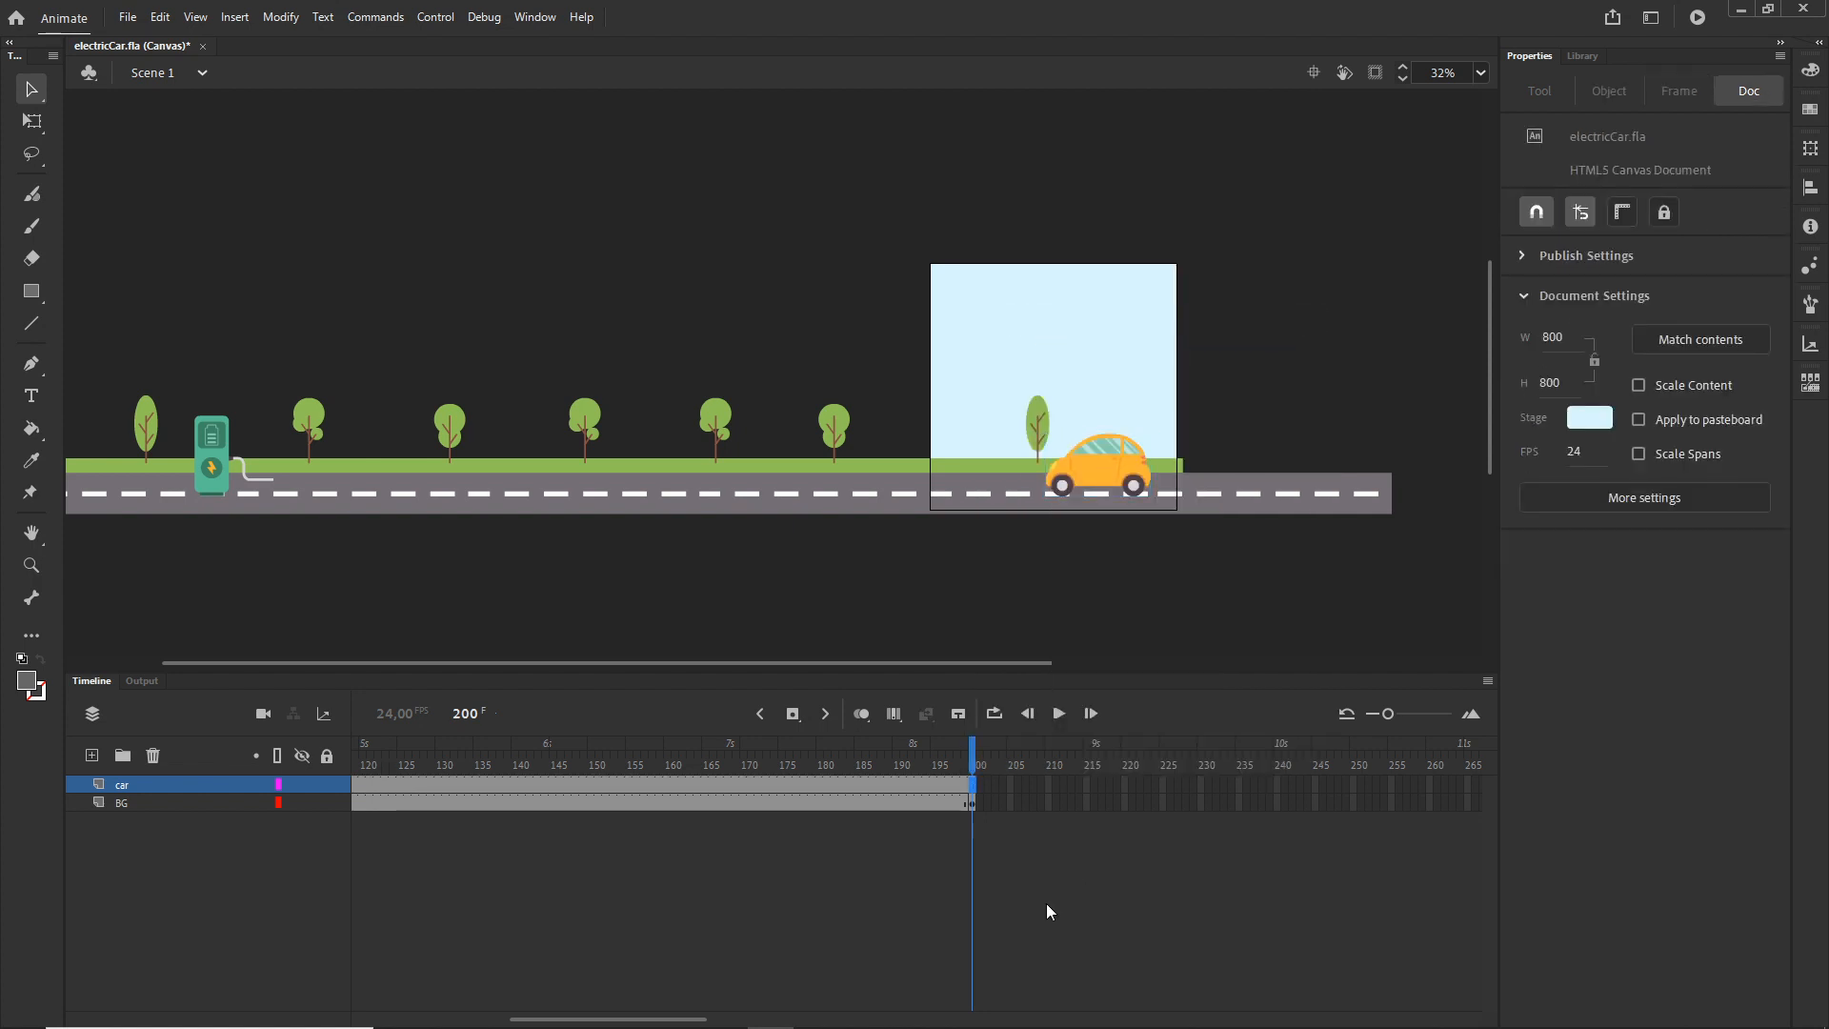
{"action": "left_click_drag", "start_coordinate": [970, 758], "coordinate": [881, 757]}
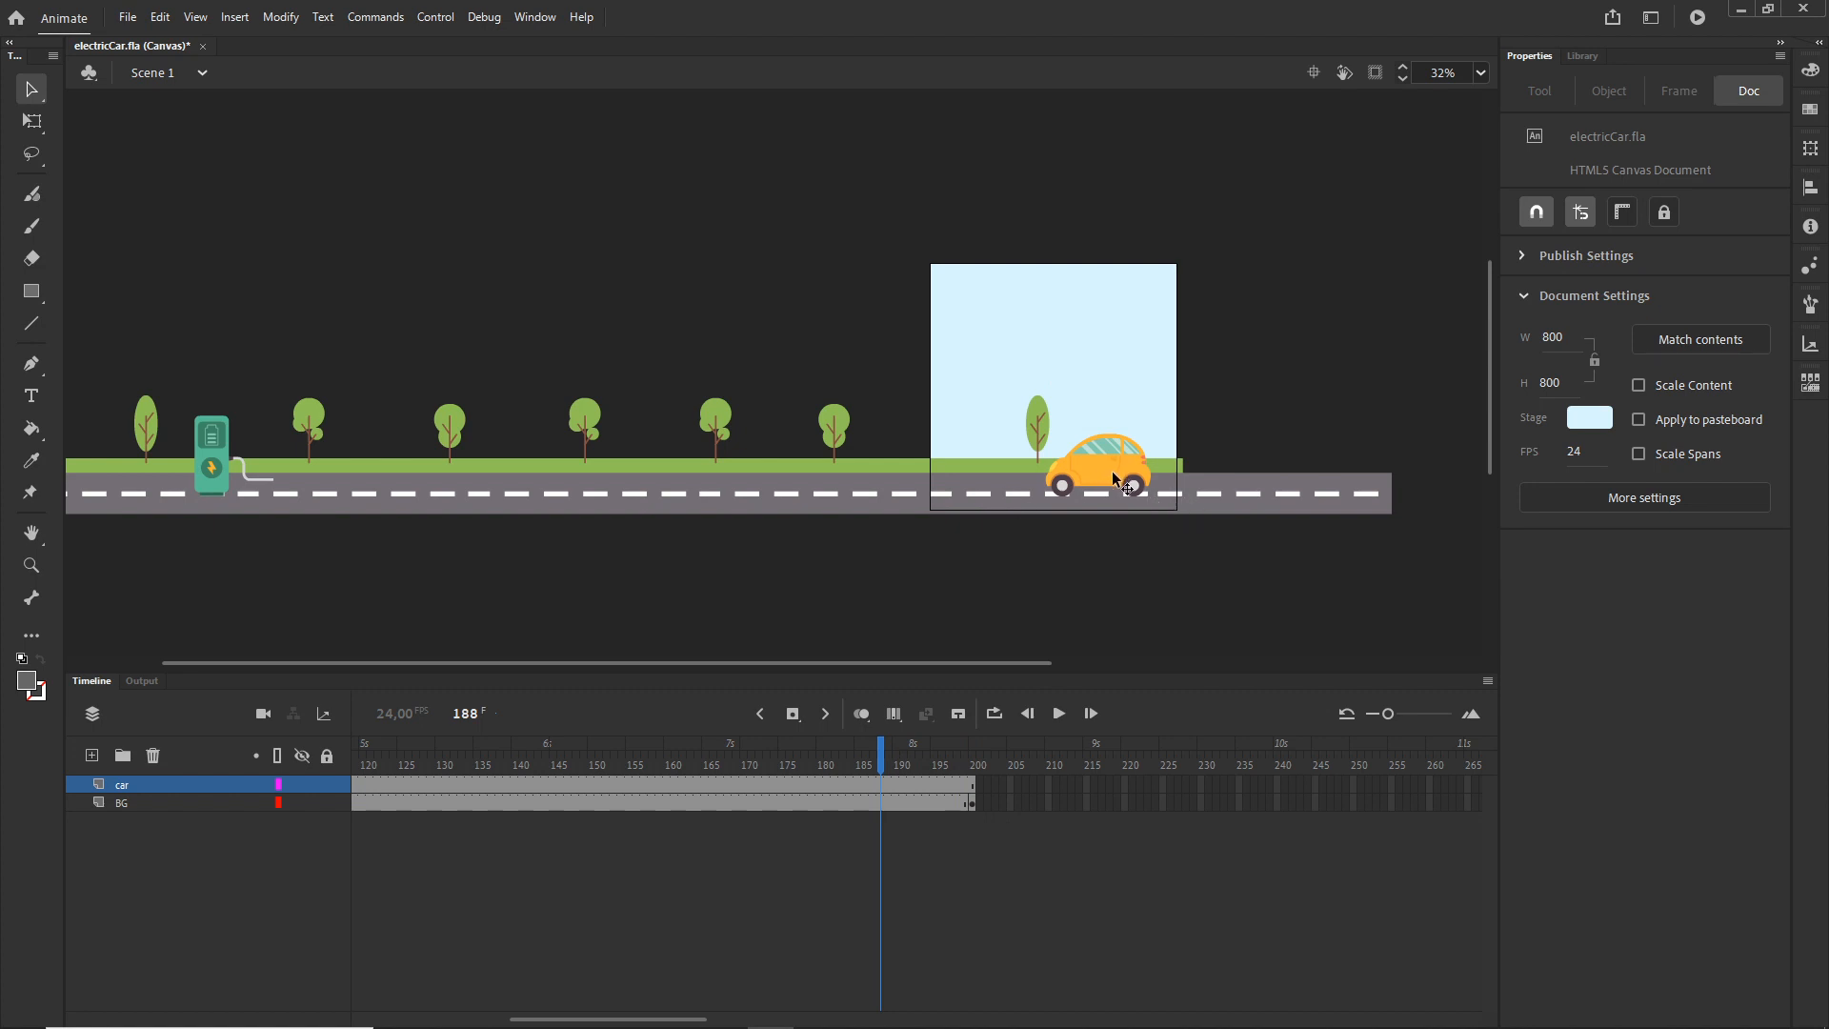
- At frame 200 of the BG layer, shift the background right until the charging station's cable meets the front of the car
{"action": "left_click", "coordinate": [972, 805]}
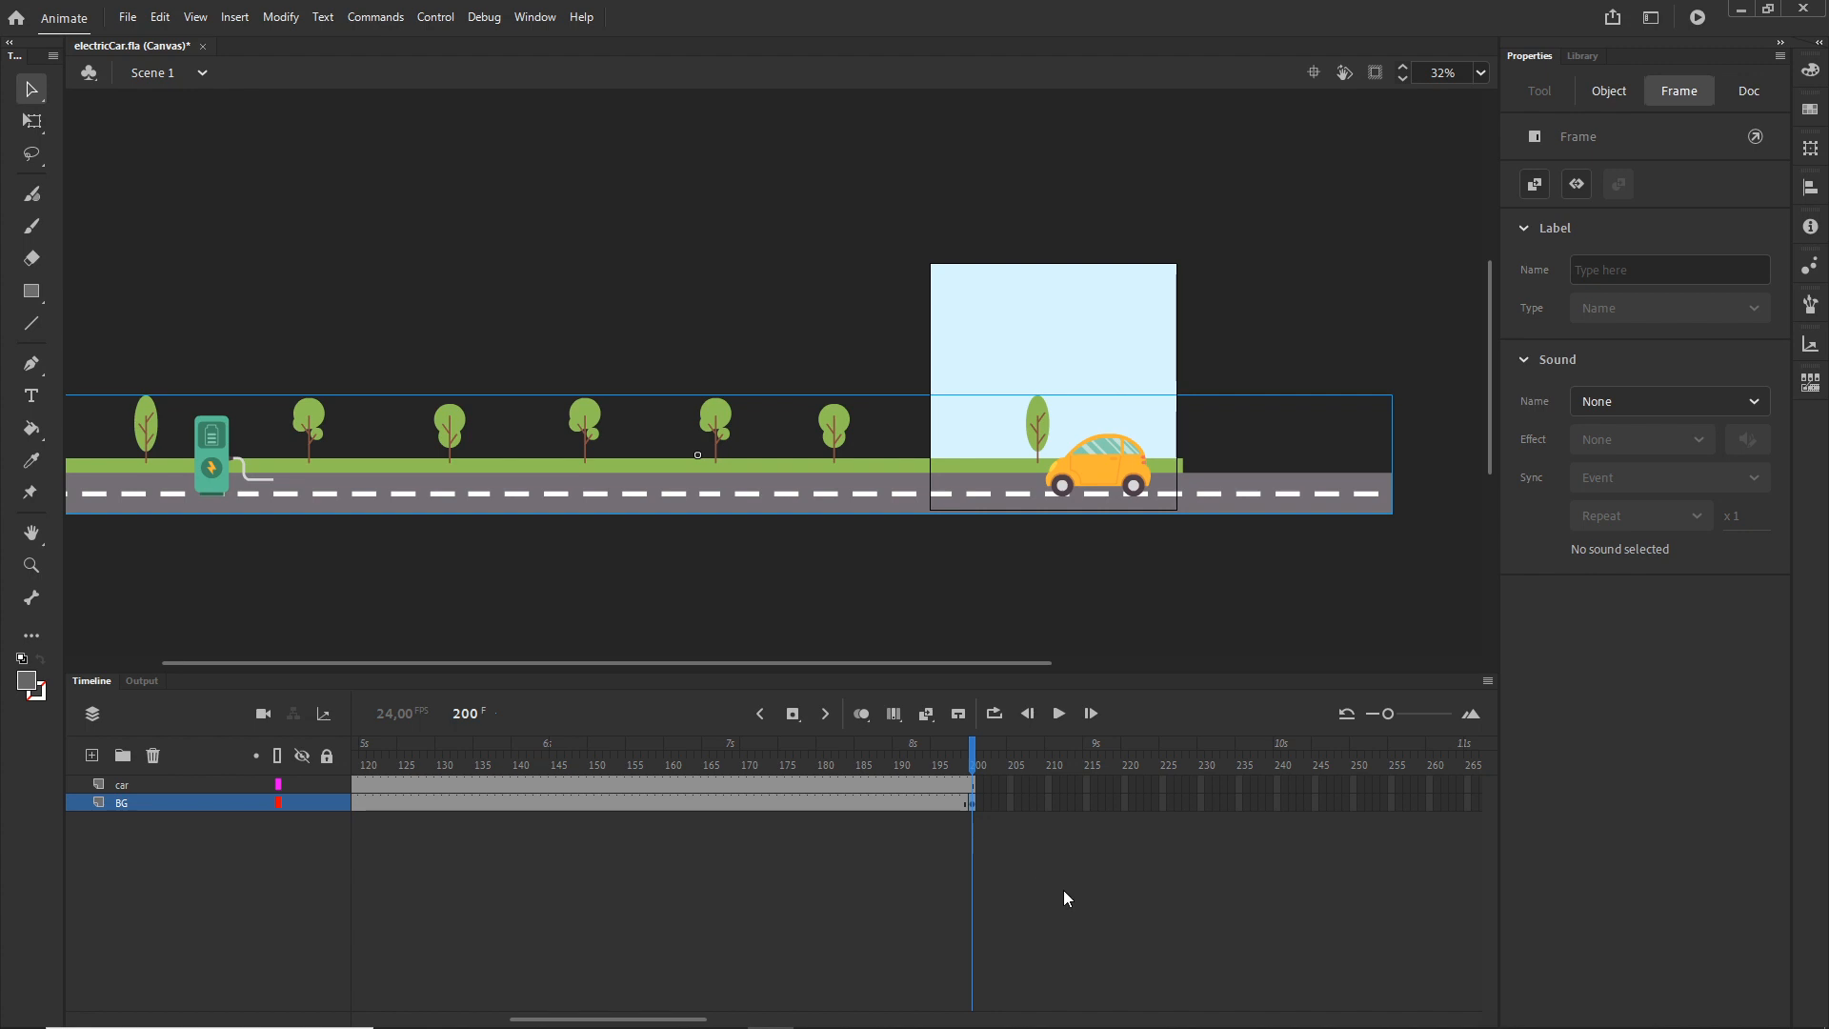
{"action": "key", "text": "shift+Right"}
{"action": "key", "text": "shift+Right"}
{"action": "key", "text": "shift+Right"}
{"action": "key", "text": "shift+Right"}
{"action": "key", "text": "shift+Right"}
{"action": "key", "text": "shift+Right"}
{"action": "key", "text": "shift+Right"}
{"action": "key", "text": "shift+Right"}
{"action": "key", "text": "shift+Right"}
{"action": "key", "text": "shift+Right"}
{"action": "key", "text": "shift+Right"}
{"action": "key", "text": "shift+Right"}
{"action": "key", "text": "shift+Right"}
{"action": "key", "text": "shift+Right"}
{"action": "key", "text": "shift+Right"}
{"action": "key", "text": "shift+Right"}
{"action": "key", "text": "shift+Right"}
{"action": "key", "text": "shift+Right"}
{"action": "key", "text": "shift+Right"}
{"action": "key", "text": "shift+Right"}
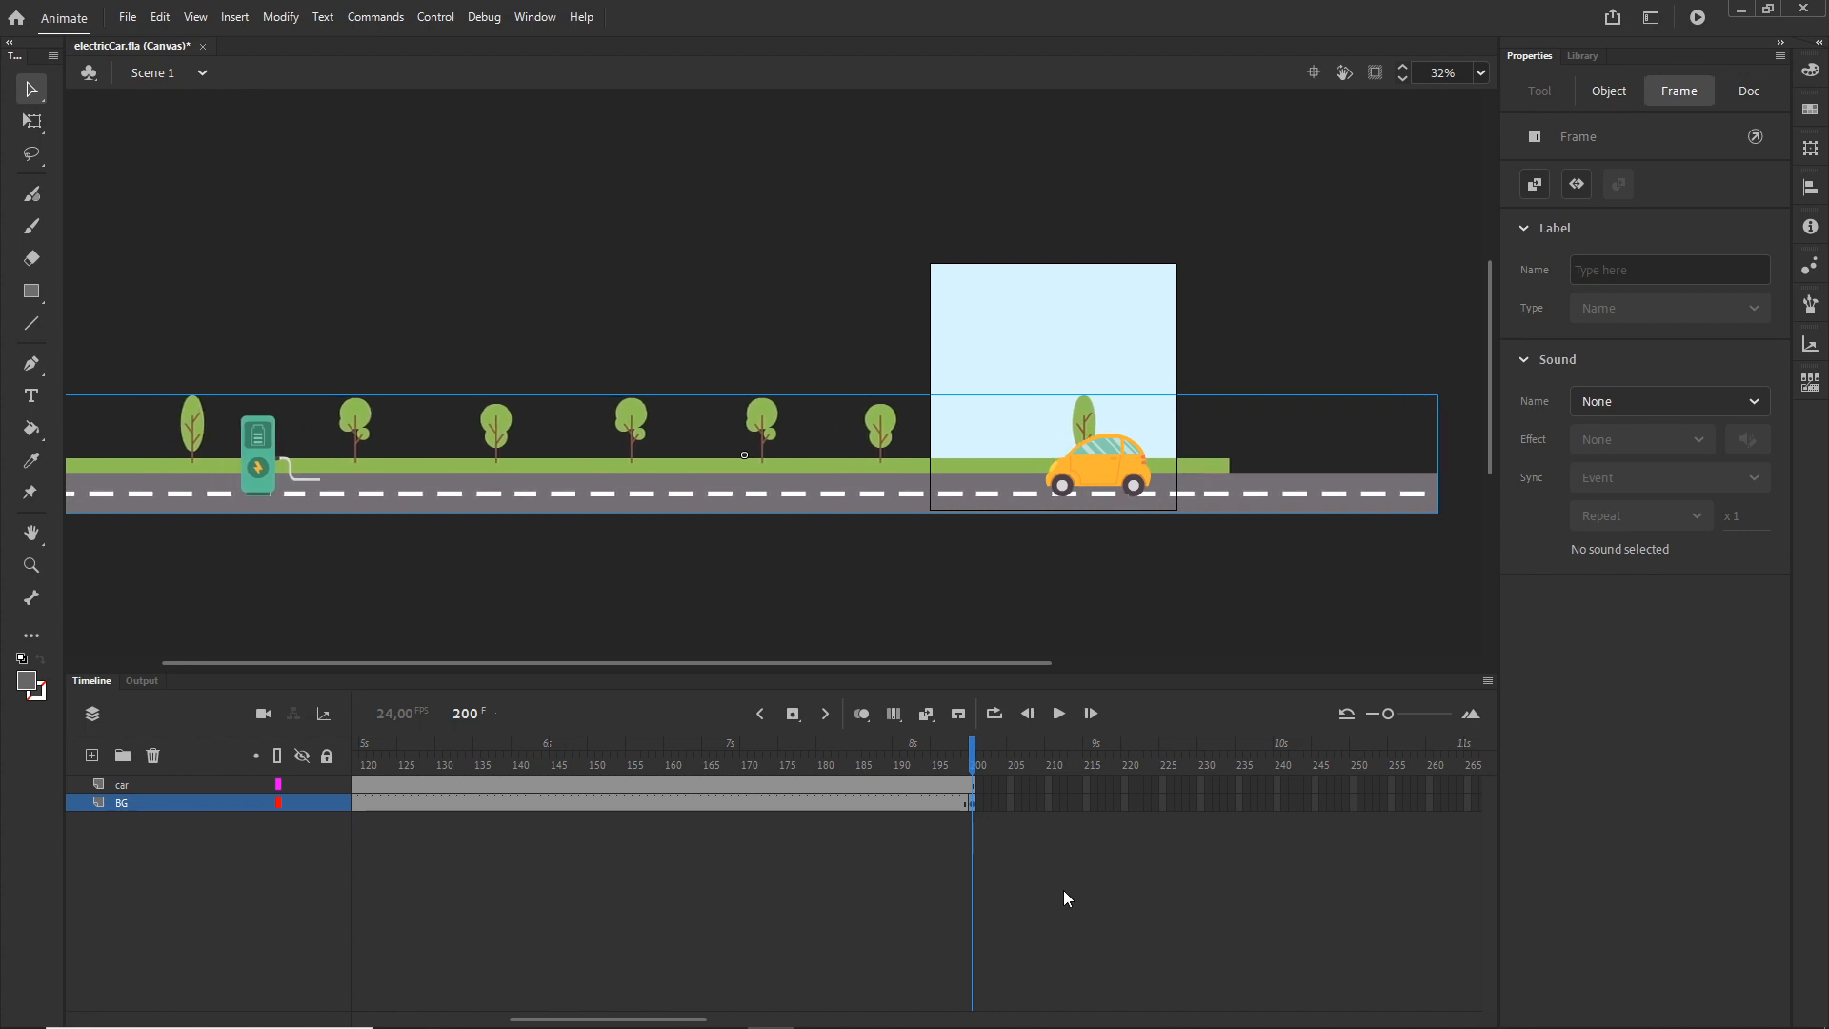
{"action": "key", "text": "shift+Right"}
{"action": "key", "text": "shift+Right"}
{"action": "key", "text": "shift+Right"}
{"action": "key", "text": "shift+Right"}
{"action": "key", "text": "shift+Right"}
{"action": "key", "text": "shift+Right"}
{"action": "key", "text": "shift+Right"}
{"action": "key", "text": "shift+Right"}
{"action": "key", "text": "shift+Right"}
{"action": "key", "text": "shift+Right"}
{"action": "key", "text": "shift+Right"}
{"action": "key", "text": "shift+Right"}
{"action": "key", "text": "shift+Right"}
{"action": "key", "text": "shift+Right"}
{"action": "key", "text": "shift+Right"}
{"action": "key", "text": "shift+Right"}
{"action": "key", "text": "shift+Right"}
{"action": "key", "text": "shift+Right"}
{"action": "key", "text": "shift+Right"}
{"action": "key", "text": "shift+Right"}
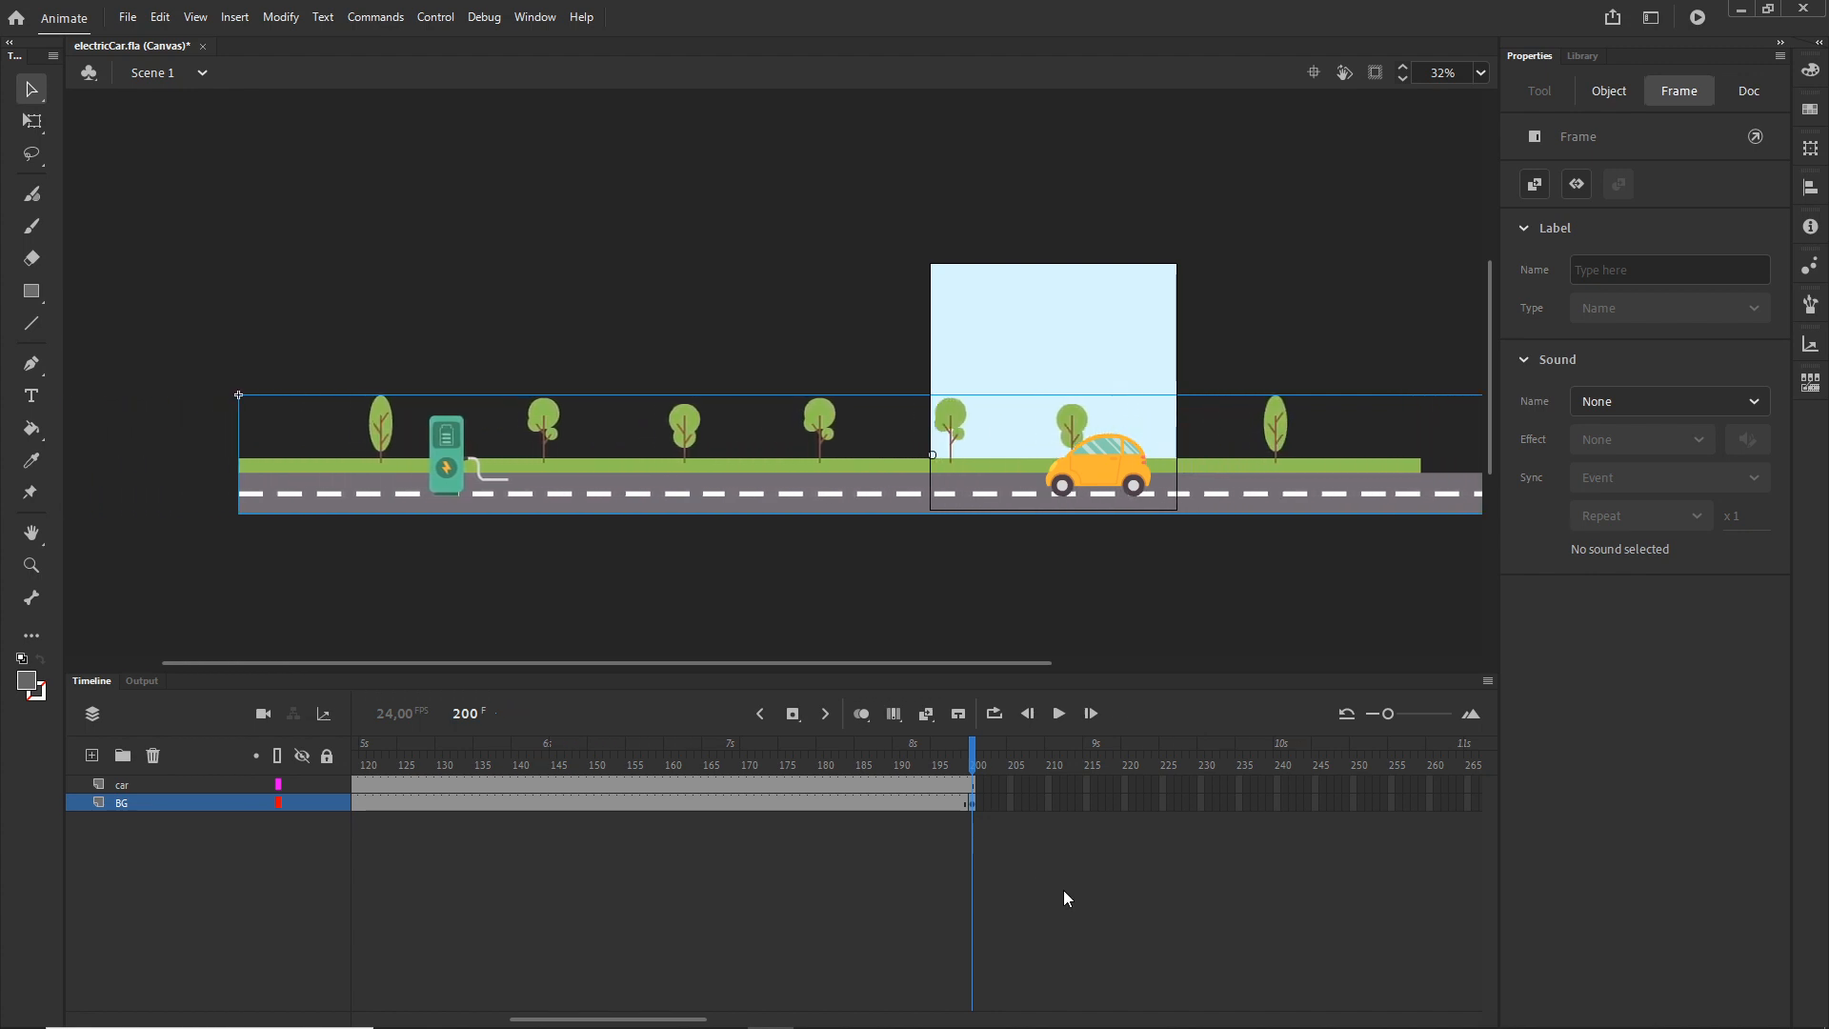
{"action": "key", "text": "shift+Right"}
{"action": "key", "text": "shift+Right"}
{"action": "key", "text": "shift+Right"}
{"action": "key", "text": "shift+Right"}
{"action": "key", "text": "shift+Right"}
{"action": "key", "text": "shift+Right"}
{"action": "key", "text": "shift+Right"}
{"action": "key", "text": "shift+Right"}
{"action": "key", "text": "shift+Right"}
{"action": "key", "text": "shift+Right"}
{"action": "key", "text": "shift+Right"}
{"action": "key", "text": "shift+Right"}
{"action": "key", "text": "shift+Right"}
{"action": "key", "text": "shift+Right"}
{"action": "key", "text": "shift+Right"}
{"action": "key", "text": "shift+Right"}
{"action": "key", "text": "shift+Right"}
{"action": "key", "text": "shift+Right"}
{"action": "key", "text": "shift+Right"}
{"action": "key", "text": "shift+Right"}
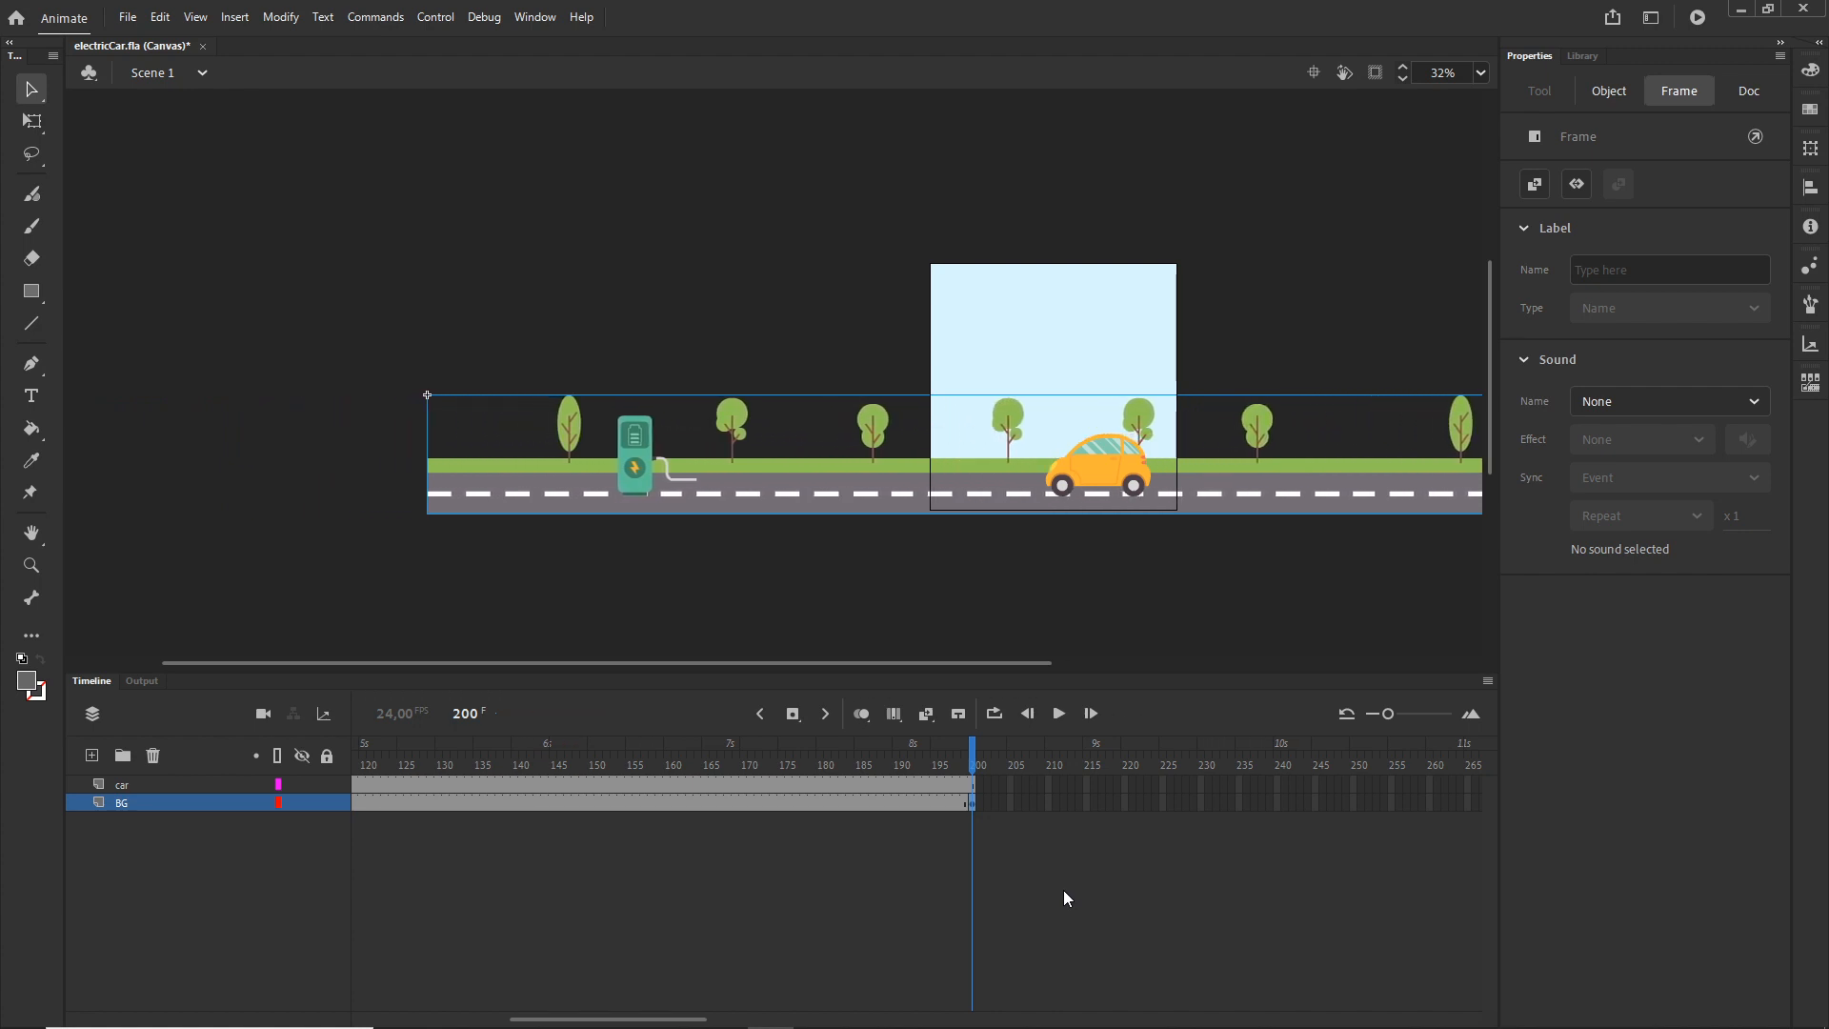
{"action": "key", "text": "shift+Right"}
{"action": "key", "text": "shift+Right"}
{"action": "key", "text": "shift+Right"}
{"action": "key", "text": "shift+Right"}
{"action": "key", "text": "shift+Right"}
{"action": "key", "text": "shift+Right"}
{"action": "key", "text": "shift+Right"}
{"action": "key", "text": "shift+Right"}
{"action": "key", "text": "shift+Right"}
{"action": "key", "text": "shift+Right"}
{"action": "key", "text": "shift+Right"}
{"action": "key", "text": "shift+Right"}
{"action": "key", "text": "shift+Right"}
{"action": "key", "text": "shift+Right"}
{"action": "key", "text": "shift+Right"}
{"action": "key", "text": "shift+Right"}
{"action": "key", "text": "shift+Right"}
{"action": "key", "text": "shift+Right"}
{"action": "key", "text": "shift+Right"}
{"action": "key", "text": "shift+Right"}
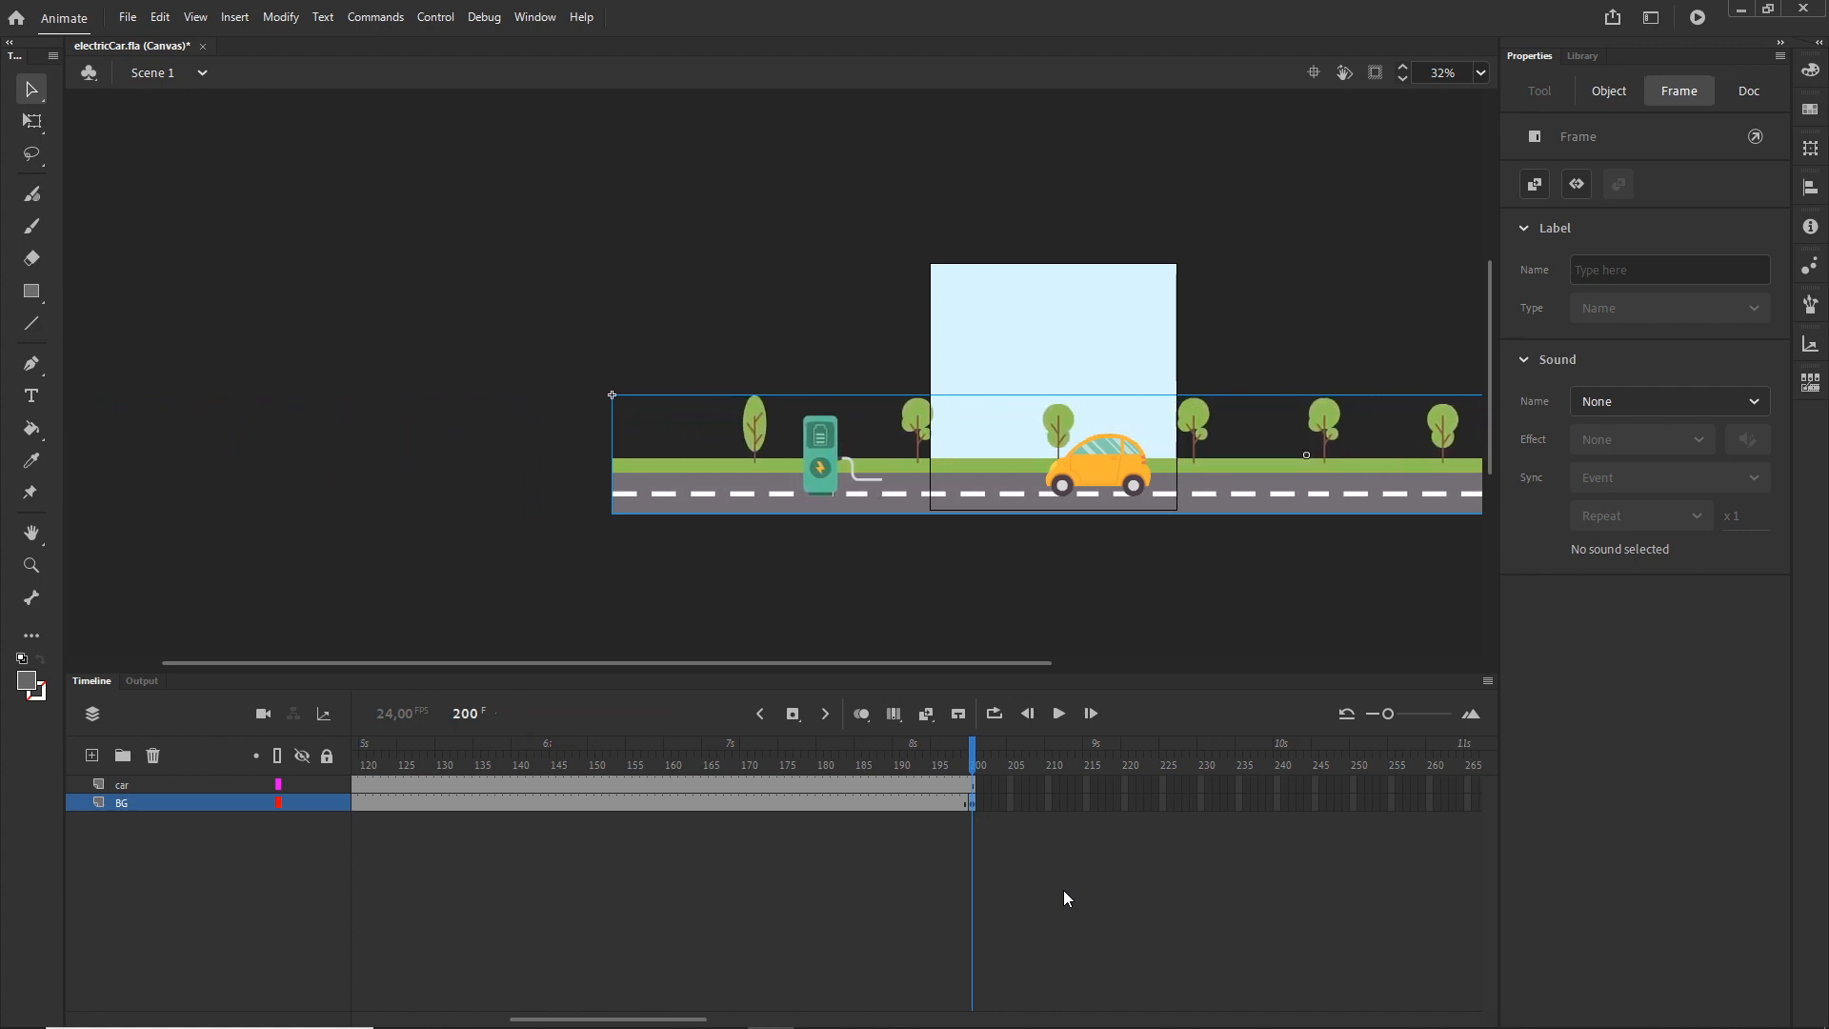
{"action": "key", "text": "shift+Right"}
{"action": "key", "text": "shift+Right"}
{"action": "key", "text": "shift+Right"}
{"action": "key", "text": "shift+Right"}
{"action": "key", "text": "shift+Right"}
{"action": "key", "text": "shift+Right"}
{"action": "key", "text": "shift+Right"}
{"action": "key", "text": "shift+Right"}
{"action": "key", "text": "shift+Right"}
{"action": "key", "text": "shift+Right"}
{"action": "key", "text": "shift+Right"}
{"action": "key", "text": "shift+Right"}
{"action": "key", "text": "shift+Right"}
{"action": "key", "text": "shift+Right"}
{"action": "key", "text": "shift+Right"}
{"action": "key", "text": "shift+Right"}
{"action": "key", "text": "shift+Right"}
{"action": "key", "text": "shift+Right"}
{"action": "key", "text": "shift+Right"}
{"action": "key", "text": "shift+Right"}
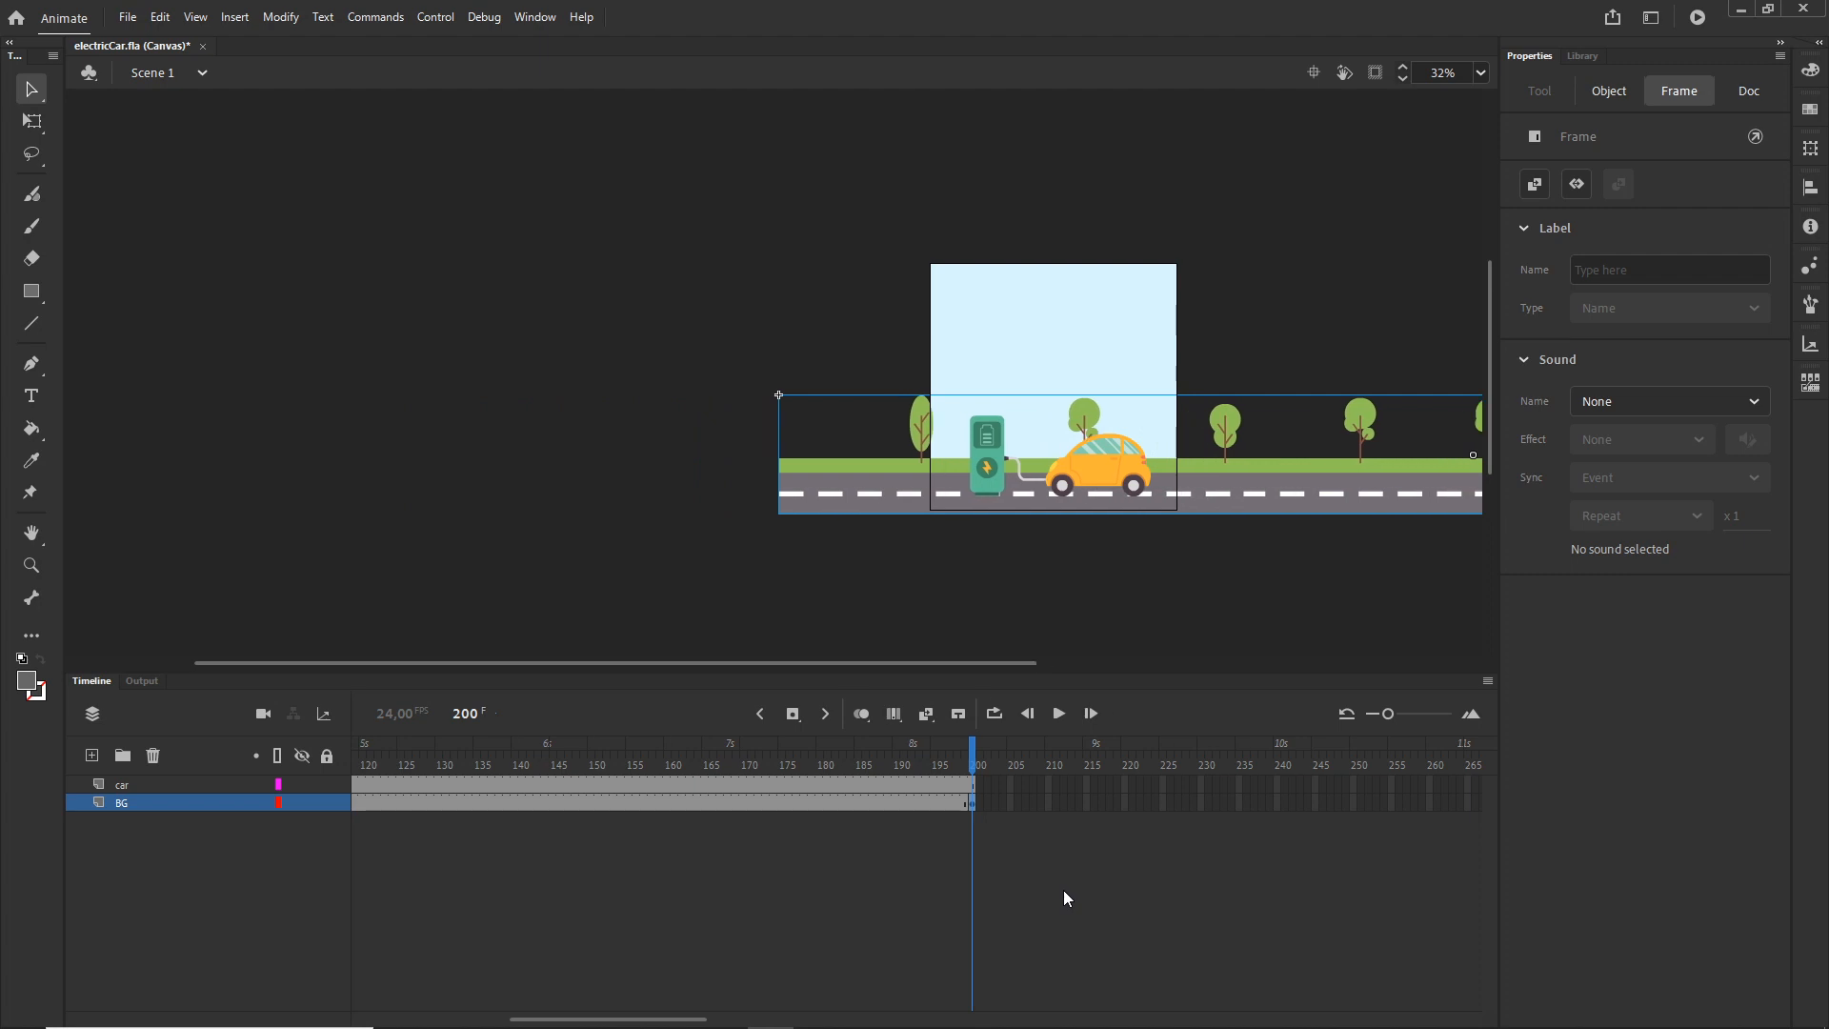
{"action": "key", "text": "shift+Right"}
{"action": "key", "text": "shift+Right"}
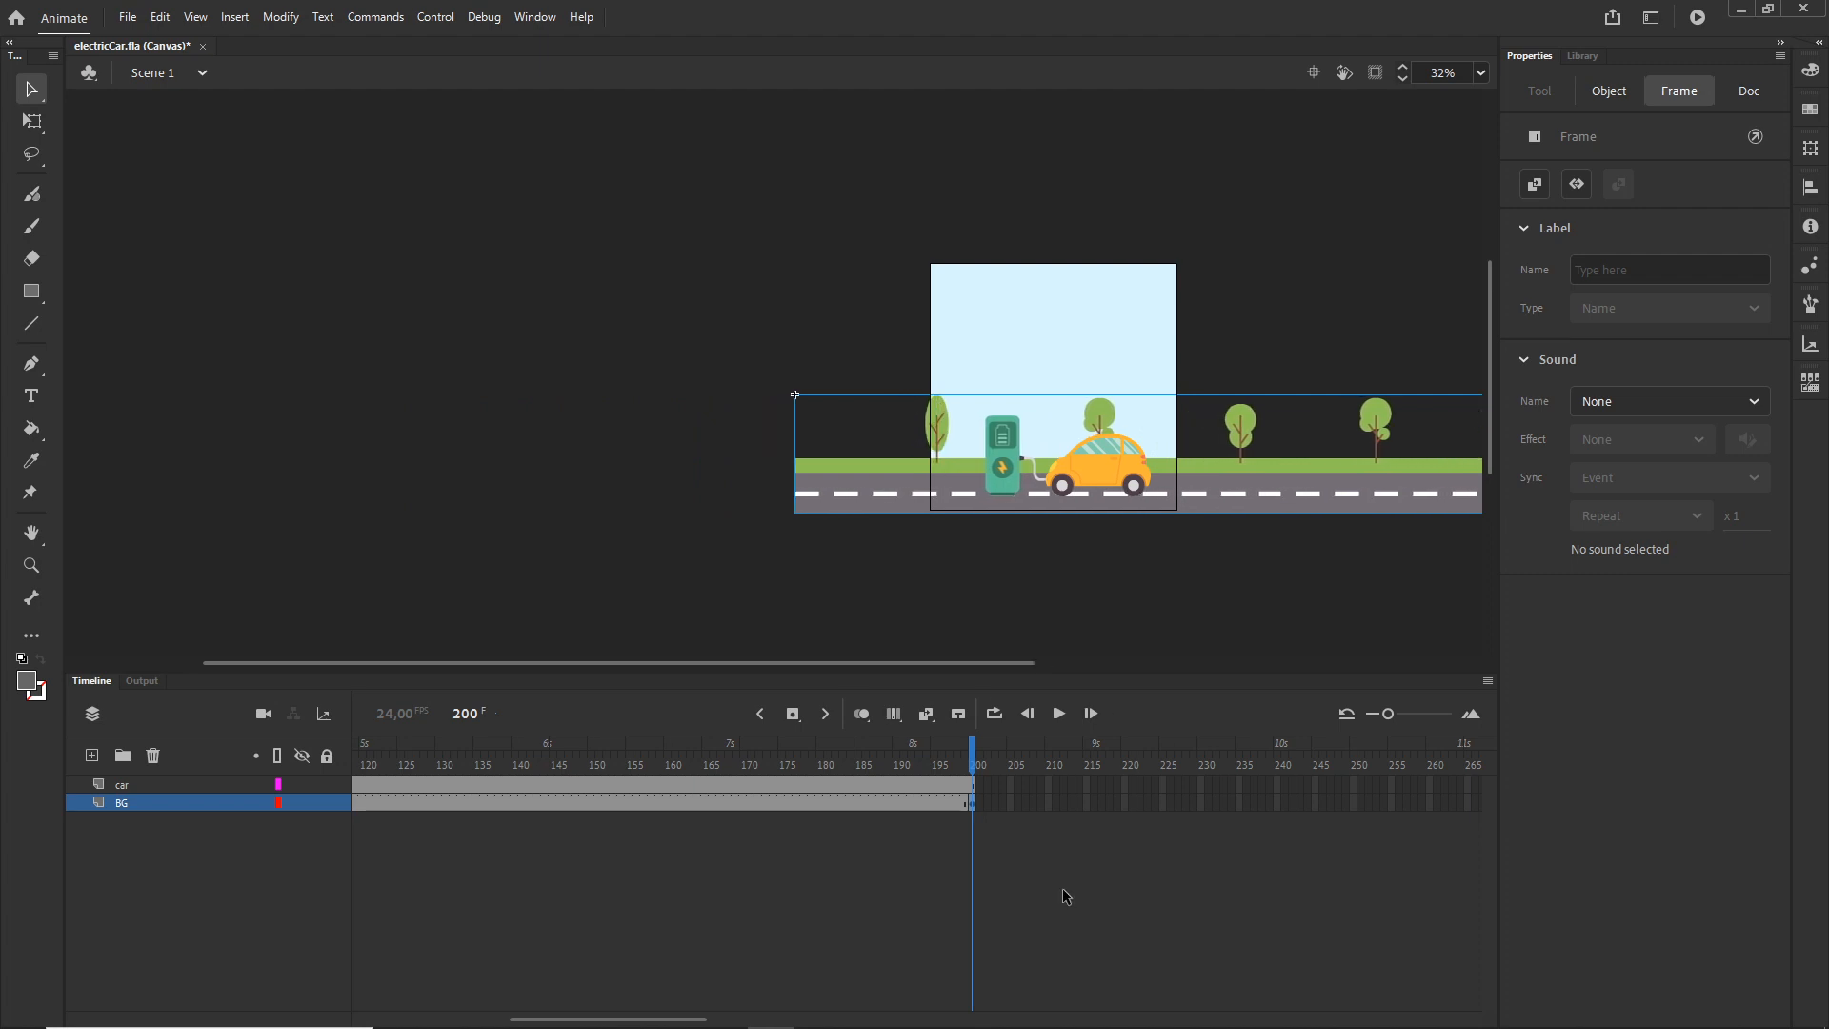
- Create a classic tween between the BG layer's two keyframes, return the playhead to frame 1 and save the file
{"action": "left_click", "coordinate": [441, 803]}
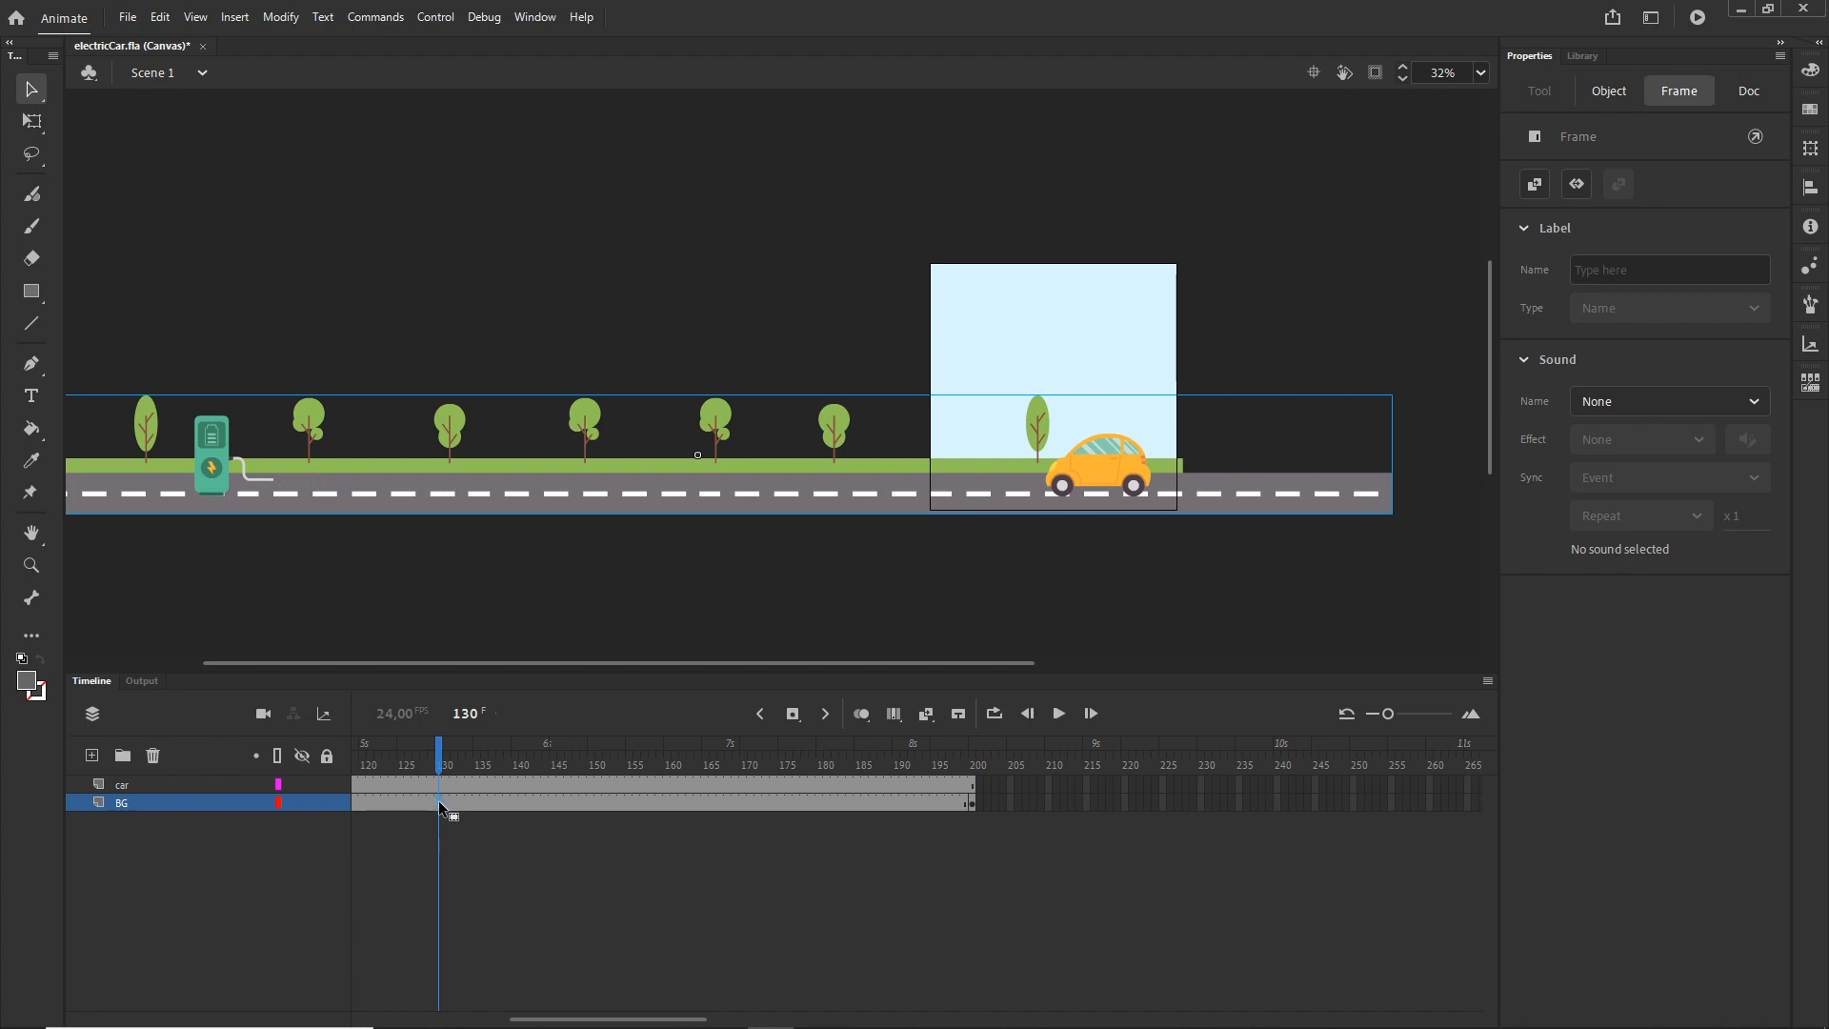
{"action": "right_click", "coordinate": [441, 807]}
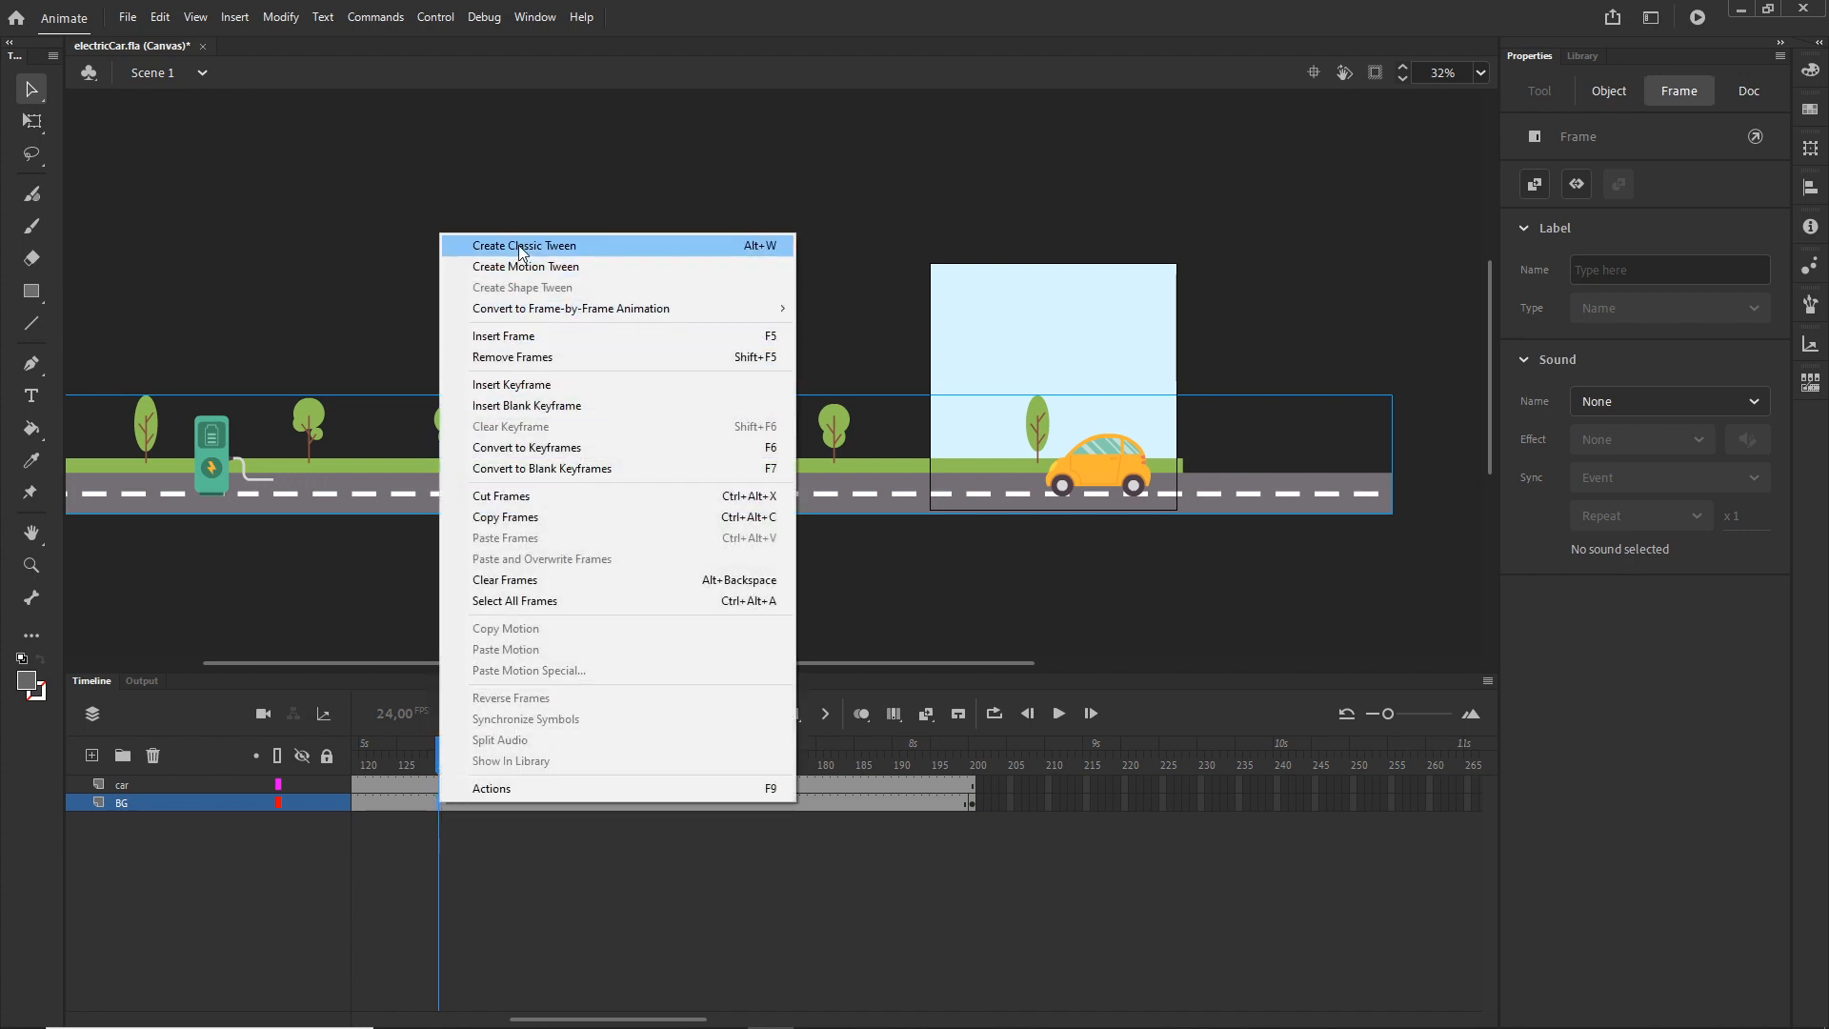
{"action": "left_click", "coordinate": [752, 254]}
{"action": "left_click_drag", "start_coordinate": [450, 757], "coordinate": [128, 741]}
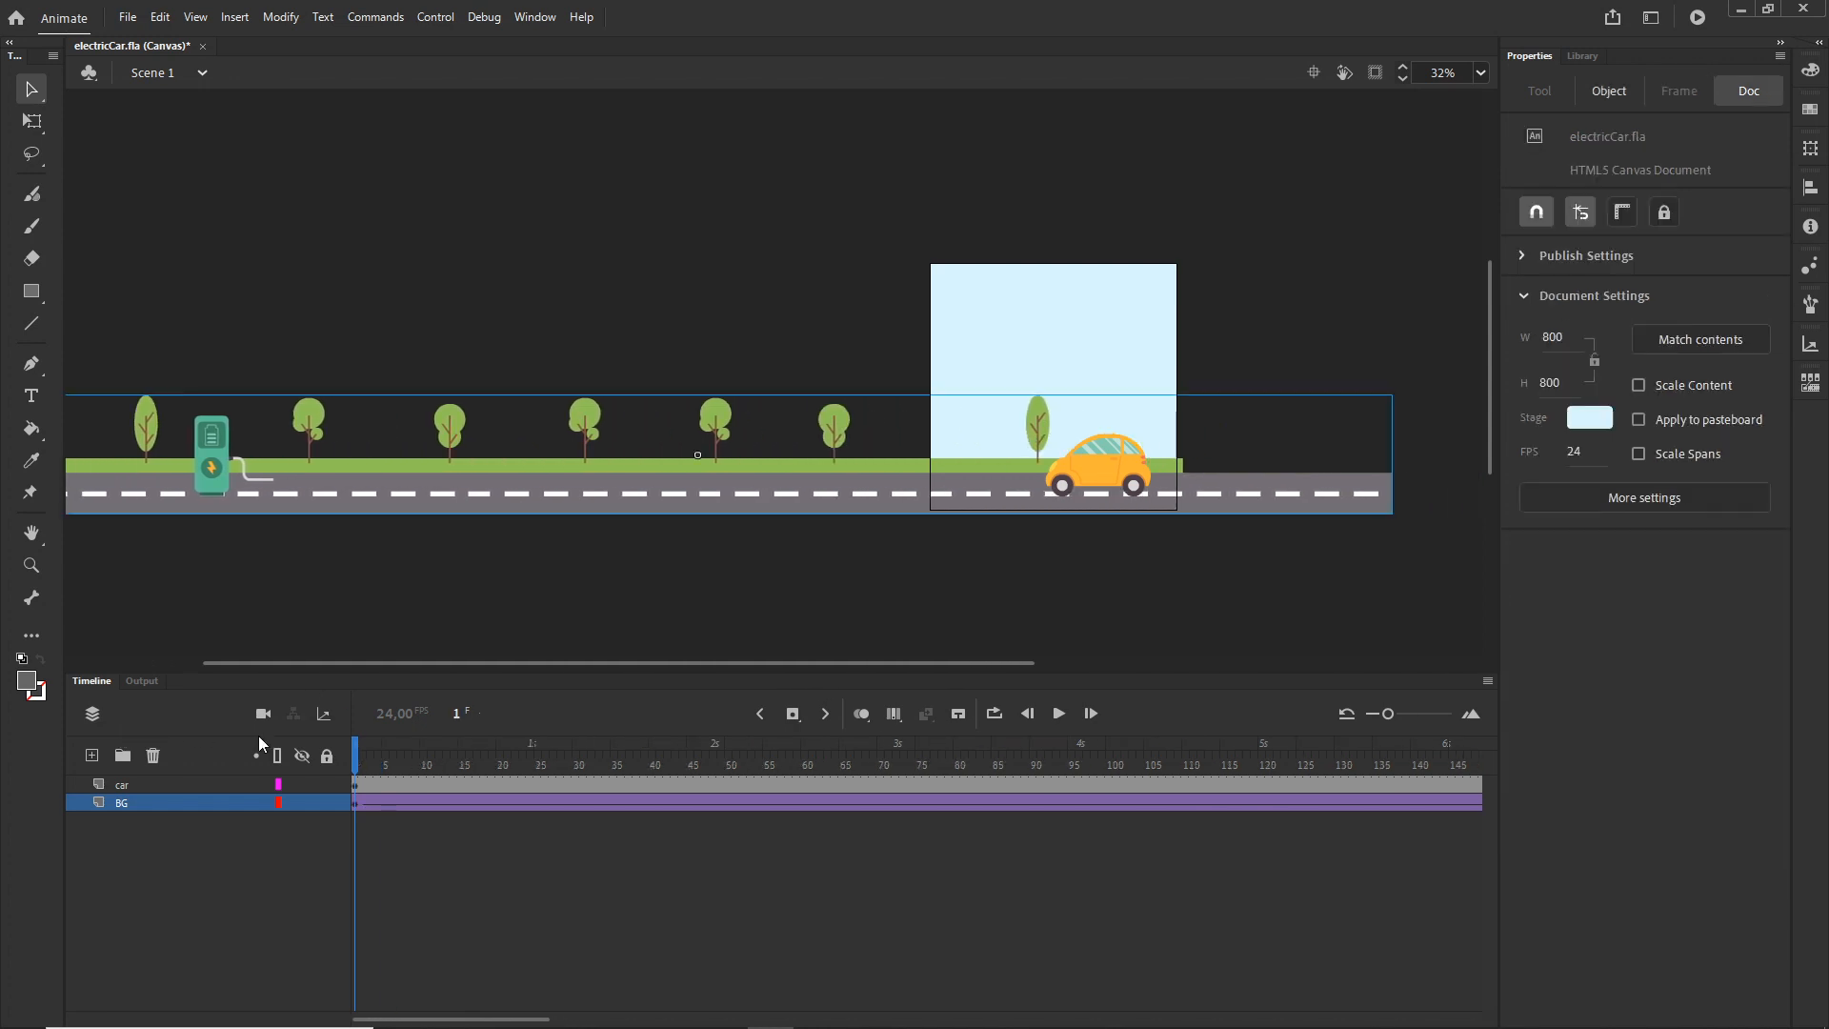
{"action": "key", "text": "ctrl+s"}
{"action": "left_click", "coordinate": [384, 21]}
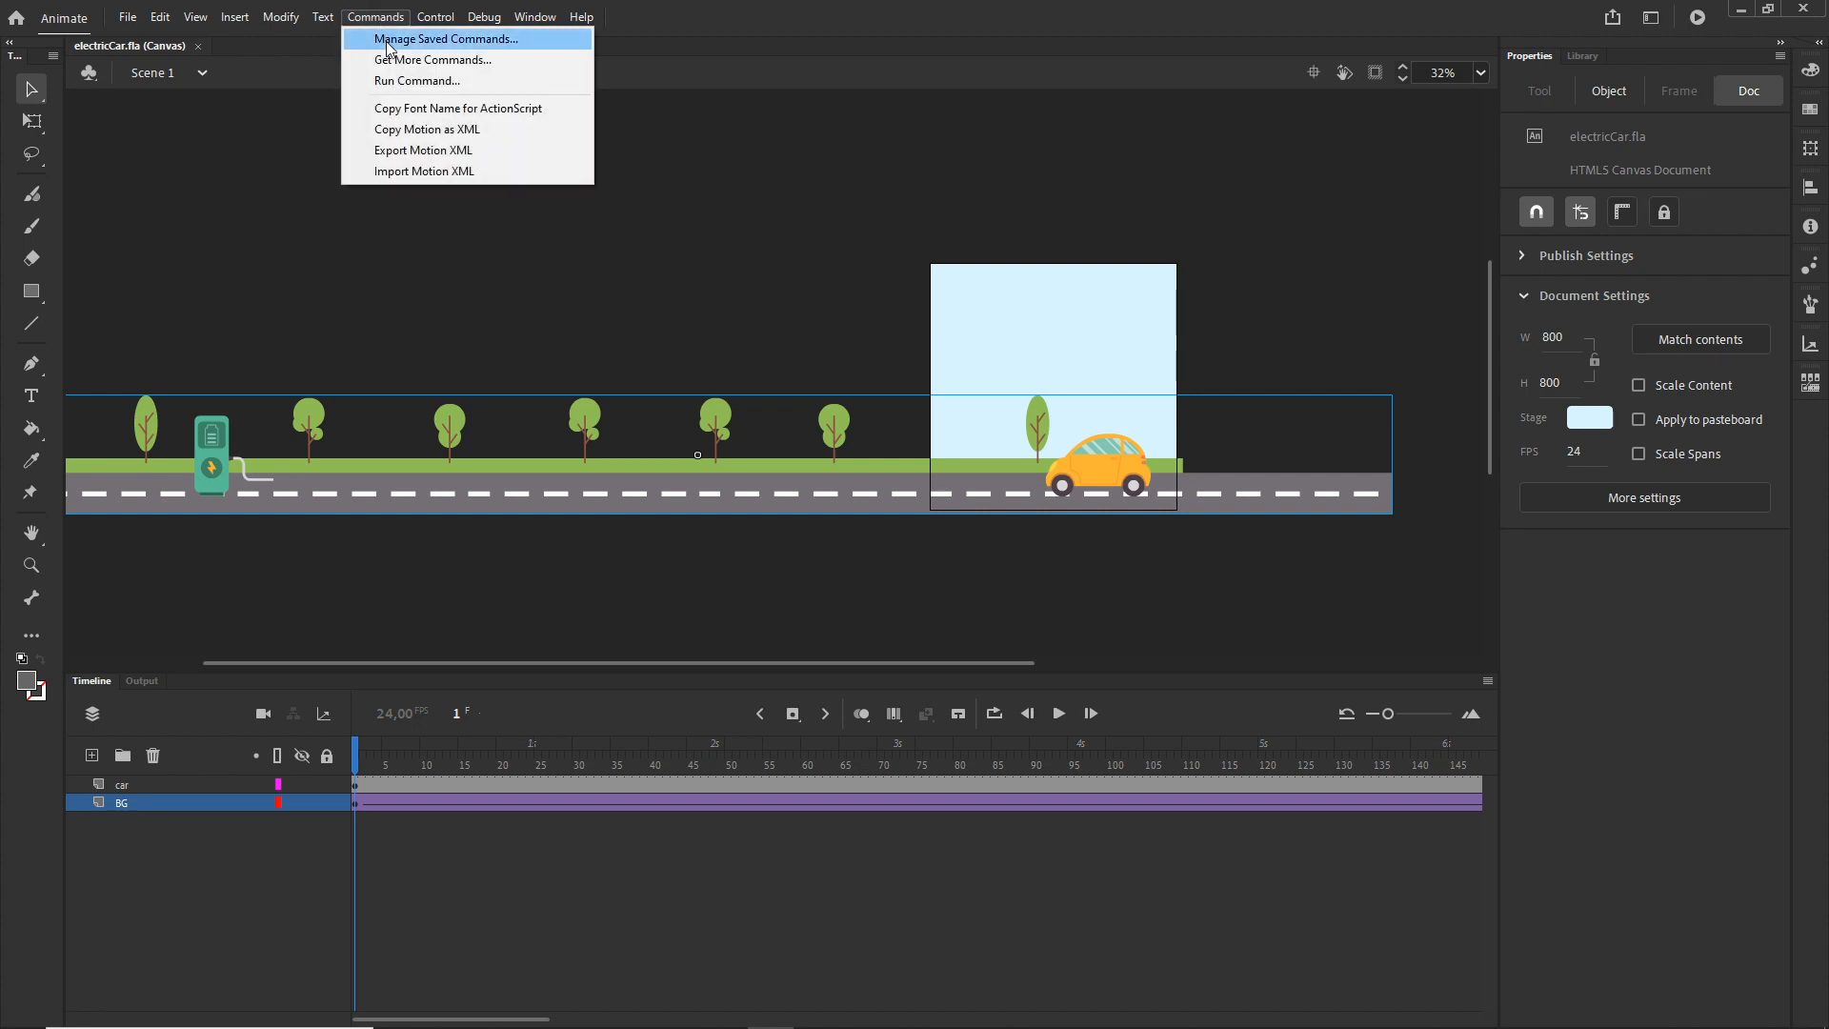
{"action": "mouse_move", "coordinate": [195, 23]}
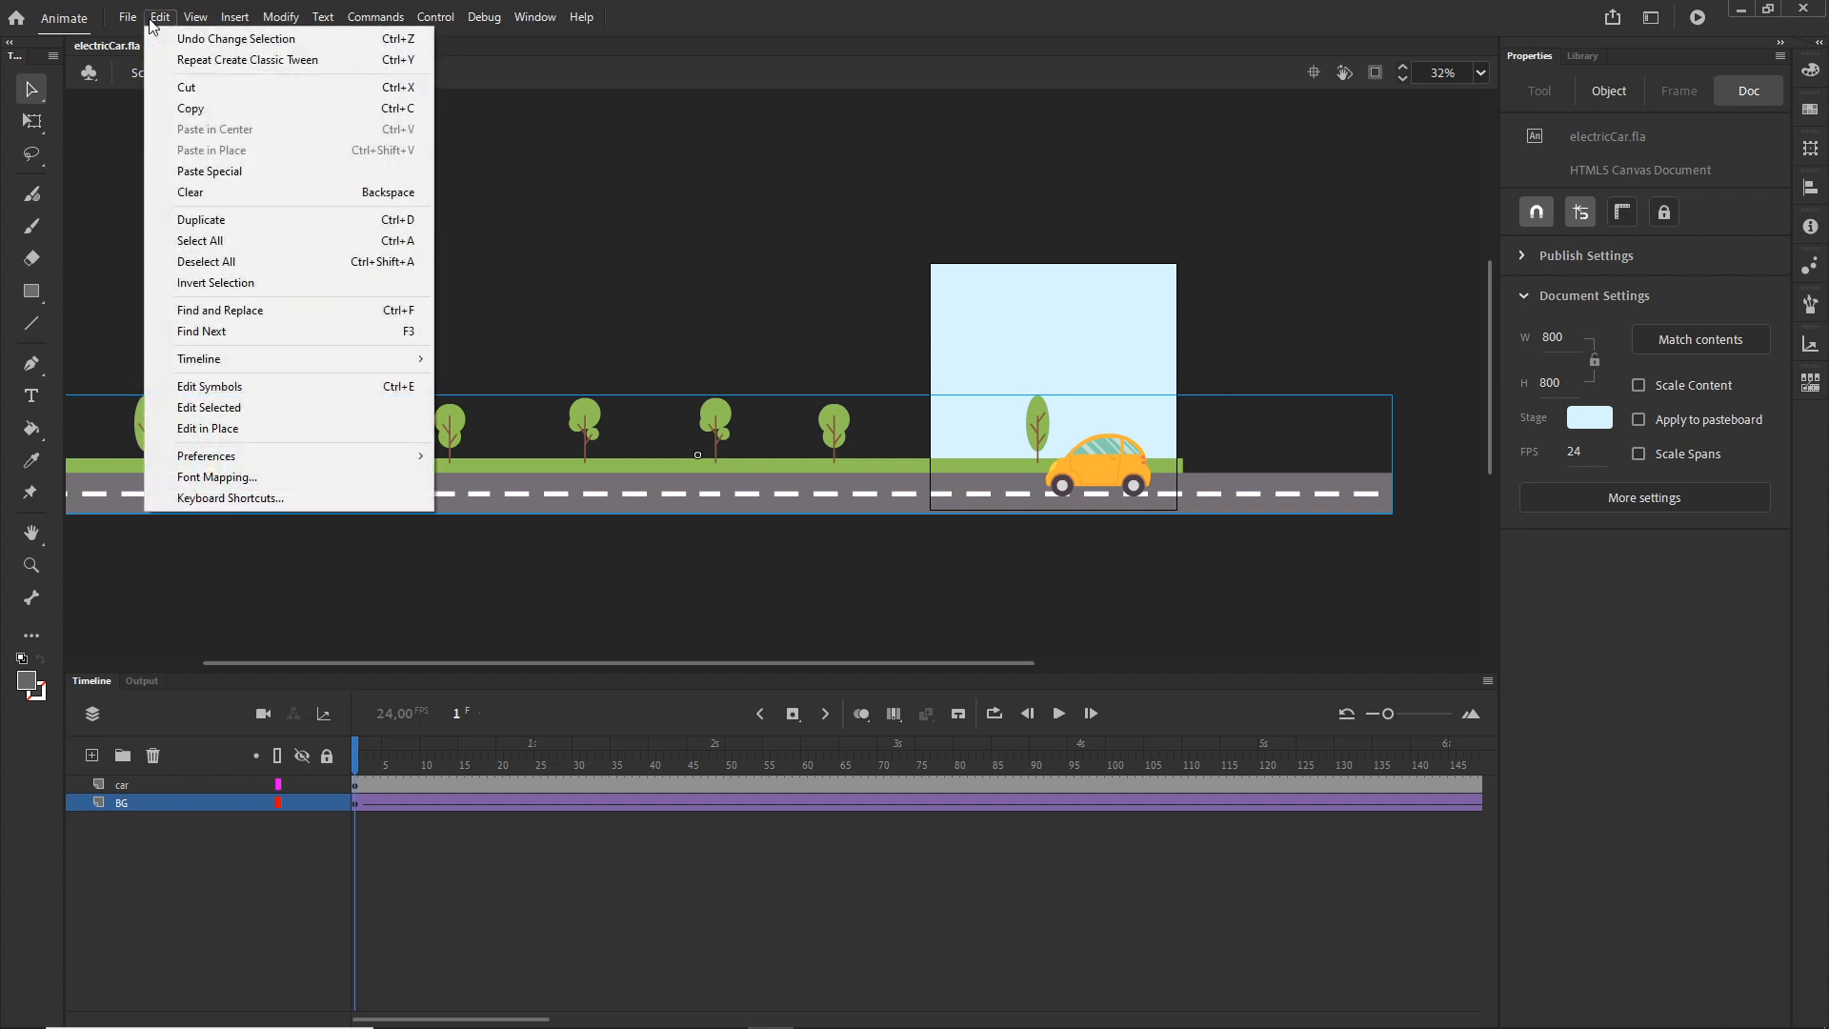
{"action": "left_click", "coordinate": [499, 139]}
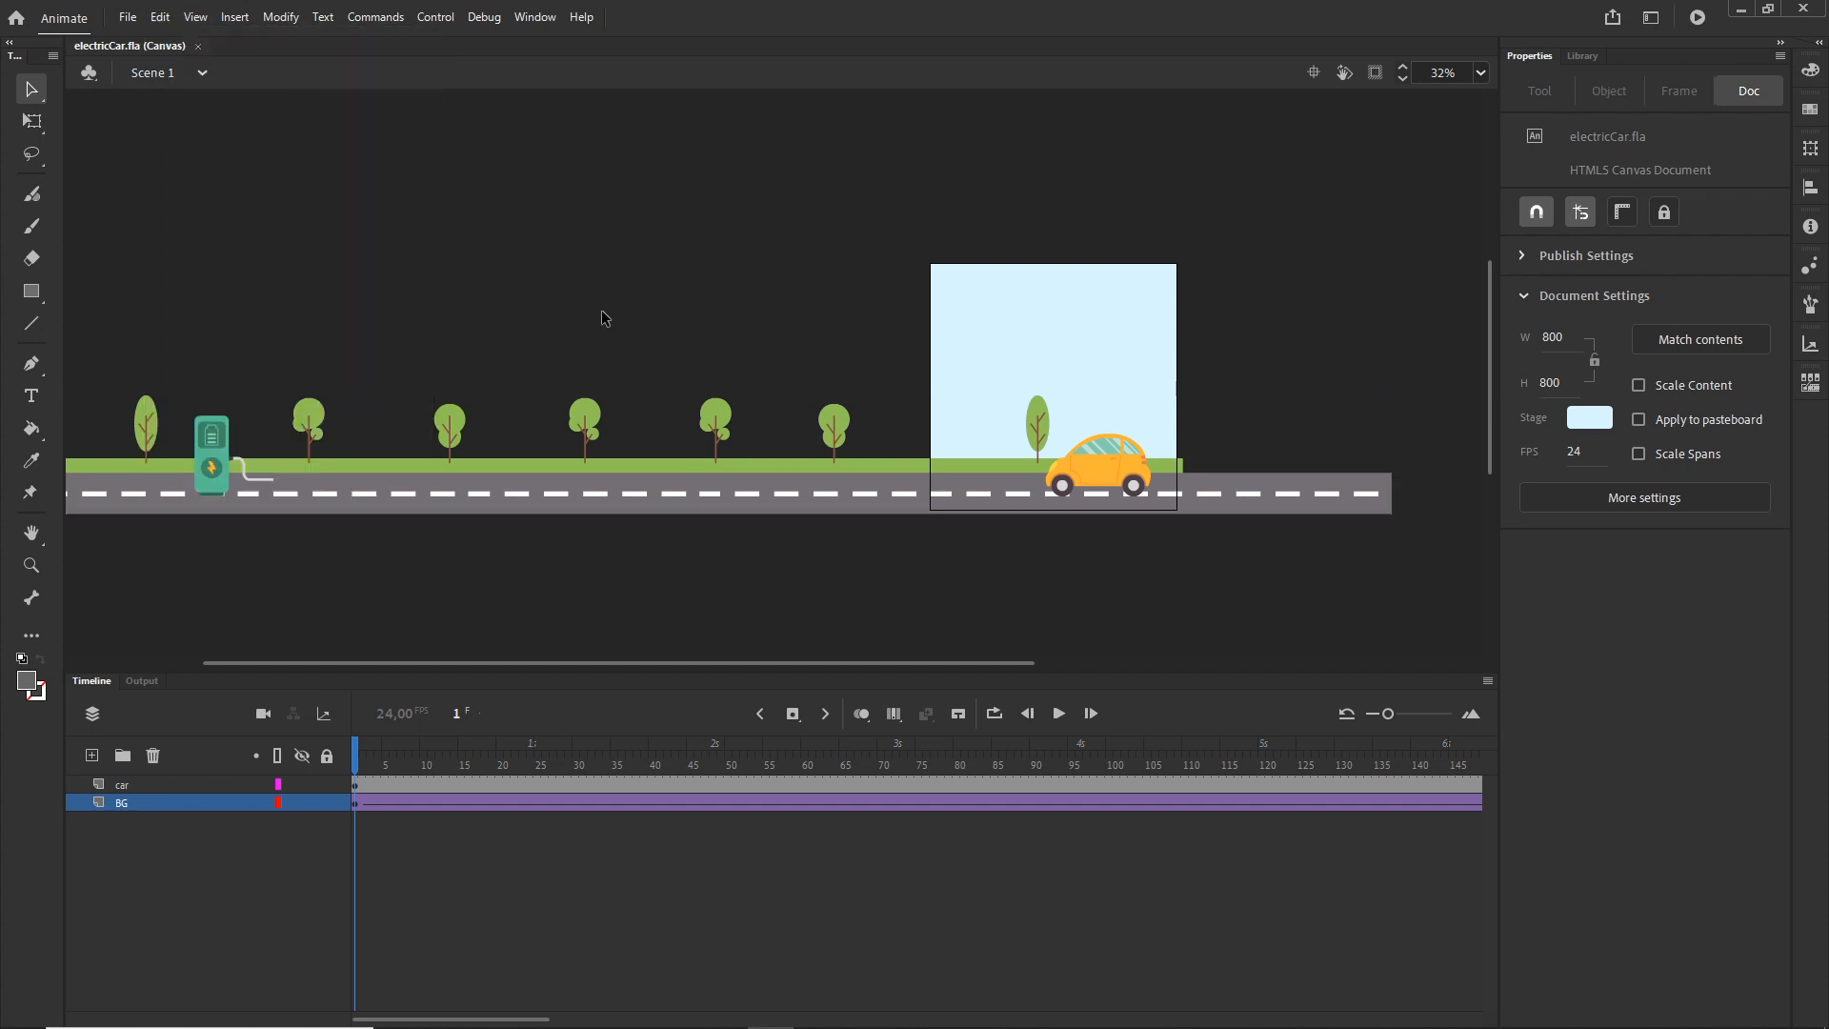
- Test the animation in the browser, close the preview and return to the timeline in Animate
{"action": "key", "text": "ctrl+Return"}
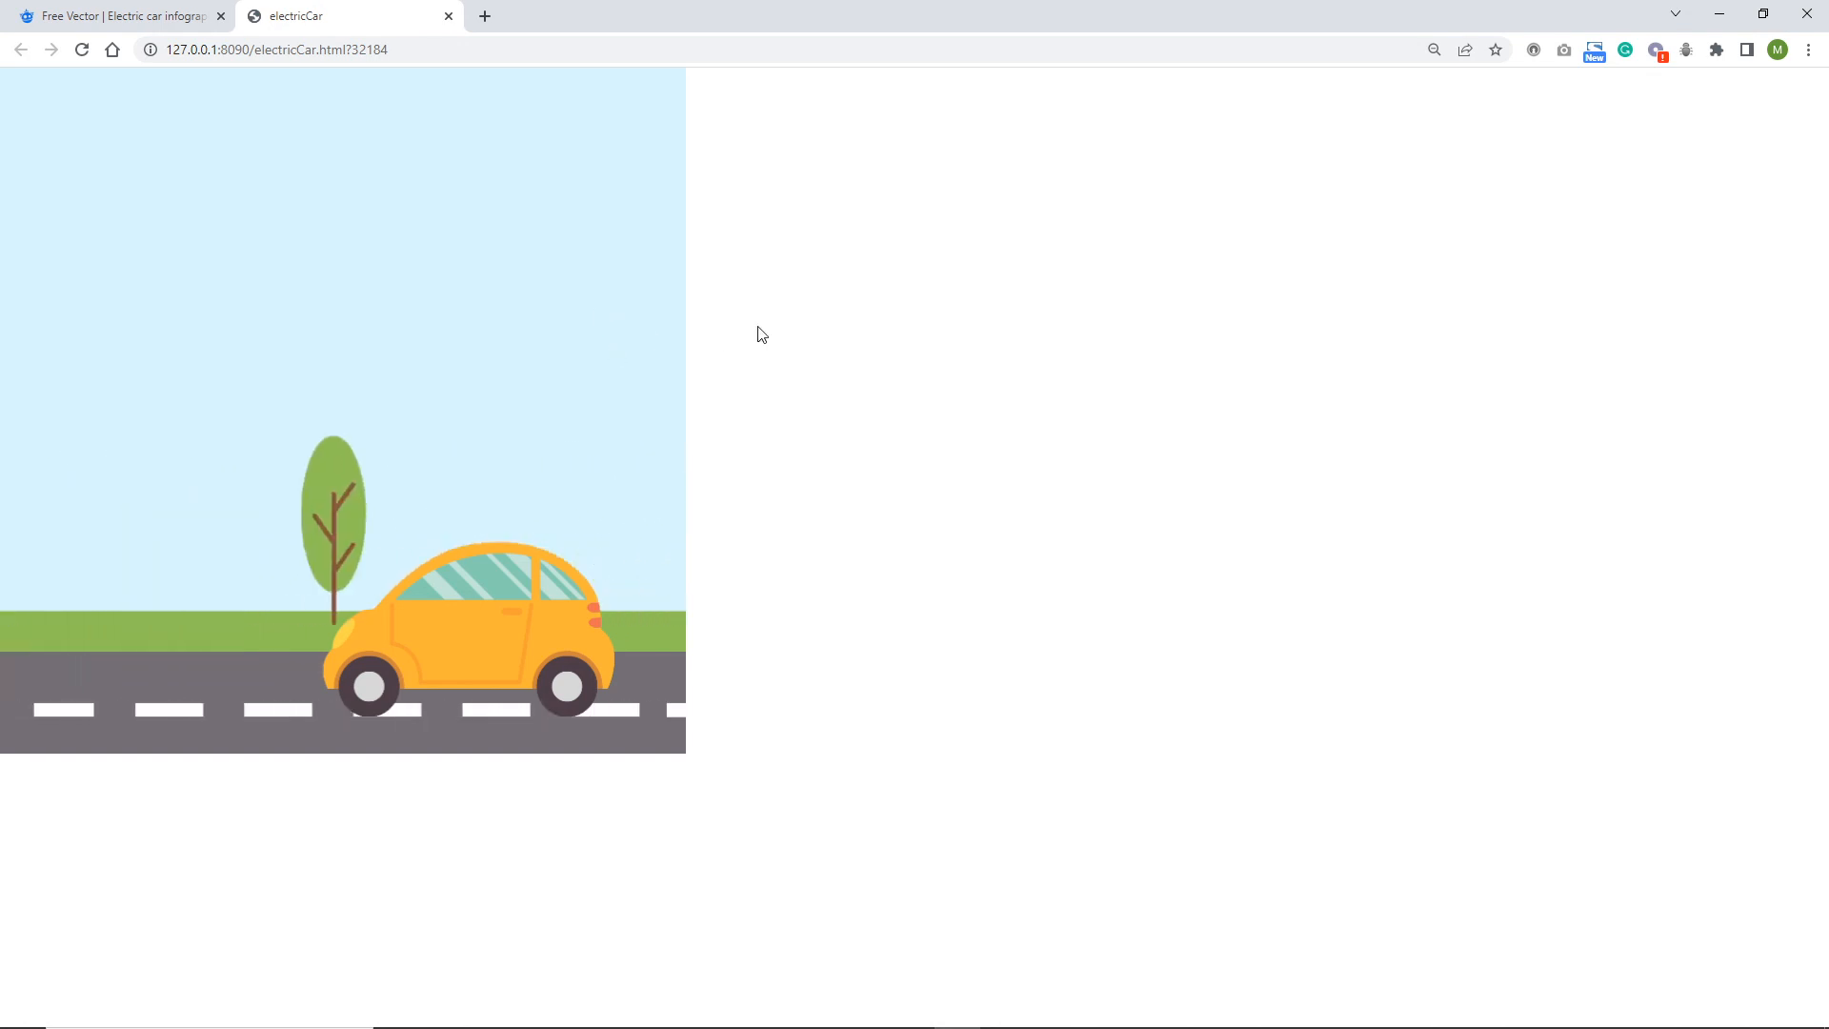
{"action": "left_click", "coordinate": [449, 17]}
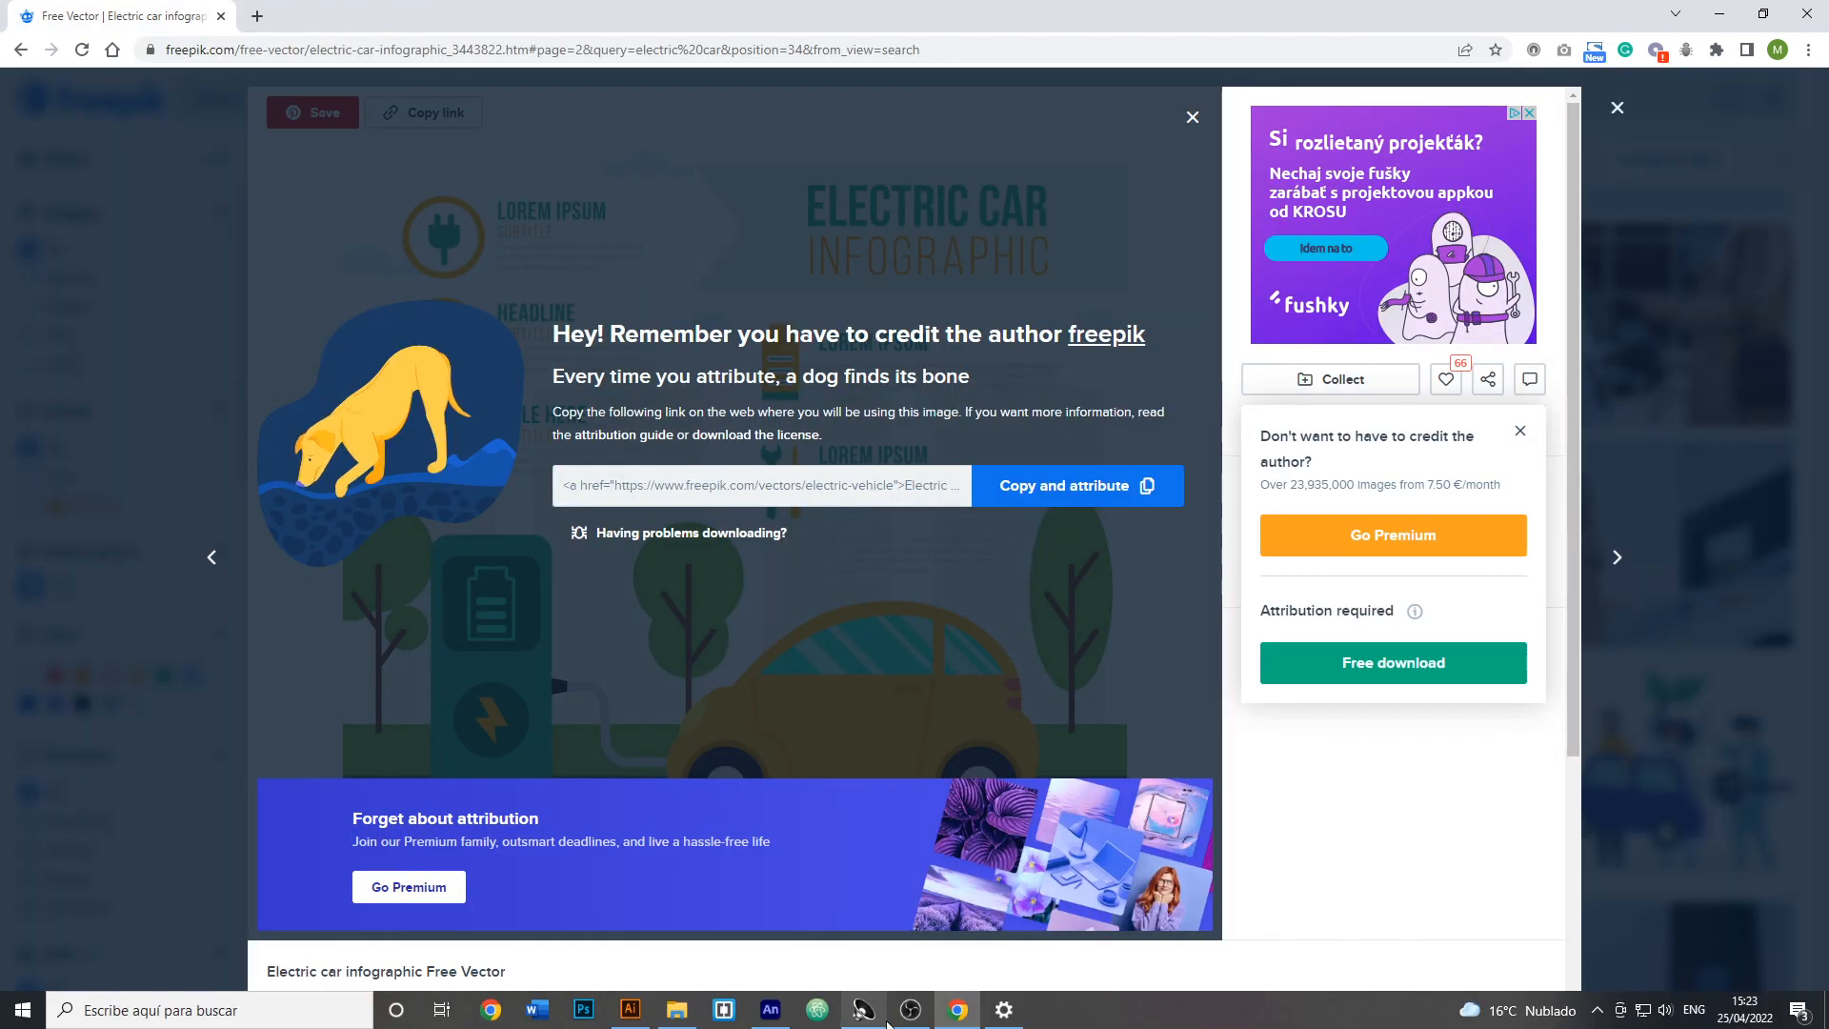
{"action": "mouse_move", "coordinate": [771, 1010]}
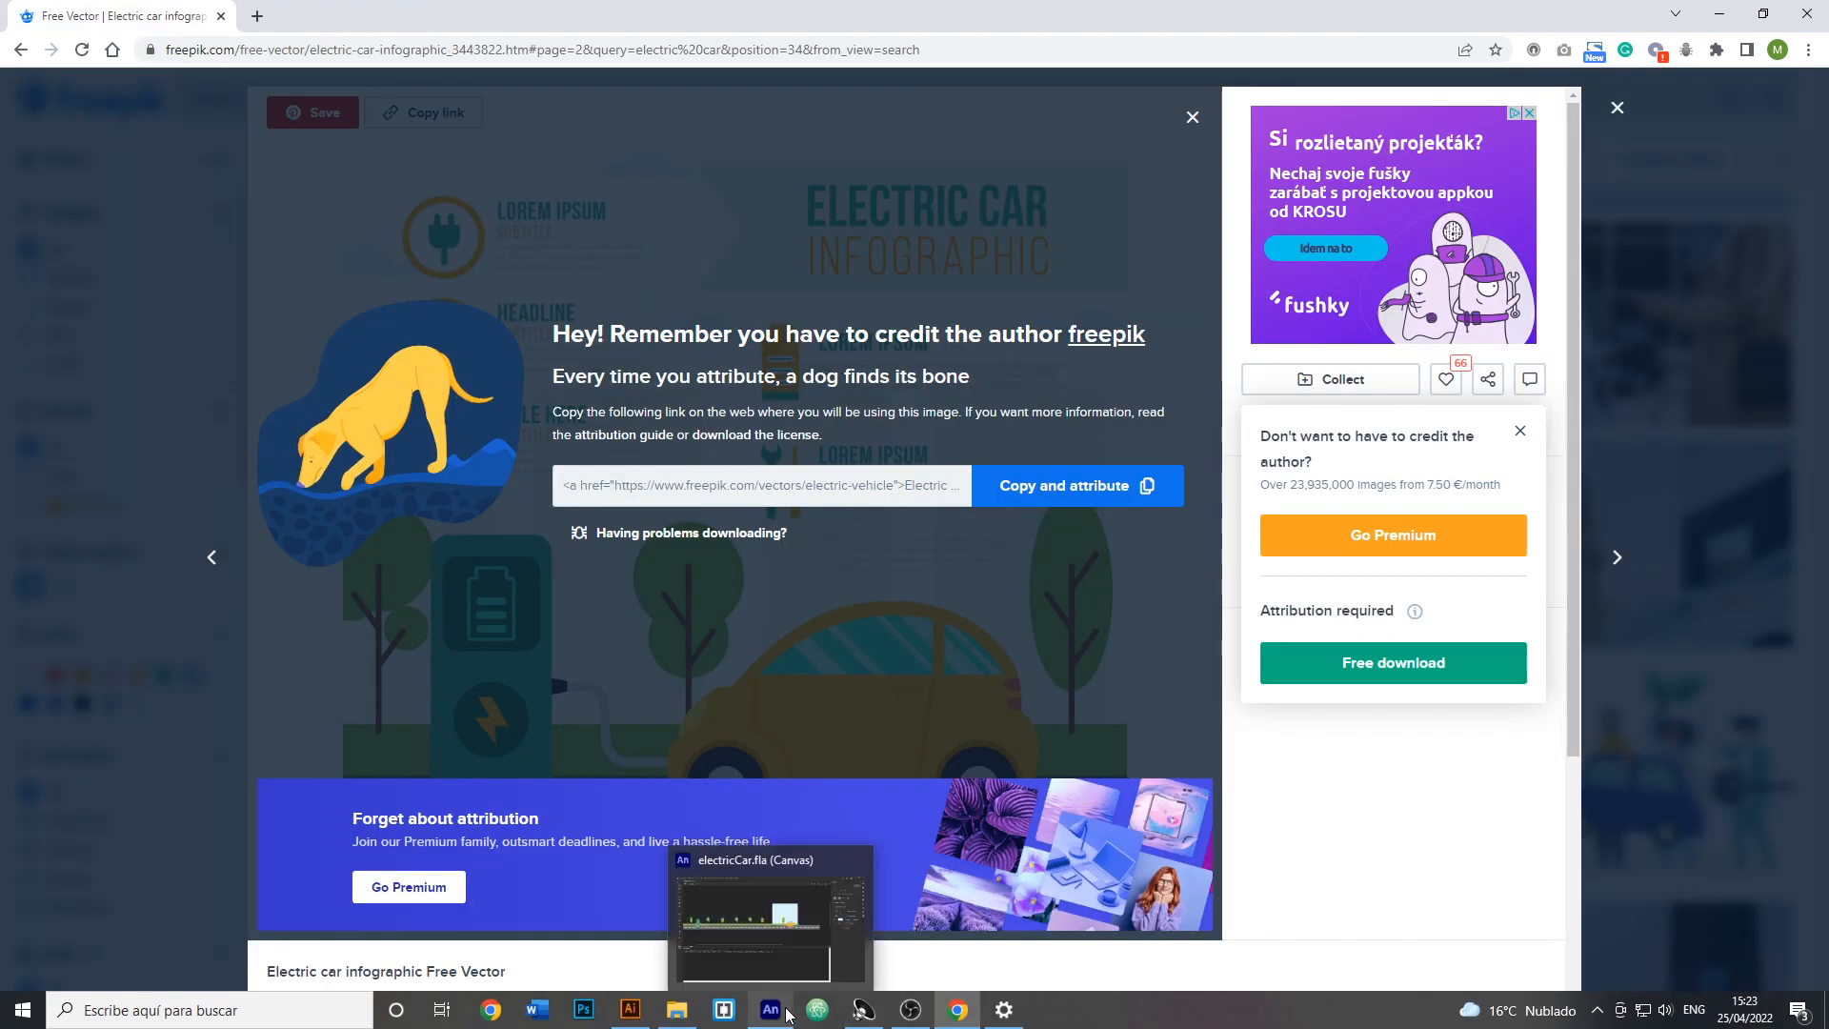
{"action": "left_click", "coordinate": [780, 947]}
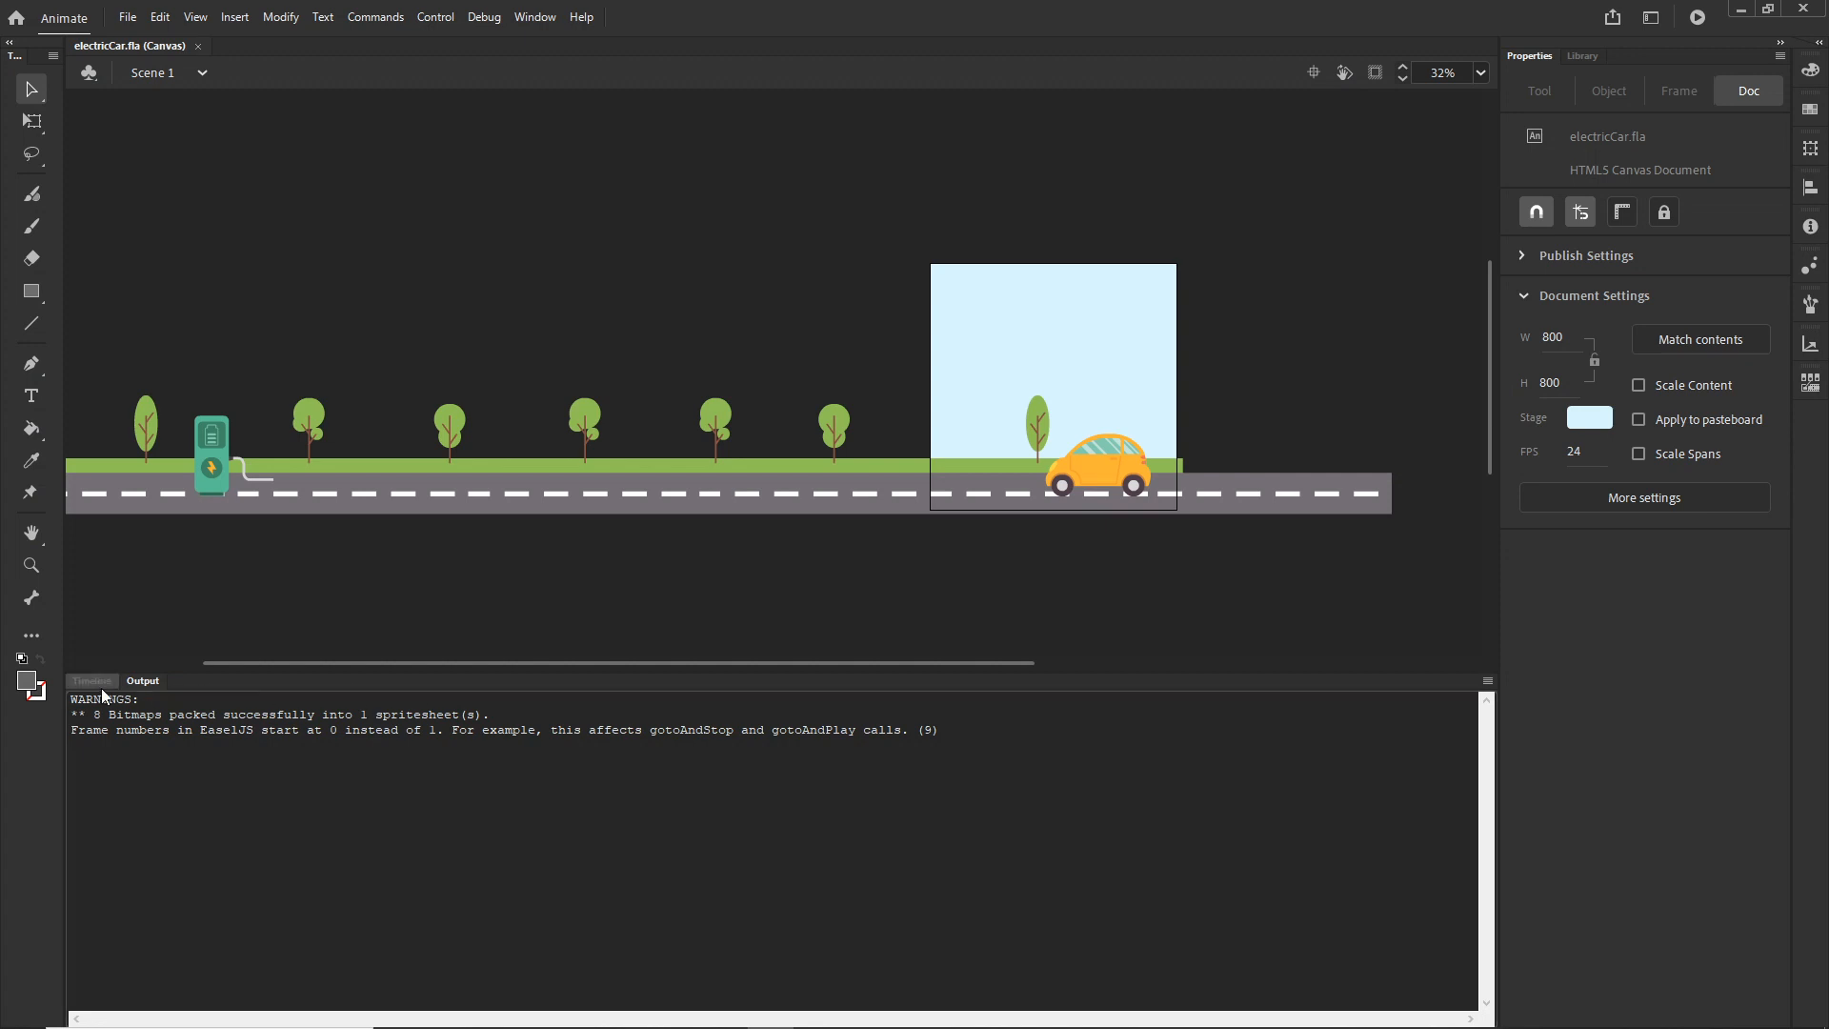
{"action": "left_click", "coordinate": [92, 680]}
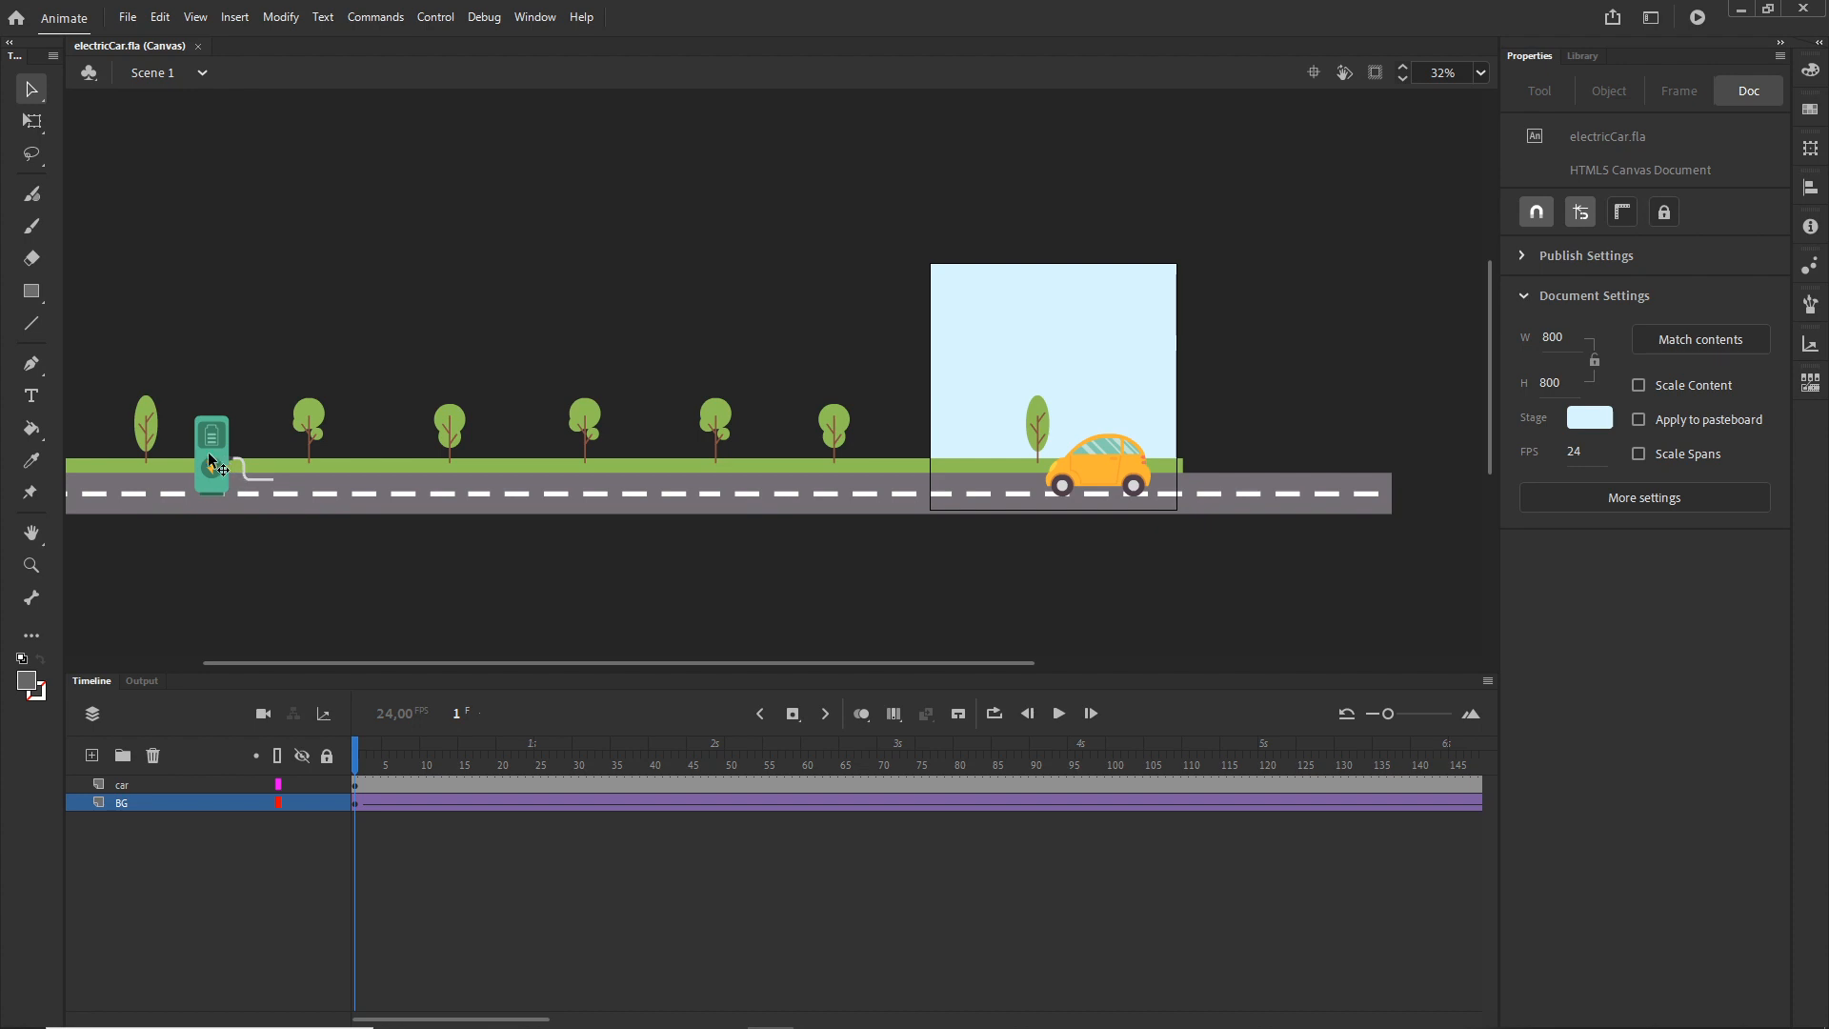
- Open the all symbol for editing and break apart the battery outline on the charging station
{"action": "scroll", "coordinate": [207, 453], "scroll_direction": "up", "scroll_amount": 3}
{"action": "scroll", "coordinate": [206, 454], "scroll_direction": "up", "scroll_amount": 1}
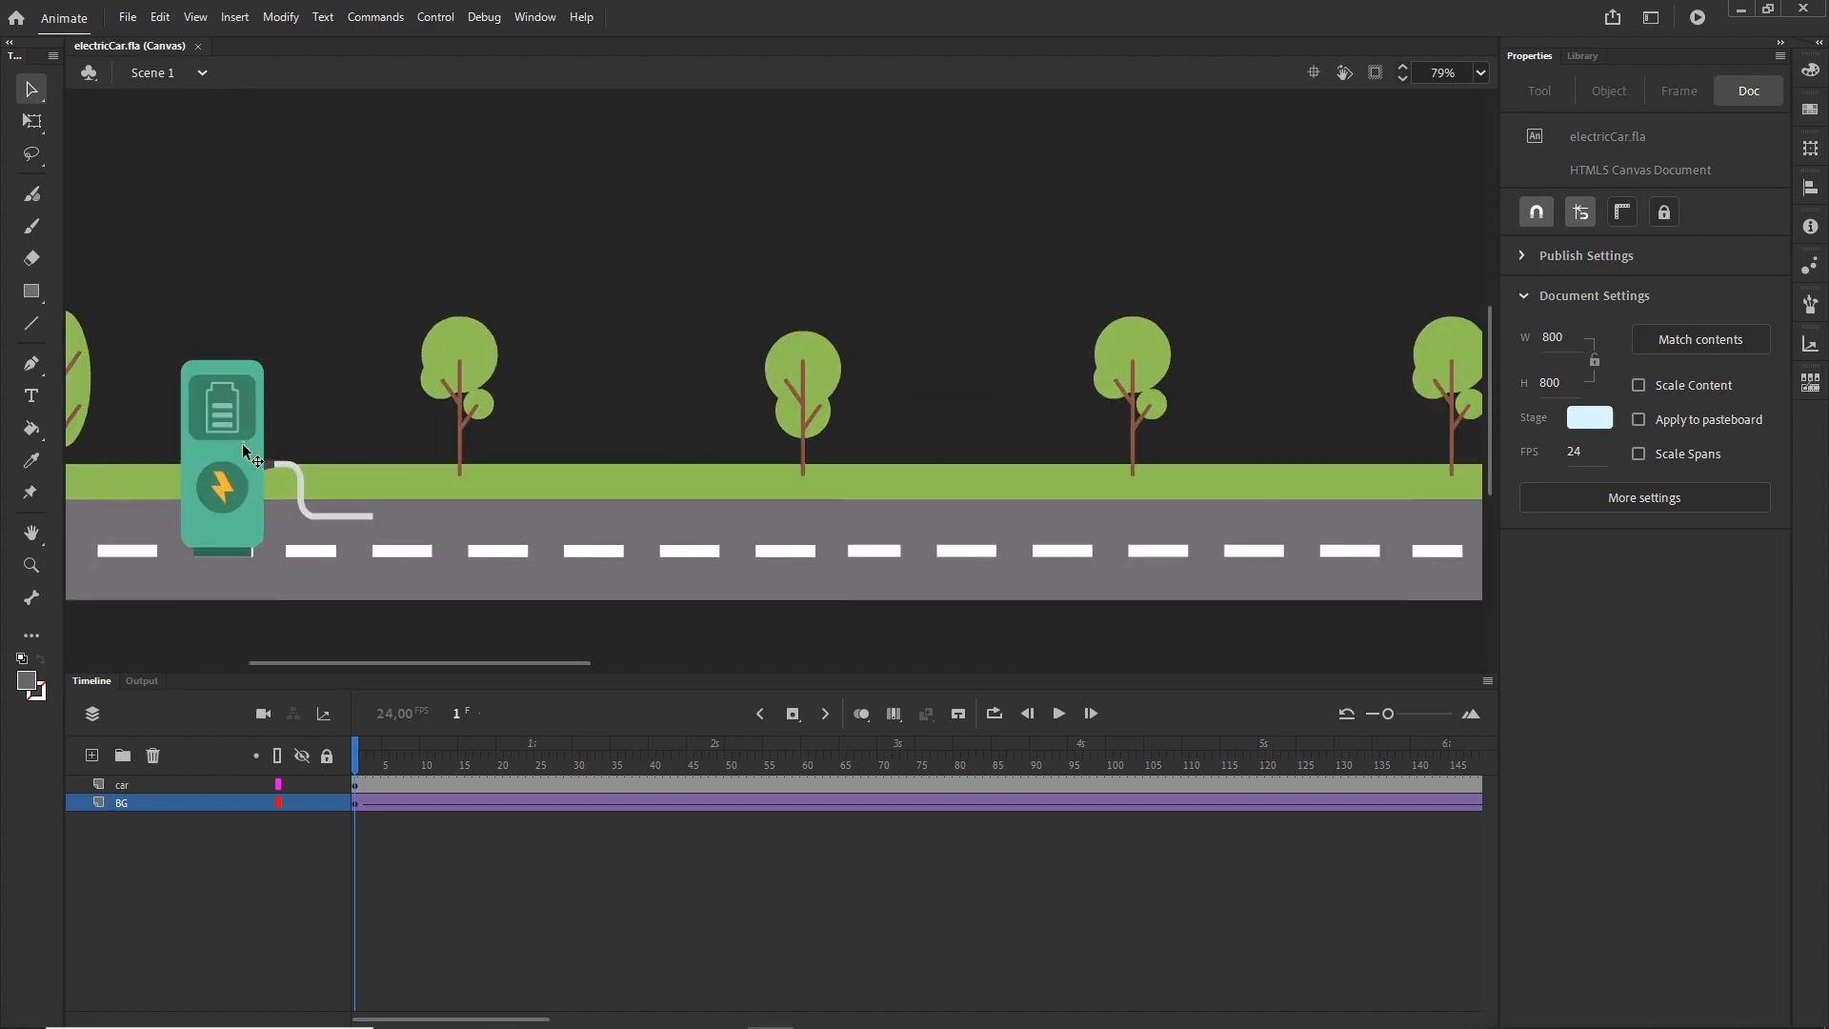
{"action": "double_click", "coordinate": [242, 443]}
{"action": "left_click", "coordinate": [209, 627]}
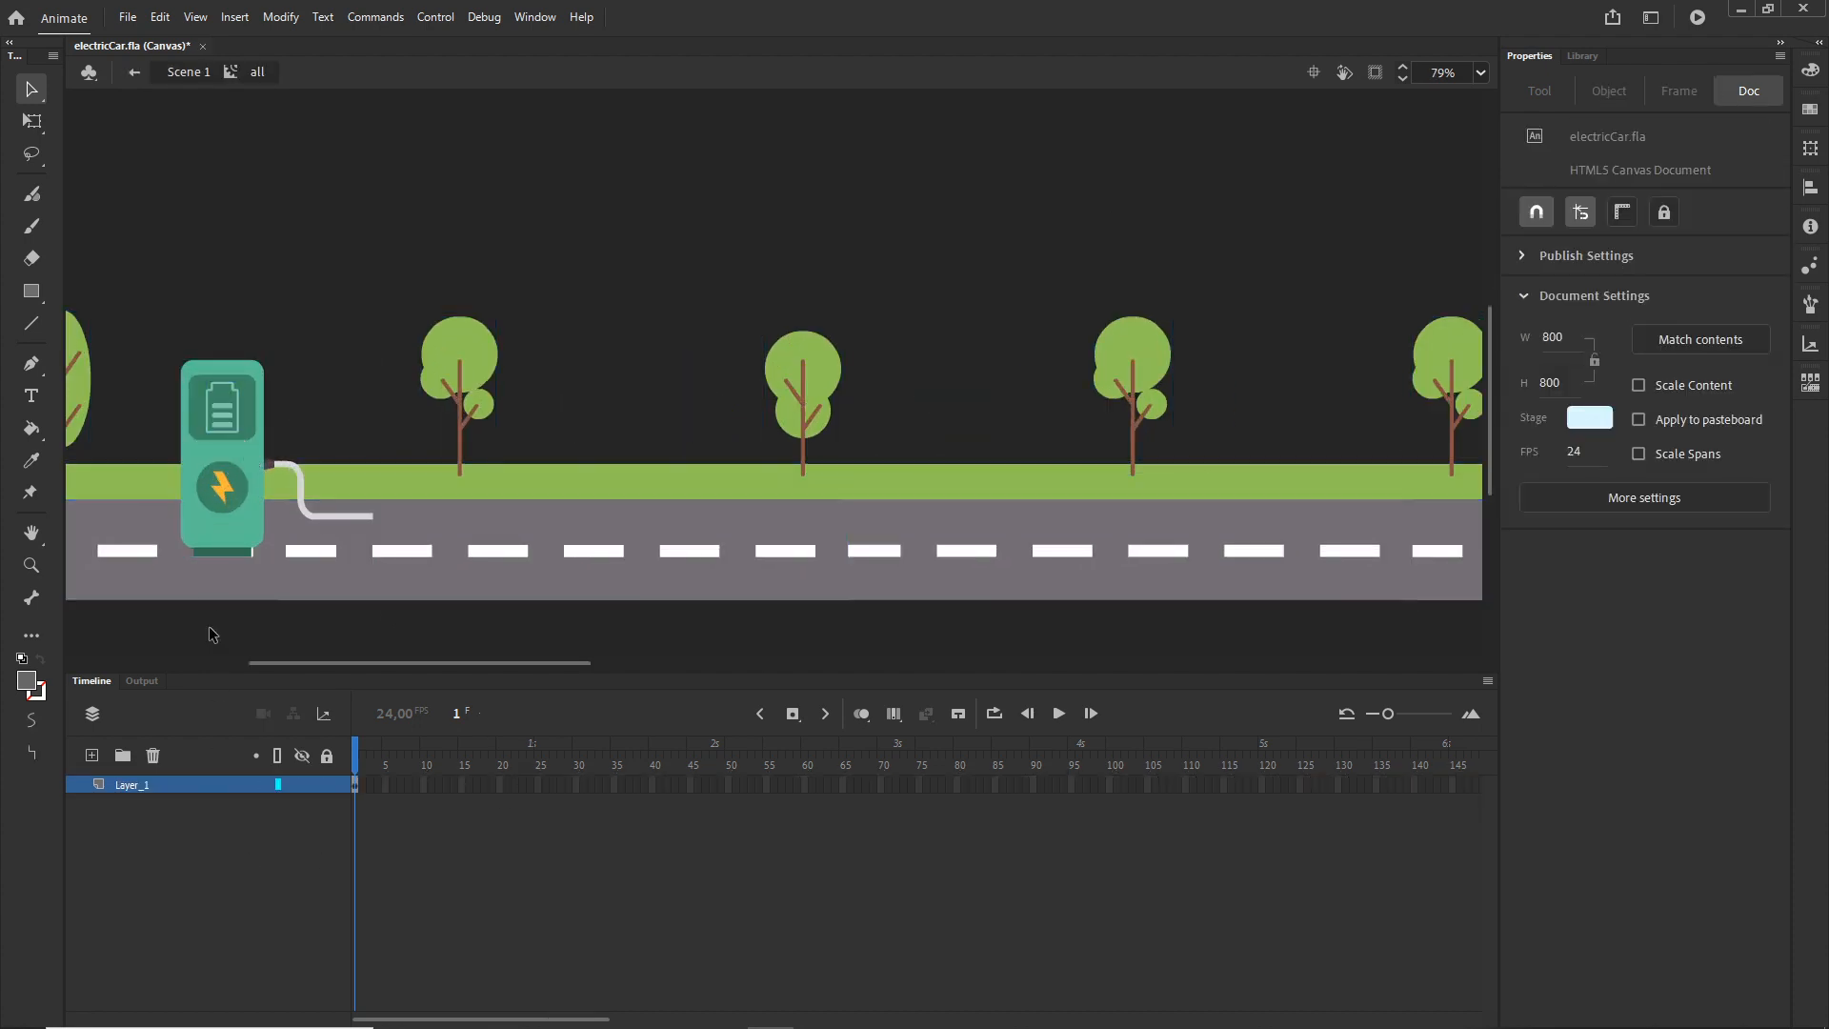
{"action": "left_click", "coordinate": [223, 431]}
{"action": "scroll", "coordinate": [236, 460], "scroll_direction": "up", "scroll_amount": 4}
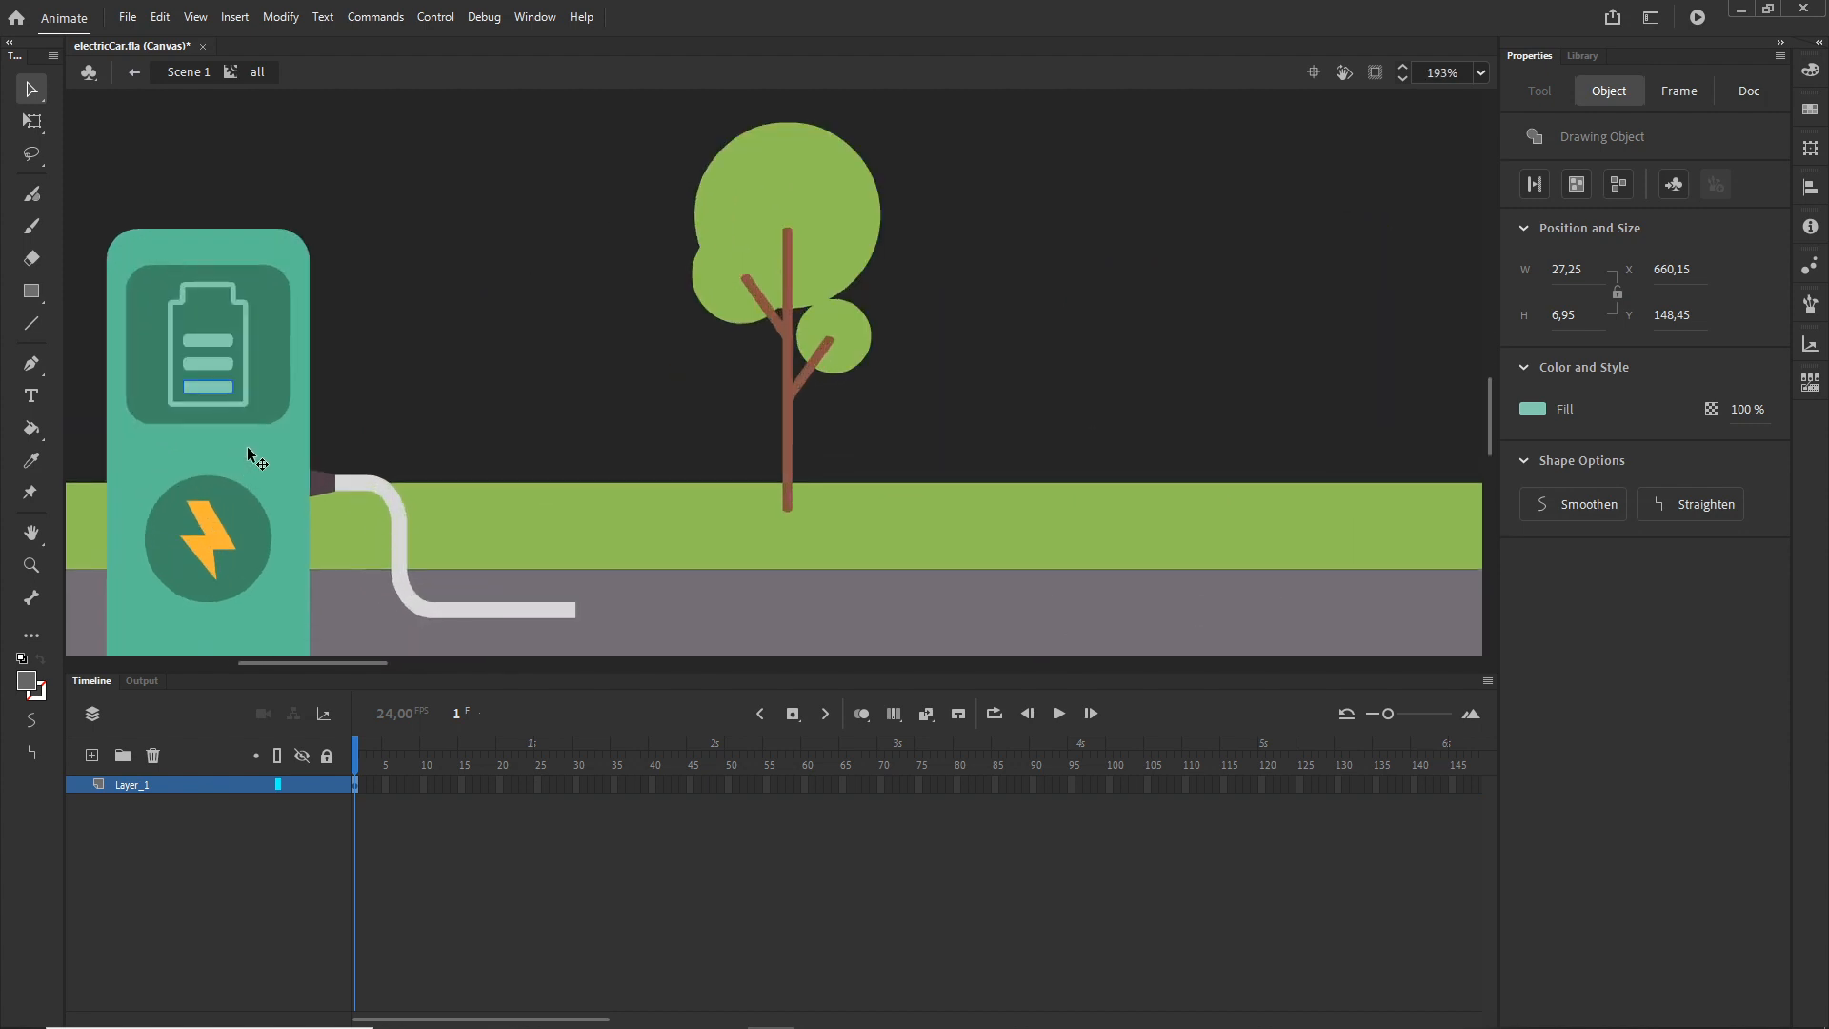
{"action": "left_click", "coordinate": [231, 404]}
{"action": "key", "text": "ctrl+b"}
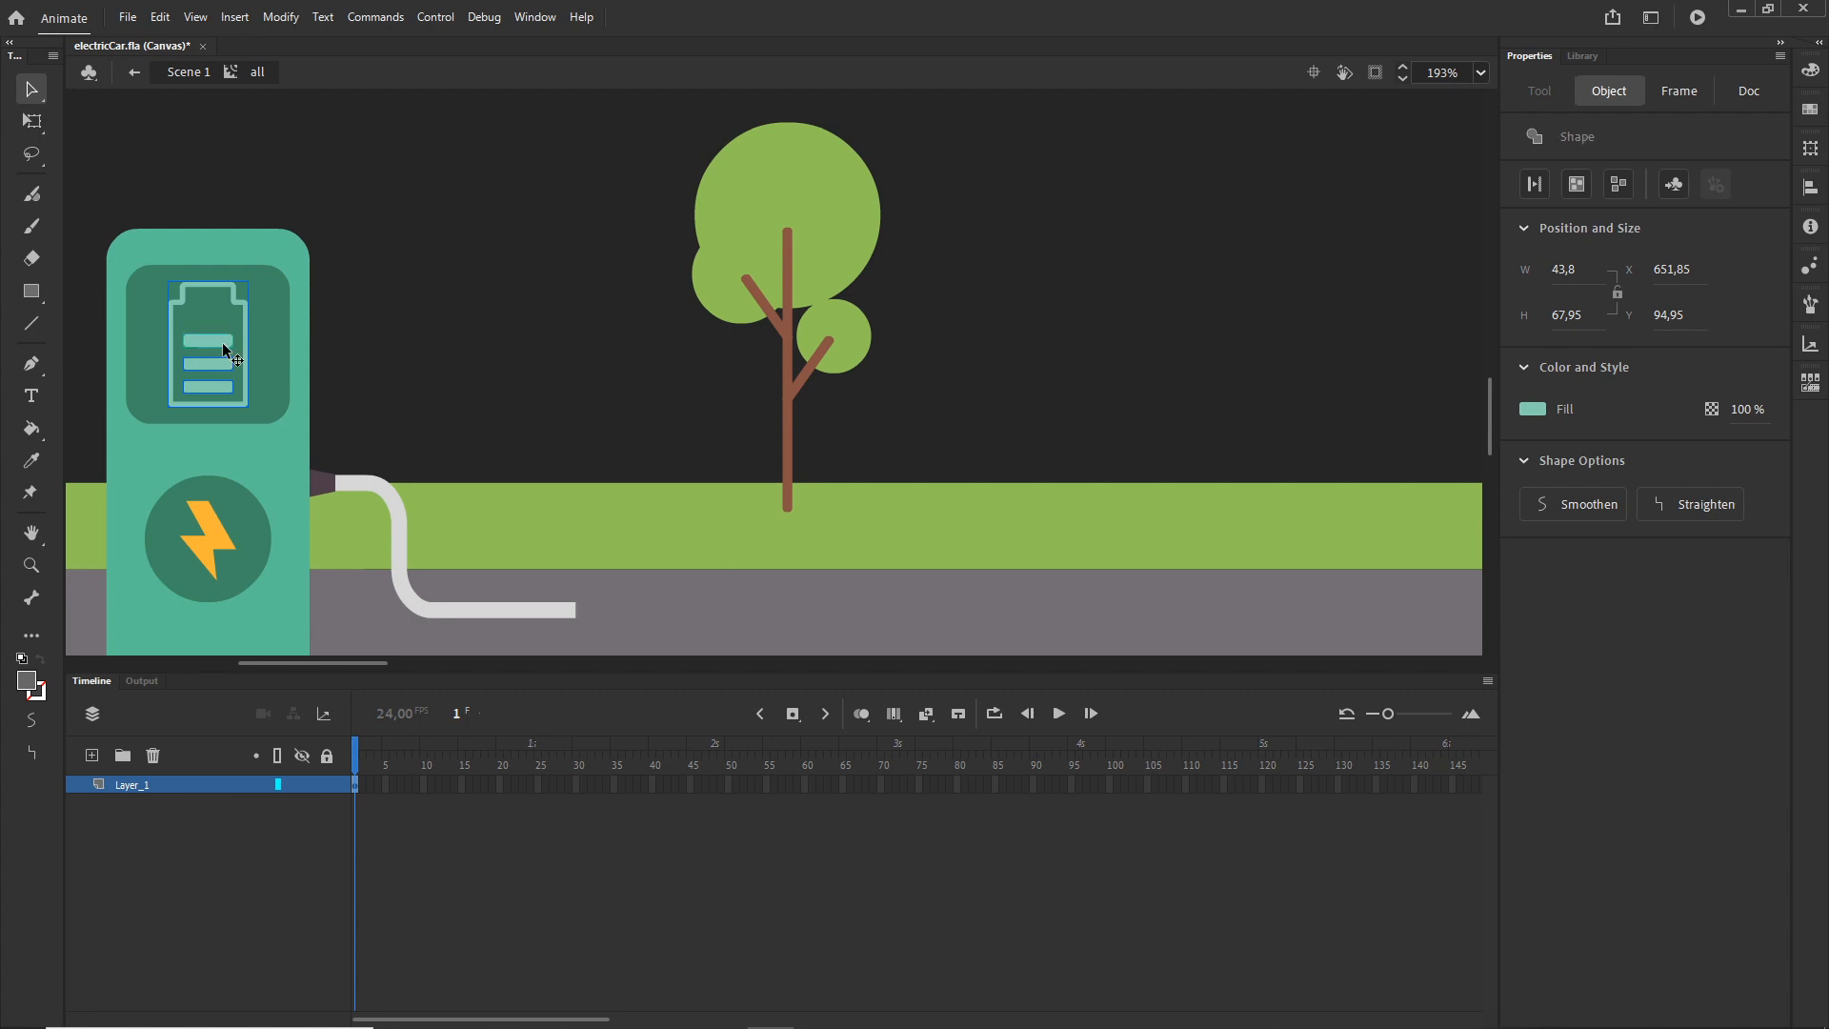
- Try moving the battery's top charge bar sideways, undo the move and return to Scene 1
{"action": "left_click_drag", "start_coordinate": [200, 337], "coordinate": [262, 337]}
{"action": "key", "text": "ctrl+z"}
{"action": "left_click", "coordinate": [190, 73]}
{"action": "scroll", "coordinate": [722, 608], "scroll_direction": "down", "scroll_amount": 8}
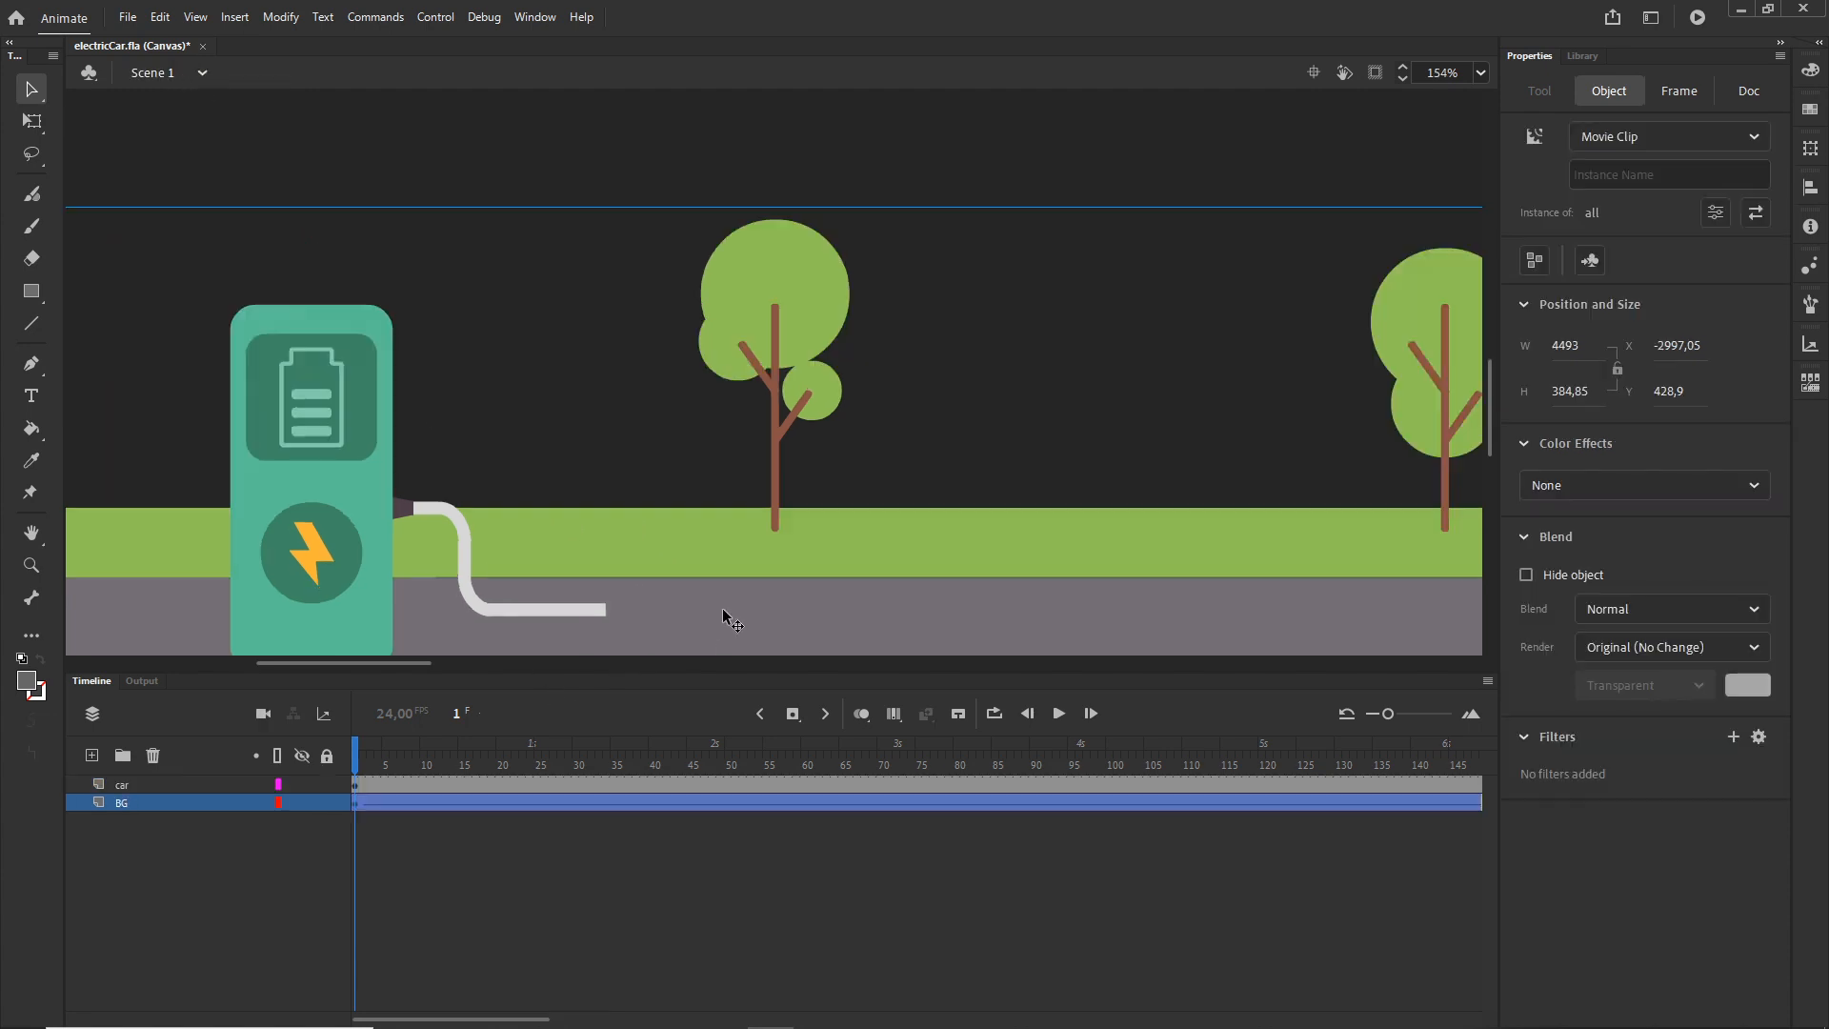
- Open the car movie clip for editing, add a new layer and paste the battery icon into it
{"action": "scroll", "coordinate": [700, 635], "scroll_direction": "down", "scroll_amount": 3}
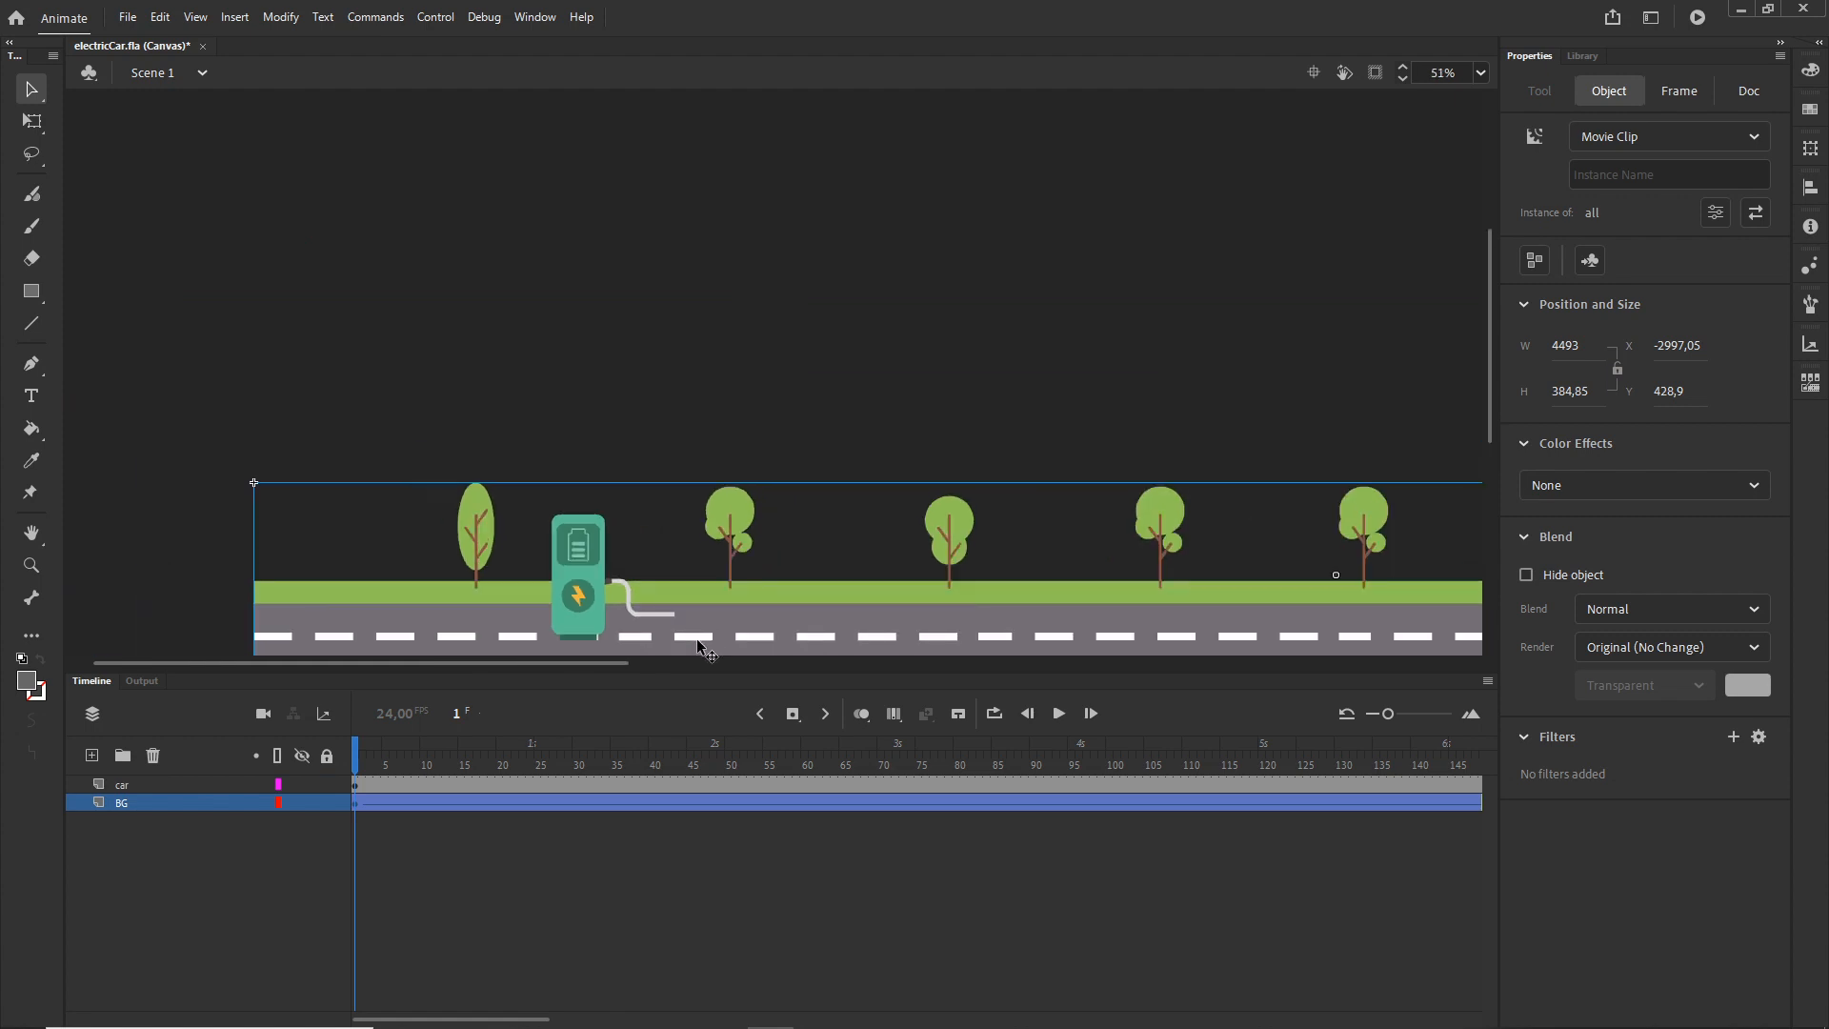
{"action": "left_click", "coordinate": [352, 785]}
{"action": "double_click", "coordinate": [1319, 621]}
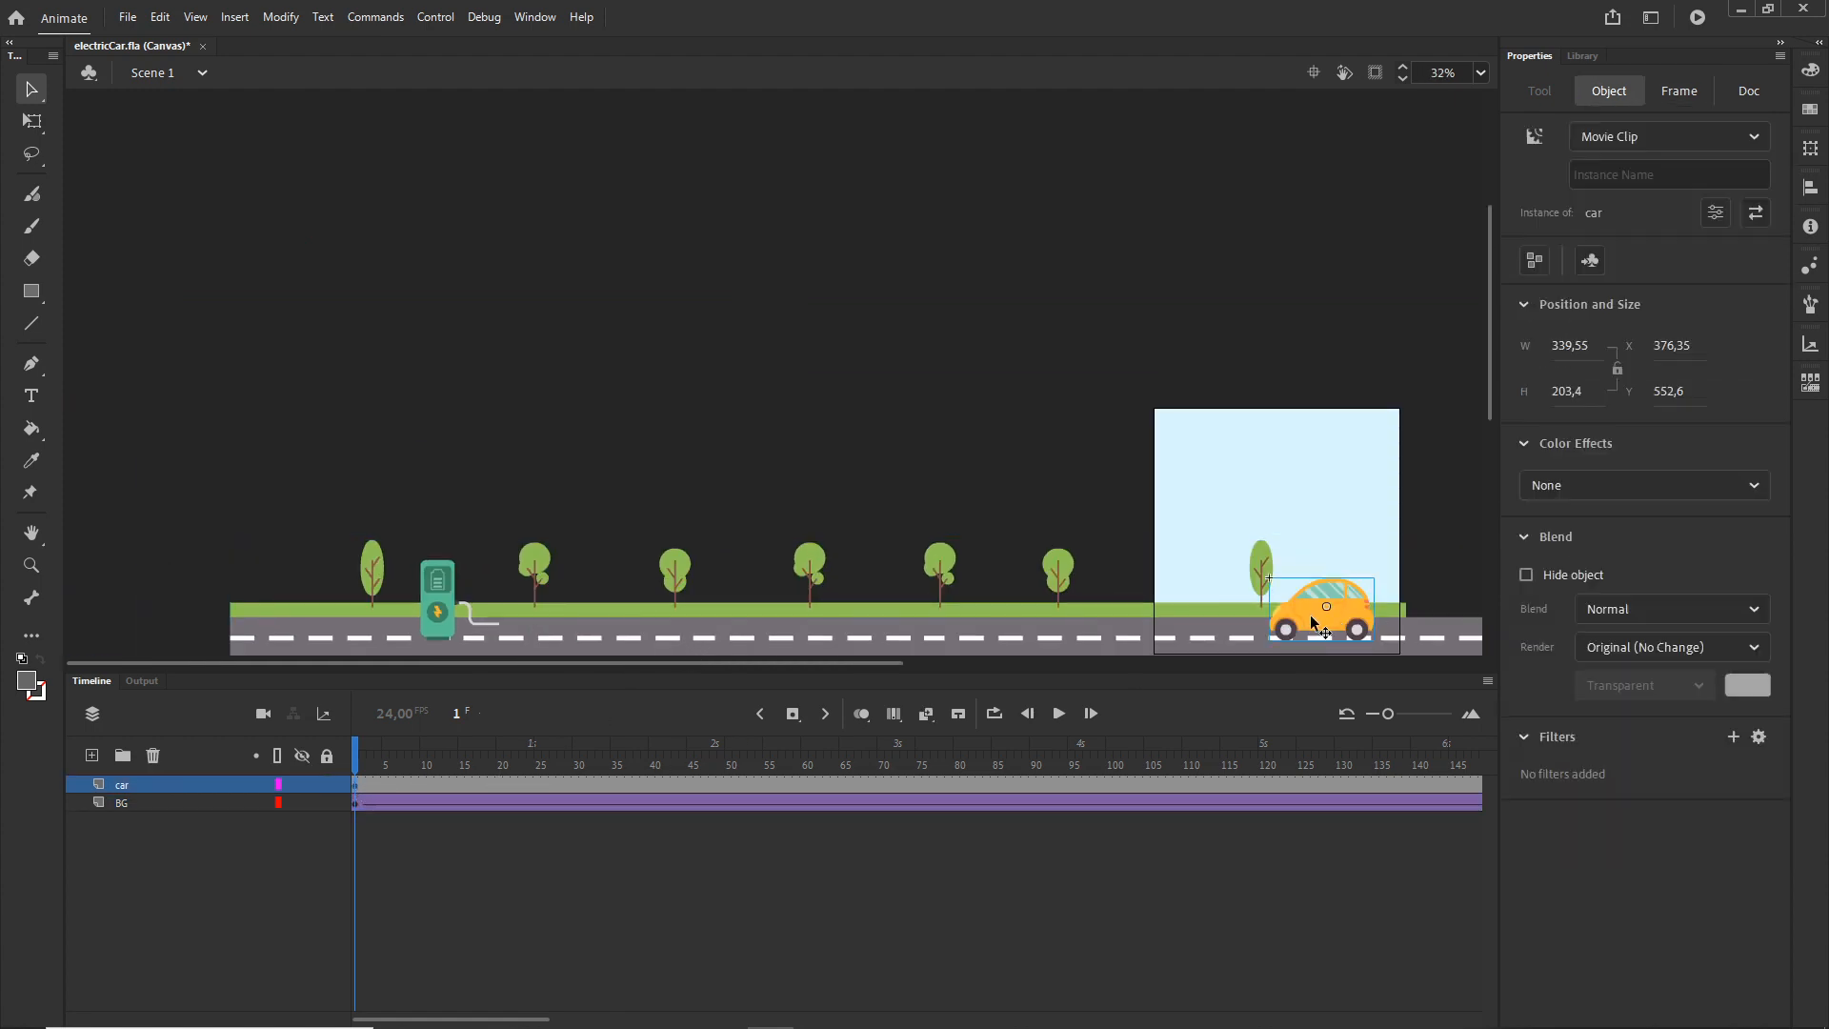
{"action": "left_click", "coordinate": [92, 756]}
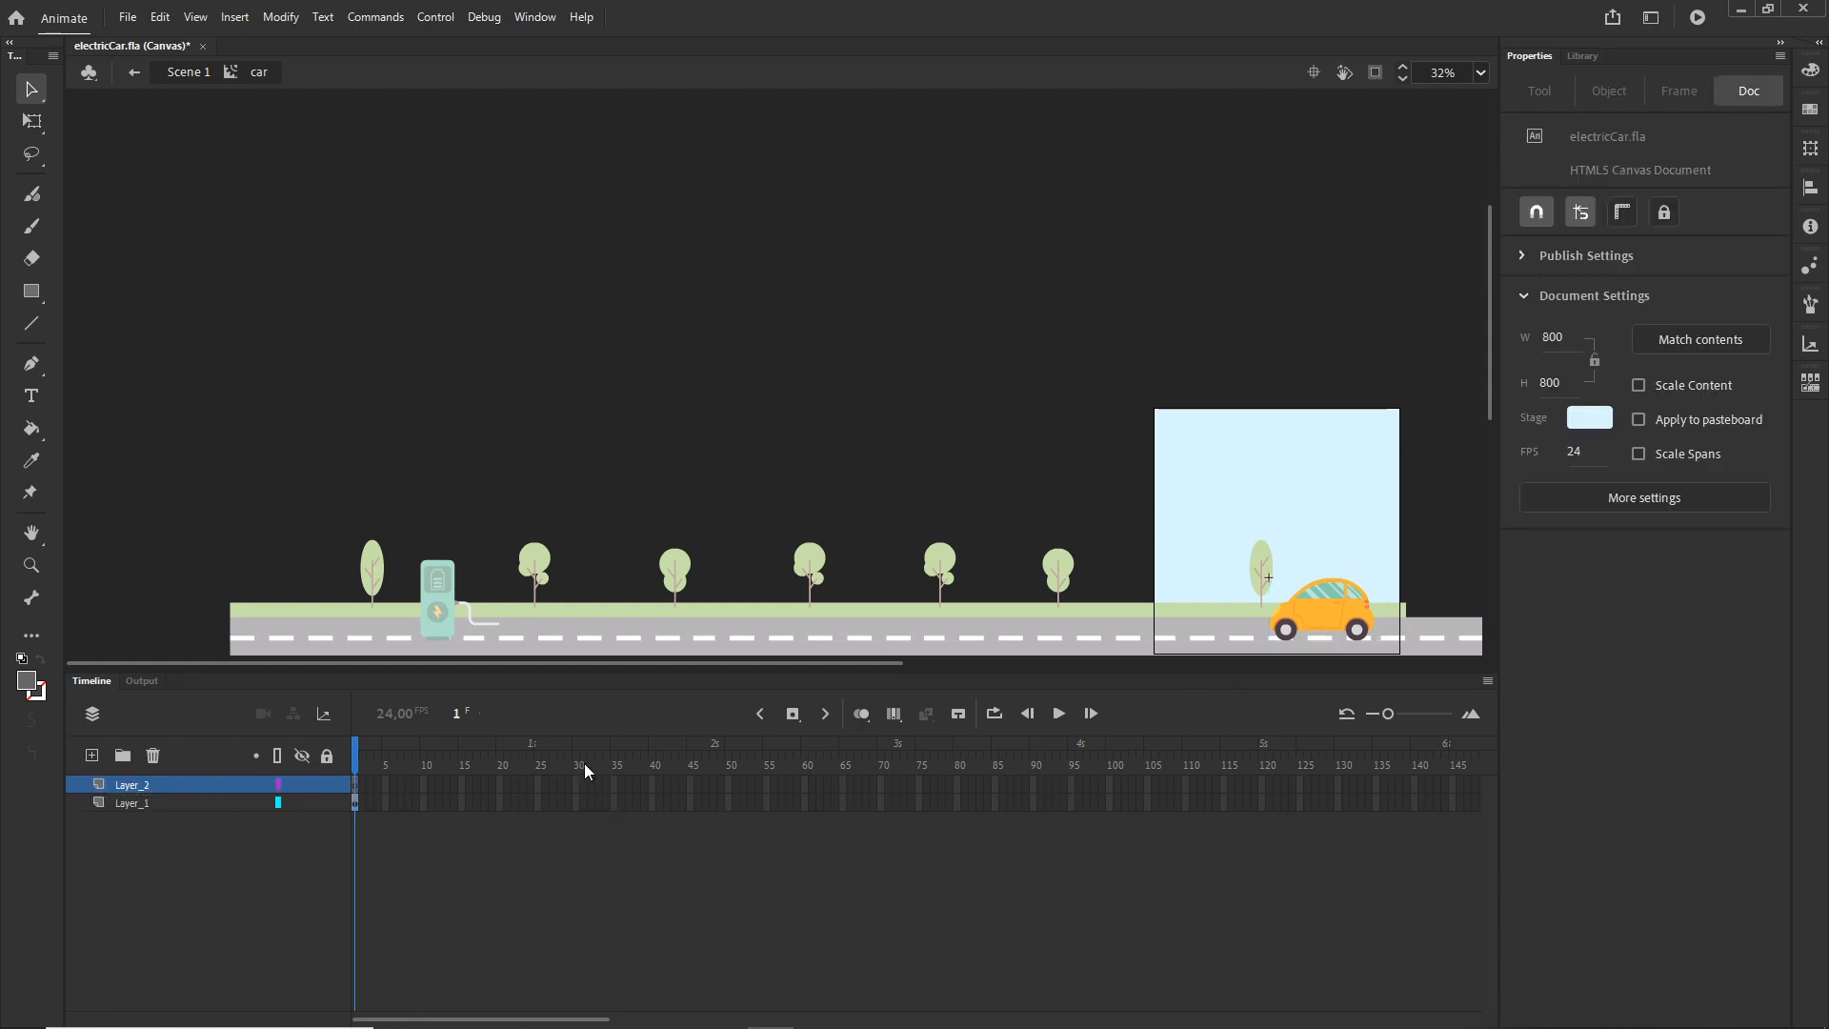
{"action": "key", "text": "ctrl+v"}
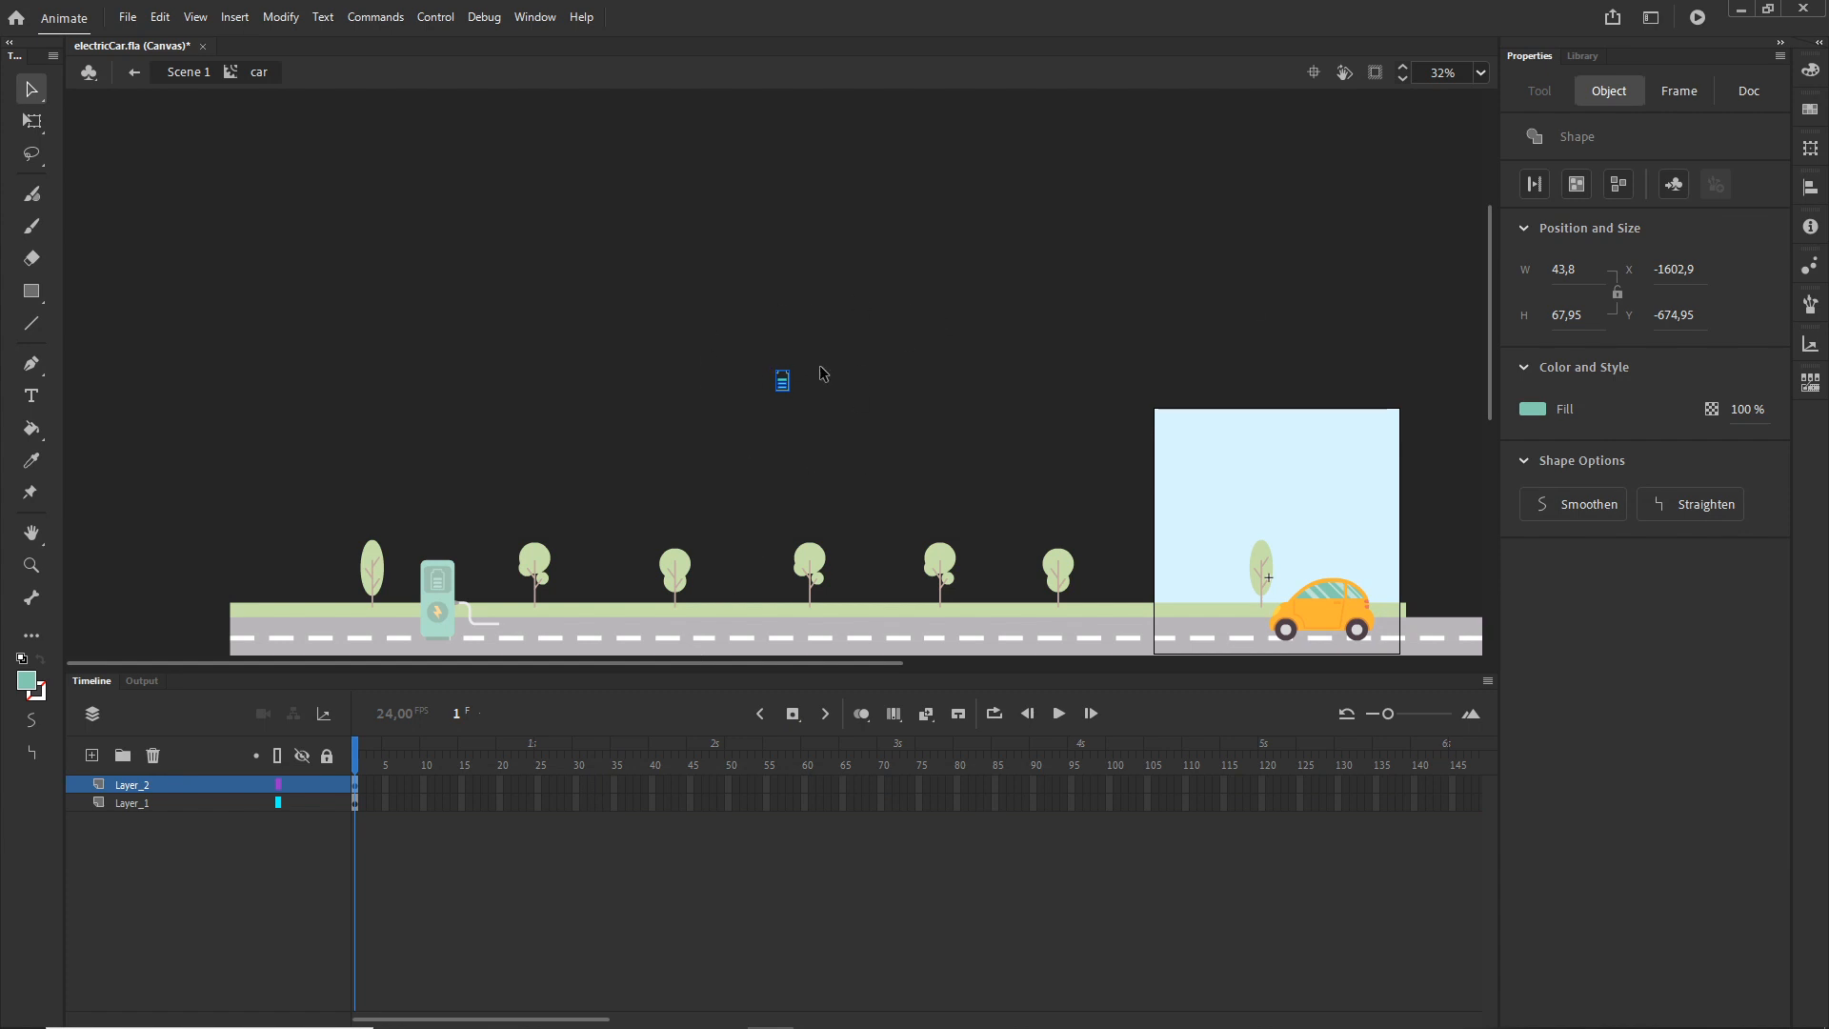
- Move the pasted battery icon onto the stage in the sky above the car, at about X 90, Y -286
{"action": "scroll", "coordinate": [806, 380], "scroll_direction": "up", "scroll_amount": 1}
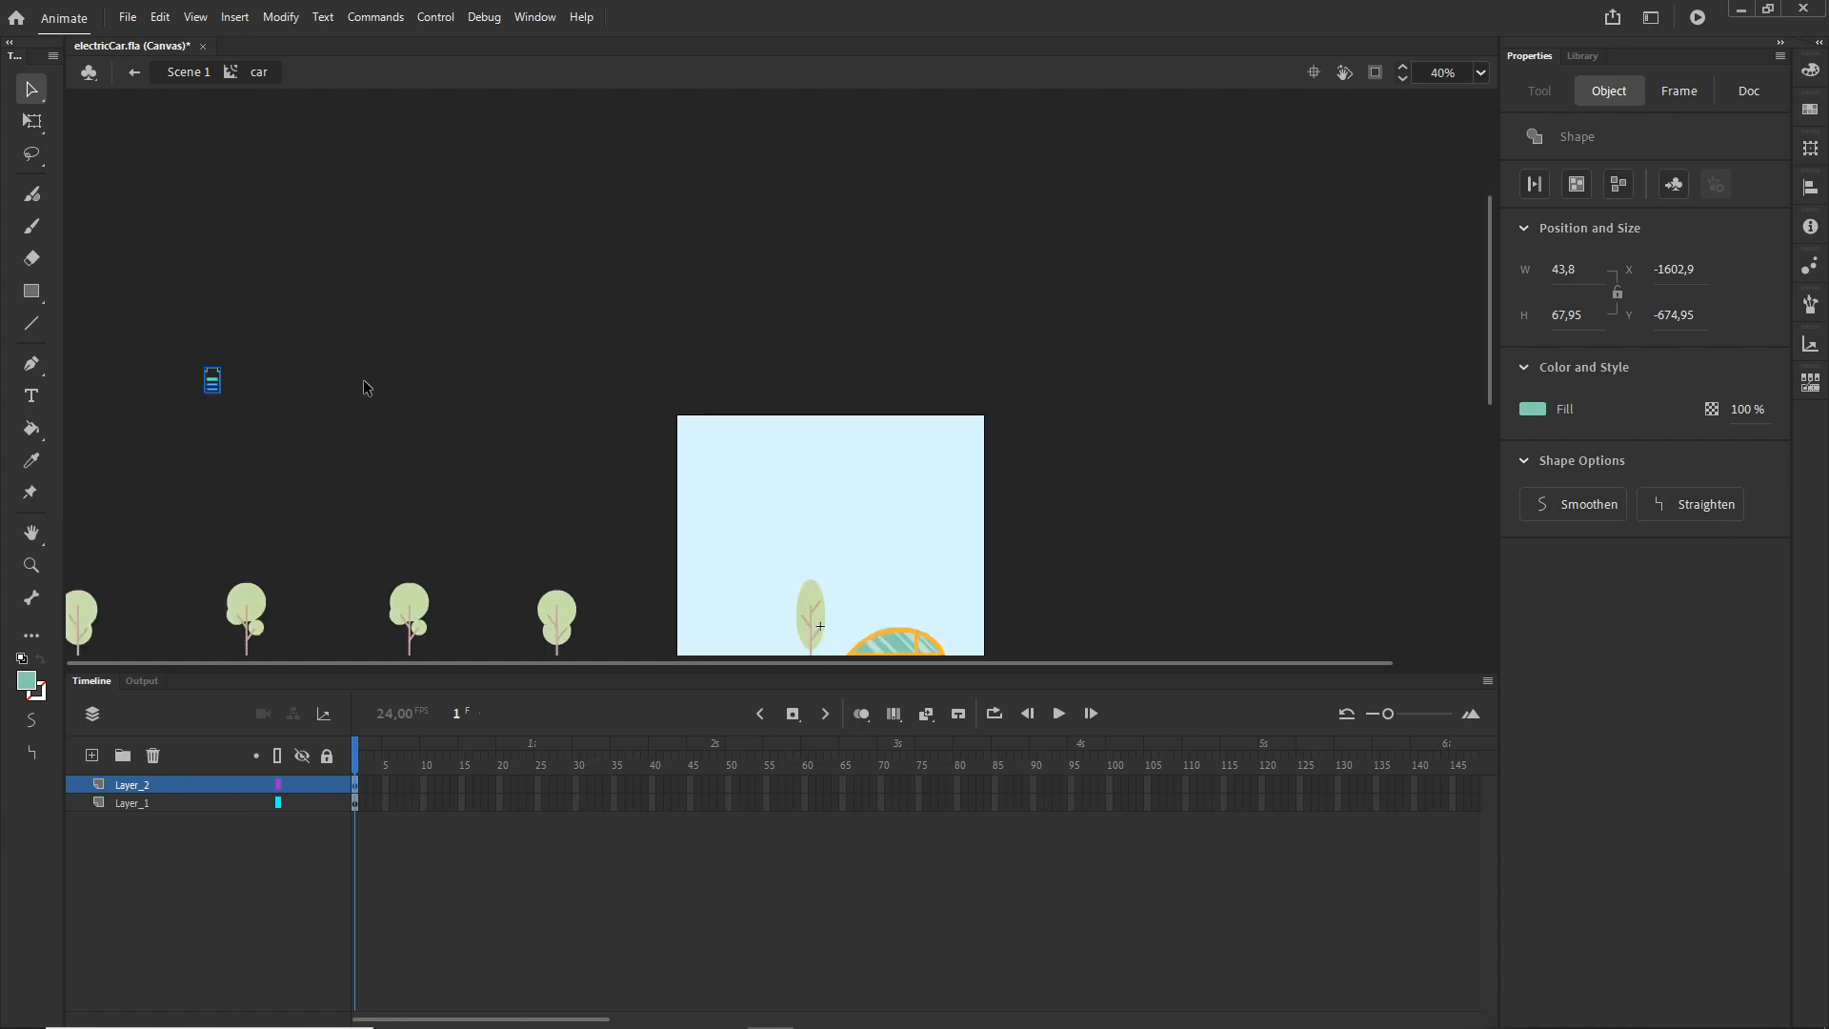
{"action": "scroll", "coordinate": [591, 376], "scroll_direction": "down", "scroll_amount": 1}
{"action": "scroll", "coordinate": [315, 377], "scroll_direction": "up", "scroll_amount": 2}
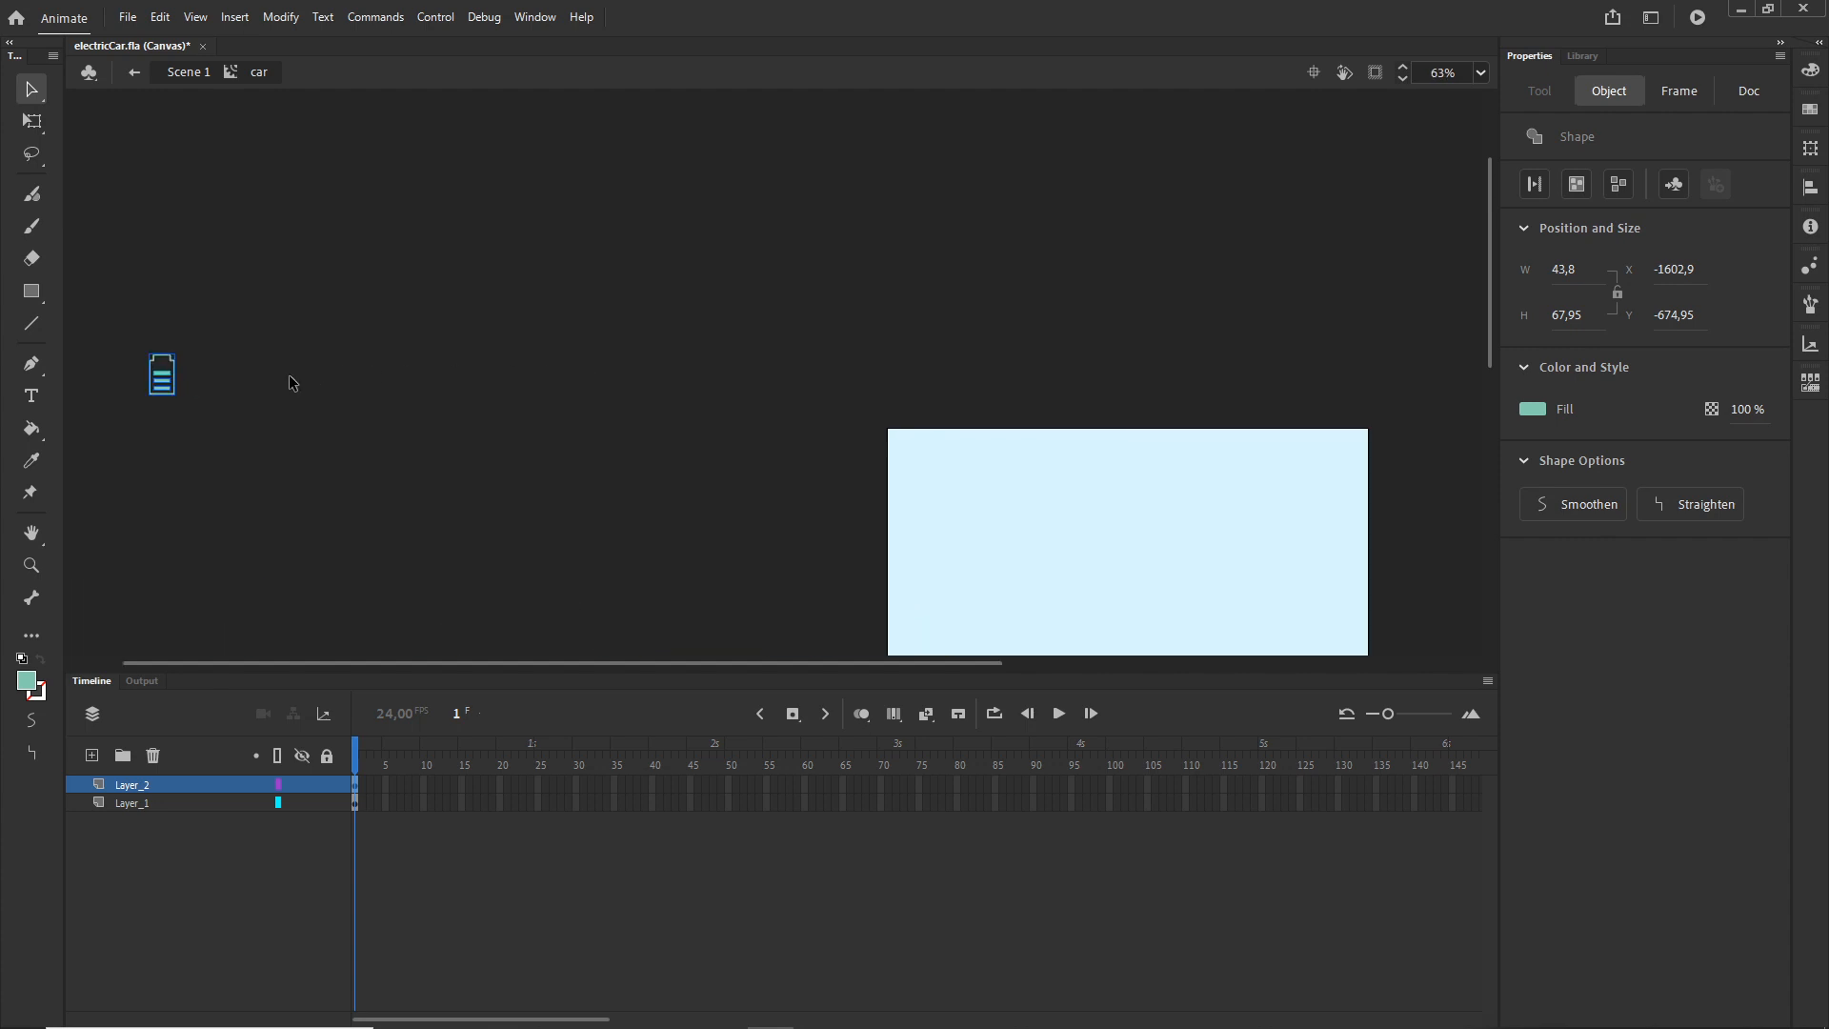
{"action": "left_click_drag", "start_coordinate": [233, 352], "coordinate": [138, 431]}
{"action": "key", "text": "shift+Right"}
{"action": "key", "text": "shift+Right"}
{"action": "key", "text": "shift+Right"}
{"action": "key", "text": "shift+Right"}
{"action": "key", "text": "shift+Right"}
{"action": "key", "text": "shift+Right"}
{"action": "key", "text": "shift+Right"}
{"action": "key", "text": "shift+Right"}
{"action": "key", "text": "shift+Right"}
{"action": "key", "text": "shift+Right"}
{"action": "key", "text": "shift+Right"}
{"action": "key", "text": "shift+Right"}
{"action": "key", "text": "shift+Right"}
{"action": "key", "text": "shift+Right"}
{"action": "key", "text": "shift+Right"}
{"action": "key", "text": "shift+Right"}
{"action": "key", "text": "shift+Right"}
{"action": "key", "text": "shift+Right"}
{"action": "key", "text": "shift+Right"}
{"action": "key", "text": "shift+Right"}
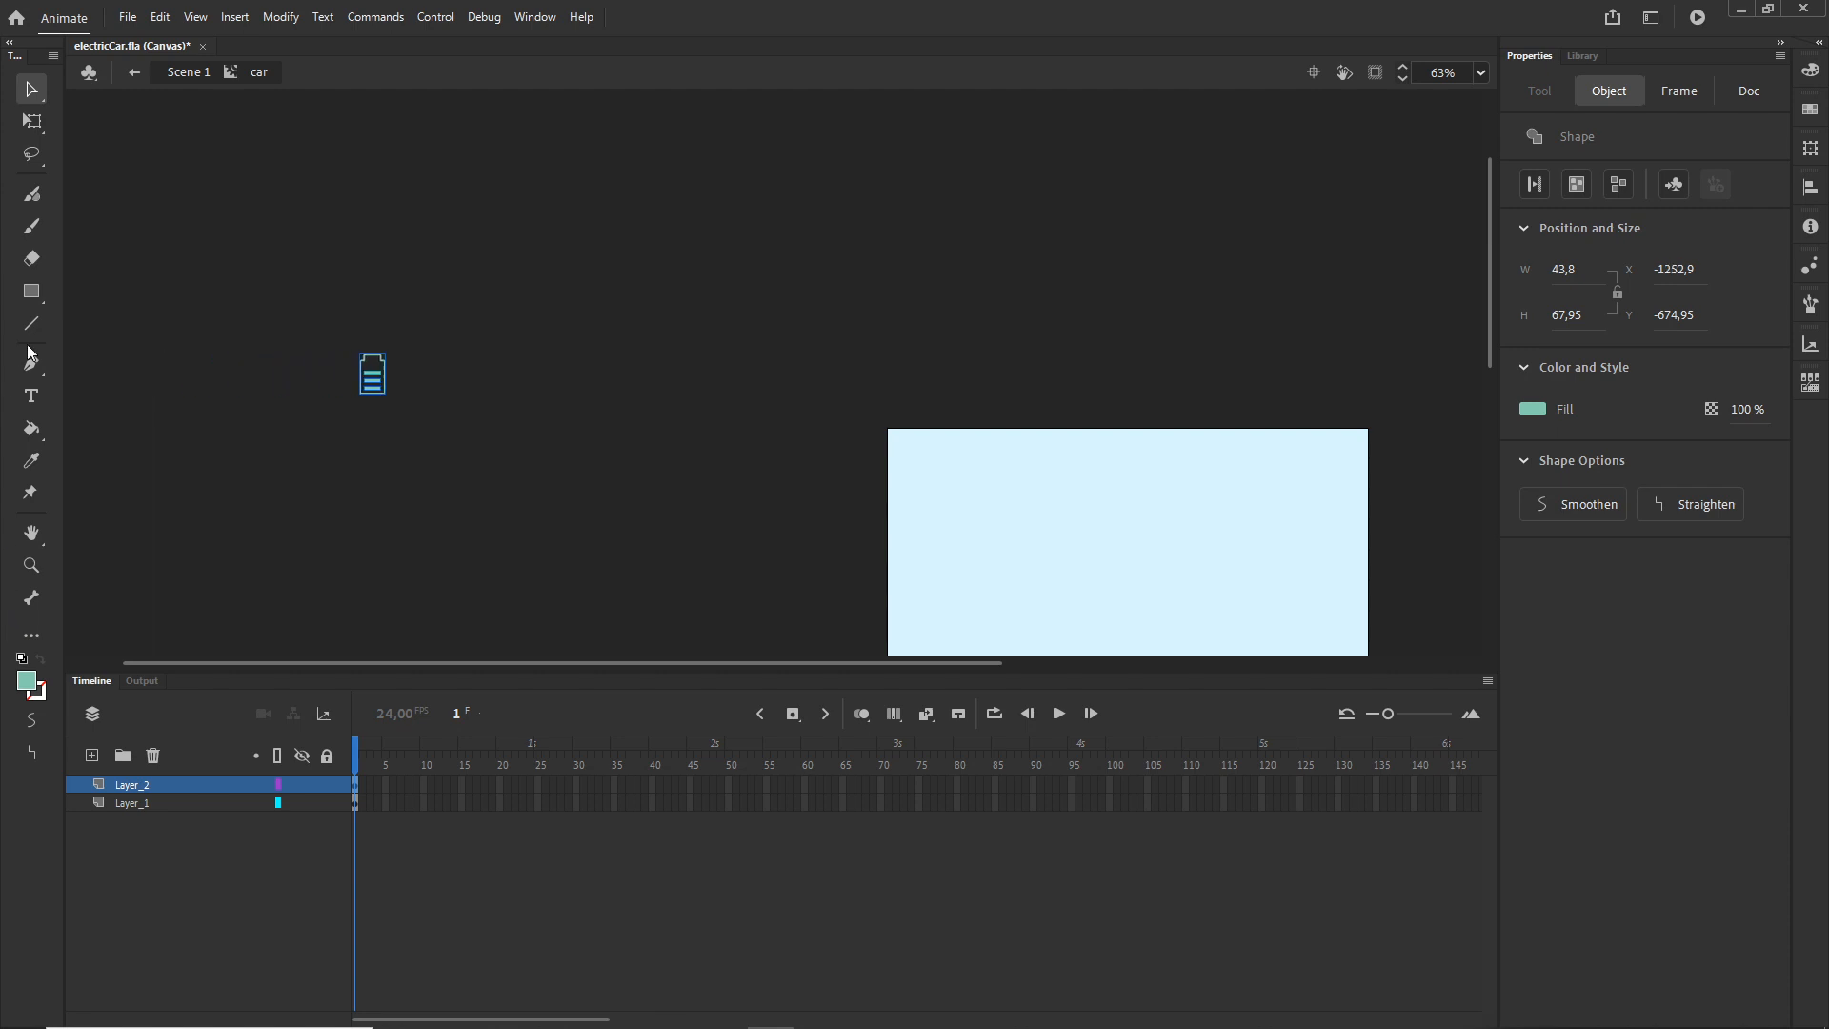
{"action": "left_click_drag", "start_coordinate": [378, 385], "coordinate": [1172, 372]}
{"action": "scroll", "coordinate": [1180, 403], "scroll_direction": "up", "scroll_amount": 1}
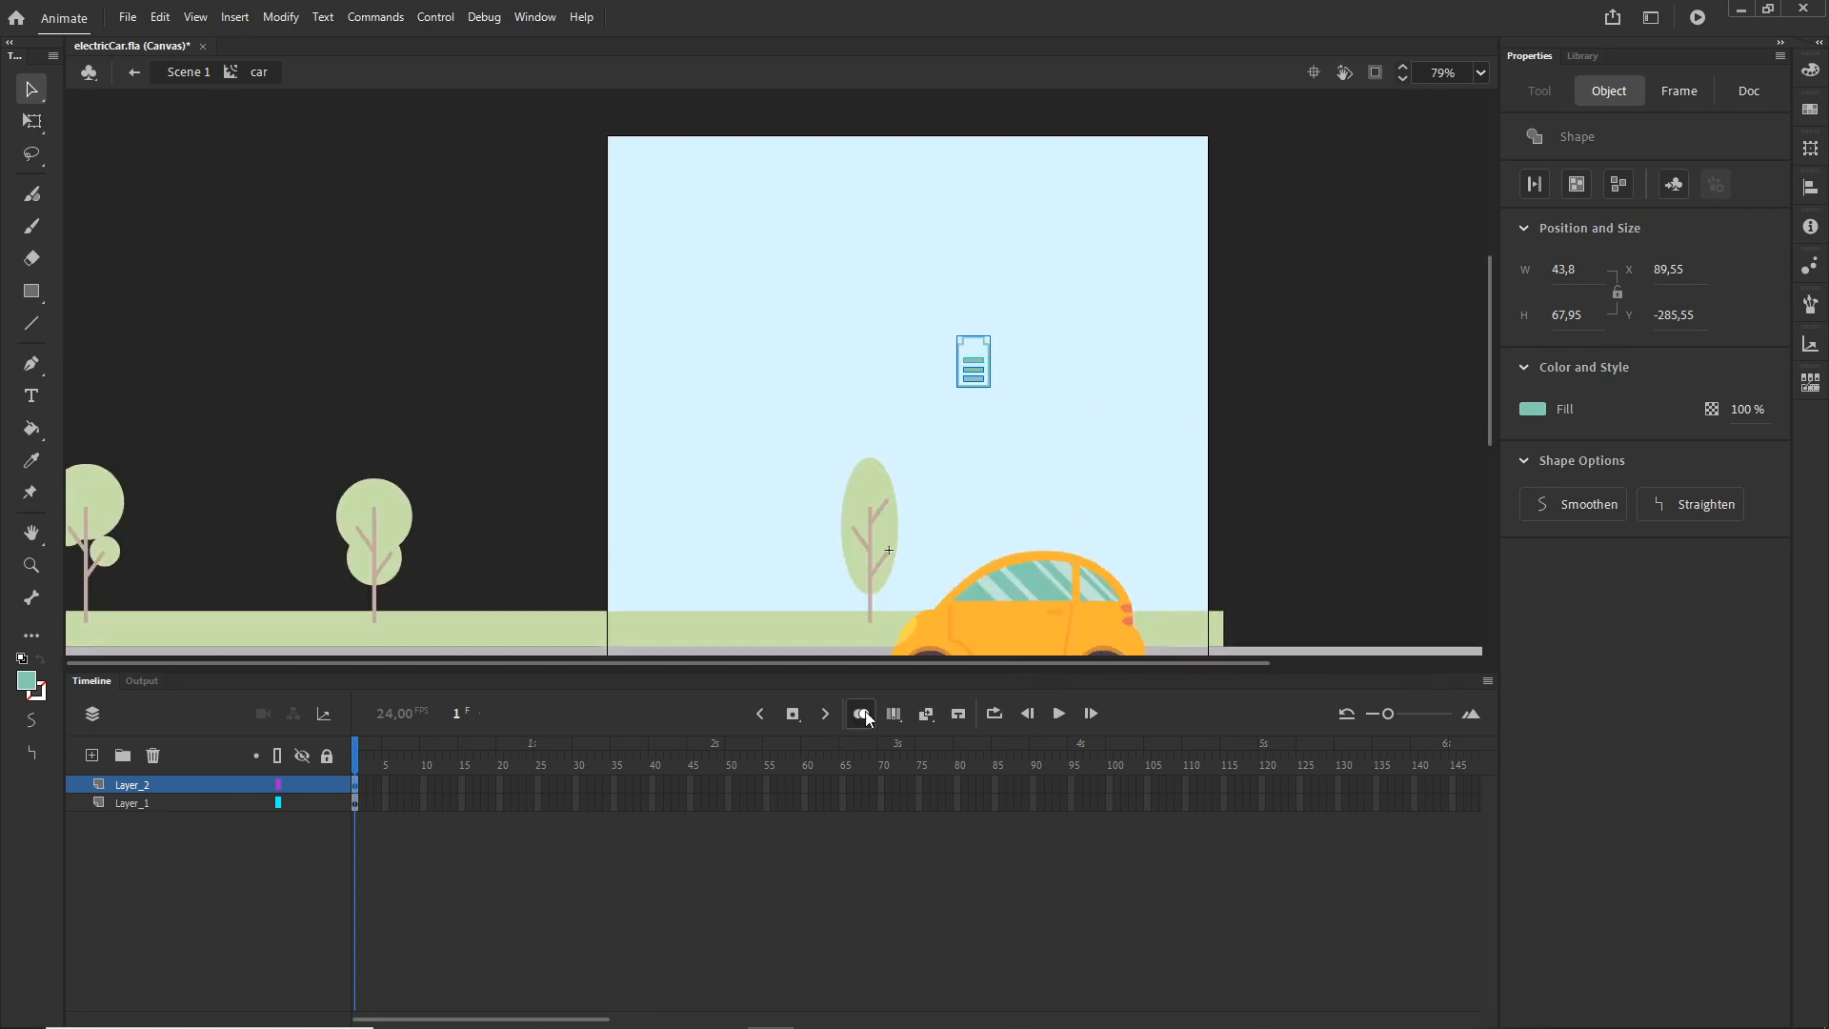
- Lower the battery icon to just above the car roof, at about X 140, Y -136
{"action": "key", "text": "shift+Down"}
{"action": "key", "text": "shift+Down"}
{"action": "key", "text": "shift+Down"}
{"action": "key", "text": "shift+Down"}
{"action": "key", "text": "shift+Right"}
{"action": "key", "text": "shift+Right"}
{"action": "key", "text": "shift+Right"}
{"action": "key", "text": "shift+Right"}
{"action": "key", "text": "shift+Right"}
{"action": "key", "text": "shift+Right"}
{"action": "key", "text": "shift+Right"}
{"action": "key", "text": "shift+Right"}
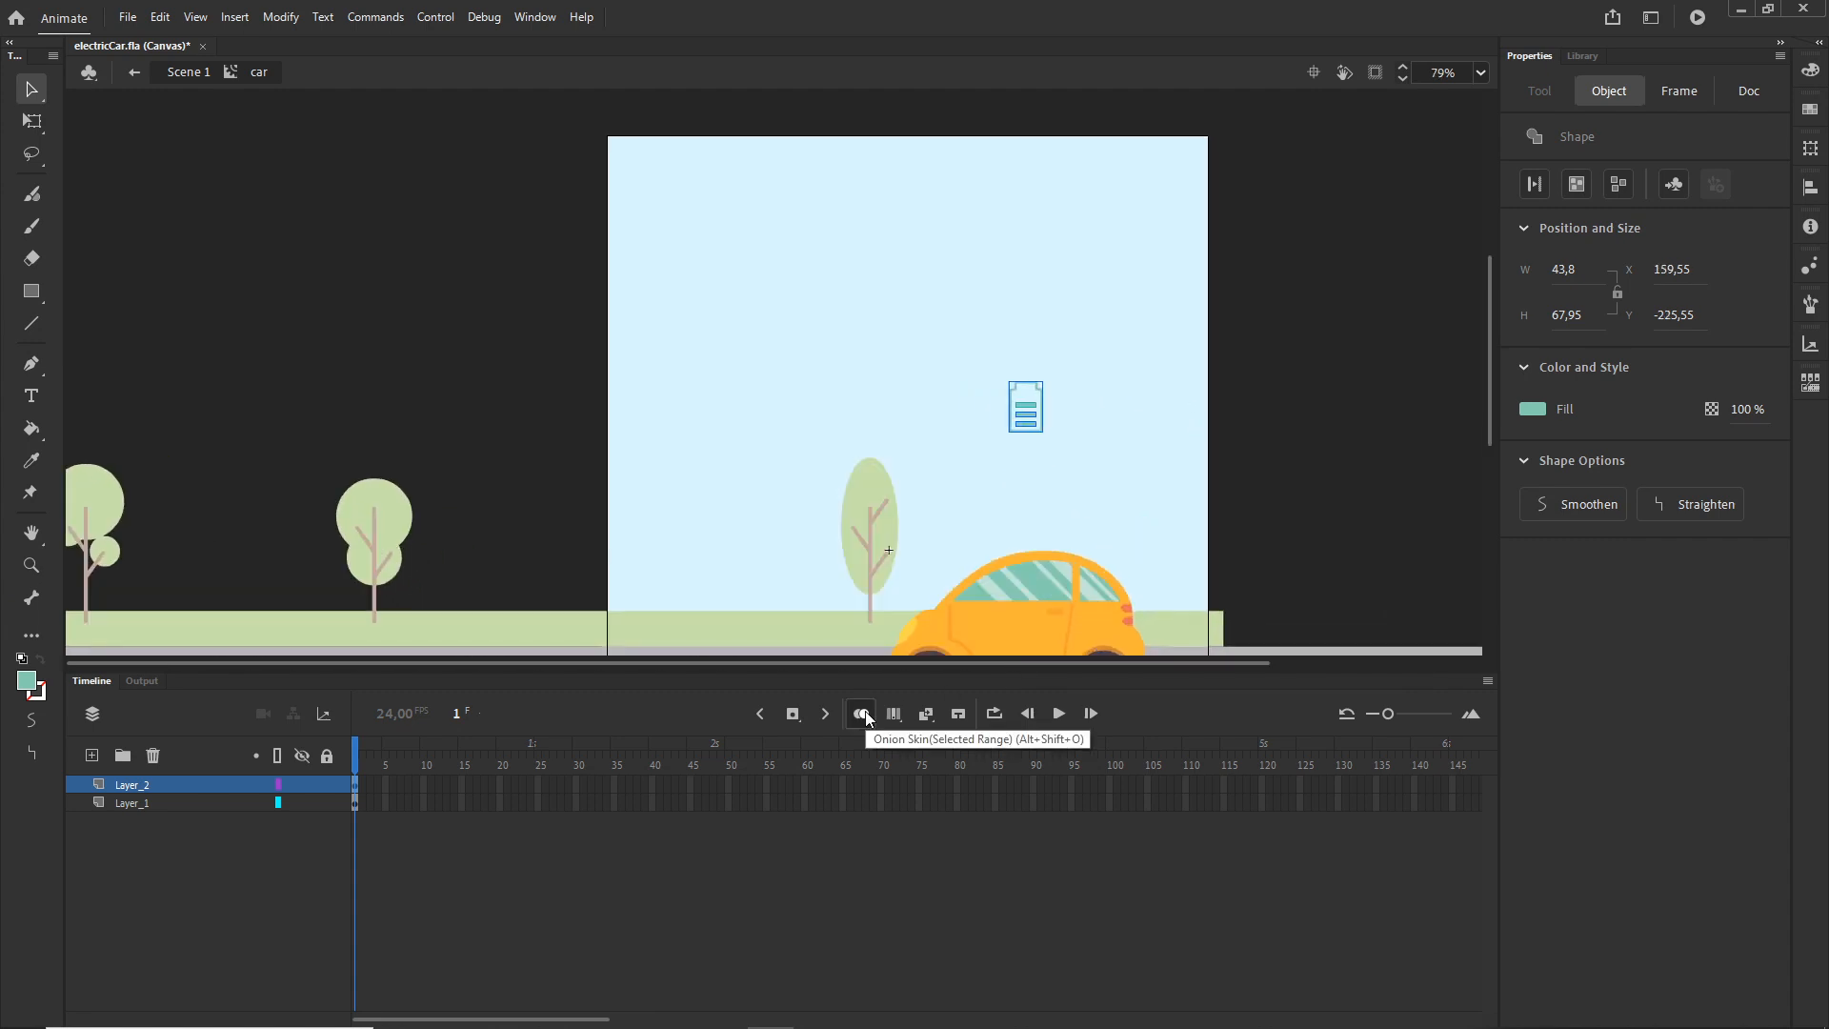
{"action": "key", "text": "shift+Down"}
{"action": "key", "text": "shift+Down"}
{"action": "key", "text": "shift+Down"}
{"action": "key", "text": "shift+Down"}
{"action": "key", "text": "shift+Down"}
{"action": "key", "text": "shift+Down"}
{"action": "key", "text": "shift+Down"}
{"action": "key", "text": "shift+Down"}
{"action": "key", "text": "shift+Down"}
{"action": "key", "text": "shift+Down"}
{"action": "key", "text": "shift+Down"}
{"action": "key", "text": "shift+Left"}
{"action": "key", "text": "shift+Left"}
{"action": "key", "text": "shift+Left"}
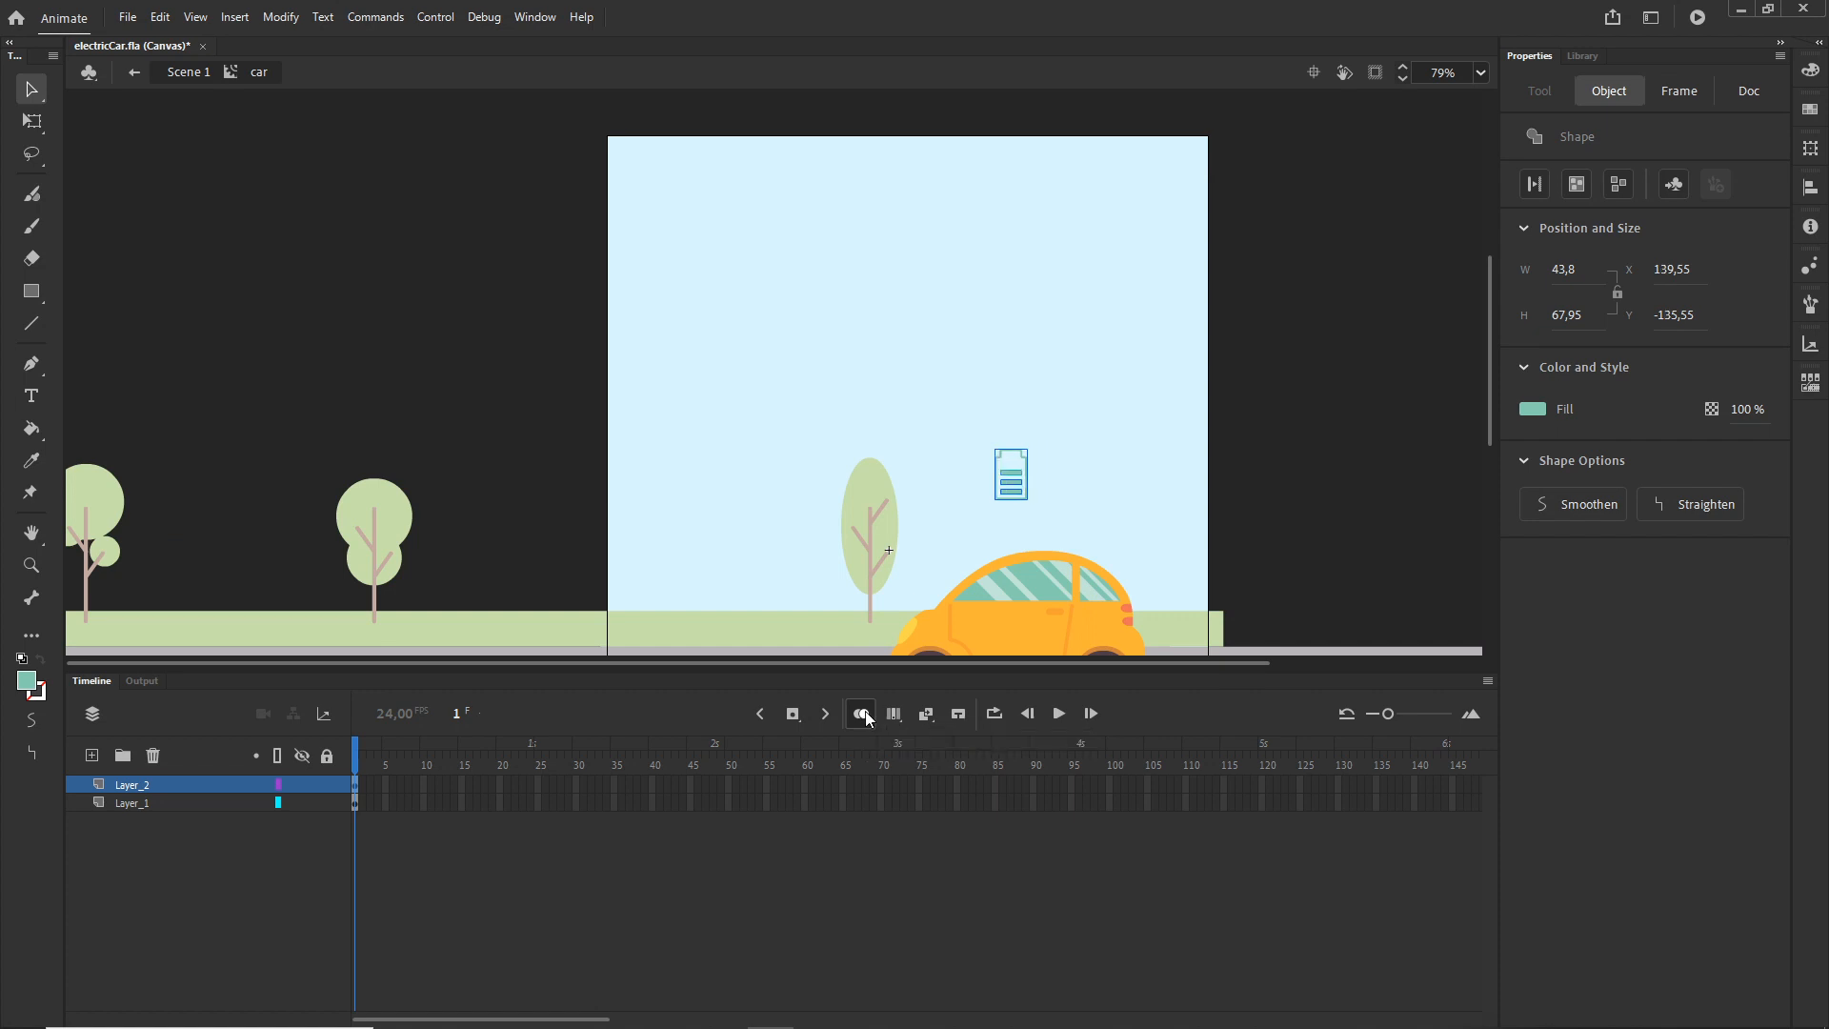
- Rotate the battery icon 90 degrees counterclockwise with Free Transform so that it lies horizontally, then deselect it
{"action": "key", "text": "q"}
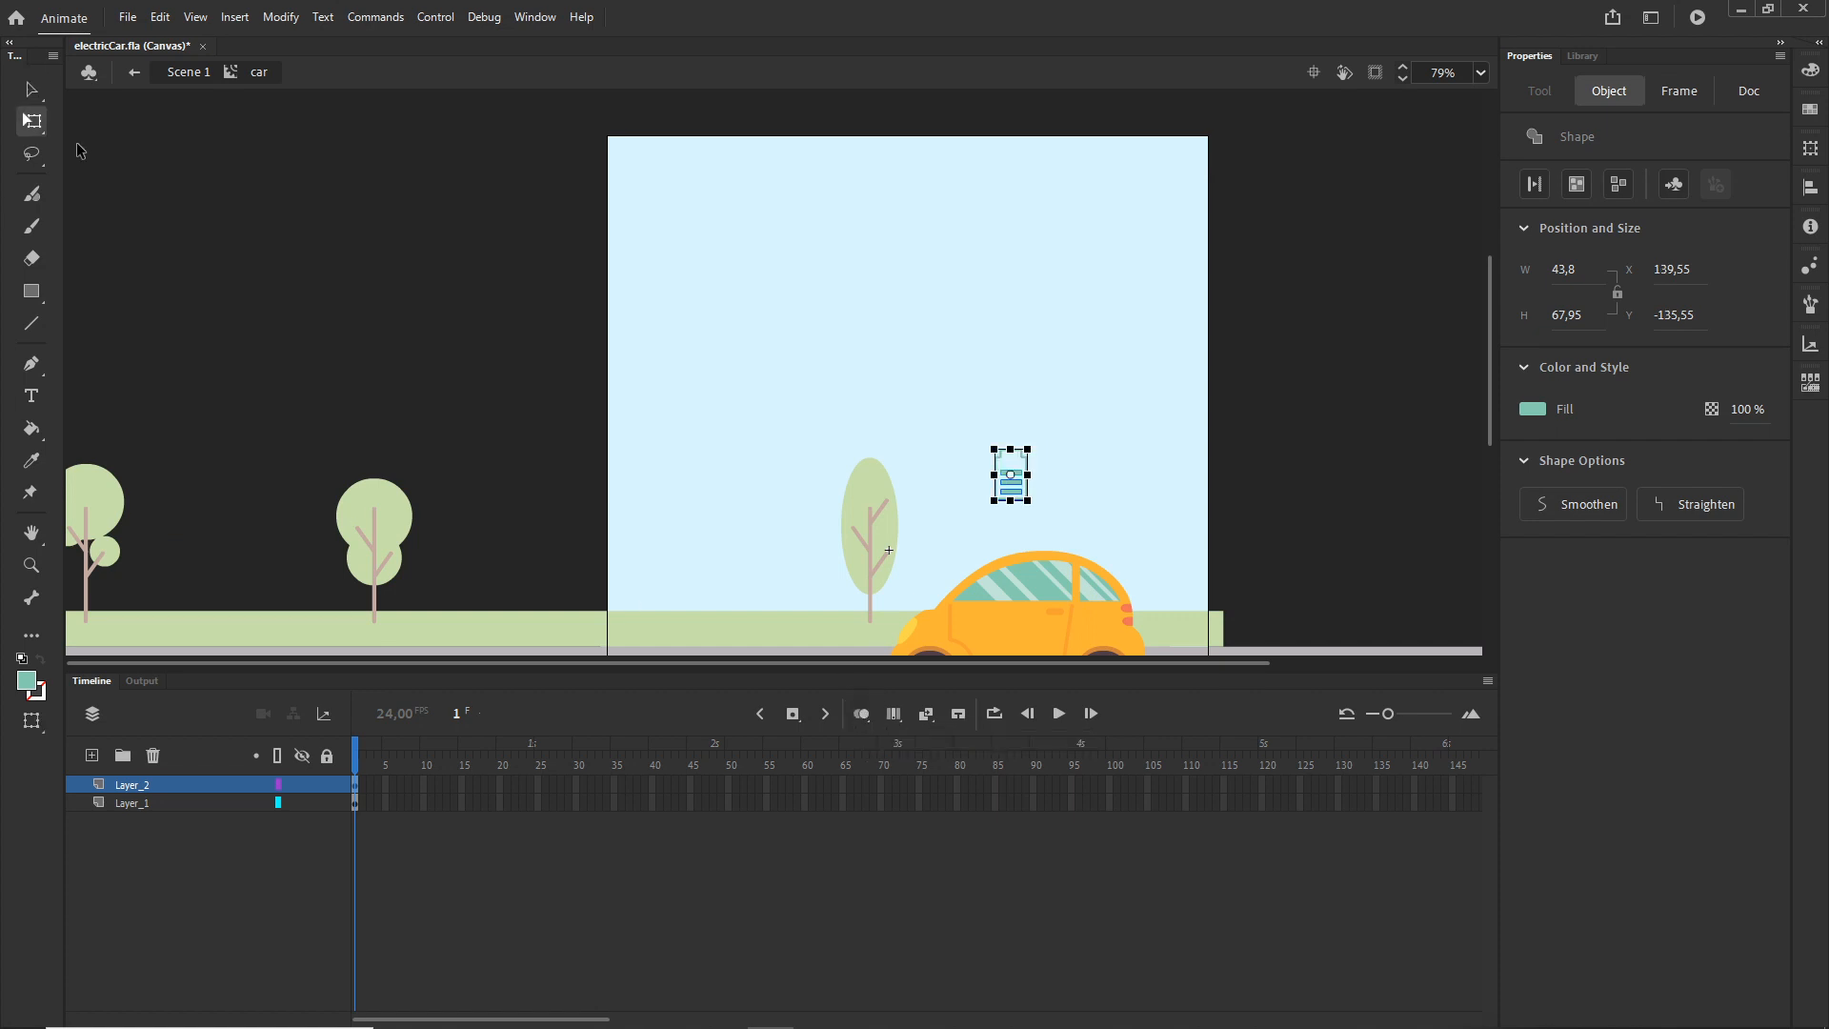
{"action": "left_click", "coordinate": [40, 139]}
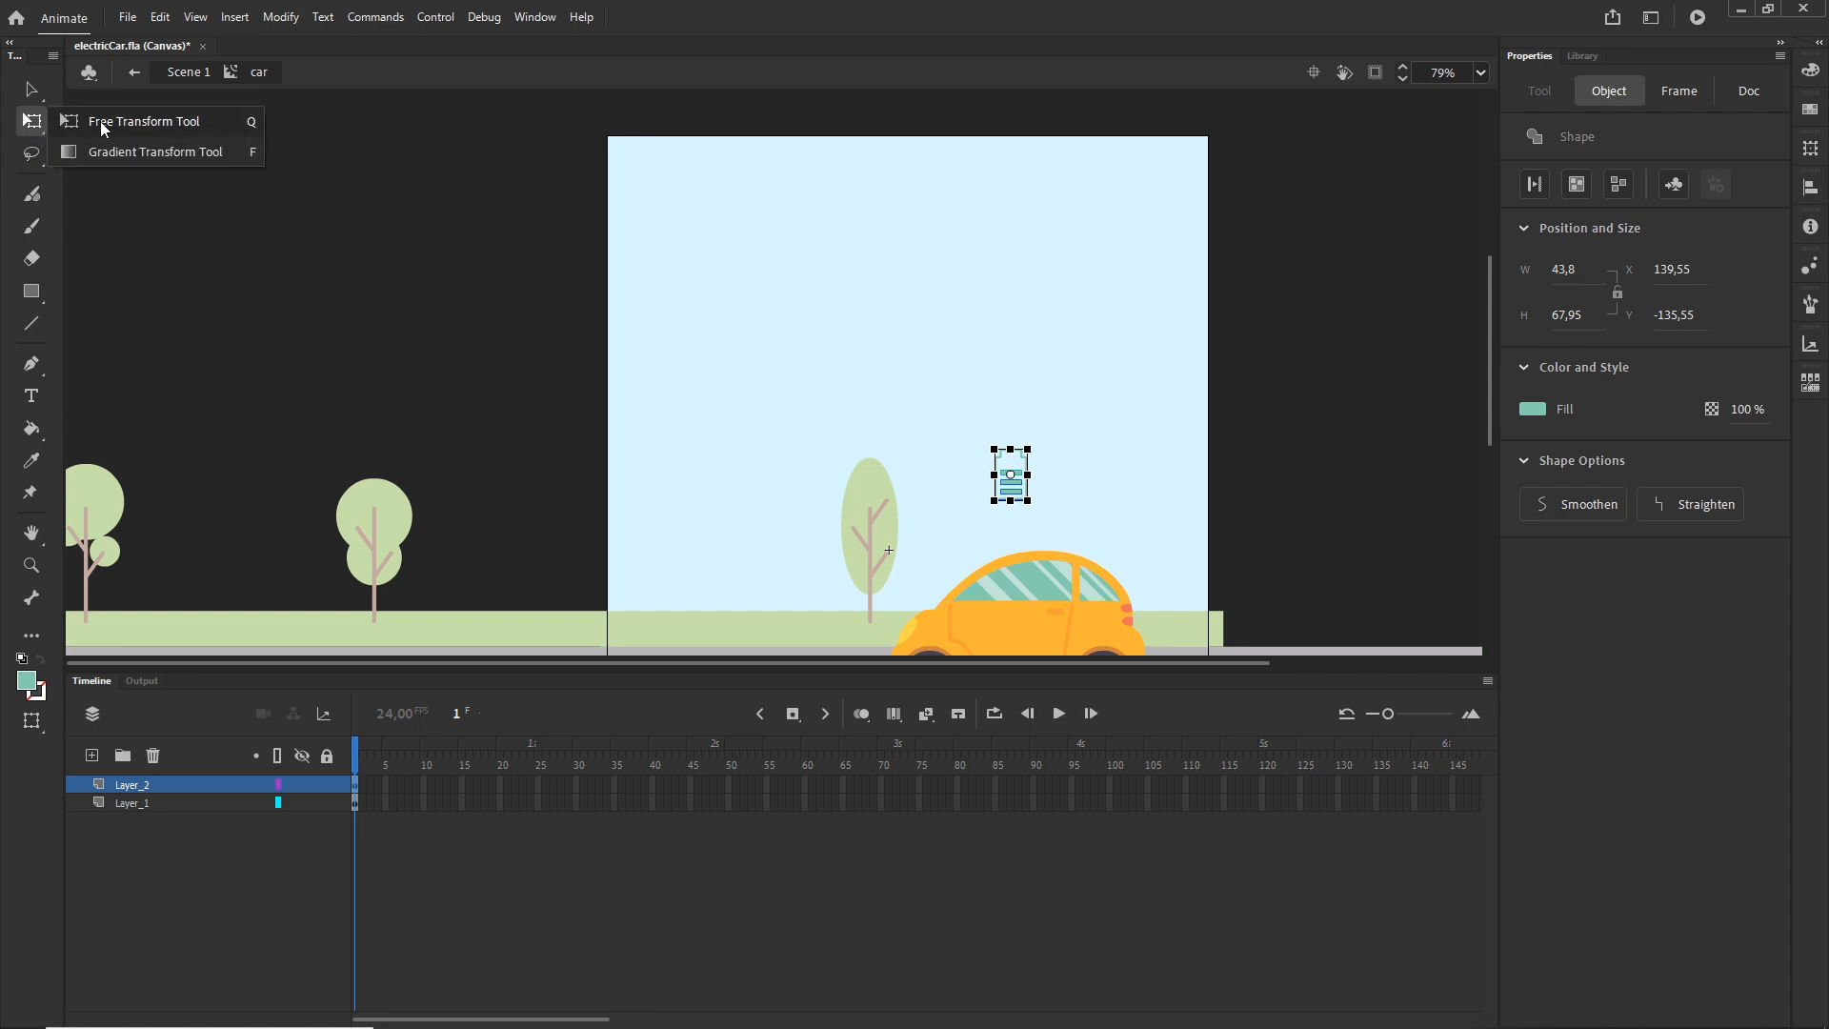
{"action": "left_click", "coordinate": [105, 124]}
{"action": "left_click_drag", "start_coordinate": [1039, 448], "coordinate": [981, 428]}
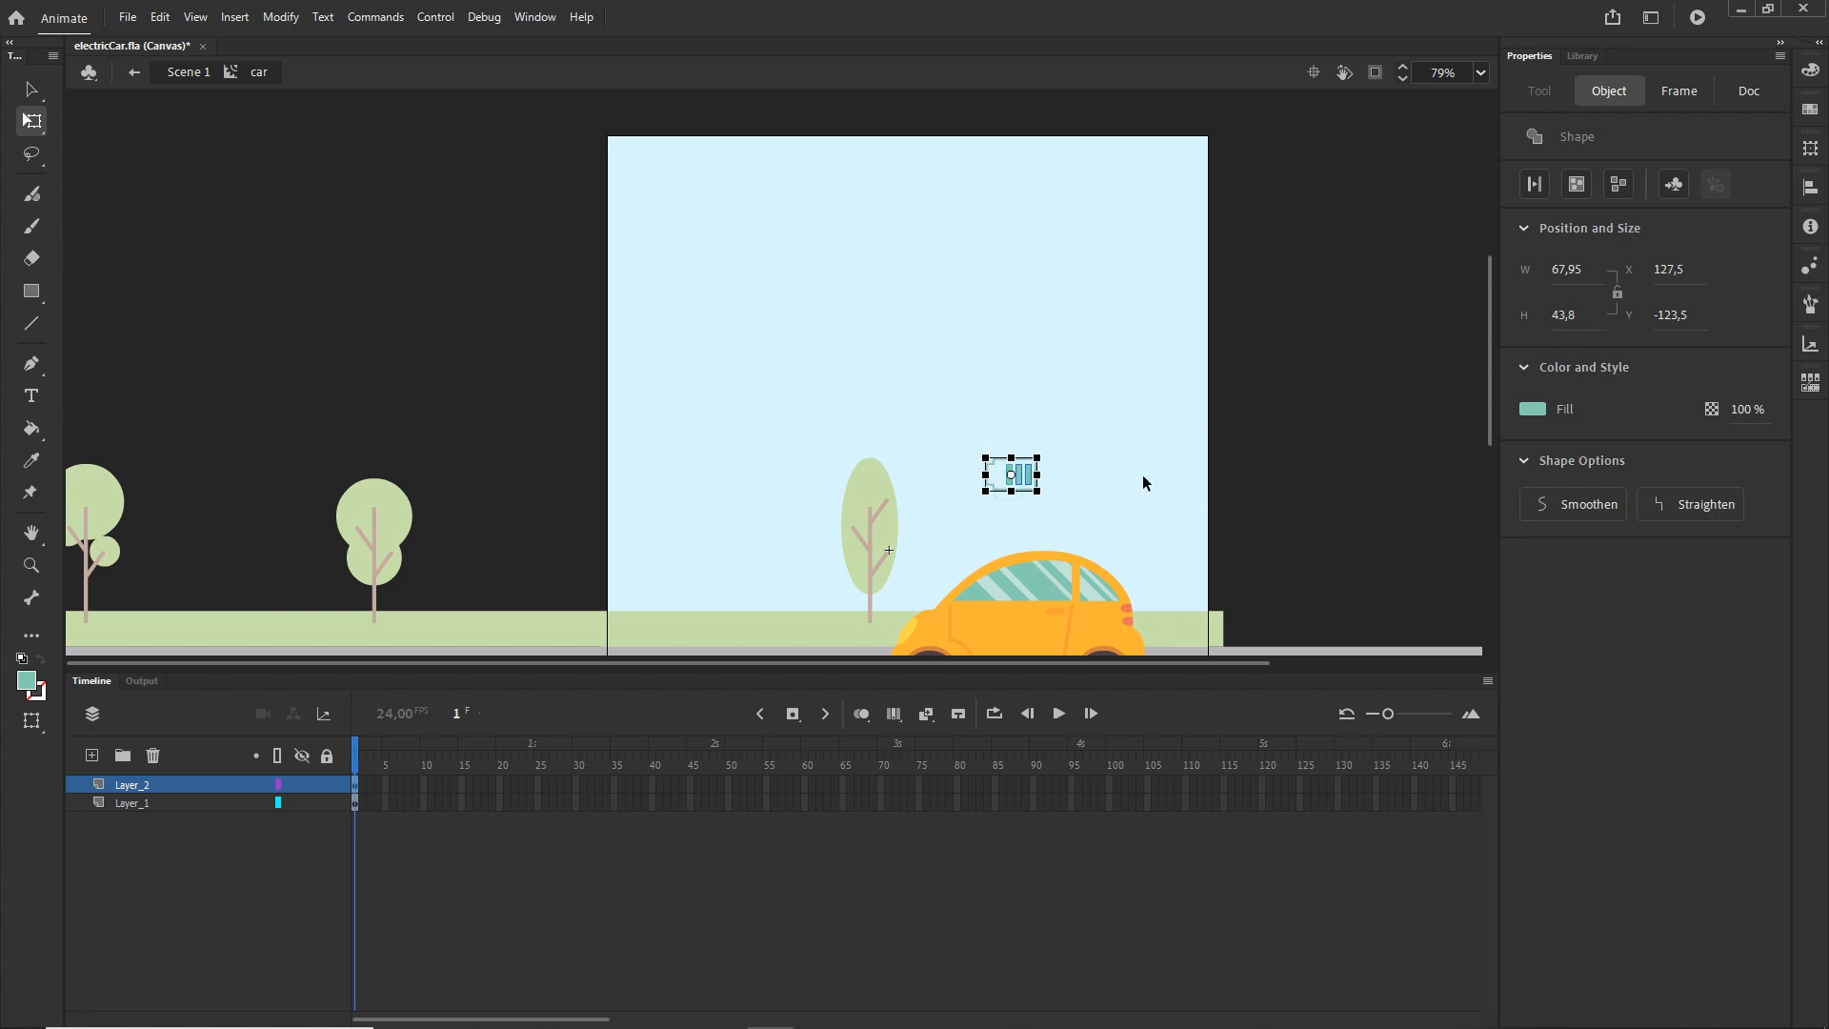
{"action": "left_click", "coordinate": [1330, 474]}
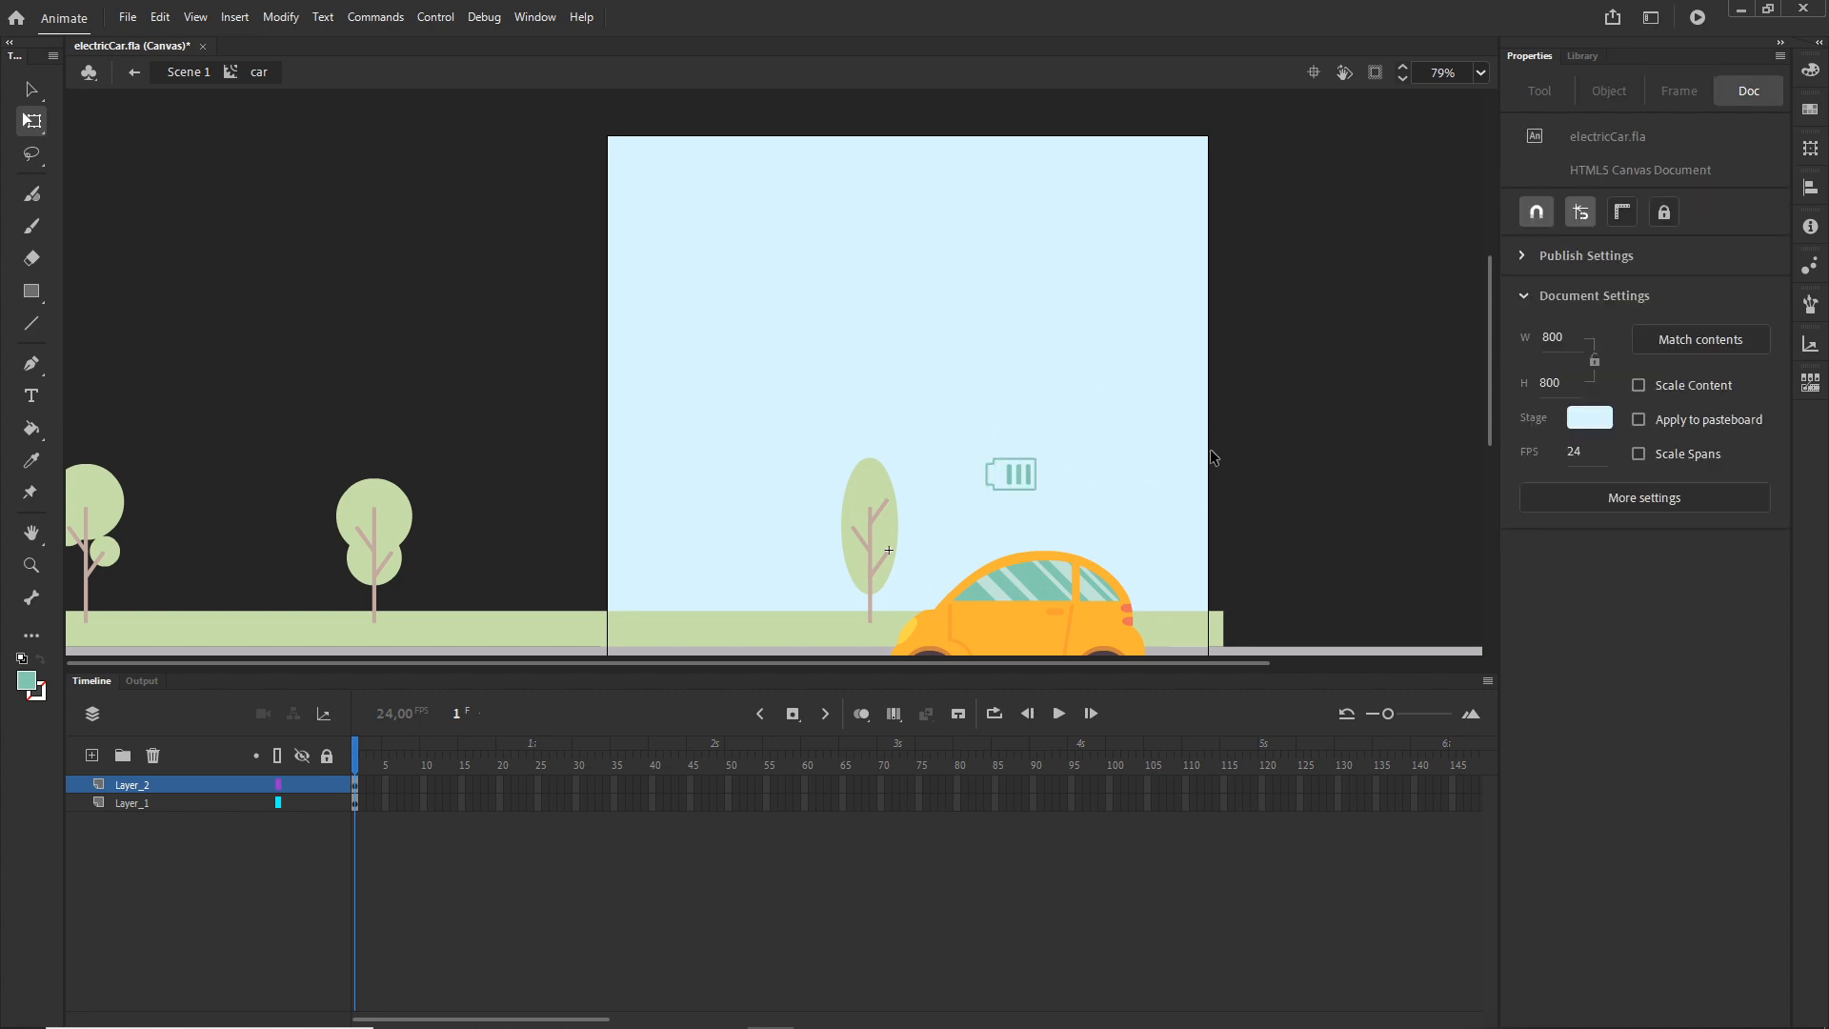
- Distribute all the battery icon's shapes to separate layers
{"action": "scroll", "coordinate": [1050, 476], "scroll_direction": "up", "scroll_amount": 2}
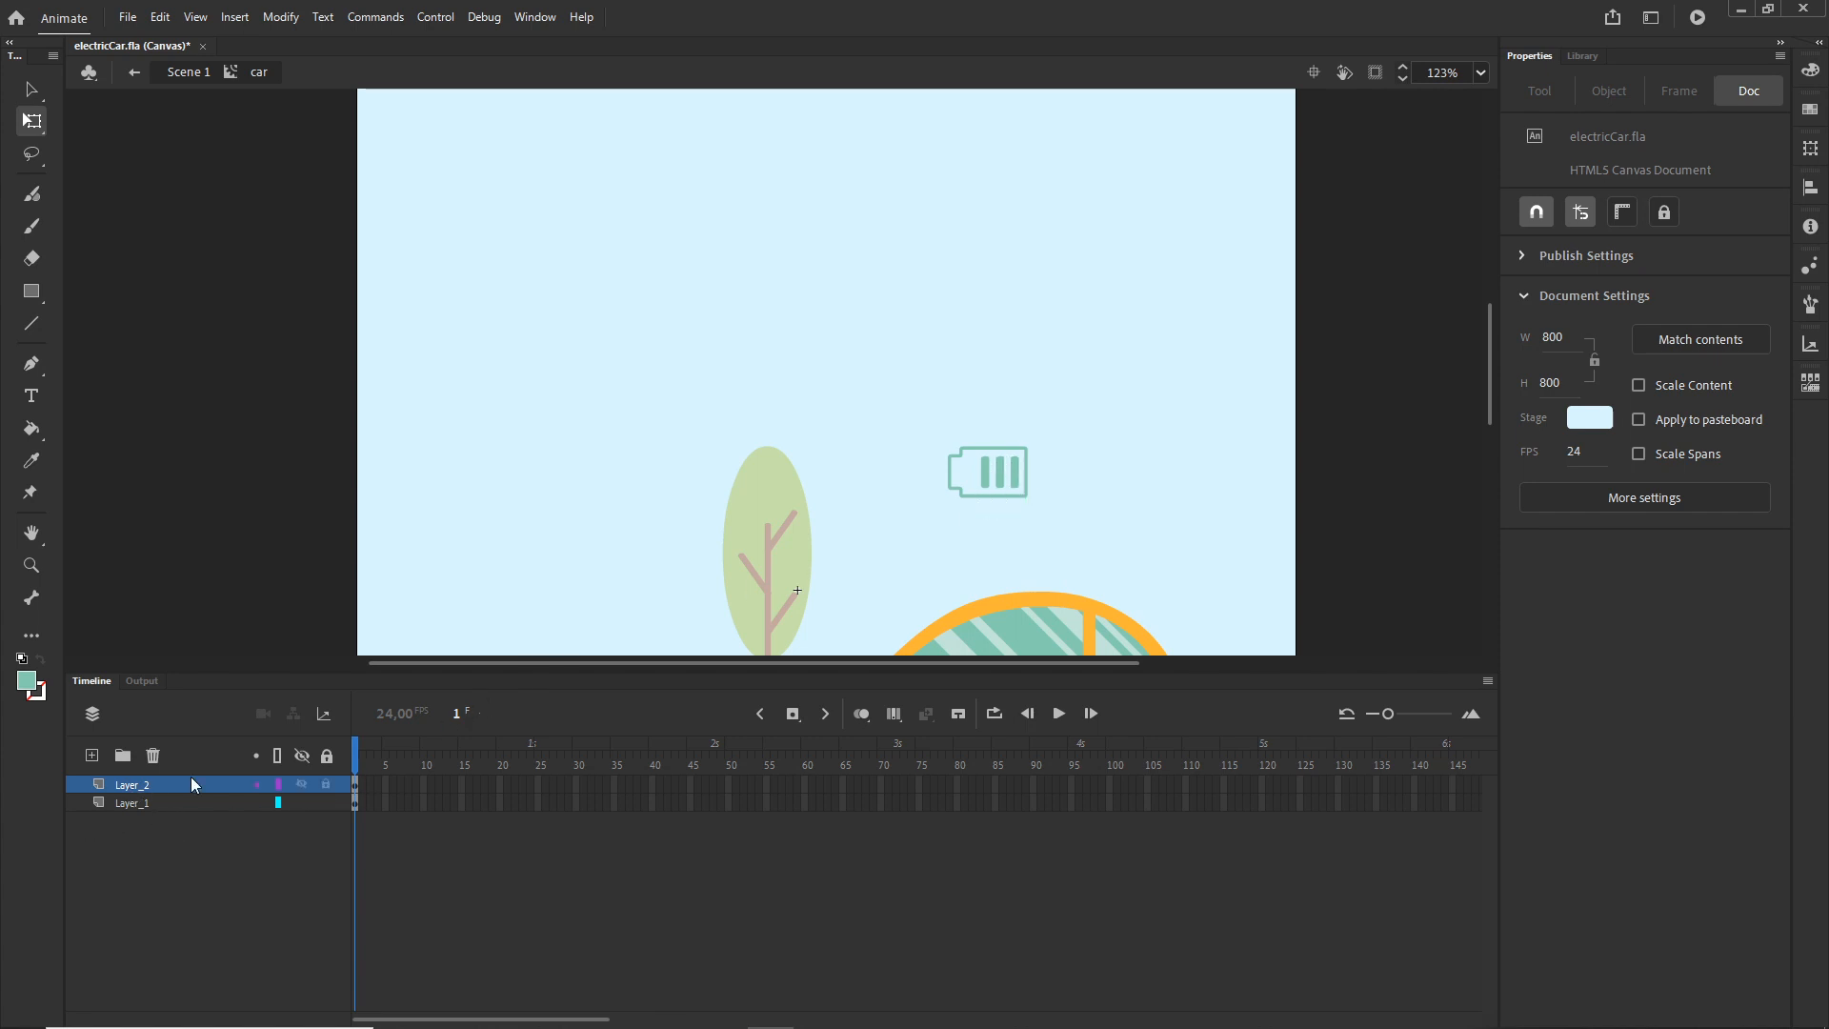
{"action": "left_click_drag", "start_coordinate": [1081, 412], "coordinate": [903, 520]}
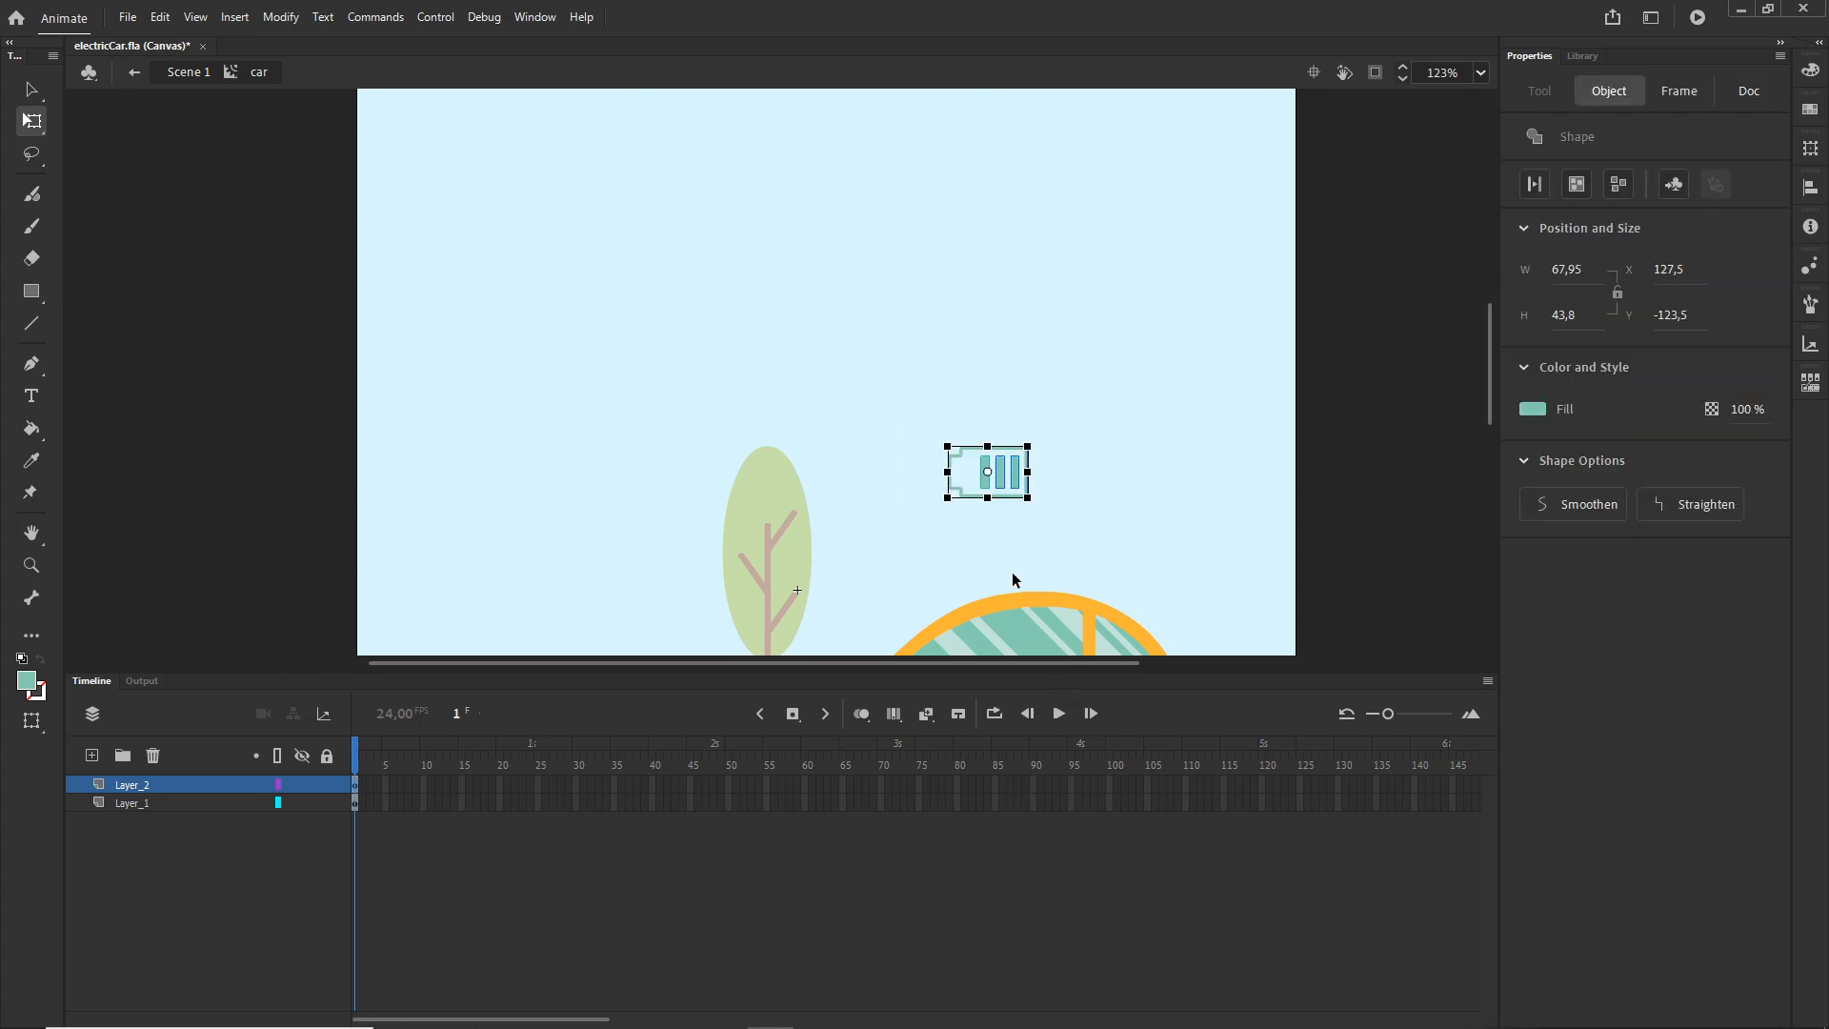
{"action": "right_click", "coordinate": [987, 487]}
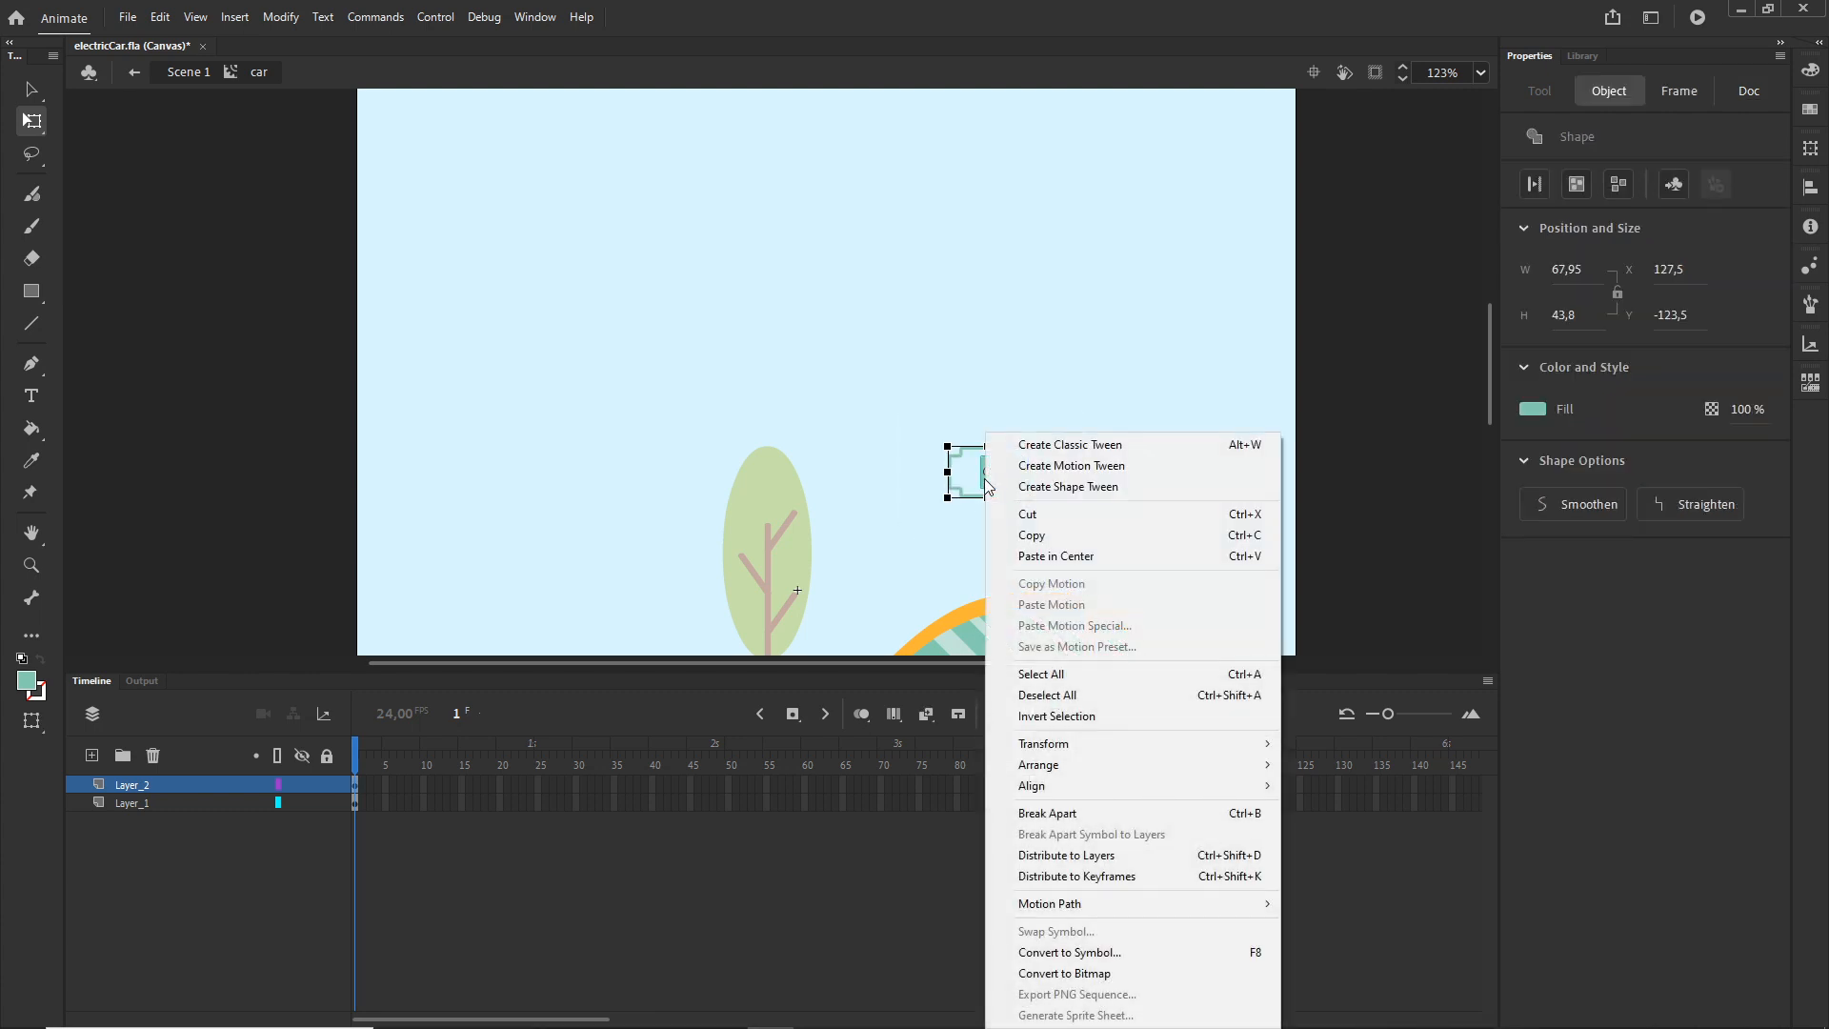
{"action": "left_click", "coordinate": [1057, 858]}
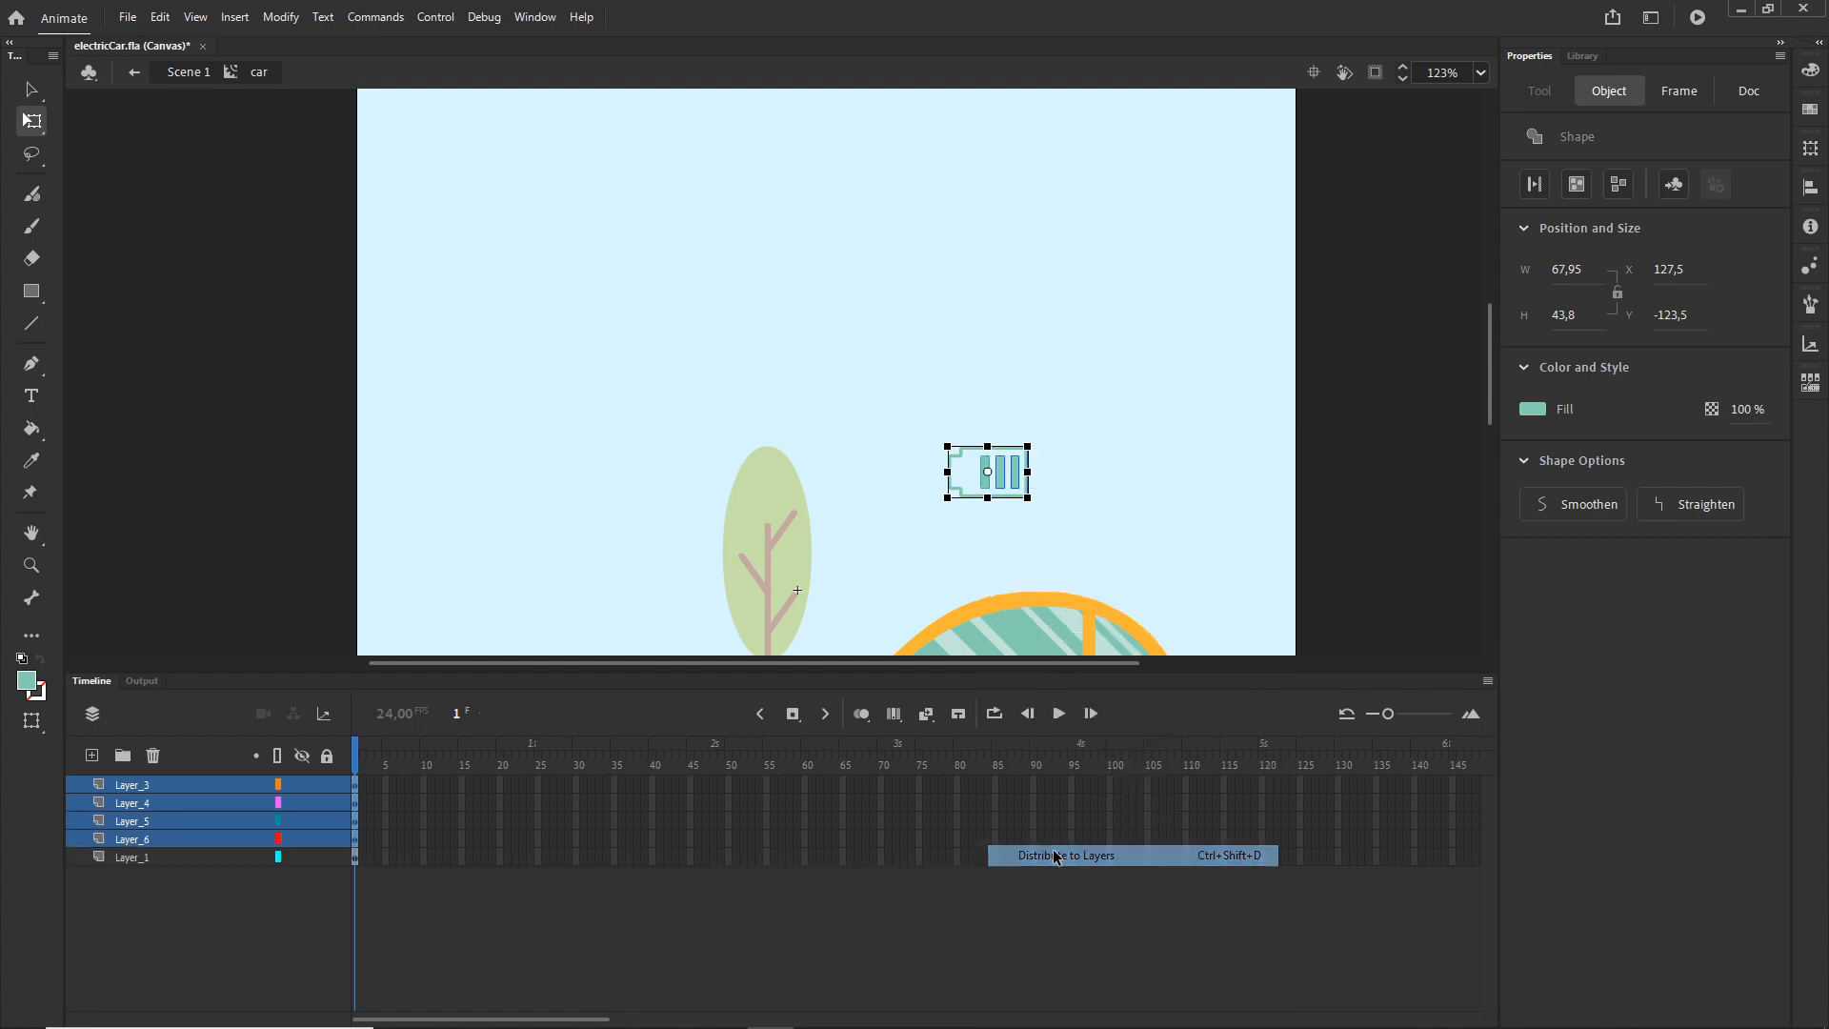
{"action": "left_click", "coordinate": [151, 953]}
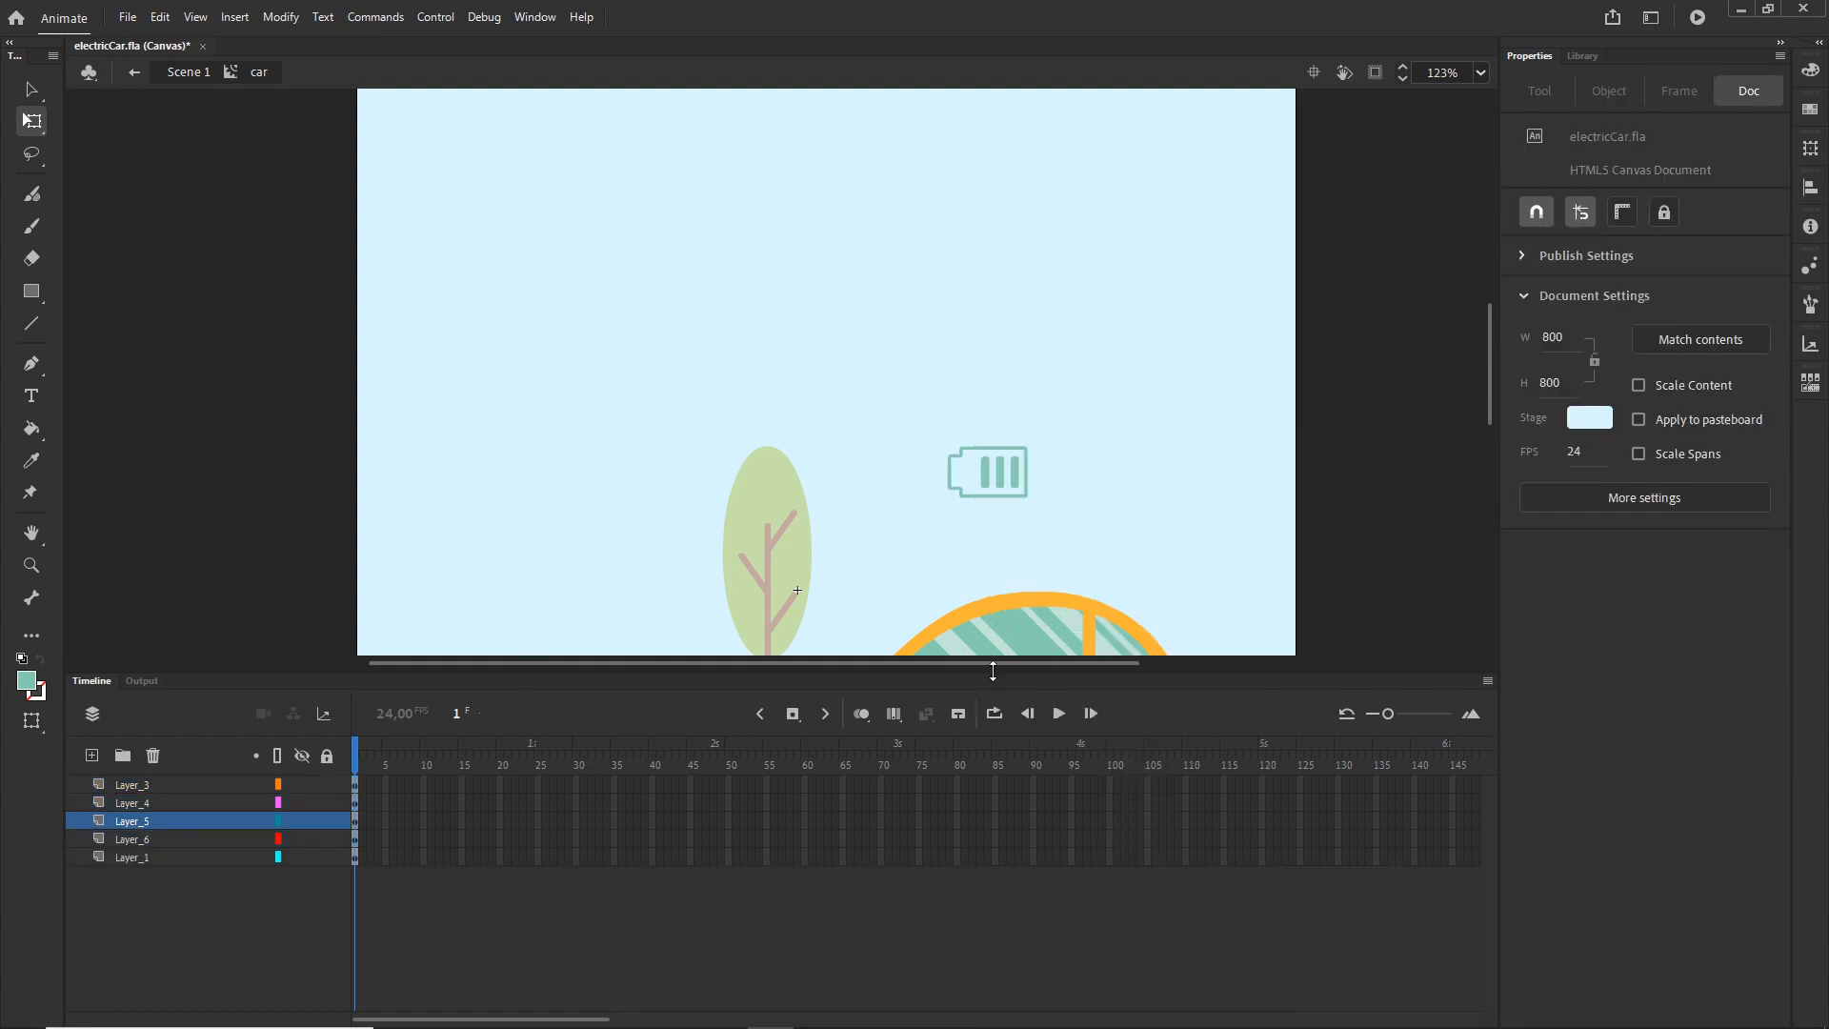
- Rename the layer Layer_1, which holds the car artwork, as car
{"action": "left_click", "coordinate": [138, 857]}
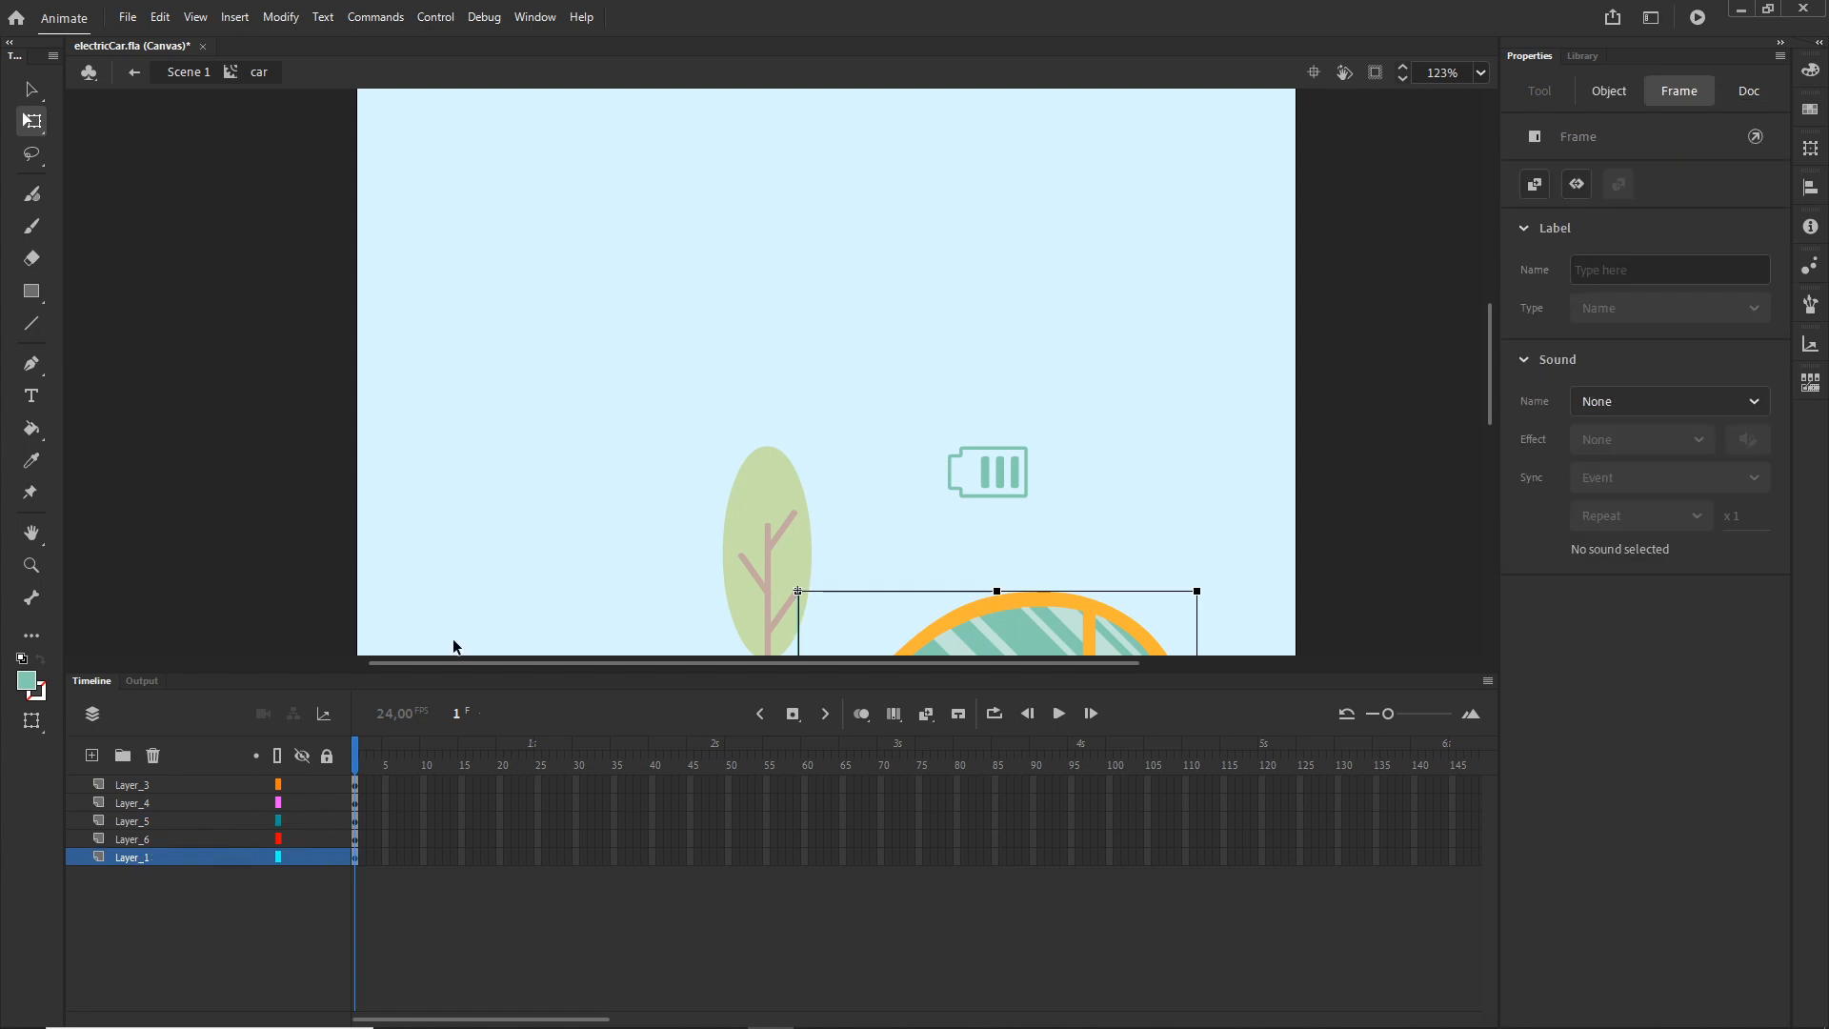
{"action": "double_click", "coordinate": [130, 856]}
{"action": "type", "text": "ca"}
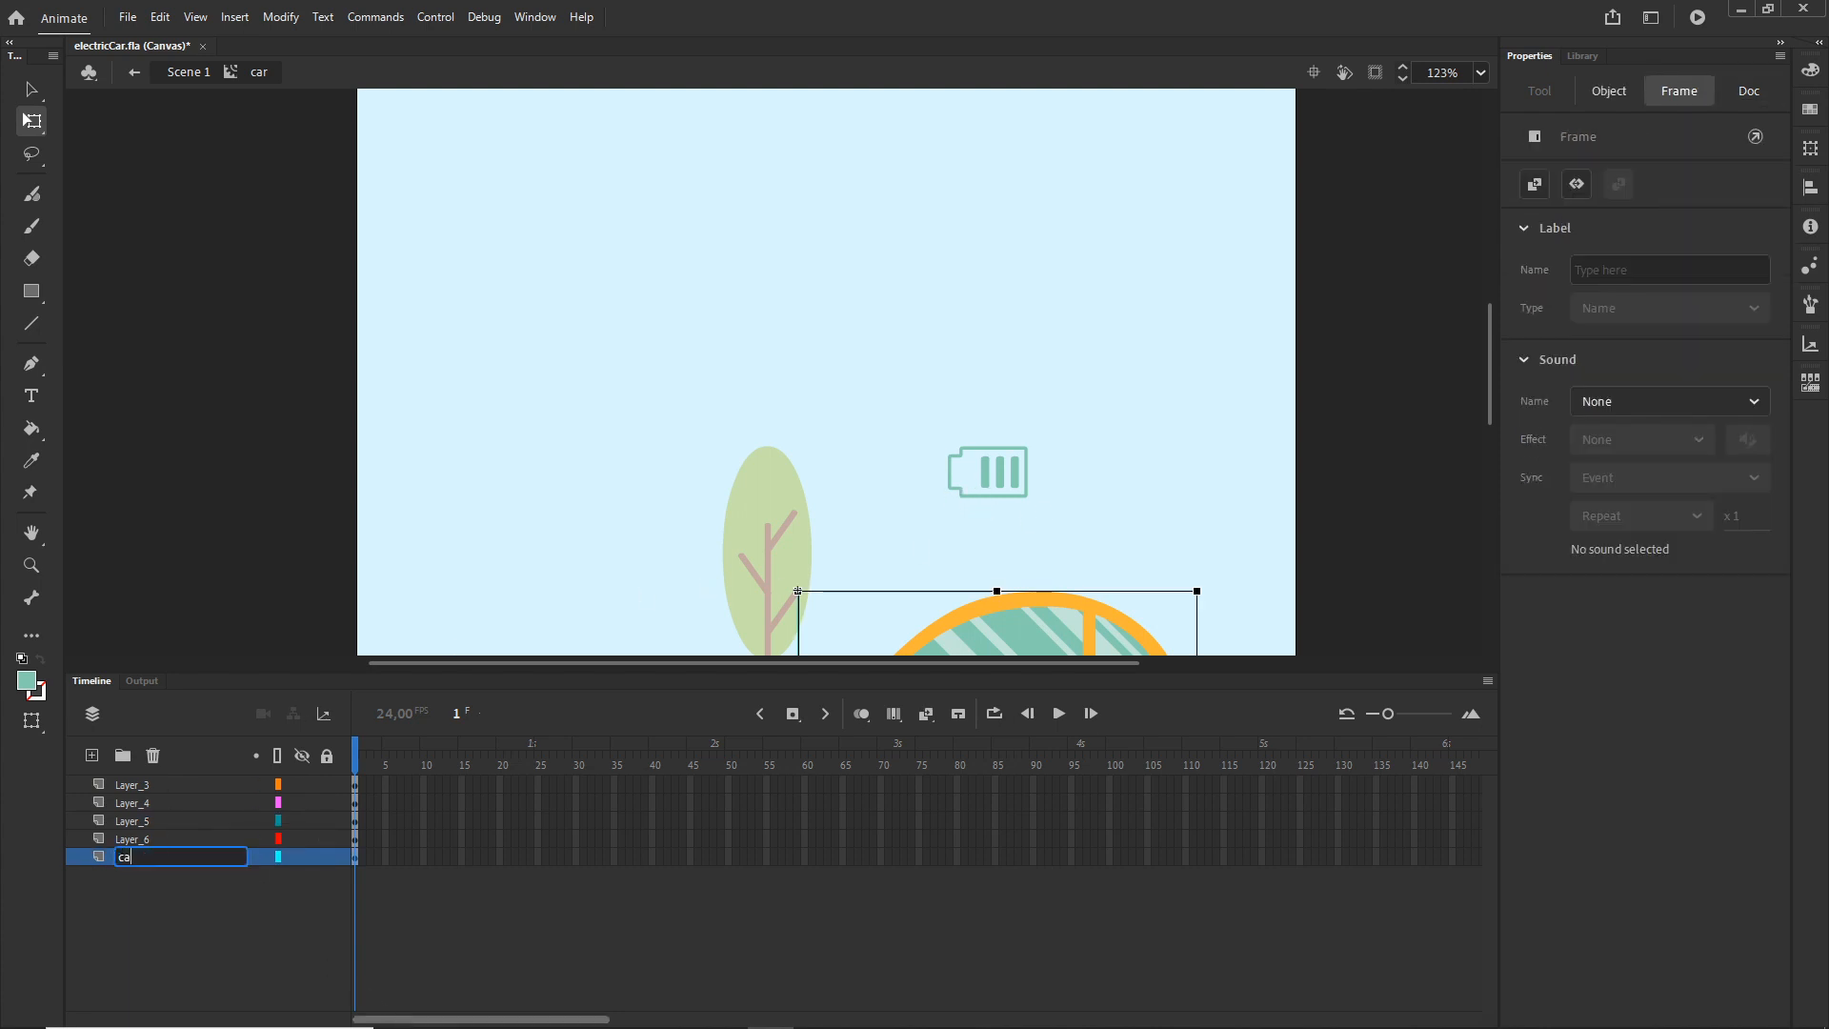
{"action": "type", "text": "r"}
{"action": "left_click", "coordinate": [214, 943]}
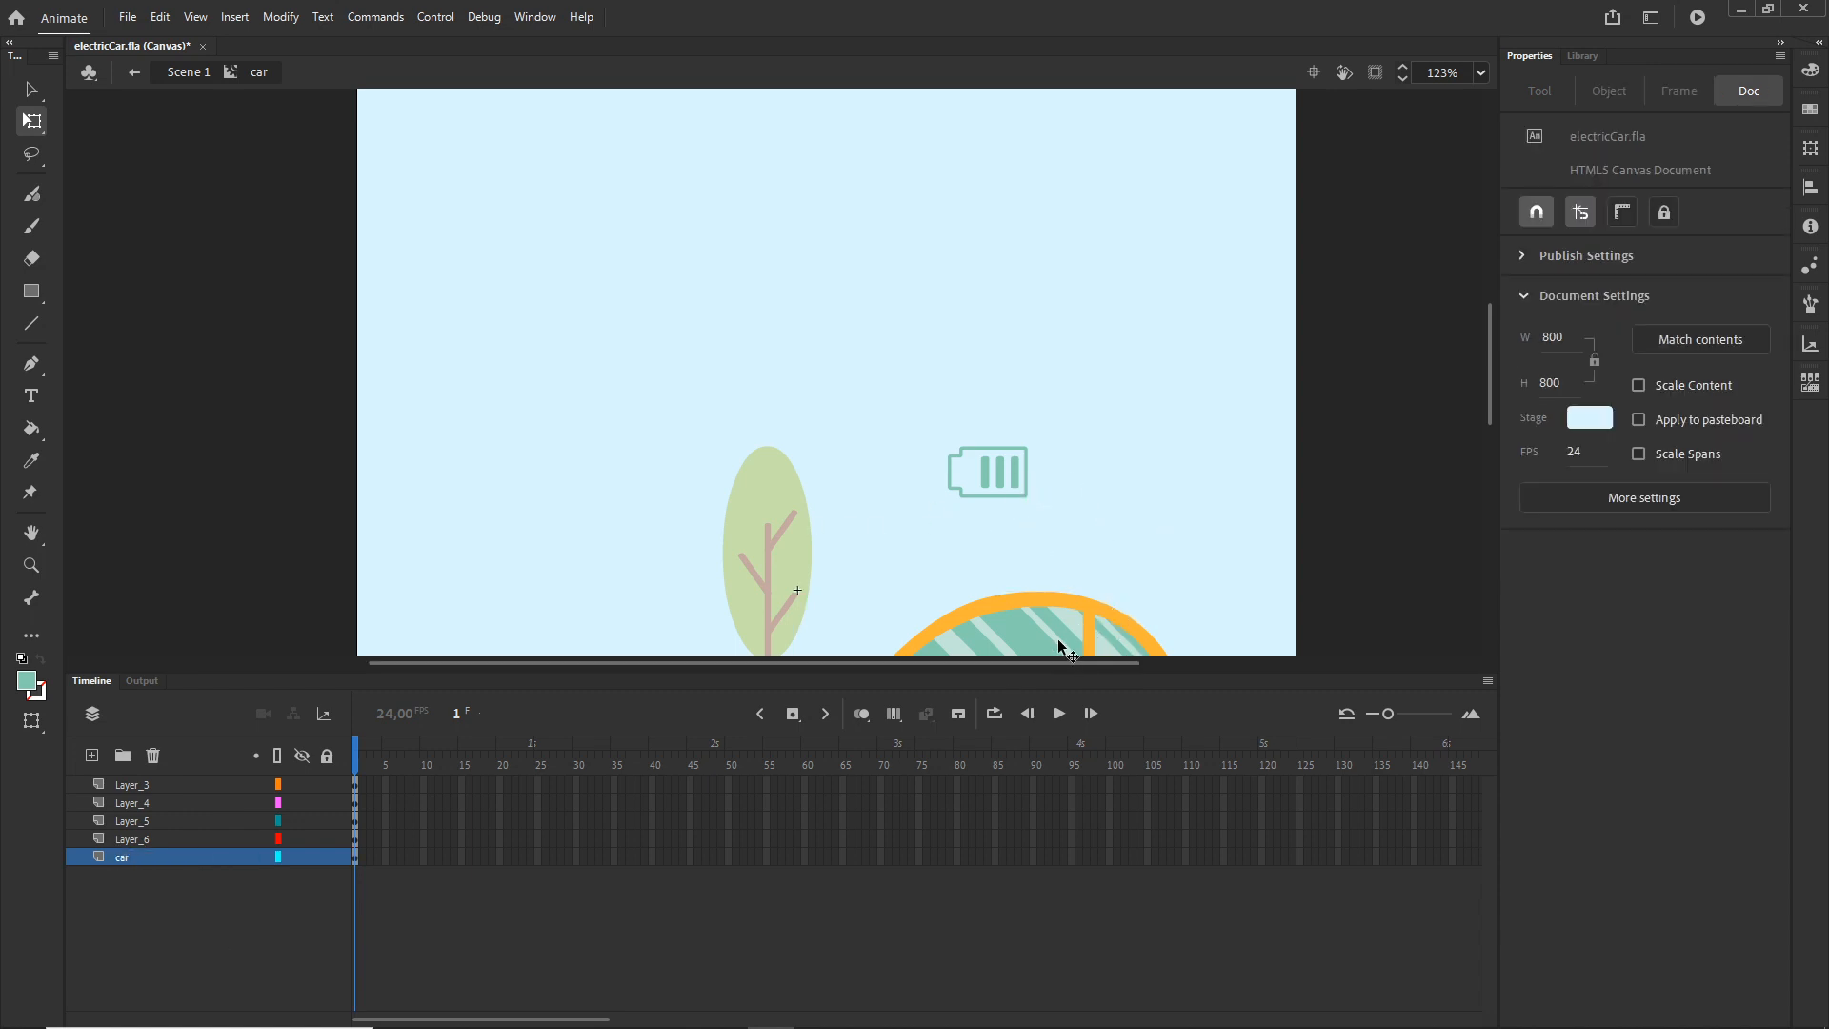
- Add a layer directly above the car layer and draw a dark green, strokeless rectangle about 100 × 75 behind the battery icon
{"action": "left_click", "coordinate": [92, 756]}
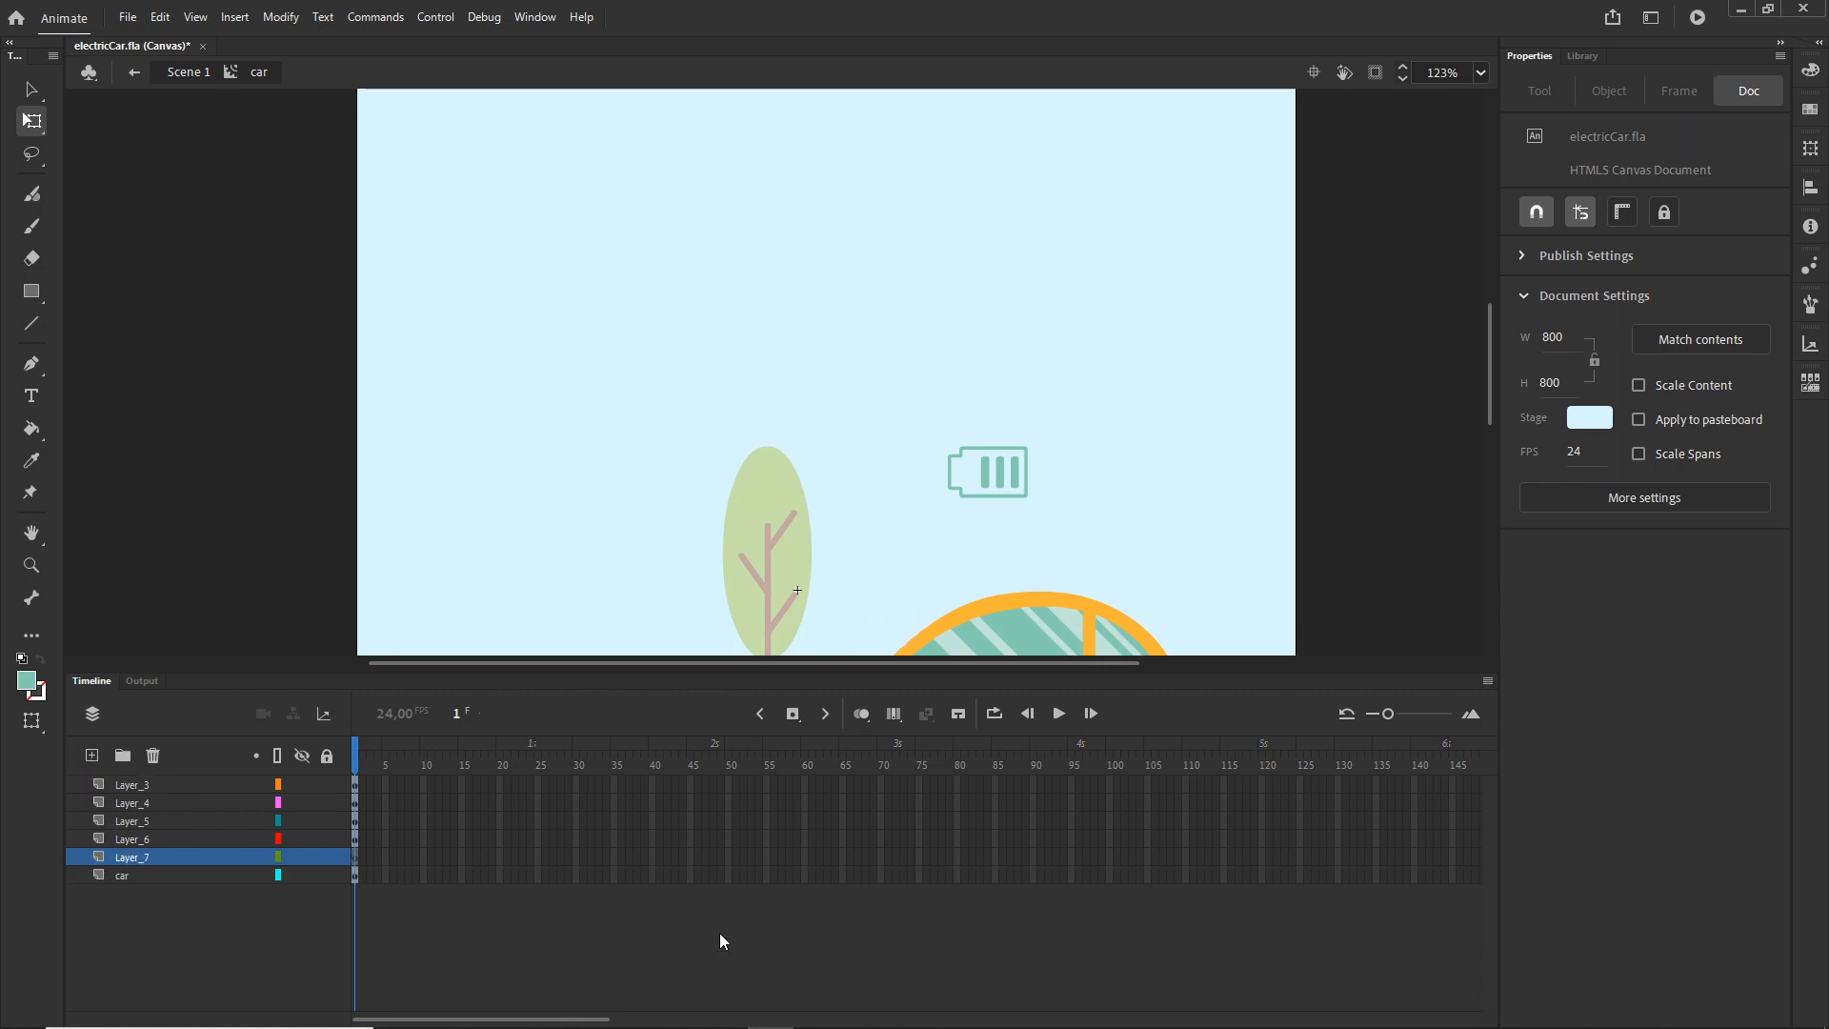
{"action": "left_click", "coordinate": [31, 292]}
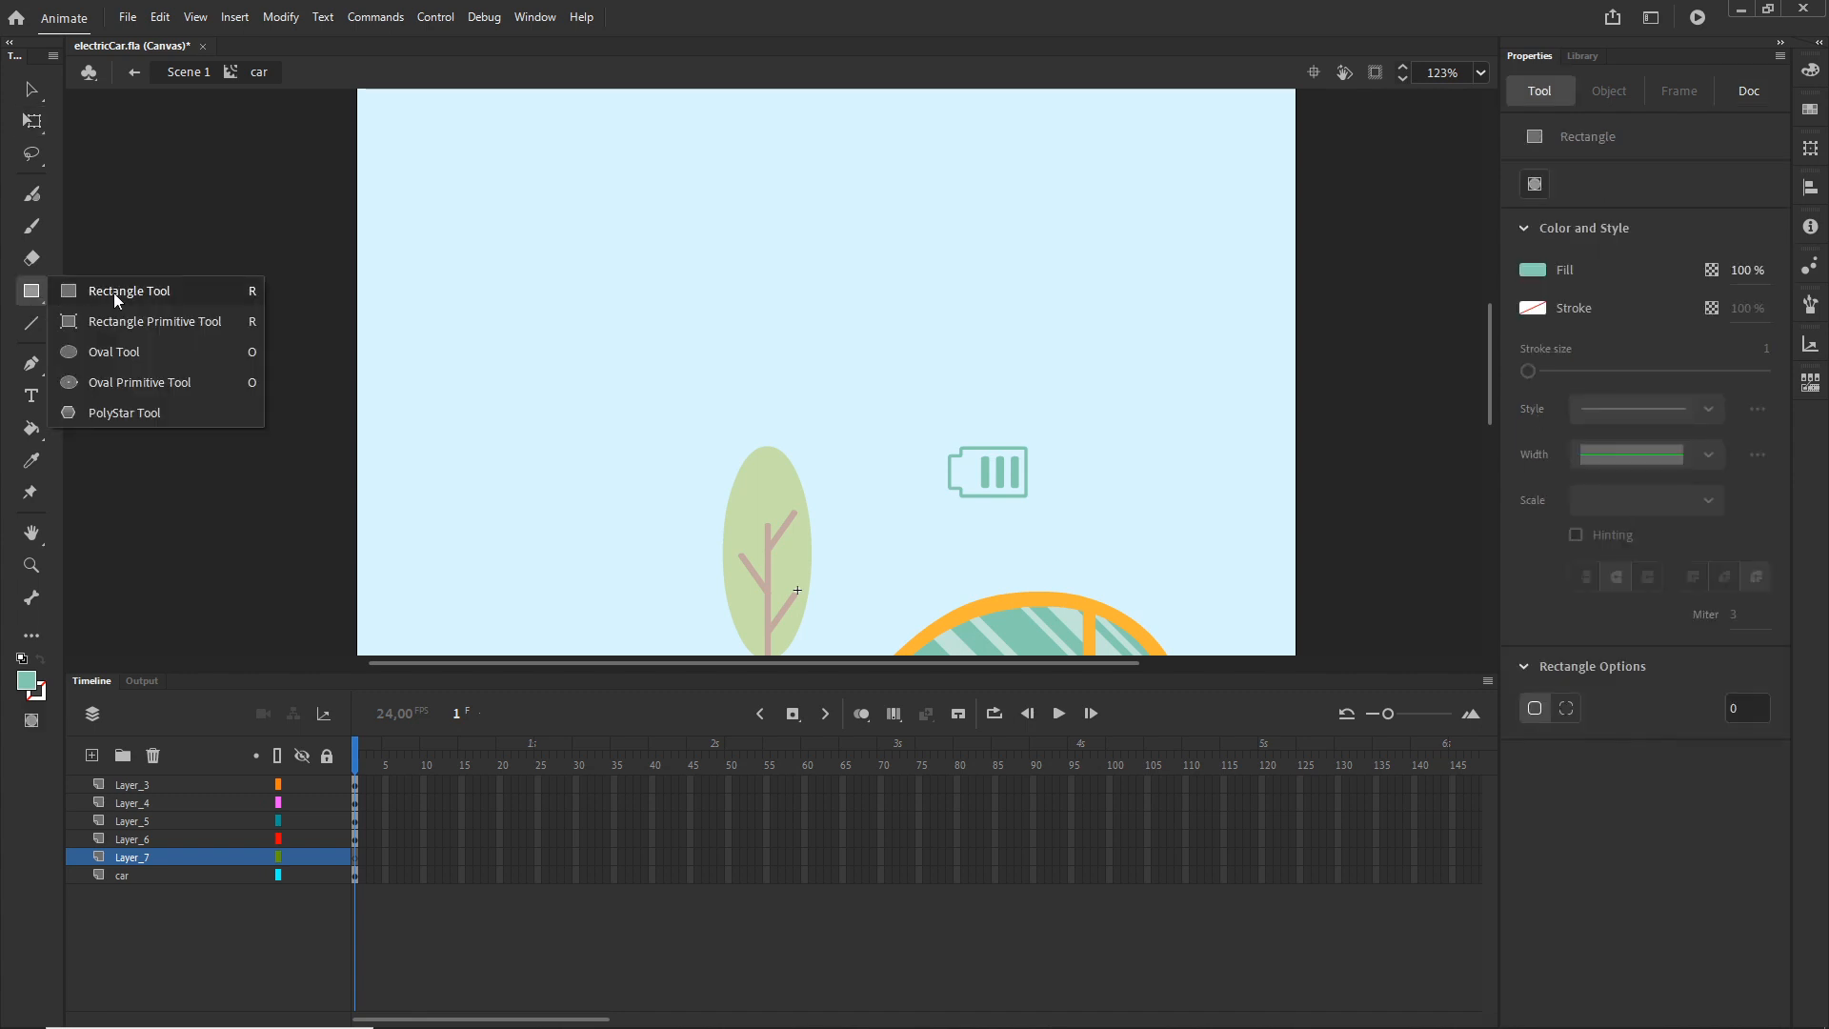
{"action": "left_click", "coordinate": [122, 290]}
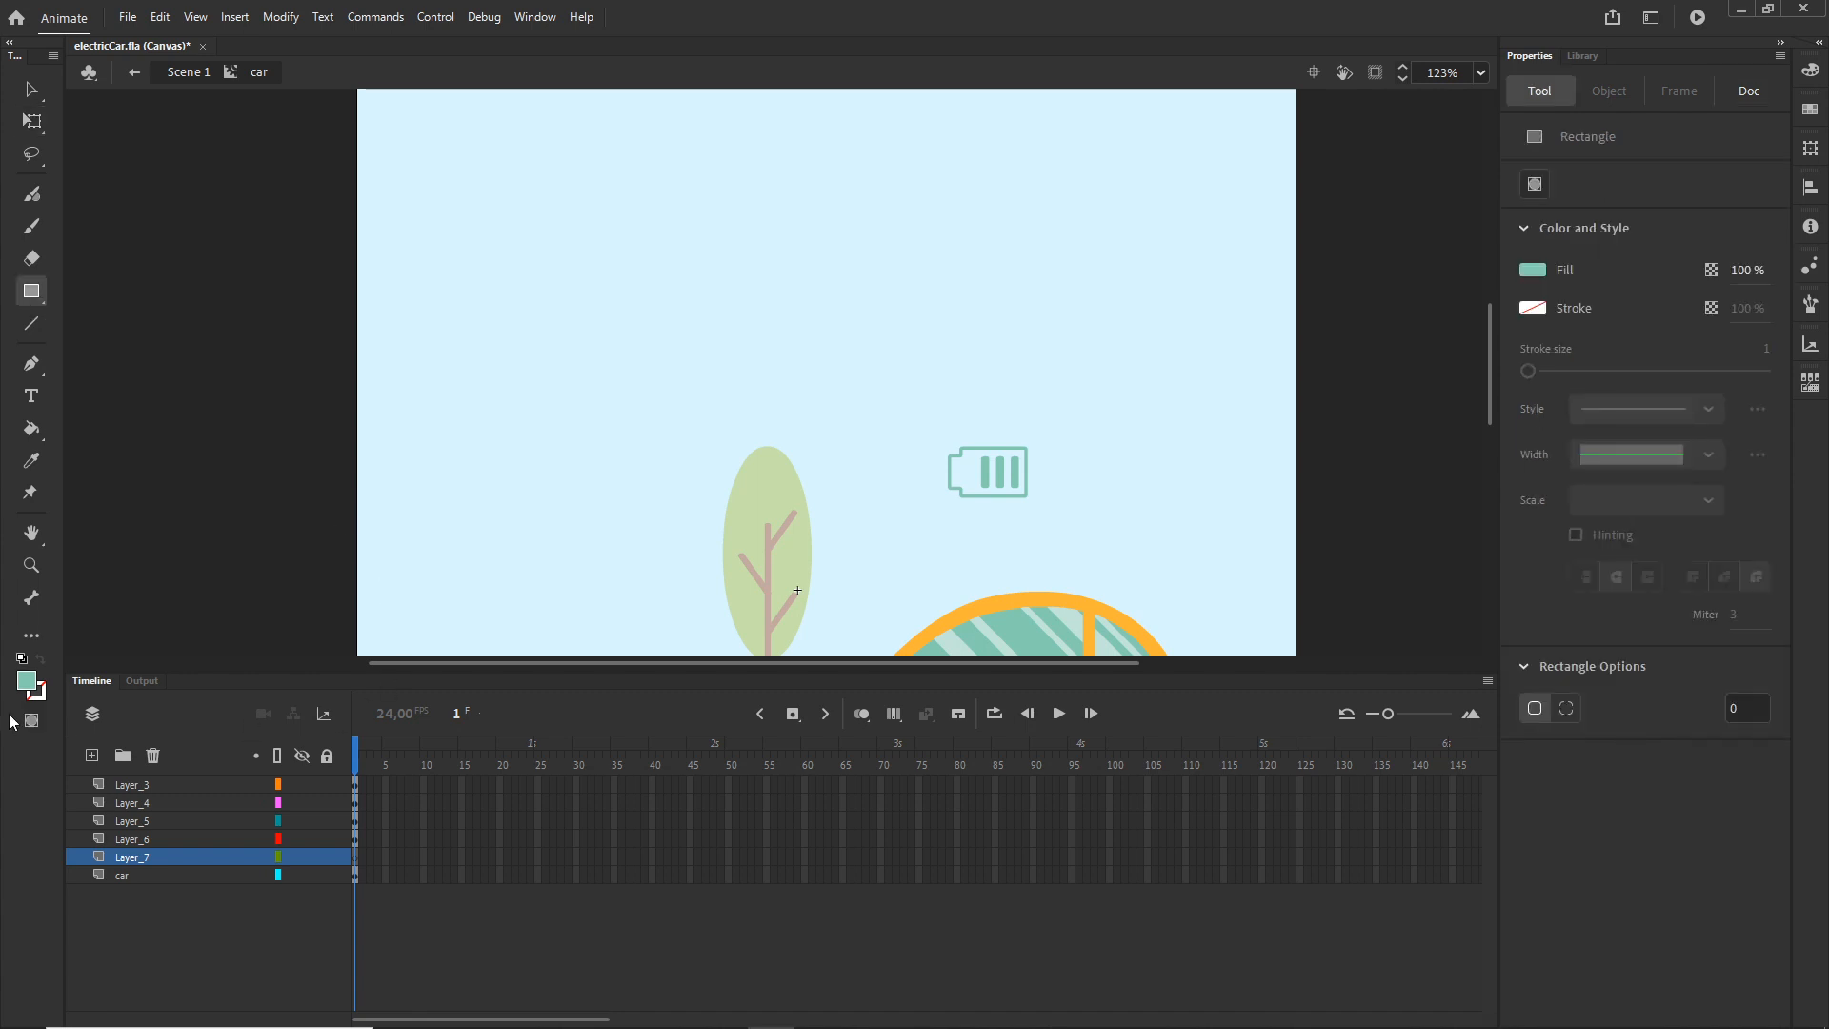
{"action": "left_click", "coordinate": [30, 682]}
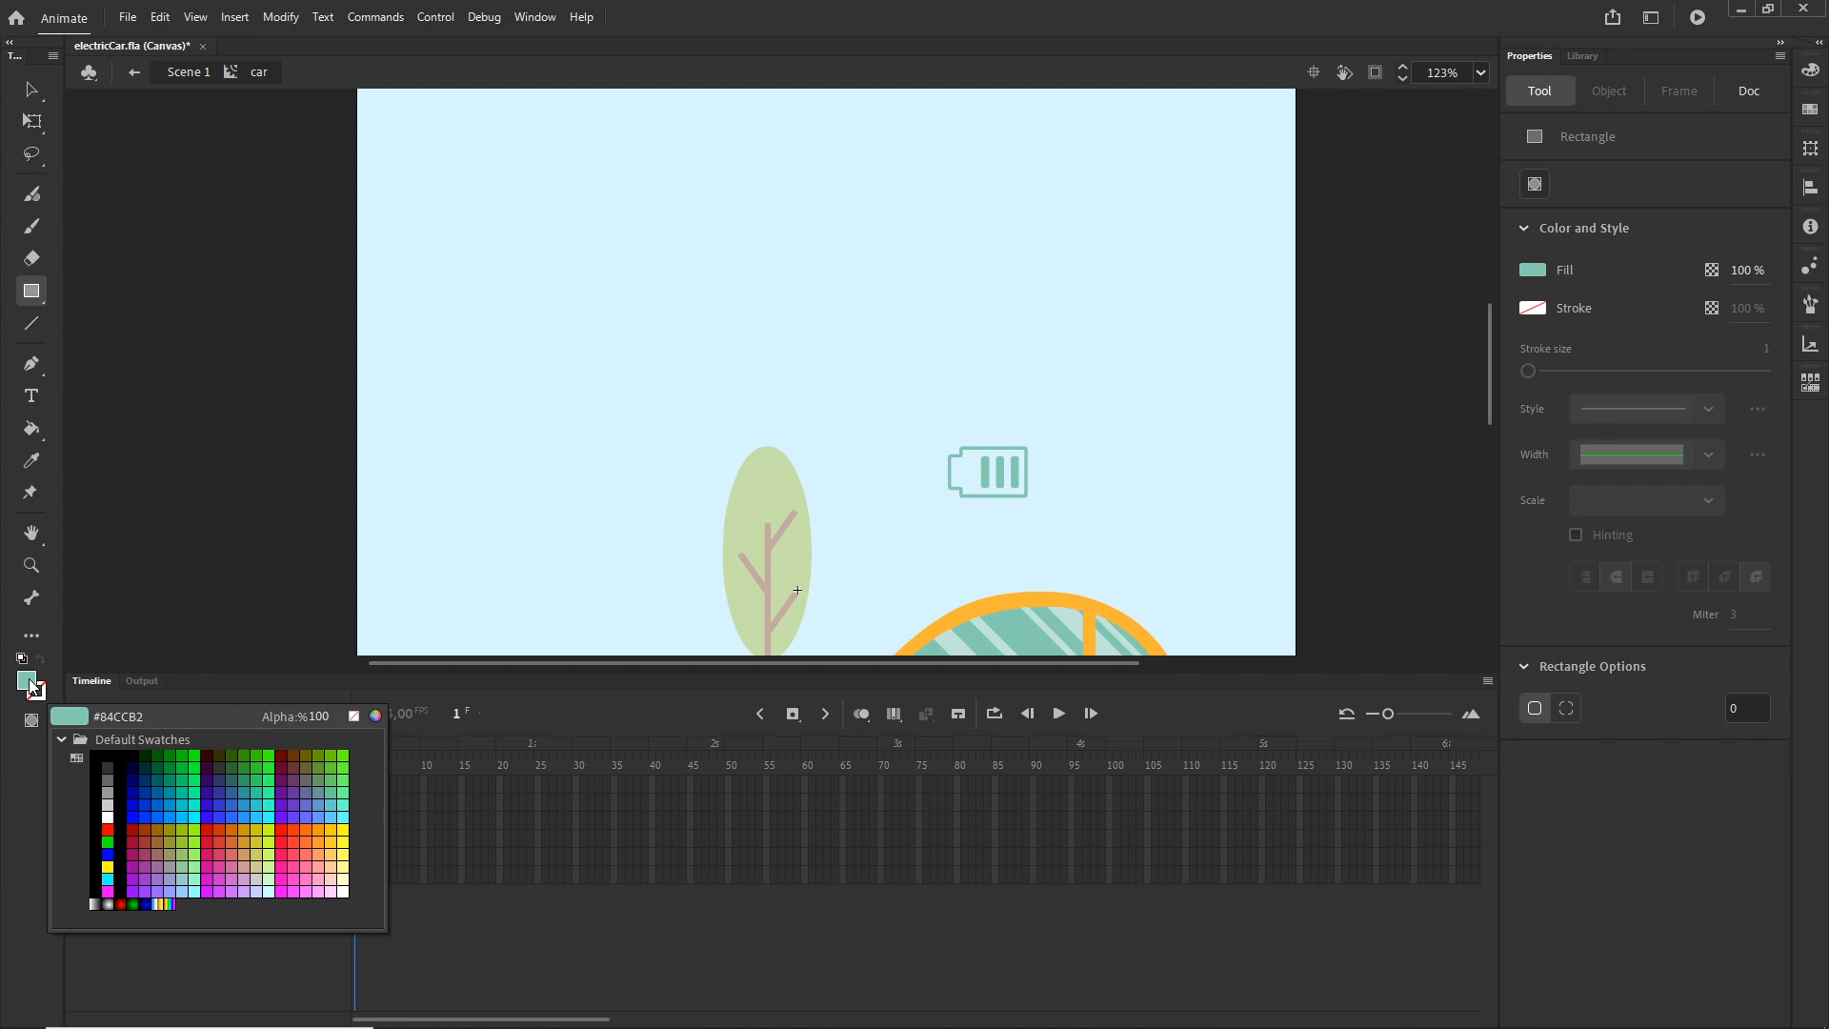
{"action": "left_click", "coordinate": [382, 722]}
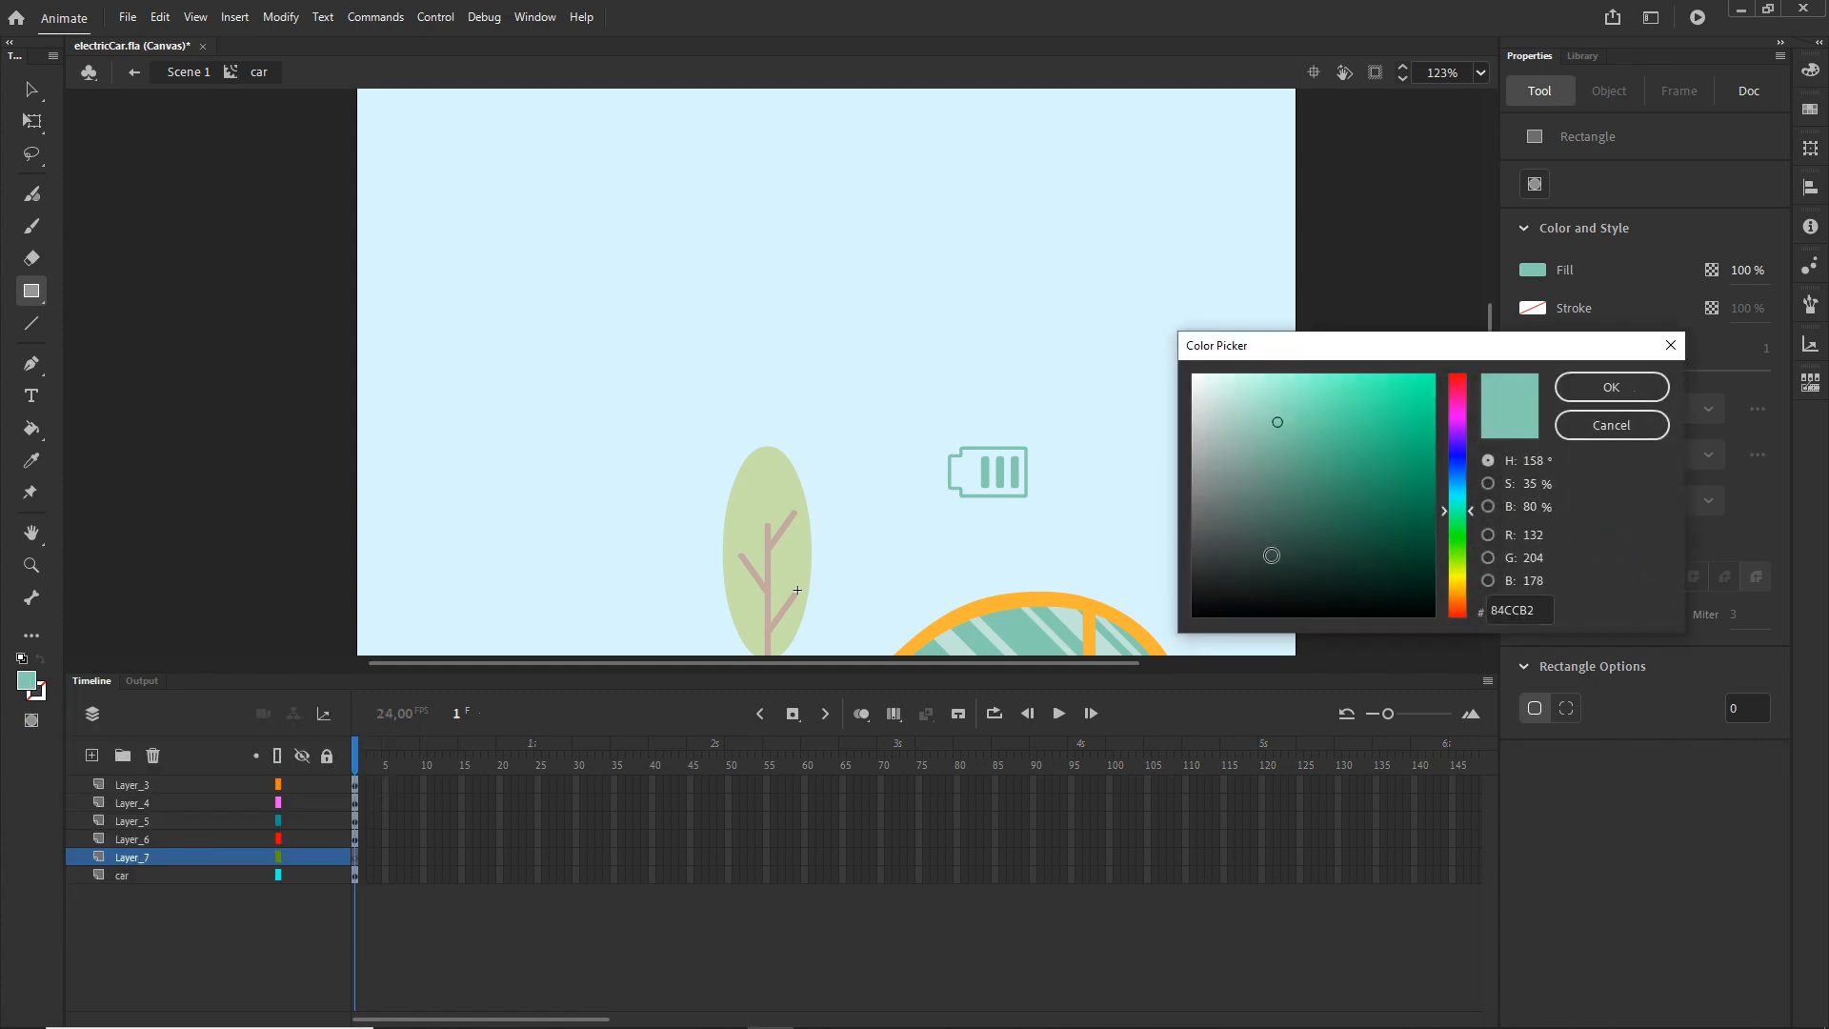
{"action": "left_click", "coordinate": [1270, 557]}
{"action": "mouse_move", "coordinate": [1270, 557]}
{"action": "left_mouse_down"}
{"action": "mouse_move", "coordinate": [1254, 527]}
{"action": "mouse_move", "coordinate": [1284, 532]}
{"action": "left_mouse_up"}
{"action": "left_click", "coordinate": [1623, 387]}
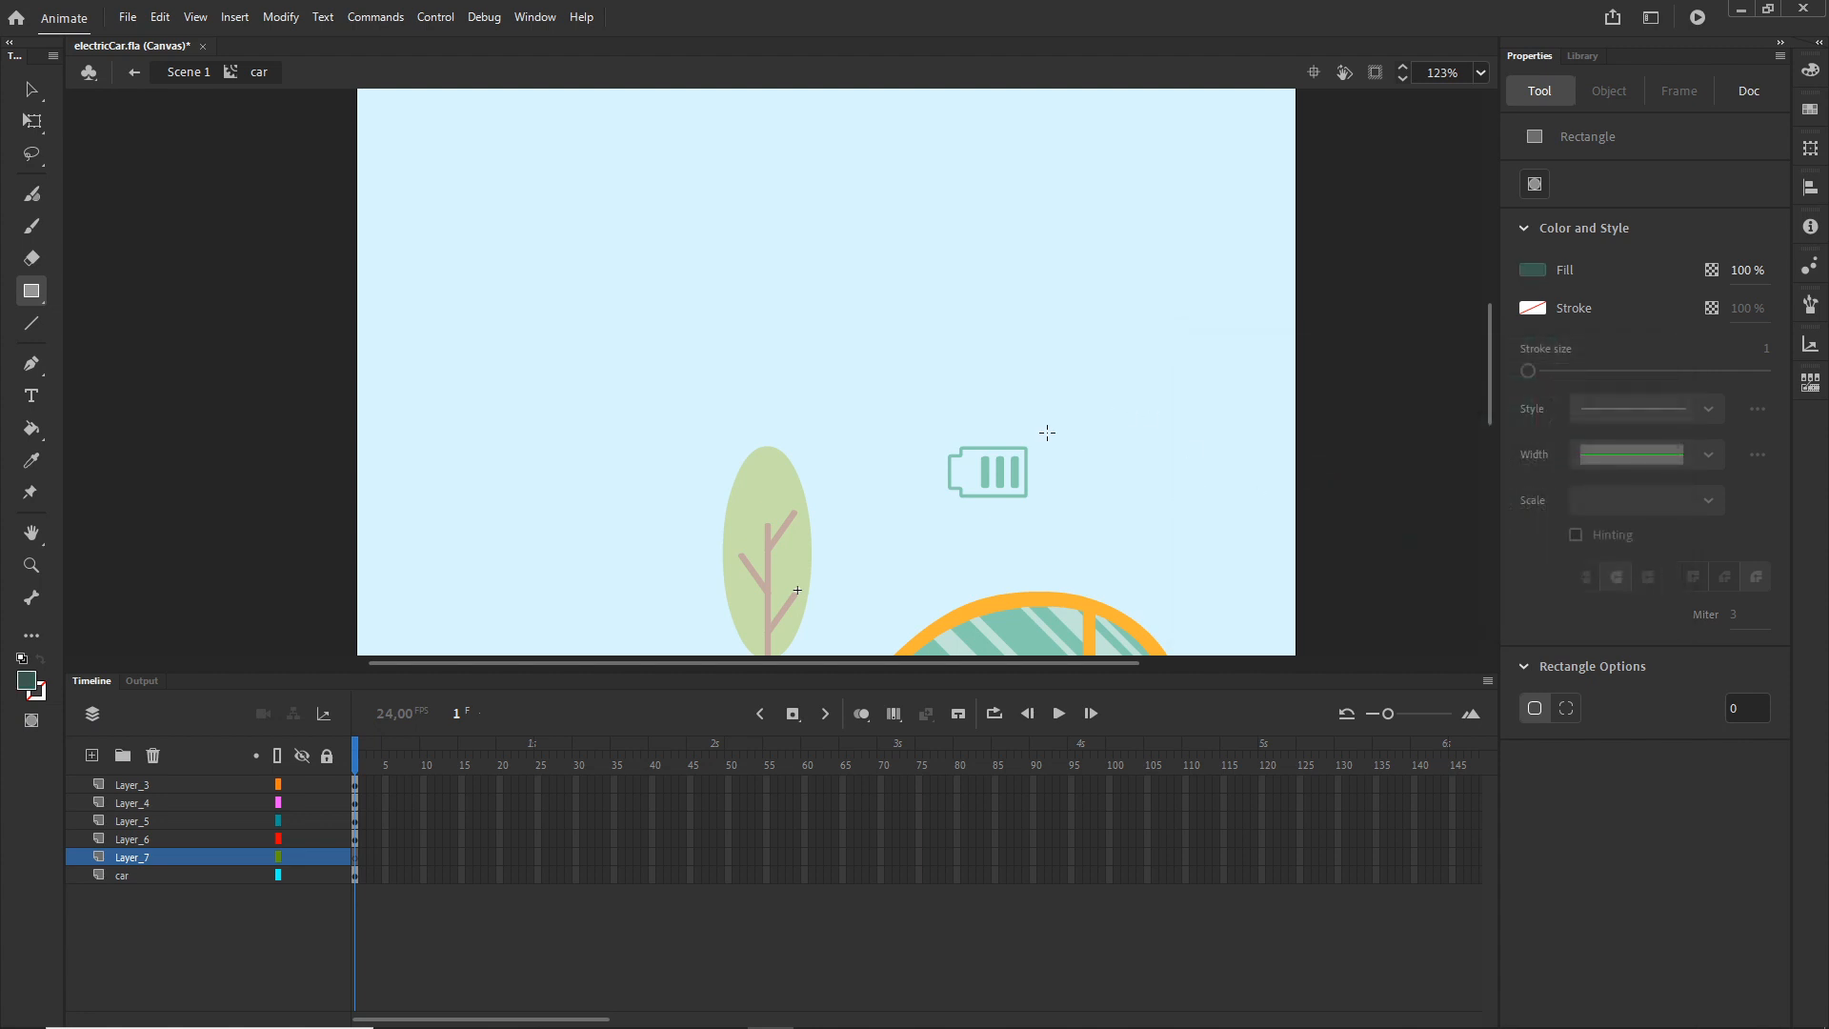
{"action": "mouse_move", "coordinate": [1047, 432]}
{"action": "left_mouse_down"}
{"action": "mouse_move", "coordinate": [1005, 505]}
{"action": "mouse_move", "coordinate": [921, 534]}
{"action": "mouse_move", "coordinate": [930, 518]}
{"action": "left_mouse_up"}
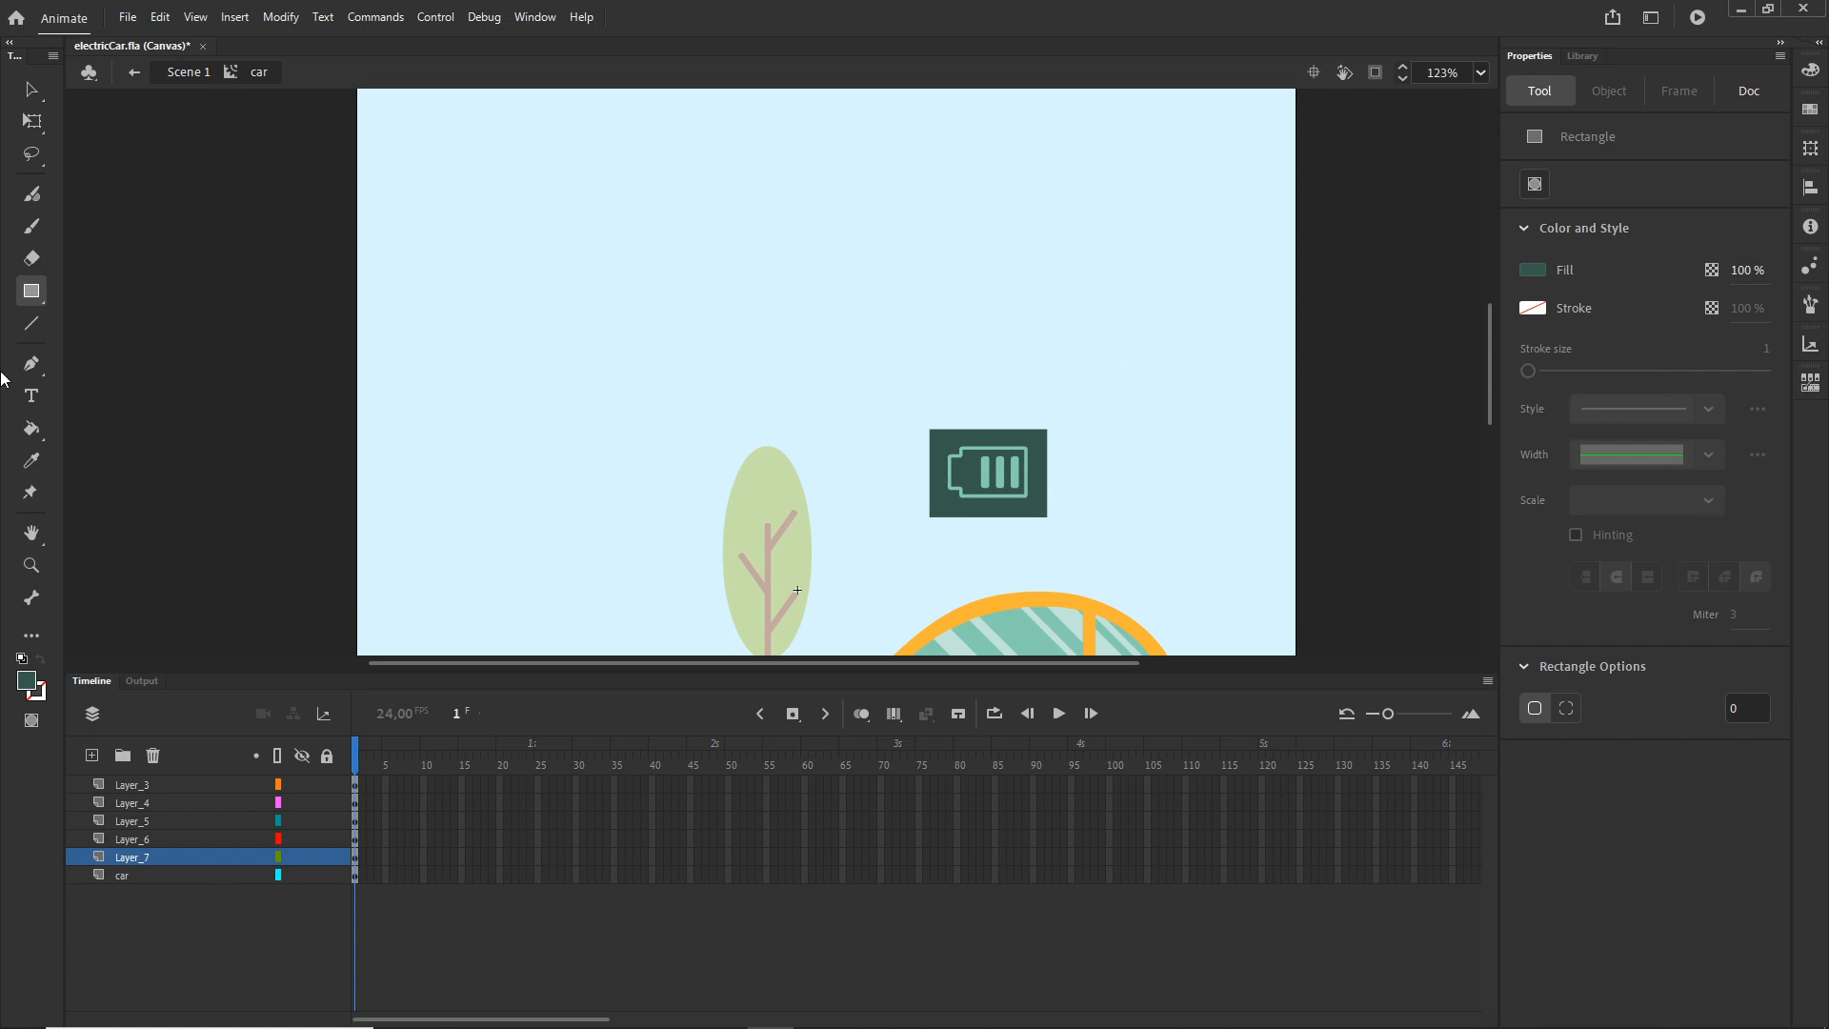
- Select the battery icon together with its dark background and move both closer to the car roof, to X 122, Y -108
{"action": "left_click", "coordinate": [32, 89]}
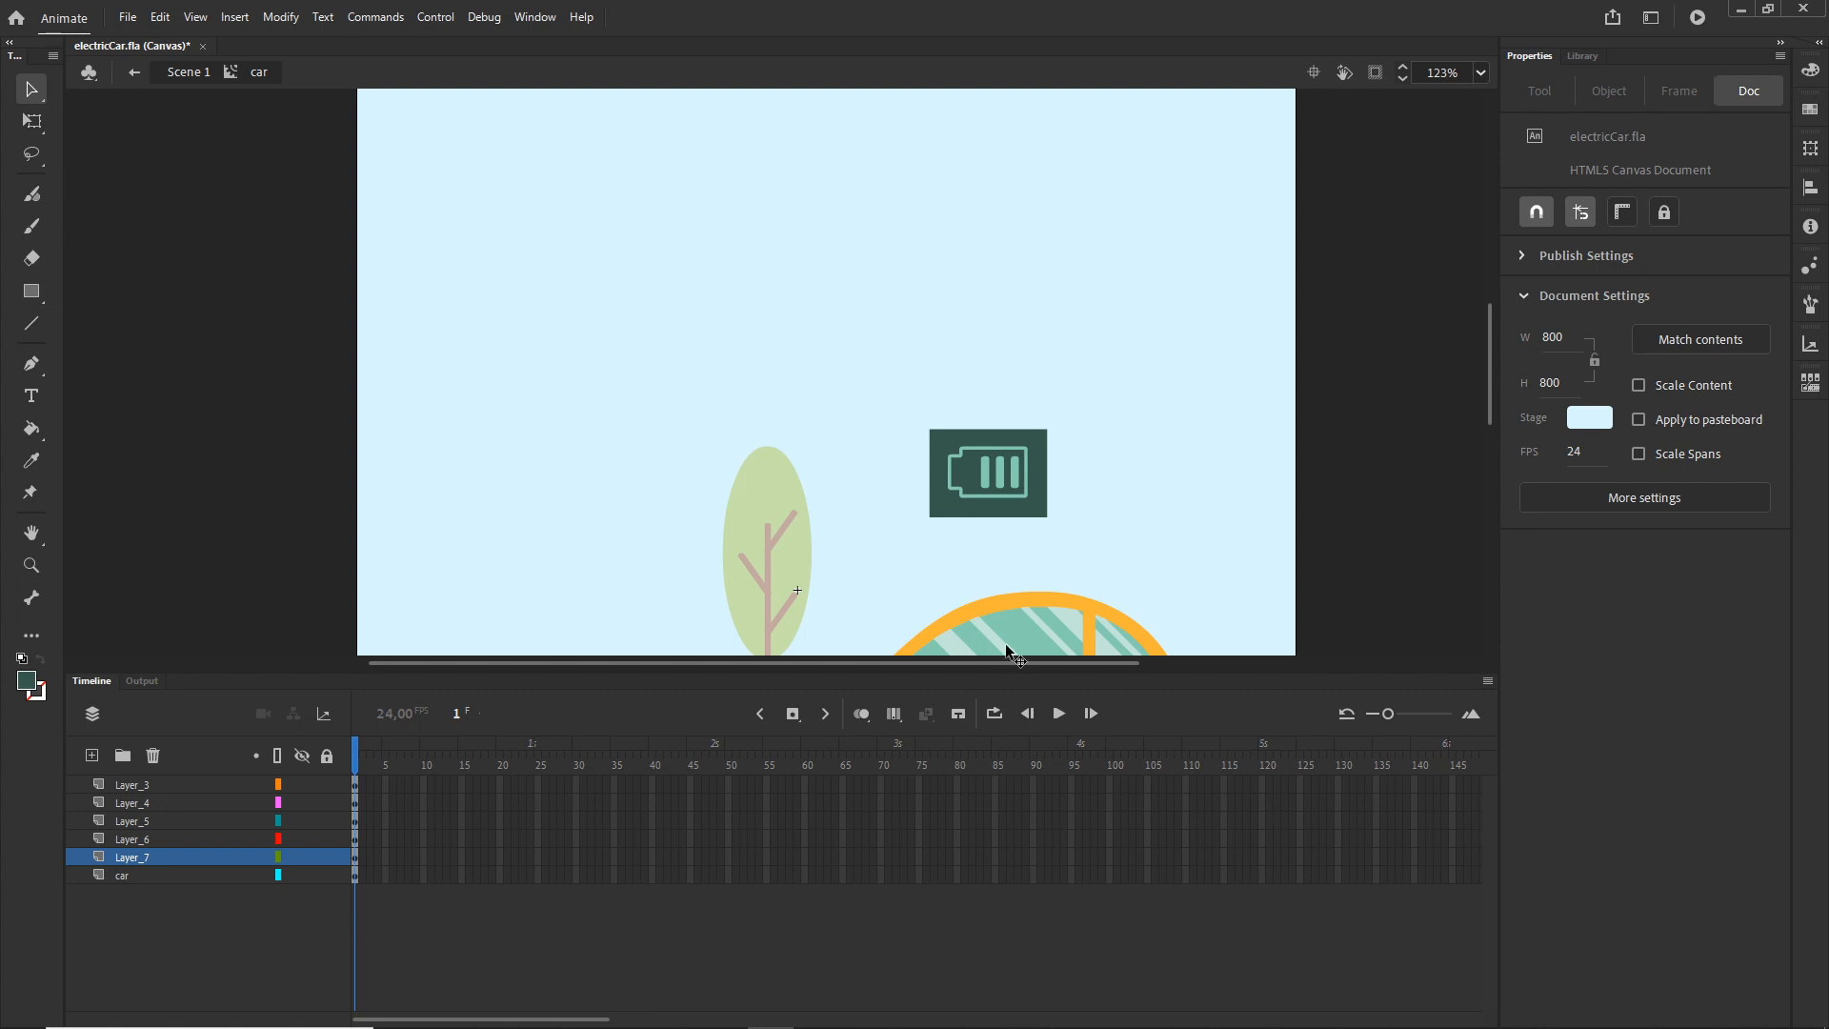
{"action": "scroll", "coordinate": [1123, 521], "scroll_direction": "down", "scroll_amount": 2}
{"action": "scroll", "coordinate": [1123, 529], "scroll_direction": "down", "scroll_amount": 1}
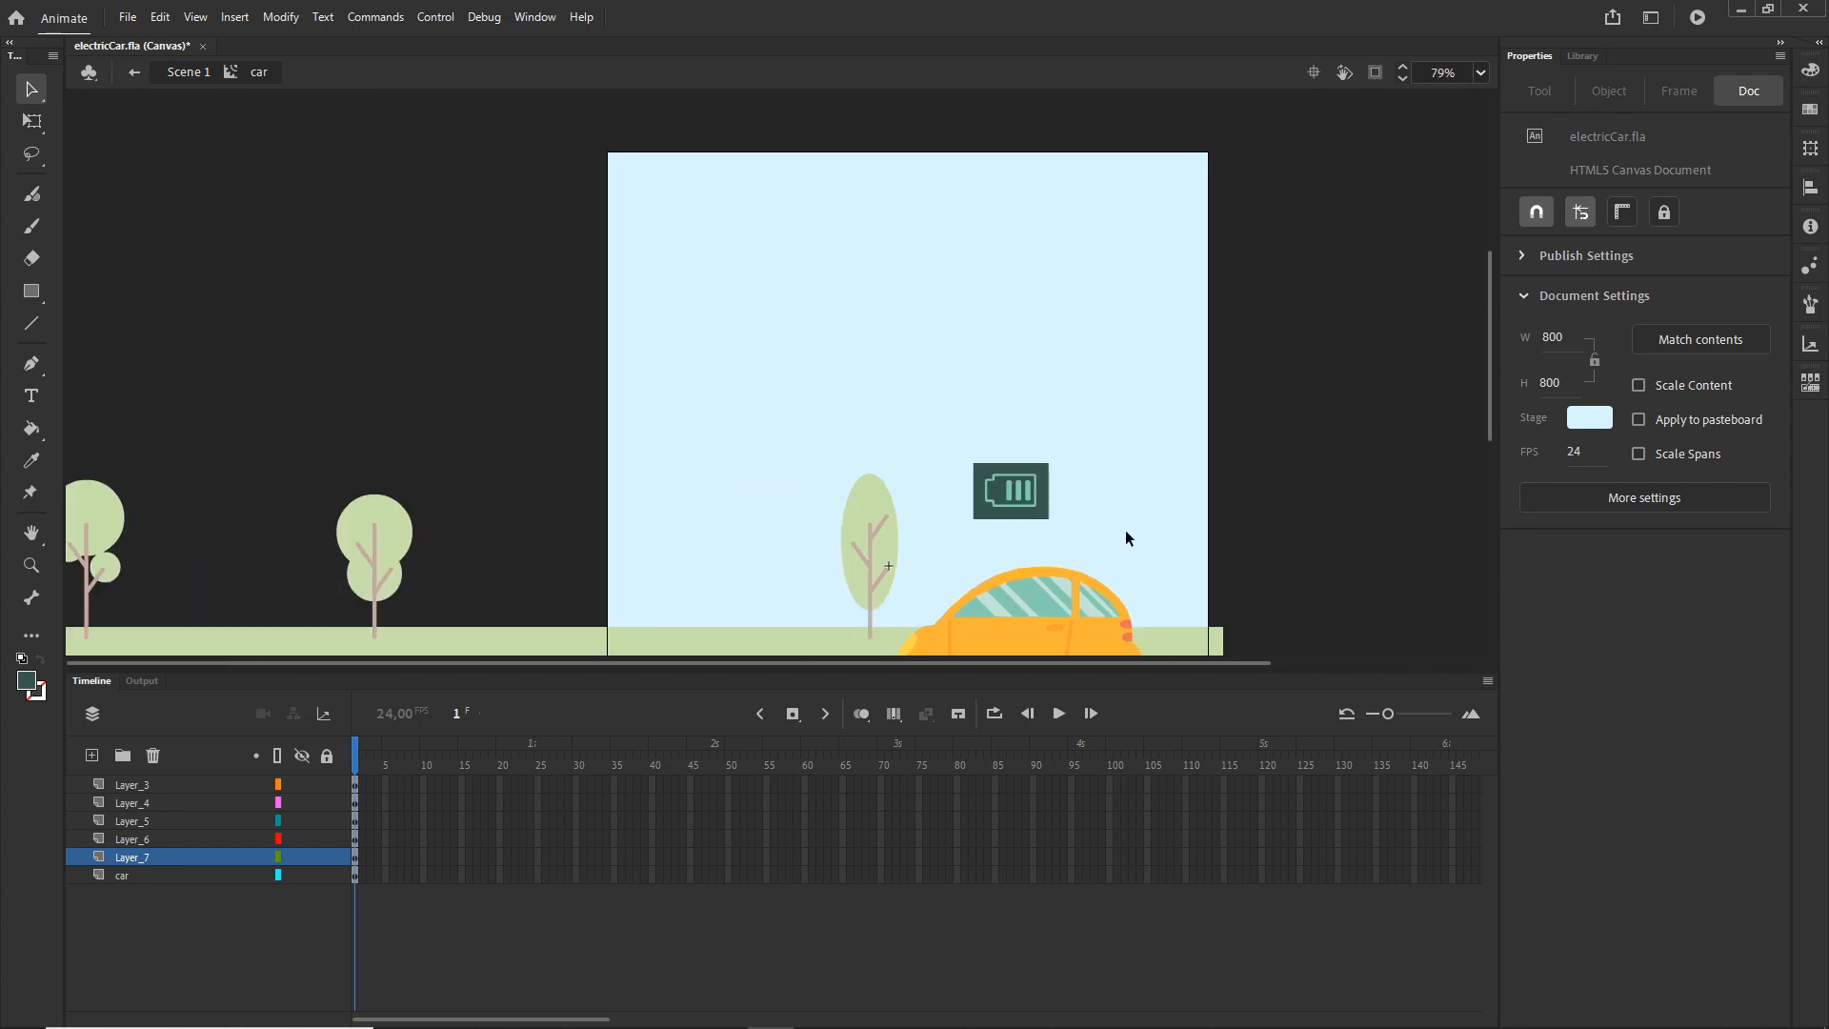
{"action": "left_click_drag", "start_coordinate": [1149, 511], "coordinate": [1102, 404]}
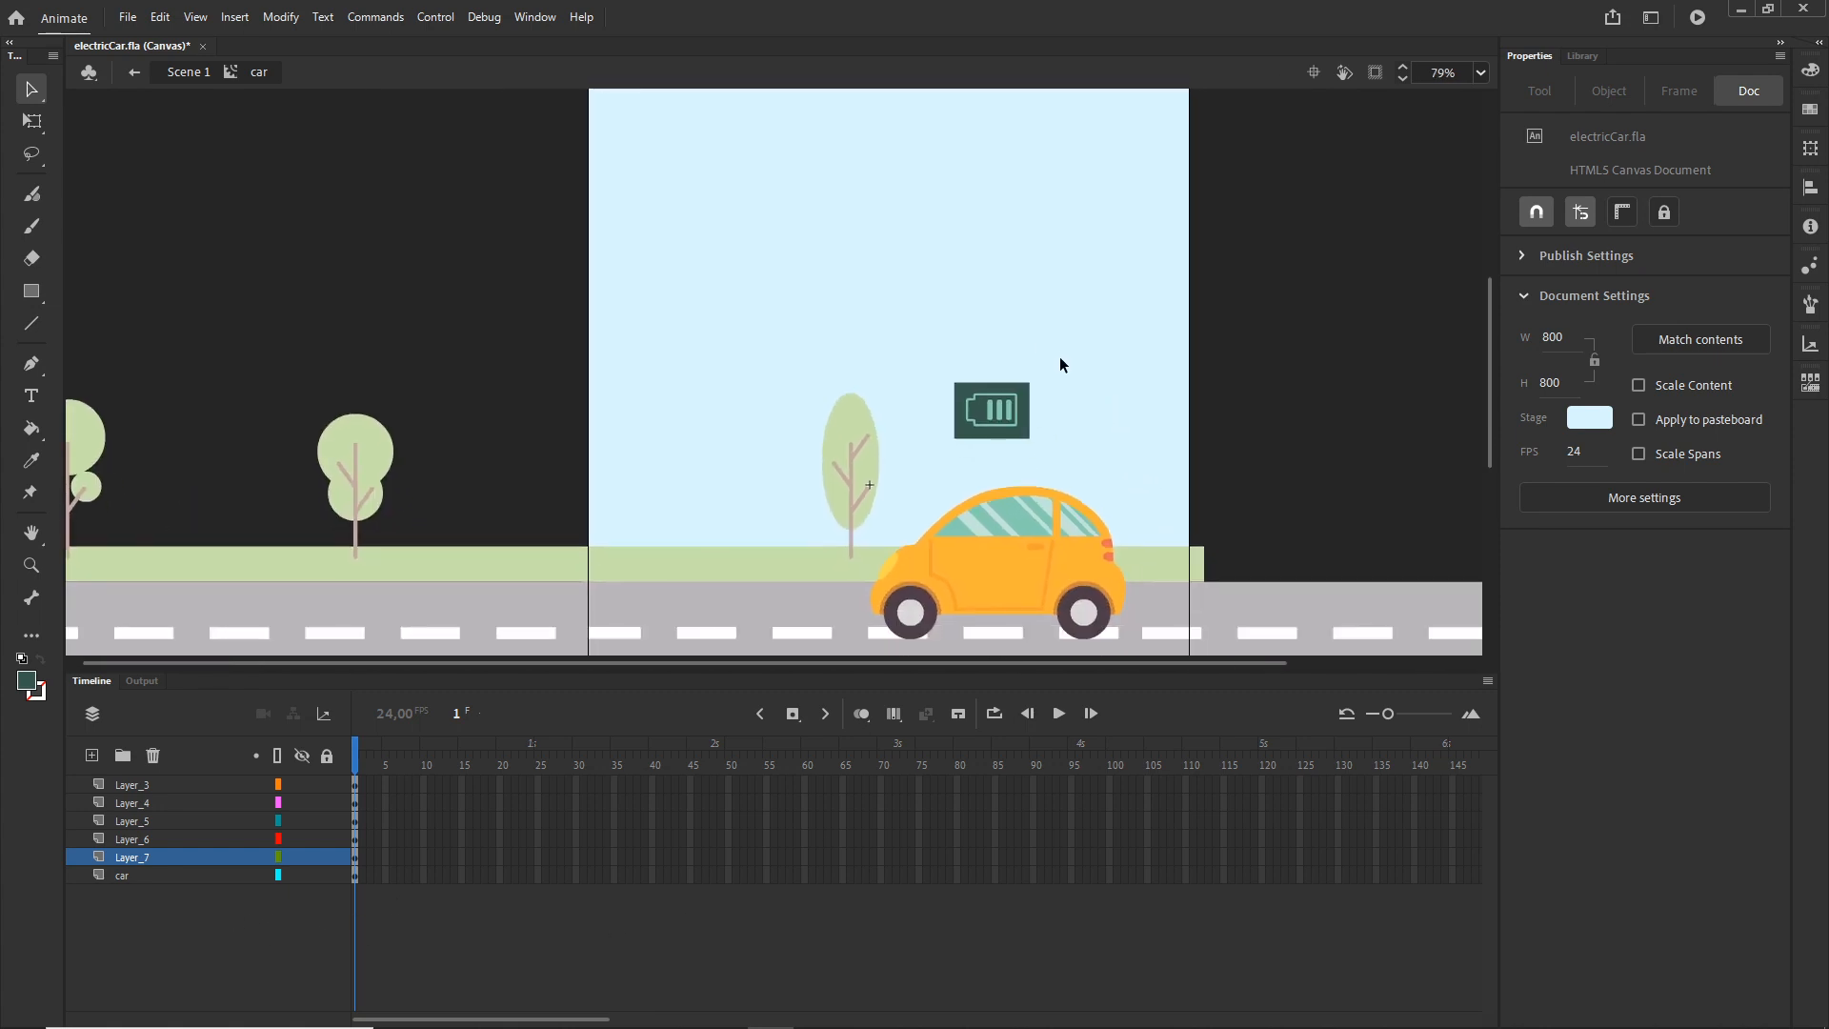
{"action": "left_click", "coordinate": [934, 460]}
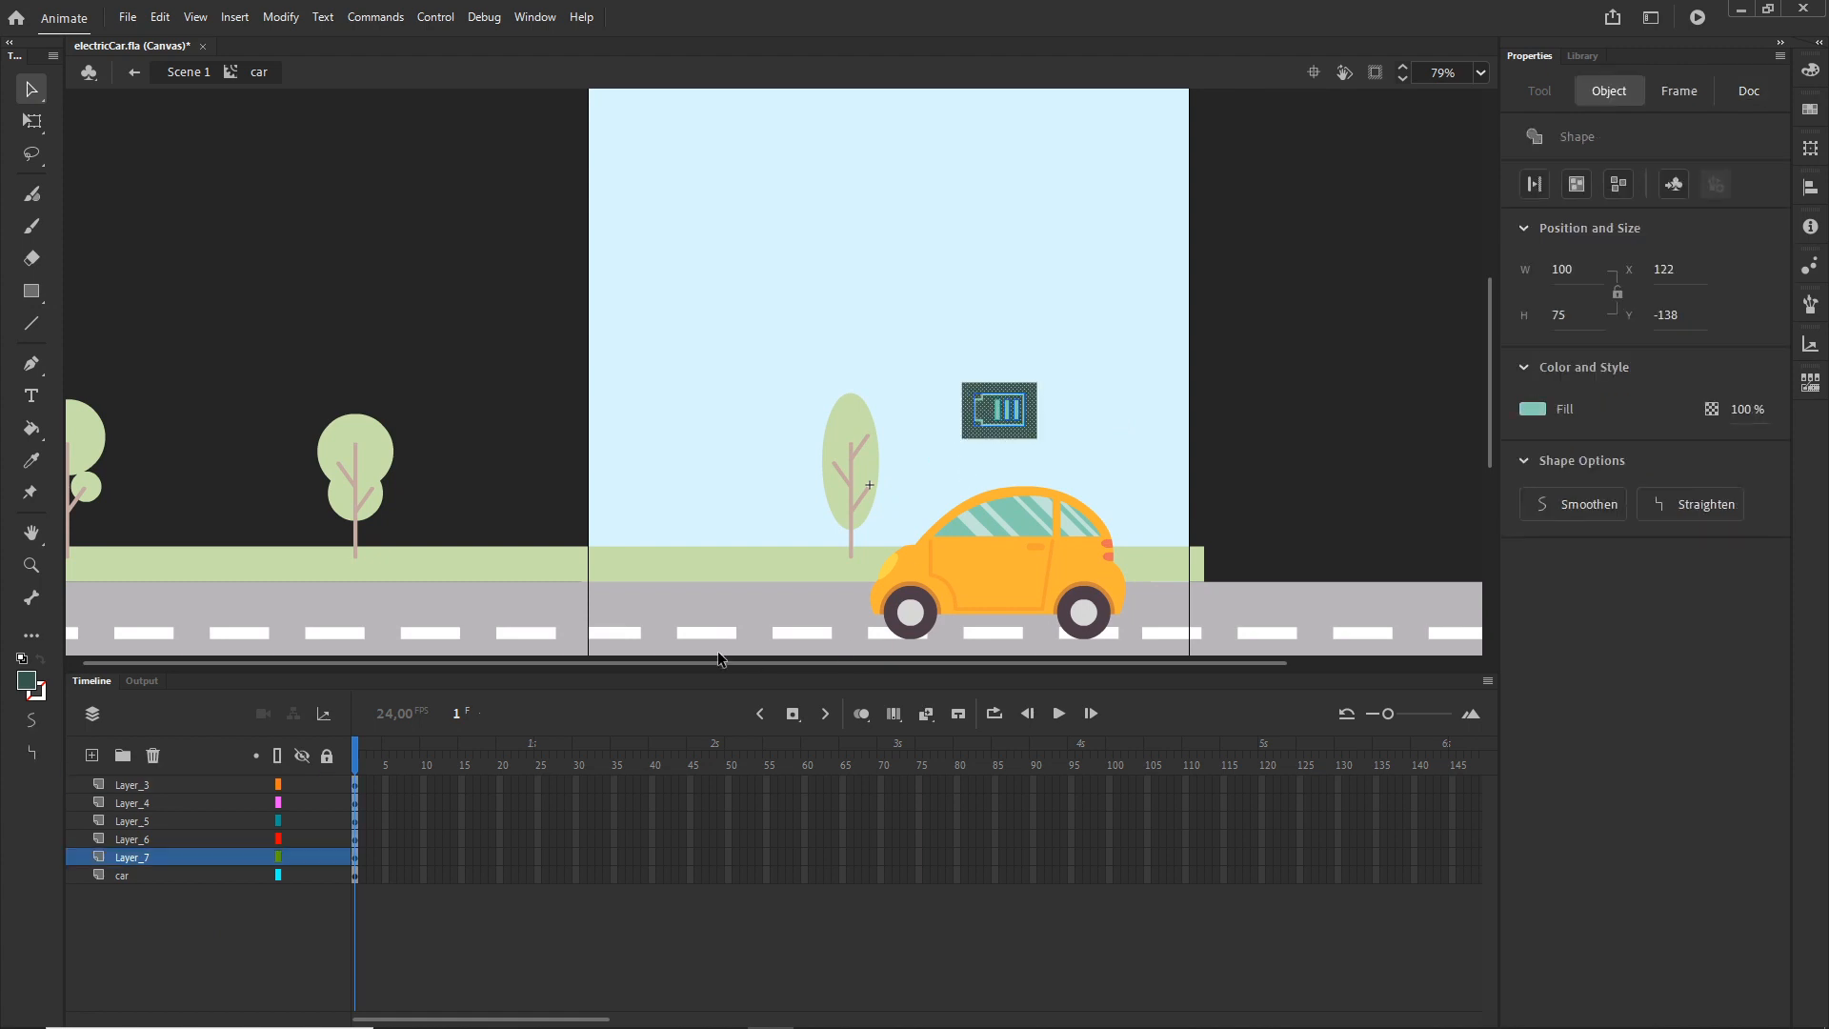
{"action": "key", "text": "shift+Right"}
{"action": "key", "text": "shift+Right"}
{"action": "key", "text": "shift+Down"}
{"action": "key", "text": "shift+Down"}
{"action": "key", "text": "shift+Down"}
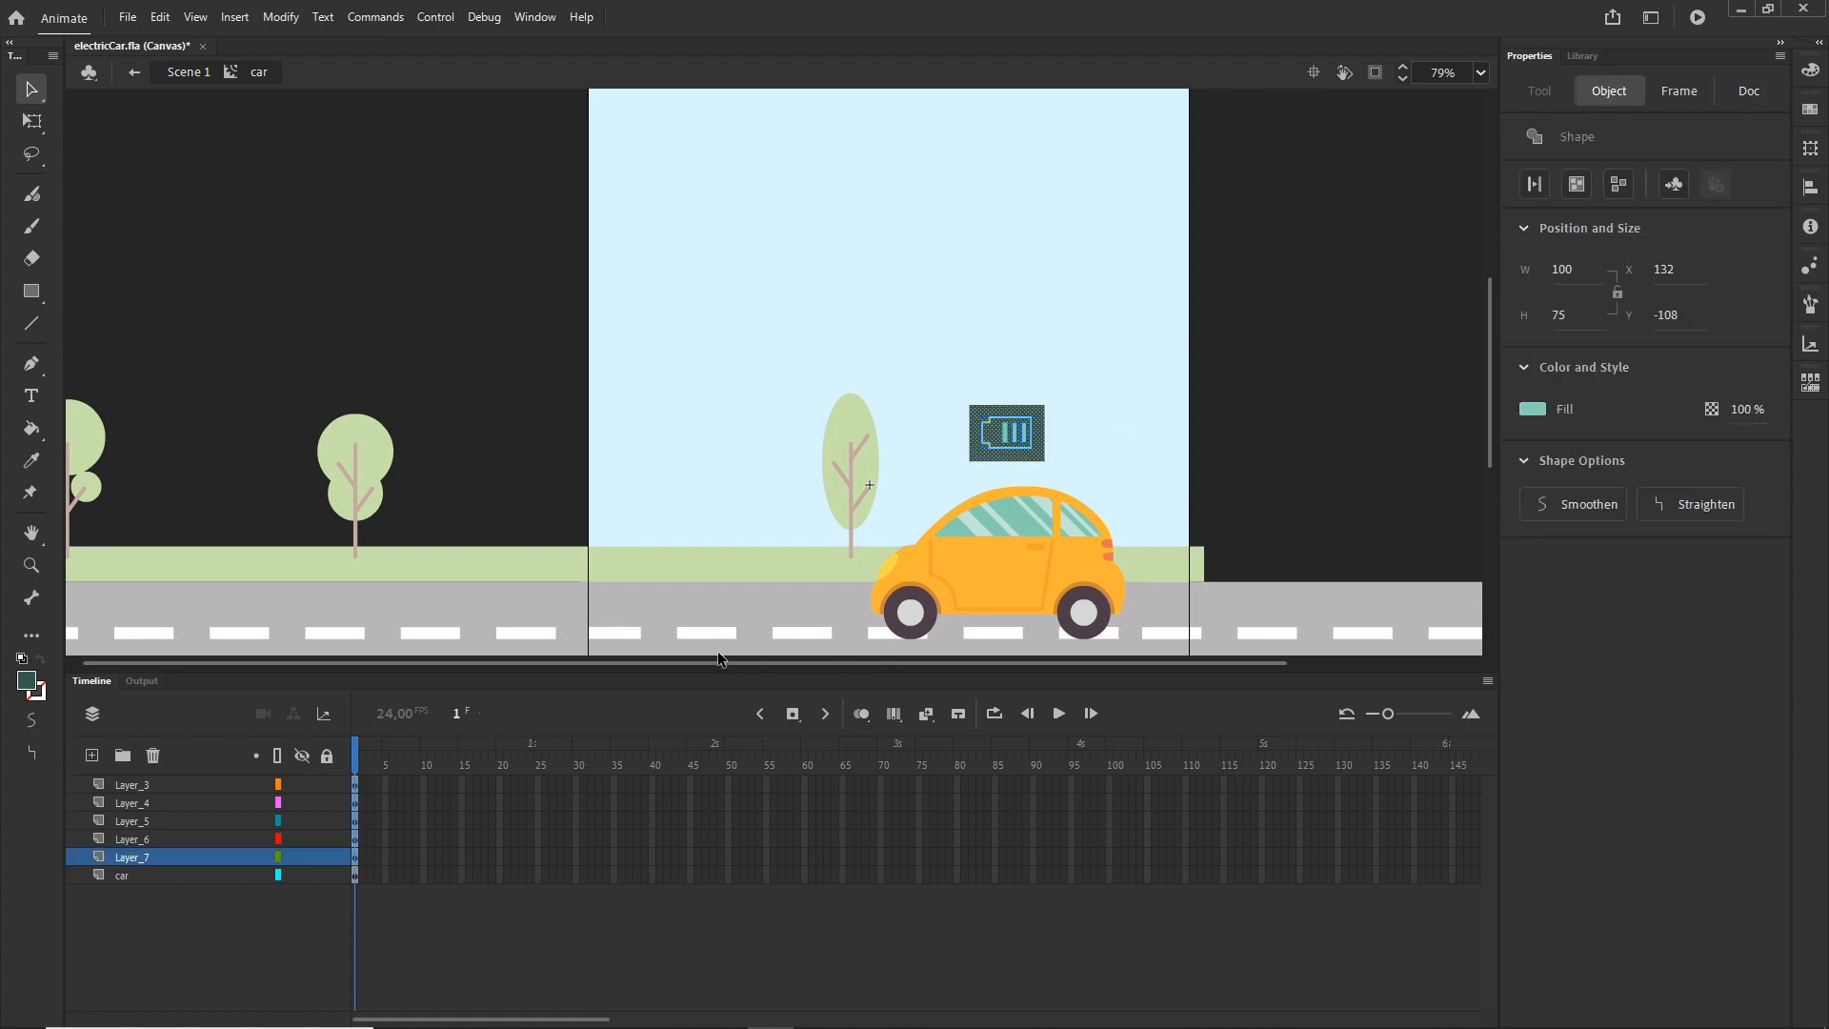
{"action": "key", "text": "shift+Left"}
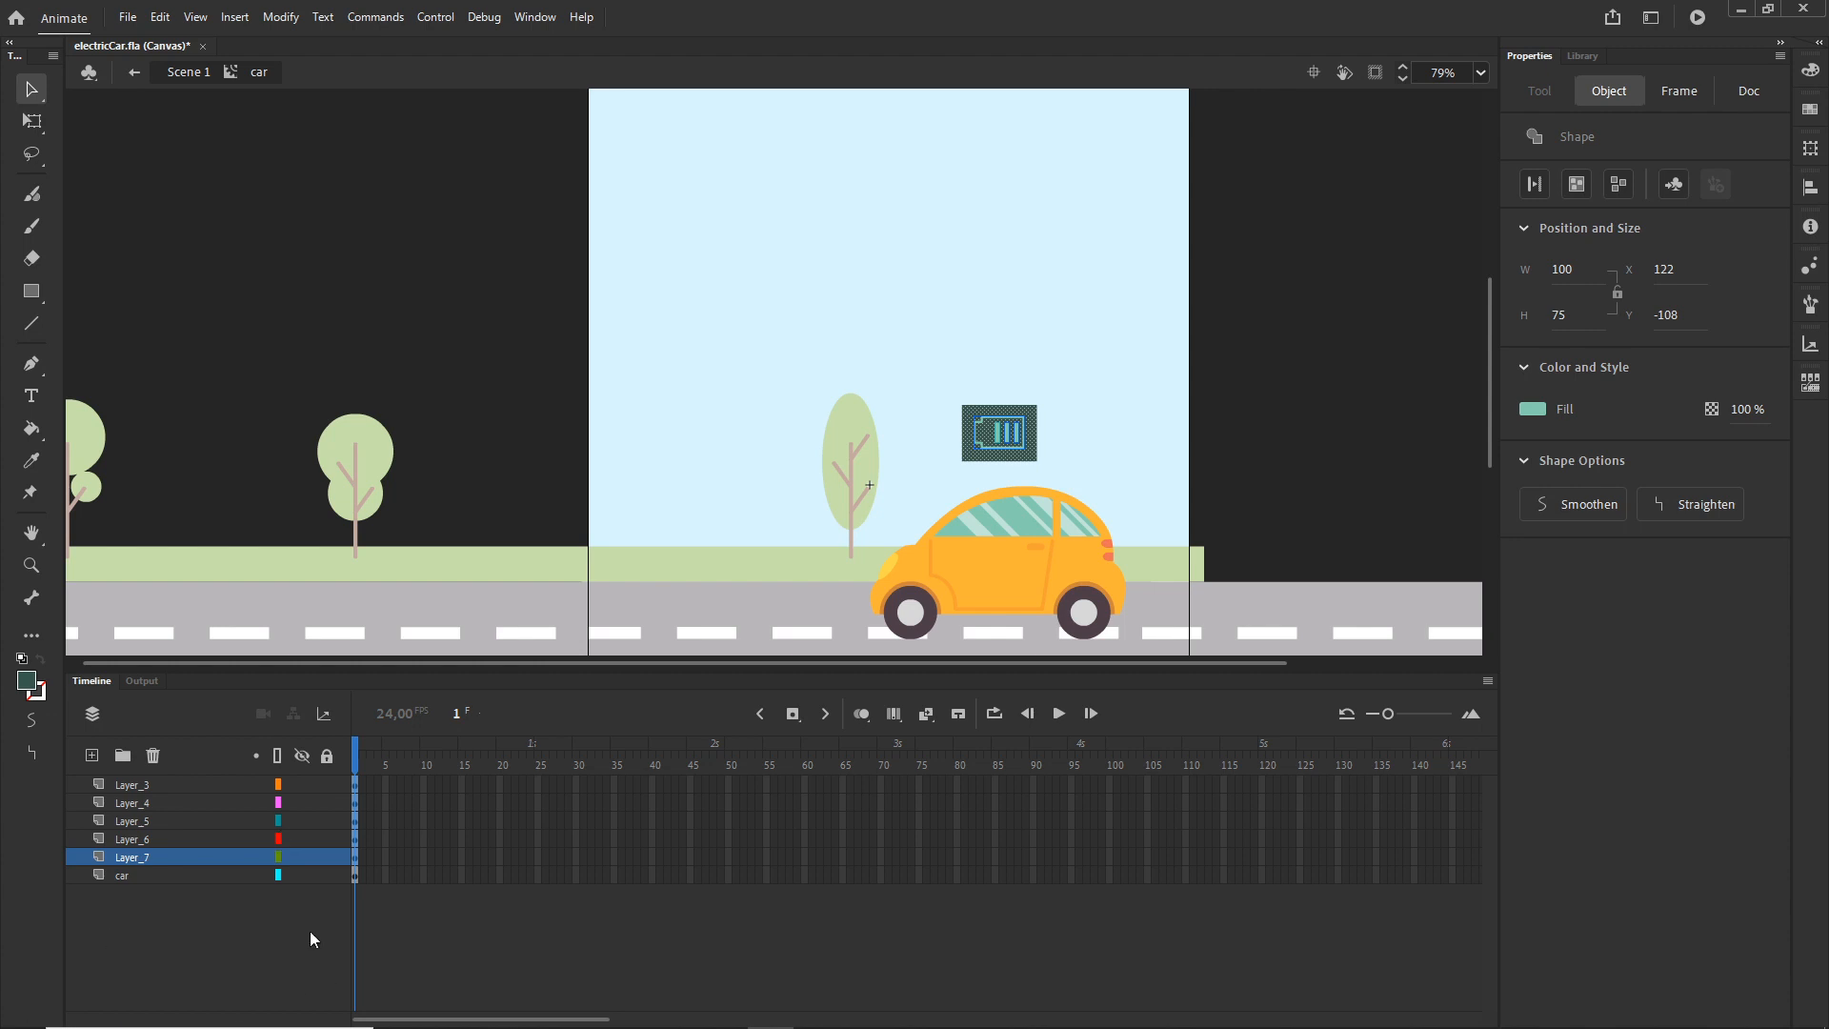
- Return to Scene 1 and scrub the main timeline to its end and back to check how long the animation runs
{"action": "key", "text": "ctrl+shift+a"}
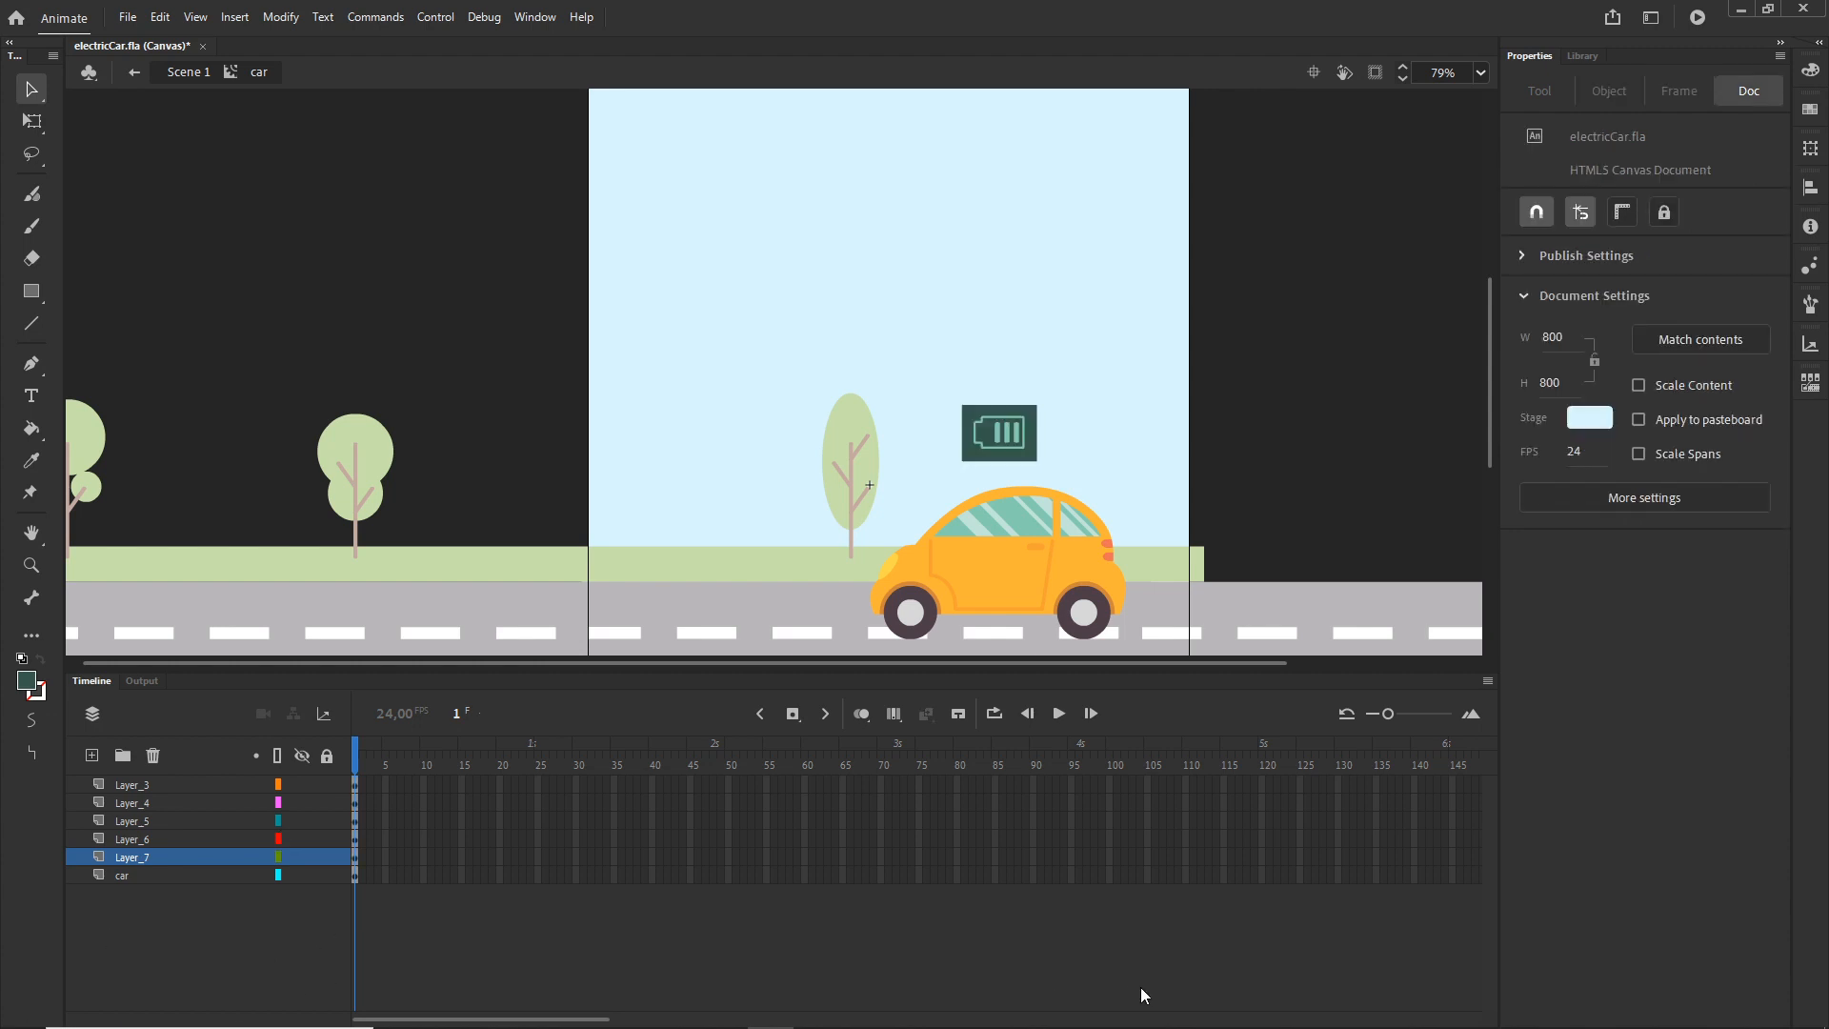
{"action": "mouse_move", "coordinate": [1422, 1026]}
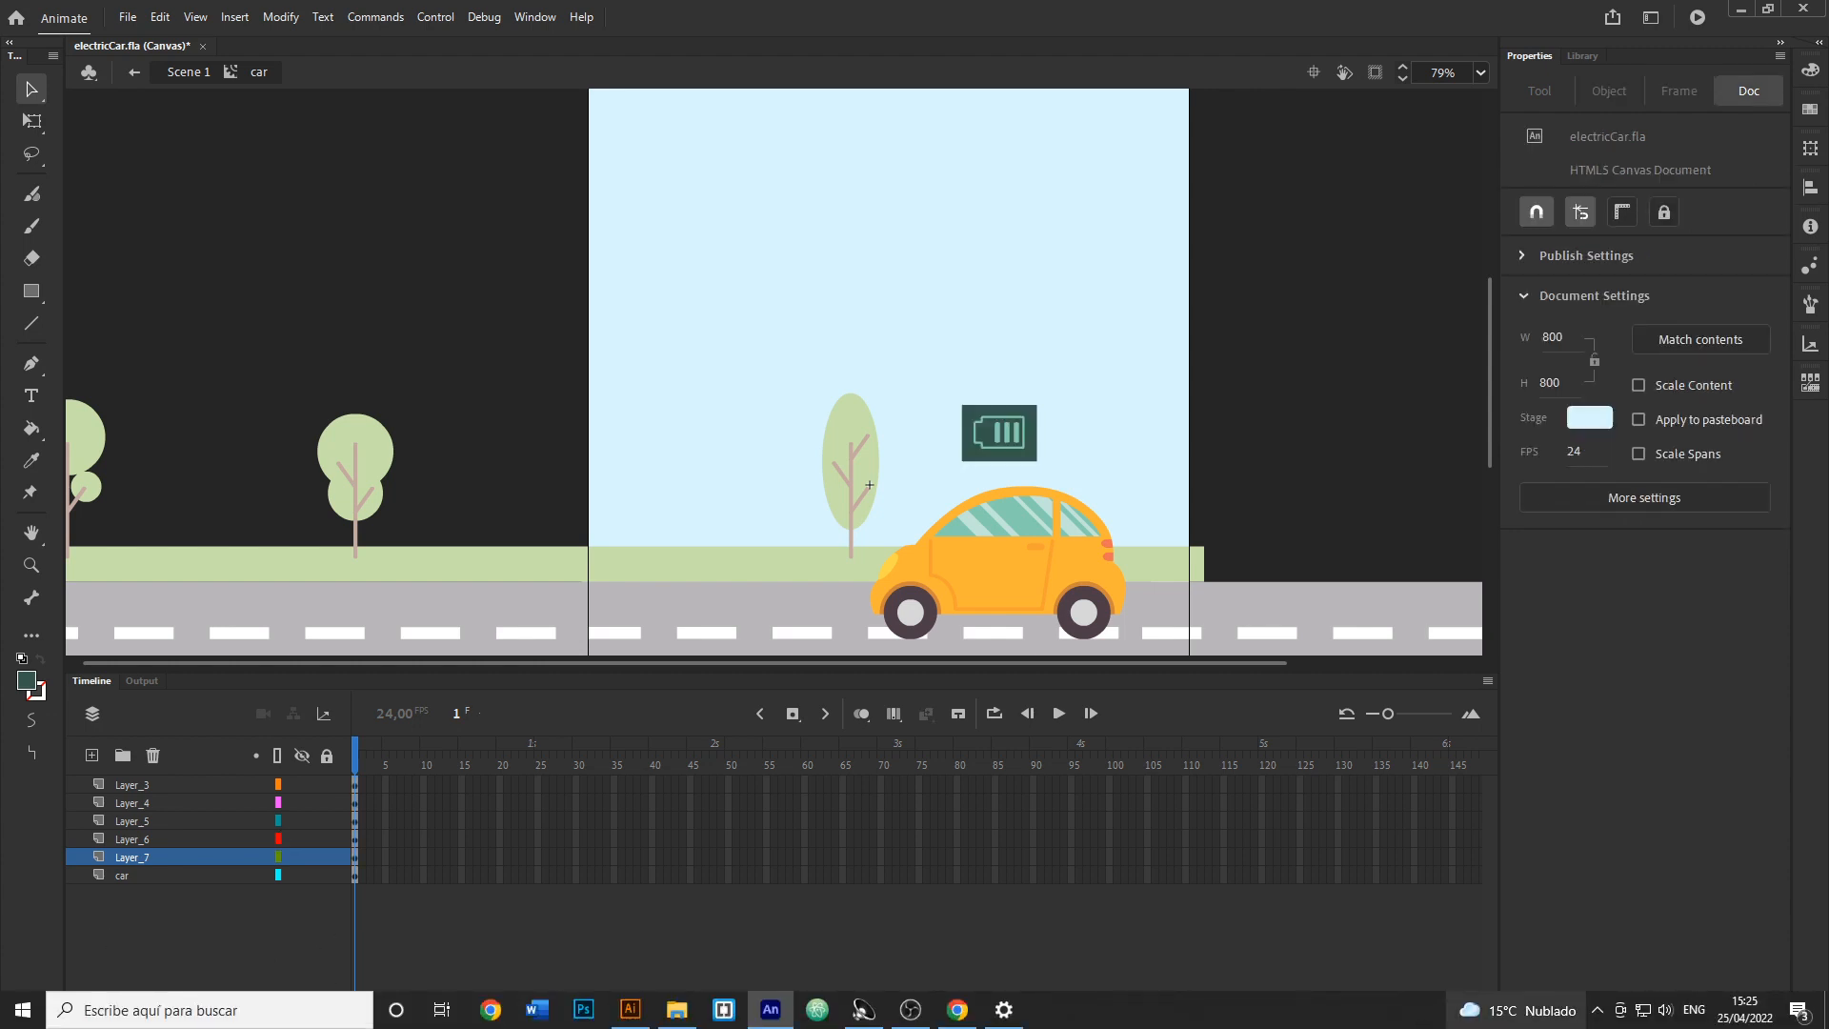
{"action": "left_click", "coordinate": [194, 77]}
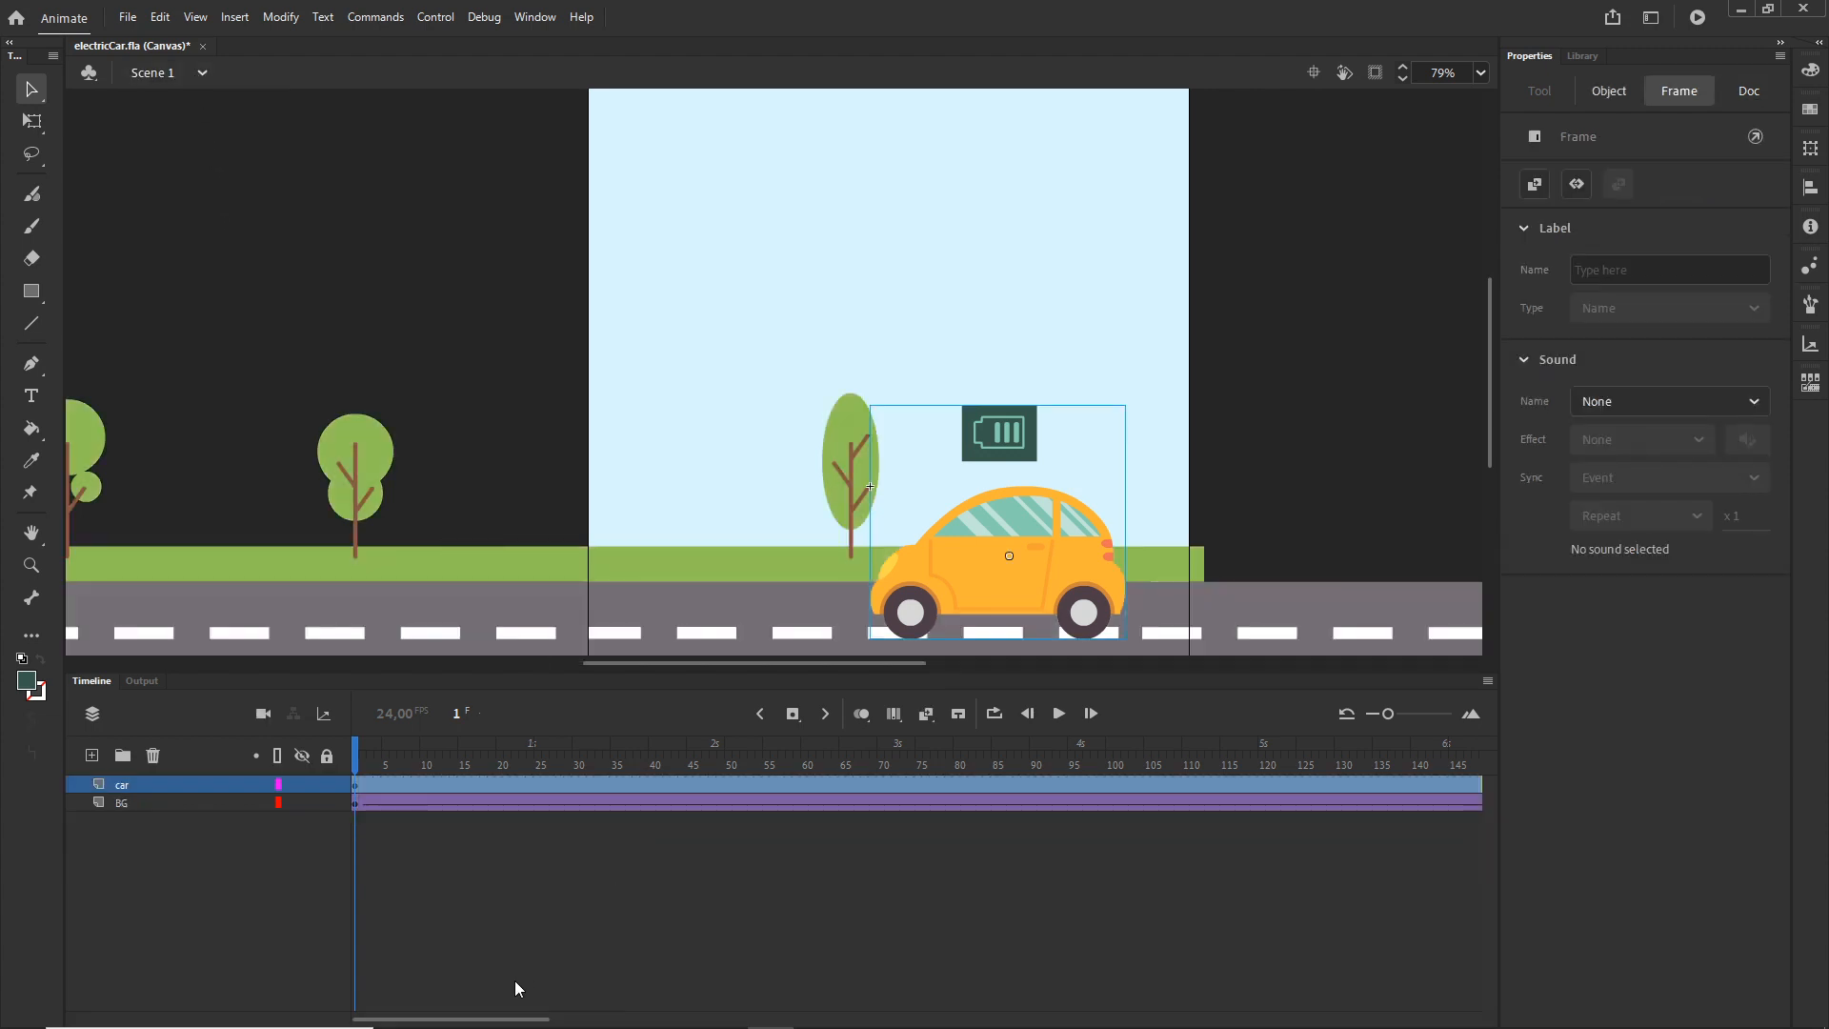
{"action": "left_click_drag", "start_coordinate": [499, 1017], "coordinate": [638, 1023]}
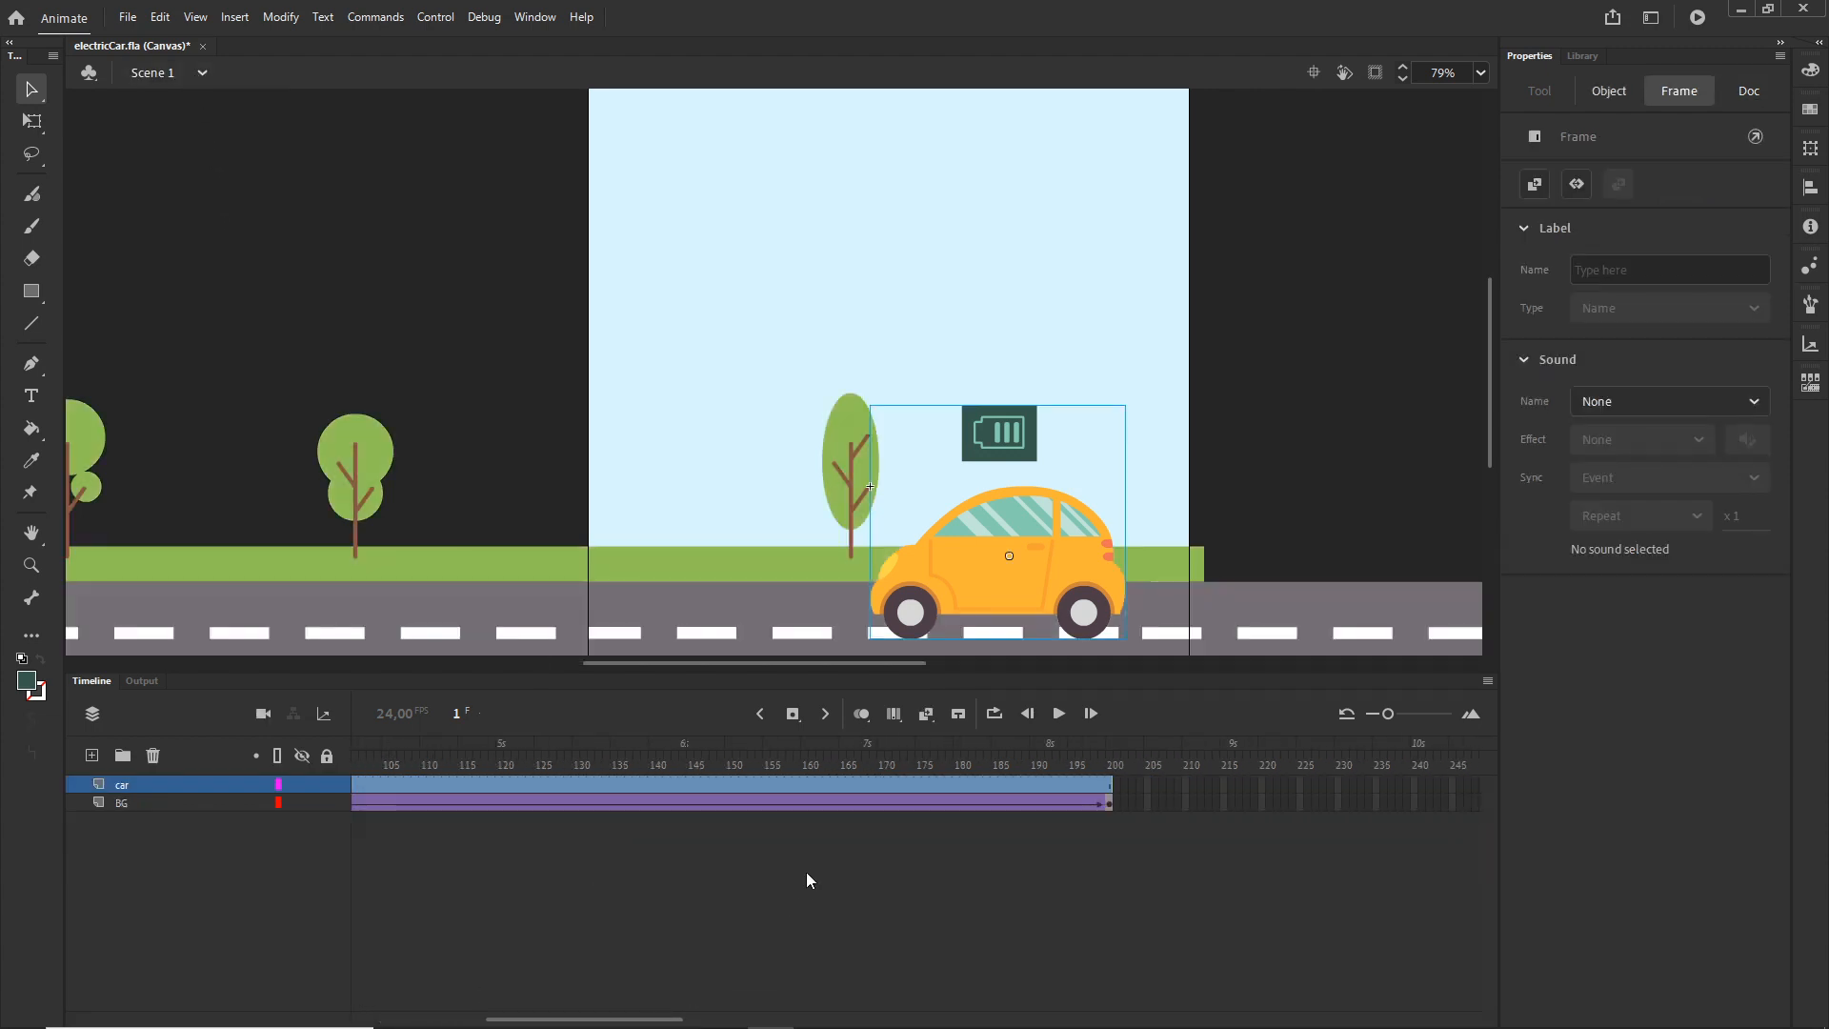
{"action": "left_click", "coordinate": [806, 874]}
{"action": "left_click", "coordinate": [395, 767]}
{"action": "left_click_drag", "start_coordinate": [396, 767], "coordinate": [1252, 759]}
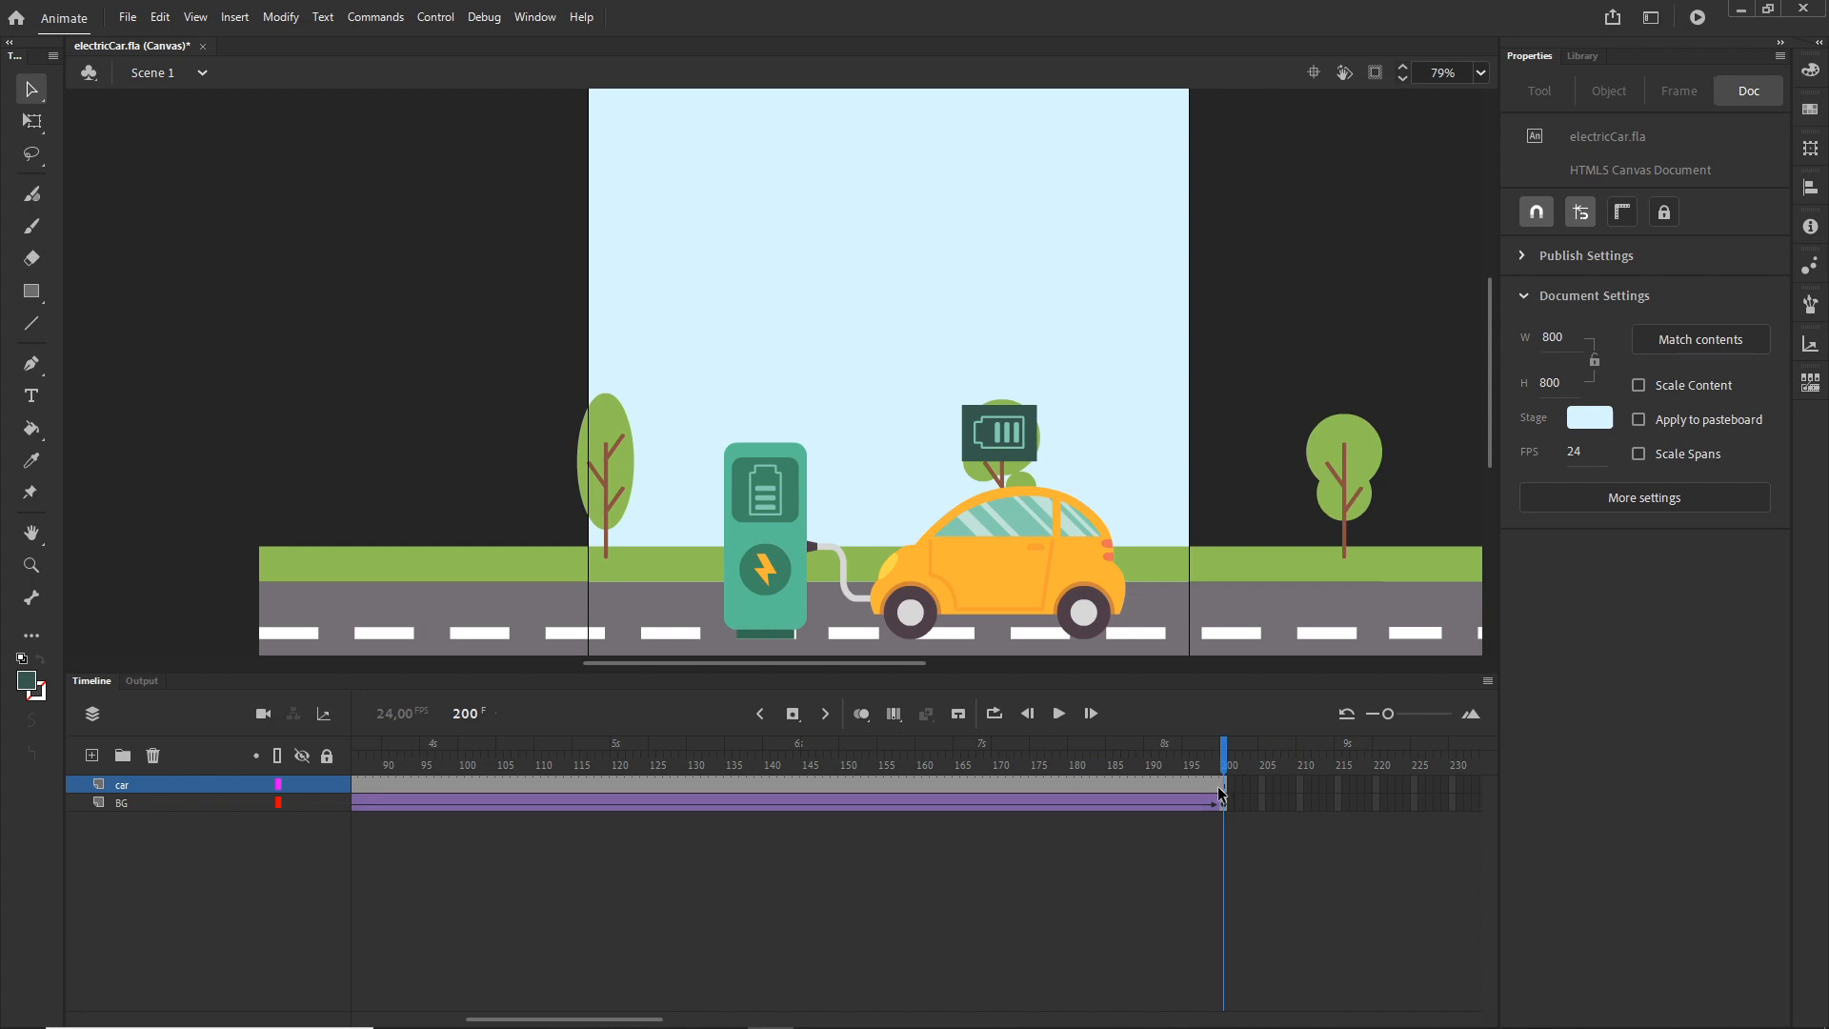
{"action": "left_click_drag", "start_coordinate": [1215, 796], "coordinate": [34, 824]}
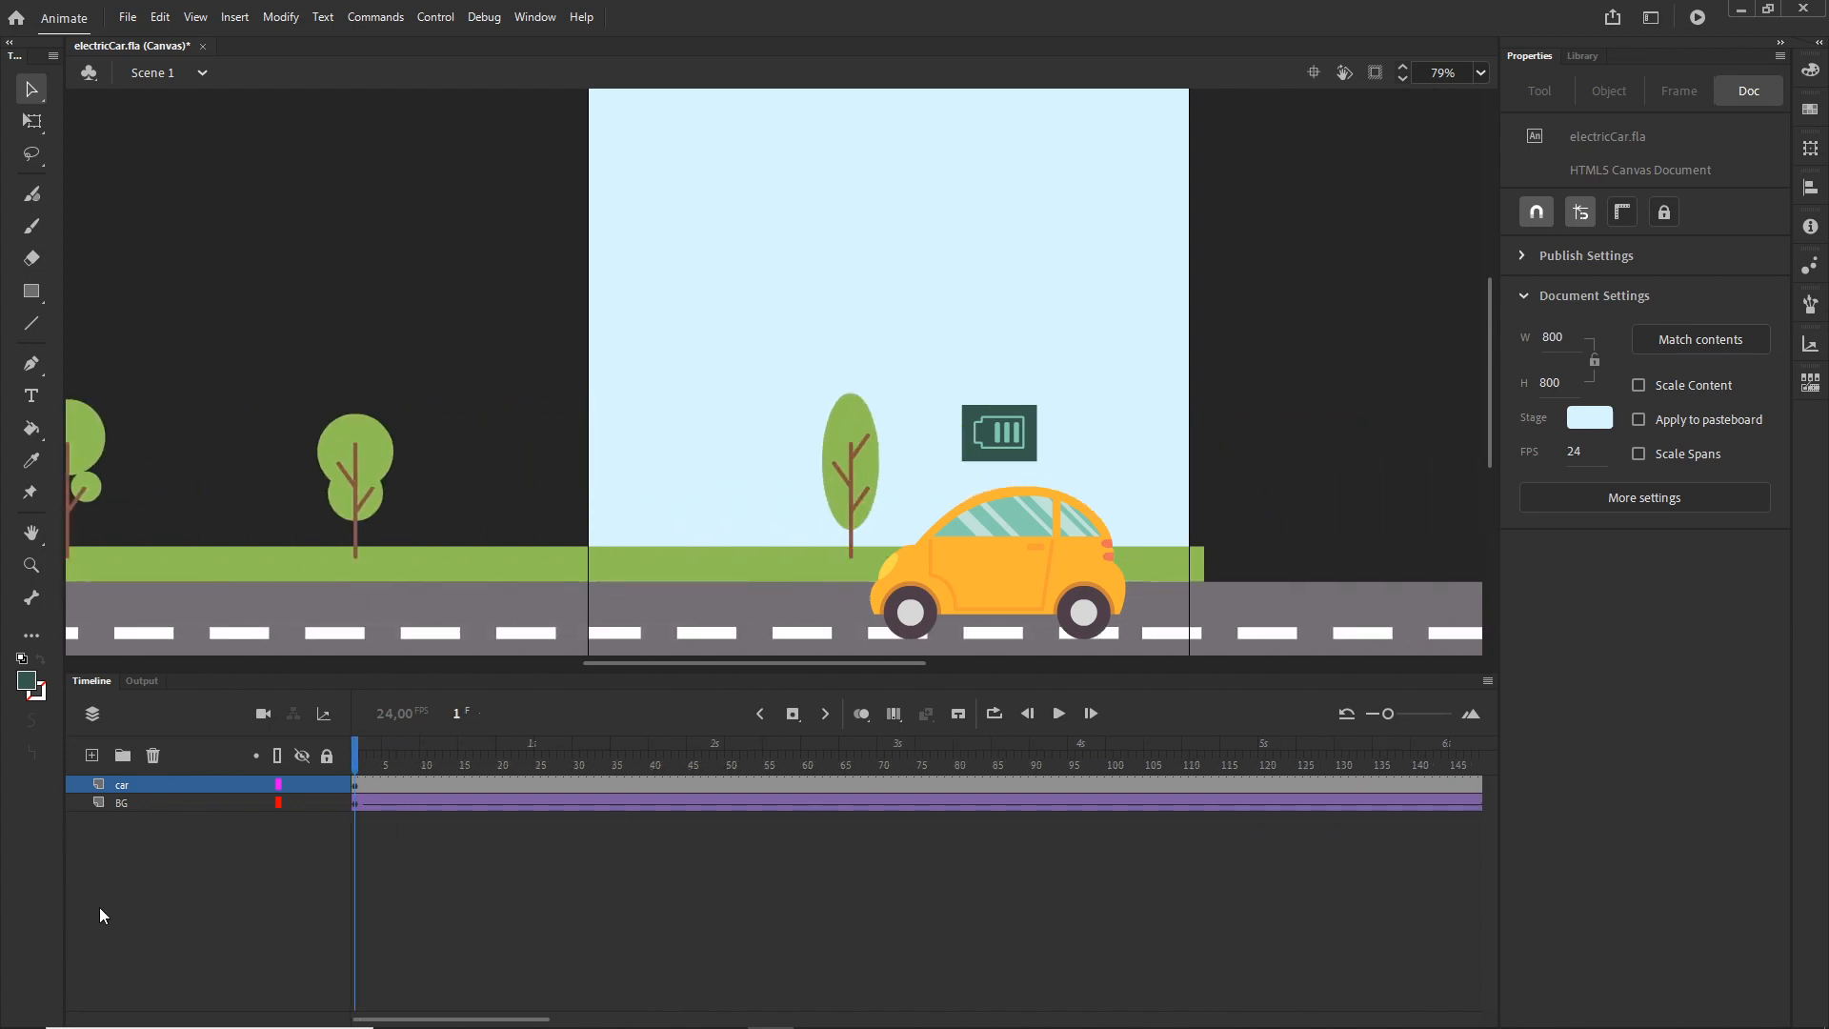
{"action": "left_click", "coordinate": [356, 785]}
{"action": "left_click_drag", "start_coordinate": [349, 789], "coordinate": [358, 795]}
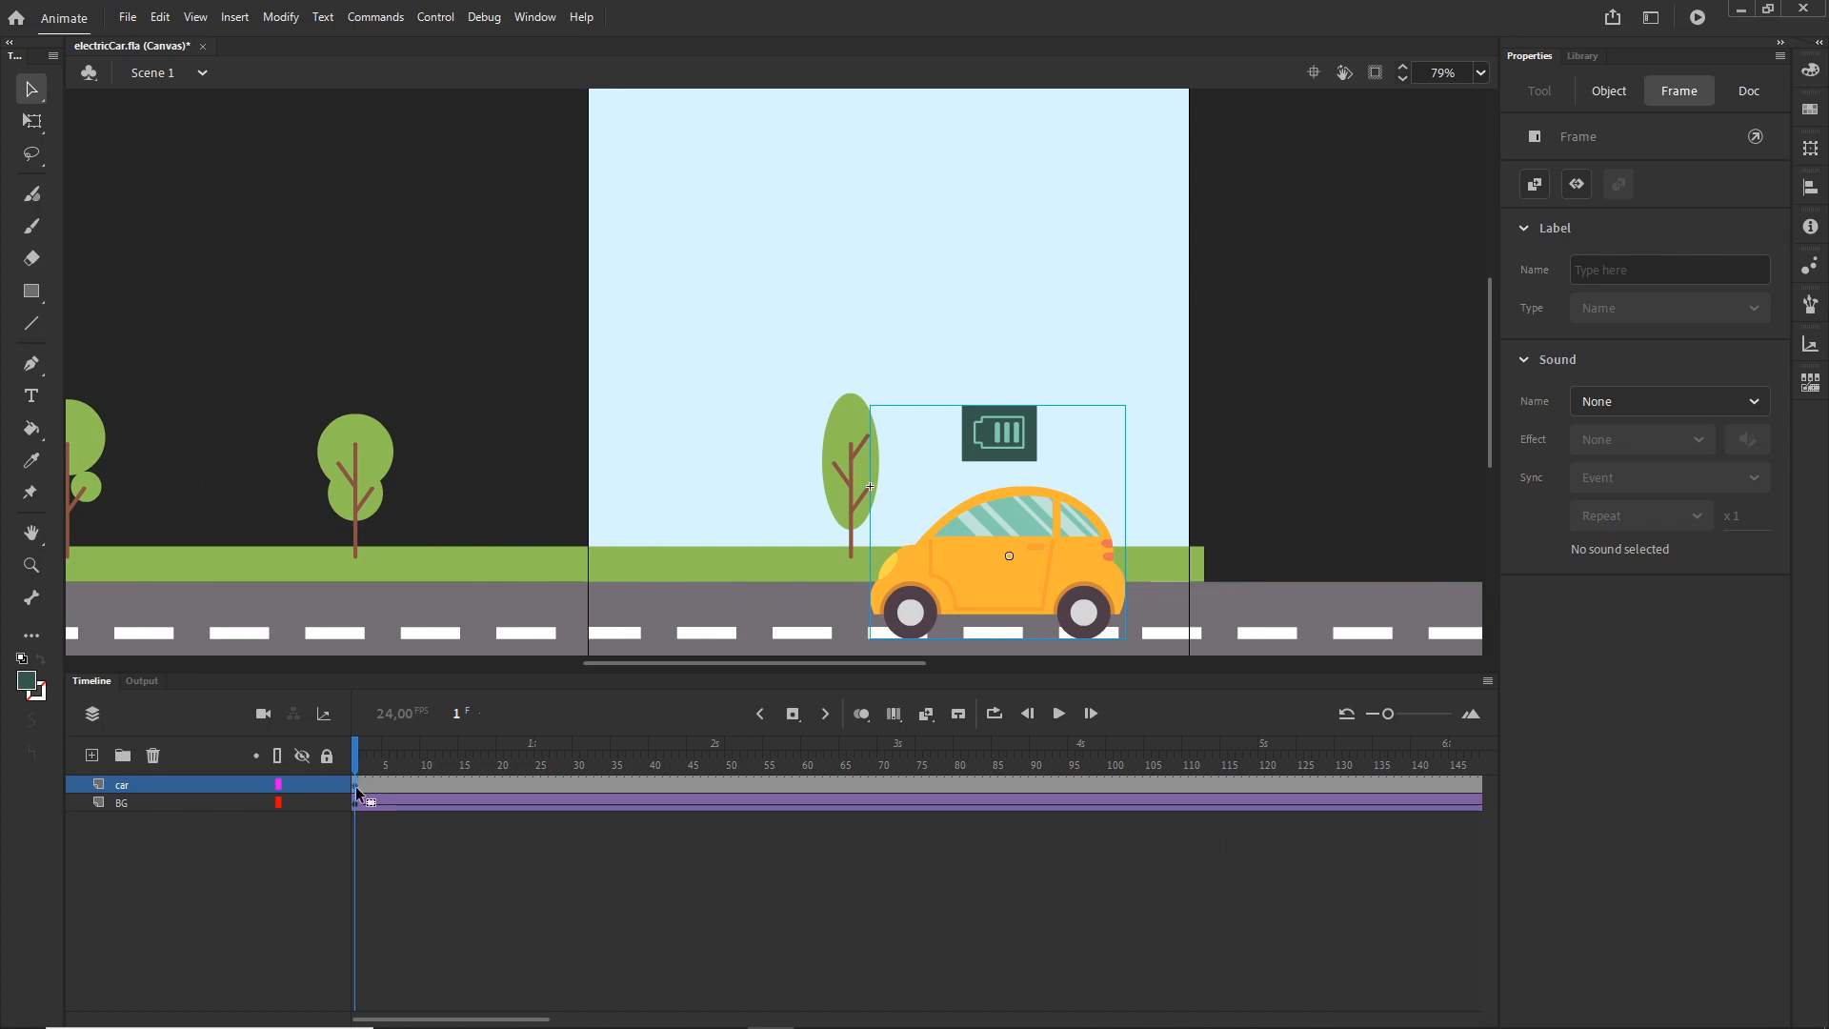
- Open the car movie clip for editing and extend its car layer to frame 200
{"action": "double_click", "coordinate": [983, 596]}
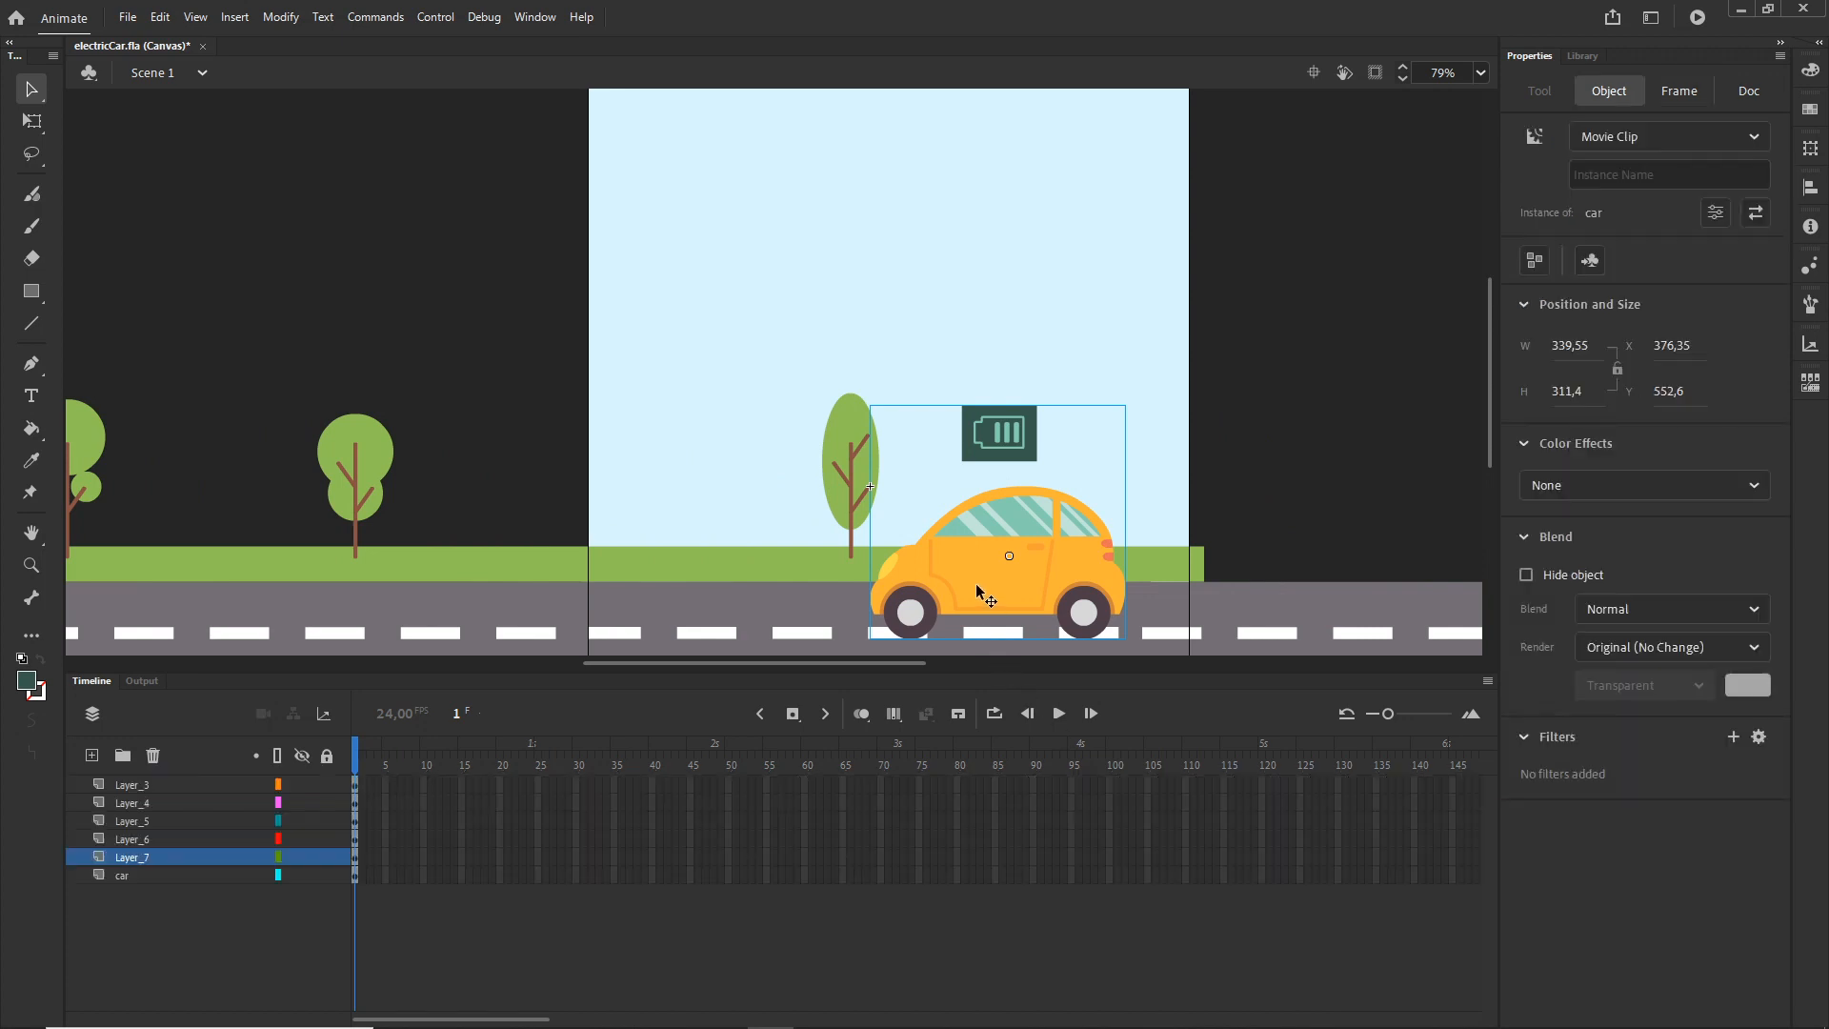
{"action": "double_click", "coordinate": [981, 595]}
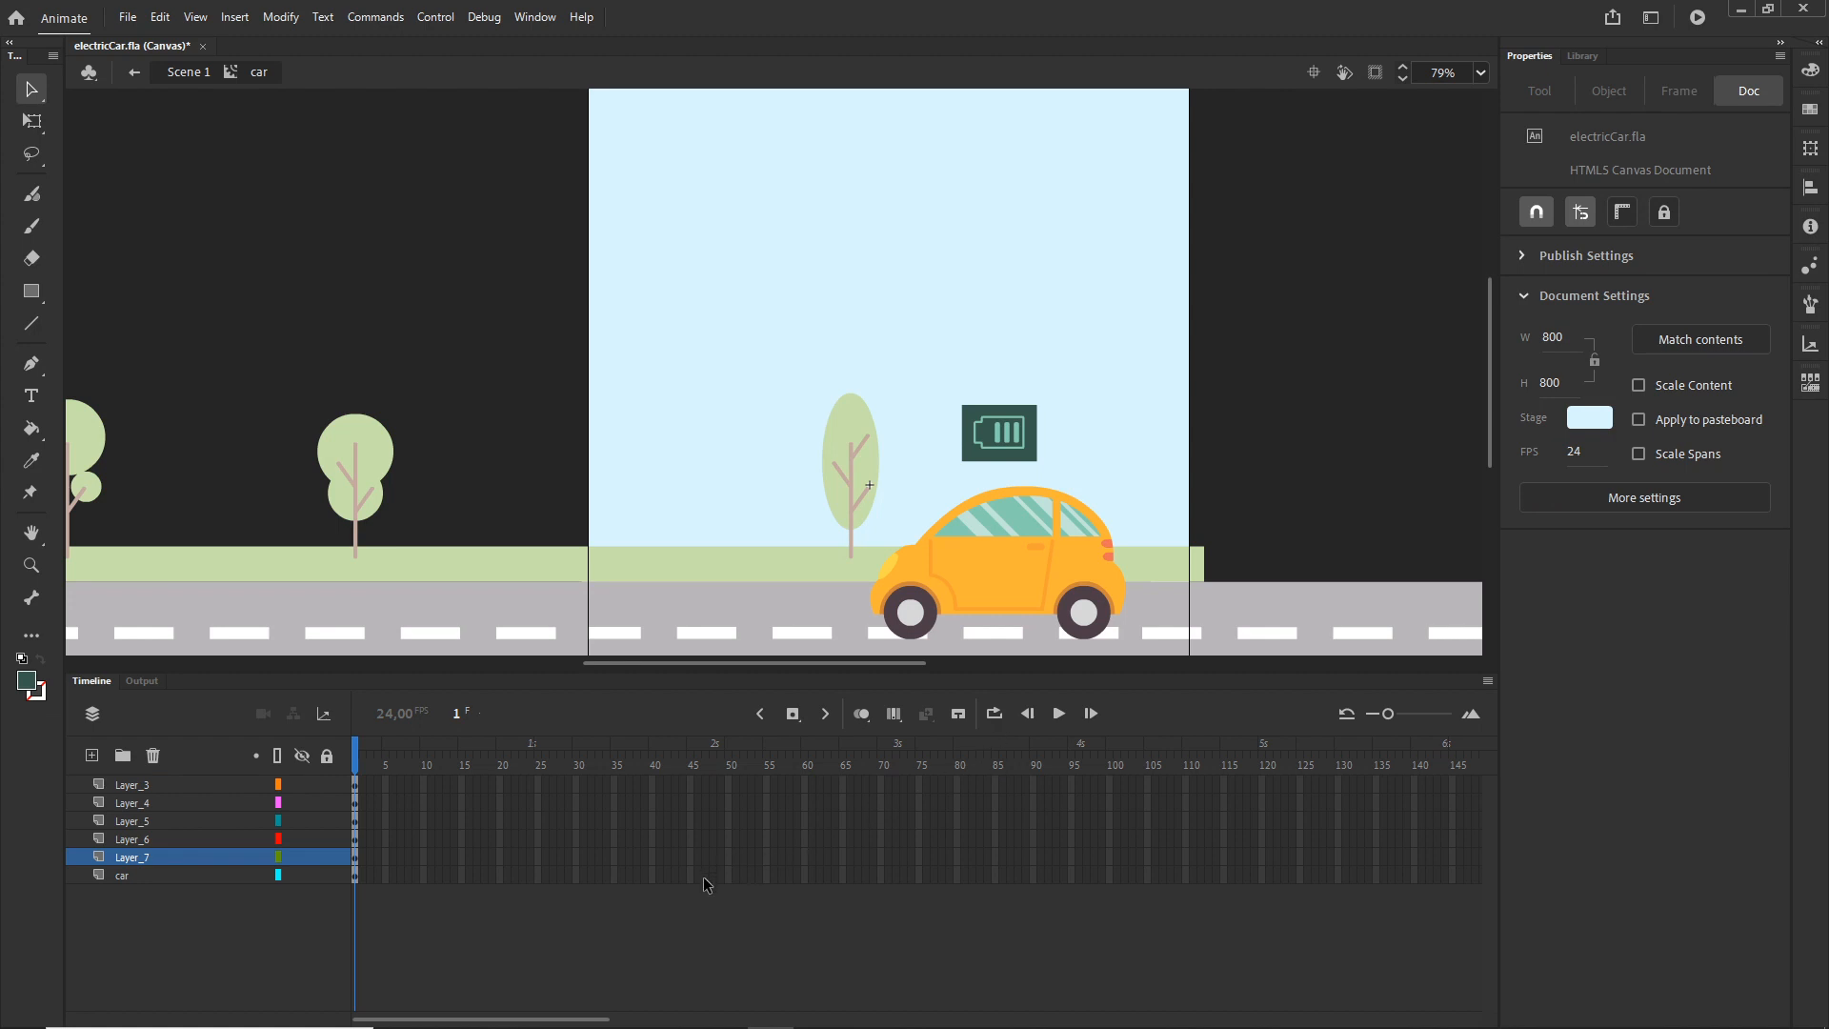
{"action": "left_click_drag", "start_coordinate": [588, 1020], "coordinate": [779, 989]}
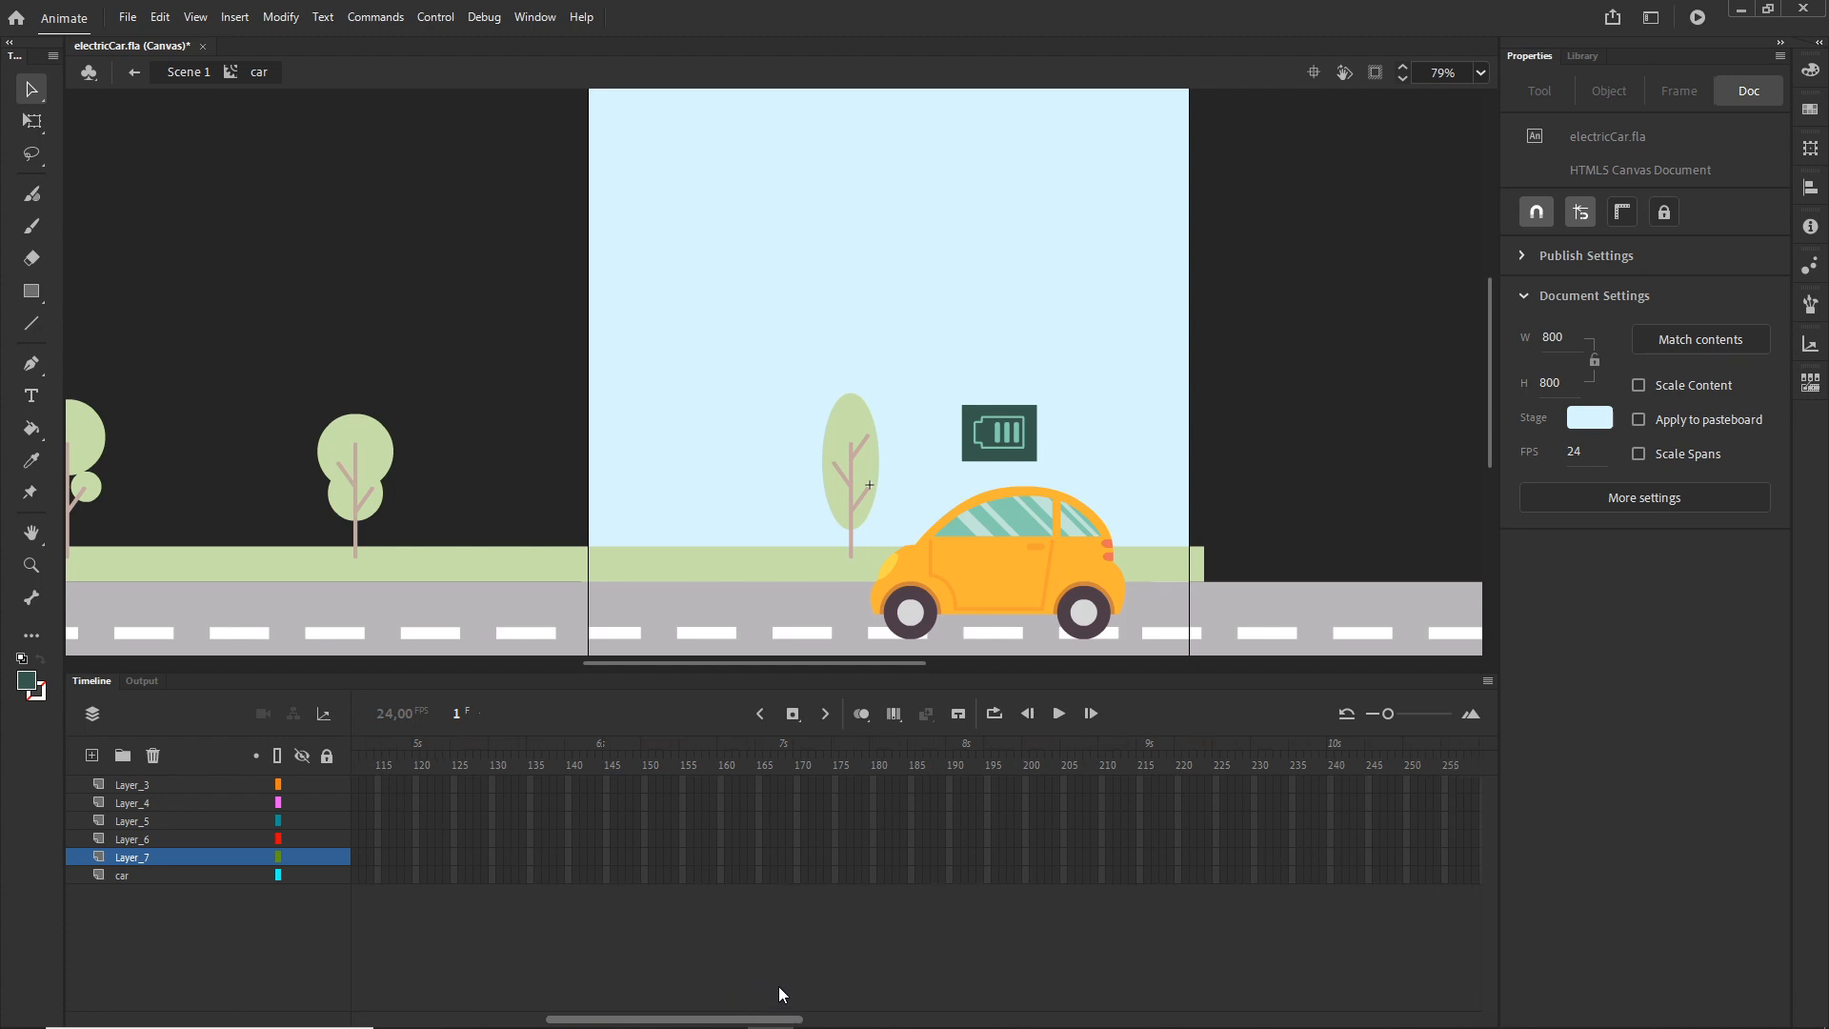
{"action": "left_click", "coordinate": [1025, 874]}
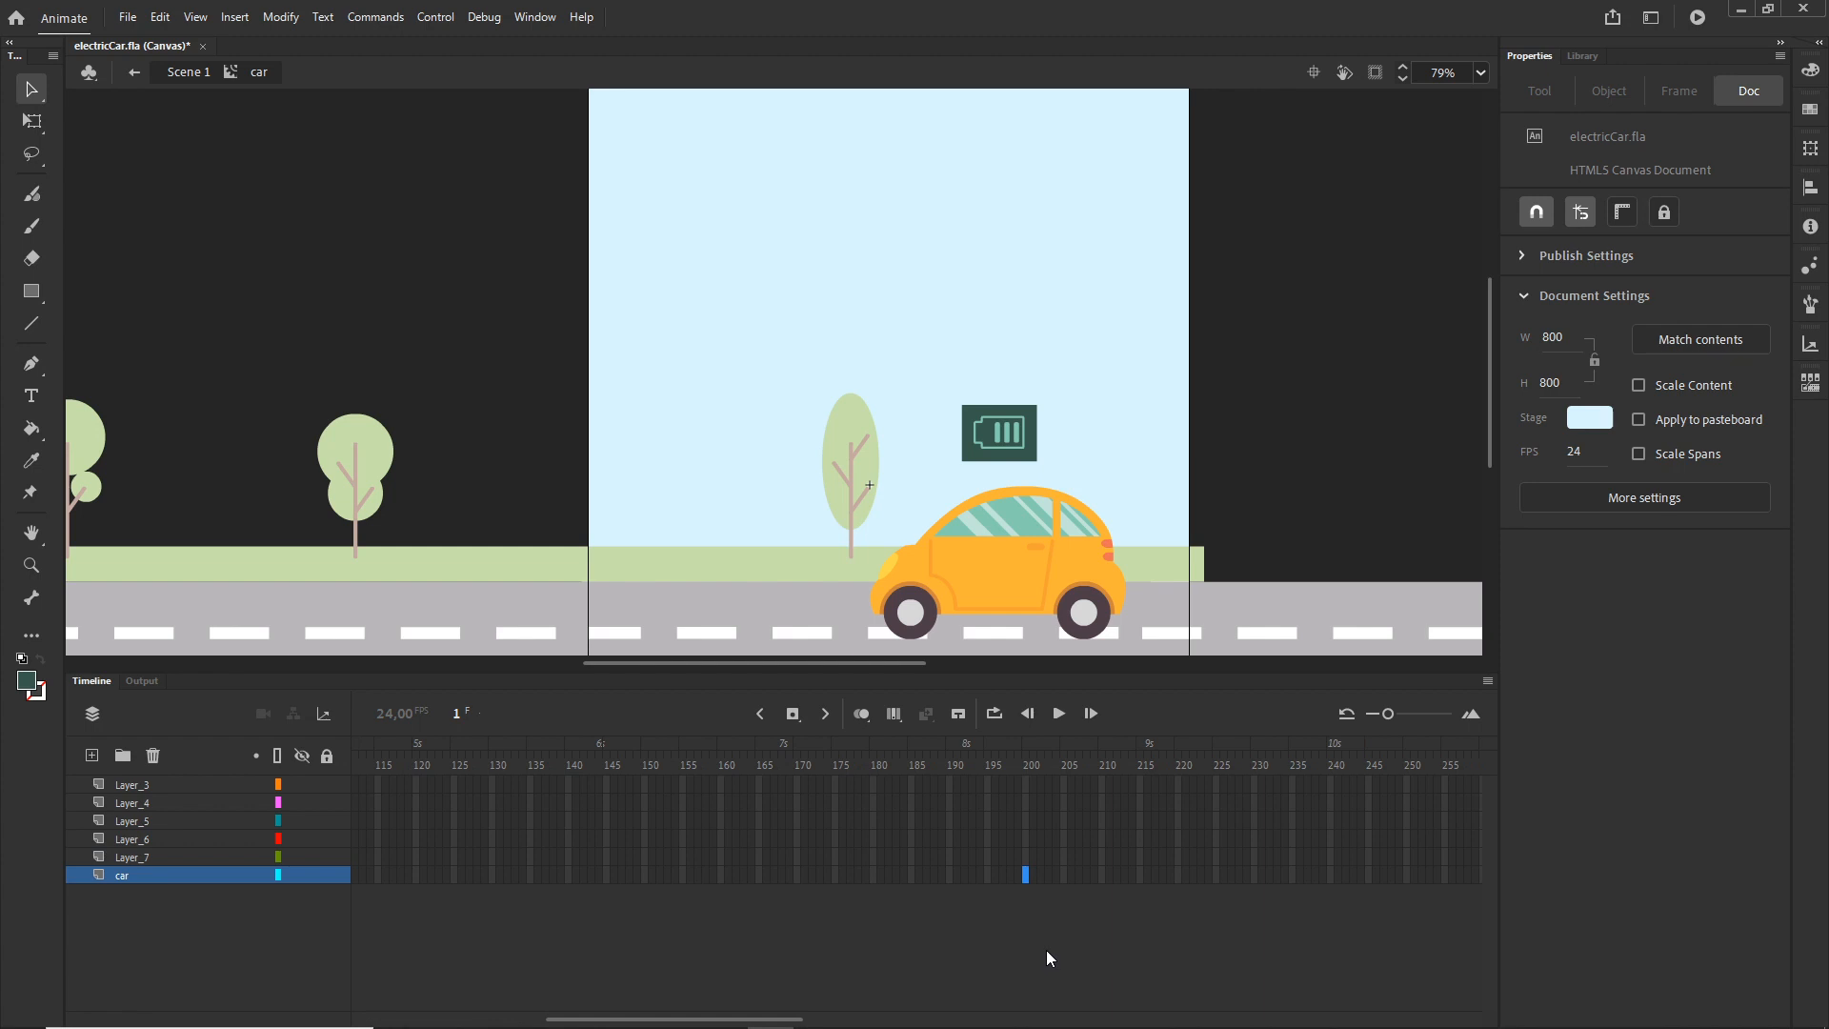
{"action": "key", "text": "F5"}
{"action": "key", "text": "F6"}
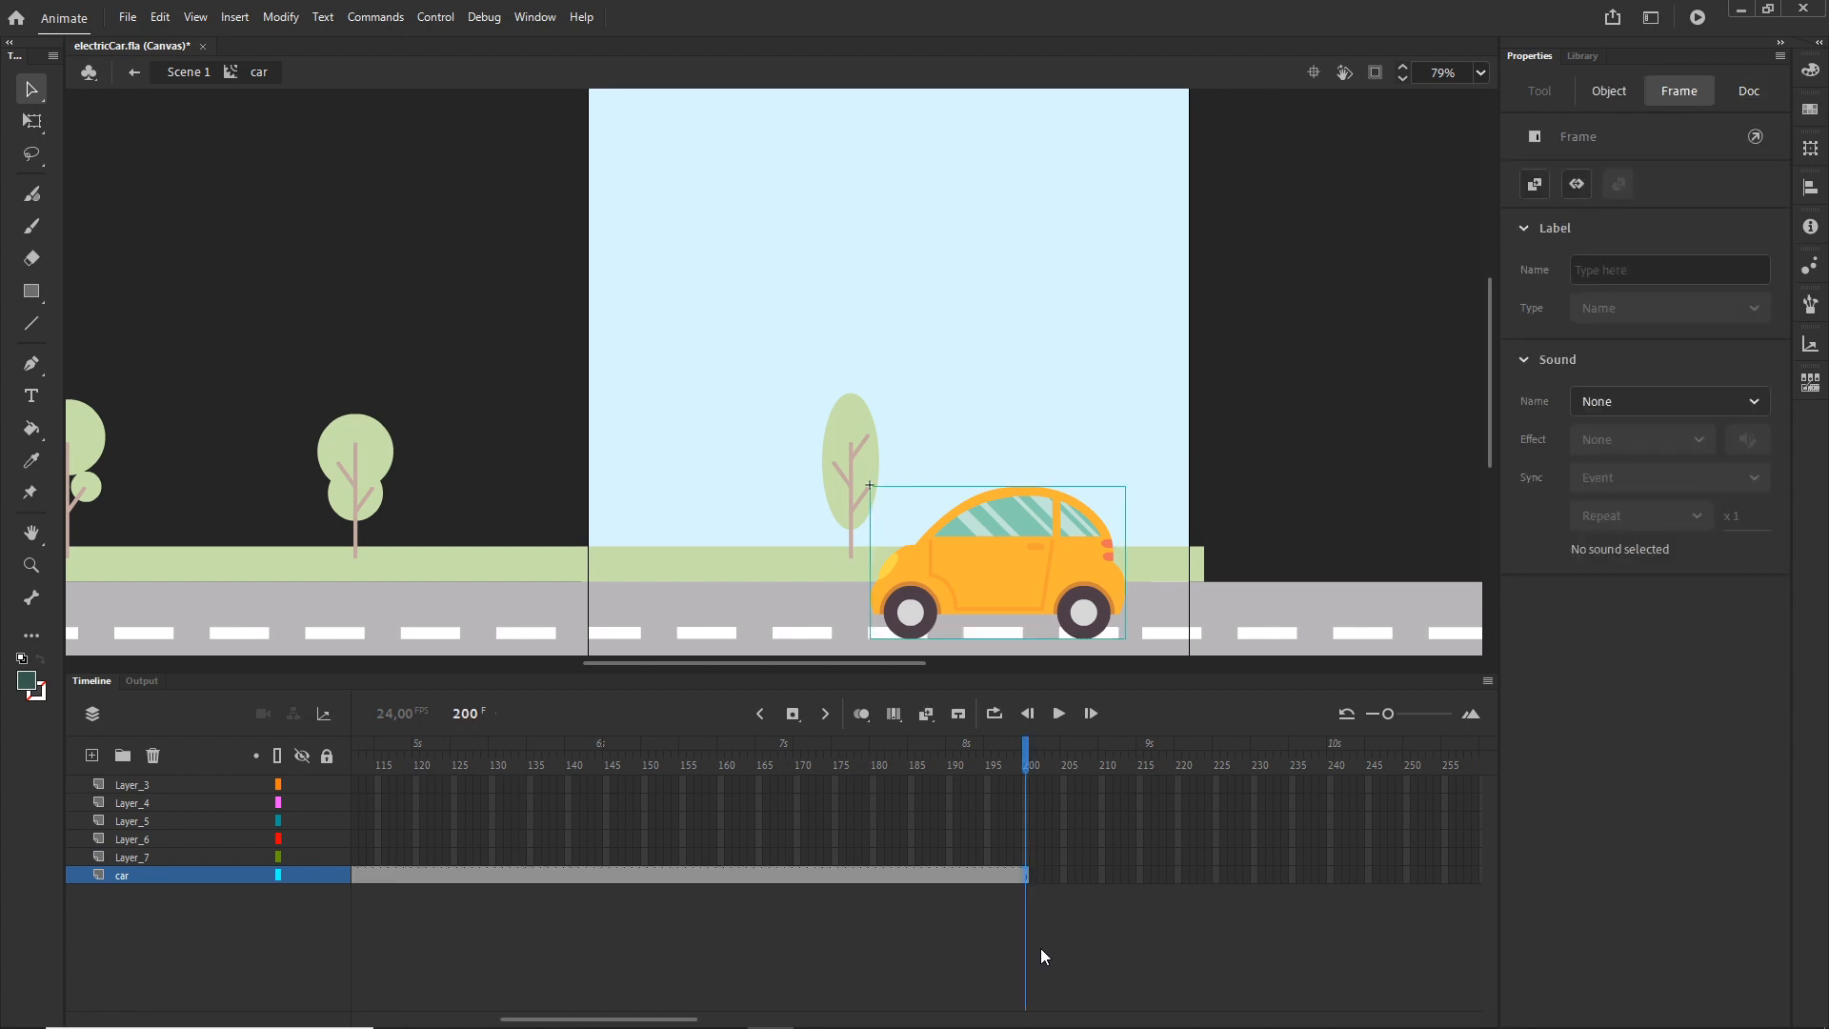
- Extend all five battery layers above the car layer to frame 200 and go back to frame 1
{"action": "left_click", "coordinate": [1026, 857]}
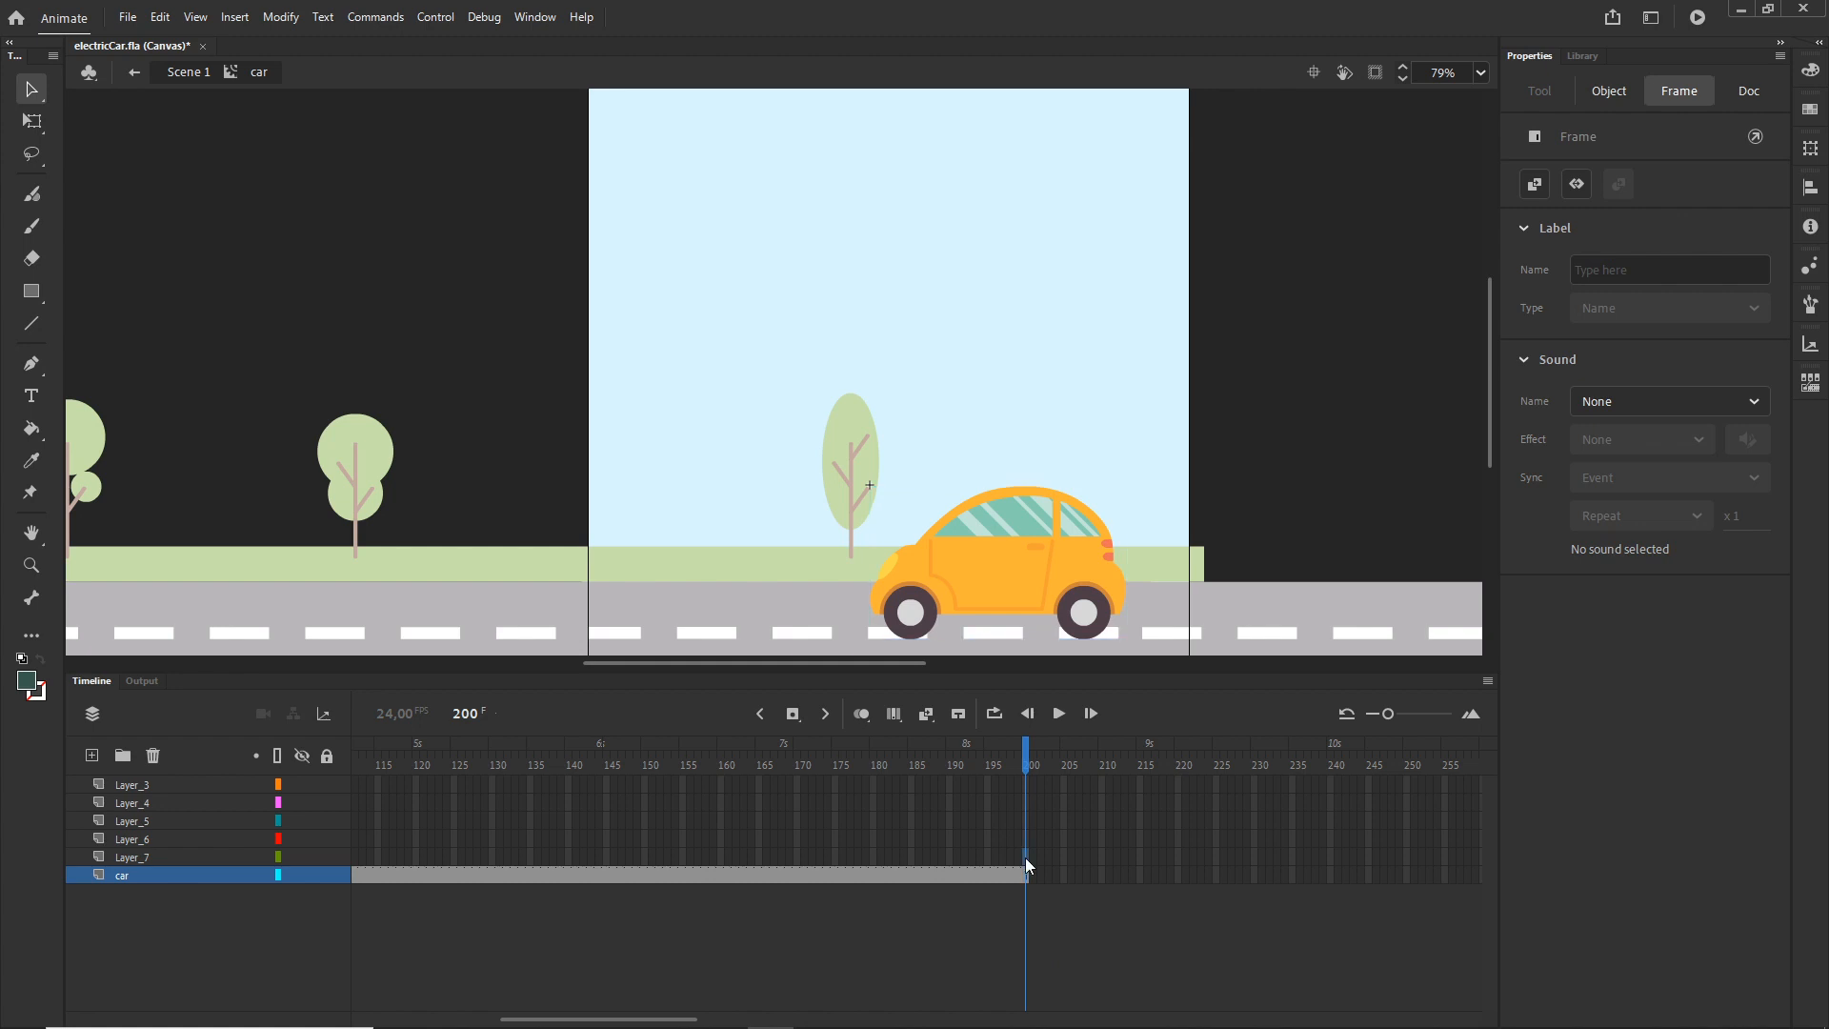
{"action": "left_click", "coordinate": [1026, 783], "text": "shift"}
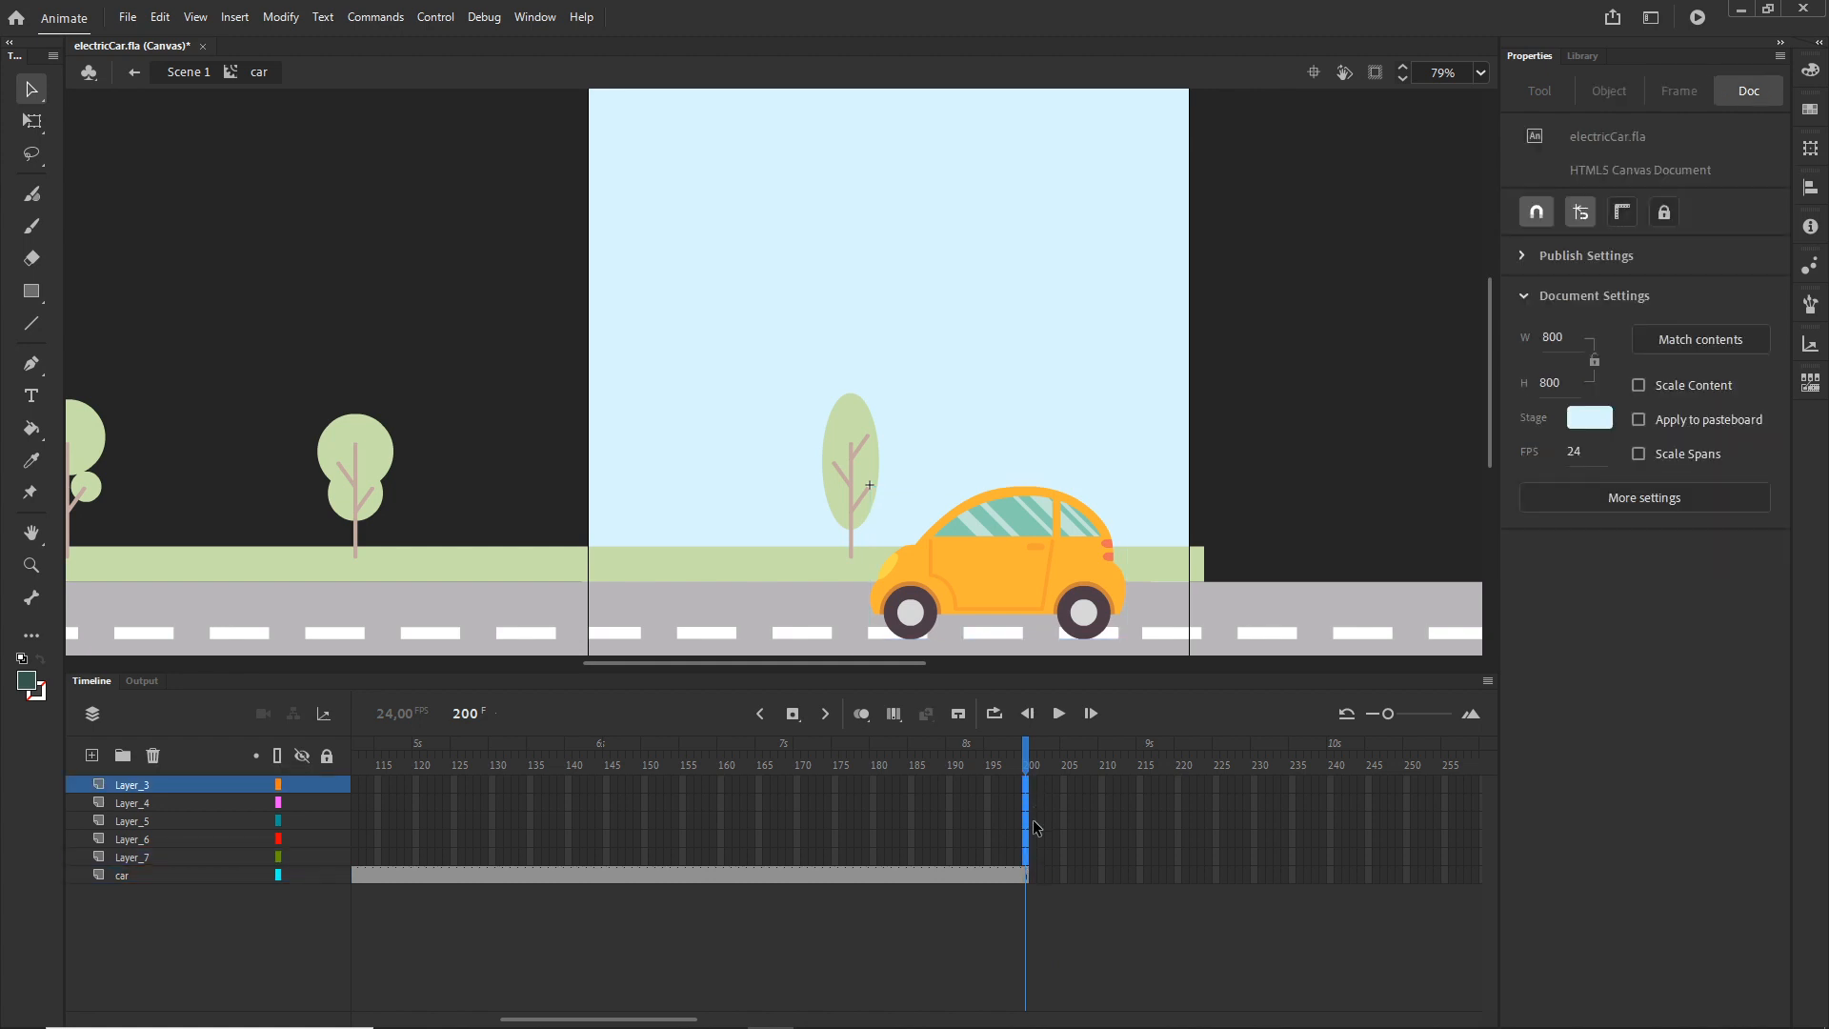
{"action": "key", "text": "F5"}
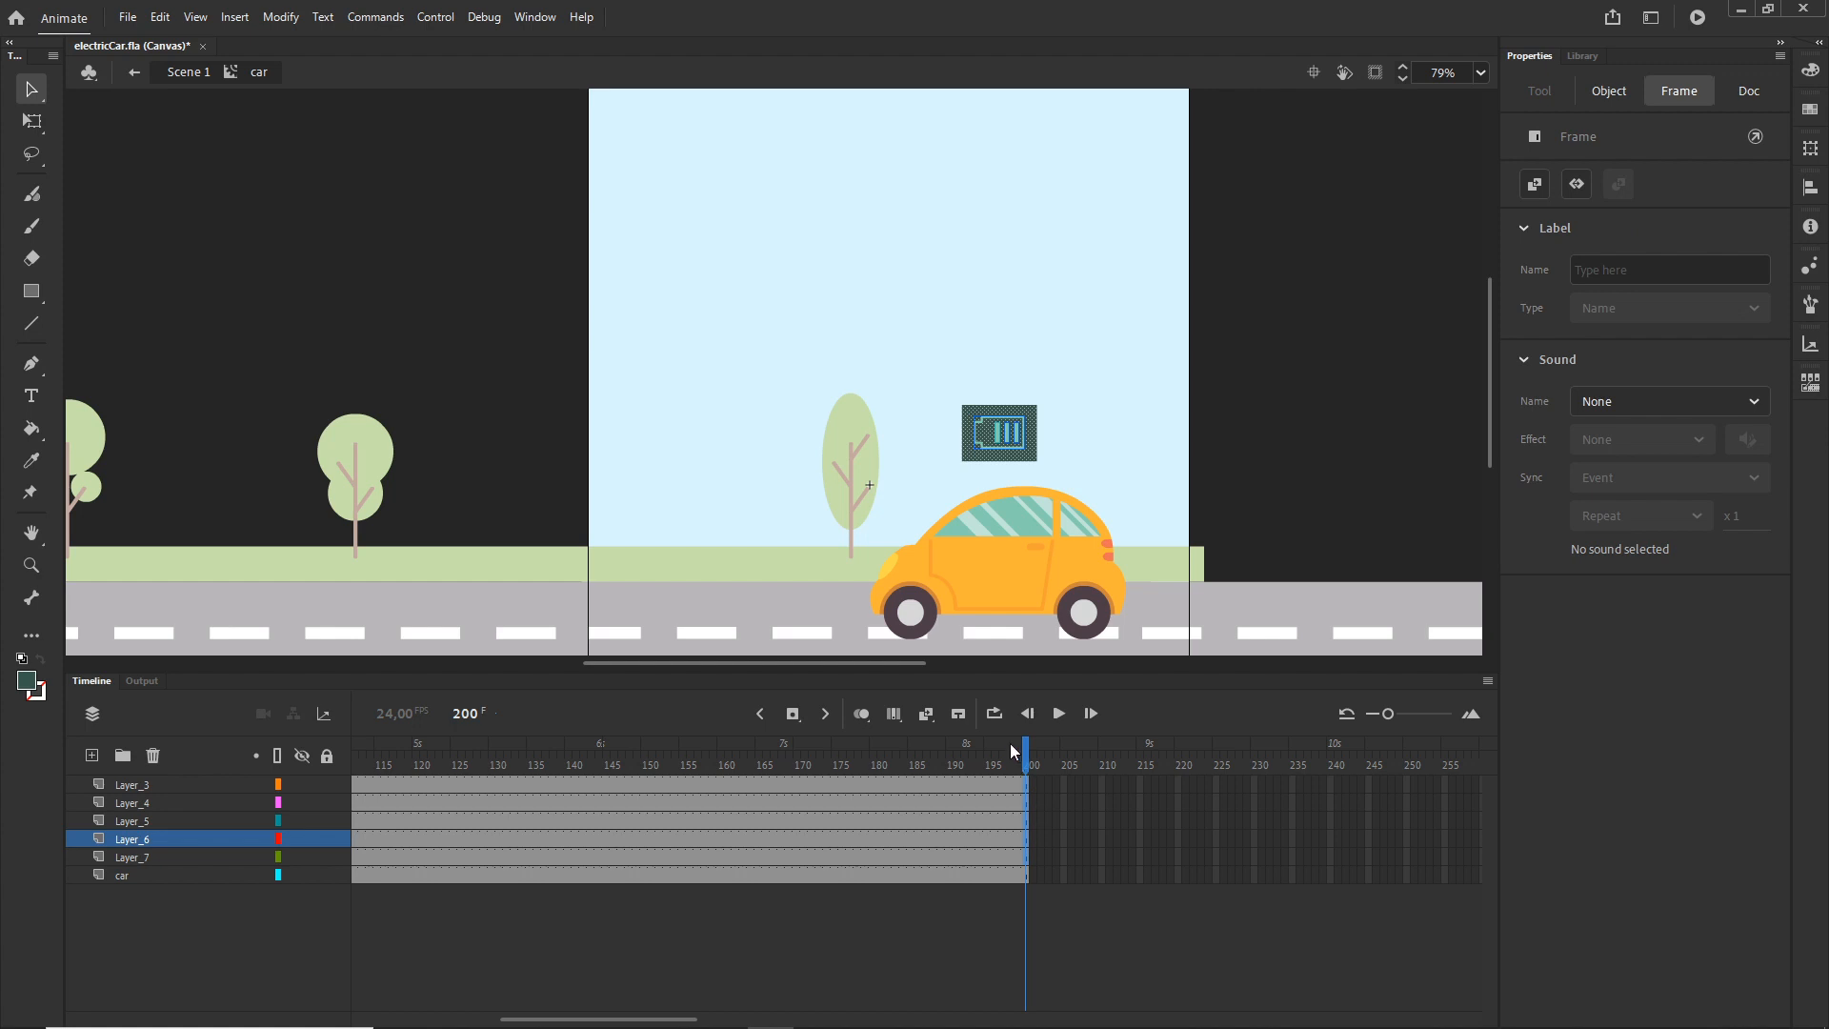
{"action": "left_click_drag", "start_coordinate": [1026, 757], "coordinate": [265, 747]}
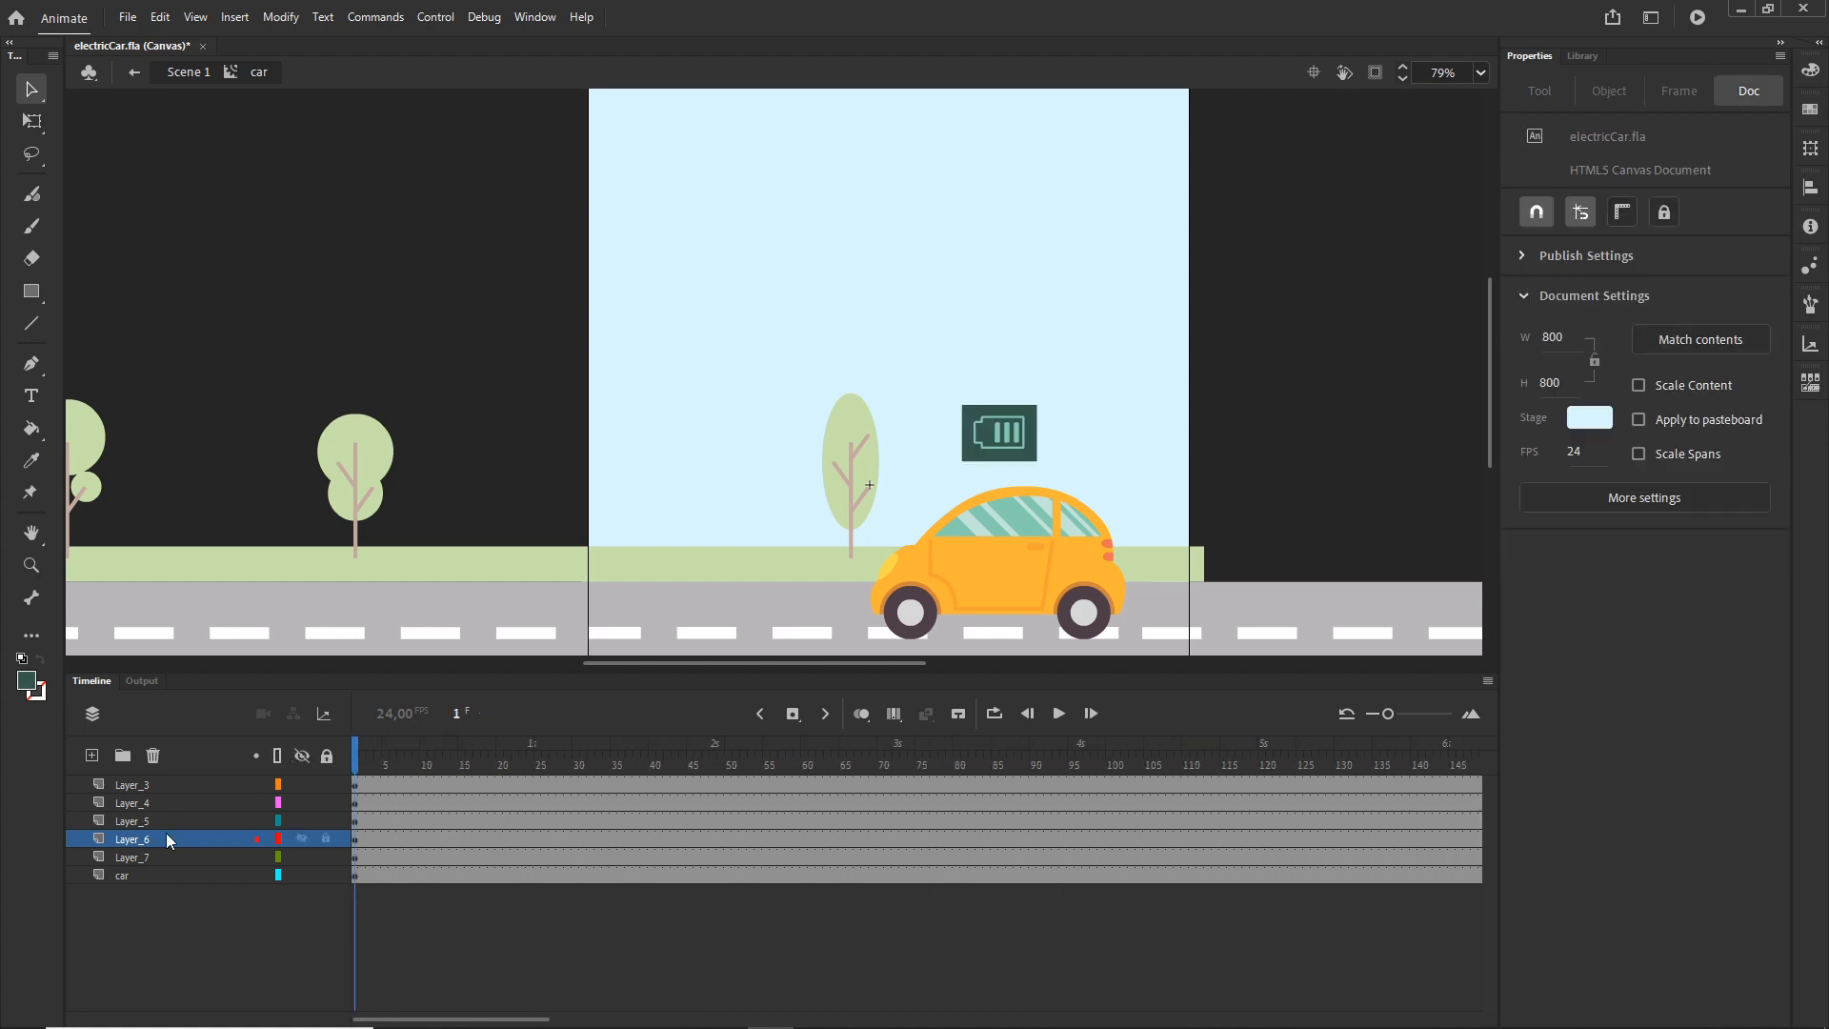
- Rename the battery background layer Layer_7 as BG and the battery outline layer Layer_6 as outline
{"action": "left_click", "coordinate": [140, 858]}
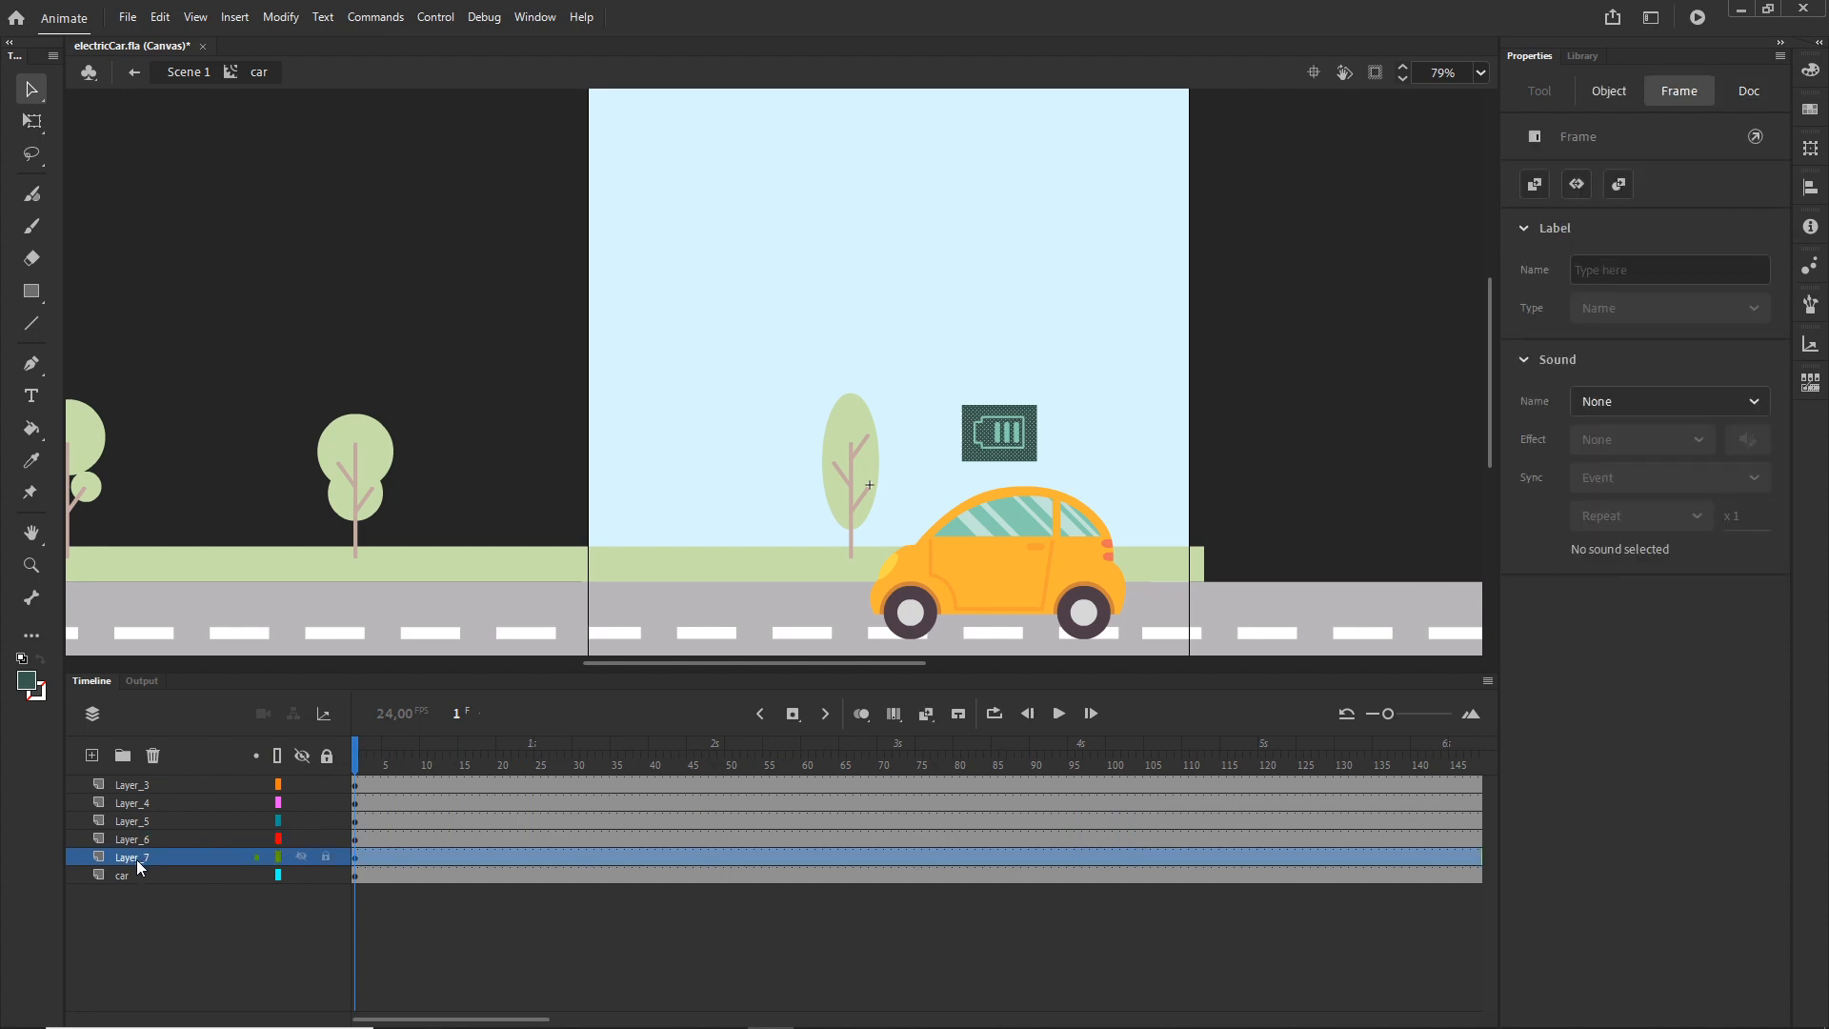
{"action": "double_click", "coordinate": [131, 859]}
{"action": "type", "text": "BG"}
{"action": "key", "text": "Return"}
{"action": "left_click", "coordinate": [219, 906]}
{"action": "left_click", "coordinate": [139, 842]}
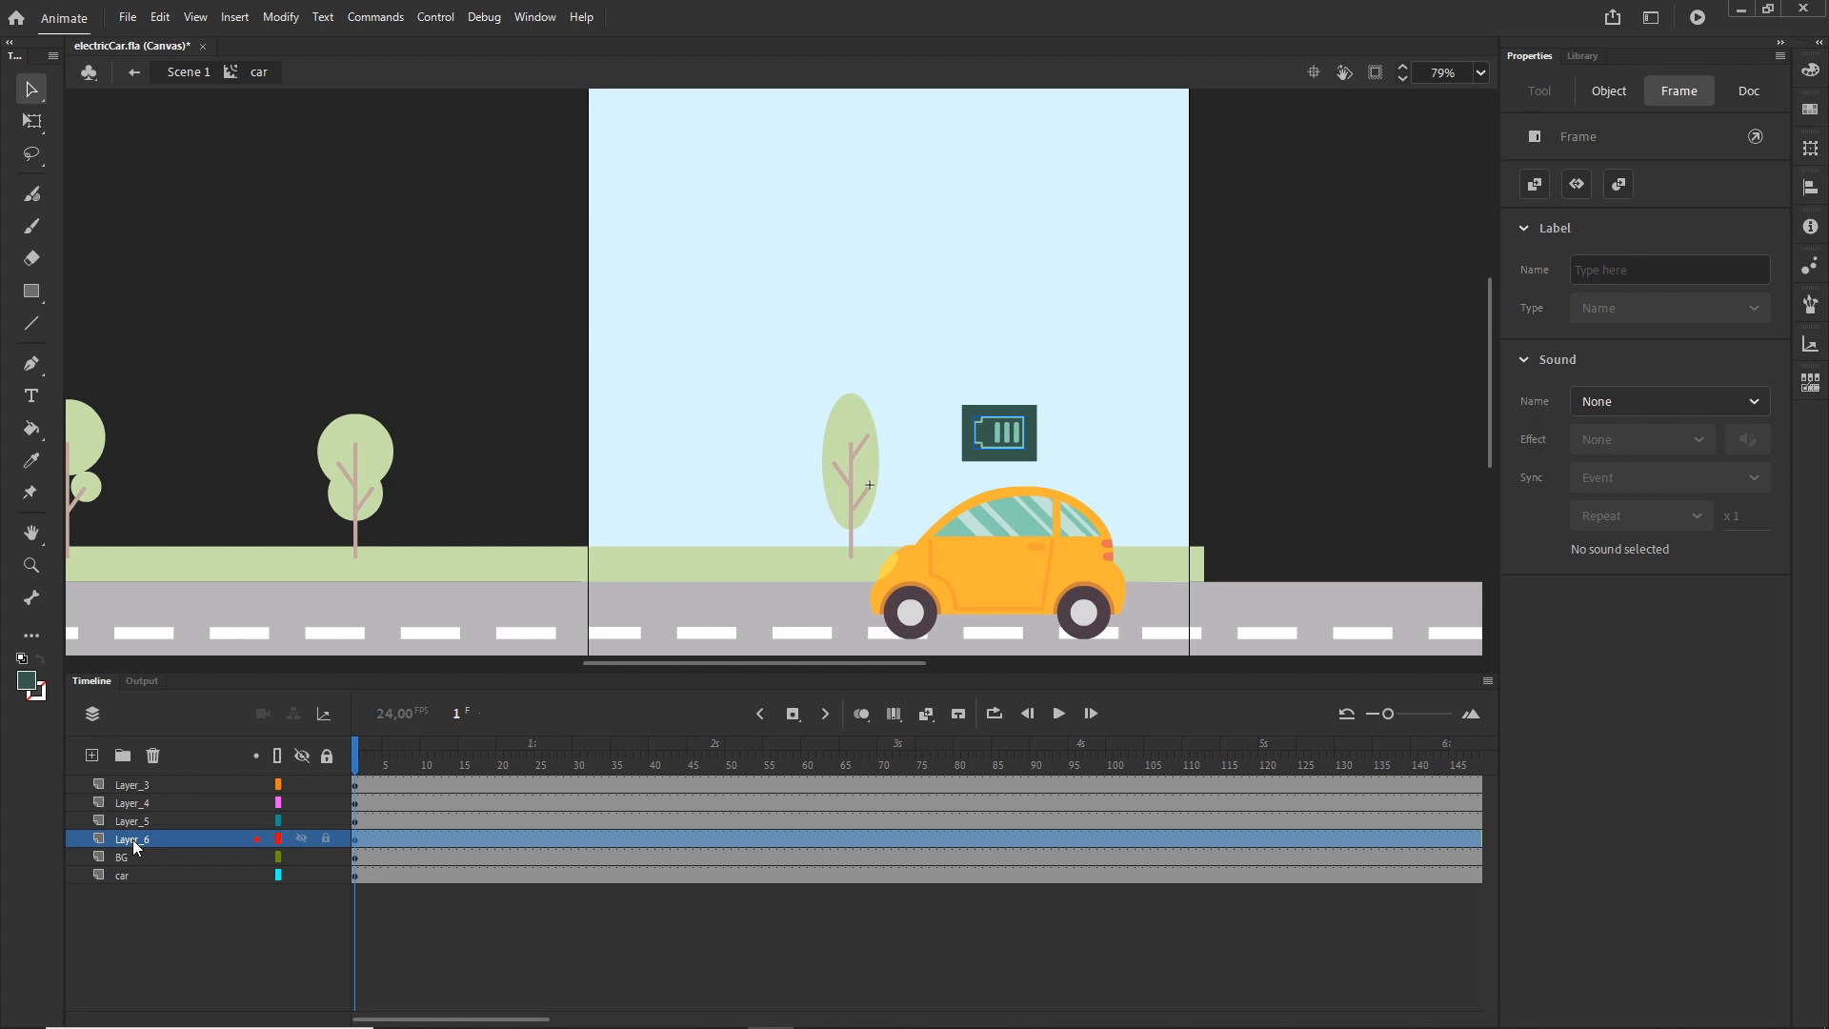
{"action": "double_click", "coordinate": [133, 838]}
{"action": "type", "text": "outline"}
{"action": "left_click", "coordinate": [170, 887]}
- Rename the battery bar layers Layer_5, Layer_4 and Layer_3 as g1, g2 and g3 respectively
{"action": "left_click", "coordinate": [133, 821]}
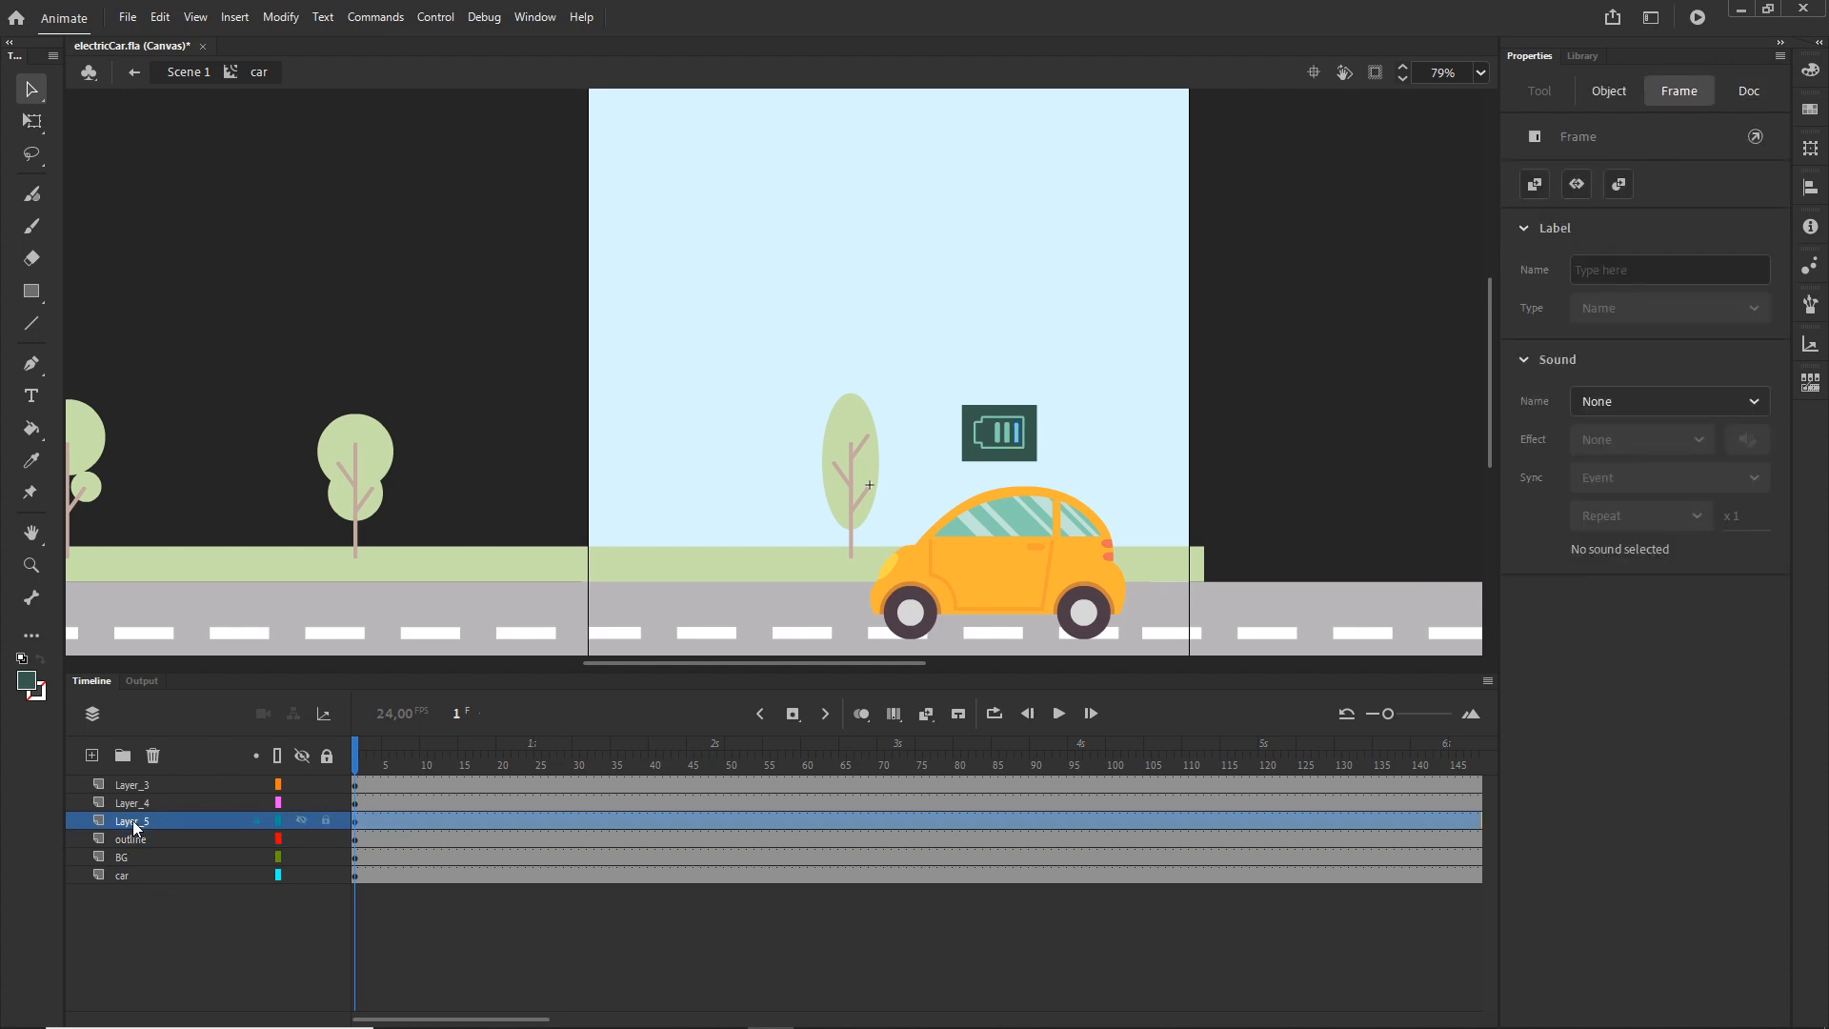
{"action": "double_click", "coordinate": [134, 821]}
{"action": "type", "text": "g1"}
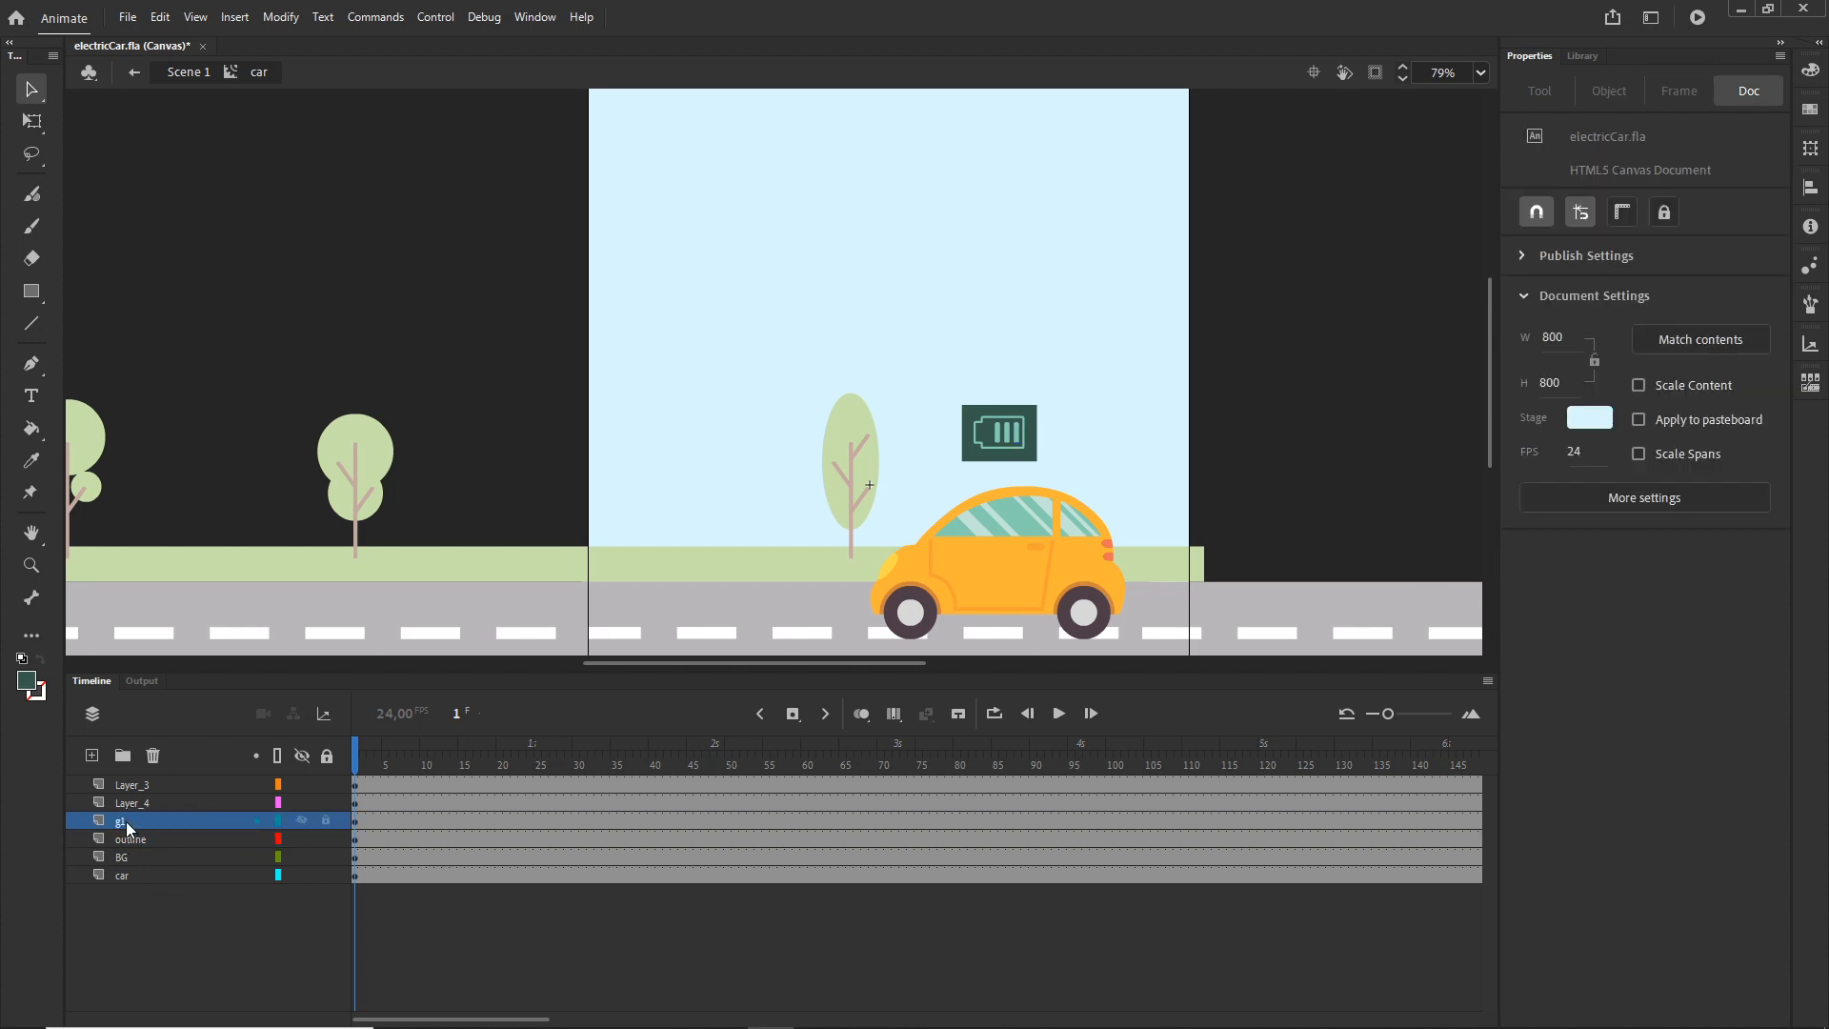
{"action": "left_click", "coordinate": [134, 804]}
{"action": "double_click", "coordinate": [133, 803]}
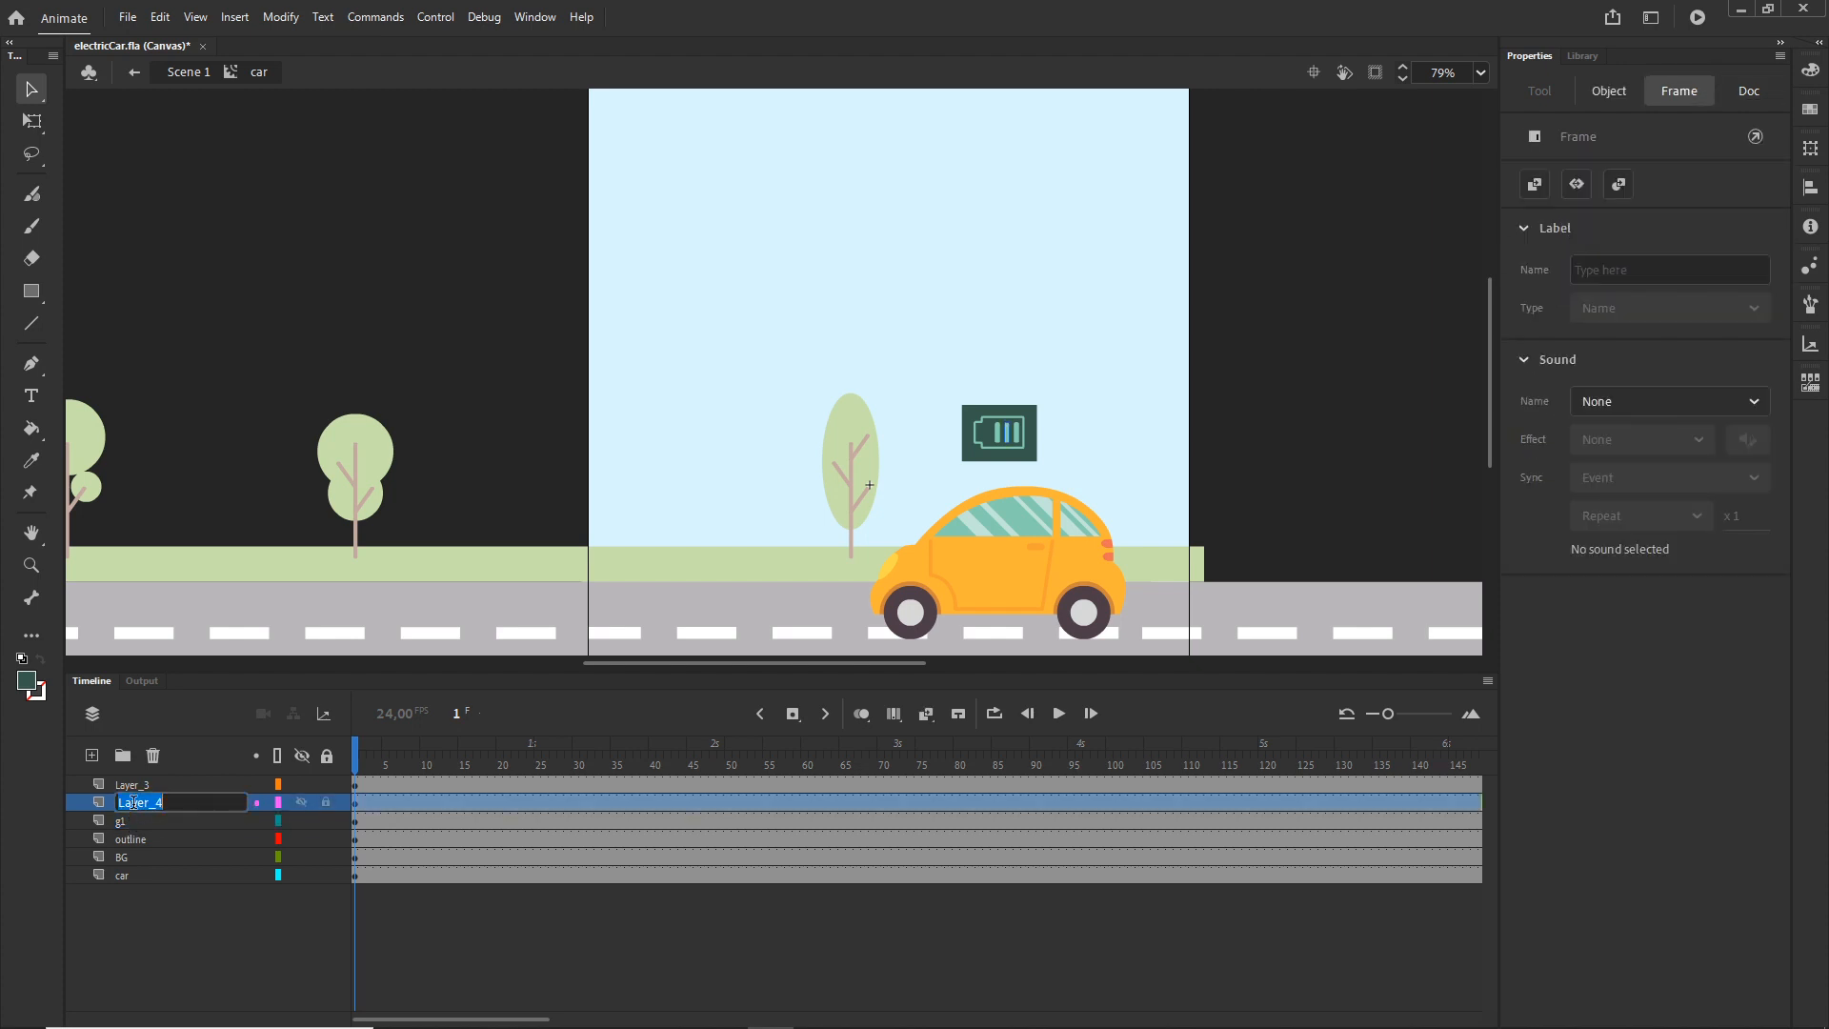
{"action": "type", "text": "g2"}
{"action": "key", "text": "Return"}
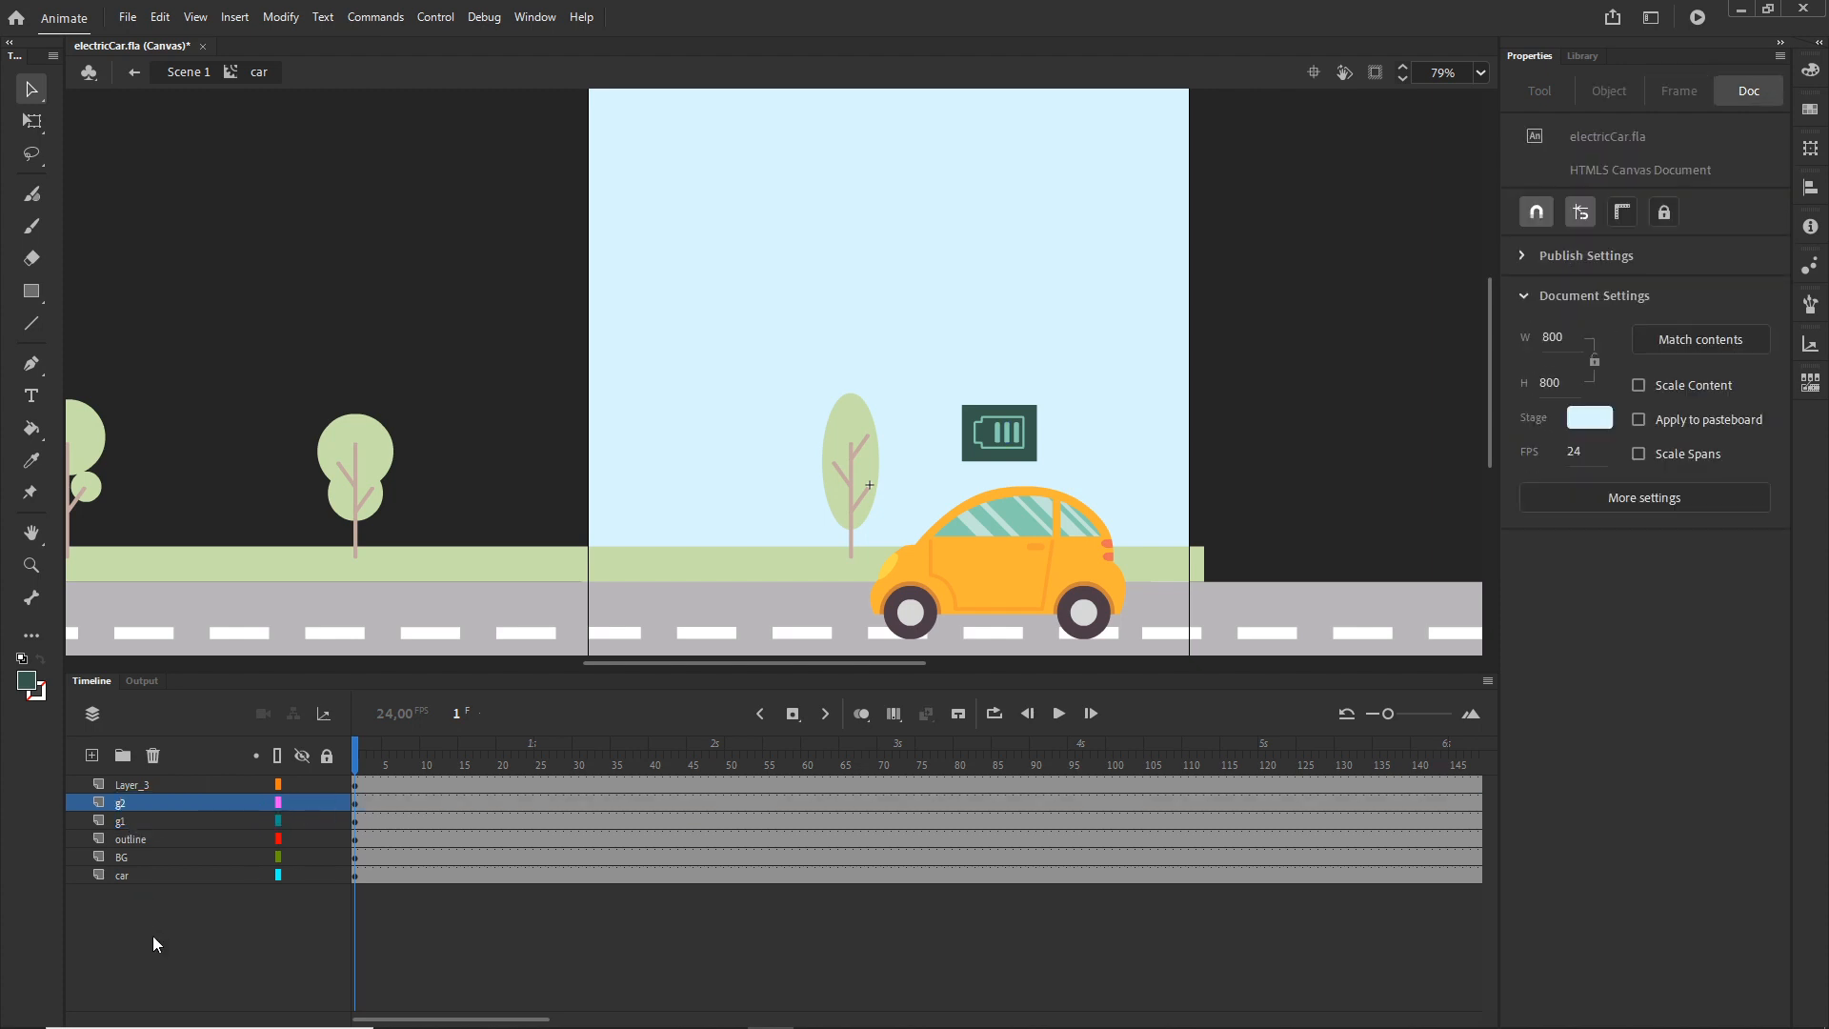
{"action": "left_click", "coordinate": [130, 784]}
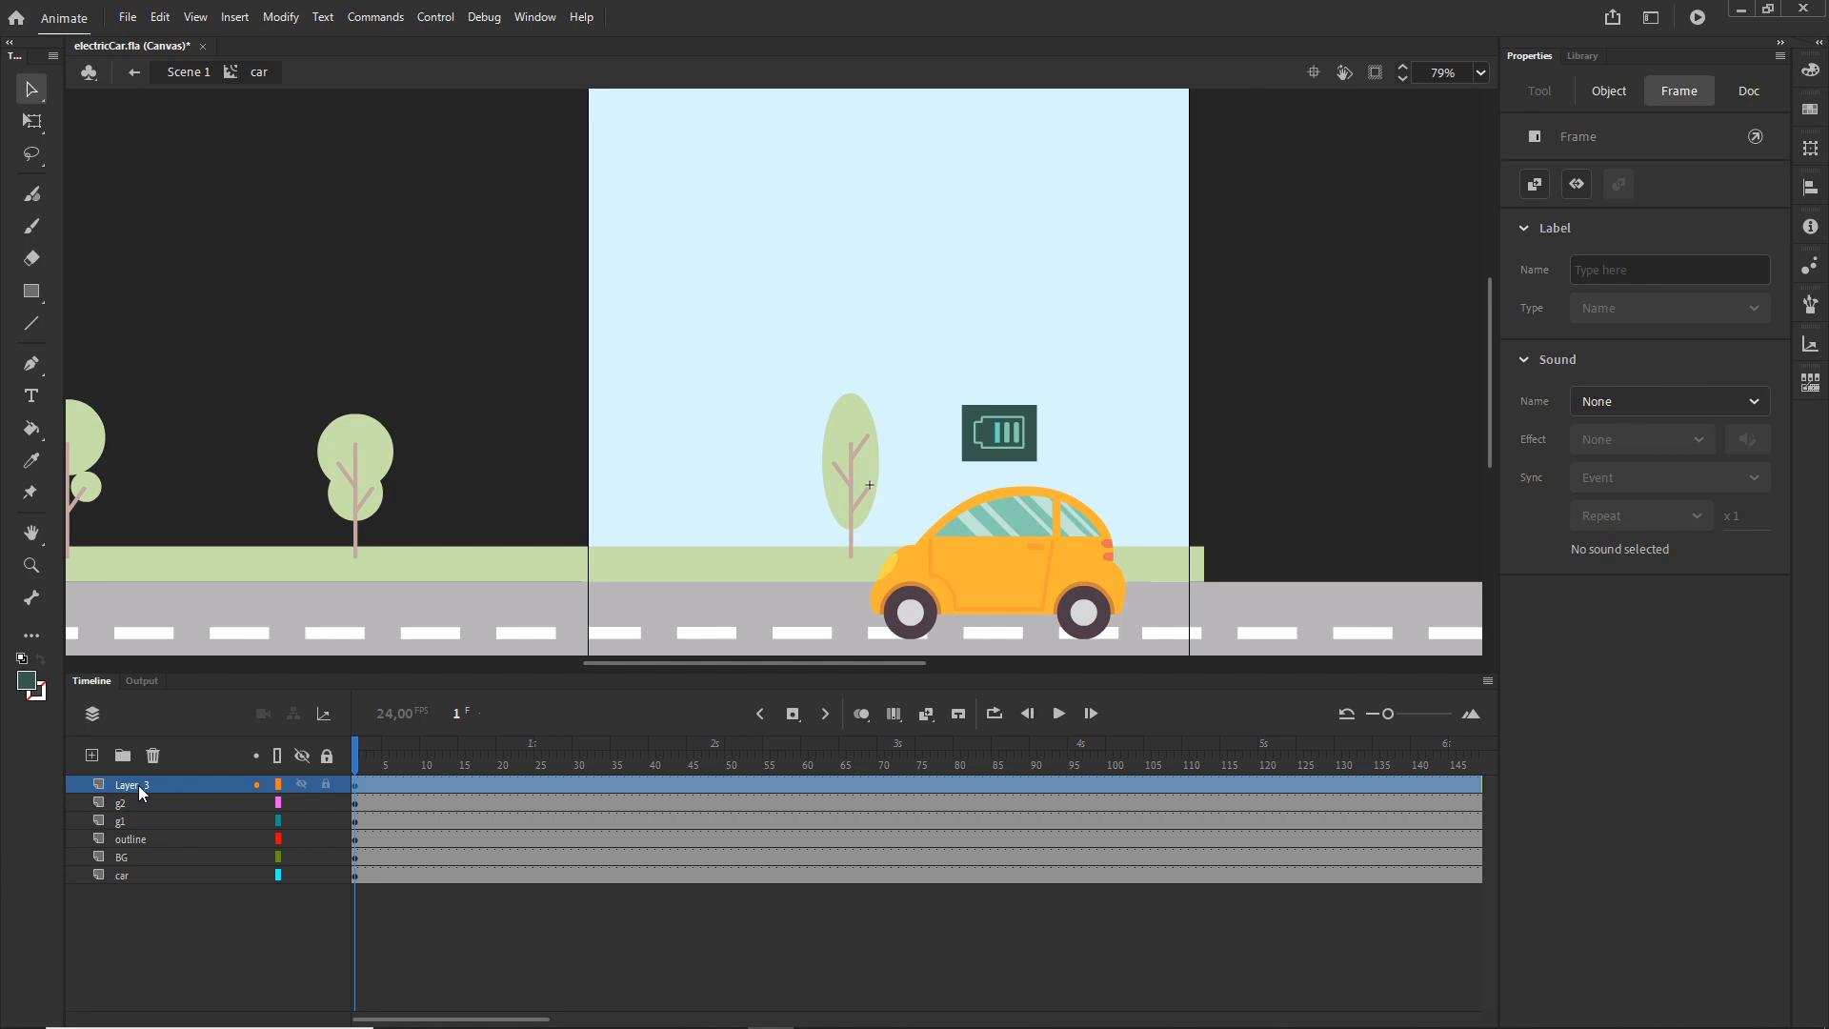
{"action": "double_click", "coordinate": [139, 784]}
{"action": "type", "text": "g3"}
{"action": "left_click", "coordinate": [130, 943]}
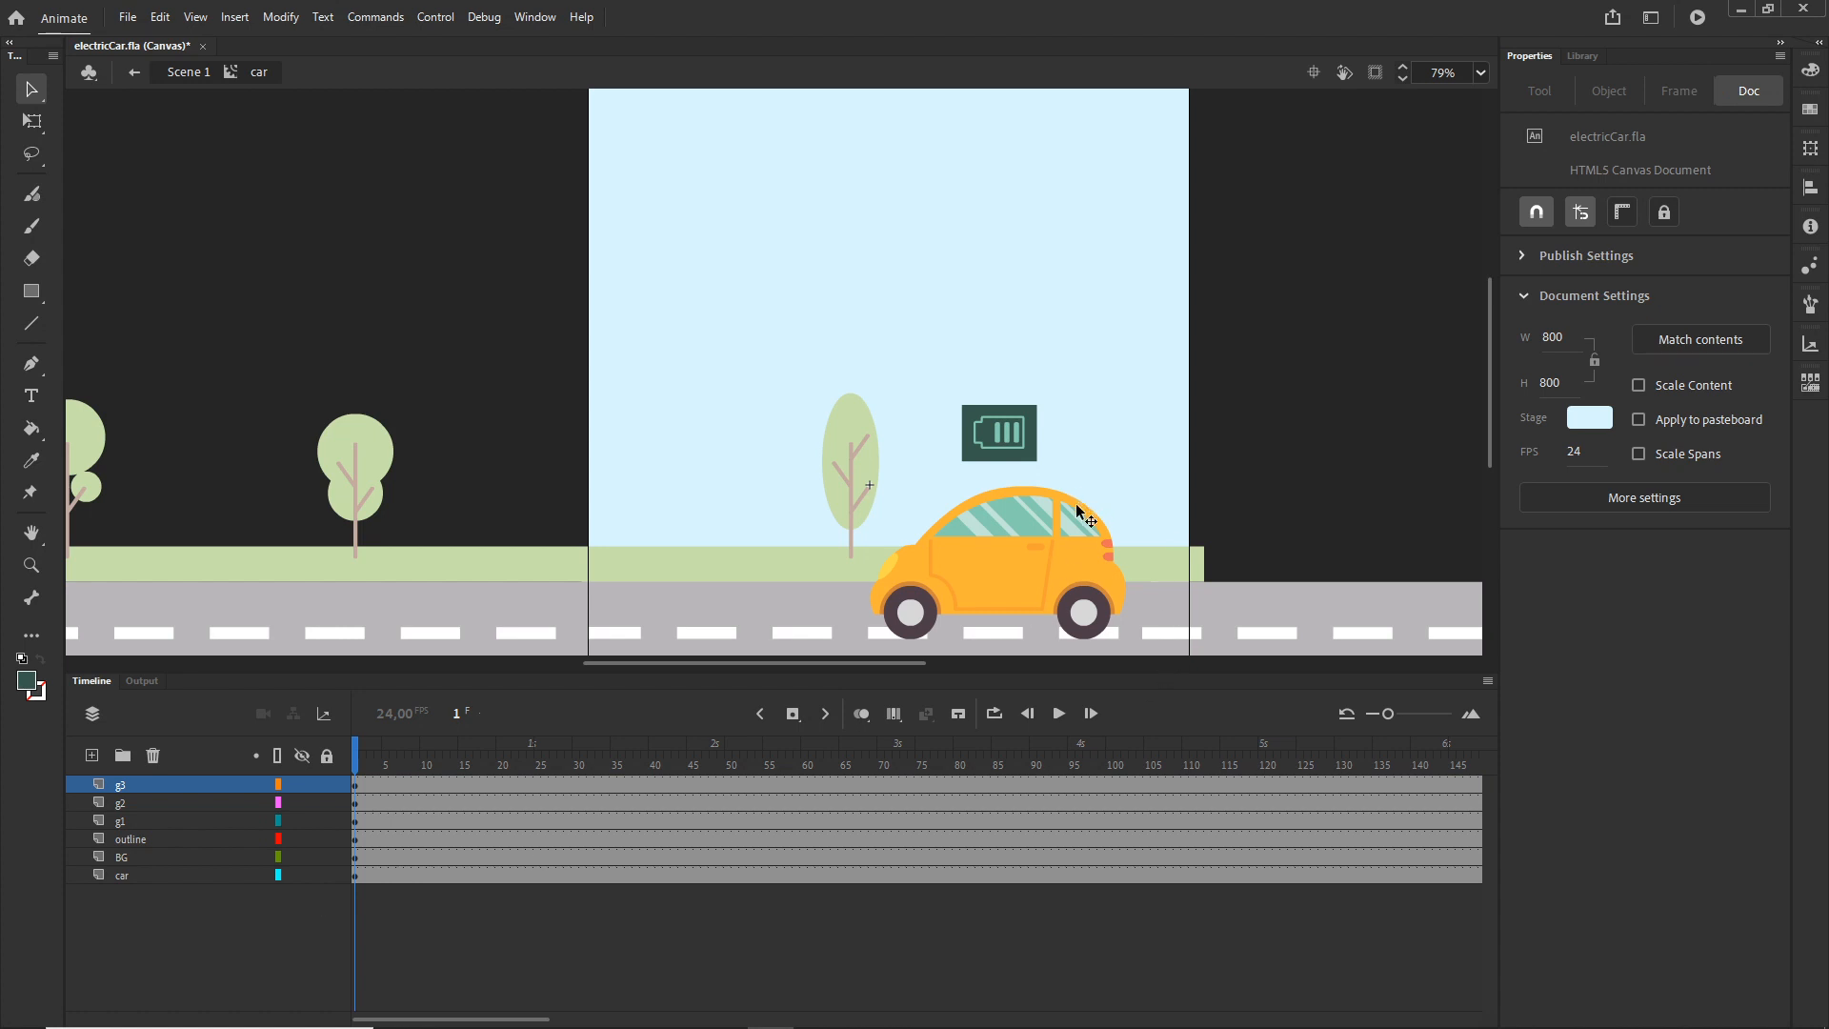
- Convert each of the battery's three charge bars into its own movie clip symbol, keeping the suggested names
{"action": "scroll", "coordinate": [1076, 436], "scroll_direction": "up", "scroll_amount": 2}
{"action": "scroll", "coordinate": [1076, 436], "scroll_direction": "up", "scroll_amount": 3}
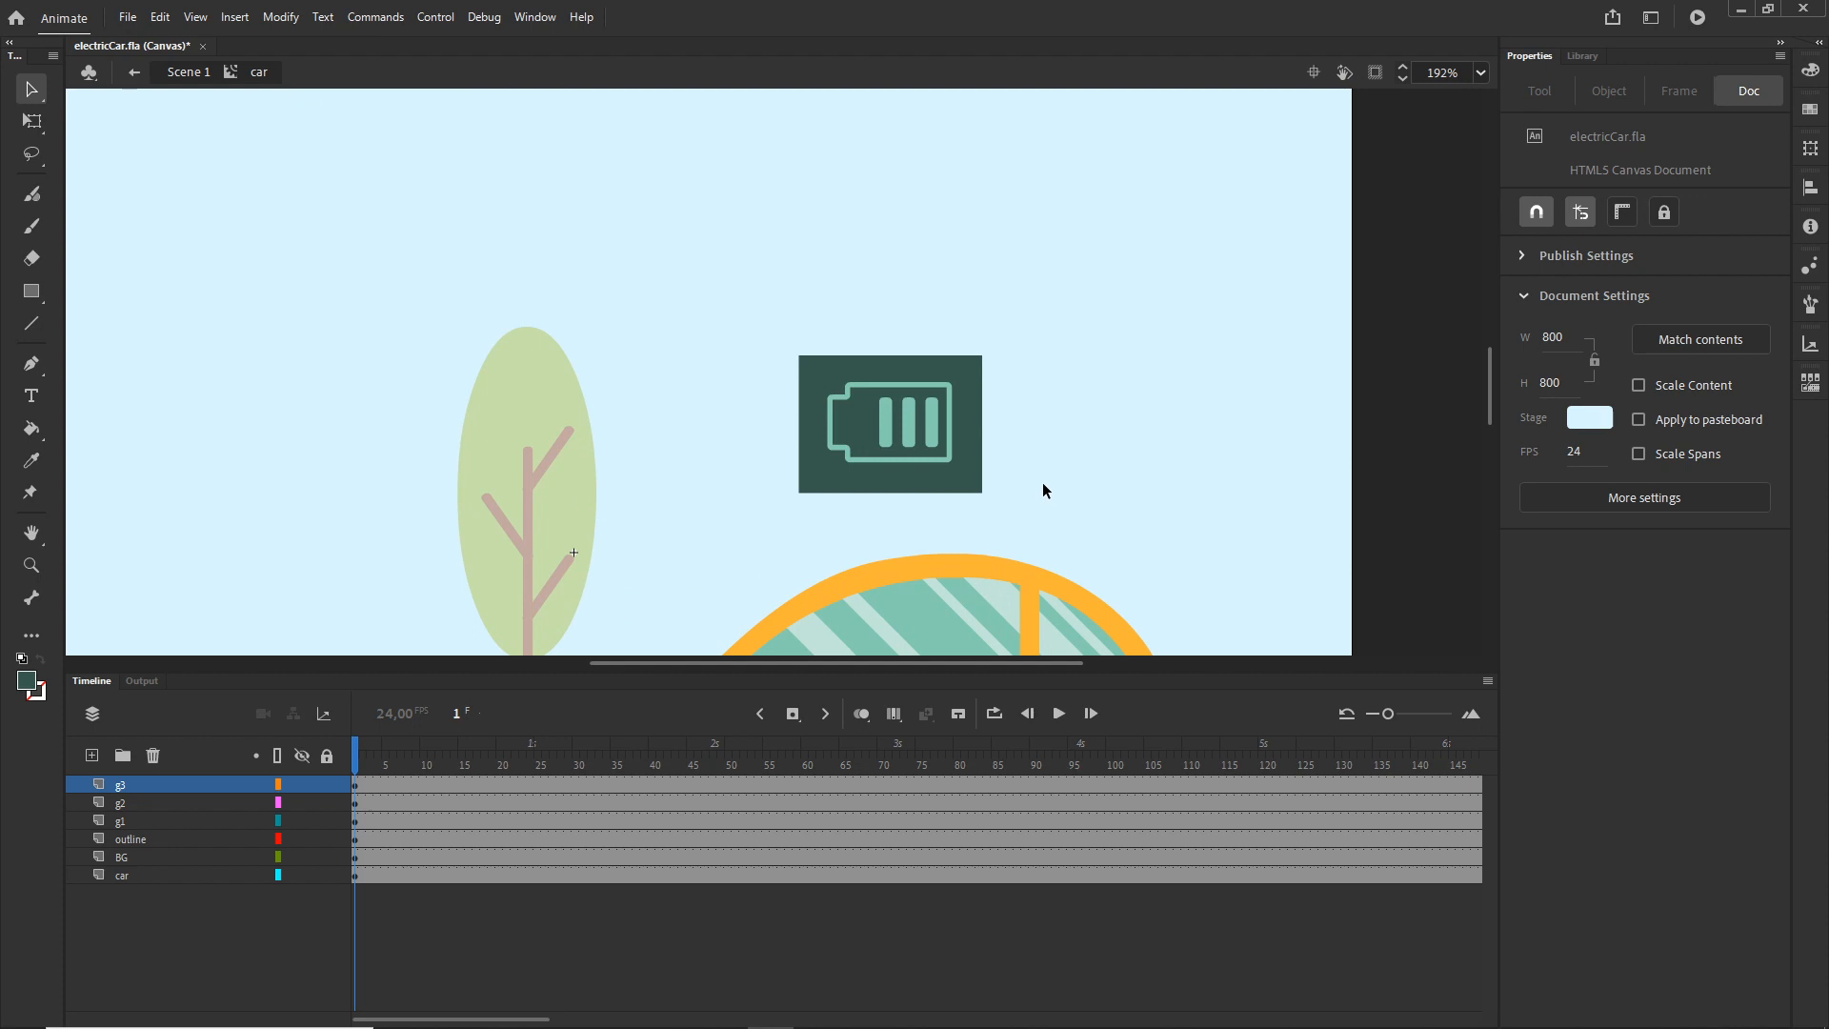
{"action": "left_click", "coordinate": [935, 437]}
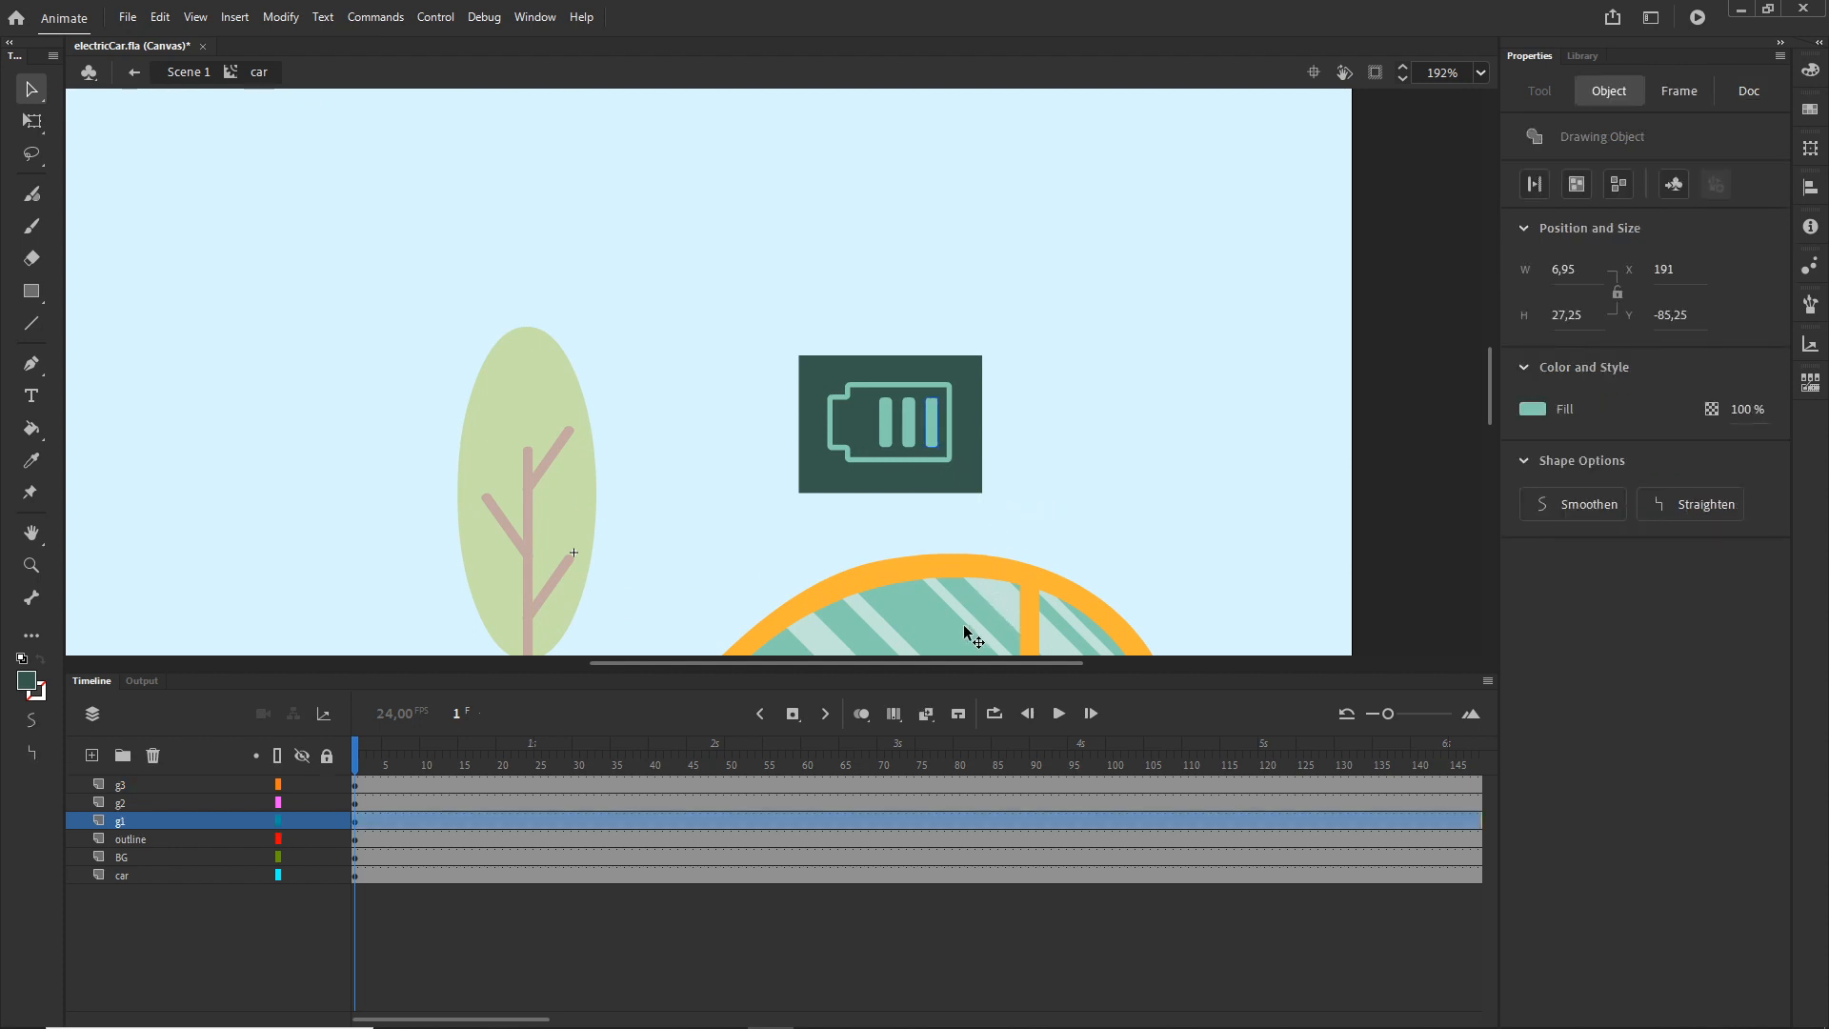
{"action": "key", "text": "F8"}
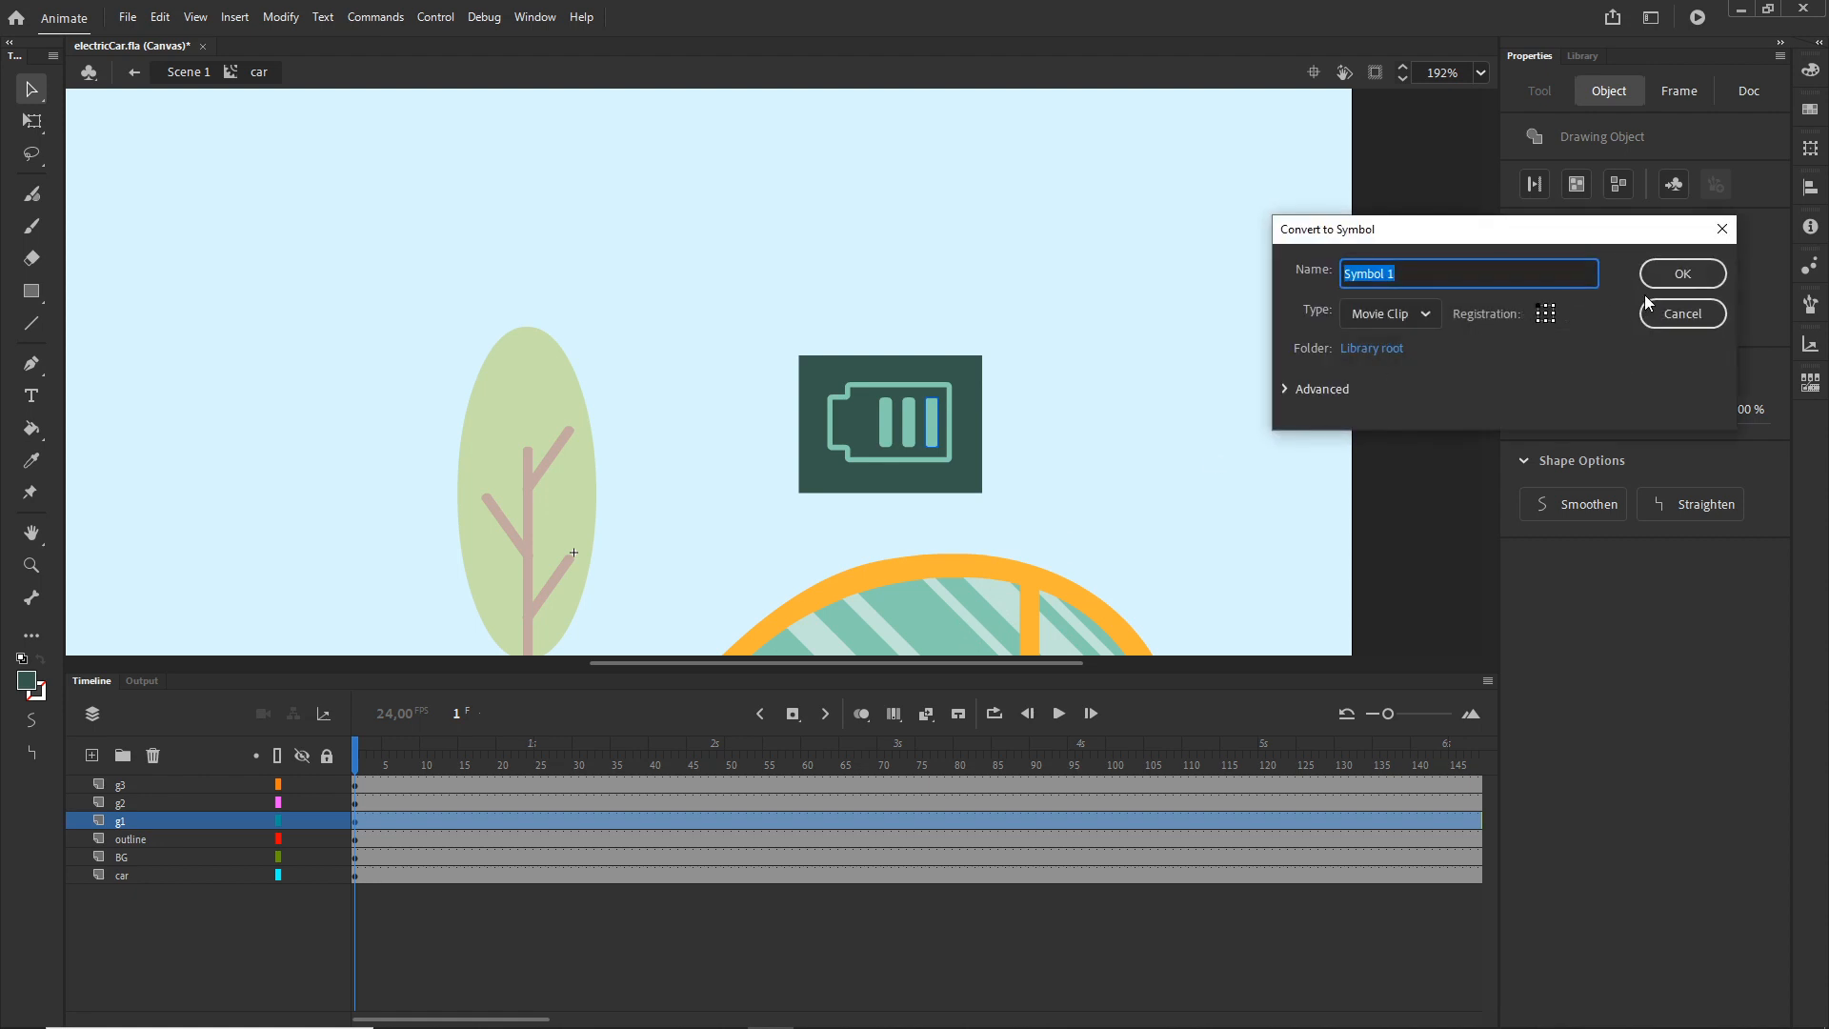
{"action": "left_click", "coordinate": [1682, 274]}
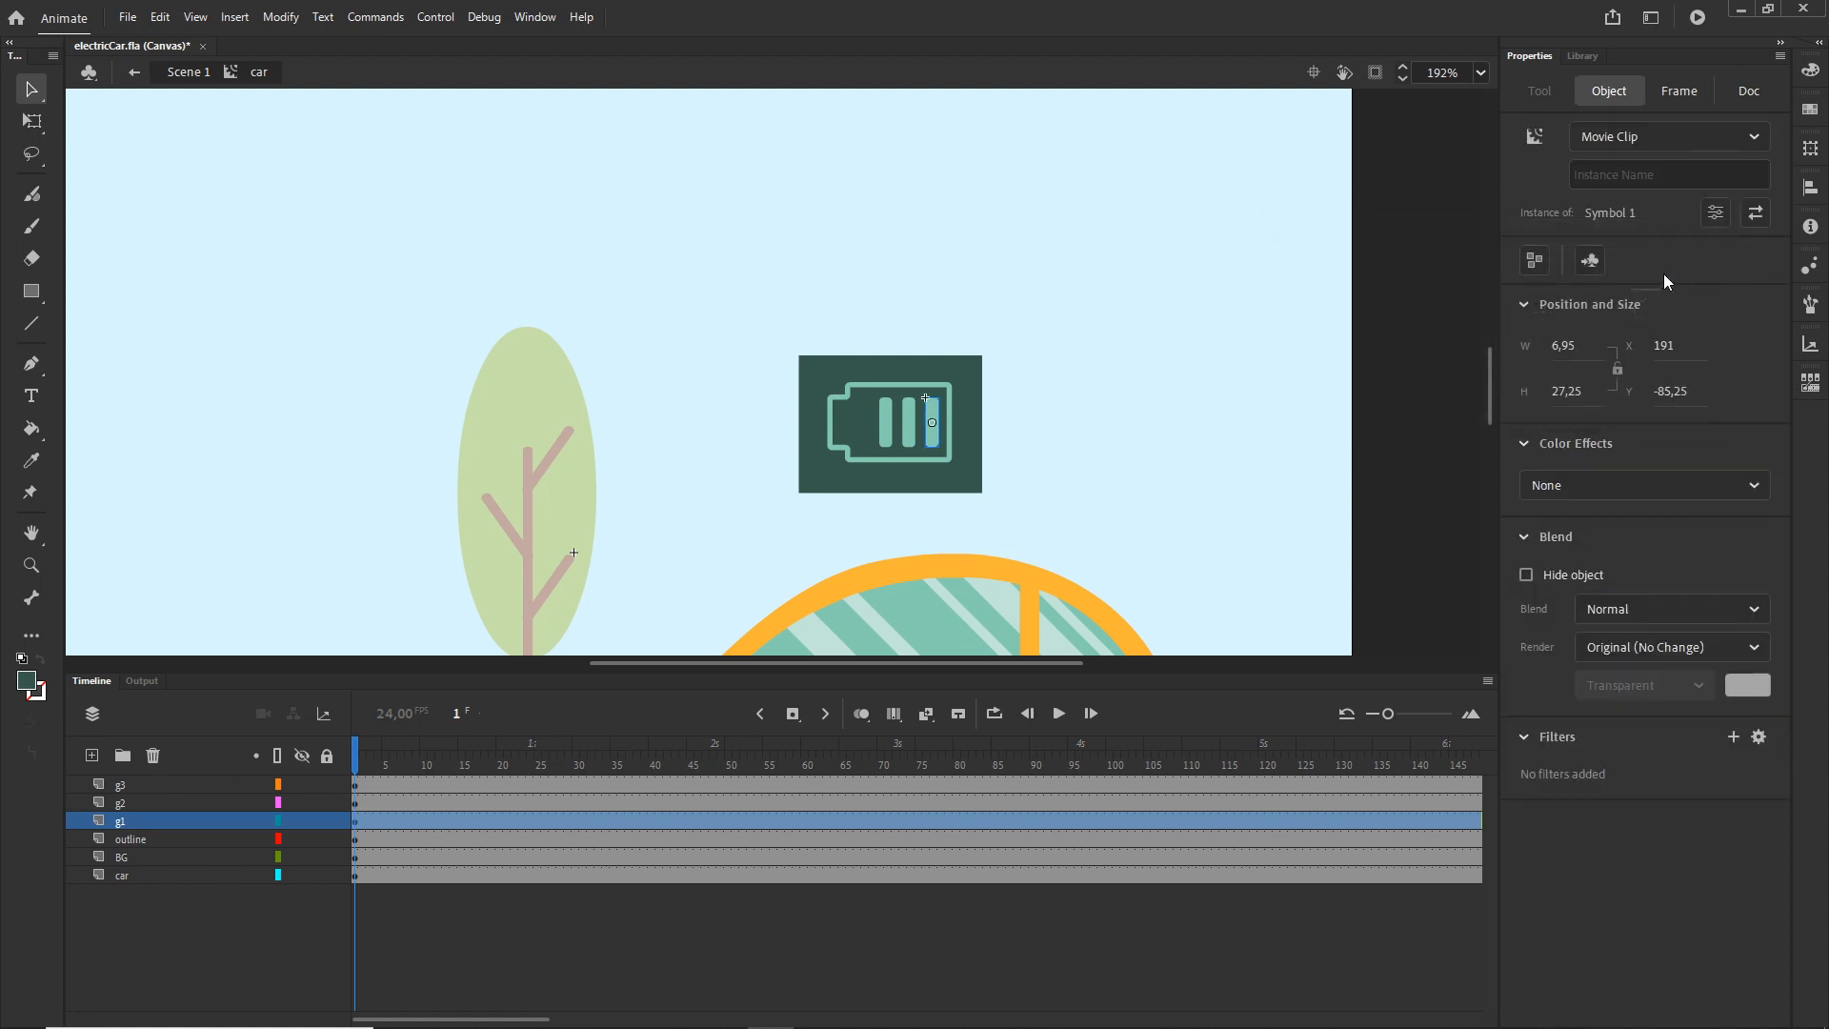
{"action": "left_click", "coordinate": [911, 440]}
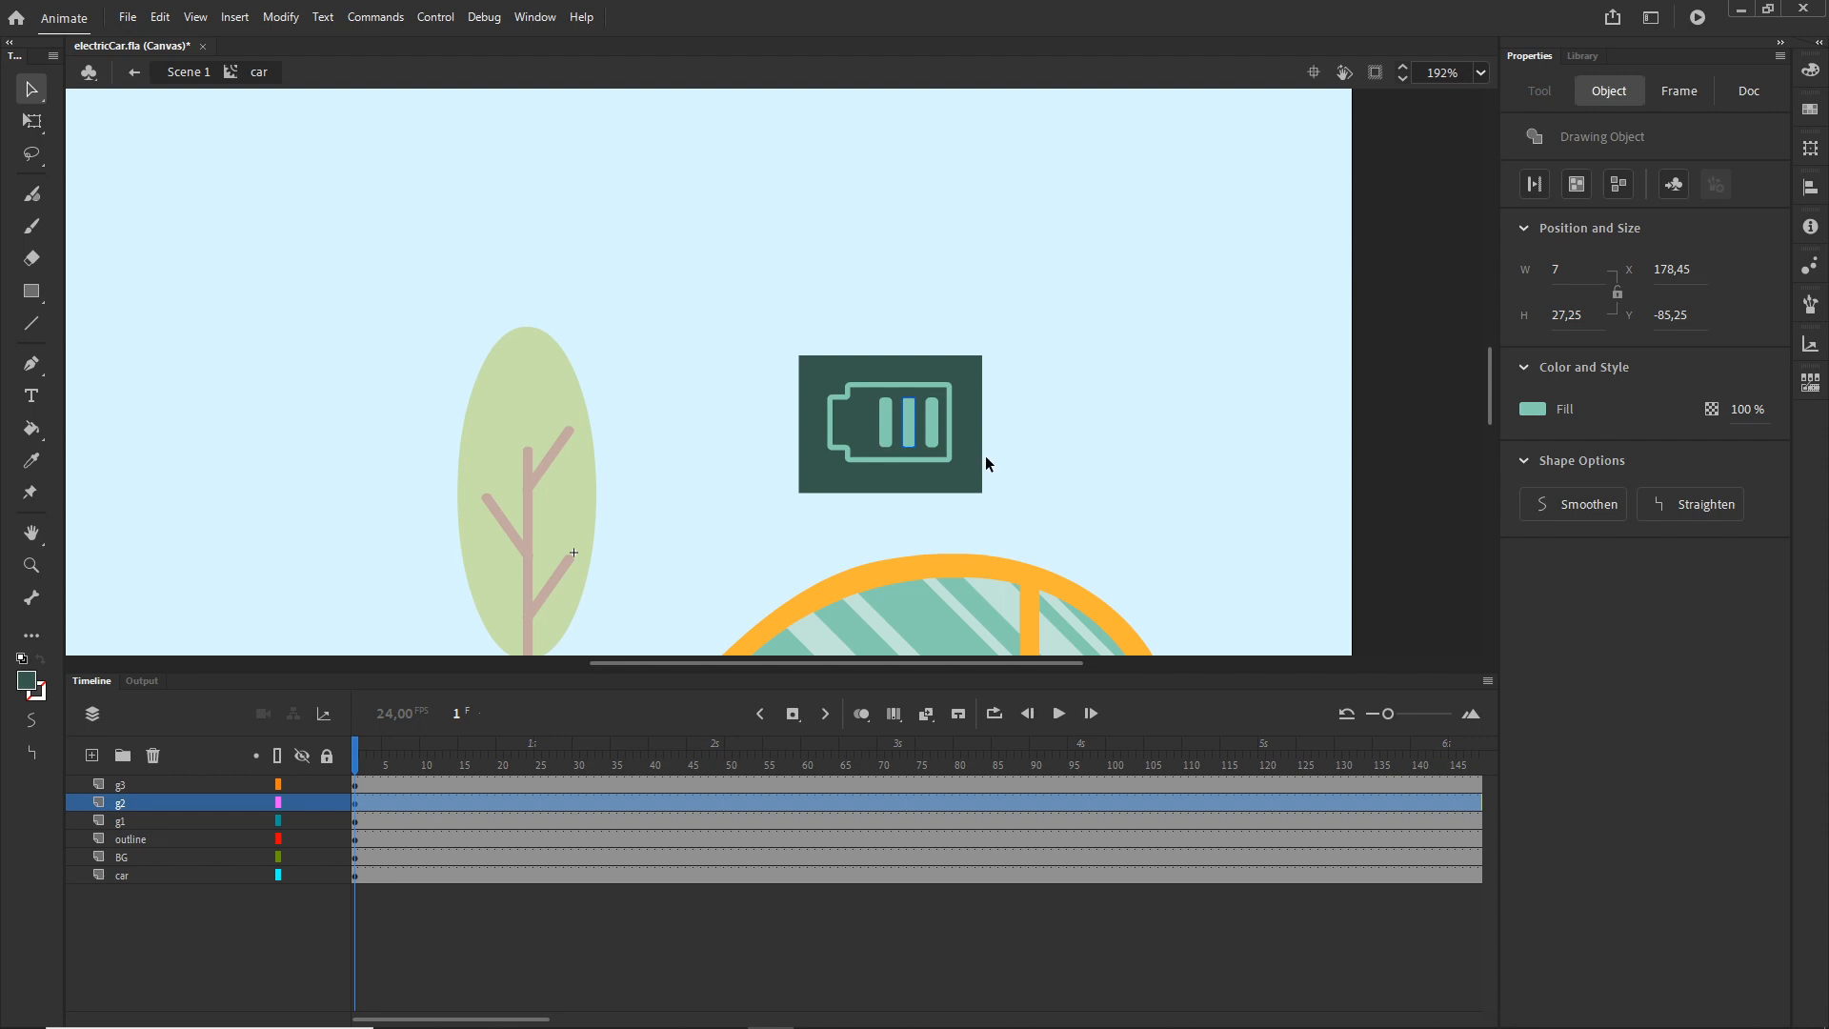
{"action": "key", "text": "F8"}
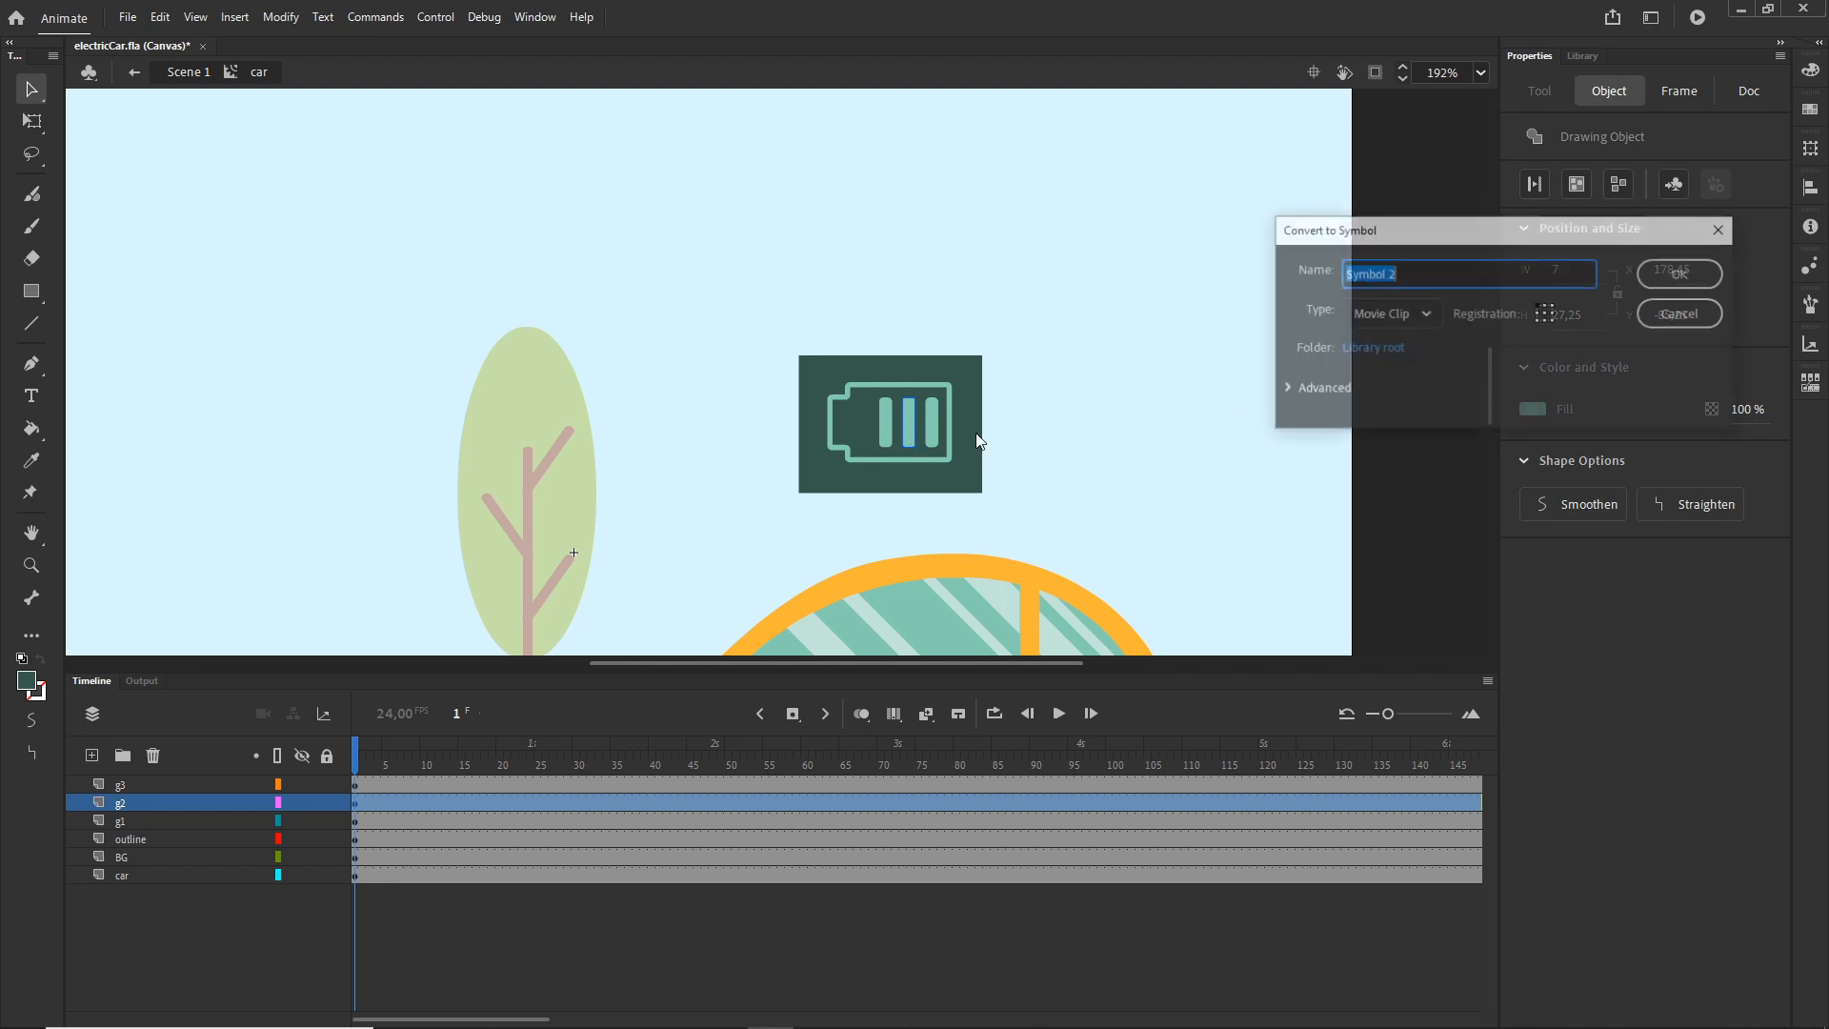
{"action": "key", "text": "Return"}
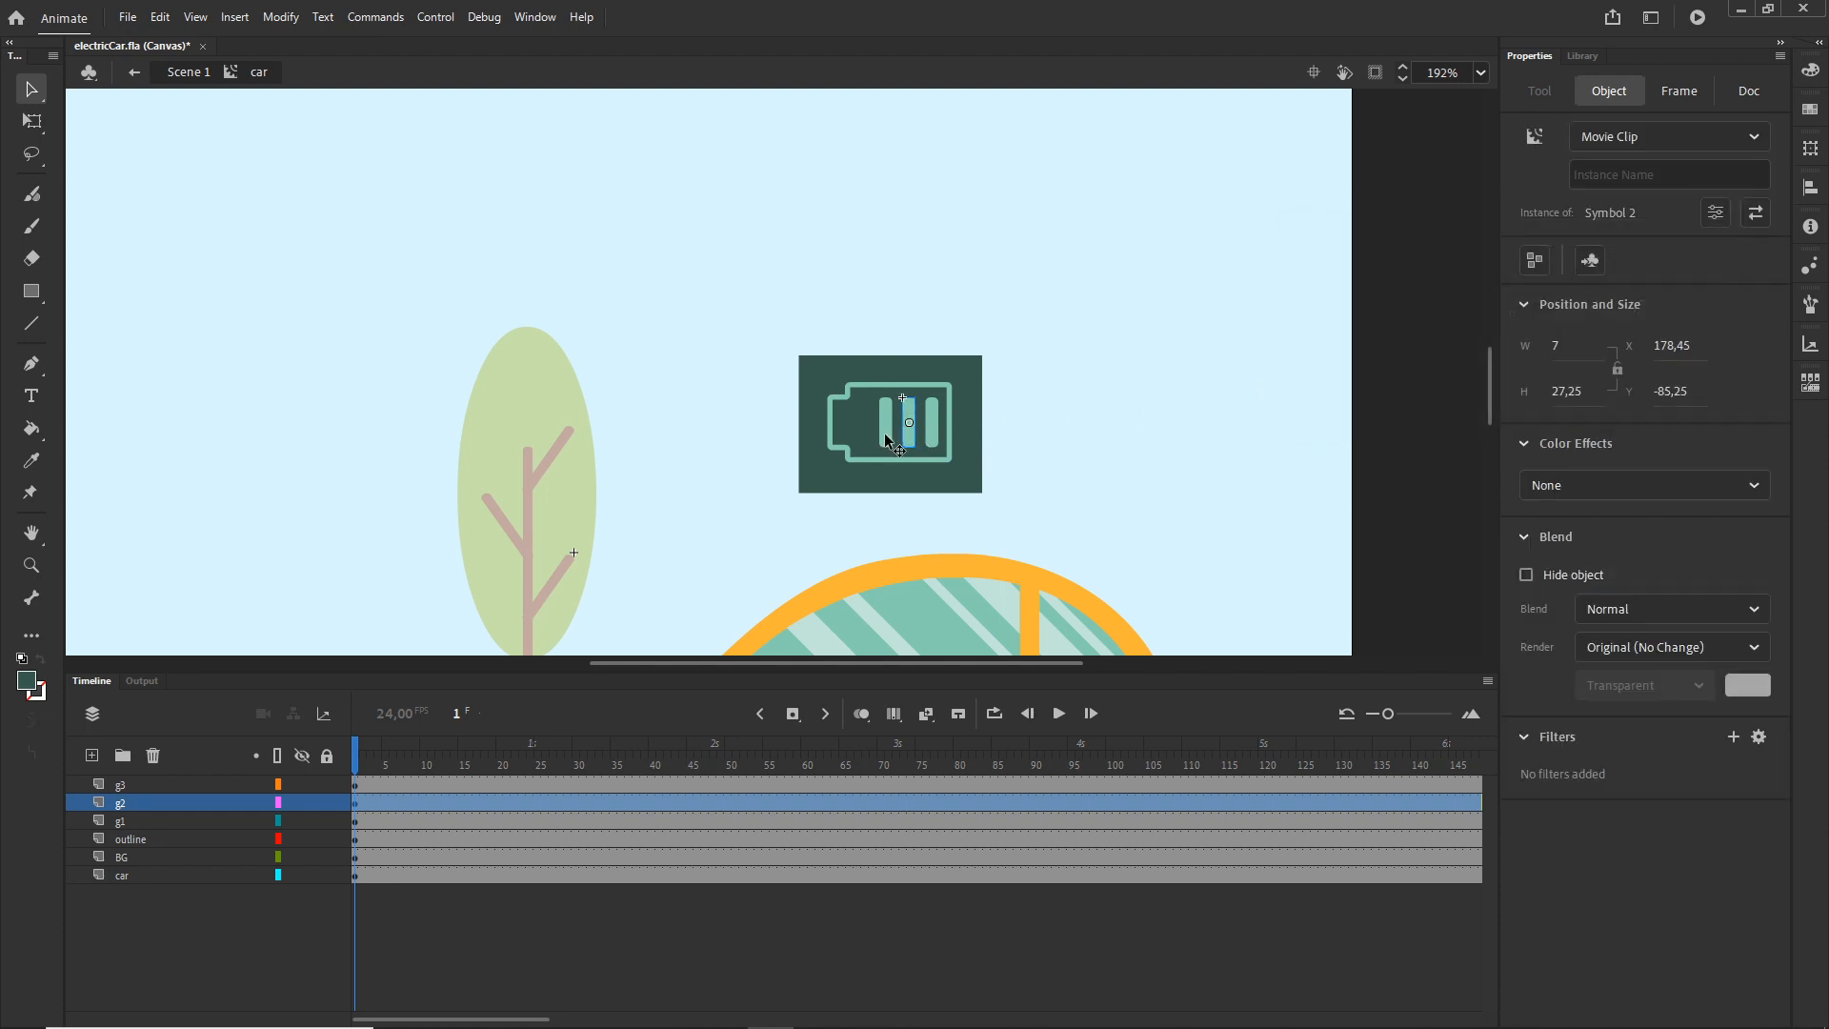
{"action": "left_click", "coordinate": [884, 432]}
{"action": "key", "text": "F8"}
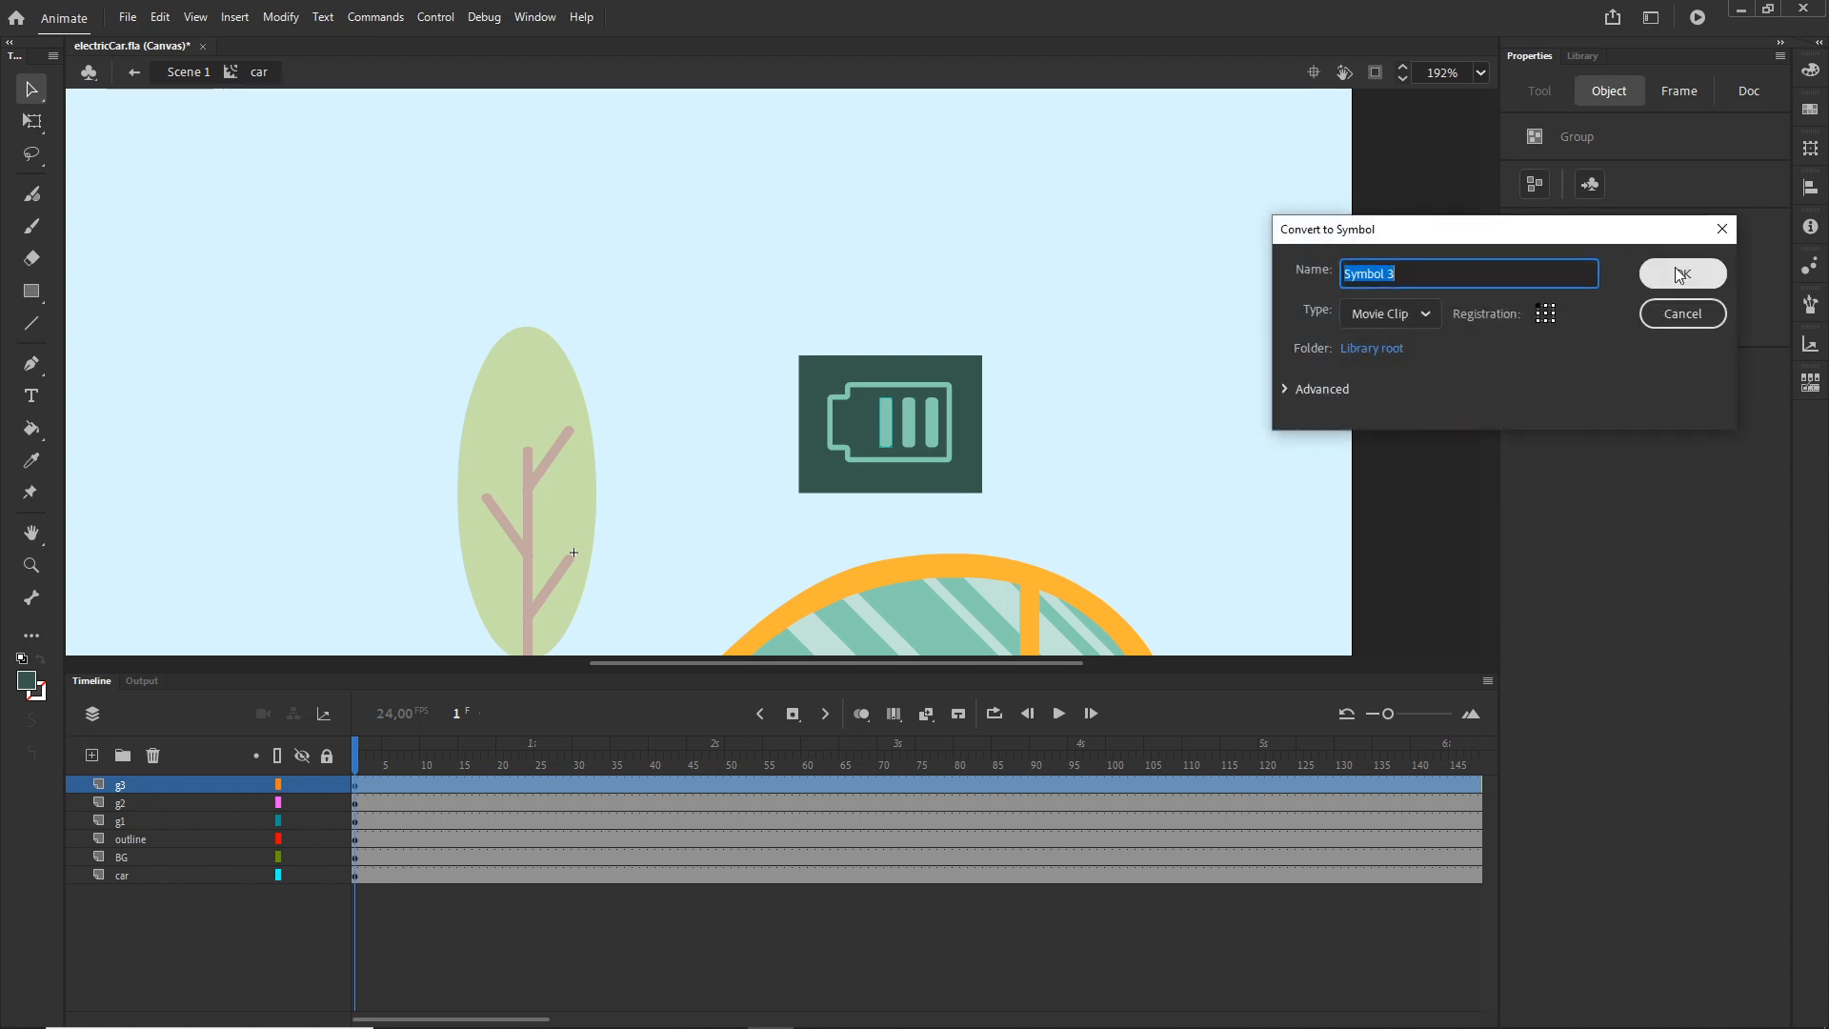
{"action": "left_click", "coordinate": [1681, 273]}
{"action": "left_click", "coordinate": [264, 957]}
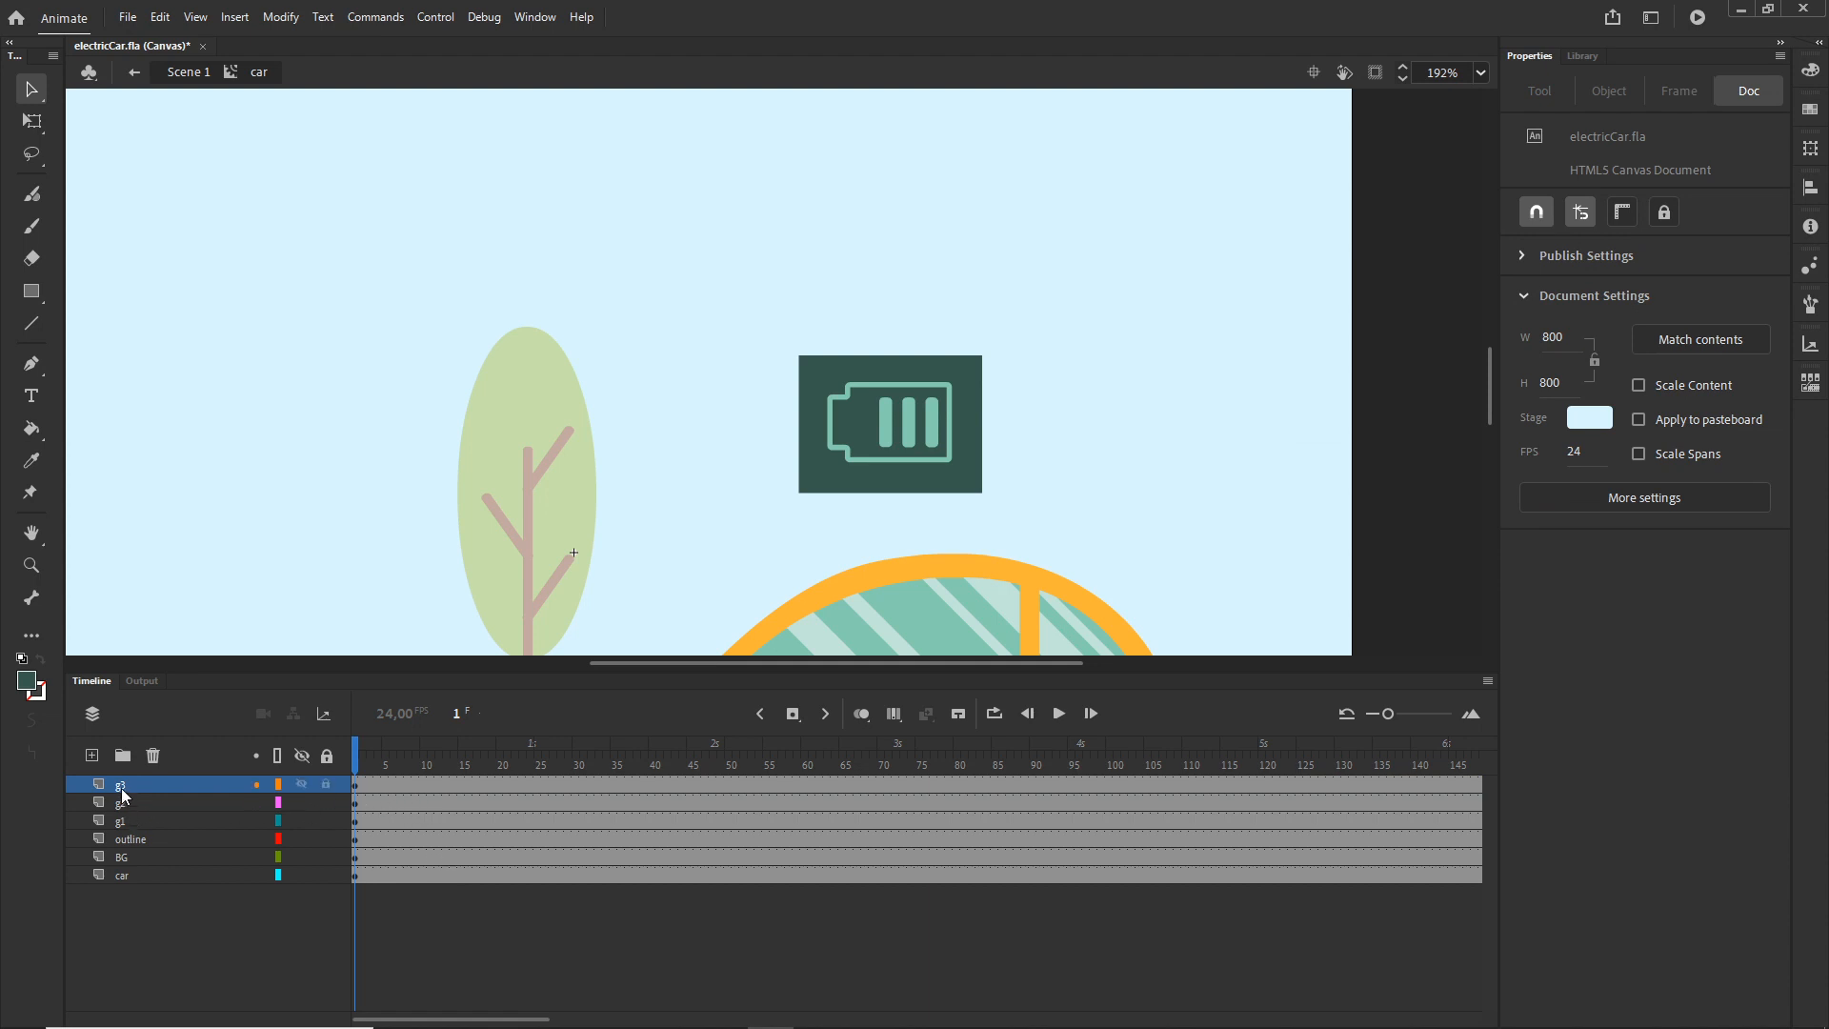
- Add a keyframe at frame 20 of layer g3 and set the charge bar's alpha there to 0%
{"action": "left_click", "coordinate": [501, 785]}
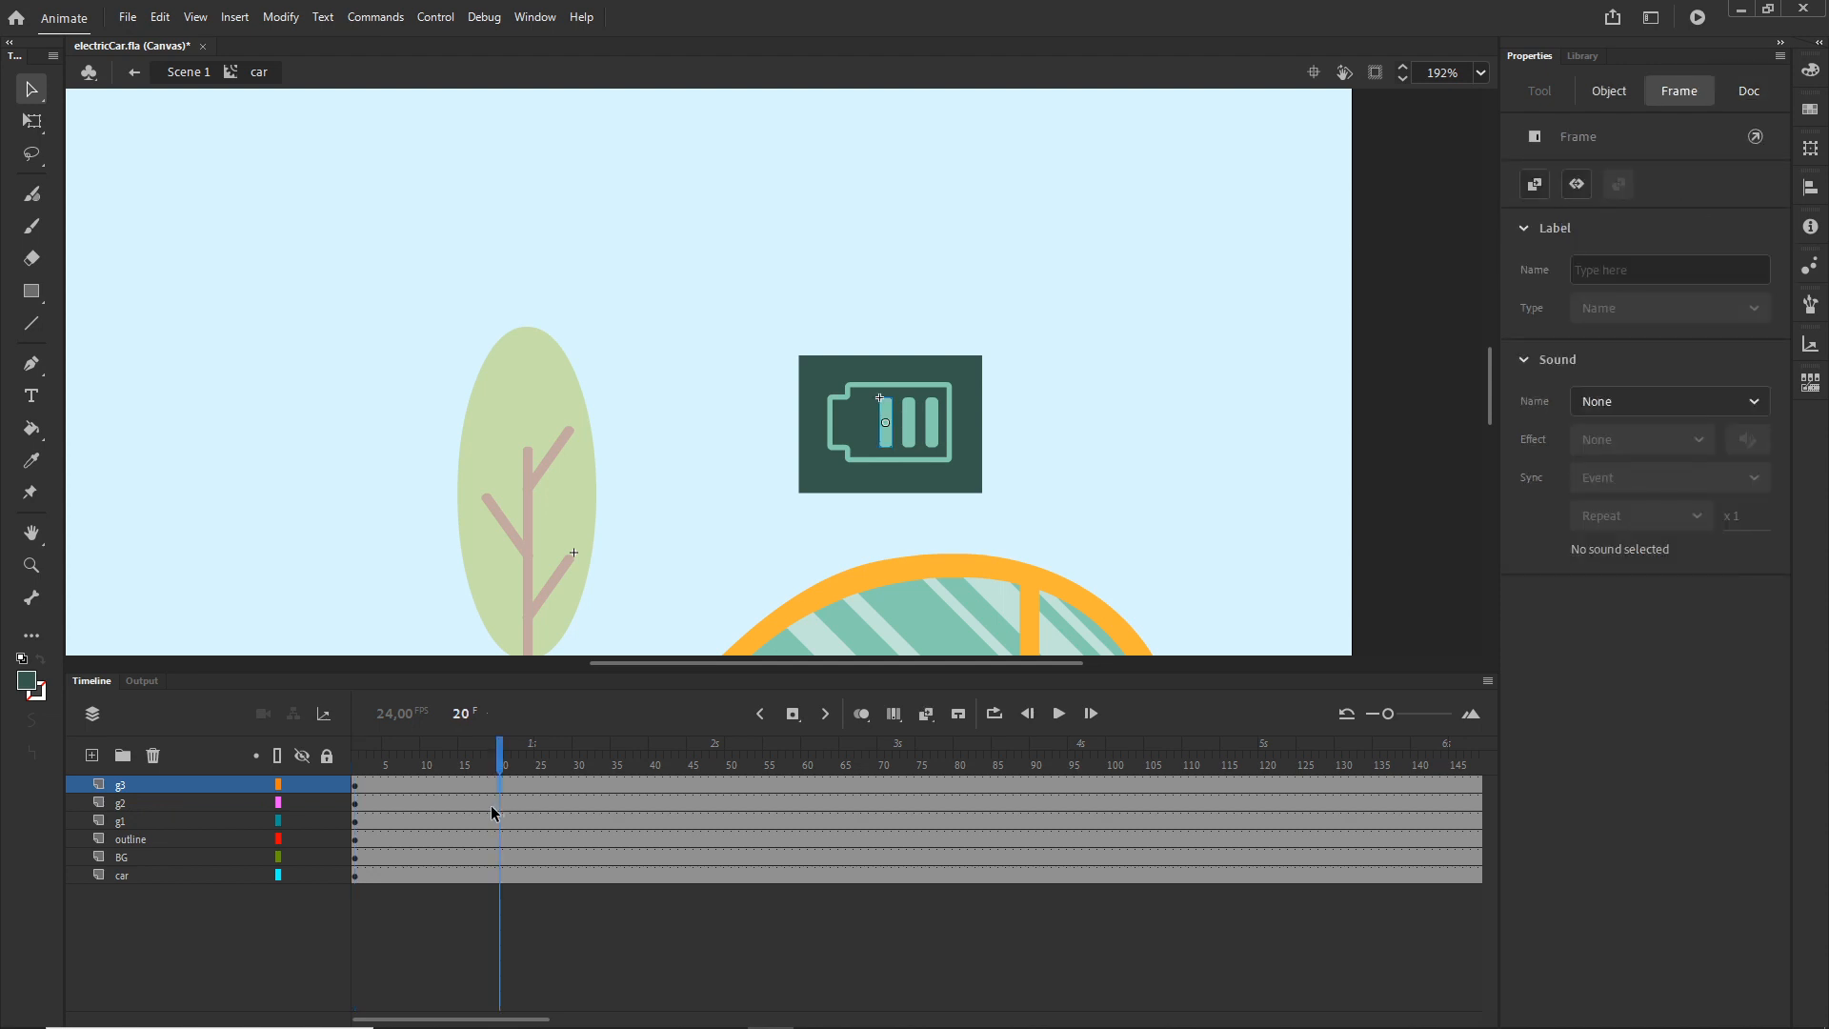
{"action": "left_click", "coordinate": [886, 437]}
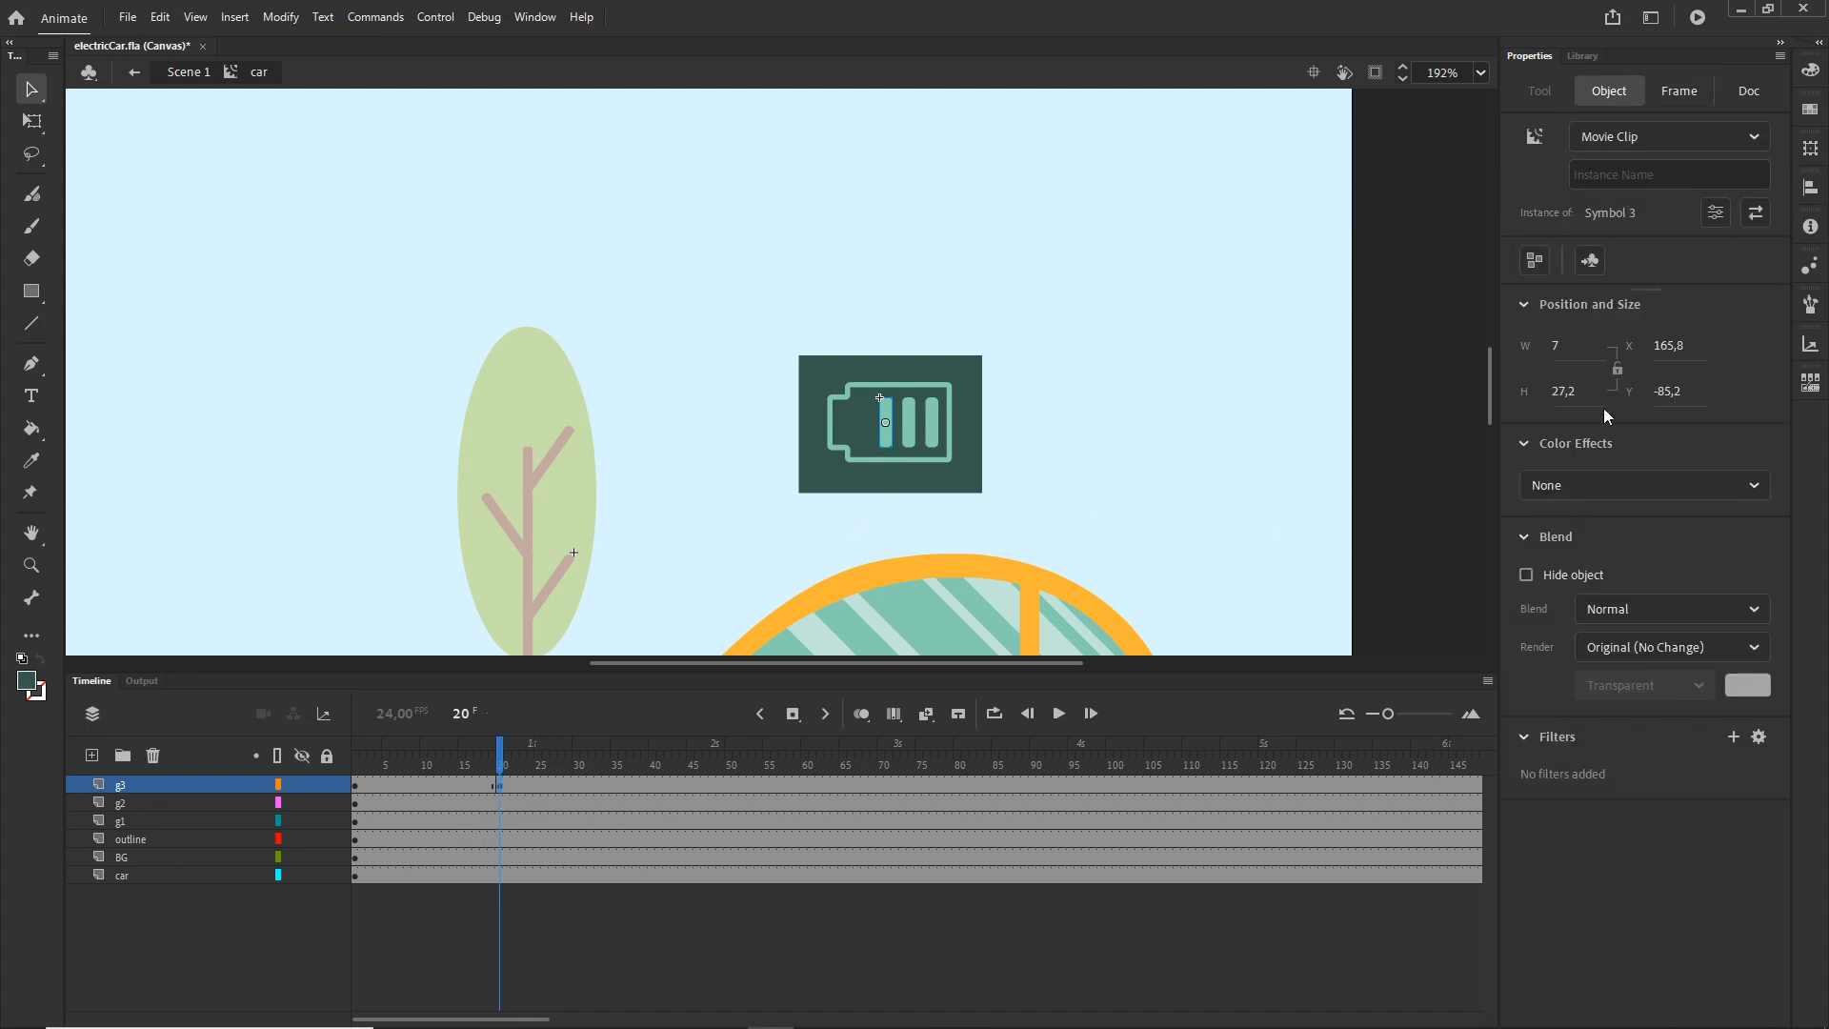
{"action": "left_click", "coordinate": [1759, 488]}
{"action": "left_click", "coordinate": [1572, 640]}
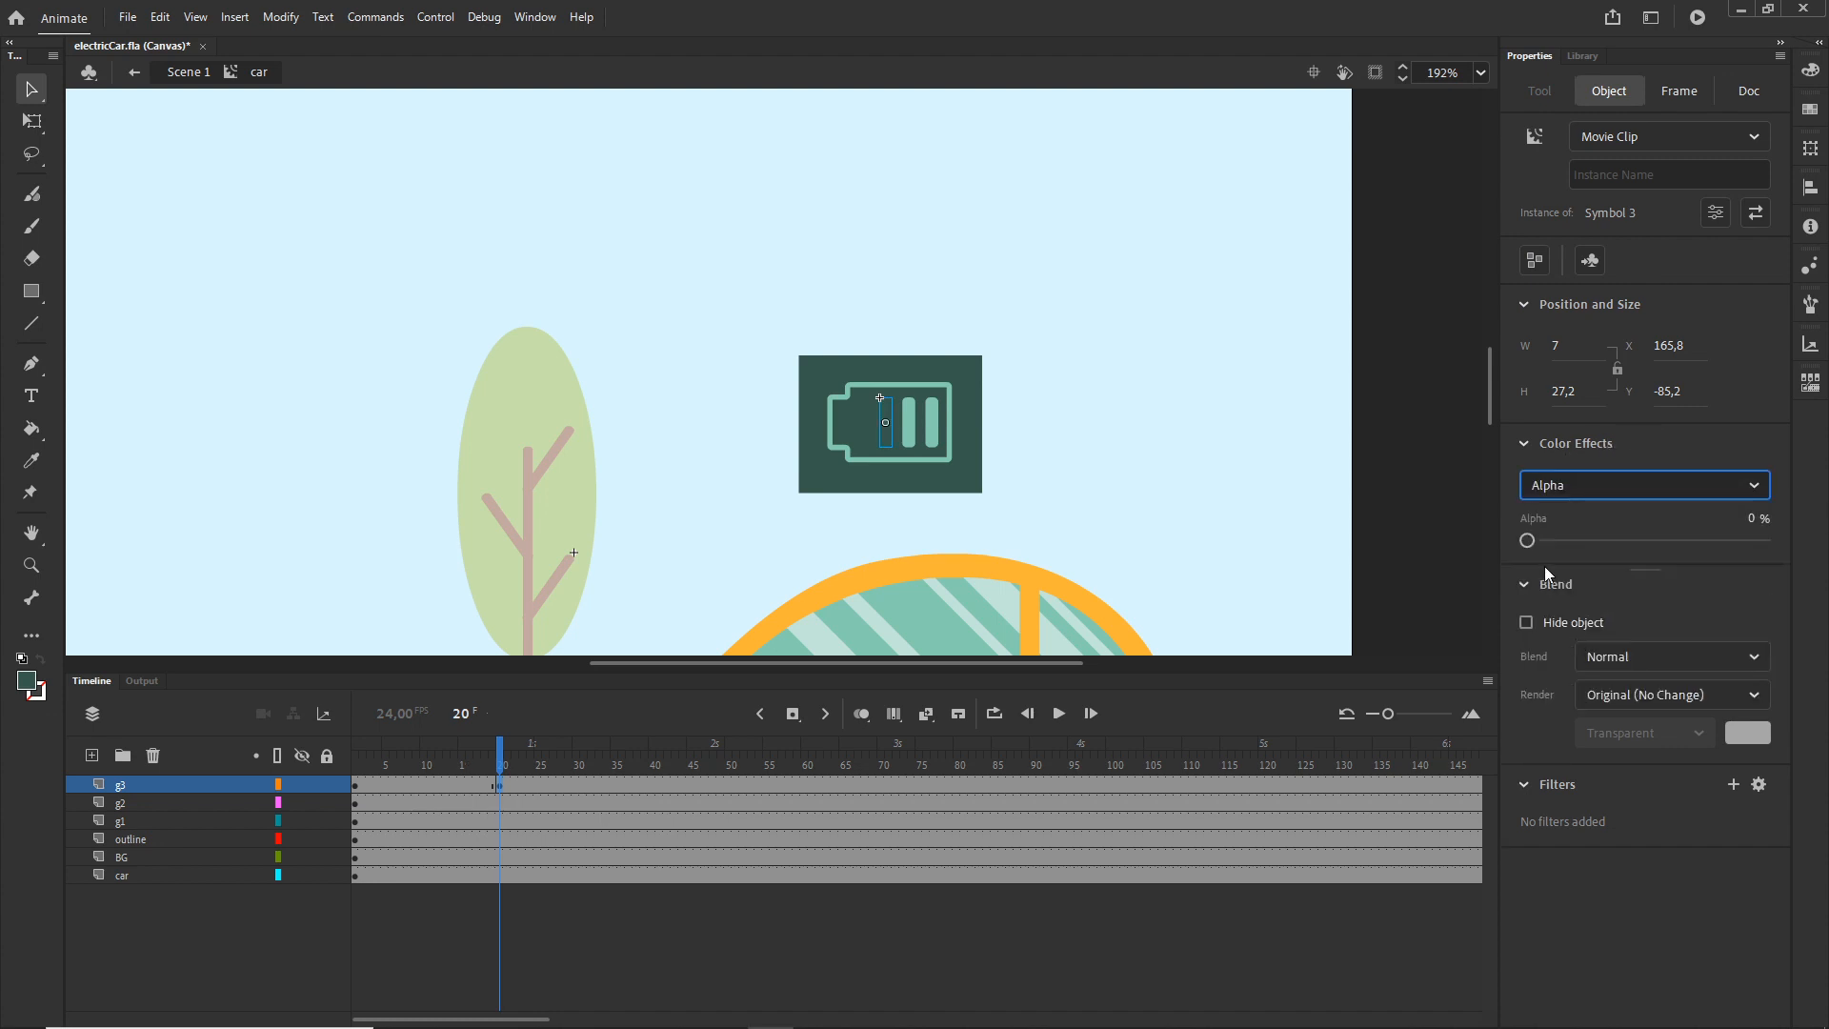
{"action": "left_click", "coordinate": [829, 910]}
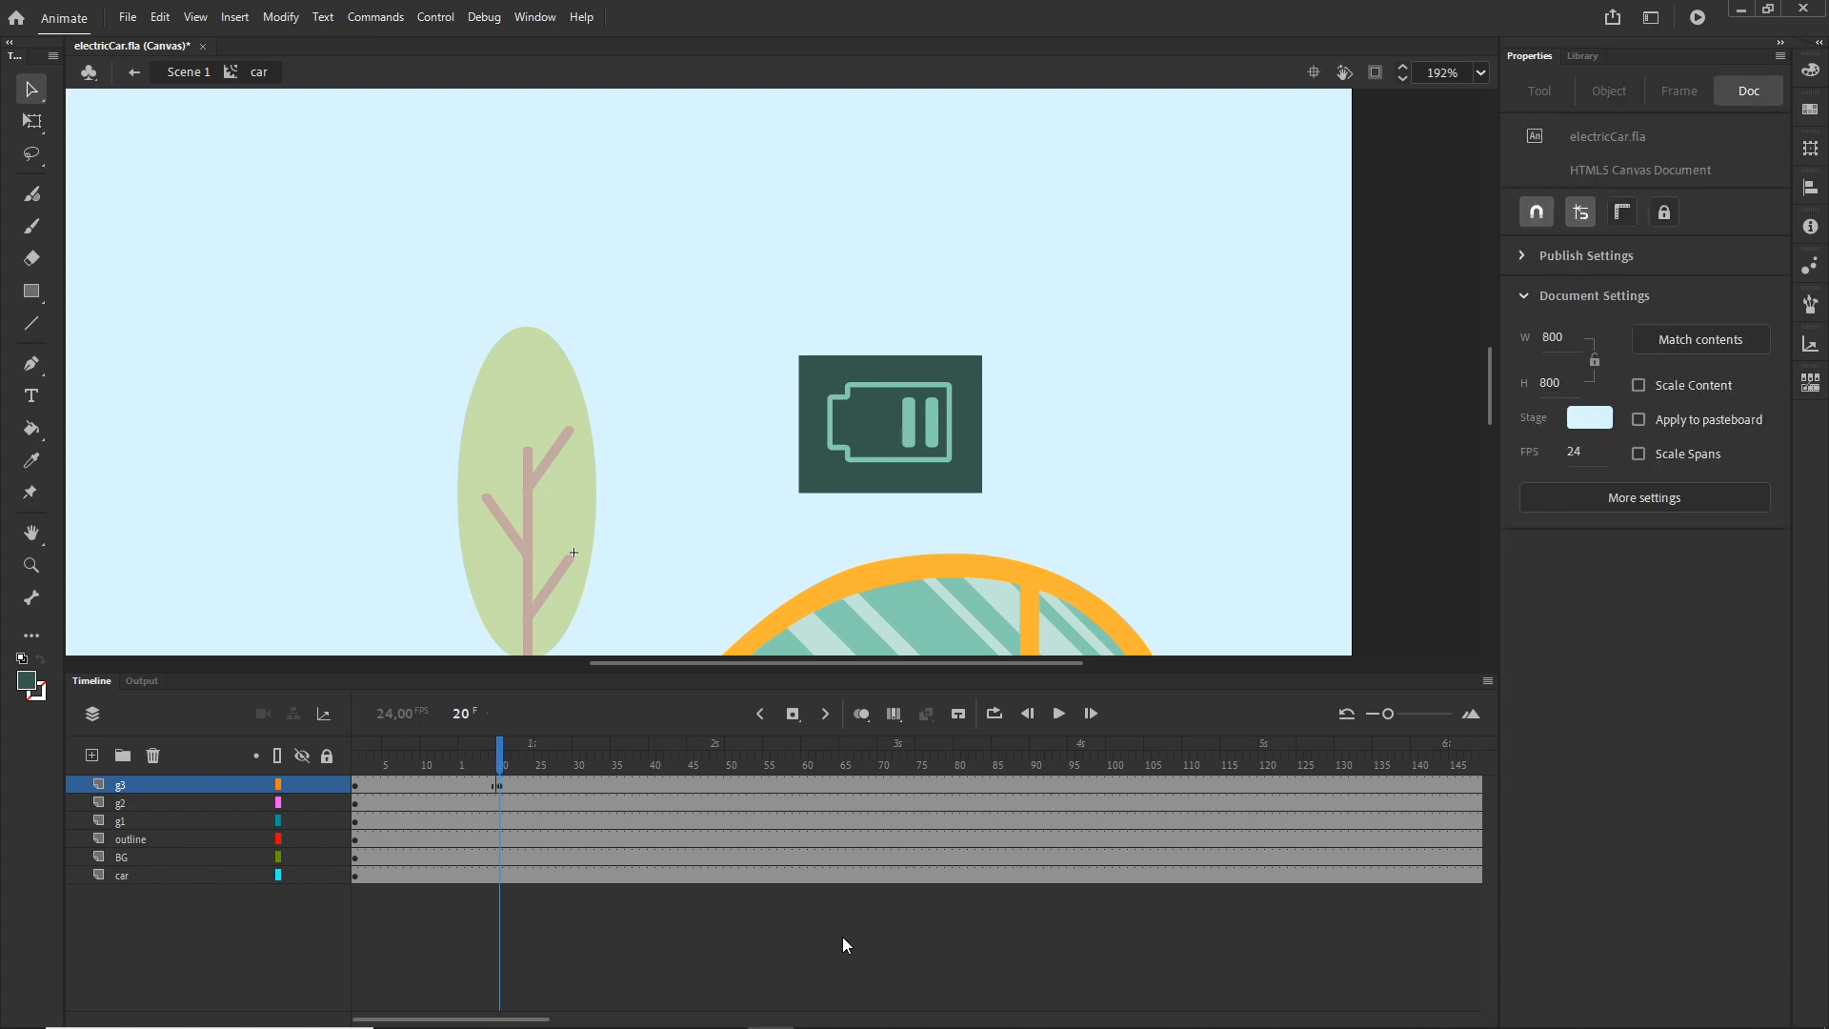
{"action": "left_click_drag", "start_coordinate": [490, 749], "coordinate": [408, 760]}
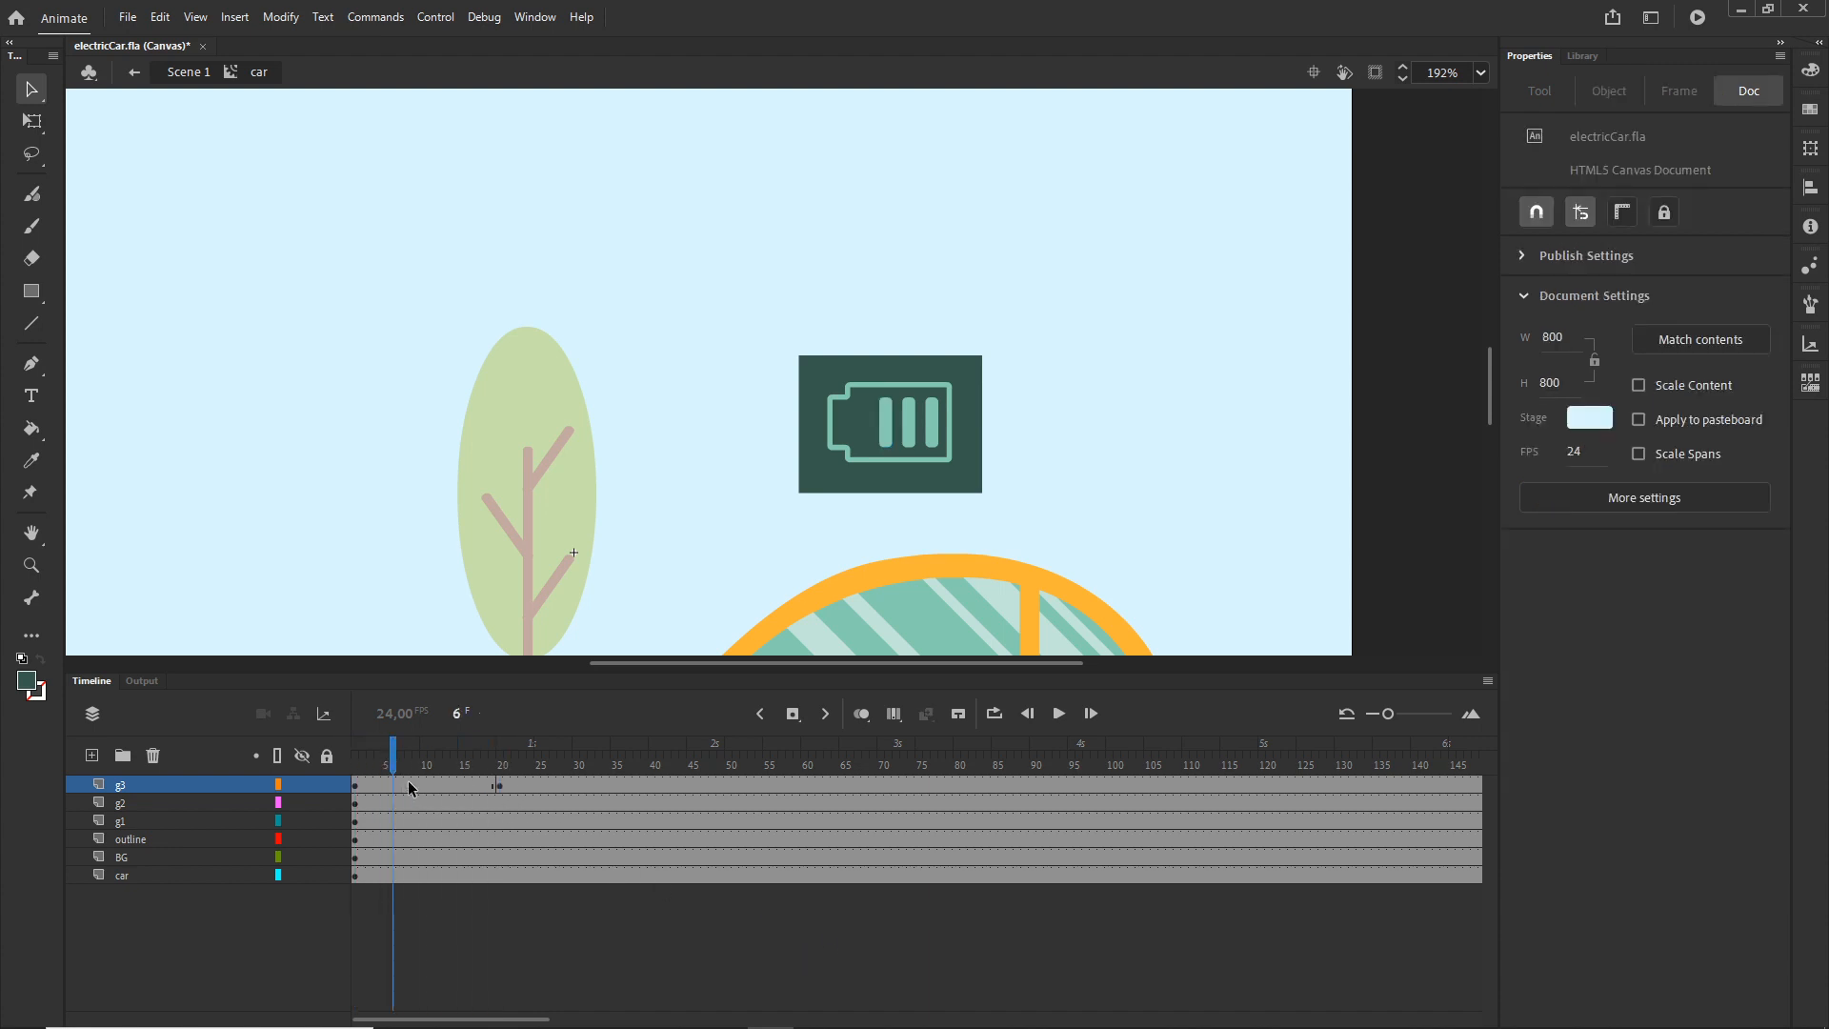
- Create a classic tween between frames 1 and 20 of layer g3 and scrub through the fade
{"action": "left_click", "coordinate": [407, 783]}
{"action": "left_click", "coordinate": [423, 784]}
{"action": "right_click", "coordinate": [424, 784]}
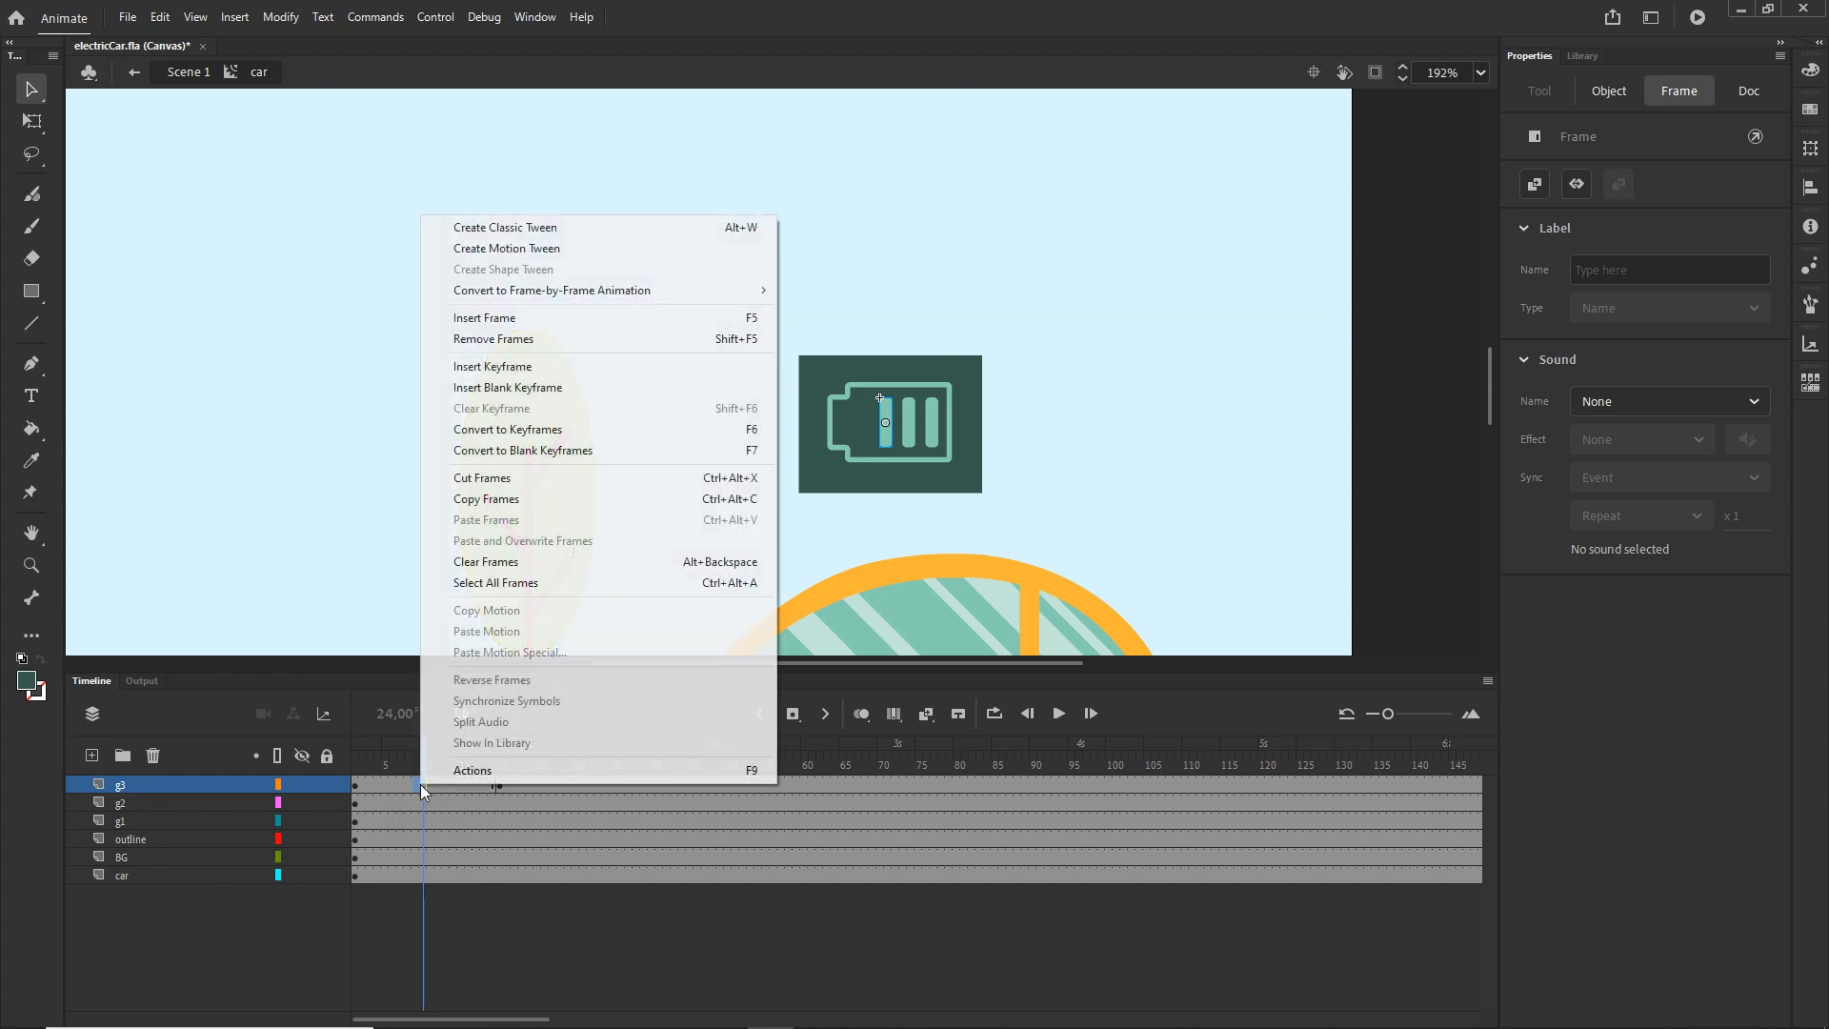
{"action": "left_click", "coordinate": [515, 227]}
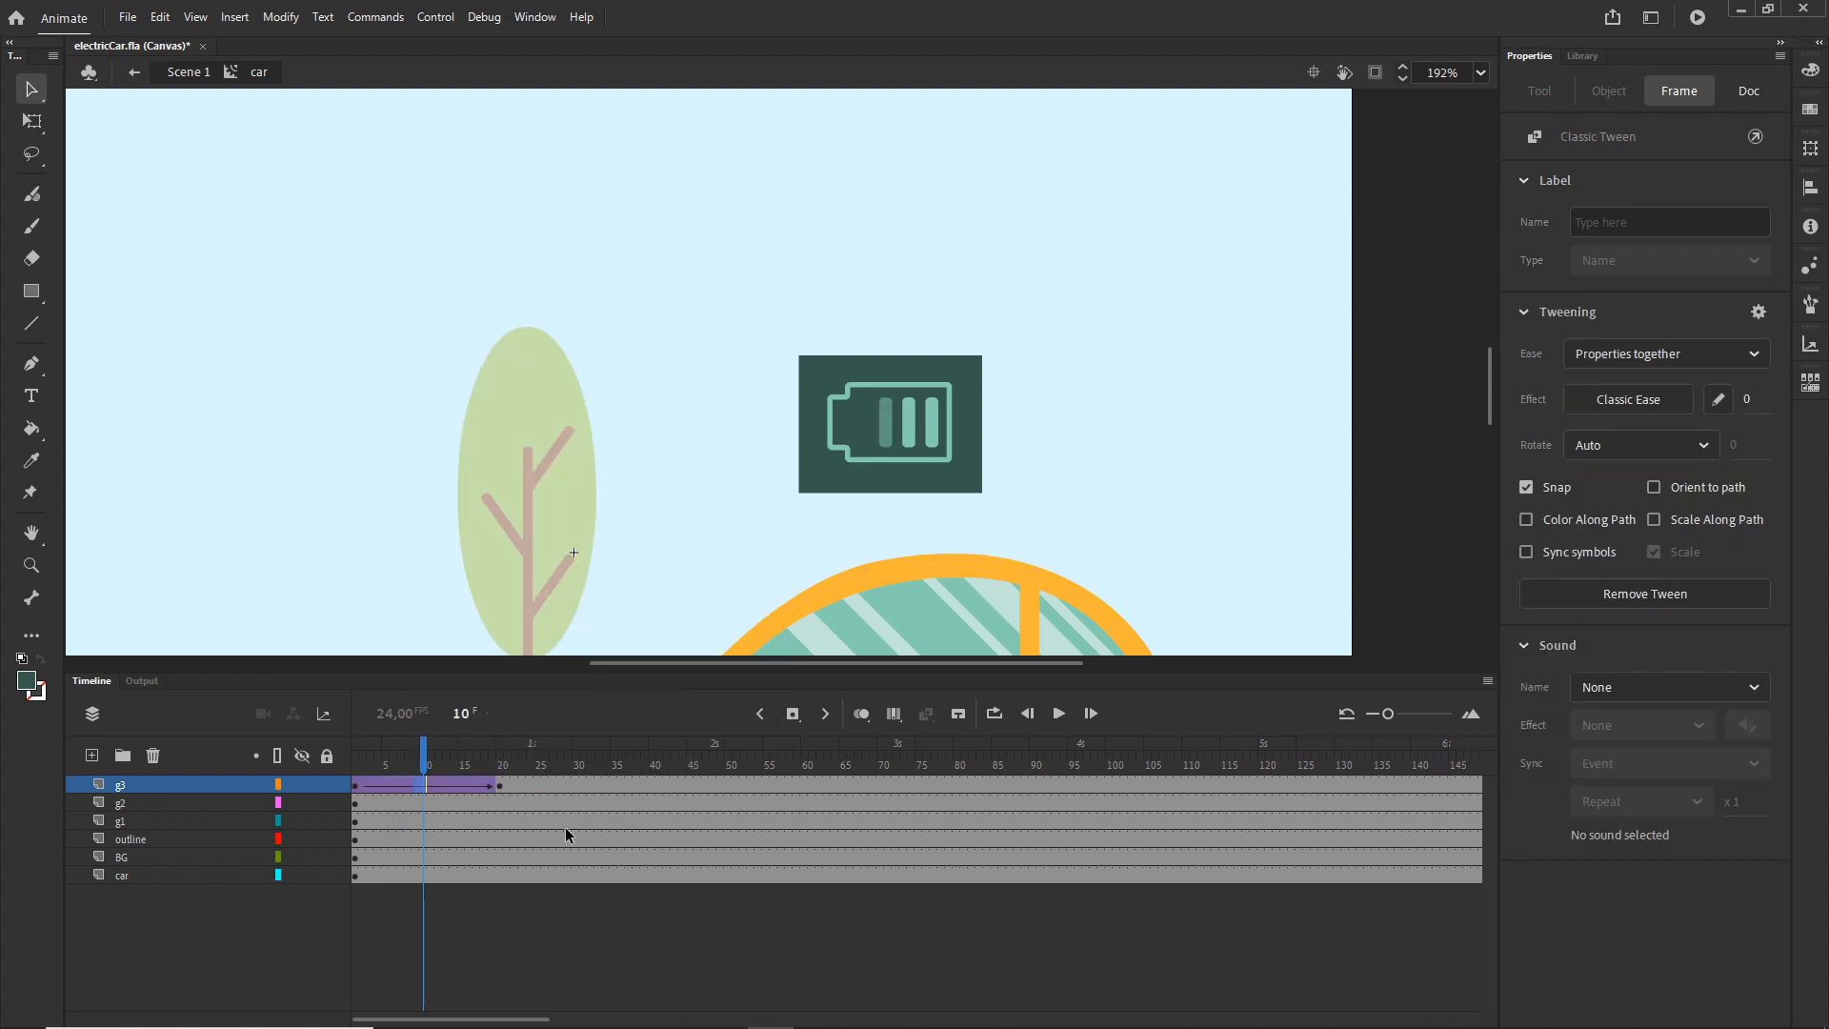
{"action": "left_click", "coordinate": [523, 900]}
{"action": "left_click_drag", "start_coordinate": [437, 745], "coordinate": [462, 772]}
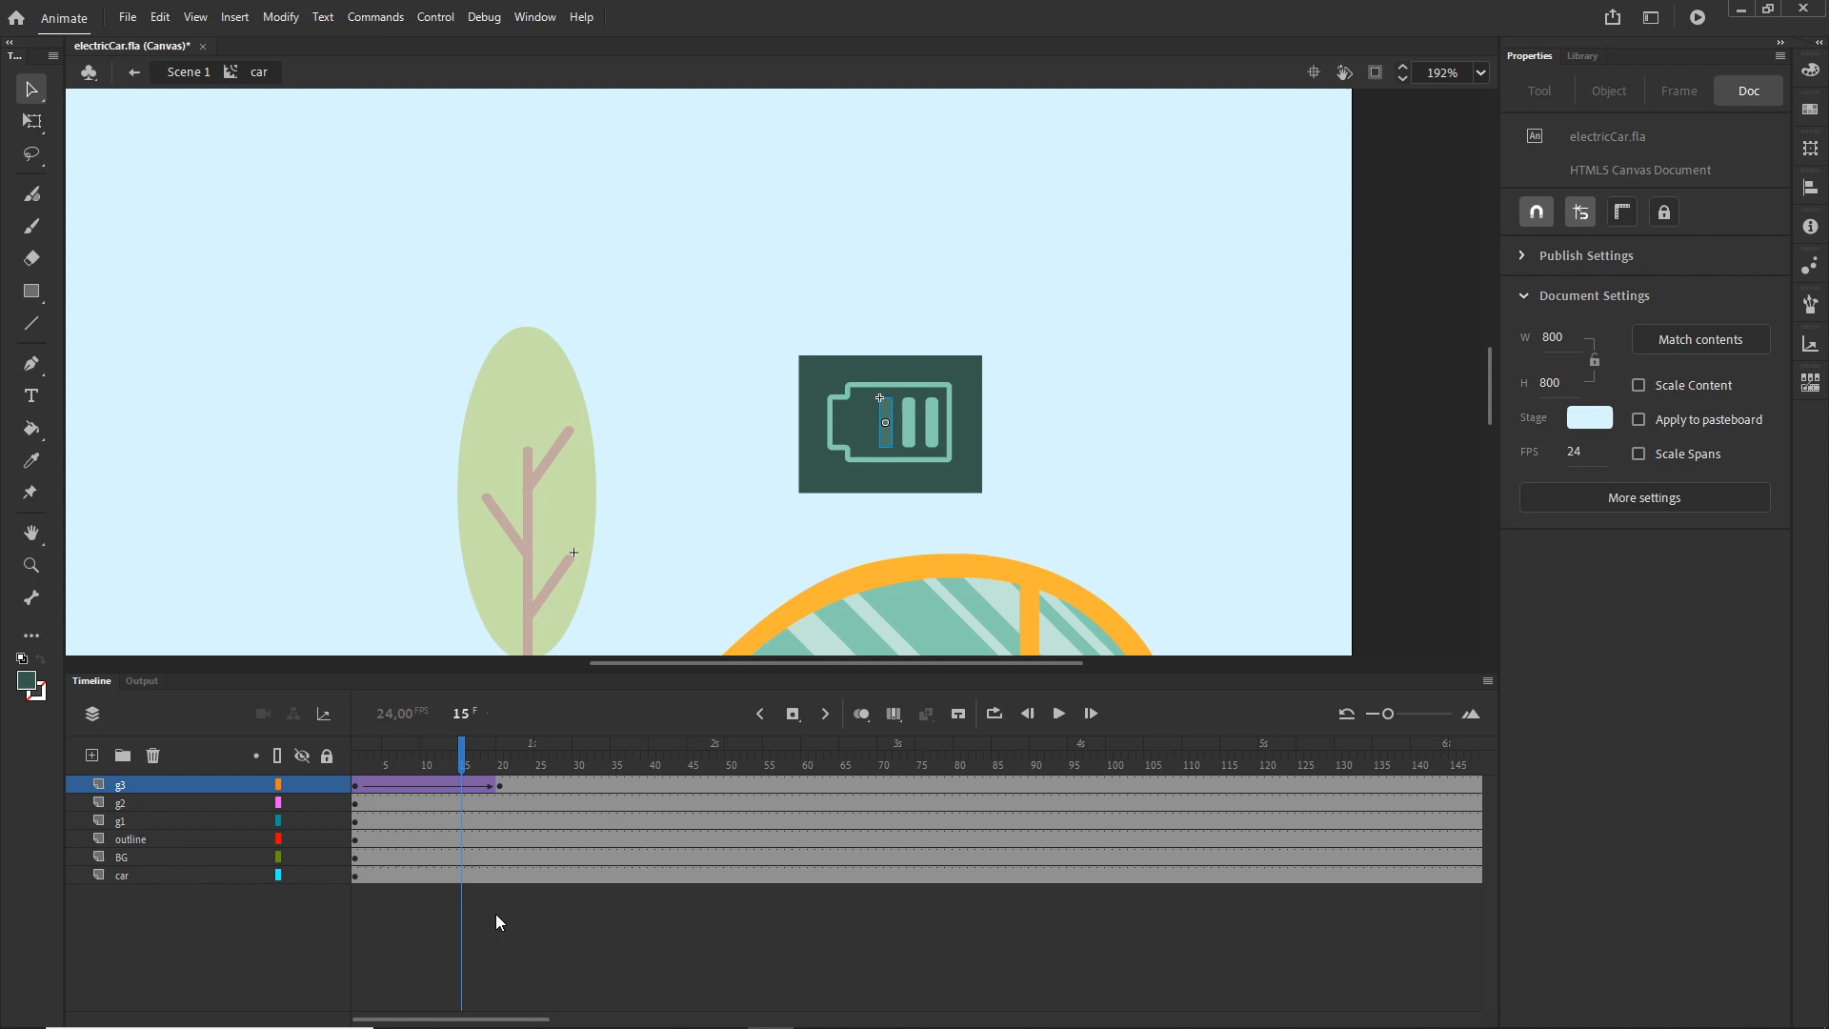
- Remove the classic tween from layer g3 and return to frame 1
{"action": "left_click", "coordinate": [424, 790]}
{"action": "right_click", "coordinate": [426, 798]}
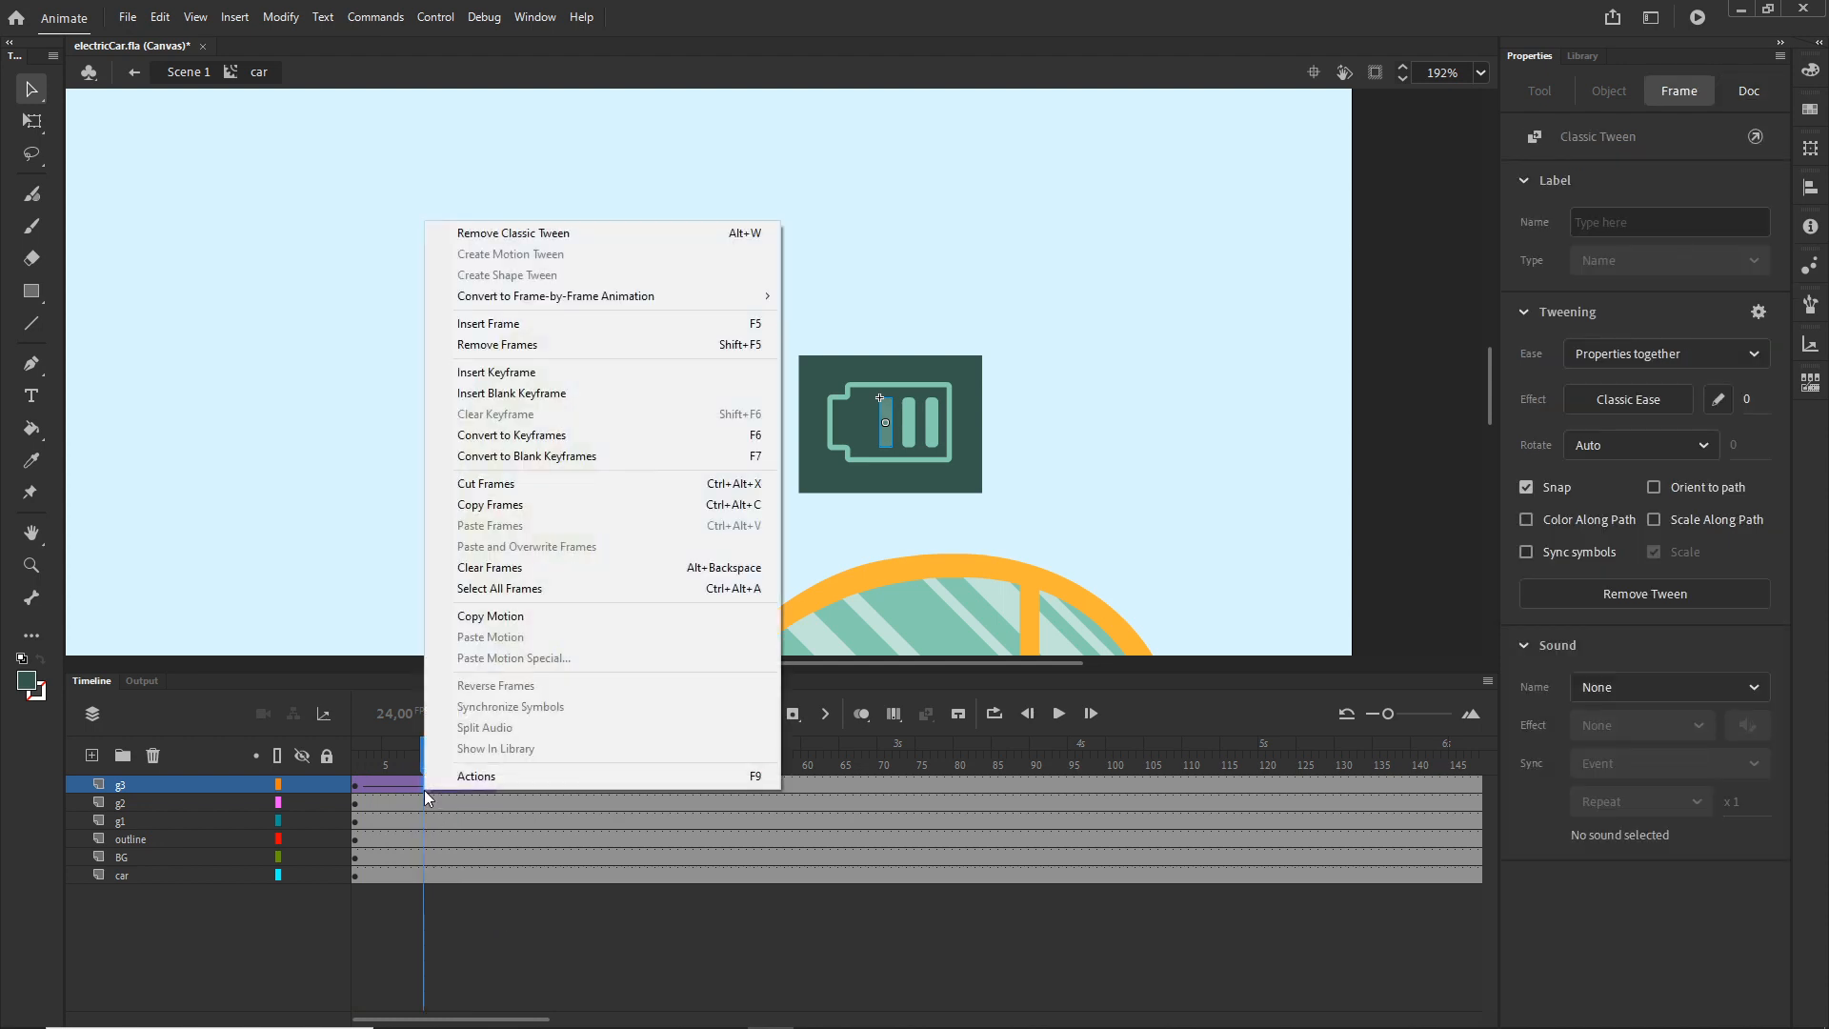
{"action": "left_click", "coordinate": [524, 236]}
{"action": "left_click", "coordinate": [590, 953]}
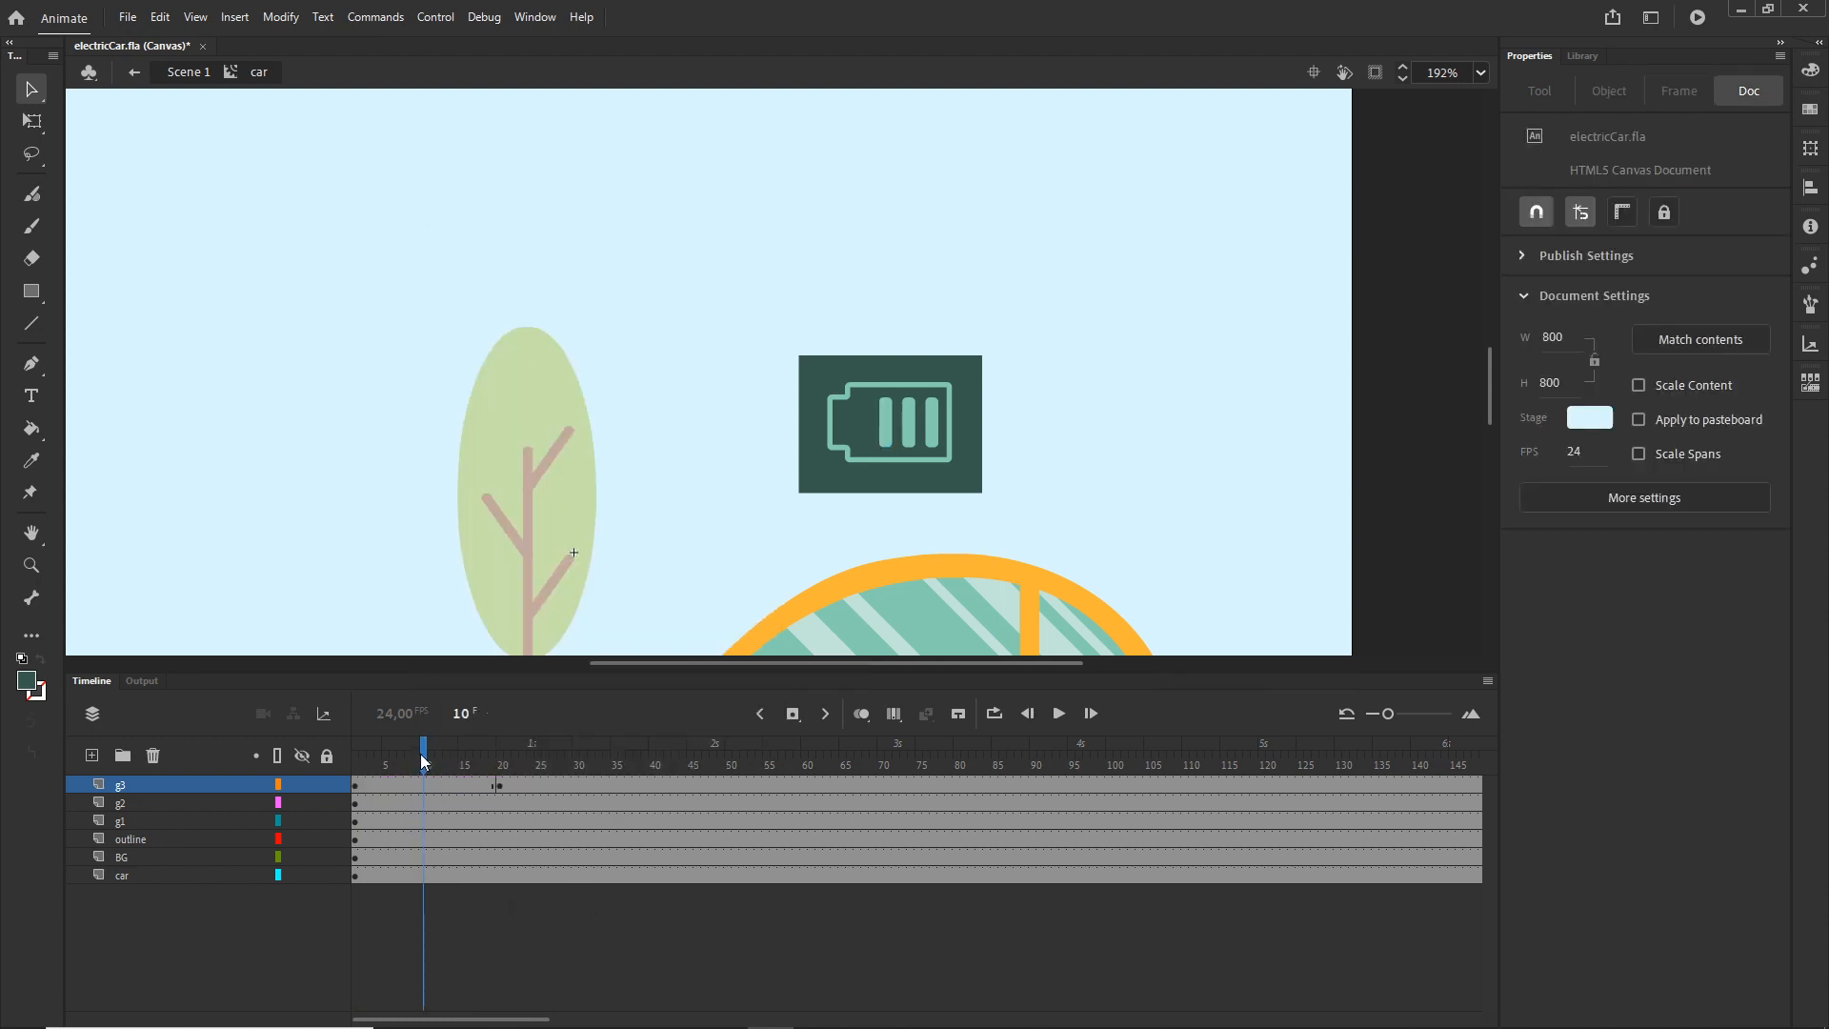
{"action": "left_click_drag", "start_coordinate": [425, 753], "coordinate": [355, 753]}
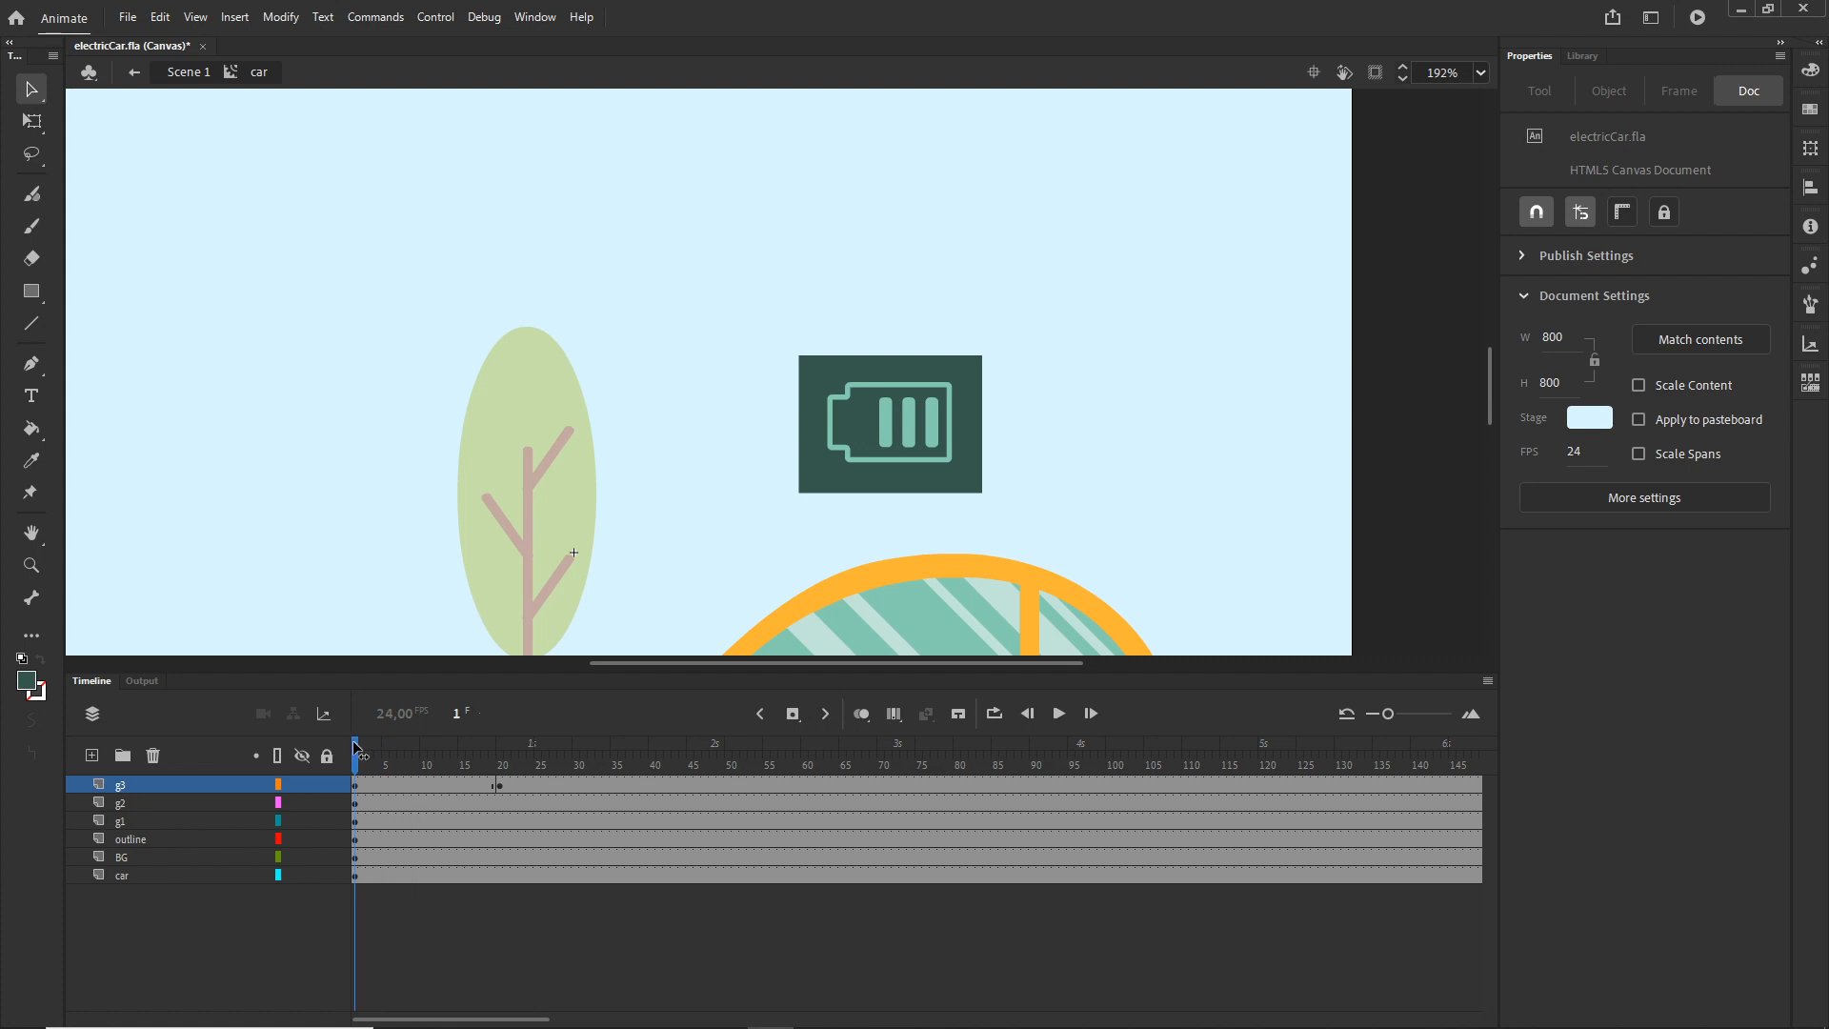
- Copy the visible-bar keyframe from frame 1 of layer g3 to frame 29
{"action": "left_click", "coordinate": [356, 791]}
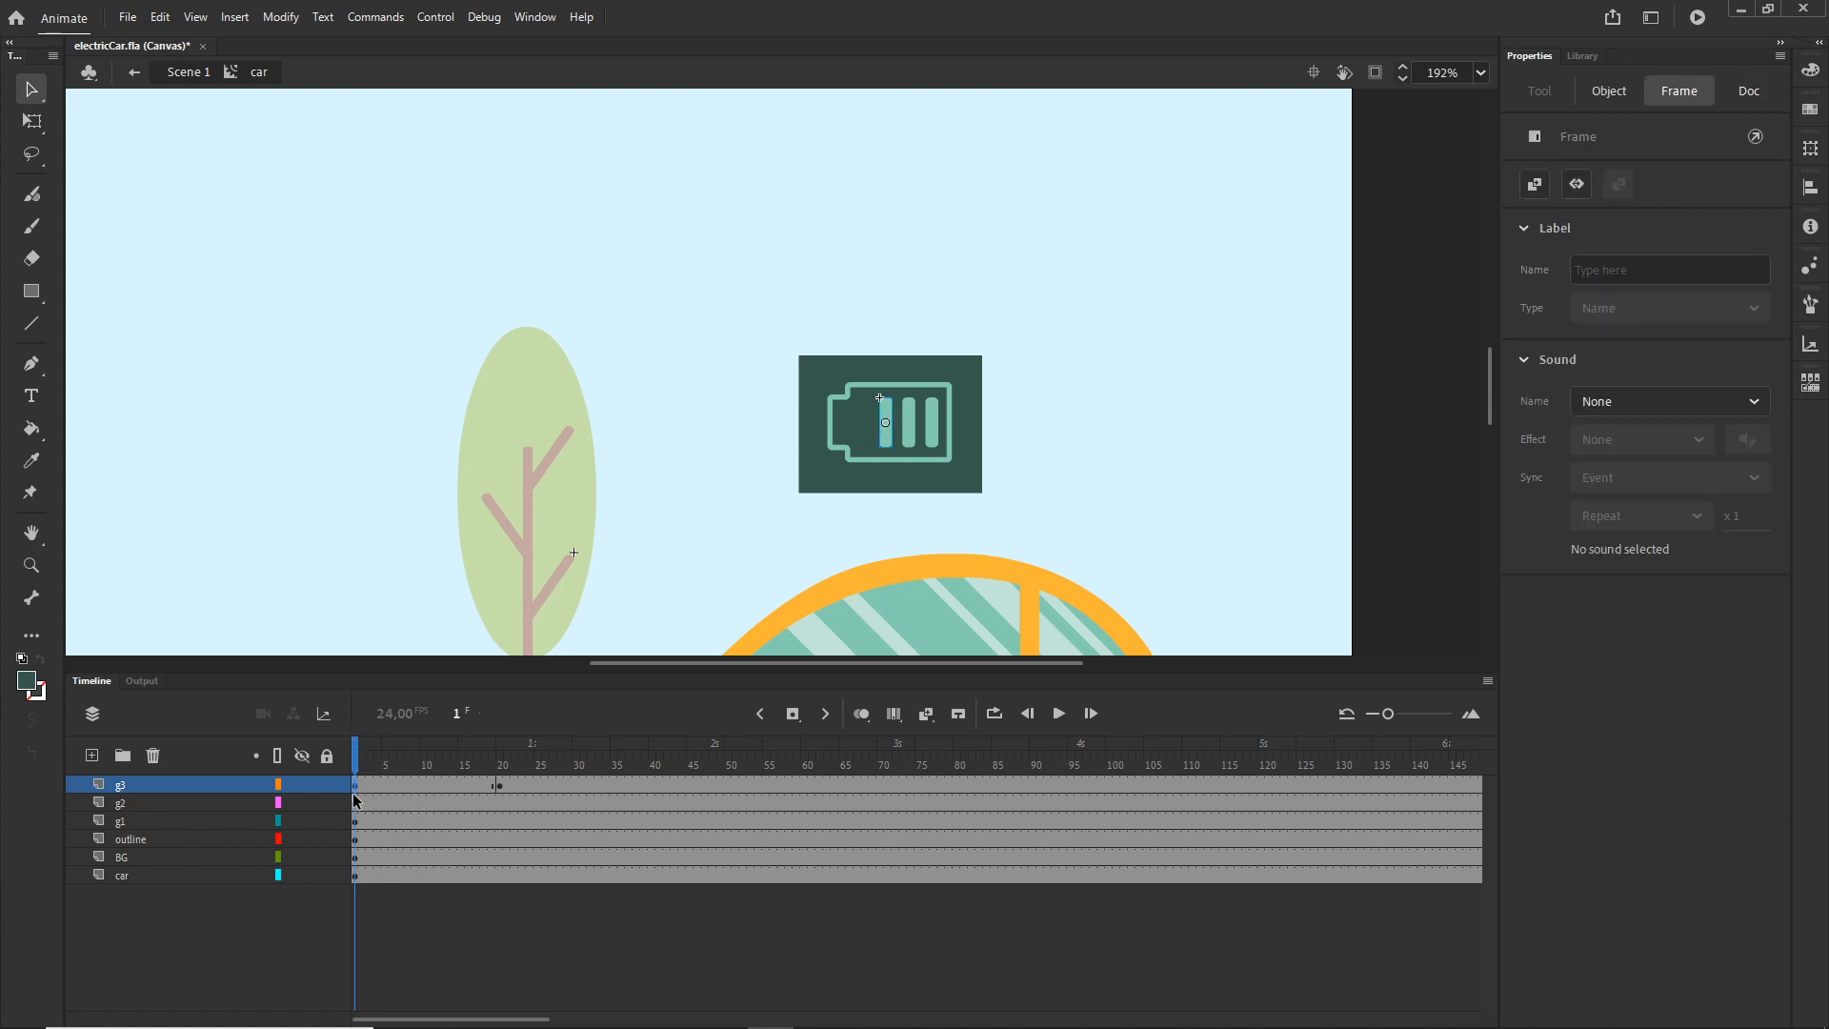
{"action": "left_click", "coordinate": [496, 789]}
{"action": "mouse_move", "coordinate": [501, 762]}
{"action": "left_mouse_down"}
{"action": "mouse_move", "coordinate": [353, 767]}
{"action": "mouse_move", "coordinate": [503, 768]}
{"action": "left_mouse_up"}
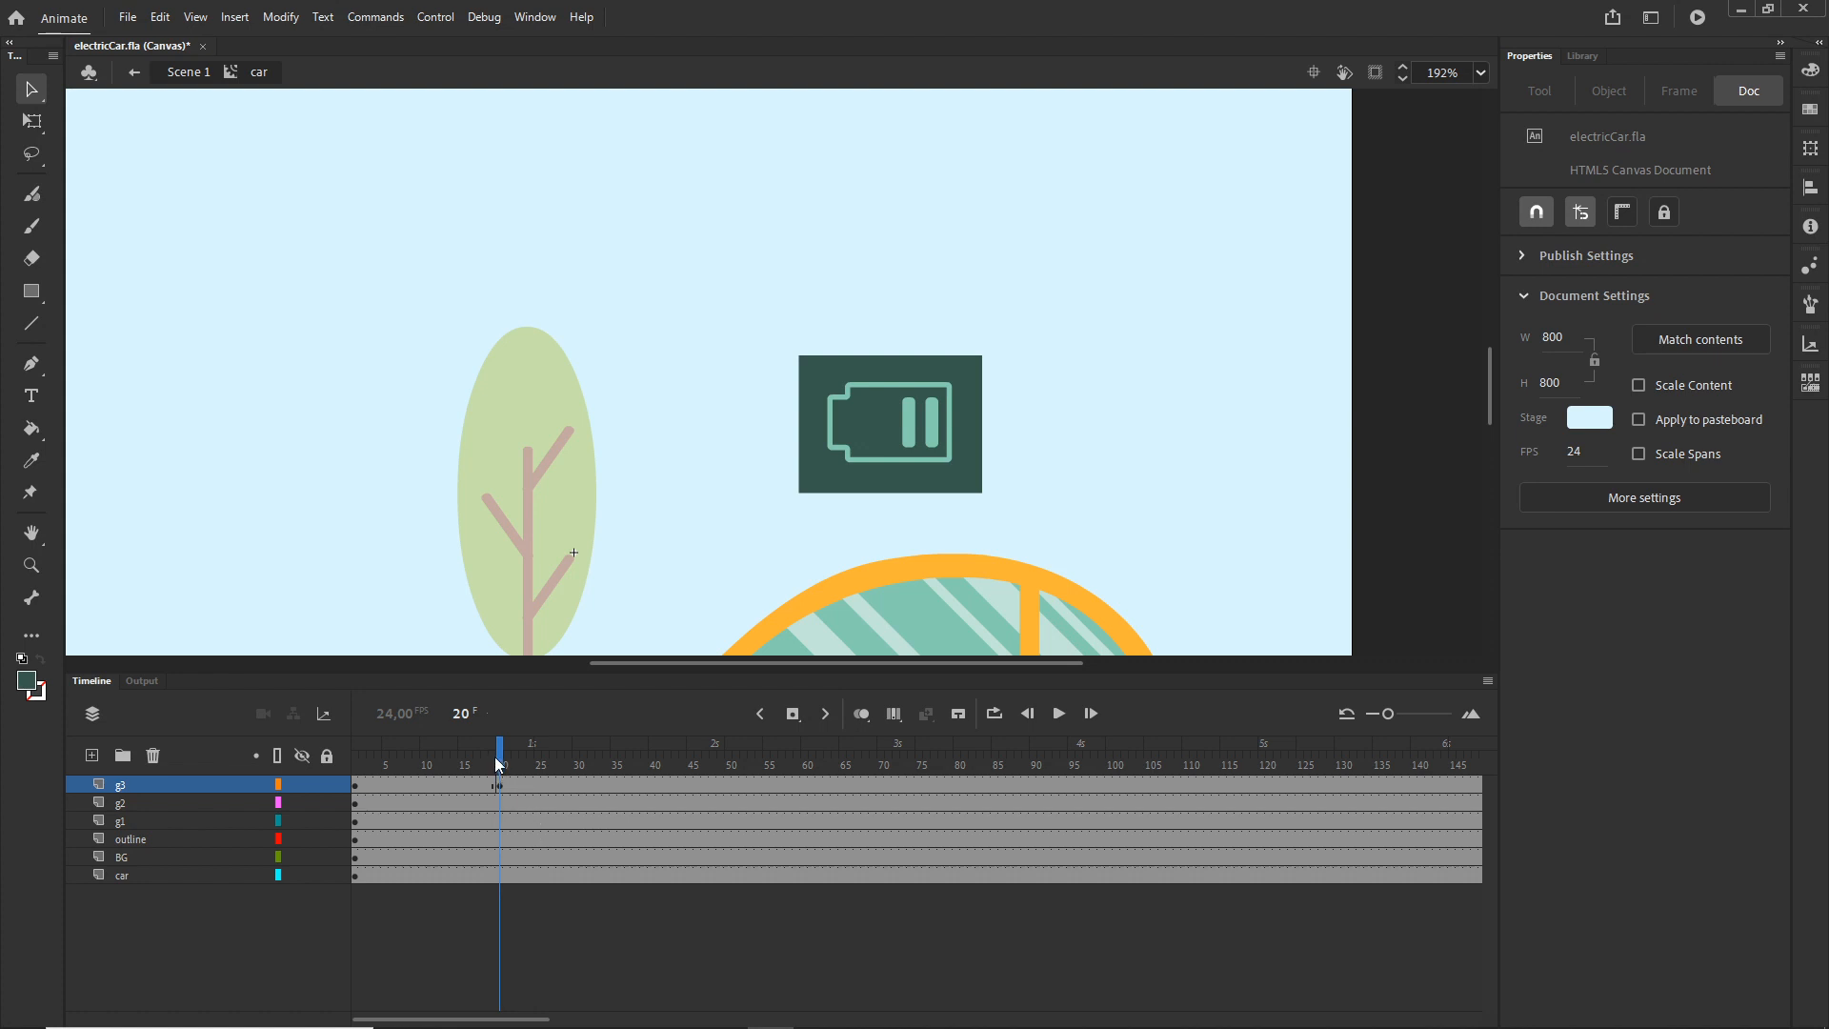
{"action": "left_click", "coordinate": [357, 786]}
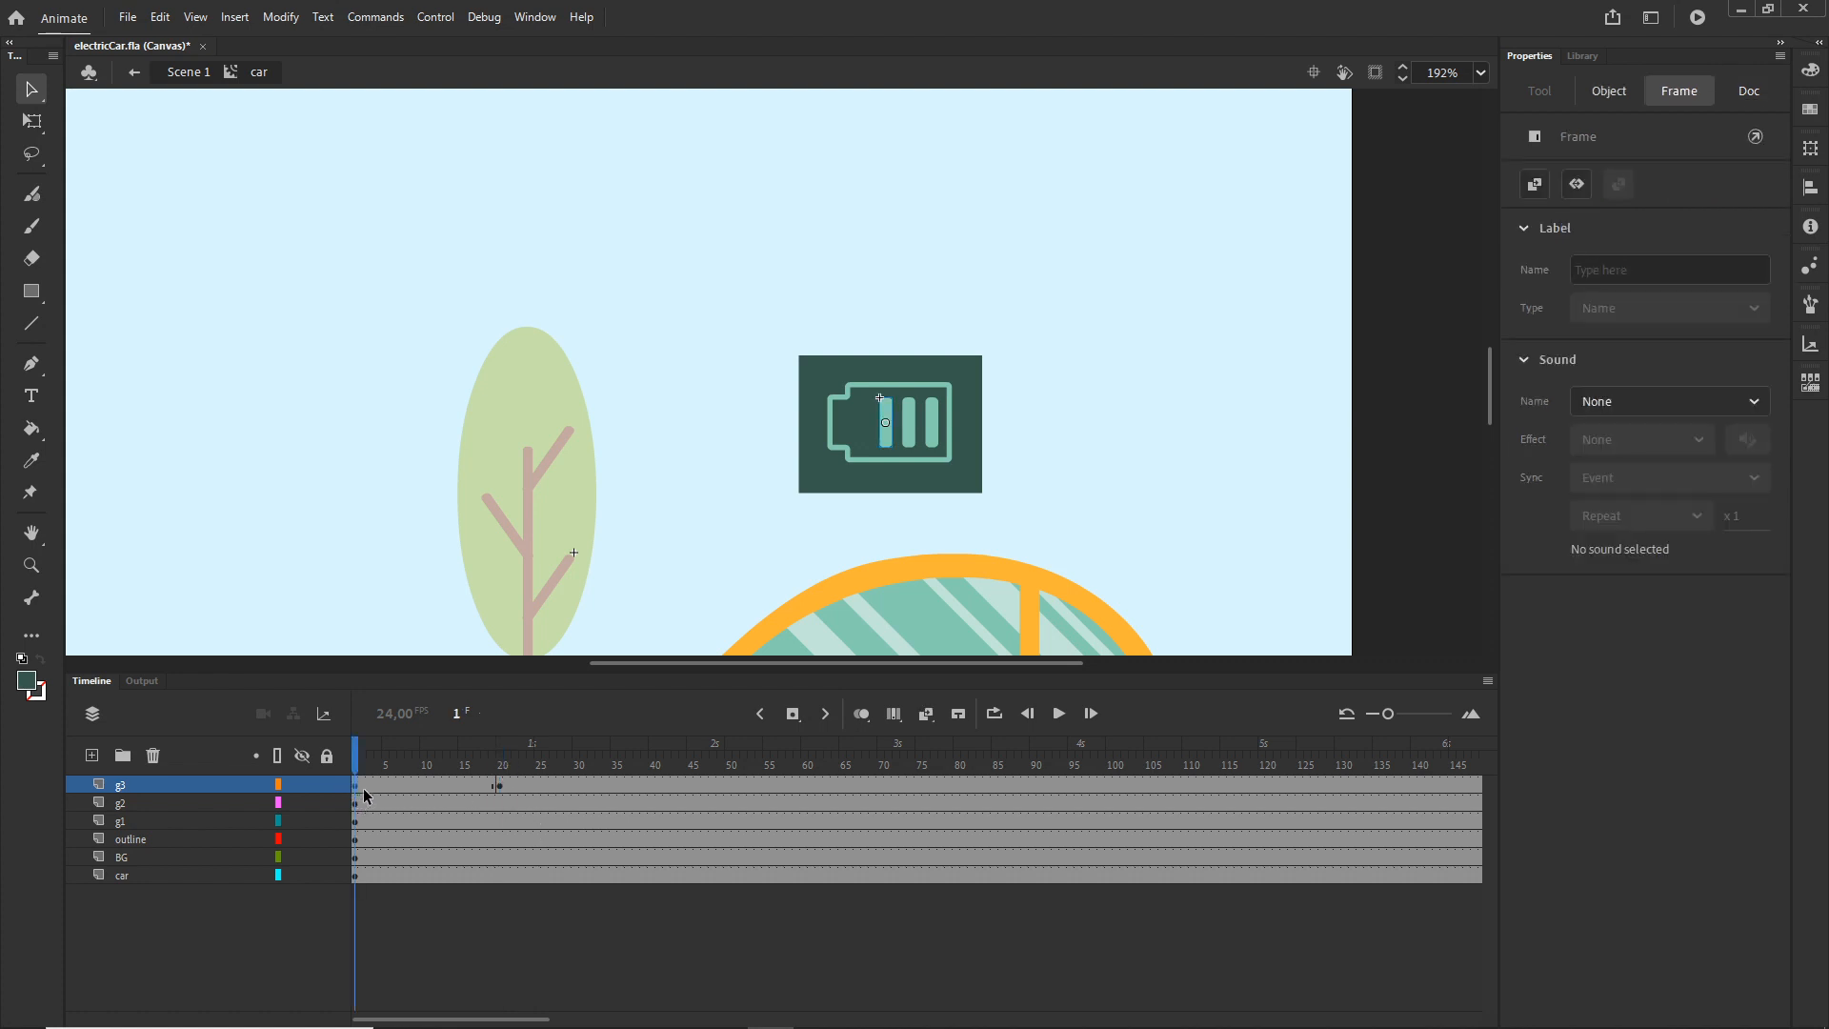
{"action": "left_click_drag", "start_coordinate": [356, 791], "coordinate": [574, 763]}
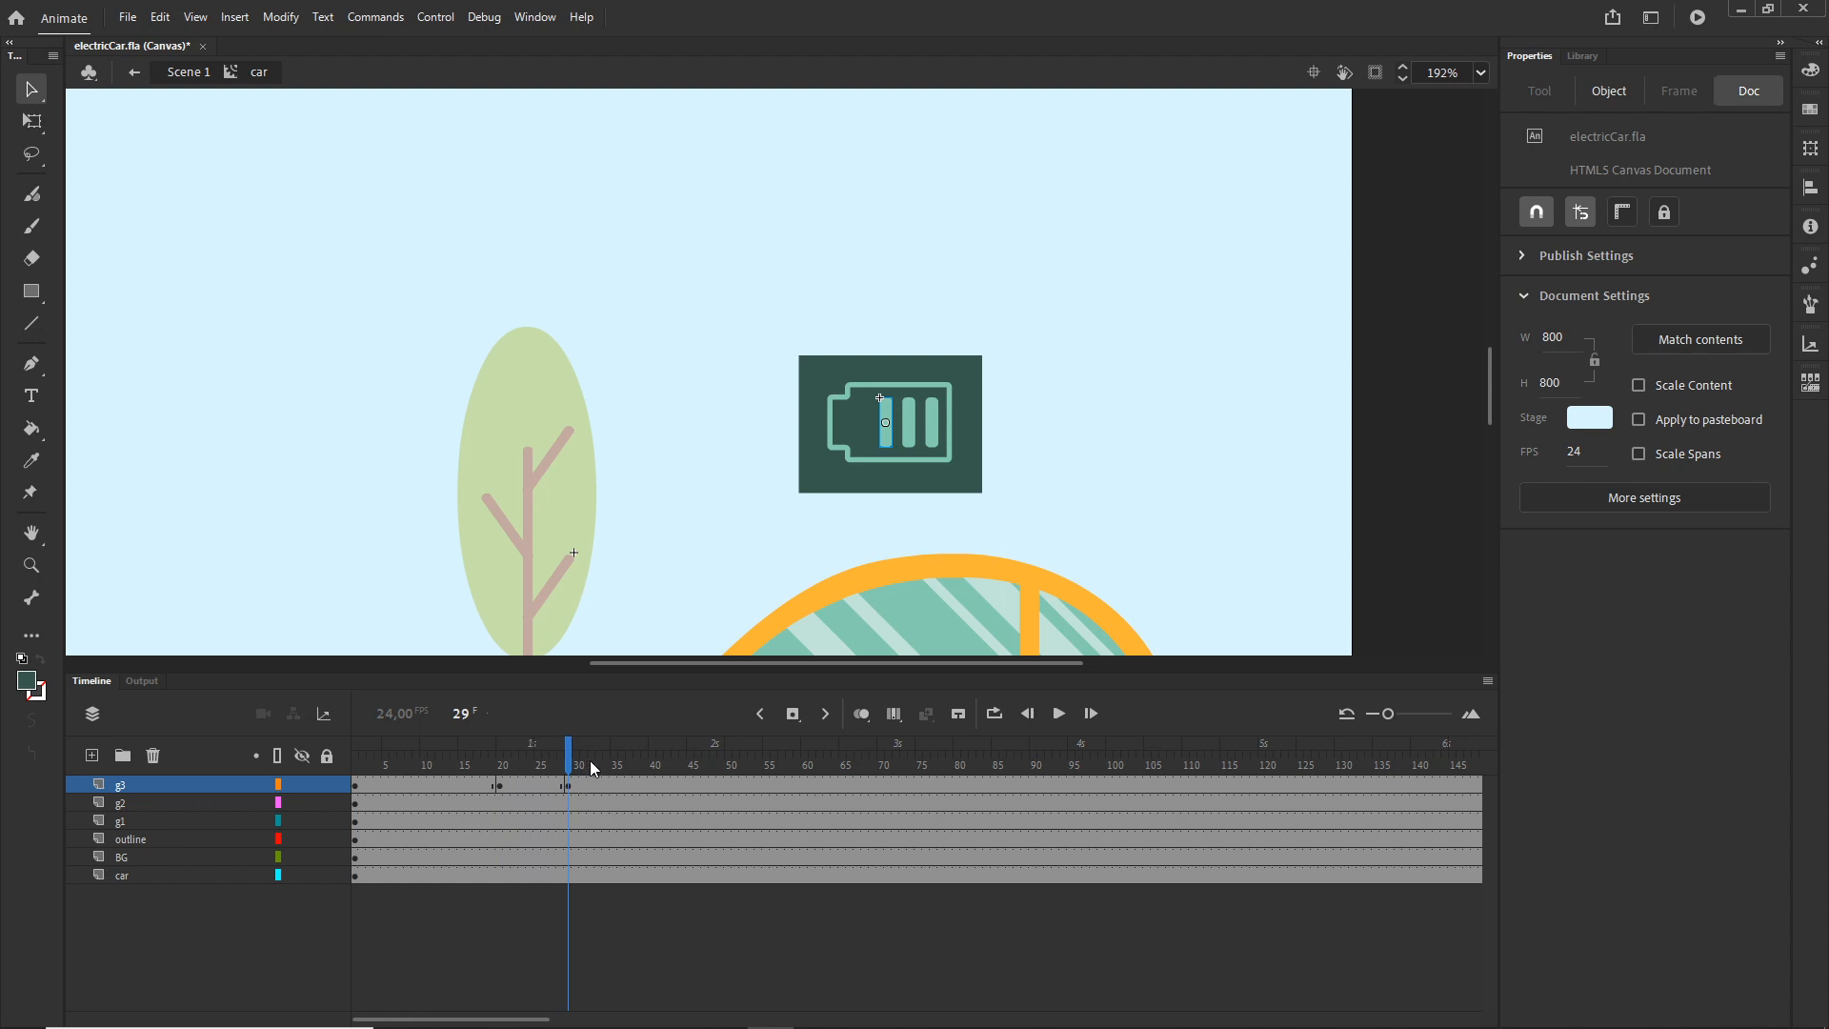
- Continue g3's blinking by copying its hidden keyframe to frames 38 and 56 and its visible keyframe to frame 46
{"action": "left_click", "coordinate": [501, 784]}
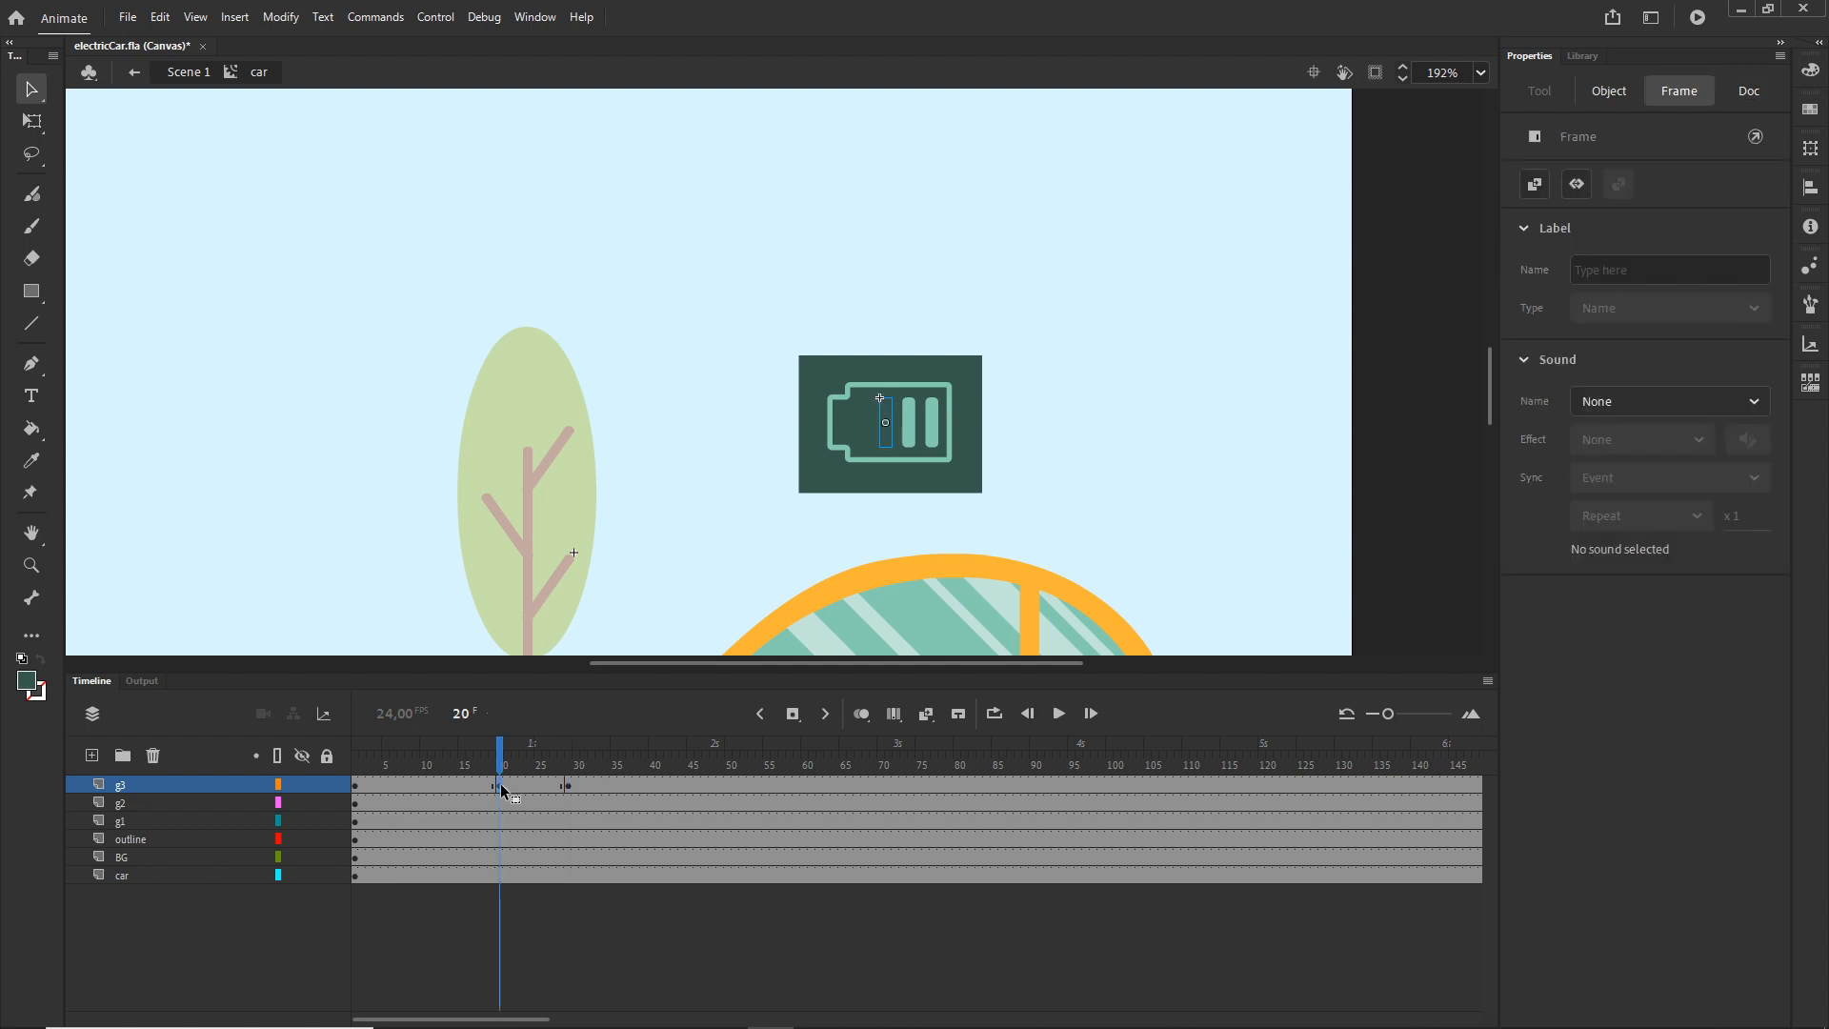
{"action": "left_click", "coordinate": [637, 784]}
{"action": "key", "text": "F6"}
{"action": "left_click", "coordinate": [568, 788]}
{"action": "left_click", "coordinate": [702, 785]}
{"action": "key", "text": "F6"}
{"action": "left_click", "coordinate": [638, 785]}
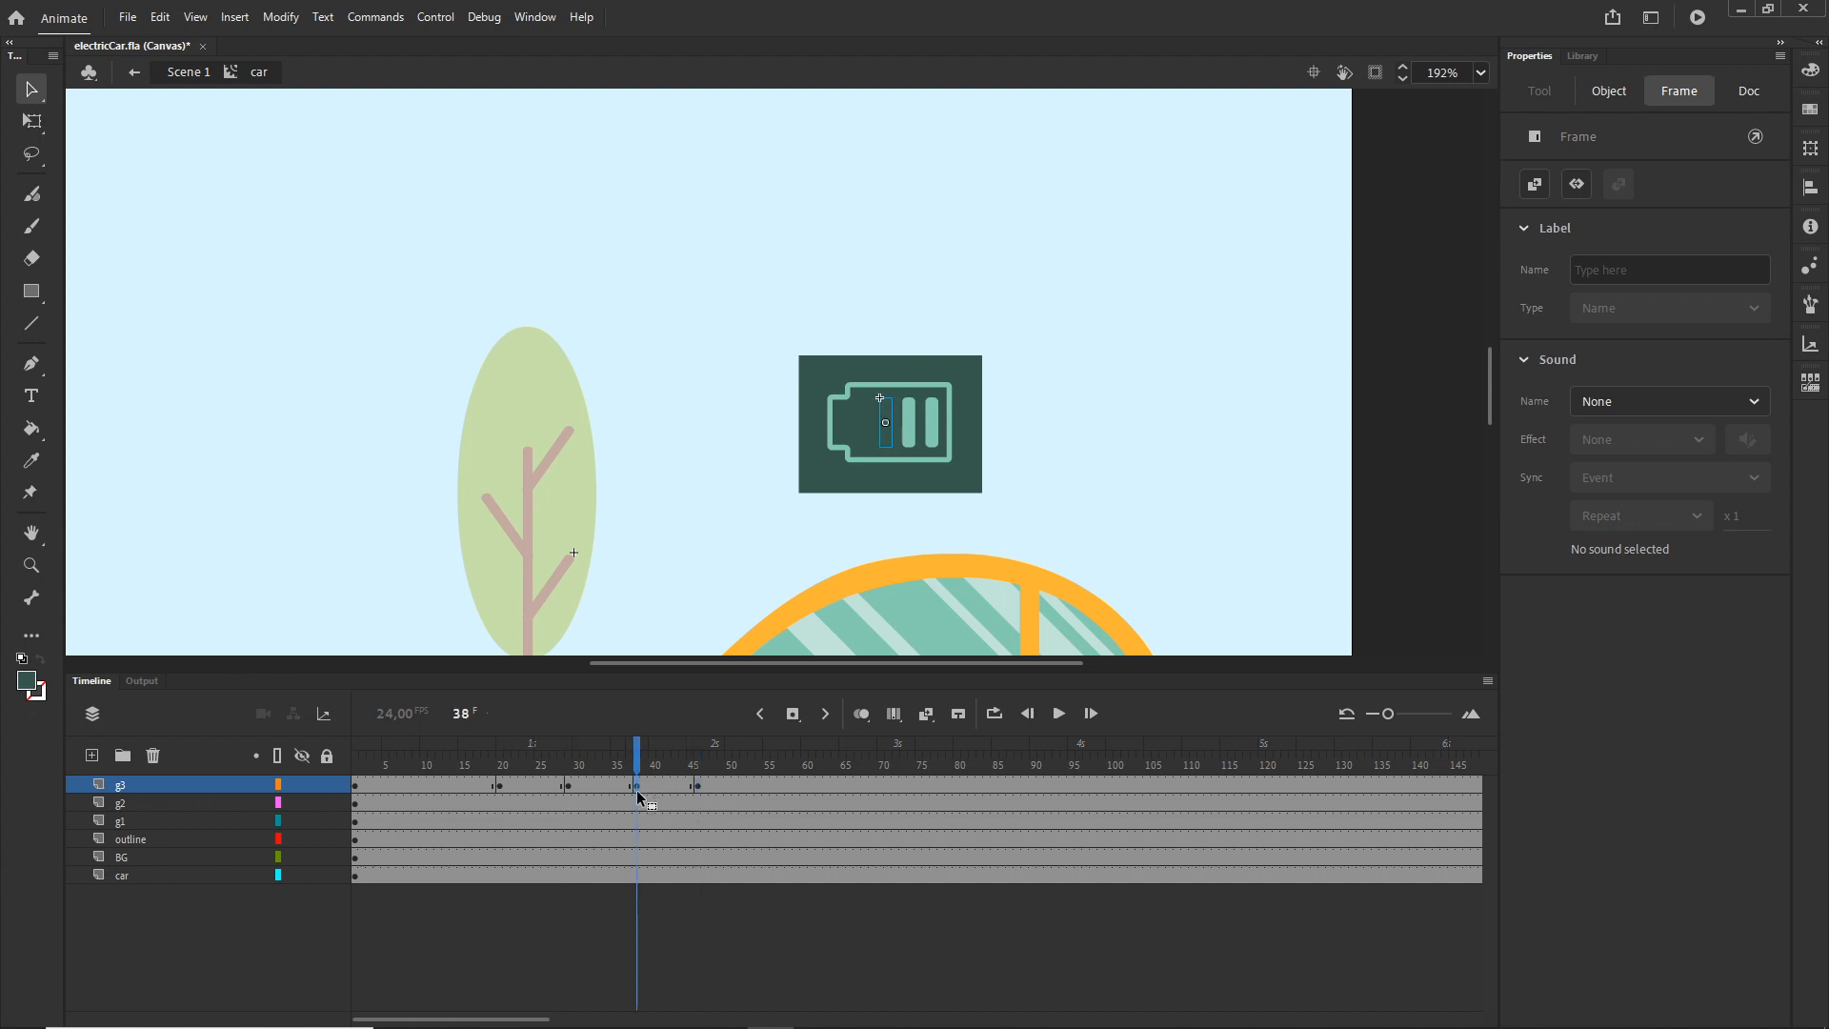
{"action": "left_click", "coordinate": [769, 785]}
{"action": "key", "text": "F6"}
{"action": "mouse_move", "coordinate": [771, 744]}
{"action": "left_mouse_down"}
{"action": "mouse_move", "coordinate": [448, 736]}
{"action": "mouse_move", "coordinate": [802, 724]}
{"action": "left_mouse_up"}
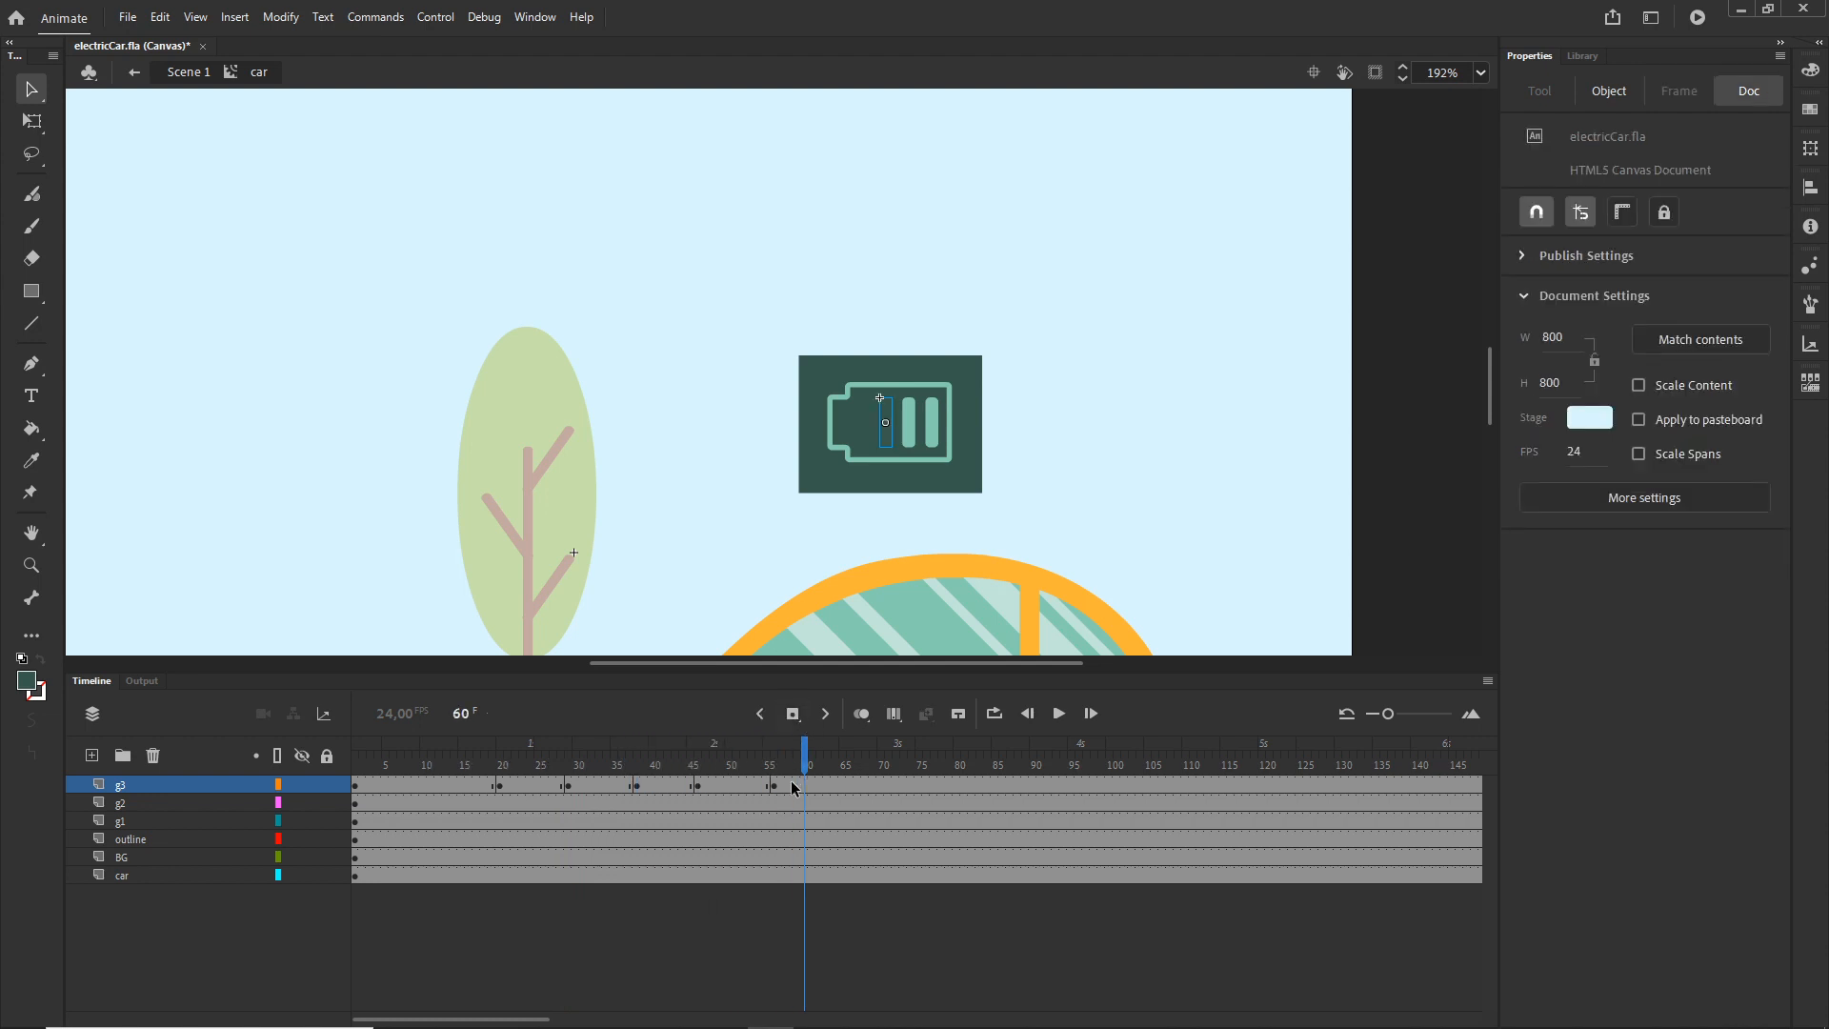
- Remove frames 57 to 200 from layer g3
{"action": "left_click", "coordinate": [785, 786]}
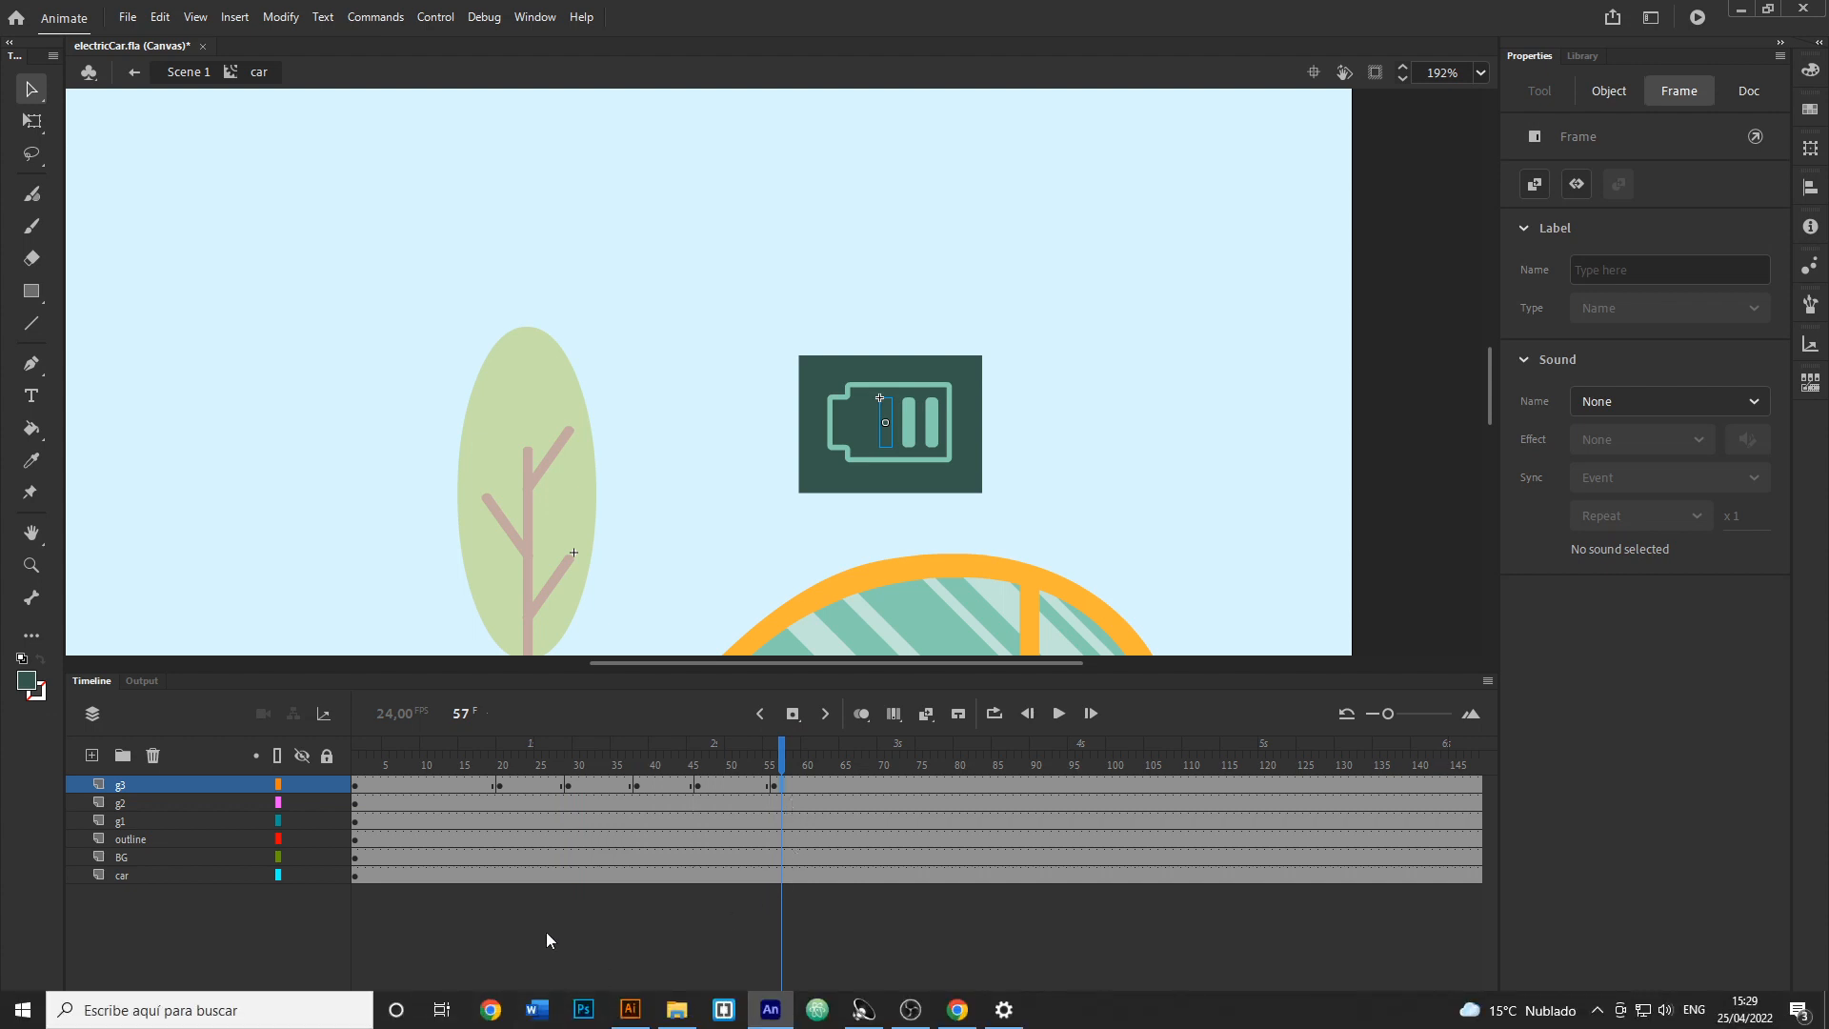
{"action": "left_click_drag", "start_coordinate": [524, 1022], "coordinate": [589, 1022]}
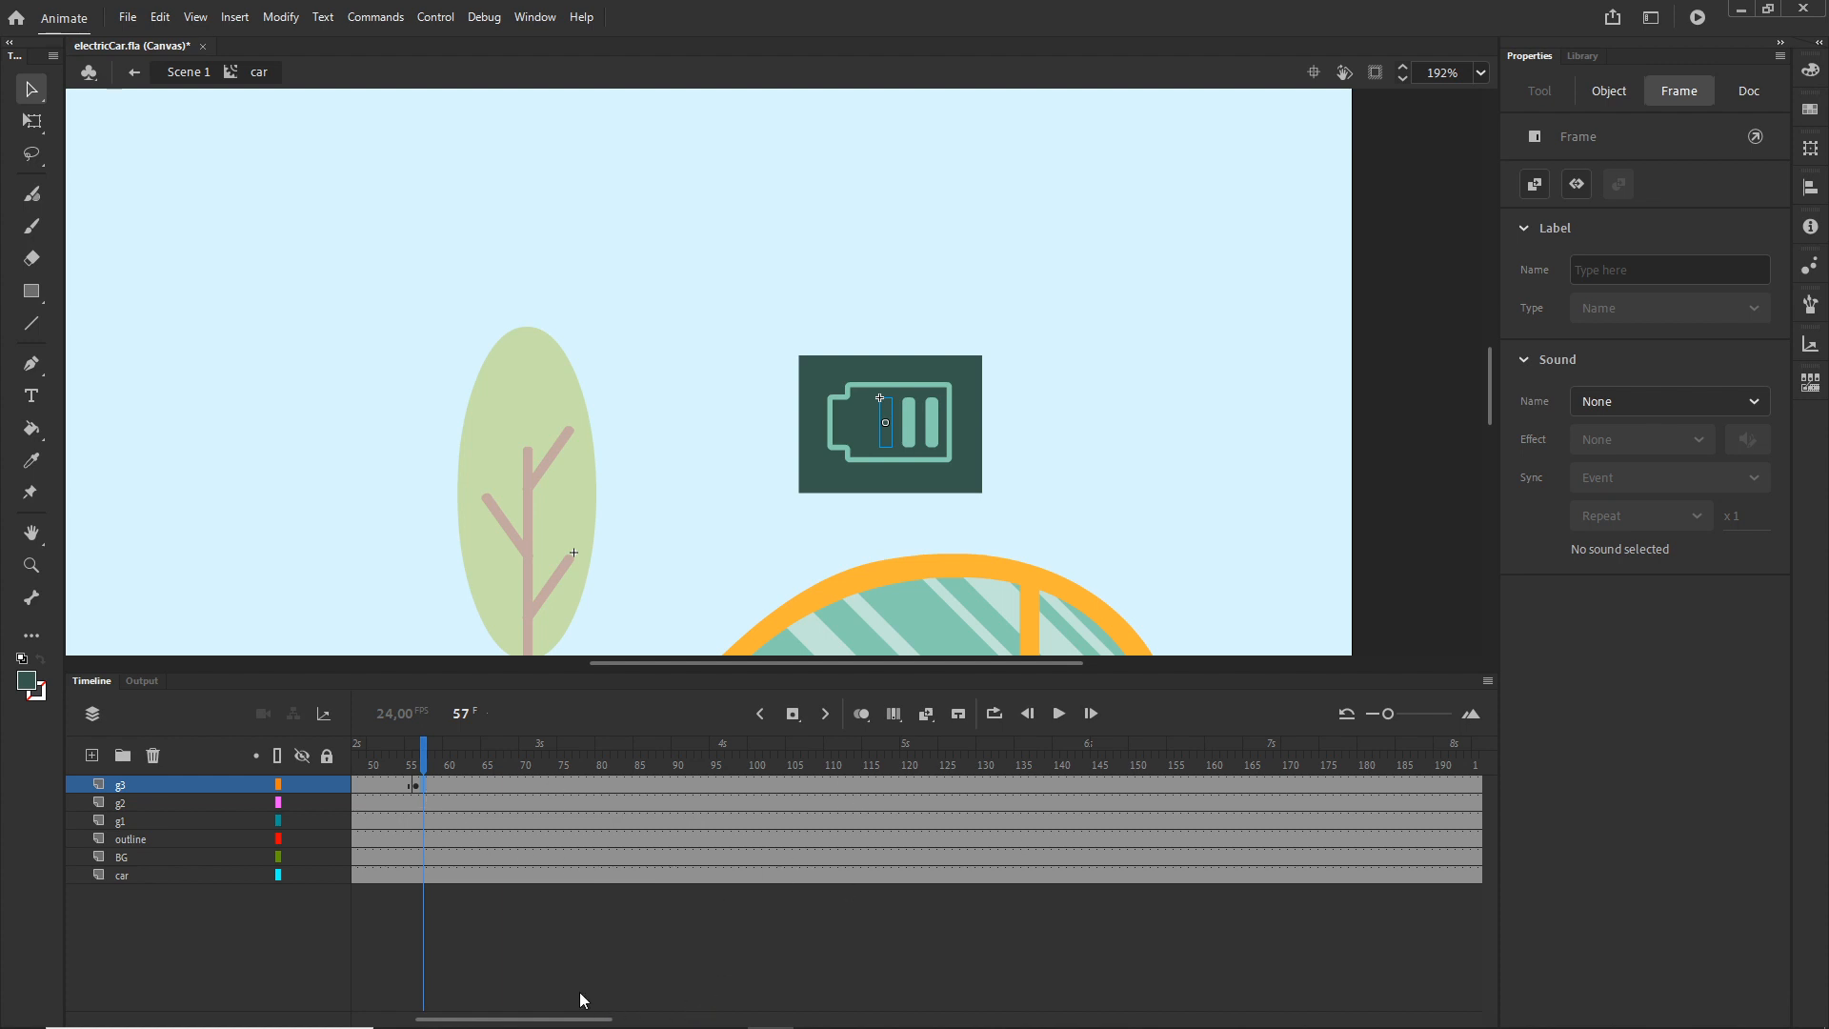
{"action": "left_click_drag", "start_coordinate": [608, 1019], "coordinate": [715, 1021]}
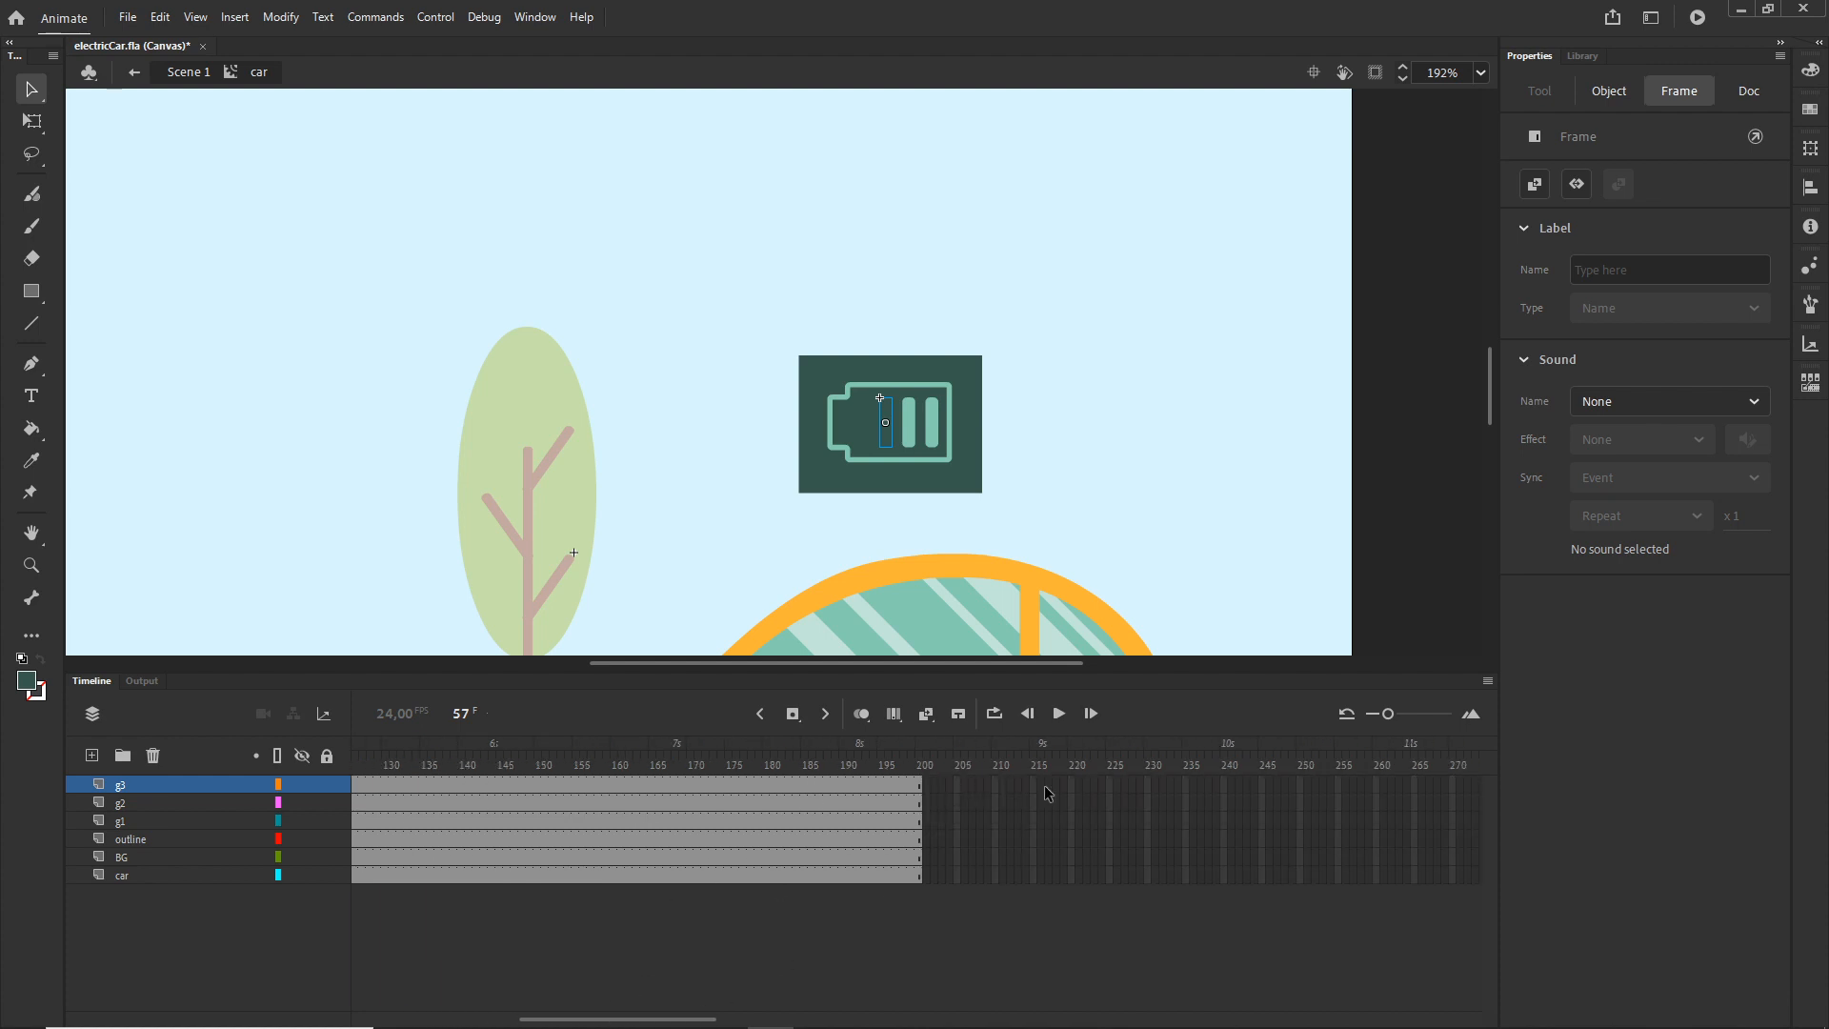
{"action": "left_click", "coordinate": [929, 785]}
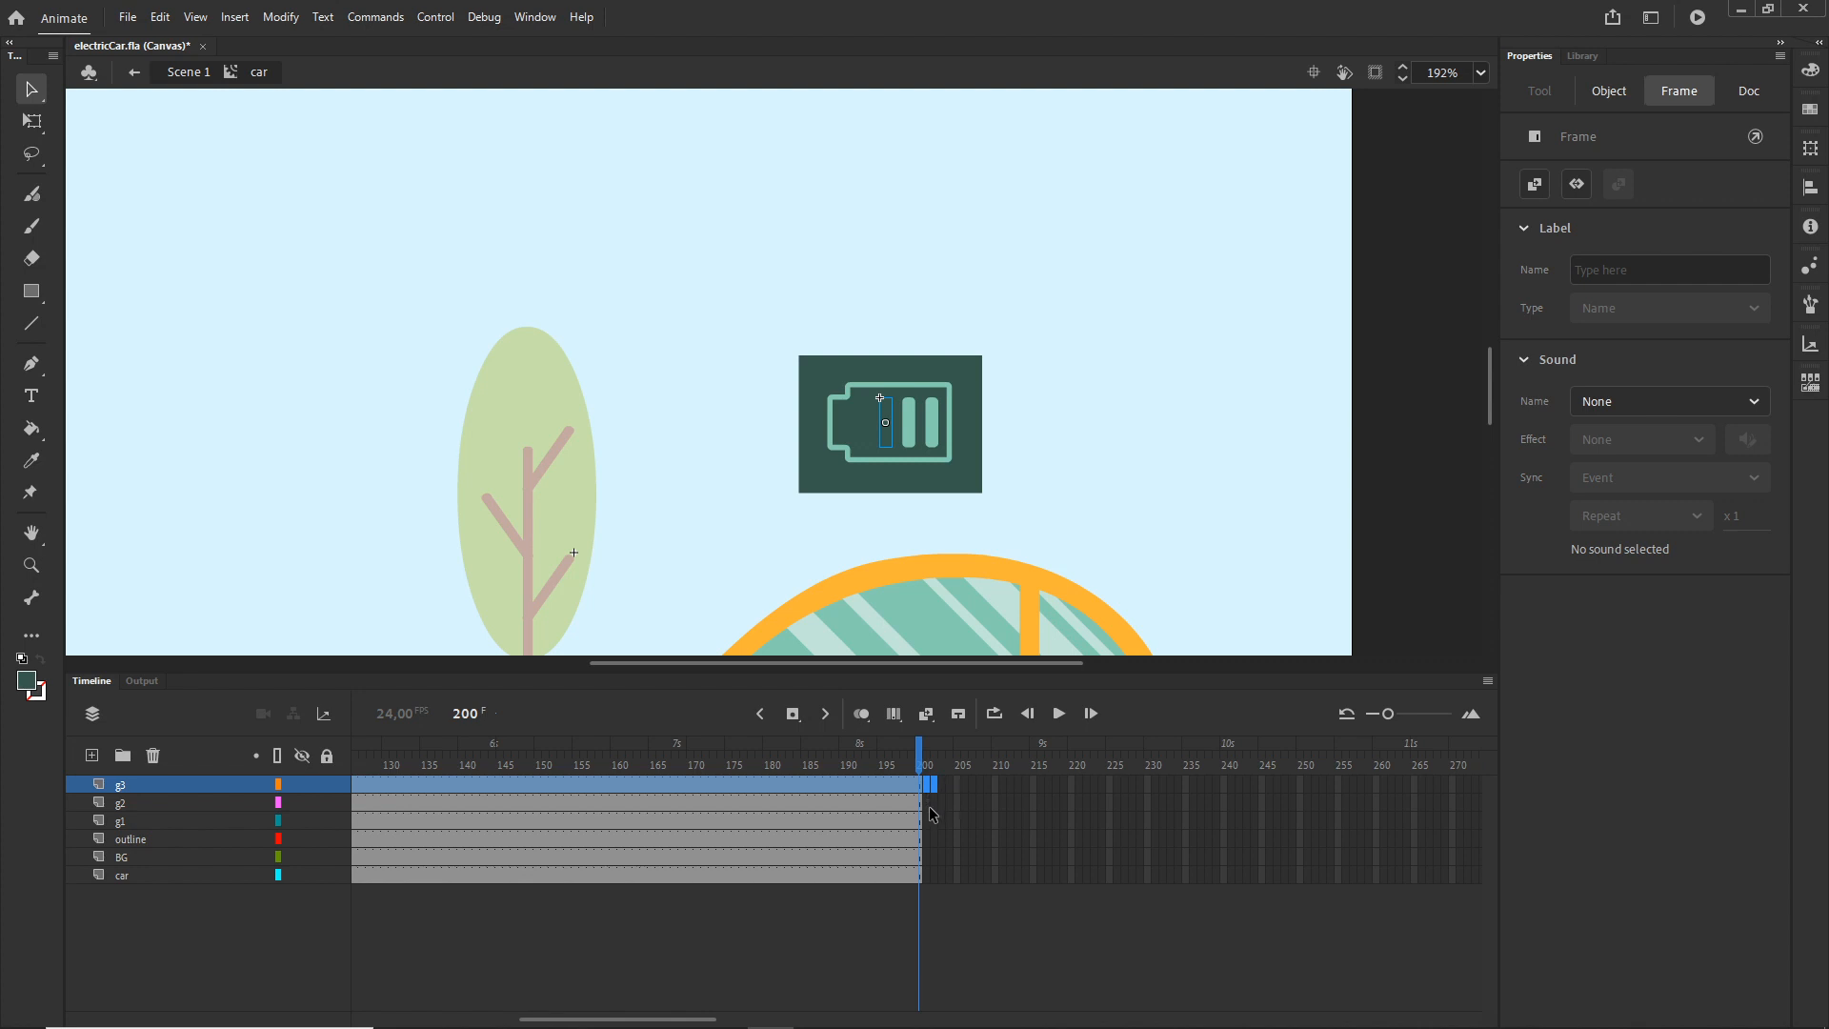
{"action": "key", "text": "shift+F5"}
{"action": "left_click", "coordinate": [879, 919]}
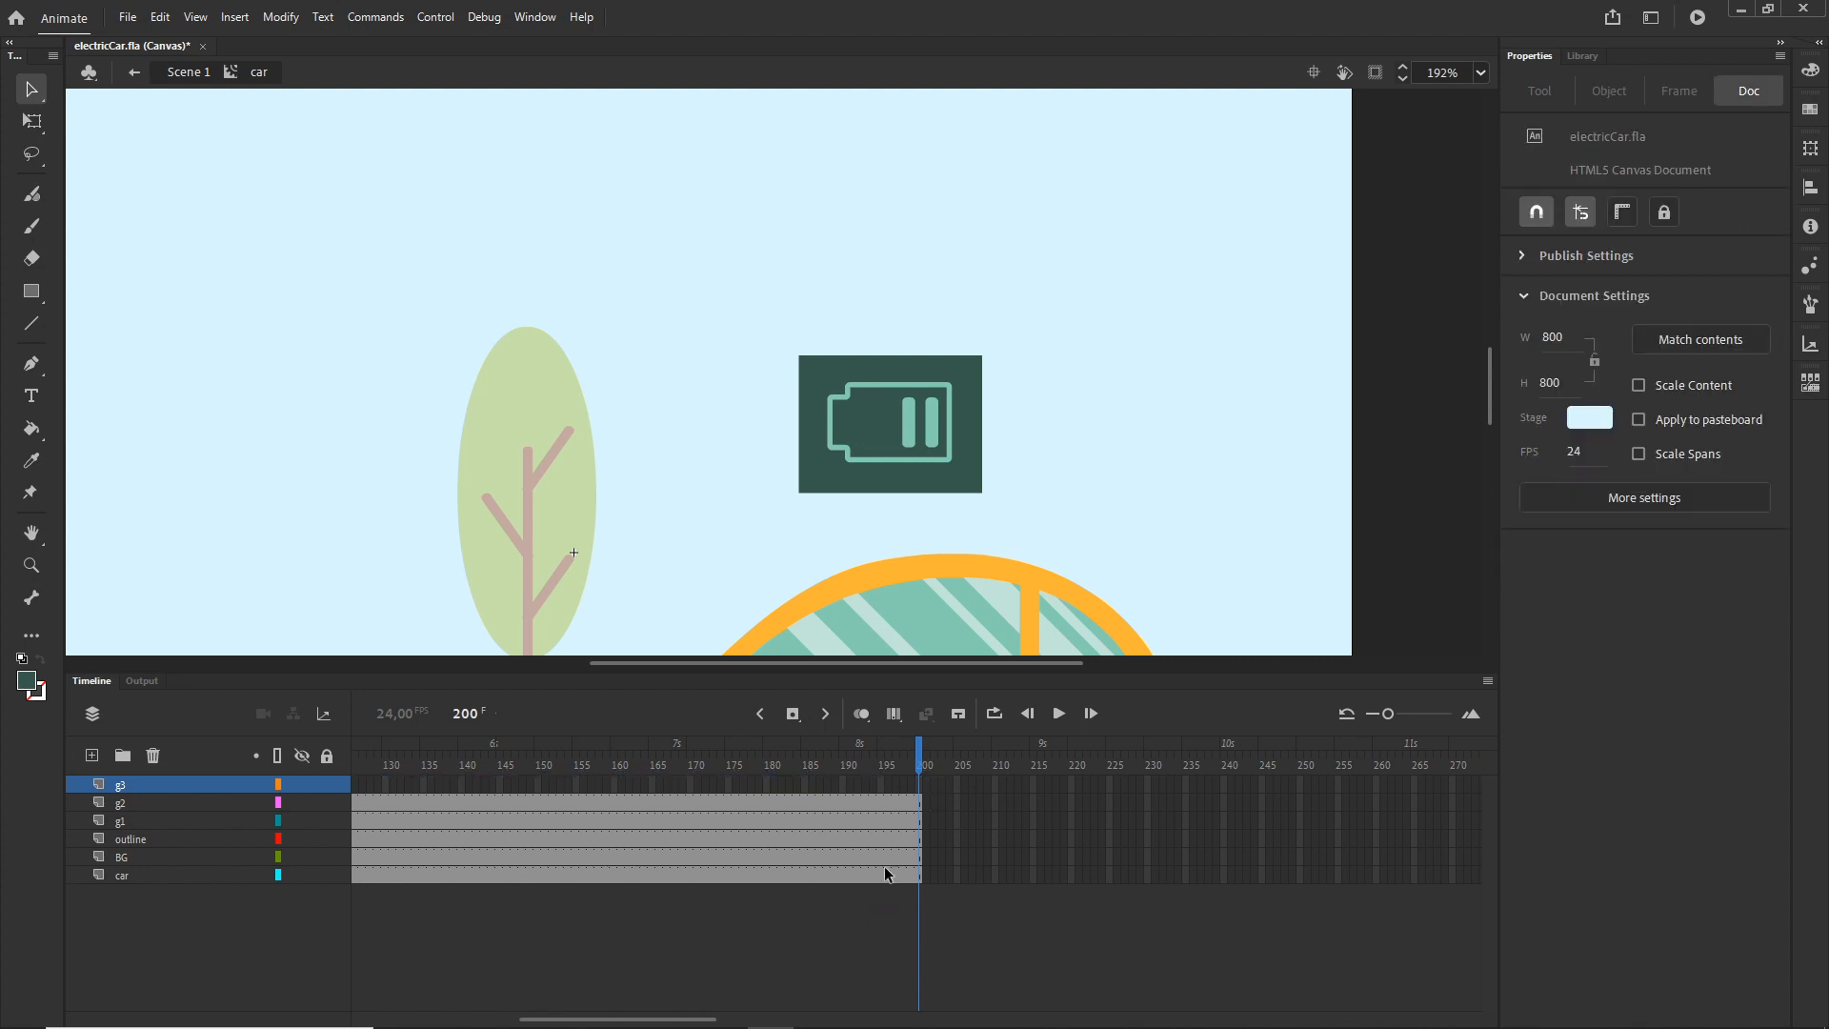
{"action": "left_click_drag", "start_coordinate": [912, 763], "coordinate": [667, 750]}
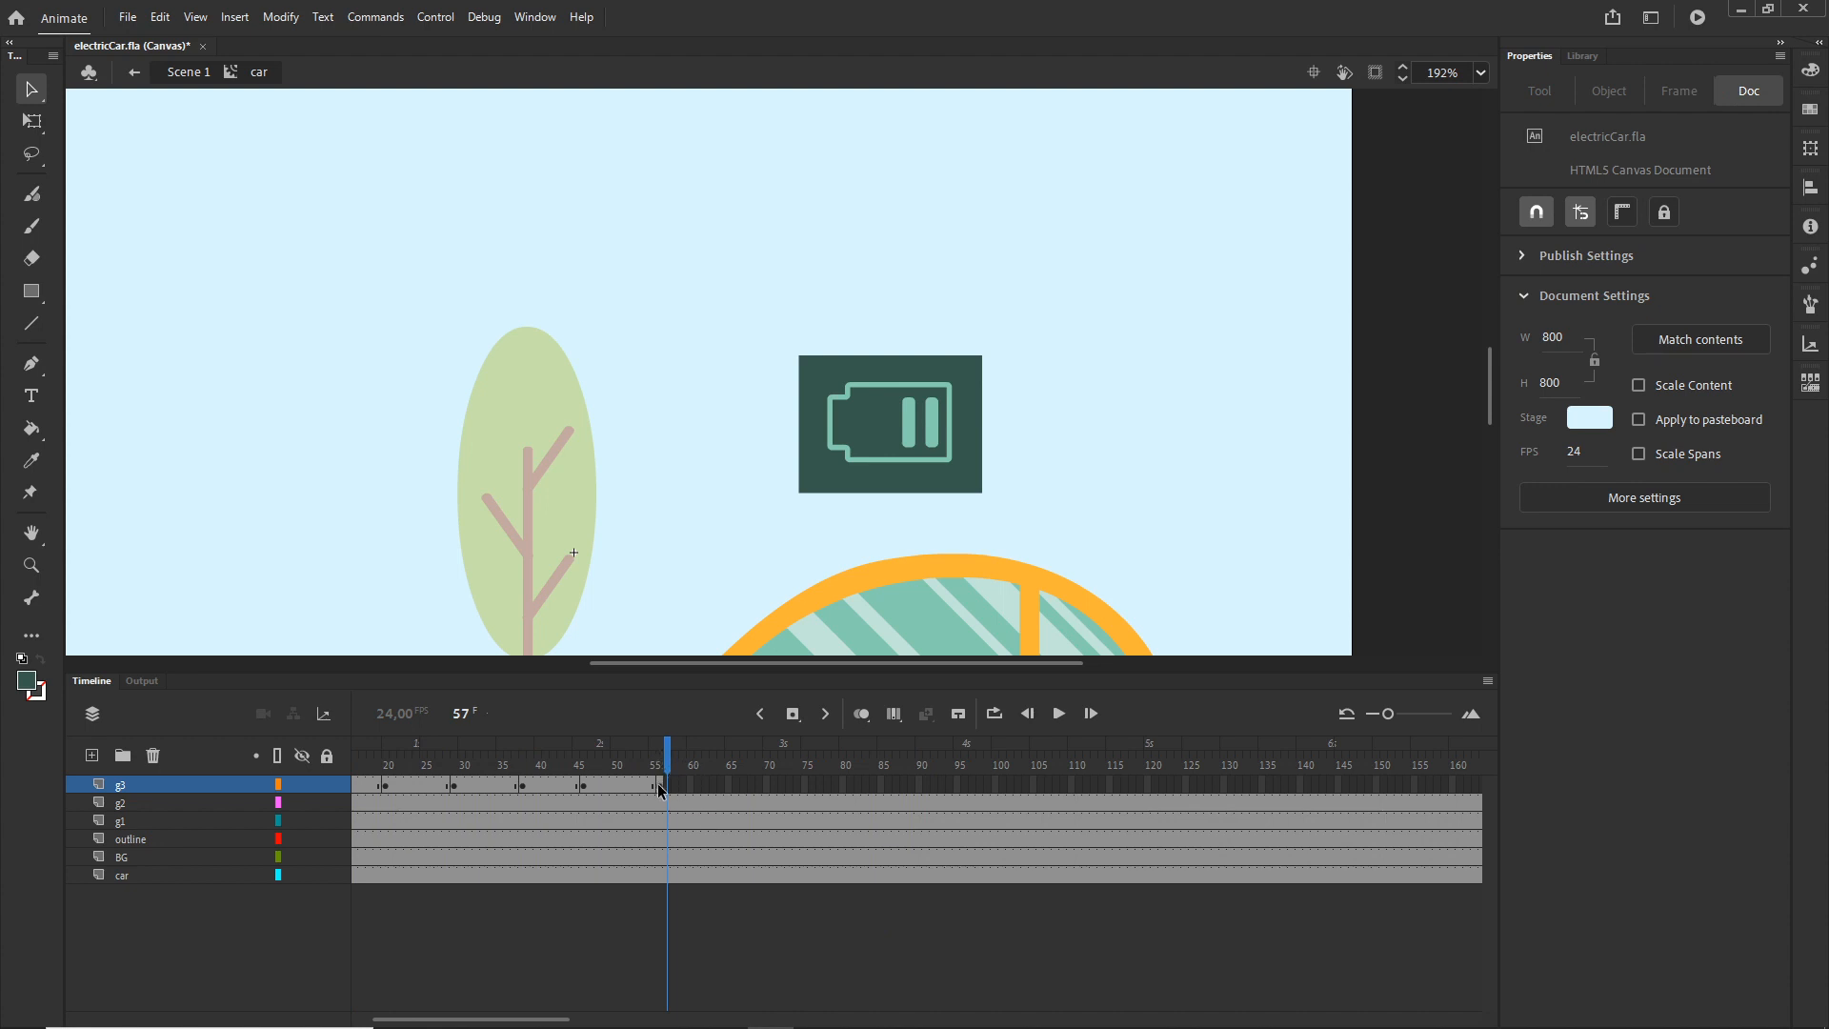
{"action": "left_click", "coordinate": [121, 825]}
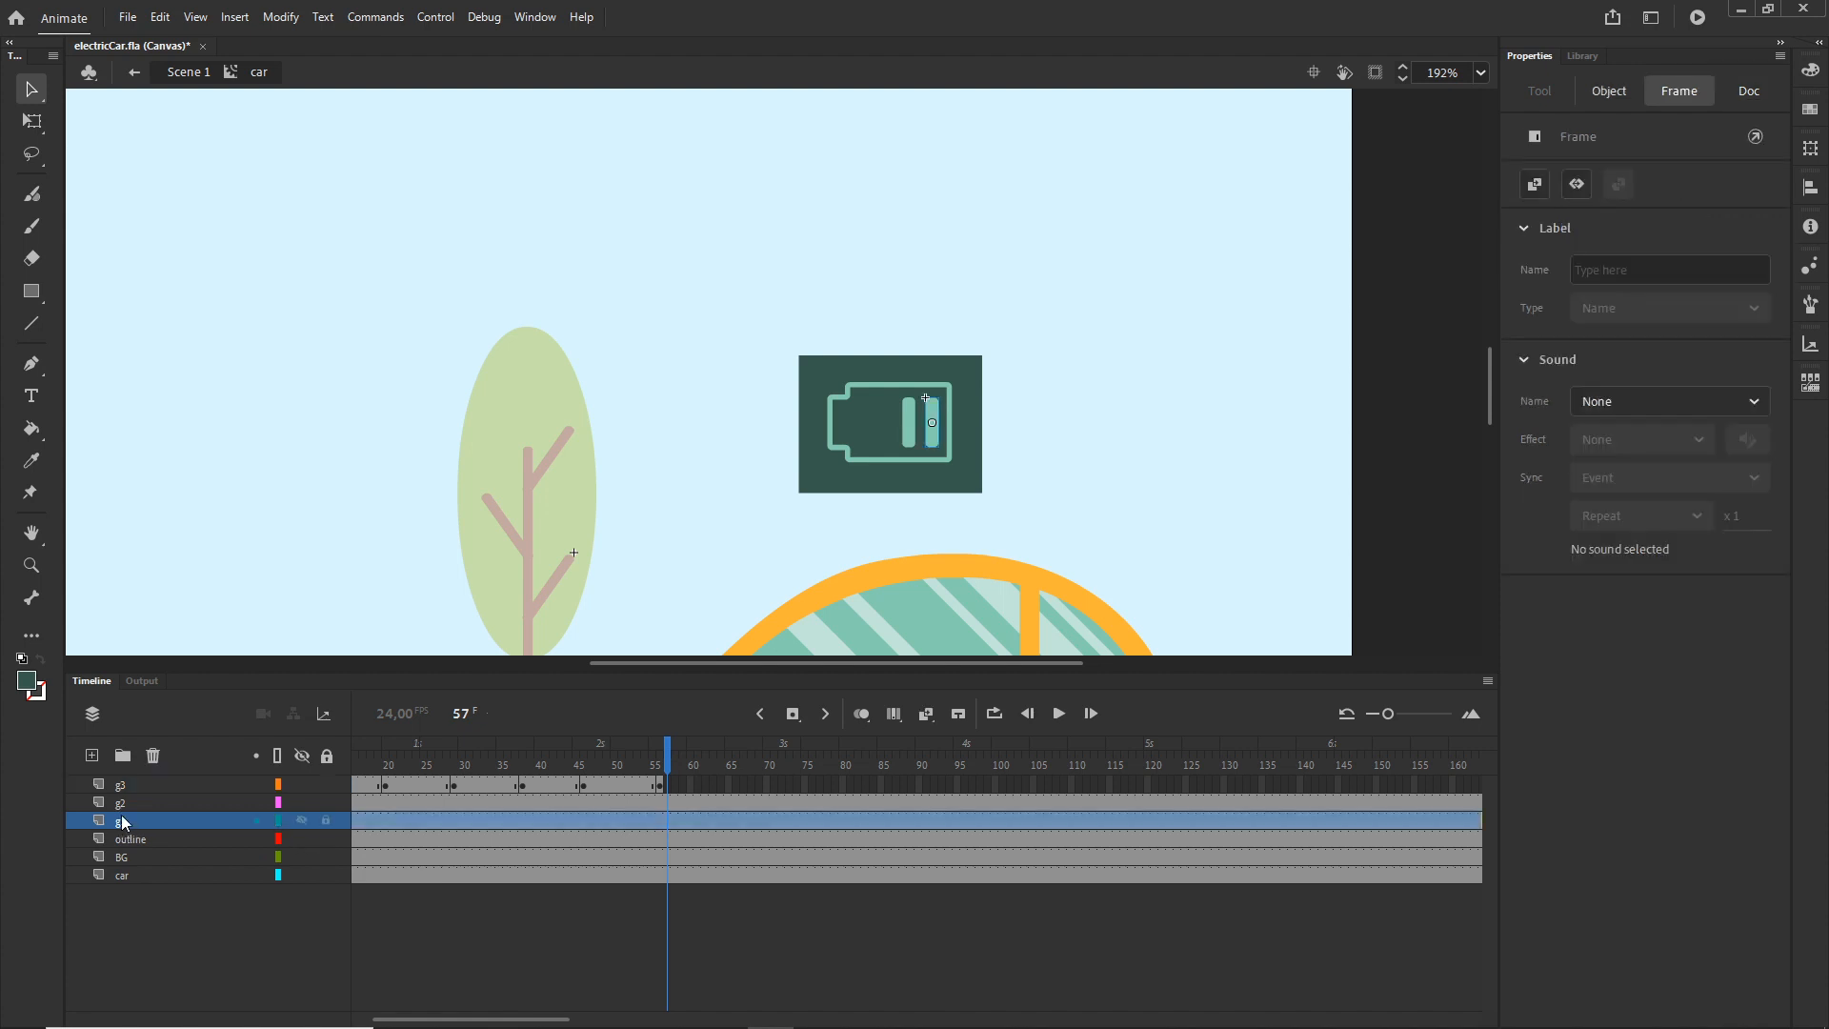
{"action": "left_click", "coordinate": [119, 807]}
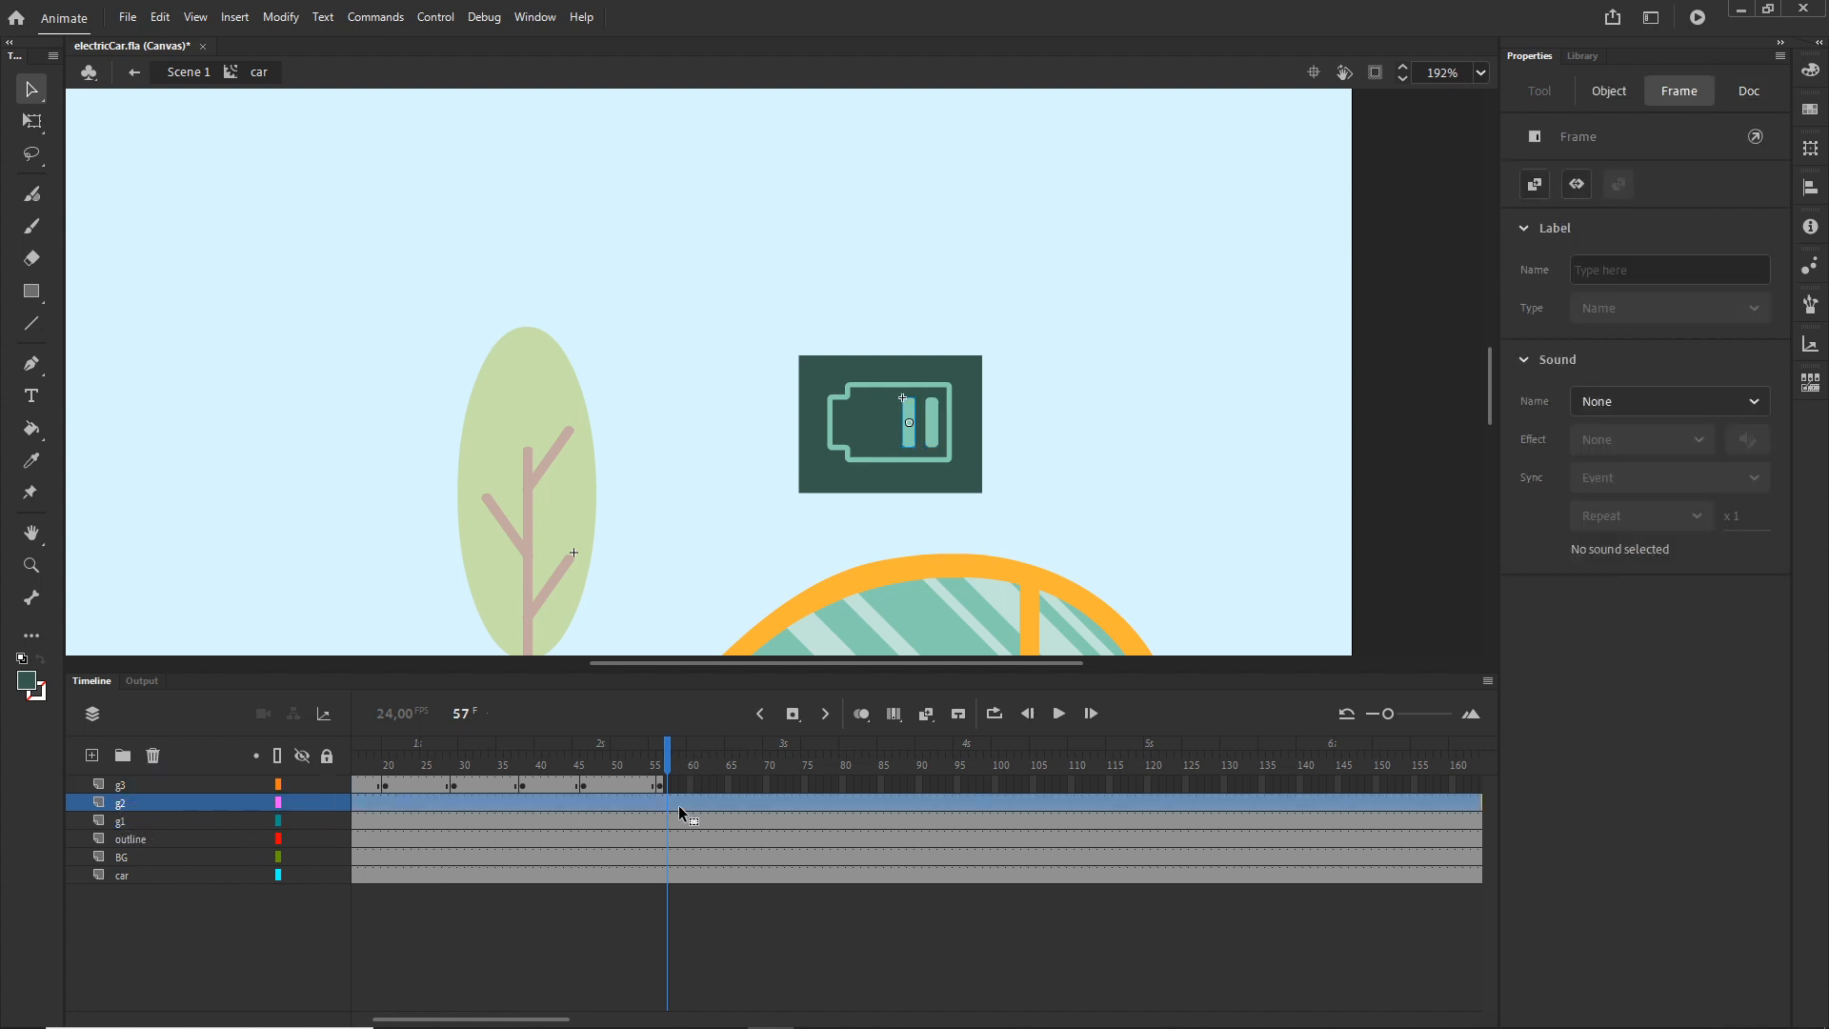
{"action": "mouse_move", "coordinate": [677, 749]}
{"action": "left_mouse_down"}
{"action": "mouse_move", "coordinate": [584, 748]}
{"action": "mouse_move", "coordinate": [664, 757]}
{"action": "left_mouse_up"}
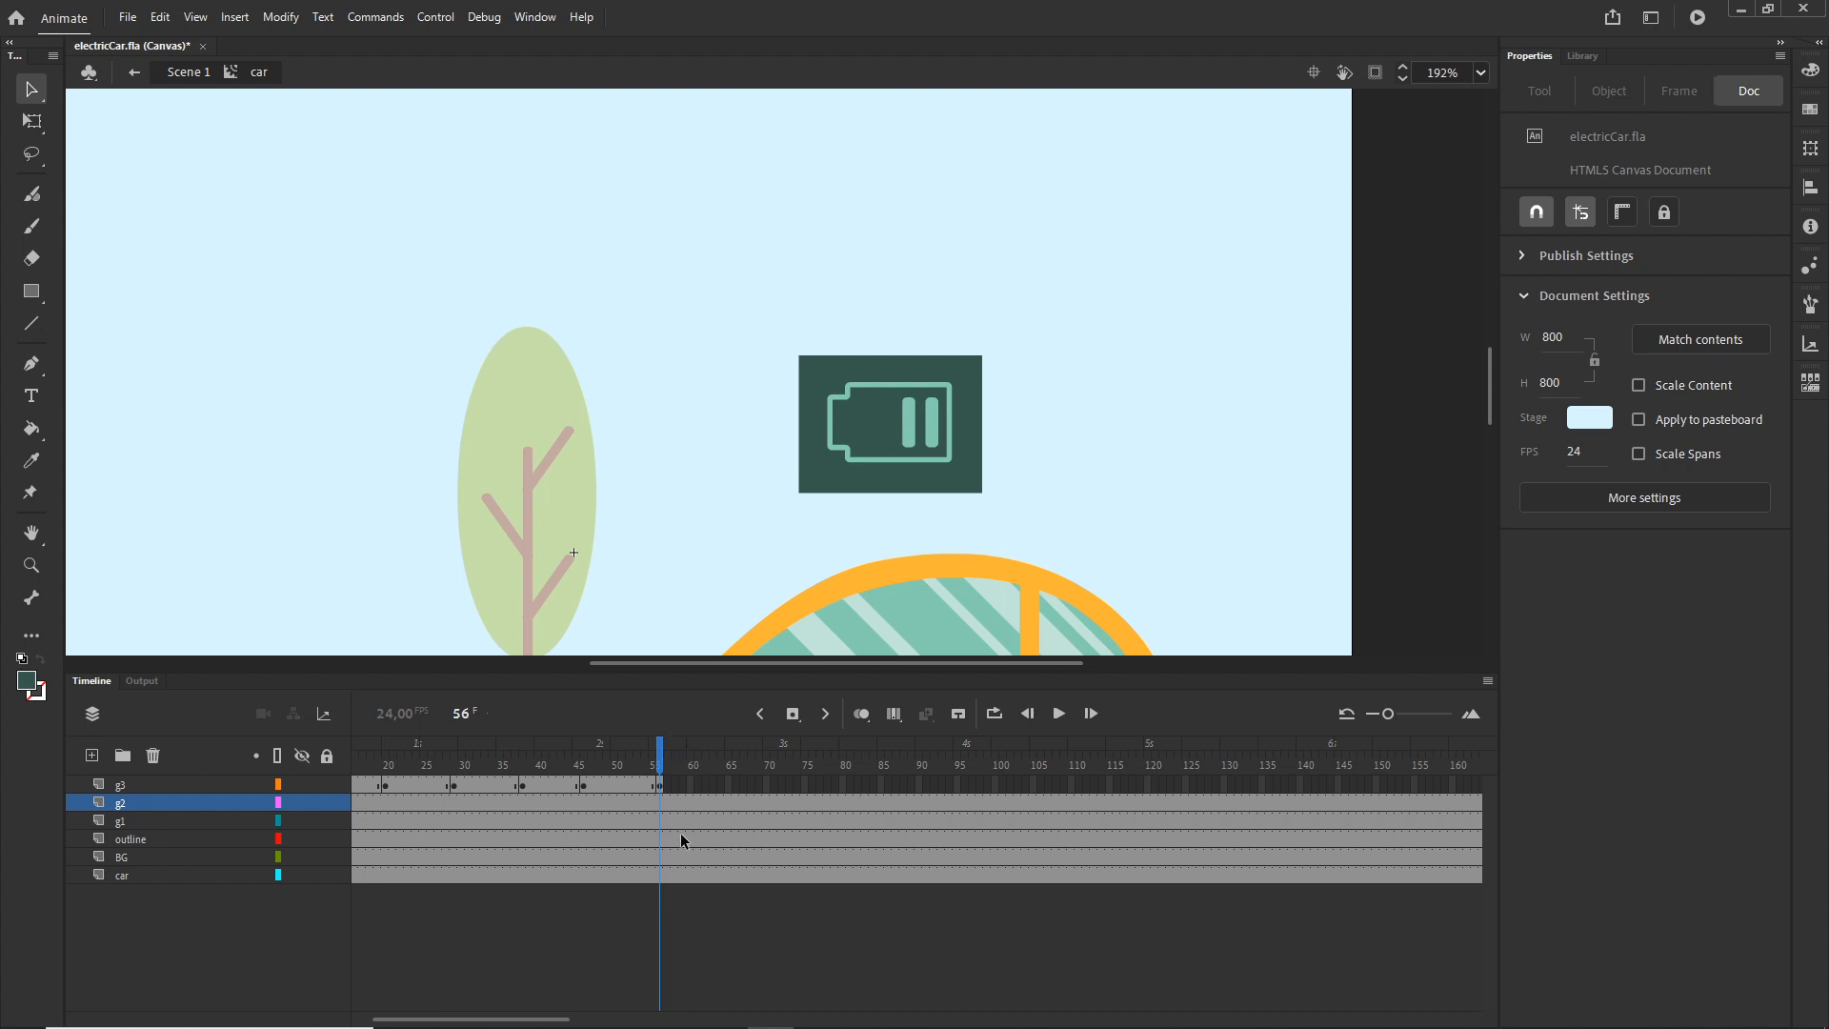
{"action": "left_click", "coordinate": [668, 803]}
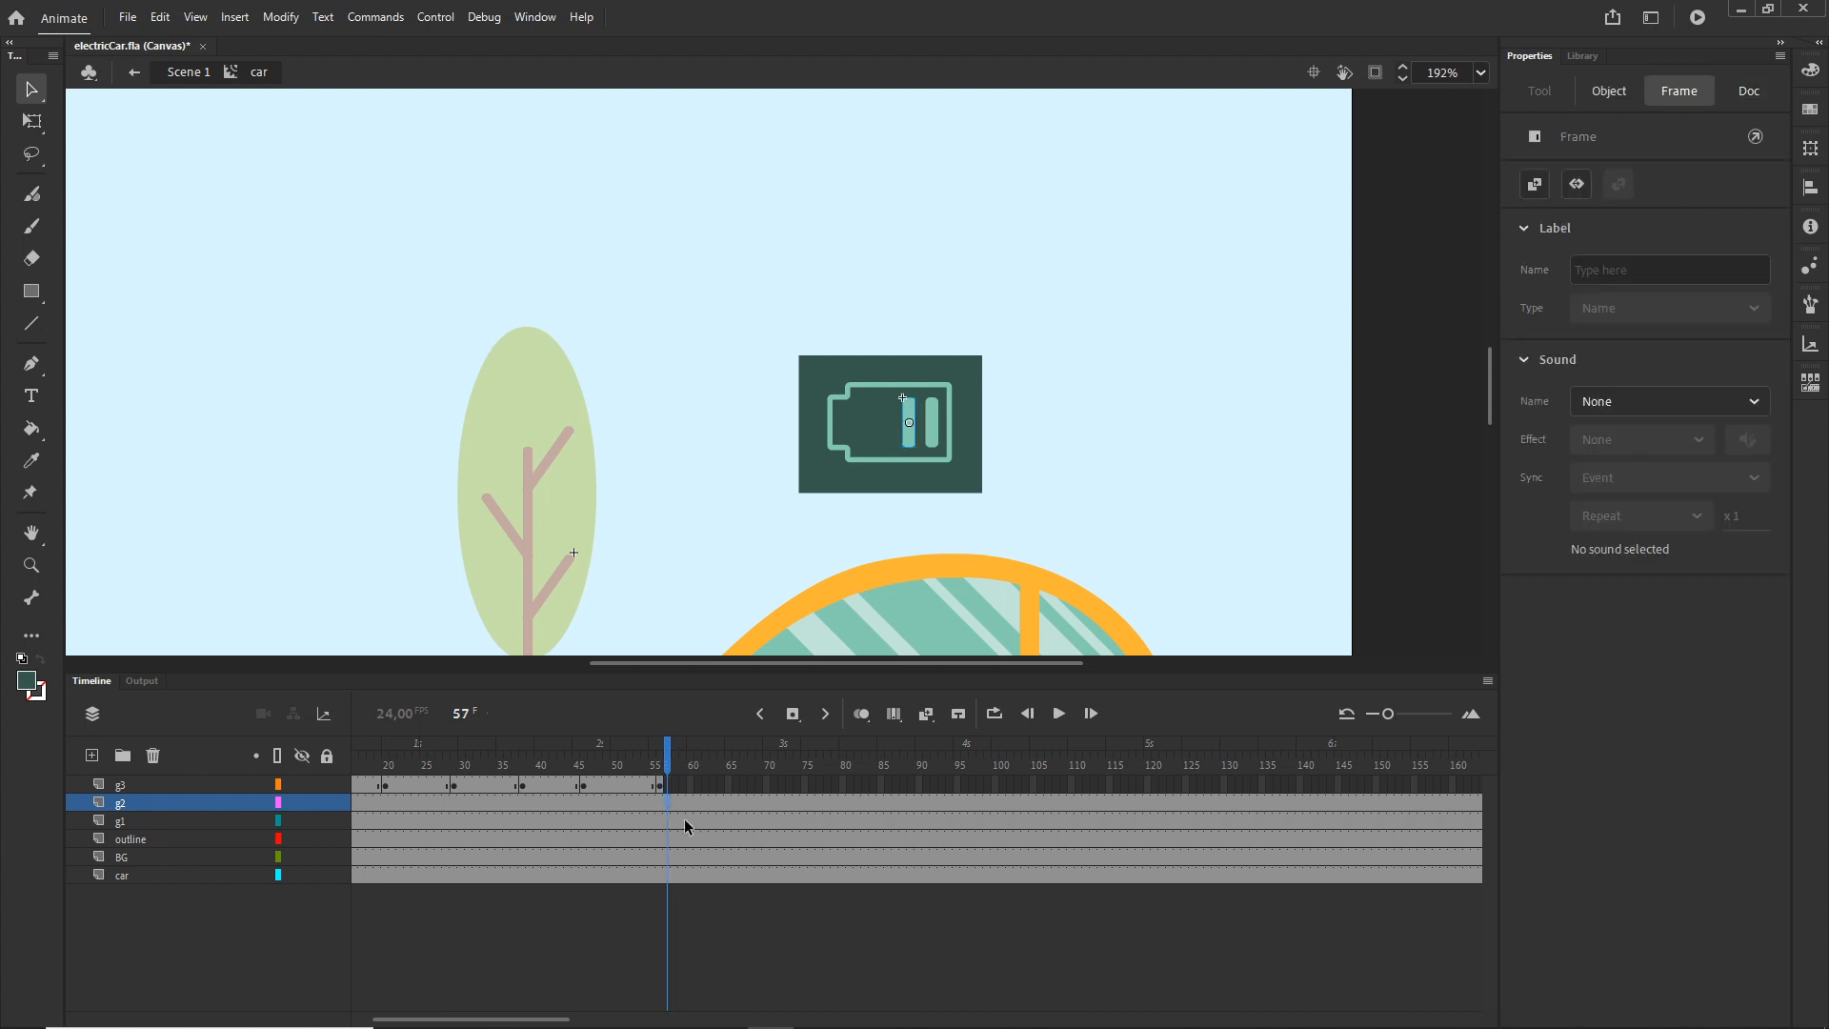
{"action": "left_click_drag", "start_coordinate": [541, 1019], "coordinate": [722, 1017]}
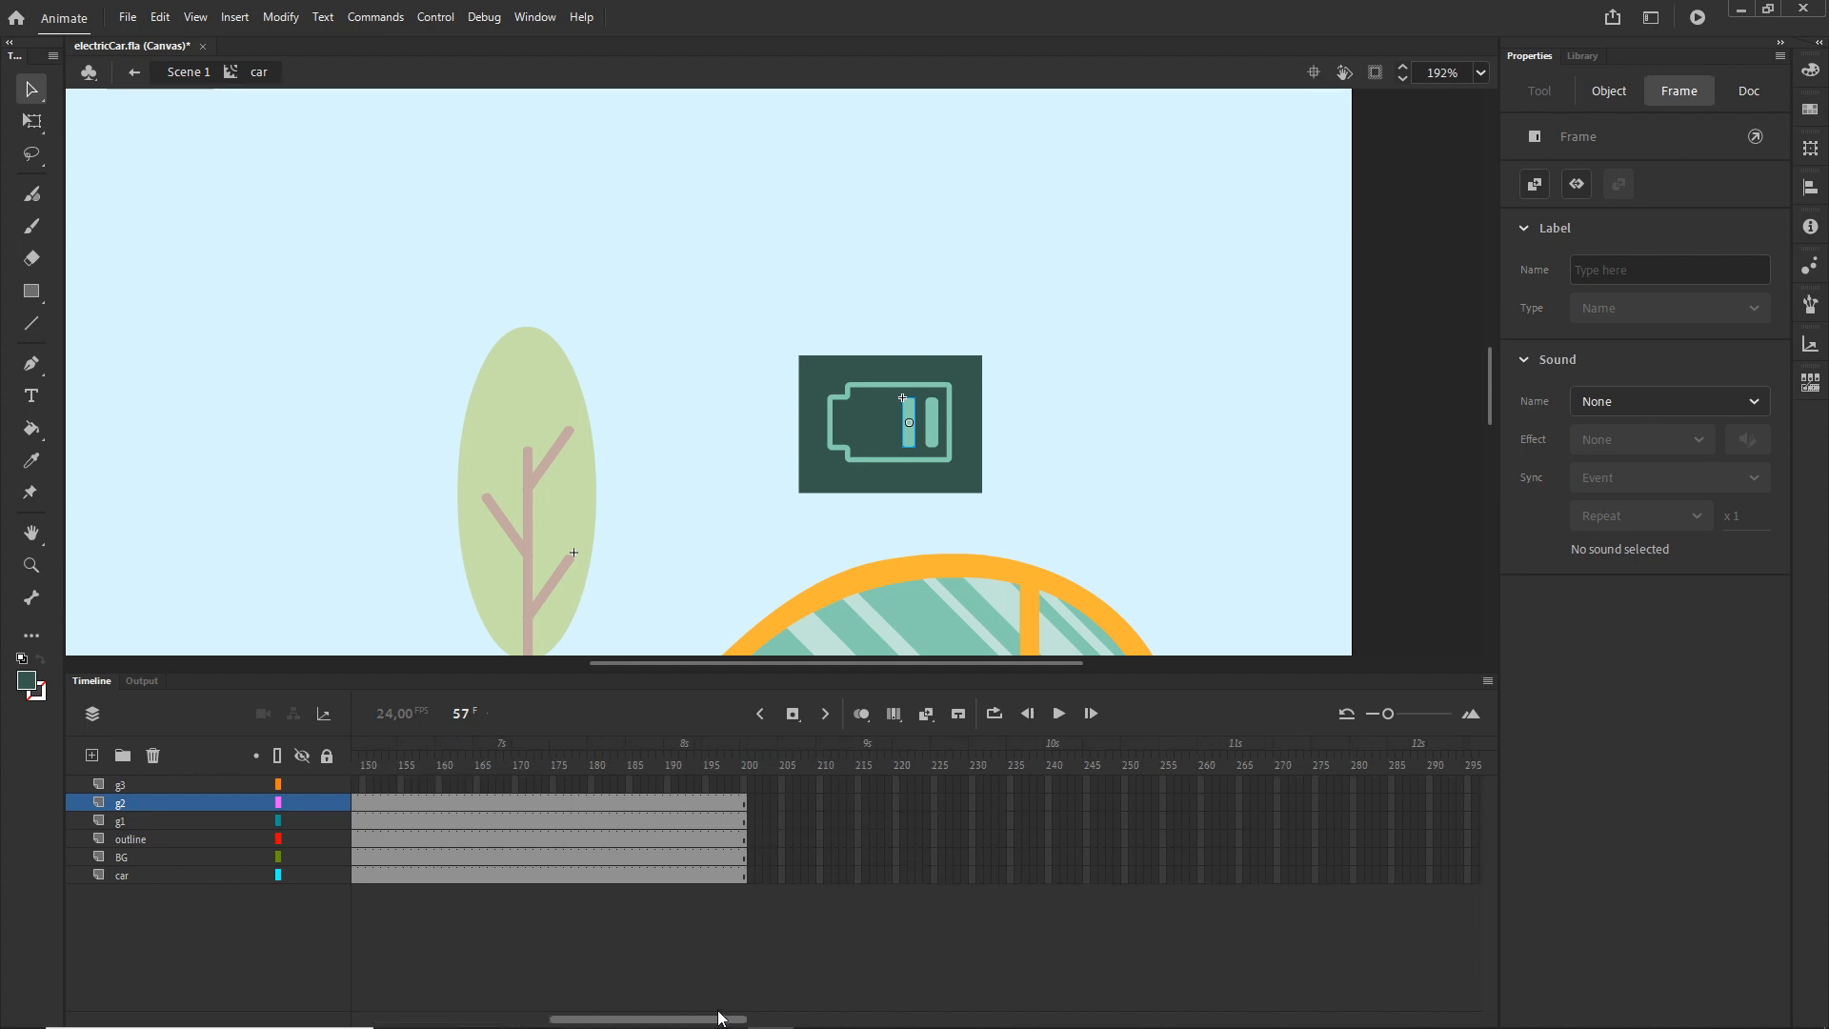
{"action": "left_click", "coordinate": [759, 820], "text": "shift"}
{"action": "left_click_drag", "start_coordinate": [746, 755], "coordinate": [407, 749]}
{"action": "left_click", "coordinate": [643, 804]}
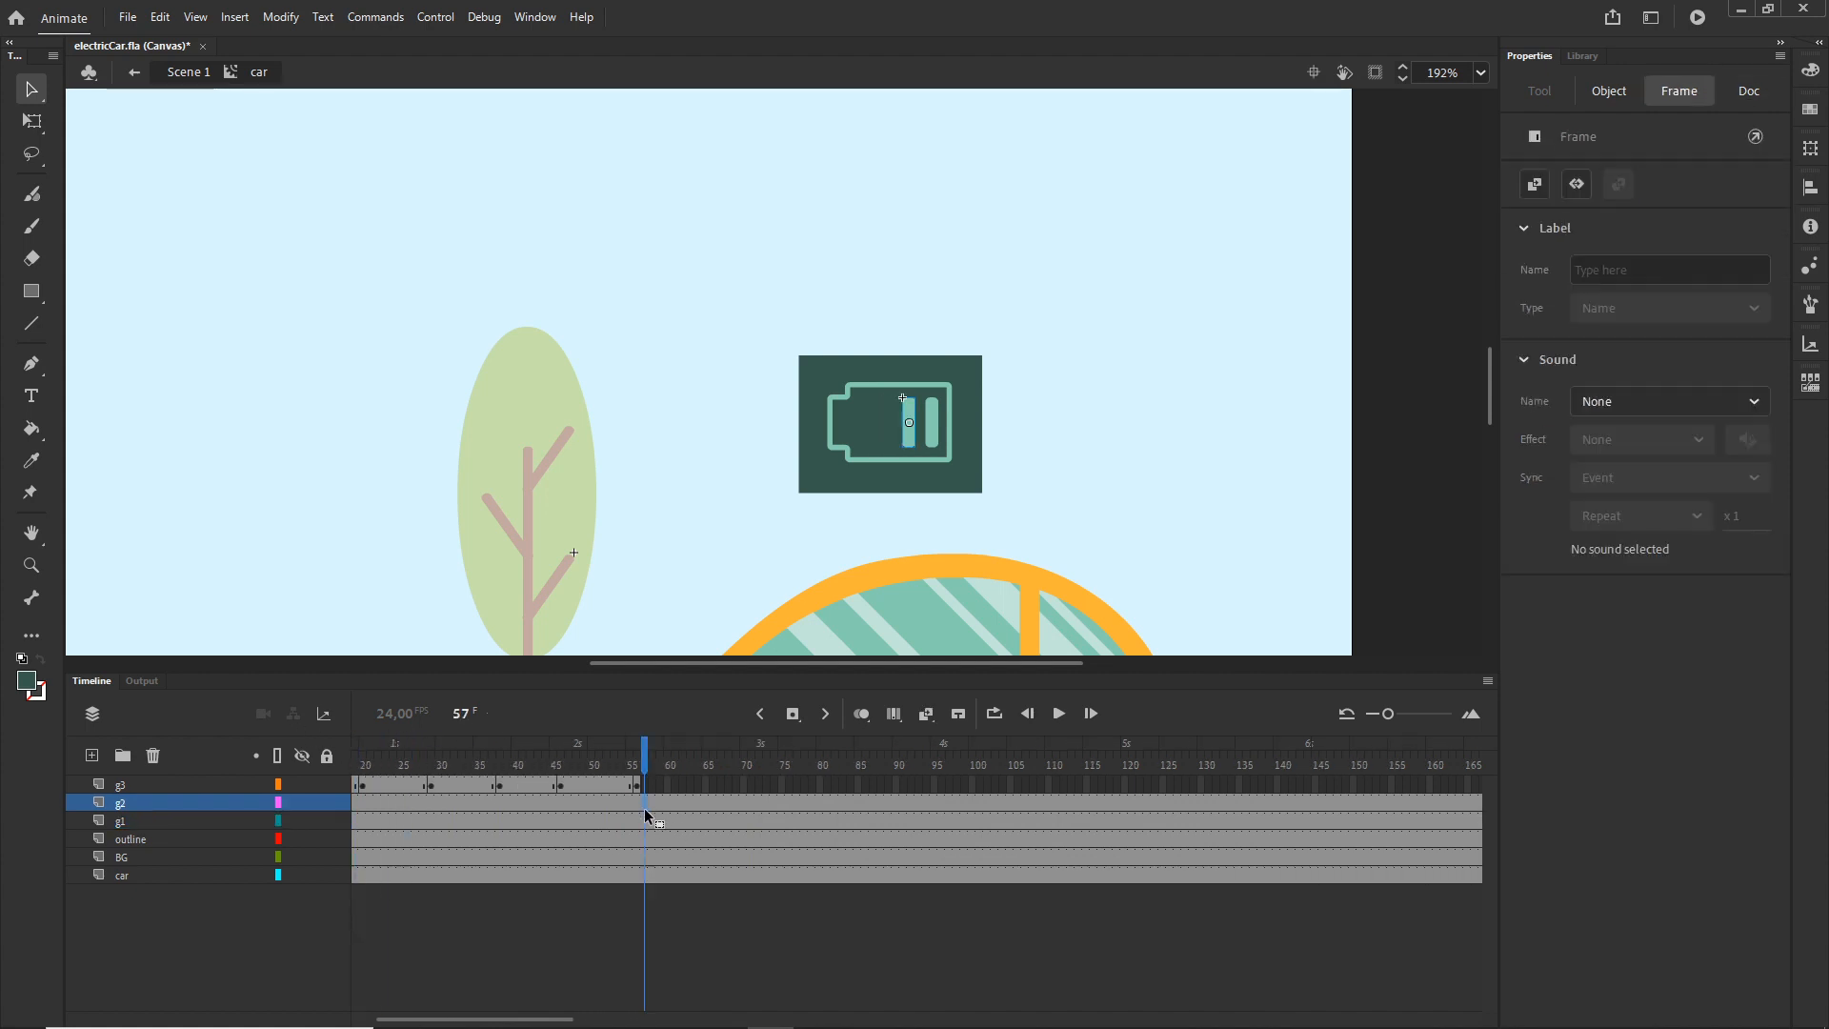
{"action": "left_click_drag", "start_coordinate": [645, 751], "coordinate": [759, 753]}
- Remove frames 57 to 200 from layers g2 and g1 together and go back to frame 56
{"action": "left_click", "coordinate": [644, 803]}
{"action": "left_click", "coordinate": [644, 804]}
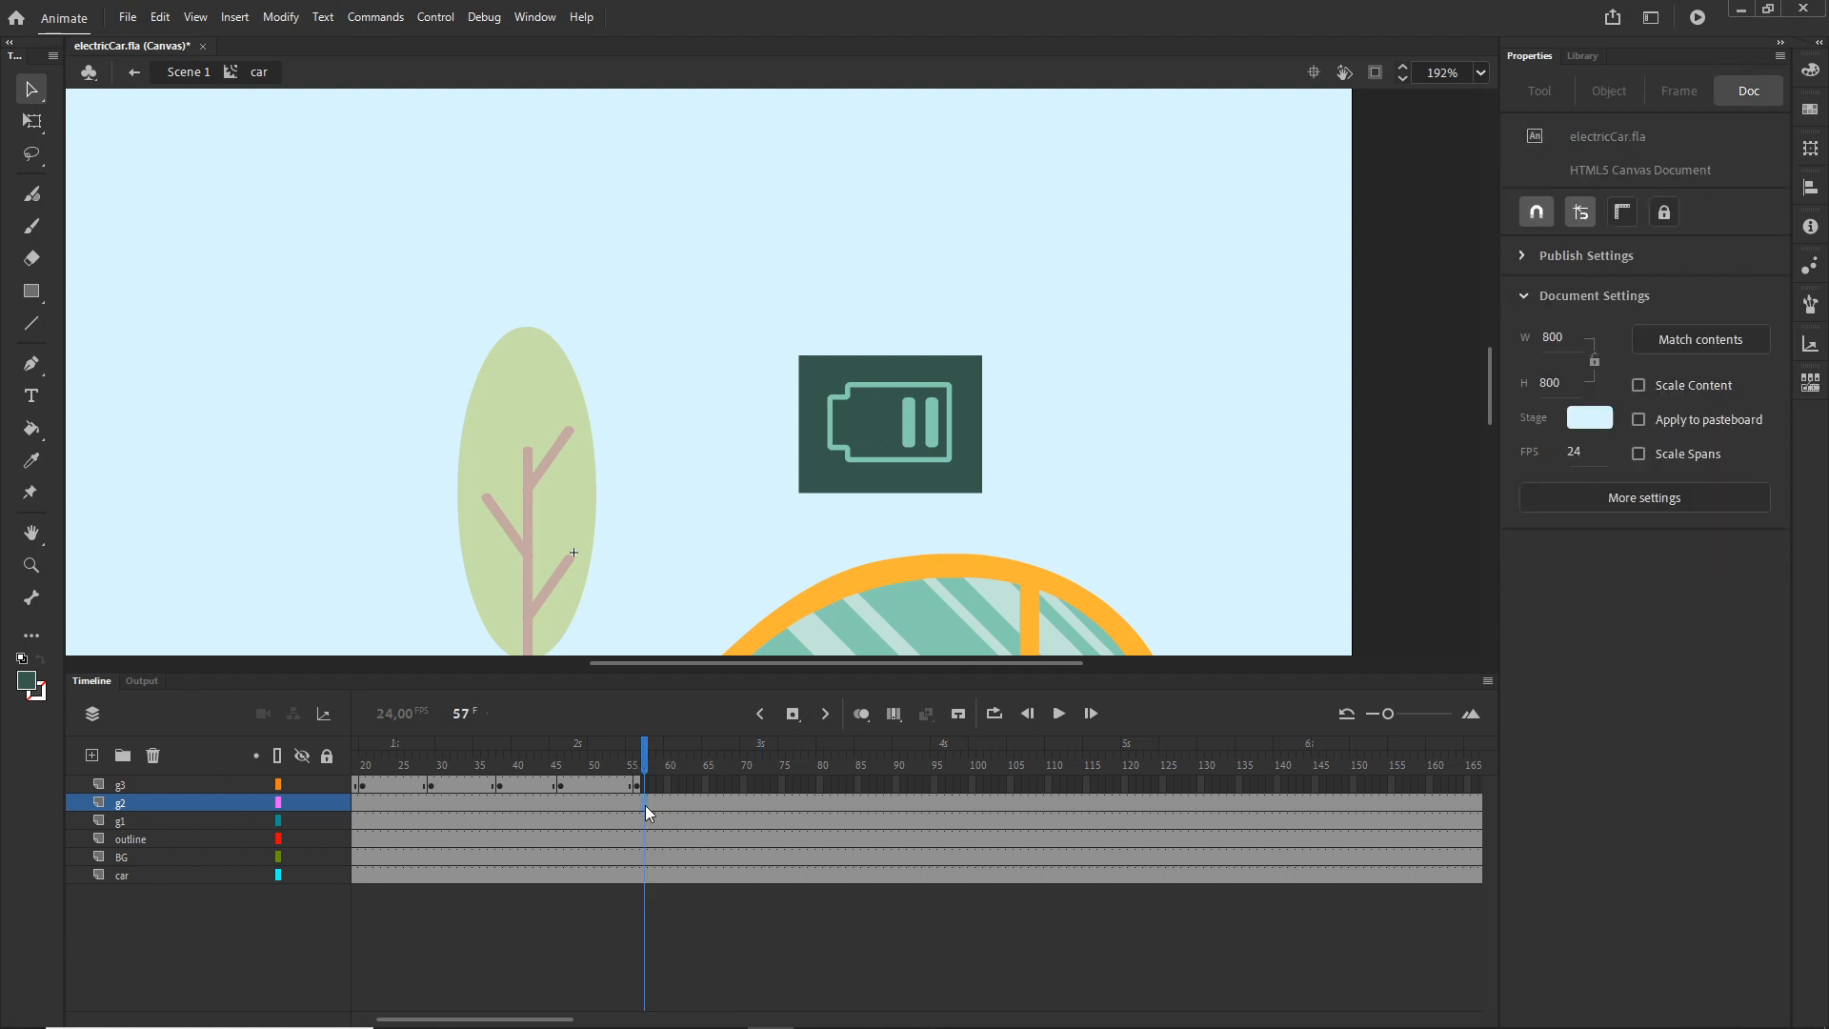
{"action": "left_click_drag", "start_coordinate": [558, 1020], "coordinate": [708, 1020]}
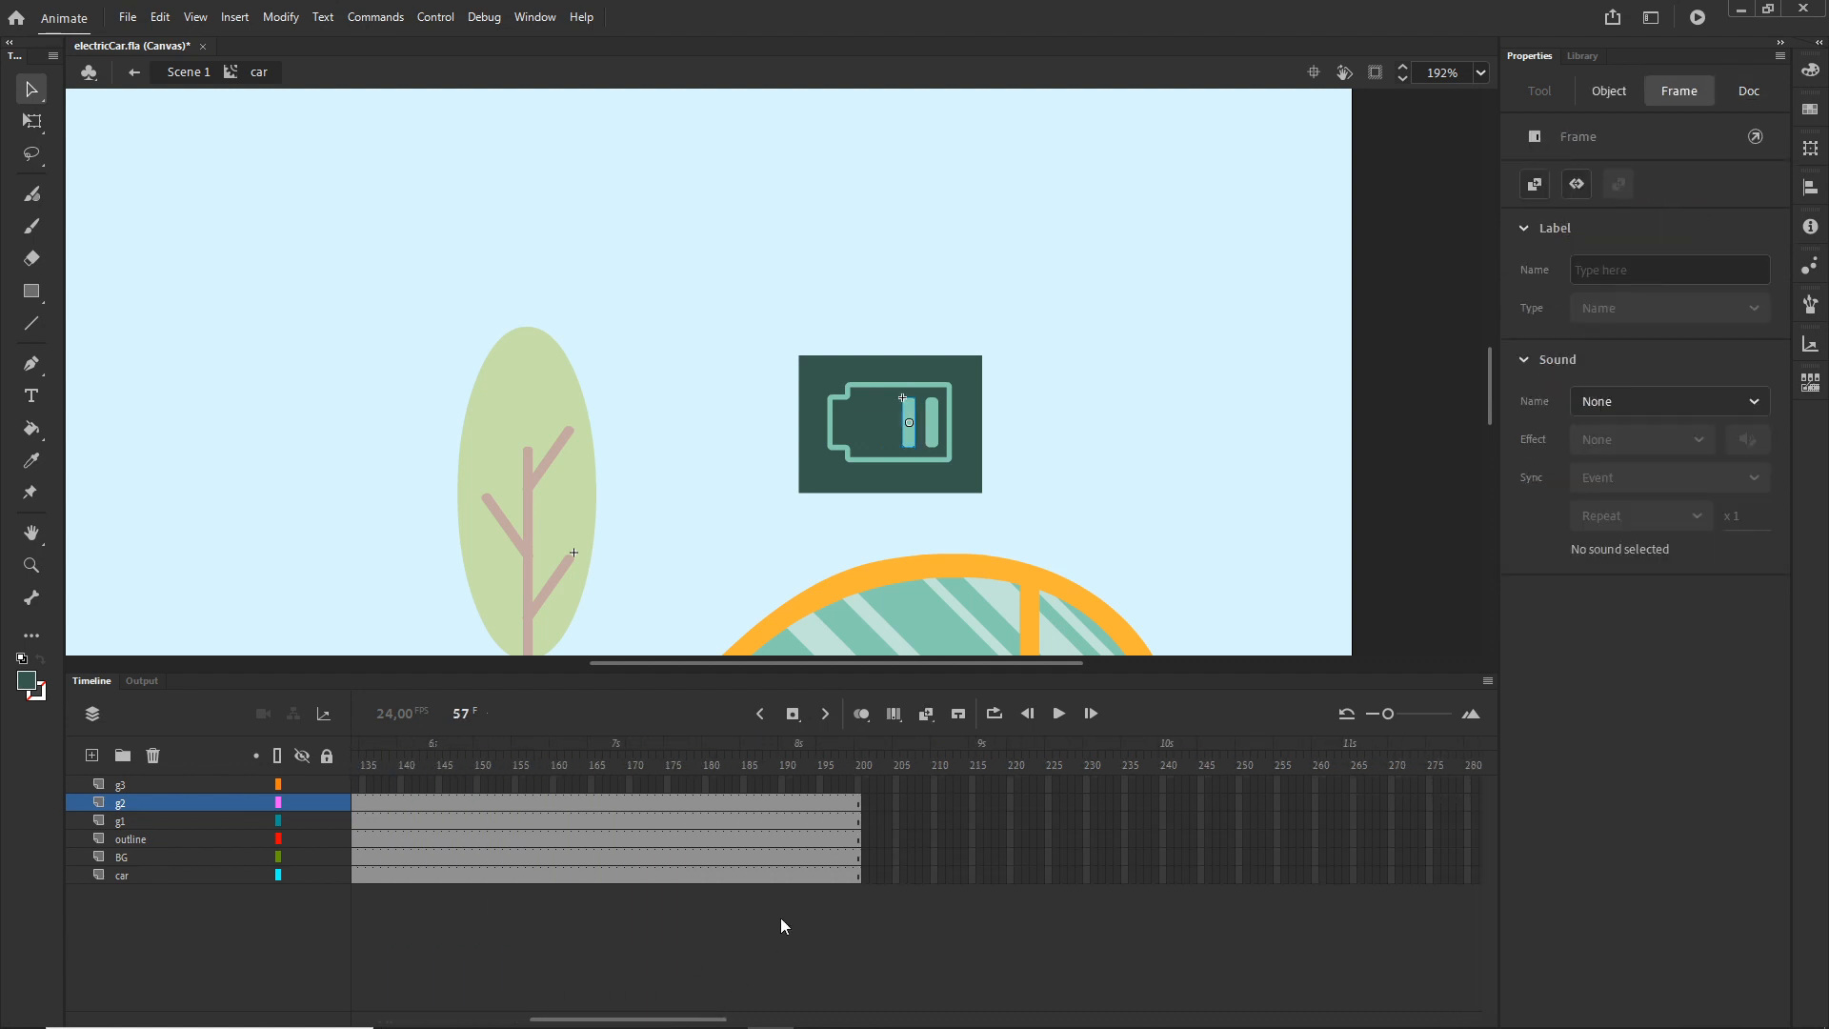
{"action": "left_click", "coordinate": [868, 822], "text": "shift"}
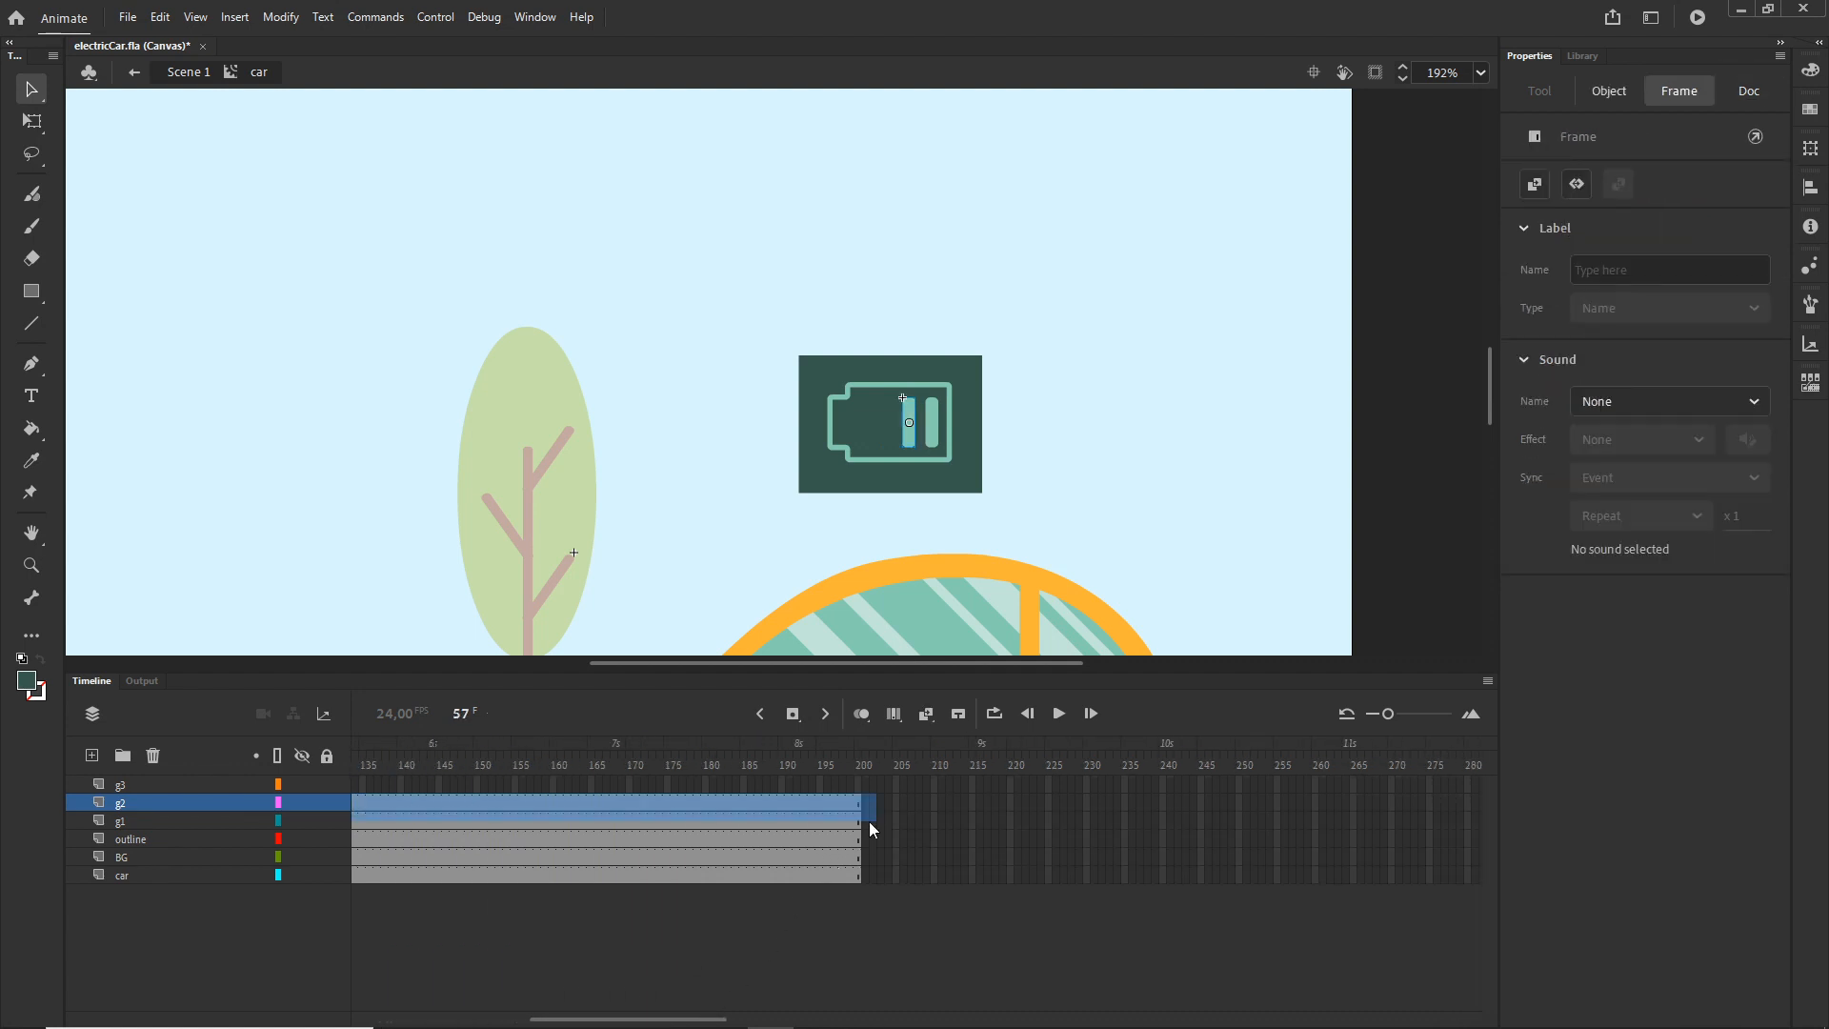
{"action": "right_click", "coordinate": [787, 806]}
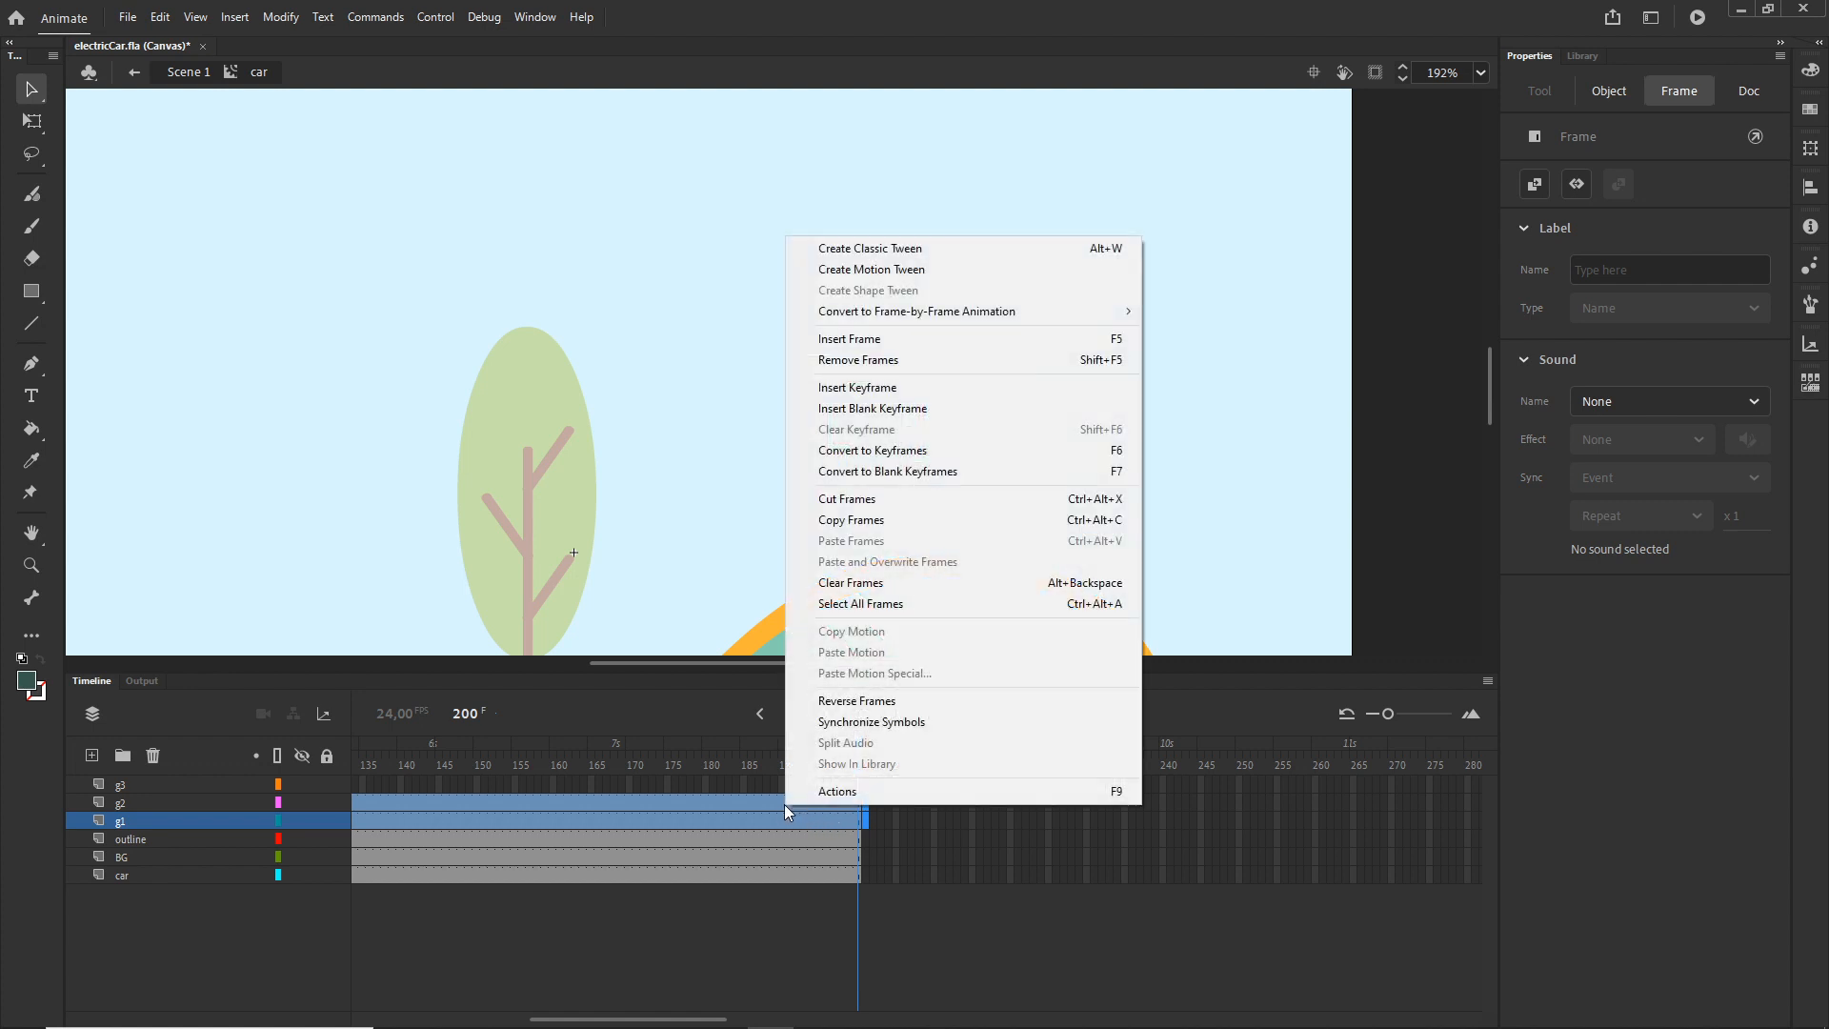
{"action": "left_click", "coordinate": [886, 361]}
{"action": "left_click_drag", "start_coordinate": [851, 768], "coordinate": [717, 780]}
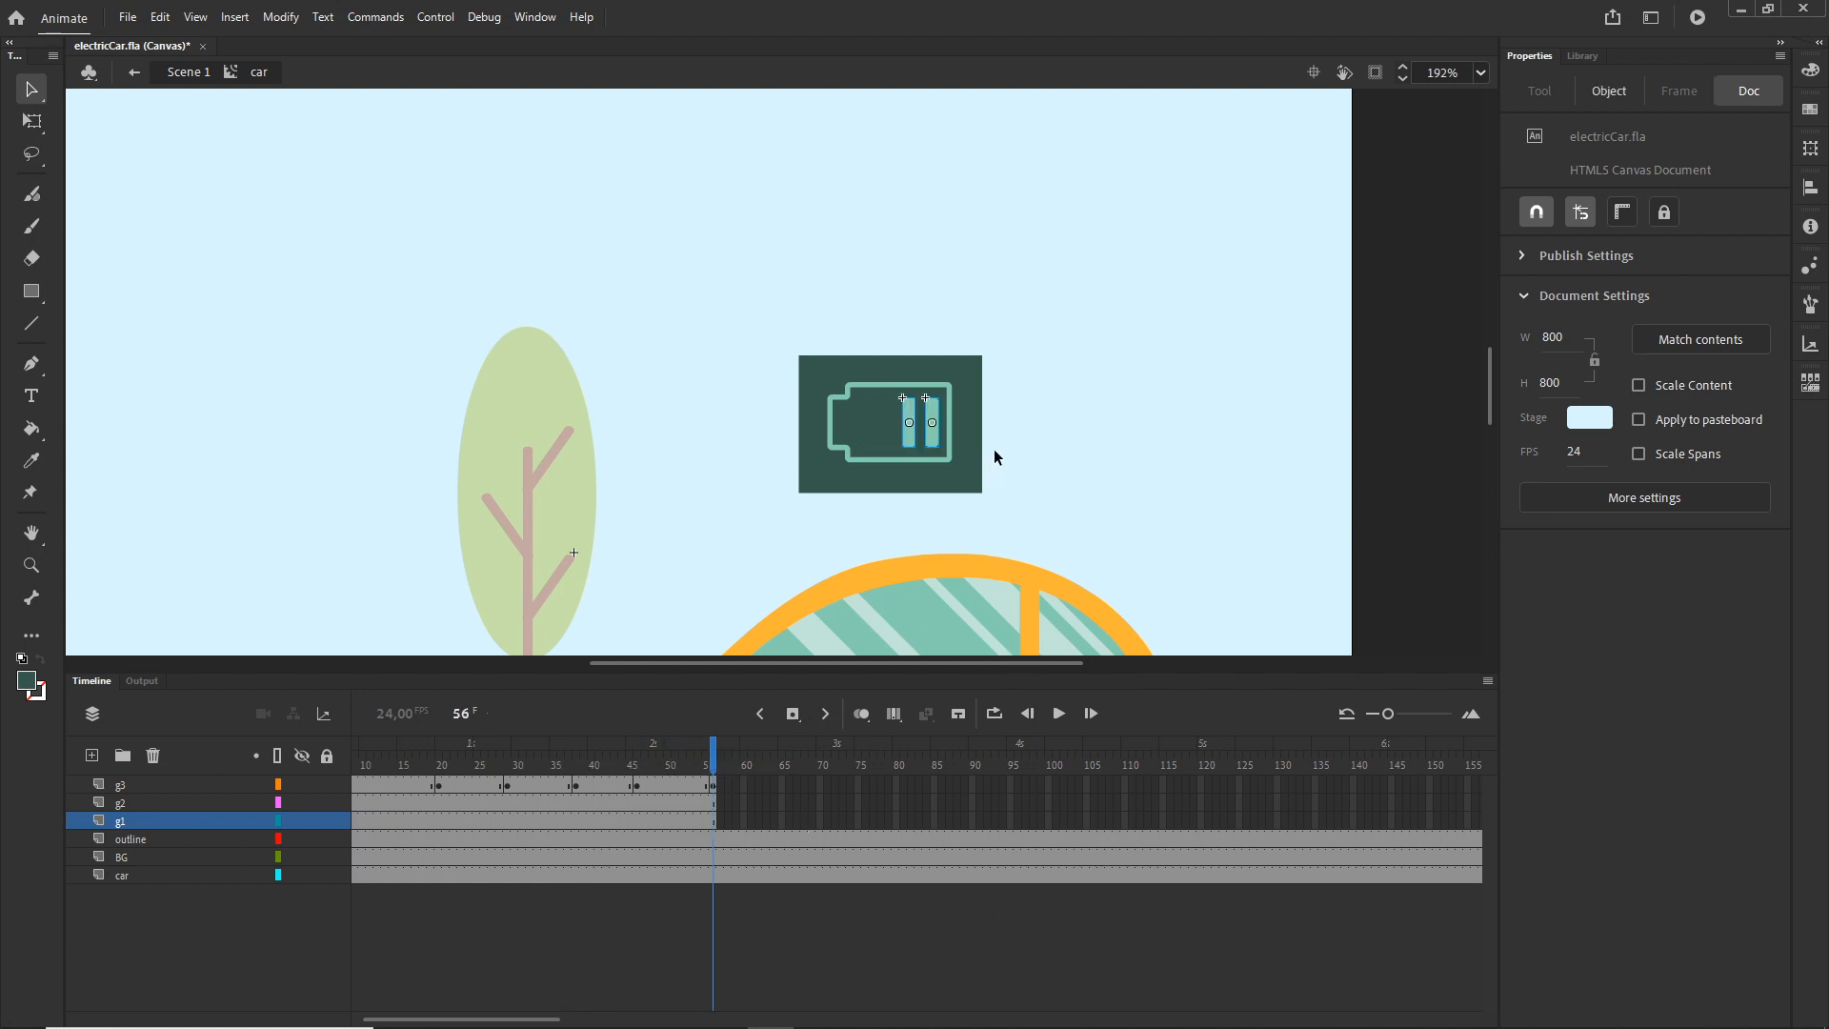
- Copy the rightmost battery bar's shape from inside its symbol and paste it onto a new layer in the car clip
{"action": "scroll", "coordinate": [998, 448], "scroll_direction": "up", "scroll_amount": 3}
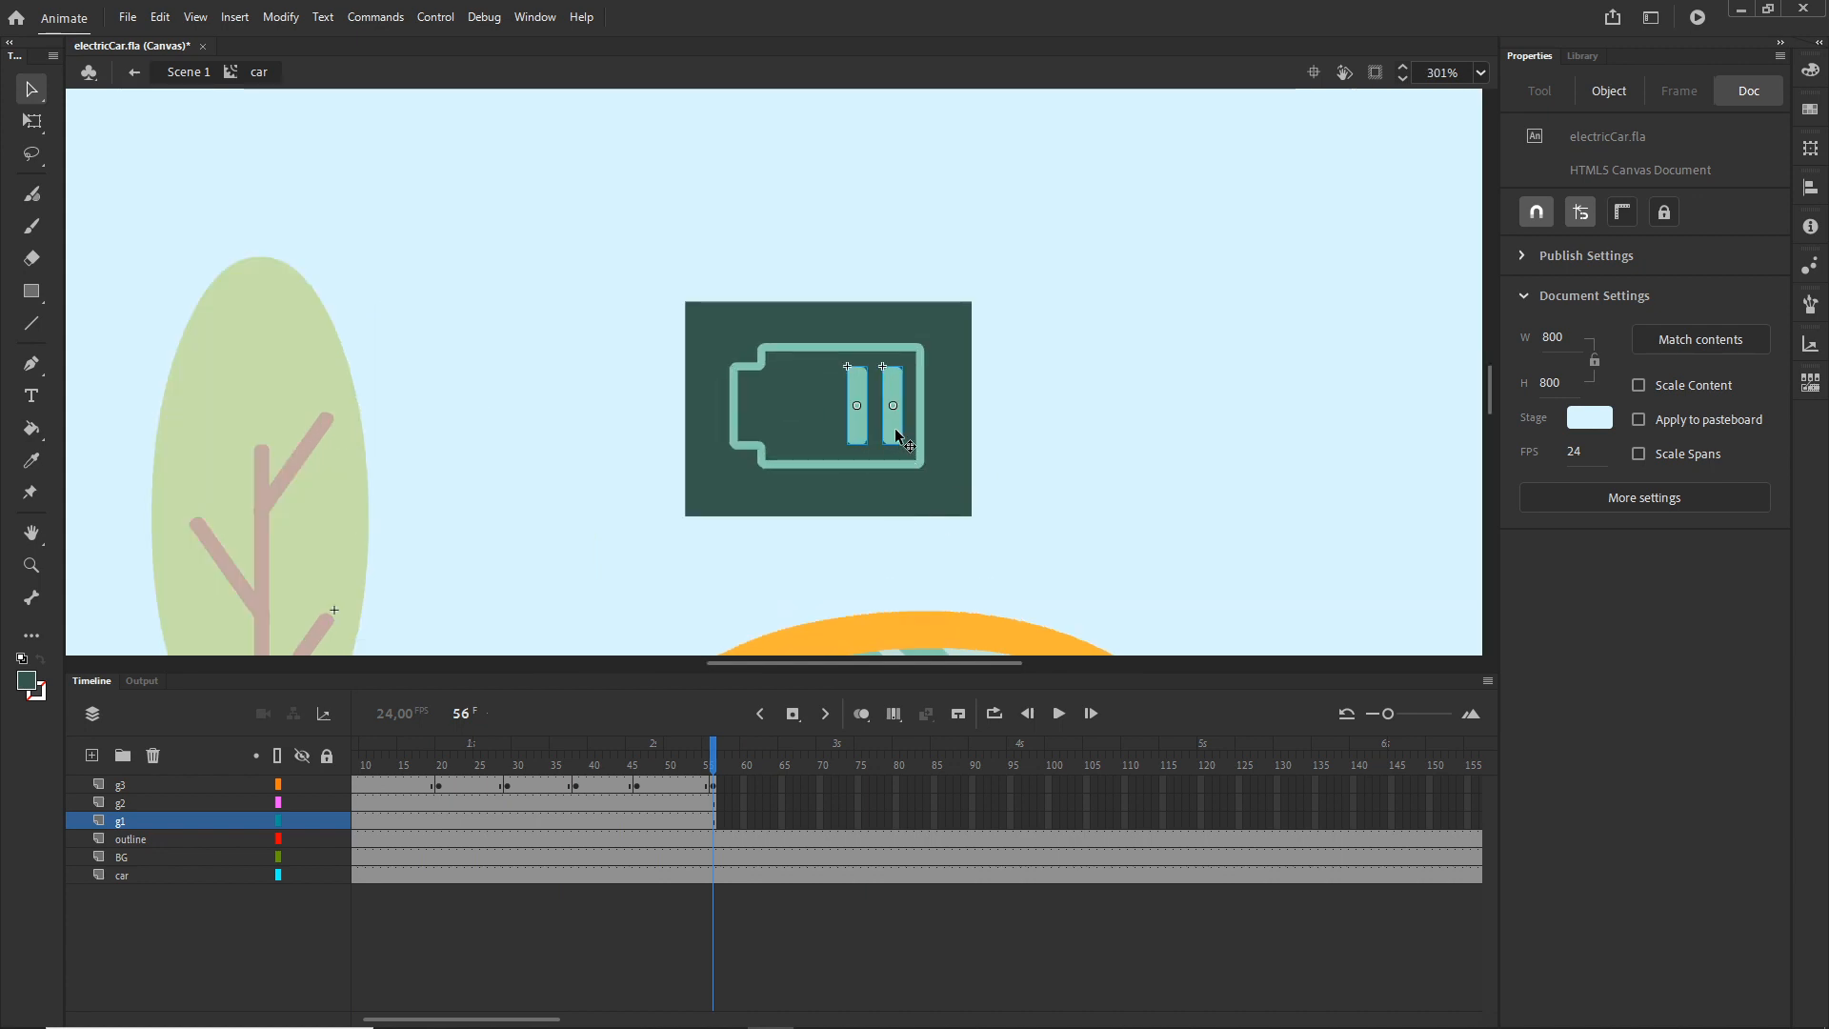
{"action": "double_click", "coordinate": [894, 427]}
{"action": "left_click", "coordinate": [888, 491]}
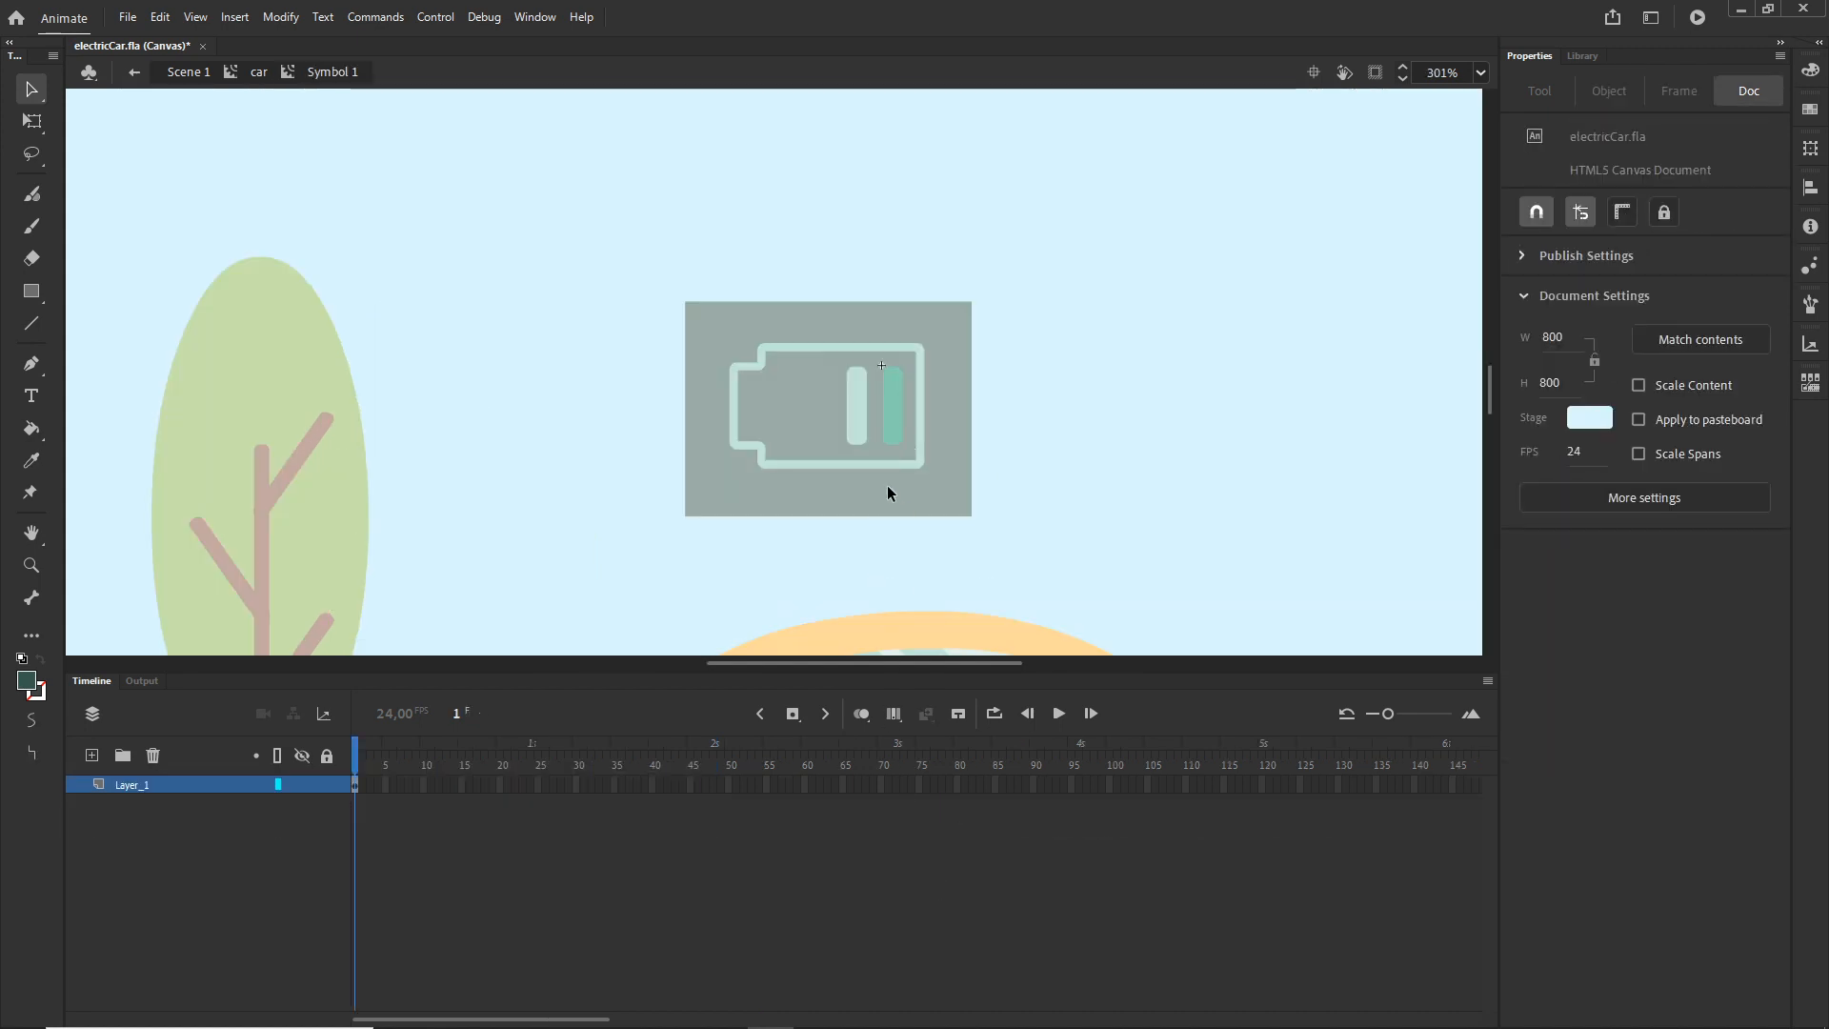
{"action": "left_click", "coordinate": [894, 434]}
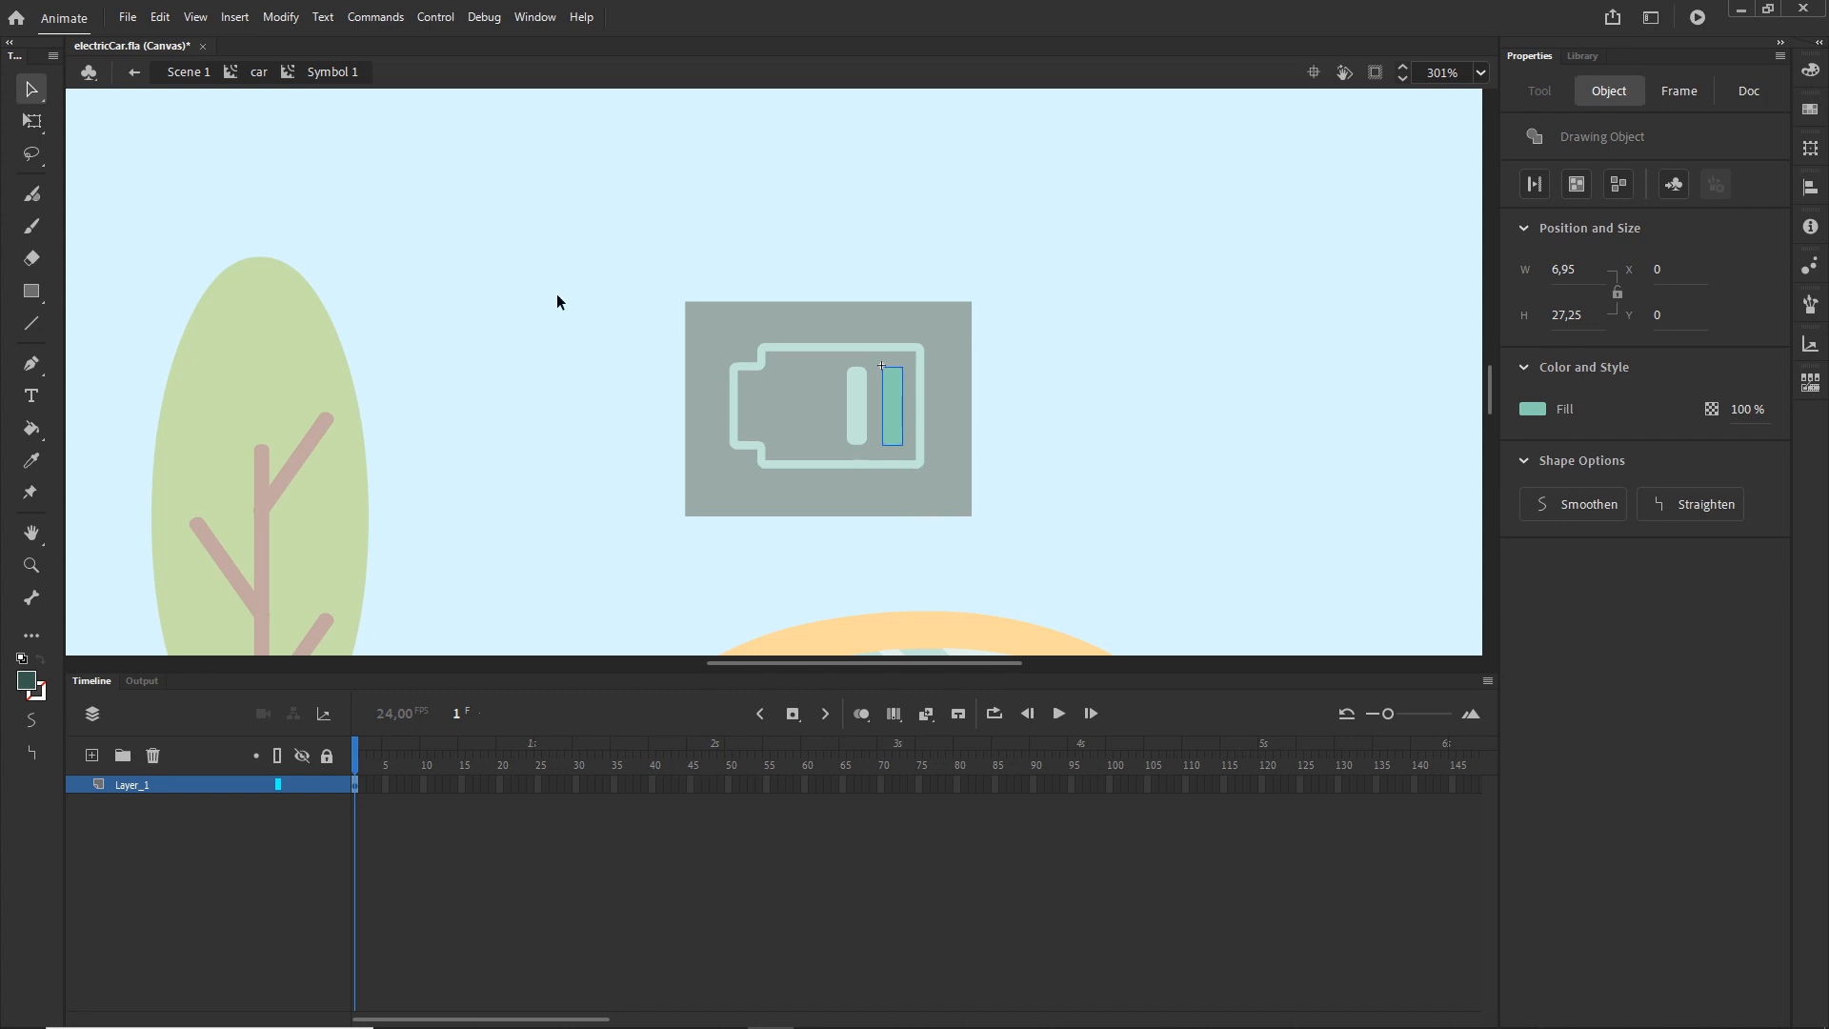
{"action": "left_click", "coordinate": [258, 73]}
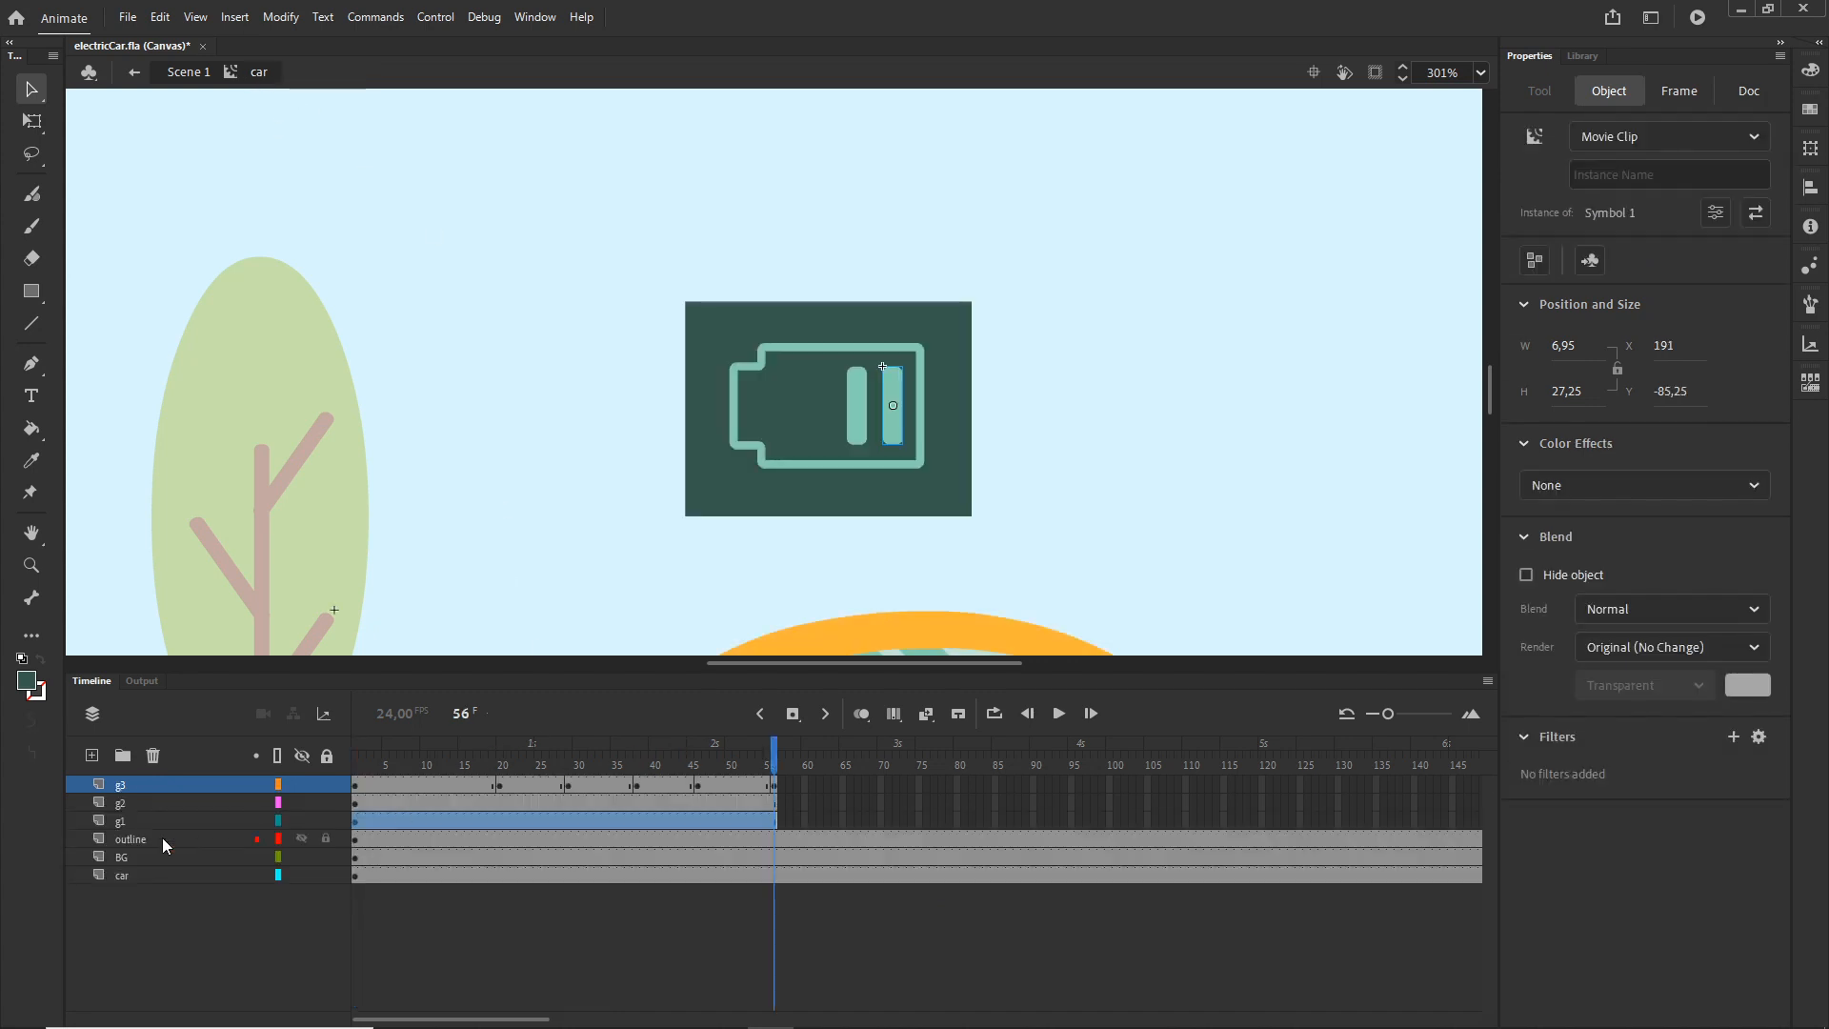
{"action": "left_click", "coordinate": [92, 756]}
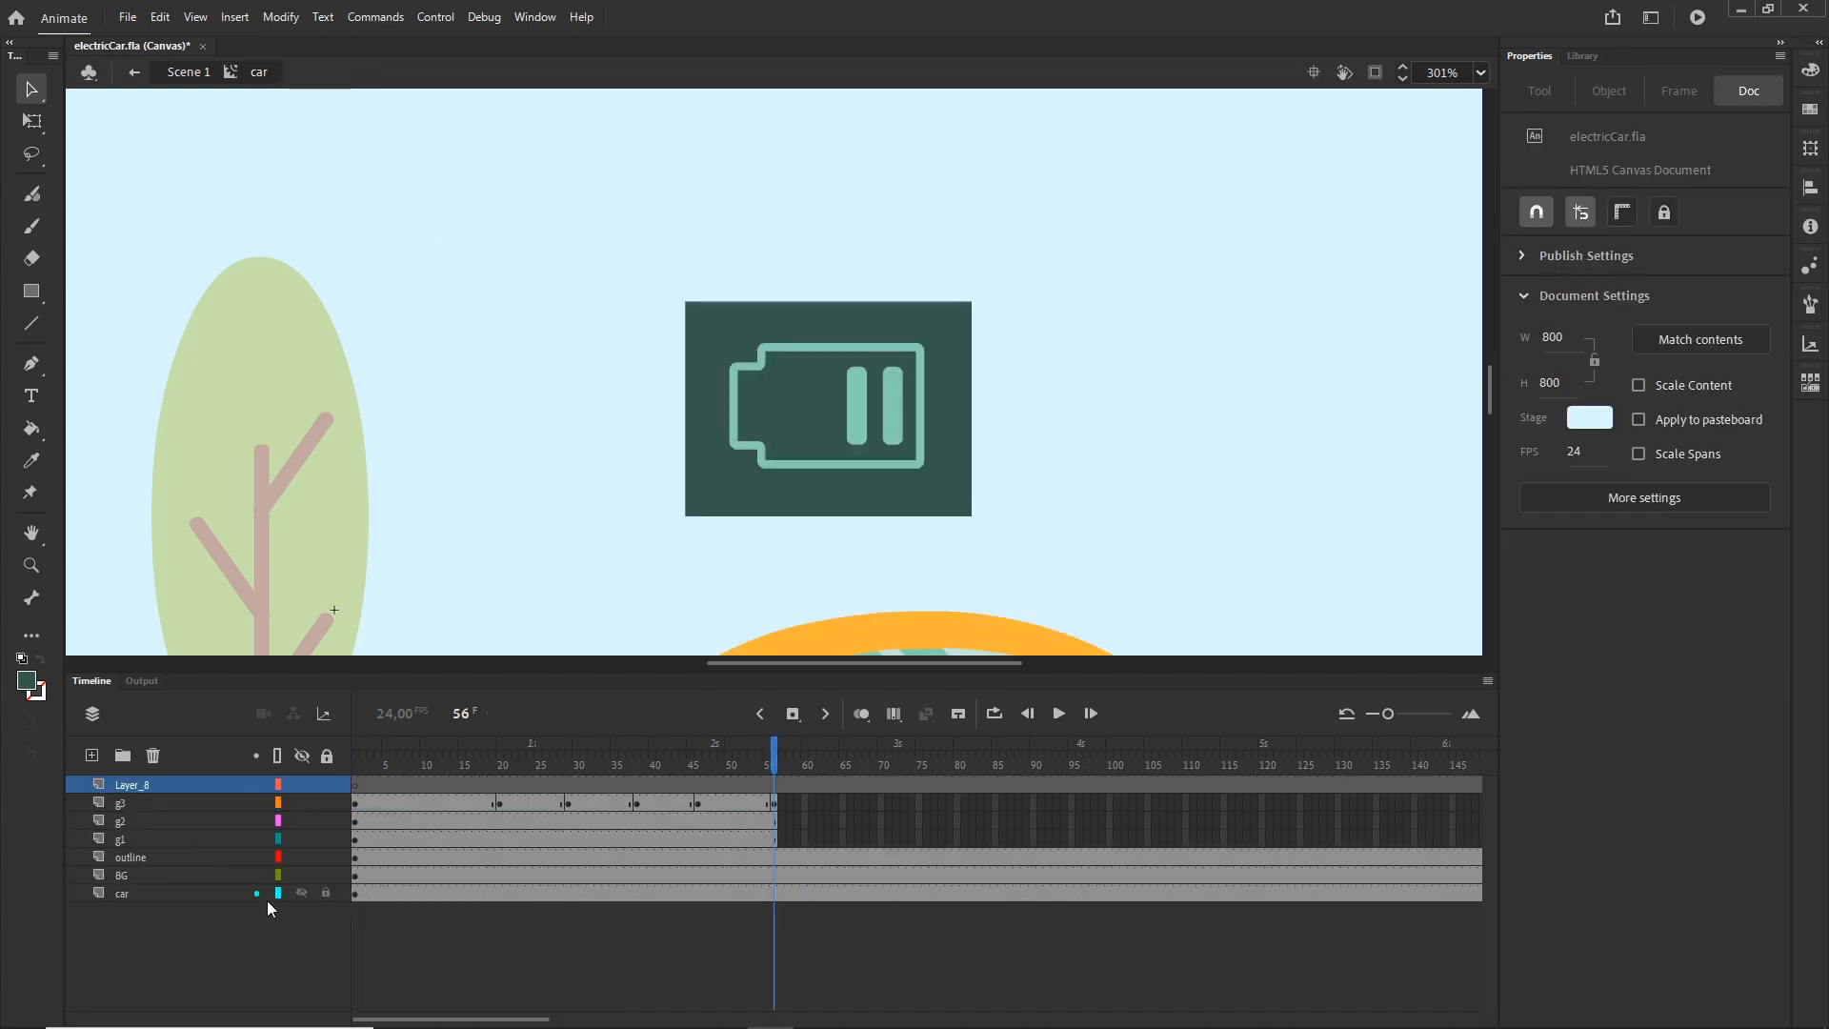
{"action": "key", "text": "ctrl+v"}
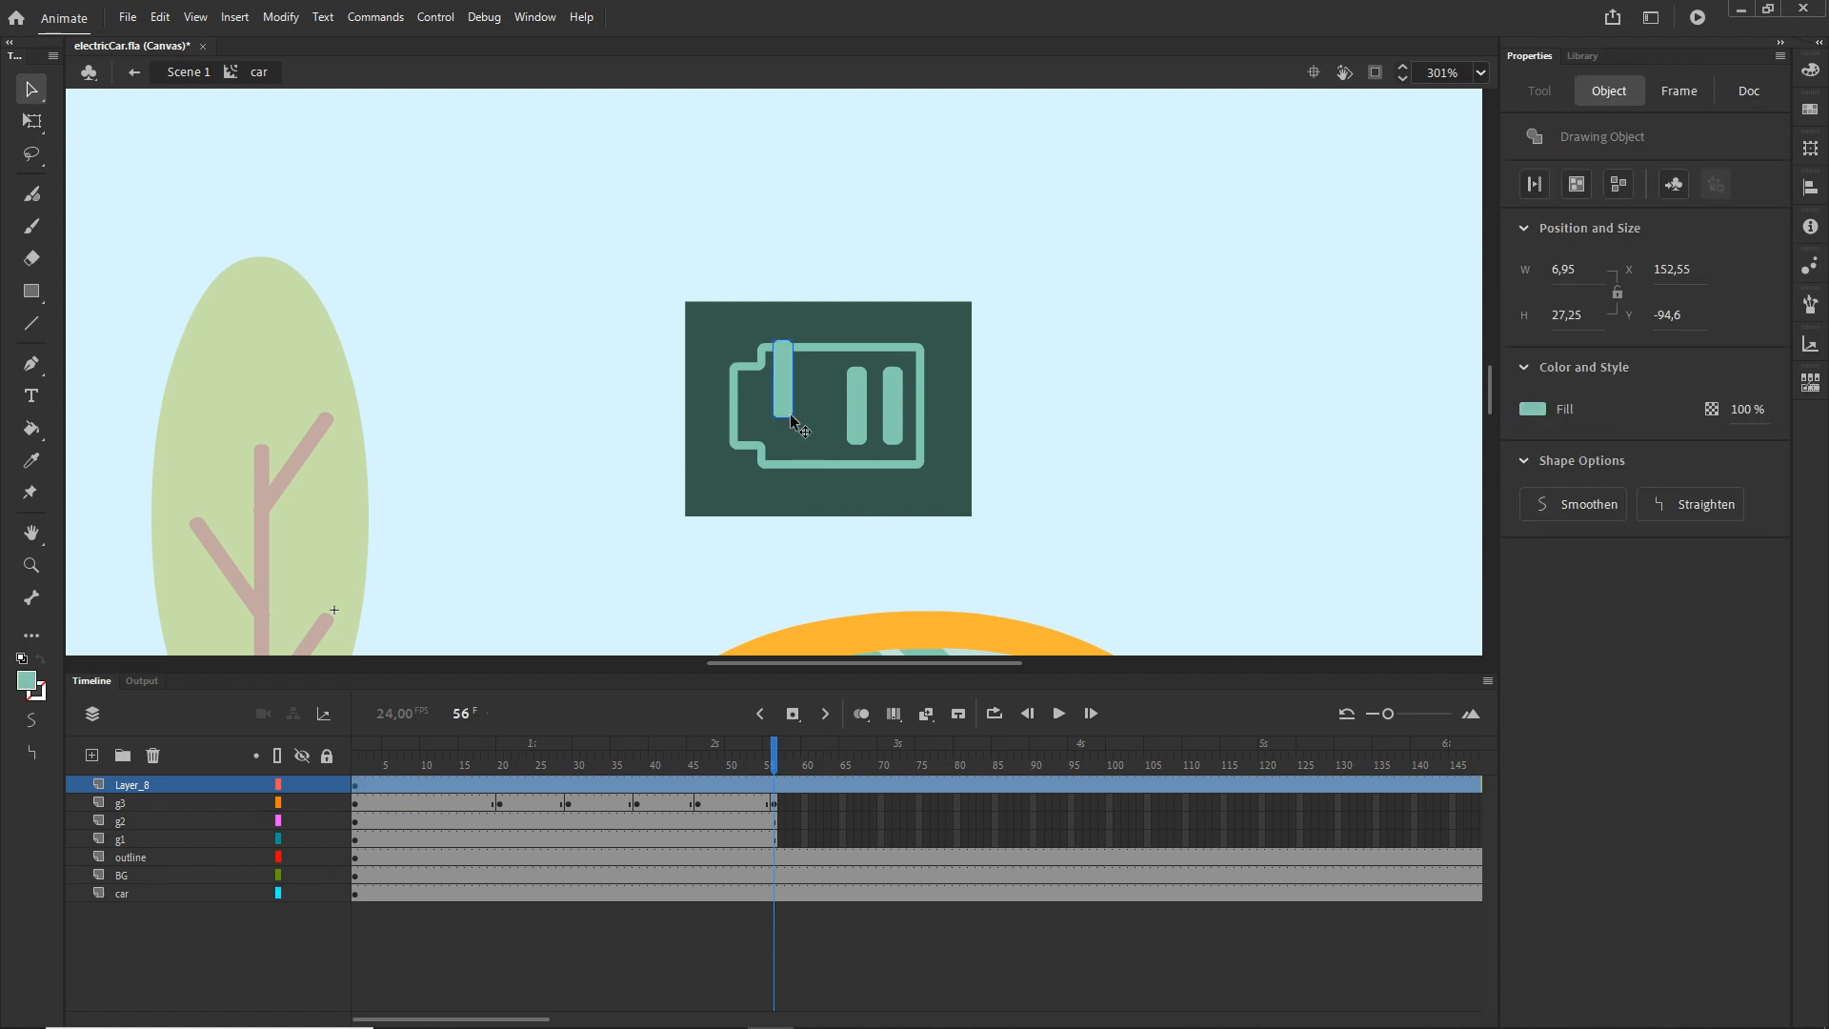
- Fill the pasted bar with yellow #FFCC00 and place it exactly over the rightmost green bar
{"action": "left_click", "coordinate": [1534, 409]}
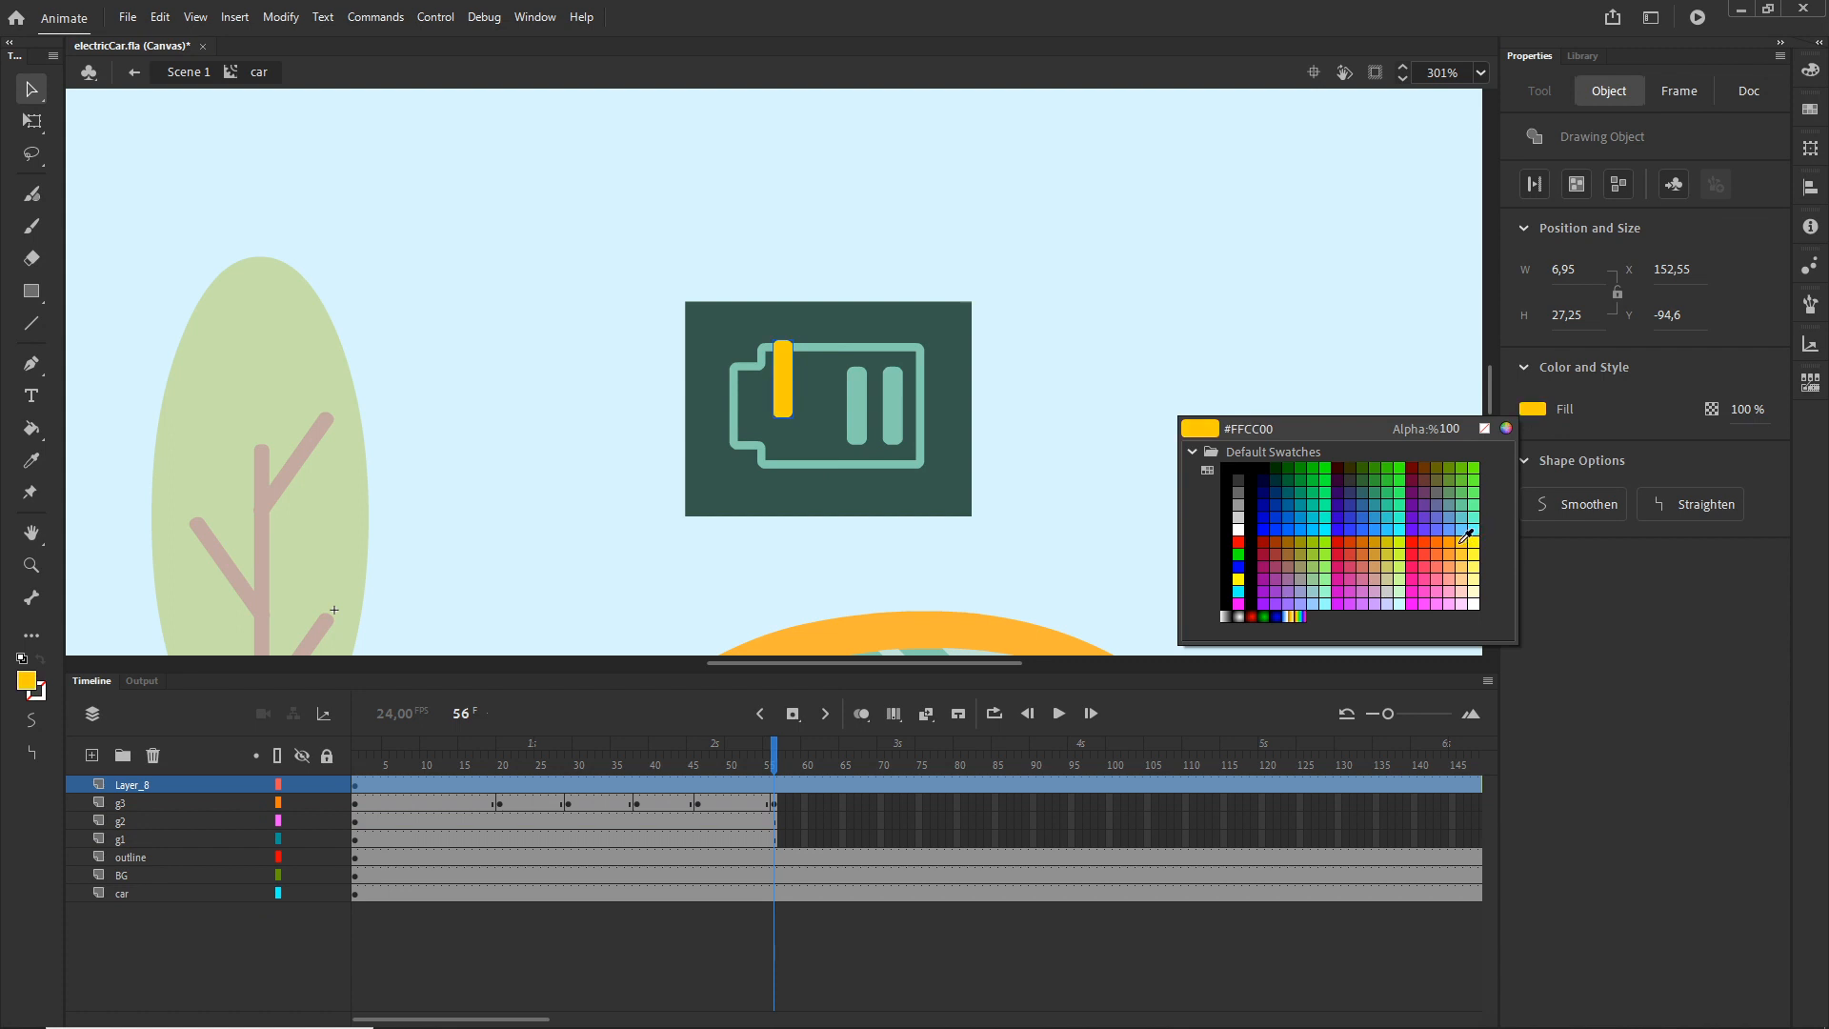
{"action": "left_click", "coordinate": [1462, 540]}
{"action": "left_click", "coordinate": [750, 548]}
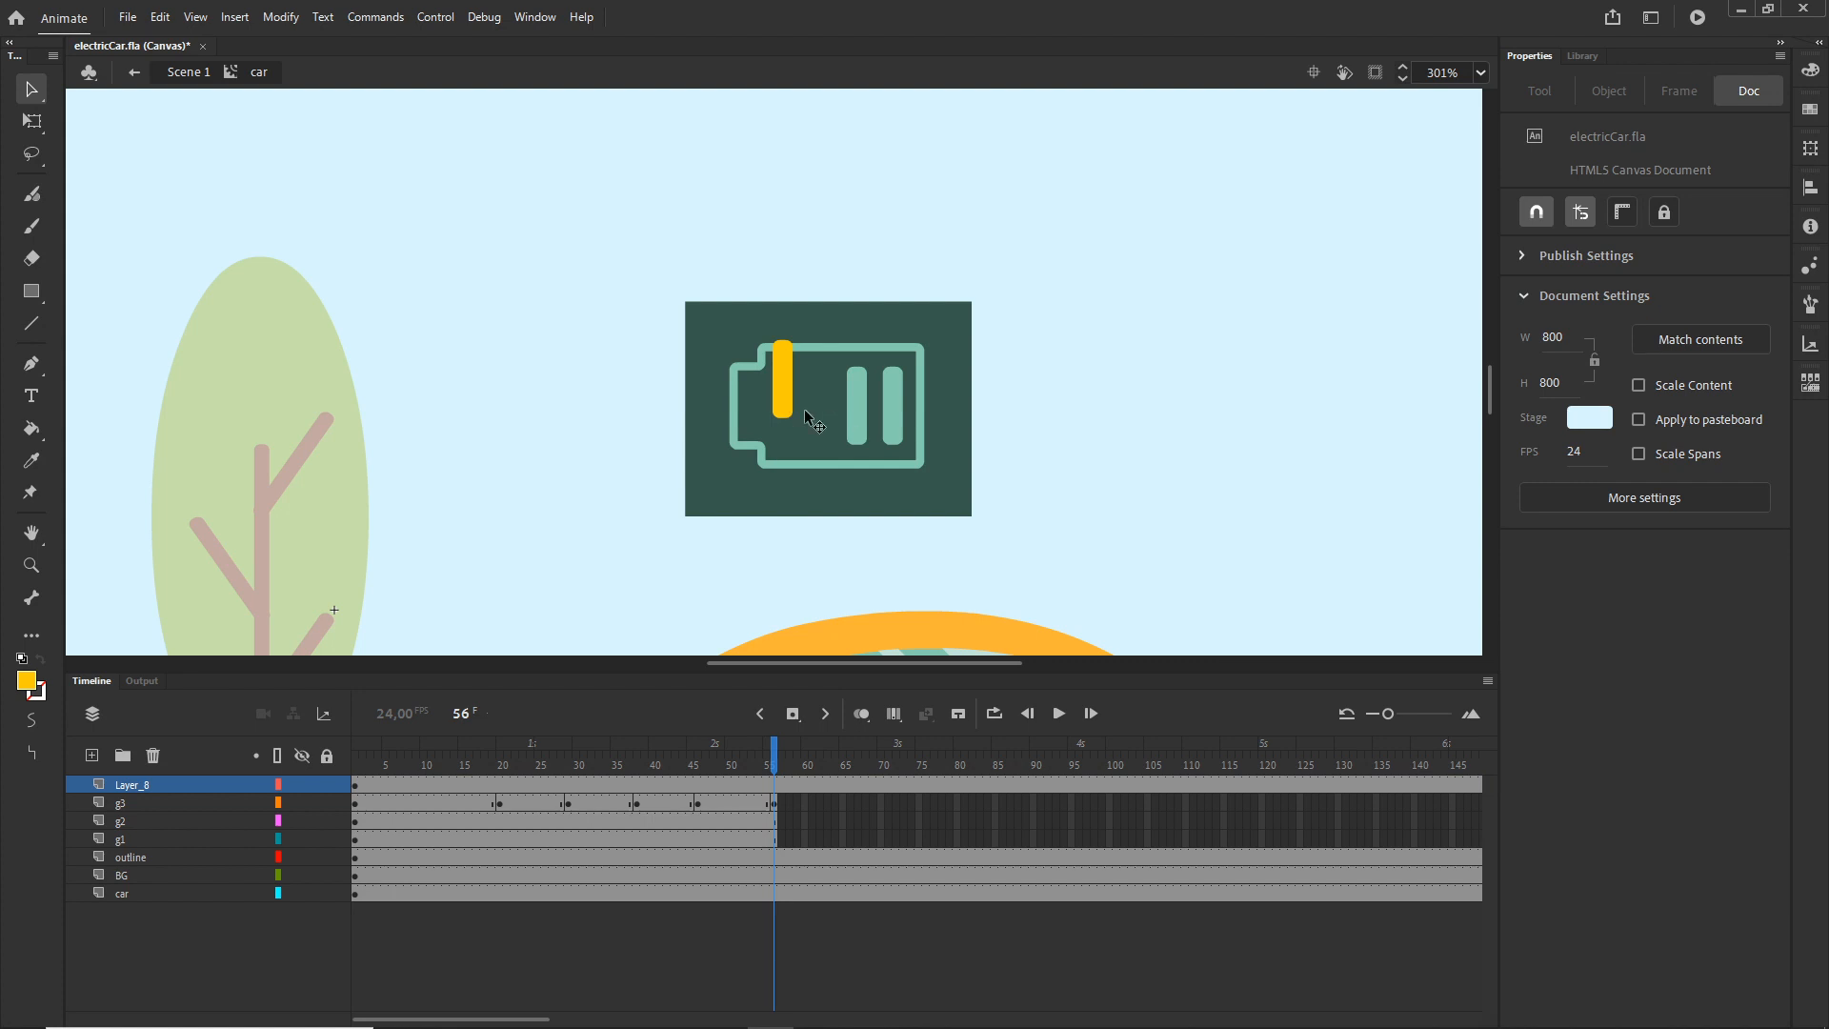
{"action": "left_click_drag", "start_coordinate": [785, 396], "coordinate": [889, 421]}
{"action": "key", "text": "Up"}
{"action": "key", "text": "Up"}
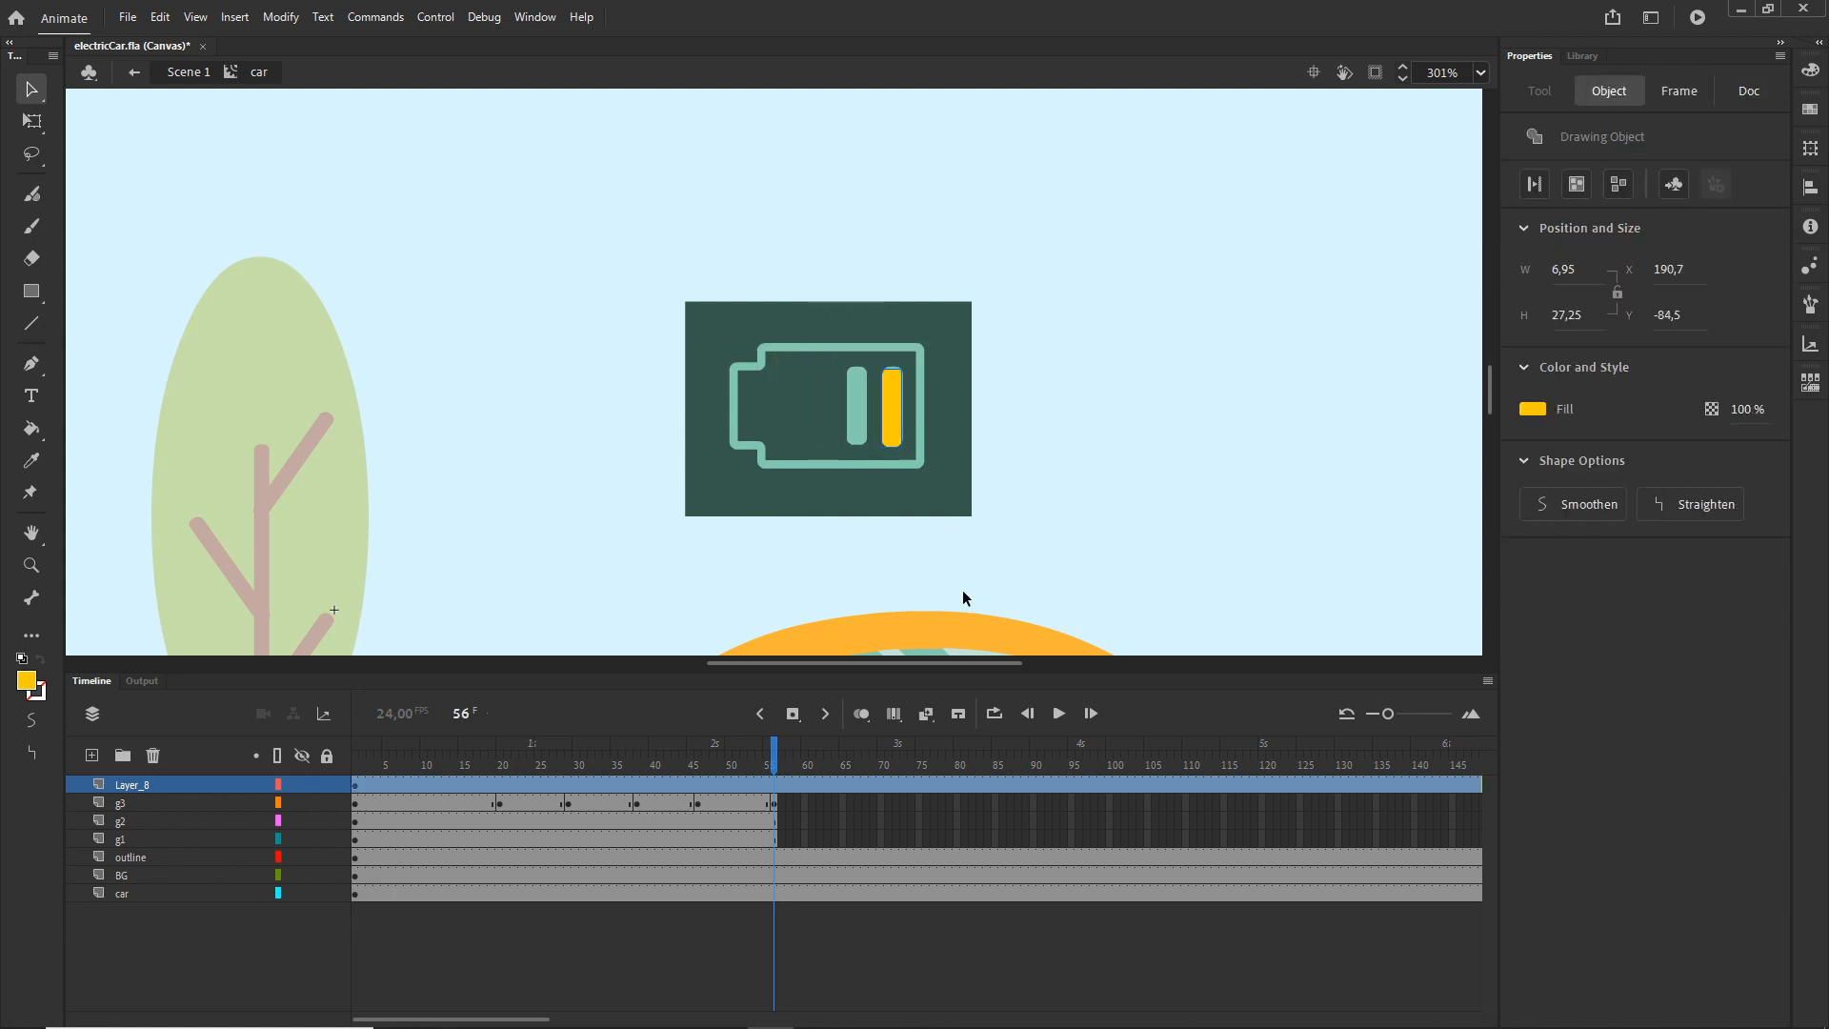
{"action": "key", "text": "Up"}
- Rename the yellow bar's layer as y1
{"action": "double_click", "coordinate": [141, 785]}
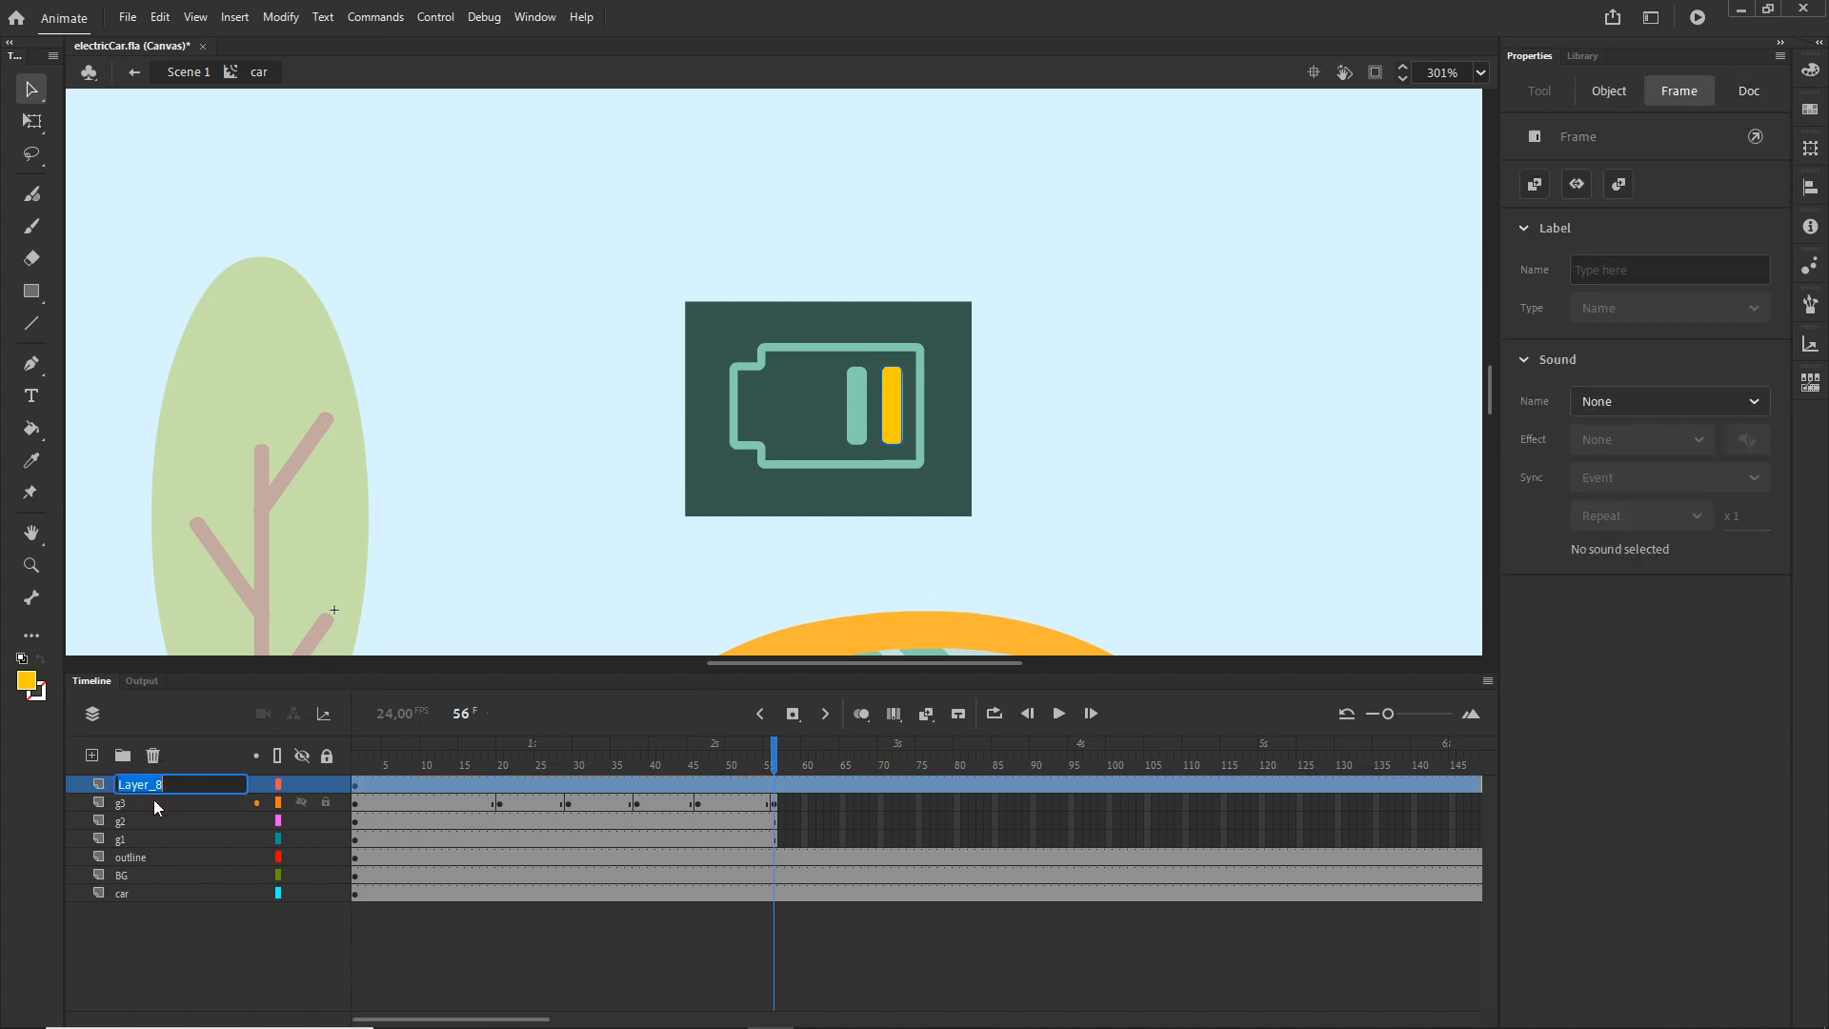
{"action": "type", "text": "y1"}
{"action": "left_click", "coordinate": [109, 942]}
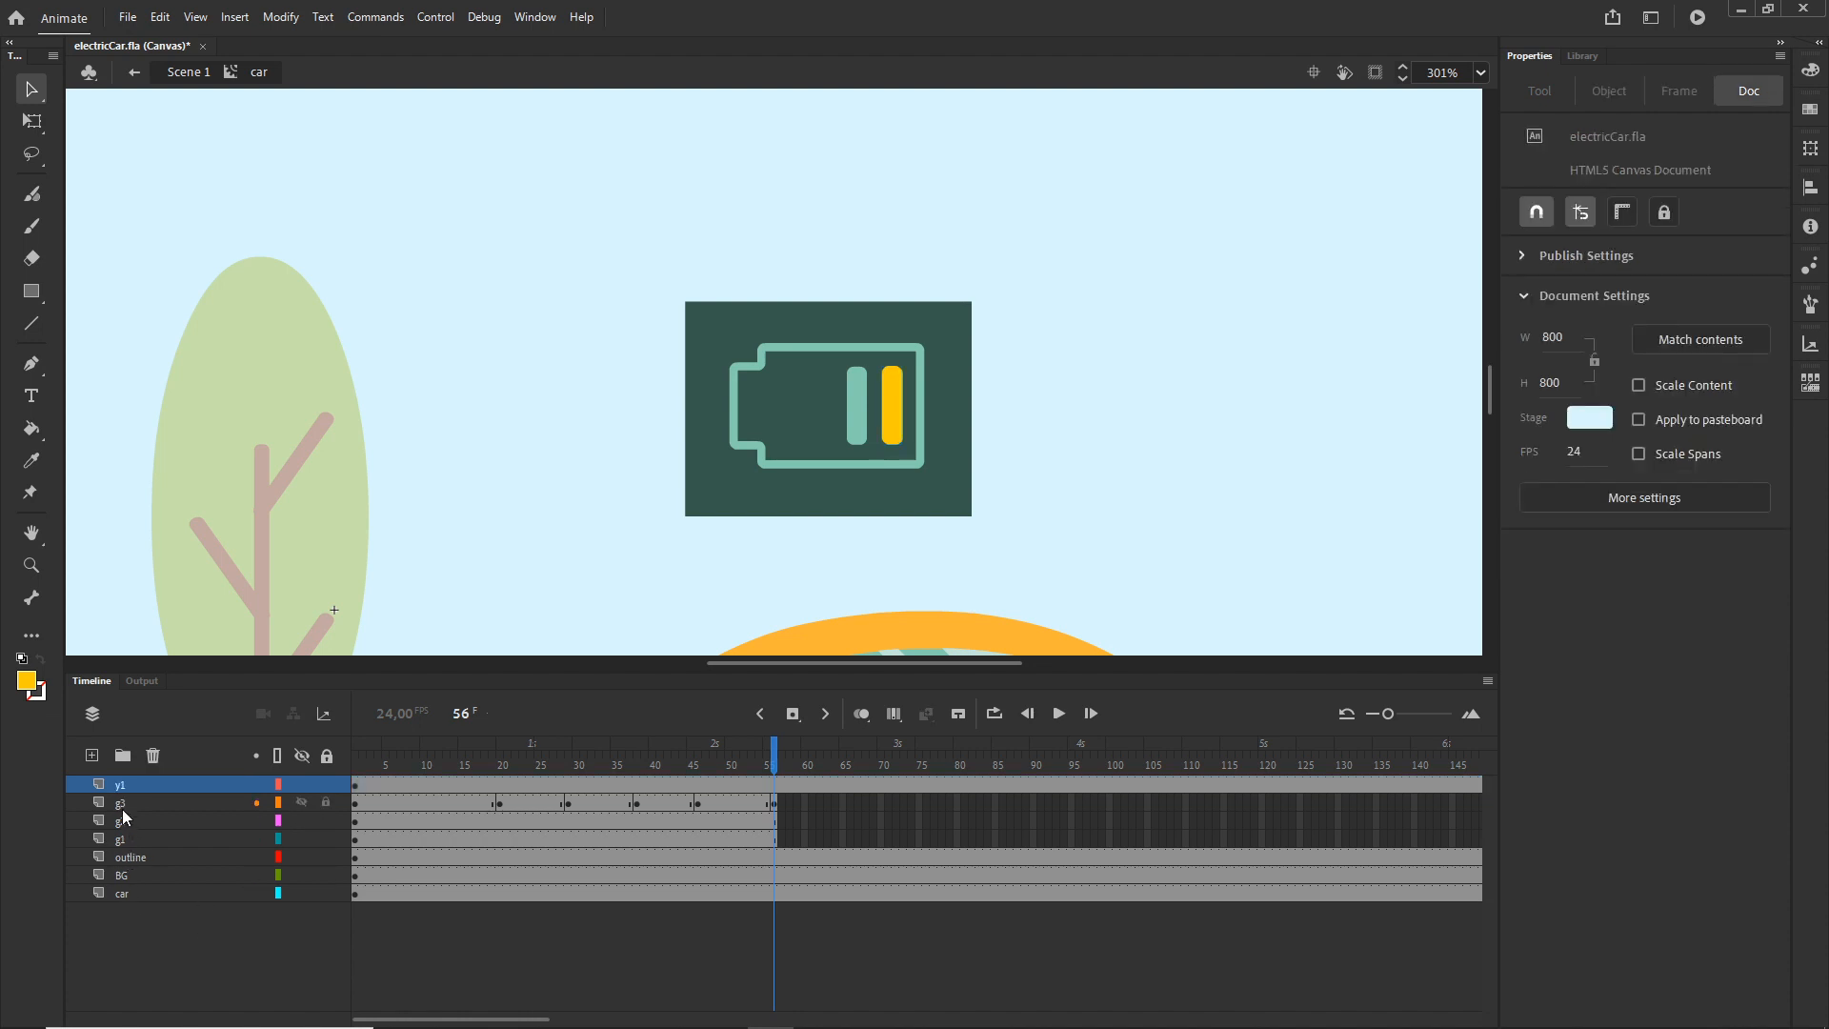
- Duplicate the yellow bar over the middle green bar and distribute both yellow bars to separate layers
{"action": "left_click_drag", "start_coordinate": [897, 431], "coordinate": [855, 419]}
{"action": "left_click", "coordinate": [895, 421]}
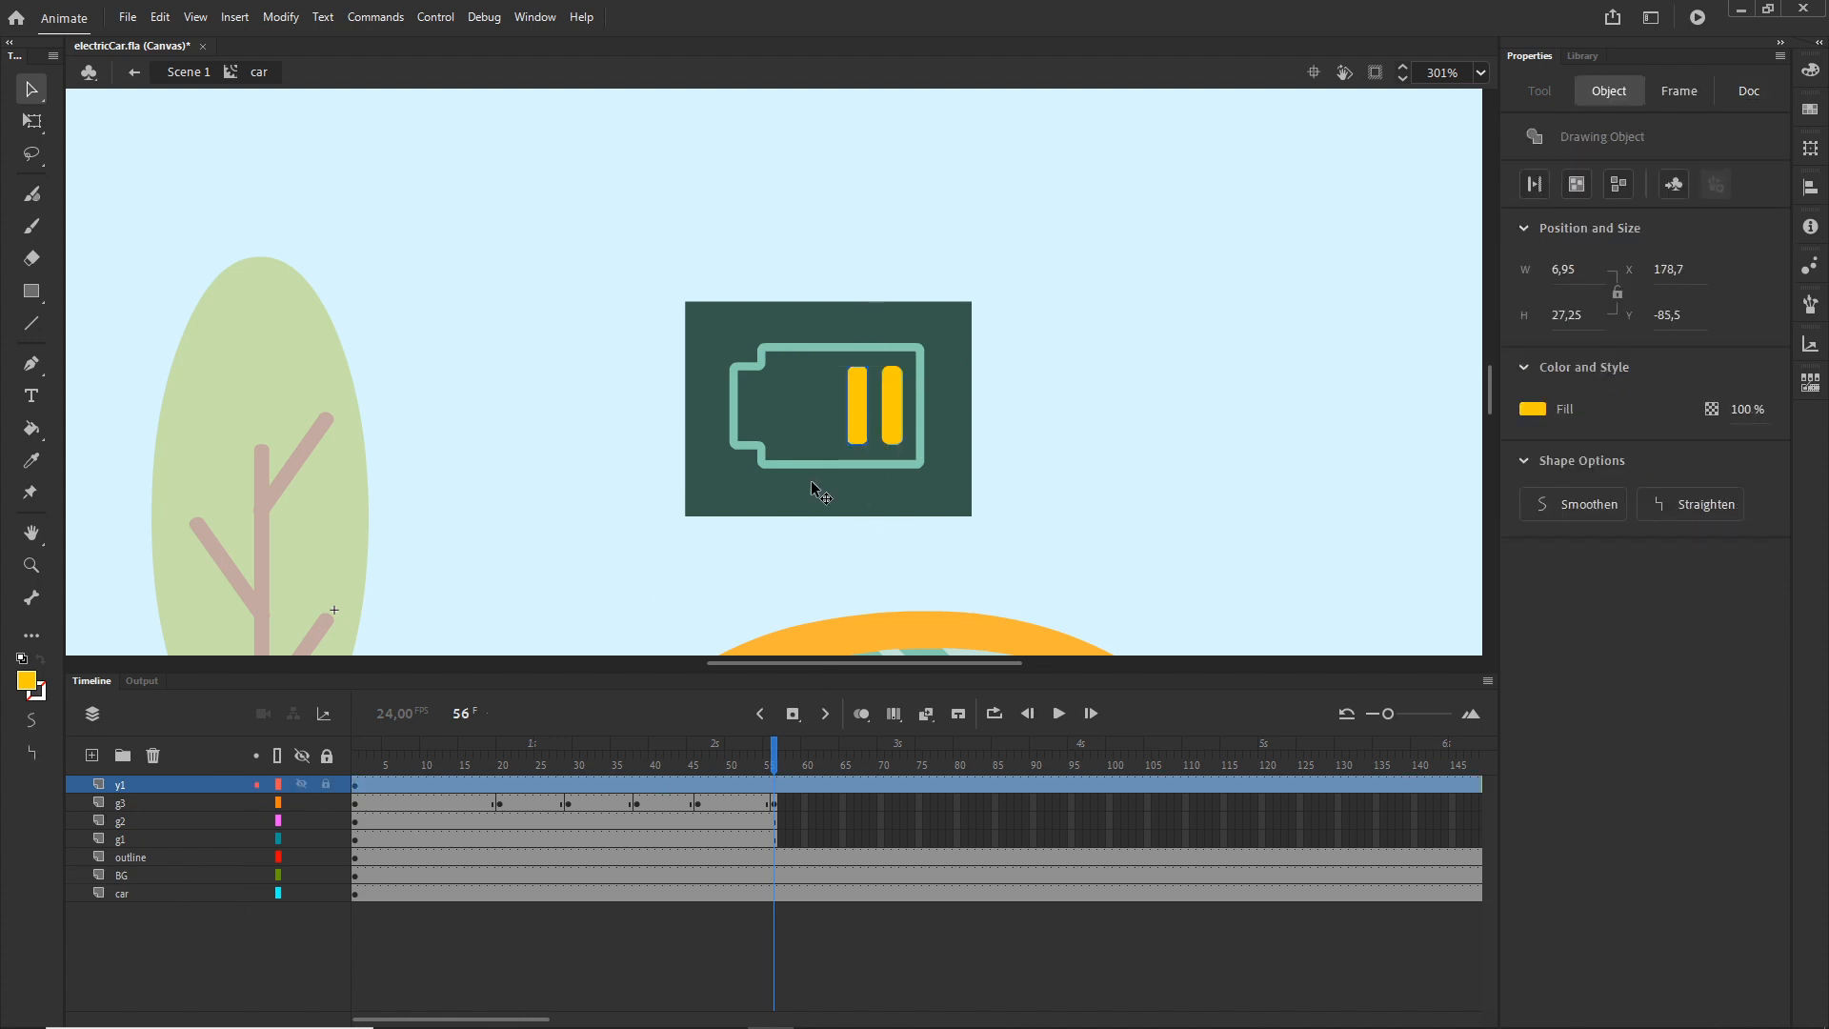
{"action": "left_click", "coordinate": [122, 786]}
{"action": "right_click", "coordinate": [893, 422]}
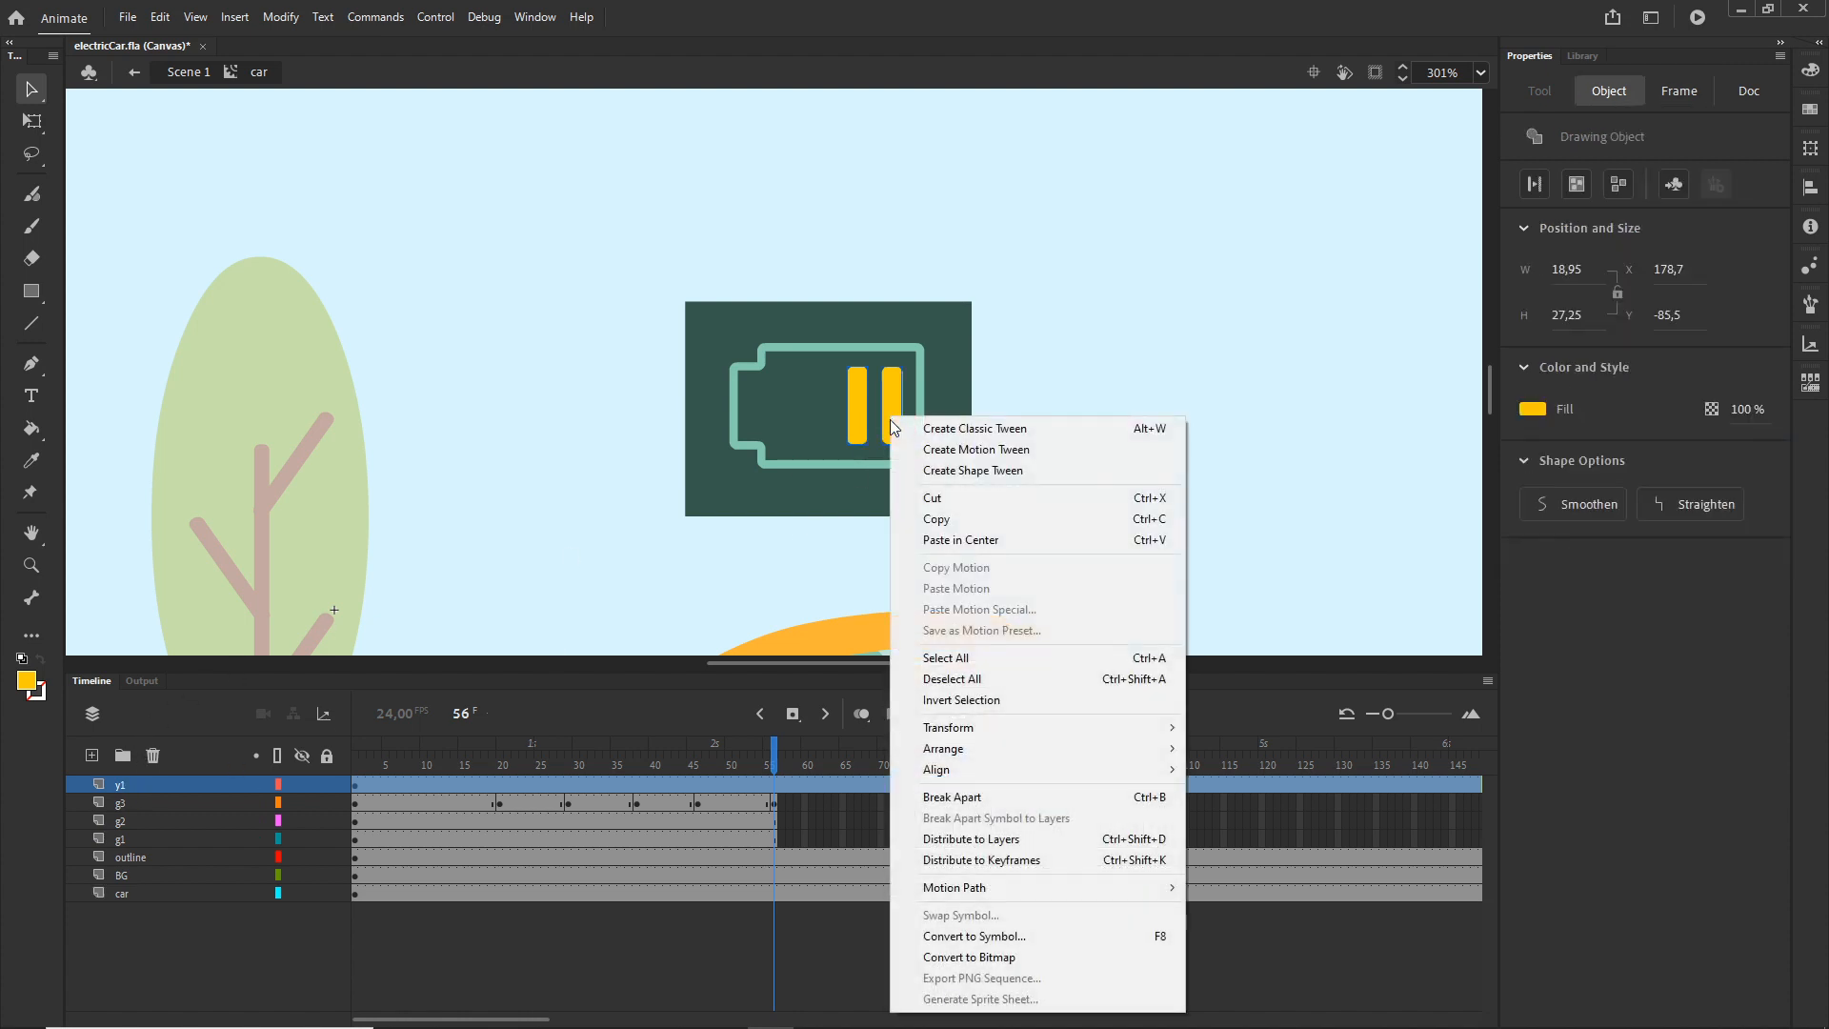
{"action": "left_click", "coordinate": [1012, 840]}
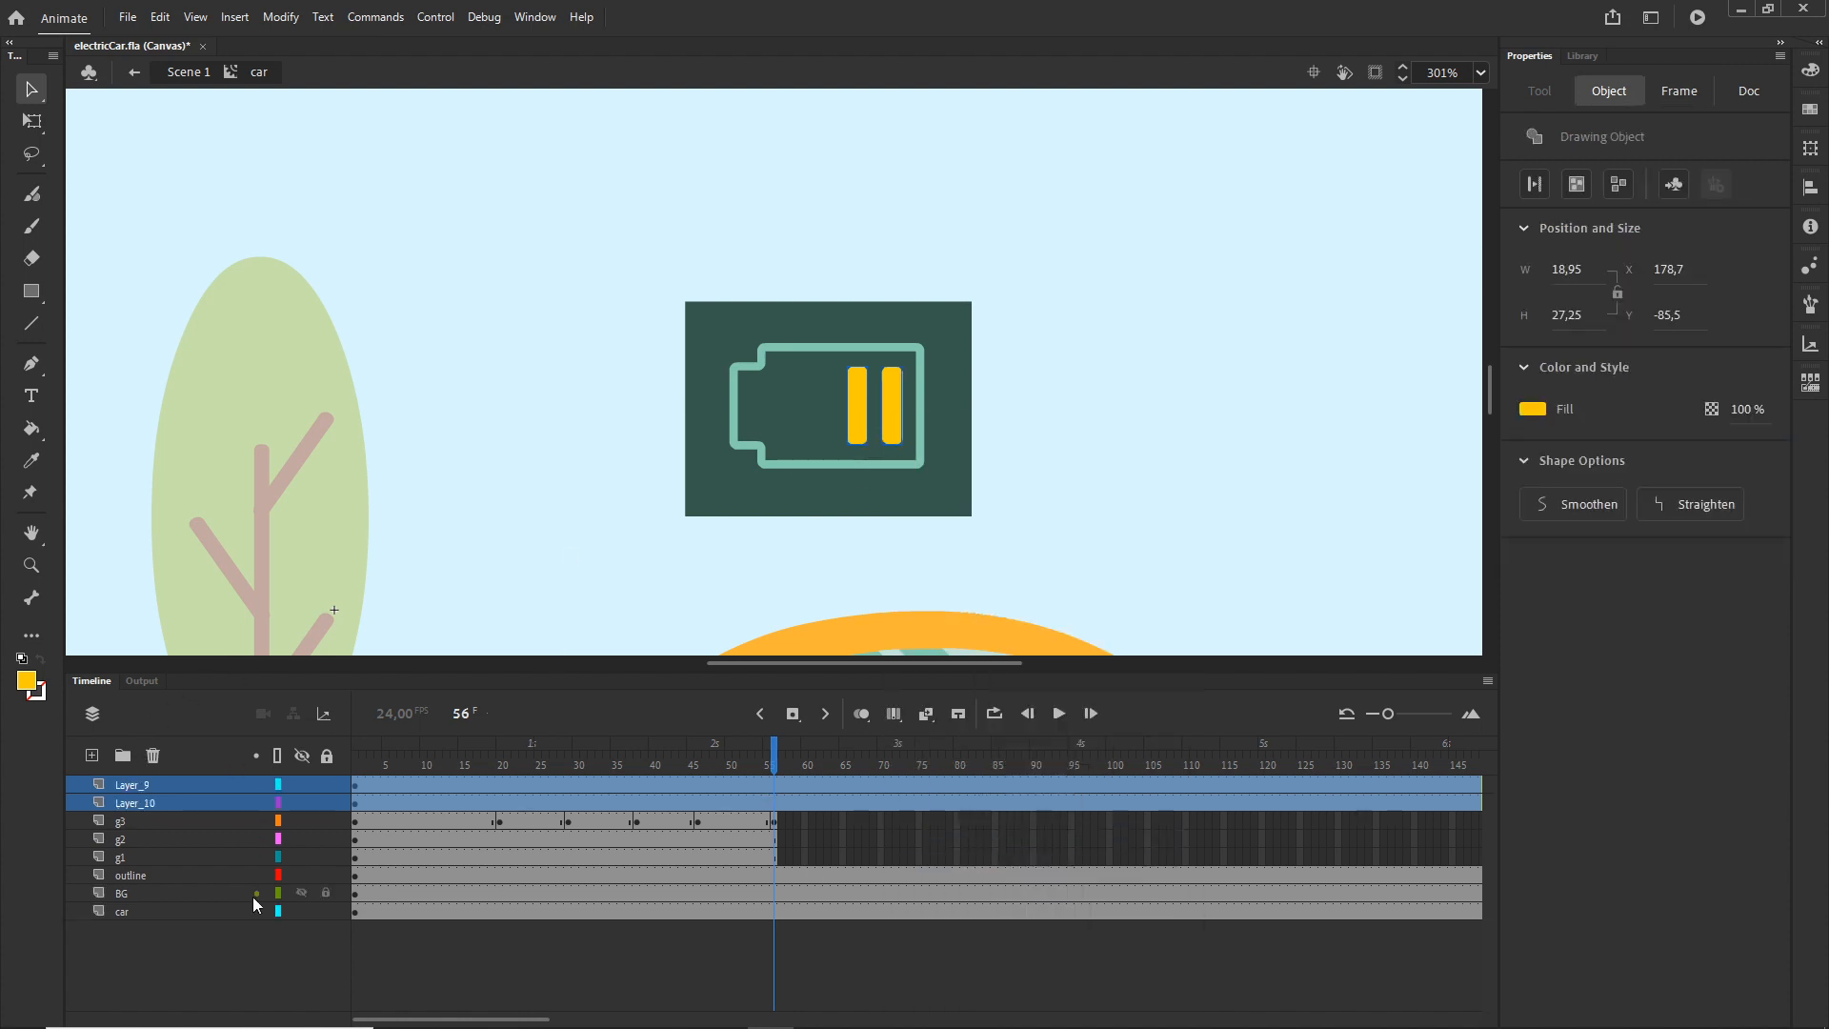
- Rename the layer holding the rightmost yellow bar as y1
{"action": "left_click", "coordinate": [136, 821]}
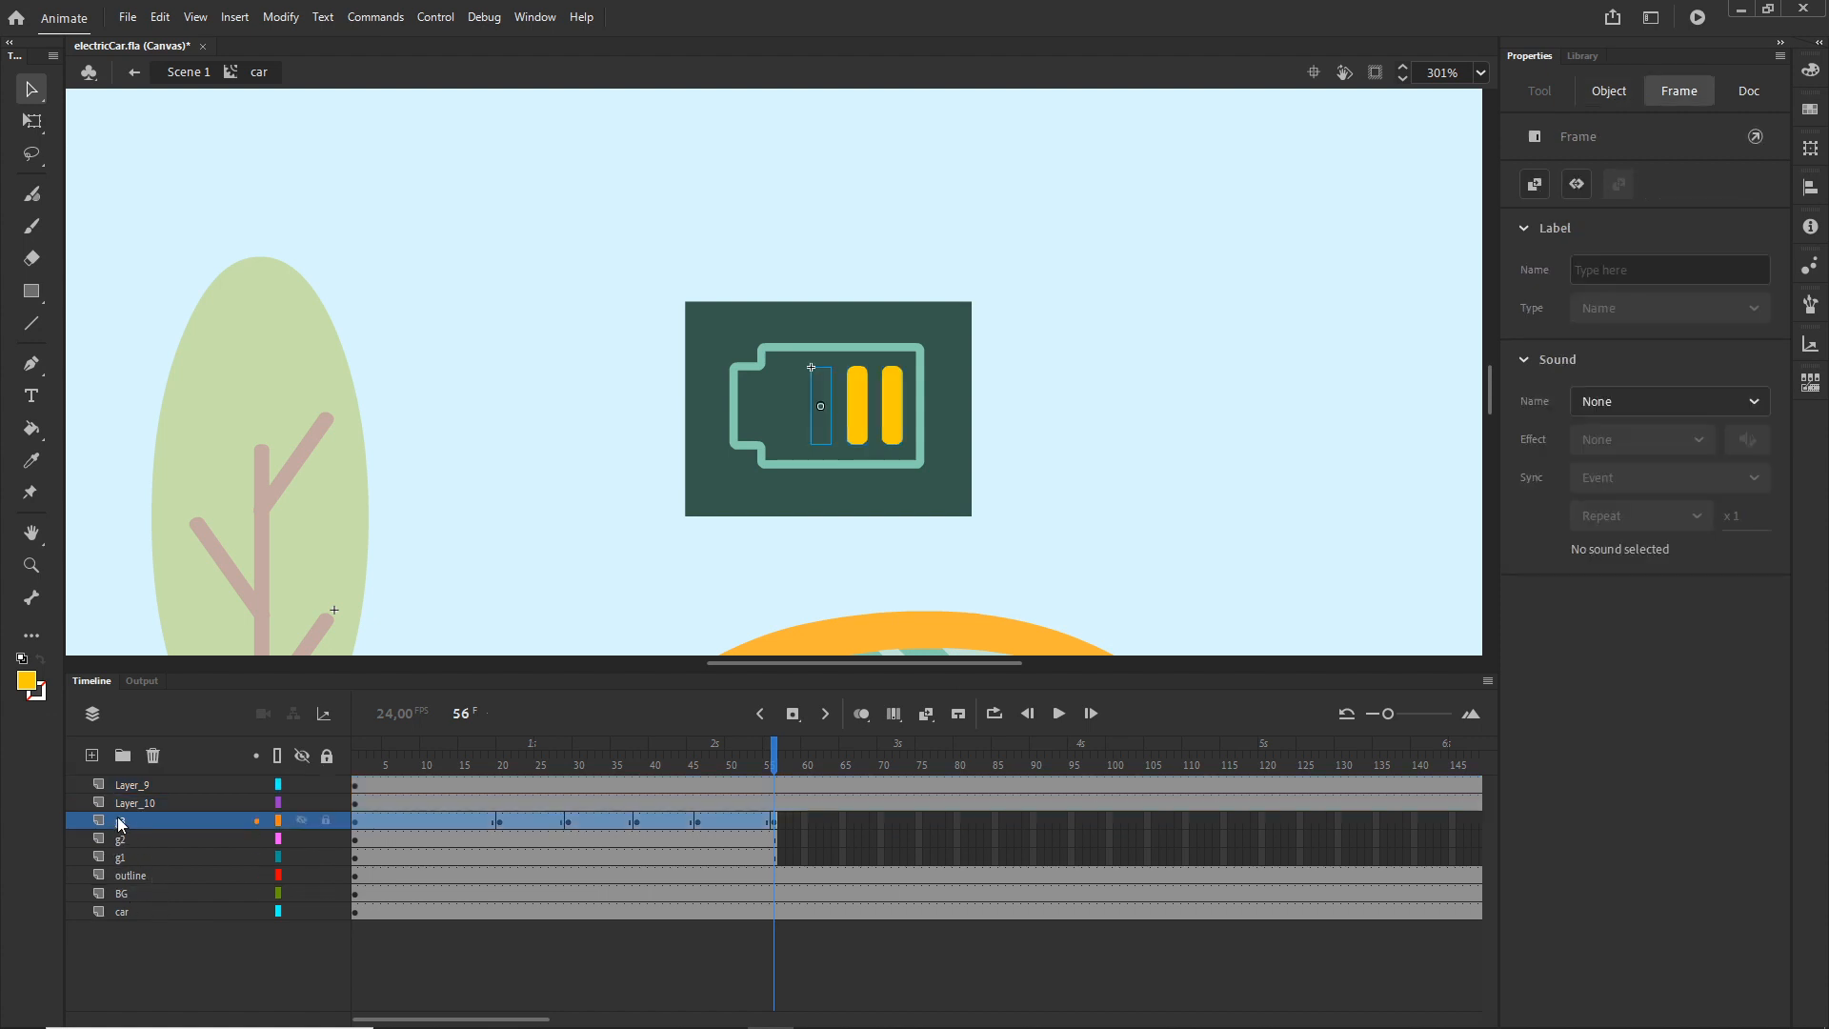
{"action": "left_click", "coordinate": [138, 803]}
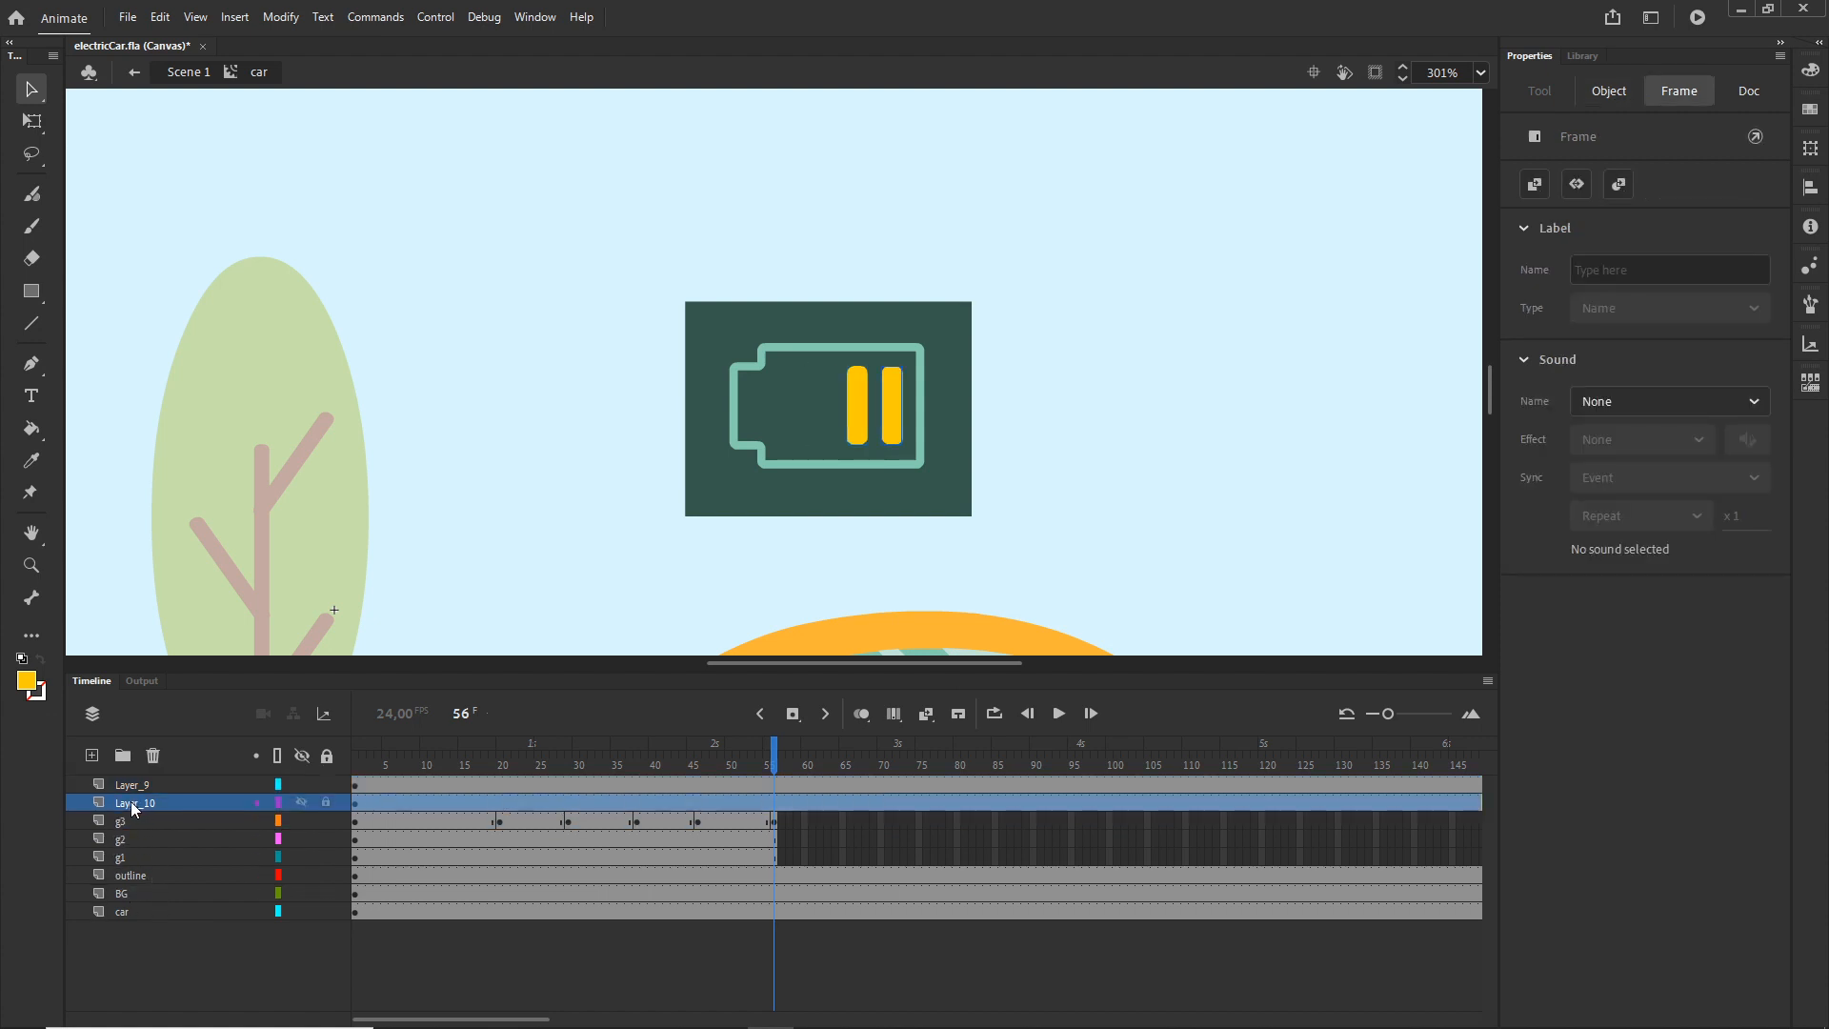
{"action": "double_click", "coordinate": [130, 802]}
{"action": "type", "text": "y"}
{"action": "type", "text": "!"}
{"action": "key", "text": "BackSpace"}
{"action": "type", "text": "1"}
{"action": "key", "text": "Return"}
- Rename the layer holding the second yellow bar as y2
{"action": "double_click", "coordinate": [147, 782]}
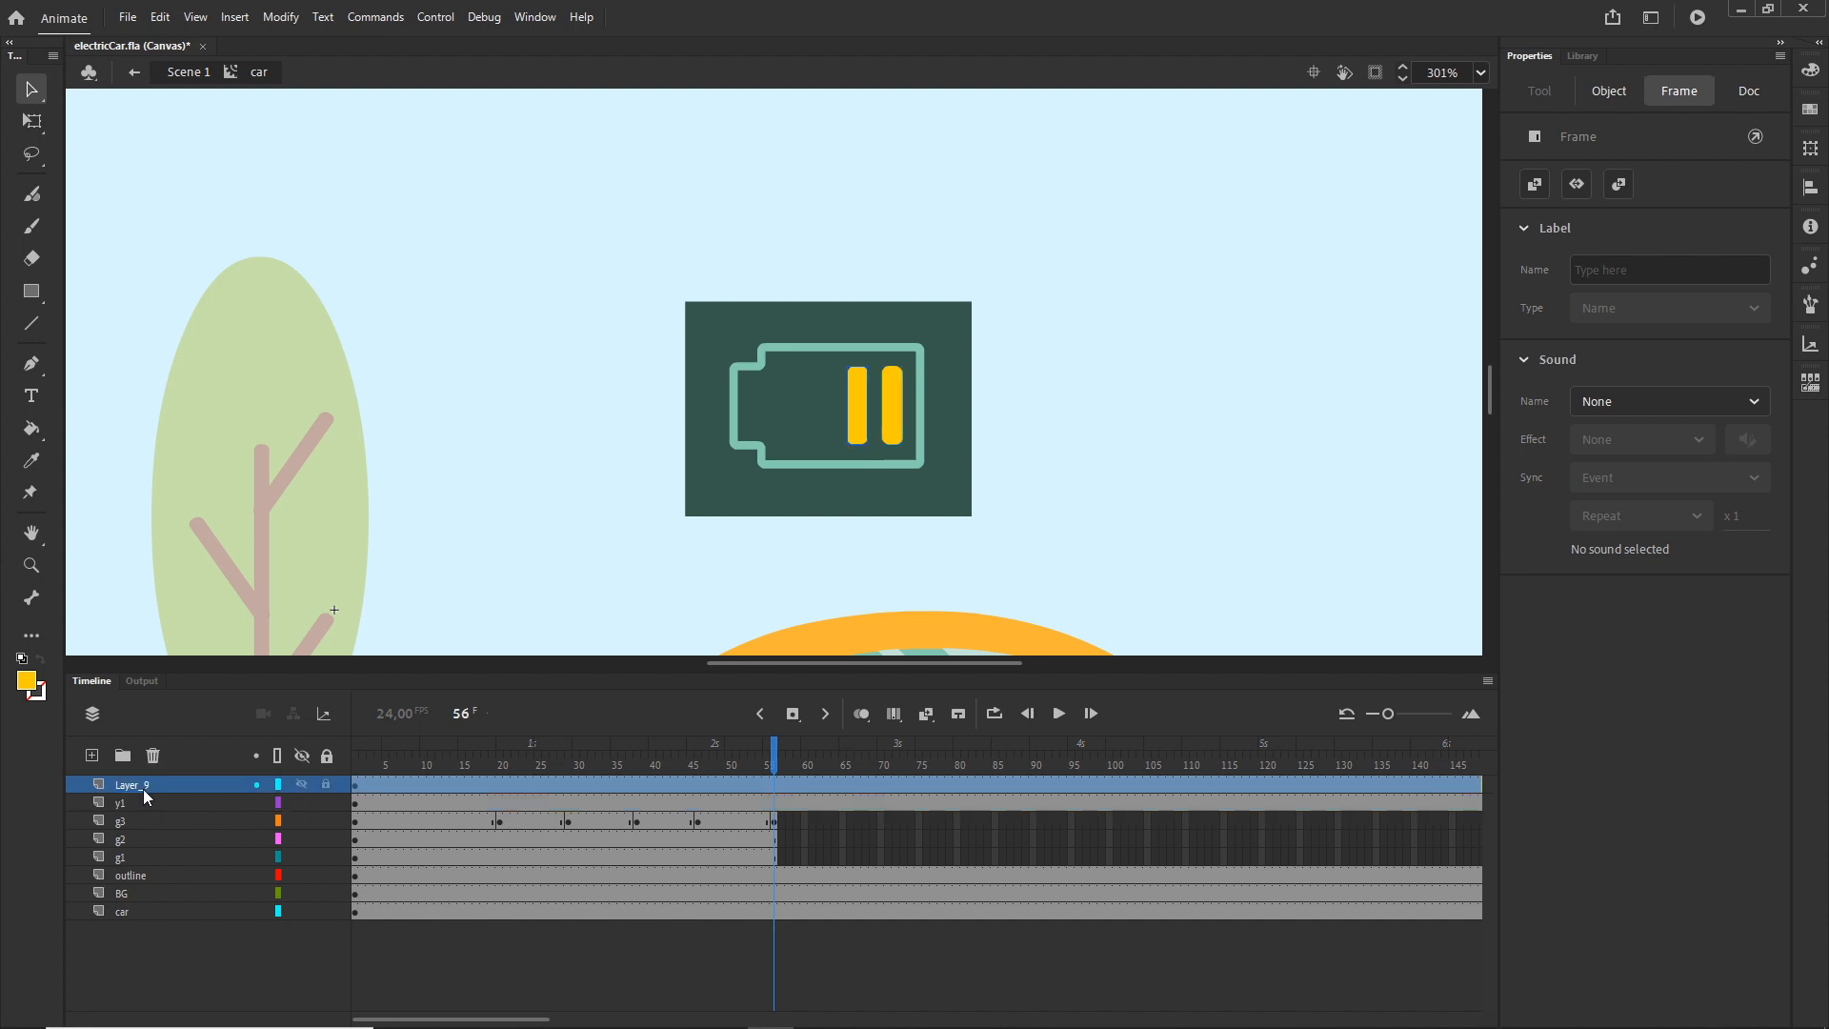
{"action": "type", "text": "y"}
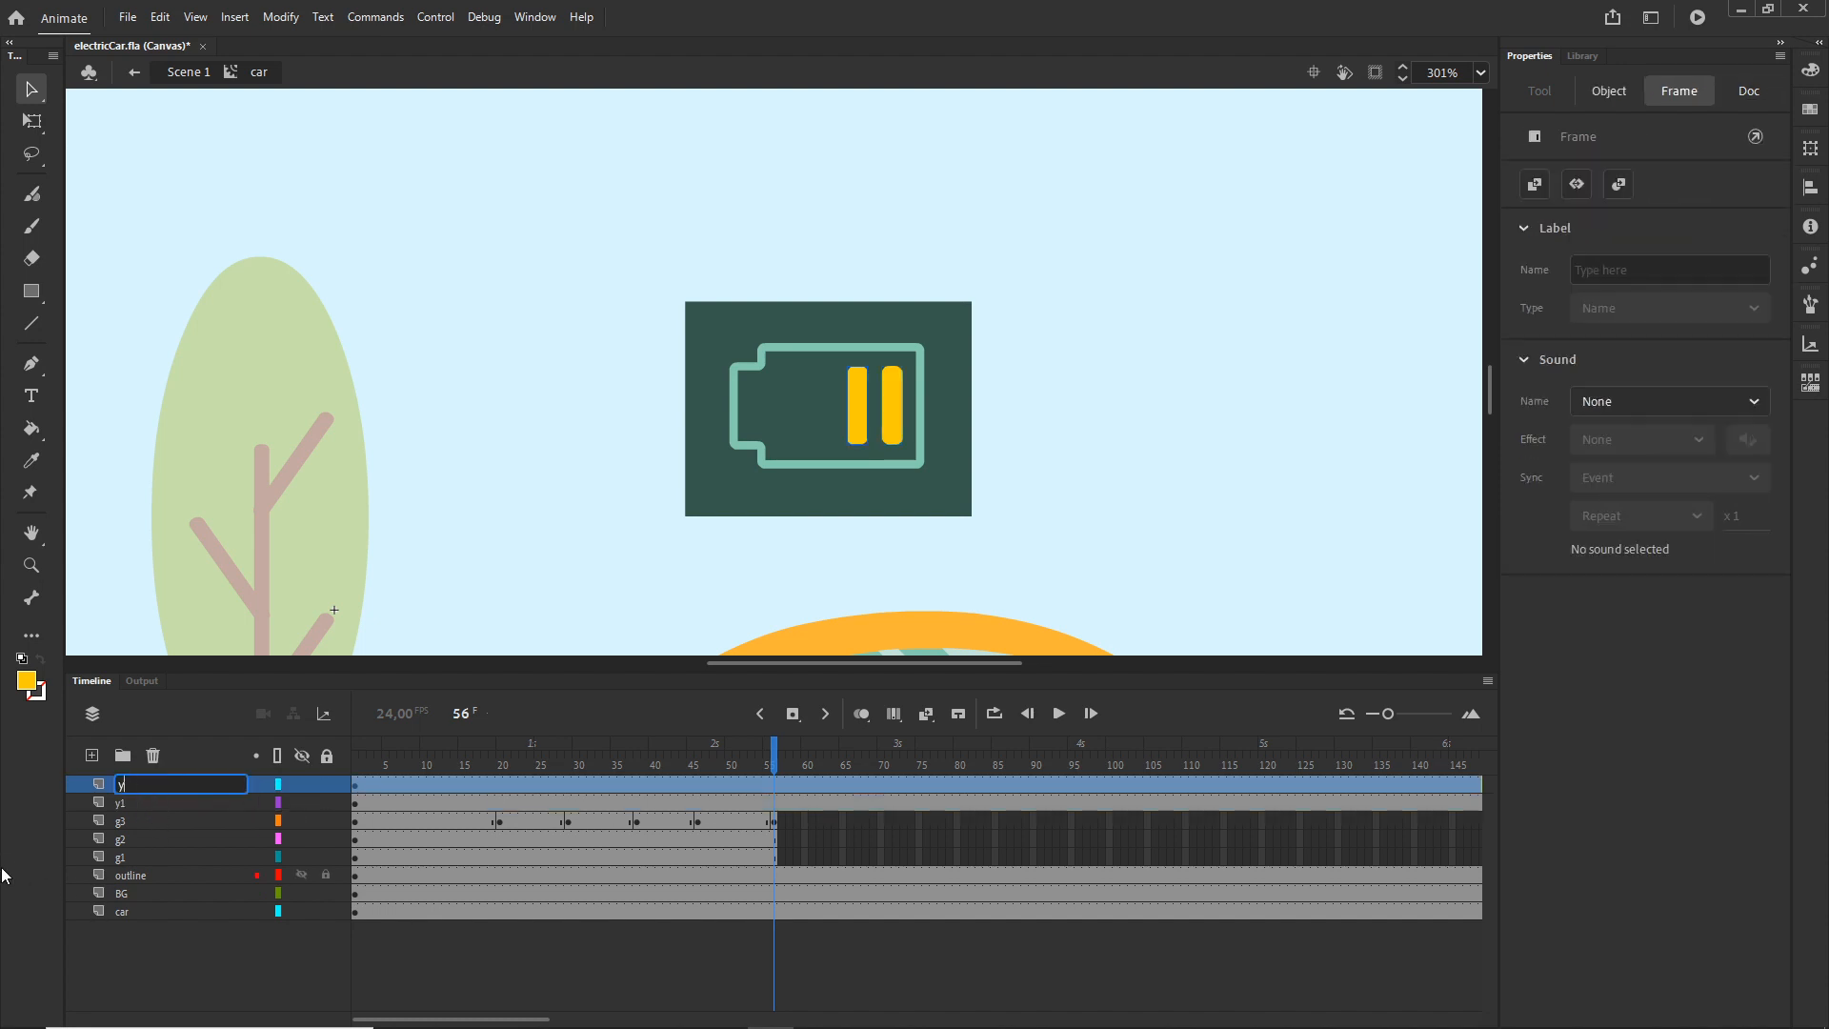
{"action": "type", "text": "2"}
{"action": "left_click", "coordinate": [175, 961]}
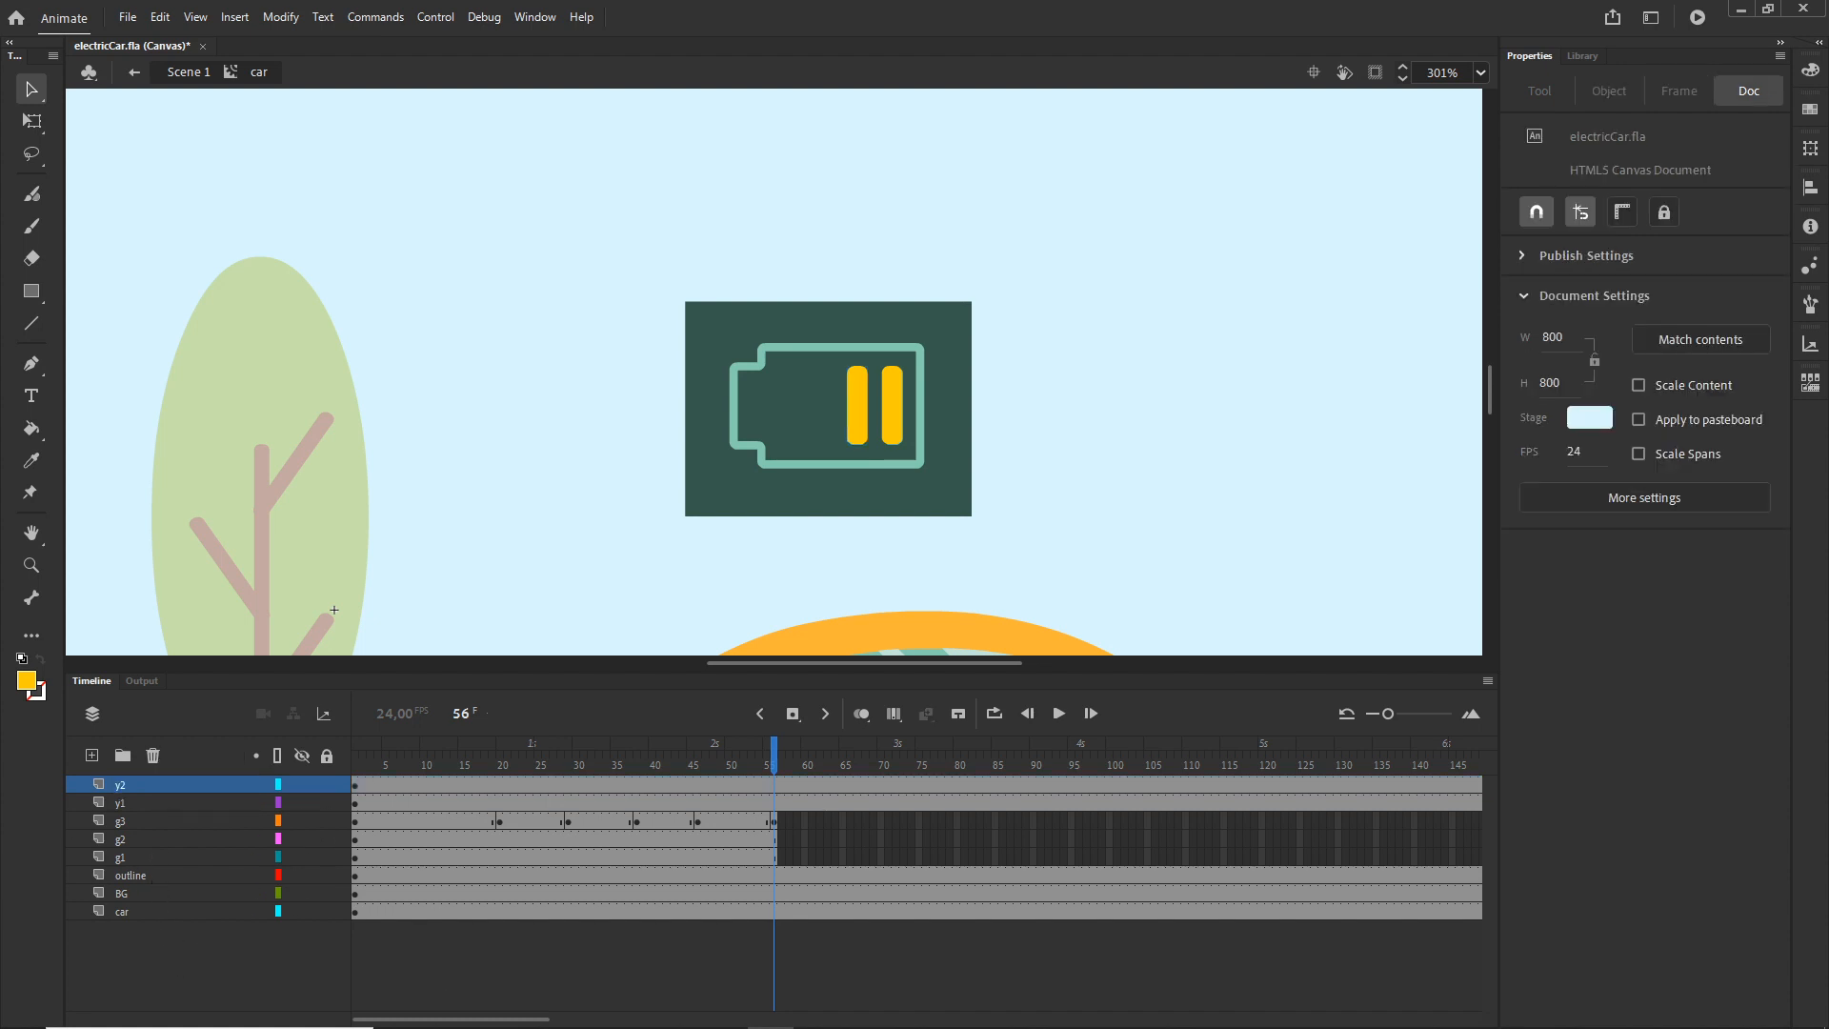
- Move the first keyframes of layers y1 and y2 from frame 1 to frame 56
{"action": "left_click", "coordinate": [356, 805]}
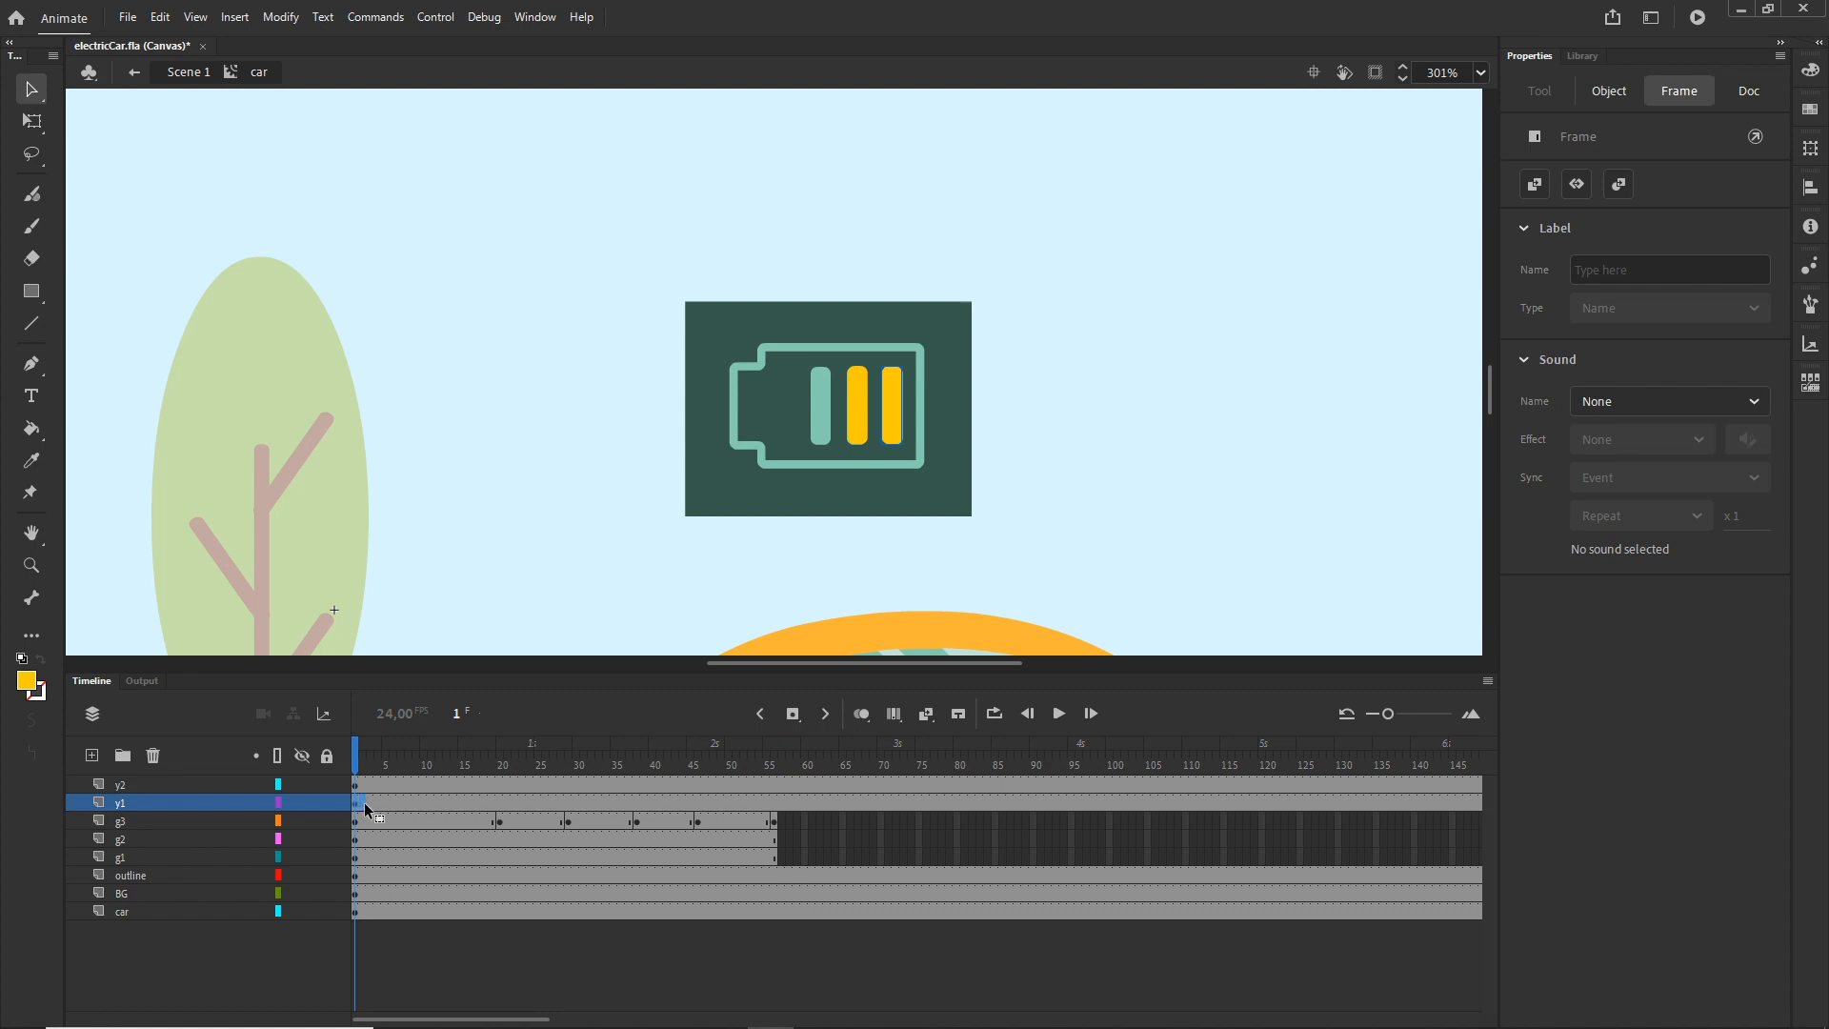
{"action": "left_click", "coordinate": [774, 796]}
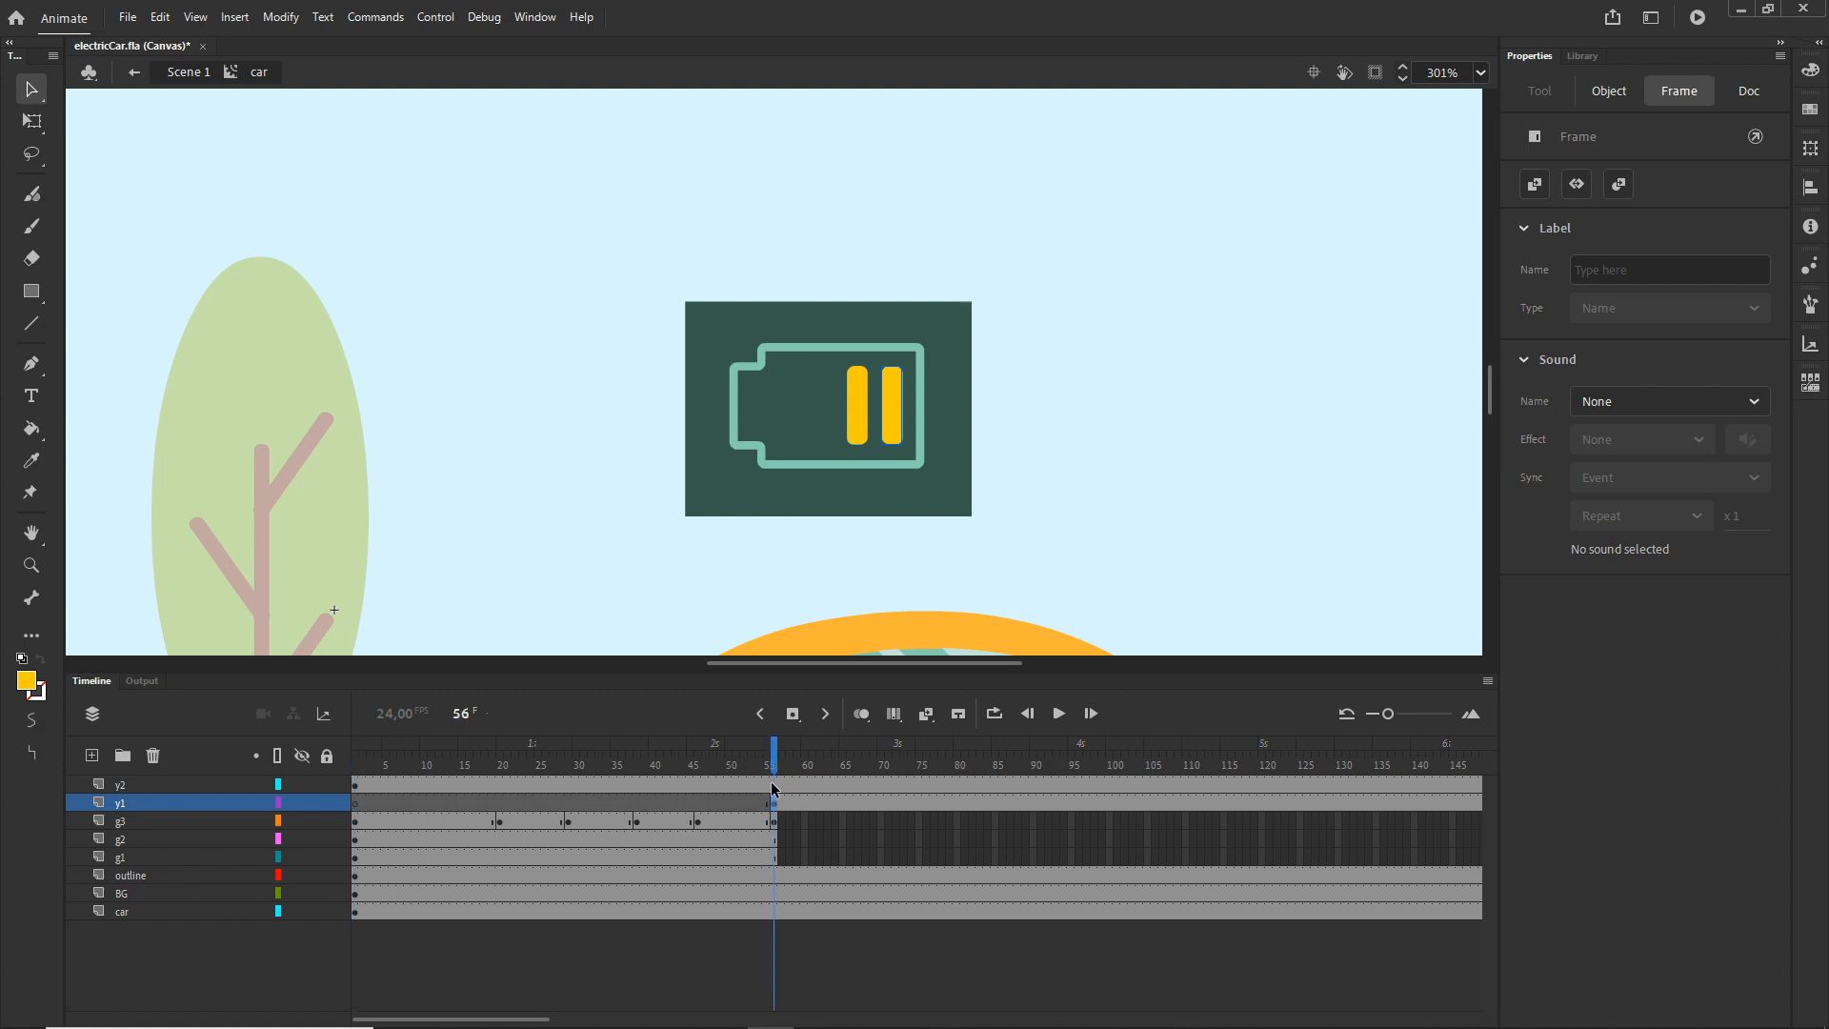
{"action": "left_click", "coordinate": [356, 786]}
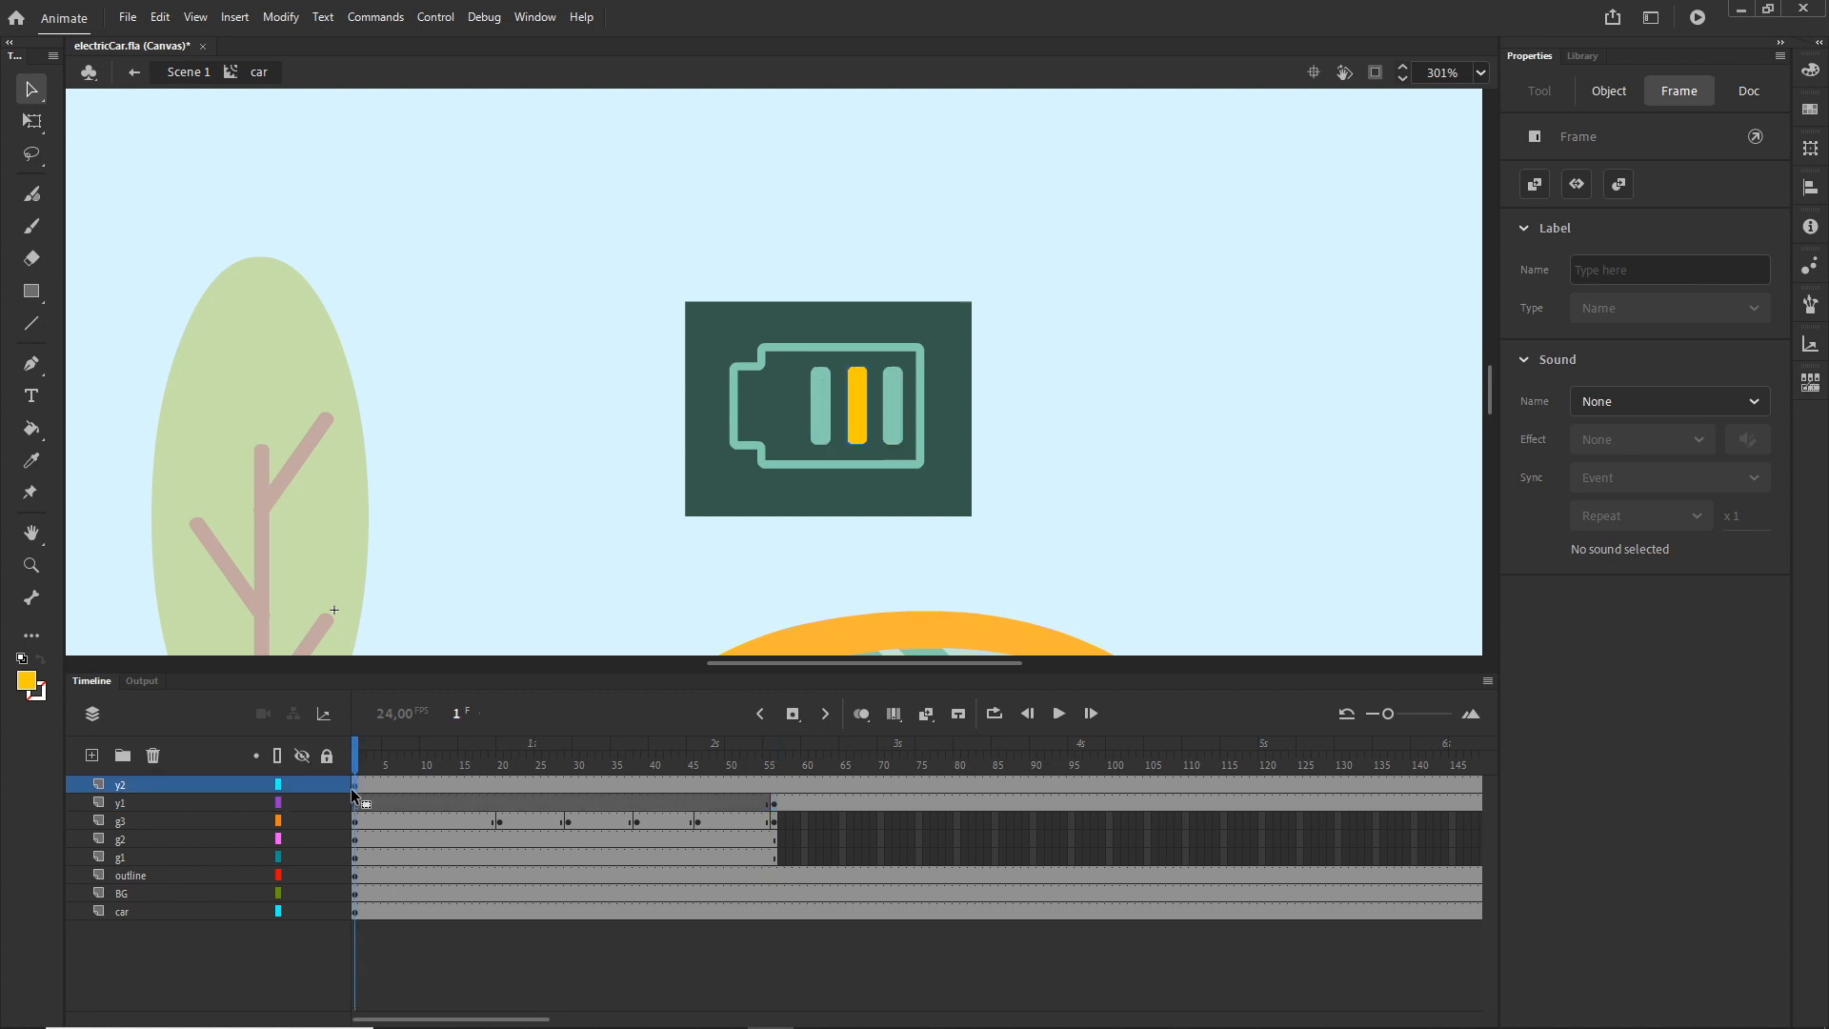
{"action": "left_click_drag", "start_coordinate": [358, 791], "coordinate": [775, 736]}
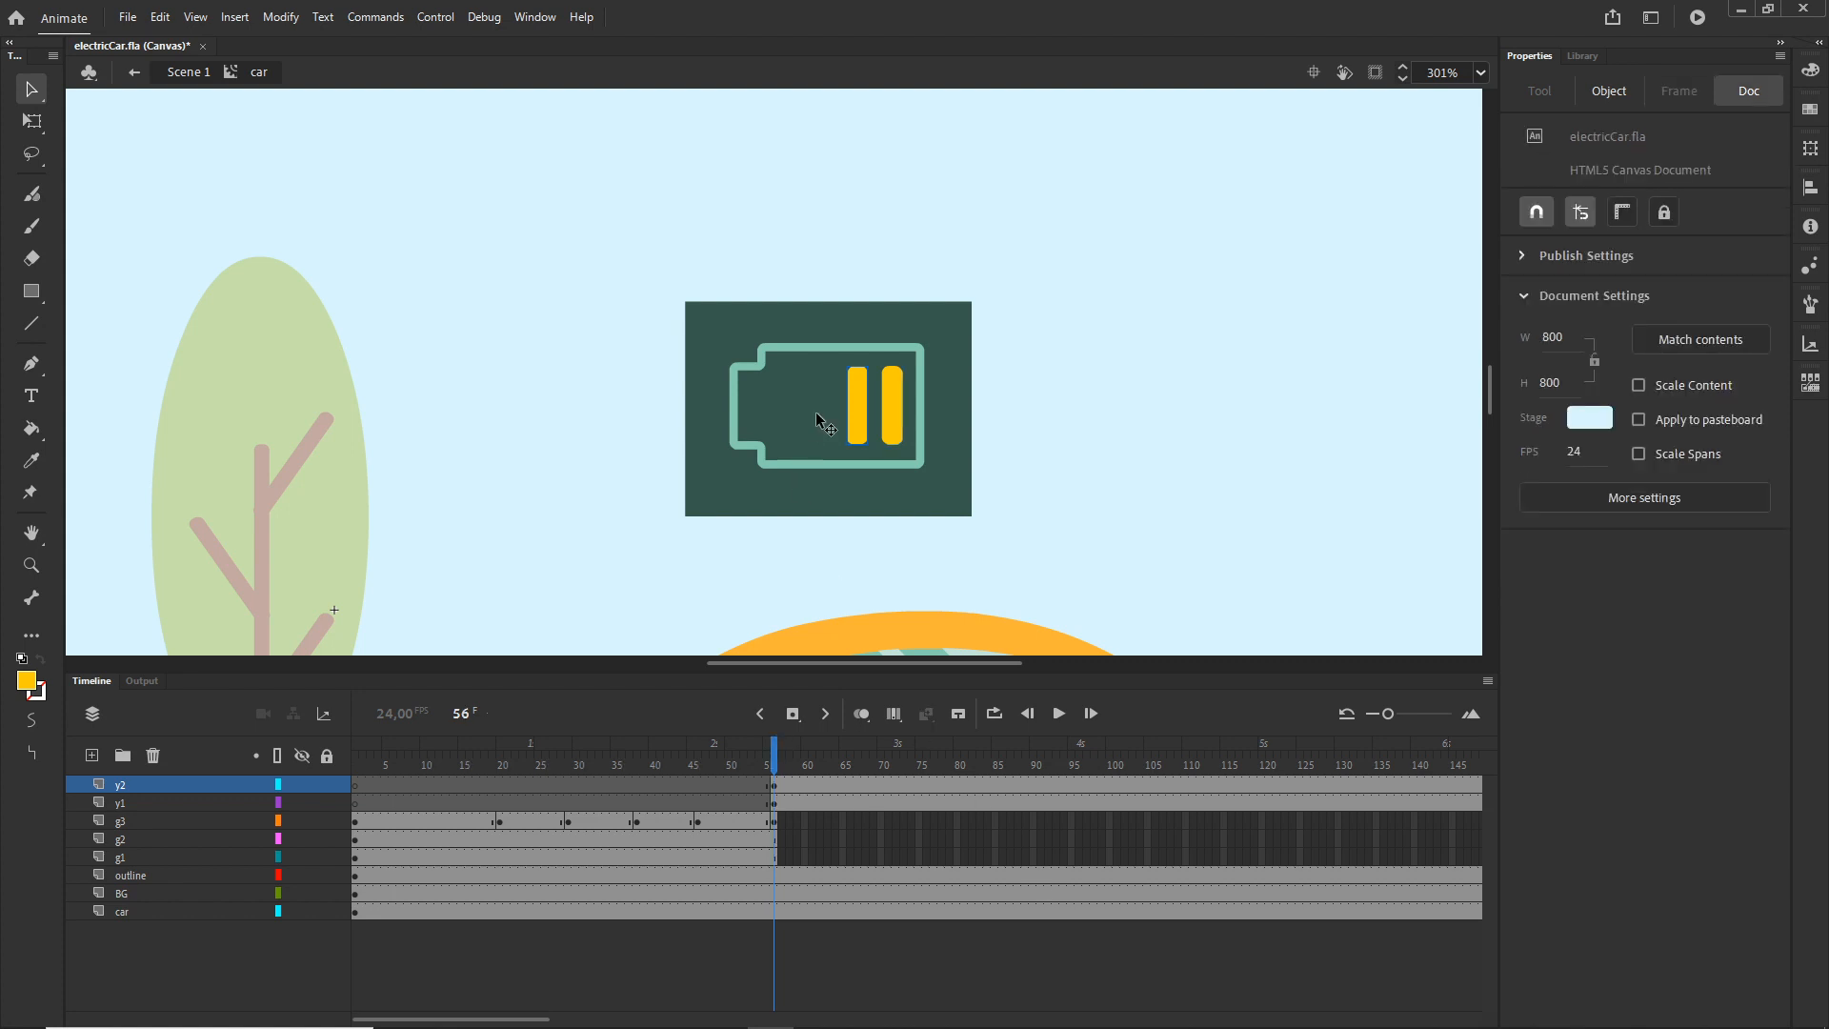
- Convert the y1 and y2 yellow bars at frame 56 into separate movie clip symbols
{"action": "left_click", "coordinate": [900, 423]}
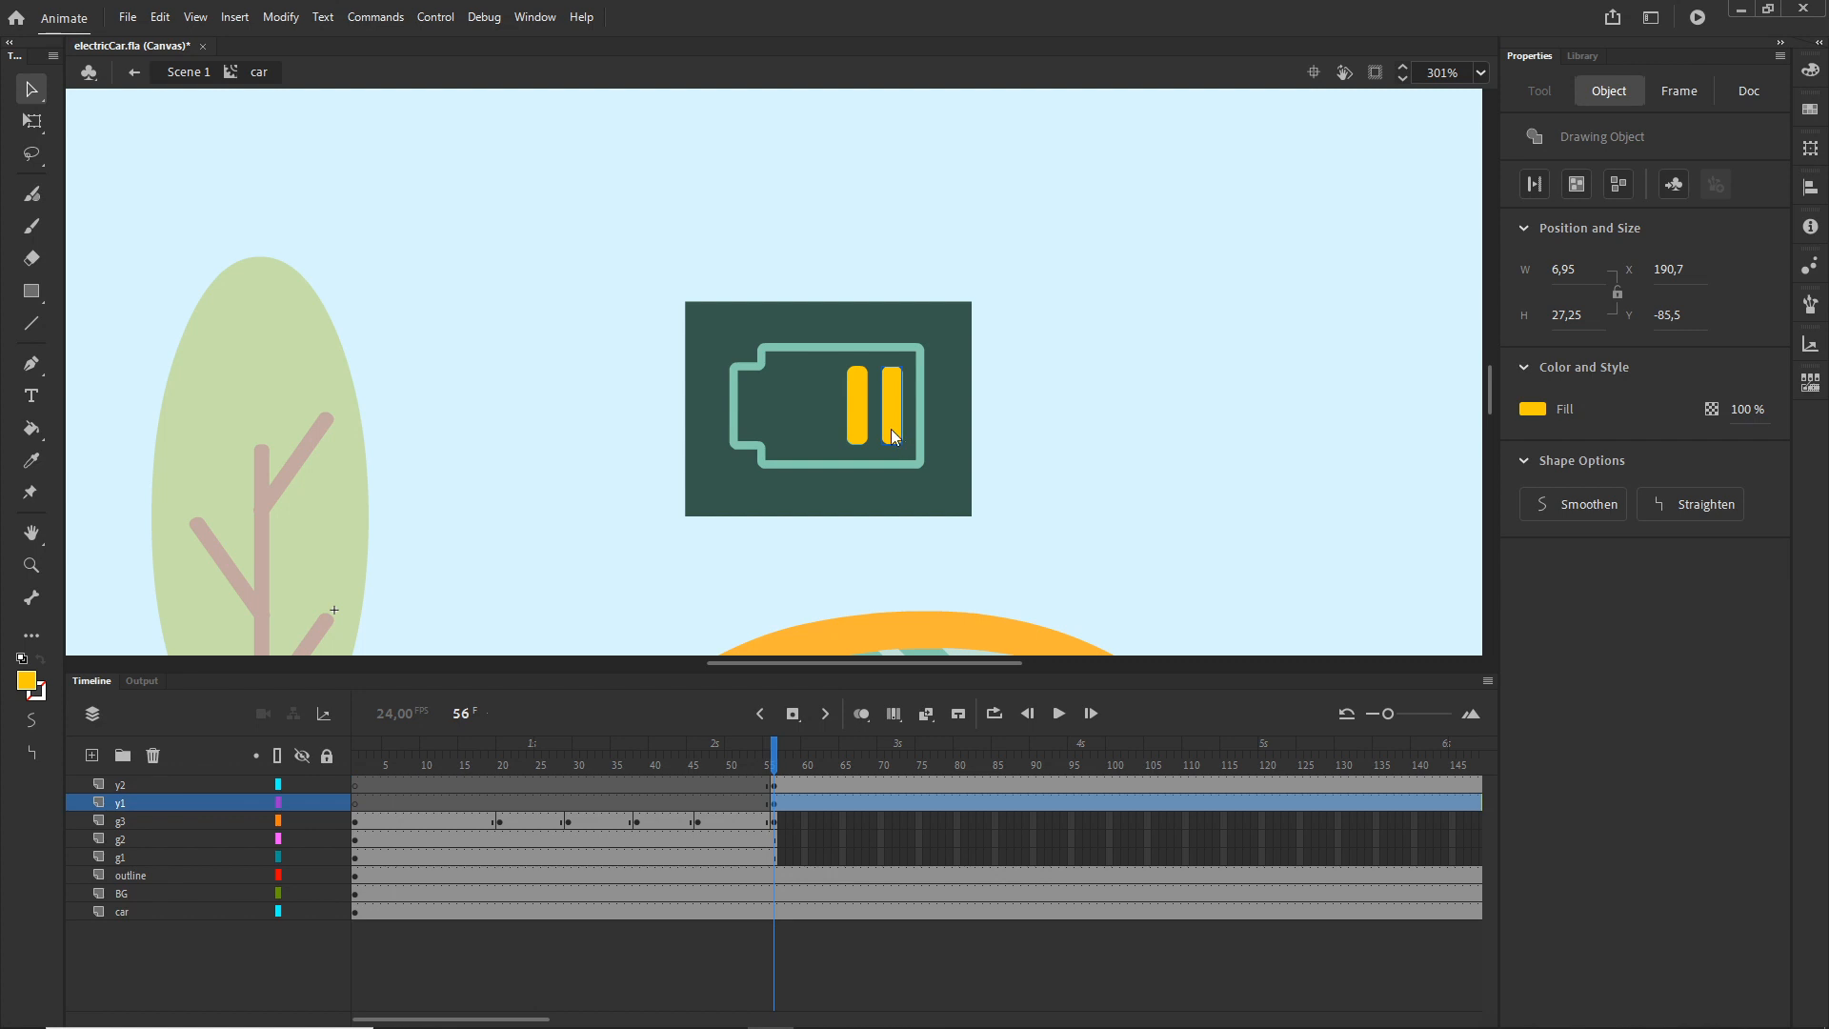
{"action": "key", "text": "F8"}
{"action": "left_click", "coordinate": [1686, 279]}
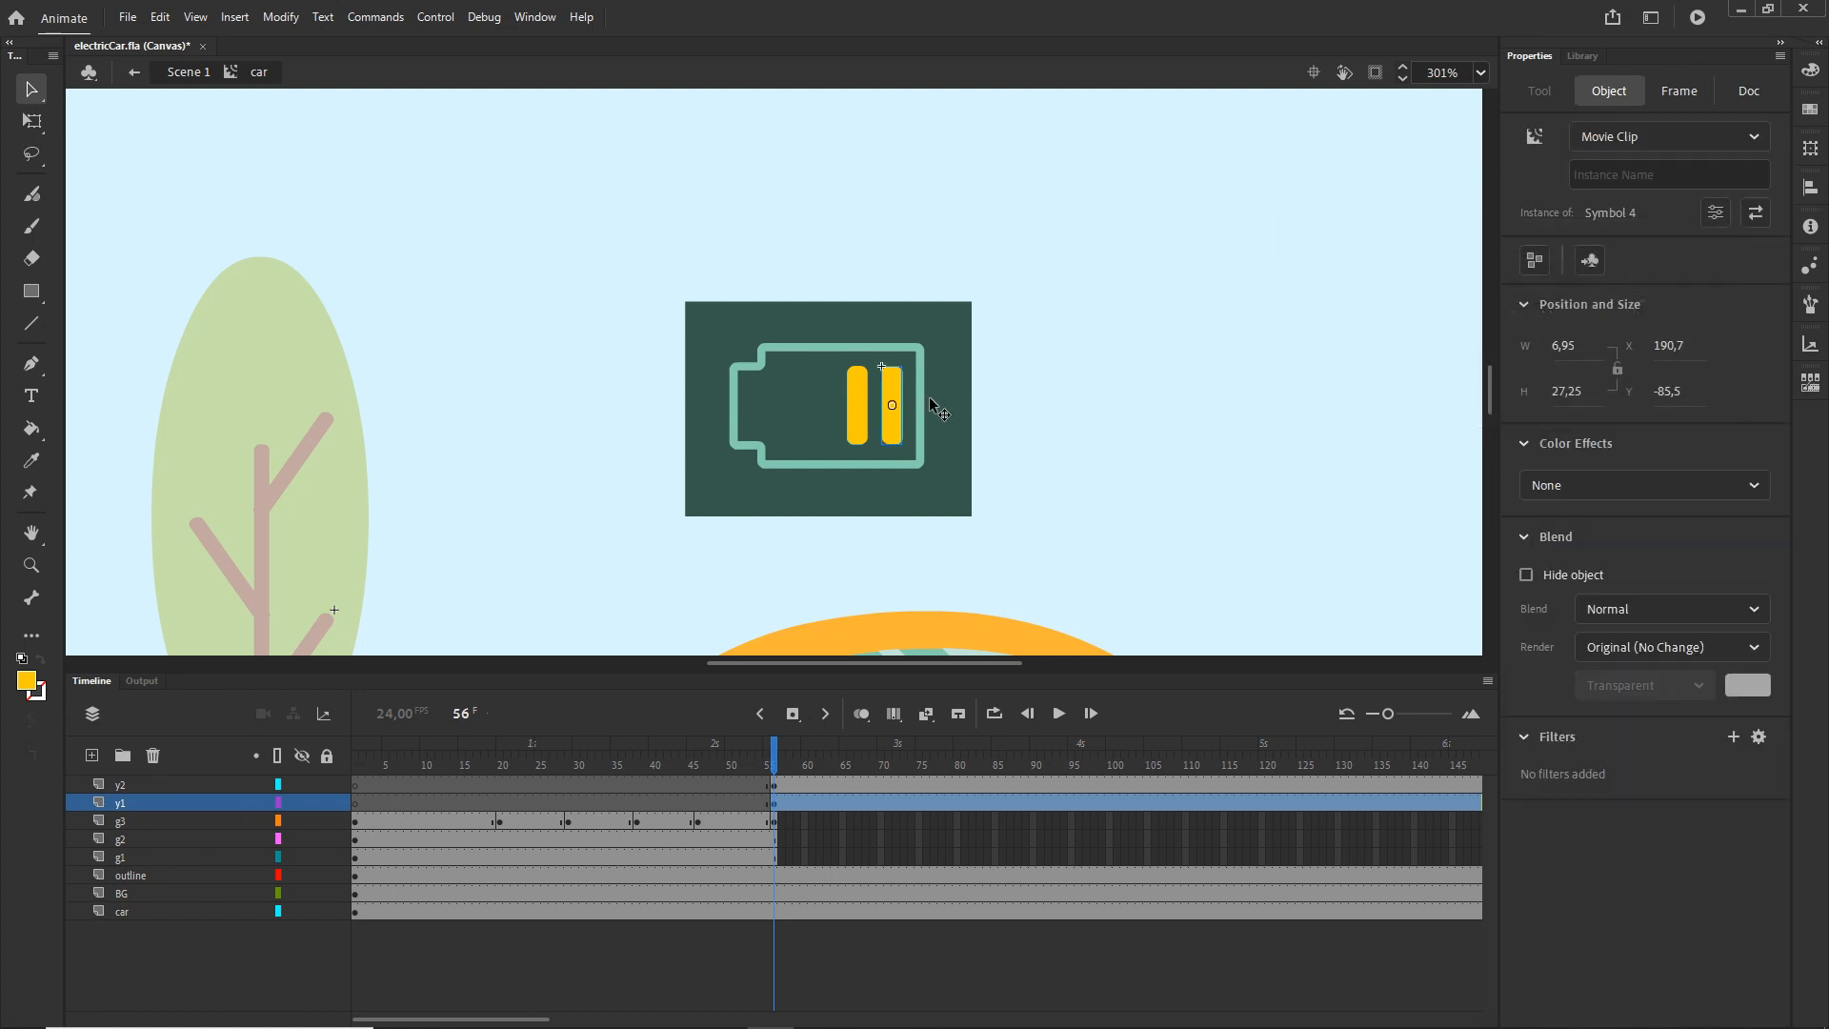
{"action": "left_click", "coordinate": [866, 420]}
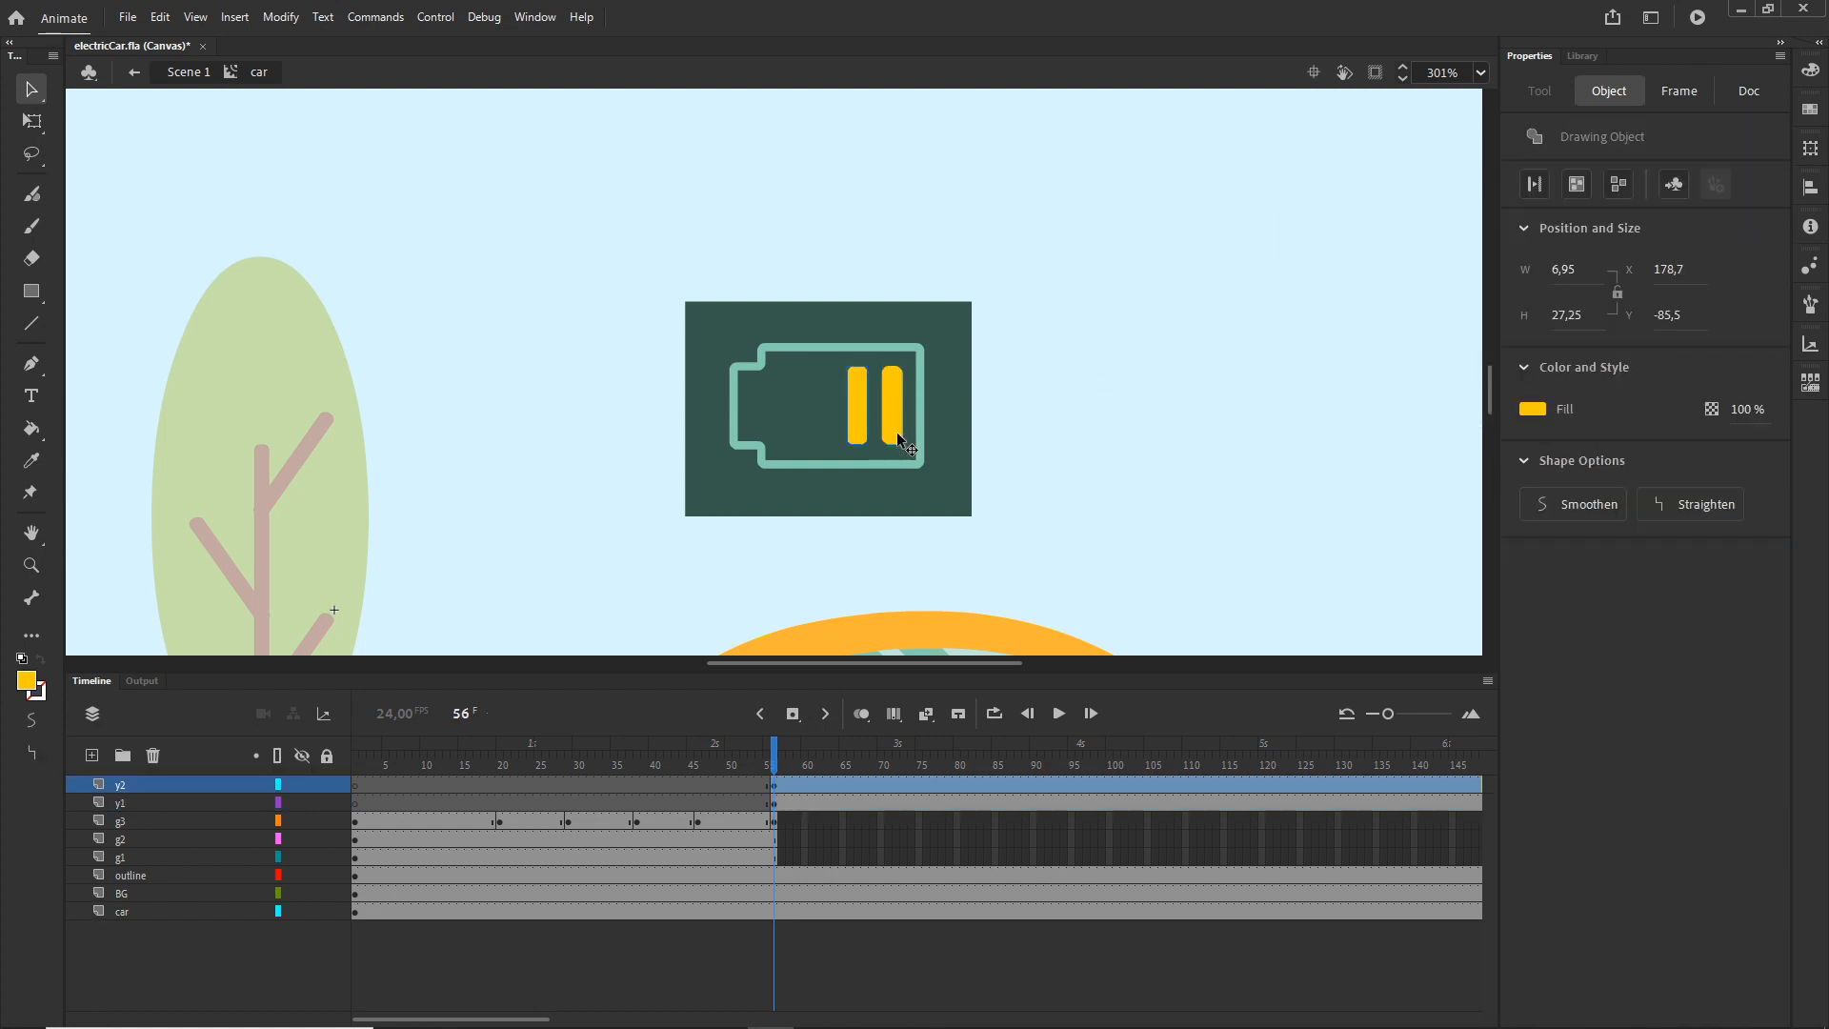
{"action": "key", "text": "F8"}
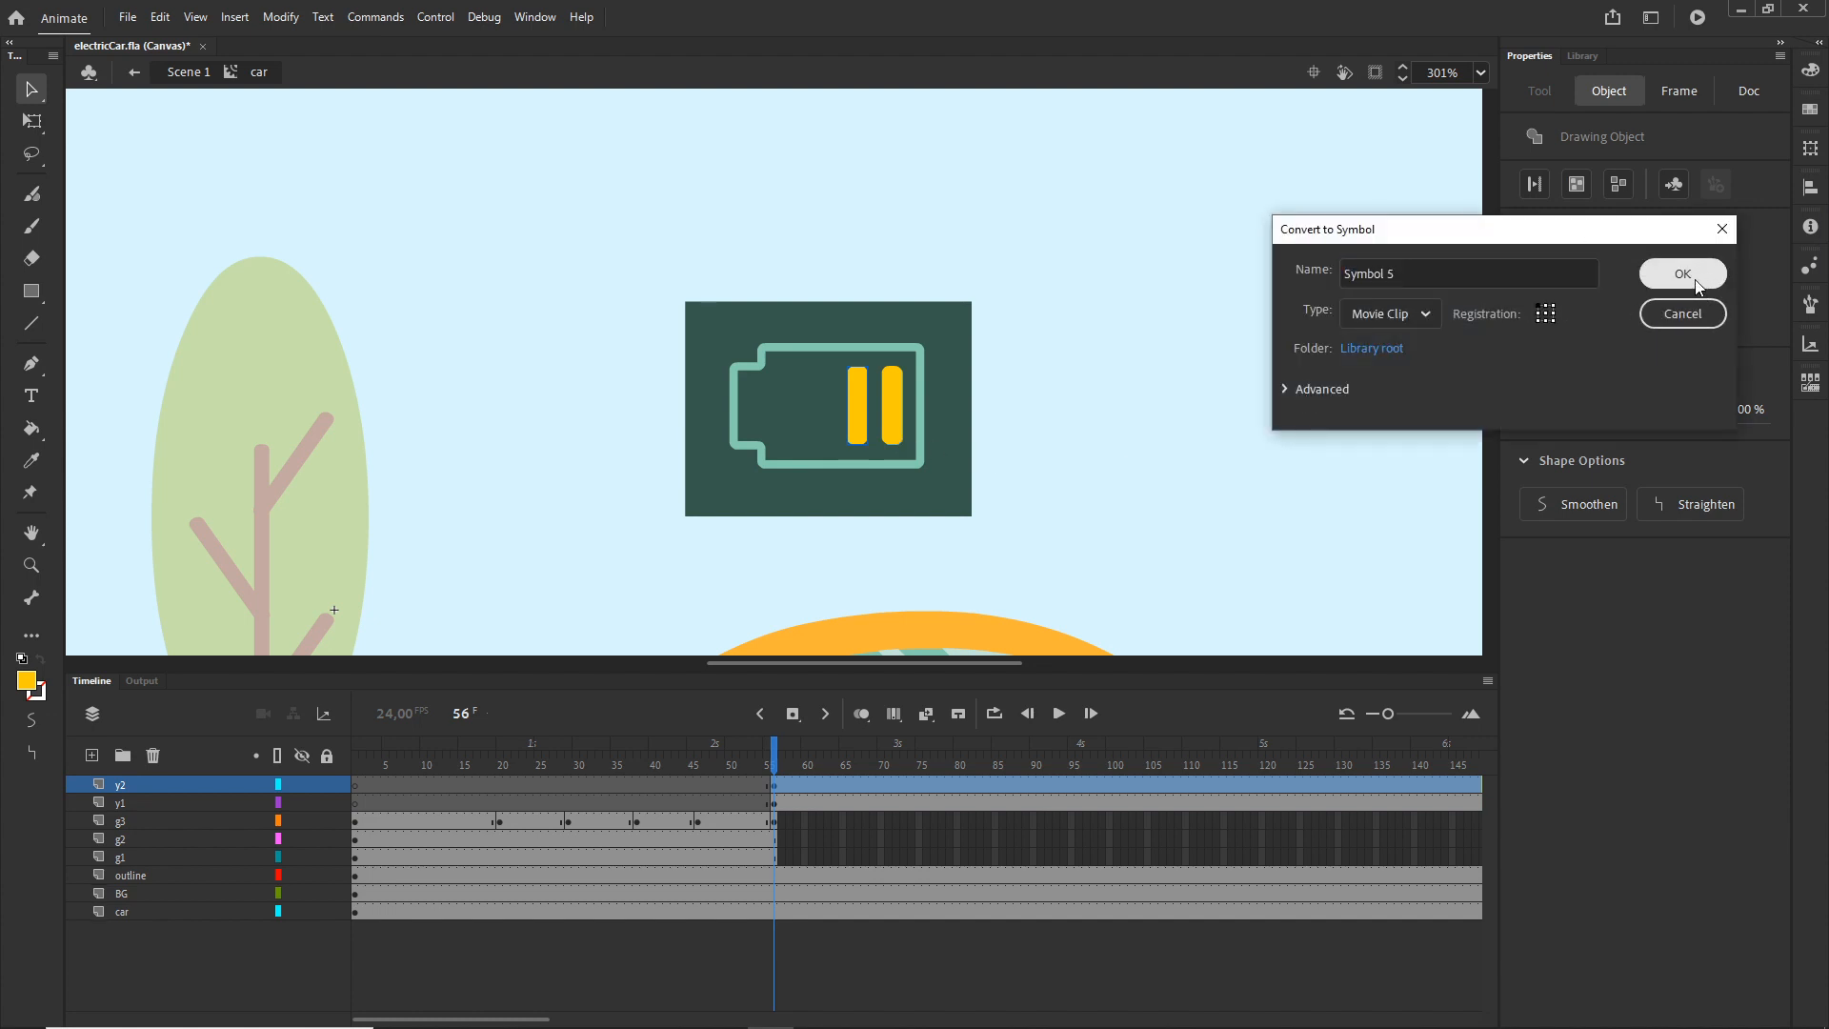
{"action": "left_click", "coordinate": [1688, 280]}
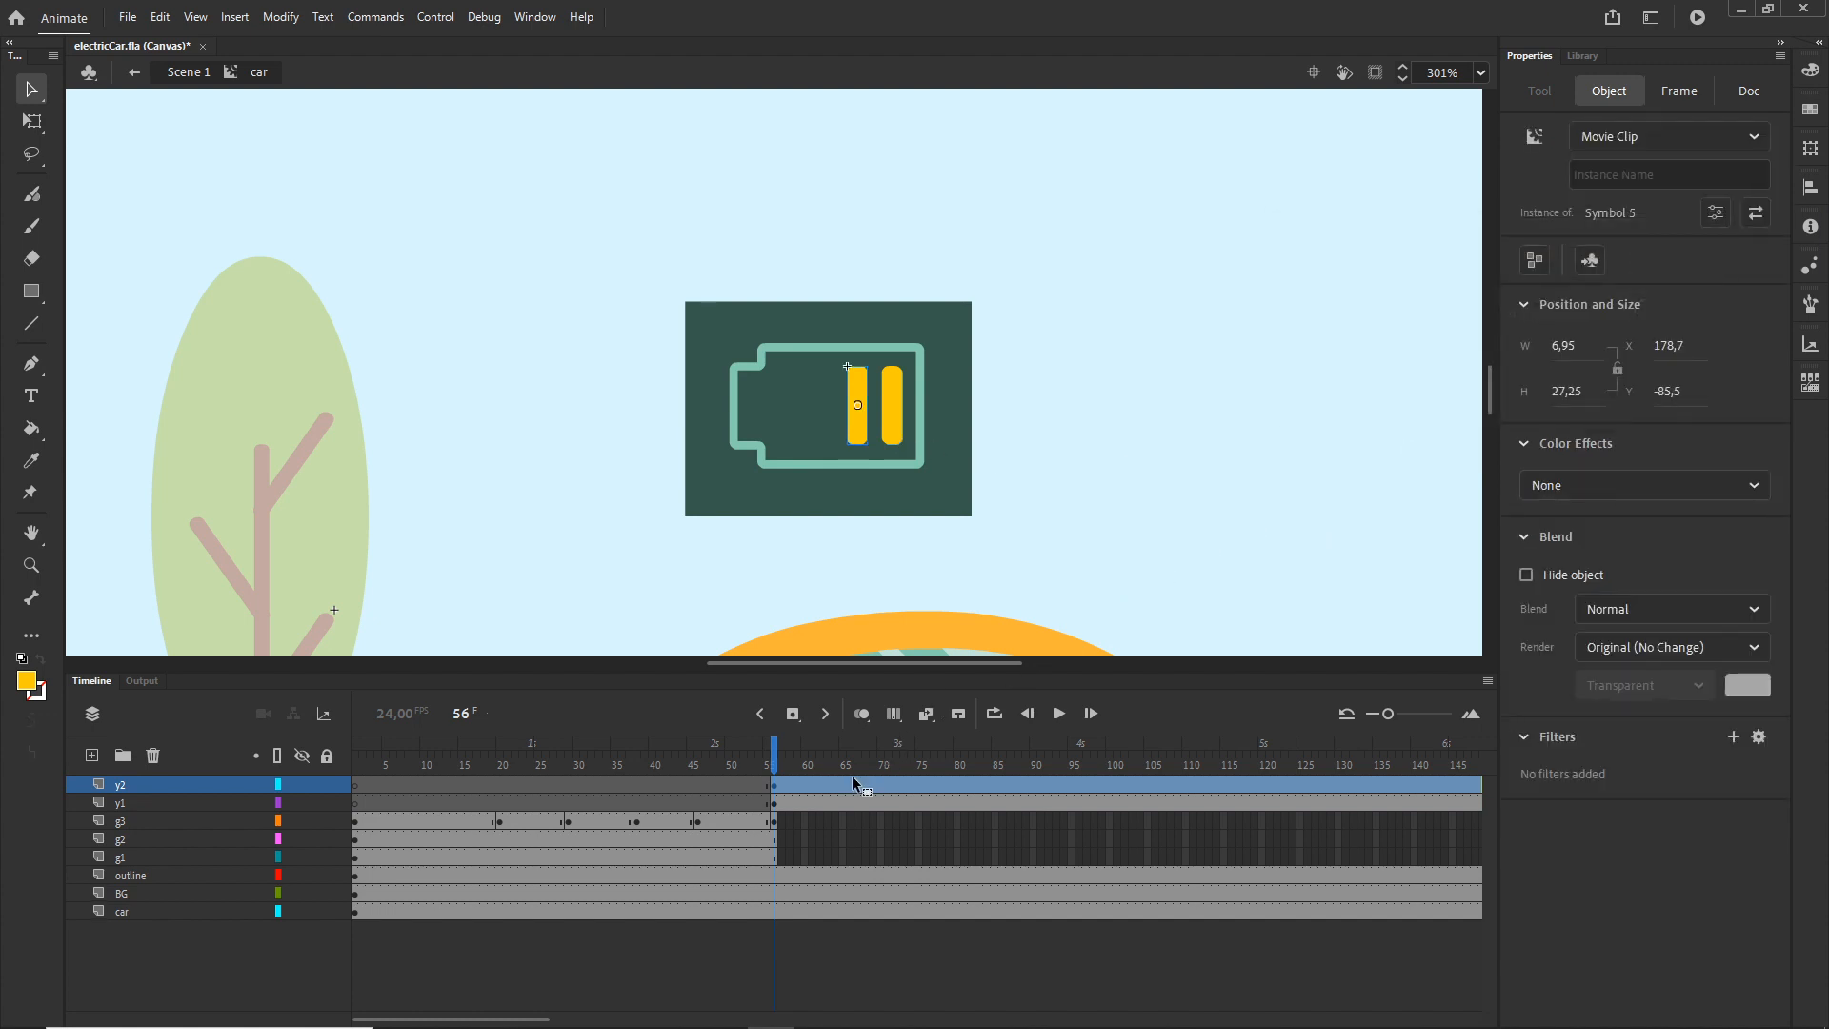
- Reorder the layers so that y2 sits directly below y1
{"action": "left_click", "coordinate": [122, 810]}
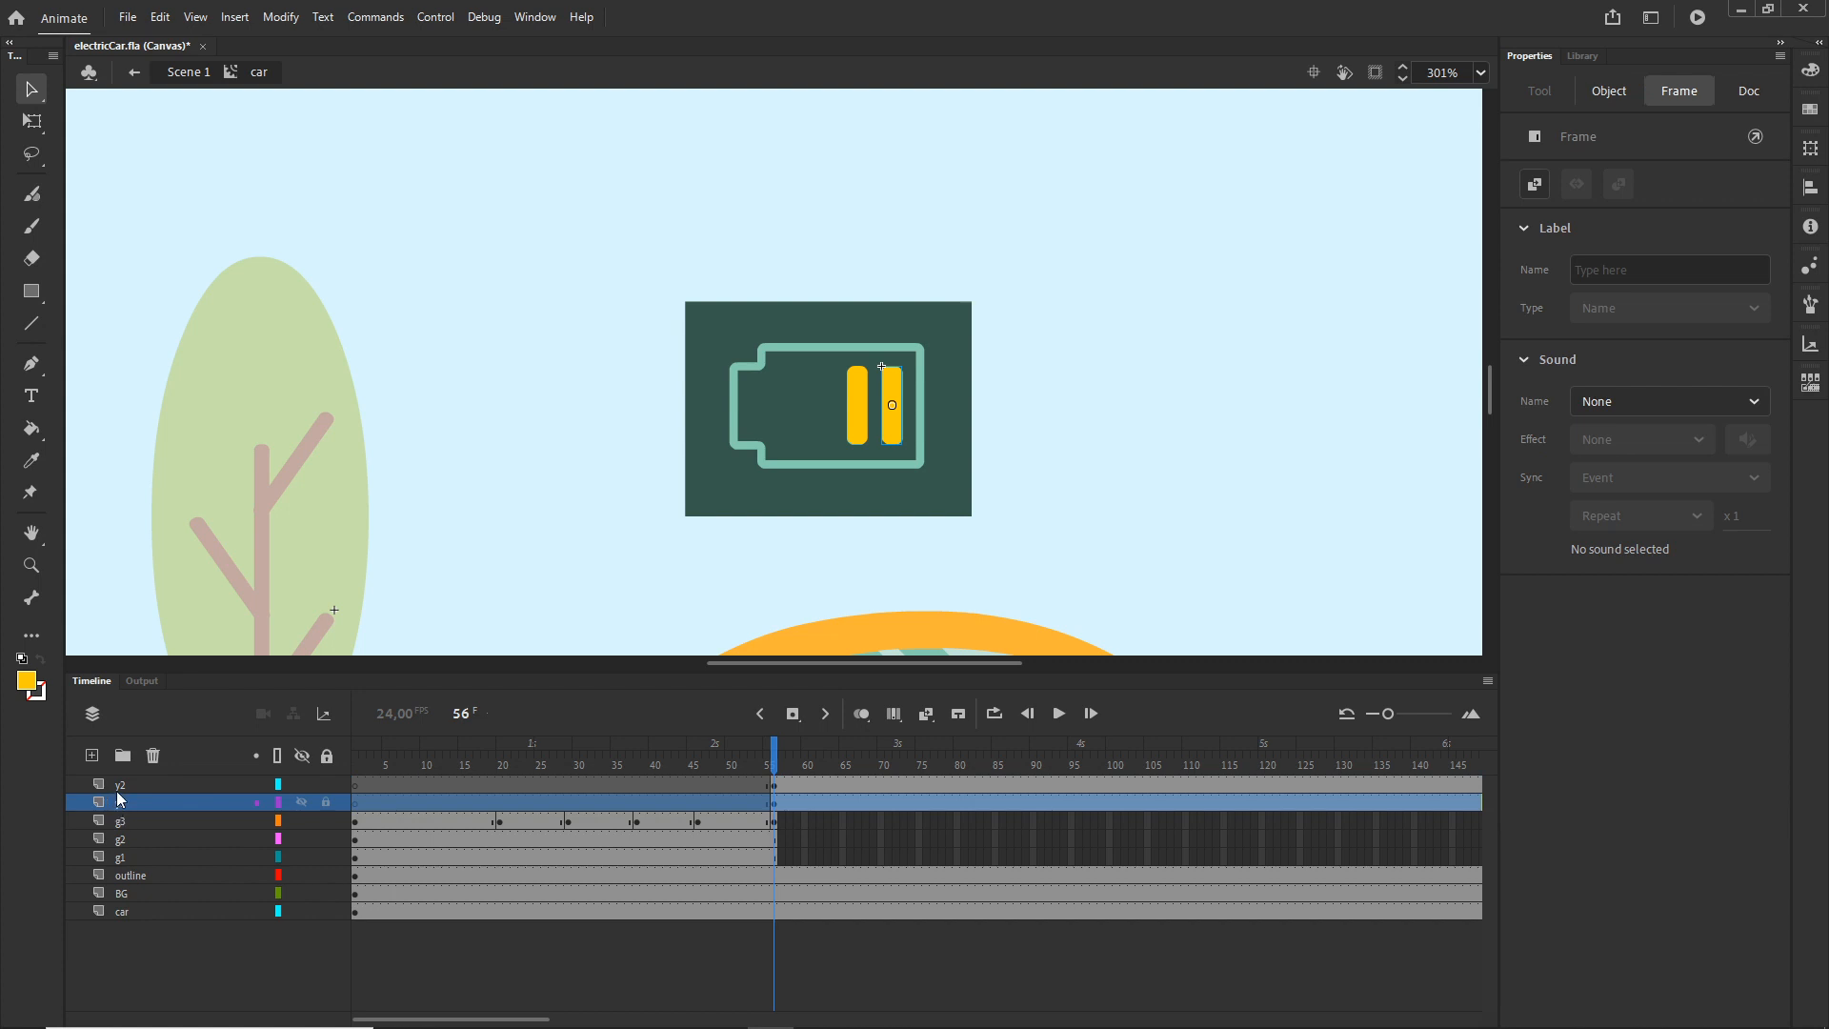
{"action": "left_click", "coordinate": [121, 787]}
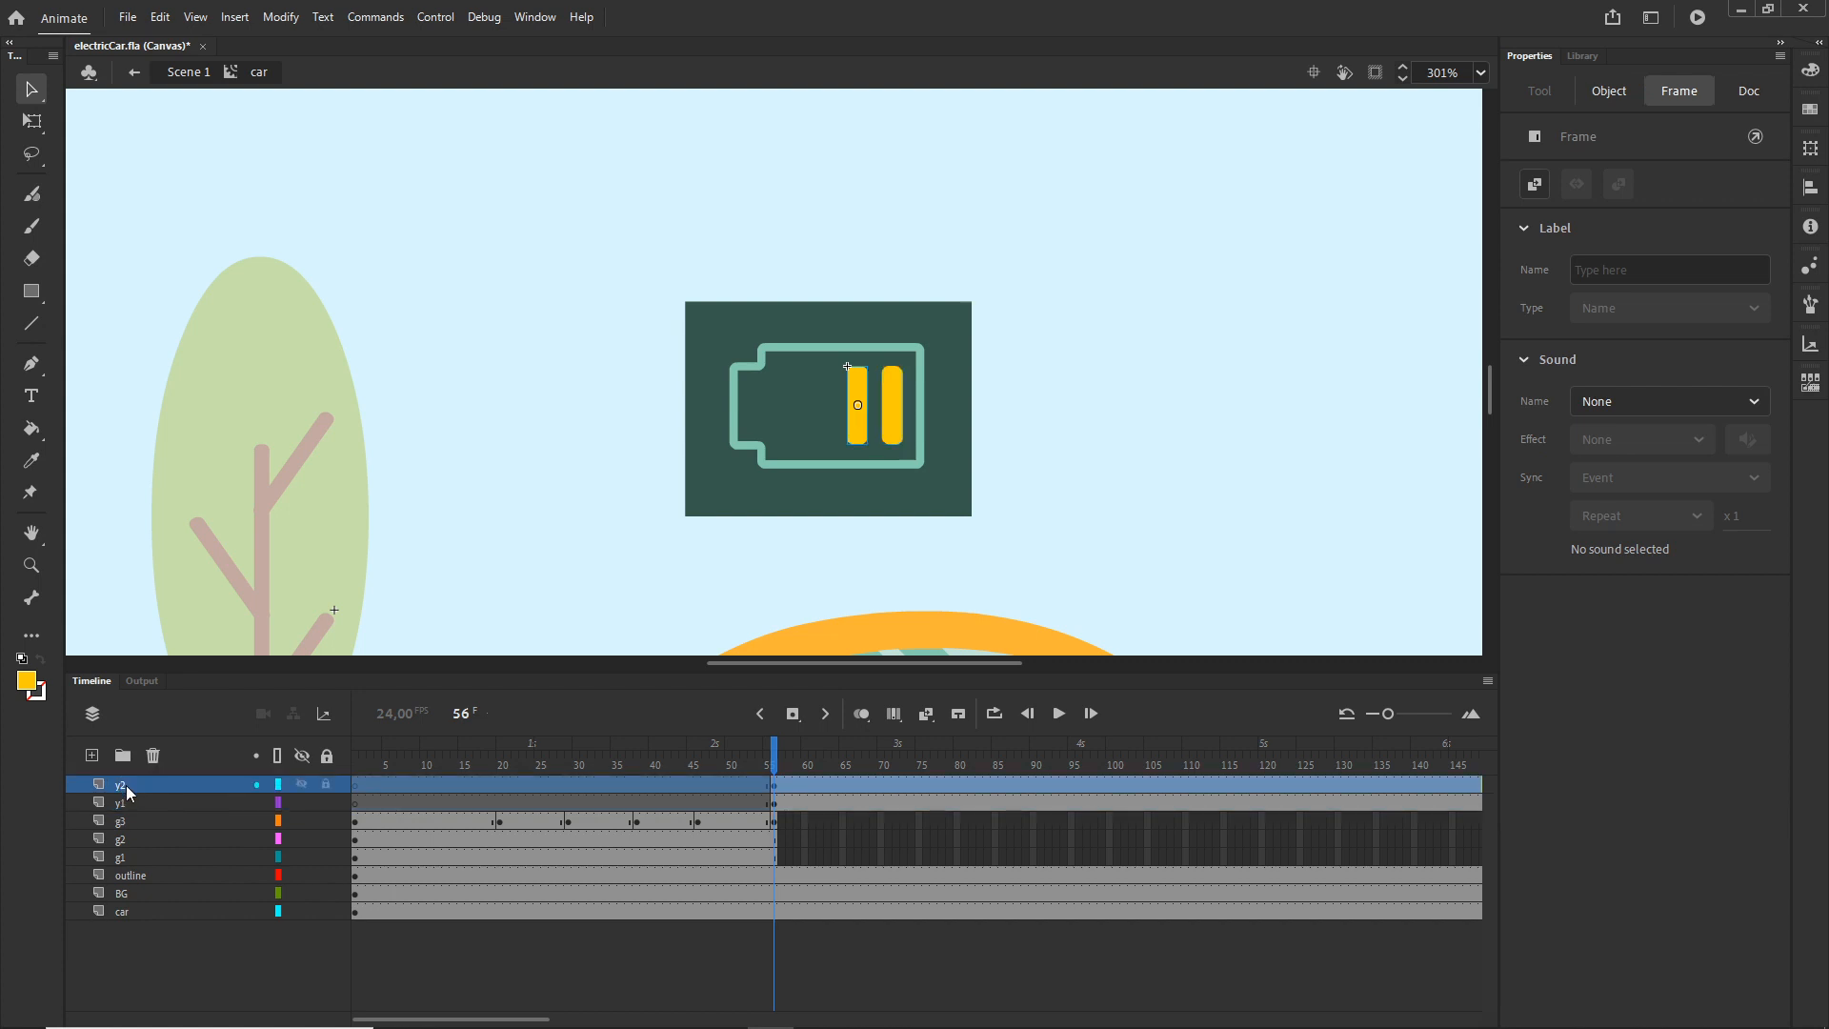
{"action": "left_click_drag", "start_coordinate": [128, 788], "coordinate": [128, 809]}
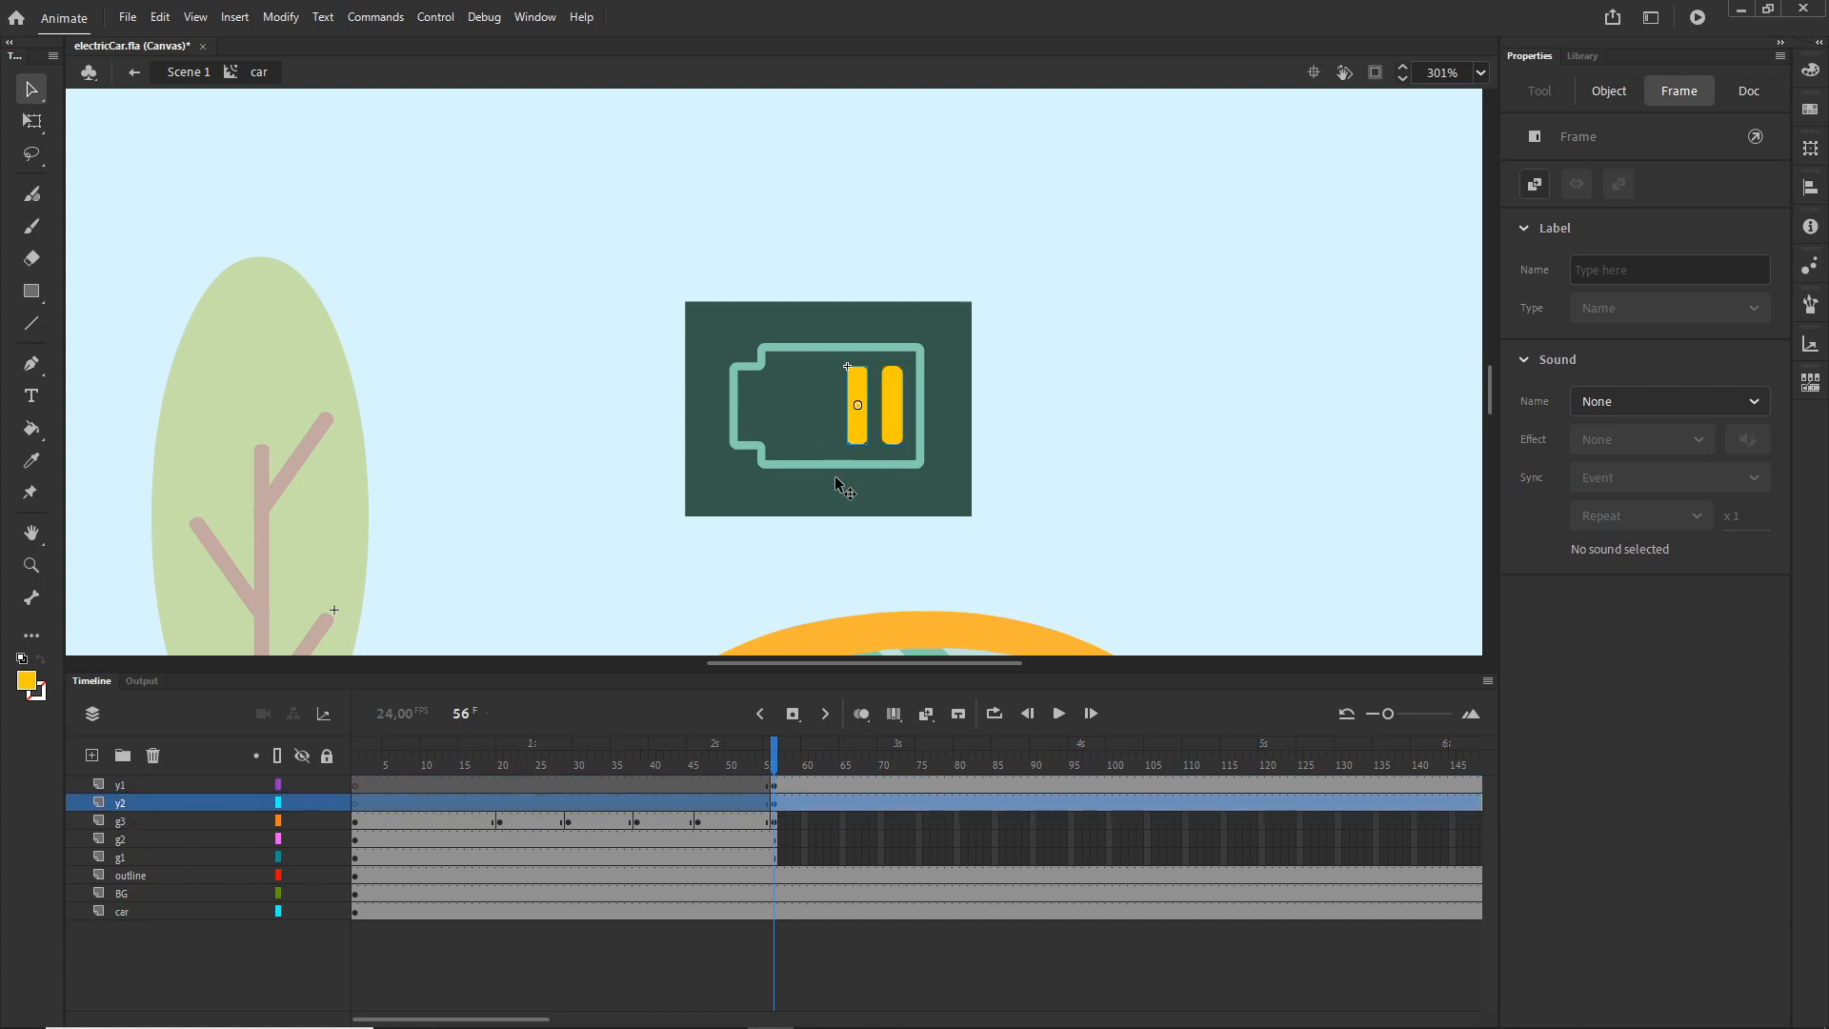
- Insert a keyframe at frame 76 of layer y2 and set the bar's alpha to 0% there
{"action": "left_click", "coordinate": [924, 800]}
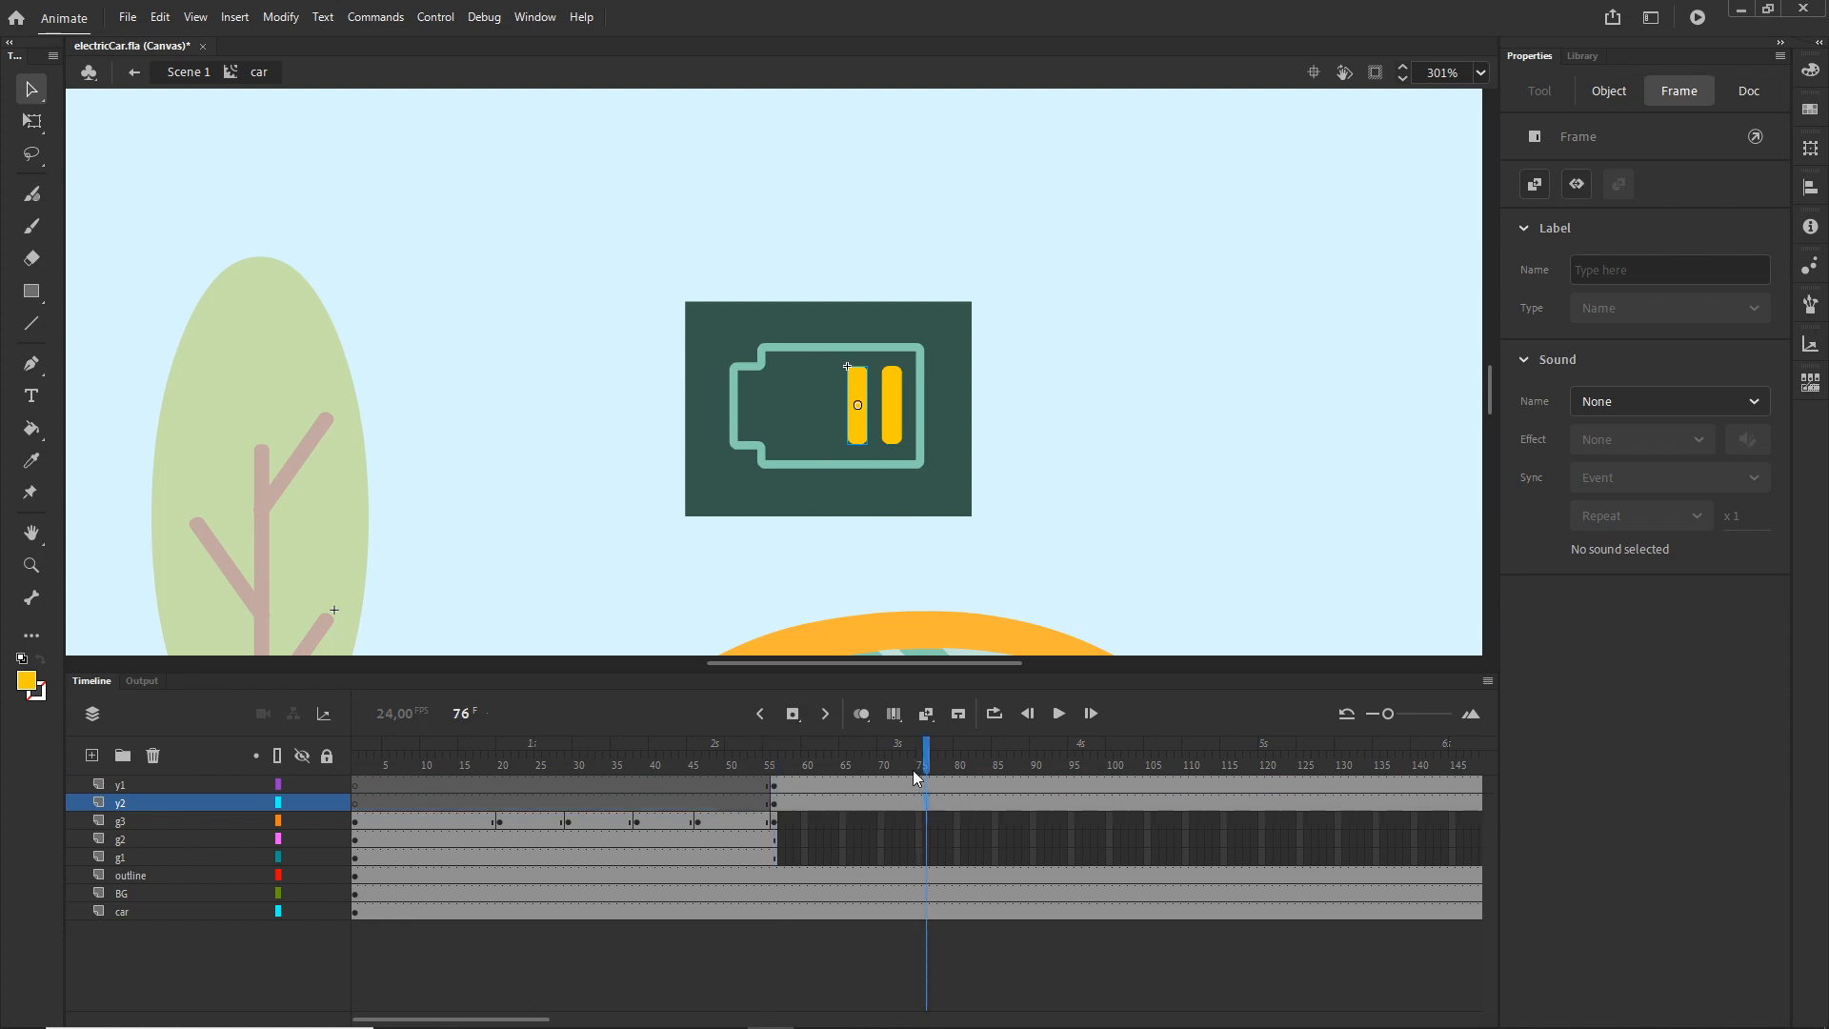
{"action": "key", "text": "F6"}
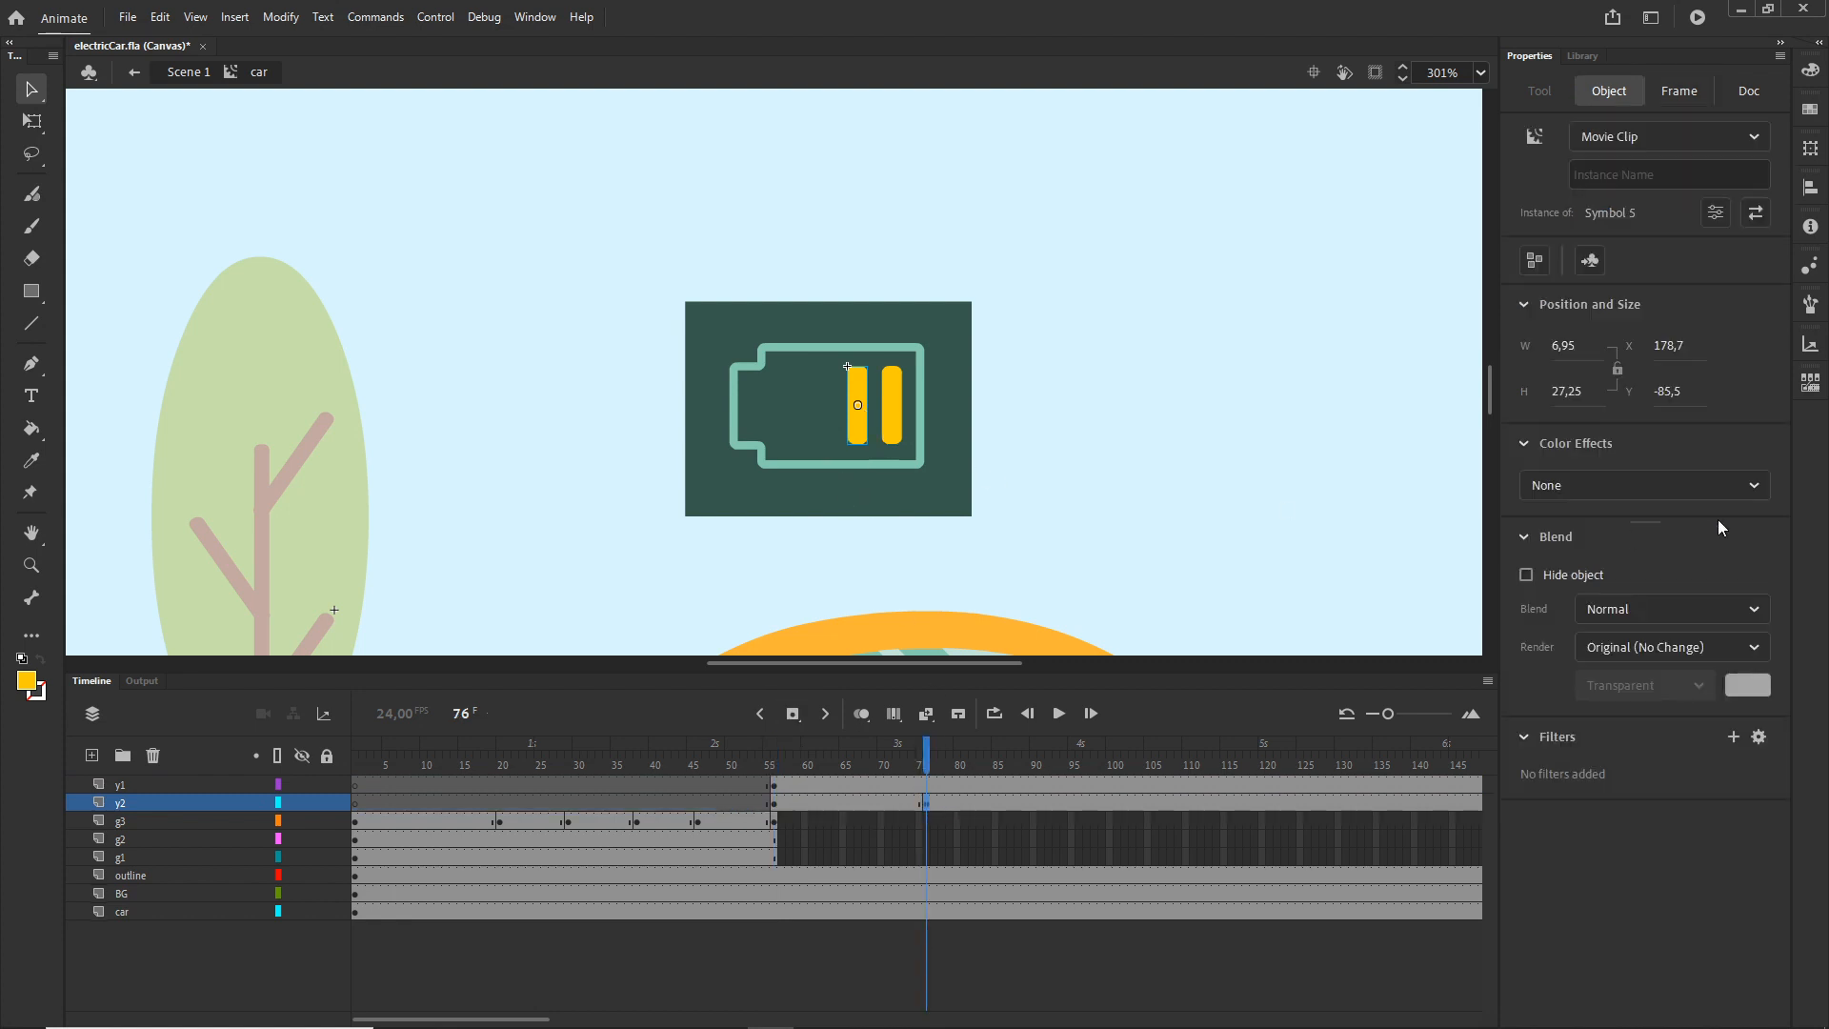
{"action": "left_click", "coordinate": [1753, 484]}
{"action": "left_click", "coordinate": [1574, 638]}
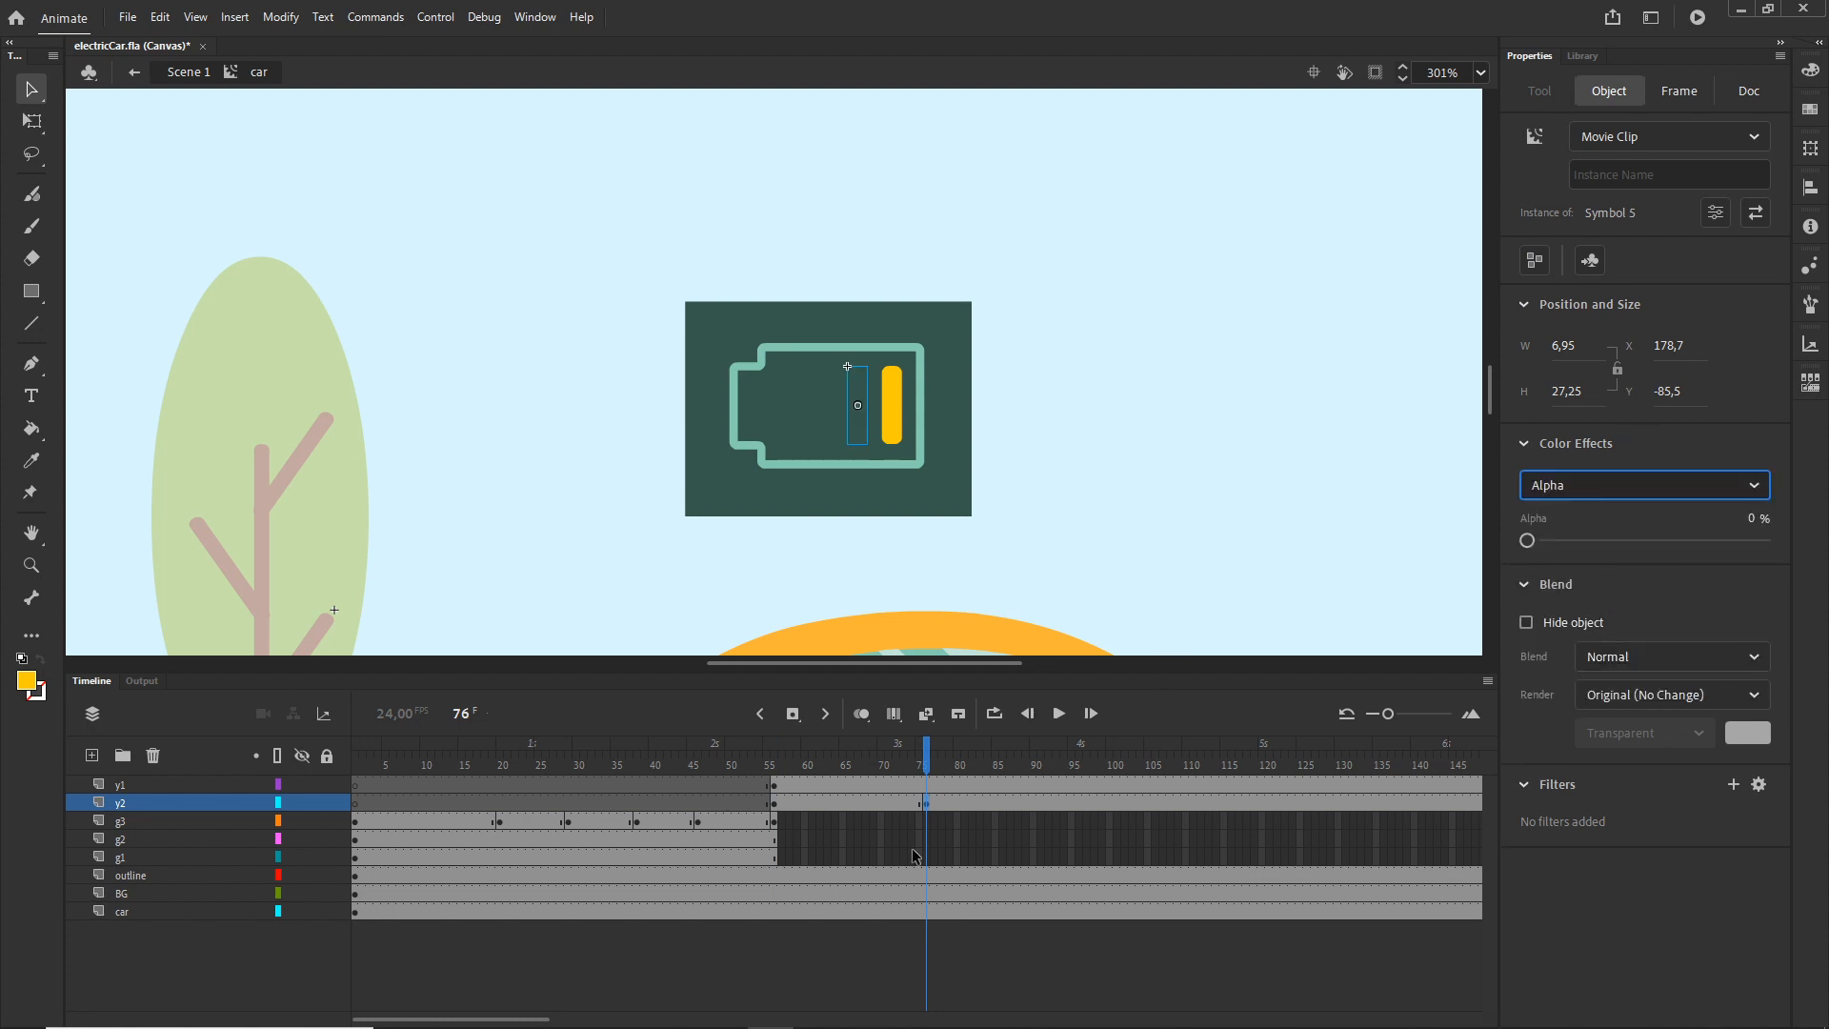
- Copy the y2 keyframe at frame 56 to frame 87 and its transparent keyframe at frame 76 to frame 98
{"action": "left_click", "coordinate": [773, 804]}
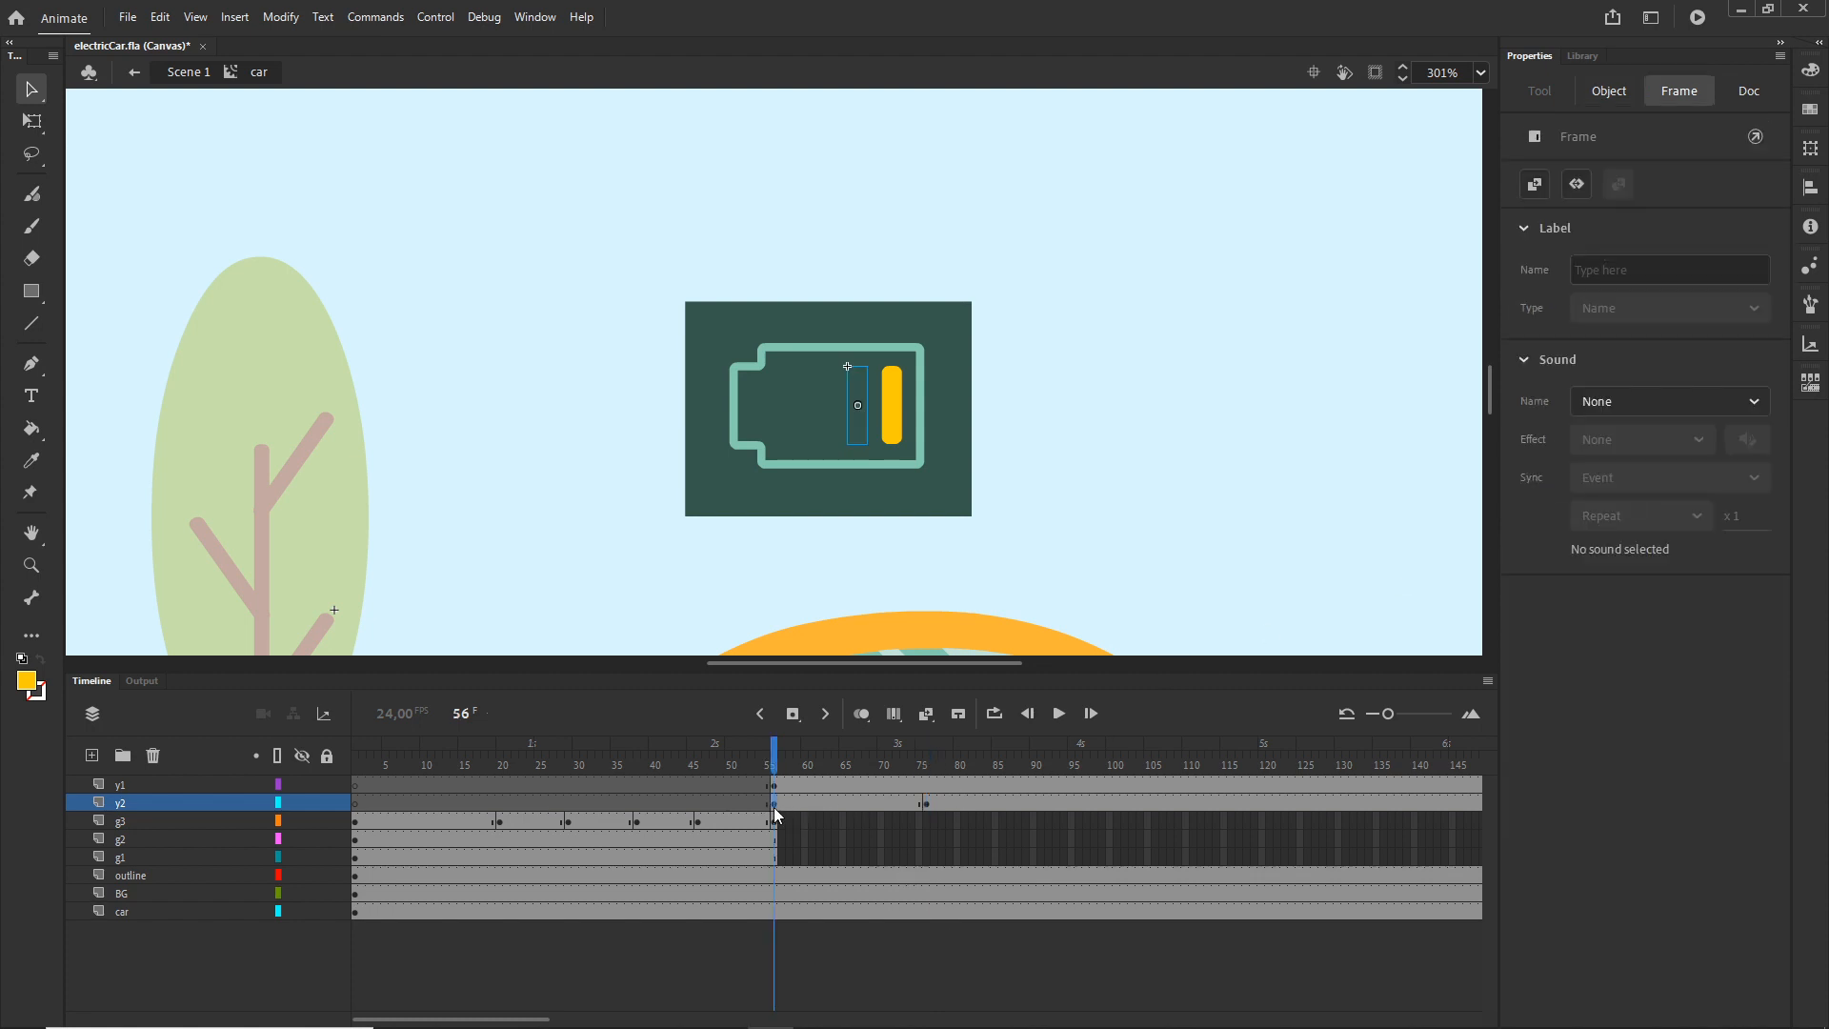
{"action": "left_click", "coordinate": [1010, 800]}
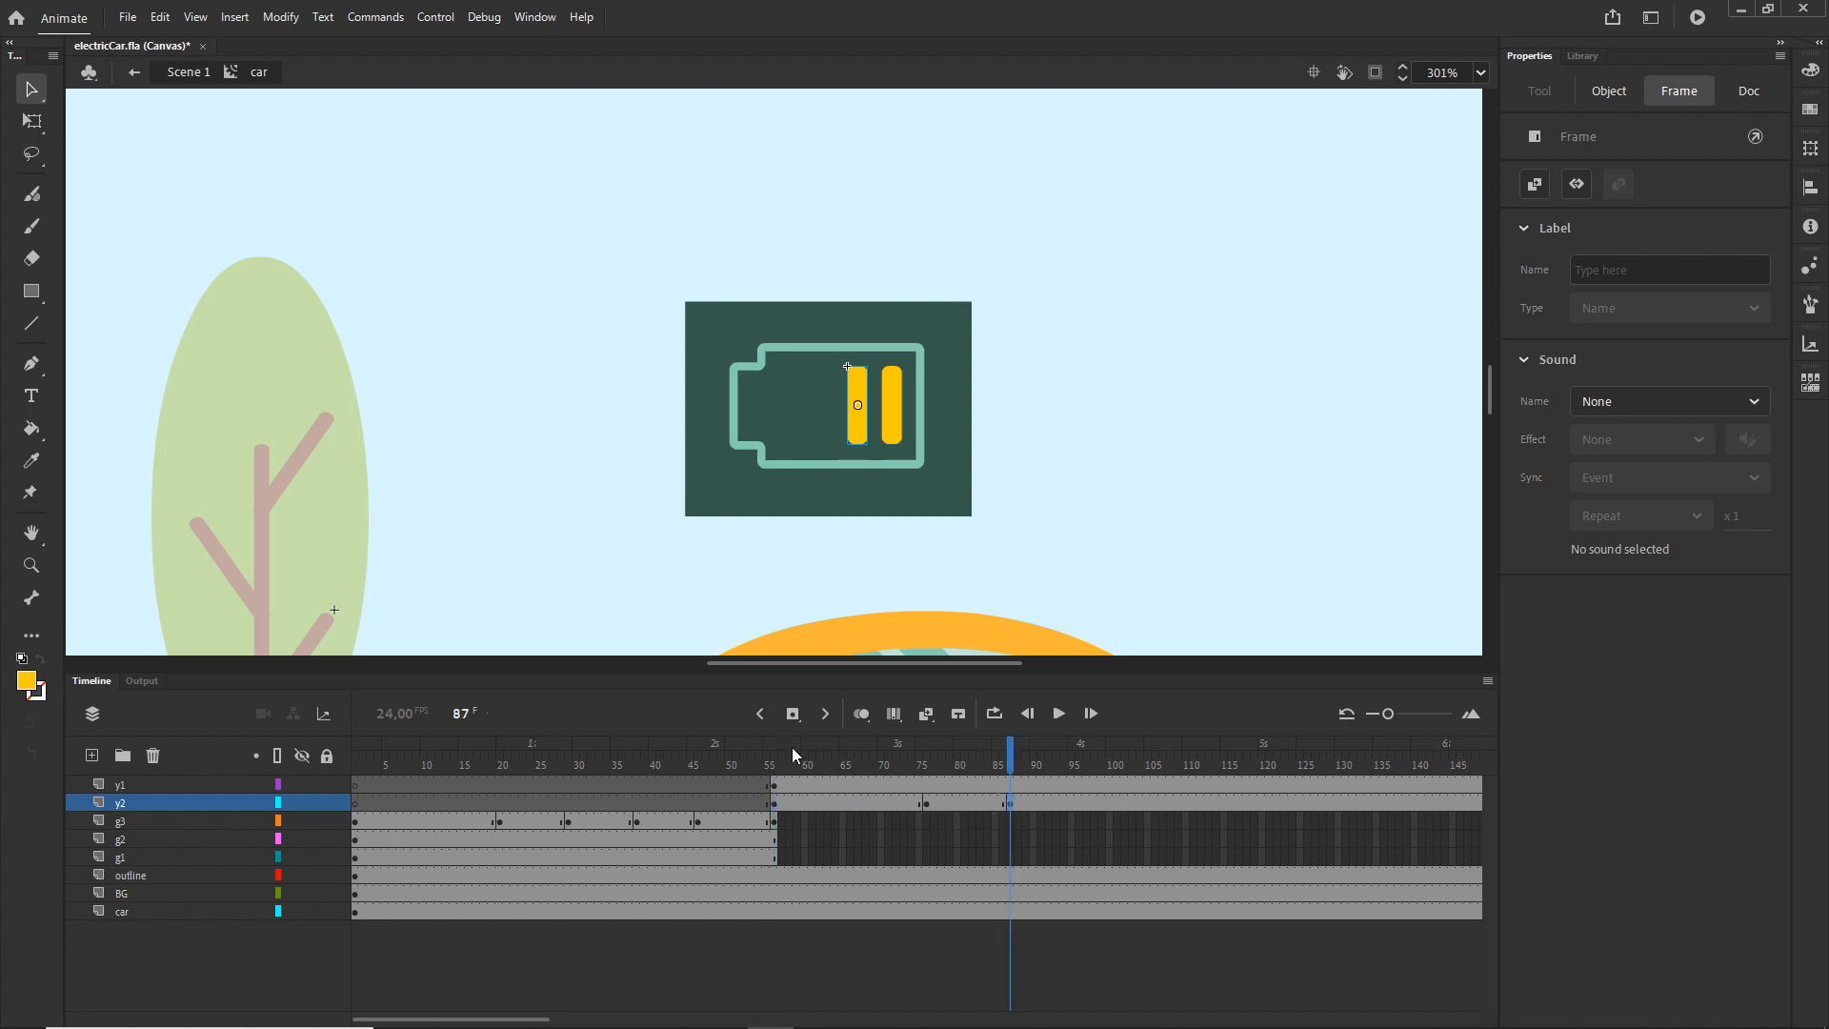
{"action": "mouse_move", "coordinate": [1010, 759]}
{"action": "left_mouse_down"}
{"action": "mouse_move", "coordinate": [778, 762]}
{"action": "mouse_move", "coordinate": [1010, 768]}
{"action": "left_mouse_up"}
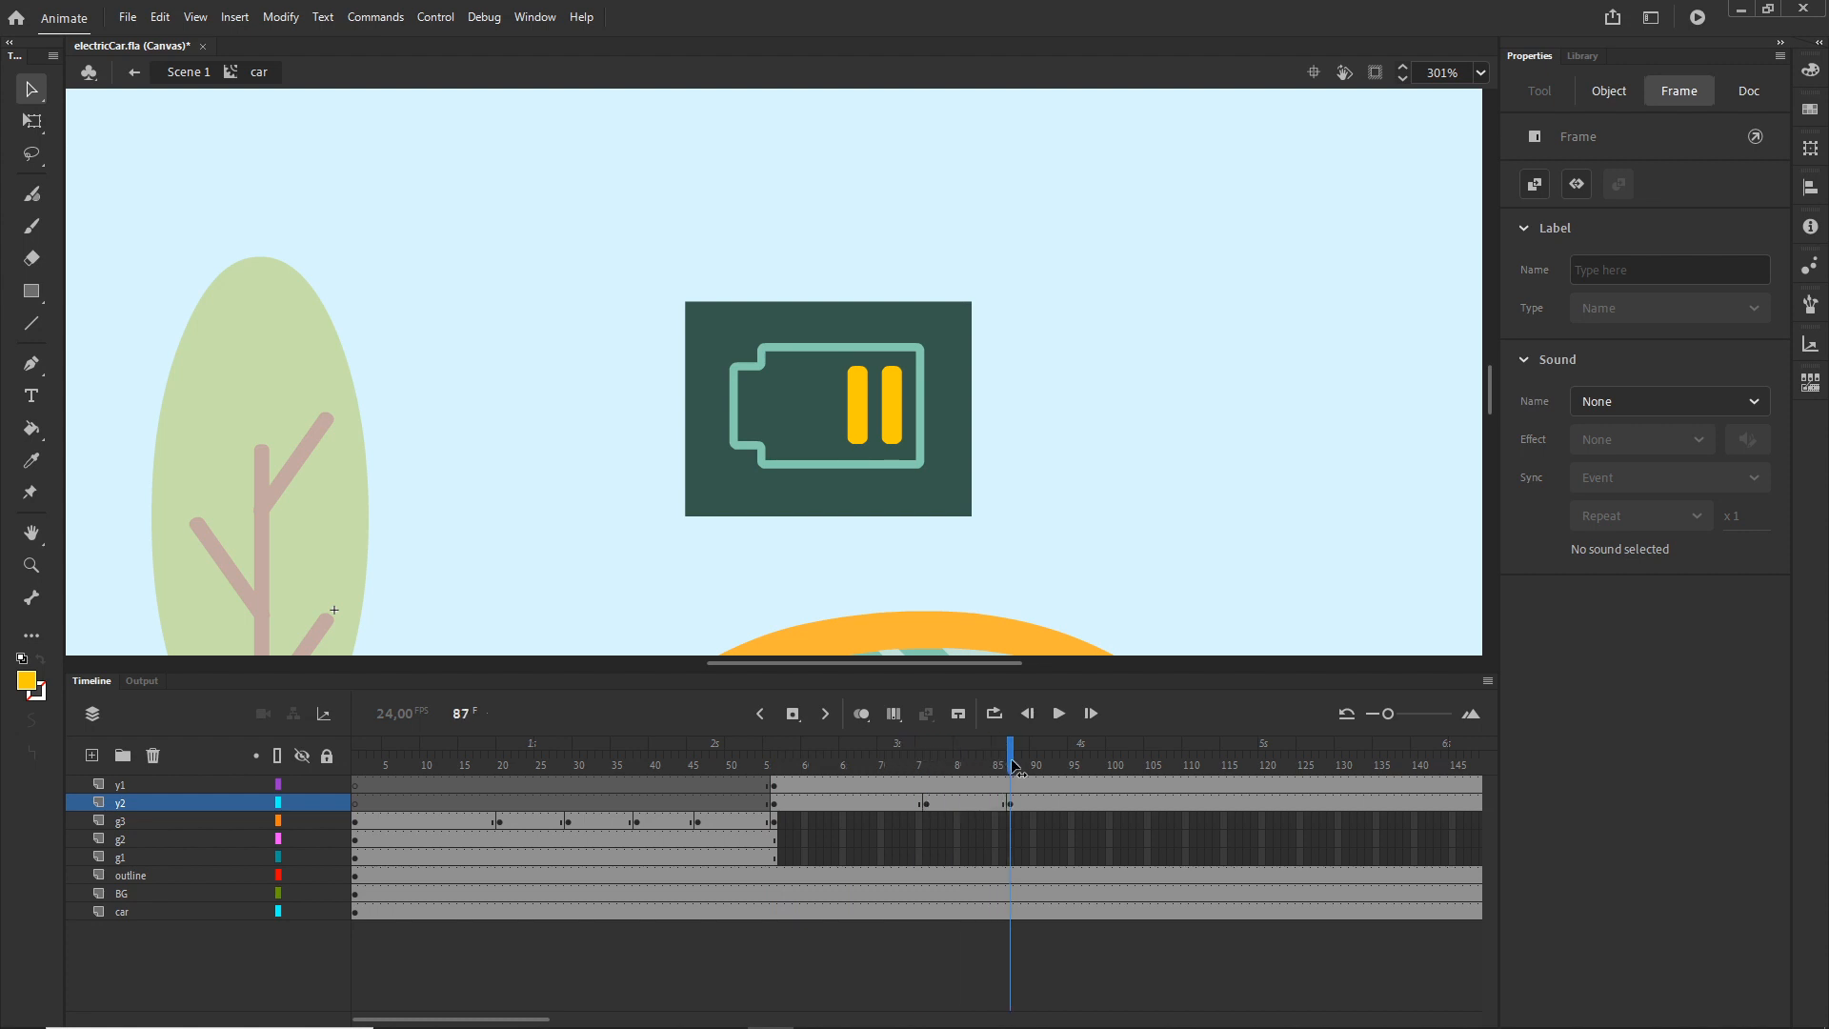
{"action": "left_click", "coordinate": [929, 804]}
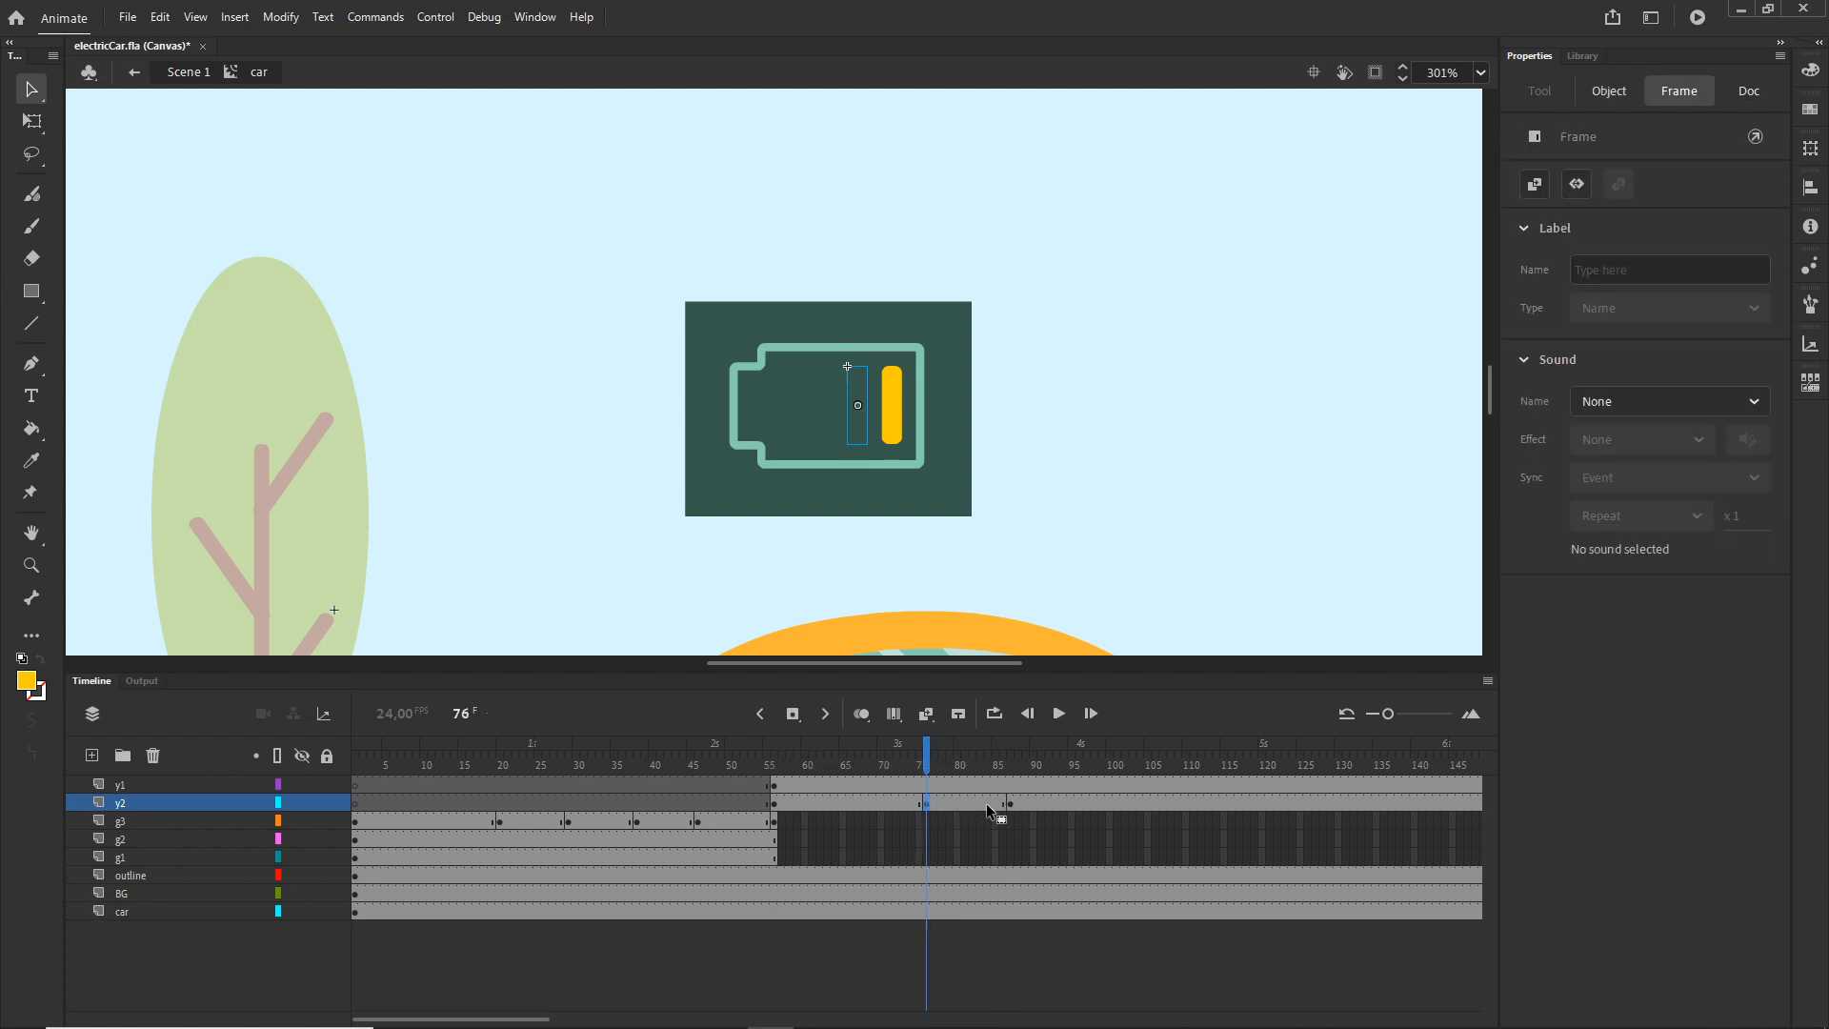
{"action": "left_click_drag", "start_coordinate": [1096, 809], "coordinate": [1105, 762]}
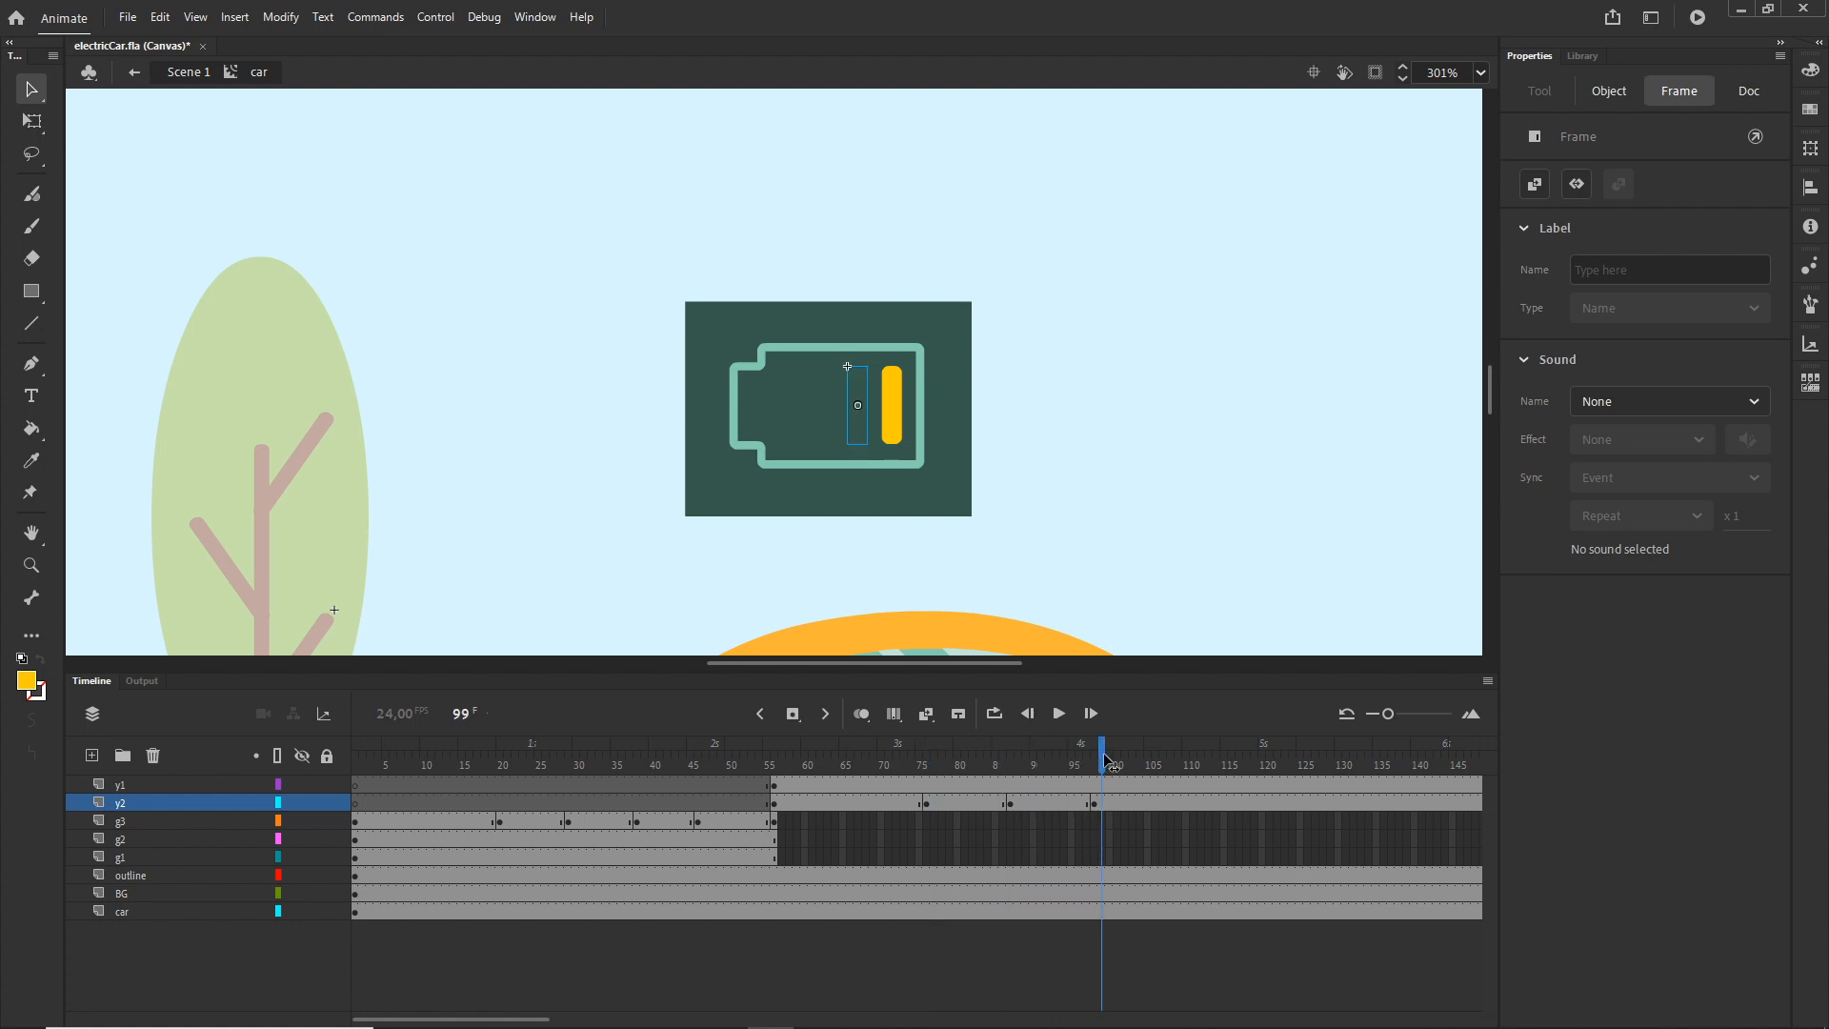
- Repeat the blink on layer y2 by copying the frame 87 keyframe to frame 109 and the frame 98 keyframe to frame 118
{"action": "left_click", "coordinate": [1010, 804]}
{"action": "left_click_drag", "start_coordinate": [1014, 804], "coordinate": [1065, 803]}
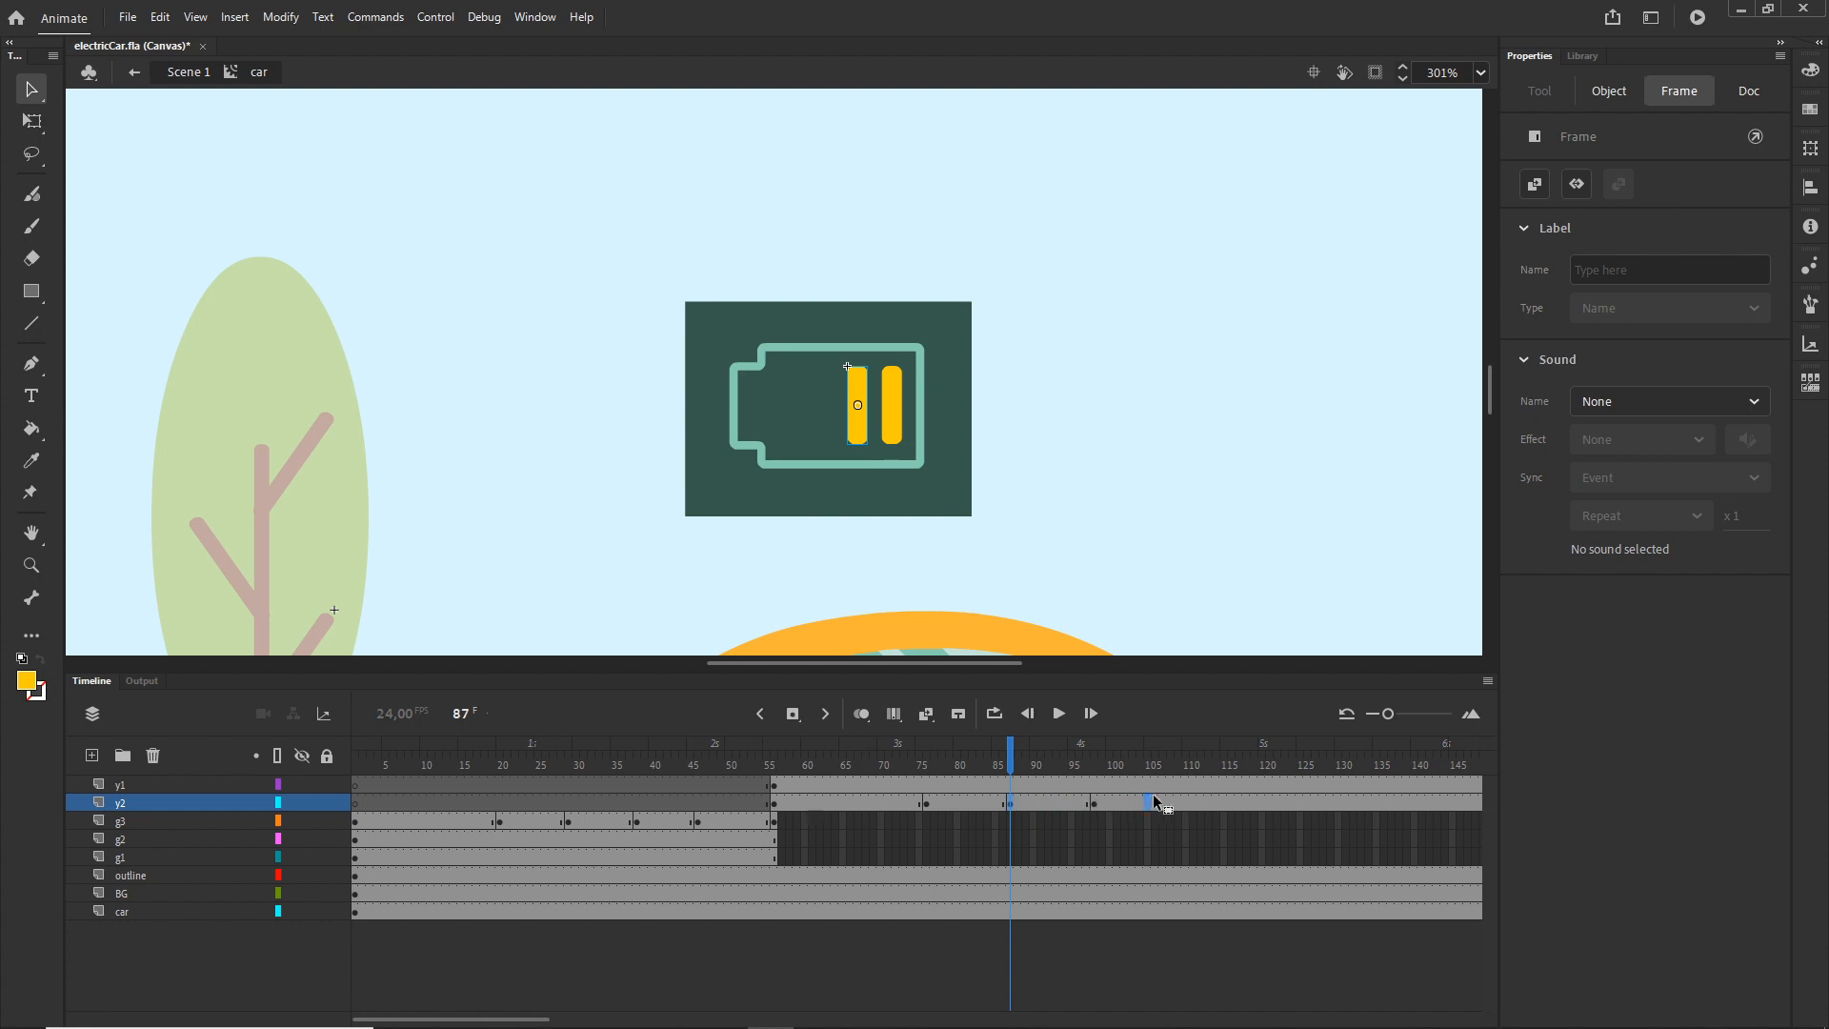
{"action": "left_click_drag", "start_coordinate": [1176, 802], "coordinate": [1176, 802]}
{"action": "left_click", "coordinate": [1094, 804]}
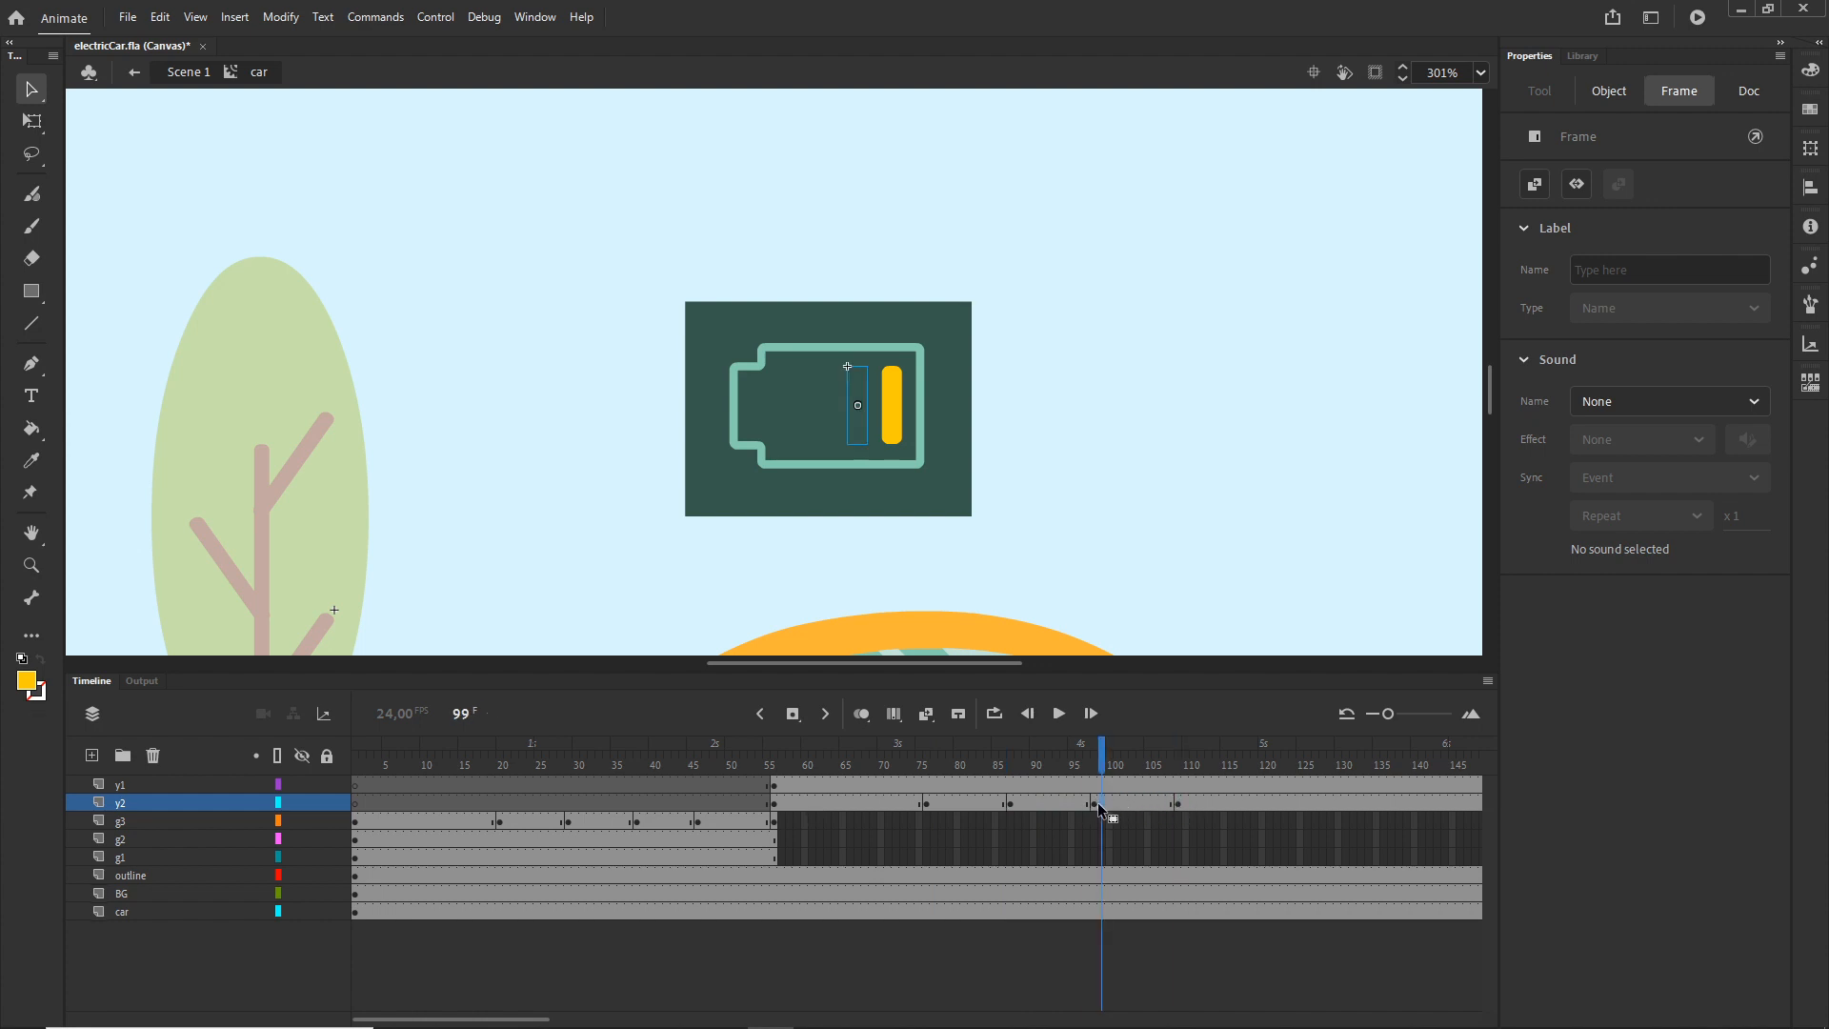
{"action": "left_click", "coordinate": [1095, 803]}
{"action": "left_click_drag", "start_coordinate": [1250, 804], "coordinate": [1248, 707]}
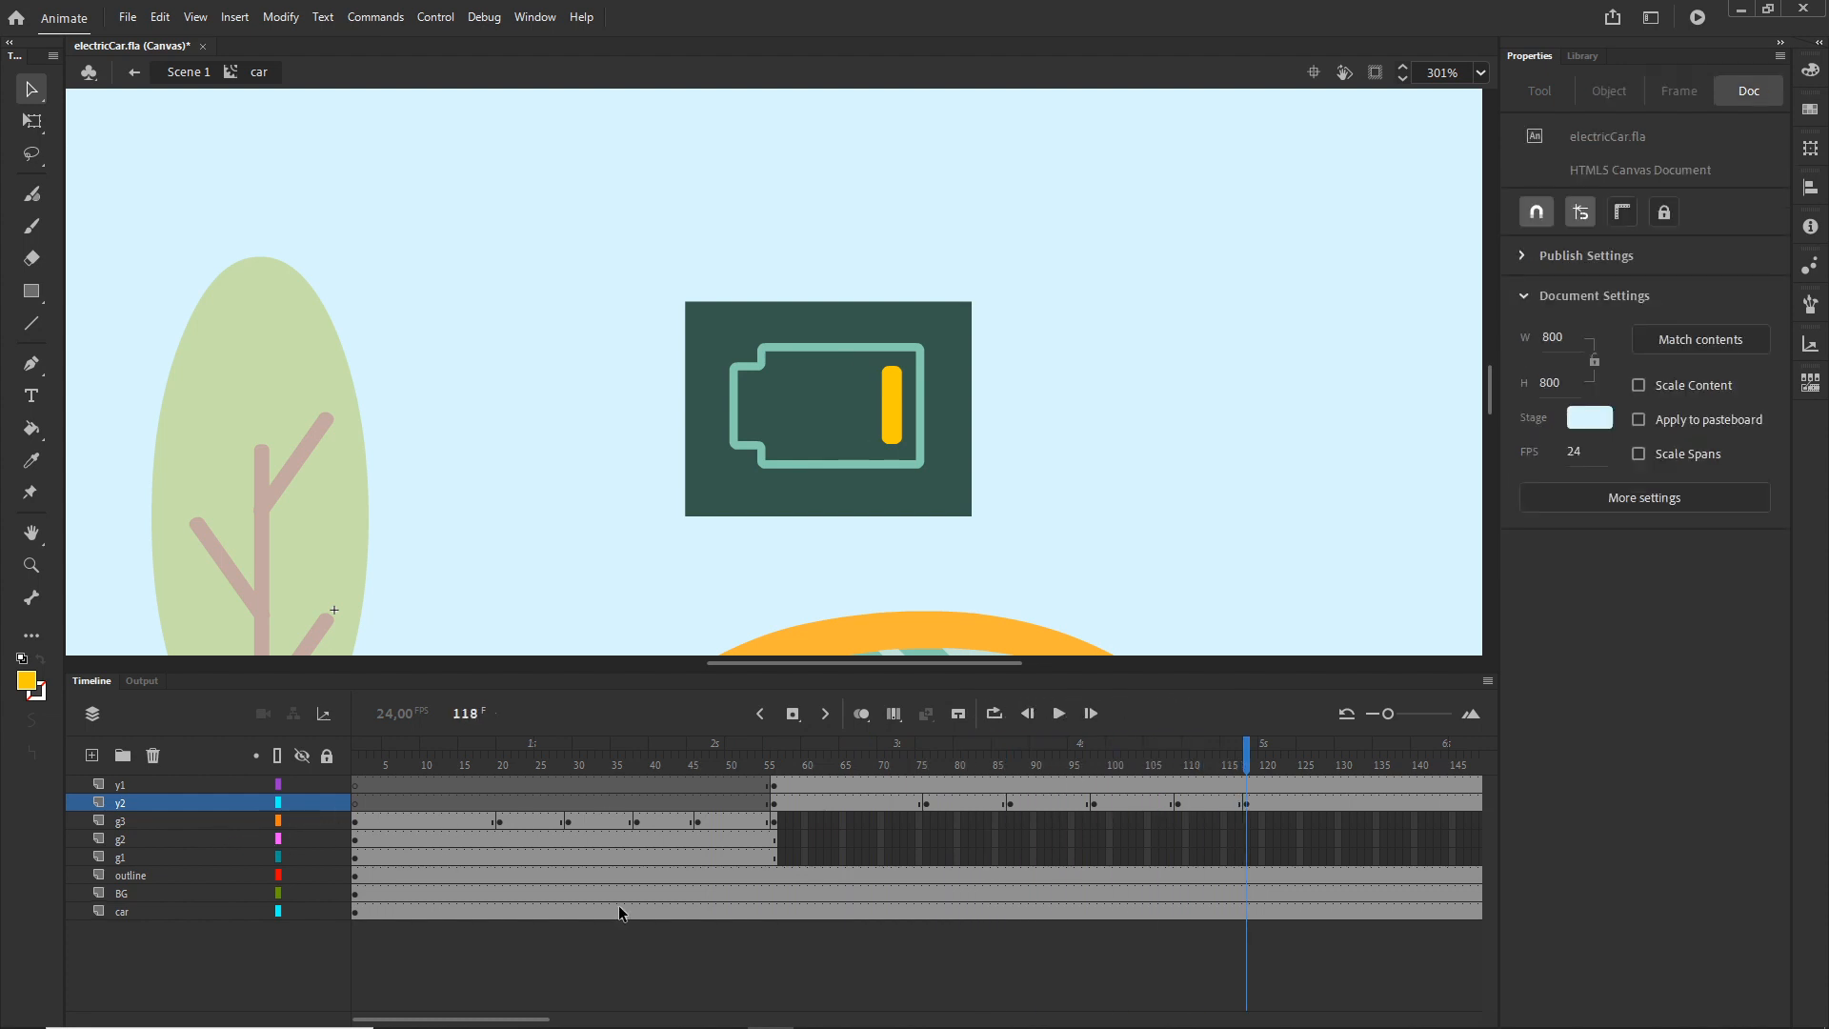
- Remove all frames after frame 118 from layers y1 and y2
{"action": "left_click_drag", "start_coordinate": [539, 1002], "coordinate": [637, 993]}
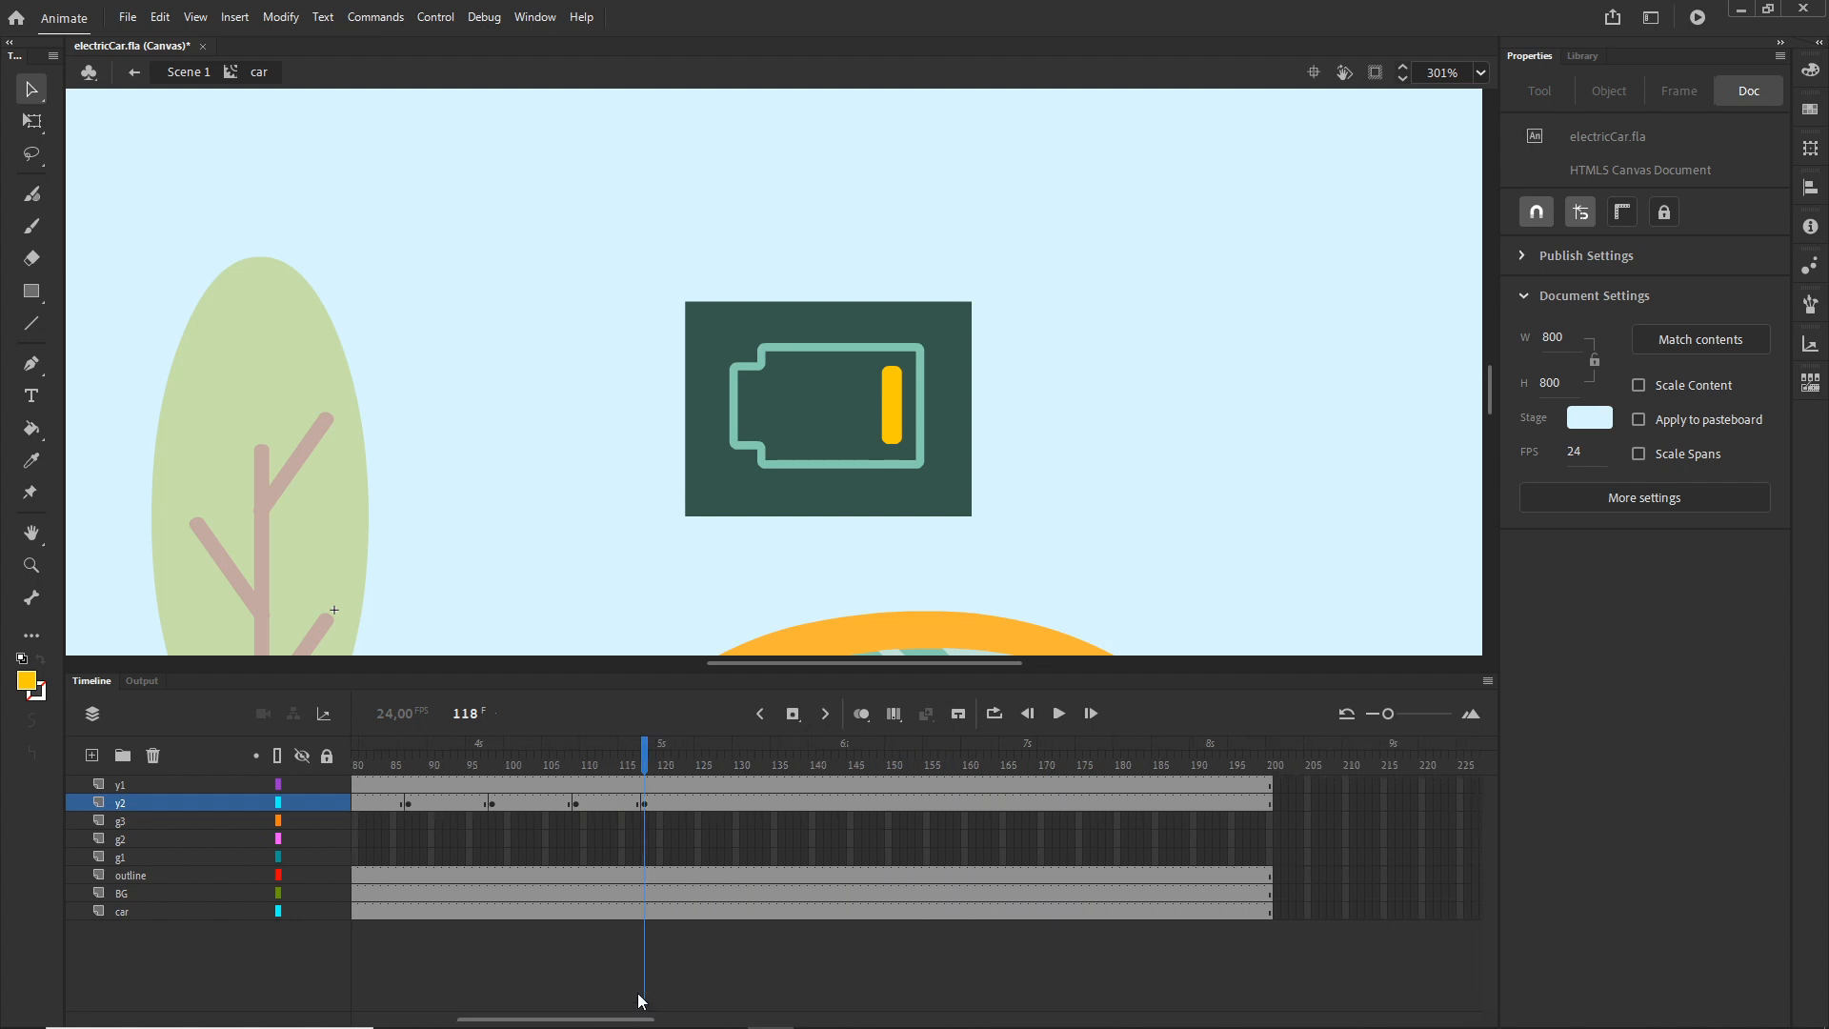
{"action": "left_click_drag", "start_coordinate": [649, 802], "coordinate": [1283, 779]}
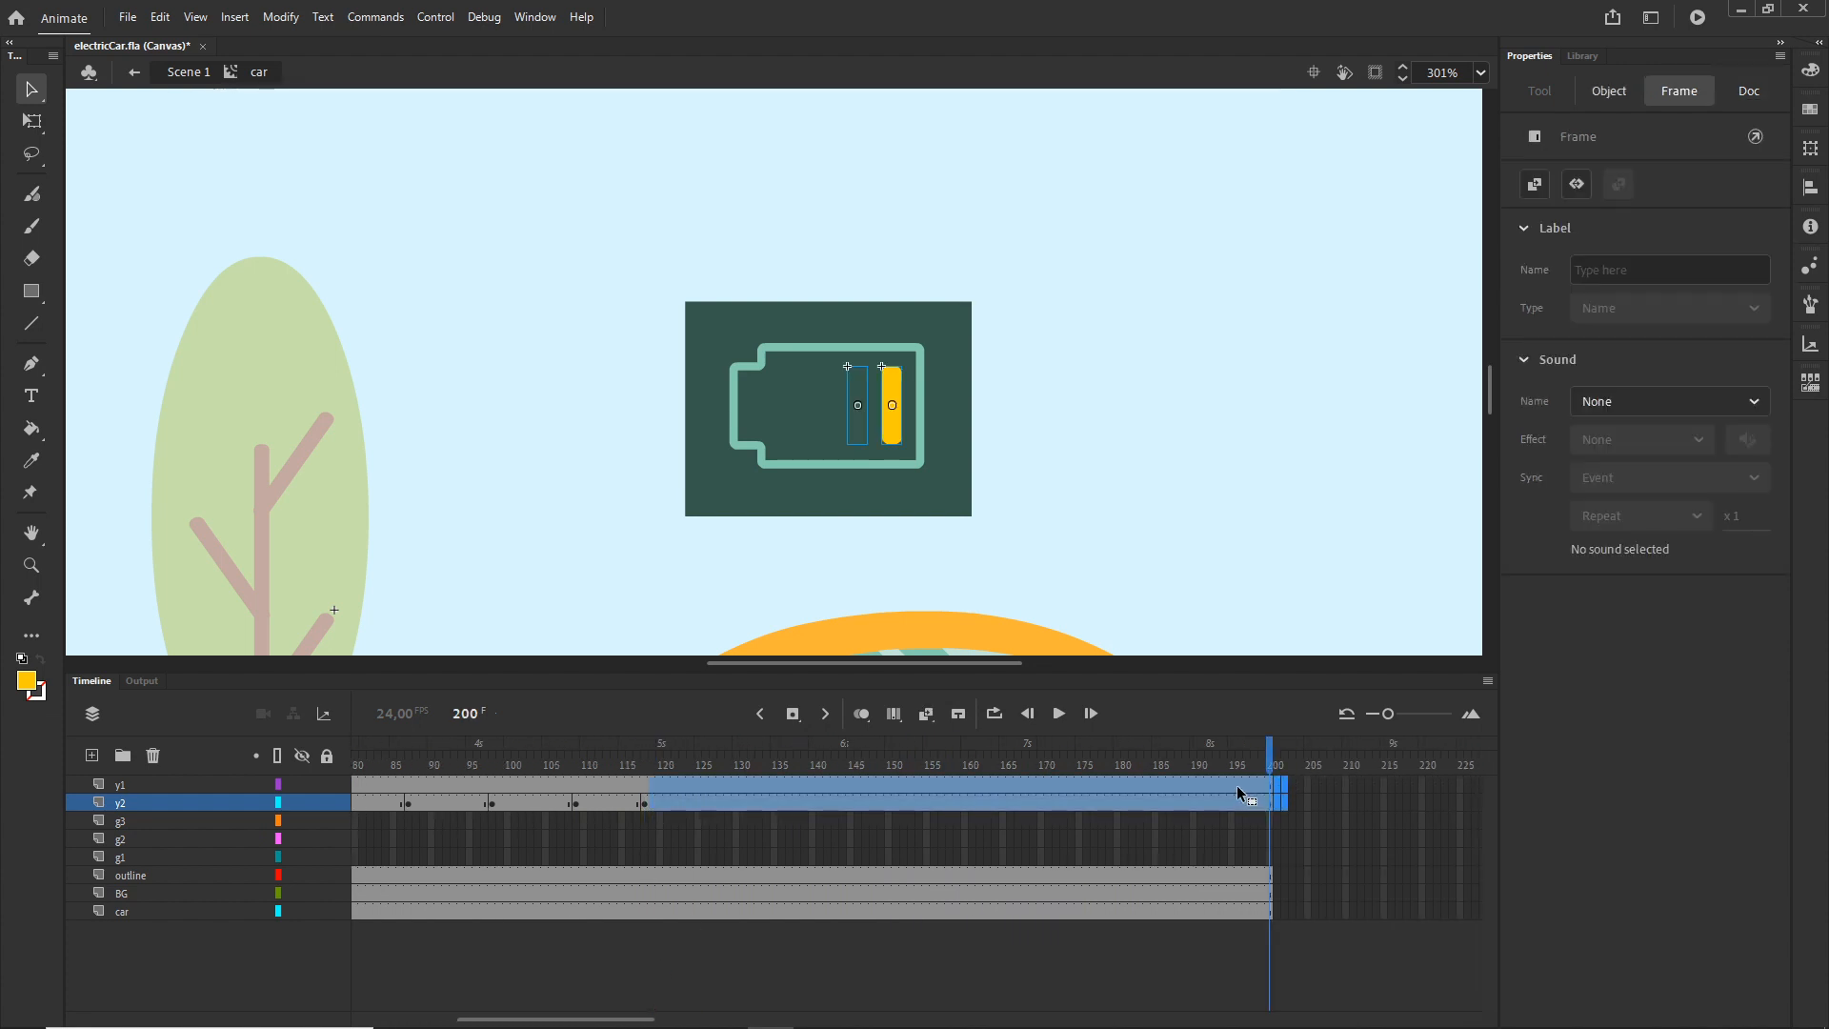
{"action": "key", "text": "shift+F5"}
- Copy the yellow bar shape from inside the y1 symbol and paste it onto a new layer above y1 in the car clip
{"action": "left_click_drag", "start_coordinate": [1271, 761], "coordinate": [639, 759]}
{"action": "left_click", "coordinate": [889, 426]}
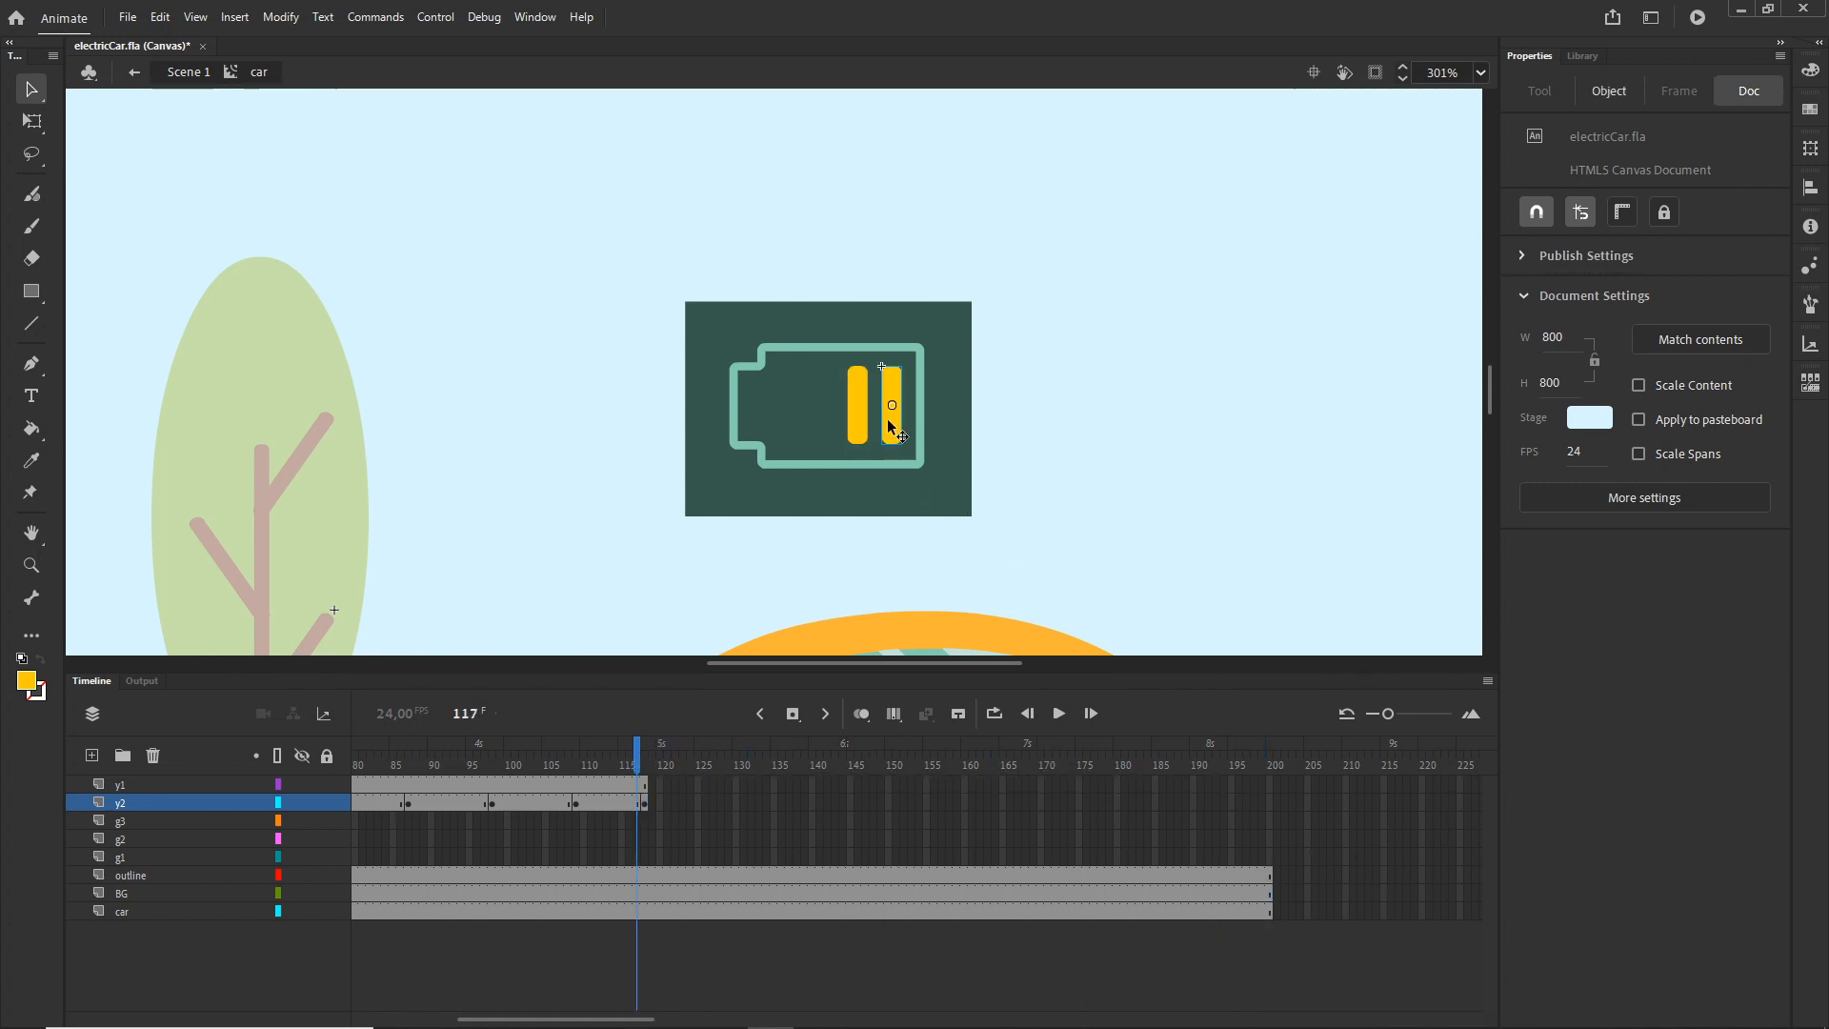
{"action": "double_click", "coordinate": [889, 426]}
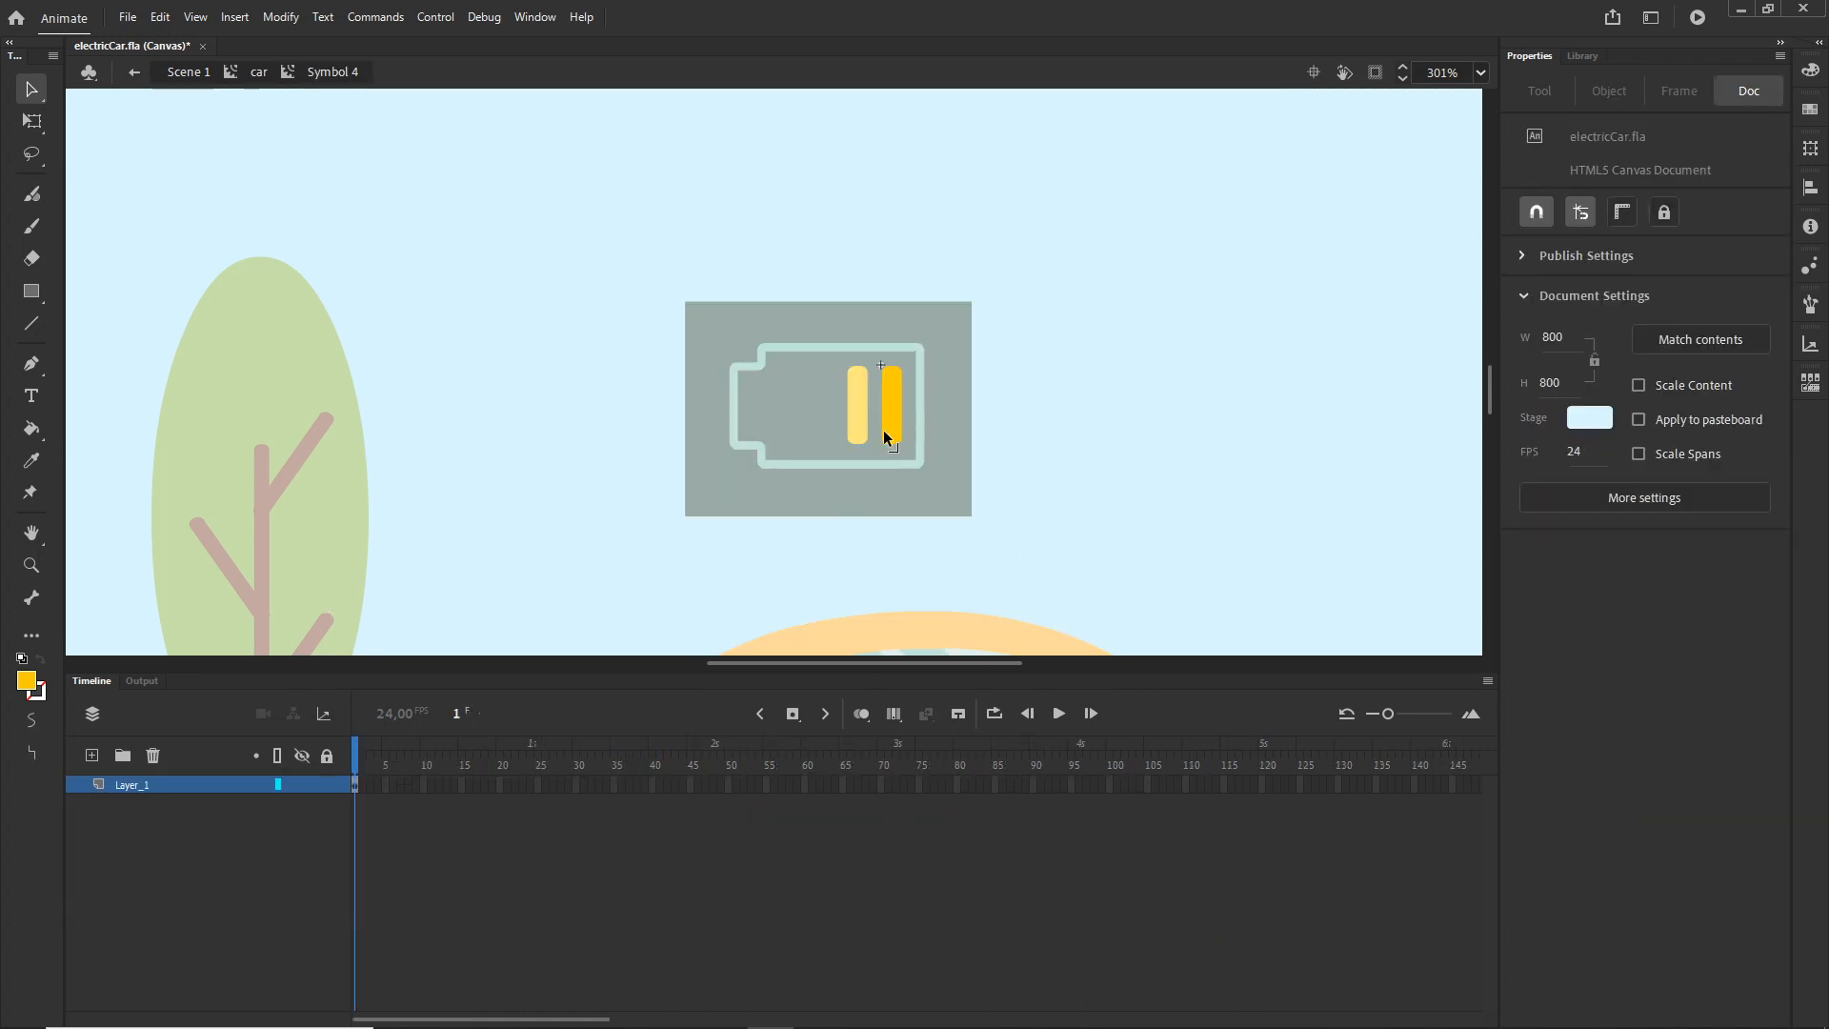
{"action": "left_click", "coordinate": [895, 433]}
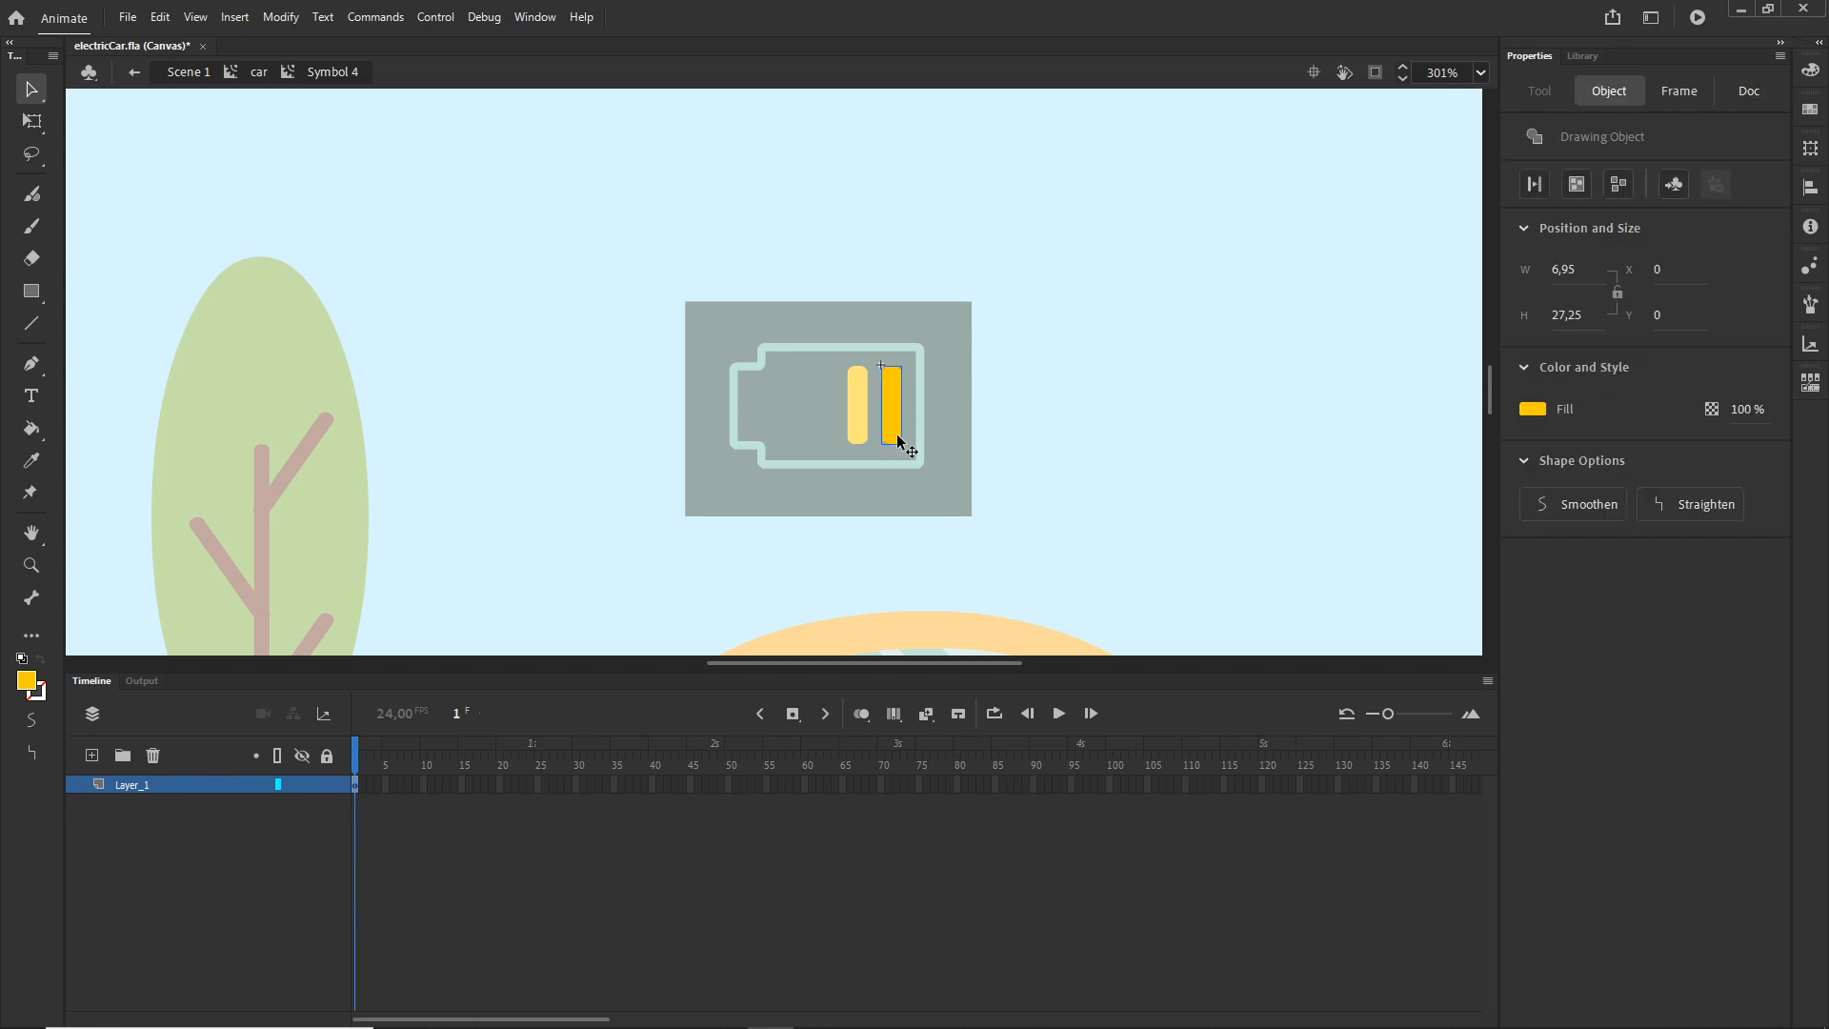
{"action": "left_click", "coordinate": [258, 73]}
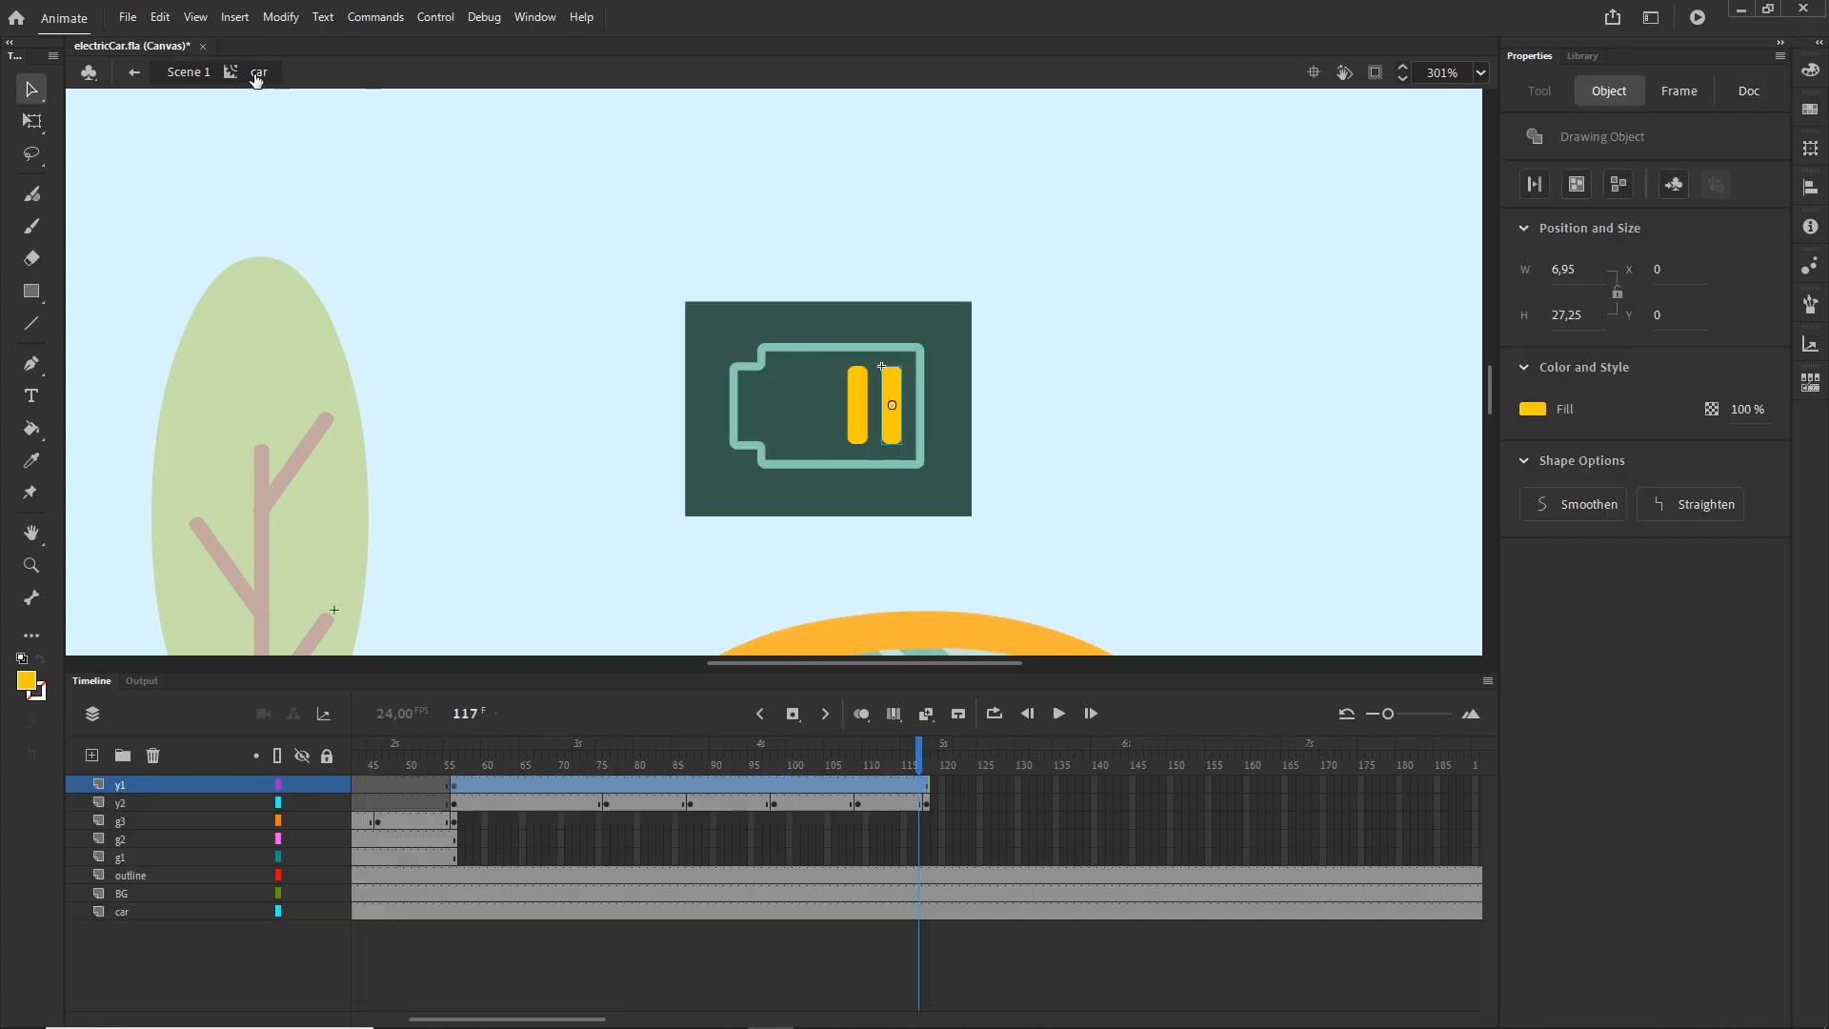
{"action": "left_click", "coordinate": [92, 756]}
{"action": "key", "text": "ctrl+v"}
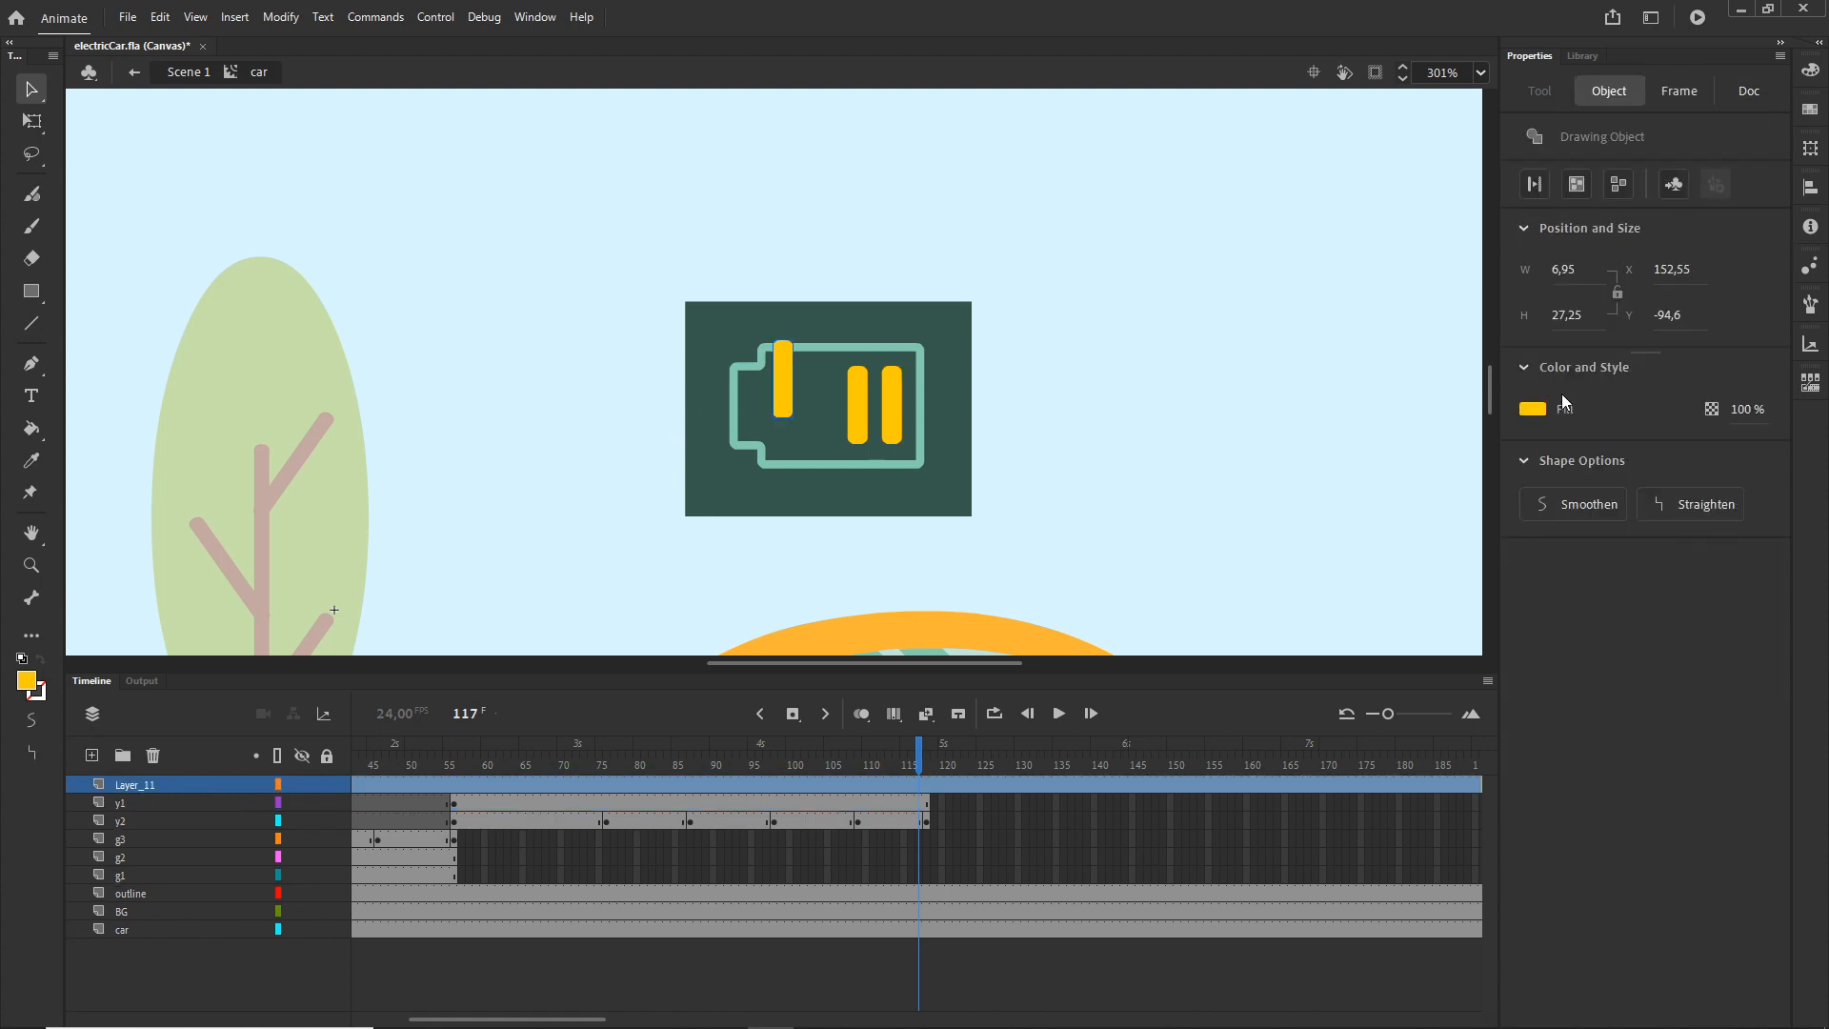
- Fill the pasted bar with red FE5D5D and place it exactly over the y1 bar at X 190.7, Y -85.5
{"action": "left_click", "coordinate": [1535, 408]}
{"action": "left_click", "coordinate": [1517, 427]}
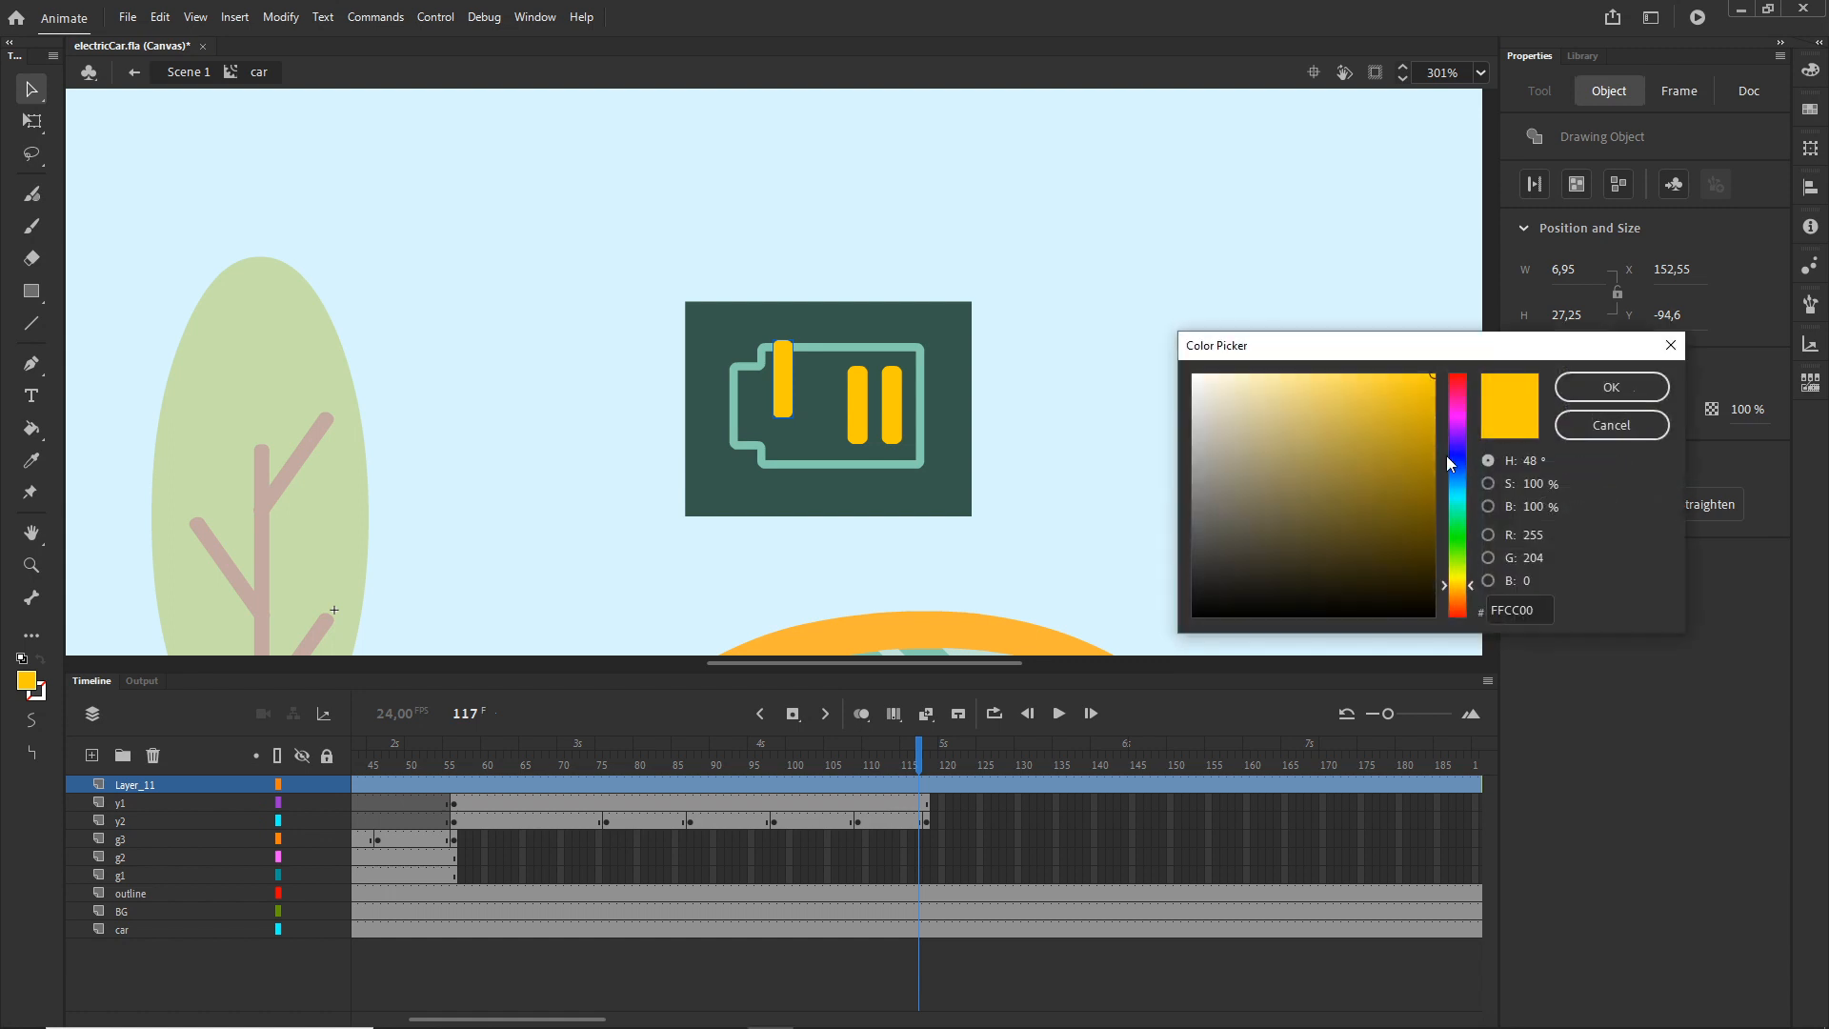
{"action": "left_click_drag", "start_coordinate": [1457, 411], "coordinate": [1351, 376]}
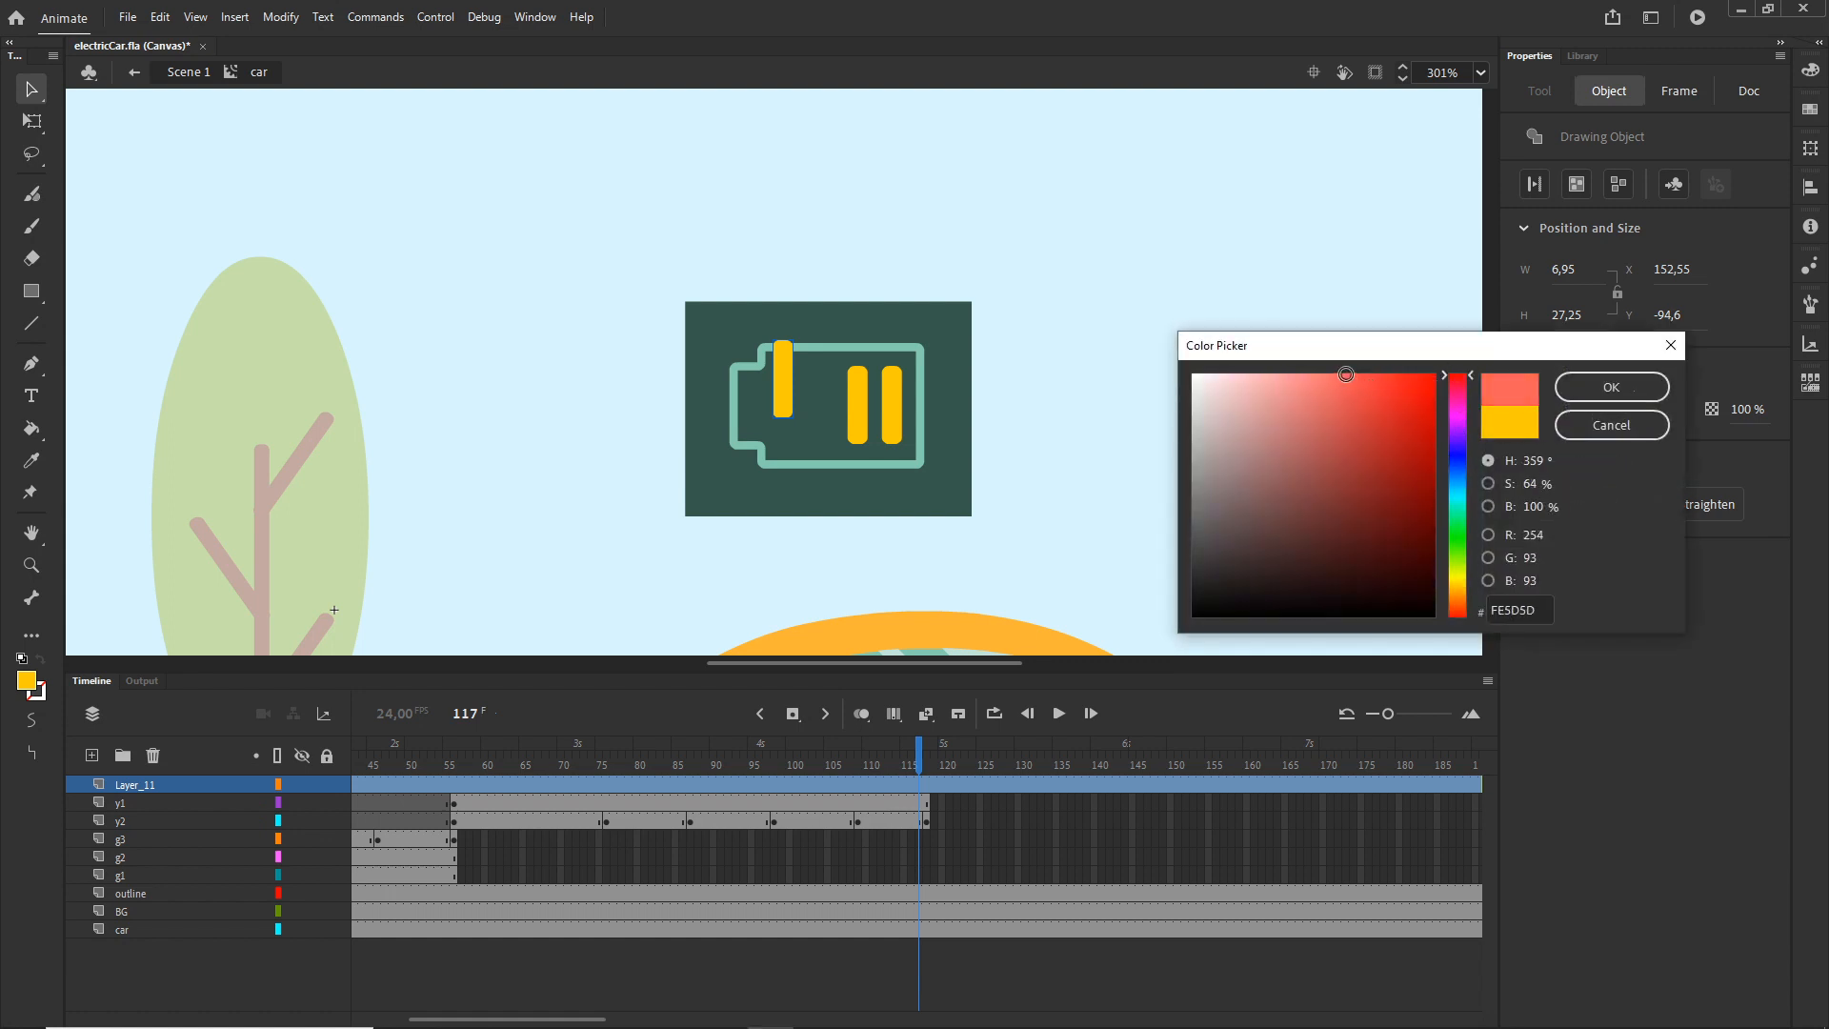
{"action": "left_click", "coordinate": [1611, 387]}
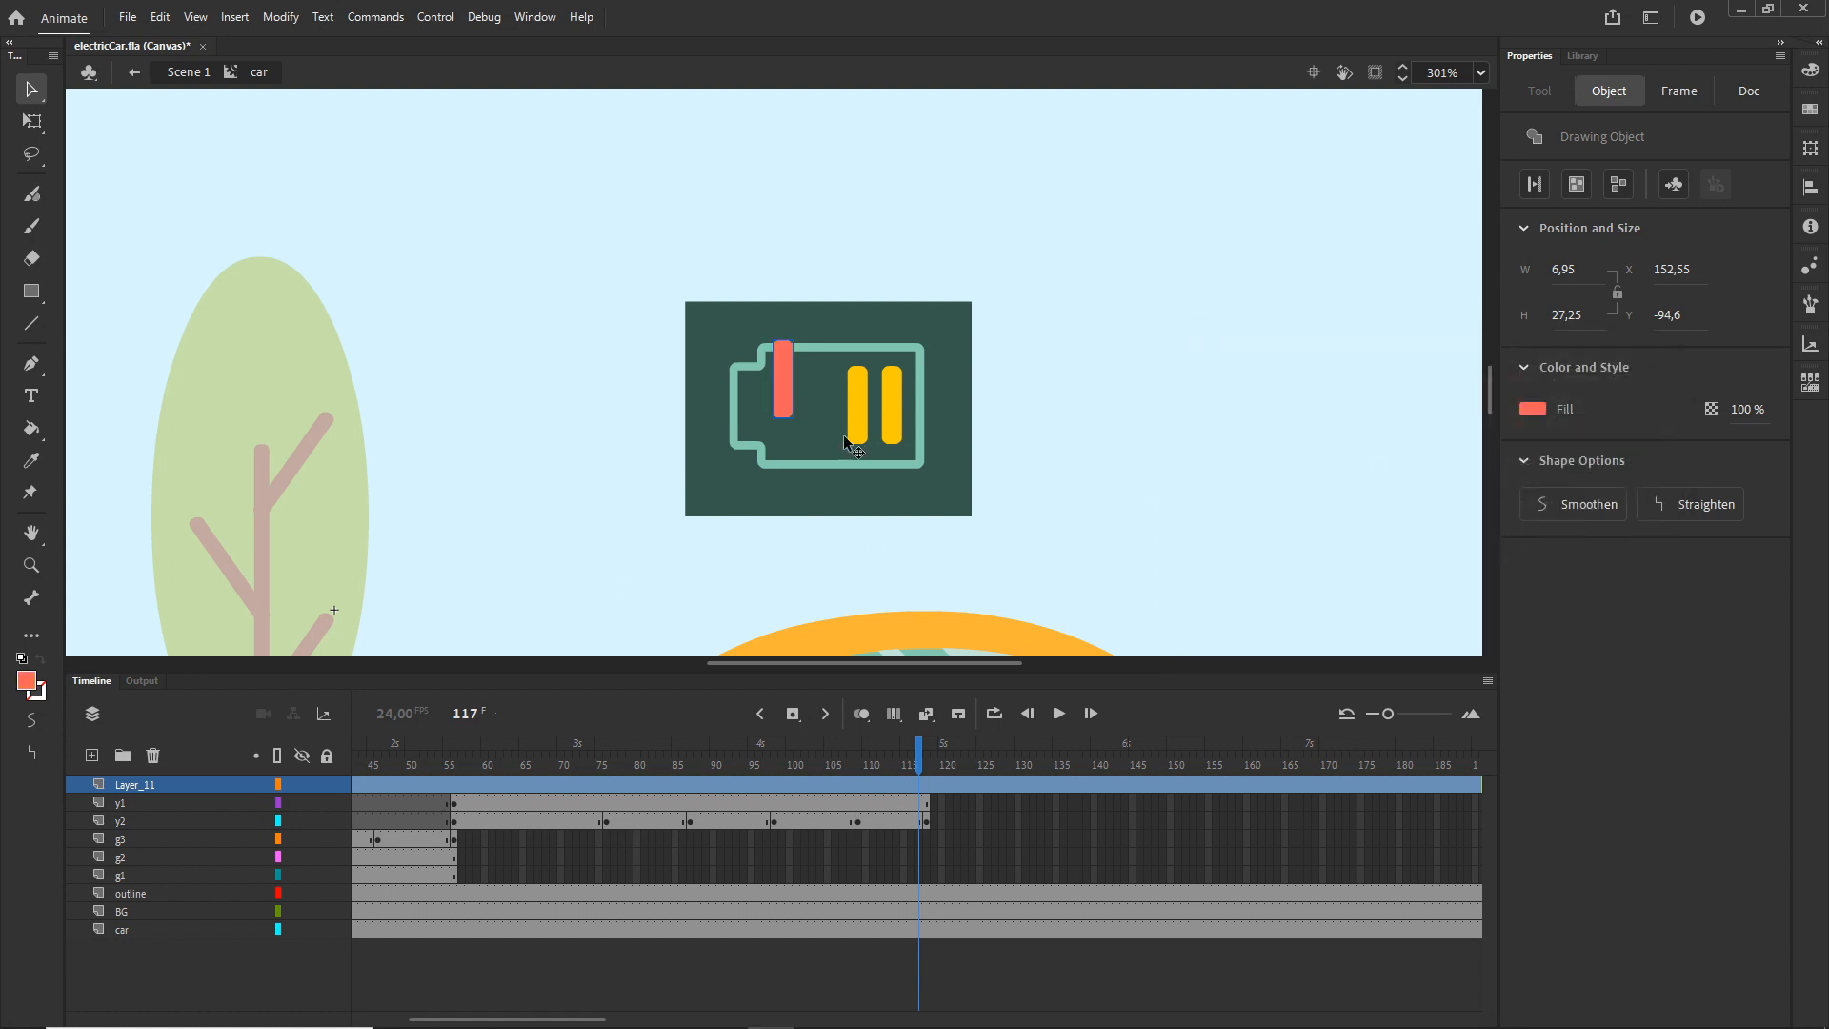
{"action": "left_click_drag", "start_coordinate": [784, 402], "coordinate": [894, 429]}
{"action": "key", "text": "Up"}
{"action": "key", "text": "Up"}
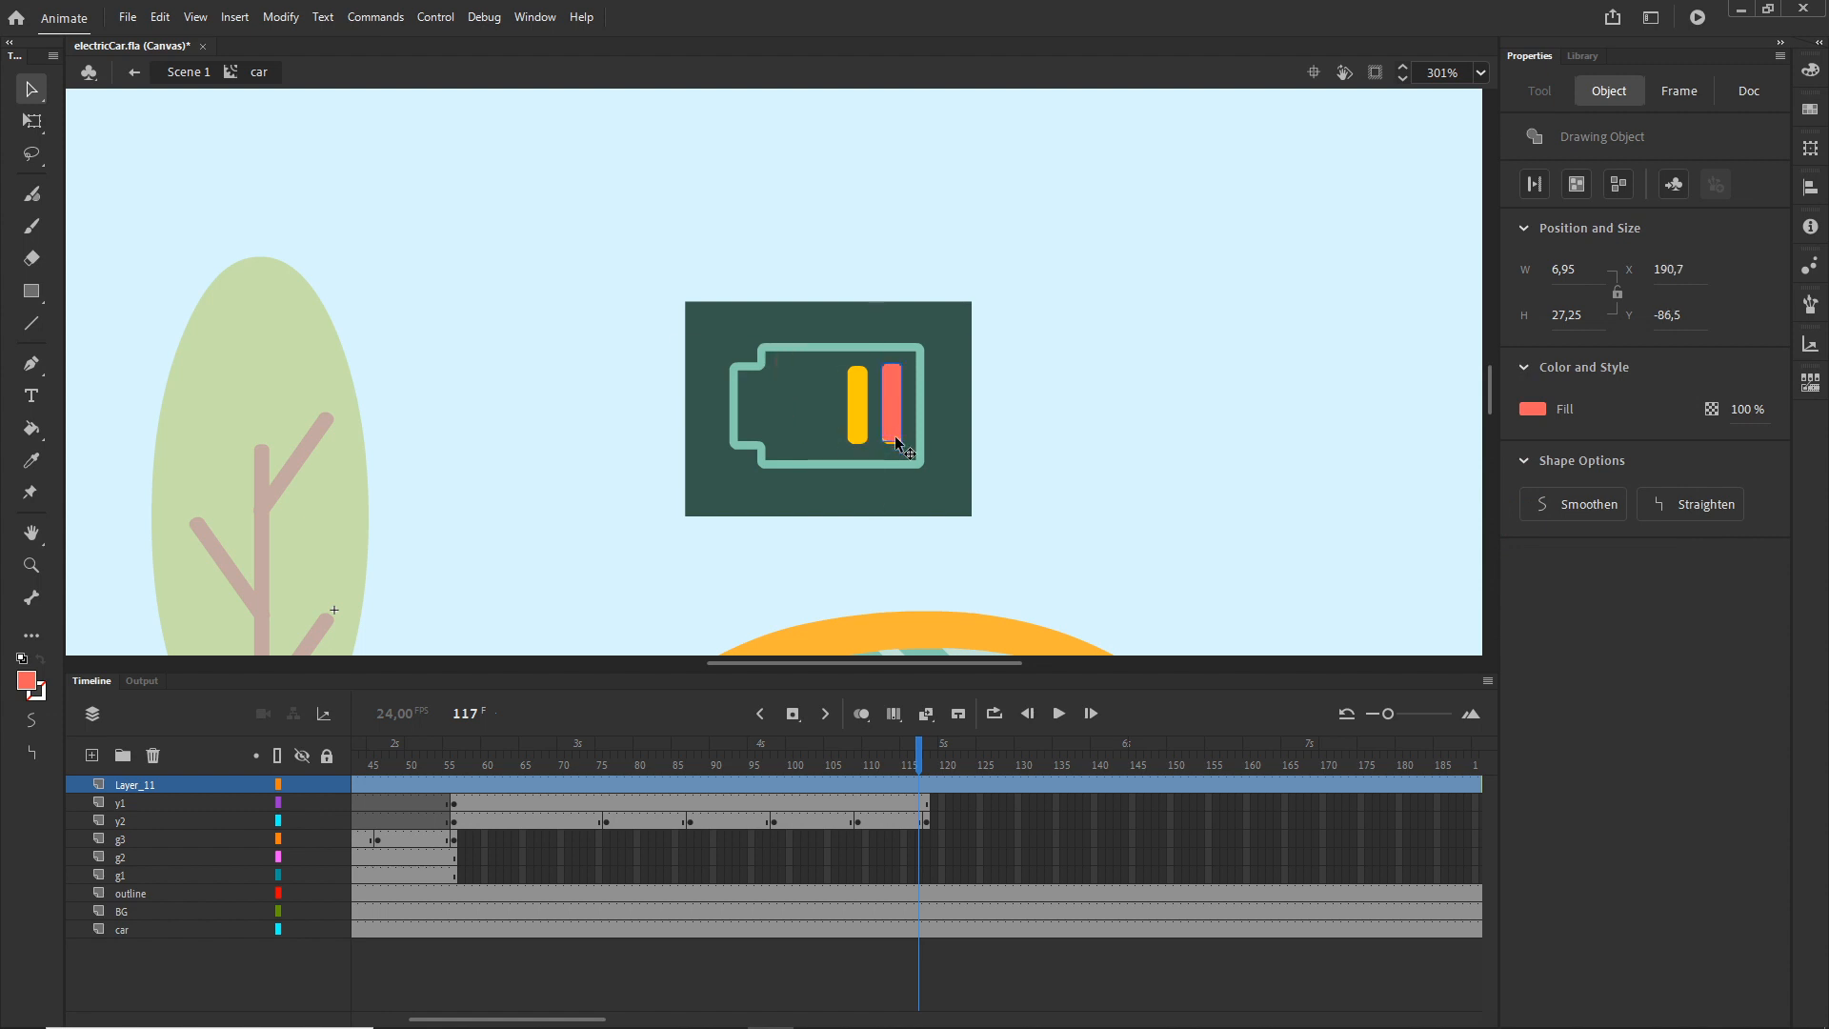
- Move the red bar layer's first keyframe from frame 1 to frame 118
{"action": "left_click", "coordinate": [927, 760]}
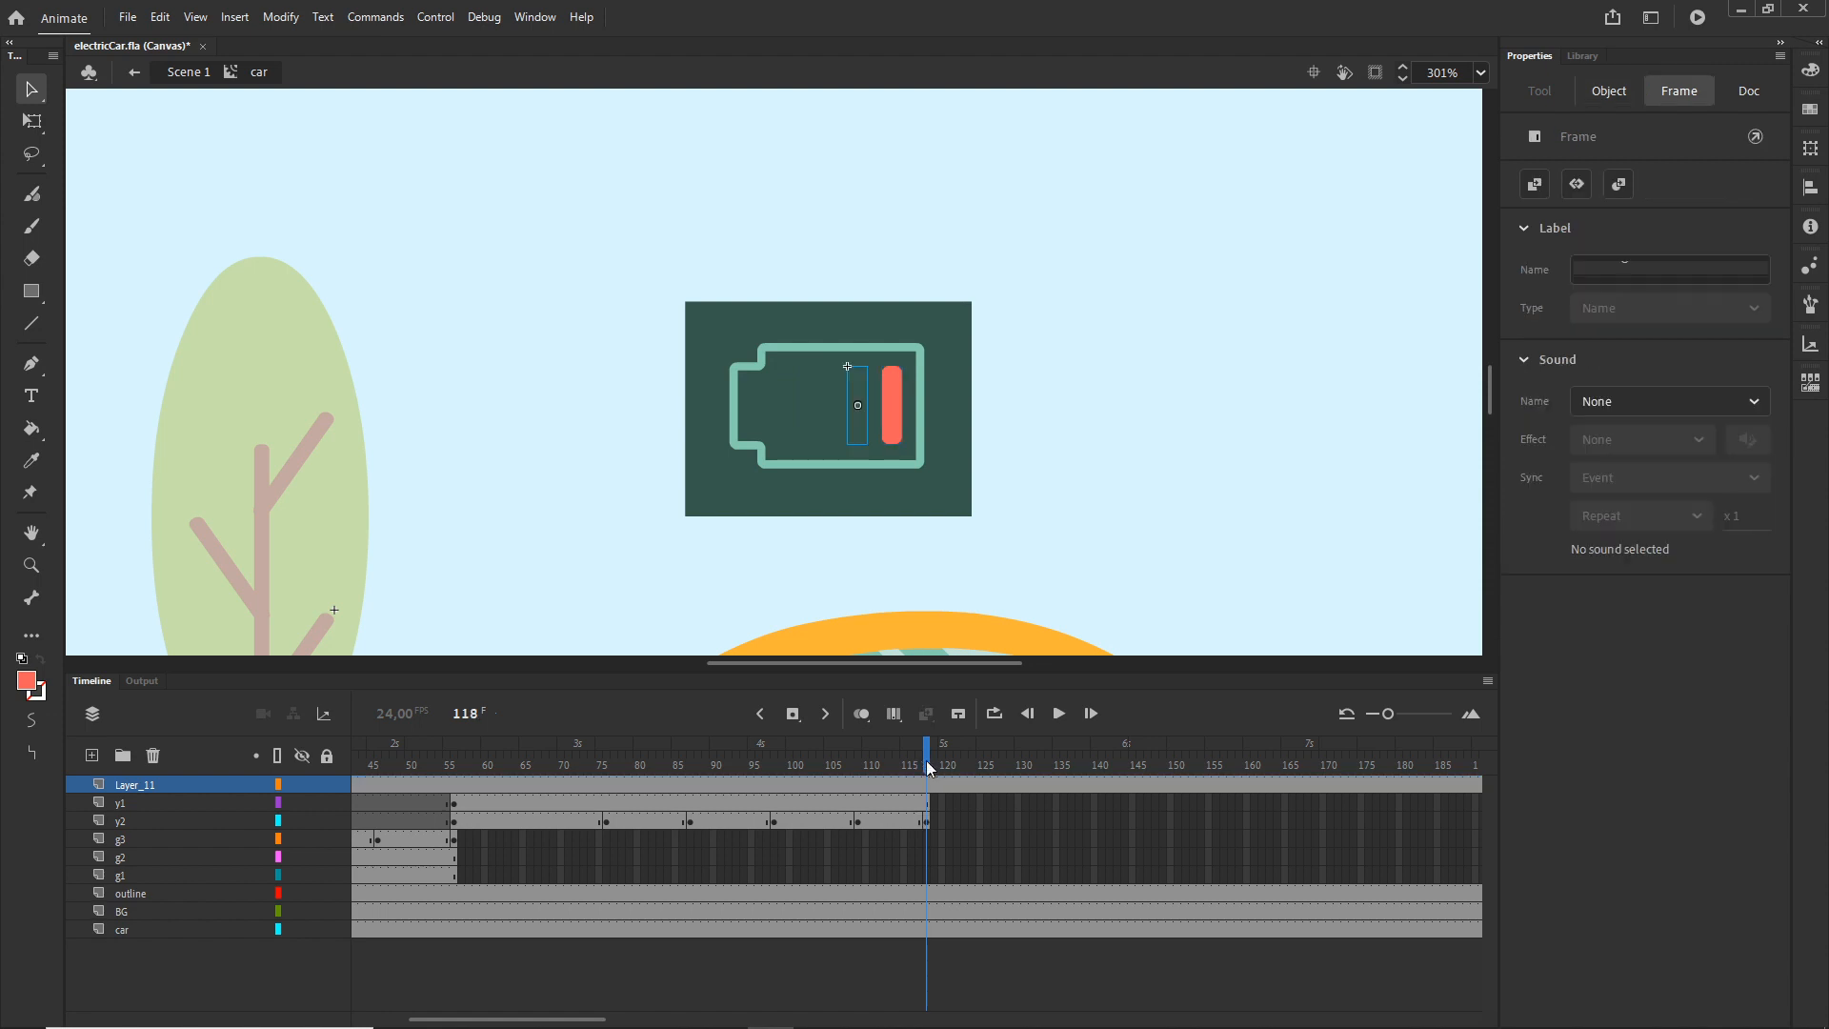
{"action": "left_click_drag", "start_coordinate": [600, 1017], "coordinate": [545, 1018]}
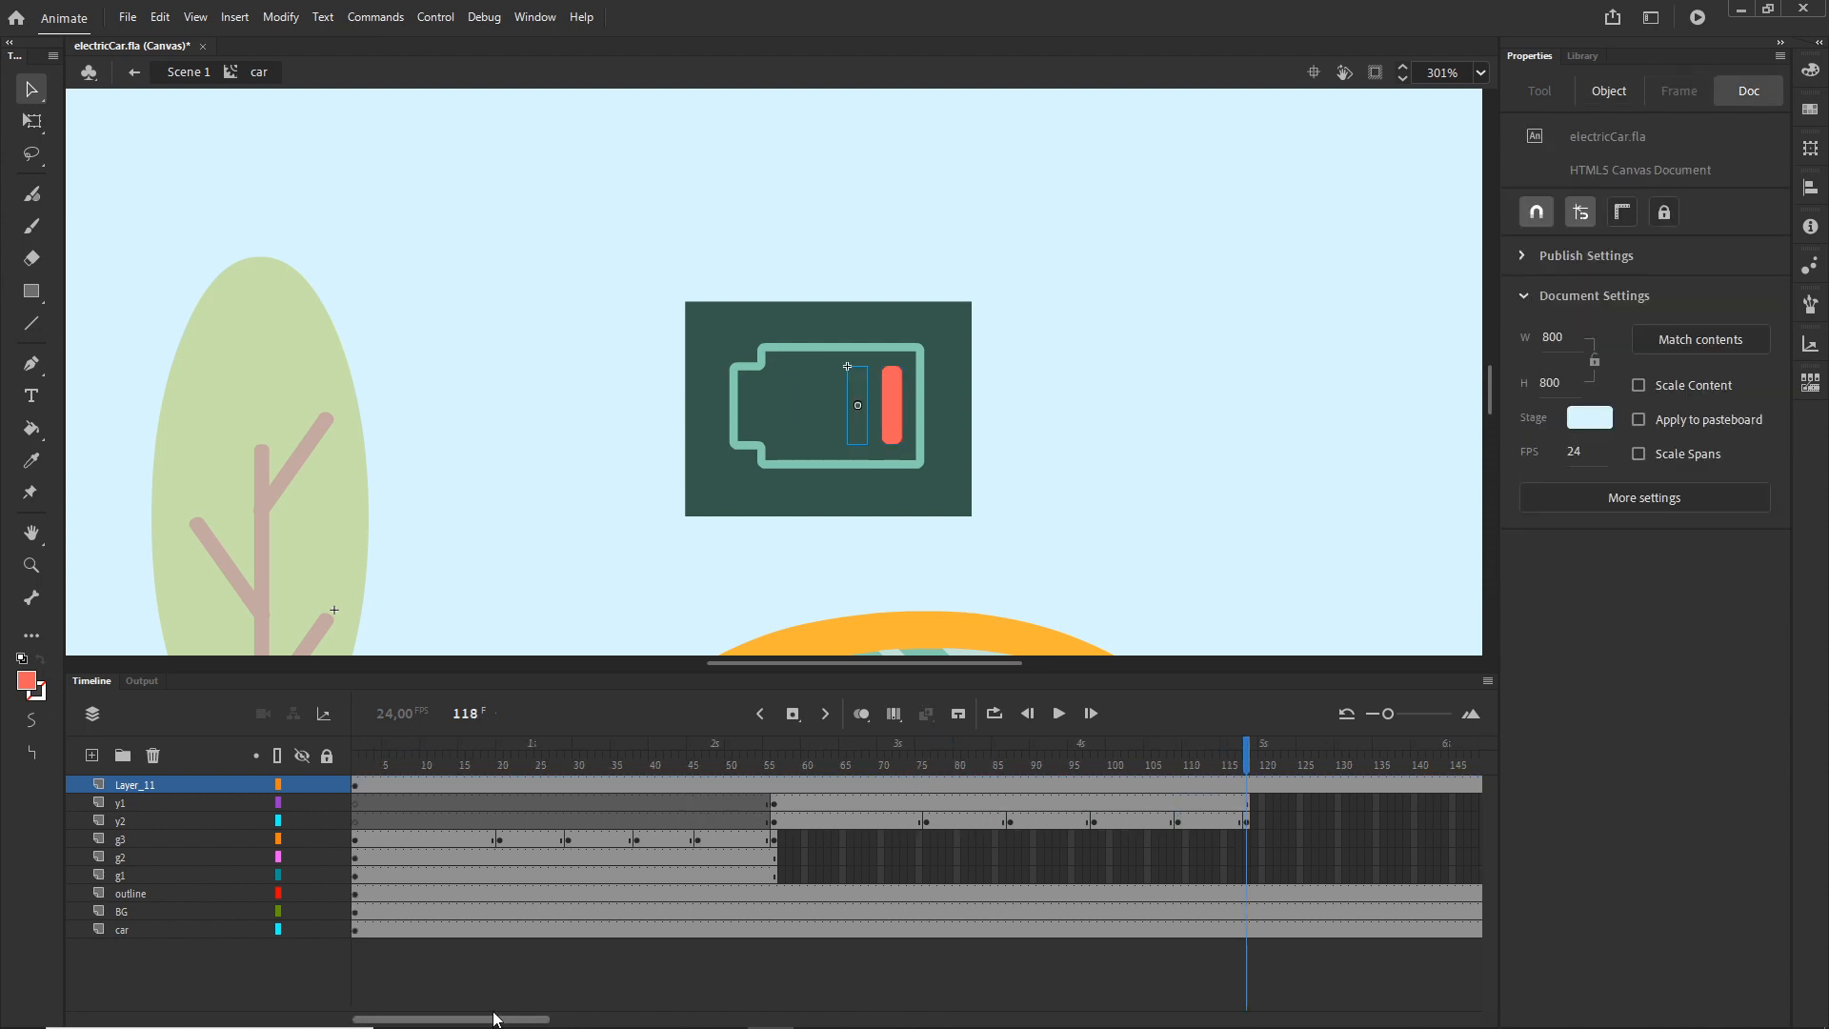
{"action": "left_click", "coordinate": [354, 786]}
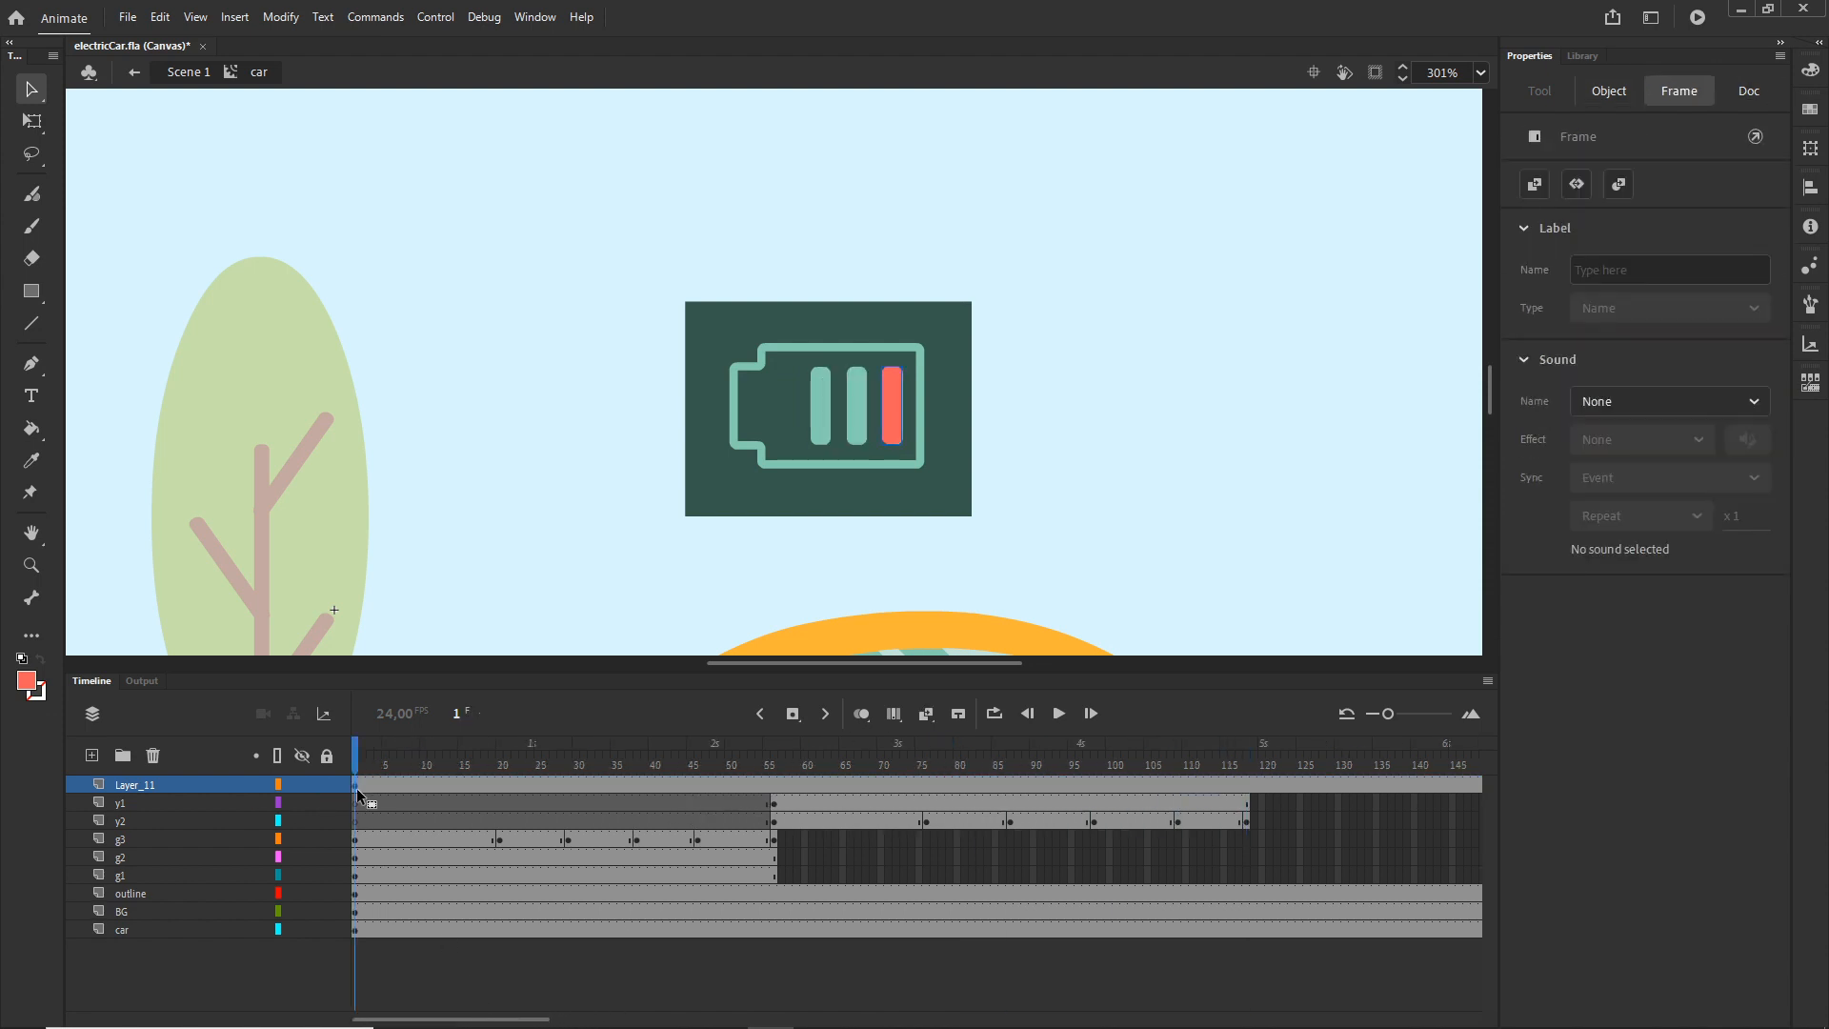
{"action": "left_click", "coordinate": [1248, 781]}
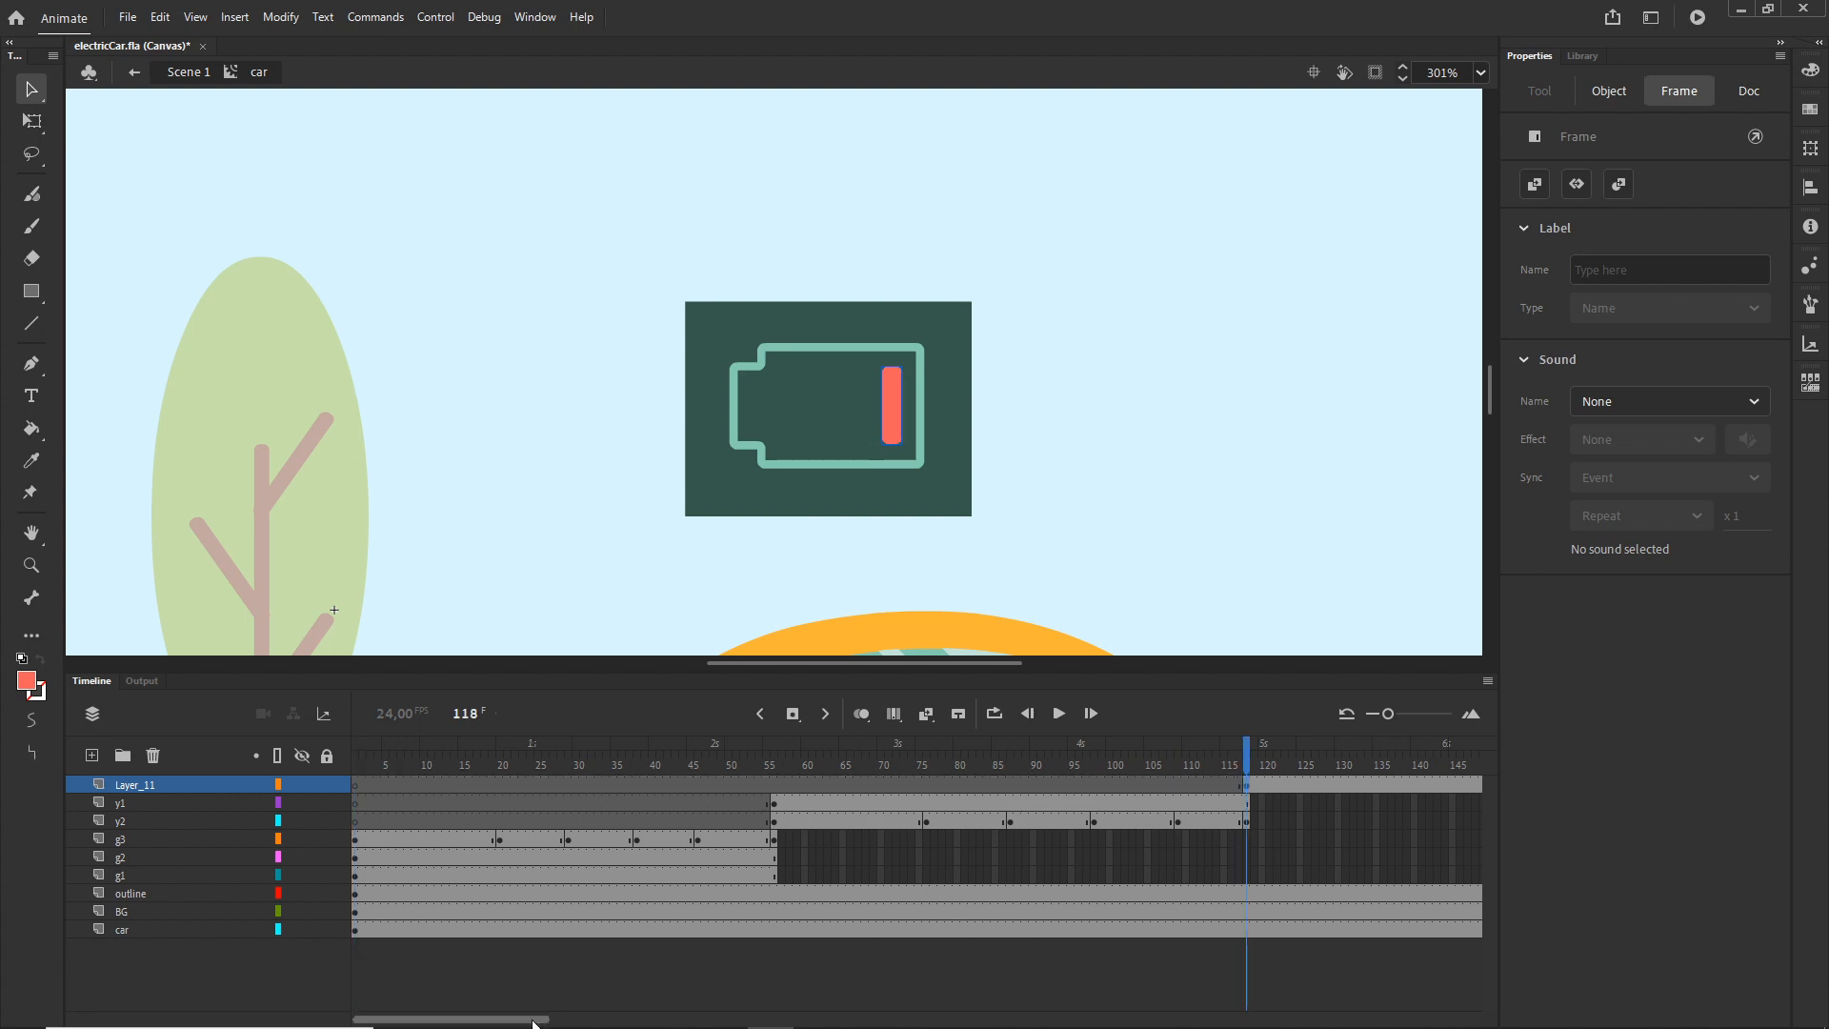
{"action": "left_click_drag", "start_coordinate": [539, 1020], "coordinate": [592, 1020]}
{"action": "mouse_move", "coordinate": [941, 757]}
{"action": "left_mouse_down"}
{"action": "mouse_move", "coordinate": [896, 755]}
{"action": "mouse_move", "coordinate": [946, 752]}
{"action": "left_mouse_up"}
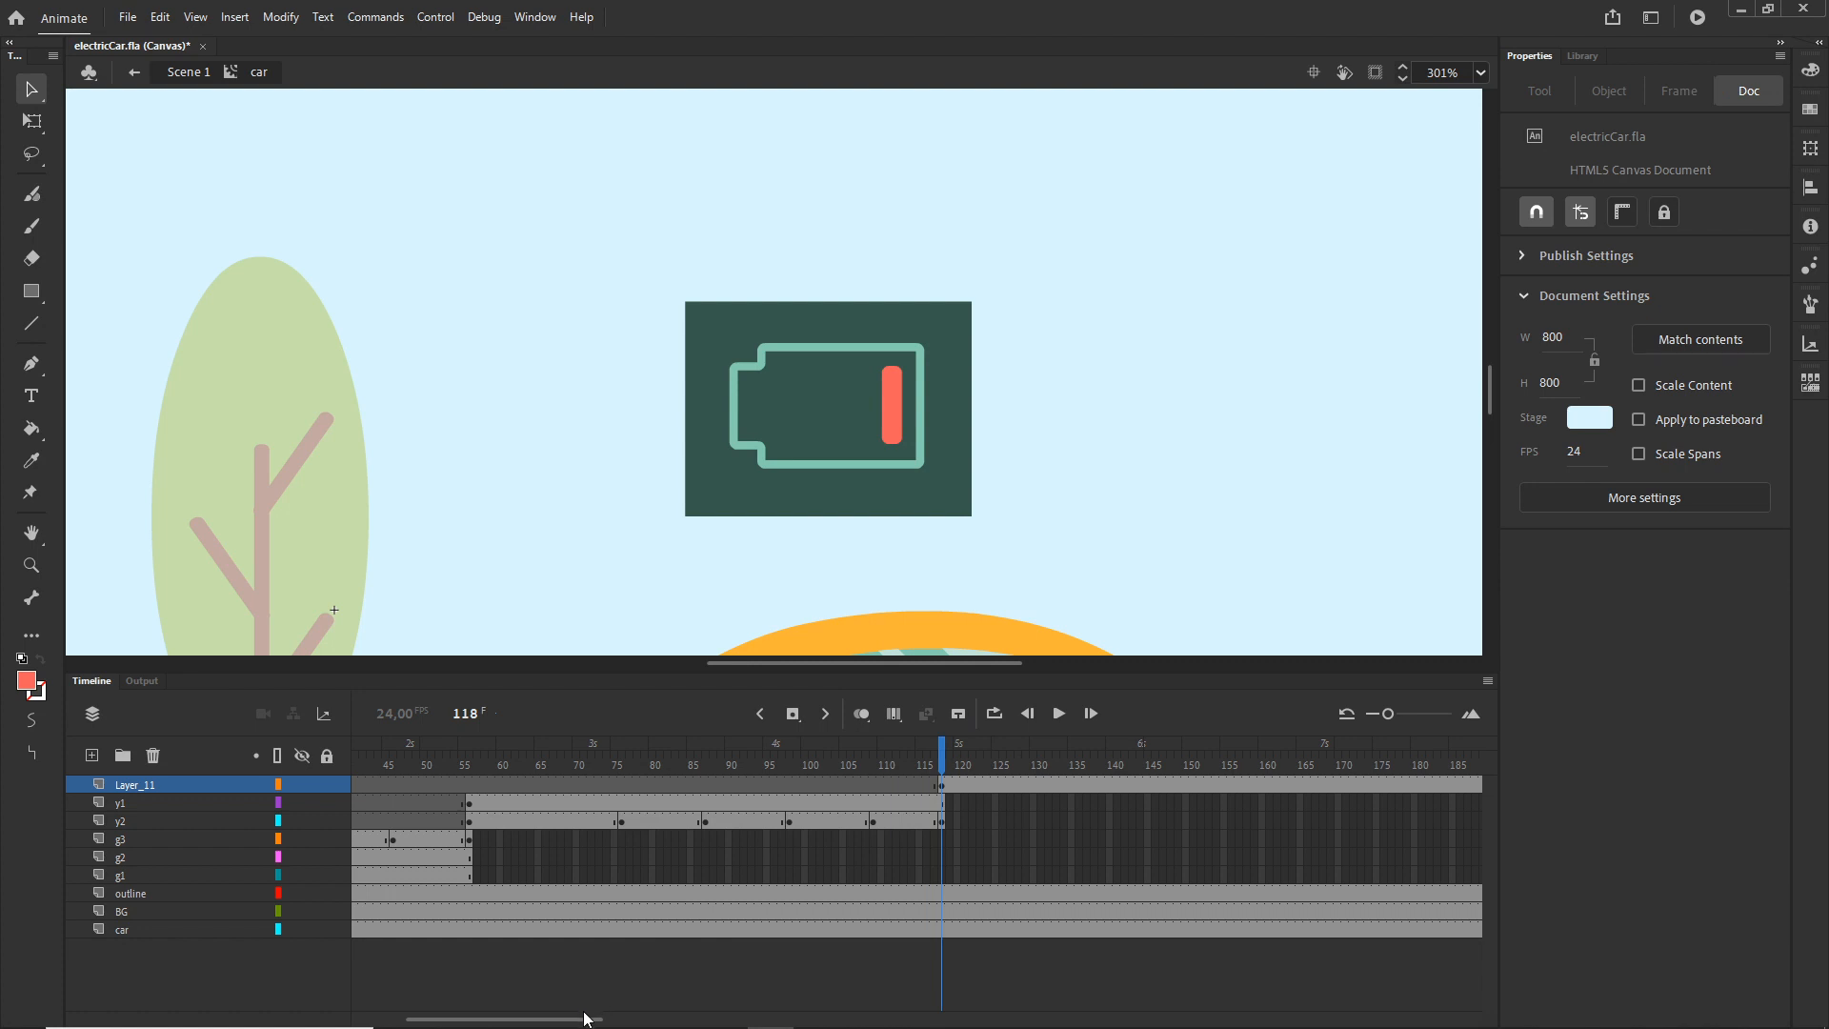
- Convert the red bar at frame 118 into a movie clip symbol
{"action": "left_click_drag", "start_coordinate": [585, 1020], "coordinate": [631, 1019]}
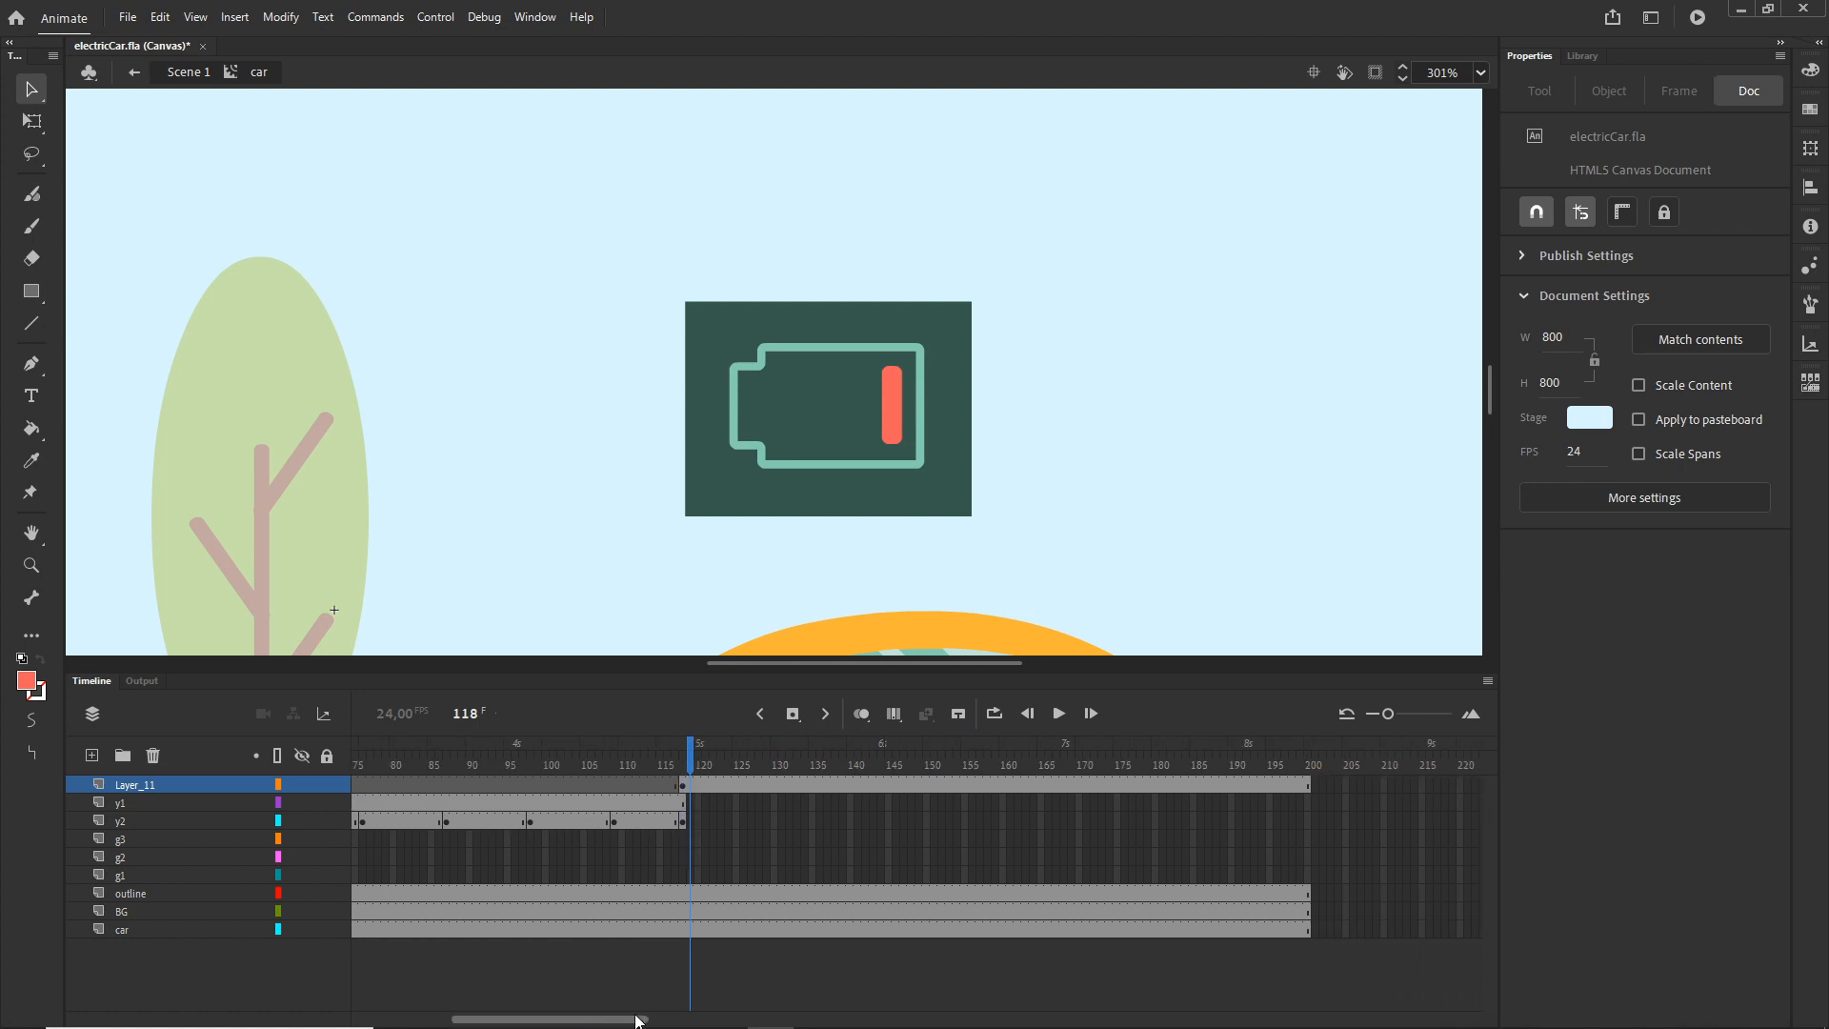
{"action": "left_click", "coordinate": [896, 421]}
{"action": "key", "text": "F8"}
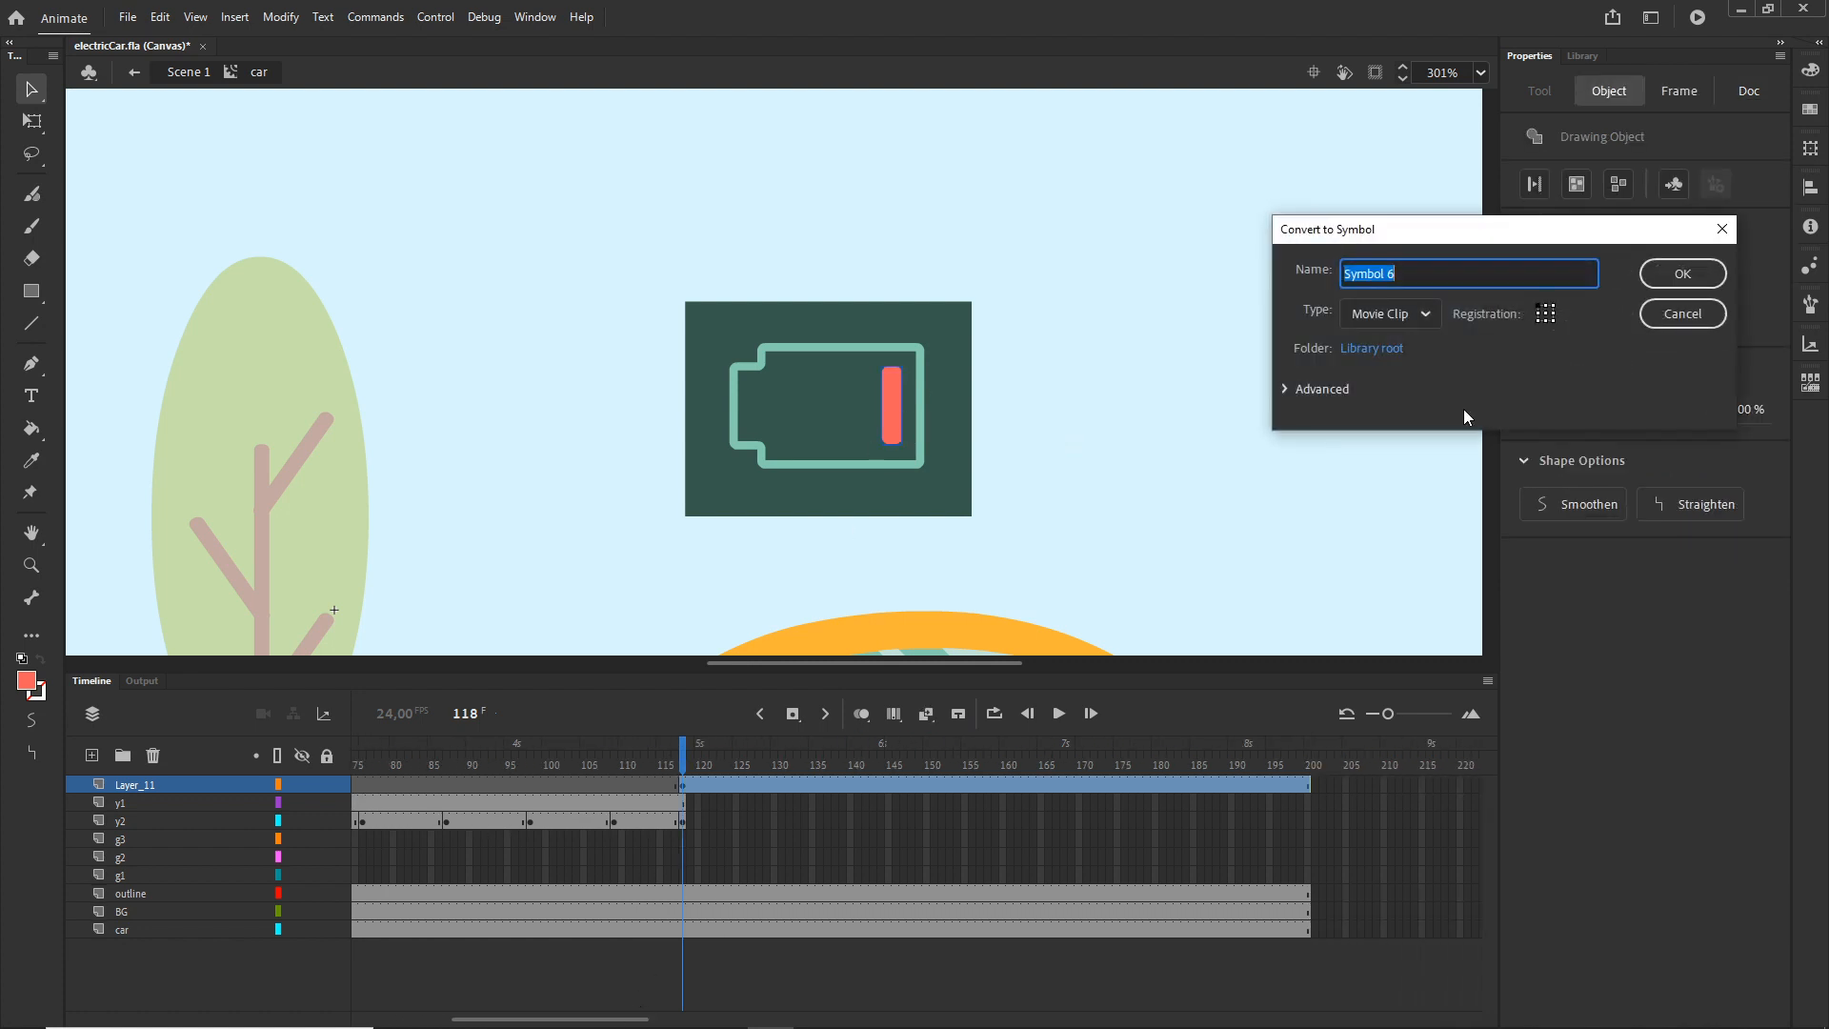
{"action": "left_click", "coordinate": [1682, 274]}
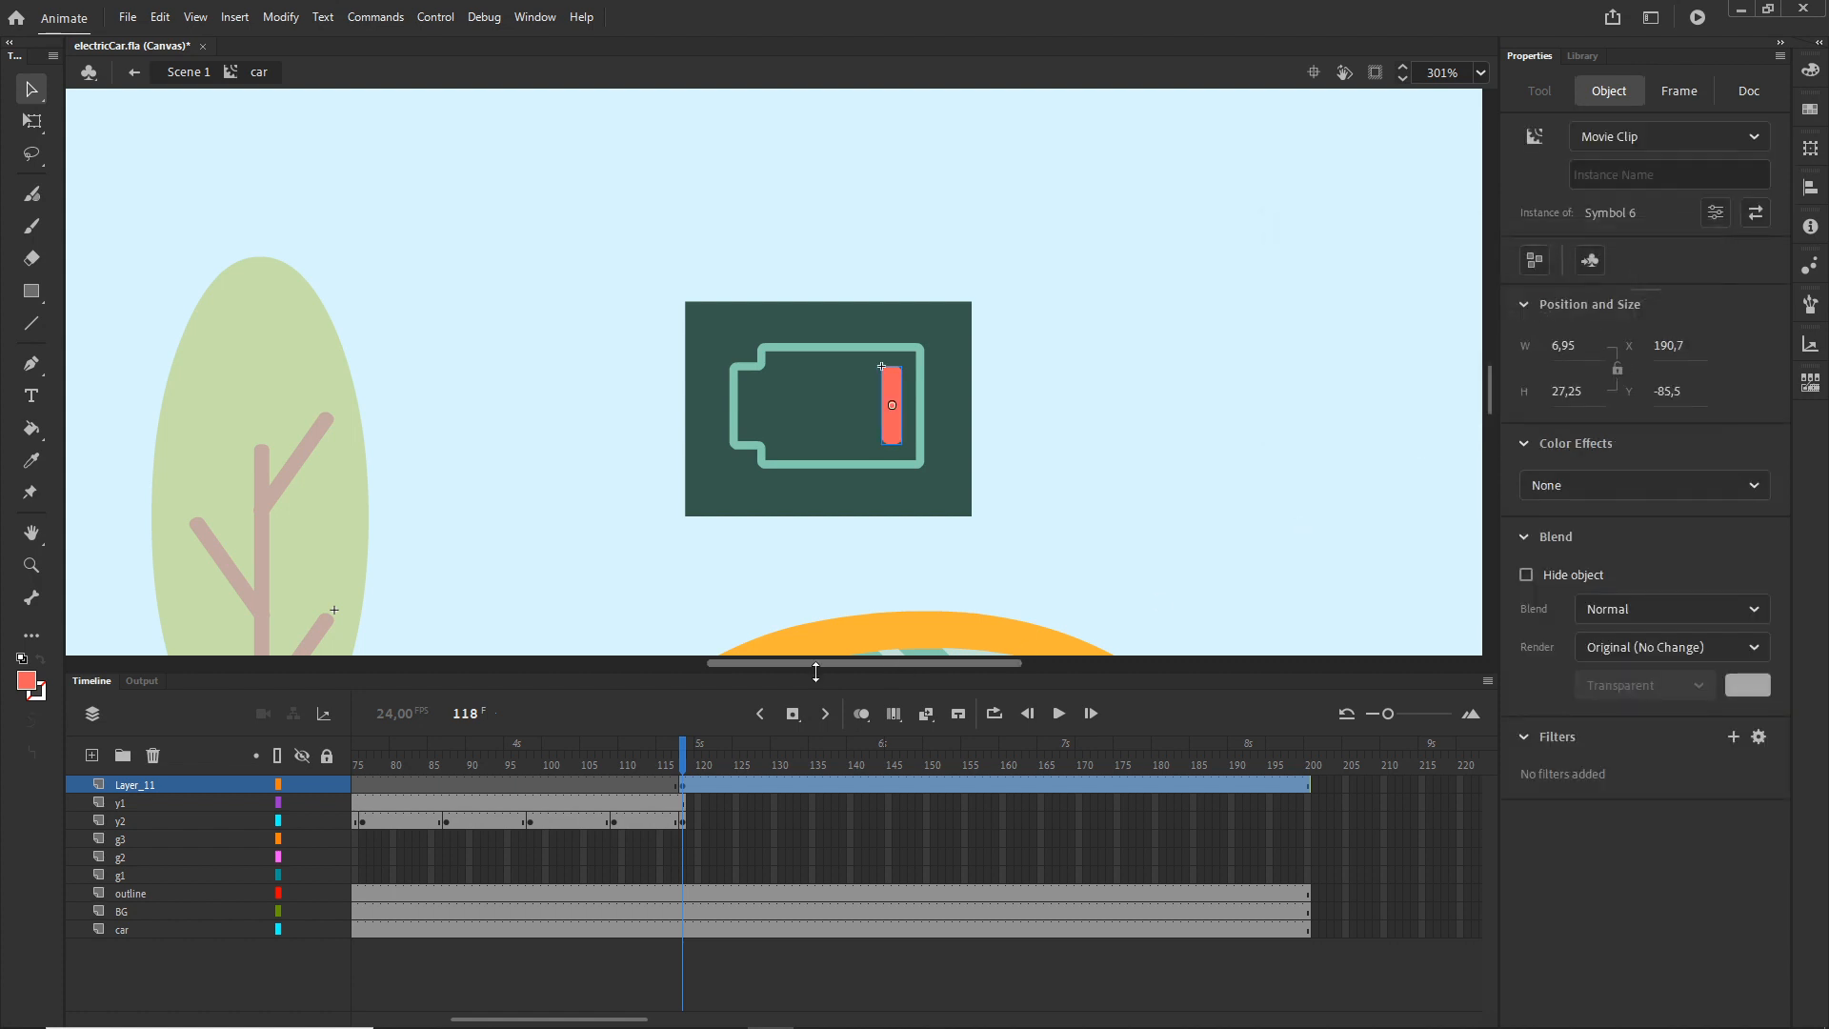
- Insert a keyframe at frame 139 of the red bar layer and set the bar's alpha to 0% there
{"action": "left_click", "coordinate": [856, 787]}
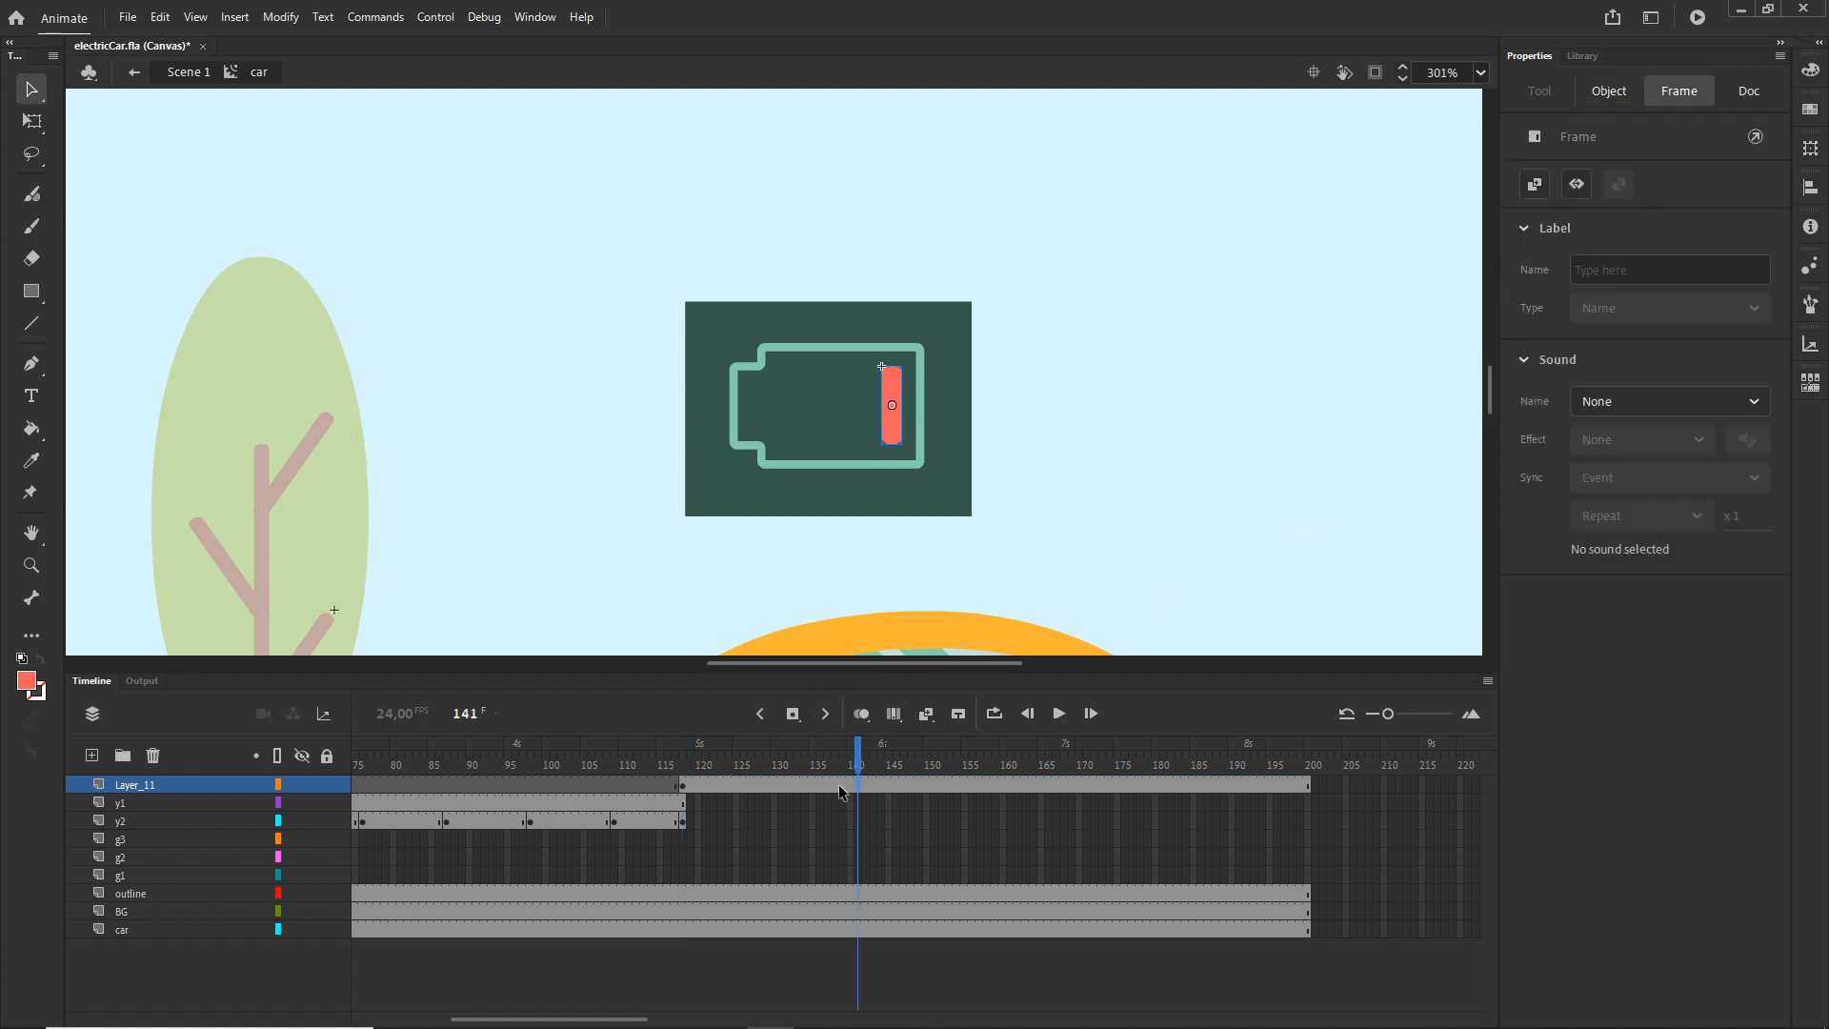
{"action": "left_click", "coordinate": [841, 785]}
{"action": "key", "text": "F6"}
{"action": "left_click", "coordinate": [1644, 485]}
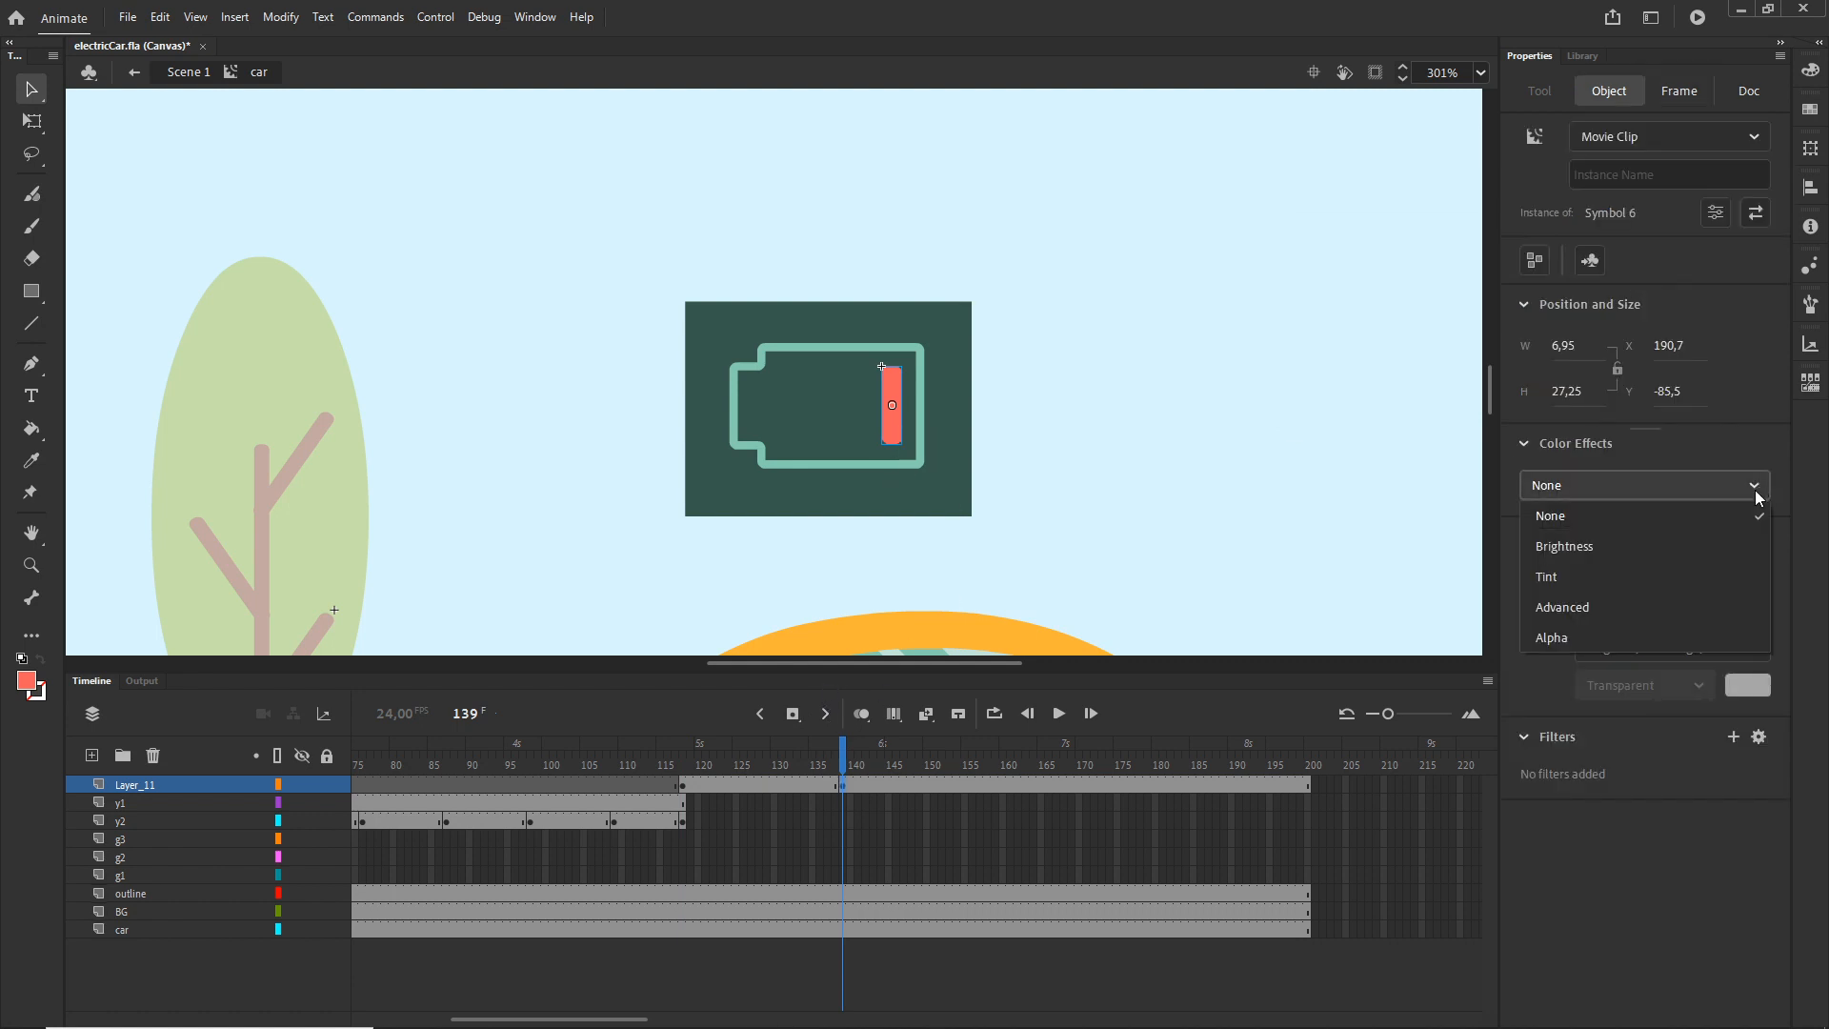
{"action": "left_click", "coordinate": [1589, 655]}
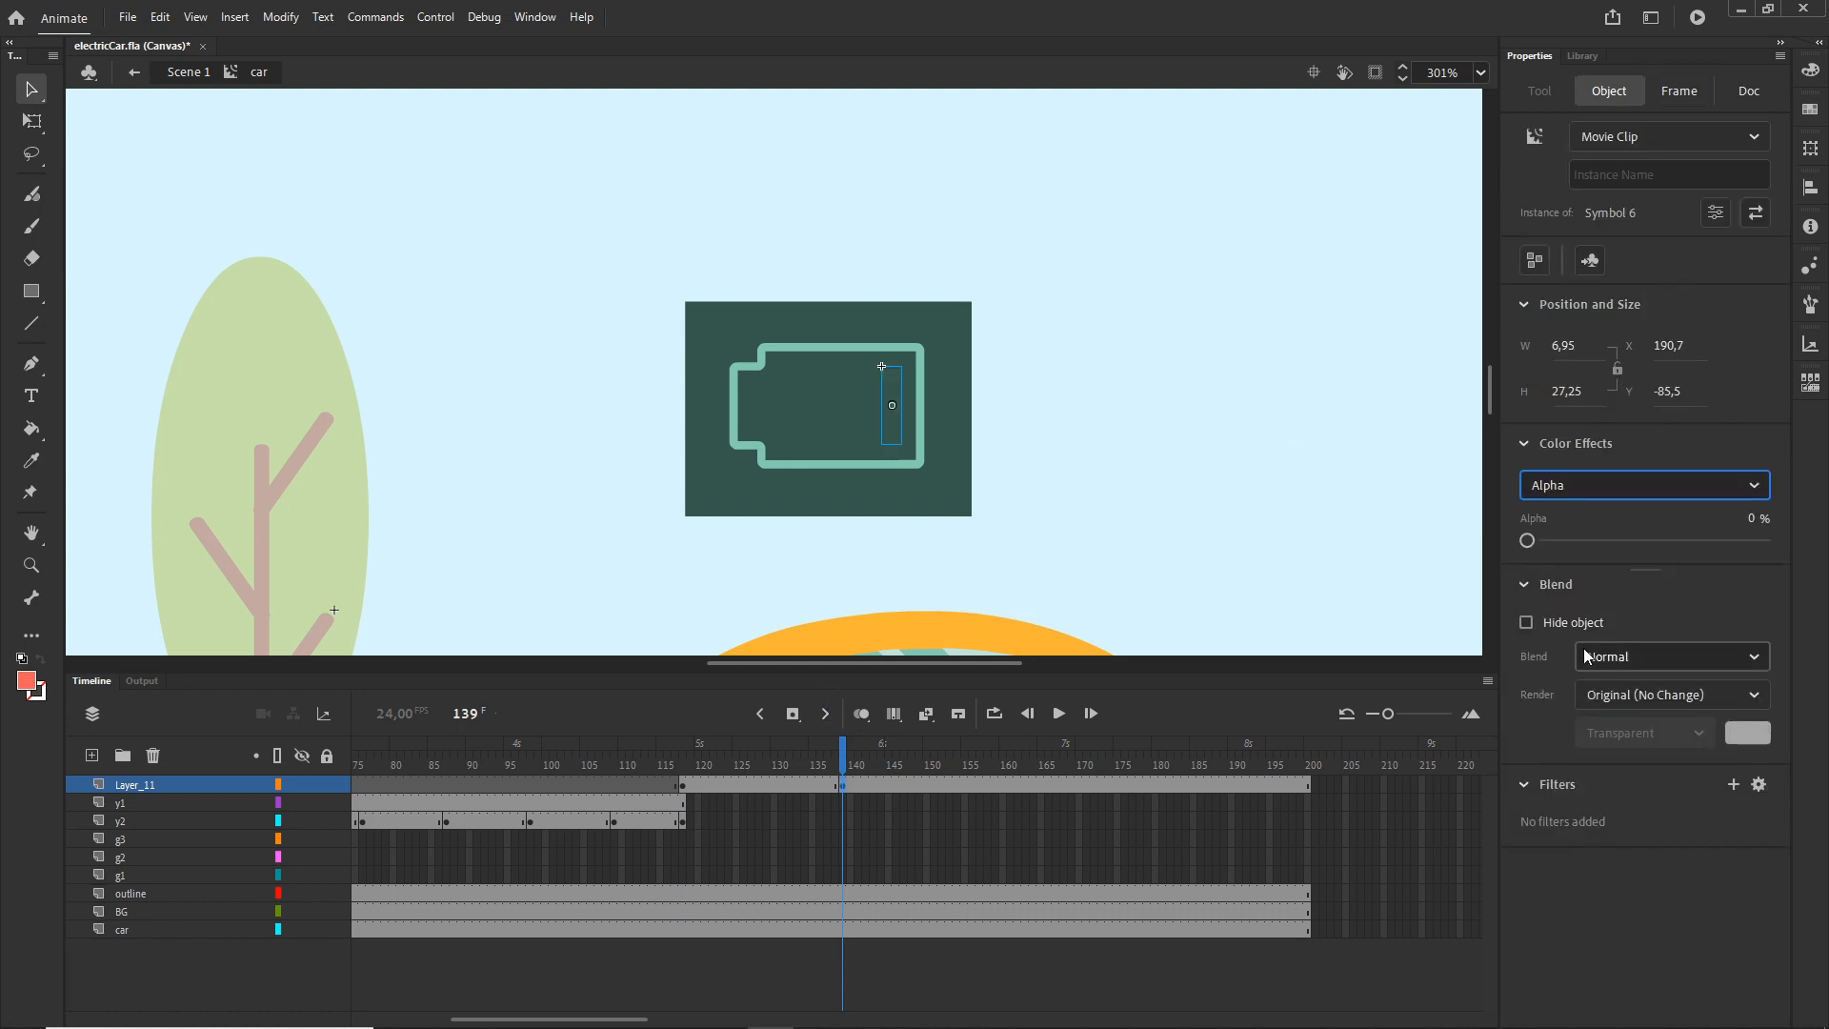
- Continue the red bar's blinking by copying its visible and transparent keyframes alternately to about frames 154, 168 and 182
{"action": "left_click", "coordinate": [684, 787]}
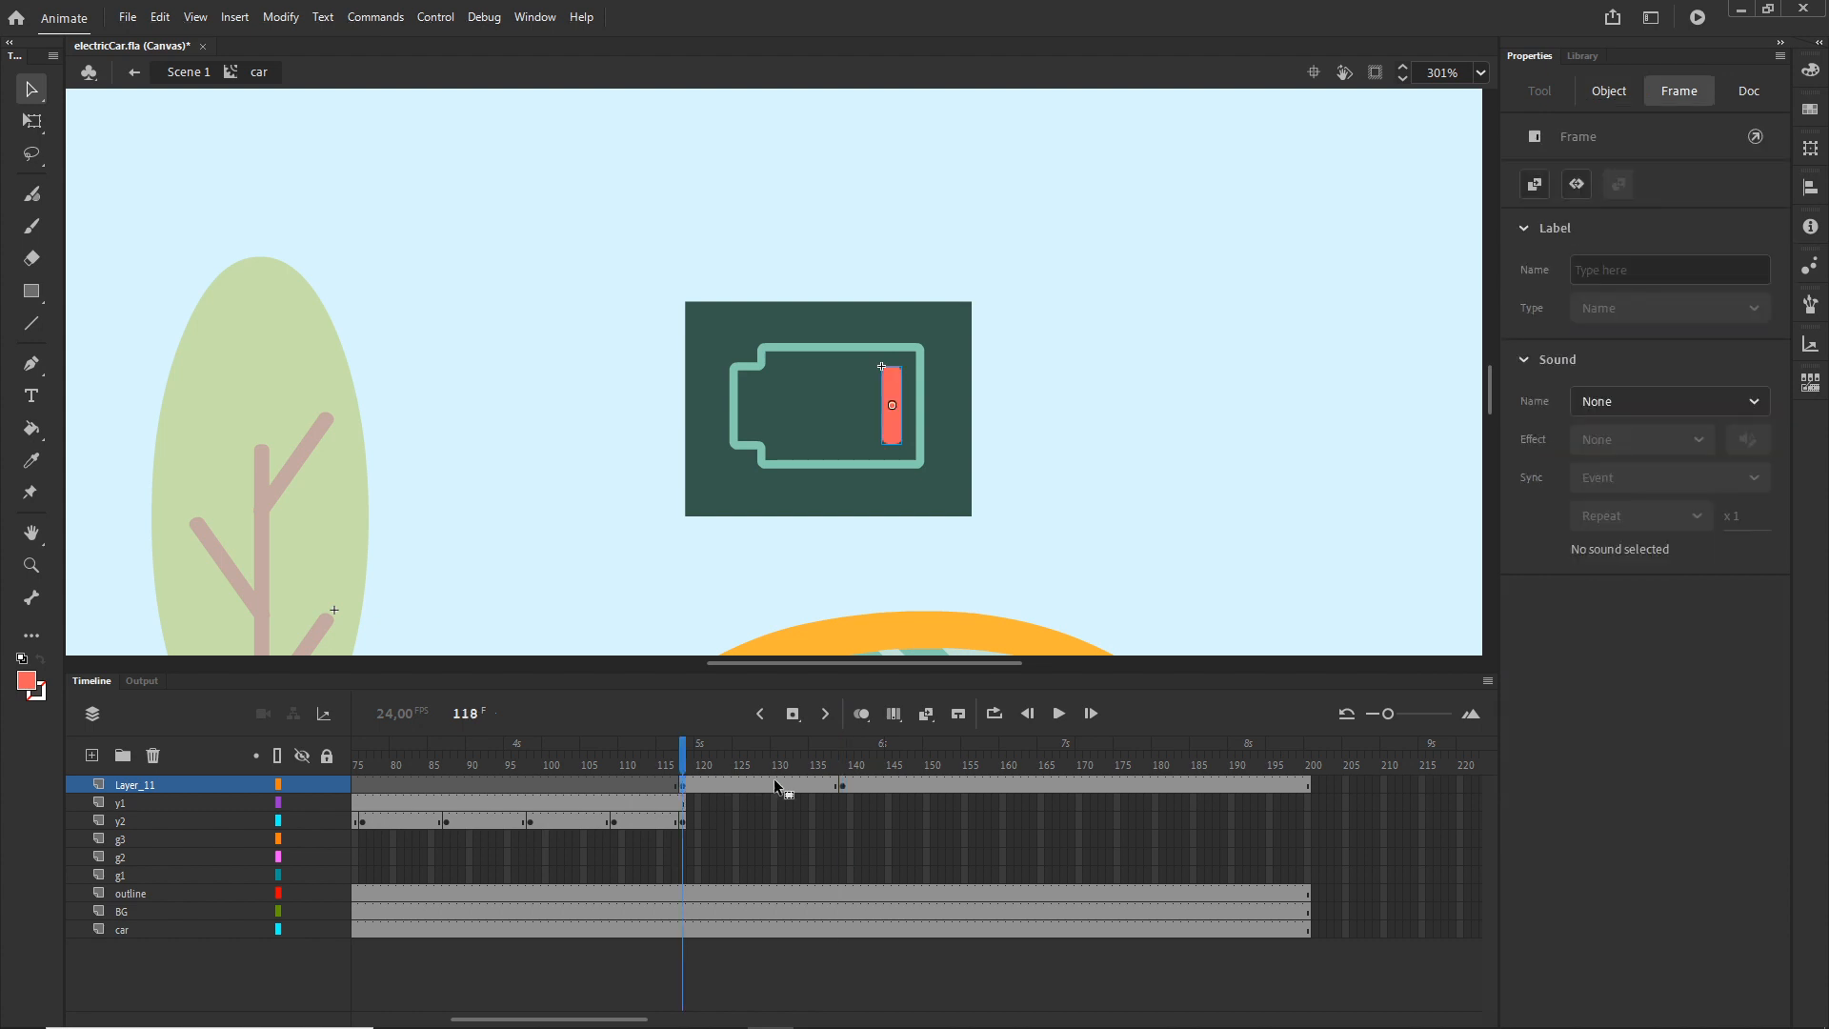
{"action": "left_click_drag", "start_coordinate": [934, 778], "coordinate": [955, 782]}
{"action": "left_click", "coordinate": [848, 774]}
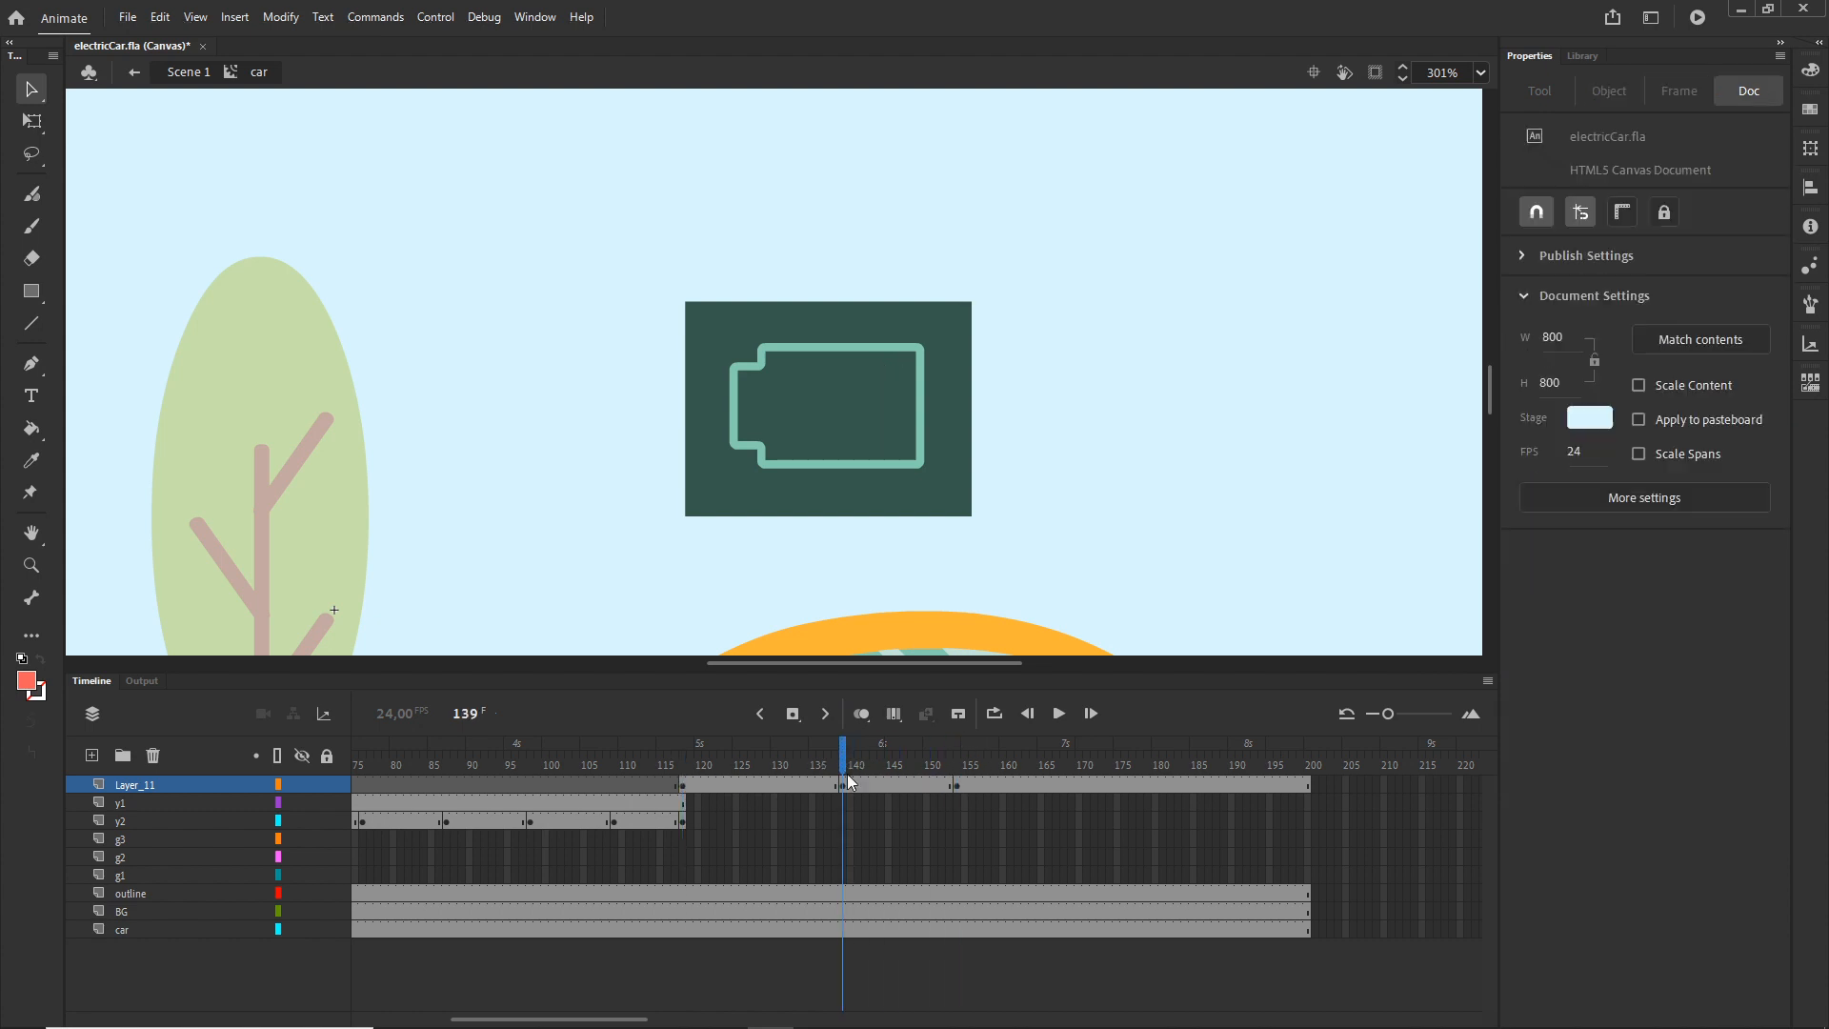
{"action": "left_click_drag", "start_coordinate": [843, 785], "coordinate": [1079, 751]}
{"action": "left_click", "coordinate": [956, 787]}
- Return to Scene 1 and save the document
{"action": "left_click", "coordinate": [612, 561]}
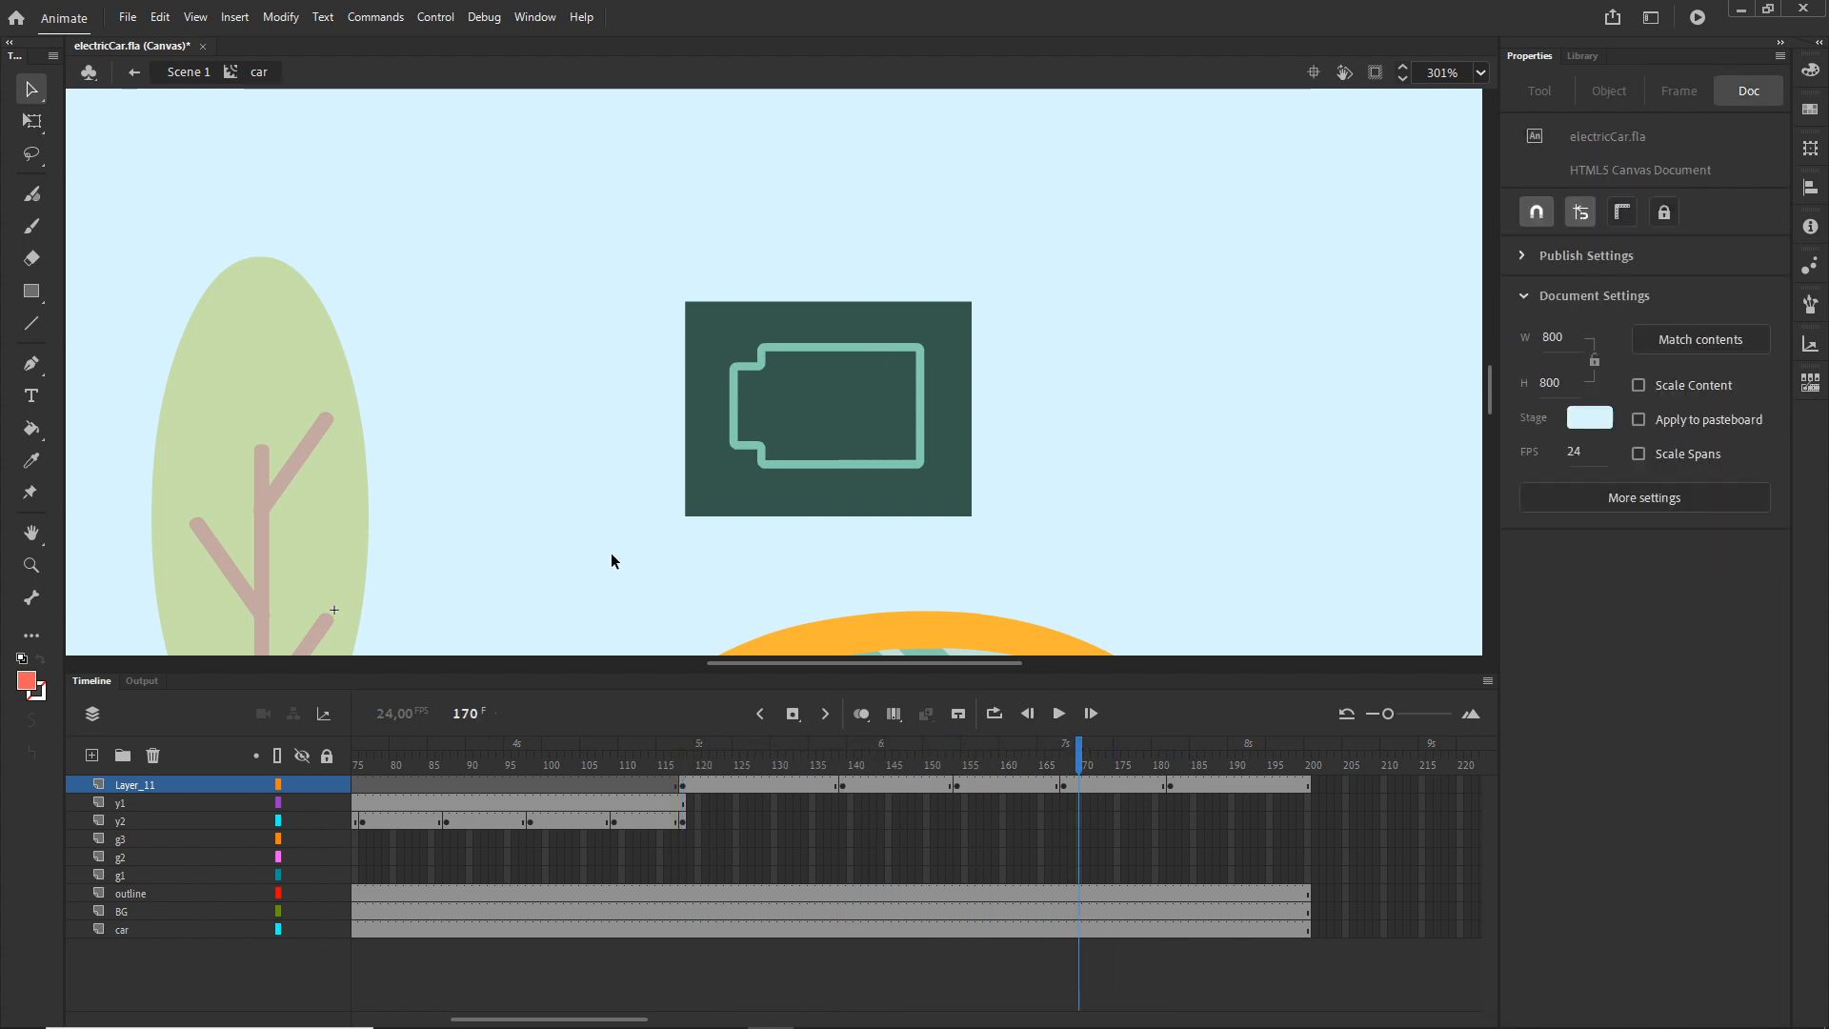
{"action": "left_click", "coordinate": [186, 73]}
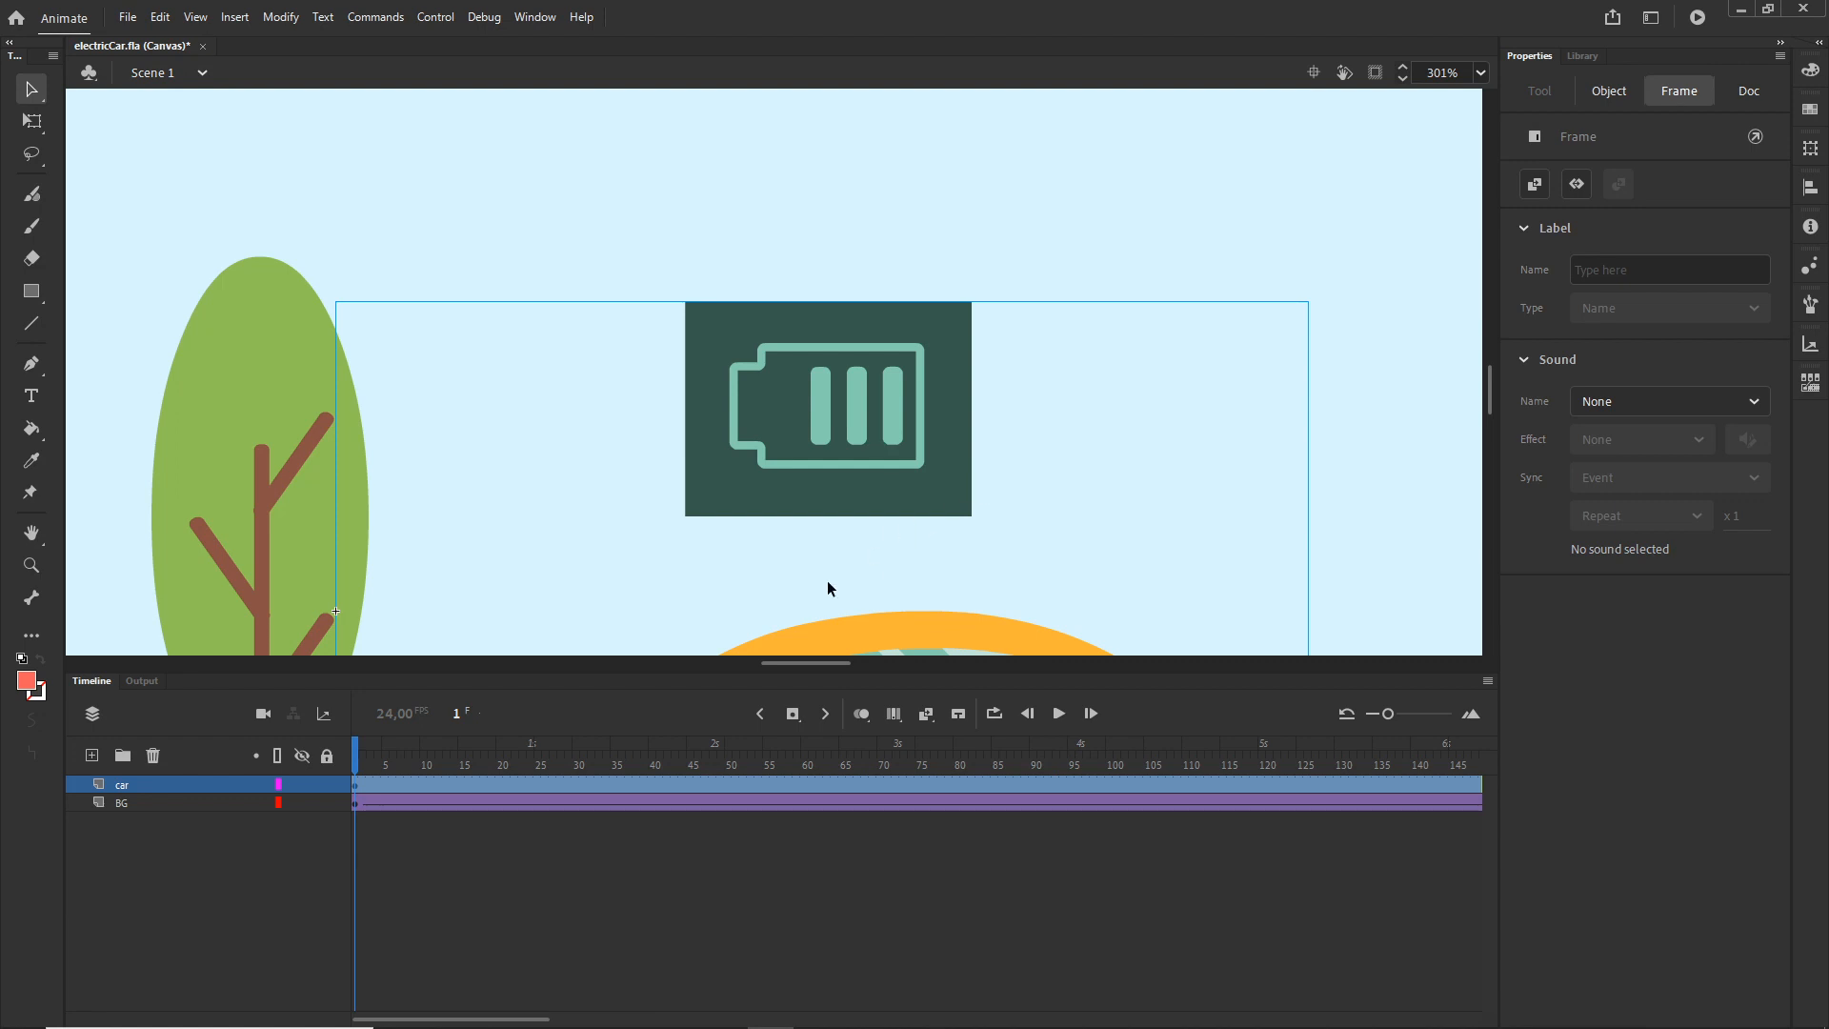
{"action": "scroll", "coordinate": [756, 529], "scroll_direction": "down", "scroll_amount": 5}
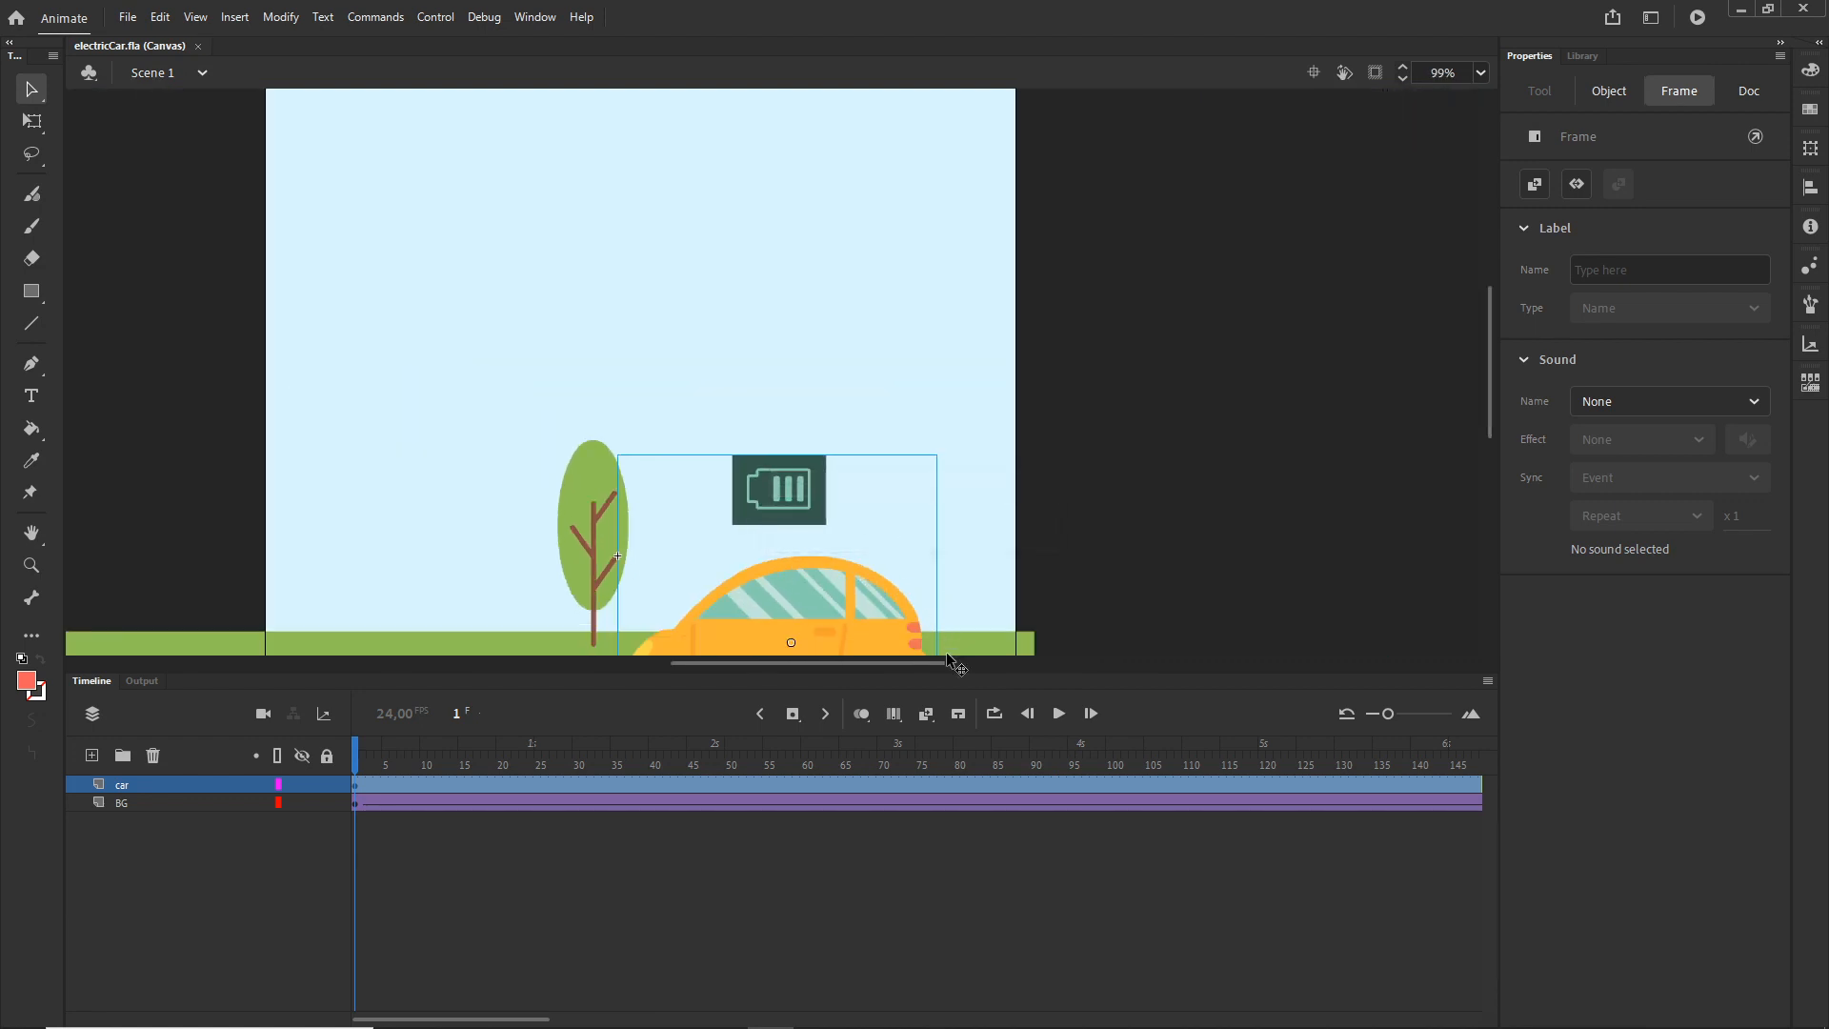
- Preview the animation in the browser and switch back to Animate
{"action": "key", "text": "ctrl+Return"}
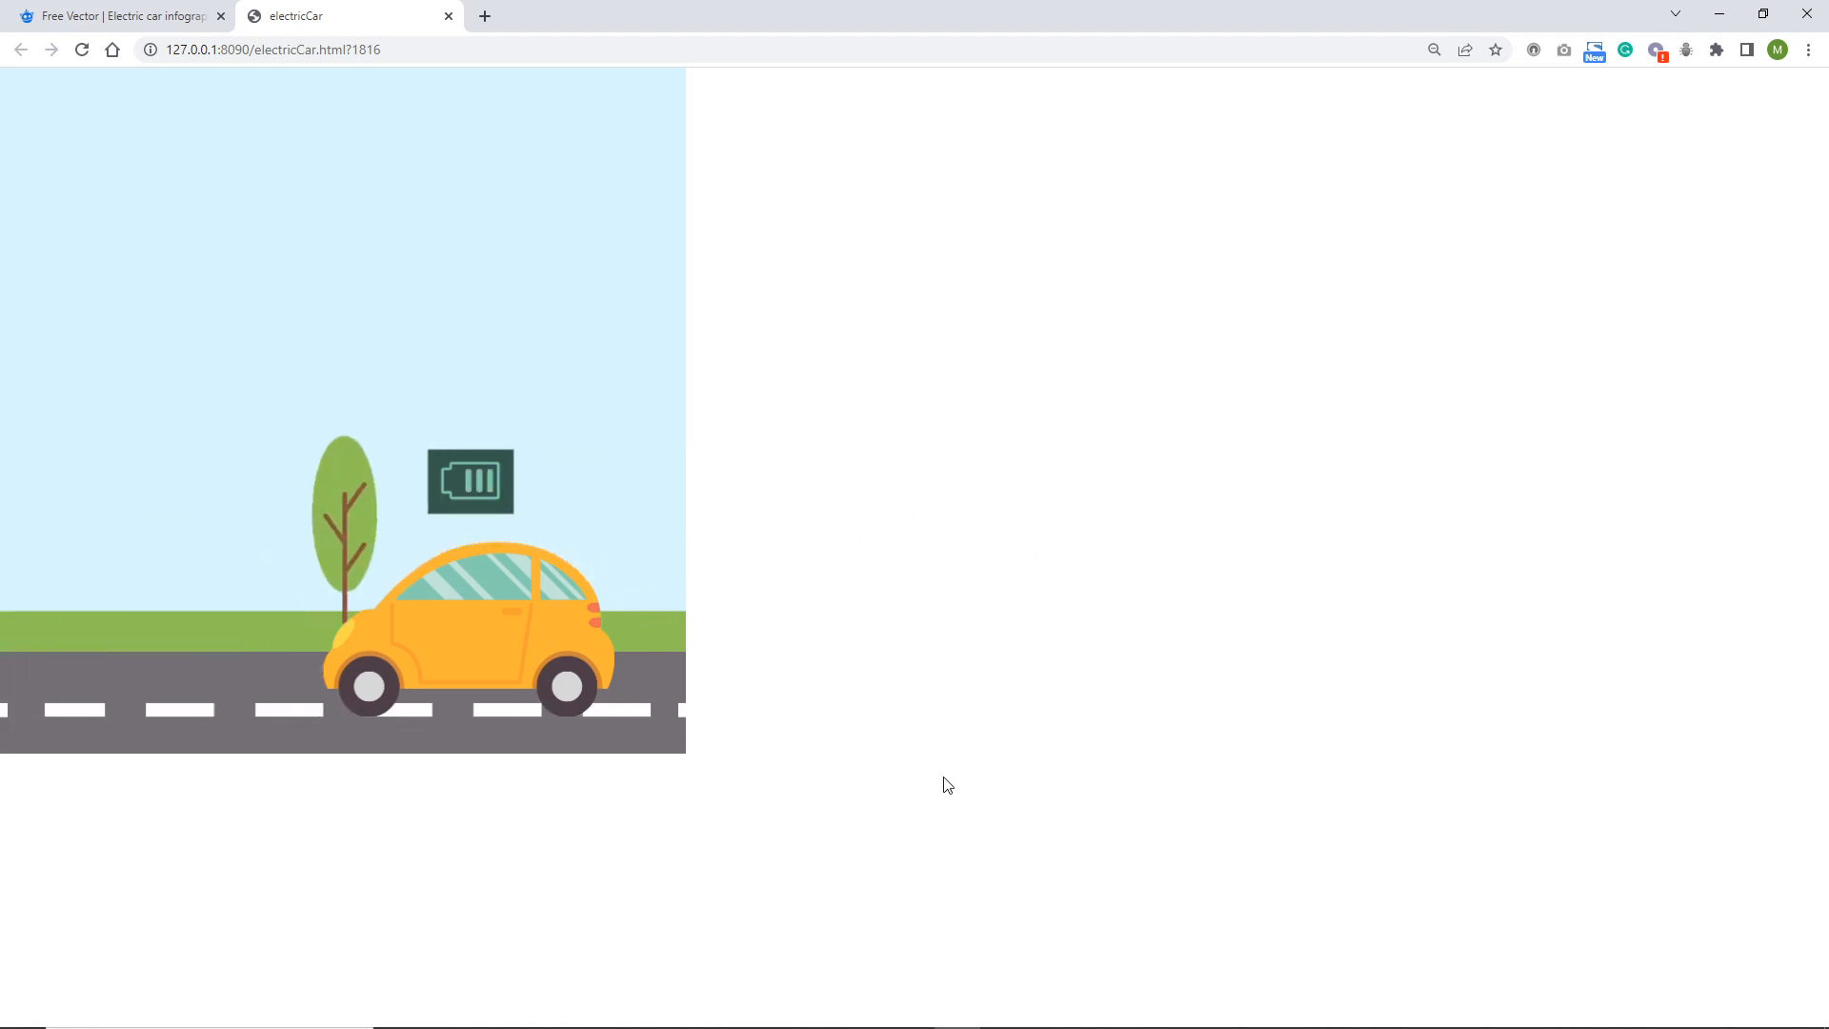
{"action": "mouse_move", "coordinate": [795, 1018]}
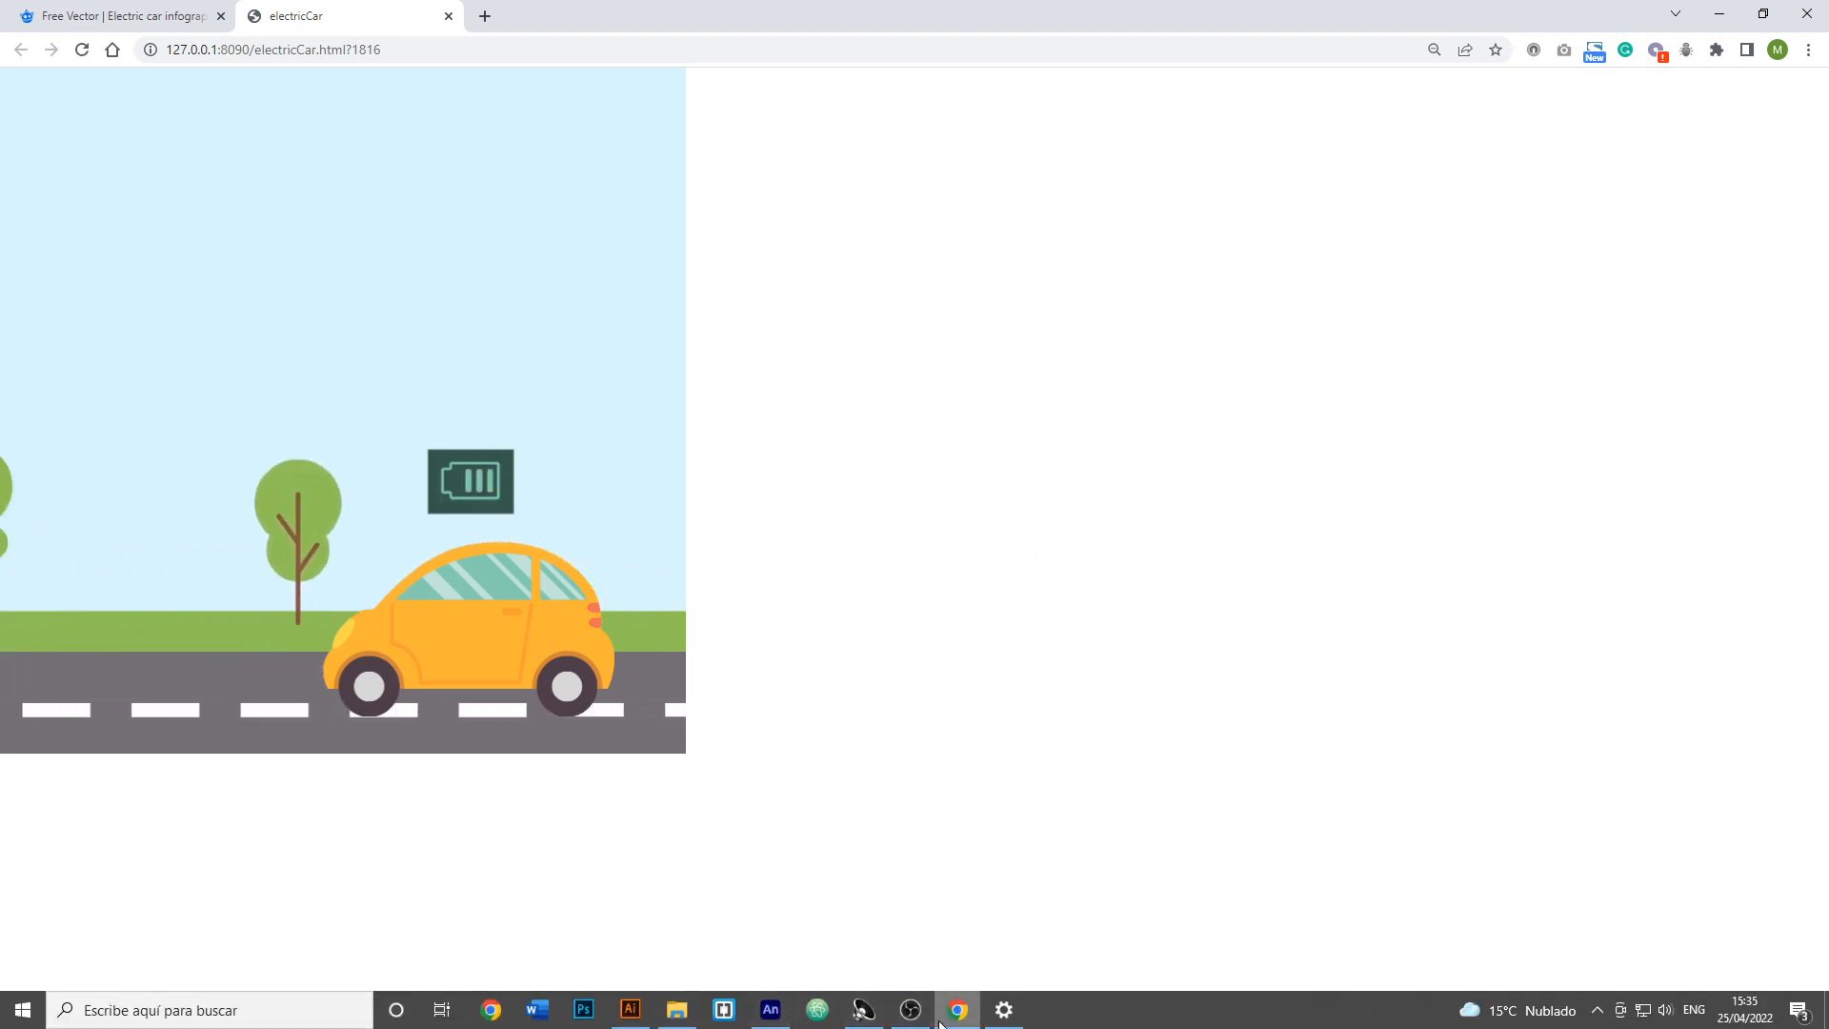
{"action": "left_click", "coordinate": [774, 1011]}
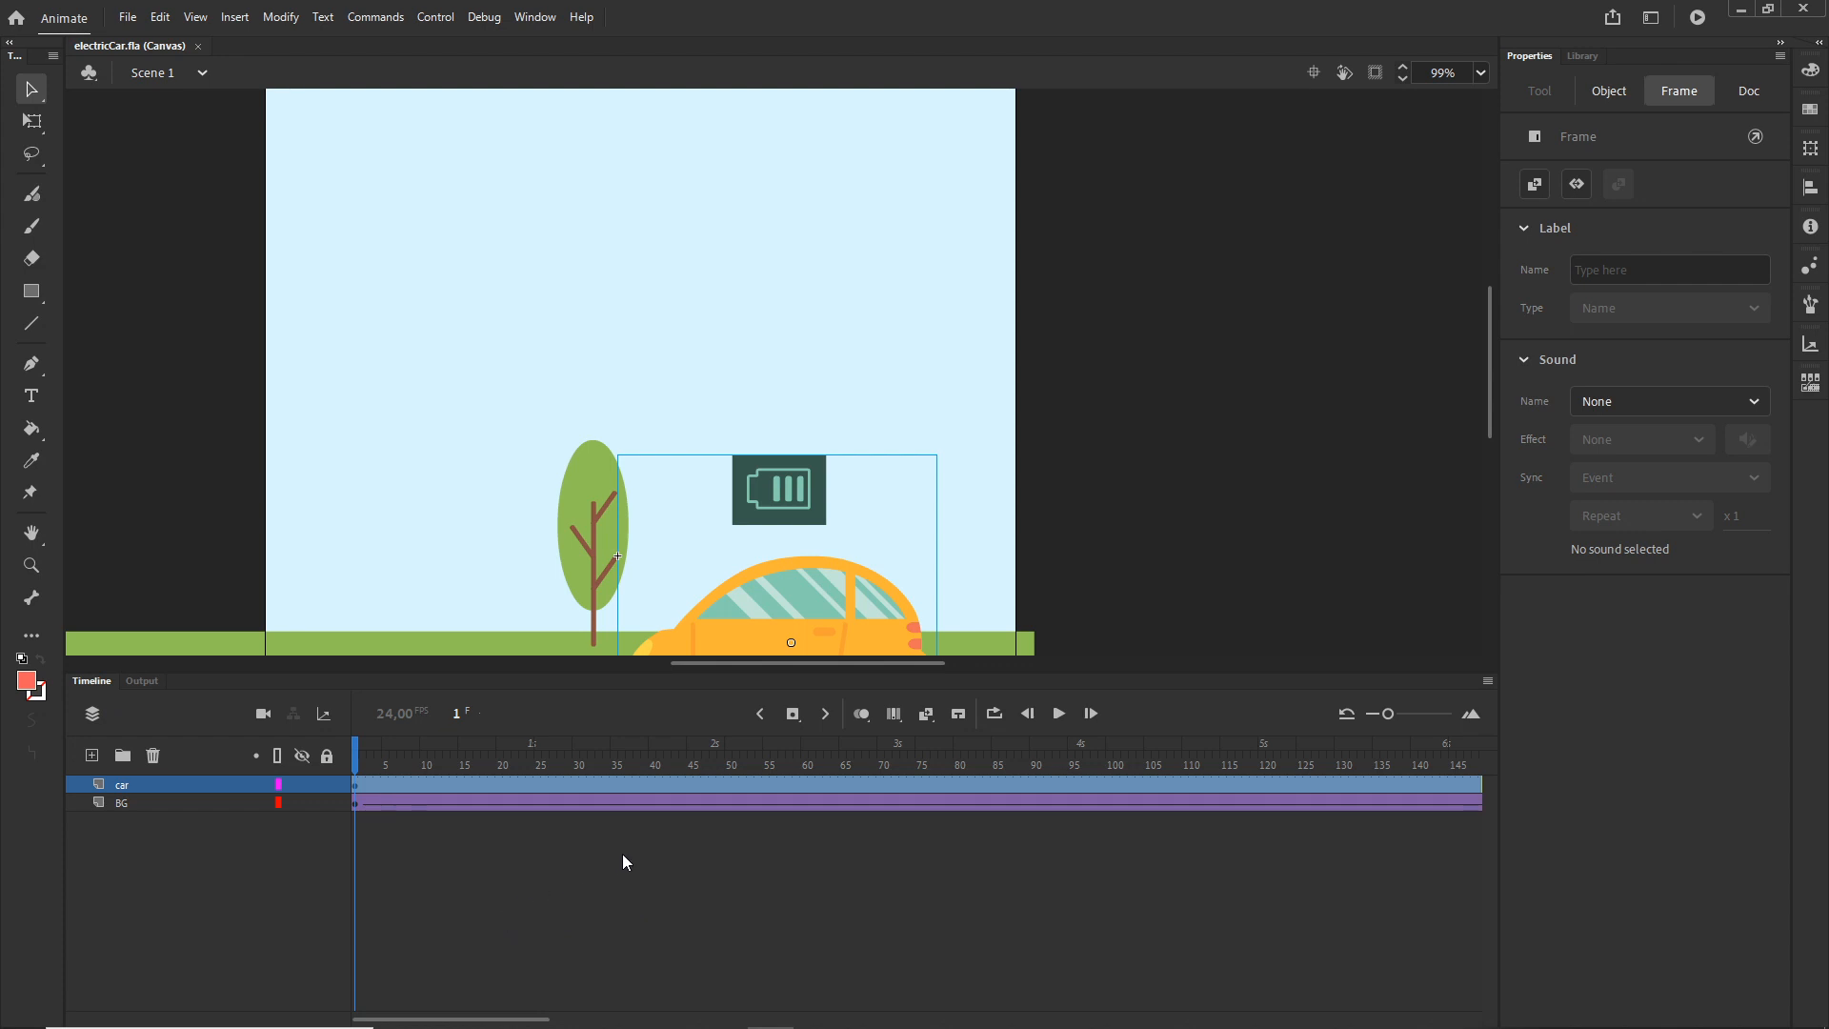
- Open the car clip for editing, review its battery frames from the start, and add a new layer above the red bar layer
{"action": "double_click", "coordinate": [735, 642]}
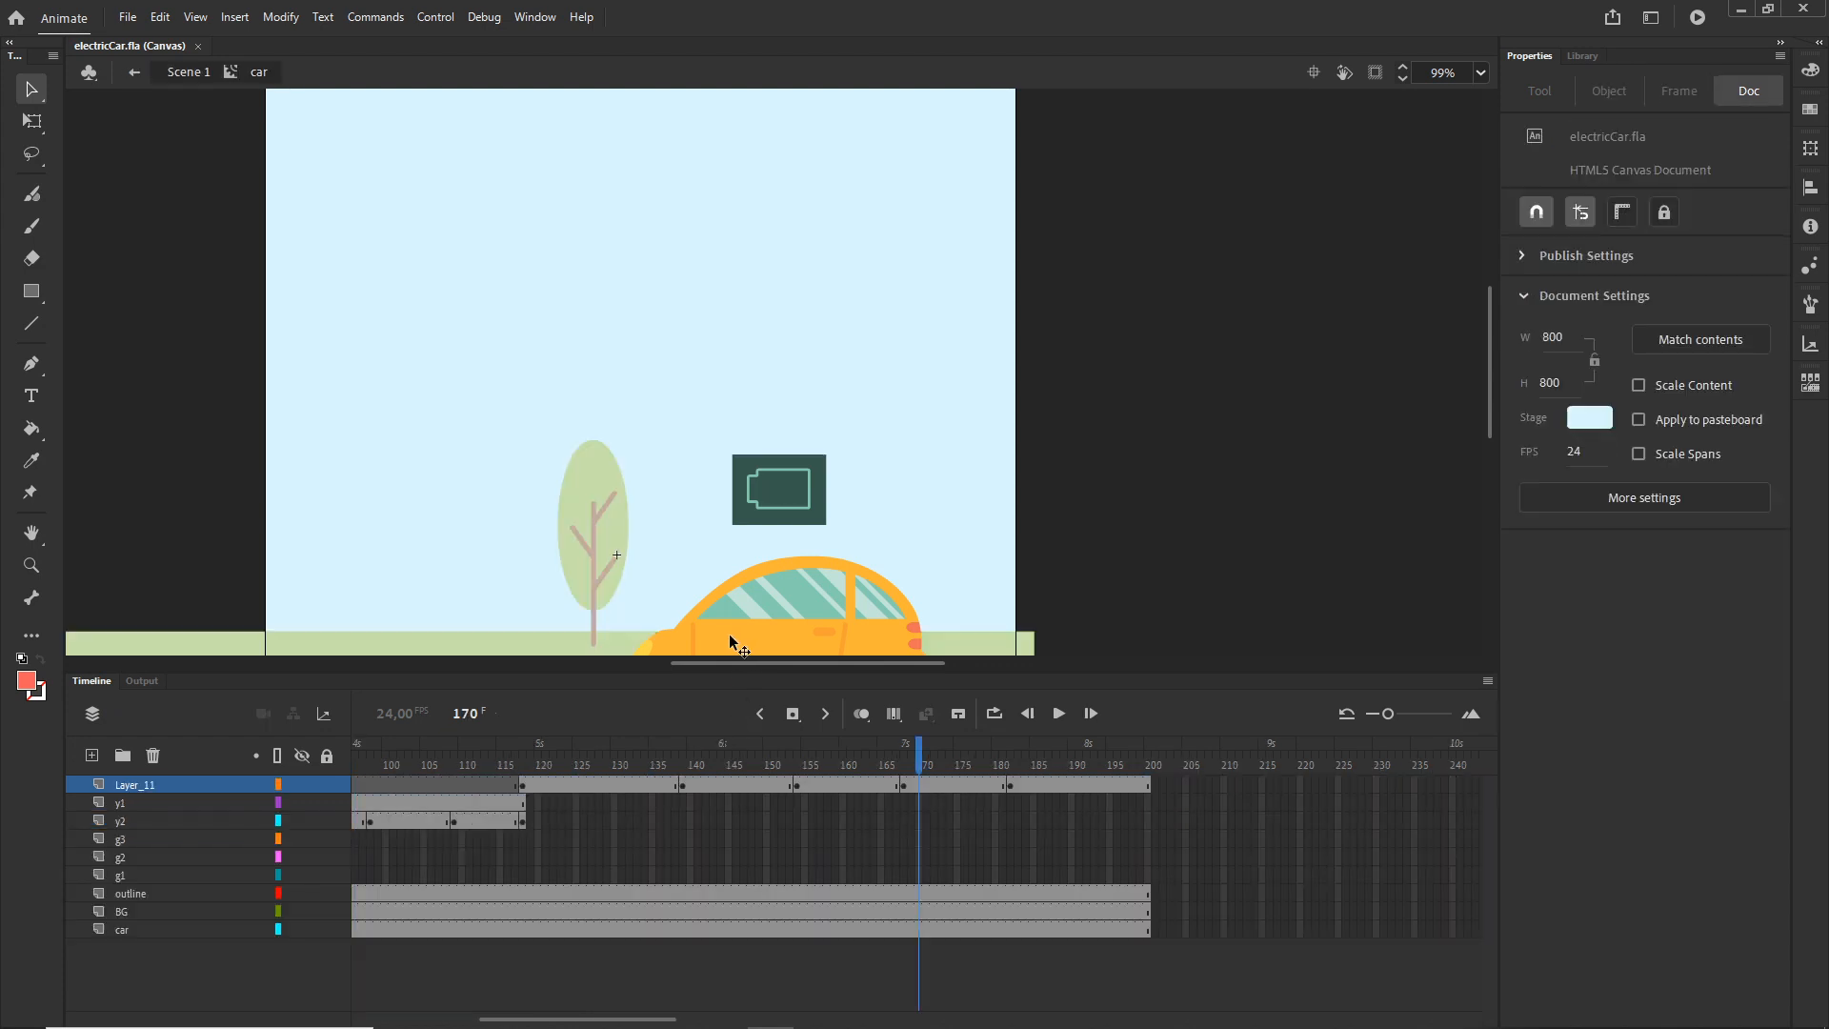
{"action": "left_click_drag", "start_coordinate": [914, 762], "coordinate": [1194, 781]}
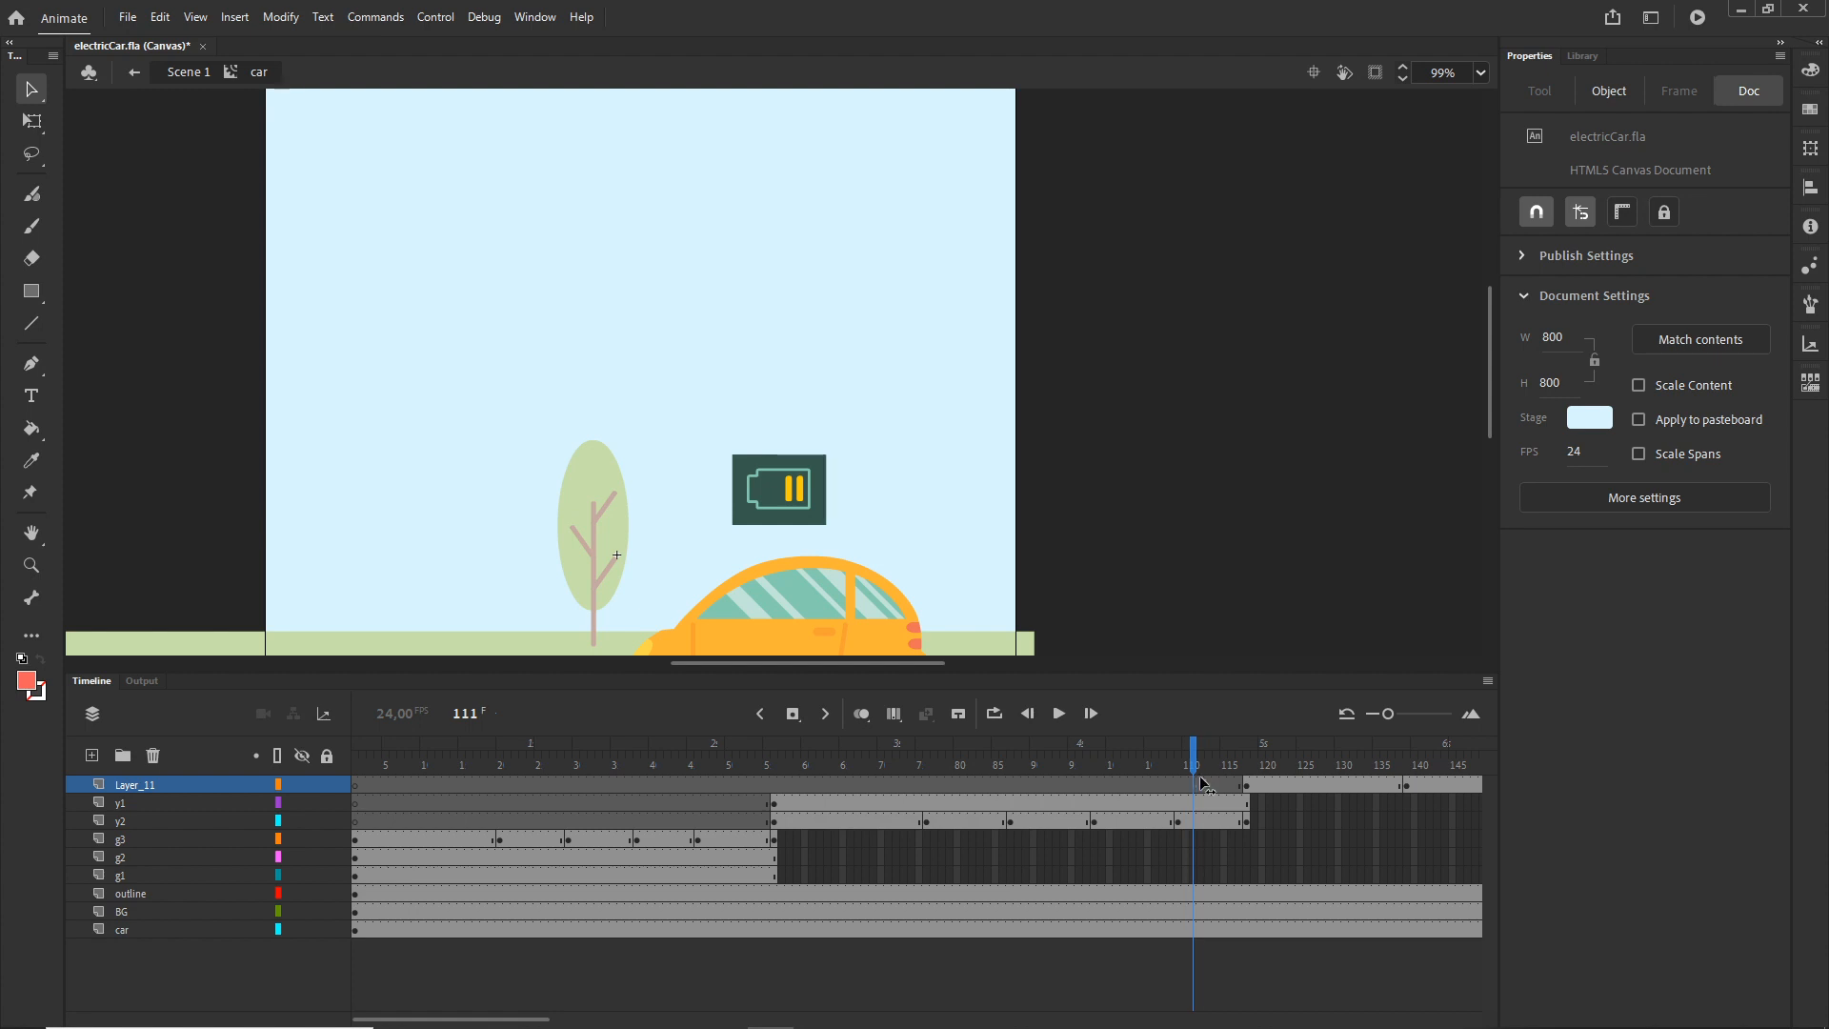
{"action": "key", "text": "Return"}
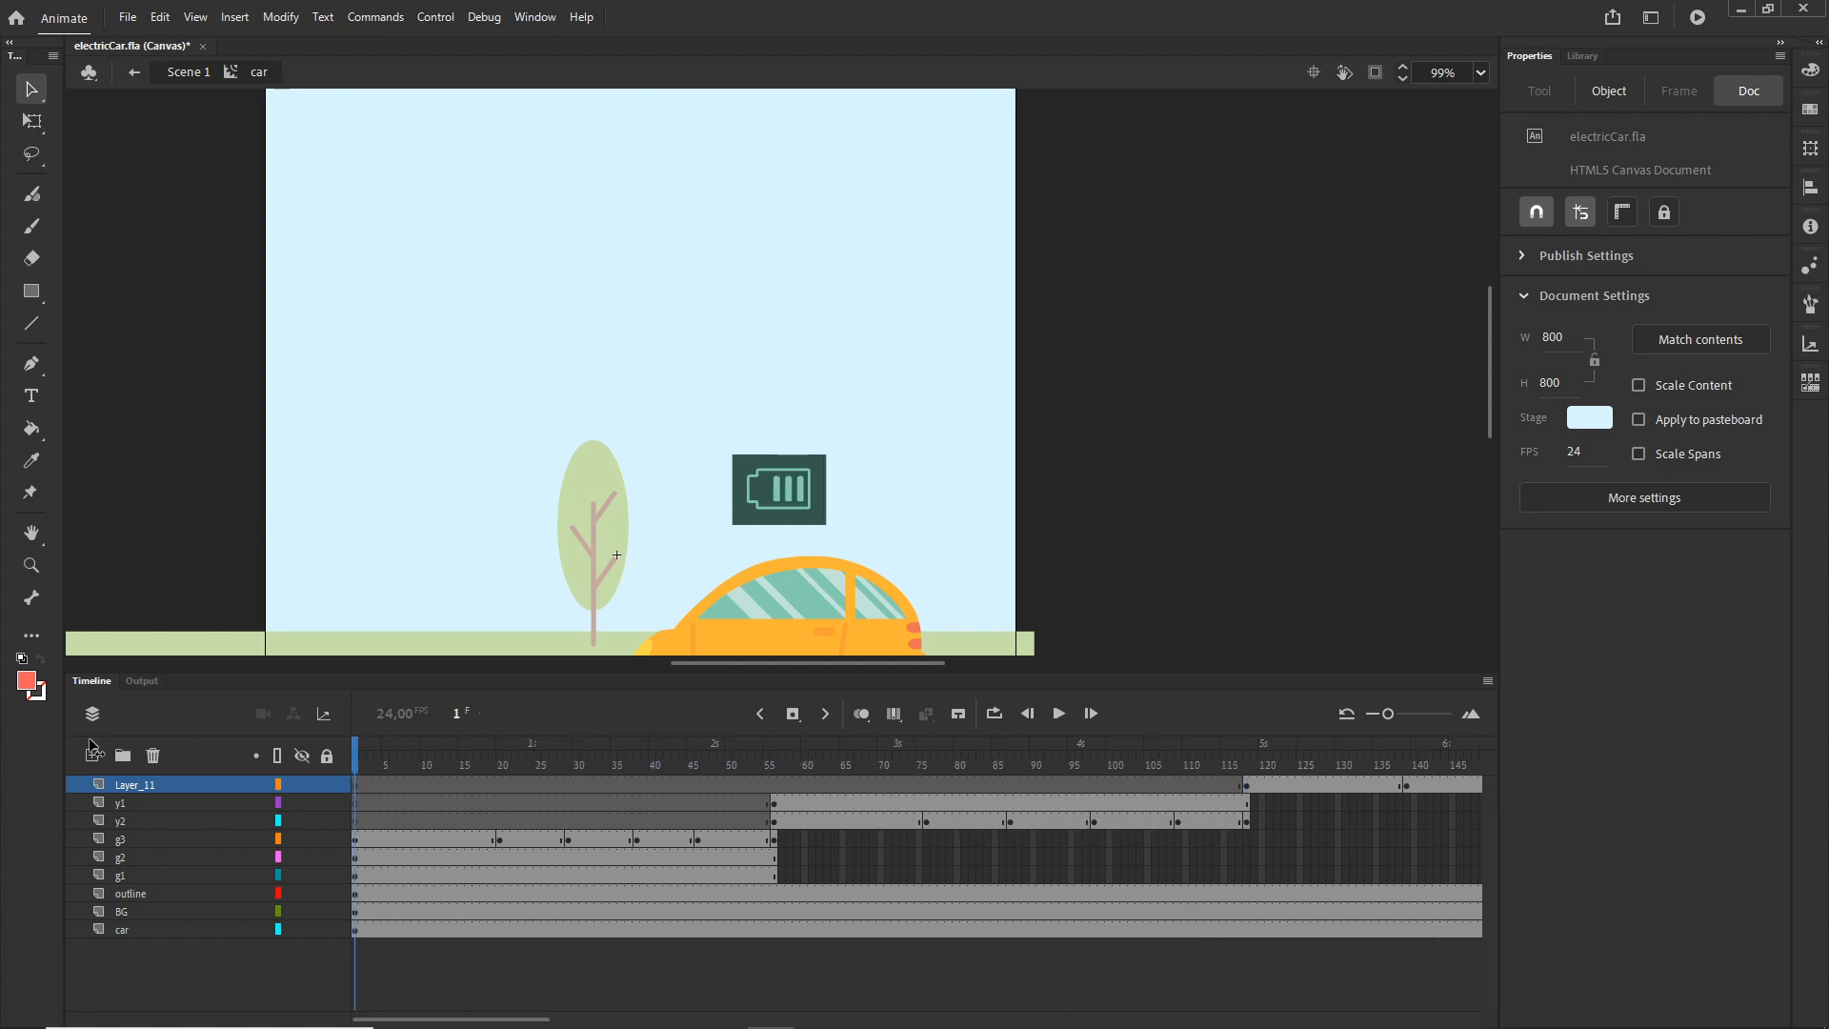
{"action": "left_click", "coordinate": [94, 755]}
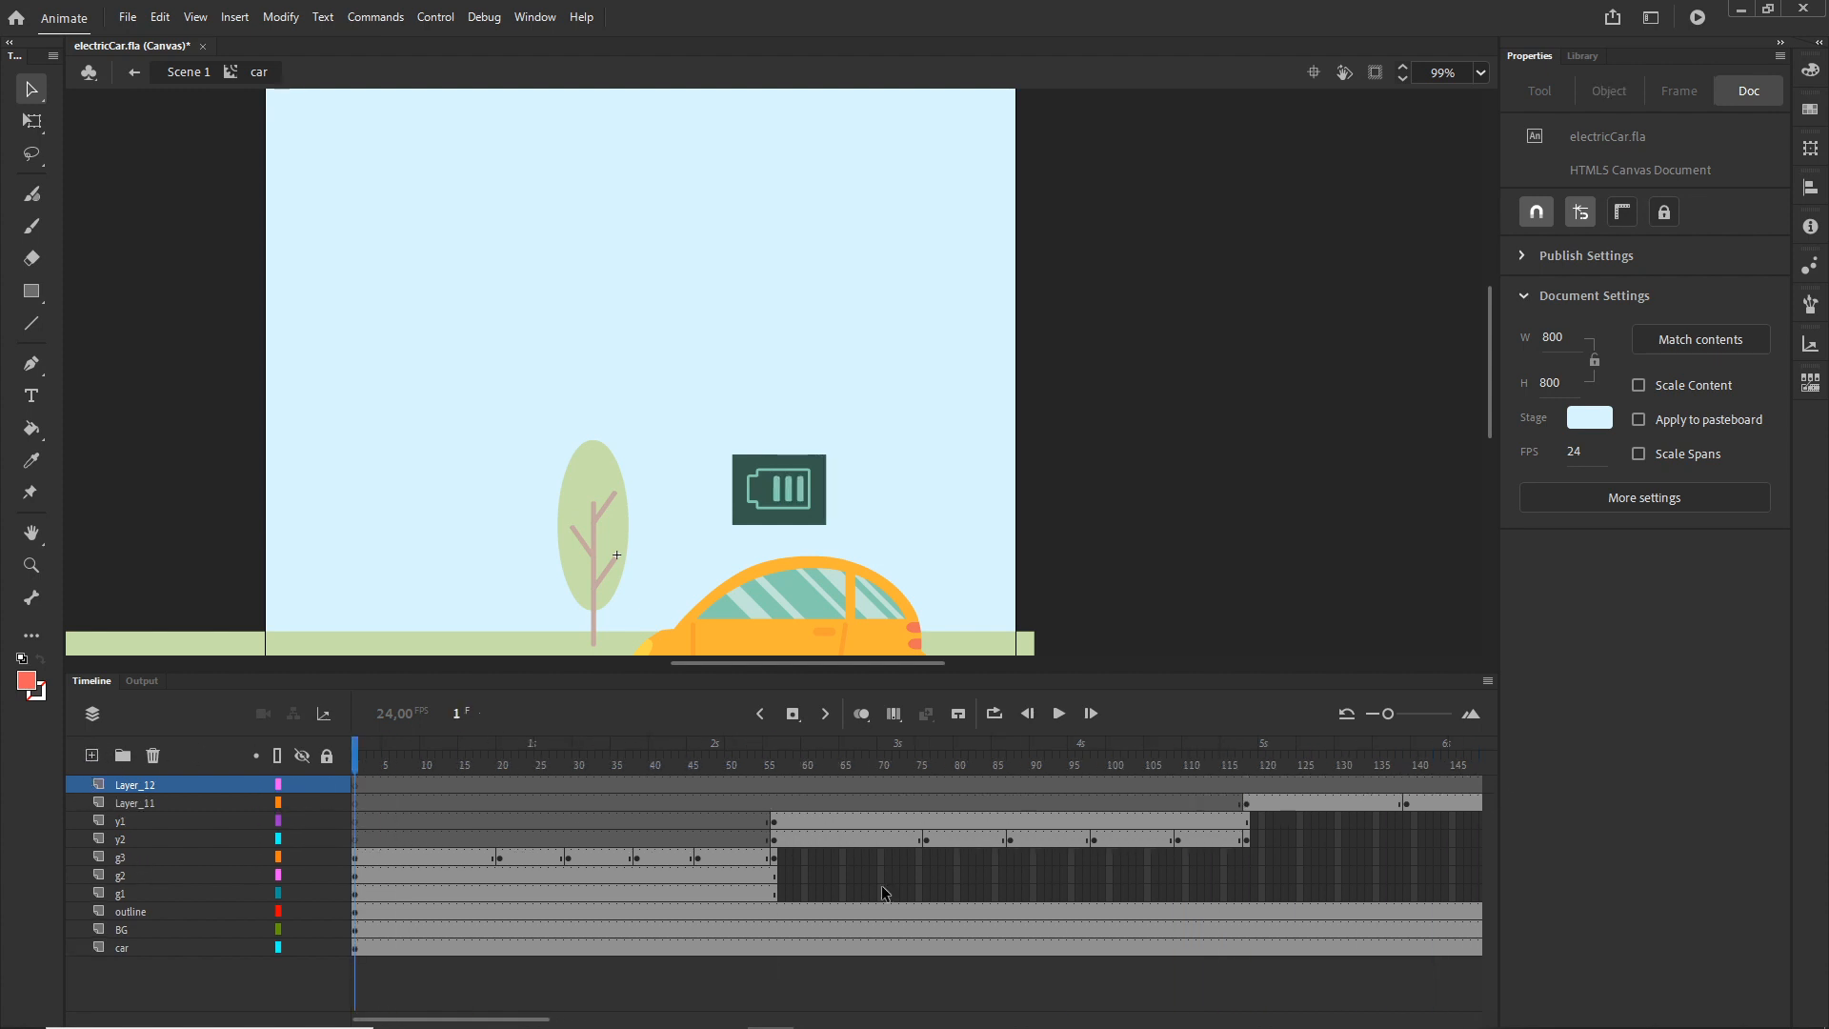
- Add the frame script this.stop(); to frame 1 of the car clip's new layer
{"action": "left_click", "coordinate": [358, 786]}
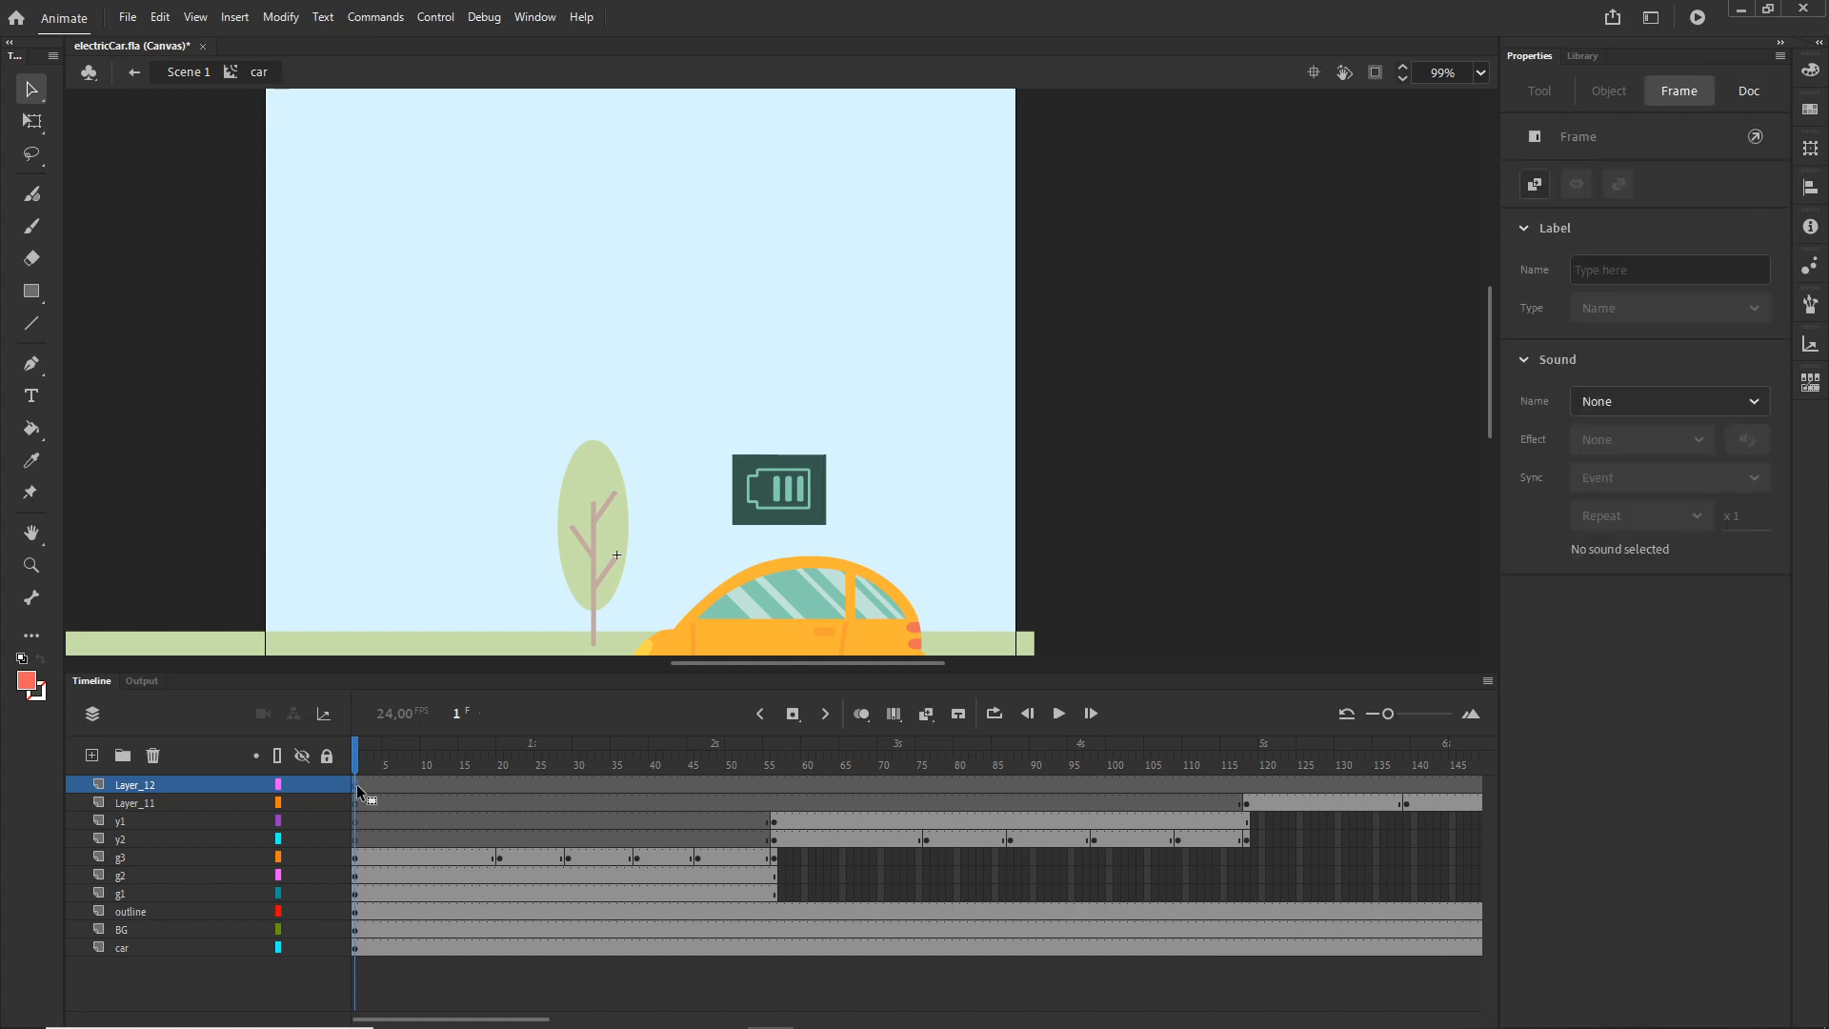
{"action": "right_click", "coordinate": [359, 791]}
{"action": "left_click", "coordinate": [423, 778]}
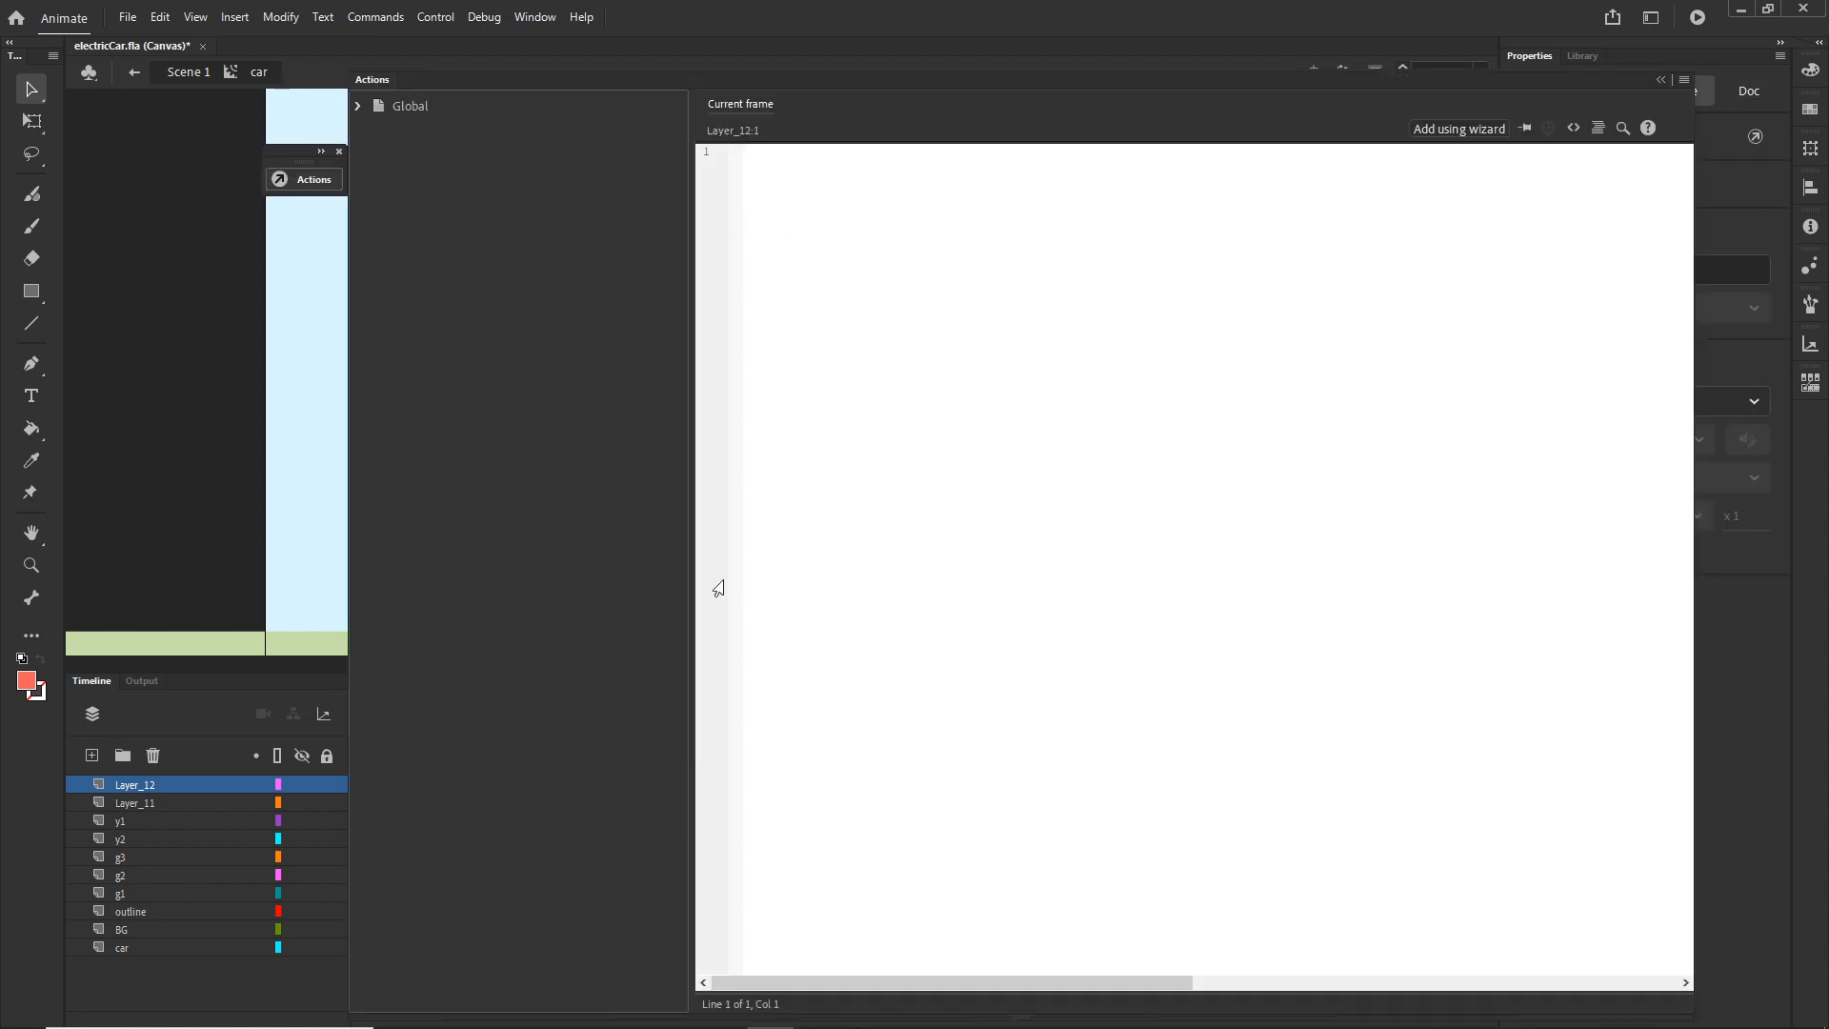
{"action": "type", "text": "th"}
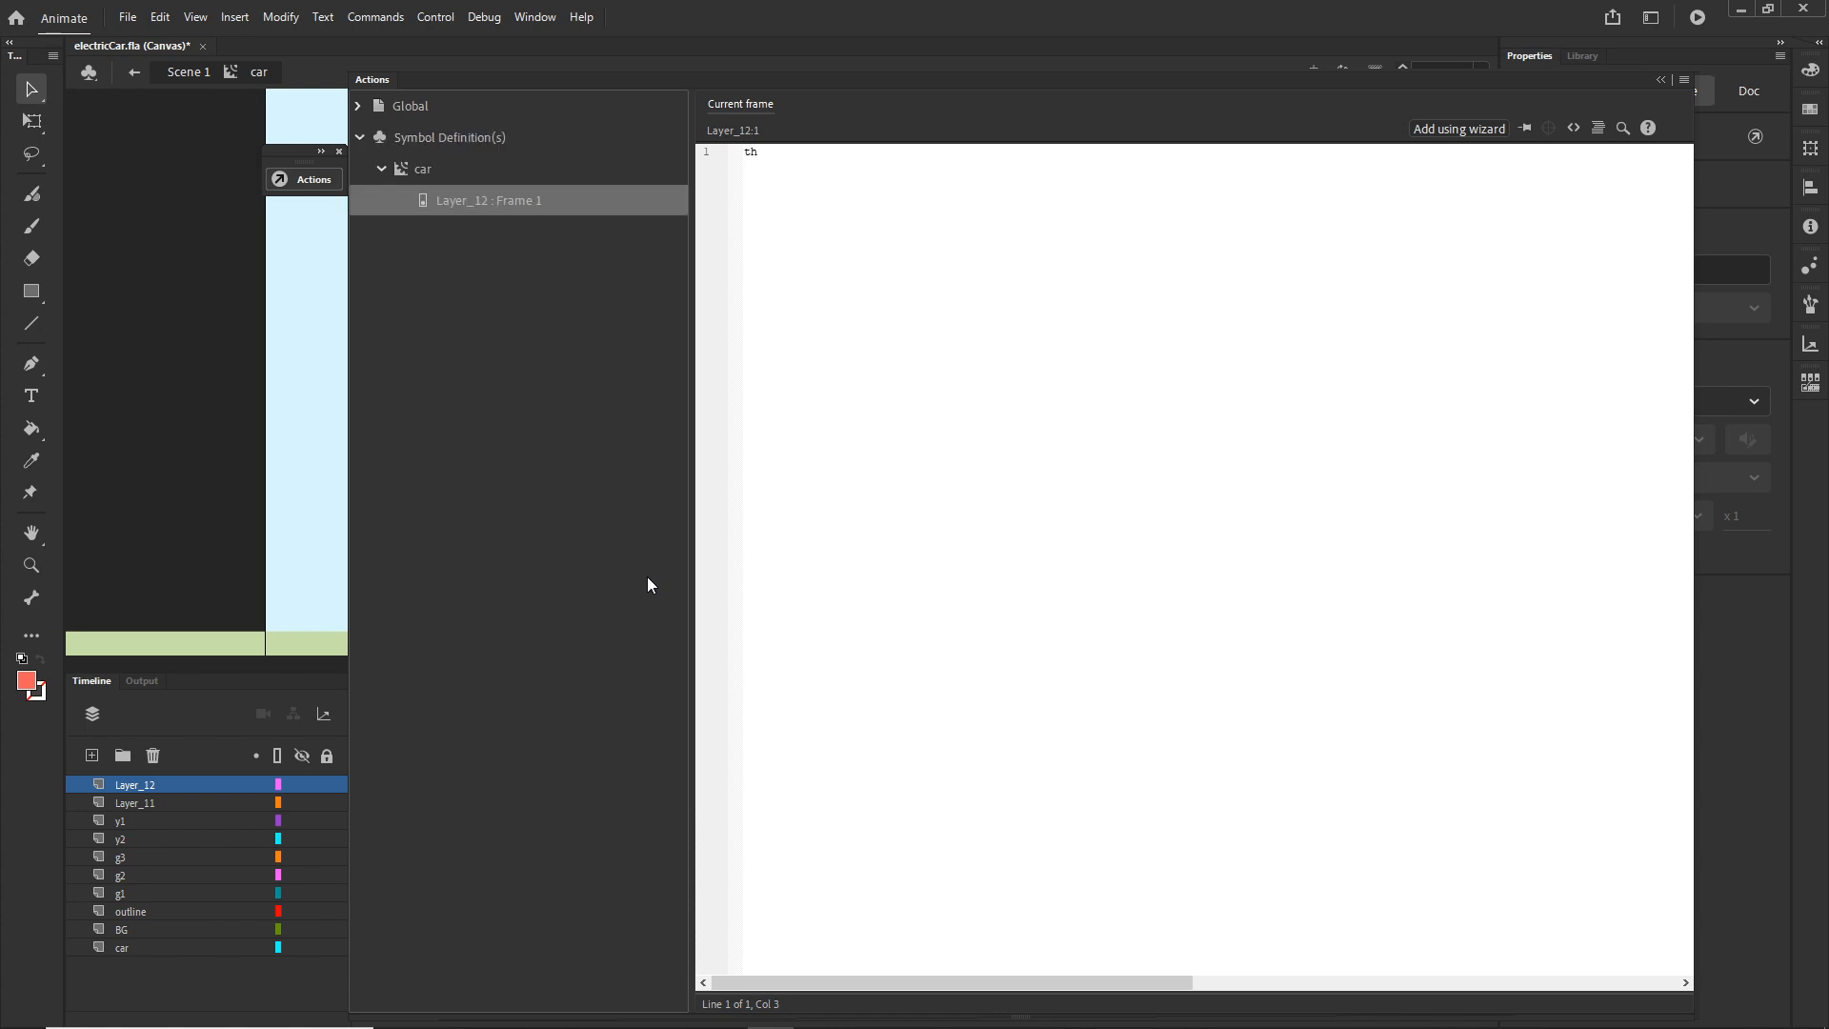
{"action": "type", "text": "is."}
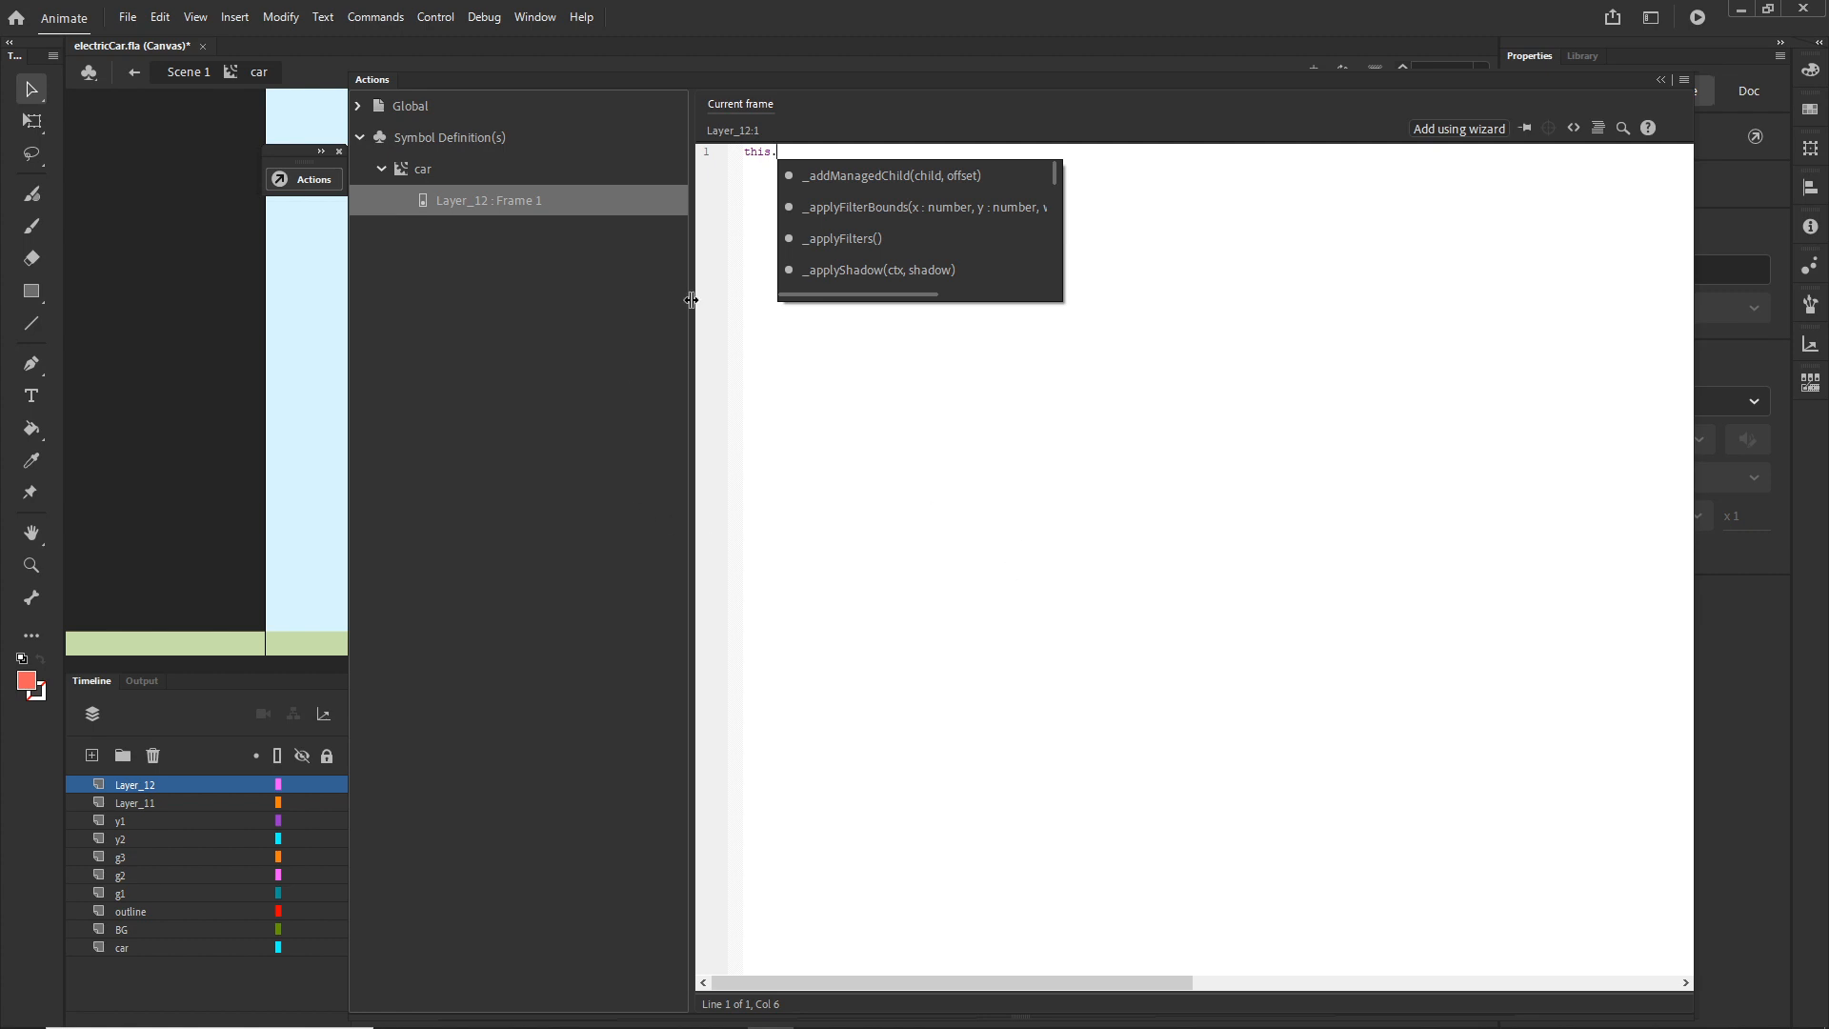
{"action": "key", "text": "alt"}
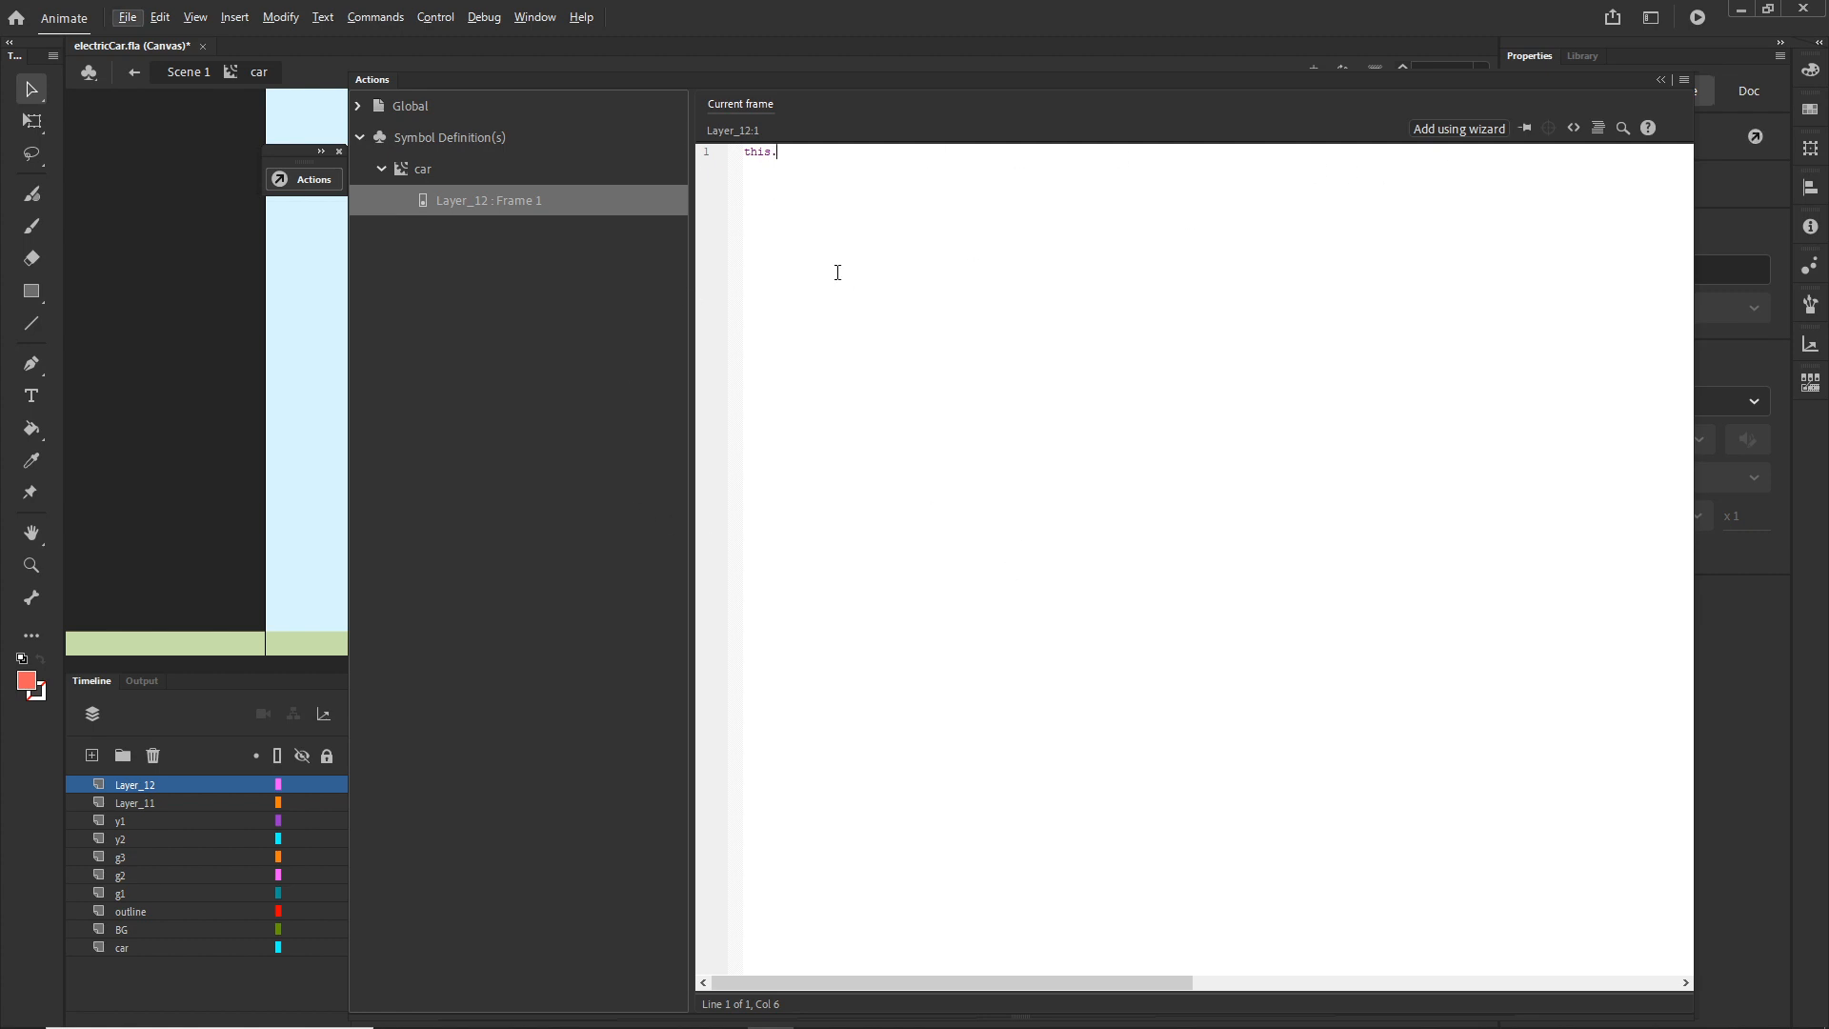
{"action": "scroll", "coordinate": [838, 272], "scroll_direction": "up", "scroll_amount": 3}
{"action": "type", "text": "s"}
{"action": "key", "text": "alt+t"}
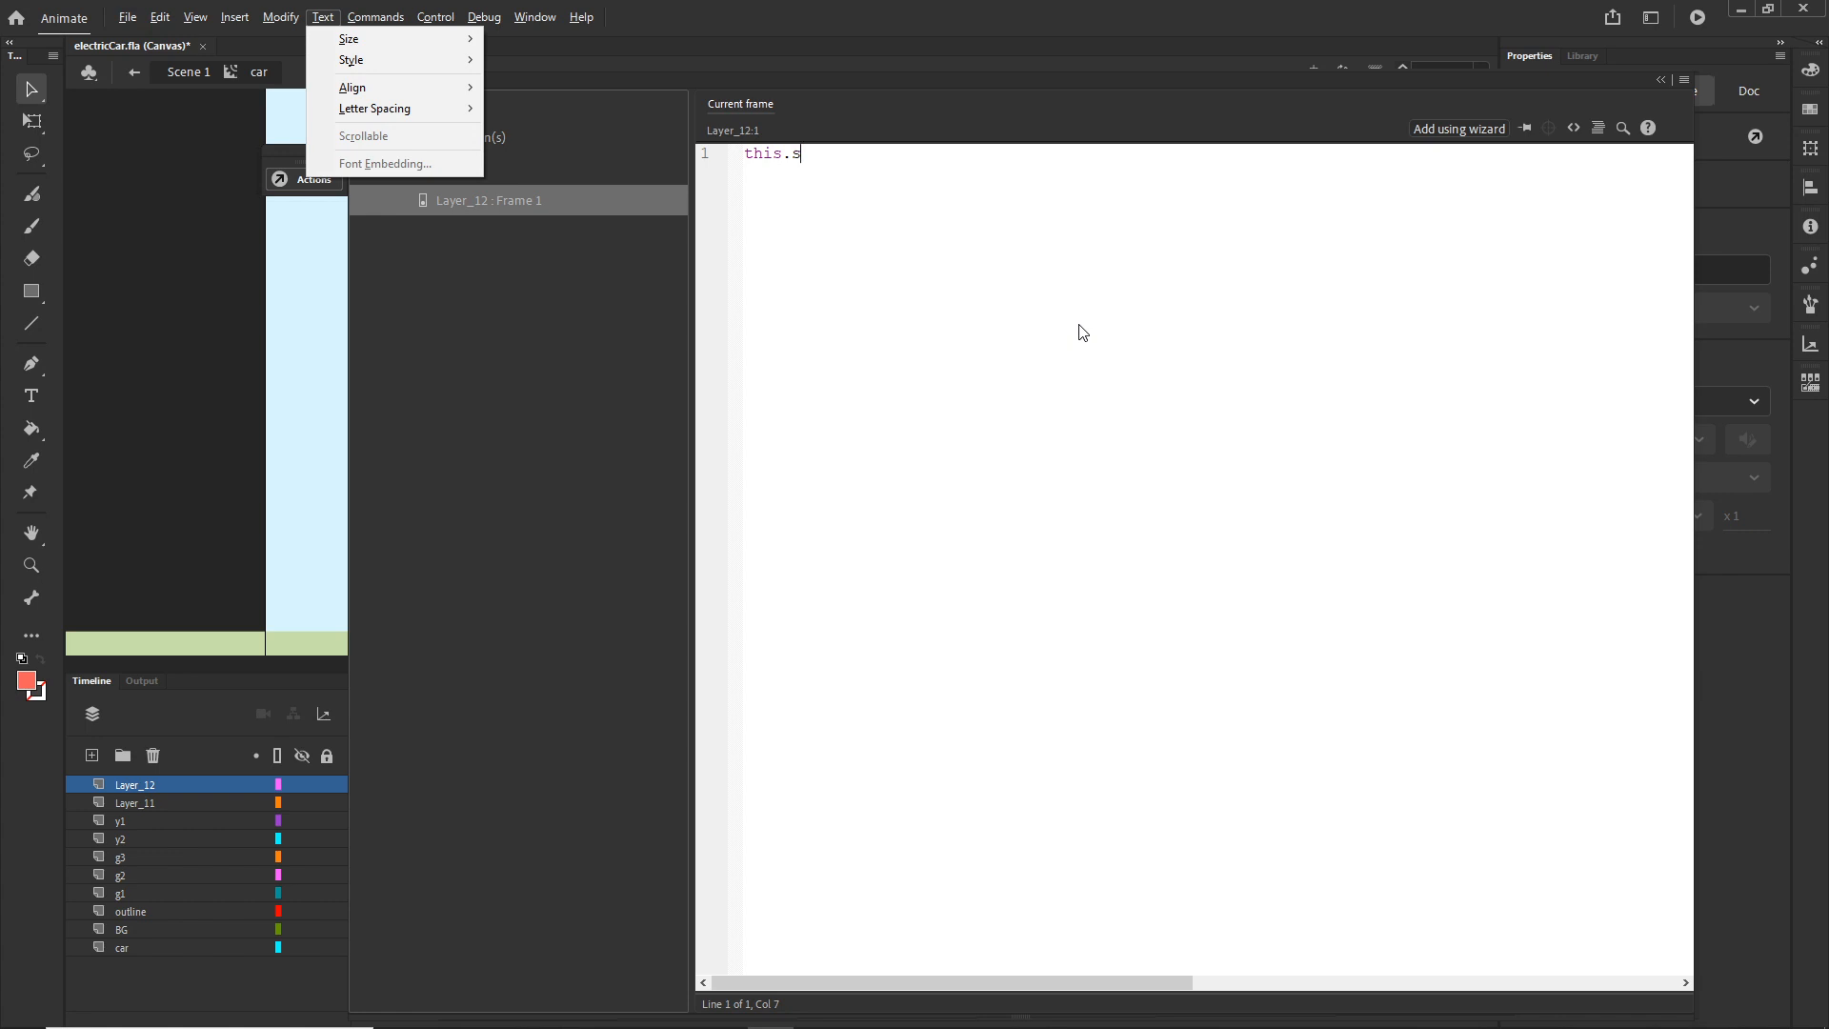
{"action": "left_click", "coordinate": [835, 155]}
{"action": "type", "text": "t"}
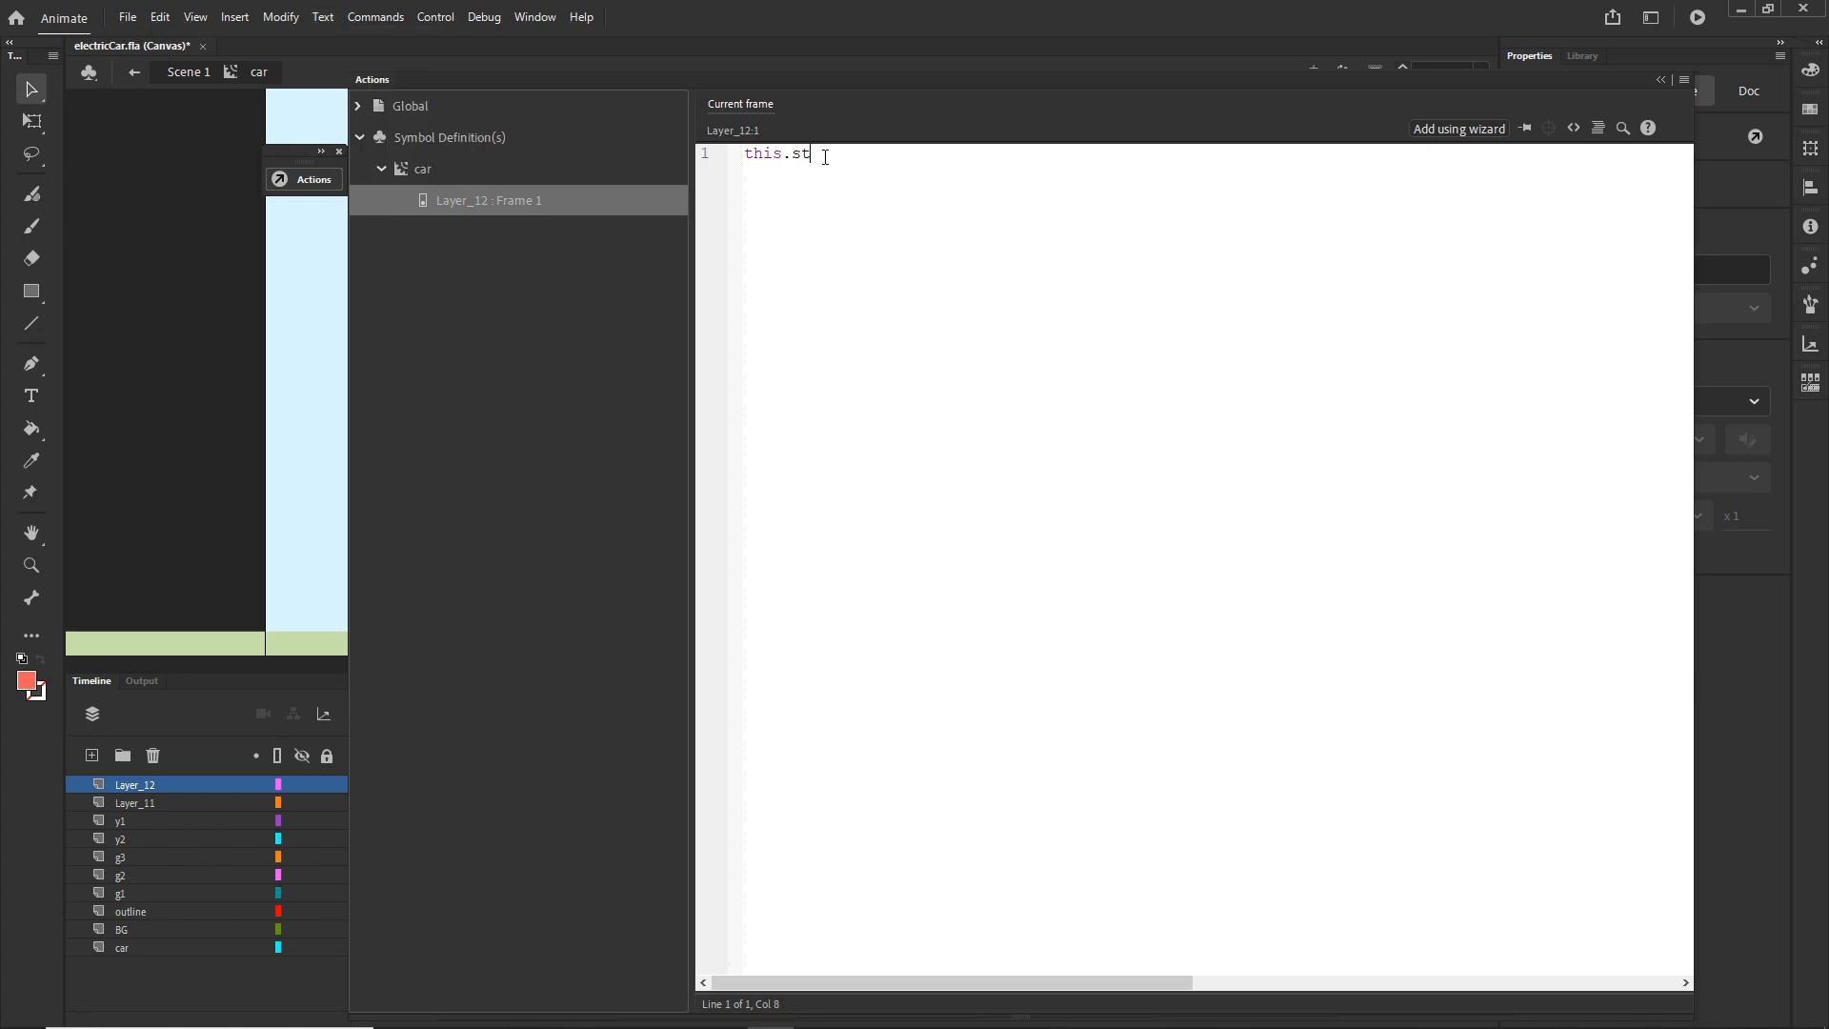
{"action": "type", "text": "op();"}
{"action": "left_click_drag", "start_coordinate": [860, 157], "coordinate": [851, 156]}
{"action": "left_click", "coordinate": [1662, 81]}
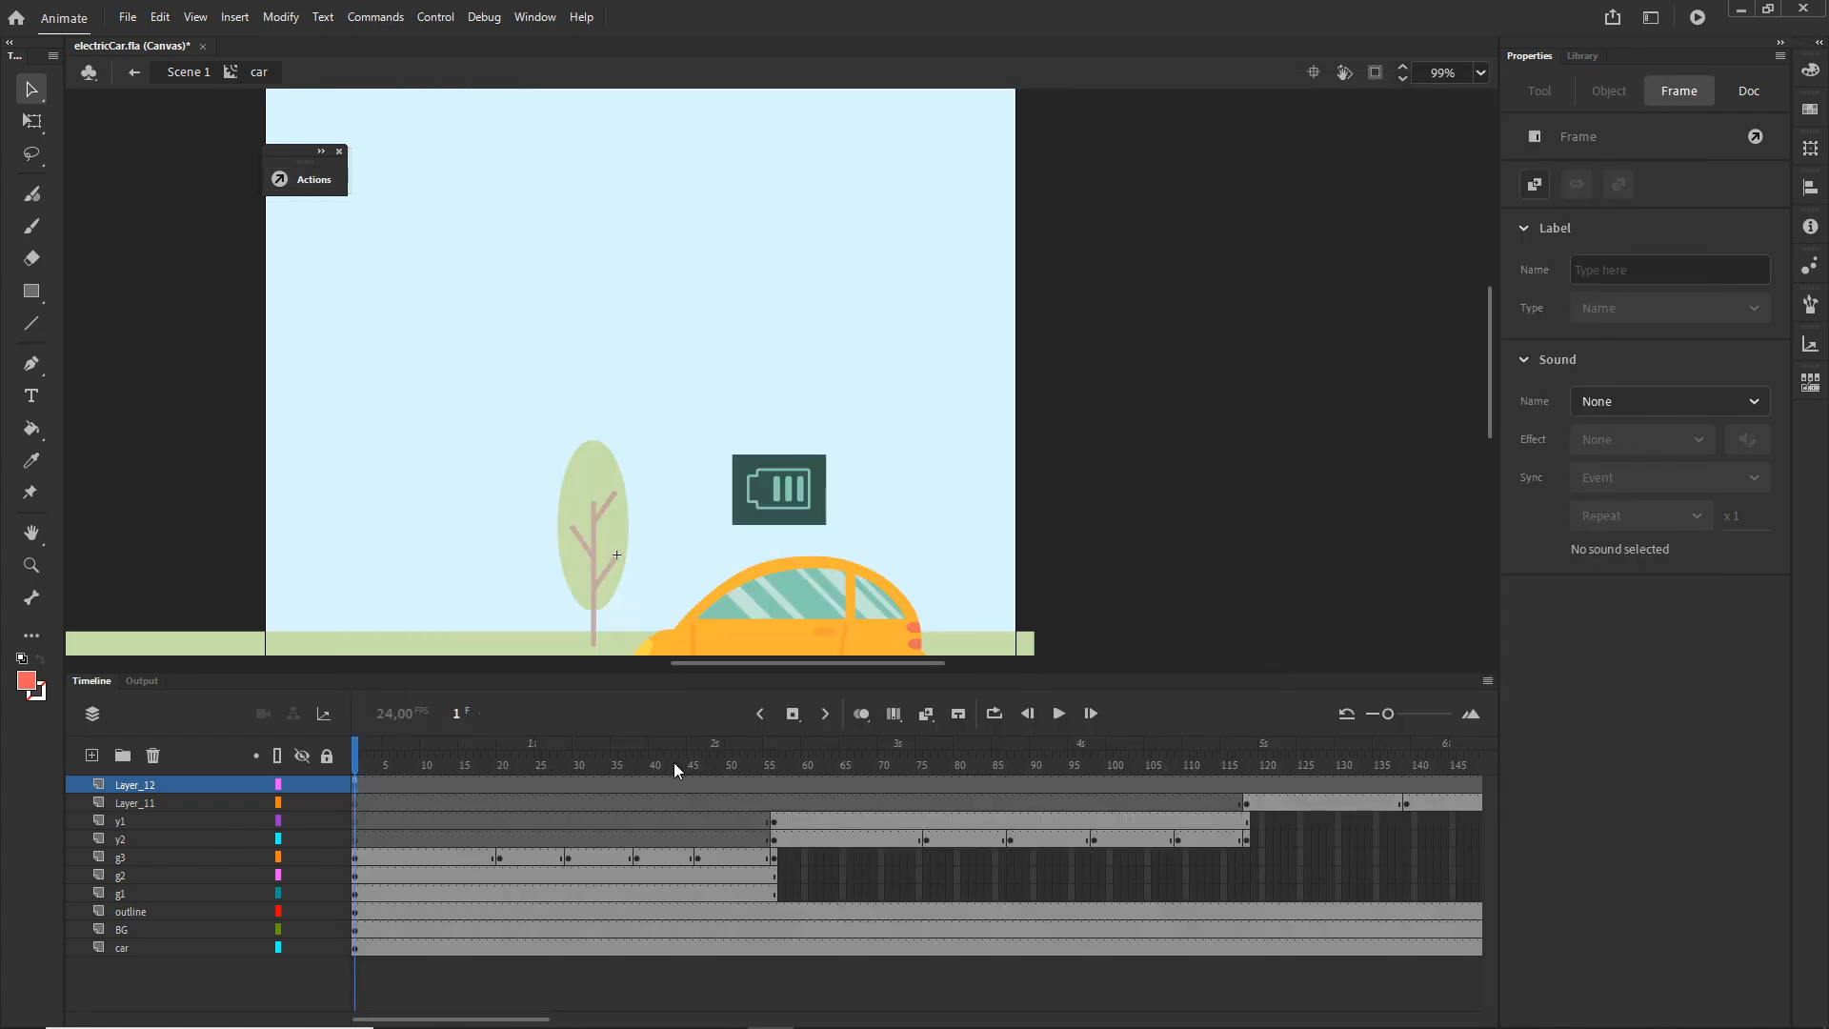
- Move the car clip's script keyframe from frame 1 to its last frame, 200
{"action": "left_click", "coordinate": [425, 765]}
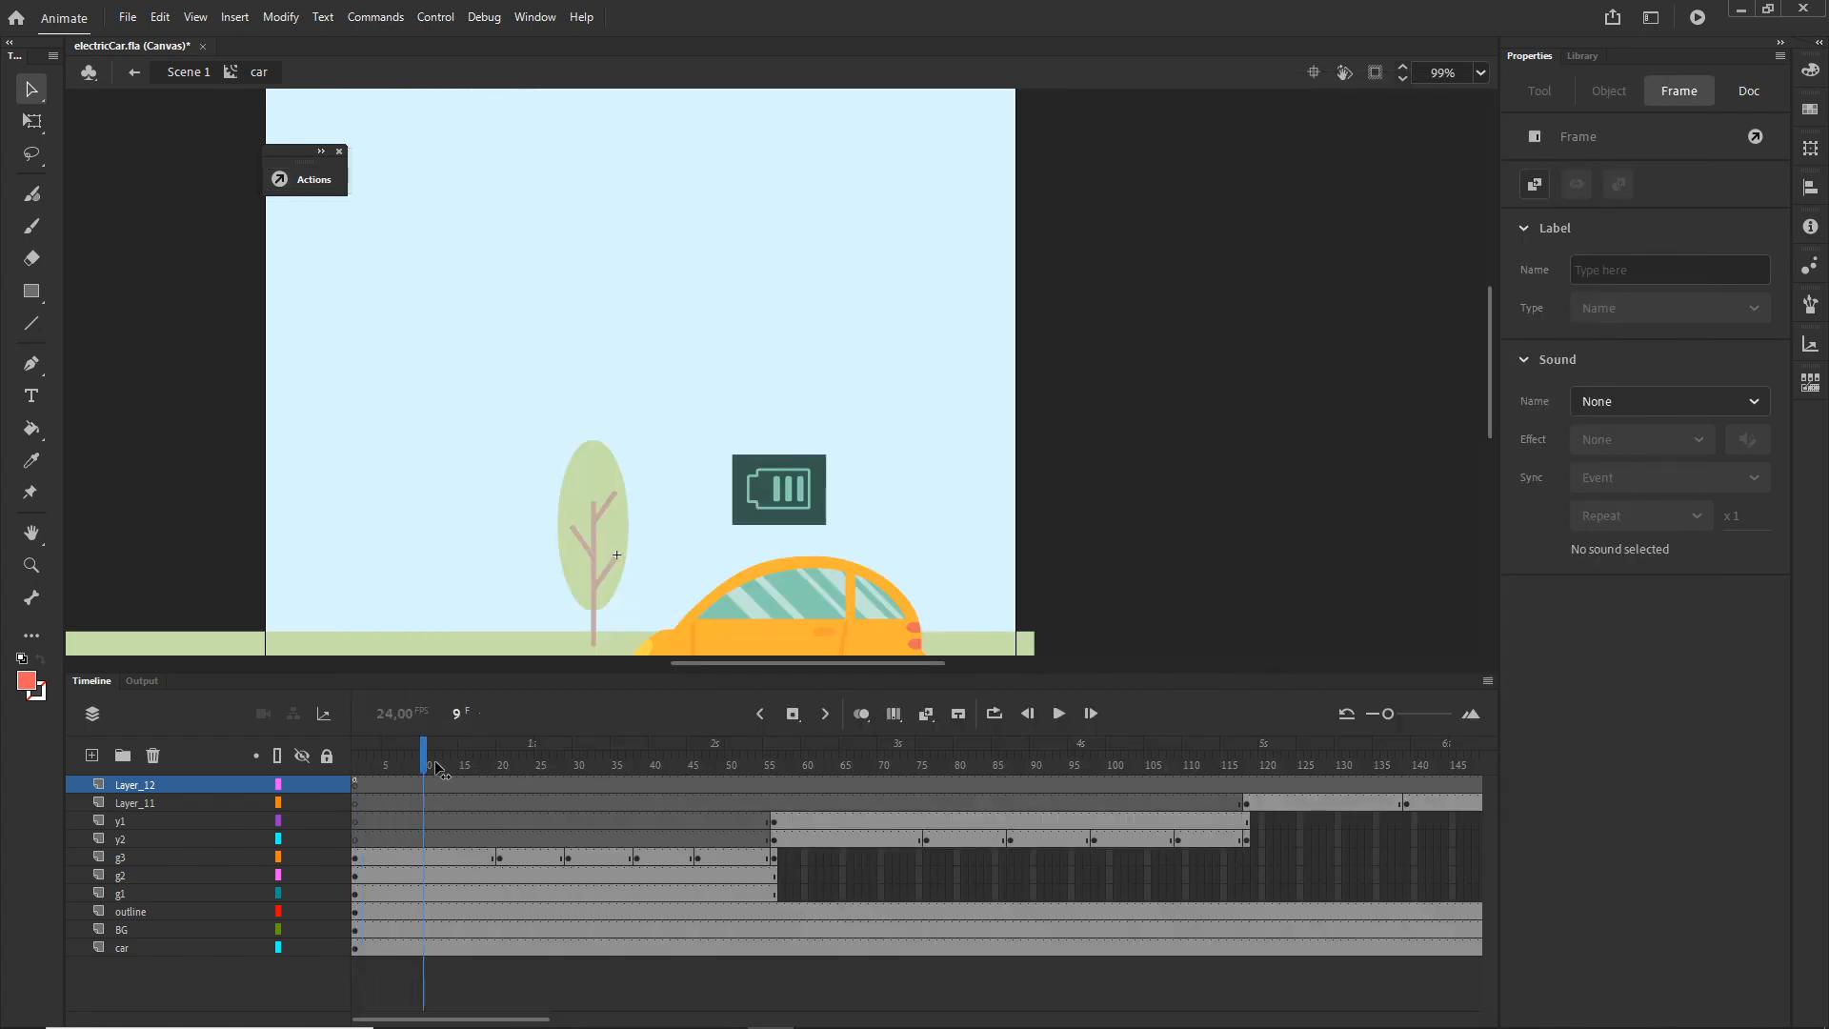
{"action": "left_click", "coordinate": [356, 789]}
{"action": "left_click_drag", "start_coordinate": [511, 781], "coordinate": [1225, 736]}
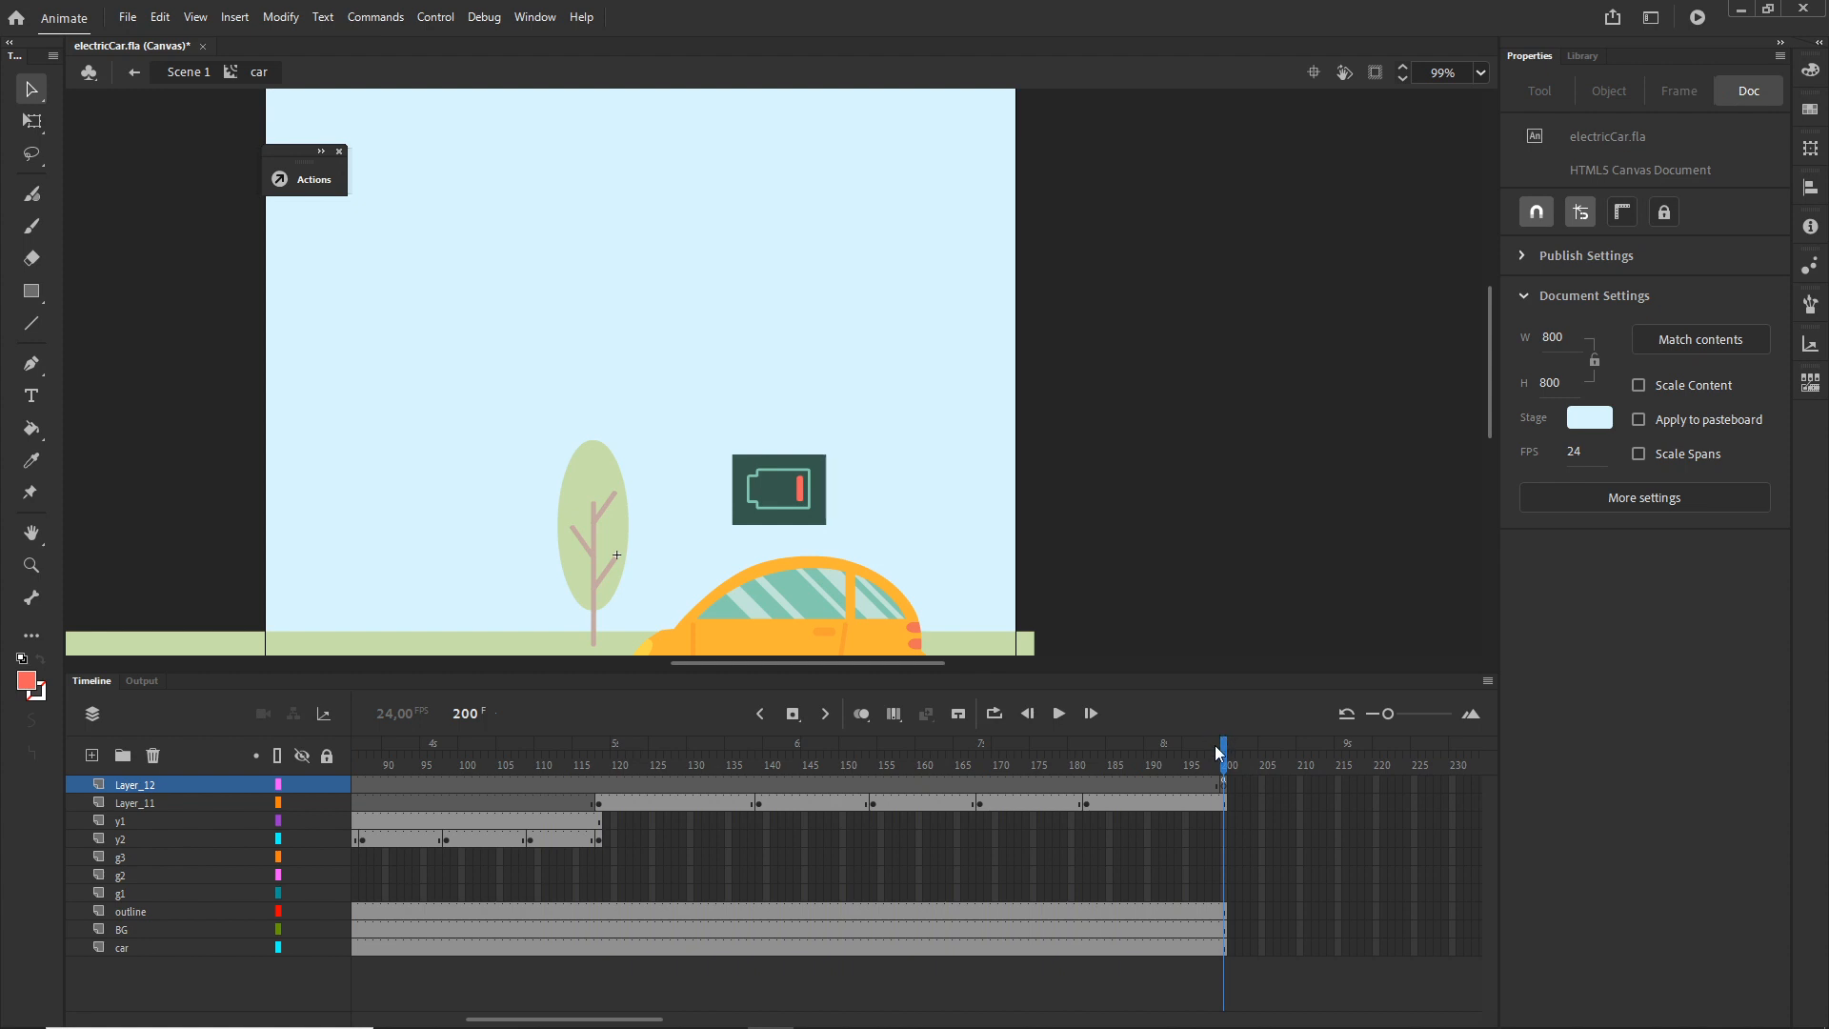
- Save the document, preview the battery animation in the browser, and switch back to Animate
{"action": "key", "text": "ctrl+s"}
{"action": "key", "text": "ctrl+Return"}
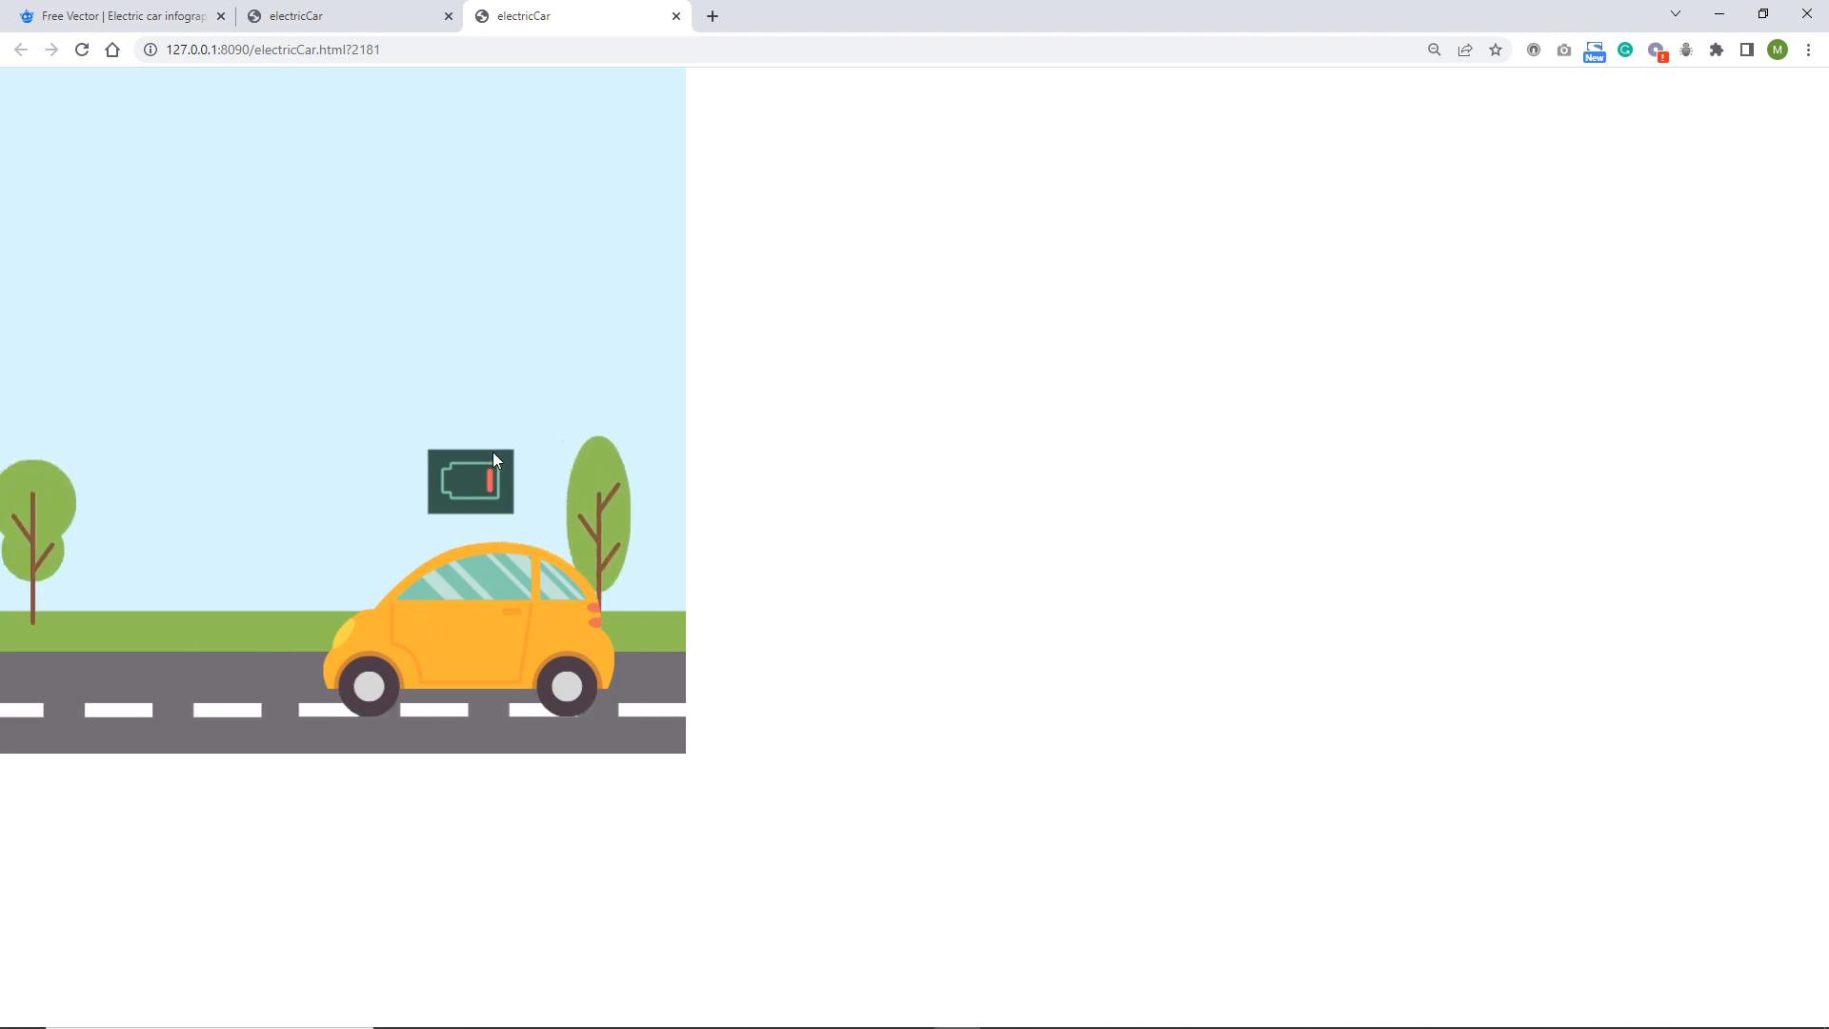
{"action": "mouse_move", "coordinate": [849, 1024]}
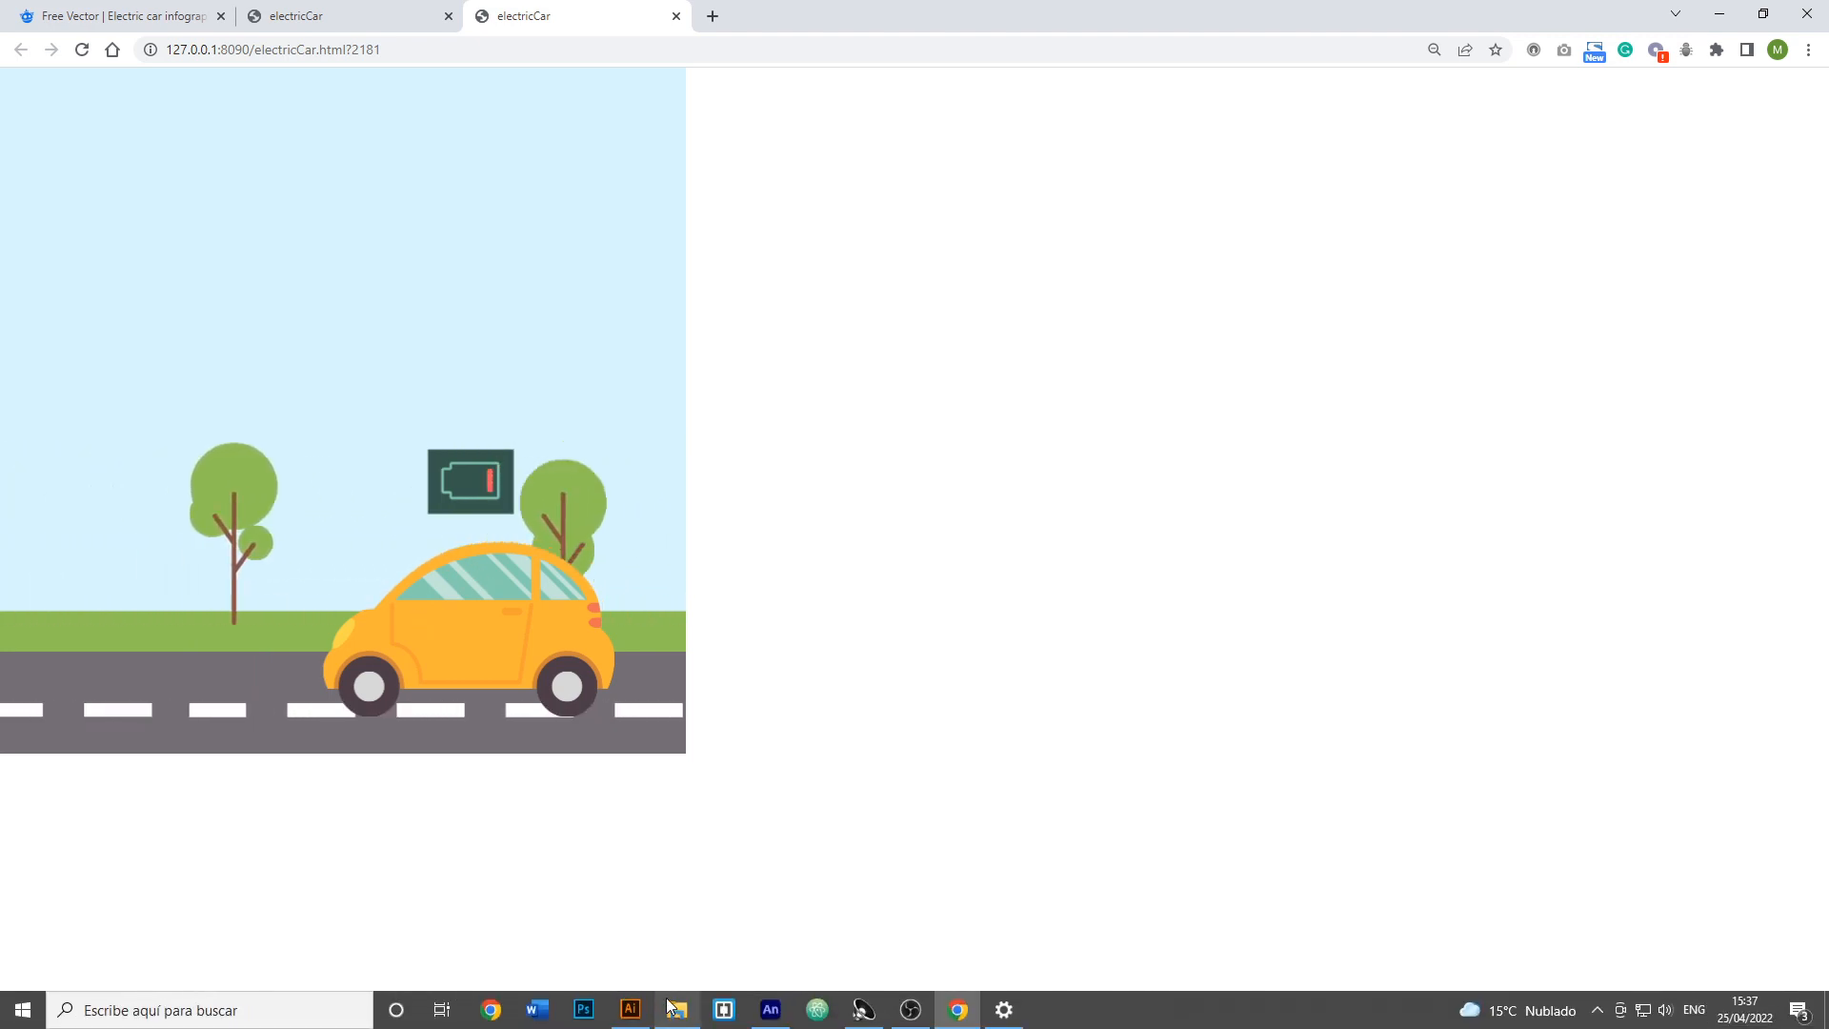
{"action": "left_click", "coordinate": [959, 1010]}
{"action": "left_click", "coordinate": [92, 680]}
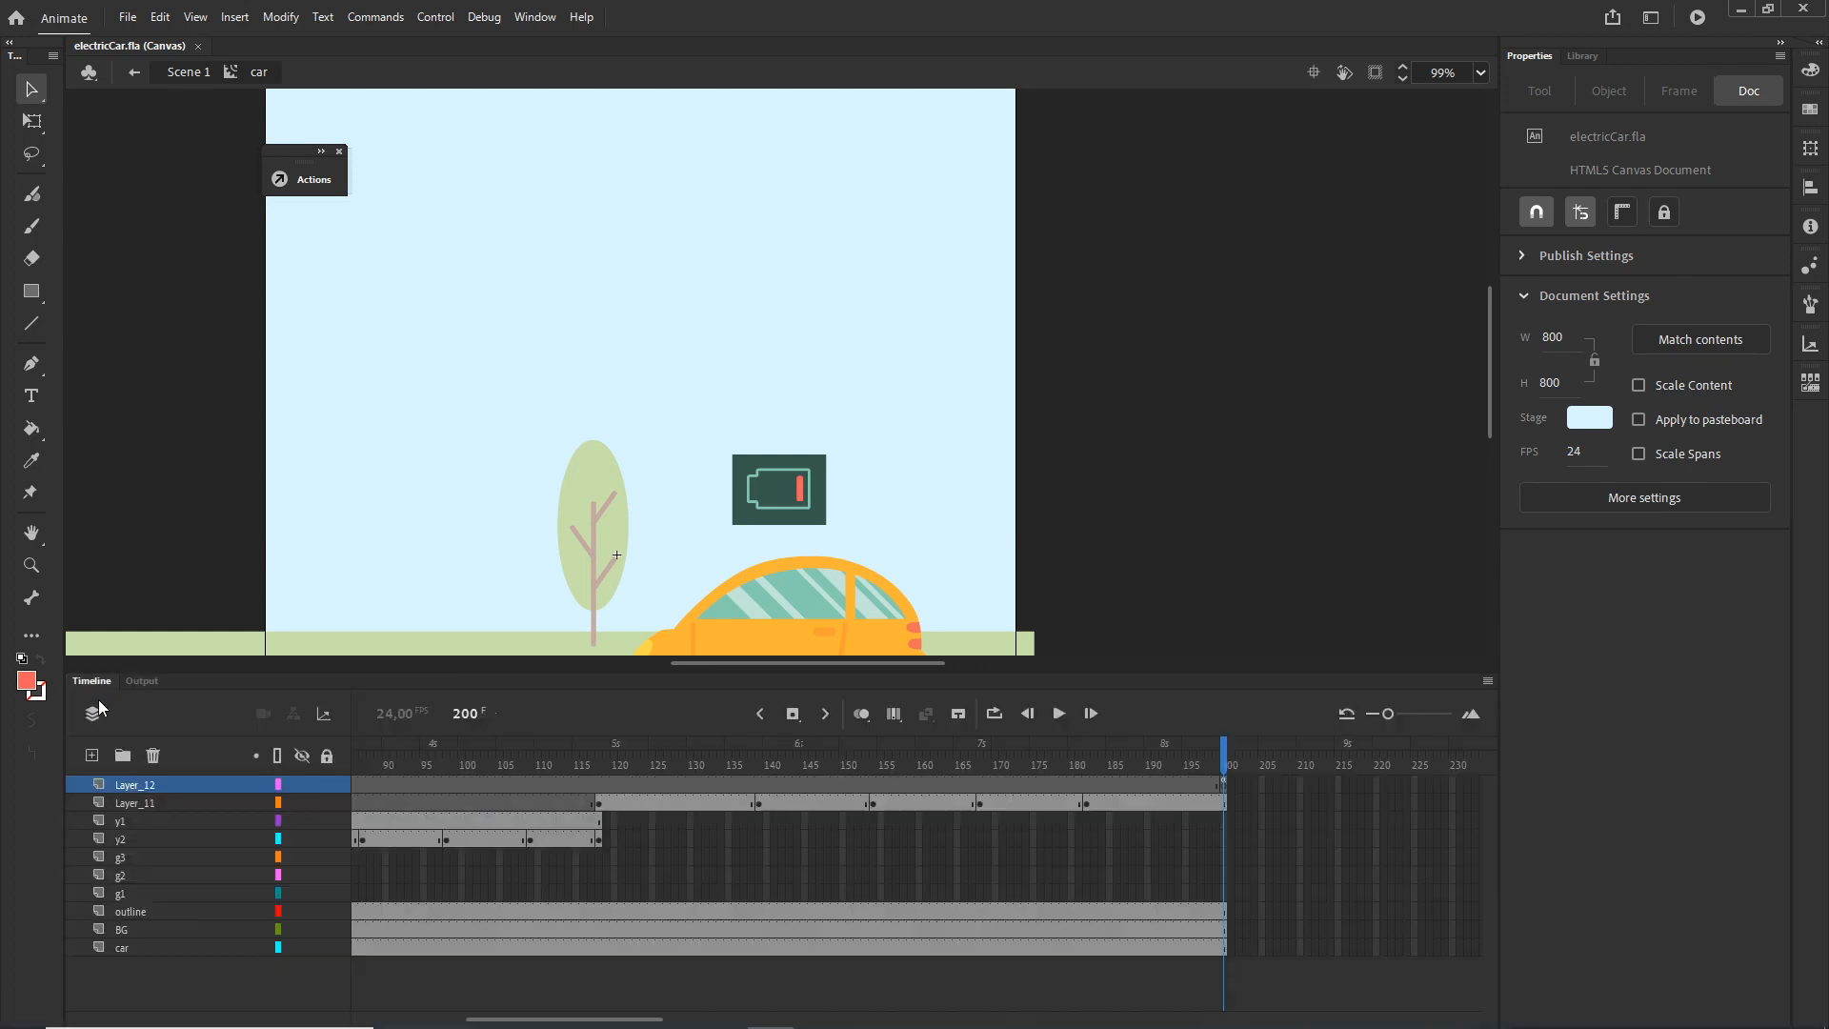
- In Scene 1, add a layer above the car layer with the script this.stop(); on frame 1, and save the document
{"action": "left_click", "coordinate": [186, 72]}
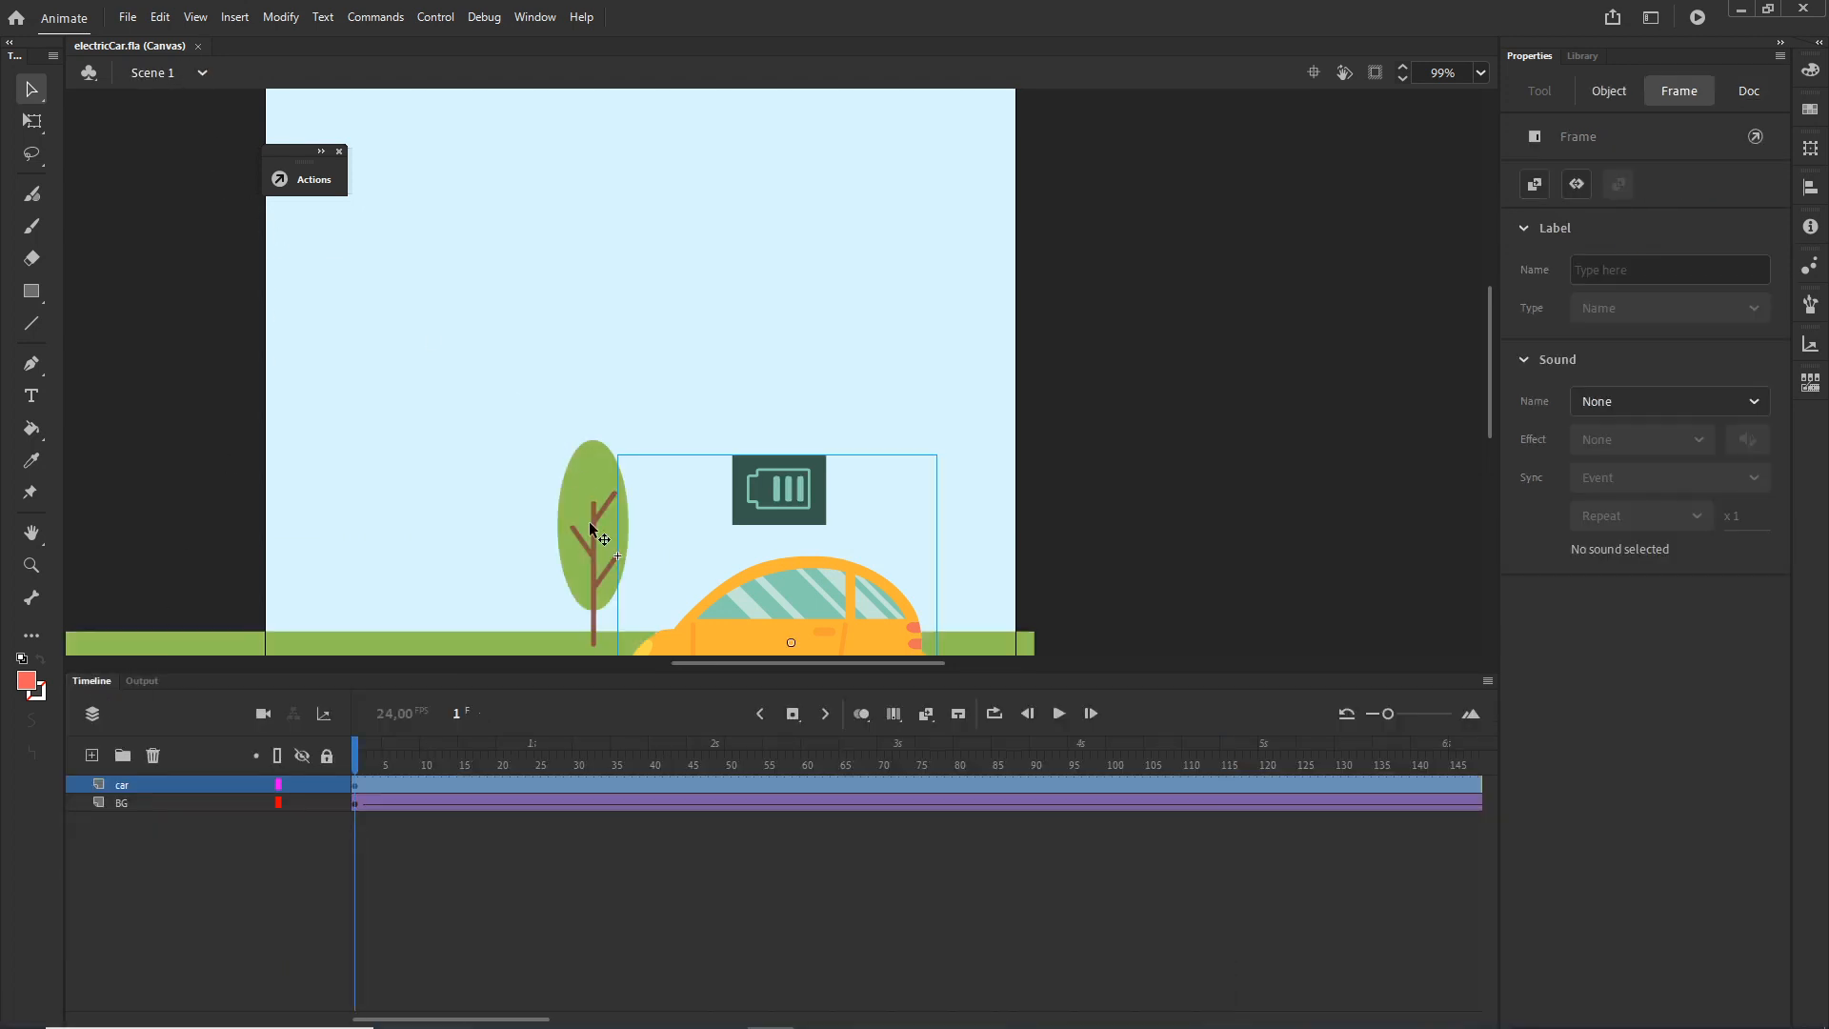
{"action": "left_click", "coordinate": [91, 754]}
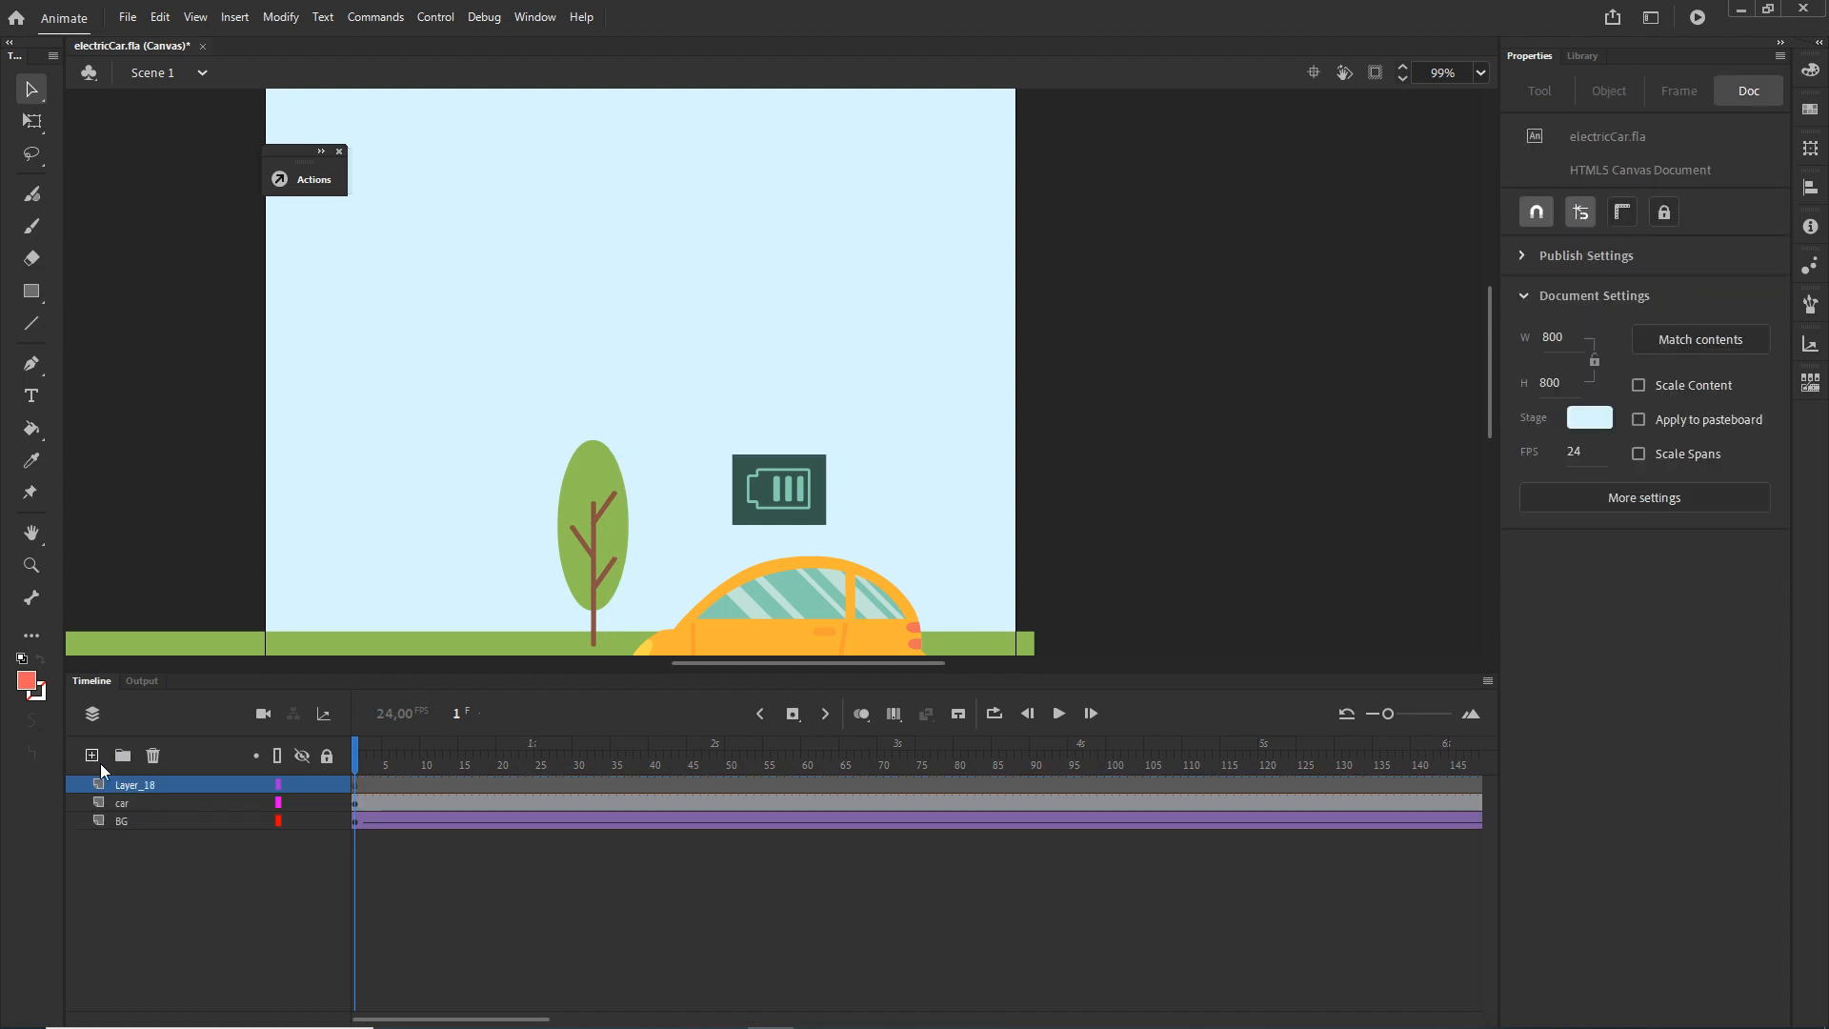
{"action": "left_click", "coordinate": [356, 787]}
{"action": "right_click", "coordinate": [356, 787]}
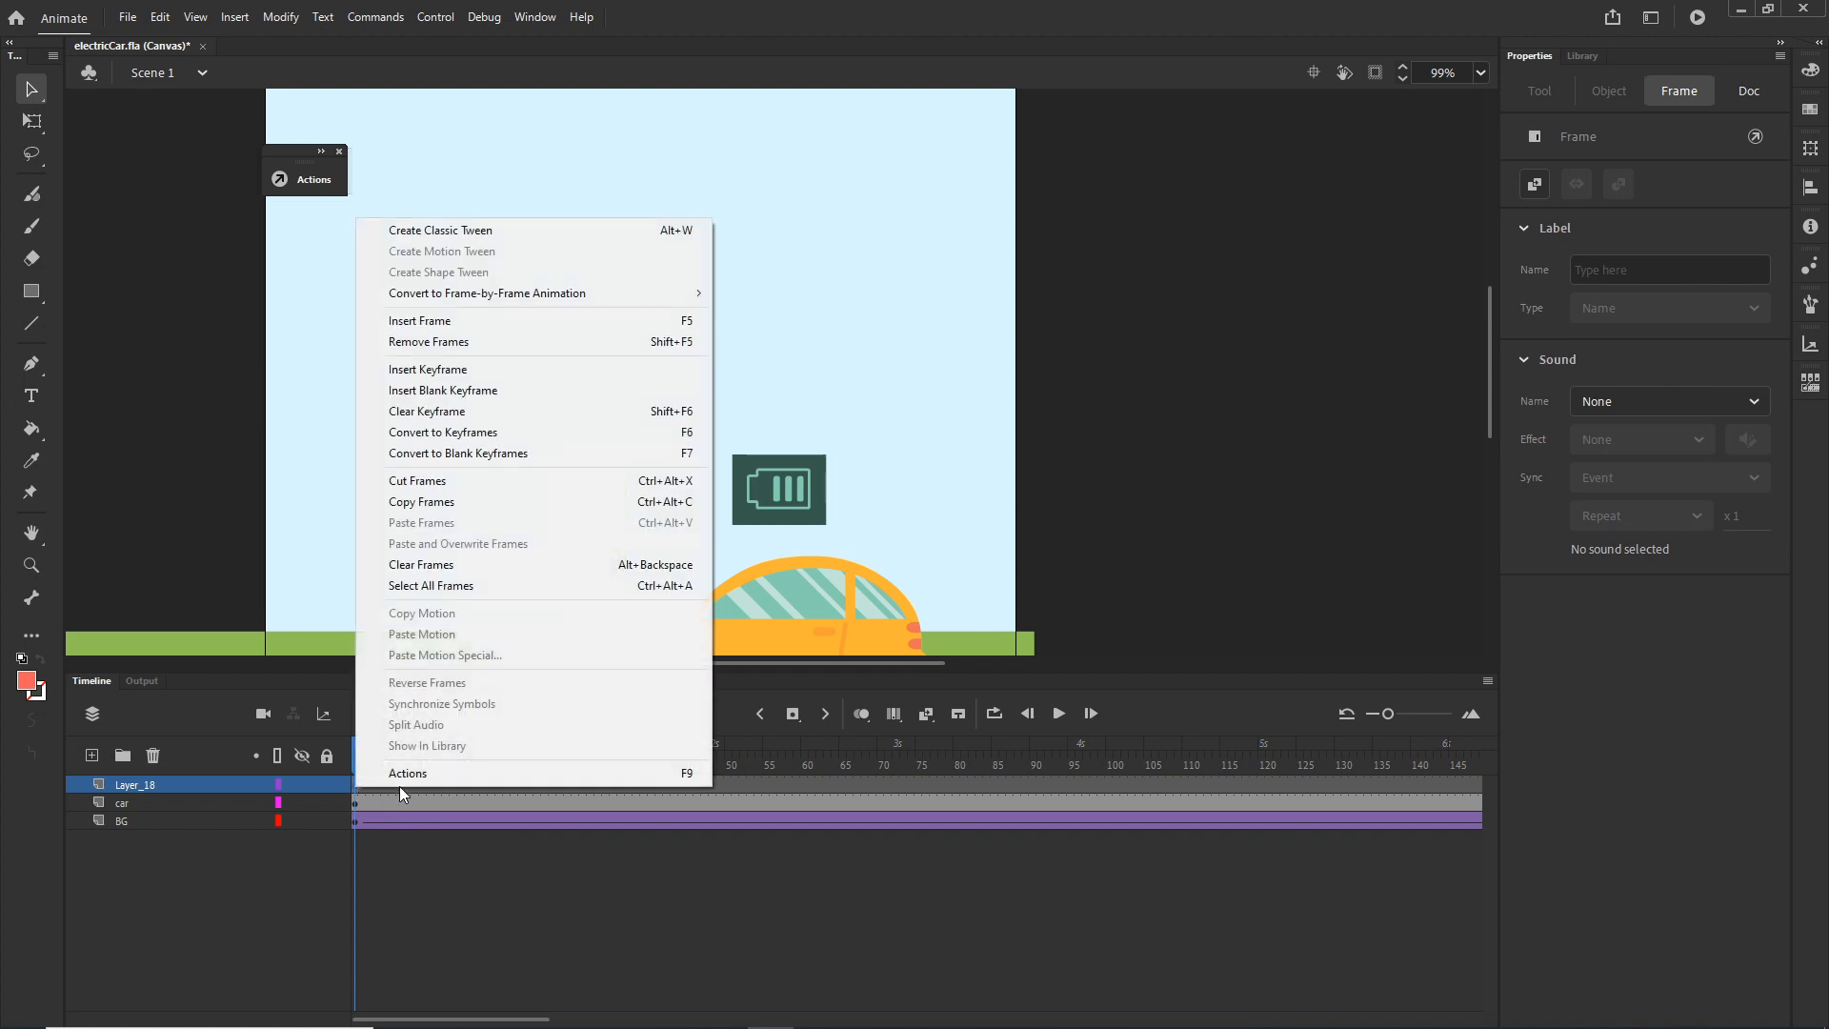
{"action": "left_click", "coordinate": [419, 776]}
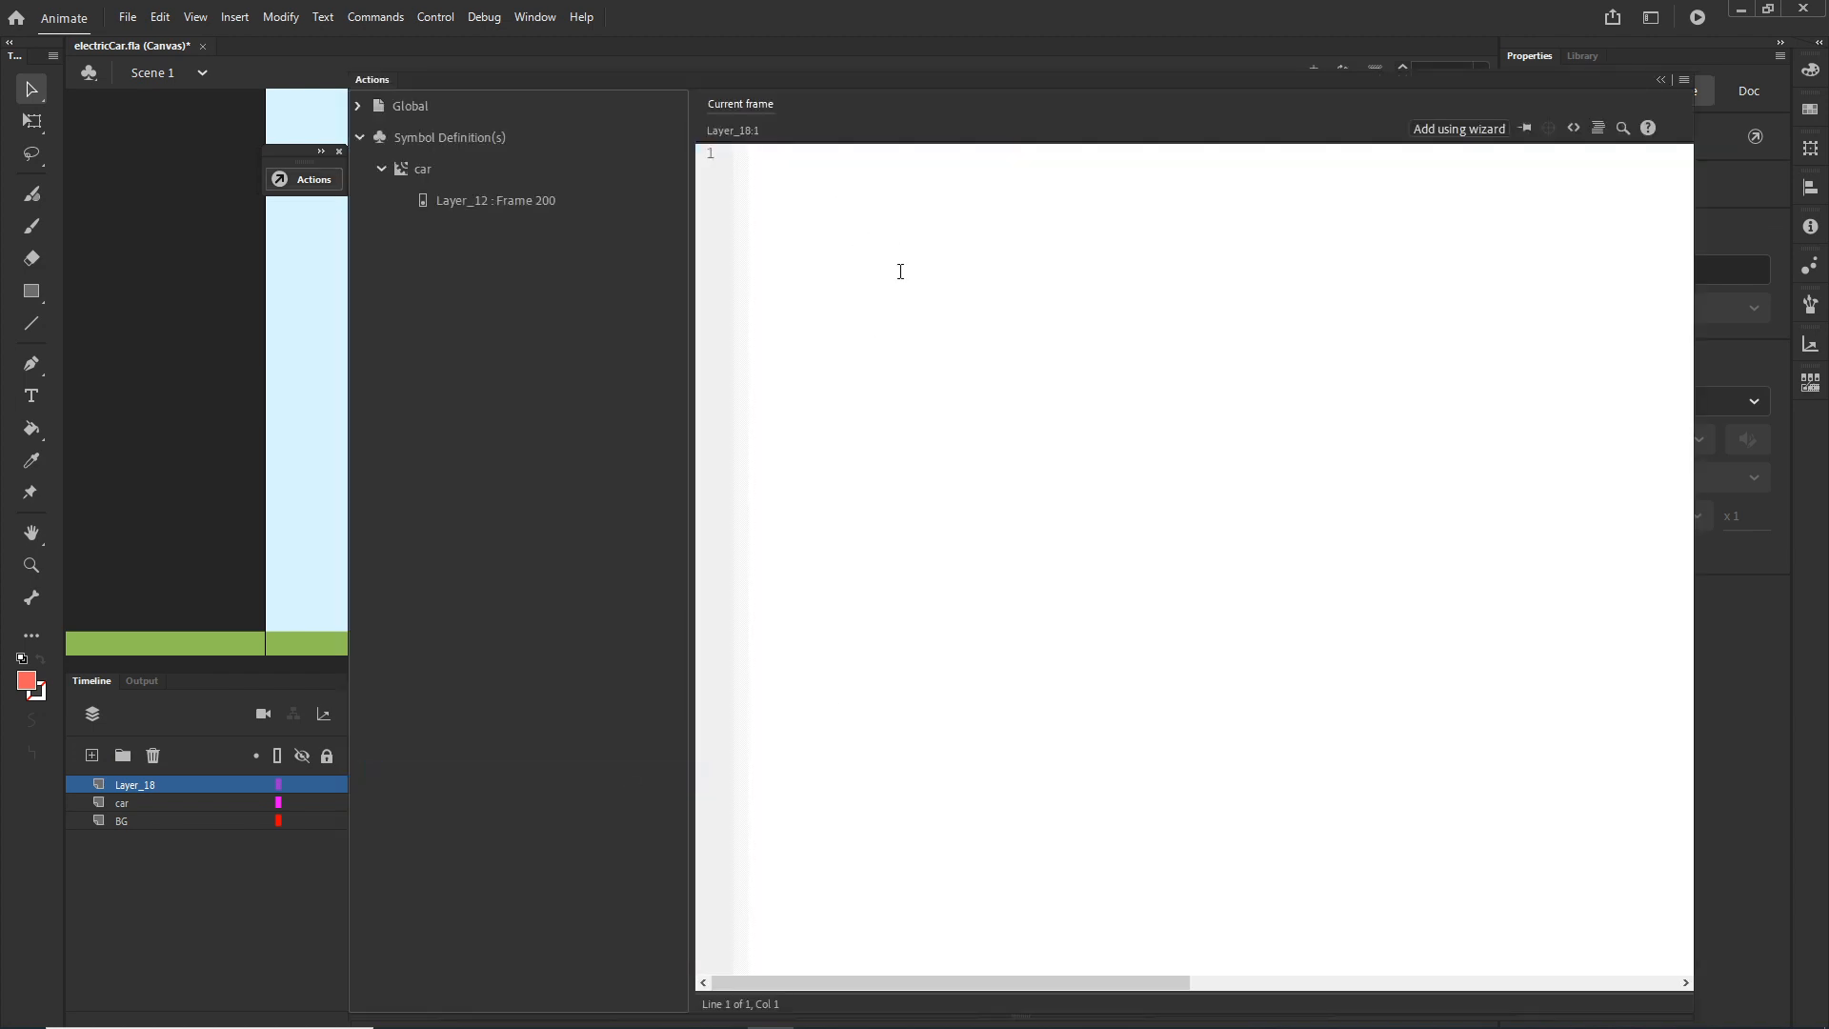
{"action": "type", "text": "this"}
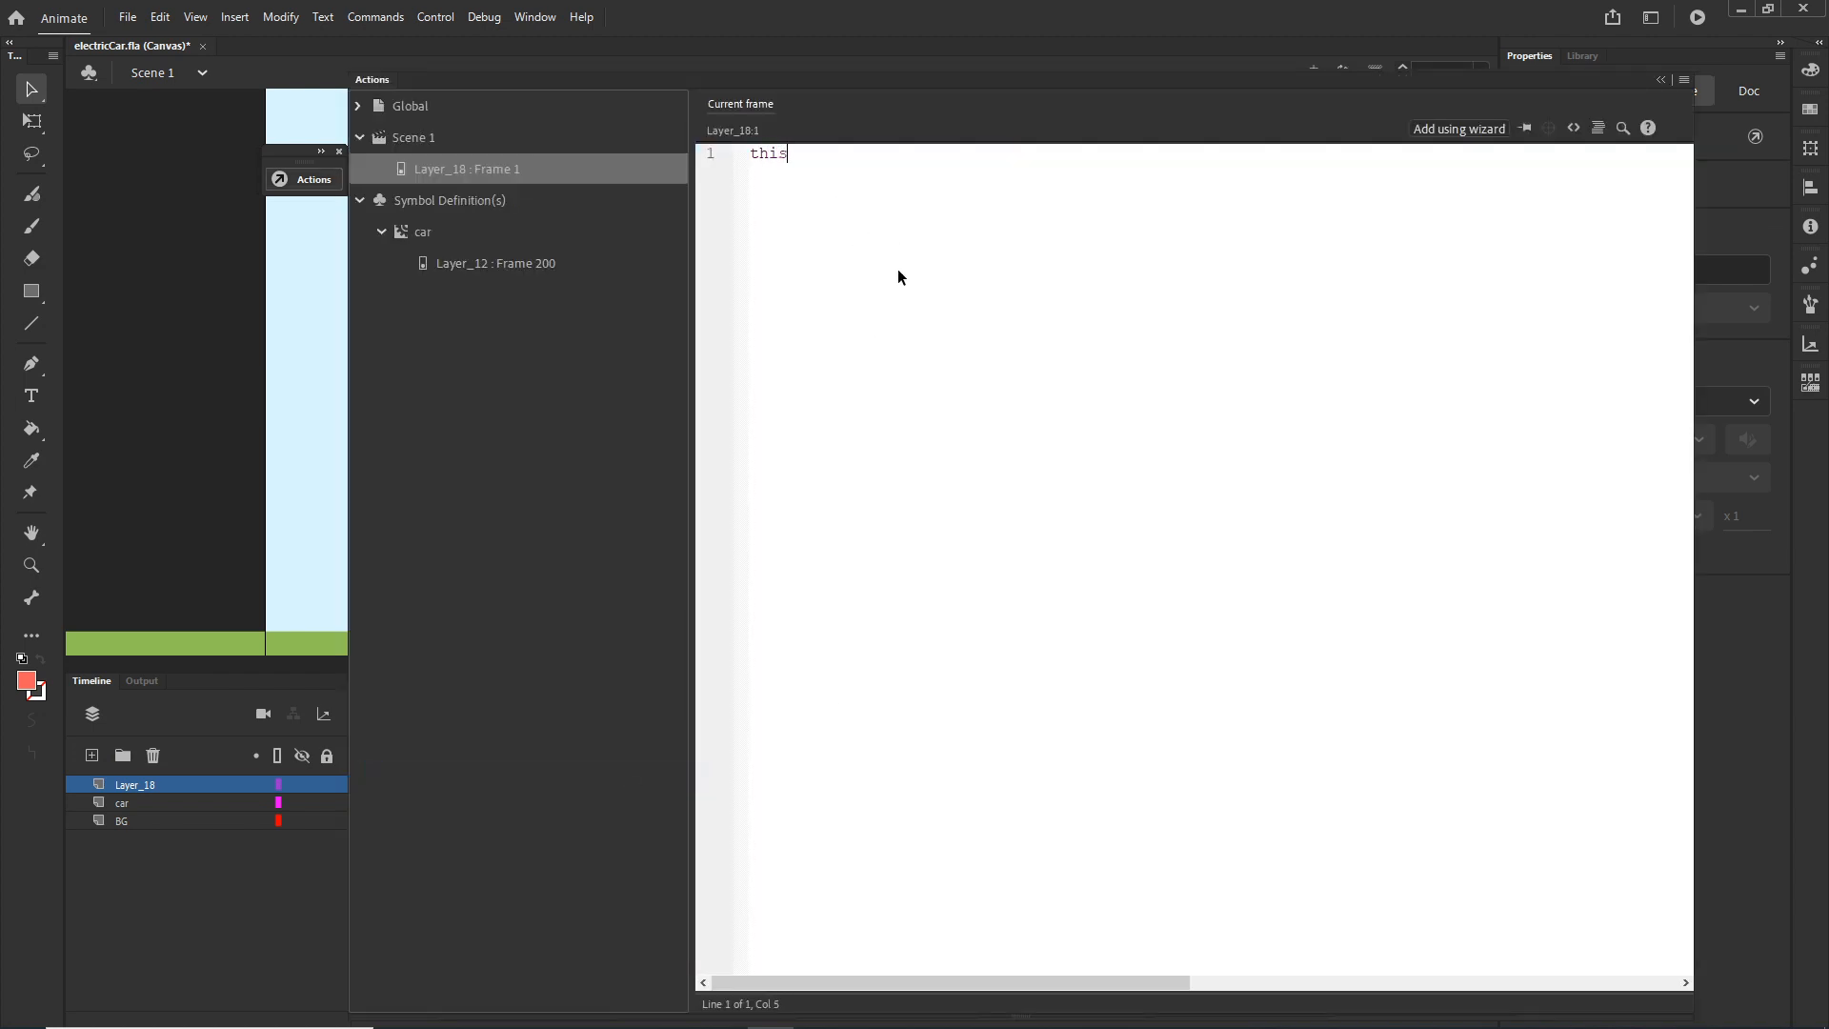
{"action": "type", "text": ".stop"}
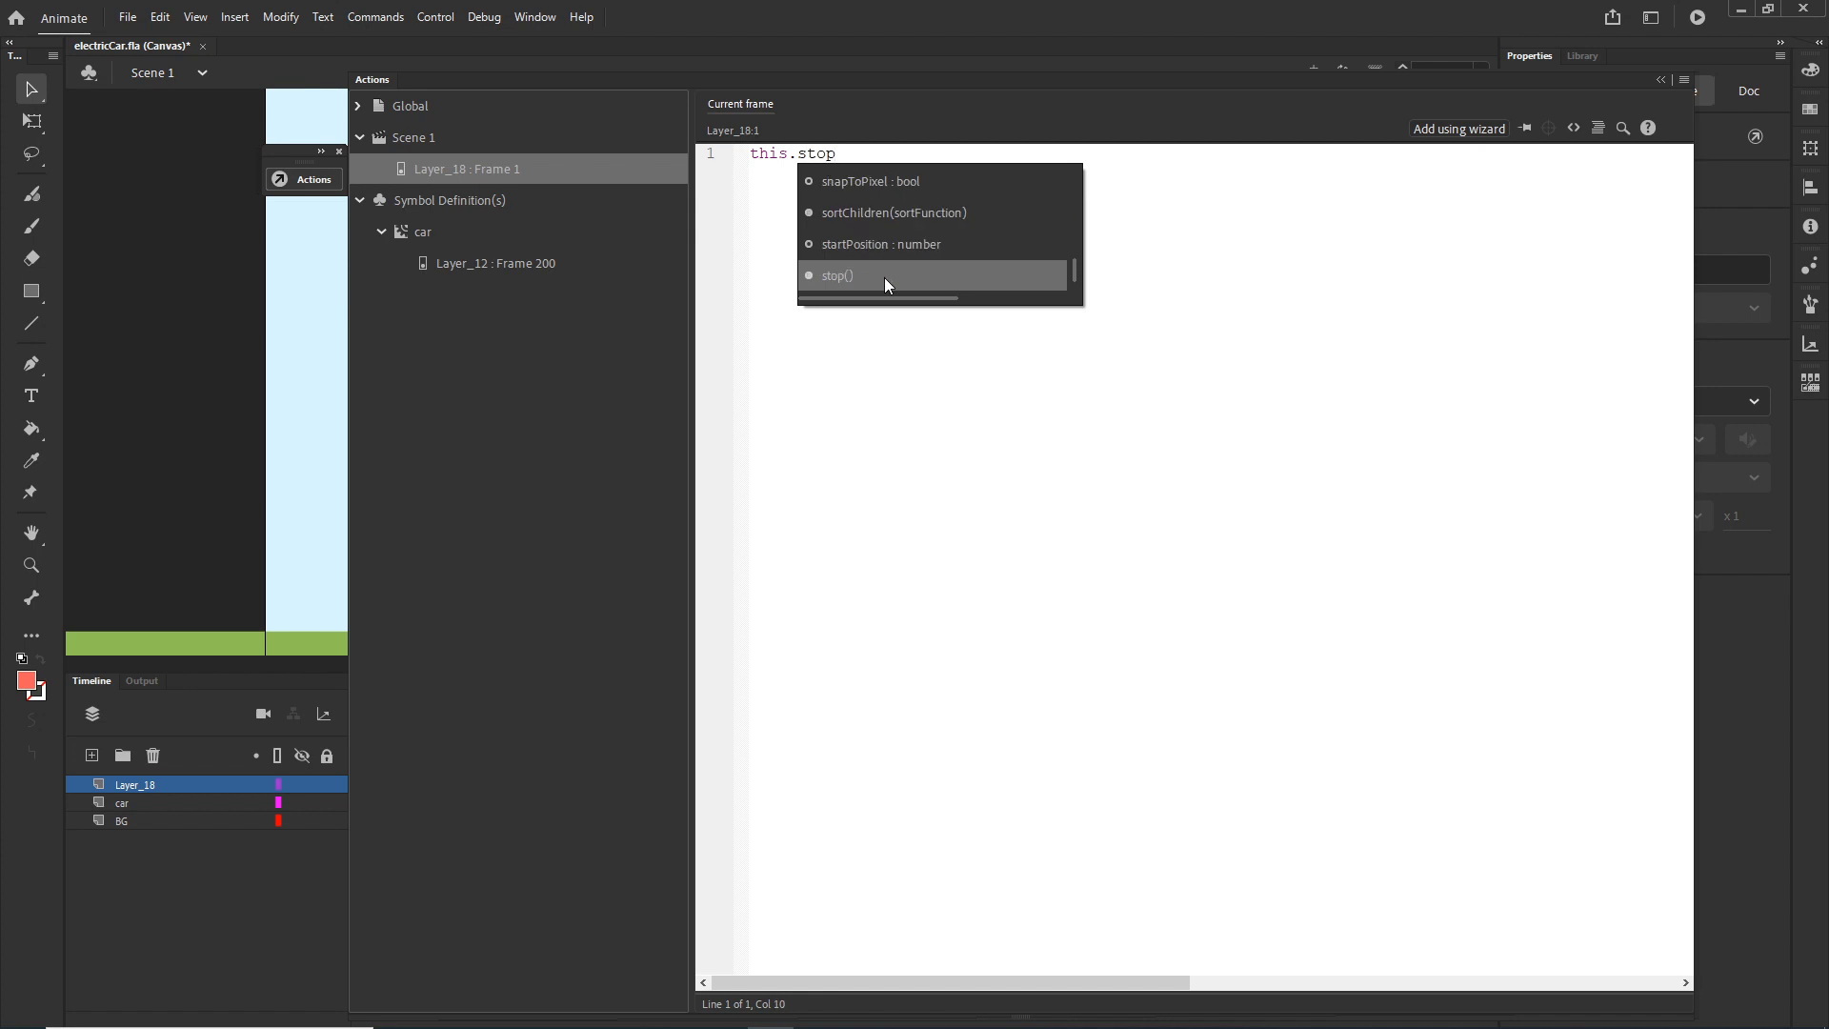
{"action": "double_click", "coordinate": [884, 275]}
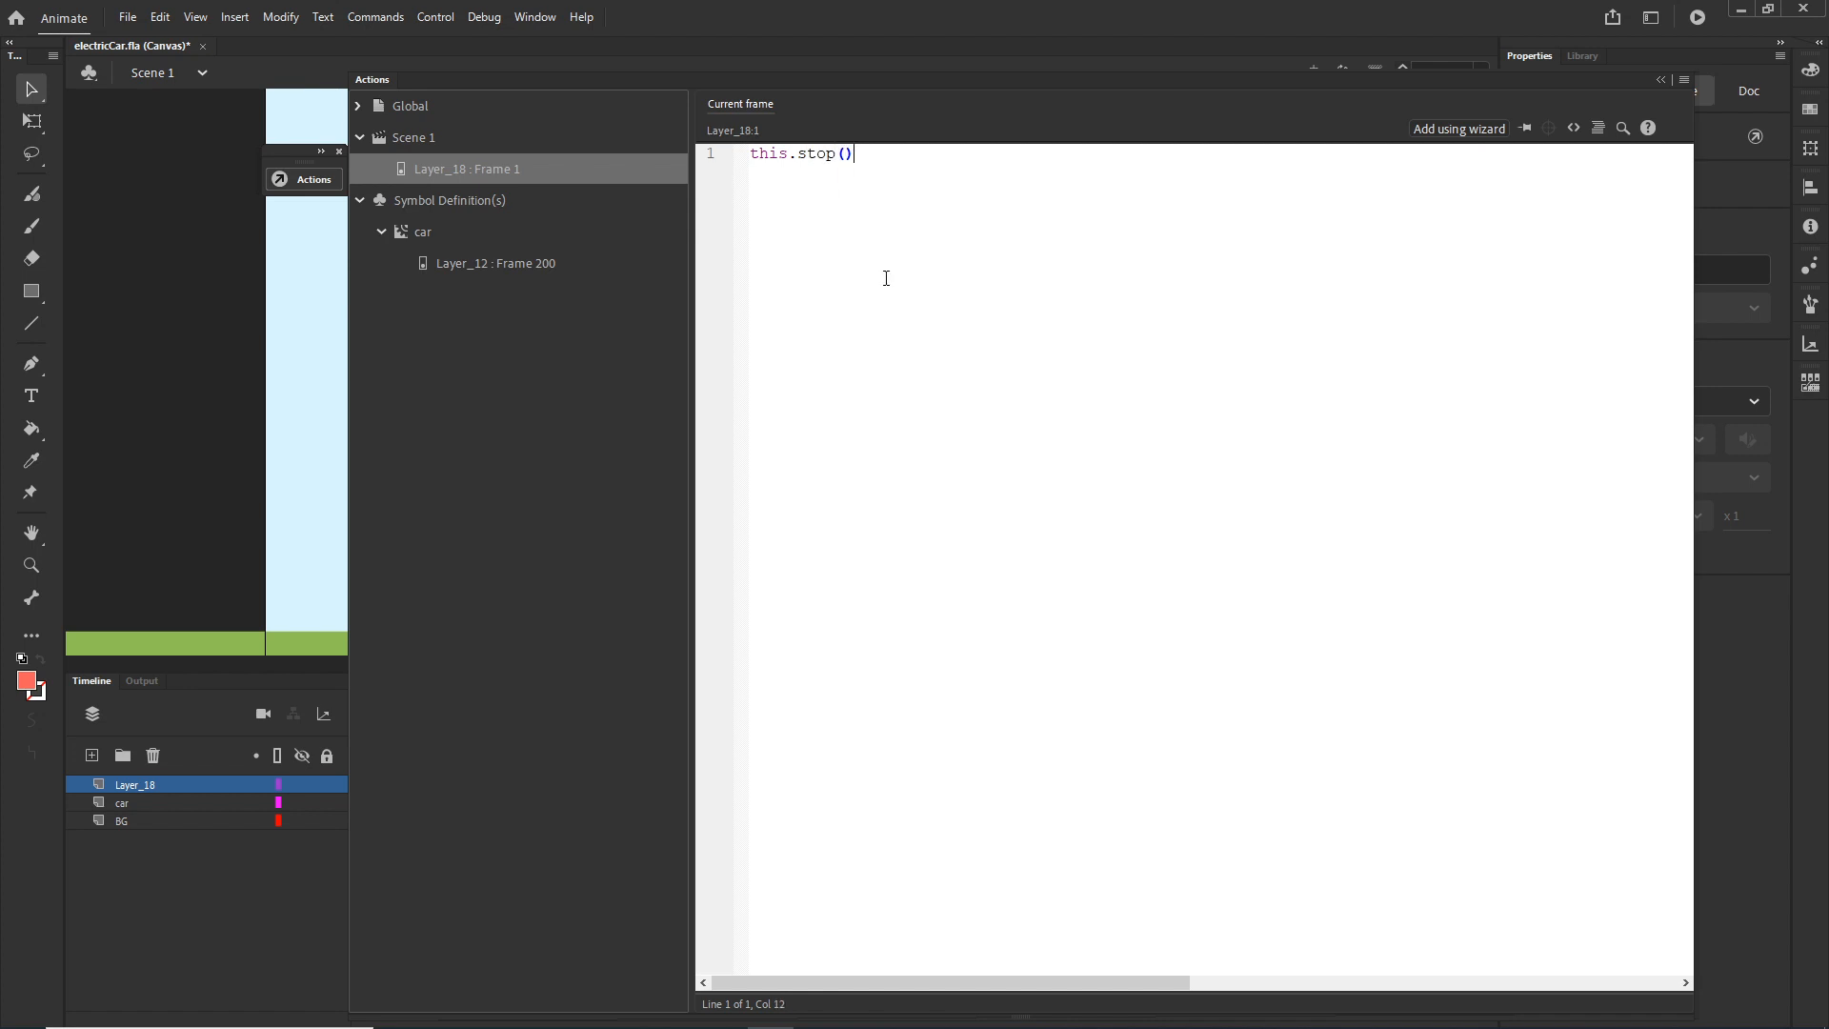
{"action": "type", "text": ";"}
{"action": "key", "text": "ctrl+s"}
{"action": "left_click", "coordinate": [1663, 81]}
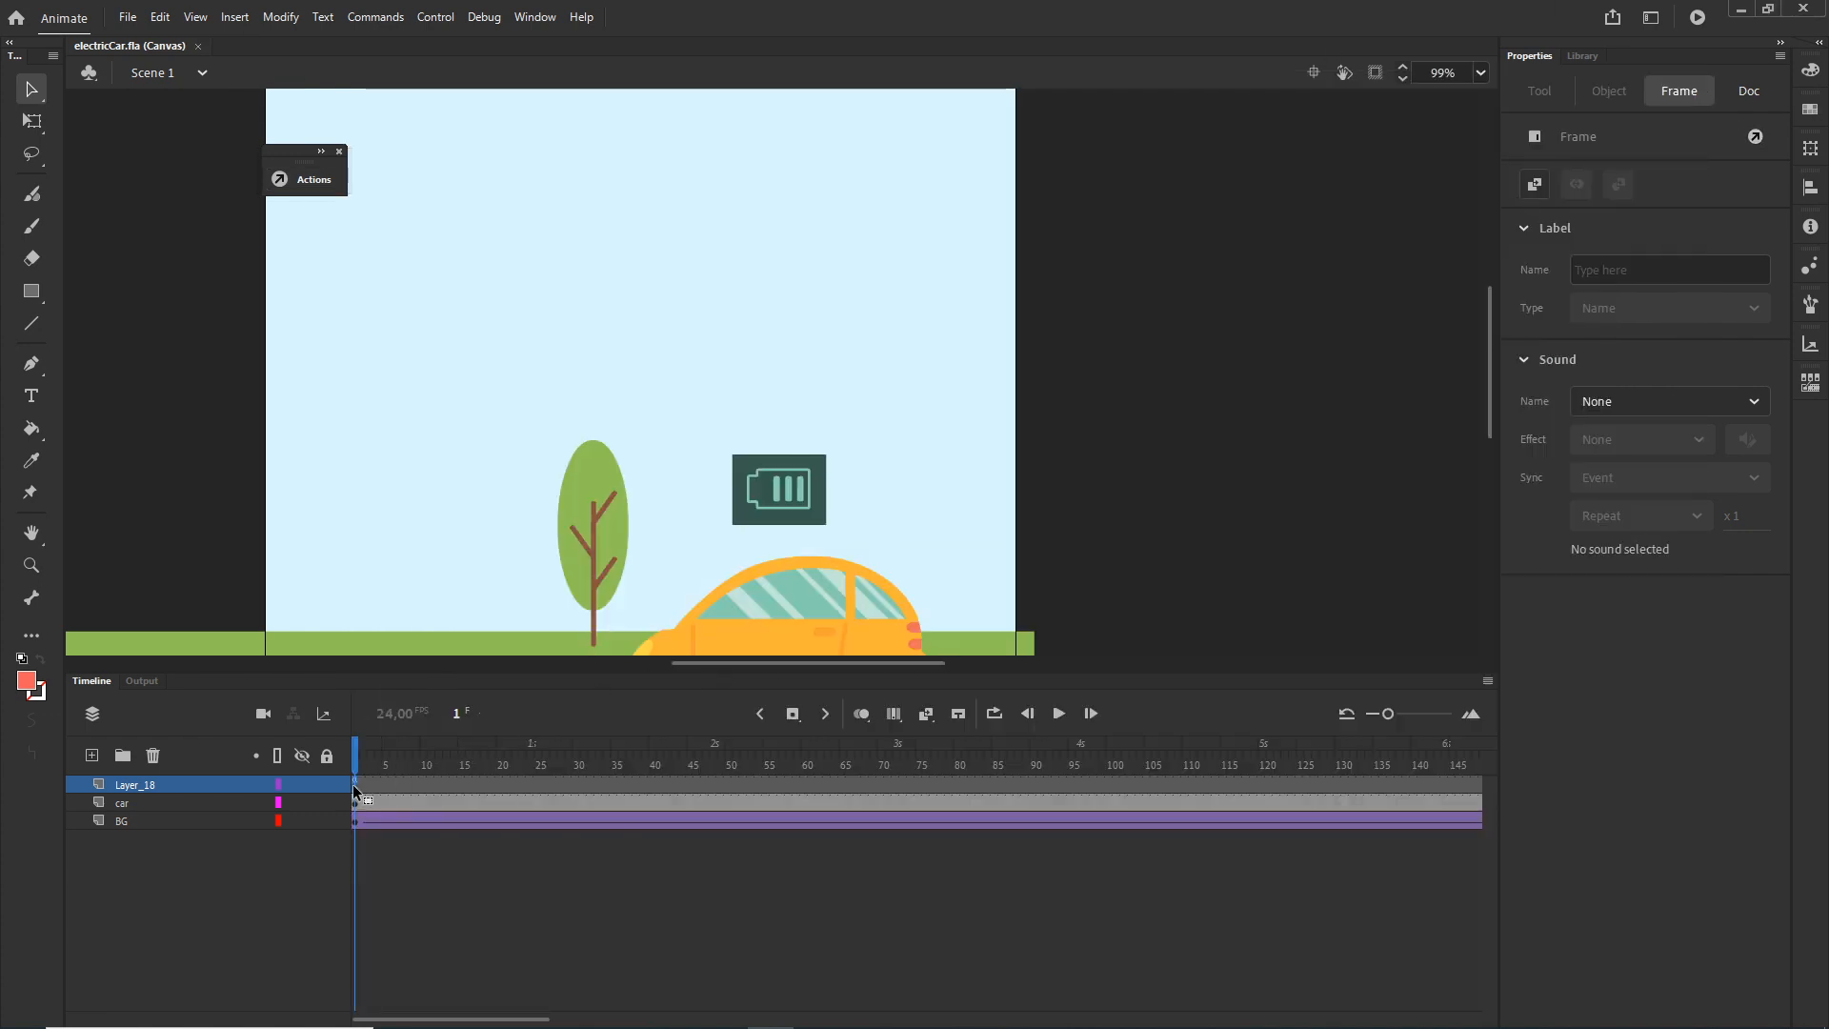
- Move the main timeline's script keyframe from frame 1 to frame 200
{"action": "scroll", "coordinate": [1476, 767], "scroll_direction": "right", "scroll_amount": 5}
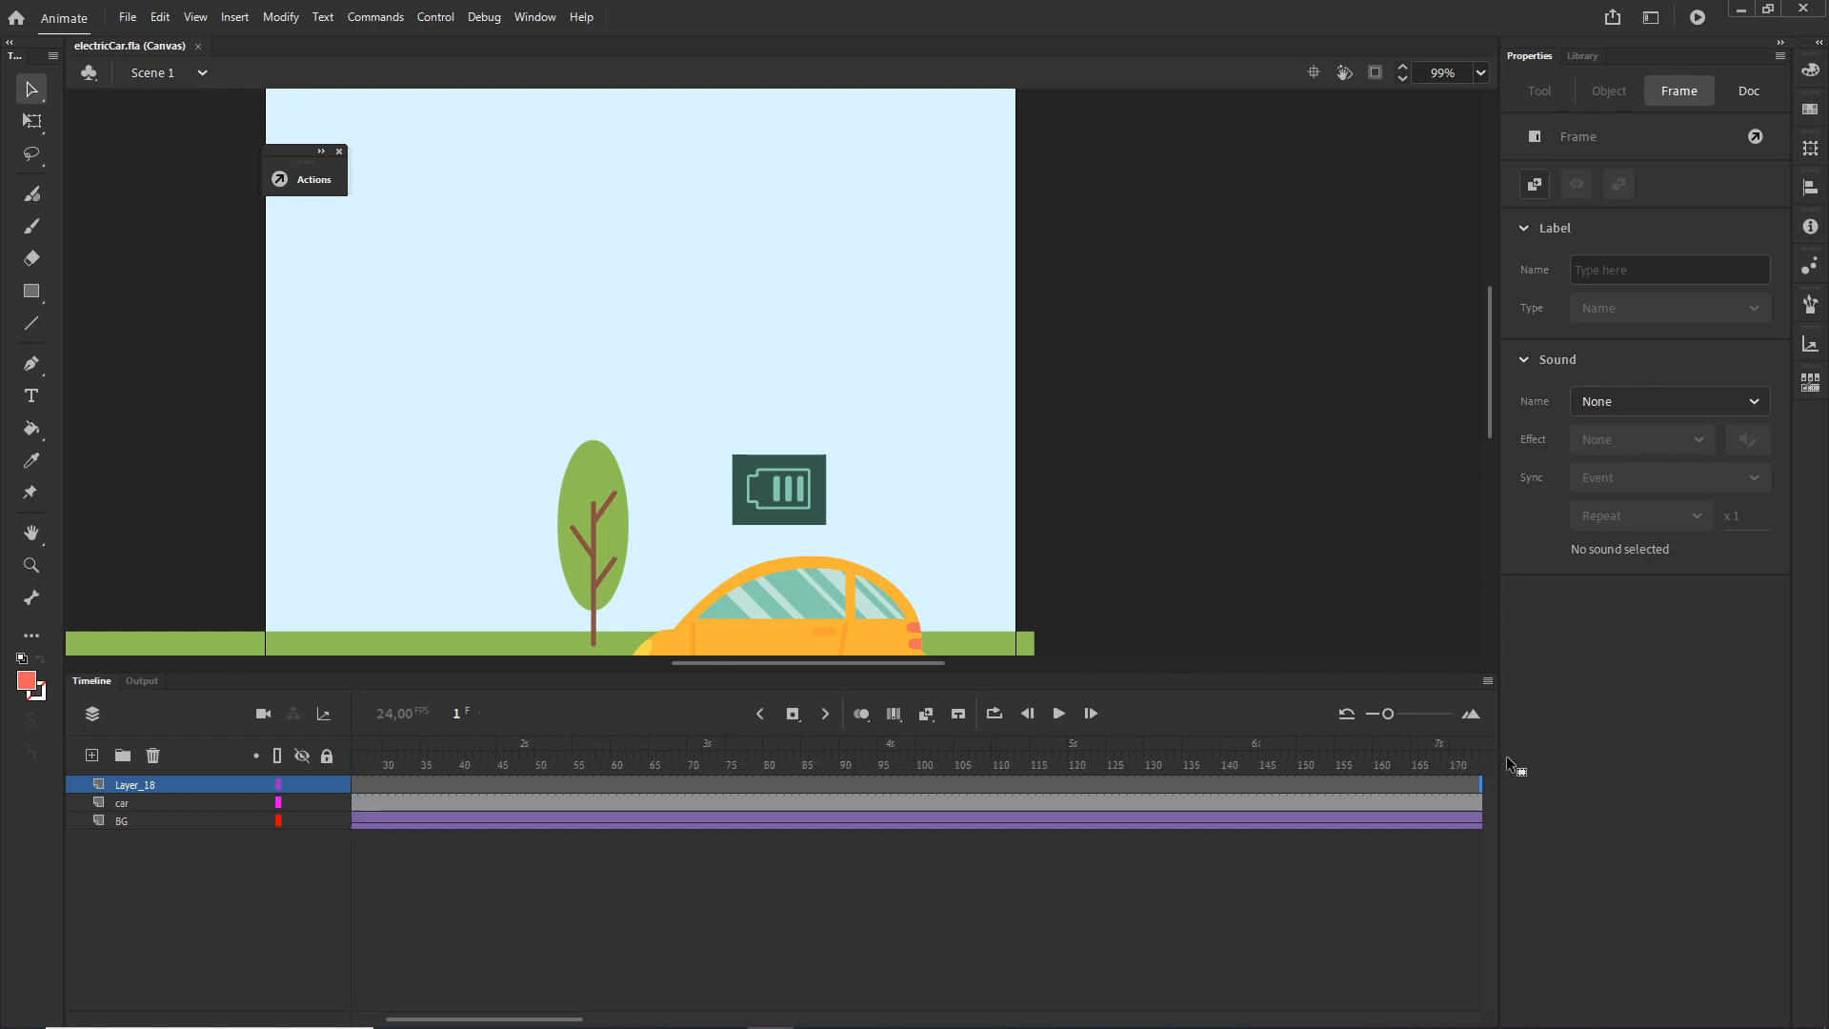
{"action": "left_click", "coordinate": [1345, 781]}
{"action": "left_click", "coordinate": [1239, 783]}
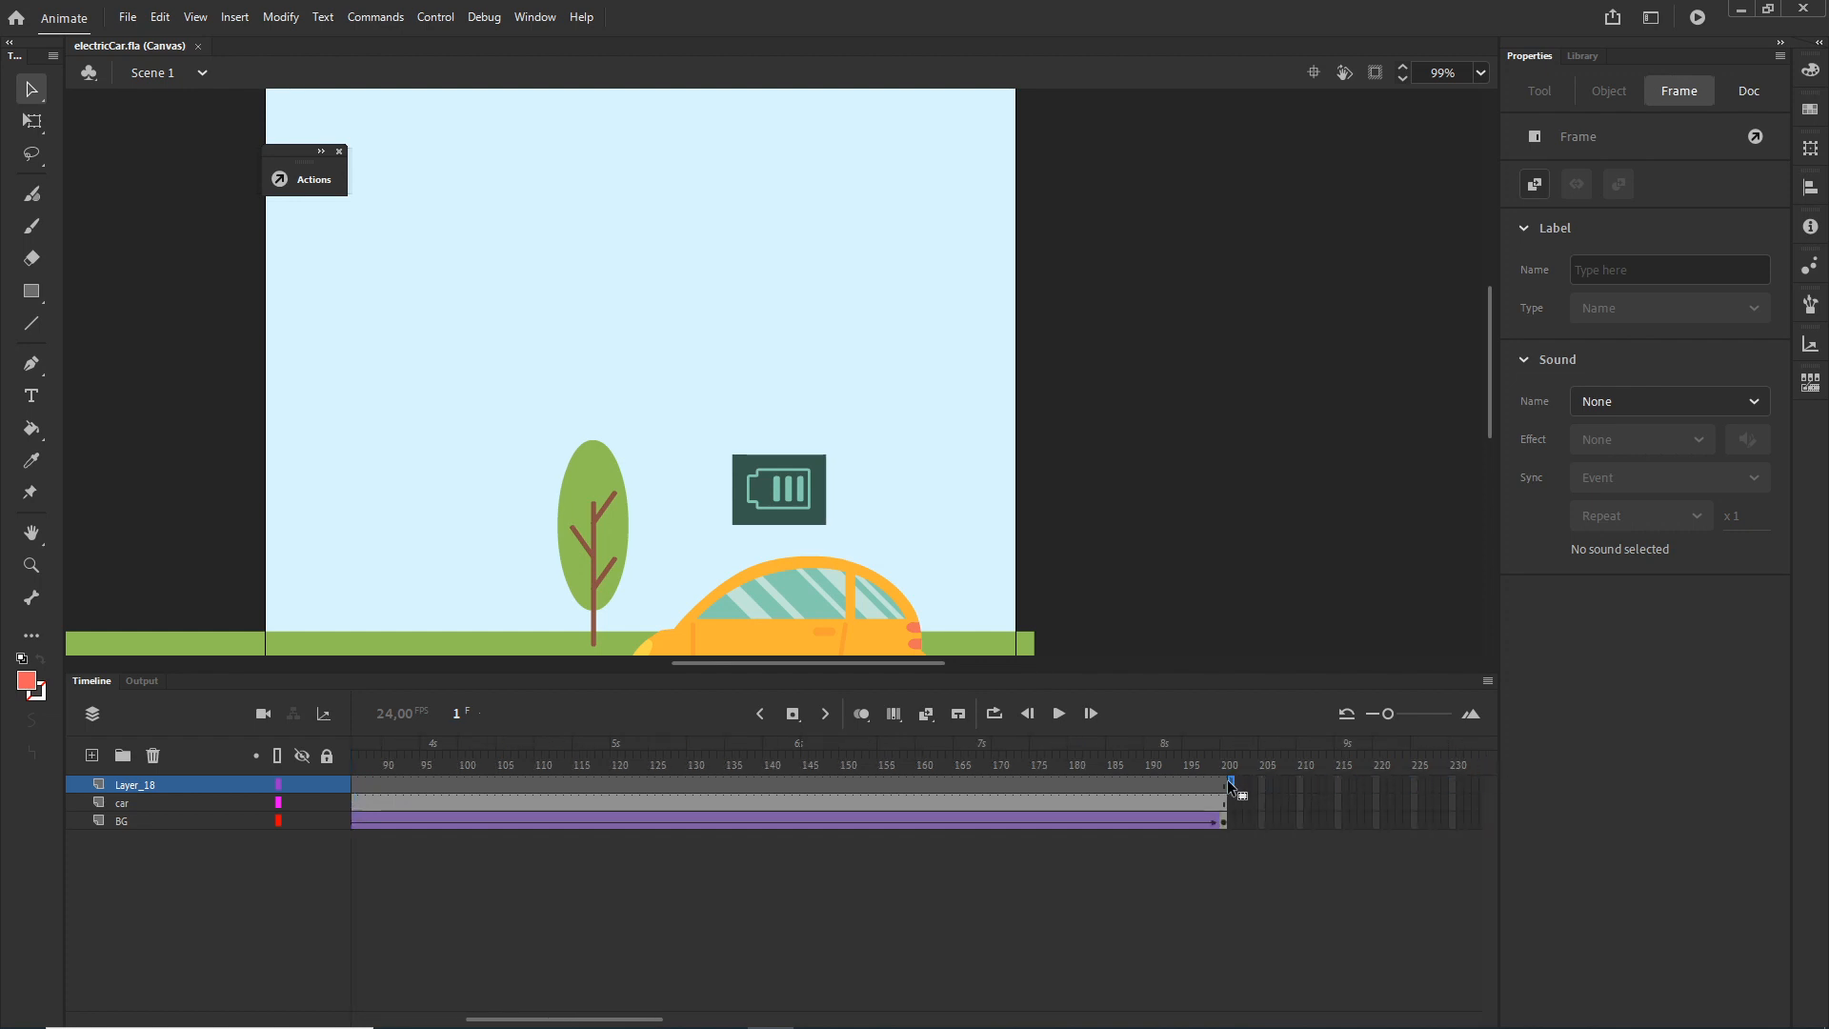
{"action": "left_click_drag", "start_coordinate": [1228, 781], "coordinate": [1224, 781]}
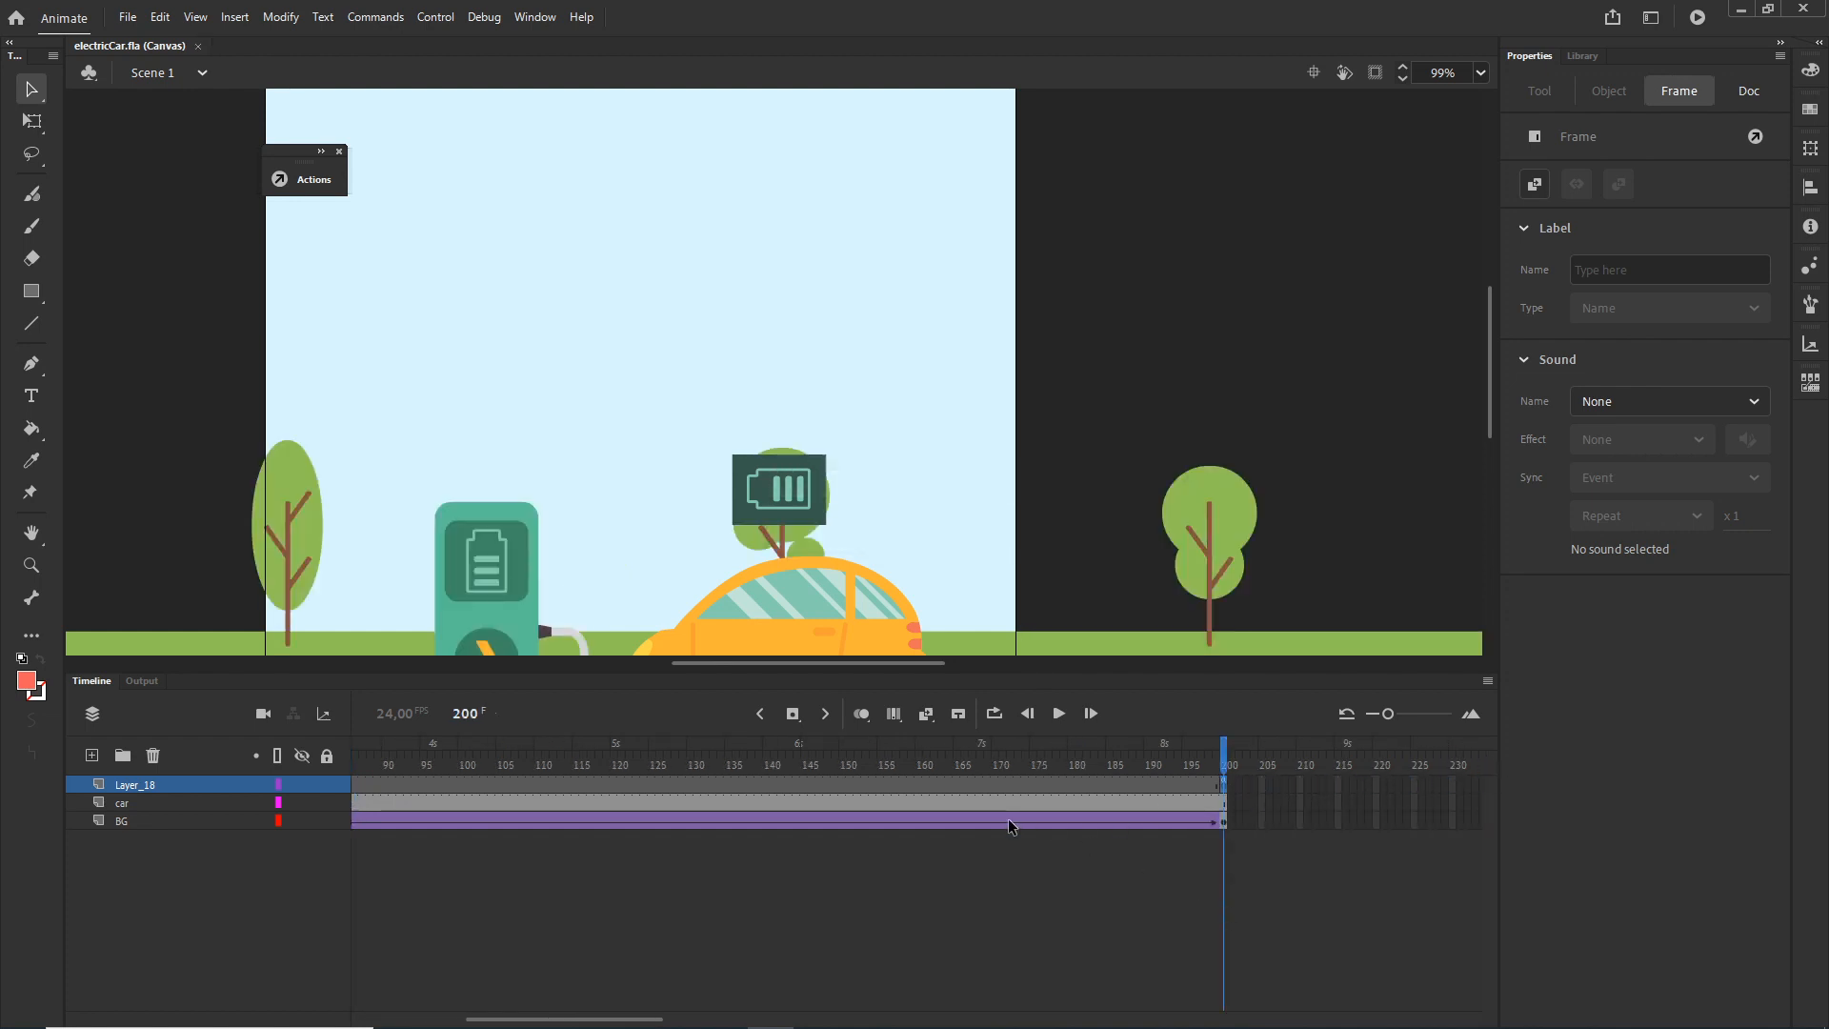
- Preview the whole scene in the browser up to the charging station, and switch back to Animate
{"action": "key", "text": "ctrl+Return"}
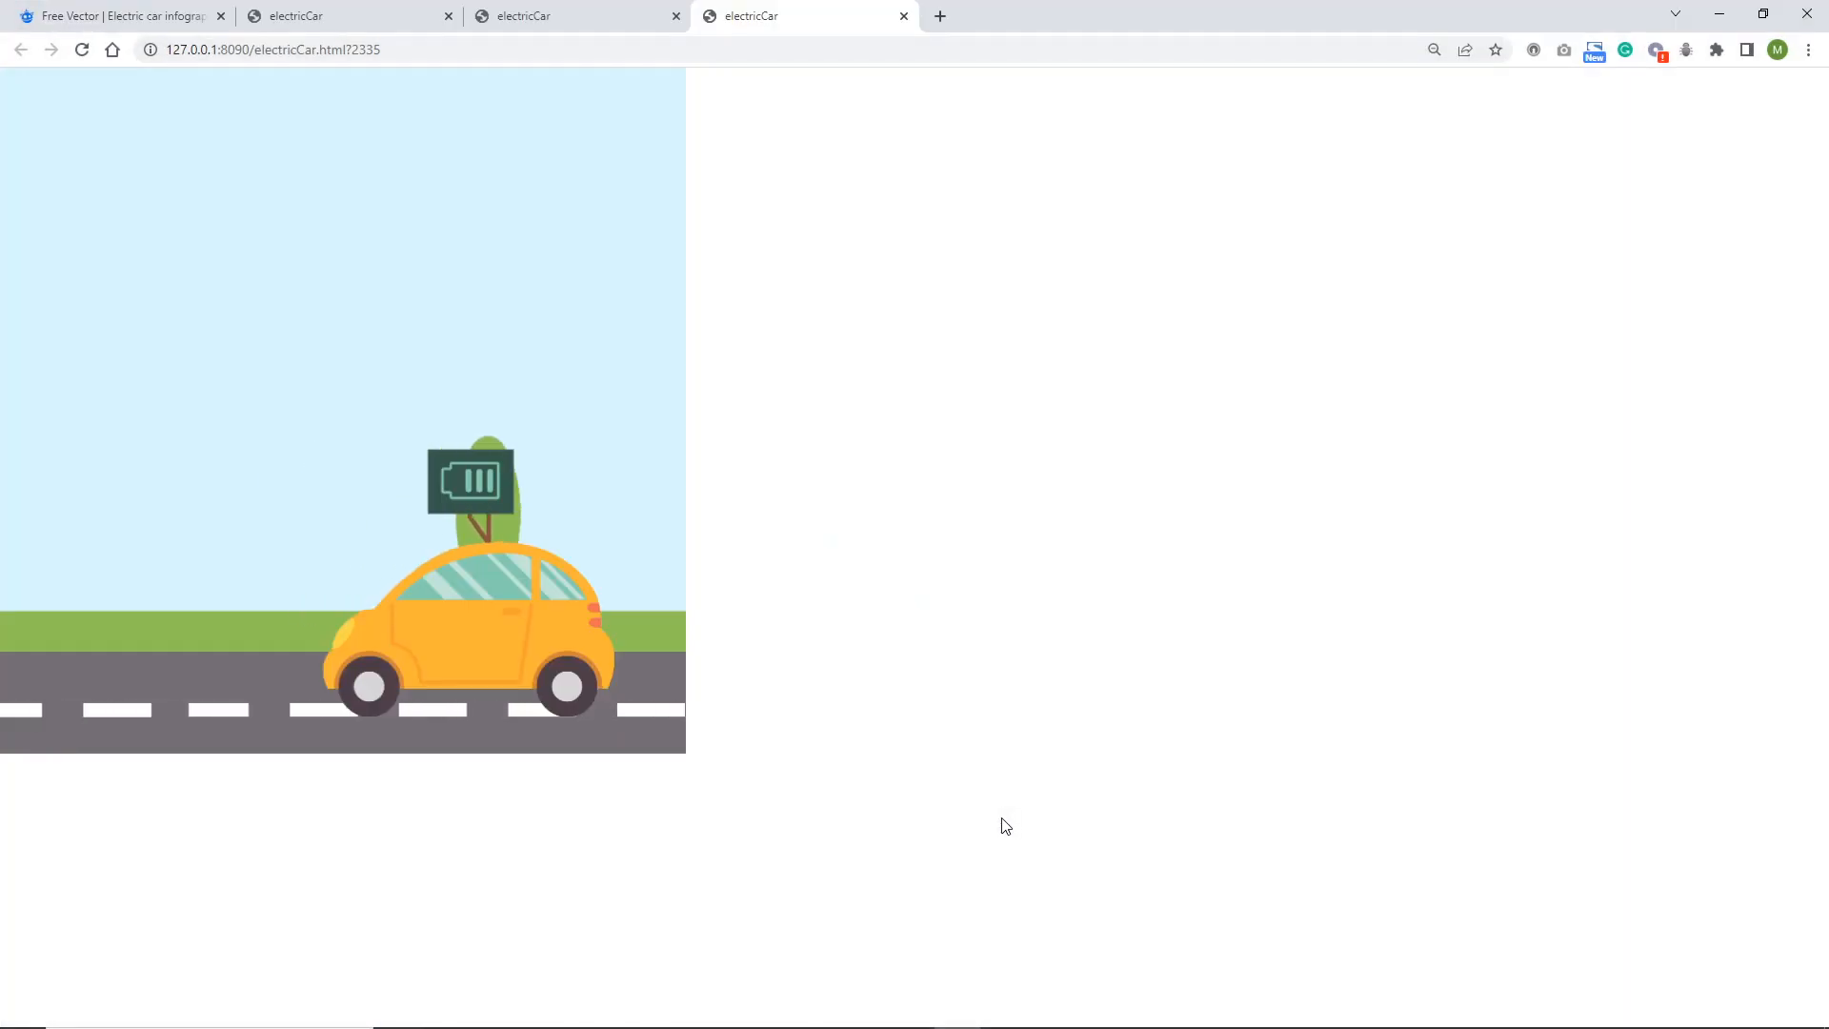
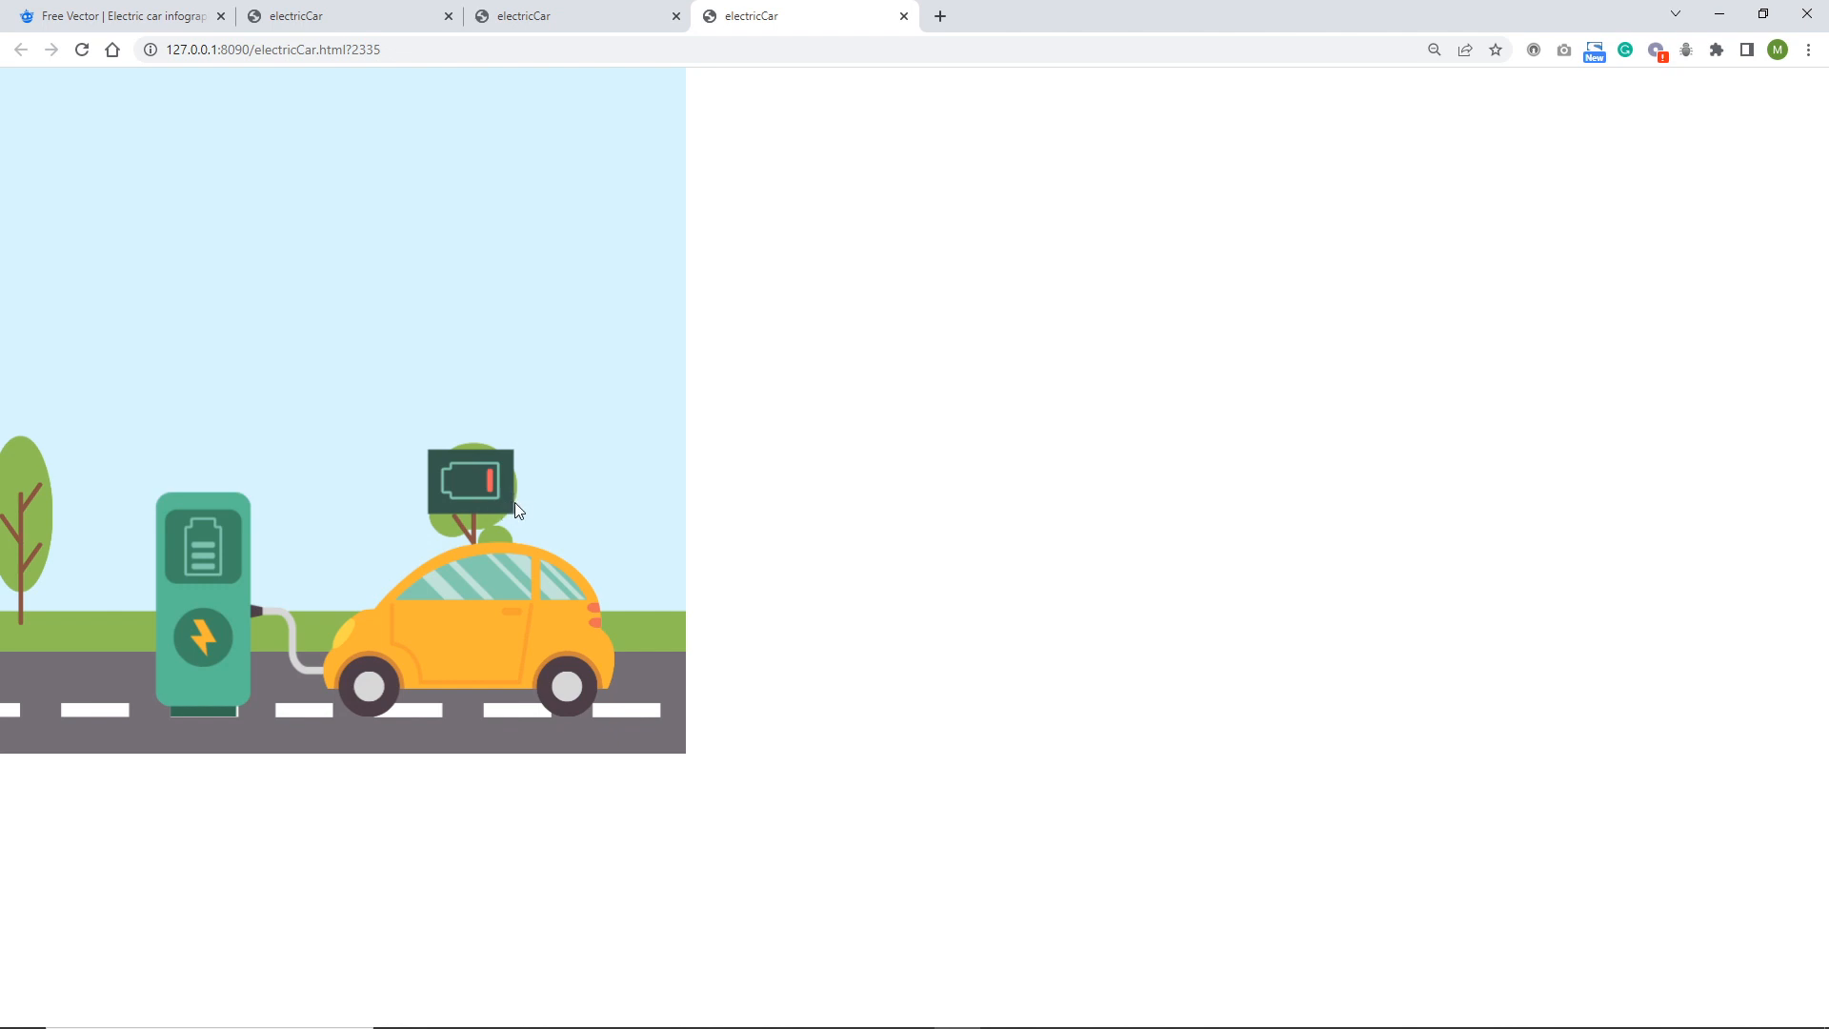
{"action": "mouse_move", "coordinate": [774, 1025]}
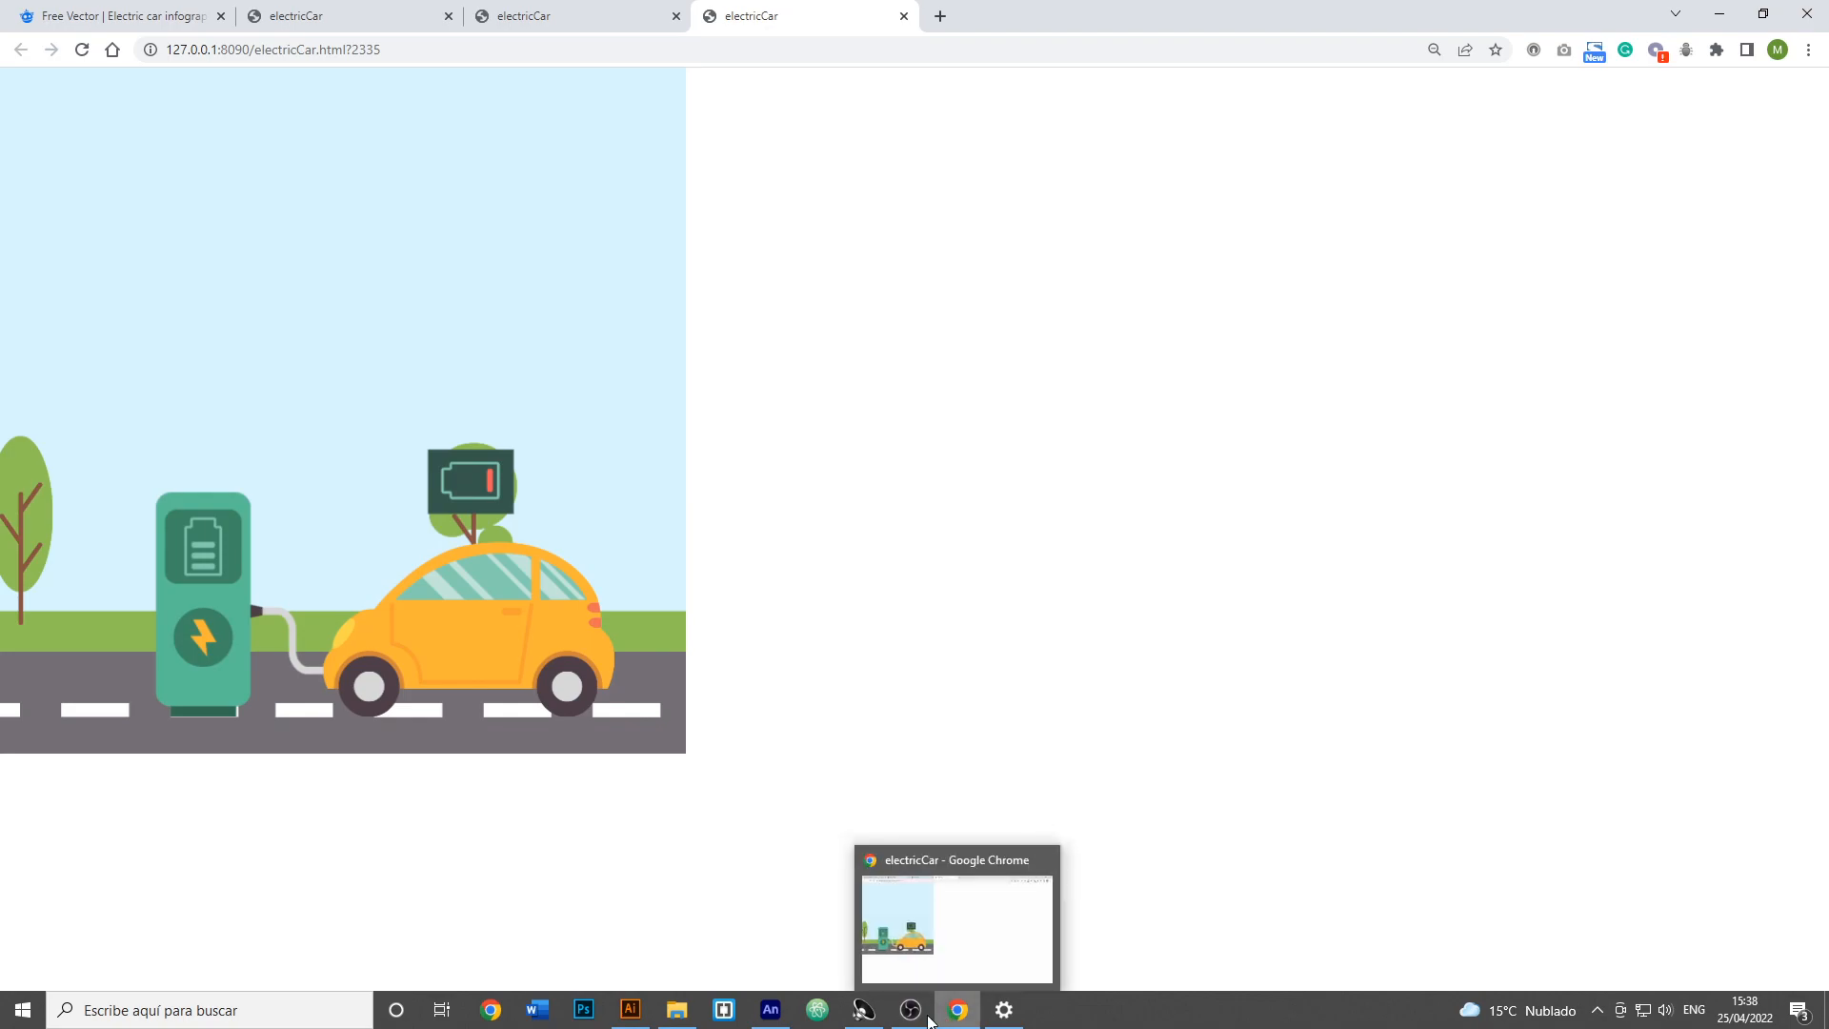
{"action": "left_click", "coordinate": [770, 1009]}
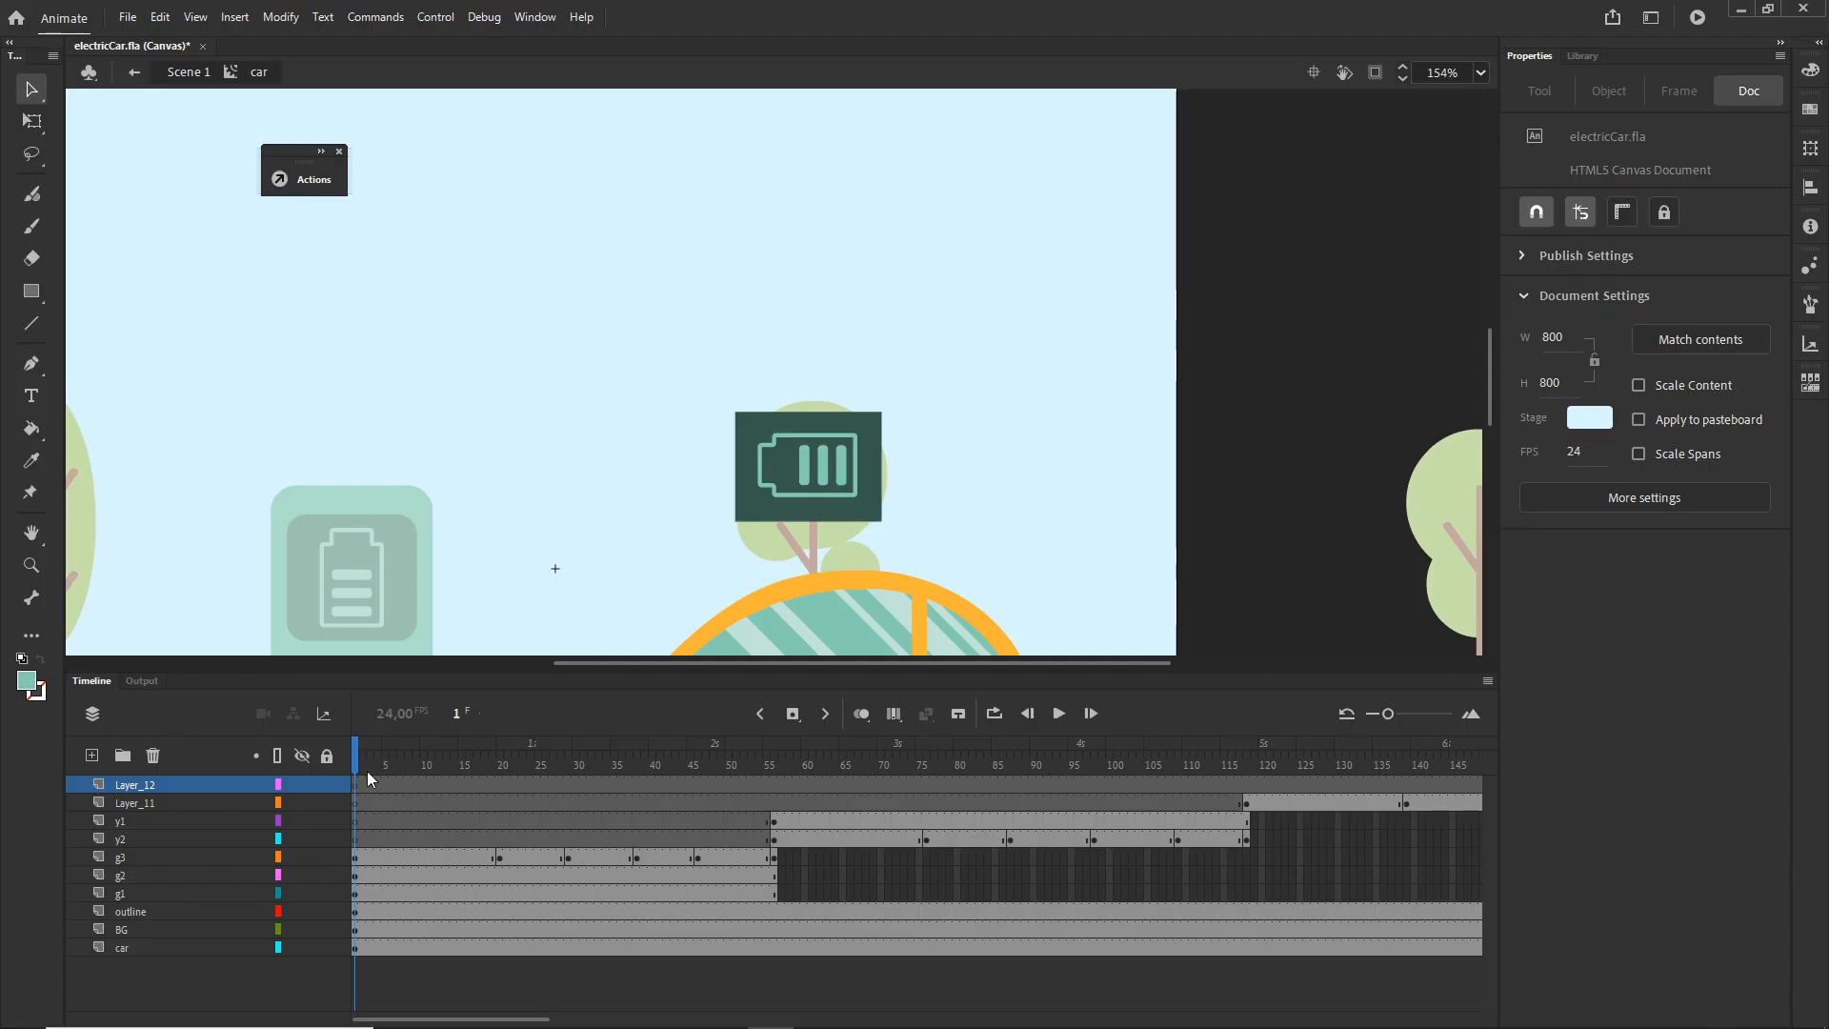
- Copy the full battery's outline and three green bars from frame 1 and paste them into a new layer at the top
{"action": "left_click_drag", "start_coordinate": [357, 748], "coordinate": [1151, 776]}
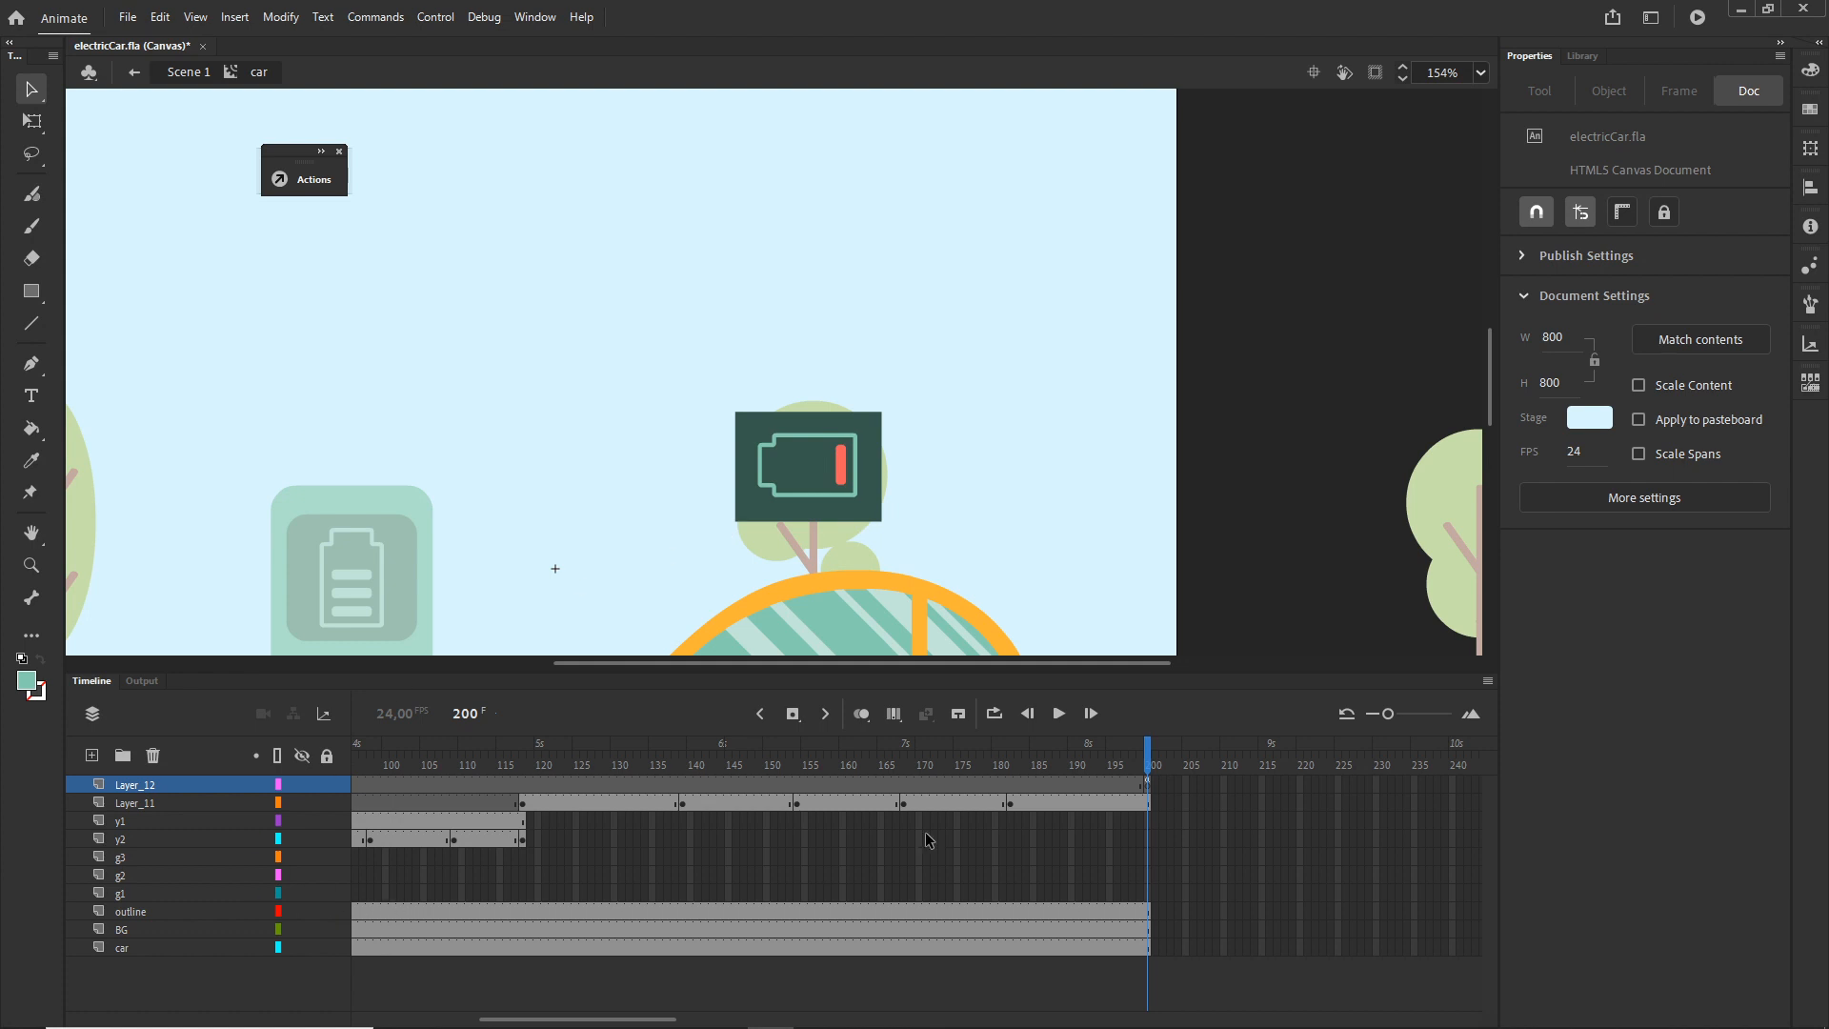
{"action": "left_click_drag", "start_coordinate": [1148, 752], "coordinate": [196, 784]}
{"action": "left_click", "coordinate": [141, 912]}
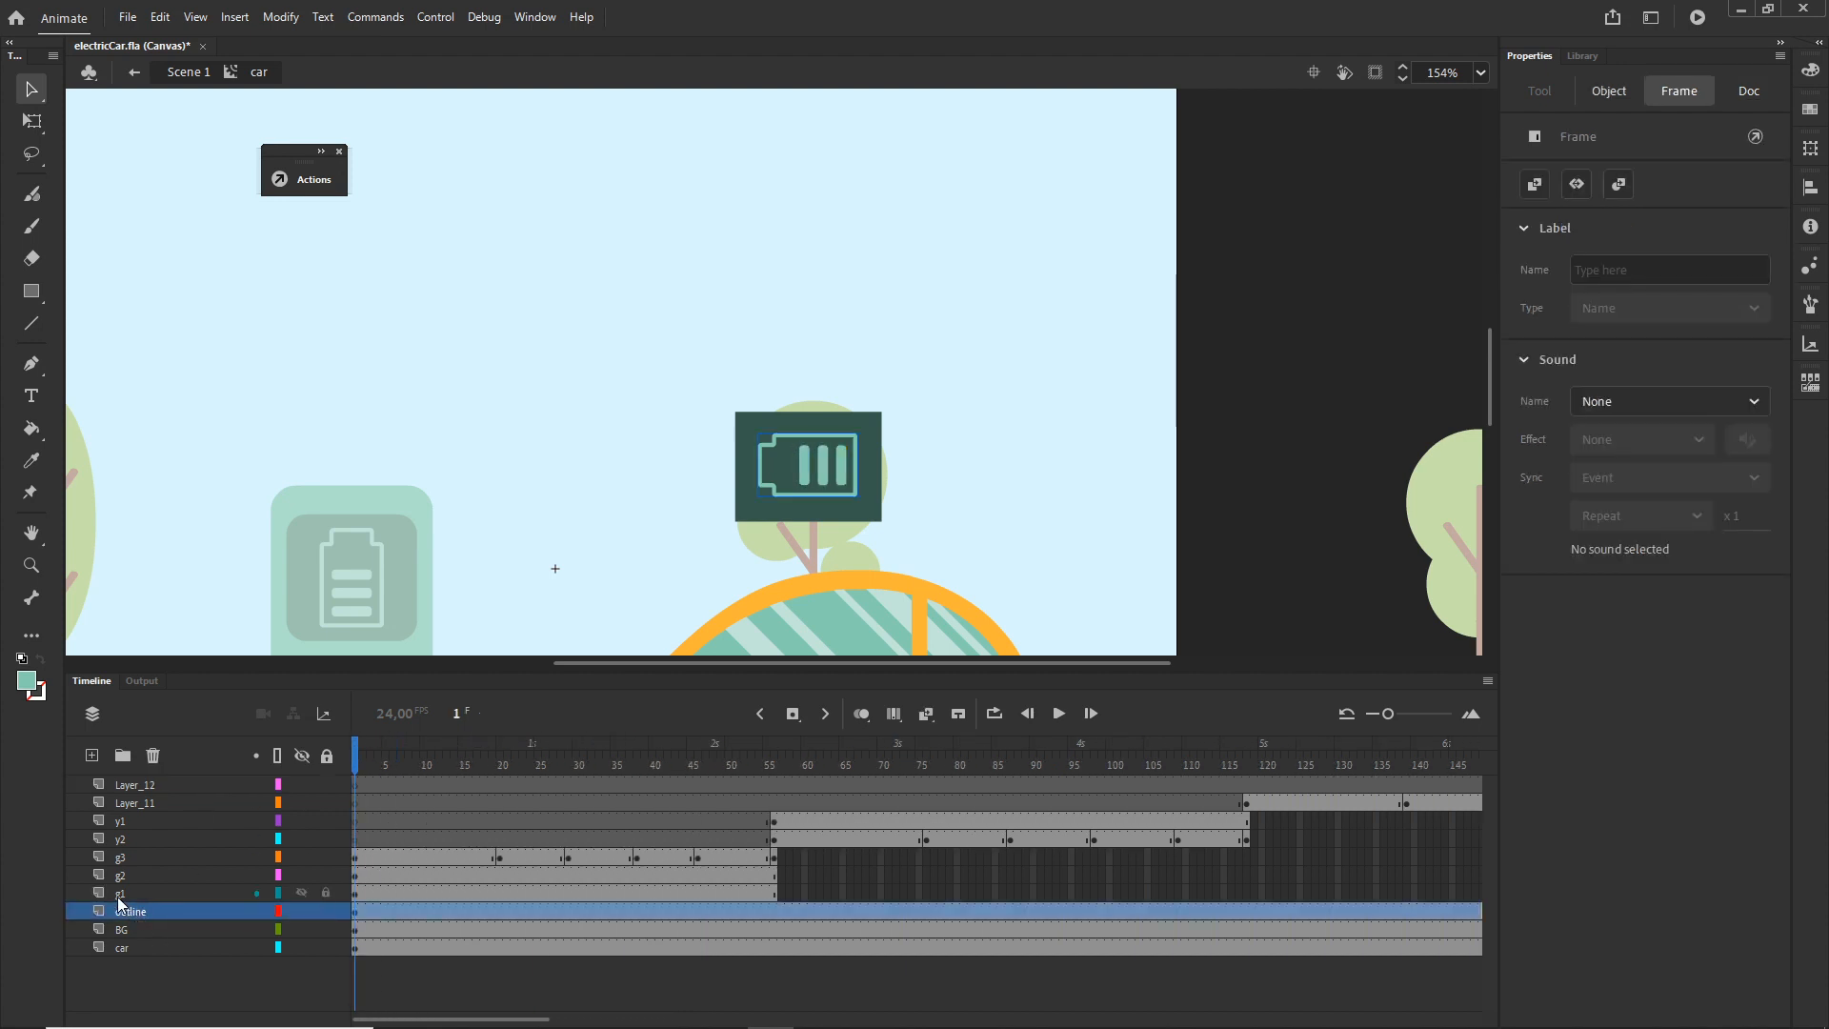
{"action": "left_click", "coordinate": [119, 893], "text": "shift"}
{"action": "left_click", "coordinate": [118, 874], "text": "shift"}
{"action": "left_click", "coordinate": [118, 858], "text": "shift"}
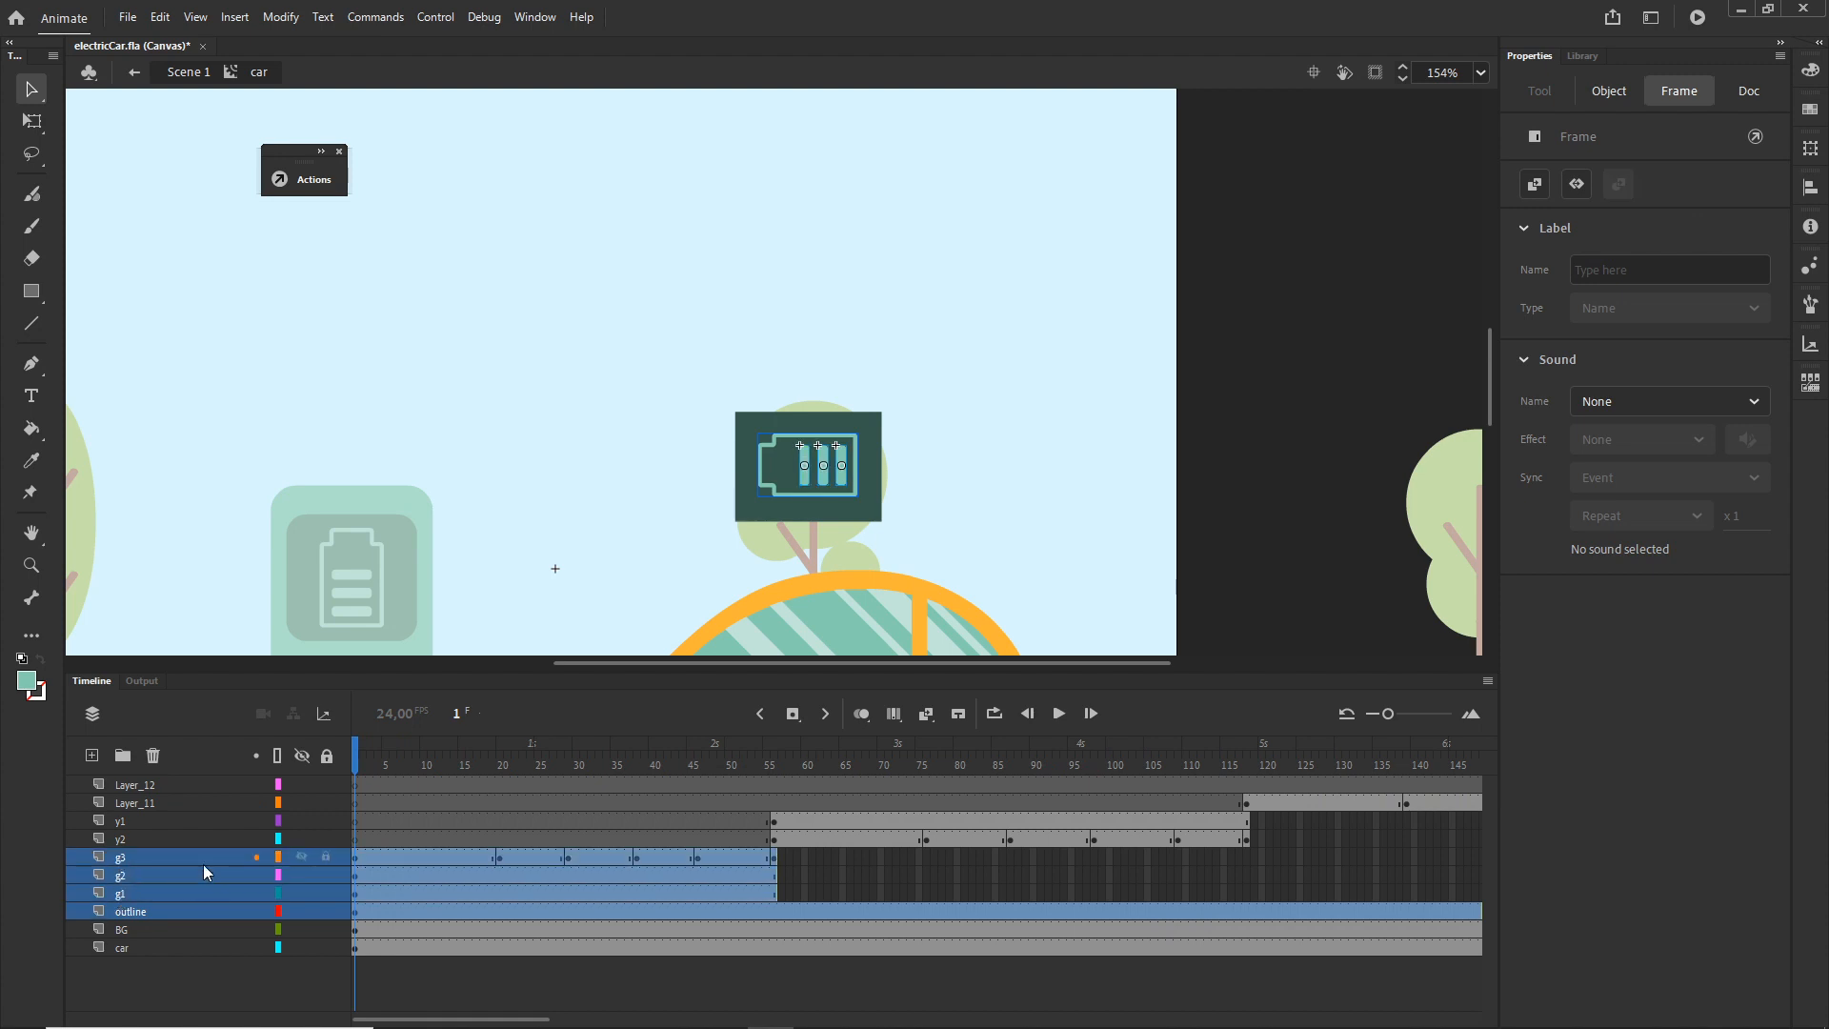
{"action": "left_click", "coordinate": [143, 785]}
{"action": "left_click", "coordinate": [98, 759]}
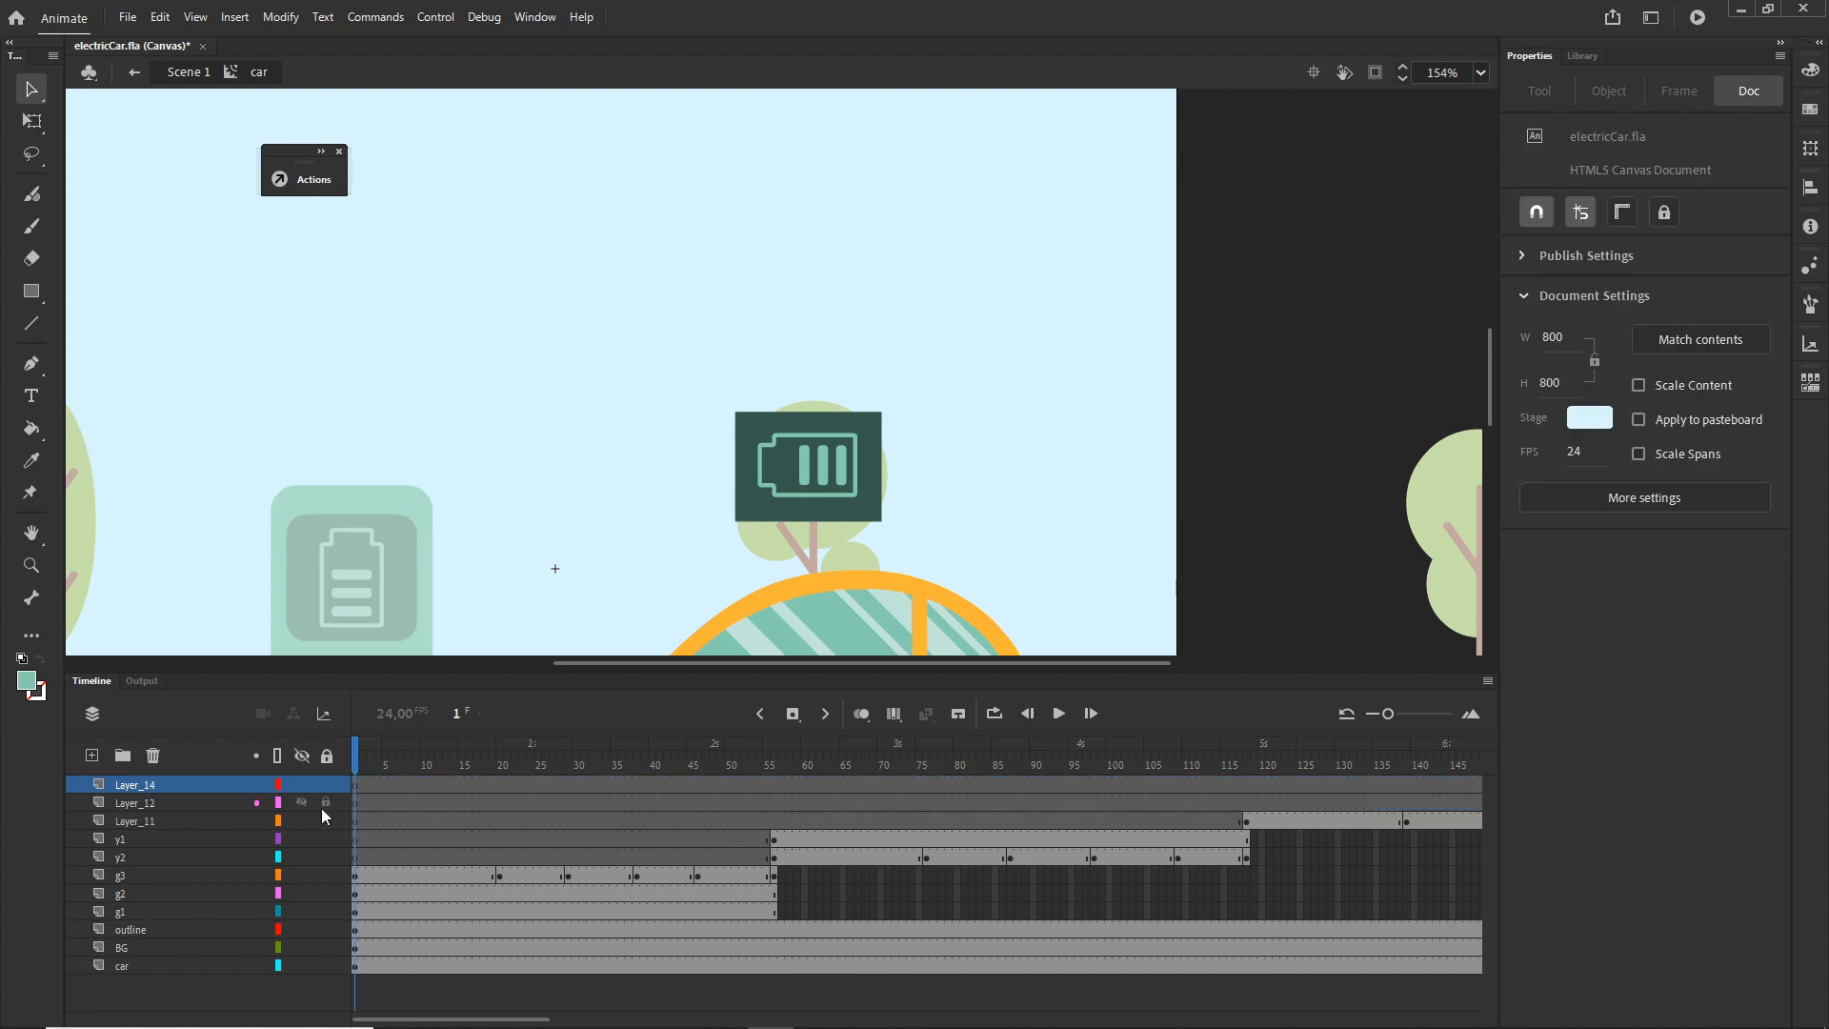
{"action": "key", "text": "ctrl+shift+v"}
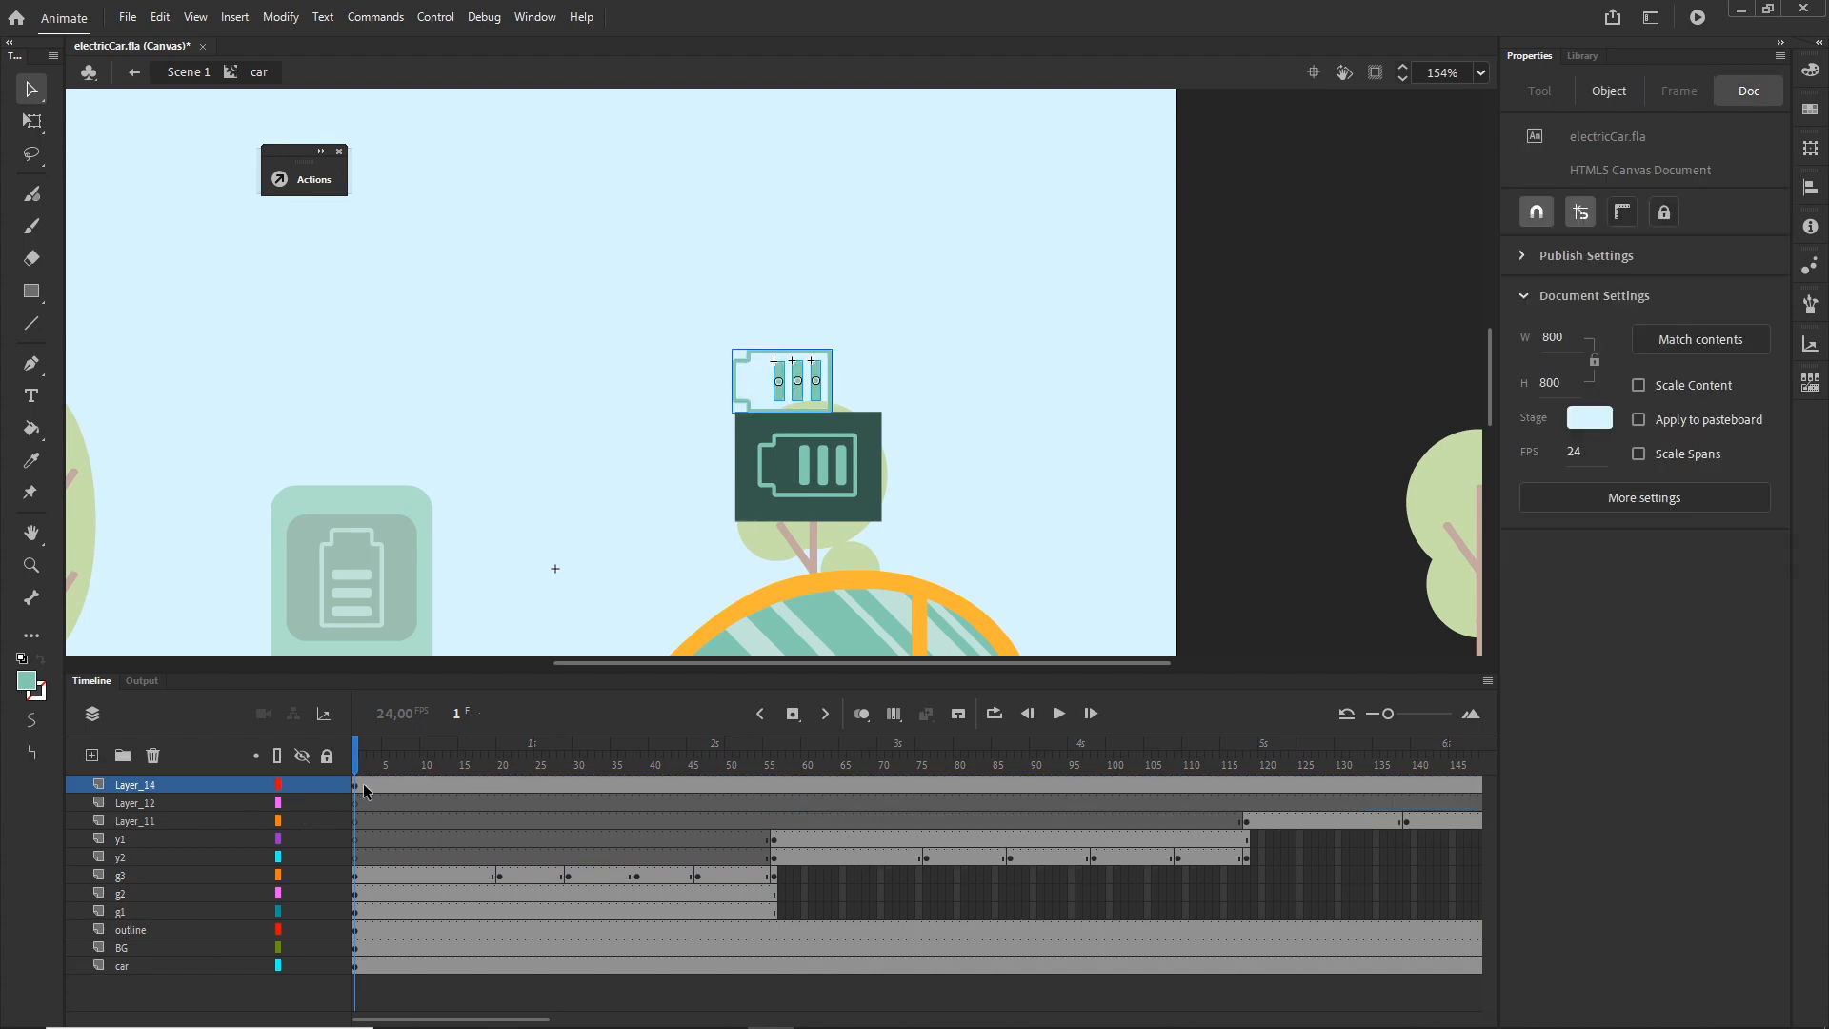
- Move the new layer's starting keyframe to frame 200 and align the pasted battery over the dark display above the car
{"action": "left_click", "coordinate": [505, 785]}
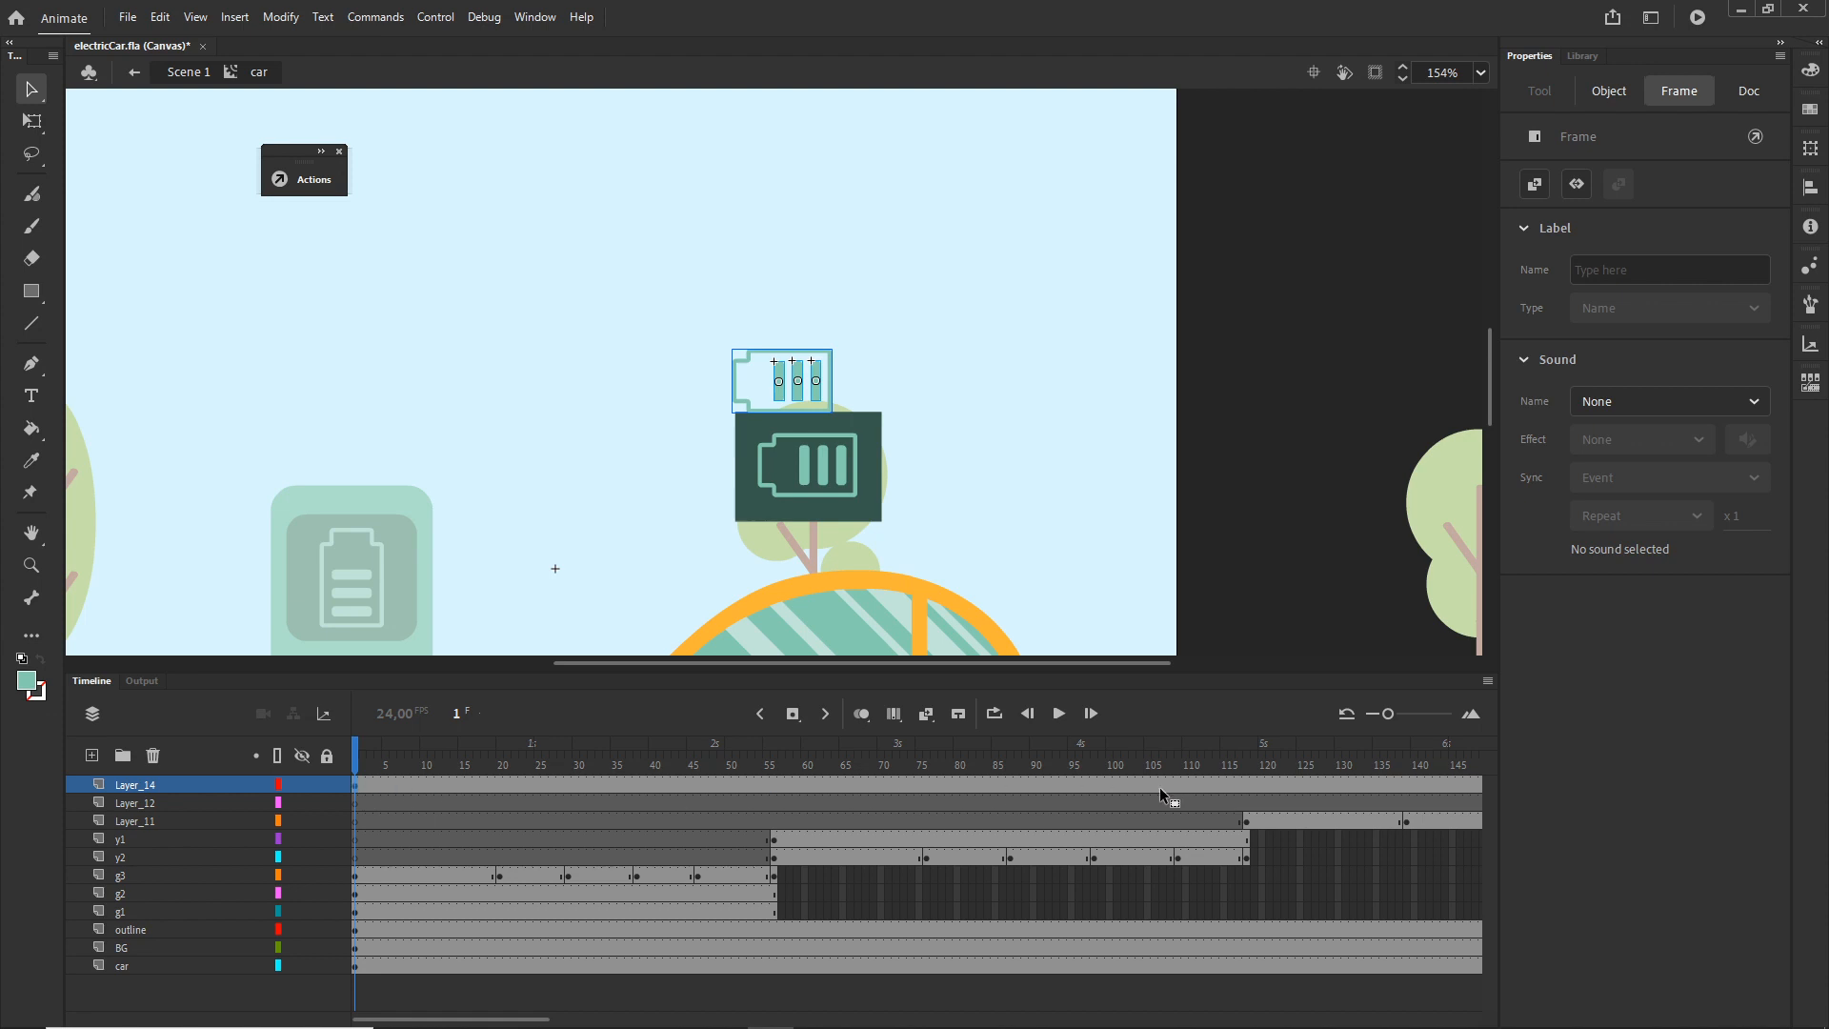
{"action": "scroll", "coordinate": [1488, 776], "scroll_direction": "right", "scroll_amount": 10}
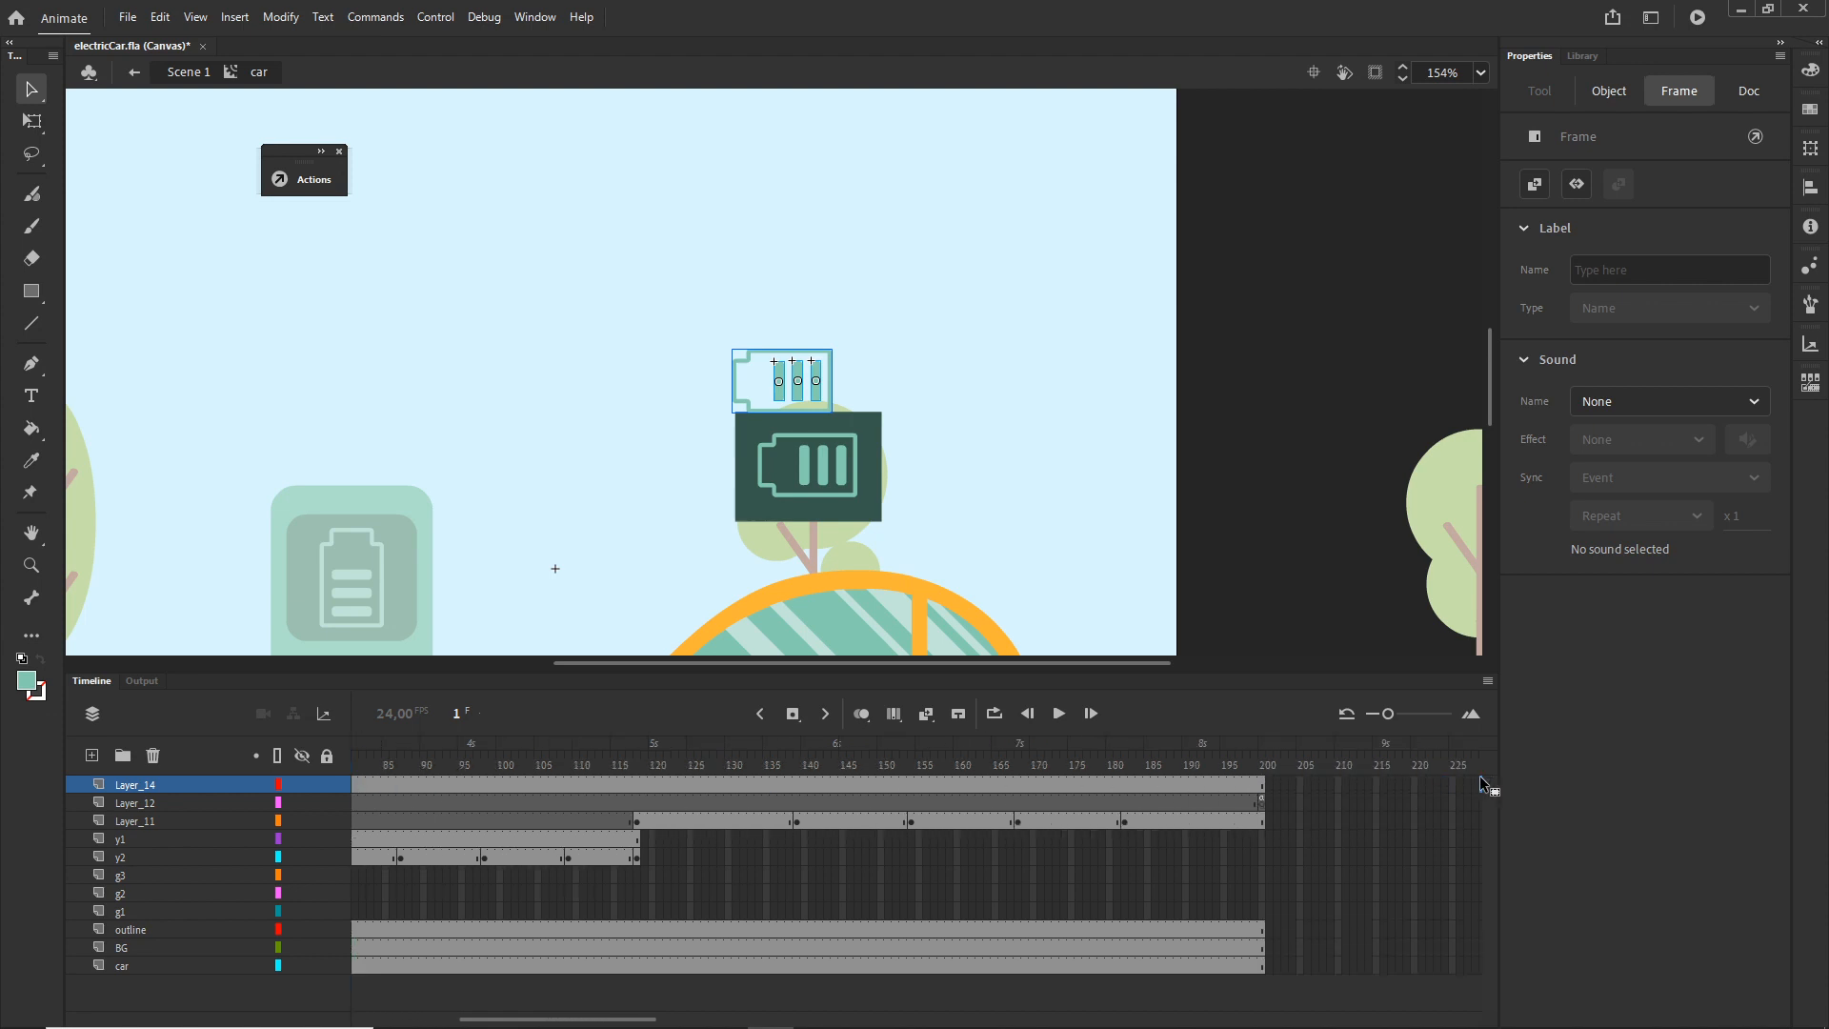
{"action": "left_click", "coordinate": [1278, 781]}
{"action": "left_click", "coordinate": [1260, 784]}
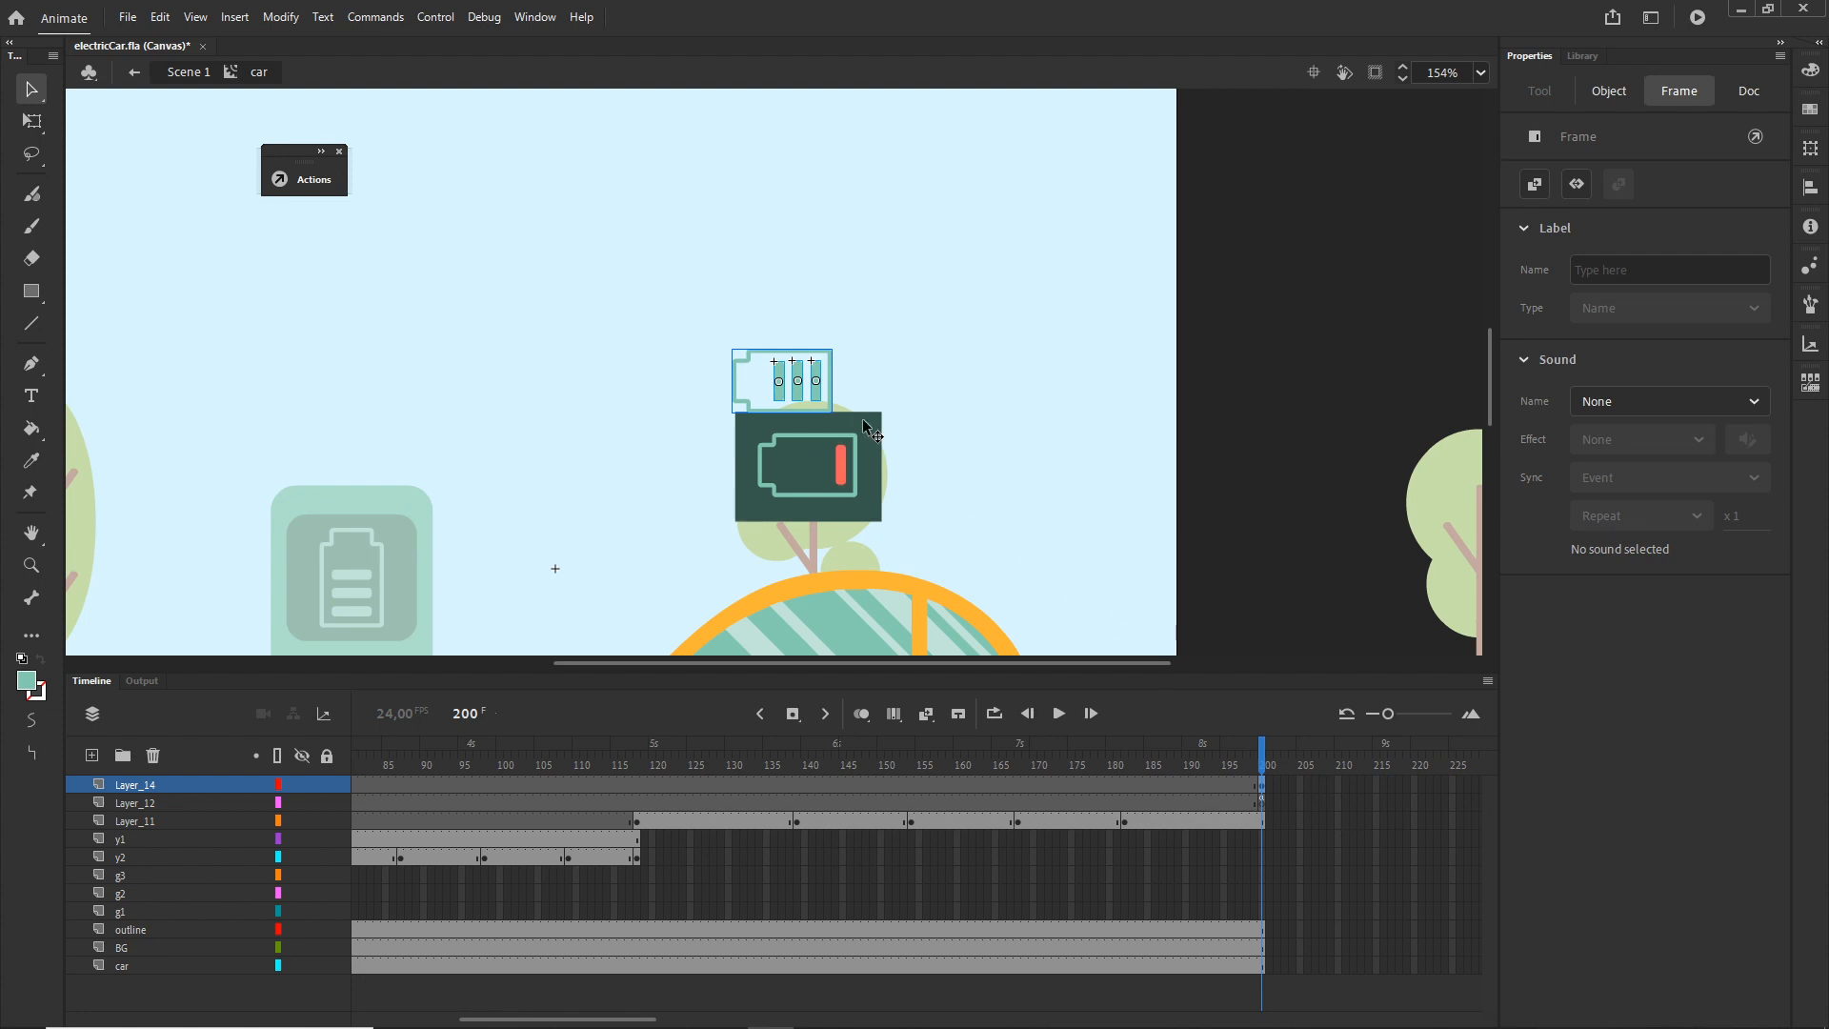
{"action": "left_click_drag", "start_coordinate": [817, 398], "coordinate": [843, 467]}
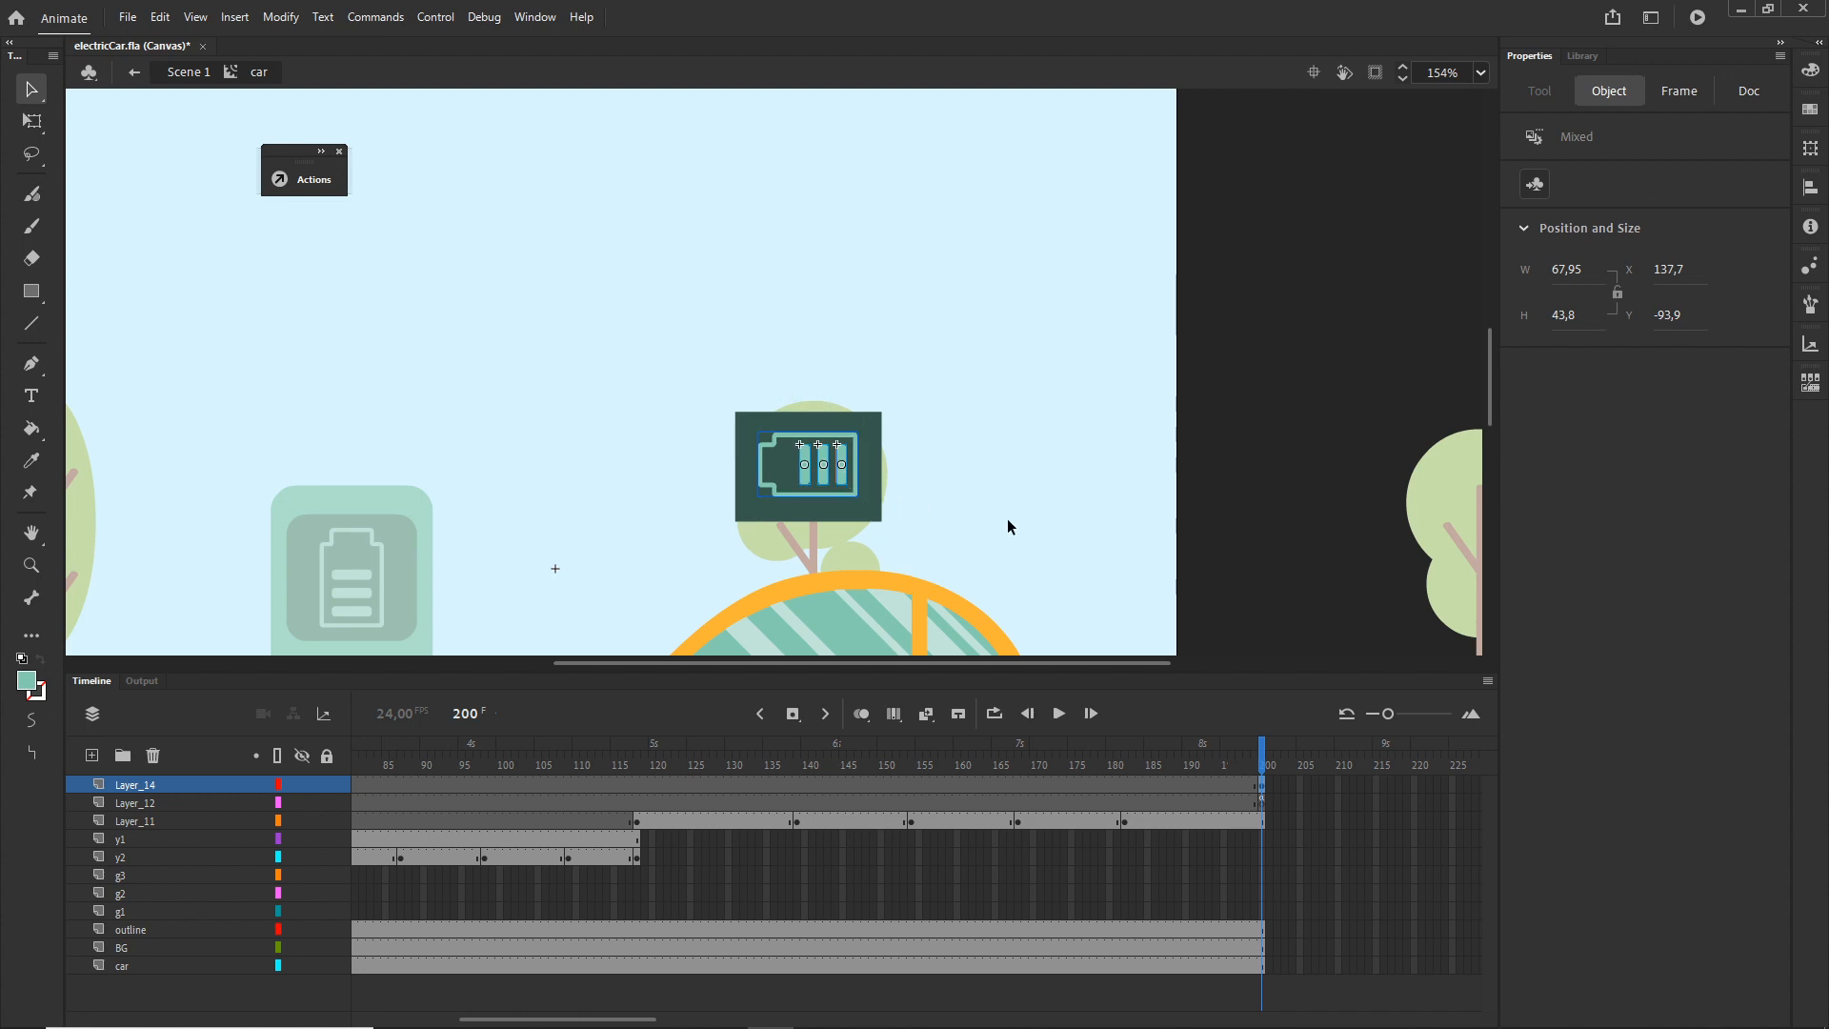
- Extend the new battery layer, the car layer and the BG layer to frame 260
{"action": "scroll", "coordinate": [985, 862], "scroll_direction": "right", "scroll_amount": 5}
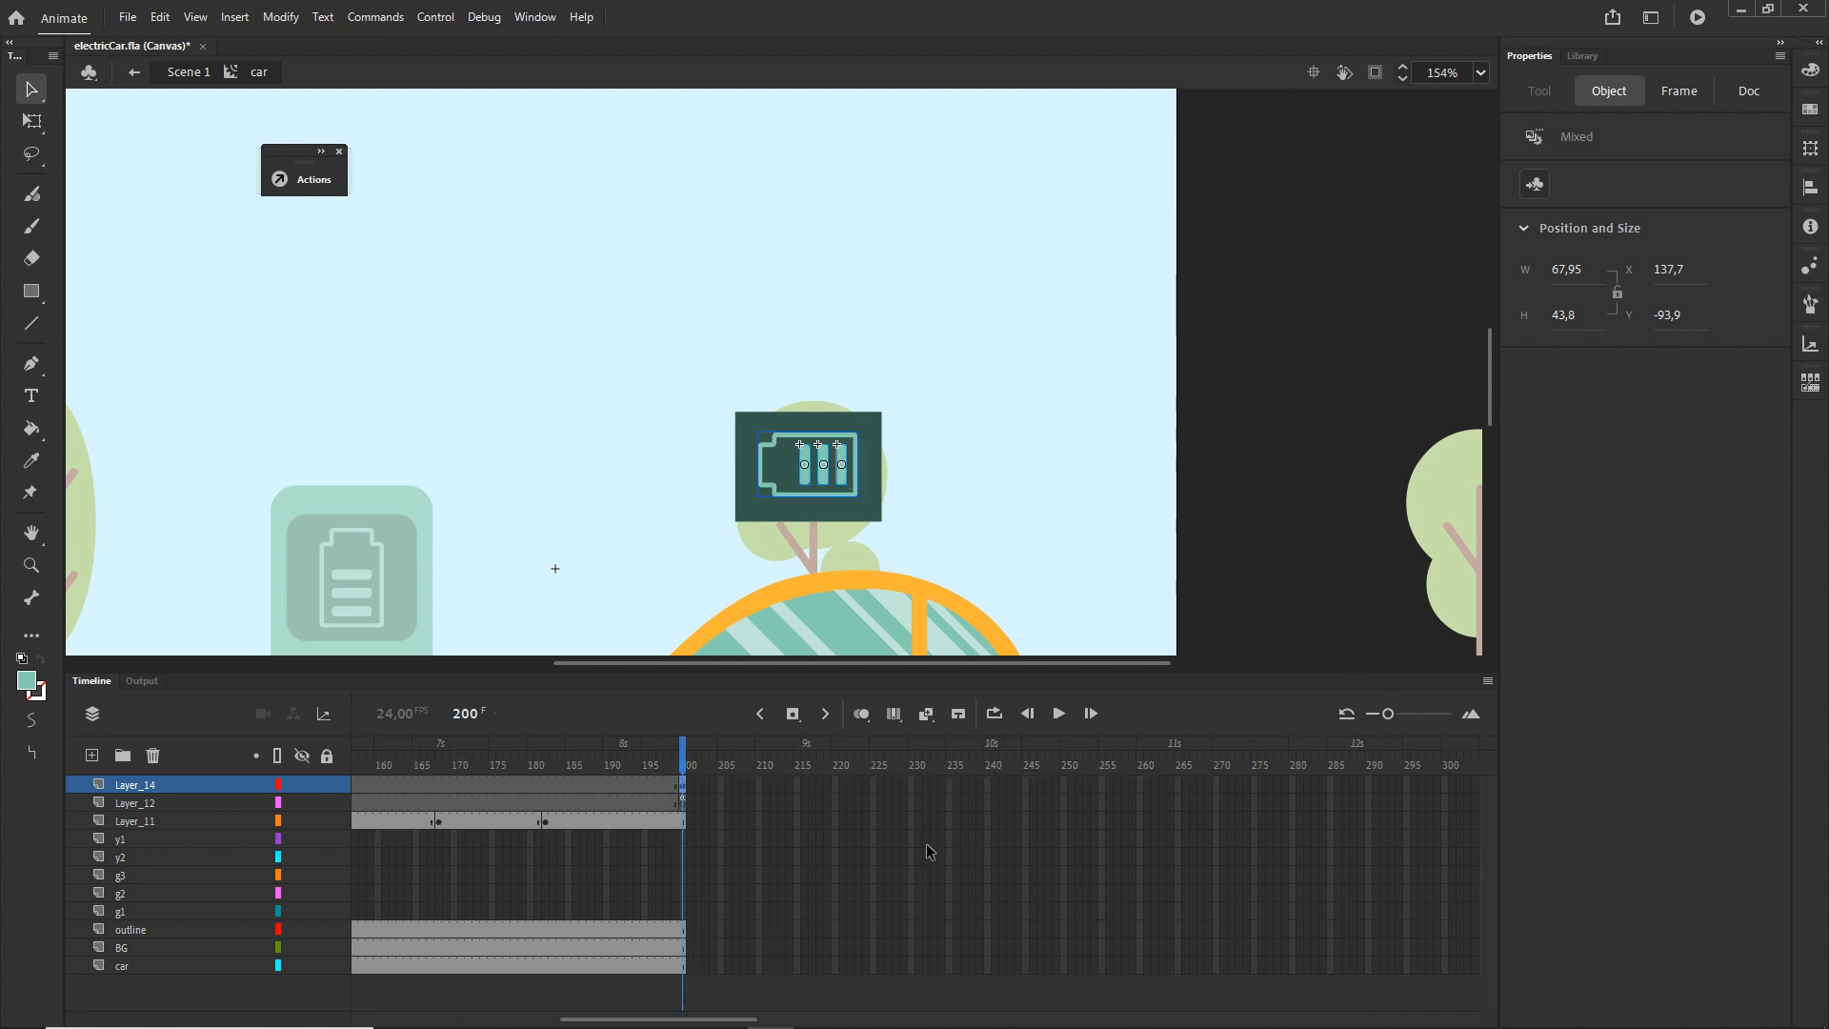
{"action": "left_click", "coordinate": [1140, 786]}
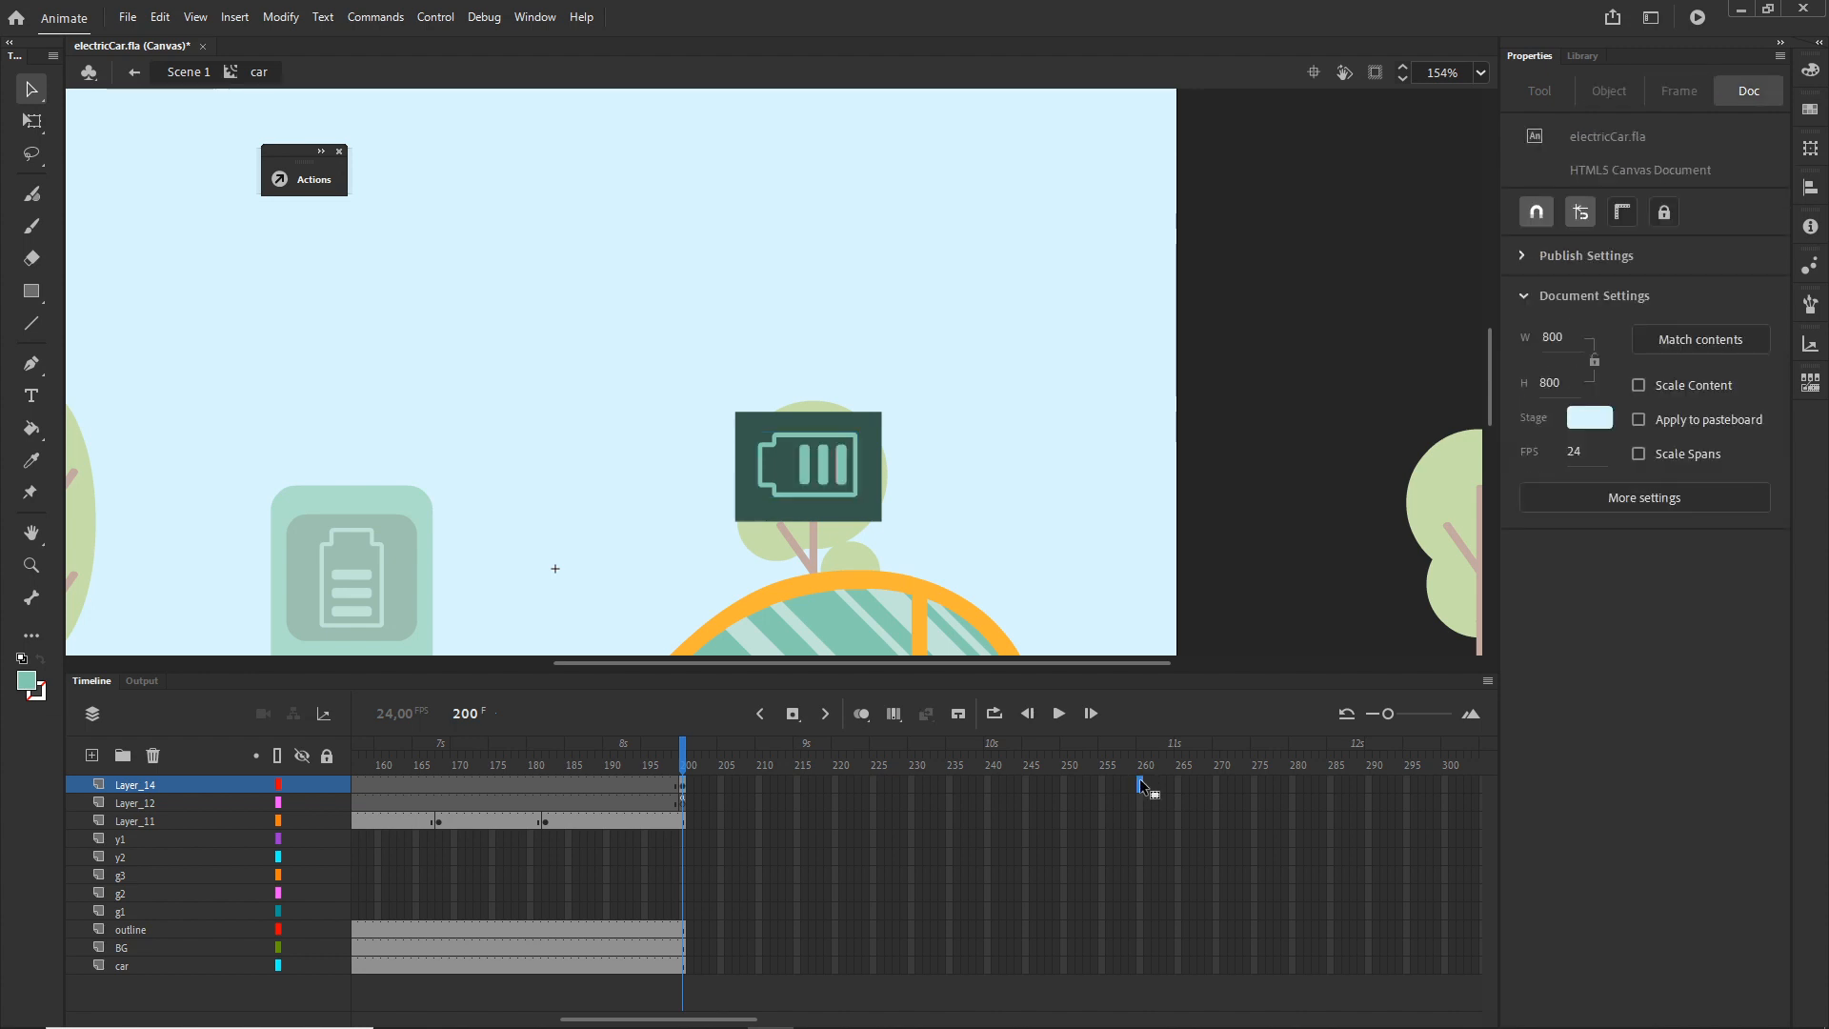
{"action": "key", "text": "F5"}
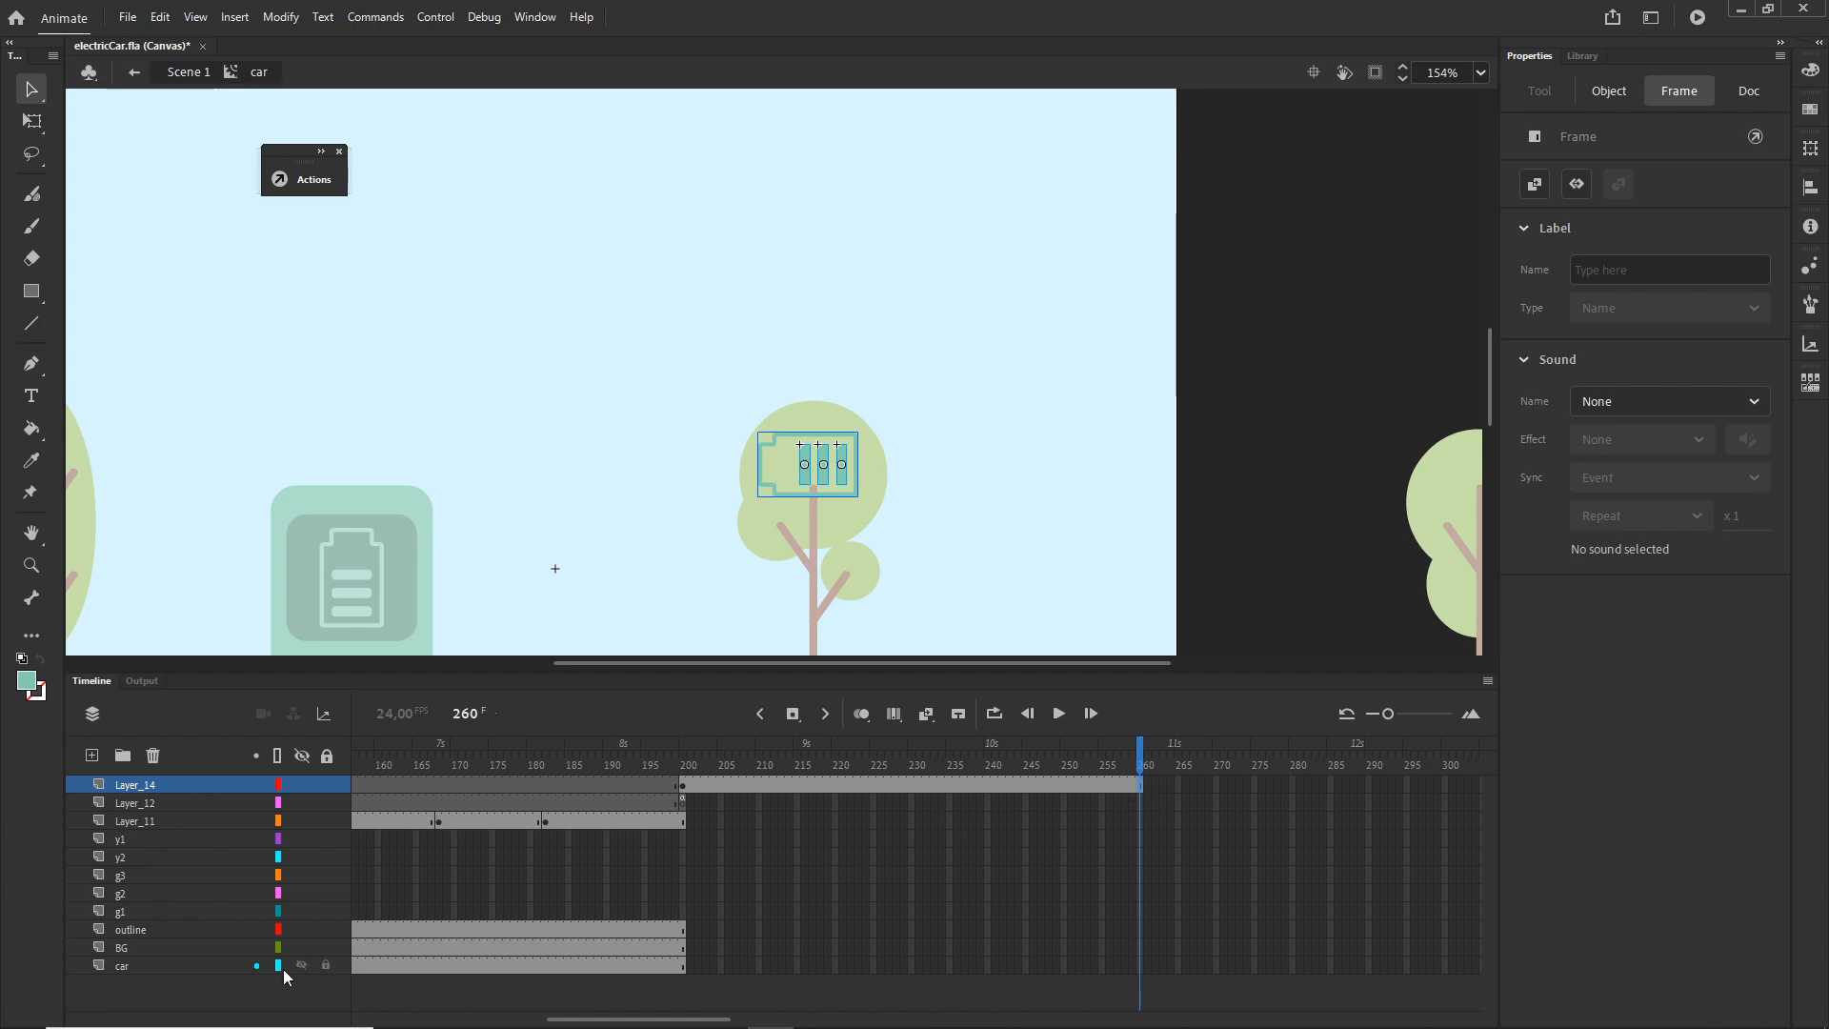
{"action": "left_click", "coordinate": [1140, 967]}
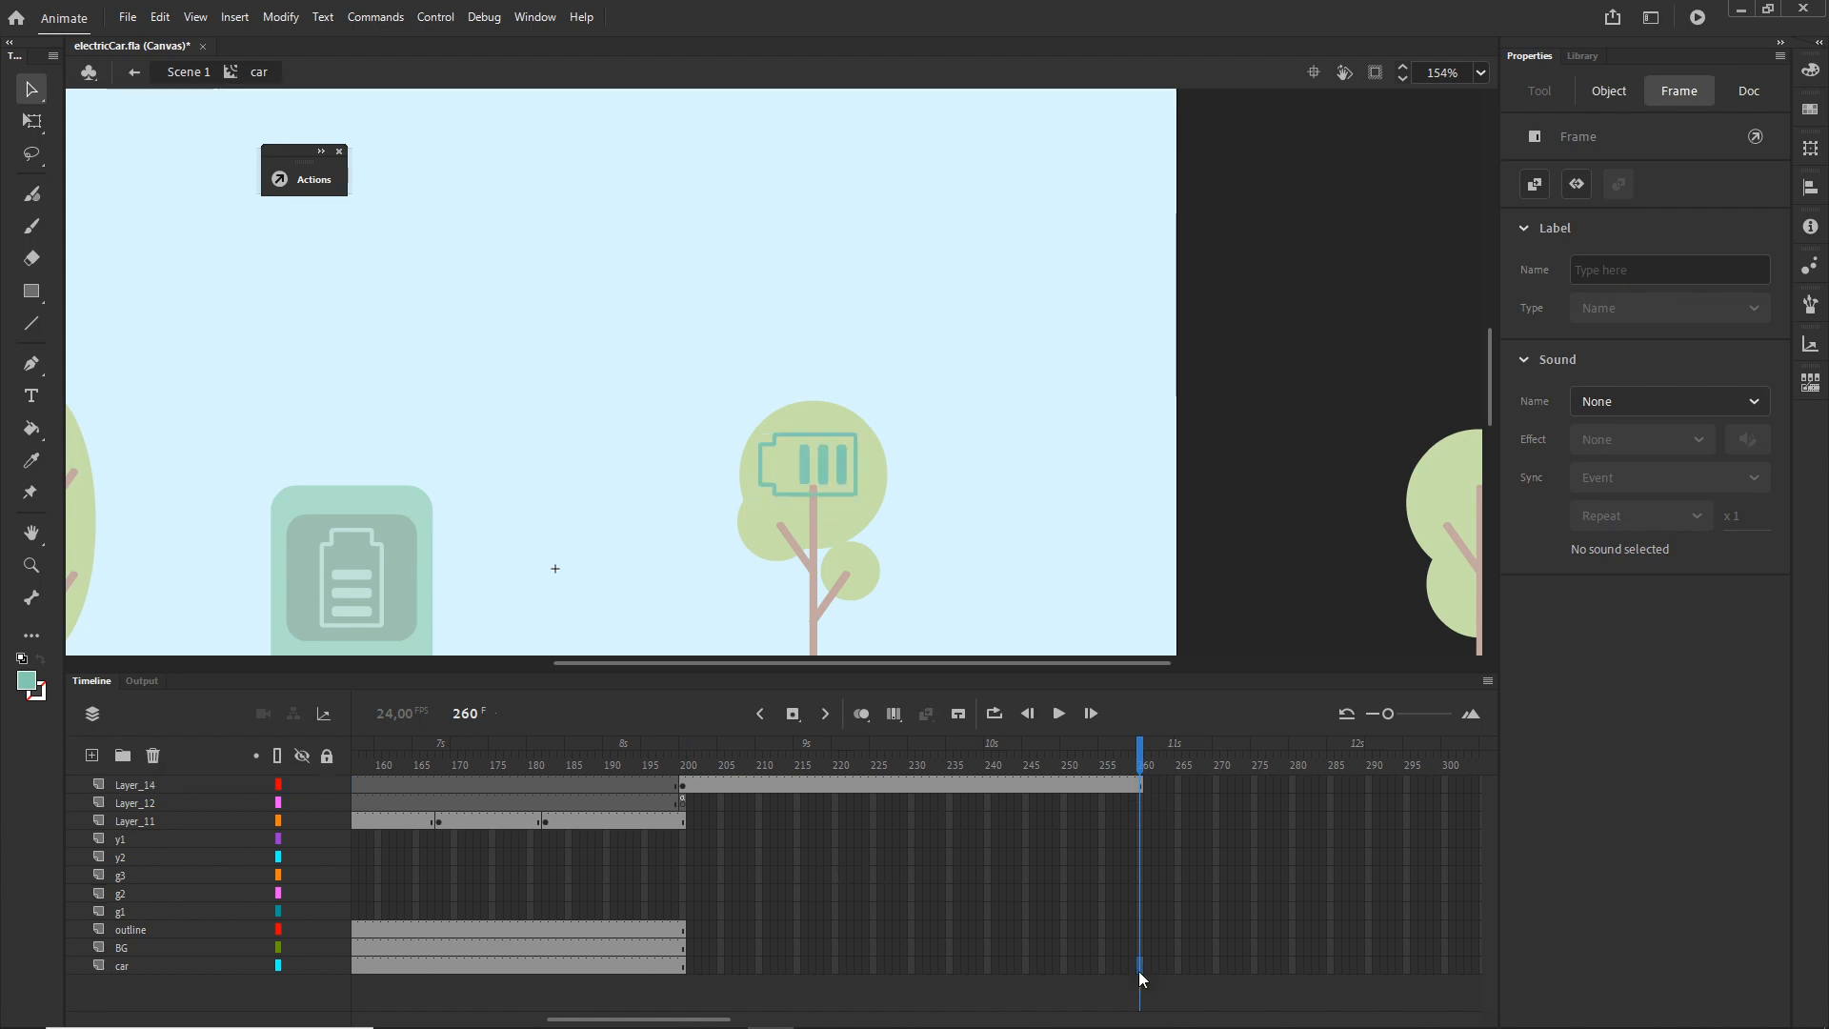
{"action": "key", "text": "F5"}
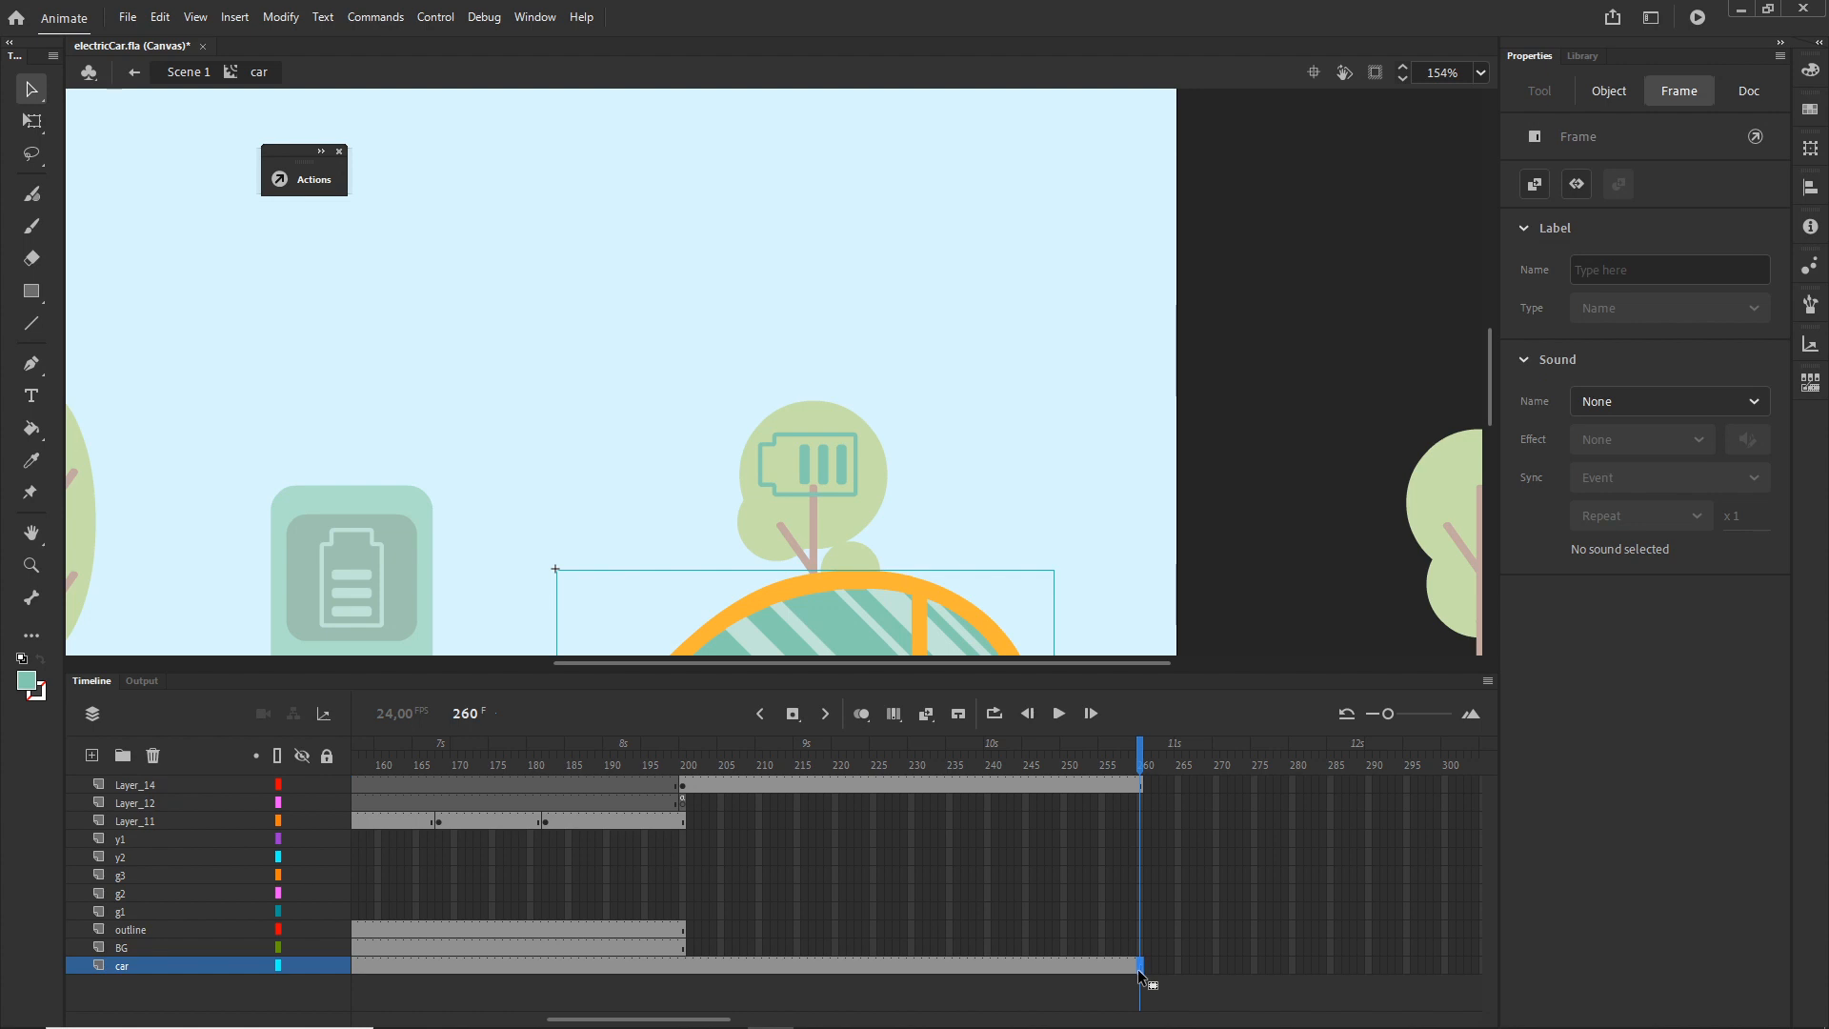
{"action": "left_click", "coordinate": [1141, 948]}
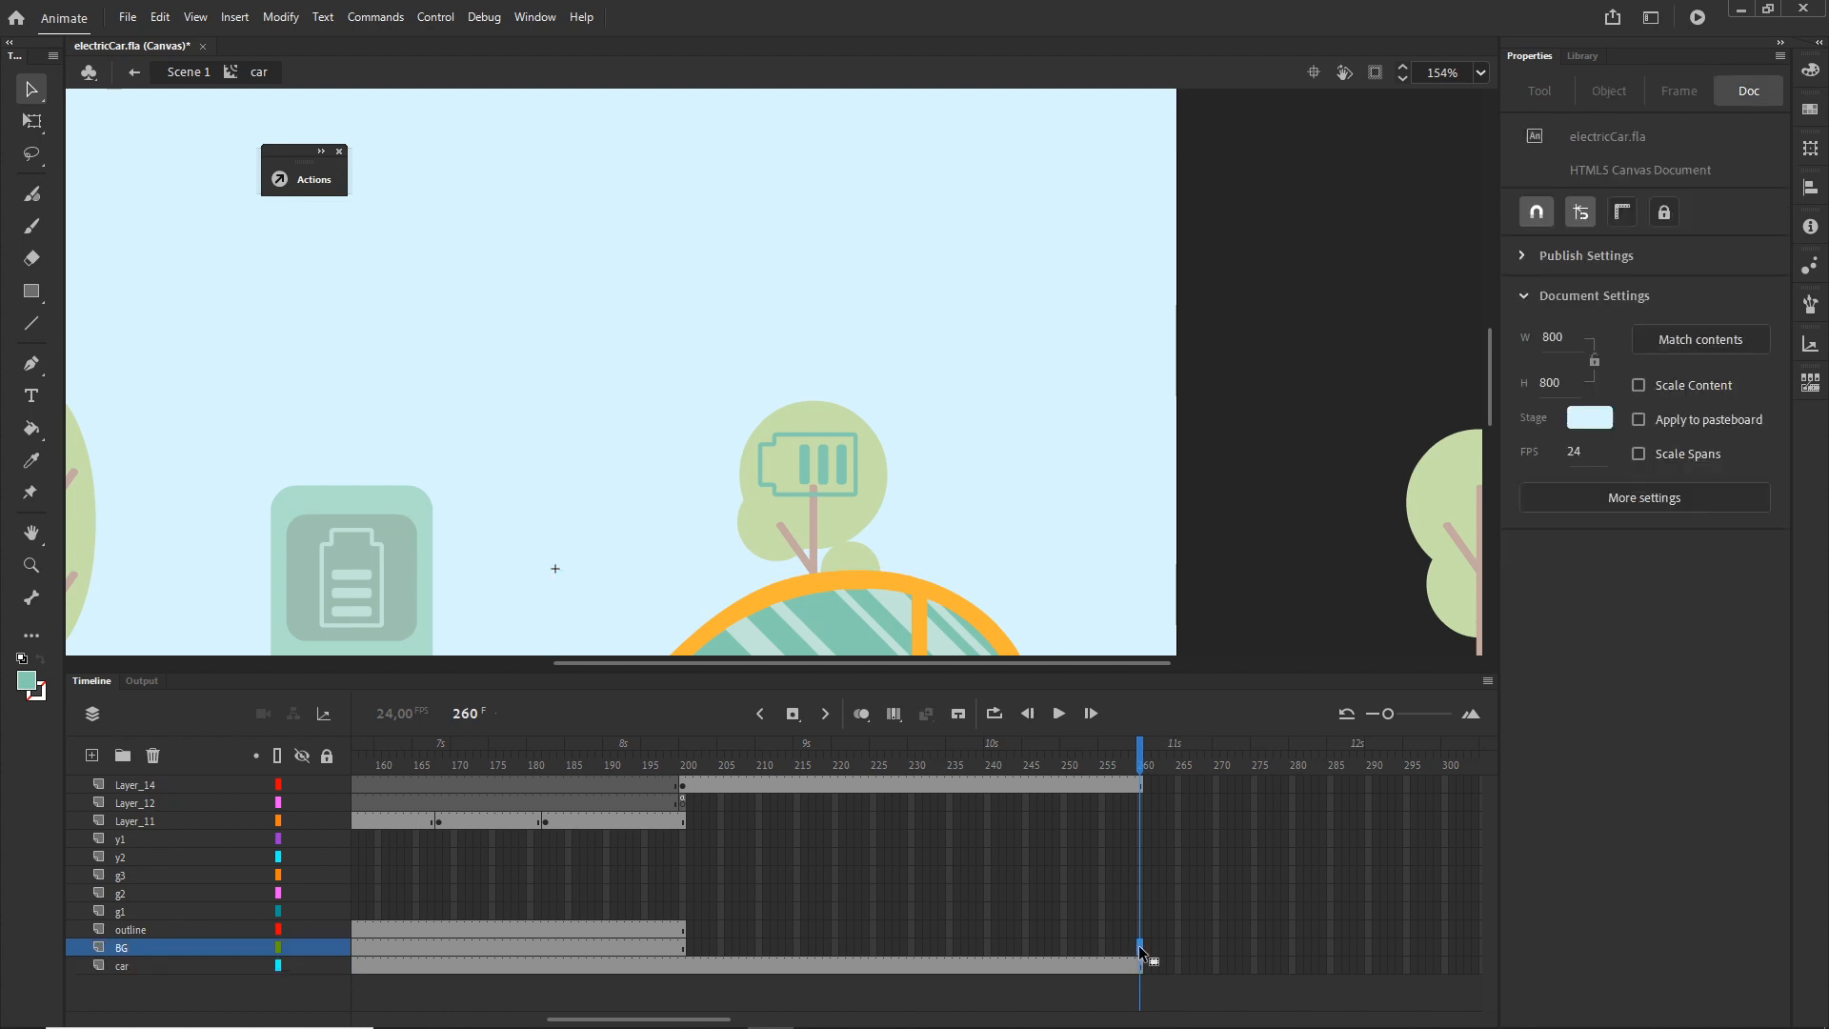
{"action": "key", "text": "F5"}
- Save the document, preview the animation in the browser, and return to the car clip's timeline in Animate
{"action": "left_click", "coordinate": [1179, 493]}
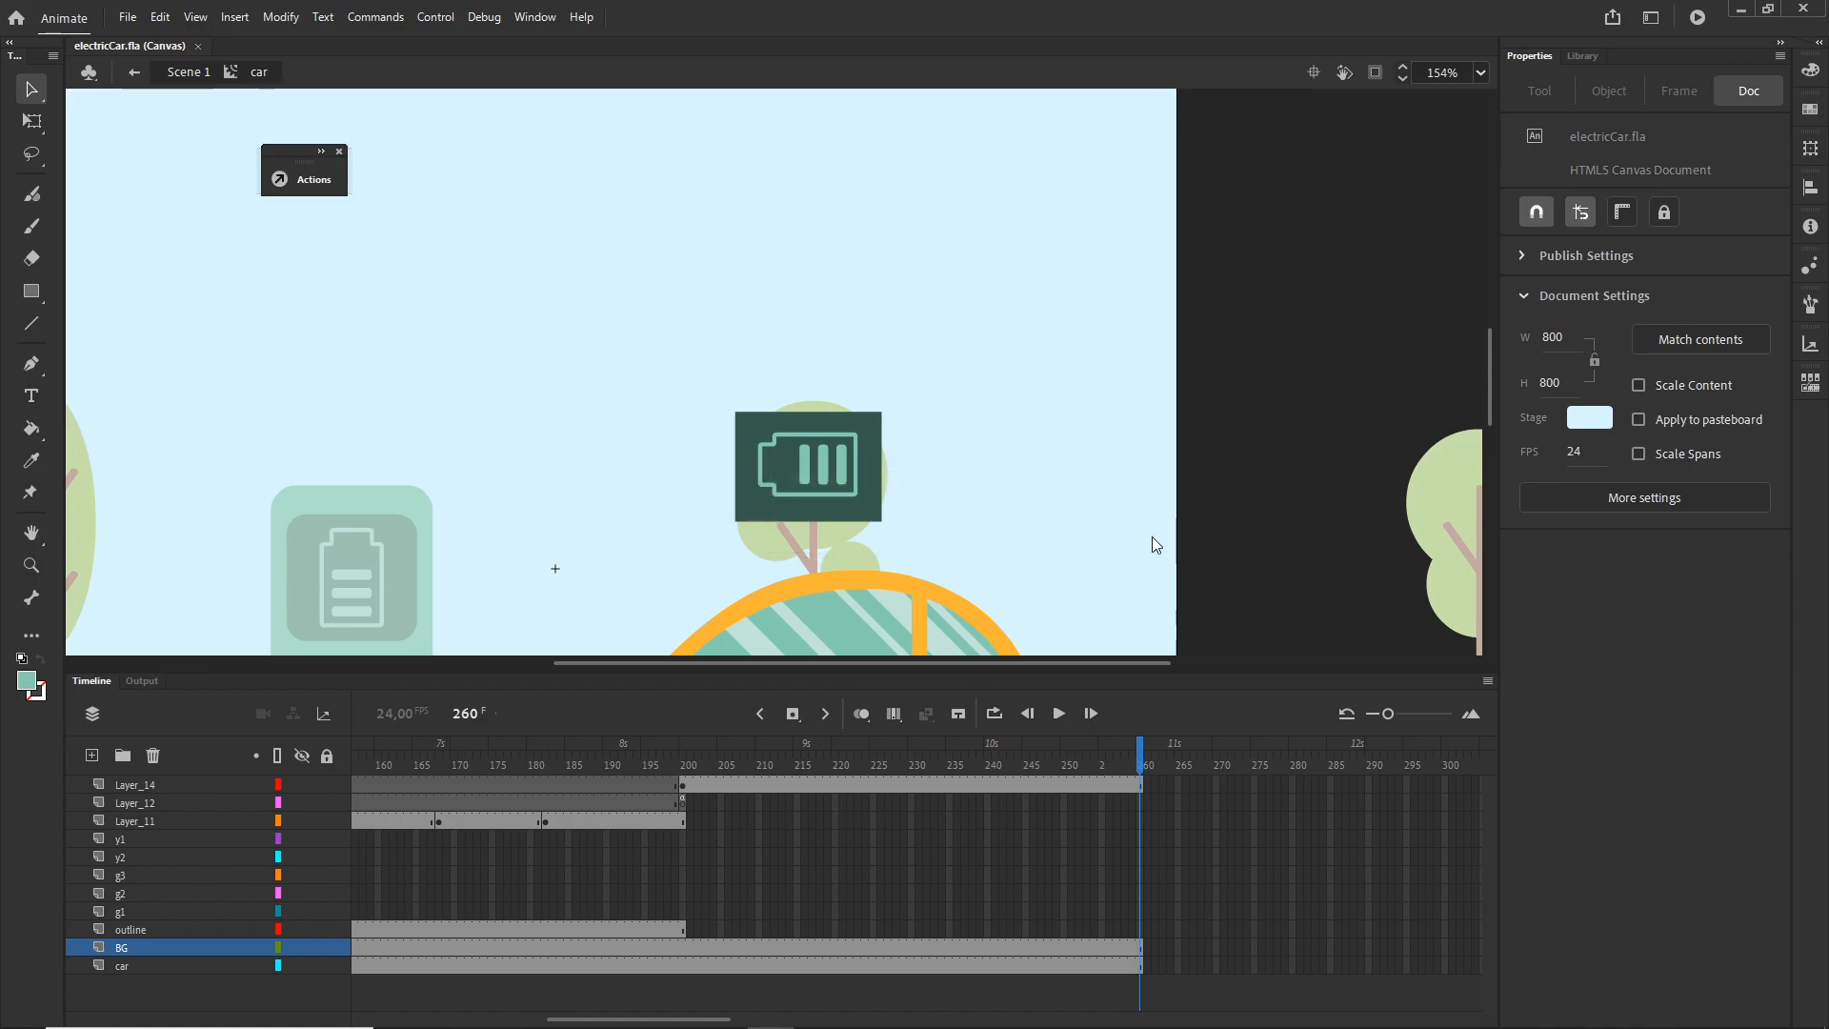
{"action": "key", "text": "ctrl+Return"}
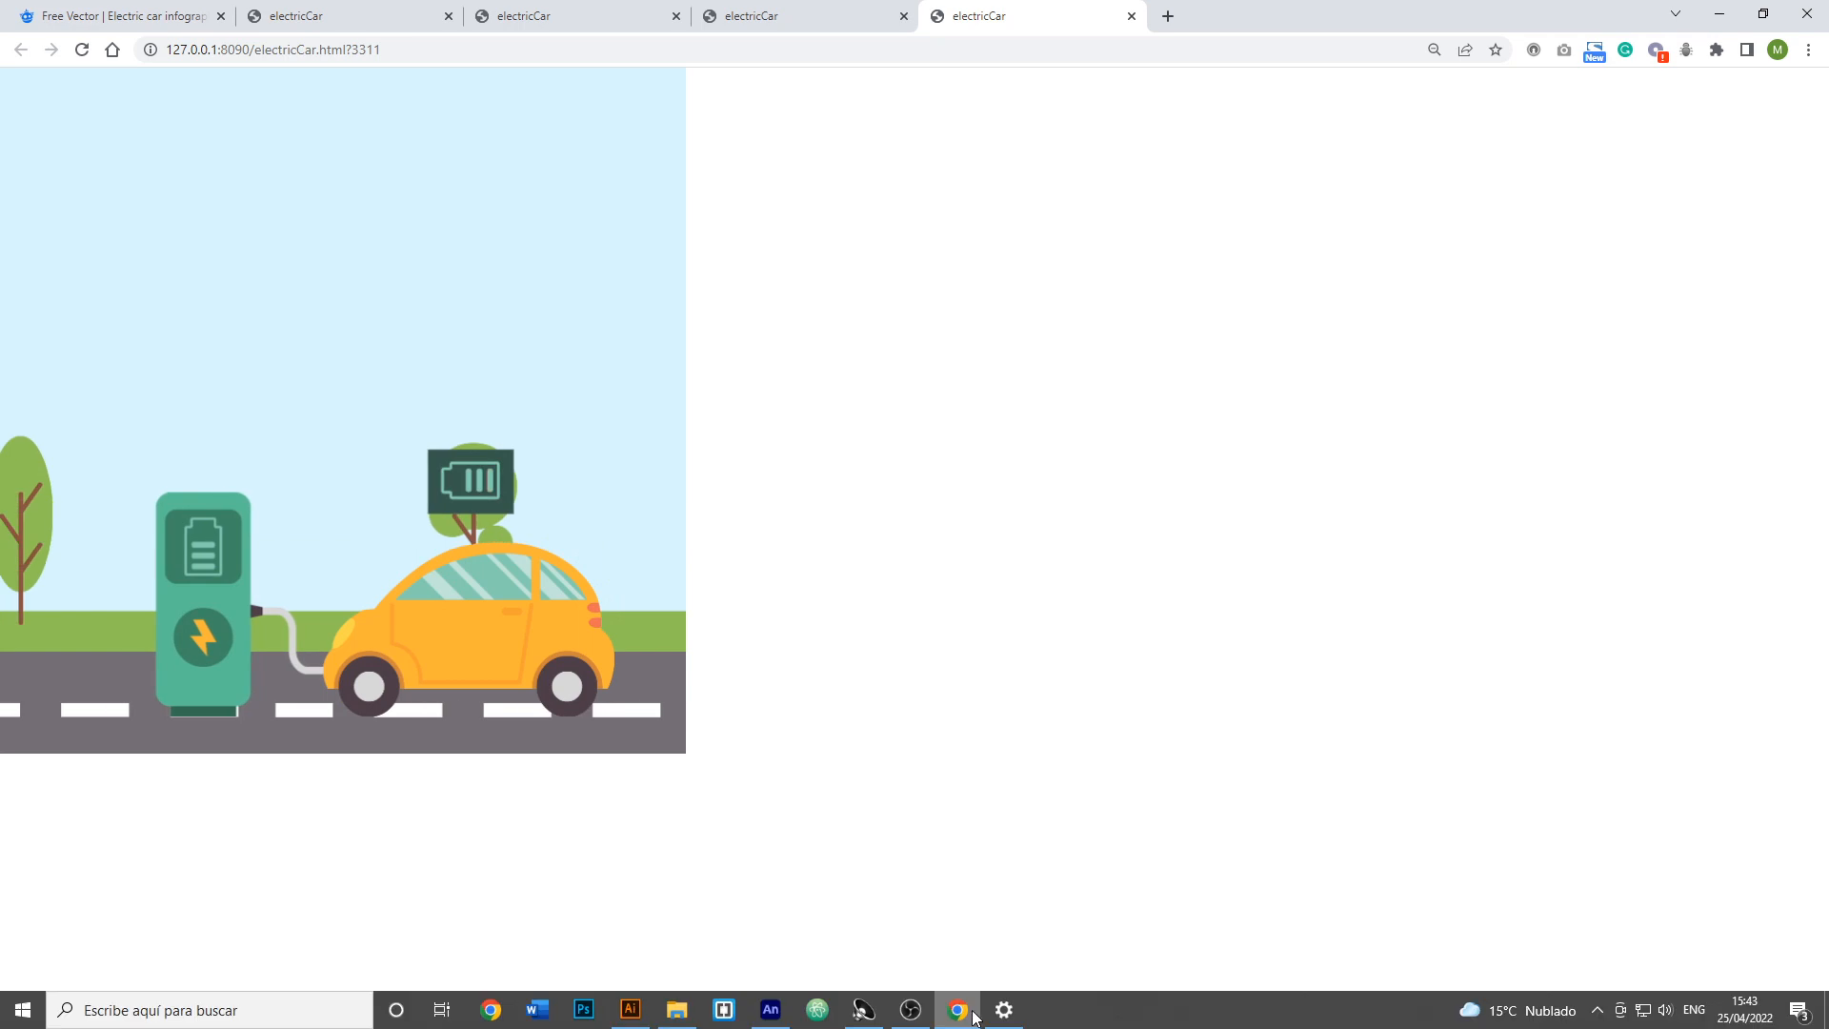
{"action": "left_click", "coordinate": [774, 1010]}
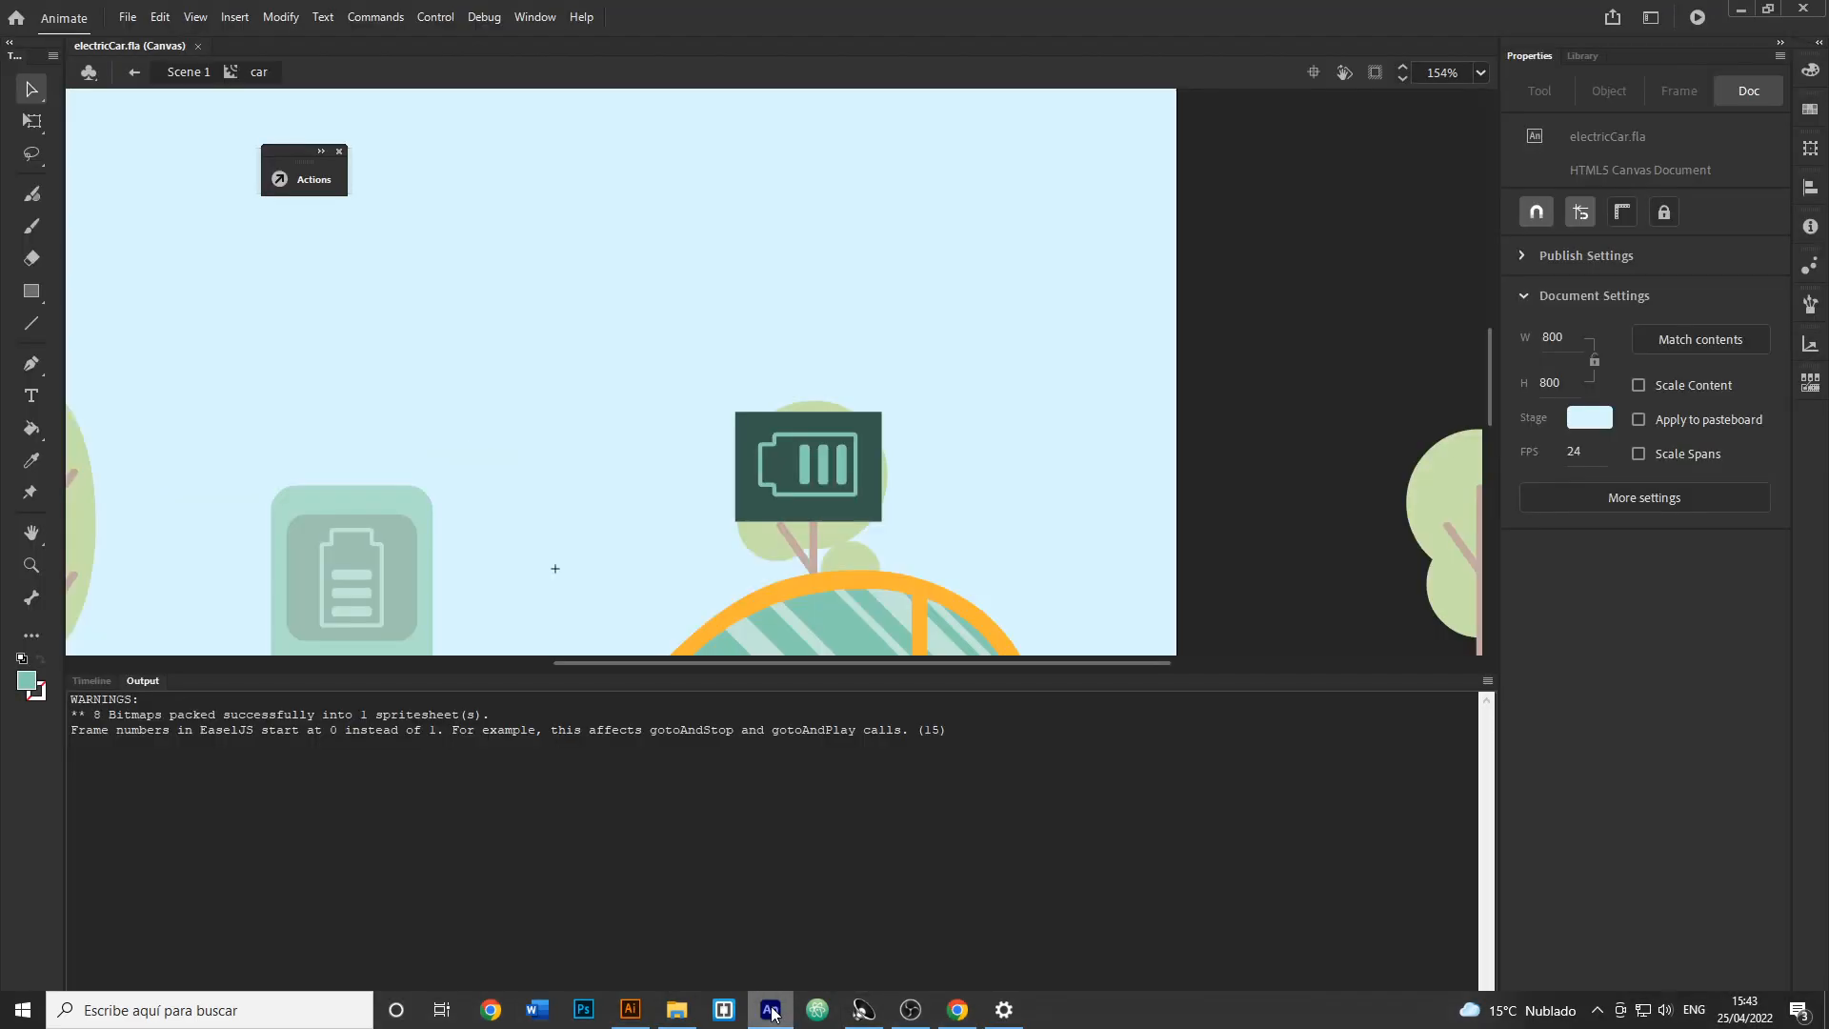
{"action": "left_click", "coordinate": [92, 681]}
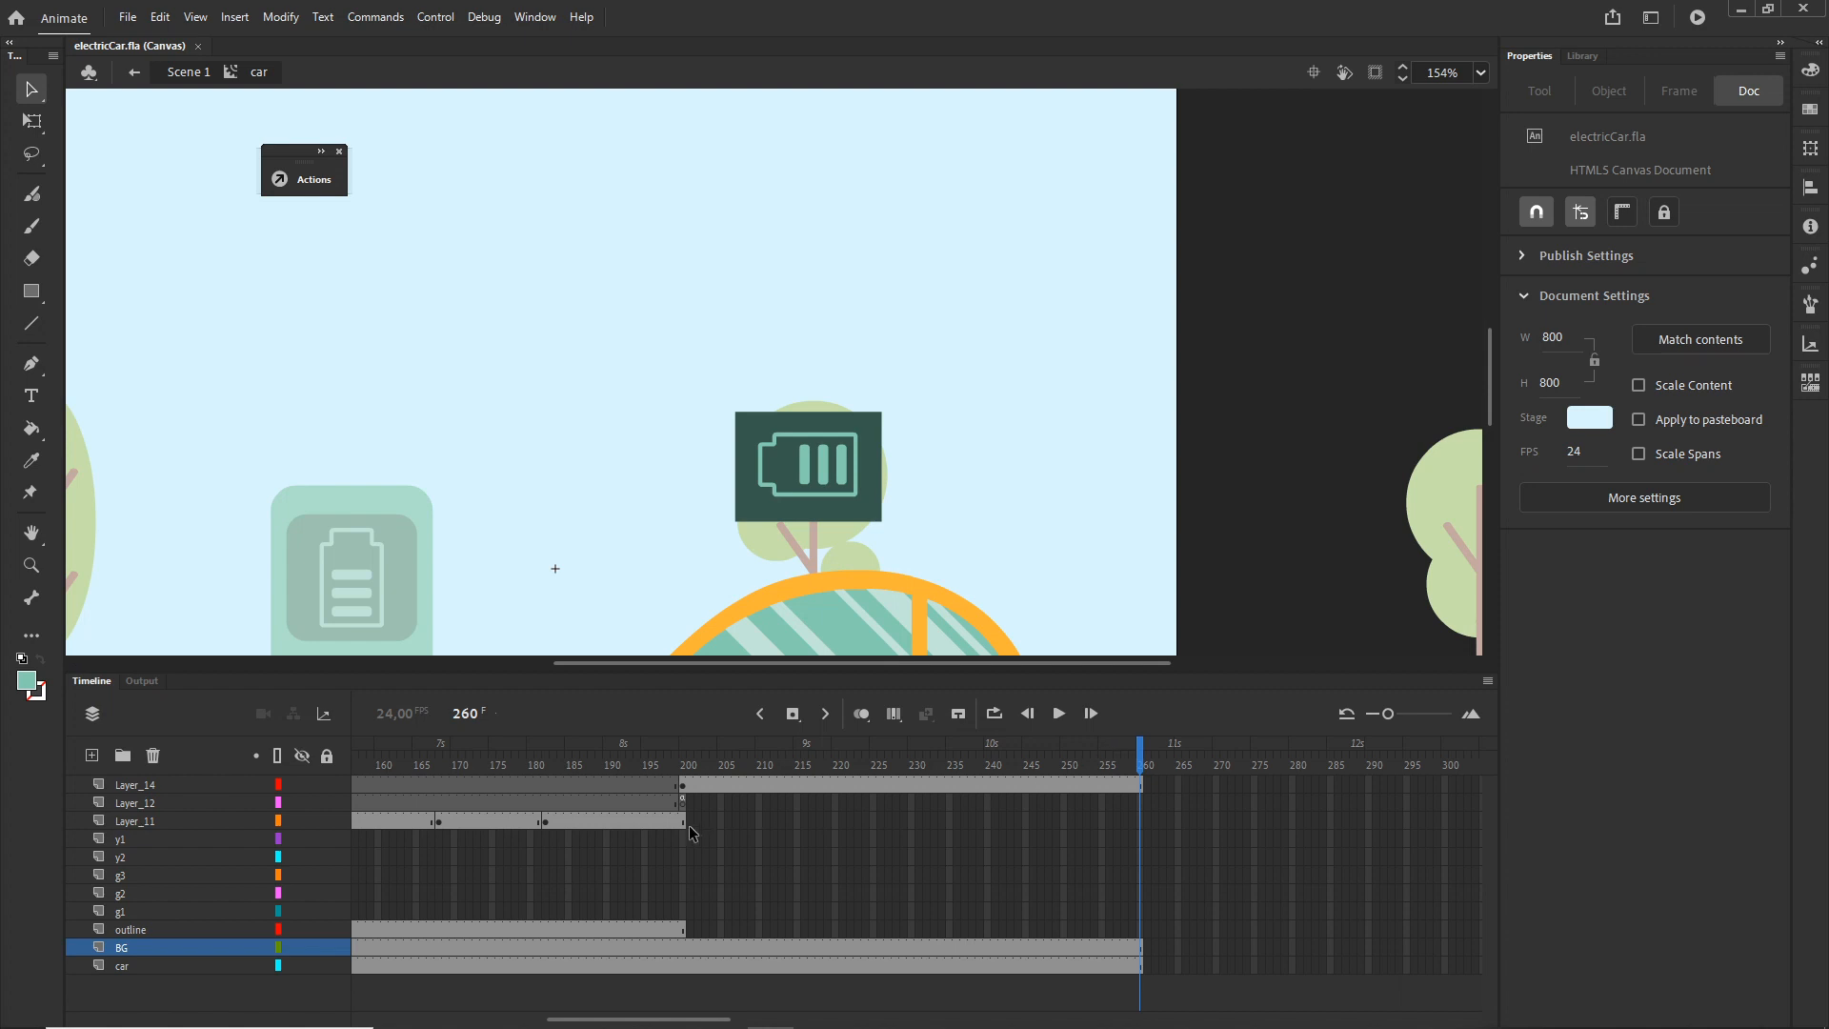
{"action": "left_click_drag", "start_coordinate": [1136, 758], "coordinate": [724, 785]}
{"action": "left_click", "coordinate": [774, 822]}
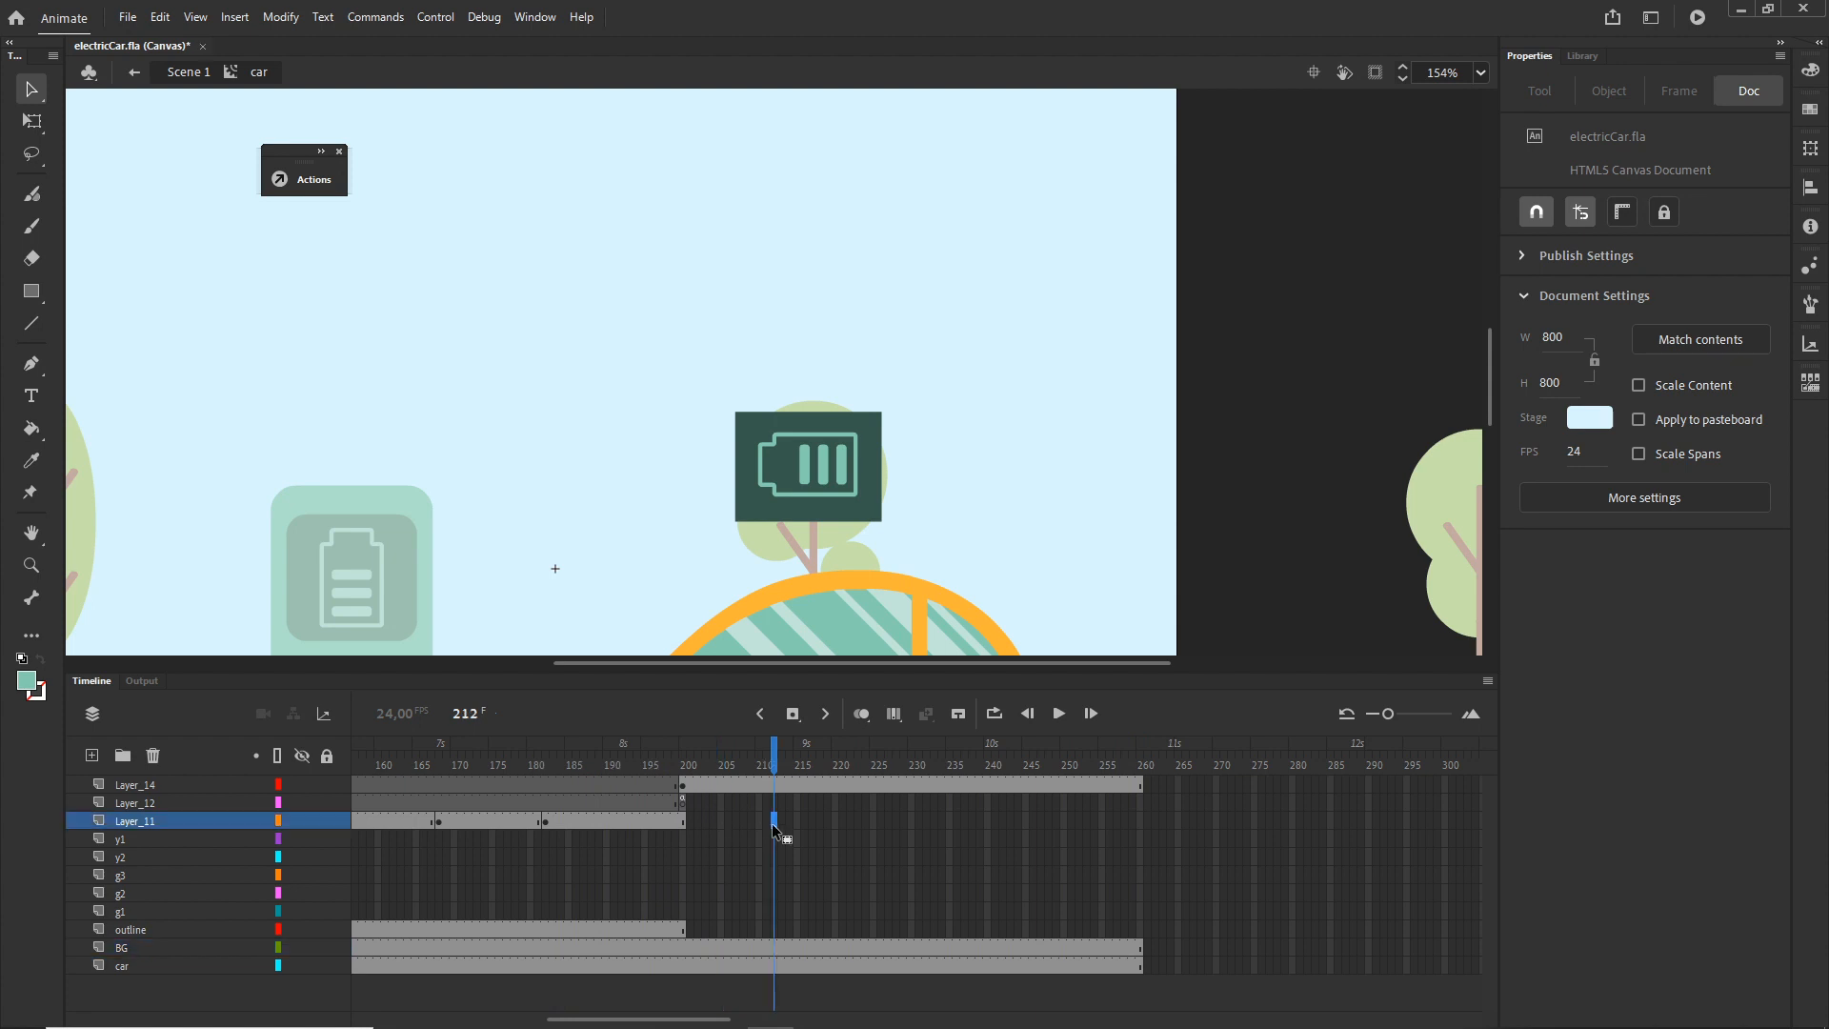
{"action": "key", "text": "F5"}
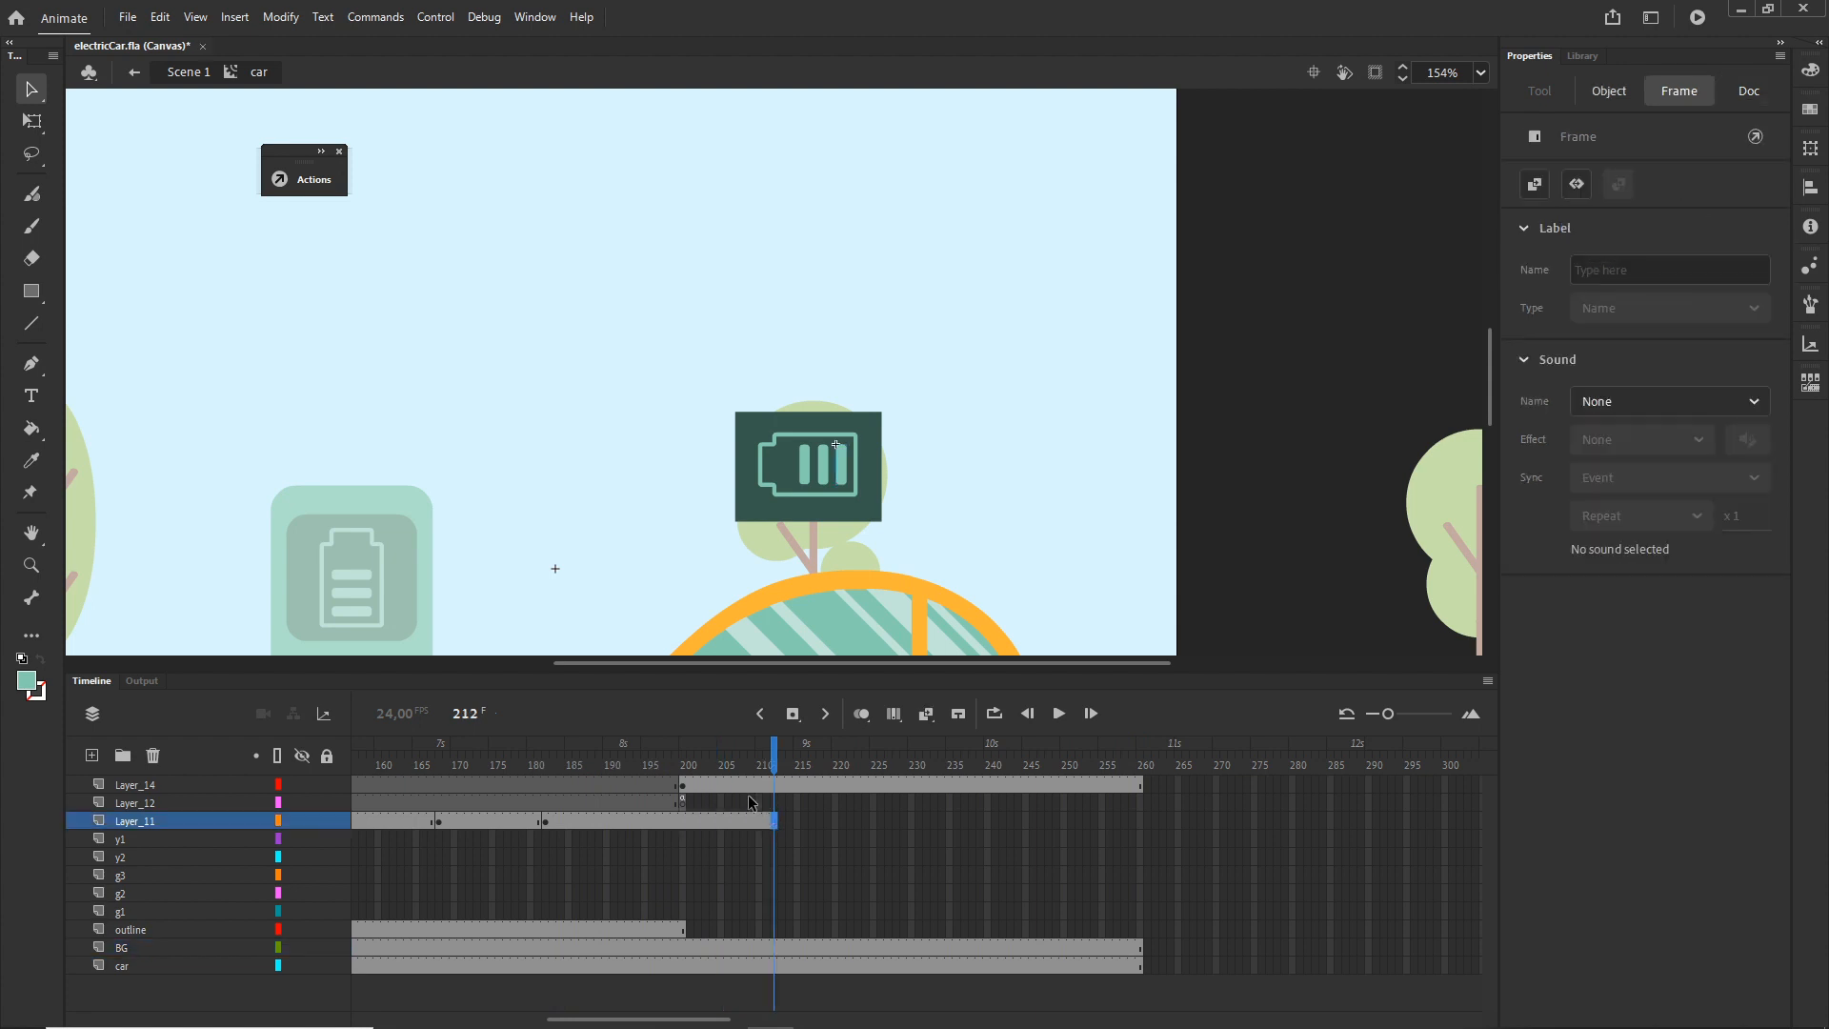
{"action": "left_click", "coordinate": [682, 787]}
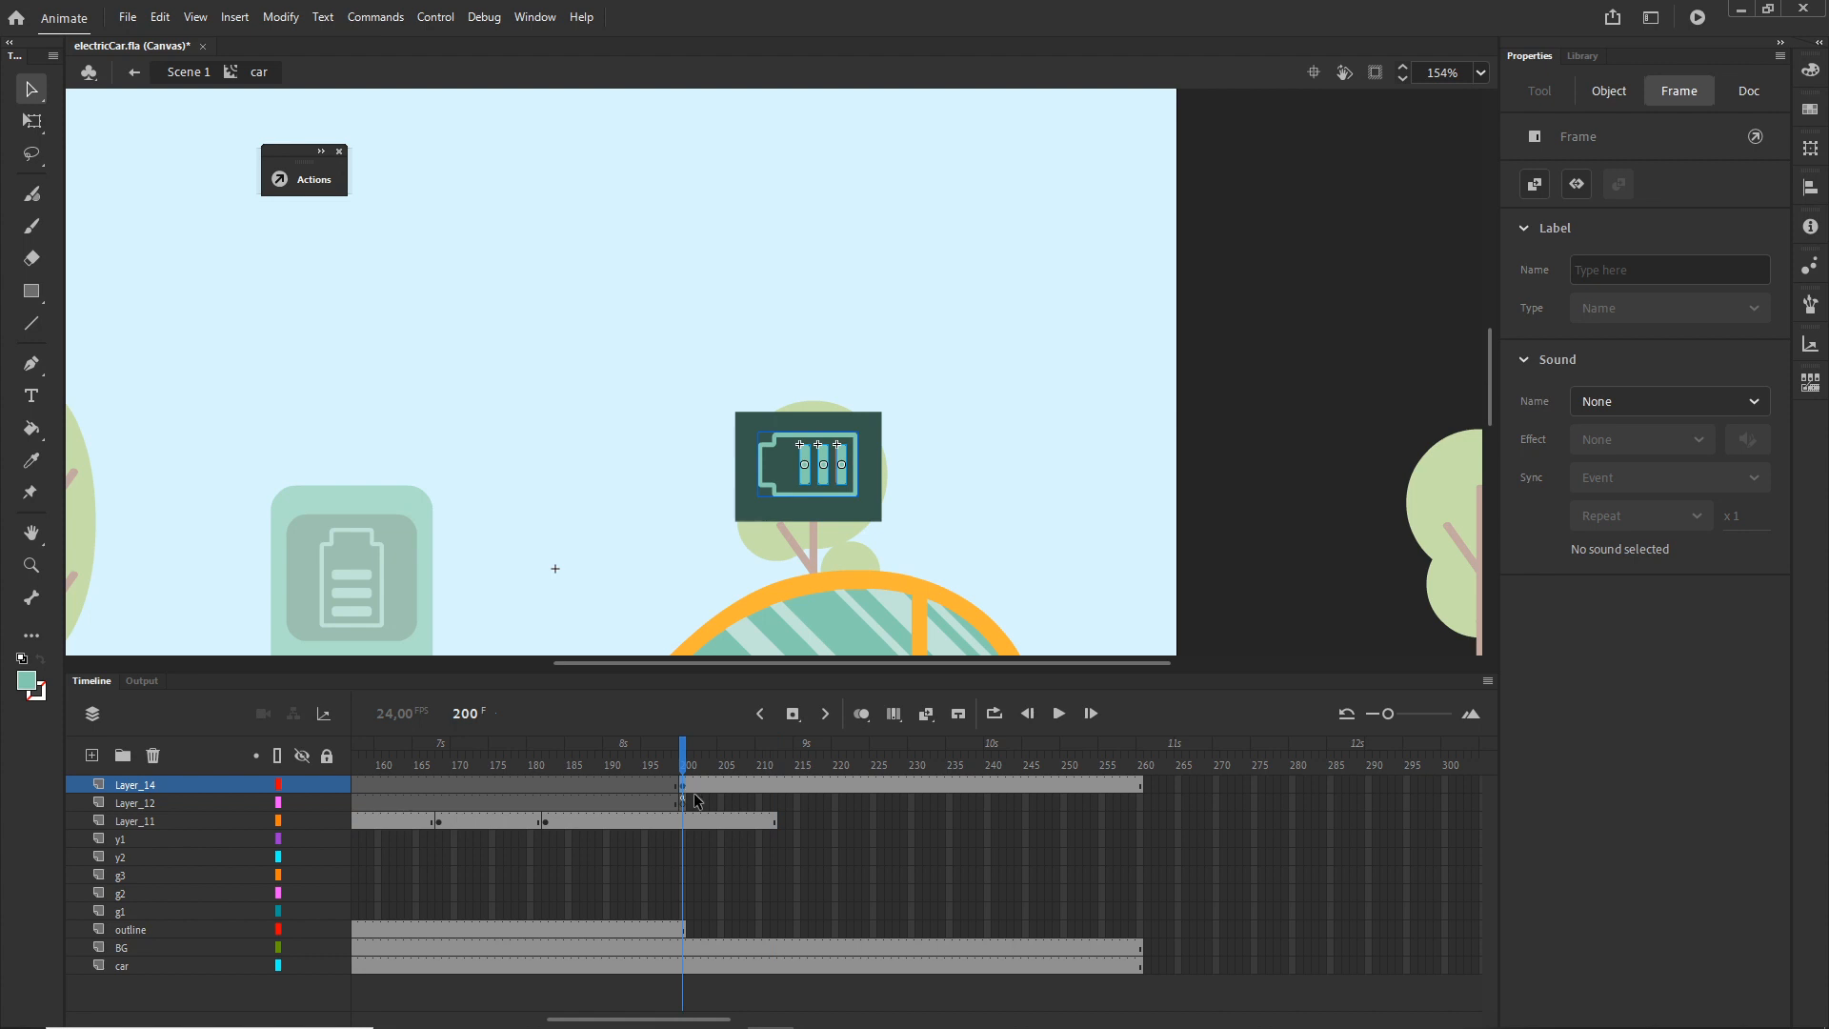
{"action": "left_click", "coordinate": [682, 805]}
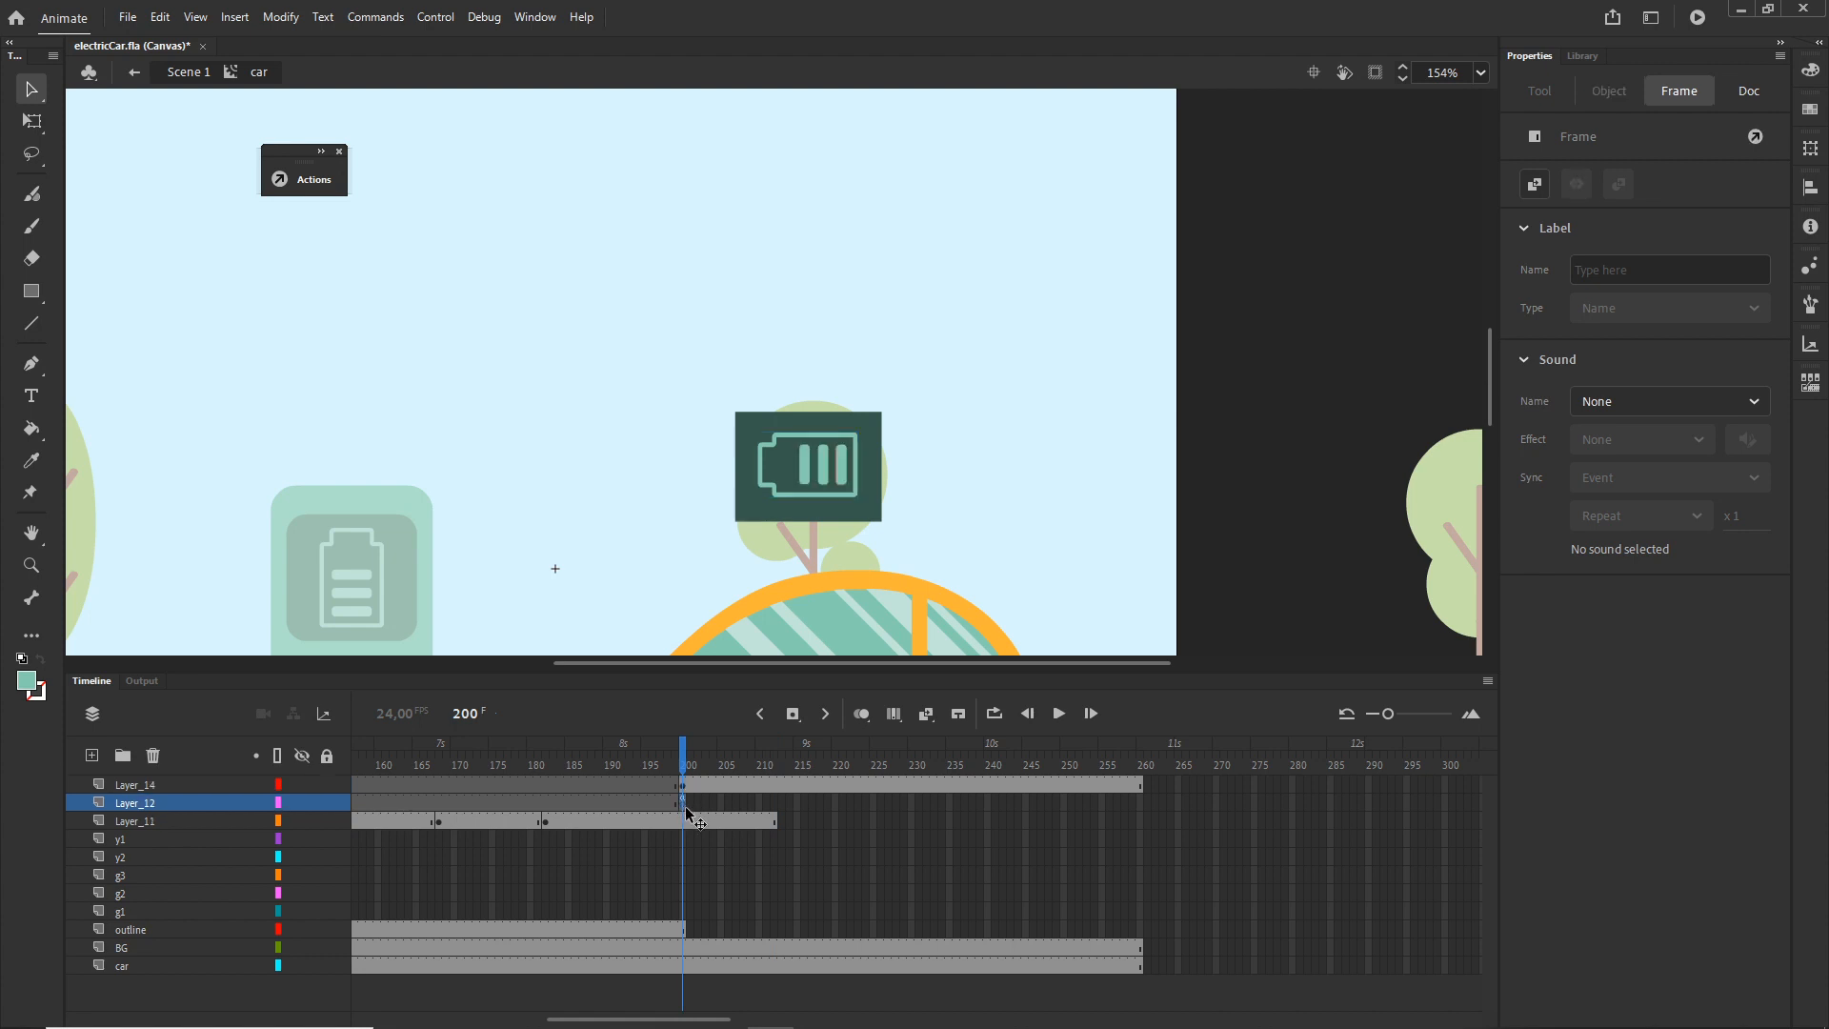
{"action": "key", "text": "ctrl+z"}
{"action": "key", "text": "ctrl+z"}
{"action": "key", "text": "ctrl+z"}
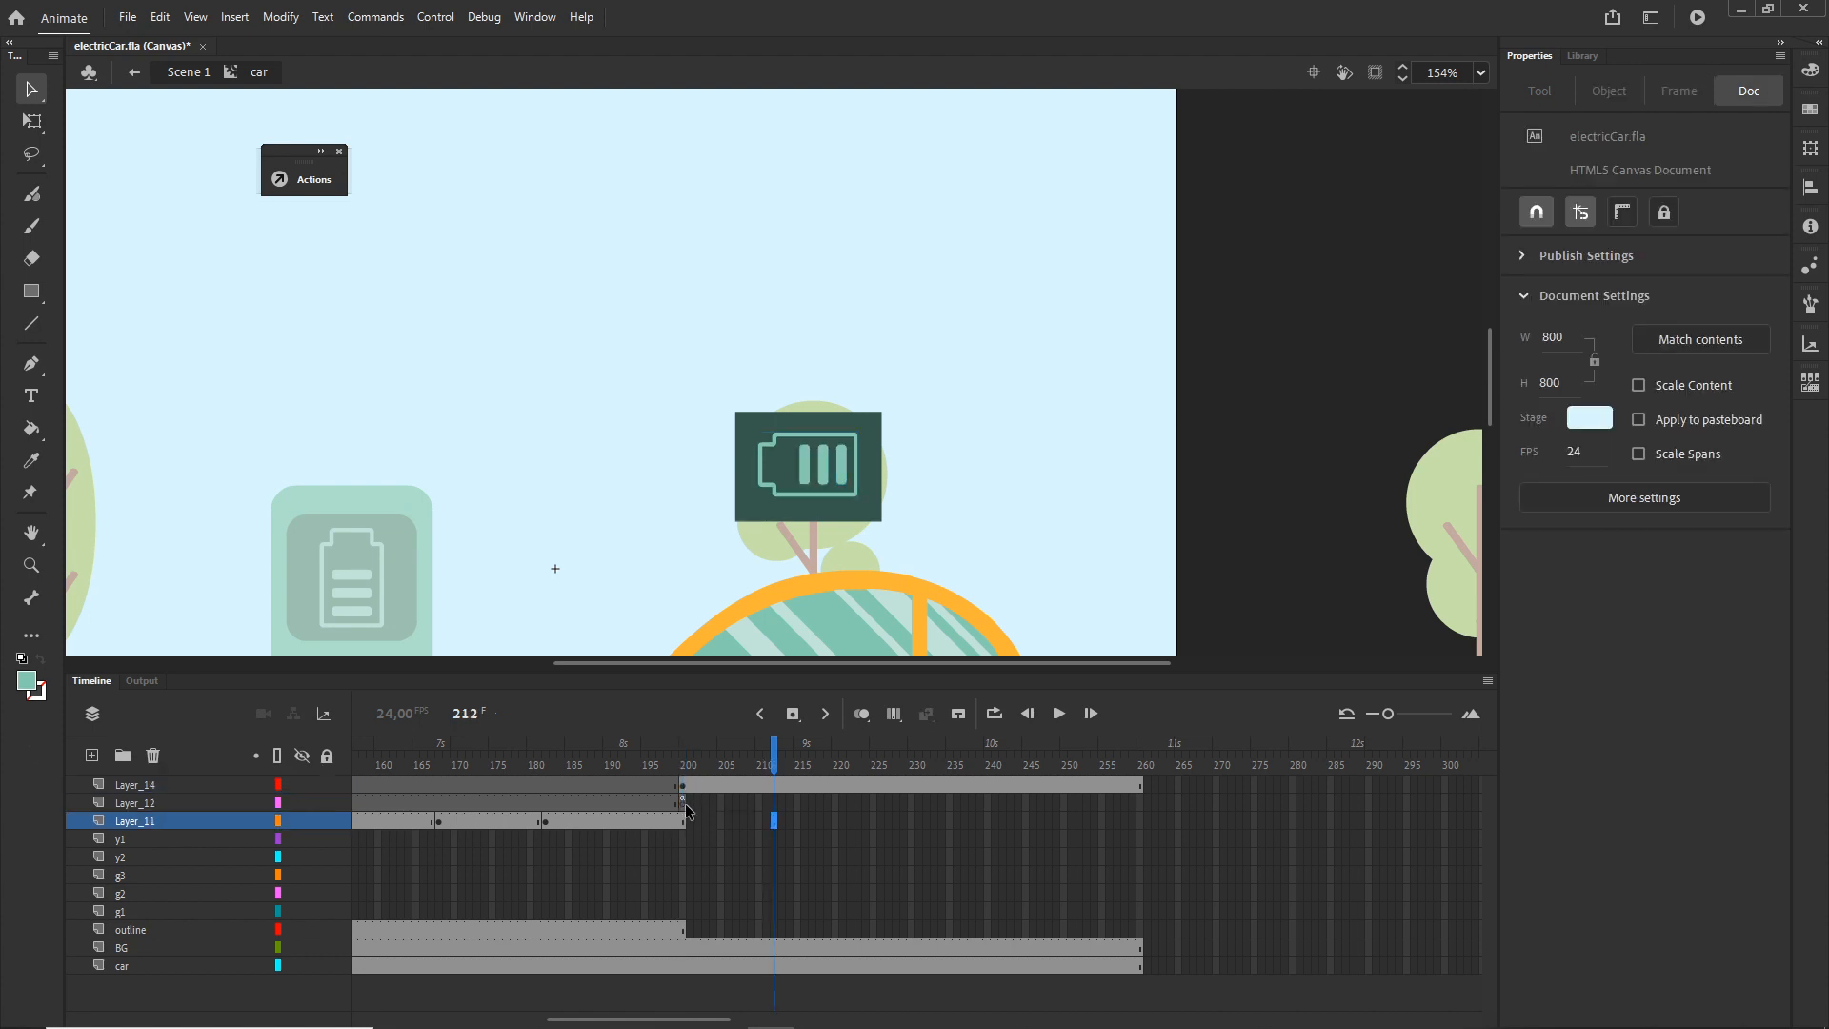
- Move the script keyframe on Layer_12 from frame 200 to frame 260
{"action": "left_click", "coordinate": [682, 804]}
{"action": "left_click_drag", "start_coordinate": [682, 804], "coordinate": [734, 800]}
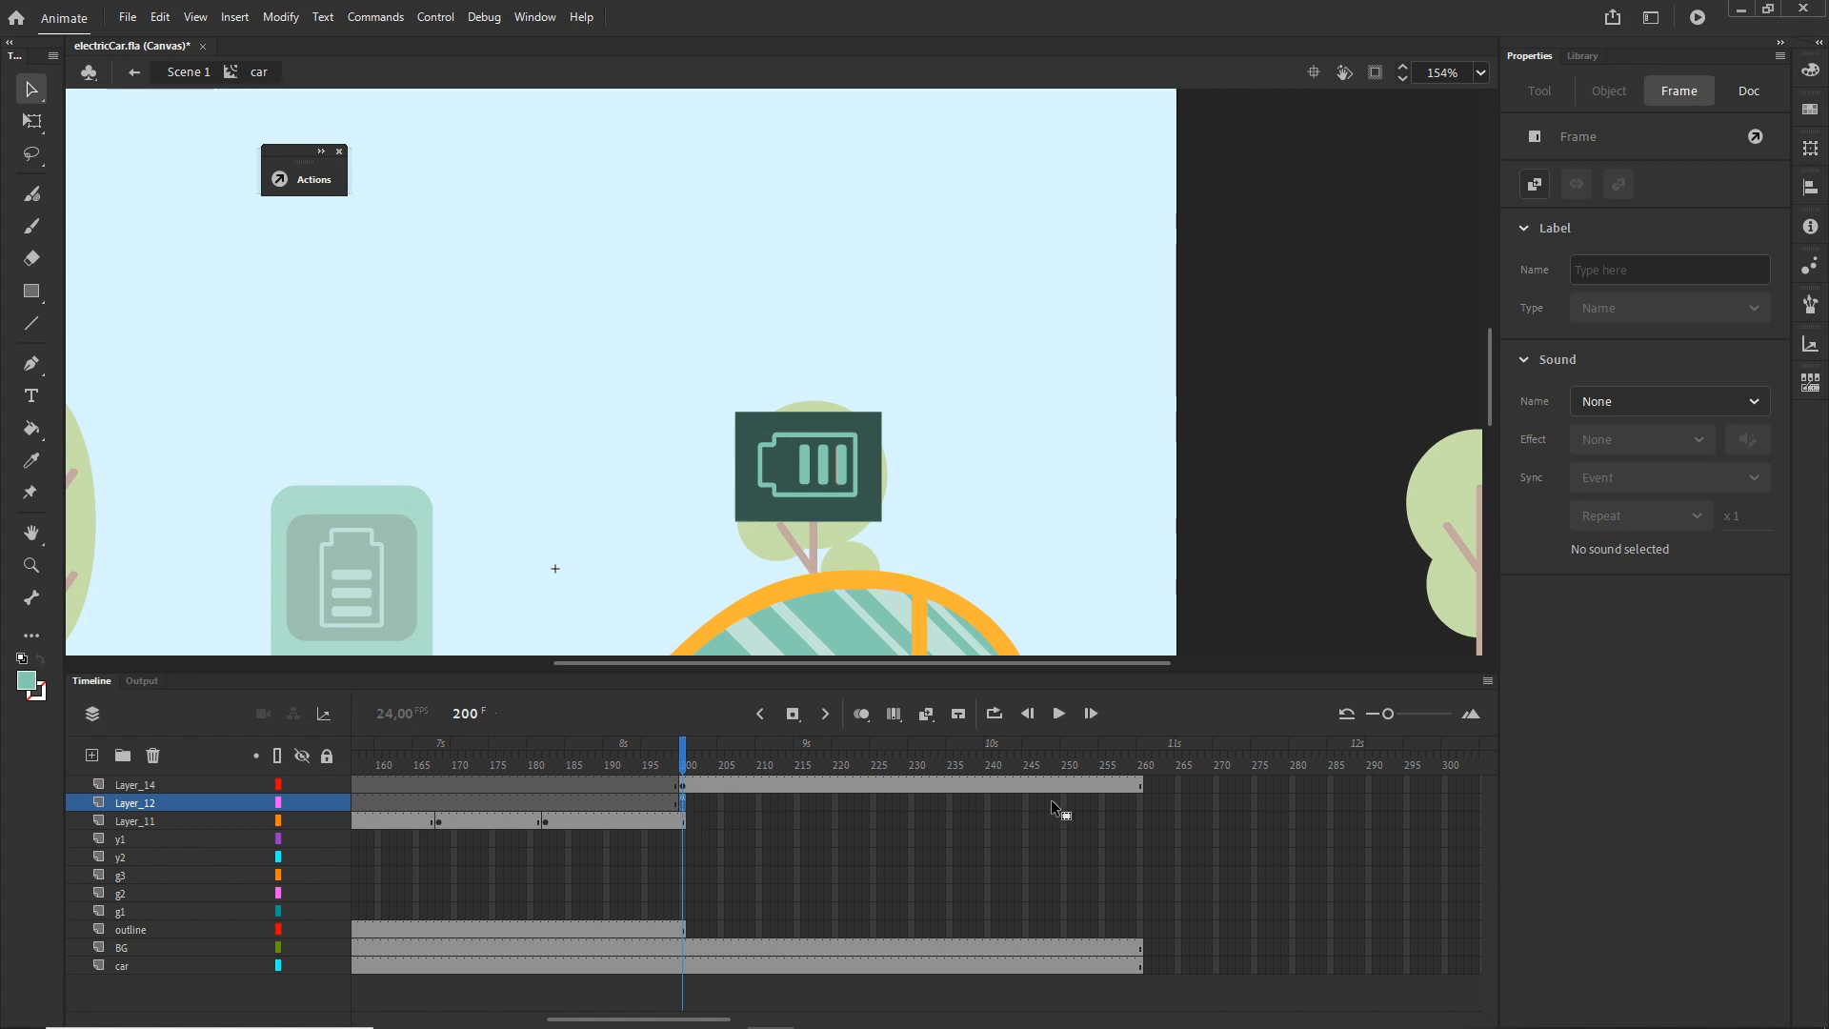
{"action": "left_click_drag", "start_coordinate": [1142, 810], "coordinate": [1141, 805]}
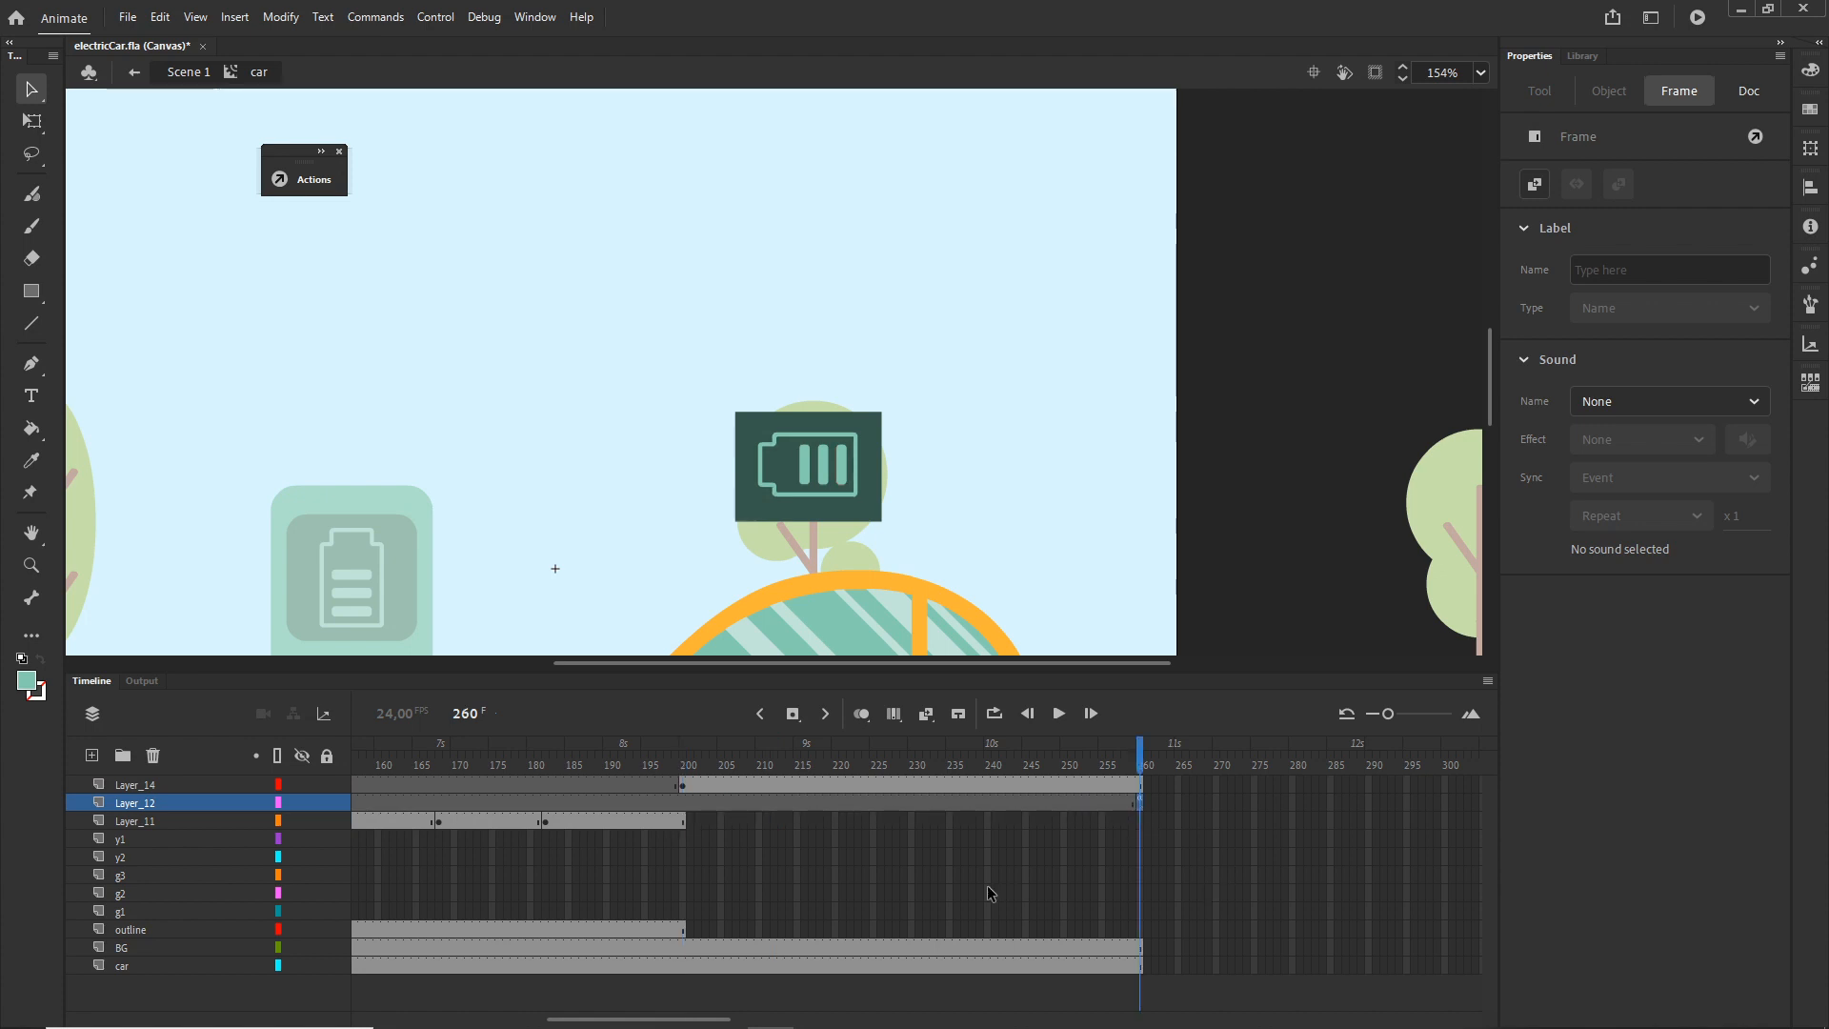
- Preview the animation in the browser with the script keyframe at frame 260, and switch back to Animate
{"action": "key", "text": "ctrl+Return"}
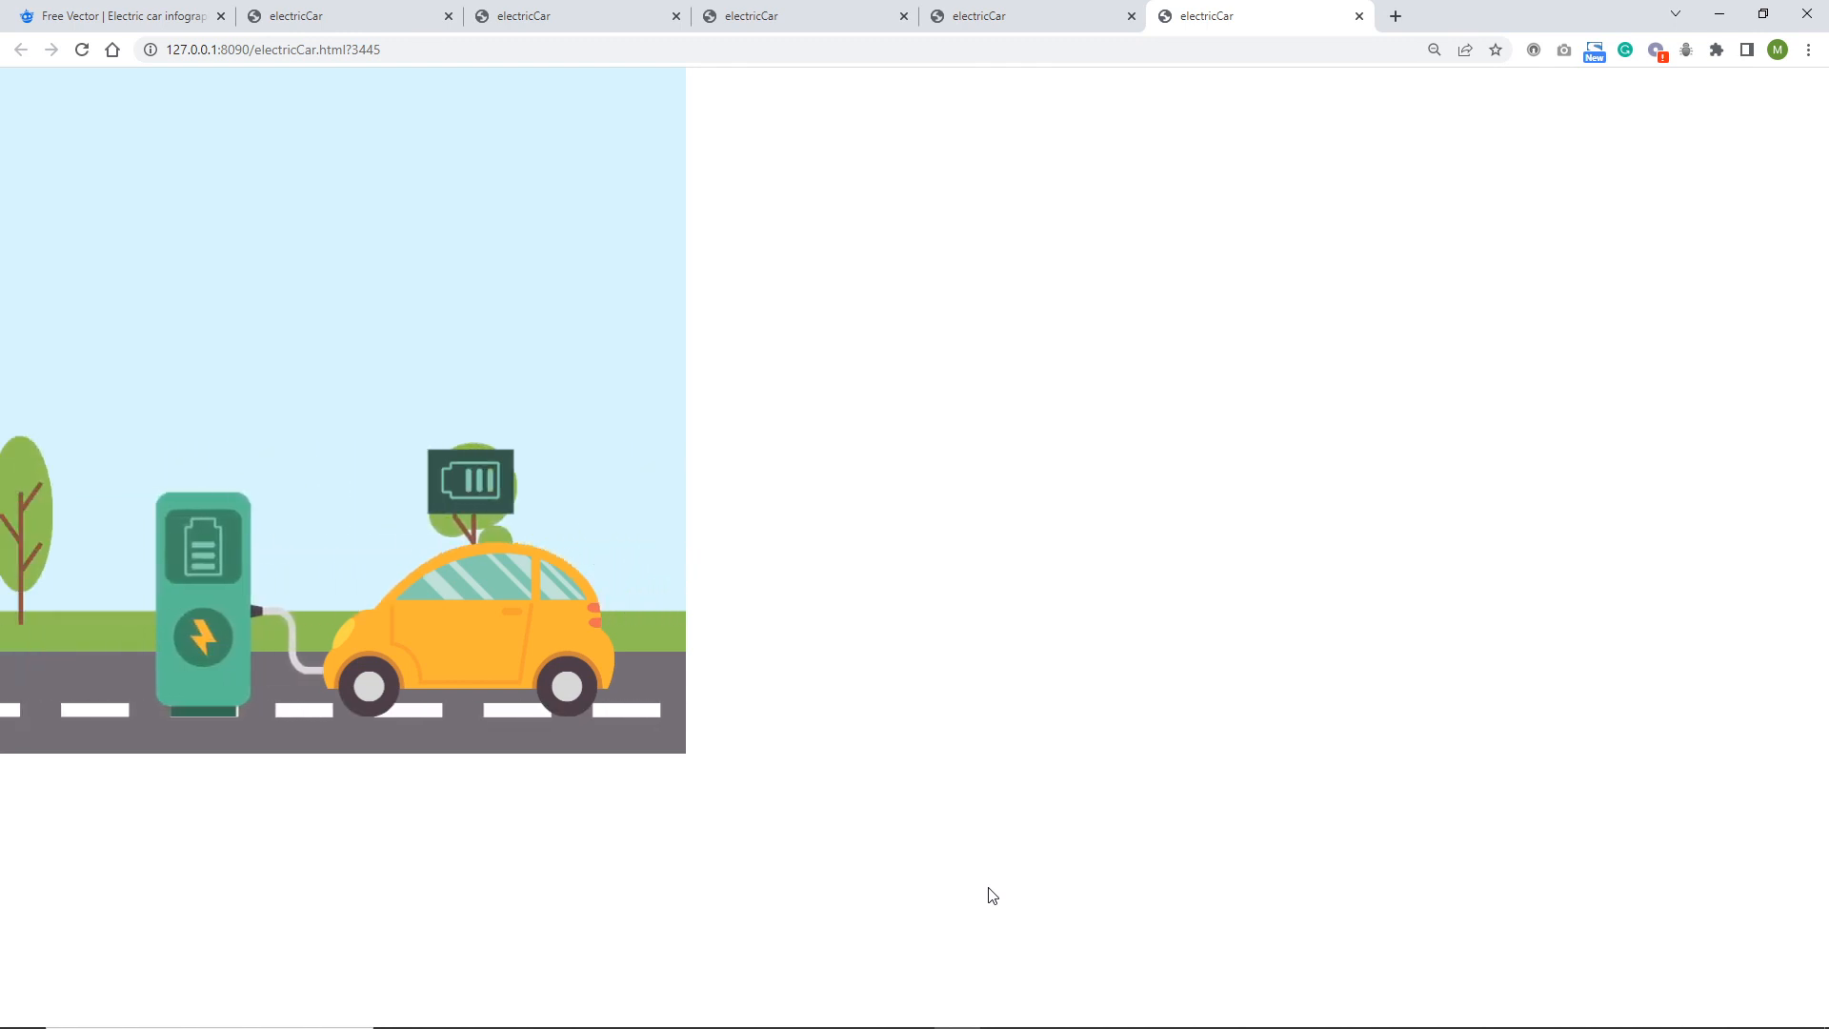
{"action": "mouse_move", "coordinate": [982, 1027]}
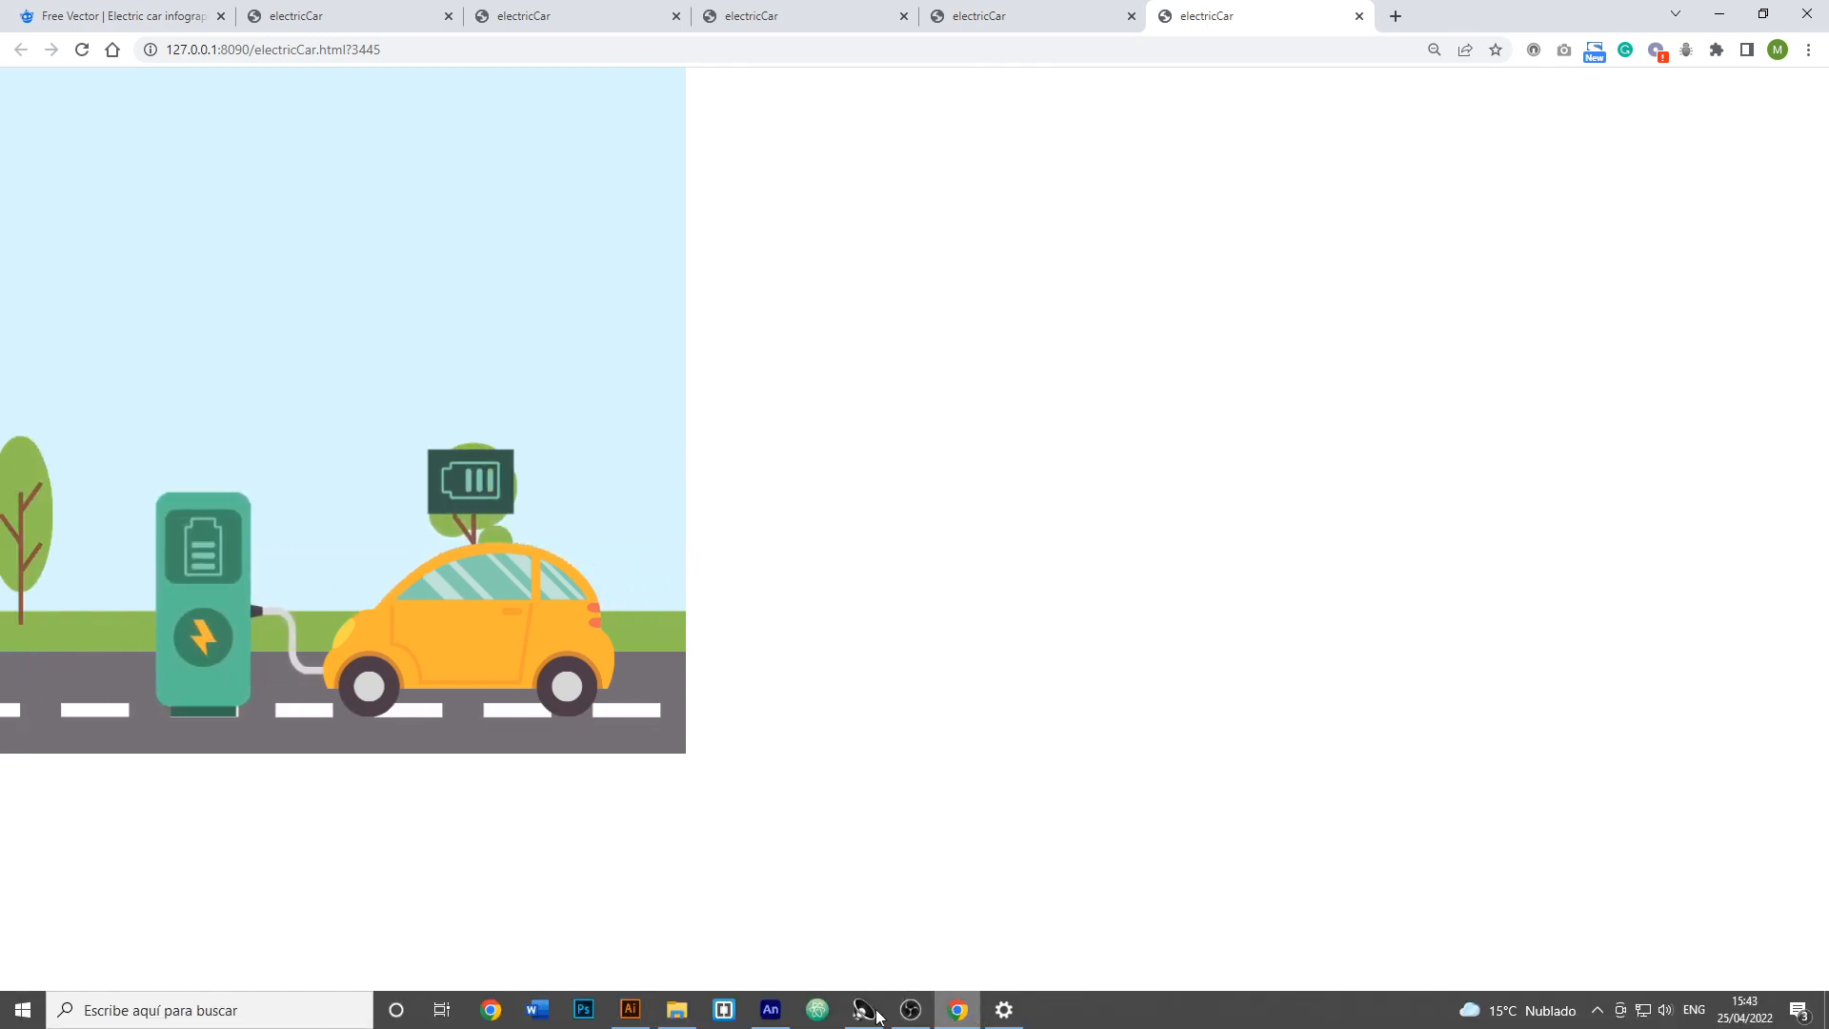
{"action": "left_click", "coordinate": [771, 1012]}
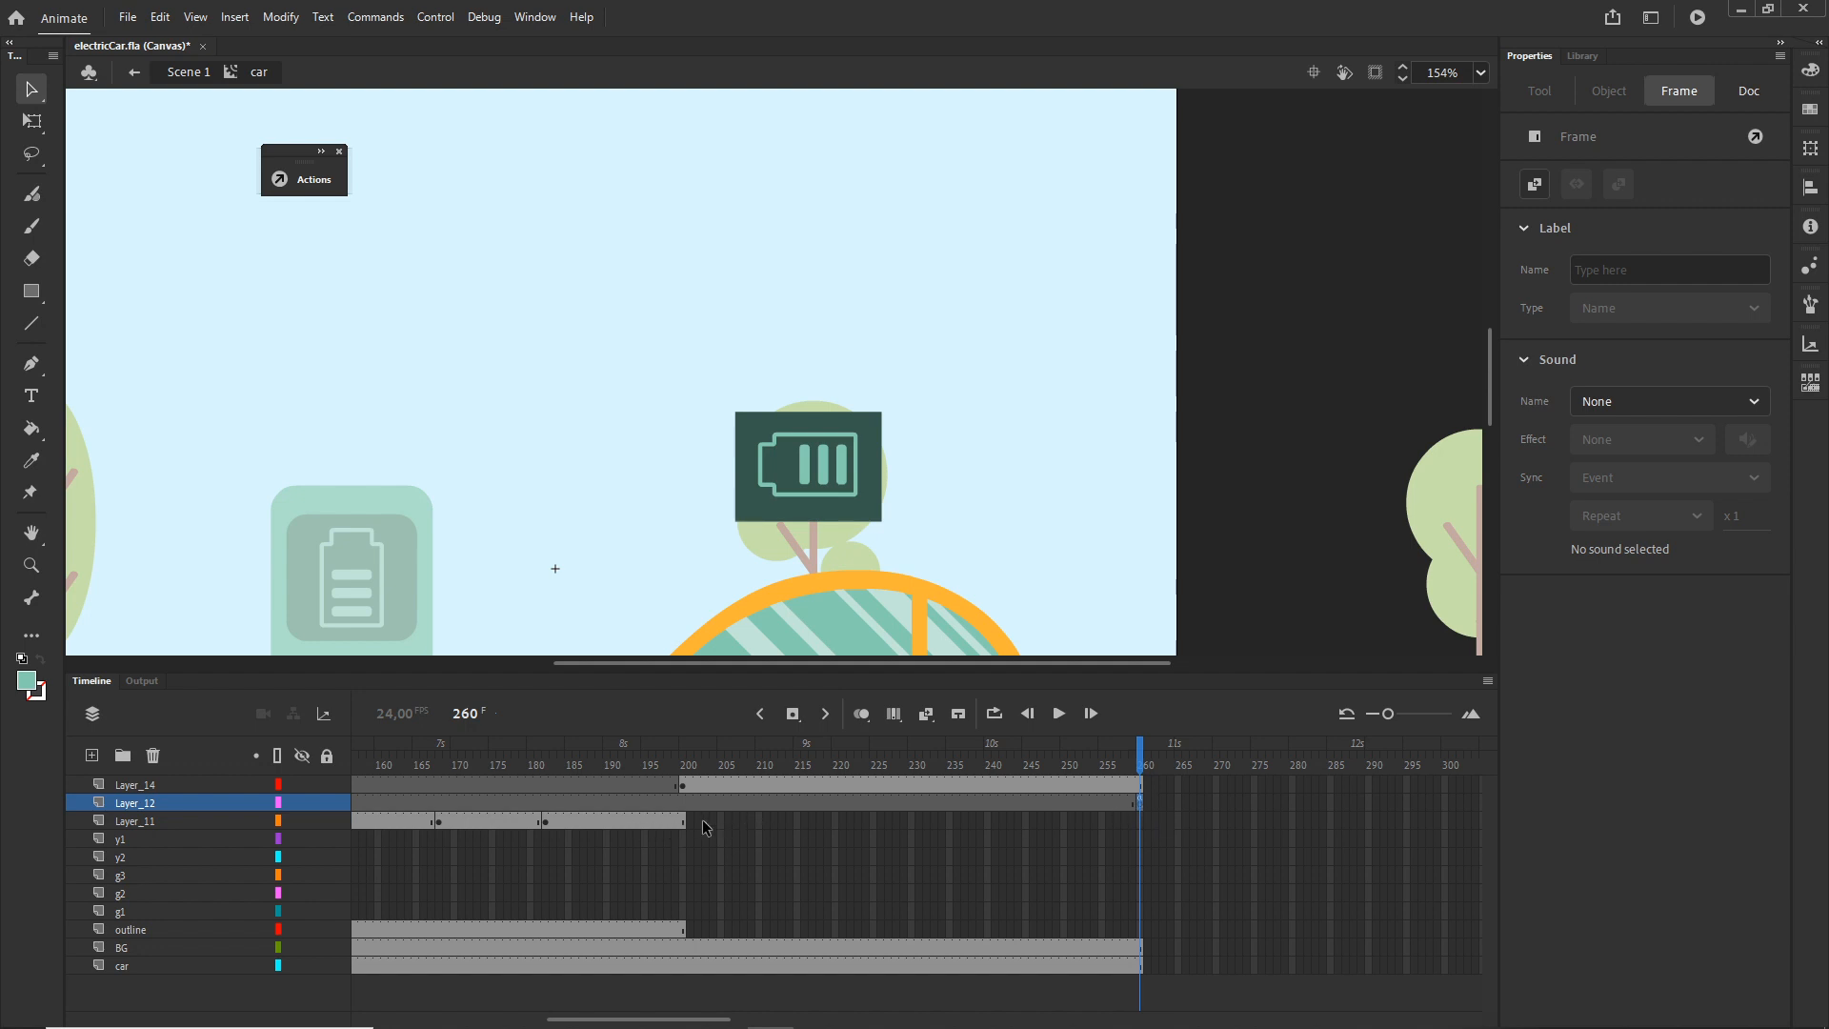
- Extend Layer_11 with a keyframe at frame 215 and move the full battery's keyframe on Layer_14 to frame 215
{"action": "left_click", "coordinate": [797, 822]}
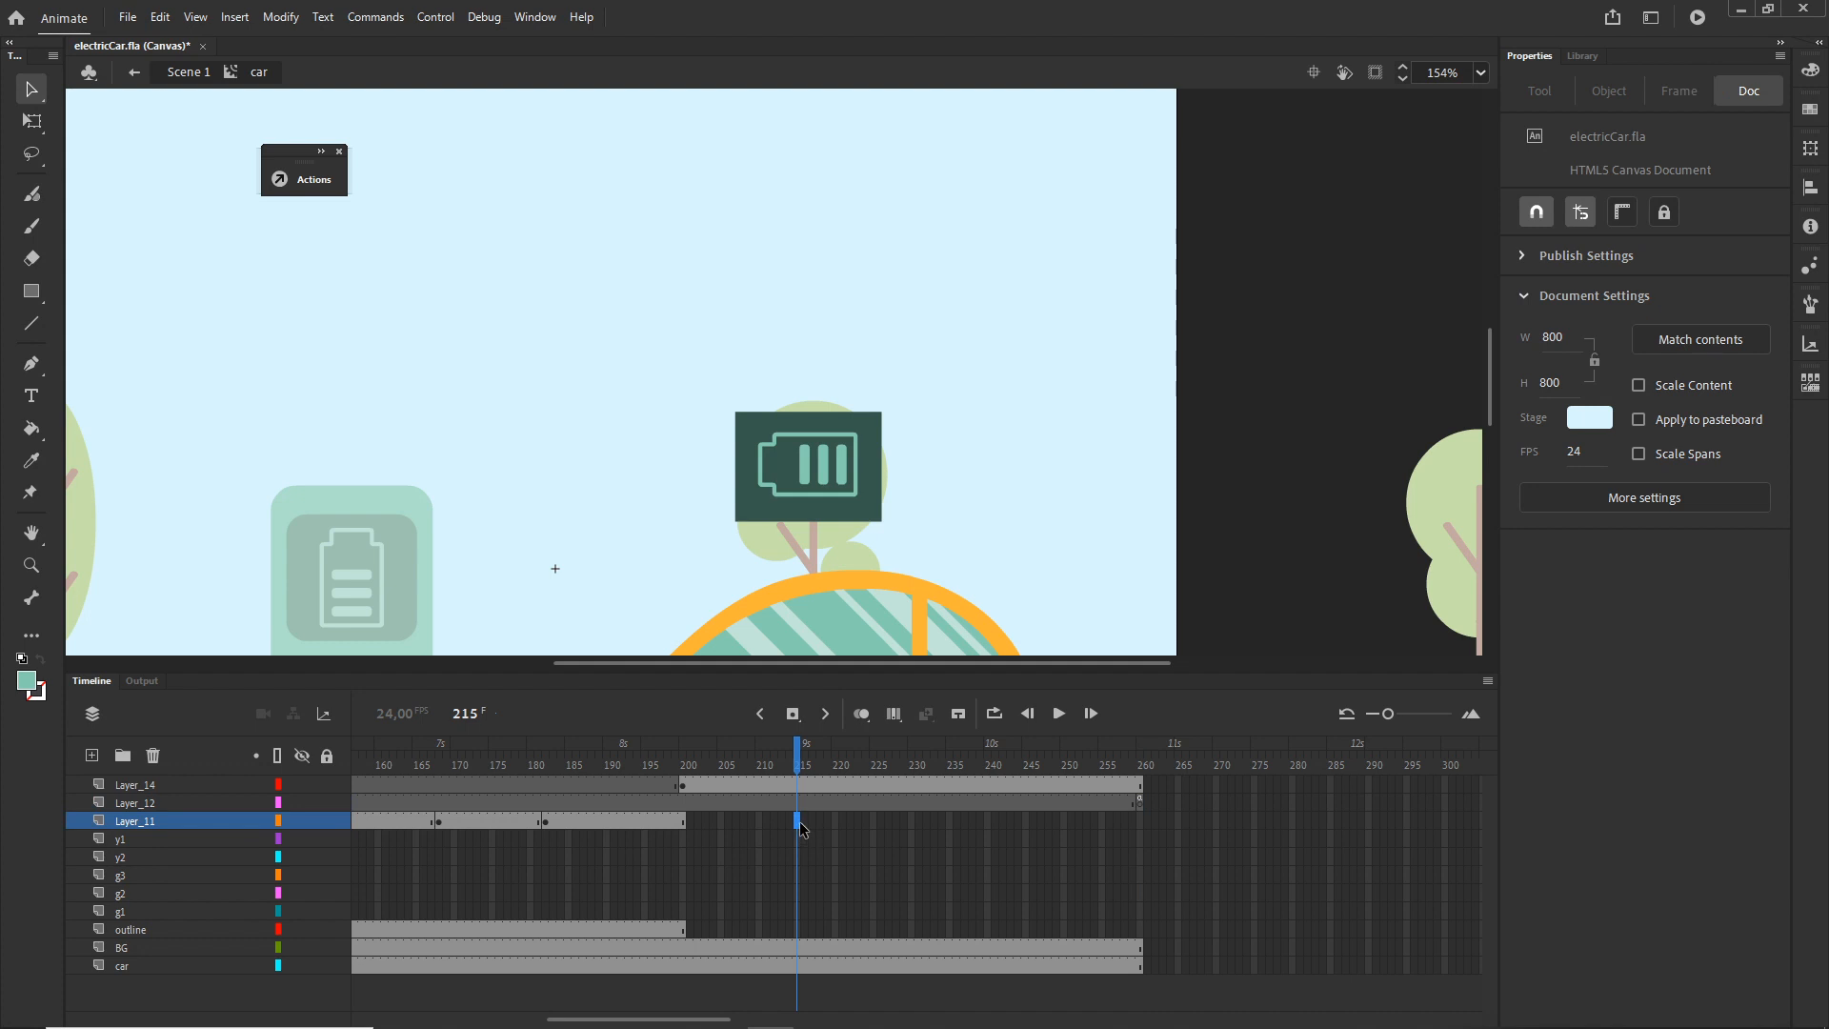
{"action": "key", "text": "F6"}
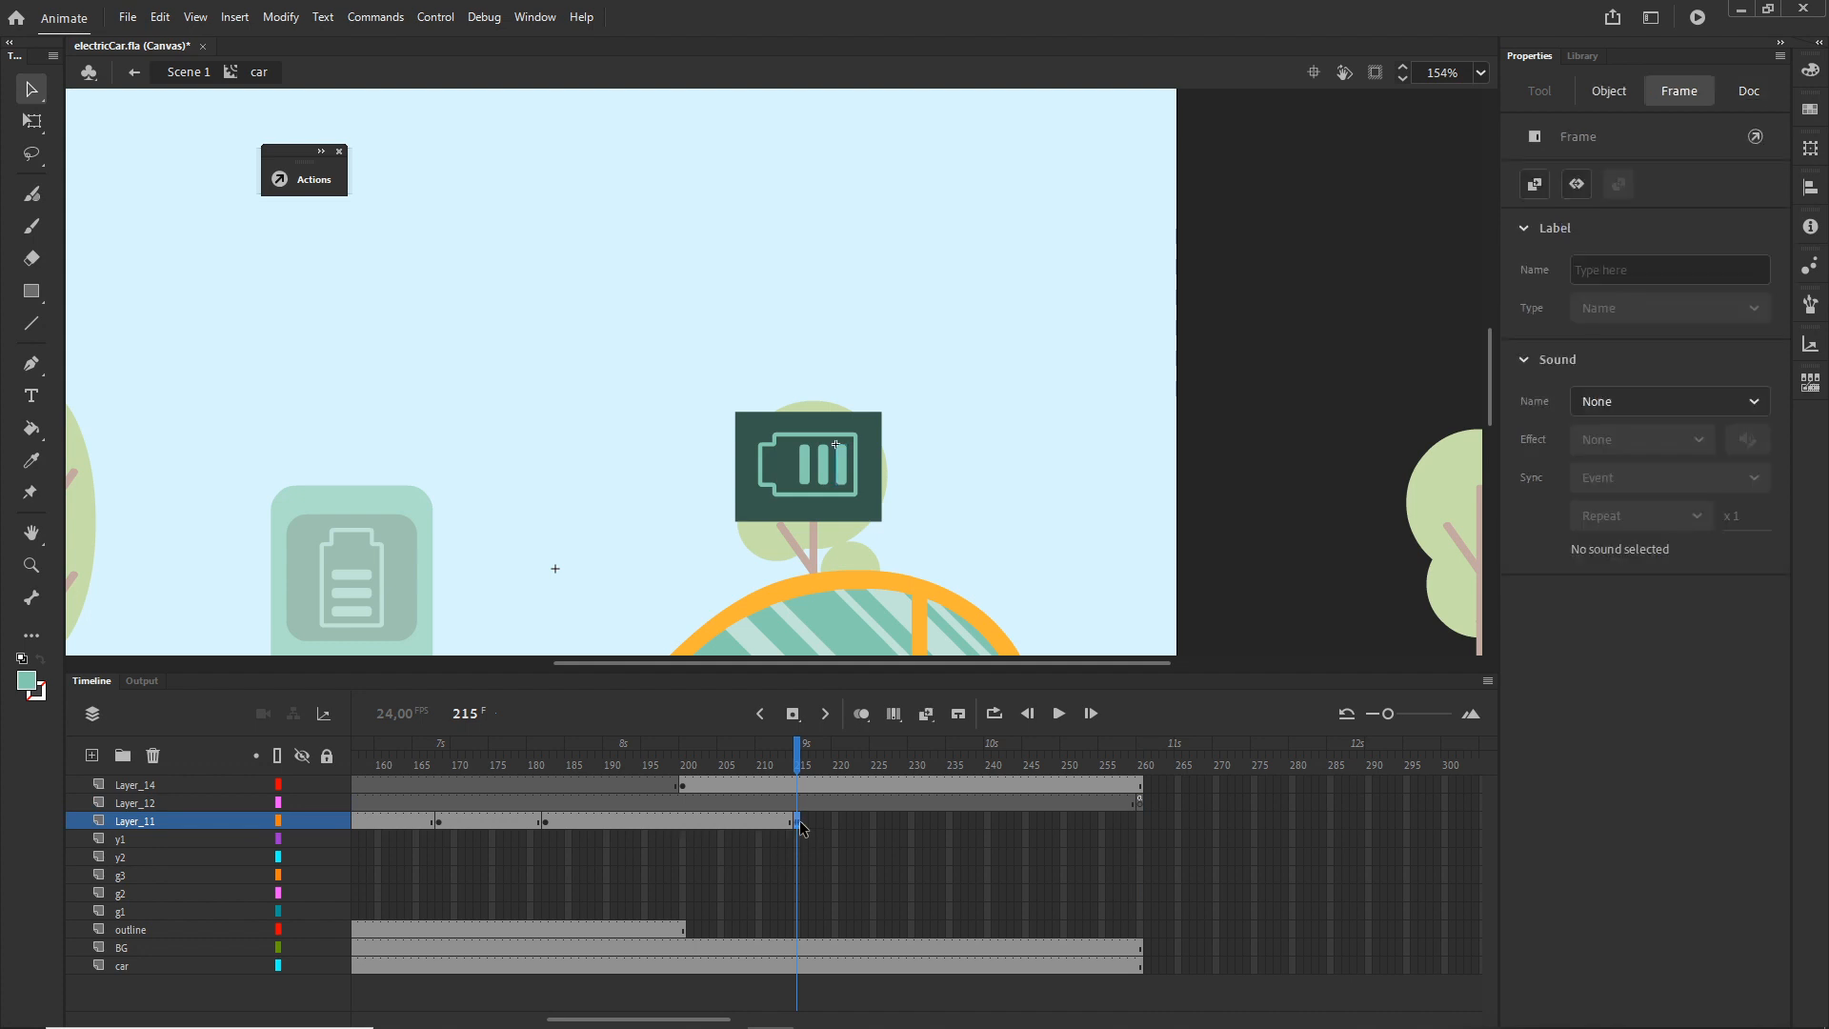
{"action": "left_click", "coordinate": [683, 785]}
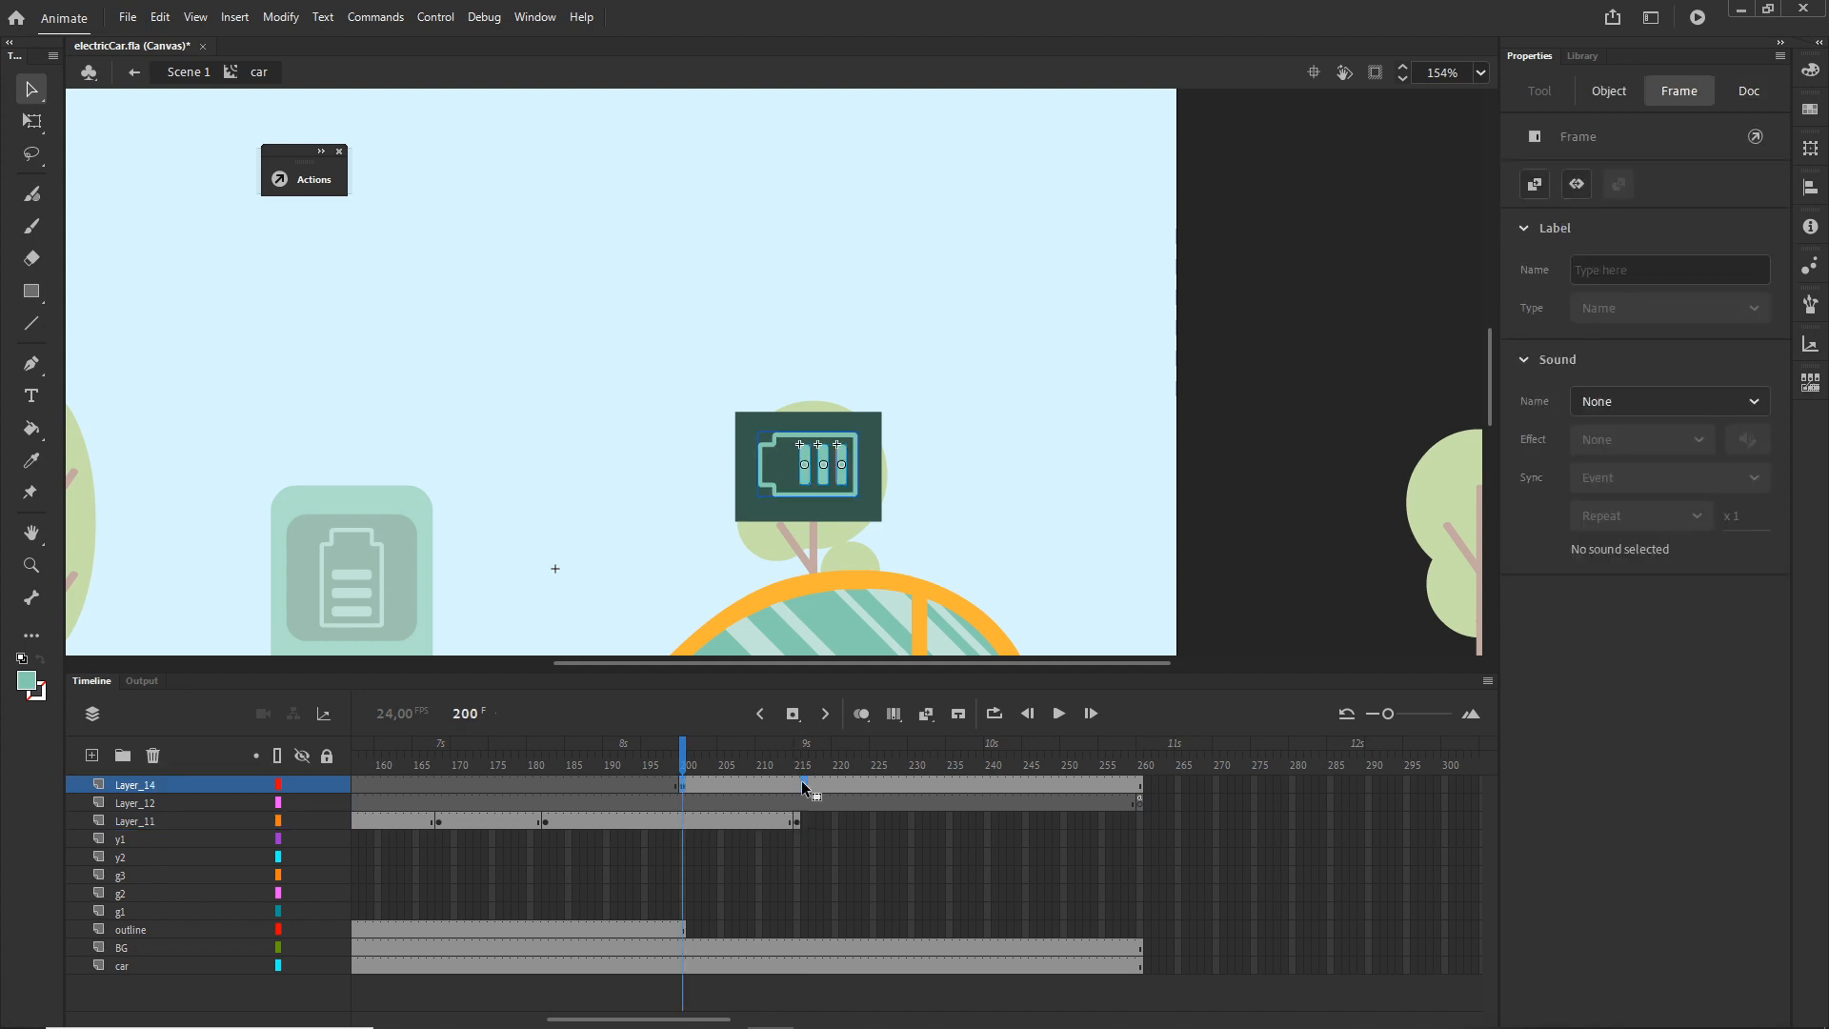
{"action": "left_click_drag", "start_coordinate": [802, 780], "coordinate": [799, 781]}
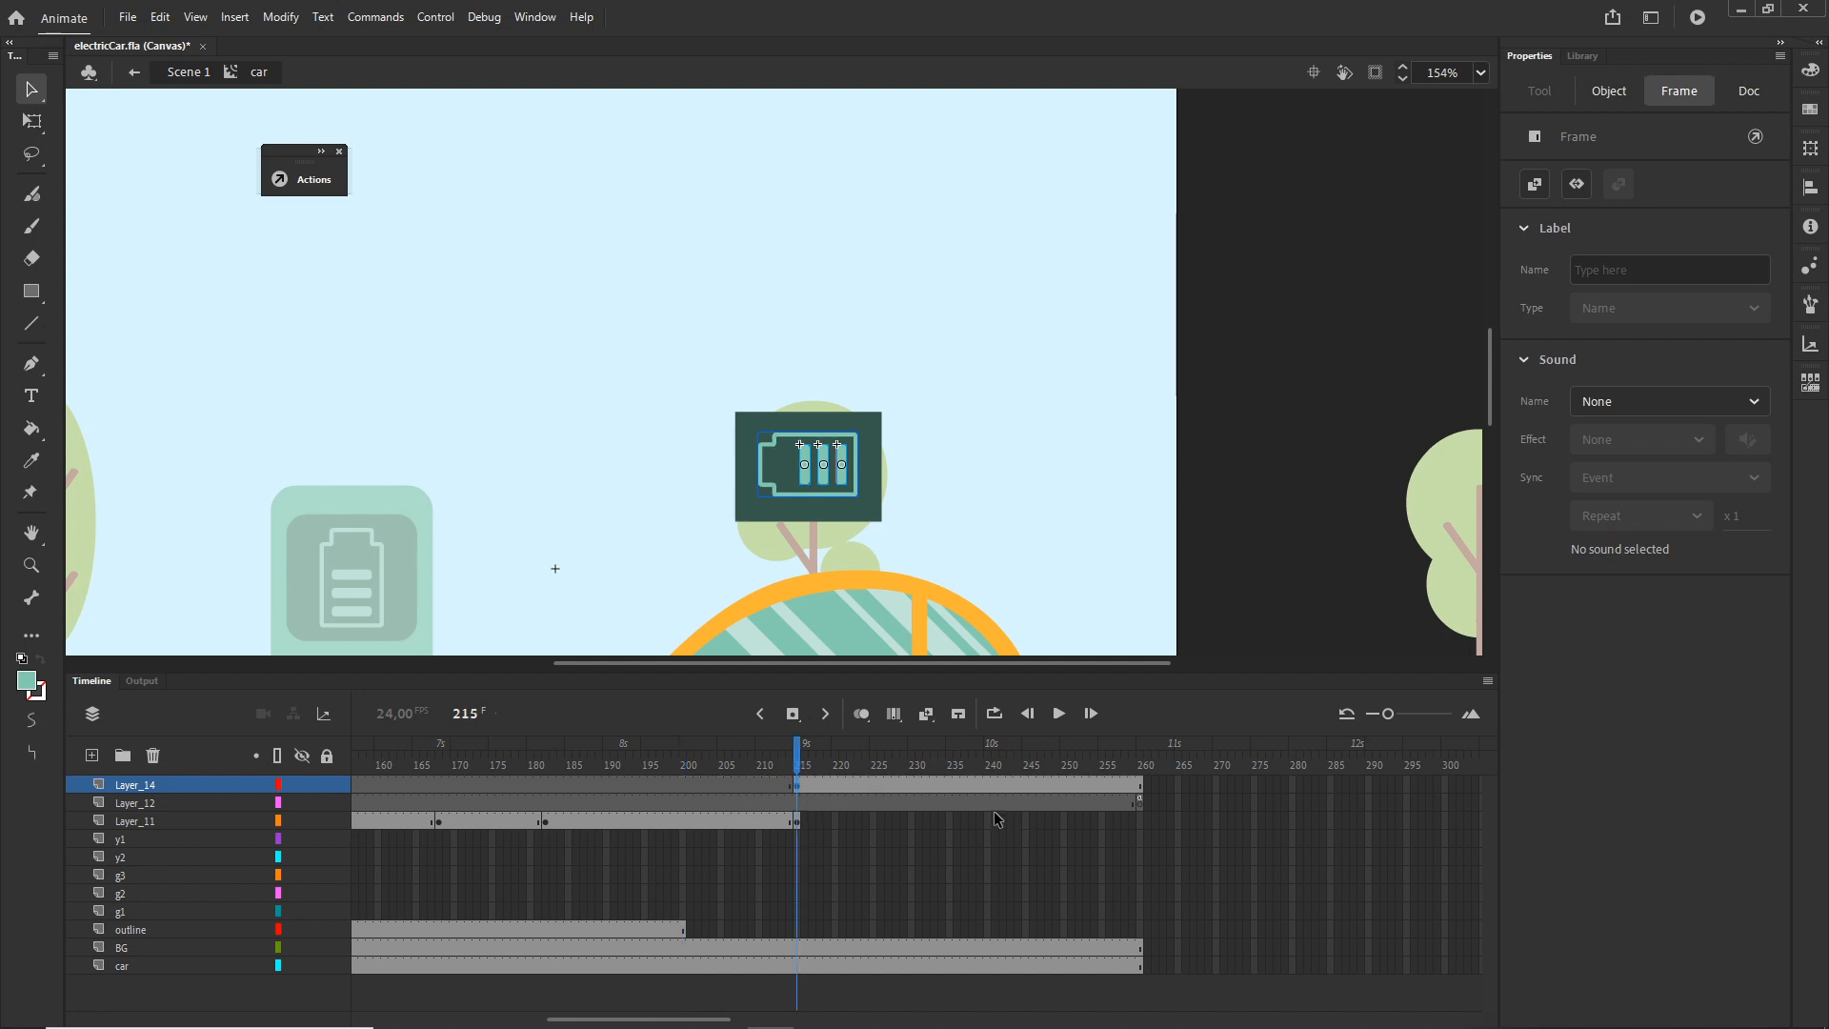
- Preview the retimed battery change in the browser, and switch back to Animate
{"action": "key", "text": "ctrl+Return"}
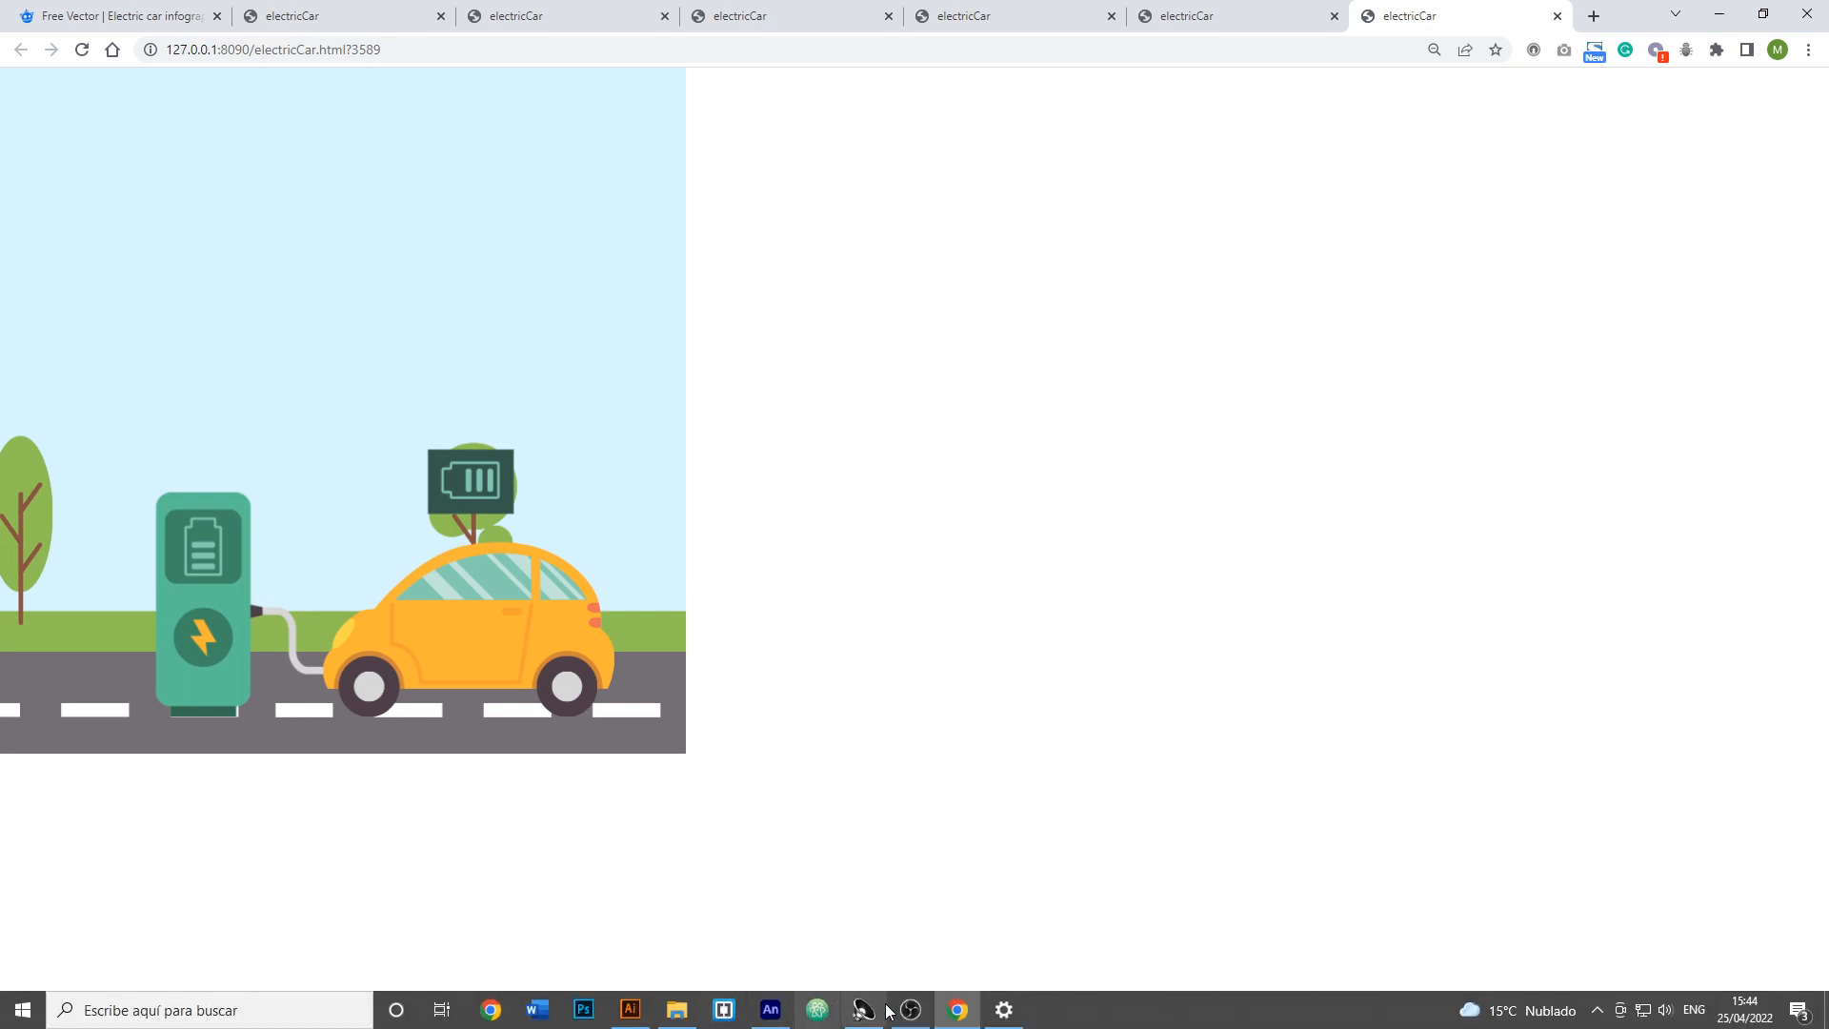
{"action": "left_click", "coordinate": [957, 1010]}
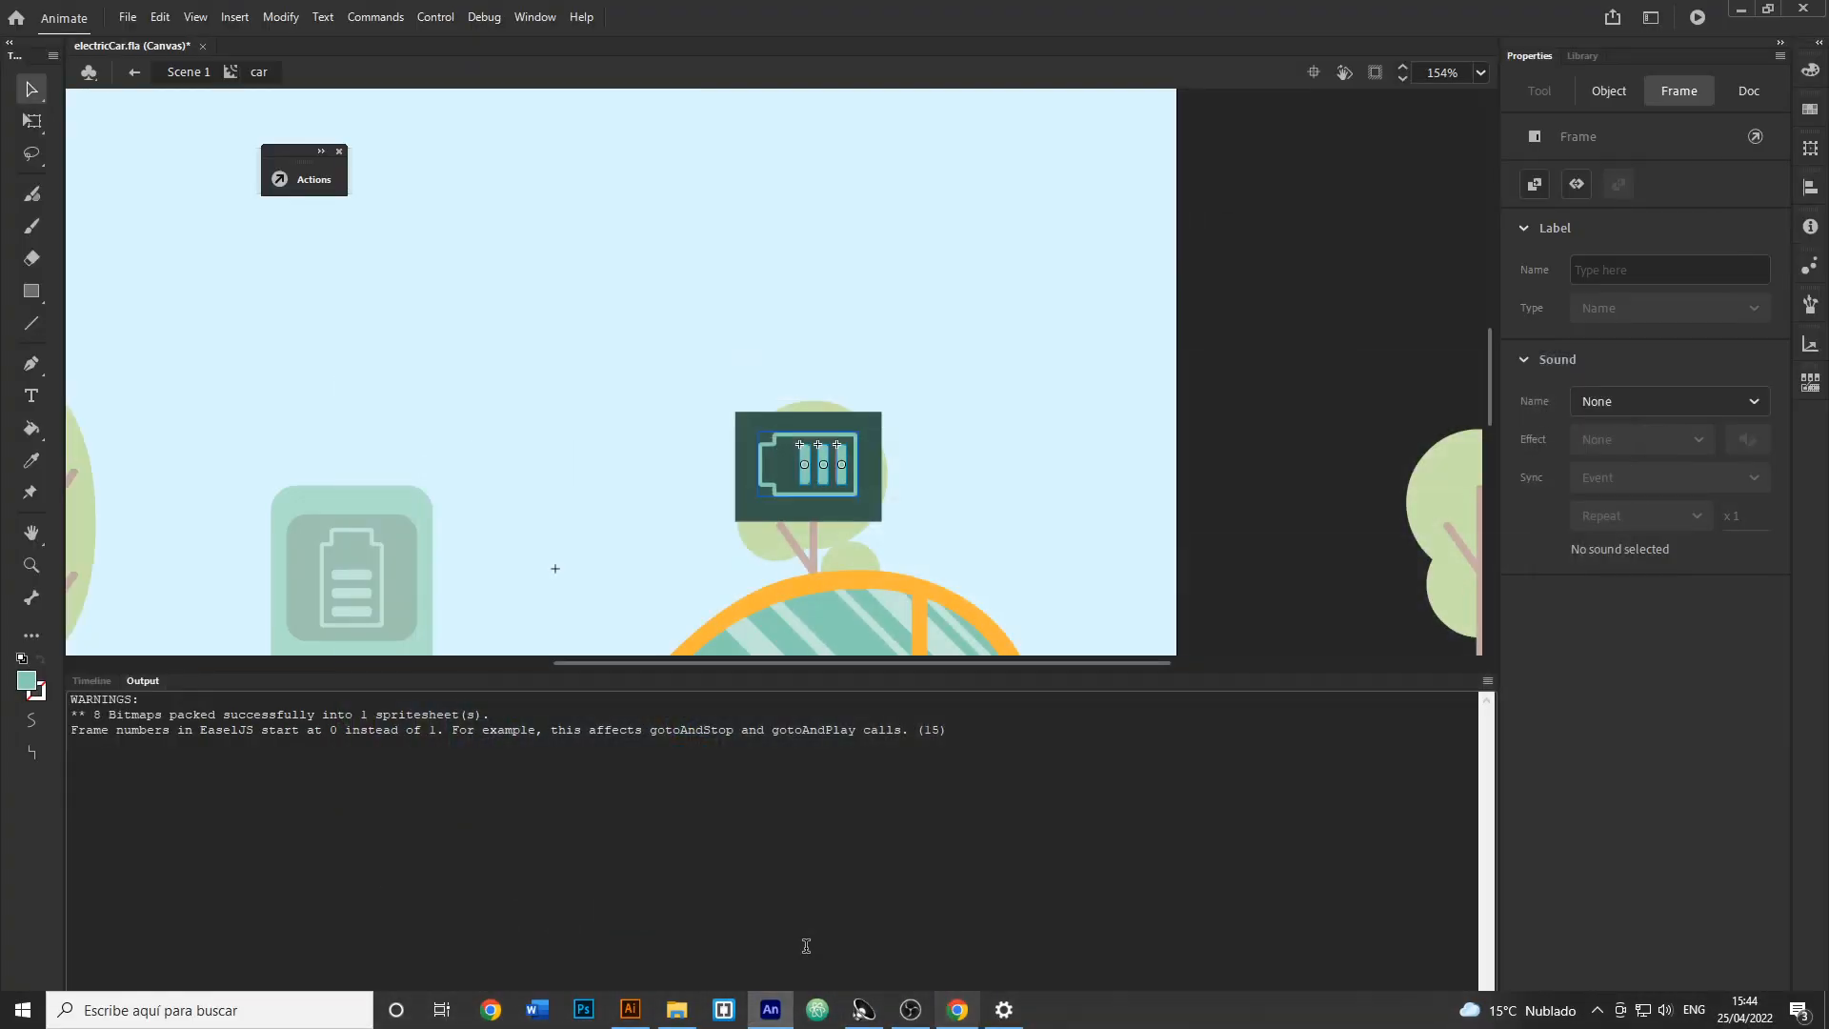
- Extend the outline layer to frame 215, preview the animation in the browser, and switch back to Animate
{"action": "left_click", "coordinate": [91, 680]}
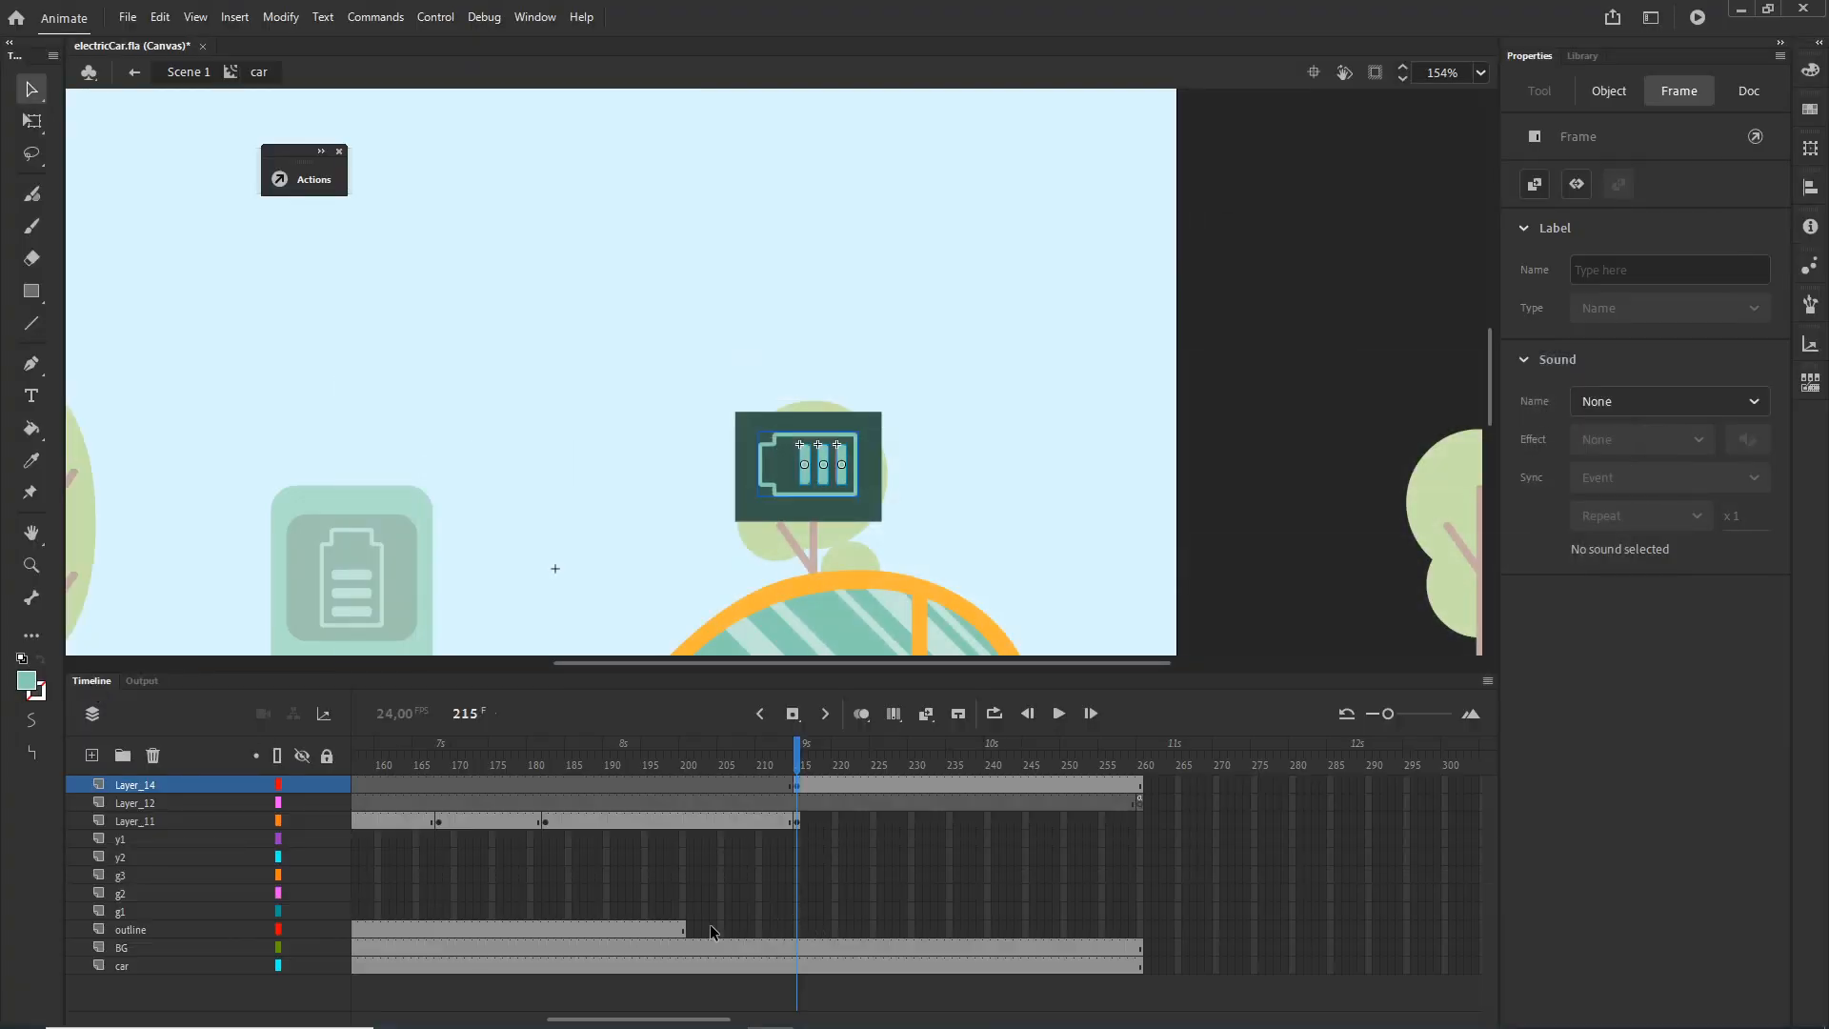
{"action": "left_click", "coordinate": [798, 931]}
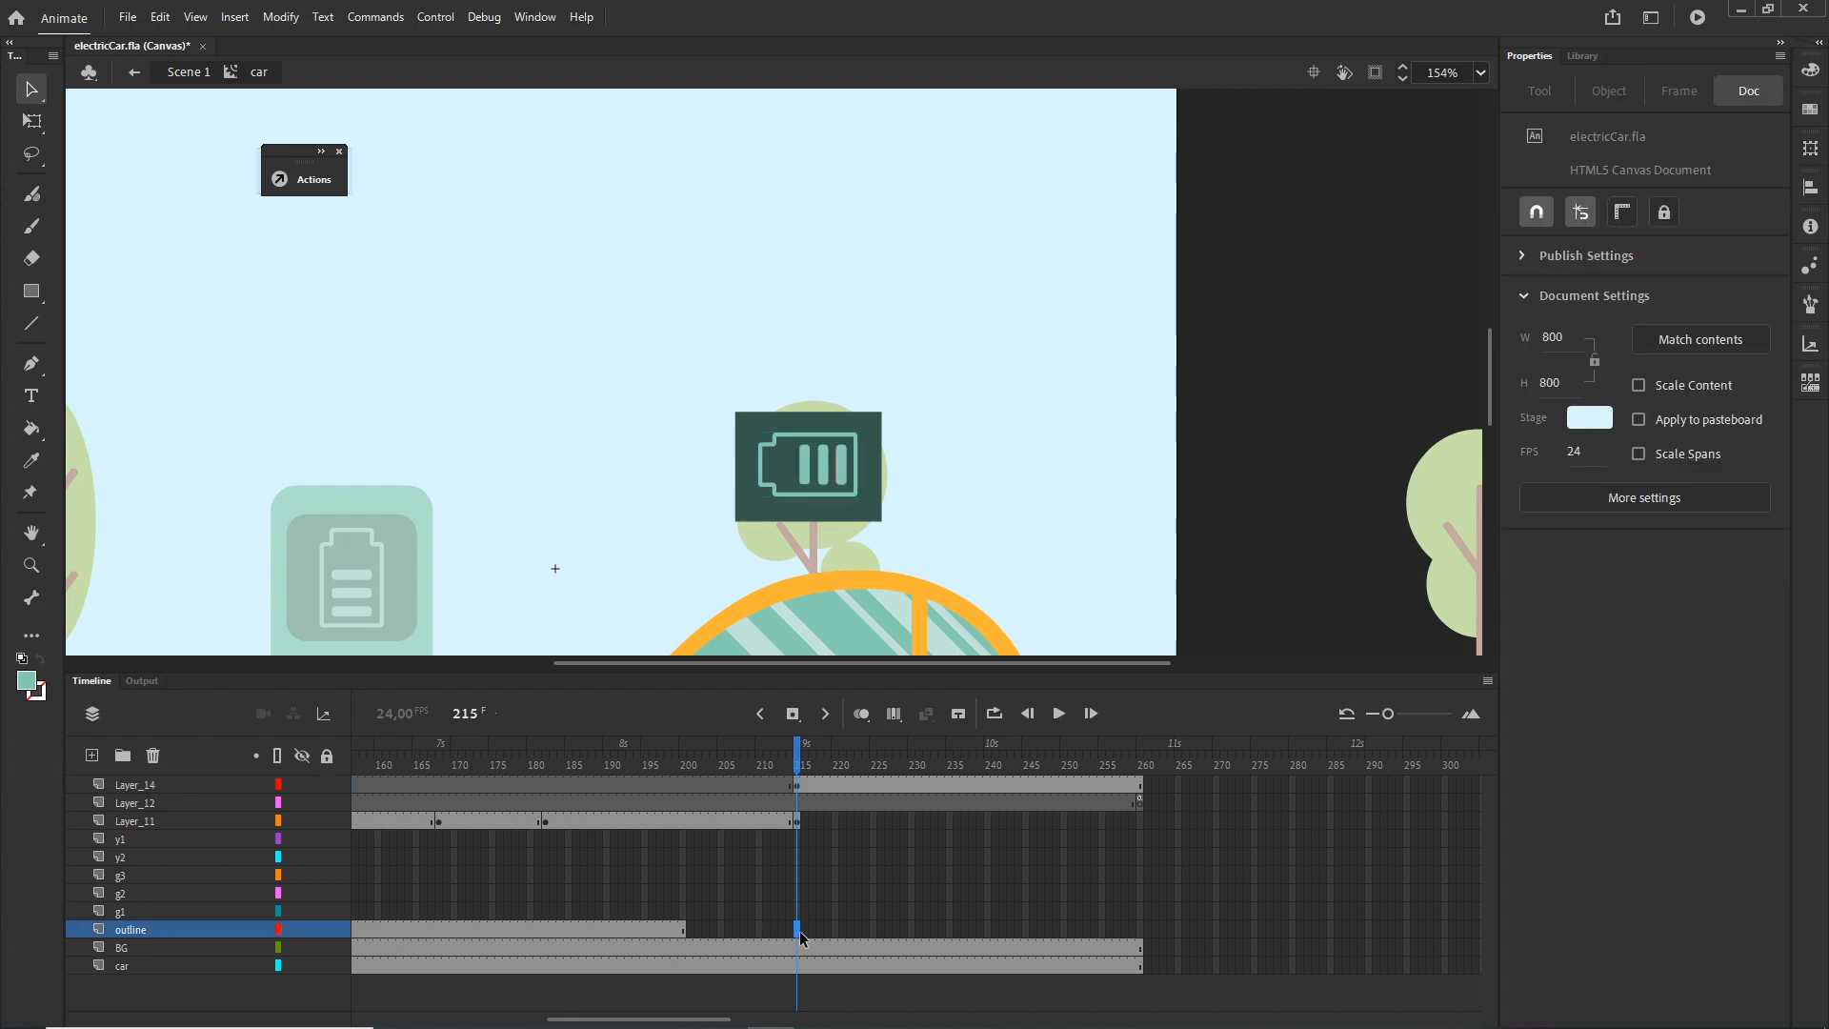
{"action": "key", "text": "F5"}
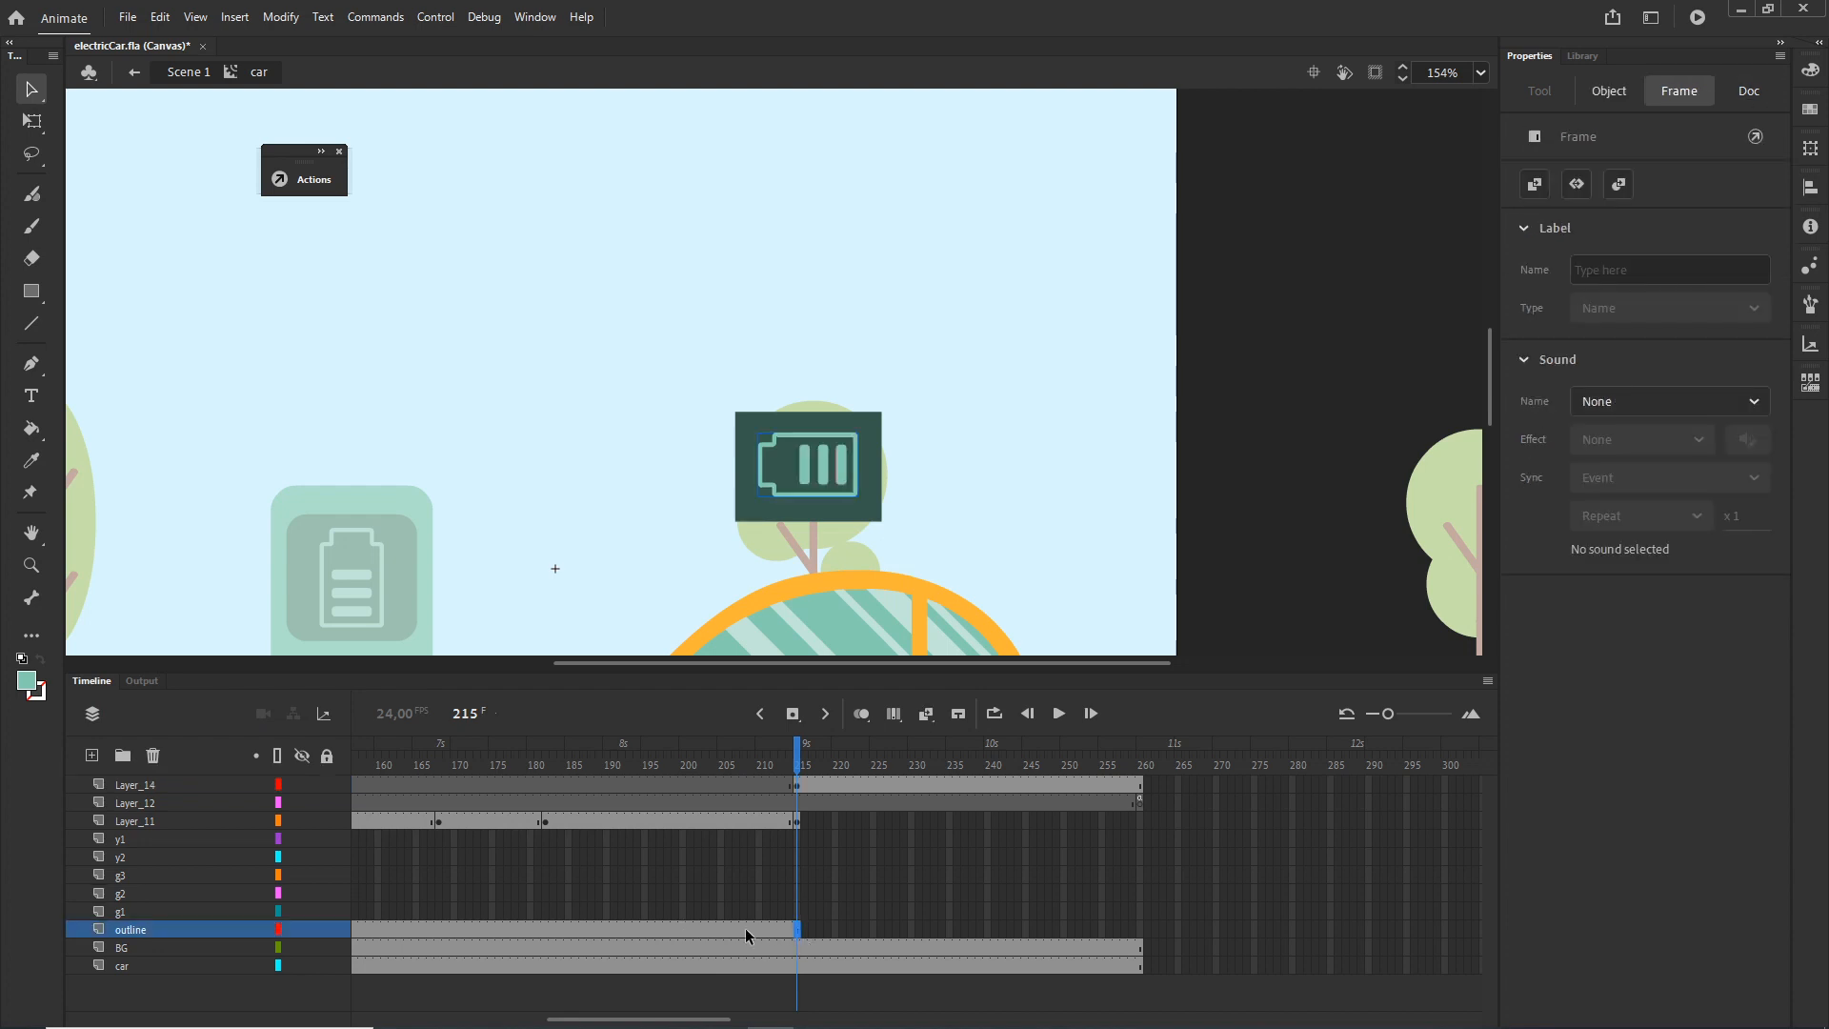
{"action": "key", "text": "ctrl+Return"}
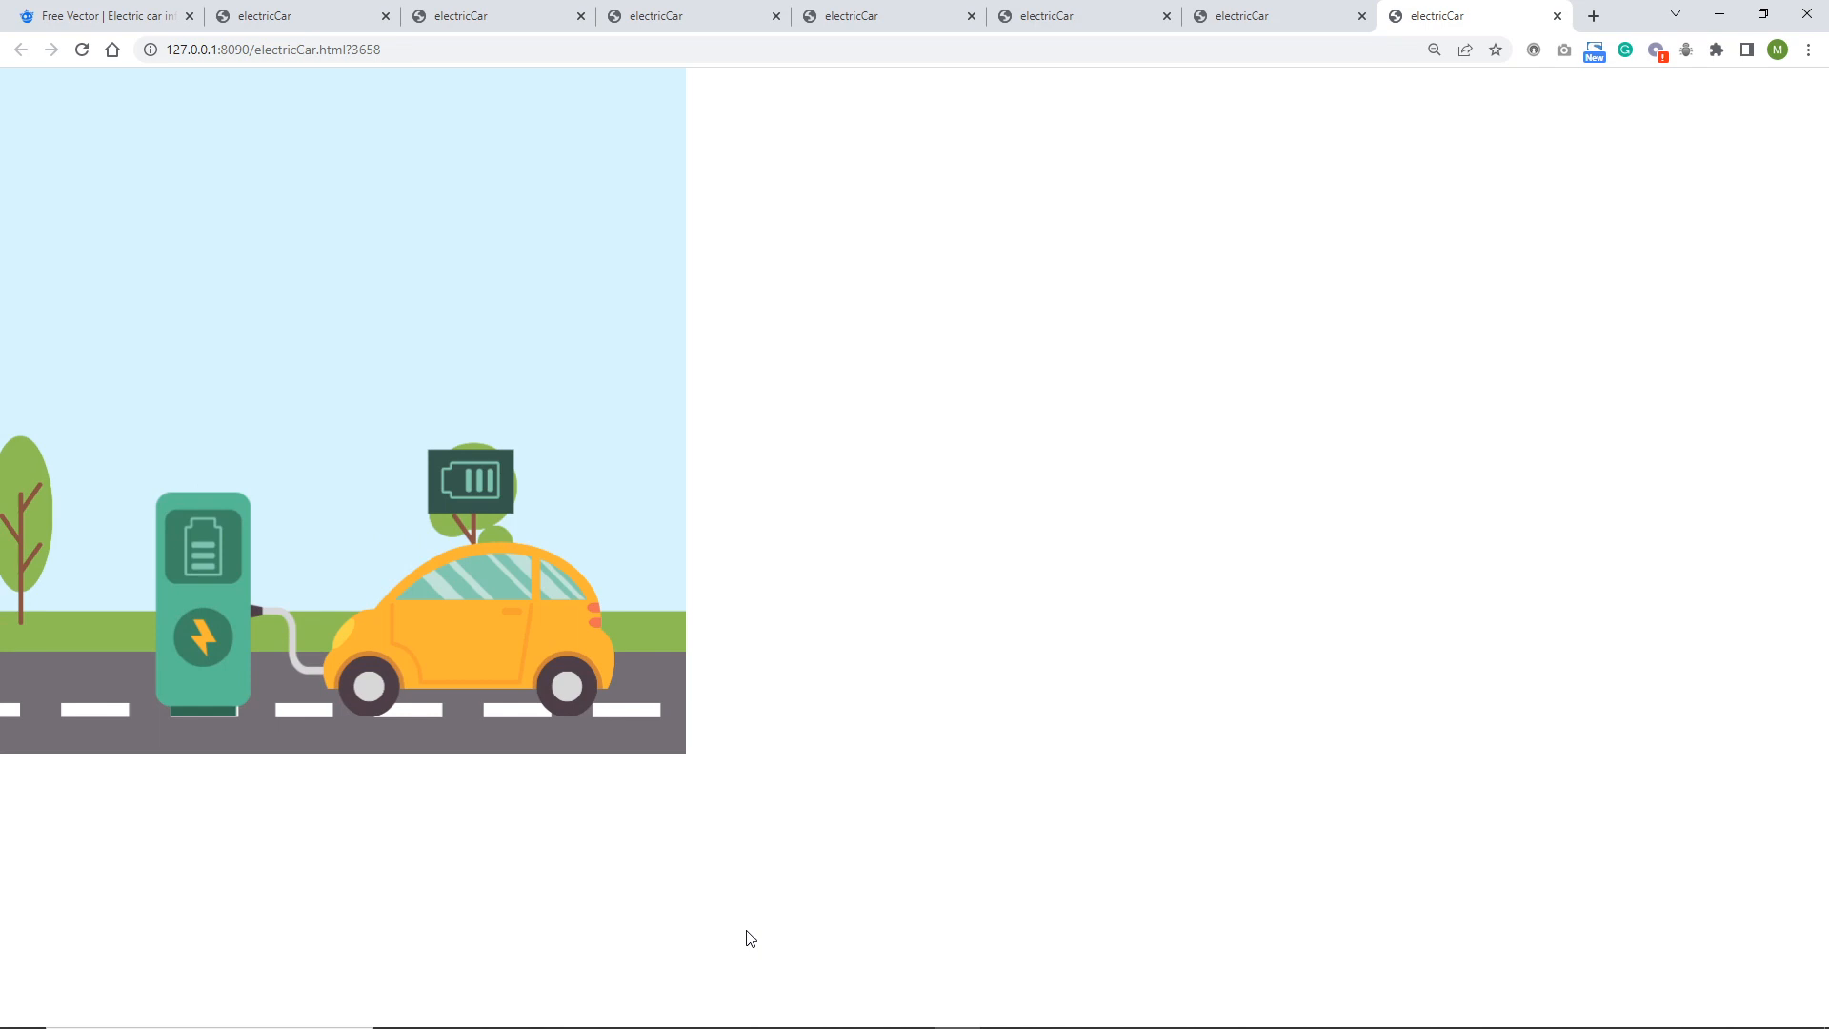
{"action": "key", "text": "alt+Tab"}
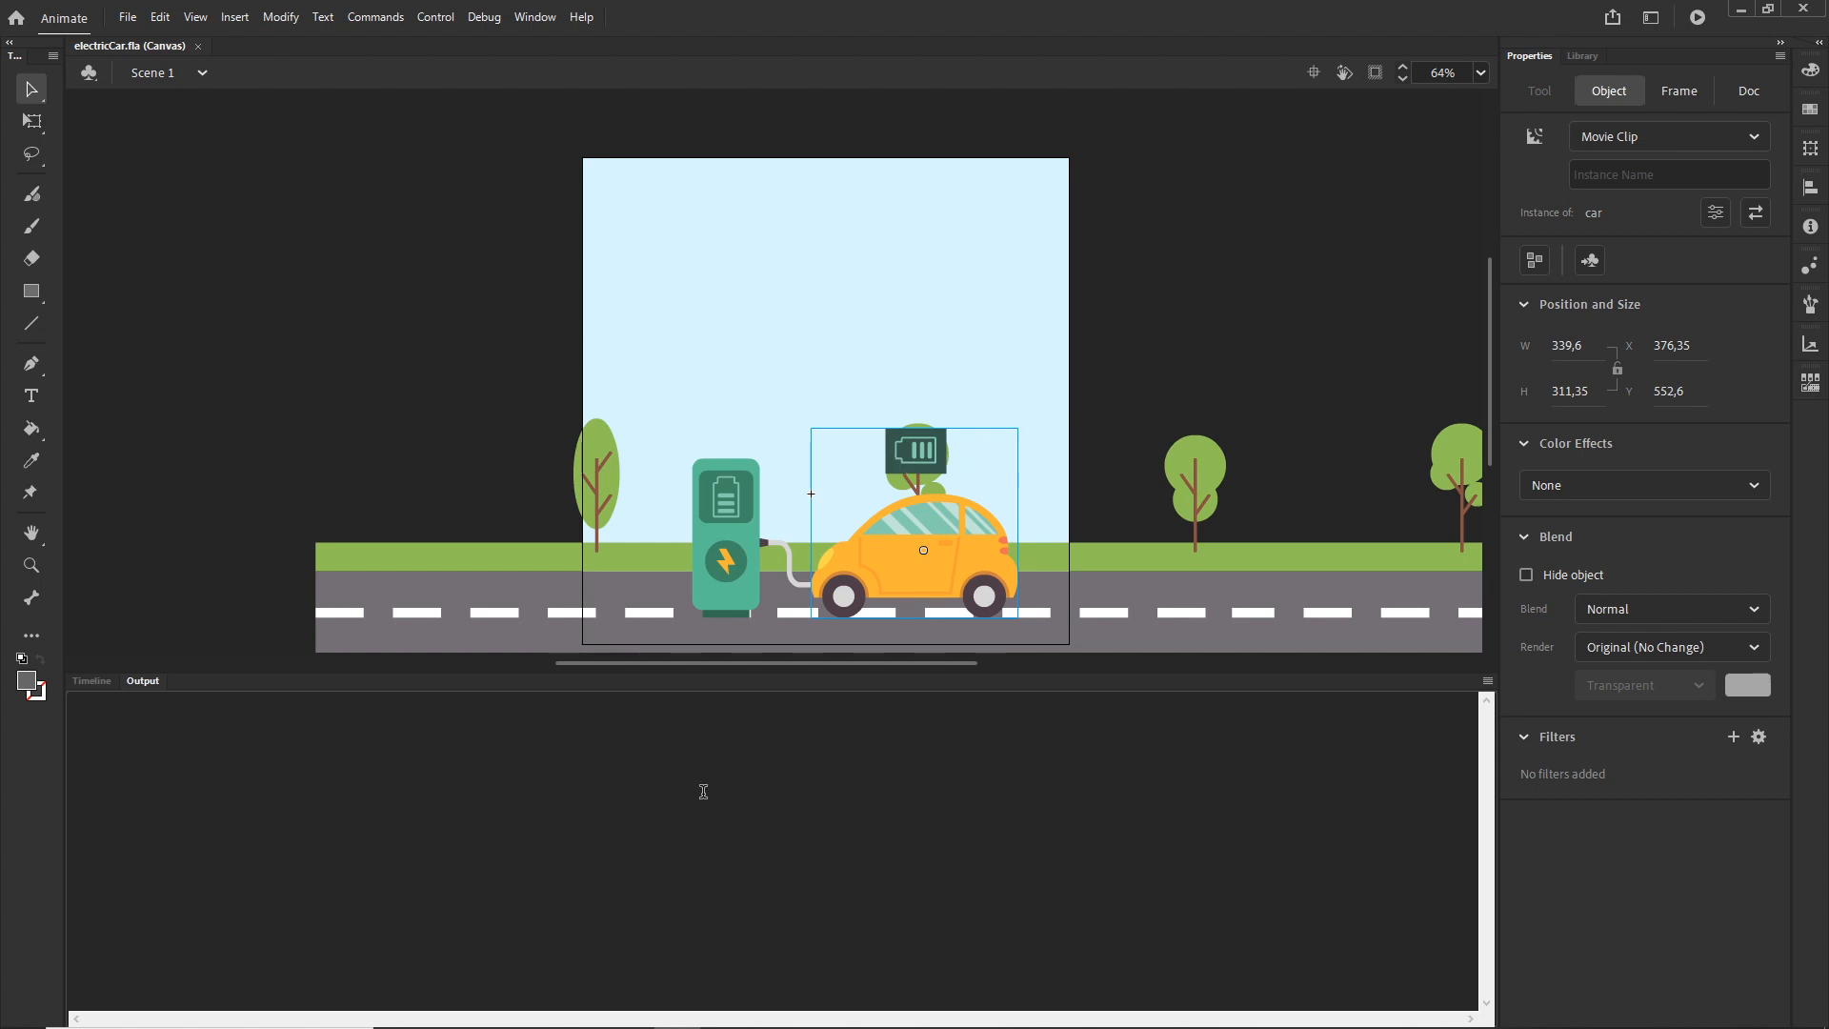
- Check the contents of the project's animate folder in File Explorer and return to Animate
{"action": "mouse_move", "coordinate": [629, 1022]}
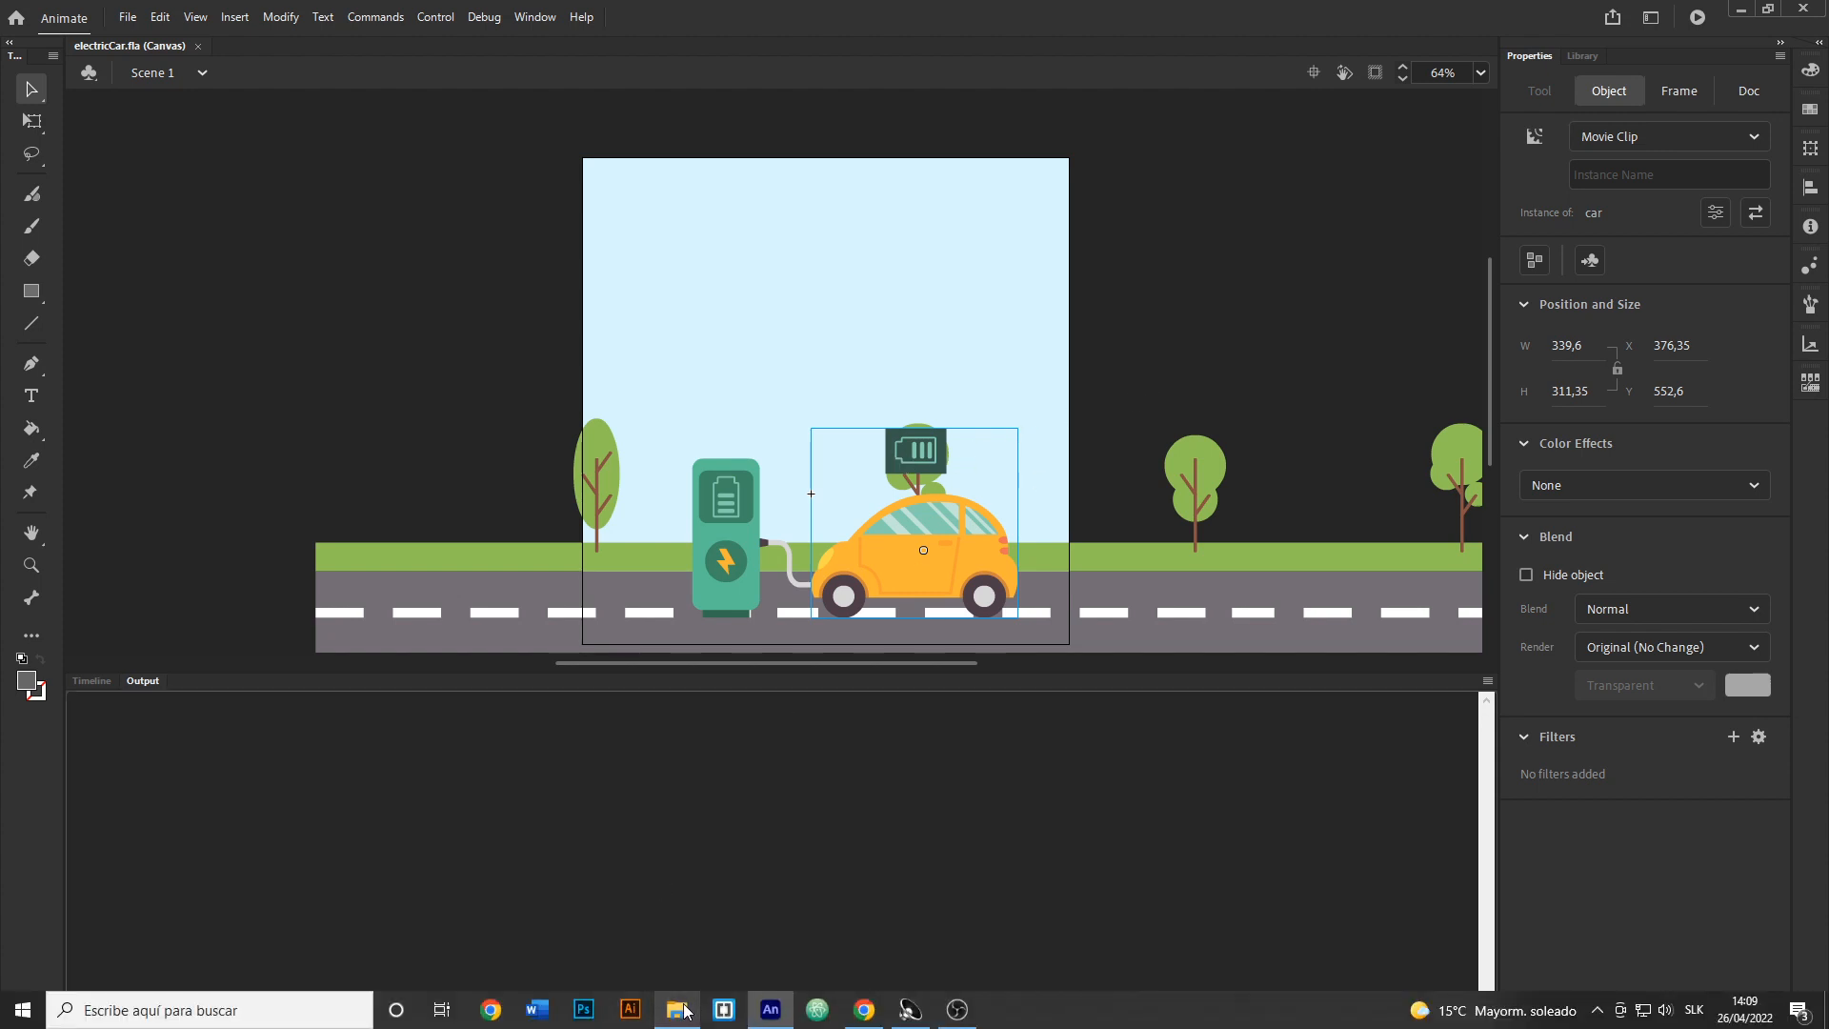
{"action": "left_click", "coordinate": [674, 1010]}
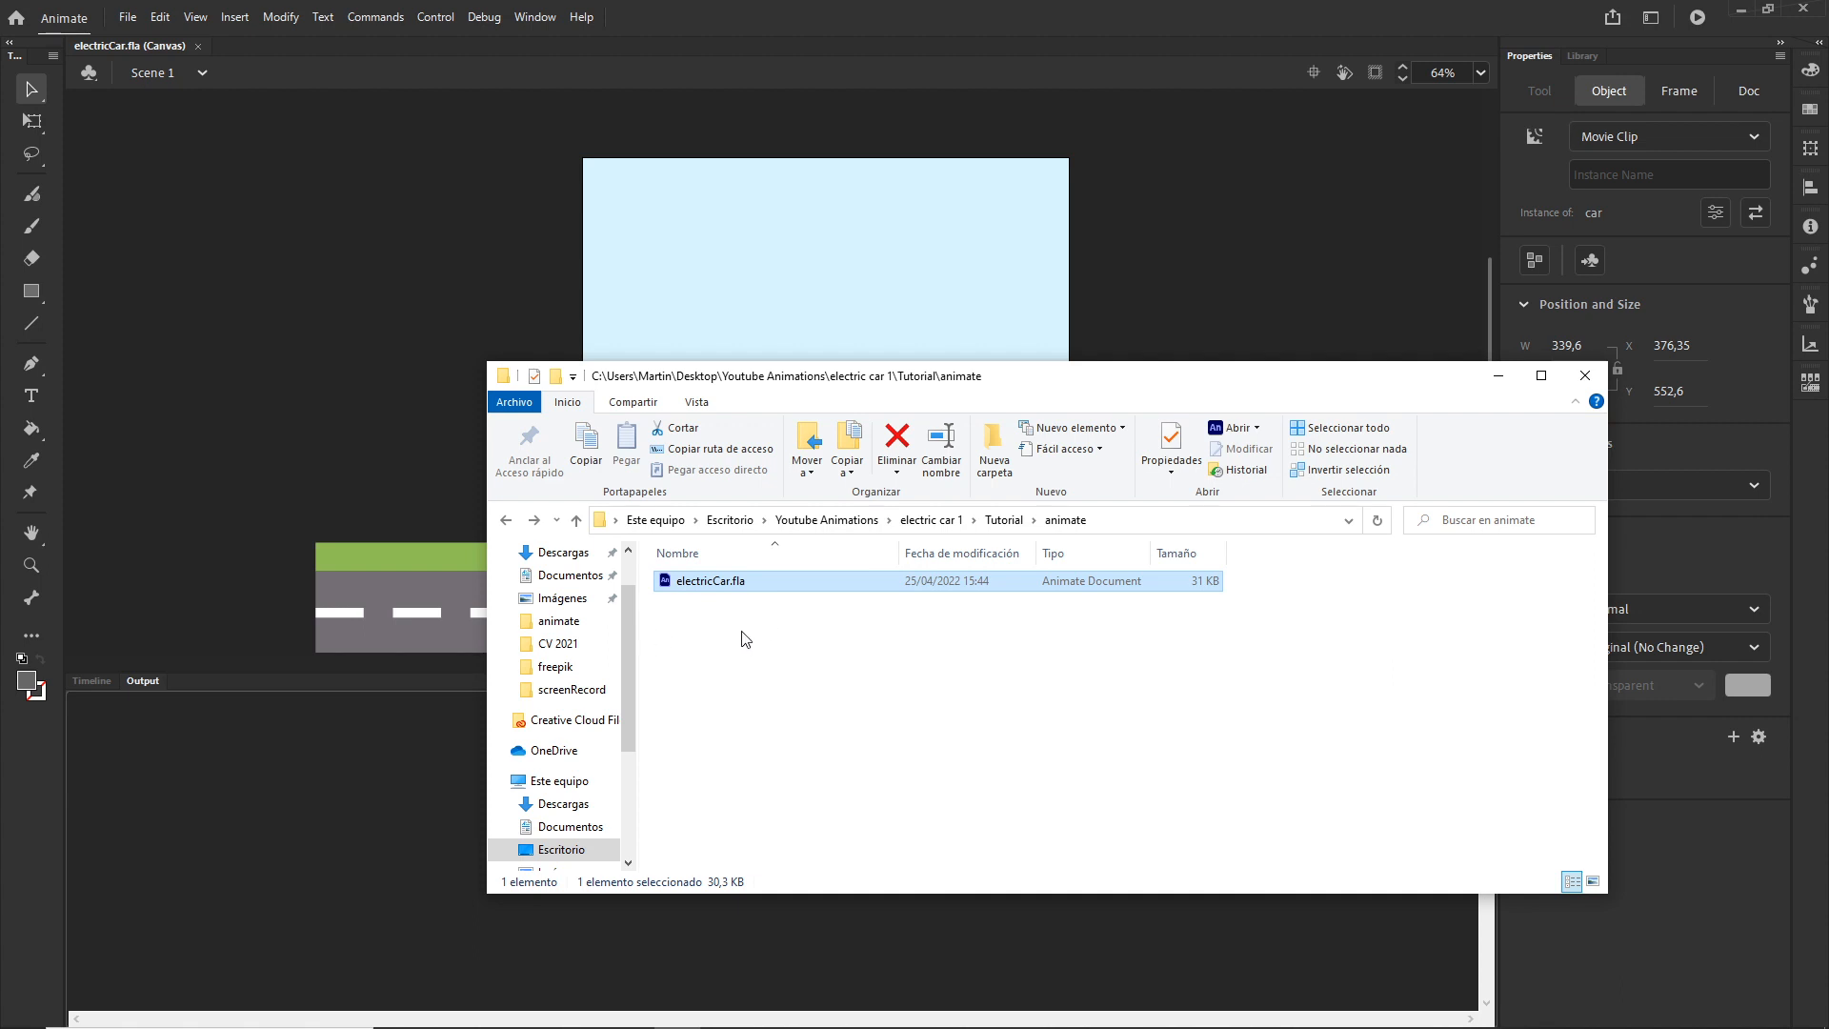
{"action": "left_click", "coordinate": [234, 200]}
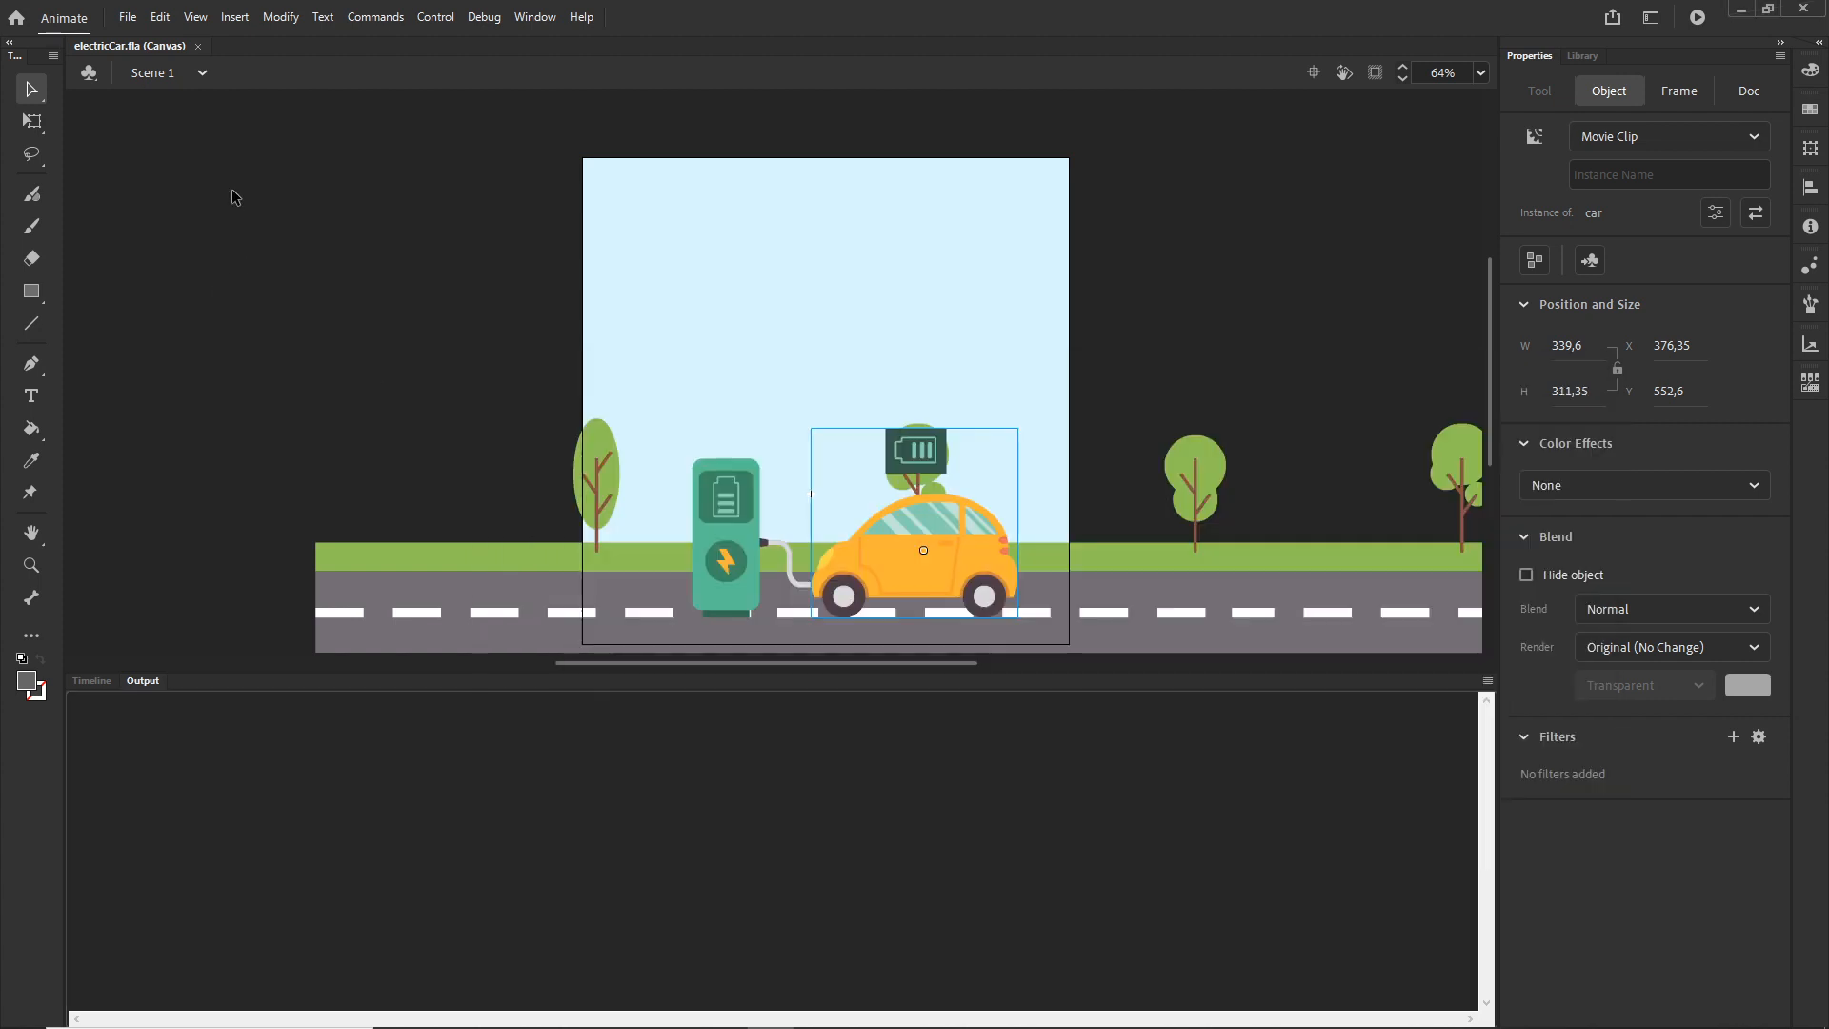
- Start choosing the output destination in the publish settings and create a folder named index inside the animate folder
{"action": "left_click", "coordinate": [126, 17]}
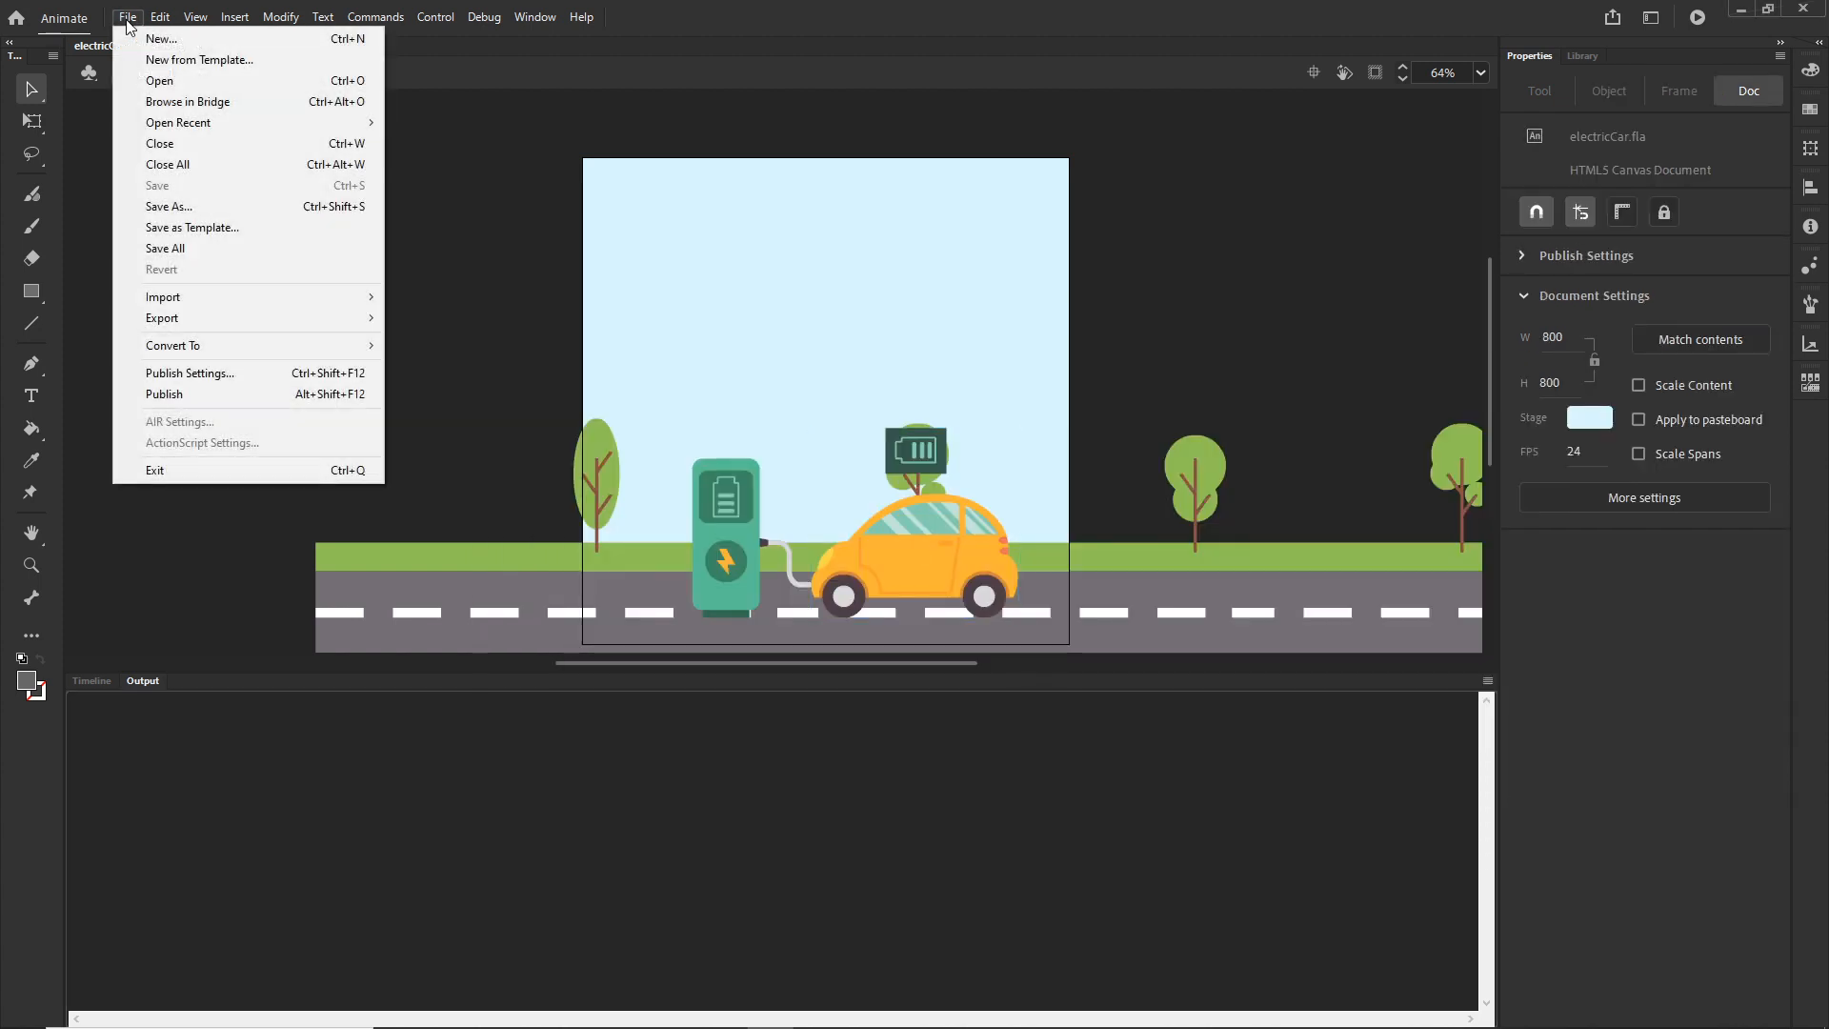
{"action": "left_click", "coordinate": [210, 375]}
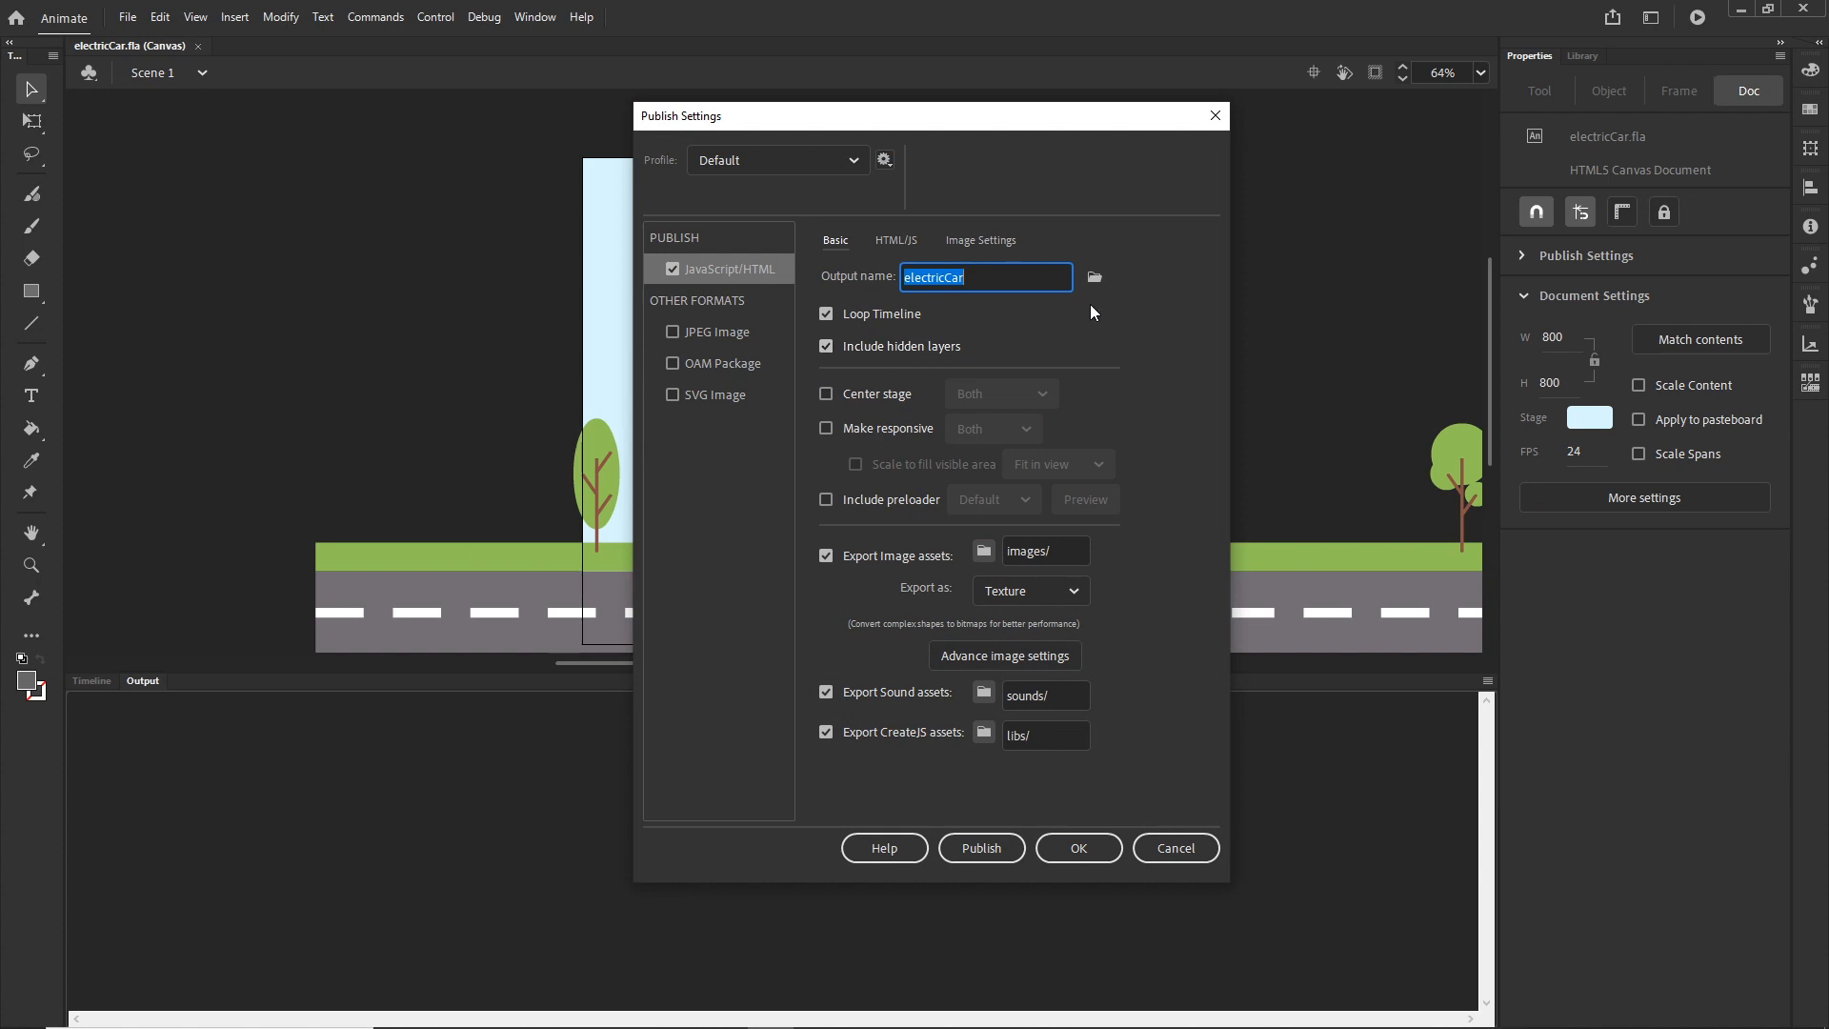
{"action": "left_click", "coordinate": [1095, 278]}
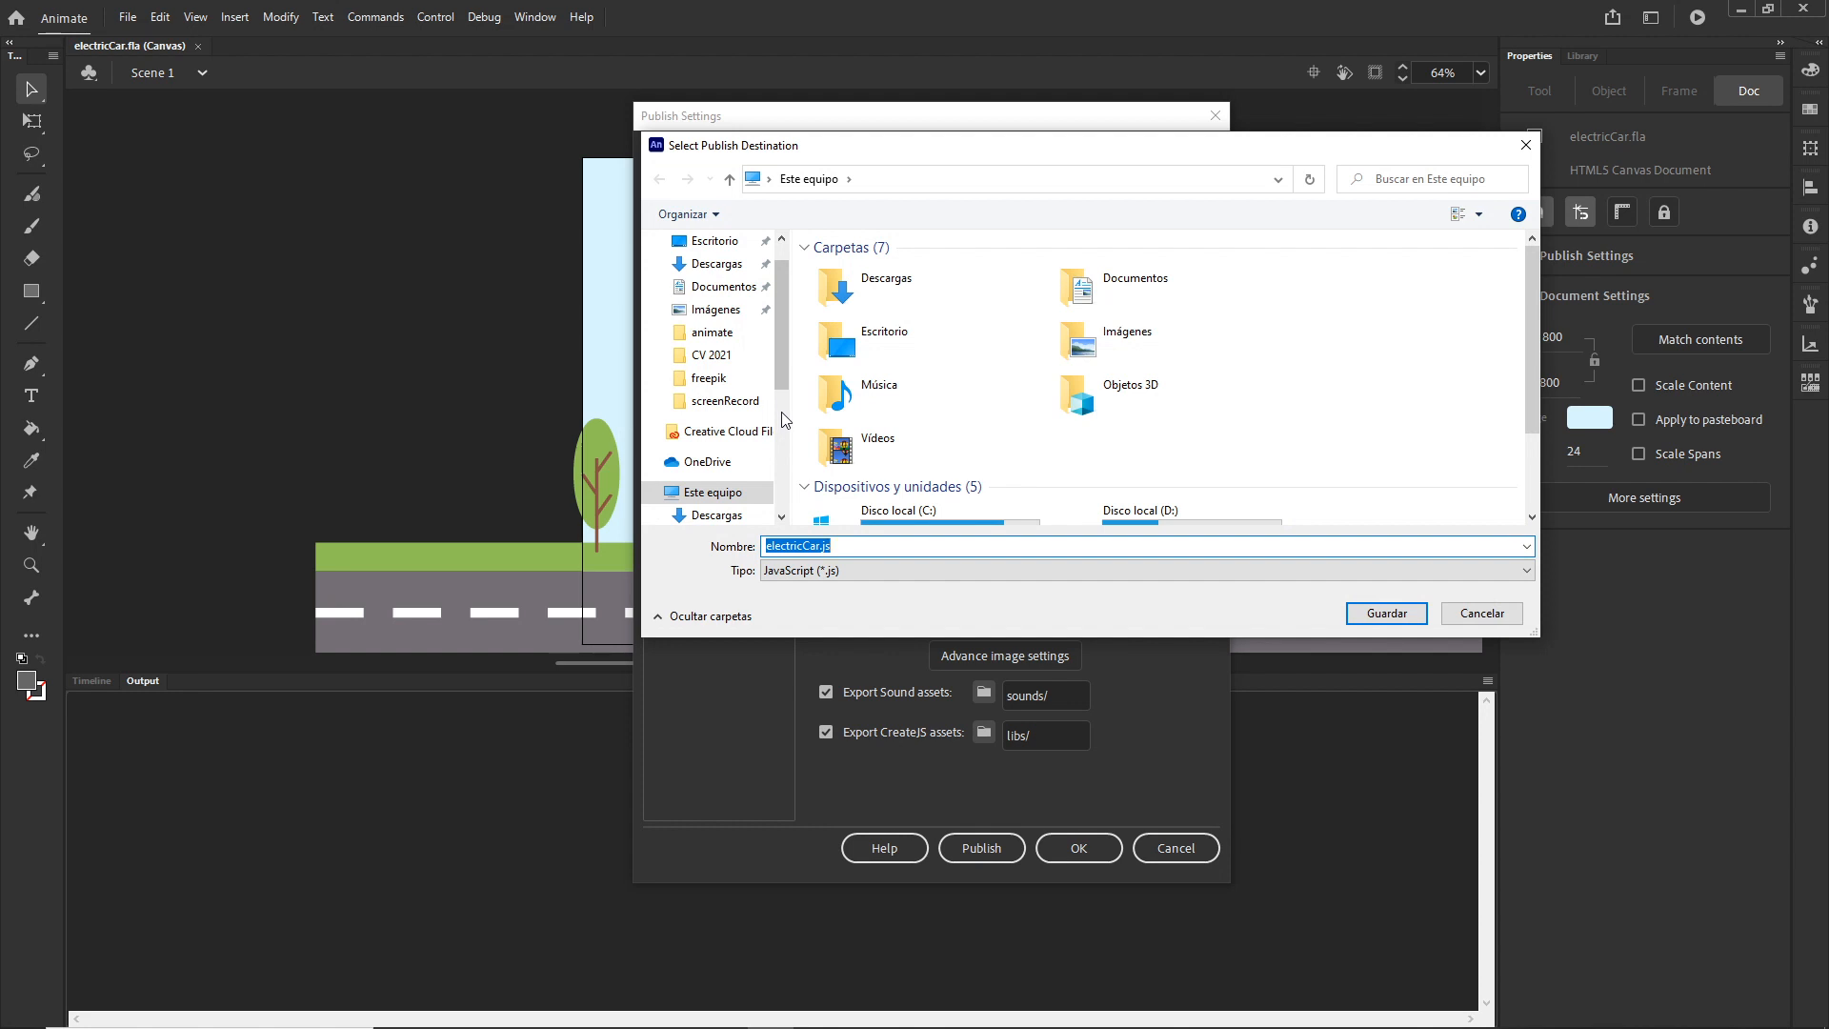
{"action": "left_click", "coordinate": [712, 331]}
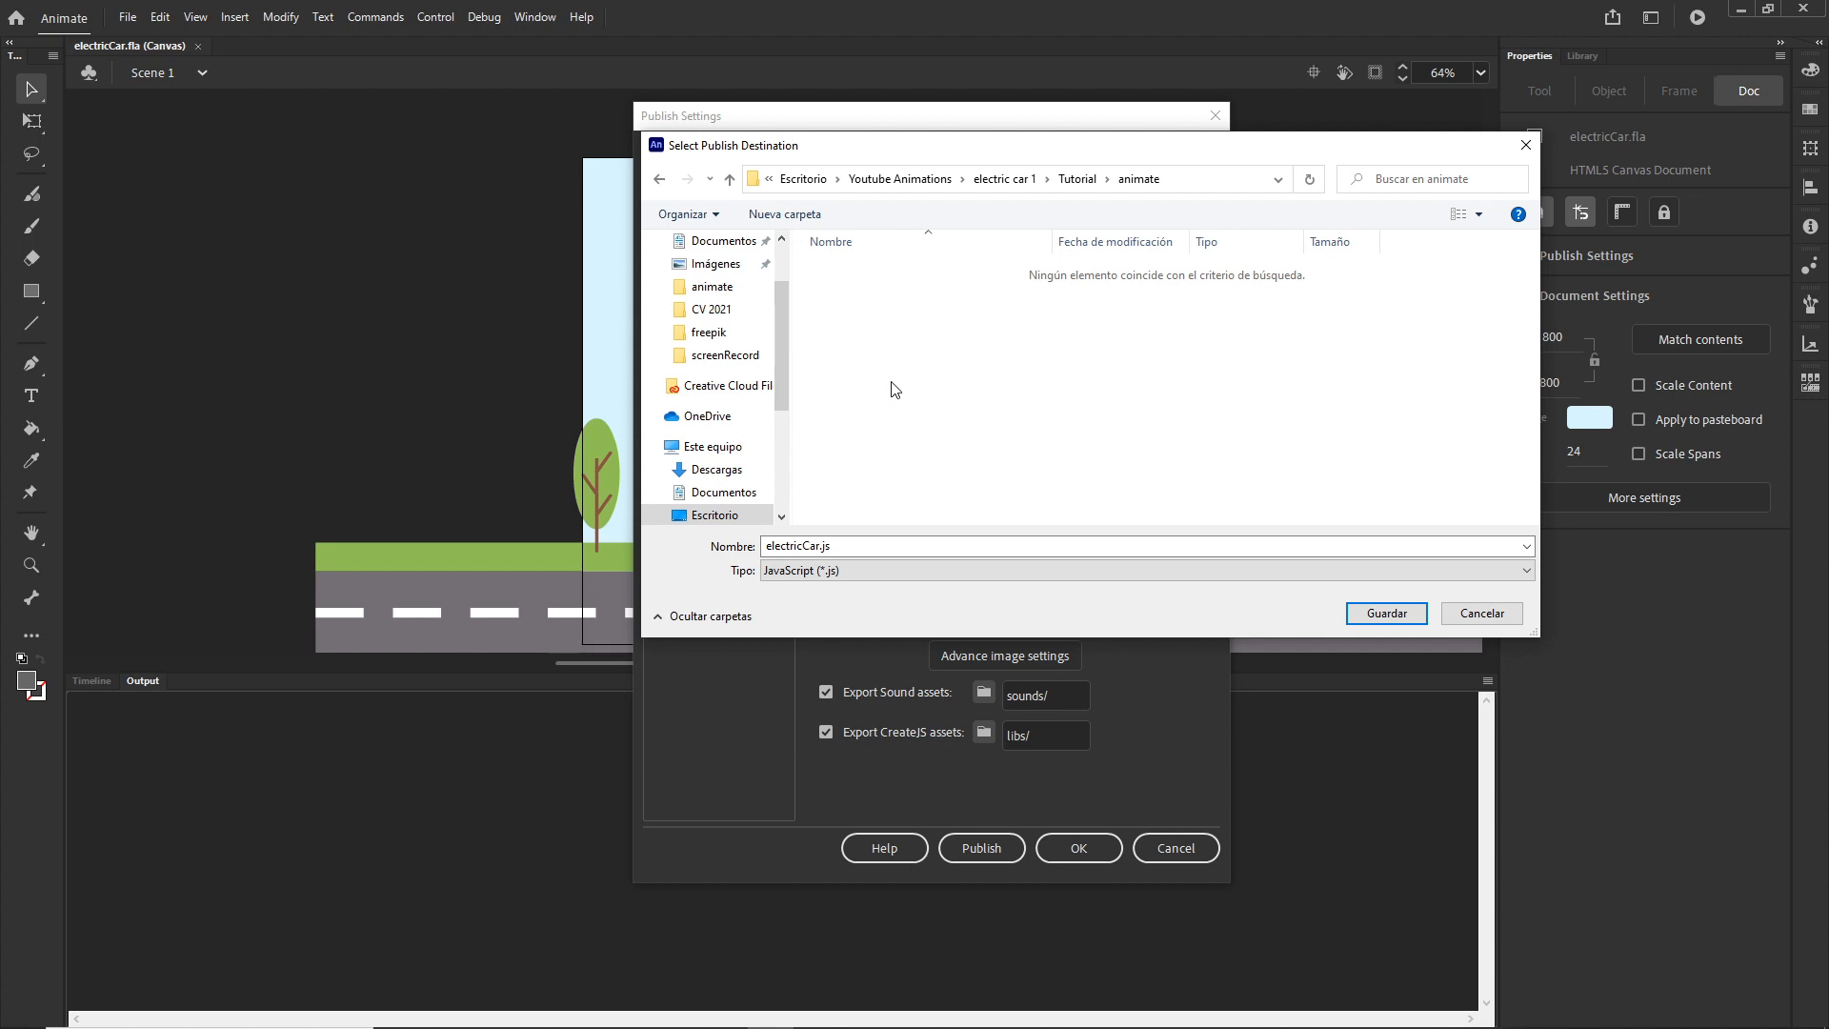
{"action": "right_click", "coordinate": [879, 379]}
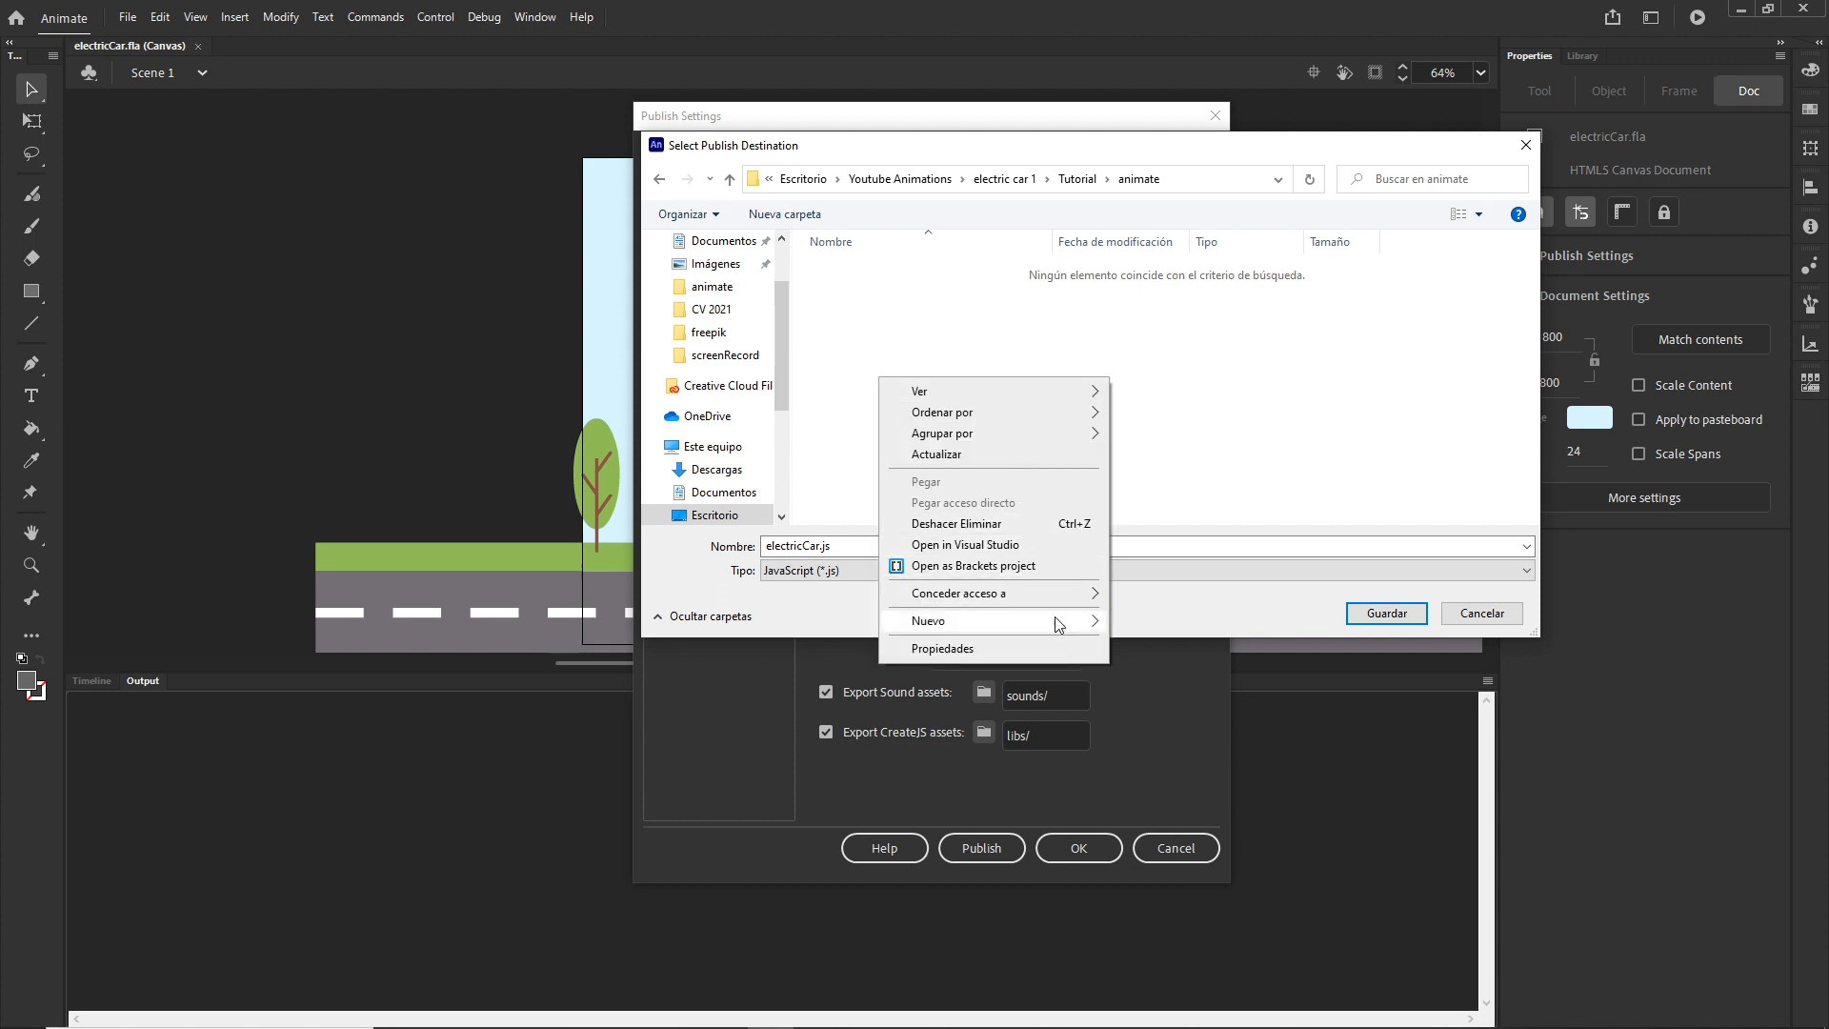
{"action": "mouse_move", "coordinate": [1054, 615]}
{"action": "left_click", "coordinate": [1160, 625]}
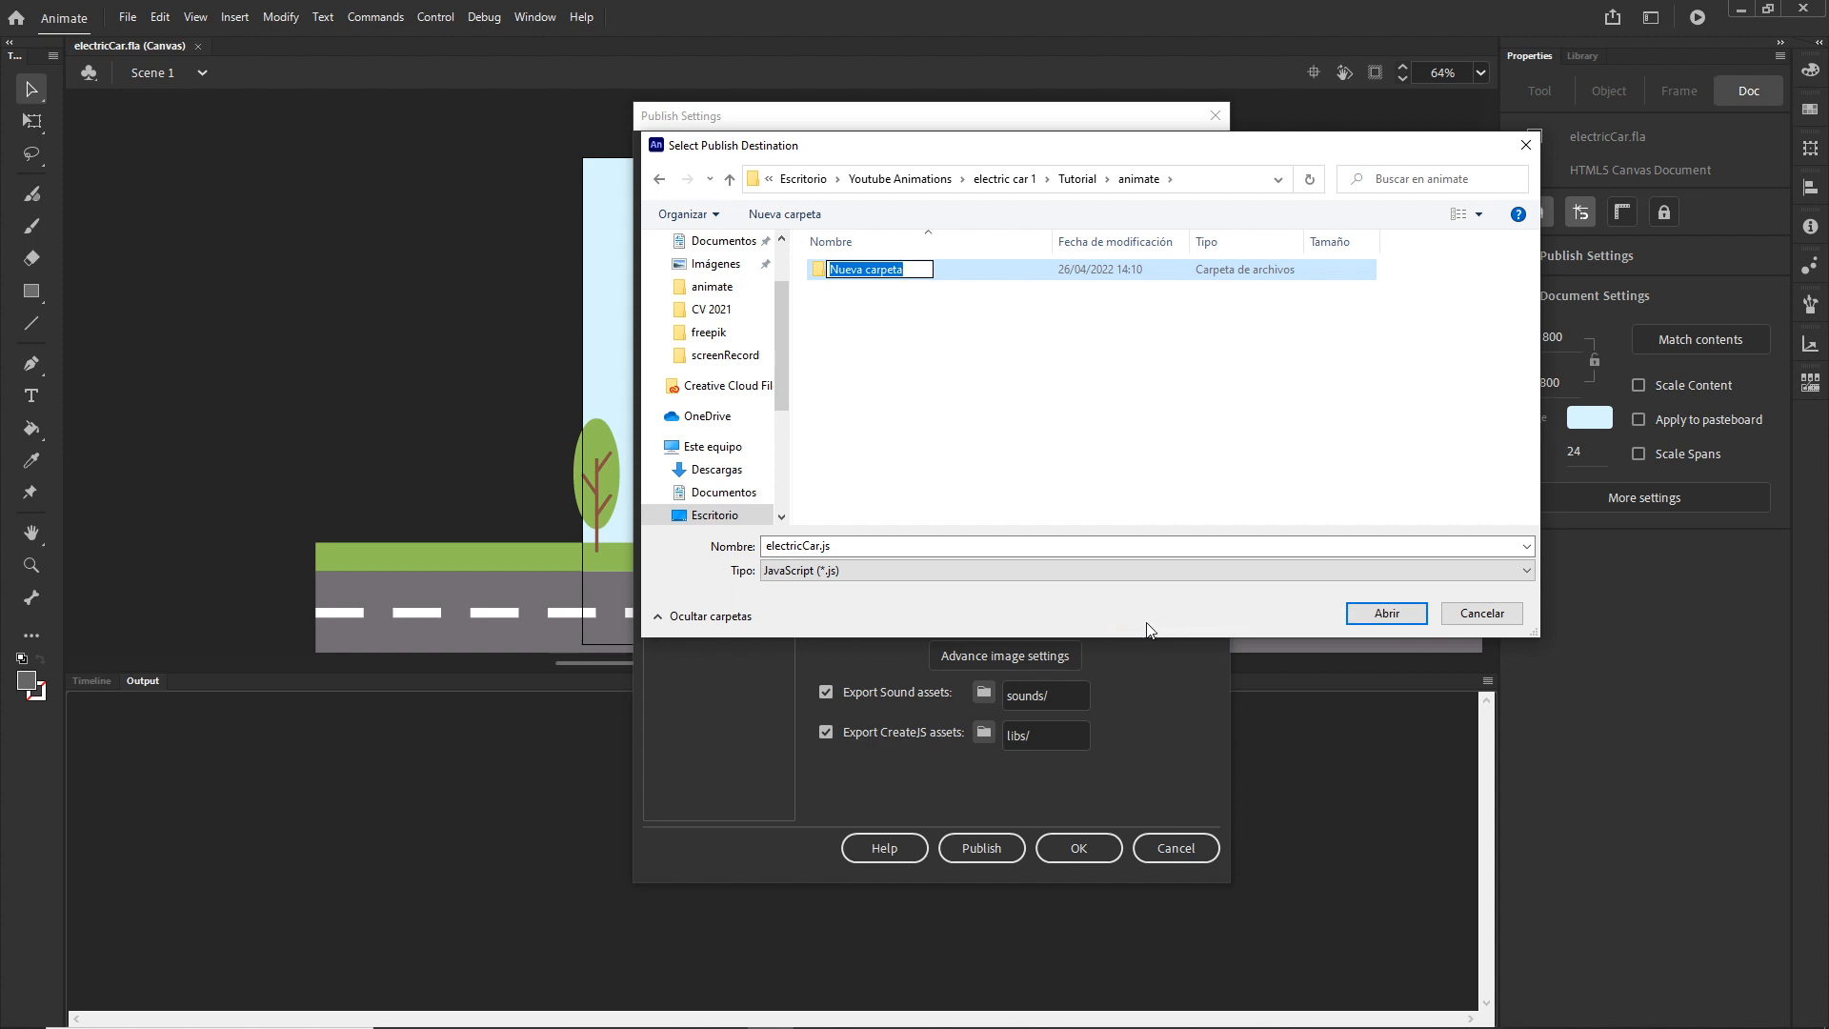
{"action": "type", "text": "index"}
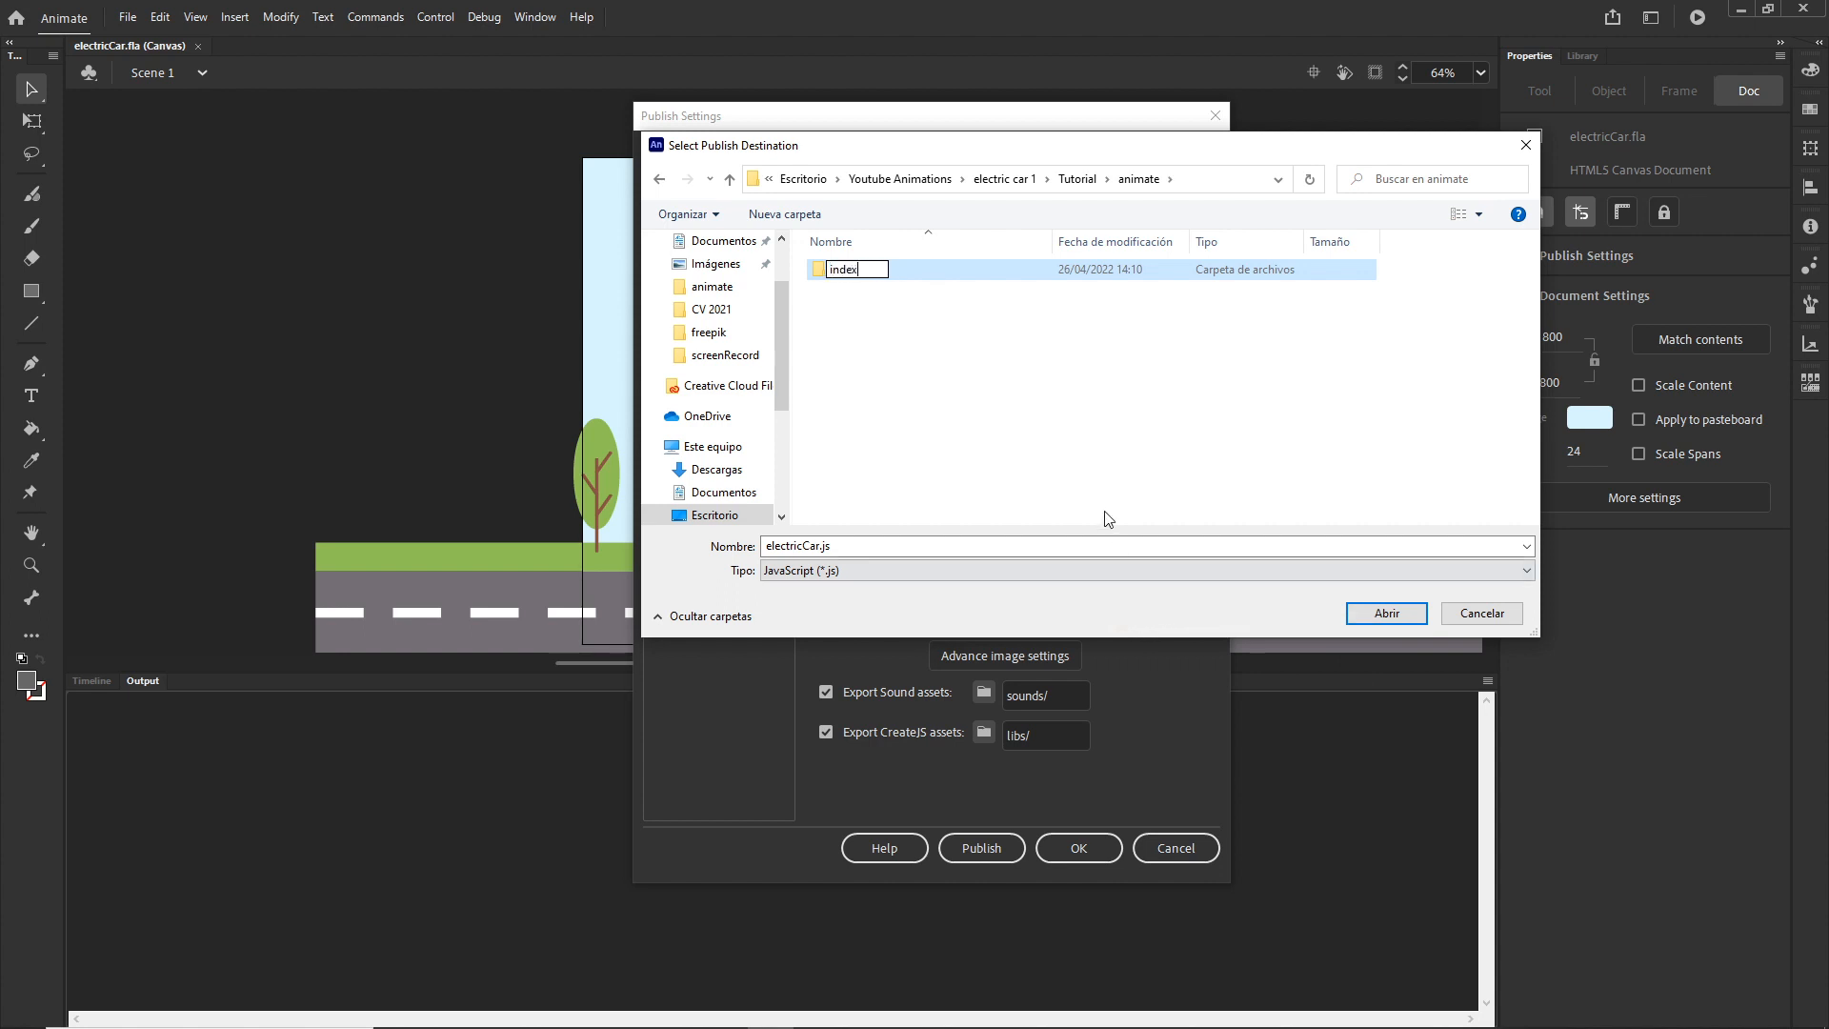
{"action": "key", "text": "Return"}
{"action": "left_click", "coordinate": [879, 305]}
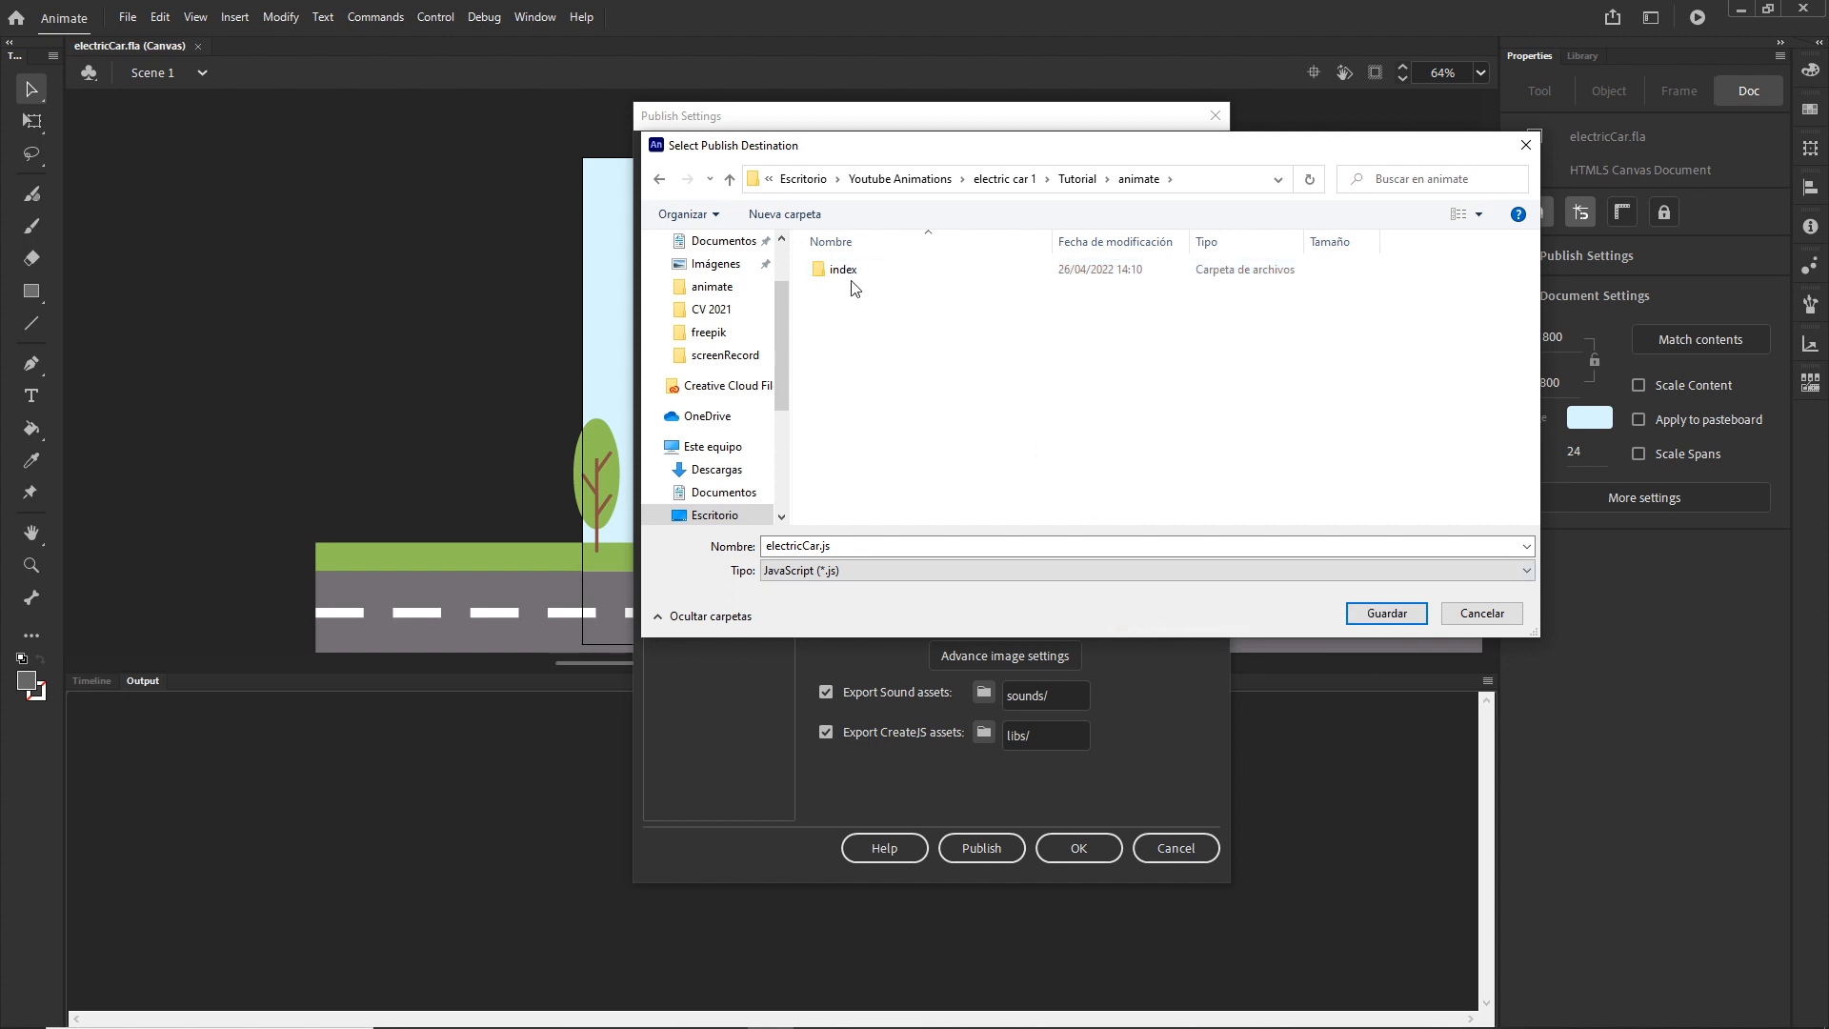
- Set the publish output to a JavaScript file named index inside the index folder
{"action": "double_click", "coordinate": [853, 274]}
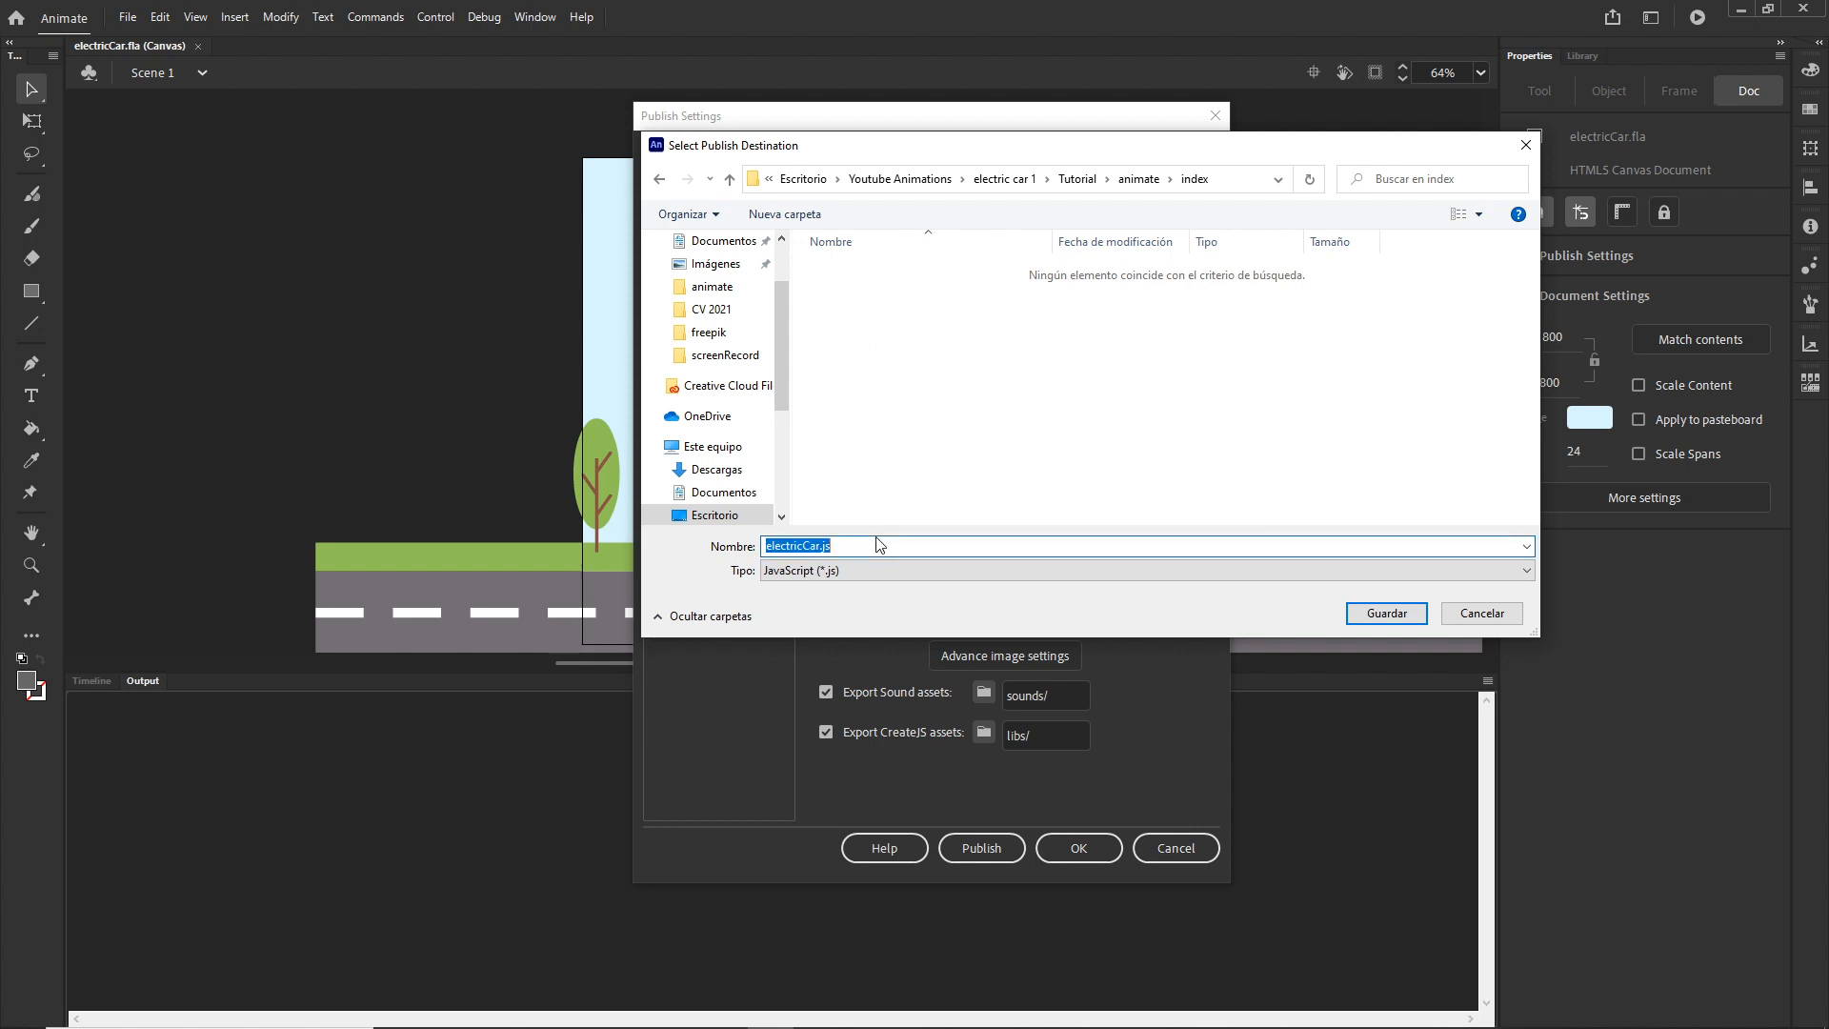
{"action": "type", "text": "index"}
{"action": "left_click", "coordinate": [1387, 614]}
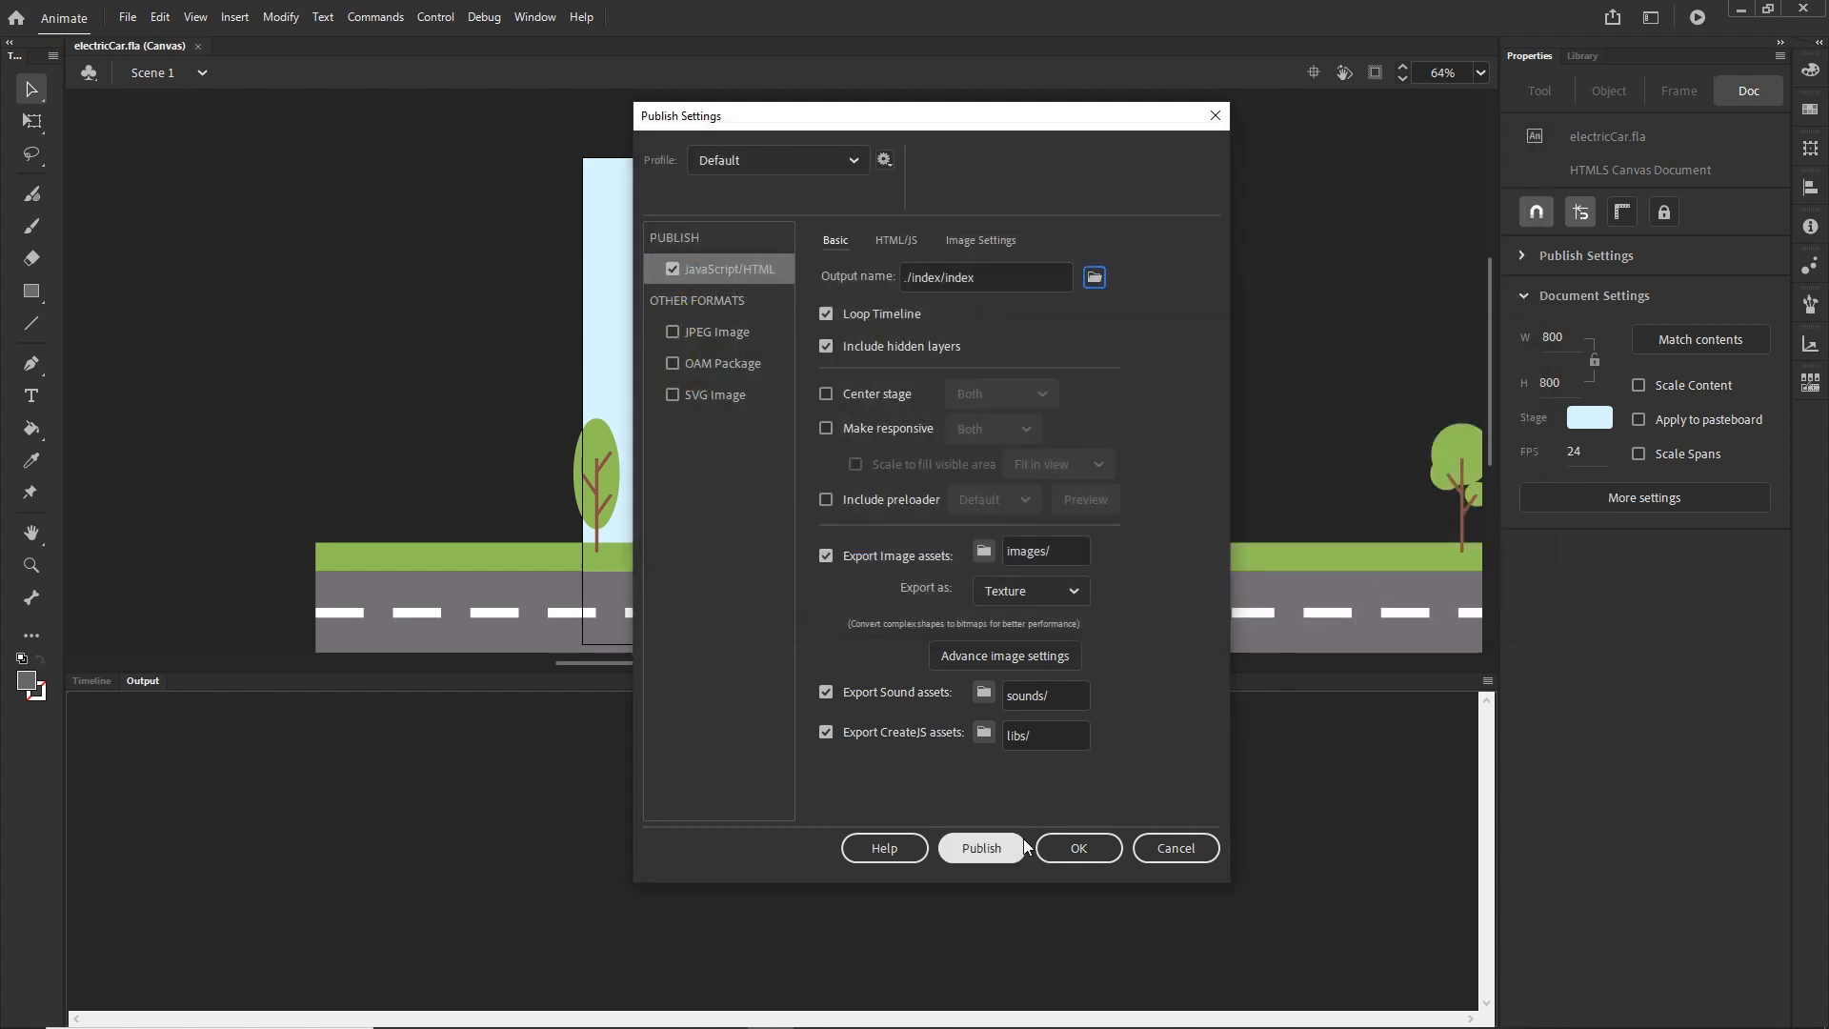
- Turn off Hosted Libraries in the HTML/JS publish settings and accept the settings
{"action": "left_click", "coordinate": [890, 240]}
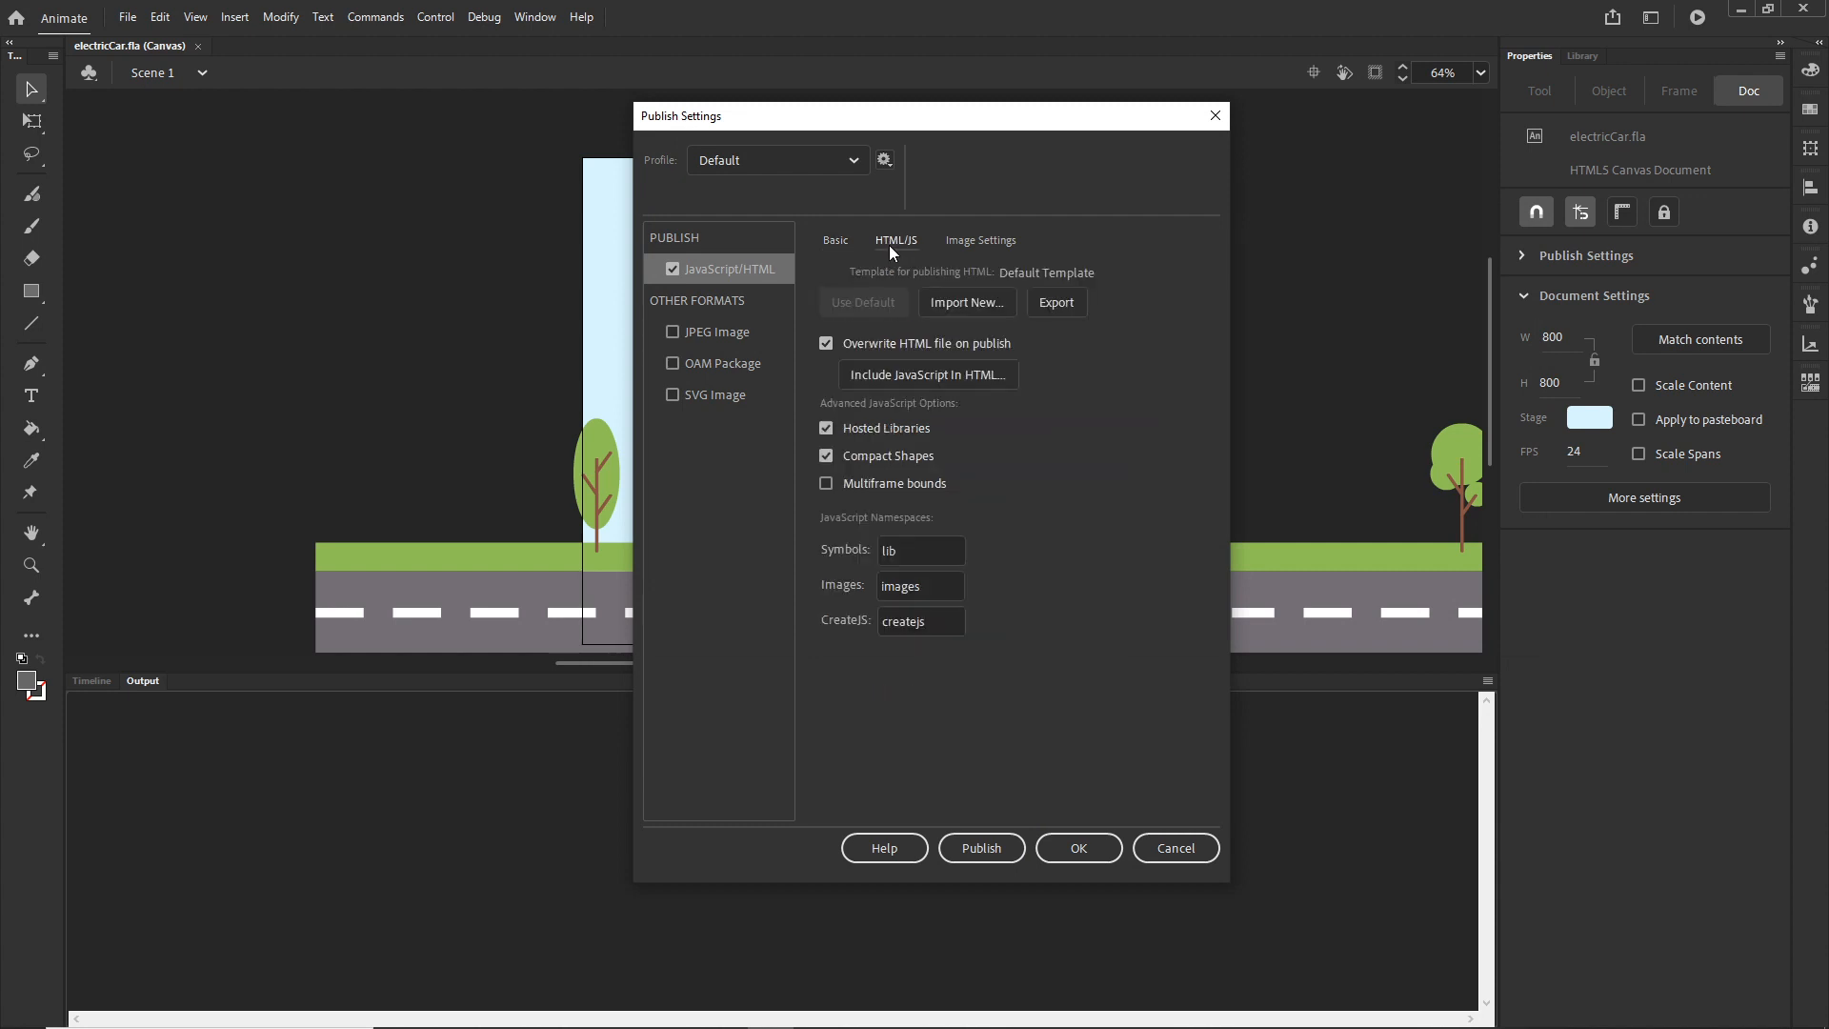
{"action": "left_click", "coordinate": [826, 429]}
{"action": "left_click", "coordinate": [1105, 843]}
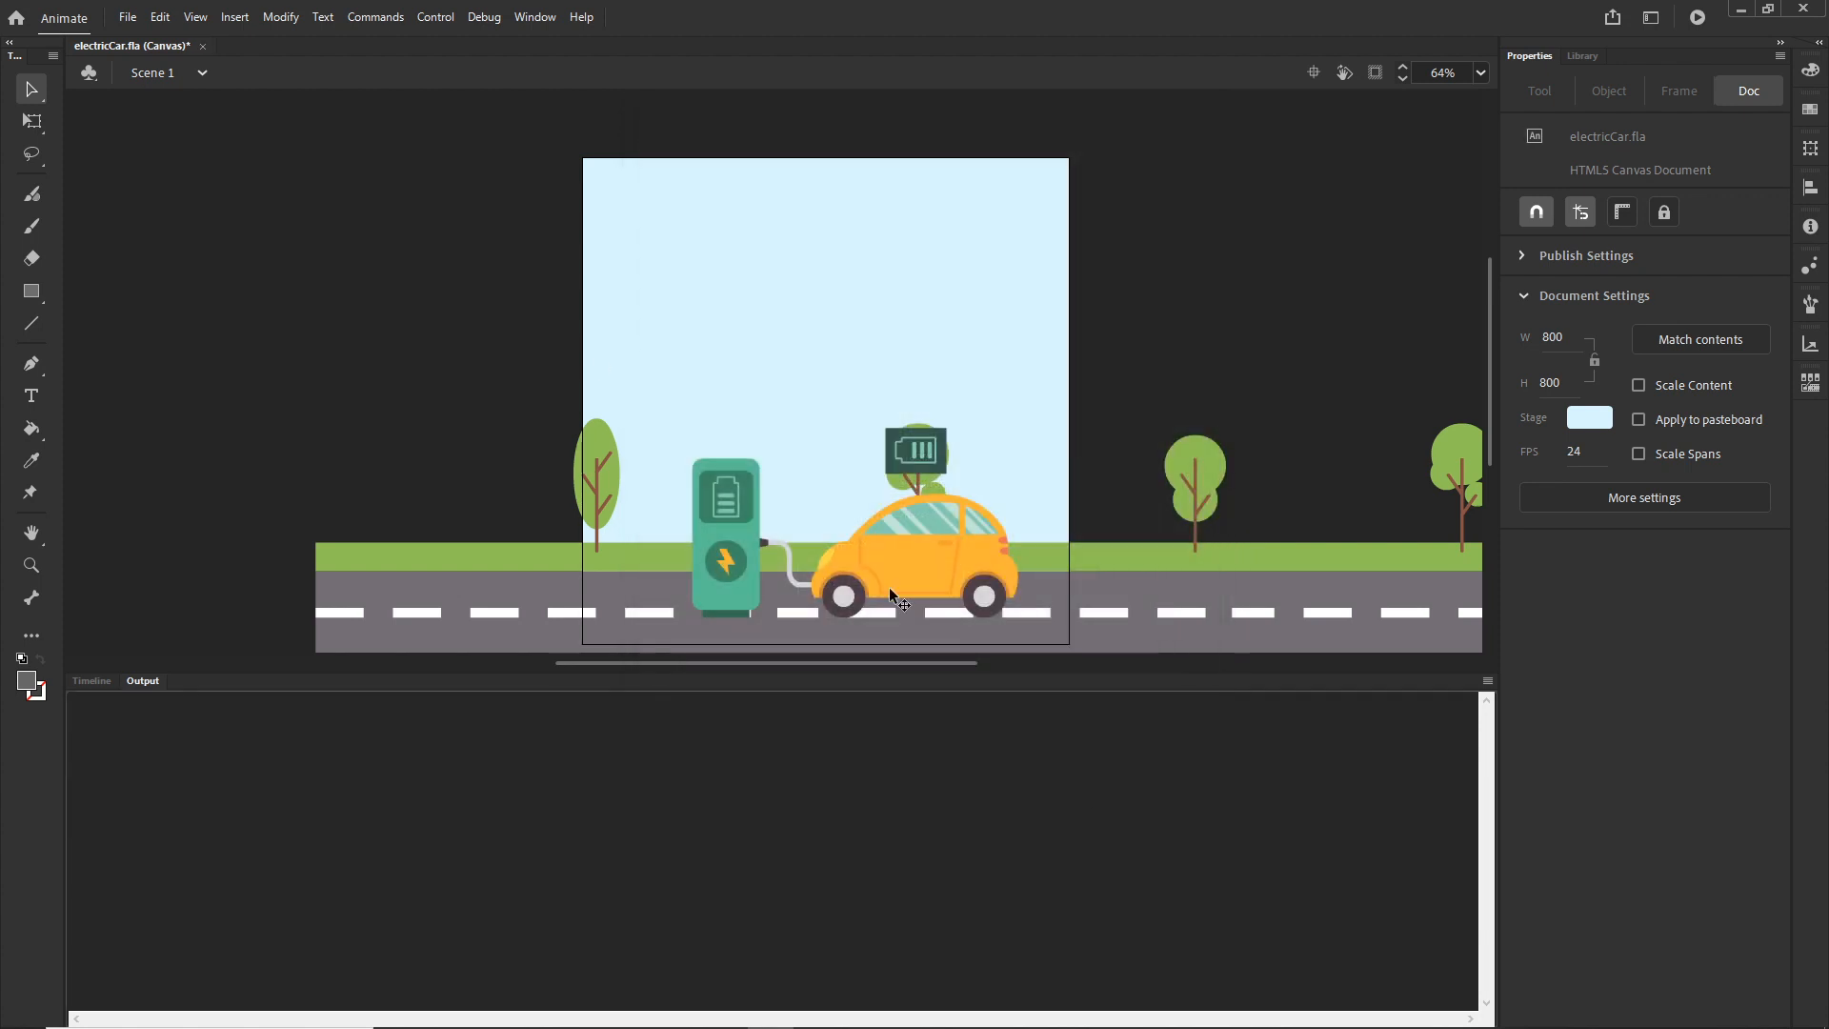
- Publish the animation and open the index output folder in File Explorer
{"action": "left_click", "coordinate": [139, 24]}
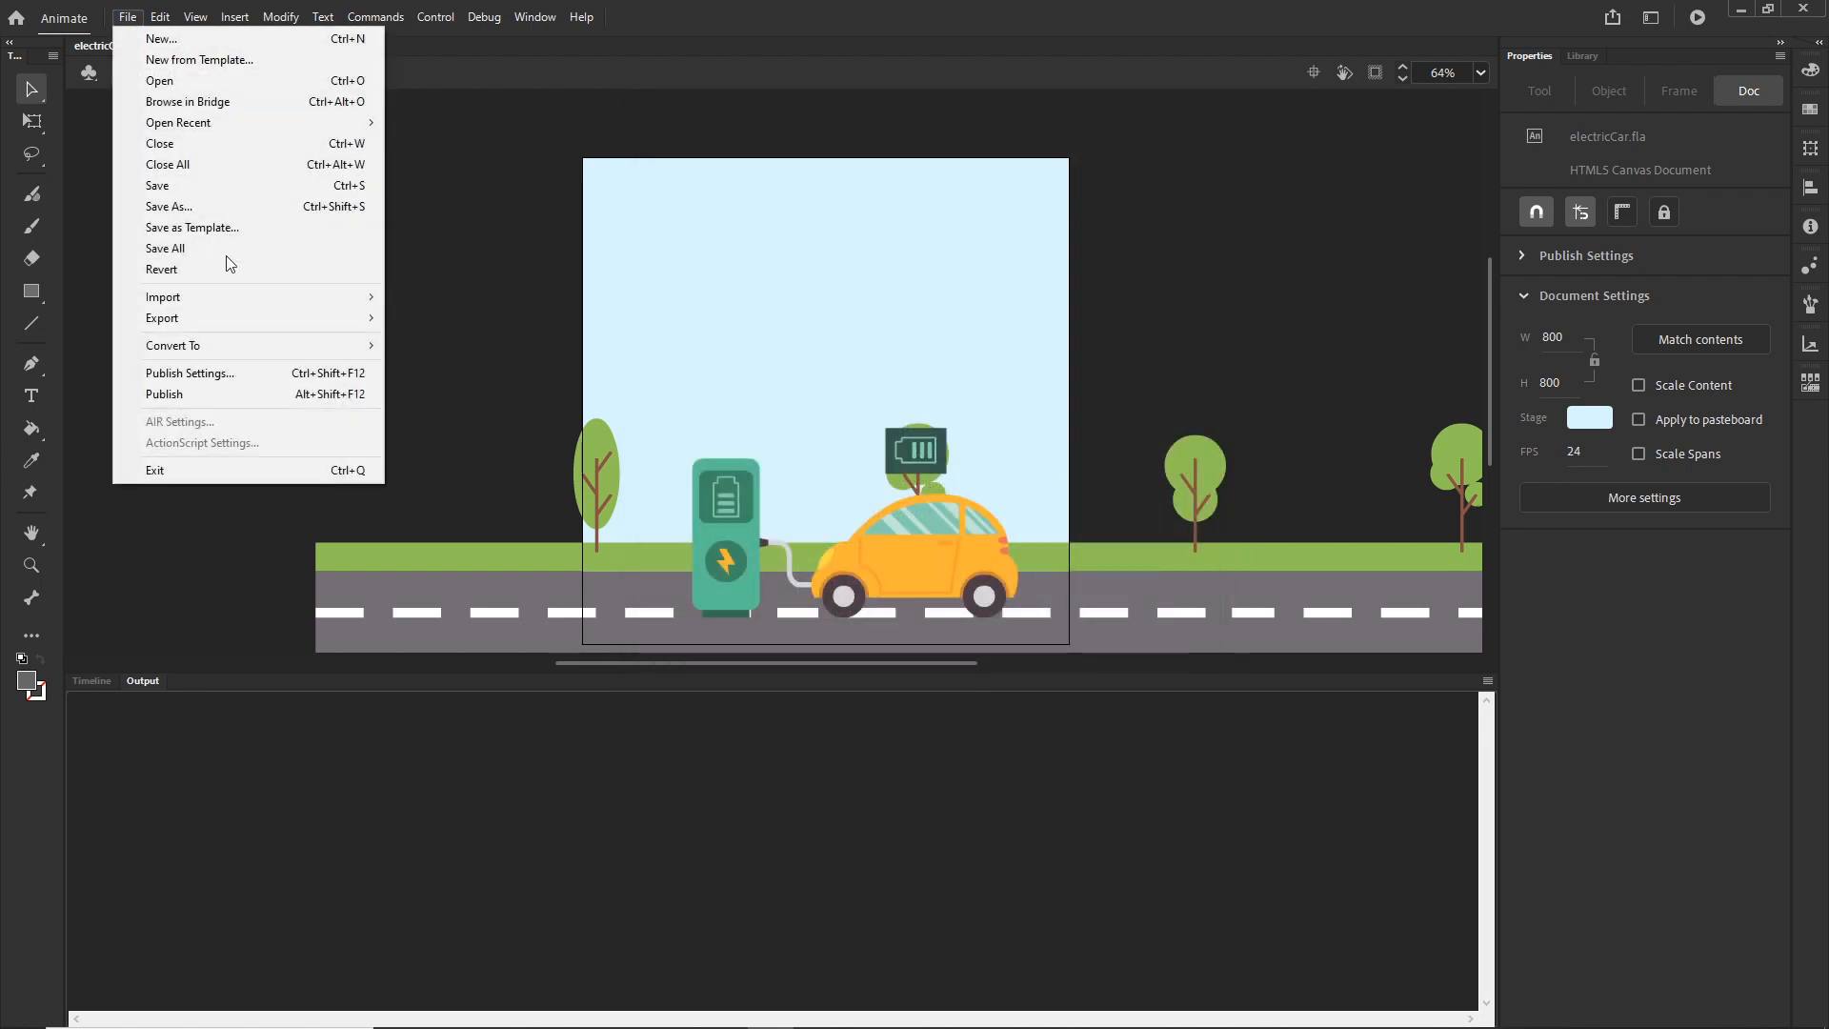
{"action": "left_click", "coordinate": [221, 393]}
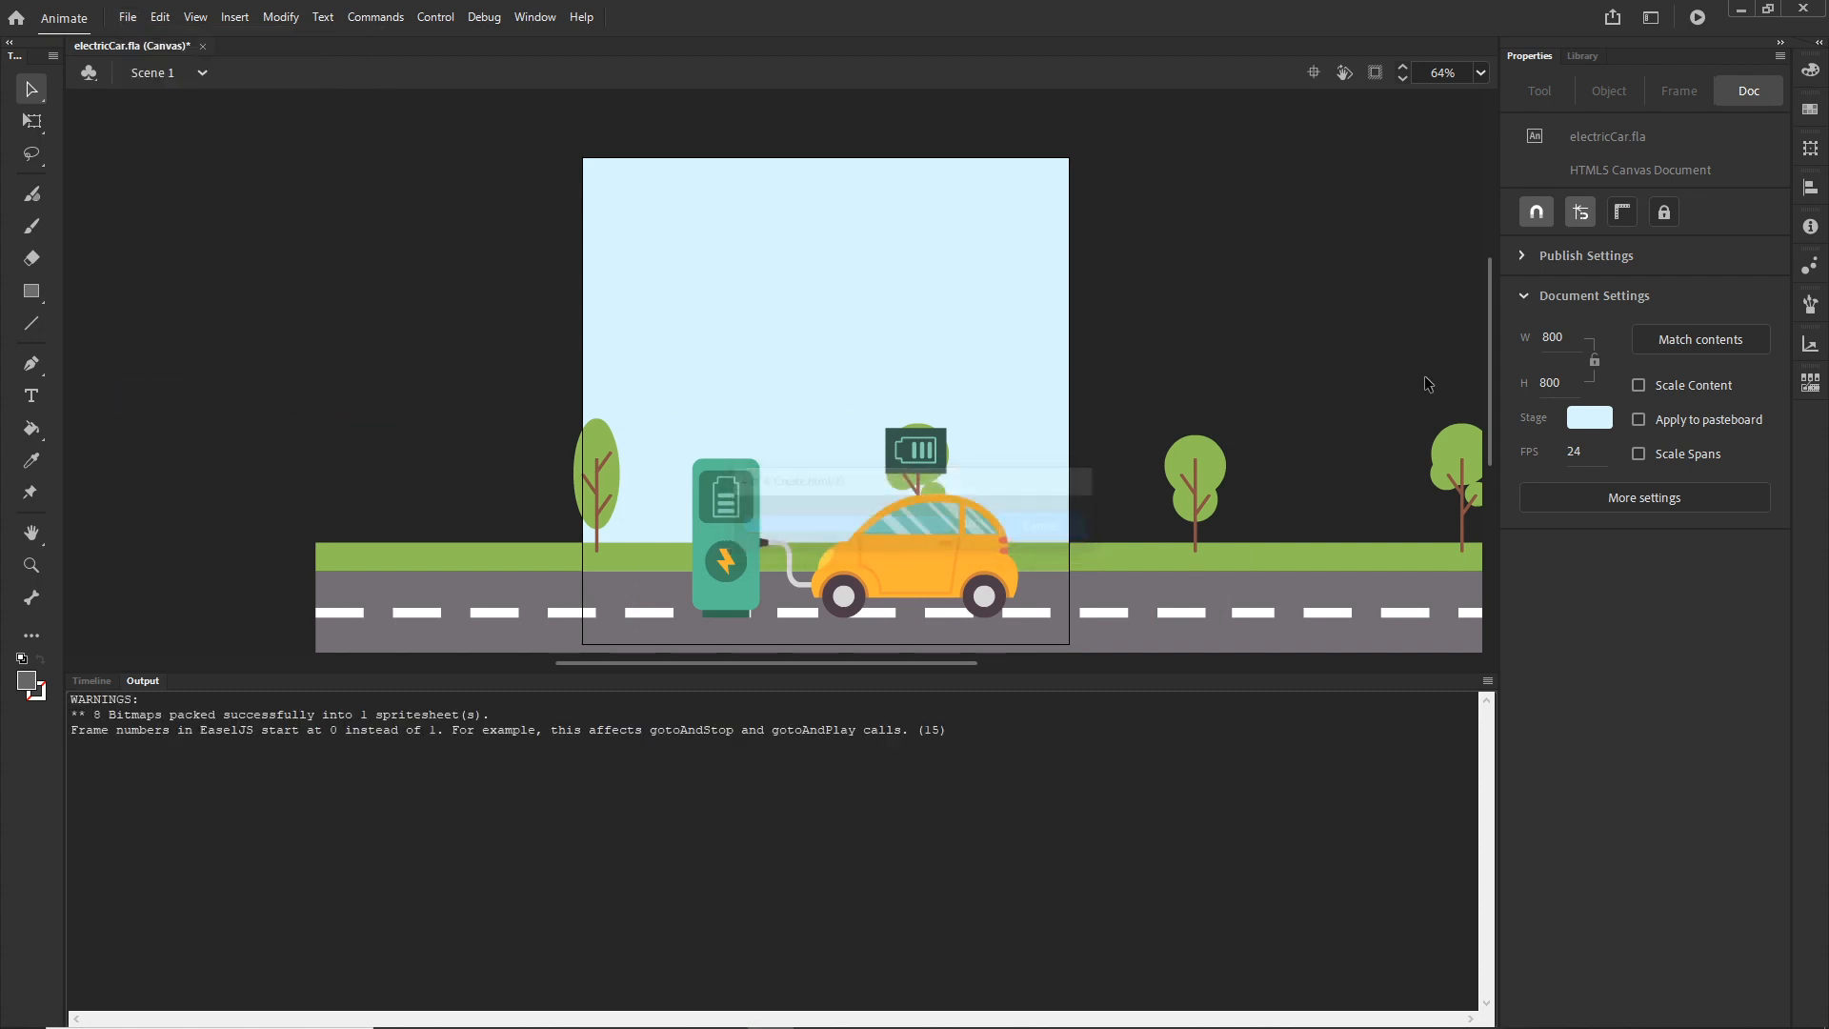
{"action": "left_click", "coordinate": [688, 1017]}
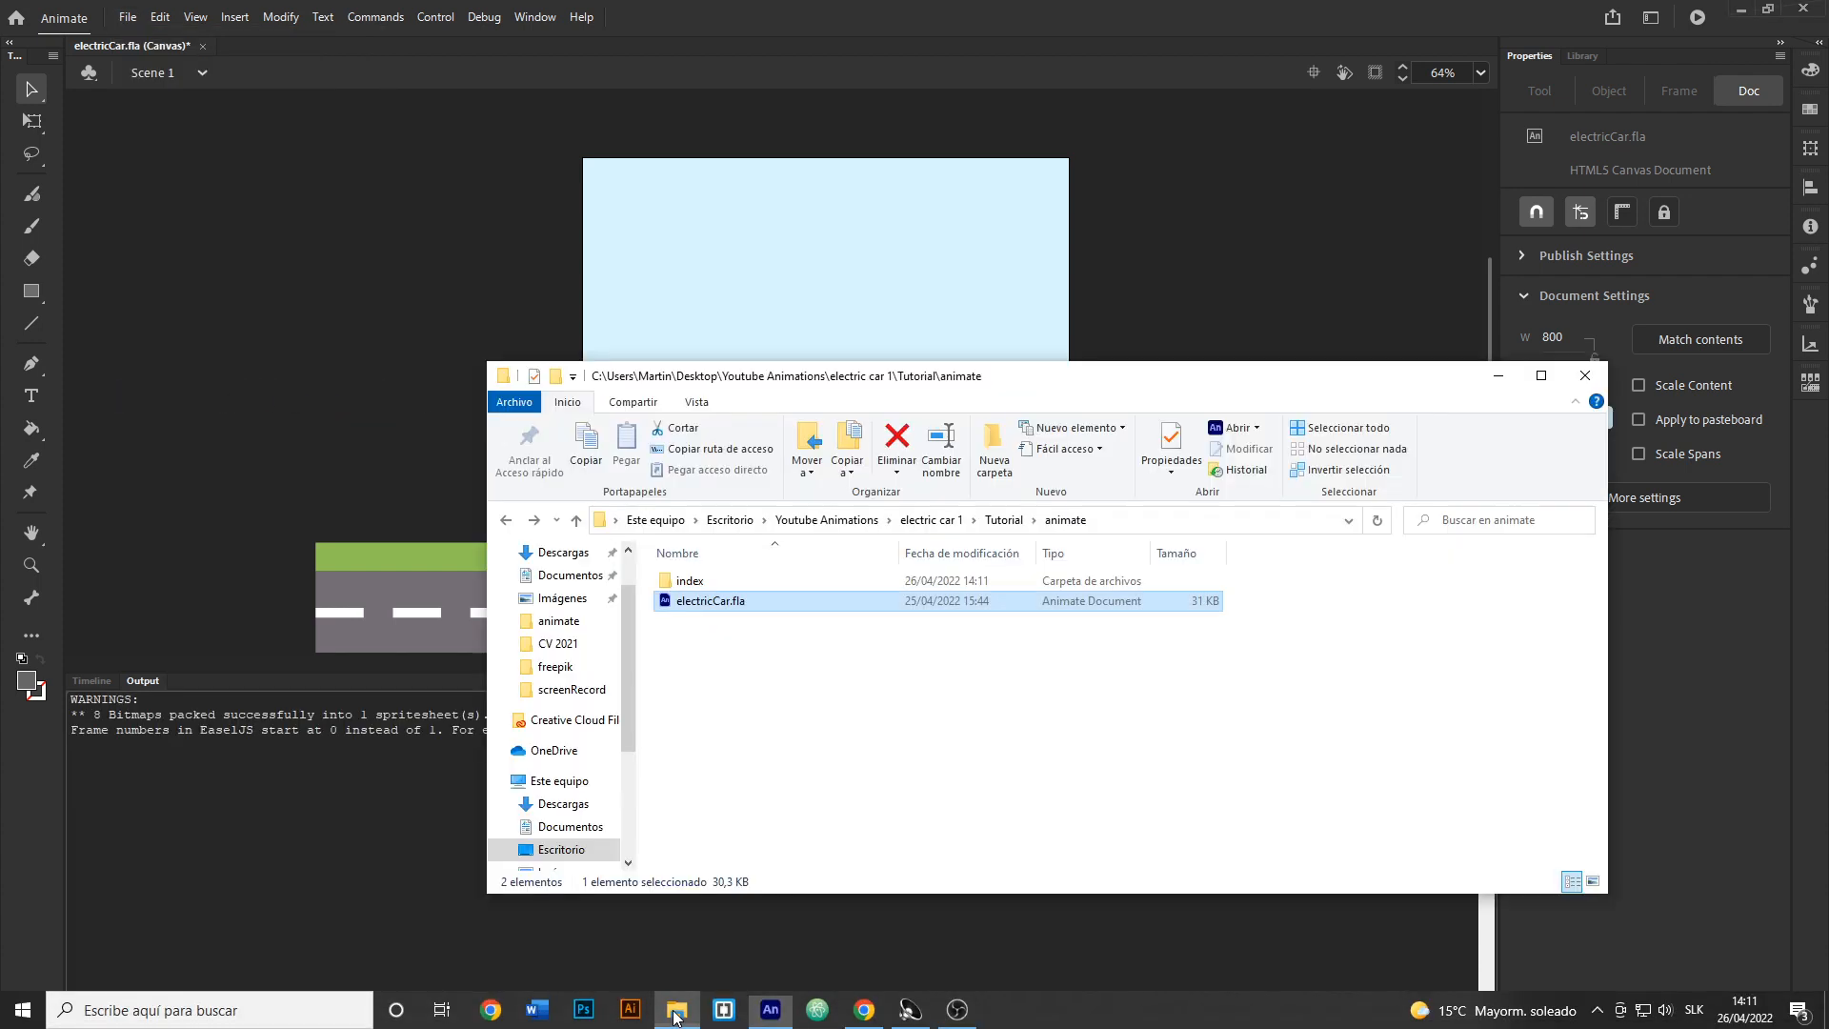
{"action": "double_click", "coordinate": [693, 584]}
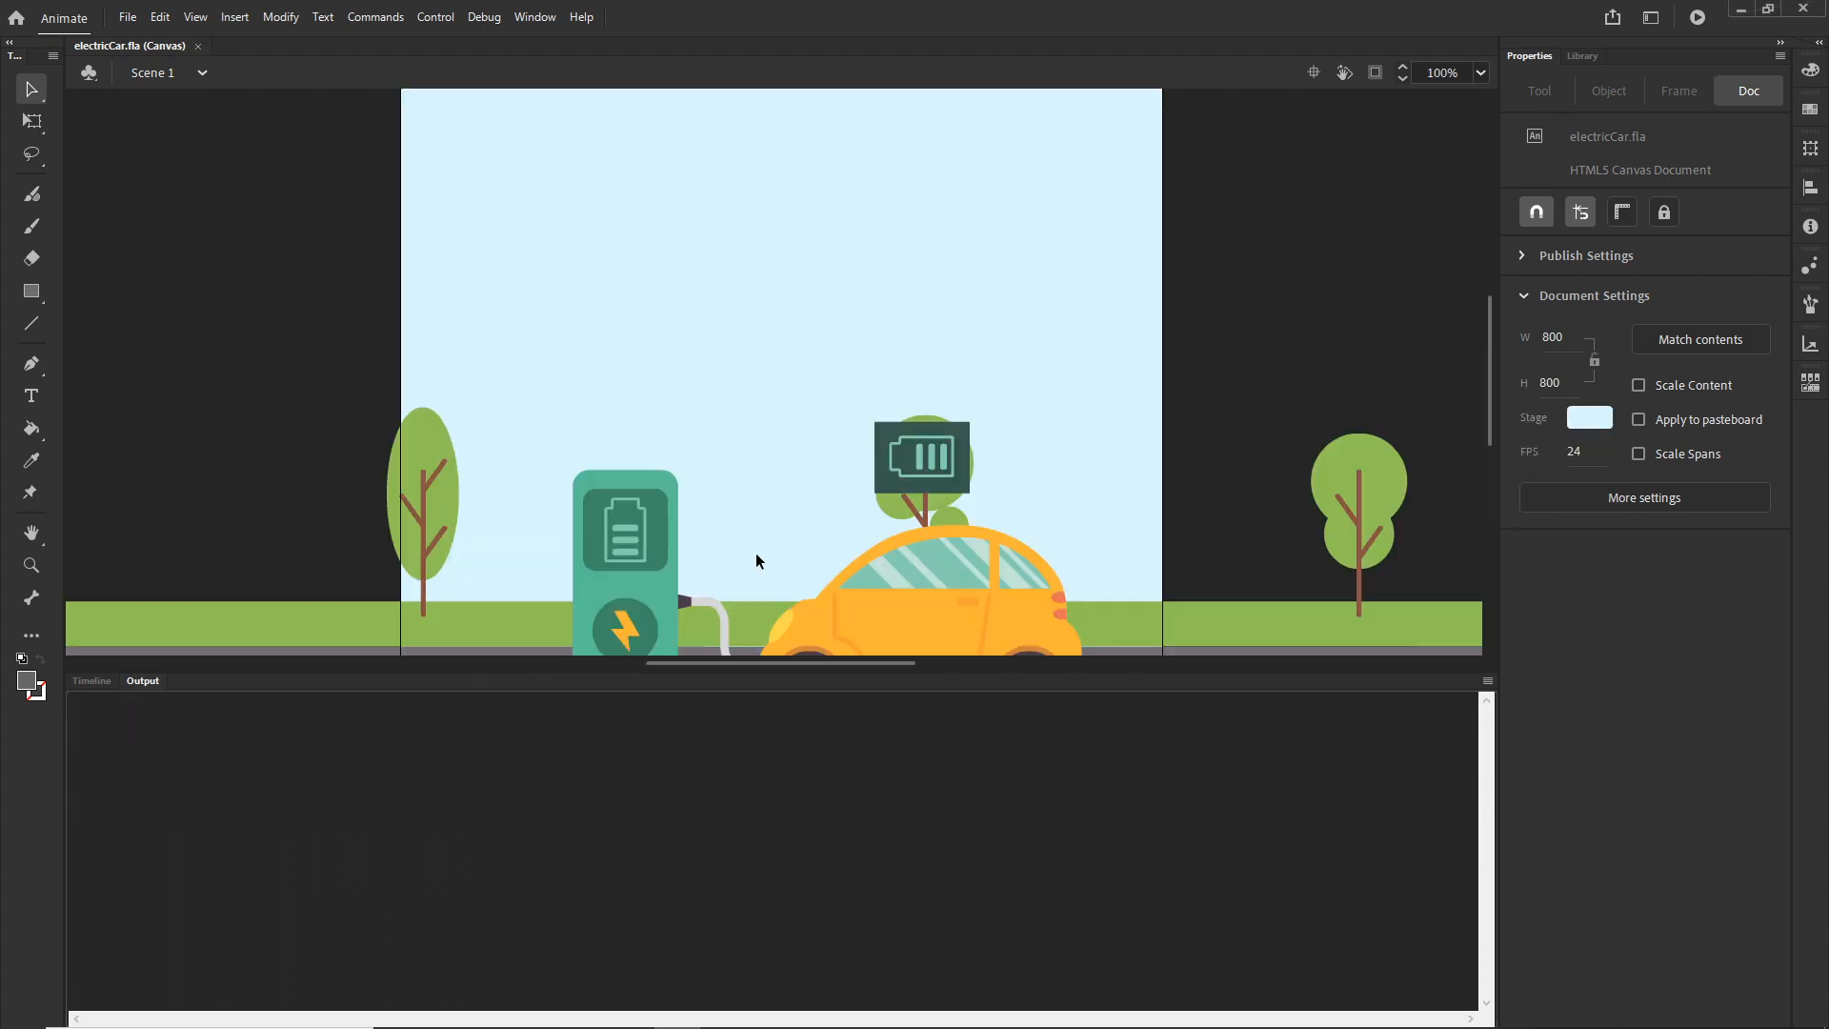
- Resize the stage to 336 px wide in the document settings with Scale content enabled
{"action": "scroll", "coordinate": [757, 555], "scroll_direction": "down", "scroll_amount": 1}
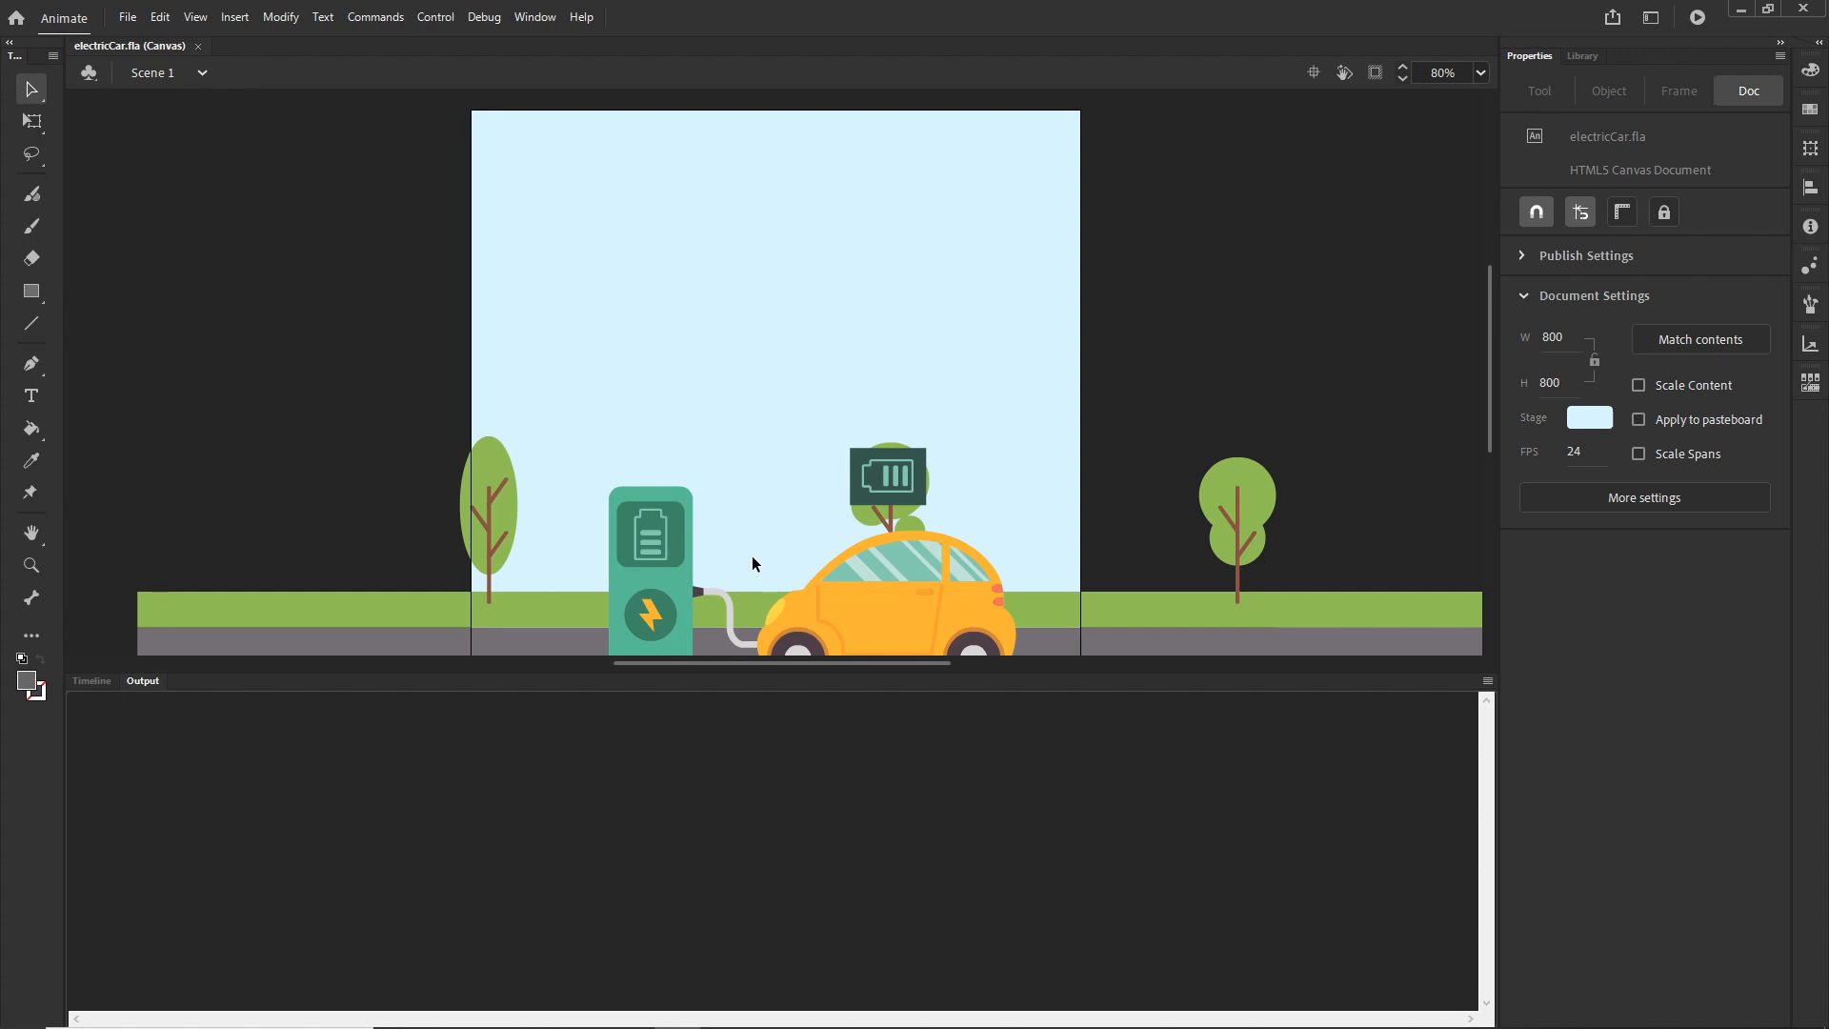
{"action": "left_click", "coordinate": [92, 683]}
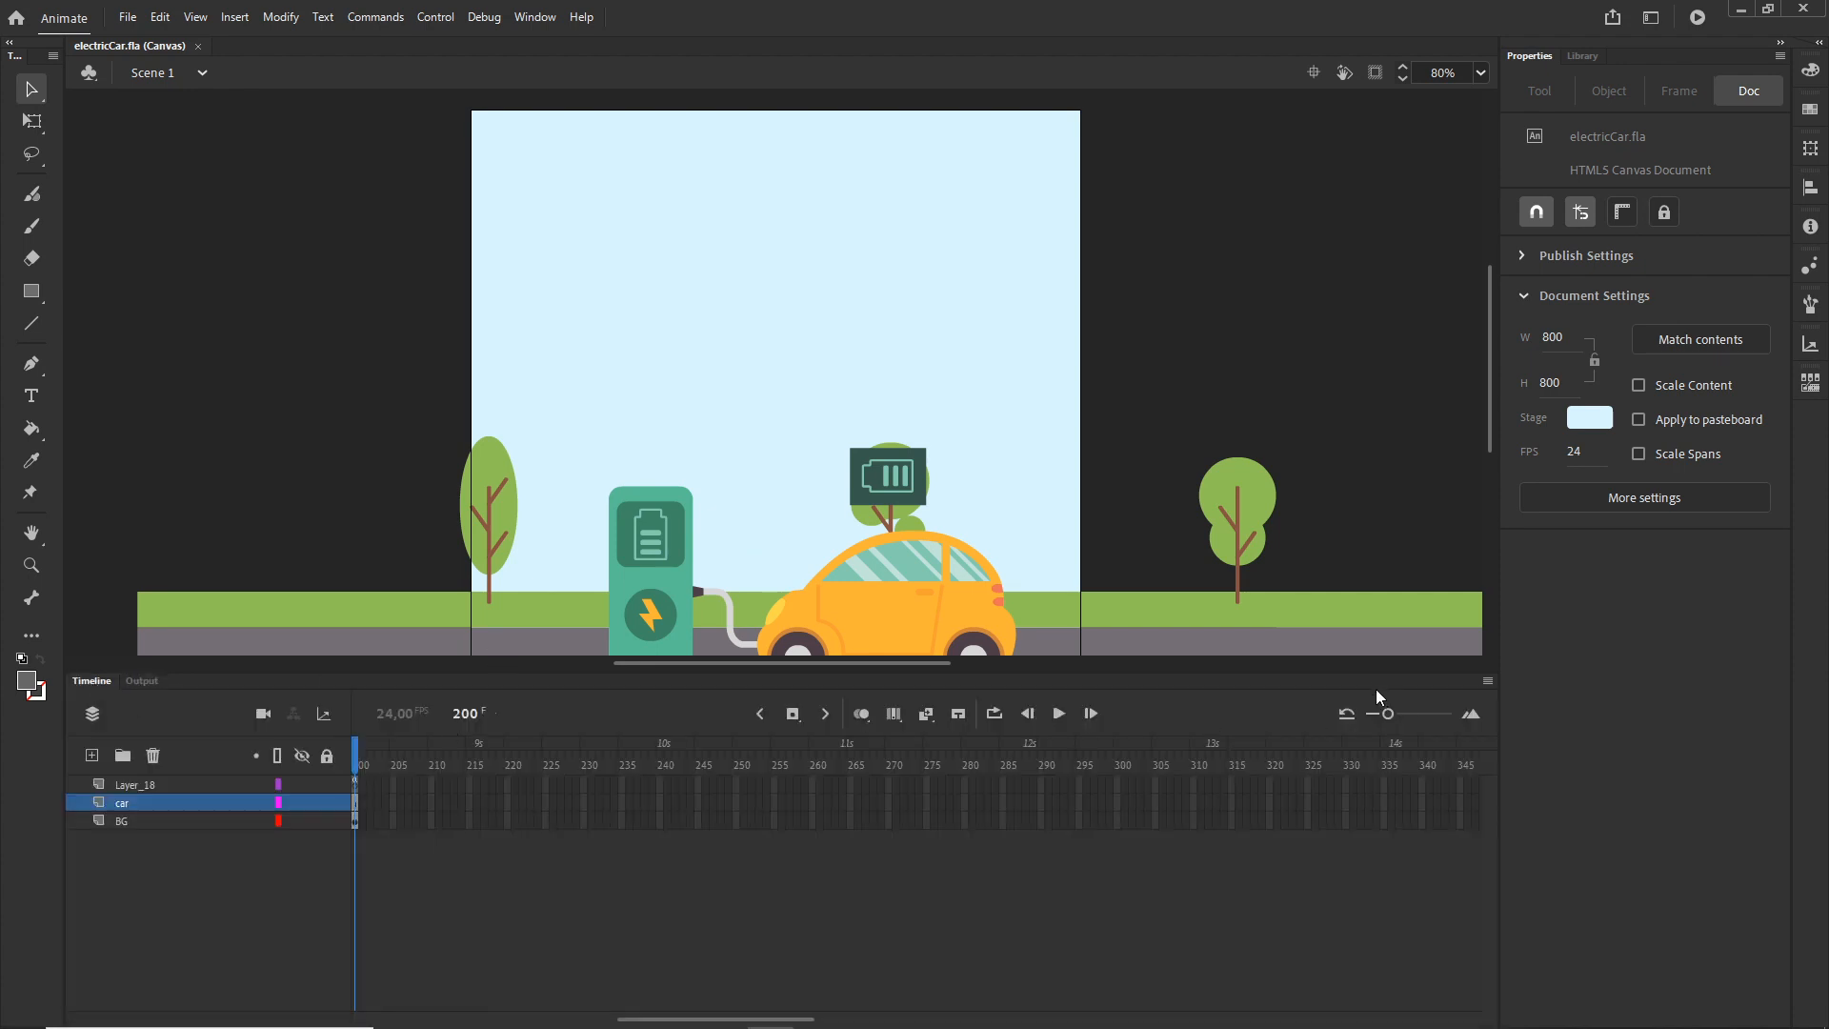
{"action": "left_click", "coordinate": [1648, 499]}
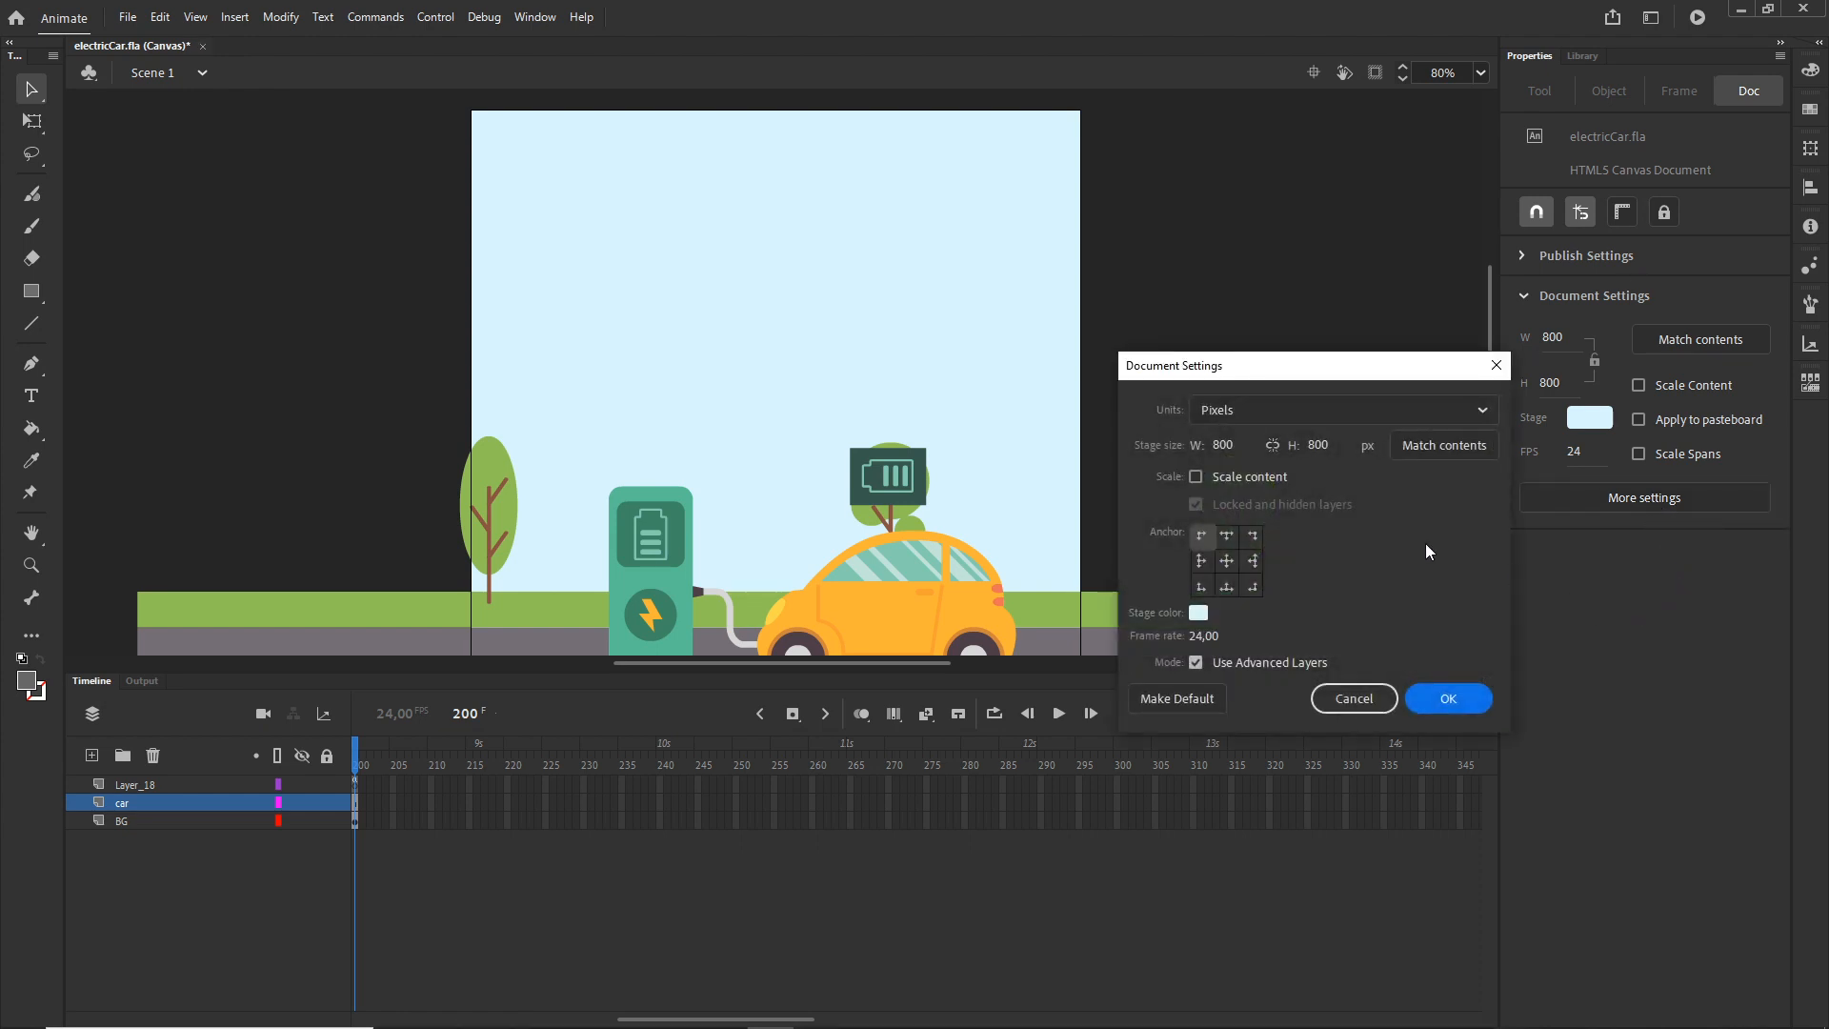
{"action": "left_click", "coordinate": [1195, 478]}
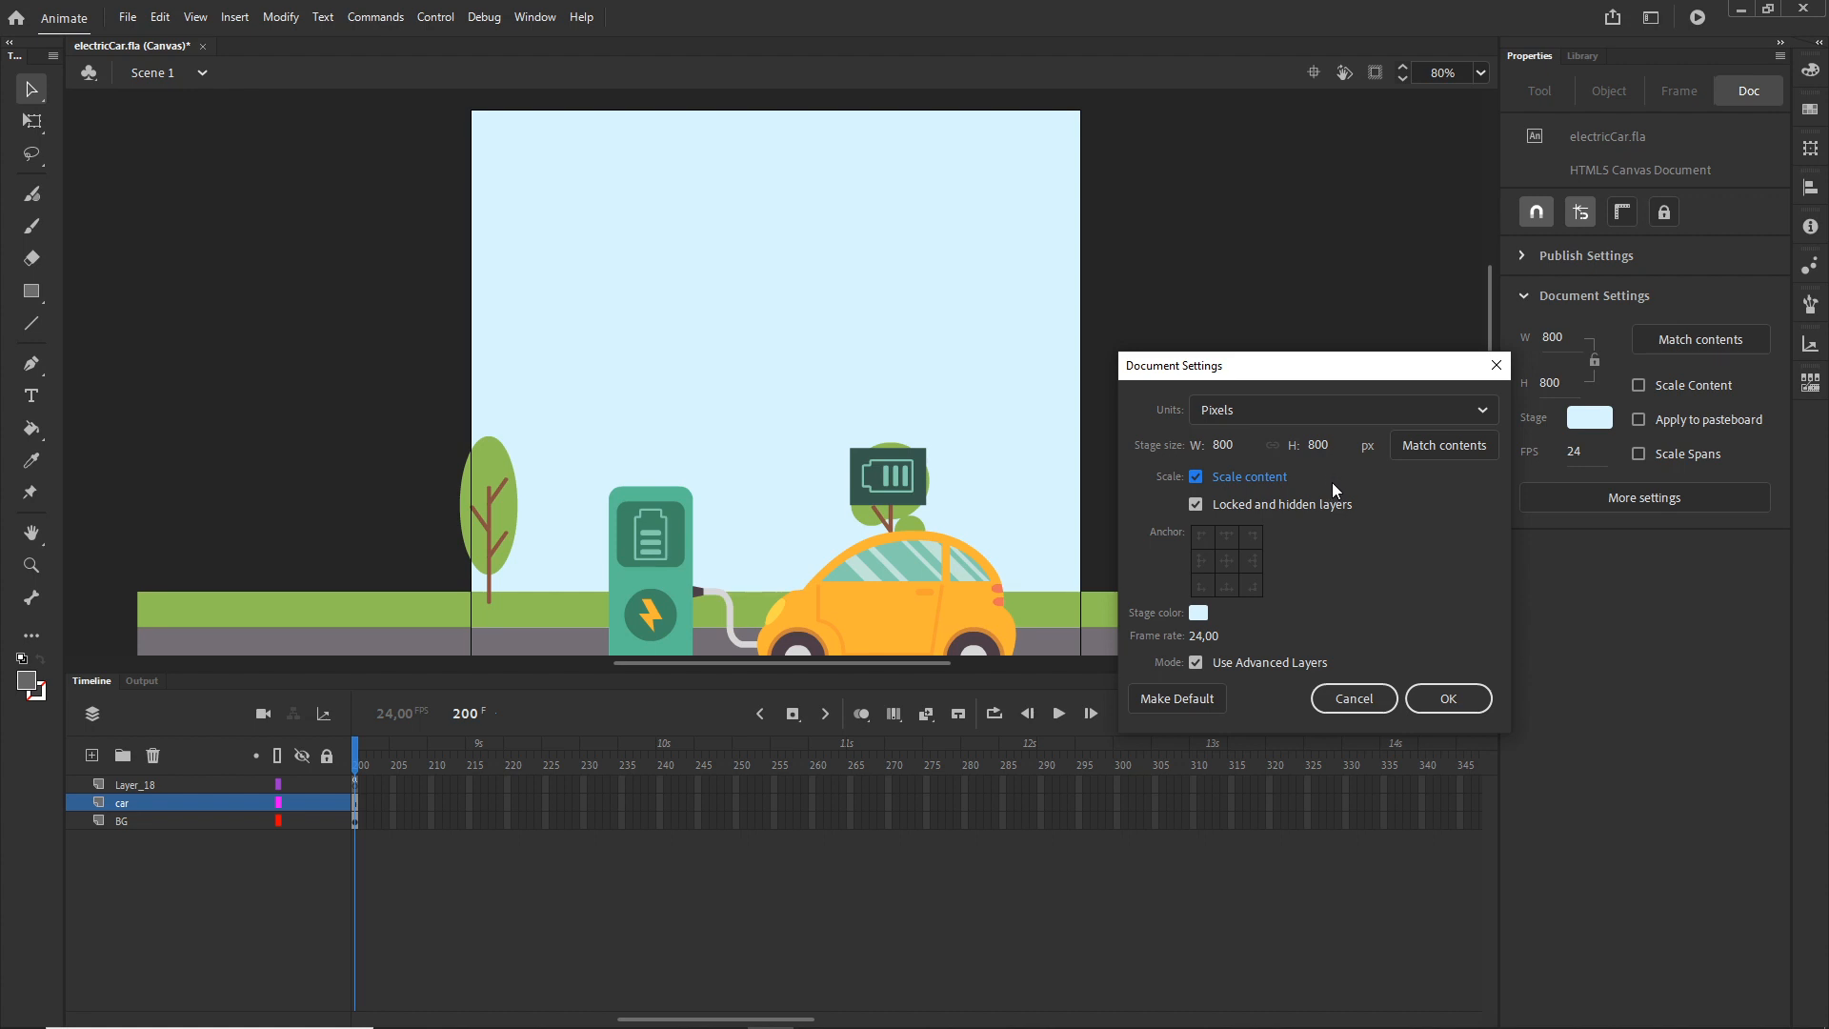
{"action": "left_click", "coordinate": [1219, 446]}
{"action": "type", "text": "336"}
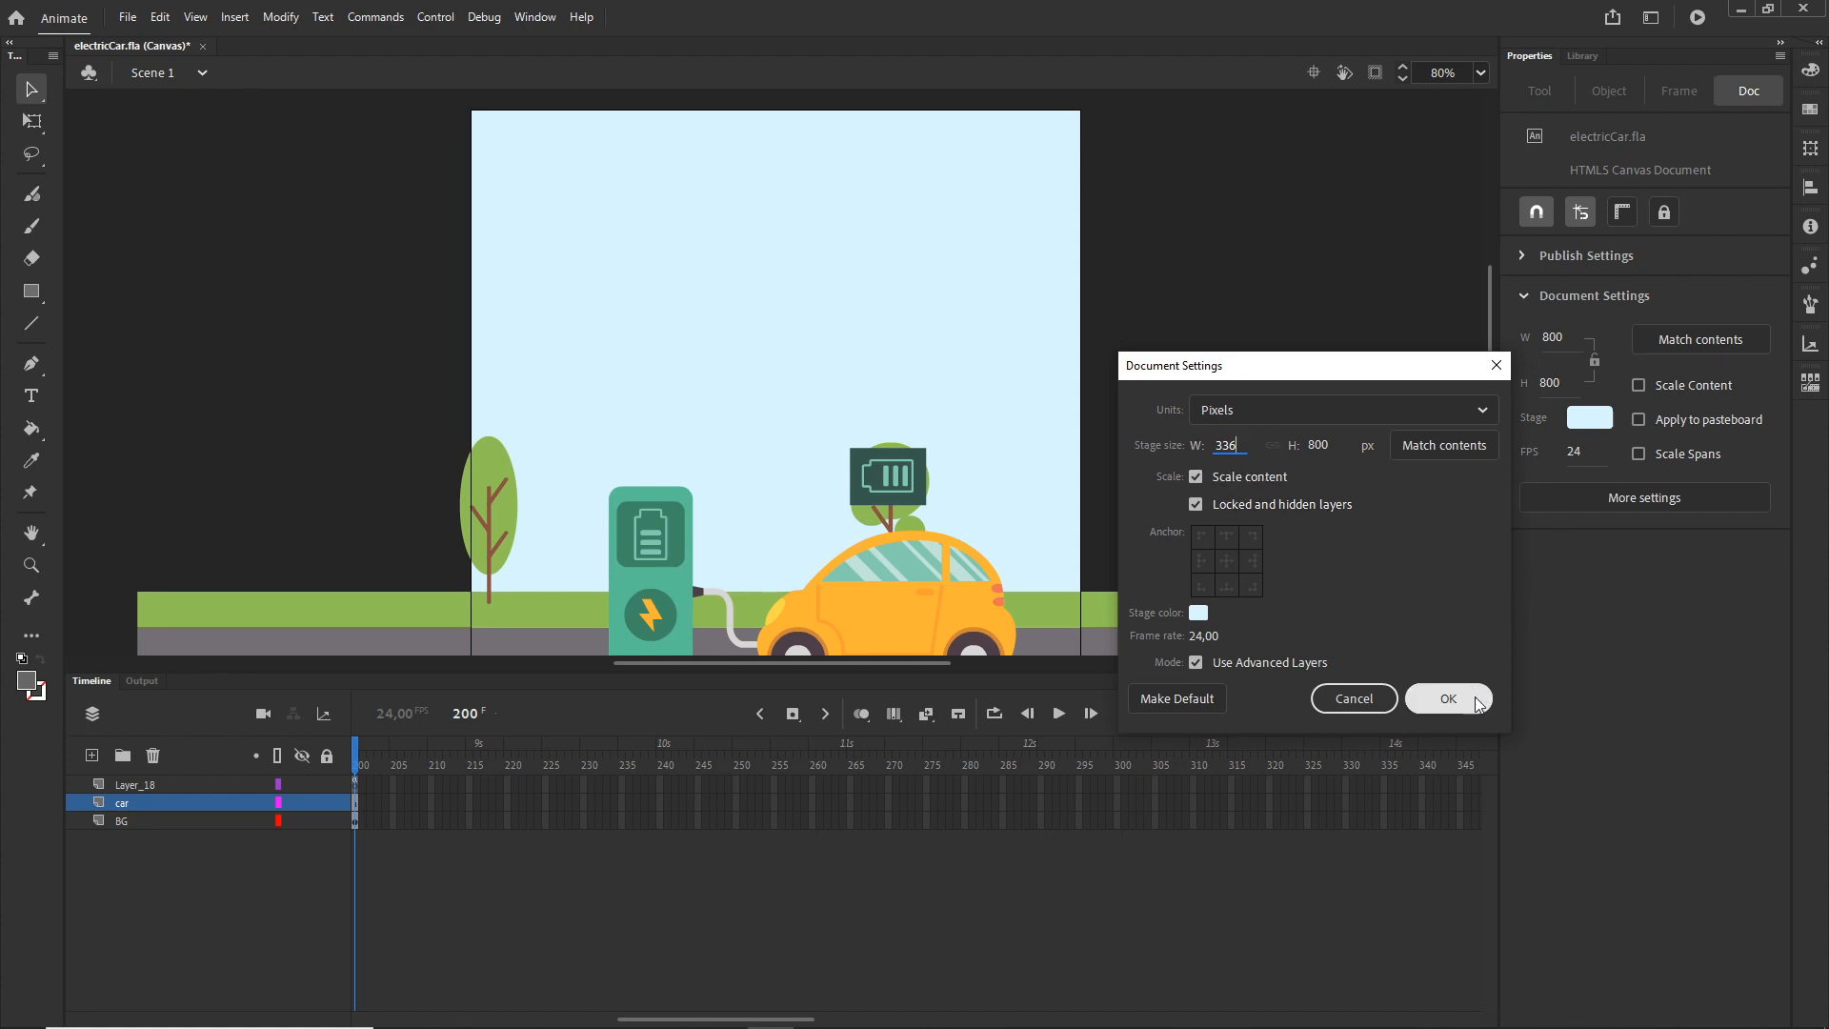
{"action": "left_click", "coordinate": [1446, 698]}
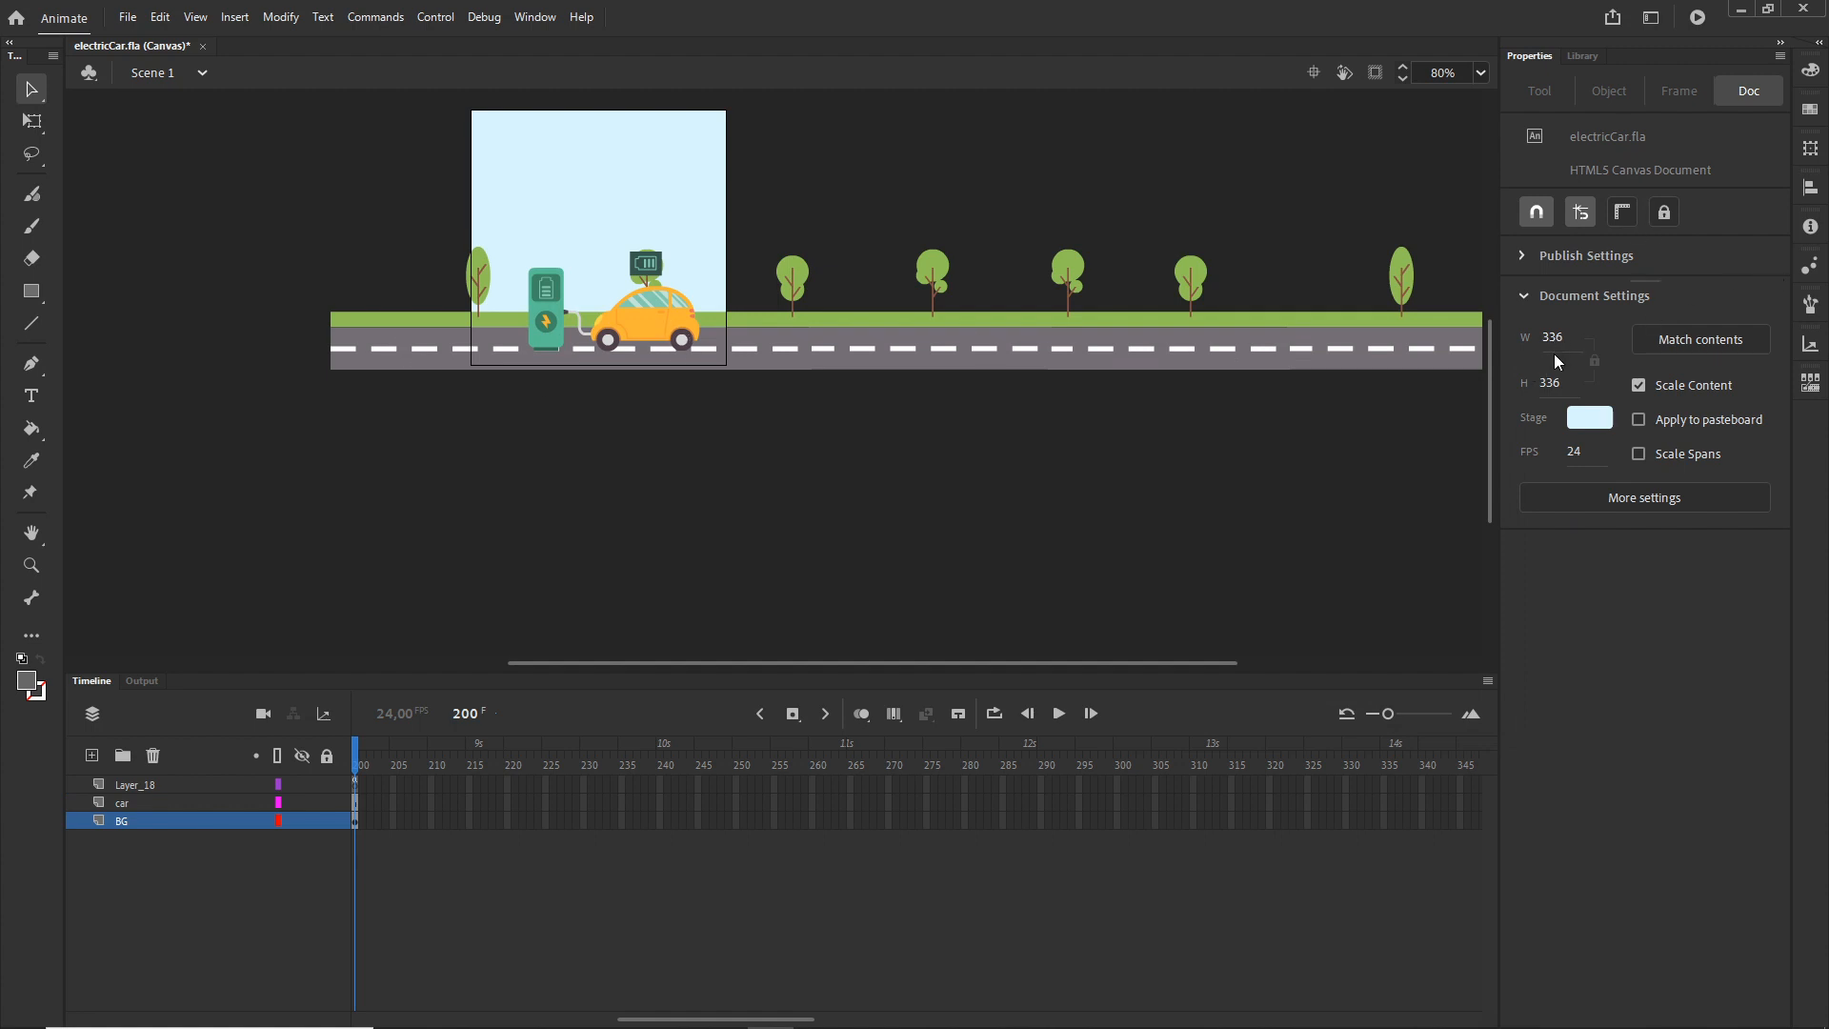
- Disable Scale content, unlink the stage dimensions, anchor the stage at bottom centre, and set its height to 280 px
{"action": "left_click", "coordinate": [1637, 507]}
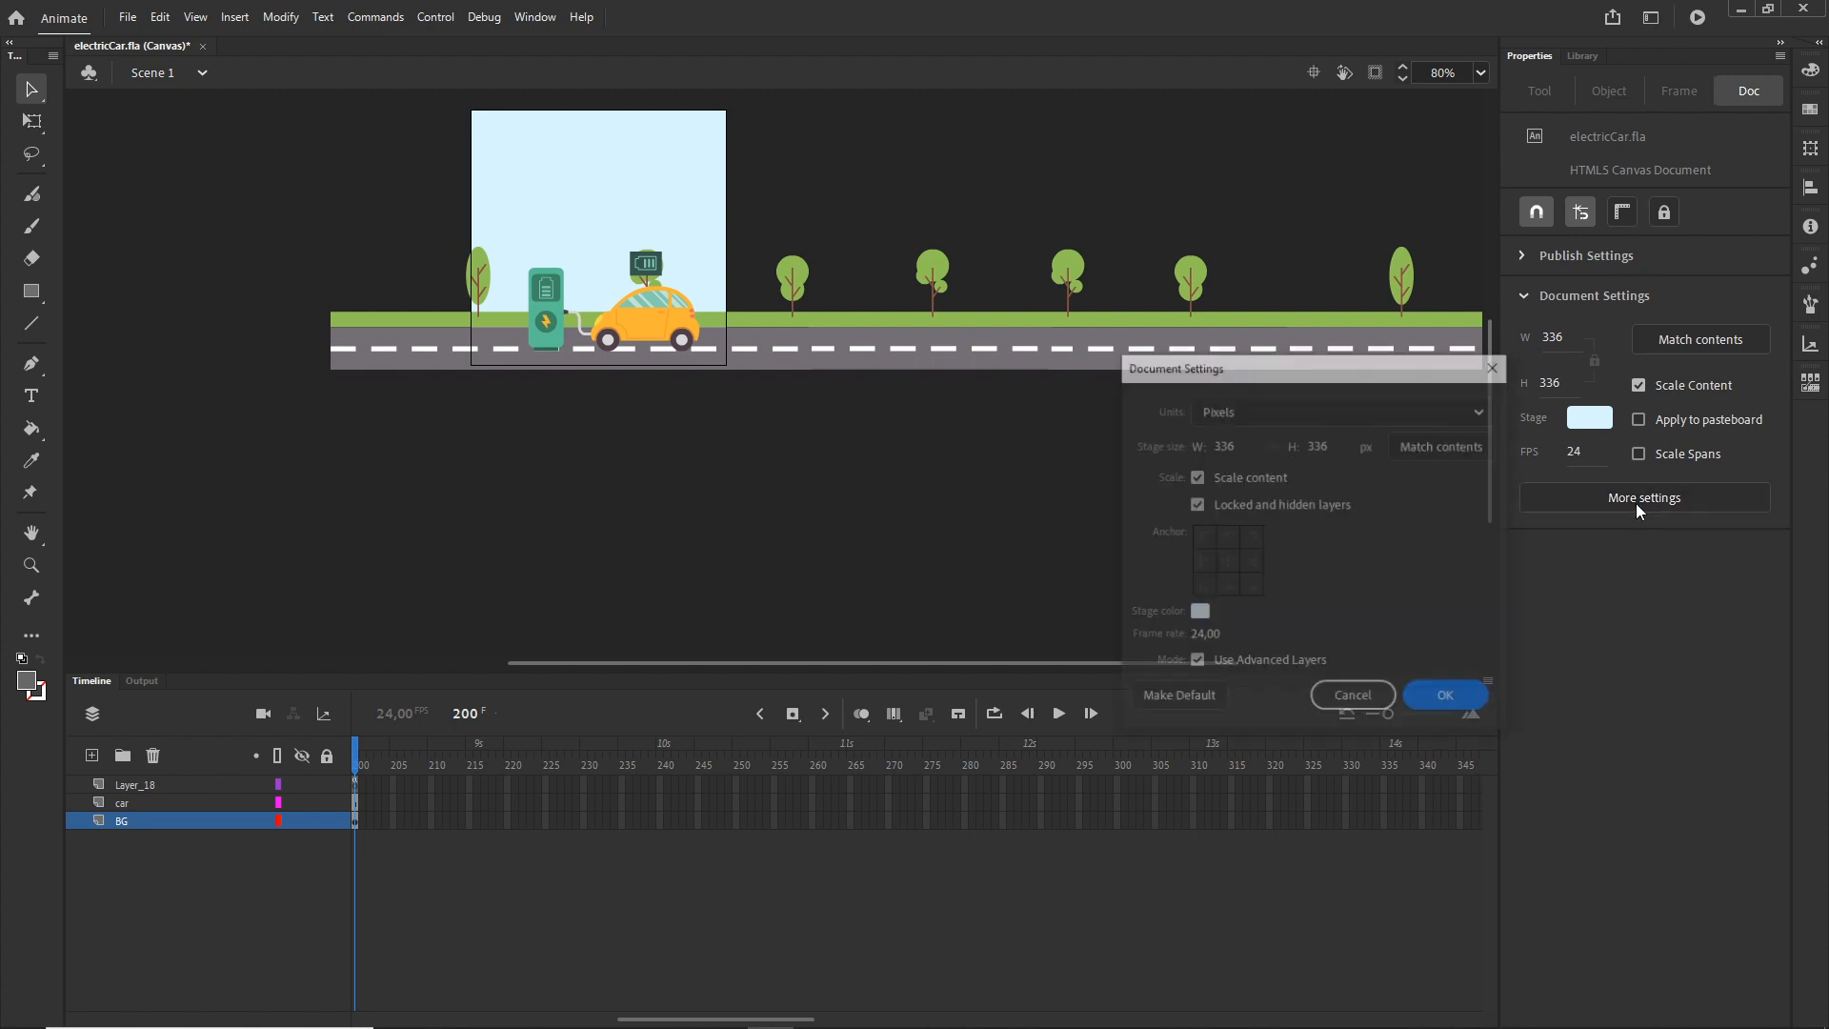
{"action": "left_click", "coordinate": [1197, 477]}
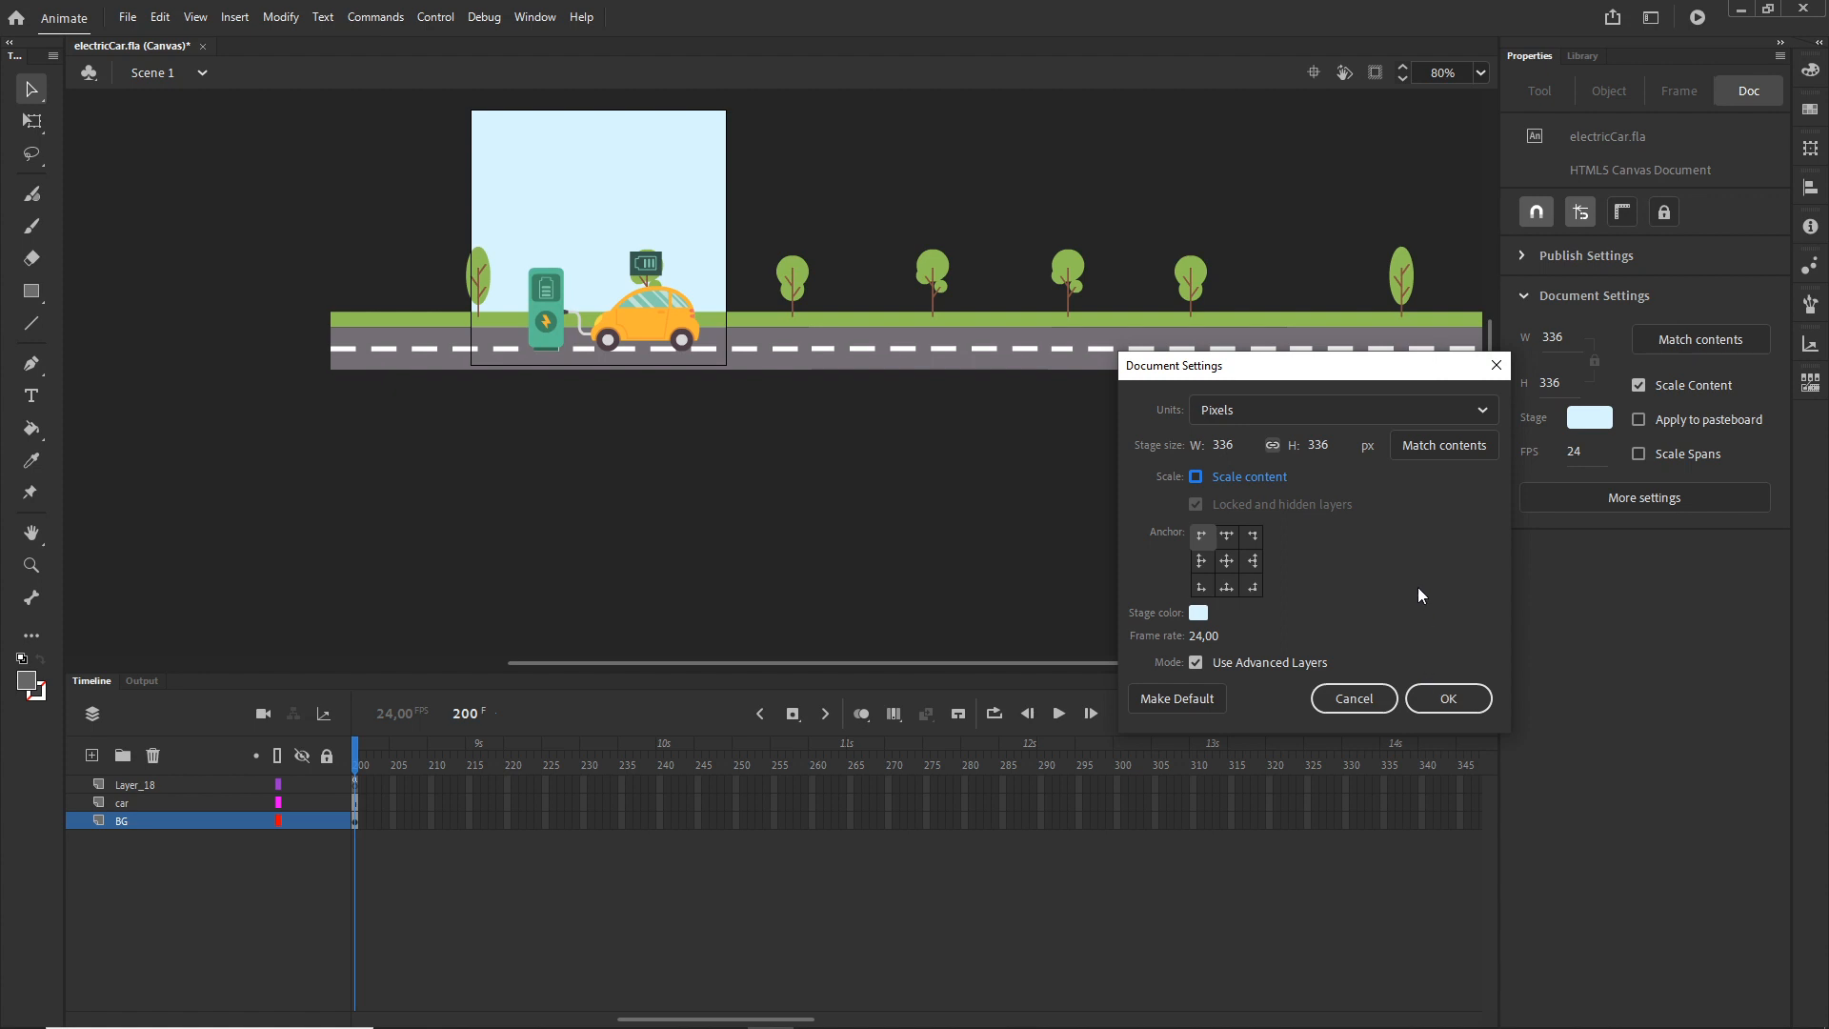
{"action": "left_click", "coordinate": [1273, 444]}
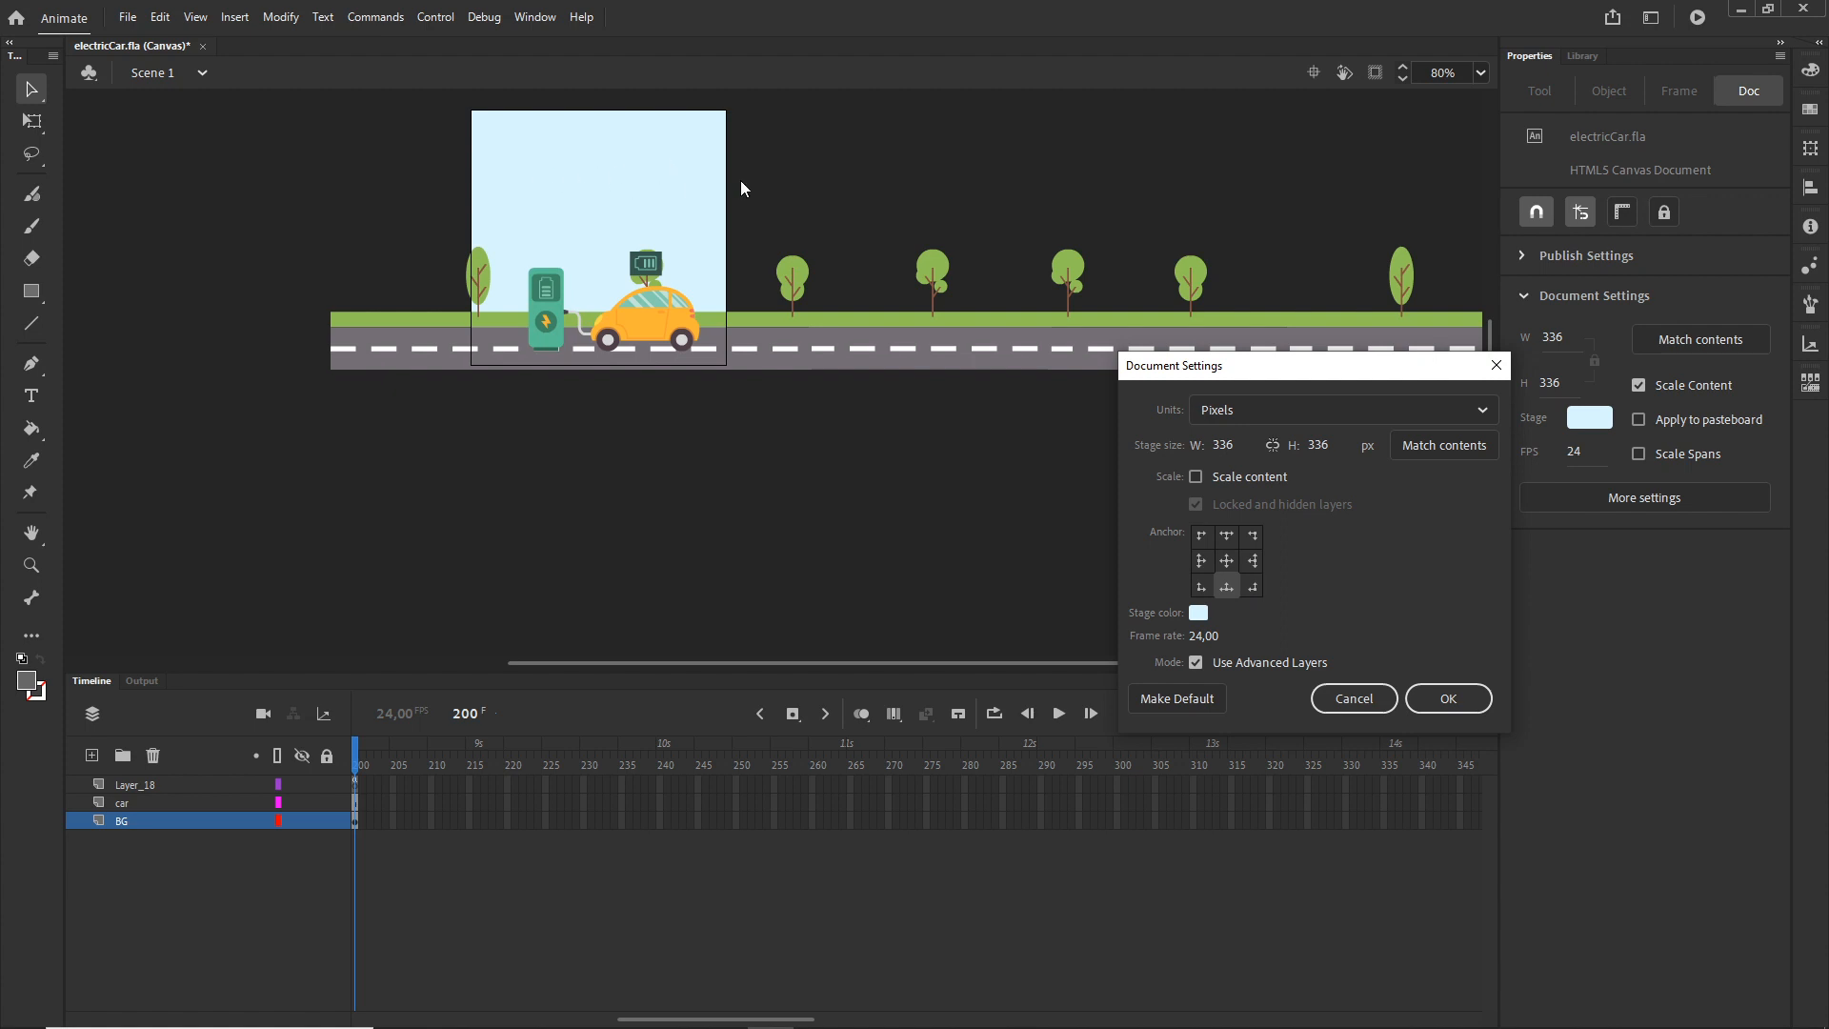
{"action": "left_click", "coordinate": [1305, 448]}
{"action": "type", "text": "280"}
{"action": "left_click", "coordinate": [1448, 698]}
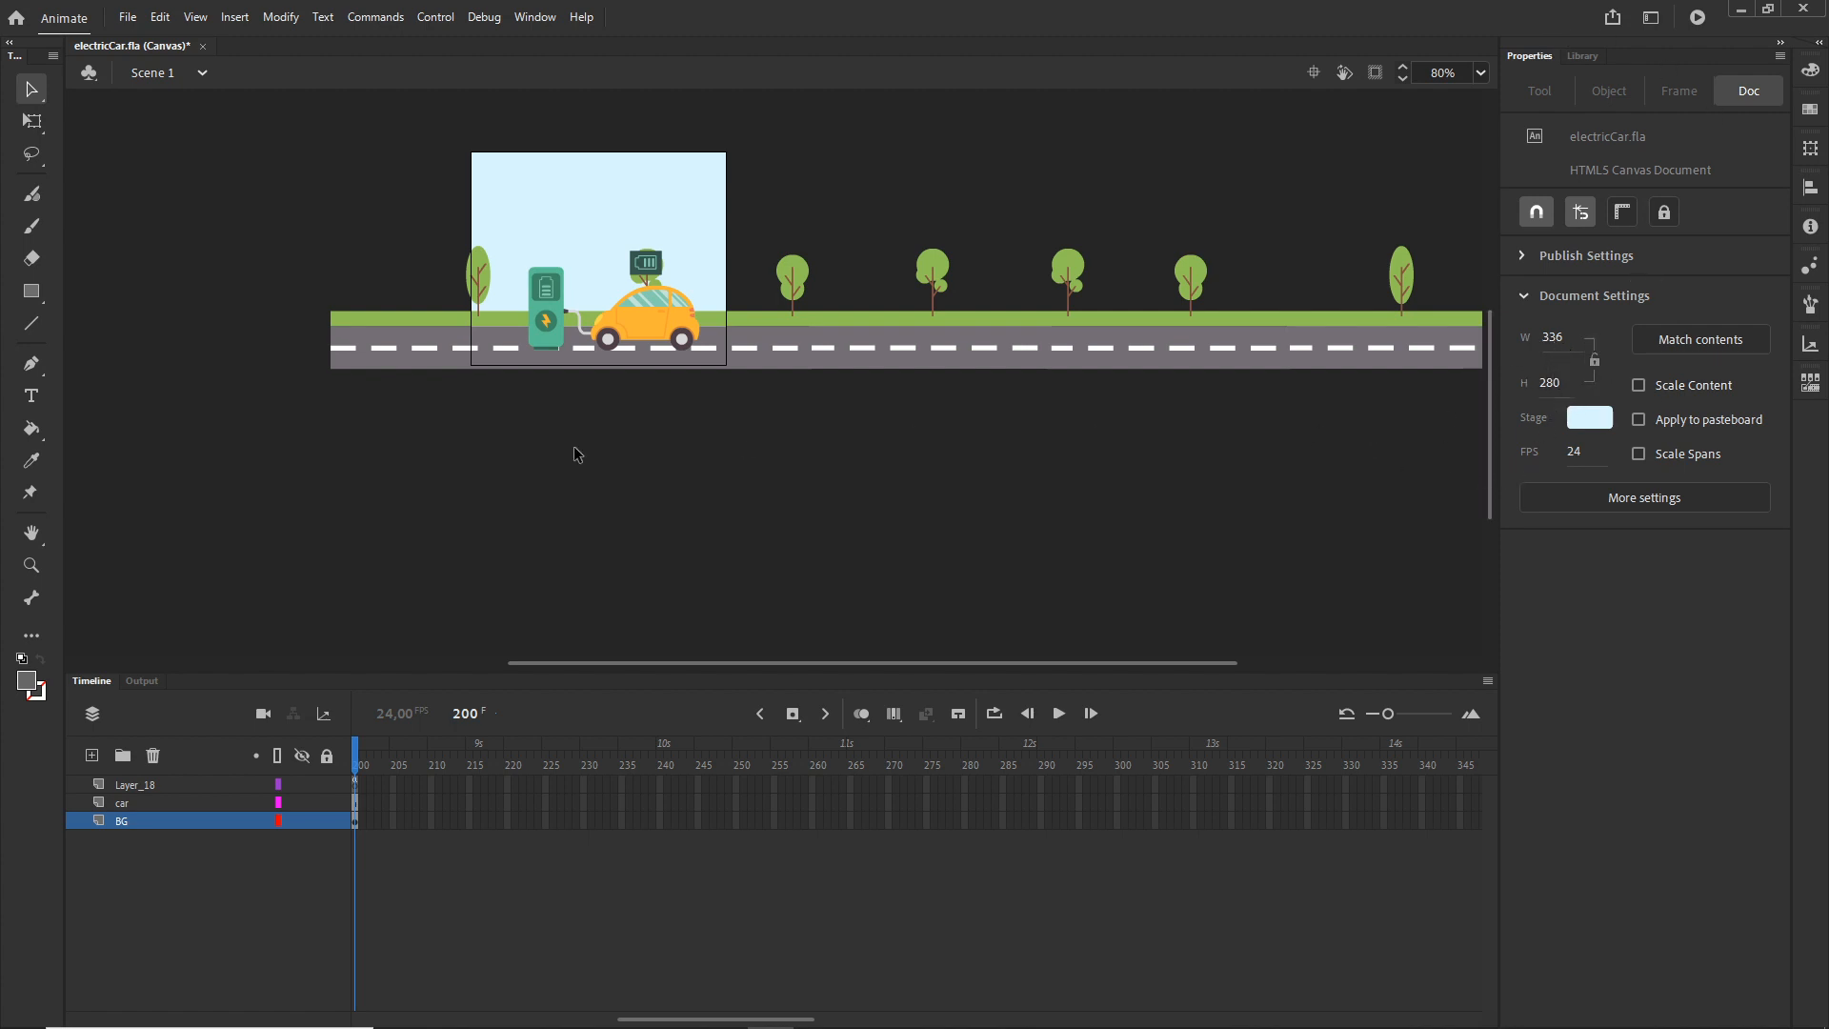
{"action": "mouse_move", "coordinate": [544, 1025]}
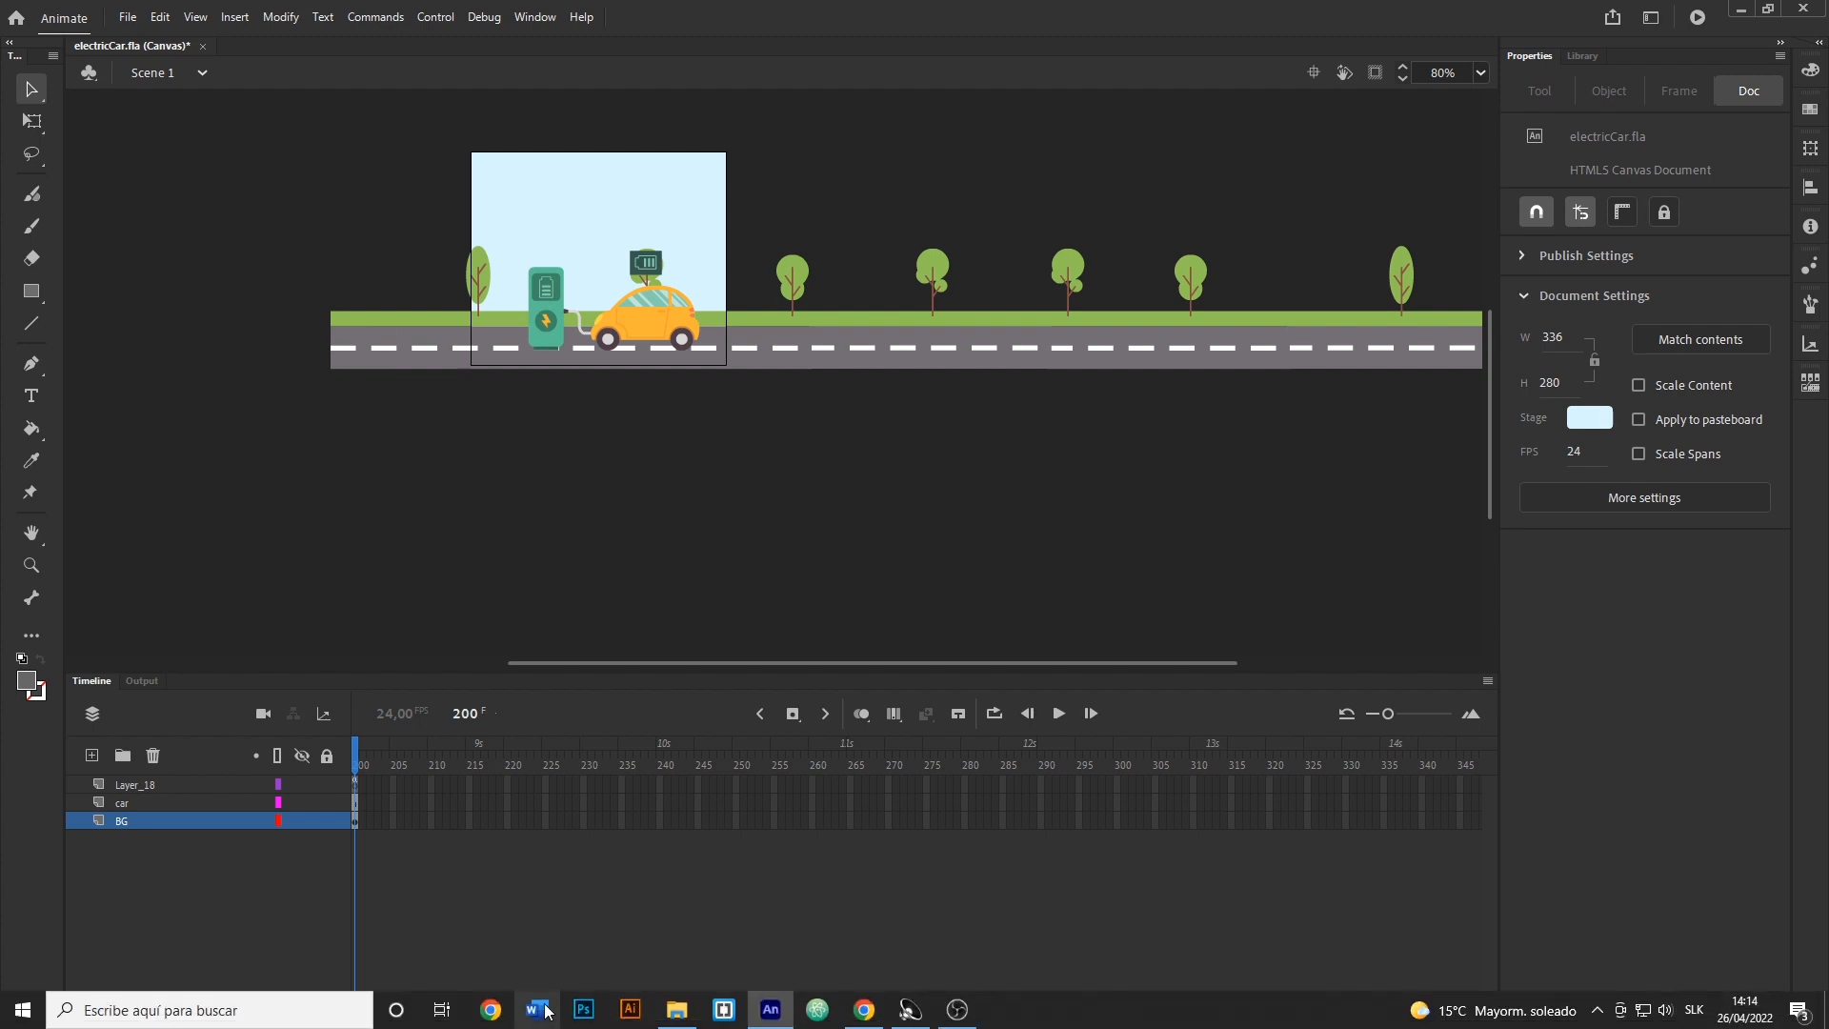
- Republish the resized animation and open the index output folder in File Explorer
{"action": "left_click", "coordinate": [126, 18]}
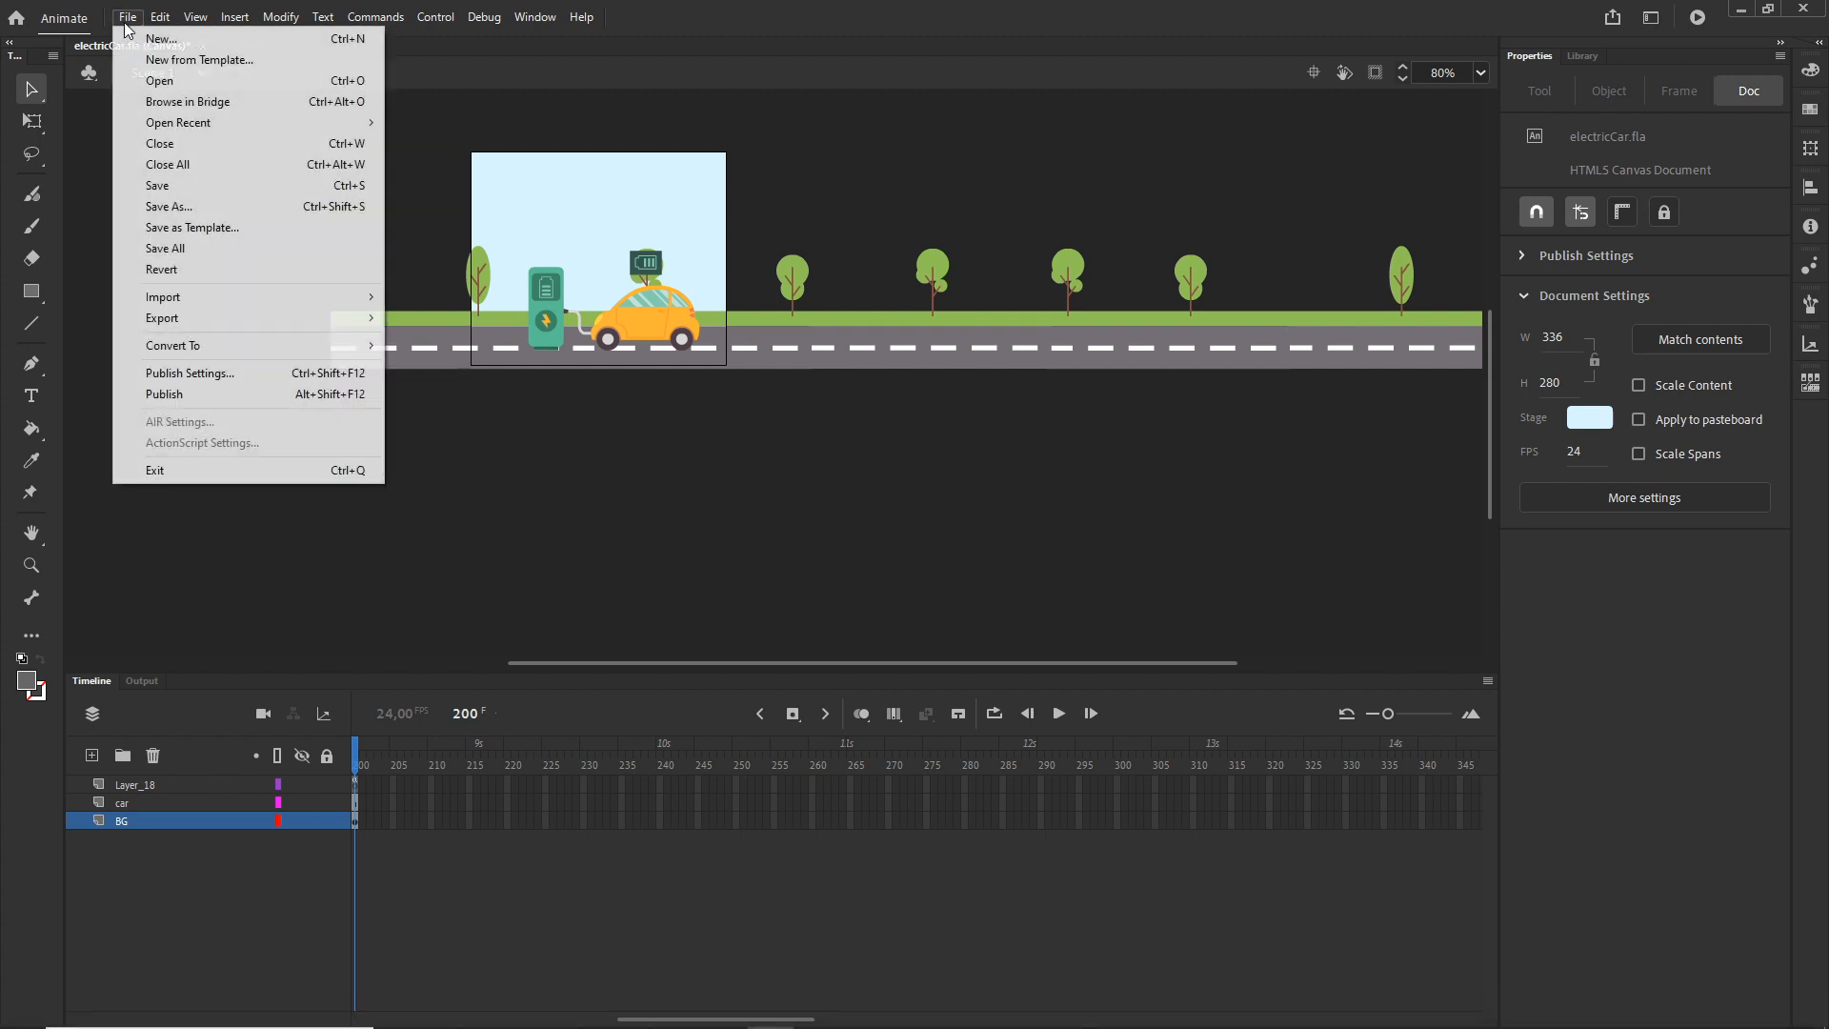
{"action": "left_click", "coordinate": [174, 395]}
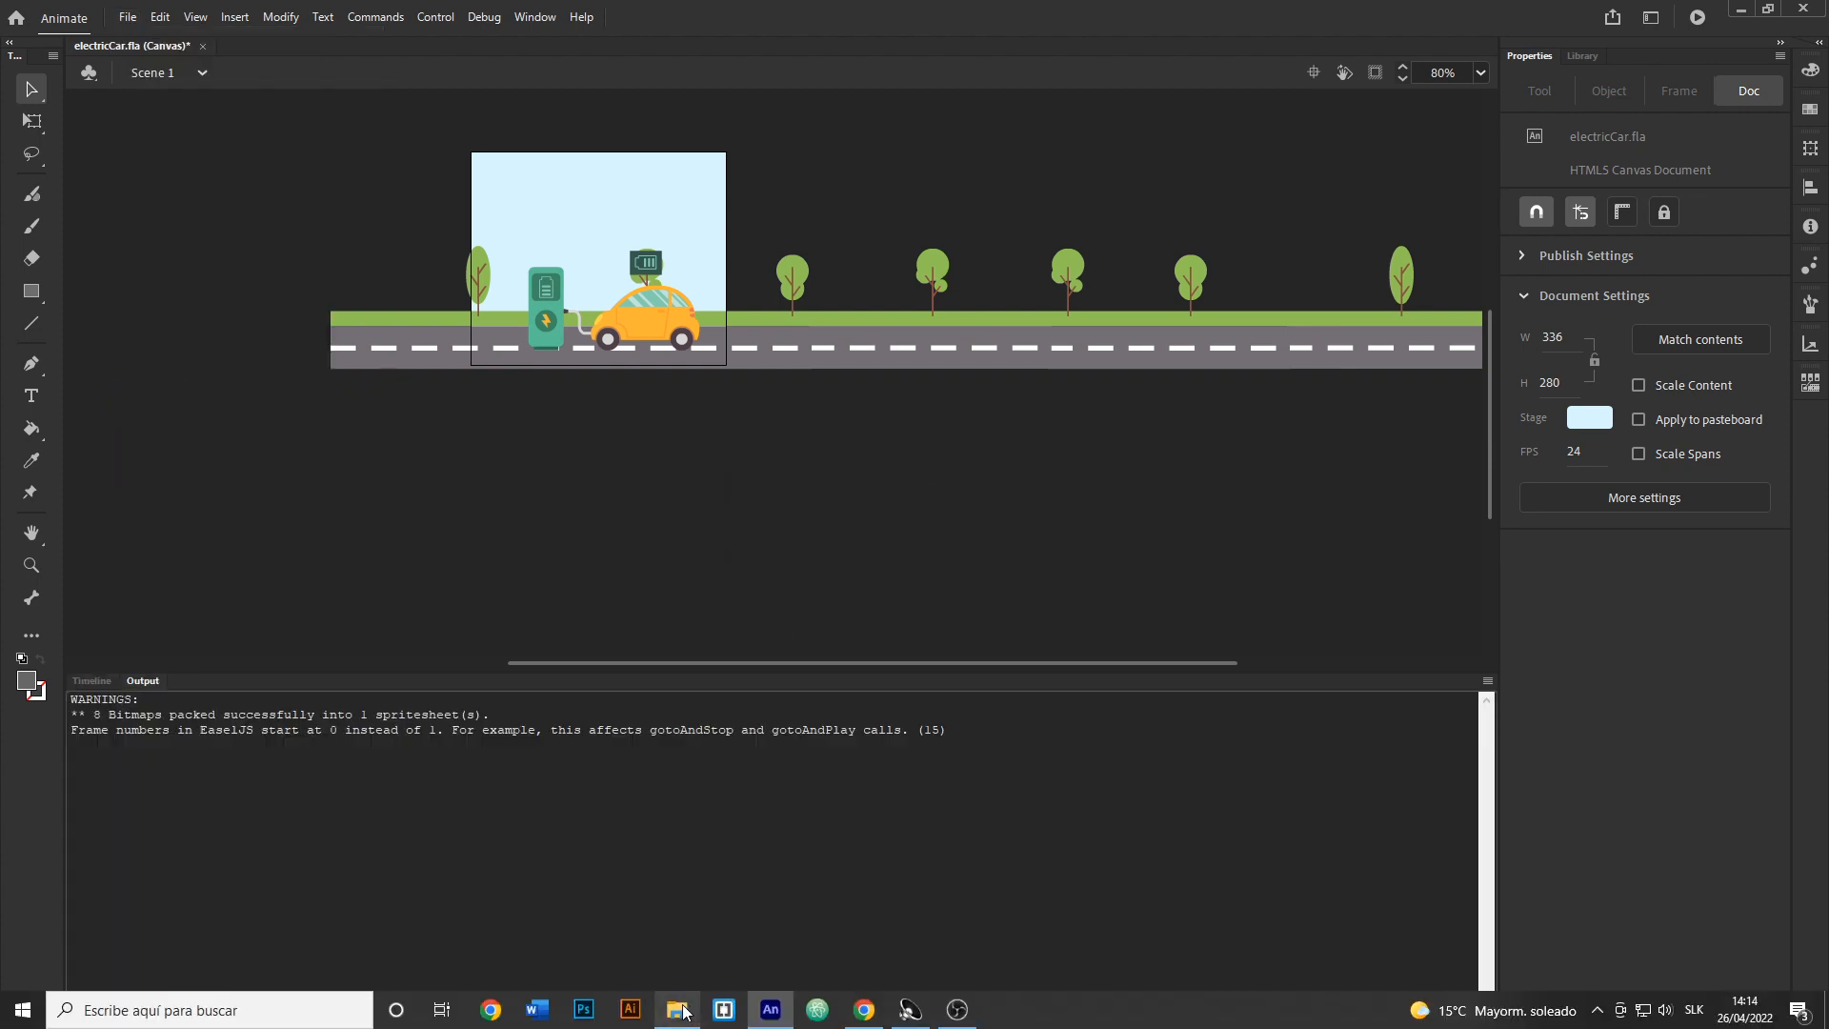
{"action": "left_click", "coordinate": [682, 1018]}
{"action": "left_click", "coordinate": [741, 678]}
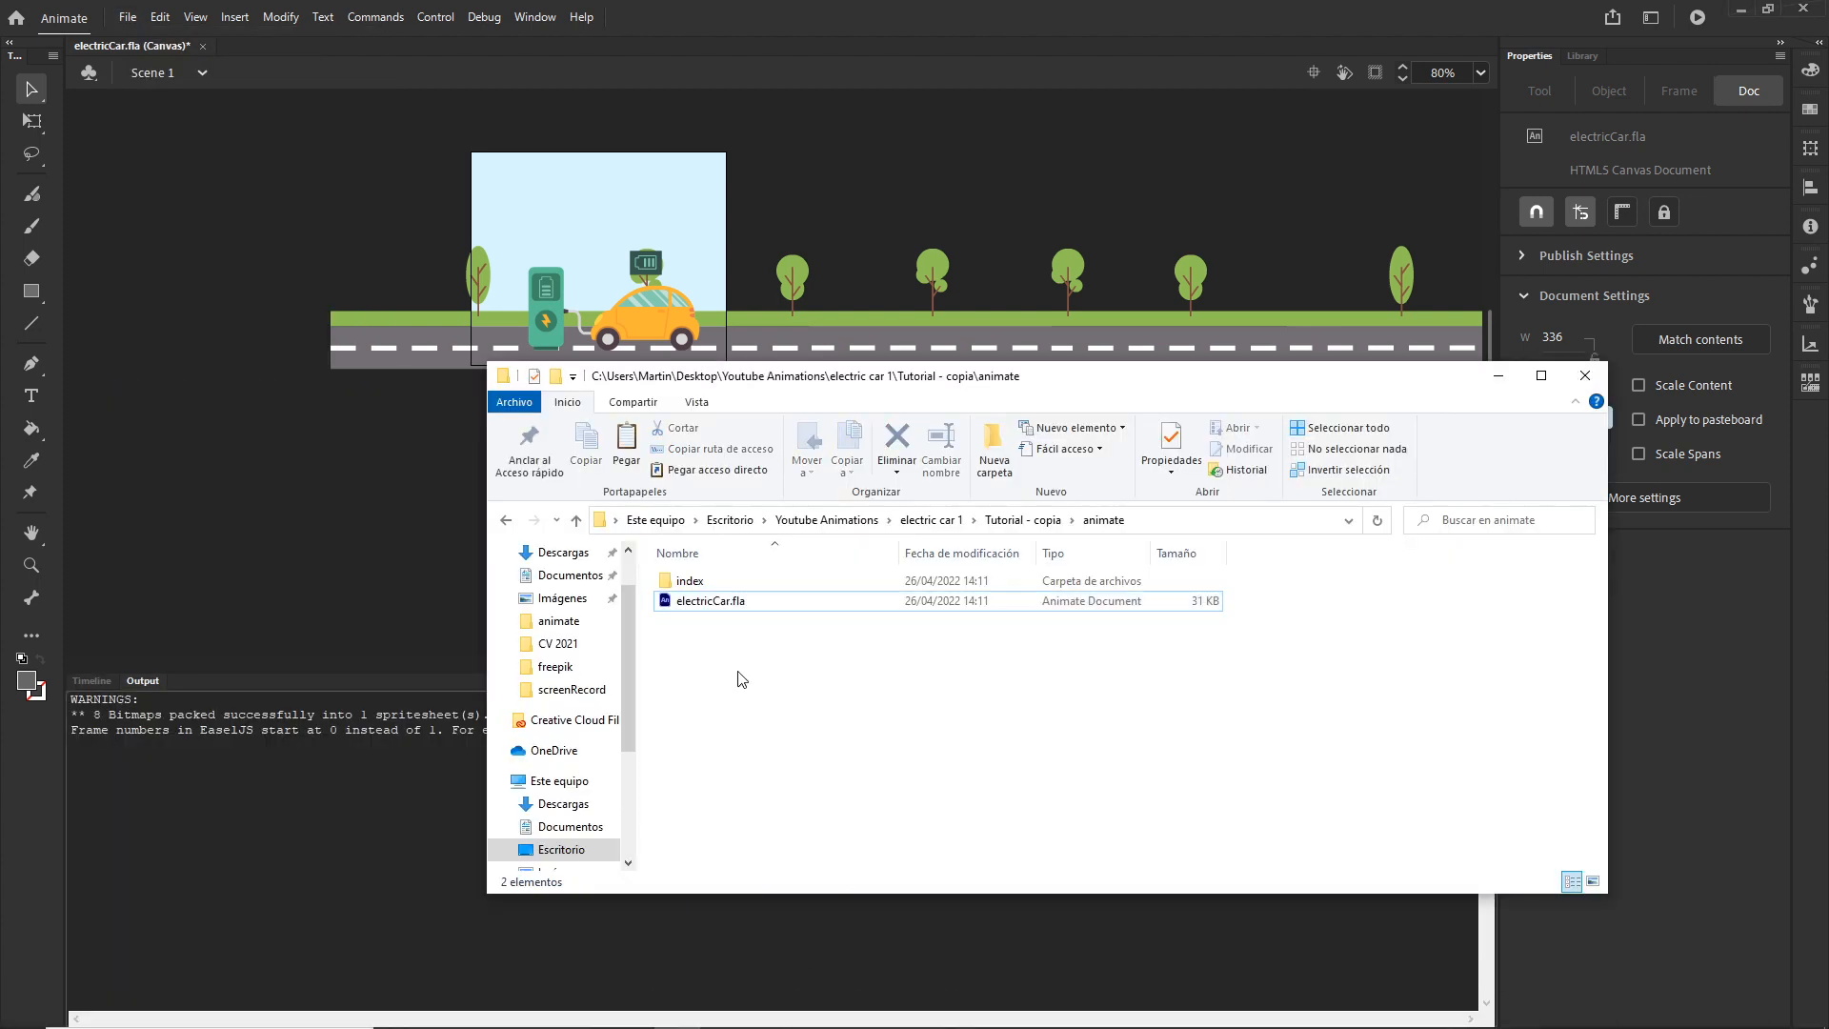
{"action": "double_click", "coordinate": [690, 581]}
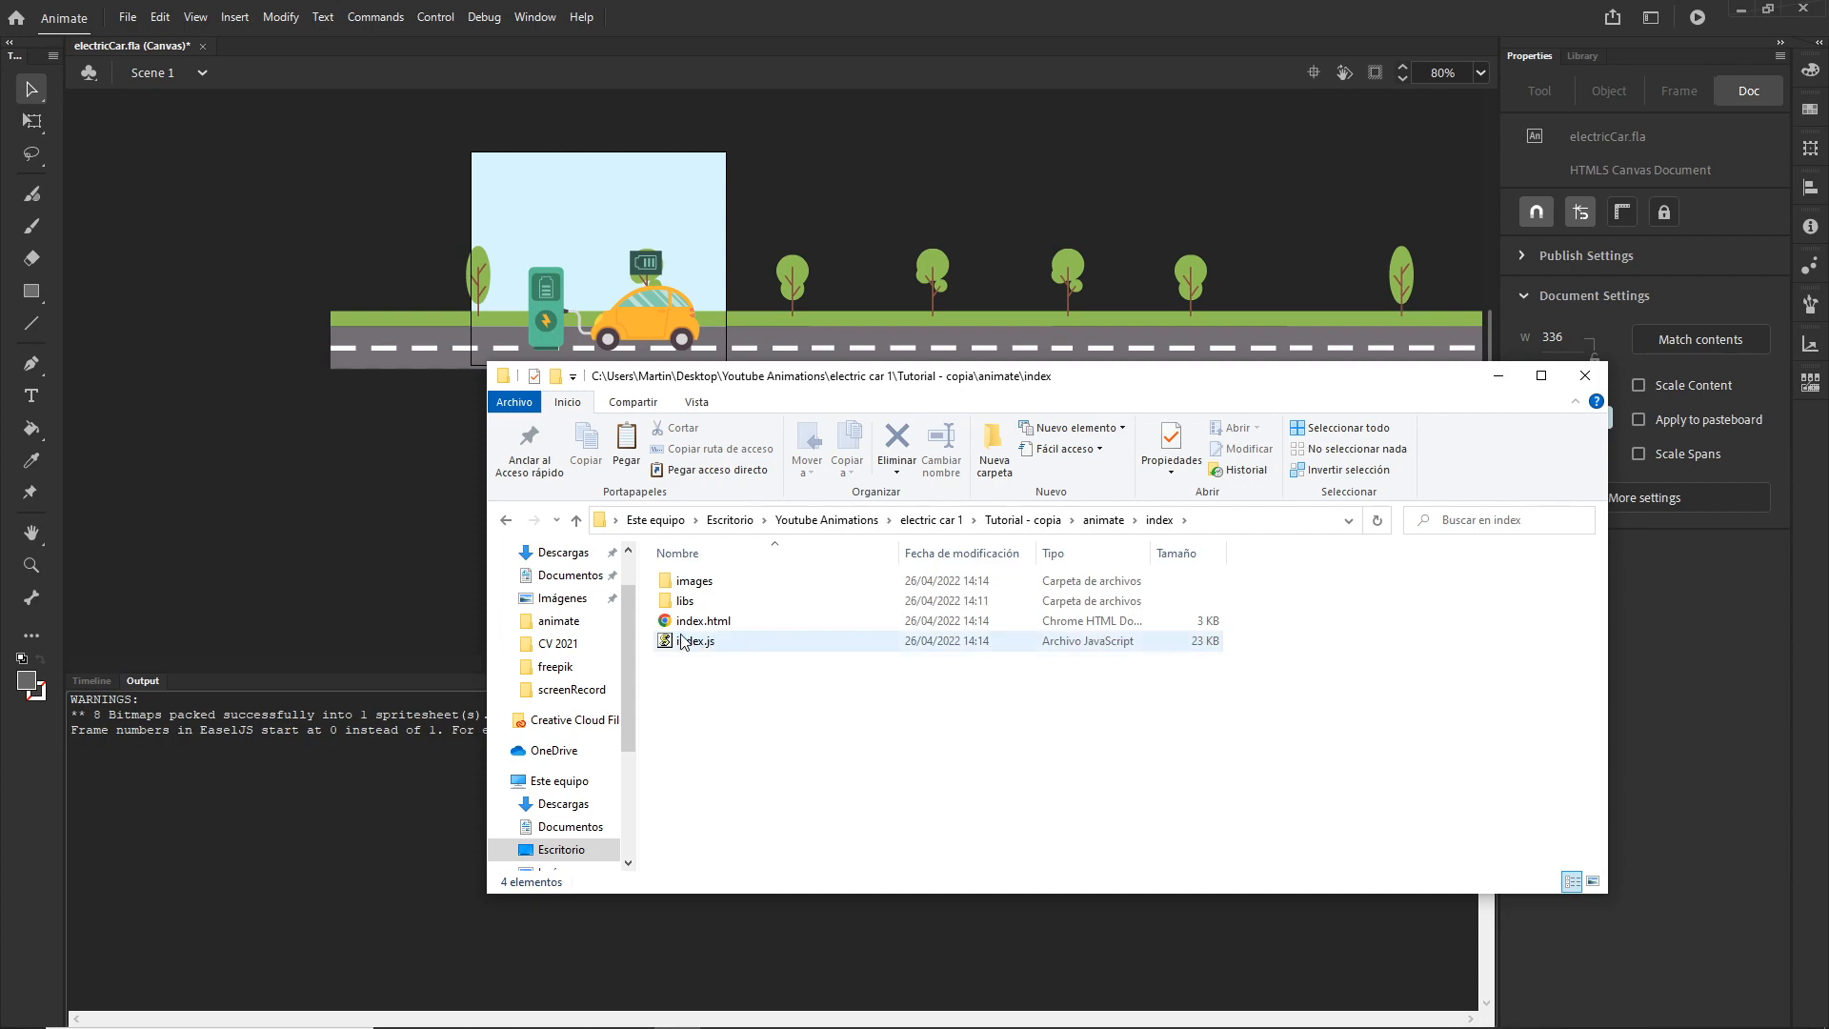
- Preview the published index.html in the browser, then close the preview and return to the index folder
{"action": "double_click", "coordinate": [704, 622]}
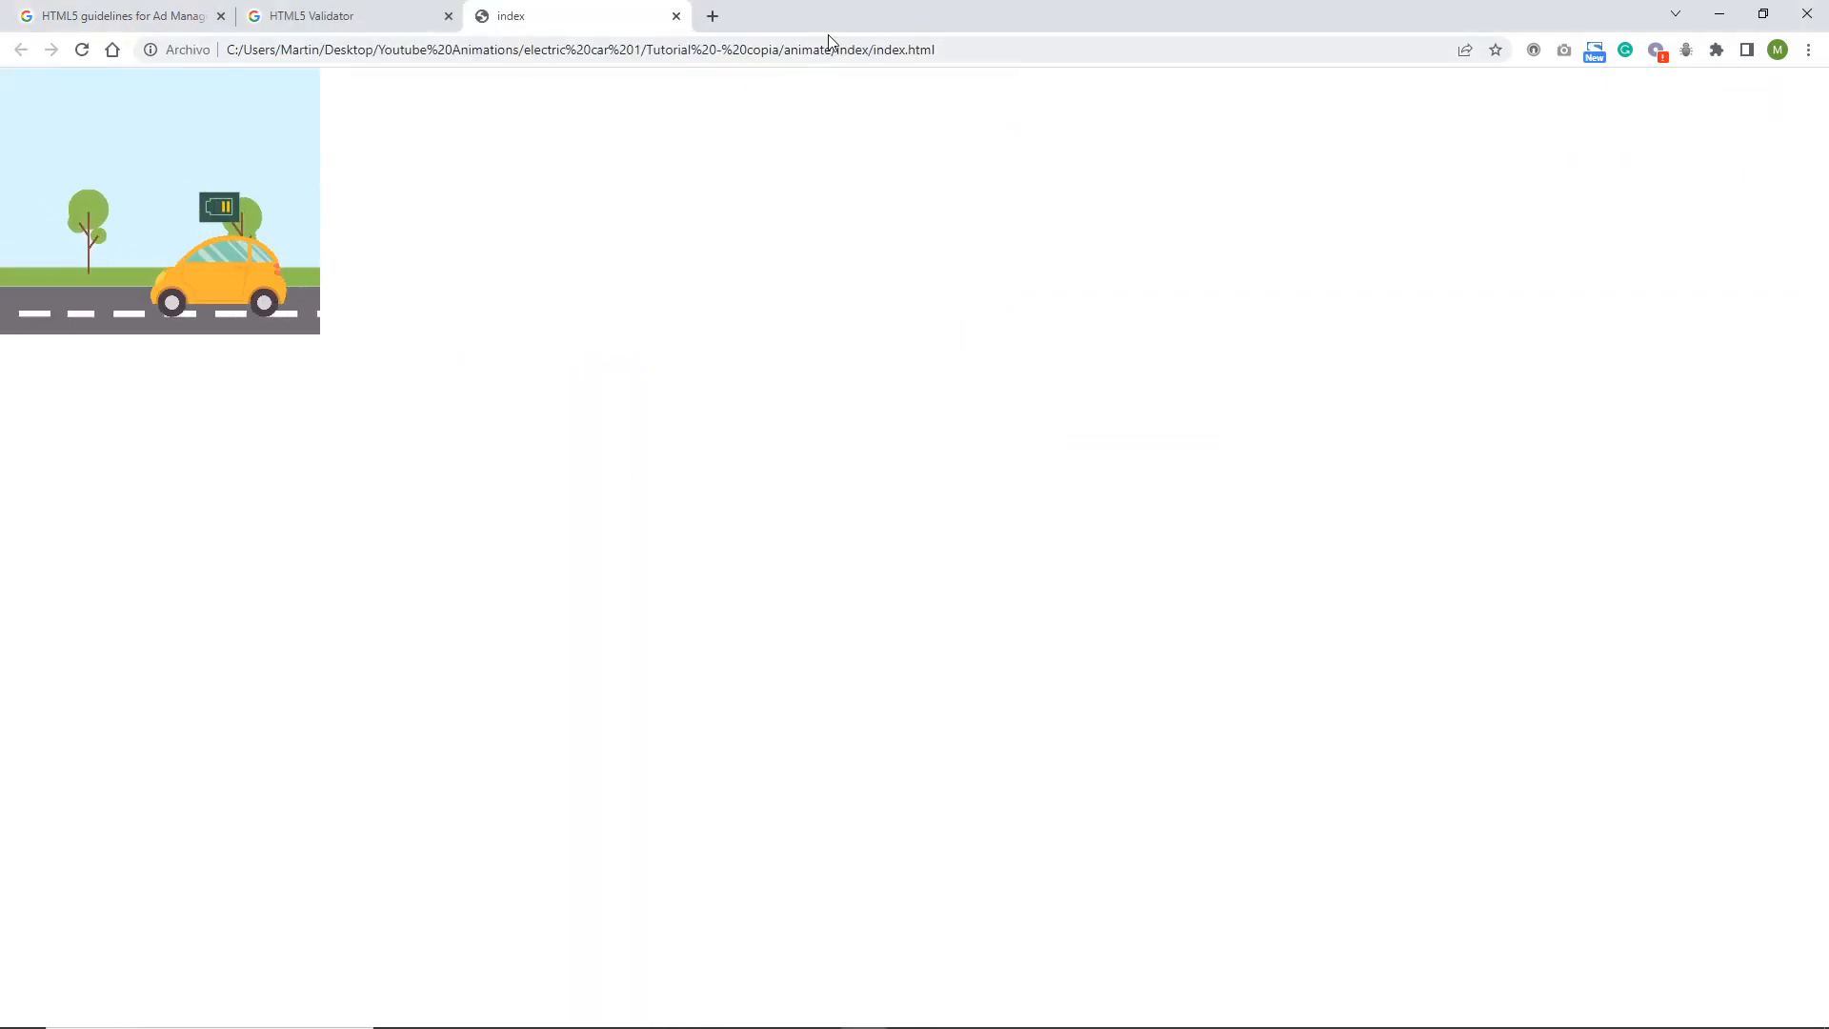
{"action": "left_click", "coordinate": [676, 17]}
{"action": "left_click", "coordinate": [697, 1021]}
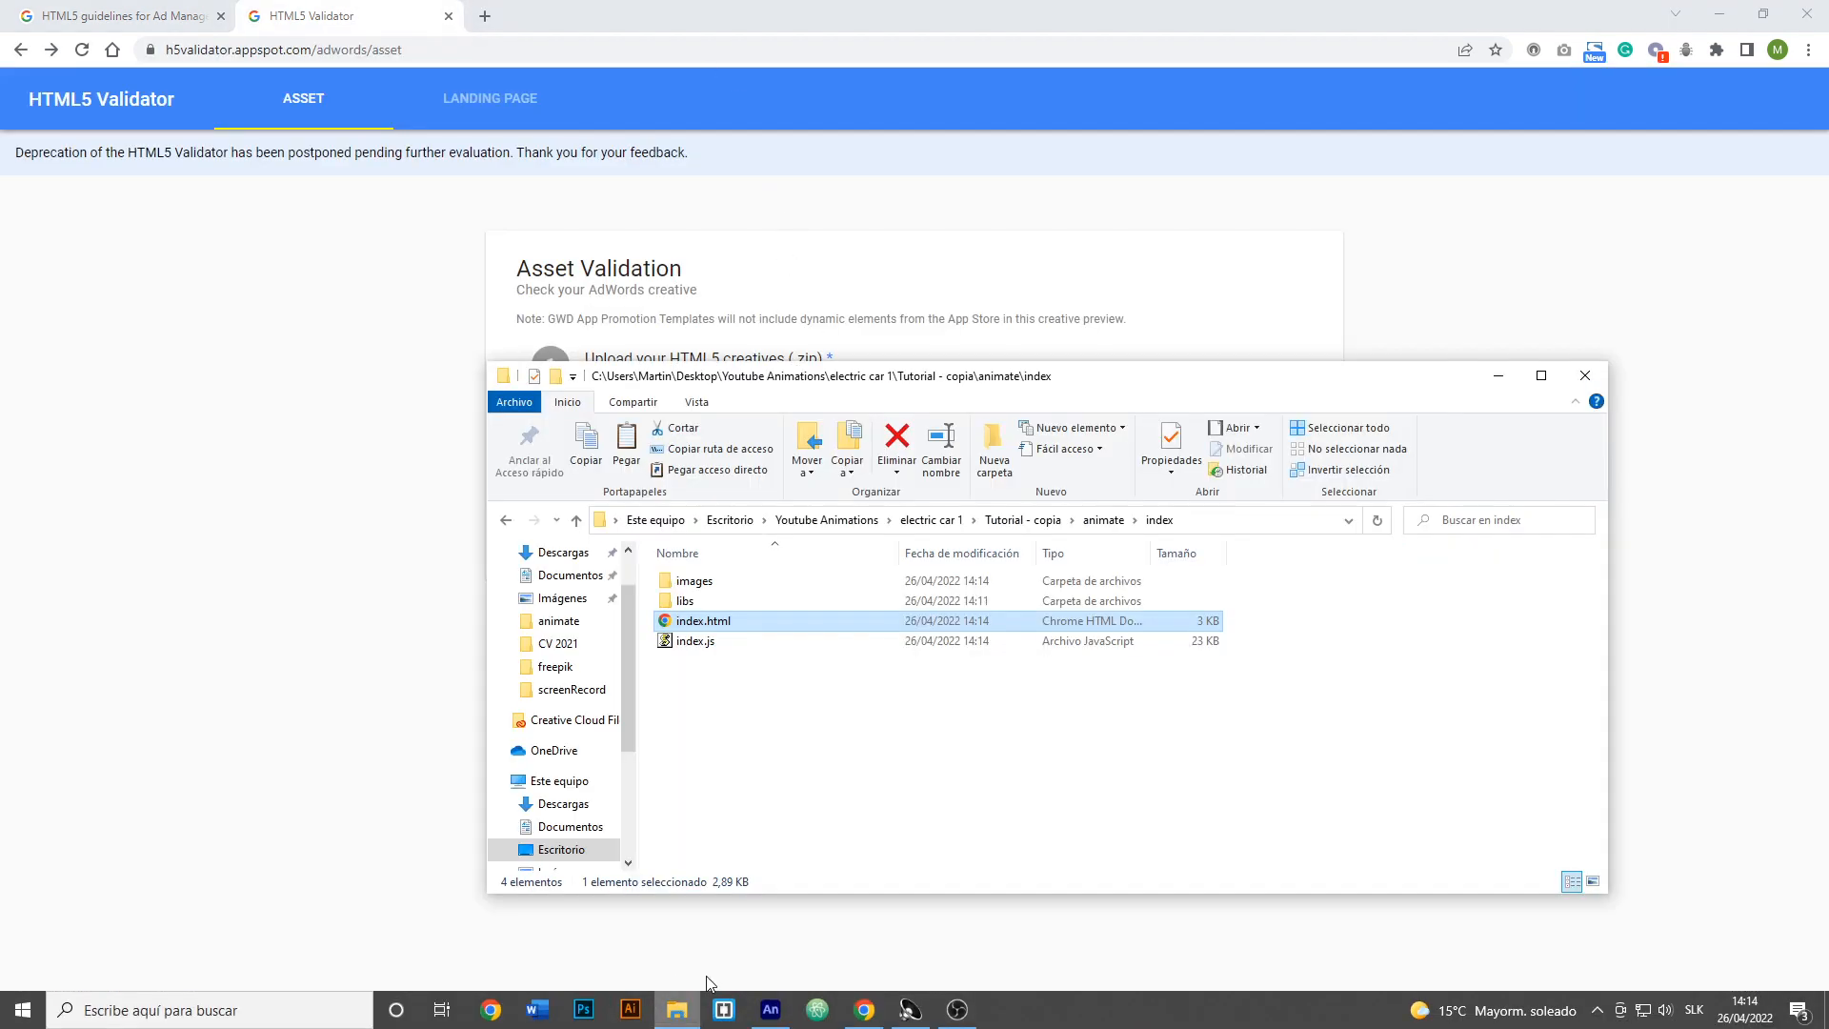
{"action": "left_click", "coordinate": [783, 729]}
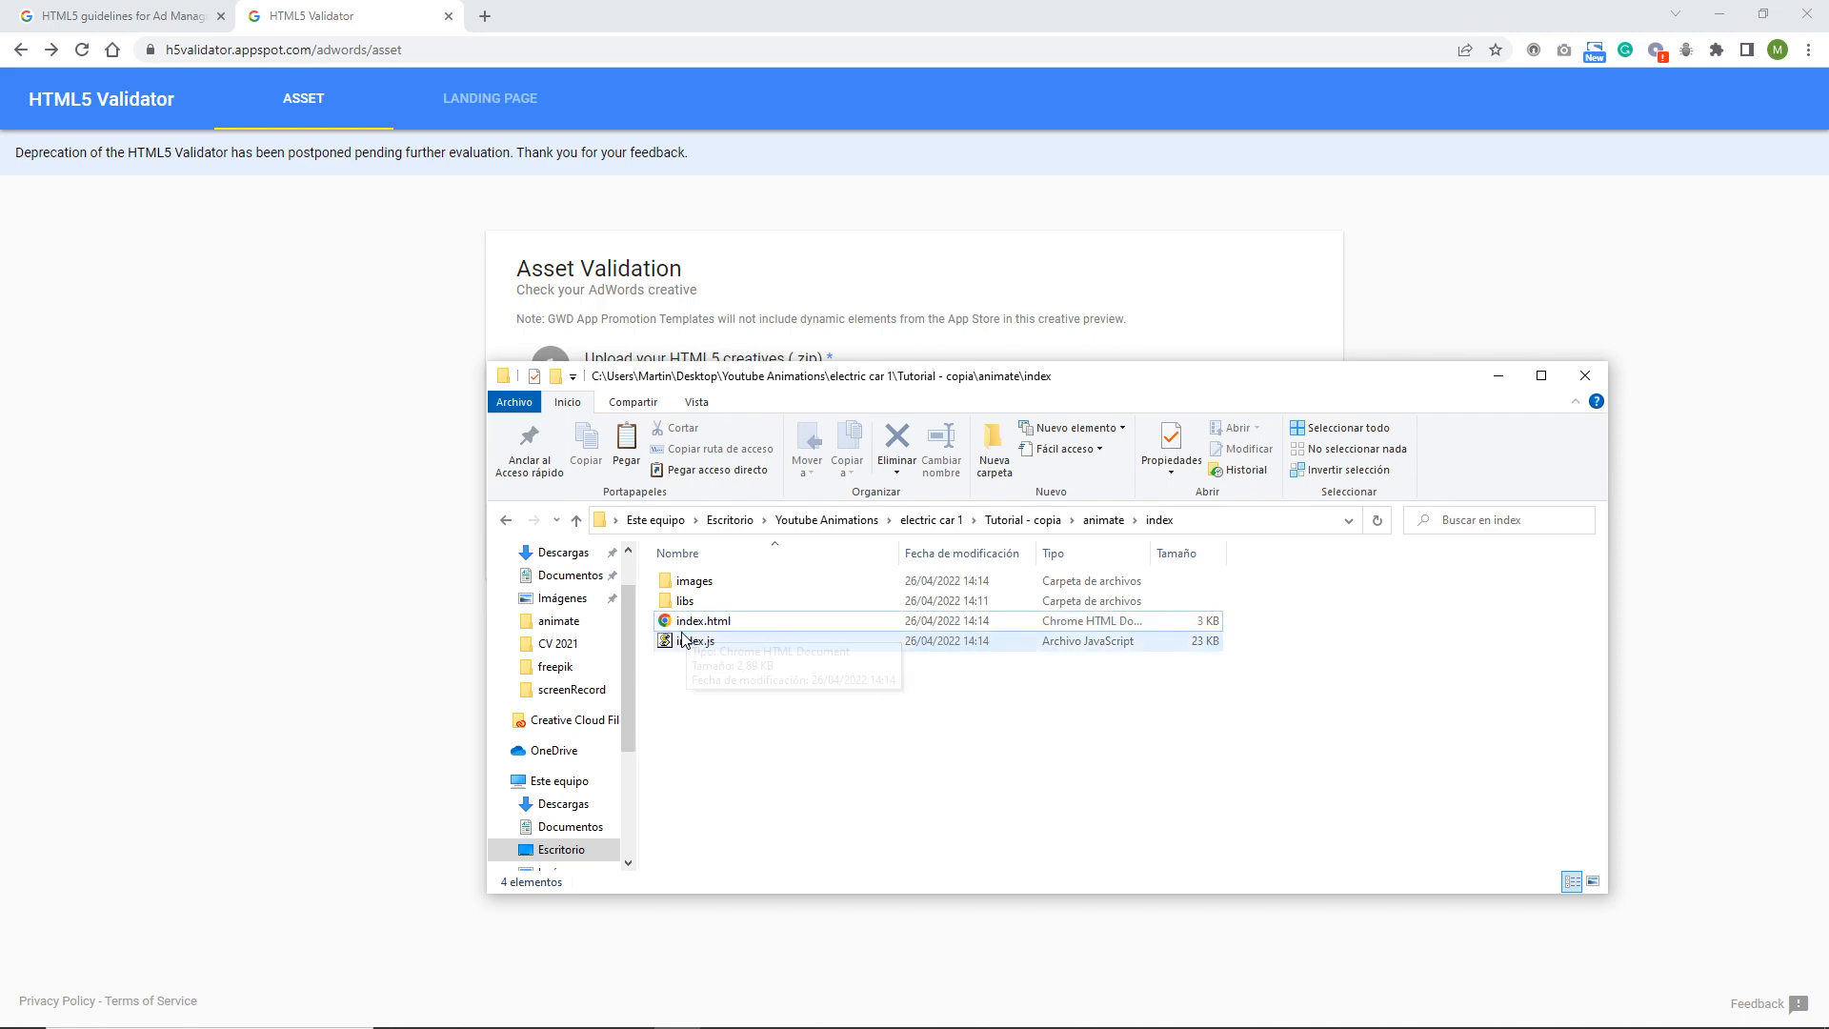
- Copy the example ad.size meta tag from the Ad Manager HTML5 guidelines and return to the index folder in File Explorer
{"action": "left_click", "coordinate": [124, 16]}
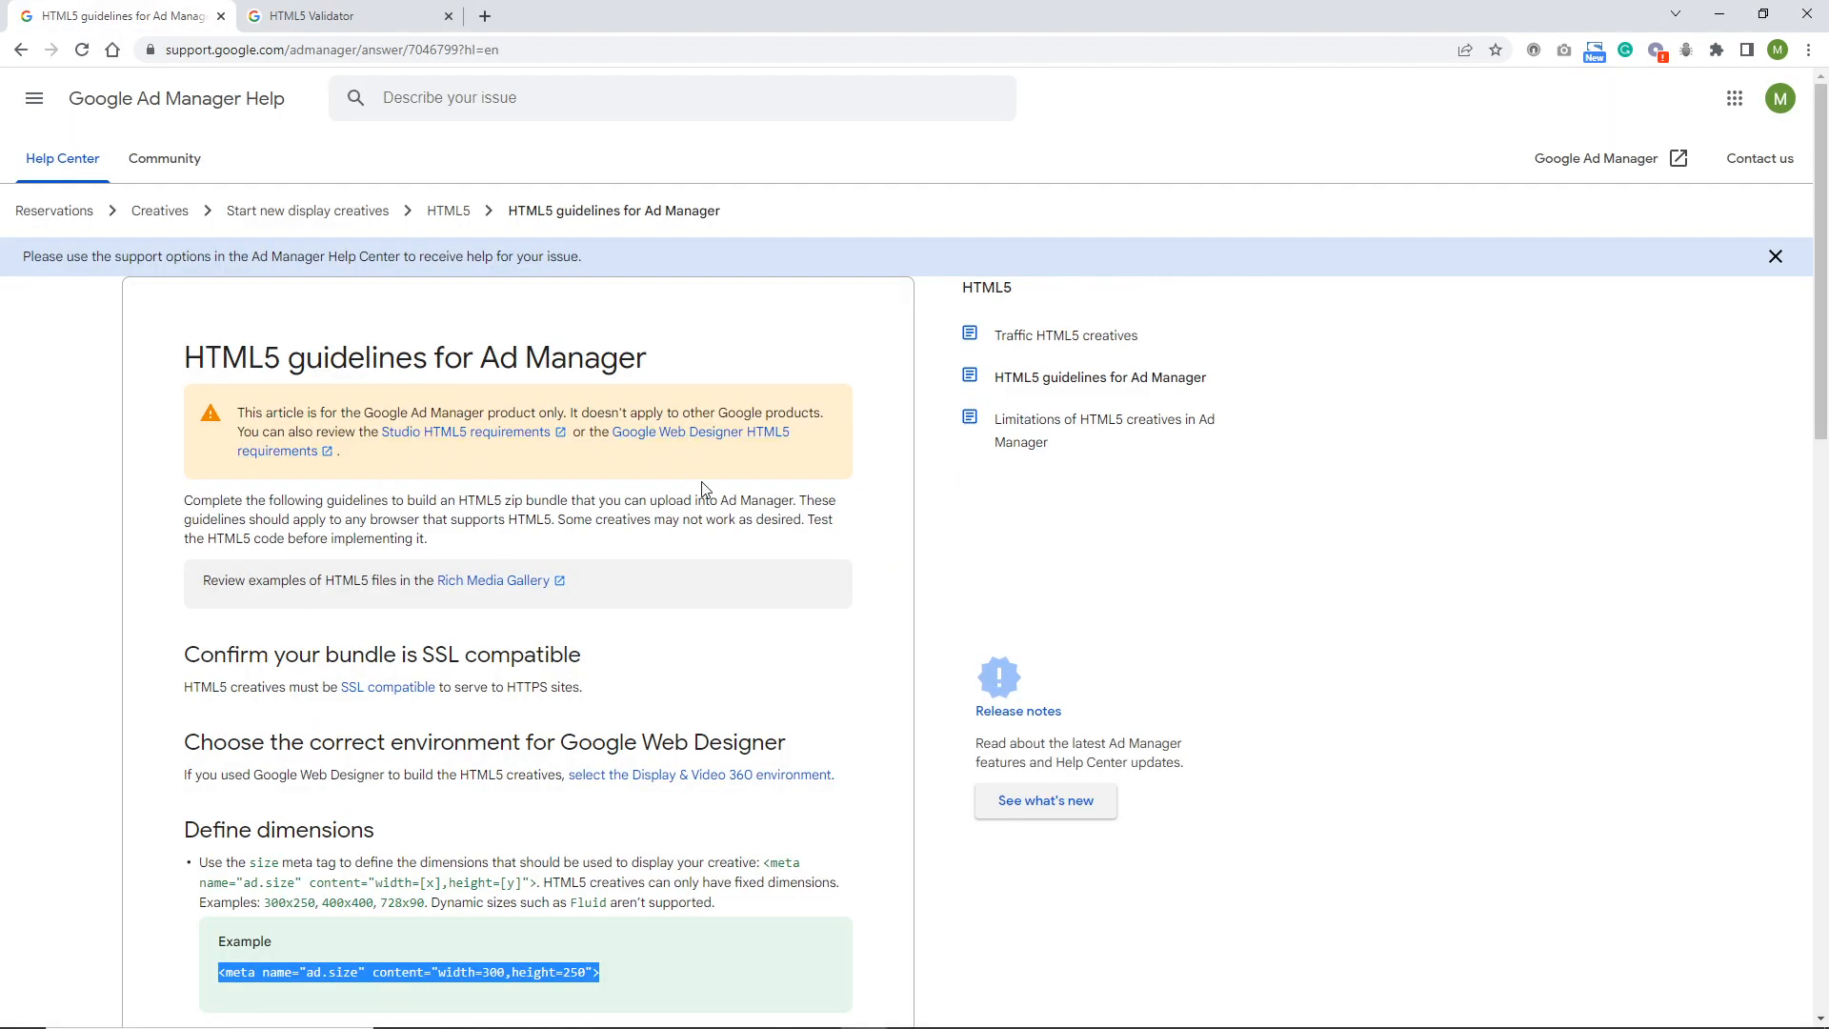
{"action": "scroll", "coordinate": [587, 603], "scroll_direction": "down", "scroll_amount": 4}
{"action": "scroll", "coordinate": [591, 605], "scroll_direction": "up", "scroll_amount": 4}
{"action": "scroll", "coordinate": [566, 429], "scroll_direction": "down", "scroll_amount": 4}
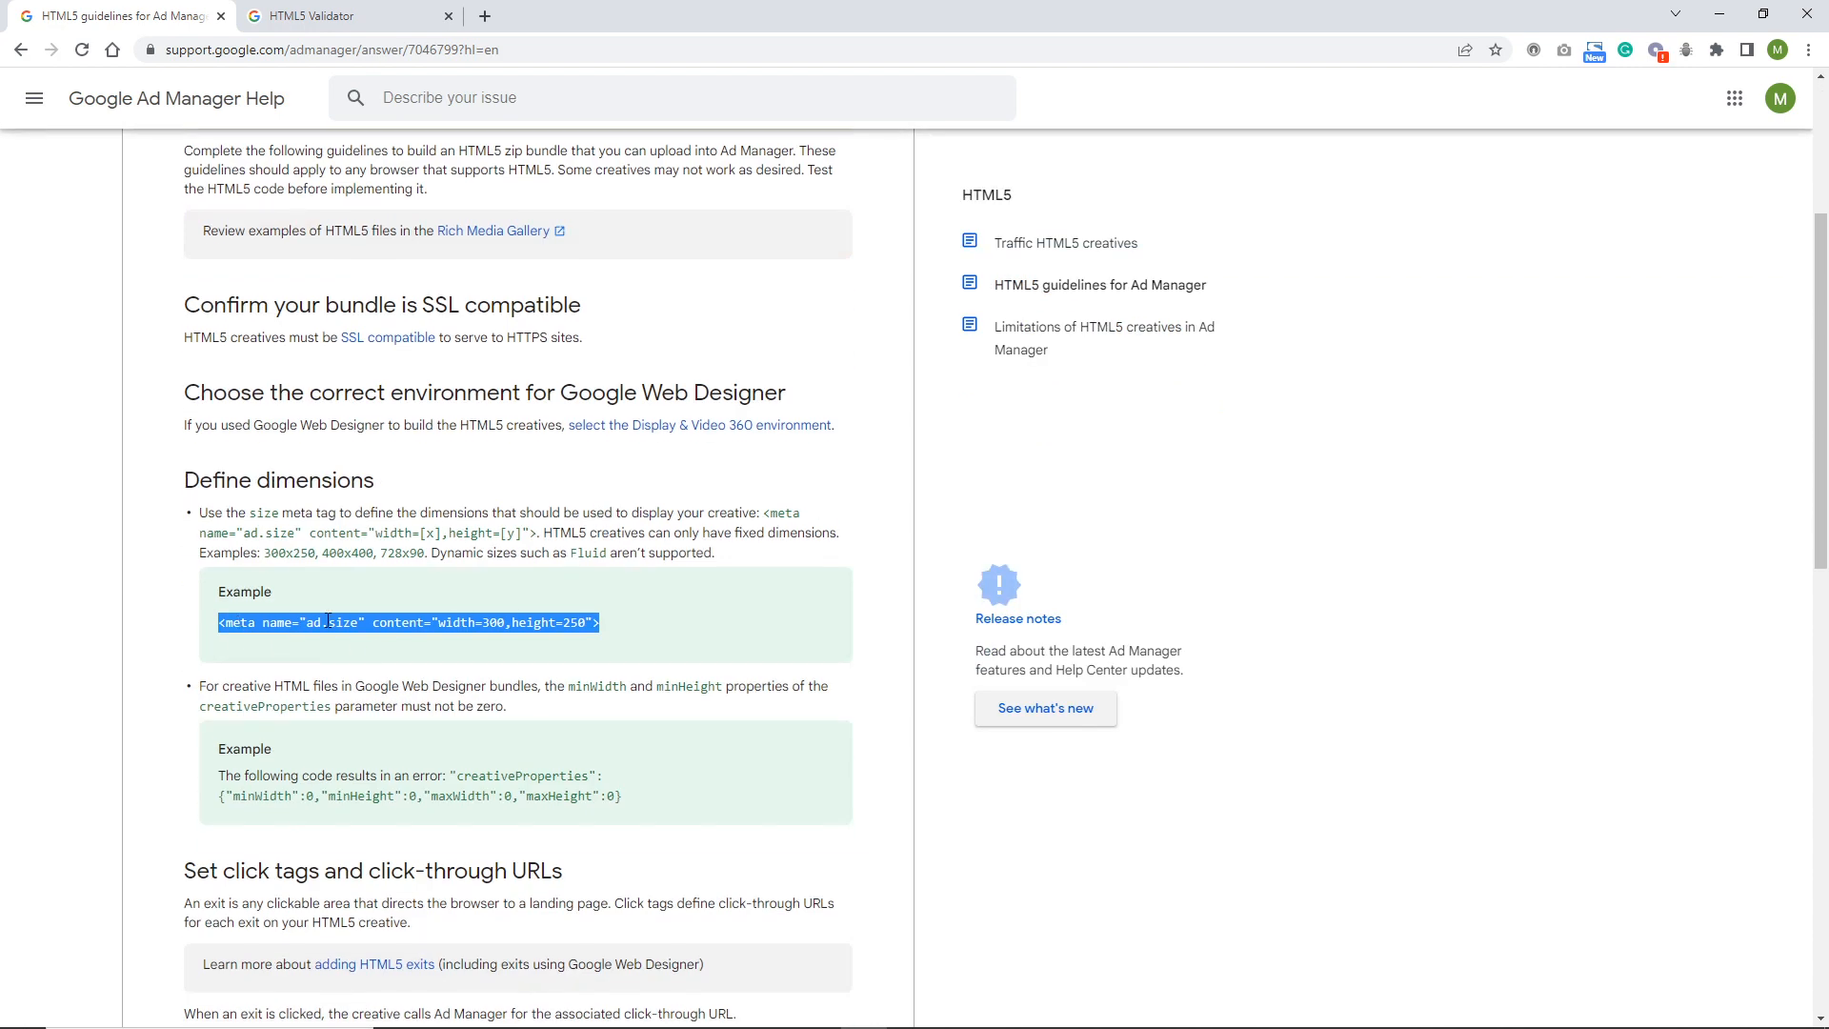
{"action": "left_click", "coordinate": [622, 633]}
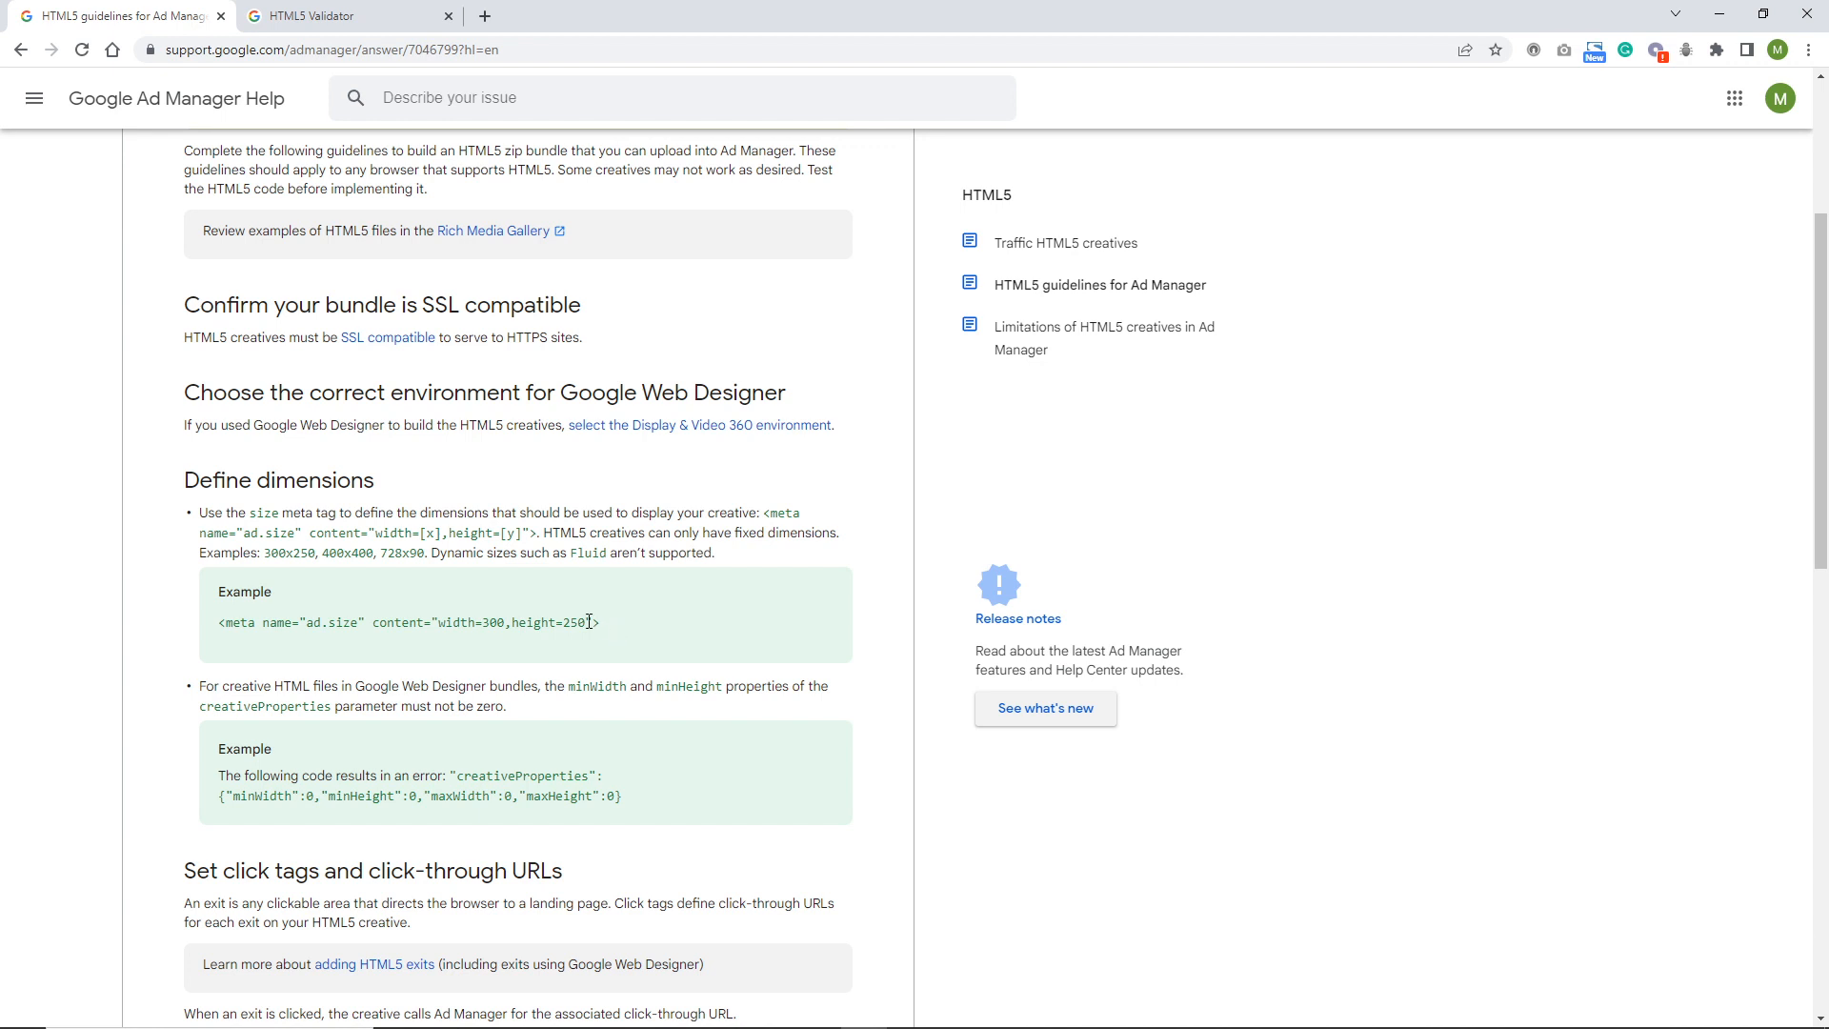
{"action": "left_click_drag", "start_coordinate": [611, 627], "coordinate": [227, 627]}
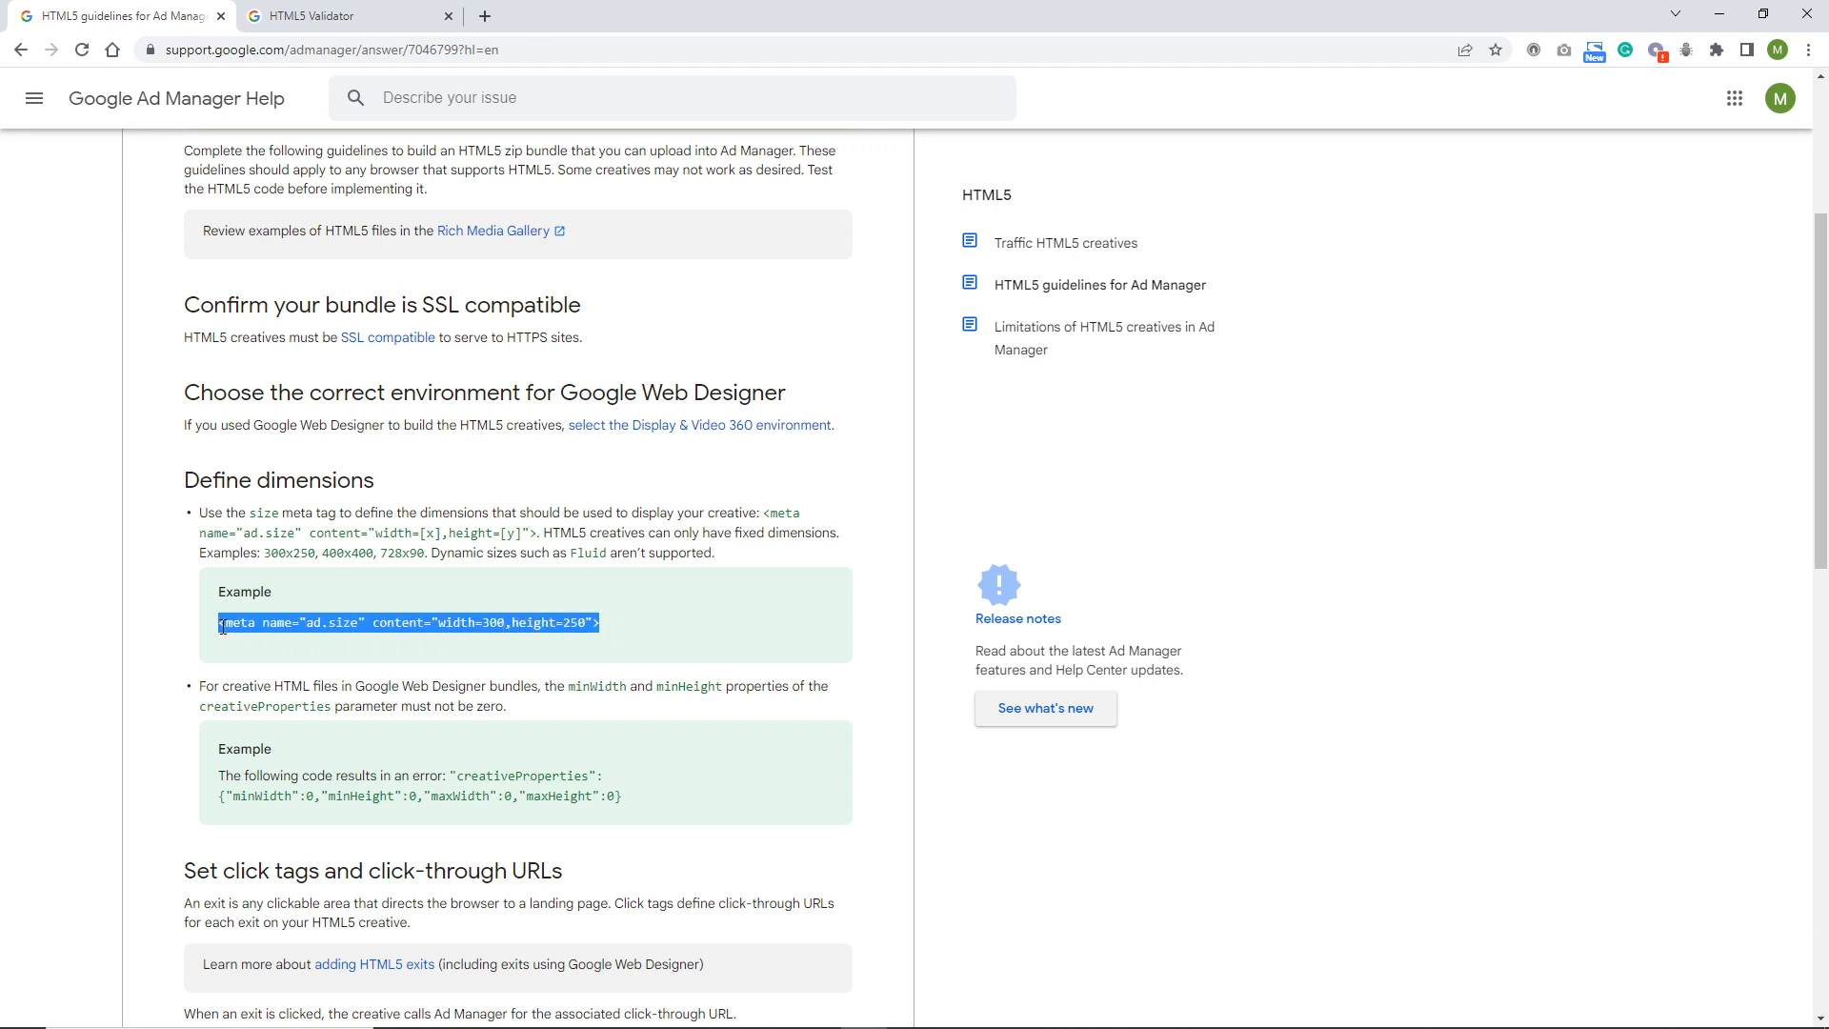
{"action": "left_click", "coordinate": [677, 1010]}
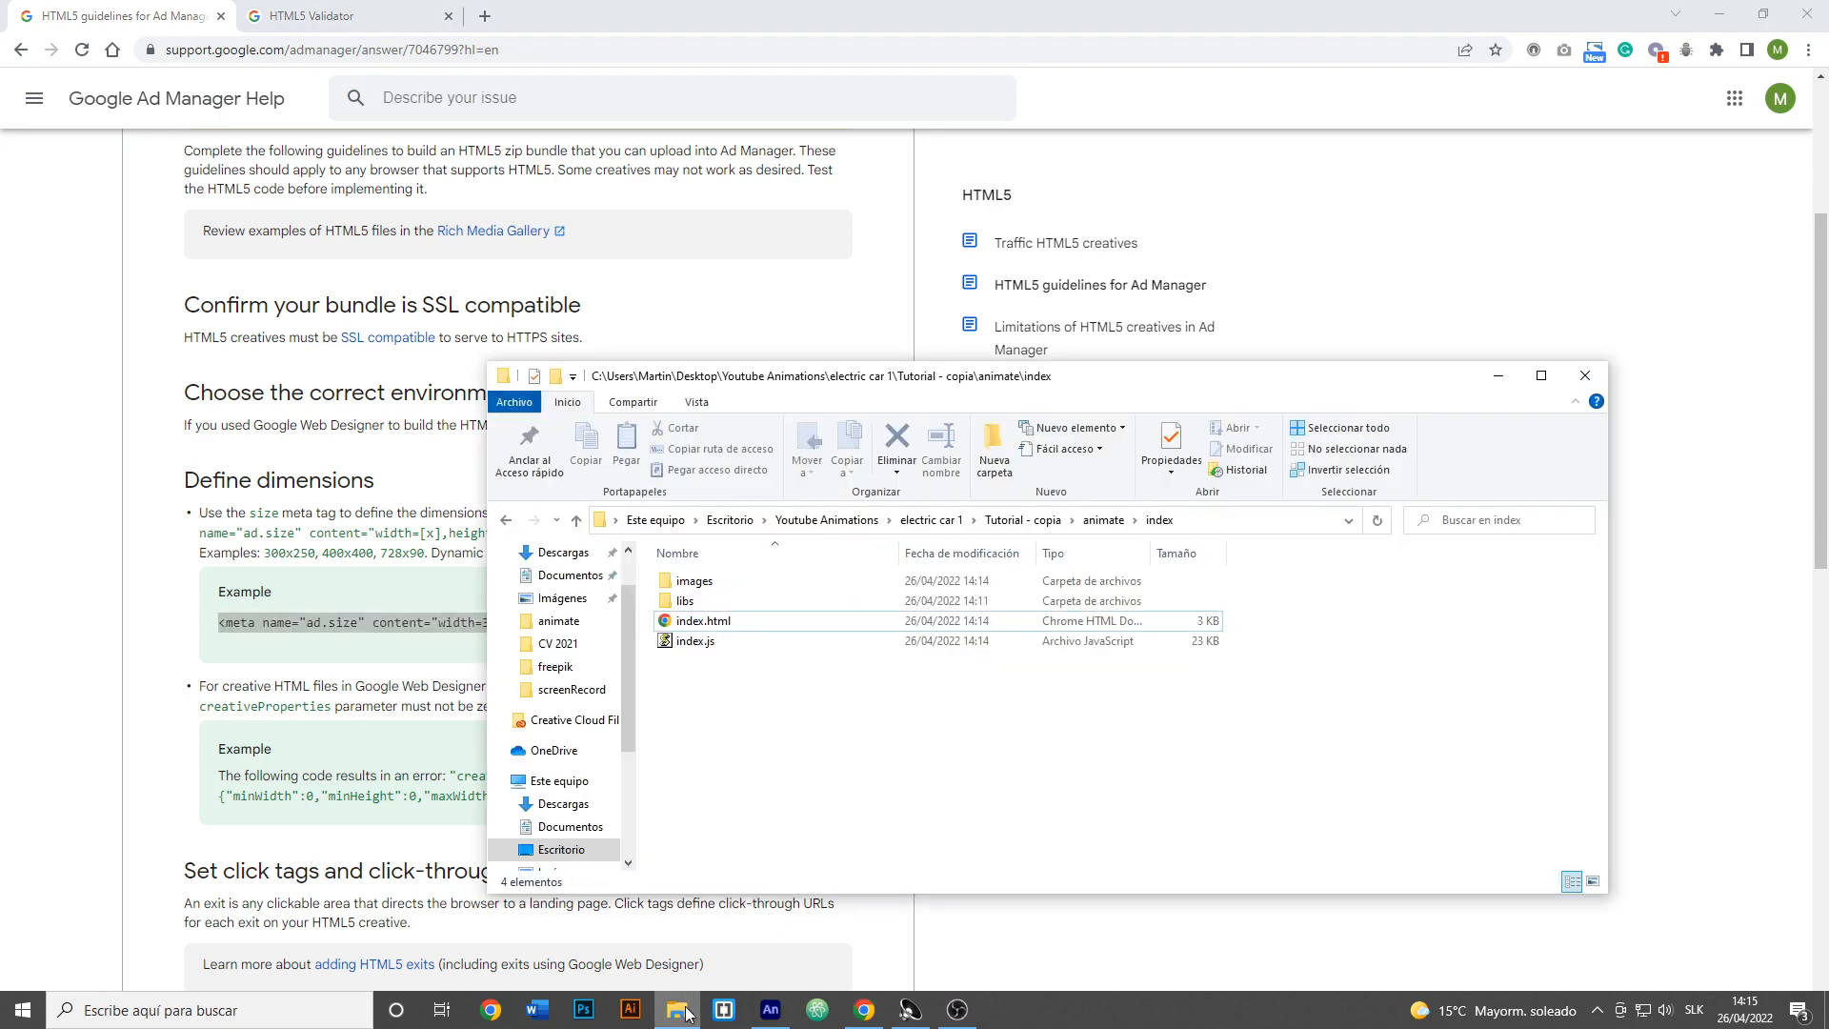
{"action": "right_click", "coordinate": [700, 624]}
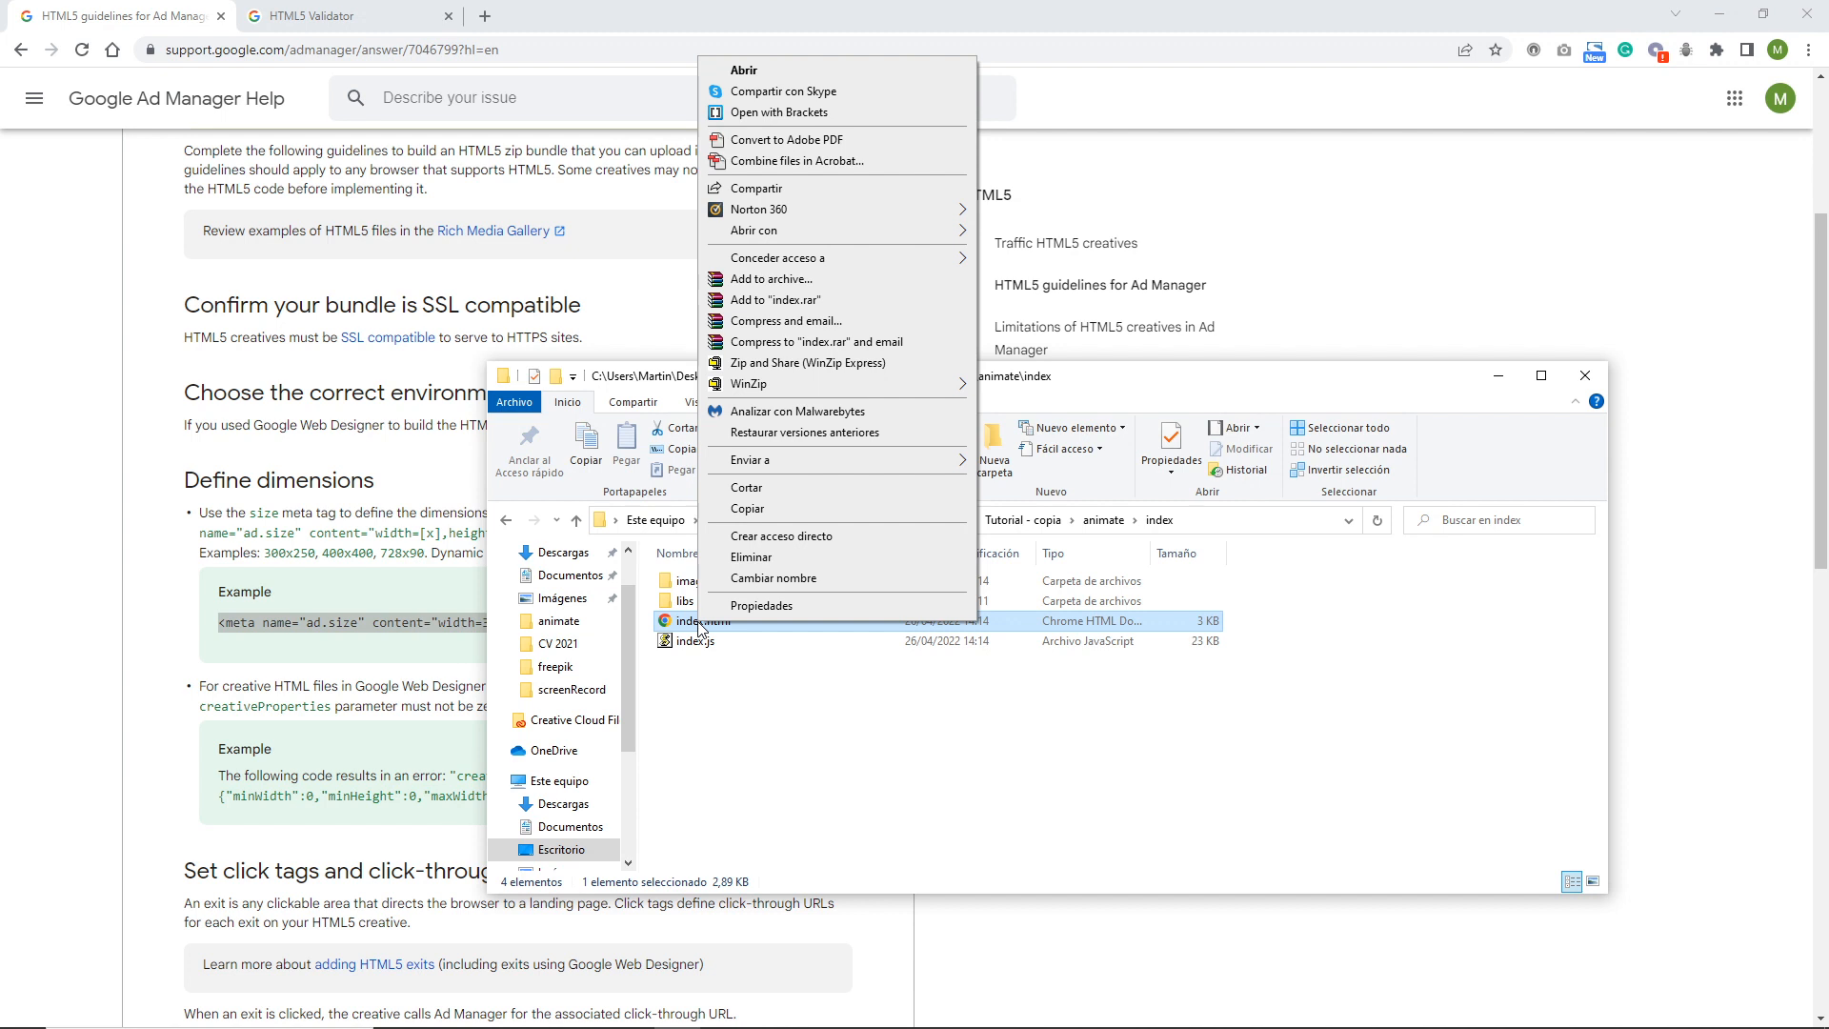
{"action": "left_click", "coordinate": [787, 113]}
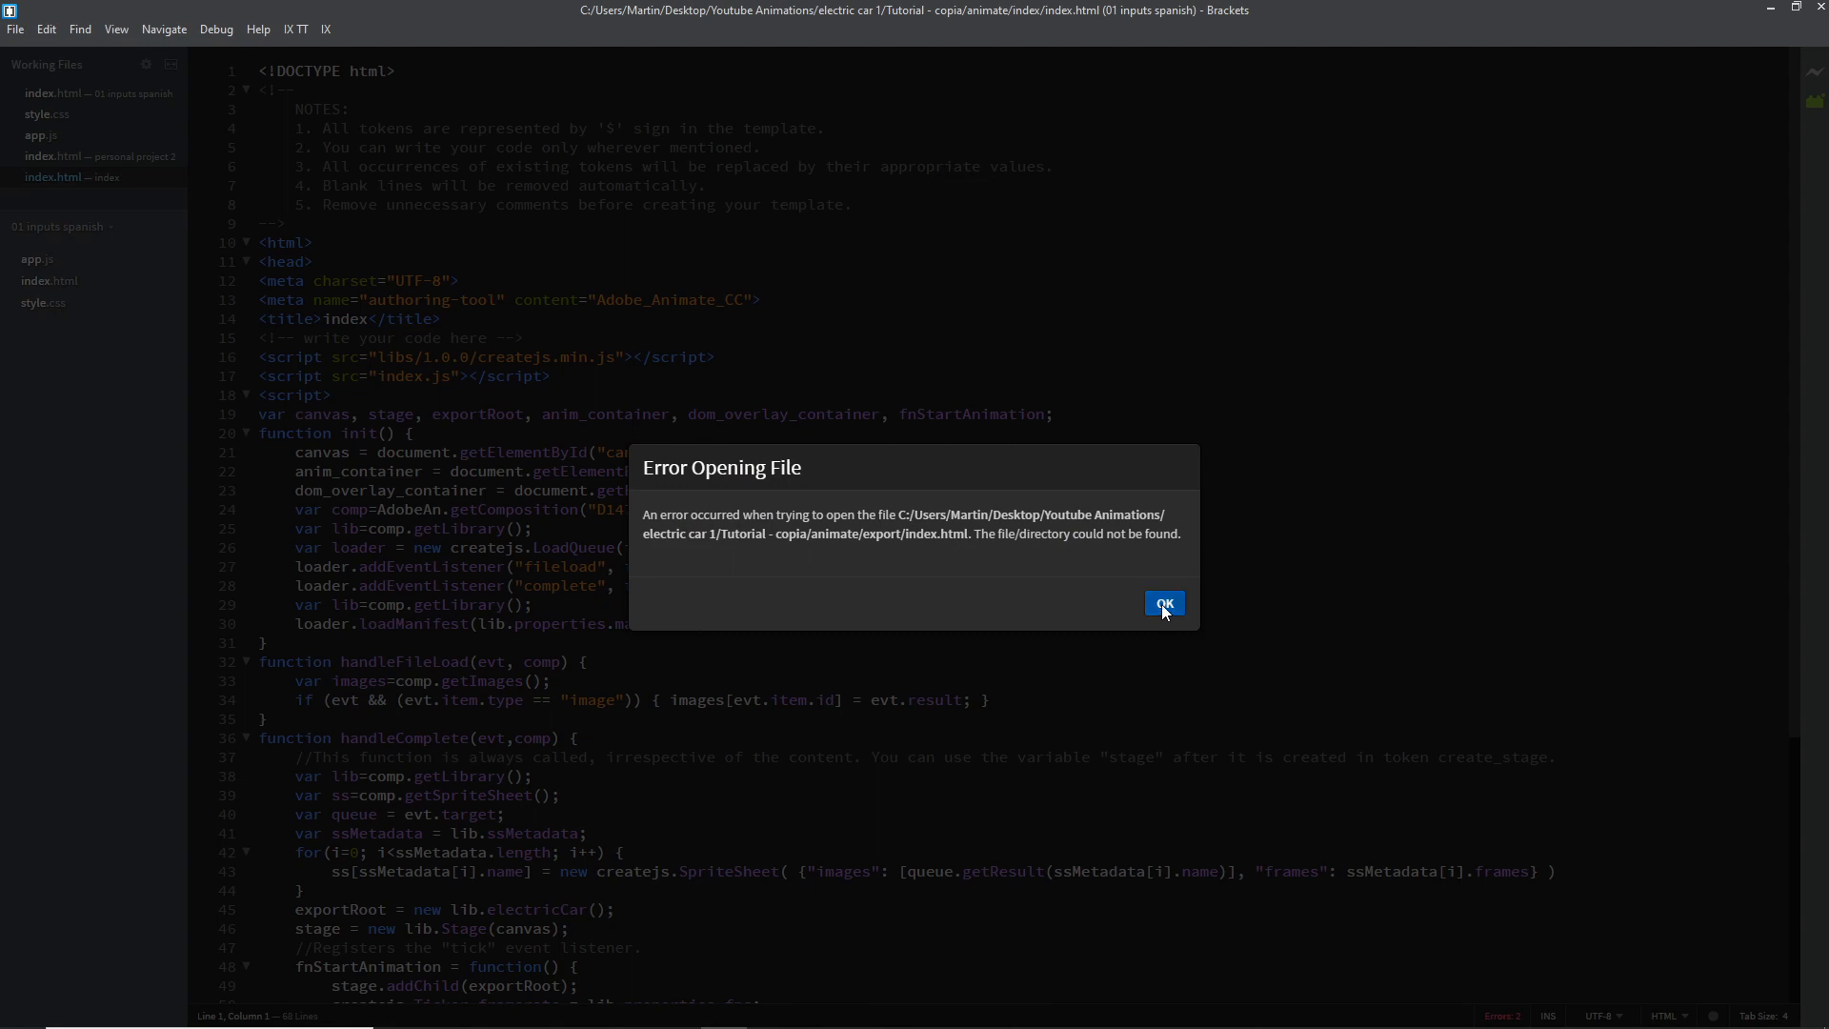
{"action": "left_click", "coordinate": [1161, 606]}
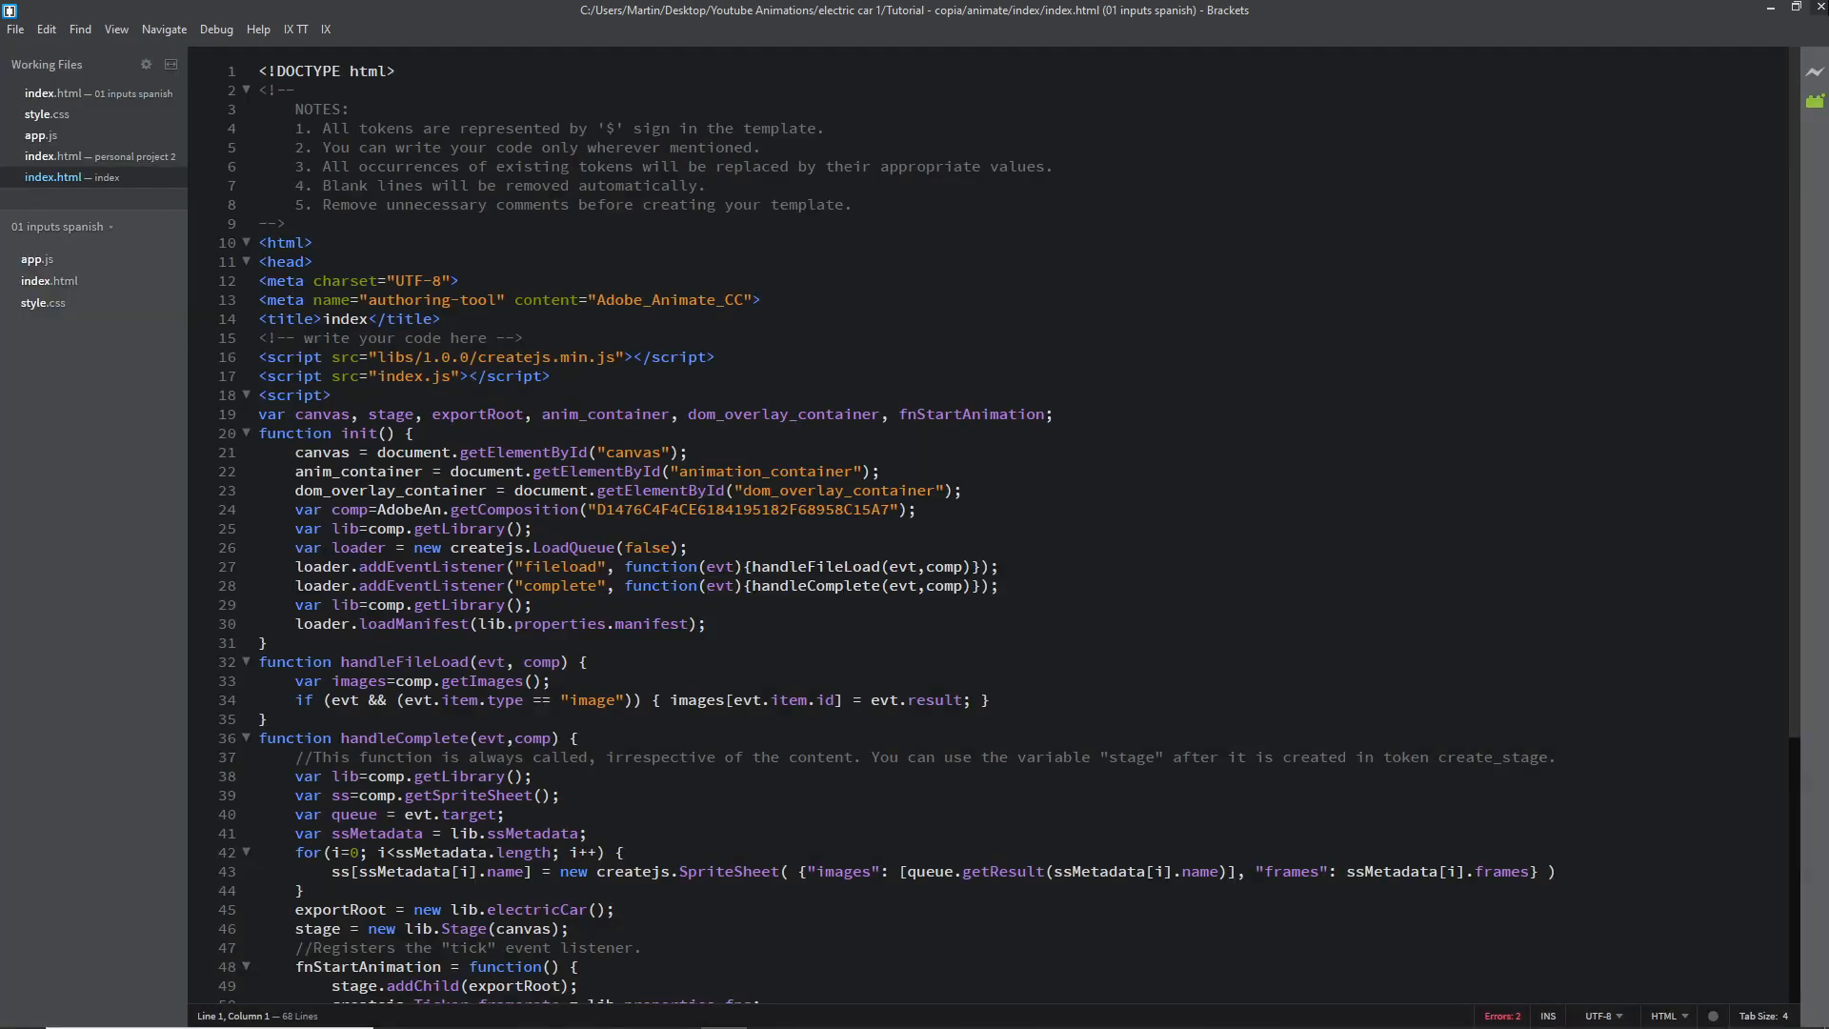
{"action": "left_click", "coordinate": [1820, 9]}
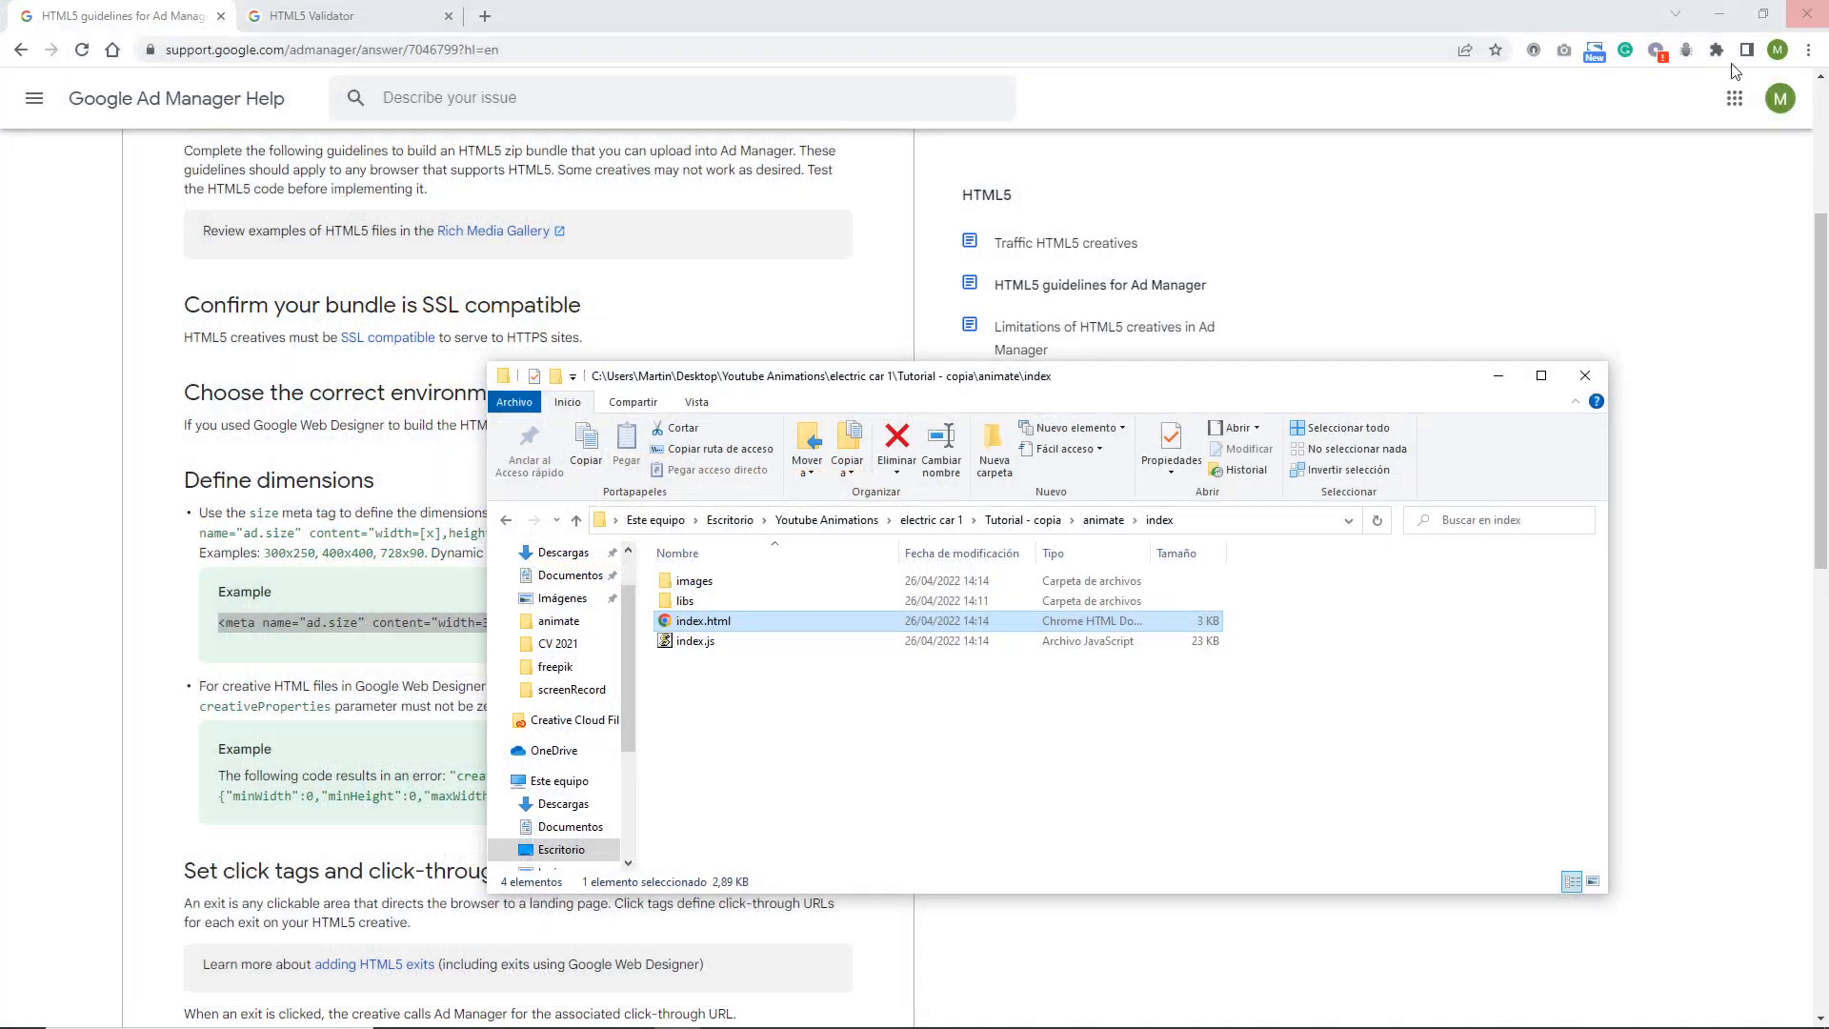
- Open index.html in Brackets and insert <meta name="ad.size" content="width=300,height=250"> on a new line below the authoring-tool meta tag
{"action": "right_click", "coordinate": [706, 625]}
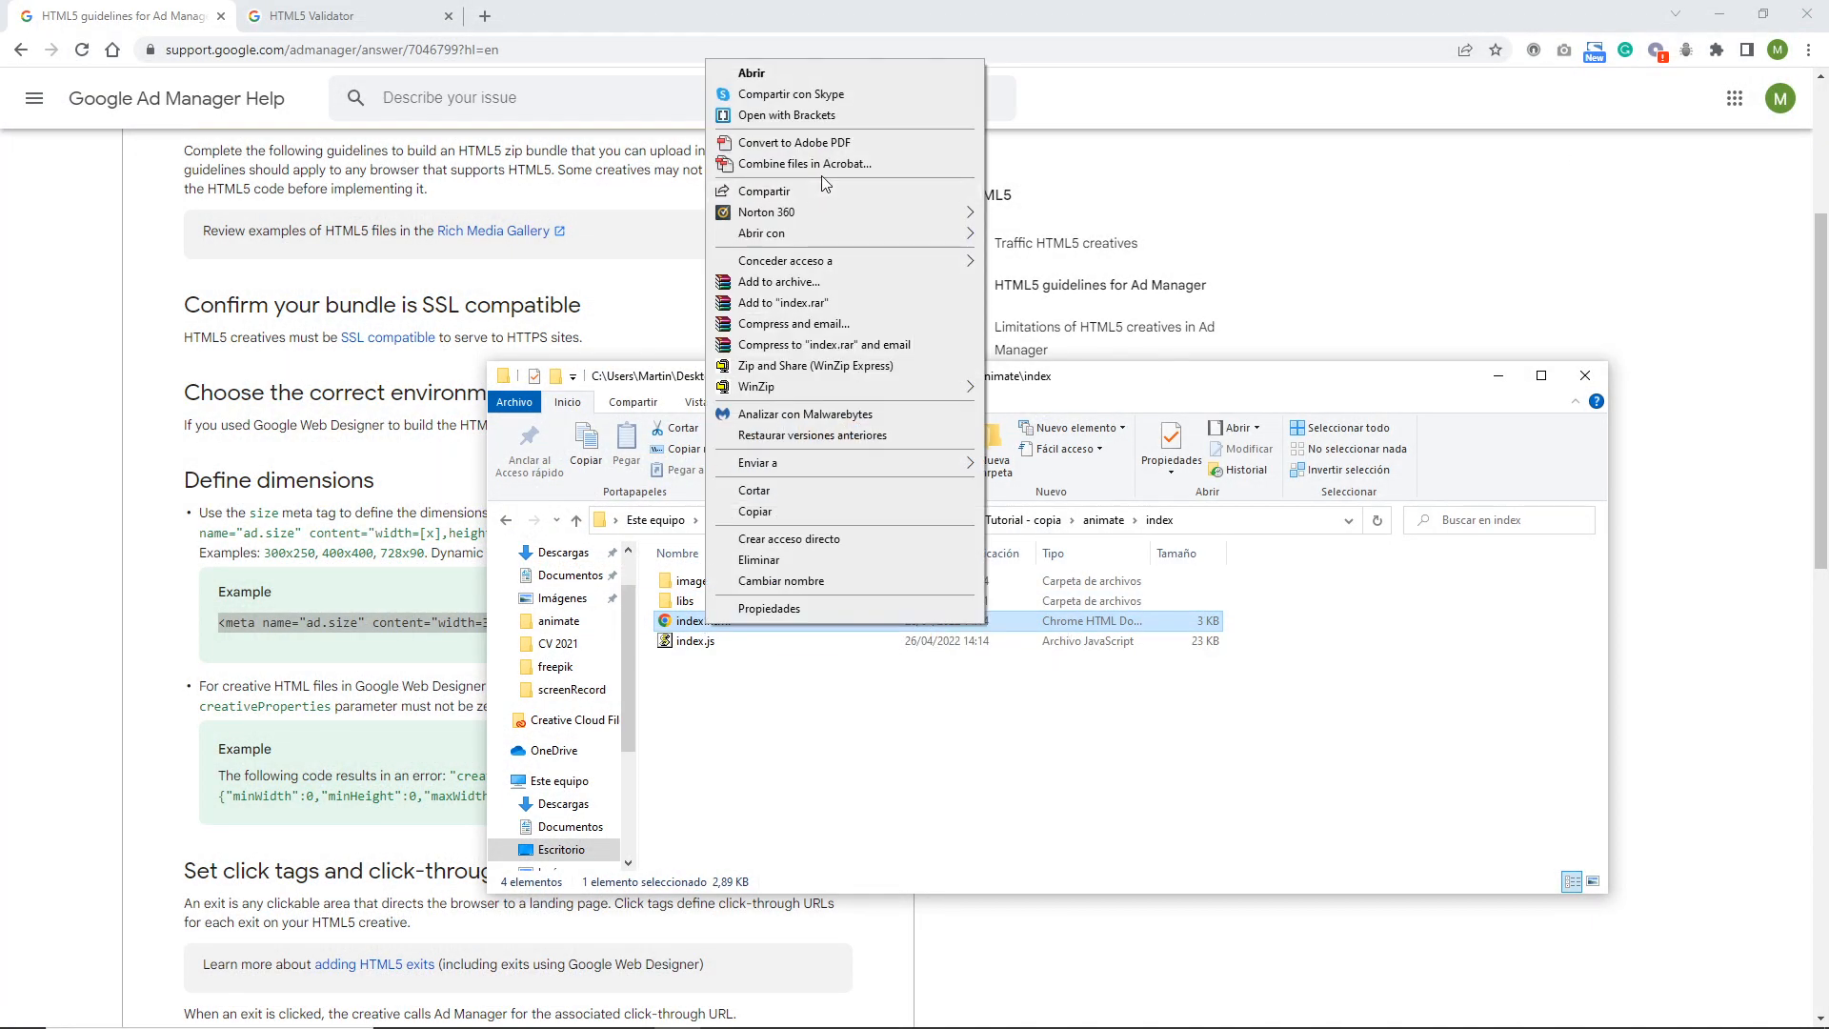
{"action": "left_click", "coordinate": [787, 115]}
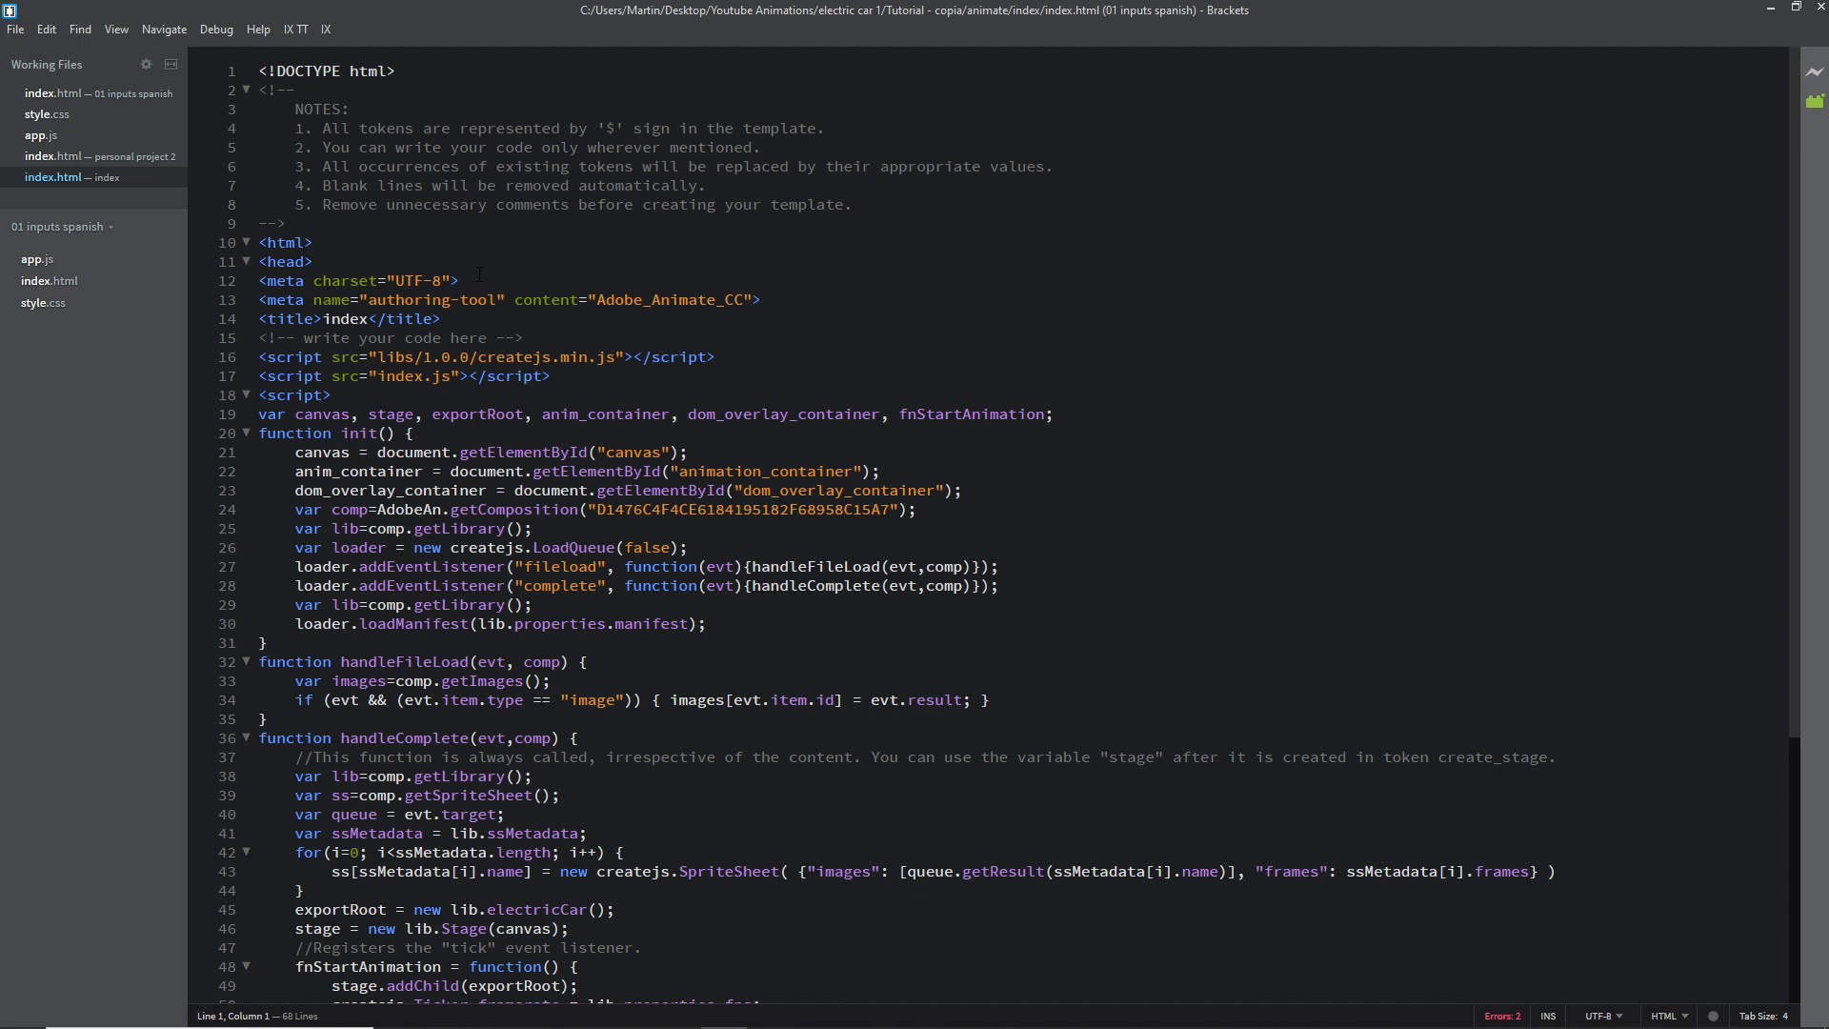
{"action": "left_click_drag", "start_coordinate": [480, 274], "coordinate": [276, 281]}
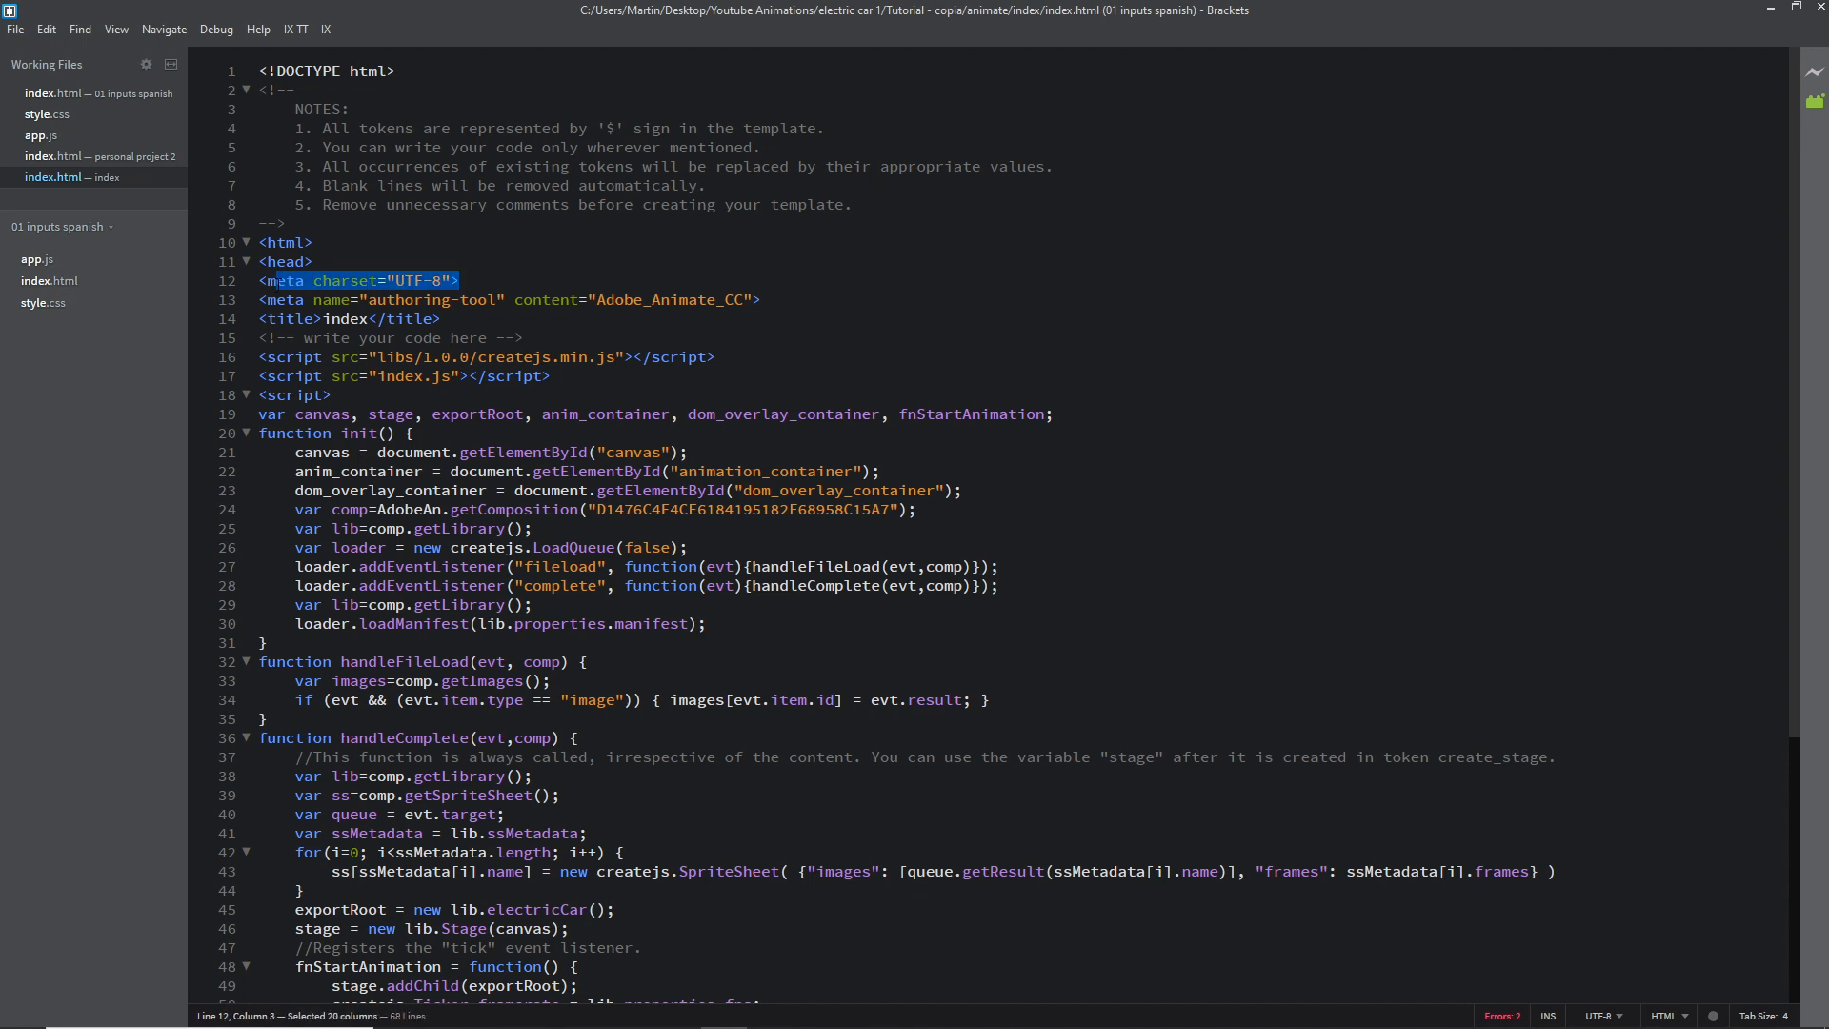
{"action": "left_click_drag", "start_coordinate": [762, 301], "coordinate": [258, 300]}
{"action": "left_click", "coordinate": [768, 299]}
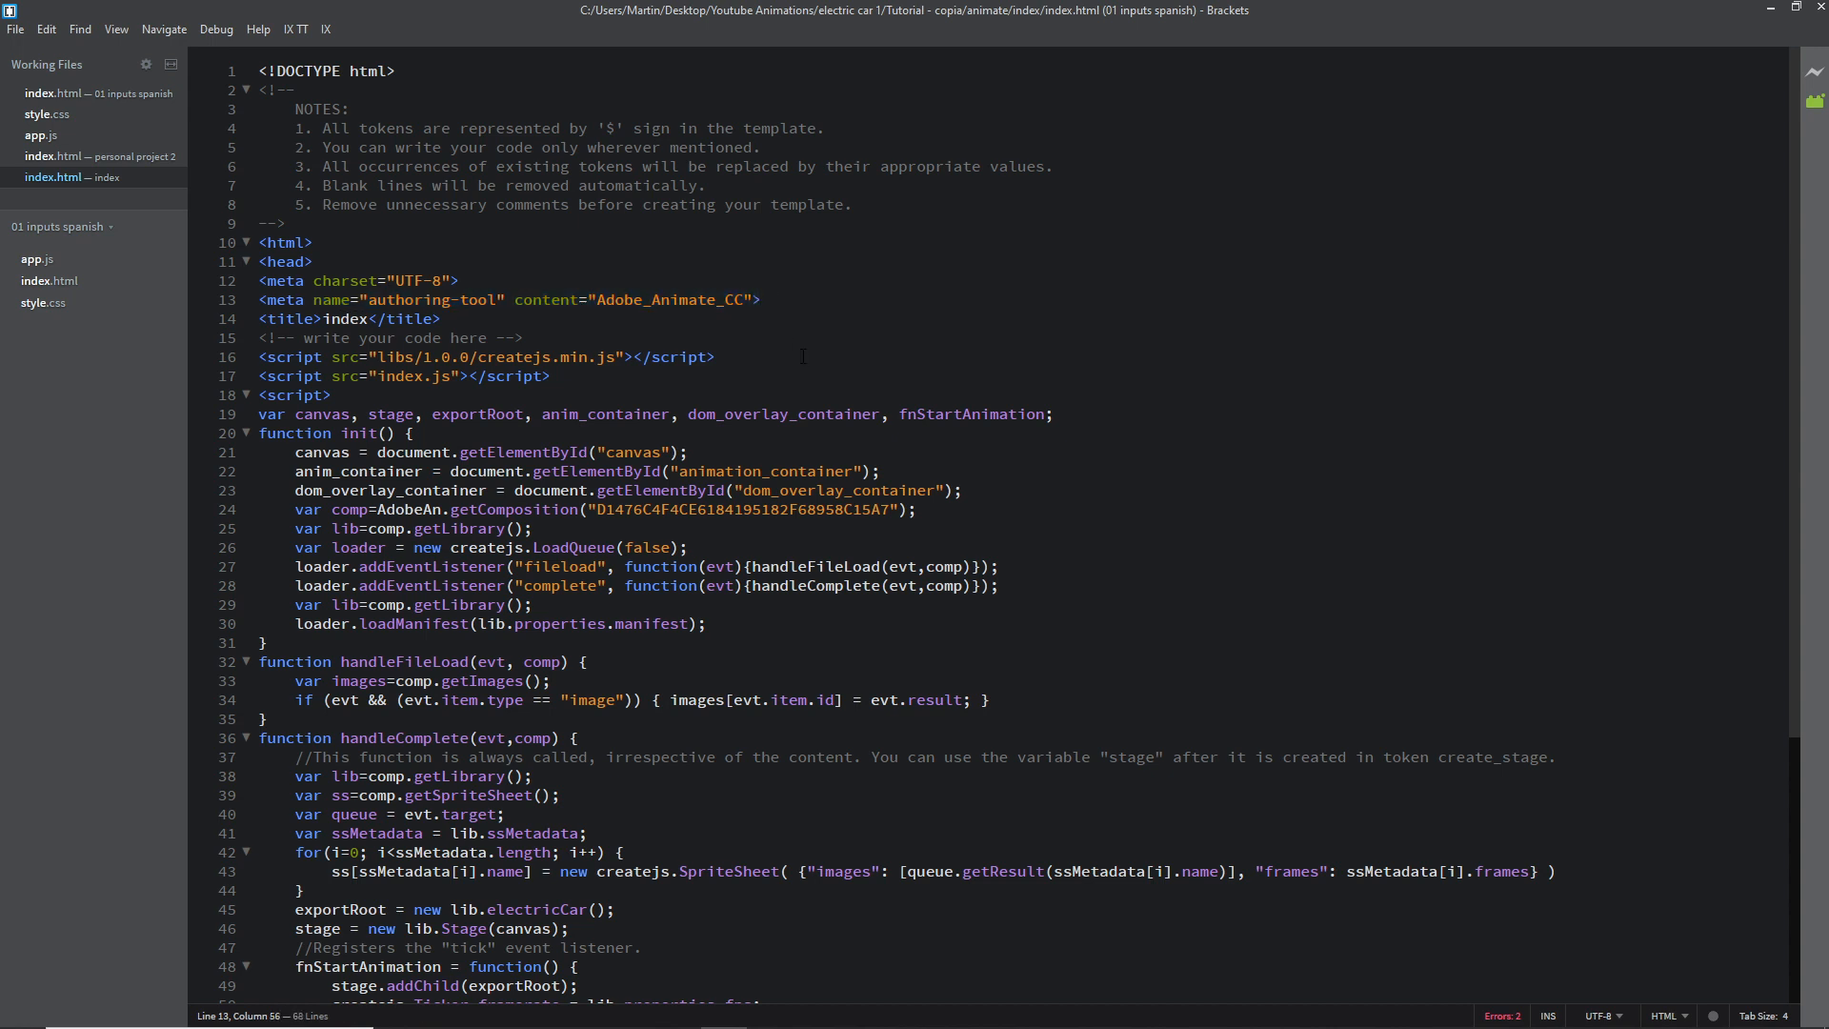
{"action": "key", "text": "Return"}
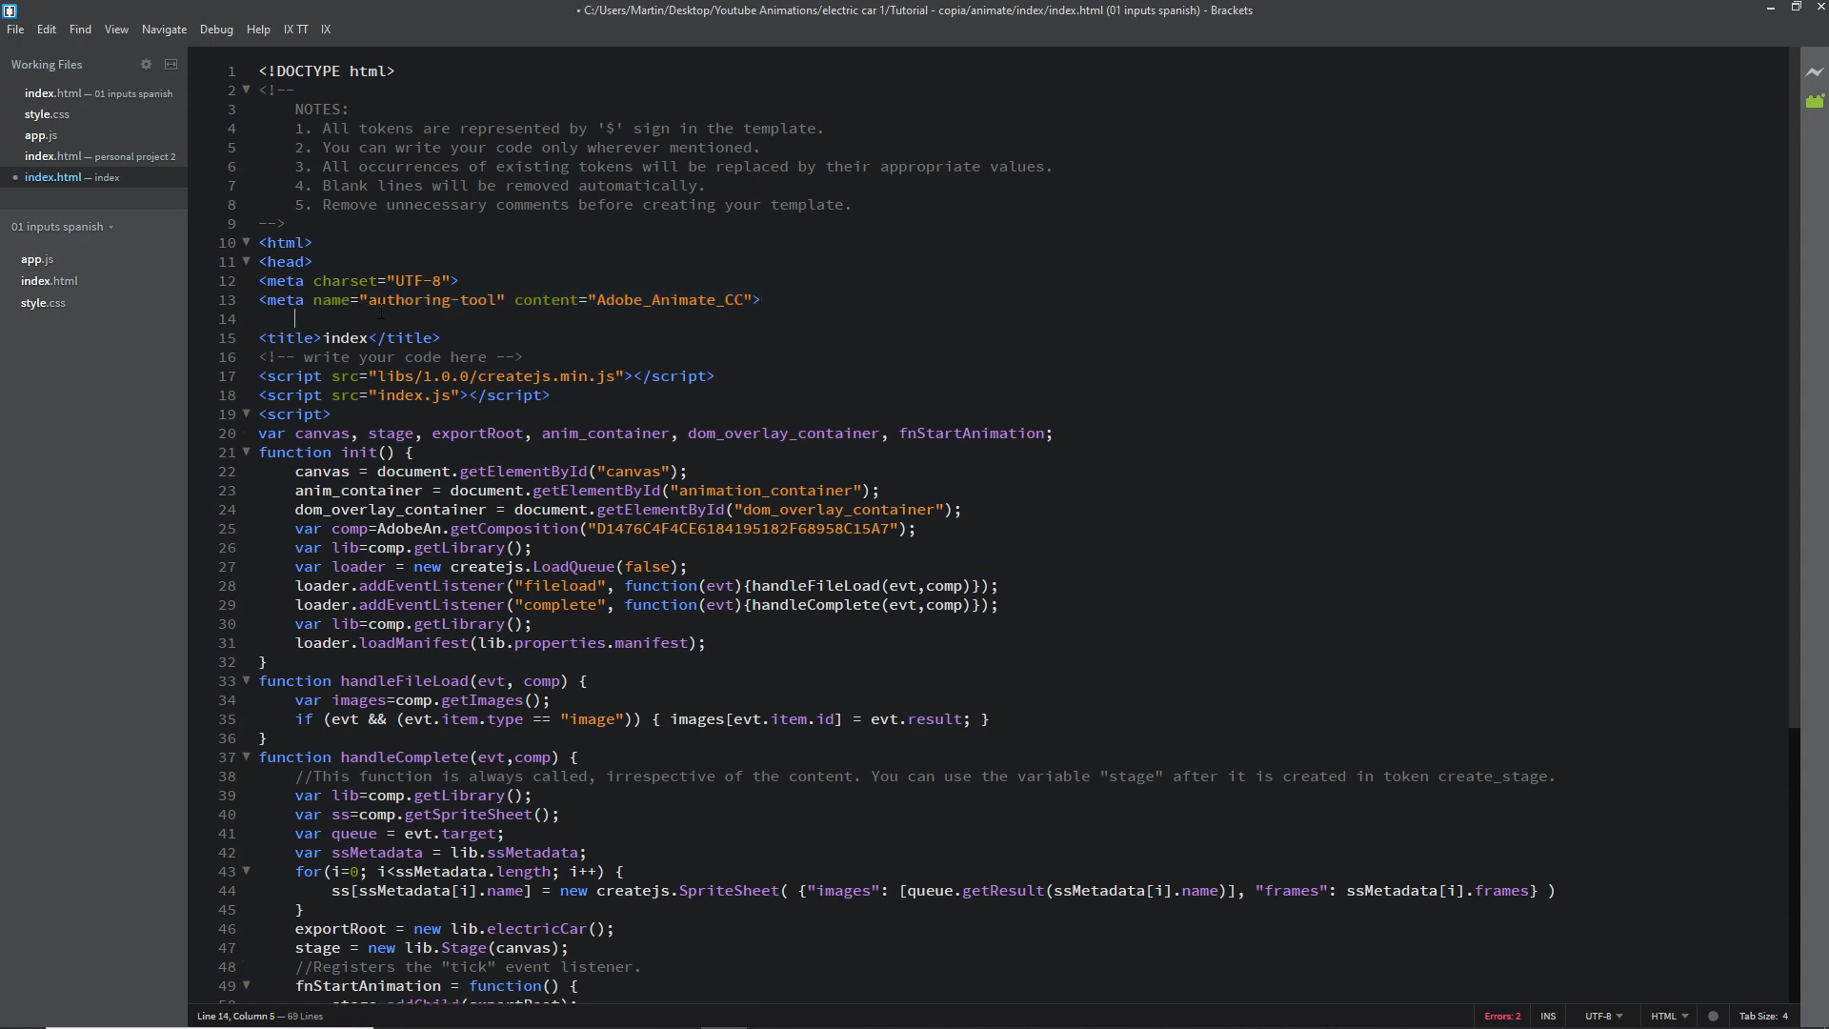
{"action": "type", "text": "<meta name=\"ad.size\" content=\"width=300,height=250\">"}
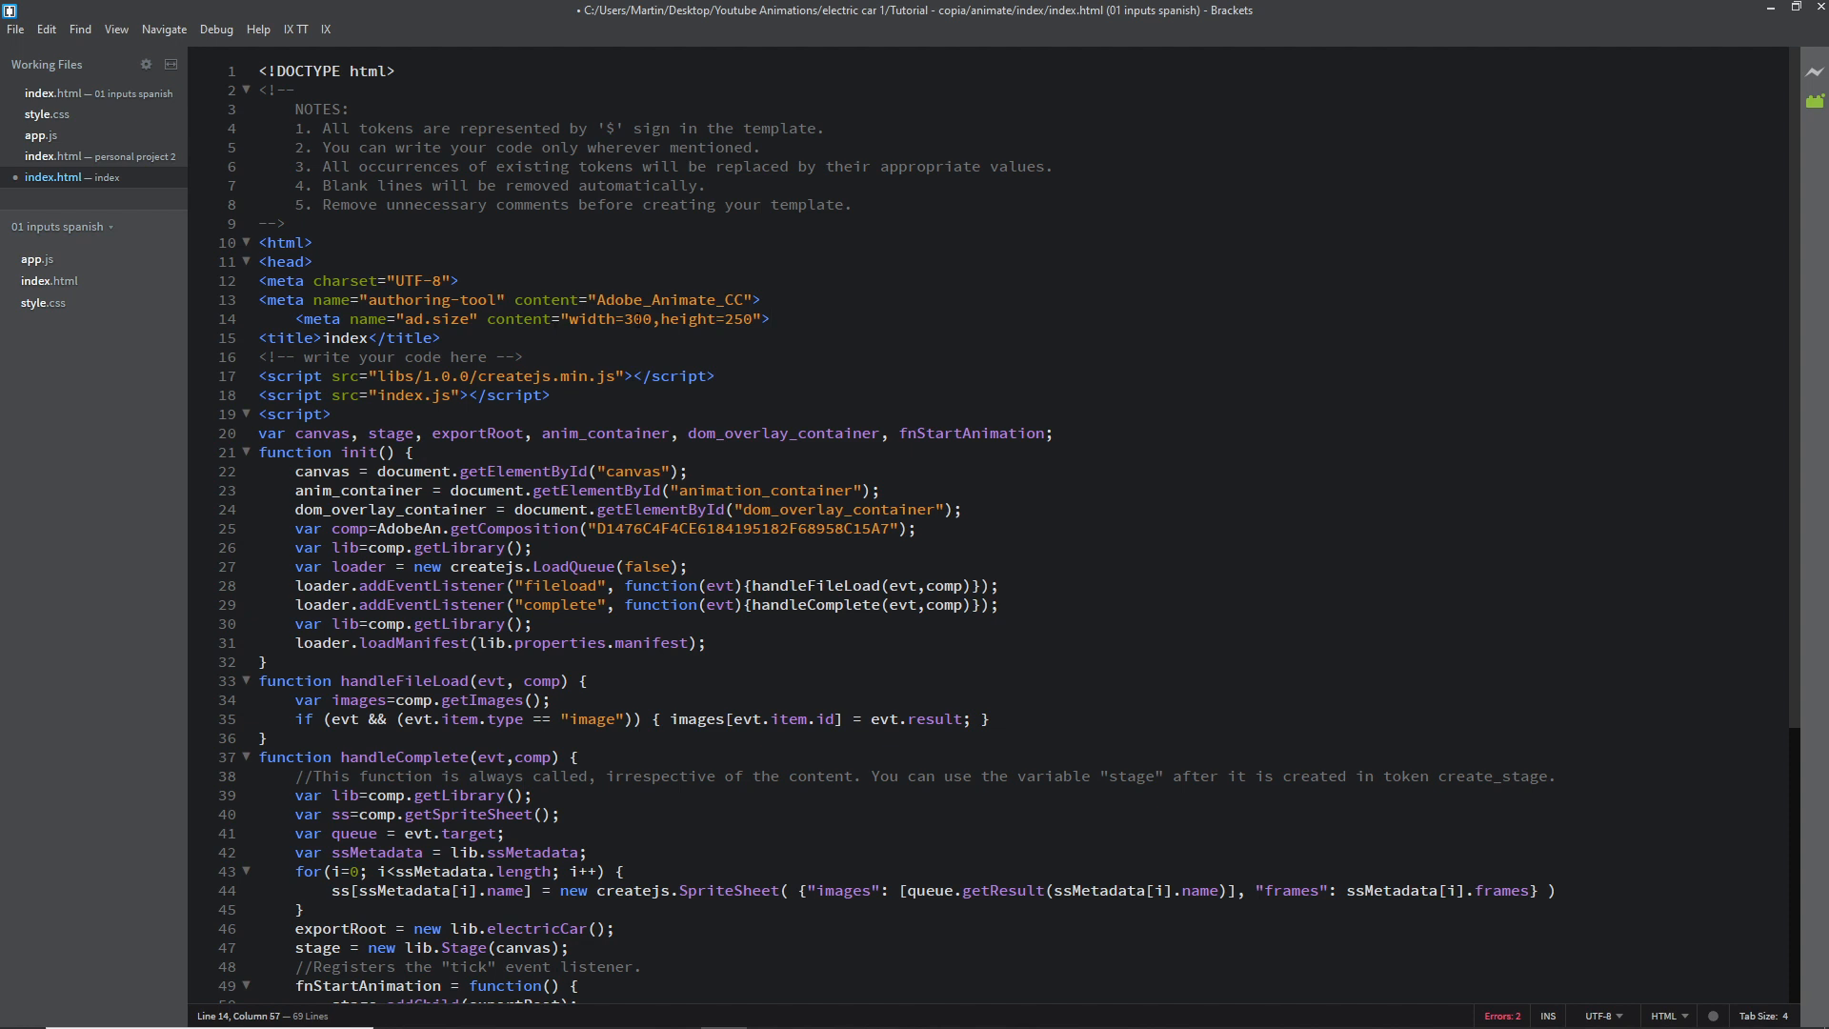
- Change the ad.size meta tag to width=336 and height=280, save index.html, and close Brackets
{"action": "left_click_drag", "start_coordinate": [652, 319], "coordinate": [634, 319]}
{"action": "type", "text": "36"}
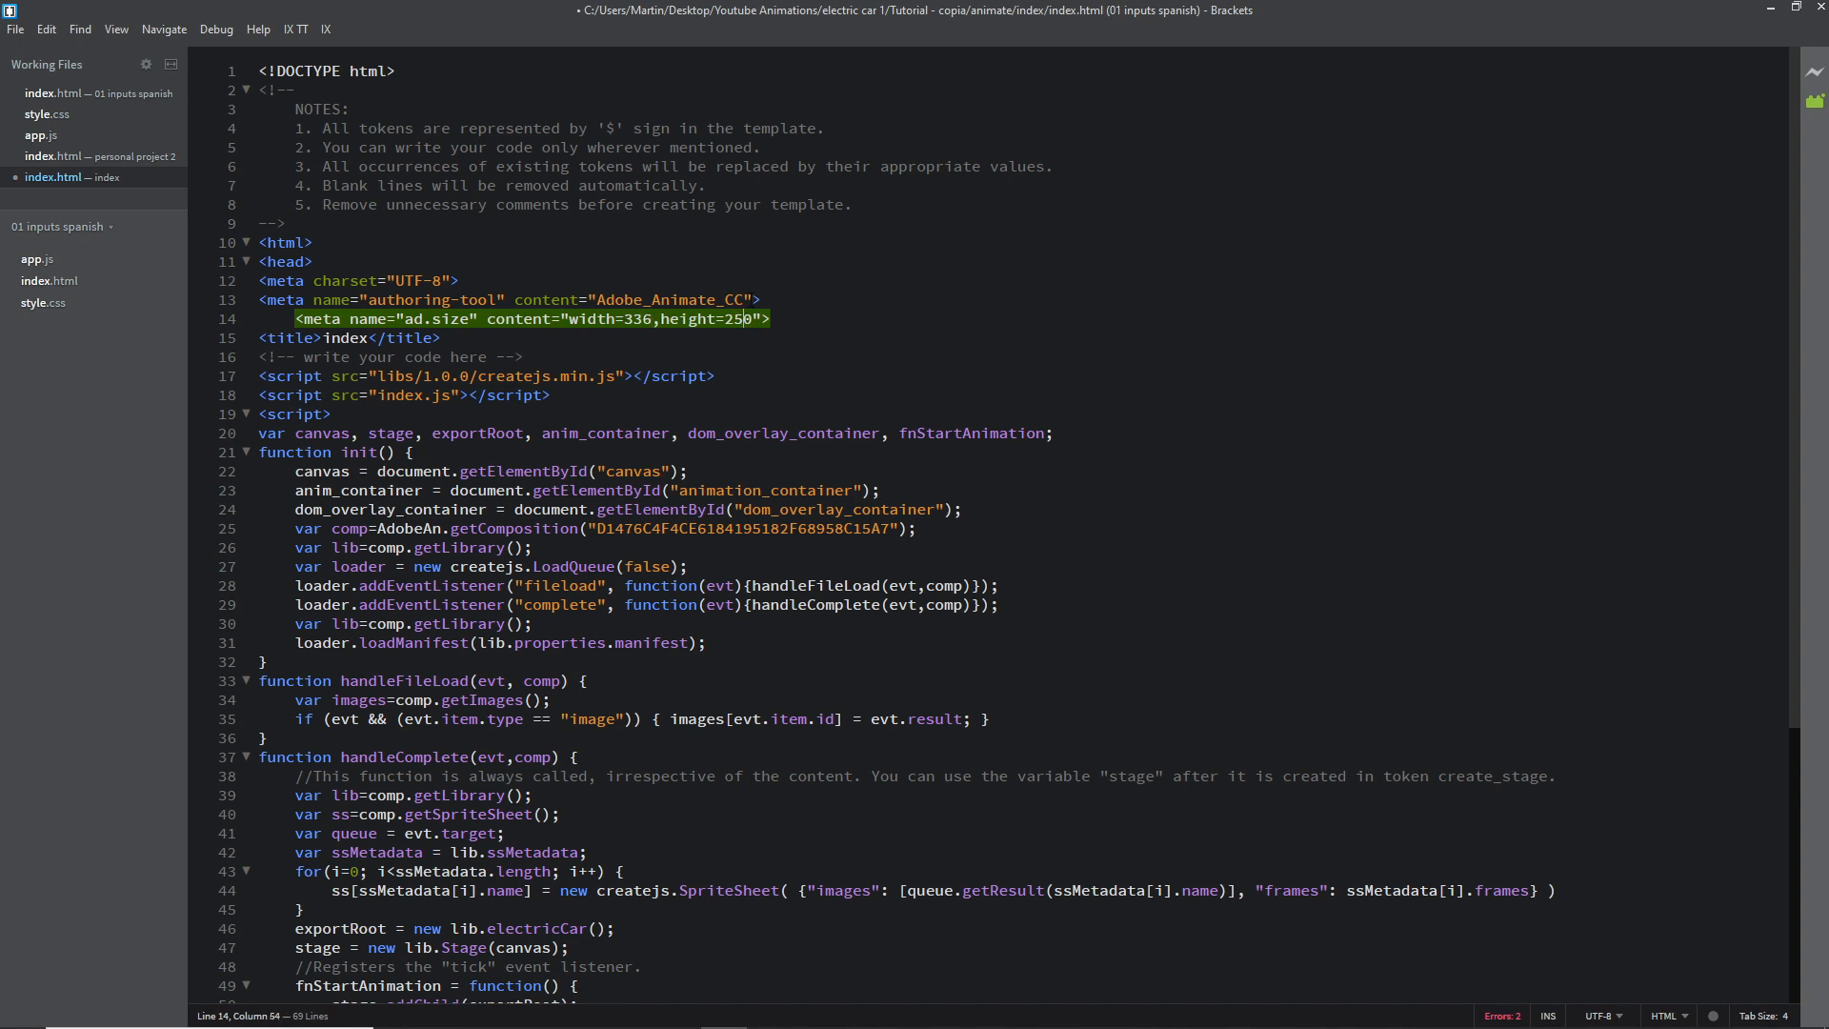
{"action": "key", "text": "BackSpace"}
{"action": "type", "text": "8"}
{"action": "key", "text": "ctrl+s"}
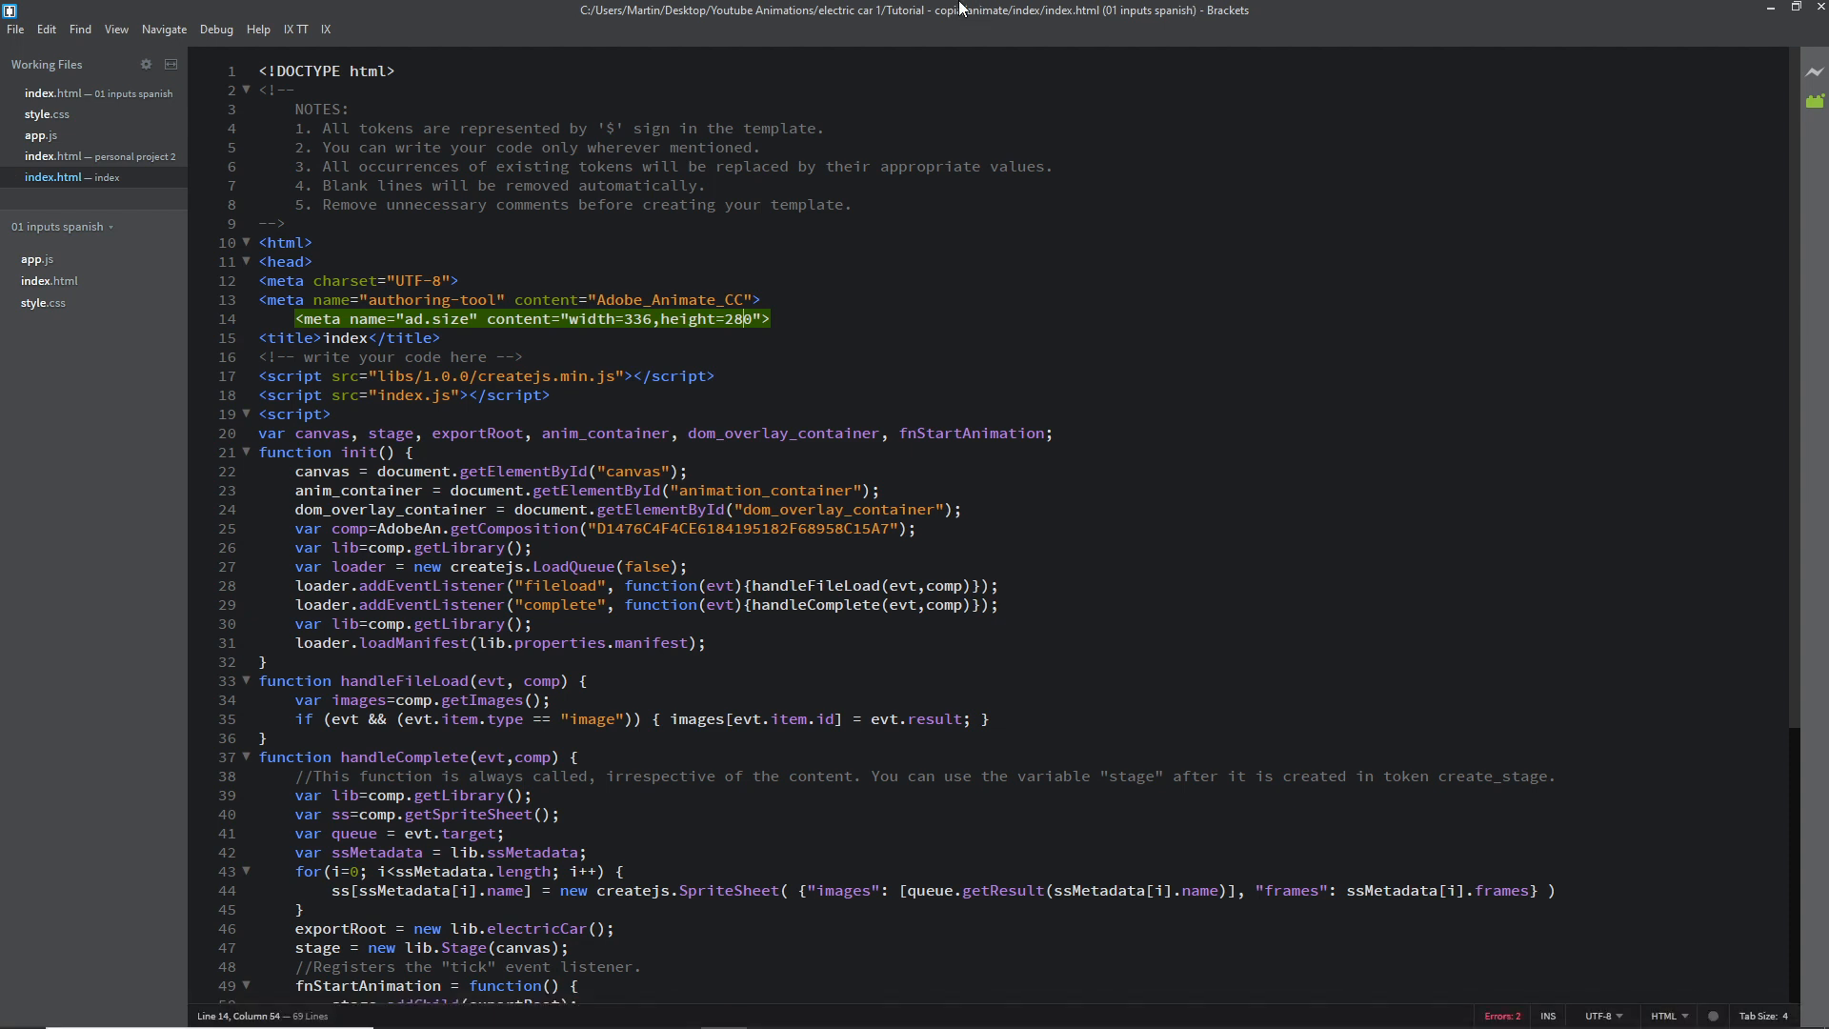
{"action": "left_click", "coordinate": [1822, 9]}
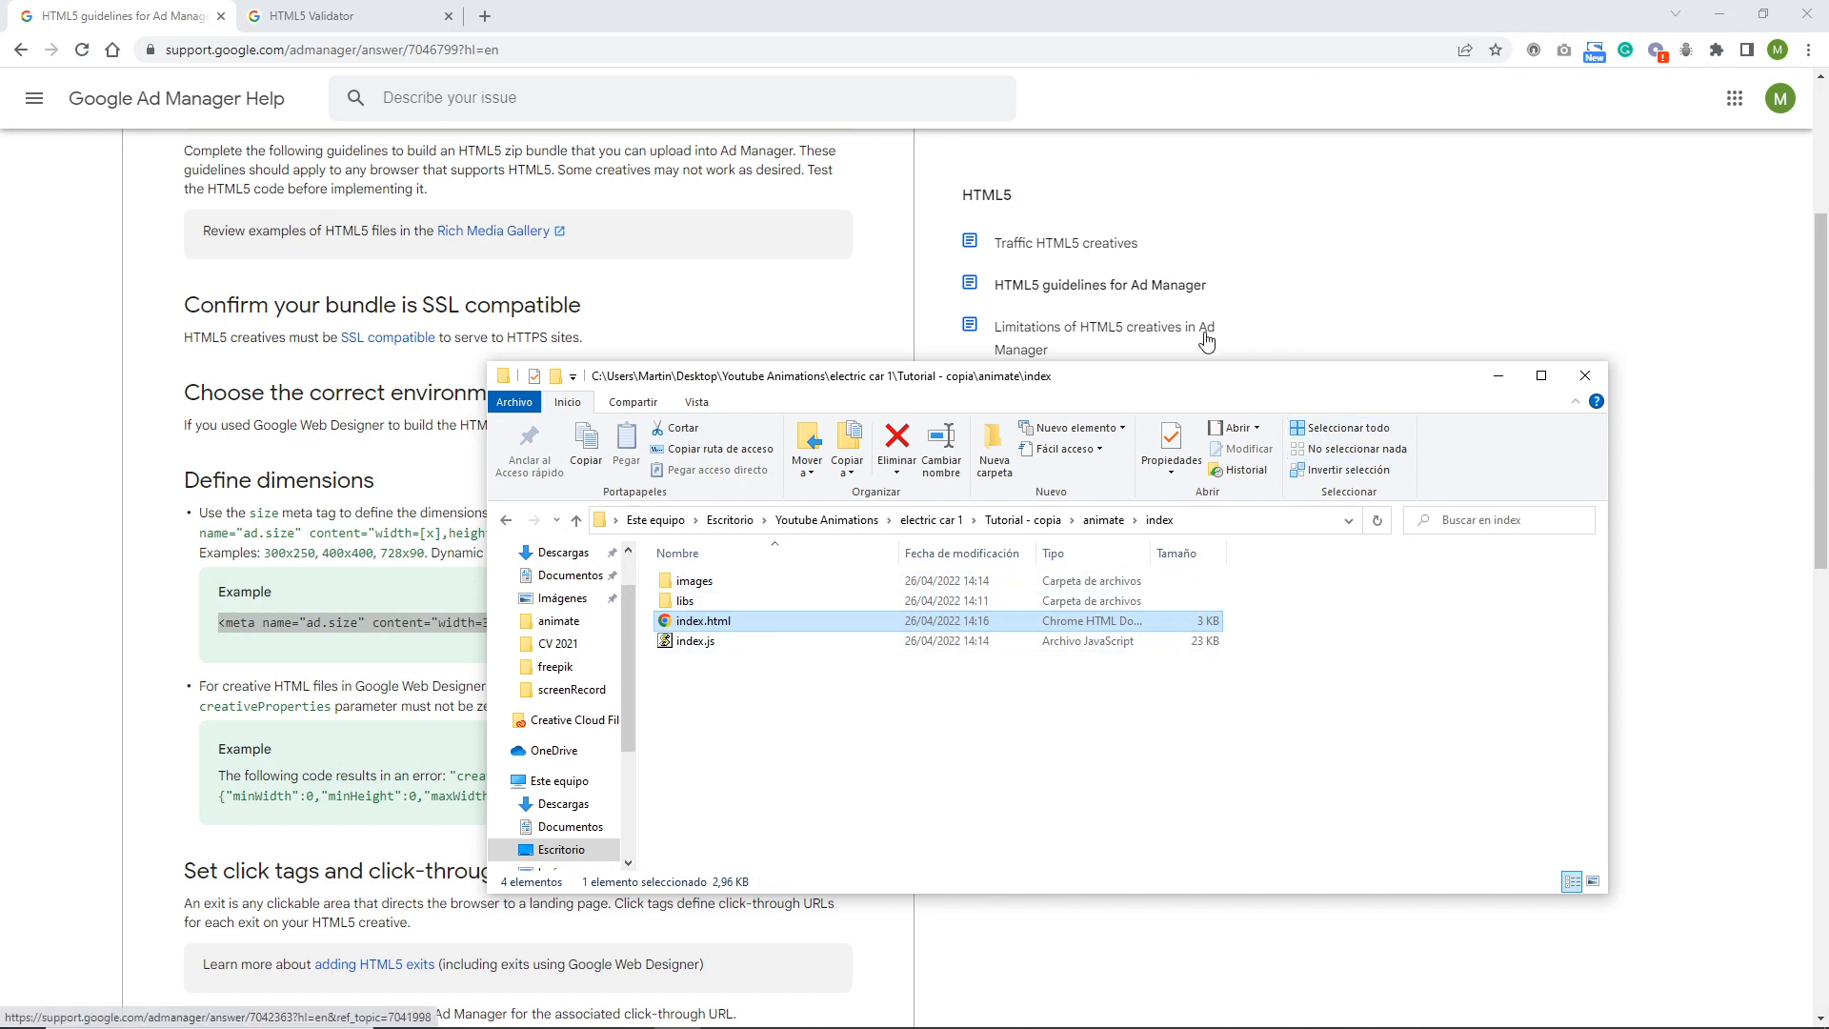
- Compress the index folder into a zip archive named index.zip in the animate folder
{"action": "left_click", "coordinate": [506, 519]}
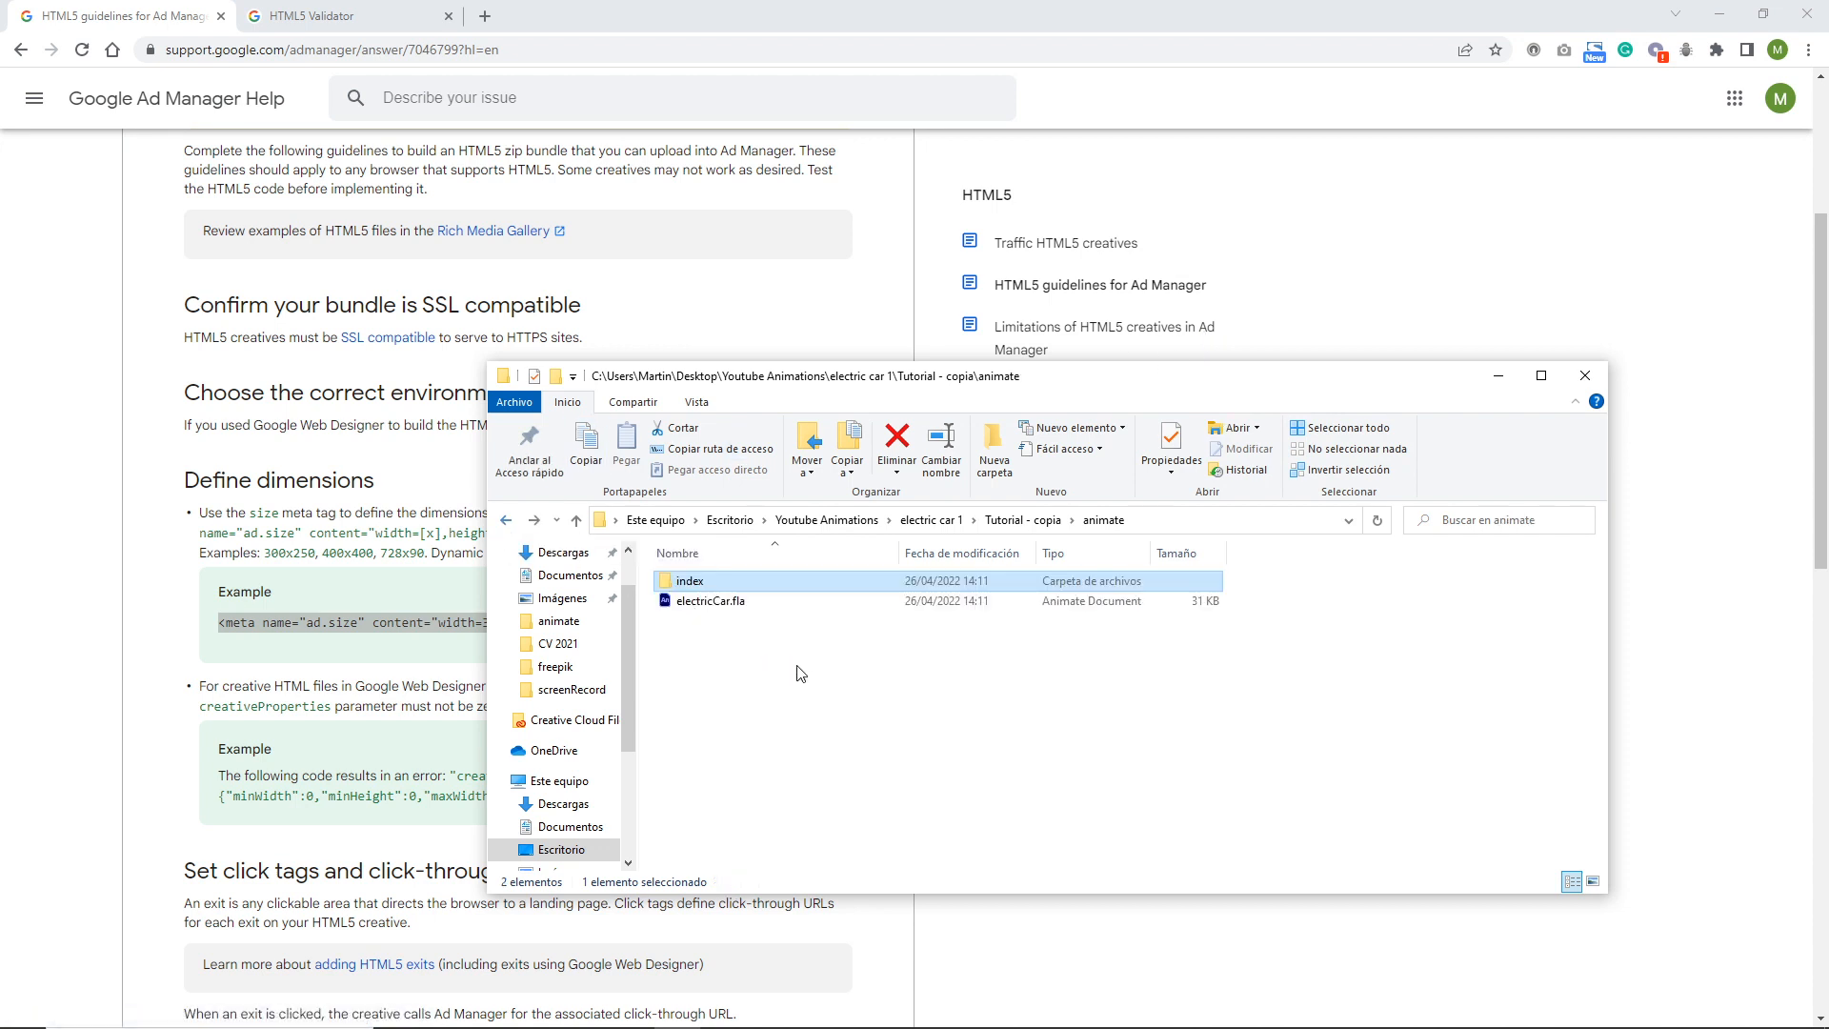
{"action": "right_click", "coordinate": [679, 582]}
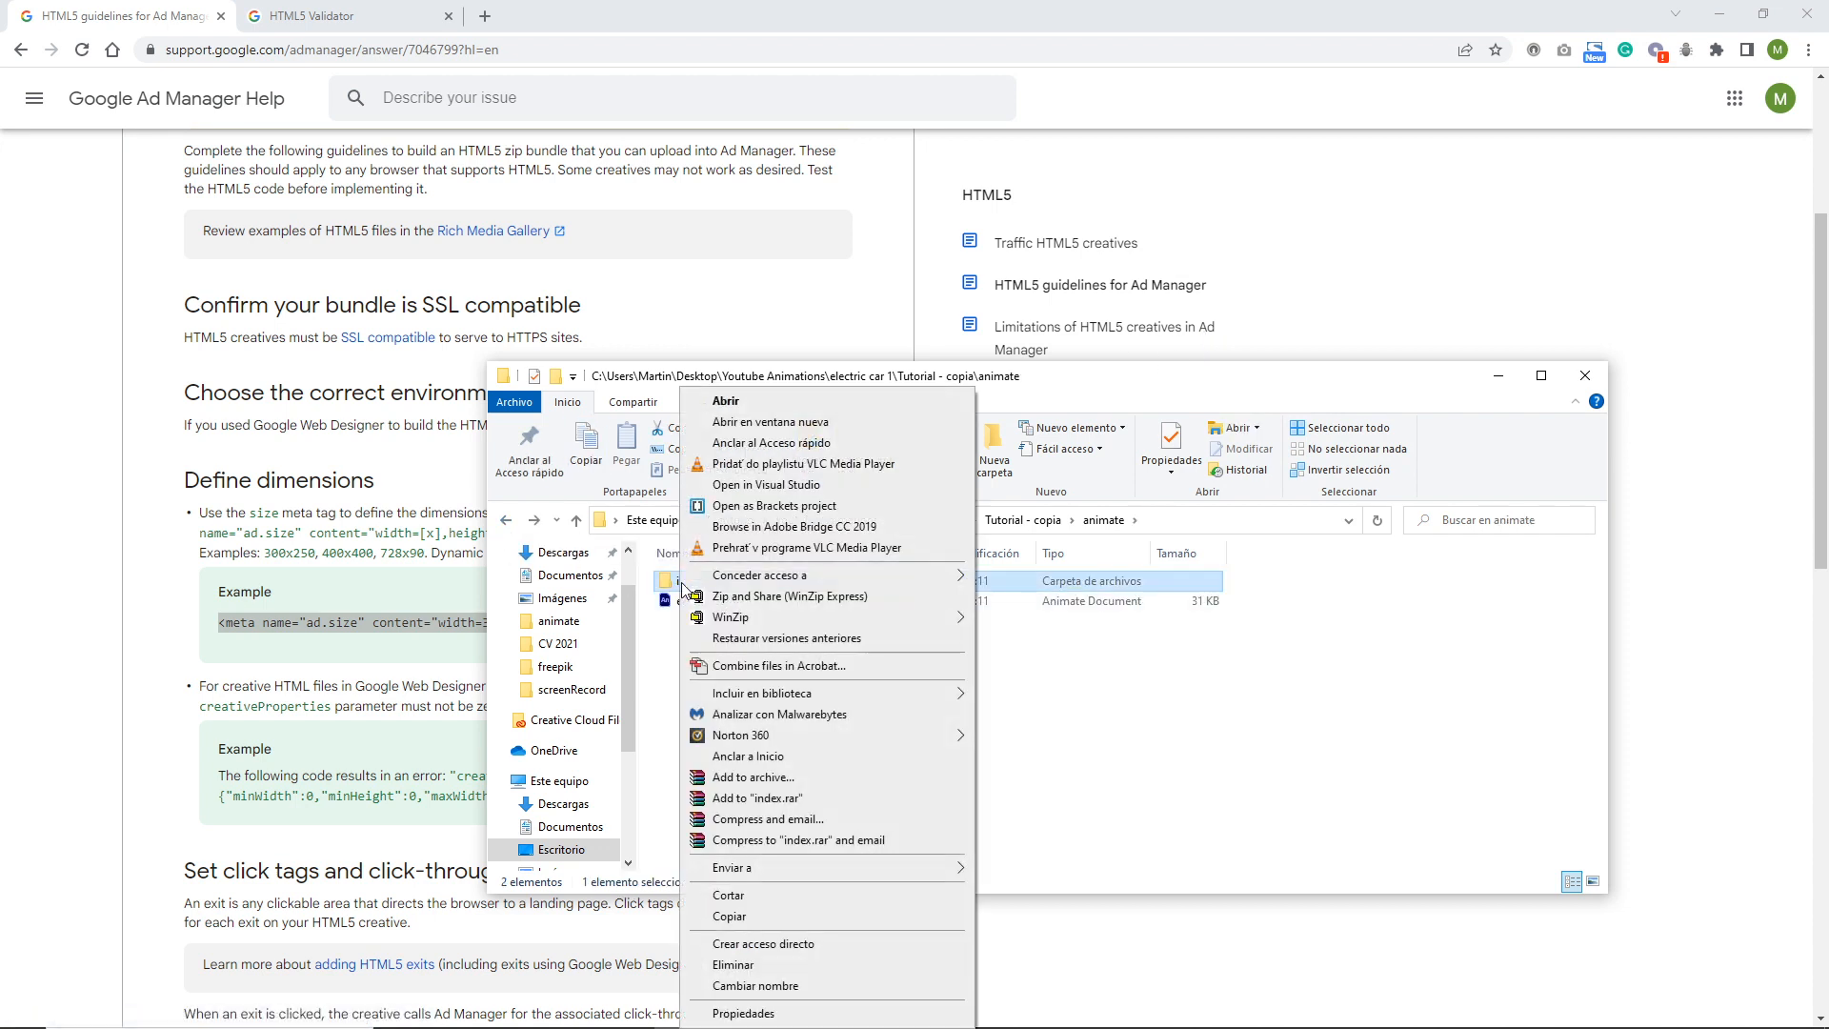
{"action": "mouse_move", "coordinate": [907, 869]}
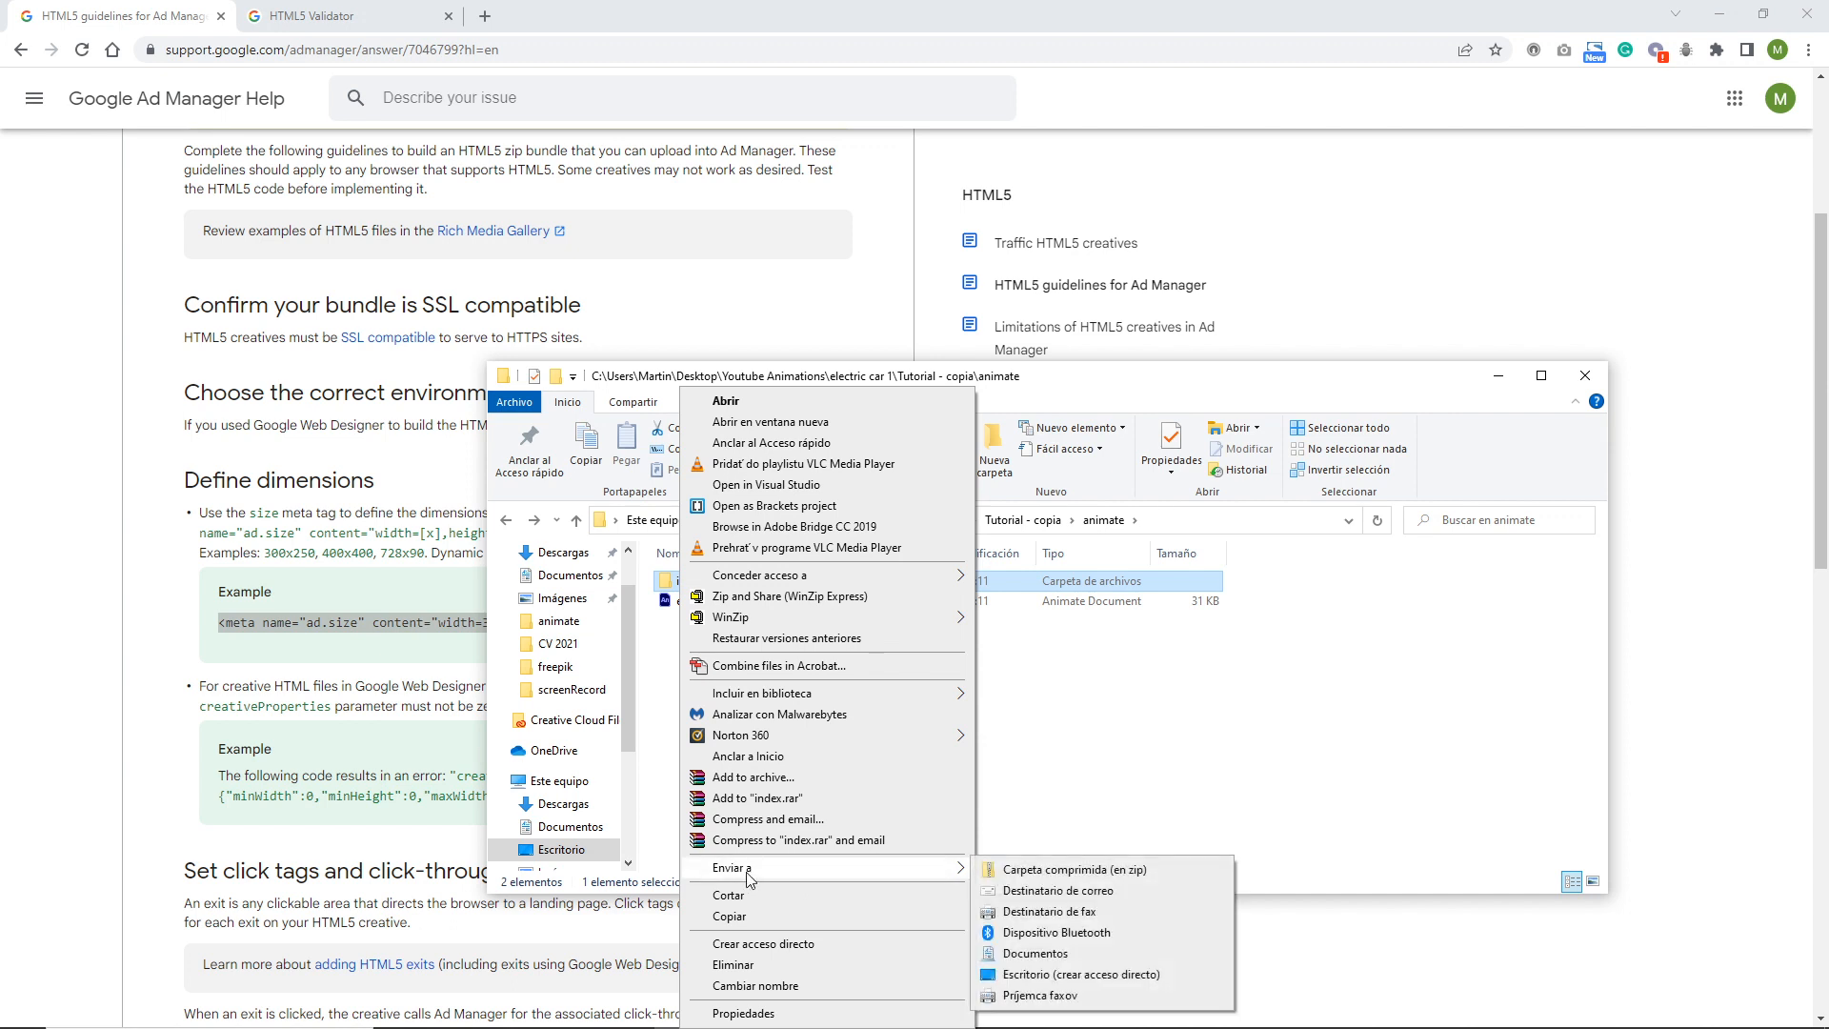
{"action": "left_click", "coordinate": [1062, 874]}
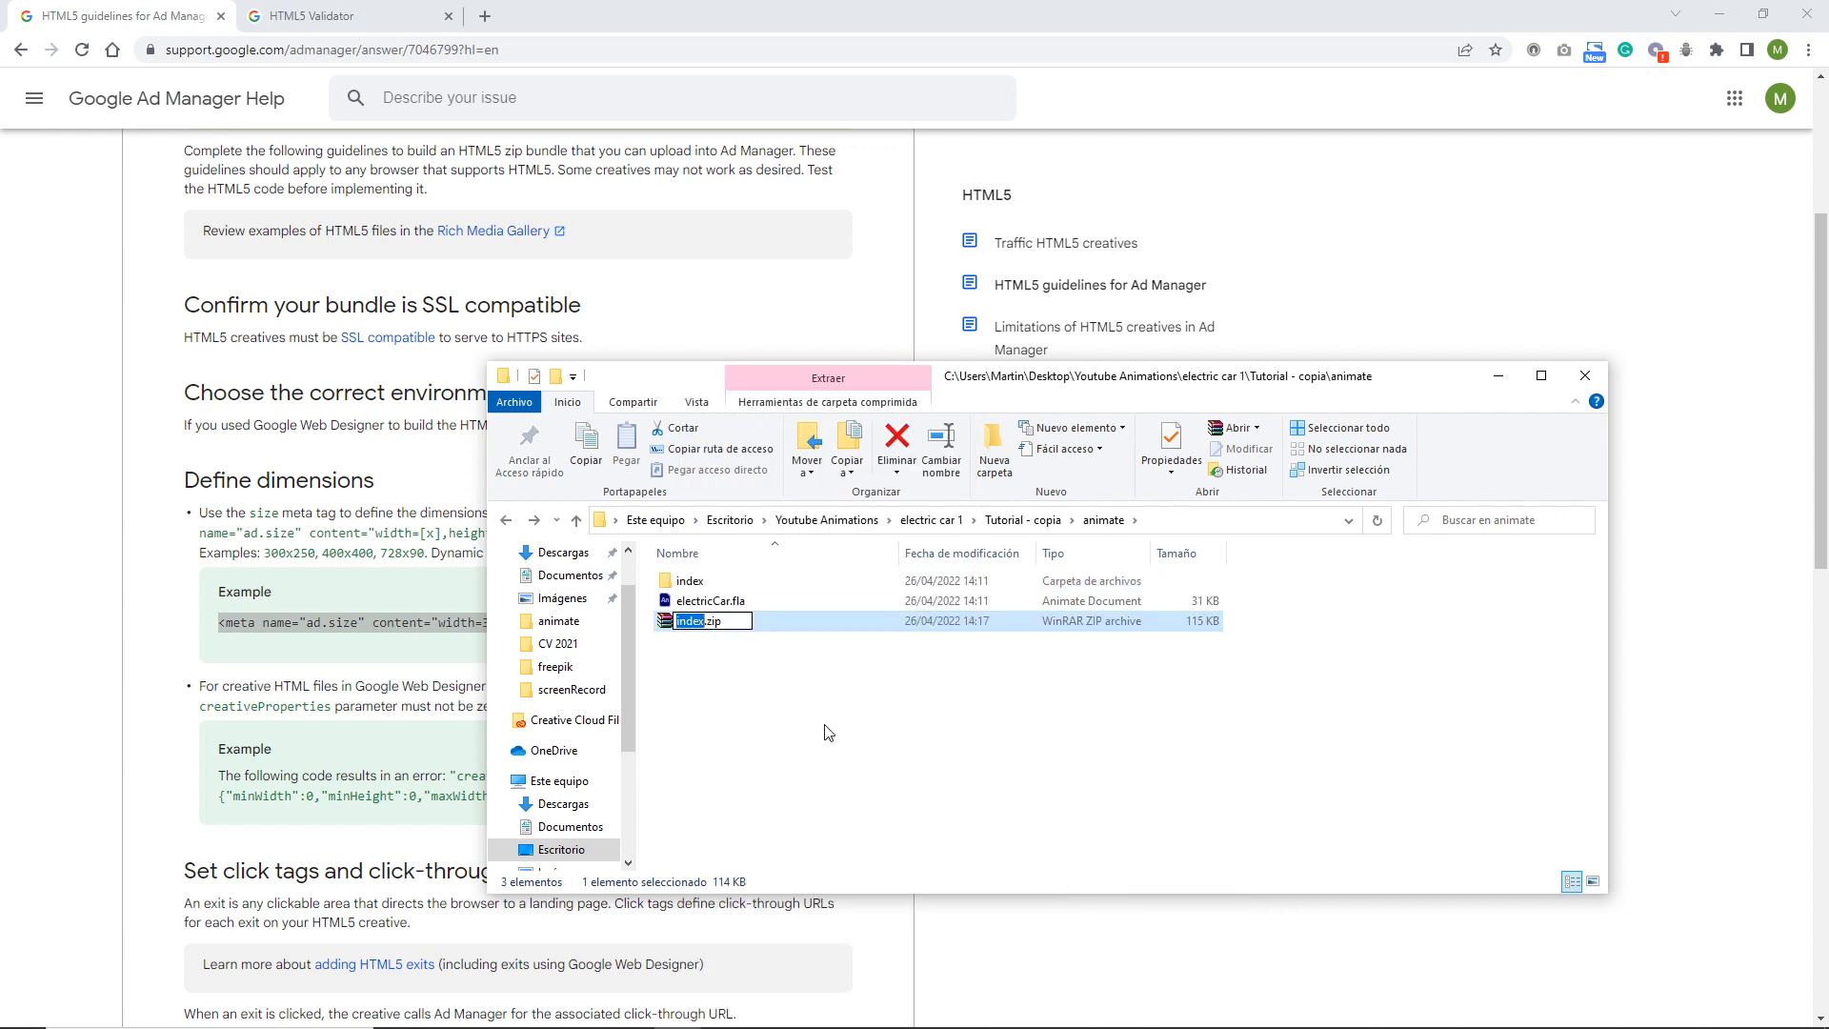
{"action": "left_click", "coordinate": [753, 644]}
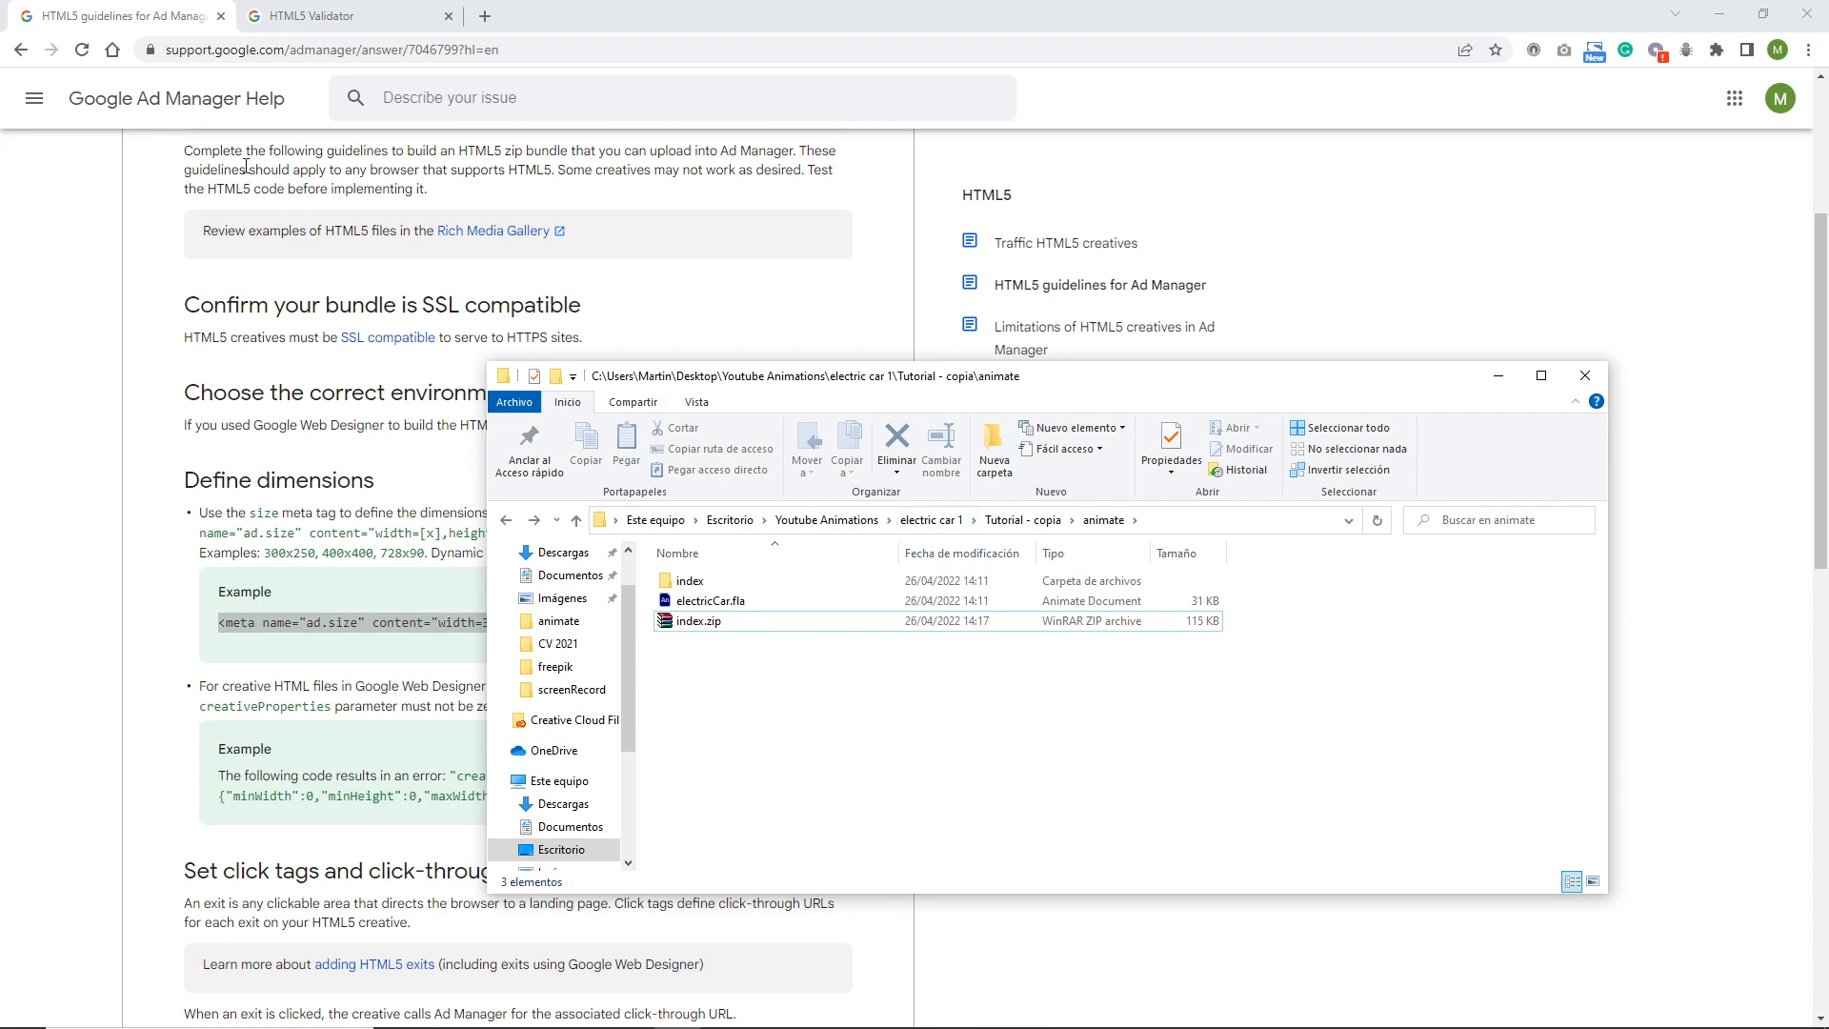
- Upload index.zip from the animate folder to the HTML5 Validator in the browser and review the asset validation results
{"action": "left_click", "coordinate": [373, 27]}
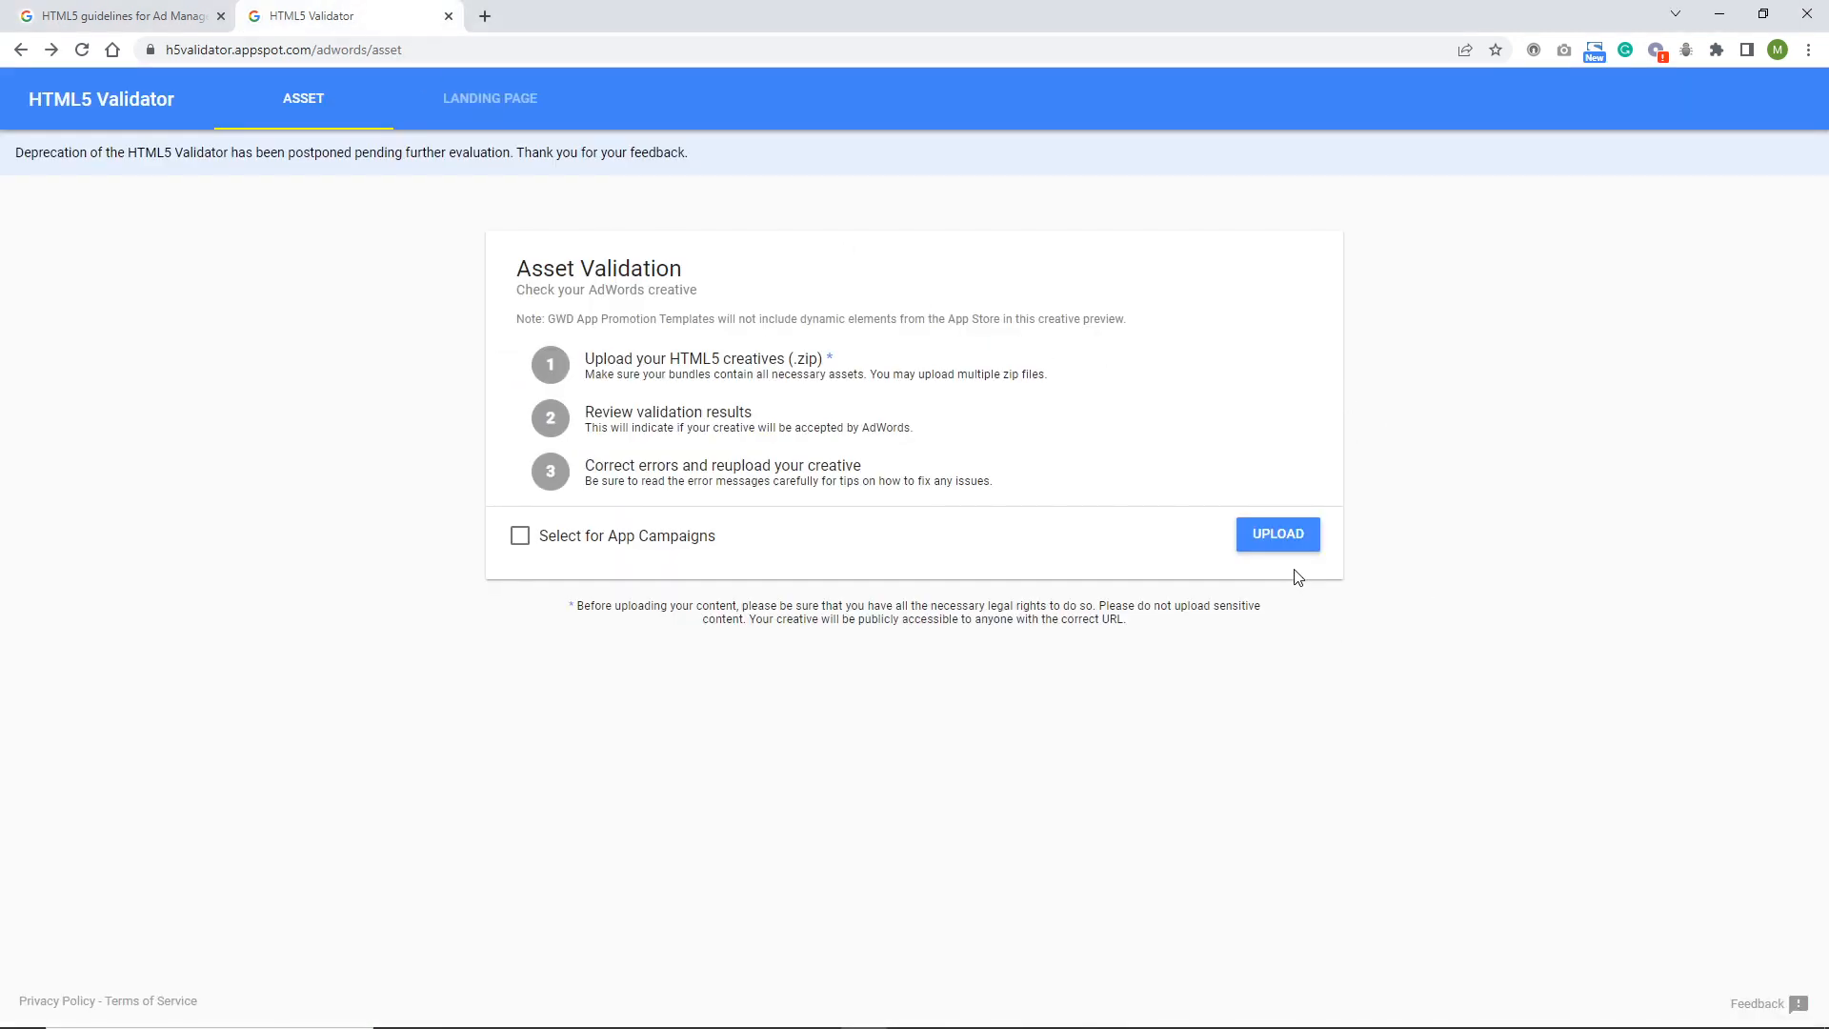
{"action": "left_click", "coordinate": [1279, 539]}
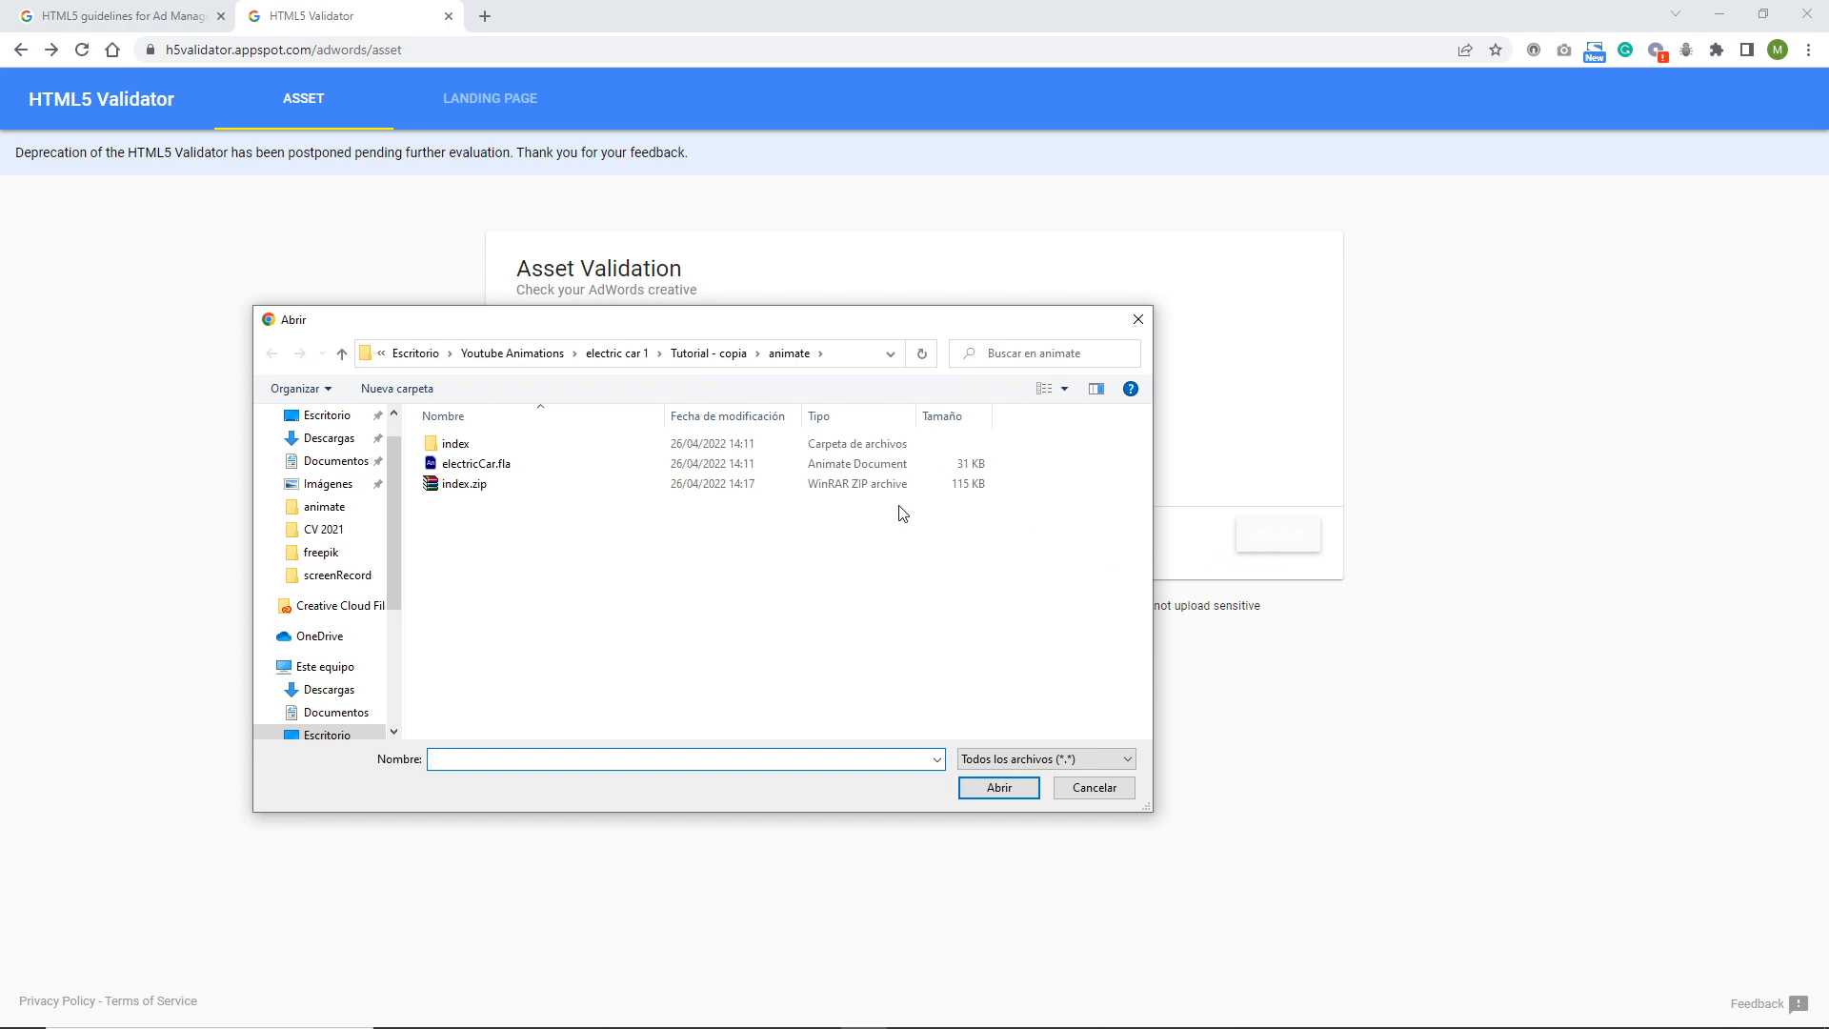
{"action": "left_click", "coordinate": [679, 361]}
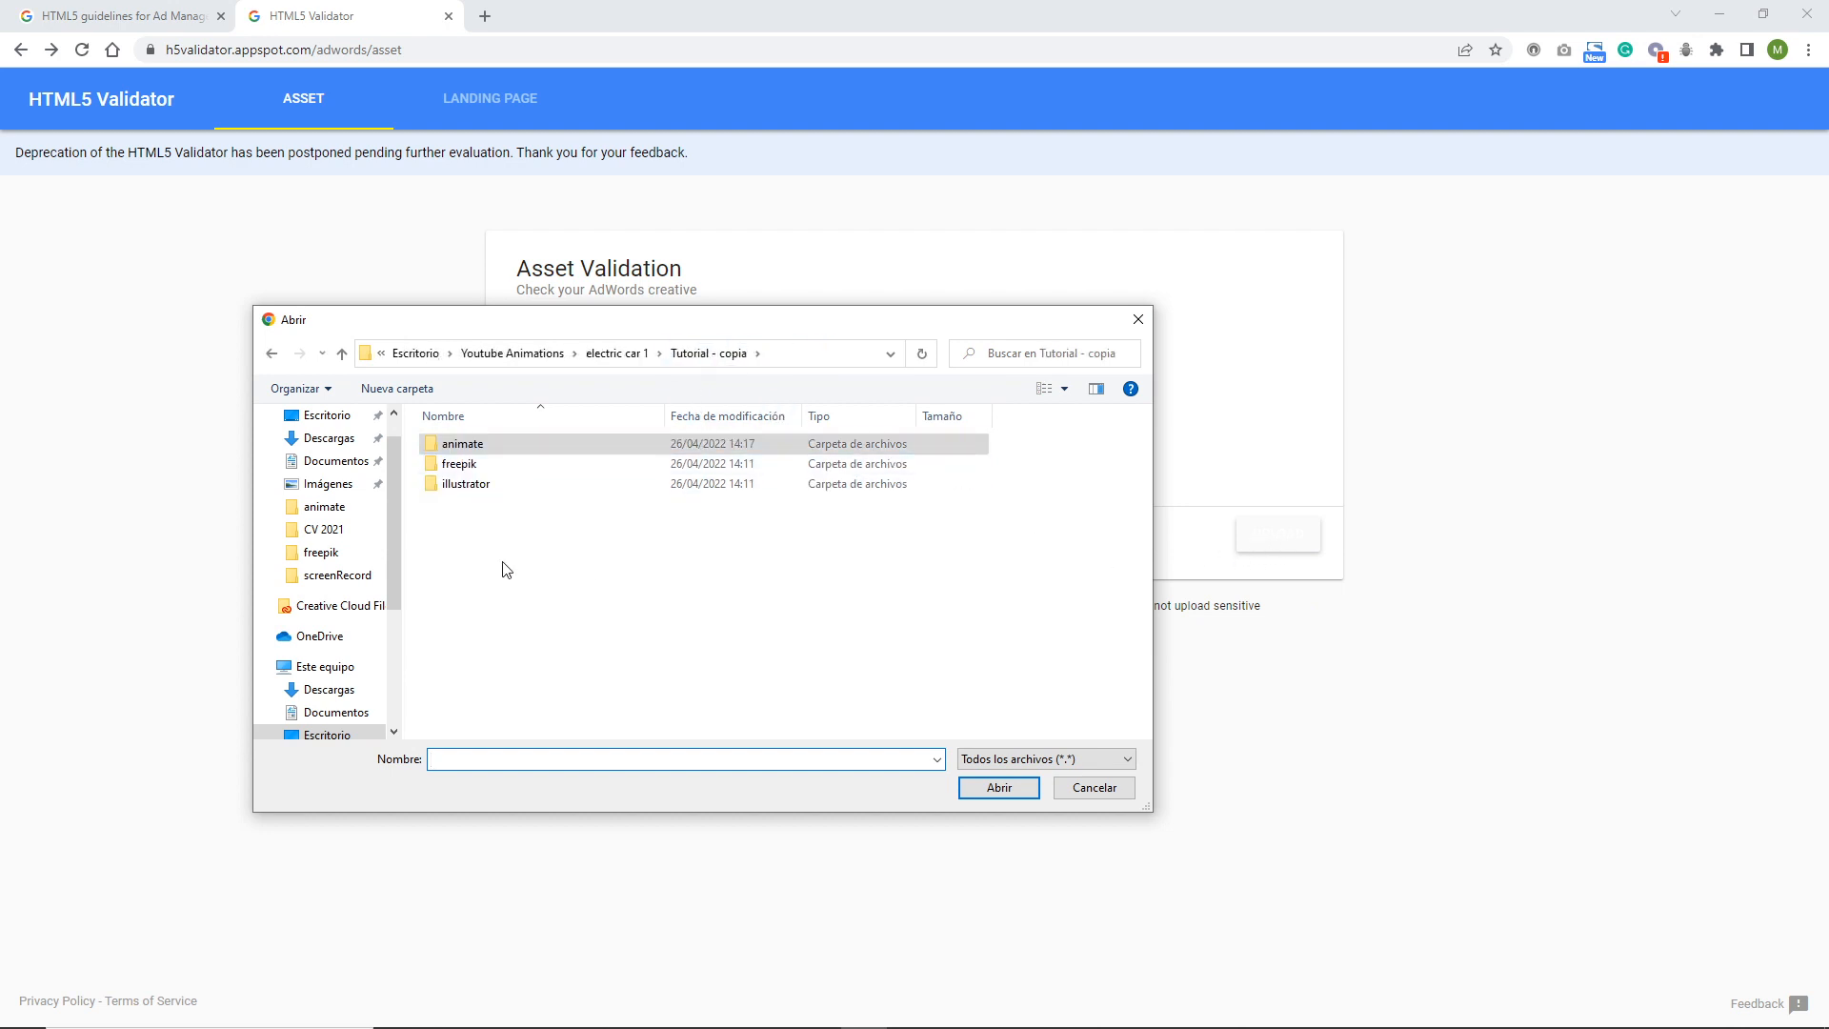
{"action": "double_click", "coordinate": [472, 446]}
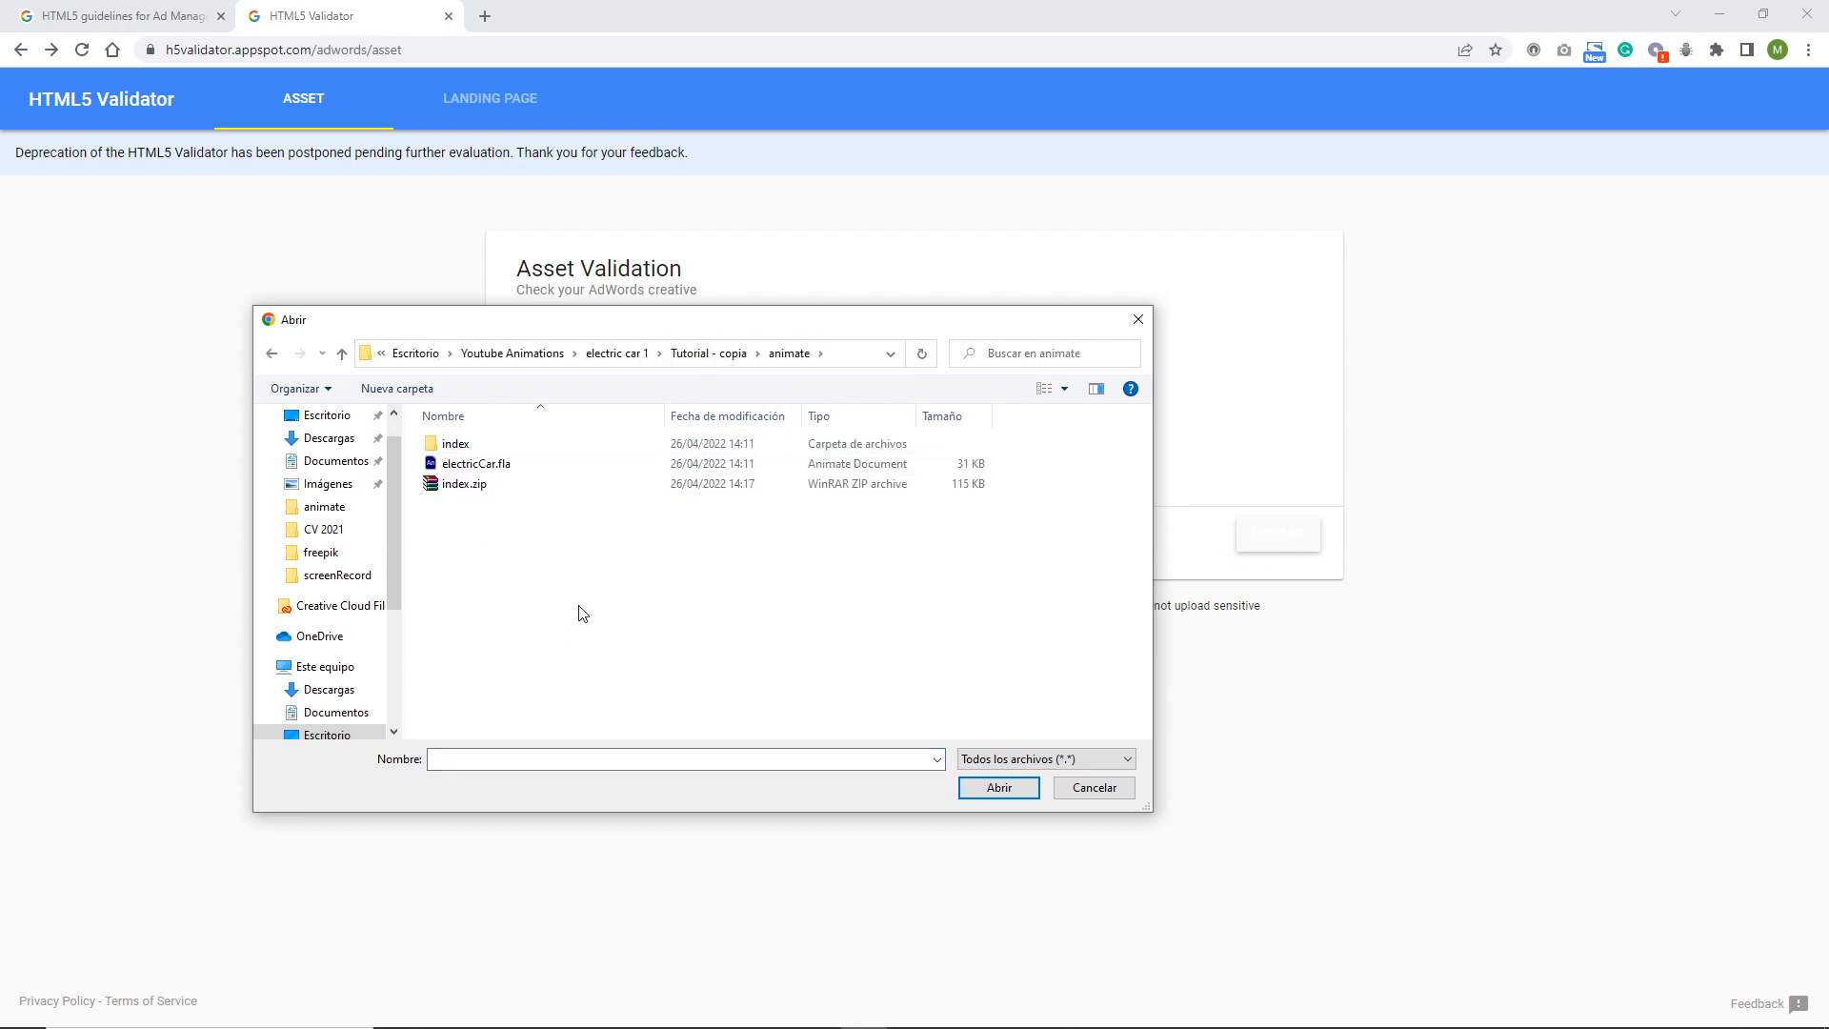
{"action": "left_click", "coordinate": [454, 492]}
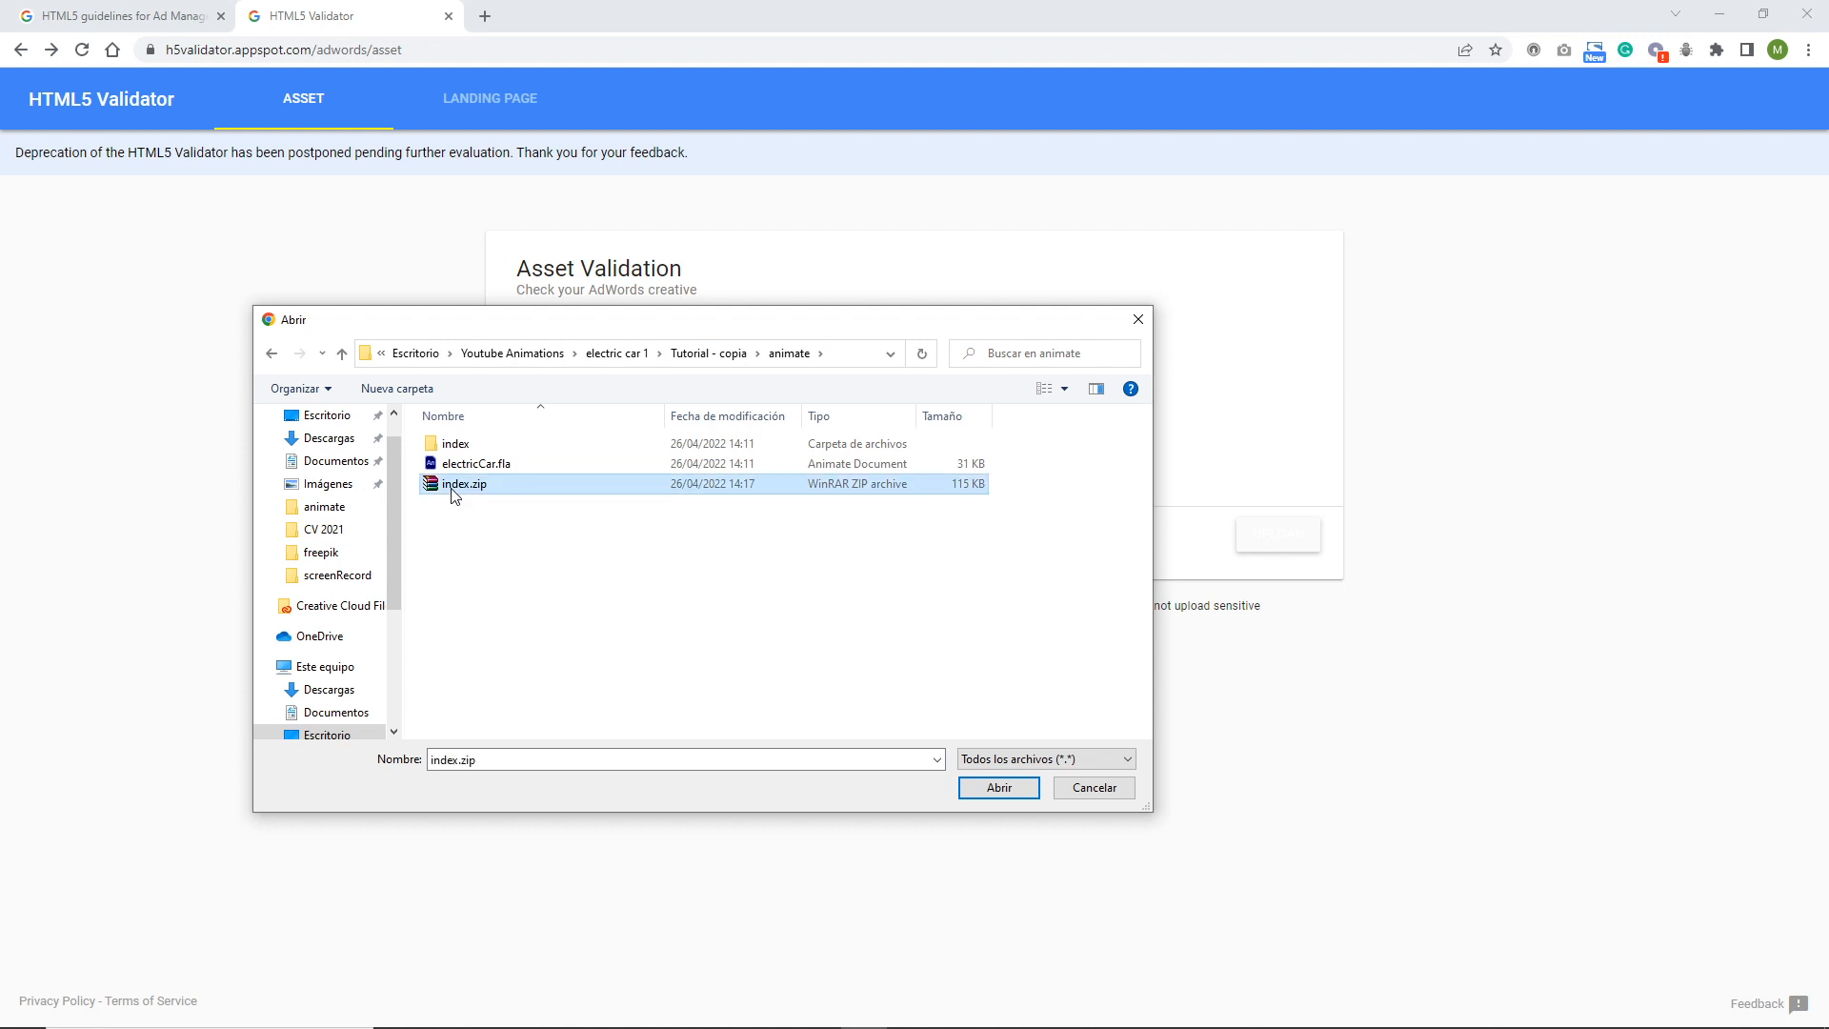
{"action": "double_click", "coordinate": [453, 492]}
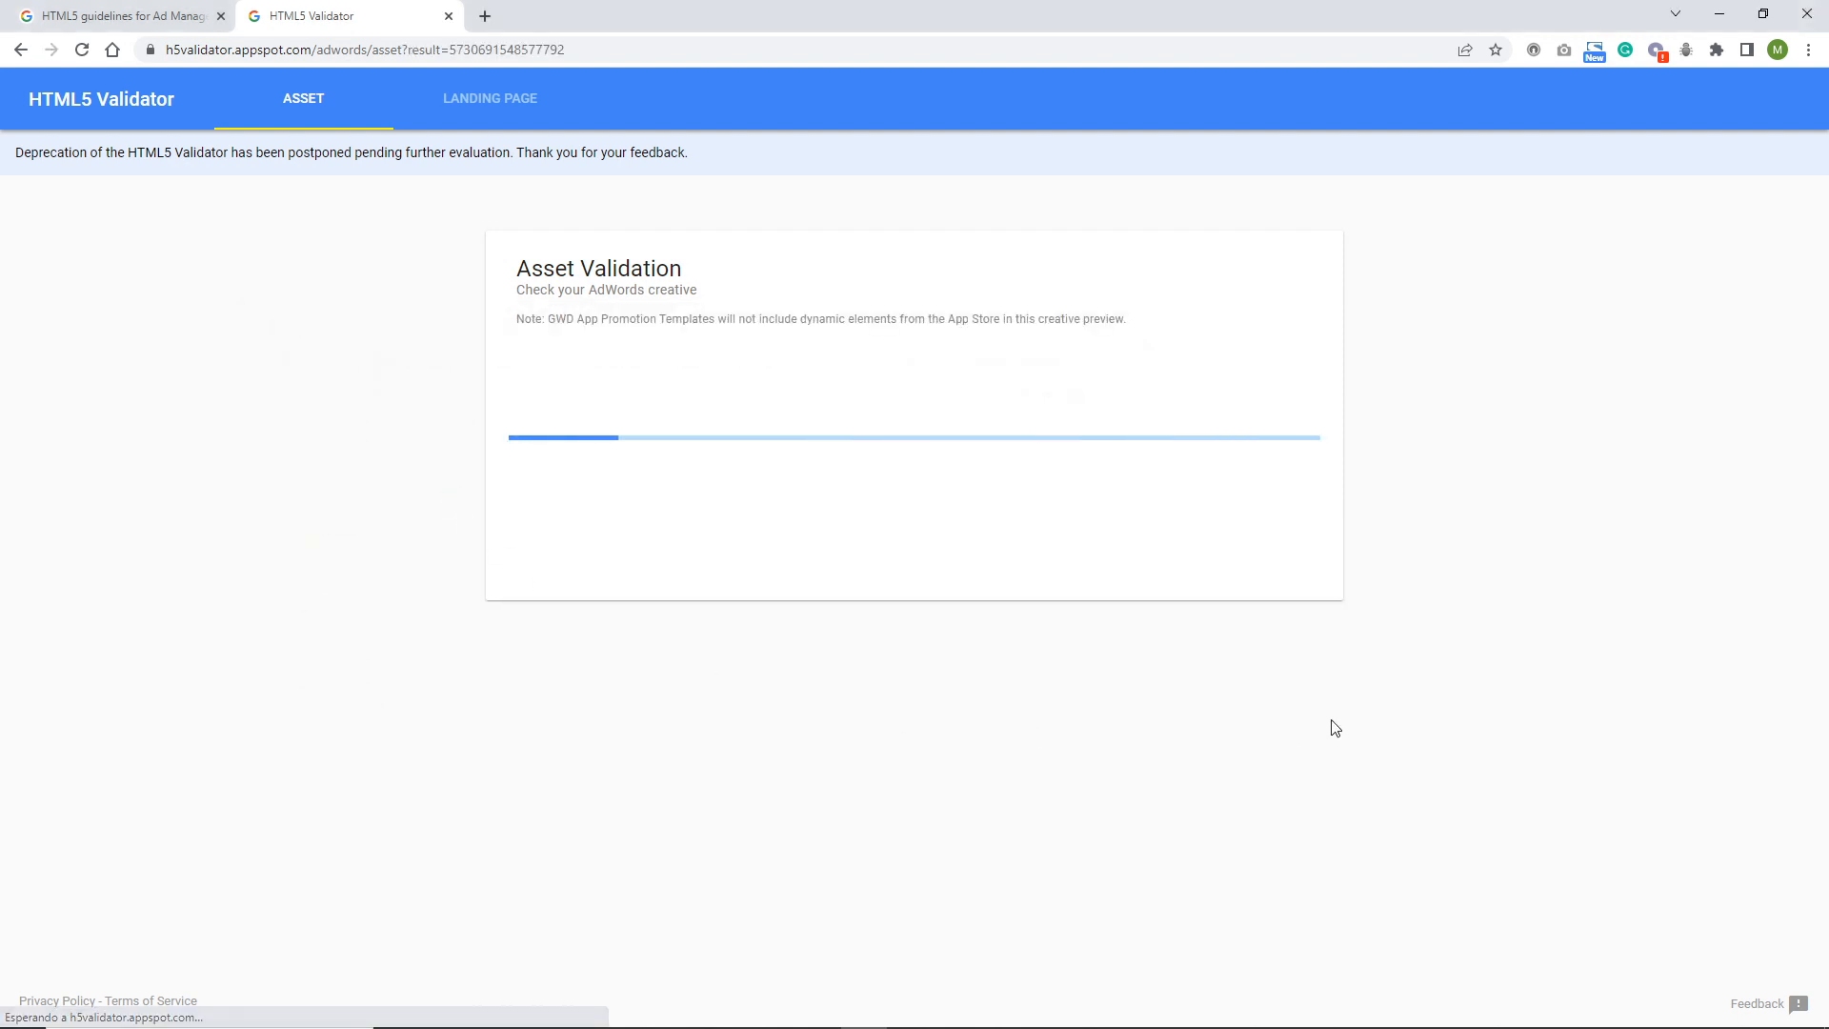
{"action": "scroll", "coordinate": [1339, 644], "scroll_direction": "down", "scroll_amount": 3}
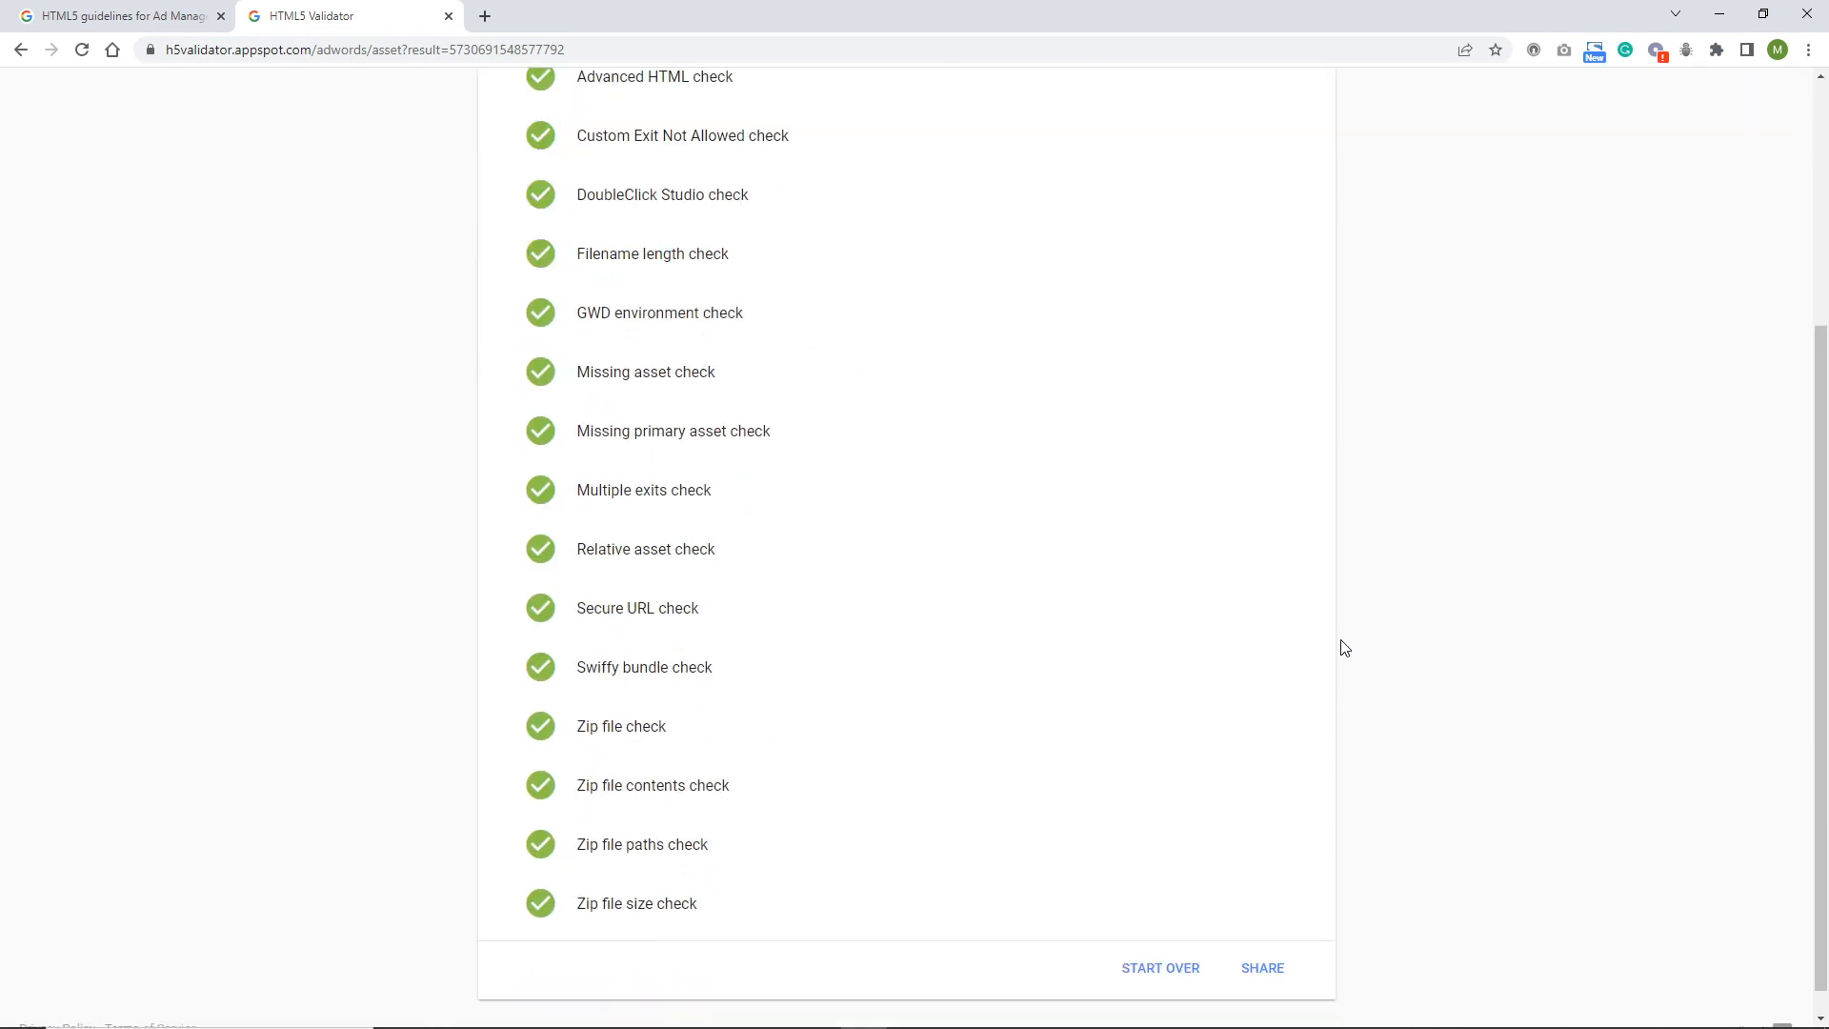
{"action": "scroll", "coordinate": [1343, 648], "scroll_direction": "up", "scroll_amount": 4}
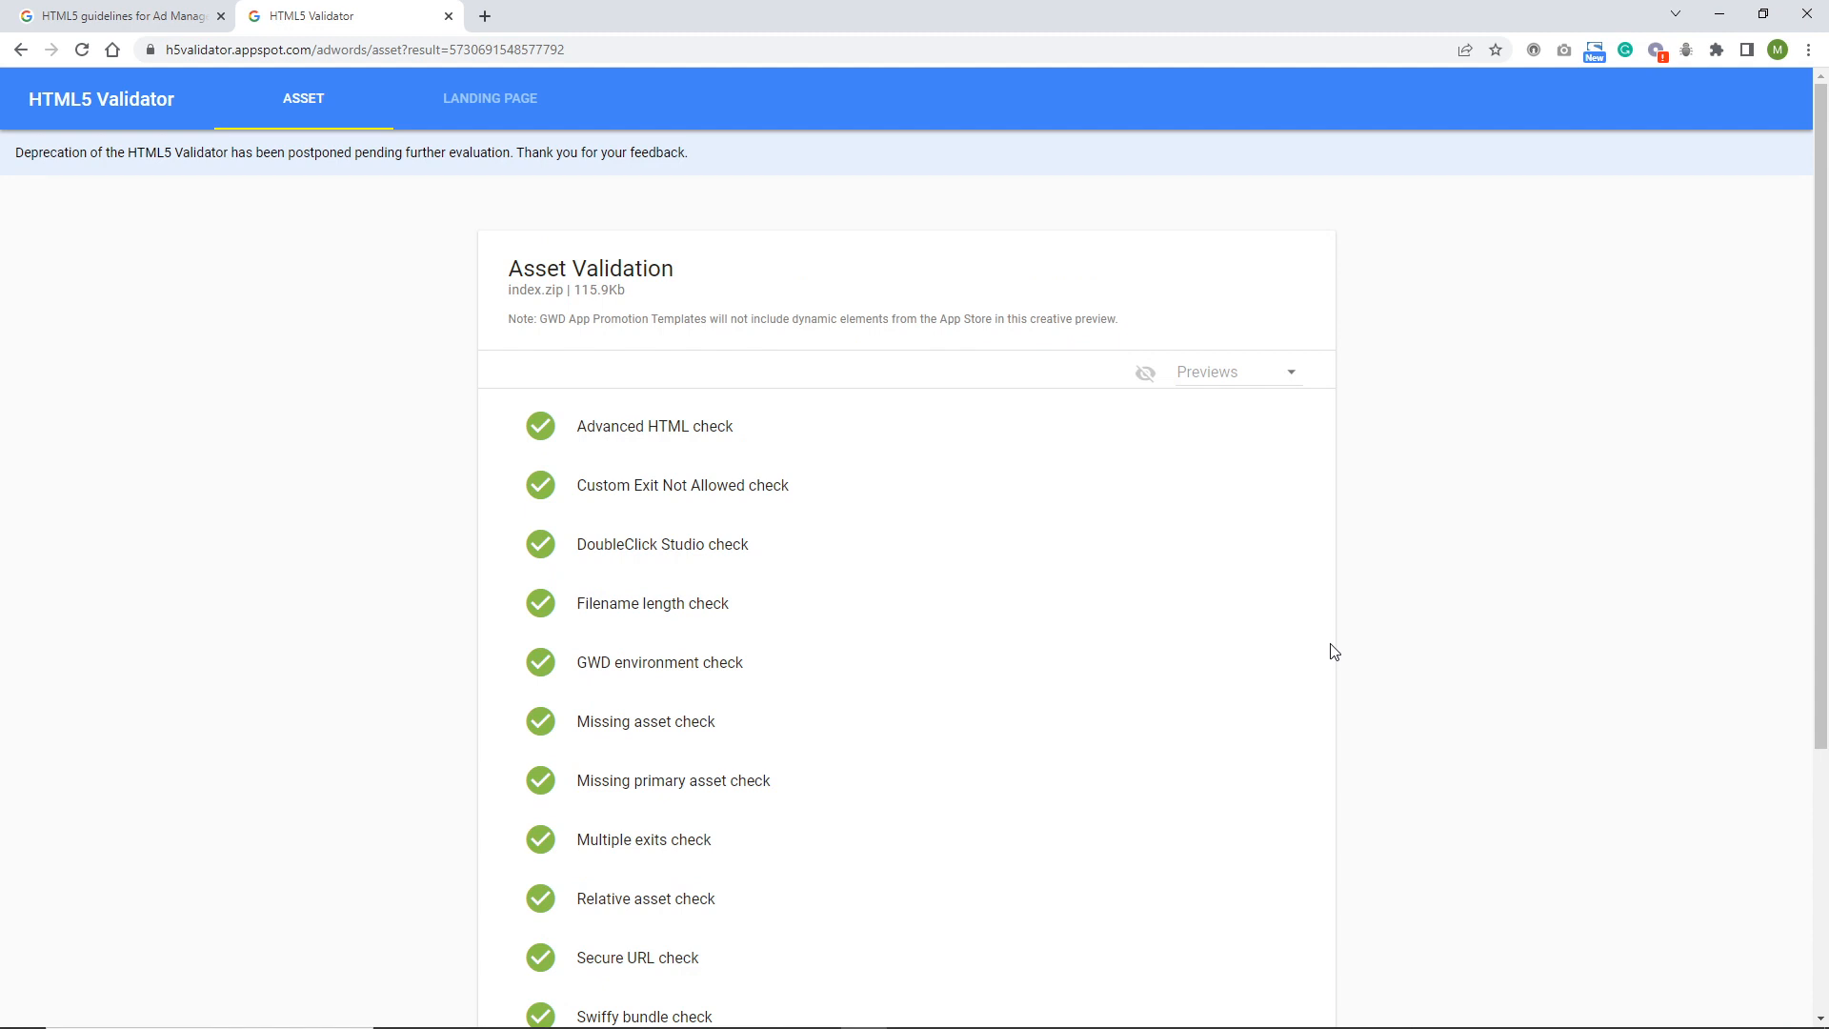